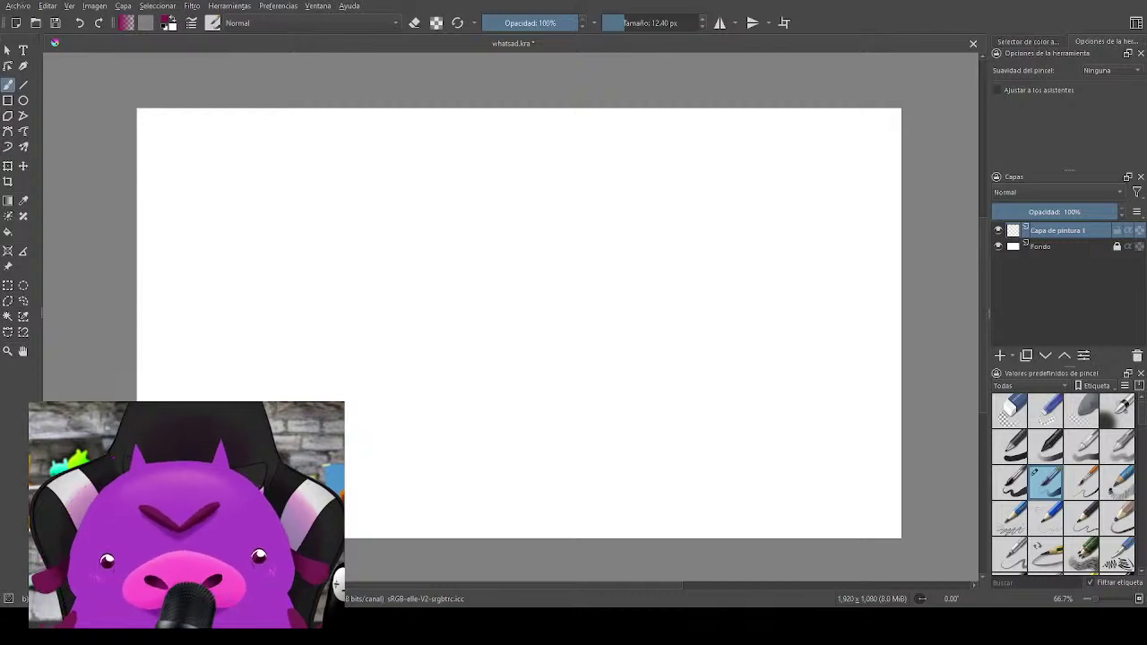
pyautogui.moveTo(591, 350)
pyautogui.mouseDown()
pyautogui.moveTo(606, 294)
pyautogui.moveTo(633, 288)
pyautogui.mouseUp()
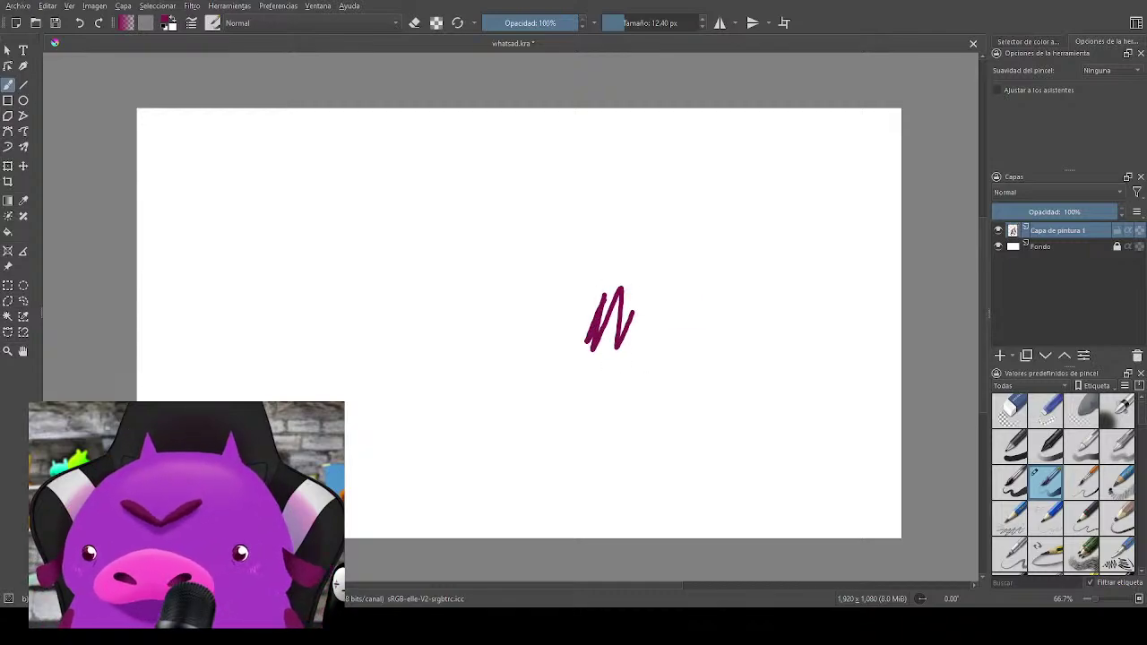
pyautogui.hotkey('ctrl', 'z')
pyautogui.moveTo(614, 364); pyautogui.dragTo(650, 356)
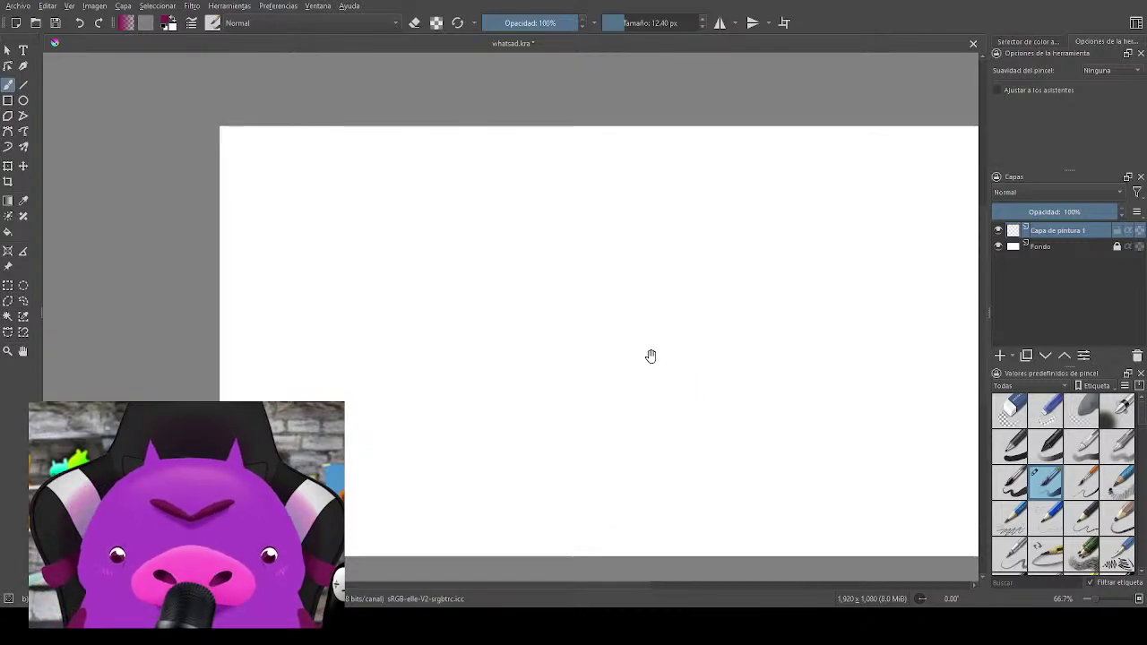
pyautogui.moveTo(594, 279)
pyautogui.mouseDown()
pyautogui.moveTo(567, 305)
pyautogui.moveTo(646, 220)
pyautogui.moveTo(629, 316)
pyautogui.moveTo(650, 285)
pyautogui.moveTo(670, 314)
pyautogui.mouseUp()
pyautogui.click(717, 264)
pyautogui.hotkey('ctrl', 'z')
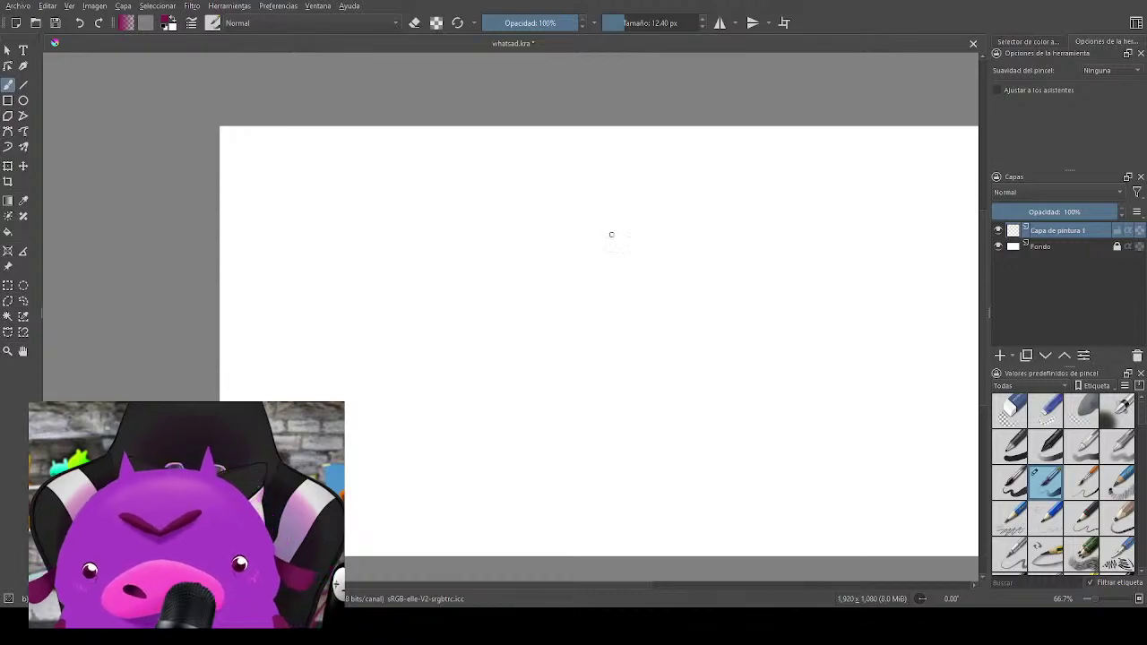
# Step: Sketch a one-eyed creature in dark magenta with a round eyeball head, two small wings, a spiral tail and a V-shaped brow
pyautogui.moveTo(611, 234)
pyautogui.mouseDown()
pyautogui.moveTo(588, 337)
pyautogui.moveTo(677, 254)
pyautogui.moveTo(633, 312)
pyautogui.moveTo(601, 260)
pyautogui.moveTo(621, 284)
pyautogui.moveTo(643, 259)
pyautogui.moveTo(595, 269)
pyautogui.moveTo(613, 275)
pyautogui.moveTo(602, 306)
pyautogui.moveTo(626, 303)
pyautogui.moveTo(645, 278)
pyautogui.moveTo(641, 306)
pyautogui.mouseUp()
pyautogui.moveTo(579, 332)
pyautogui.mouseDown()
pyautogui.moveTo(622, 356)
pyautogui.moveTo(681, 306)
pyautogui.moveTo(601, 370)
pyautogui.moveTo(649, 376)
pyautogui.moveTo(602, 383)
pyautogui.moveTo(638, 410)
pyautogui.moveTo(581, 425)
pyautogui.moveTo(624, 470)
pyautogui.moveTo(663, 466)
pyautogui.moveTo(608, 435)
pyautogui.mouseUp()
pyautogui.moveTo(681, 325)
pyautogui.mouseDown()
pyautogui.moveTo(749, 264)
pyautogui.moveTo(702, 295)
pyautogui.moveTo(722, 313)
pyautogui.moveTo(686, 318)
pyautogui.mouseUp()
pyautogui.moveTo(563, 311)
pyautogui.mouseDown()
pyautogui.moveTo(504, 314)
pyautogui.moveTo(573, 340)
pyautogui.mouseUp()
pyautogui.moveTo(586, 195)
pyautogui.mouseDown()
pyautogui.moveTo(615, 206)
pyautogui.moveTo(631, 181)
pyautogui.mouseUp()
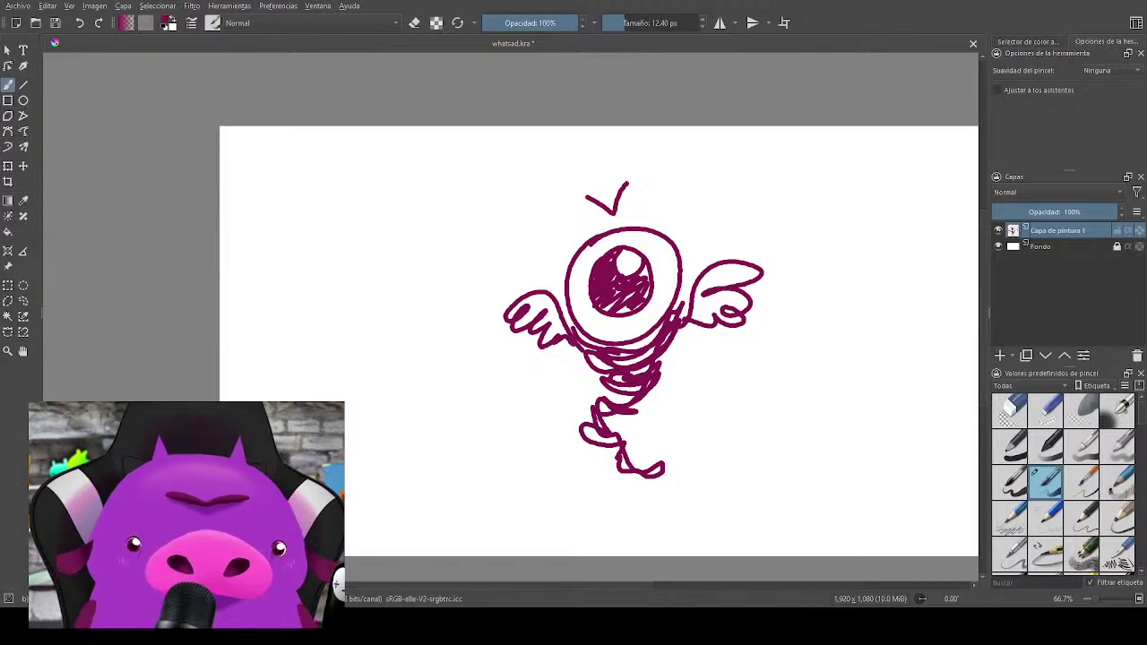
# Step: Hide the creature's layer and draw a bean-shaped blob with a smiling face on a new paint layer
pyautogui.click(998, 230)
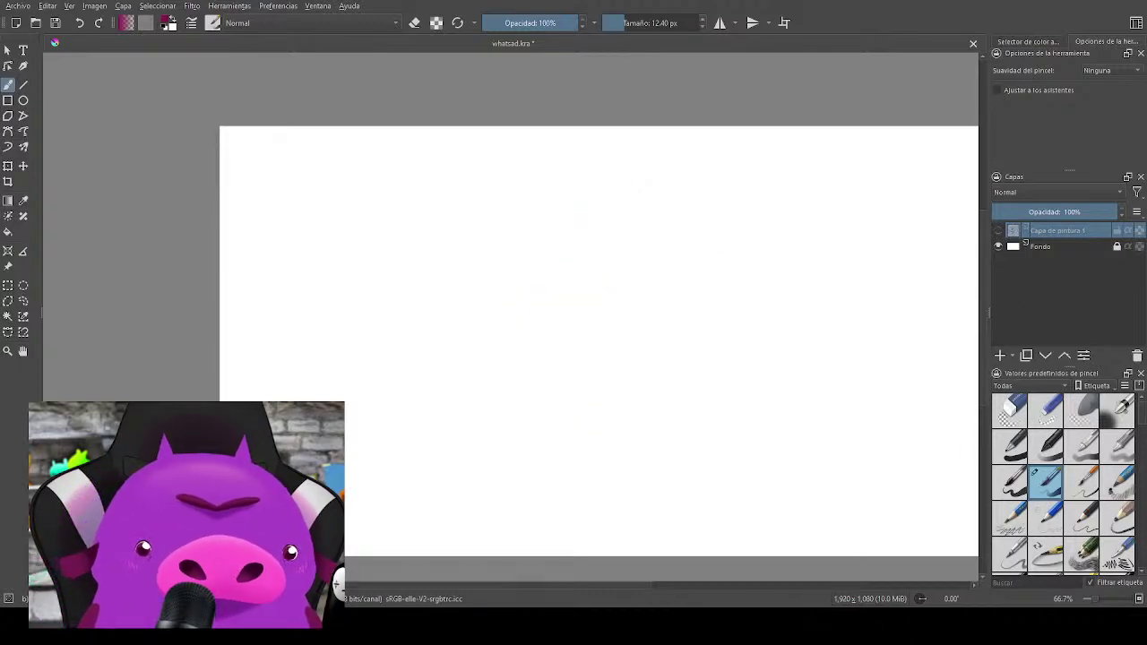
pyautogui.press('Insert')
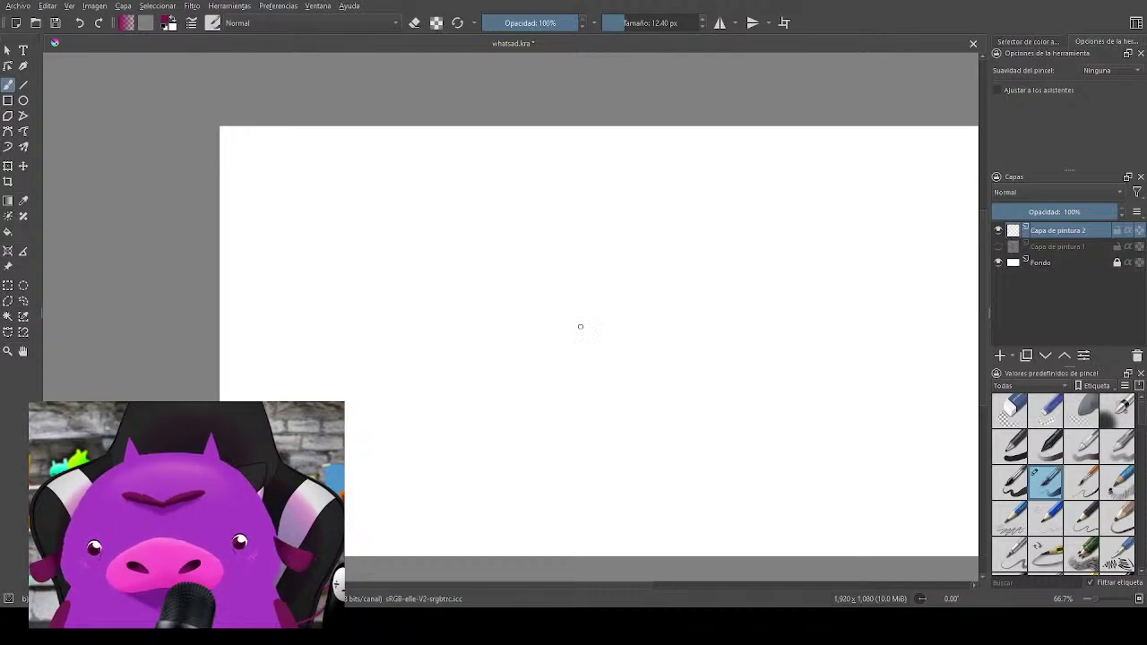
pyautogui.moveTo(580, 326)
pyautogui.mouseDown()
pyautogui.moveTo(531, 380)
pyautogui.moveTo(542, 418)
pyautogui.moveTo(633, 420)
pyautogui.moveTo(701, 402)
pyautogui.moveTo(706, 350)
pyautogui.moveTo(671, 317)
pyautogui.moveTo(598, 312)
pyautogui.moveTo(552, 353)
pyautogui.mouseUp()
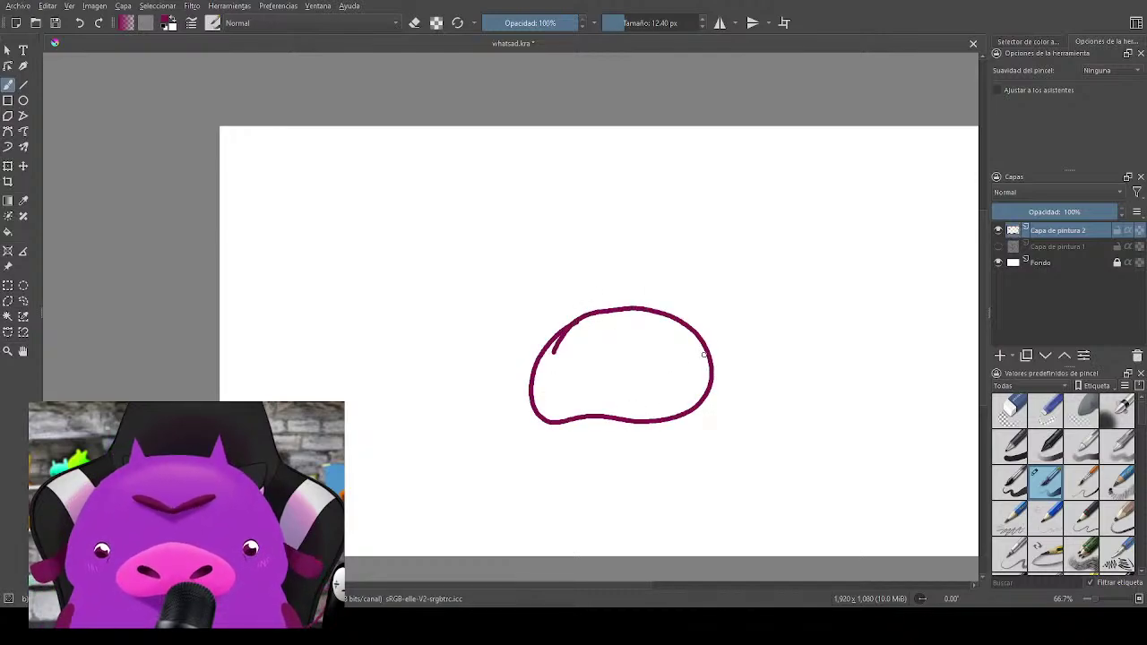
pyautogui.moveTo(654, 351); pyautogui.dragTo(677, 376)
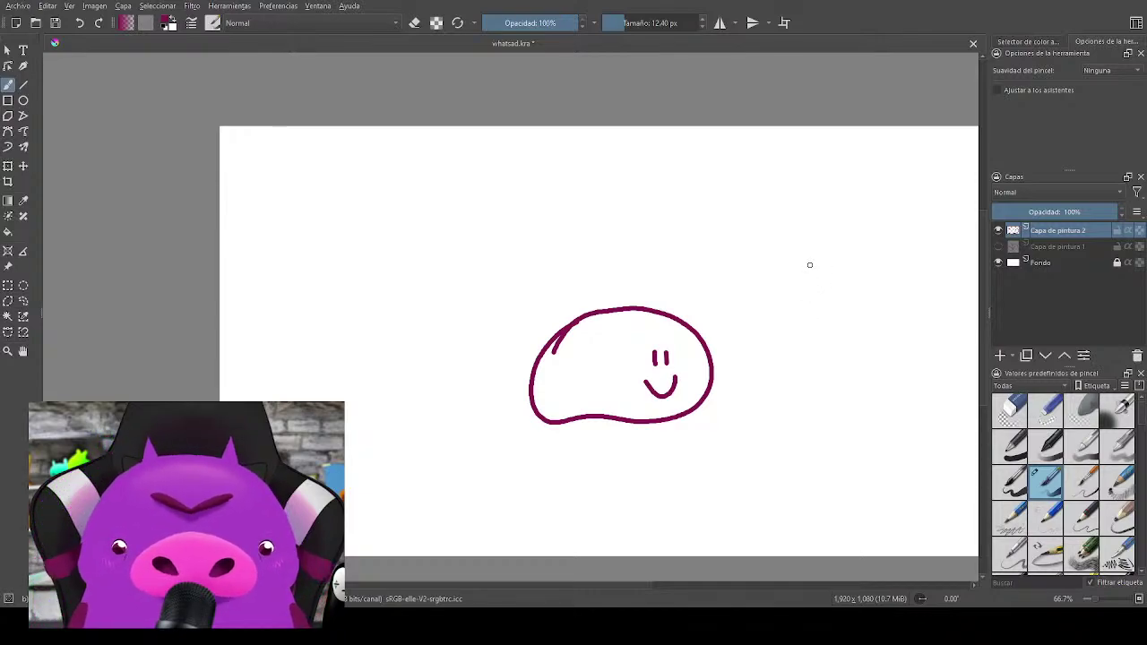
# Step: Draw a bee's head above the blob's smiling side, with a round cap emblem, a knotted headband and two half-lidded eyes
pyautogui.moveTo(774, 274)
pyautogui.mouseDown()
pyautogui.moveTo(801, 314)
pyautogui.moveTo(840, 294)
pyautogui.moveTo(849, 271)
pyautogui.moveTo(768, 276)
pyautogui.moveTo(758, 251)
pyautogui.moveTo(792, 222)
pyautogui.moveTo(837, 237)
pyautogui.moveTo(849, 261)
pyautogui.moveTo(878, 240)
pyautogui.moveTo(858, 263)
pyautogui.mouseUp()
pyautogui.moveTo(792, 242)
pyautogui.mouseDown()
pyautogui.moveTo(794, 253)
pyautogui.moveTo(793, 235)
pyautogui.mouseUp()
pyautogui.moveTo(772, 280); pyautogui.dragTo(822, 275)
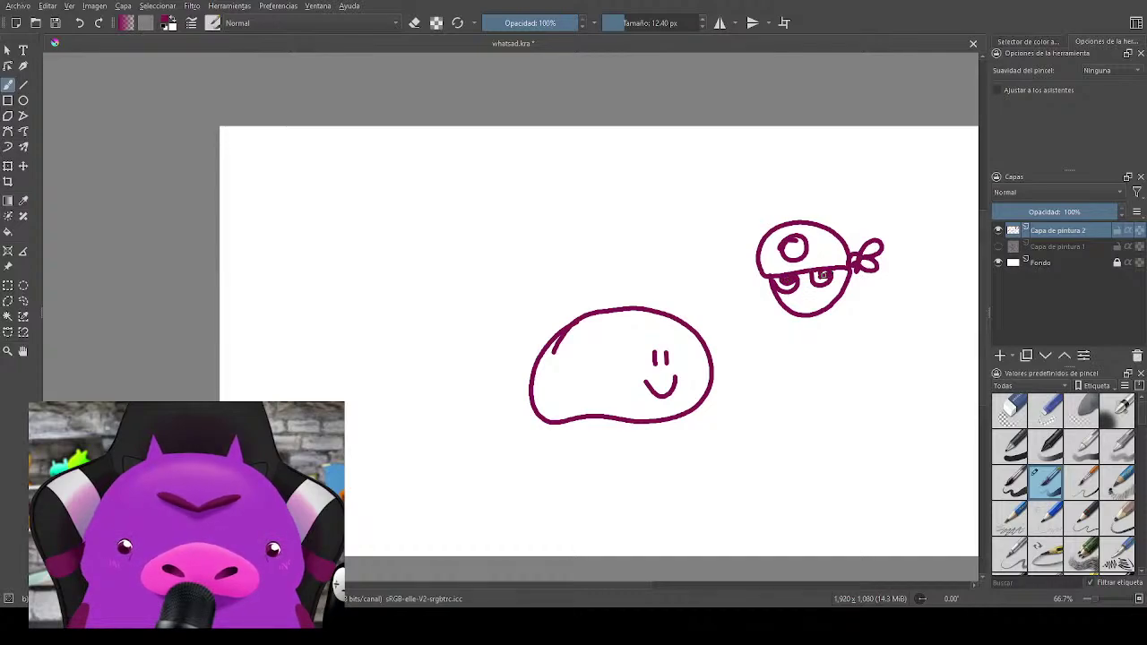
# Step: Complete the bee with a collar, pointed abdomen, a gun aimed at the blob, legs, two wings and a small mouth
pyautogui.moveTo(806, 314)
pyautogui.mouseDown()
pyautogui.moveTo(852, 314)
pyautogui.moveTo(848, 281)
pyautogui.moveTo(863, 296)
pyautogui.moveTo(843, 324)
pyautogui.moveTo(858, 316)
pyautogui.moveTo(844, 325)
pyautogui.moveTo(852, 331)
pyautogui.moveTo(880, 297)
pyautogui.moveTo(864, 290)
pyautogui.moveTo(834, 350)
pyautogui.moveTo(871, 418)
pyautogui.moveTo(911, 382)
pyautogui.moveTo(920, 337)
pyautogui.moveTo(879, 289)
pyautogui.mouseUp()
pyautogui.moveTo(808, 329)
pyautogui.mouseDown()
pyautogui.moveTo(782, 339)
pyautogui.moveTo(830, 341)
pyautogui.moveTo(798, 325)
pyautogui.moveTo(753, 328)
pyautogui.moveTo(817, 330)
pyautogui.moveTo(733, 328)
pyautogui.mouseUp()
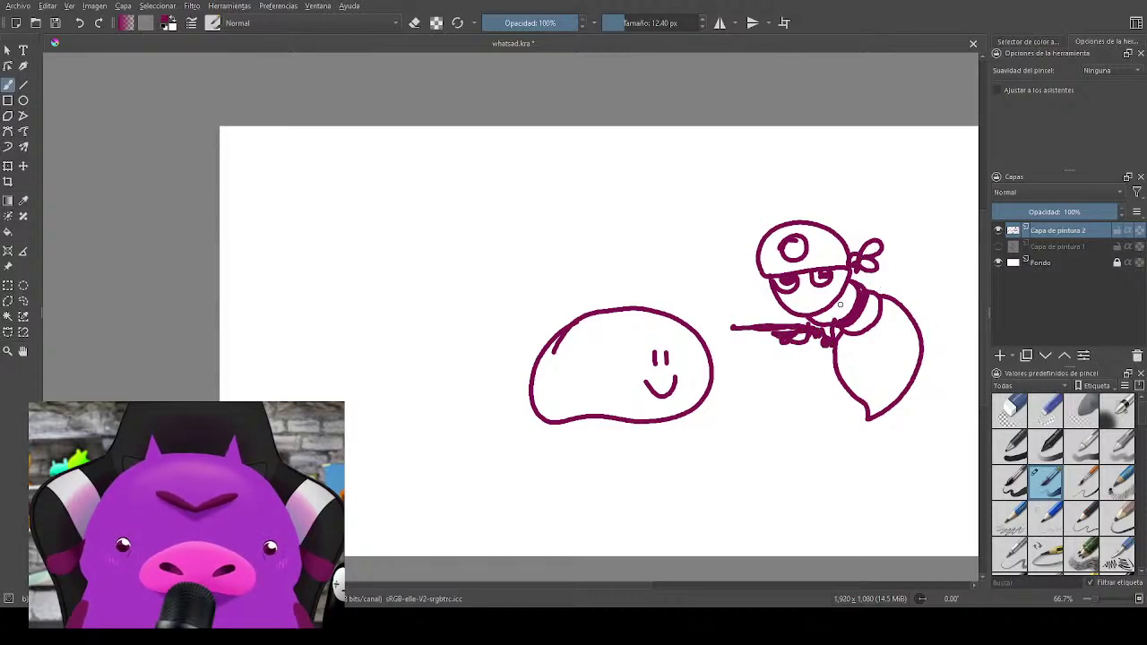
pyautogui.moveTo(882, 345)
pyautogui.mouseDown()
pyautogui.moveTo(881, 375)
pyautogui.moveTo(812, 387)
pyautogui.mouseUp()
pyautogui.moveTo(851, 256)
pyautogui.mouseDown()
pyautogui.moveTo(887, 253)
pyautogui.moveTo(879, 276)
pyautogui.mouseUp()
pyautogui.moveTo(879, 440); pyautogui.dragTo(707, 450)
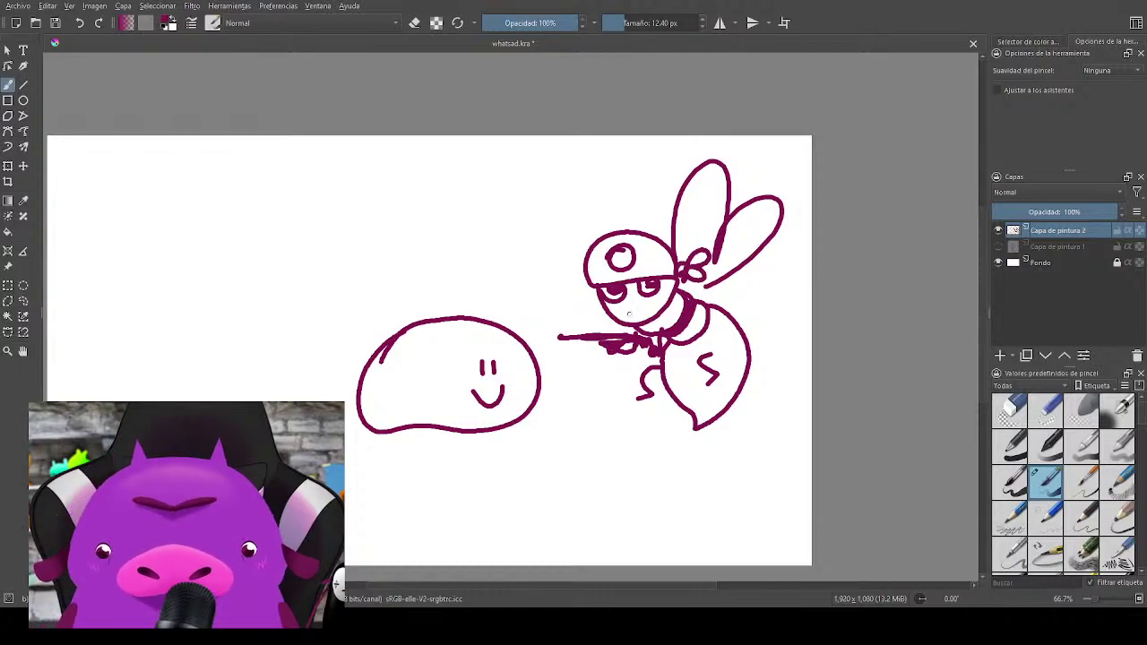
pyautogui.moveTo(629, 305)
pyautogui.mouseDown()
pyautogui.moveTo(635, 315)
pyautogui.moveTo(641, 303)
pyautogui.mouseUp()
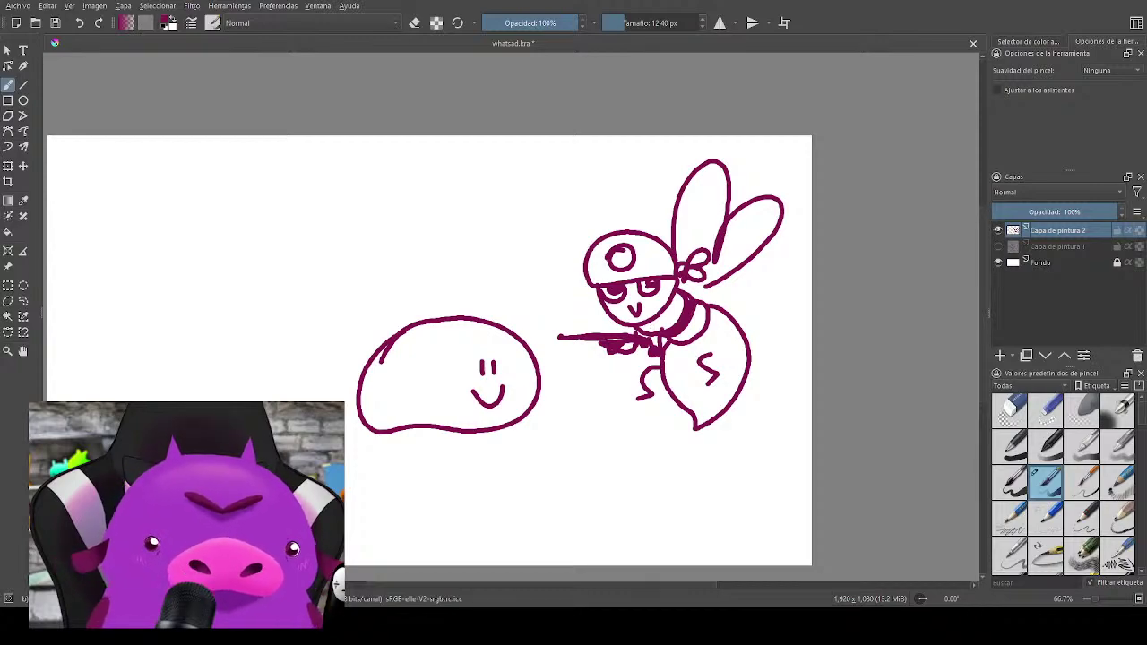
# Step: Hide the bee drawing's layer and draw a rounded head outline with two horns on a new paint layer
pyautogui.click(997, 230)
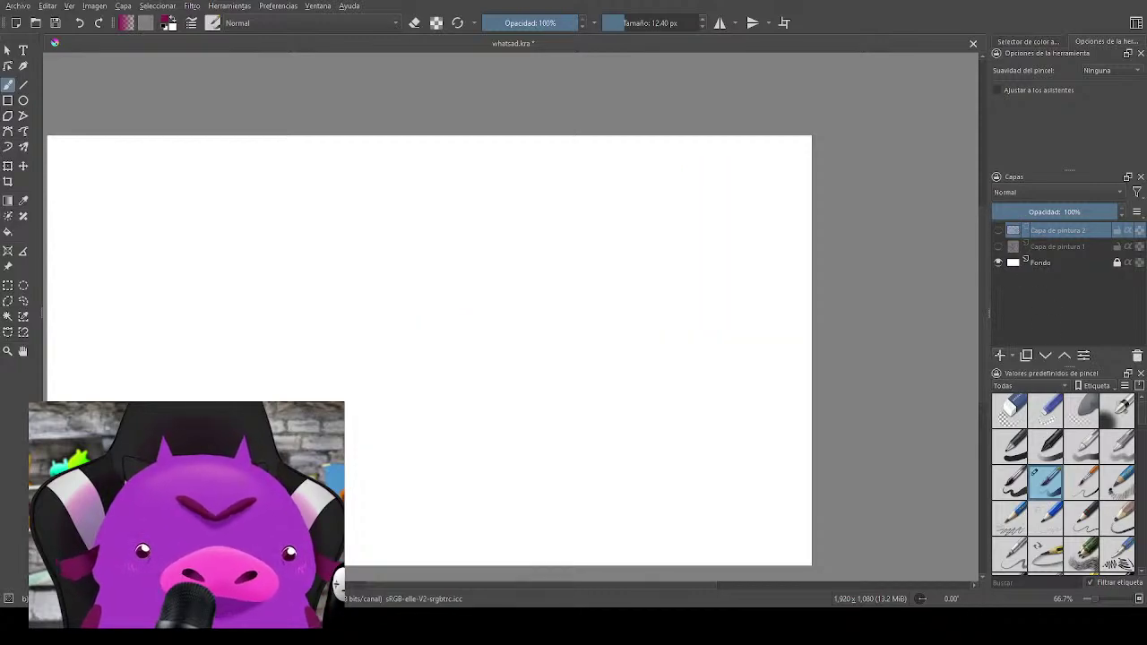
pyautogui.press('Insert')
pyautogui.moveTo(596, 461); pyautogui.dragTo(716, 423)
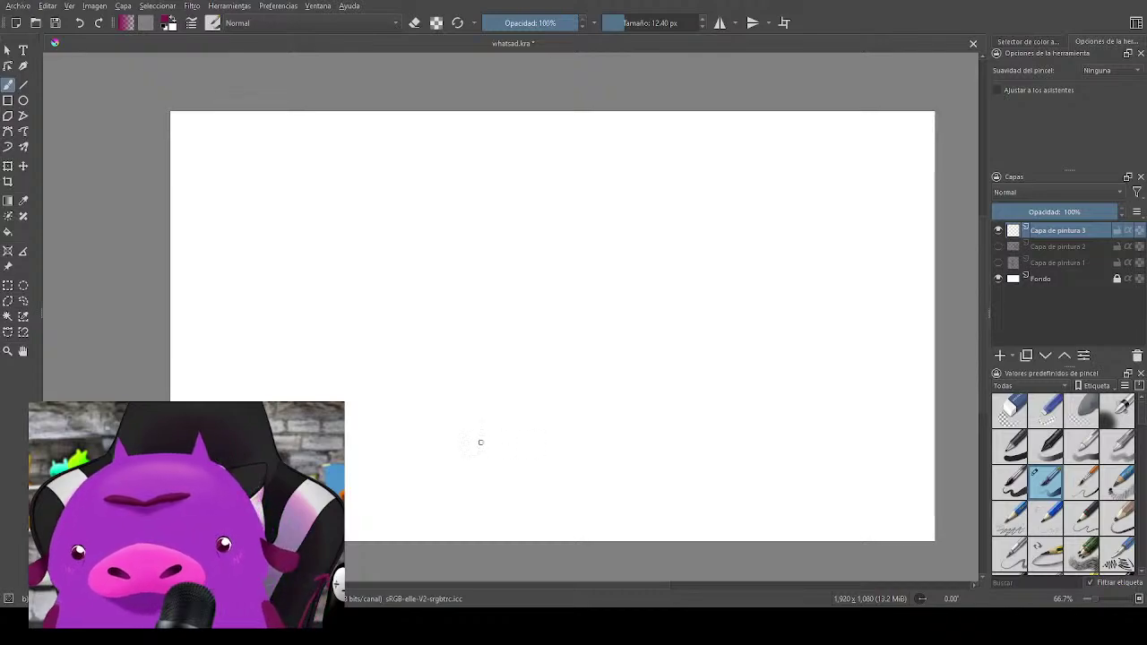
pyautogui.moveTo(421, 391)
pyautogui.mouseDown()
pyautogui.moveTo(459, 295)
pyautogui.moveTo(469, 309)
pyautogui.moveTo(573, 310)
pyautogui.moveTo(599, 275)
pyautogui.moveTo(592, 313)
pyautogui.moveTo(623, 330)
pyautogui.moveTo(641, 392)
pyautogui.mouseUp()
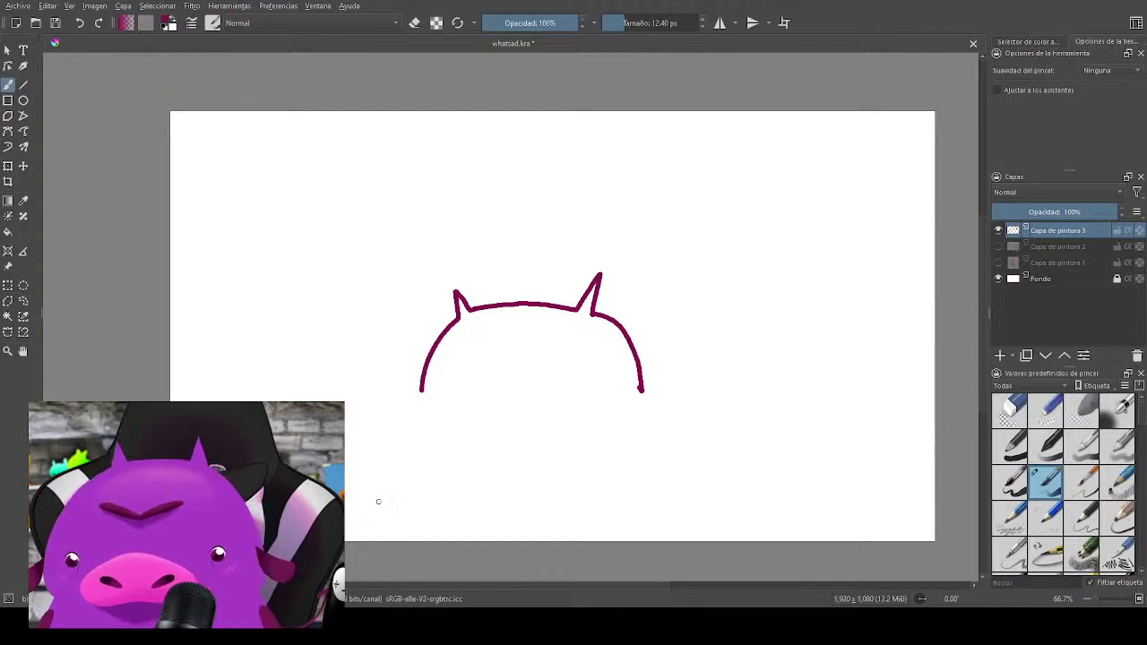
# Step: Draw a slanted double-lined bar below the horned head, with two posts beneath it and scribbled-in shapes at both ends
pyautogui.moveTo(384, 508)
pyautogui.mouseDown()
pyautogui.moveTo(405, 444)
pyautogui.moveTo(611, 415)
pyautogui.moveTo(656, 415)
pyautogui.moveTo(669, 484)
pyautogui.mouseUp()
pyautogui.moveTo(675, 442)
pyautogui.mouseDown()
pyautogui.moveTo(649, 461)
pyautogui.moveTo(655, 477)
pyautogui.moveTo(673, 441)
pyautogui.mouseUp()
pyautogui.moveTo(374, 479)
pyautogui.mouseDown()
pyautogui.moveTo(394, 507)
pyautogui.moveTo(365, 491)
pyautogui.mouseUp()
pyautogui.moveTo(434, 439); pyautogui.dragTo(452, 525)
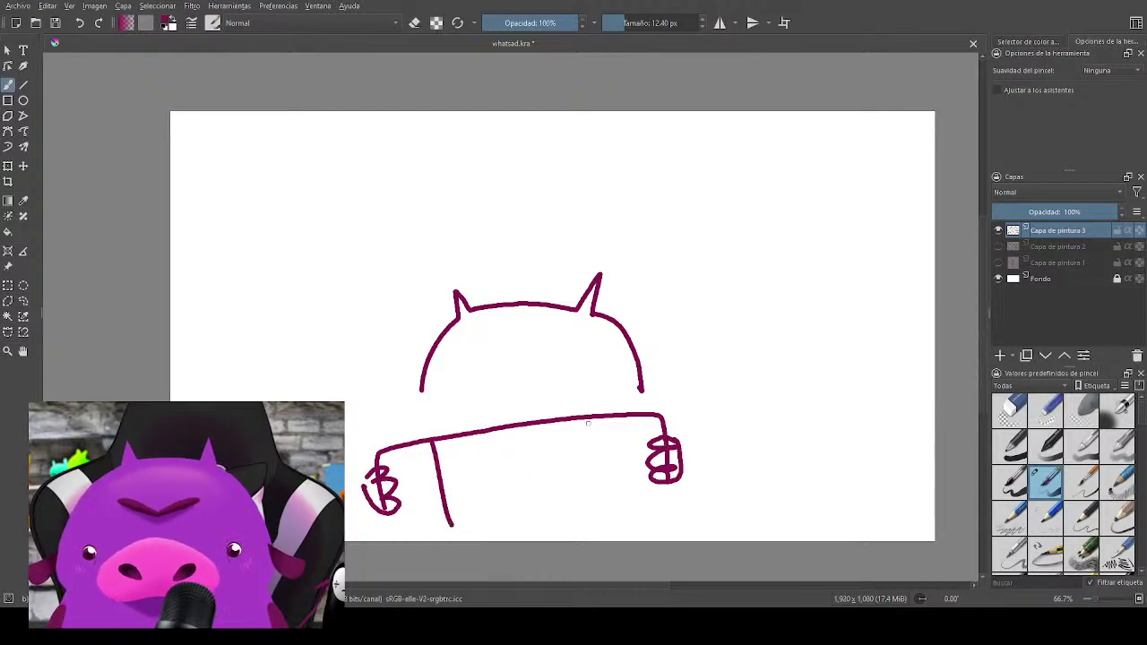
pyautogui.moveTo(580, 418); pyautogui.dragTo(587, 508)
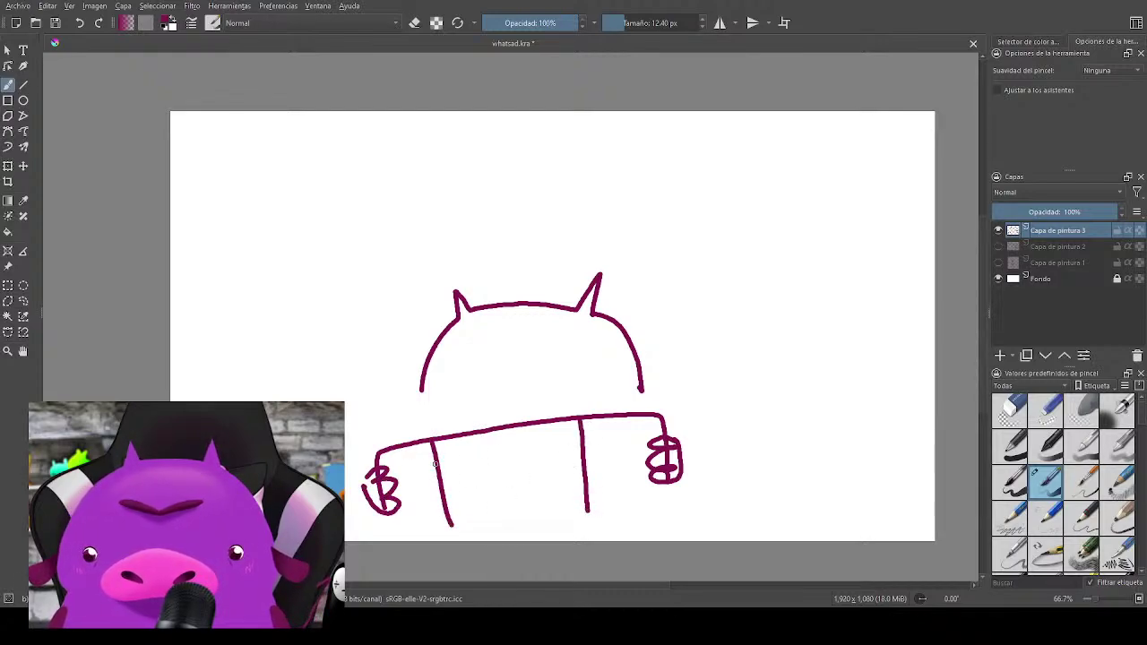
pyautogui.moveTo(379, 467)
pyautogui.mouseDown()
pyautogui.moveTo(581, 427)
pyautogui.moveTo(662, 432)
pyautogui.moveTo(657, 443)
pyautogui.mouseUp()
pyautogui.moveTo(366, 473)
pyautogui.mouseDown()
pyautogui.moveTo(391, 485)
pyautogui.moveTo(386, 514)
pyautogui.mouseUp()
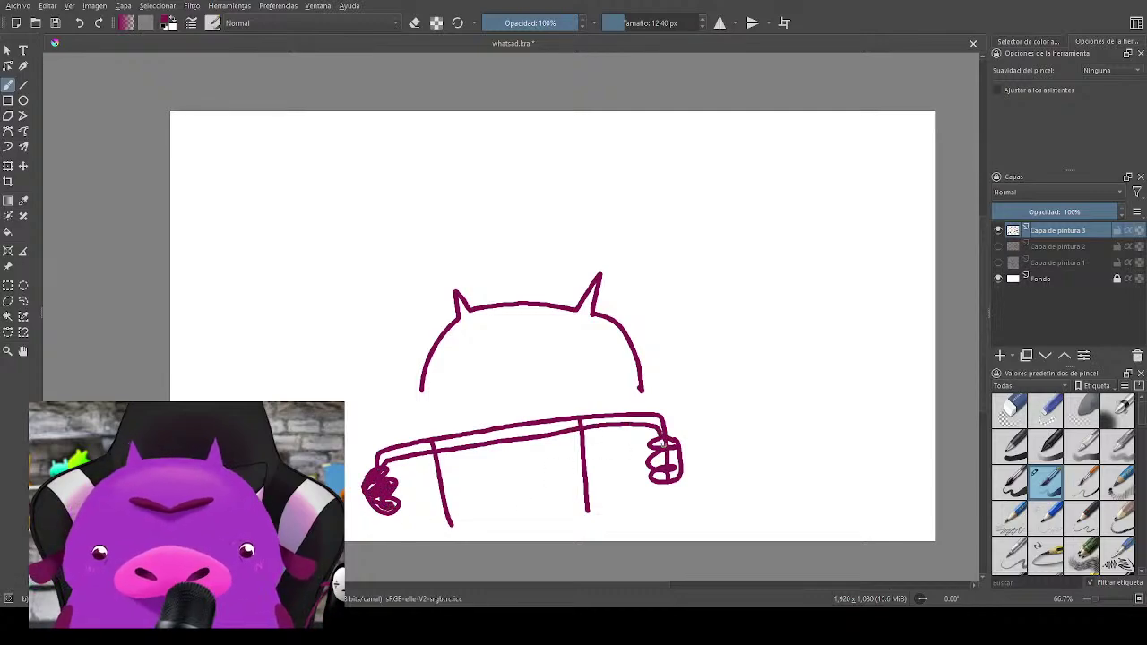
pyautogui.moveTo(654, 439)
pyautogui.mouseDown()
pyautogui.moveTo(670, 448)
pyautogui.moveTo(674, 476)
pyautogui.mouseUp()
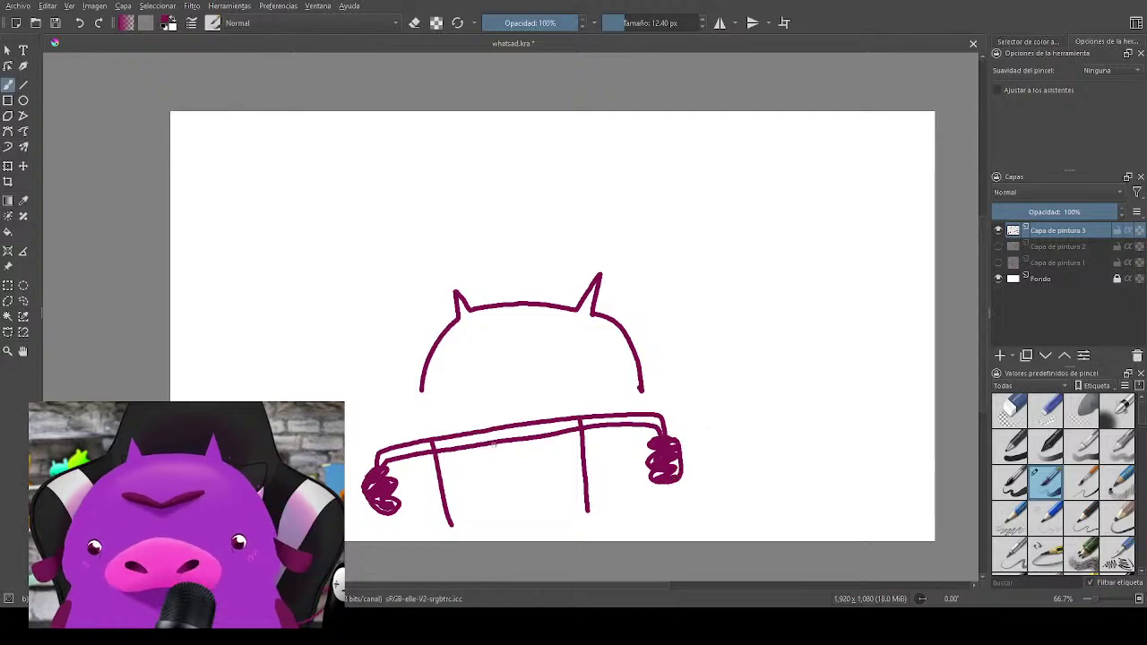
# Step: Add drooping ears, a V-shaped brow, two dot eyes and a curved snout line to the horned head
pyautogui.moveTo(422, 394)
pyautogui.mouseDown()
pyautogui.moveTo(381, 421)
pyautogui.moveTo(417, 401)
pyautogui.mouseUp()
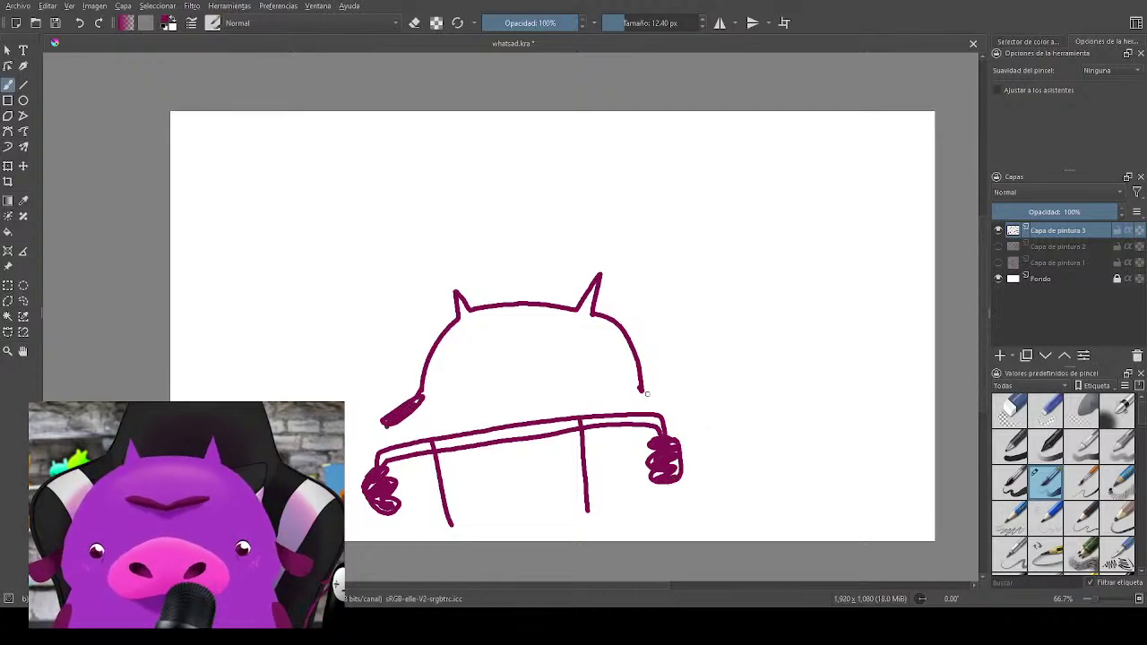
pyautogui.moveTo(645, 391)
pyautogui.mouseDown()
pyautogui.moveTo(675, 419)
pyautogui.moveTo(649, 399)
pyautogui.mouseUp()
pyautogui.moveTo(496, 340)
pyautogui.mouseDown()
pyautogui.moveTo(530, 376)
pyautogui.moveTo(571, 337)
pyautogui.mouseUp()
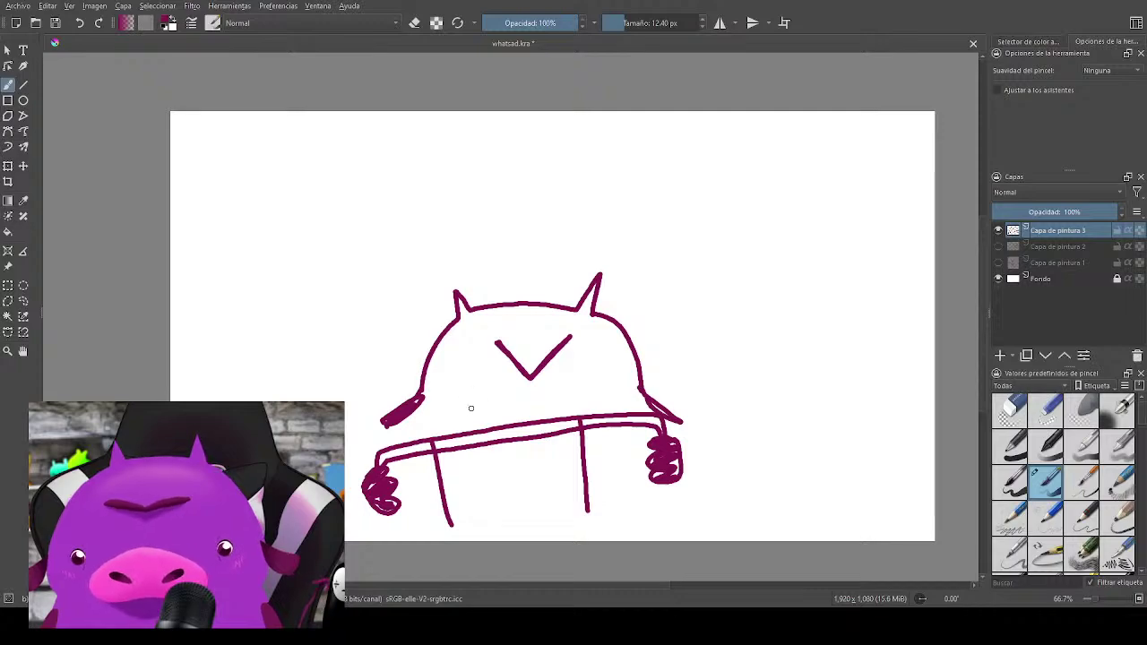
pyautogui.moveTo(463, 403); pyautogui.dragTo(466, 407)
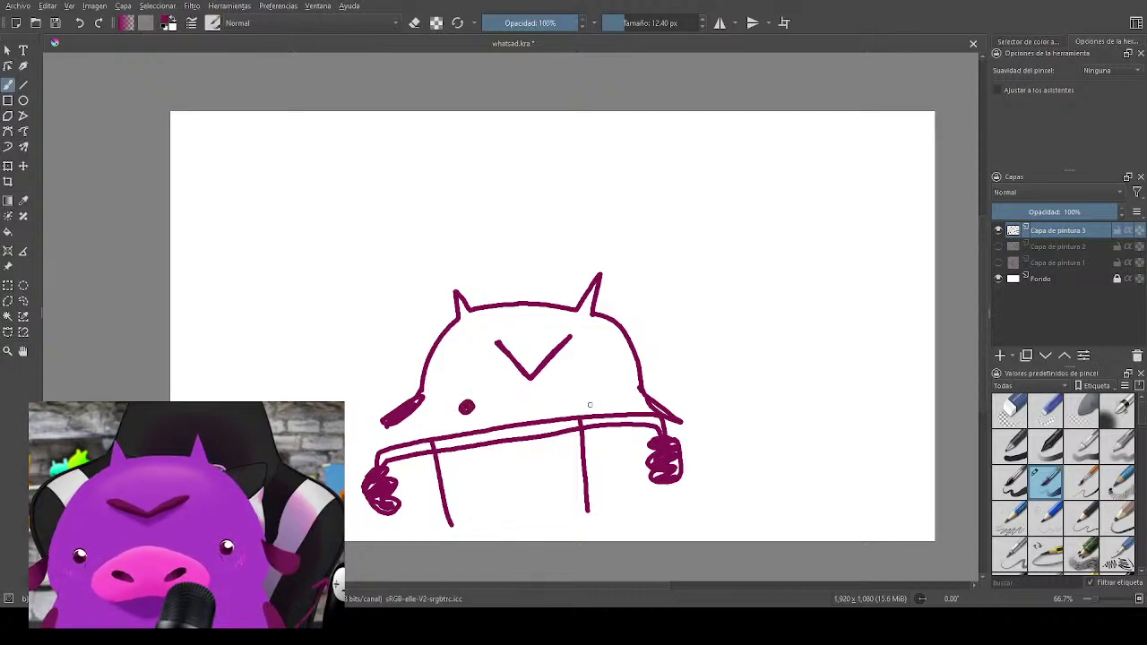
pyautogui.moveTo(594, 400); pyautogui.dragTo(601, 401)
pyautogui.moveTo(490, 425); pyautogui.dragTo(557, 418)
# Step: Draw five short emphasis lines radiating around the horned head
pyautogui.moveTo(380, 386); pyautogui.dragTo(352, 355)
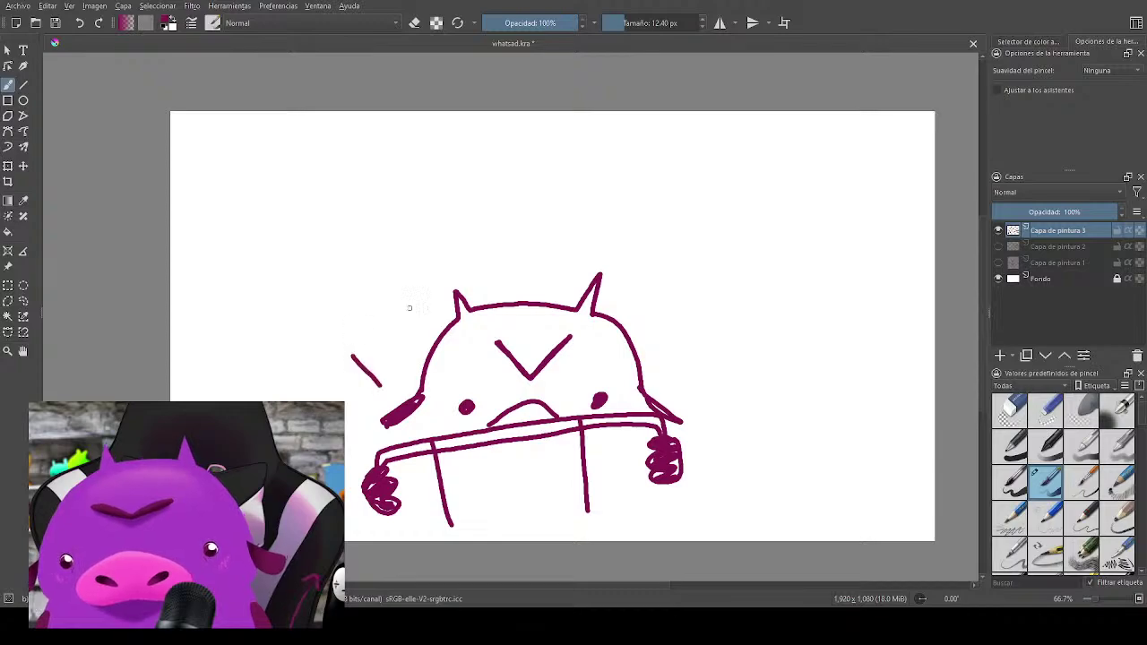
pyautogui.moveTo(399, 285); pyautogui.dragTo(416, 317)
pyautogui.moveTo(545, 226); pyautogui.dragTo(532, 259)
pyautogui.moveTo(642, 285); pyautogui.dragTo(670, 267)
pyautogui.moveTo(672, 343); pyautogui.dragTo(706, 333)
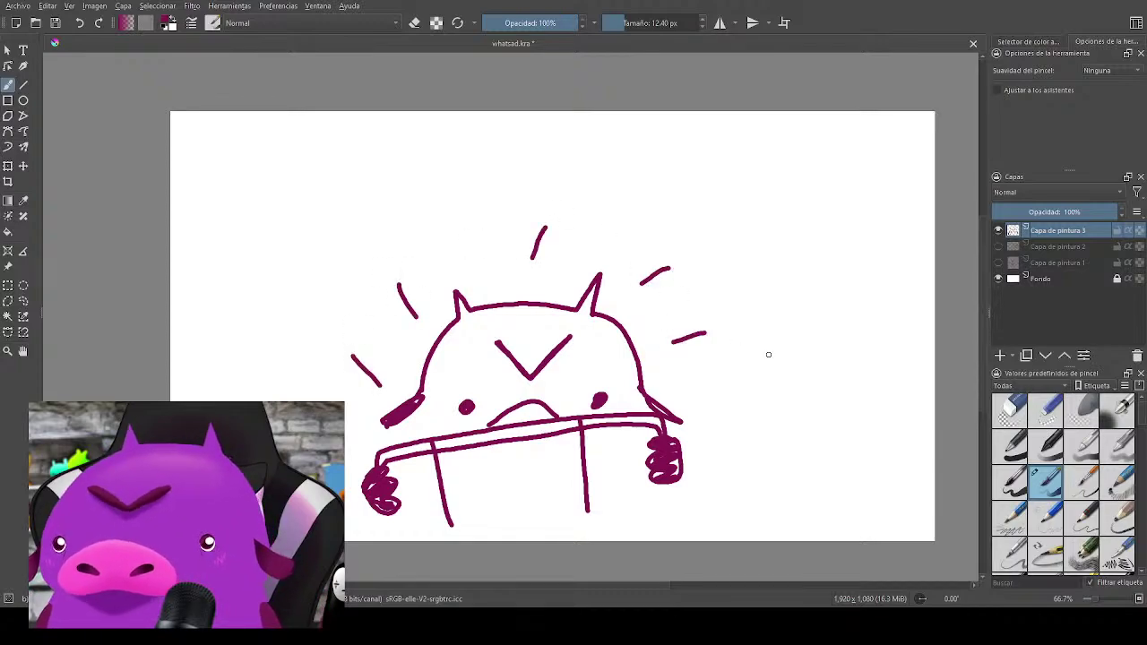
# Step: Hide the horned character's layer and draw a long-snouted animal head with tall ears, a neck and two eyes on a new layer
pyautogui.moveTo(696, 438)
pyautogui.mouseDown()
pyautogui.moveTo(755, 402)
pyautogui.moveTo(788, 402)
pyautogui.mouseUp()
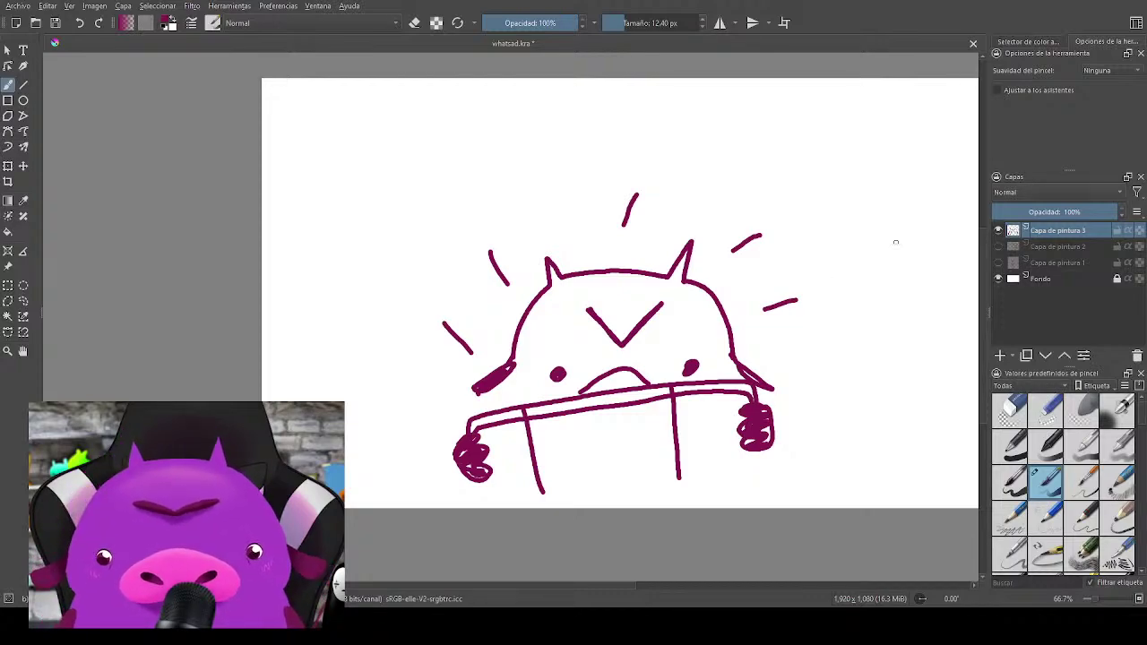
pyautogui.click(997, 230)
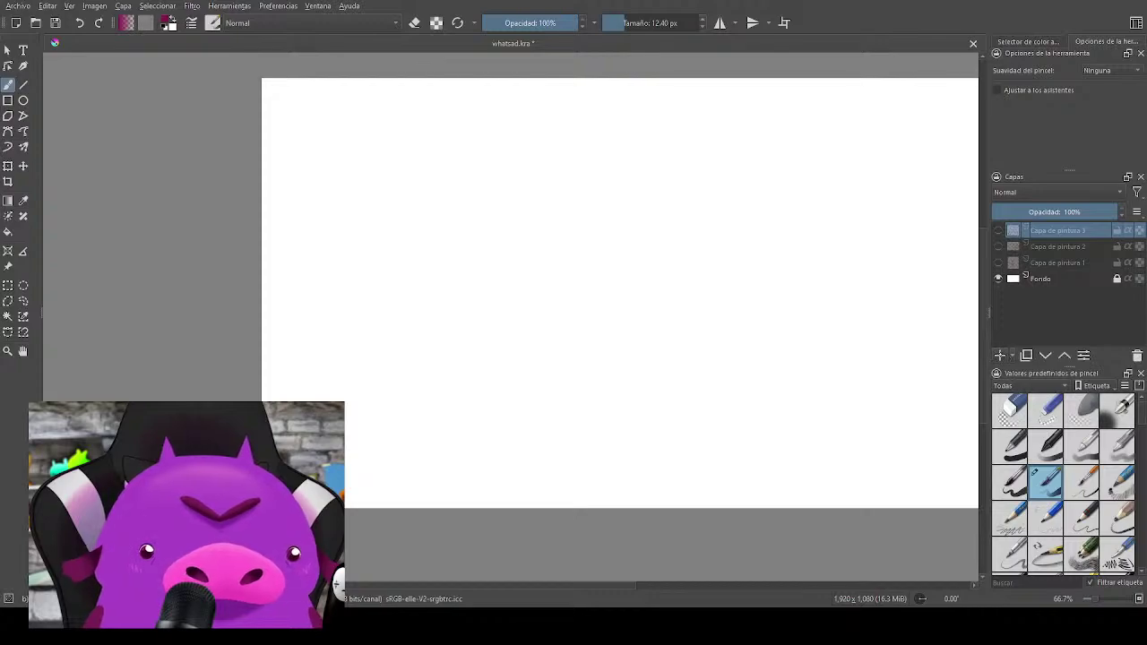
pyautogui.click(1000, 355)
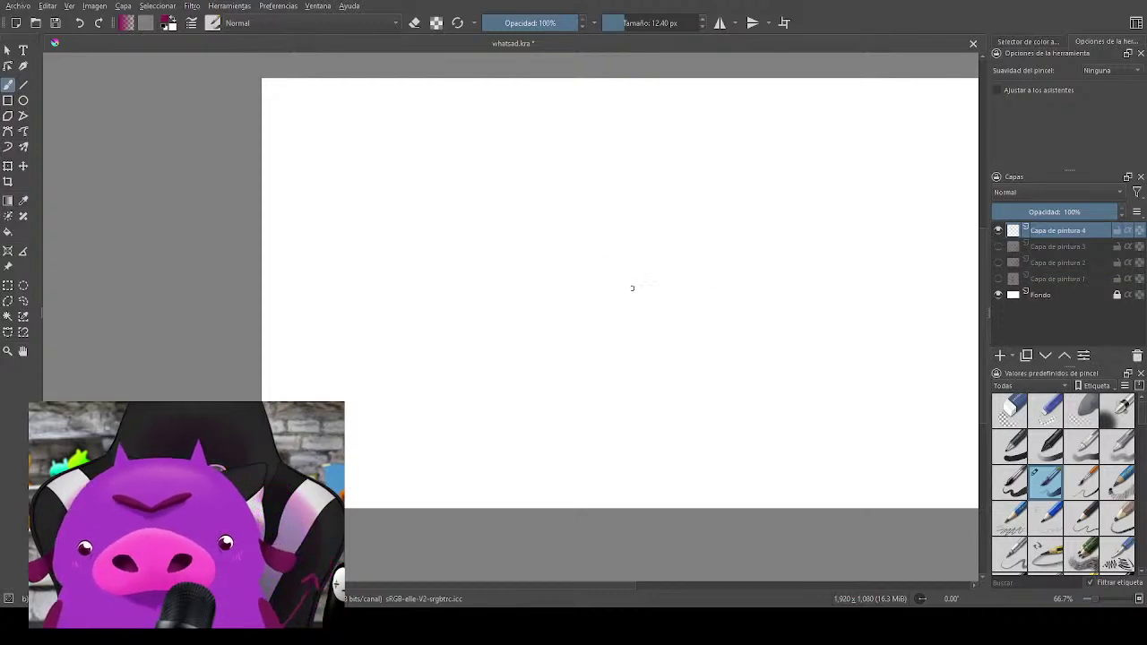
pyautogui.moveTo(667, 265)
pyautogui.mouseDown()
pyautogui.moveTo(512, 299)
pyautogui.moveTo(644, 331)
pyautogui.moveTo(646, 381)
pyautogui.moveTo(702, 273)
pyautogui.moveTo(804, 154)
pyautogui.moveTo(703, 256)
pyautogui.moveTo(678, 237)
pyautogui.moveTo(671, 269)
pyautogui.moveTo(643, 292)
pyautogui.moveTo(668, 280)
pyautogui.moveTo(627, 289)
pyautogui.moveTo(634, 269)
pyautogui.moveTo(626, 277)
pyautogui.mouseUp()
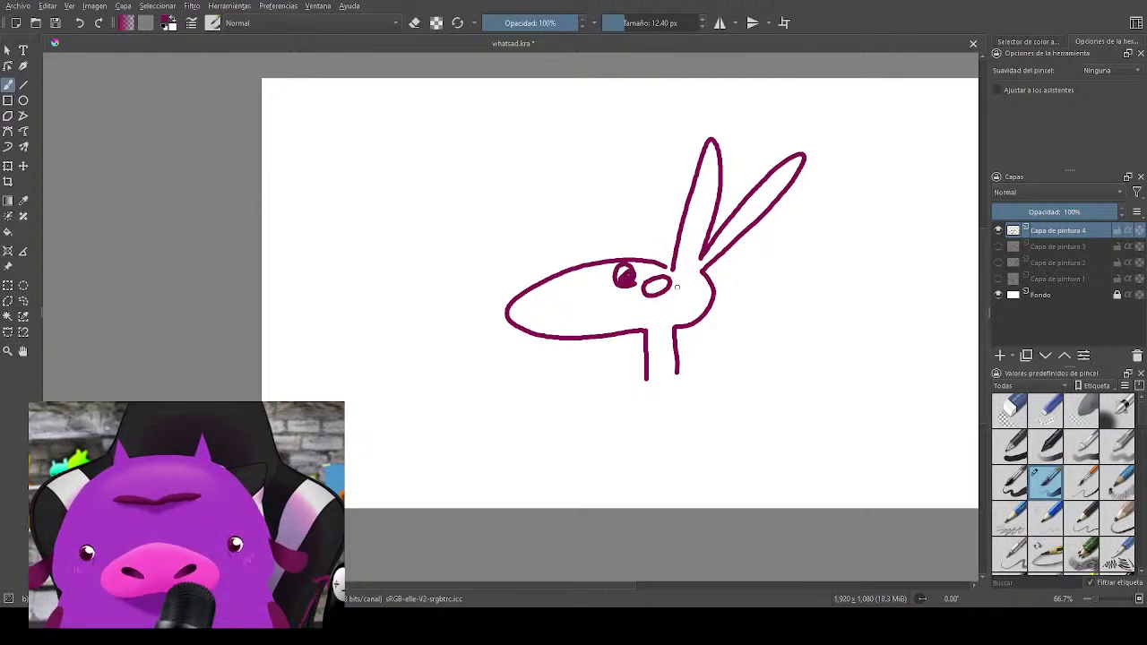
pyautogui.rightClick(661, 283)
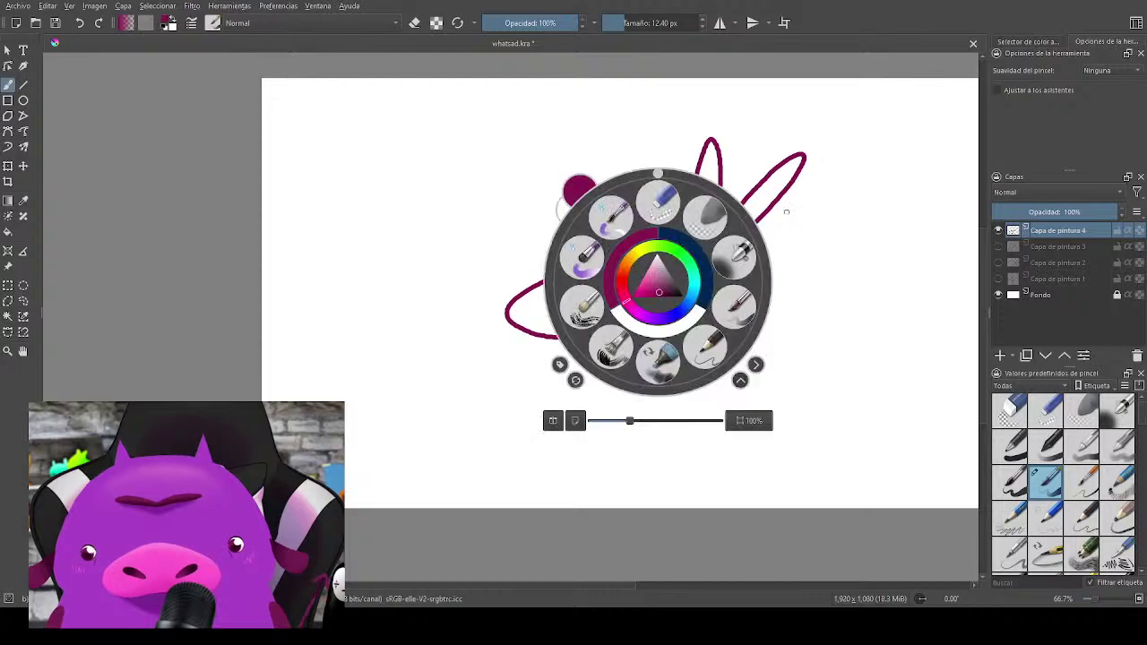
pyautogui.click(843, 198)
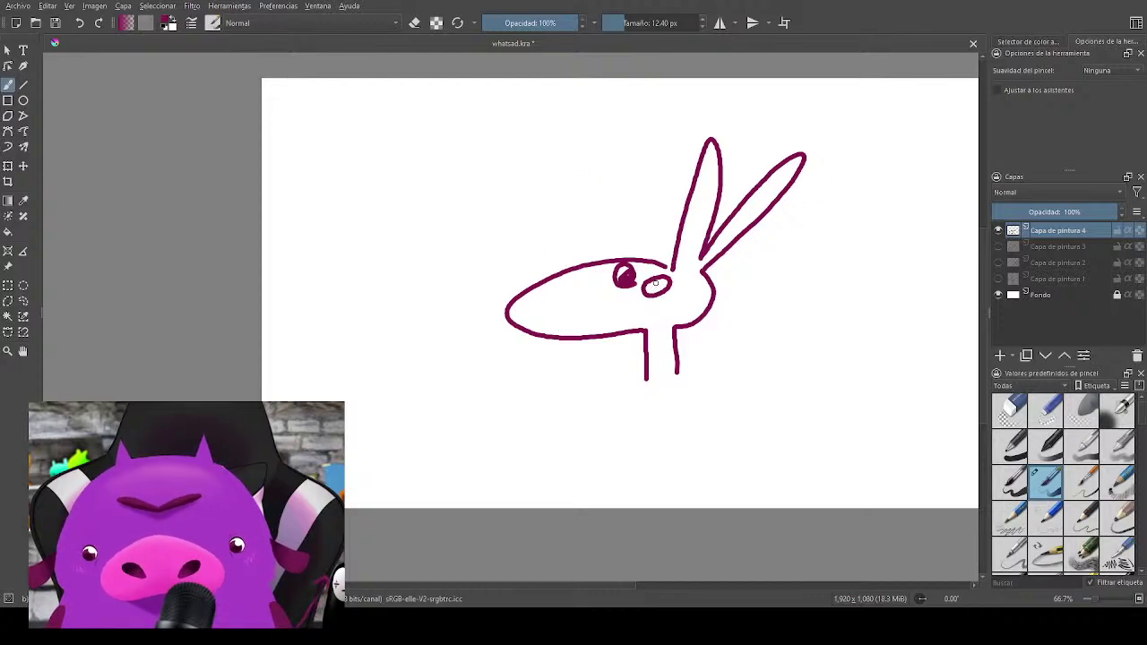
pyautogui.moveTo(654, 281); pyautogui.dragTo(656, 287)
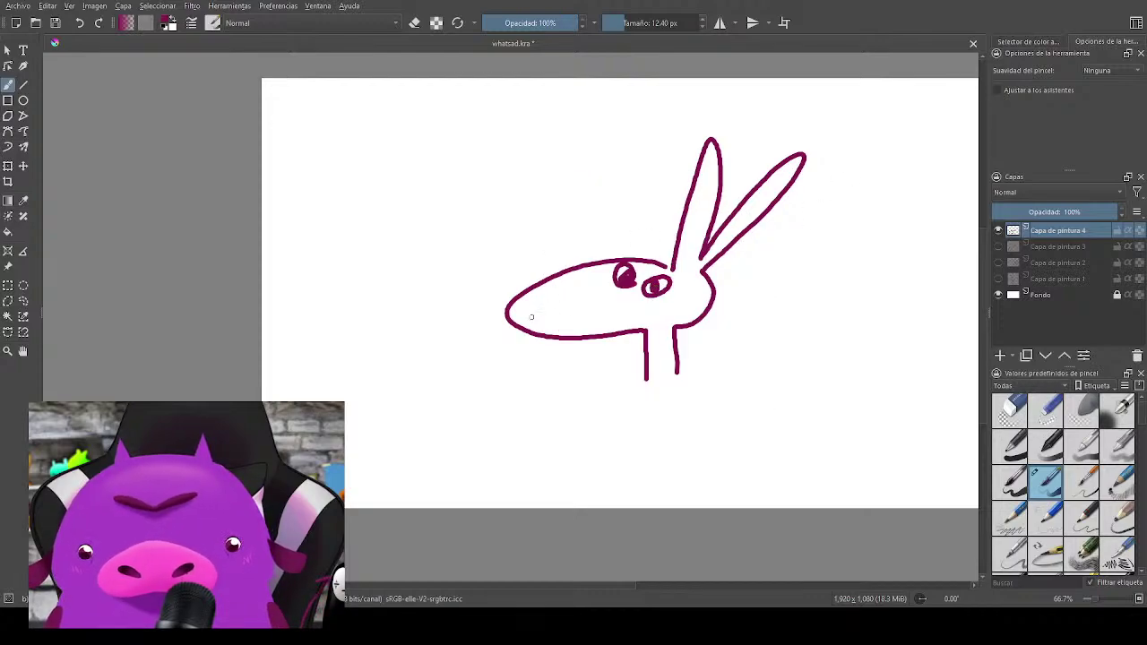
# Step: Draw an open mouth line along the animal's snout and a small nostril near its tip
pyautogui.moveTo(506, 317); pyautogui.dragTo(638, 313)
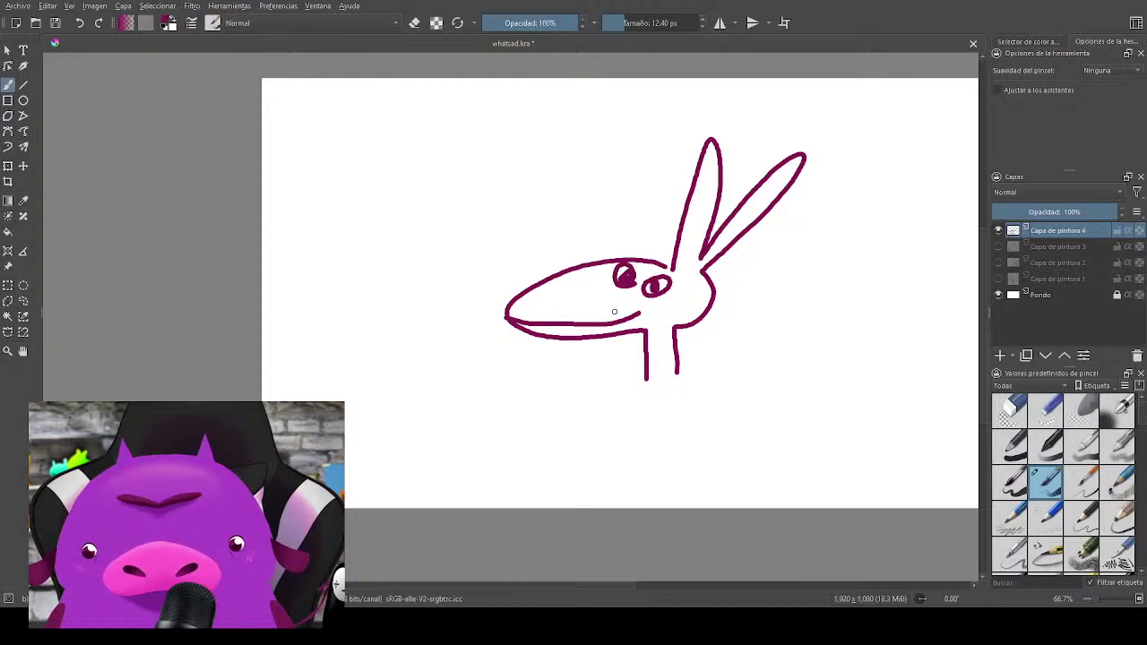
pyautogui.hotkey('ctrl', 'z')
pyautogui.moveTo(504, 315)
pyautogui.mouseDown()
pyautogui.moveTo(627, 314)
pyautogui.moveTo(533, 320)
pyautogui.moveTo(611, 312)
pyautogui.moveTo(587, 337)
pyautogui.mouseUp()
pyautogui.hotkey('ctrl', 'z')
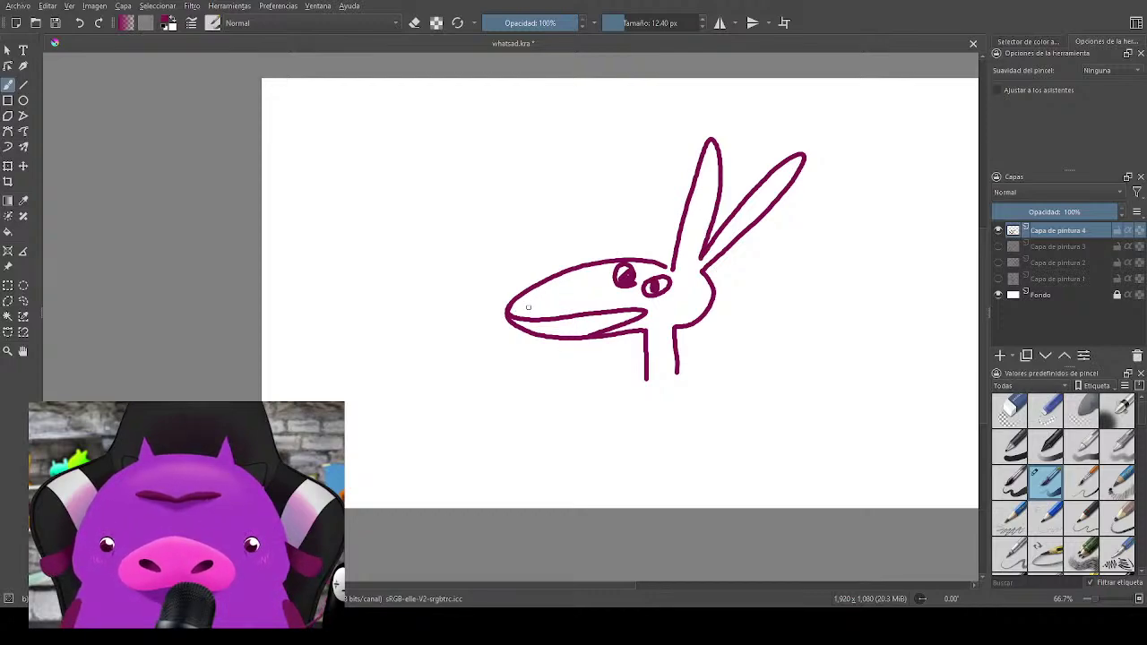
pyautogui.moveTo(528, 308); pyautogui.dragTo(519, 310)
# Step: Draw a scribbled collar with short shoulder lines below the animal's neck, and a notched ribbon shape beside the head
pyautogui.moveTo(625, 377)
pyautogui.mouseDown()
pyautogui.moveTo(688, 380)
pyautogui.moveTo(684, 394)
pyautogui.moveTo(631, 410)
pyautogui.mouseUp()
pyautogui.moveTo(689, 375); pyautogui.dragTo(697, 396)
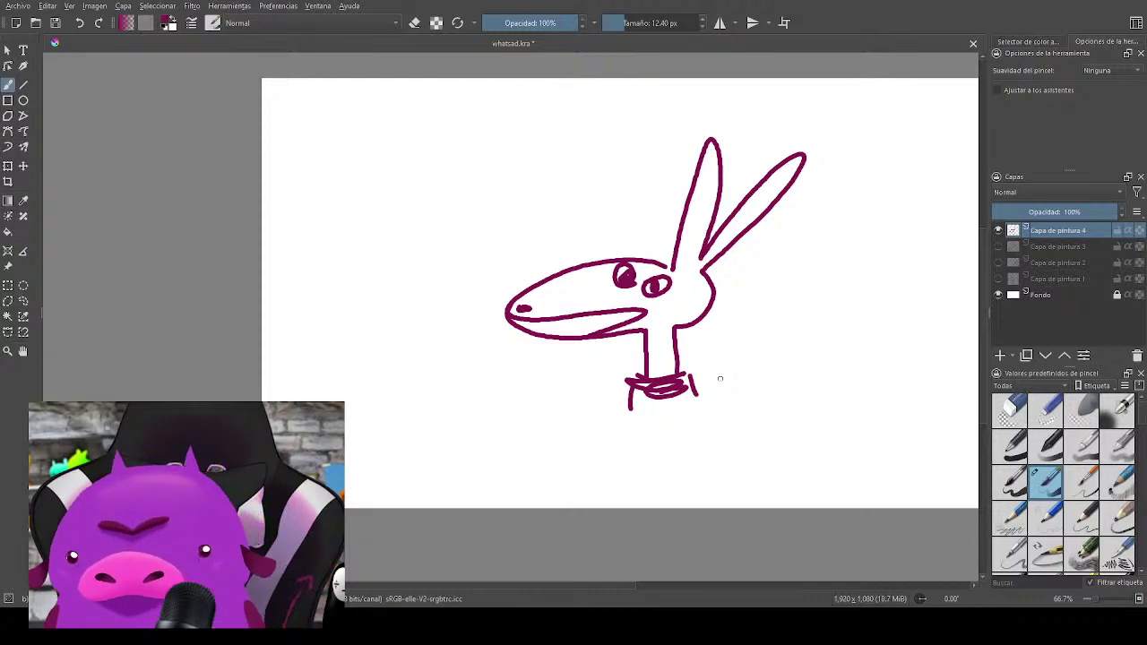
pyautogui.moveTo(766, 293)
pyautogui.mouseDown()
pyautogui.moveTo(790, 397)
pyautogui.moveTo(805, 358)
pyautogui.moveTo(846, 384)
pyautogui.moveTo(816, 271)
pyautogui.mouseUp()
pyautogui.moveTo(780, 360); pyautogui.dragTo(843, 331)
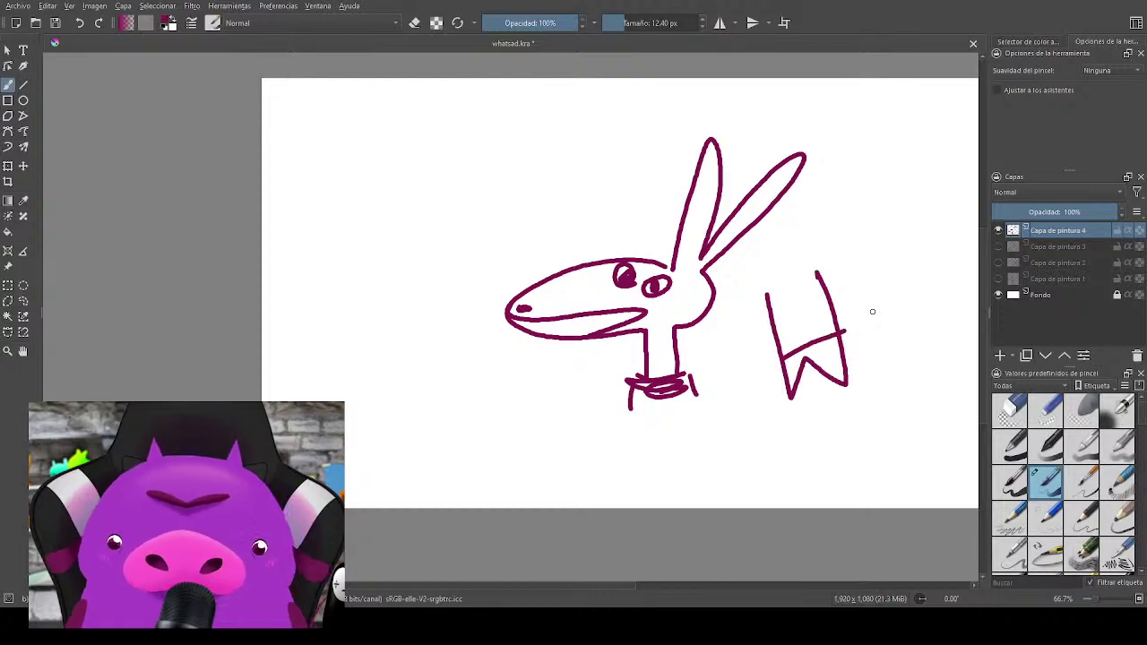
# Step: Draw a small long-beaked head with two eyes and a bow below the snout, and a dense scribbled patch in the canvas's lower-right area
pyautogui.moveTo(542, 396)
pyautogui.mouseDown()
pyautogui.moveTo(507, 379)
pyautogui.moveTo(509, 409)
pyautogui.moveTo(455, 417)
pyautogui.moveTo(515, 420)
pyautogui.moveTo(512, 460)
pyautogui.mouseUp()
pyautogui.moveTo(541, 394); pyautogui.dragTo(541, 458)
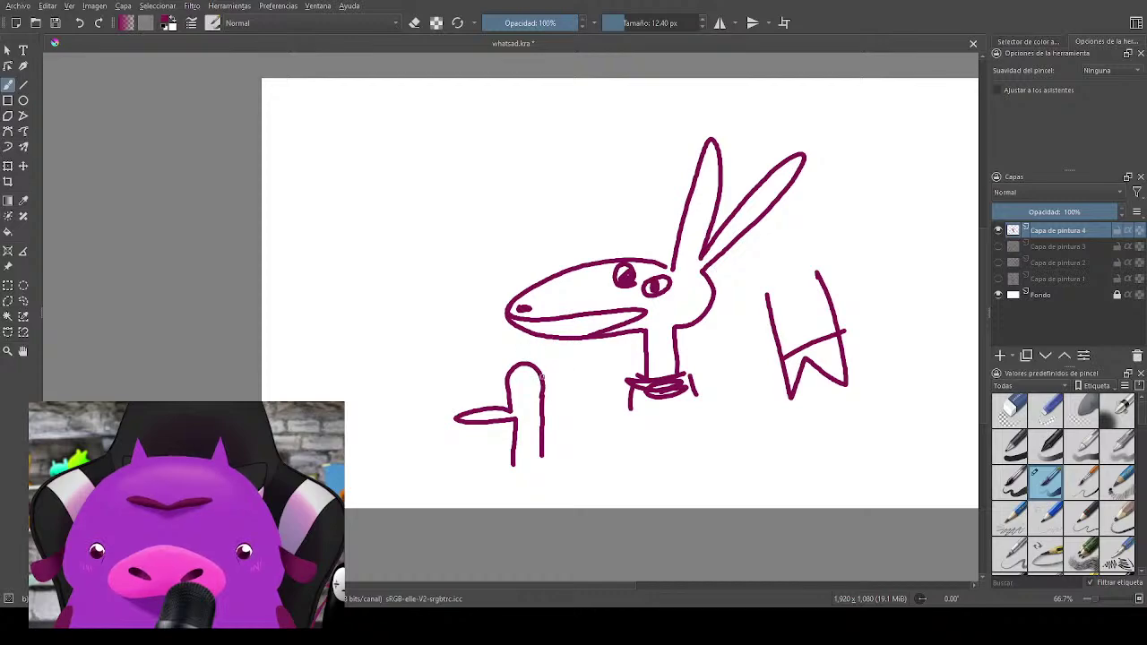
pyautogui.moveTo(540, 370)
pyautogui.mouseDown()
pyautogui.moveTo(559, 395)
pyautogui.moveTo(541, 354)
pyautogui.moveTo(547, 372)
pyautogui.moveTo(516, 405)
pyautogui.mouseUp()
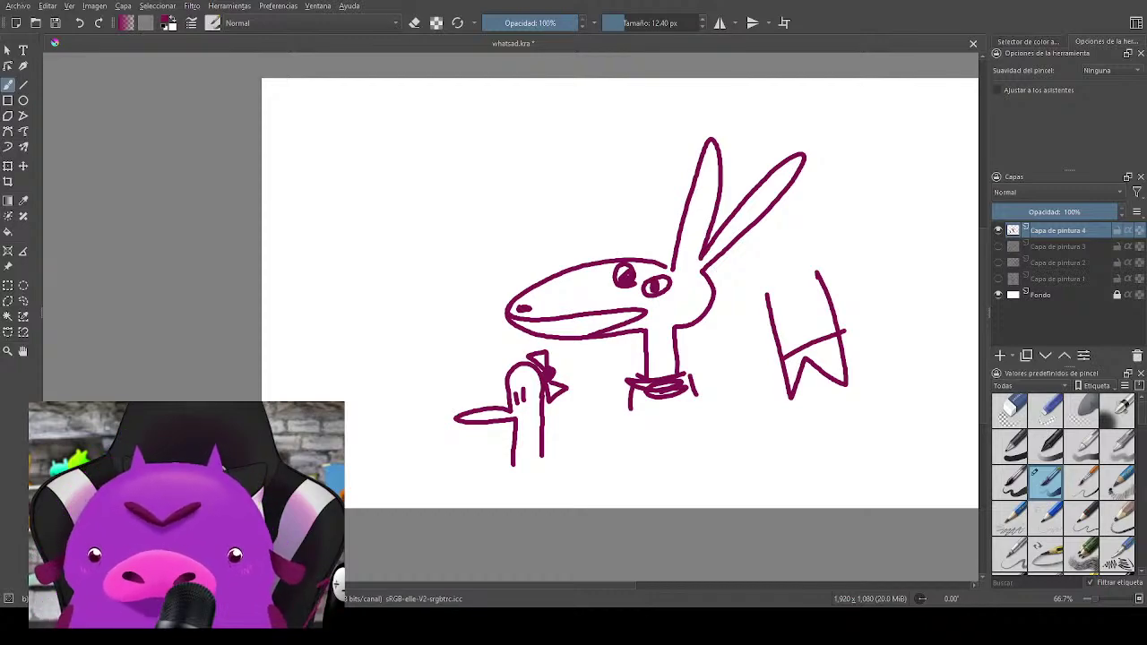
pyautogui.moveTo(851, 428)
pyautogui.mouseDown()
pyautogui.moveTo(912, 412)
pyautogui.moveTo(856, 468)
pyautogui.moveTo(932, 455)
pyautogui.moveTo(844, 459)
pyautogui.moveTo(869, 489)
pyautogui.mouseUp()
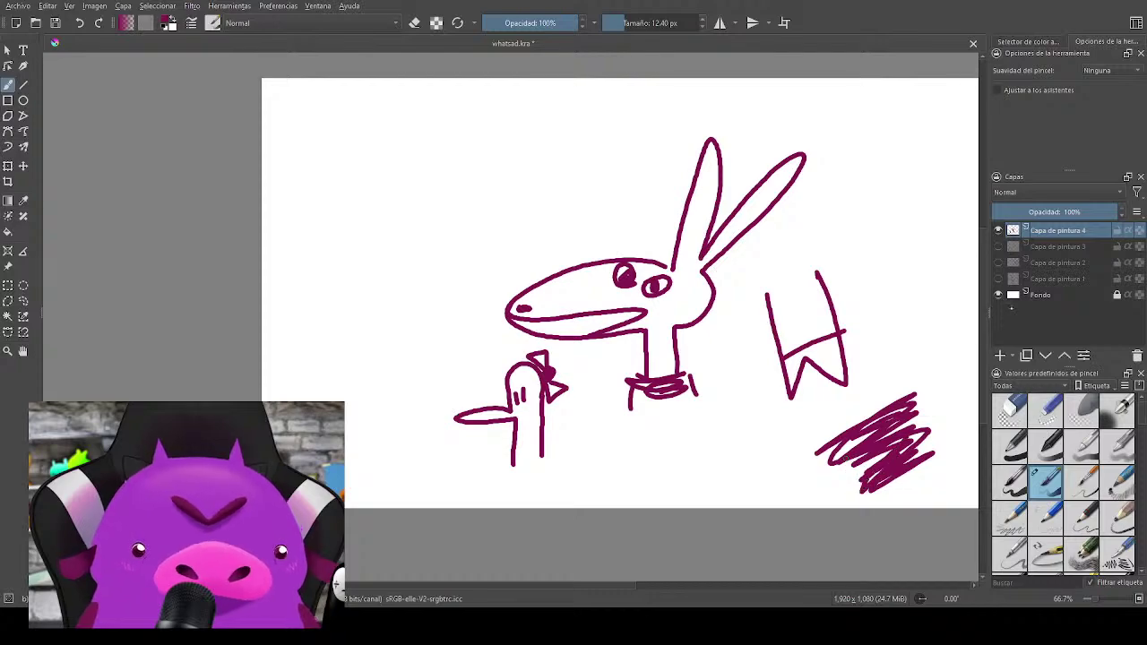
# Step: Hide the long-snouted animal's layer and add a new paint layer
pyautogui.click(998, 231)
pyautogui.click(999, 356)
pyautogui.moveTo(835, 438); pyautogui.dragTo(764, 470)
pyautogui.moveTo(593, 199)
pyautogui.mouseDown()
pyautogui.moveTo(470, 423)
pyautogui.moveTo(453, 430)
pyautogui.mouseUp()
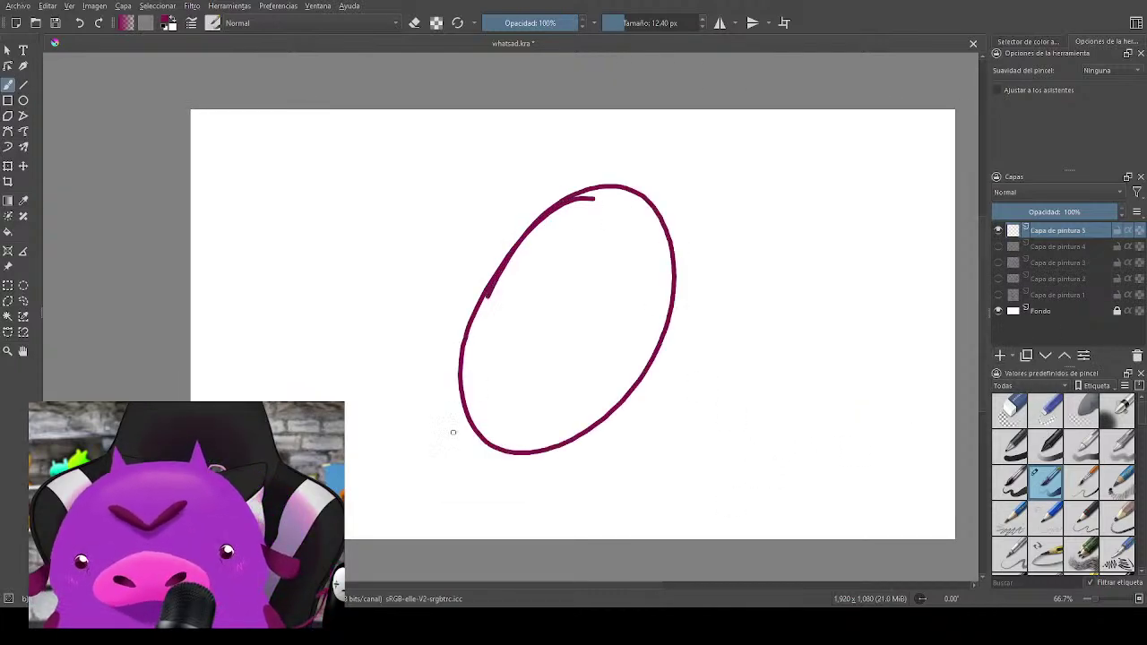
pyautogui.hotkey('ctrl', 'z')
pyautogui.moveTo(586, 391)
pyautogui.mouseDown()
pyautogui.moveTo(630, 376)
pyautogui.moveTo(577, 385)
pyautogui.moveTo(632, 367)
pyautogui.mouseUp()
pyautogui.moveTo(478, 208); pyautogui.dragTo(504, 355)
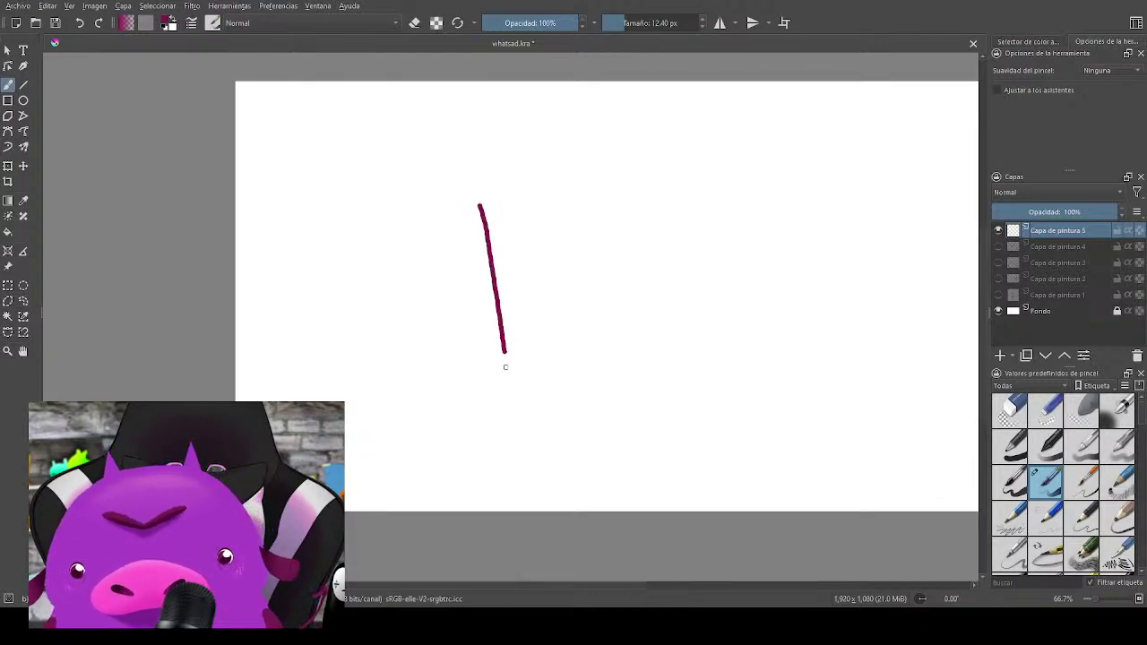
pyautogui.hotkey('ctrl', 'z')
pyautogui.moveTo(468, 188); pyautogui.dragTo(491, 316)
pyautogui.hotkey('ctrl', 'z')
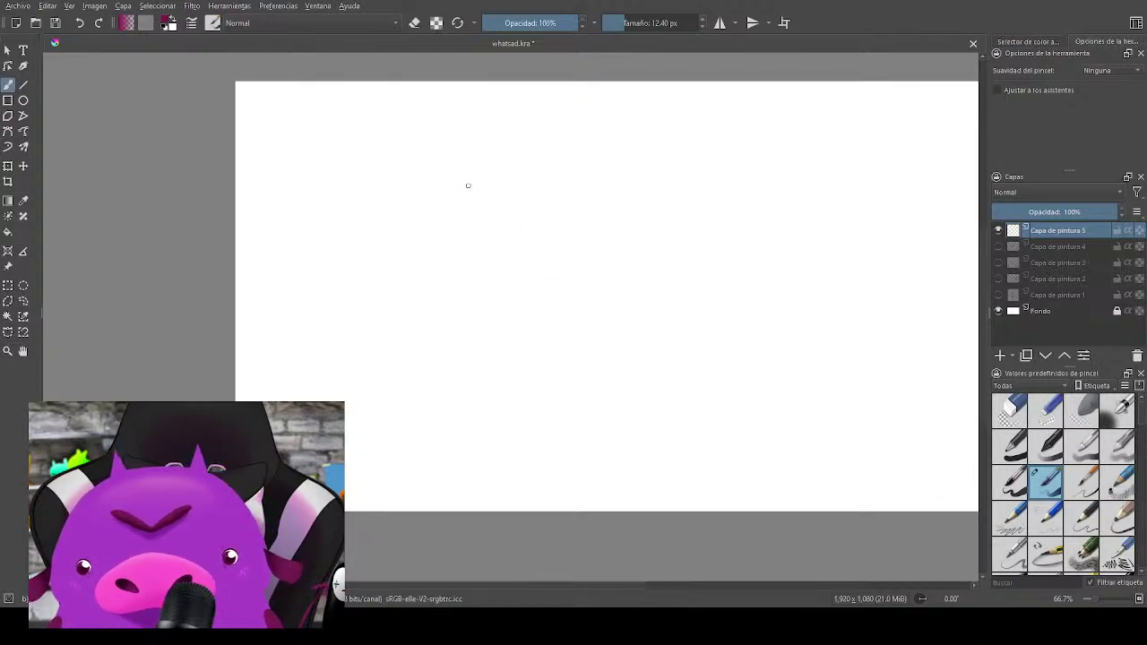
# Step: Draw an open-topped front-view face outline with straight sides, an angular tapering jaw and a flat chin, and thicken its sides
pyautogui.moveTo(468, 186)
pyautogui.mouseDown()
pyautogui.moveTo(499, 343)
pyautogui.moveTo(565, 410)
pyautogui.moveTo(602, 412)
pyautogui.moveTo(650, 391)
pyautogui.moveTo(697, 320)
pyautogui.mouseUp()
pyautogui.moveTo(651, 391)
pyautogui.mouseDown()
pyautogui.moveTo(708, 310)
pyautogui.moveTo(707, 282)
pyautogui.mouseUp()
pyautogui.moveTo(698, 151)
pyautogui.mouseDown()
pyautogui.moveTo(699, 317)
pyautogui.moveTo(701, 166)
pyautogui.mouseUp()
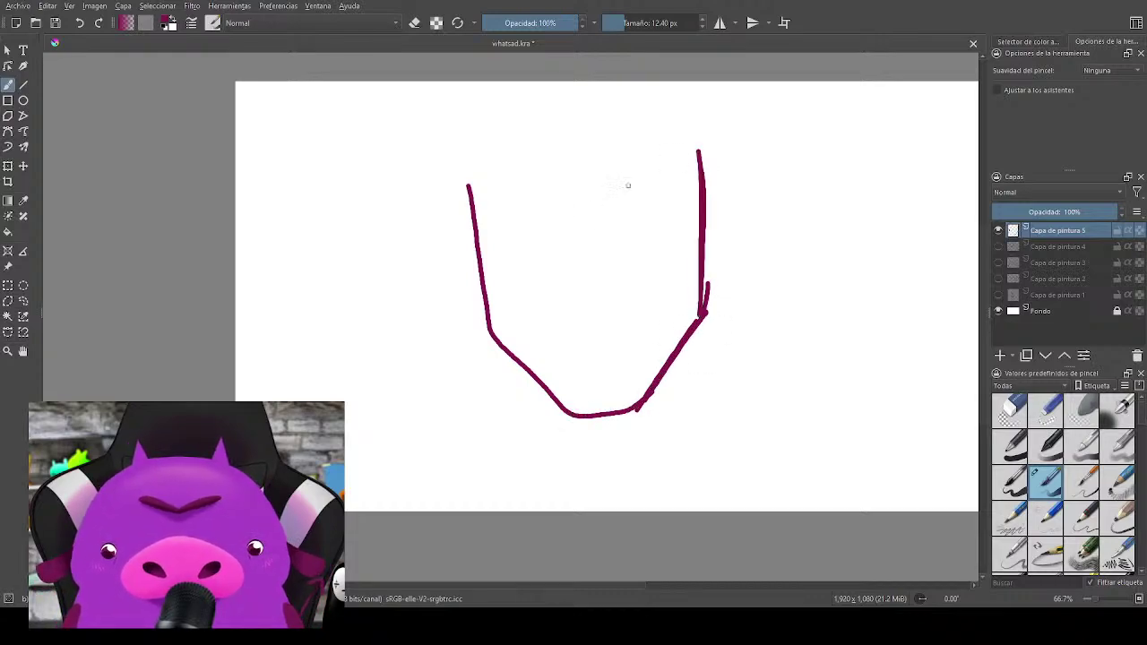
pyautogui.moveTo(464, 163)
pyautogui.mouseDown()
pyautogui.moveTo(512, 359)
pyautogui.moveTo(555, 411)
pyautogui.mouseUp()
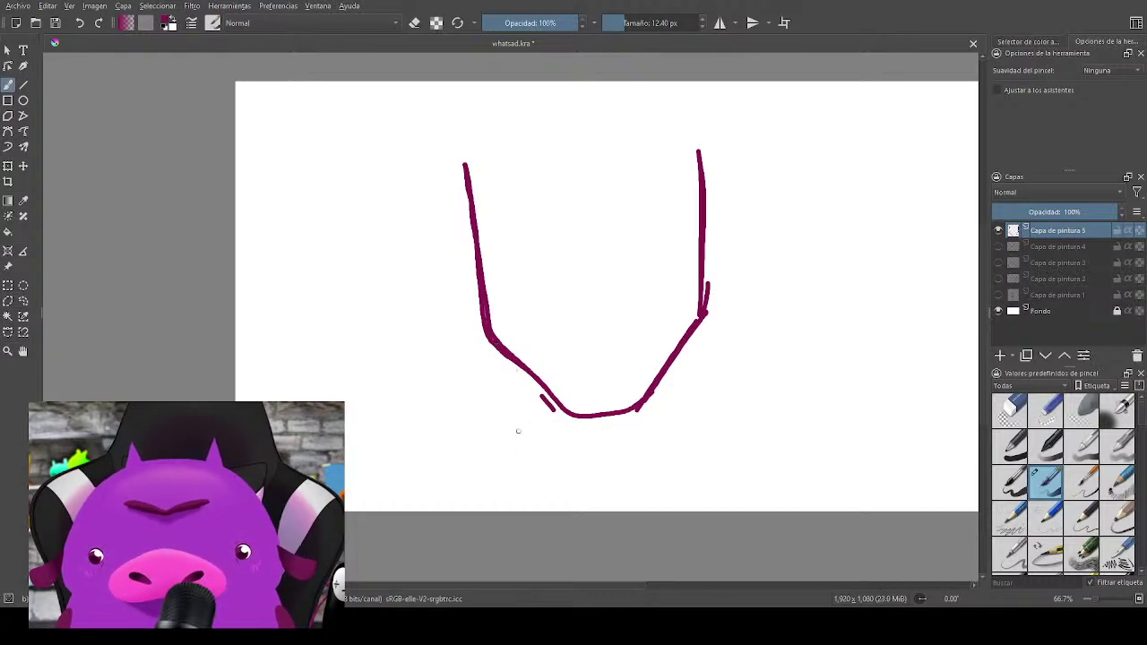
# Step: Draw two neck lines below the jaw and a looped ear on each side of the face
pyautogui.moveTo(495, 347); pyautogui.dragTo(524, 470)
pyautogui.hotkey('ctrl', 'z')
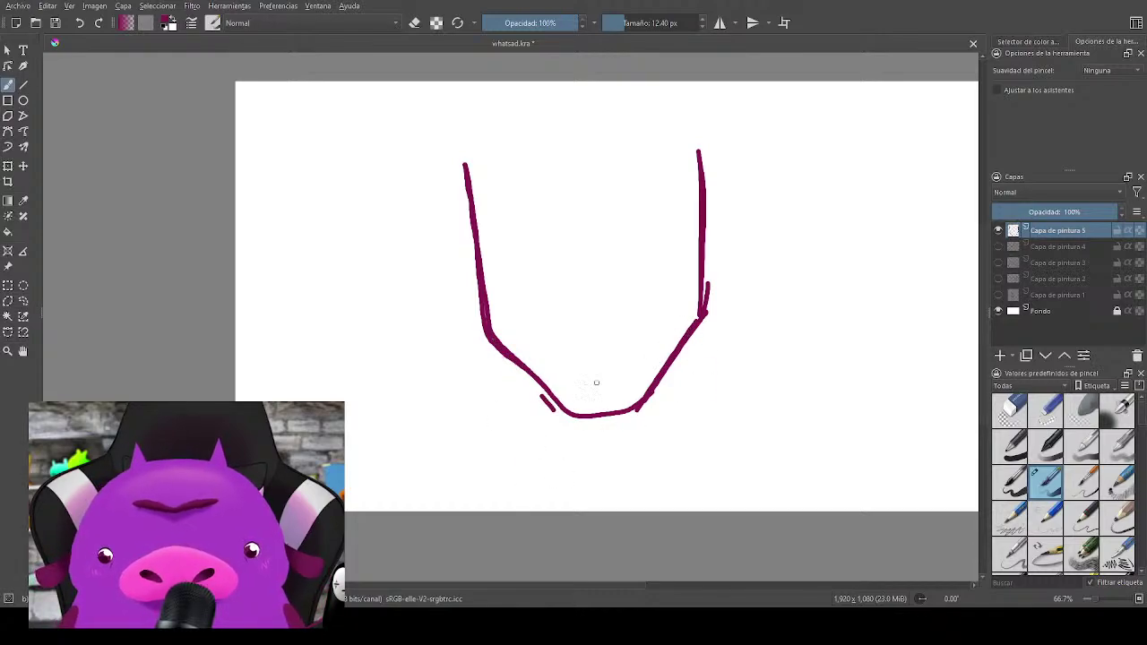
pyautogui.moveTo(512, 360); pyautogui.dragTo(530, 457)
pyautogui.moveTo(512, 360); pyautogui.dragTo(529, 479)
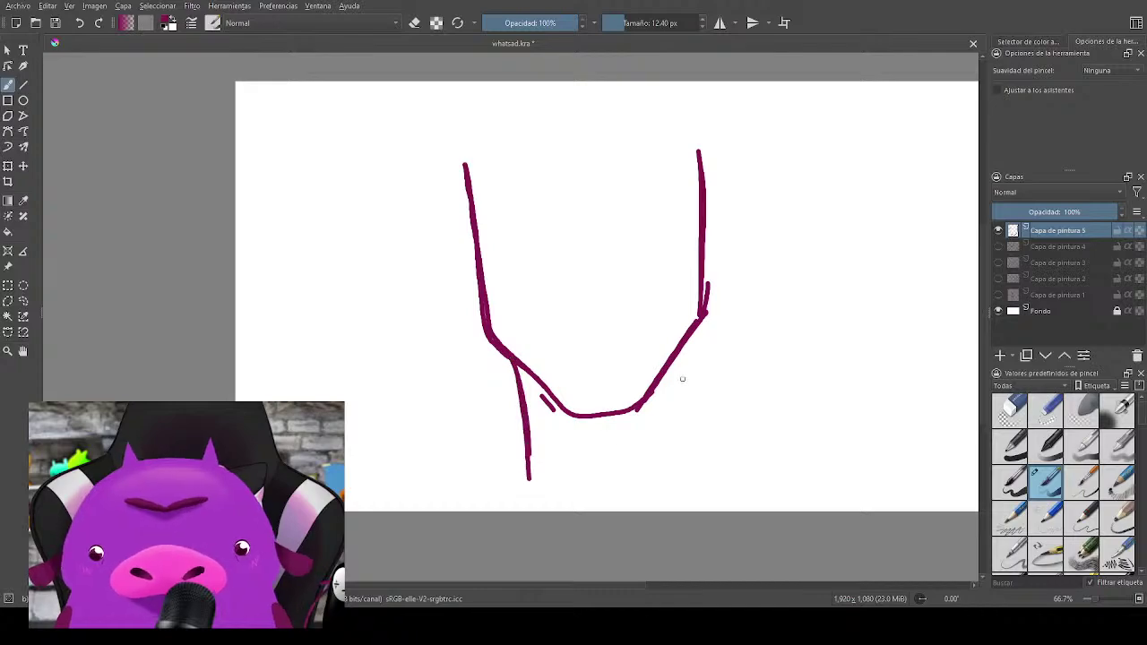
pyautogui.moveTo(676, 357); pyautogui.dragTo(676, 478)
pyautogui.moveTo(697, 294); pyautogui.dragTo(675, 360)
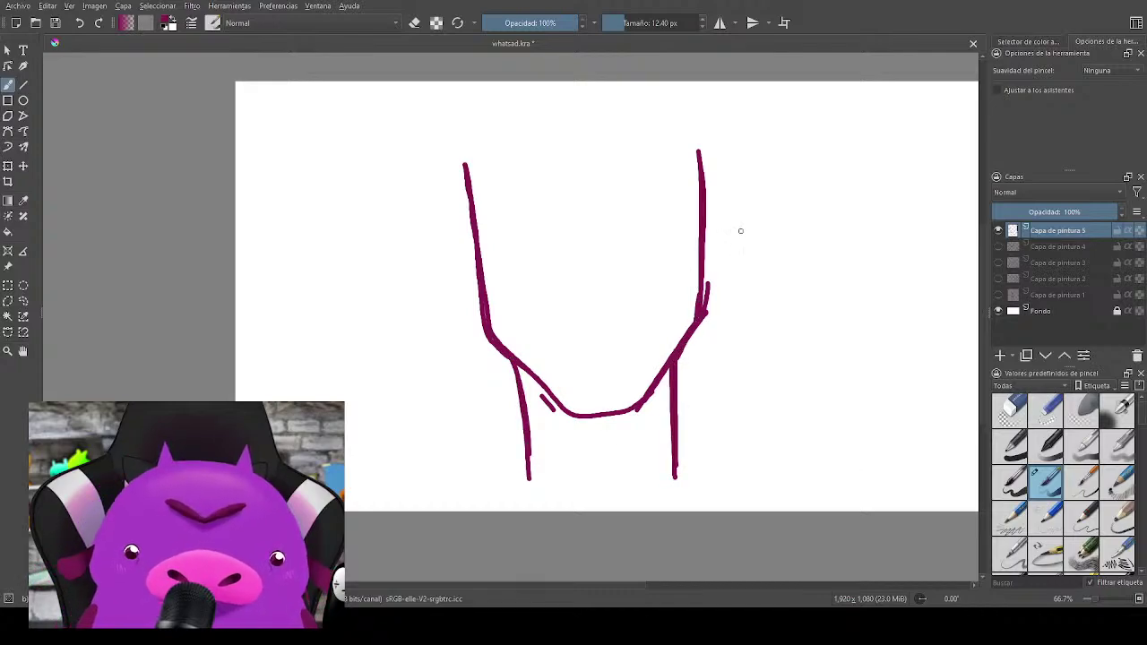
pyautogui.moveTo(708, 285); pyautogui.dragTo(702, 308)
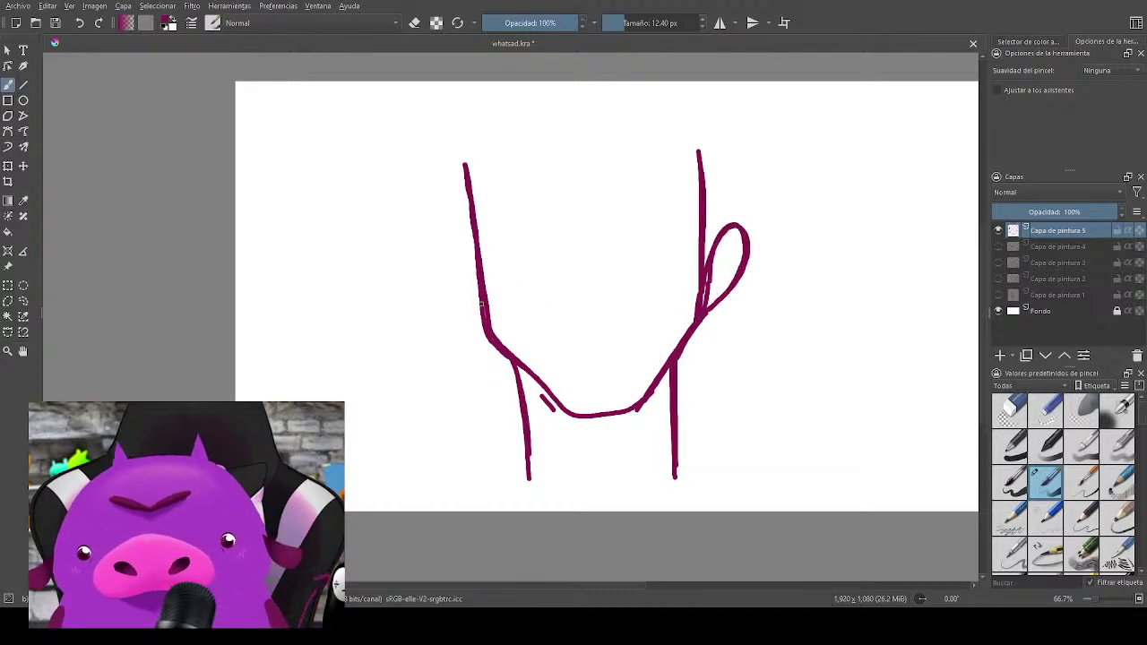
pyautogui.moveTo(482, 307)
pyautogui.mouseDown()
pyautogui.moveTo(445, 274)
pyautogui.moveTo(485, 309)
pyautogui.mouseUp()
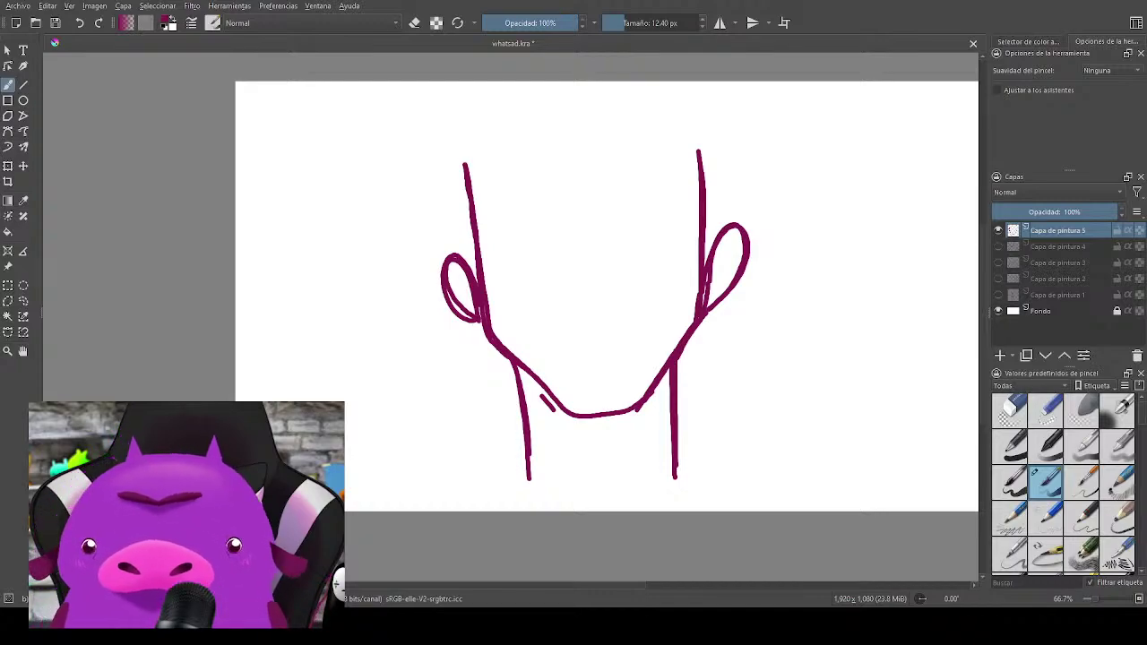
# Step: Hide the face's layer and draw a domed side-view head with a straight mouth line and a neck on a new paint layer
pyautogui.click(998, 230)
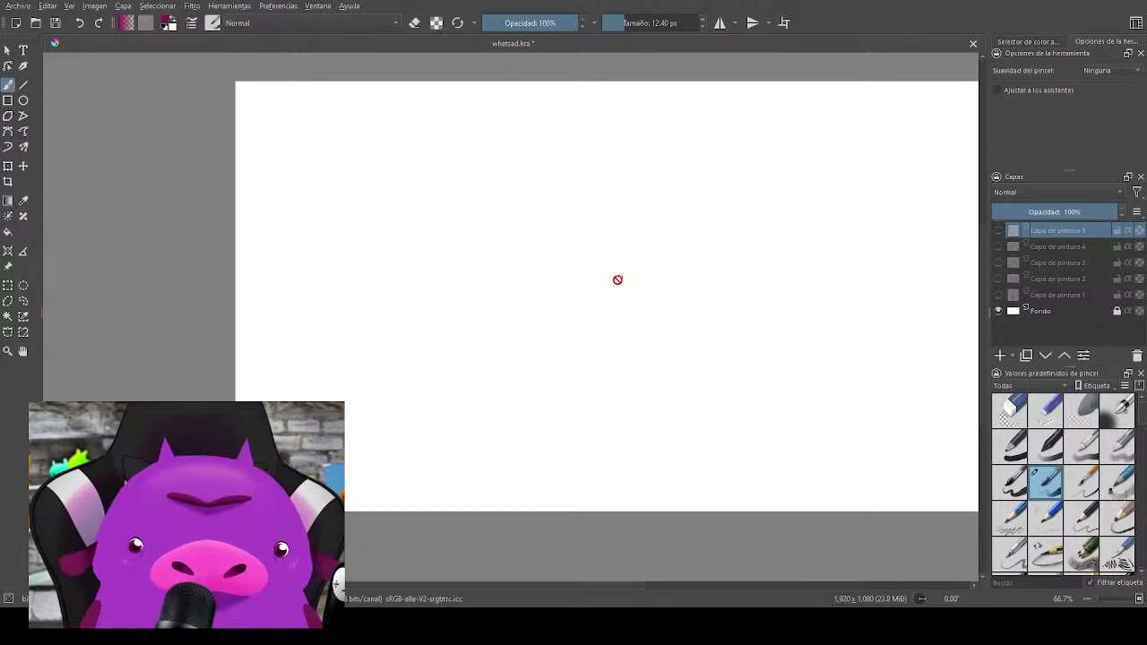
pyautogui.click(1000, 355)
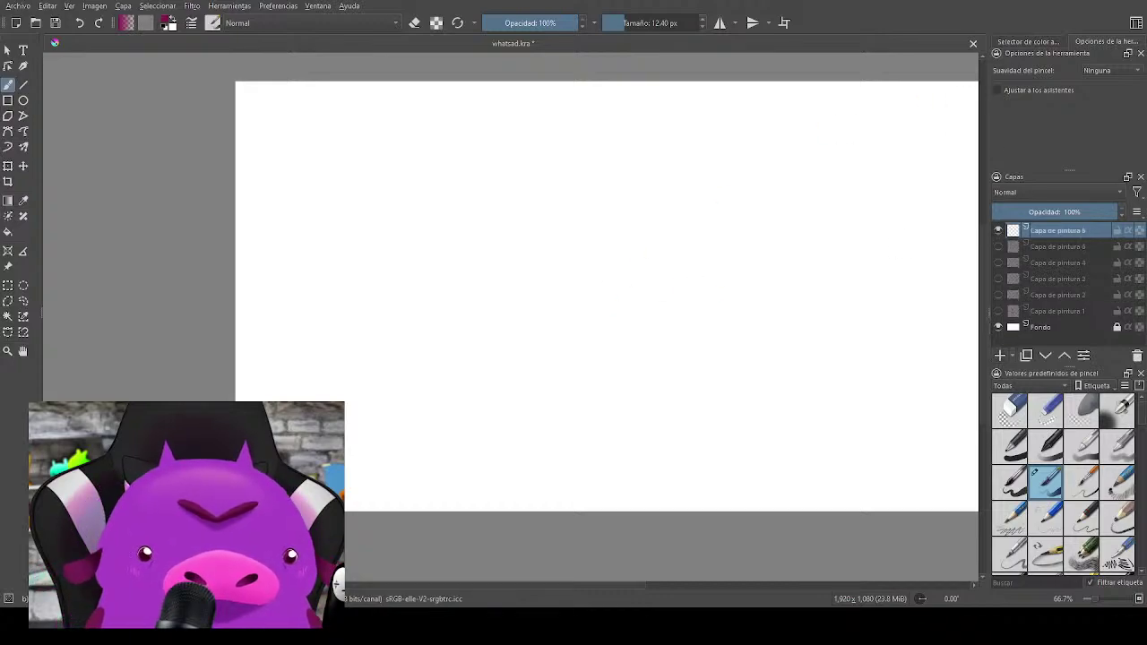
pyautogui.moveTo(473, 342); pyautogui.dragTo(623, 338)
pyautogui.moveTo(474, 339)
pyautogui.mouseDown()
pyautogui.moveTo(555, 216)
pyautogui.moveTo(648, 220)
pyautogui.moveTo(685, 269)
pyautogui.mouseUp()
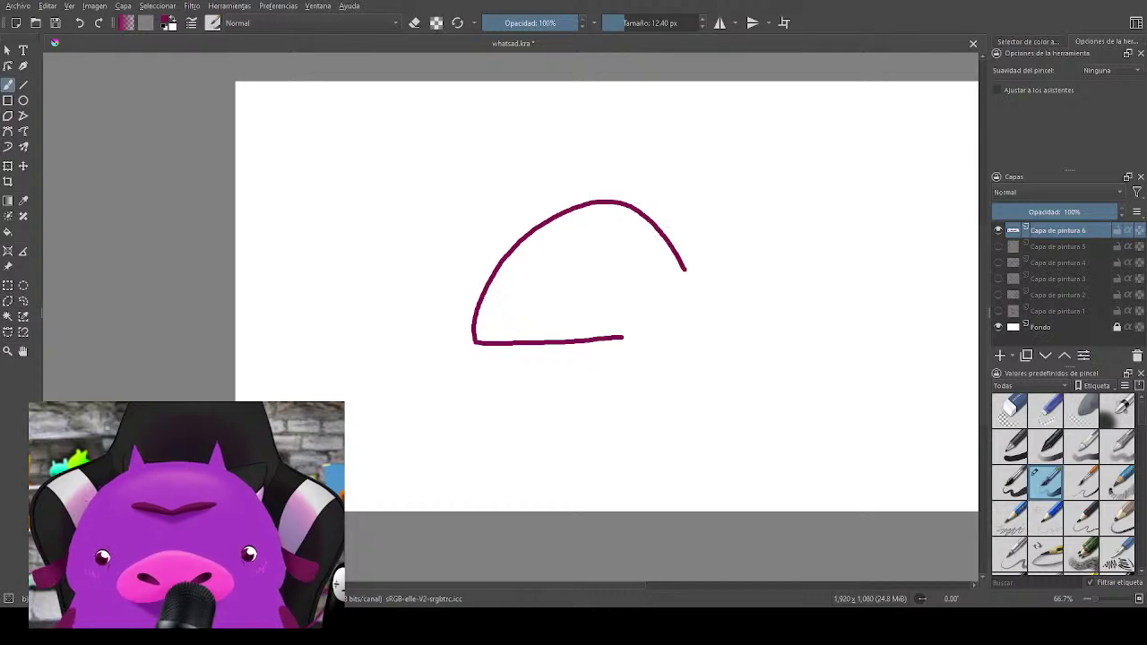
pyautogui.hotkey('ctrl', 'z')
pyautogui.moveTo(474, 340)
pyautogui.mouseDown()
pyautogui.moveTo(492, 300)
pyautogui.moveTo(588, 242)
pyautogui.moveTo(646, 243)
pyautogui.moveTo(678, 284)
pyautogui.moveTo(690, 429)
pyautogui.mouseUp()
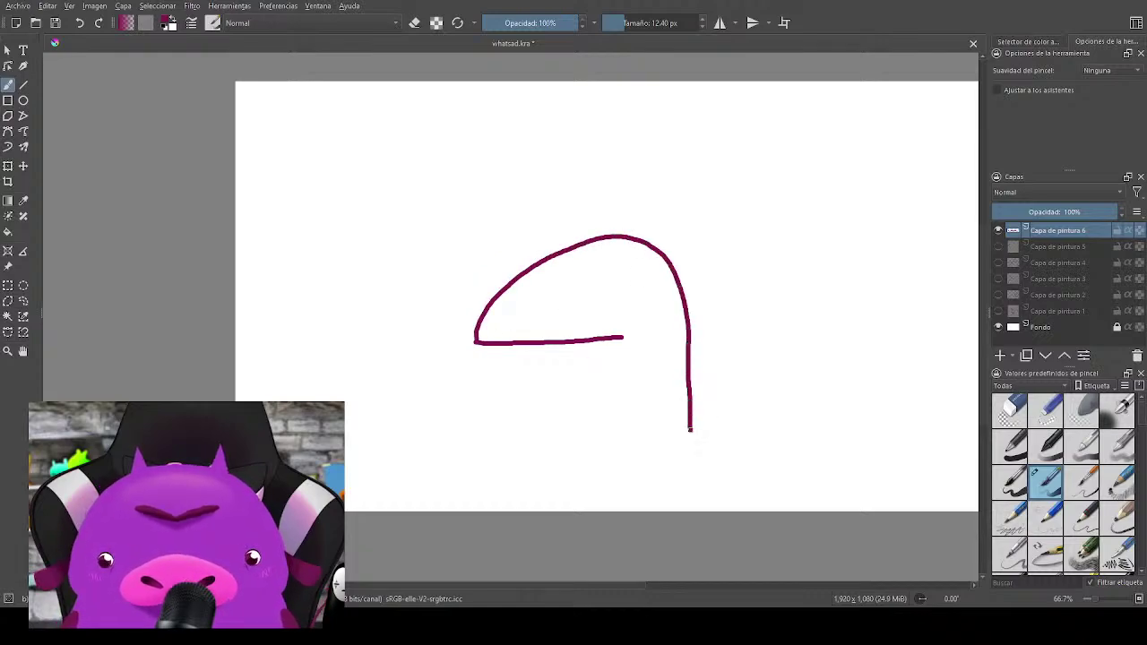
pyautogui.moveTo(475, 344)
pyautogui.mouseDown()
pyautogui.moveTo(504, 358)
pyautogui.moveTo(529, 453)
pyautogui.mouseUp()
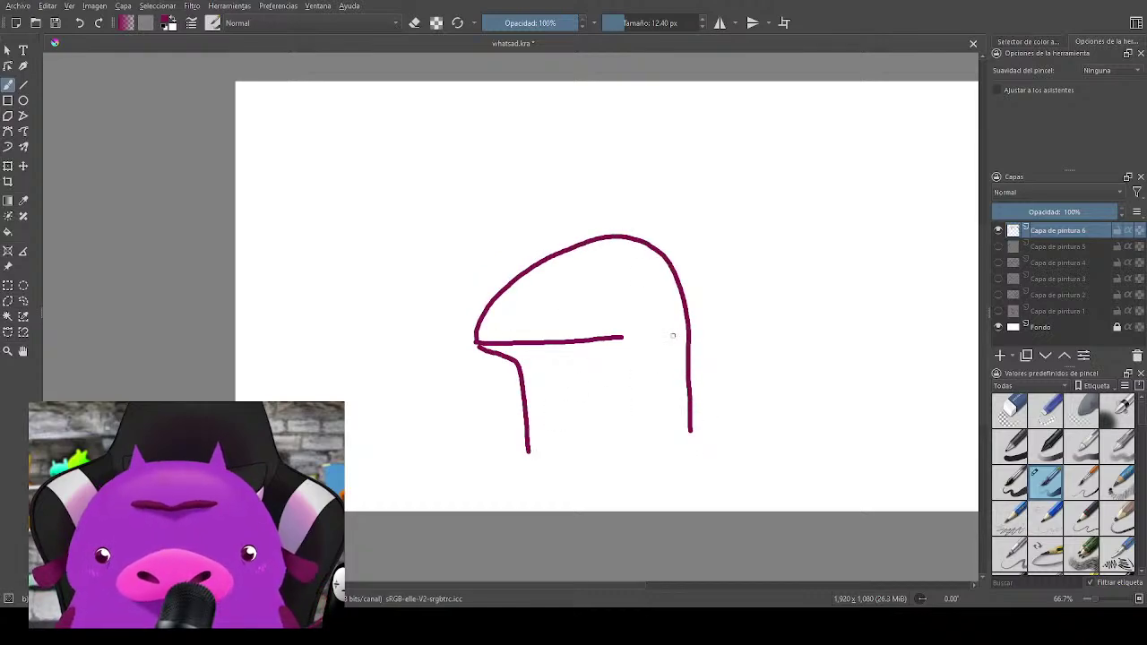
# Step: Draw a headphone on the back of the domed head with a thick ear cup, a shaded headband and a hanging cable
pyautogui.moveTo(668, 303)
pyautogui.mouseDown()
pyautogui.moveTo(649, 325)
pyautogui.moveTo(674, 301)
pyautogui.moveTo(679, 382)
pyautogui.moveTo(658, 367)
pyautogui.moveTo(662, 351)
pyautogui.mouseUp()
pyautogui.moveTo(664, 301)
pyautogui.mouseDown()
pyautogui.moveTo(680, 240)
pyautogui.moveTo(692, 304)
pyautogui.moveTo(674, 244)
pyautogui.mouseUp()
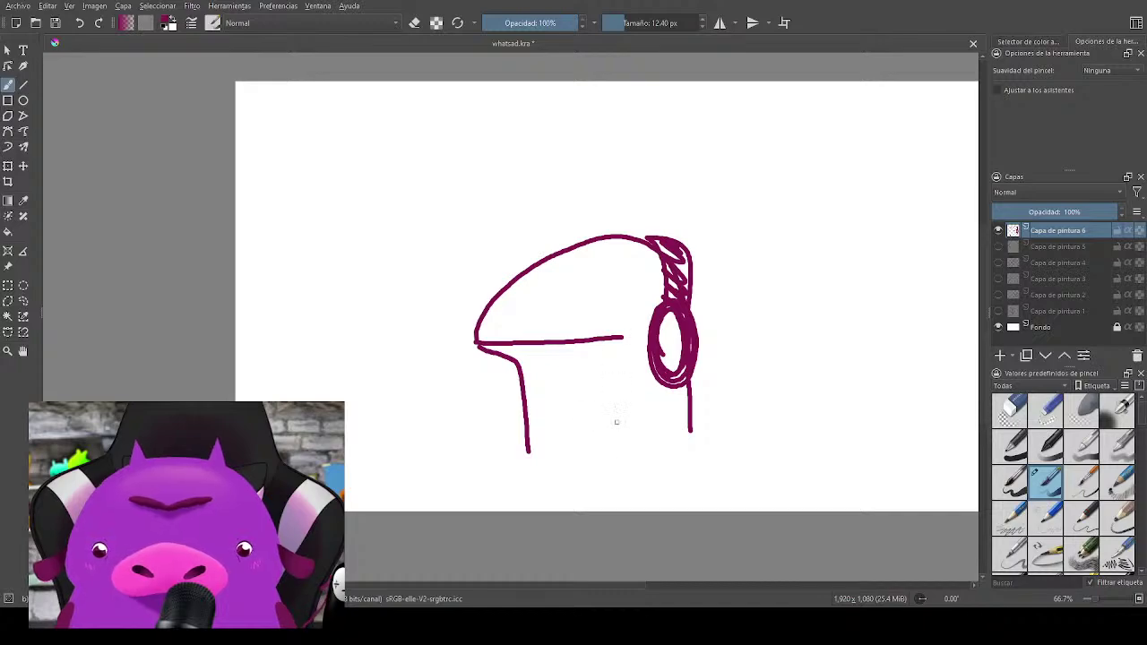
pyautogui.moveTo(677, 347)
pyautogui.mouseDown()
pyautogui.moveTo(669, 323)
pyautogui.moveTo(692, 382)
pyautogui.mouseUp()
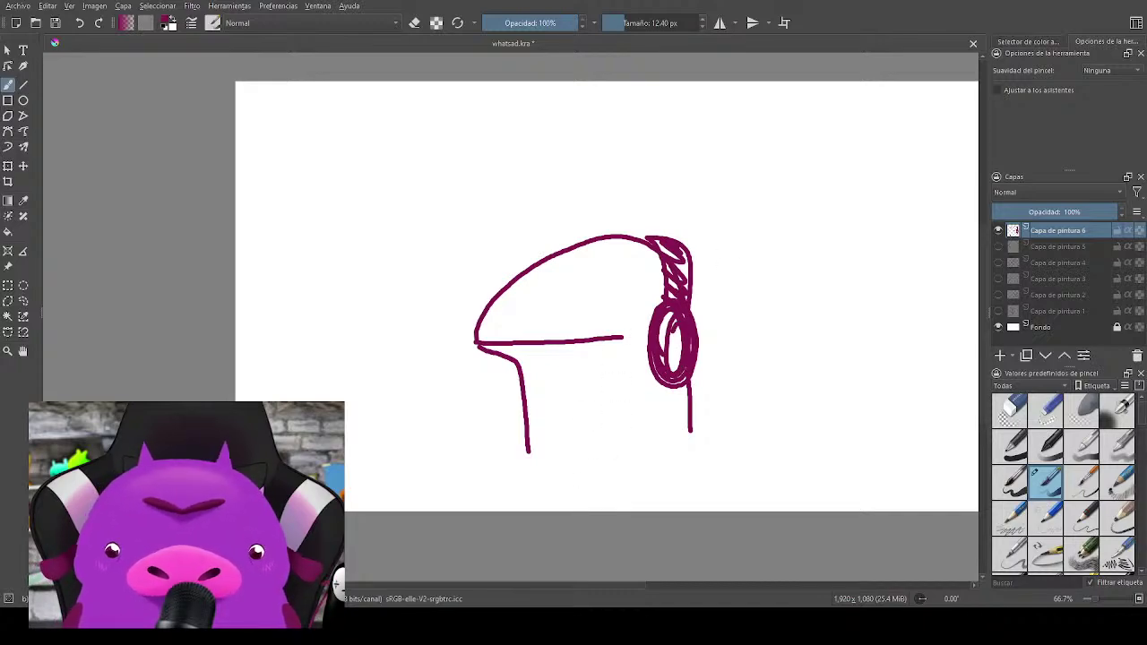
pyautogui.moveTo(667, 386); pyautogui.dragTo(668, 473)
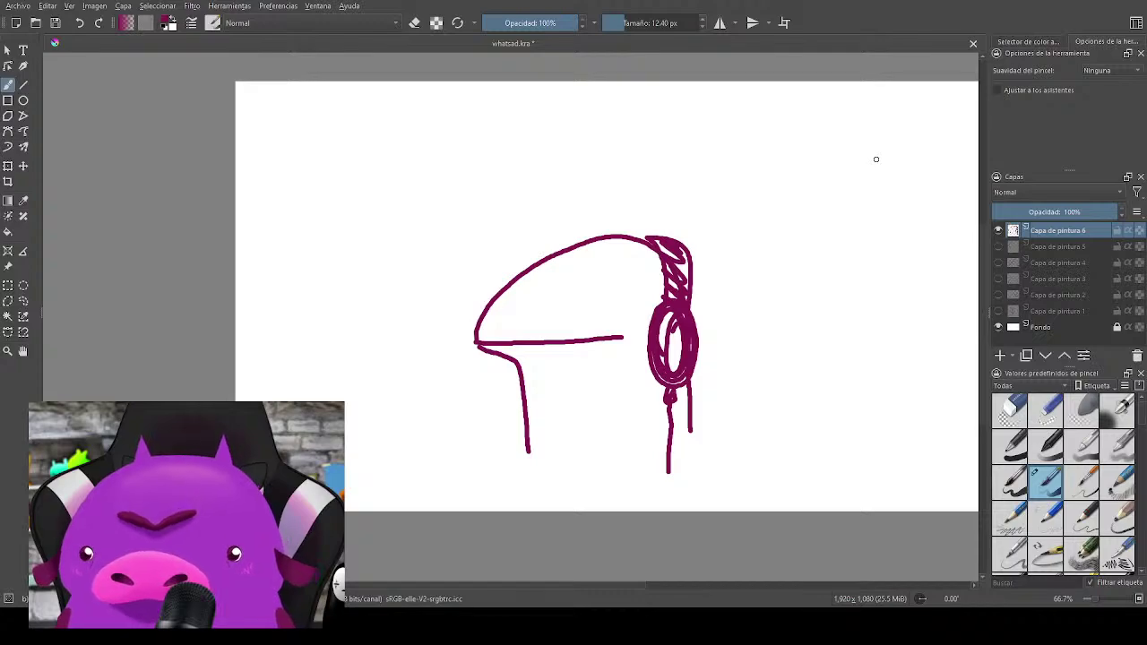
# Step: Draw two thick ringed circles joined by a short curved line in the empty area beside the domed head
pyautogui.moveTo(827, 255)
pyautogui.mouseDown()
pyautogui.moveTo(830, 245)
pyautogui.moveTo(821, 284)
pyautogui.mouseUp()
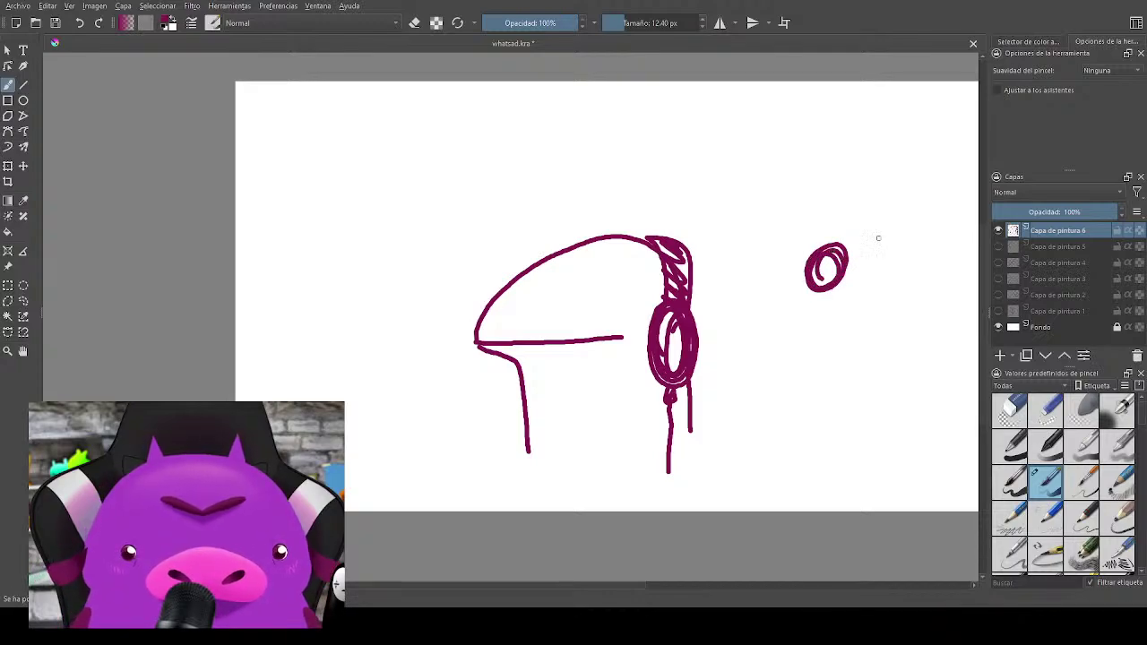
pyautogui.hotkey('ctrl', 'z')
pyautogui.moveTo(810, 242); pyautogui.dragTo(800, 285)
pyautogui.hotkey('ctrl', 'z')
pyautogui.hotkey('ctrl', 'z')
pyautogui.hotkey('ctrl', 'z')
pyautogui.moveTo(877, 282)
pyautogui.mouseDown()
pyautogui.moveTo(878, 265)
pyautogui.moveTo(887, 285)
pyautogui.moveTo(874, 269)
pyautogui.moveTo(834, 272)
pyautogui.mouseUp()
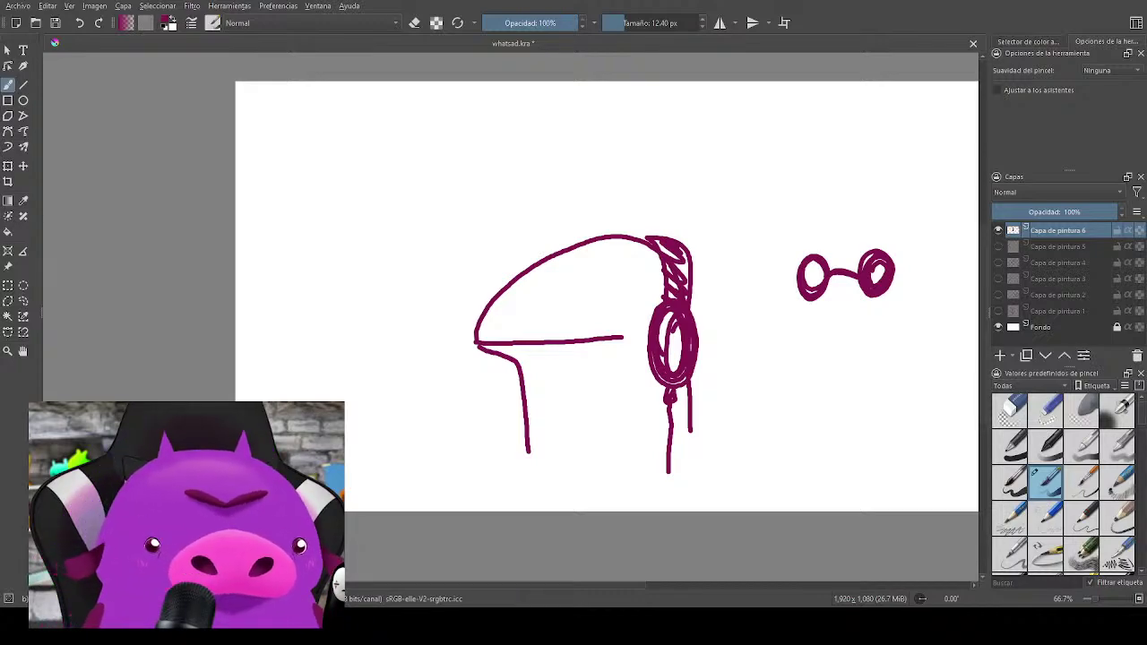
# Step: Hide the headphone character's layer, then show and select the front-view face's layer
pyautogui.click(999, 230)
pyautogui.click(998, 247)
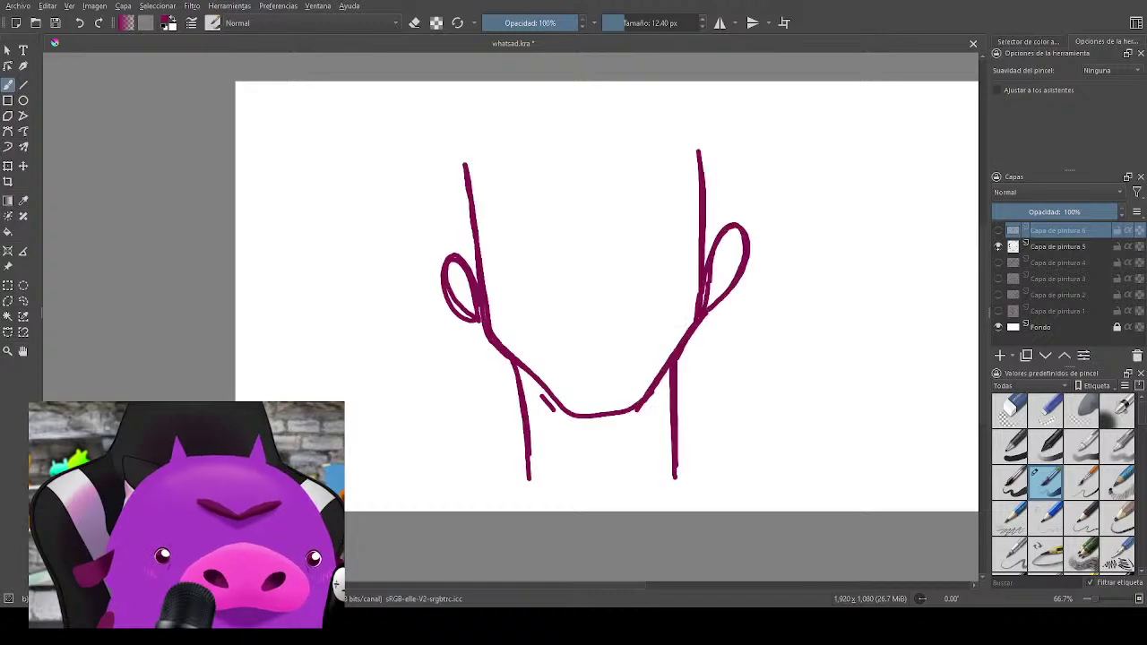
pyautogui.click(998, 246)
pyautogui.click(998, 247)
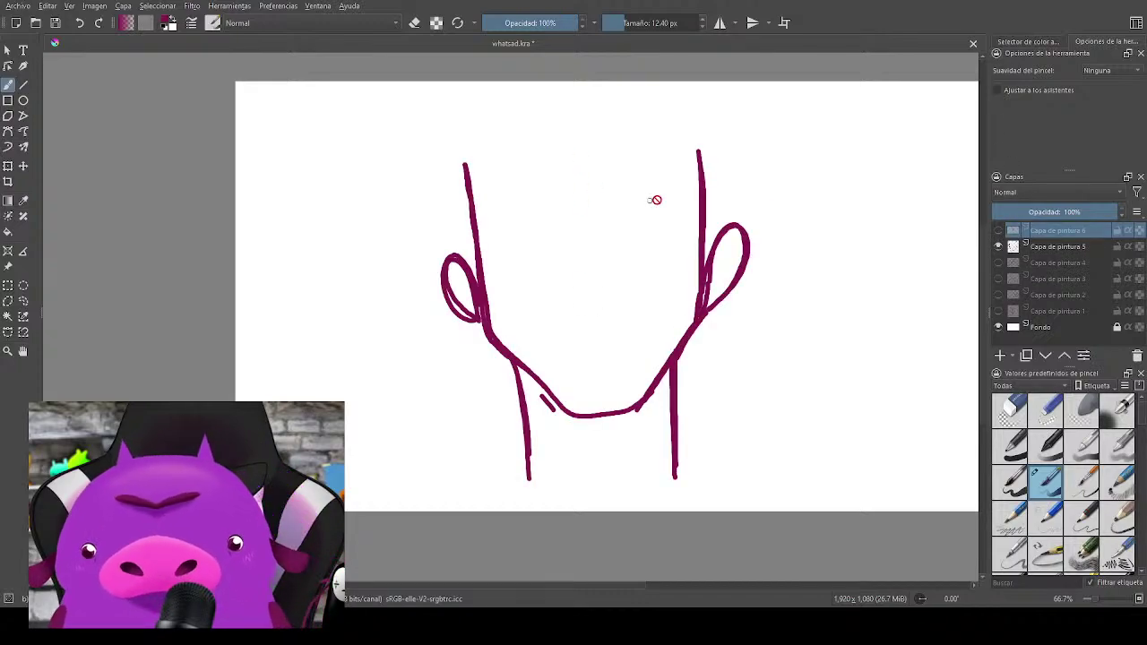
pyautogui.click(1051, 246)
# Step: Draw a vertical centre line, an arched forehead line, a horizontal eye line and two slanted cheek lines on the face
pyautogui.moveTo(577, 134); pyautogui.dragTo(596, 414)
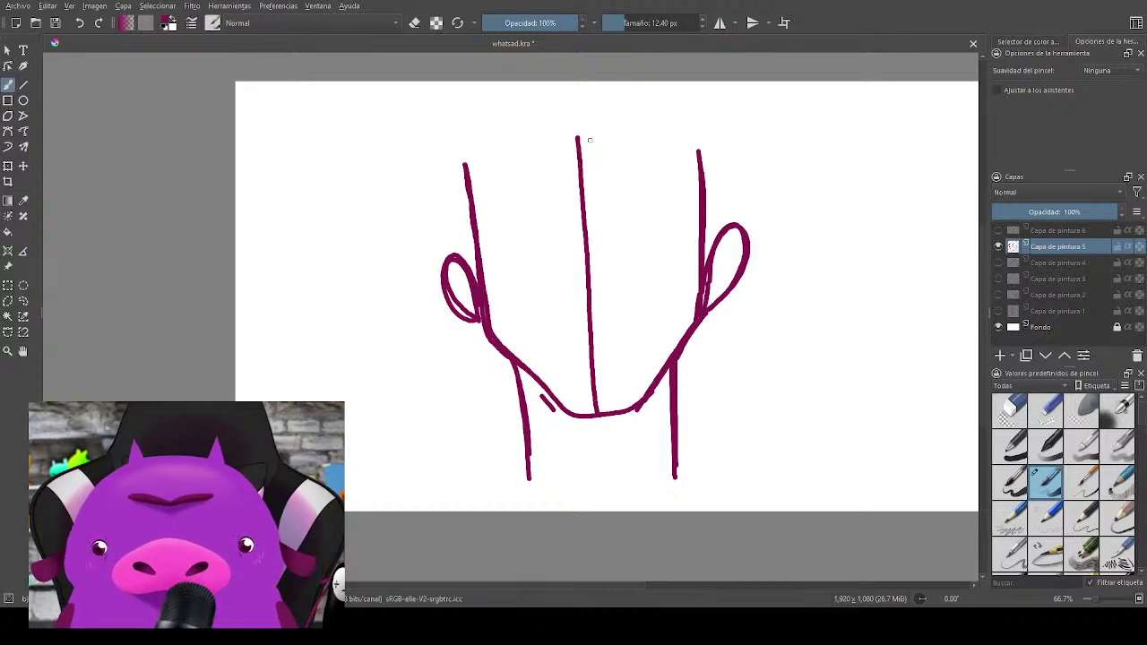
pyautogui.hotkey('ctrl', 'z')
pyautogui.moveTo(580, 145); pyautogui.dragTo(600, 414)
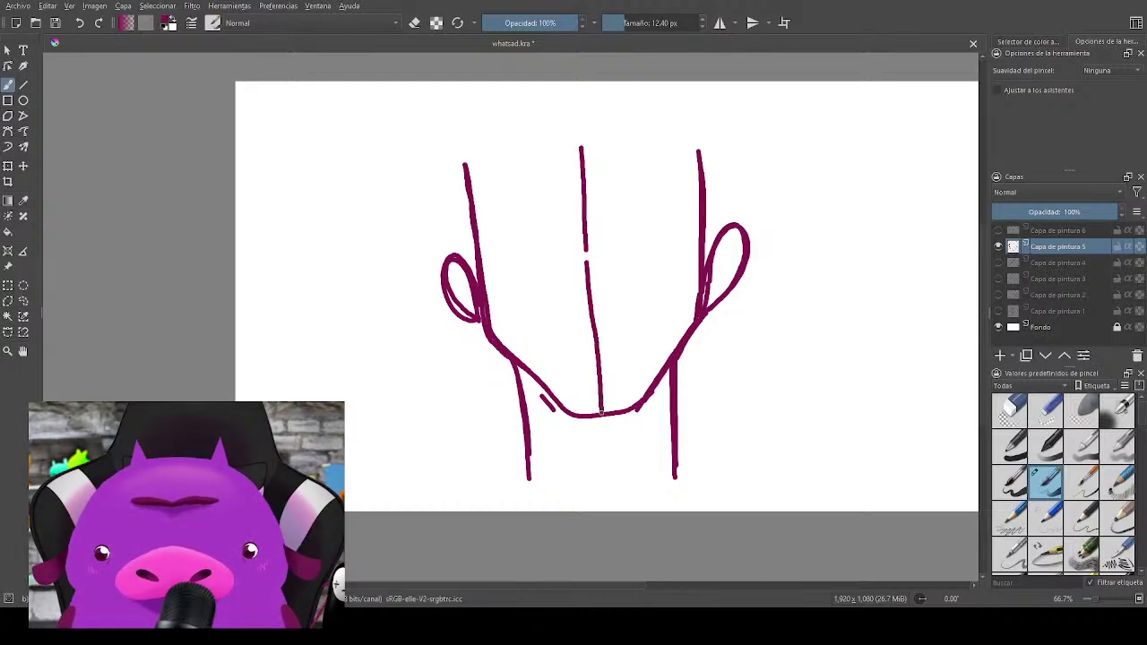
pyautogui.moveTo(475, 244)
pyautogui.mouseDown()
pyautogui.moveTo(542, 202)
pyautogui.moveTo(617, 189)
pyautogui.moveTo(668, 192)
pyautogui.mouseUp()
pyautogui.hotkey('ctrl', 'z')
pyautogui.moveTo(471, 219)
pyautogui.mouseDown()
pyautogui.moveTo(583, 187)
pyautogui.moveTo(647, 191)
pyautogui.moveTo(702, 214)
pyautogui.mouseUp()
pyautogui.moveTo(482, 280)
pyautogui.mouseDown()
pyautogui.moveTo(700, 269)
pyautogui.moveTo(695, 236)
pyautogui.mouseUp()
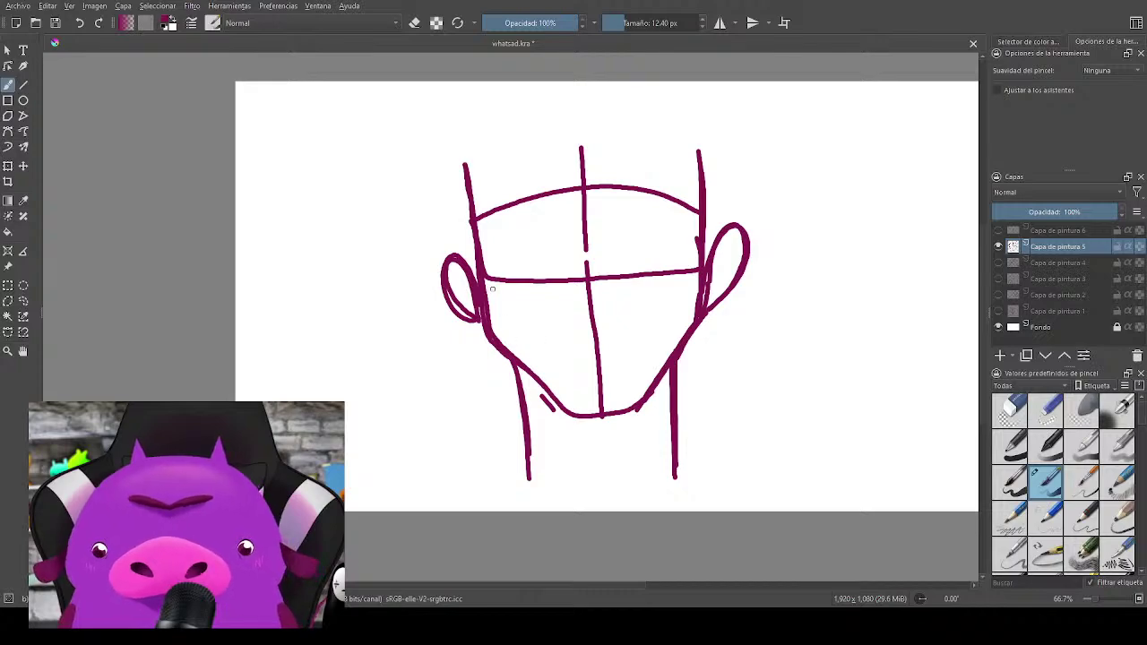
pyautogui.moveTo(486, 281); pyautogui.dragTo(564, 412)
pyautogui.moveTo(695, 269); pyautogui.dragTo(640, 414)
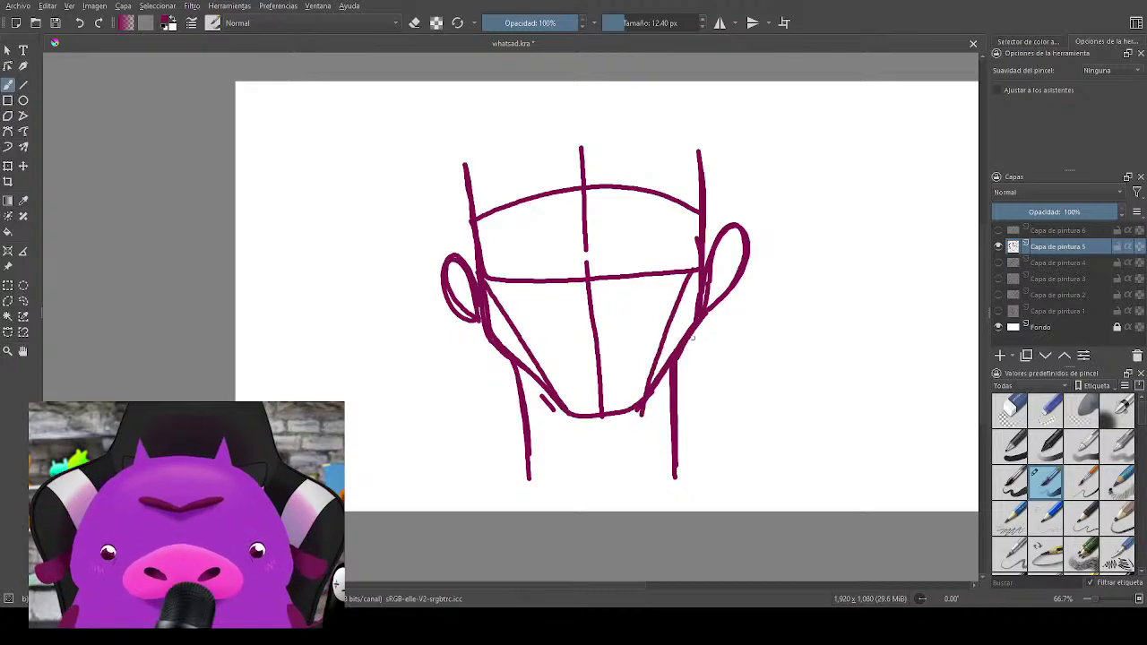
# Step: Draw converging muscle lines on the neck and sloping shoulder lines at its base, and retrace the face's vertical centre line
pyautogui.moveTo(509, 352); pyautogui.dragTo(537, 505)
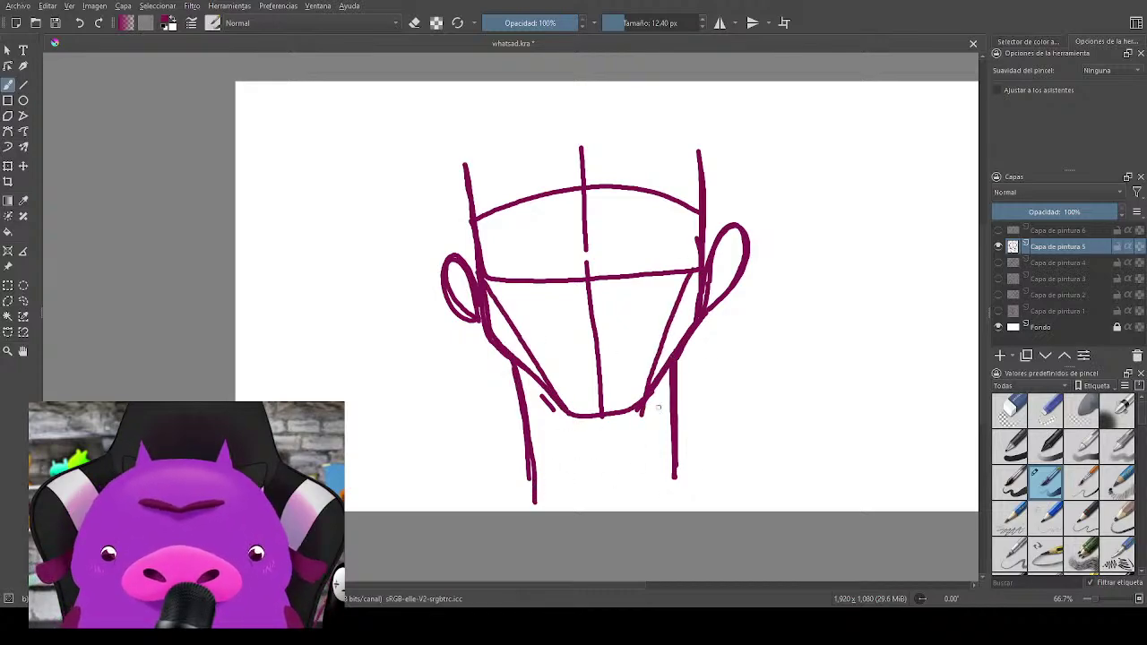
pyautogui.moveTo(672, 362); pyautogui.dragTo(634, 506)
pyautogui.moveTo(516, 376); pyautogui.dragTo(589, 508)
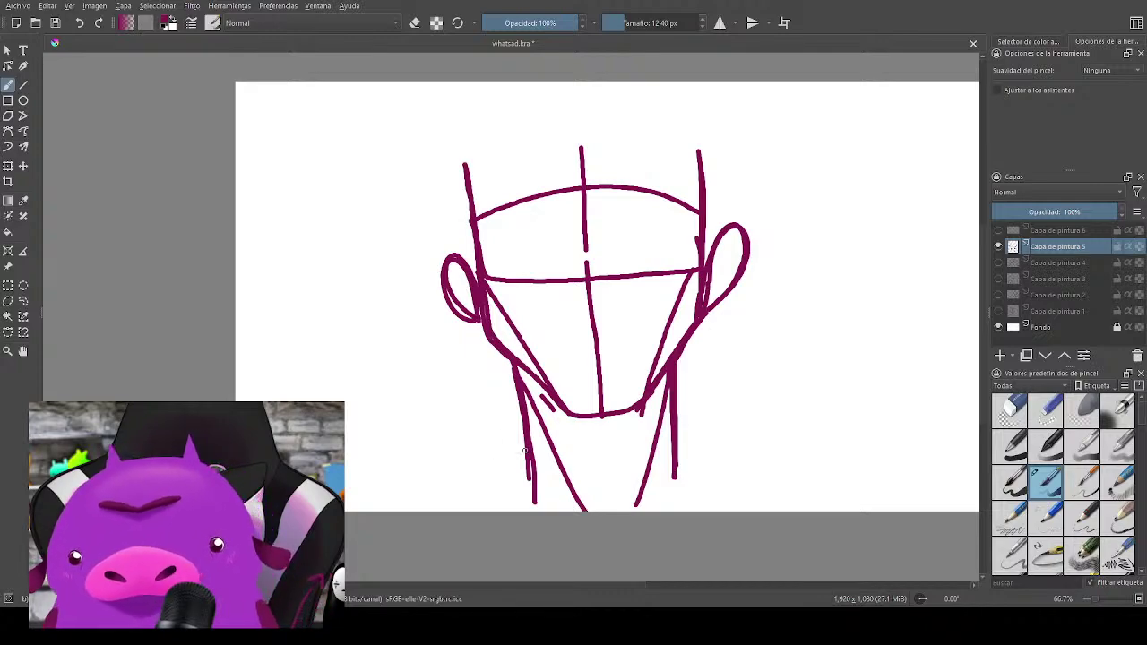
pyautogui.moveTo(527, 457); pyautogui.dragTo(494, 509)
pyautogui.moveTo(679, 459); pyautogui.dragTo(731, 502)
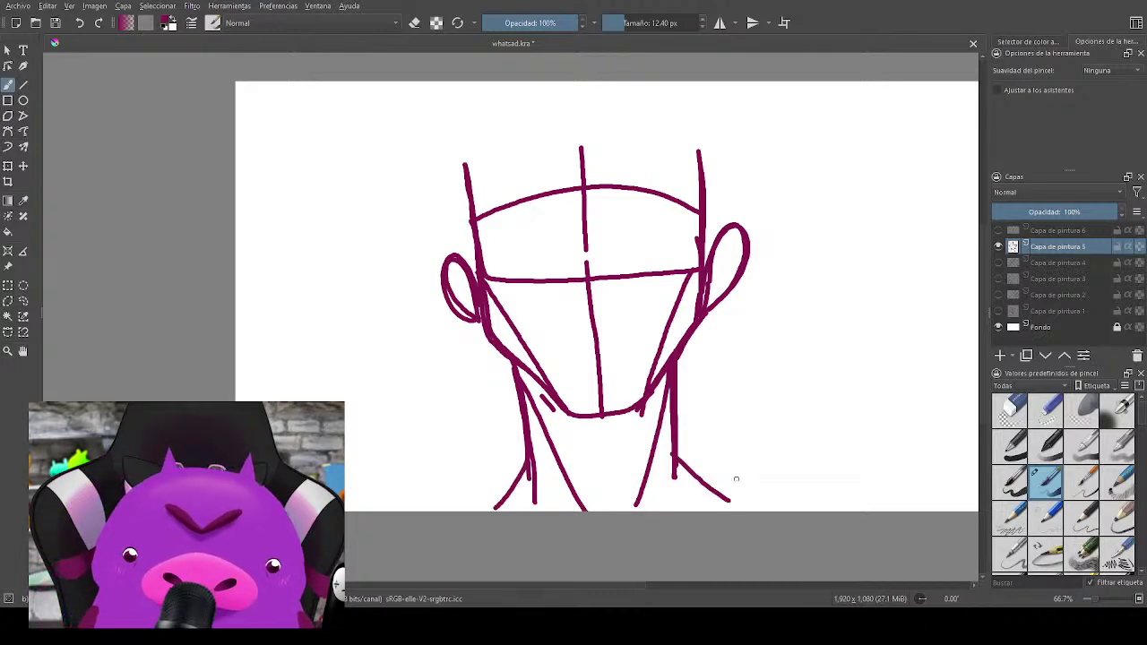
pyautogui.moveTo(590, 144); pyautogui.dragTo(600, 414)
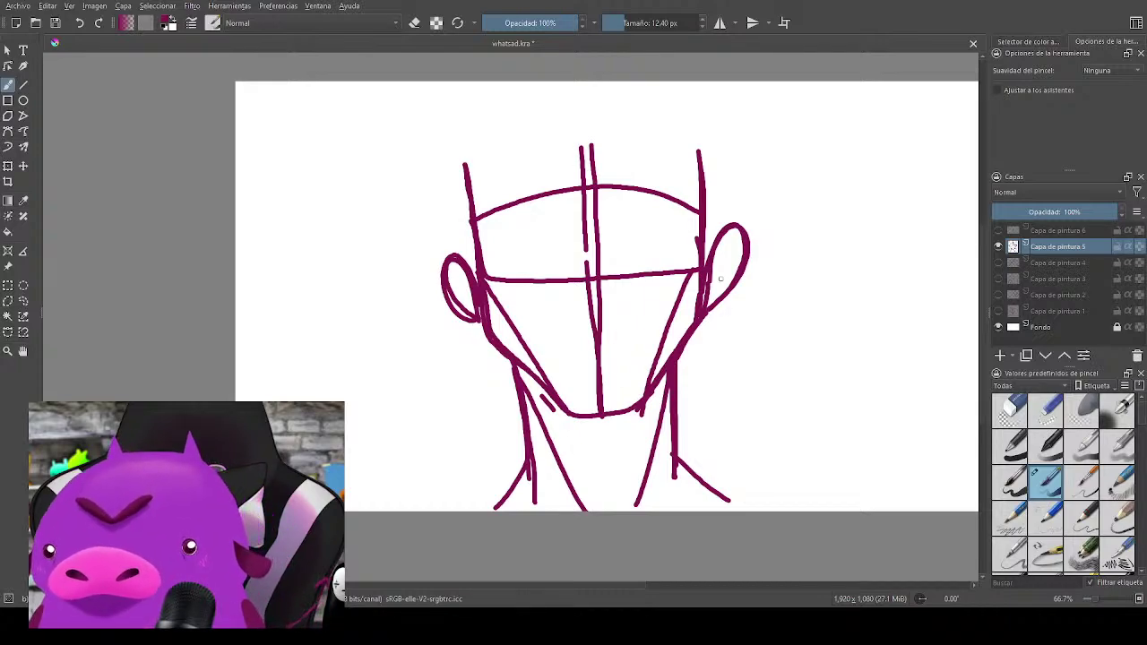
# Step: Hide the front-view face's layer and add a new paint layer above it
pyautogui.scroll(1, 701, 259)
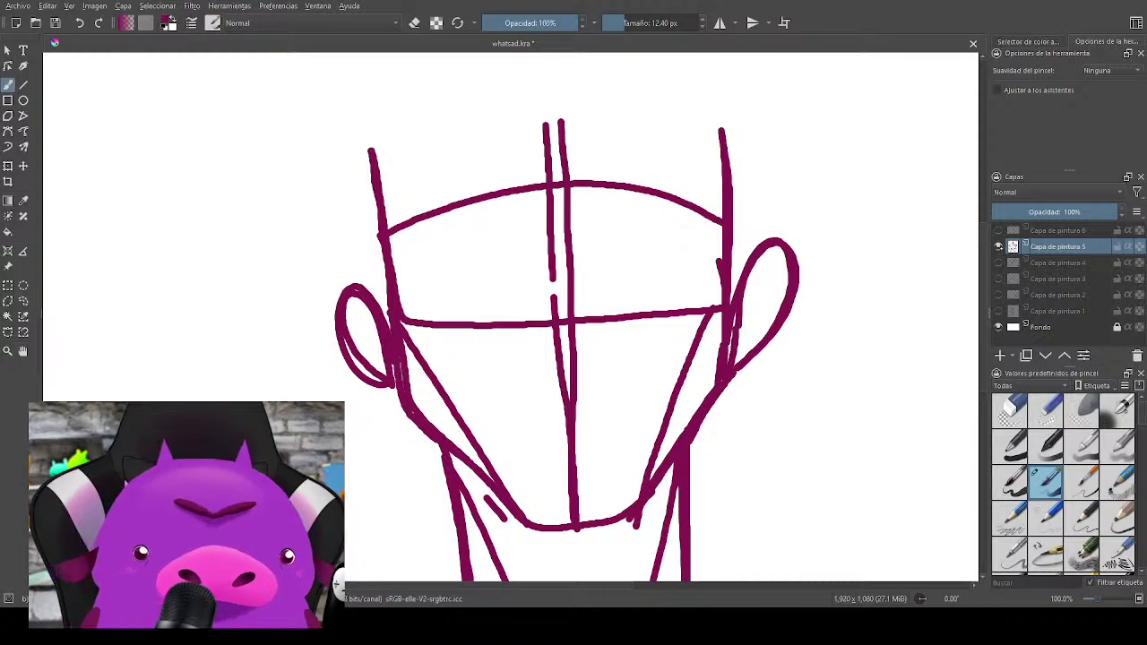
pyautogui.click(998, 246)
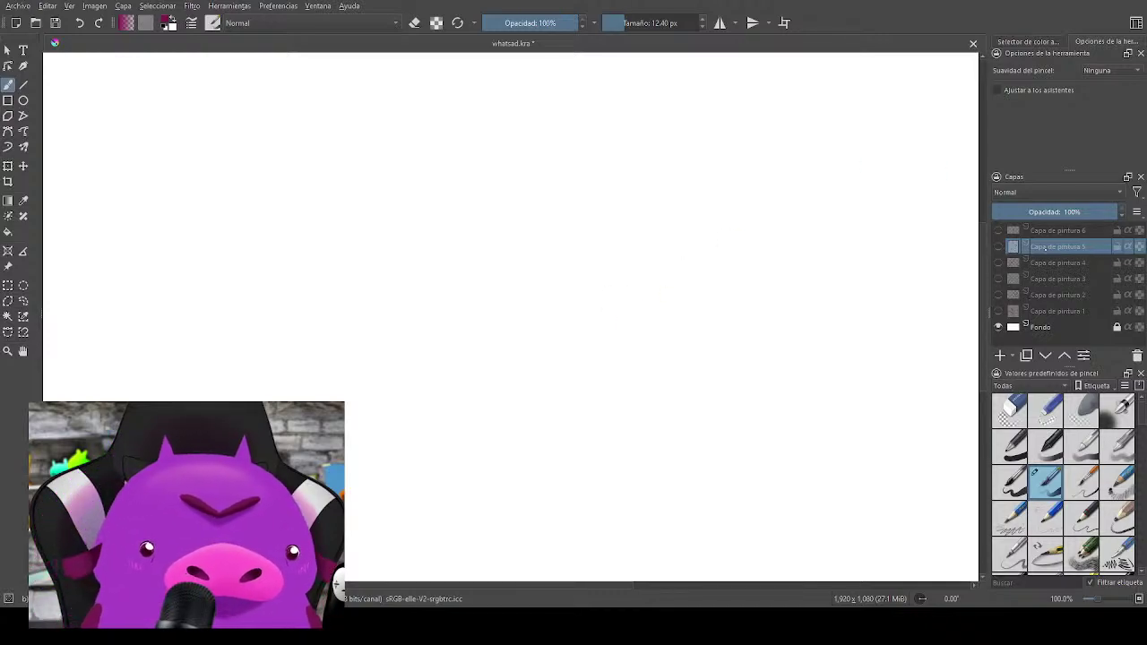
pyautogui.click(1000, 356)
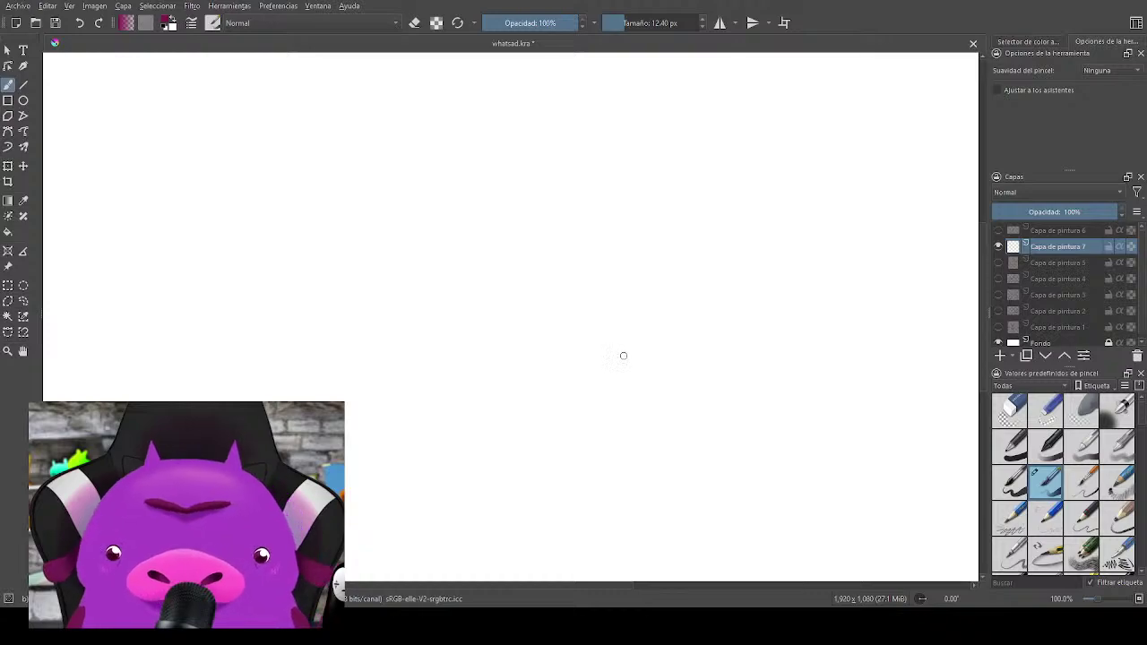
# Step: Sketch a large foreshortened fist in the upper part of the canvas, with a tilted oval head beside it
pyautogui.moveTo(634, 352); pyautogui.dragTo(710, 368)
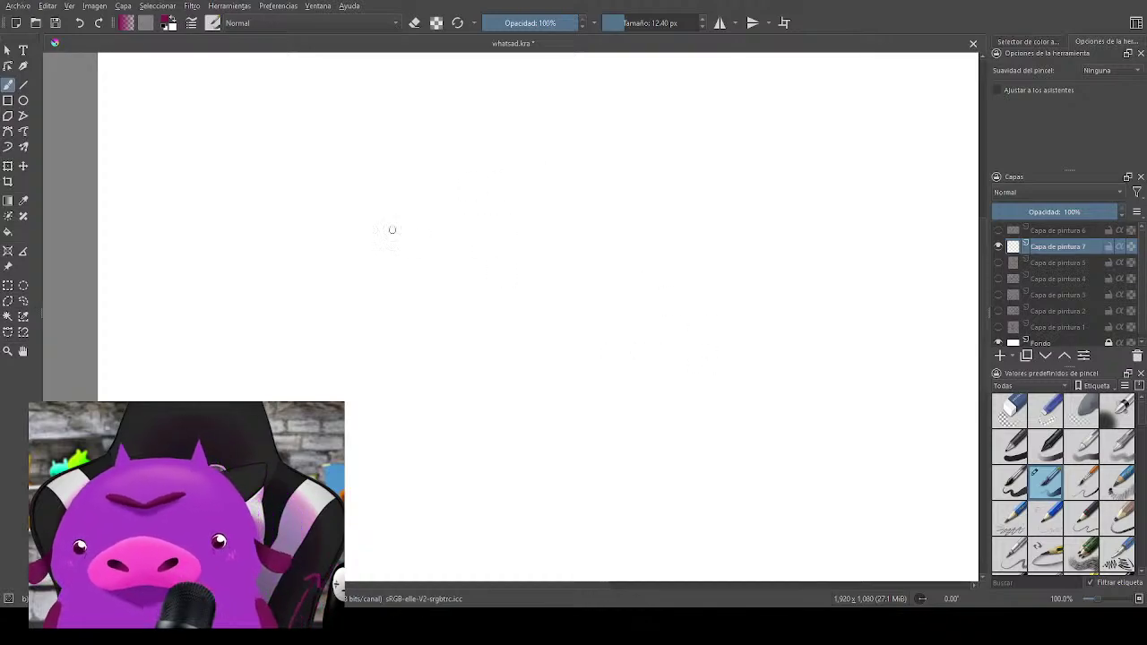
pyautogui.moveTo(359, 263)
pyautogui.mouseDown()
pyautogui.moveTo(412, 210)
pyautogui.moveTo(460, 262)
pyautogui.moveTo(445, 221)
pyautogui.moveTo(443, 275)
pyautogui.moveTo(354, 265)
pyautogui.moveTo(412, 293)
pyautogui.moveTo(363, 284)
pyautogui.moveTo(410, 309)
pyautogui.moveTo(461, 262)
pyautogui.moveTo(469, 272)
pyautogui.moveTo(445, 214)
pyautogui.moveTo(413, 317)
pyautogui.moveTo(480, 267)
pyautogui.moveTo(395, 319)
pyautogui.moveTo(476, 283)
pyautogui.mouseUp()
pyautogui.moveTo(430, 319)
pyautogui.mouseDown()
pyautogui.moveTo(485, 315)
pyautogui.moveTo(492, 301)
pyautogui.mouseUp()
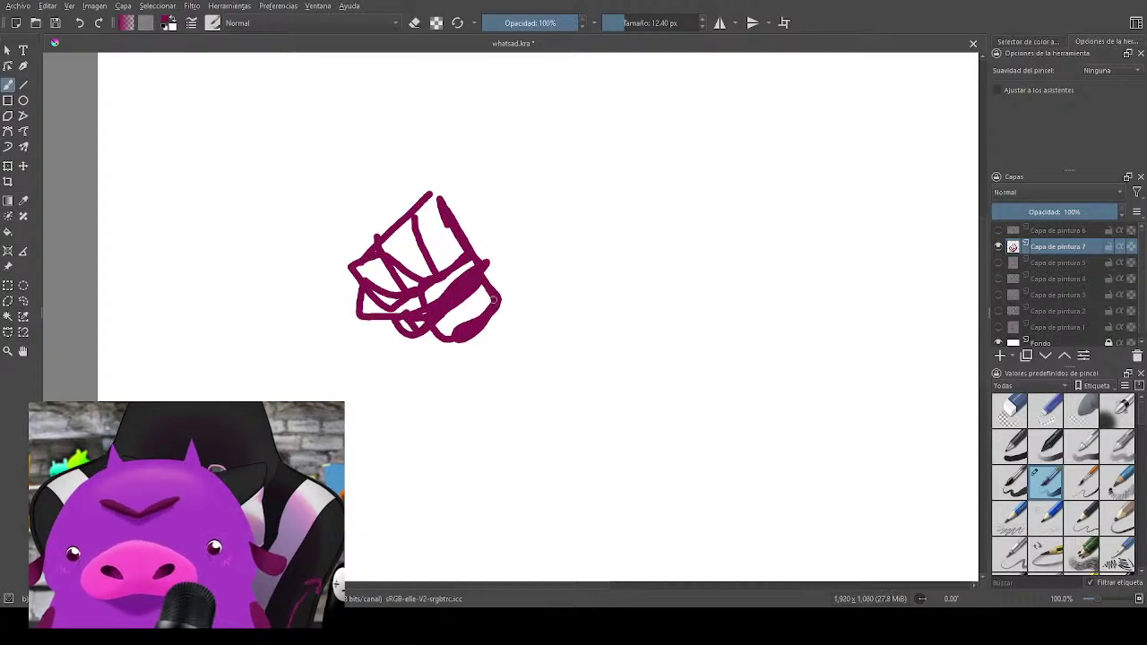
pyautogui.moveTo(527, 231)
pyautogui.mouseDown()
pyautogui.moveTo(557, 269)
pyautogui.moveTo(527, 235)
pyautogui.mouseUp()
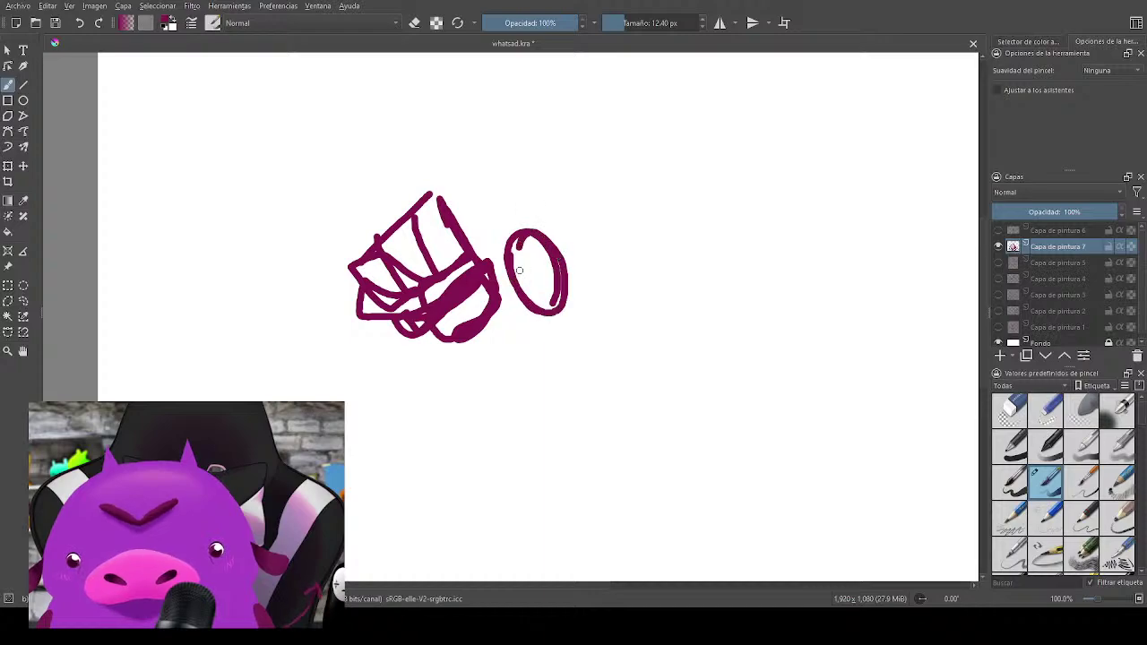
# Step: Draw the punching figure's extended arm, torso, bent rear arm, legs and trailing outlines, and give the oval head two short eye strokes
pyautogui.moveTo(475, 330)
pyautogui.mouseDown()
pyautogui.moveTo(521, 304)
pyautogui.moveTo(514, 312)
pyautogui.moveTo(534, 317)
pyautogui.moveTo(534, 330)
pyautogui.moveTo(546, 313)
pyautogui.moveTo(541, 332)
pyautogui.moveTo(574, 313)
pyautogui.moveTo(574, 338)
pyautogui.moveTo(536, 330)
pyautogui.moveTo(588, 257)
pyautogui.moveTo(654, 256)
pyautogui.moveTo(652, 245)
pyautogui.moveTo(620, 252)
pyautogui.moveTo(659, 237)
pyautogui.mouseUp()
pyautogui.hotkey('ctrl', 'z')
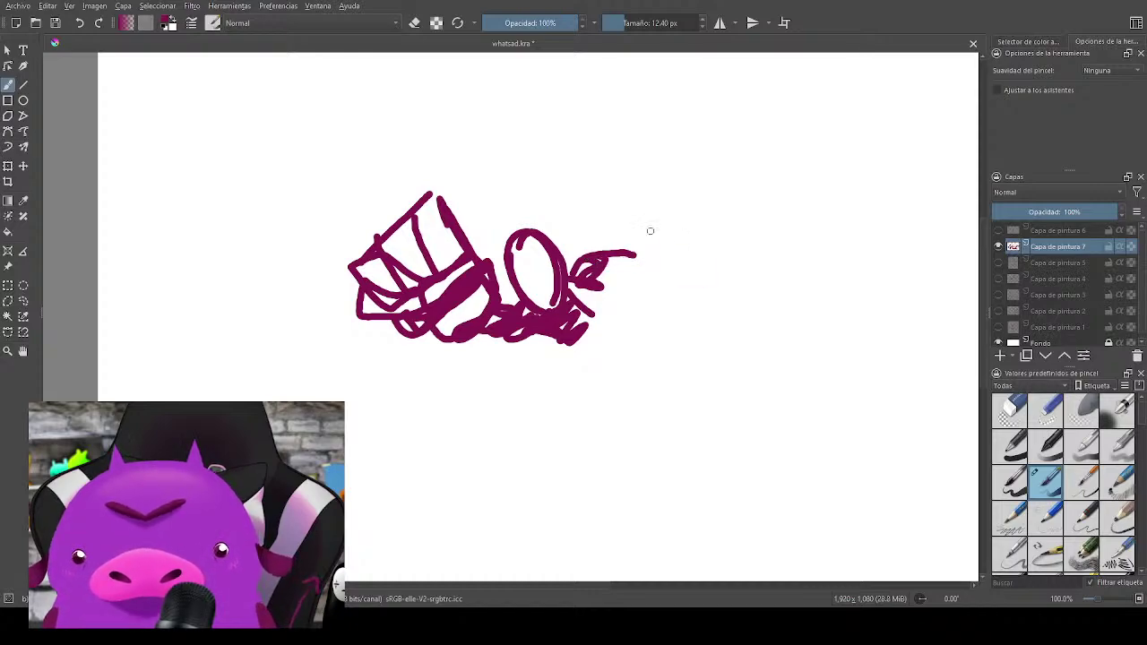
pyautogui.moveTo(569, 271)
pyautogui.mouseDown()
pyautogui.moveTo(606, 259)
pyautogui.moveTo(649, 221)
pyautogui.moveTo(642, 264)
pyautogui.moveTo(659, 270)
pyautogui.moveTo(573, 329)
pyautogui.mouseUp()
pyautogui.moveTo(618, 295)
pyautogui.mouseDown()
pyautogui.moveTo(596, 358)
pyautogui.moveTo(605, 385)
pyautogui.moveTo(612, 367)
pyautogui.moveTo(607, 391)
pyautogui.moveTo(660, 357)
pyautogui.moveTo(688, 360)
pyautogui.mouseUp()
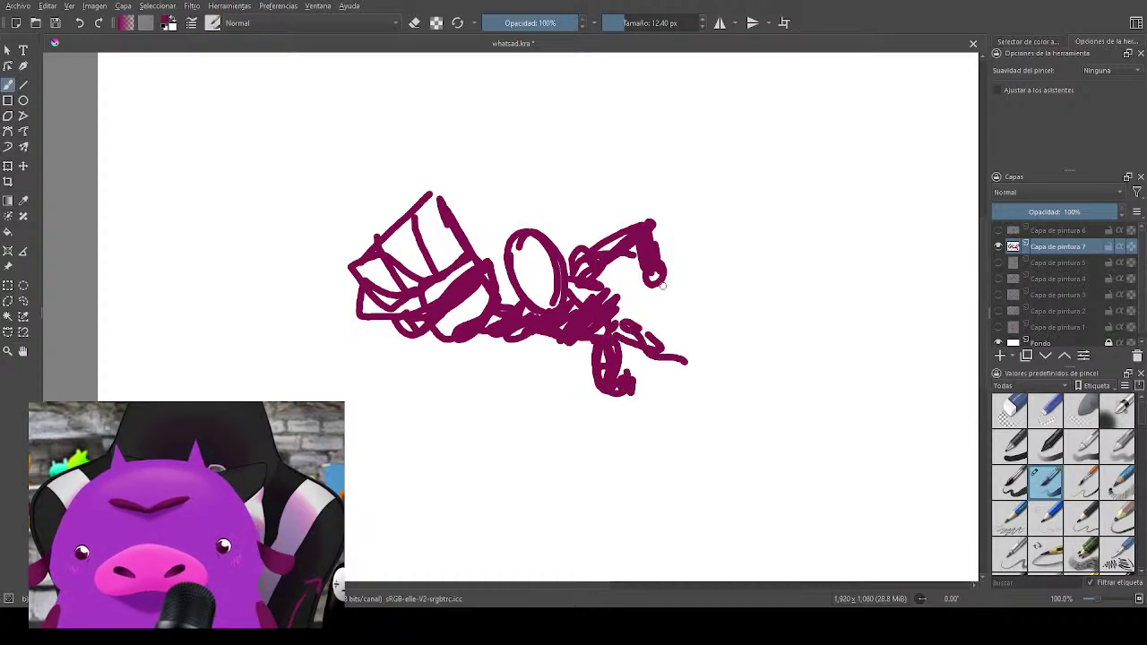
pyautogui.moveTo(606, 276)
pyautogui.mouseDown()
pyautogui.moveTo(711, 290)
pyautogui.moveTo(695, 323)
pyautogui.mouseUp()
pyautogui.moveTo(549, 341); pyautogui.dragTo(592, 387)
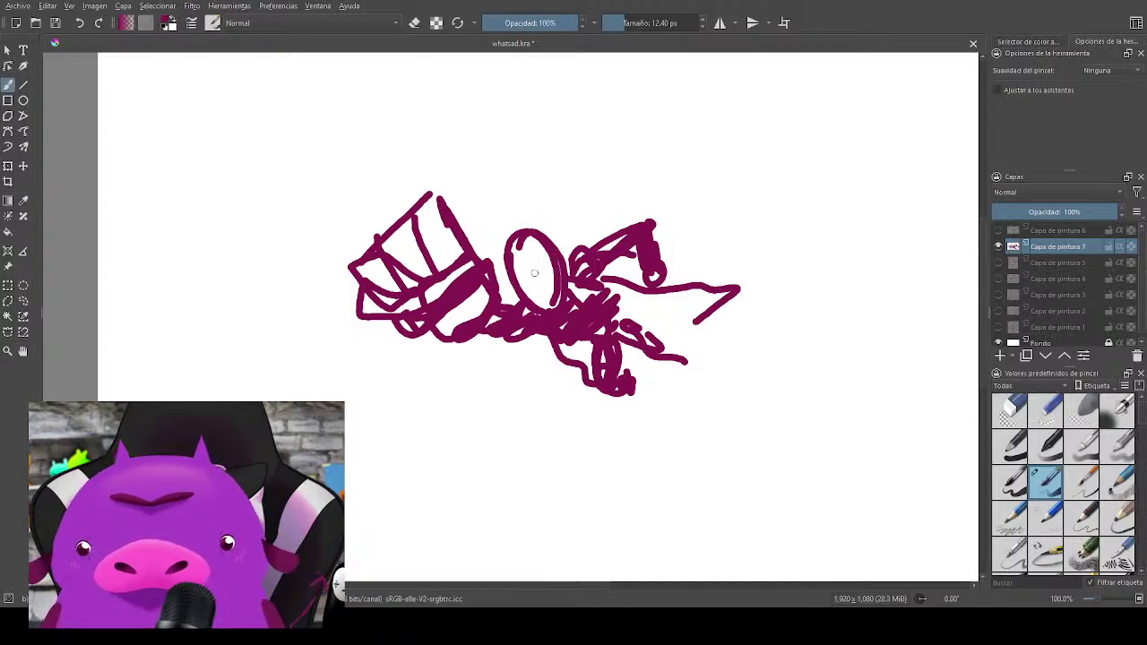
pyautogui.moveTo(522, 269); pyautogui.dragTo(541, 277)
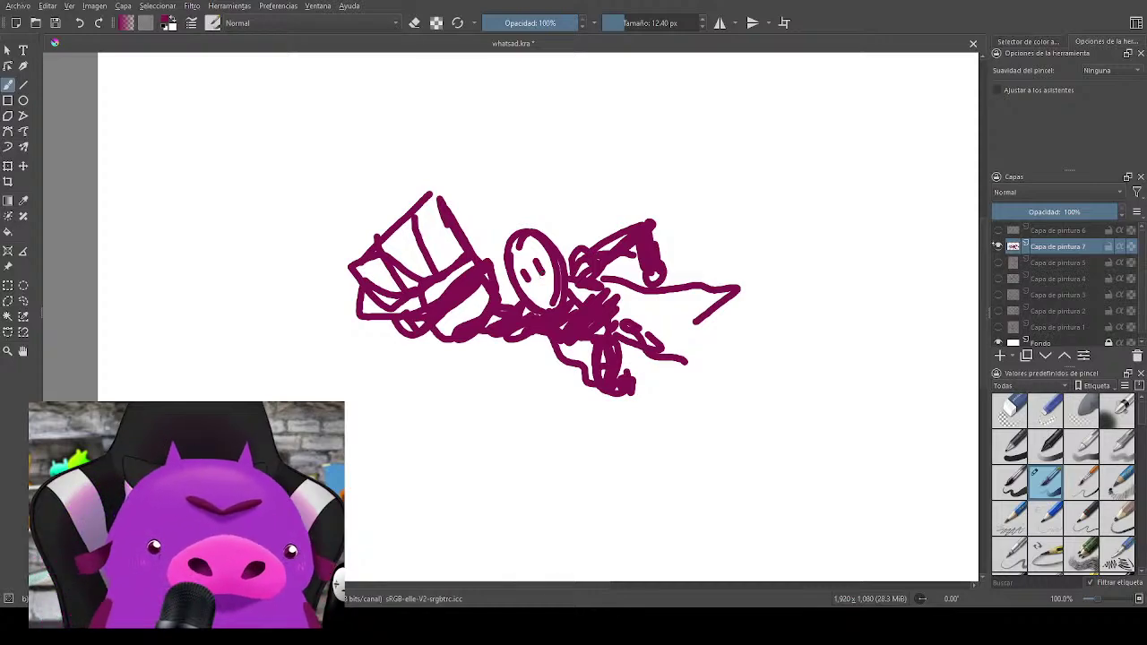
# Step: Hide the punching figure's layer, keep the headphone character hidden, and show and select the front-view face's layer
pyautogui.click(1060, 230)
pyautogui.click(998, 230)
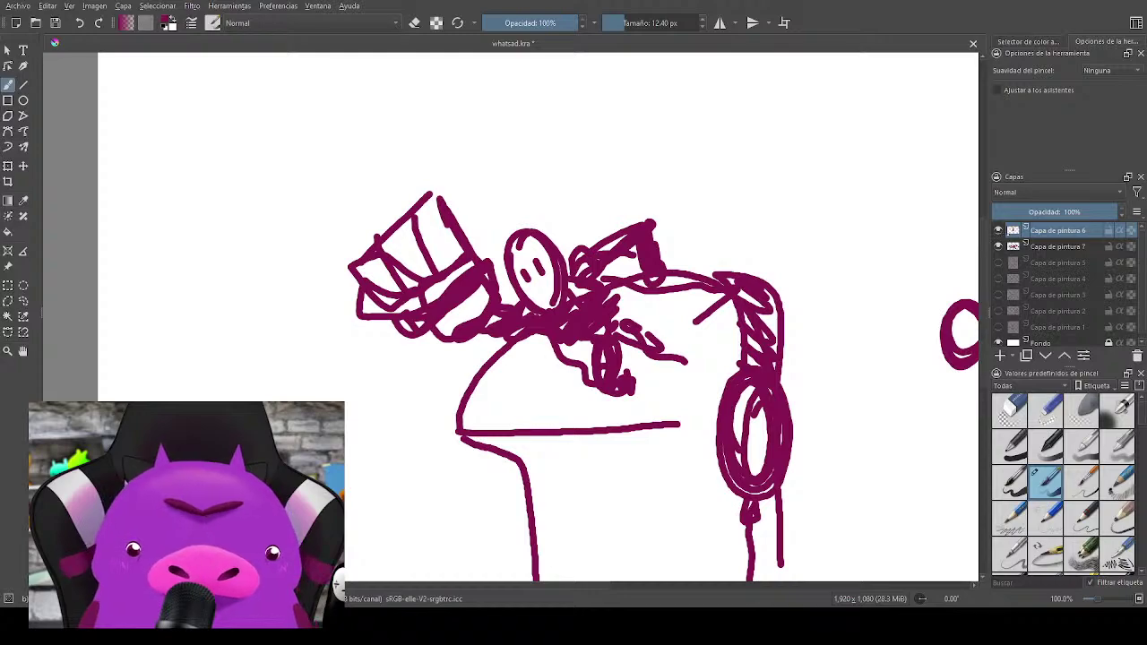
pyautogui.click(998, 230)
pyautogui.click(999, 247)
pyautogui.click(1057, 262)
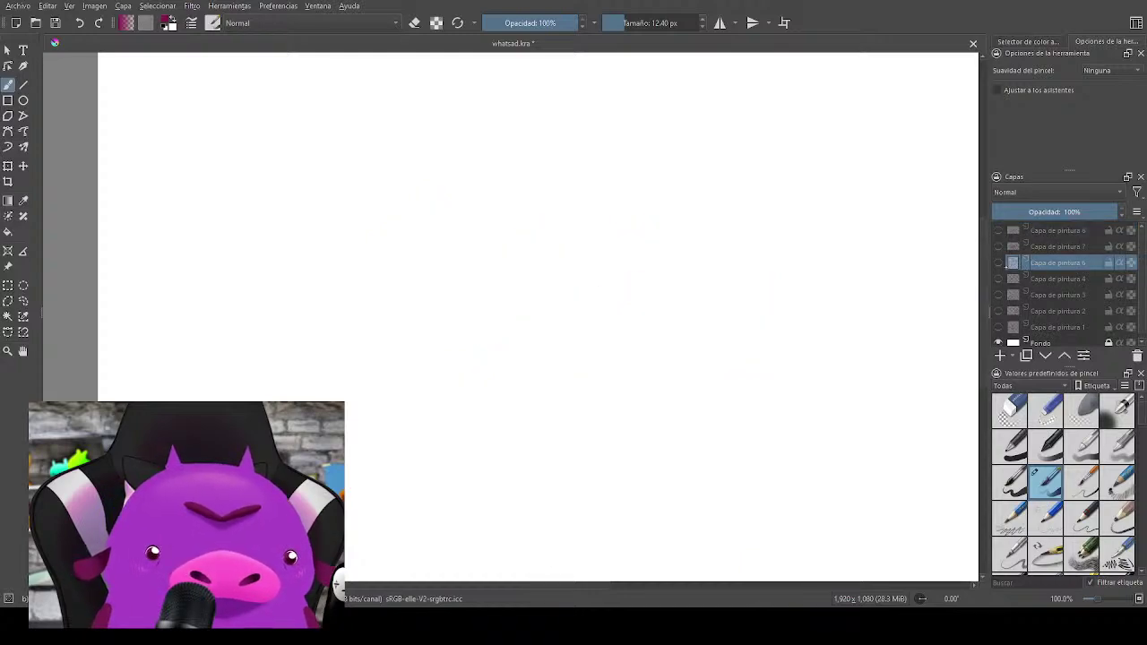
pyautogui.click(999, 262)
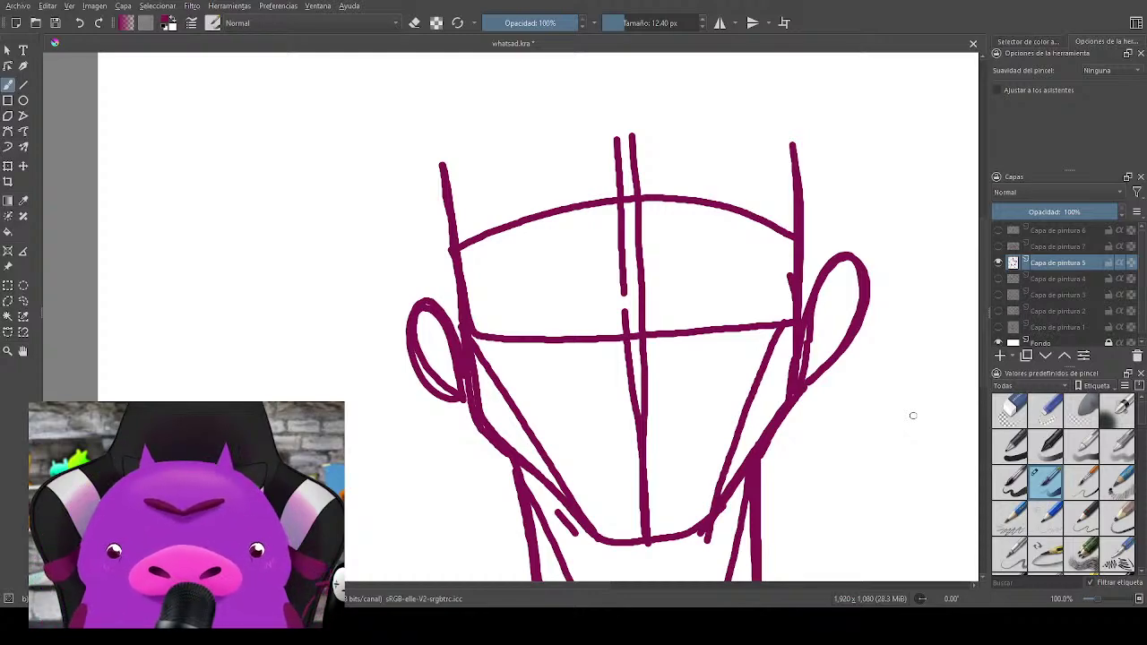
# Step: Draw two tall arched eye outlines standing on the face's horizontal eye line and close them with curved lower edges
pyautogui.moveTo(595, 336)
pyautogui.mouseDown()
pyautogui.moveTo(527, 256)
pyautogui.moveTo(507, 321)
pyautogui.moveTo(594, 309)
pyautogui.moveTo(597, 329)
pyautogui.mouseUp()
pyautogui.hotkey('ctrl', 'z')
pyautogui.hotkey('ctrl', 'z')
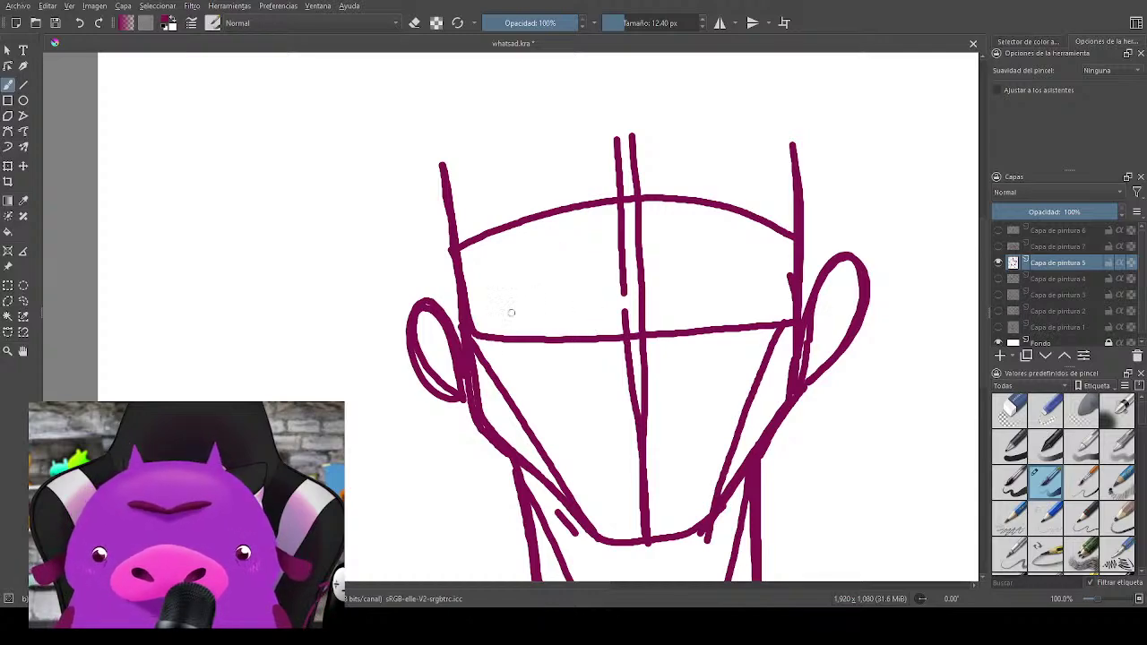
pyautogui.moveTo(500, 337)
pyautogui.mouseDown()
pyautogui.moveTo(501, 293)
pyautogui.moveTo(588, 346)
pyautogui.mouseUp()
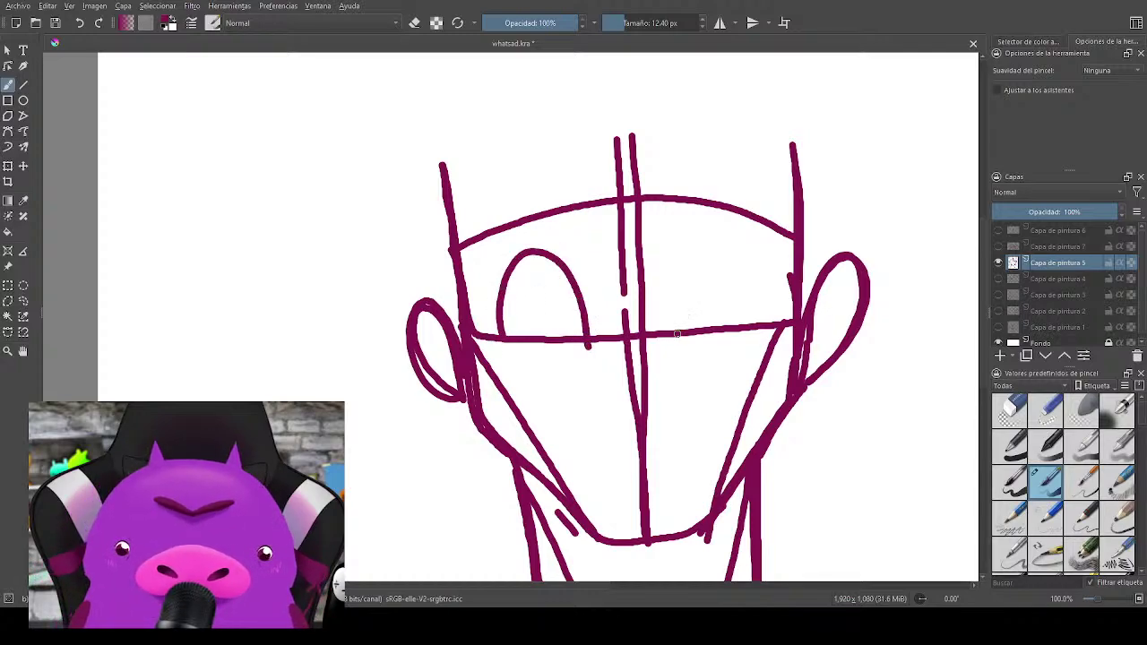
pyautogui.moveTo(677, 334)
pyautogui.mouseDown()
pyautogui.moveTo(680, 295)
pyautogui.moveTo(716, 233)
pyautogui.moveTo(756, 261)
pyautogui.moveTo(768, 324)
pyautogui.mouseUp()
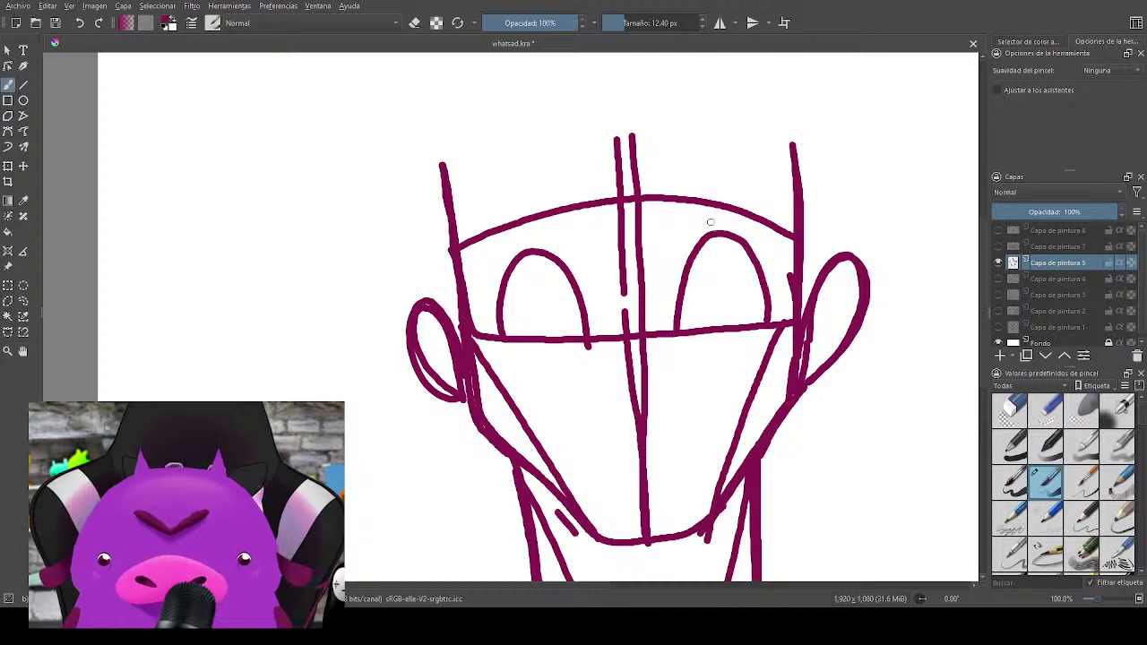
pyautogui.moveTo(493, 320); pyautogui.dragTo(586, 345)
pyautogui.moveTo(686, 262)
pyautogui.mouseDown()
pyautogui.moveTo(695, 335)
pyautogui.moveTo(771, 321)
pyautogui.mouseUp()
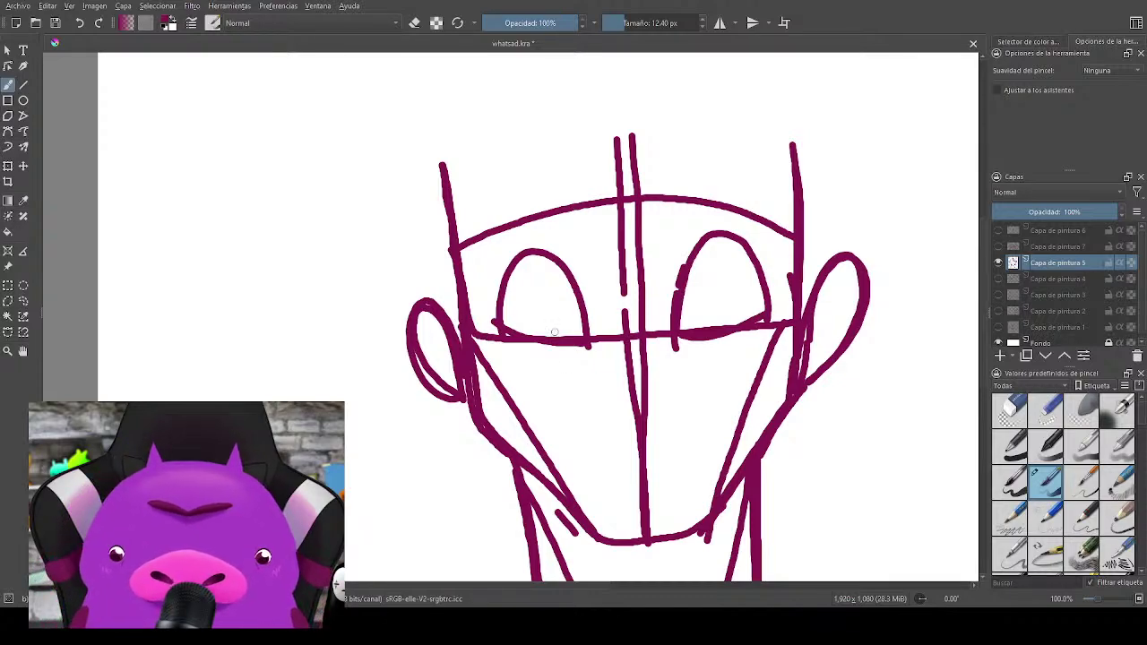
# Step: Draw a narrow oval iris inside each eye and mark a short vertical pupil in its centre
pyautogui.moveTo(529, 255)
pyautogui.mouseDown()
pyautogui.moveTo(533, 324)
pyautogui.moveTo(561, 269)
pyautogui.mouseUp()
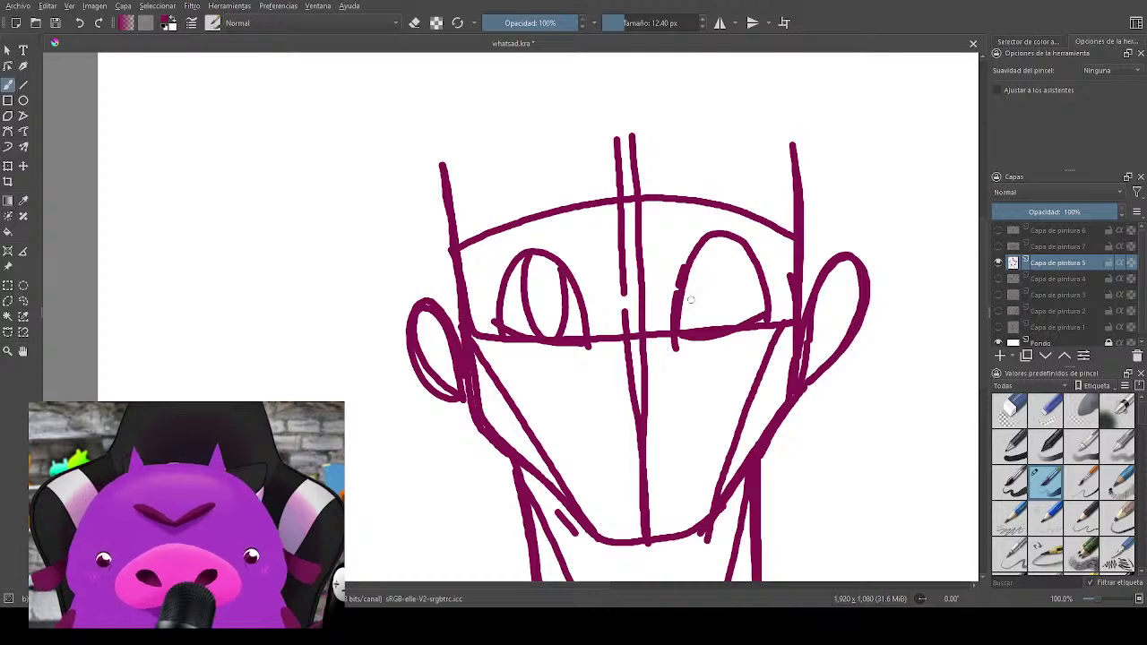
pyautogui.moveTo(695, 258)
pyautogui.mouseDown()
pyautogui.moveTo(711, 326)
pyautogui.moveTo(739, 303)
pyautogui.moveTo(715, 242)
pyautogui.moveTo(707, 319)
pyautogui.moveTo(725, 253)
pyautogui.moveTo(707, 316)
pyautogui.mouseUp()
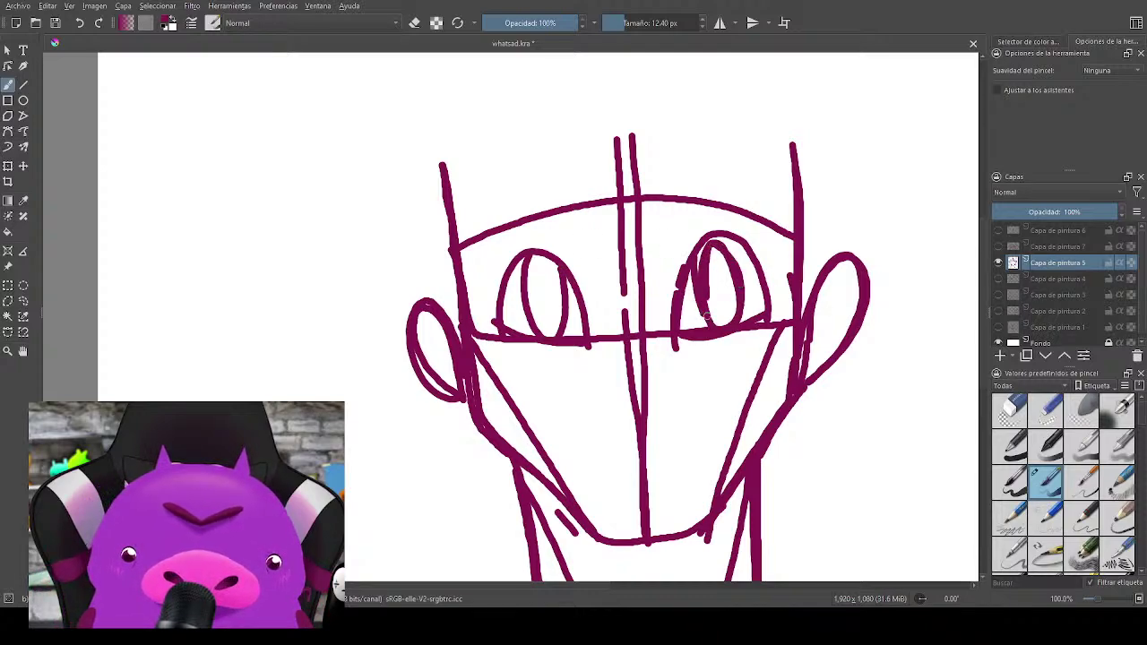
pyautogui.moveTo(535, 262)
pyautogui.mouseDown()
pyautogui.moveTo(564, 277)
pyautogui.moveTo(549, 308)
pyautogui.mouseUp()
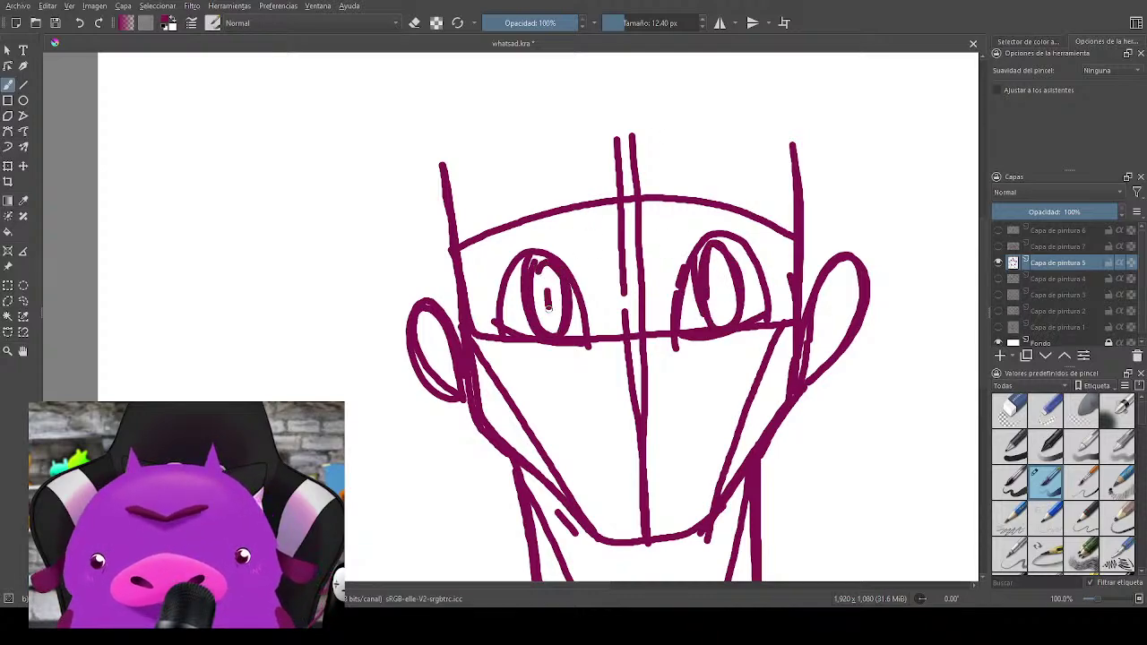
pyautogui.moveTo(716, 275); pyautogui.dragTo(721, 298)
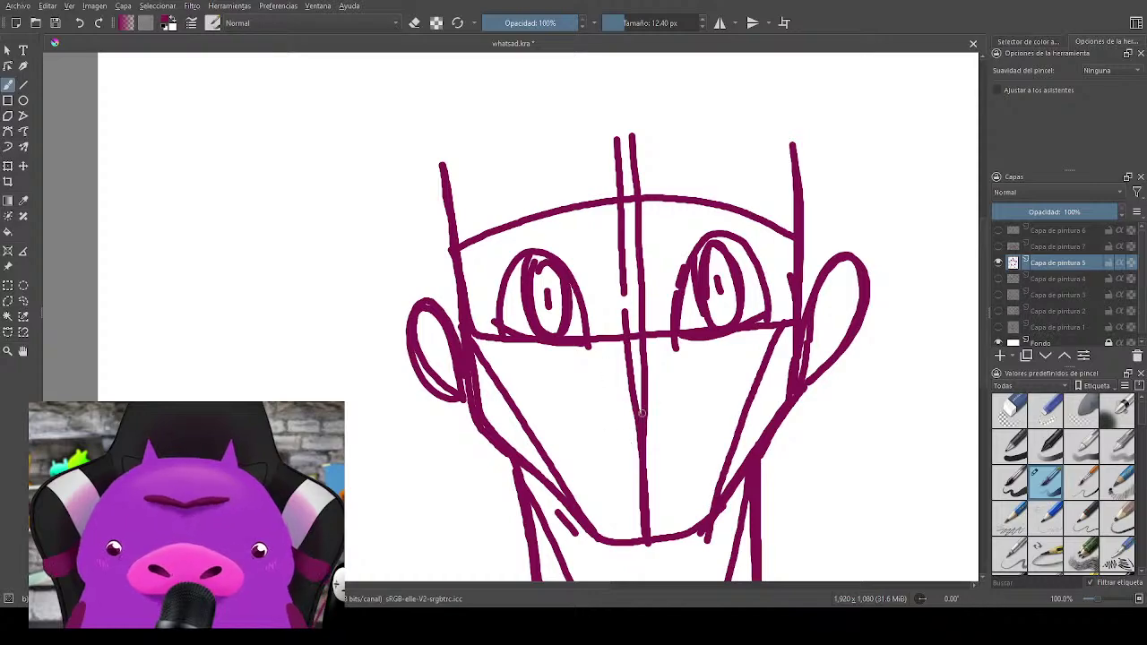
# Step: Draw an angular wedge-shaped nose around the face's centre line, from between the eyes to below the eye line
pyautogui.moveTo(616, 394)
pyautogui.mouseDown()
pyautogui.moveTo(659, 395)
pyautogui.moveTo(619, 402)
pyautogui.moveTo(653, 416)
pyautogui.moveTo(637, 408)
pyautogui.moveTo(664, 399)
pyautogui.moveTo(639, 409)
pyautogui.moveTo(613, 394)
pyautogui.moveTo(643, 410)
pyautogui.moveTo(655, 347)
pyautogui.moveTo(618, 305)
pyautogui.moveTo(632, 269)
pyautogui.mouseUp()
pyautogui.hotkey('ctrl', 'z')
pyautogui.hotkey('ctrl', 'z')
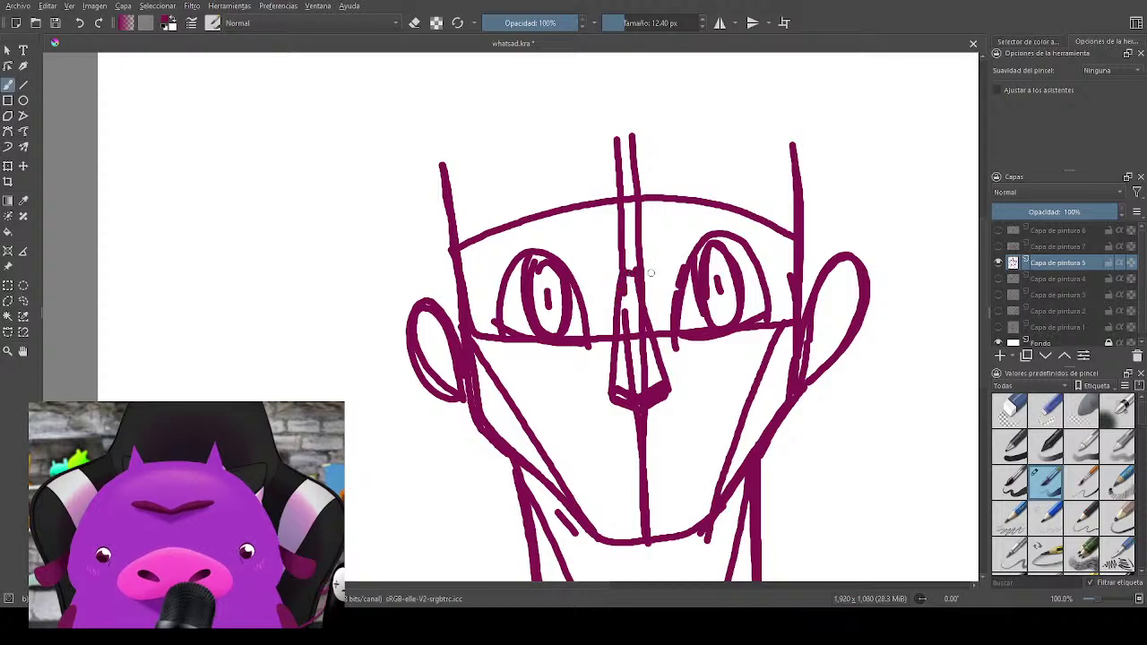
# Step: Extend both eyes with slanted inner lines running down to the nose and curved outer lid lines reaching the sides of the face
pyautogui.moveTo(557, 256); pyautogui.dragTo(609, 334)
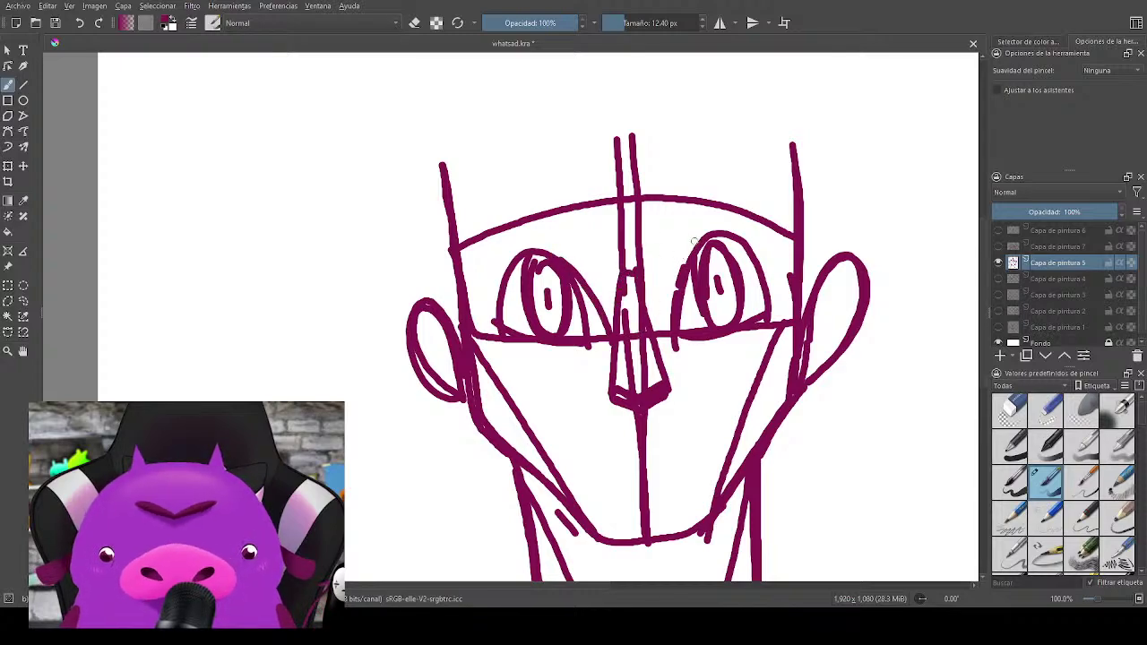
pyautogui.moveTo(695, 240)
pyautogui.mouseDown()
pyautogui.moveTo(649, 328)
pyautogui.moveTo(695, 244)
pyautogui.mouseUp()
pyautogui.hotkey('ctrl', 'z')
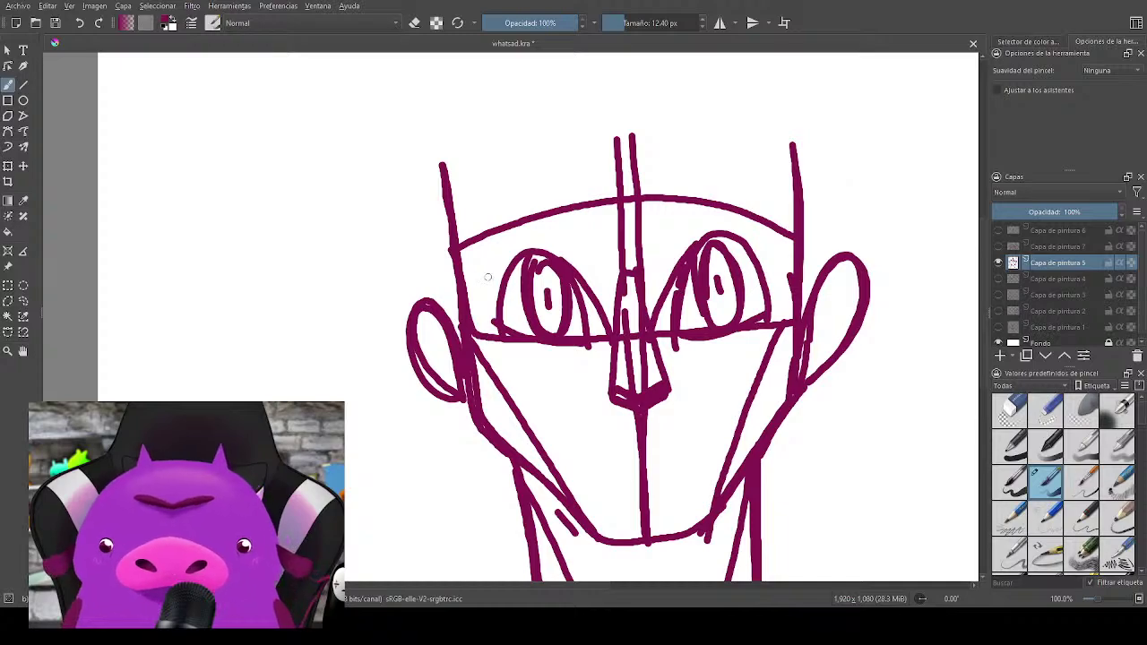
pyautogui.moveTo(469, 287); pyautogui.dragTo(534, 252)
pyautogui.moveTo(693, 254)
pyautogui.mouseDown()
pyautogui.moveTo(755, 245)
pyautogui.moveTo(792, 269)
pyautogui.mouseUp()
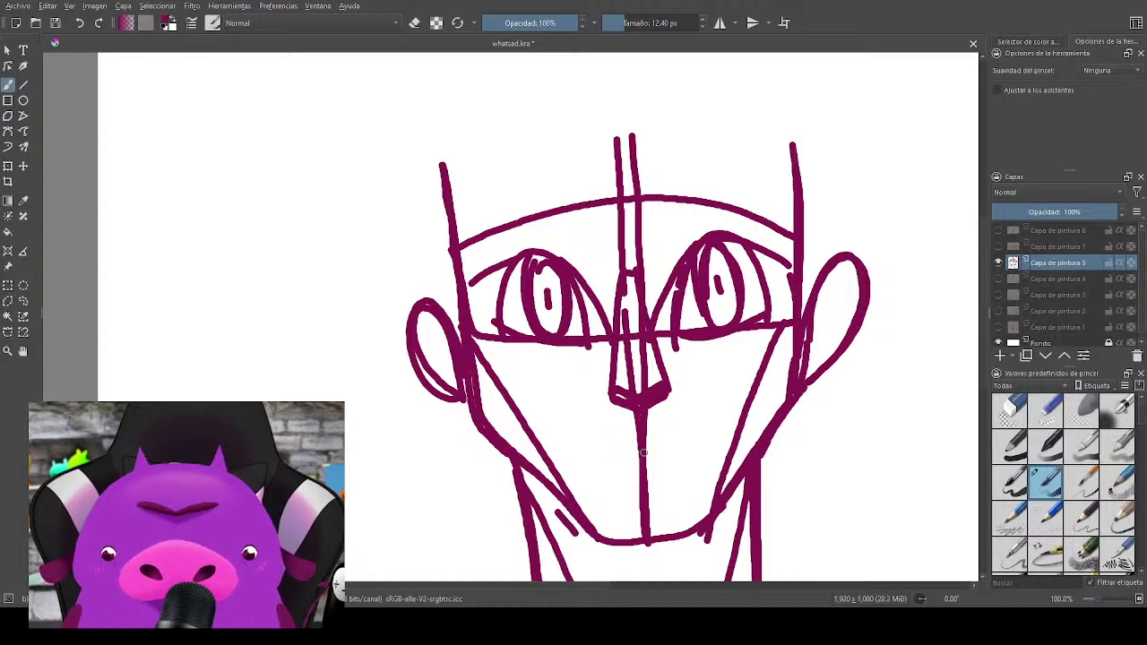
# Step: Draw a small mouth with a short lower-lip stroke beneath the nose, and add an eyebrow stroke above each eye
pyautogui.moveTo(615, 451)
pyautogui.mouseDown()
pyautogui.moveTo(668, 448)
pyautogui.moveTo(659, 463)
pyautogui.mouseUp()
pyautogui.hotkey('ctrl', 'z')
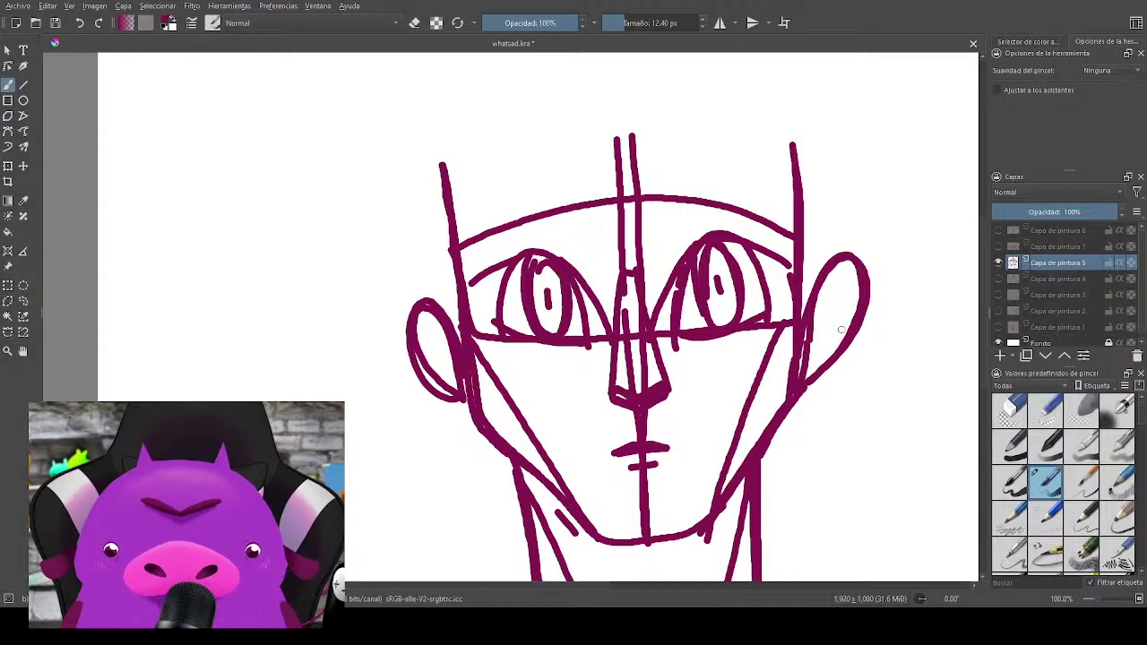
pyautogui.scroll(1, 537, 322)
pyautogui.moveTo(731, 241); pyautogui.dragTo(667, 263)
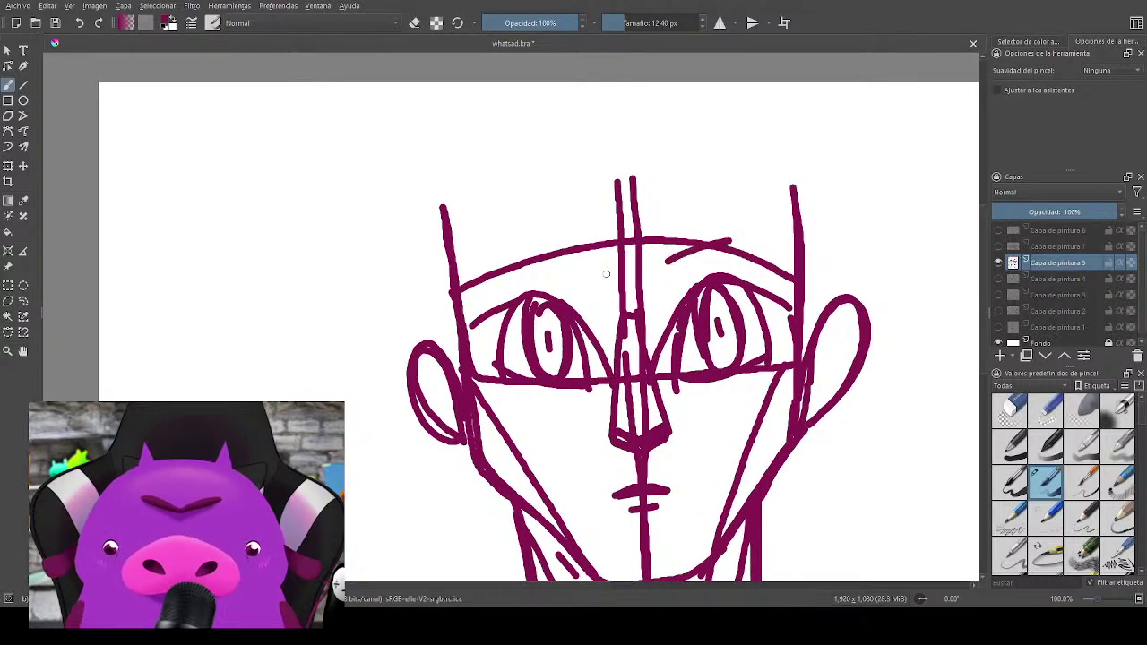
pyautogui.moveTo(587, 272); pyautogui.dragTo(504, 269)
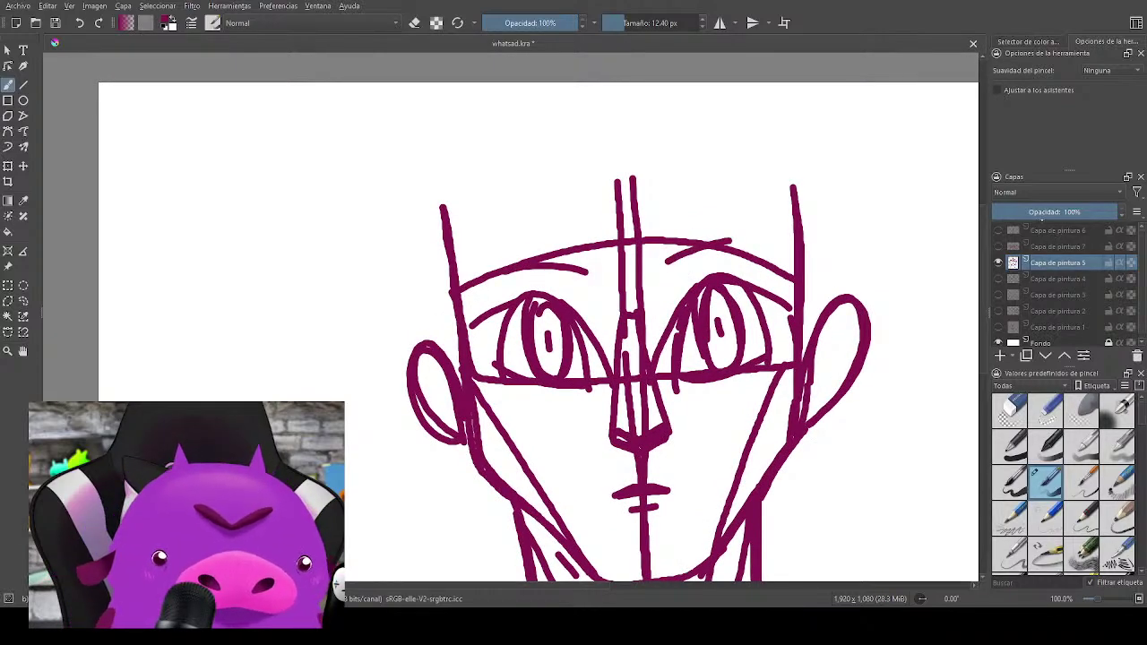
# Step: Group all the sketch layers, Capa de pintura 1 to 7, and collapse the group
pyautogui.click(1077, 229)
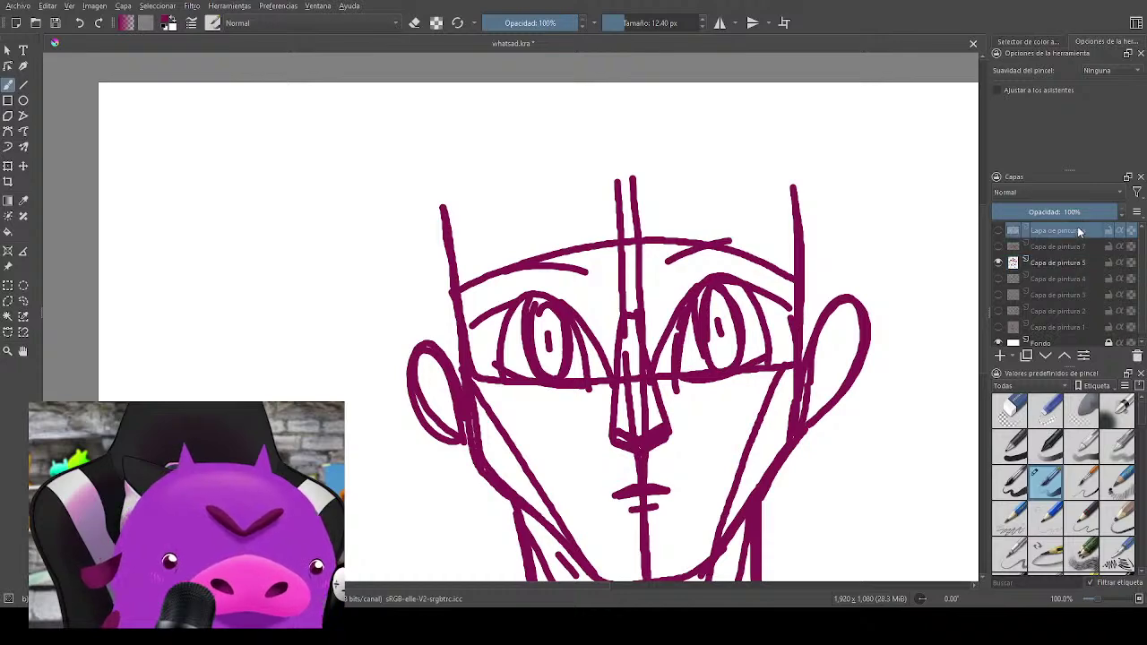
pyautogui.scroll(-1, 1055, 298)
pyautogui.keyDown('shift'); pyautogui.click(1058, 321); pyautogui.keyUp('shift')
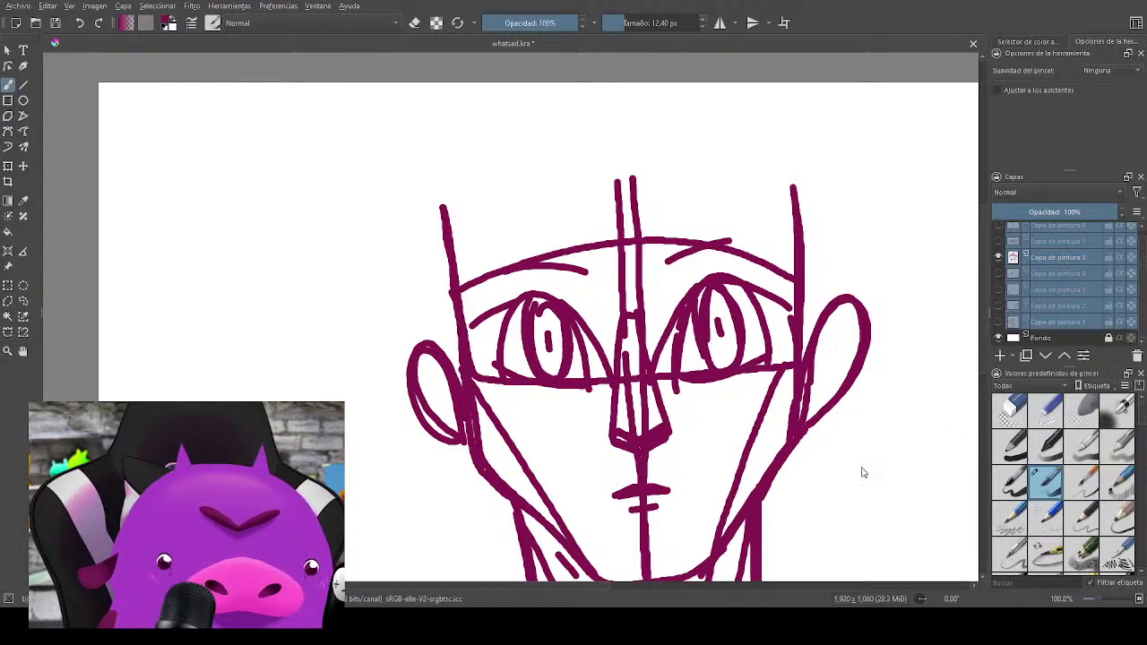
pyautogui.hotkey('ctrl', 'g')
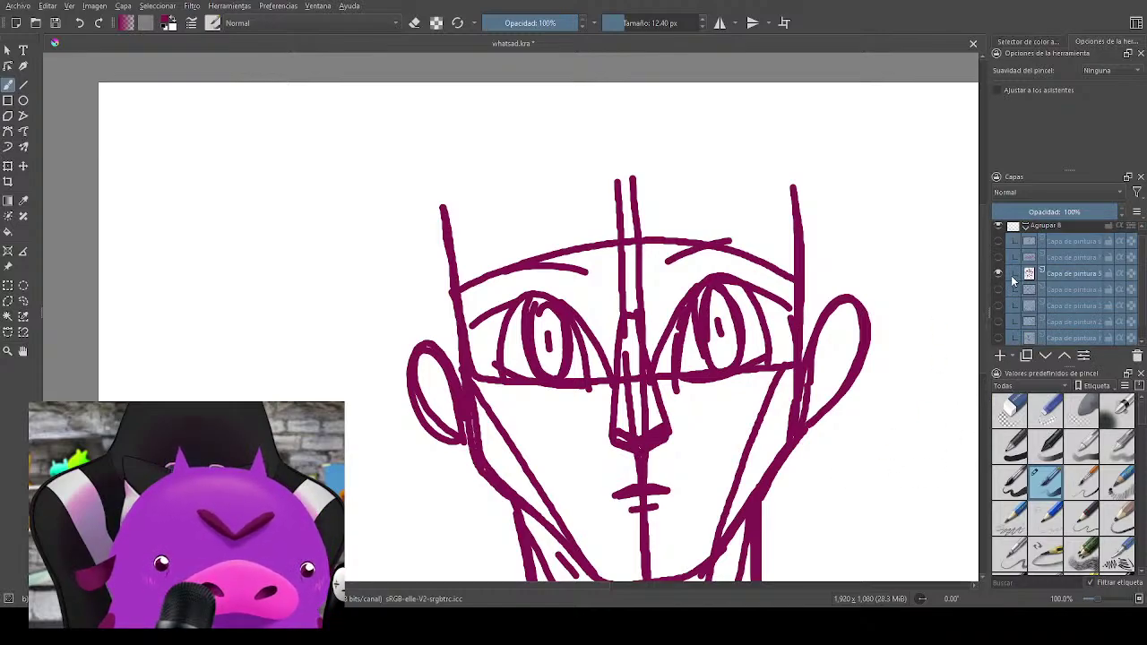
pyautogui.click(1026, 228)
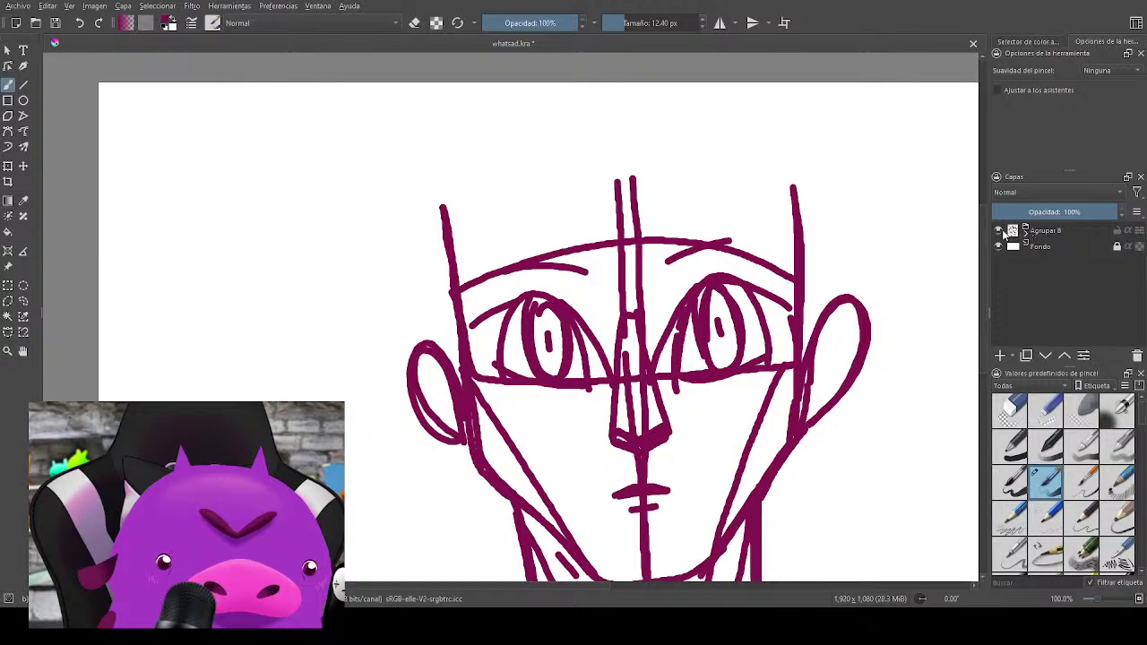
# Step: Hide the group of sketches, add a new paint layer above it, and leave the new layer selected
pyautogui.click(1000, 231)
pyautogui.click(1066, 232)
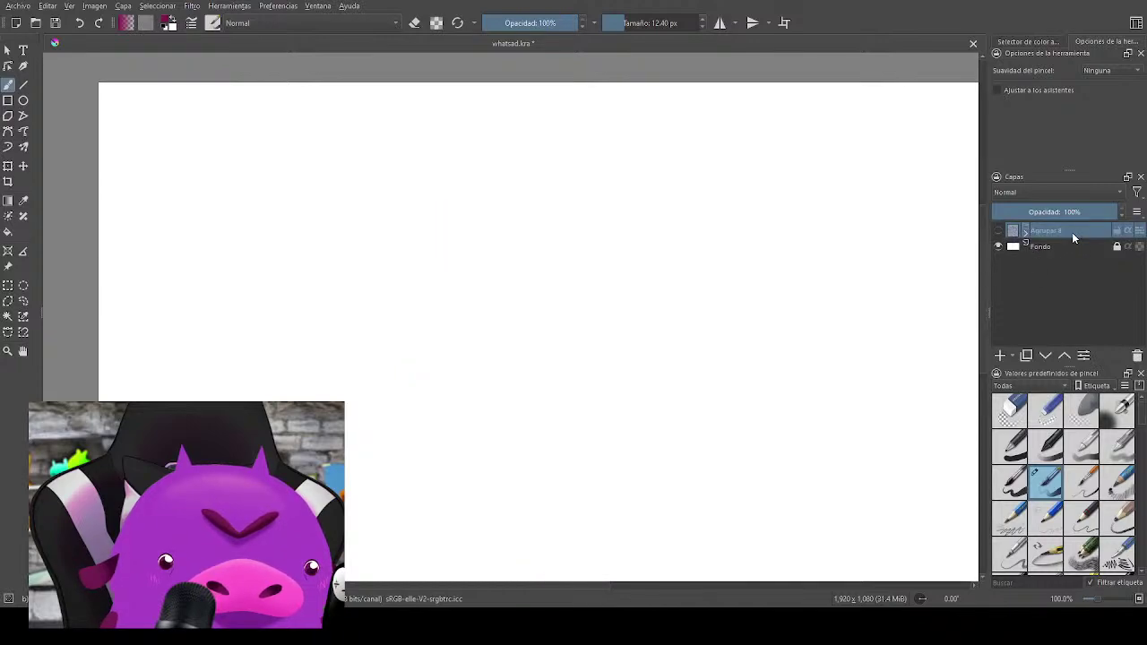
pyautogui.click(1001, 356)
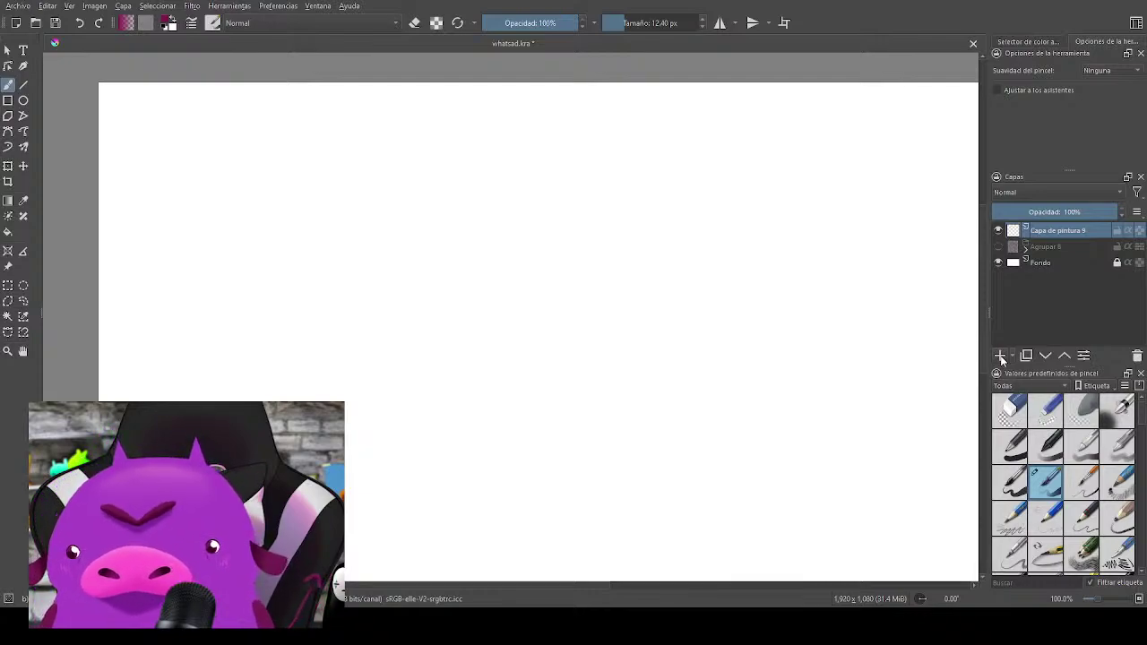
pyautogui.click(1057, 248)
pyautogui.click(1056, 235)
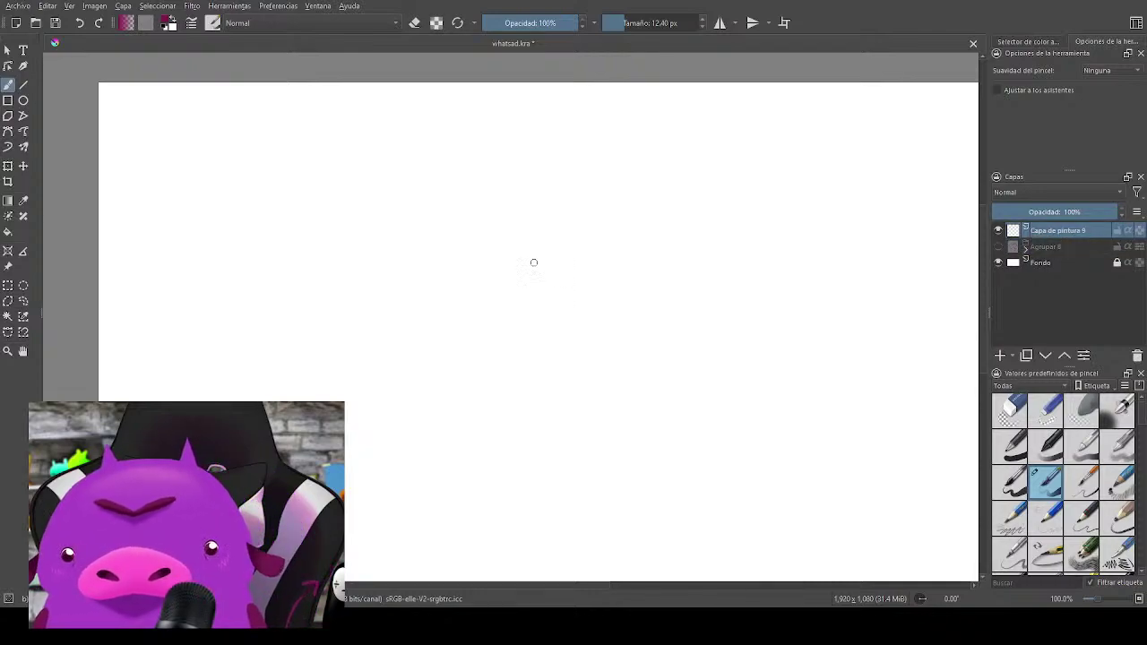
# Step: Sketch an archer's spiky-haired head, outstretched arm holding a curved bow, and bent rear arm on the new layer
pyautogui.moveTo(539, 251)
pyautogui.mouseDown()
pyautogui.moveTo(538, 285)
pyautogui.moveTo(531, 257)
pyautogui.moveTo(561, 257)
pyautogui.moveTo(528, 243)
pyautogui.moveTo(510, 263)
pyautogui.moveTo(547, 255)
pyautogui.moveTo(542, 238)
pyautogui.moveTo(549, 249)
pyautogui.moveTo(507, 284)
pyautogui.moveTo(535, 285)
pyautogui.moveTo(521, 287)
pyautogui.moveTo(421, 293)
pyautogui.moveTo(444, 296)
pyautogui.moveTo(414, 288)
pyautogui.mouseUp()
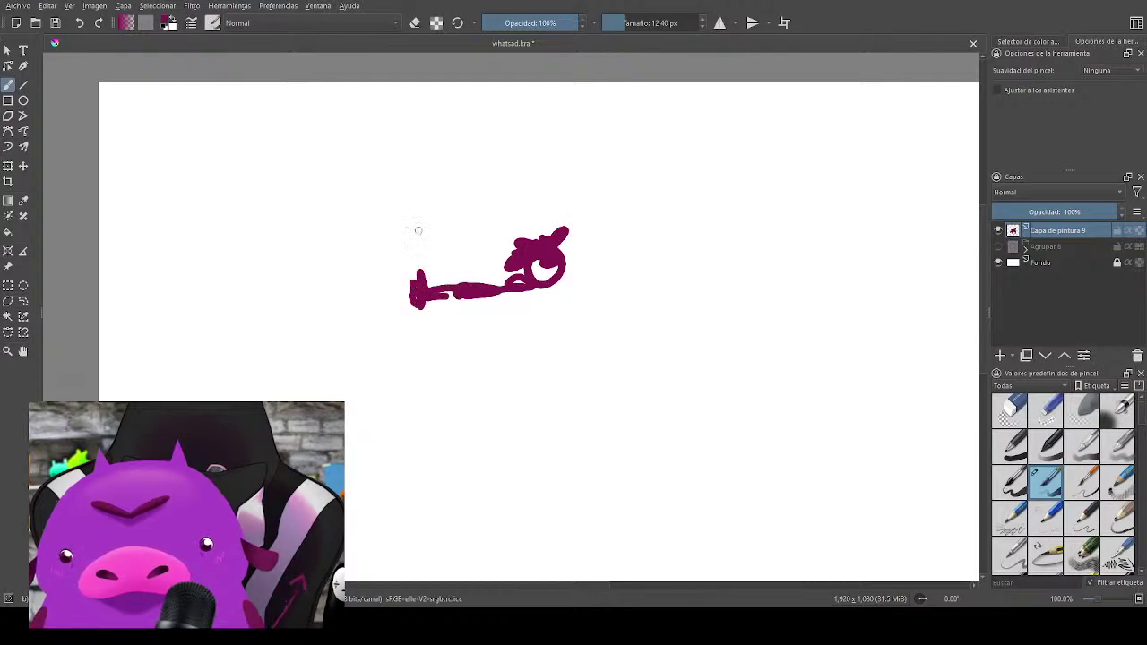
pyautogui.moveTo(439, 209)
pyautogui.mouseDown()
pyautogui.moveTo(405, 285)
pyautogui.moveTo(426, 358)
pyautogui.mouseUp()
pyautogui.moveTo(414, 251)
pyautogui.mouseDown()
pyautogui.moveTo(436, 211)
pyautogui.moveTo(433, 244)
pyautogui.mouseUp()
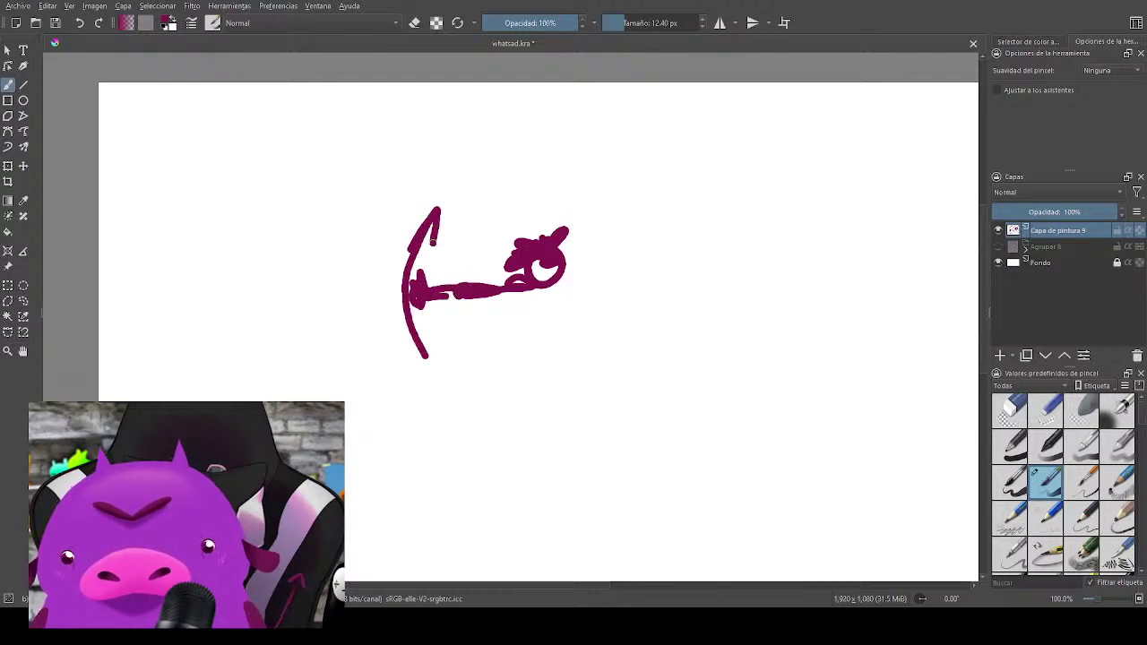
pyautogui.moveTo(568, 281)
pyautogui.mouseDown()
pyautogui.moveTo(555, 284)
pyautogui.moveTo(587, 274)
pyautogui.moveTo(573, 265)
pyautogui.moveTo(594, 283)
pyautogui.mouseUp()
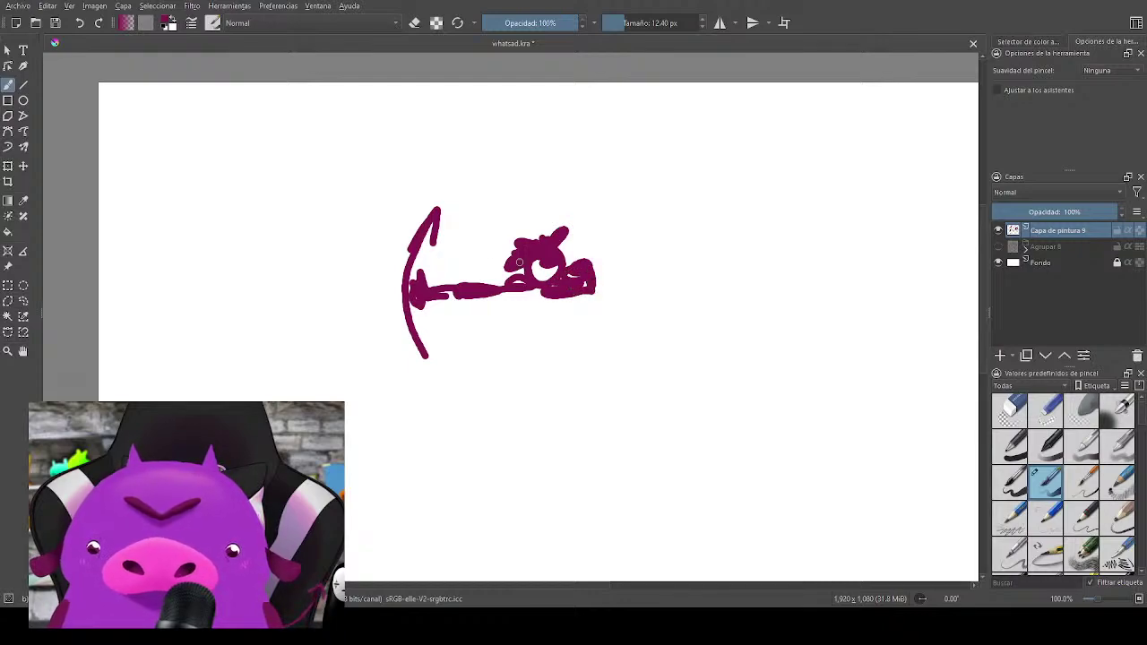
# Step: Draw the bowstring lines from both bow tips toward the archer and add feathered wings behind the back
pyautogui.moveTo(438, 209); pyautogui.dragTo(499, 260)
pyautogui.moveTo(437, 355); pyautogui.dragTo(522, 309)
pyautogui.moveTo(572, 270)
pyautogui.mouseDown()
pyautogui.moveTo(620, 191)
pyautogui.moveTo(634, 251)
pyautogui.moveTo(593, 305)
pyautogui.mouseUp()
pyautogui.moveTo(552, 211)
pyautogui.mouseDown()
pyautogui.moveTo(591, 208)
pyautogui.moveTo(590, 237)
pyautogui.mouseUp()
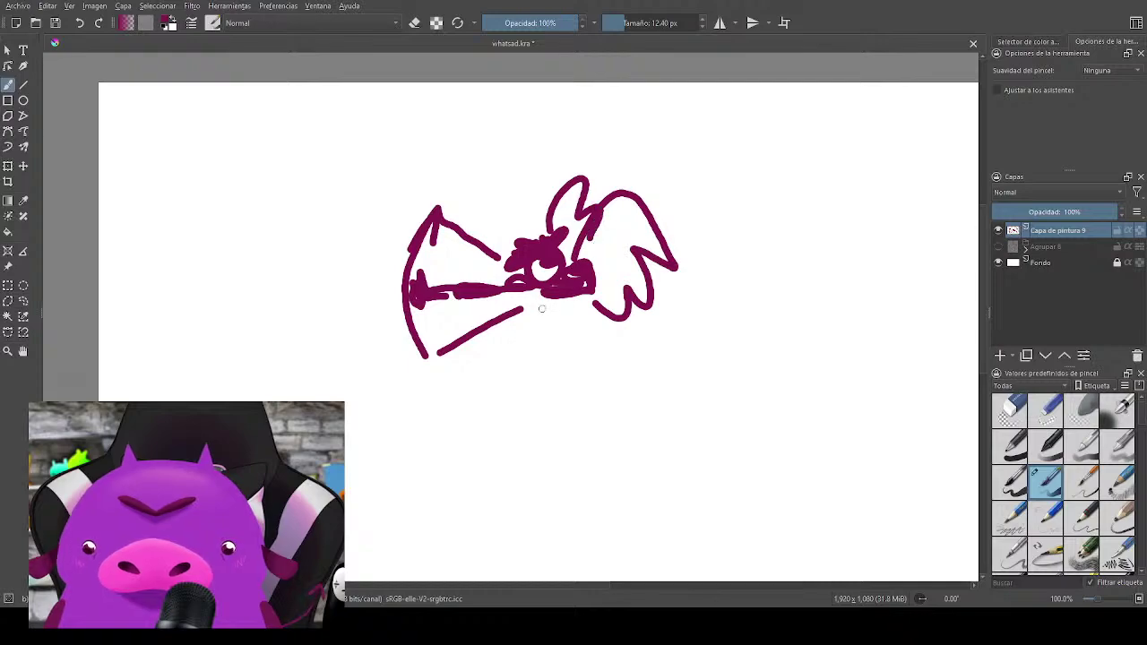
# Step: Draw the archer's torso and two spread legs with feet, and add an arrowhead in front of the bow
pyautogui.moveTo(534, 290)
pyautogui.mouseDown()
pyautogui.moveTo(561, 298)
pyautogui.moveTo(549, 327)
pyautogui.moveTo(560, 324)
pyautogui.moveTo(544, 332)
pyautogui.moveTo(508, 412)
pyautogui.moveTo(520, 378)
pyautogui.moveTo(518, 403)
pyautogui.moveTo(499, 435)
pyautogui.mouseUp()
pyautogui.moveTo(563, 324)
pyautogui.mouseDown()
pyautogui.moveTo(609, 412)
pyautogui.moveTo(637, 426)
pyautogui.mouseUp()
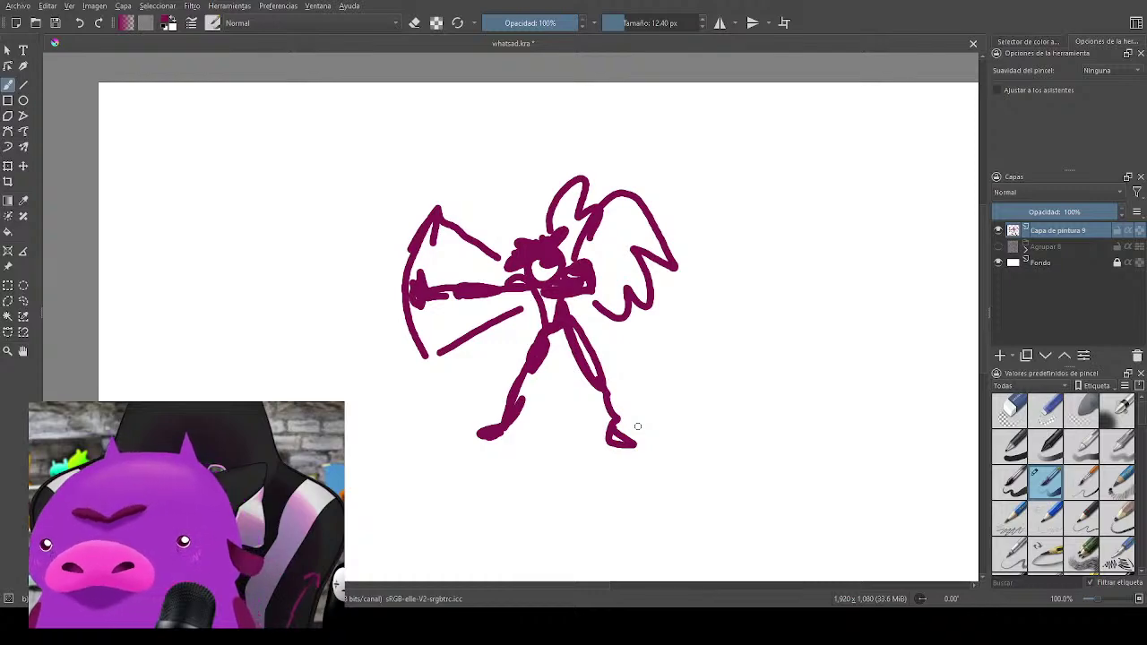
pyautogui.moveTo(396, 286)
pyautogui.mouseDown()
pyautogui.moveTo(371, 290)
pyautogui.moveTo(389, 299)
pyautogui.mouseUp()
# Step: Label the archer with the handwritten word "Seiya" and an arrow pointing toward the wings
pyautogui.moveTo(764, 239)
pyautogui.mouseDown()
pyautogui.moveTo(697, 279)
pyautogui.moveTo(717, 285)
pyautogui.mouseUp()
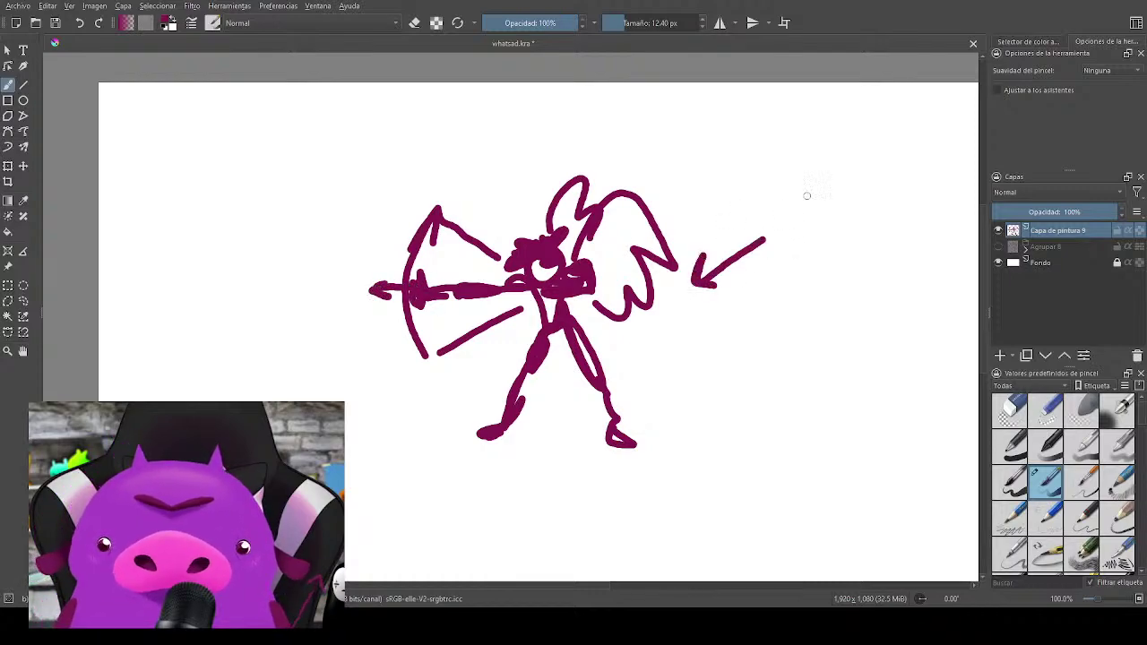
pyautogui.moveTo(793, 192)
pyautogui.mouseDown()
pyautogui.moveTo(767, 237)
pyautogui.moveTo(828, 211)
pyautogui.moveTo(842, 182)
pyautogui.moveTo(886, 175)
pyautogui.moveTo(865, 233)
pyautogui.mouseUp()
pyautogui.moveTo(907, 184); pyautogui.dragTo(923, 204)
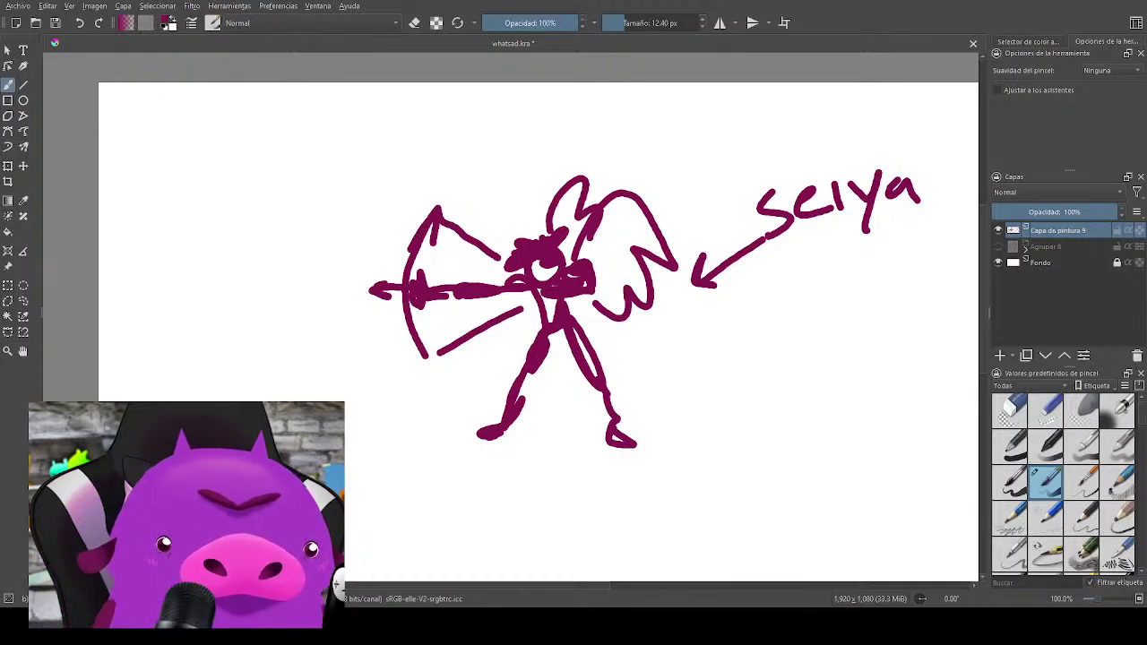
# Step: Move Capa de pintura 9 below the group, hide it, and add a new paint layer at the top of the stack
pyautogui.moveTo(1057, 232)
pyautogui.mouseDown()
pyautogui.moveTo(1060, 253)
pyautogui.moveTo(1048, 254)
pyautogui.moveTo(1068, 260)
pyautogui.moveTo(1070, 245)
pyautogui.mouseUp()
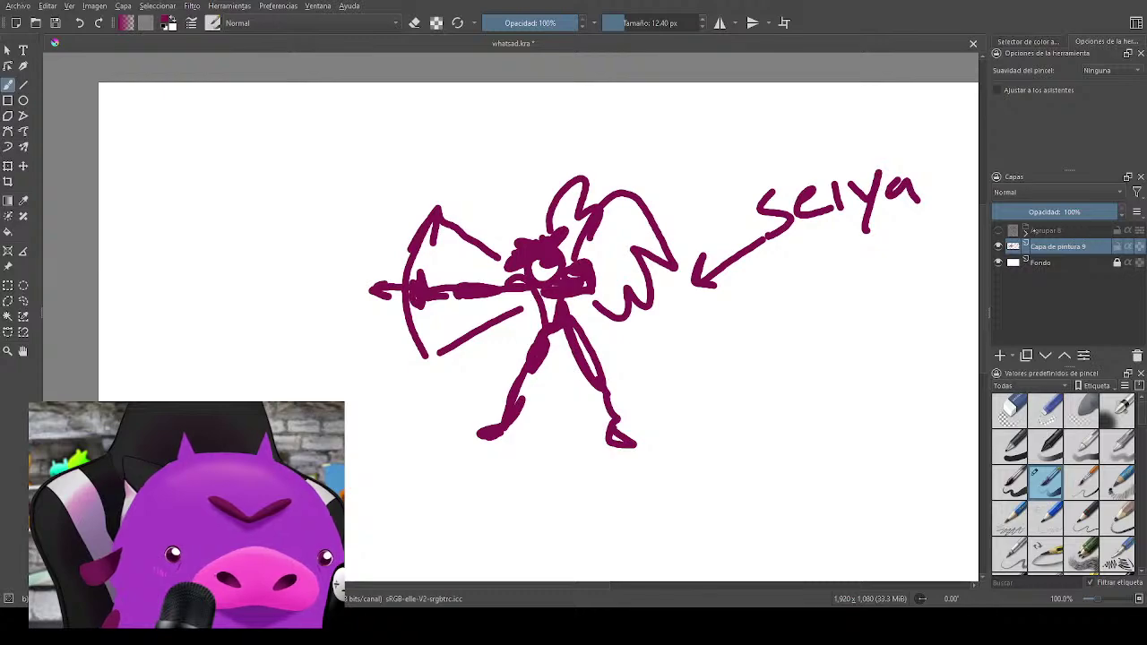
pyautogui.click(998, 246)
pyautogui.click(1000, 356)
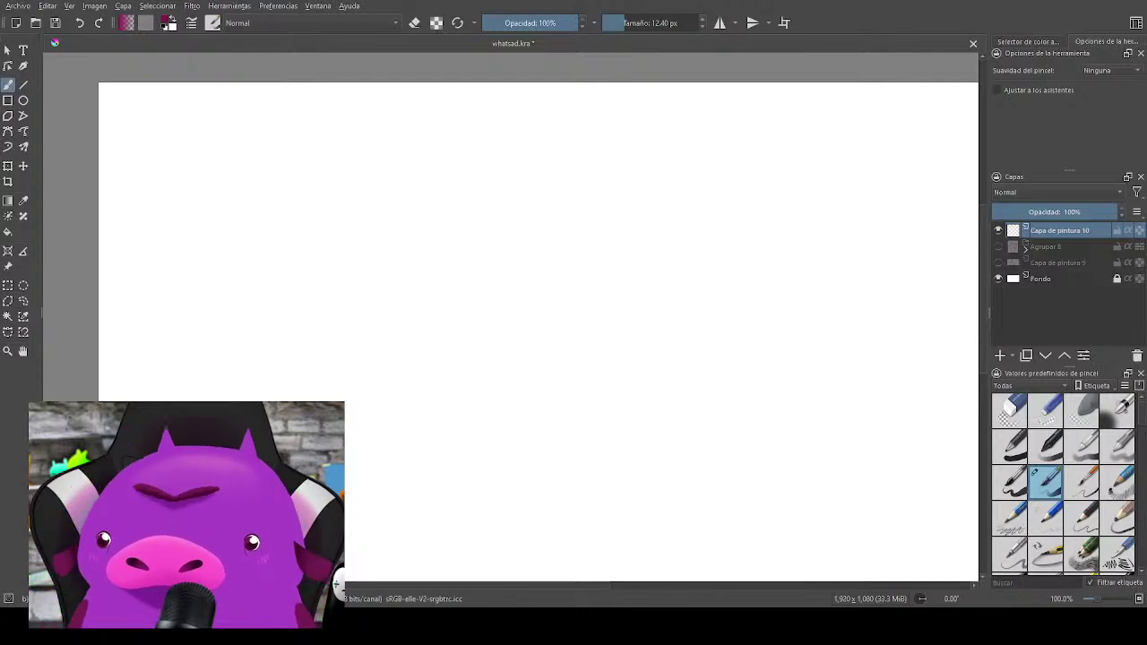
pyautogui.moveTo(706, 319); pyautogui.dragTo(679, 319)
pyautogui.moveTo(485, 155)
pyautogui.mouseDown()
pyautogui.moveTo(438, 235)
pyautogui.moveTo(594, 460)
pyautogui.moveTo(642, 166)
pyautogui.moveTo(491, 149)
pyautogui.mouseUp()
pyautogui.hotkey('ctrl', 'z')
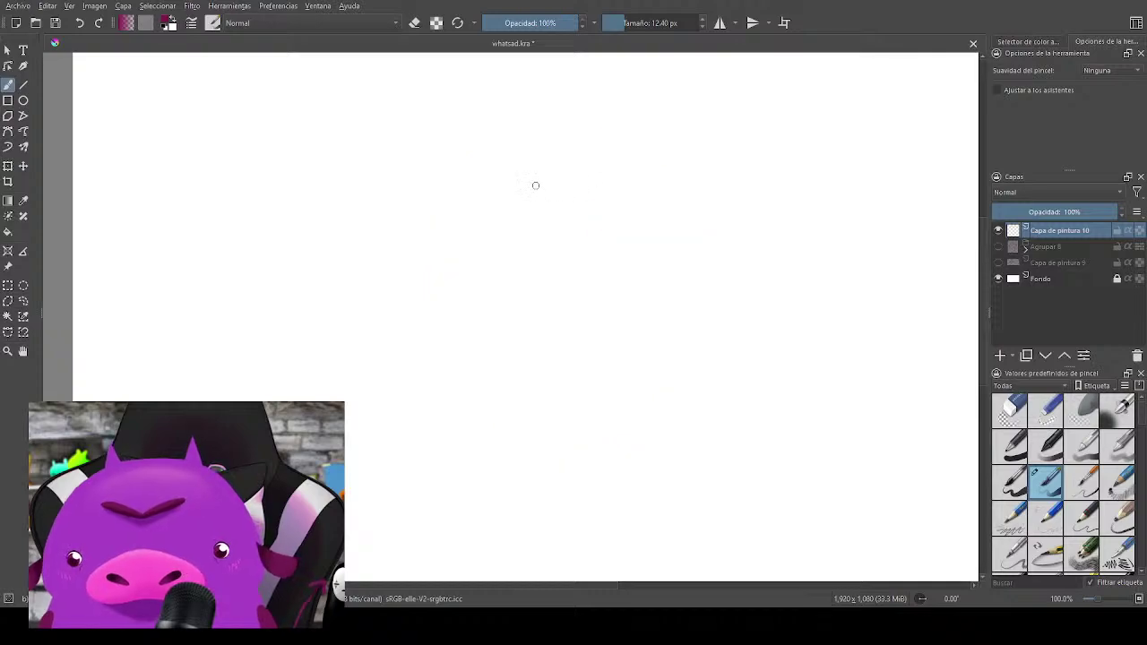
pyautogui.moveTo(451, 232)
pyautogui.mouseDown()
pyautogui.moveTo(396, 306)
pyautogui.moveTo(501, 226)
pyautogui.moveTo(430, 389)
pyautogui.mouseUp()
pyautogui.moveTo(733, 345)
pyautogui.mouseDown()
pyautogui.moveTo(666, 356)
pyautogui.moveTo(607, 313)
pyautogui.moveTo(640, 334)
pyautogui.mouseUp()
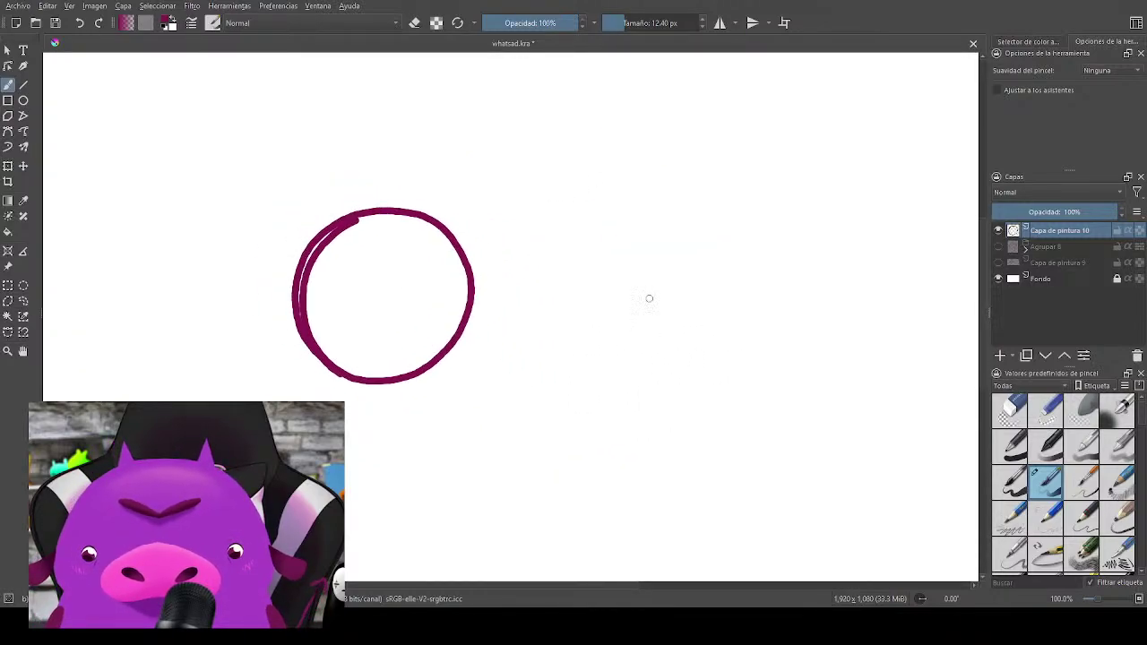
pyautogui.moveTo(603, 197)
pyautogui.mouseDown()
pyautogui.moveTo(609, 379)
pyautogui.moveTo(536, 226)
pyautogui.moveTo(689, 350)
pyautogui.moveTo(565, 204)
pyautogui.mouseUp()
pyautogui.moveTo(520, 282); pyautogui.dragTo(599, 379)
pyautogui.press('ctrl')
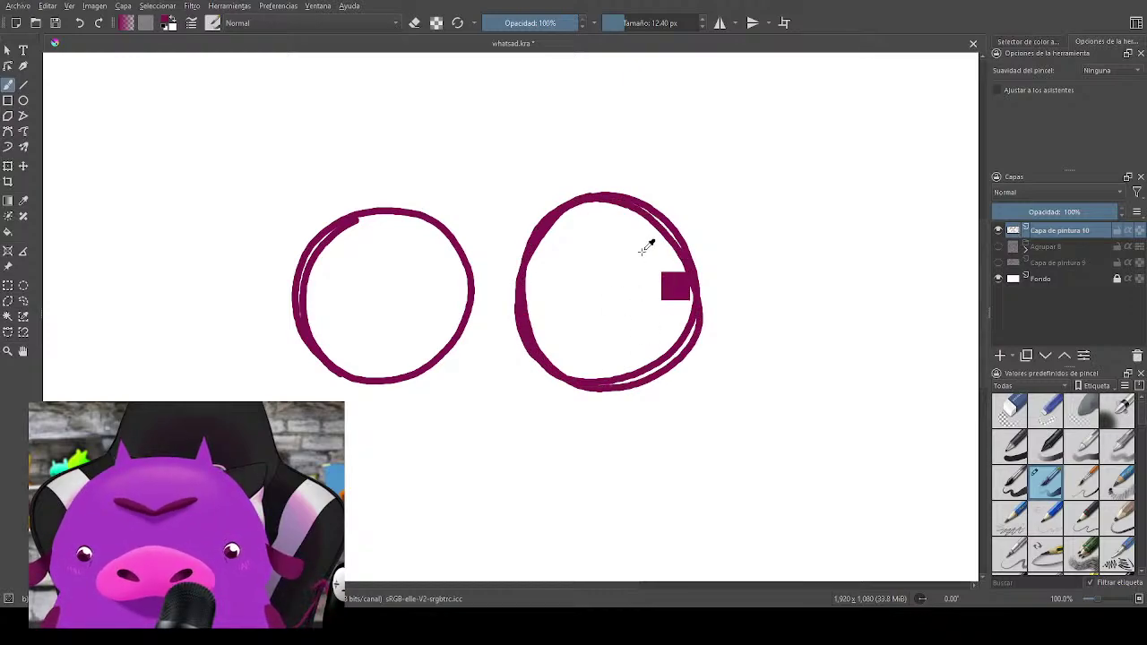
pyautogui.moveTo(635, 317)
pyautogui.mouseDown()
pyautogui.moveTo(679, 242)
pyautogui.moveTo(707, 275)
pyautogui.mouseUp()
pyautogui.hotkey('ctrl', 'z')
pyautogui.hotkey('ctrl', 'z')
pyautogui.hotkey('ctrl', 'z')
# Step: Draw two thick ring-shaped eyes side by side and a V-shaped snout ending in a filled tip beneath them
pyautogui.scroll(-1, 615, 231)
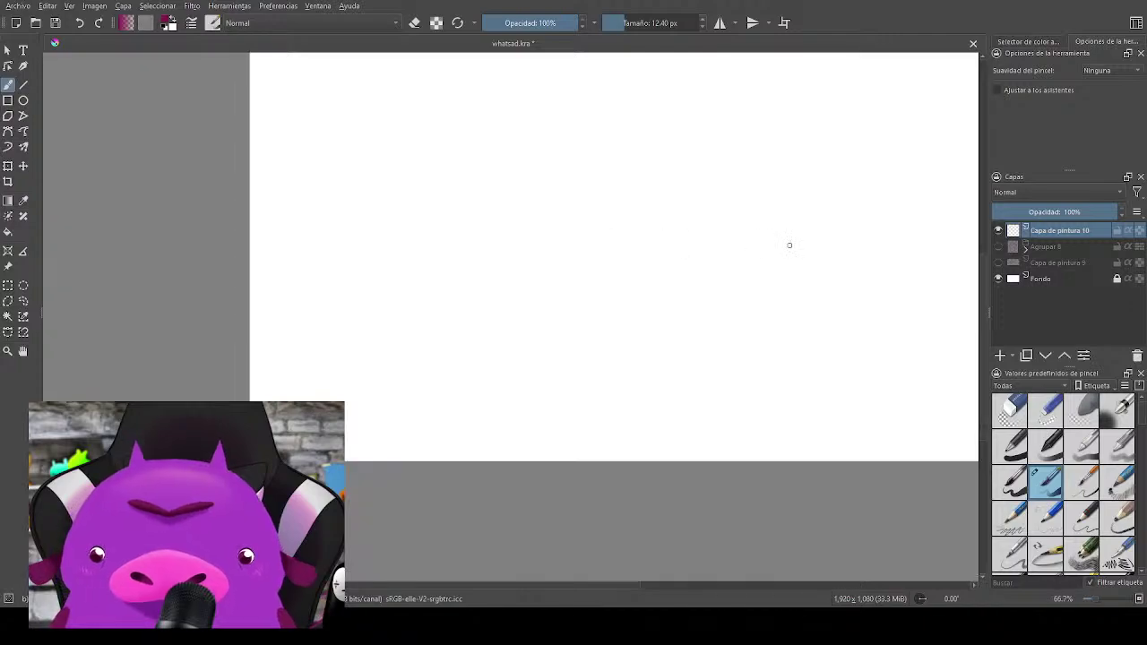
pyautogui.moveTo(790, 245); pyautogui.dragTo(681, 288)
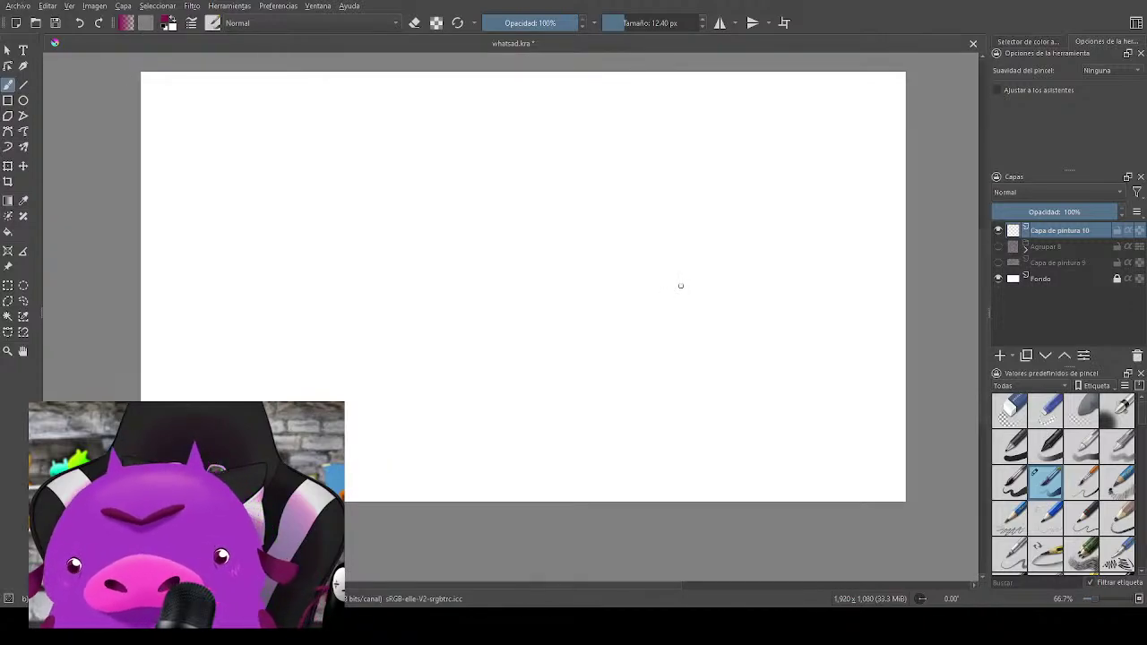
pyautogui.moveTo(454, 250)
pyautogui.mouseDown()
pyautogui.moveTo(426, 248)
pyautogui.moveTo(468, 228)
pyautogui.moveTo(453, 279)
pyautogui.moveTo(426, 253)
pyautogui.moveTo(468, 240)
pyautogui.mouseUp()
pyautogui.moveTo(549, 225)
pyautogui.mouseDown()
pyautogui.moveTo(574, 235)
pyautogui.moveTo(527, 228)
pyautogui.moveTo(538, 224)
pyautogui.moveTo(561, 255)
pyautogui.moveTo(531, 239)
pyautogui.mouseUp()
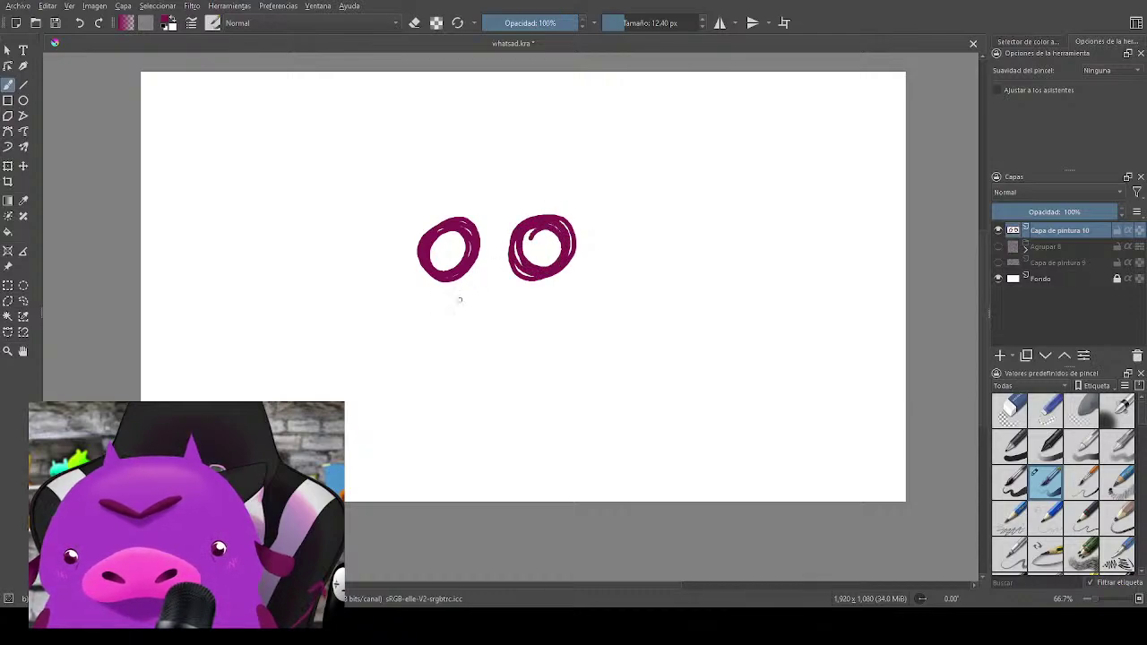
pyautogui.moveTo(453, 309)
pyautogui.mouseDown()
pyautogui.moveTo(496, 401)
pyautogui.moveTo(527, 310)
pyautogui.moveTo(496, 412)
pyautogui.moveTo(507, 443)
pyautogui.moveTo(510, 431)
pyautogui.mouseUp()
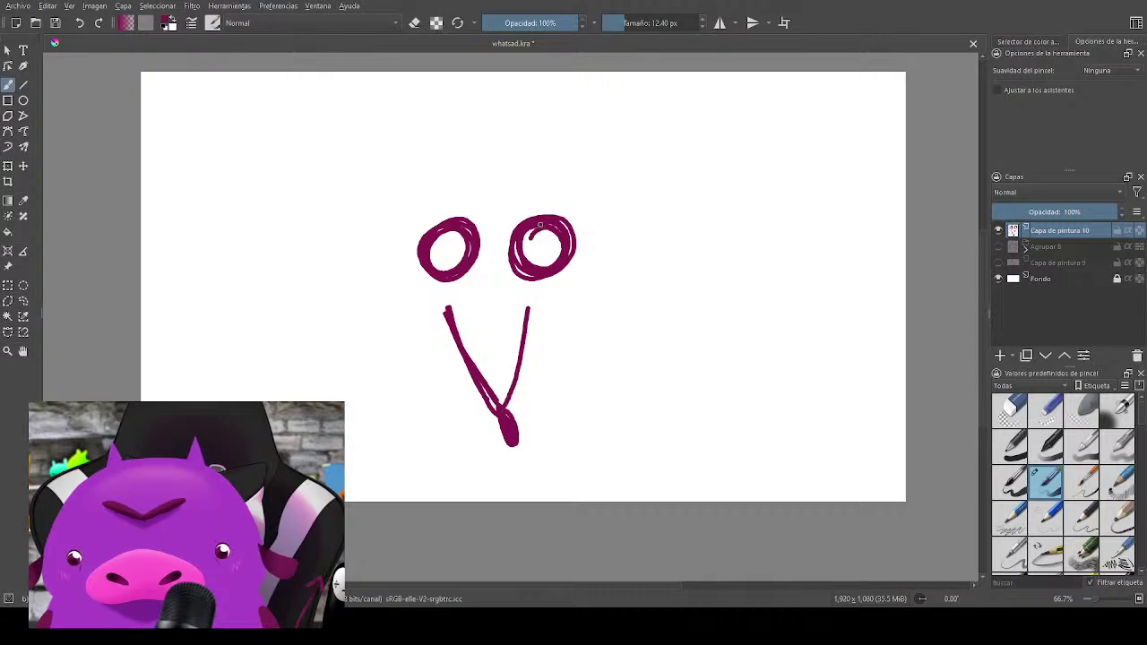
# Step: Add vertical slit pupils, two tall ears, a tufted forehead, shaggy fur down both sides, and a squiggle between the eyes
pyautogui.moveTo(540, 224); pyautogui.dragTo(535, 266)
pyautogui.moveTo(452, 232)
pyautogui.mouseDown()
pyautogui.moveTo(382, 325)
pyautogui.moveTo(403, 324)
pyautogui.moveTo(388, 373)
pyautogui.moveTo(410, 383)
pyautogui.moveTo(402, 410)
pyautogui.mouseUp()
pyautogui.moveTo(580, 271)
pyautogui.mouseDown()
pyautogui.moveTo(604, 332)
pyautogui.moveTo(591, 410)
pyautogui.moveTo(578, 414)
pyautogui.mouseUp()
pyautogui.moveTo(407, 299)
pyautogui.mouseDown()
pyautogui.moveTo(424, 158)
pyautogui.moveTo(426, 208)
pyautogui.moveTo(440, 189)
pyautogui.moveTo(471, 181)
pyautogui.moveTo(545, 184)
pyautogui.moveTo(603, 131)
pyautogui.moveTo(579, 199)
pyautogui.moveTo(584, 288)
pyautogui.mouseUp()
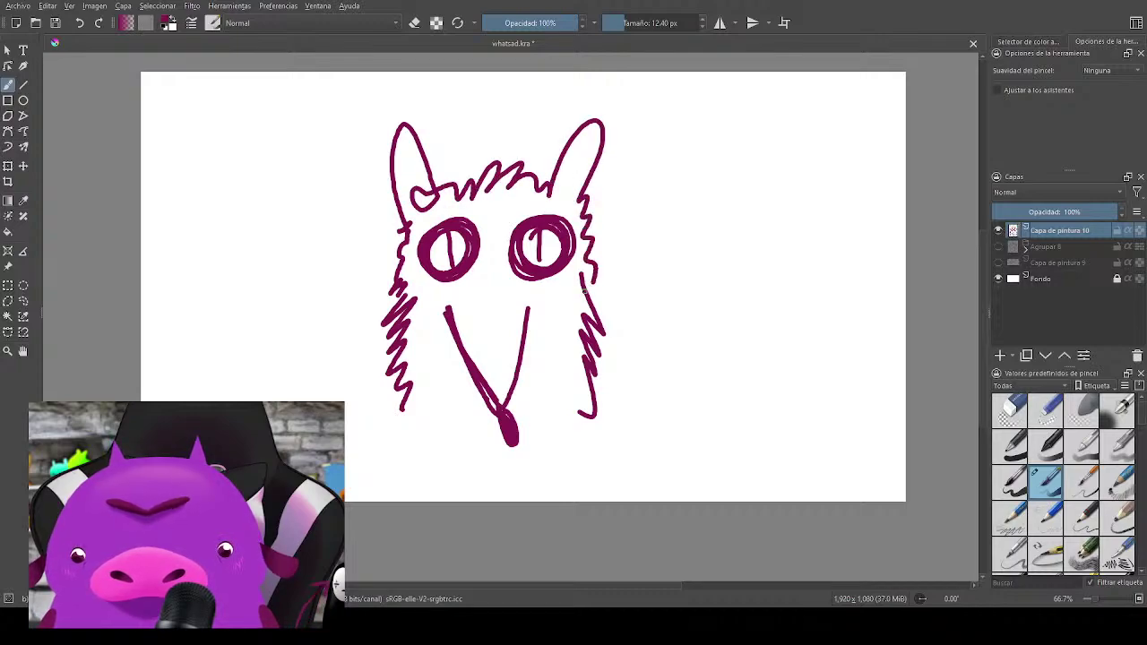
pyautogui.moveTo(476, 268)
pyautogui.mouseDown()
pyautogui.moveTo(498, 290)
pyautogui.moveTo(488, 316)
pyautogui.mouseUp()
pyautogui.moveTo(588, 395); pyautogui.dragTo(599, 448)
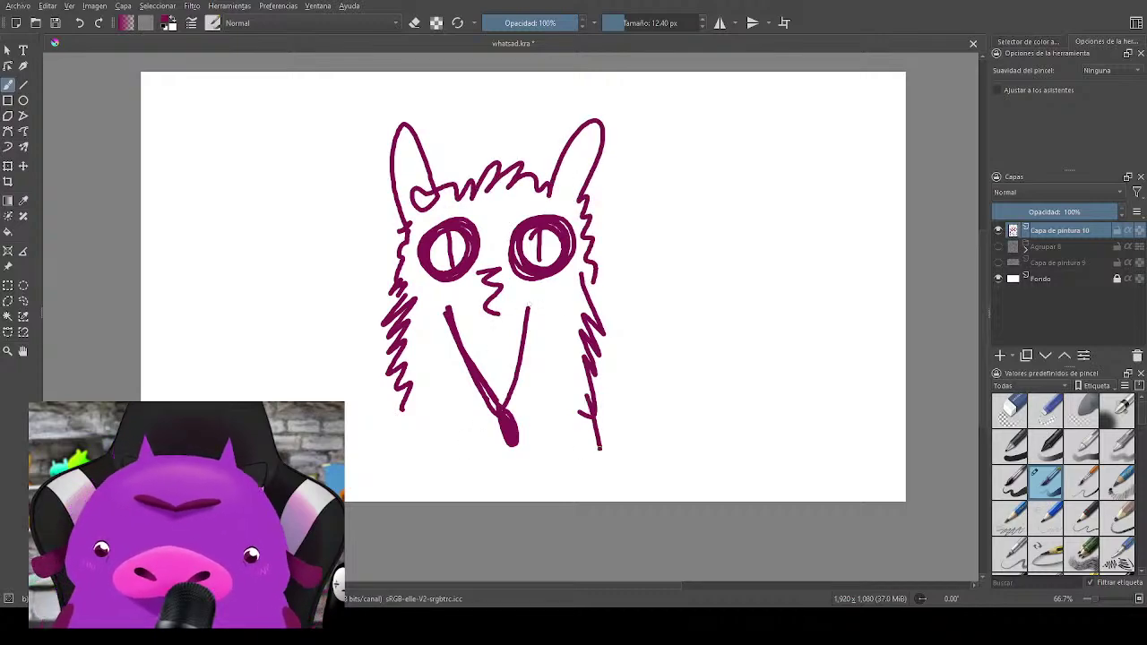
# Step: Extend the creature's left side and draw two short arms with clawed hands beside the tip of the snout
pyautogui.moveTo(403, 366)
pyautogui.mouseDown()
pyautogui.moveTo(384, 434)
pyautogui.moveTo(462, 471)
pyautogui.mouseUp()
pyautogui.hotkey('ctrl', 'z')
pyautogui.moveTo(466, 413); pyautogui.dragTo(507, 459)
pyautogui.hotkey('ctrl', 'z')
pyautogui.moveTo(424, 422)
pyautogui.mouseDown()
pyautogui.moveTo(473, 477)
pyautogui.moveTo(490, 472)
pyautogui.mouseUp()
pyautogui.moveTo(570, 427)
pyautogui.mouseDown()
pyautogui.moveTo(528, 464)
pyautogui.moveTo(545, 475)
pyautogui.mouseUp()
pyautogui.moveTo(537, 459); pyautogui.dragTo(545, 457)
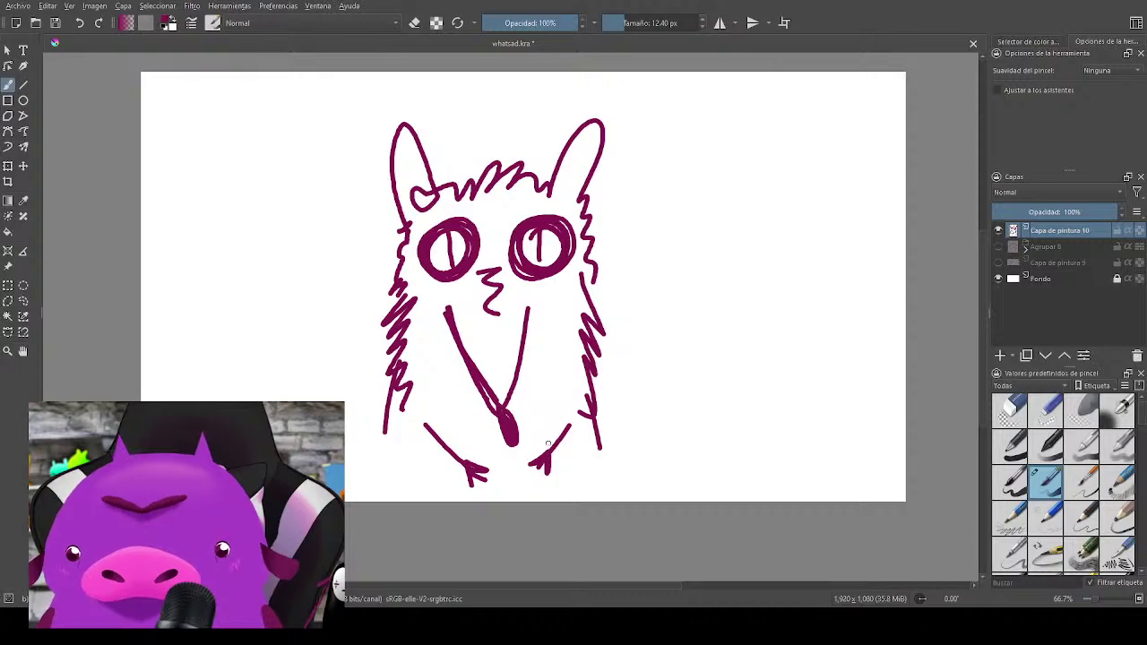
# Step: Extend the lower body outline on both sides and draw a long stroke rising along the creature's right side
pyautogui.moveTo(587, 387); pyautogui.dragTo(616, 457)
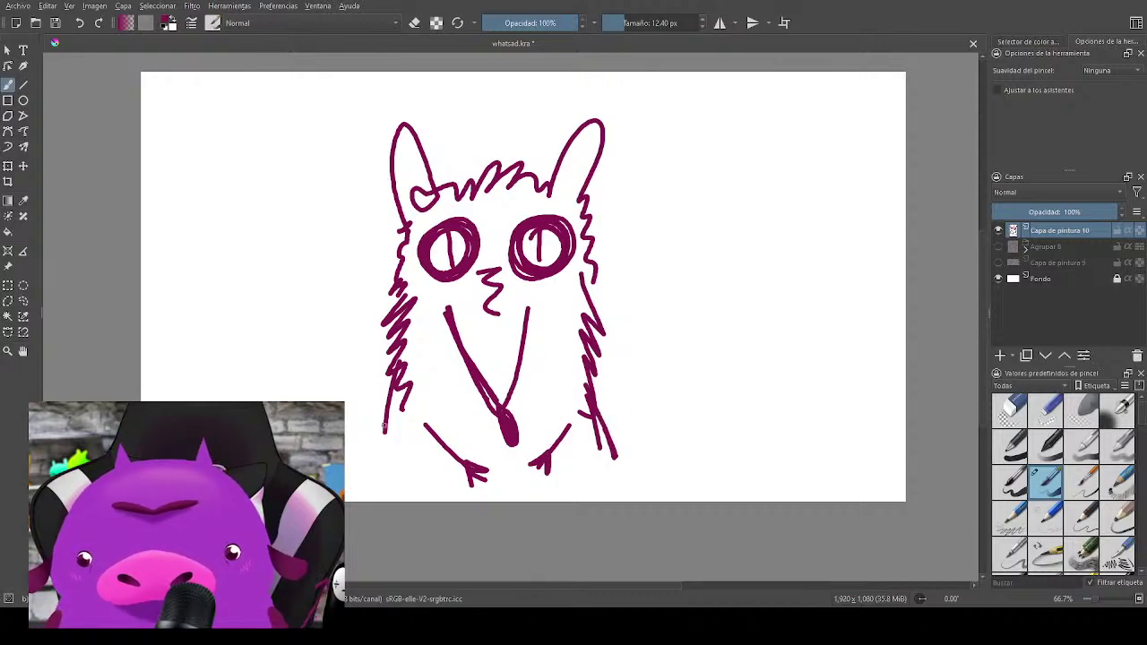
pyautogui.moveTo(383, 428); pyautogui.dragTo(383, 462)
pyautogui.moveTo(608, 465)
pyautogui.mouseDown()
pyautogui.moveTo(627, 357)
pyautogui.moveTo(731, 238)
pyautogui.moveTo(668, 479)
pyautogui.moveTo(631, 326)
pyautogui.moveTo(695, 238)
pyautogui.mouseUp()
# Step: Hide Capa de pintura 10 and add a new paint layer above it
pyautogui.click(998, 230)
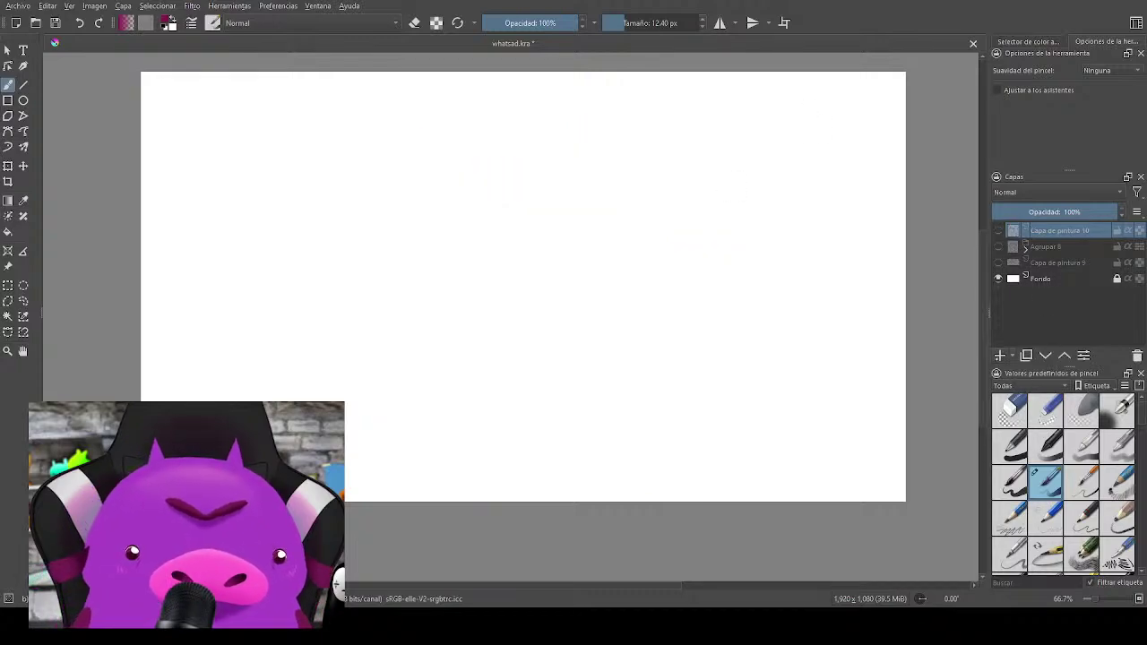
pyautogui.click(1000, 356)
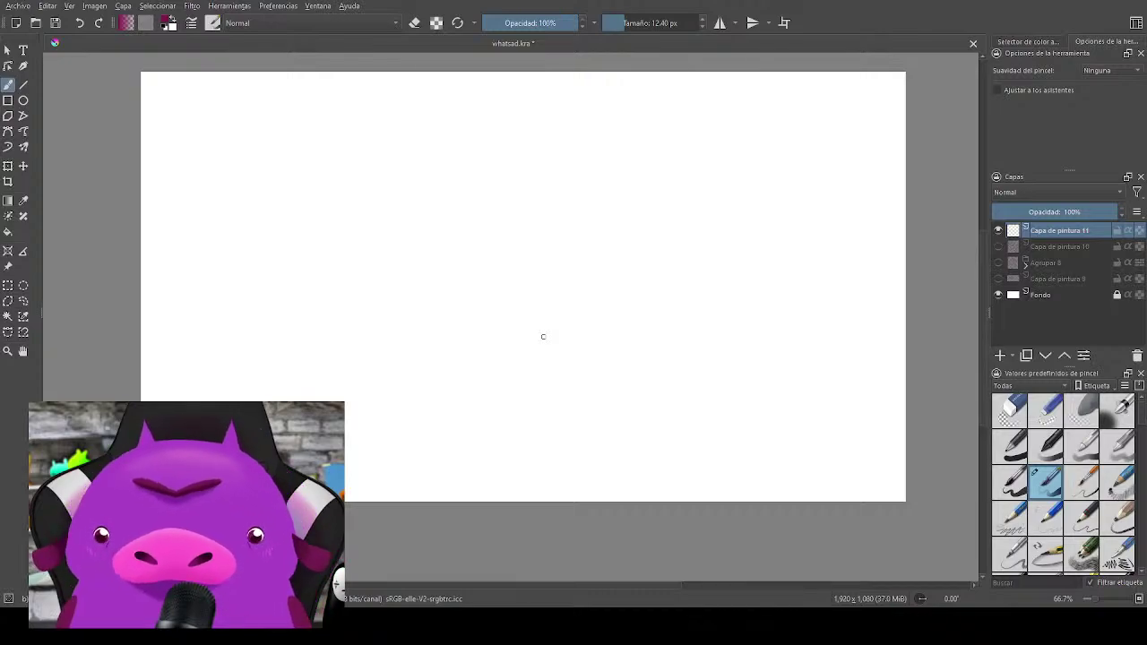
# Step: Draw a tall oval head narrowing toward the chin, with a doubled vertical guide line down its center
pyautogui.moveTo(629, 353); pyautogui.dragTo(686, 318)
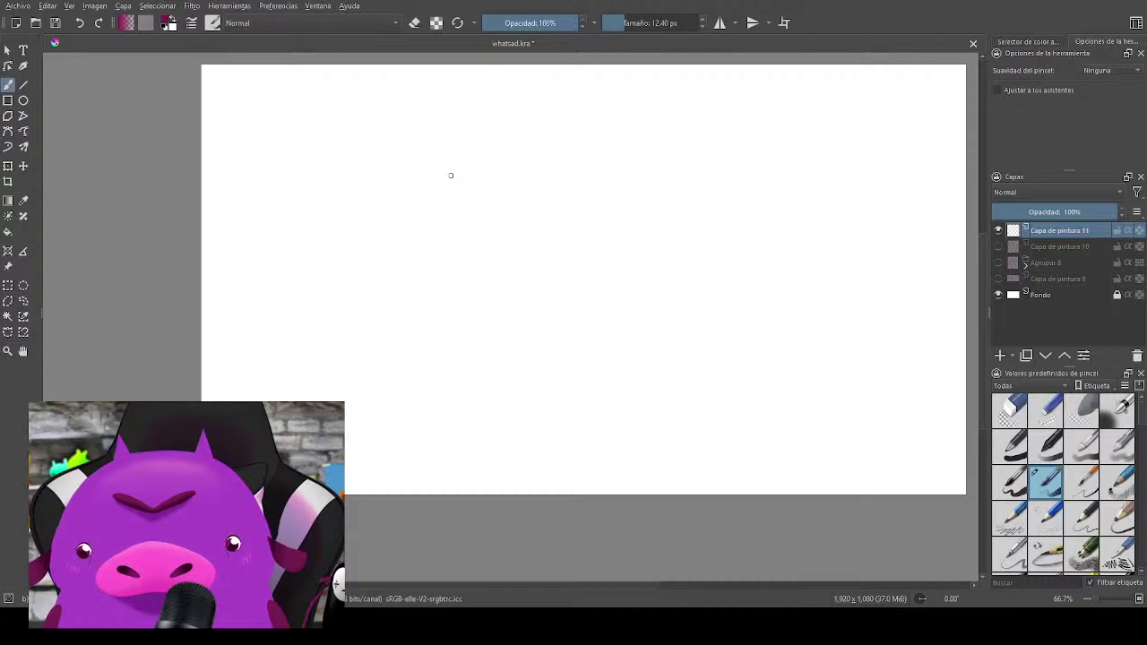
pyautogui.moveTo(451, 176)
pyautogui.mouseDown()
pyautogui.moveTo(472, 293)
pyautogui.moveTo(525, 374)
pyautogui.mouseUp()
pyautogui.hotkey('ctrl', 'z')
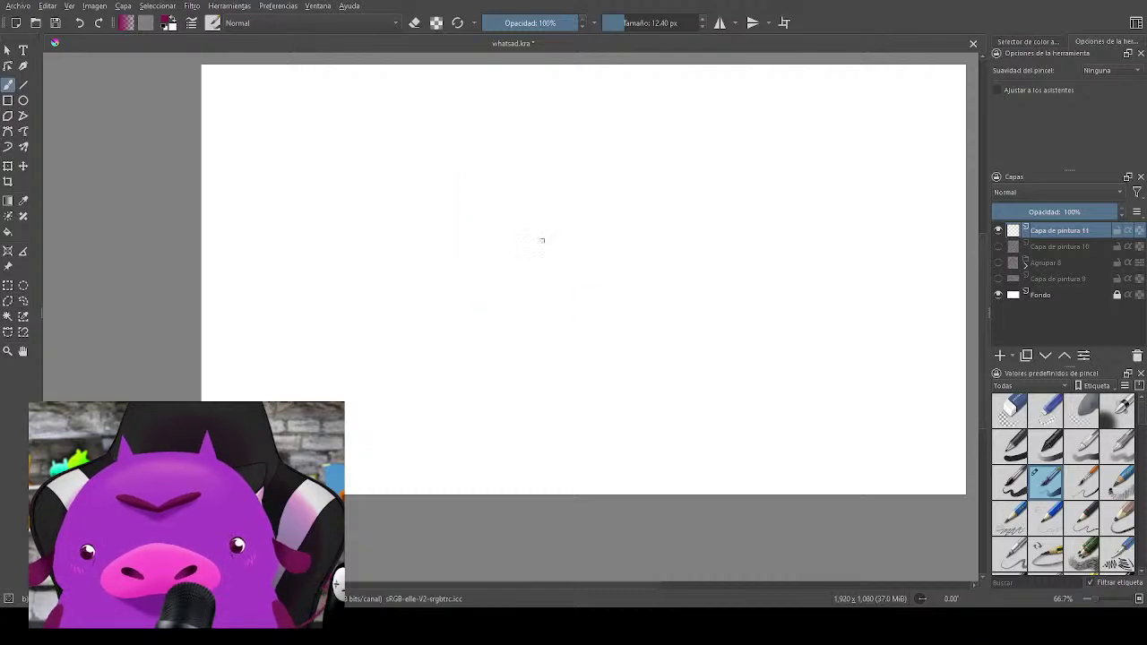
pyautogui.moveTo(475, 196)
pyautogui.mouseDown()
pyautogui.moveTo(494, 278)
pyautogui.moveTo(566, 377)
pyautogui.moveTo(647, 343)
pyautogui.moveTo(687, 223)
pyautogui.moveTo(659, 113)
pyautogui.moveTo(533, 108)
pyautogui.moveTo(475, 220)
pyautogui.moveTo(621, 92)
pyautogui.moveTo(662, 281)
pyautogui.moveTo(495, 157)
pyautogui.moveTo(643, 342)
pyautogui.moveTo(507, 131)
pyautogui.moveTo(627, 369)
pyautogui.moveTo(509, 125)
pyautogui.moveTo(557, 374)
pyautogui.mouseUp()
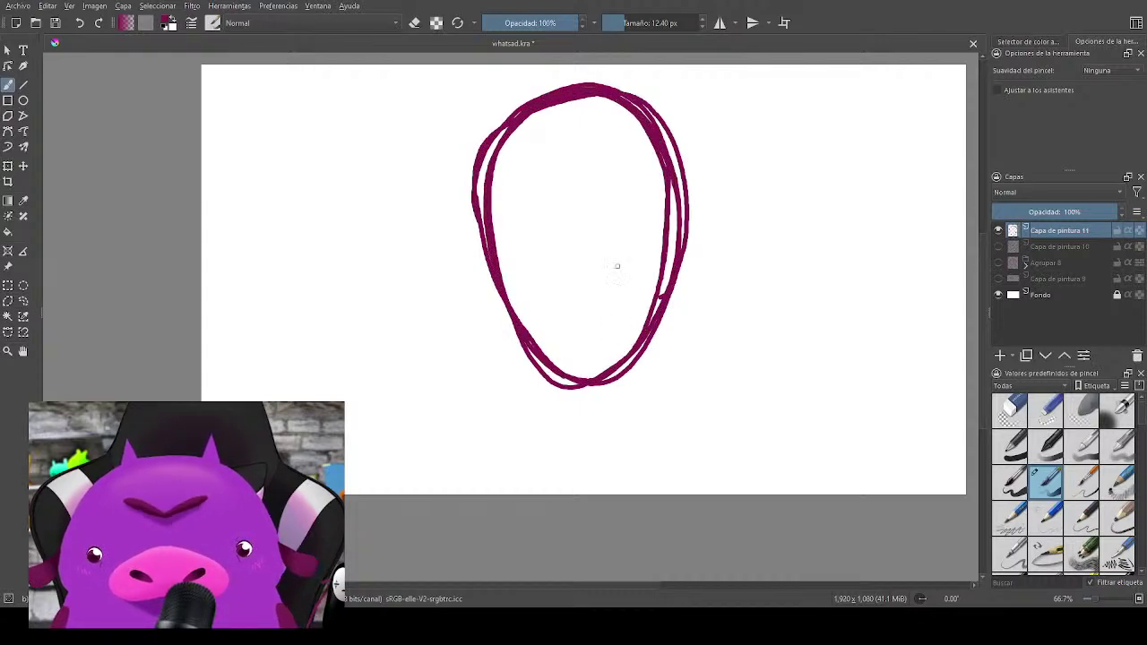
pyautogui.moveTo(575, 121)
pyautogui.mouseDown()
pyautogui.moveTo(589, 270)
pyautogui.moveTo(581, 119)
pyautogui.mouseUp()
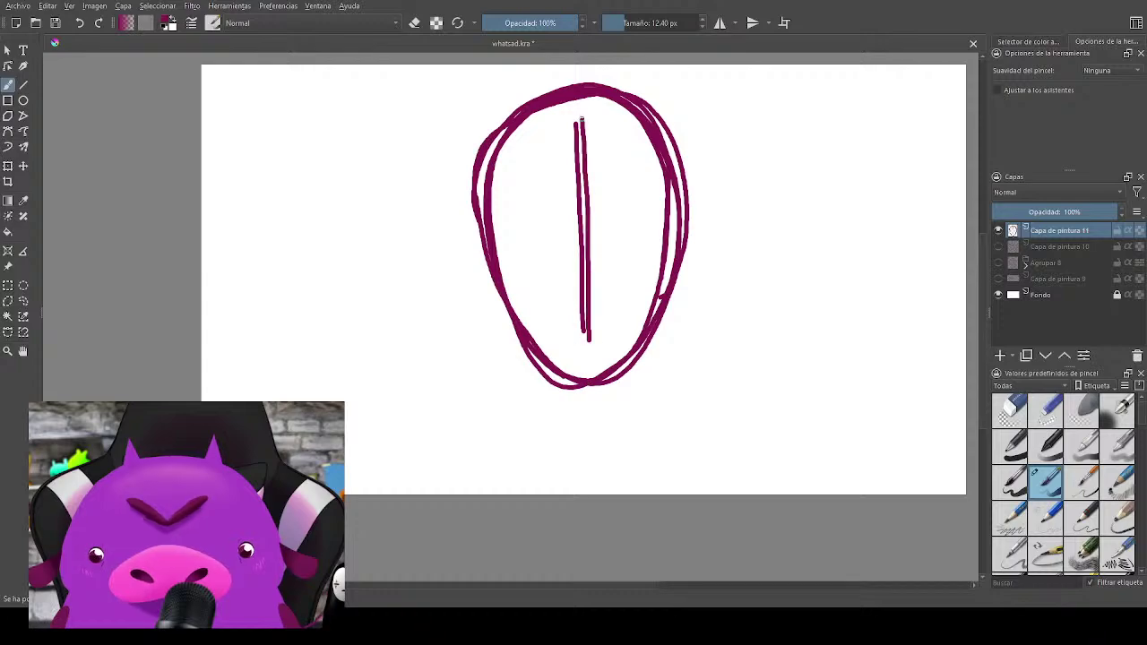
# Step: Draw the two sides of the neck below the head, with a short outward shoulder stroke at each base
pyautogui.moveTo(527, 334); pyautogui.dragTo(548, 461)
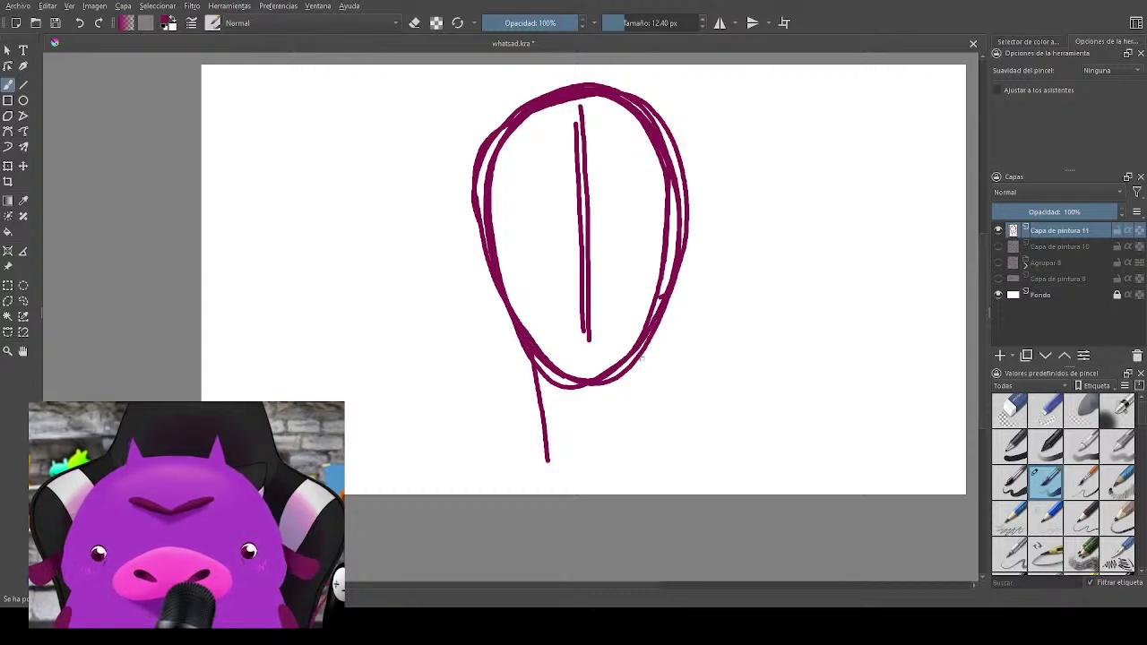
pyautogui.moveTo(642, 356); pyautogui.dragTo(635, 463)
pyautogui.moveTo(545, 448); pyautogui.dragTo(528, 477)
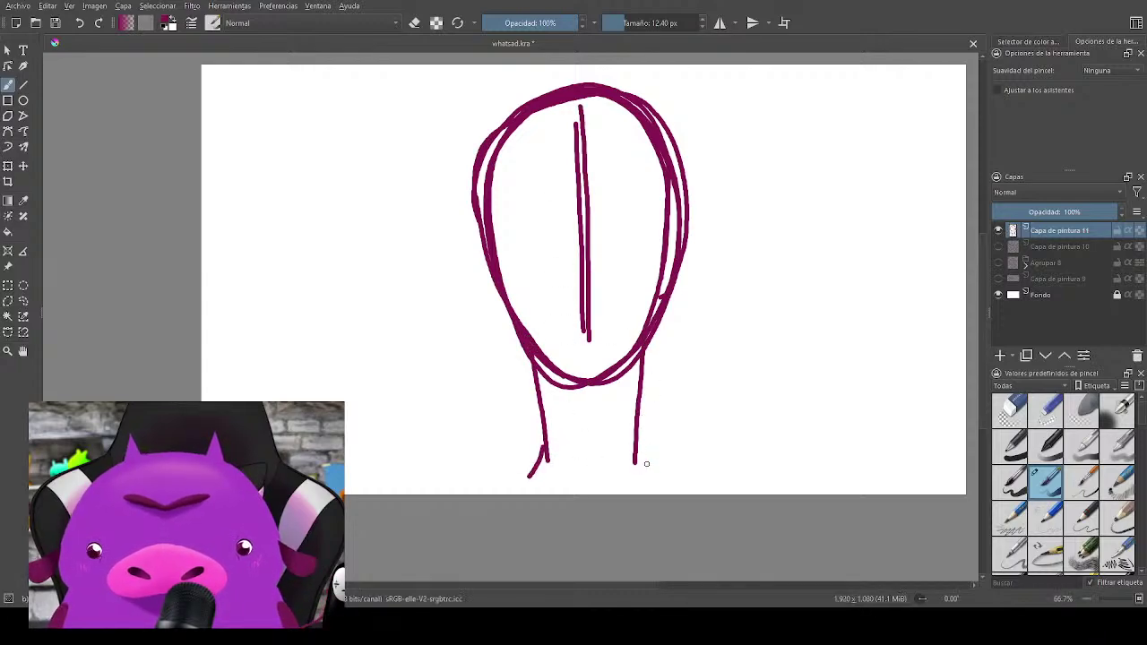
pyautogui.moveTo(636, 446); pyautogui.dragTo(655, 474)
# Step: Draw a round eye on each side of the center line, redoing the left circle and thickening the right one
pyautogui.moveTo(682, 320); pyautogui.dragTo(690, 365)
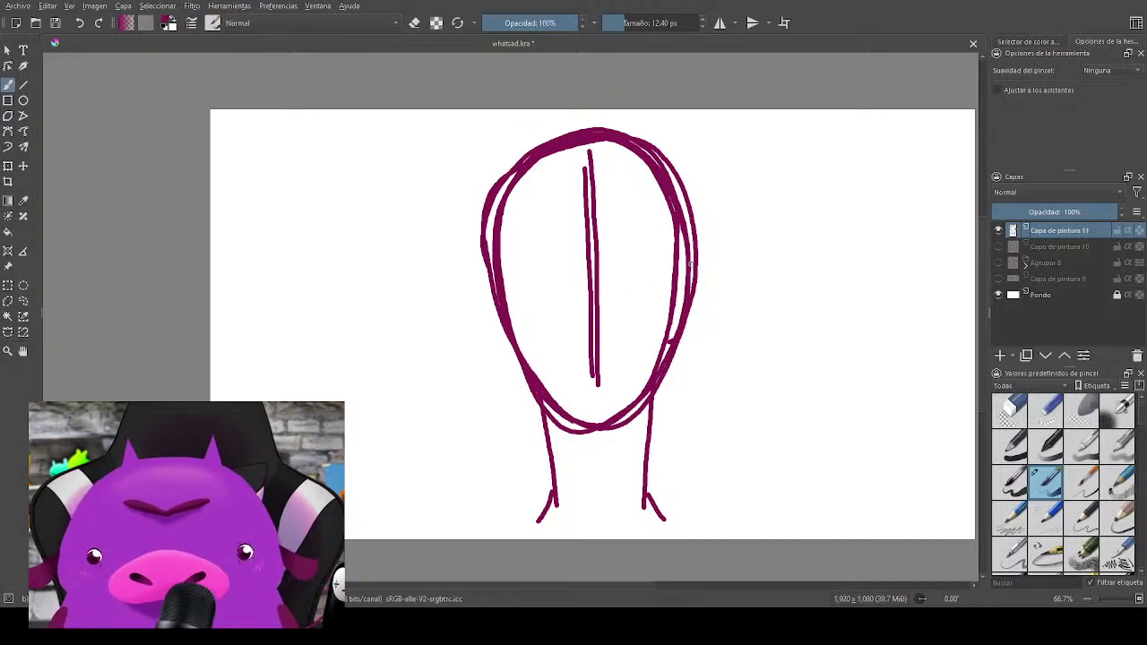
pyautogui.scroll(2, 633, 304)
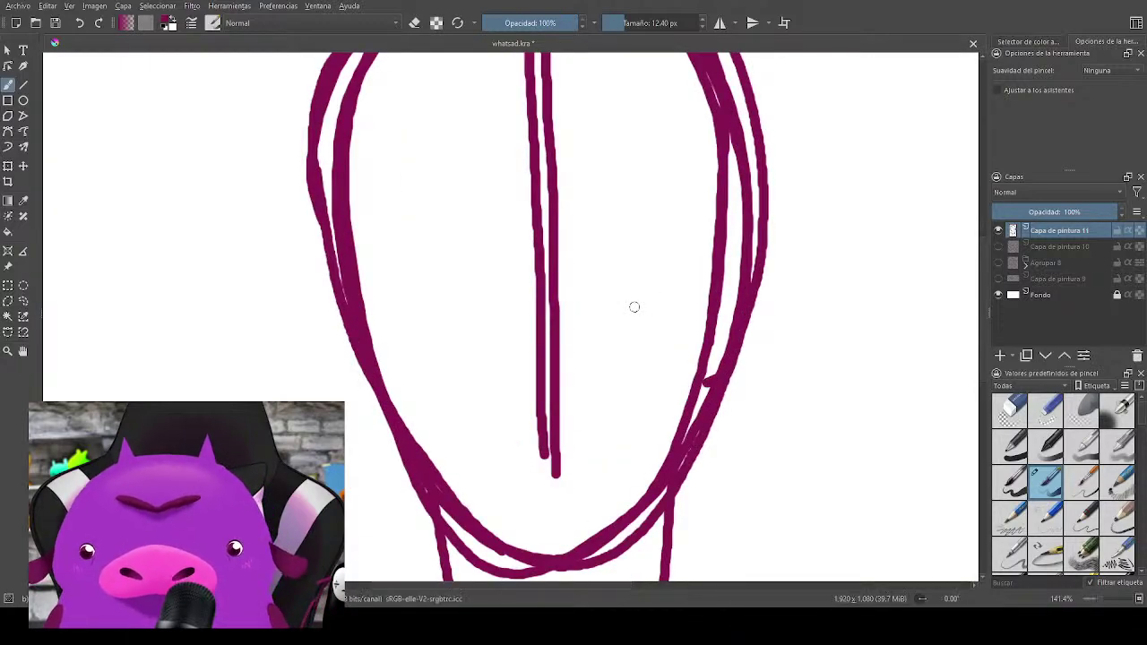
pyautogui.moveTo(619, 213)
pyautogui.mouseDown()
pyautogui.moveTo(595, 300)
pyautogui.moveTo(689, 272)
pyautogui.moveTo(608, 213)
pyautogui.moveTo(644, 311)
pyautogui.moveTo(616, 214)
pyautogui.mouseUp()
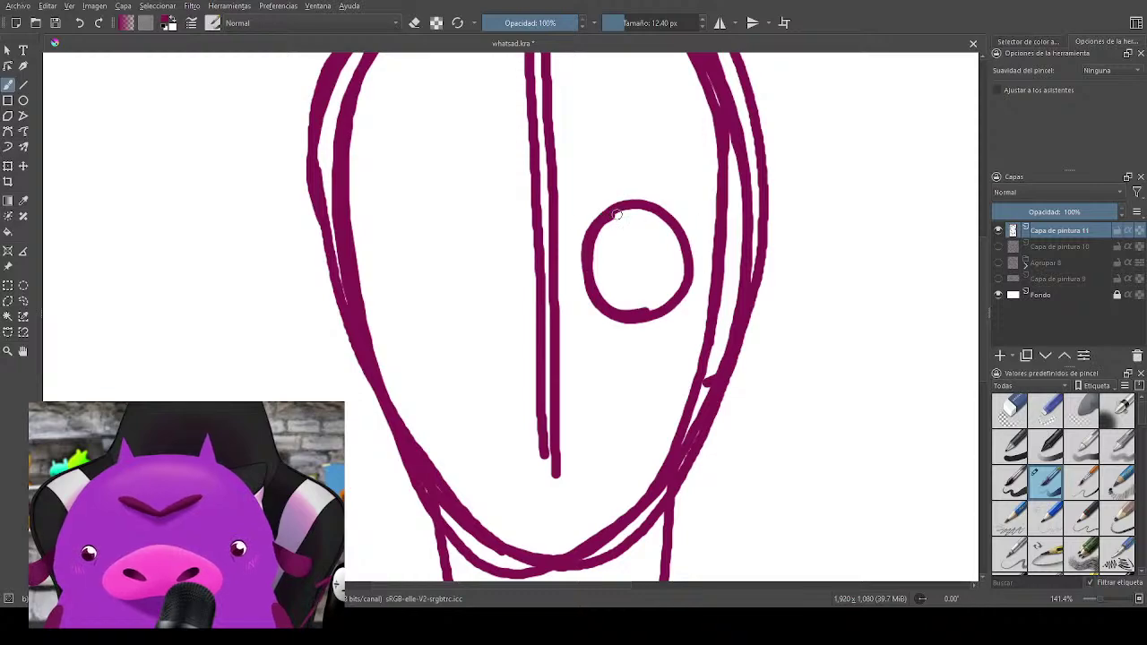
pyautogui.moveTo(476, 298)
pyautogui.mouseDown()
pyautogui.moveTo(462, 327)
pyautogui.moveTo(394, 269)
pyautogui.moveTo(480, 321)
pyautogui.mouseUp()
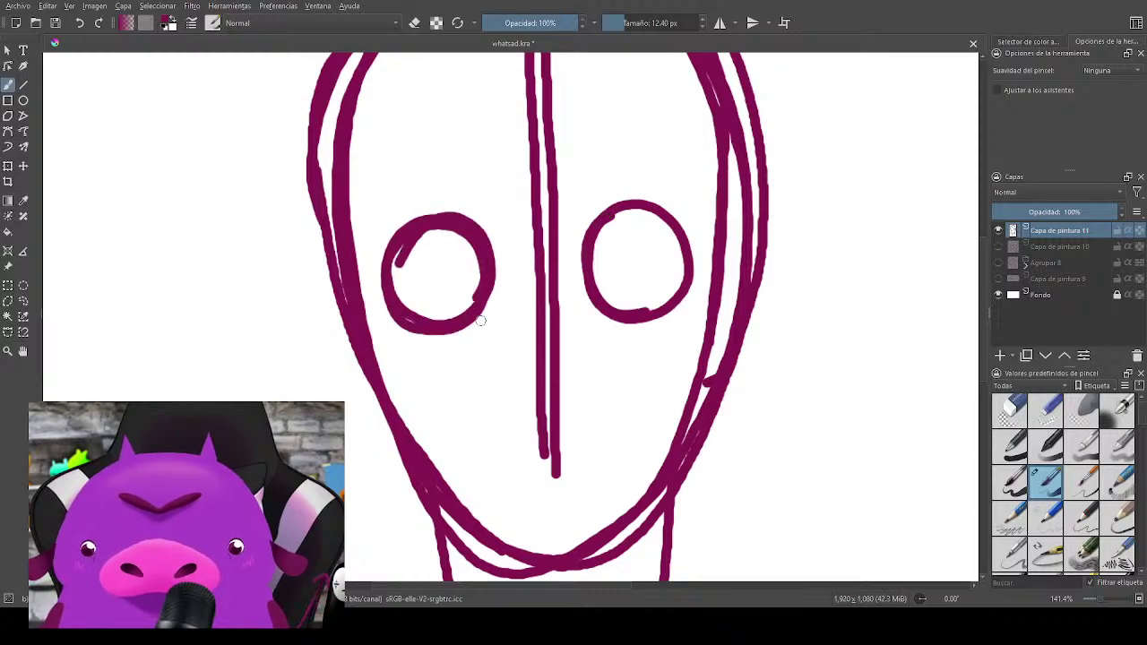
pyautogui.moveTo(689, 268); pyautogui.dragTo(708, 269)
pyautogui.hotkey('ctrl', 'z')
pyautogui.hotkey('ctrl', 'z')
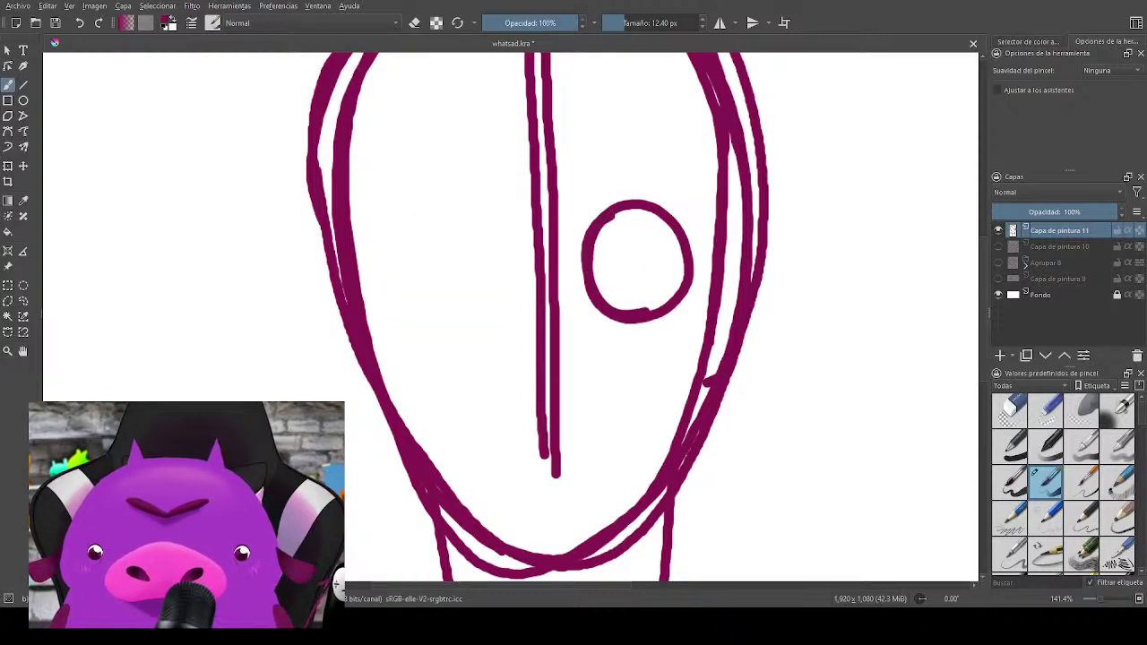
pyautogui.moveTo(502, 291)
pyautogui.mouseDown()
pyautogui.moveTo(497, 243)
pyautogui.moveTo(507, 278)
pyautogui.moveTo(435, 316)
pyautogui.mouseUp()
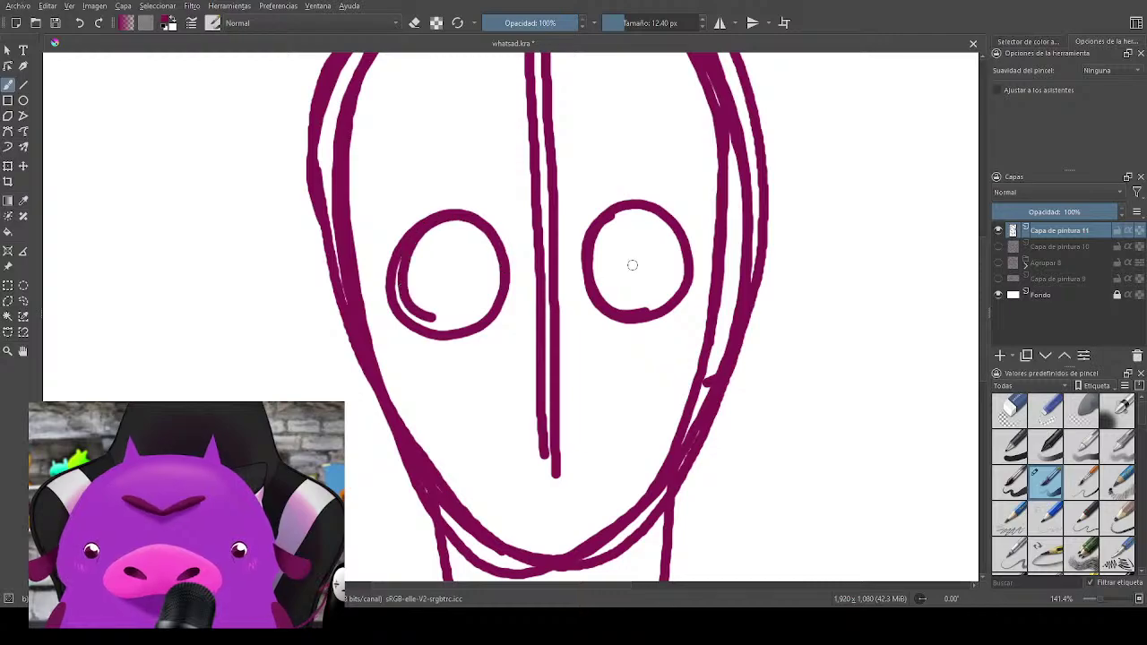
pyautogui.moveTo(650, 202)
pyautogui.mouseDown()
pyautogui.moveTo(593, 285)
pyautogui.moveTo(699, 254)
pyautogui.moveTo(585, 240)
pyautogui.moveTo(681, 279)
pyautogui.moveTo(609, 210)
pyautogui.mouseUp()
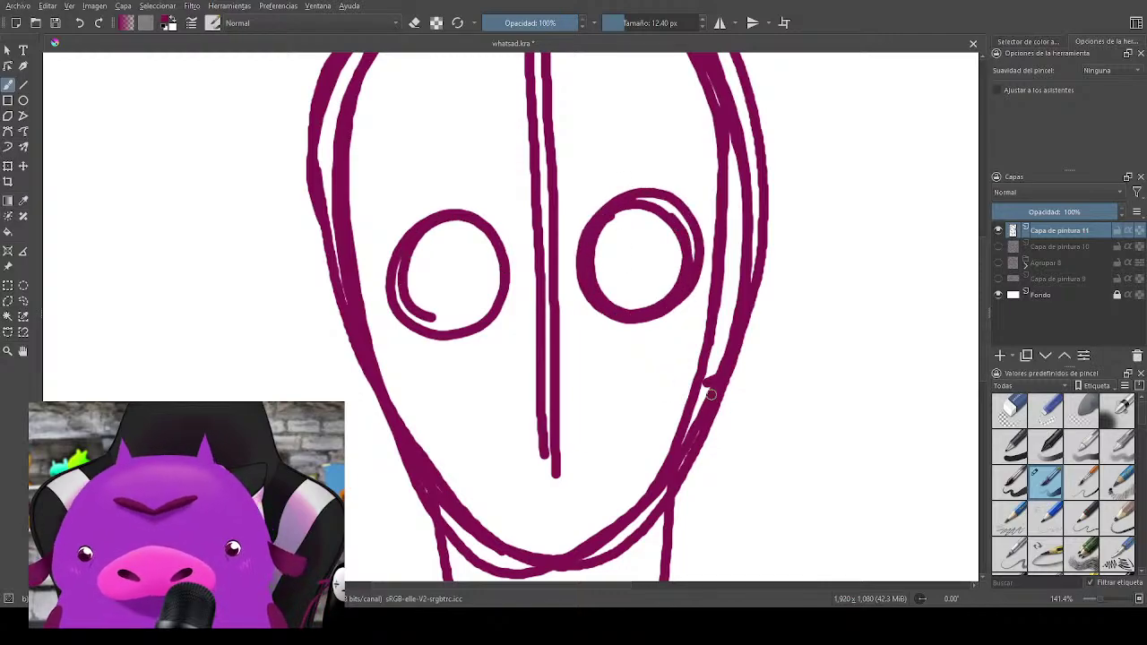
# Step: Draw an outward-slanting elongated ear on each side of the head at about eye level
pyautogui.moveTo(714, 371)
pyautogui.mouseDown()
pyautogui.moveTo(721, 325)
pyautogui.moveTo(721, 350)
pyautogui.mouseUp()
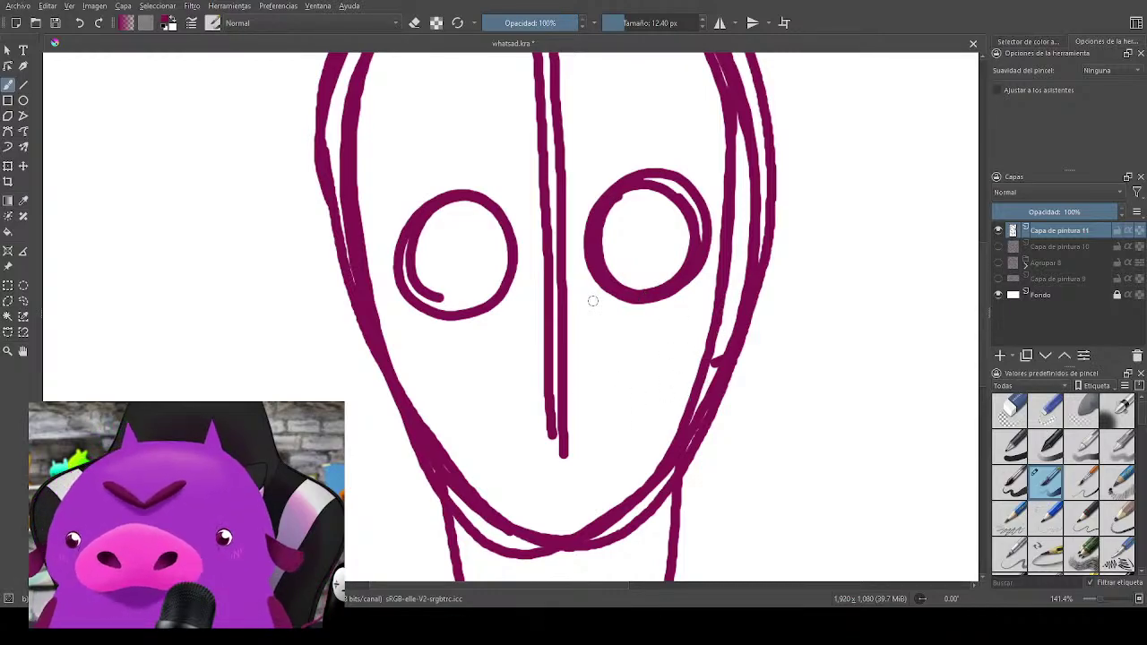
pyautogui.scroll(-3, 619, 320)
pyautogui.scroll(3, 702, 332)
pyautogui.moveTo(607, 366); pyautogui.dragTo(724, 379)
pyautogui.scroll(-1, 780, 389)
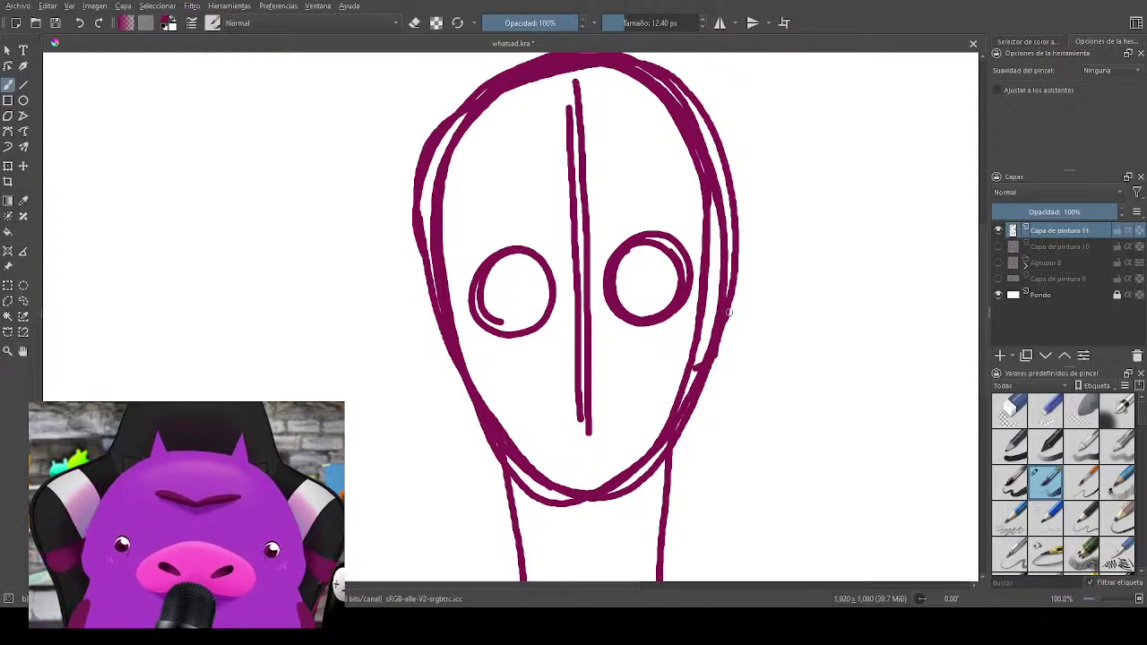
pyautogui.moveTo(729, 313)
pyautogui.mouseDown()
pyautogui.moveTo(755, 307)
pyautogui.moveTo(772, 285)
pyautogui.moveTo(742, 328)
pyautogui.mouseUp()
pyautogui.hotkey('ctrl', 'z')
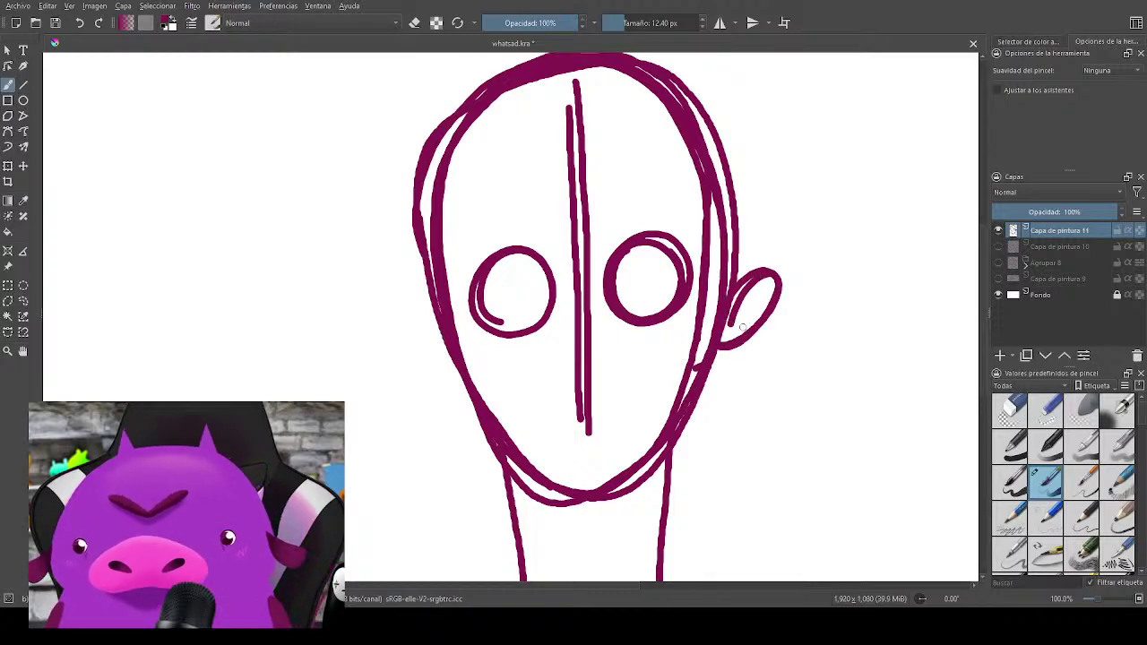
pyautogui.moveTo(437, 307)
pyautogui.mouseDown()
pyautogui.moveTo(389, 314)
pyautogui.moveTo(447, 371)
pyautogui.mouseUp()
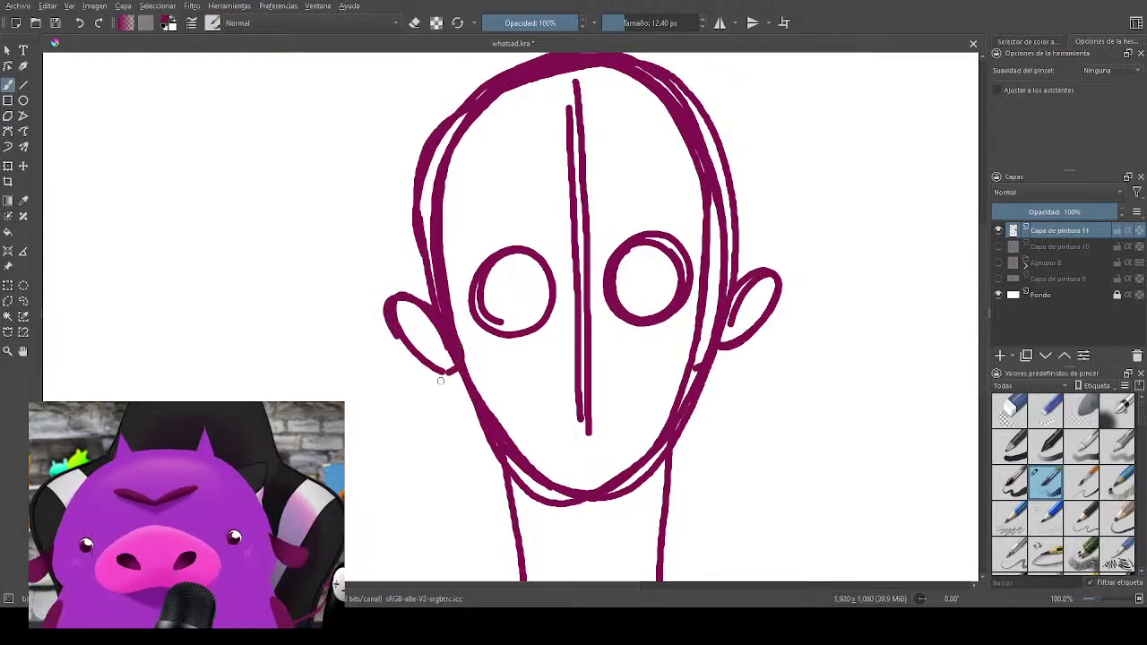
pyautogui.moveTo(793, 378)
pyautogui.mouseDown()
pyautogui.moveTo(796, 346)
pyautogui.moveTo(804, 385)
pyautogui.moveTo(802, 369)
pyautogui.mouseUp()
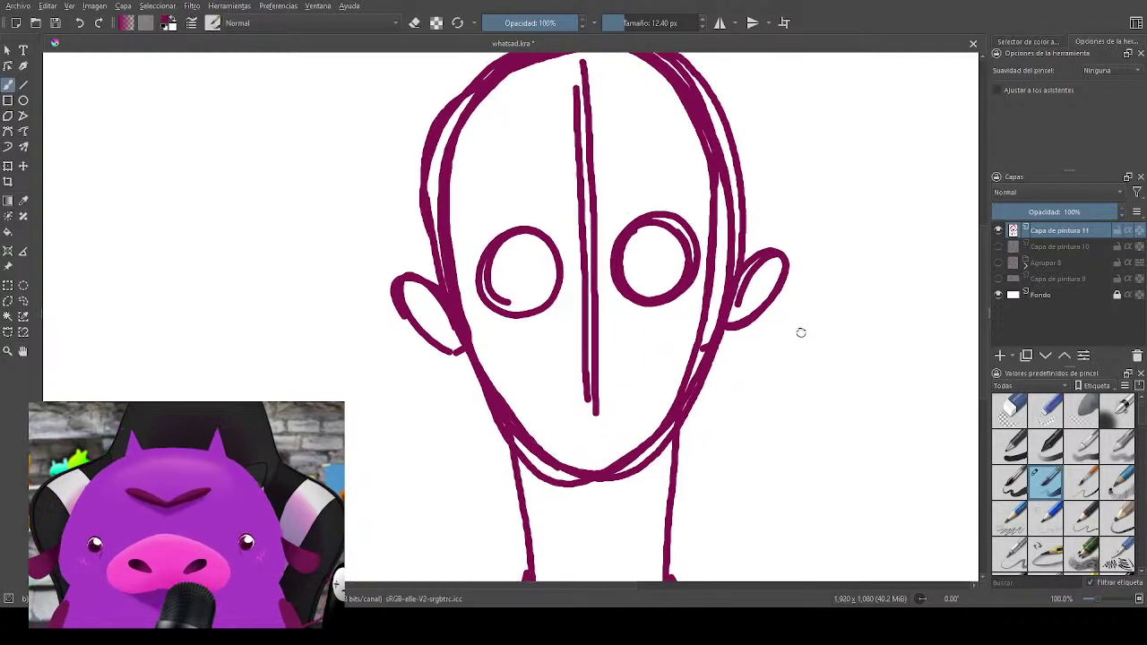
# Step: Extend the vertical center guide line so it runs from the crown down to the chin
pyautogui.scroll(5, 628, 421)
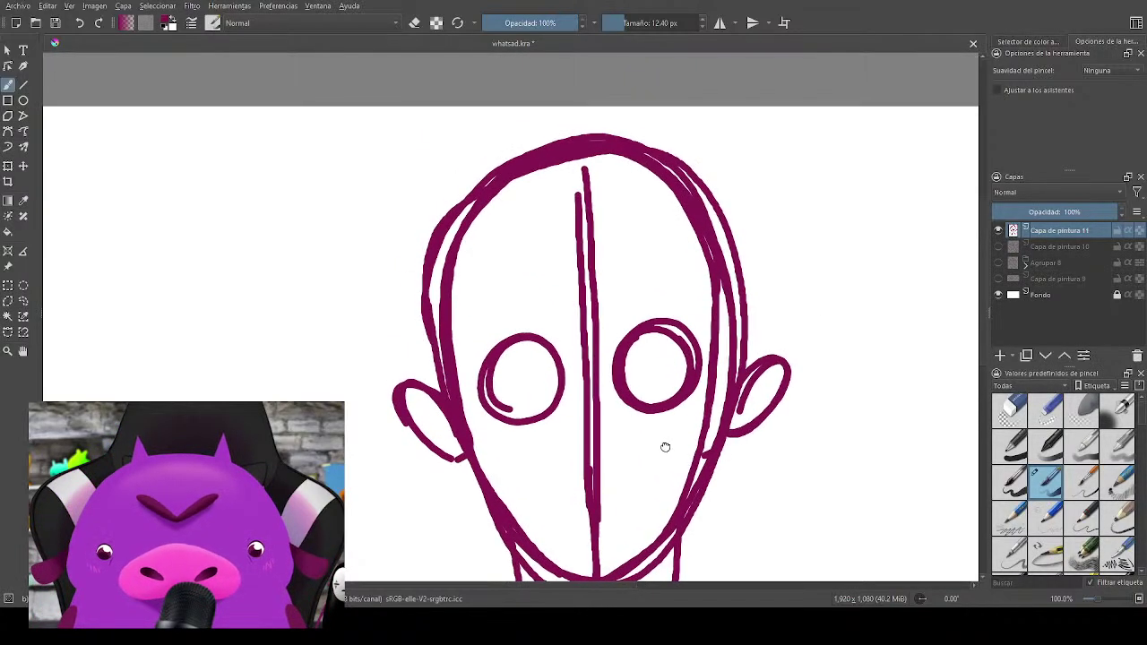
pyautogui.moveTo(593, 574)
pyautogui.mouseDown()
pyautogui.moveTo(583, 155)
pyautogui.moveTo(584, 208)
pyautogui.mouseUp()
pyautogui.moveTo(733, 441); pyautogui.dragTo(740, 385)
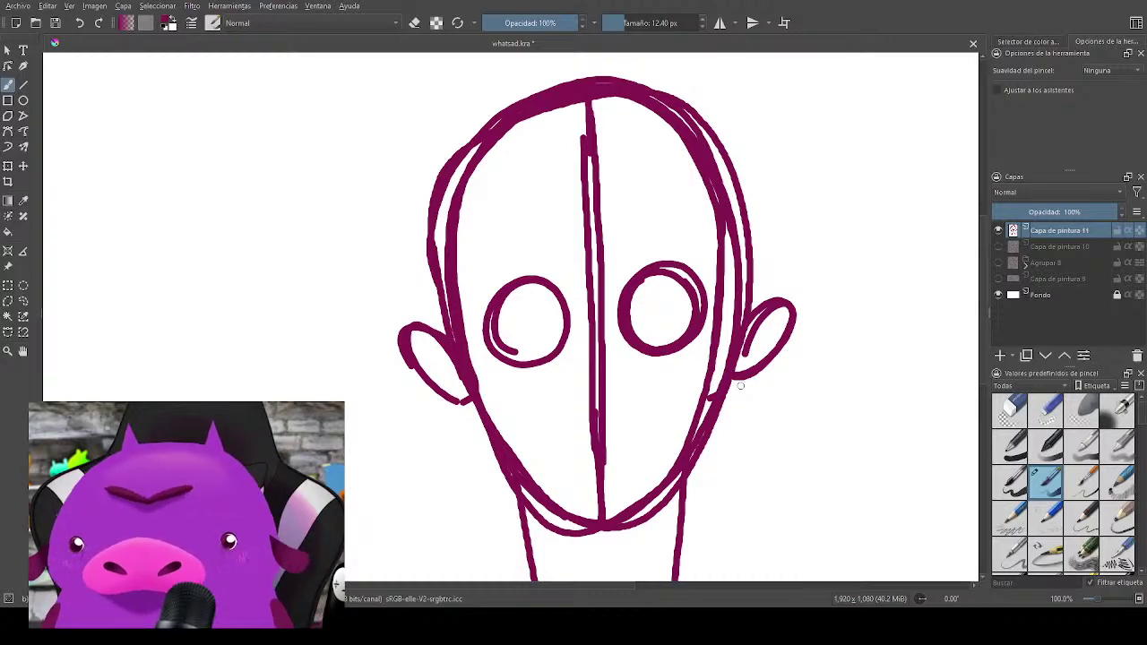
# Step: Thicken the outline of the left round eye and fill a small dark oval inside each ear
pyautogui.moveTo(515, 285)
pyautogui.mouseDown()
pyautogui.moveTo(495, 348)
pyautogui.moveTo(537, 281)
pyautogui.mouseUp()
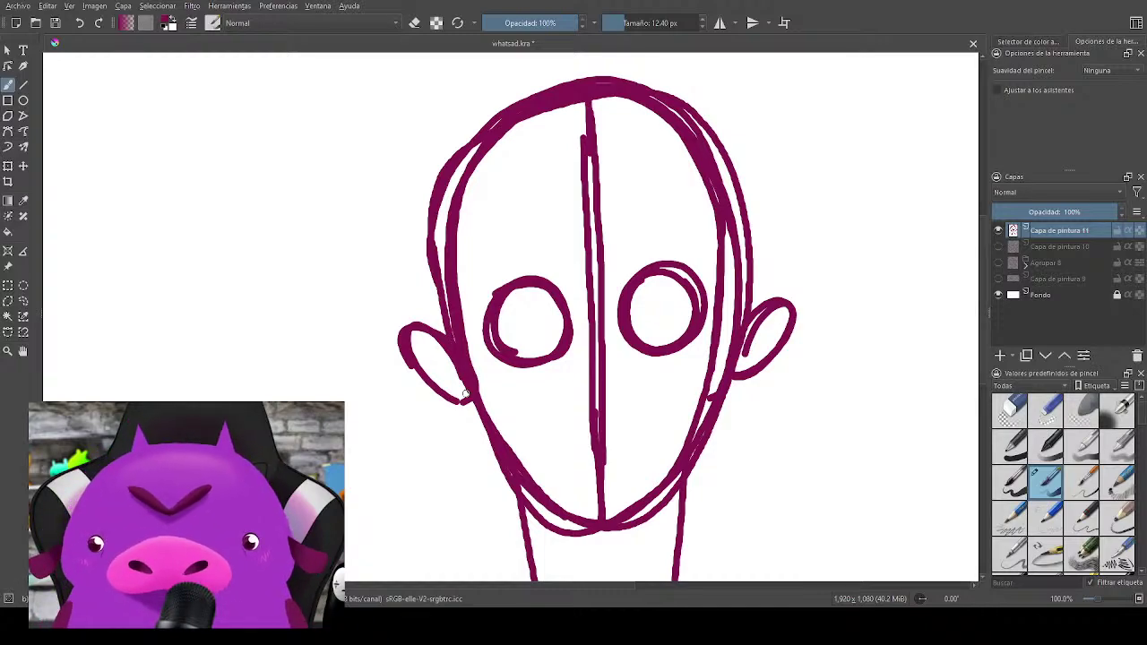
pyautogui.moveTo(770, 323)
pyautogui.mouseDown()
pyautogui.moveTo(749, 357)
pyautogui.moveTo(766, 327)
pyautogui.mouseUp()
pyautogui.moveTo(440, 368); pyautogui.dragTo(467, 382)
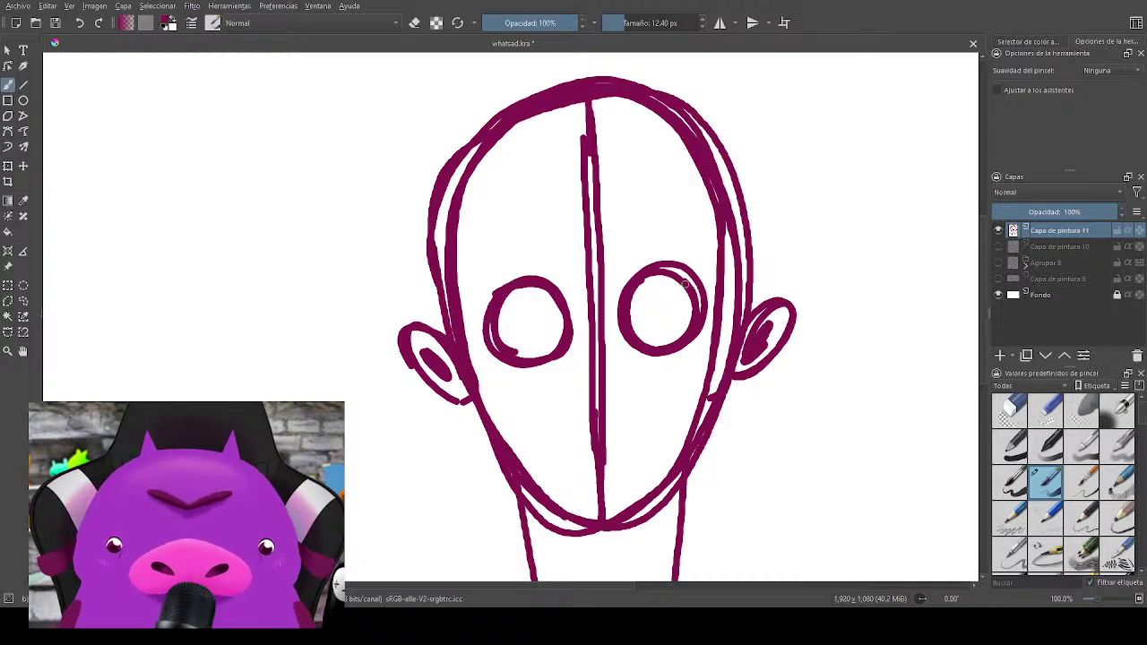
# Step: Erase the excess outer head outline above both ears
pyautogui.scroll(1, 645, 345)
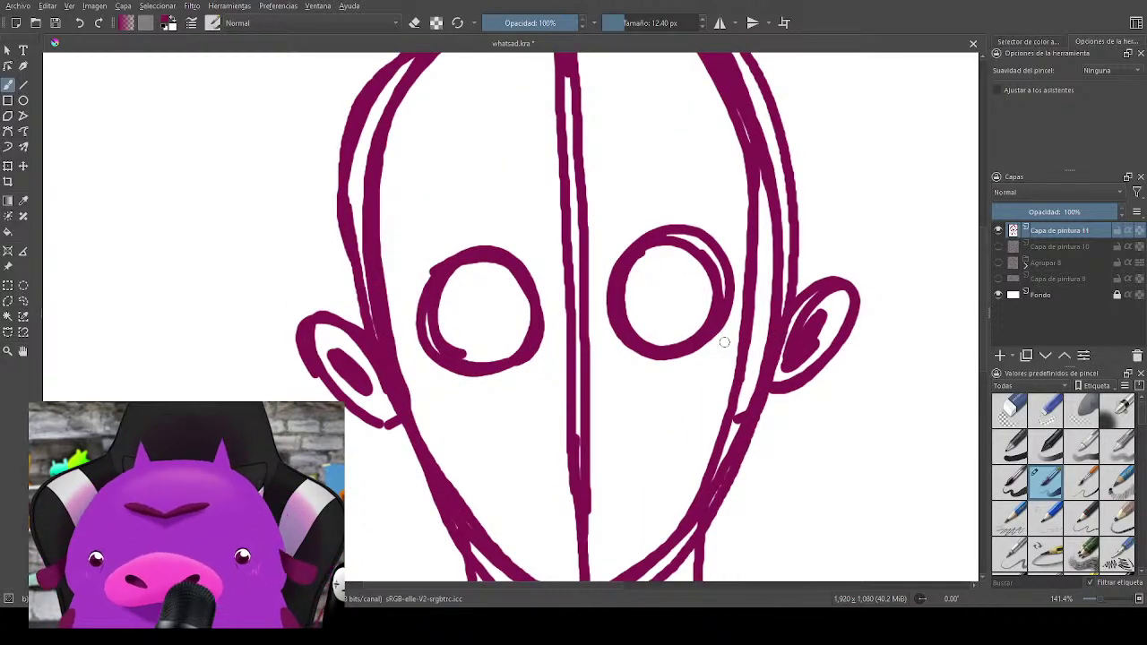
pyautogui.press('e')
pyautogui.moveTo(798, 175)
pyautogui.mouseDown()
pyautogui.moveTo(794, 273)
pyautogui.moveTo(799, 178)
pyautogui.moveTo(797, 240)
pyautogui.mouseUp()
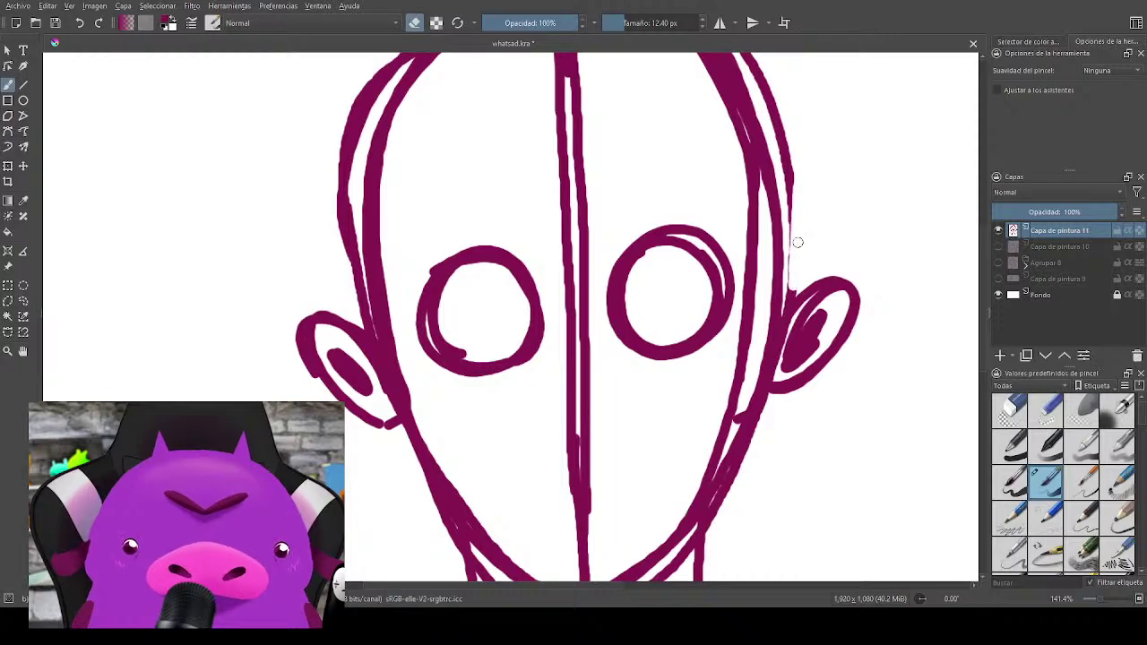
pyautogui.moveTo(337, 177); pyautogui.dragTo(345, 261)
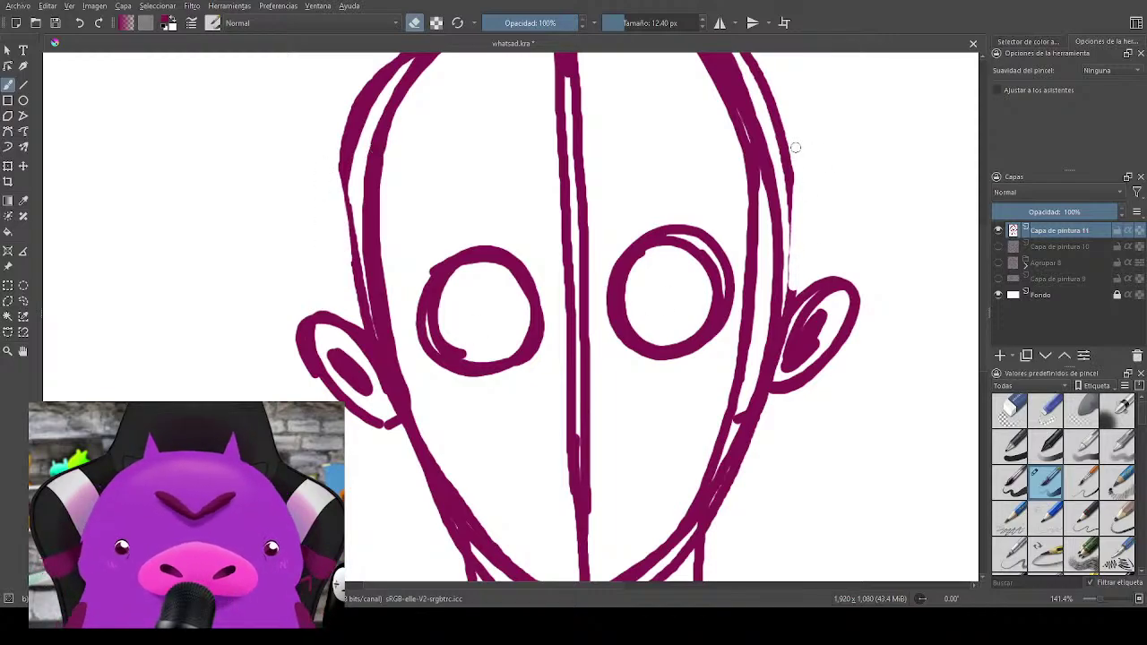
pyautogui.moveTo(797, 149); pyautogui.dragTo(795, 248)
# Step: Erase the extra contour lines around the jaw and break up the center guide line between the eyes and chin
pyautogui.moveTo(787, 462)
pyautogui.mouseDown()
pyautogui.moveTo(801, 394)
pyautogui.moveTo(806, 408)
pyautogui.mouseUp()
pyautogui.moveTo(592, 328); pyautogui.dragTo(594, 484)
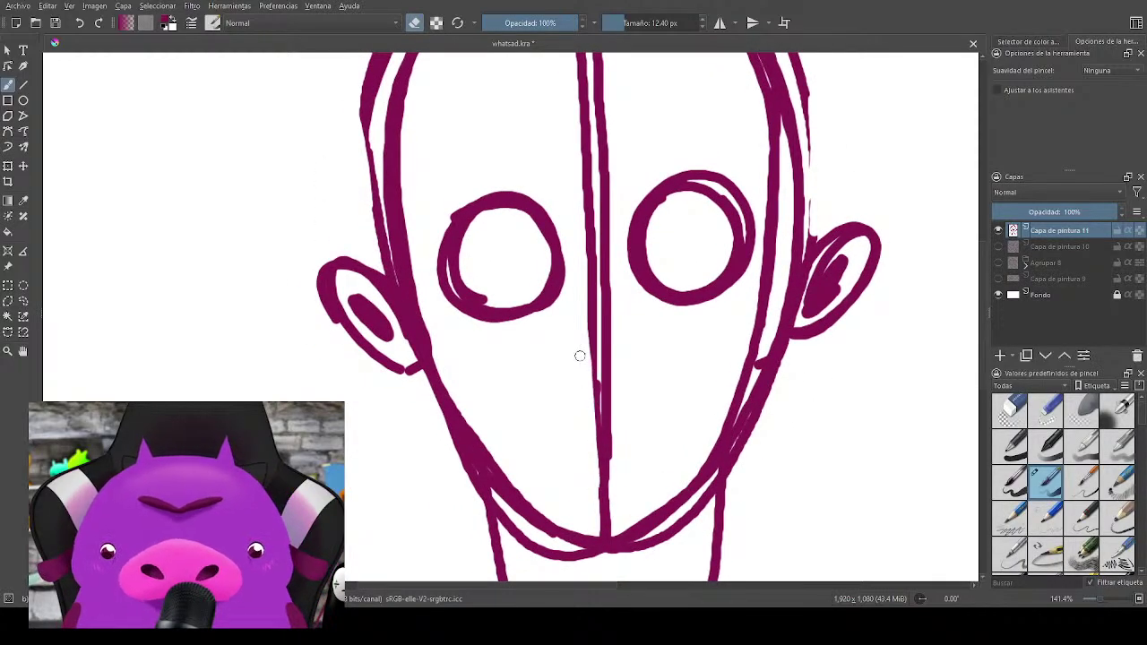
pyautogui.moveTo(464, 410)
pyautogui.mouseDown()
pyautogui.moveTo(547, 500)
pyautogui.moveTo(446, 457)
pyautogui.moveTo(509, 527)
pyautogui.moveTo(501, 517)
pyautogui.moveTo(583, 557)
pyautogui.mouseUp()
pyautogui.moveTo(755, 437); pyautogui.dragTo(788, 339)
pyautogui.moveTo(596, 318)
pyautogui.mouseDown()
pyautogui.moveTo(584, 427)
pyautogui.moveTo(594, 486)
pyautogui.moveTo(598, 287)
pyautogui.moveTo(584, 258)
pyautogui.moveTo(583, 190)
pyautogui.mouseUp()
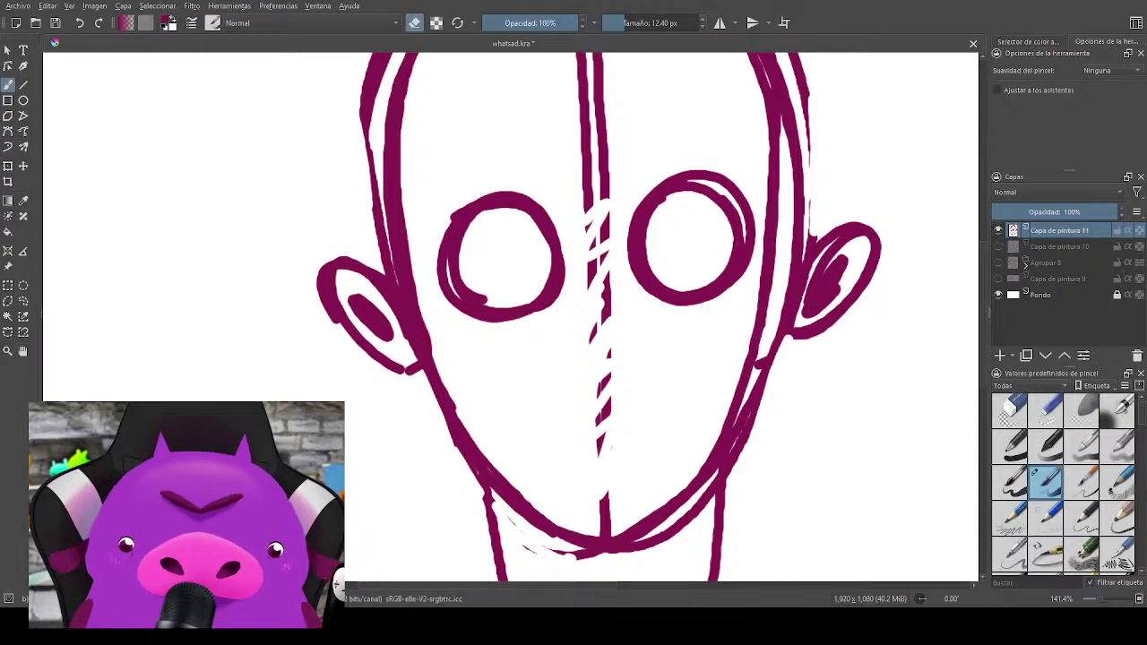
pyautogui.scroll(-3, 743, 302)
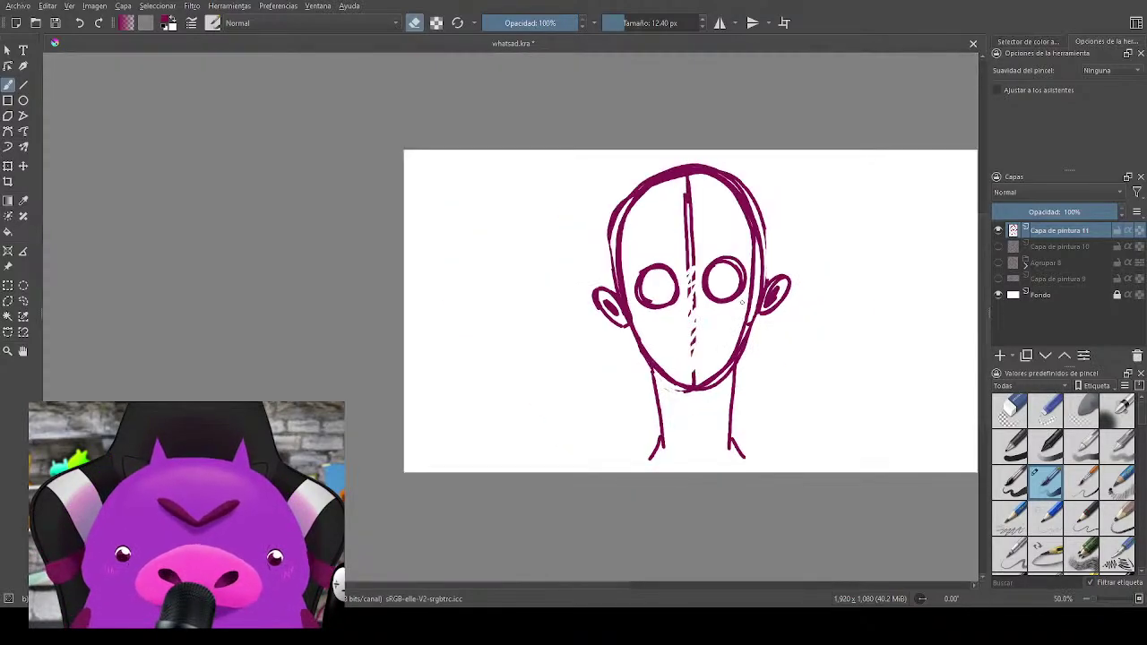
pyautogui.scroll(2, 796, 309)
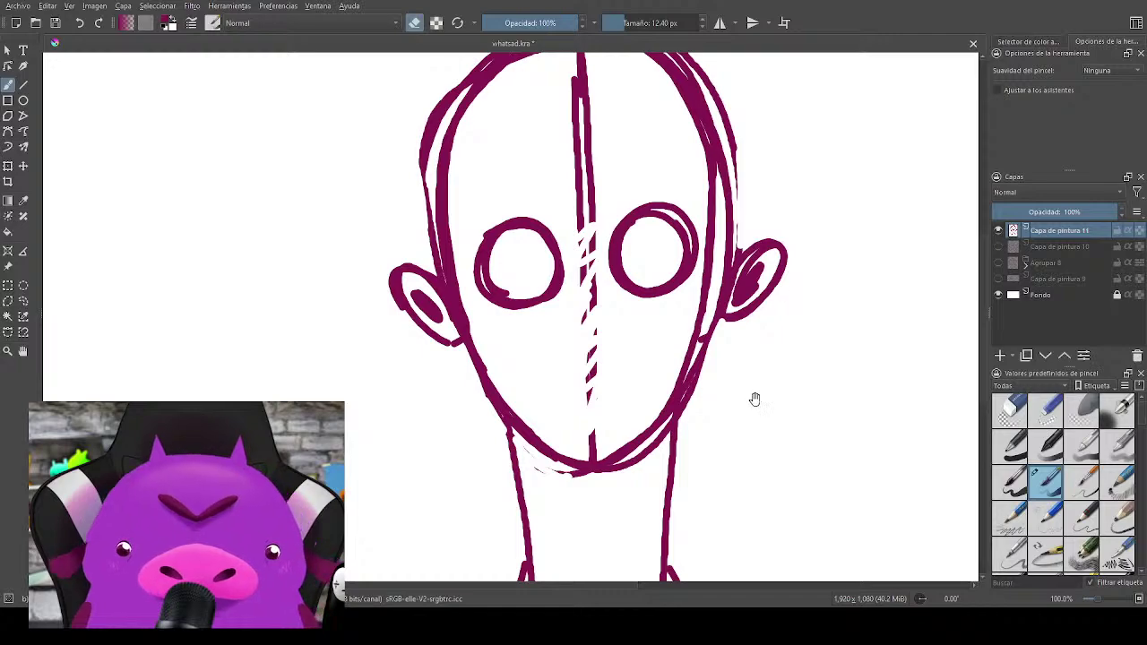
pyautogui.moveTo(755, 399); pyautogui.dragTo(774, 428)
pyautogui.moveTo(819, 264); pyautogui.dragTo(810, 276)
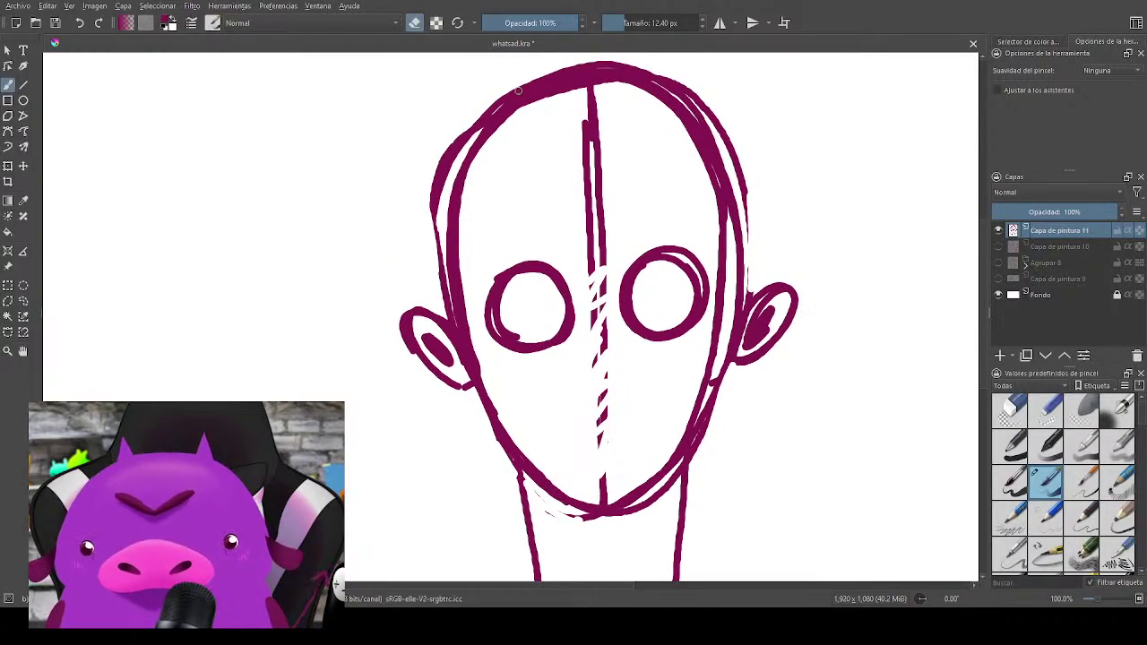
pyautogui.moveTo(519, 93)
pyautogui.mouseDown()
pyautogui.moveTo(452, 150)
pyautogui.moveTo(427, 284)
pyautogui.mouseUp()
pyautogui.hotkey('ctrl', 'z')
# Step: Switch back to painting and thicken the upper head outline on both sides as hair
pyautogui.press('e')
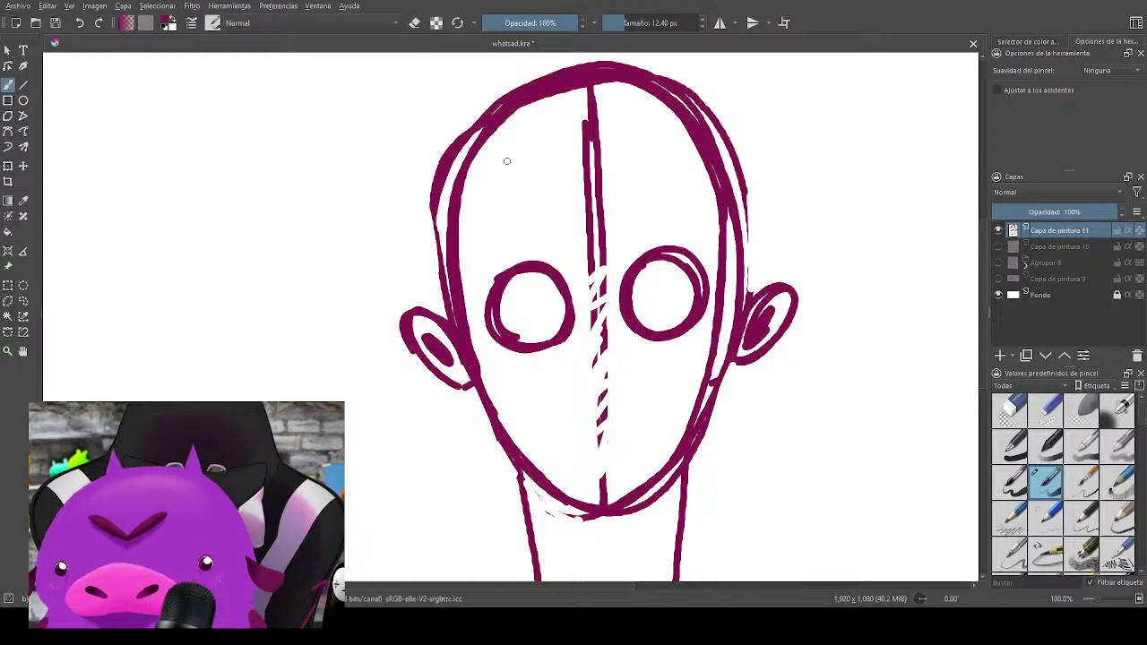
pyautogui.moveTo(477, 133)
pyautogui.mouseDown()
pyautogui.moveTo(452, 166)
pyautogui.moveTo(429, 310)
pyautogui.moveTo(475, 119)
pyautogui.mouseUp()
pyautogui.moveTo(446, 180)
pyautogui.mouseDown()
pyautogui.moveTo(444, 305)
pyautogui.moveTo(437, 171)
pyautogui.moveTo(472, 114)
pyautogui.mouseUp()
pyautogui.moveTo(702, 94)
pyautogui.mouseDown()
pyautogui.moveTo(759, 285)
pyautogui.moveTo(749, 283)
pyautogui.moveTo(732, 167)
pyautogui.moveTo(757, 271)
pyautogui.moveTo(740, 165)
pyautogui.mouseUp()
# Step: Draw several long straight hair strands hanging below the left ear to the level of the shoulder
pyautogui.scroll(-3, 740, 165)
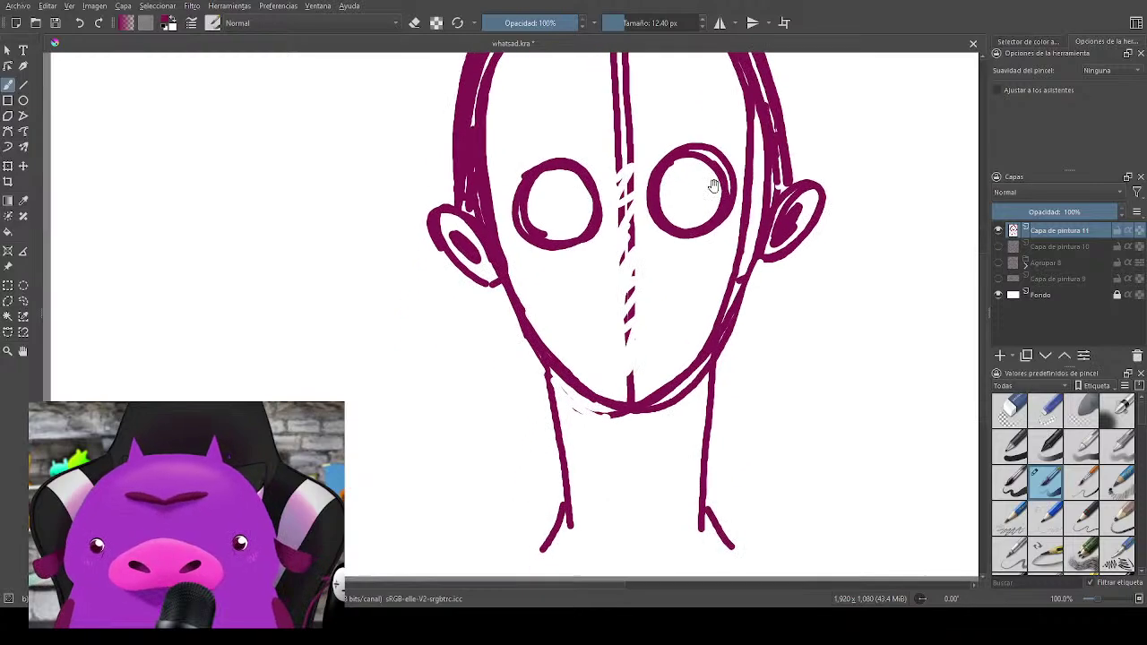
pyautogui.moveTo(454, 263); pyautogui.dragTo(457, 327)
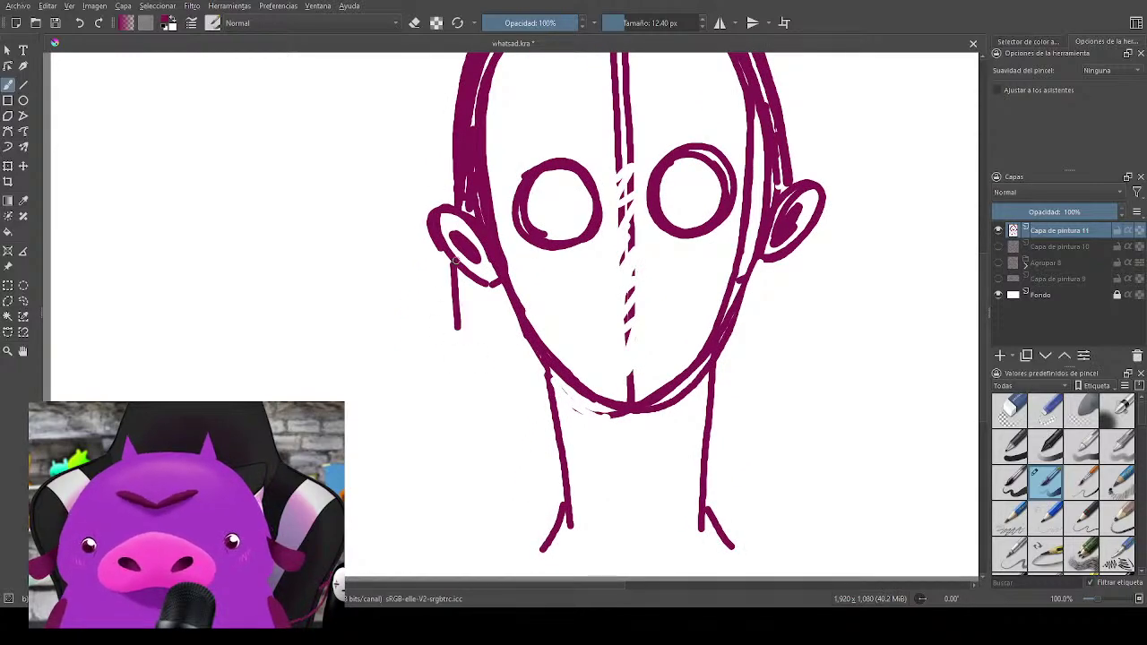
pyautogui.moveTo(456, 261)
pyautogui.mouseDown()
pyautogui.moveTo(467, 516)
pyautogui.moveTo(479, 534)
pyautogui.mouseUp()
pyautogui.moveTo(478, 281); pyautogui.dragTo(482, 539)
pyautogui.moveTo(488, 280); pyautogui.dragTo(504, 545)
pyautogui.moveTo(510, 308); pyautogui.dragTo(523, 480)
# Step: Draw matching long straight hair strands below the right ear, continuing along the right side of the neck
pyautogui.moveTo(792, 244); pyautogui.dragTo(788, 533)
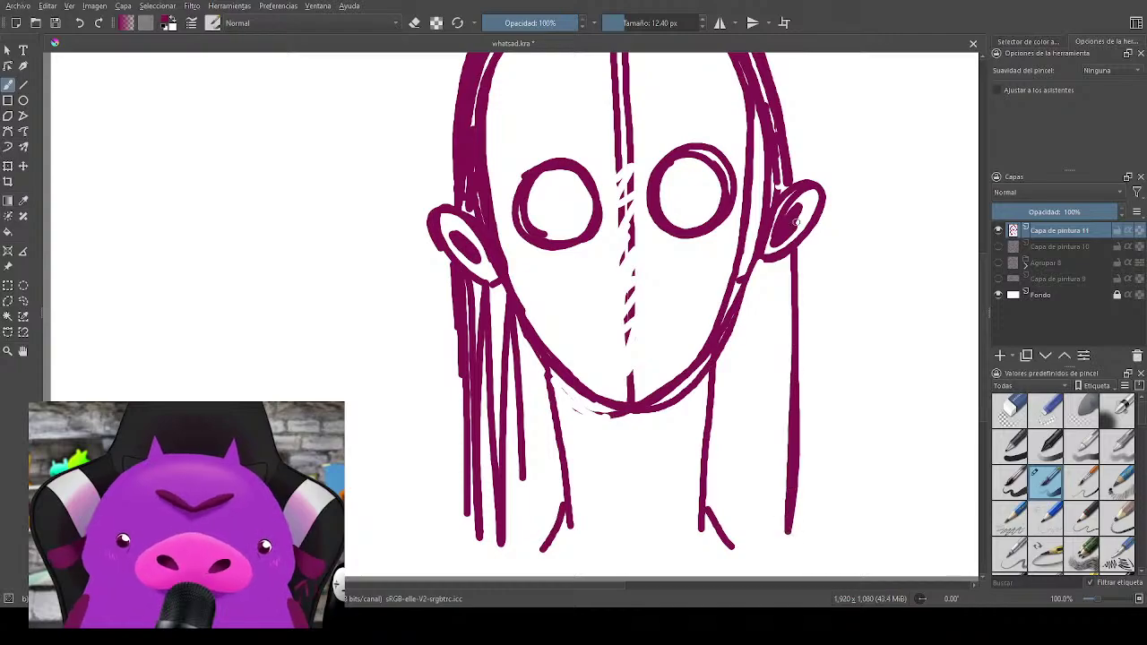
pyautogui.moveTo(749, 285); pyautogui.dragTo(735, 477)
pyautogui.moveTo(726, 506); pyautogui.dragTo(712, 387)
pyautogui.moveTo(743, 295); pyautogui.dragTo(728, 469)
pyautogui.moveTo(757, 274); pyautogui.dragTo(771, 448)
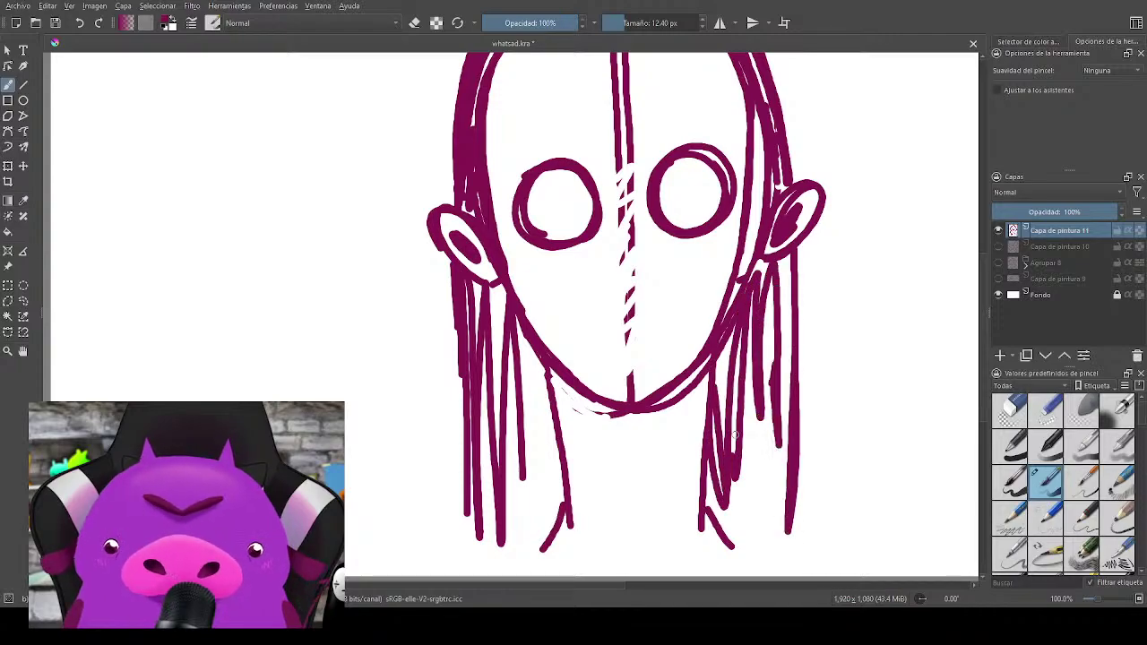
pyautogui.moveTo(708, 367); pyautogui.dragTo(695, 528)
pyautogui.moveTo(682, 458); pyautogui.dragTo(664, 559)
# Step: Draw a vertical slit pupil in the middle of each round eye, redoing the left one
pyautogui.scroll(3, 766, 377)
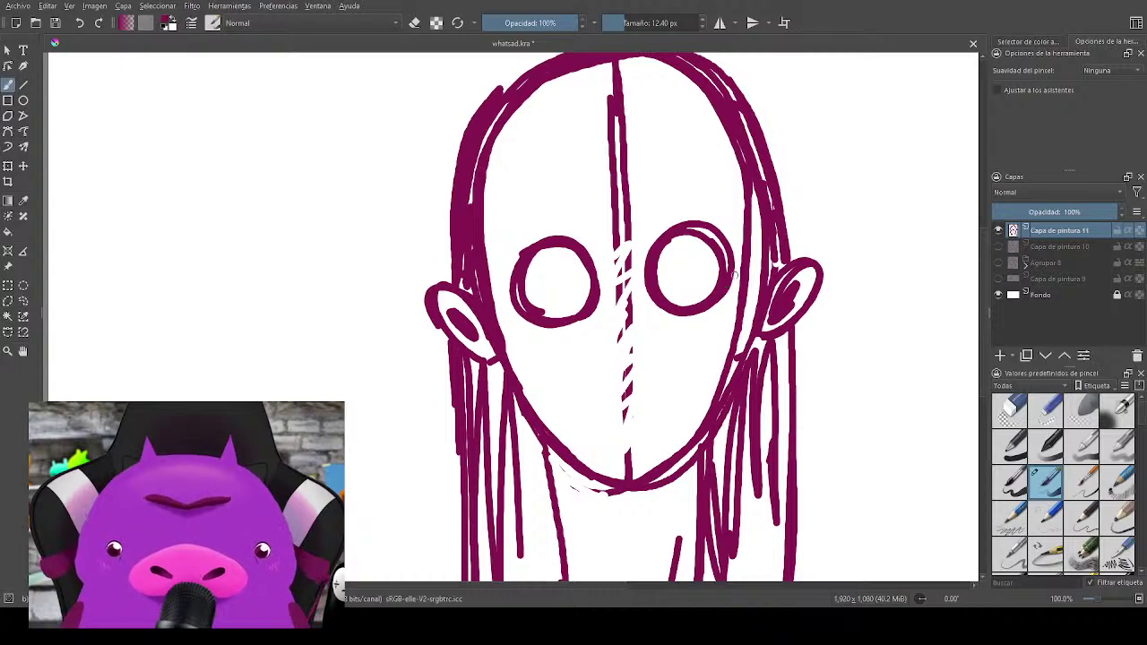
pyautogui.moveTo(552, 247); pyautogui.dragTo(557, 315)
pyautogui.hotkey('ctrl', 'z')
pyautogui.moveTo(555, 249); pyautogui.dragTo(558, 314)
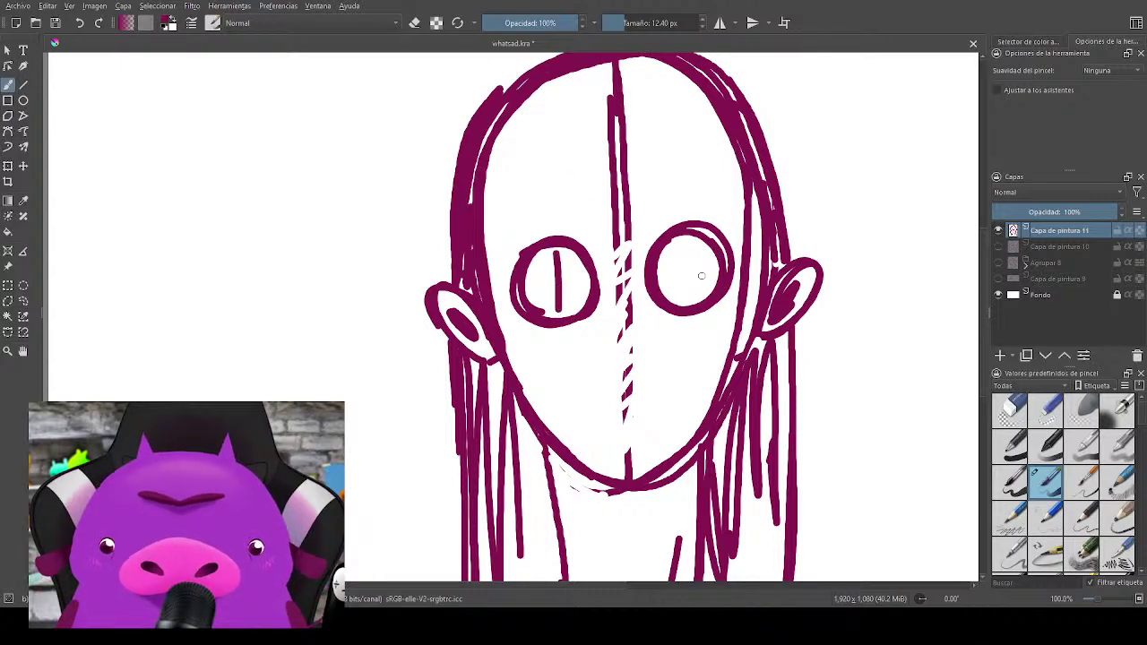
pyautogui.moveTo(684, 238); pyautogui.dragTo(687, 305)
pyautogui.moveTo(737, 388)
pyautogui.mouseDown()
pyautogui.moveTo(728, 311)
pyautogui.moveTo(685, 302)
pyautogui.moveTo(571, 374)
pyautogui.moveTo(715, 312)
pyautogui.moveTo(697, 301)
pyautogui.mouseUp()
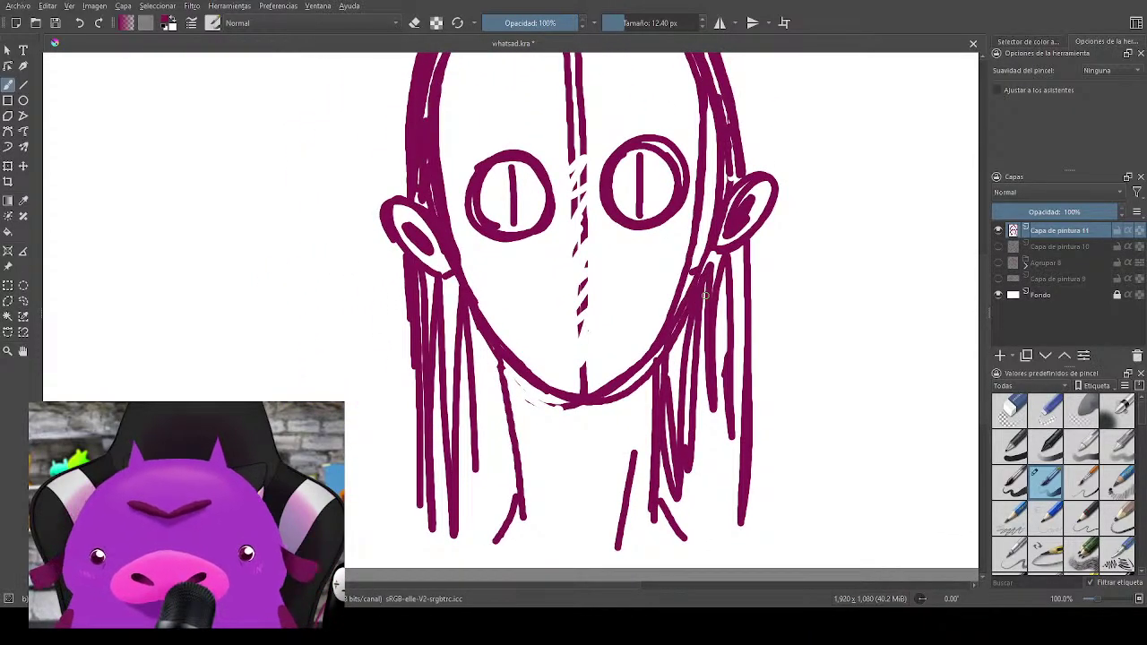
# Step: Draw dense zigzag bangs across the forehead down to the eyes and fill the crown with diagonal hair hatching
pyautogui.scroll(-2, 705, 296)
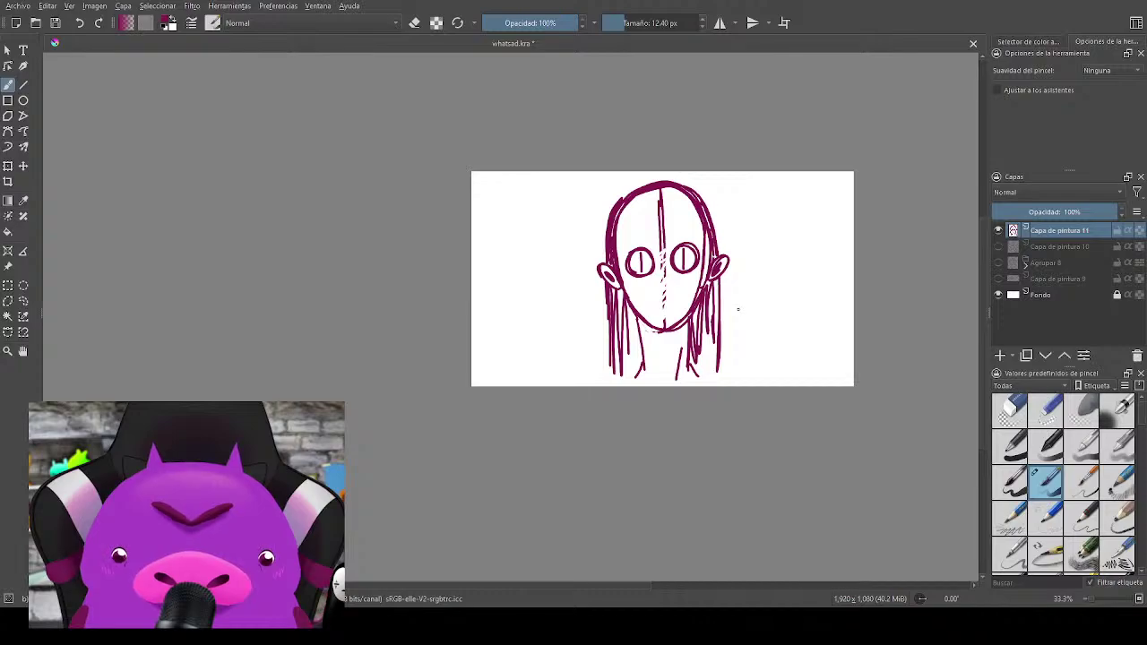
pyautogui.scroll(4, 737, 309)
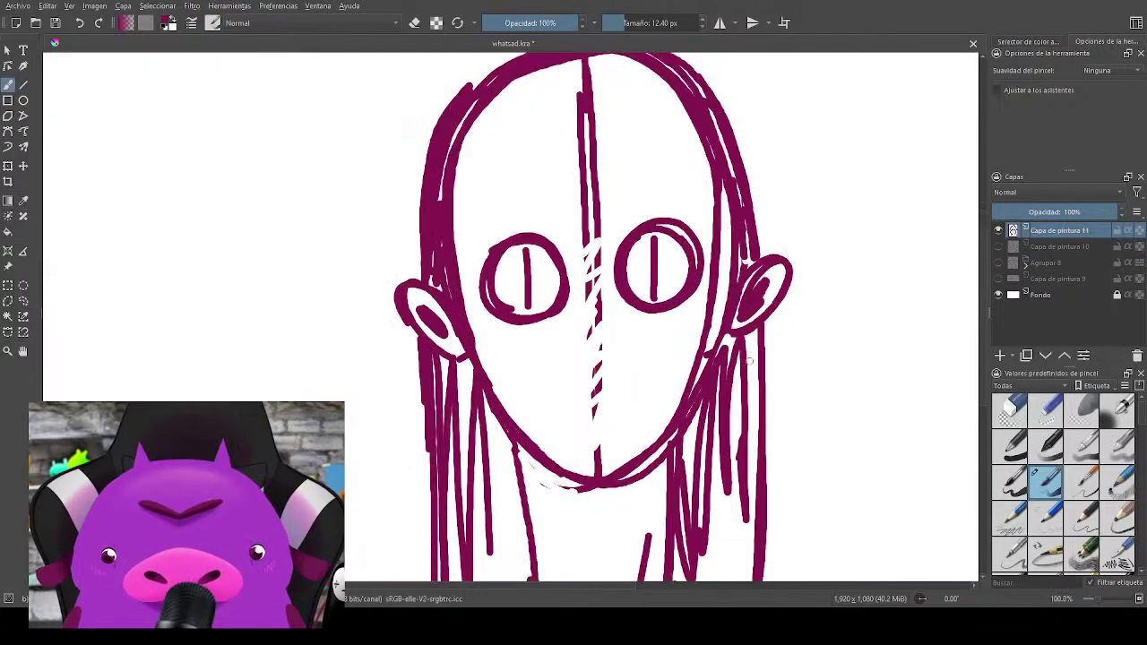
pyautogui.moveTo(751, 358); pyautogui.dragTo(808, 446)
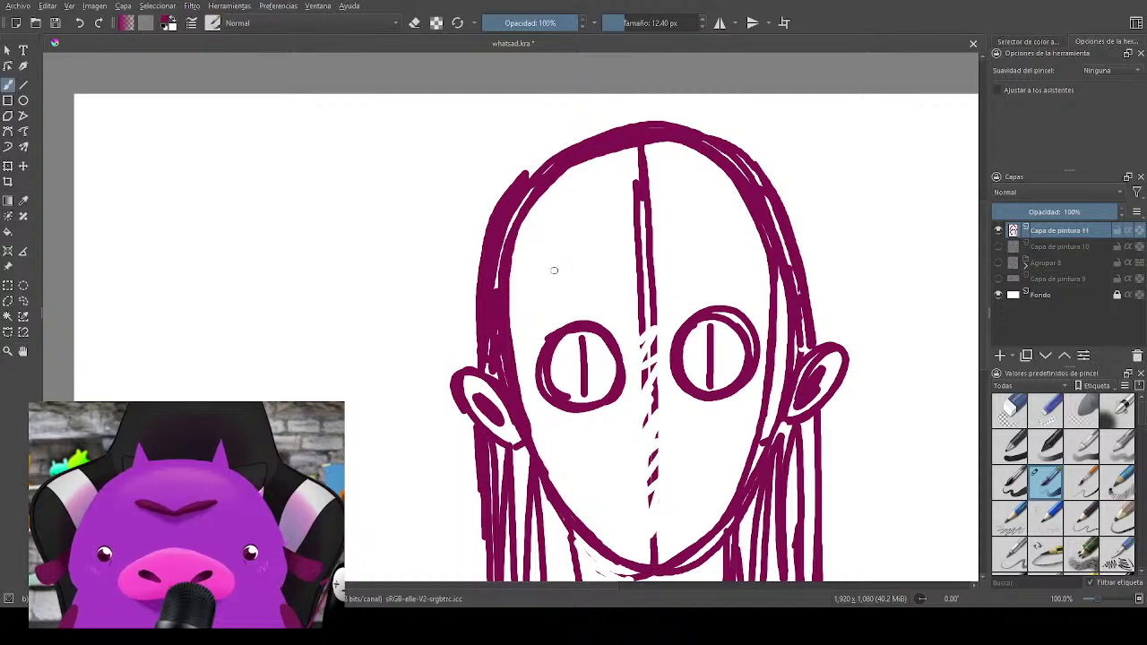
pyautogui.moveTo(551, 253)
pyautogui.mouseDown()
pyautogui.moveTo(569, 331)
pyautogui.moveTo(738, 312)
pyautogui.mouseUp()
pyautogui.moveTo(730, 222)
pyautogui.mouseDown()
pyautogui.moveTo(727, 264)
pyautogui.moveTo(705, 230)
pyautogui.moveTo(688, 296)
pyautogui.moveTo(662, 264)
pyautogui.moveTo(621, 265)
pyautogui.moveTo(597, 320)
pyautogui.moveTo(564, 253)
pyautogui.moveTo(554, 309)
pyautogui.moveTo(533, 267)
pyautogui.moveTo(530, 333)
pyautogui.moveTo(506, 287)
pyautogui.mouseUp()
pyautogui.moveTo(708, 247)
pyautogui.mouseDown()
pyautogui.moveTo(716, 305)
pyautogui.moveTo(748, 269)
pyautogui.moveTo(730, 263)
pyautogui.mouseUp()
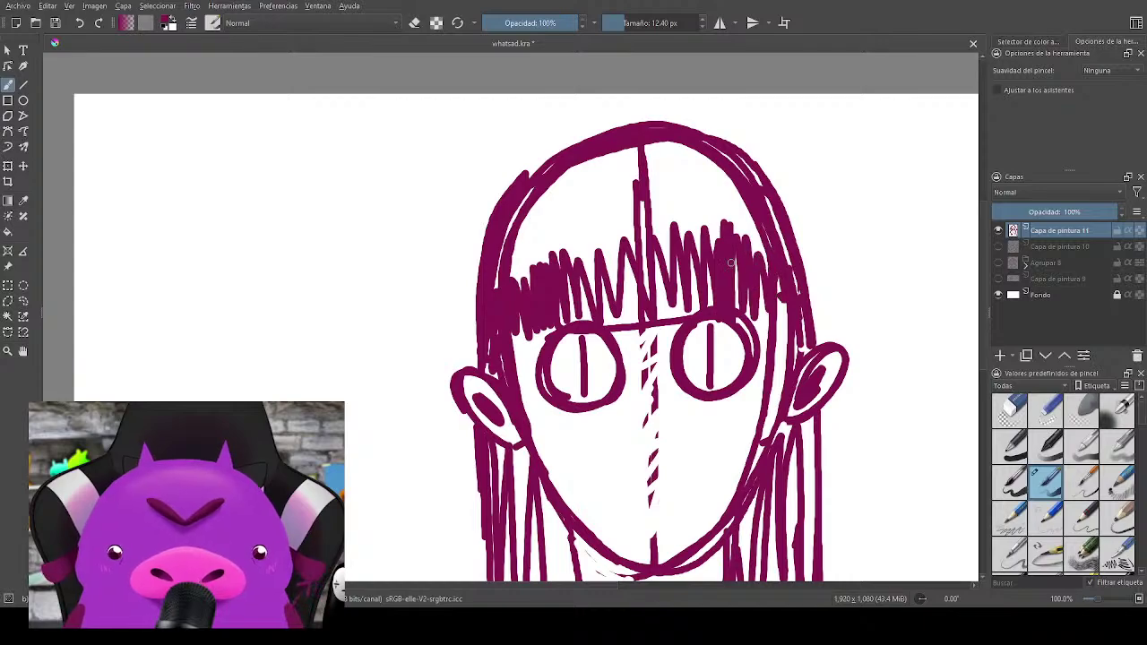
pyautogui.moveTo(592, 309)
pyautogui.mouseDown()
pyautogui.moveTo(686, 287)
pyautogui.moveTo(696, 268)
pyautogui.mouseUp()
pyautogui.moveTo(518, 260)
pyautogui.mouseDown()
pyautogui.moveTo(569, 172)
pyautogui.moveTo(609, 140)
pyautogui.moveTo(652, 143)
pyautogui.moveTo(612, 201)
pyautogui.moveTo(627, 216)
pyautogui.moveTo(754, 202)
pyautogui.moveTo(769, 267)
pyautogui.moveTo(793, 255)
pyautogui.mouseUp()
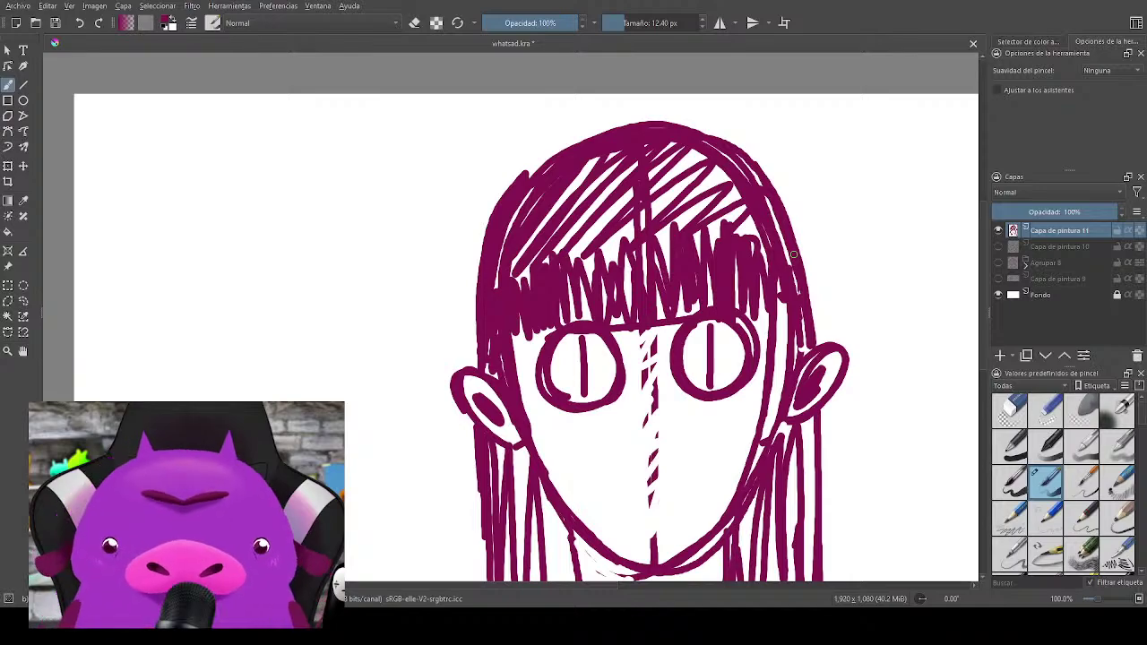
# Step: Erase the lower outer edges of both eyes and redraw them with pointed outer corners
pyautogui.moveTo(780, 462); pyautogui.dragTo(717, 403)
pyautogui.press('e')
pyautogui.moveTo(474, 332); pyautogui.dragTo(507, 361)
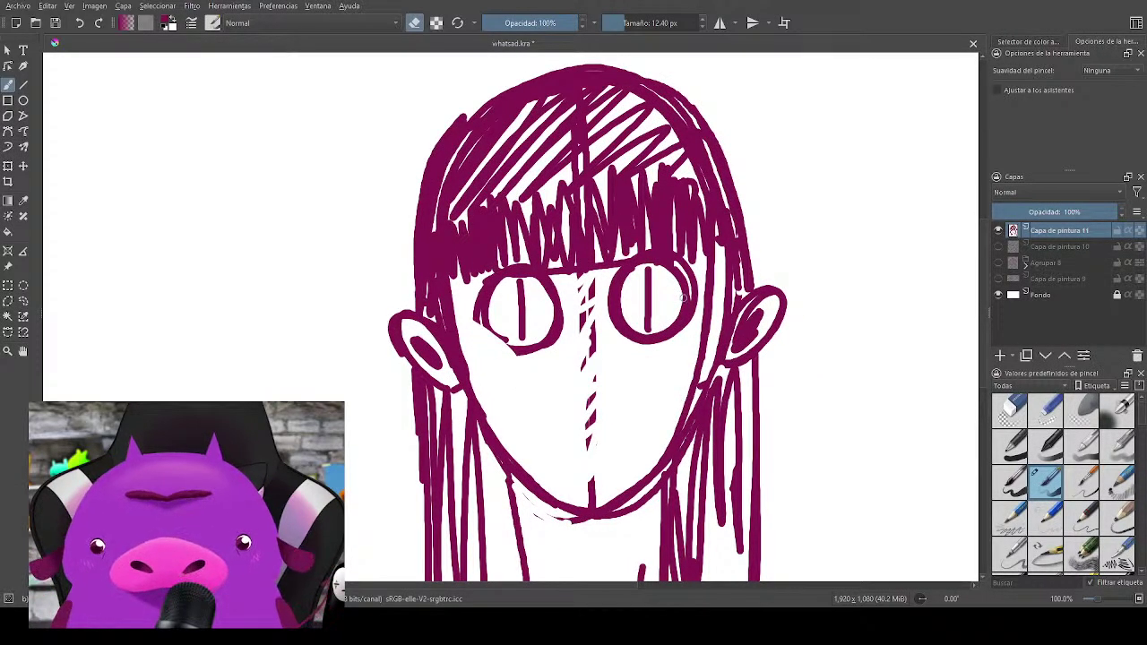
pyautogui.moveTo(672, 342)
pyautogui.mouseDown()
pyautogui.moveTo(703, 310)
pyautogui.moveTo(668, 336)
pyautogui.mouseUp()
pyautogui.press('e')
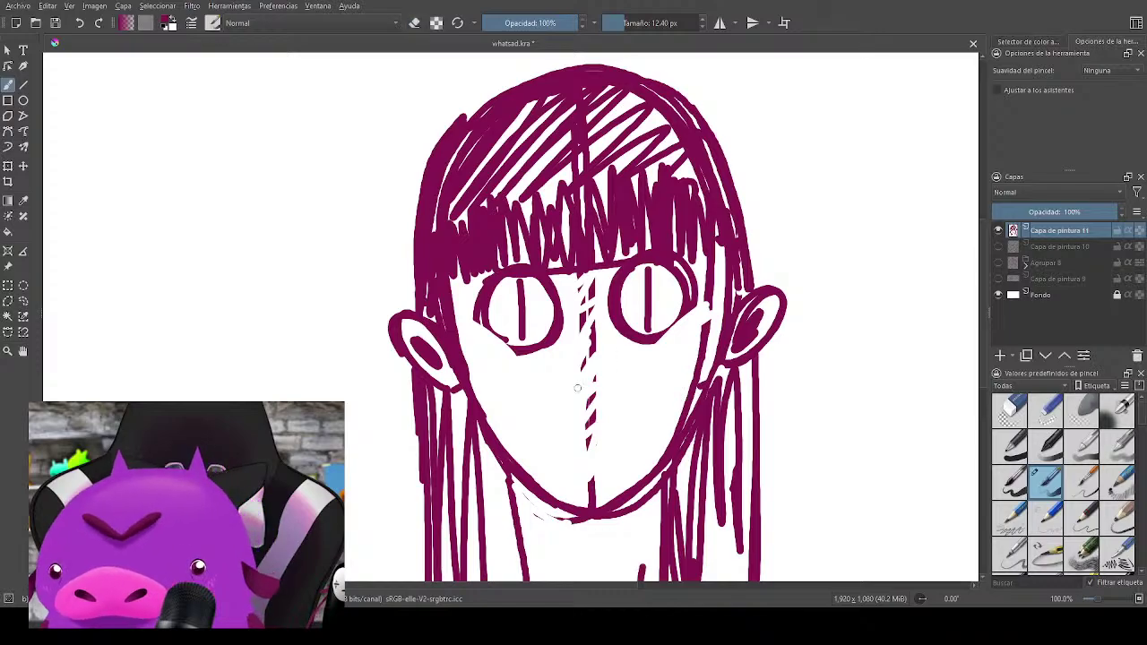
pyautogui.moveTo(473, 320); pyautogui.dragTo(518, 350)
pyautogui.moveTo(655, 341)
pyautogui.mouseDown()
pyautogui.moveTo(698, 310)
pyautogui.moveTo(777, 300)
pyautogui.mouseUp()
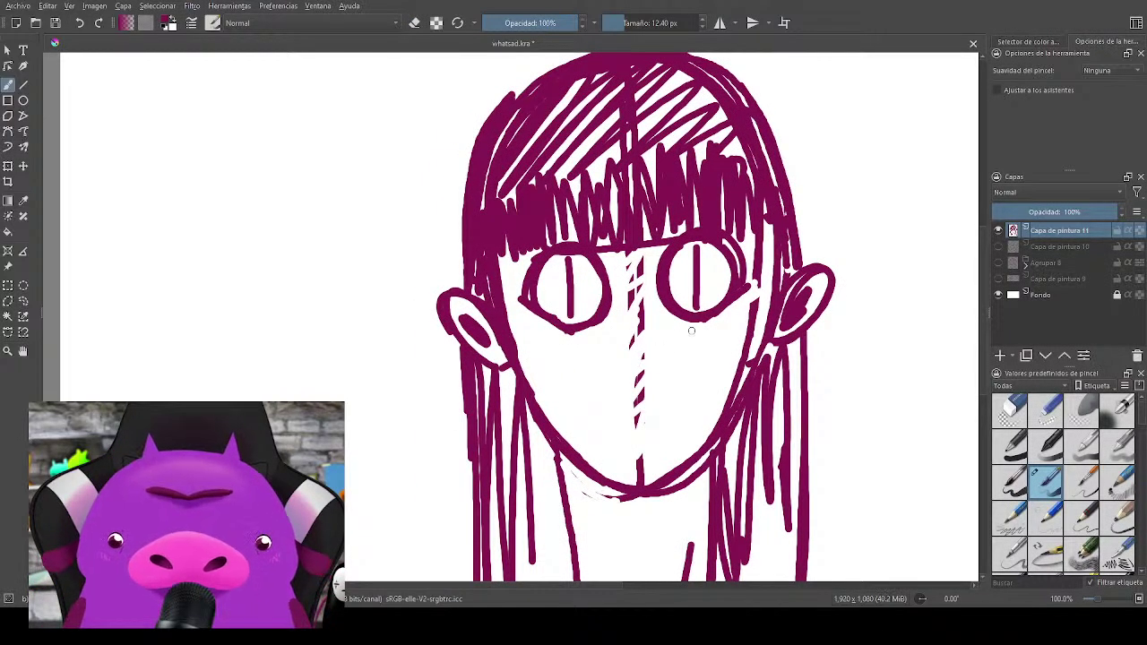
# Step: Draw a short mouth mark beside the centre line on the lower face, undoing the long stroke rising toward the cheek
pyautogui.moveTo(785, 328)
pyautogui.mouseDown()
pyautogui.moveTo(776, 314)
pyautogui.moveTo(784, 323)
pyautogui.moveTo(791, 304)
pyautogui.moveTo(800, 337)
pyautogui.mouseUp()
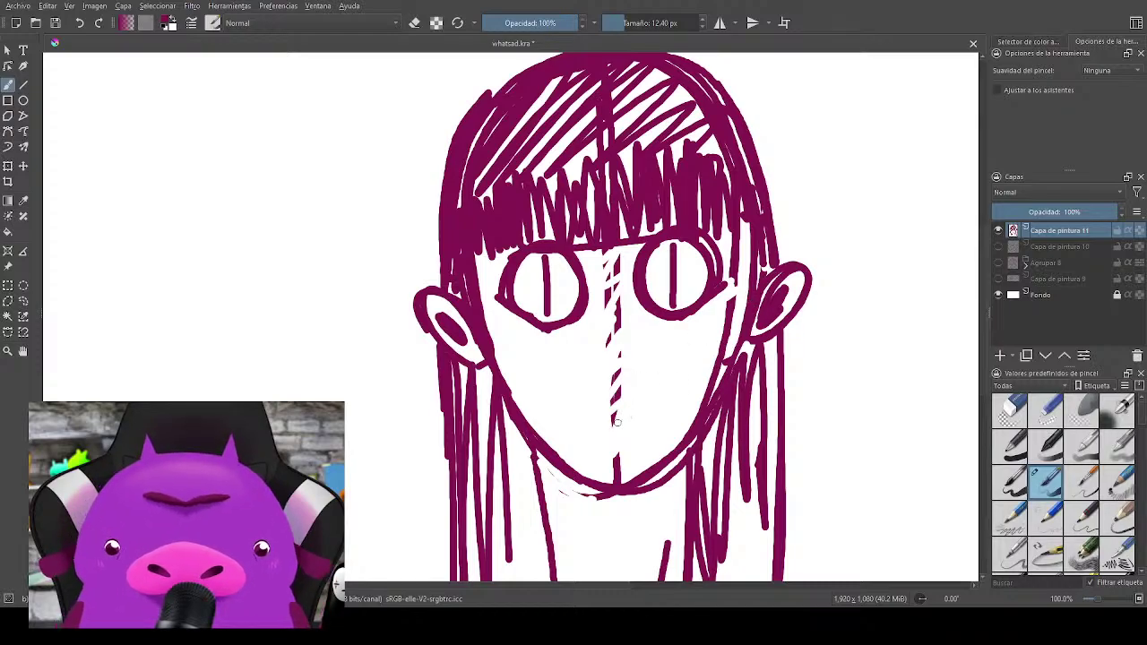
pyautogui.moveTo(616, 422)
pyautogui.mouseDown()
pyautogui.moveTo(653, 410)
pyautogui.moveTo(640, 427)
pyautogui.moveTo(700, 370)
pyautogui.mouseUp()
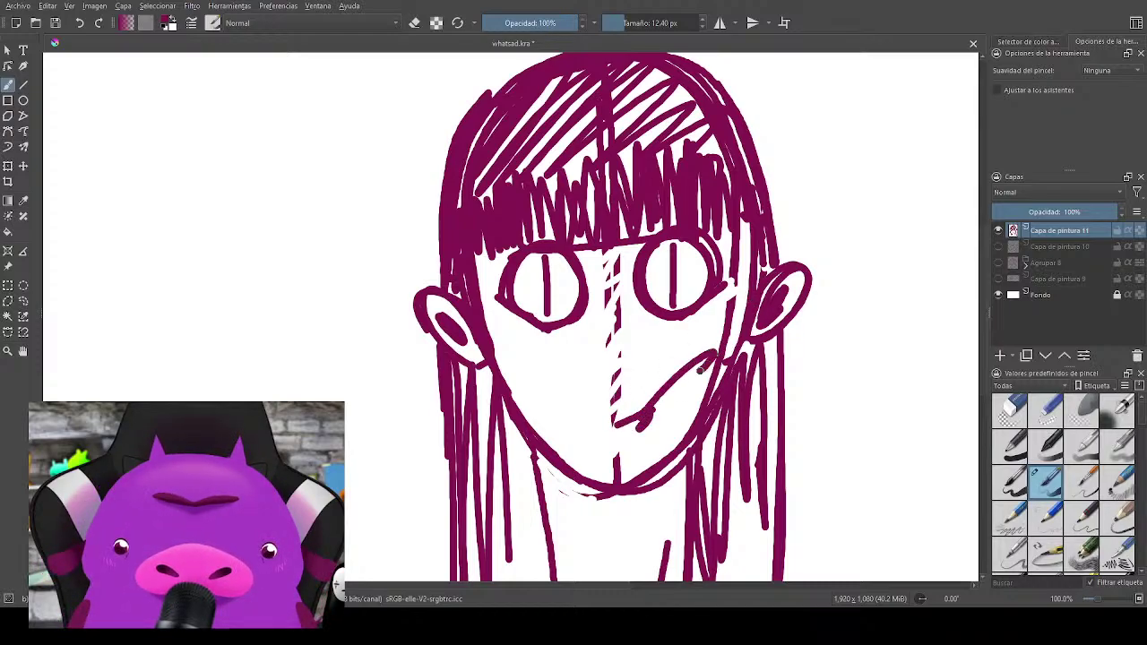
pyautogui.hotkey('ctrl', 'z')
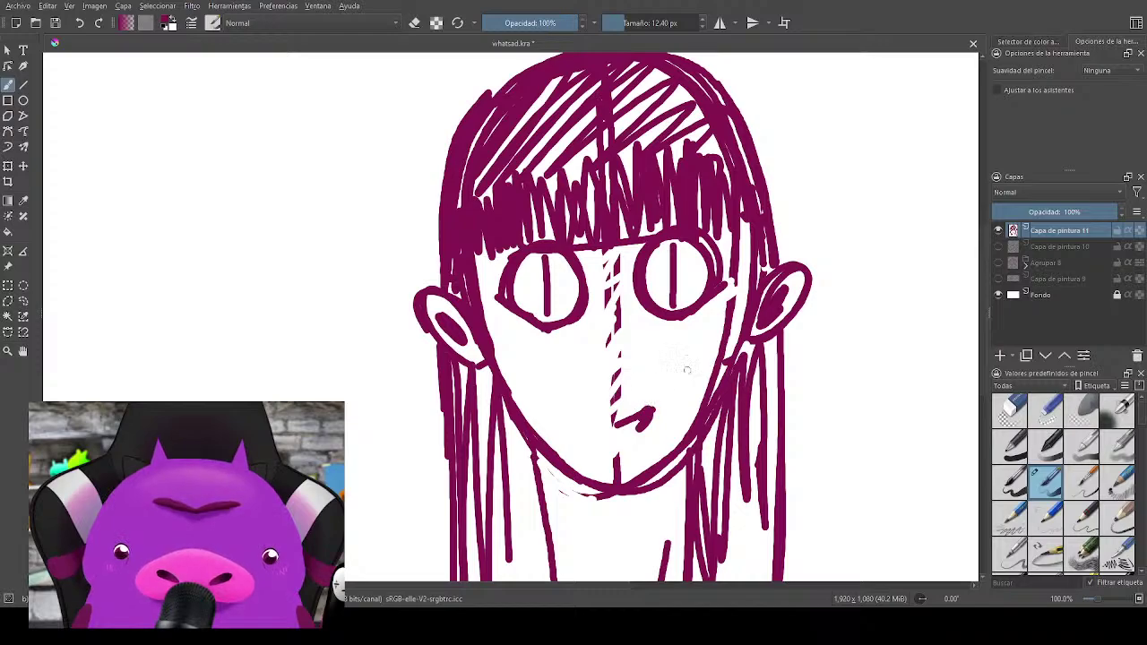
# Step: Hide the long-haired character's layer and add a new empty paint layer above it
pyautogui.click(999, 231)
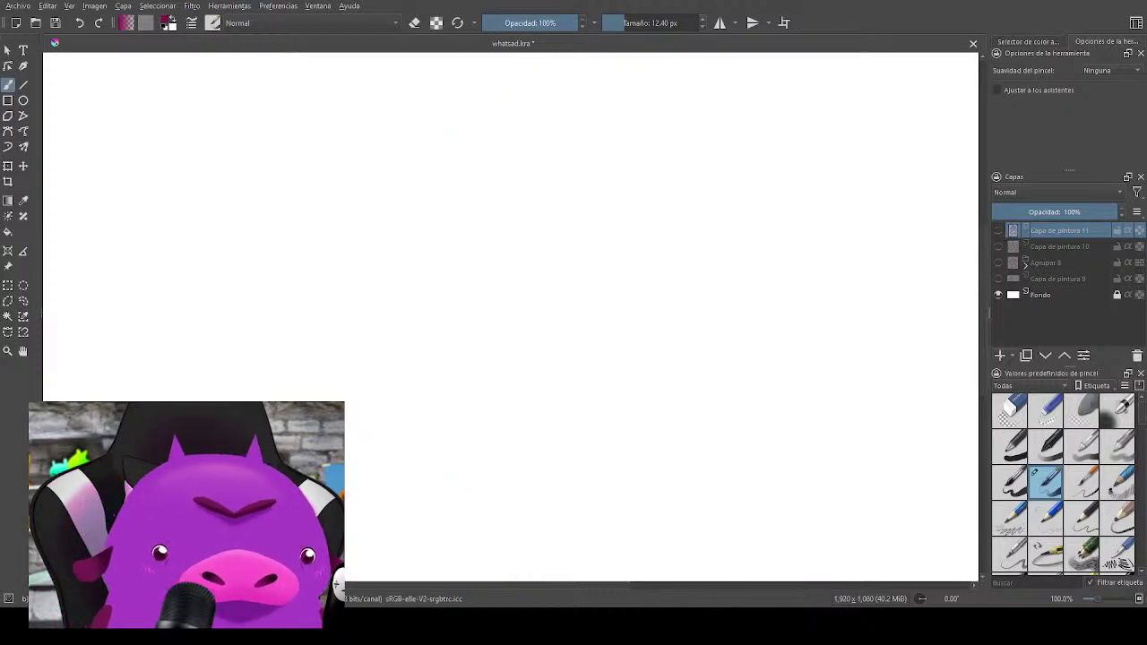
pyautogui.press('Insert')
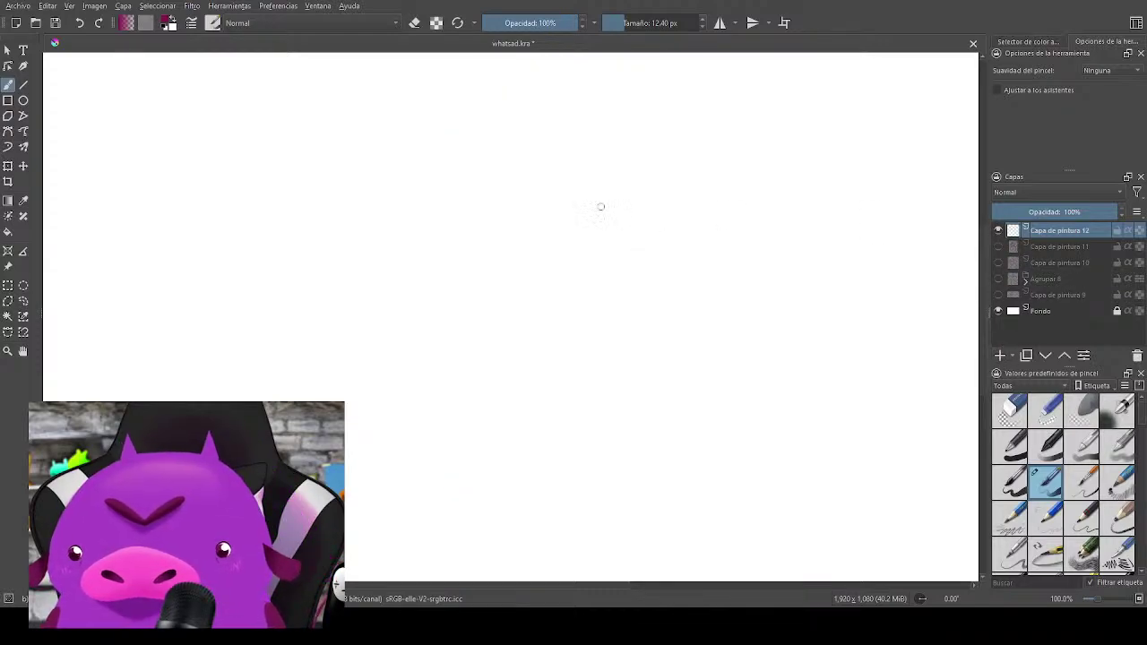
pyautogui.scroll(-5, 600, 205)
pyautogui.scroll(4, 592, 239)
pyautogui.moveTo(629, 254); pyautogui.dragTo(681, 313)
pyautogui.scroll(1, 675, 312)
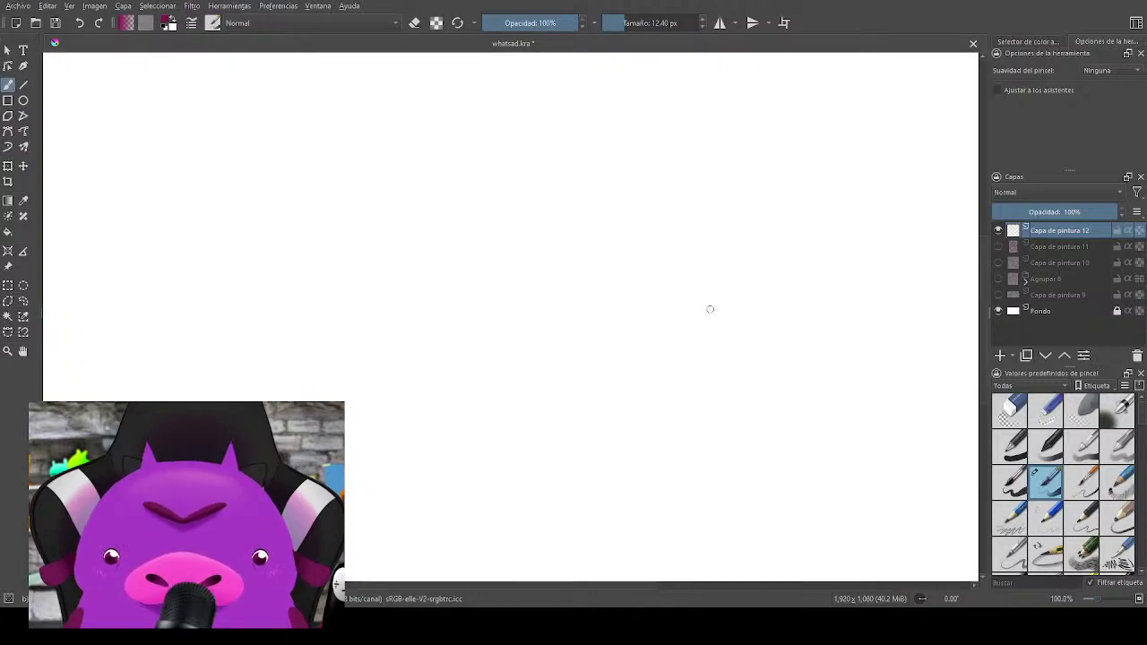
pyautogui.scroll(-1, 710, 309)
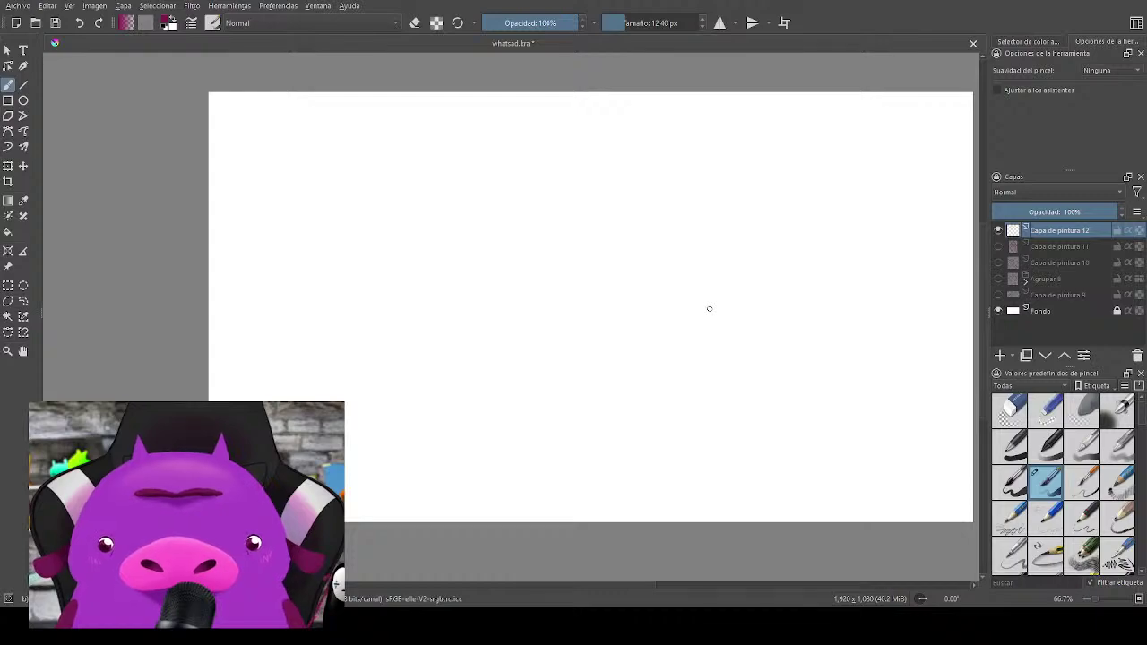
# Step: Draw a large upright oval head with a doubled outline and divide it with a vertical centre line
pyautogui.moveTo(538, 147)
pyautogui.mouseDown()
pyautogui.moveTo(513, 161)
pyautogui.moveTo(499, 363)
pyautogui.mouseUp()
pyautogui.hotkey('ctrl', 'z')
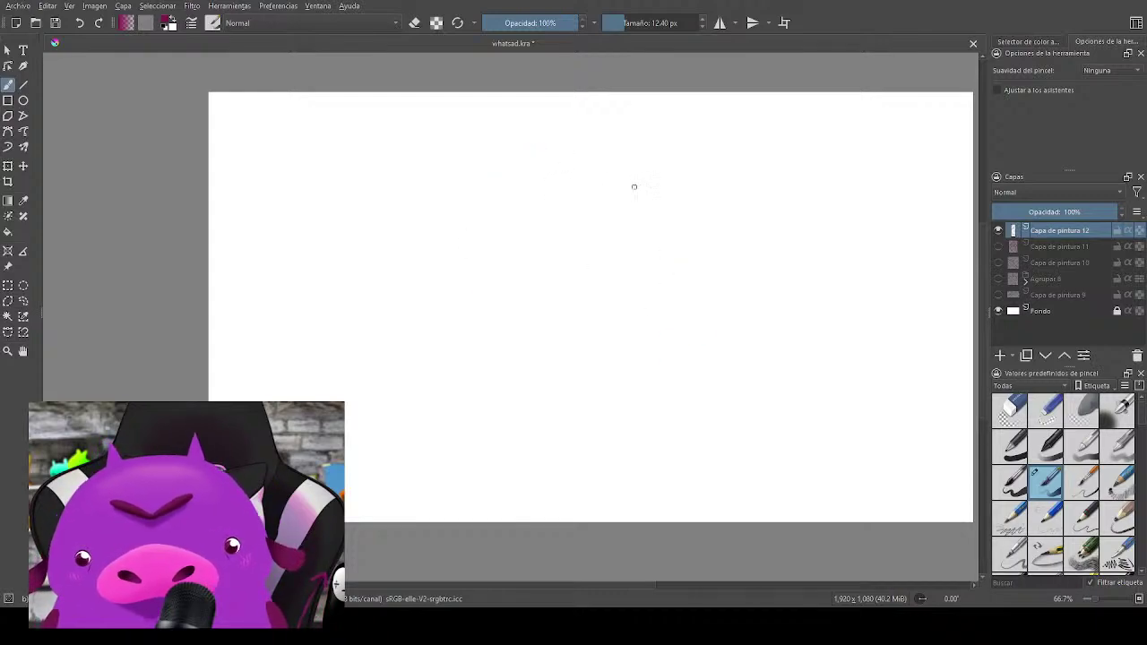
pyautogui.moveTo(589, 147)
pyautogui.mouseDown()
pyautogui.moveTo(519, 376)
pyautogui.moveTo(699, 403)
pyautogui.moveTo(708, 184)
pyautogui.moveTo(516, 212)
pyautogui.moveTo(594, 441)
pyautogui.moveTo(708, 263)
pyautogui.moveTo(578, 145)
pyautogui.moveTo(507, 367)
pyautogui.moveTo(645, 432)
pyautogui.moveTo(708, 179)
pyautogui.moveTo(500, 235)
pyautogui.mouseUp()
pyautogui.hotkey('ctrl', 'z')
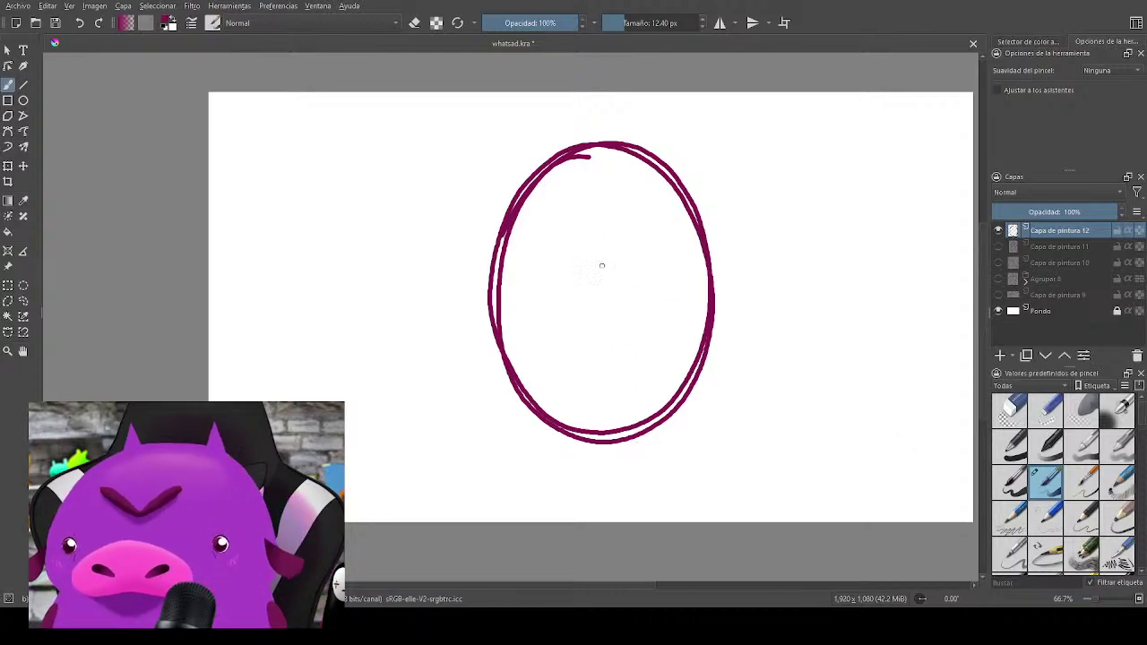
pyautogui.scroll(1, 601, 265)
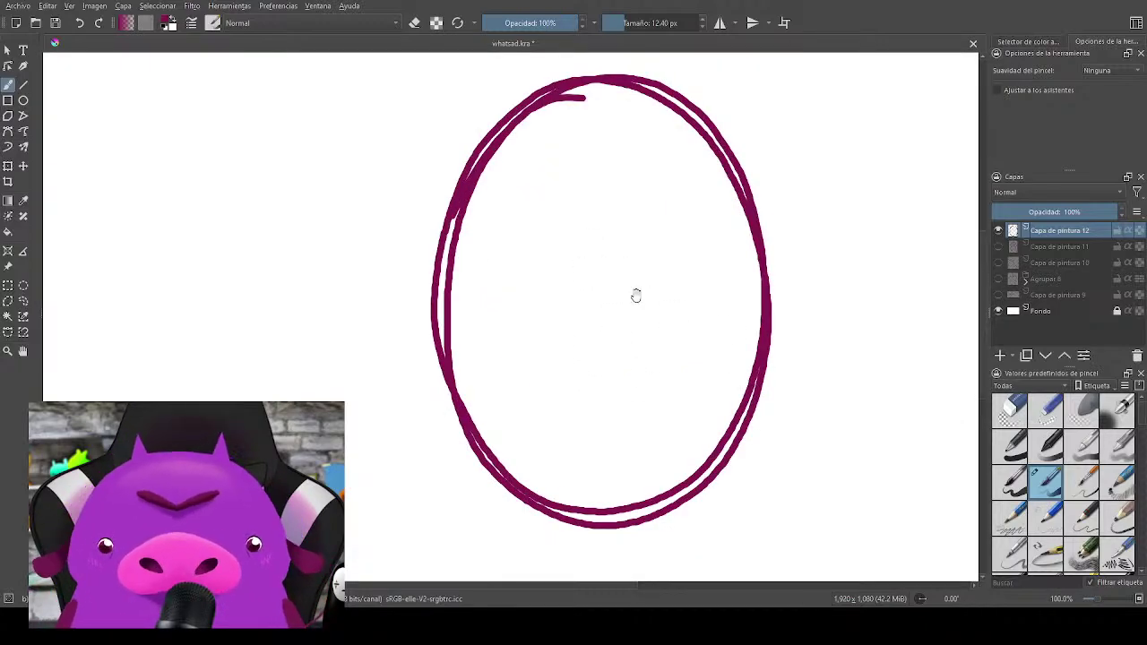
pyautogui.moveTo(636, 295); pyautogui.dragTo(603, 306)
pyautogui.moveTo(569, 91); pyautogui.dragTo(578, 530)
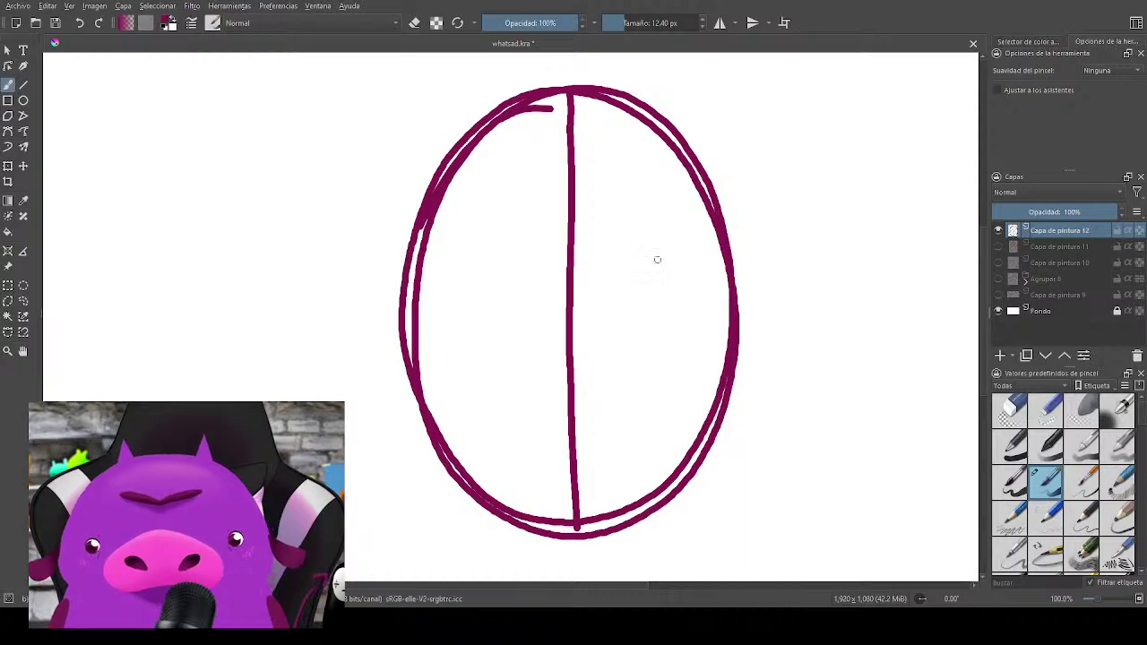
# Step: Draw a round eye on each side of the centre line and thicken the sides of the oval head outline
pyautogui.moveTo(652, 254)
pyautogui.mouseDown()
pyautogui.moveTo(602, 309)
pyautogui.moveTo(683, 297)
pyautogui.mouseUp()
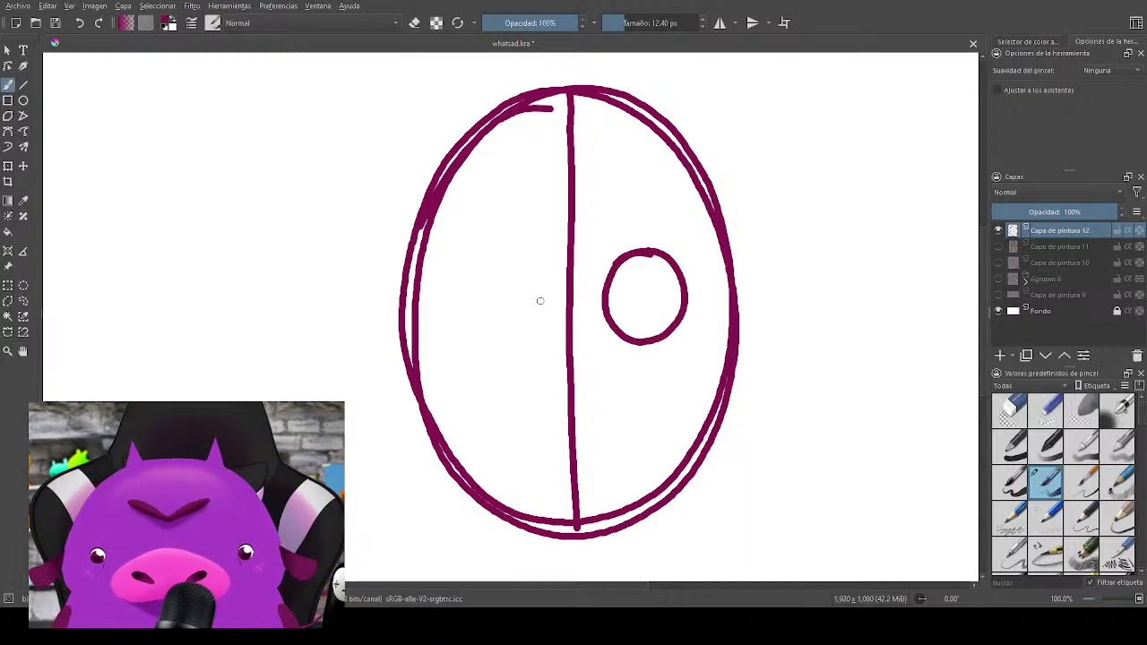
pyautogui.moveTo(537, 300)
pyautogui.mouseDown()
pyautogui.moveTo(459, 316)
pyautogui.moveTo(512, 343)
pyautogui.moveTo(533, 286)
pyautogui.moveTo(471, 264)
pyautogui.moveTo(484, 341)
pyautogui.moveTo(537, 321)
pyautogui.mouseUp()
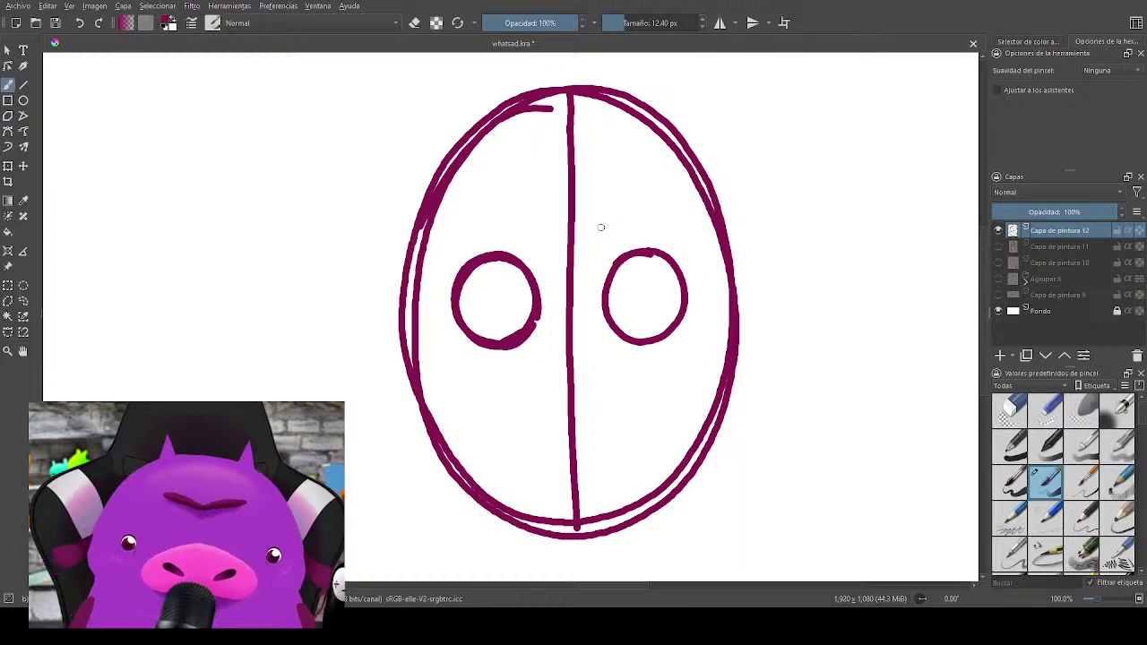
pyautogui.moveTo(420, 229)
pyautogui.mouseDown()
pyautogui.moveTo(412, 368)
pyautogui.moveTo(484, 513)
pyautogui.mouseUp()
pyautogui.moveTo(717, 240)
pyautogui.mouseDown()
pyautogui.moveTo(717, 396)
pyautogui.moveTo(728, 371)
pyautogui.moveTo(656, 517)
pyautogui.moveTo(755, 353)
pyautogui.mouseUp()
pyautogui.moveTo(465, 360)
pyautogui.mouseDown()
pyautogui.moveTo(543, 453)
pyautogui.moveTo(574, 456)
pyautogui.moveTo(685, 421)
pyautogui.mouseUp()
pyautogui.moveTo(793, 265)
pyautogui.mouseDown()
pyautogui.moveTo(785, 318)
pyautogui.moveTo(782, 300)
pyautogui.mouseUp()
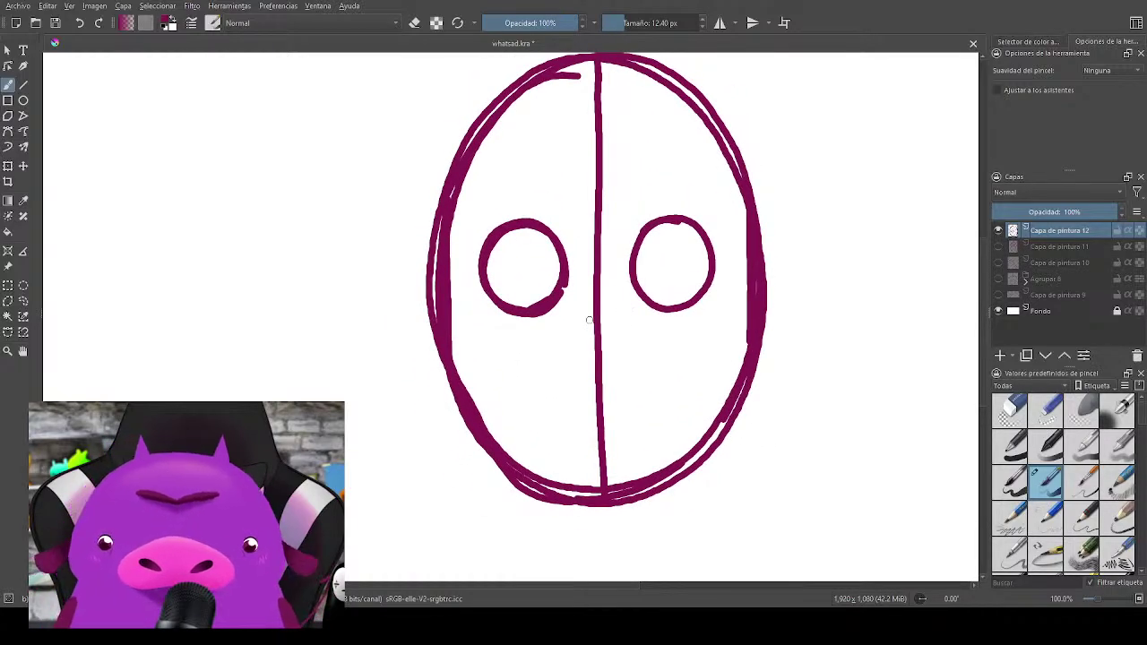
pyautogui.moveTo(589, 320)
pyautogui.mouseDown()
pyautogui.moveTo(619, 320)
pyautogui.moveTo(665, 430)
pyautogui.mouseUp()
pyautogui.hotkey('ctrl', 'z')
pyautogui.moveTo(590, 298); pyautogui.dragTo(670, 424)
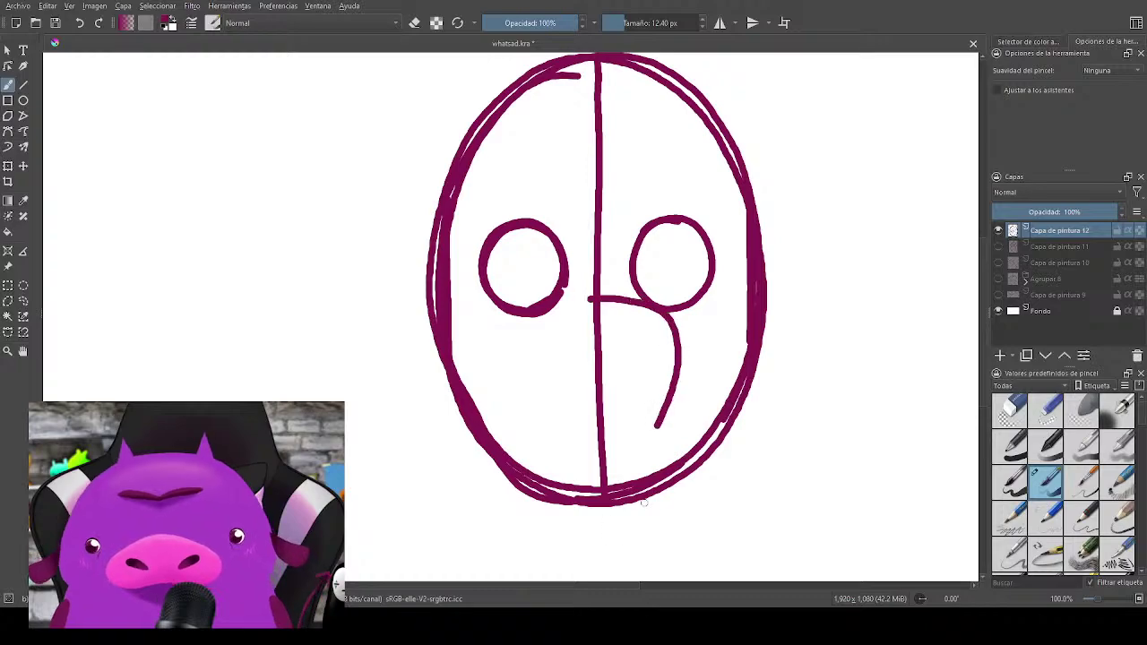
pyautogui.hotkey('ctrl', 'z')
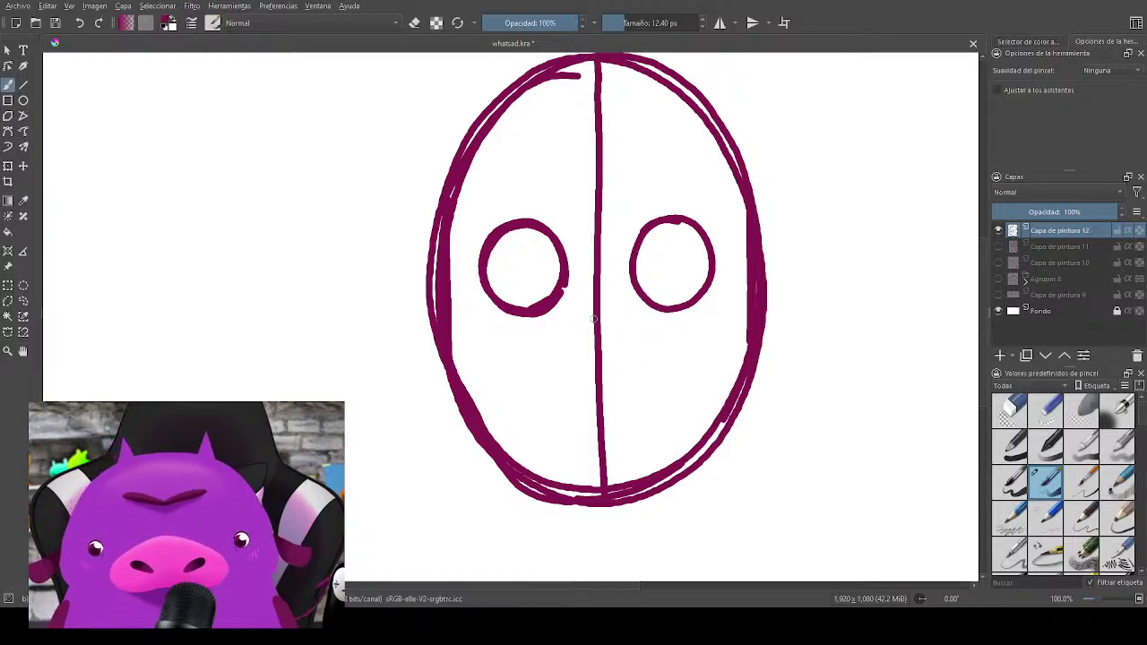
# Step: Draw a filled triangular nose with a short line above it and a small mouth below it on the centre line
pyautogui.moveTo(570, 309)
pyautogui.mouseDown()
pyautogui.moveTo(632, 305)
pyautogui.moveTo(595, 355)
pyautogui.mouseUp()
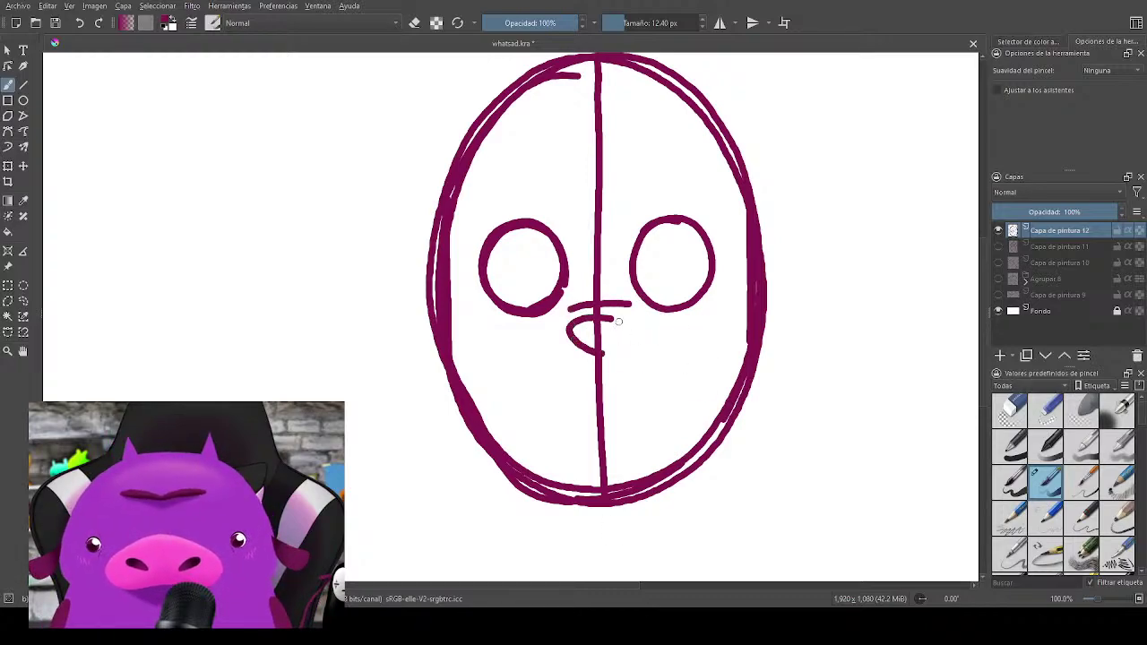
pyautogui.moveTo(629, 319); pyautogui.dragTo(600, 359)
pyautogui.moveTo(563, 324)
pyautogui.mouseDown()
pyautogui.moveTo(618, 342)
pyautogui.moveTo(593, 317)
pyautogui.moveTo(588, 345)
pyautogui.moveTo(628, 322)
pyautogui.moveTo(573, 321)
pyautogui.moveTo(603, 349)
pyautogui.moveTo(634, 322)
pyautogui.moveTo(573, 322)
pyautogui.moveTo(616, 345)
pyautogui.mouseUp()
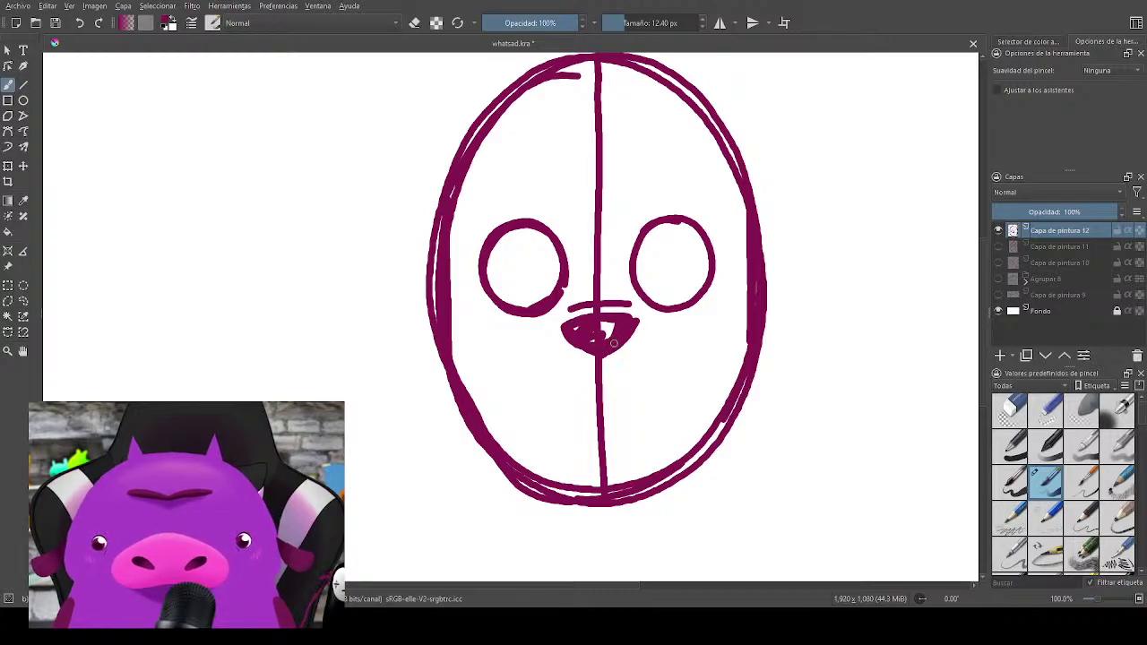
pyautogui.moveTo(722, 359)
pyautogui.mouseDown()
pyautogui.moveTo(699, 259)
pyautogui.moveTo(720, 324)
pyautogui.moveTo(771, 333)
pyautogui.moveTo(782, 353)
pyautogui.mouseUp()
pyautogui.moveTo(652, 392)
pyautogui.mouseDown()
pyautogui.moveTo(632, 420)
pyautogui.moveTo(653, 405)
pyautogui.moveTo(668, 413)
pyautogui.moveTo(653, 406)
pyautogui.mouseUp()
pyautogui.hotkey('ctrl', 'z')
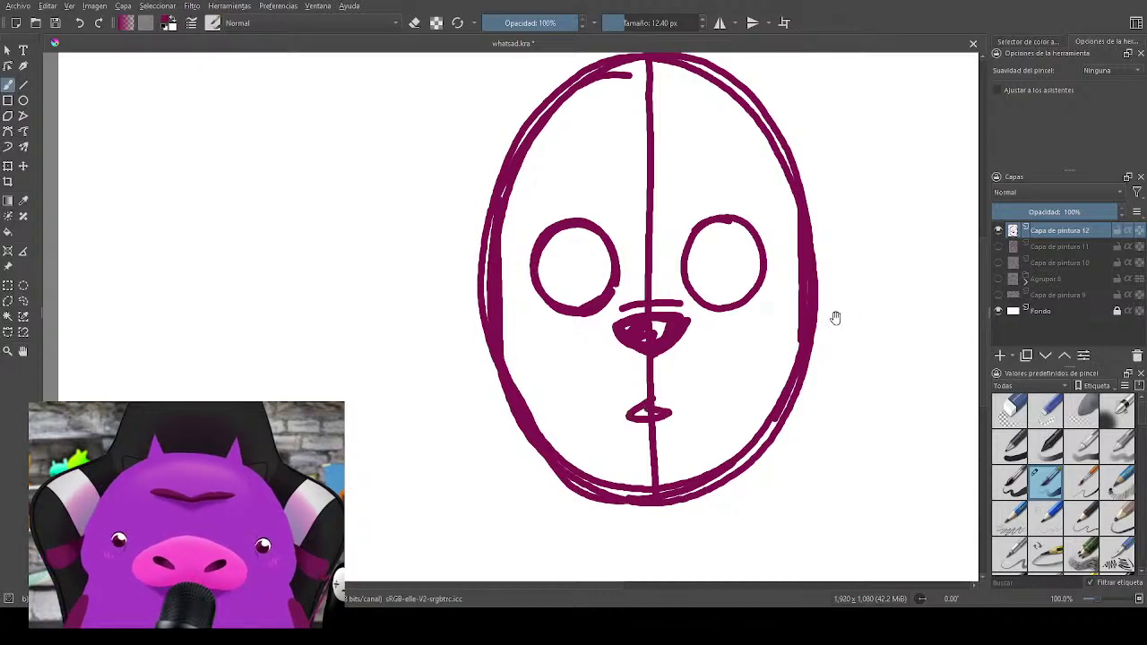
# Step: Draw dark oval pupils in both eyes and a short zigzag tuft on the forehead
pyautogui.moveTo(834, 317); pyautogui.dragTo(816, 333)
pyautogui.moveTo(547, 303)
pyautogui.mouseDown()
pyautogui.moveTo(563, 269)
pyautogui.moveTo(567, 287)
pyautogui.mouseUp()
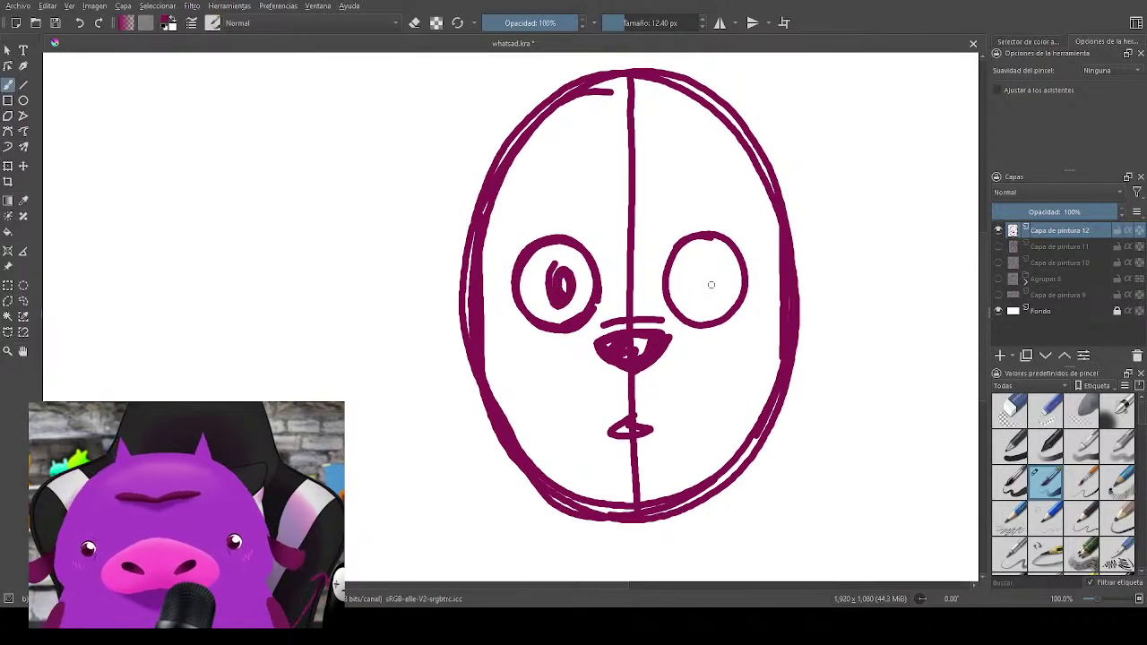
pyautogui.moveTo(711, 286); pyautogui.dragTo(699, 276)
pyautogui.moveTo(769, 319)
pyautogui.mouseDown()
pyautogui.moveTo(727, 381)
pyautogui.moveTo(735, 325)
pyautogui.moveTo(761, 368)
pyautogui.mouseUp()
pyautogui.moveTo(613, 231); pyautogui.dragTo(686, 238)
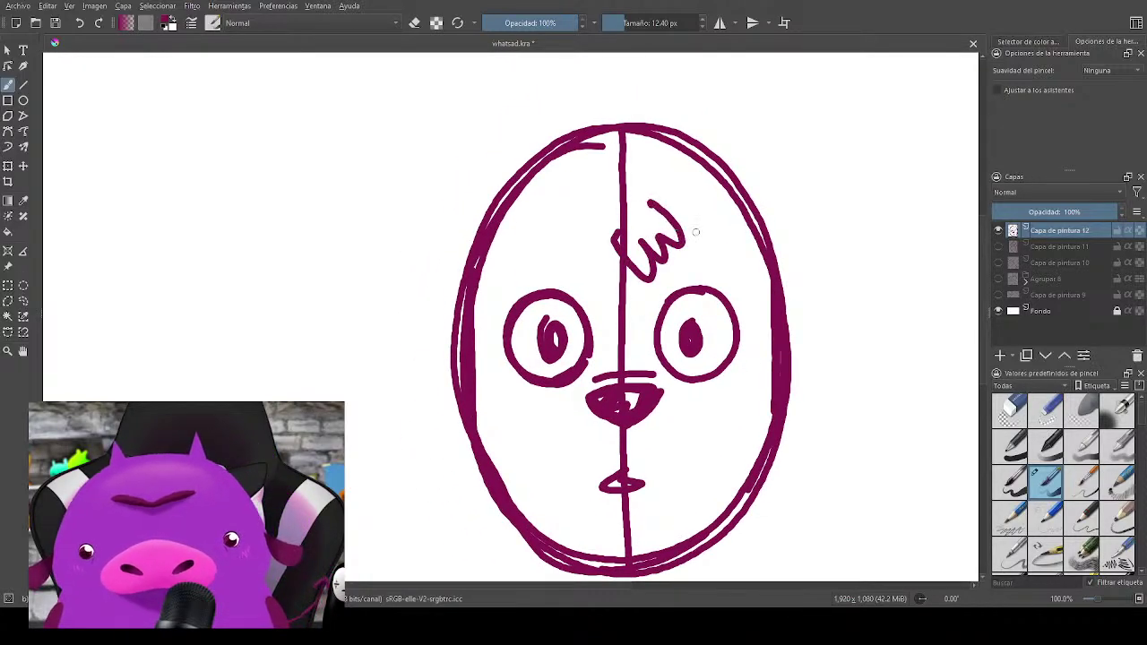
# Step: Hide the oval face's layer, add a new paint layer and enlarge the brush to 54.58 px
pyautogui.click(999, 230)
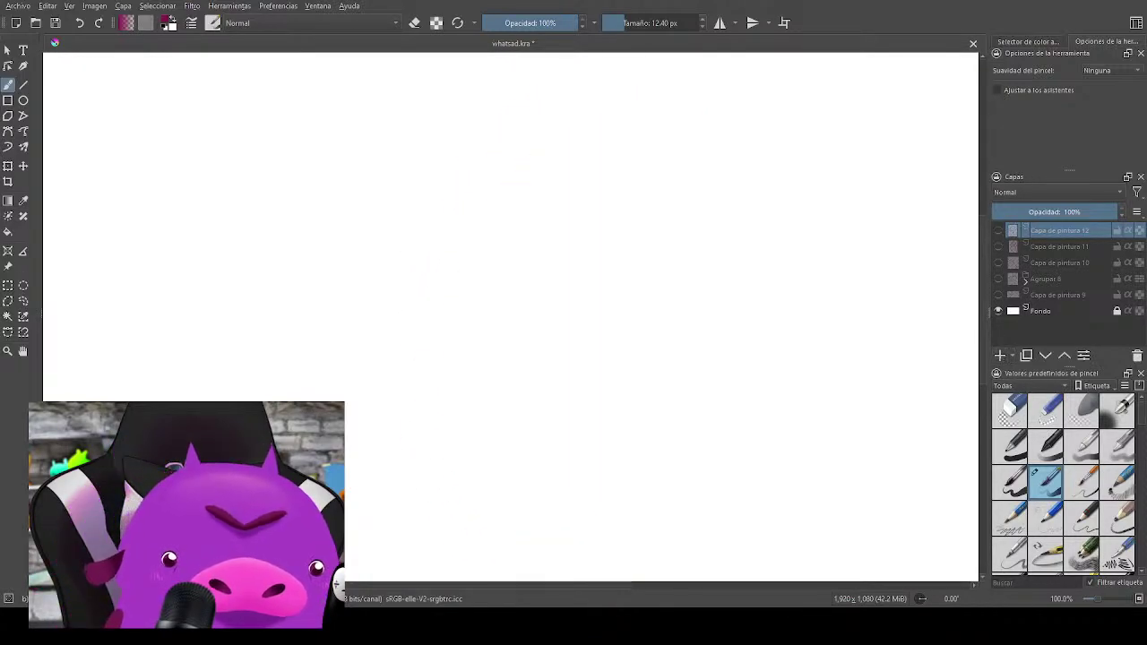
pyautogui.click(999, 355)
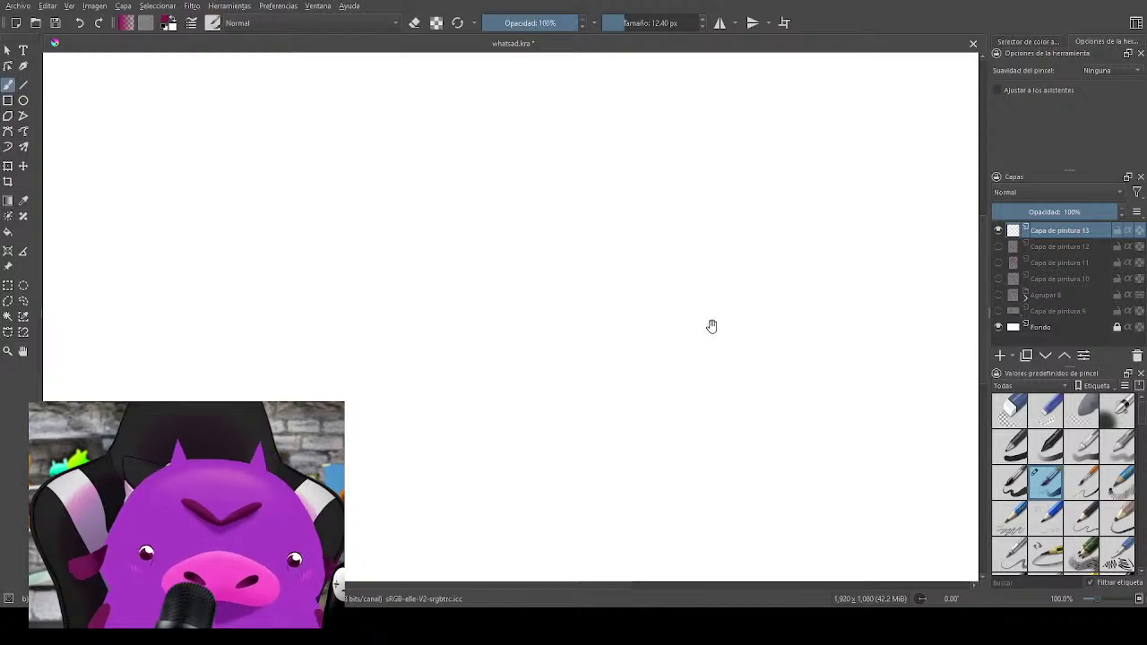
pyautogui.moveTo(711, 327)
pyautogui.mouseDown()
pyautogui.moveTo(835, 318)
pyautogui.moveTo(760, 314)
pyautogui.moveTo(761, 258)
pyautogui.mouseUp()
pyautogui.moveTo(619, 239)
pyautogui.mouseDown()
pyautogui.moveTo(586, 284)
pyautogui.moveTo(653, 307)
pyautogui.mouseUp()
pyautogui.click(759, 241)
pyautogui.hotkey('ctrl', 'z')
pyautogui.hotkey('ctrl', 'z')
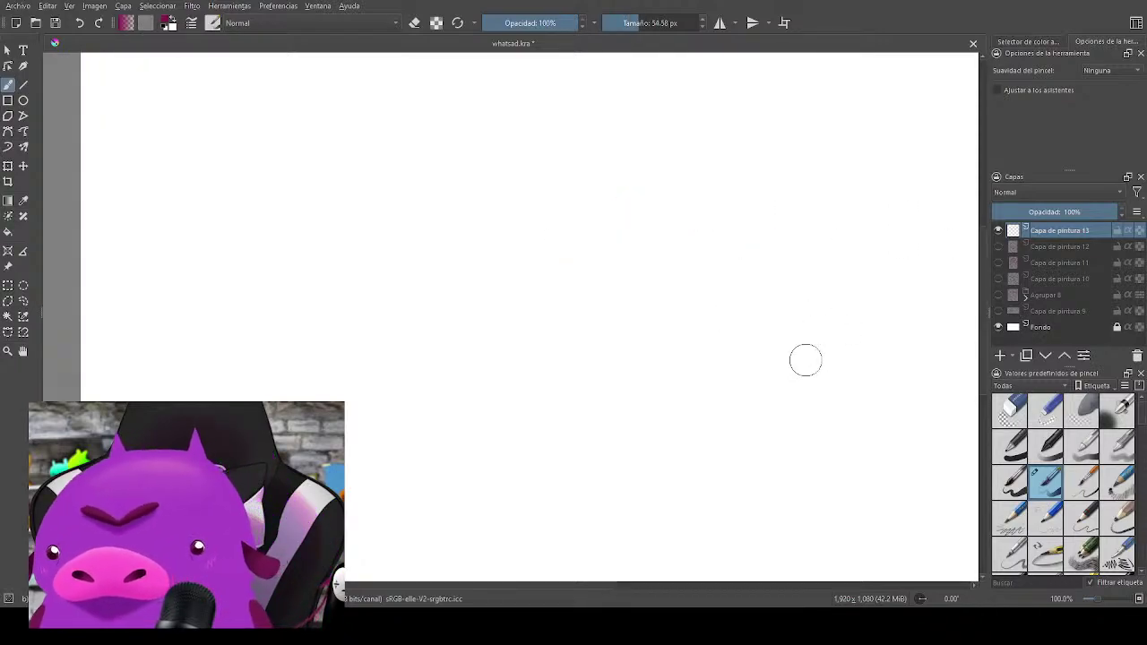
# Step: Paint a large, mostly solid round shape as a head in the upper part of the canvas
pyautogui.scroll(-2, 666, 293)
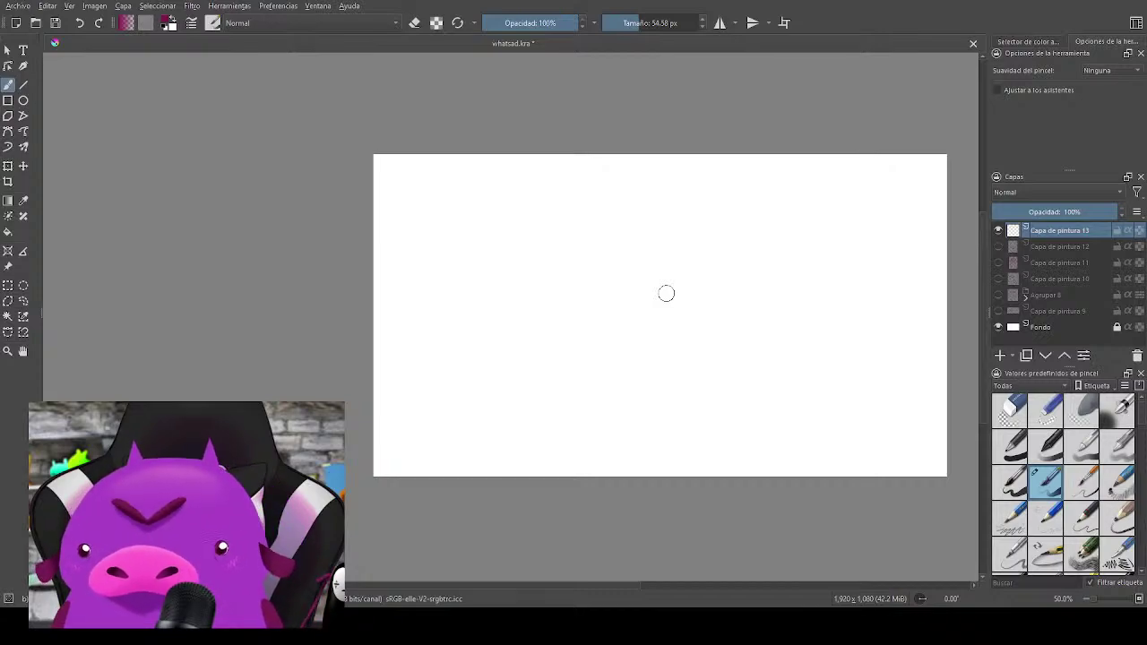
pyautogui.moveTo(719, 300); pyautogui.dragTo(553, 283)
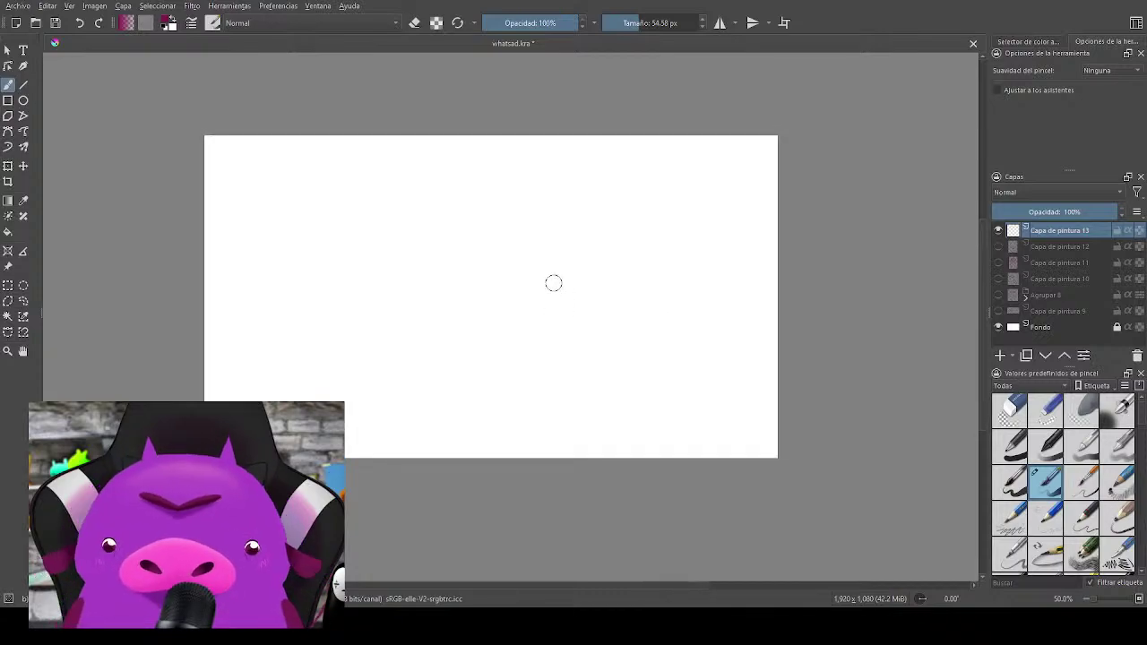
pyautogui.press('2')
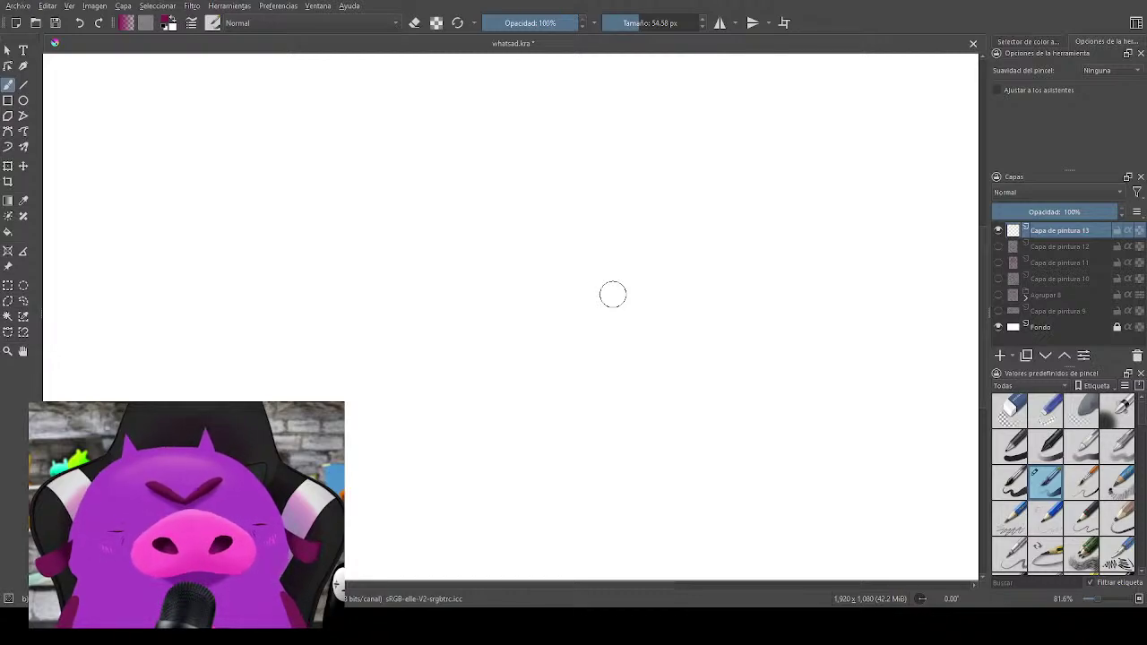
pyautogui.press('3')
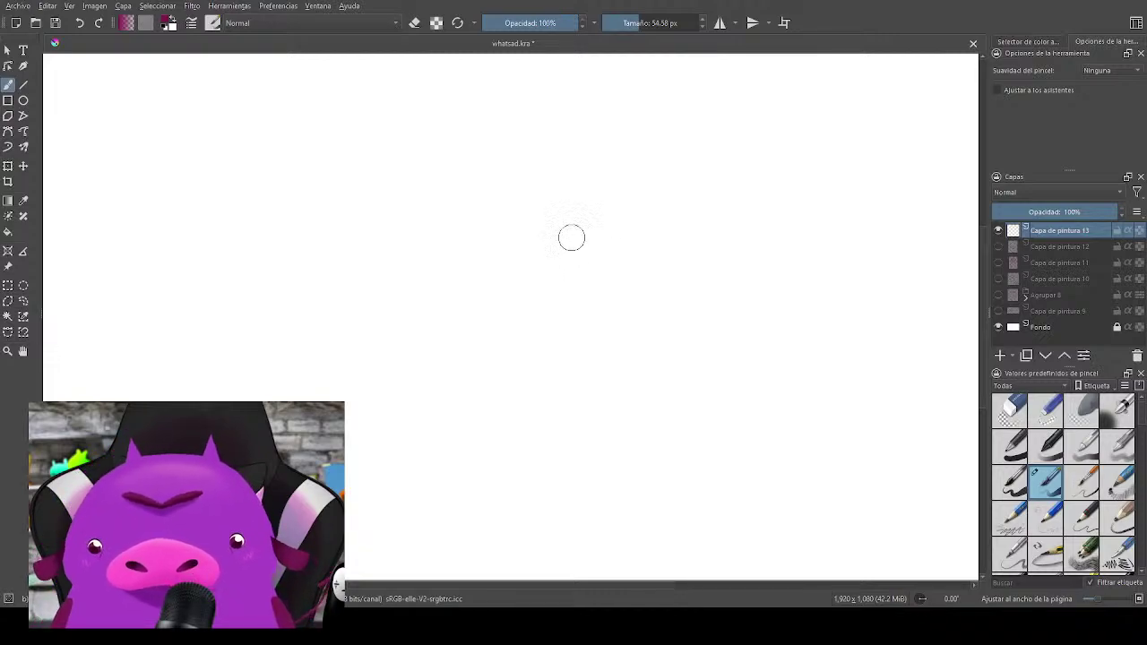
pyautogui.moveTo(524, 193)
pyautogui.mouseDown()
pyautogui.moveTo(591, 259)
pyautogui.moveTo(496, 307)
pyautogui.moveTo(568, 251)
pyautogui.mouseUp()
pyautogui.moveTo(720, 313)
pyautogui.mouseDown()
pyautogui.moveTo(797, 212)
pyautogui.moveTo(750, 349)
pyautogui.moveTo(803, 222)
pyautogui.moveTo(779, 312)
pyautogui.moveTo(773, 297)
pyautogui.moveTo(707, 307)
pyautogui.moveTo(841, 254)
pyautogui.mouseUp()
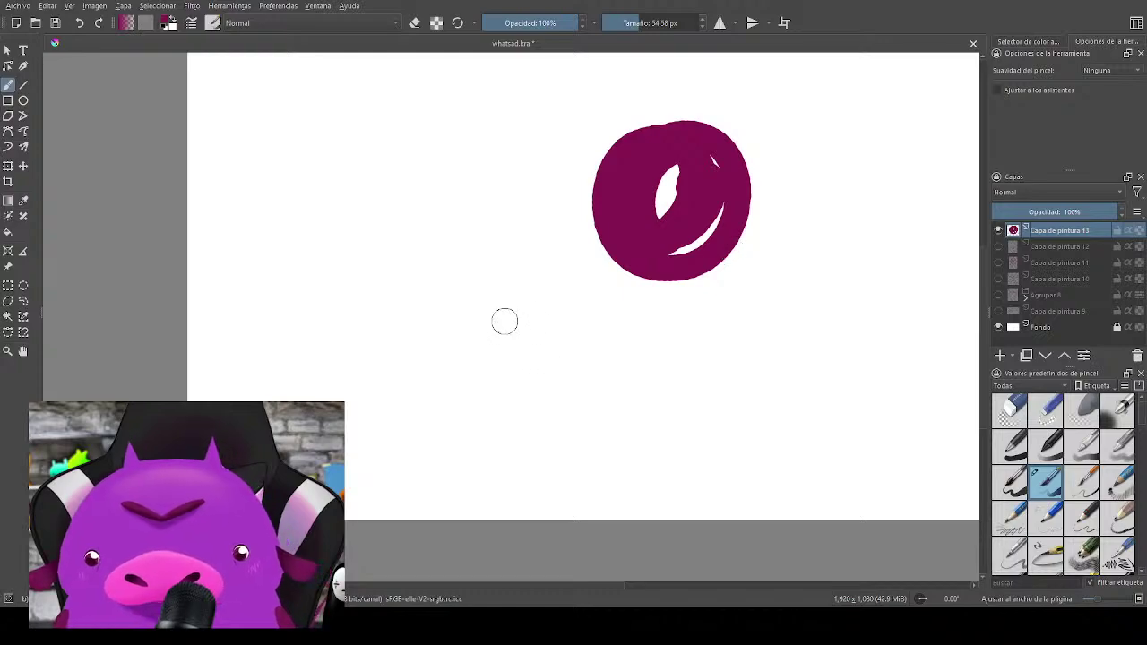
# Step: Paint a lumpy body-like mass to the lower left of the round head and a small oval above that mass
pyautogui.moveTo(504, 320)
pyautogui.mouseDown()
pyautogui.moveTo(520, 397)
pyautogui.moveTo(566, 333)
pyautogui.mouseUp()
pyautogui.moveTo(533, 298); pyautogui.dragTo(555, 315)
pyautogui.moveTo(635, 361); pyautogui.dragTo(659, 407)
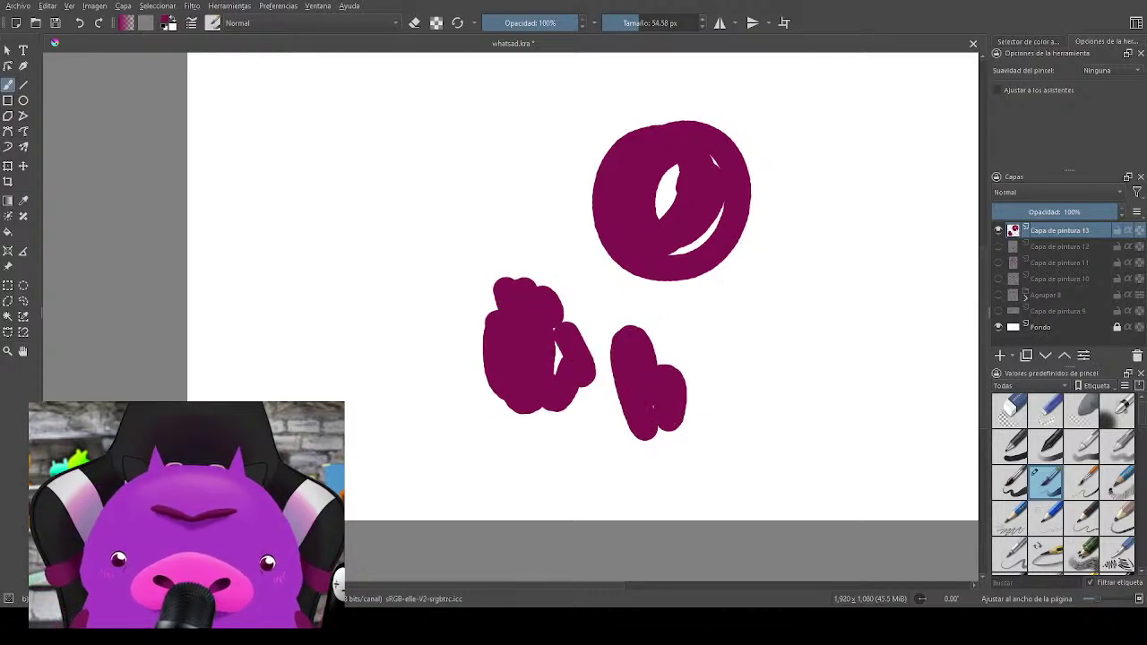
pyautogui.hotkey('ctrl', 'z')
pyautogui.moveTo(529, 225); pyautogui.dragTo(510, 233)
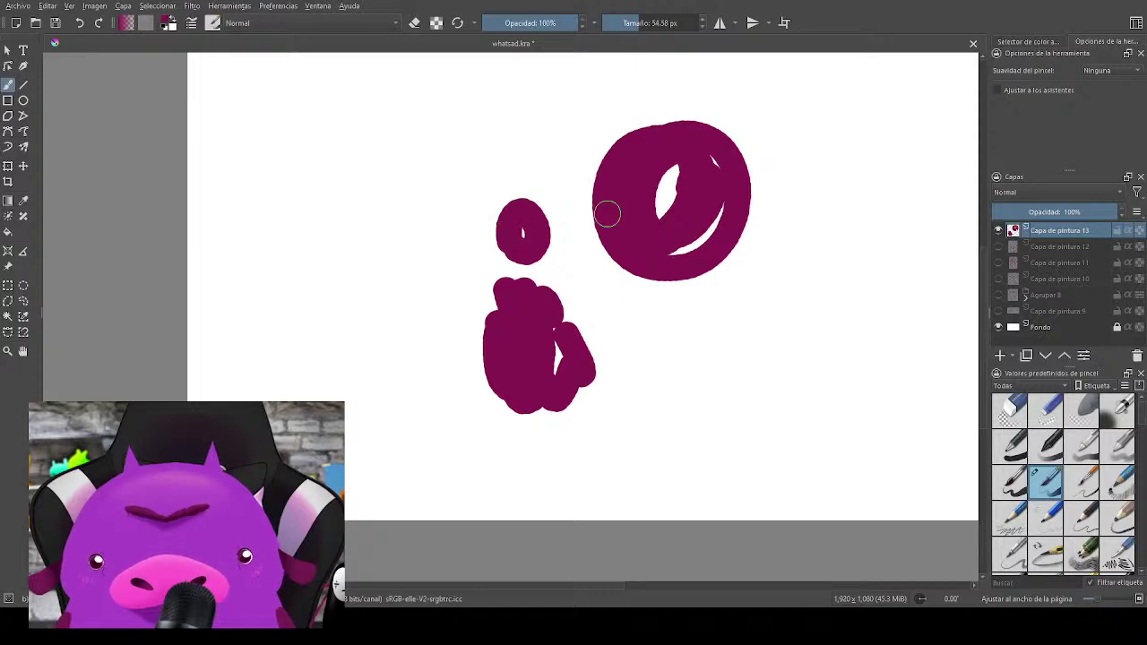
# Step: Reduce the brush to 41.56 px and paint connected body and limb masses beneath the round head, joining them to the left mass
pyautogui.press('[')
pyautogui.moveTo(642, 310)
pyautogui.mouseDown()
pyautogui.moveTo(647, 334)
pyautogui.moveTo(669, 336)
pyautogui.mouseUp()
pyautogui.hotkey('ctrl', 'z')
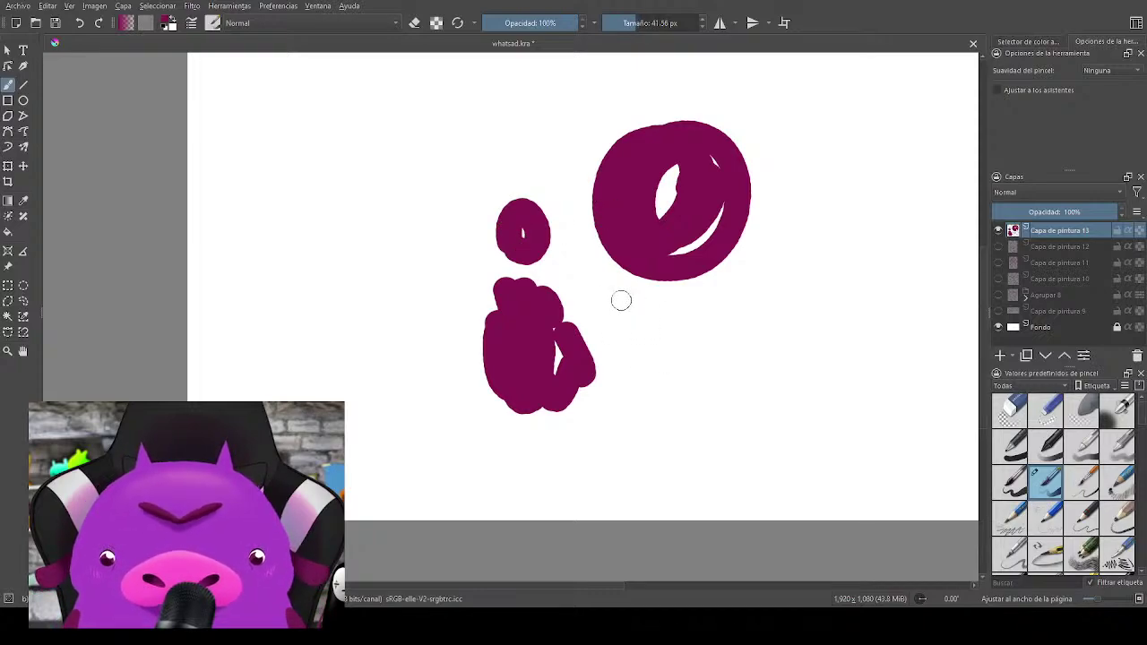
pyautogui.moveTo(617, 301)
pyautogui.mouseDown()
pyautogui.moveTo(658, 340)
pyautogui.moveTo(656, 382)
pyautogui.moveTo(689, 391)
pyautogui.moveTo(696, 348)
pyautogui.moveTo(730, 409)
pyautogui.moveTo(717, 351)
pyautogui.moveTo(762, 396)
pyautogui.moveTo(722, 404)
pyautogui.moveTo(789, 383)
pyautogui.moveTo(725, 333)
pyautogui.moveTo(802, 384)
pyautogui.moveTo(750, 377)
pyautogui.moveTo(809, 318)
pyautogui.moveTo(785, 311)
pyautogui.moveTo(776, 263)
pyautogui.moveTo(823, 361)
pyautogui.moveTo(768, 249)
pyautogui.mouseUp()
pyautogui.moveTo(549, 397)
pyautogui.mouseDown()
pyautogui.moveTo(579, 424)
pyautogui.moveTo(593, 400)
pyautogui.moveTo(581, 369)
pyautogui.moveTo(634, 283)
pyautogui.mouseUp()
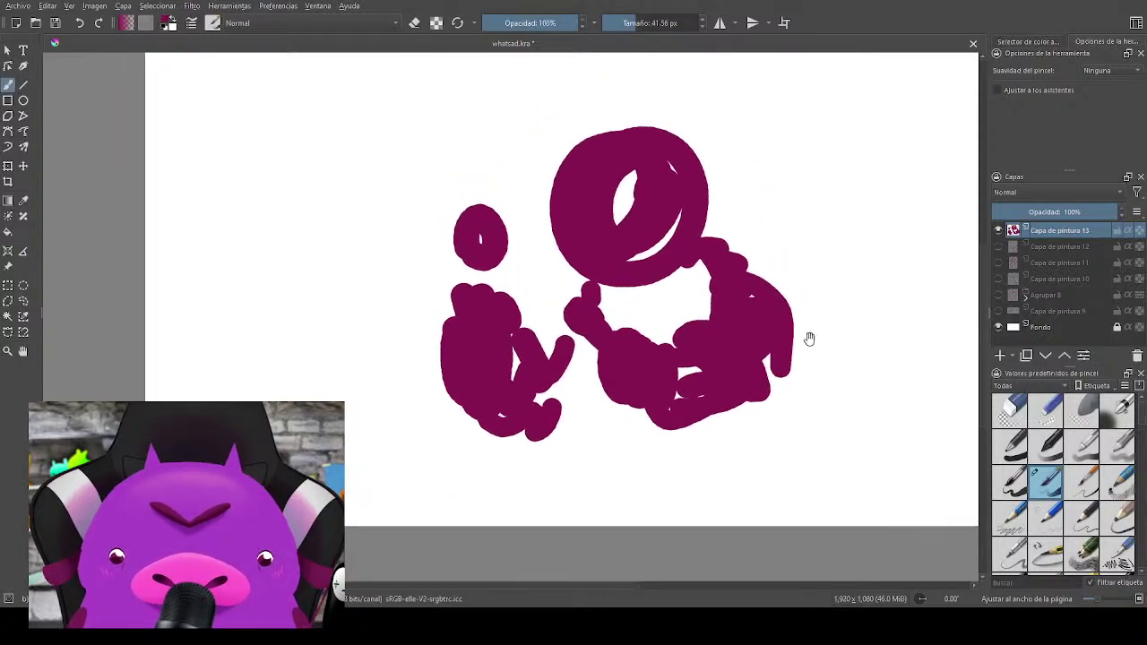
pyautogui.moveTo(611, 372)
pyautogui.mouseDown()
pyautogui.moveTo(631, 386)
pyautogui.moveTo(614, 434)
pyautogui.moveTo(685, 399)
pyautogui.moveTo(708, 408)
pyautogui.mouseUp()
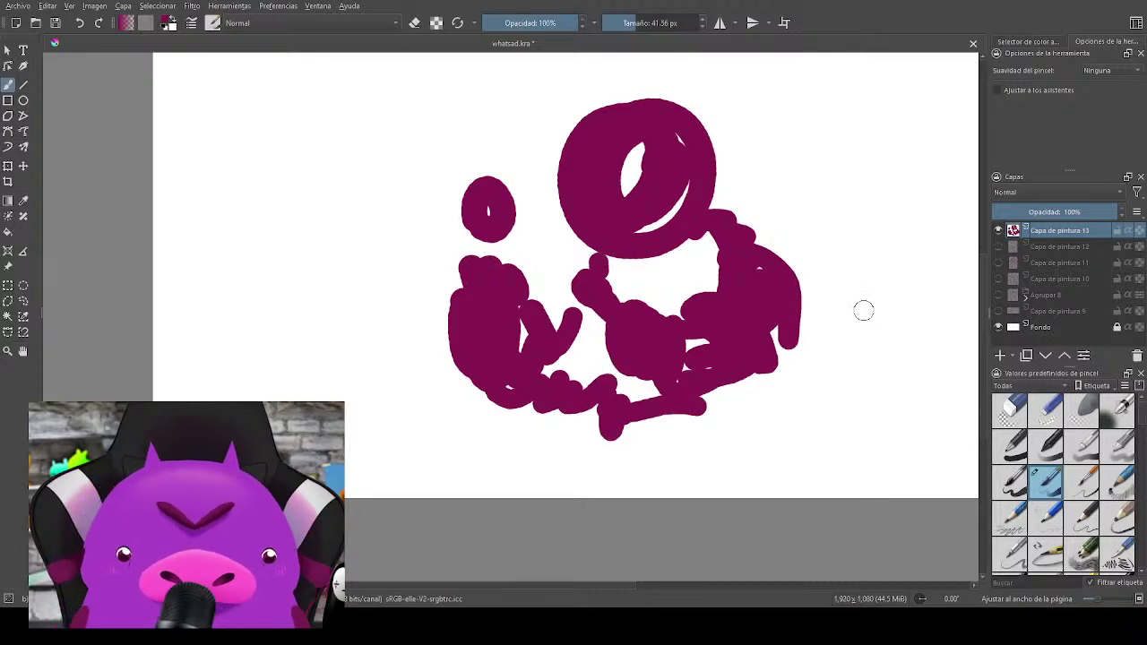
# Step: Scale up the whole silhouette proportionally so that it fills more of the canvas and reaches past its lower edge
pyautogui.hotkey('ctrl', 't')
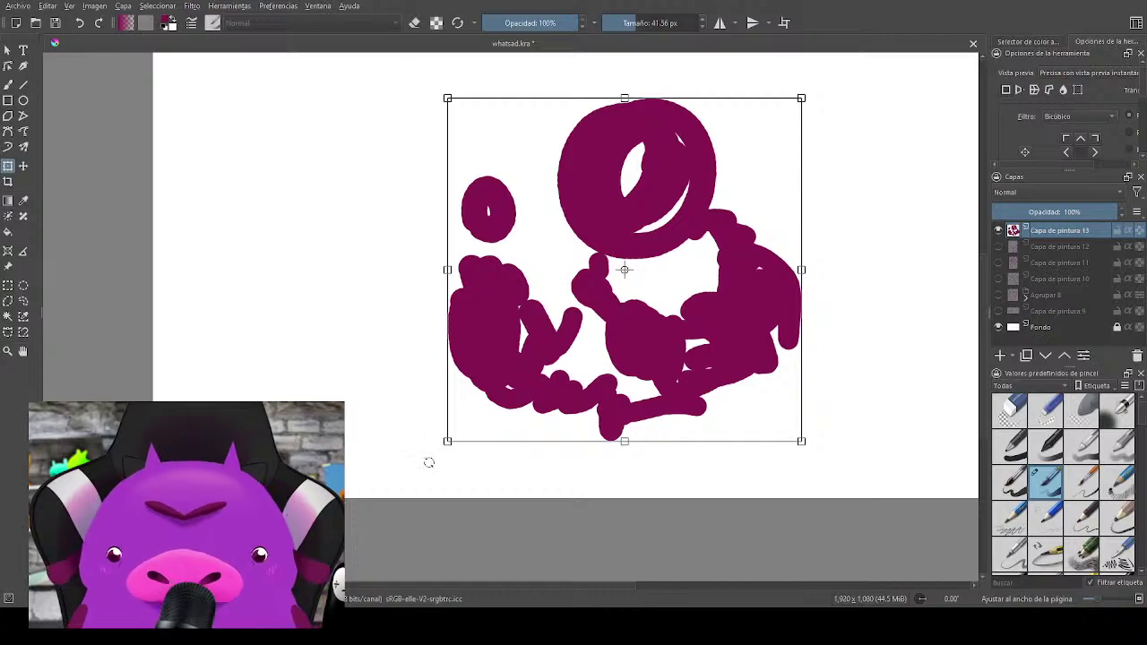
pyautogui.moveTo(435, 448)
pyautogui.mouseDown()
pyautogui.moveTo(318, 571)
pyautogui.moveTo(363, 524)
pyautogui.moveTo(353, 533)
pyautogui.mouseUp()
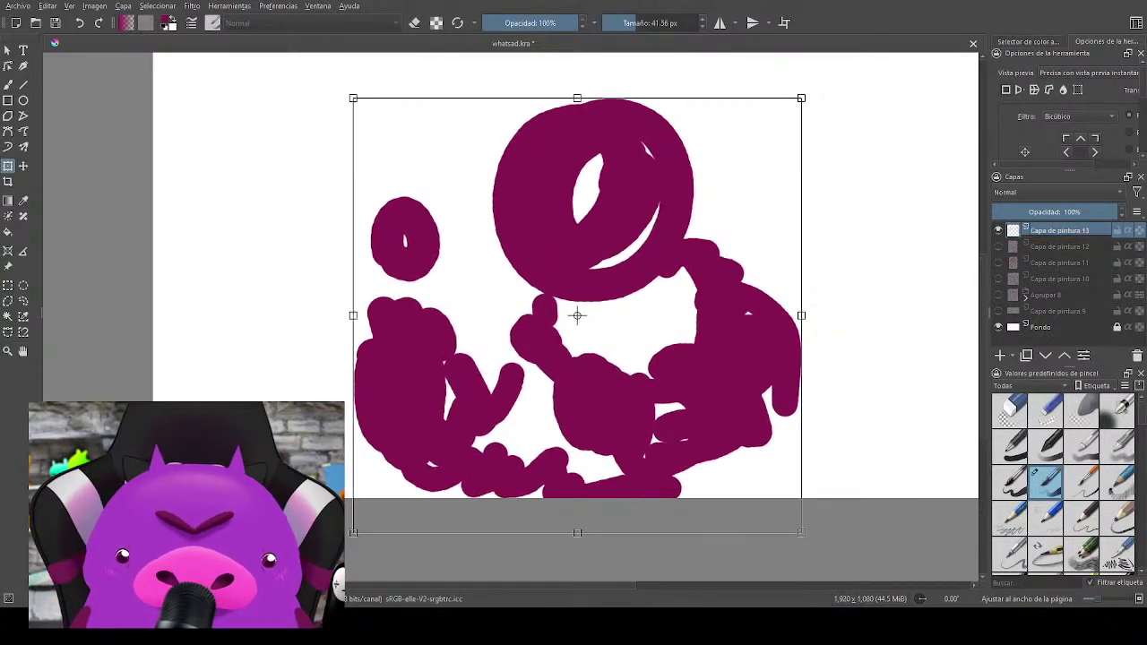
pyautogui.moveTo(876, 218)
pyautogui.mouseDown()
pyautogui.moveTo(863, 333)
pyautogui.moveTo(866, 321)
pyautogui.mouseUp()
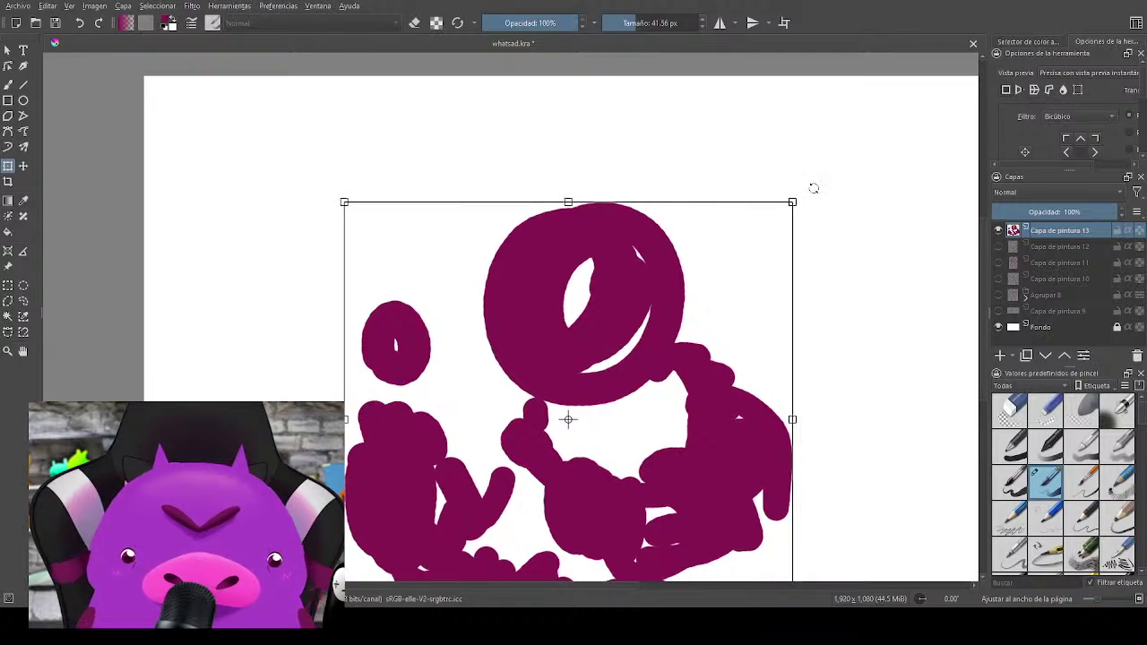
pyautogui.moveTo(822, 194); pyautogui.dragTo(808, 194)
pyautogui.press('Return')
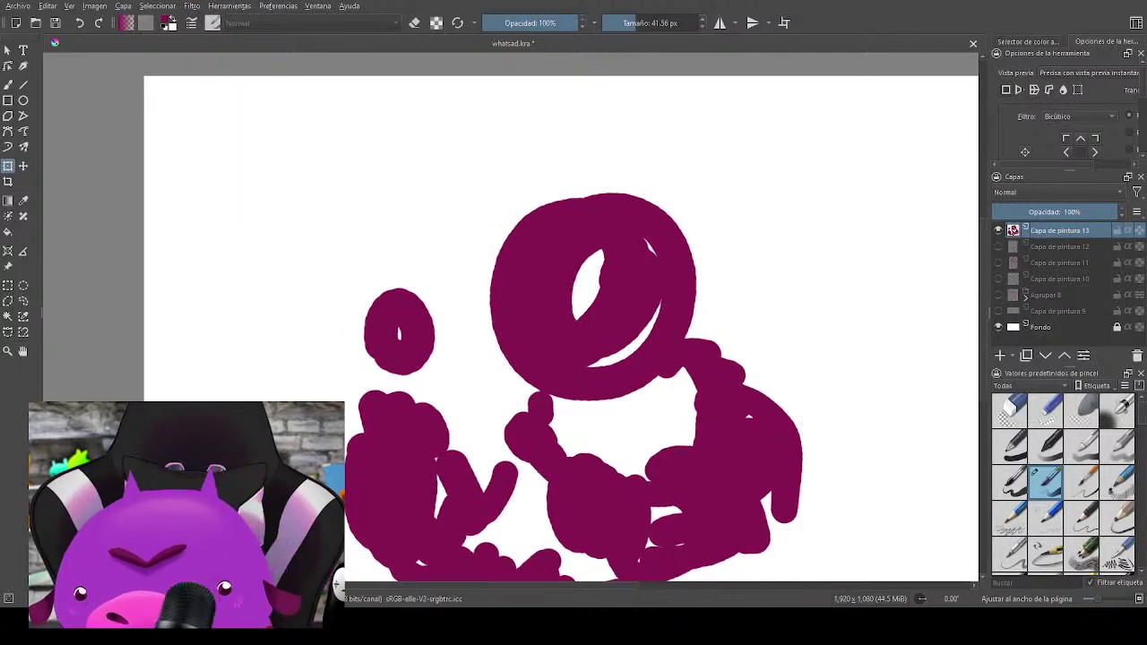
pyautogui.scroll(-2, 780, 310)
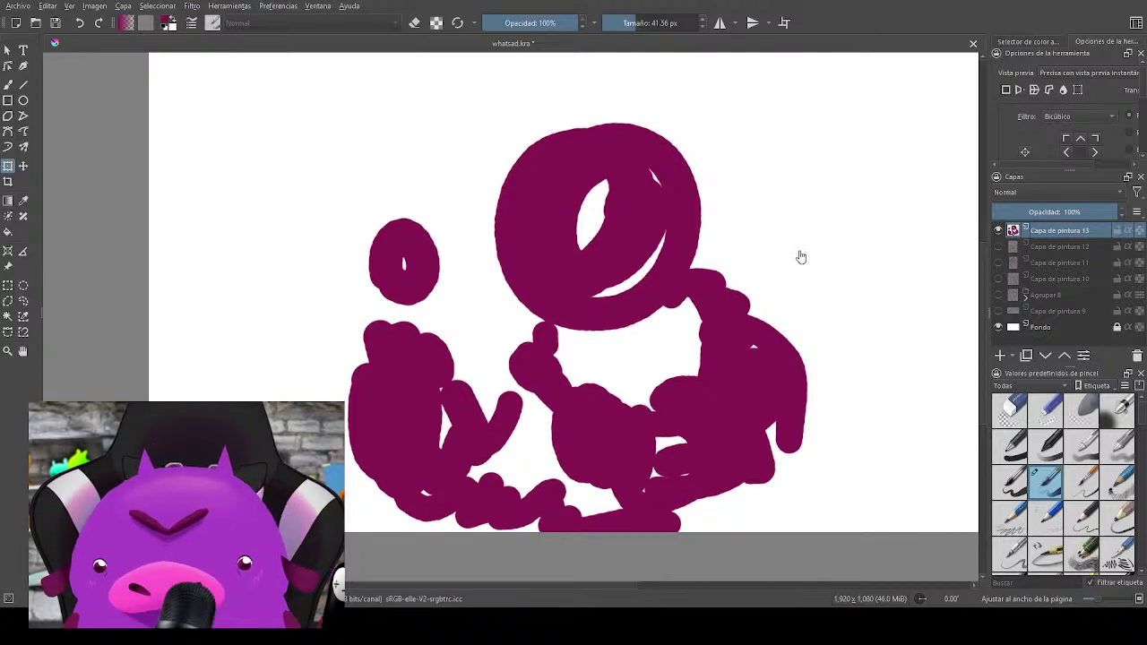
# Step: Switch the smaller brush to erasing and carve the raised hand's fingers, the pointing hand's contours and the adjoining sleeve and arm lines
pyautogui.press('e')
pyautogui.click(832, 251)
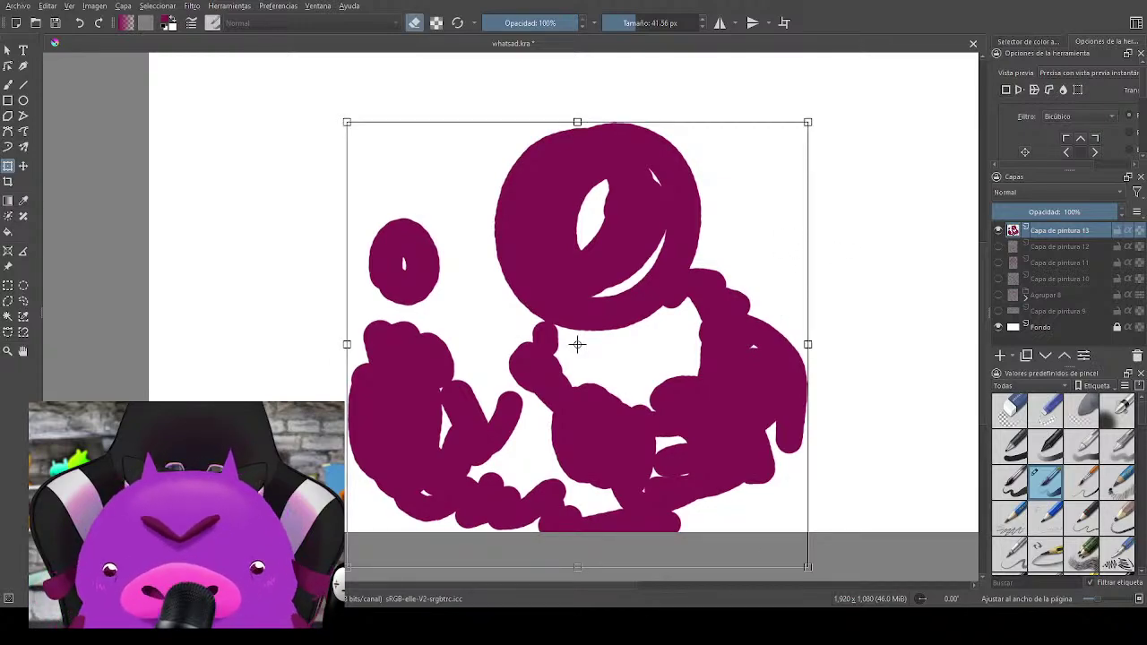
pyautogui.press('b')
pyautogui.press('[')
pyautogui.press('[')
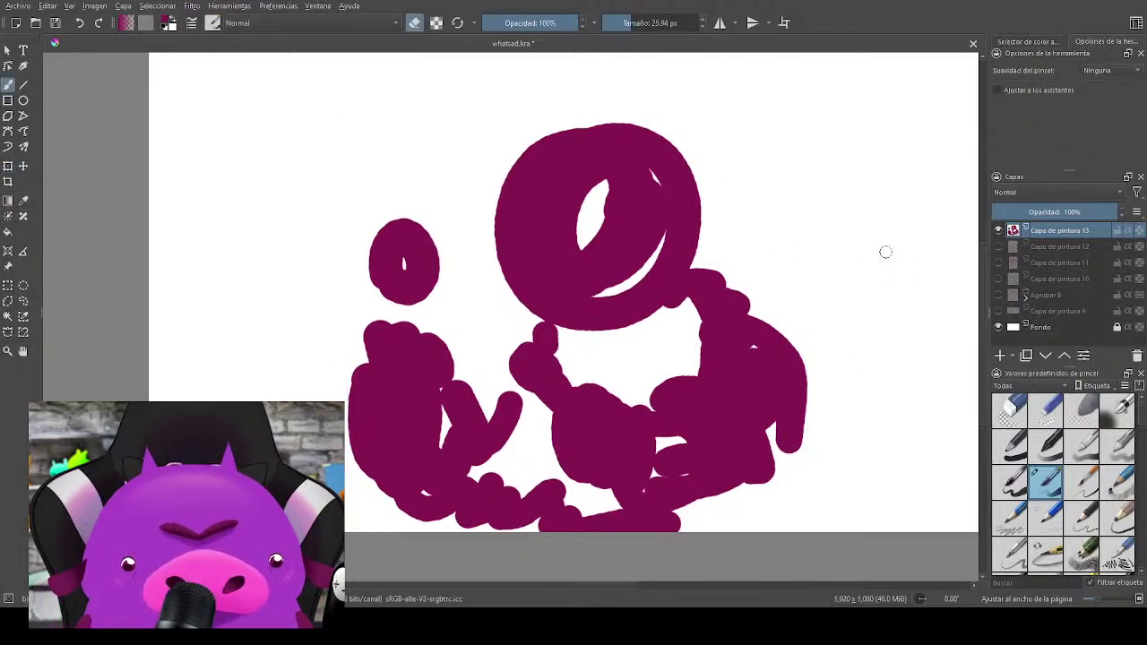
pyautogui.moveTo(373, 326)
pyautogui.mouseDown()
pyautogui.moveTo(394, 362)
pyautogui.moveTo(408, 335)
pyautogui.moveTo(444, 383)
pyautogui.mouseUp()
pyautogui.moveTo(550, 380)
pyautogui.mouseDown()
pyautogui.moveTo(595, 467)
pyautogui.moveTo(632, 428)
pyautogui.moveTo(627, 470)
pyautogui.moveTo(645, 418)
pyautogui.moveTo(660, 498)
pyautogui.mouseUp()
pyautogui.moveTo(679, 411)
pyautogui.mouseDown()
pyautogui.moveTo(735, 453)
pyautogui.moveTo(704, 316)
pyautogui.moveTo(789, 362)
pyautogui.mouseUp()
# Step: Erase cuff and forearm lines into the raised arm and a curved line along each side of the small oval
pyautogui.moveTo(372, 364)
pyautogui.mouseDown()
pyautogui.moveTo(373, 384)
pyautogui.moveTo(435, 399)
pyautogui.mouseUp()
pyautogui.moveTo(376, 407)
pyautogui.mouseDown()
pyautogui.moveTo(434, 413)
pyautogui.moveTo(369, 477)
pyautogui.mouseUp()
pyautogui.moveTo(475, 461); pyautogui.dragTo(457, 396)
pyautogui.moveTo(390, 224); pyautogui.dragTo(384, 296)
pyautogui.moveTo(421, 225); pyautogui.dragTo(430, 289)
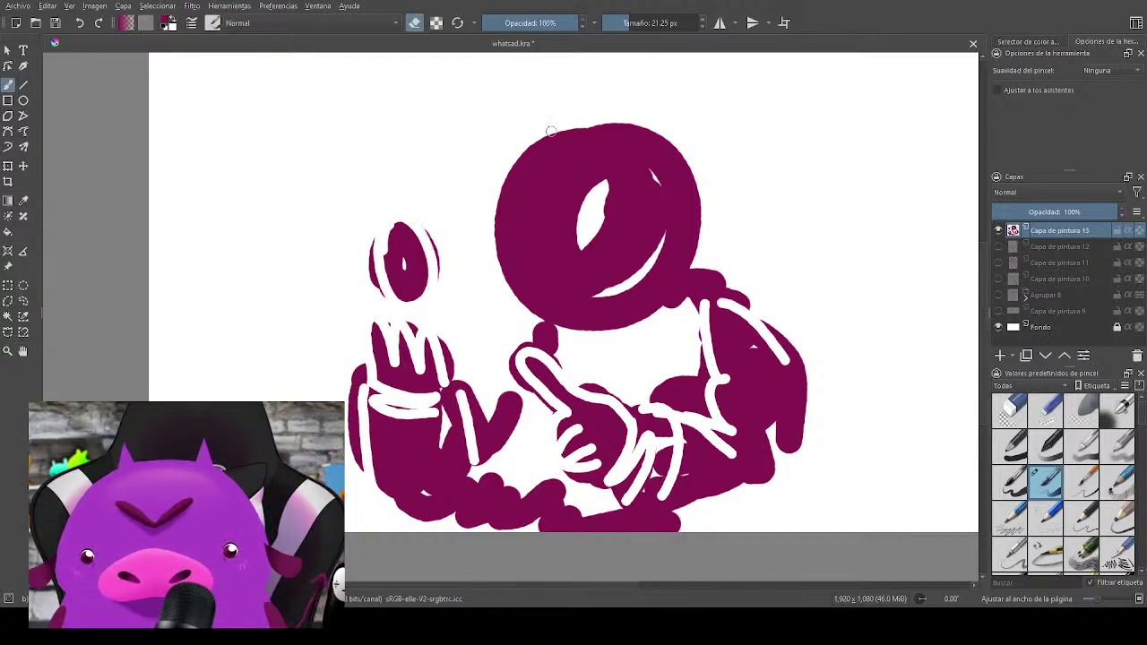
# Step: Erase a curved vertical and a horizontal face guideline into the round head and save the document
pyautogui.moveTo(566, 137); pyautogui.dragTo(575, 326)
pyautogui.moveTo(498, 240)
pyautogui.mouseDown()
pyautogui.moveTo(557, 267)
pyautogui.moveTo(598, 269)
pyautogui.mouseUp()
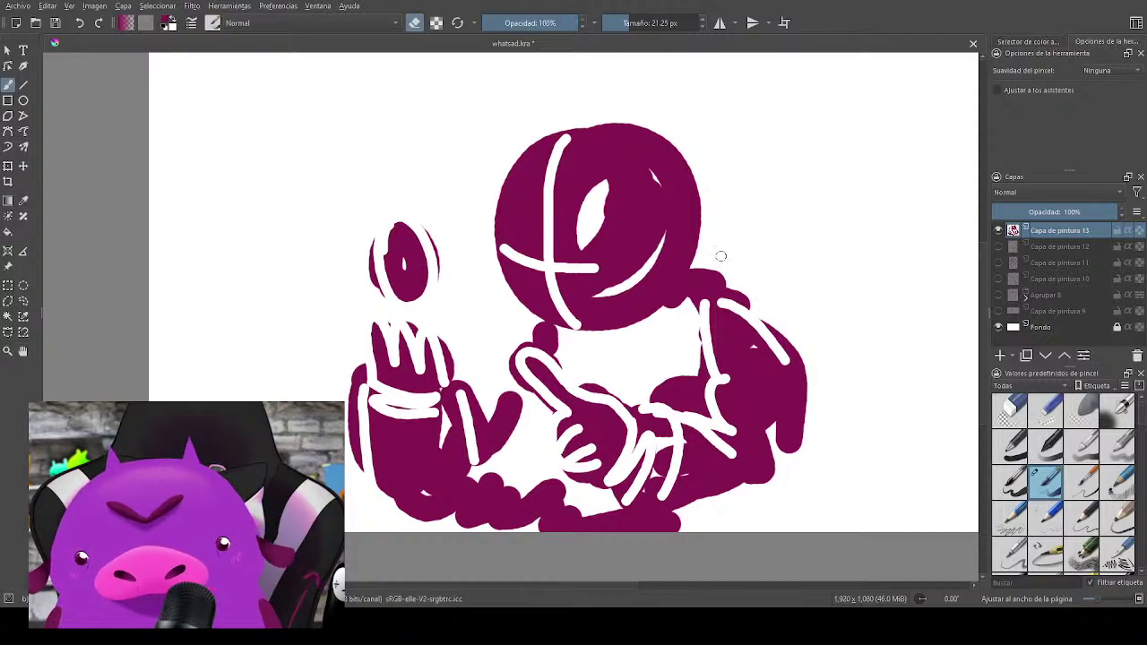
pyautogui.hotkey('ctrl', 's')
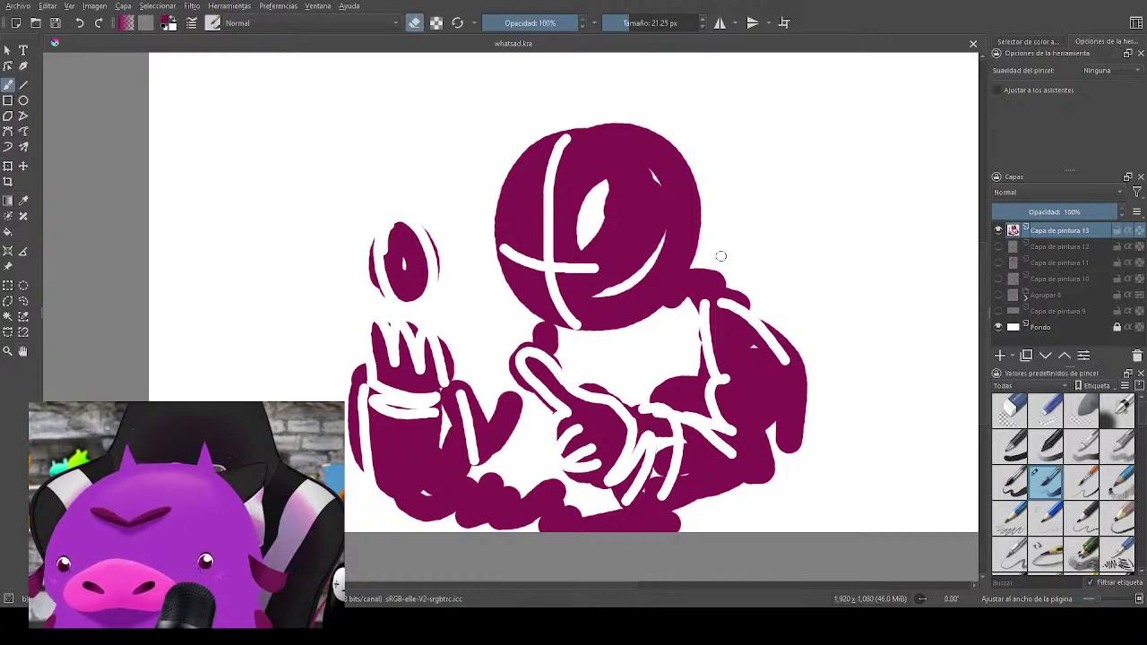
# Step: Trim the upper and outer edge of the round head with the 21.25 px brush in erase mode
pyautogui.press('e')
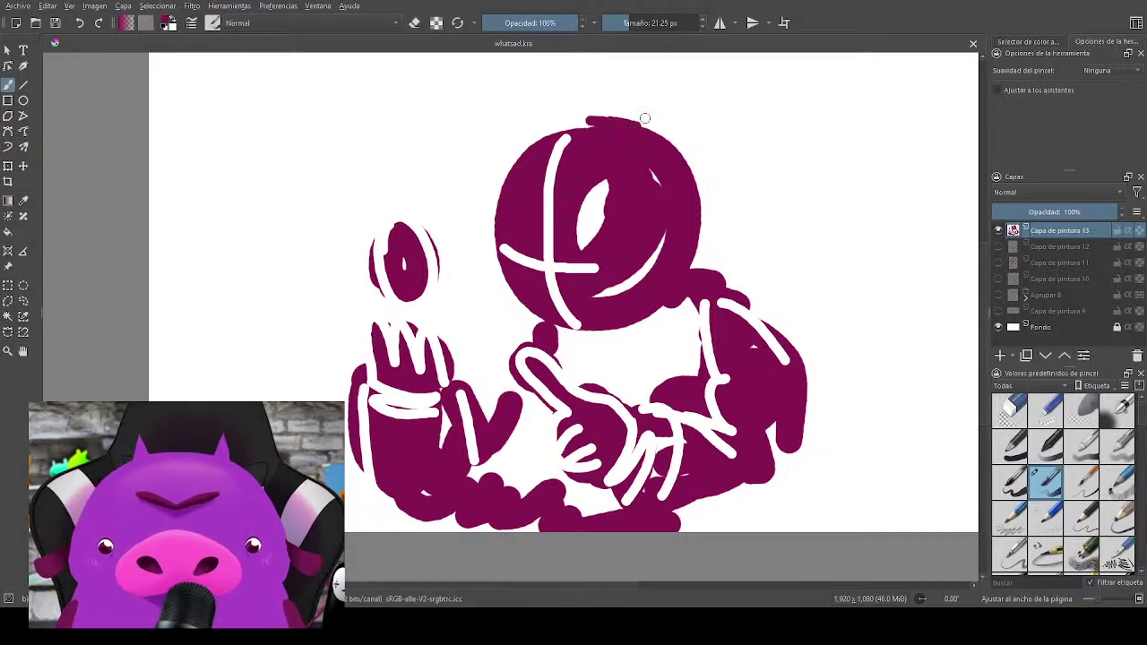
pyautogui.press('e')
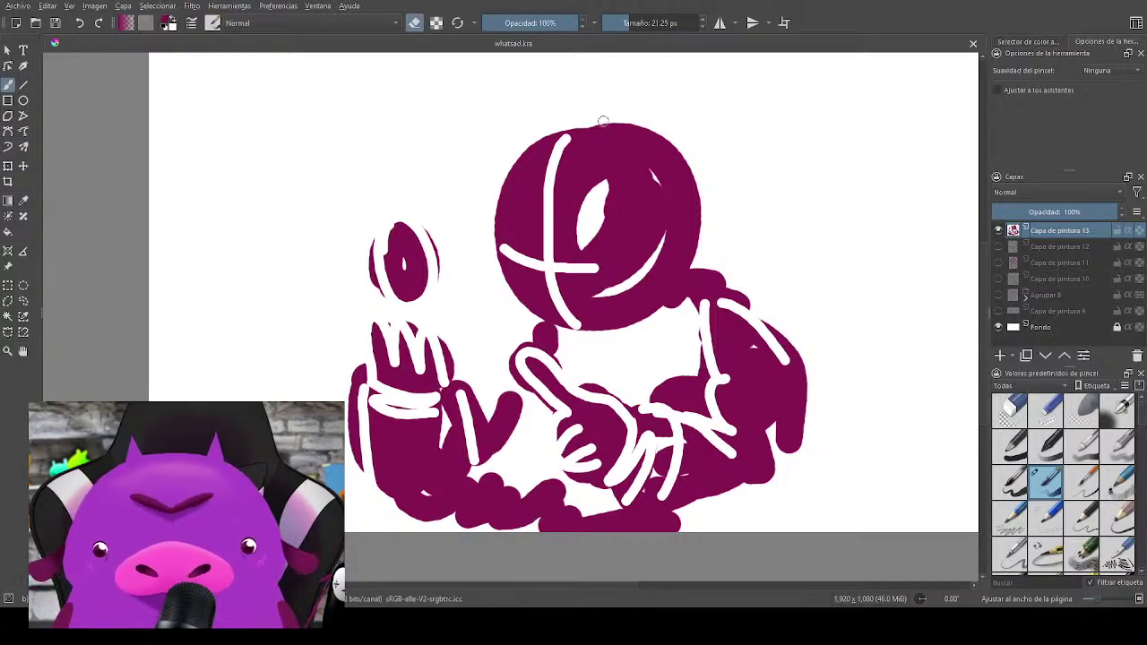
pyautogui.moveTo(603, 121)
pyautogui.mouseDown()
pyautogui.moveTo(683, 162)
pyautogui.moveTo(705, 224)
pyautogui.moveTo(679, 154)
pyautogui.moveTo(703, 253)
pyautogui.moveTo(683, 168)
pyautogui.moveTo(639, 134)
pyautogui.mouseUp()
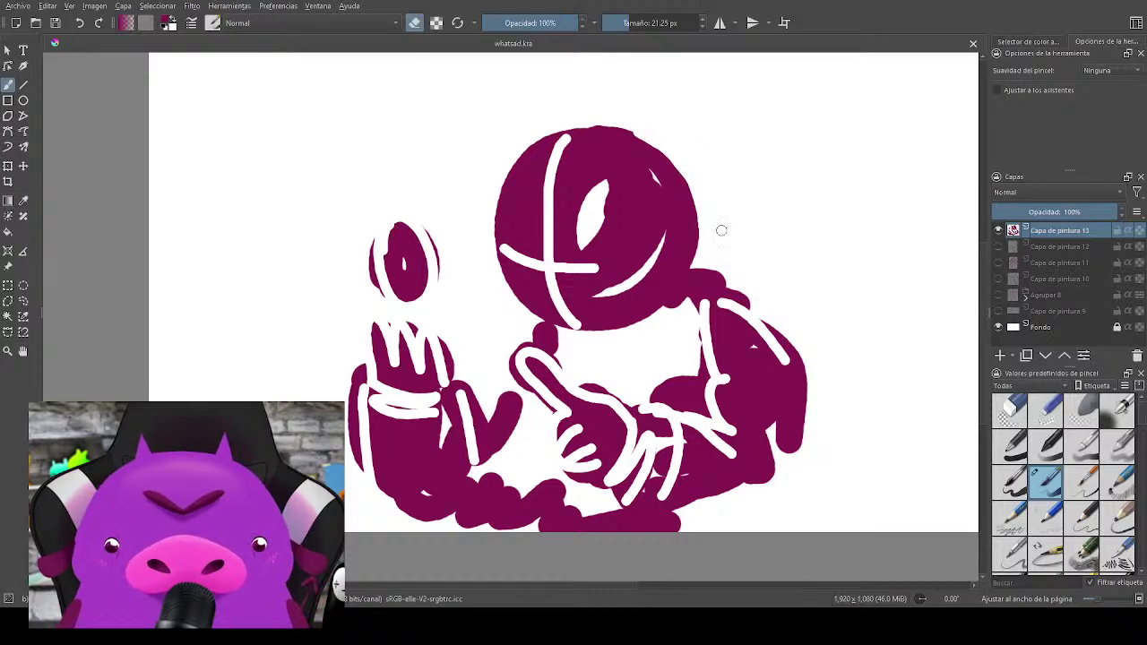
pyautogui.click(866, 429)
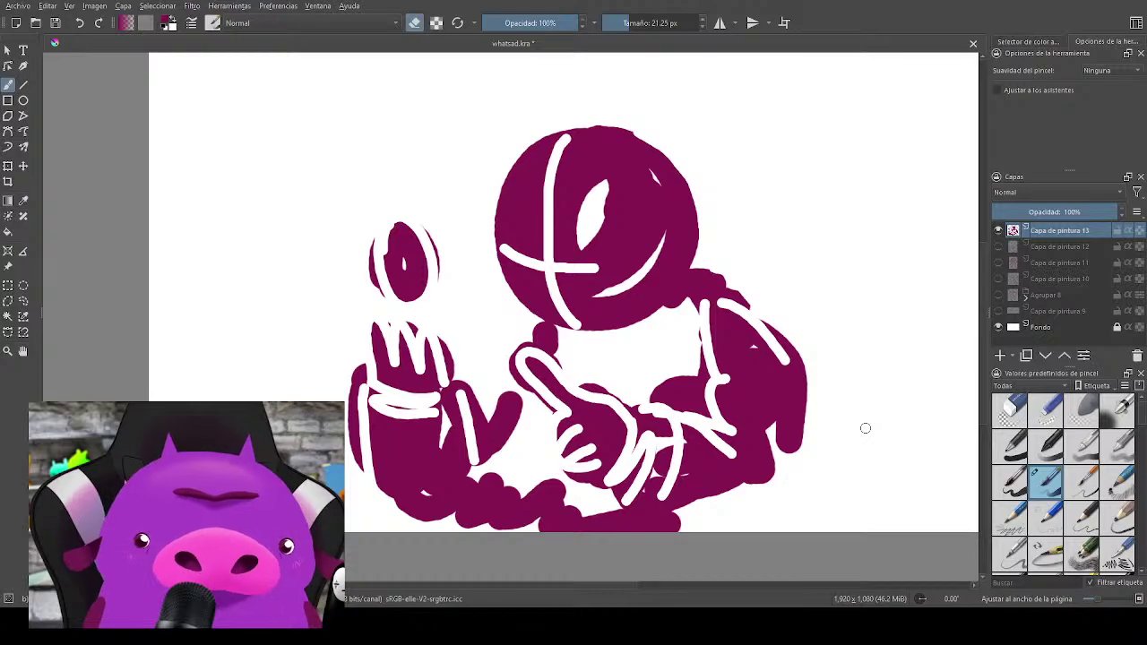
# Step: Lower the silhouette layer's opacity to 18%
pyautogui.moveTo(1100, 213); pyautogui.dragTo(1024, 212)
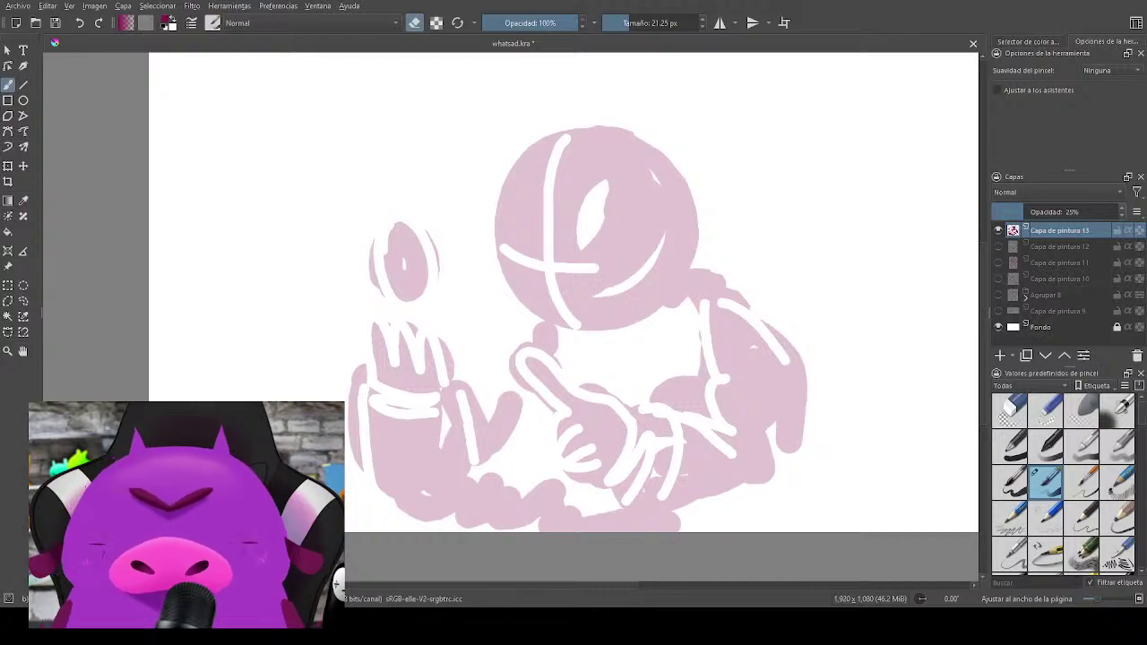
pyautogui.scroll(-2, 783, 307)
pyautogui.moveTo(851, 297); pyautogui.dragTo(829, 326)
pyautogui.moveTo(1032, 211); pyautogui.dragTo(1015, 215)
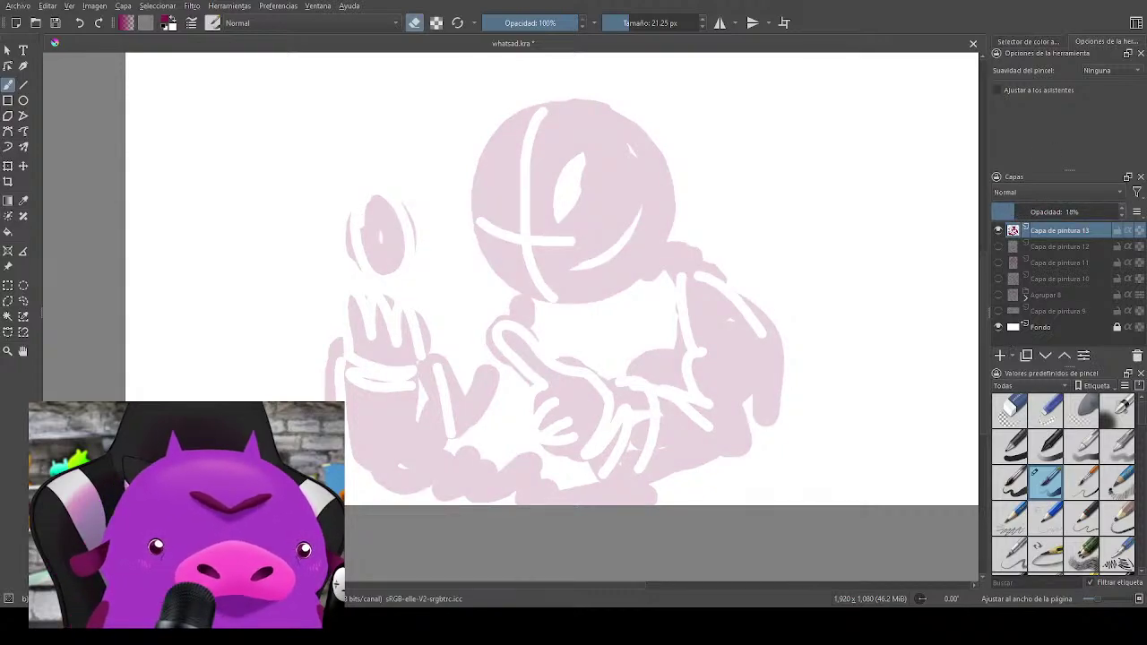
# Step: Add a new paint layer above the faded silhouette and delete all older hidden layers between the silhouette and the background
pyautogui.press('Insert')
pyautogui.click(1053, 263)
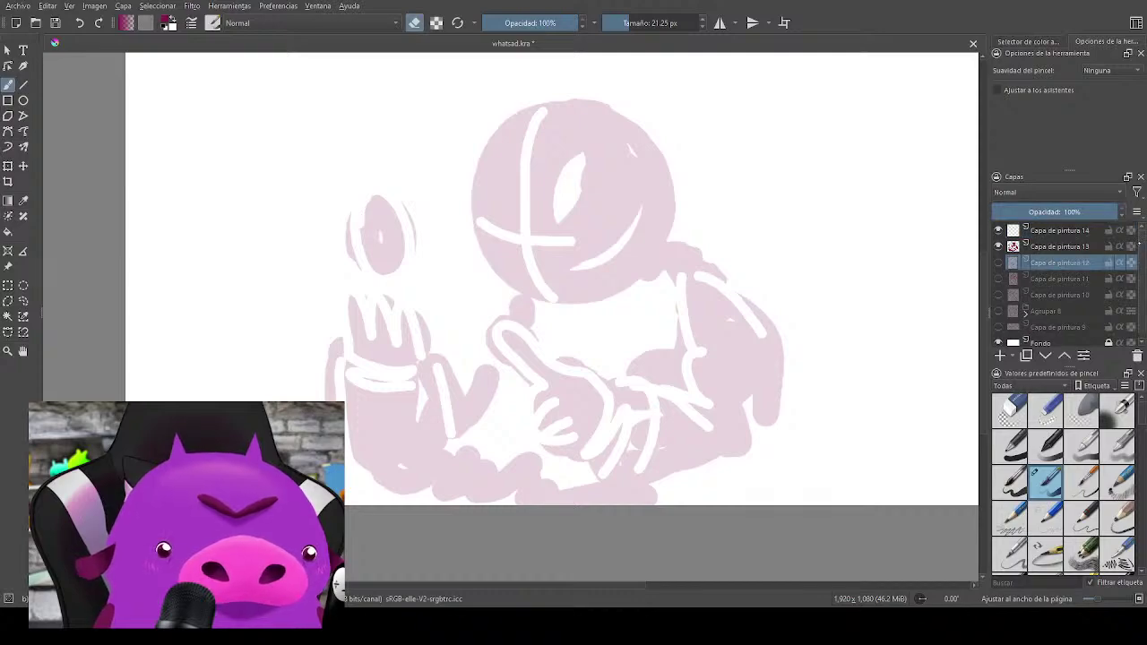
pyautogui.moveTo(1138, 245); pyautogui.dragTo(1143, 266)
pyautogui.keyDown('shift'); pyautogui.click(1070, 321); pyautogui.keyUp('shift')
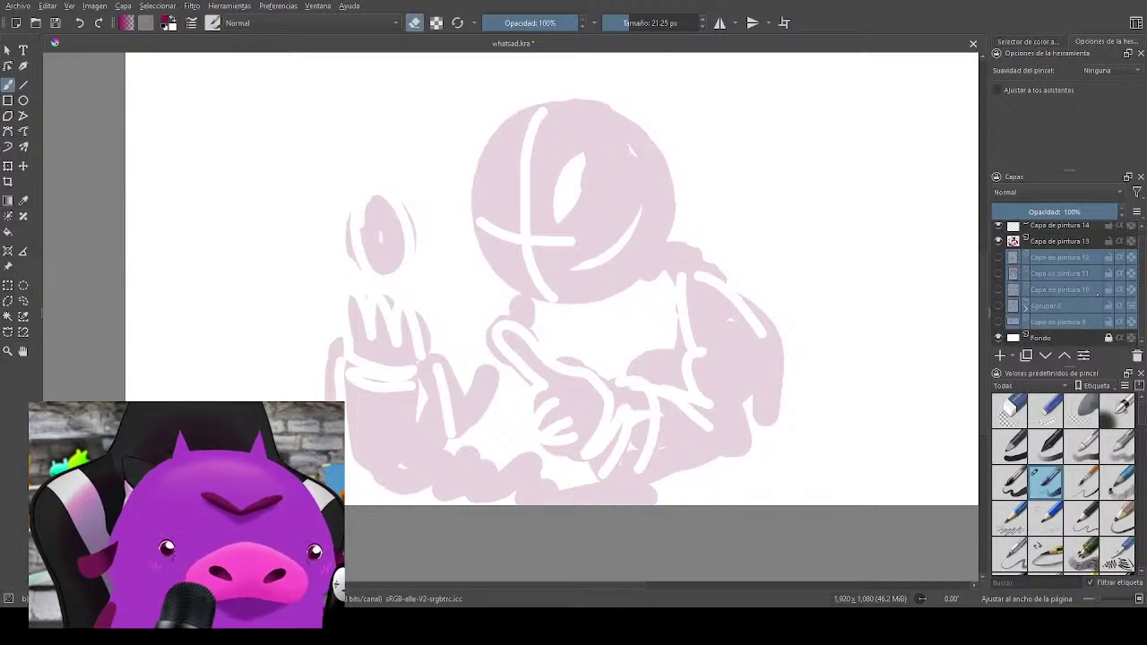
pyautogui.click(1136, 355)
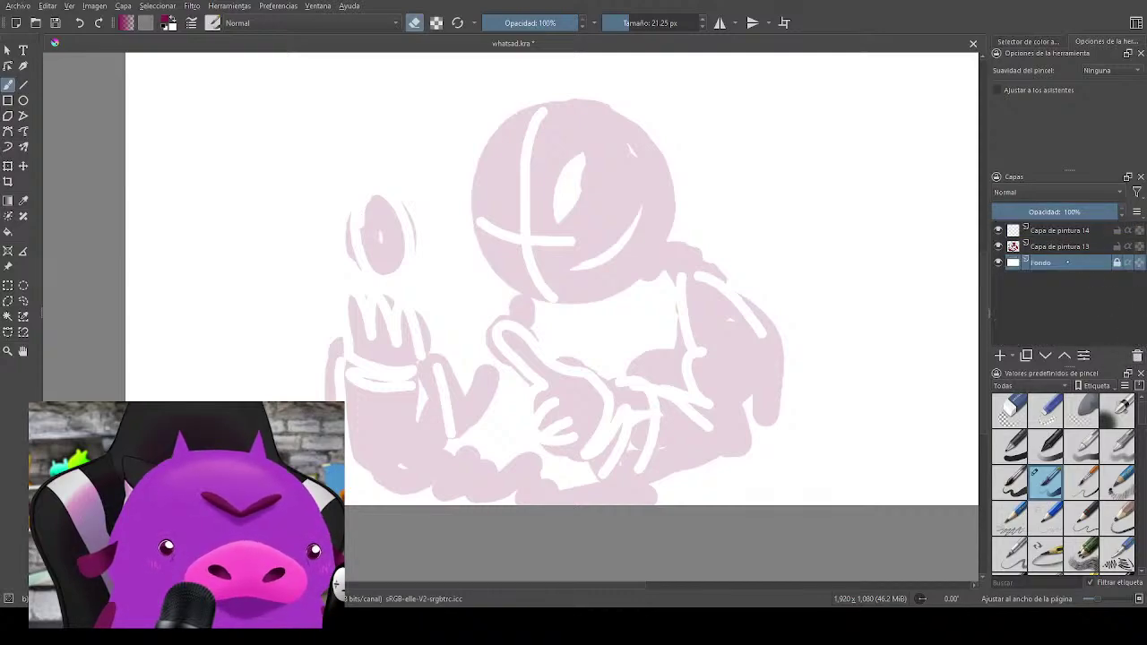
# Step: Activate the empty top layer and set the brush to paint in near-black at 7.71 px with erasing off
pyautogui.click(1072, 245)
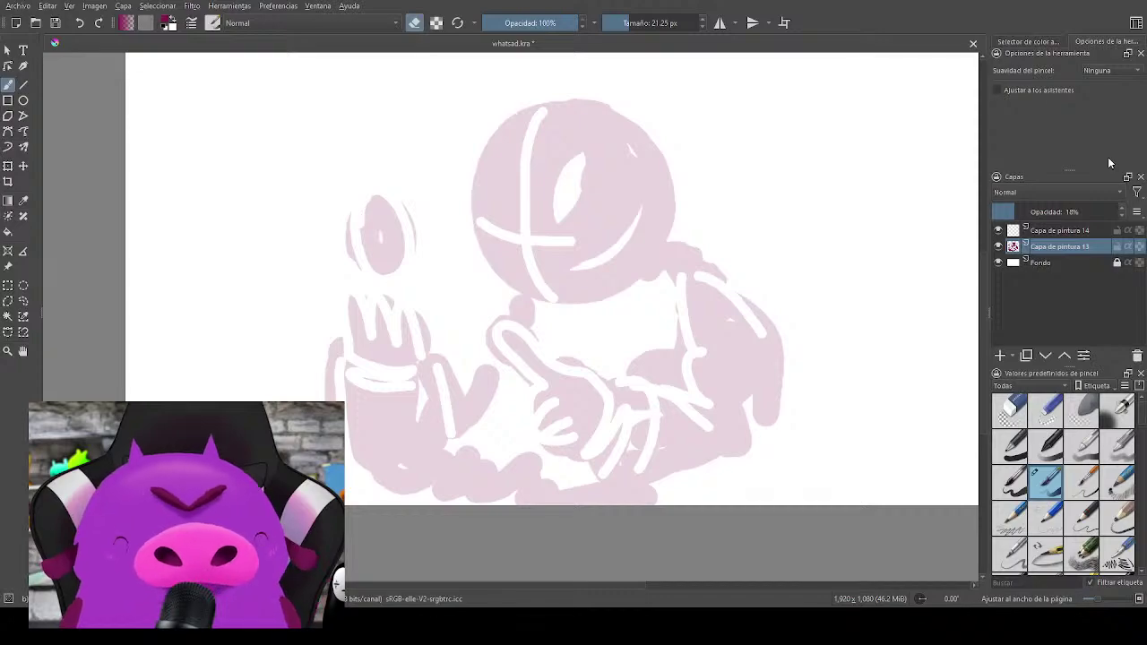
pyautogui.click(1095, 233)
pyautogui.scroll(2, 629, 248)
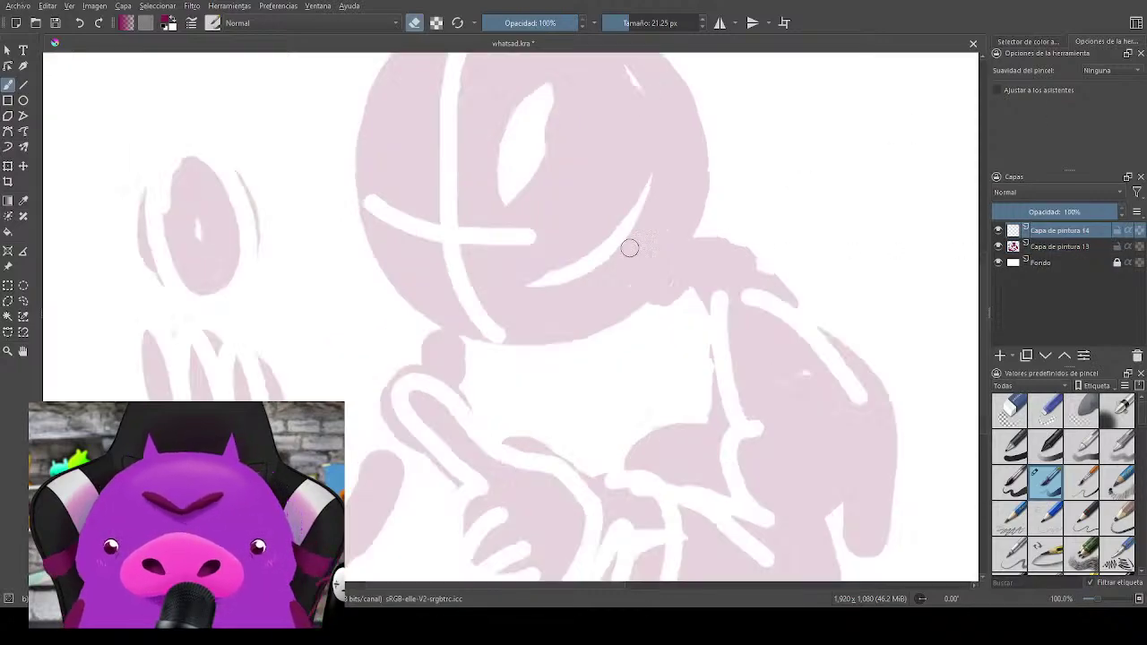
pyautogui.scroll(2, 629, 248)
pyautogui.moveTo(550, 269); pyautogui.dragTo(751, 264)
pyautogui.scroll(-2, 562, 280)
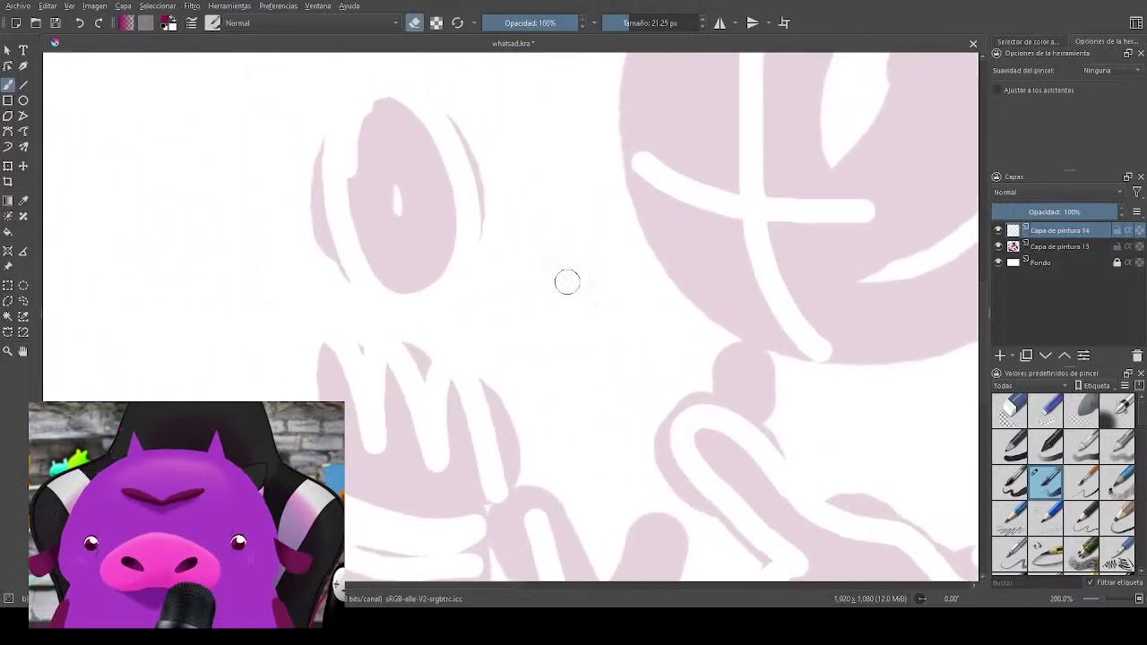
pyautogui.press('[')
pyautogui.press('[')
pyautogui.press('[')
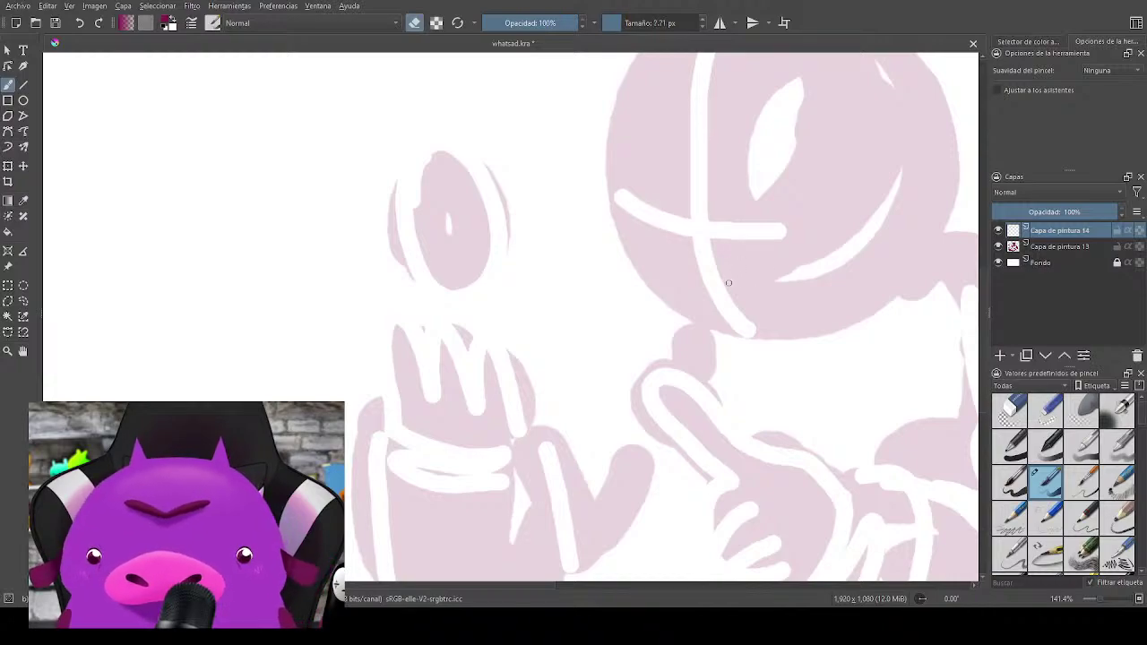
pyautogui.rightClick(753, 314)
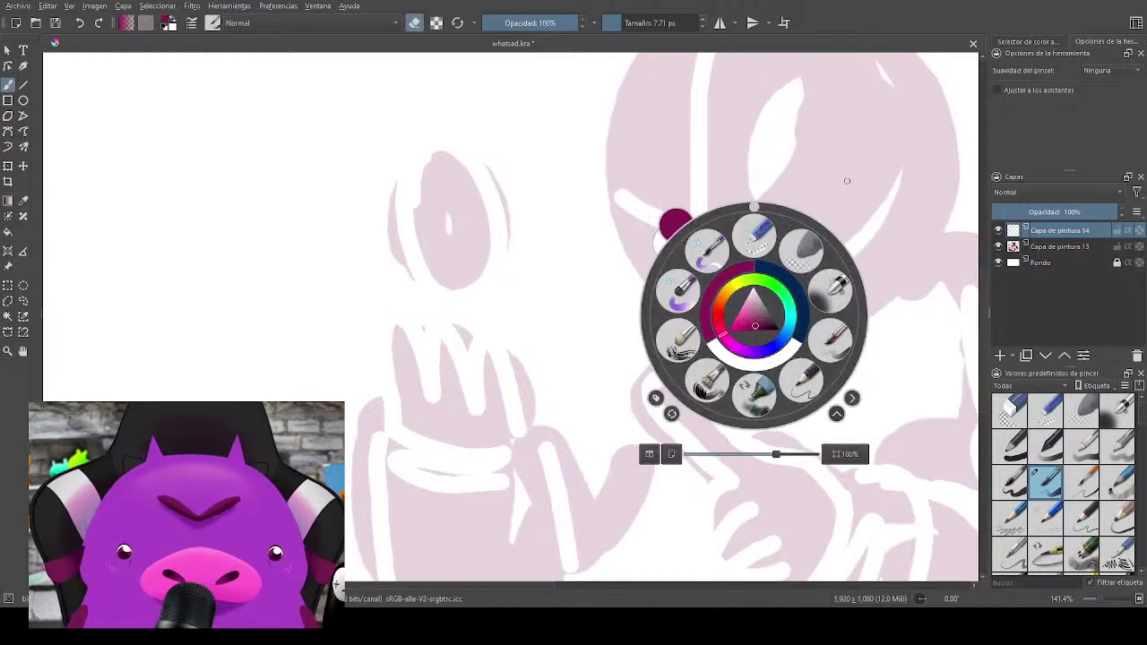
pyautogui.press('e')
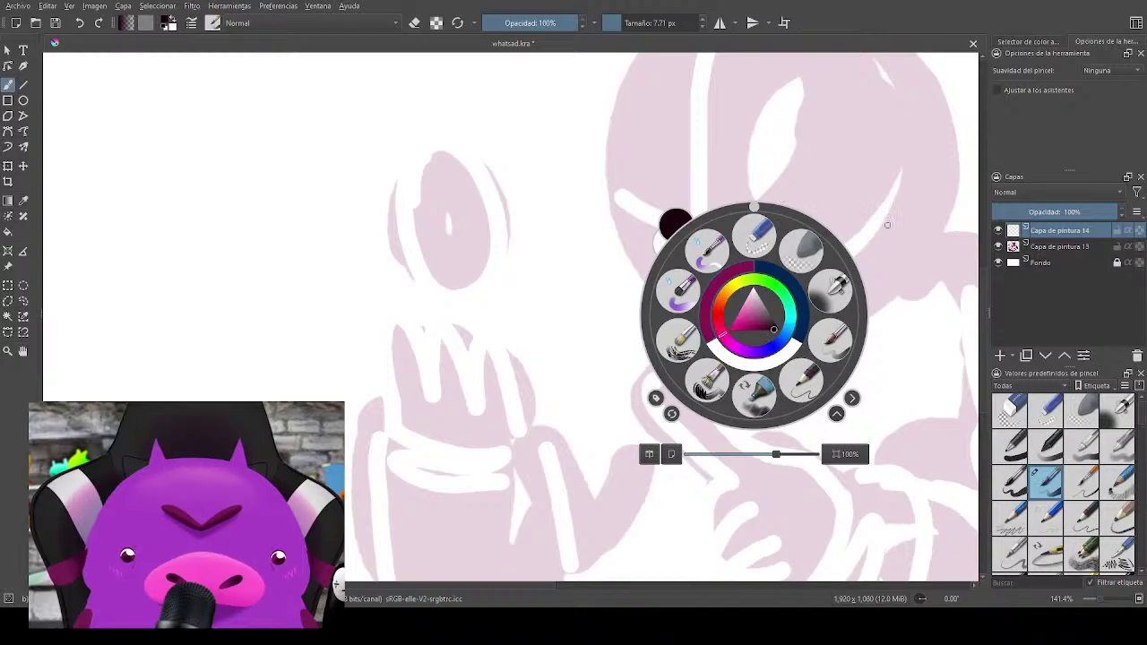
pyautogui.click(886, 229)
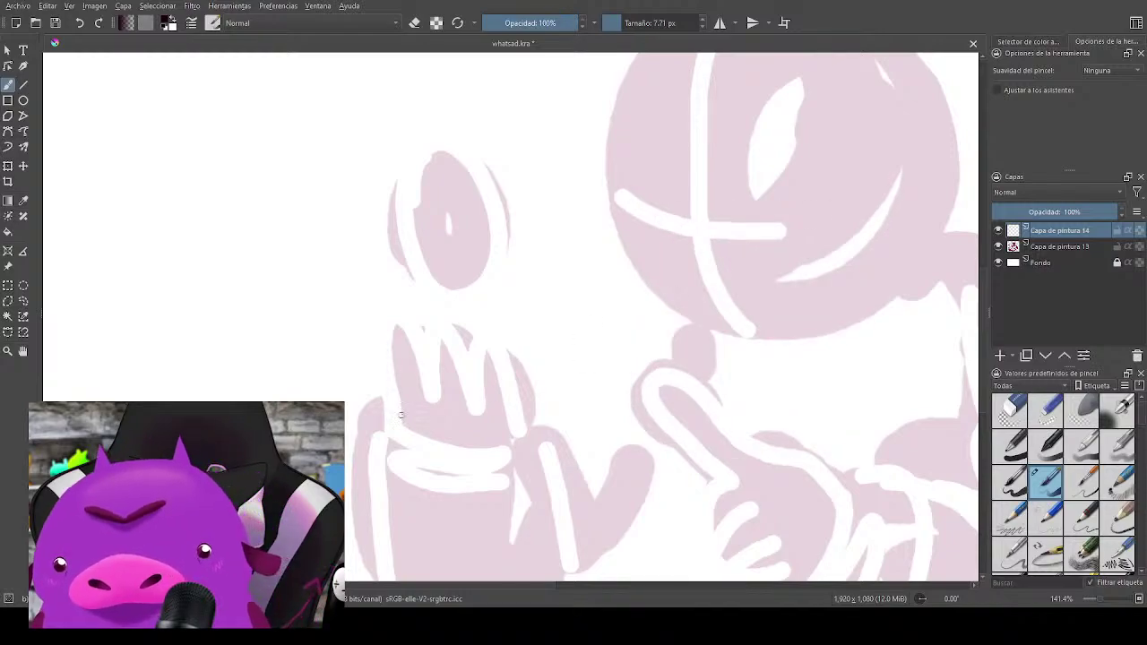
pyautogui.moveTo(397, 425)
pyautogui.mouseDown()
pyautogui.moveTo(385, 317)
pyautogui.moveTo(421, 393)
pyautogui.moveTo(394, 391)
pyautogui.moveTo(385, 318)
pyautogui.moveTo(396, 319)
pyautogui.moveTo(421, 397)
pyautogui.moveTo(397, 405)
pyautogui.moveTo(384, 323)
pyautogui.moveTo(396, 320)
pyautogui.moveTo(425, 397)
pyautogui.moveTo(437, 311)
pyautogui.moveTo(476, 395)
pyautogui.moveTo(483, 337)
pyautogui.moveTo(491, 343)
pyautogui.moveTo(510, 436)
pyautogui.mouseUp()
pyautogui.hotkey('ctrl', 'z')
pyautogui.hotkey('ctrl', 'z')
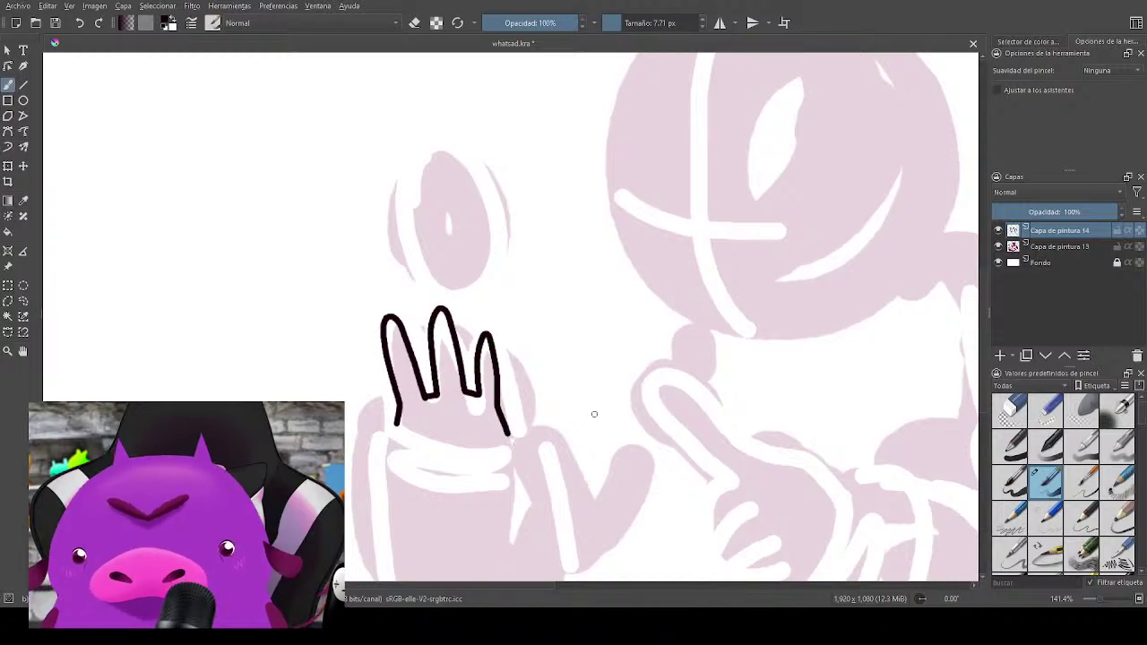
pyautogui.moveTo(582, 420); pyautogui.dragTo(642, 394)
pyautogui.press('ctrl')
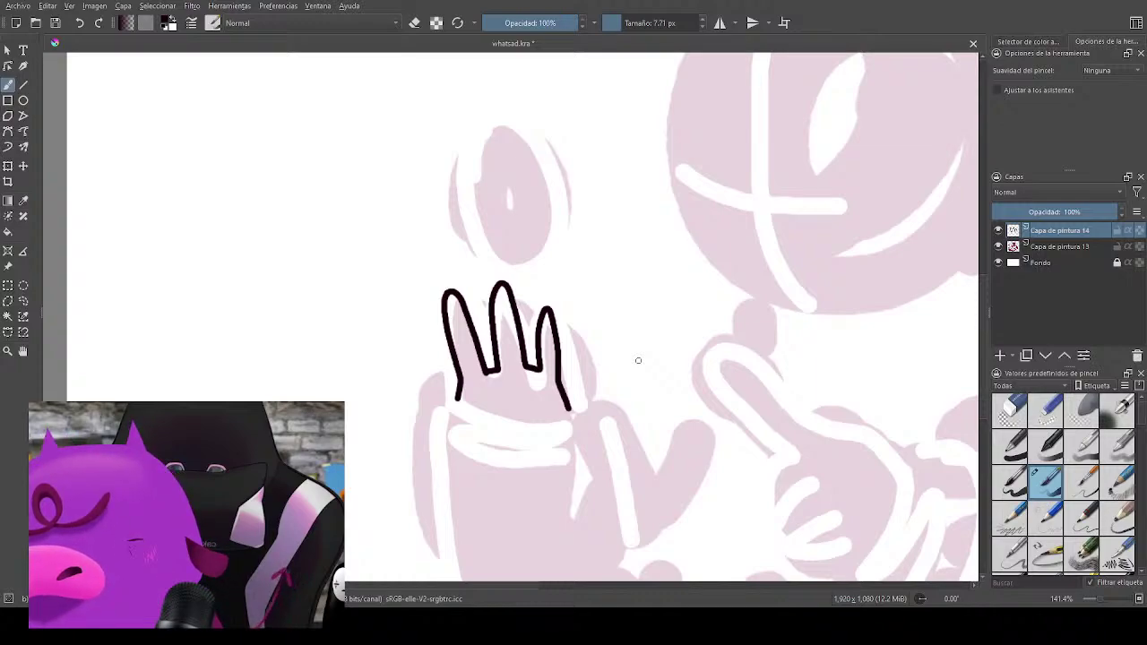
pyautogui.press('ctrl')
pyautogui.hotkey('ctrl', 'z')
pyautogui.hotkey('ctrl', 'z')
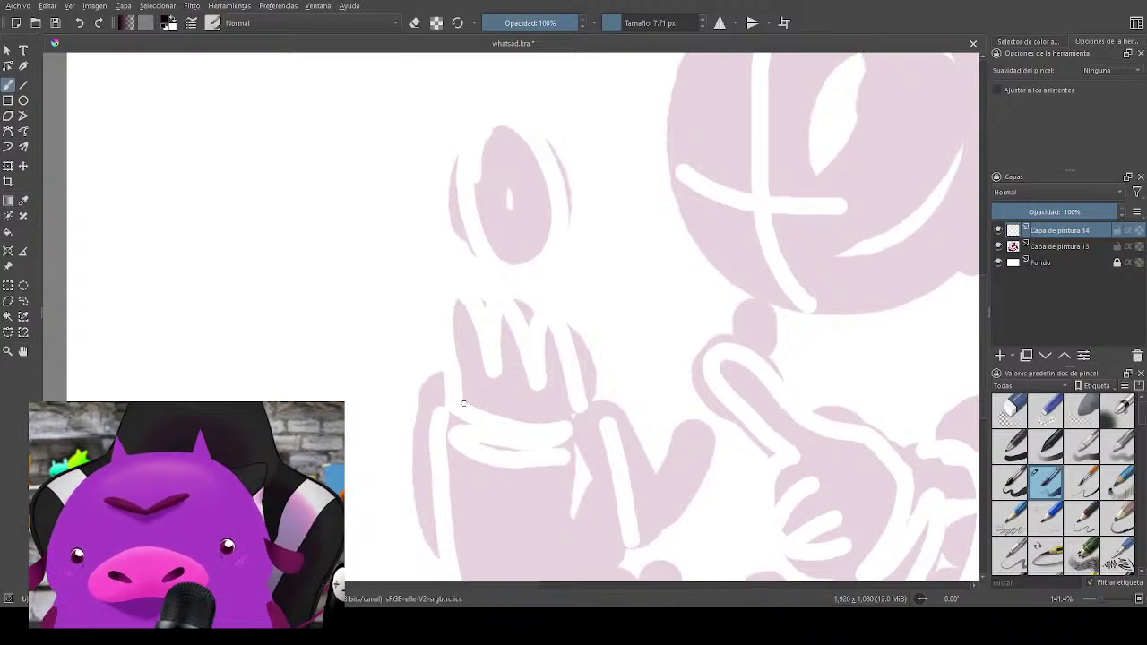
pyautogui.moveTo(463, 404)
pyautogui.mouseDown()
pyautogui.moveTo(467, 306)
pyautogui.moveTo(486, 367)
pyautogui.moveTo(456, 350)
pyautogui.moveTo(466, 305)
pyautogui.moveTo(487, 364)
pyautogui.moveTo(453, 319)
pyautogui.moveTo(471, 309)
pyautogui.moveTo(493, 373)
pyautogui.moveTo(497, 305)
pyautogui.moveTo(510, 297)
pyautogui.moveTo(534, 377)
pyautogui.moveTo(534, 336)
pyautogui.moveTo(543, 325)
pyautogui.moveTo(554, 336)
pyautogui.moveTo(572, 419)
pyautogui.mouseUp()
pyautogui.hotkey('ctrl', 'z')
pyautogui.hotkey('ctrl', 'z')
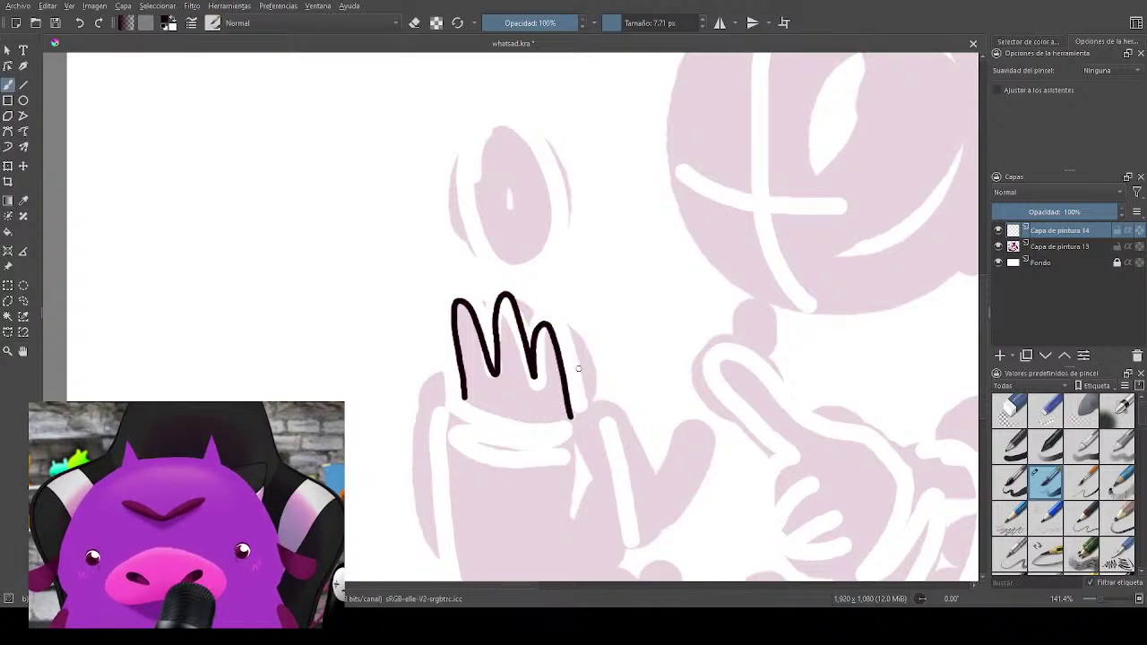
pyautogui.hotkey('ctrl', 'z')
pyautogui.moveTo(463, 399)
pyautogui.mouseDown()
pyautogui.moveTo(467, 306)
pyautogui.moveTo(490, 366)
pyautogui.moveTo(510, 298)
pyautogui.moveTo(537, 372)
pyautogui.moveTo(545, 329)
pyautogui.moveTo(561, 333)
pyautogui.moveTo(573, 414)
pyautogui.mouseUp()
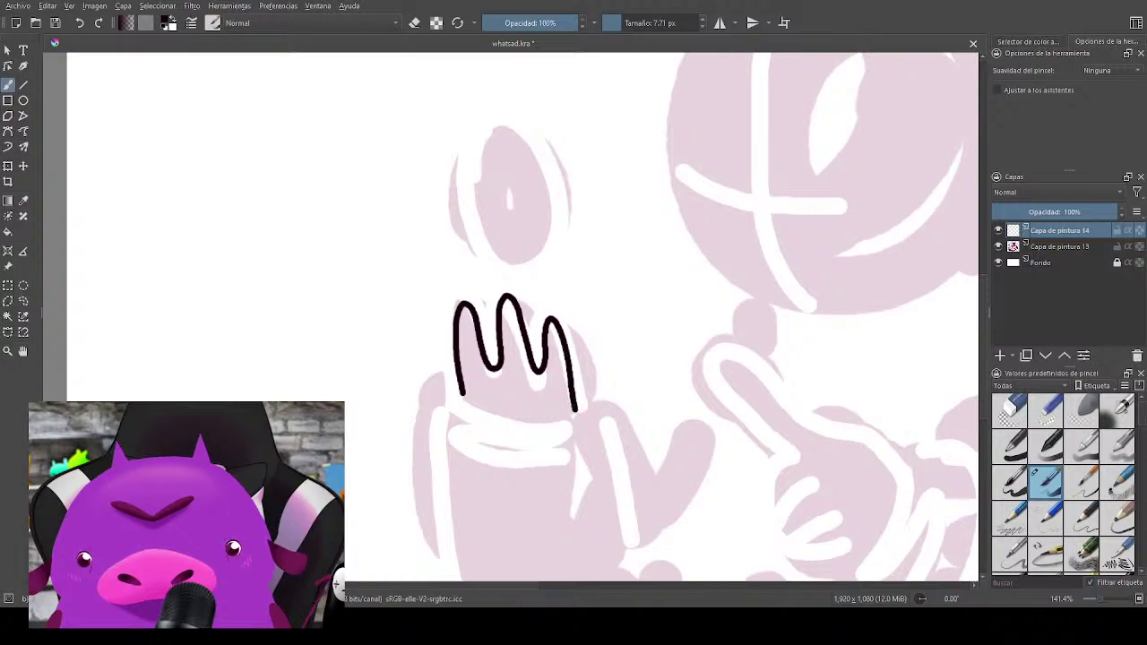
pyautogui.hotkey('ctrl', 'z')
# Step: Outline the three fingers of the raised hand beneath the small oval with one continuous near-black line
pyautogui.moveTo(465, 400)
pyautogui.mouseDown()
pyautogui.moveTo(457, 334)
pyautogui.moveTo(484, 344)
pyautogui.moveTo(502, 315)
pyautogui.moveTo(526, 346)
pyautogui.moveTo(544, 316)
pyautogui.moveTo(579, 418)
pyautogui.mouseUp()
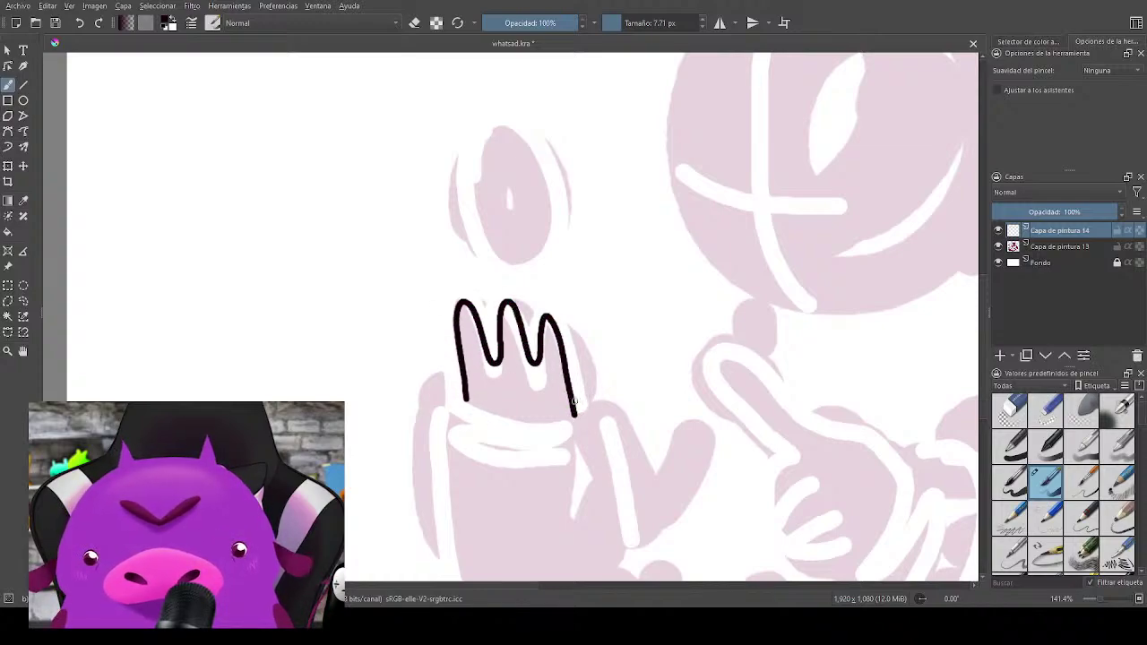
pyautogui.moveTo(654, 370)
pyautogui.mouseDown()
pyautogui.moveTo(707, 338)
pyautogui.moveTo(686, 401)
pyautogui.moveTo(711, 308)
pyautogui.moveTo(673, 263)
pyautogui.moveTo(502, 332)
pyautogui.mouseUp()
pyautogui.moveTo(650, 335)
pyautogui.mouseDown()
pyautogui.moveTo(719, 307)
pyautogui.moveTo(745, 317)
pyautogui.mouseUp()
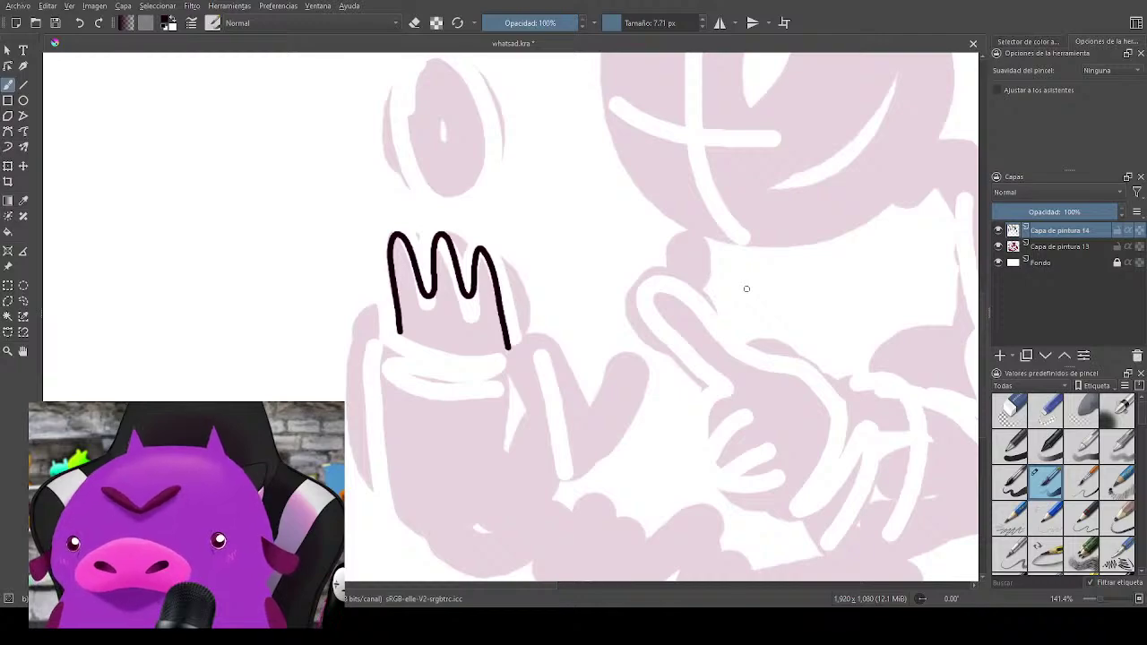
pyautogui.moveTo(601, 365)
pyautogui.mouseDown()
pyautogui.moveTo(630, 379)
pyautogui.moveTo(658, 364)
pyautogui.moveTo(665, 337)
pyautogui.moveTo(632, 293)
pyautogui.moveTo(579, 314)
pyautogui.moveTo(579, 403)
pyautogui.moveTo(696, 312)
pyautogui.moveTo(697, 288)
pyautogui.mouseUp()
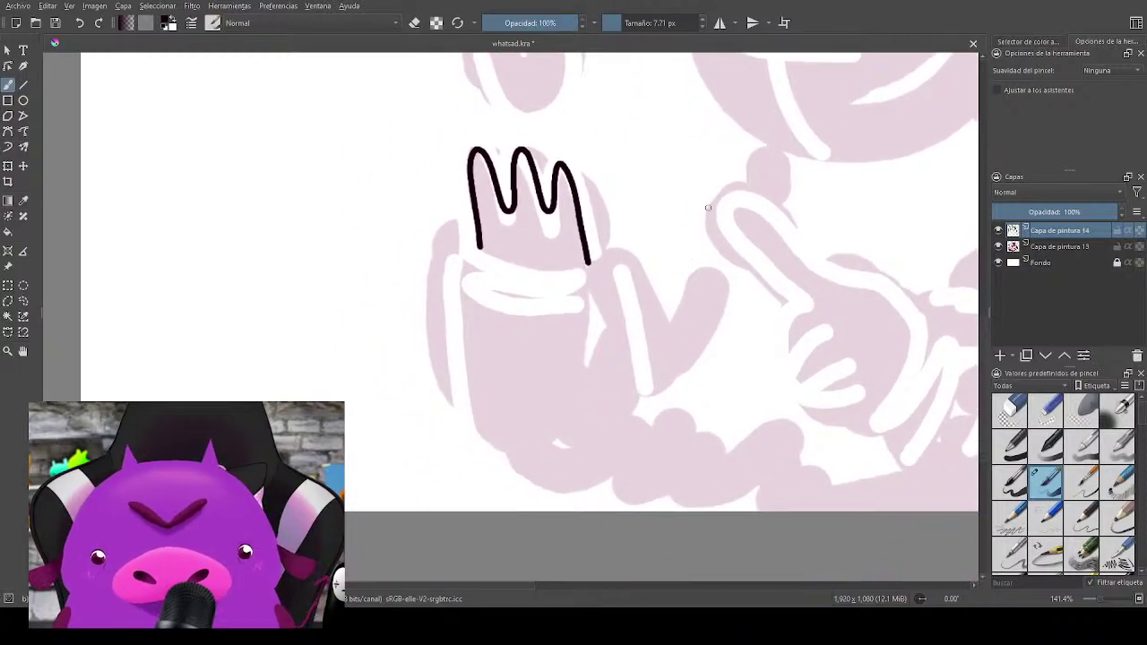
pyautogui.moveTo(708, 208)
pyautogui.mouseDown()
pyautogui.moveTo(609, 215)
pyautogui.moveTo(565, 290)
pyautogui.moveTo(535, 295)
pyautogui.mouseUp()
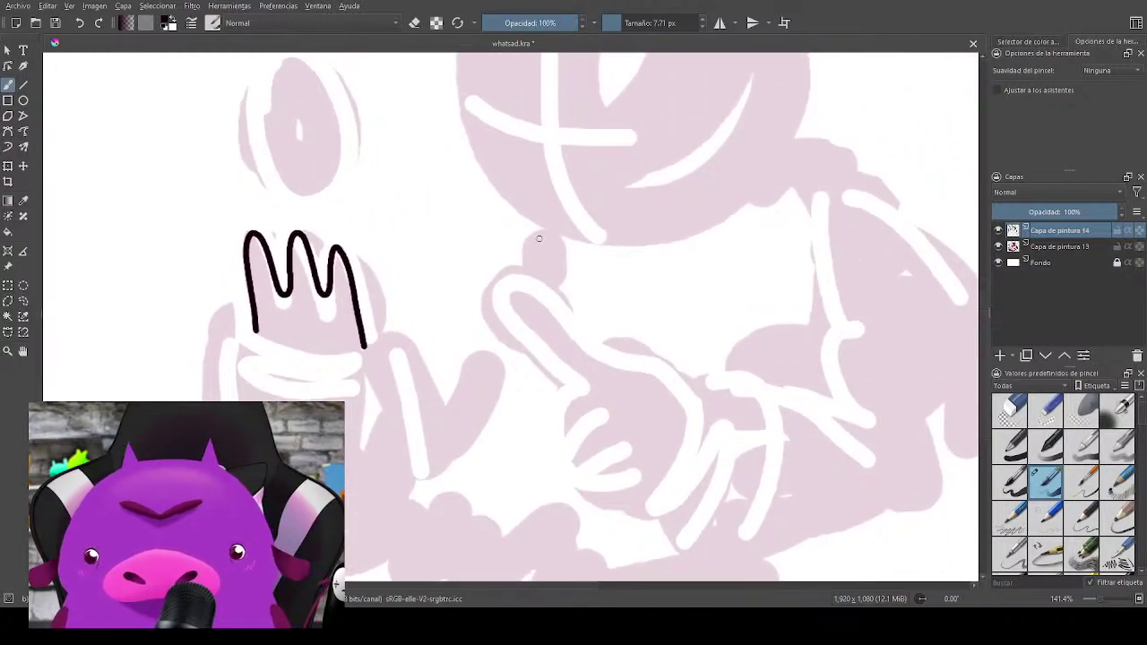
# Step: Outline the lower hand's pointed thumb and rounded palm as a closed near-black shape over the silhouette
pyautogui.moveTo(599, 355)
pyautogui.mouseDown()
pyautogui.moveTo(562, 364)
pyautogui.moveTo(591, 385)
pyautogui.moveTo(577, 420)
pyautogui.moveTo(584, 454)
pyautogui.moveTo(621, 479)
pyautogui.moveTo(665, 464)
pyautogui.mouseUp()
pyautogui.moveTo(604, 358)
pyautogui.mouseDown()
pyautogui.moveTo(648, 368)
pyautogui.moveTo(677, 453)
pyautogui.mouseUp()
pyautogui.hotkey('ctrl', 'z')
pyautogui.moveTo(602, 358)
pyautogui.mouseDown()
pyautogui.moveTo(649, 378)
pyautogui.moveTo(677, 443)
pyautogui.mouseUp()
pyautogui.hotkey('ctrl', 'z')
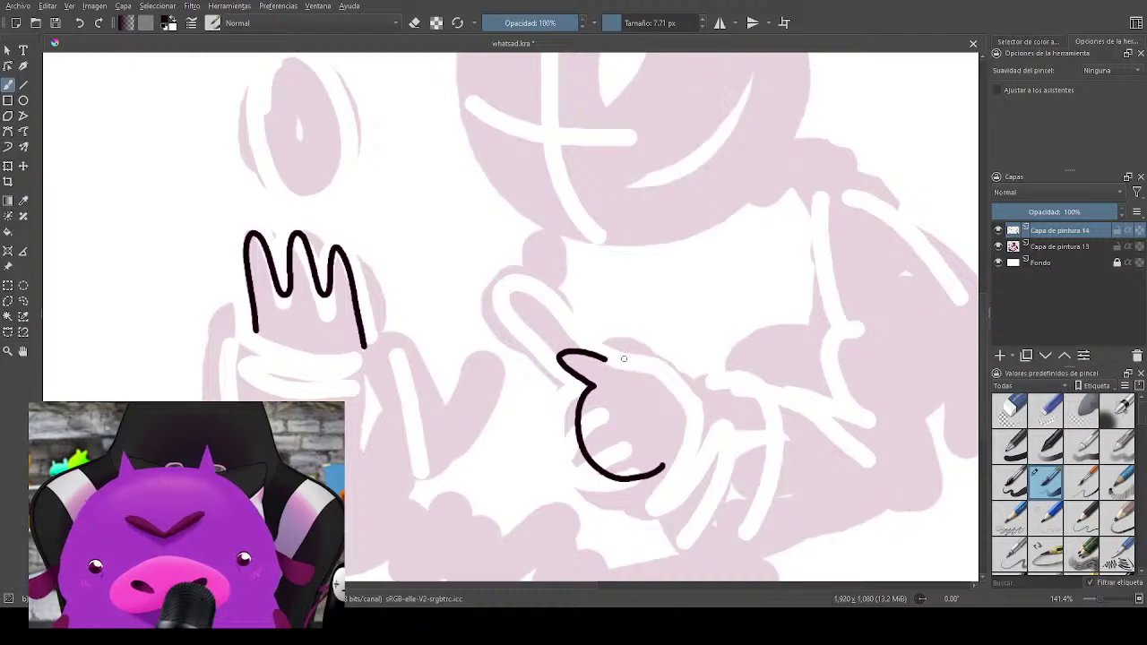
pyautogui.moveTo(604, 358)
pyautogui.mouseDown()
pyautogui.moveTo(635, 370)
pyautogui.moveTo(666, 410)
pyautogui.moveTo(676, 455)
pyautogui.mouseUp()
pyautogui.hotkey('ctrl', 'z')
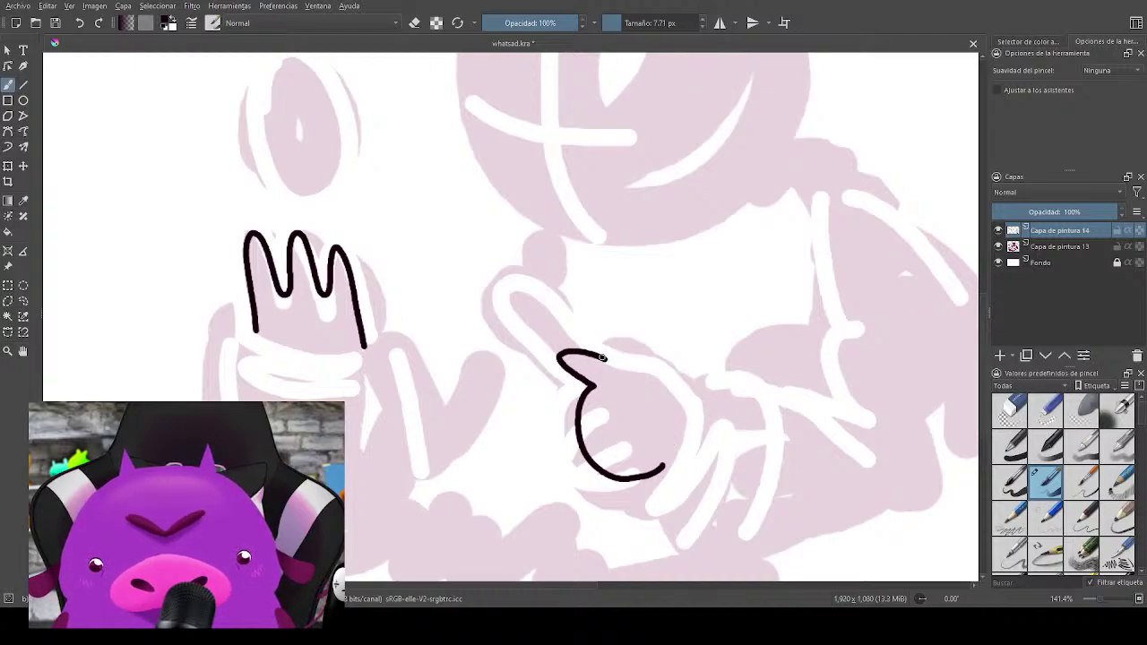
pyautogui.moveTo(602, 357)
pyautogui.mouseDown()
pyautogui.moveTo(660, 391)
pyautogui.moveTo(673, 455)
pyautogui.moveTo(665, 468)
pyautogui.mouseUp()
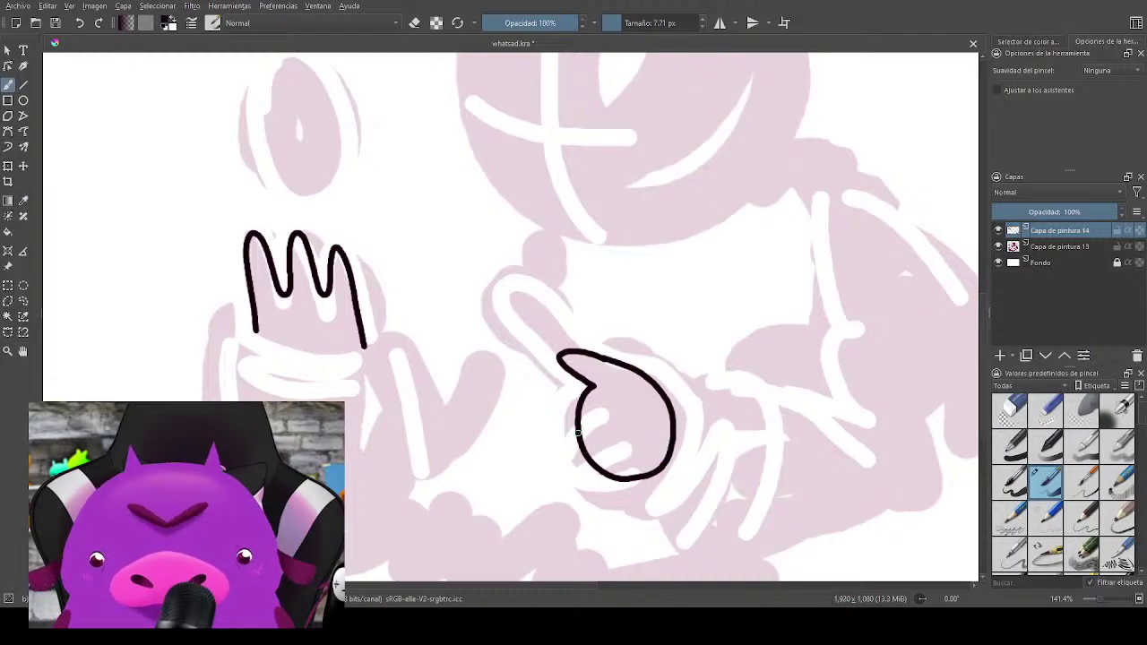
pyautogui.moveTo(579, 427)
pyautogui.mouseDown()
pyautogui.moveTo(601, 407)
pyautogui.moveTo(596, 465)
pyautogui.moveTo(628, 472)
pyautogui.mouseUp()
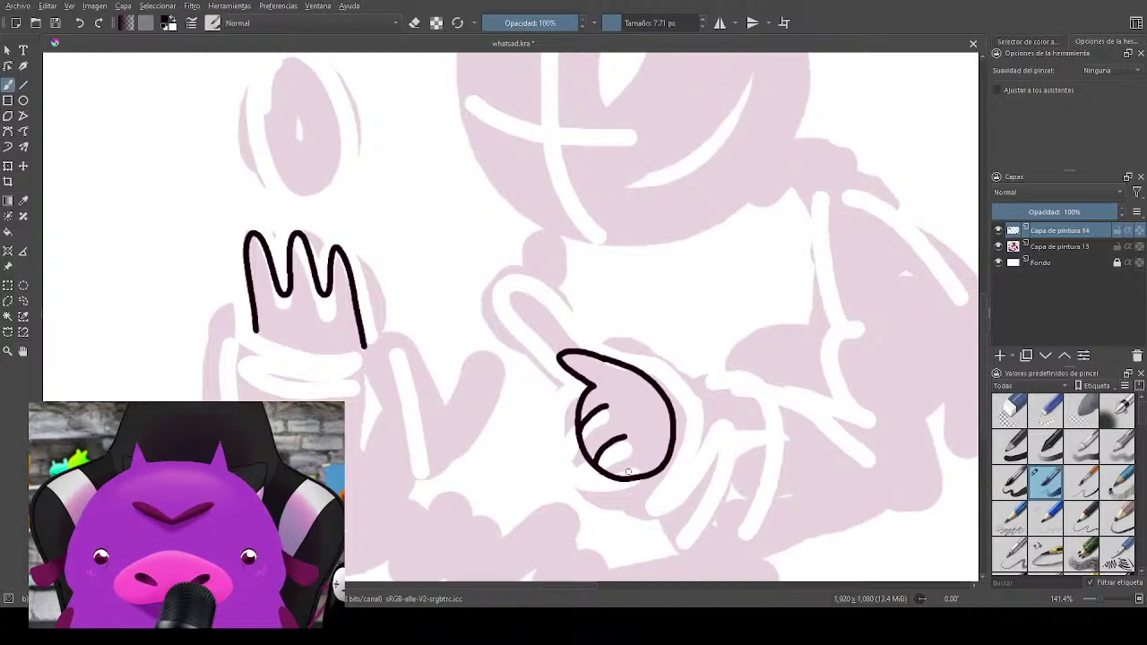
pyautogui.moveTo(742, 440); pyautogui.dragTo(793, 415)
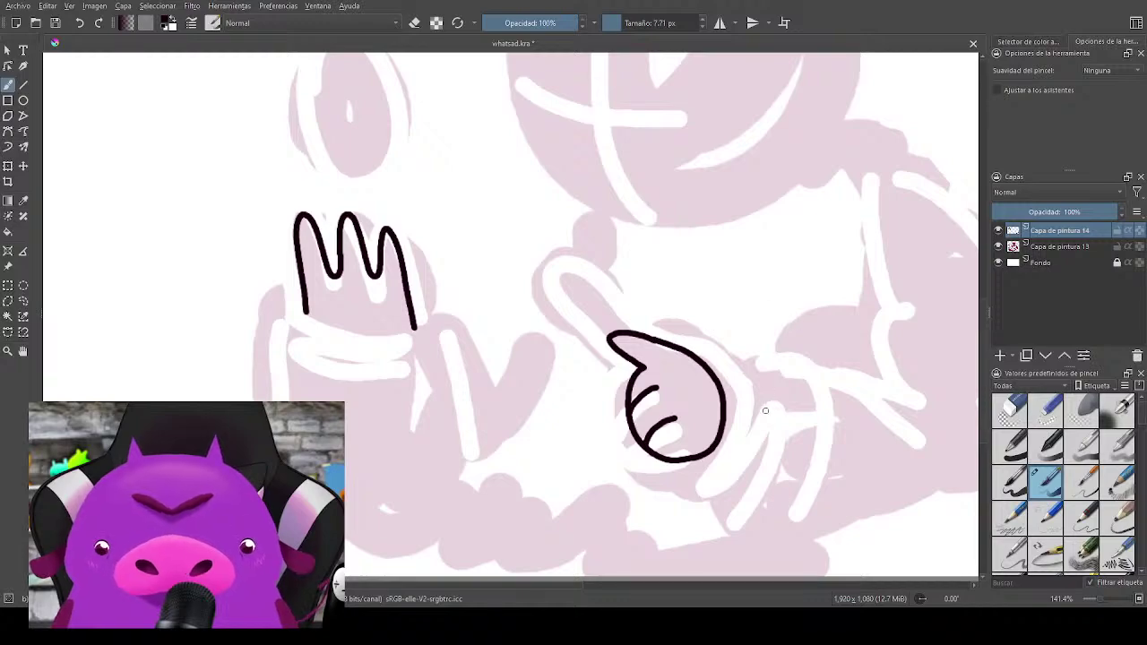
pyautogui.hotkey('ctrl', 'z')
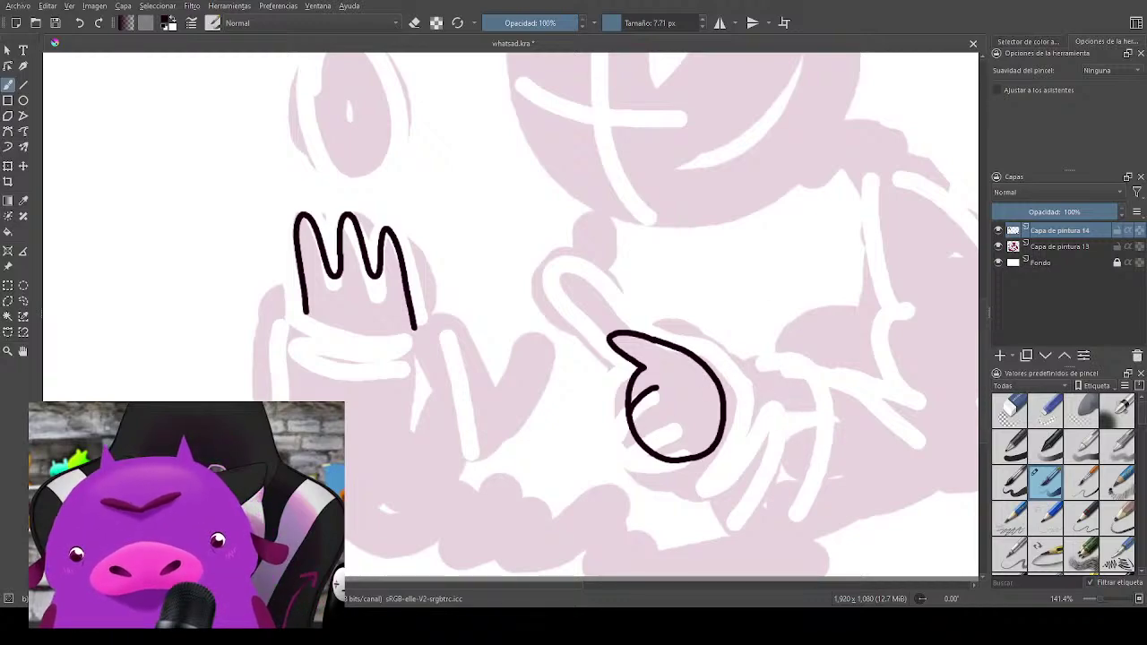
pyautogui.hotkey('ctrl', 'z')
pyautogui.moveTo(635, 440); pyautogui.dragTo(665, 403)
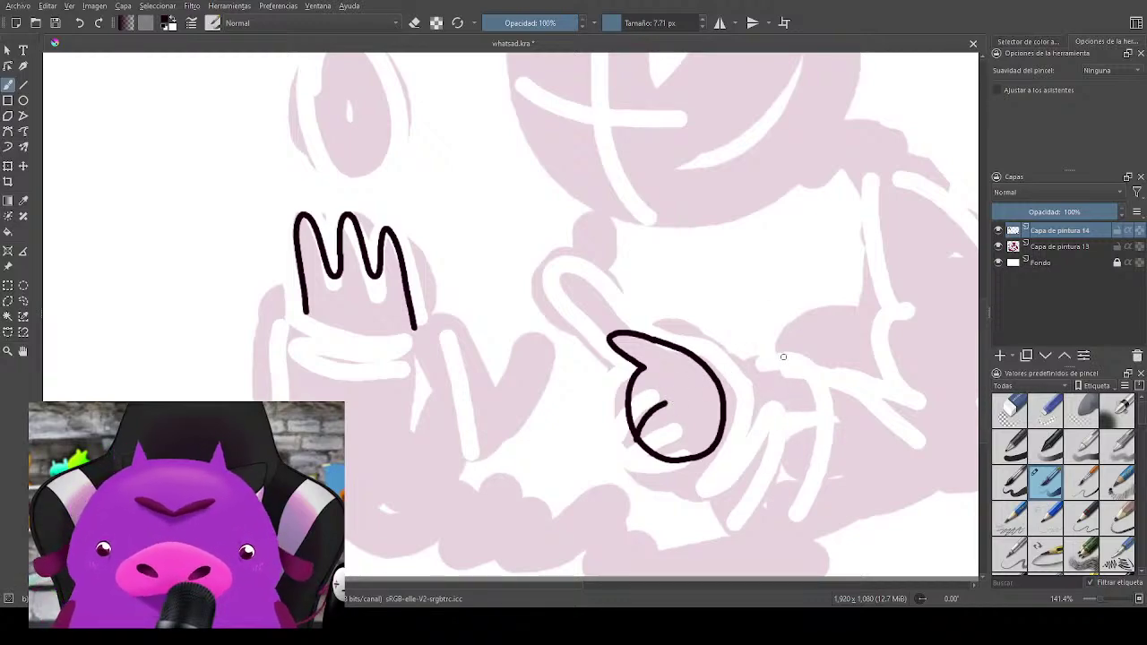
pyautogui.hotkey('ctrl', 'z')
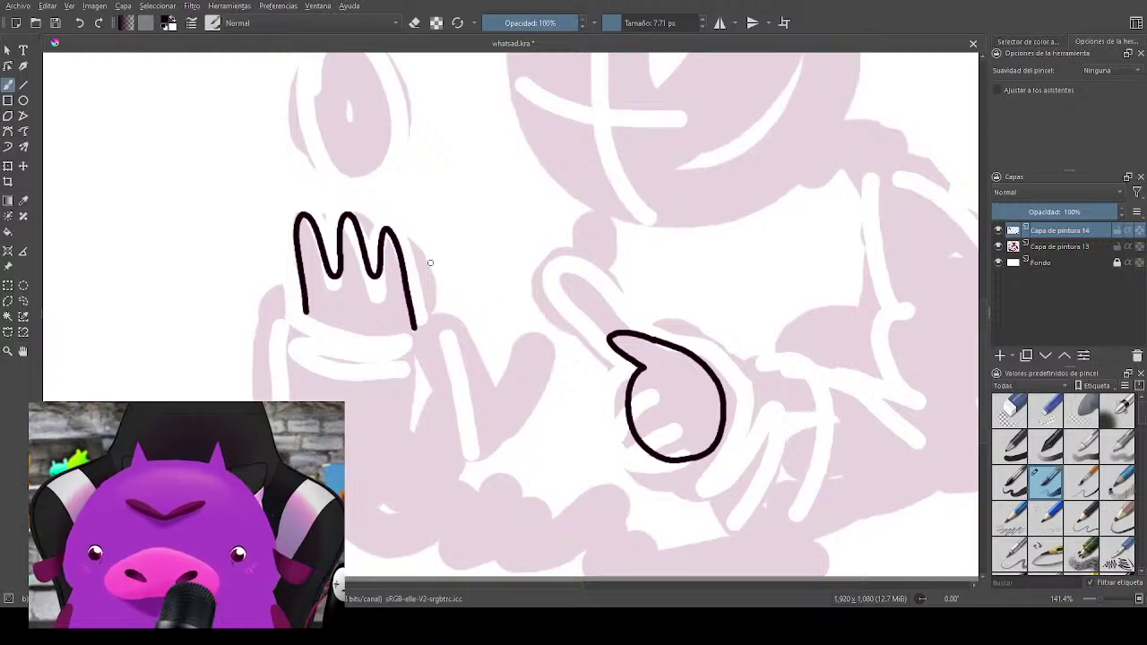
# Step: Draw a short curved finger line and a small curled fingertip inside the lower hand's palm outline
pyautogui.moveTo(632, 429); pyautogui.dragTo(658, 401)
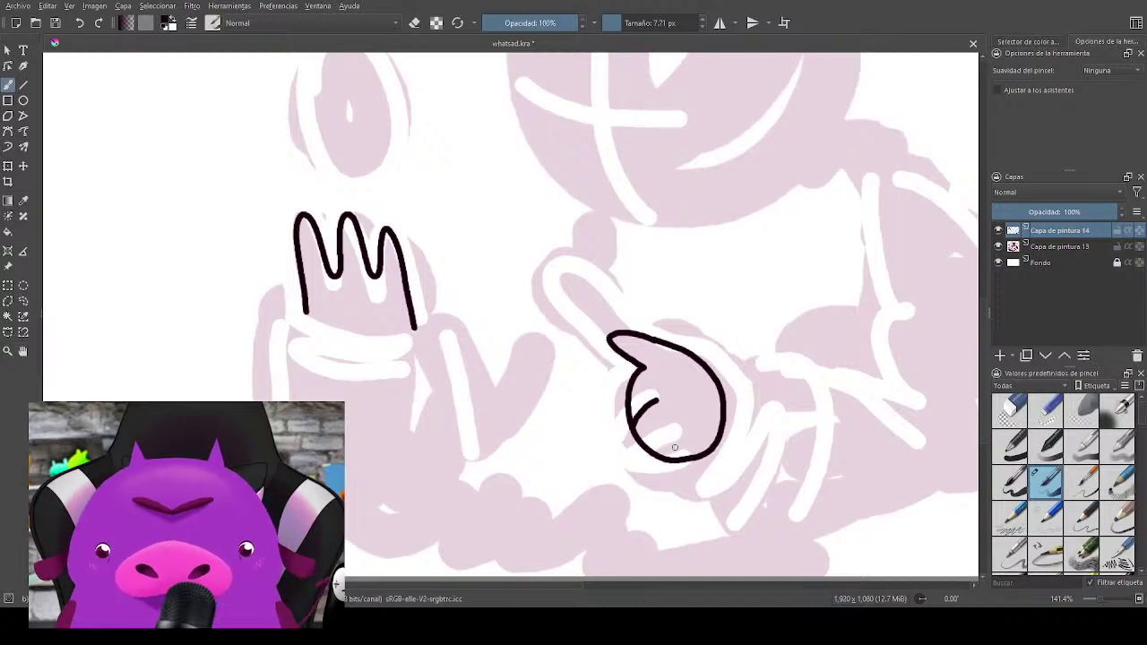
pyautogui.moveTo(672, 430)
pyautogui.mouseDown()
pyautogui.moveTo(660, 457)
pyautogui.moveTo(681, 452)
pyautogui.mouseUp()
pyautogui.hotkey('ctrl', 'z')
pyautogui.hotkey('ctrl', 'z')
pyautogui.hotkey('ctrl', 'z')
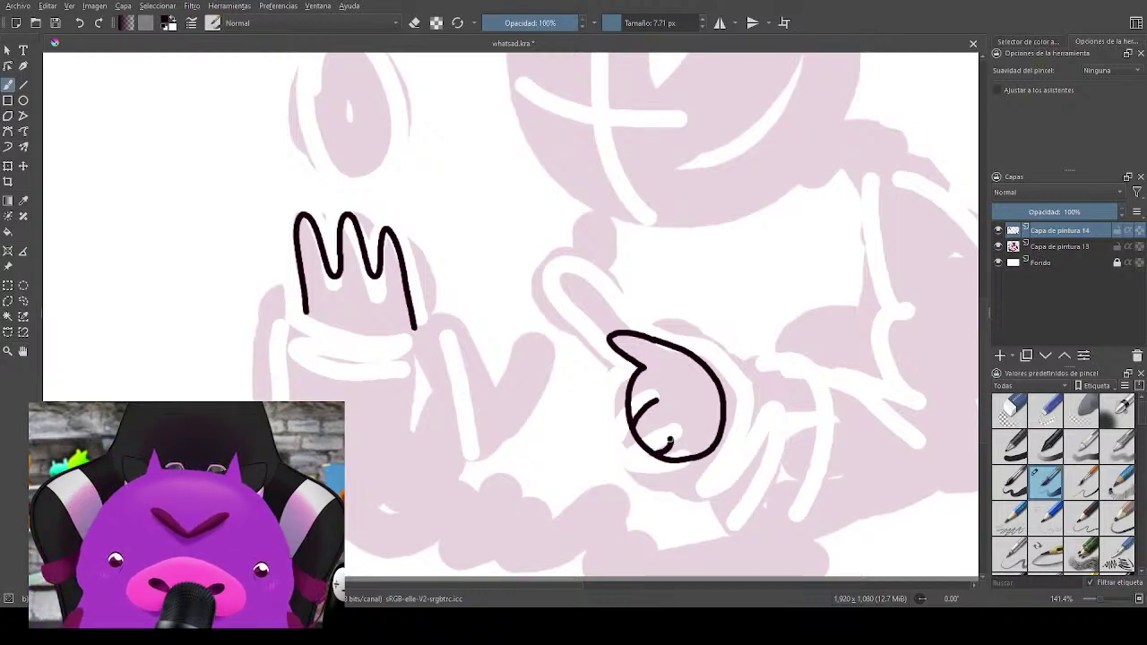
pyautogui.hotkey('ctrl', 'z')
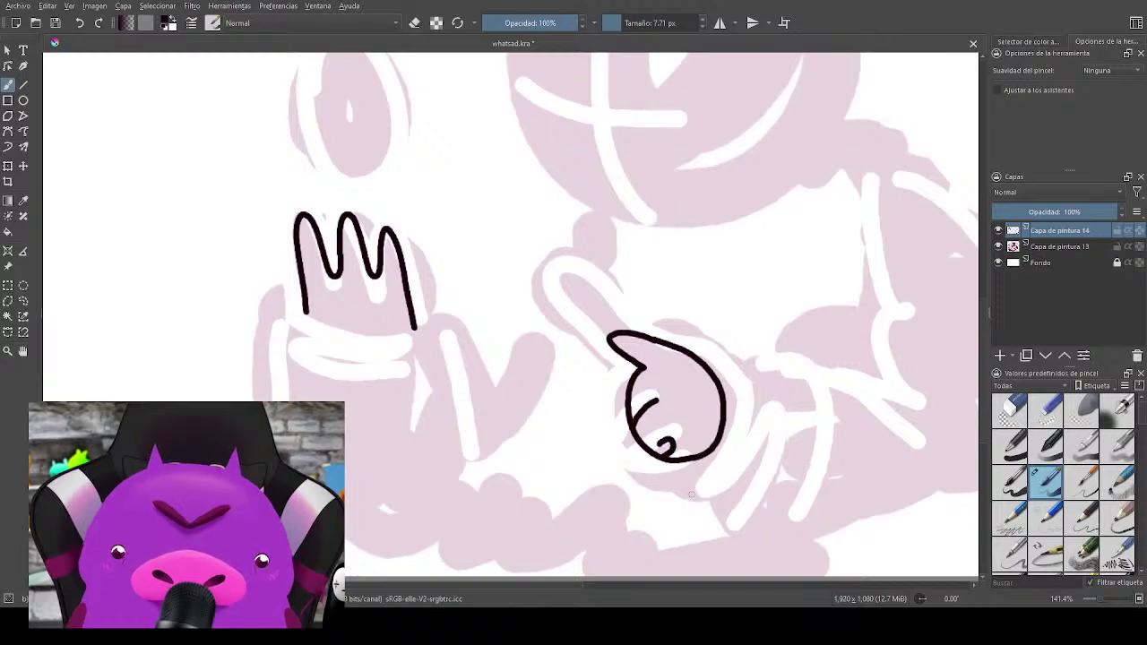
pyautogui.moveTo(663, 437); pyautogui.dragTo(666, 441)
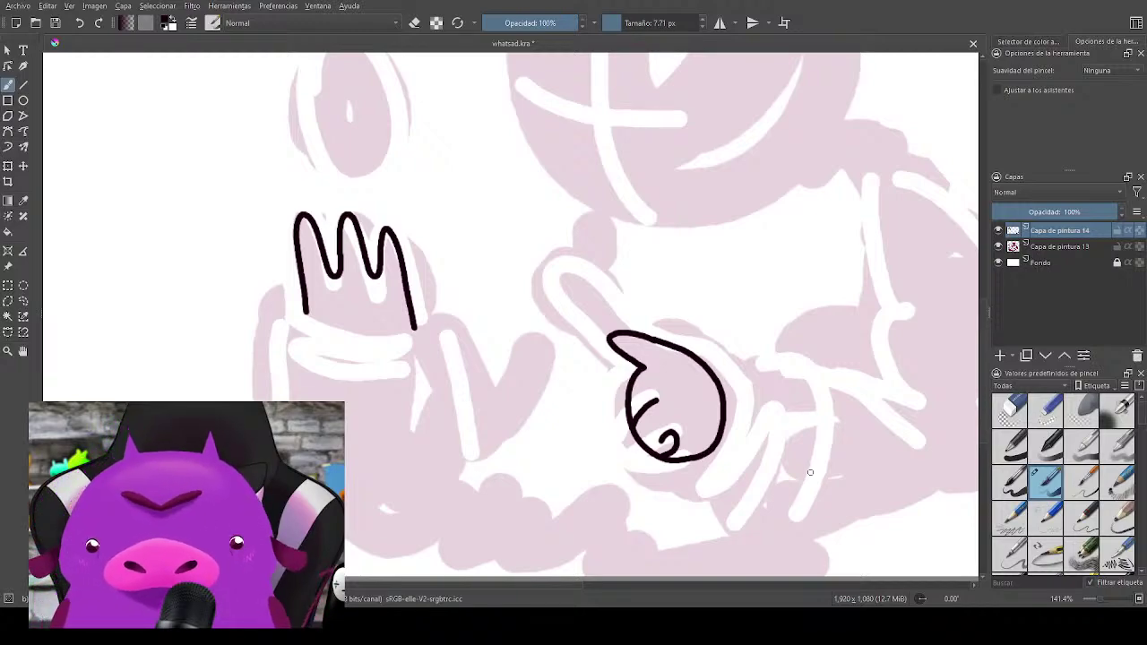
# Step: Close the base of the raised three-fingered hand with a curved line joining its two open sides
pyautogui.moveTo(768, 414)
pyautogui.mouseDown()
pyautogui.moveTo(814, 317)
pyautogui.moveTo(883, 345)
pyautogui.moveTo(893, 389)
pyautogui.mouseUp()
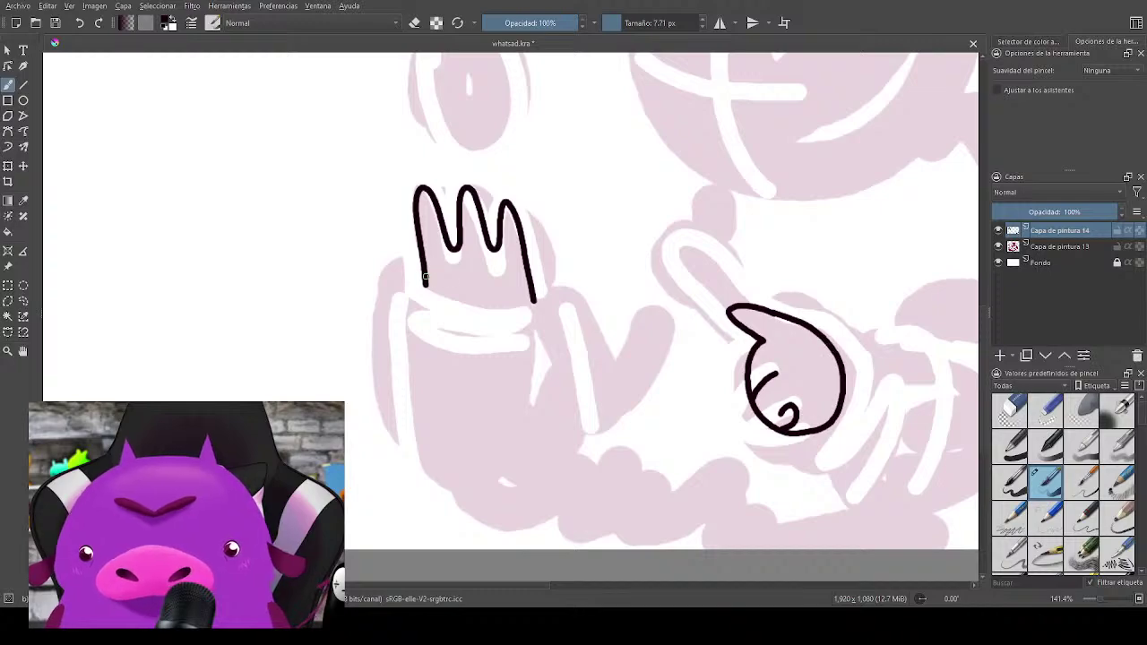
pyautogui.moveTo(424, 283)
pyautogui.mouseDown()
pyautogui.moveTo(445, 310)
pyautogui.moveTo(532, 316)
pyautogui.mouseUp()
pyautogui.hotkey('ctrl', 'z')
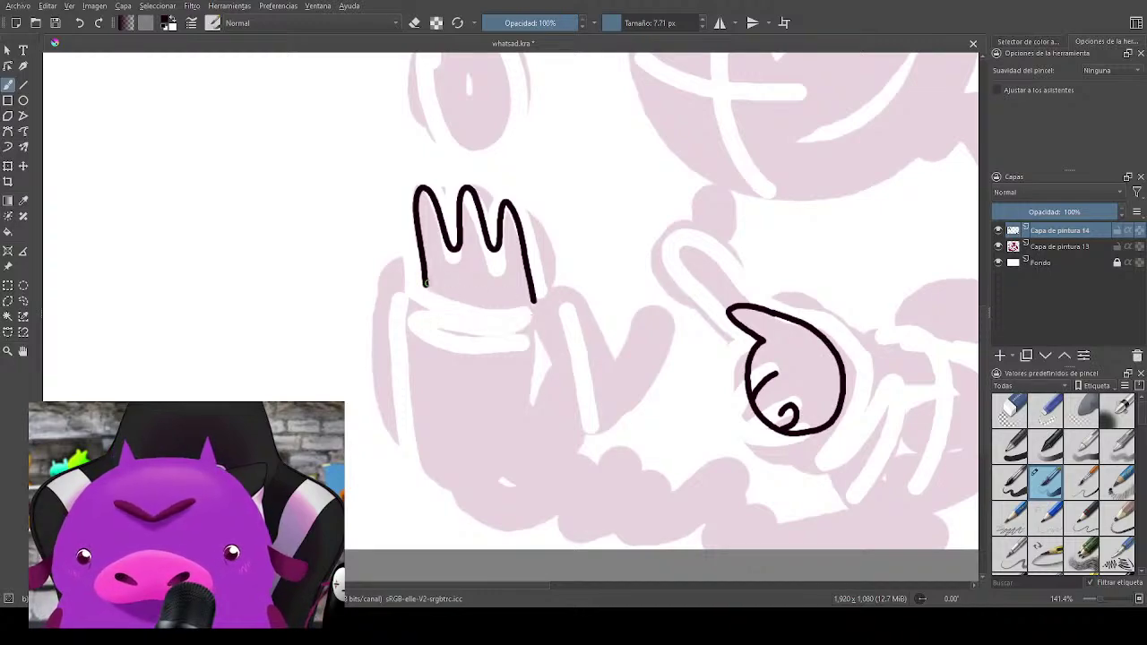
pyautogui.moveTo(425, 261)
pyautogui.mouseDown()
pyautogui.moveTo(443, 308)
pyautogui.moveTo(520, 314)
pyautogui.moveTo(539, 303)
pyautogui.mouseUp()
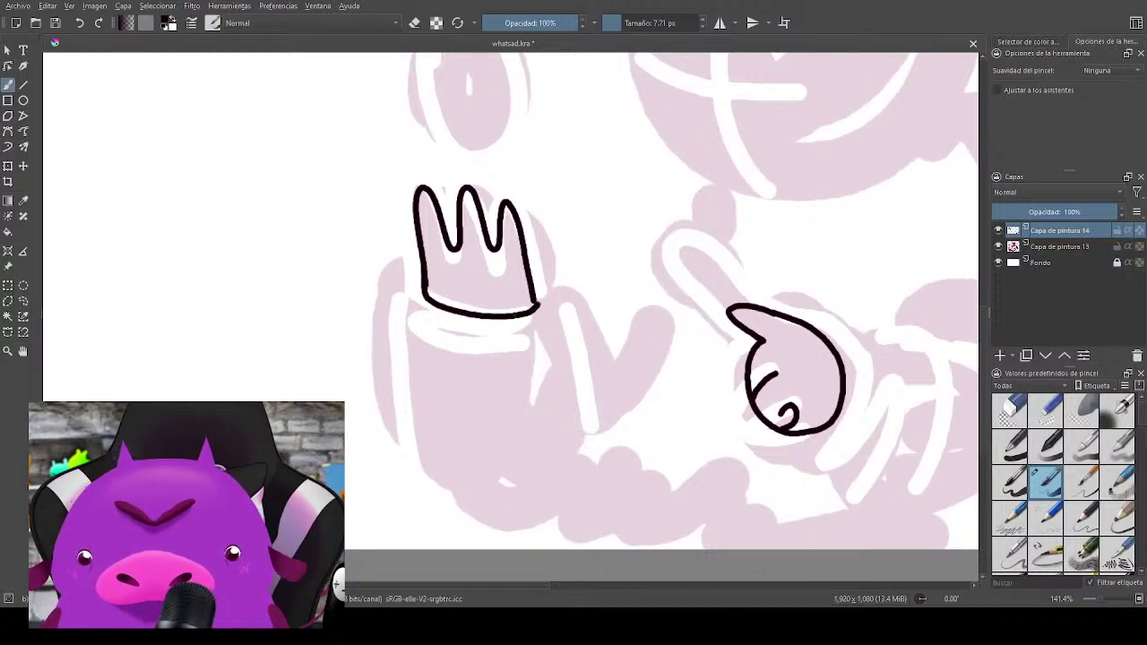
pyautogui.hotkey('ctrl', 'z')
pyautogui.moveTo(425, 262)
pyautogui.mouseDown()
pyautogui.moveTo(428, 294)
pyautogui.moveTo(473, 316)
pyautogui.moveTo(538, 299)
pyautogui.mouseUp()
pyautogui.hotkey('ctrl', 'z')
pyautogui.moveTo(424, 262)
pyautogui.mouseDown()
pyautogui.moveTo(433, 300)
pyautogui.moveTo(466, 311)
pyautogui.moveTo(537, 298)
pyautogui.mouseUp()
# Step: Hide the hand line-art layer and the faded silhouette layer, and add a new paint layer on top
pyautogui.moveTo(647, 375); pyautogui.dragTo(492, 341)
pyautogui.hscroll(-2, 698, 341)
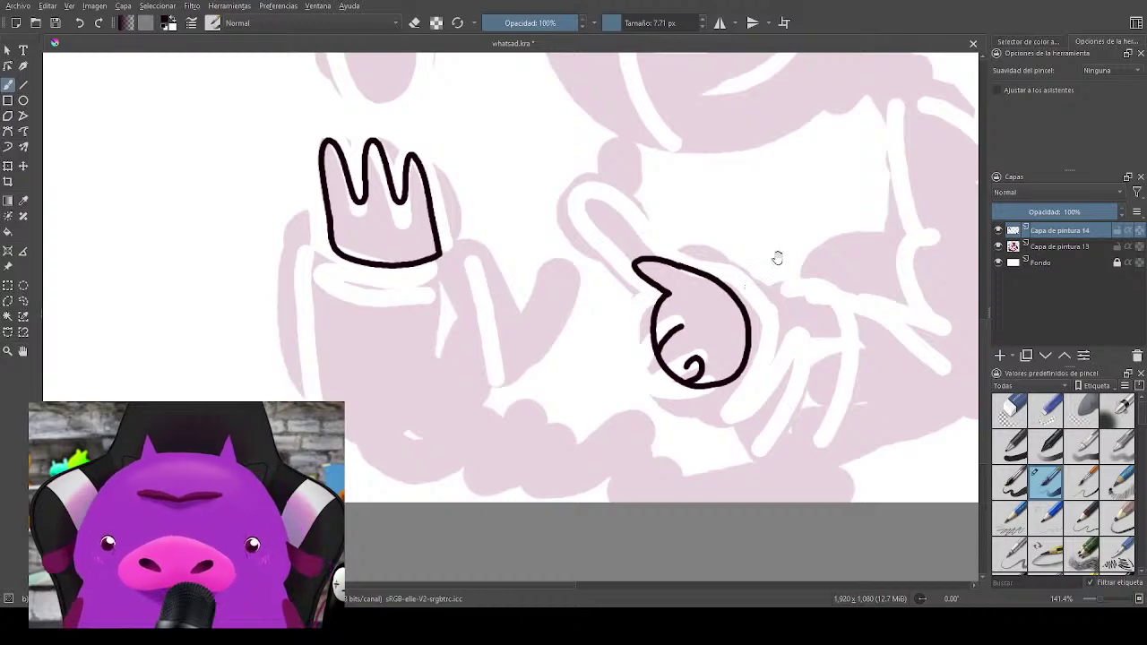
pyautogui.moveTo(776, 256)
pyautogui.mouseDown()
pyautogui.moveTo(760, 332)
pyautogui.moveTo(858, 325)
pyautogui.moveTo(776, 252)
pyautogui.moveTo(743, 294)
pyautogui.mouseUp()
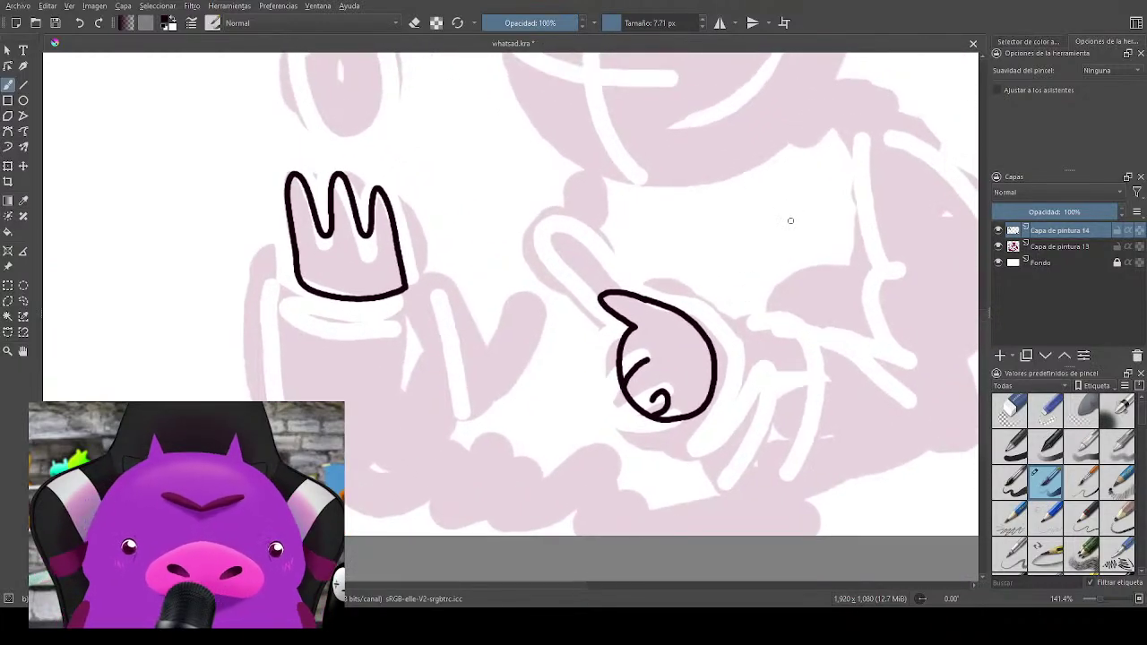
pyautogui.click(998, 231)
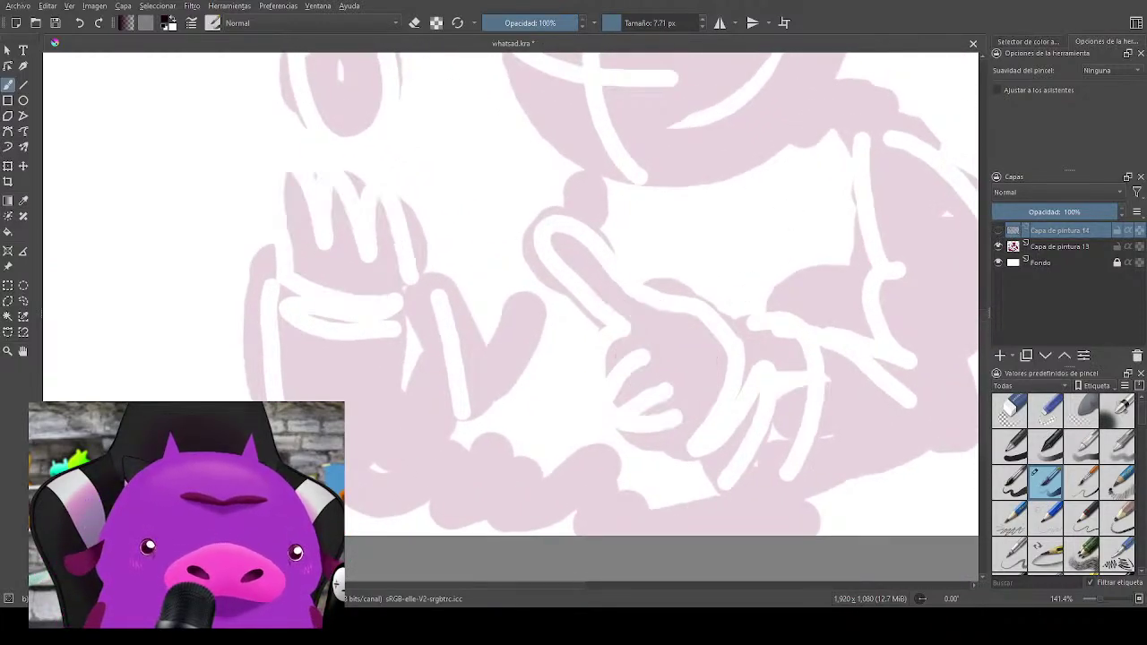
pyautogui.click(998, 247)
pyautogui.click(1000, 355)
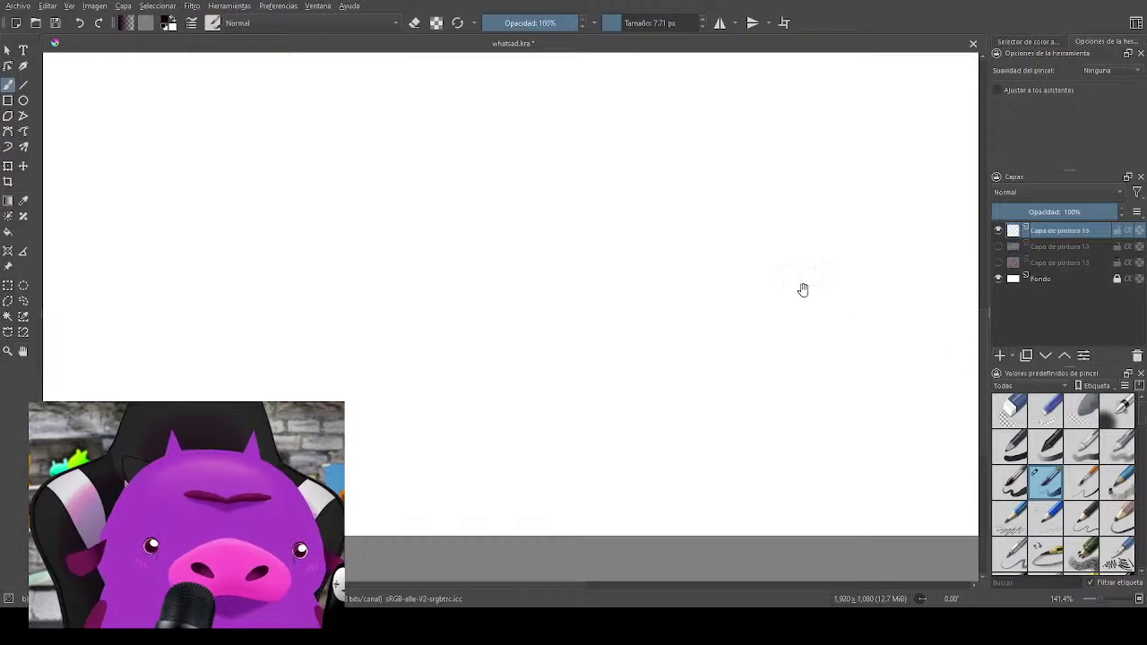
# Step: Draw a tall cat outline with two pointed ears, a flat head top and long straight sides open at the bottom
pyautogui.moveTo(804, 289); pyautogui.dragTo(865, 475)
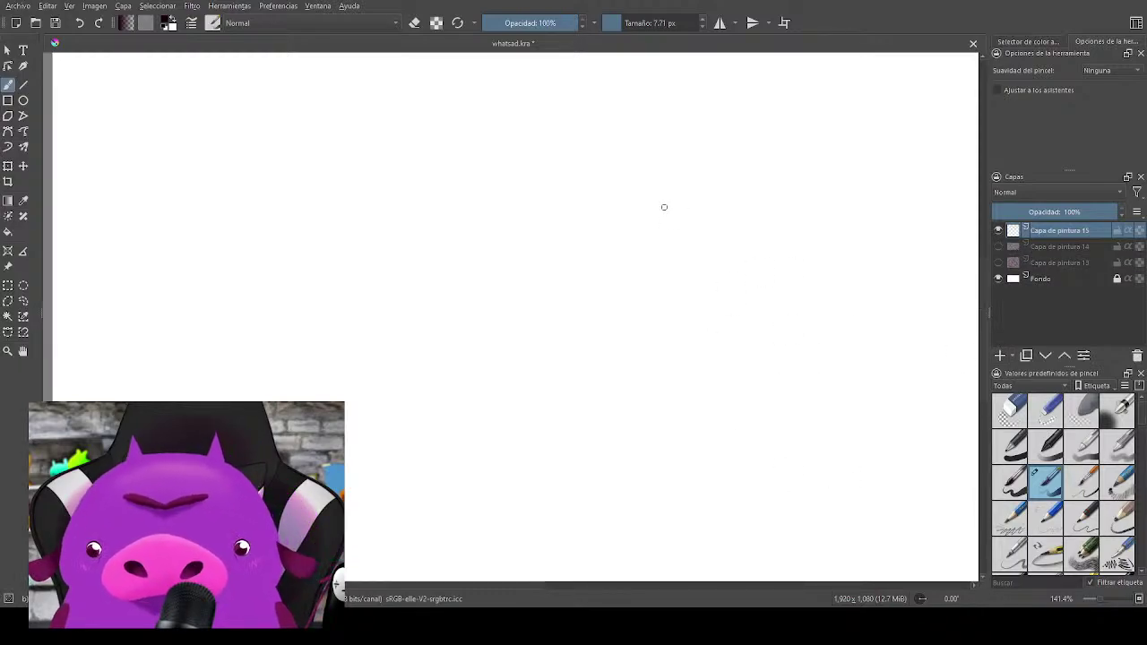
pyautogui.scroll(-1, 664, 207)
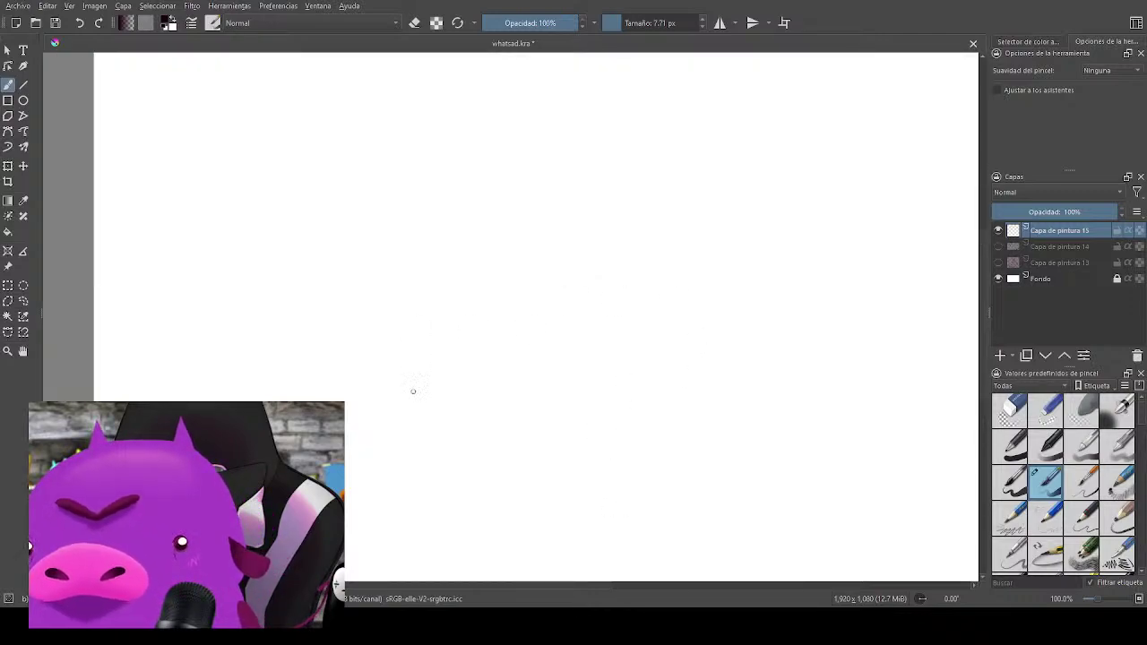
pyautogui.moveTo(402, 529)
pyautogui.mouseDown()
pyautogui.moveTo(411, 272)
pyautogui.moveTo(401, 122)
pyautogui.moveTo(445, 194)
pyautogui.moveTo(597, 185)
pyautogui.moveTo(659, 180)
pyautogui.moveTo(701, 105)
pyautogui.moveTo(708, 541)
pyautogui.mouseUp()
pyautogui.moveTo(793, 410); pyautogui.dragTo(913, 416)
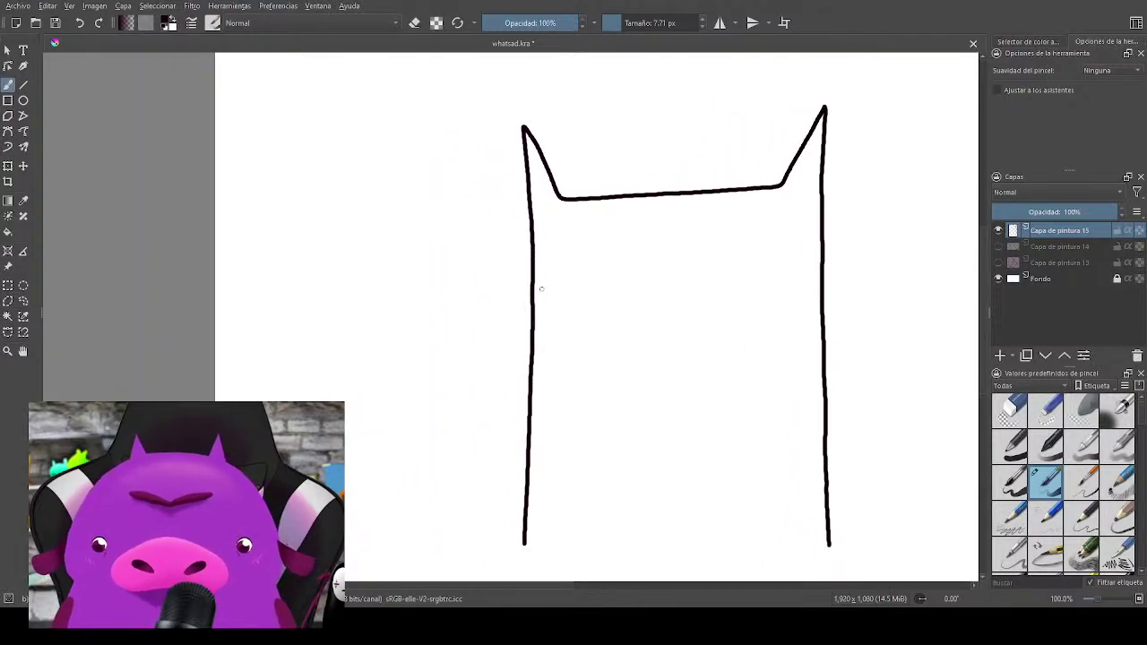
# Step: Draw flat-topped, half-round sunglasses across the cat's face, joining both lenses with a small bridge
pyautogui.moveTo(542, 289)
pyautogui.mouseDown()
pyautogui.moveTo(660, 277)
pyautogui.moveTo(666, 323)
pyautogui.moveTo(629, 372)
pyautogui.moveTo(573, 370)
pyautogui.moveTo(542, 290)
pyautogui.mouseUp()
pyautogui.moveTo(690, 276)
pyautogui.mouseDown()
pyautogui.moveTo(812, 270)
pyautogui.moveTo(690, 299)
pyautogui.moveTo(710, 351)
pyautogui.moveTo(747, 371)
pyautogui.moveTo(791, 357)
pyautogui.moveTo(810, 329)
pyautogui.moveTo(814, 271)
pyautogui.mouseUp()
pyautogui.moveTo(670, 301); pyautogui.dragTo(689, 298)
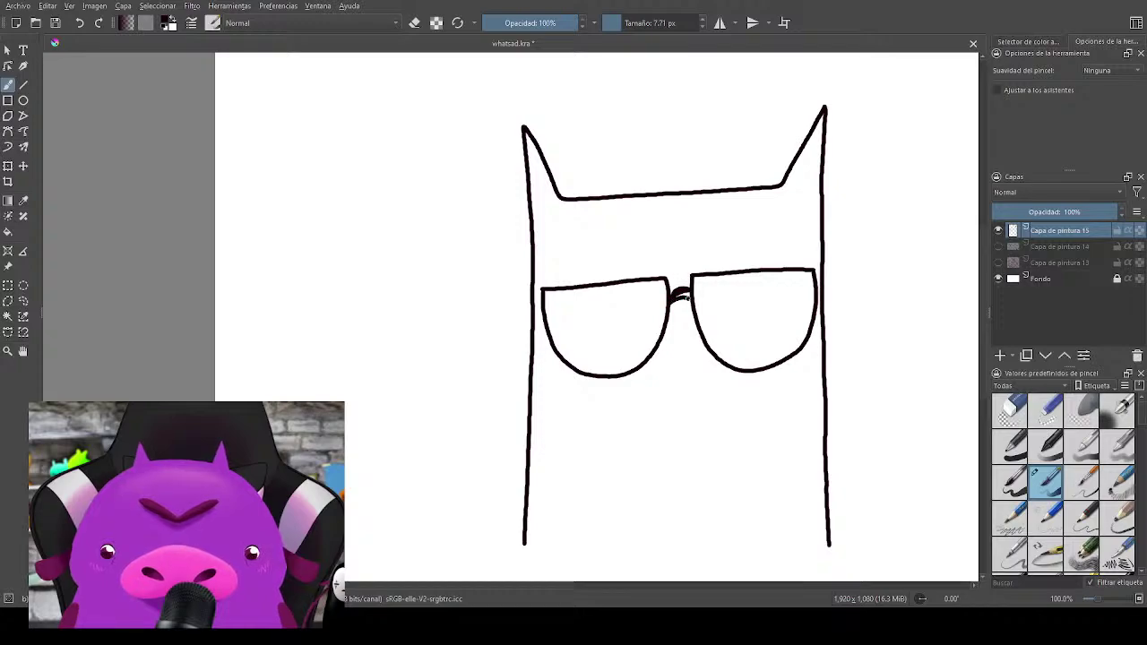
# Step: Add two short thick eyebrows with a frown stroke between them, and a small filled nose above a downturned mouth
pyautogui.moveTo(708, 249); pyautogui.dragTo(757, 246)
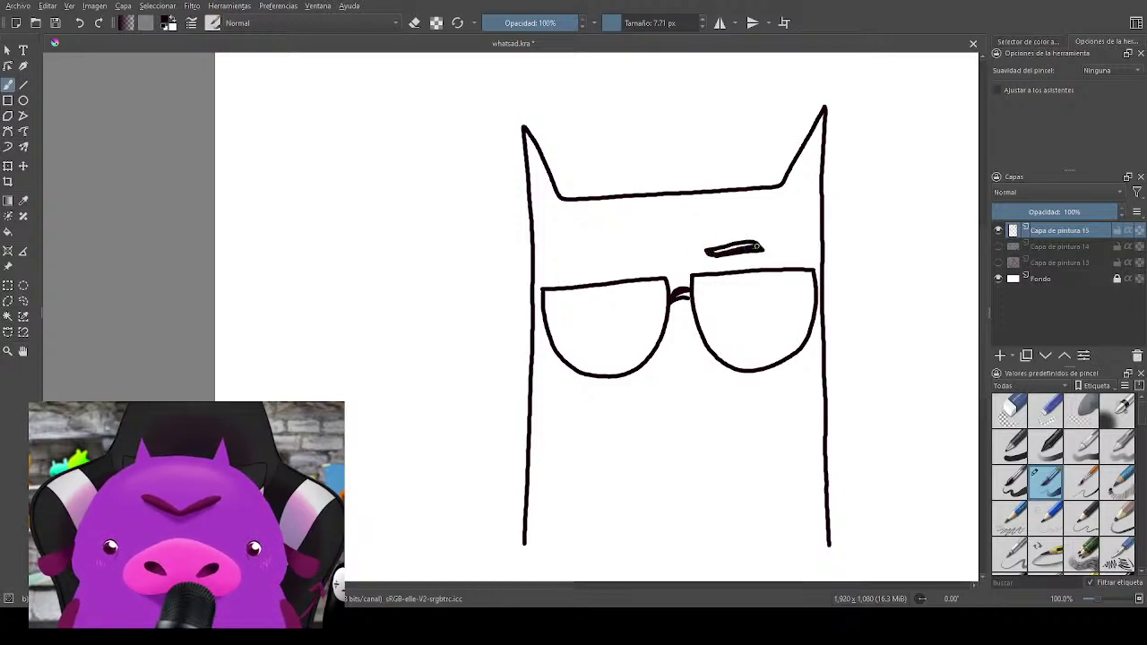
pyautogui.moveTo(650, 229)
pyautogui.mouseDown()
pyautogui.moveTo(595, 233)
pyautogui.moveTo(642, 231)
pyautogui.moveTo(659, 246)
pyautogui.mouseUp()
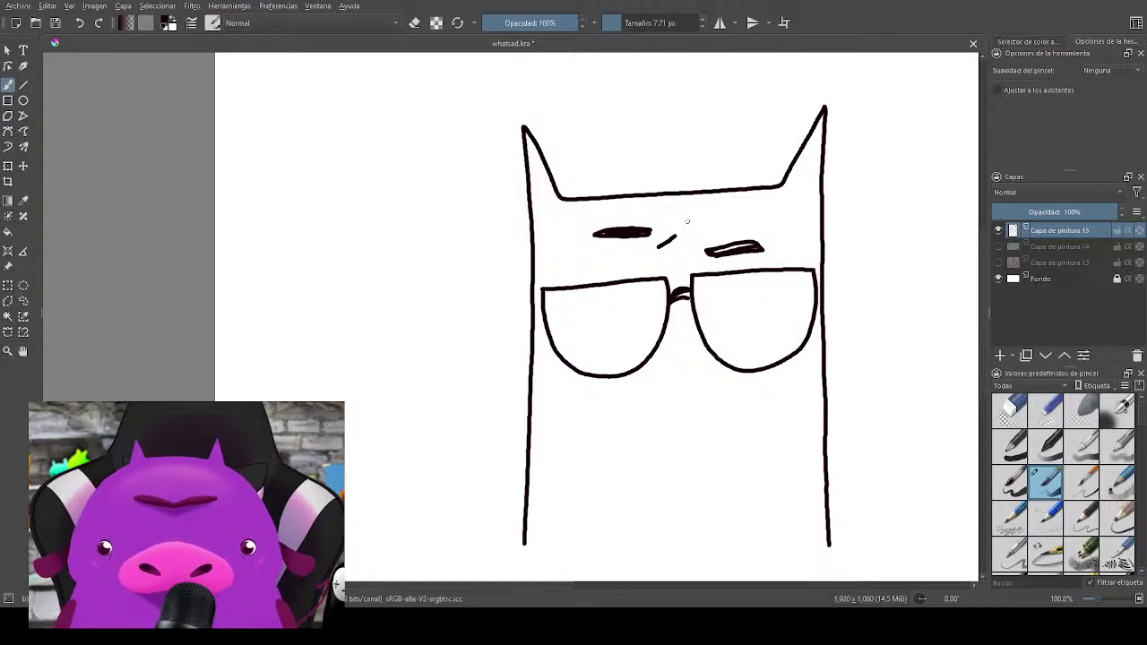
pyautogui.moveTo(673, 336); pyautogui.dragTo(678, 398)
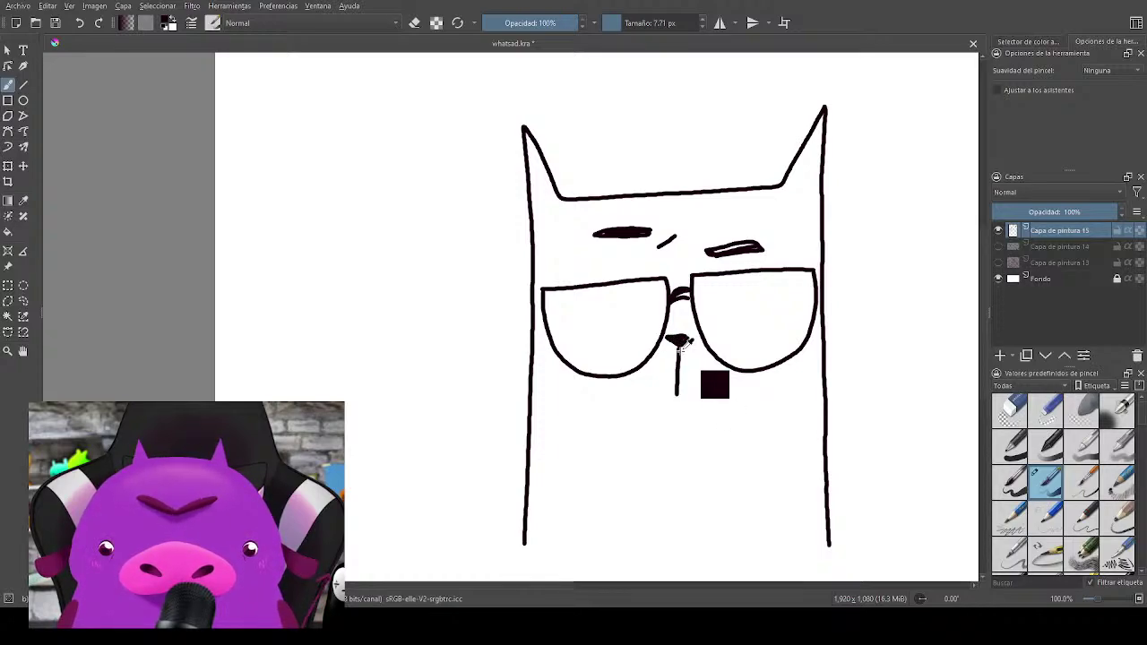
pyautogui.hotkey('ctrl', 'z')
pyautogui.moveTo(679, 346); pyautogui.dragTo(681, 388)
pyautogui.moveTo(679, 398)
pyautogui.mouseDown()
pyautogui.moveTo(653, 425)
pyautogui.moveTo(711, 417)
pyautogui.moveTo(688, 427)
pyautogui.mouseUp()
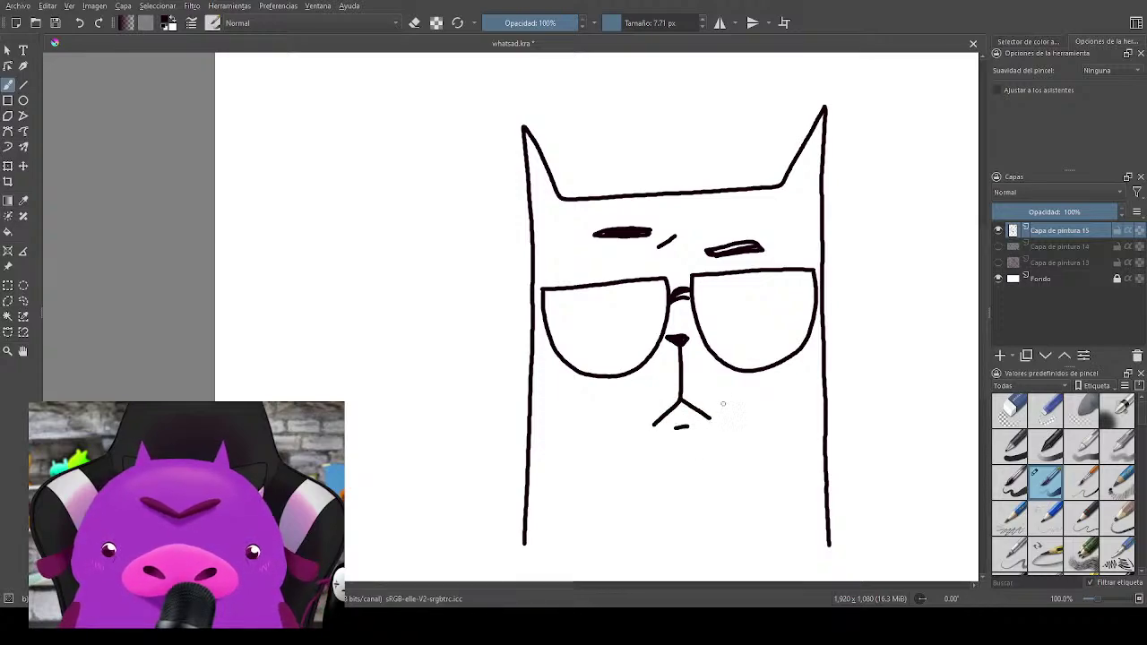
# Step: Hatch diagonal reflection strokes of varying thickness across both sunglass lenses
pyautogui.moveTo(770, 361); pyautogui.dragTo(750, 381)
pyautogui.moveTo(527, 350)
pyautogui.mouseDown()
pyautogui.moveTo(578, 301)
pyautogui.moveTo(591, 305)
pyautogui.mouseUp()
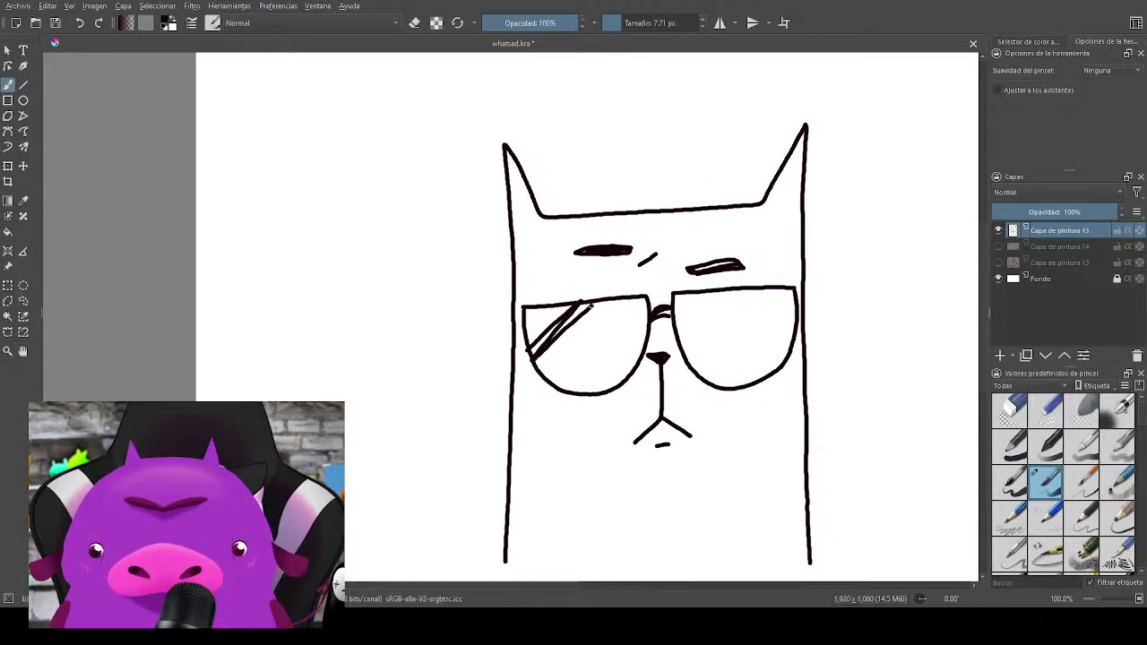
pyautogui.moveTo(572, 383)
pyautogui.mouseDown()
pyautogui.moveTo(648, 310)
pyautogui.moveTo(583, 388)
pyautogui.moveTo(736, 289)
pyautogui.mouseUp()
pyautogui.moveTo(686, 354)
pyautogui.mouseDown()
pyautogui.moveTo(754, 289)
pyautogui.moveTo(759, 298)
pyautogui.mouseUp()
pyautogui.moveTo(696, 366)
pyautogui.mouseDown()
pyautogui.moveTo(782, 285)
pyautogui.moveTo(760, 306)
pyautogui.mouseUp()
pyautogui.moveTo(716, 359); pyautogui.dragTo(769, 307)
pyautogui.moveTo(743, 377); pyautogui.dragTo(791, 326)
pyautogui.moveTo(756, 376)
pyautogui.mouseDown()
pyautogui.moveTo(780, 344)
pyautogui.moveTo(786, 363)
pyautogui.mouseUp()
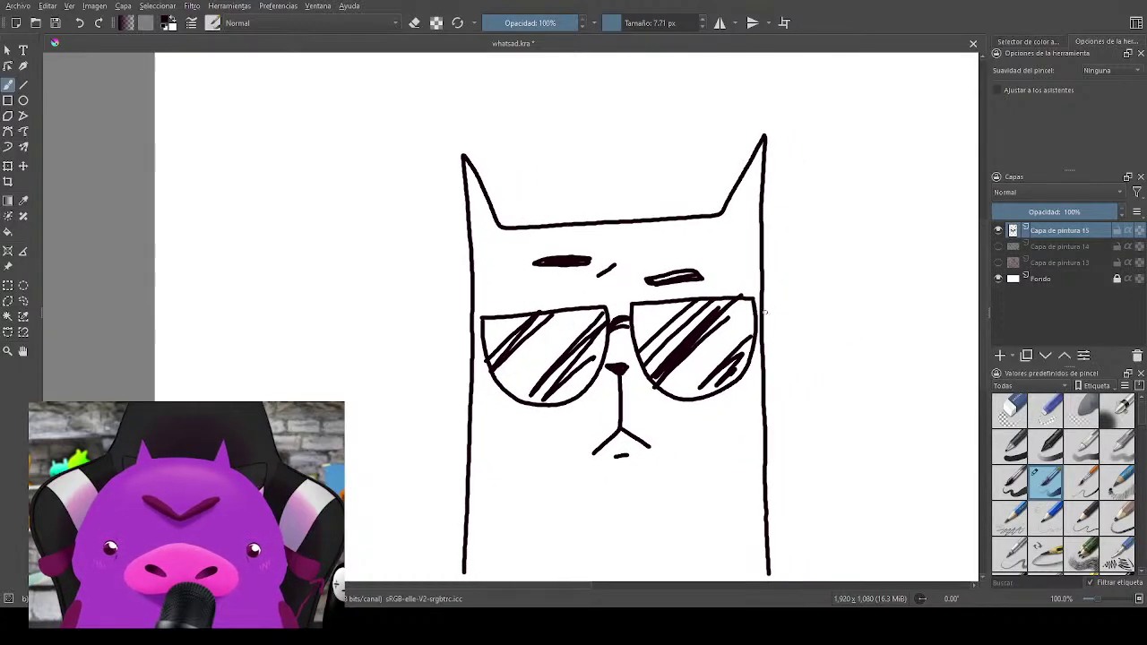
# Step: Add small hinges at the outer edges of the sunglasses and a narrow oval inside each ear
pyautogui.moveTo(754, 299); pyautogui.dragTo(763, 303)
pyautogui.moveTo(466, 330); pyautogui.dragTo(479, 326)
pyautogui.moveTo(483, 221); pyautogui.dragTo(480, 206)
pyautogui.moveTo(741, 210)
pyautogui.mouseDown()
pyautogui.moveTo(744, 185)
pyautogui.moveTo(746, 202)
pyautogui.mouseUp()
# Step: Add a small V-shaped tuft on top of the cat's head and three short fur strokes on its chest
pyautogui.scroll(-1, 803, 254)
pyautogui.moveTo(617, 188)
pyautogui.mouseDown()
pyautogui.moveTo(622, 198)
pyautogui.moveTo(630, 185)
pyautogui.mouseUp()
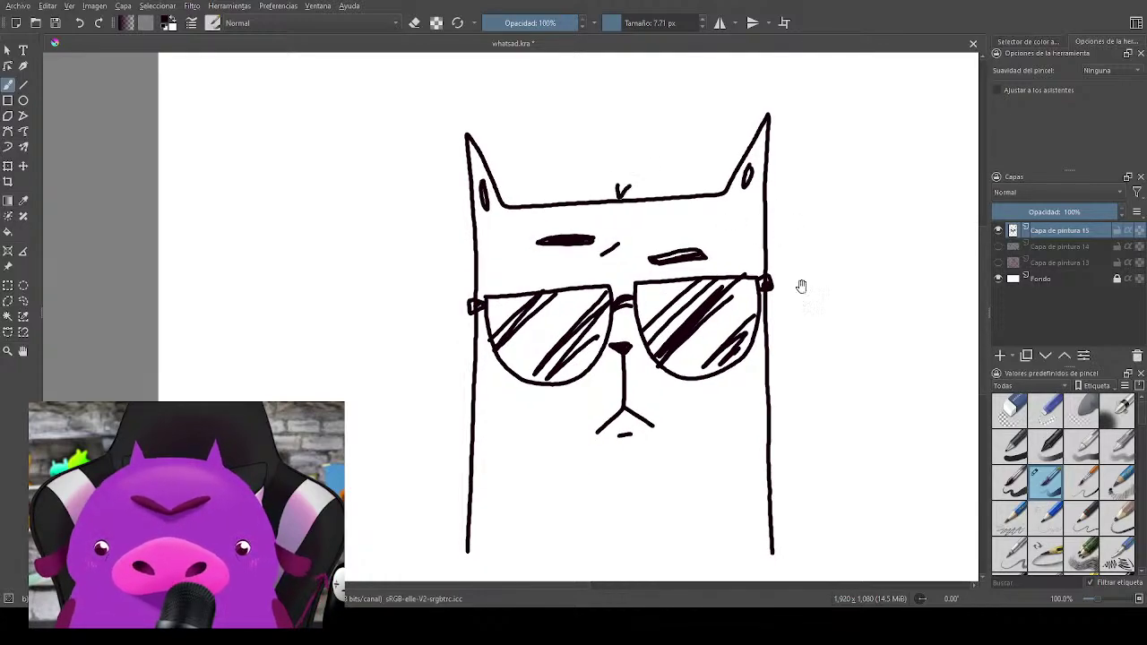
pyautogui.scroll(-1, 800, 283)
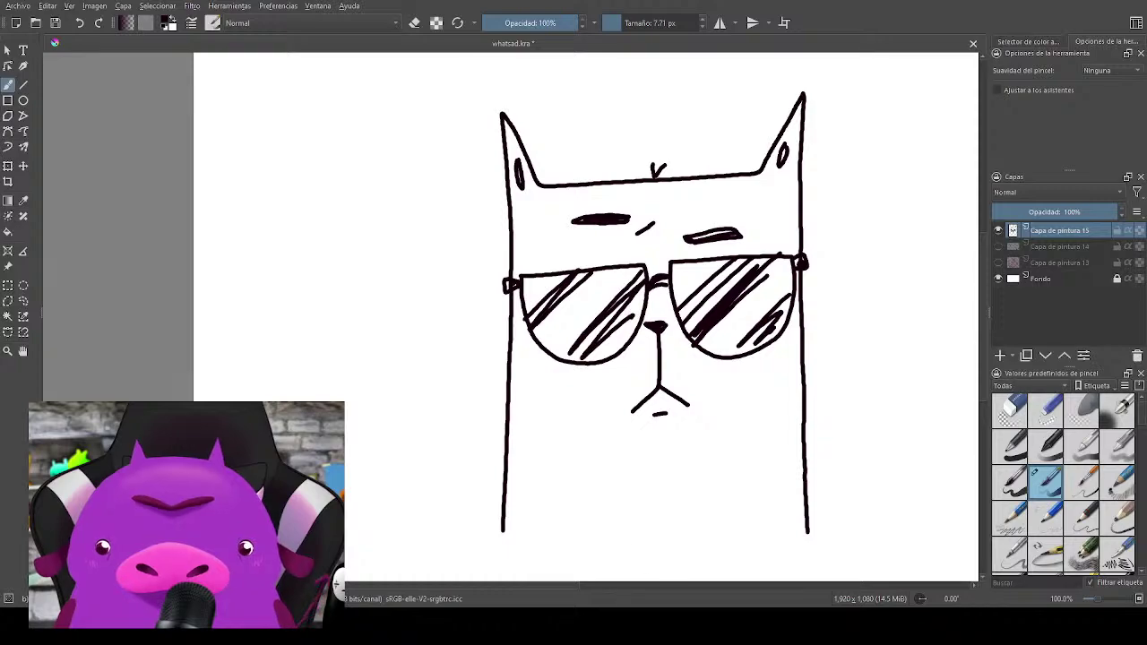
pyautogui.moveTo(629, 466)
pyautogui.mouseDown()
pyautogui.moveTo(621, 488)
pyautogui.moveTo(651, 496)
pyautogui.mouseUp()
pyautogui.moveTo(683, 475); pyautogui.dragTo(694, 489)
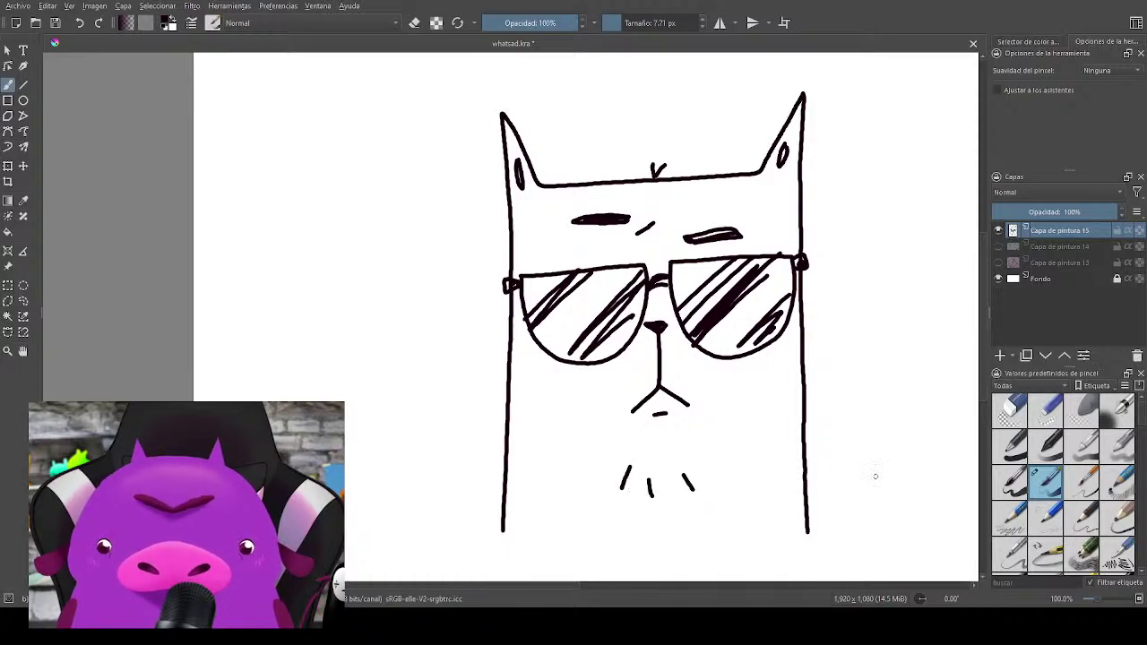
# Step: Hide the layer containing the sunglasses cat drawing, leaving only the background showing
pyautogui.moveTo(848, 497)
pyautogui.mouseDown()
pyautogui.moveTo(863, 497)
pyautogui.moveTo(851, 496)
pyautogui.mouseUp()
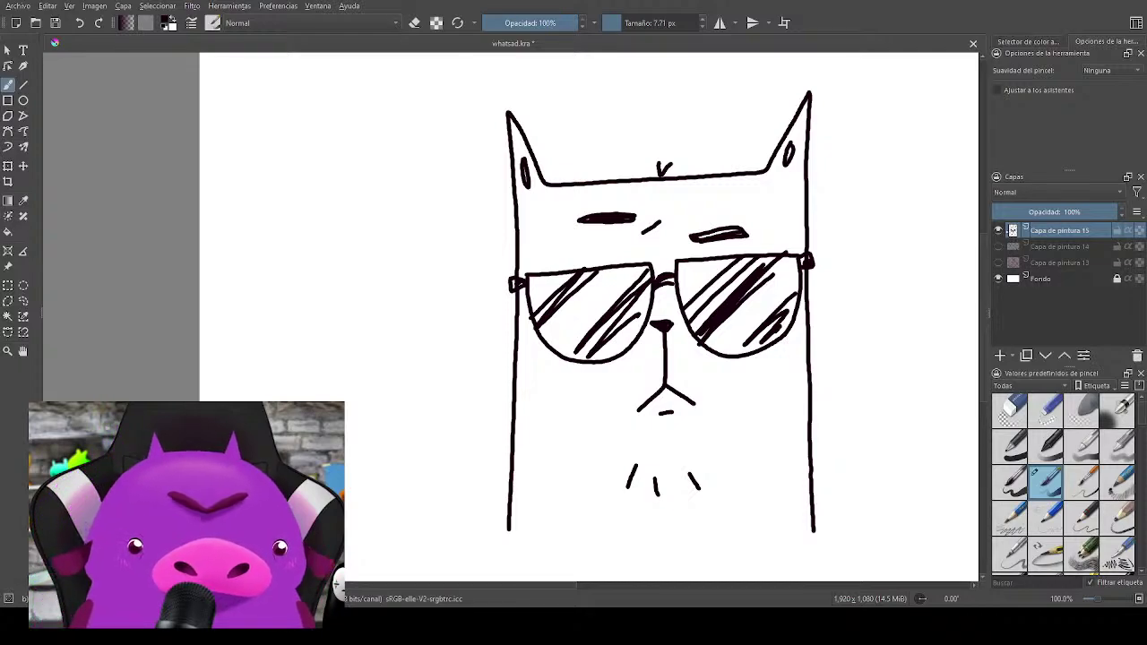
pyautogui.click(998, 230)
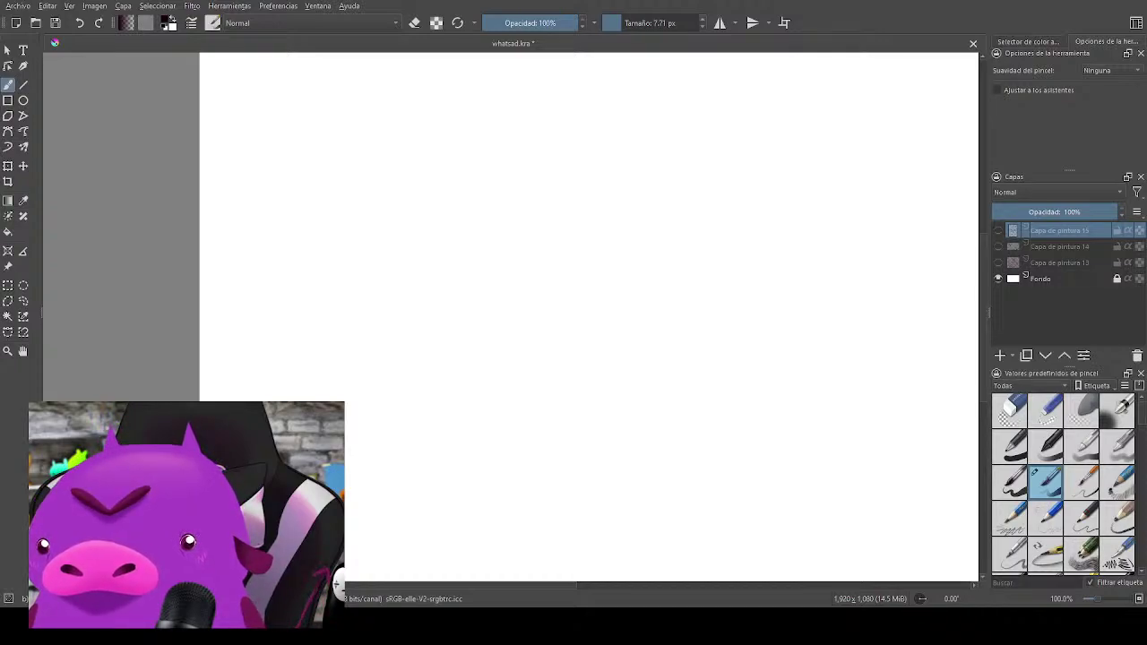
pyautogui.moveTo(758, 366); pyautogui.dragTo(672, 414)
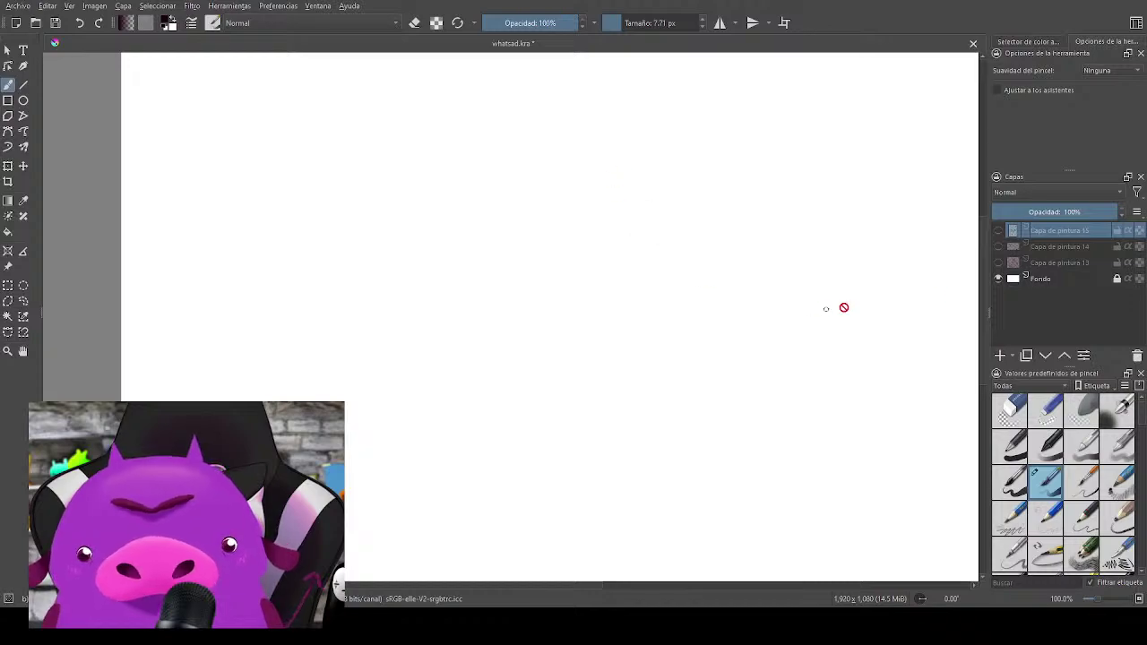
# Step: Create a new paint layer and draw a skull with a triangular nose and round sunglasses filled with dark hatching
pyautogui.press('Insert')
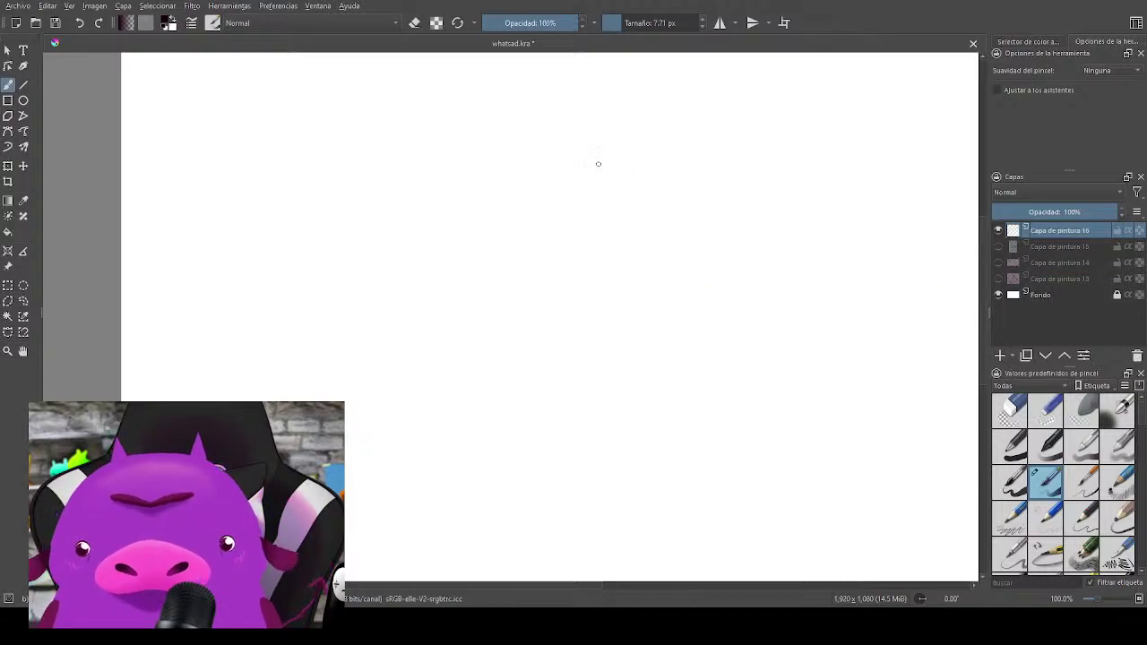
pyautogui.moveTo(587, 125)
pyautogui.mouseDown()
pyautogui.moveTo(546, 180)
pyautogui.moveTo(588, 224)
pyautogui.moveTo(631, 237)
pyautogui.moveTo(622, 210)
pyautogui.moveTo(681, 183)
pyautogui.moveTo(618, 105)
pyautogui.moveTo(547, 165)
pyautogui.moveTo(599, 187)
pyautogui.moveTo(650, 153)
pyautogui.moveTo(658, 184)
pyautogui.moveTo(628, 144)
pyautogui.moveTo(663, 170)
pyautogui.moveTo(627, 175)
pyautogui.moveTo(646, 184)
pyautogui.moveTo(588, 174)
pyautogui.moveTo(593, 145)
pyautogui.moveTo(573, 192)
pyautogui.mouseUp()
pyautogui.hotkey('ctrl', 'z')
pyautogui.hotkey('ctrl', 'z')
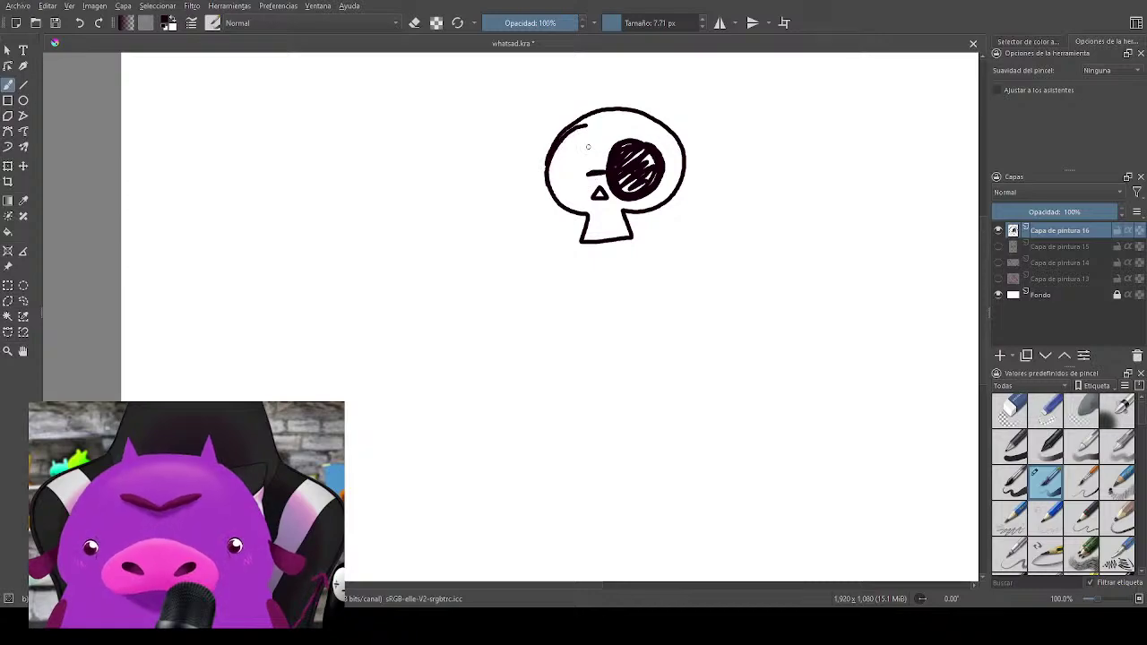
pyautogui.moveTo(587, 146)
pyautogui.mouseDown()
pyautogui.moveTo(587, 188)
pyautogui.moveTo(565, 143)
pyautogui.moveTo(555, 179)
pyautogui.moveTo(605, 154)
pyautogui.moveTo(704, 166)
pyautogui.moveTo(700, 175)
pyautogui.mouseUp()
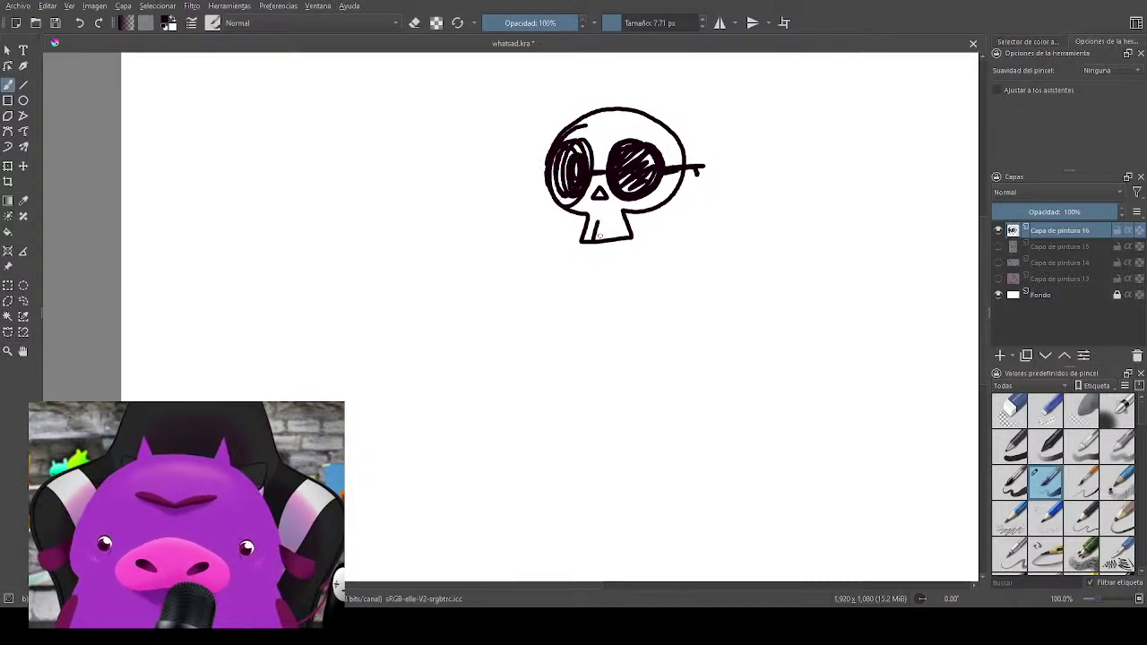
# Step: Add teeth and a neck to the skull, and draw a collared torso widening toward the hem with dark vertical hatching
pyautogui.moveTo(610, 223)
pyautogui.mouseDown()
pyautogui.moveTo(609, 239)
pyautogui.moveTo(645, 250)
pyautogui.moveTo(602, 258)
pyautogui.moveTo(619, 261)
pyautogui.moveTo(576, 333)
pyautogui.mouseUp()
pyautogui.moveTo(604, 261)
pyautogui.mouseDown()
pyautogui.moveTo(580, 353)
pyautogui.moveTo(597, 353)
pyautogui.mouseUp()
pyautogui.moveTo(643, 255)
pyautogui.mouseDown()
pyautogui.moveTo(638, 328)
pyautogui.moveTo(660, 344)
pyautogui.mouseUp()
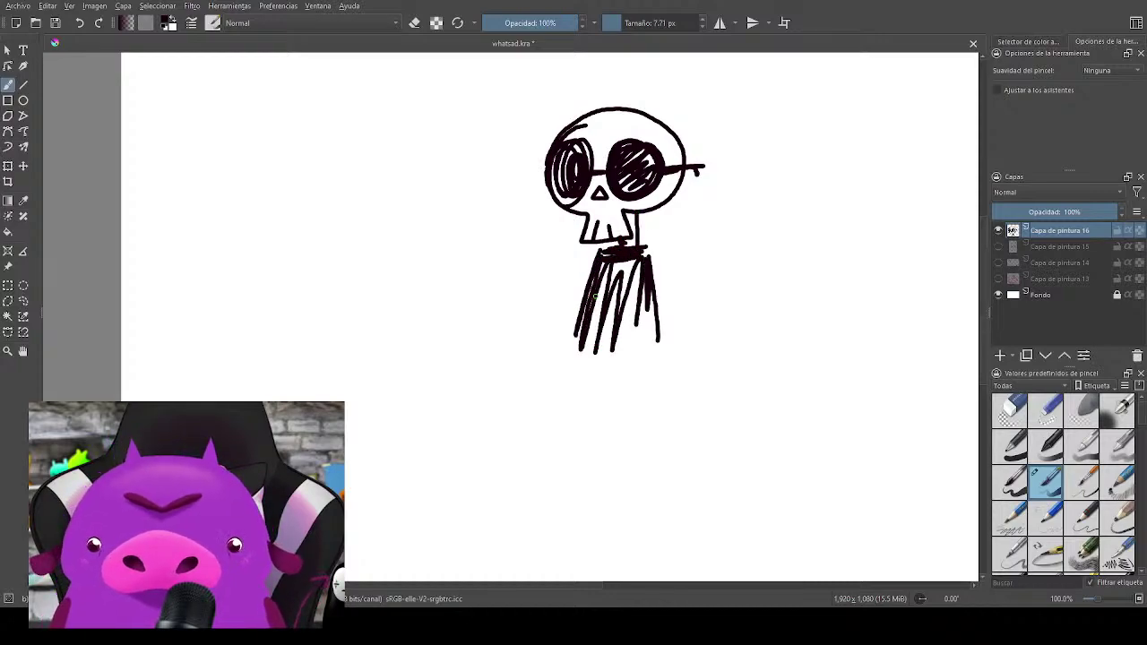
pyautogui.moveTo(588, 277); pyautogui.dragTo(566, 375)
pyautogui.moveTo(567, 374); pyautogui.dragTo(667, 367)
pyautogui.moveTo(639, 245); pyautogui.dragTo(665, 352)
pyautogui.moveTo(574, 346); pyautogui.dragTo(641, 364)
pyautogui.moveTo(595, 360); pyautogui.dragTo(643, 367)
# Step: Draw bent arms on both sides of the skeleton's torso, a pointed flap at the shoulder, and dark shading along the hem
pyautogui.moveTo(649, 253)
pyautogui.mouseDown()
pyautogui.moveTo(701, 319)
pyautogui.moveTo(641, 332)
pyautogui.mouseUp()
pyautogui.hotkey('ctrl', 'z')
pyautogui.moveTo(647, 254)
pyautogui.mouseDown()
pyautogui.moveTo(639, 351)
pyautogui.moveTo(663, 283)
pyautogui.moveTo(690, 338)
pyautogui.moveTo(642, 354)
pyautogui.moveTo(657, 338)
pyautogui.moveTo(654, 285)
pyautogui.mouseUp()
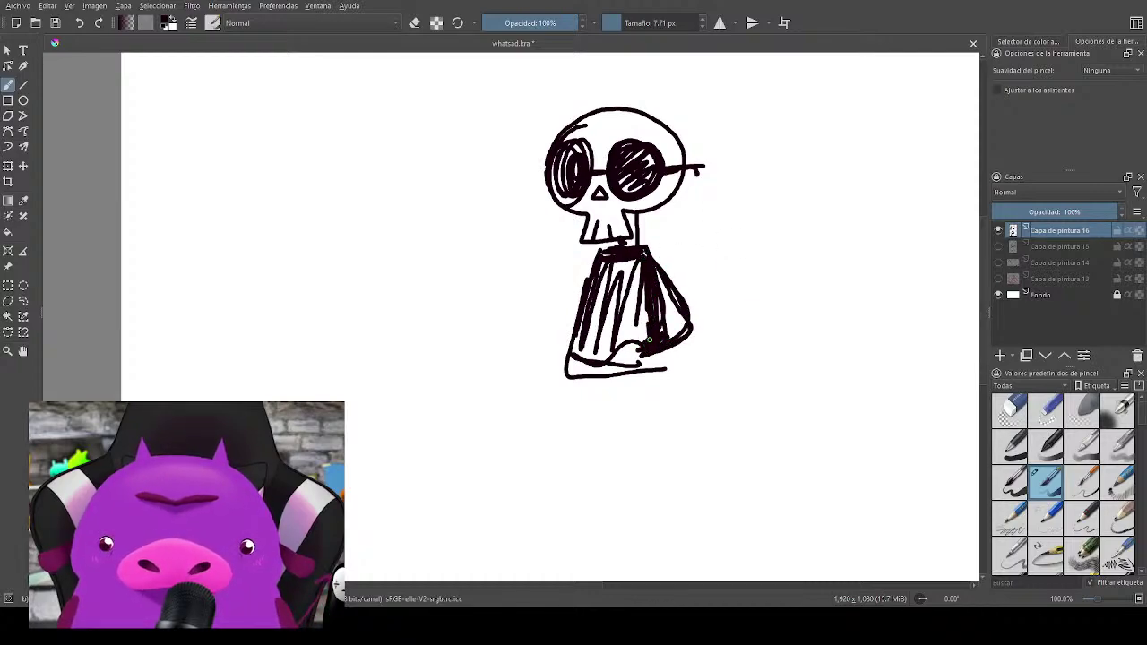
pyautogui.moveTo(652, 338)
pyautogui.mouseDown()
pyautogui.moveTo(635, 373)
pyautogui.moveTo(619, 345)
pyautogui.moveTo(620, 366)
pyautogui.moveTo(580, 360)
pyautogui.moveTo(611, 308)
pyautogui.moveTo(601, 258)
pyautogui.moveTo(573, 352)
pyautogui.mouseUp()
pyautogui.moveTo(595, 249)
pyautogui.mouseDown()
pyautogui.moveTo(573, 323)
pyautogui.moveTo(581, 346)
pyautogui.mouseUp()
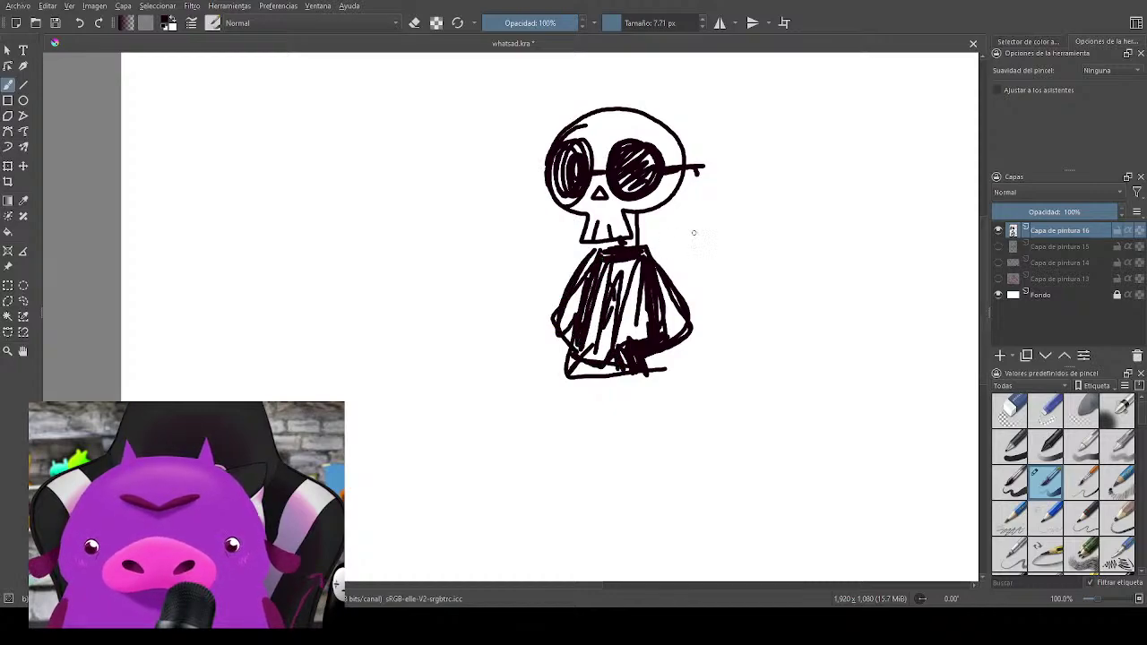
pyautogui.moveTo(643, 242)
pyautogui.mouseDown()
pyautogui.moveTo(689, 267)
pyautogui.moveTo(668, 260)
pyautogui.moveTo(681, 287)
pyautogui.mouseUp()
pyautogui.moveTo(650, 255); pyautogui.dragTo(677, 287)
pyautogui.moveTo(656, 252); pyautogui.dragTo(674, 268)
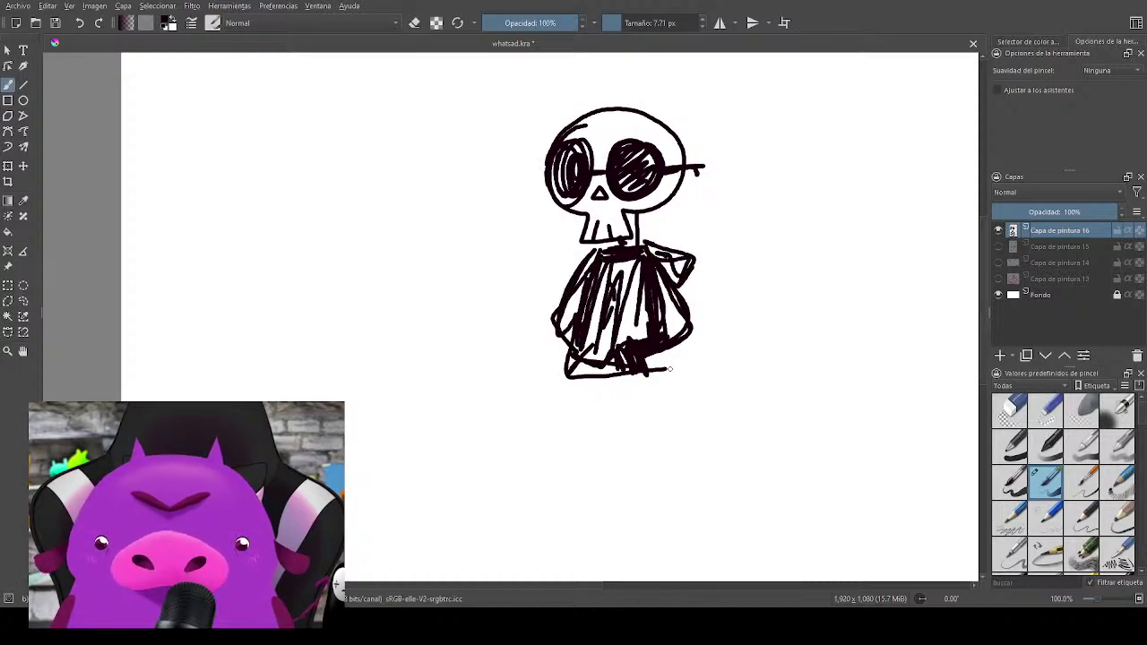
pyautogui.moveTo(663, 352)
pyautogui.mouseDown()
pyautogui.moveTo(648, 371)
pyautogui.moveTo(722, 341)
pyautogui.mouseUp()
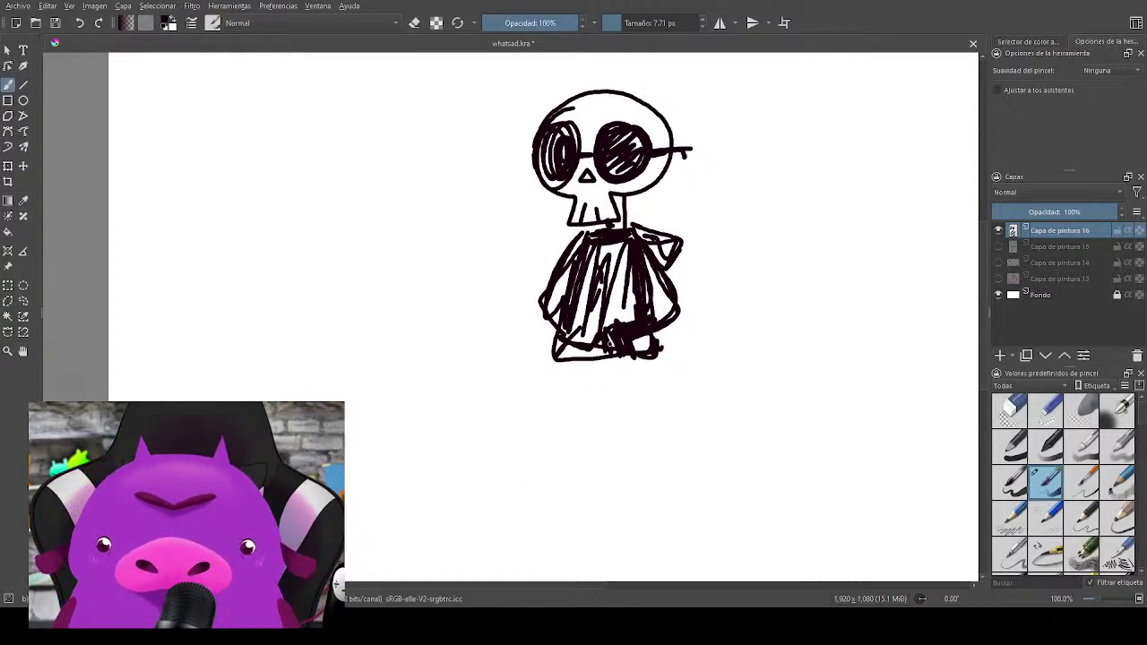
# Step: Draw the skeleton's two thin legs in a walking pose with hatched shoes
pyautogui.moveTo(573, 362); pyautogui.dragTo(548, 424)
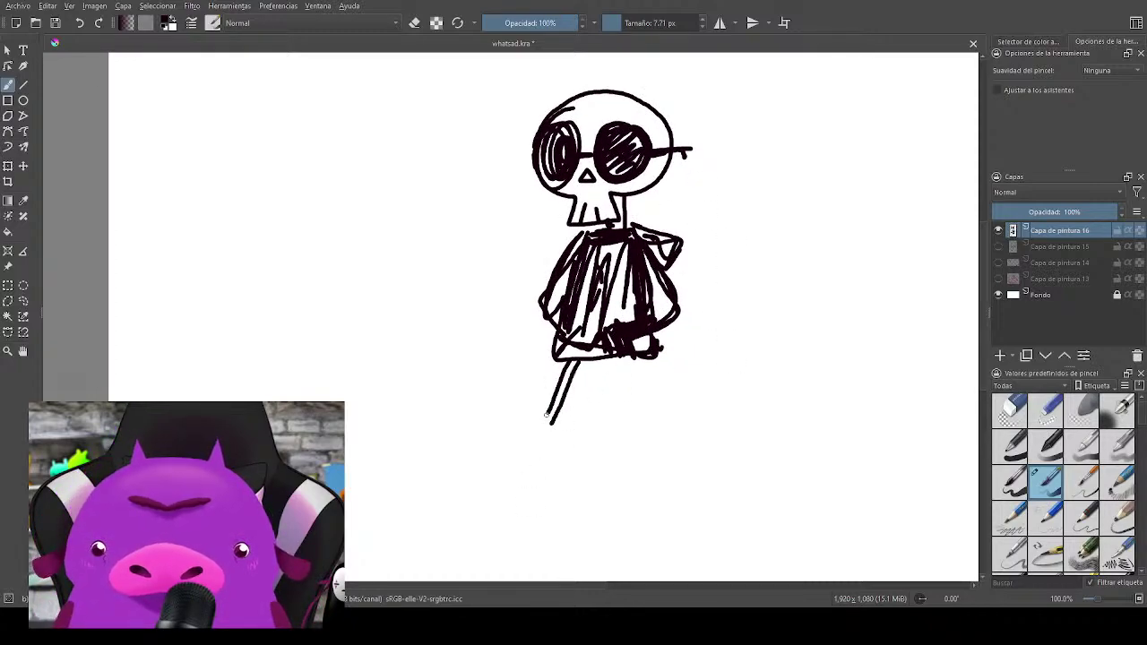
pyautogui.moveTo(566, 386)
pyautogui.mouseDown()
pyautogui.moveTo(552, 405)
pyautogui.moveTo(561, 400)
pyautogui.moveTo(498, 428)
pyautogui.moveTo(550, 446)
pyautogui.mouseUp()
pyautogui.moveTo(613, 358)
pyautogui.mouseDown()
pyautogui.moveTo(609, 394)
pyautogui.moveTo(631, 386)
pyautogui.moveTo(611, 393)
pyautogui.moveTo(667, 405)
pyautogui.moveTo(653, 443)
pyautogui.moveTo(675, 409)
pyautogui.mouseUp()
pyautogui.moveTo(769, 393)
pyautogui.mouseDown()
pyautogui.moveTo(815, 412)
pyautogui.moveTo(814, 456)
pyautogui.moveTo(768, 436)
pyautogui.moveTo(776, 430)
pyautogui.mouseUp()
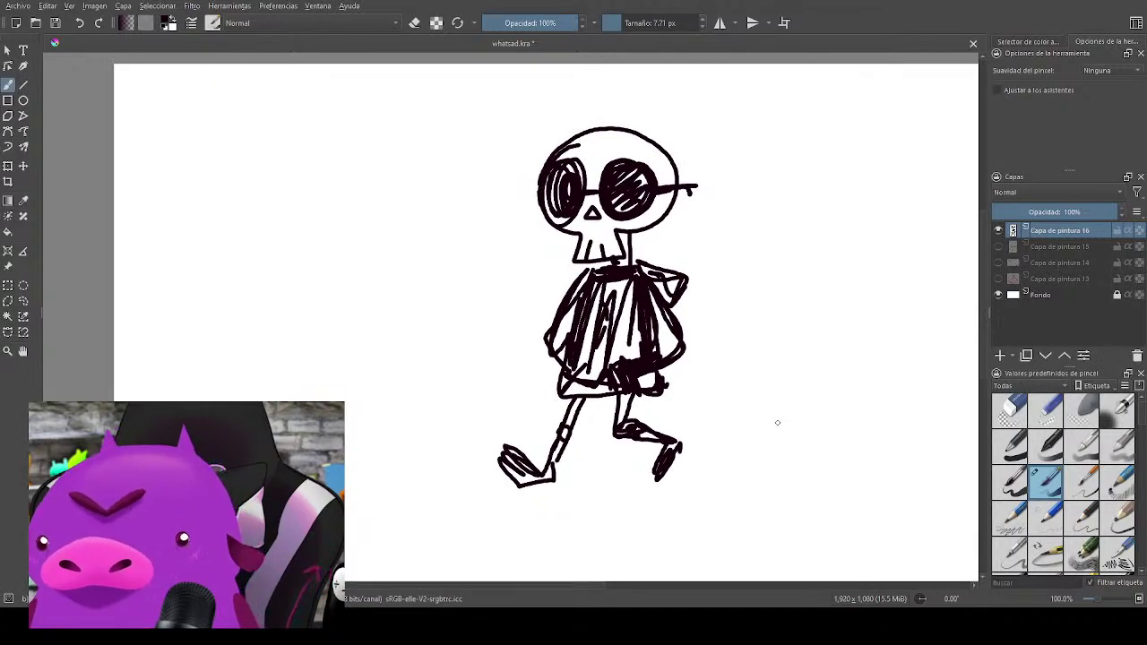
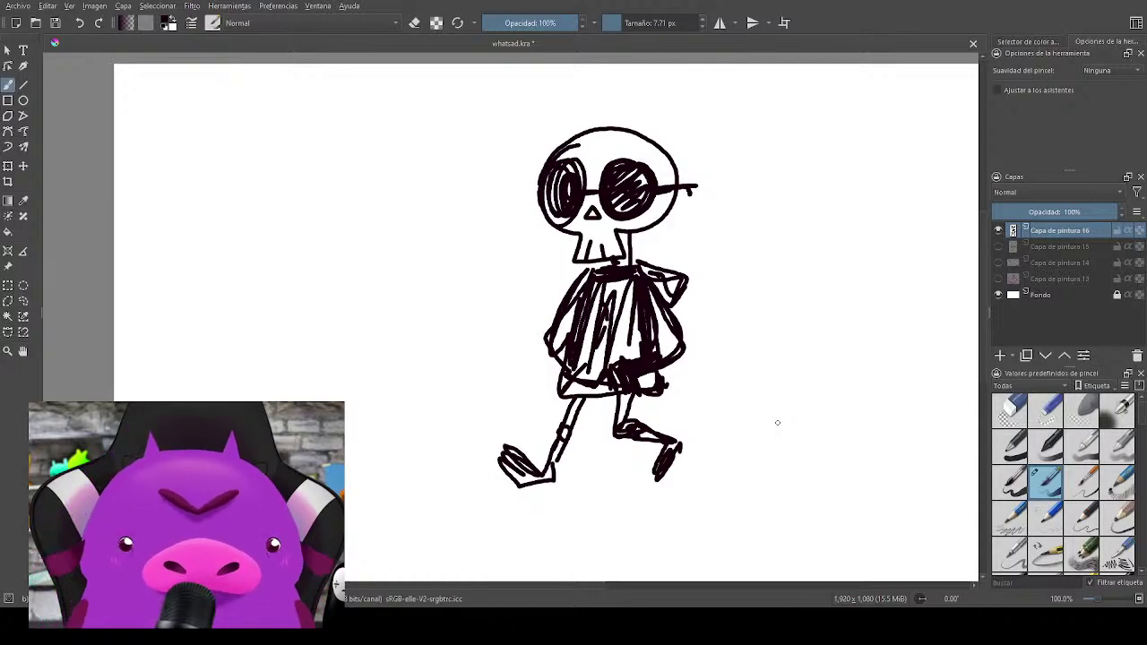
# Step: Hide the skeleton layer, show Capa de pintura 14 and Capa de pintura 13, and make Capa de pintura 14 the active layer
pyautogui.click(998, 231)
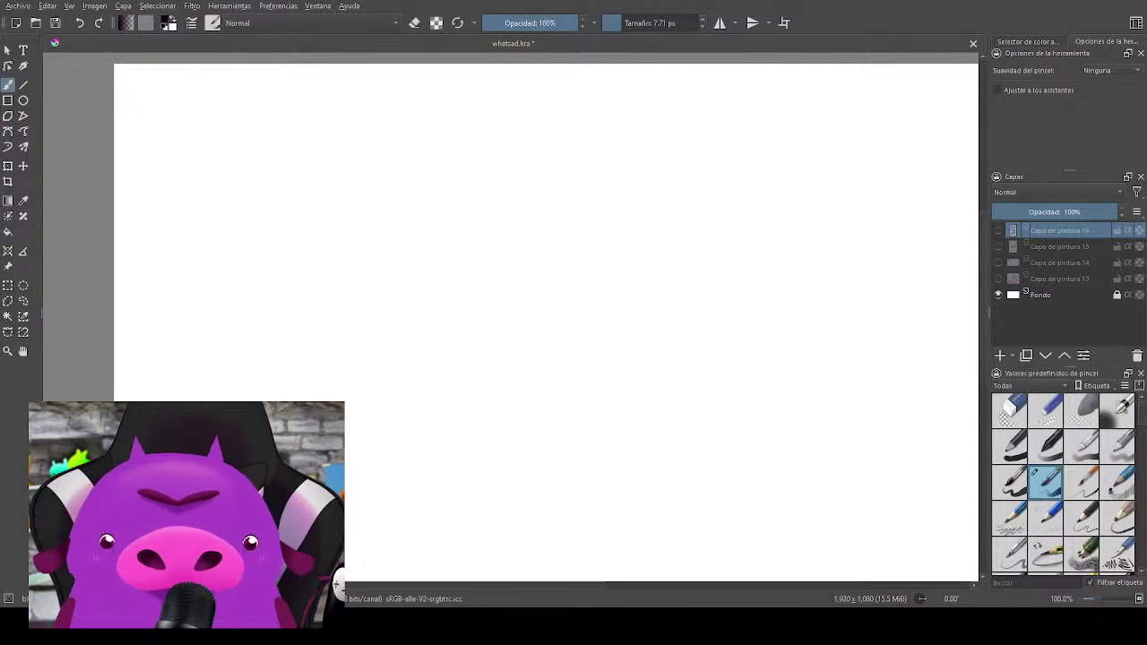
pyautogui.click(998, 231)
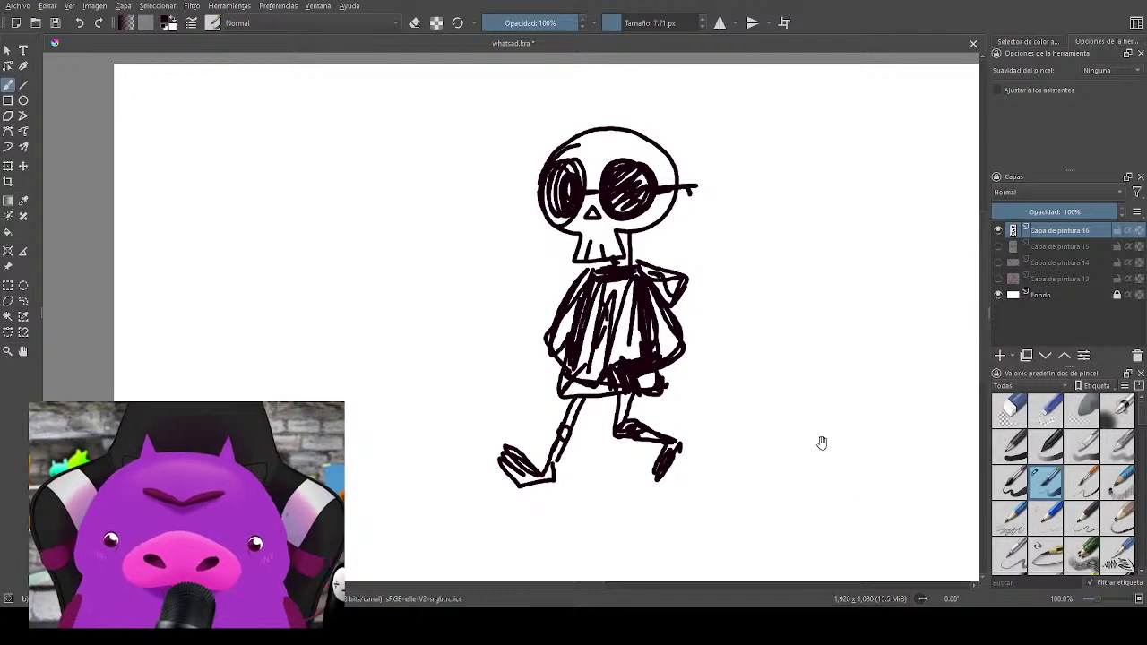
pyautogui.moveTo(821, 443)
pyautogui.mouseDown()
pyautogui.moveTo(868, 466)
pyautogui.moveTo(878, 431)
pyautogui.moveTo(882, 443)
pyautogui.mouseUp()
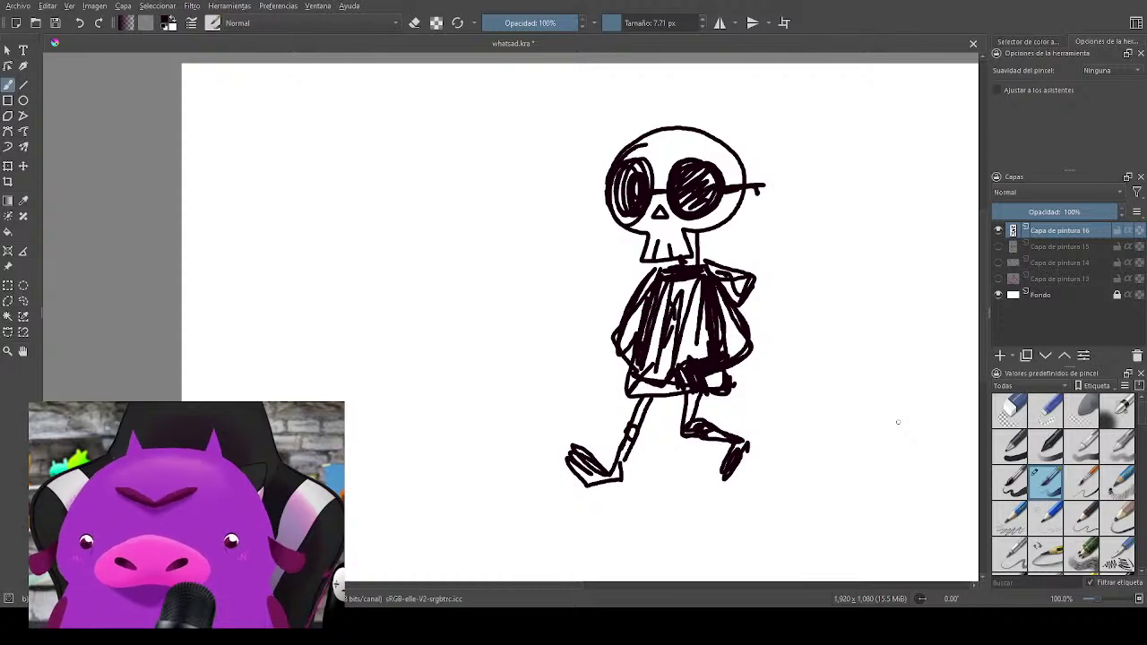
pyautogui.click(998, 231)
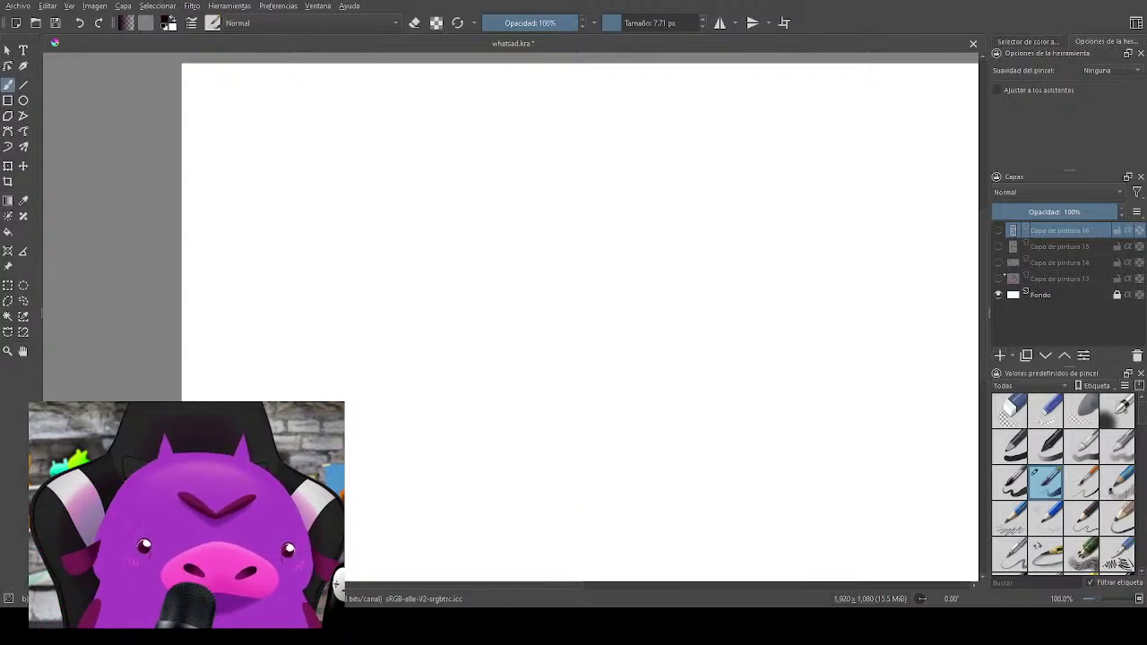
pyautogui.click(998, 262)
pyautogui.click(998, 279)
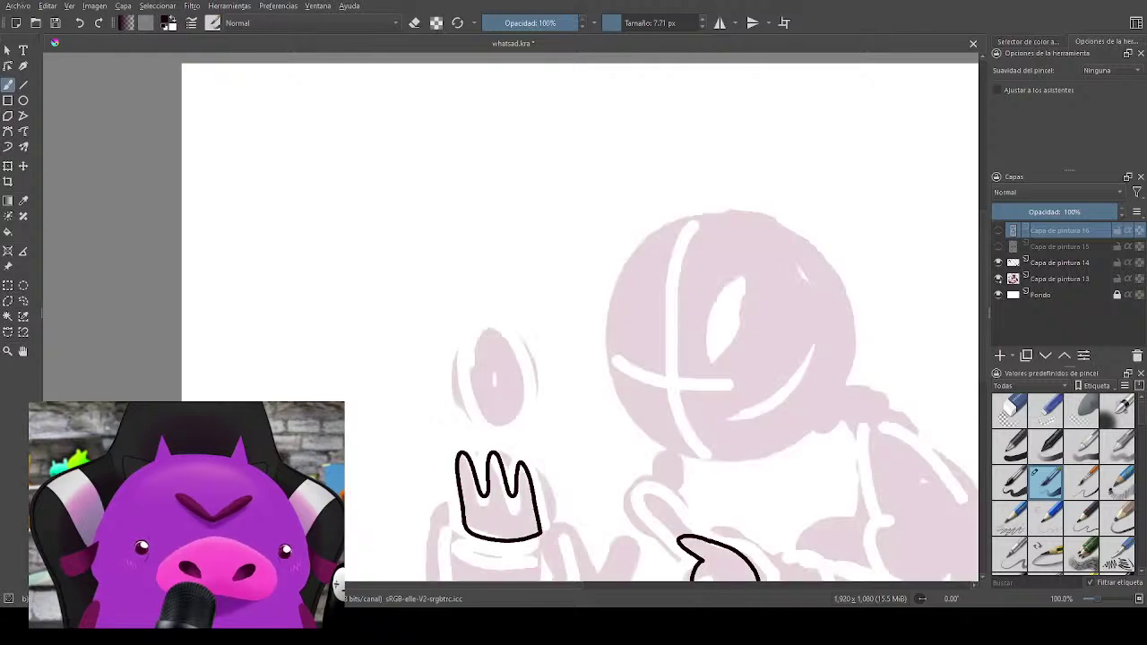
pyautogui.moveTo(848, 424)
pyautogui.mouseDown()
pyautogui.moveTo(780, 353)
pyautogui.moveTo(759, 274)
pyautogui.mouseUp()
pyautogui.moveTo(801, 418); pyautogui.dragTo(803, 392)
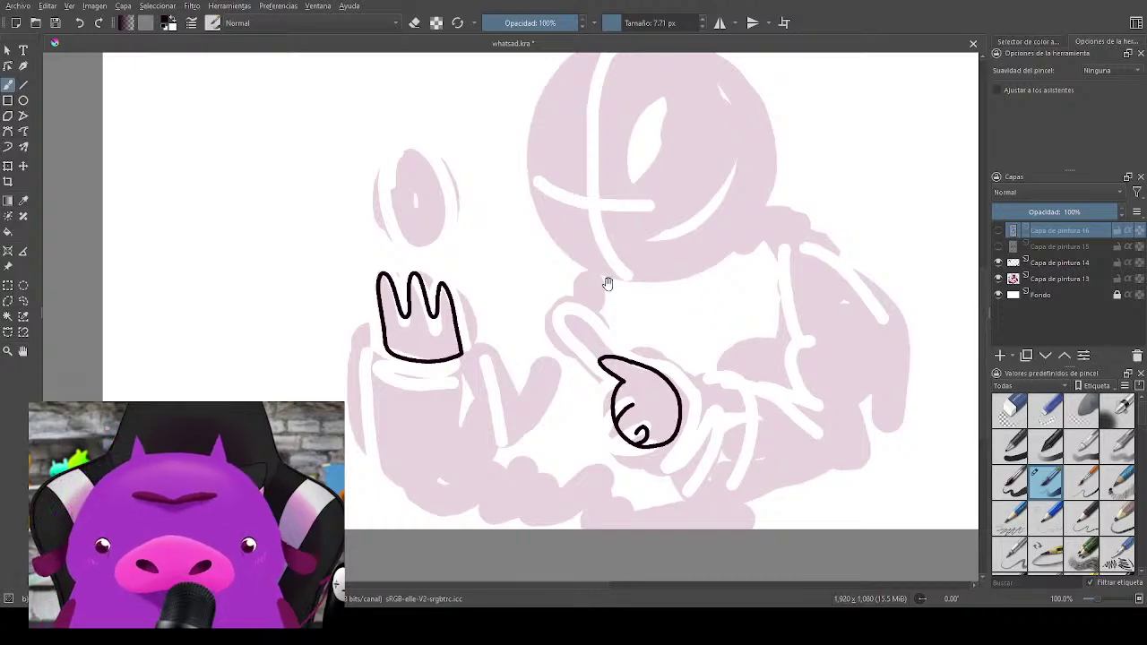
pyautogui.moveTo(607, 282); pyautogui.dragTo(622, 277)
pyautogui.click(1059, 263)
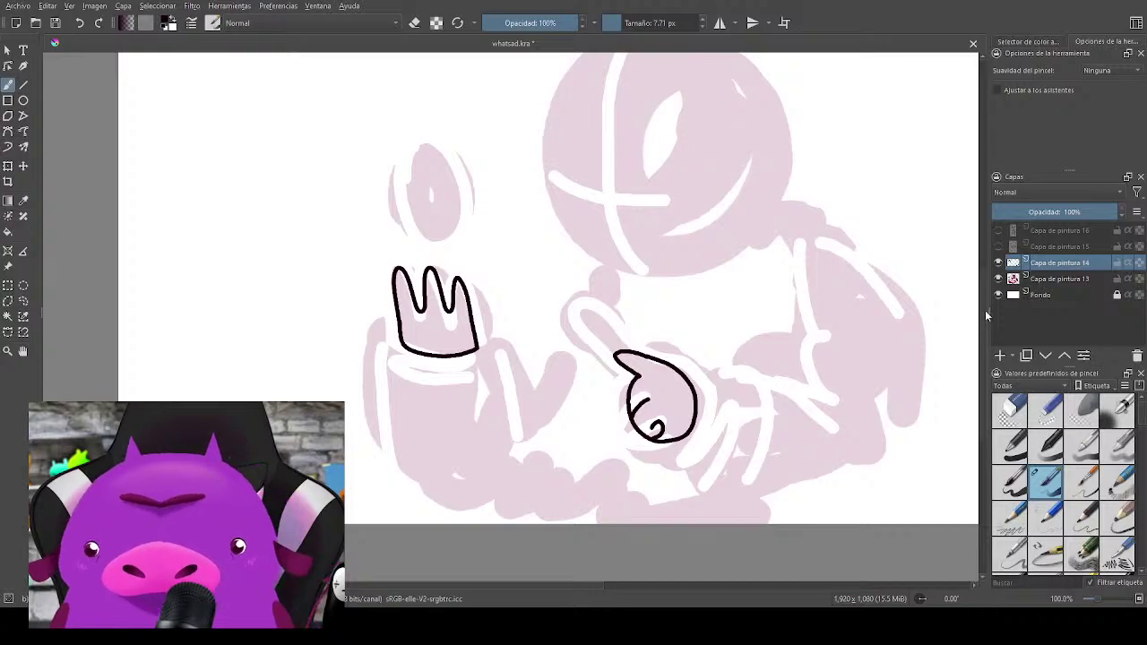
# Step: Try to draw the cuff and the upper forearm line from the pointing hand's wrist
pyautogui.scroll(1, 889, 353)
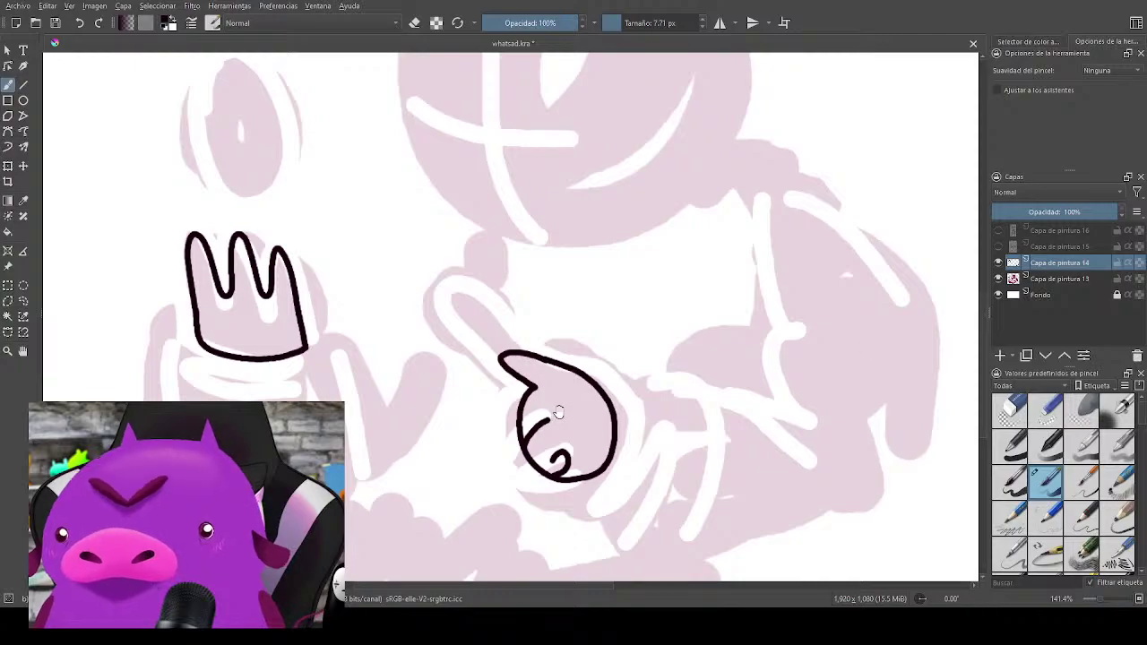
pyautogui.moveTo(558, 412); pyautogui.dragTo(671, 348)
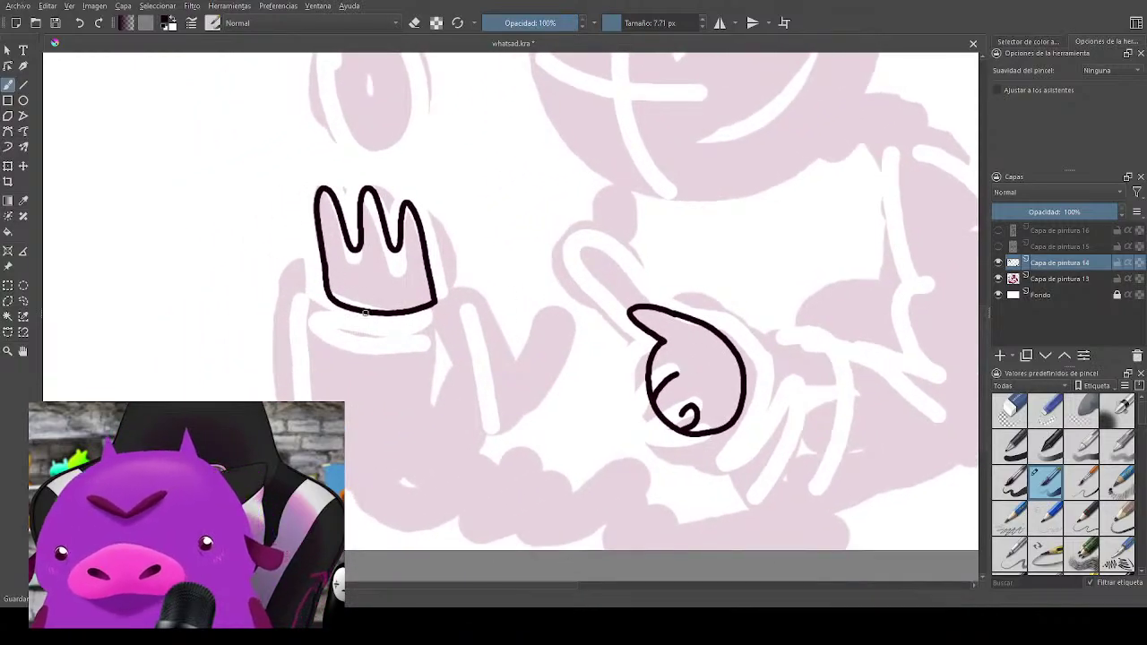
pyautogui.moveTo(792, 327); pyautogui.dragTo(643, 302)
pyautogui.moveTo(747, 384); pyautogui.dragTo(749, 426)
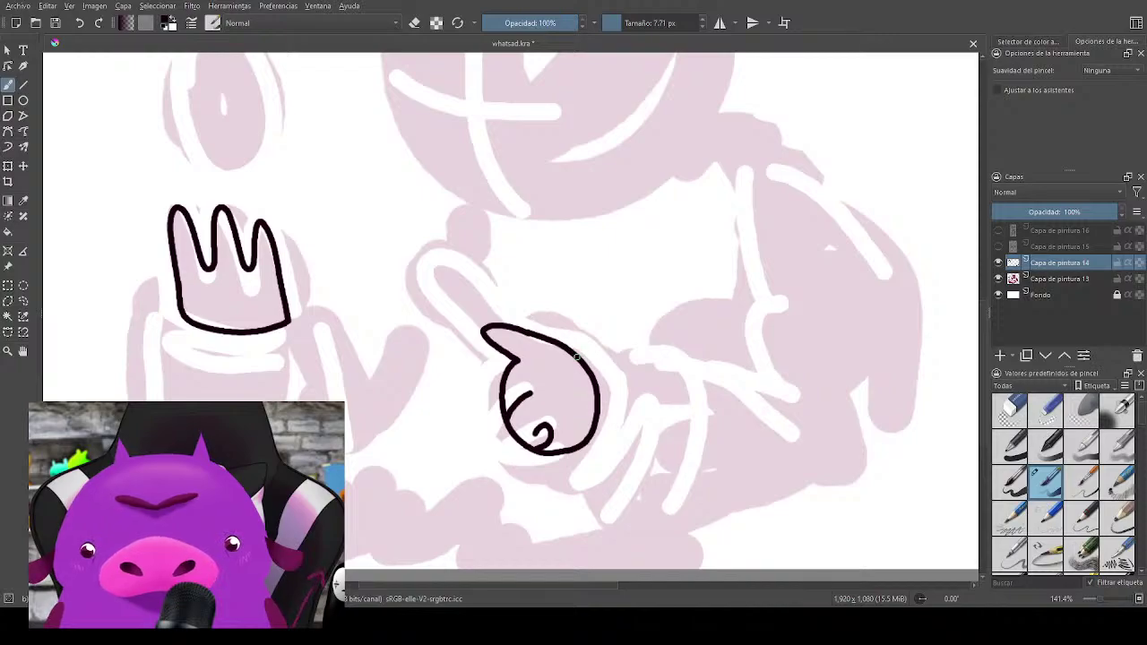
pyautogui.moveTo(578, 357)
pyautogui.mouseDown()
pyautogui.moveTo(678, 389)
pyautogui.moveTo(734, 387)
pyautogui.mouseUp()
pyautogui.hotkey('ctrl', 'z')
pyautogui.moveTo(580, 357)
pyautogui.mouseDown()
pyautogui.moveTo(628, 378)
pyautogui.moveTo(786, 394)
pyautogui.mouseUp()
pyautogui.hotkey('ctrl', 'z')
pyautogui.hotkey('ctrl', 'z')
pyautogui.hotkey('ctrl', 'z')
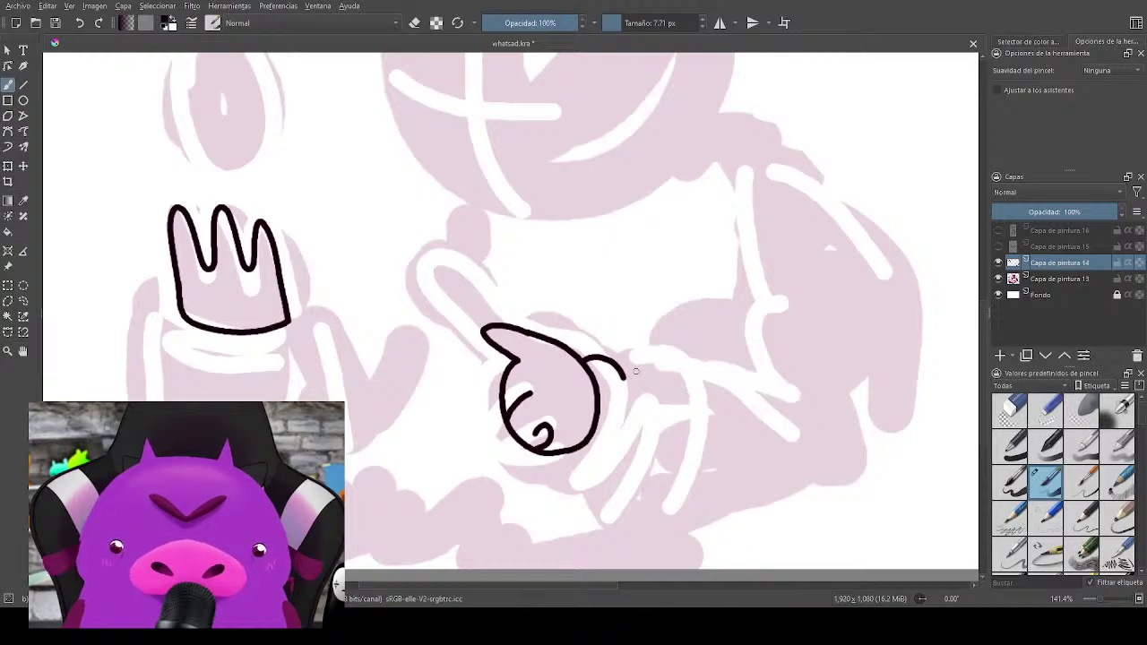
pyautogui.hotkey('ctrl', 'z')
pyautogui.moveTo(586, 366)
pyautogui.mouseDown()
pyautogui.moveTo(746, 381)
pyautogui.moveTo(758, 321)
pyautogui.mouseUp()
pyautogui.hotkey('ctrl', 'z')
pyautogui.moveTo(588, 362)
pyautogui.mouseDown()
pyautogui.moveTo(691, 373)
pyautogui.moveTo(773, 400)
pyautogui.mouseUp()
pyautogui.hotkey('ctrl', 'z')
pyautogui.moveTo(577, 357); pyautogui.dragTo(636, 407)
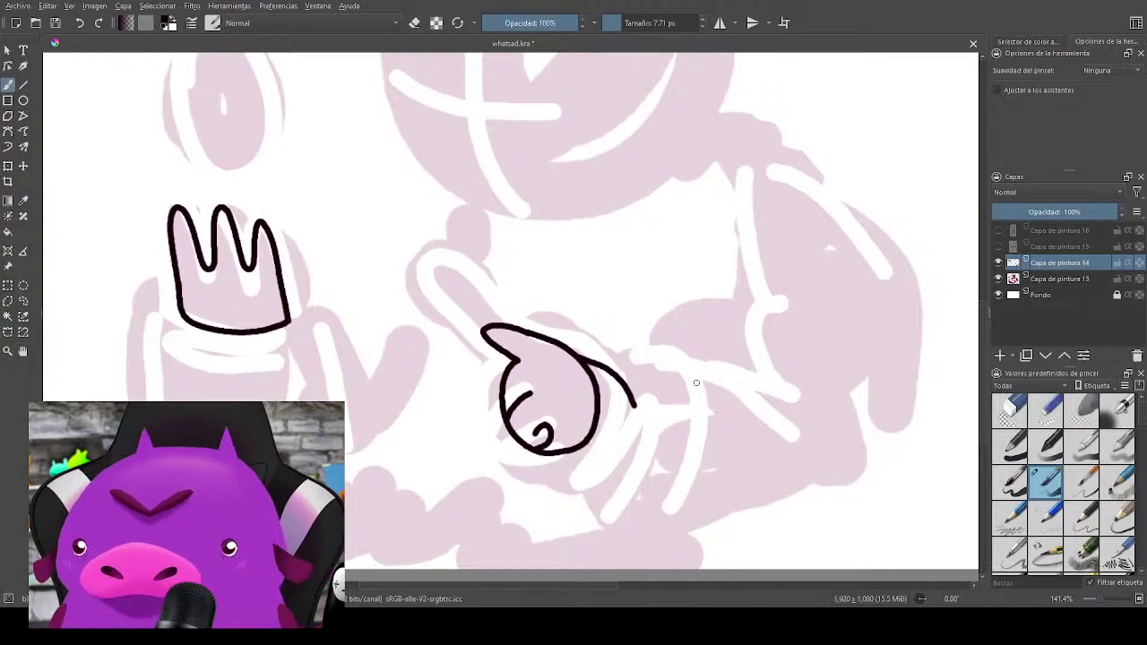
pyautogui.hotkey('ctrl', 'z')
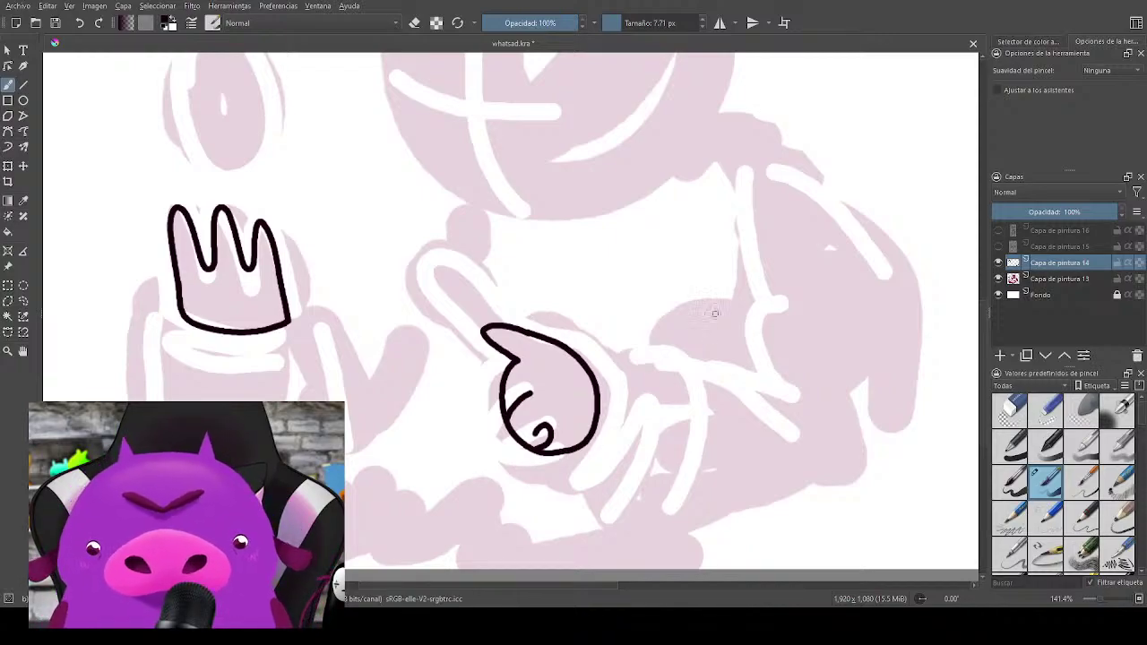
# Step: Draw a short cuff curve at the pointing hand's wrist, the arm's outer contour from the shoulder, and the bent inner sleeve line
pyautogui.moveTo(587, 366)
pyautogui.mouseDown()
pyautogui.moveTo(622, 387)
pyautogui.moveTo(678, 379)
pyautogui.moveTo(780, 412)
pyautogui.mouseUp()
pyautogui.hotkey('ctrl', 'z')
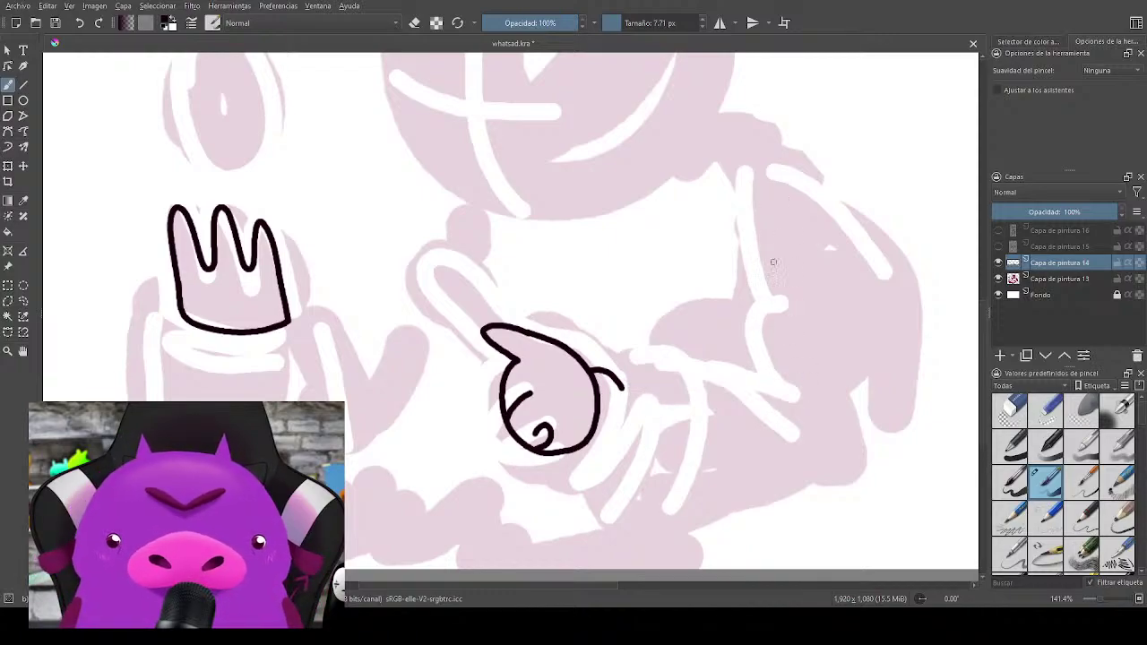
pyautogui.moveTo(767, 160)
pyautogui.mouseDown()
pyautogui.moveTo(837, 187)
pyautogui.moveTo(847, 205)
pyautogui.moveTo(826, 173)
pyautogui.moveTo(871, 289)
pyautogui.moveTo(887, 446)
pyautogui.moveTo(811, 524)
pyautogui.moveTo(573, 455)
pyautogui.mouseUp()
pyautogui.hotkey('ctrl', 'z')
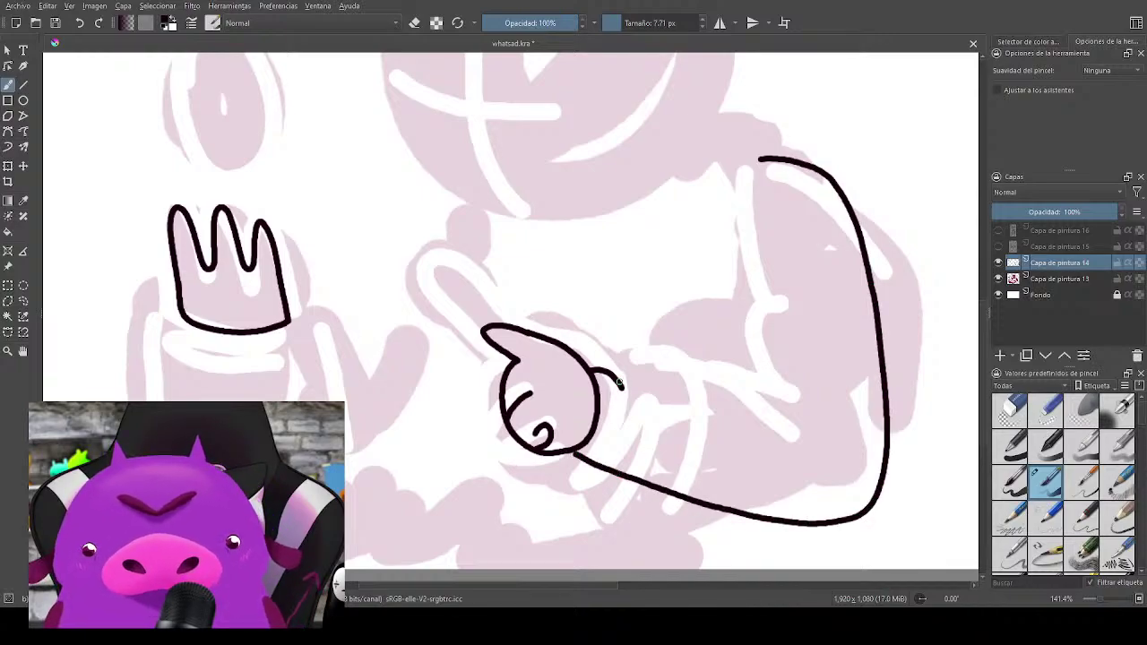
pyautogui.moveTo(617, 380)
pyautogui.mouseDown()
pyautogui.moveTo(712, 391)
pyautogui.moveTo(766, 336)
pyautogui.moveTo(752, 281)
pyautogui.mouseUp()
# Step: Draw a short curve for the other shoulder and outline the raised arm's cuff and both edges of its bent sleeve
pyautogui.moveTo(595, 329); pyautogui.dragTo(678, 353)
pyautogui.moveTo(538, 231)
pyautogui.mouseDown()
pyautogui.moveTo(502, 275)
pyautogui.moveTo(499, 397)
pyautogui.mouseUp()
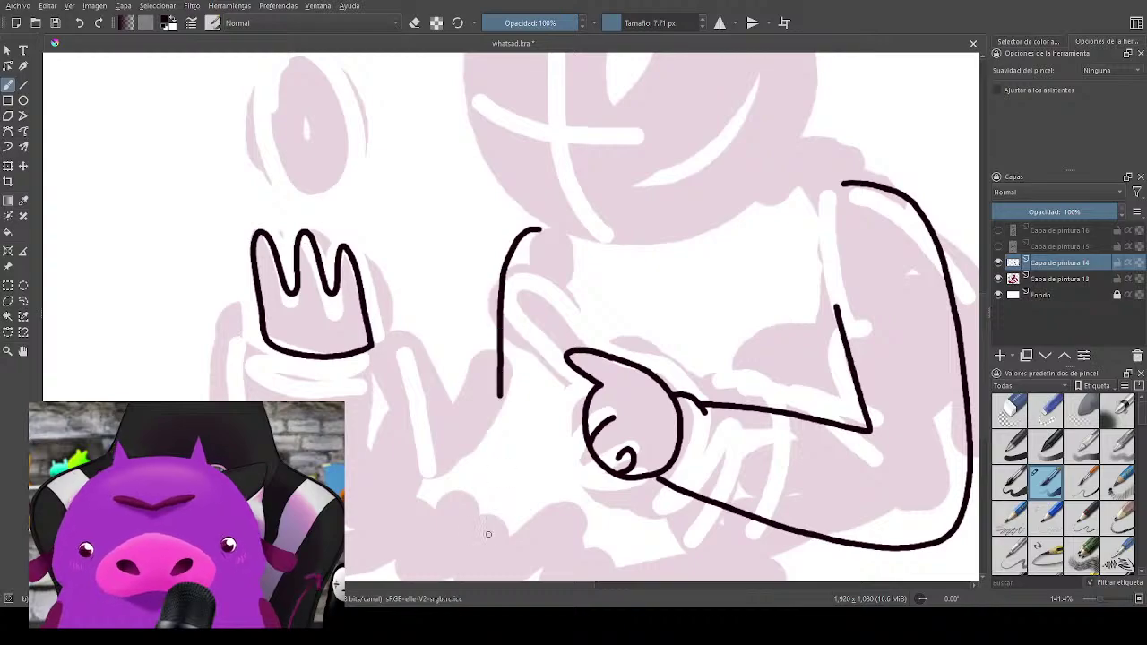
pyautogui.moveTo(531, 488); pyautogui.dragTo(544, 483)
pyautogui.hotkey('ctrl', 'z')
pyautogui.moveTo(542, 224)
pyautogui.mouseDown()
pyautogui.moveTo(501, 326)
pyautogui.moveTo(500, 408)
pyautogui.mouseUp()
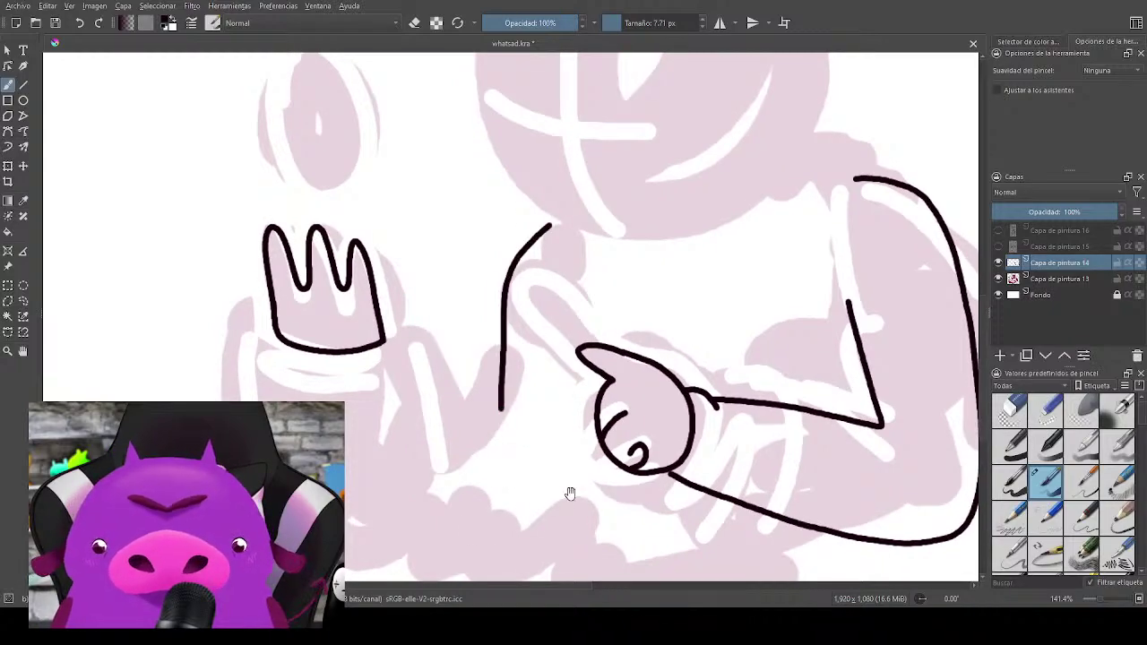
pyautogui.moveTo(569, 494); pyautogui.dragTo(594, 410)
pyautogui.hotkey('ctrl', 'z')
pyautogui.moveTo(580, 150); pyautogui.dragTo(542, 264)
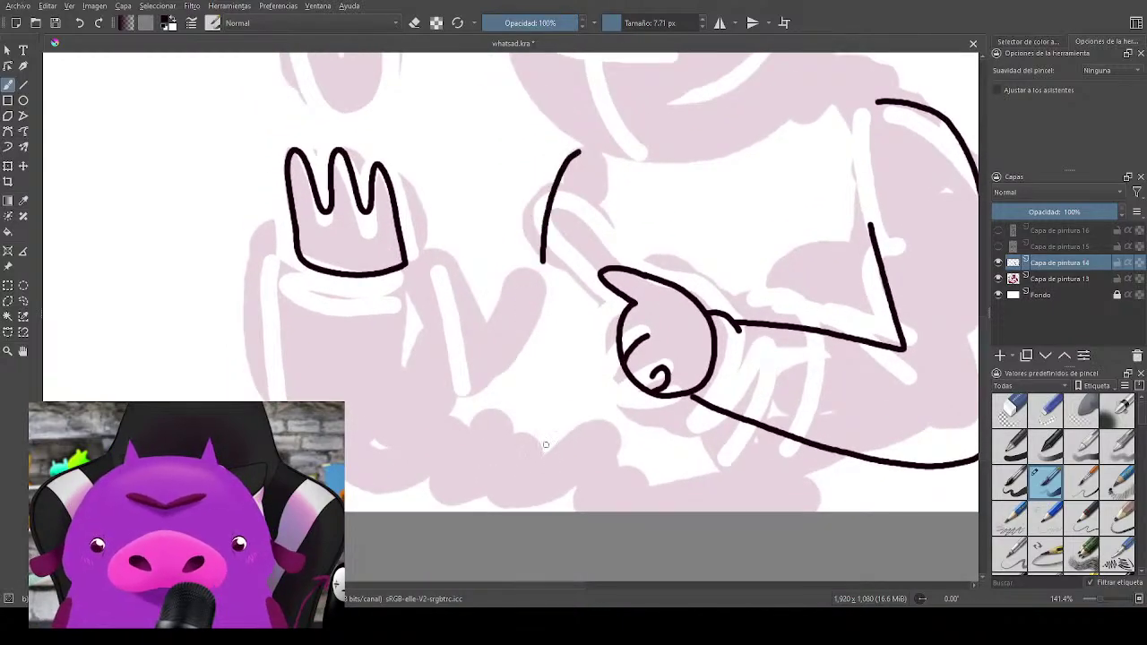
pyautogui.moveTo(300, 258)
pyautogui.mouseDown()
pyautogui.moveTo(298, 287)
pyautogui.moveTo(349, 399)
pyautogui.moveTo(400, 472)
pyautogui.moveTo(480, 501)
pyautogui.moveTo(565, 437)
pyautogui.mouseUp()
pyautogui.moveTo(406, 262)
pyautogui.mouseDown()
pyautogui.moveTo(443, 330)
pyautogui.moveTo(513, 313)
pyautogui.mouseUp()
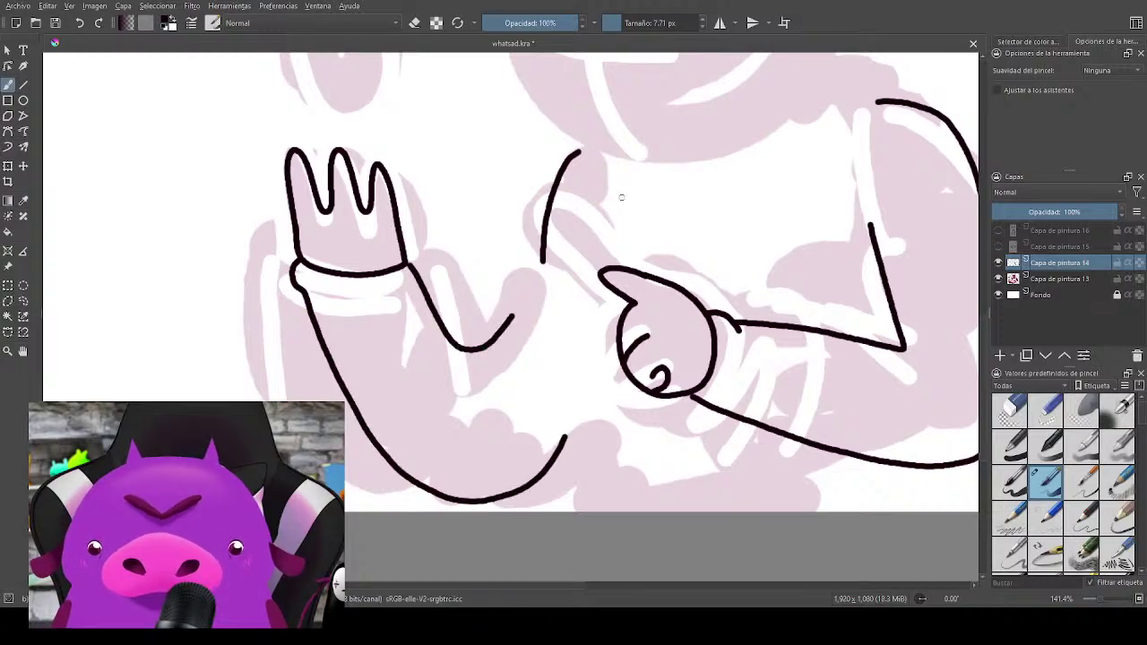
pyautogui.press('-')
pyautogui.press('-')
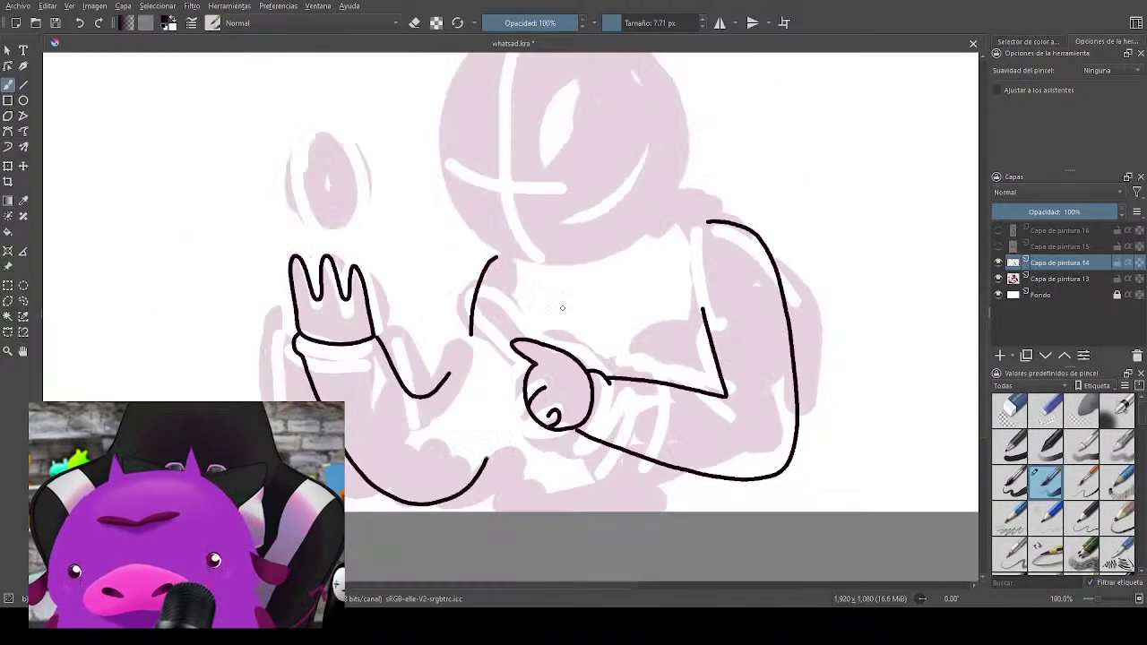
pyautogui.press('-')
pyautogui.press('+')
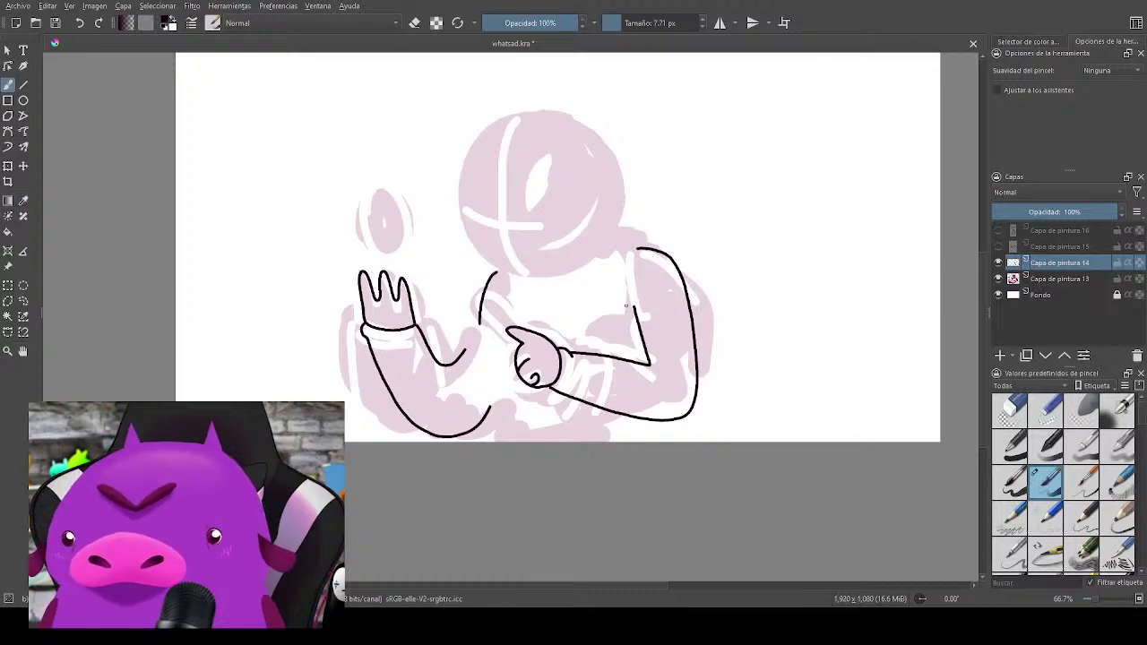
pyautogui.moveTo(624, 377); pyautogui.dragTo(678, 361)
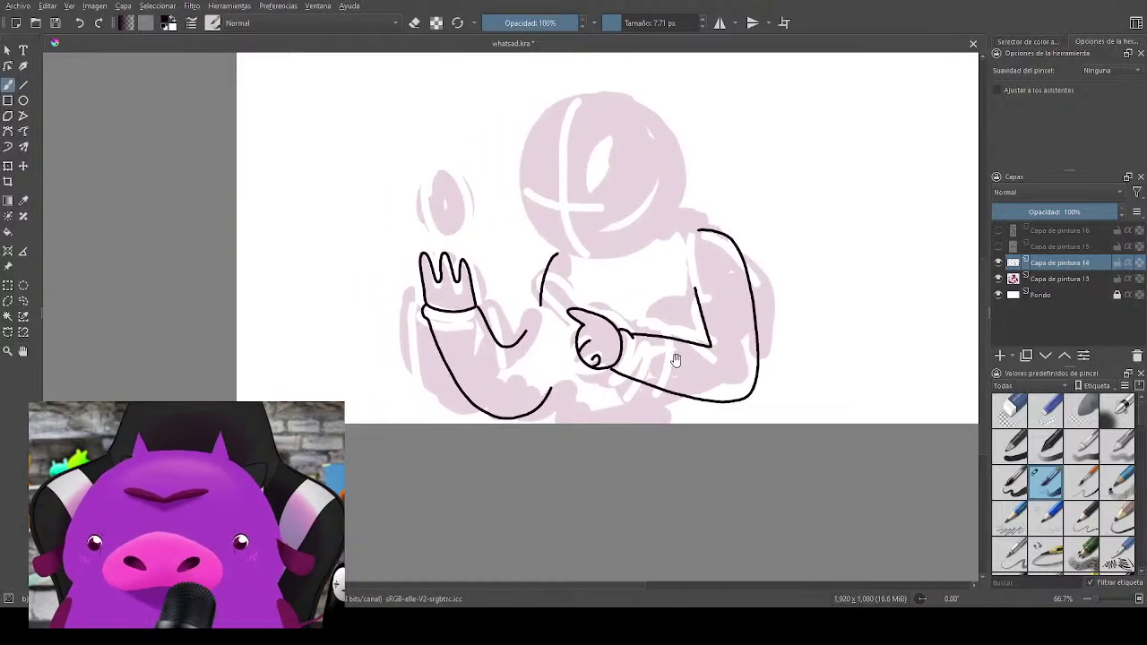
pyautogui.scroll(1, 654, 290)
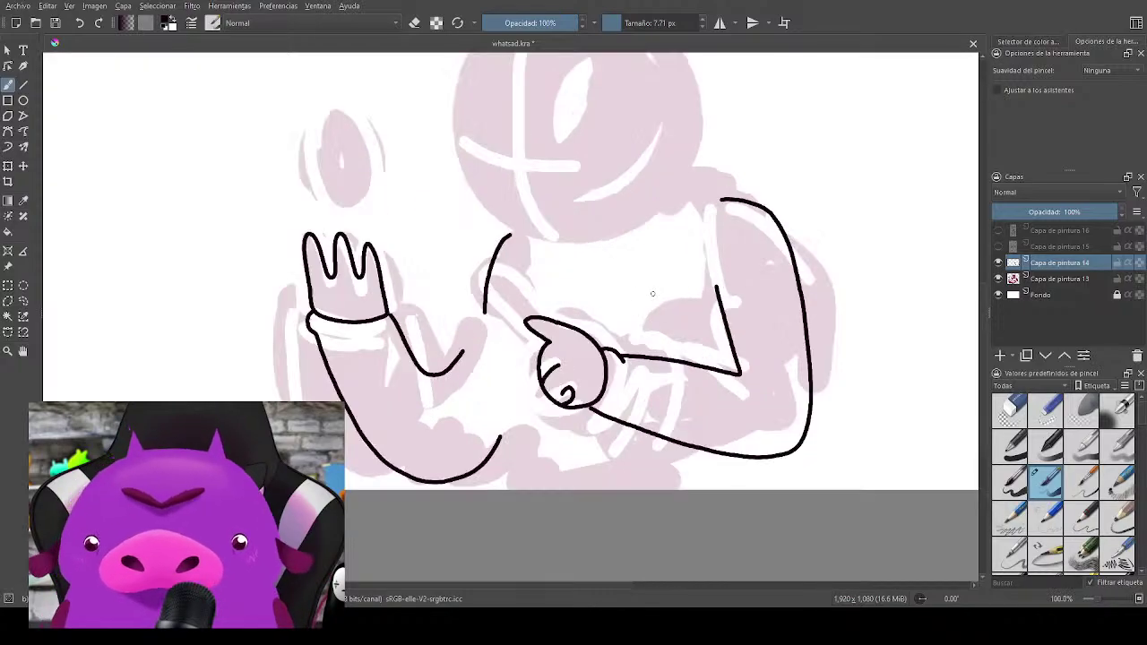
pyautogui.scroll(1, 785, 345)
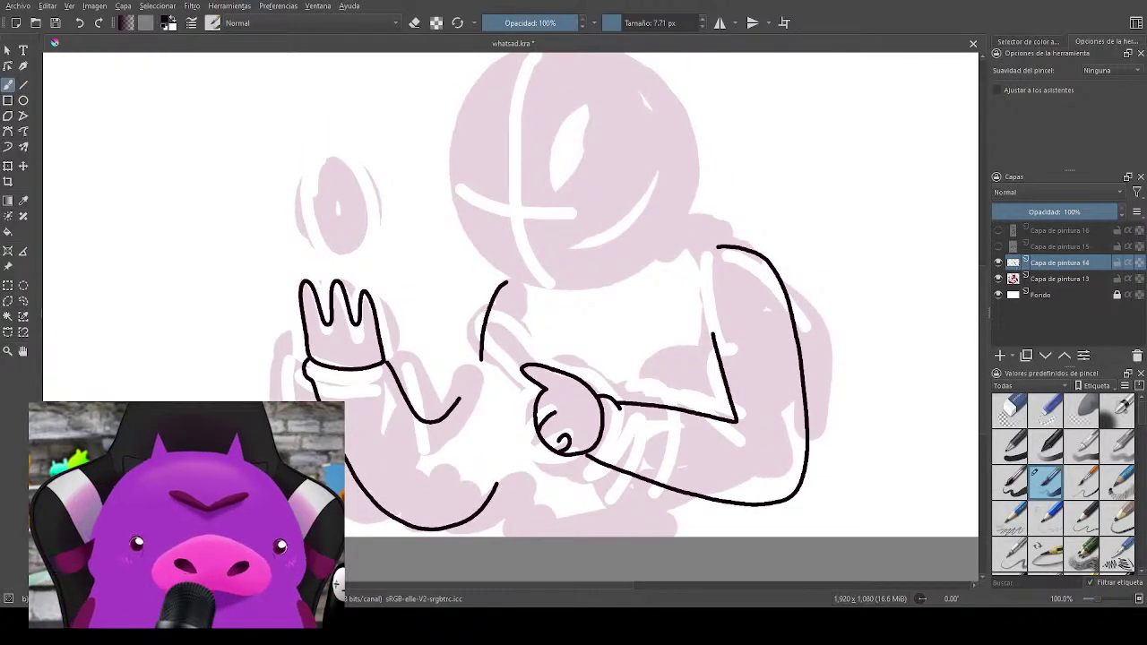
# Step: View the sunglasses-wearing cat on Capa de pintura 15 by itself, and restore the view of Capa de pintura 14 and Capa de pintura 13
pyautogui.click(998, 263)
pyautogui.click(998, 279)
pyautogui.click(998, 230)
pyautogui.click(998, 230)
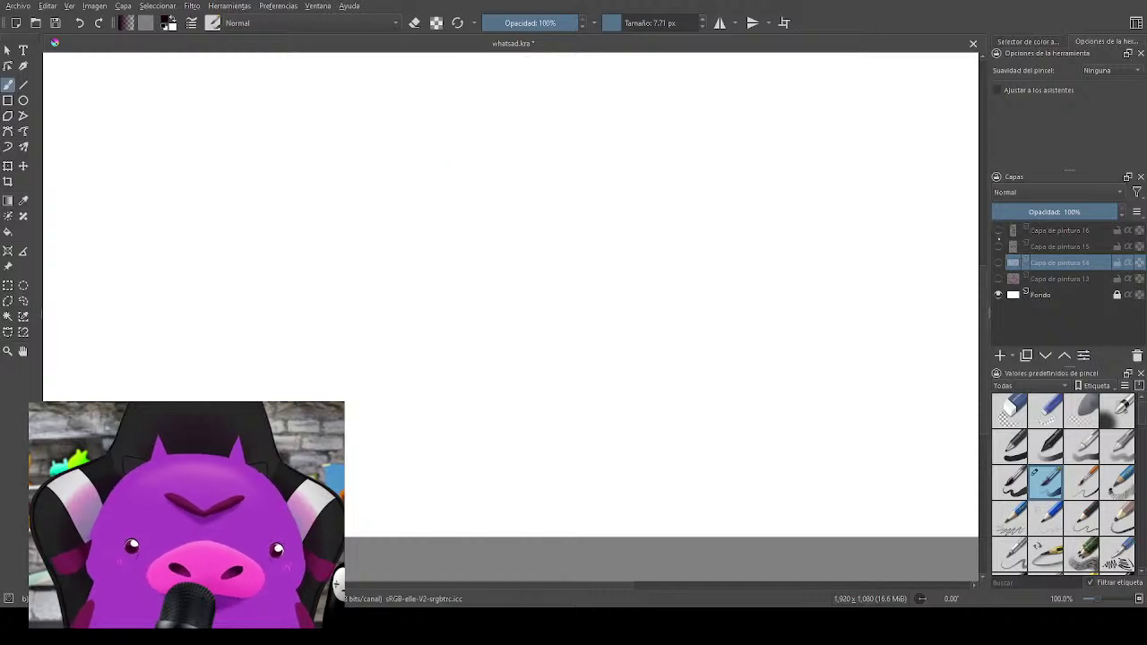
pyautogui.click(998, 246)
pyautogui.scroll(-1, 809, 218)
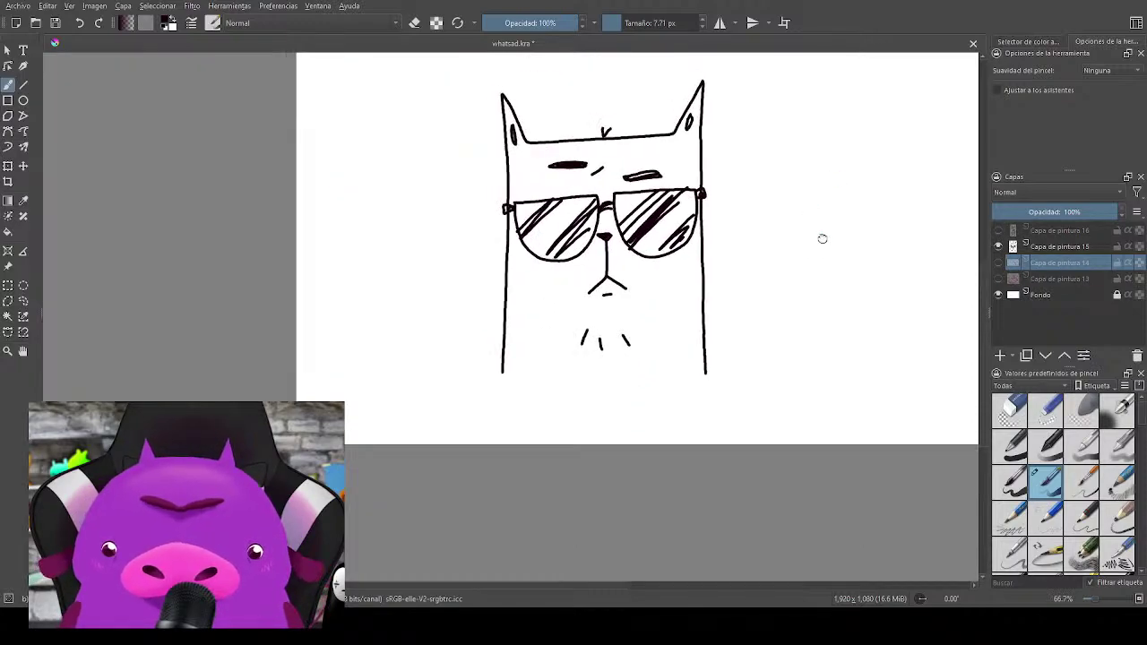
pyautogui.moveTo(821, 238)
pyautogui.mouseDown()
pyautogui.moveTo(940, 284)
pyautogui.moveTo(897, 264)
pyautogui.moveTo(875, 304)
pyautogui.moveTo(896, 322)
pyautogui.moveTo(947, 333)
pyautogui.moveTo(950, 350)
pyautogui.mouseUp()
pyautogui.scroll(1, 887, 314)
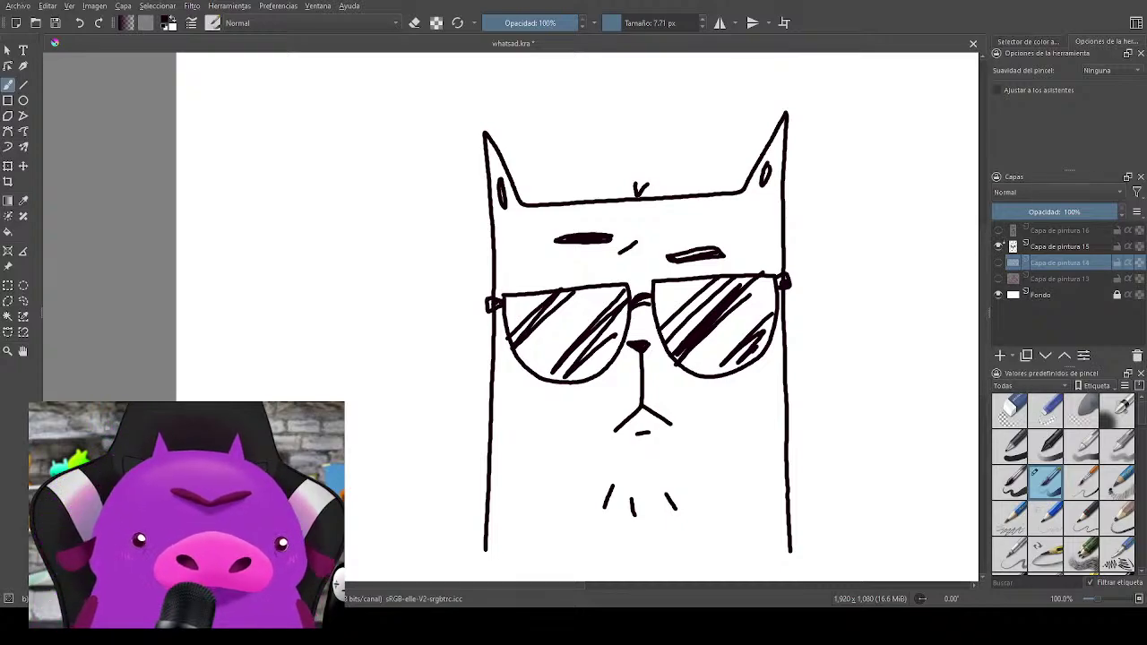
pyautogui.click(998, 247)
pyautogui.click(998, 263)
pyautogui.click(998, 278)
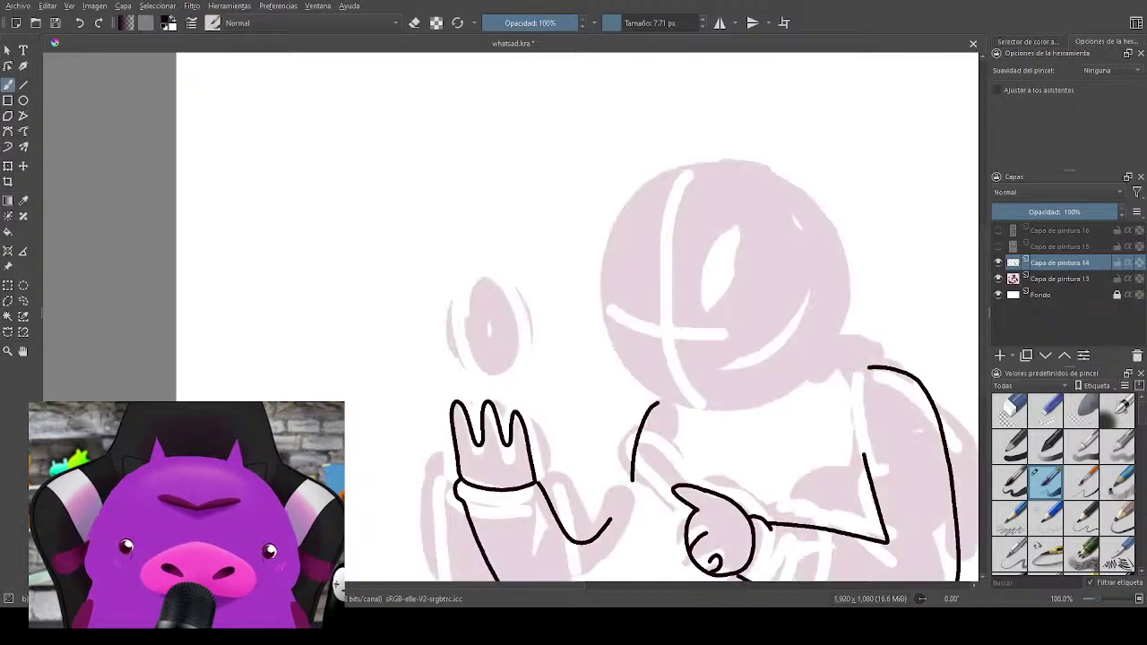
# Step: Outline the character's round head over the silhouette with two side curves, leaving a small gap at the crown and one near the neck
pyautogui.moveTo(810, 468); pyautogui.dragTo(747, 424)
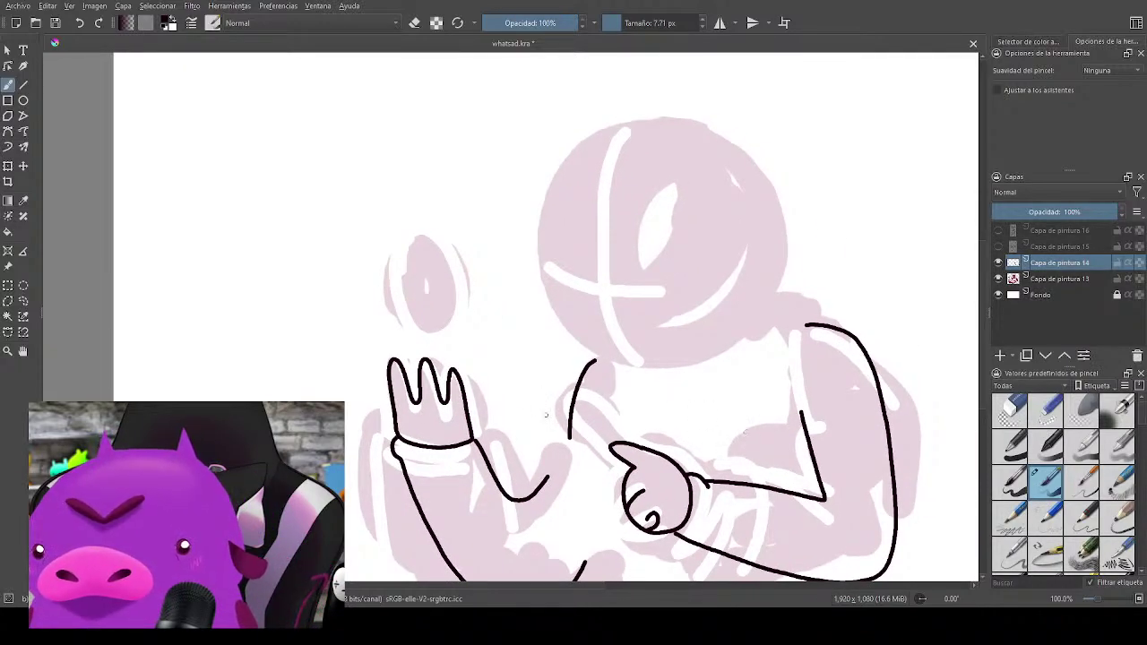
pyautogui.moveTo(545, 414); pyautogui.dragTo(506, 431)
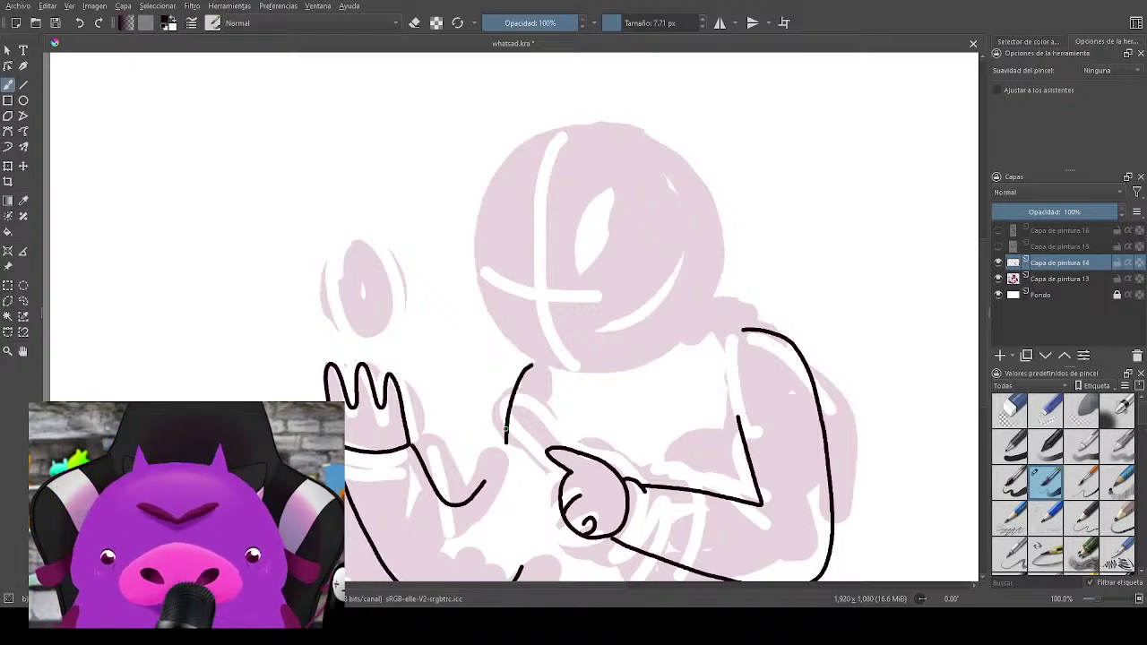
pyautogui.moveTo(551, 131)
pyautogui.mouseDown()
pyautogui.moveTo(494, 179)
pyautogui.moveTo(477, 258)
pyautogui.moveTo(503, 326)
pyautogui.moveTo(547, 360)
pyautogui.moveTo(615, 366)
pyautogui.mouseUp()
pyautogui.moveTo(681, 339)
pyautogui.mouseDown()
pyautogui.moveTo(719, 258)
pyautogui.moveTo(712, 191)
pyautogui.moveTo(676, 144)
pyautogui.moveTo(597, 129)
pyautogui.mouseUp()
pyautogui.hotkey('ctrl', 'z')
pyautogui.moveTo(680, 340)
pyautogui.mouseDown()
pyautogui.moveTo(715, 282)
pyautogui.moveTo(711, 207)
pyautogui.moveTo(681, 155)
pyautogui.moveTo(612, 124)
pyautogui.mouseUp()
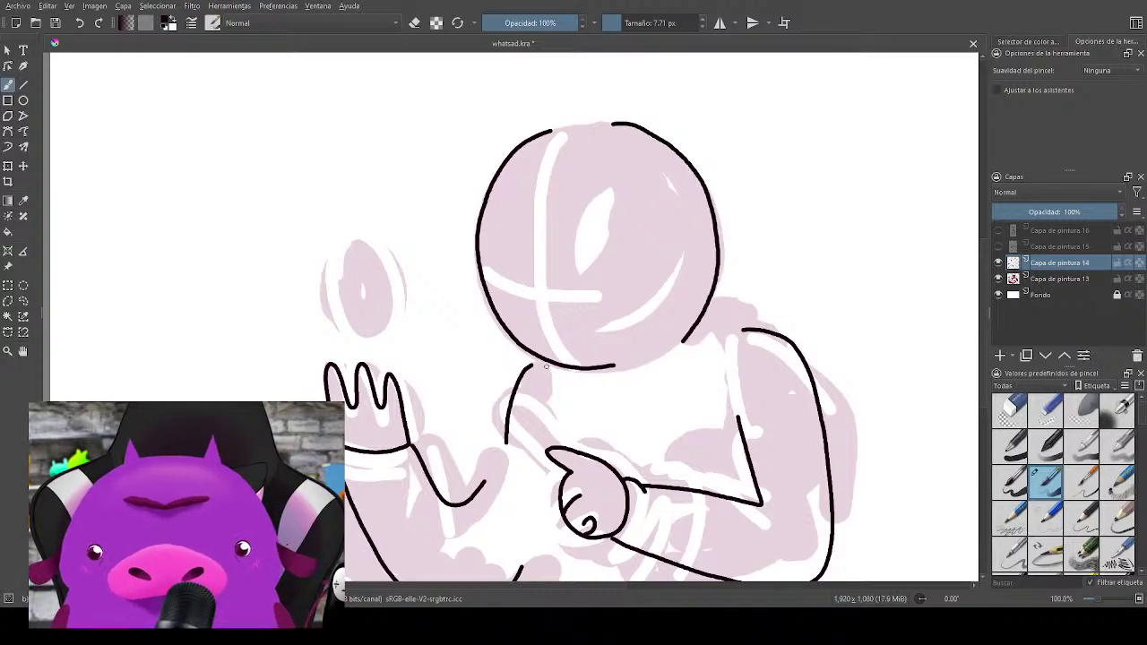
# Step: Draw a curved collar band with short rib lines along the underside of the head
pyautogui.moveTo(541, 364)
pyautogui.mouseDown()
pyautogui.moveTo(586, 397)
pyautogui.moveTo(643, 395)
pyautogui.mouseUp()
pyautogui.hotkey('ctrl', 'z')
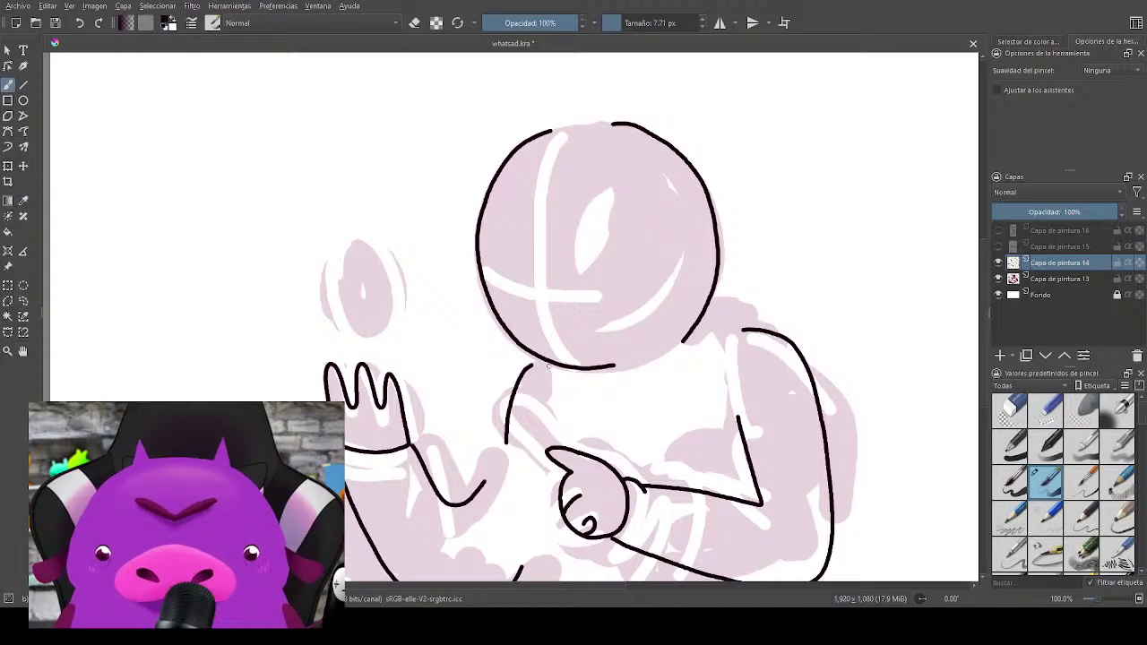
pyautogui.moveTo(548, 365)
pyautogui.mouseDown()
pyautogui.moveTo(545, 387)
pyautogui.moveTo(673, 387)
pyautogui.mouseUp()
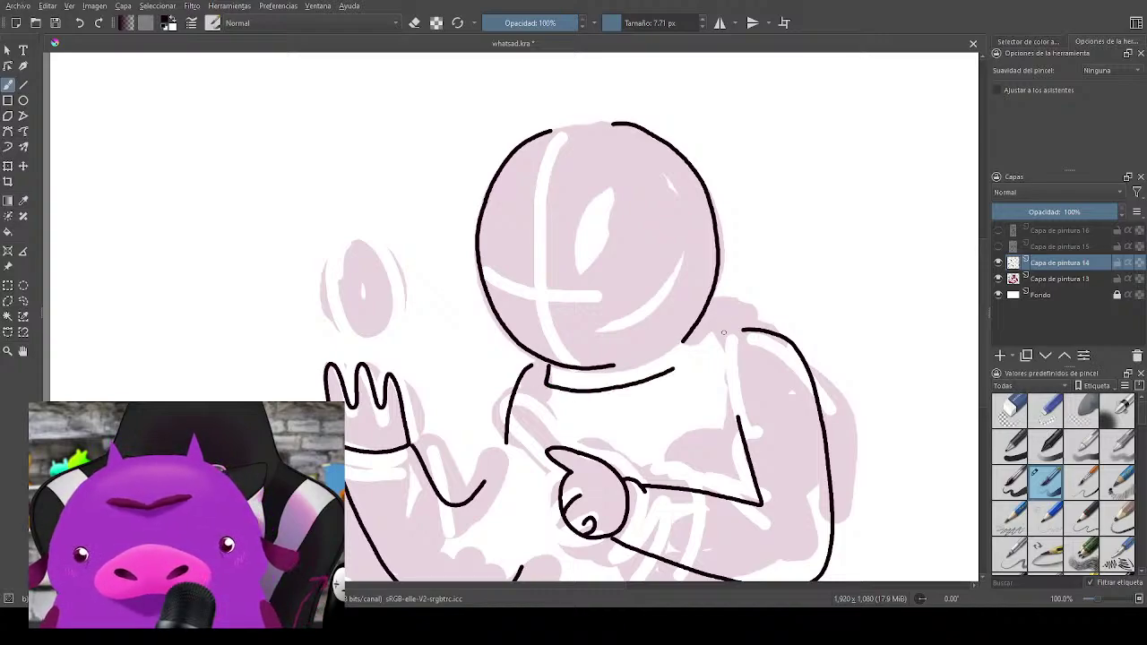
pyautogui.hotkey('ctrl', 'z')
pyautogui.moveTo(548, 363)
pyautogui.mouseDown()
pyautogui.moveTo(625, 395)
pyautogui.moveTo(710, 350)
pyautogui.moveTo(616, 387)
pyautogui.moveTo(620, 372)
pyautogui.moveTo(610, 385)
pyautogui.moveTo(574, 392)
pyautogui.mouseUp()
# Step: Draw the sleeve seam from the shoulder to the bent arm's inner line, and a long torso edge down from the other shoulder
pyautogui.moveTo(764, 378); pyautogui.dragTo(692, 354)
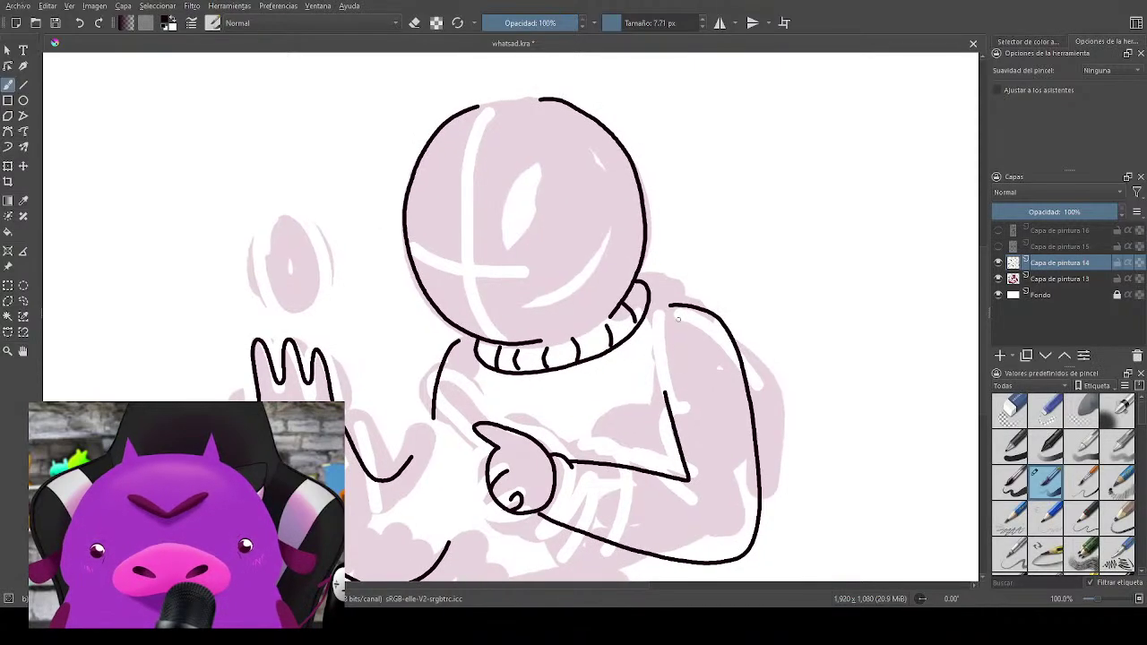
pyautogui.moveTo(670, 314)
pyautogui.mouseDown()
pyautogui.moveTo(654, 301)
pyautogui.moveTo(668, 315)
pyautogui.moveTo(662, 398)
pyautogui.mouseUp()
pyautogui.moveTo(459, 342); pyautogui.dragTo(471, 415)
pyautogui.moveTo(685, 409); pyautogui.dragTo(722, 356)
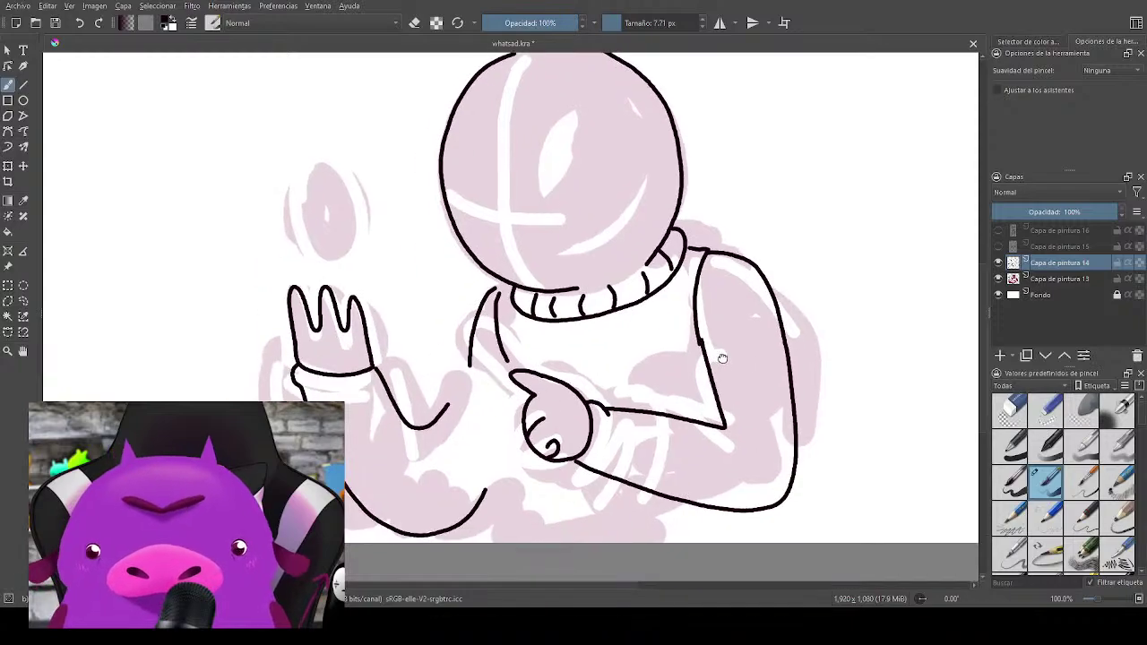
pyautogui.hotkey('ctrl', 'z')
pyautogui.moveTo(496, 288); pyautogui.dragTo(510, 520)
# Step: Draw a small circle and a small square side by side on the chest, and a short torso line below the bent elbow
pyautogui.moveTo(766, 459)
pyautogui.mouseDown()
pyautogui.moveTo(780, 417)
pyautogui.moveTo(793, 454)
pyautogui.mouseUp()
pyautogui.moveTo(682, 354)
pyautogui.mouseDown()
pyautogui.moveTo(674, 363)
pyautogui.moveTo(680, 347)
pyautogui.moveTo(672, 352)
pyautogui.moveTo(801, 333)
pyautogui.mouseUp()
pyautogui.hotkey('ctrl', 'z')
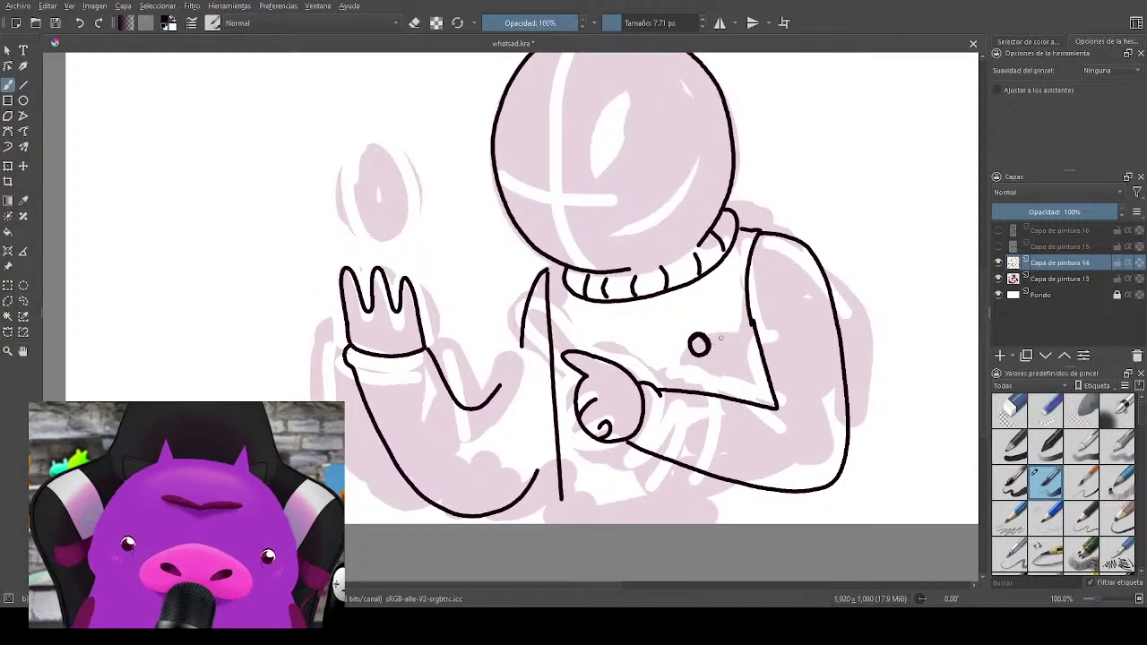
pyautogui.moveTo(717, 331)
pyautogui.mouseDown()
pyautogui.moveTo(729, 351)
pyautogui.moveTo(718, 331)
pyautogui.mouseUp()
pyautogui.moveTo(762, 362)
pyautogui.mouseDown()
pyautogui.moveTo(781, 324)
pyautogui.moveTo(834, 348)
pyautogui.moveTo(906, 404)
pyautogui.moveTo(813, 223)
pyautogui.moveTo(790, 236)
pyautogui.mouseUp()
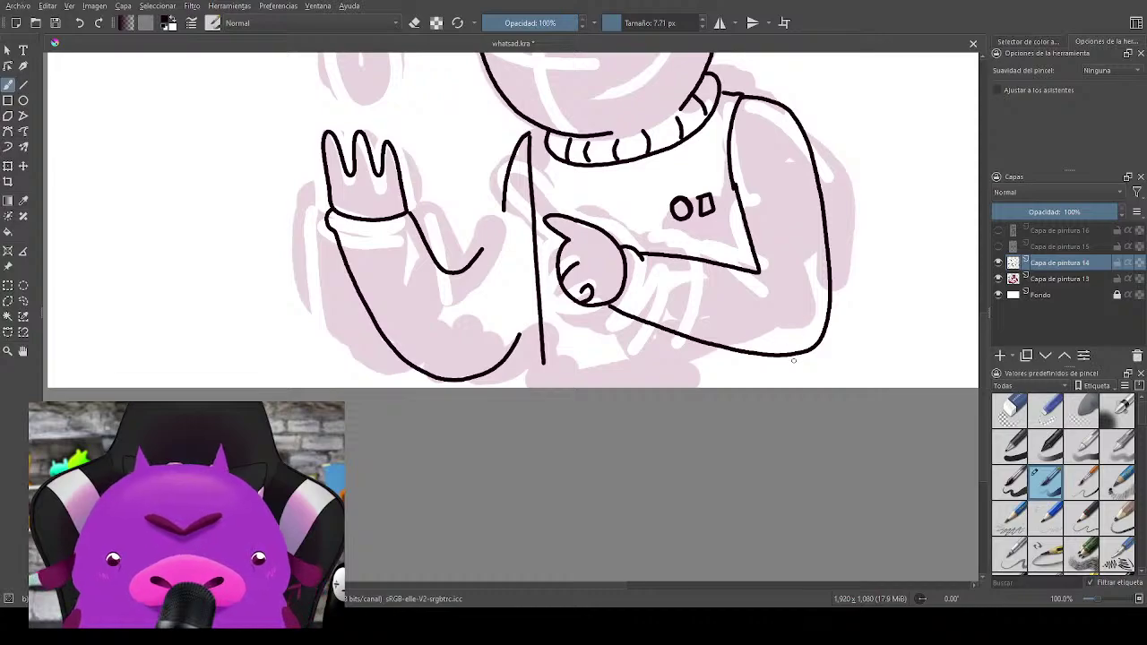
pyautogui.moveTo(776, 321)
pyautogui.mouseDown()
pyautogui.moveTo(763, 335)
pyautogui.moveTo(889, 460)
pyautogui.mouseUp()
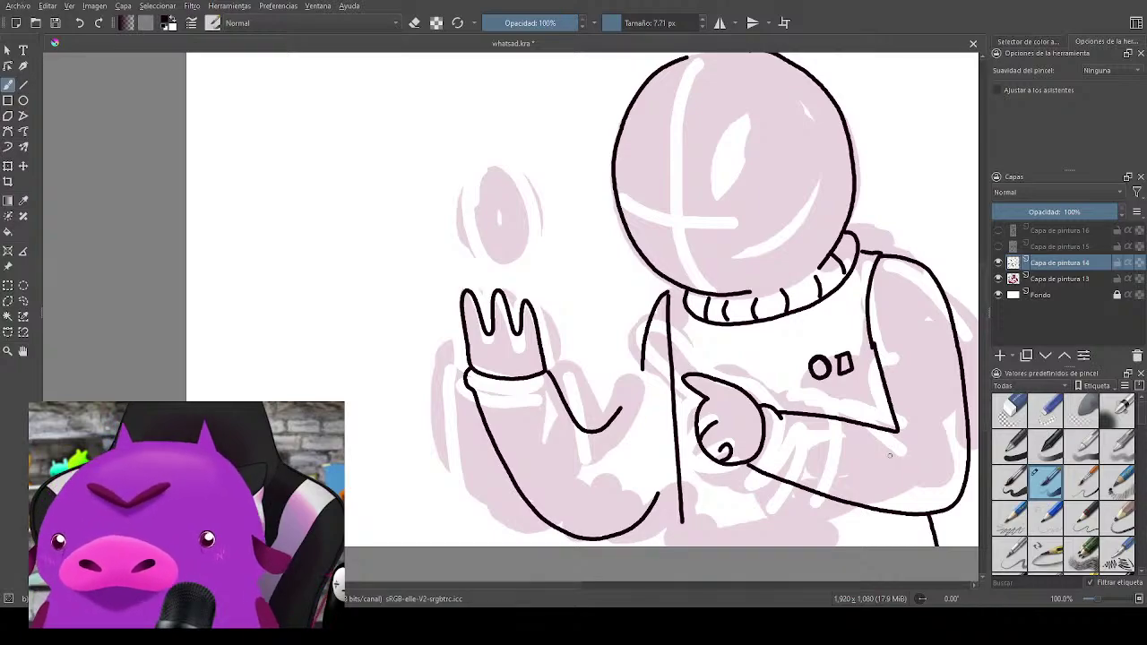
pyautogui.moveTo(766, 448); pyautogui.dragTo(591, 491)
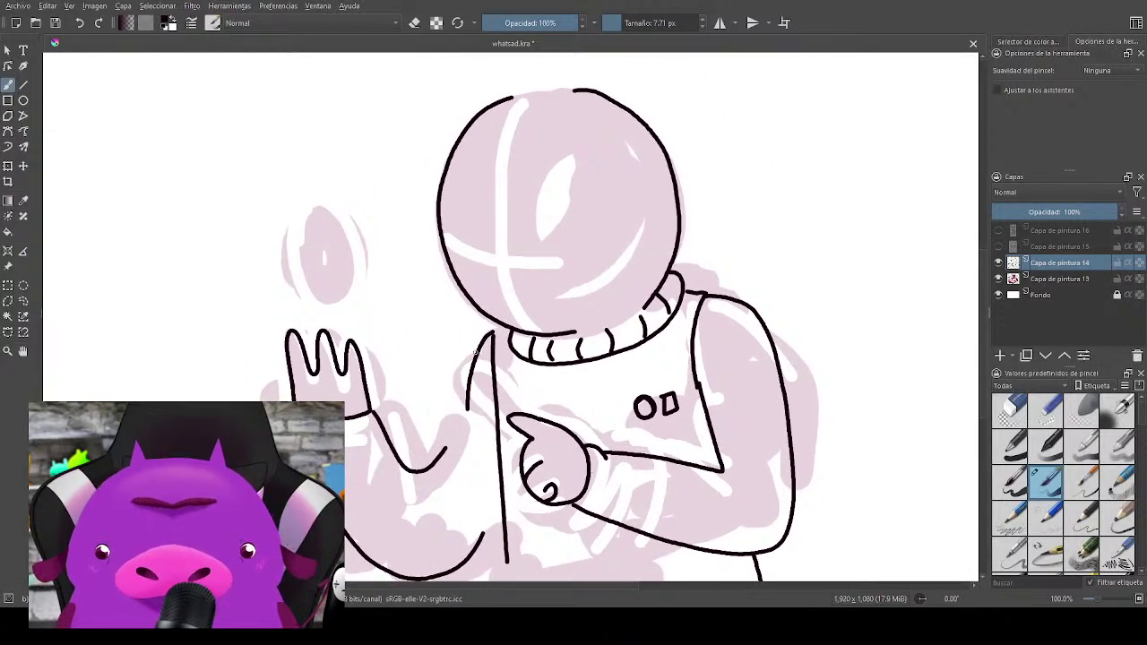
# Step: Hide Capa de pintura 14 and Capa de pintura 13, and add a new paint layer above them
pyautogui.click(998, 262)
pyautogui.click(998, 278)
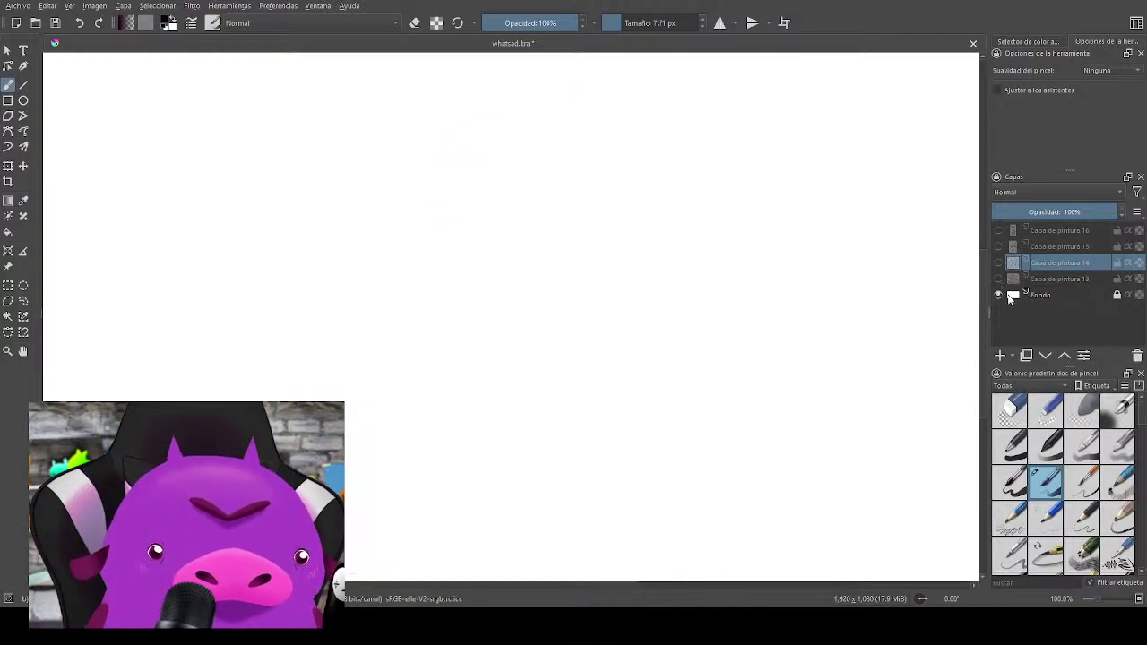
pyautogui.click(999, 355)
pyautogui.scroll(-1, 713, 389)
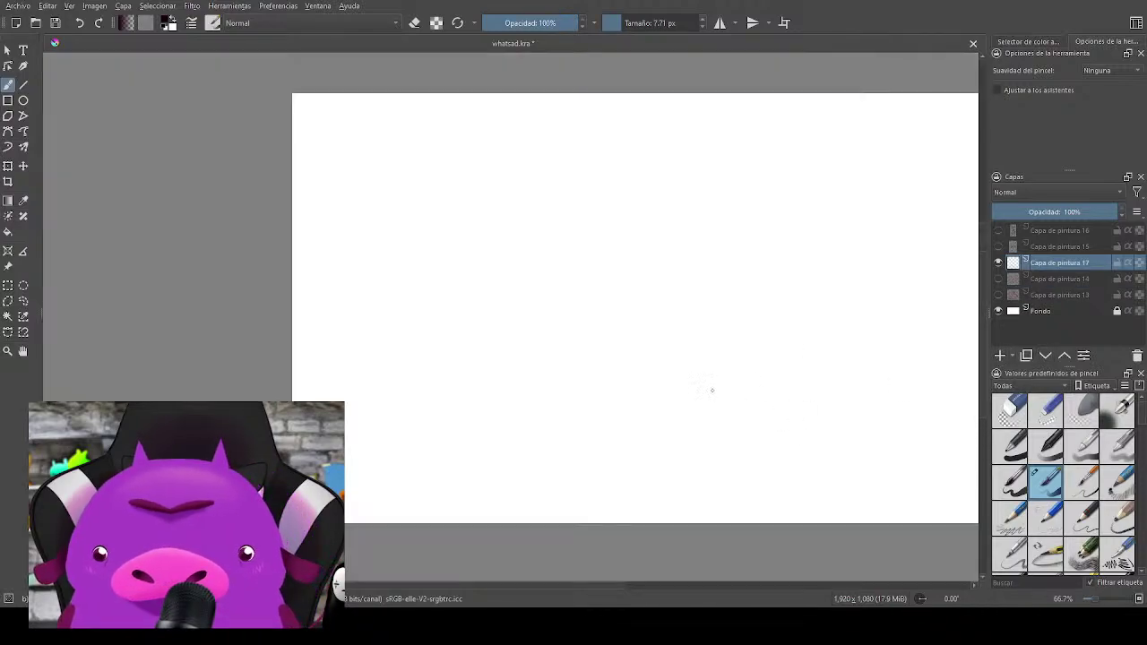
pyautogui.moveTo(712, 389); pyautogui.dragTo(578, 378)
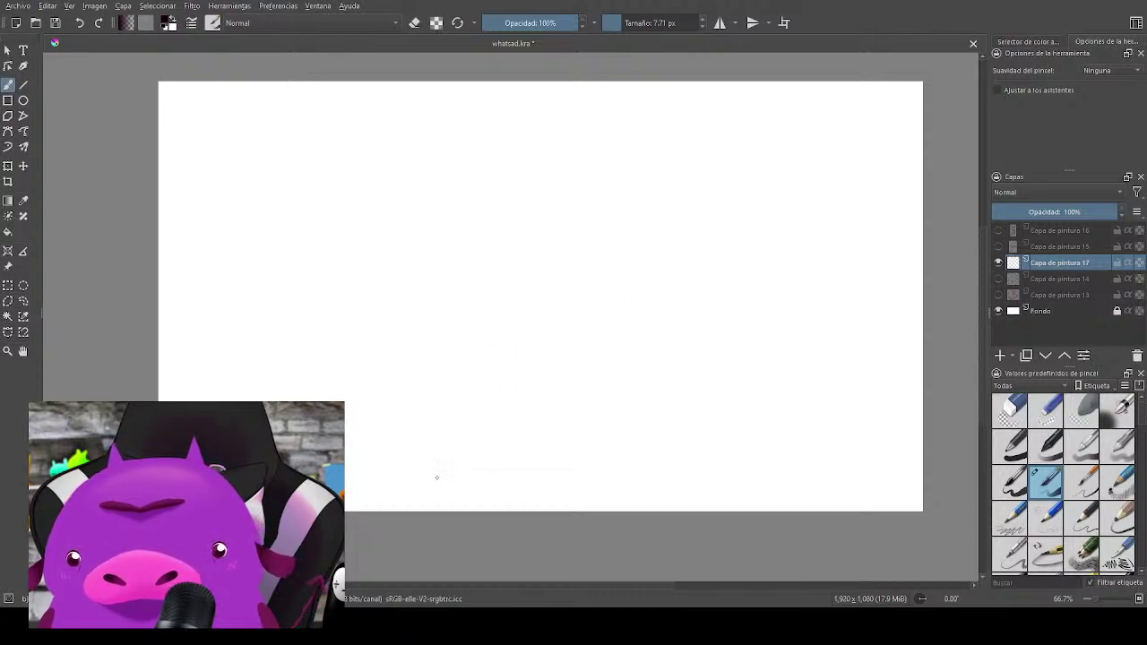
# Step: Sketch a lowered, curved arm ending in a blocky hoof in the lower part of the canvas
pyautogui.moveTo(403, 403); pyautogui.dragTo(483, 457)
pyautogui.hotkey('ctrl', 'z')
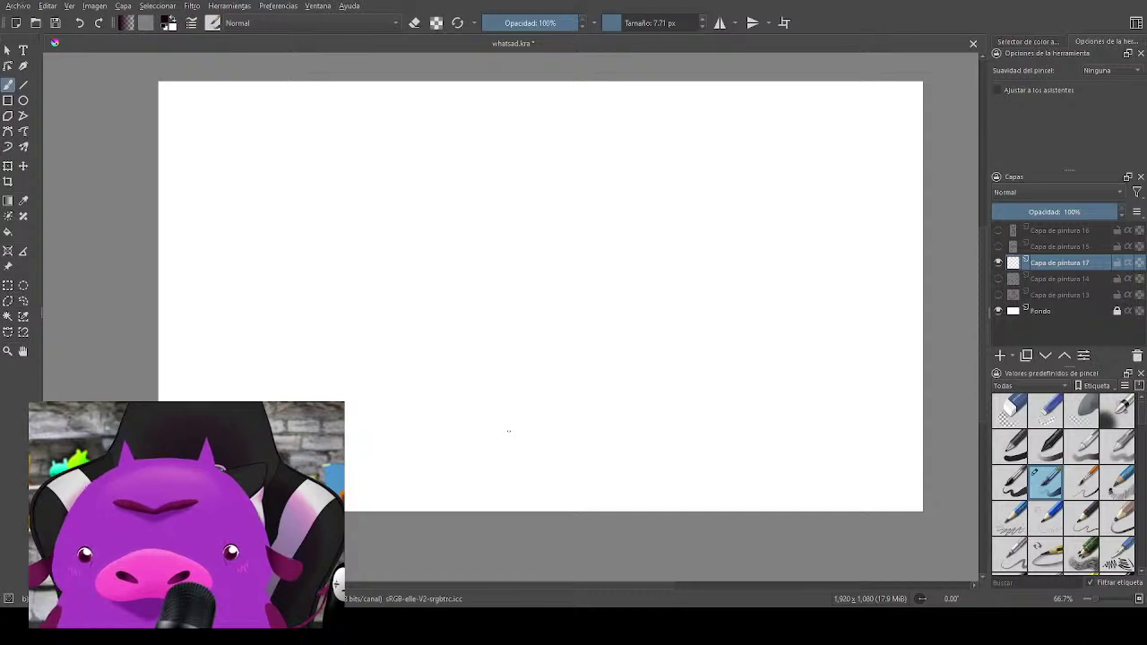
pyautogui.moveTo(508, 431)
pyautogui.mouseDown()
pyautogui.moveTo(538, 435)
pyautogui.moveTo(510, 454)
pyautogui.moveTo(538, 430)
pyautogui.moveTo(528, 445)
pyautogui.moveTo(458, 423)
pyautogui.moveTo(493, 445)
pyautogui.mouseUp()
pyautogui.moveTo(456, 359)
pyautogui.mouseDown()
pyautogui.moveTo(448, 412)
pyautogui.moveTo(483, 440)
pyautogui.moveTo(475, 430)
pyautogui.mouseUp()
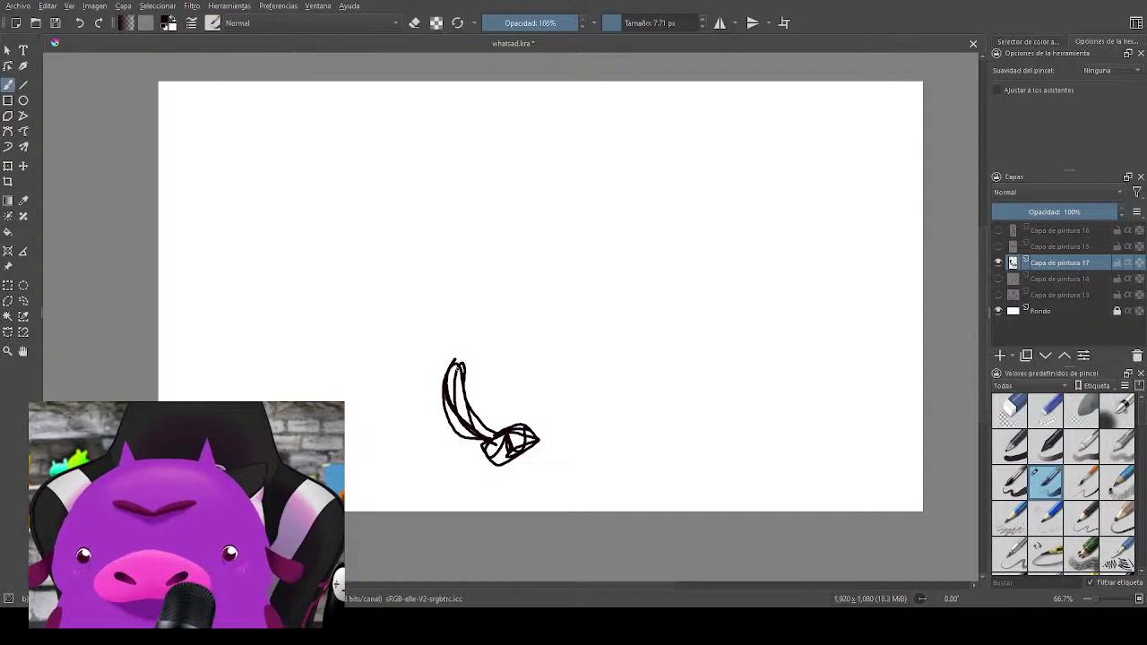
# Step: Draw a short body-side line rising from the lowered arm, and a bent line for the opposite side of the body
pyautogui.moveTo(461, 359); pyautogui.dragTo(466, 290)
pyautogui.hotkey('ctrl', 'z')
pyautogui.moveTo(460, 368); pyautogui.dragTo(441, 285)
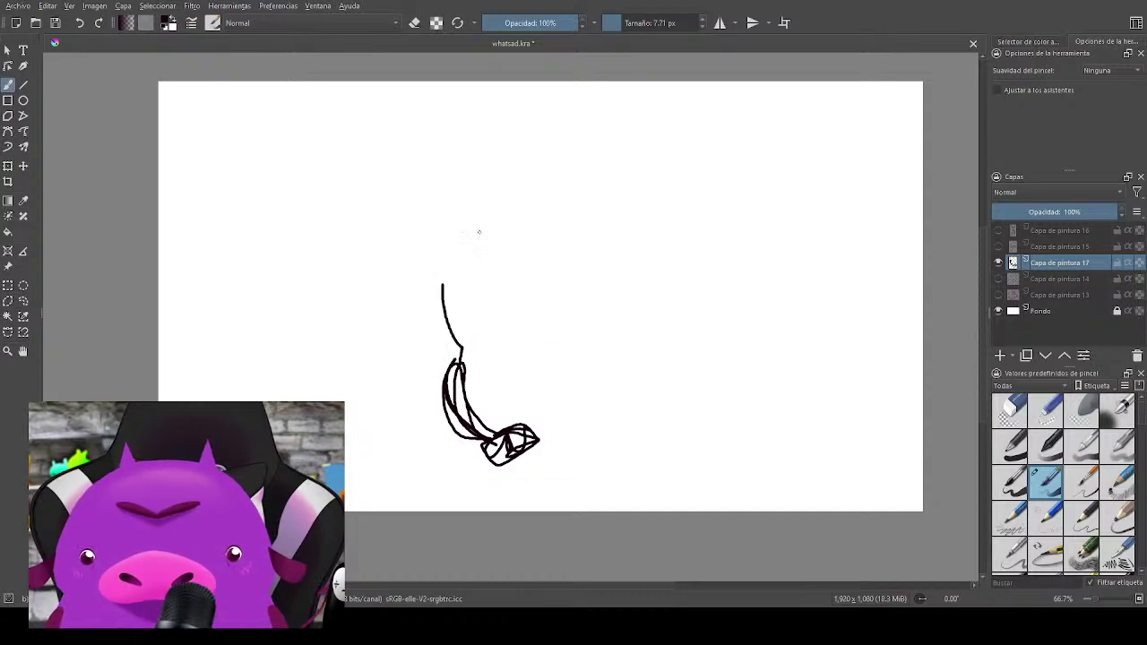
pyautogui.hotkey('ctrl', 'z')
pyautogui.moveTo(459, 355); pyautogui.dragTo(453, 304)
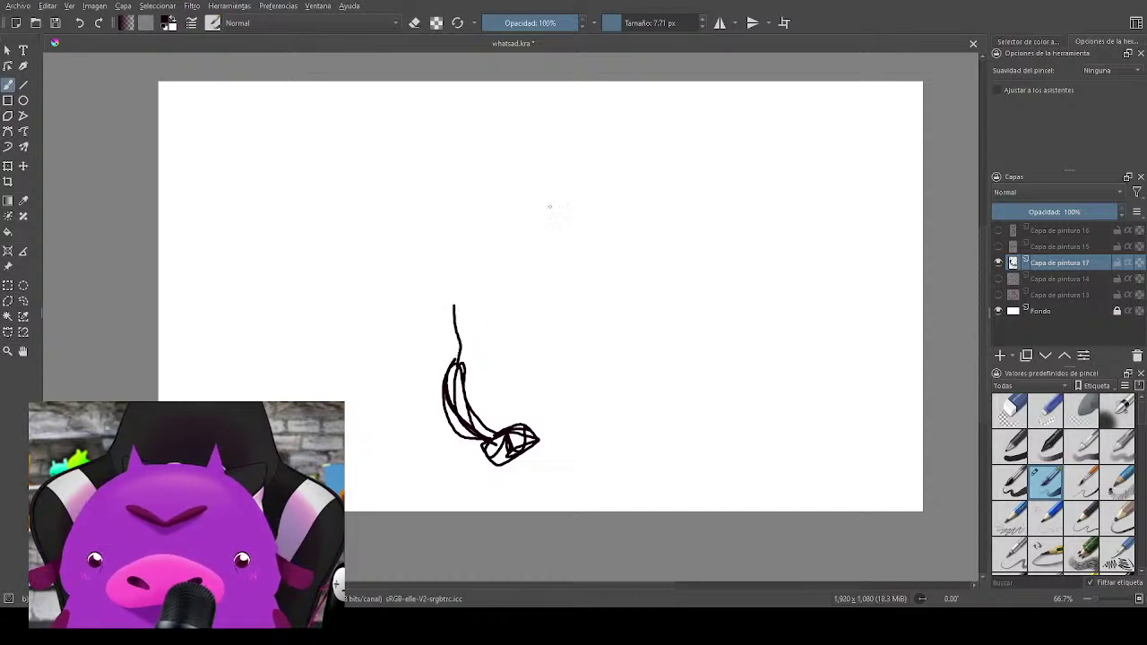
pyautogui.moveTo(628, 271); pyautogui.dragTo(658, 462)
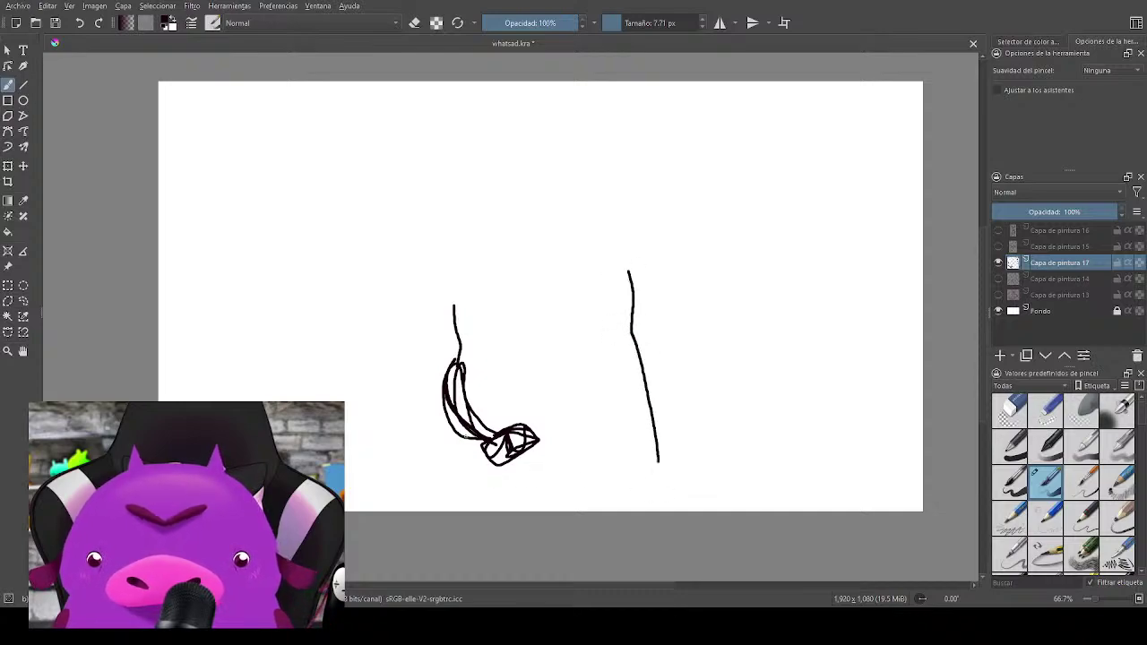
pyautogui.hotkey('ctrl', 'z')
pyautogui.moveTo(626, 280); pyautogui.dragTo(648, 391)
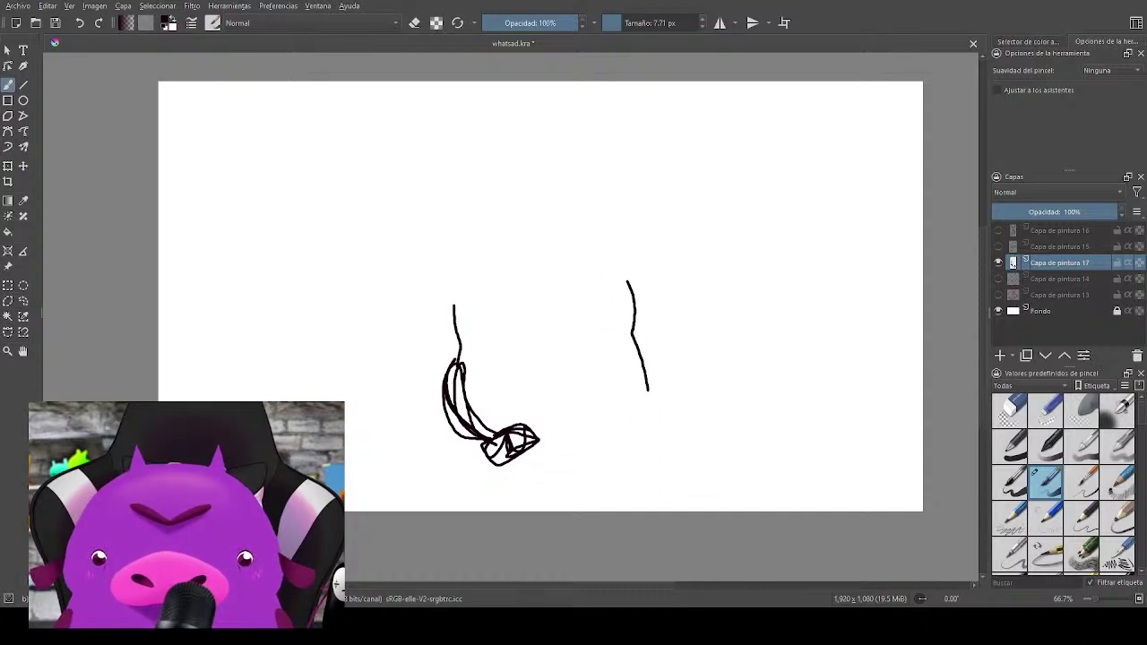
# Step: Enlarge the arm and body lines with the Transform tool and reposition them to fill more of the canvas
pyautogui.hotkey('ctrl', 't')
pyautogui.moveTo(650, 279)
pyautogui.mouseDown()
pyautogui.moveTo(786, 138)
pyautogui.moveTo(811, 131)
pyautogui.mouseUp()
pyautogui.moveTo(779, 245)
pyautogui.mouseDown()
pyautogui.moveTo(680, 326)
pyautogui.moveTo(680, 296)
pyautogui.mouseUp()
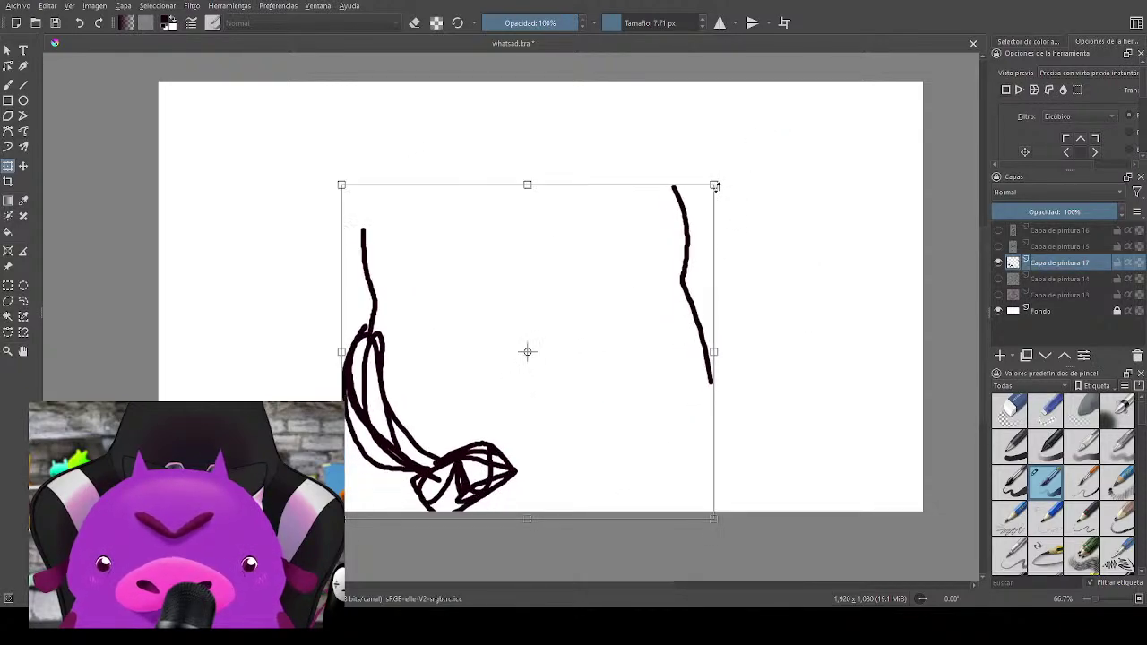
pyautogui.moveTo(714, 184); pyautogui.dragTo(689, 218)
pyautogui.moveTo(637, 326); pyautogui.dragTo(651, 313)
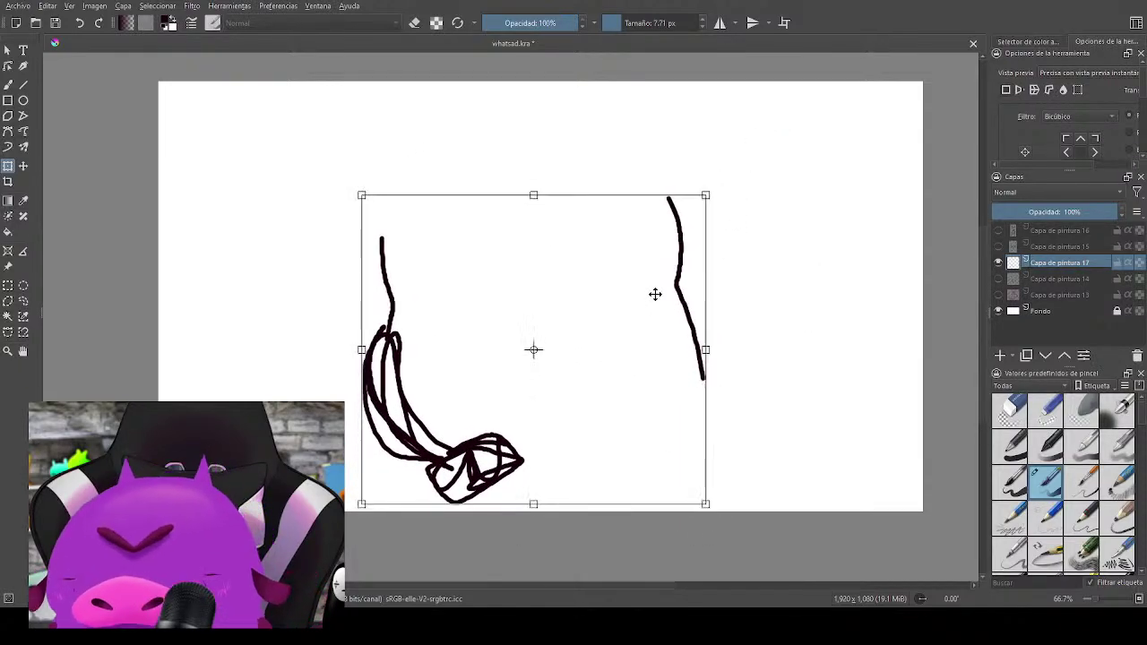
# Step: Set the brush size to 14.48 px and draw a tilted oval snout with two filled nostrils between the body lines
pyautogui.press('e')
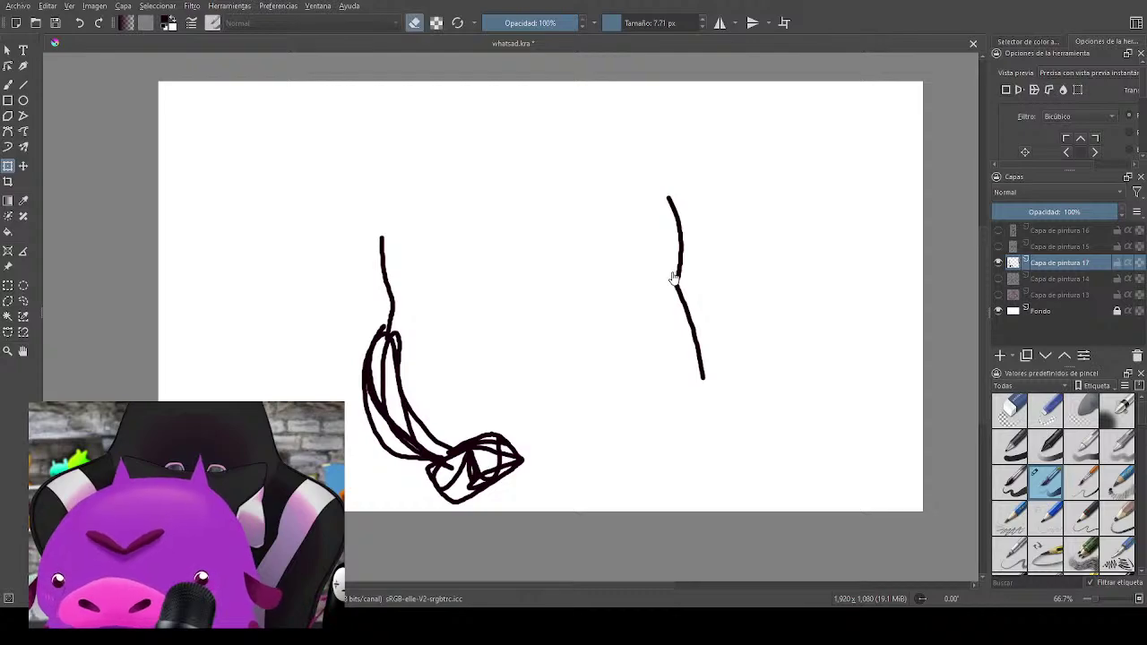
pyautogui.press('b')
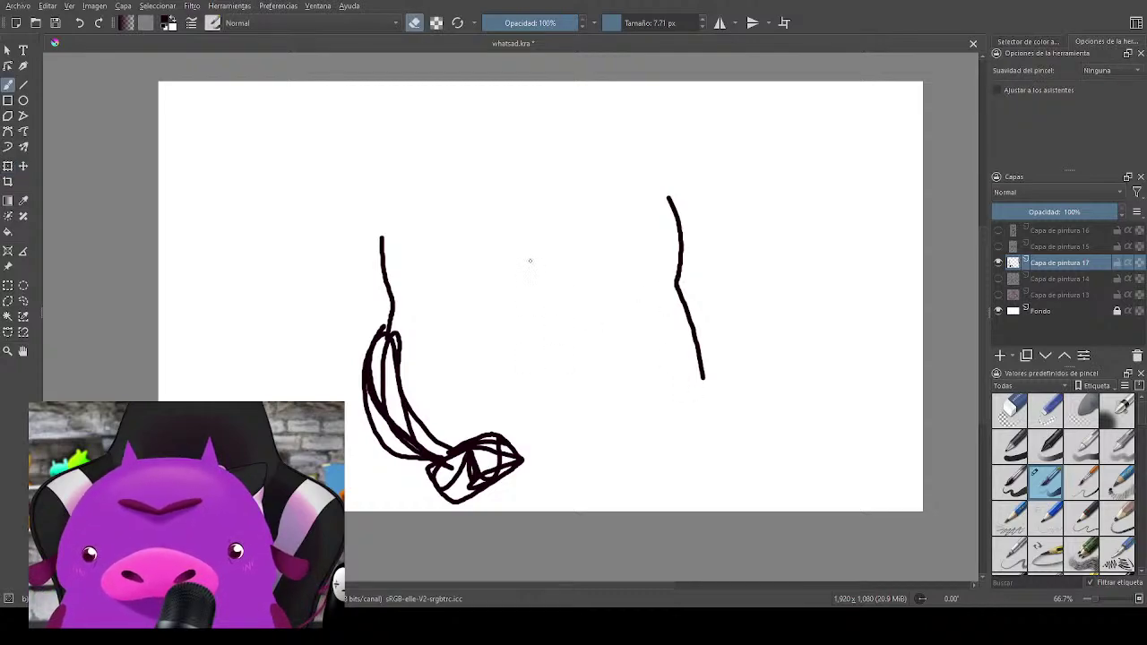
pyautogui.press('e')
pyautogui.moveTo(529, 269)
pyautogui.mouseDown()
pyautogui.moveTo(503, 314)
pyautogui.moveTo(584, 307)
pyautogui.moveTo(585, 293)
pyautogui.moveTo(499, 302)
pyautogui.moveTo(583, 285)
pyautogui.moveTo(497, 288)
pyautogui.moveTo(578, 274)
pyautogui.moveTo(583, 256)
pyautogui.moveTo(550, 326)
pyautogui.moveTo(511, 253)
pyautogui.moveTo(474, 284)
pyautogui.moveTo(608, 297)
pyautogui.moveTo(495, 262)
pyautogui.moveTo(520, 246)
pyautogui.moveTo(549, 313)
pyautogui.moveTo(542, 240)
pyautogui.moveTo(501, 251)
pyautogui.mouseUp()
pyautogui.hotkey('ctrl', 'z')
pyautogui.hotkey('ctrl', 'z')
pyautogui.hotkey('ctrl', 'z')
pyautogui.hotkey('ctrl', 'z')
pyautogui.hotkey('ctrl', 'z')
pyautogui.moveTo(567, 274); pyautogui.dragTo(519, 285)
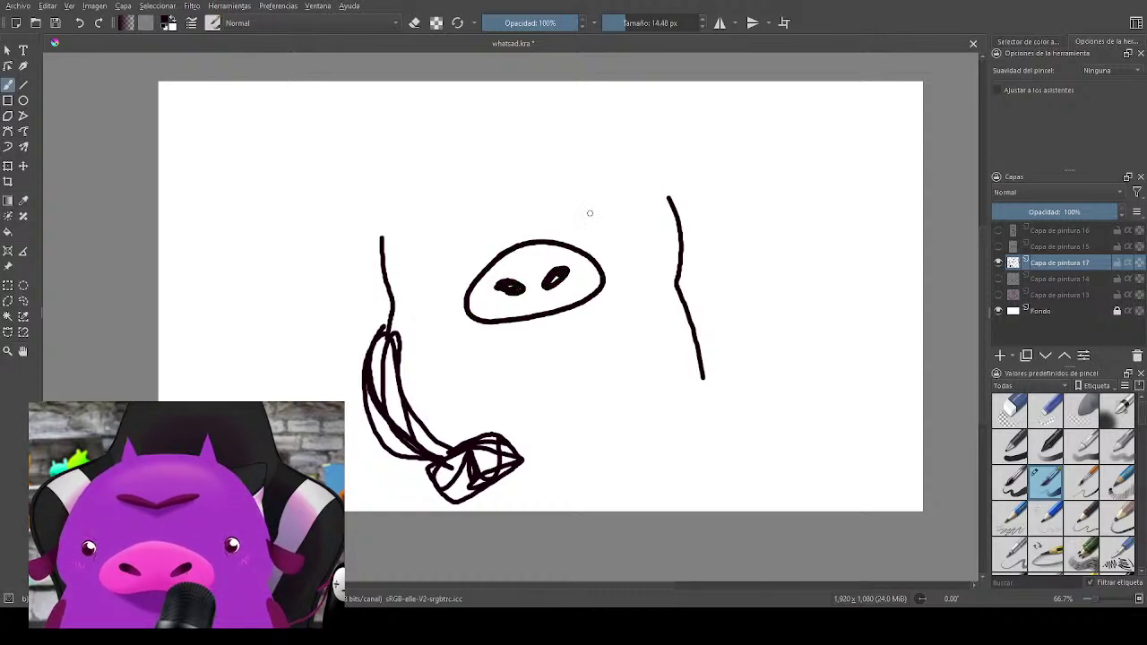
# Step: Draw two arched closed eyes beside the snout and a V-shaped brow above them
pyautogui.moveTo(588, 237); pyautogui.dragTo(624, 222)
pyautogui.moveTo(425, 261); pyautogui.dragTo(476, 252)
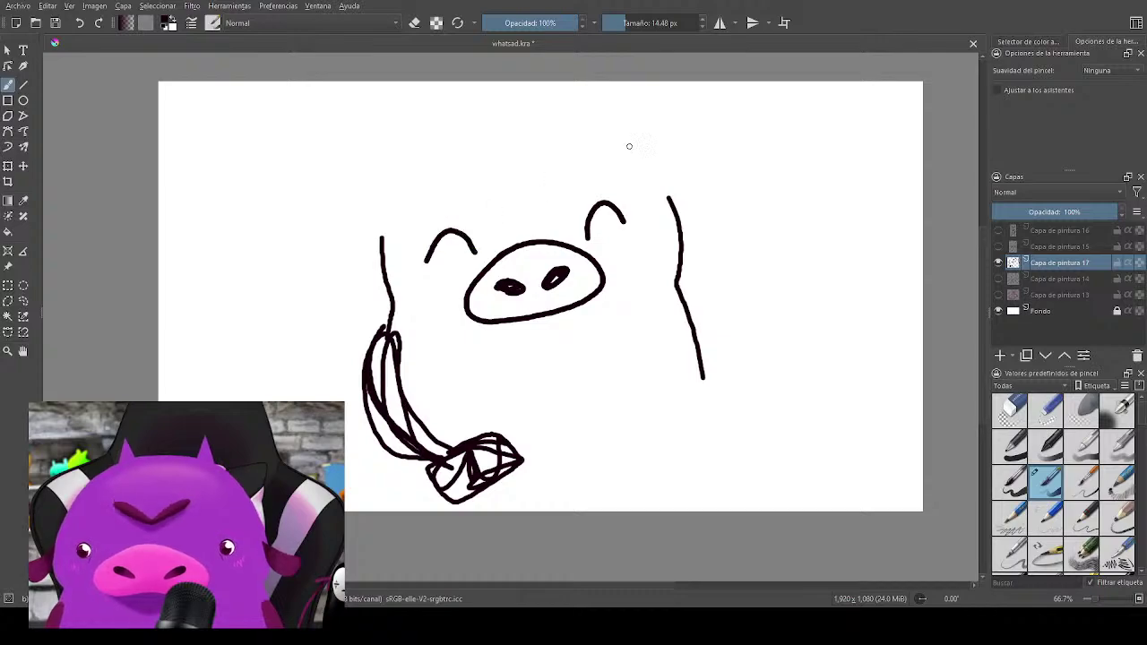
pyautogui.moveTo(444, 186)
pyautogui.mouseDown()
pyautogui.moveTo(485, 193)
pyautogui.moveTo(555, 168)
pyautogui.mouseUp()
# Step: Outline the top and sides of the pig's head, including two pointed horns
pyautogui.scroll(2, 672, 144)
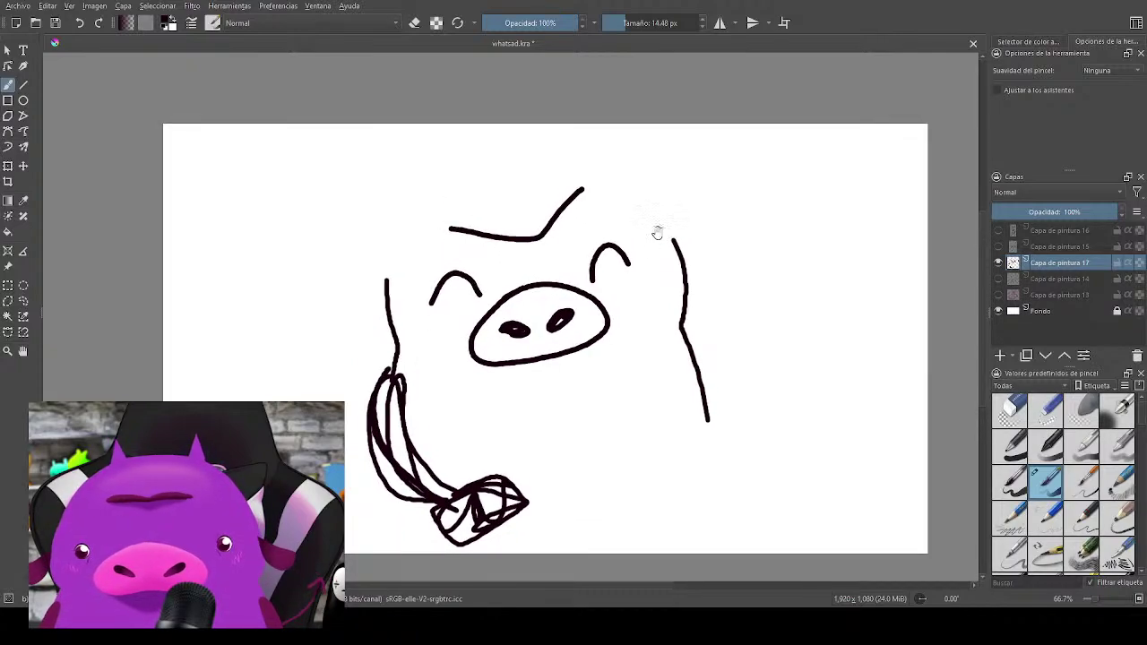
pyautogui.moveTo(467, 185)
pyautogui.mouseDown()
pyautogui.moveTo(585, 158)
pyautogui.moveTo(589, 142)
pyautogui.moveTo(661, 221)
pyautogui.mouseUp()
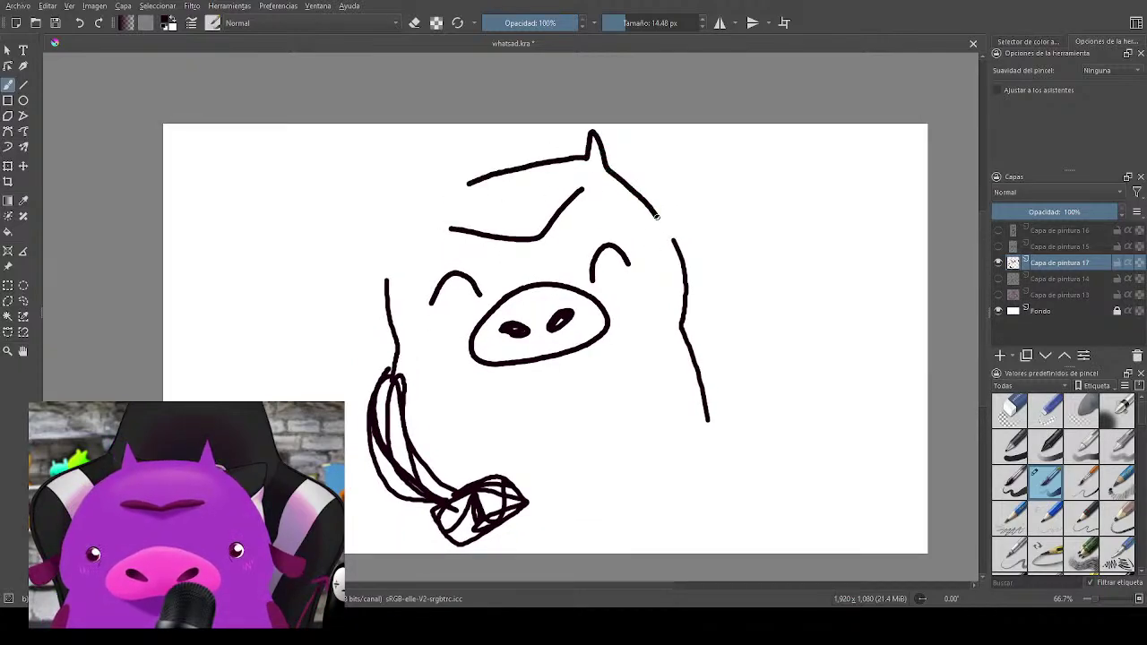
pyautogui.moveTo(465, 185)
pyautogui.mouseDown()
pyautogui.moveTo(439, 161)
pyautogui.moveTo(446, 191)
pyautogui.moveTo(351, 303)
pyautogui.mouseUp()
# Step: Add an ear on each side of the head, and draw a raised arm with a filled, round hoof
pyautogui.moveTo(665, 221)
pyautogui.mouseDown()
pyautogui.moveTo(705, 236)
pyautogui.moveTo(680, 325)
pyautogui.moveTo(699, 151)
pyautogui.mouseUp()
pyautogui.scroll(-3, 676, 268)
pyautogui.moveTo(651, 288)
pyautogui.mouseDown()
pyautogui.moveTo(705, 162)
pyautogui.moveTo(661, 252)
pyautogui.moveTo(701, 154)
pyautogui.moveTo(685, 140)
pyautogui.moveTo(710, 118)
pyautogui.moveTo(699, 130)
pyautogui.mouseUp()
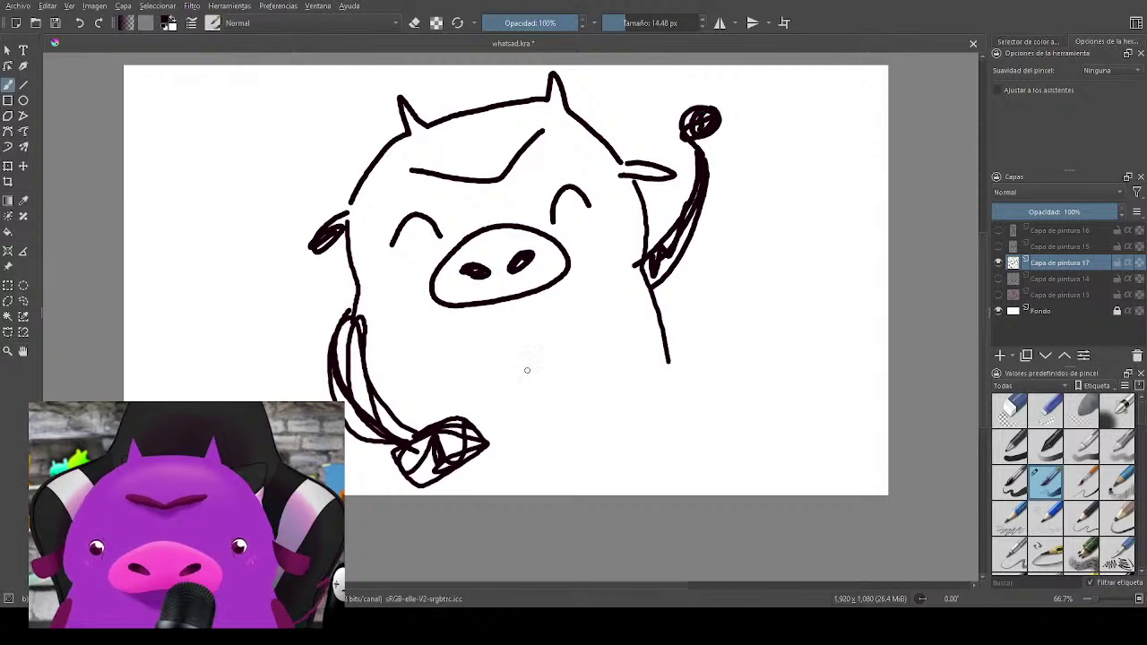
# Step: Draw a wide arched belly curve below the snout, and extend the body side down from the raised arm
pyautogui.moveTo(439, 394)
pyautogui.mouseDown()
pyautogui.moveTo(498, 363)
pyautogui.moveTo(595, 426)
pyautogui.mouseUp()
pyautogui.hotkey('ctrl', 'z')
pyautogui.moveTo(408, 412)
pyautogui.mouseDown()
pyautogui.moveTo(520, 359)
pyautogui.moveTo(638, 433)
pyautogui.mouseUp()
pyautogui.moveTo(650, 285); pyautogui.dragTo(684, 429)
# Step: Draw pairs of short curved motion marks on both sides of the raised hoof
pyautogui.moveTo(742, 136); pyautogui.dragTo(744, 174)
pyautogui.moveTo(763, 138); pyautogui.dragTo(767, 173)
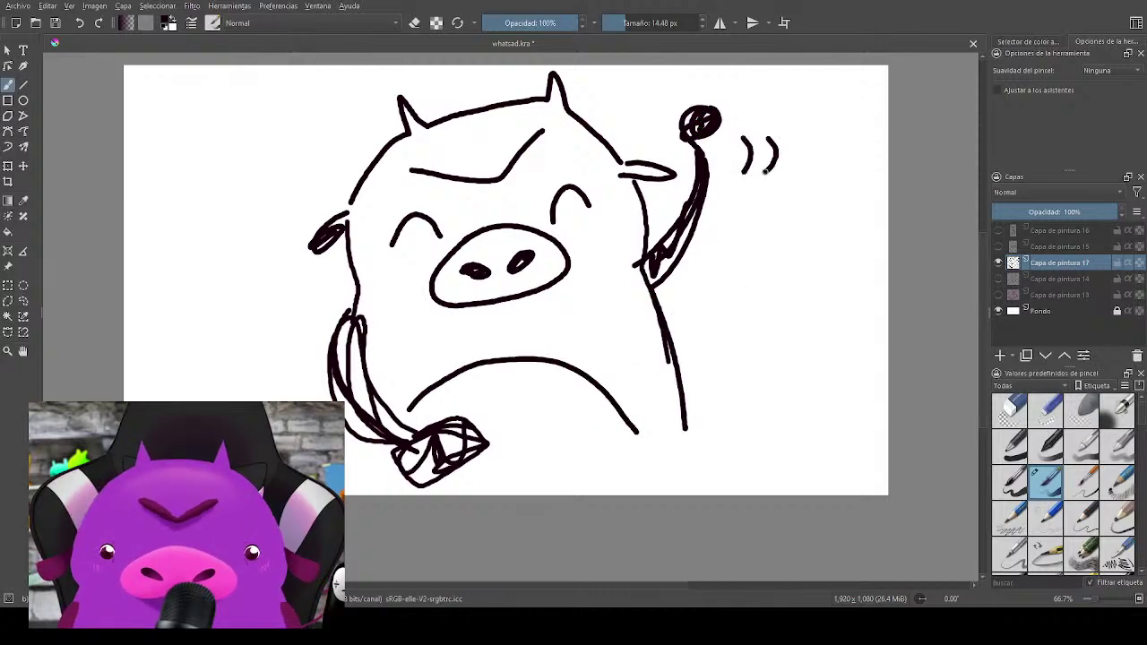
pyautogui.moveTo(664, 107); pyautogui.dragTo(663, 132)
pyautogui.moveTo(645, 93); pyautogui.dragTo(643, 121)
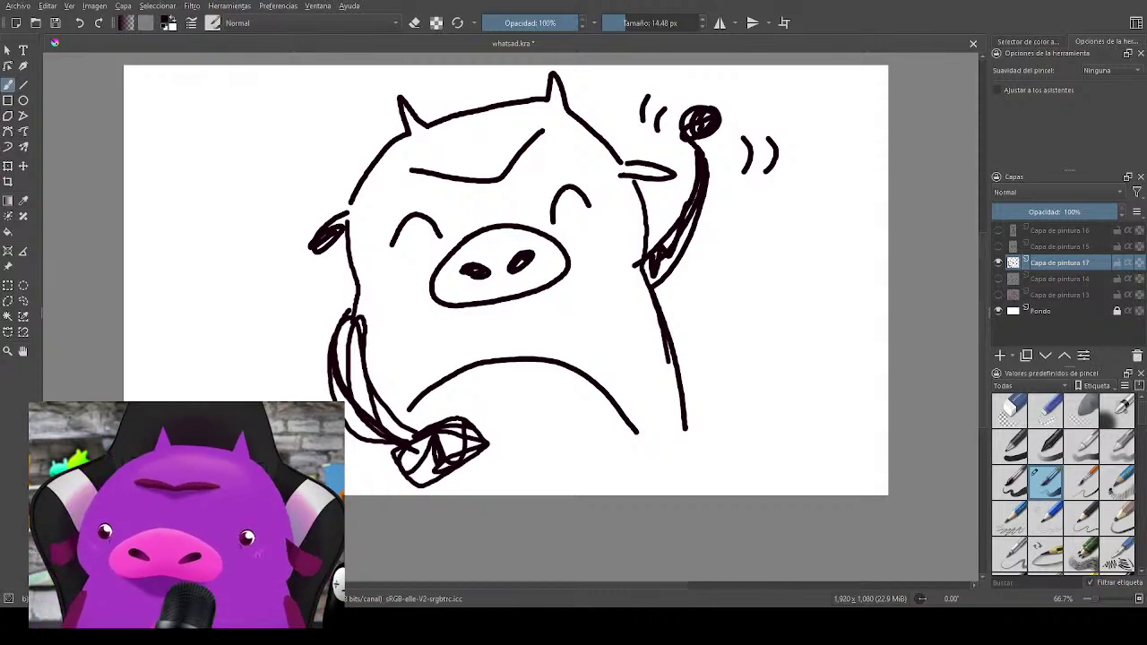
# Step: Hide the pig layer, show layers Capa de pintura 14 and 13, and make Capa de pintura 14 active
pyautogui.moveTo(789, 406)
pyautogui.mouseDown()
pyautogui.moveTo(803, 433)
pyautogui.moveTo(866, 424)
pyautogui.mouseUp()
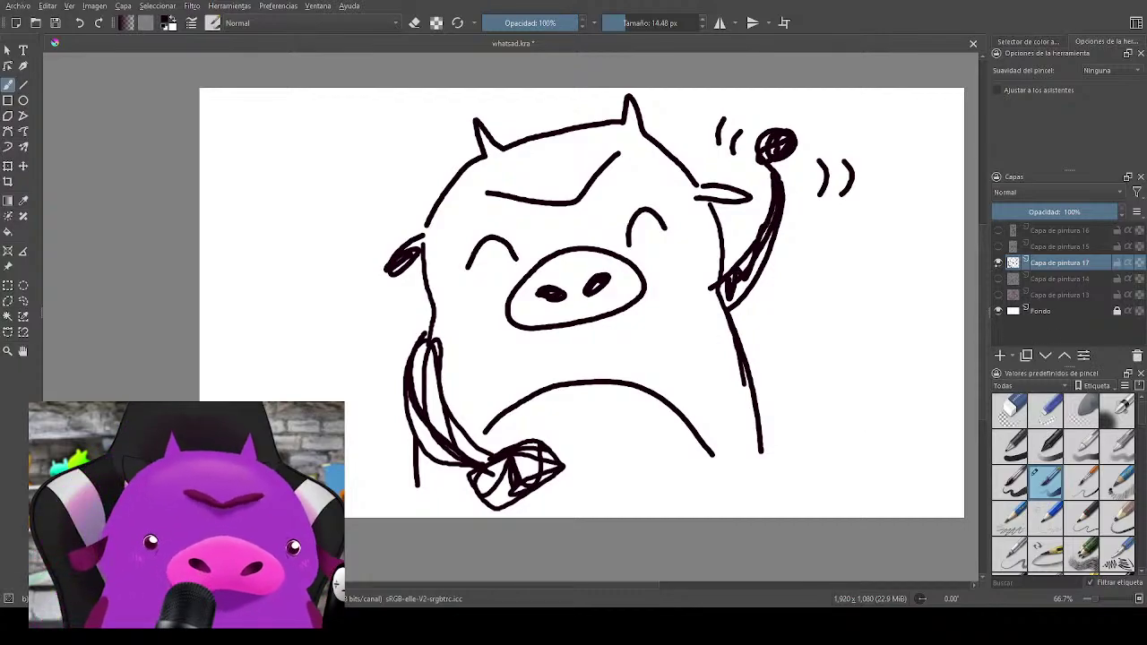
pyautogui.click(999, 262)
pyautogui.click(998, 279)
pyautogui.click(998, 295)
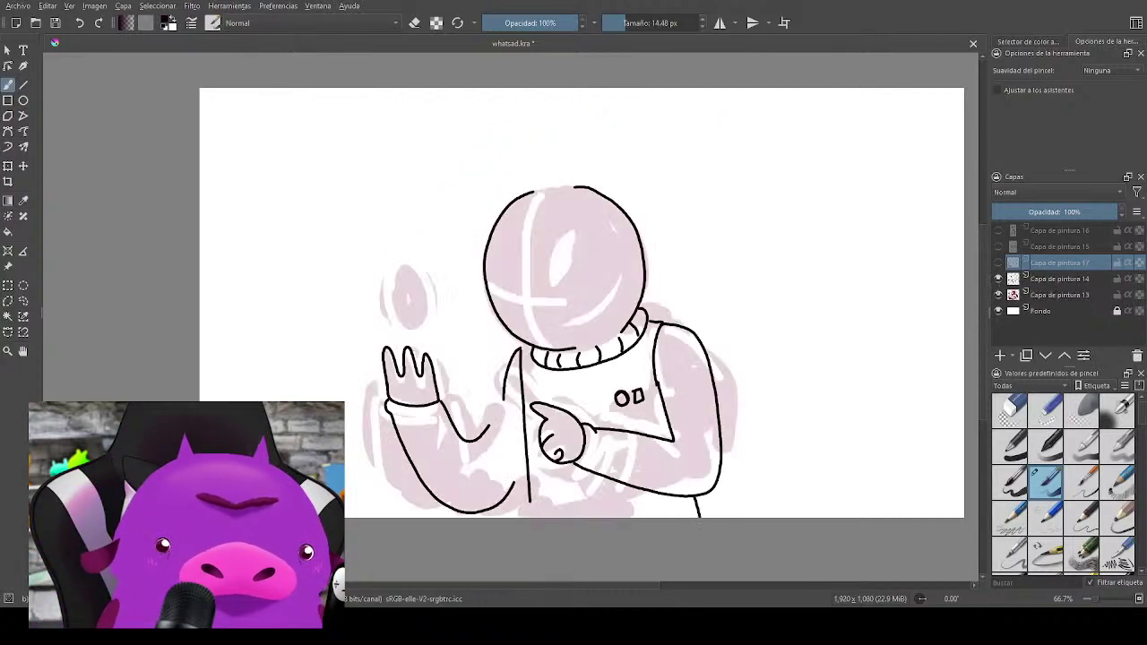
pyautogui.scroll(2, 781, 328)
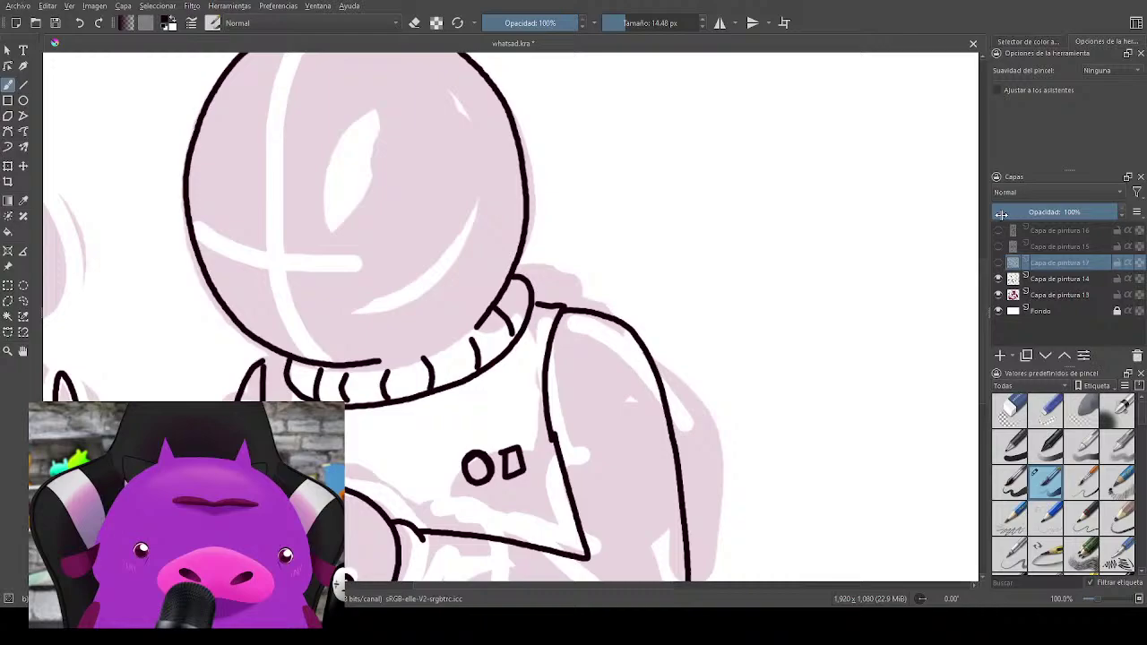
pyautogui.click(1059, 279)
# Step: Try the short closing stroke under the raised arm's shoulder with the brush at 9.27 px and at 5.63 px
pyautogui.scroll(1, 606, 267)
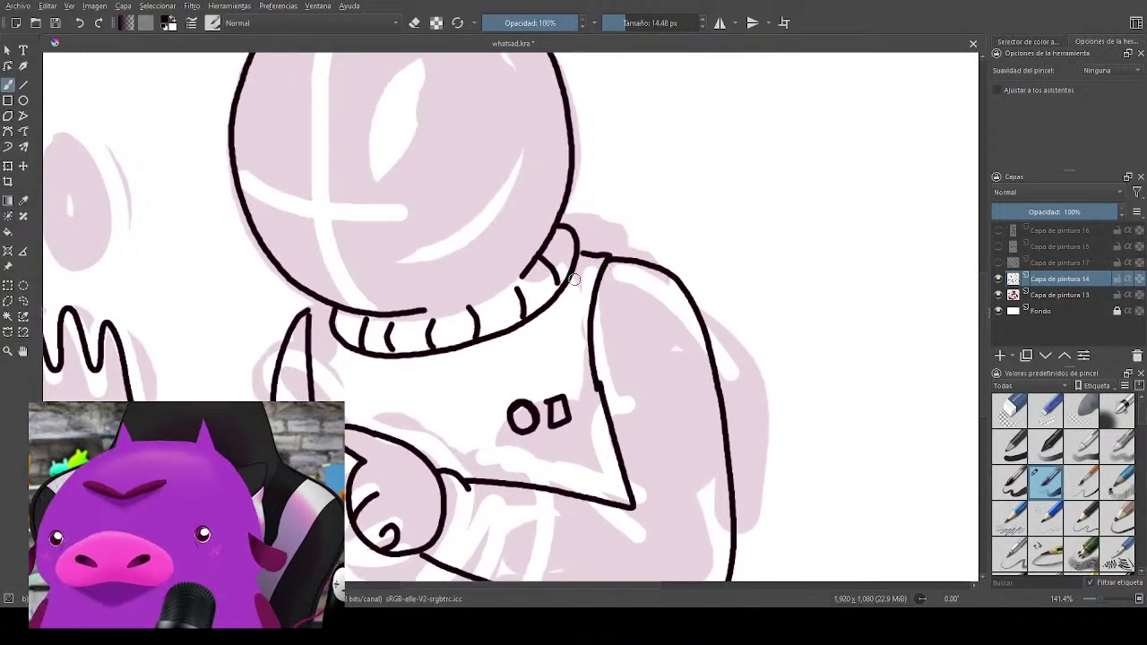
pyautogui.scroll(1, 705, 274)
pyautogui.scroll(-2, 699, 272)
pyautogui.moveTo(676, 280); pyautogui.dragTo(794, 290)
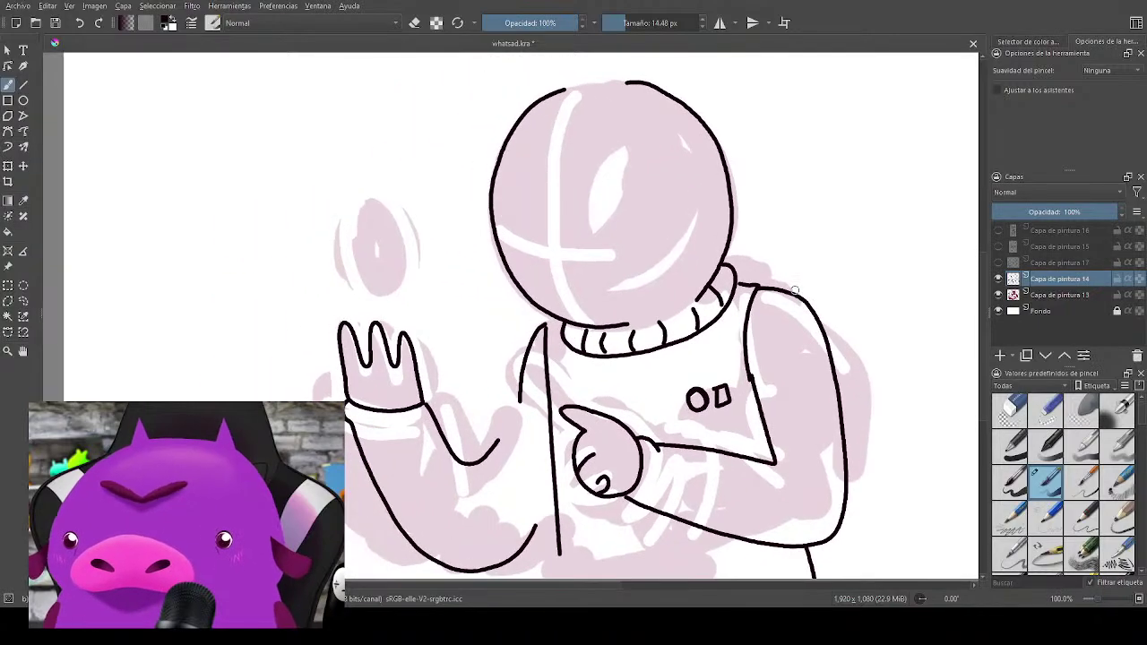
pyautogui.press('[')
pyautogui.press('[')
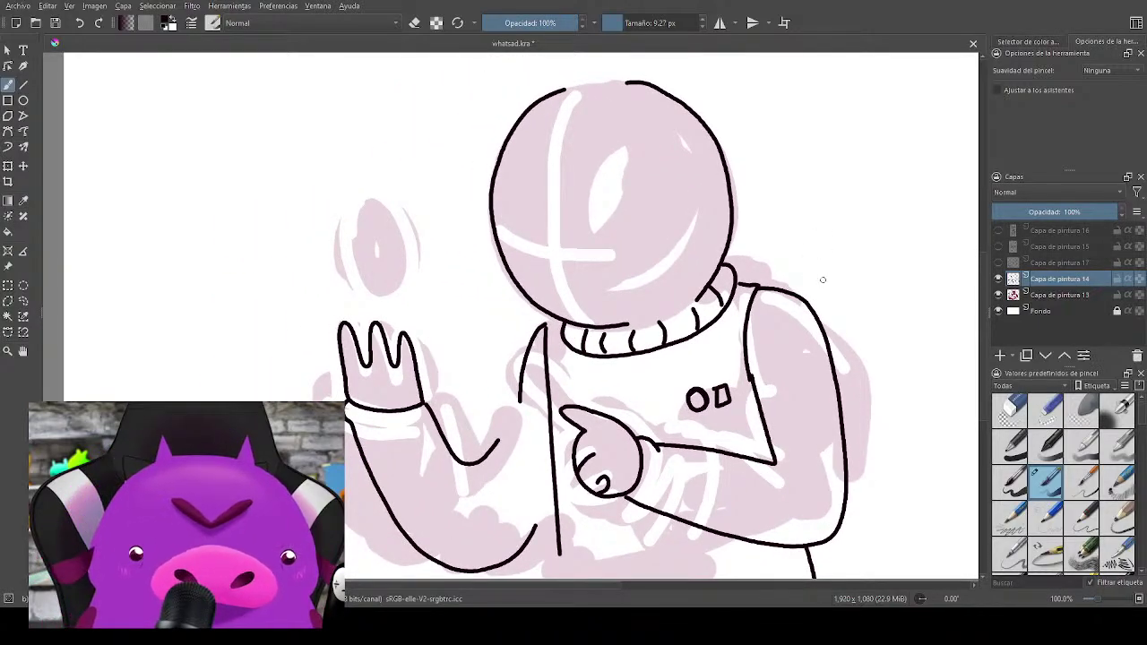
pyautogui.scroll(2, 814, 288)
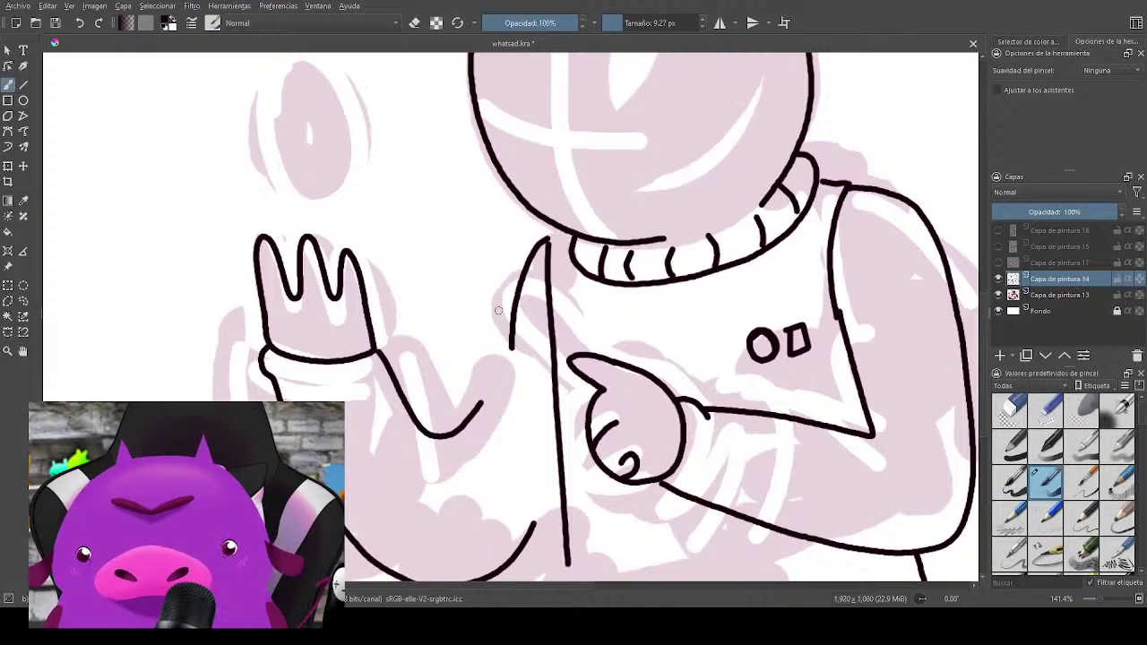
pyautogui.moveTo(509, 346); pyautogui.dragTo(553, 366)
pyautogui.hotkey('ctrl', 'z')
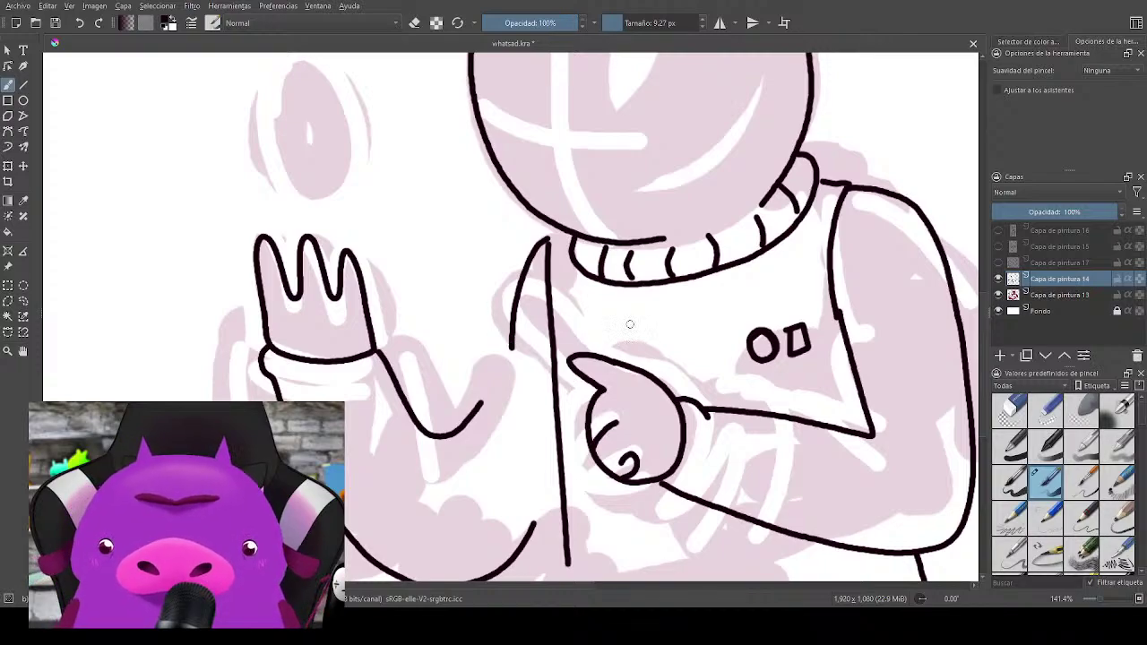
pyautogui.press('[')
pyautogui.press('[')
pyautogui.press('[')
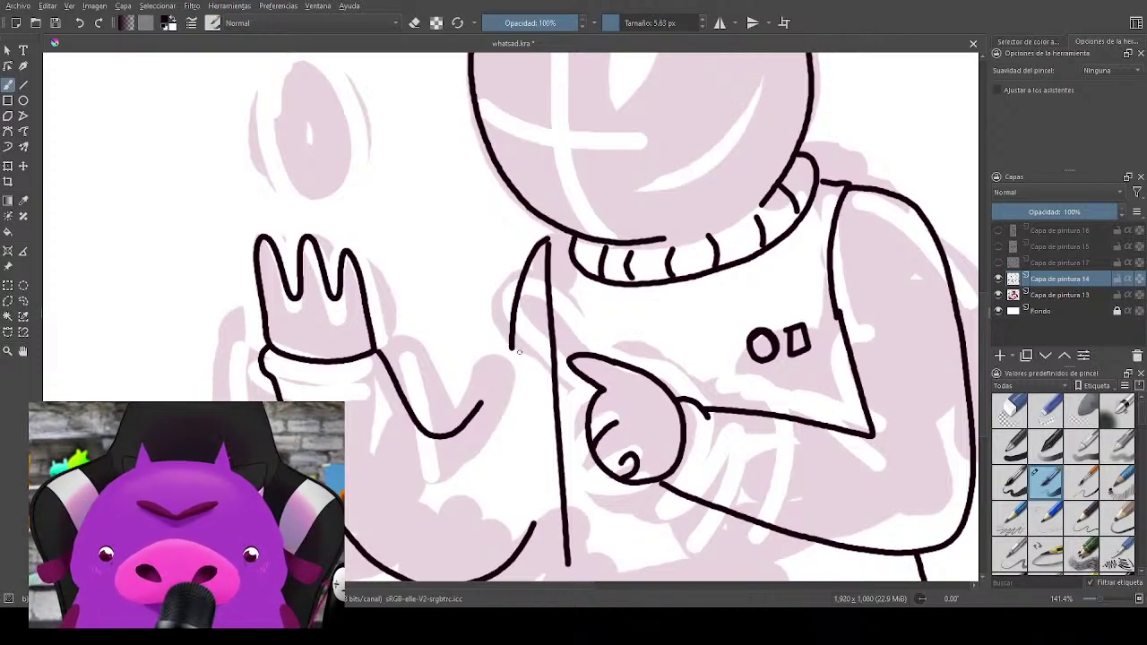
pyautogui.moveTo(511, 349); pyautogui.dragTo(553, 366)
pyautogui.hotkey('ctrl', 'z')
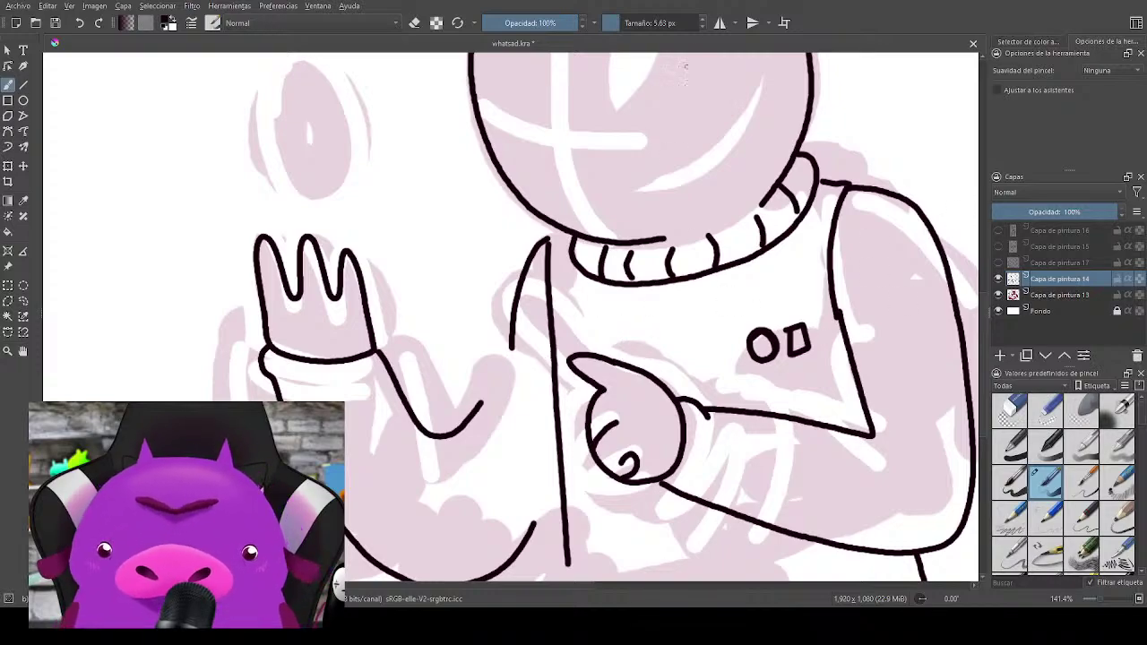
# Step: Set the brush size to 6 px and draw a short line closing the underside of the raised arm's shoulder
pyautogui.click(668, 23)
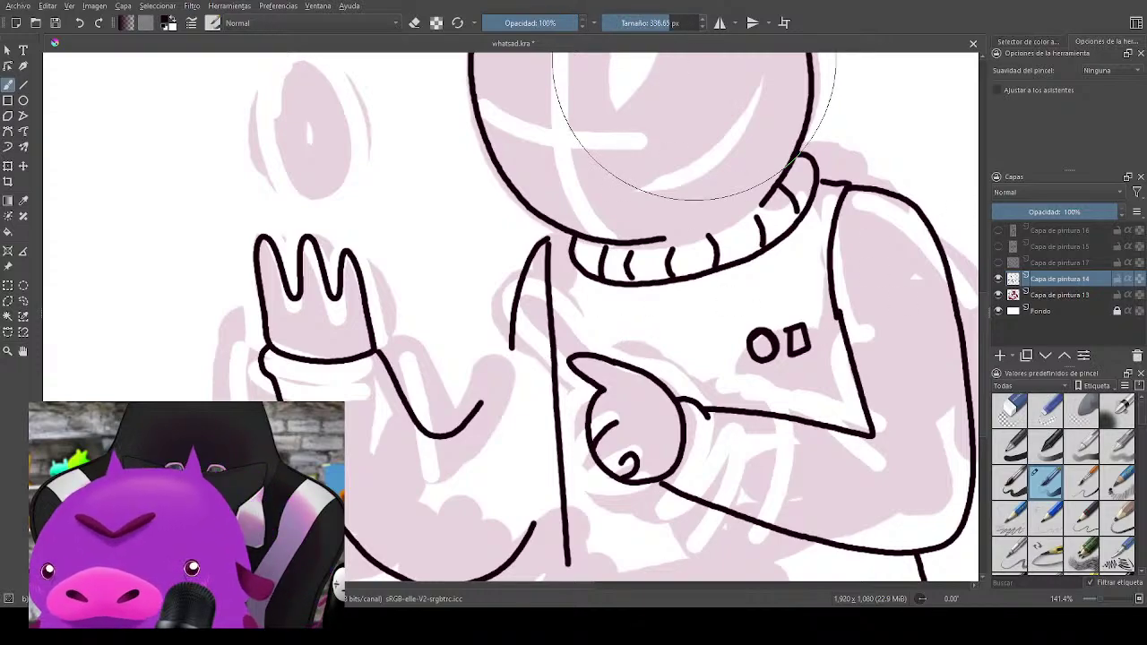
pyautogui.rightClick(669, 23)
pyautogui.write('6')
pyautogui.press('Return')
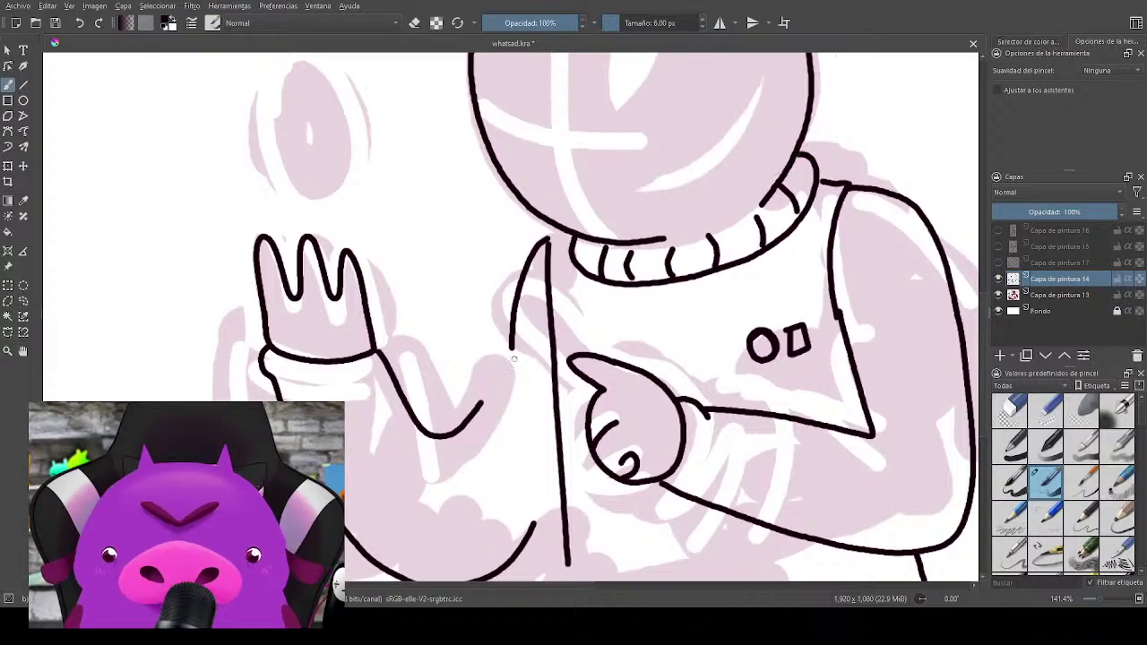
pyautogui.moveTo(509, 346); pyautogui.dragTo(556, 362)
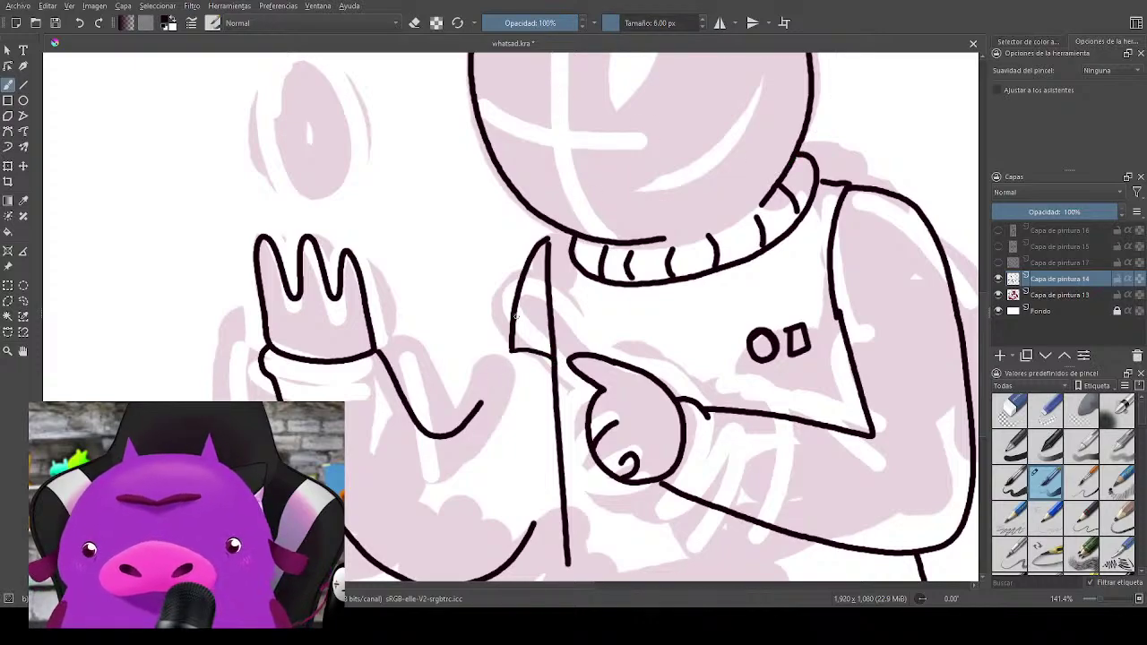
# Step: Set the brush size to 7 px and retrace the closing line under the raised arm's shoulder
pyautogui.moveTo(660, 24); pyautogui.dragTo(678, 24)
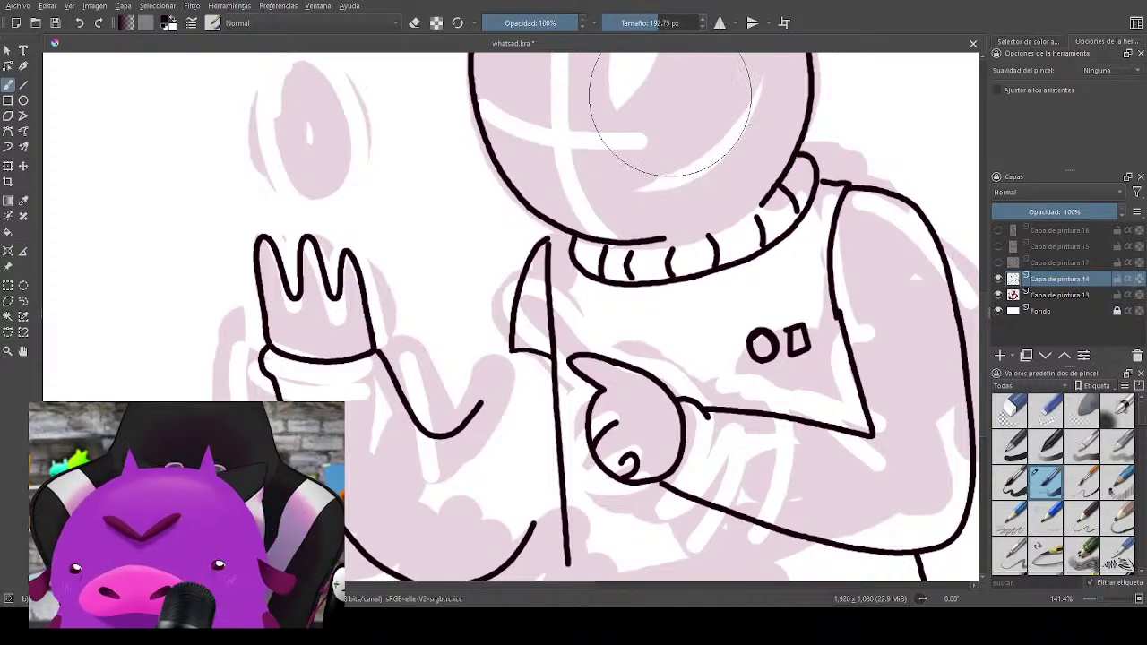
pyautogui.rightClick(668, 23)
pyautogui.write('7')
pyautogui.press('Return')
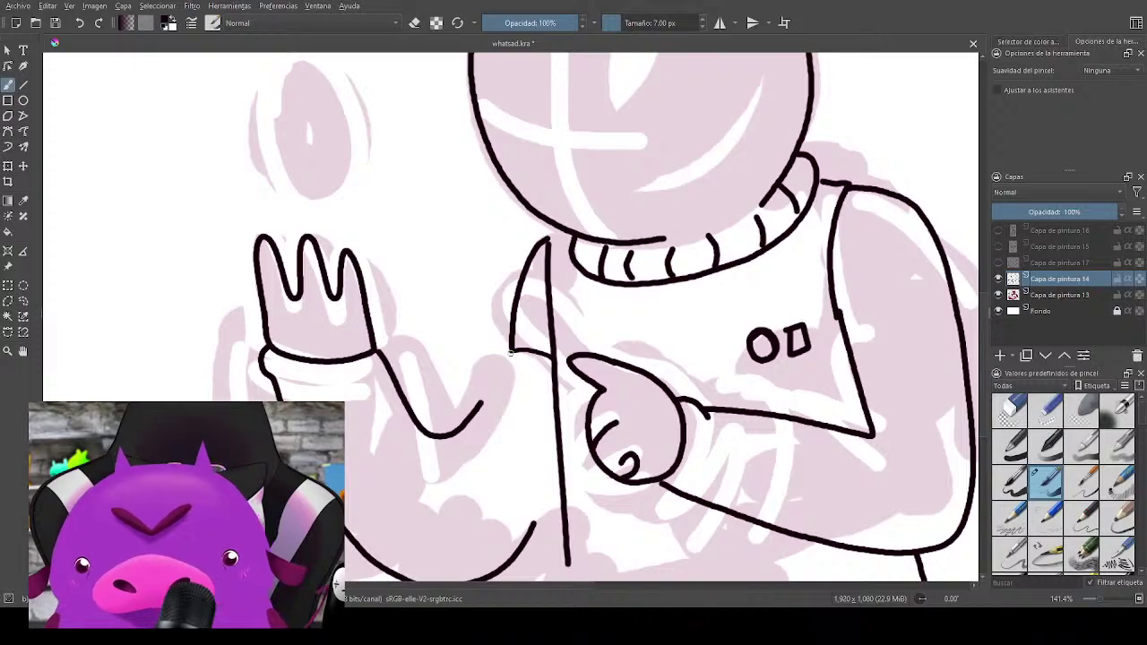
pyautogui.moveTo(512, 353); pyautogui.dragTo(553, 360)
# Step: Add a segmented cuff band at each wrist and draw curved seam lines across the raised arm's sleeve
pyautogui.moveTo(482, 426); pyautogui.dragTo(512, 356)
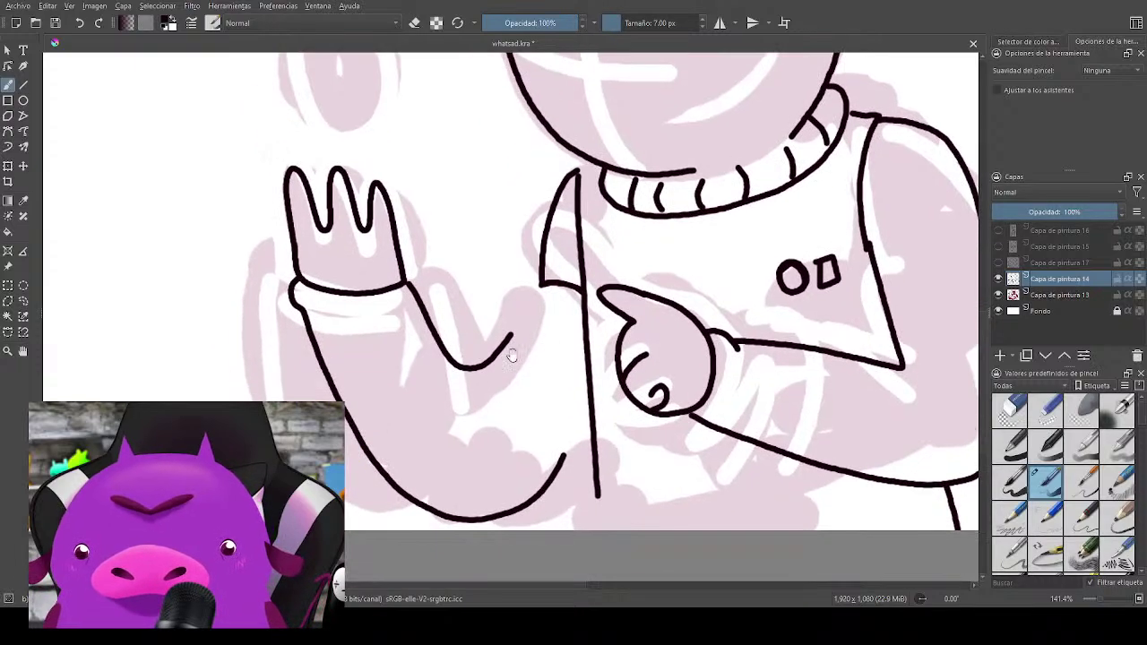
pyautogui.moveTo(327, 316); pyautogui.dragTo(417, 298)
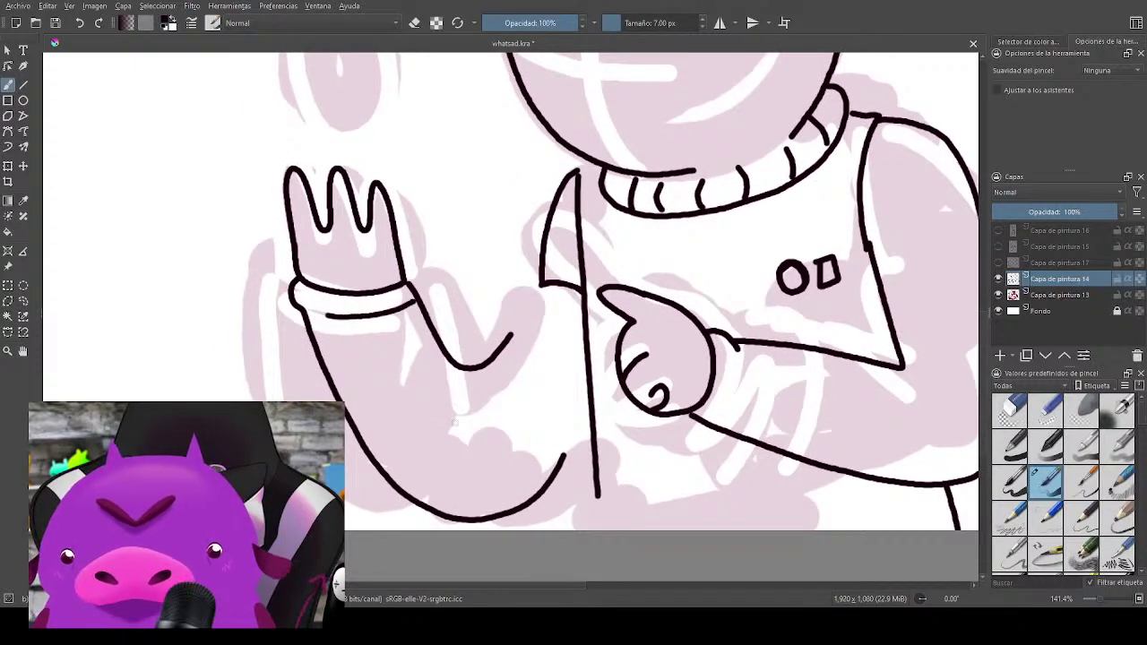
pyautogui.moveTo(347, 409)
pyautogui.mouseDown()
pyautogui.moveTo(439, 363)
pyautogui.moveTo(479, 436)
pyautogui.moveTo(465, 508)
pyautogui.mouseUp()
pyautogui.moveTo(501, 352); pyautogui.dragTo(550, 422)
pyautogui.moveTo(765, 428)
pyautogui.mouseDown()
pyautogui.moveTo(622, 420)
pyautogui.moveTo(588, 354)
pyautogui.moveTo(580, 388)
pyautogui.mouseUp()
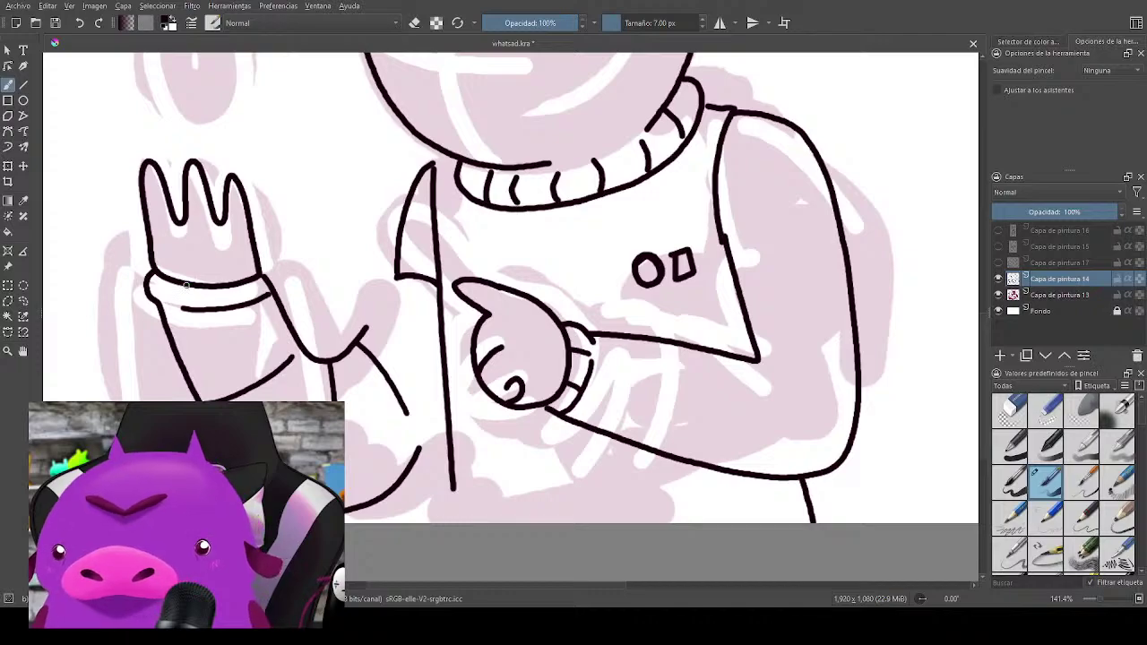
pyautogui.moveTo(185, 281)
pyautogui.mouseDown()
pyautogui.moveTo(184, 305)
pyautogui.moveTo(244, 306)
pyautogui.mouseUp()
# Step: Draw two curved seam lines across the forearm of the pointing arm
pyautogui.moveTo(753, 400); pyautogui.dragTo(672, 396)
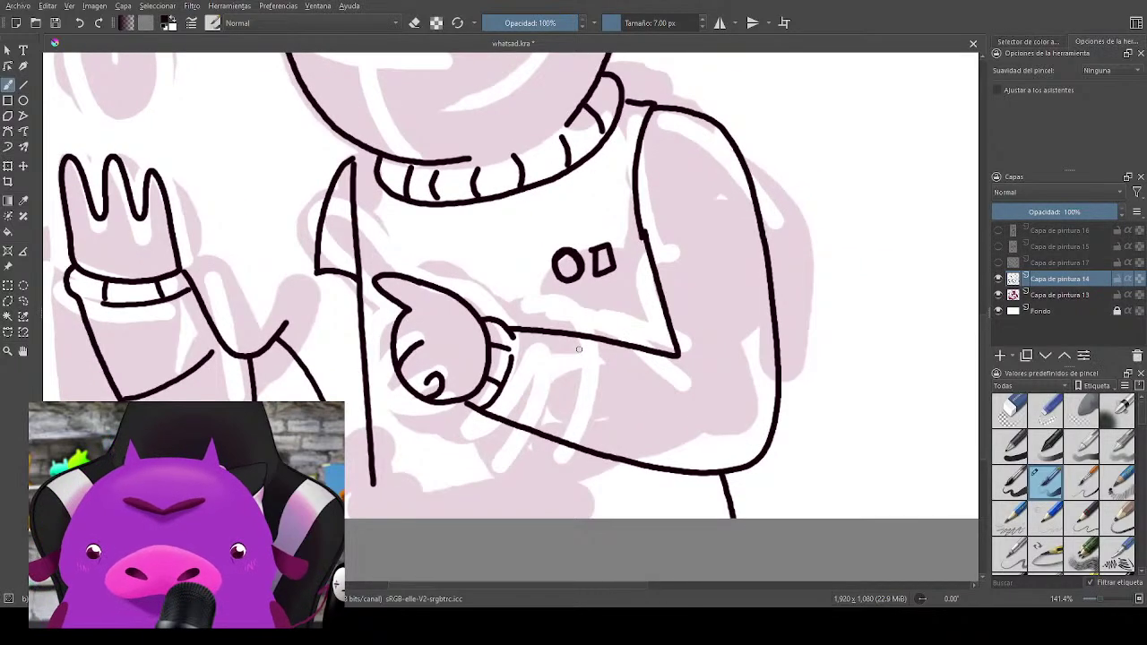
pyautogui.moveTo(587, 339); pyautogui.dragTo(582, 444)
pyautogui.moveTo(656, 356); pyautogui.dragTo(659, 444)
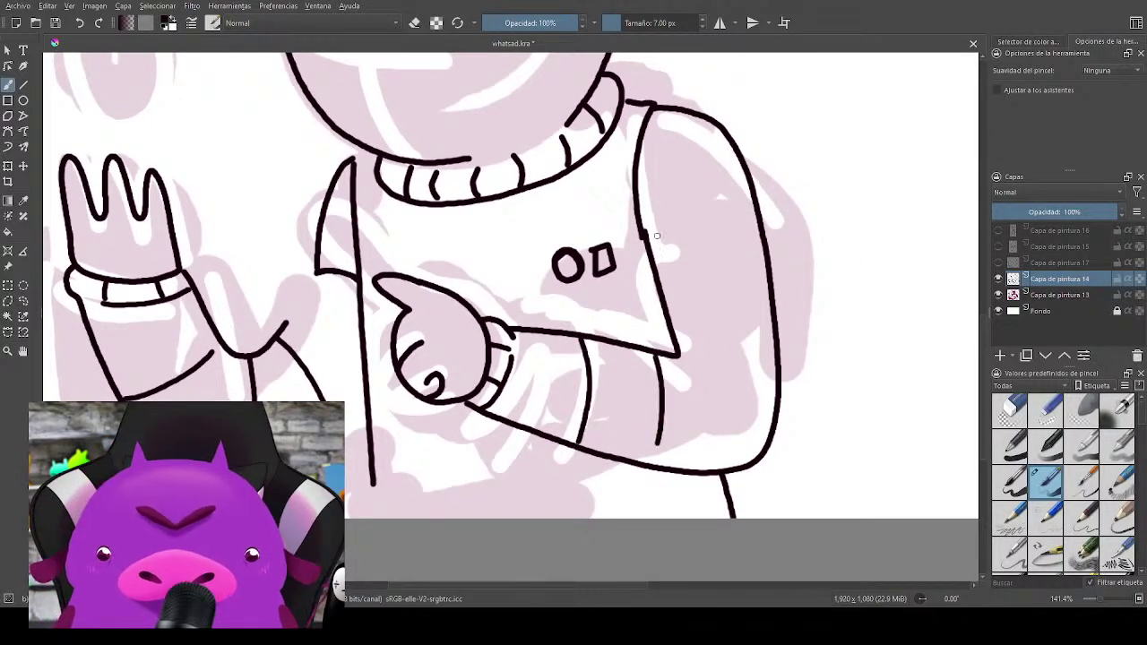
# Step: Draw an arched seam across the pointing arm's upper sleeve and a small inverted triangle patch on the shoulder above it
pyautogui.moveTo(641, 235); pyautogui.dragTo(730, 216)
pyautogui.hotkey('ctrl', 'z')
pyautogui.moveTo(640, 235); pyautogui.dragTo(757, 219)
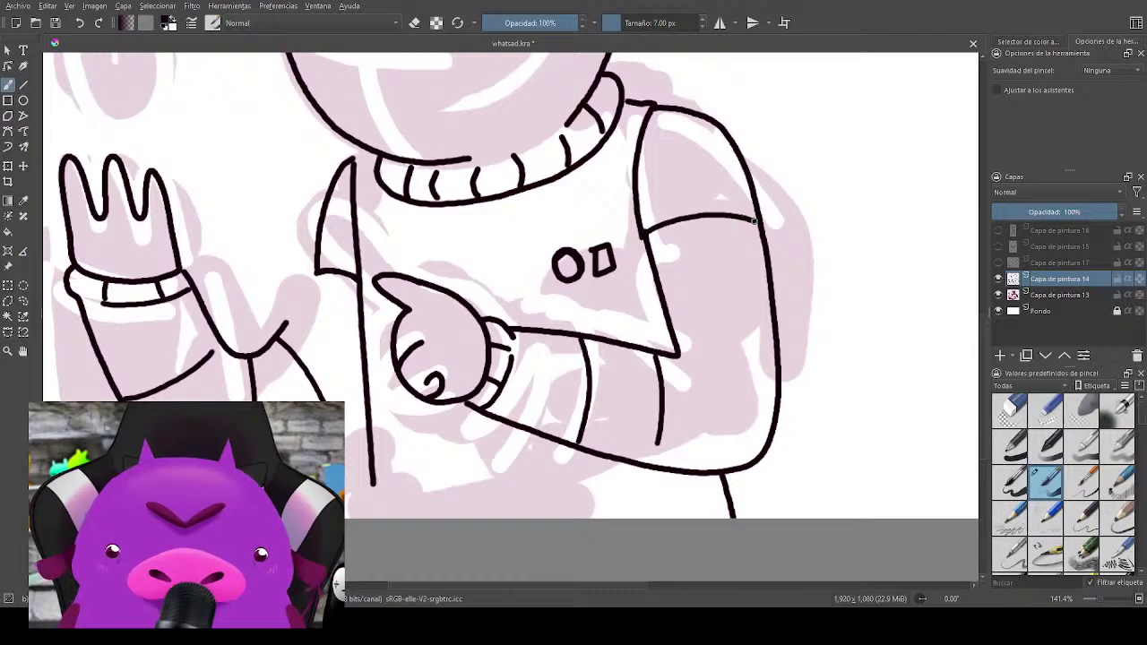
pyautogui.moveTo(706, 160); pyautogui.dragTo(708, 163)
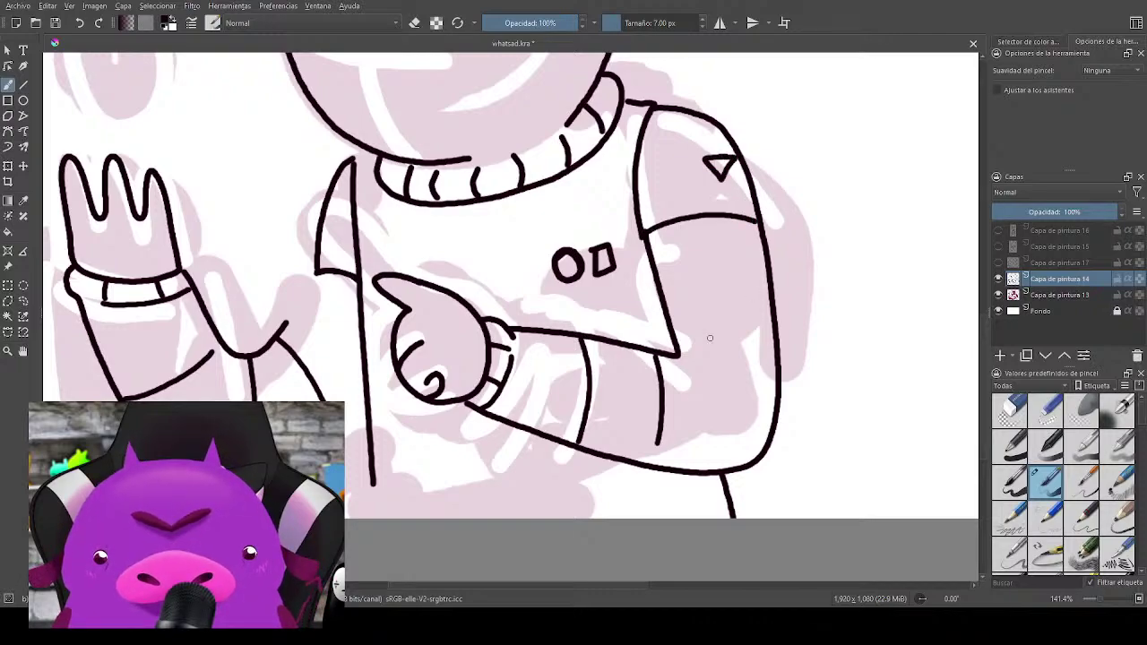
# Step: Draw crease lines at the pointing arm's inner elbow, and add a wide waist curve with short vertical lines below that arm
pyautogui.moveTo(673, 354)
pyautogui.mouseDown()
pyautogui.moveTo(737, 376)
pyautogui.moveTo(710, 401)
pyautogui.moveTo(803, 407)
pyautogui.moveTo(794, 393)
pyautogui.moveTo(766, 384)
pyautogui.moveTo(751, 455)
pyautogui.mouseUp()
pyautogui.scroll(-1, 802, 407)
pyautogui.scroll(-1, 803, 406)
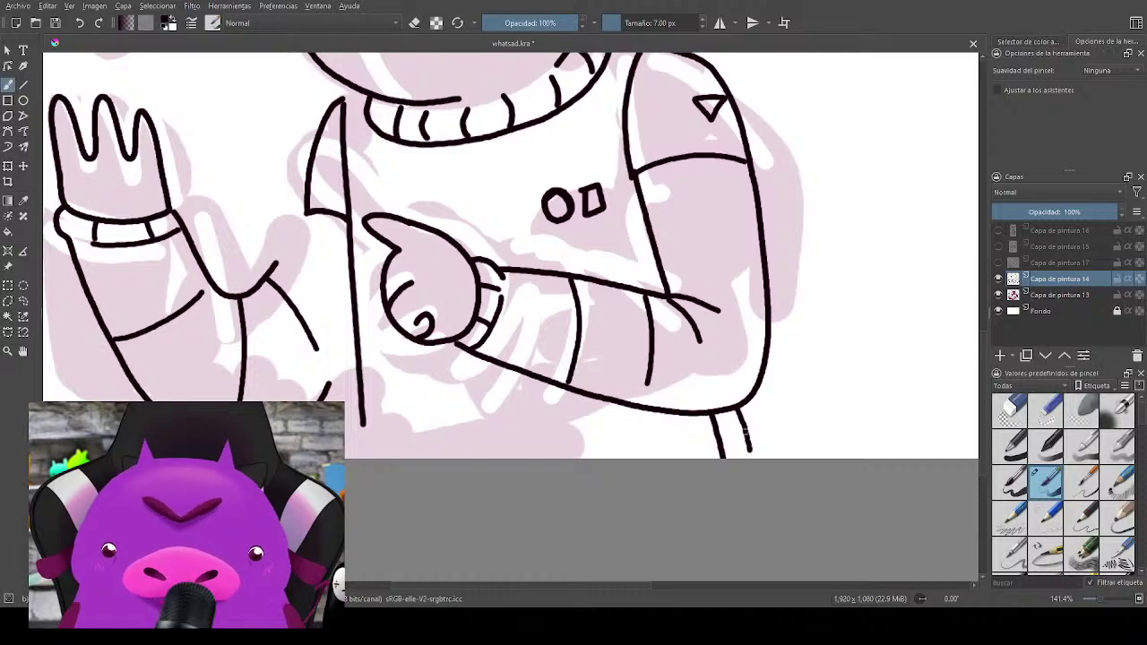
pyautogui.moveTo(694, 414)
pyautogui.mouseDown()
pyautogui.moveTo(378, 437)
pyautogui.moveTo(681, 414)
pyautogui.moveTo(667, 457)
pyautogui.moveTo(620, 460)
pyautogui.mouseUp()
pyautogui.hotkey('ctrl', 'z')
pyautogui.scroll(1, 744, 499)
pyautogui.moveTo(743, 499); pyautogui.dragTo(789, 535)
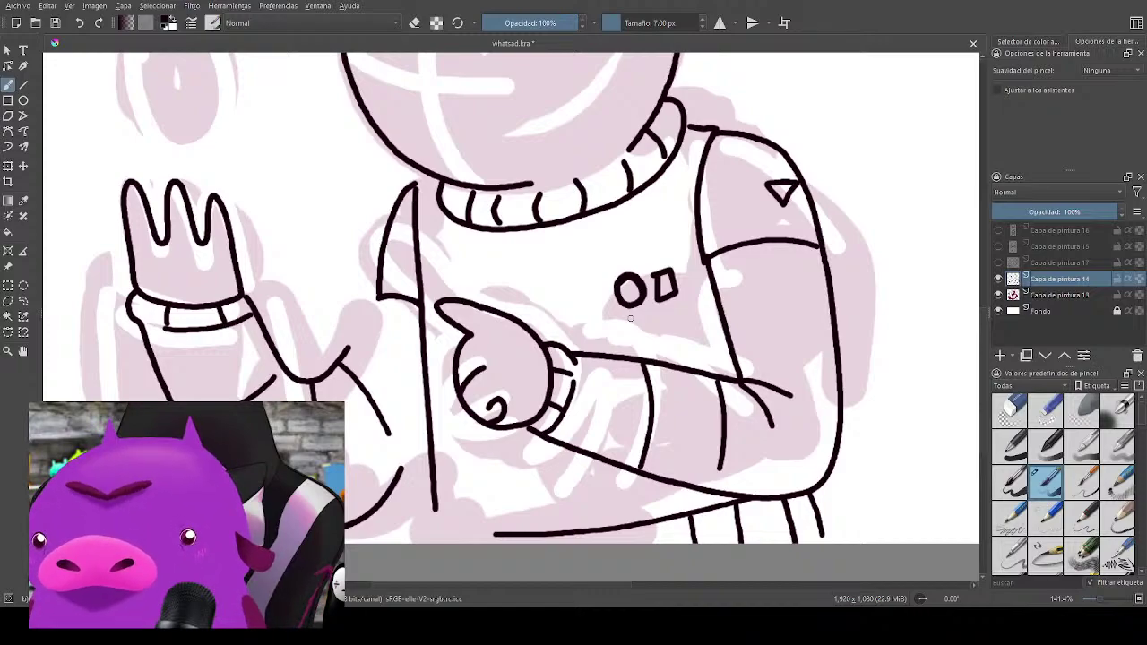
# Step: Extend a short line from the lower outer corner of the raised arm's shoulder down toward its elbow
pyautogui.scroll(-1, 584, 290)
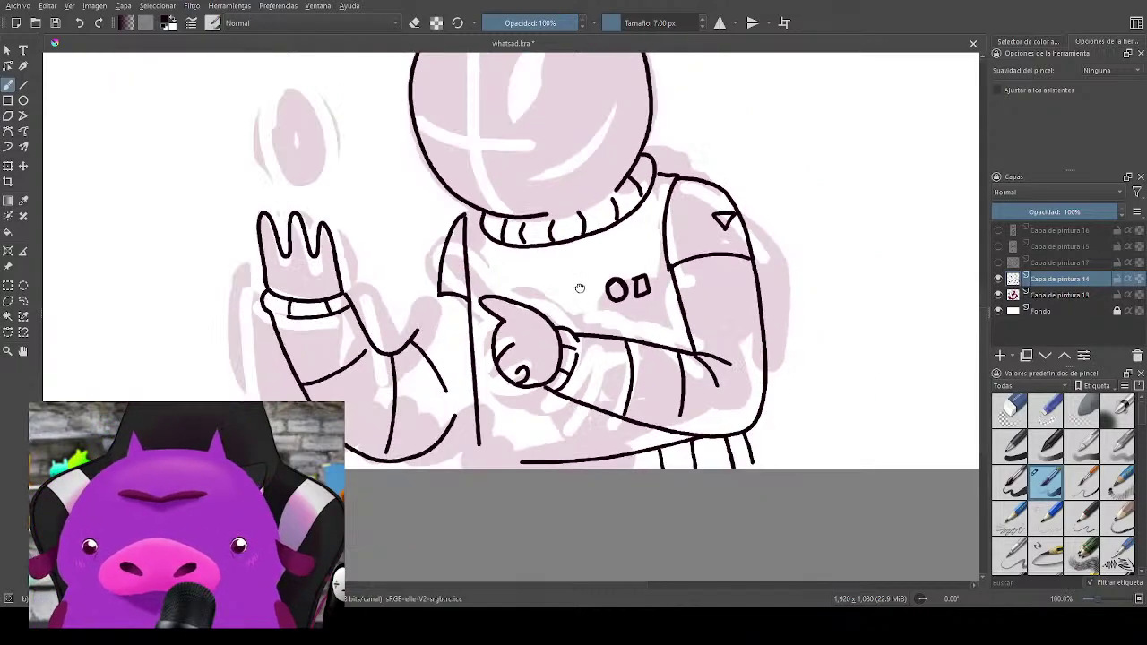
pyautogui.moveTo(580, 289); pyautogui.dragTo(773, 302)
pyautogui.scroll(2, 768, 303)
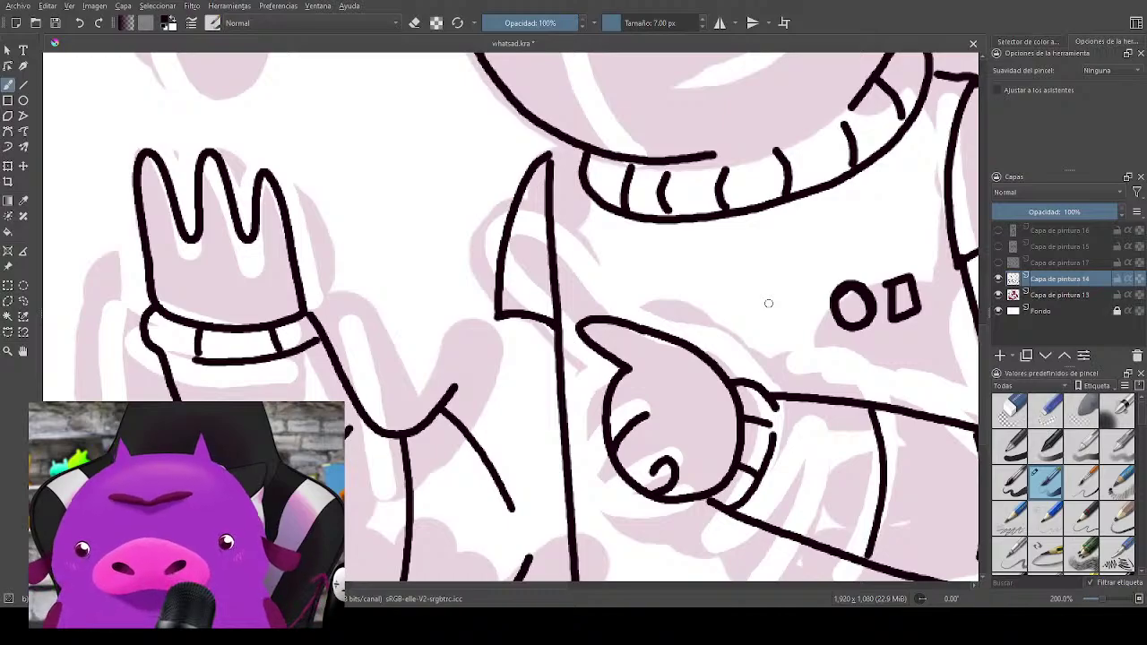
pyautogui.moveTo(499, 316); pyautogui.dragTo(478, 356)
pyautogui.hotkey('ctrl', 'z')
pyautogui.moveTo(499, 315); pyautogui.dragTo(481, 351)
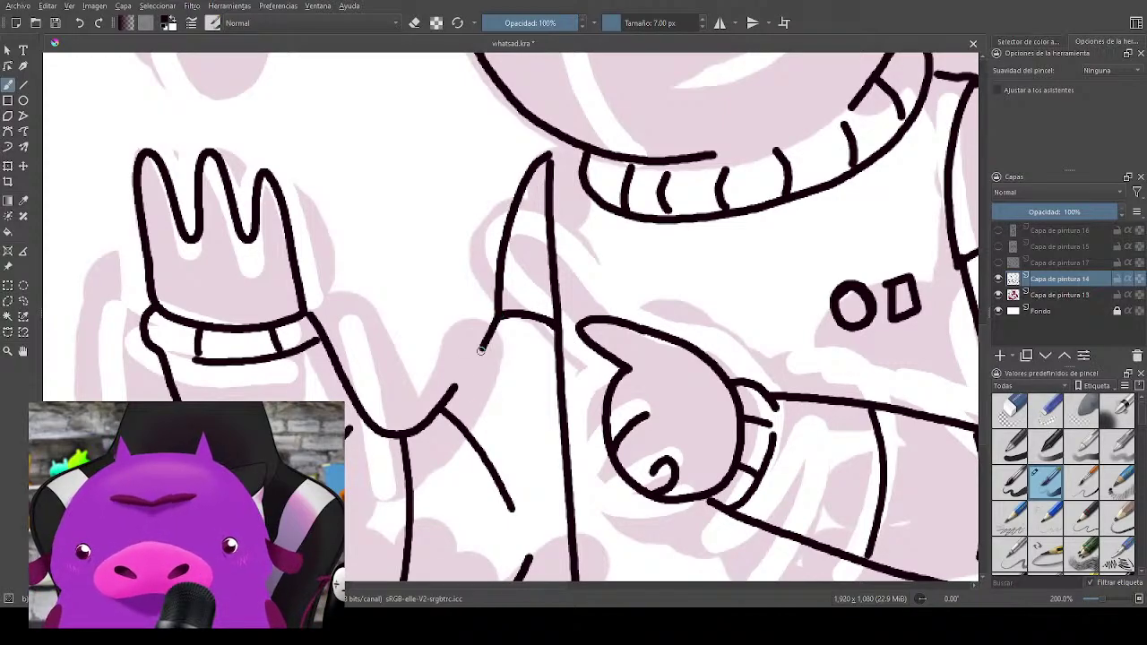
pyautogui.moveTo(655, 297); pyautogui.dragTo(485, 498)
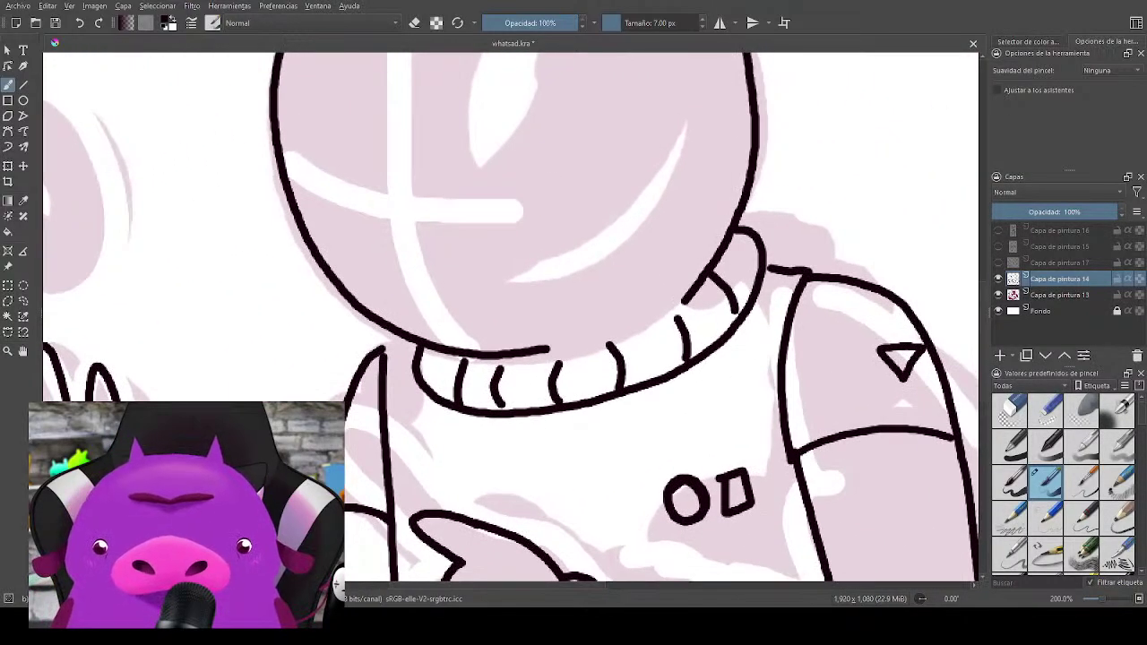
pyautogui.scroll(-2, 481, 365)
pyautogui.moveTo(621, 367); pyautogui.dragTo(725, 531)
pyautogui.scroll(2, 720, 355)
pyautogui.moveTo(633, 221); pyautogui.dragTo(700, 256)
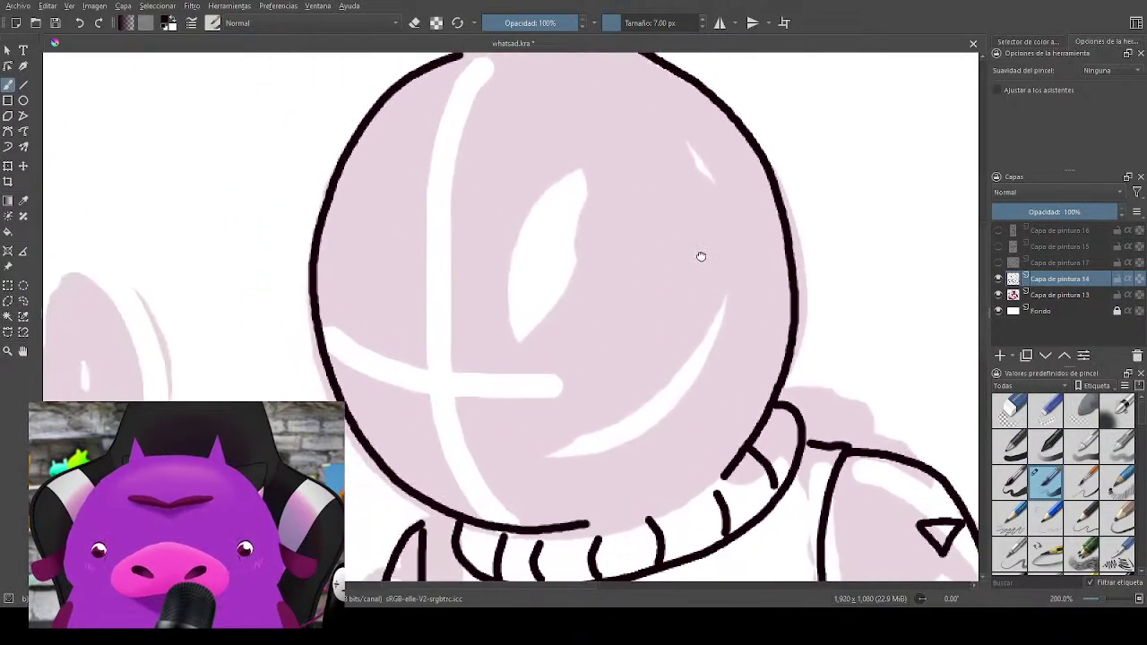
pyautogui.scroll(-3, 701, 256)
pyautogui.moveTo(735, 320); pyautogui.dragTo(718, 267)
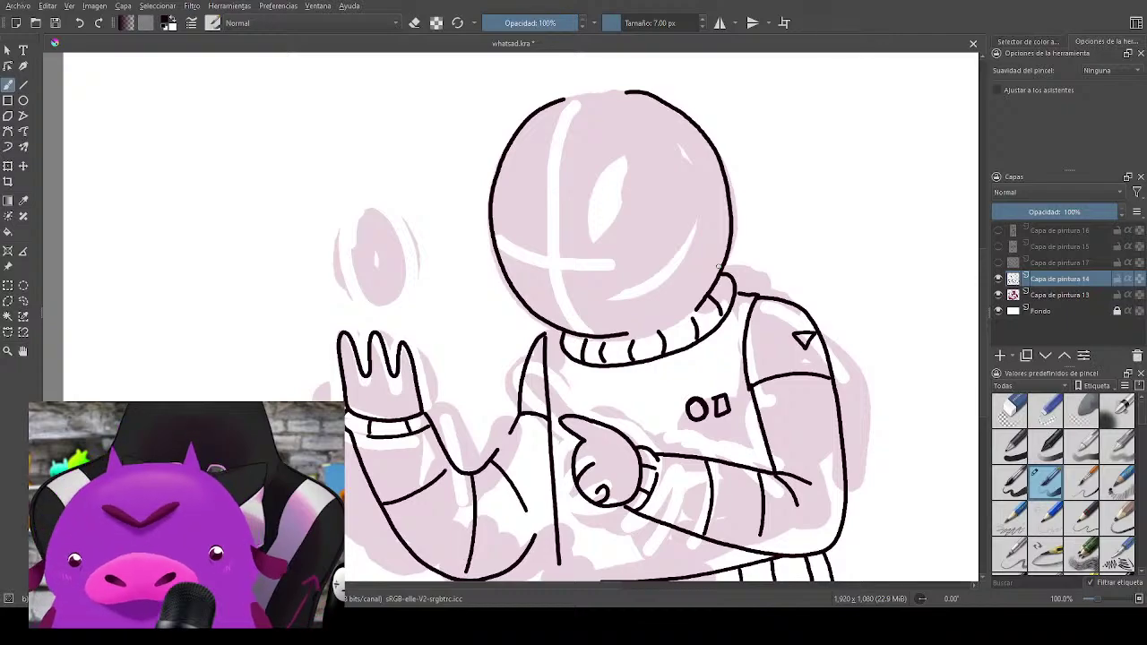
# Step: Draw the cat's rounded head outline inside the helmet, with two short neck lines at its base
pyautogui.scroll(2, 801, 246)
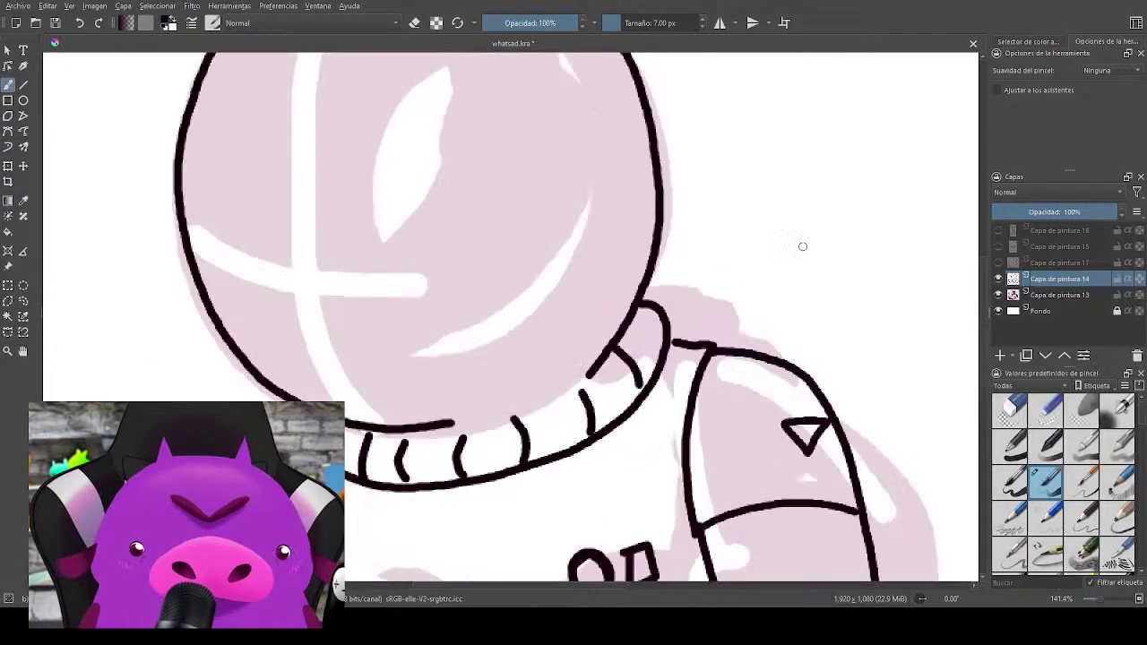
pyautogui.moveTo(645, 243); pyautogui.dragTo(784, 319)
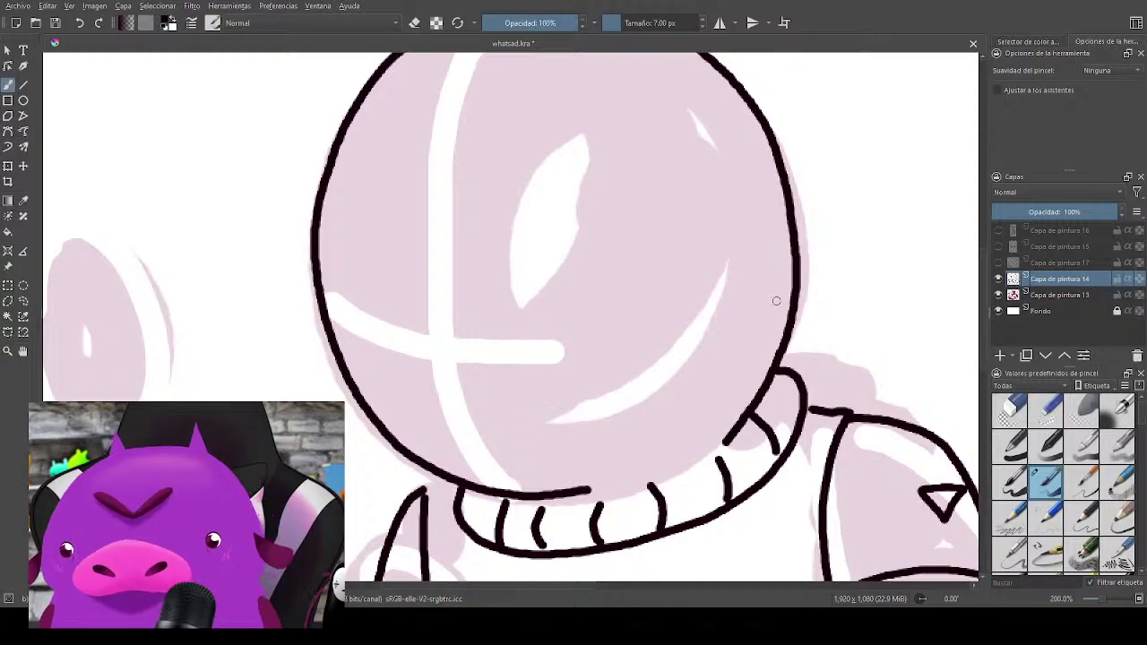
pyautogui.scroll(-1, 609, 277)
pyautogui.moveTo(660, 302)
pyautogui.mouseDown()
pyautogui.moveTo(693, 278)
pyautogui.moveTo(691, 252)
pyautogui.moveTo(736, 288)
pyautogui.mouseUp()
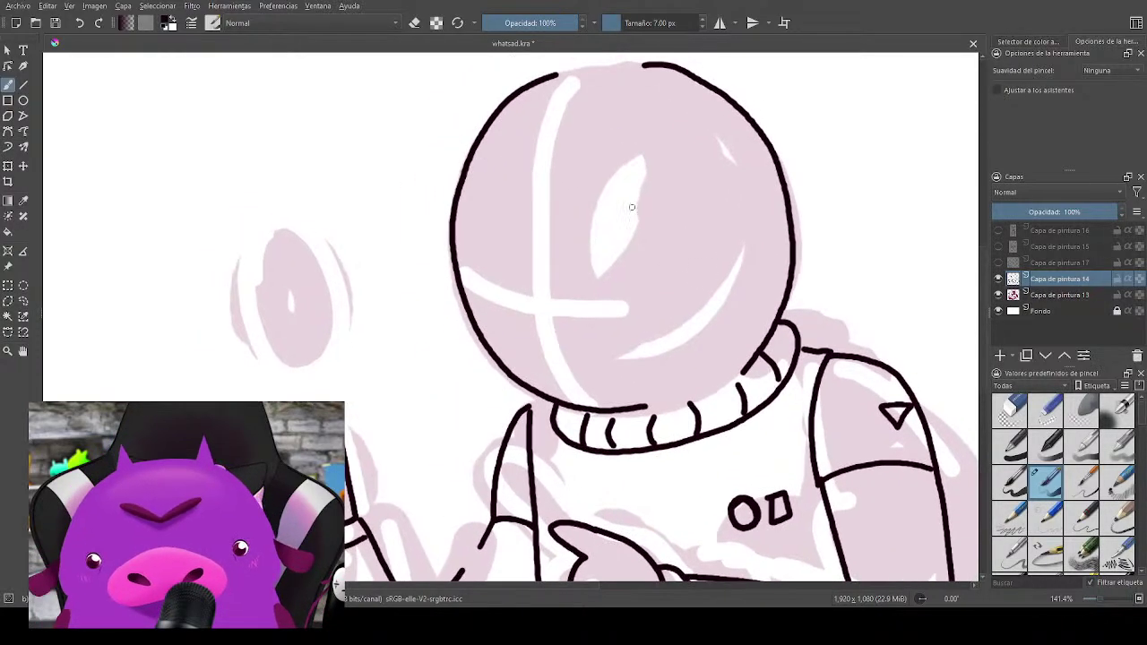
pyautogui.moveTo(531, 224)
pyautogui.mouseDown()
pyautogui.moveTo(545, 300)
pyautogui.moveTo(583, 329)
pyautogui.mouseUp()
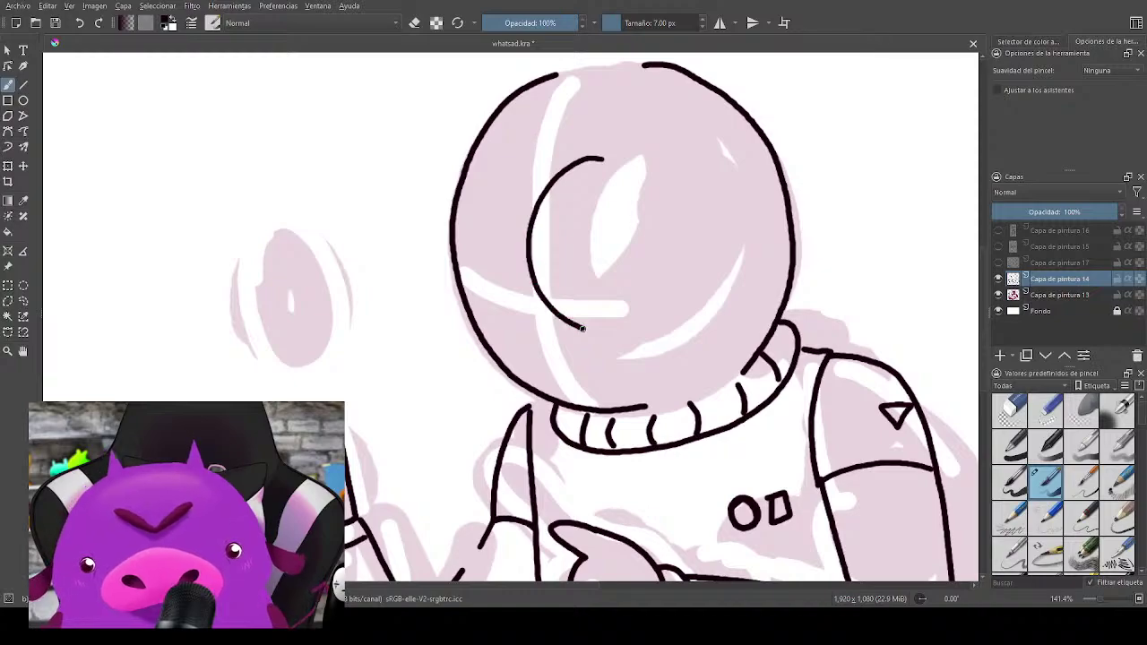
pyautogui.hotkey('ctrl', 'z')
pyautogui.moveTo(590, 151)
pyautogui.mouseDown()
pyautogui.moveTo(534, 185)
pyautogui.moveTo(512, 286)
pyautogui.moveTo(559, 344)
pyautogui.moveTo(589, 354)
pyautogui.moveTo(602, 404)
pyautogui.mouseUp()
pyautogui.moveTo(712, 372)
pyautogui.mouseDown()
pyautogui.moveTo(722, 309)
pyautogui.moveTo(699, 167)
pyautogui.moveTo(527, 190)
pyautogui.mouseUp()
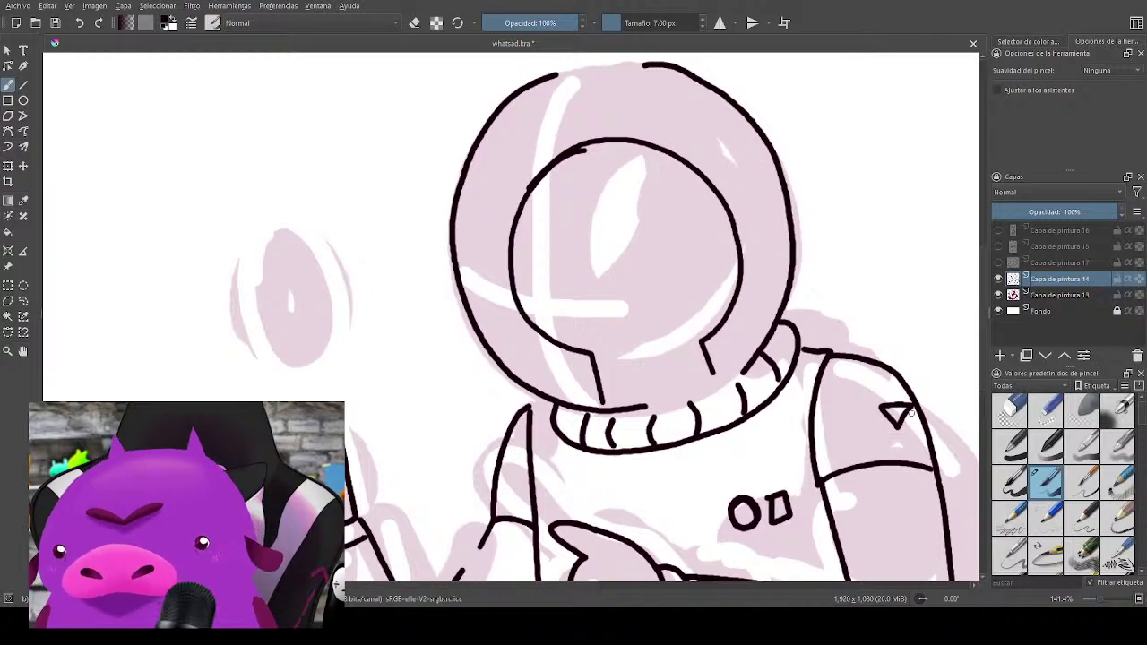
# Step: Erase the overlapping stroke ends along the upper-left of the head outline to clean up the joint
pyautogui.press('e')
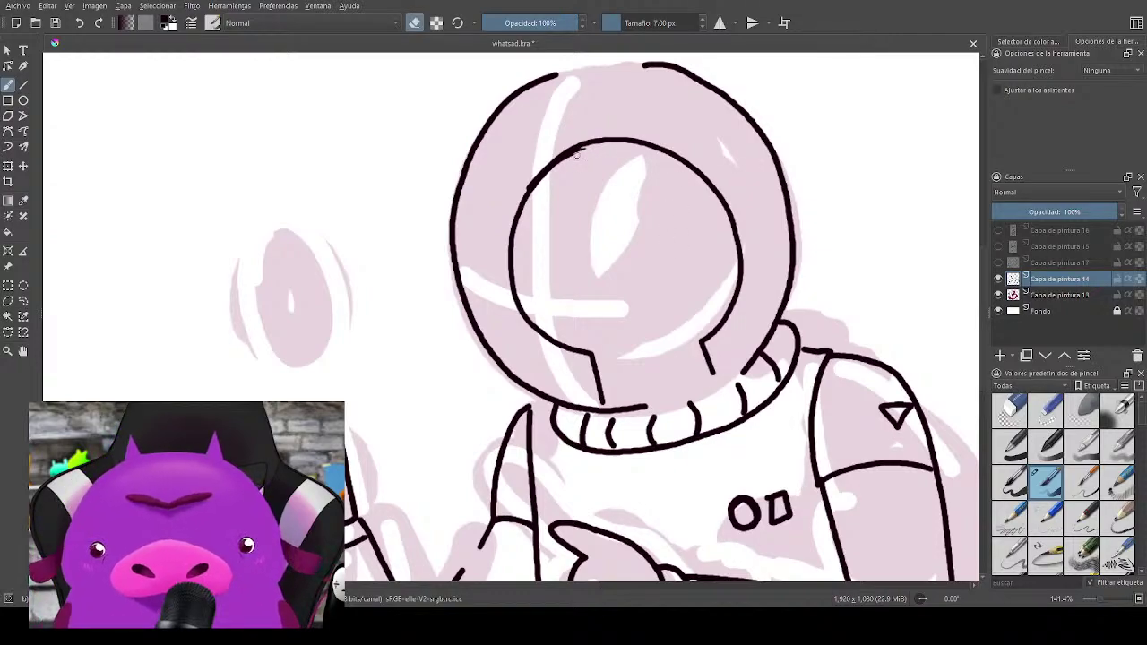
pyautogui.moveTo(581, 153); pyautogui.dragTo(540, 184)
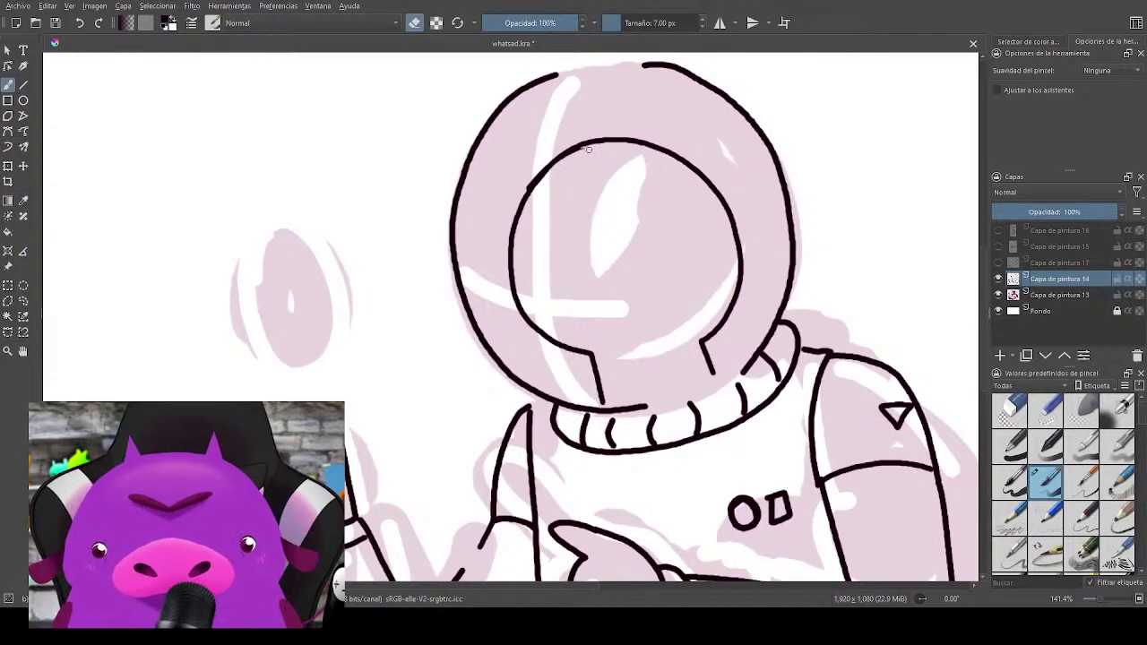
pyautogui.moveTo(589, 150); pyautogui.dragTo(538, 182)
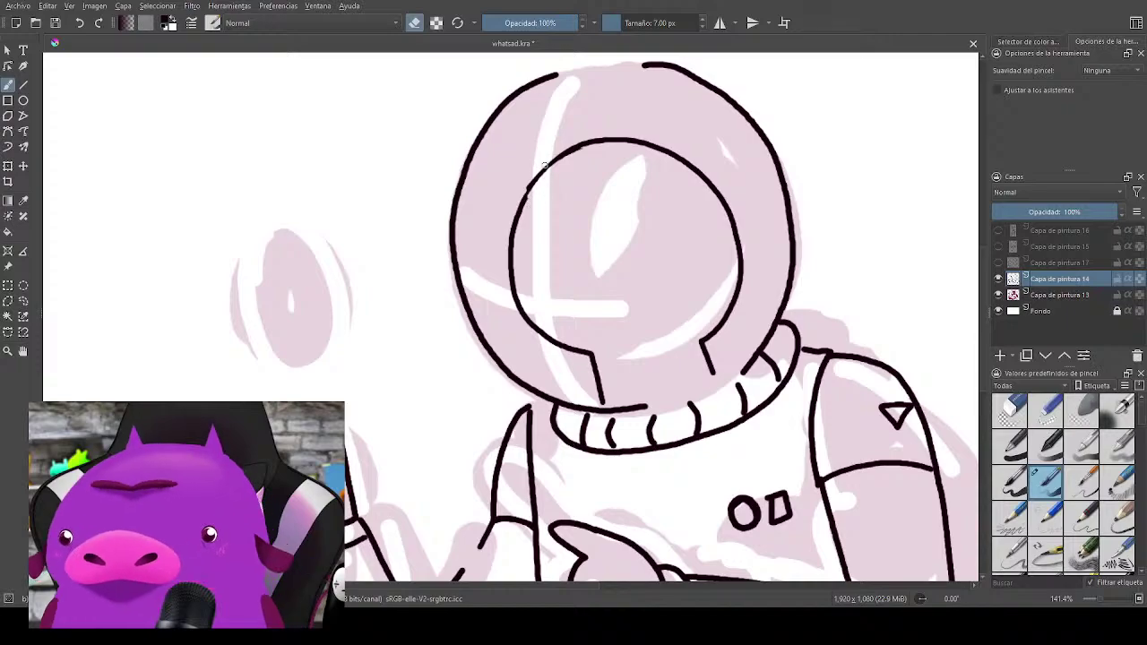
pyautogui.moveTo(634, 166); pyautogui.dragTo(637, 192)
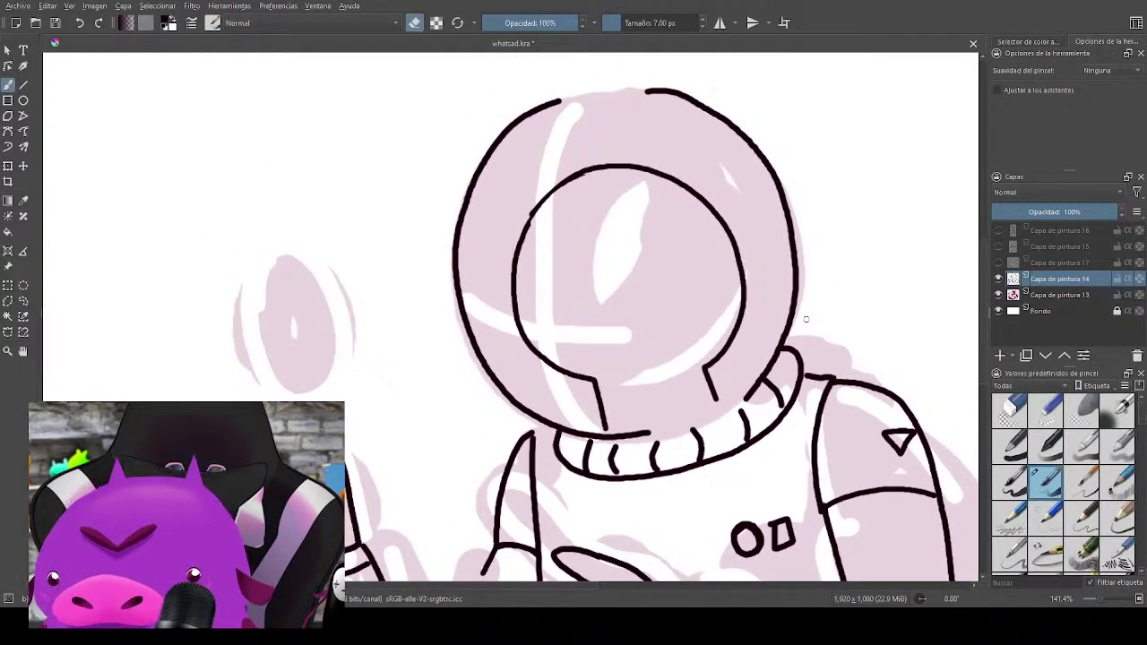
pyautogui.press('e')
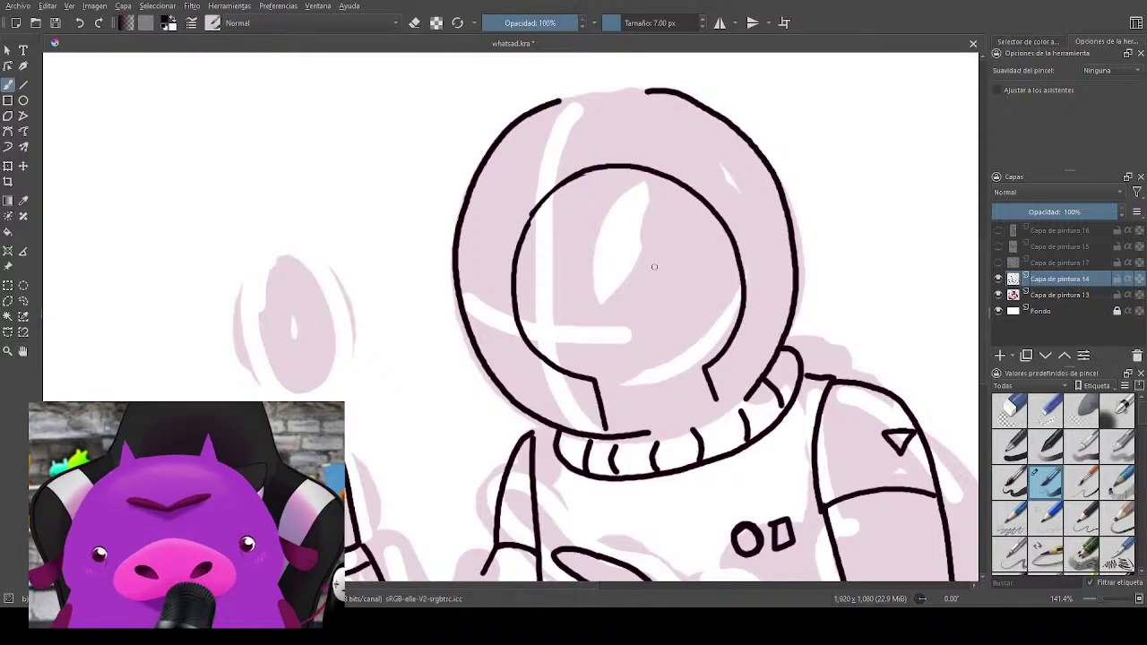
# Step: Draw a thick round outline for the cat's larger eye near the middle of the face
pyautogui.scroll(3, 626, 340)
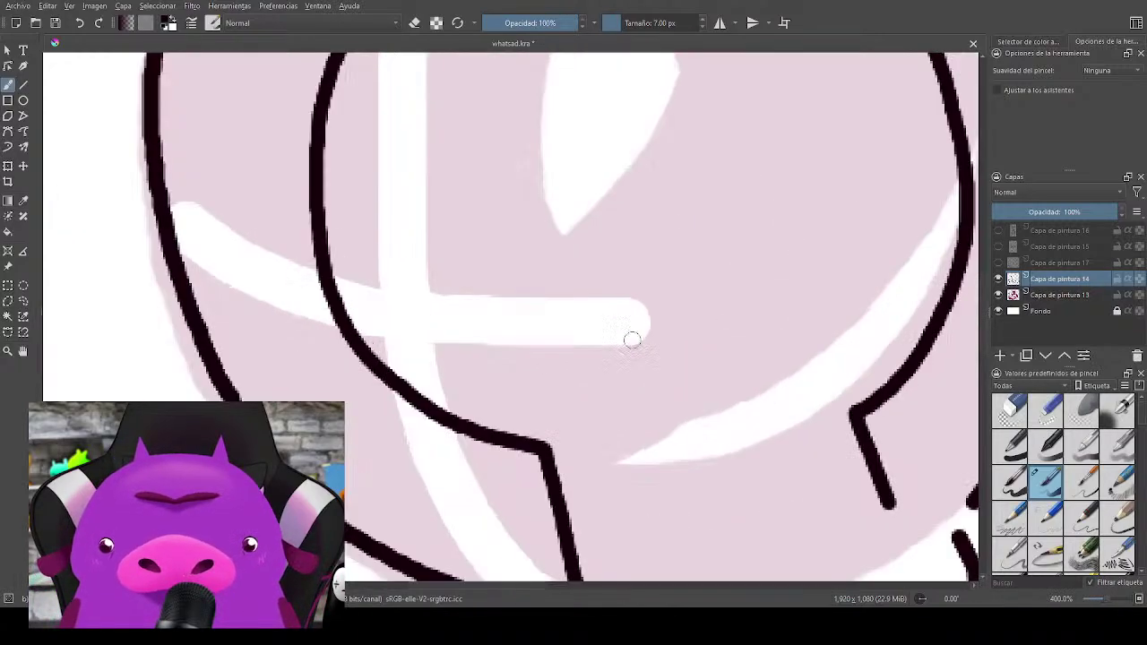
pyautogui.moveTo(757, 336); pyautogui.dragTo(791, 457)
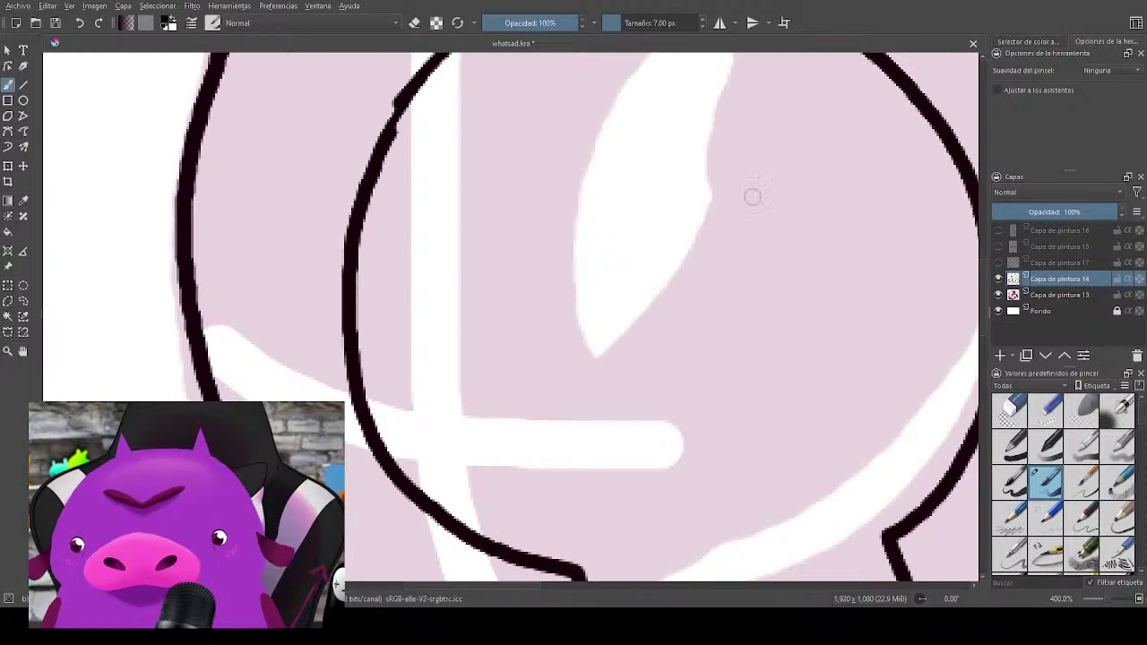
pyautogui.moveTo(781, 314); pyautogui.dragTo(763, 323)
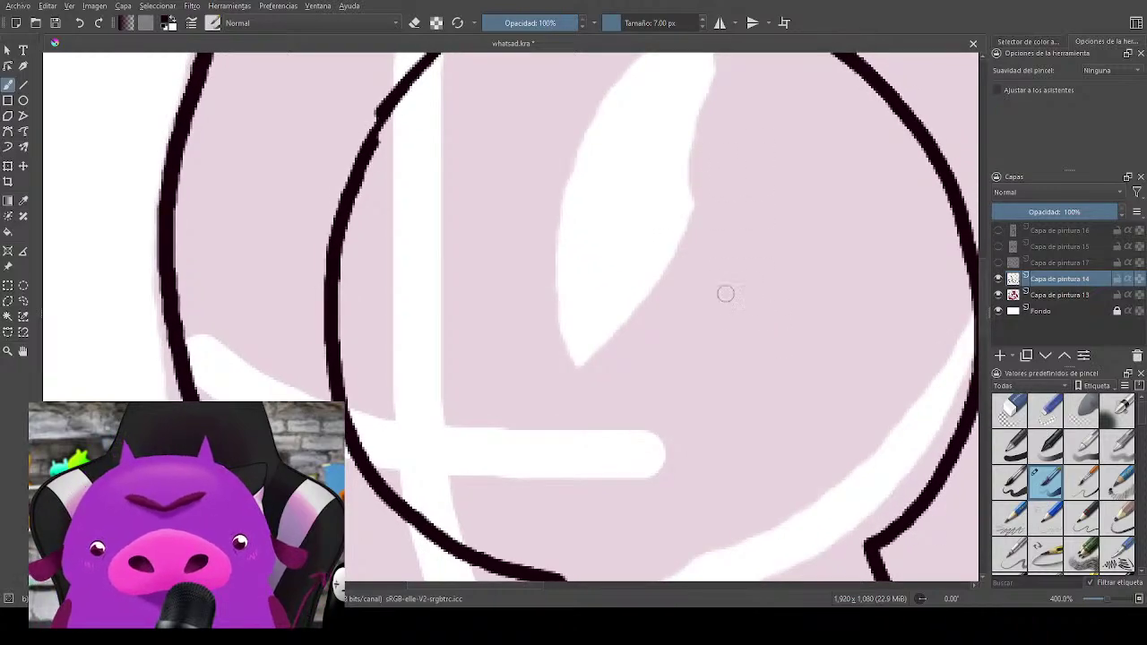
pyautogui.moveTo(755, 258)
pyautogui.mouseDown()
pyautogui.moveTo(593, 316)
pyautogui.moveTo(680, 365)
pyautogui.moveTo(775, 256)
pyautogui.mouseUp()
pyautogui.hotkey('ctrl', 'z')
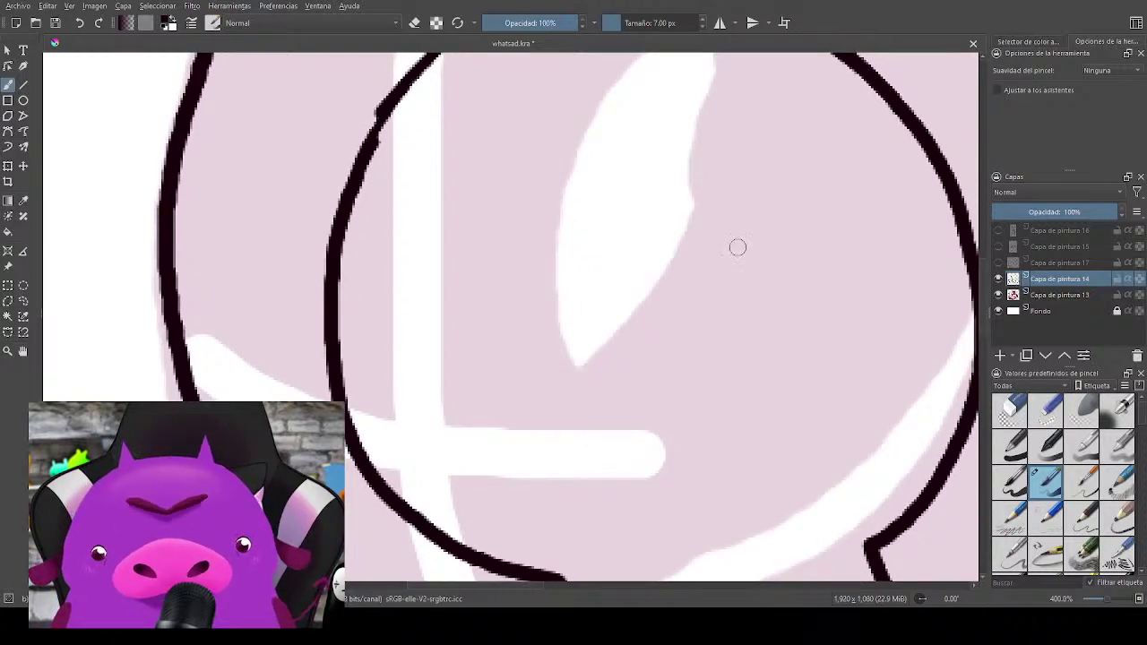
pyautogui.moveTo(704, 195)
pyautogui.mouseDown()
pyautogui.moveTo(594, 297)
pyautogui.moveTo(783, 312)
pyautogui.moveTo(637, 198)
pyautogui.moveTo(640, 379)
pyautogui.moveTo(768, 333)
pyautogui.moveTo(726, 200)
pyautogui.moveTo(682, 200)
pyautogui.mouseUp()
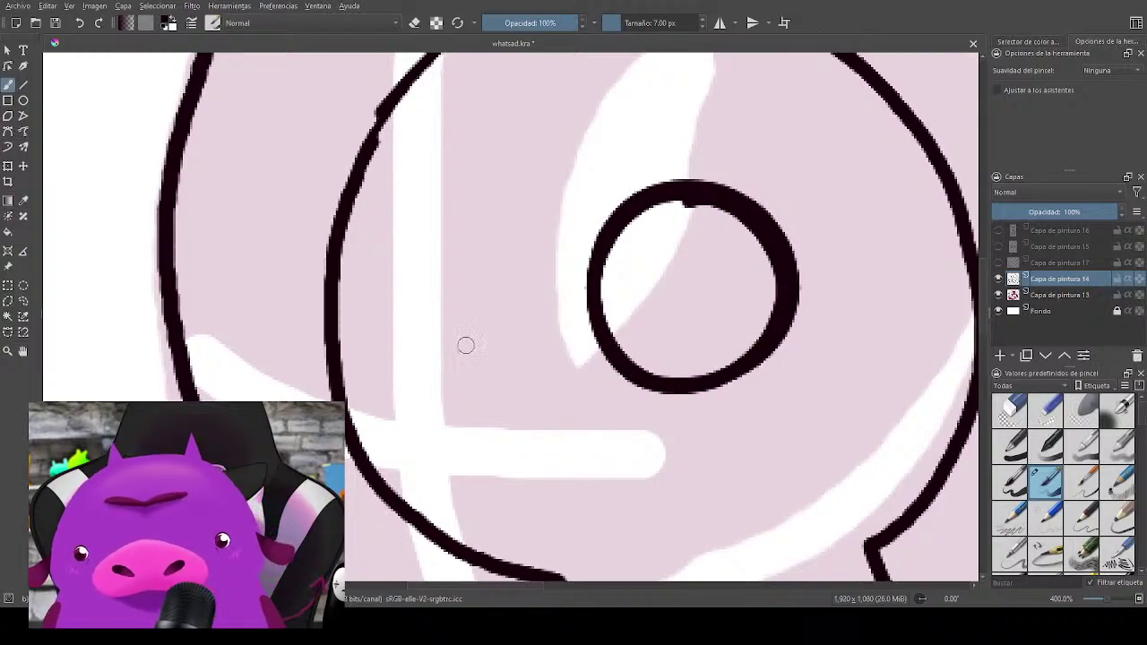
# Step: Draw a narrow upright oval for the far eye beside the head's left edge, redoing the stroke until it fits
pyautogui.moveTo(475, 368)
pyautogui.mouseDown()
pyautogui.moveTo(473, 268)
pyautogui.moveTo(370, 305)
pyautogui.moveTo(477, 359)
pyautogui.moveTo(403, 215)
pyautogui.mouseUp()
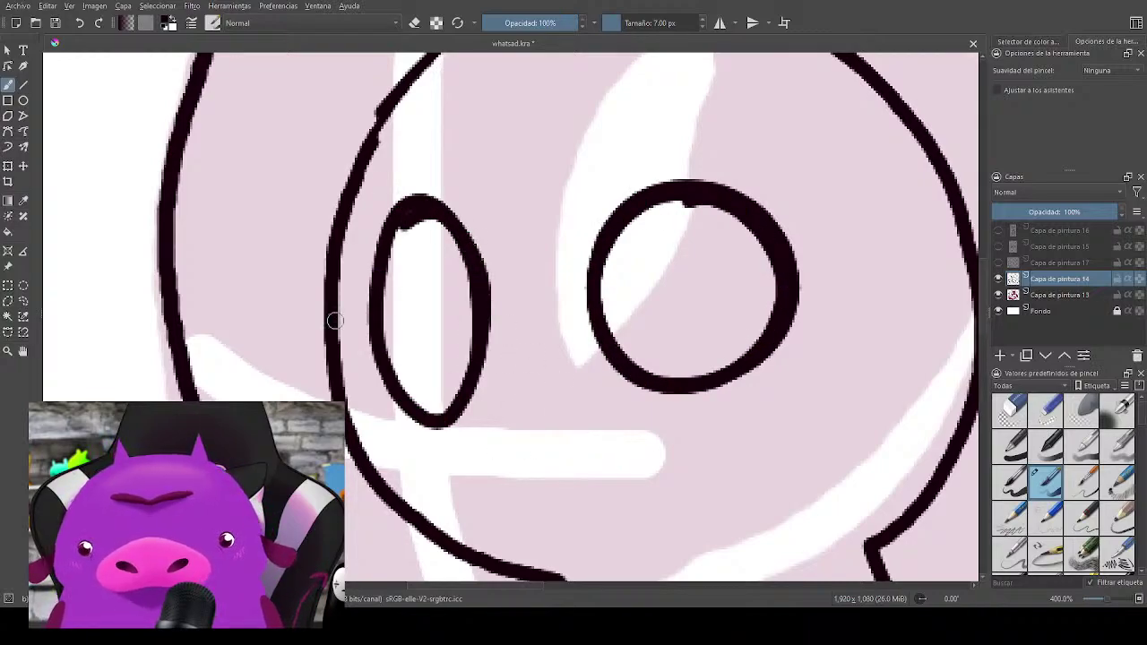
pyautogui.hotkey('ctrl', 'z')
pyautogui.moveTo(464, 340)
pyautogui.mouseDown()
pyautogui.moveTo(473, 281)
pyautogui.moveTo(385, 277)
pyautogui.moveTo(463, 371)
pyautogui.moveTo(466, 193)
pyautogui.mouseUp()
pyautogui.hotkey('ctrl', 'z')
pyautogui.moveTo(460, 358)
pyautogui.mouseDown()
pyautogui.moveTo(434, 195)
pyautogui.moveTo(383, 247)
pyautogui.moveTo(410, 368)
pyautogui.moveTo(459, 357)
pyautogui.moveTo(462, 271)
pyautogui.moveTo(439, 195)
pyautogui.moveTo(376, 256)
pyautogui.mouseUp()
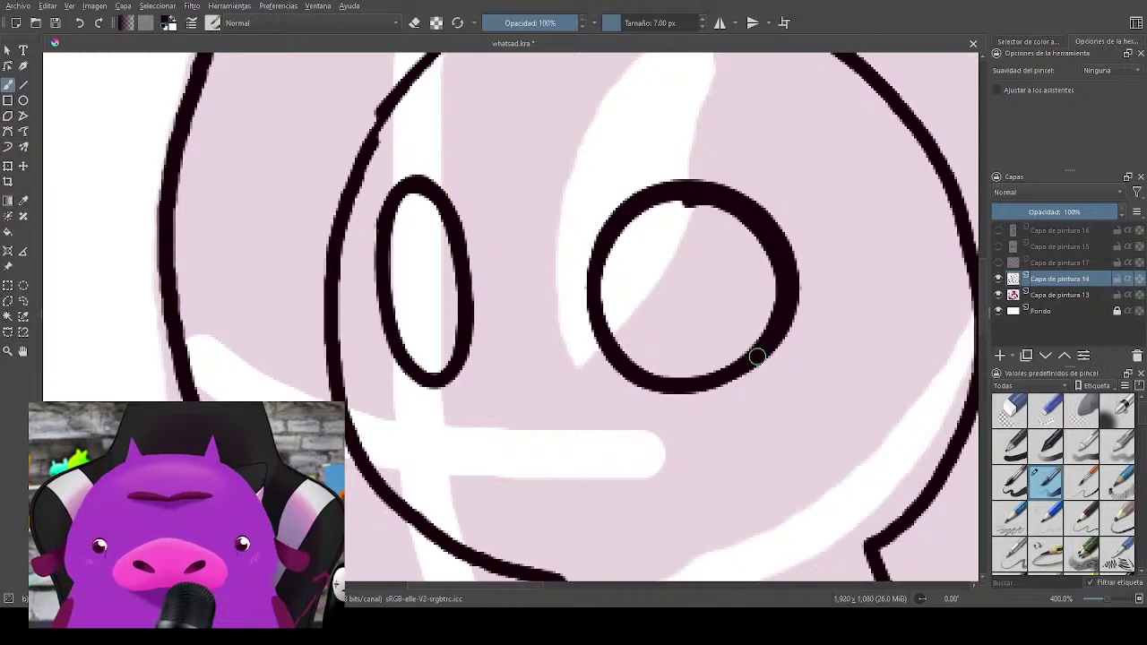
# Step: Draw the pupils inside both eyes and scribble them in black, leaving small highlights
pyautogui.moveTo(758, 356)
pyautogui.mouseDown()
pyautogui.moveTo(696, 263)
pyautogui.moveTo(766, 309)
pyautogui.moveTo(737, 353)
pyautogui.moveTo(686, 200)
pyautogui.moveTo(587, 259)
pyautogui.moveTo(706, 326)
pyautogui.moveTo(595, 266)
pyautogui.moveTo(691, 321)
pyautogui.moveTo(668, 216)
pyautogui.moveTo(627, 205)
pyautogui.moveTo(625, 247)
pyautogui.mouseUp()
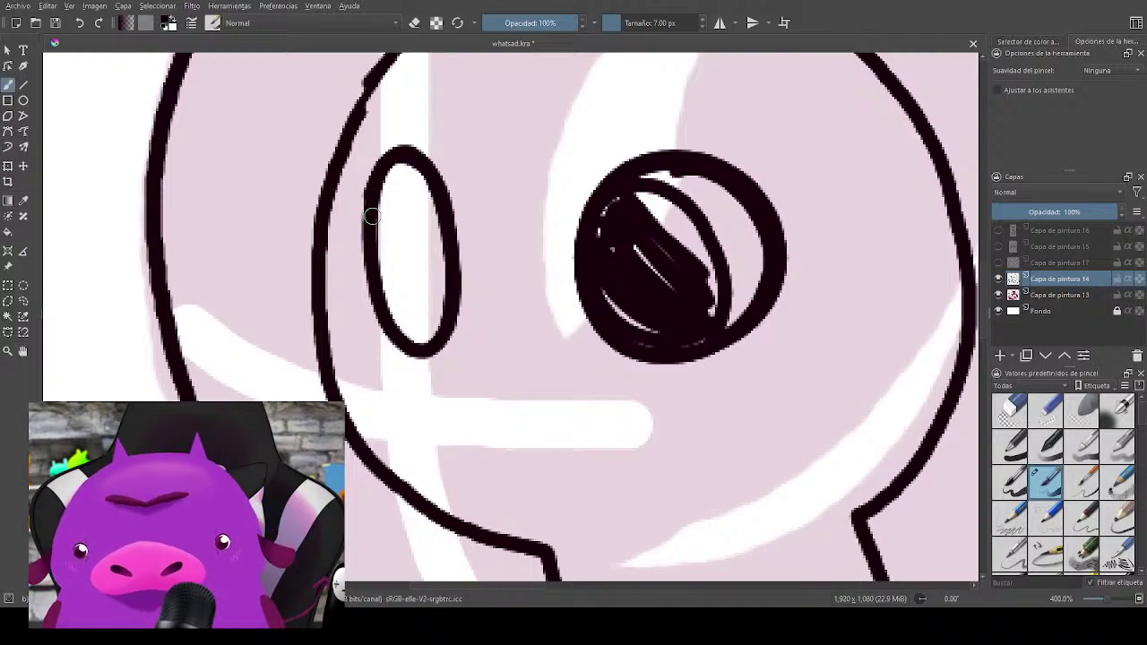
pyautogui.moveTo(376, 224)
pyautogui.mouseDown()
pyautogui.moveTo(443, 254)
pyautogui.moveTo(441, 334)
pyautogui.mouseUp()
pyautogui.moveTo(379, 246)
pyautogui.mouseDown()
pyautogui.moveTo(396, 293)
pyautogui.moveTo(380, 217)
pyautogui.moveTo(435, 256)
pyautogui.mouseUp()
# Step: Draw a small filled triangular nose between and just below the two eyes
pyautogui.moveTo(822, 356)
pyautogui.mouseDown()
pyautogui.moveTo(818, 336)
pyautogui.moveTo(858, 350)
pyautogui.mouseUp()
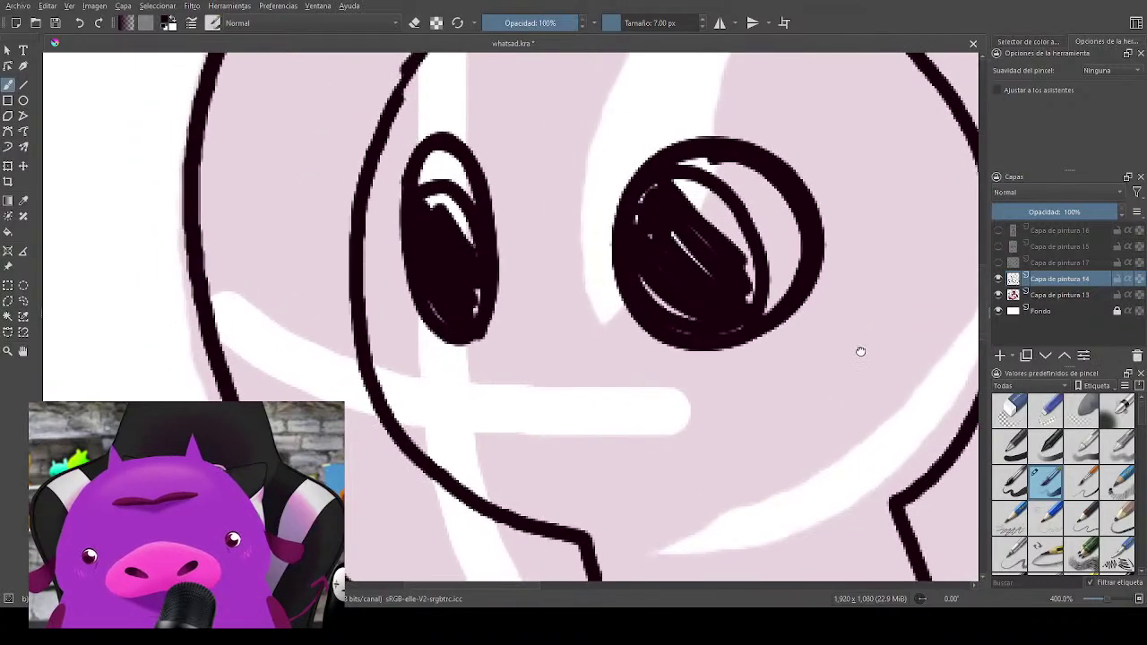
pyautogui.moveTo(735, 366); pyautogui.dragTo(796, 373)
pyautogui.moveTo(561, 313)
pyautogui.mouseDown()
pyautogui.moveTo(591, 313)
pyautogui.moveTo(571, 324)
pyautogui.mouseUp()
# Step: Draw a pointed cat ear with a rounded tip on the upper-right side of the head
pyautogui.moveTo(784, 263)
pyautogui.mouseDown()
pyautogui.moveTo(722, 439)
pyautogui.moveTo(740, 401)
pyautogui.mouseUp()
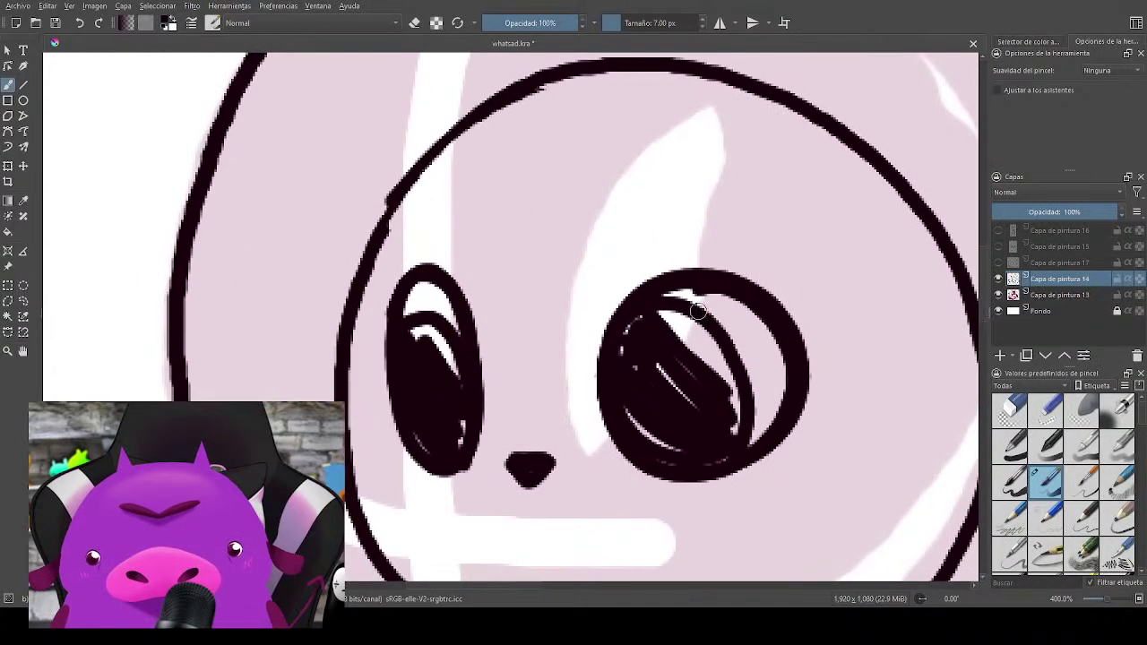
pyautogui.moveTo(816, 225); pyautogui.dragTo(479, 221)
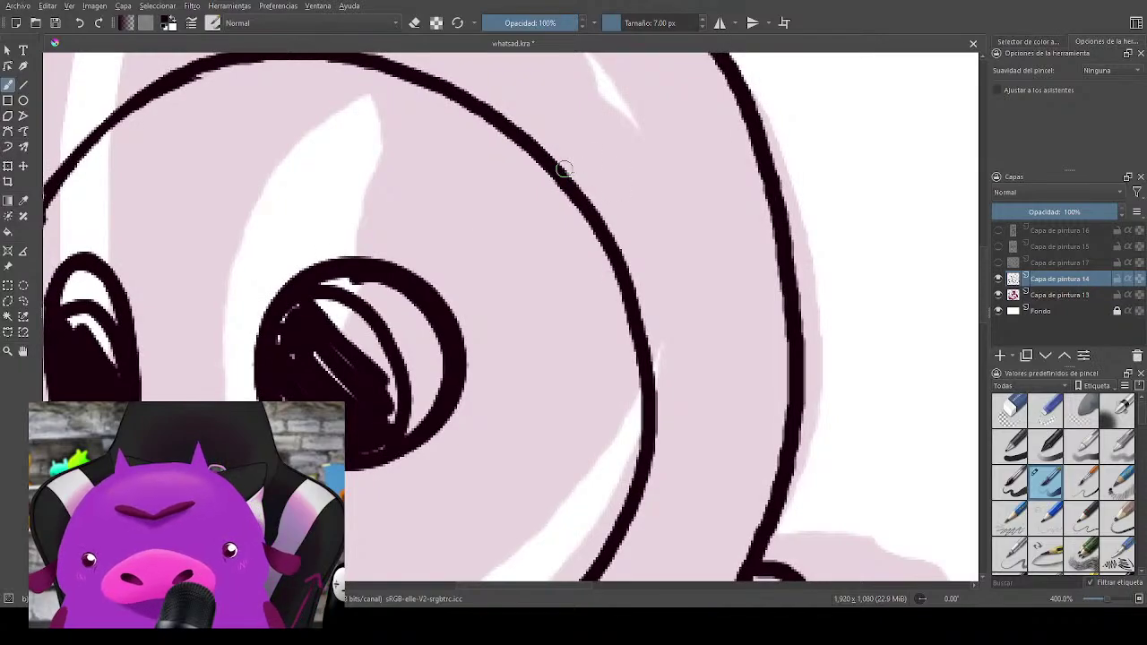
pyautogui.moveTo(518, 127)
pyautogui.mouseDown()
pyautogui.moveTo(676, 200)
pyautogui.moveTo(729, 324)
pyautogui.moveTo(621, 330)
pyautogui.mouseUp()
pyautogui.hotkey('ctrl', 'z')
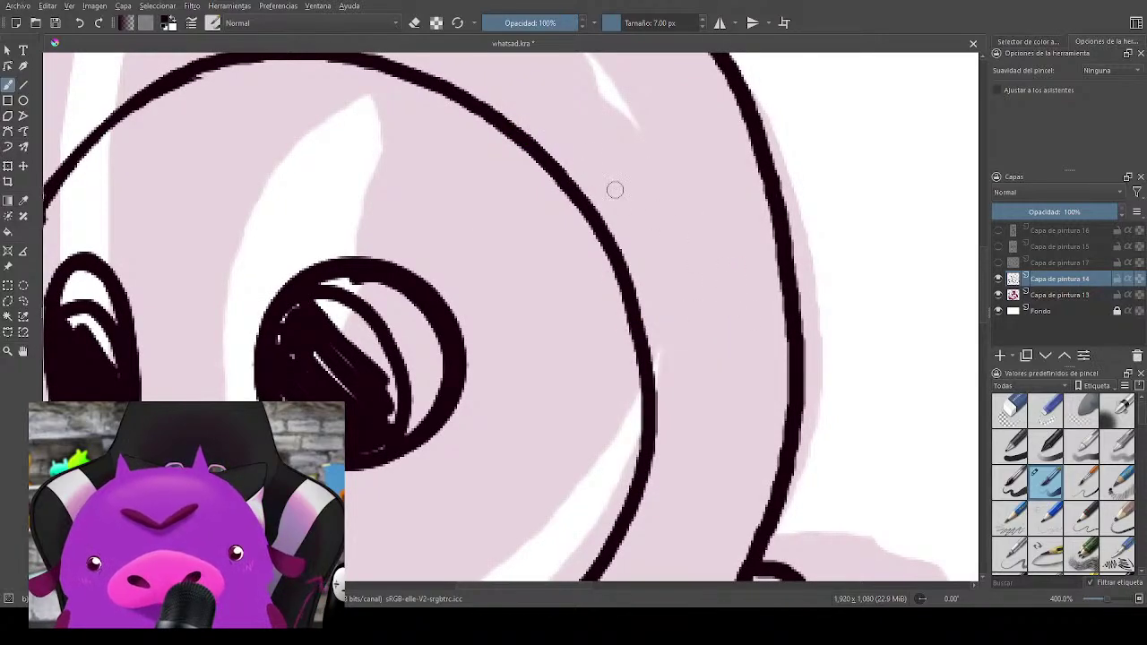
pyautogui.moveTo(519, 127)
pyautogui.mouseDown()
pyautogui.moveTo(736, 166)
pyautogui.moveTo(732, 220)
pyautogui.moveTo(635, 321)
pyautogui.mouseUp()
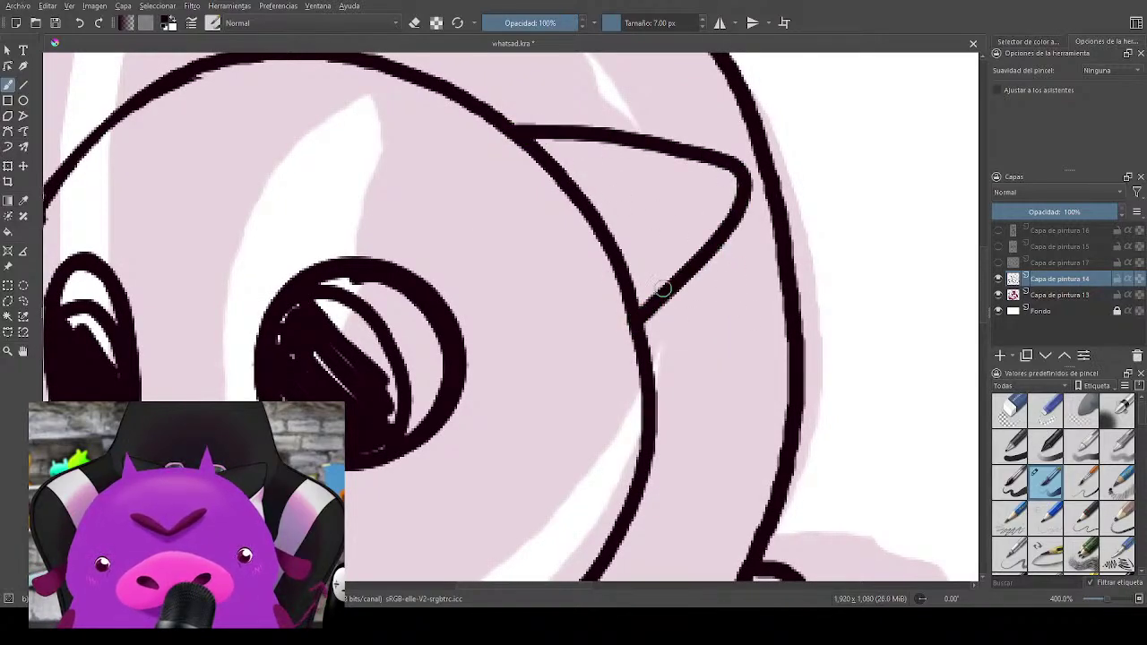
# Step: Erase part of the head outline at the ear's base and add a short curved stroke above the head
pyautogui.press('e')
pyautogui.moveTo(632, 277)
pyautogui.mouseDown()
pyautogui.moveTo(594, 293)
pyautogui.moveTo(600, 266)
pyautogui.moveTo(639, 248)
pyautogui.moveTo(599, 327)
pyautogui.moveTo(613, 320)
pyautogui.moveTo(605, 282)
pyautogui.moveTo(826, 359)
pyautogui.moveTo(852, 402)
pyautogui.mouseUp()
pyautogui.press('e')
pyautogui.moveTo(533, 179)
pyautogui.mouseDown()
pyautogui.moveTo(602, 155)
pyautogui.moveTo(758, 159)
pyautogui.mouseUp()
pyautogui.scroll(-5, 755, 191)
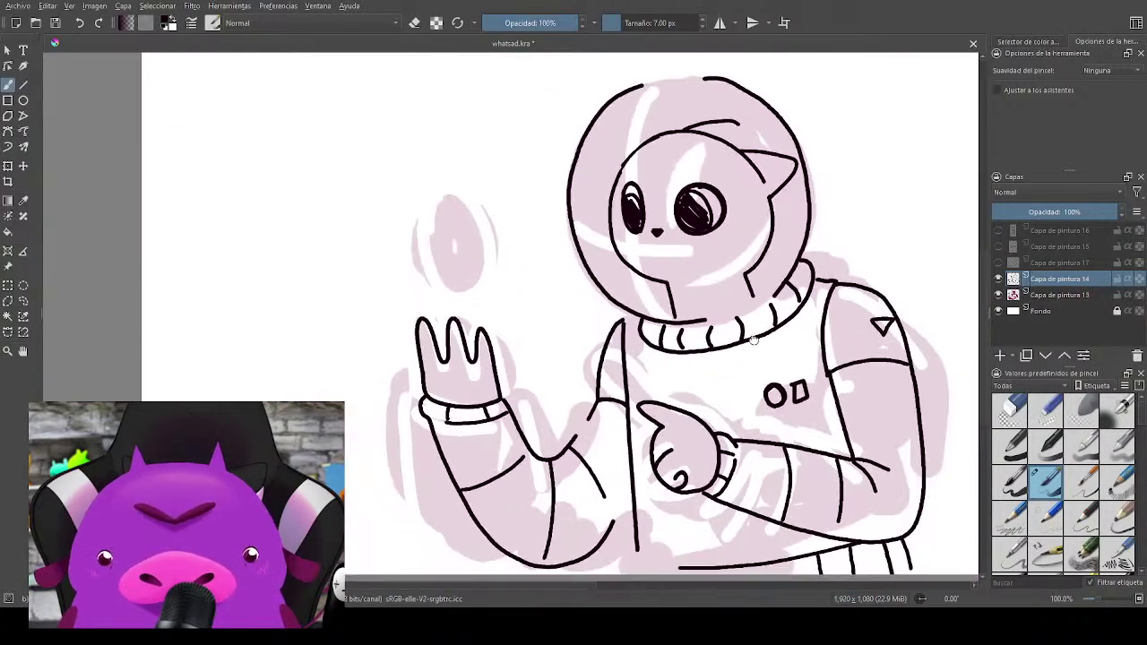
# Step: Draw the left outline and parallel diagonal strands of a yarn ball over the oval sketch above the raised hand
pyautogui.moveTo(754, 339)
pyautogui.mouseDown()
pyautogui.moveTo(594, 320)
pyautogui.moveTo(691, 396)
pyautogui.moveTo(740, 377)
pyautogui.moveTo(739, 391)
pyautogui.mouseUp()
pyautogui.scroll(1, 705, 413)
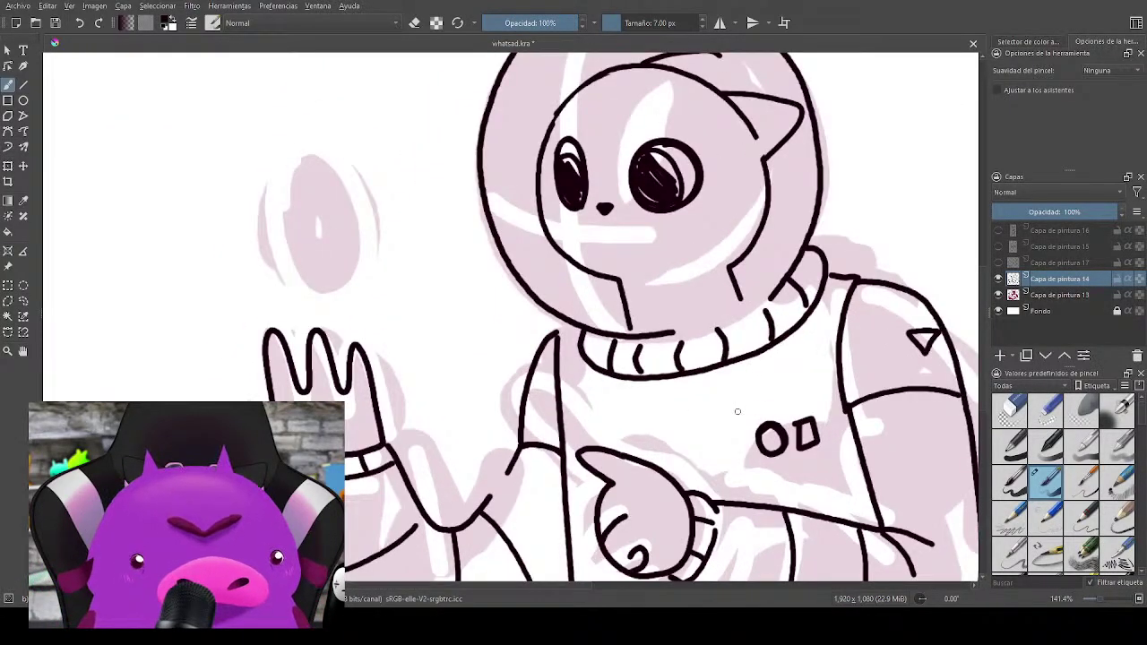
pyautogui.scroll(1, 737, 411)
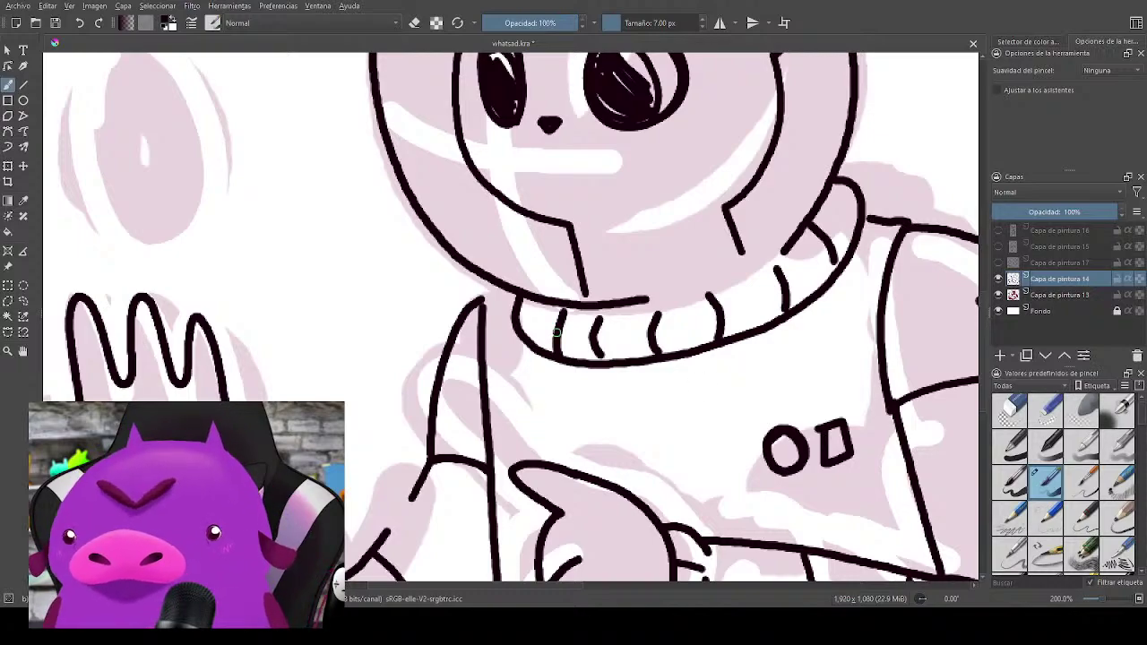
pyautogui.moveTo(556, 332)
pyautogui.mouseDown()
pyautogui.moveTo(870, 487)
pyautogui.moveTo(765, 507)
pyautogui.mouseUp()
pyautogui.moveTo(503, 374)
pyautogui.mouseDown()
pyautogui.moveTo(579, 415)
pyautogui.moveTo(724, 455)
pyautogui.mouseUp()
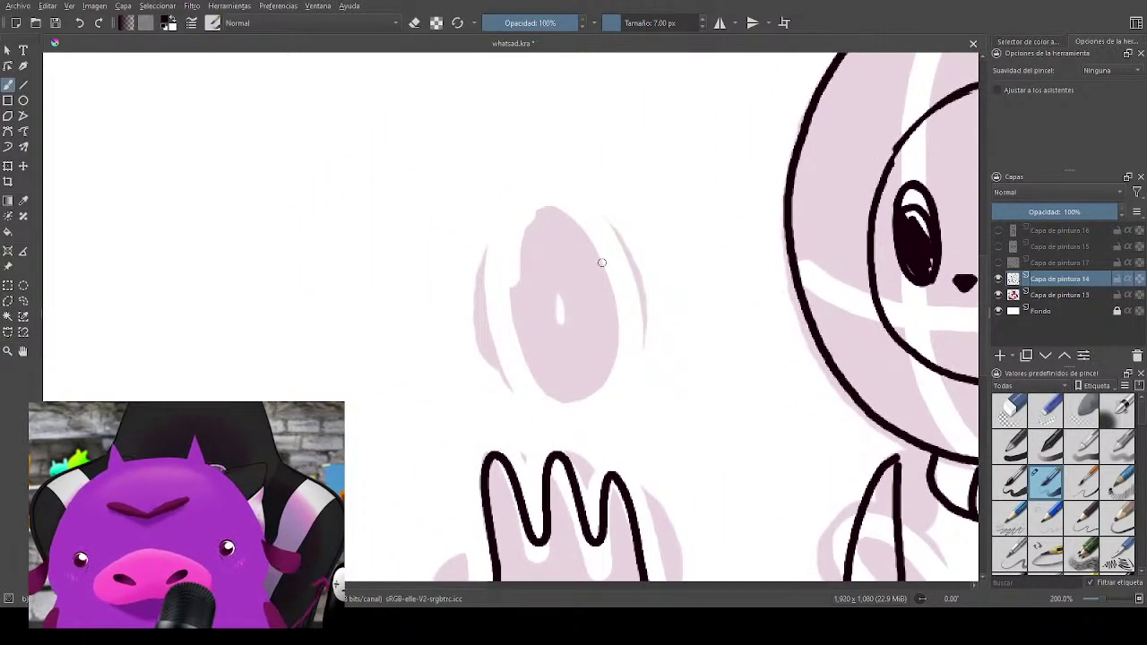
pyautogui.moveTo(594, 217)
pyautogui.mouseDown()
pyautogui.moveTo(512, 296)
pyautogui.moveTo(629, 397)
pyautogui.mouseUp()
pyautogui.moveTo(530, 344); pyautogui.dragTo(628, 227)
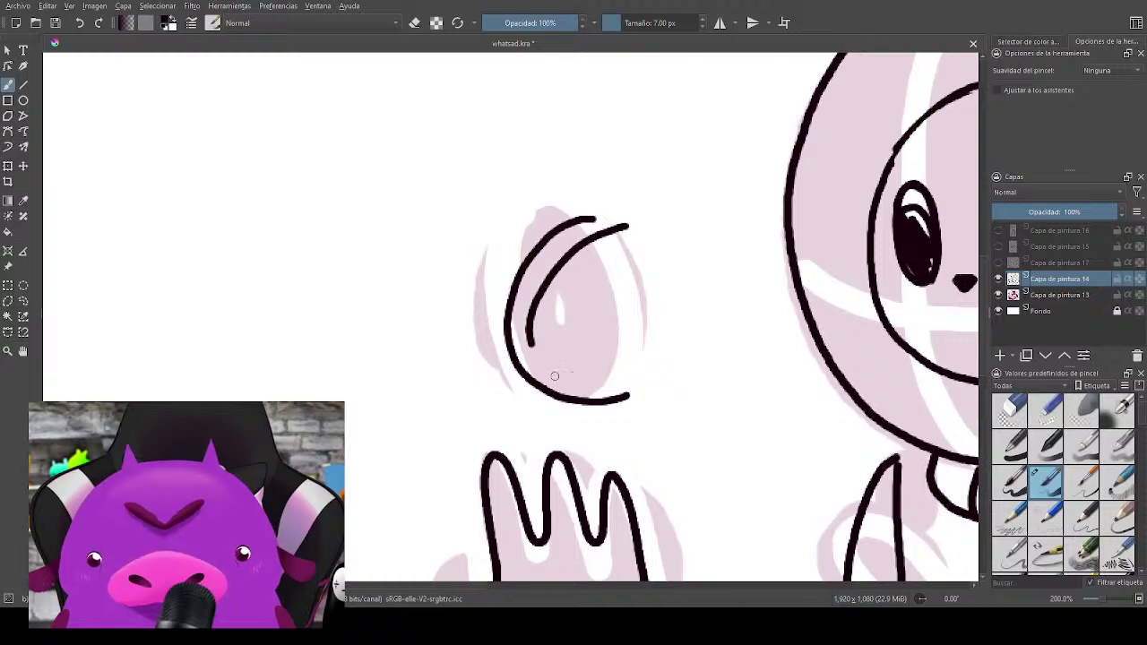
pyautogui.moveTo(546, 394)
pyautogui.mouseDown()
pyautogui.moveTo(611, 258)
pyautogui.moveTo(618, 286)
pyautogui.moveTo(645, 269)
pyautogui.mouseUp()
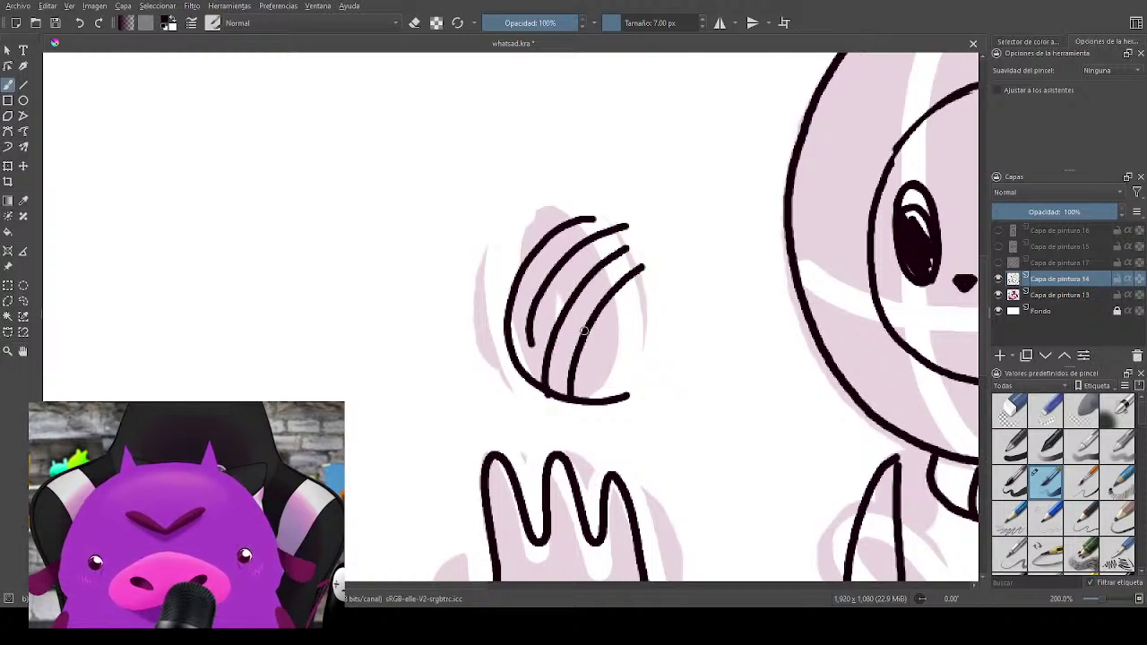
# Step: Add curved strands crossing the yarn ball's lower right and short cross strokes between its existing strands
pyautogui.moveTo(583, 330); pyautogui.dragTo(641, 391)
pyautogui.moveTo(617, 298); pyautogui.dragTo(660, 390)
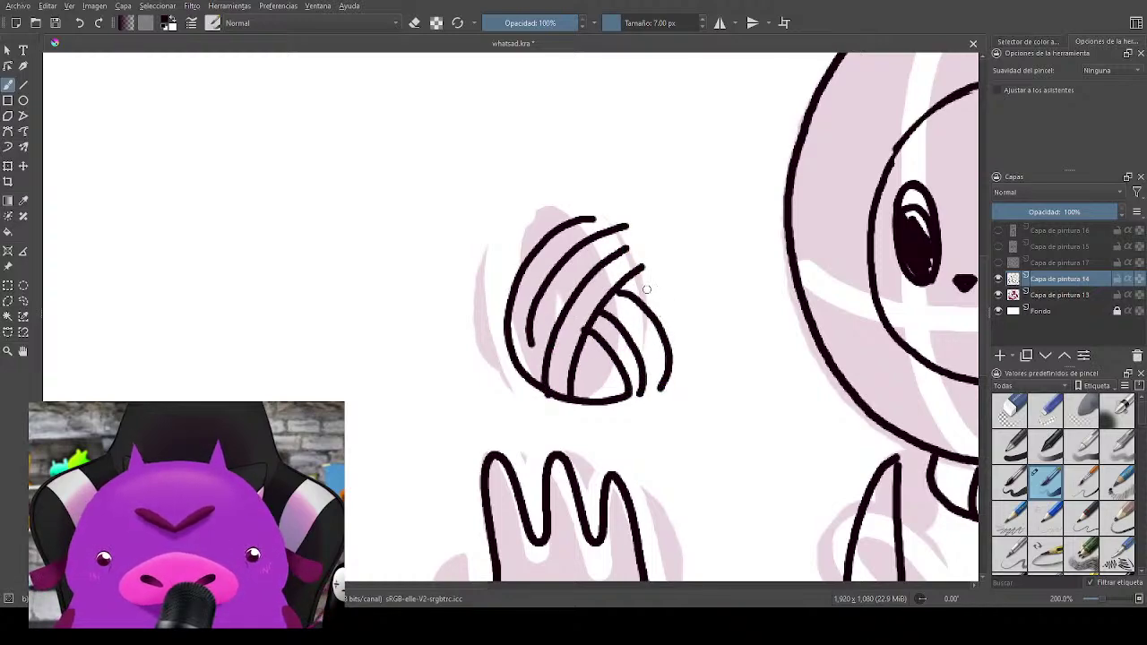
pyautogui.moveTo(638, 269); pyautogui.dragTo(678, 363)
pyautogui.moveTo(549, 267)
pyautogui.mouseDown()
pyautogui.moveTo(546, 235)
pyautogui.moveTo(606, 235)
pyautogui.mouseUp()
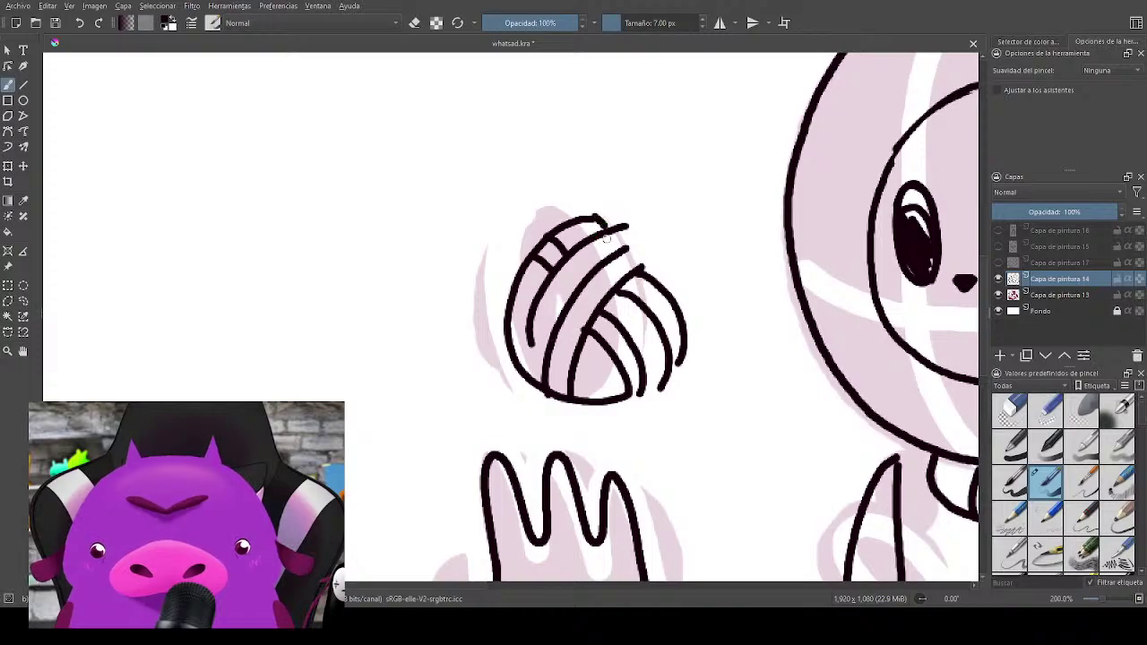
pyautogui.moveTo(573, 356); pyautogui.dragTo(601, 403)
pyautogui.moveTo(509, 302); pyautogui.dragTo(524, 292)
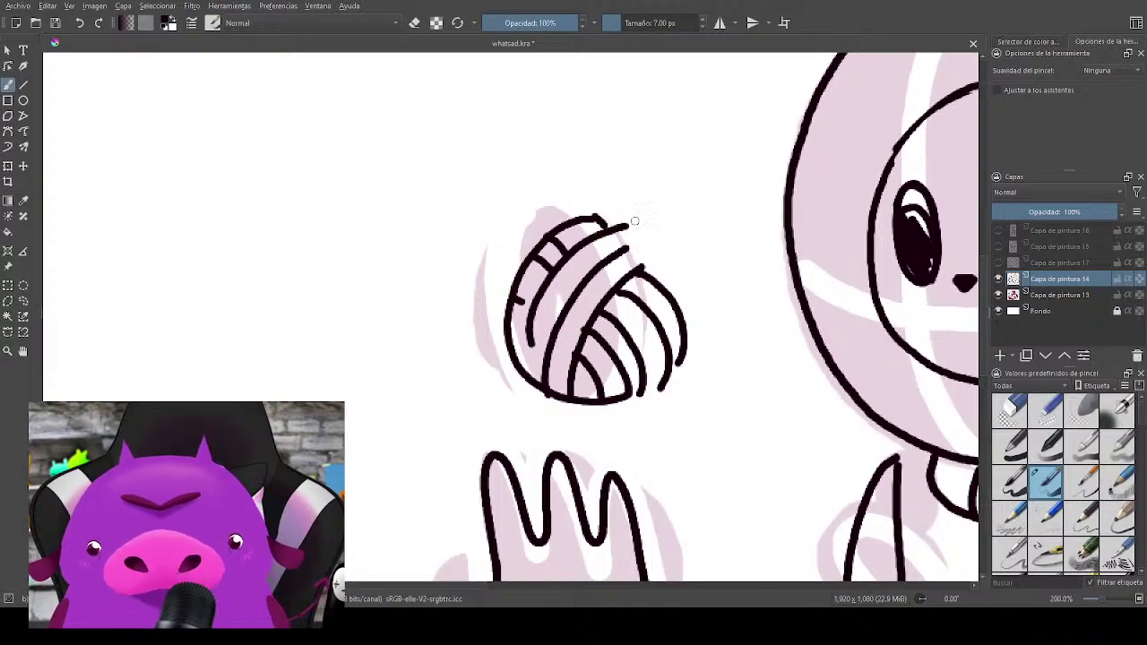
# Step: Draw the yarn ball's outer upper-right arc, a loose double-lined thread from its lower left, and extra short cross strokes
pyautogui.moveTo(626, 213)
pyautogui.mouseDown()
pyautogui.moveTo(681, 258)
pyautogui.moveTo(687, 289)
pyautogui.mouseUp()
pyautogui.moveTo(497, 351)
pyautogui.mouseDown()
pyautogui.moveTo(661, 349)
pyautogui.moveTo(582, 394)
pyautogui.moveTo(631, 361)
pyautogui.moveTo(690, 360)
pyautogui.mouseUp()
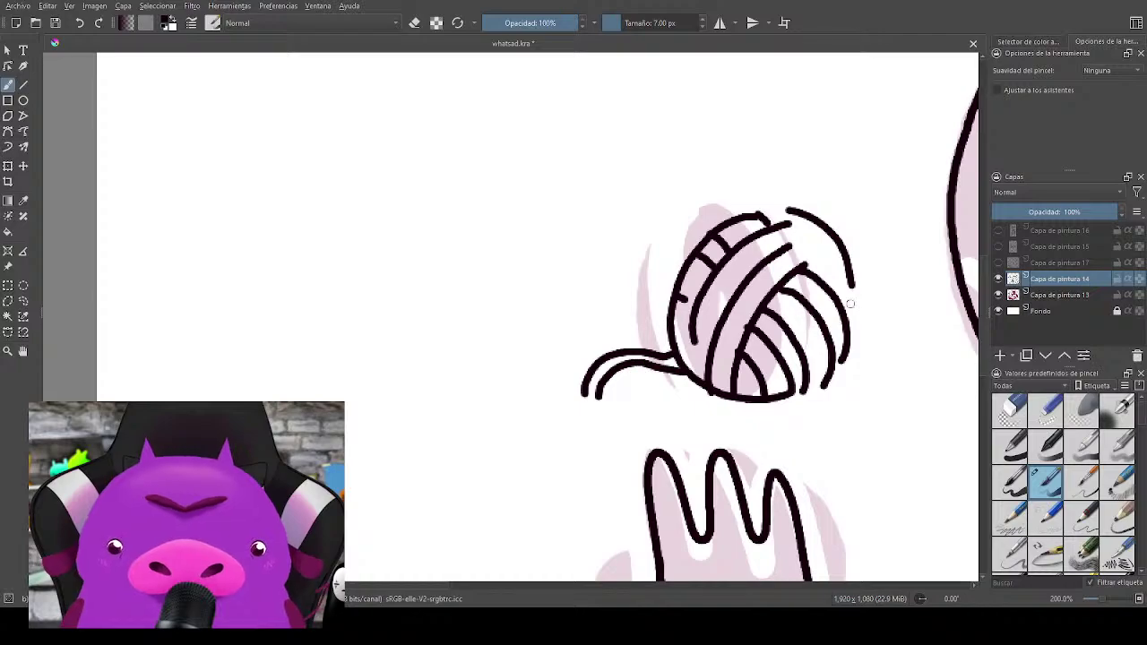
pyautogui.moveTo(869, 328); pyautogui.dragTo(672, 309)
pyautogui.moveTo(487, 256); pyautogui.dragTo(509, 269)
pyautogui.moveTo(722, 302); pyautogui.dragTo(660, 272)
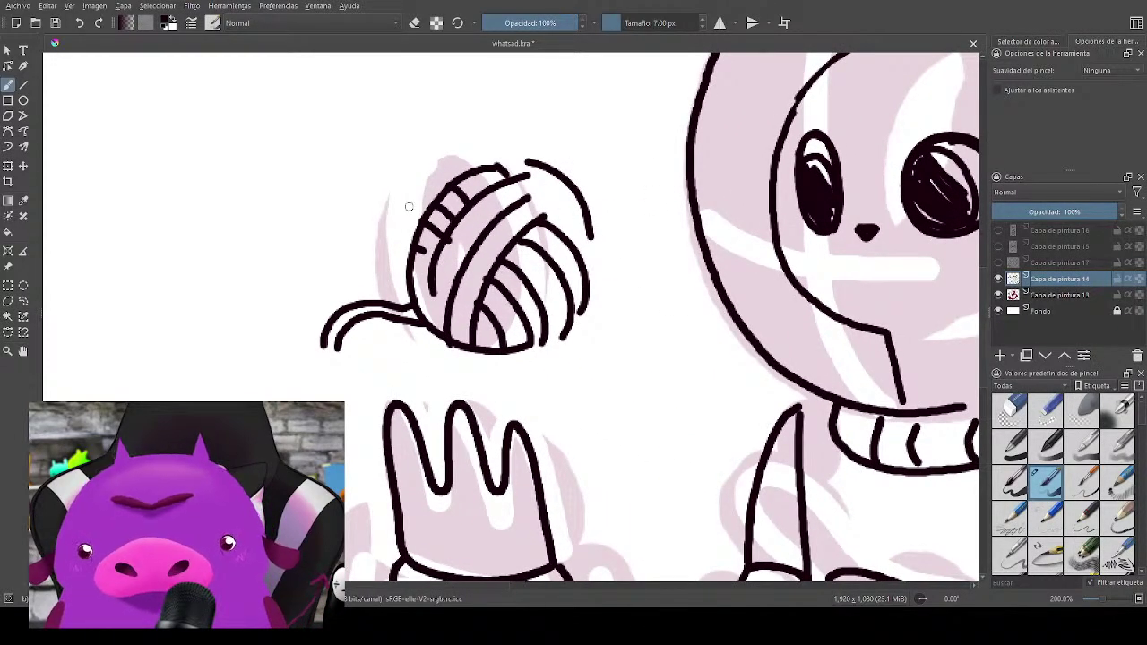
# Step: Draw a curved outer arc around the yarn ball's upper-left side, redoing the first attempt closer to the ball
pyautogui.moveTo(407, 291)
pyautogui.mouseDown()
pyautogui.moveTo(416, 190)
pyautogui.moveTo(444, 169)
pyautogui.mouseUp()
pyautogui.hotkey('ctrl', 'z')
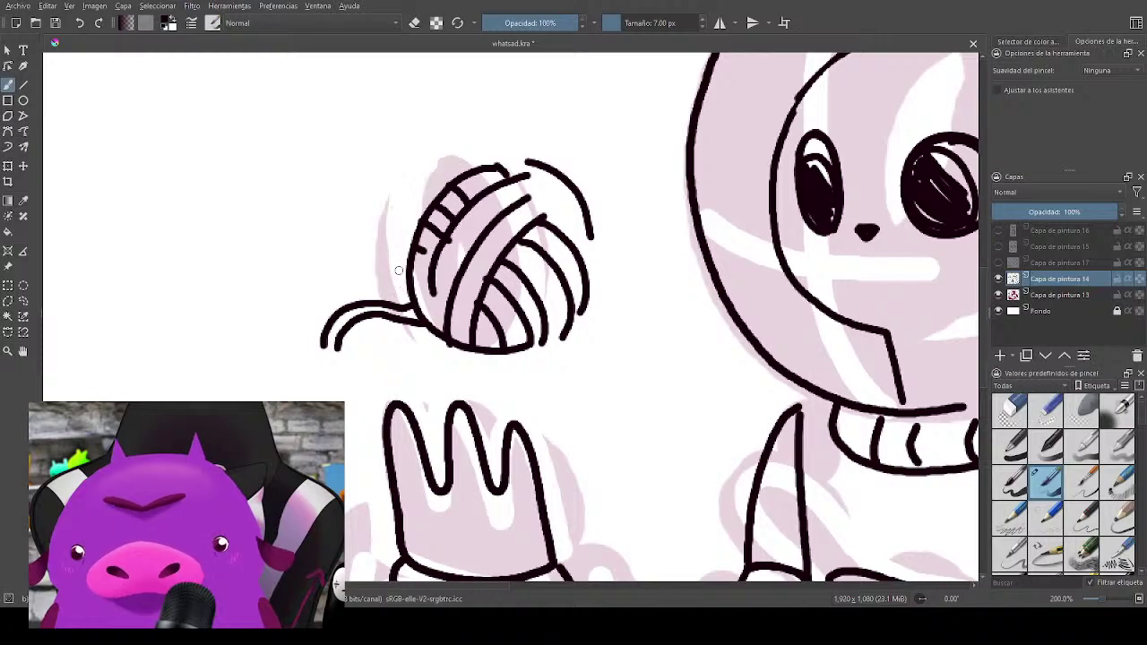
pyautogui.moveTo(393, 275); pyautogui.dragTo(505, 157)
# Step: Hide the pale sketch layer Capa de pintura 13 and add a new paint layer directly above it, below the line art
pyautogui.scroll(-2, 505, 157)
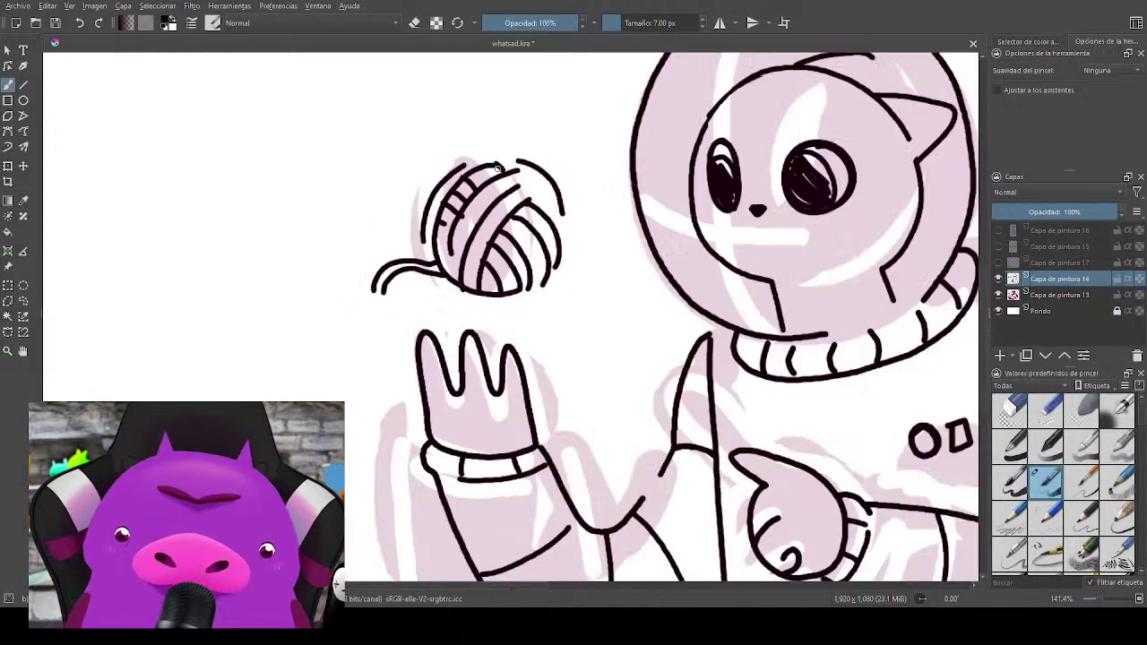
pyautogui.moveTo(534, 289); pyautogui.dragTo(514, 375)
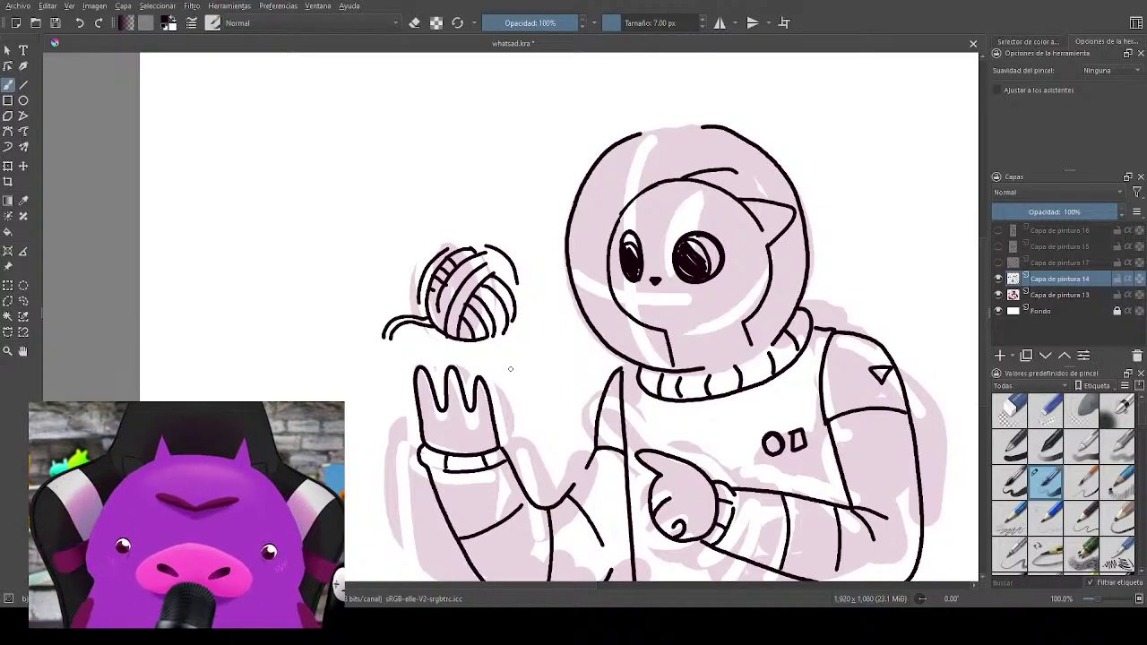
pyautogui.moveTo(835, 475); pyautogui.dragTo(694, 461)
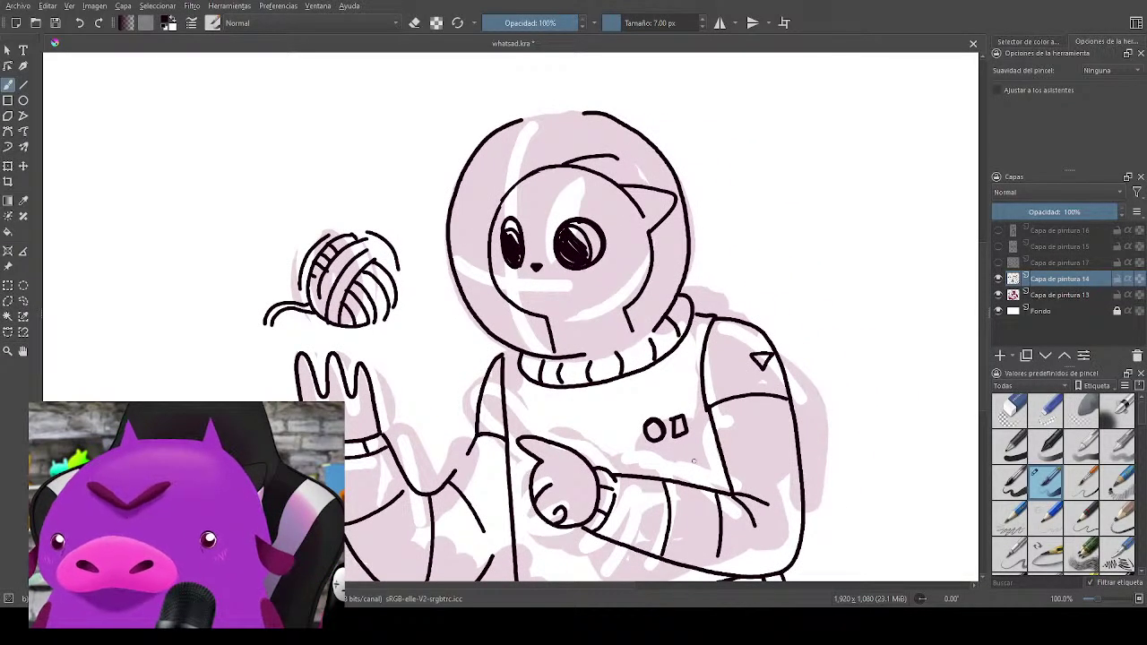
pyautogui.scroll(-2, 668, 359)
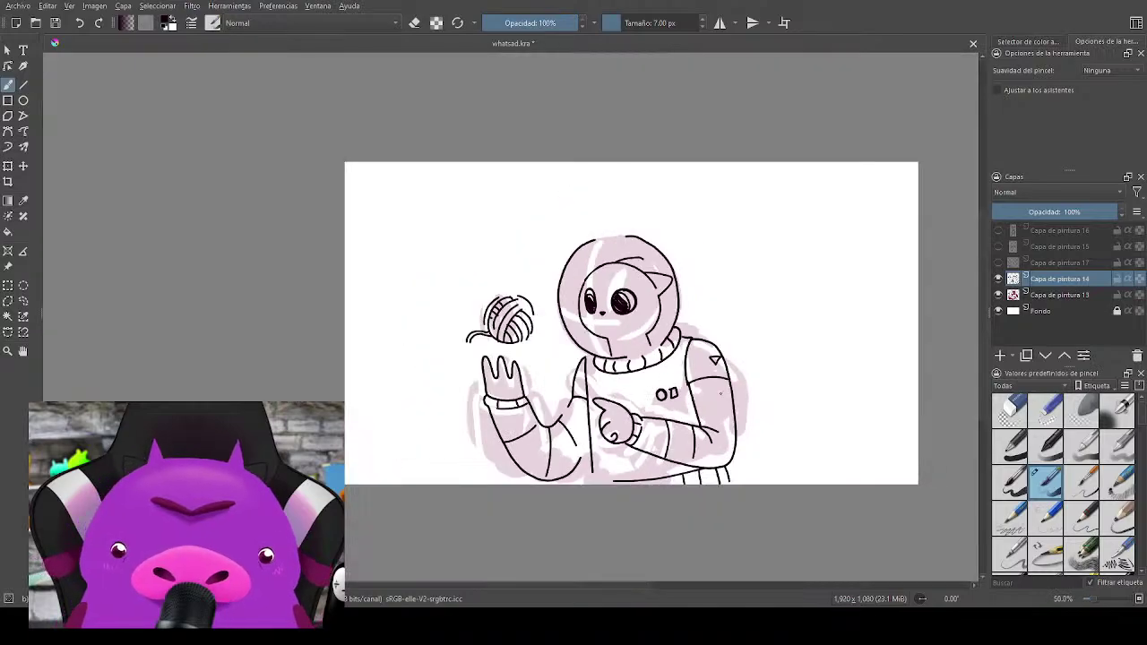
pyautogui.scroll(1, 735, 392)
pyautogui.scroll(2, 735, 392)
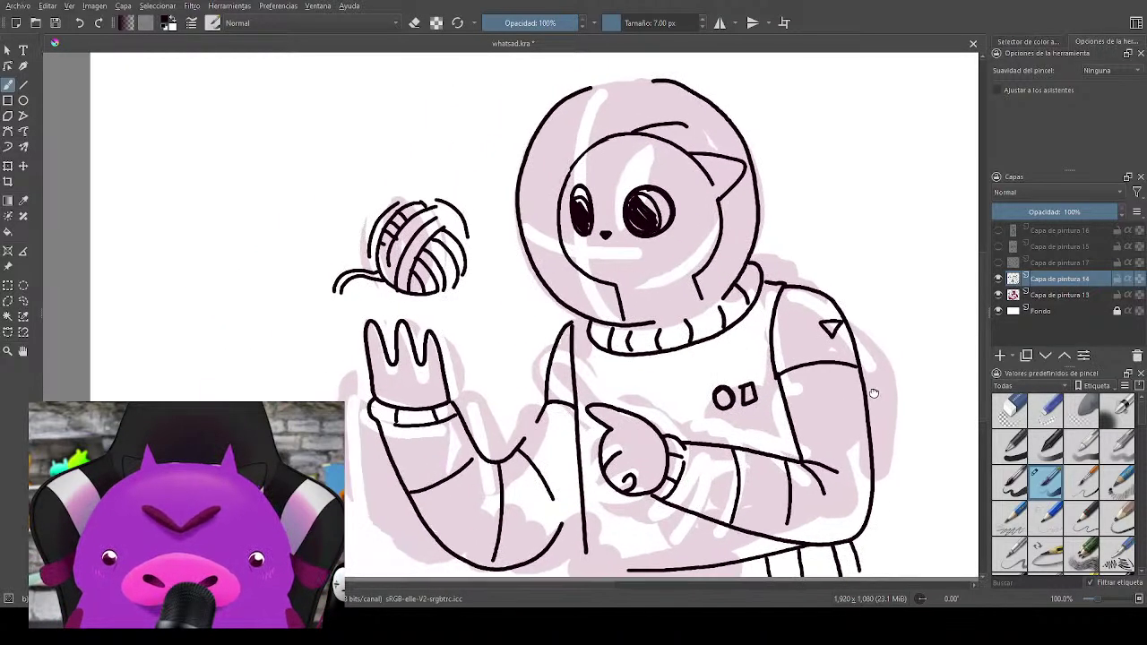
pyautogui.moveTo(869, 387); pyautogui.dragTo(776, 305)
pyautogui.click(998, 295)
pyautogui.scroll(-1, 780, 369)
pyautogui.click(1042, 295)
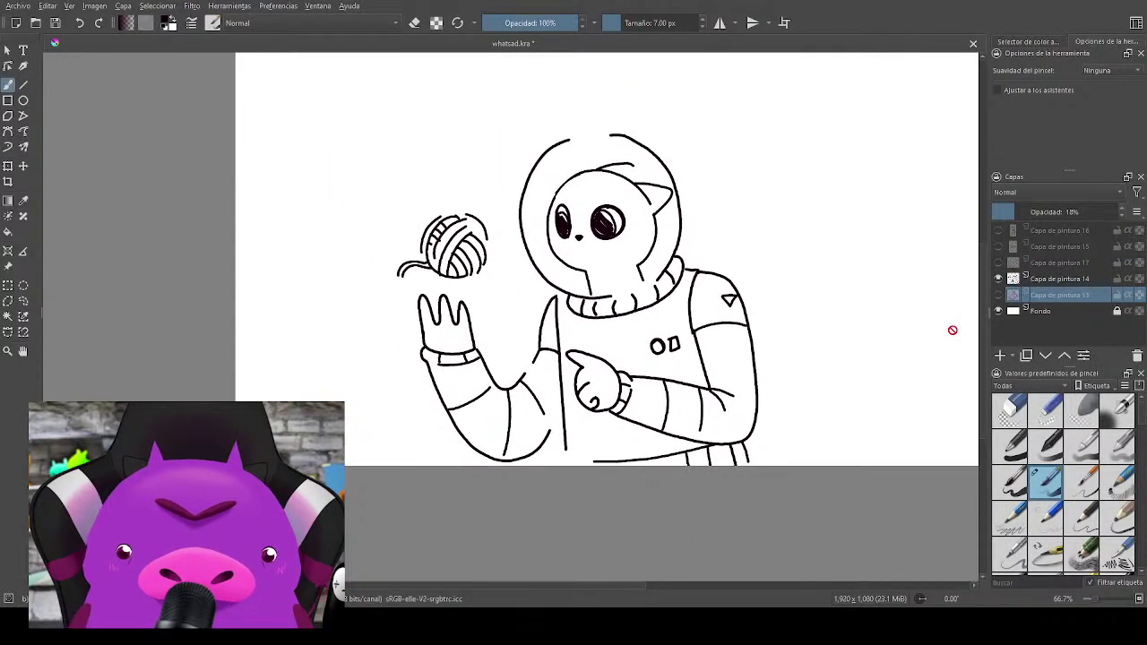
pyautogui.click(1000, 355)
# Step: With a 32 px brush in muted teal green, paint the suit's chest, over the pointing hand and down the torso's front edge
pyautogui.scroll(1, 800, 345)
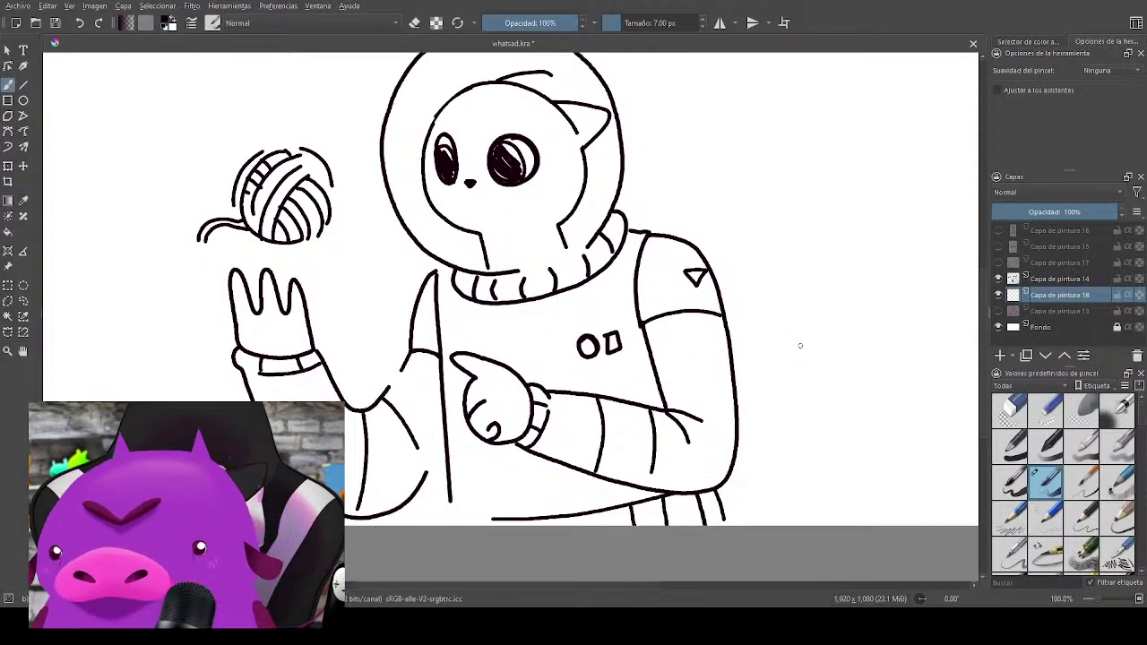
pyautogui.moveTo(473, 285); pyautogui.dragTo(596, 349)
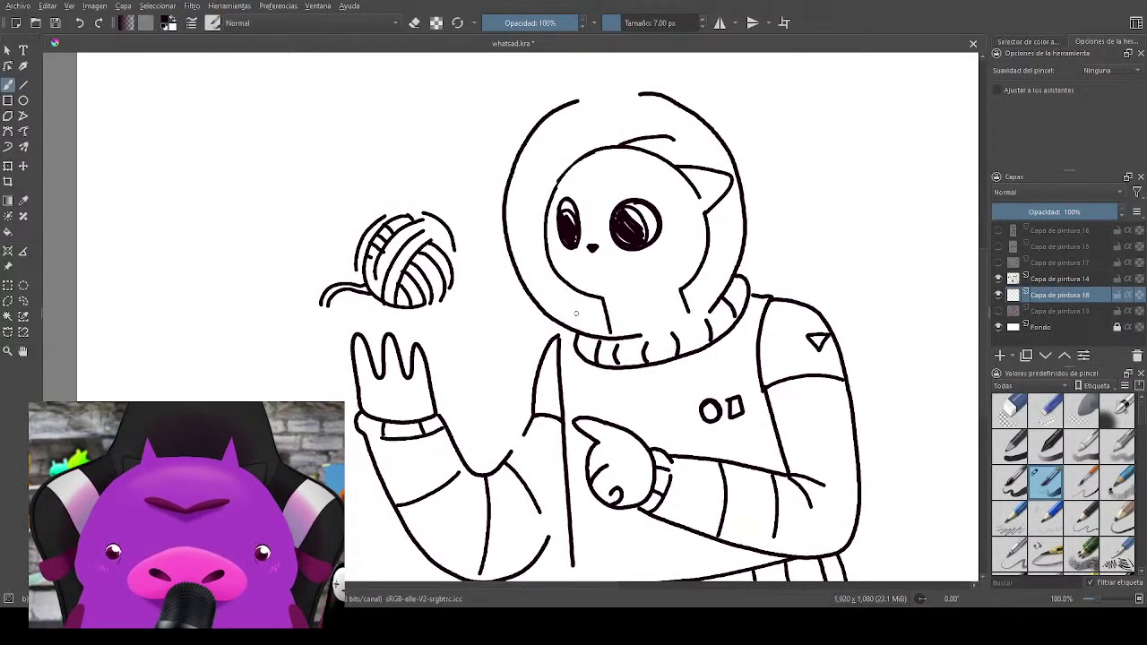
pyautogui.keyDown('shift'); pyautogui.moveTo(806, 254); pyautogui.dragTo(822, 255); pyautogui.keyUp('shift')
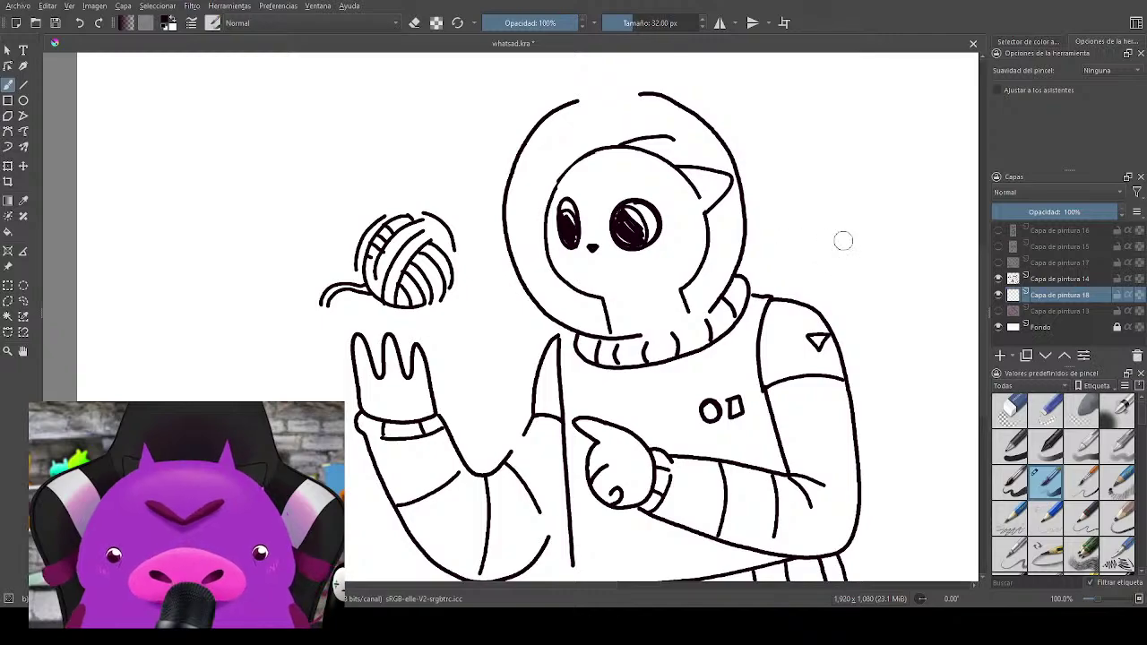
pyautogui.rightClick(852, 257)
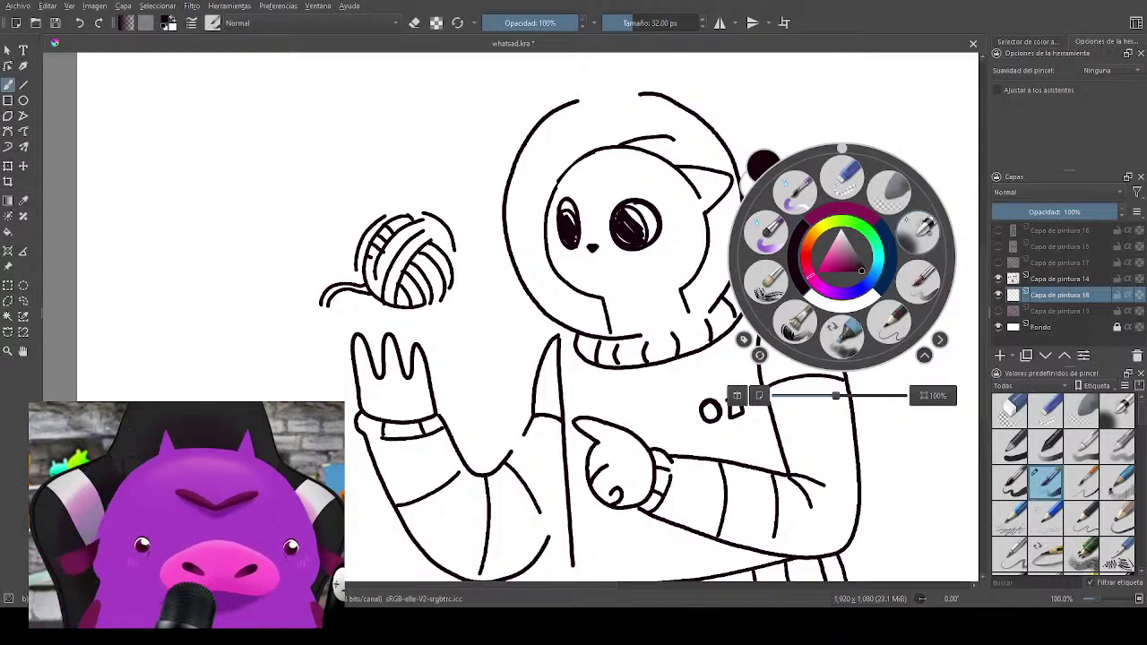
pyautogui.click(879, 253)
pyautogui.click(841, 250)
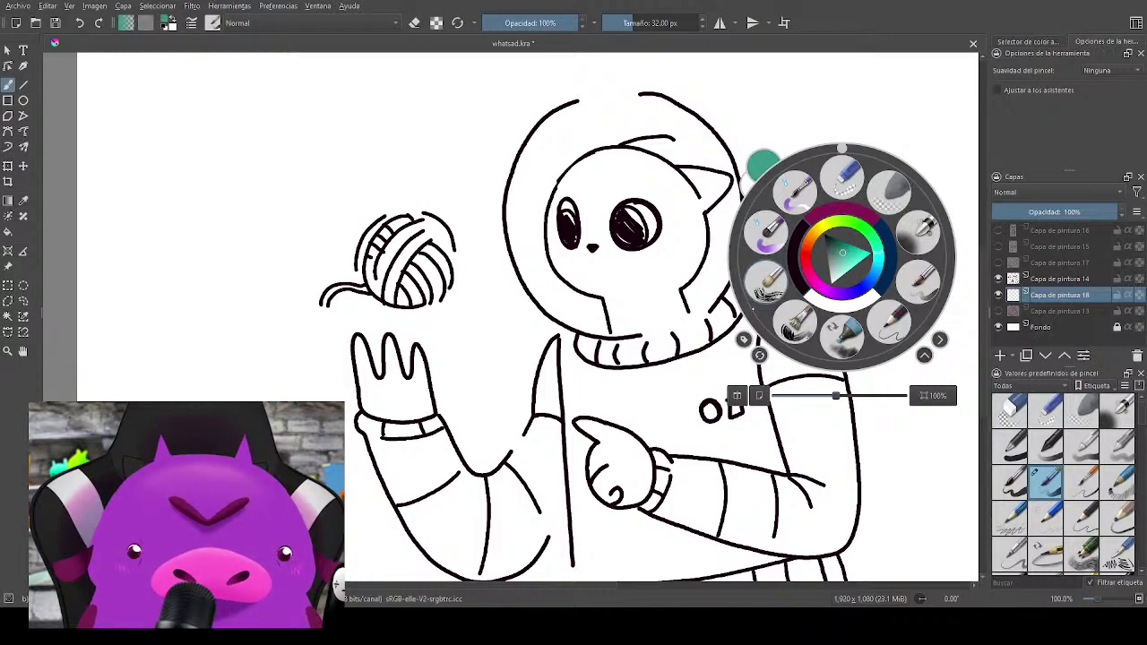
pyautogui.click(685, 408)
pyautogui.moveTo(674, 405); pyautogui.dragTo(760, 301)
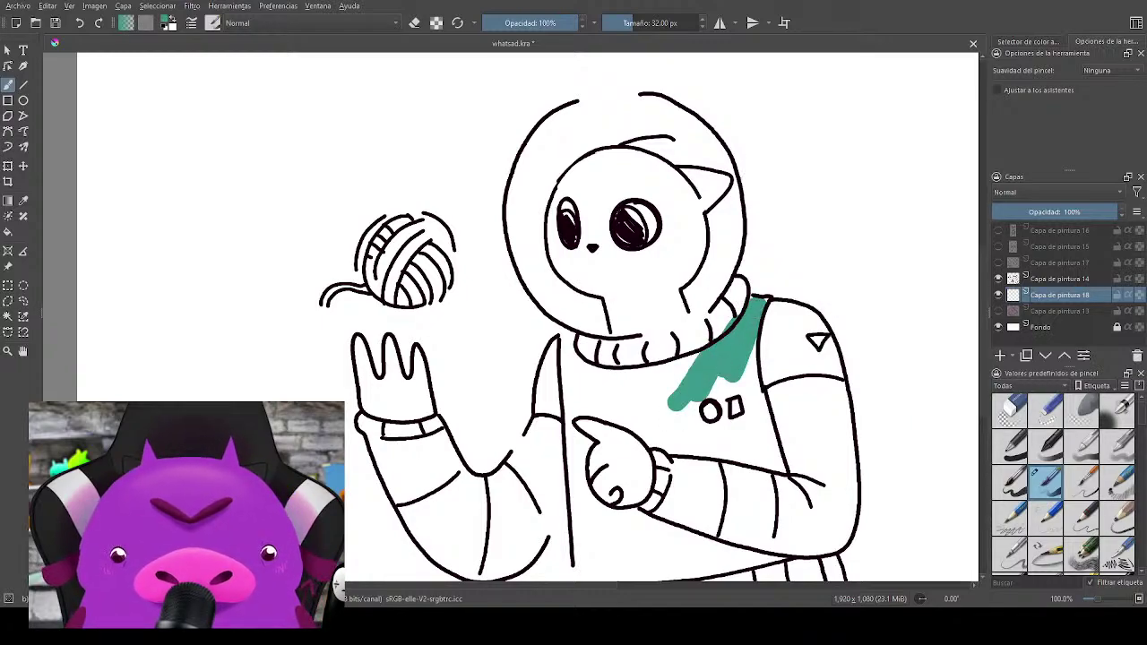
pyautogui.moveTo(704, 349)
pyautogui.mouseDown()
pyautogui.moveTo(690, 367)
pyautogui.moveTo(565, 358)
pyautogui.moveTo(570, 386)
pyautogui.moveTo(599, 396)
pyautogui.moveTo(627, 369)
pyautogui.moveTo(690, 349)
pyautogui.moveTo(584, 421)
pyautogui.moveTo(566, 454)
pyautogui.moveTo(628, 474)
pyautogui.moveTo(680, 439)
pyautogui.moveTo(606, 394)
pyautogui.mouseUp()
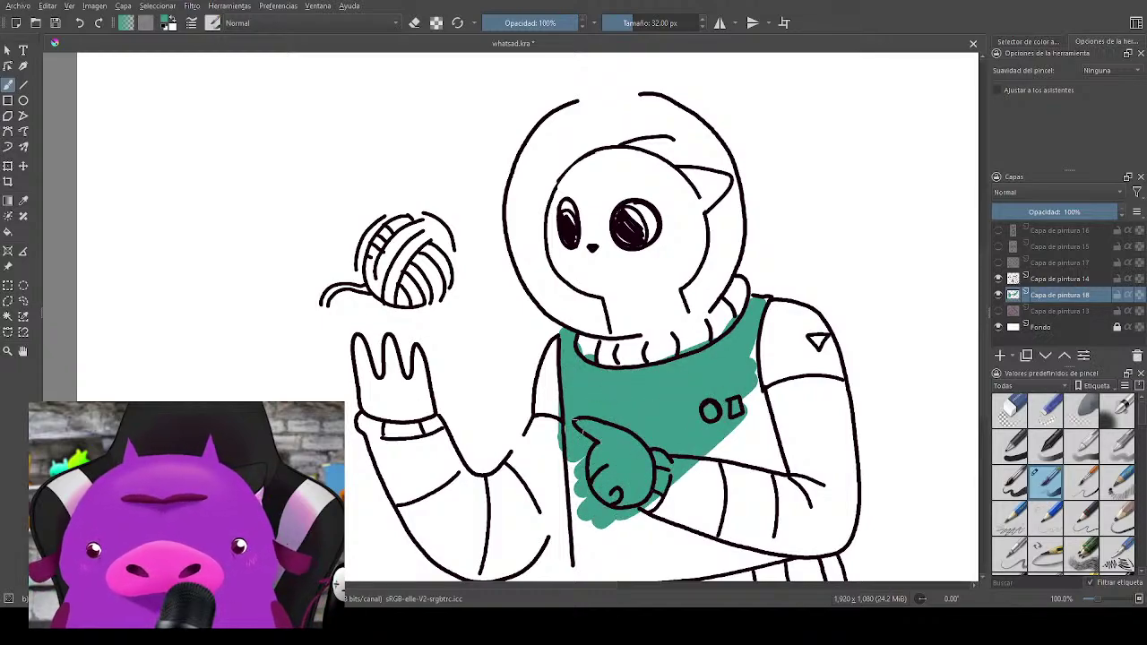
pyautogui.moveTo(573, 461)
pyautogui.mouseDown()
pyautogui.moveTo(598, 538)
pyautogui.moveTo(582, 569)
pyautogui.moveTo(631, 538)
pyautogui.moveTo(658, 546)
pyautogui.moveTo(665, 529)
pyautogui.mouseUp()
pyautogui.moveTo(764, 499); pyautogui.dragTo(693, 435)
pyautogui.moveTo(494, 381); pyautogui.dragTo(501, 412)
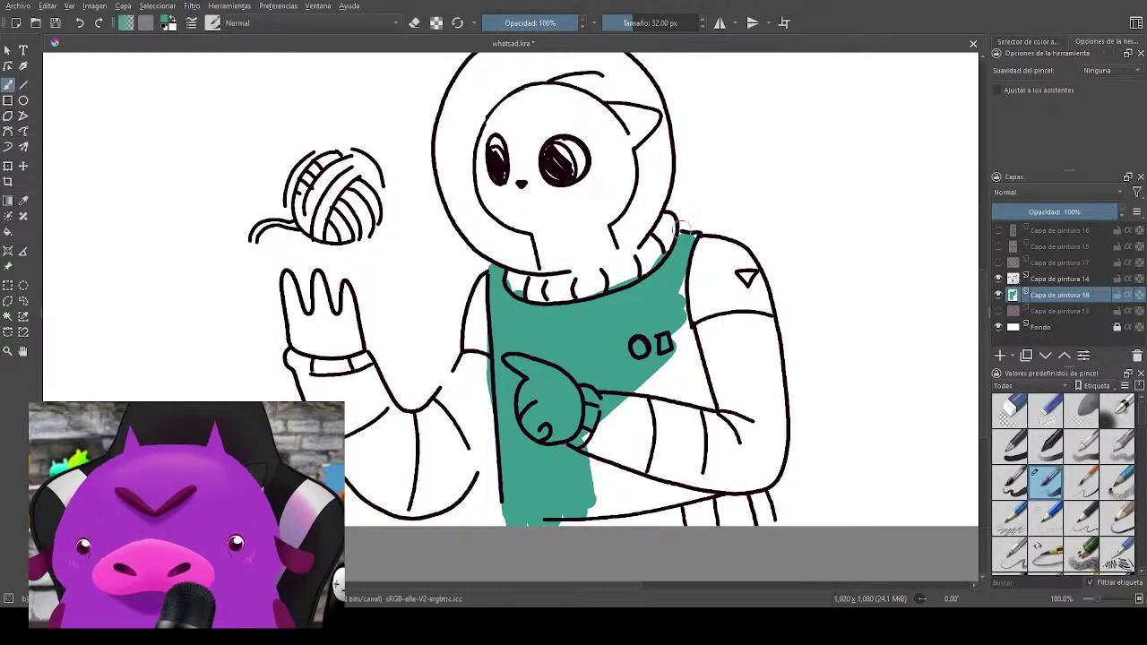
# Step: Fill the rest of the torso in the same green, along the shoulder seam, above the bent forearm and beneath it to the hem
pyautogui.moveTo(677, 247)
pyautogui.mouseDown()
pyautogui.moveTo(688, 235)
pyautogui.moveTo(682, 360)
pyautogui.mouseUp()
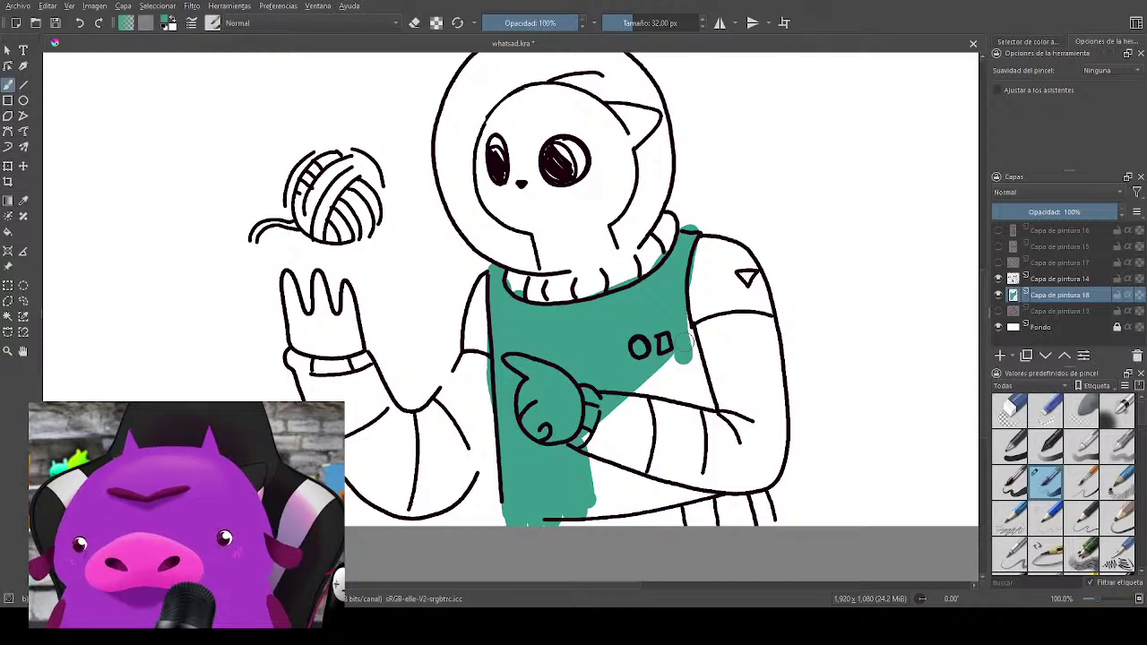
pyautogui.moveTo(691, 316)
pyautogui.mouseDown()
pyautogui.moveTo(697, 387)
pyautogui.moveTo(711, 410)
pyautogui.moveTo(677, 366)
pyautogui.moveTo(674, 393)
pyautogui.moveTo(645, 394)
pyautogui.mouseUp()
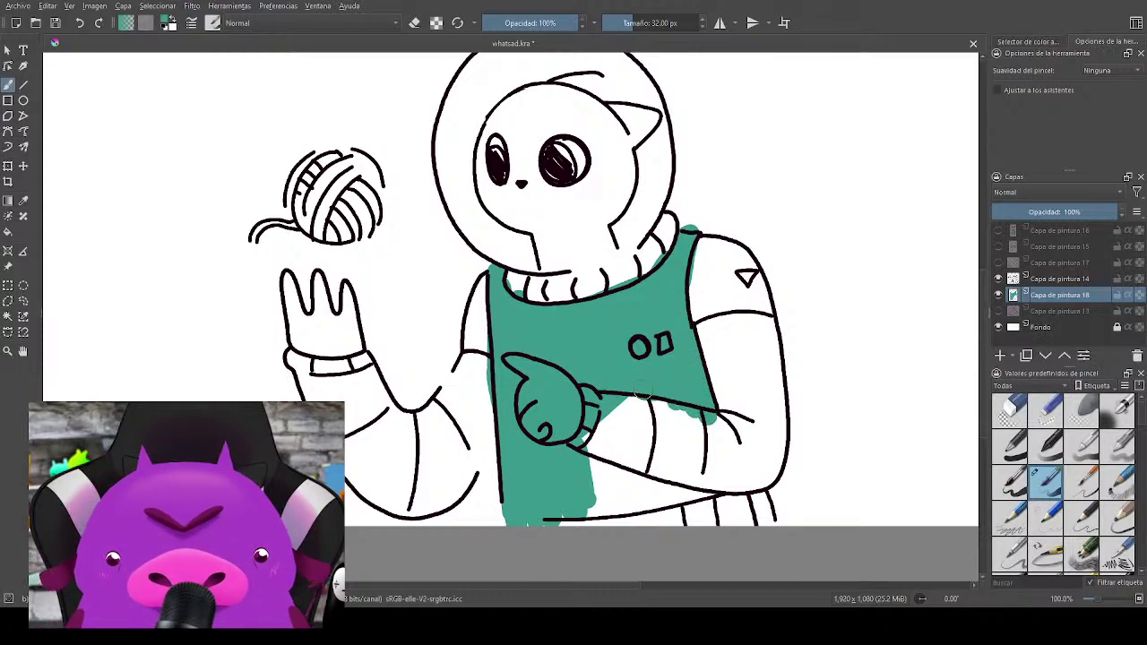
pyautogui.moveTo(776, 370); pyautogui.dragTo(801, 280)
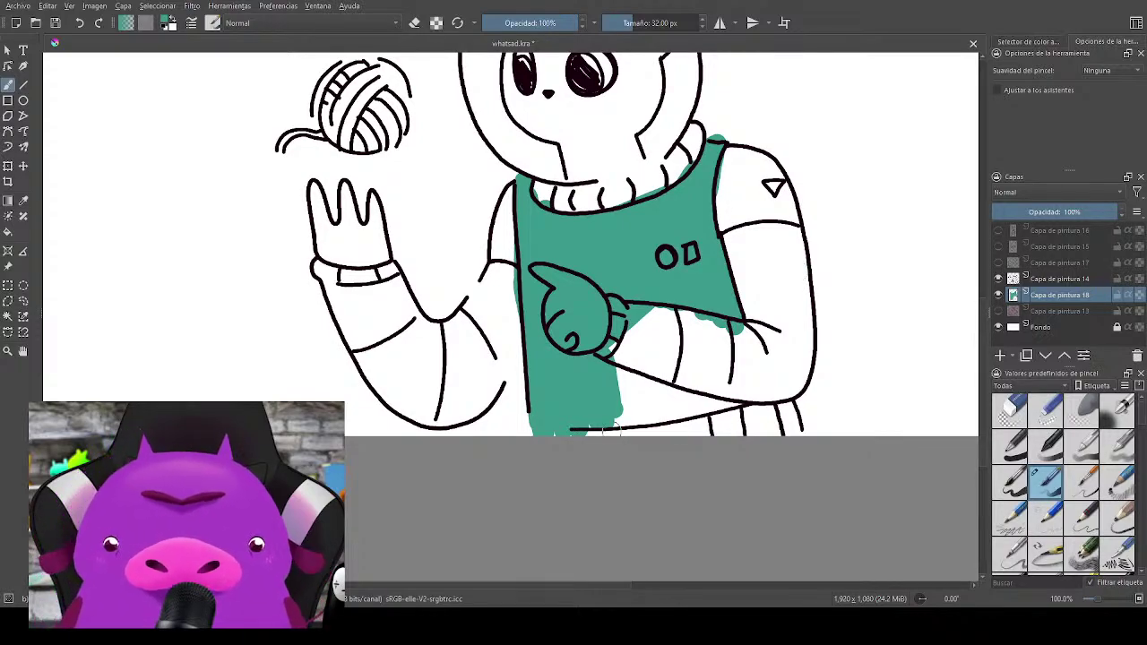
pyautogui.moveTo(592, 429)
pyautogui.mouseDown()
pyautogui.moveTo(716, 408)
pyautogui.moveTo(633, 387)
pyautogui.moveTo(739, 408)
pyautogui.mouseUp()
# Step: Choose a saturated orange-red and paint the bent arm's upper sleeve from below the shoulder seam towards the elbow
pyautogui.moveTo(837, 326)
pyautogui.mouseDown()
pyautogui.moveTo(827, 376)
pyautogui.moveTo(801, 389)
pyautogui.mouseUp()
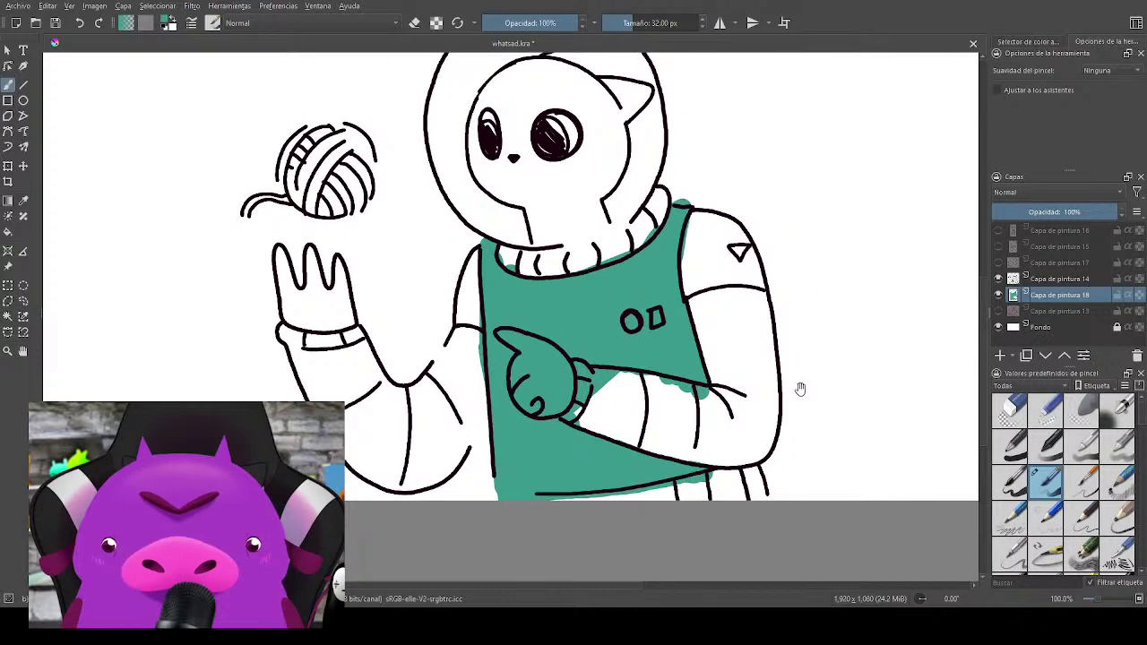
pyautogui.rightClick(746, 338)
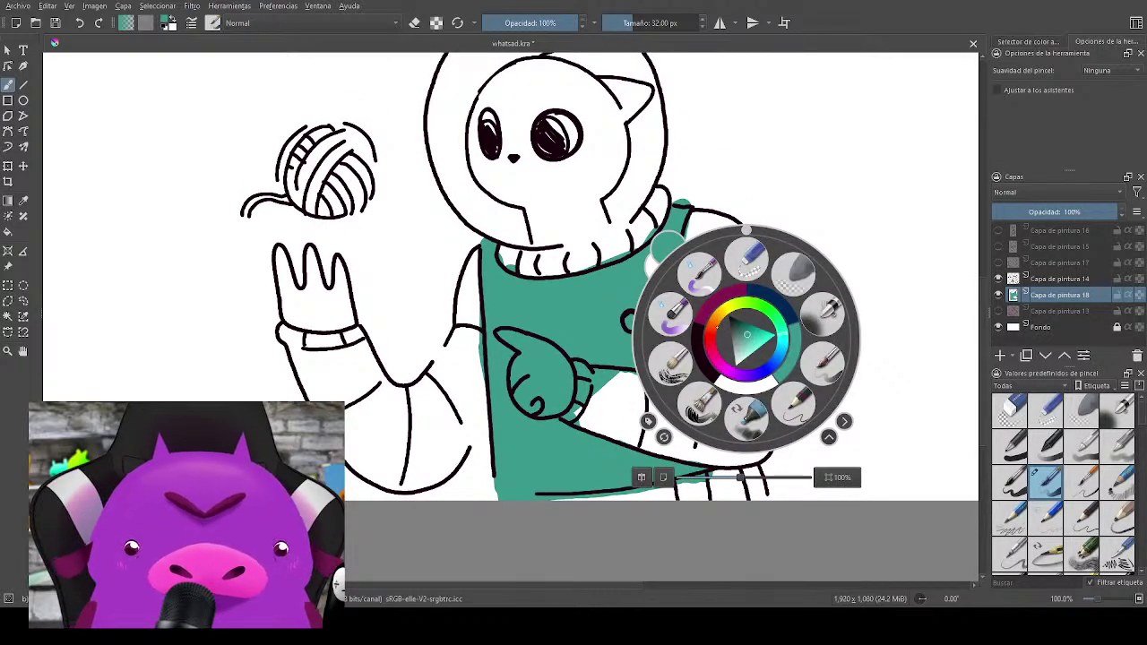
pyautogui.moveTo(714, 319)
pyautogui.mouseDown()
pyautogui.moveTo(741, 354)
pyautogui.moveTo(731, 336)
pyautogui.mouseUp()
pyautogui.click(827, 205)
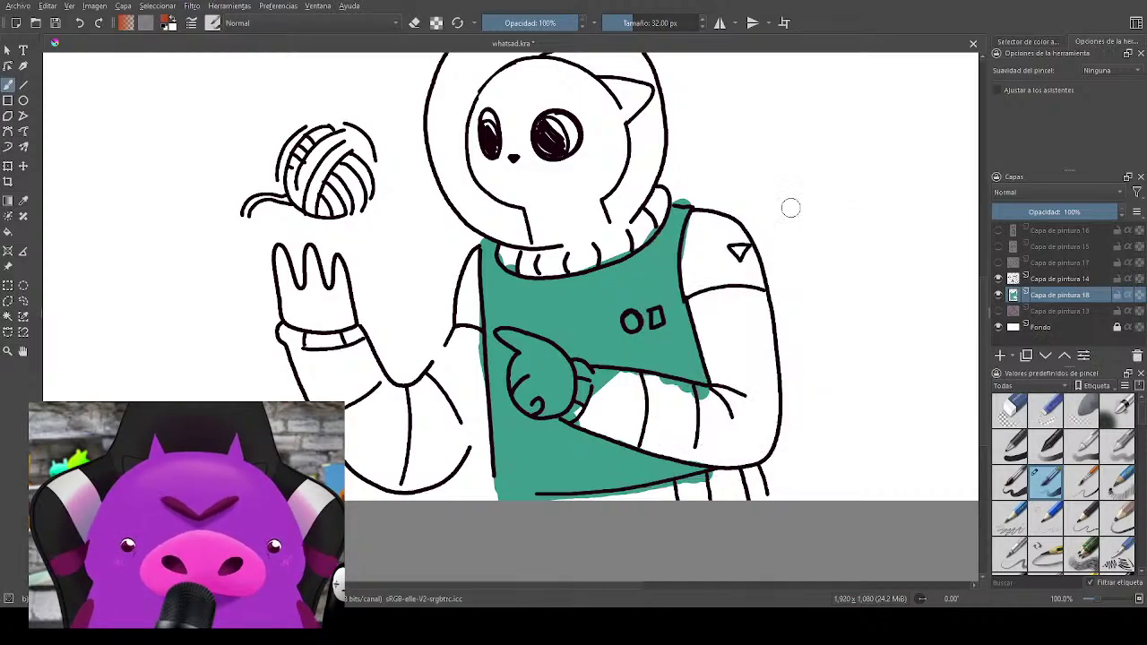
pyautogui.moveTo(694, 303)
pyautogui.mouseDown()
pyautogui.moveTo(717, 393)
pyautogui.moveTo(698, 309)
pyautogui.moveTo(715, 297)
pyautogui.moveTo(760, 302)
pyautogui.moveTo(766, 367)
pyautogui.mouseUp()
pyautogui.hotkey('ctrl', 'z')
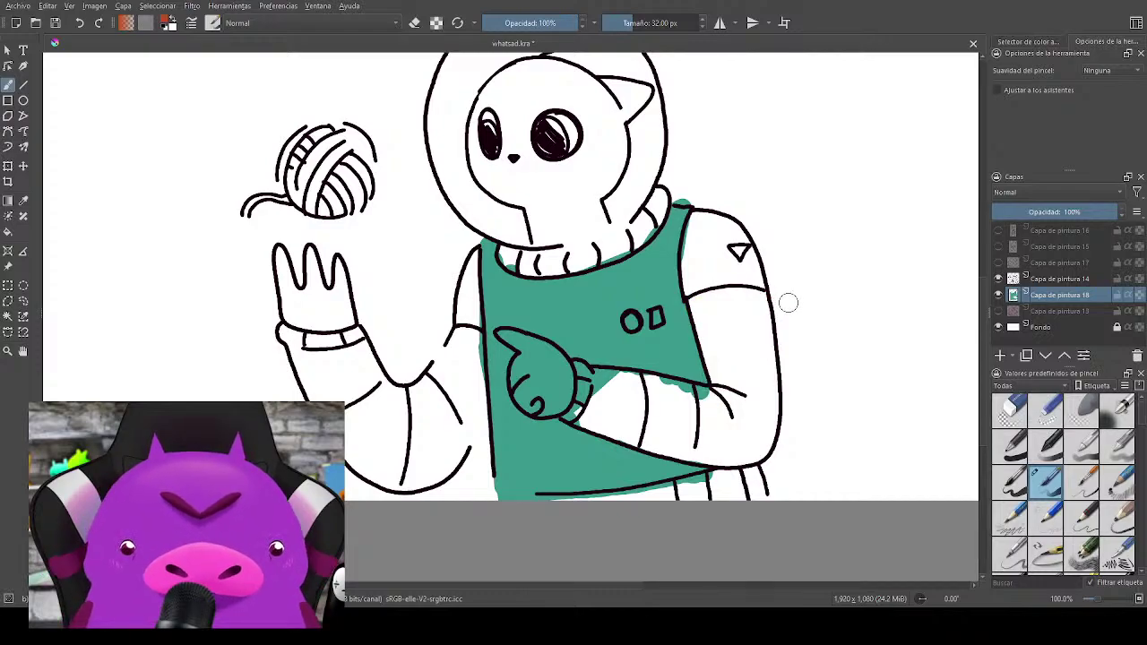
pyautogui.rightClick(788, 302)
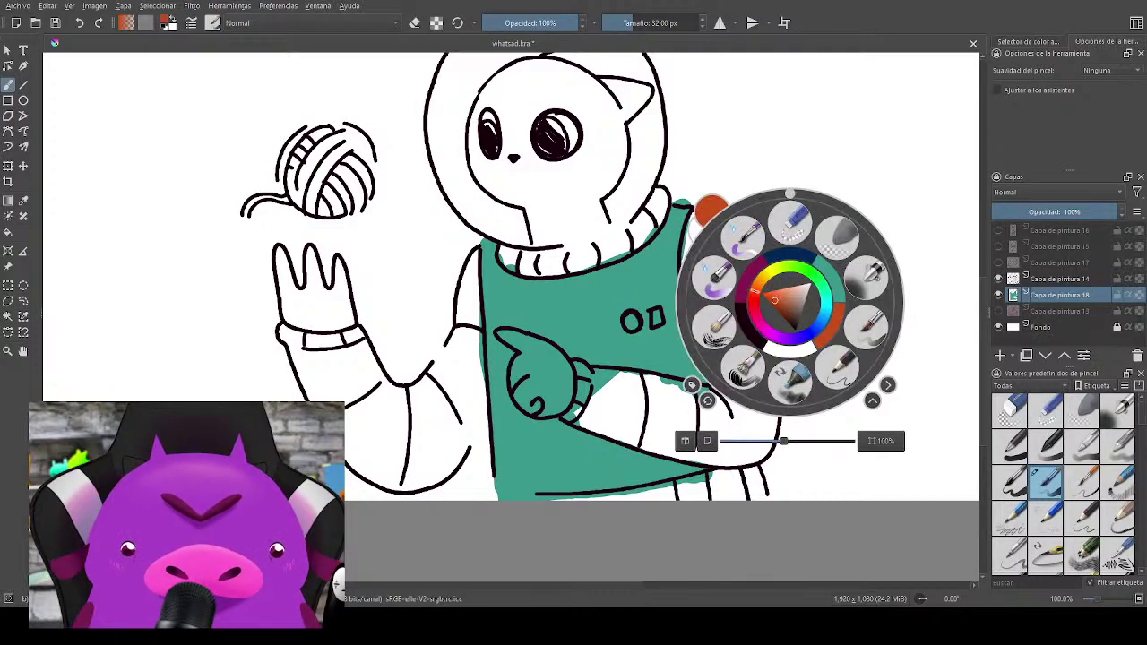
pyautogui.click(839, 166)
pyautogui.moveTo(704, 307)
pyautogui.mouseDown()
pyautogui.moveTo(722, 397)
pyautogui.moveTo(699, 302)
pyautogui.moveTo(711, 295)
pyautogui.moveTo(761, 376)
pyautogui.moveTo(736, 412)
pyautogui.moveTo(717, 305)
pyautogui.moveTo(735, 295)
pyautogui.moveTo(768, 385)
pyautogui.moveTo(745, 432)
pyautogui.mouseUp()
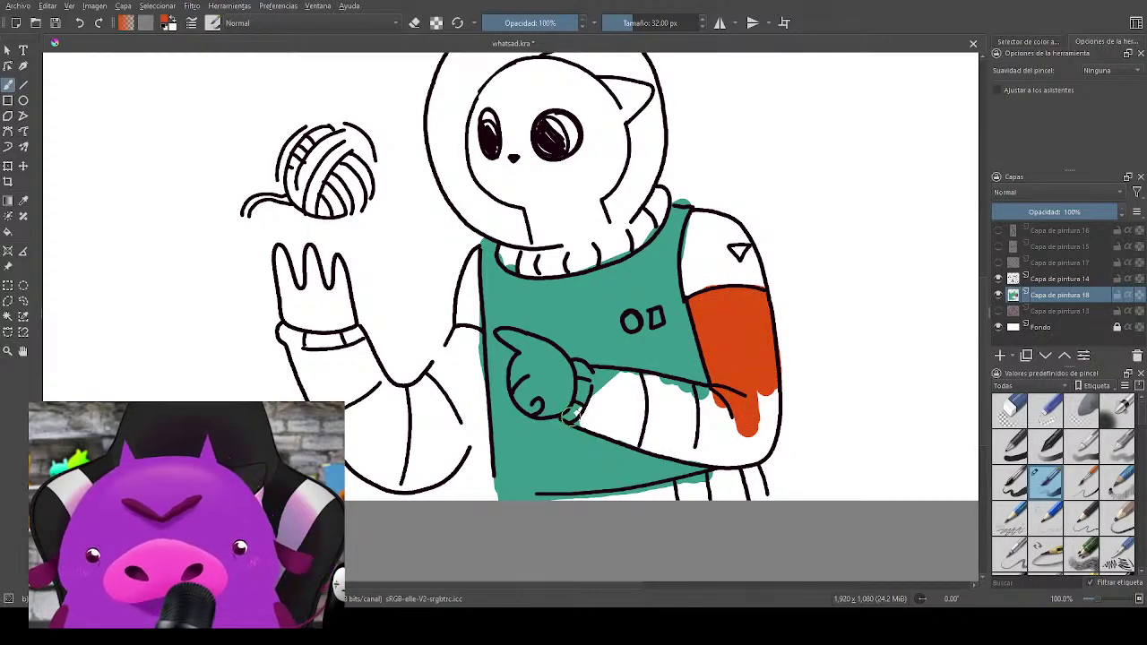
# Step: Paint the bent arm's cuff, forearm and elbow orange-red, reducing the brush size to 23.15 px
pyautogui.moveTo(570, 416); pyautogui.dragTo(582, 375)
pyautogui.keyDown('shift'); pyautogui.moveTo(633, 408); pyautogui.dragTo(625, 408); pyautogui.keyUp('shift')
pyautogui.moveTo(582, 367)
pyautogui.mouseDown()
pyautogui.moveTo(583, 379)
pyautogui.moveTo(840, 399)
pyautogui.mouseUp()
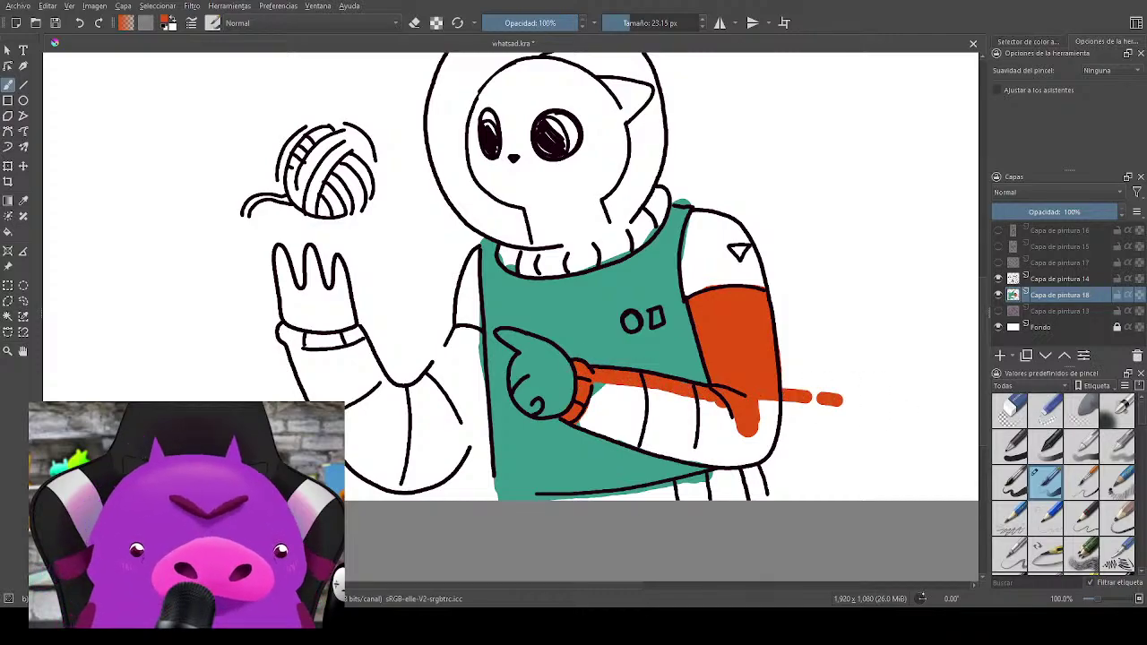
pyautogui.moveTo(515, 538)
pyautogui.keyDown('shift'); pyautogui.mouseDown()
pyautogui.moveTo(789, 380)
pyautogui.moveTo(798, 364)
pyautogui.mouseUp(); pyautogui.keyUp('shift')
pyautogui.moveTo(764, 304); pyautogui.dragTo(737, 458)
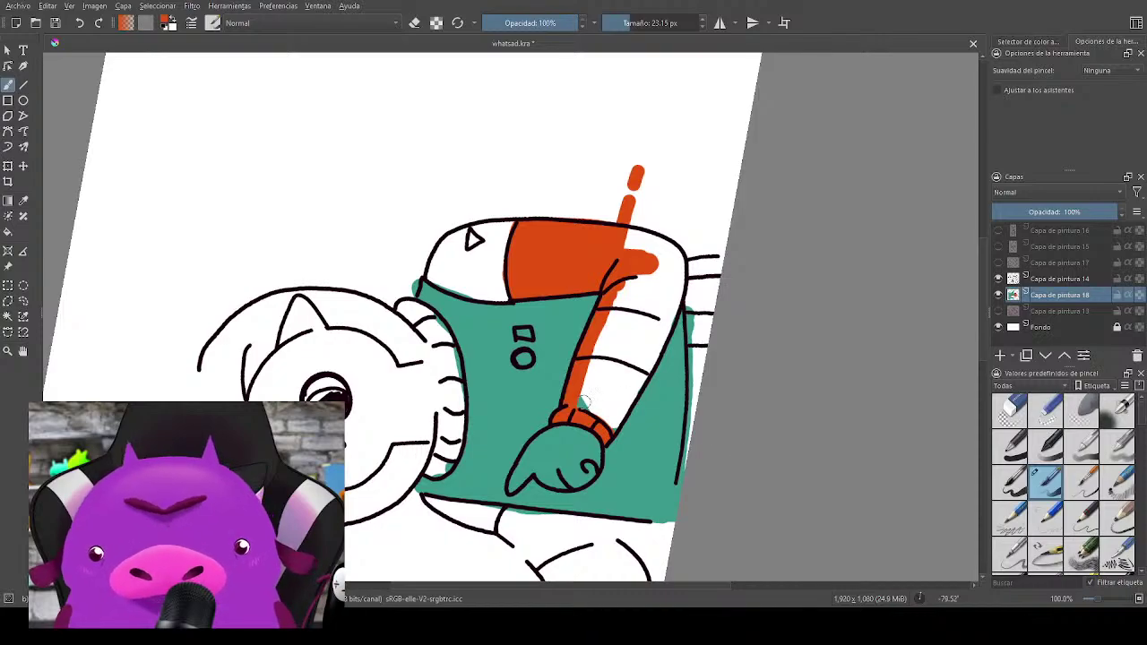
pyautogui.moveTo(583, 403)
pyautogui.mouseDown()
pyautogui.moveTo(607, 385)
pyautogui.moveTo(609, 424)
pyautogui.moveTo(665, 334)
pyautogui.moveTo(674, 261)
pyautogui.moveTo(629, 234)
pyautogui.moveTo(675, 261)
pyautogui.moveTo(651, 319)
pyautogui.moveTo(634, 278)
pyautogui.moveTo(618, 294)
pyautogui.moveTo(590, 360)
pyautogui.moveTo(597, 383)
pyautogui.moveTo(623, 388)
pyautogui.moveTo(645, 362)
pyautogui.moveTo(652, 262)
pyautogui.moveTo(627, 251)
pyautogui.moveTo(662, 266)
pyautogui.moveTo(638, 244)
pyautogui.moveTo(680, 275)
pyautogui.moveTo(649, 167)
pyautogui.mouseUp()
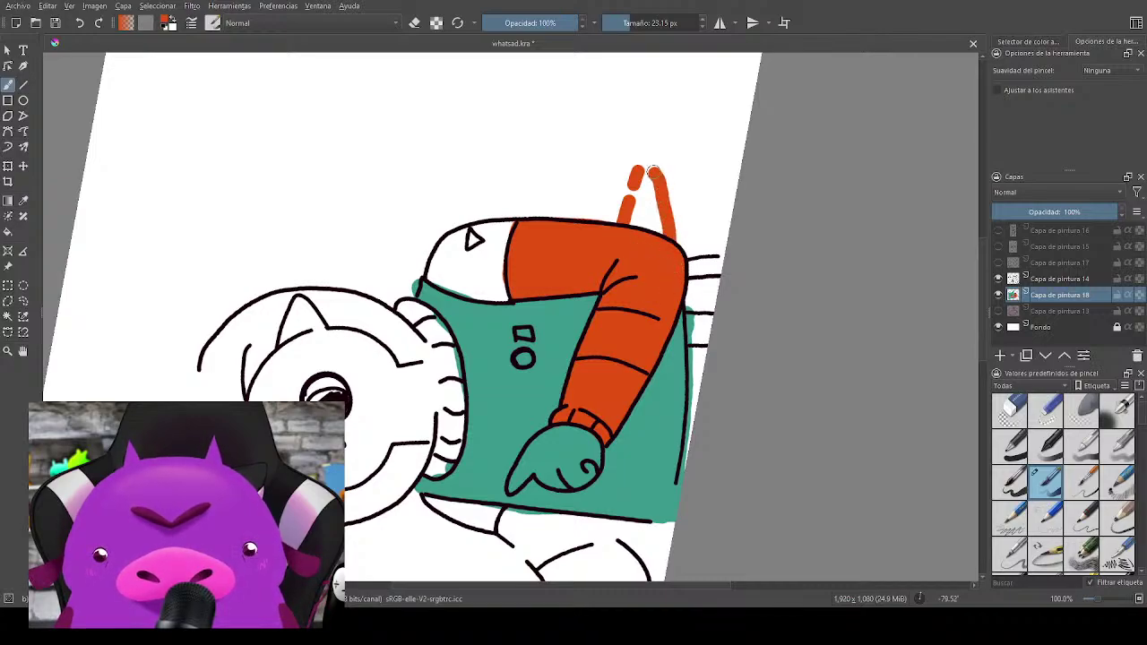
# Step: Erase the stray orange strokes outside the elbow and the green overflow along the torso's lower hem
pyautogui.press('e')
pyautogui.moveTo(606, 207); pyautogui.dragTo(661, 224)
pyautogui.moveTo(661, 224)
pyautogui.mouseDown()
pyautogui.moveTo(576, 214)
pyautogui.moveTo(668, 231)
pyautogui.moveTo(648, 173)
pyautogui.moveTo(630, 161)
pyautogui.moveTo(628, 204)
pyautogui.moveTo(649, 157)
pyautogui.moveTo(619, 195)
pyautogui.mouseUp()
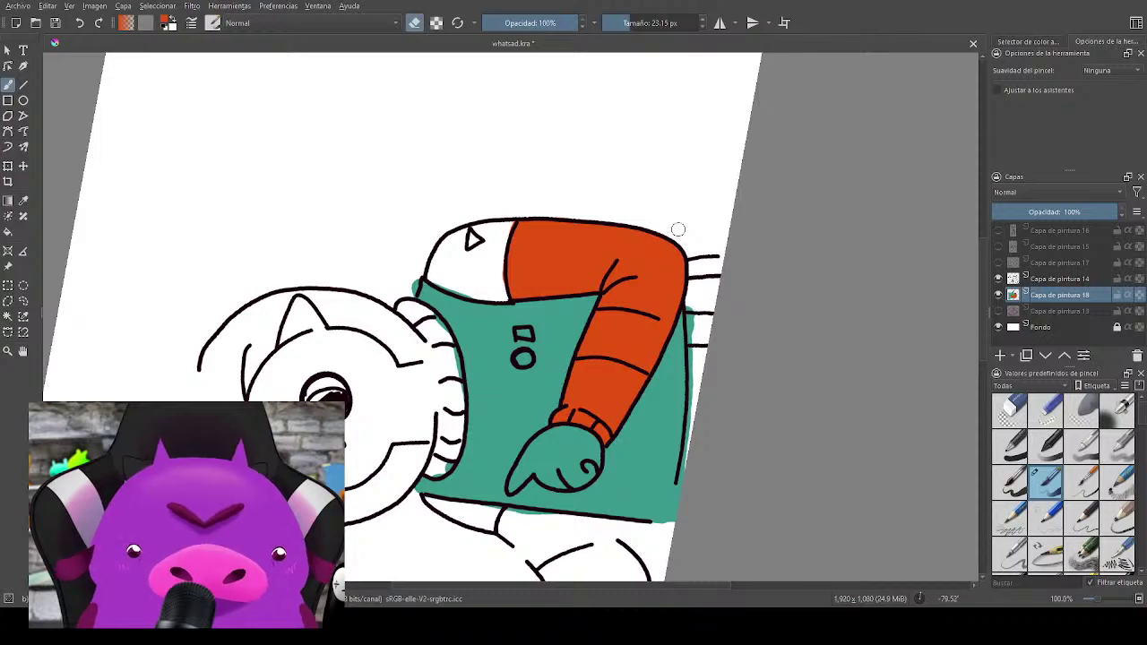
pyautogui.moveTo(693, 301); pyautogui.dragTo(696, 400)
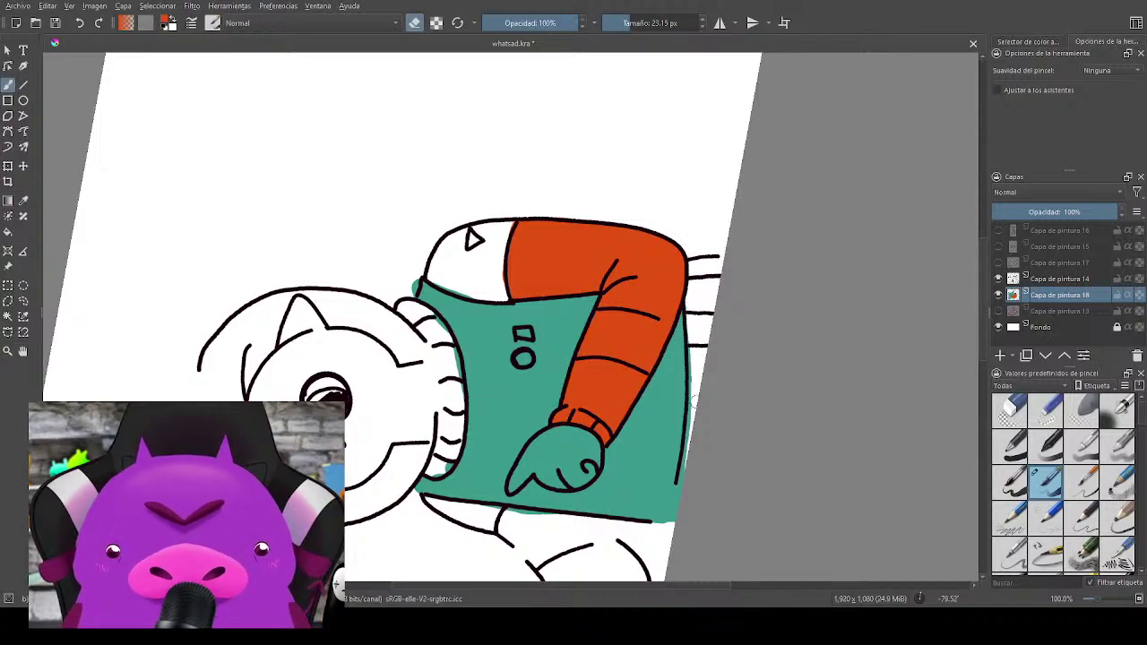
# Step: Paint the strip of suit below the torso's hem orange-red, out to the canvas edge
pyautogui.press('e')
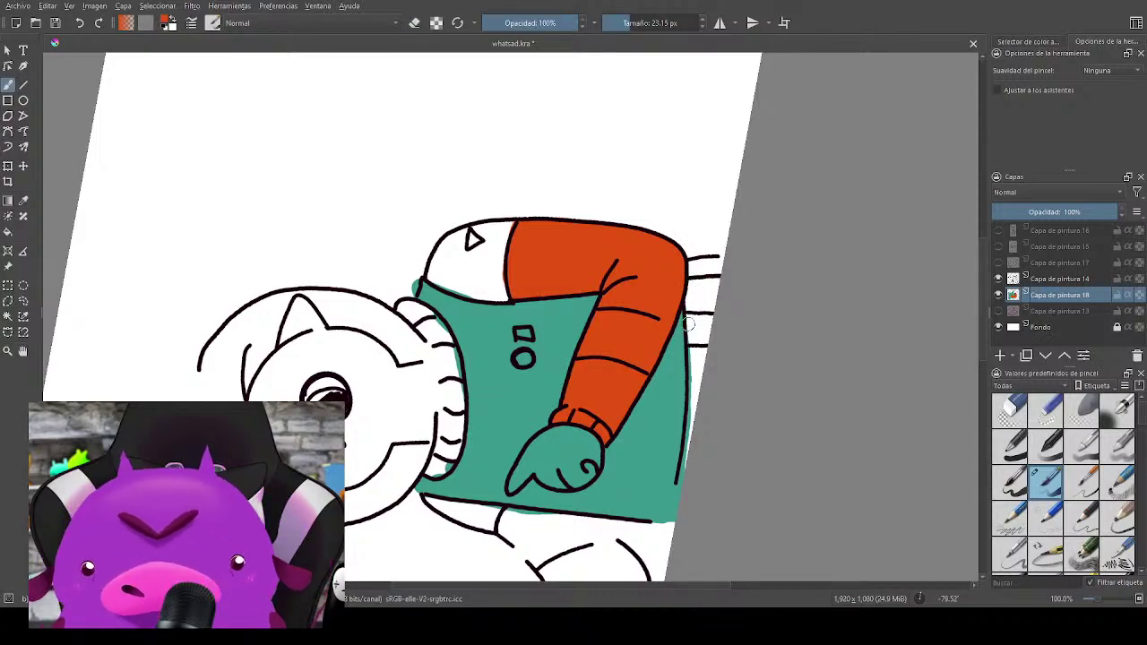
pyautogui.moveTo(691, 291)
pyautogui.mouseDown()
pyautogui.moveTo(697, 358)
pyautogui.moveTo(696, 267)
pyautogui.moveTo(721, 262)
pyautogui.moveTo(708, 268)
pyautogui.moveTo(708, 309)
pyautogui.mouseUp()
pyautogui.moveTo(719, 258)
pyautogui.mouseDown()
pyautogui.moveTo(695, 296)
pyautogui.moveTo(703, 316)
pyautogui.moveTo(715, 263)
pyautogui.moveTo(697, 325)
pyautogui.moveTo(694, 304)
pyautogui.moveTo(696, 378)
pyautogui.moveTo(691, 314)
pyautogui.moveTo(680, 479)
pyautogui.mouseUp()
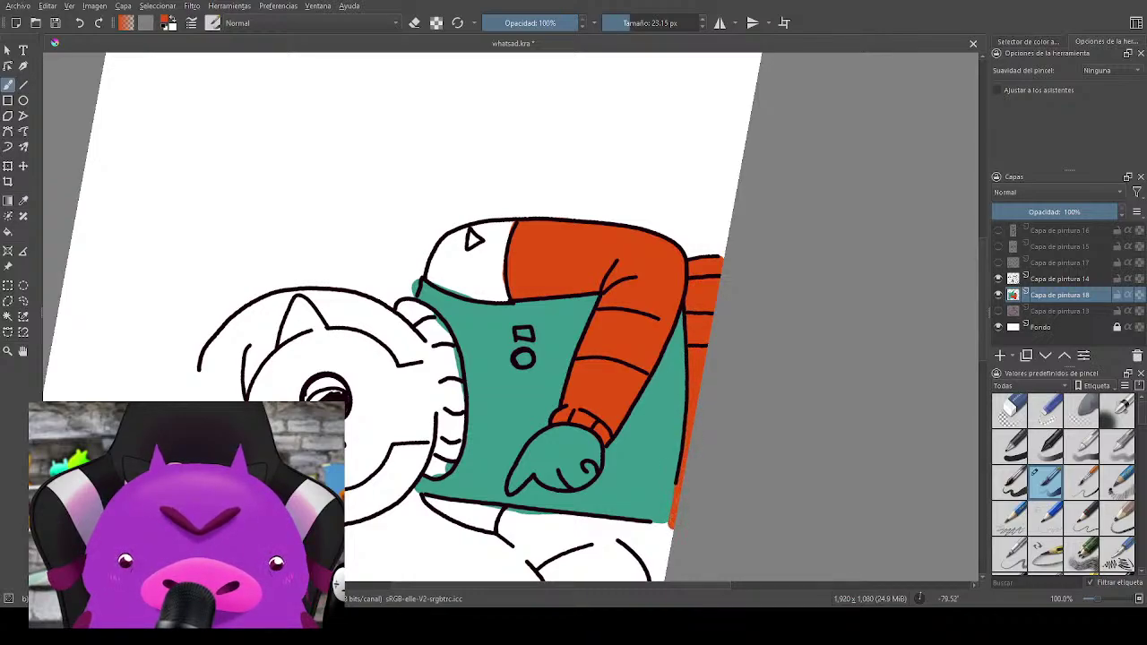
# Step: Outline the raised arm's sleeve in orange-red along its upper edge, inner bend, cuff and outer elbow
pyautogui.moveTo(788, 431); pyautogui.dragTo(878, 228)
pyautogui.moveTo(599, 325); pyautogui.dragTo(681, 319)
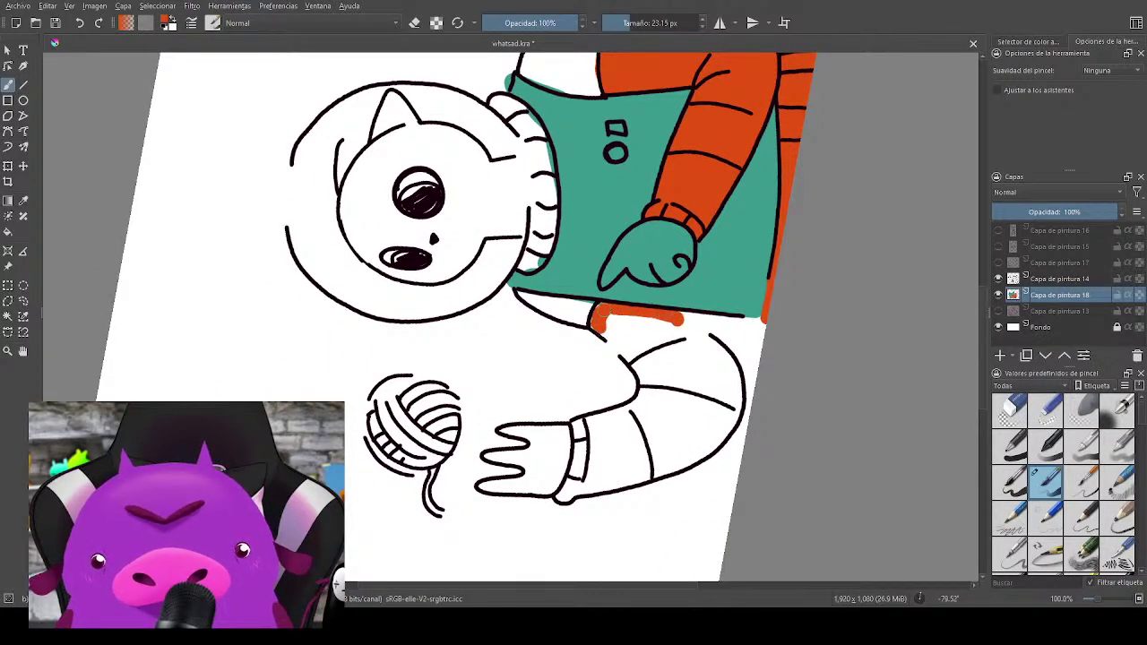
pyautogui.moveTo(597, 321); pyautogui.dragTo(659, 398)
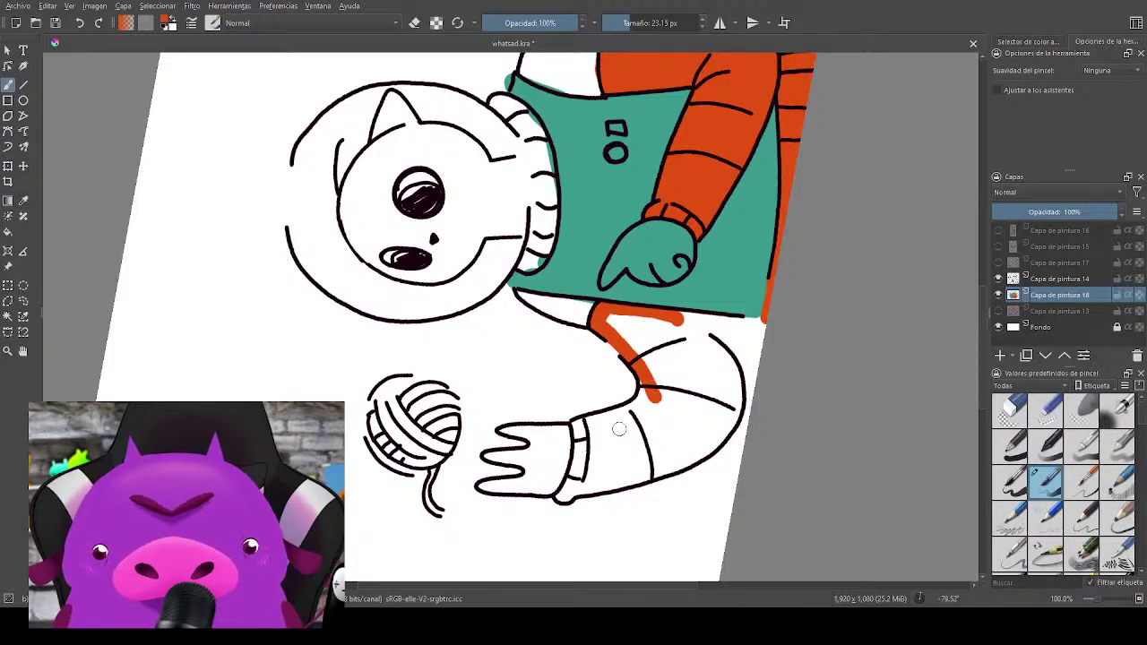
pyautogui.moveTo(563, 497)
pyautogui.mouseDown()
pyautogui.moveTo(578, 425)
pyautogui.moveTo(643, 397)
pyautogui.moveTo(648, 384)
pyautogui.moveTo(637, 404)
pyautogui.moveTo(645, 392)
pyautogui.moveTo(577, 423)
pyautogui.moveTo(566, 499)
pyautogui.moveTo(605, 428)
pyautogui.mouseUp()
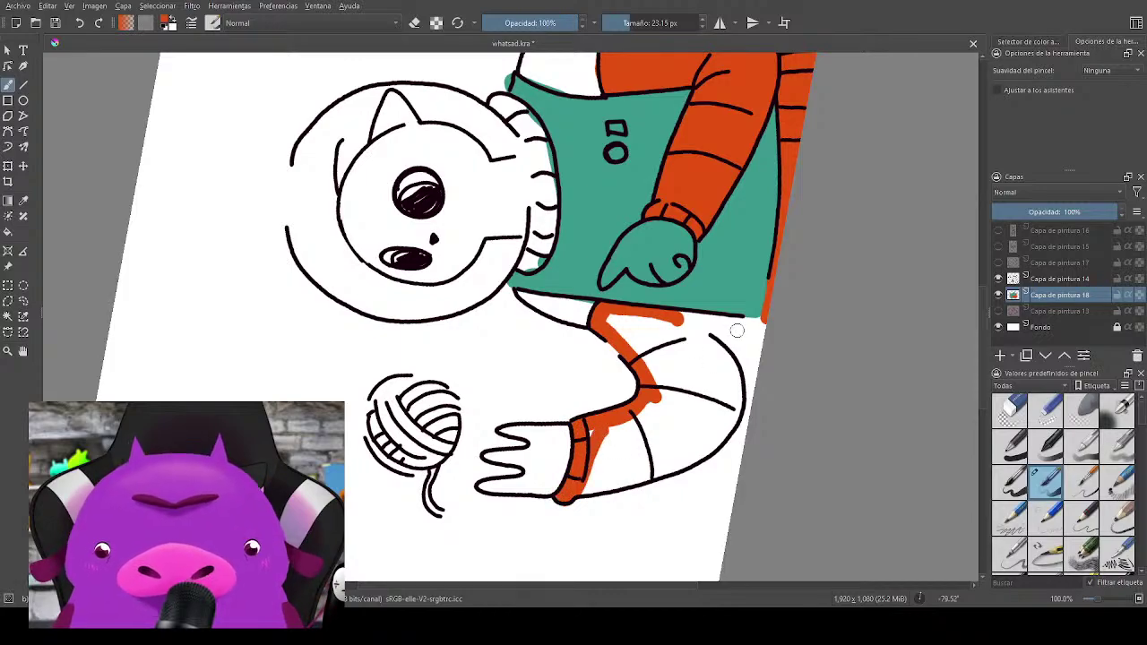
pyautogui.moveTo(577, 485)
pyautogui.mouseDown()
pyautogui.moveTo(635, 480)
pyautogui.moveTo(718, 438)
pyautogui.moveTo(725, 355)
pyautogui.mouseUp()
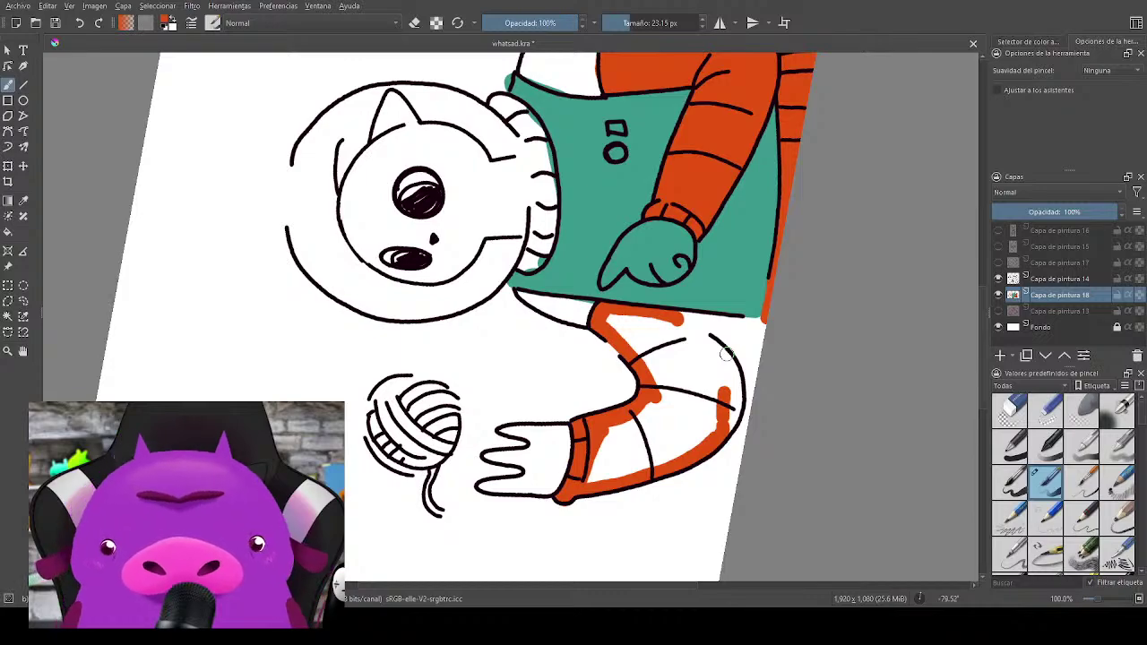
pyautogui.moveTo(674, 314)
pyautogui.mouseDown()
pyautogui.moveTo(717, 359)
pyautogui.moveTo(689, 328)
pyautogui.moveTo(713, 342)
pyautogui.moveTo(730, 381)
pyautogui.mouseUp()
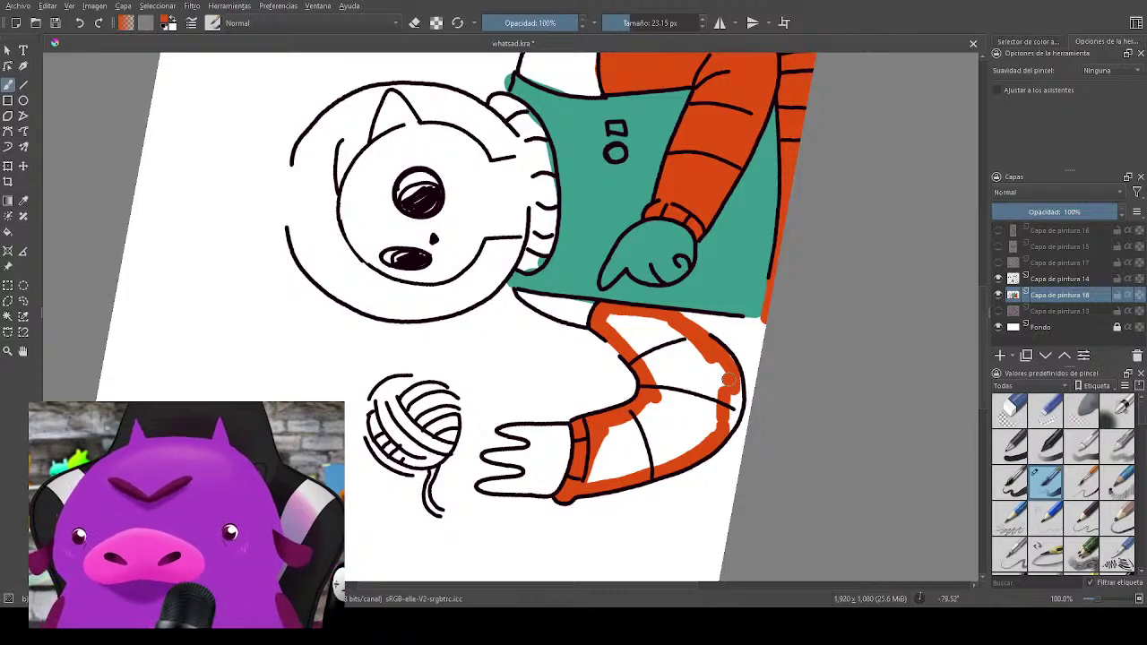
# Step: Fill the inside of the raised arm's sleeve orange-red and touch up the gap at the elbow's outer edge
pyautogui.moveTo(728, 381)
pyautogui.mouseDown()
pyautogui.moveTo(725, 421)
pyautogui.moveTo(731, 403)
pyautogui.mouseUp()
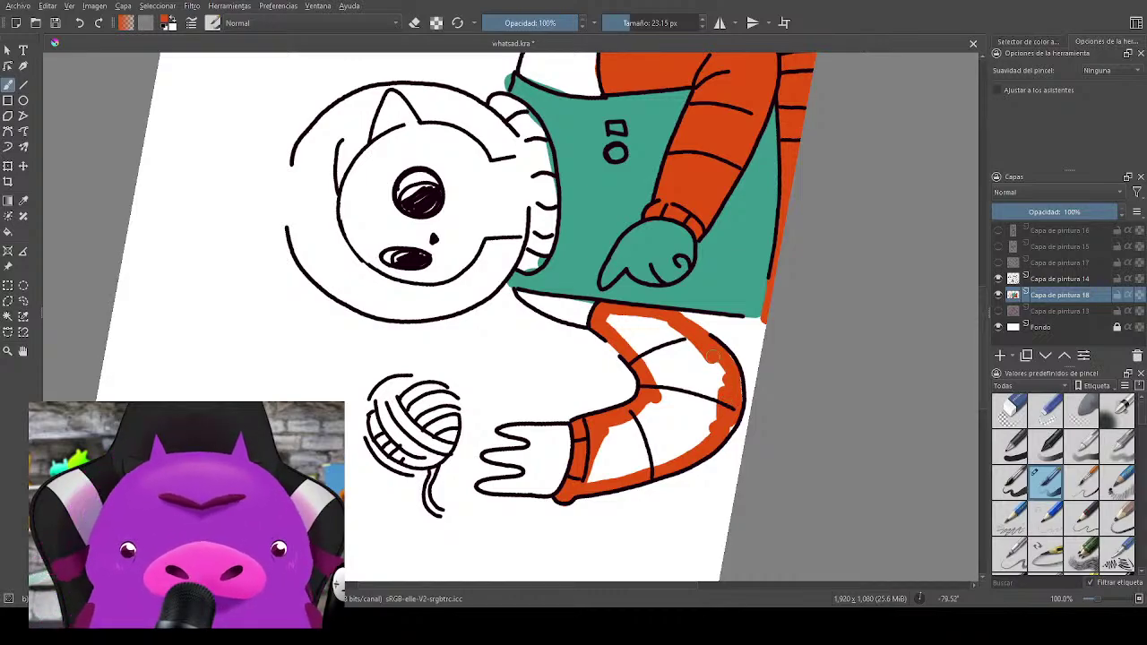
pyautogui.moveTo(714, 357); pyautogui.dragTo(718, 430)
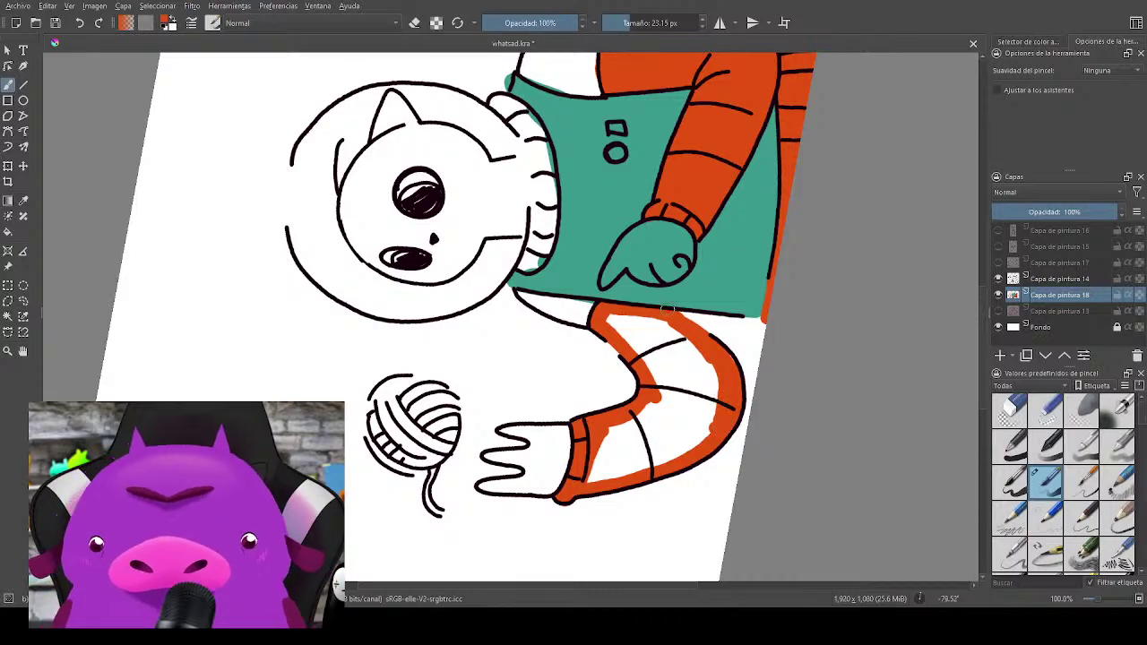
pyautogui.moveTo(620, 316)
pyautogui.mouseDown()
pyautogui.moveTo(638, 342)
pyautogui.moveTo(654, 324)
pyautogui.moveTo(667, 408)
pyautogui.moveTo(676, 327)
pyautogui.moveTo(682, 387)
pyautogui.moveTo(663, 358)
pyautogui.moveTo(588, 492)
pyautogui.moveTo(622, 466)
pyautogui.moveTo(638, 425)
pyautogui.moveTo(646, 448)
pyautogui.moveTo(670, 456)
pyautogui.moveTo(712, 397)
pyautogui.moveTo(717, 419)
pyautogui.moveTo(691, 442)
pyautogui.mouseUp()
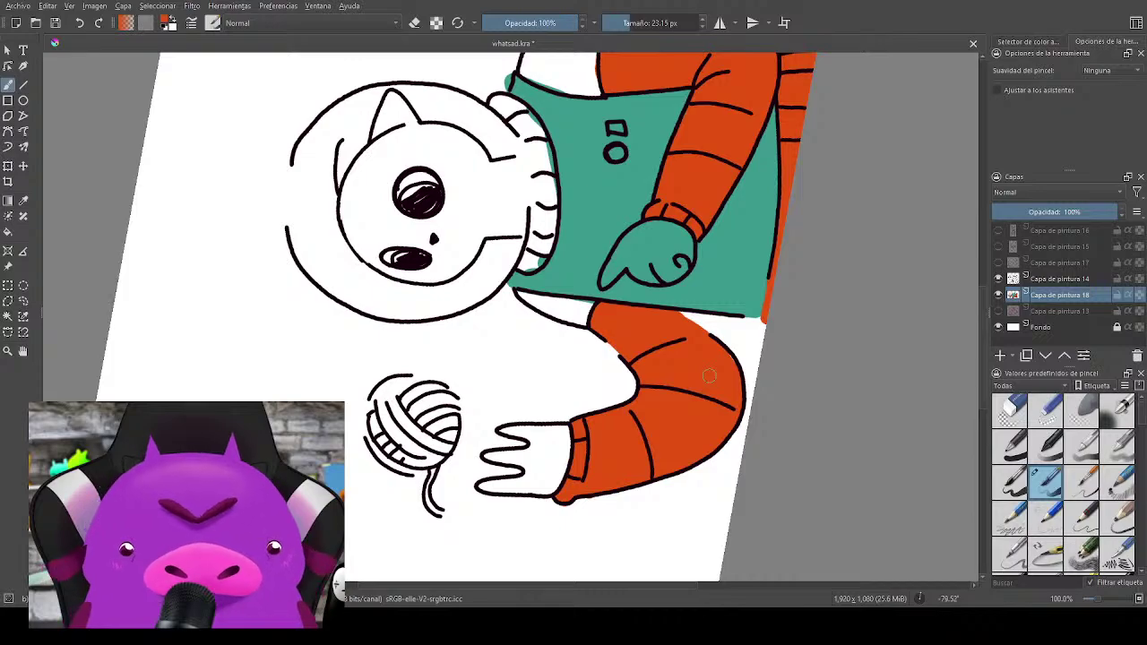
pyautogui.rightClick(746, 352)
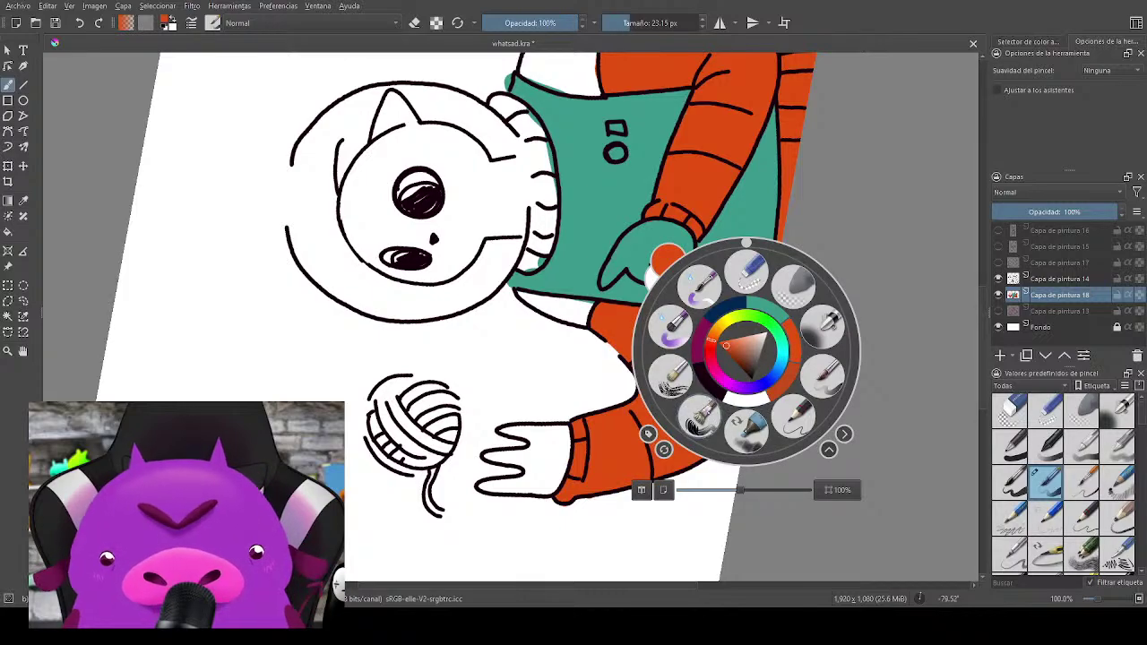
pyautogui.click(604, 462)
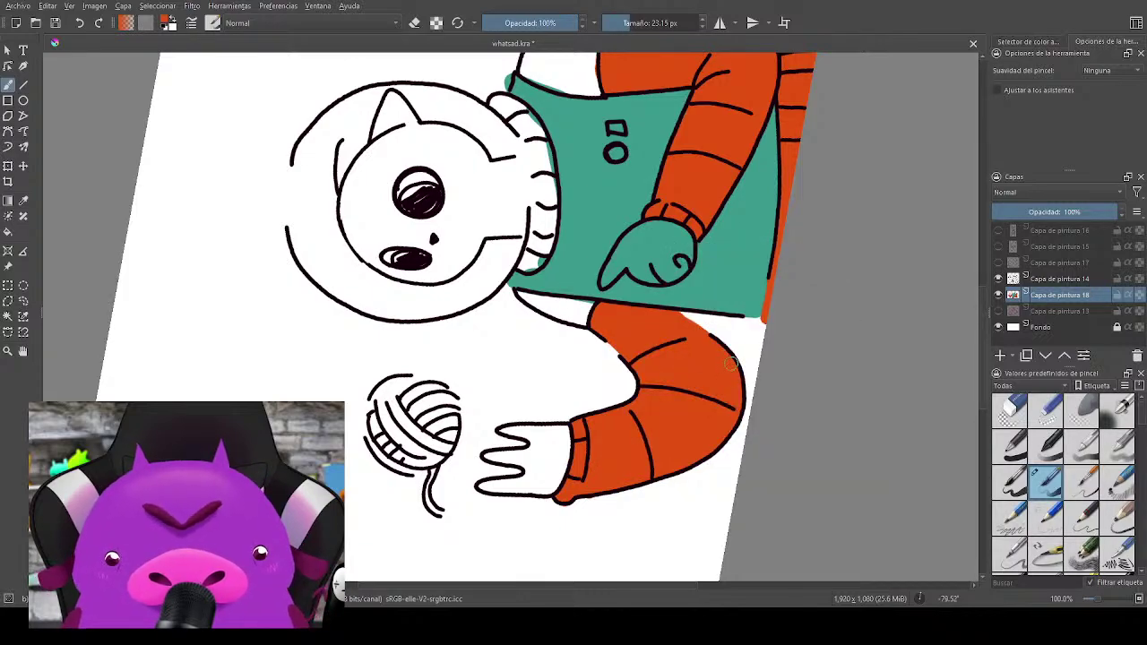
pyautogui.rightClick(696, 402)
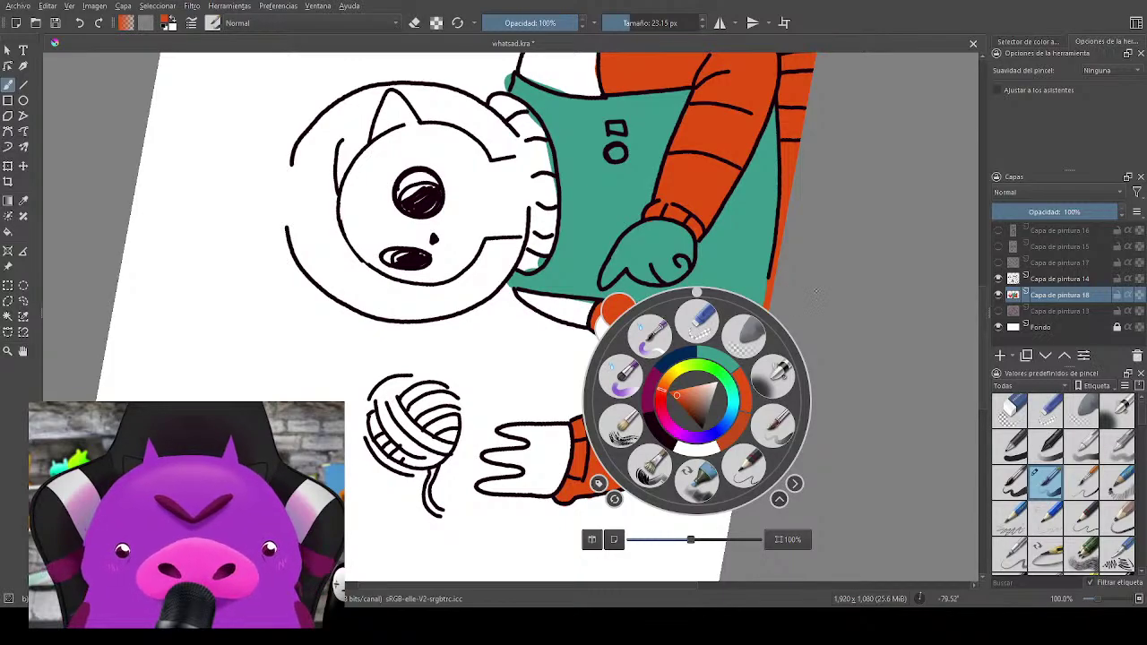
pyautogui.click(543, 419)
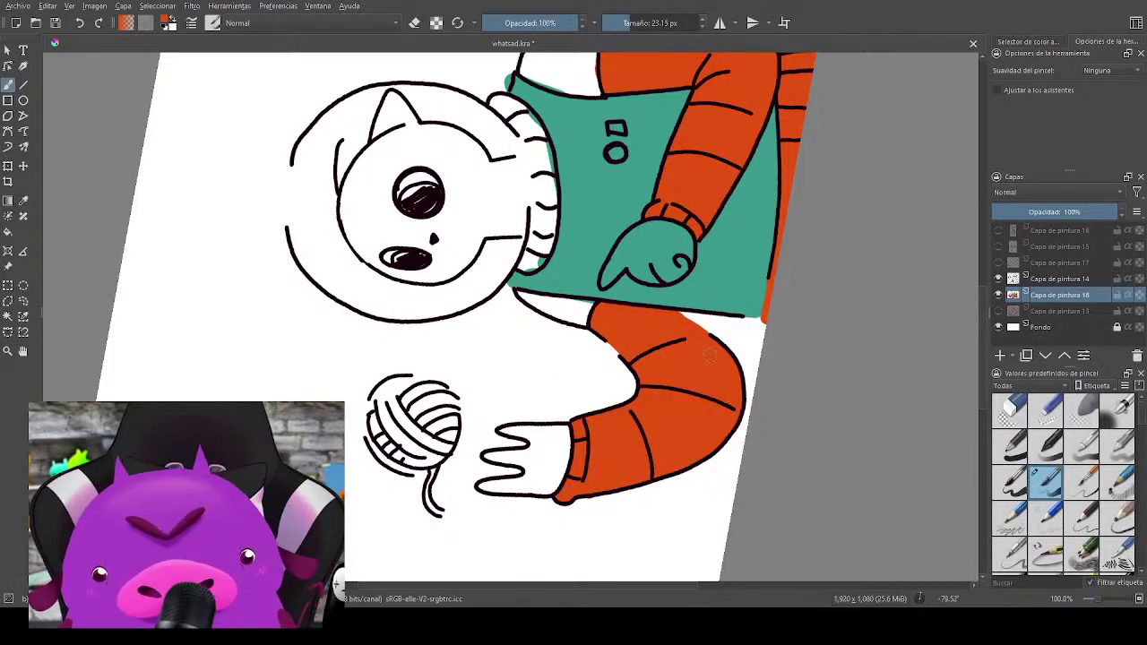
pyautogui.moveTo(711, 343)
pyautogui.mouseDown()
pyautogui.moveTo(674, 314)
pyautogui.moveTo(700, 334)
pyautogui.mouseUp()
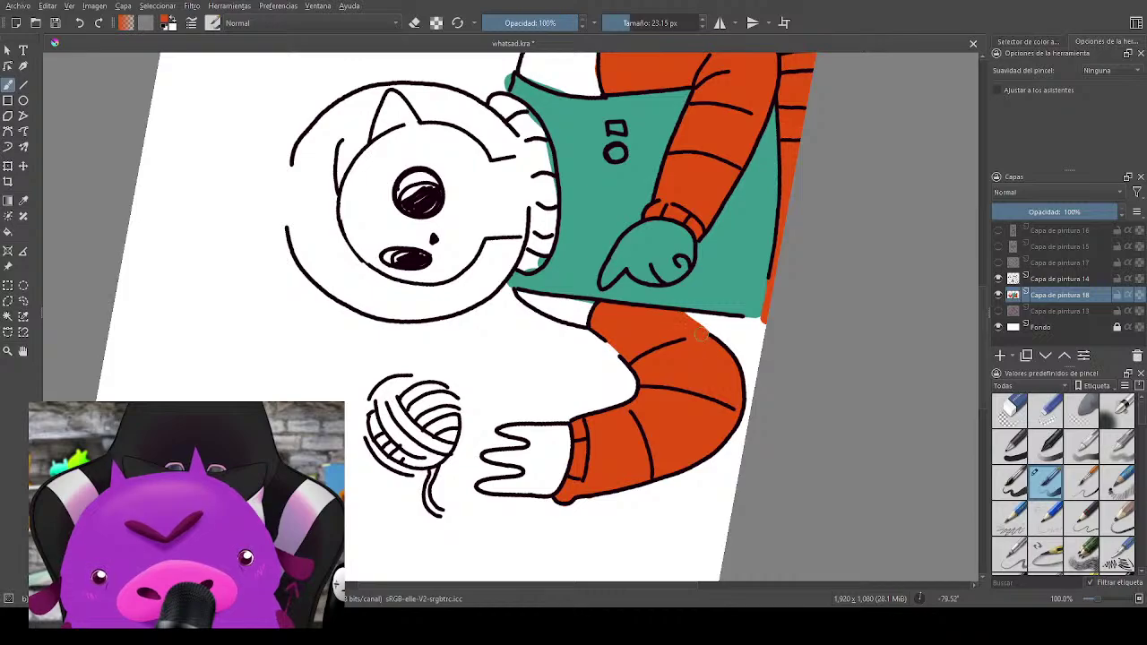
# Step: Choose a neutral light grey and paint the far shoulder section above the raised arm's orange sleeve
pyautogui.rightClick(697, 387)
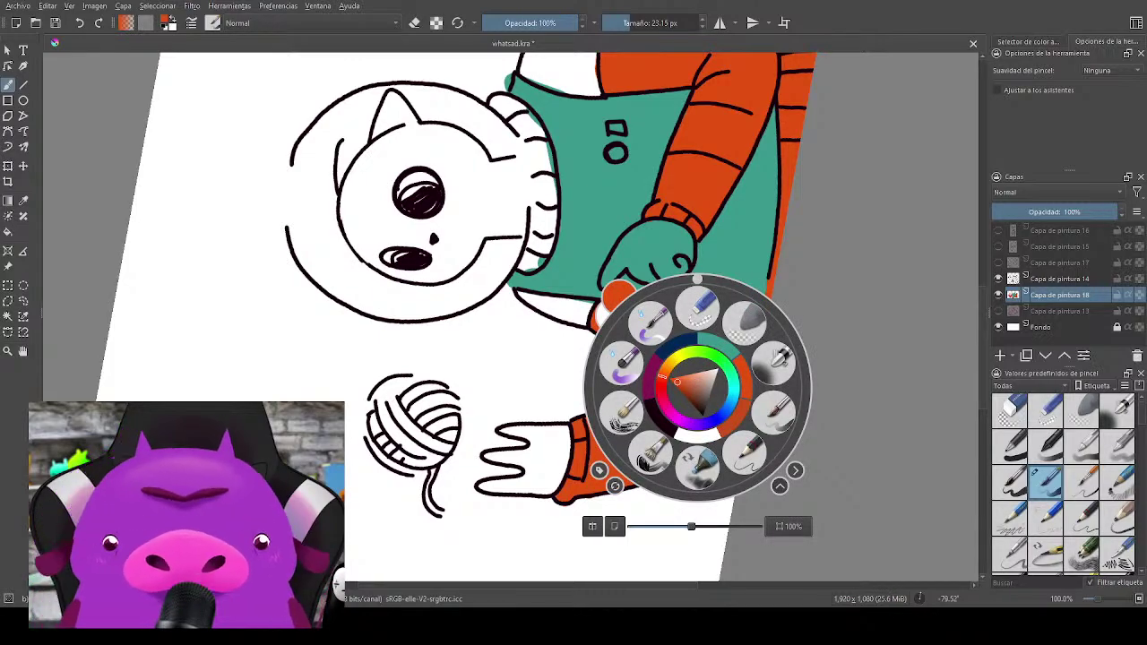
pyautogui.moveTo(698, 387); pyautogui.dragTo(721, 384)
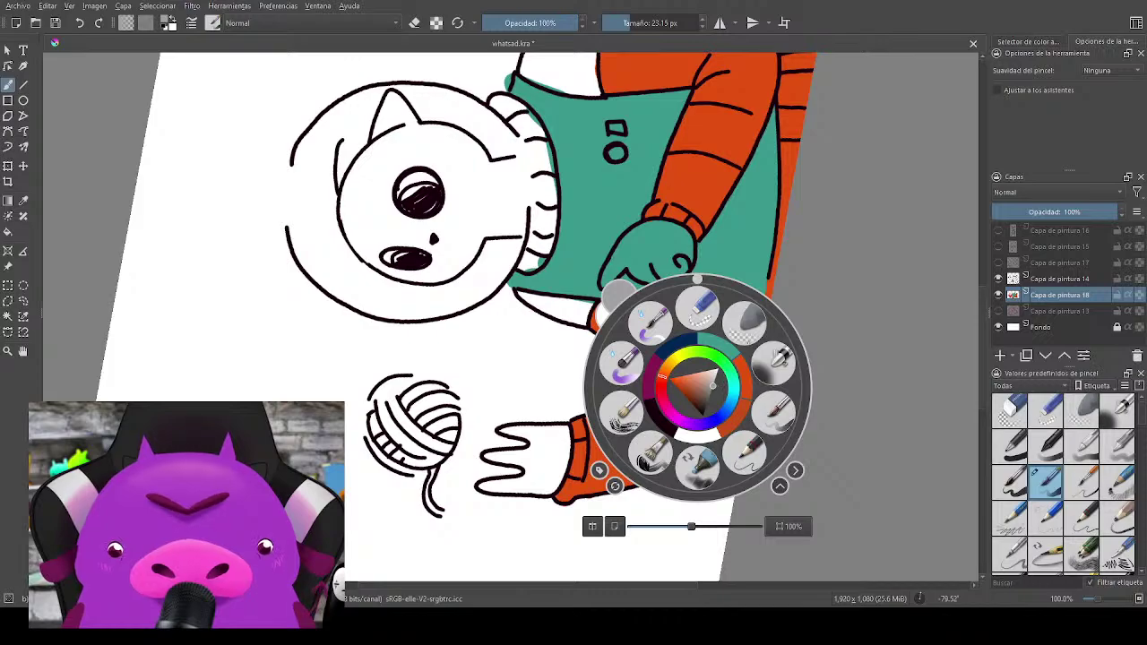
pyautogui.click(767, 261)
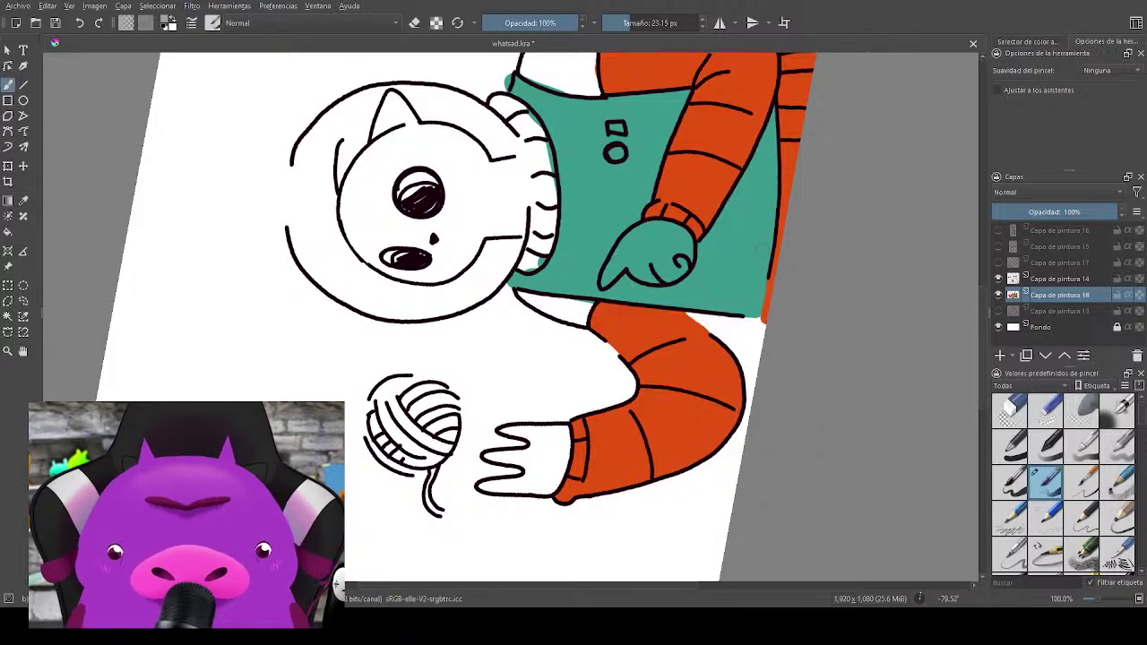
pyautogui.hotkey('shift', 'space')
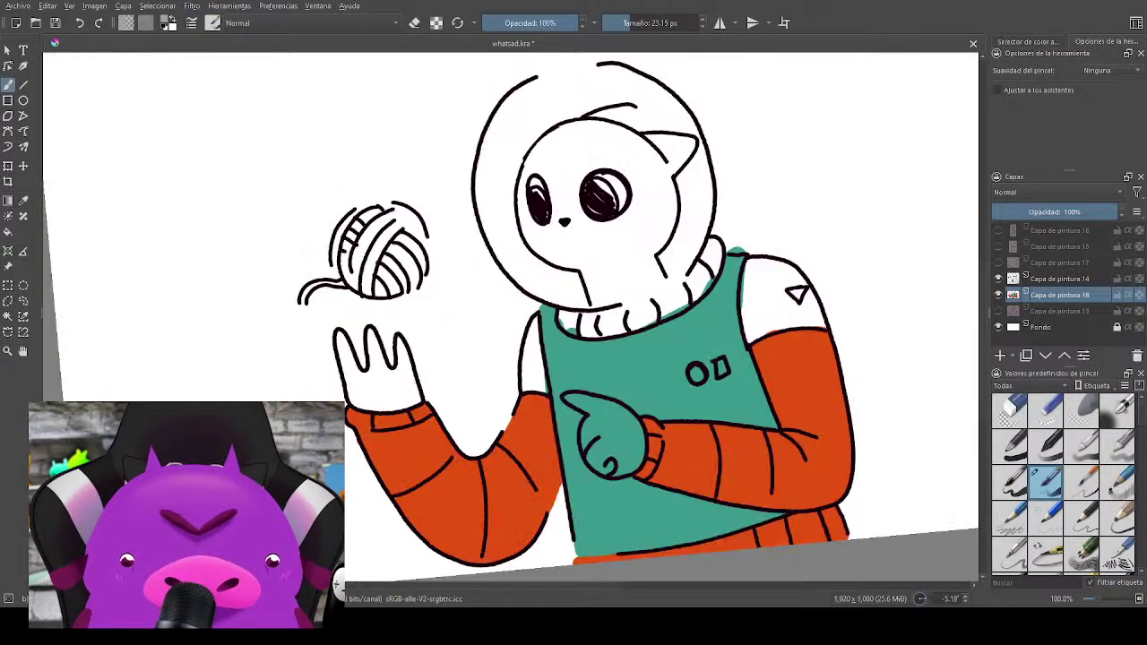
pyautogui.scroll(1, 651, 359)
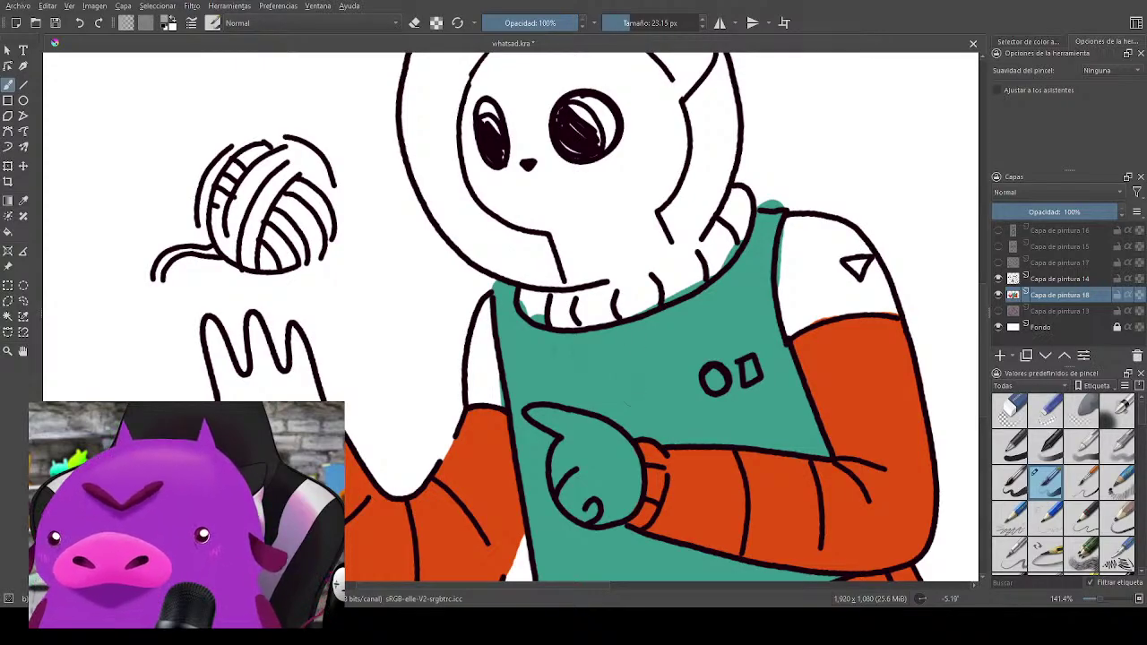
pyautogui.scroll(1, 562, 352)
pyautogui.moveTo(562, 351); pyautogui.dragTo(753, 345)
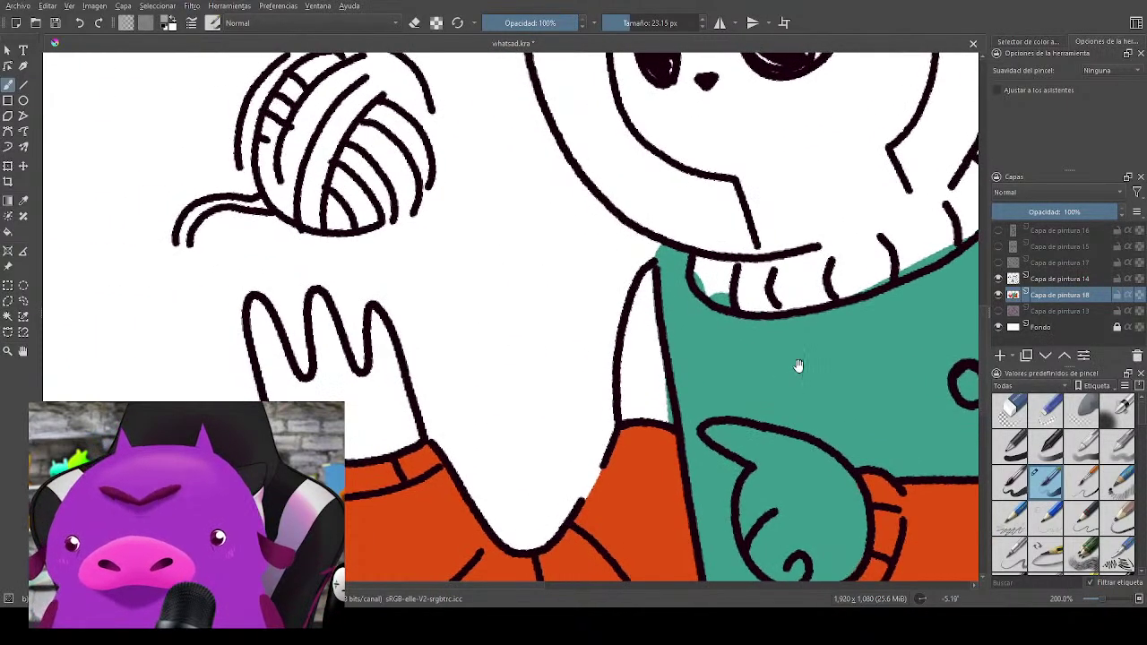
pyautogui.press('e')
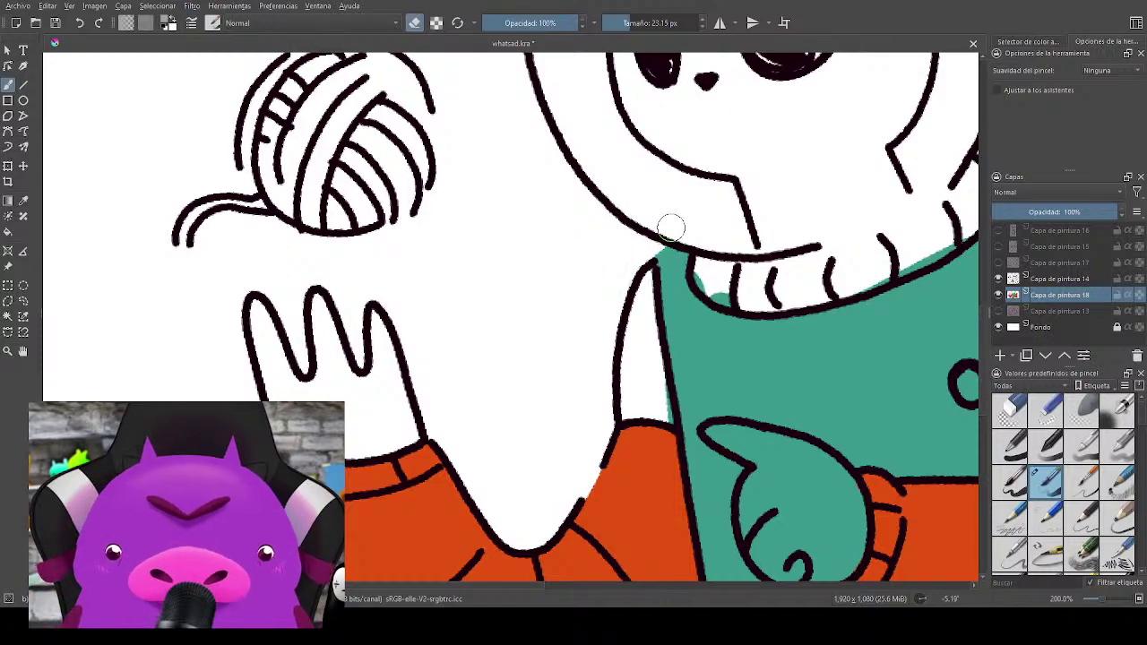
pyautogui.press('e')
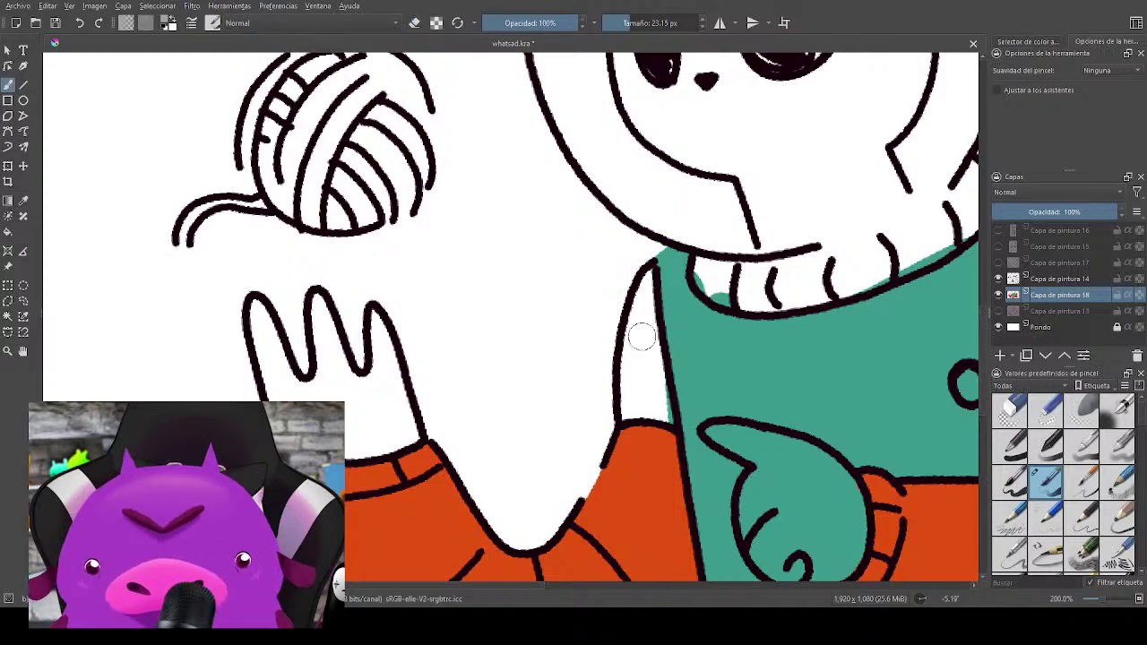
pyautogui.moveTo(643, 295)
pyautogui.mouseDown()
pyautogui.moveTo(638, 347)
pyautogui.moveTo(649, 368)
pyautogui.moveTo(646, 279)
pyautogui.moveTo(648, 353)
pyautogui.moveTo(629, 401)
pyautogui.moveTo(635, 413)
pyautogui.moveTo(668, 423)
pyautogui.mouseUp()
# Step: Paint the near shoulder grey down to the orange sleeve, leaving the small triangle unpainted, with the brush size at 11.65 px
pyautogui.moveTo(863, 280); pyautogui.dragTo(501, 313)
pyautogui.moveTo(719, 209)
pyautogui.mouseDown()
pyautogui.moveTo(703, 244)
pyautogui.moveTo(712, 351)
pyautogui.moveTo(706, 305)
pyautogui.moveTo(714, 345)
pyautogui.moveTo(851, 312)
pyautogui.moveTo(783, 276)
pyautogui.mouseUp()
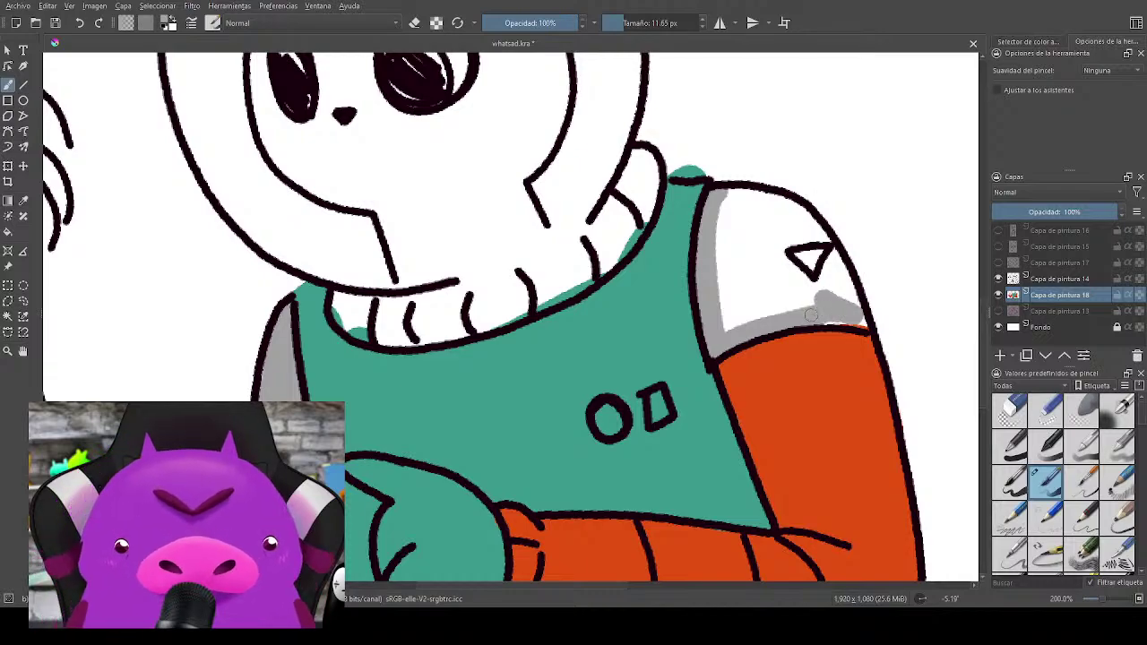
pyautogui.moveTo(811, 313)
pyautogui.mouseDown()
pyautogui.moveTo(864, 324)
pyautogui.moveTo(842, 269)
pyautogui.moveTo(818, 291)
pyautogui.moveTo(840, 275)
pyautogui.moveTo(808, 224)
pyautogui.moveTo(758, 194)
pyautogui.moveTo(737, 216)
pyautogui.moveTo(754, 201)
pyautogui.mouseUp()
pyautogui.moveTo(721, 263)
pyautogui.mouseDown()
pyautogui.moveTo(780, 231)
pyautogui.moveTo(815, 238)
pyautogui.moveTo(781, 207)
pyautogui.moveTo(797, 231)
pyautogui.moveTo(775, 254)
pyautogui.moveTo(815, 296)
pyautogui.moveTo(792, 315)
pyautogui.moveTo(737, 272)
pyautogui.moveTo(717, 309)
pyautogui.moveTo(741, 333)
pyautogui.moveTo(783, 267)
pyautogui.mouseUp()
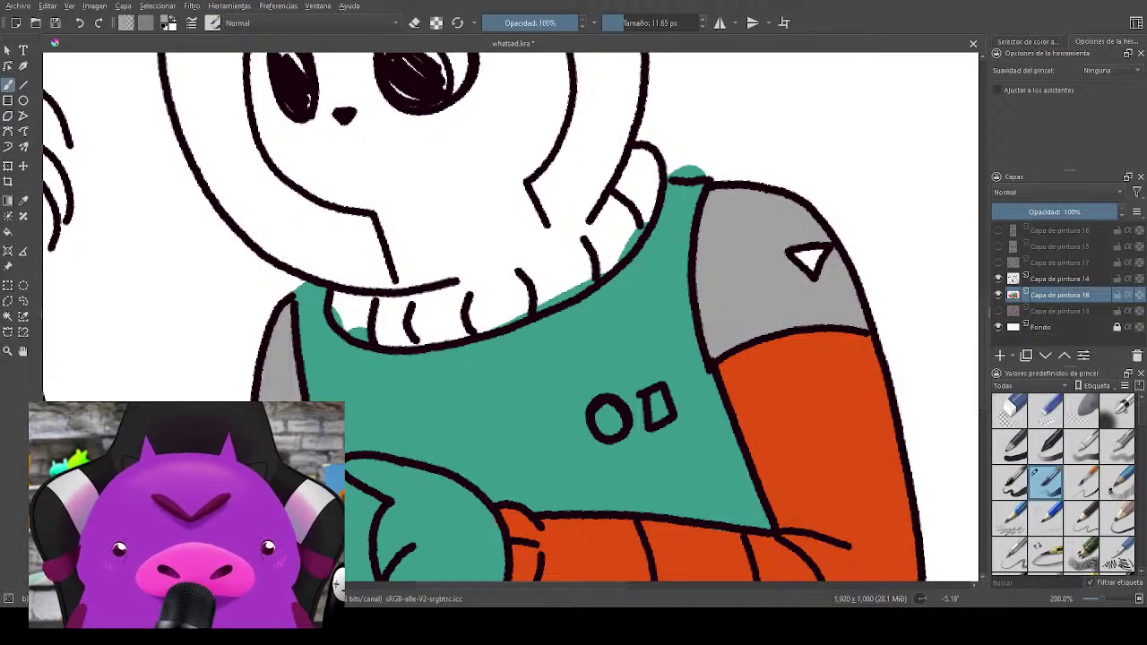
# Step: Sample the sleeve's orange-red and paint along the collar's upper edge beneath the helmet, undoing the last stroke
pyautogui.keyDown('ctrl'); pyautogui.click(829, 383); pyautogui.keyUp('ctrl')
pyautogui.moveTo(617, 273); pyautogui.dragTo(792, 301)
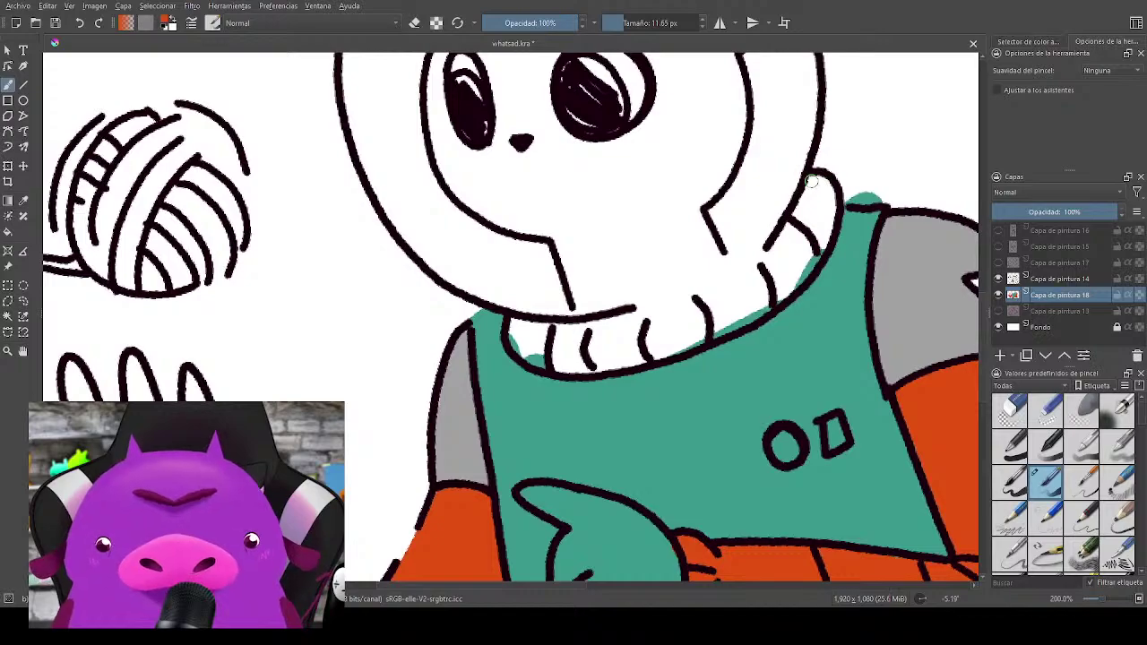
pyautogui.moveTo(811, 182)
pyautogui.mouseDown()
pyautogui.moveTo(753, 261)
pyautogui.moveTo(632, 323)
pyautogui.mouseUp()
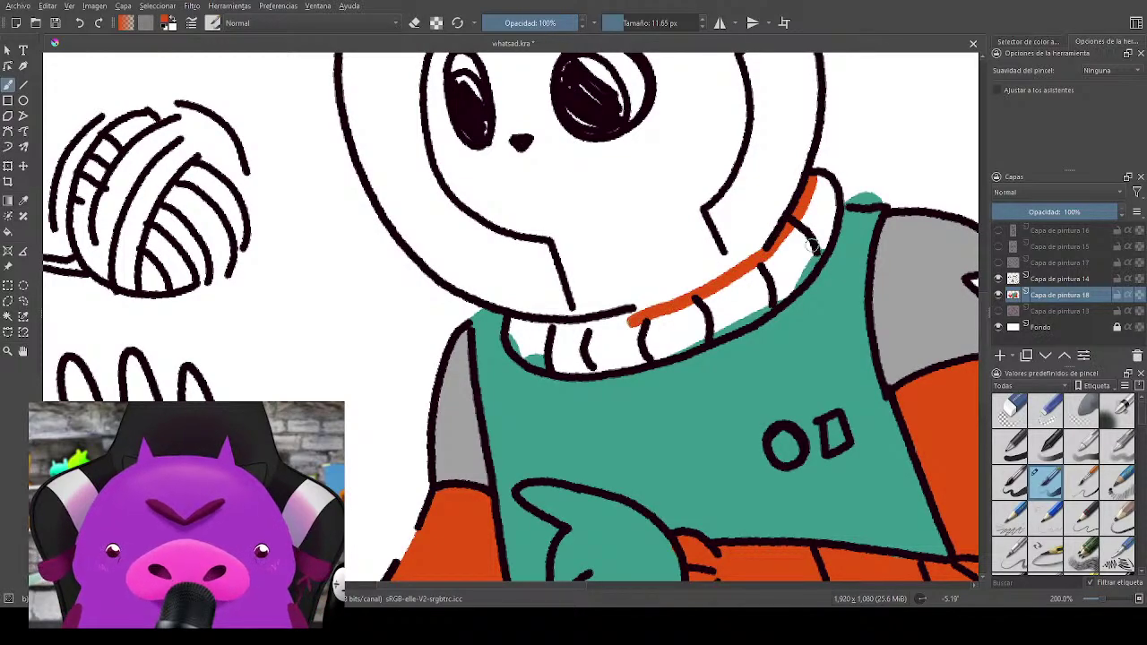
pyautogui.moveTo(630, 487)
pyautogui.mouseDown()
pyautogui.moveTo(710, 266)
pyautogui.moveTo(740, 353)
pyautogui.mouseUp()
pyautogui.moveTo(599, 121); pyautogui.dragTo(583, 285)
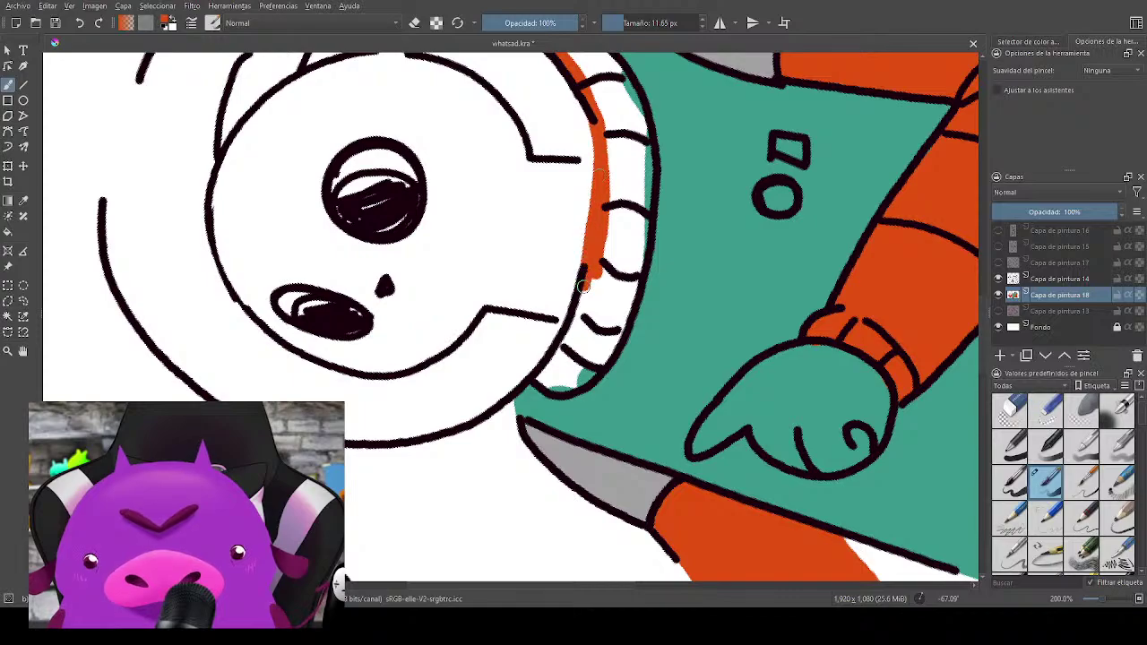
pyautogui.hotkey('ctrl', 'z')
# Step: Fill the whole ribbed collar orange-red, covering the green overflow along its lower edge
pyautogui.moveTo(587, 103)
pyautogui.mouseDown()
pyautogui.moveTo(592, 267)
pyautogui.moveTo(546, 378)
pyautogui.moveTo(584, 352)
pyautogui.moveTo(566, 379)
pyautogui.moveTo(584, 336)
pyautogui.moveTo(578, 380)
pyautogui.moveTo(613, 304)
pyautogui.moveTo(567, 371)
pyautogui.mouseUp()
pyautogui.moveTo(654, 277)
pyautogui.mouseDown()
pyautogui.moveTo(675, 308)
pyautogui.moveTo(657, 385)
pyautogui.mouseUp()
pyautogui.hotkey('ctrl', 'z')
pyautogui.moveTo(616, 283)
pyautogui.mouseDown()
pyautogui.moveTo(651, 286)
pyautogui.moveTo(648, 374)
pyautogui.moveTo(632, 409)
pyautogui.moveTo(612, 404)
pyautogui.moveTo(585, 446)
pyautogui.moveTo(581, 391)
pyautogui.moveTo(596, 449)
pyautogui.moveTo(612, 361)
pyautogui.mouseUp()
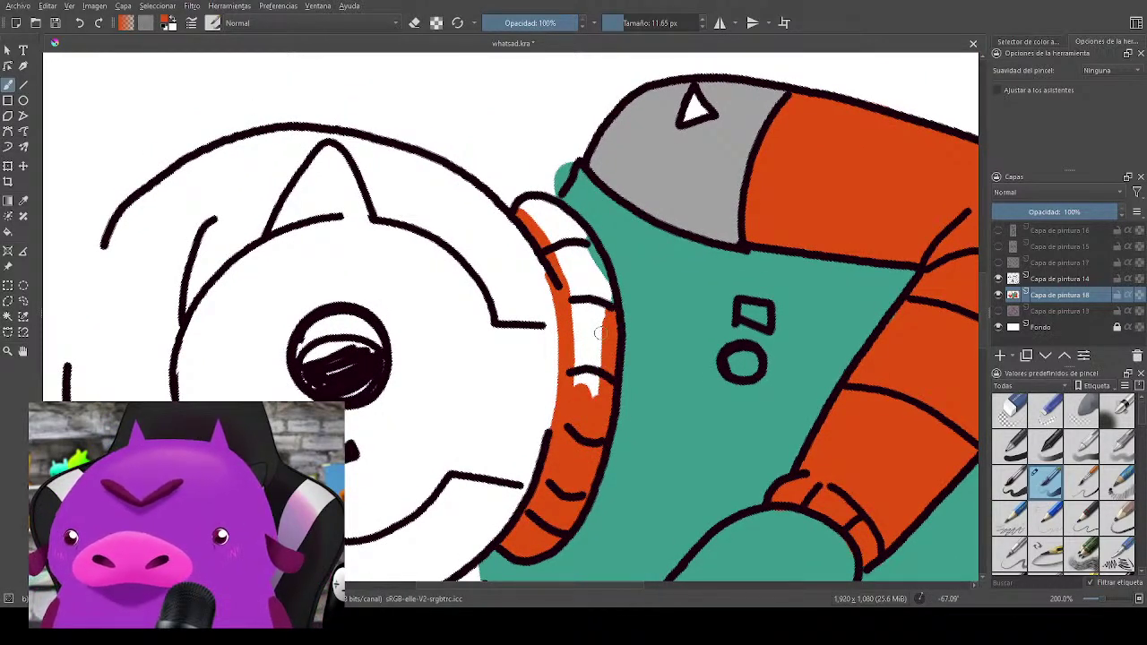
pyautogui.moveTo(598, 334)
pyautogui.mouseDown()
pyautogui.moveTo(571, 367)
pyautogui.moveTo(594, 412)
pyautogui.moveTo(602, 355)
pyautogui.moveTo(579, 282)
pyautogui.moveTo(576, 325)
pyautogui.moveTo(548, 235)
pyautogui.moveTo(532, 208)
pyautogui.moveTo(539, 235)
pyautogui.moveTo(523, 215)
pyautogui.moveTo(560, 222)
pyautogui.moveTo(565, 267)
pyautogui.moveTo(592, 288)
pyautogui.moveTo(566, 217)
pyautogui.moveTo(609, 310)
pyautogui.moveTo(595, 265)
pyautogui.mouseUp()
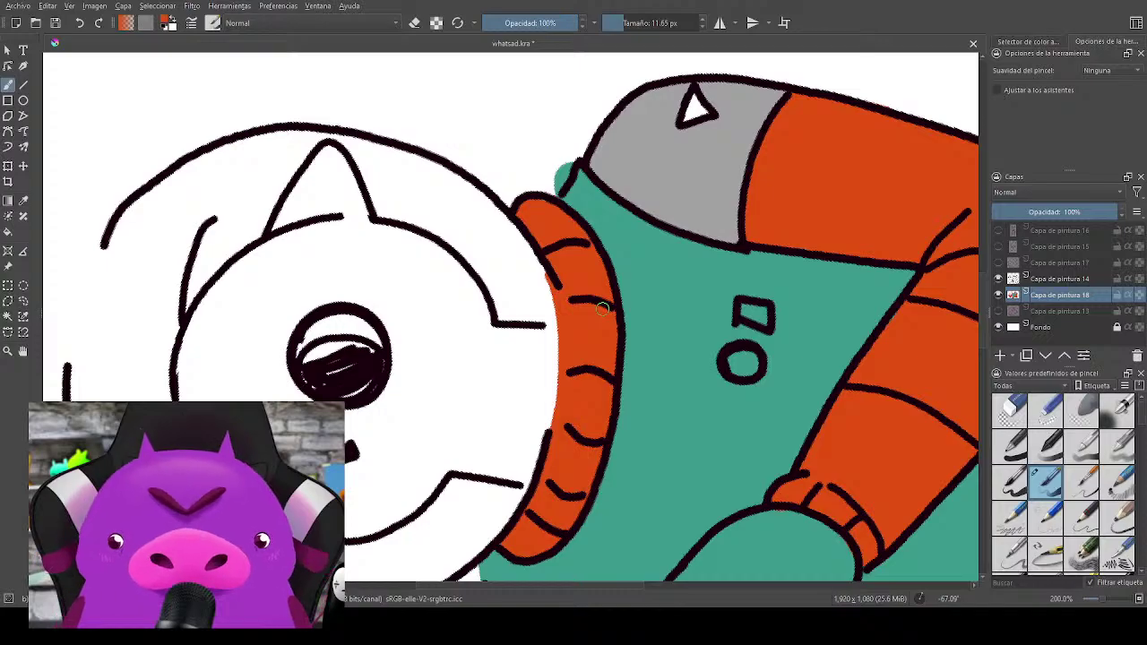
# Step: Sample the shoulder's grey and repaint the bent arm's hand over the green, up to the orange cuff
pyautogui.moveTo(602, 308)
pyautogui.mouseDown()
pyautogui.moveTo(796, 299)
pyautogui.moveTo(763, 397)
pyautogui.moveTo(760, 302)
pyautogui.moveTo(825, 358)
pyautogui.moveTo(763, 307)
pyautogui.moveTo(829, 342)
pyautogui.moveTo(765, 197)
pyautogui.moveTo(773, 185)
pyautogui.moveTo(786, 389)
pyautogui.moveTo(809, 260)
pyautogui.moveTo(870, 248)
pyautogui.moveTo(848, 221)
pyautogui.moveTo(734, 298)
pyautogui.mouseUp()
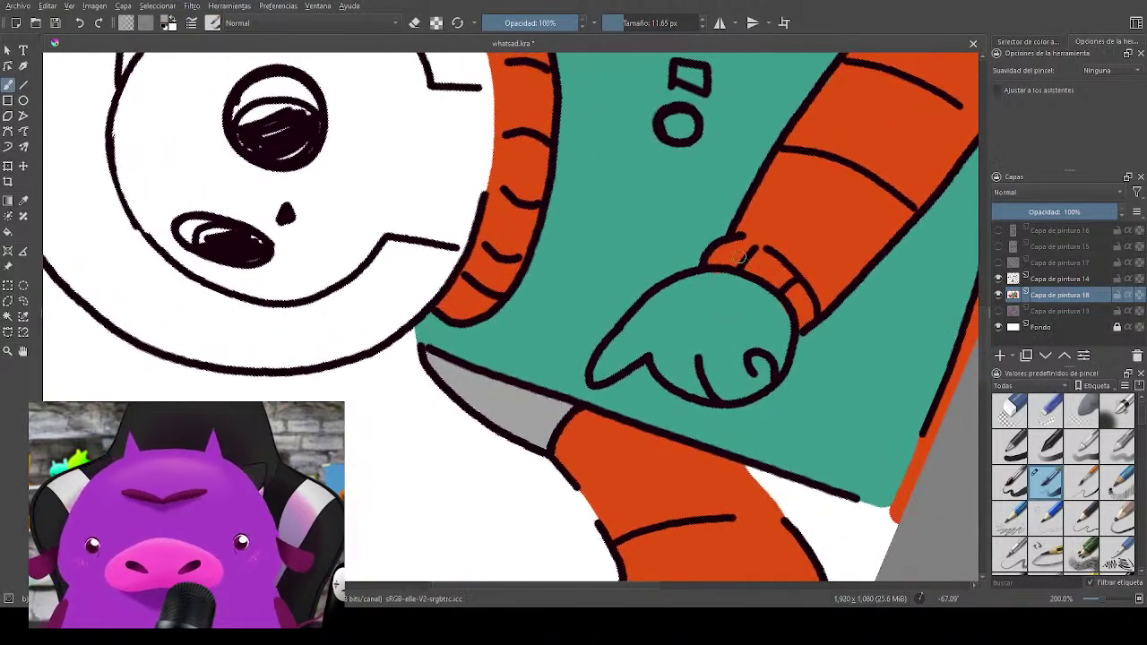
pyautogui.moveTo(599, 361); pyautogui.dragTo(702, 279)
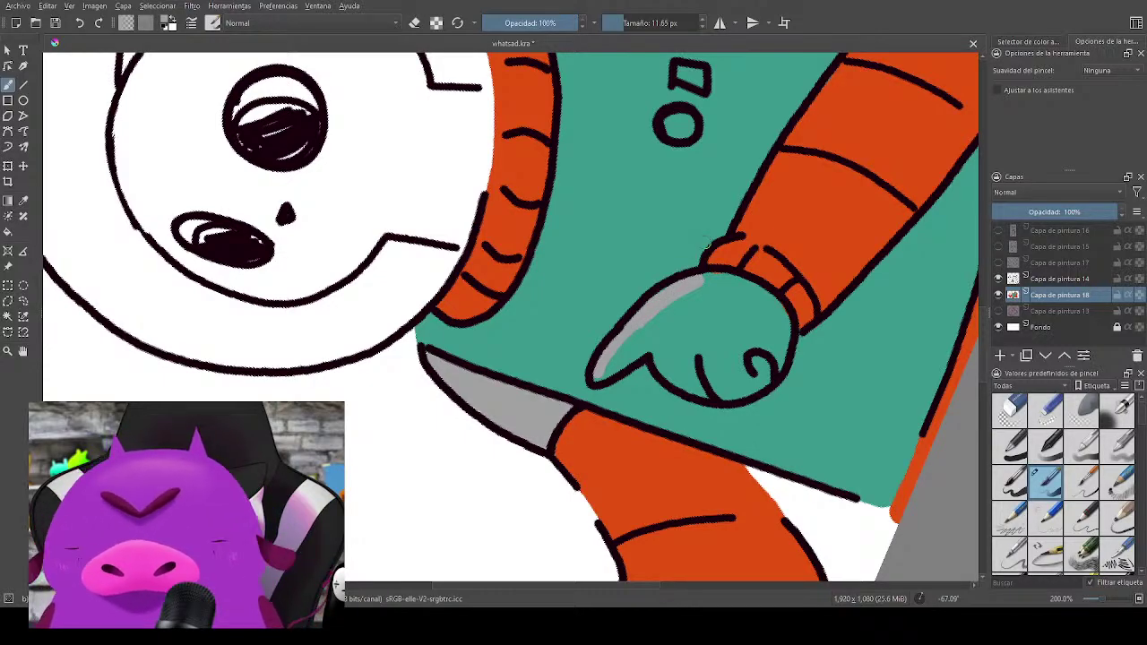
pyautogui.moveTo(652, 296)
pyautogui.mouseDown()
pyautogui.moveTo(707, 277)
pyautogui.moveTo(758, 290)
pyautogui.moveTo(775, 303)
pyautogui.moveTo(787, 344)
pyautogui.moveTo(777, 367)
pyautogui.moveTo(753, 361)
pyautogui.moveTo(738, 373)
pyautogui.moveTo(772, 329)
pyautogui.moveTo(757, 309)
pyautogui.moveTo(718, 335)
pyautogui.moveTo(706, 367)
pyautogui.moveTo(746, 338)
pyautogui.moveTo(753, 306)
pyautogui.moveTo(727, 325)
pyautogui.moveTo(746, 311)
pyautogui.moveTo(732, 295)
pyautogui.moveTo(687, 355)
pyautogui.moveTo(733, 320)
pyautogui.mouseUp()
pyautogui.moveTo(717, 279)
pyautogui.mouseDown()
pyautogui.moveTo(620, 341)
pyautogui.moveTo(595, 369)
pyautogui.moveTo(644, 335)
pyautogui.moveTo(602, 379)
pyautogui.moveTo(699, 303)
pyautogui.moveTo(671, 326)
pyautogui.moveTo(689, 321)
pyautogui.moveTo(654, 352)
pyautogui.moveTo(658, 367)
pyautogui.moveTo(702, 383)
pyautogui.moveTo(726, 375)
pyautogui.moveTo(728, 389)
pyautogui.moveTo(686, 380)
pyautogui.moveTo(709, 396)
pyautogui.moveTo(699, 383)
pyautogui.moveTo(732, 392)
pyautogui.moveTo(763, 383)
pyautogui.moveTo(790, 343)
pyautogui.moveTo(811, 281)
pyautogui.mouseUp()
pyautogui.keyDown('ctrl'); pyautogui.click(831, 246); pyautogui.keyUp('ctrl')
pyautogui.keyDown('ctrl'); pyautogui.click(772, 314); pyautogui.keyUp('ctrl')
# Step: Paint a grey band across the raised hand's wrist along the orange cuff
pyautogui.moveTo(772, 441)
pyautogui.mouseDown()
pyautogui.moveTo(763, 349)
pyautogui.moveTo(794, 241)
pyautogui.mouseUp()
pyautogui.moveTo(701, 444)
pyautogui.mouseDown()
pyautogui.moveTo(707, 412)
pyautogui.moveTo(905, 322)
pyautogui.mouseUp()
pyautogui.moveTo(624, 432)
pyautogui.mouseDown()
pyautogui.moveTo(685, 330)
pyautogui.moveTo(650, 415)
pyautogui.mouseUp()
pyautogui.moveTo(685, 317); pyautogui.dragTo(656, 362)
pyautogui.moveTo(662, 371)
pyautogui.mouseDown()
pyautogui.moveTo(667, 380)
pyautogui.moveTo(701, 369)
pyautogui.moveTo(703, 351)
pyautogui.moveTo(808, 331)
pyautogui.moveTo(750, 361)
pyautogui.moveTo(712, 437)
pyautogui.mouseUp()
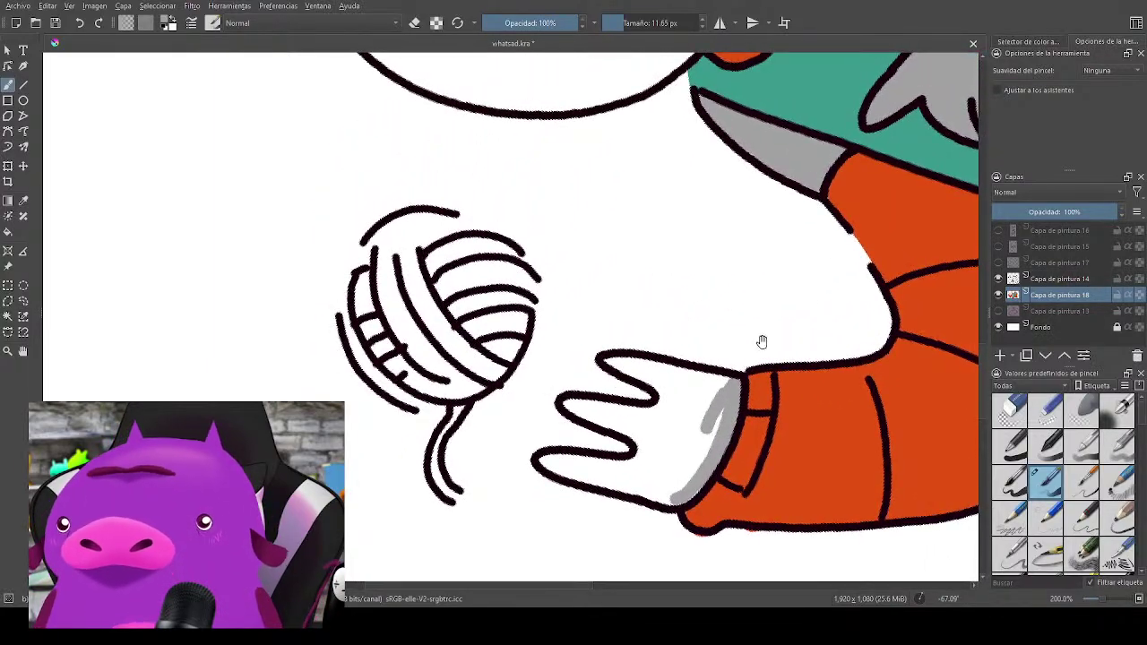
# Step: Fill the raised hand's palm and fingers grey and sample the sleeve's orange-red
pyautogui.hotkey('shift', 'space')
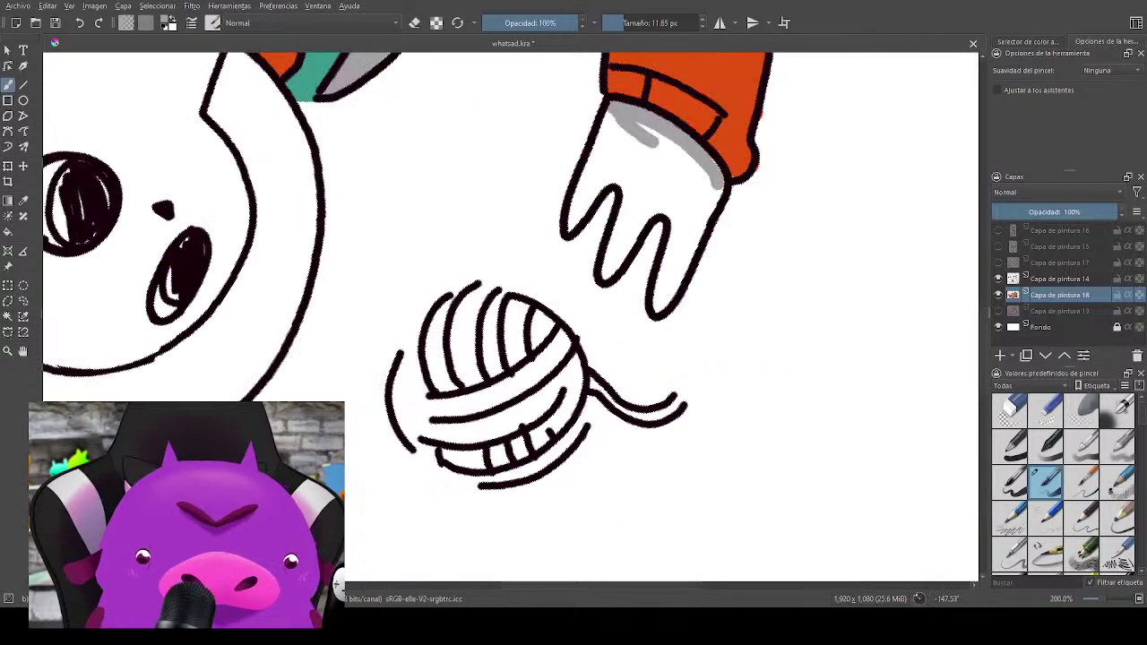
pyautogui.moveTo(788, 314); pyautogui.dragTo(793, 418)
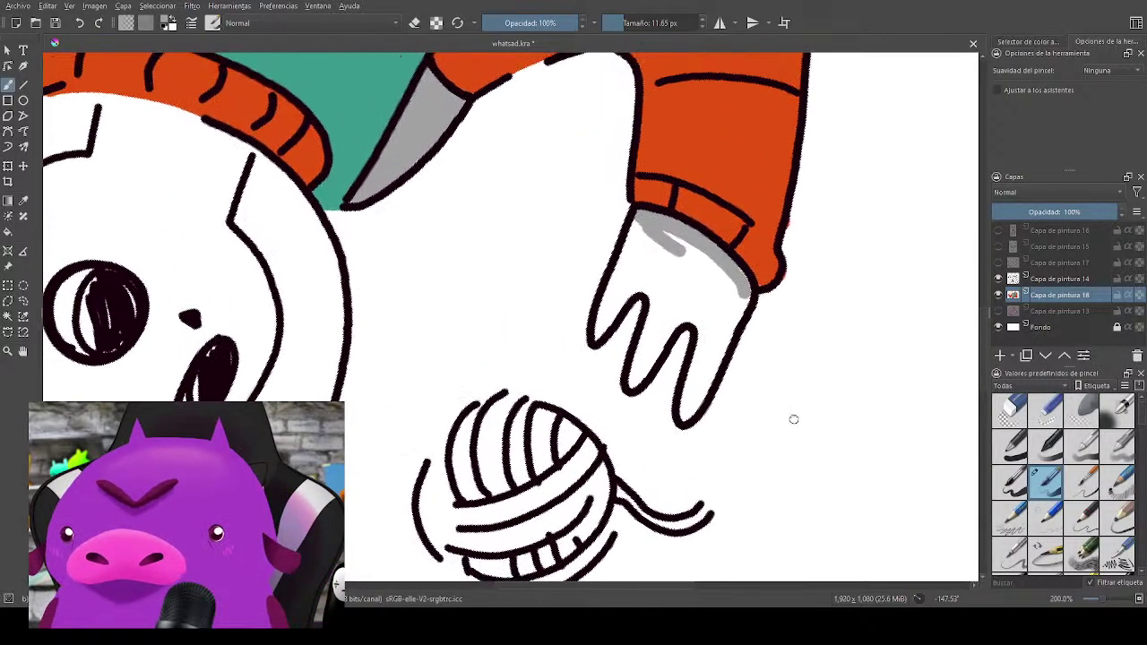
pyautogui.moveTo(643, 229)
pyautogui.mouseDown()
pyautogui.moveTo(599, 341)
pyautogui.moveTo(626, 306)
pyautogui.moveTo(623, 289)
pyautogui.moveTo(660, 259)
pyautogui.moveTo(638, 292)
pyautogui.moveTo(669, 267)
pyautogui.moveTo(659, 308)
pyautogui.mouseUp()
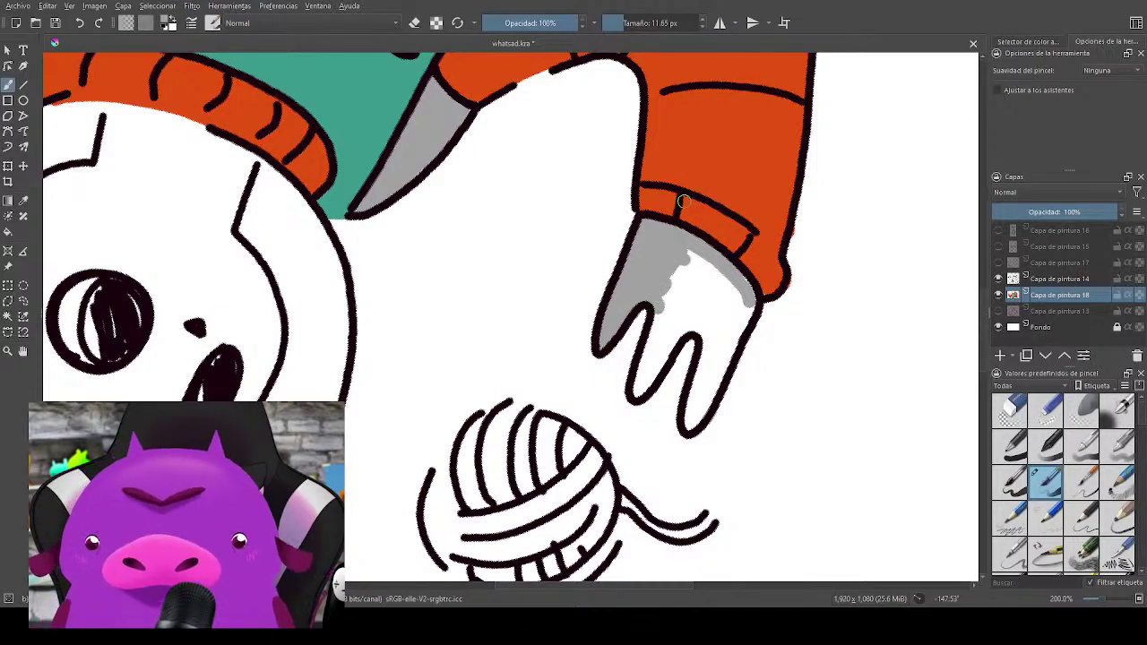
pyautogui.moveTo(659, 305)
pyautogui.mouseDown()
pyautogui.moveTo(636, 381)
pyautogui.moveTo(677, 323)
pyautogui.moveTo(669, 331)
pyautogui.moveTo(678, 293)
pyautogui.moveTo(663, 302)
pyautogui.moveTo(674, 309)
pyautogui.moveTo(700, 271)
pyautogui.moveTo(686, 322)
pyautogui.moveTo(725, 276)
pyautogui.moveTo(752, 301)
pyautogui.moveTo(703, 305)
pyautogui.moveTo(696, 322)
pyautogui.moveTo(711, 352)
pyautogui.moveTo(698, 373)
pyautogui.moveTo(707, 328)
pyautogui.moveTo(685, 416)
pyautogui.moveTo(708, 391)
pyautogui.moveTo(733, 314)
pyautogui.moveTo(728, 347)
pyautogui.moveTo(741, 297)
pyautogui.moveTo(750, 308)
pyautogui.moveTo(767, 233)
pyautogui.moveTo(757, 270)
pyautogui.mouseUp()
pyautogui.keyDown('ctrl'); pyautogui.click(755, 130); pyautogui.keyUp('ctrl')
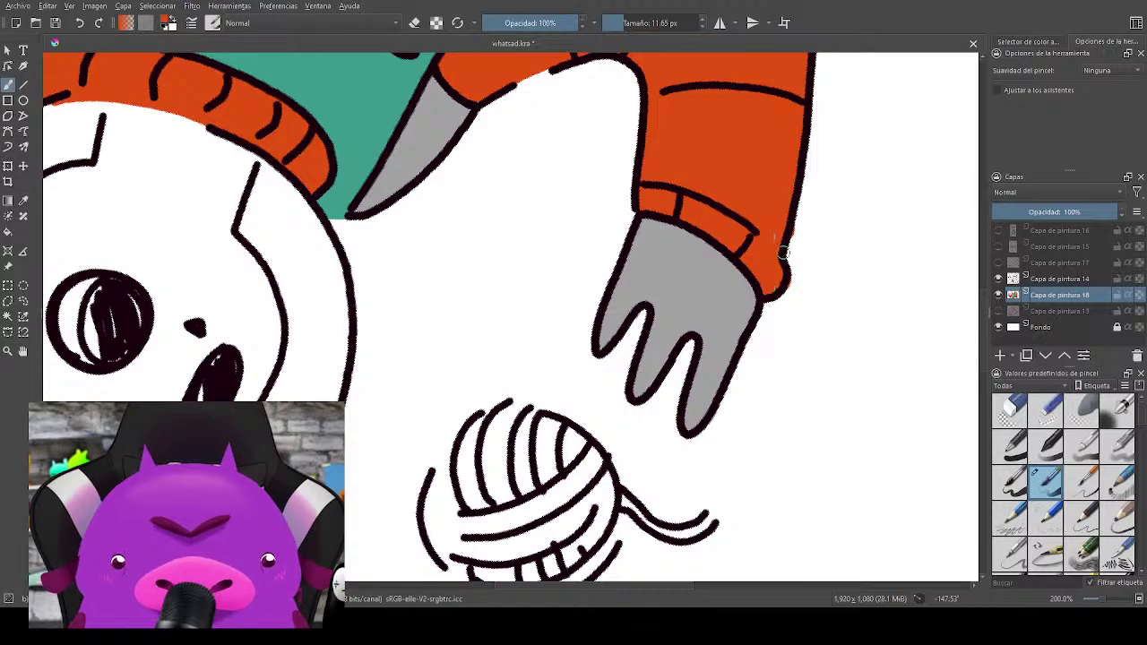
# Step: Erase the orange-red overflow along the outer edge of the raised arm's sleeve and cuff
pyautogui.press('e')
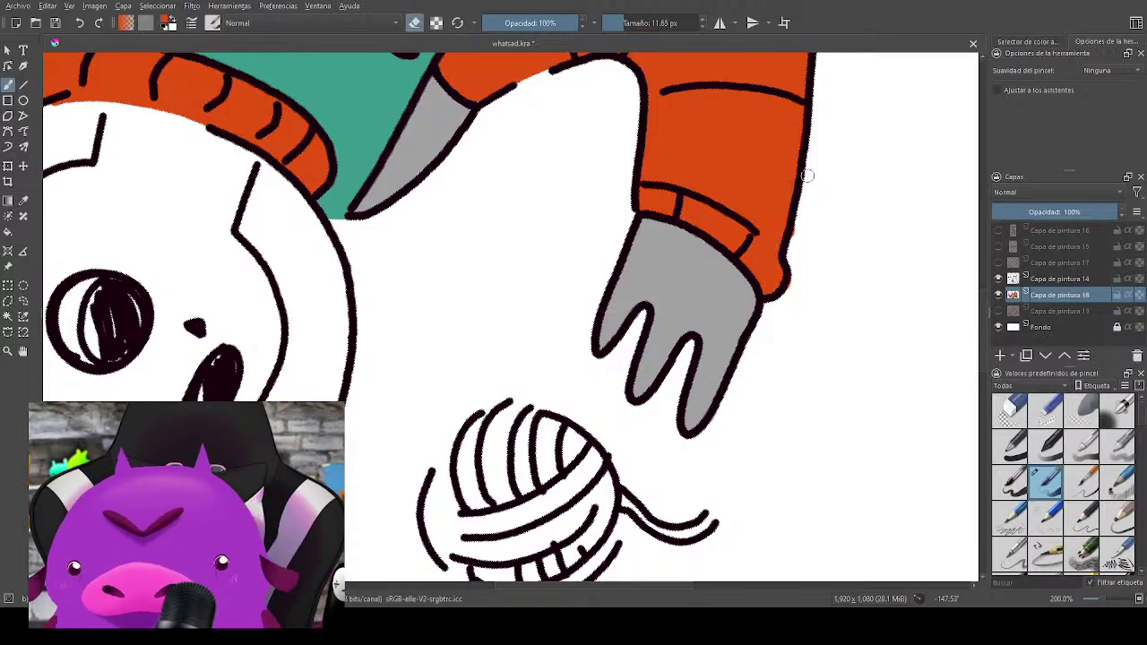
pyautogui.moveTo(799, 227); pyautogui.dragTo(793, 294)
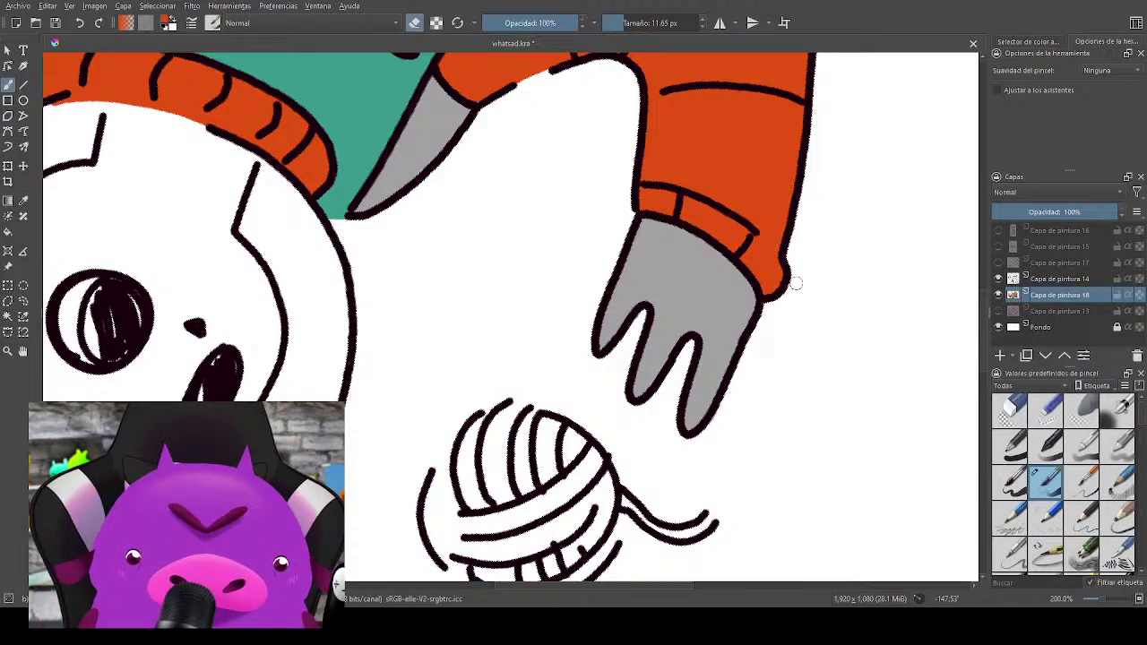
pyautogui.moveTo(569, 373); pyautogui.dragTo(884, 294)
pyautogui.moveTo(602, 307); pyautogui.dragTo(604, 381)
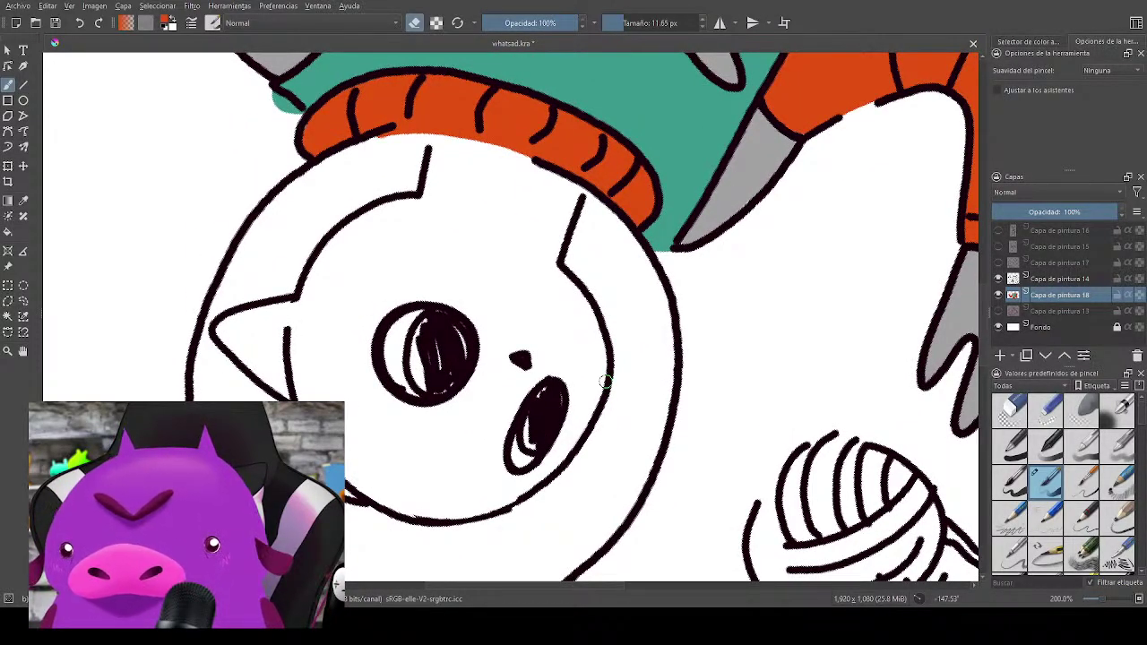
pyautogui.moveTo(606, 382); pyautogui.dragTo(776, 477)
# Step: Sample the suit's teal green, switch to the soft-edged 15 px brush preset and sample the hand's grey
pyautogui.keyDown('ctrl'); pyautogui.click(823, 260); pyautogui.keyUp('ctrl')
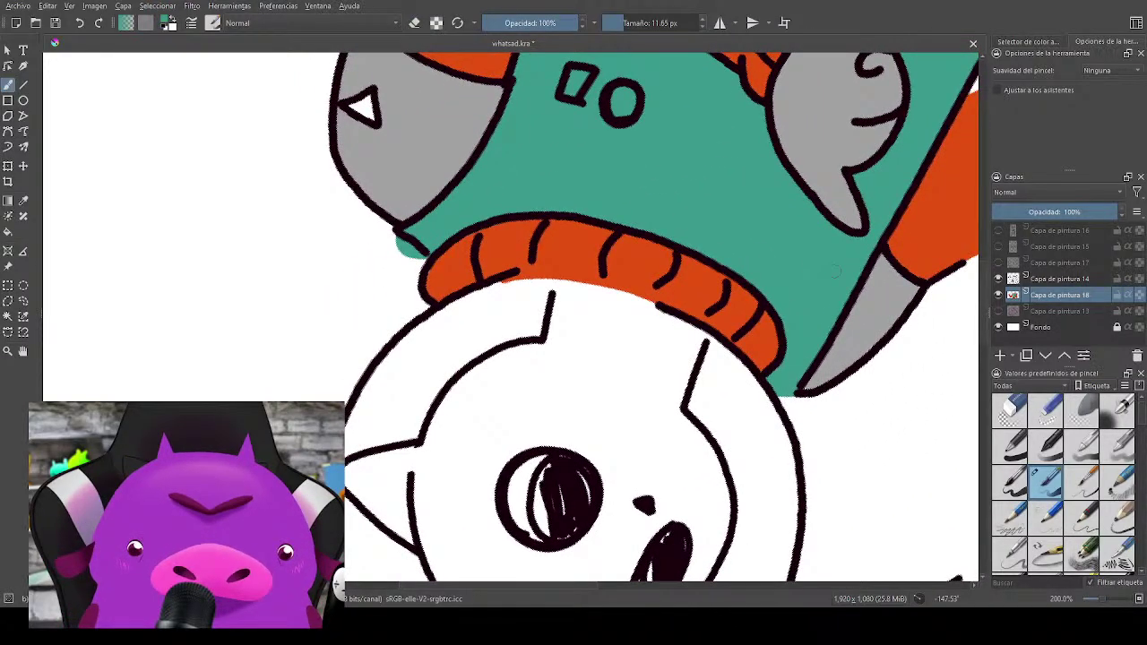
pyautogui.rightClick(842, 421)
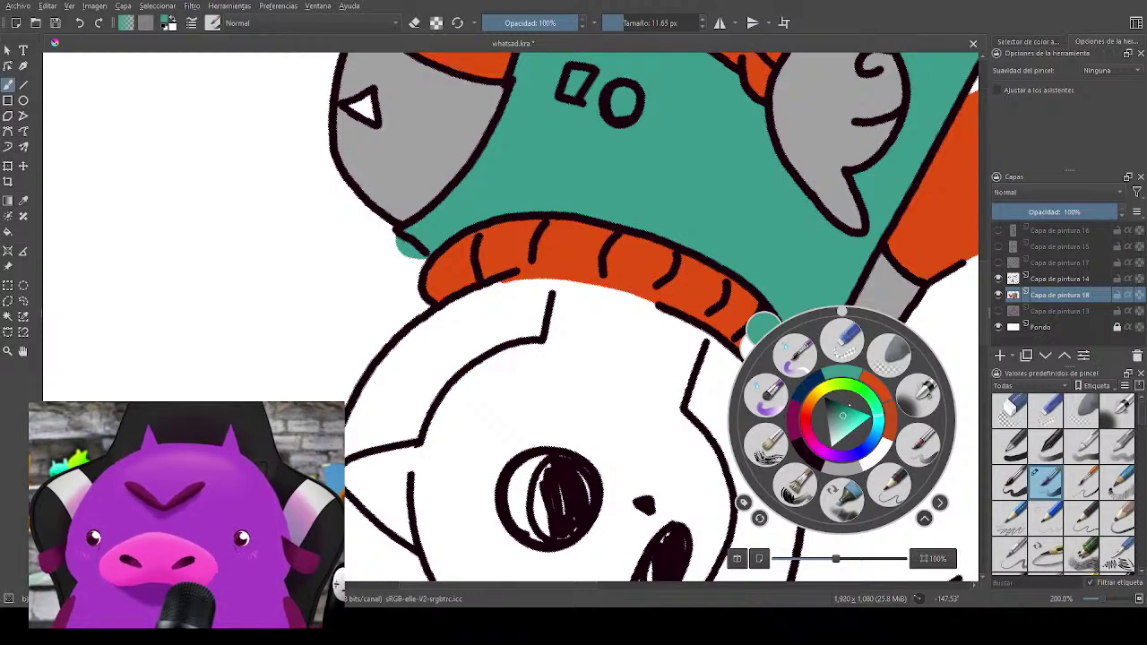
pyautogui.click(801, 361)
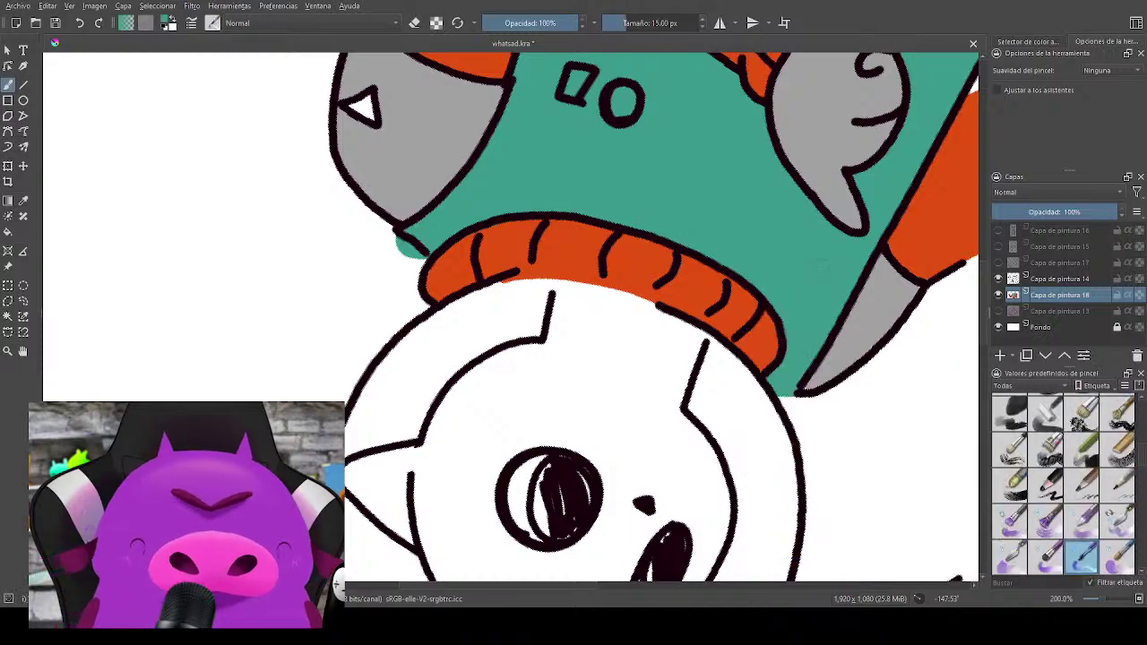
pyautogui.rightClick(920, 404)
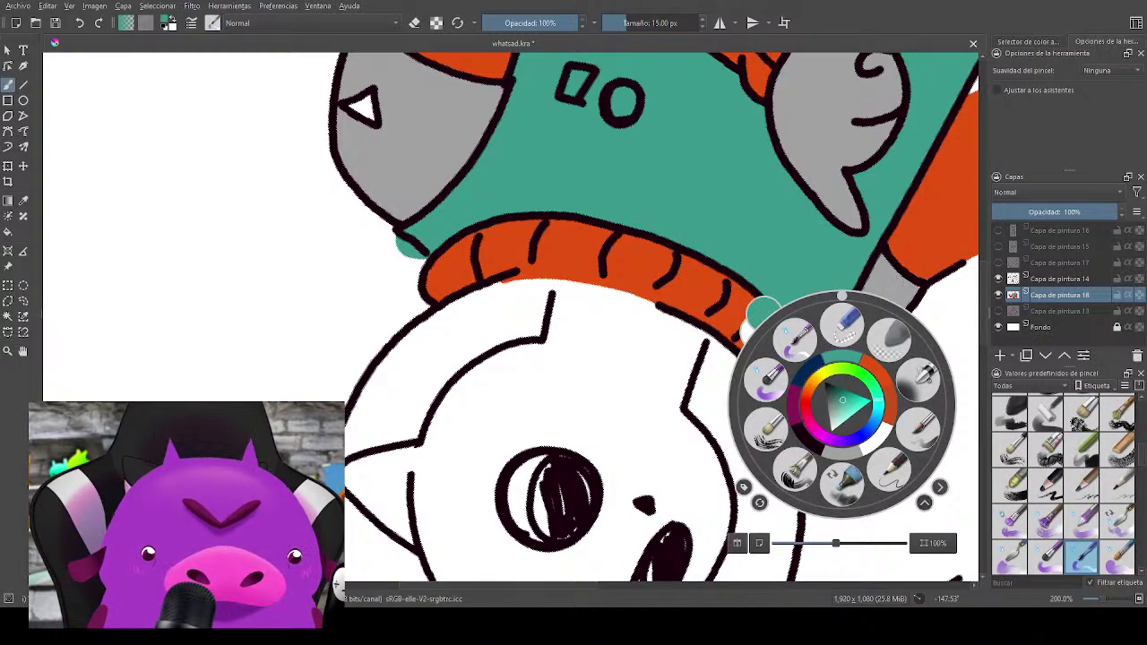
pyautogui.click(893, 283)
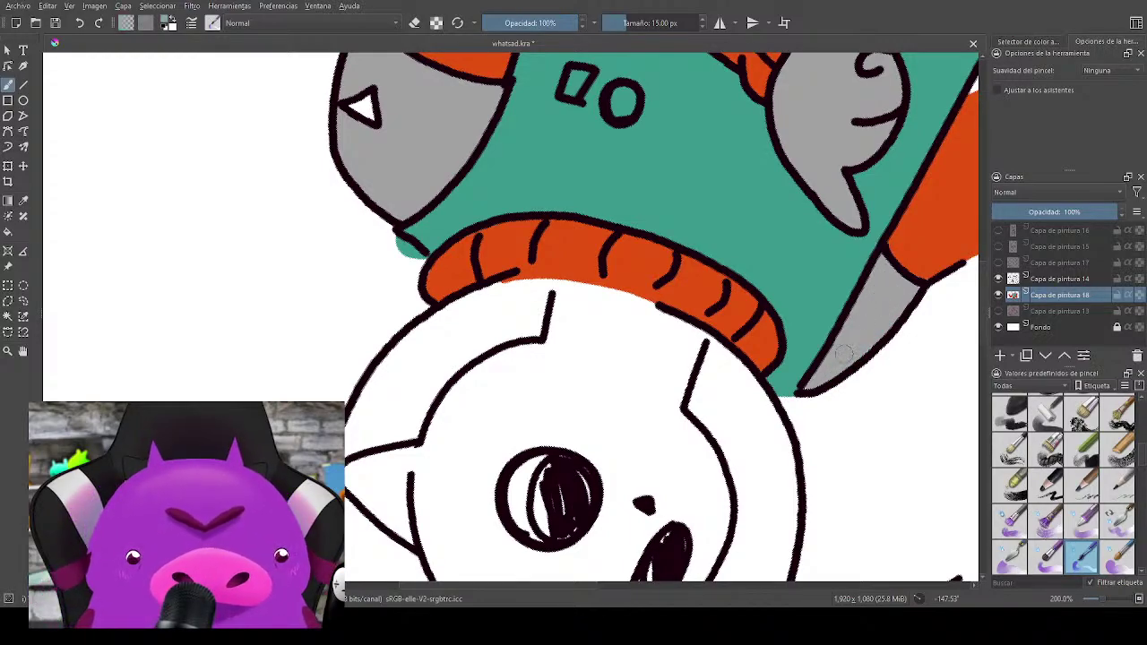
pyautogui.moveTo(835, 373); pyautogui.dragTo(838, 355)
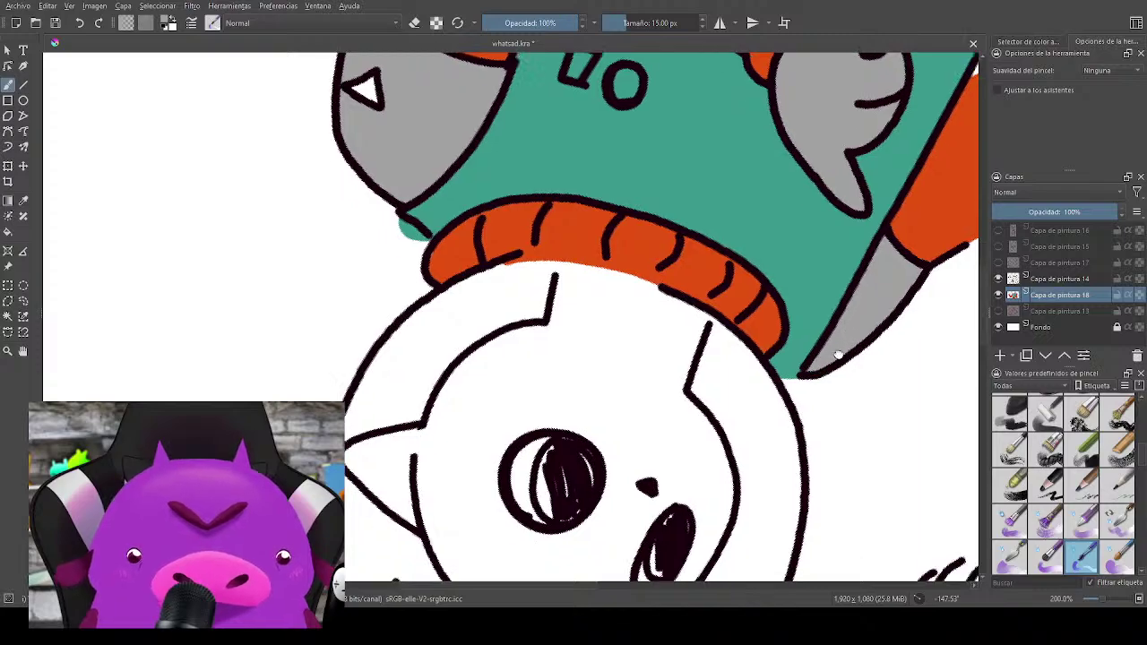
pyautogui.scroll(-3, 838, 356)
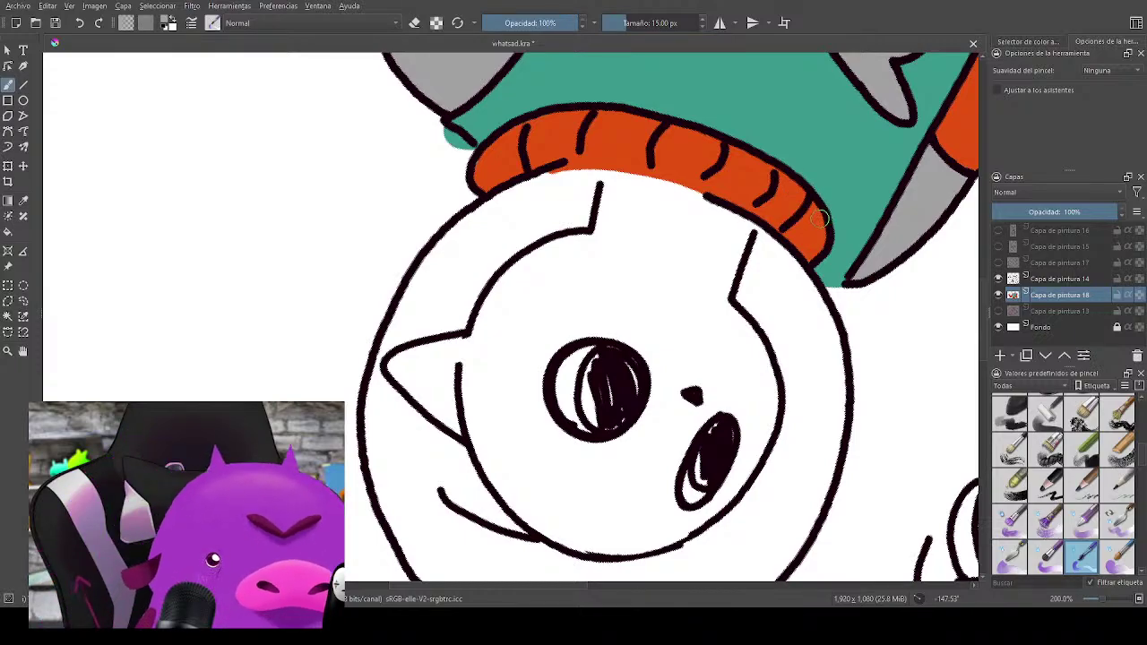
# Step: Pick a light turquoise and paint it over the half of the yarn ball farthest from the loose thread
pyautogui.press('1')
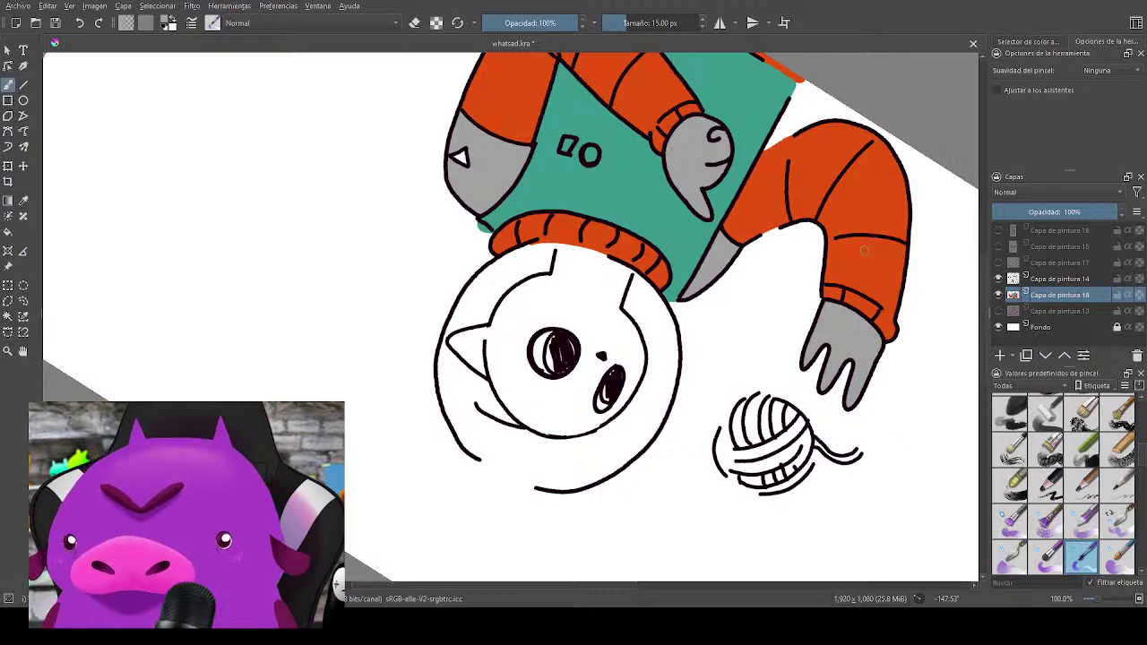
pyautogui.scroll(-3, 865, 251)
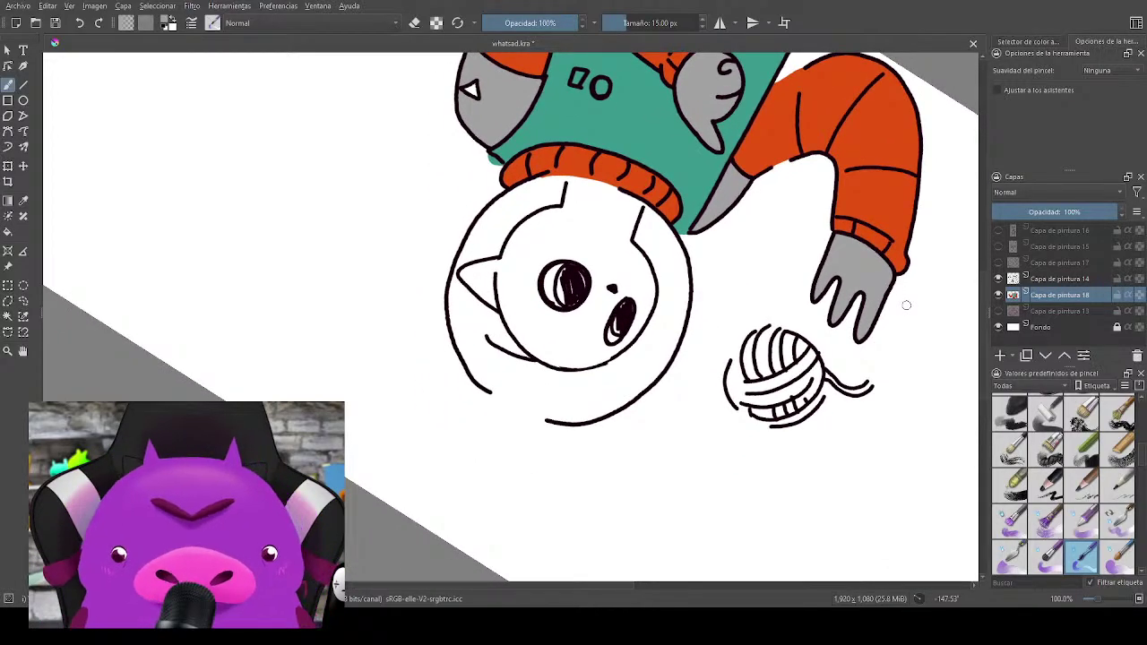
pyautogui.scroll(1, 826, 375)
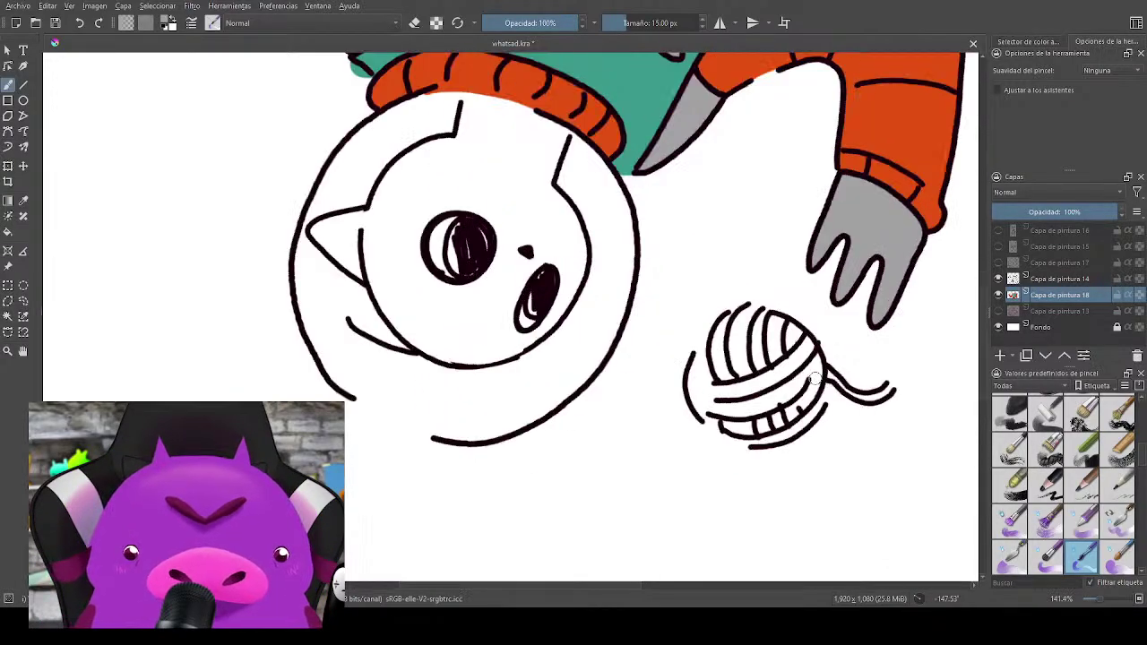
pyautogui.rightClick(763, 381)
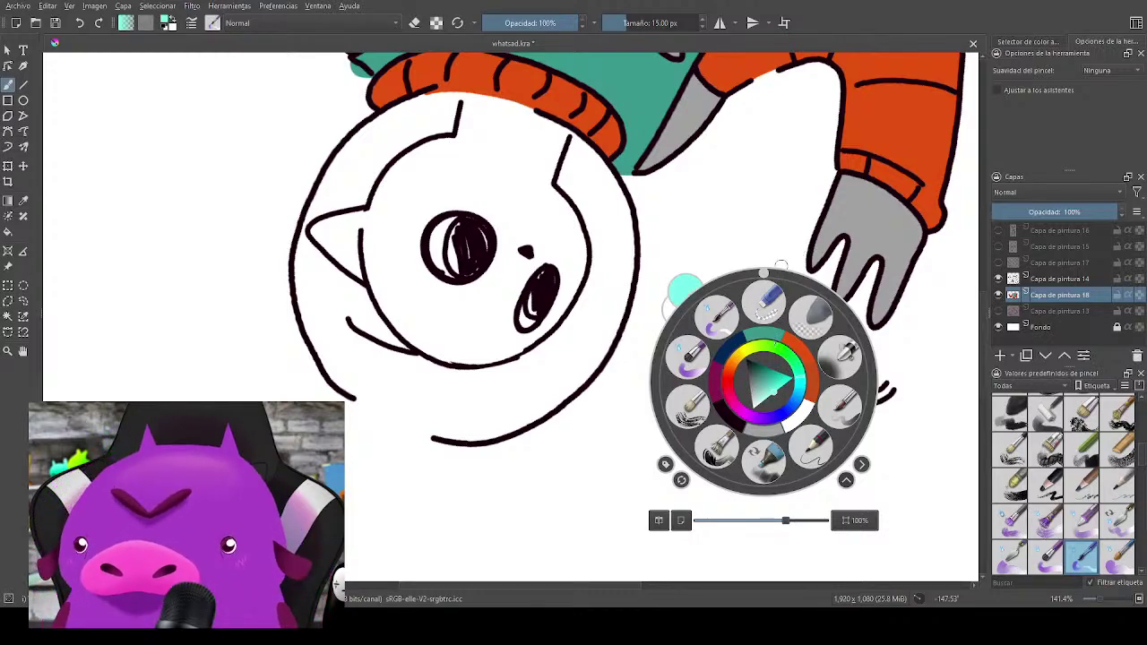
pyautogui.click(747, 235)
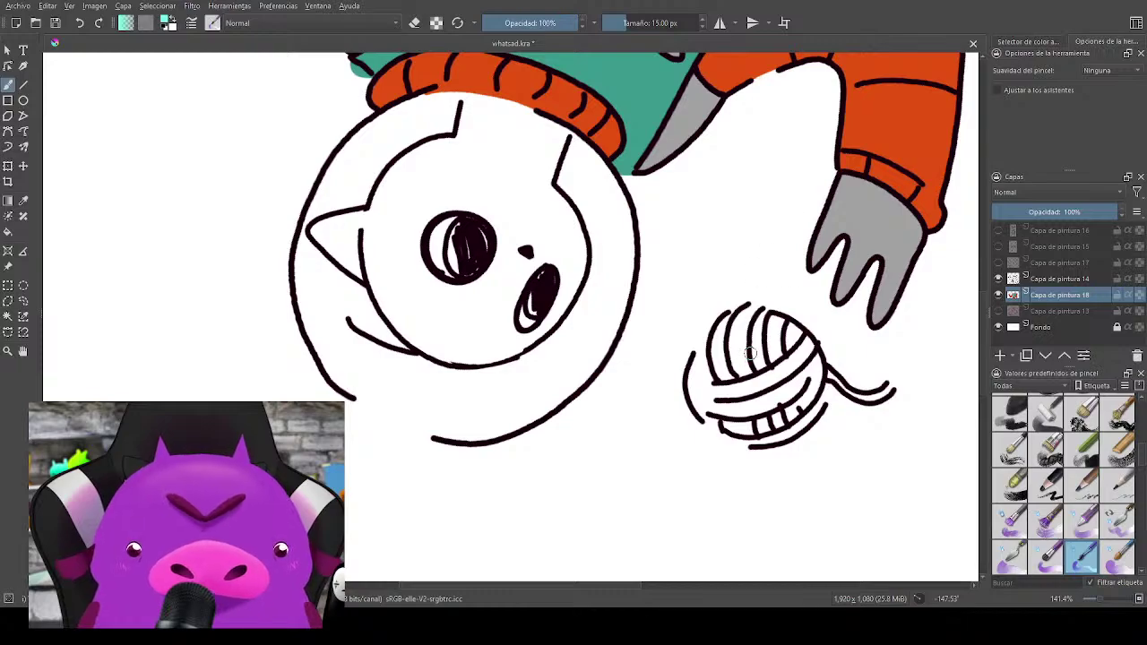
pyautogui.moveTo(749, 353)
pyautogui.mouseDown()
pyautogui.moveTo(740, 387)
pyautogui.moveTo(746, 353)
pyautogui.moveTo(724, 367)
pyautogui.moveTo(715, 336)
pyautogui.moveTo(740, 319)
pyautogui.moveTo(725, 338)
pyautogui.moveTo(722, 325)
pyautogui.moveTo(696, 385)
pyautogui.moveTo(699, 407)
pyautogui.moveTo(711, 405)
pyautogui.moveTo(712, 364)
pyautogui.moveTo(701, 375)
pyautogui.moveTo(734, 410)
pyautogui.mouseUp()
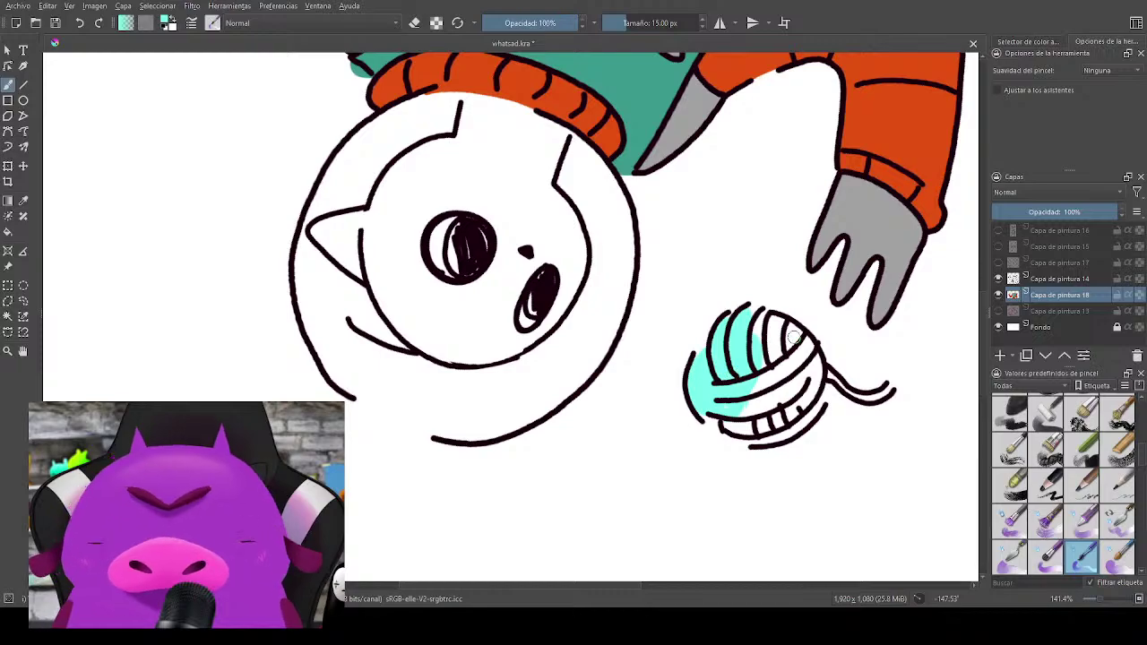
# Step: Fill the rest of the yarn ball and its loose thread with light turquoise
pyautogui.moveTo(793, 336)
pyautogui.mouseDown()
pyautogui.moveTo(754, 405)
pyautogui.moveTo(760, 321)
pyautogui.moveTo(771, 398)
pyautogui.moveTo(737, 367)
pyautogui.moveTo(704, 365)
pyautogui.mouseUp()
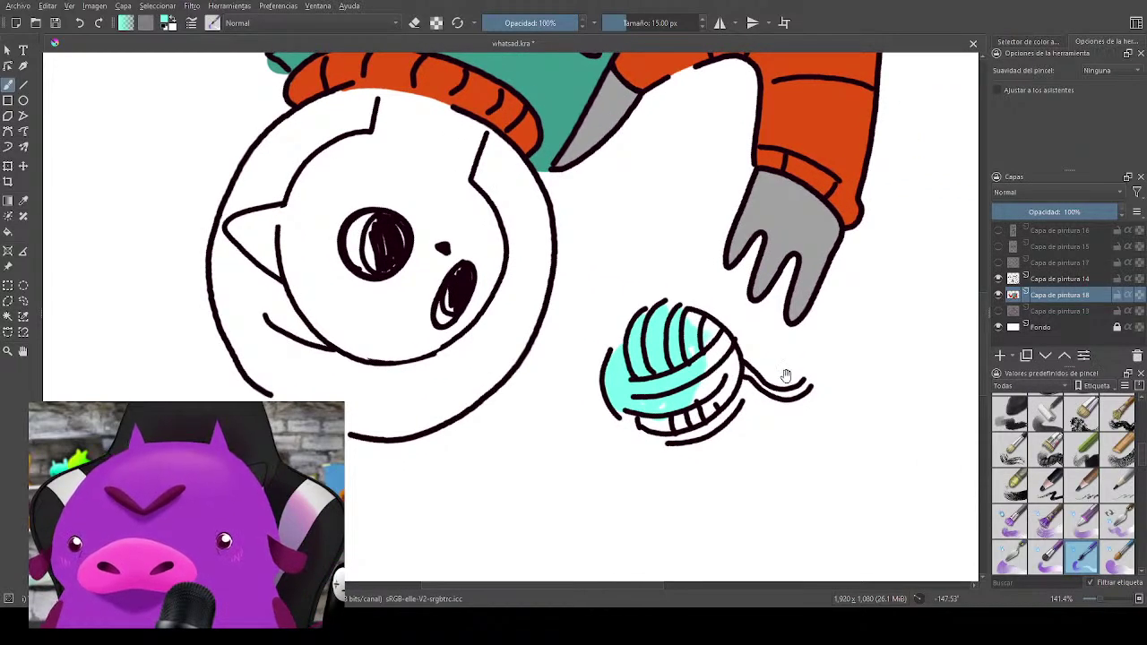
pyautogui.moveTo(785, 374); pyautogui.dragTo(751, 356)
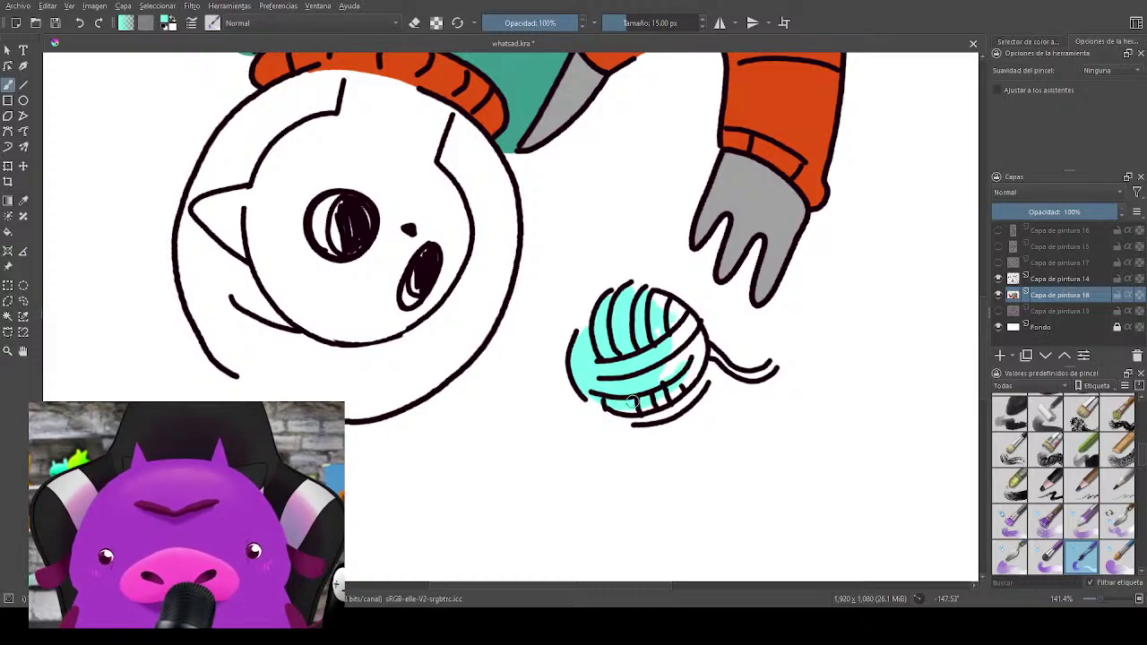
pyautogui.moveTo(678, 387)
pyautogui.mouseDown()
pyautogui.moveTo(679, 326)
pyautogui.moveTo(659, 373)
pyautogui.mouseUp()
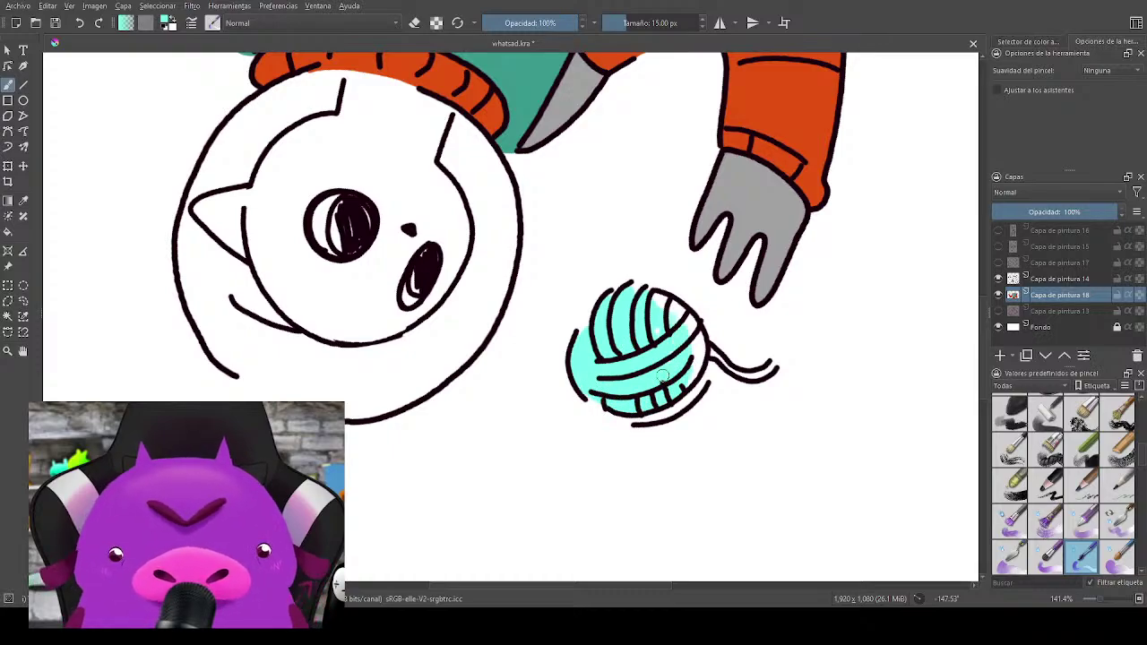
pyautogui.moveTo(665, 331)
pyautogui.mouseDown()
pyautogui.moveTo(694, 357)
pyautogui.moveTo(681, 390)
pyautogui.moveTo(653, 418)
pyautogui.moveTo(627, 416)
pyautogui.moveTo(689, 390)
pyautogui.mouseUp()
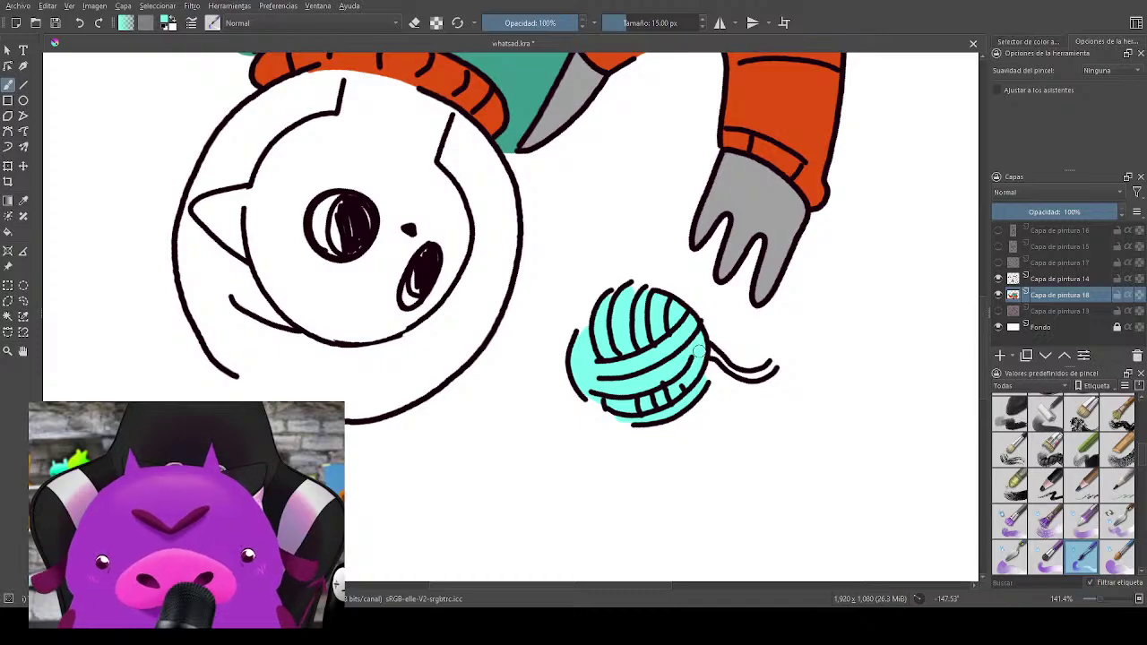
pyautogui.moveTo(699, 351)
pyautogui.mouseDown()
pyautogui.moveTo(760, 376)
pyautogui.moveTo(768, 359)
pyautogui.mouseUp()
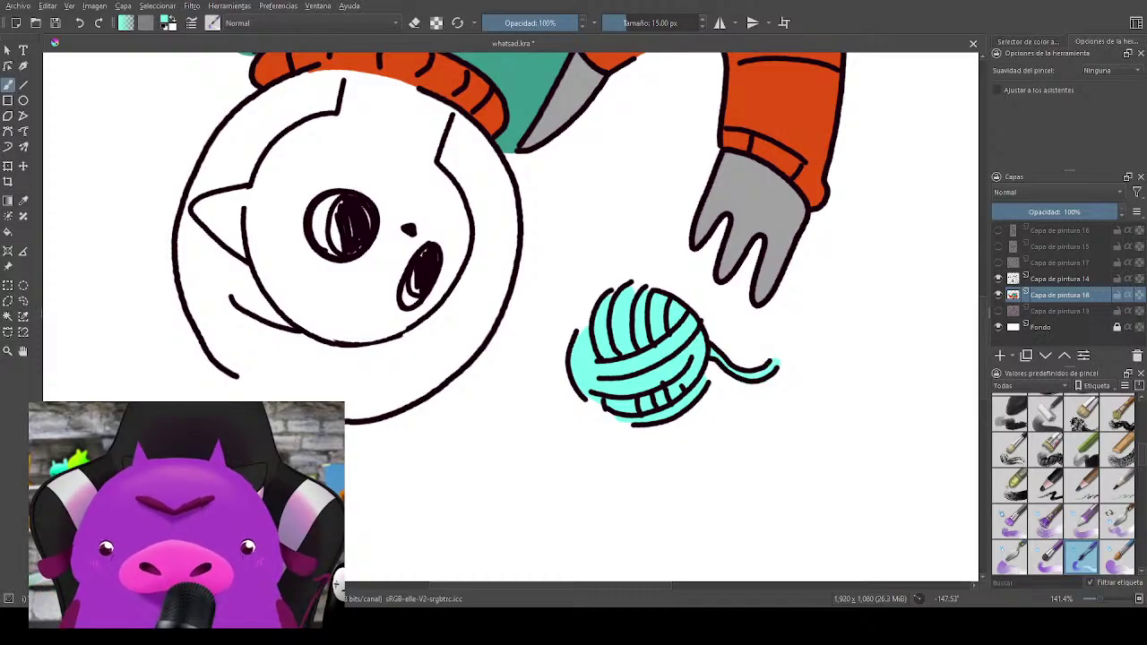
# Step: Sample the suit's teal green and shift it to a bright mint green for the helmet
pyautogui.moveTo(624, 388); pyautogui.dragTo(831, 412)
pyautogui.moveTo(670, 333); pyautogui.dragTo(681, 470)
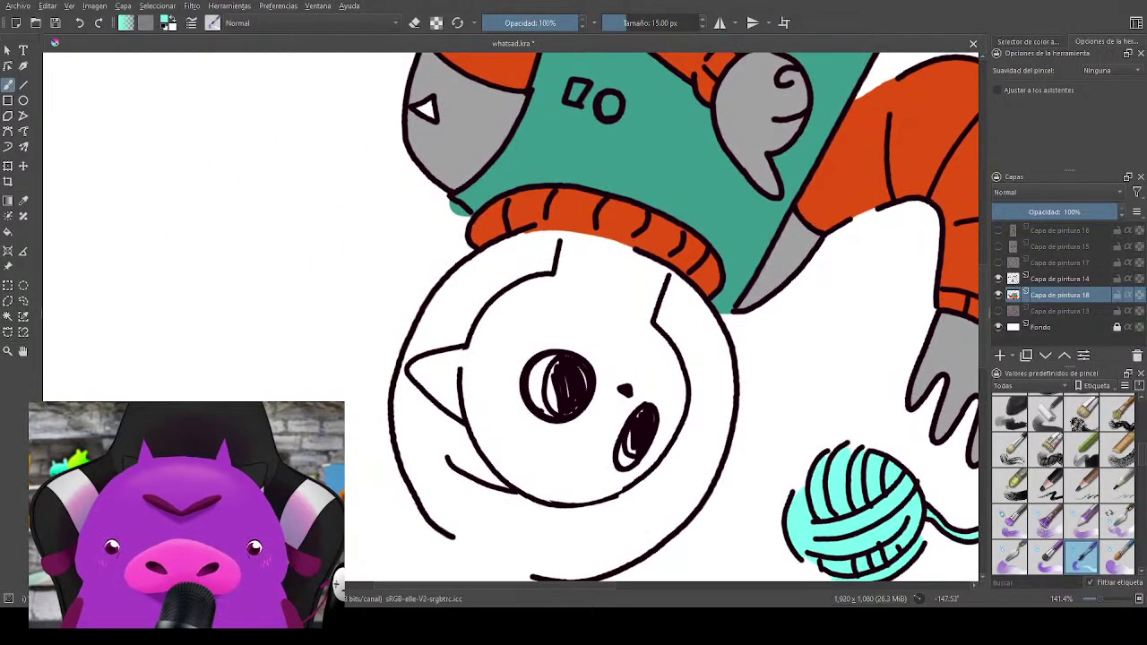
pyautogui.keyDown('ctrl'); pyautogui.click(747, 228); pyautogui.keyUp('ctrl')
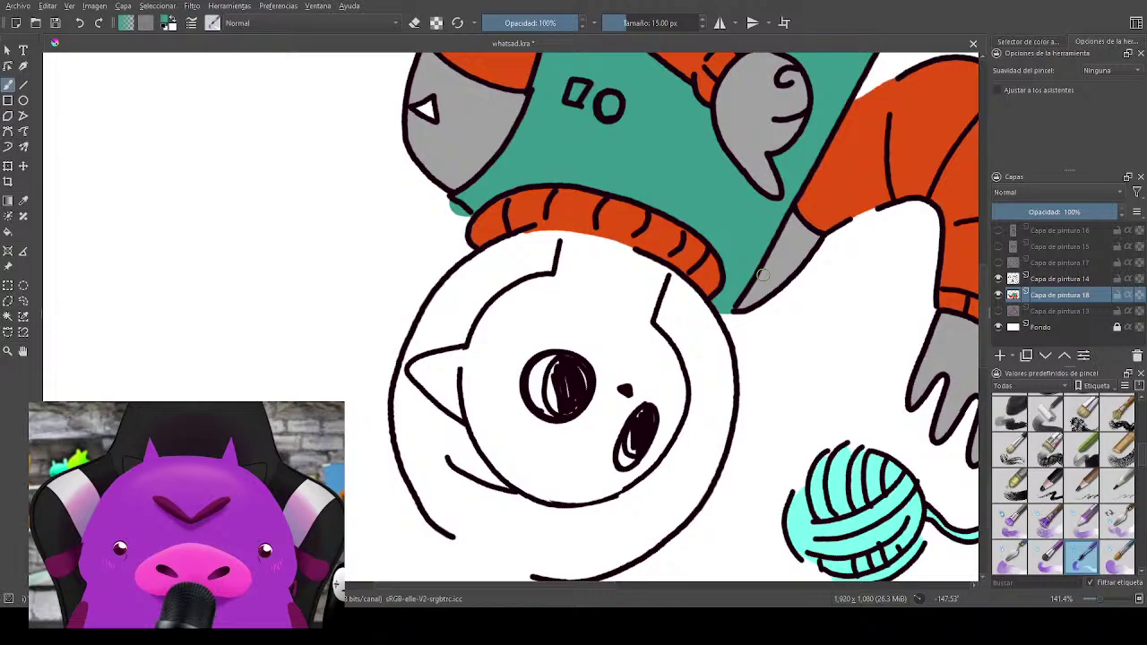
pyautogui.rightClick(806, 369)
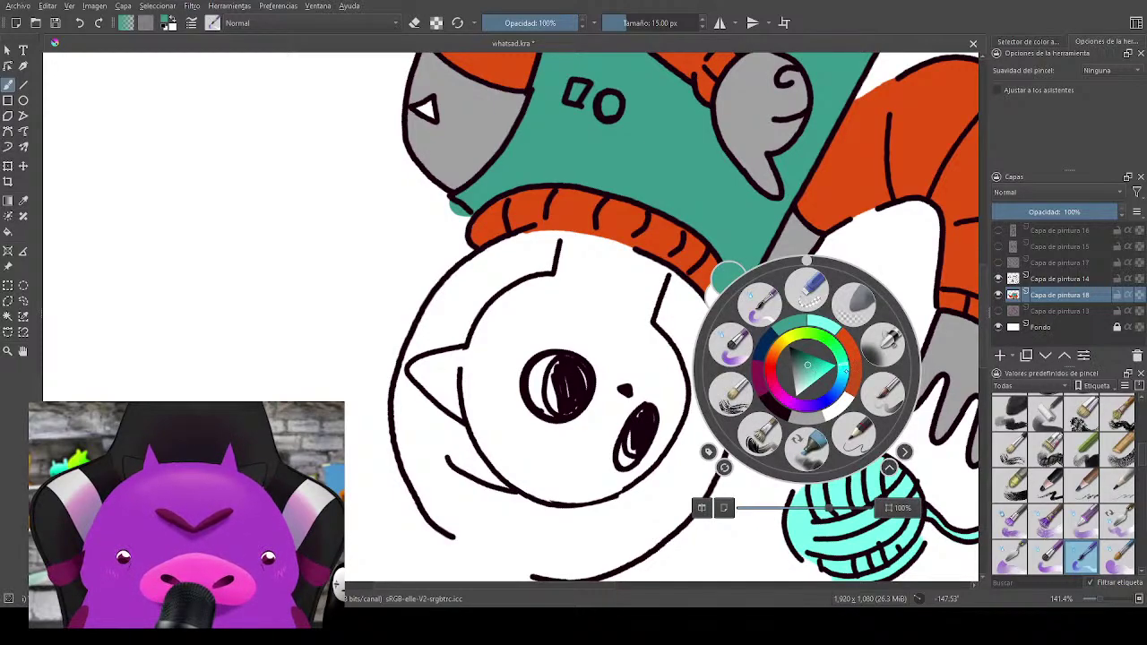
pyautogui.moveTo(843, 362); pyautogui.dragTo(841, 353)
pyautogui.click(824, 371)
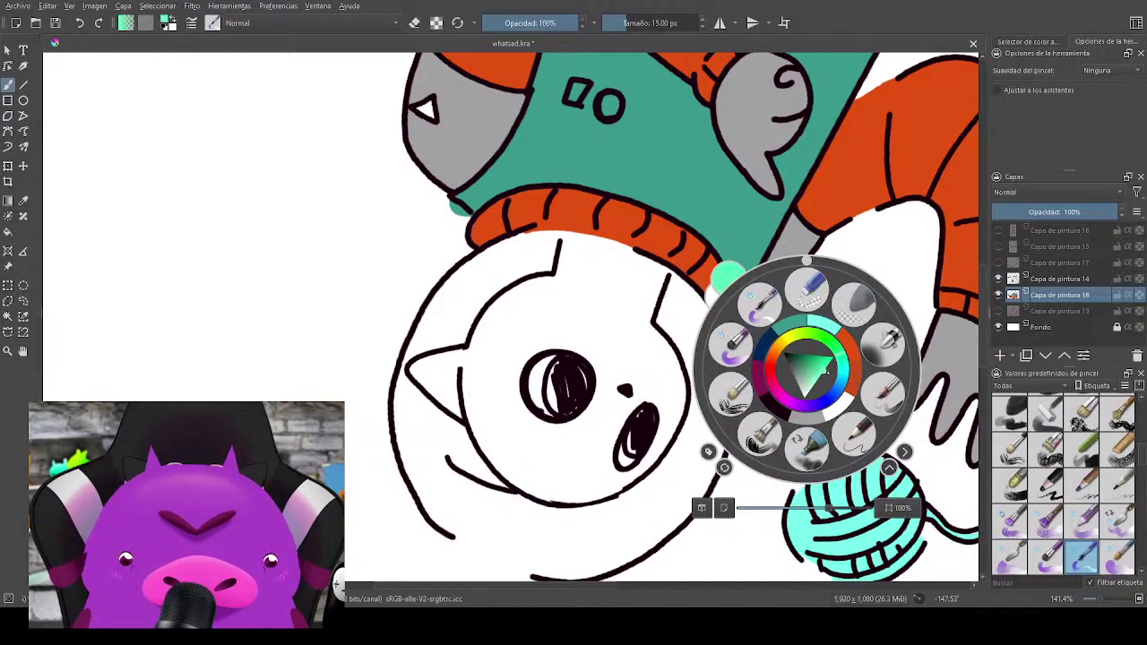
pyautogui.click(645, 320)
# Step: Enlarge the brush to 49.90 px and fill the ear side of the face and helmet with mint green
pyautogui.moveTo(640, 377); pyautogui.dragTo(677, 361)
pyautogui.moveTo(620, 435); pyautogui.dragTo(701, 369)
pyautogui.moveTo(690, 296)
pyautogui.mouseDown()
pyautogui.moveTo(633, 351)
pyautogui.moveTo(634, 235)
pyautogui.moveTo(657, 334)
pyautogui.mouseUp()
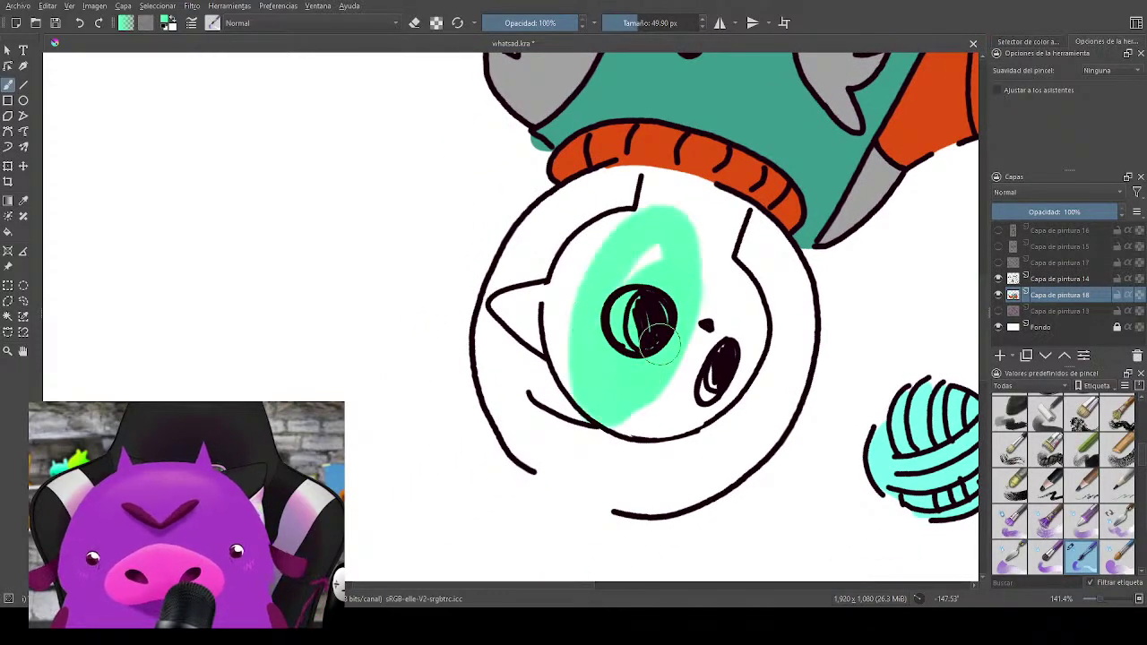
pyautogui.rightClick(697, 354)
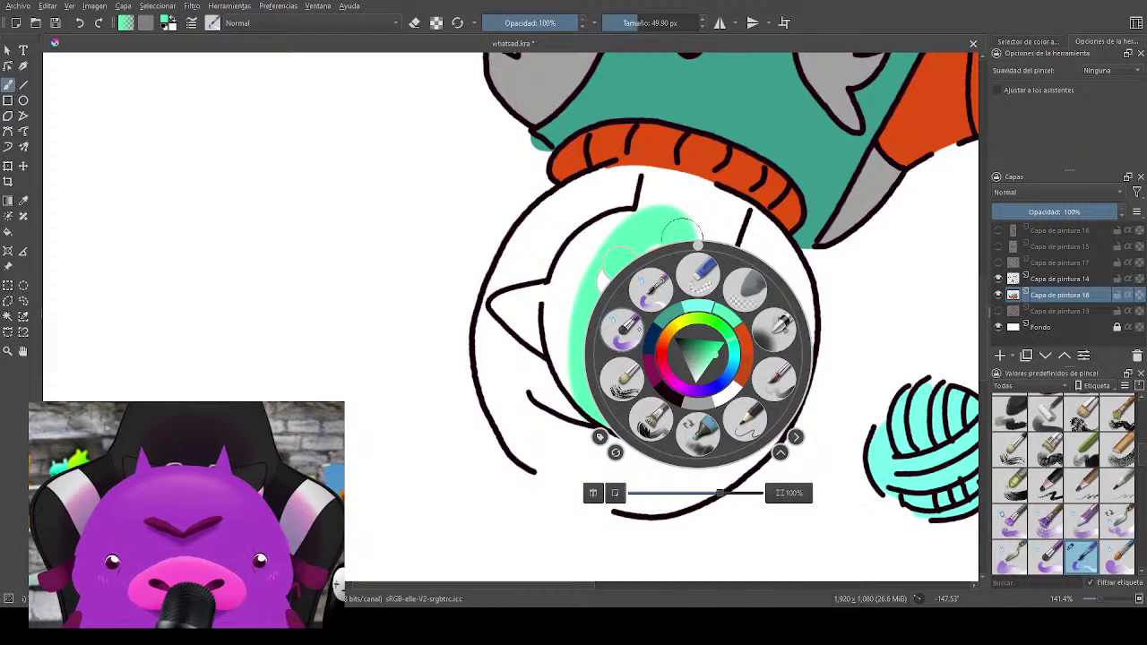
pyautogui.click(654, 291)
pyautogui.moveTo(657, 303)
pyautogui.mouseDown()
pyautogui.moveTo(599, 318)
pyautogui.moveTo(583, 338)
pyautogui.moveTo(562, 315)
pyautogui.moveTo(608, 240)
pyautogui.moveTo(547, 315)
pyautogui.moveTo(634, 206)
pyautogui.moveTo(621, 190)
pyautogui.moveTo(573, 212)
pyautogui.moveTo(610, 186)
pyautogui.moveTo(588, 193)
pyautogui.moveTo(524, 245)
pyautogui.moveTo(497, 352)
pyautogui.moveTo(550, 241)
pyautogui.moveTo(548, 279)
pyautogui.moveTo(499, 326)
pyautogui.moveTo(492, 372)
pyautogui.moveTo(492, 339)
pyautogui.moveTo(514, 421)
pyautogui.moveTo(541, 452)
pyautogui.moveTo(537, 389)
pyautogui.moveTo(591, 395)
pyautogui.mouseUp()
pyautogui.moveTo(684, 435); pyautogui.dragTo(671, 359)
pyautogui.moveTo(514, 348)
pyautogui.mouseDown()
pyautogui.moveTo(558, 391)
pyautogui.moveTo(643, 405)
pyautogui.moveTo(627, 351)
pyautogui.moveTo(589, 339)
pyautogui.moveTo(617, 390)
pyautogui.moveTo(671, 328)
pyautogui.mouseUp()
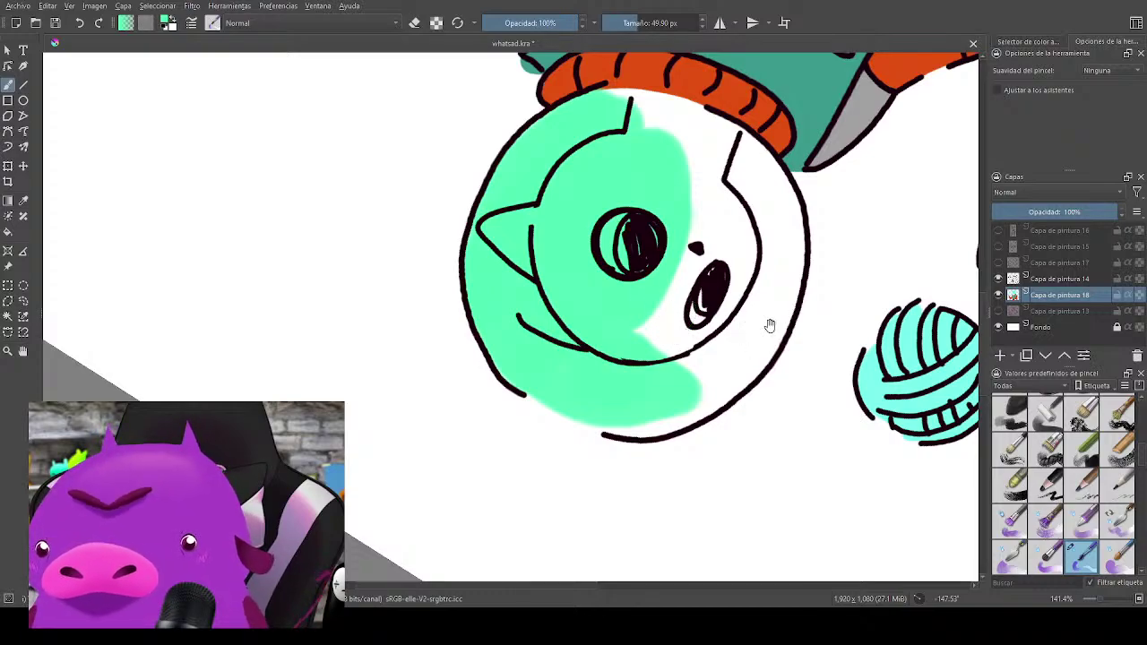
# Step: Extend the mint green over the neck opening, nose, second eye and the helmet's far side
pyautogui.moveTo(770, 325); pyautogui.dragTo(702, 346)
pyautogui.moveTo(755, 312); pyautogui.dragTo(755, 345)
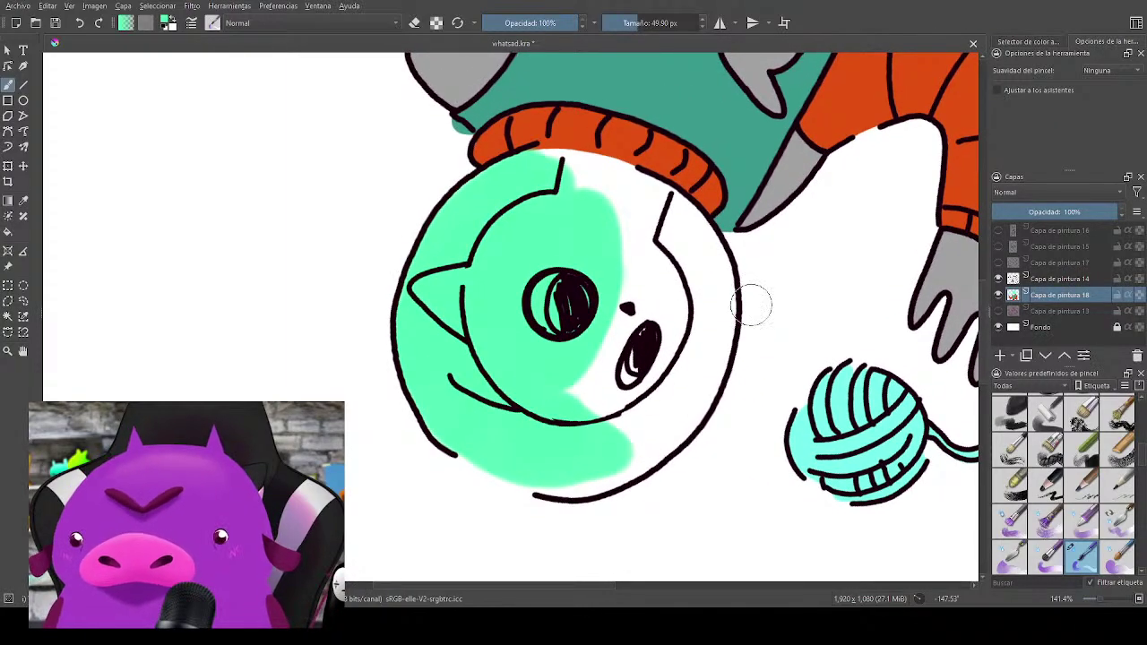
pyautogui.moveTo(655, 359)
pyautogui.mouseDown()
pyautogui.moveTo(621, 363)
pyautogui.moveTo(608, 278)
pyautogui.mouseUp()
pyautogui.moveTo(538, 170)
pyautogui.mouseDown()
pyautogui.moveTo(641, 193)
pyautogui.moveTo(599, 179)
pyautogui.moveTo(564, 197)
pyautogui.moveTo(604, 175)
pyautogui.mouseUp()
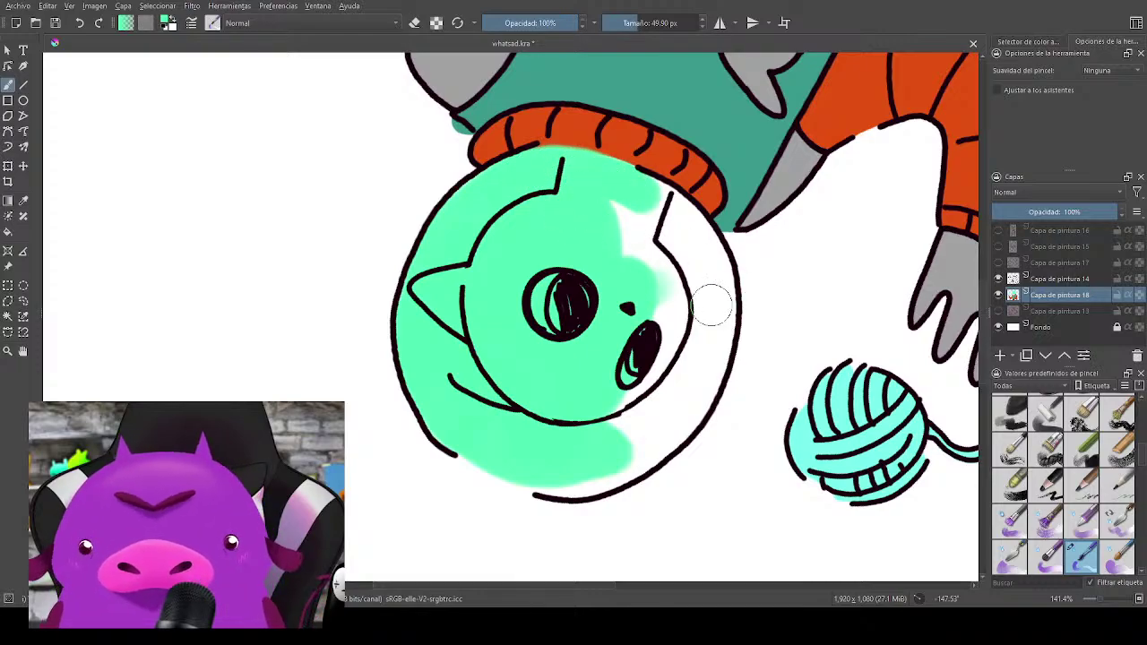
pyautogui.moveTo(712, 305)
pyautogui.mouseDown()
pyautogui.moveTo(609, 210)
pyautogui.moveTo(634, 210)
pyautogui.moveTo(647, 193)
pyautogui.moveTo(699, 237)
pyautogui.moveTo(716, 287)
pyautogui.moveTo(713, 349)
pyautogui.moveTo(667, 304)
pyautogui.moveTo(663, 339)
pyautogui.moveTo(537, 456)
pyautogui.moveTo(558, 468)
pyautogui.moveTo(698, 329)
pyautogui.moveTo(667, 327)
pyautogui.mouseUp()
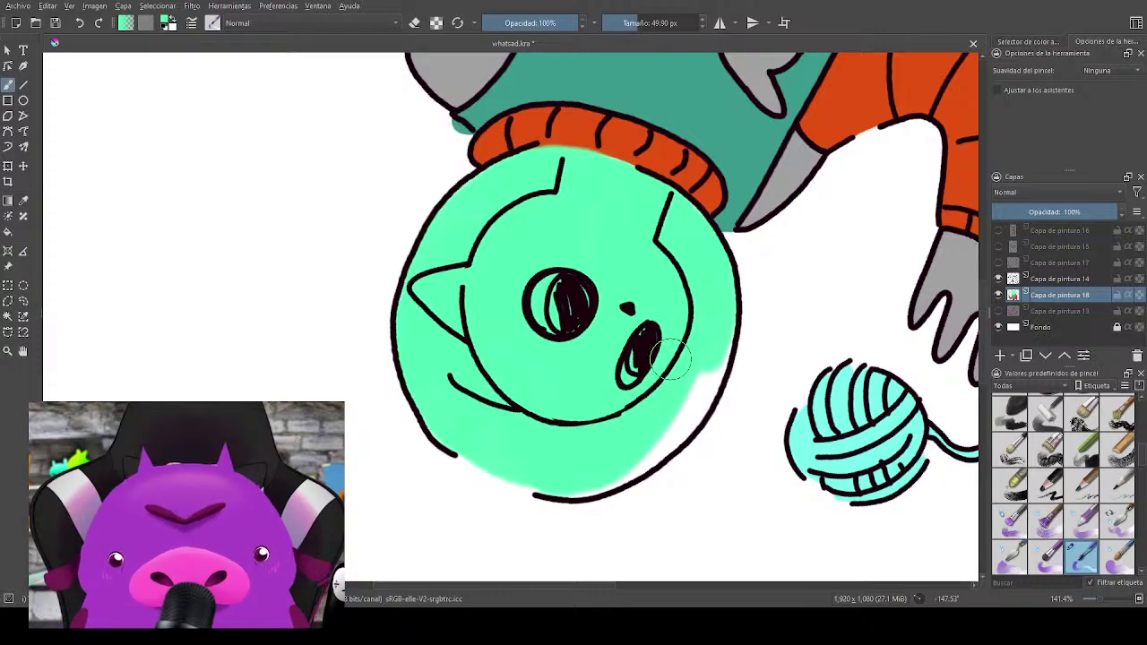
# Step: Switch to the hard-edged brush at 18.76 px, fill the white gaps along the helmet's rim with mint green and reset the canvas rotation
pyautogui.rightClick(674, 359)
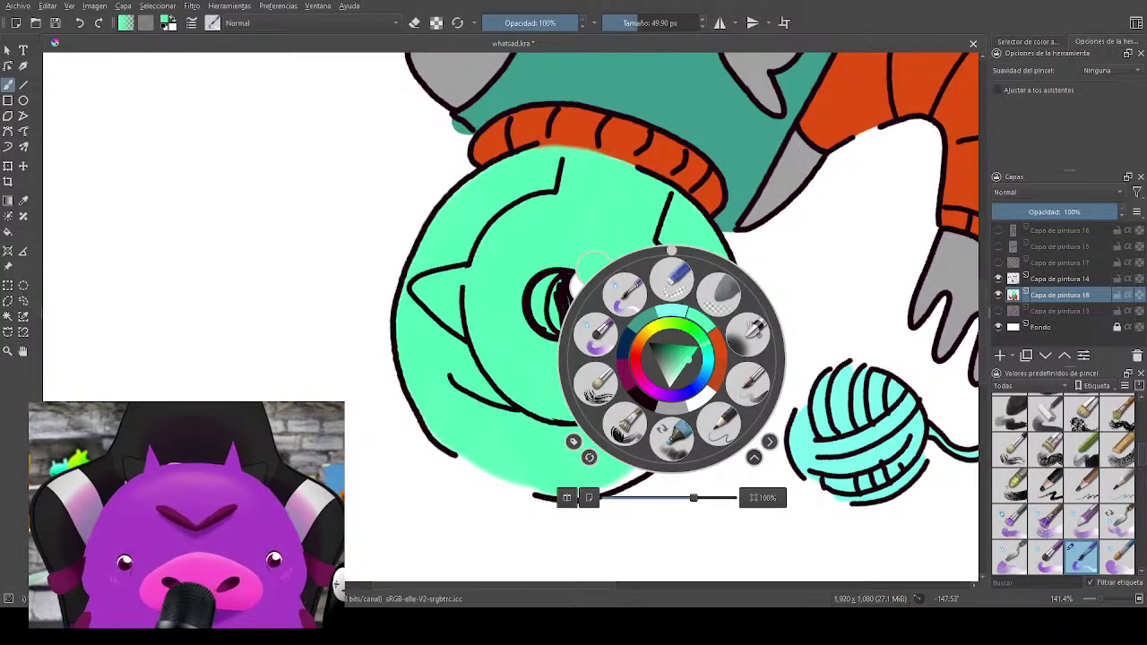
pyautogui.click(748, 384)
pyautogui.moveTo(689, 358)
pyautogui.mouseDown()
pyautogui.moveTo(696, 396)
pyautogui.moveTo(705, 383)
pyautogui.mouseUp()
pyautogui.moveTo(731, 345)
pyautogui.mouseDown()
pyautogui.moveTo(683, 433)
pyautogui.moveTo(622, 480)
pyautogui.mouseUp()
pyautogui.moveTo(669, 345)
pyautogui.keyDown('shift'); pyautogui.mouseDown()
pyautogui.moveTo(659, 339)
pyautogui.moveTo(675, 324)
pyautogui.mouseUp(); pyautogui.keyUp('shift')
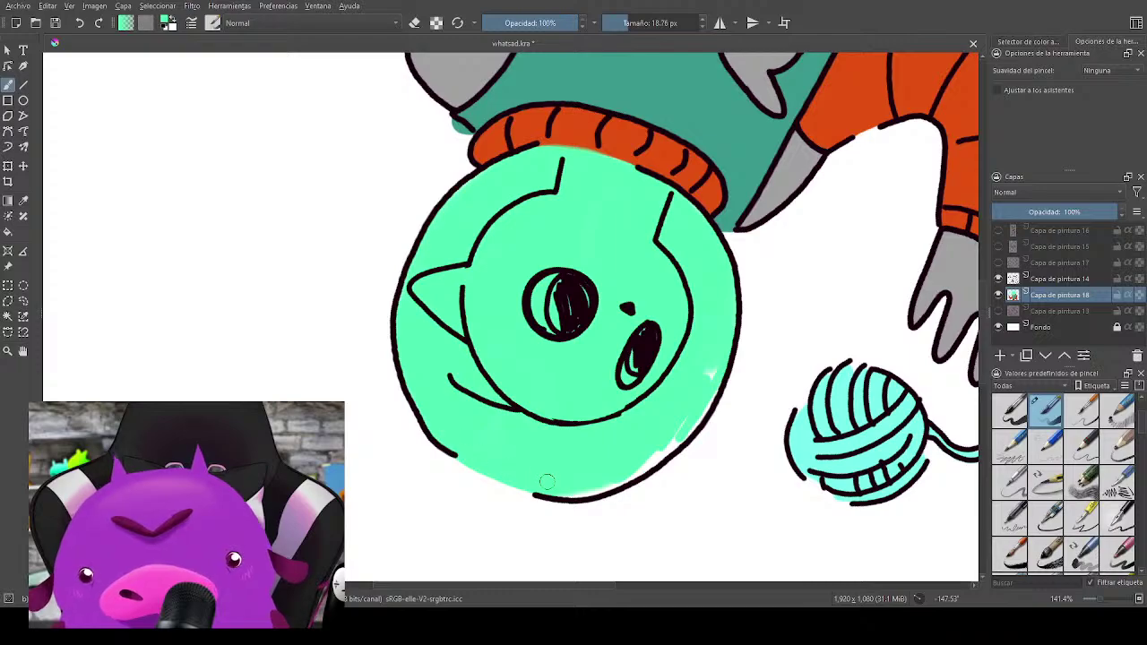
pyautogui.moveTo(573, 473)
pyautogui.mouseDown()
pyautogui.moveTo(607, 481)
pyautogui.moveTo(663, 441)
pyautogui.moveTo(581, 491)
pyautogui.moveTo(683, 429)
pyautogui.moveTo(674, 436)
pyautogui.moveTo(682, 402)
pyautogui.moveTo(687, 428)
pyautogui.moveTo(707, 395)
pyautogui.mouseUp()
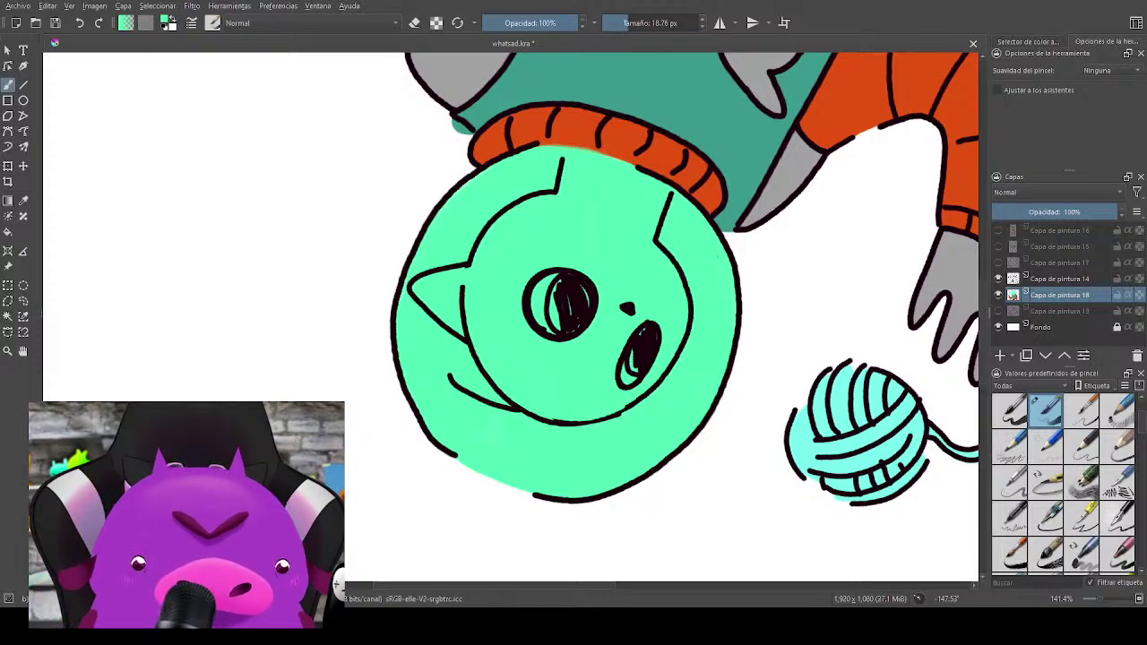
pyautogui.press('5')
pyautogui.moveTo(632, 440); pyautogui.dragTo(786, 327)
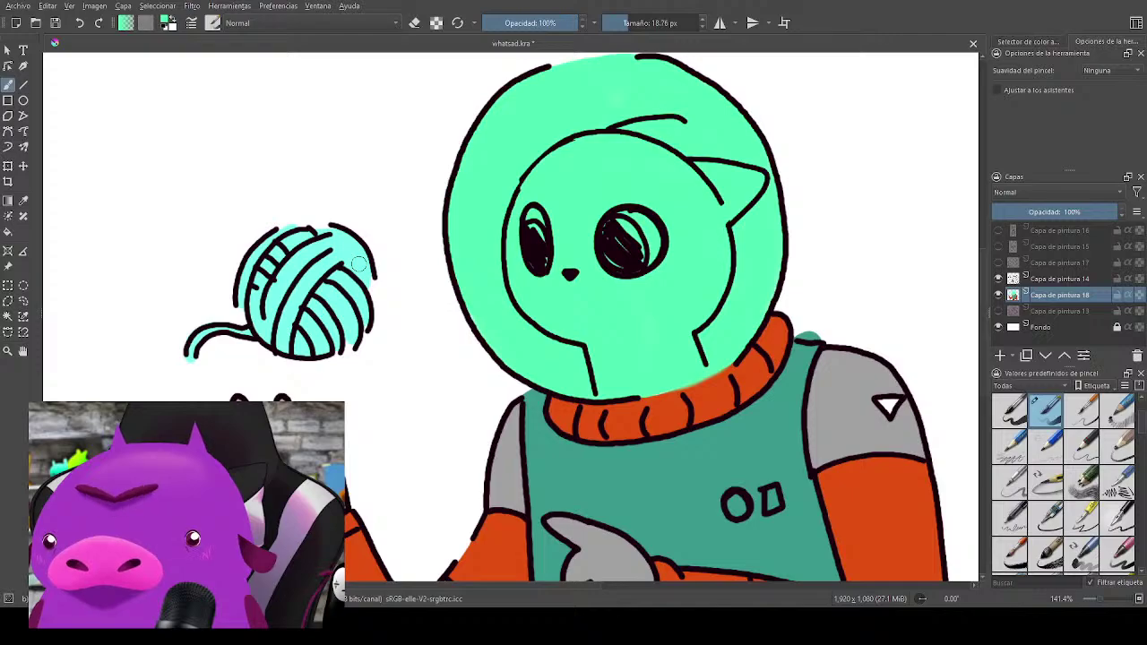
# Step: Erase the stray teal above the seam between collar and shoulder, sample the collar's orange and return the brush to painting mode
pyautogui.scroll(-3, 691, 240)
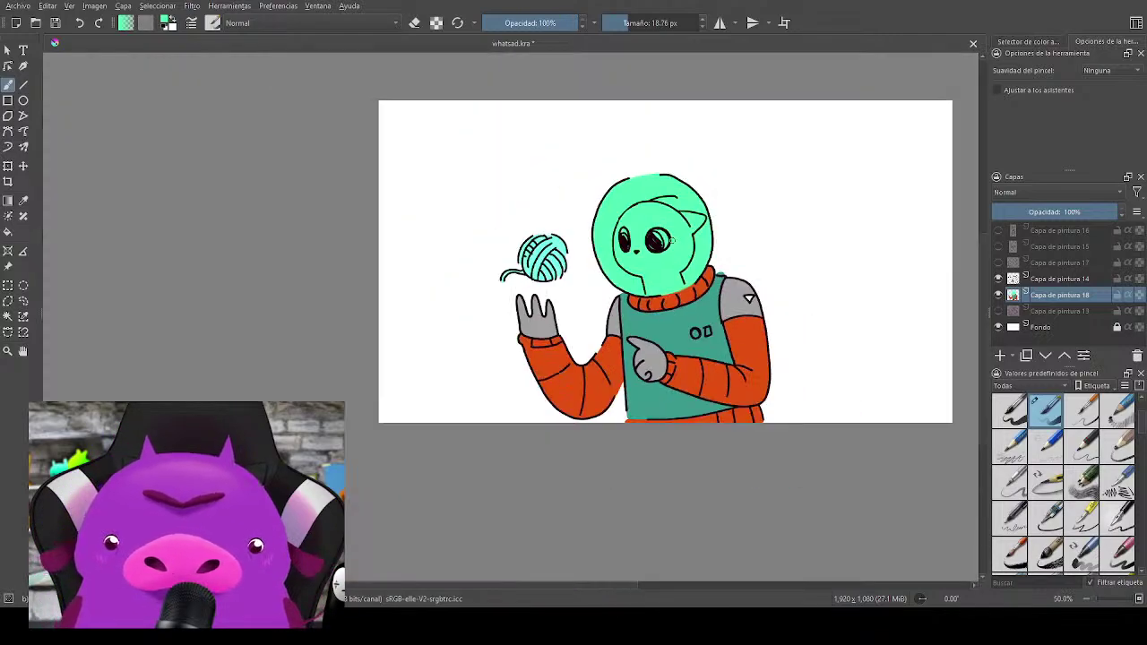
pyautogui.scroll(3, 724, 276)
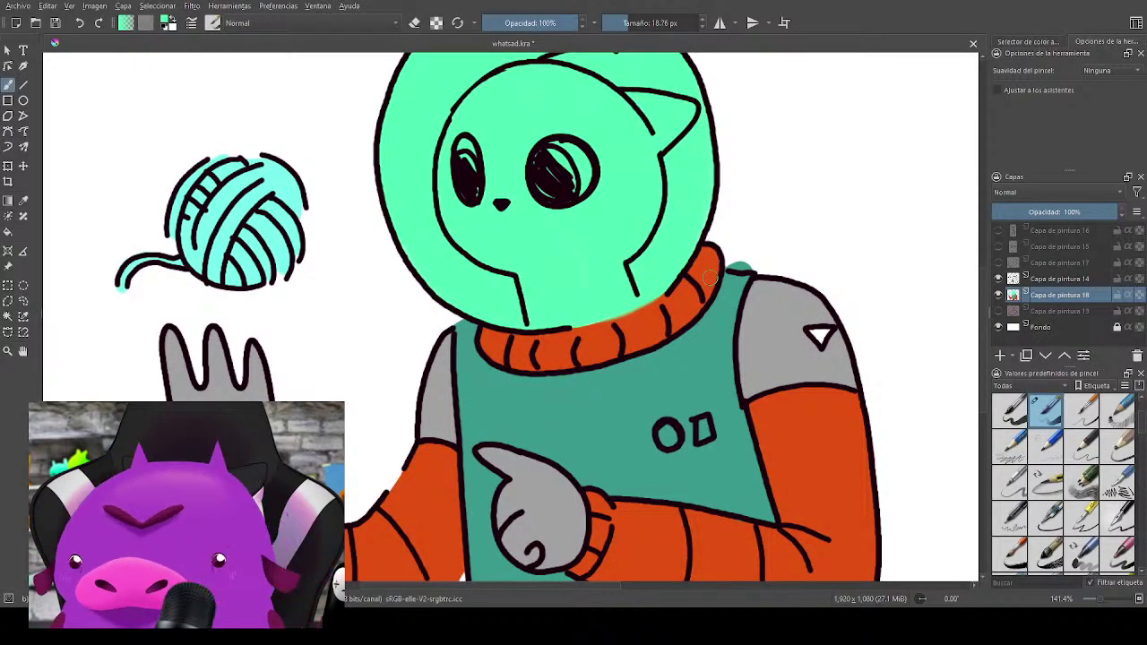
pyautogui.press('e')
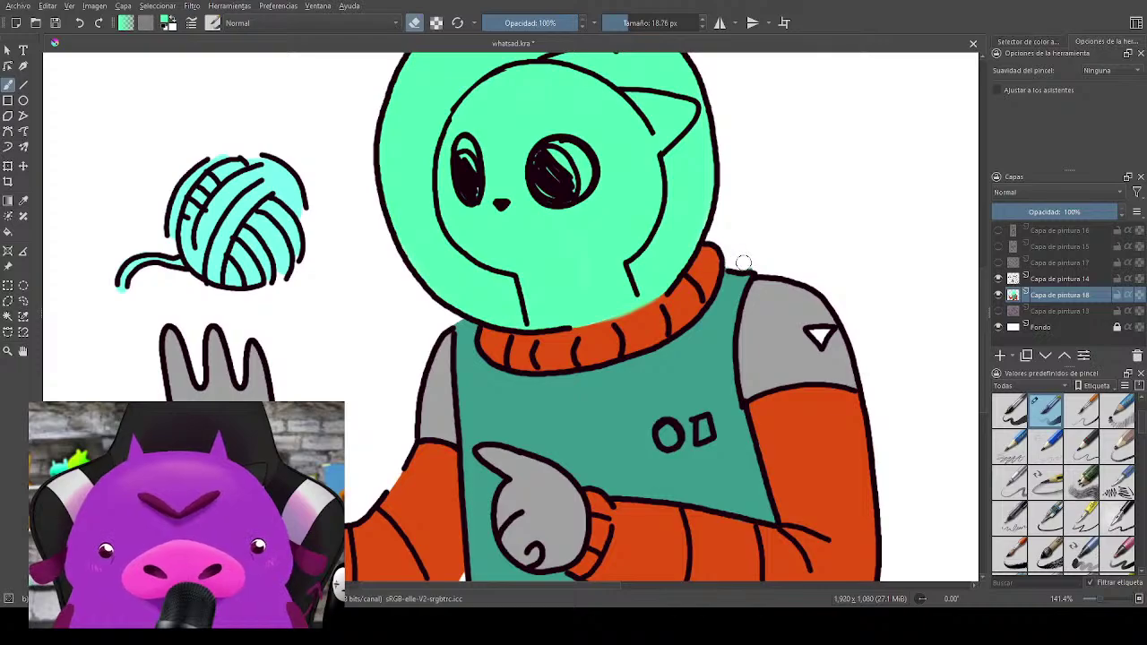
pyautogui.keyDown('ctrl'); pyautogui.click(674, 309); pyautogui.keyUp('ctrl')
pyautogui.press('e')
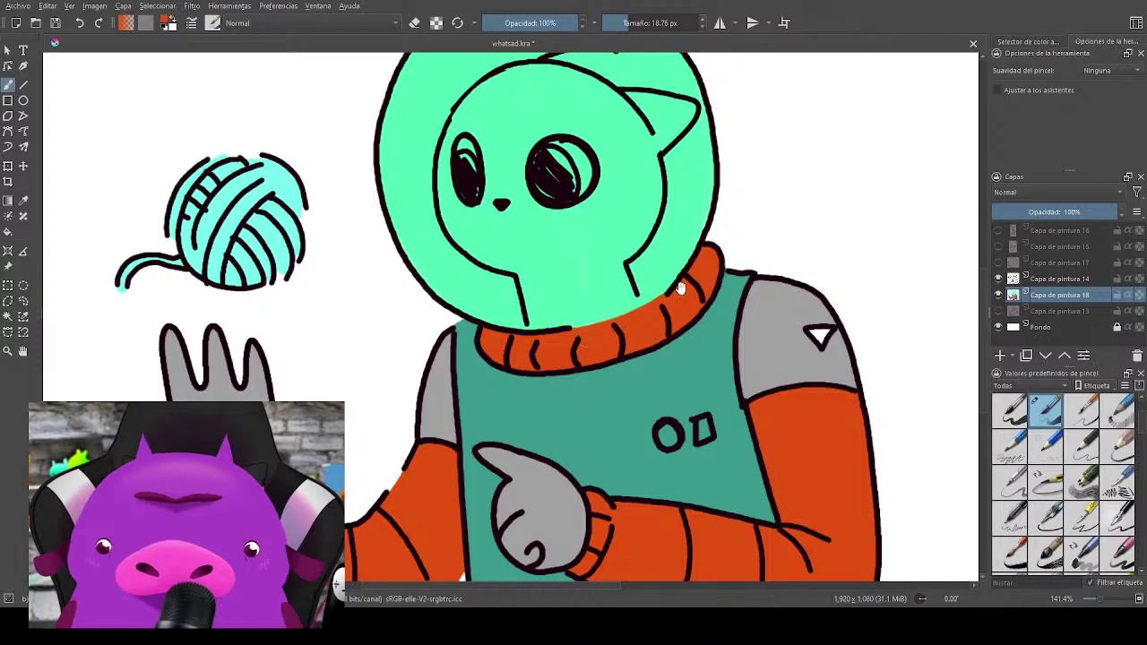
pyautogui.moveTo(670, 319); pyautogui.dragTo(697, 227)
# Step: Review the flat colours of the cat astronaut and yarn ball at several zoom levels
pyautogui.scroll(-4, 571, 278)
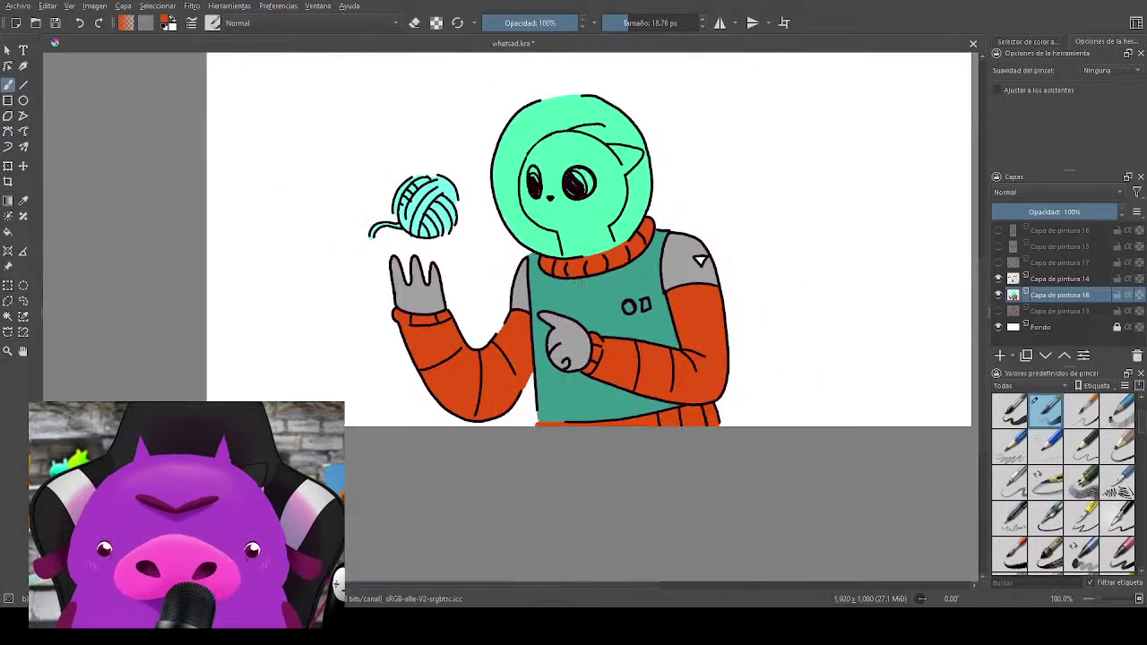
pyautogui.press('+')
pyautogui.press('+')
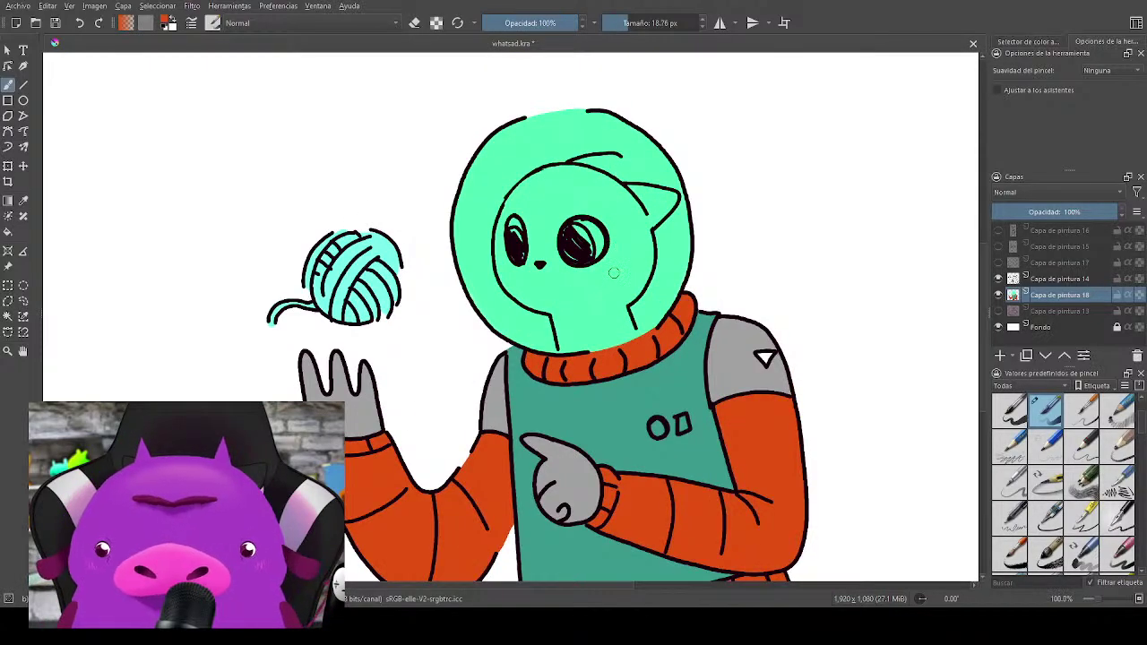
pyautogui.press('+')
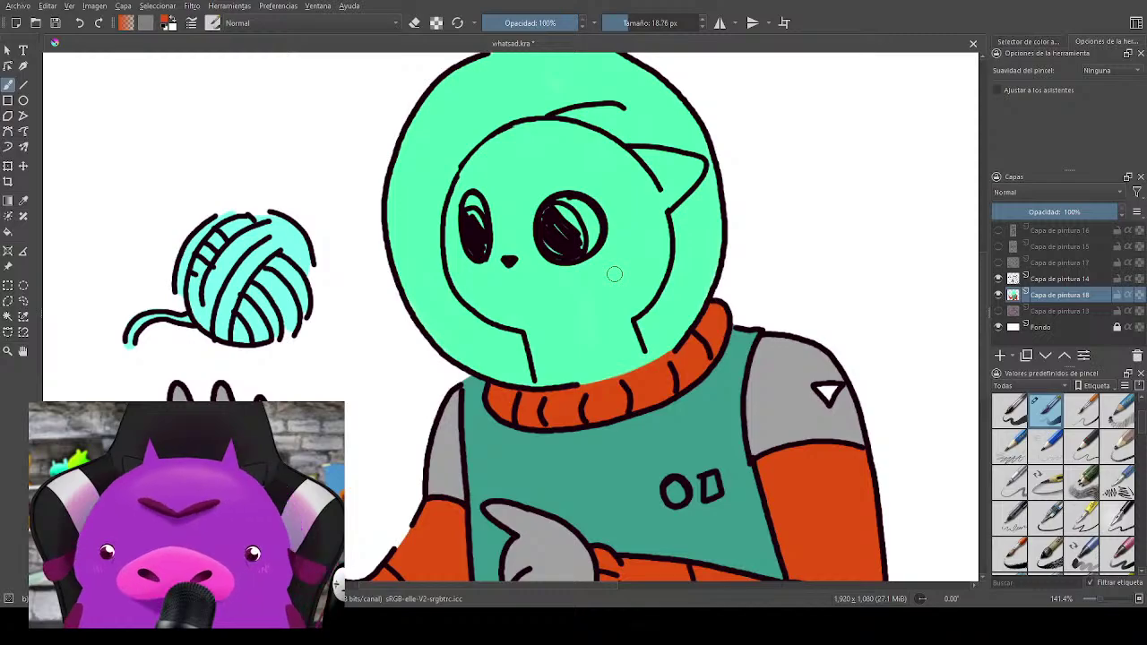
pyautogui.press('-')
pyautogui.press('-')
pyautogui.press('-')
pyautogui.press('-')
pyautogui.press('+')
pyautogui.press('+')
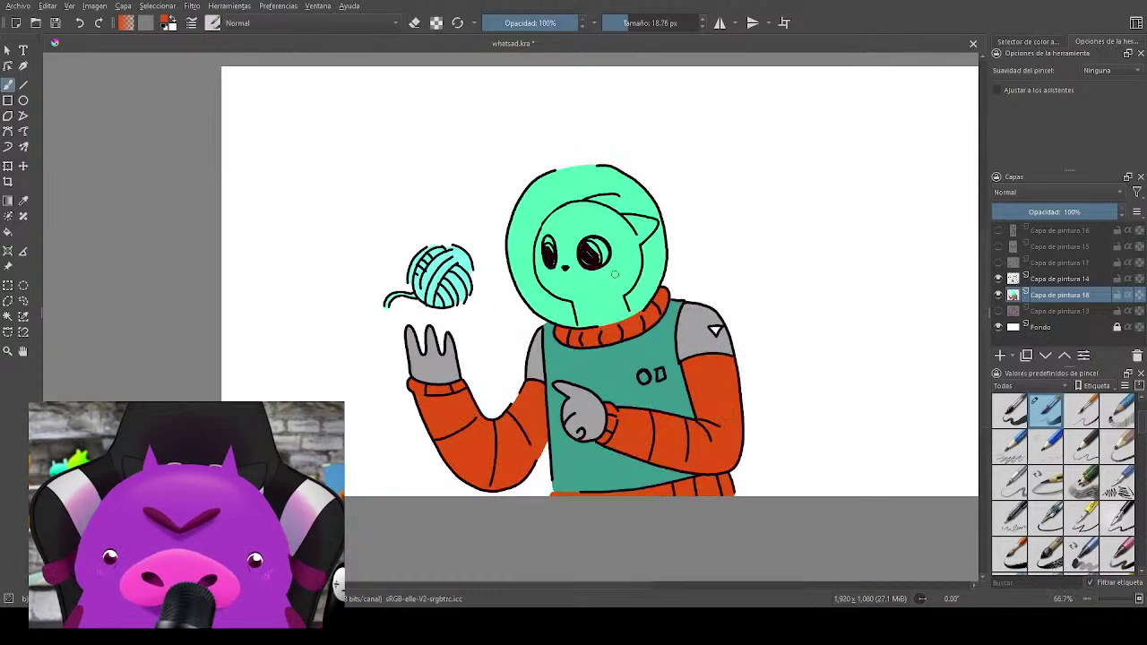
pyautogui.press('+')
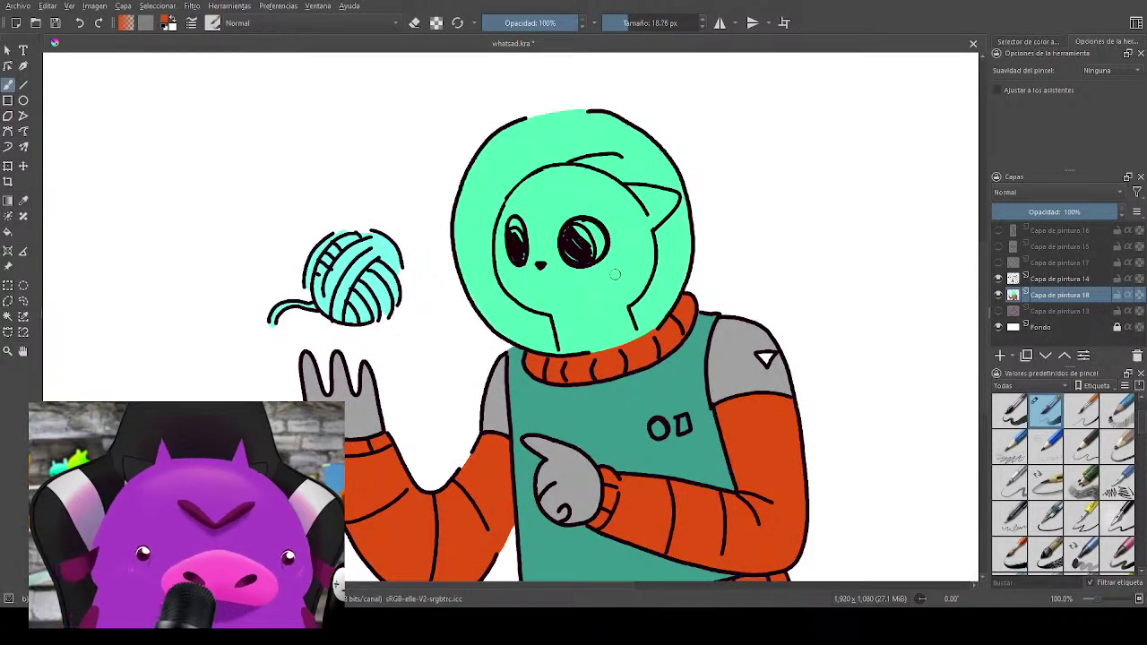
# Step: Add a new paint layer above the flat colours, reselect the flat-colour layer and choose a bright yellow
pyautogui.press('Insert')
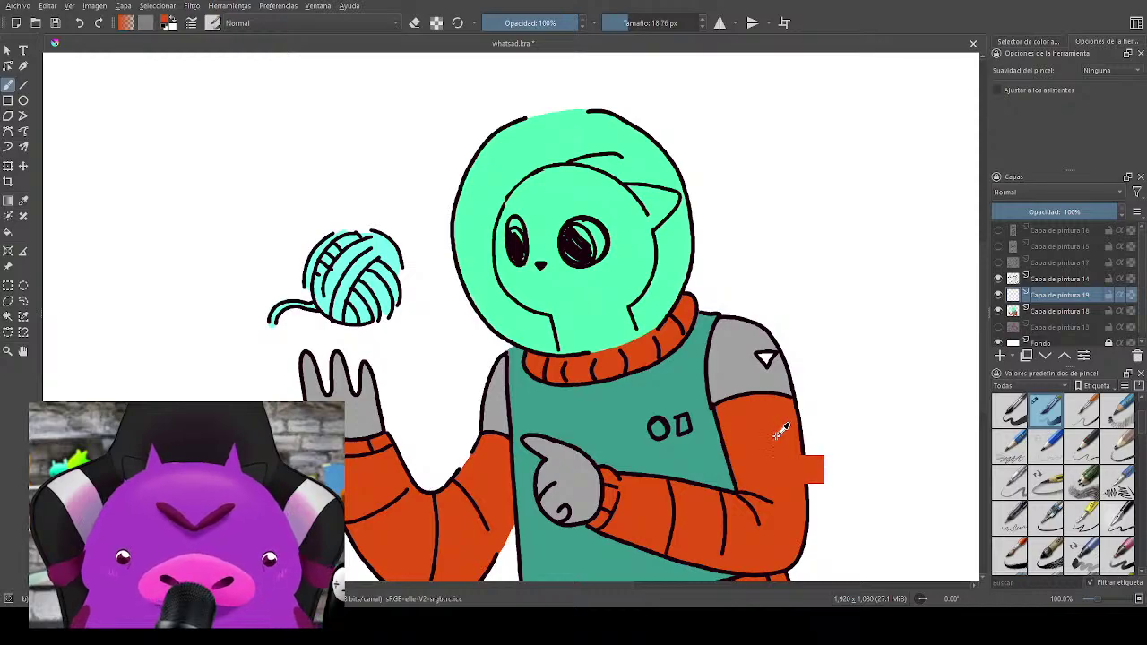
pyautogui.click(1044, 311)
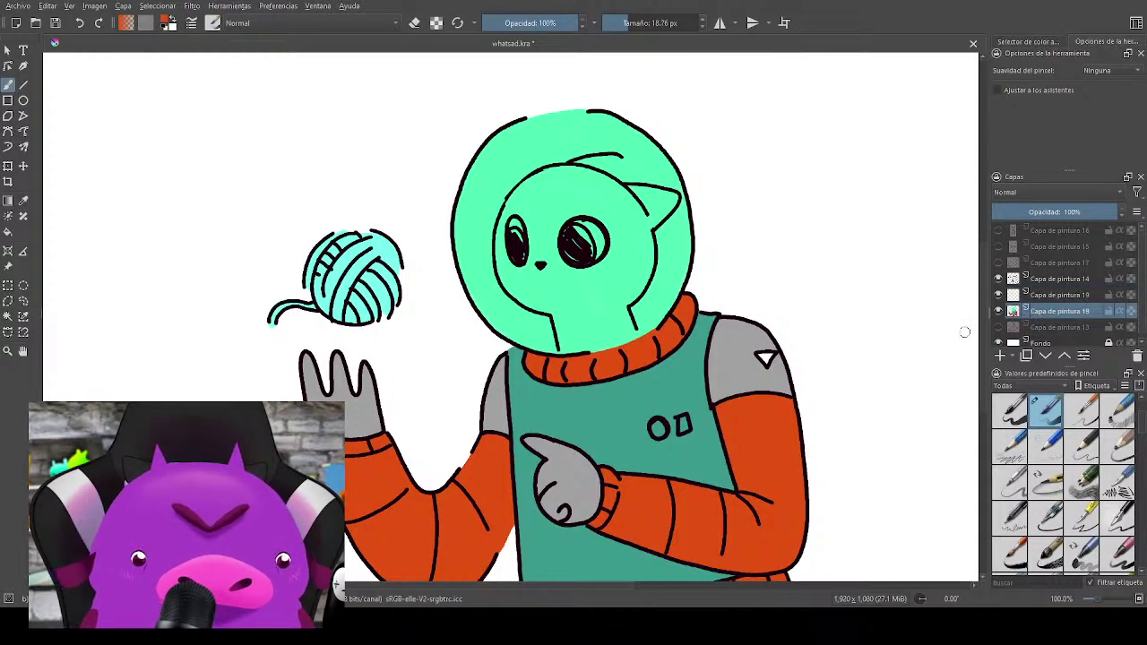
pyautogui.rightClick(839, 332)
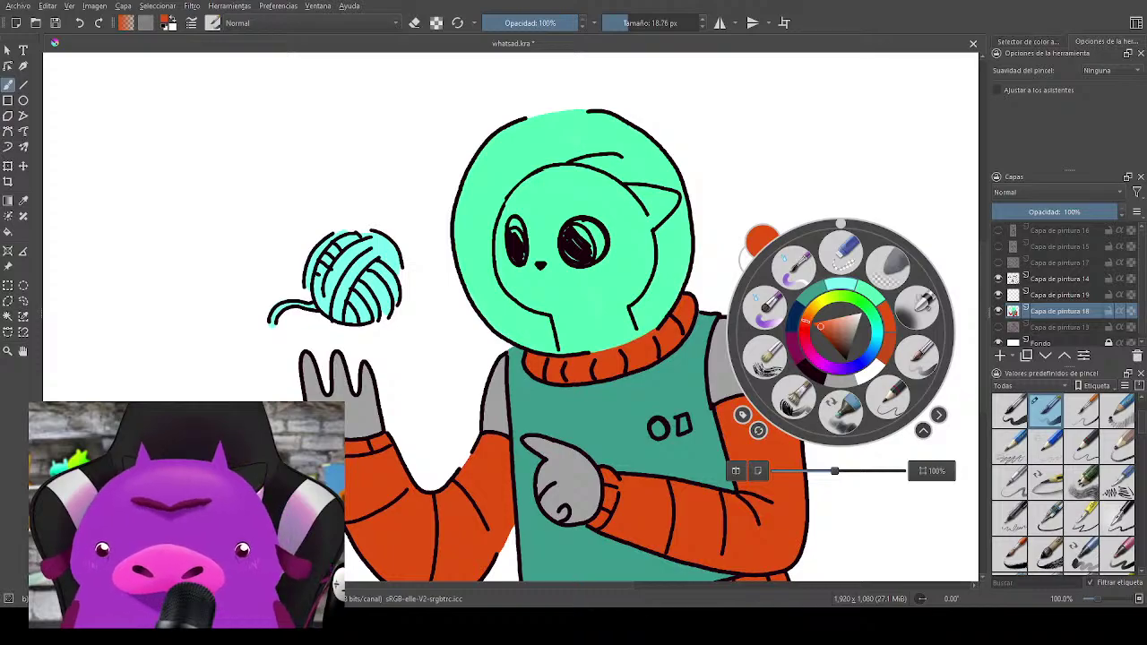
pyautogui.click(823, 304)
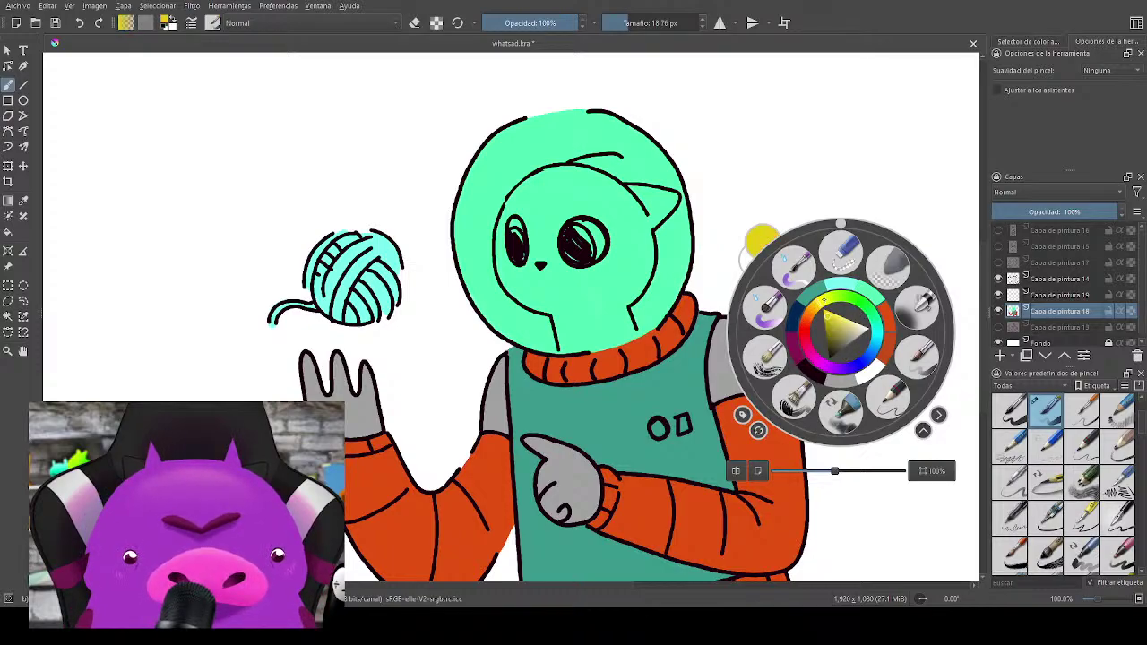
pyautogui.click(828, 314)
pyautogui.click(824, 304)
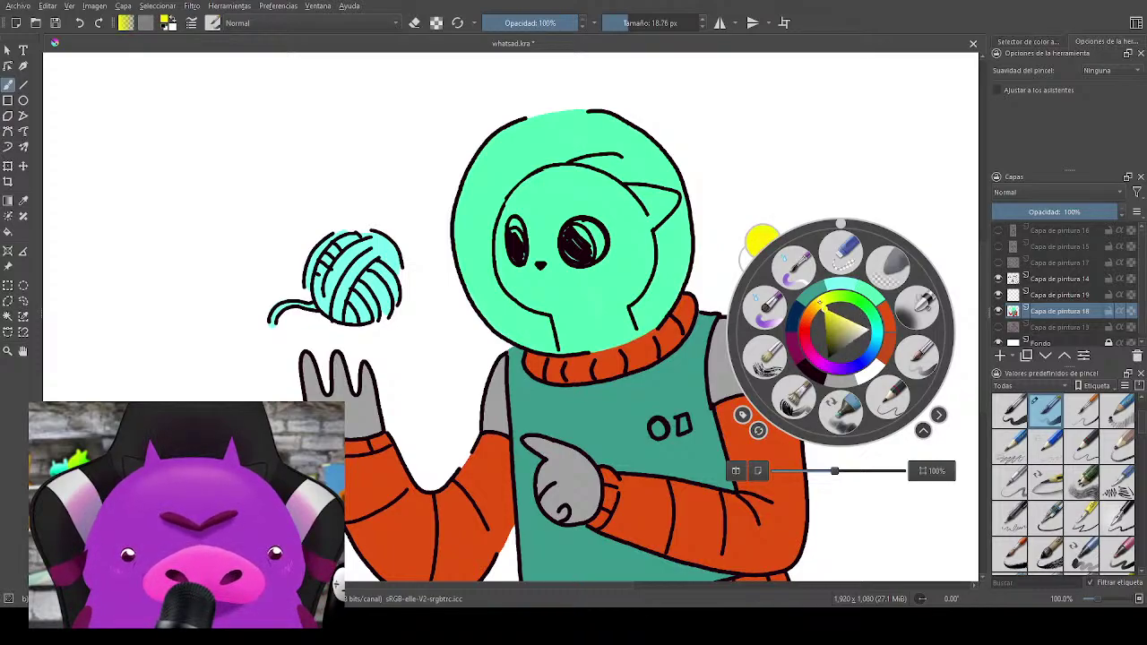
pyautogui.click(798, 177)
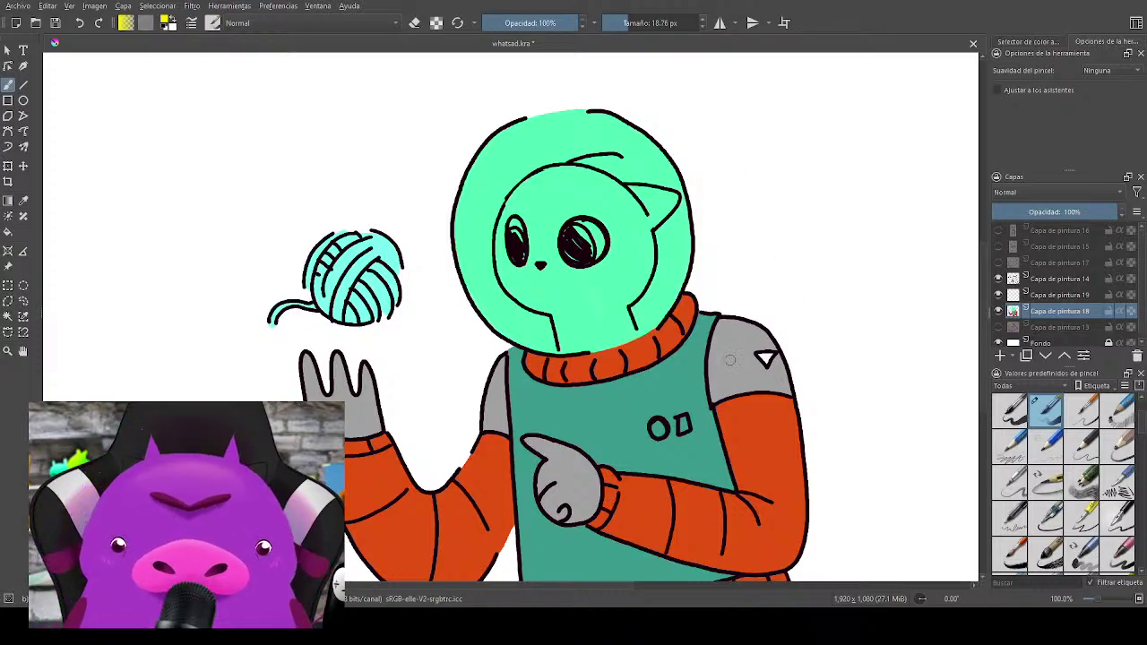
# Step: Reduce the brush to 7.76 px and fill the small triangle patch on the shoulder with yellow
pyautogui.scroll(2, 729, 360)
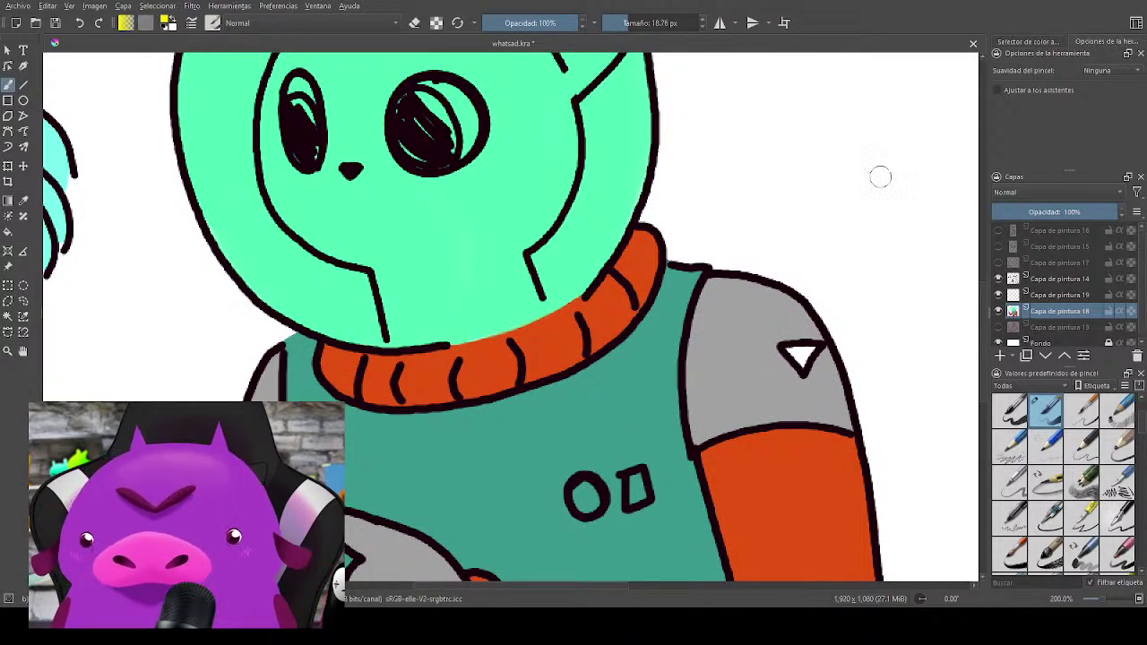
pyautogui.keyDown('shift'); pyautogui.moveTo(879, 267); pyautogui.dragTo(871, 267); pyautogui.keyUp('shift')
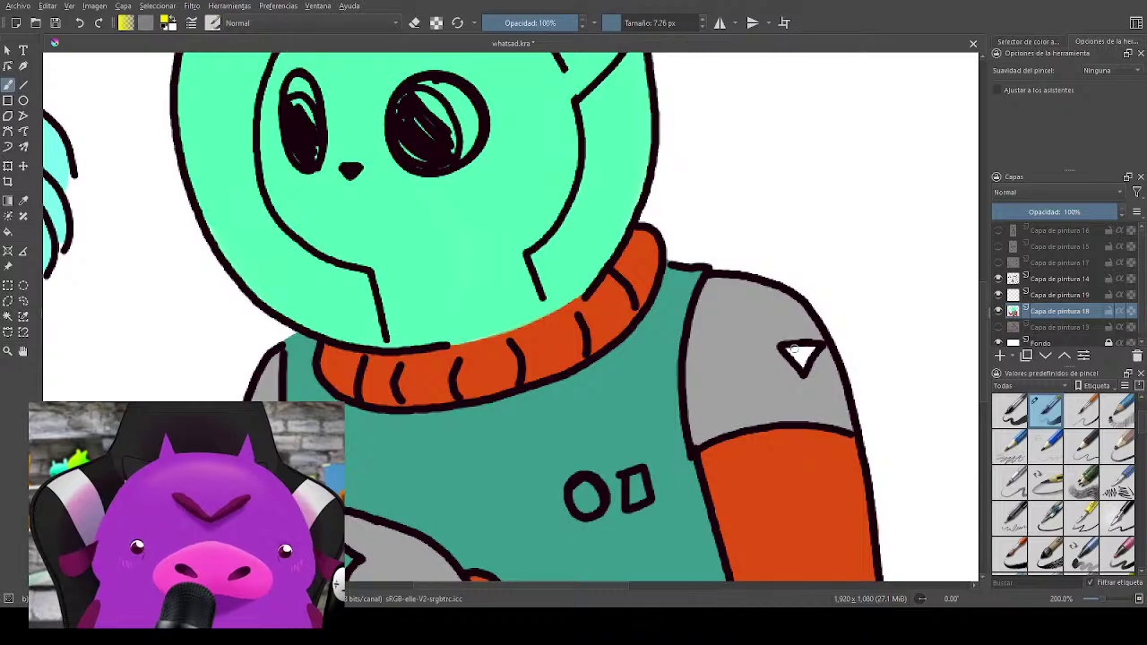
pyautogui.moveTo(799, 361); pyautogui.dragTo(795, 353)
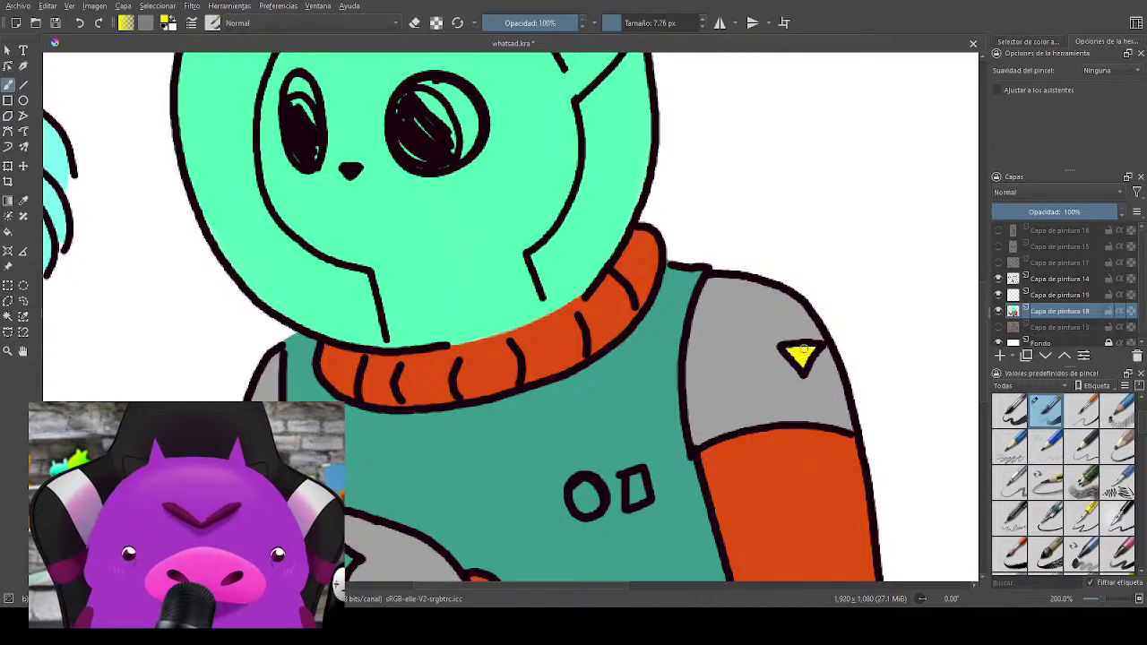
pyautogui.scroll(-2, 821, 339)
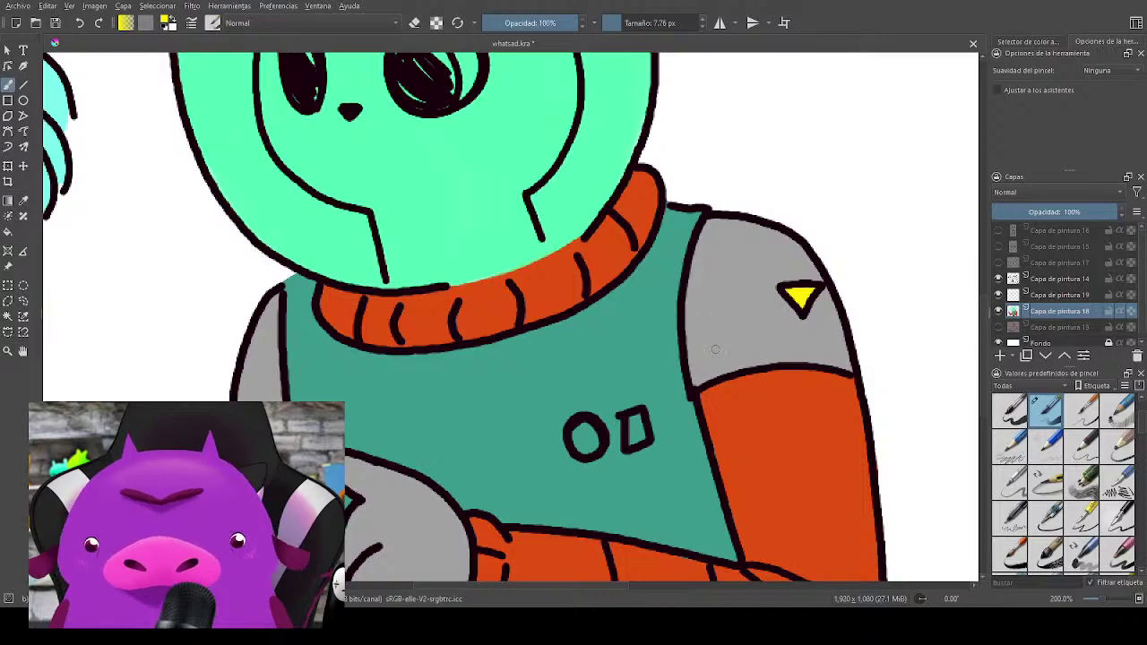
pyautogui.scroll(-3, 782, 341)
pyautogui.scroll(1, 813, 308)
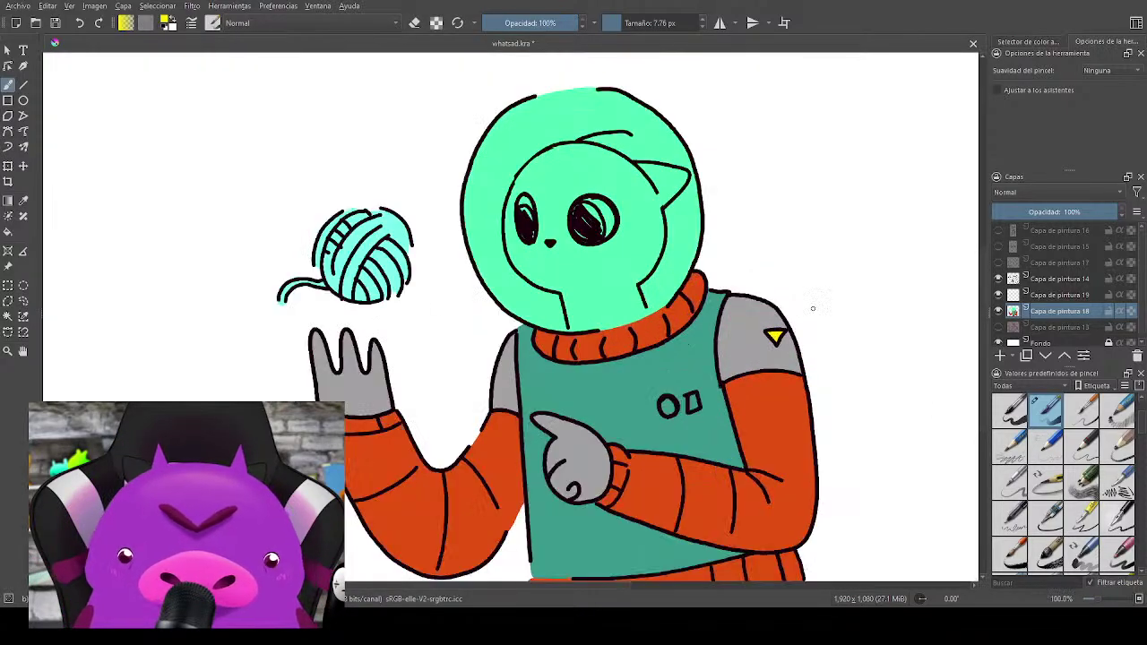
# Step: Select the empty layer above the flats, enlarge the brush to 41.09 px and choose a dark navy blue
pyautogui.click(1095, 295)
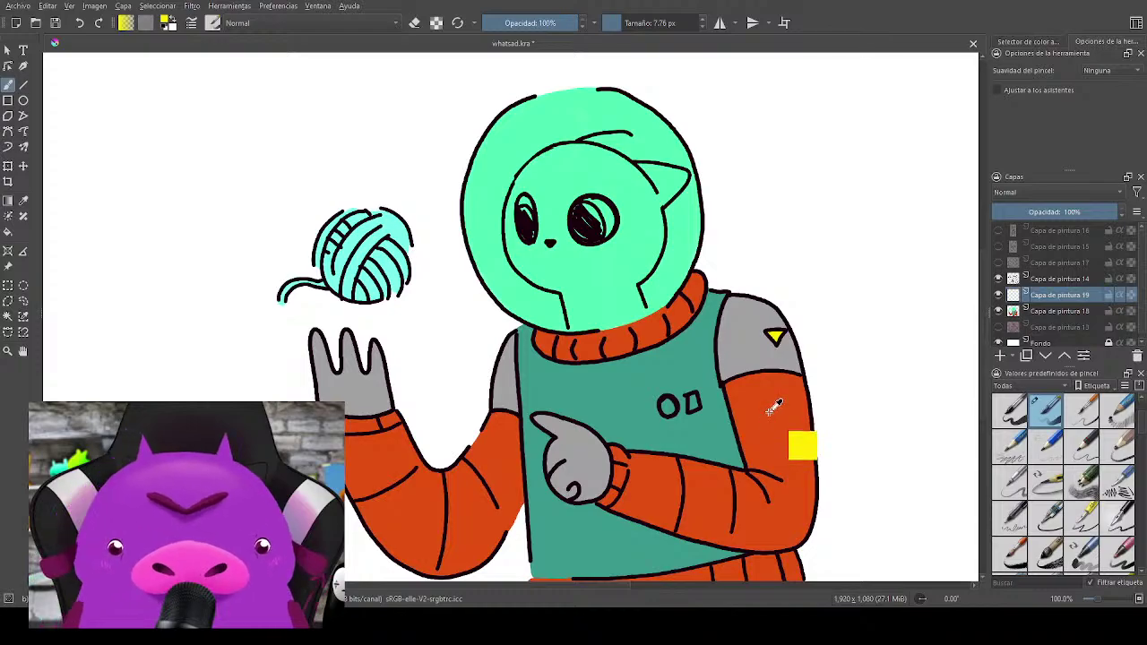
pyautogui.keyDown('ctrl'); pyautogui.click(755, 353); pyautogui.keyUp('ctrl')
pyautogui.moveTo(789, 238)
pyautogui.mouseDown()
pyautogui.moveTo(793, 267)
pyautogui.moveTo(821, 260)
pyautogui.mouseUp()
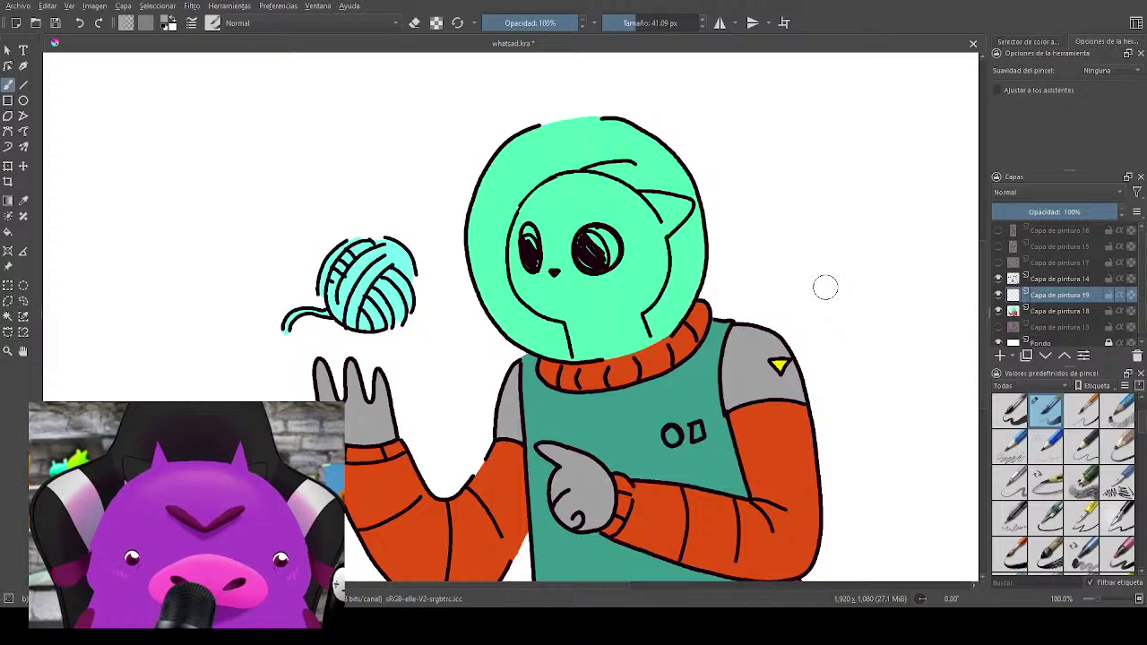
pyautogui.rightClick(825, 287)
pyautogui.click(856, 310)
pyautogui.click(851, 315)
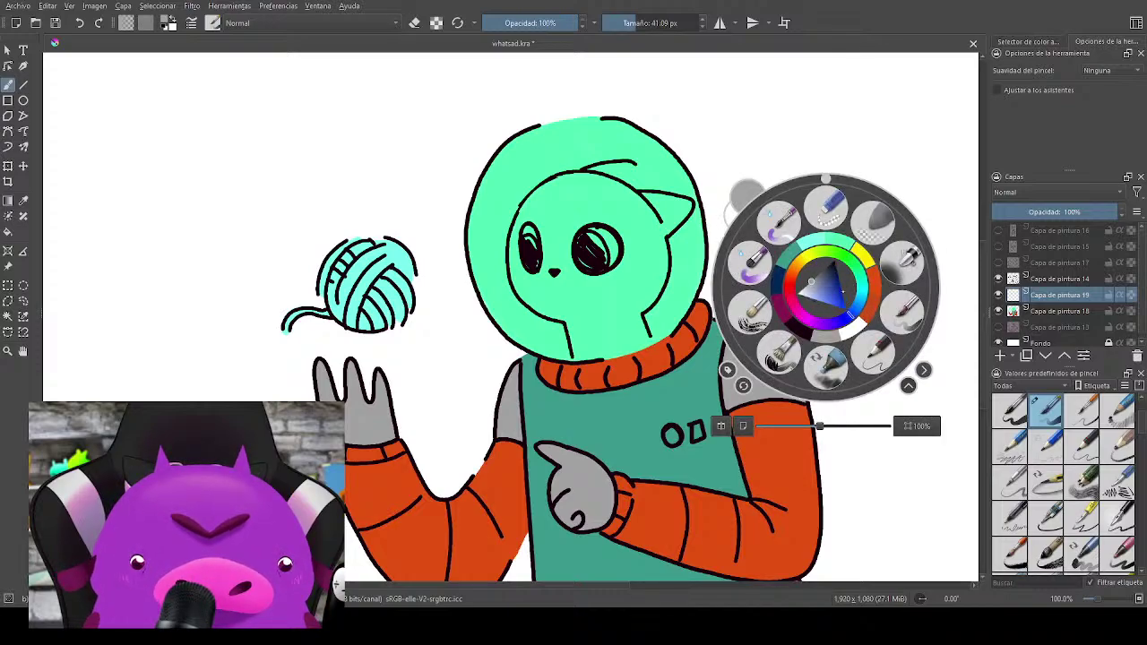
pyautogui.click(840, 281)
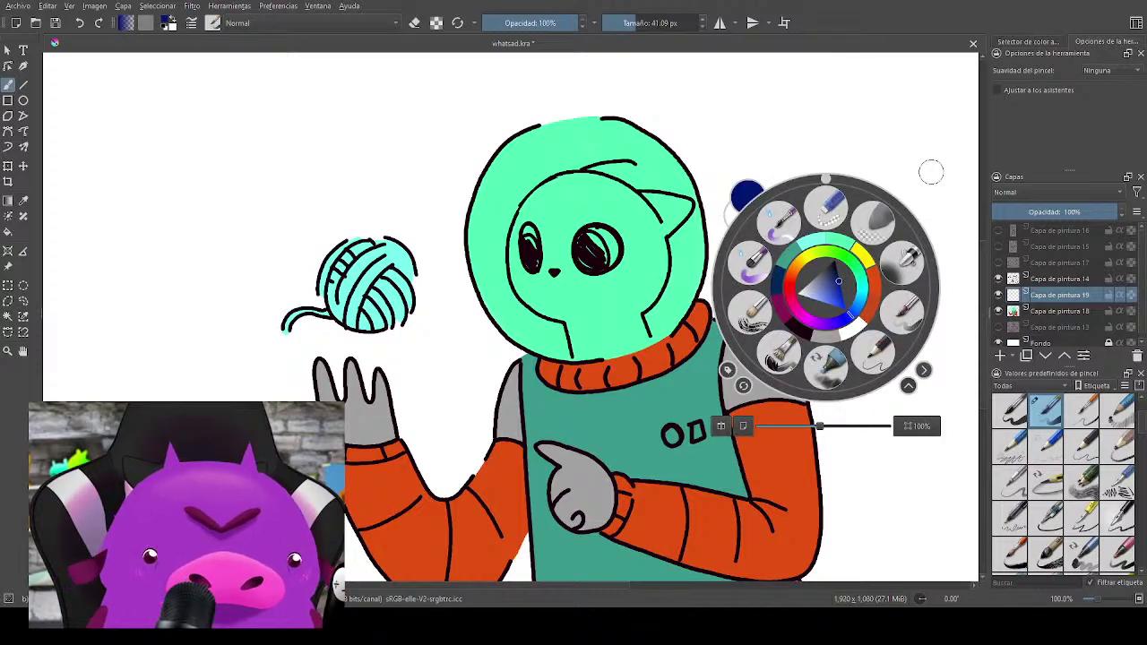
pyautogui.click(896, 131)
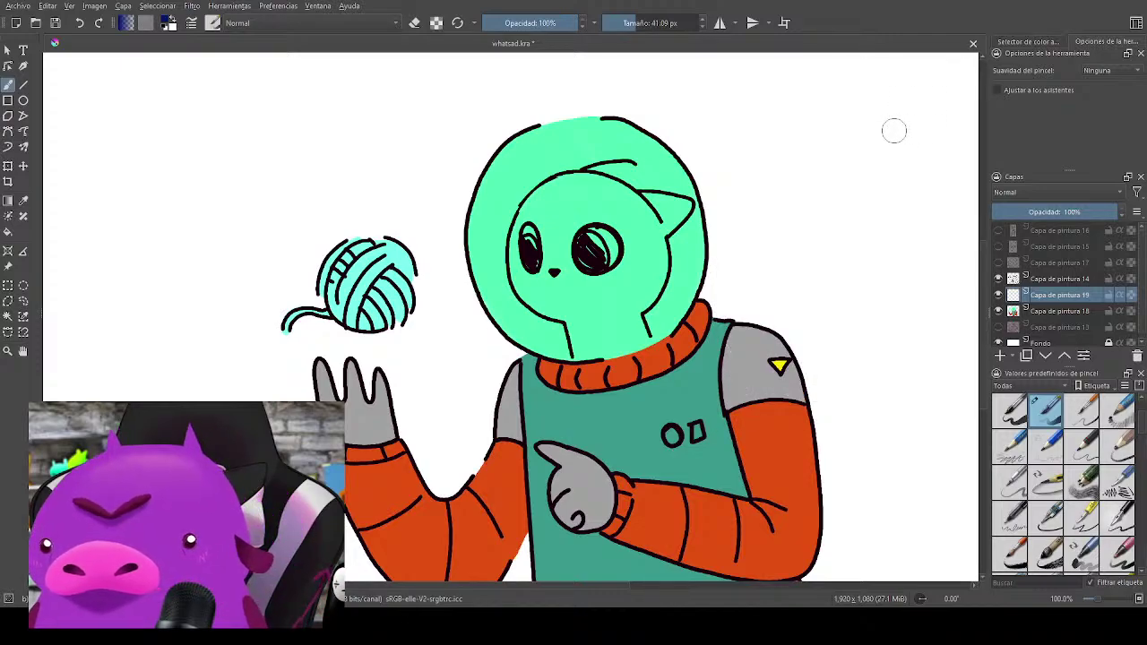
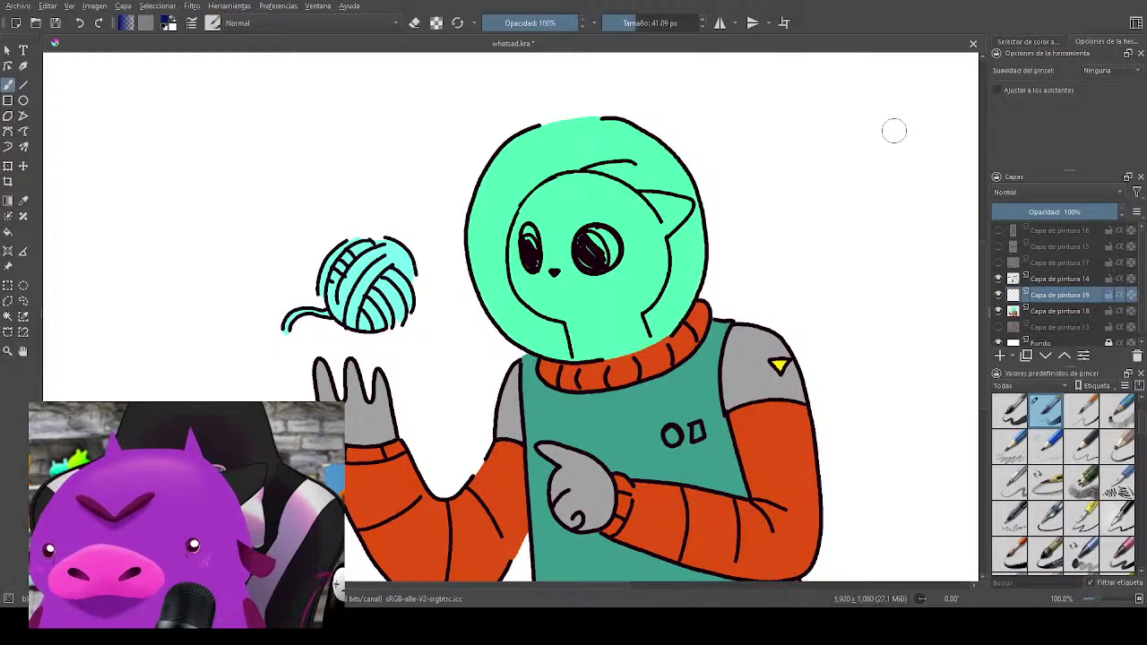
# Step: Paint a navy shadow over the neck and the ear side of the head and helmet, and erase the spill outside the helmet's outline
pyautogui.moveTo(795, 337)
pyautogui.mouseDown()
pyautogui.moveTo(795, 276)
pyautogui.moveTo(789, 291)
pyautogui.mouseUp()
pyautogui.moveTo(722, 323); pyautogui.dragTo(699, 267)
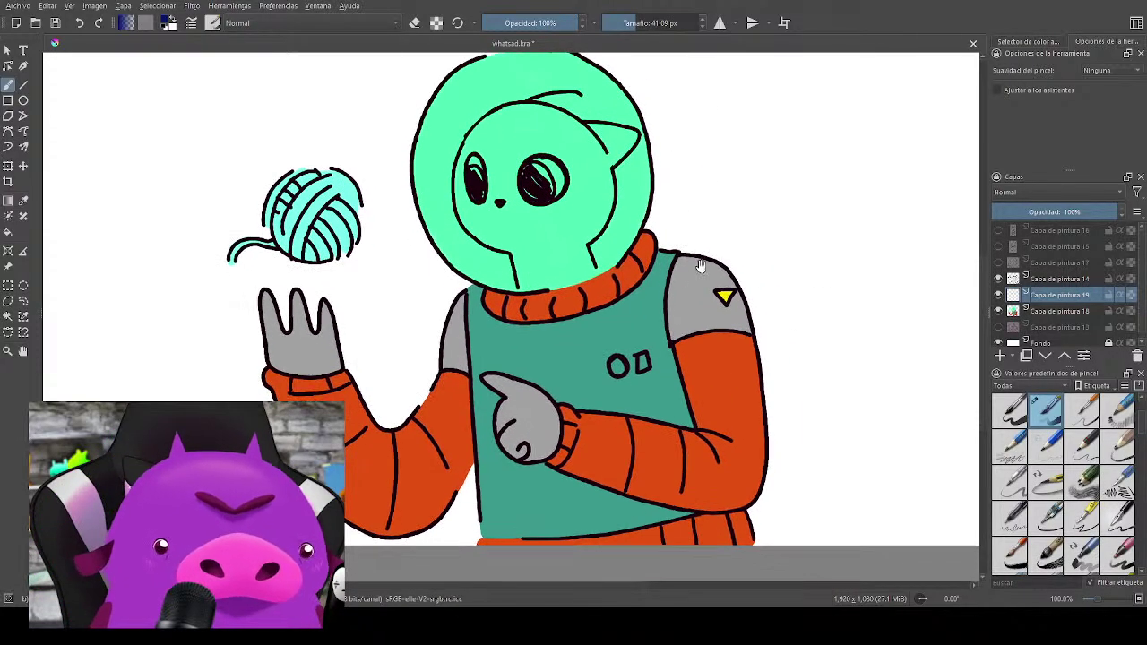
pyautogui.moveTo(696, 340); pyautogui.dragTo(775, 429)
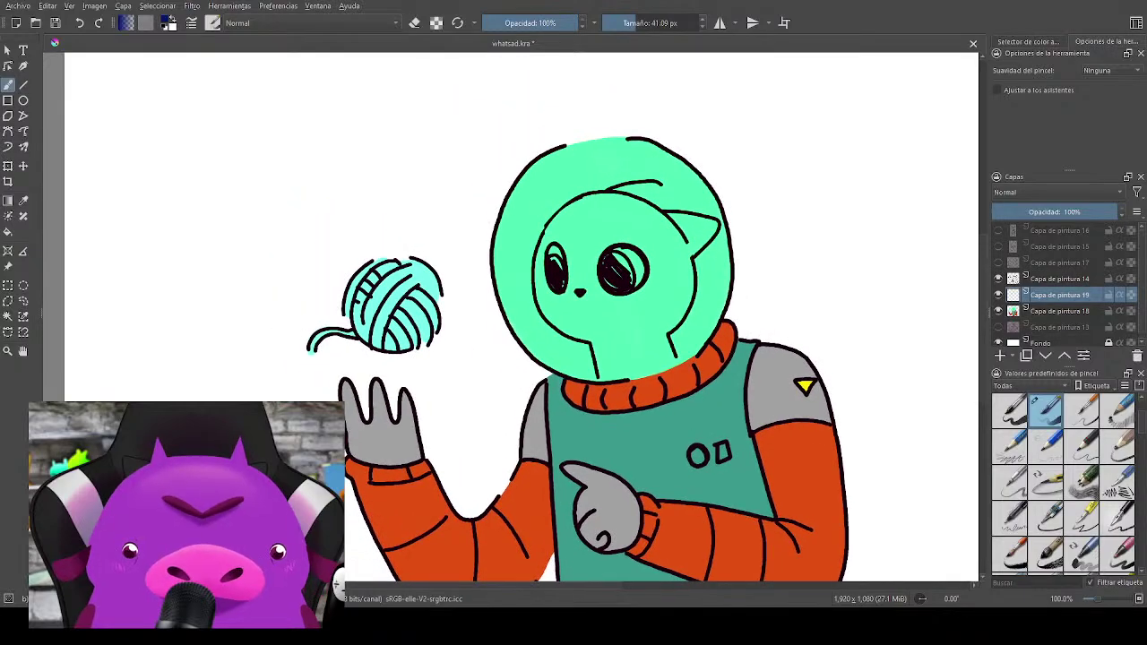
pyautogui.moveTo(675, 351)
pyautogui.mouseDown()
pyautogui.moveTo(704, 309)
pyautogui.moveTo(690, 341)
pyautogui.moveTo(679, 309)
pyautogui.mouseUp()
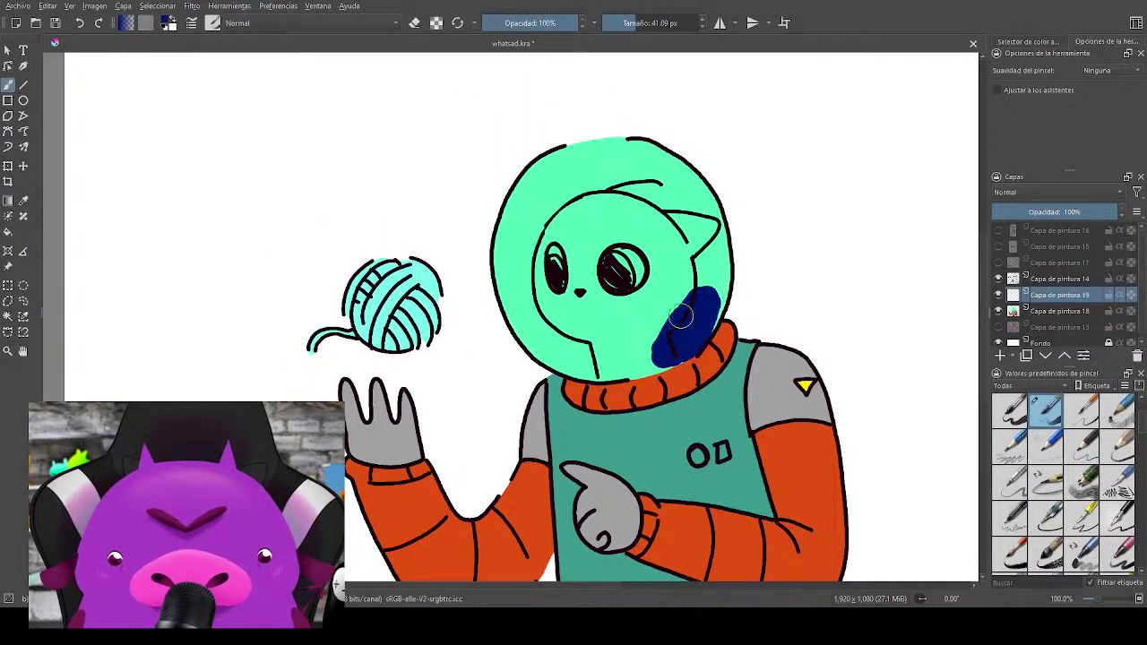
pyautogui.hotkey('ctrl', 'z')
pyautogui.moveTo(610, 340)
pyautogui.mouseDown()
pyautogui.moveTo(648, 331)
pyautogui.moveTo(683, 283)
pyautogui.moveTo(680, 262)
pyautogui.moveTo(678, 291)
pyautogui.moveTo(650, 333)
pyautogui.moveTo(680, 261)
pyautogui.moveTo(667, 268)
pyautogui.moveTo(677, 265)
pyautogui.moveTo(642, 211)
pyautogui.moveTo(657, 222)
pyautogui.moveTo(667, 303)
pyautogui.moveTo(651, 345)
pyautogui.moveTo(600, 361)
pyautogui.moveTo(625, 367)
pyautogui.moveTo(566, 359)
pyautogui.moveTo(565, 345)
pyautogui.moveTo(572, 365)
pyautogui.moveTo(602, 372)
pyautogui.moveTo(595, 362)
pyautogui.moveTo(620, 352)
pyautogui.moveTo(658, 362)
pyautogui.moveTo(695, 337)
pyautogui.moveTo(635, 366)
pyautogui.moveTo(700, 314)
pyautogui.moveTo(693, 236)
pyautogui.moveTo(695, 252)
pyautogui.moveTo(666, 208)
pyautogui.moveTo(622, 188)
pyautogui.moveTo(656, 224)
pyautogui.moveTo(614, 170)
pyautogui.moveTo(643, 177)
pyautogui.moveTo(663, 164)
pyautogui.moveTo(681, 181)
pyautogui.moveTo(702, 287)
pyautogui.moveTo(680, 193)
pyautogui.moveTo(635, 153)
pyautogui.moveTo(675, 169)
pyautogui.moveTo(713, 220)
pyautogui.moveTo(718, 283)
pyautogui.moveTo(704, 324)
pyautogui.moveTo(728, 267)
pyautogui.moveTo(701, 323)
pyautogui.mouseUp()
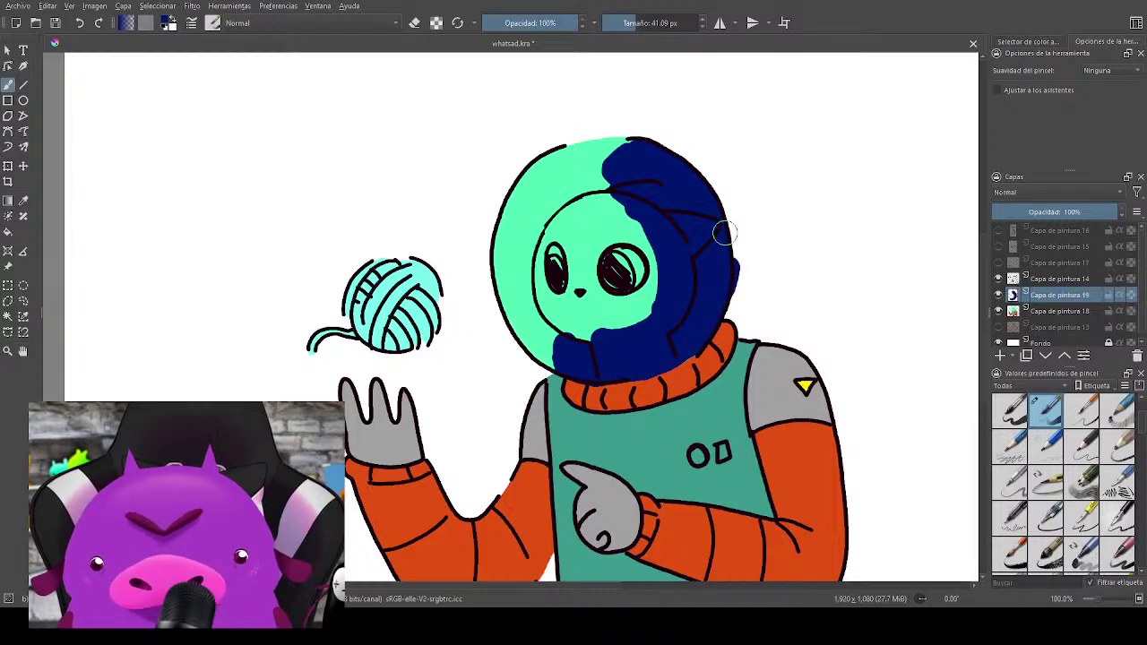
pyautogui.press('e')
pyautogui.moveTo(747, 248); pyautogui.dragTo(746, 254)
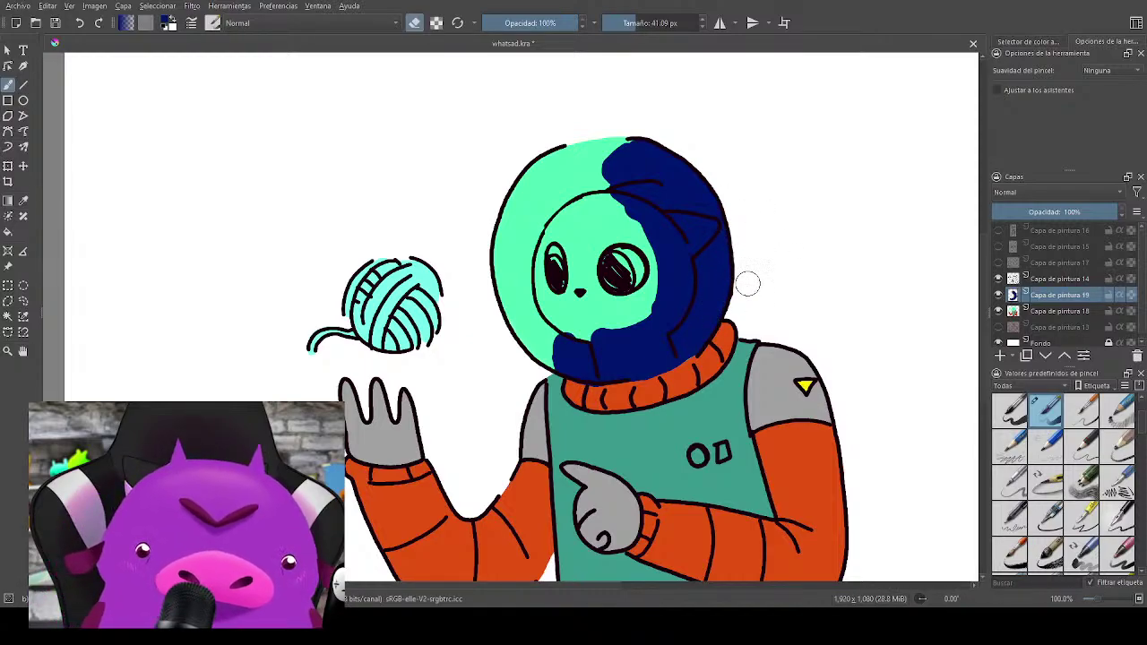
pyautogui.press('e')
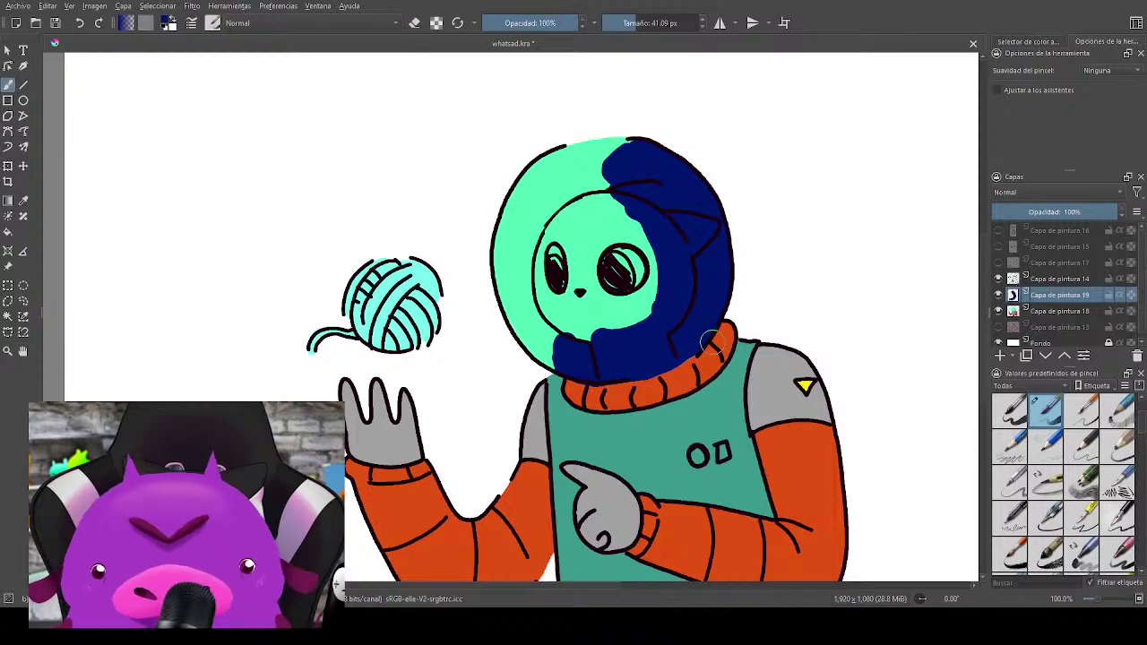
# Step: Paint navy shadows over the ear side of the collar and, with a 31.20 px brush, down the bent arm's outer edge from the shoulder
pyautogui.moveTo(716, 336)
pyautogui.mouseDown()
pyautogui.moveTo(717, 364)
pyautogui.moveTo(697, 378)
pyautogui.moveTo(692, 366)
pyautogui.moveTo(675, 380)
pyautogui.moveTo(689, 364)
pyautogui.moveTo(649, 376)
pyautogui.moveTo(662, 405)
pyautogui.moveTo(687, 378)
pyautogui.moveTo(674, 327)
pyautogui.mouseUp()
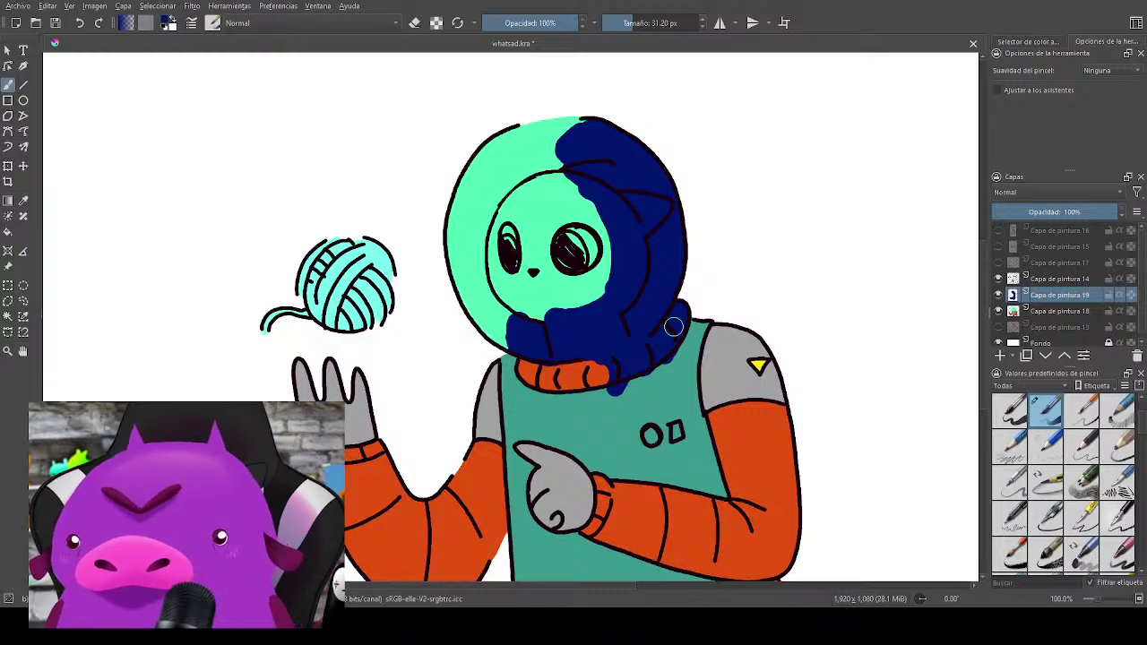
pyautogui.moveTo(792, 378); pyautogui.dragTo(798, 309)
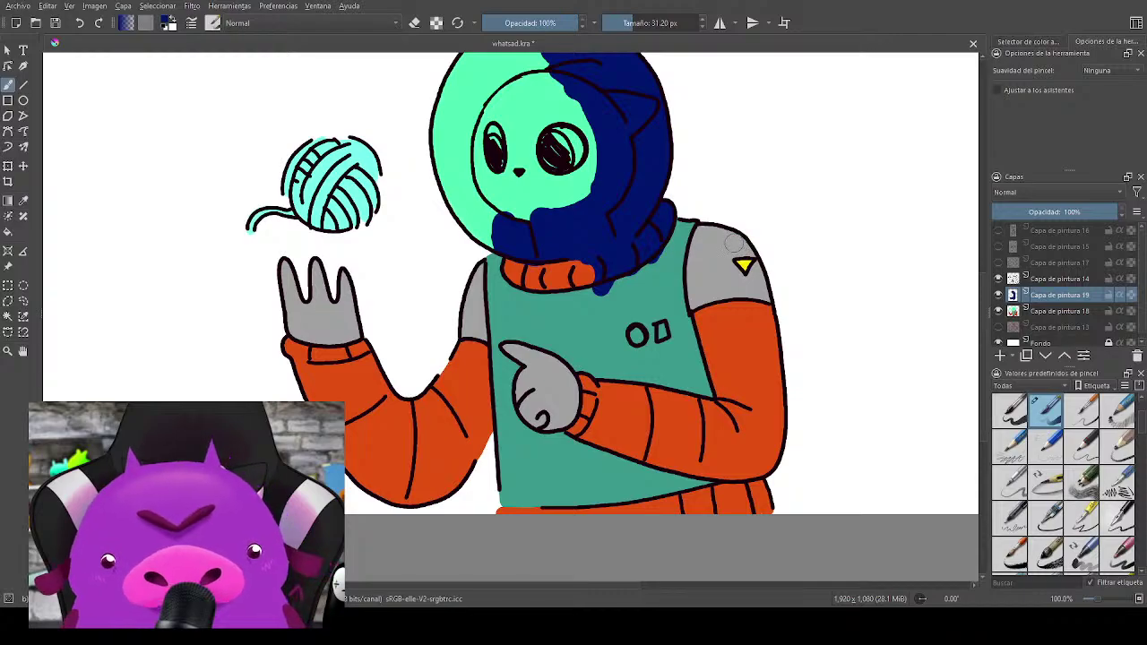
pyautogui.moveTo(697, 233)
pyautogui.mouseDown()
pyautogui.moveTo(741, 250)
pyautogui.moveTo(762, 295)
pyautogui.moveTo(772, 462)
pyautogui.mouseUp()
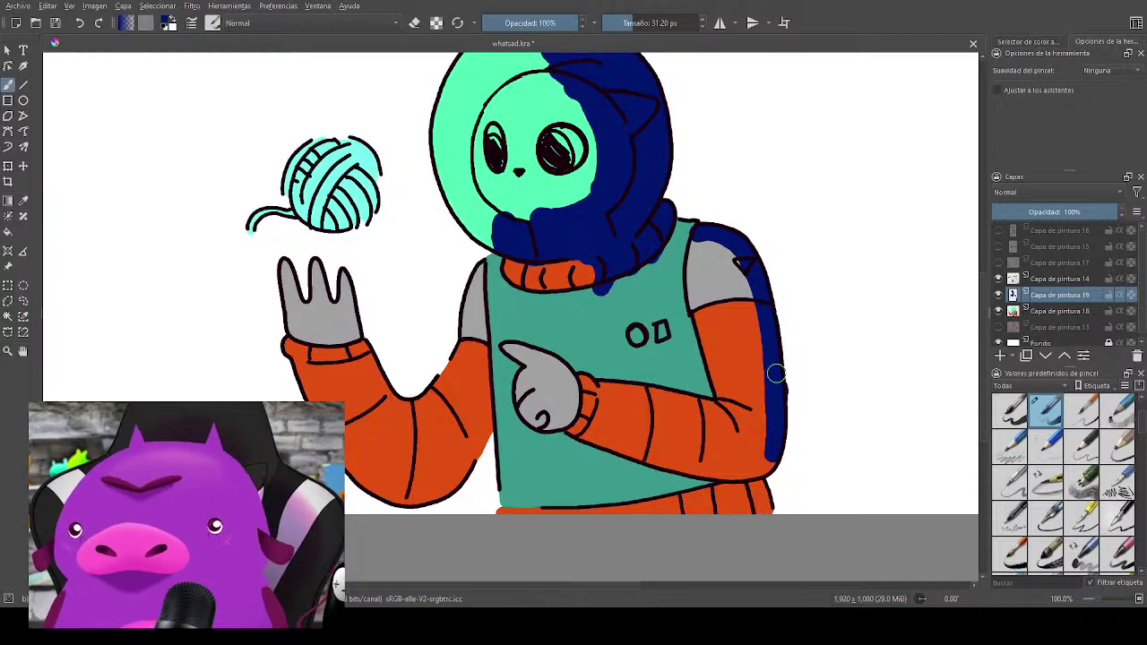
# Step: Paint navy shadows on the vest alongside the bent arm's upper sleeve and over the waistband's far end below the elbow
pyautogui.moveTo(670, 384); pyautogui.dragTo(713, 400)
pyautogui.scroll(-1, 761, 332)
pyautogui.scroll(2, 761, 334)
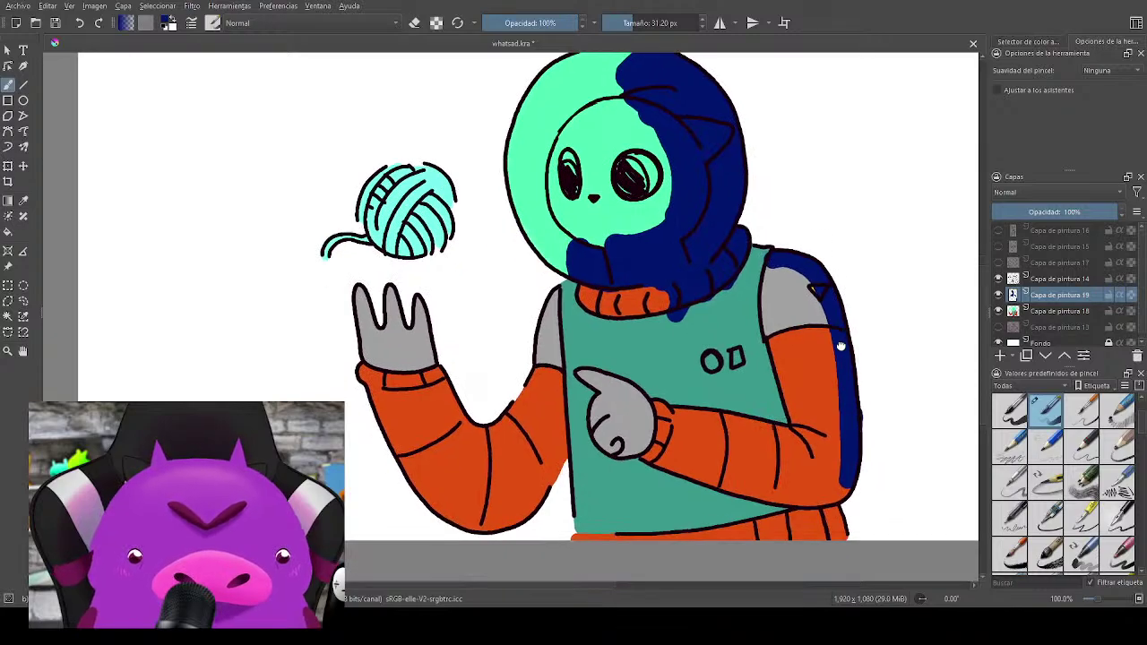
pyautogui.moveTo(751, 322); pyautogui.dragTo(769, 405)
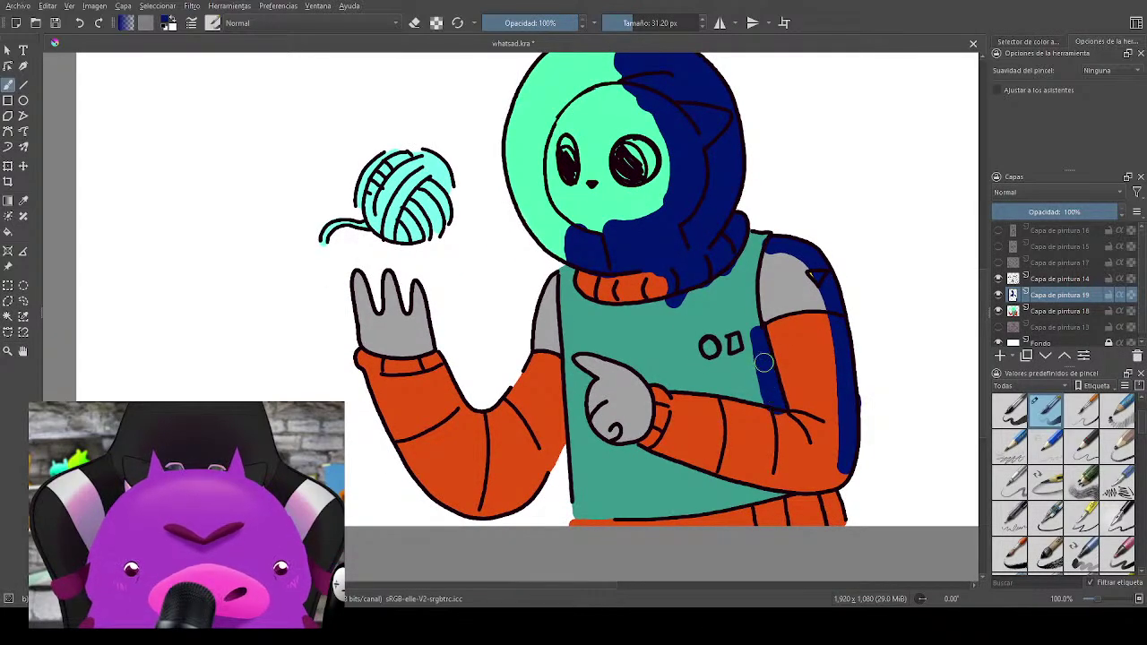
pyautogui.moveTo(859, 419); pyautogui.dragTo(828, 319)
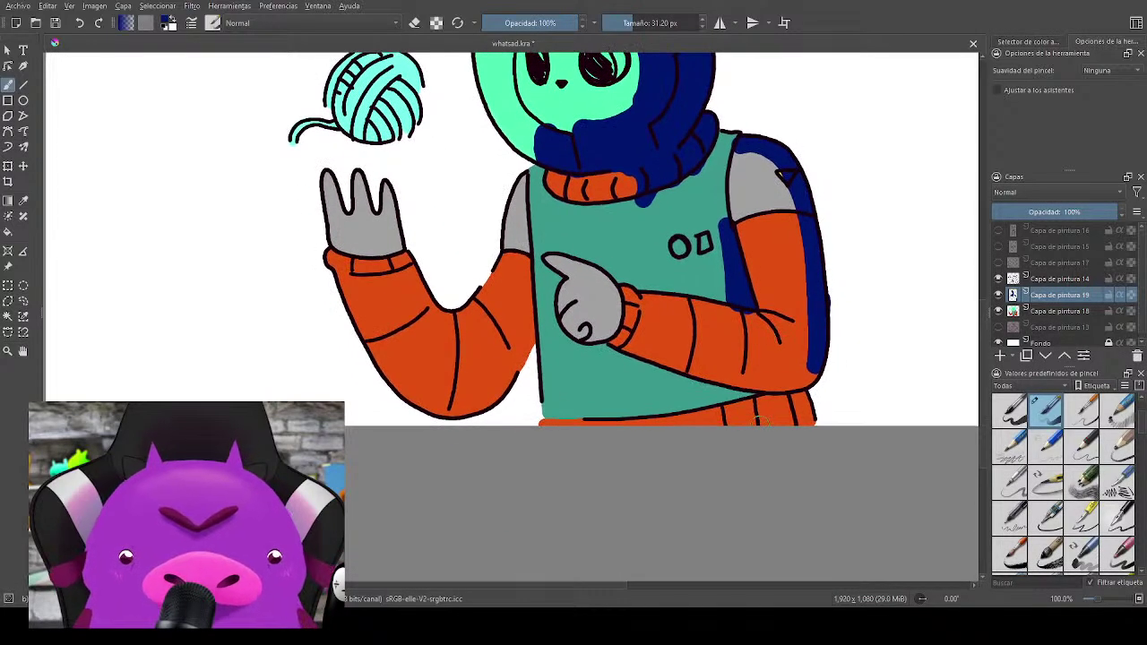
pyautogui.moveTo(744, 400)
pyautogui.mouseDown()
pyautogui.moveTo(768, 418)
pyautogui.moveTo(787, 419)
pyautogui.moveTo(791, 404)
pyautogui.moveTo(800, 416)
pyautogui.moveTo(764, 399)
pyautogui.moveTo(811, 422)
pyautogui.mouseUp()
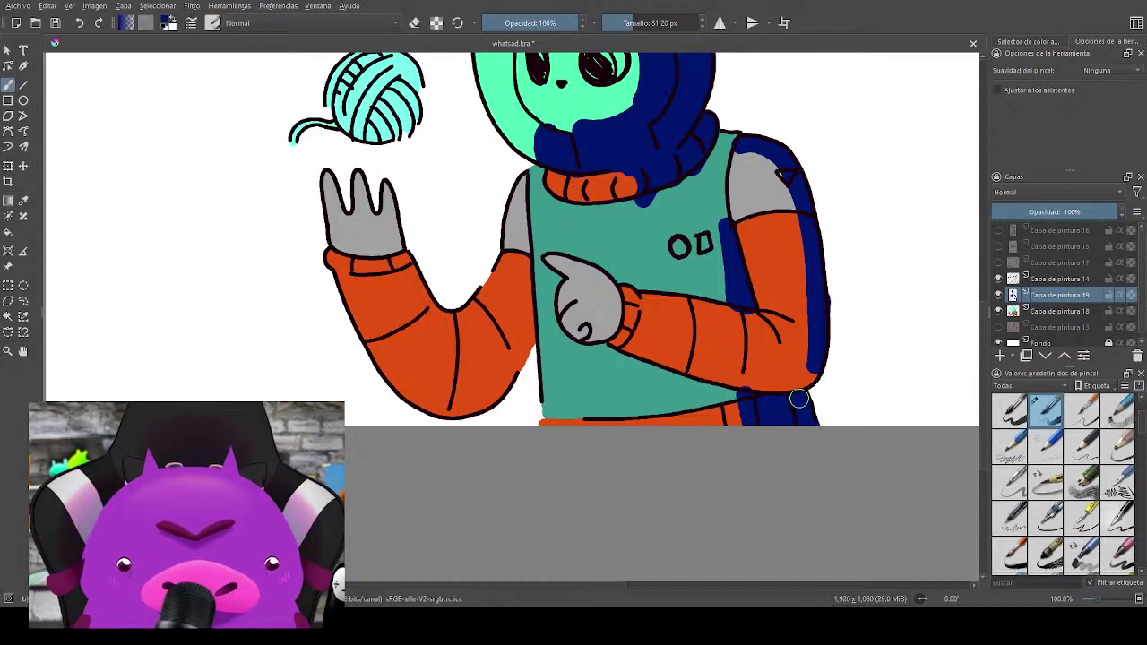
# Step: Paint navy shadows on the pointing hand, its cuff and forearm underside, then along the raised arm's lower edge, cuff and glove base
pyautogui.moveTo(768, 363); pyautogui.dragTo(817, 409)
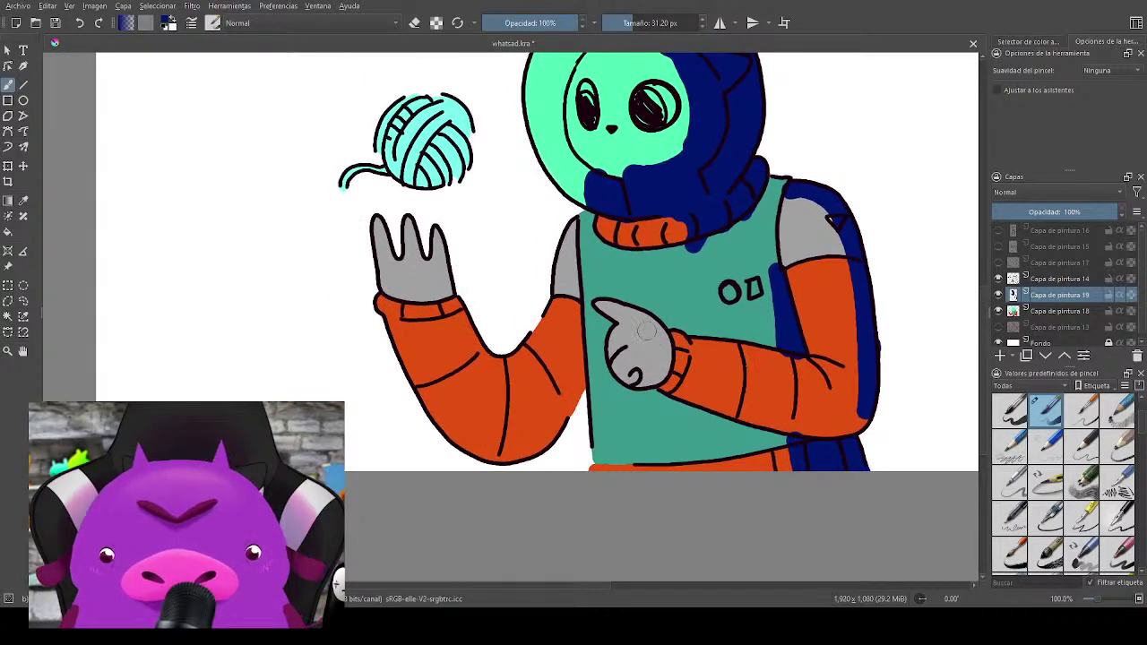
pyautogui.moveTo(643, 323)
pyautogui.mouseDown()
pyautogui.moveTo(655, 356)
pyautogui.moveTo(645, 323)
pyautogui.moveTo(654, 372)
pyautogui.moveTo(645, 379)
pyautogui.moveTo(643, 319)
pyautogui.moveTo(646, 372)
pyautogui.moveTo(653, 334)
pyautogui.moveTo(658, 375)
pyautogui.moveTo(652, 327)
pyautogui.moveTo(658, 371)
pyautogui.moveTo(661, 341)
pyautogui.moveTo(695, 378)
pyautogui.moveTo(679, 339)
pyautogui.moveTo(698, 352)
pyautogui.mouseUp()
pyautogui.moveTo(872, 376)
pyautogui.mouseDown()
pyautogui.moveTo(833, 346)
pyautogui.moveTo(785, 395)
pyautogui.moveTo(761, 393)
pyautogui.moveTo(803, 380)
pyautogui.moveTo(630, 354)
pyautogui.moveTo(764, 395)
pyautogui.moveTo(821, 385)
pyautogui.moveTo(794, 398)
pyautogui.moveTo(825, 366)
pyautogui.moveTo(751, 392)
pyautogui.moveTo(799, 391)
pyautogui.moveTo(778, 397)
pyautogui.moveTo(621, 354)
pyautogui.moveTo(767, 310)
pyautogui.moveTo(809, 361)
pyautogui.moveTo(791, 431)
pyautogui.moveTo(829, 427)
pyautogui.mouseUp()
pyautogui.moveTo(573, 369)
pyautogui.mouseDown()
pyautogui.moveTo(553, 418)
pyautogui.moveTo(575, 368)
pyautogui.moveTo(524, 437)
pyautogui.mouseUp()
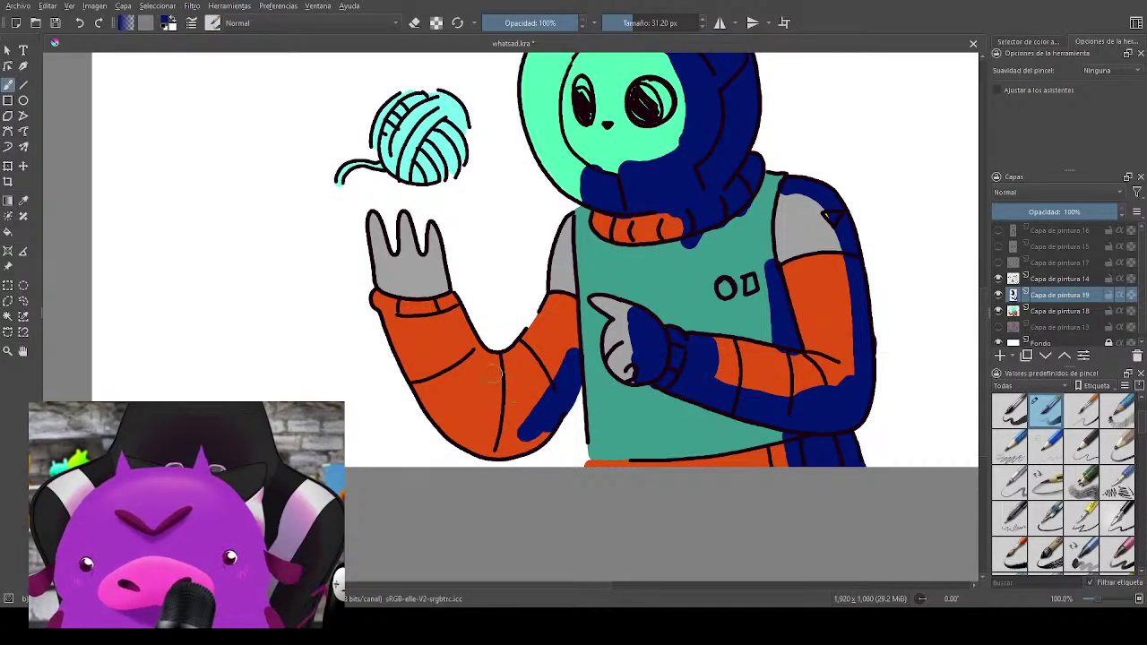
pyautogui.moveTo(380, 280)
pyautogui.mouseDown()
pyautogui.moveTo(421, 294)
pyautogui.moveTo(386, 293)
pyautogui.moveTo(418, 326)
pyautogui.moveTo(393, 323)
pyautogui.moveTo(435, 408)
pyautogui.moveTo(422, 388)
pyautogui.moveTo(471, 440)
pyautogui.moveTo(528, 439)
pyautogui.moveTo(447, 421)
pyautogui.moveTo(517, 440)
pyautogui.mouseUp()
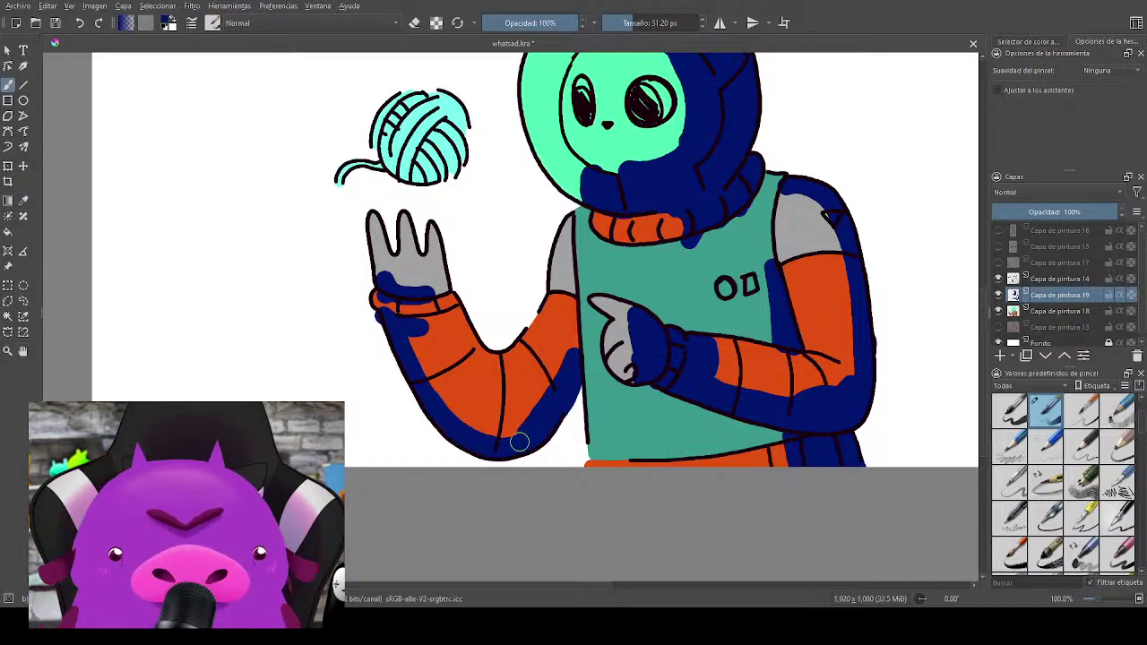
# Step: Set the shadow layer's blending mode to Multiply and its opacity to 53%
pyautogui.click(1028, 193)
pyautogui.click(1091, 215)
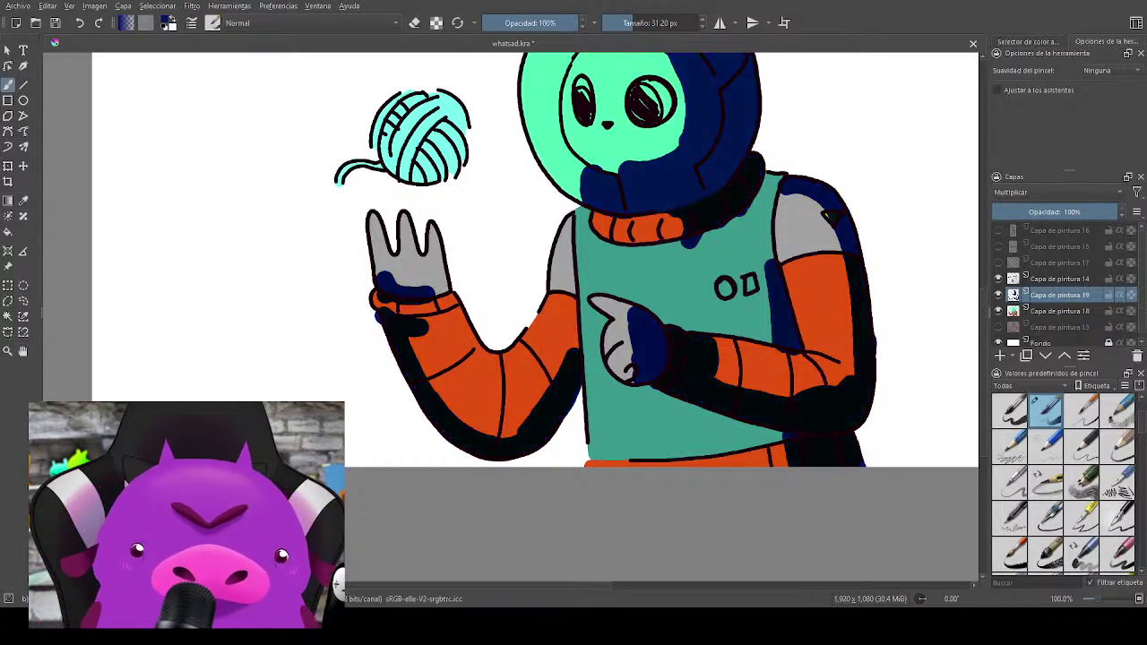
pyautogui.moveTo(1091, 214)
pyautogui.mouseDown()
pyautogui.moveTo(1047, 213)
pyautogui.moveTo(1057, 212)
pyautogui.mouseUp()
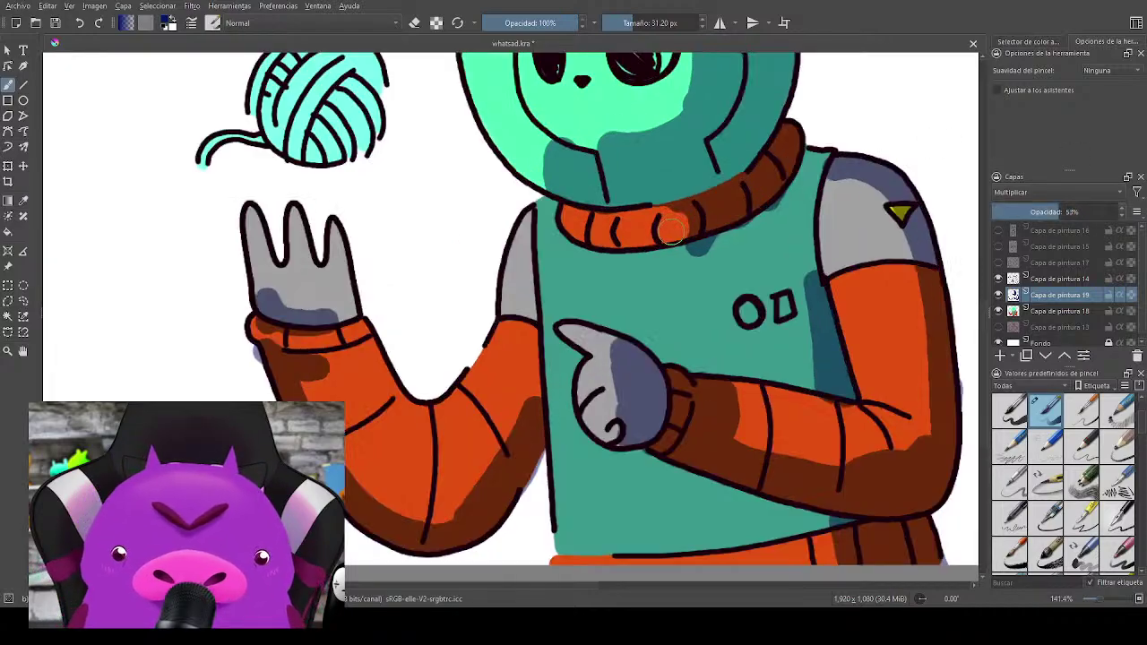
# Step: Paint cast shadows on the vest along the collar's lower edge and beneath the bent forearm
pyautogui.scroll(1, 667, 226)
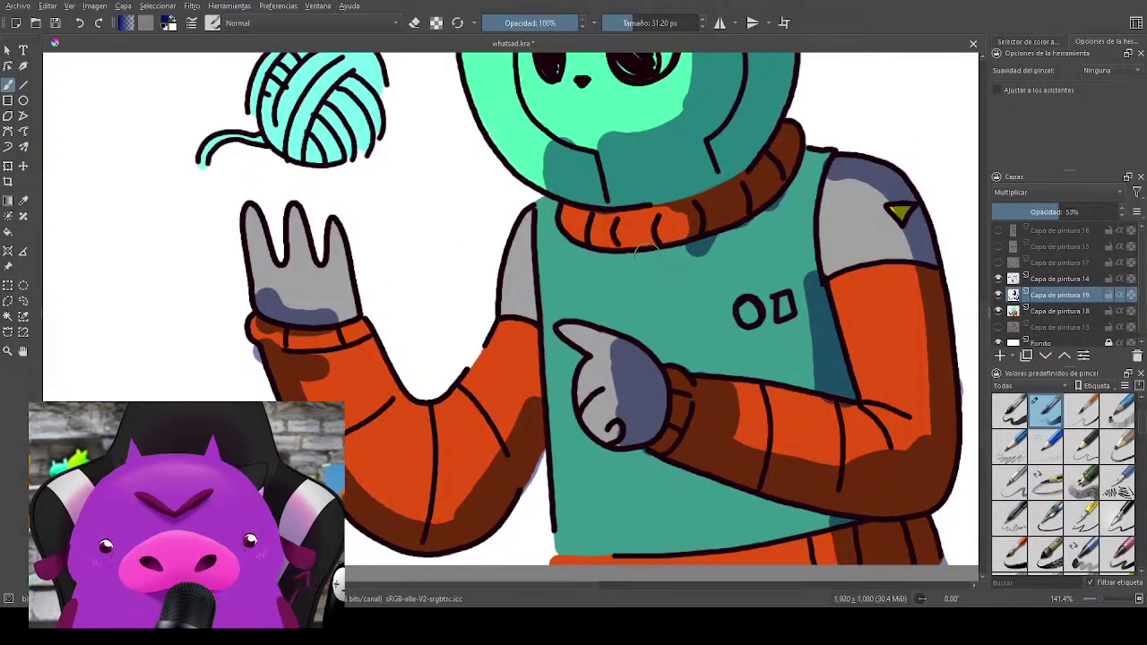
pyautogui.moveTo(643, 253)
pyautogui.mouseDown()
pyautogui.moveTo(750, 224)
pyautogui.moveTo(787, 199)
pyautogui.moveTo(809, 158)
pyautogui.moveTo(820, 161)
pyautogui.moveTo(737, 228)
pyautogui.moveTo(644, 258)
pyautogui.moveTo(754, 224)
pyautogui.moveTo(727, 226)
pyautogui.mouseUp()
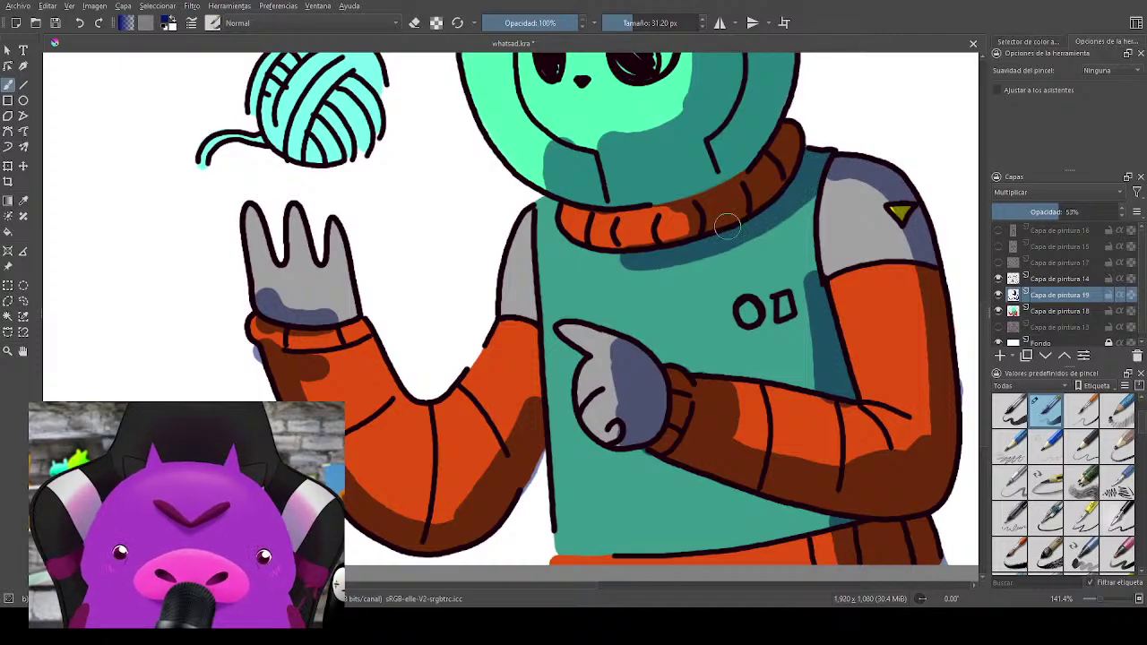
pyautogui.moveTo(855, 261); pyautogui.dragTo(732, 234)
pyautogui.moveTo(699, 351); pyautogui.dragTo(686, 261)
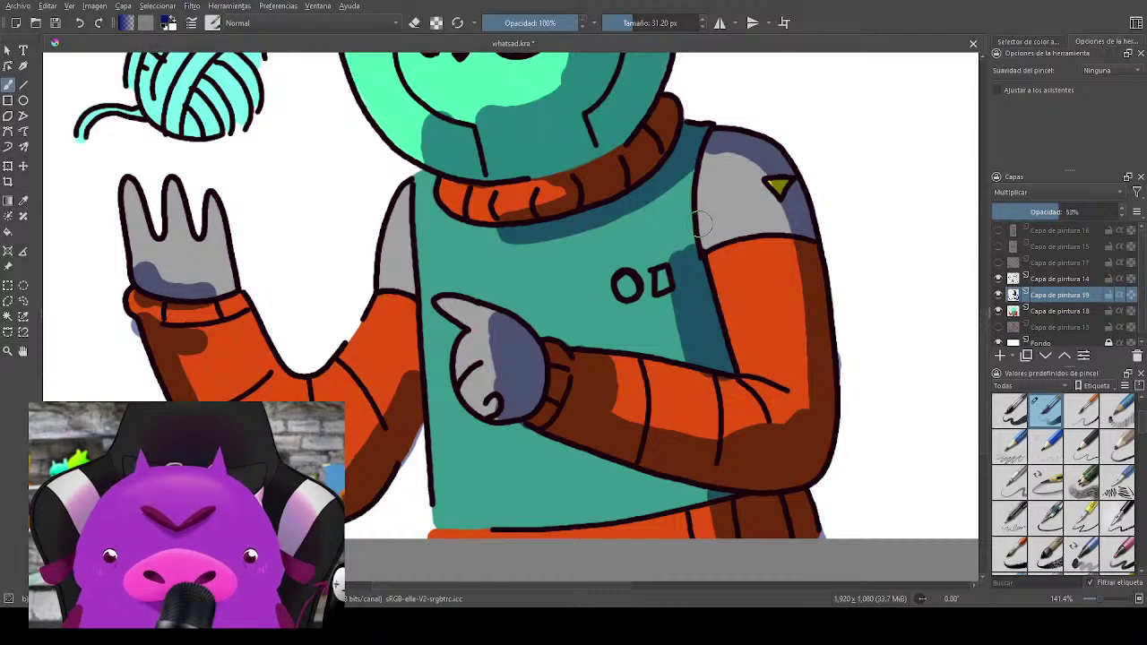
pyautogui.scroll(-3, 701, 224)
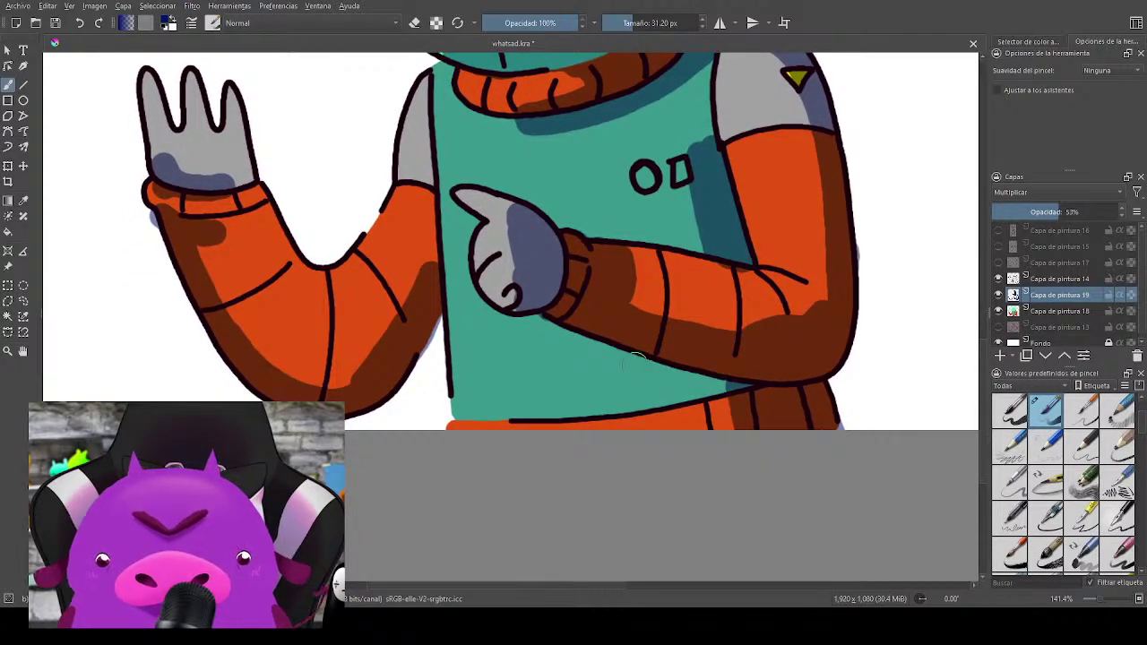
pyautogui.moveTo(634, 358)
pyautogui.mouseDown()
pyautogui.moveTo(730, 390)
pyautogui.moveTo(721, 416)
pyautogui.moveTo(703, 419)
pyautogui.moveTo(645, 376)
pyautogui.mouseUp()
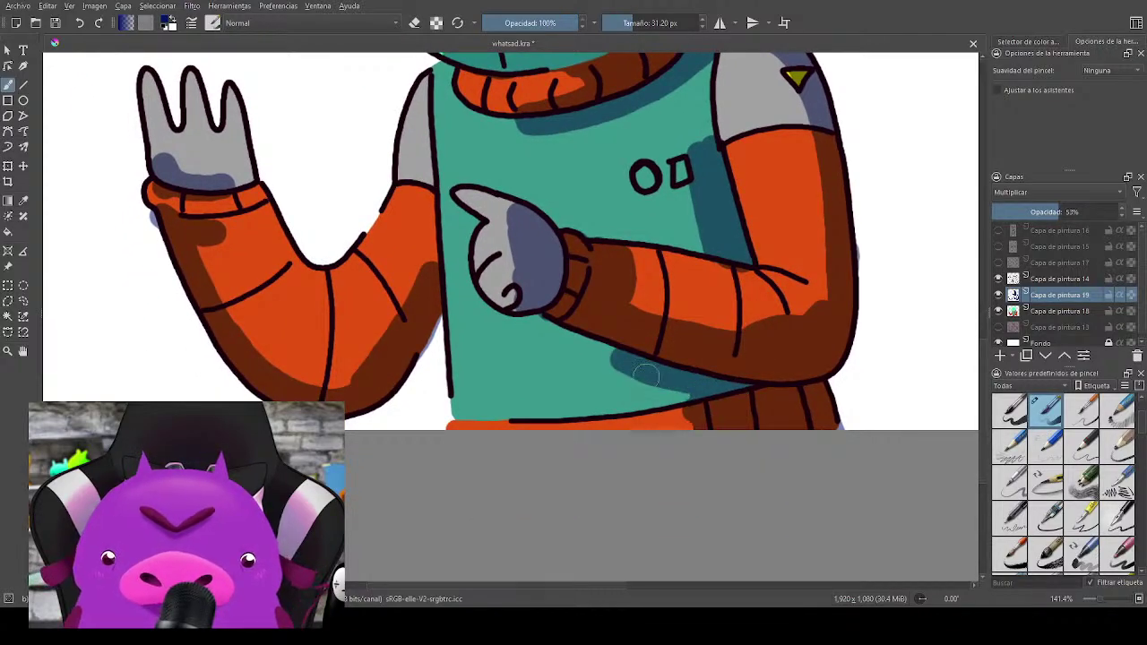
# Step: Try to paint fold shadows around the bent arm's elbow crease, and undo the last stroke
pyautogui.moveTo(808, 442); pyautogui.dragTo(756, 443)
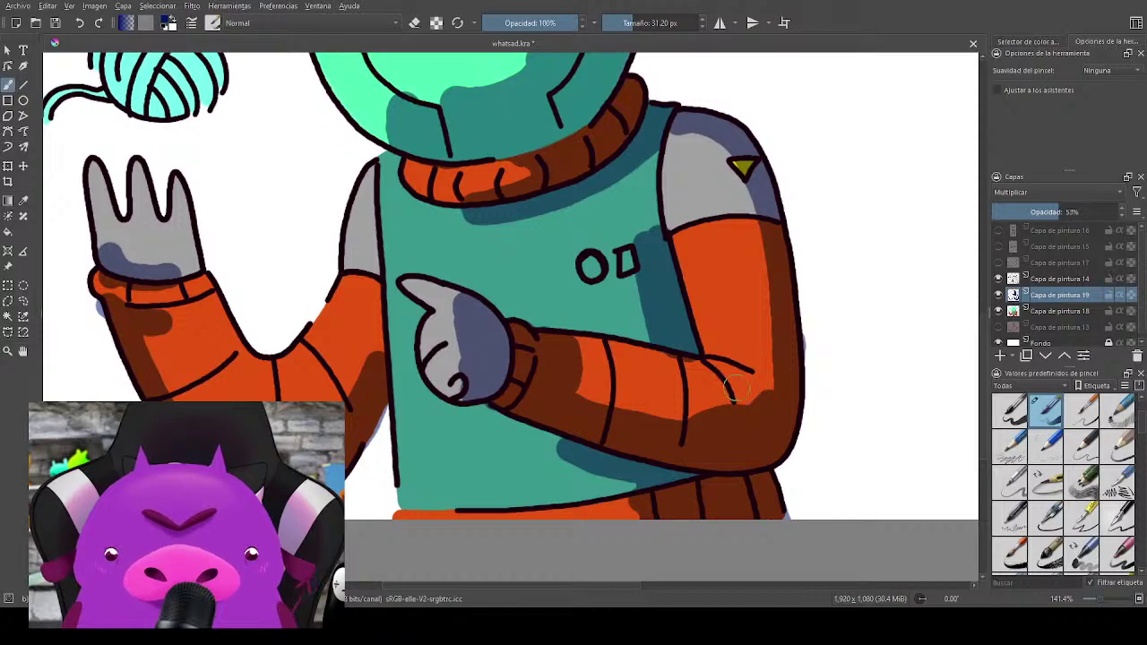
pyautogui.moveTo(710, 358); pyautogui.dragTo(778, 386)
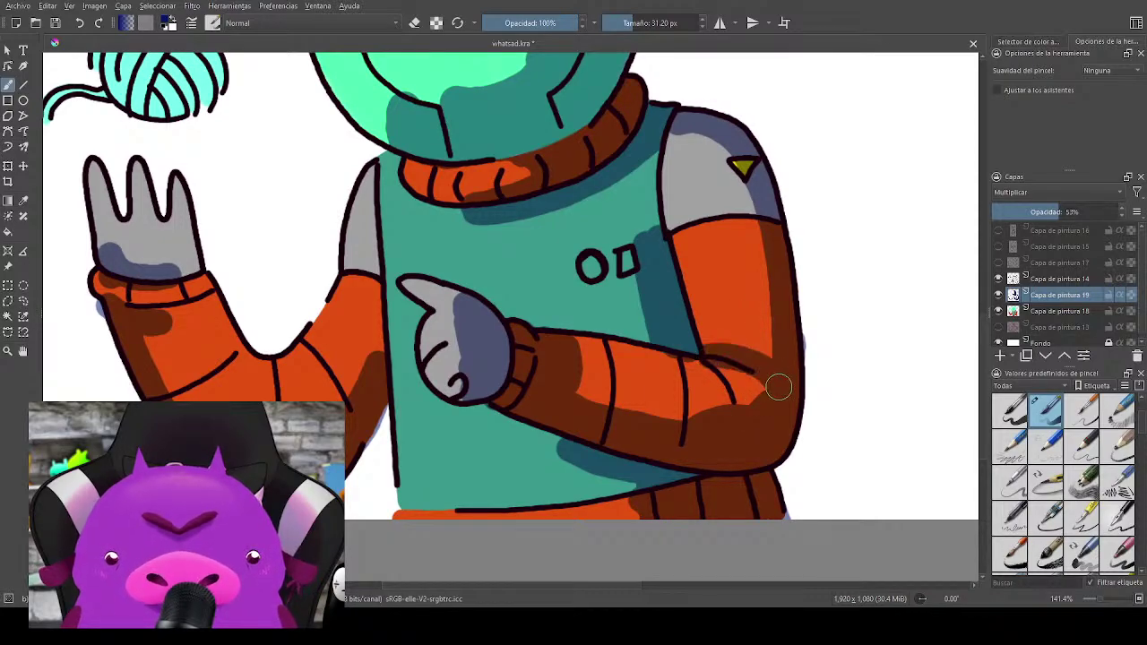
pyautogui.hotkey('ctrl', 'z')
# Step: Sample the face's green from the artwork, choose a lighter mint tint and select the flat-colour layer
pyautogui.moveTo(802, 445); pyautogui.dragTo(833, 360)
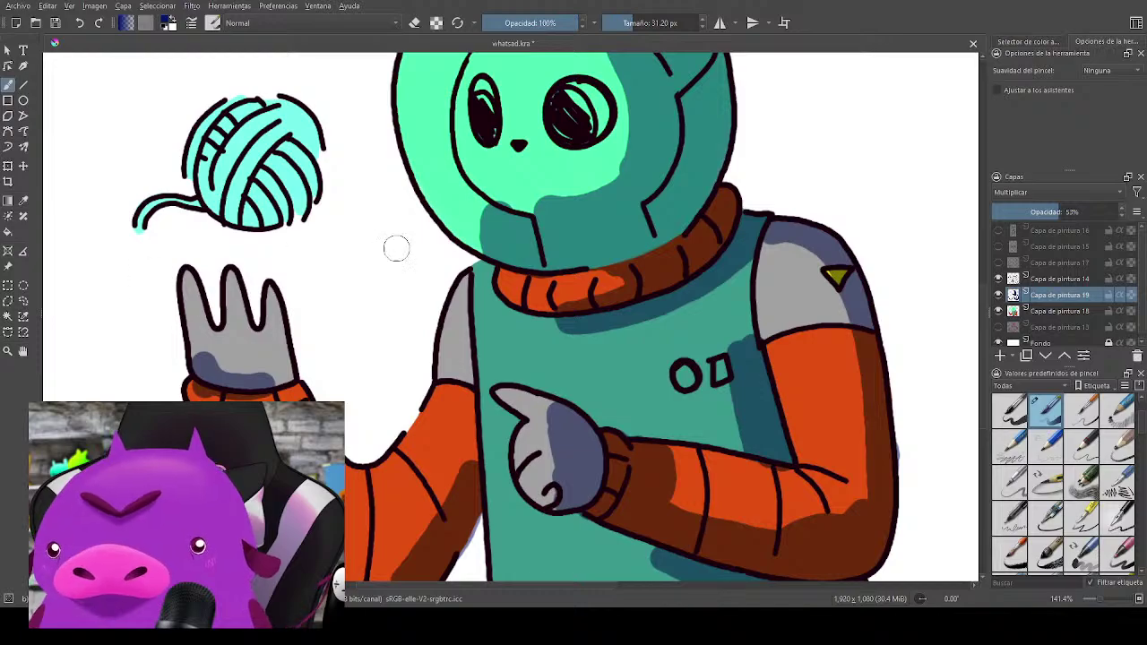
pyautogui.scroll(-3, 716, 284)
pyautogui.scroll(3, 638, 235)
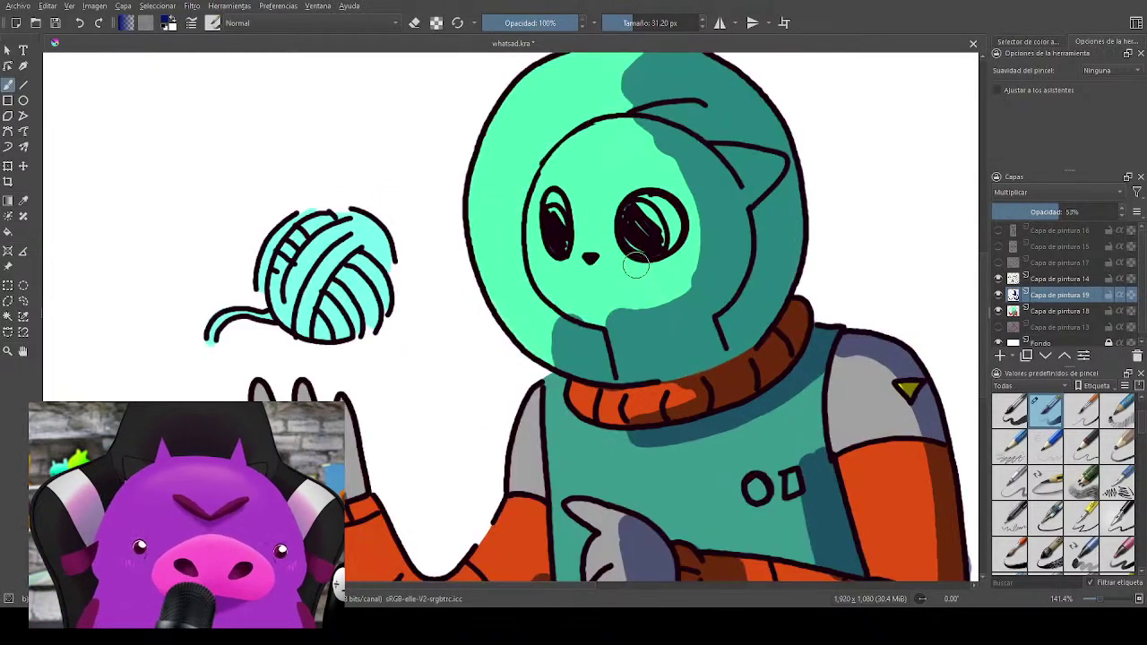
pyautogui.keyDown('ctrl'); pyautogui.click(663, 285); pyautogui.keyUp('ctrl')
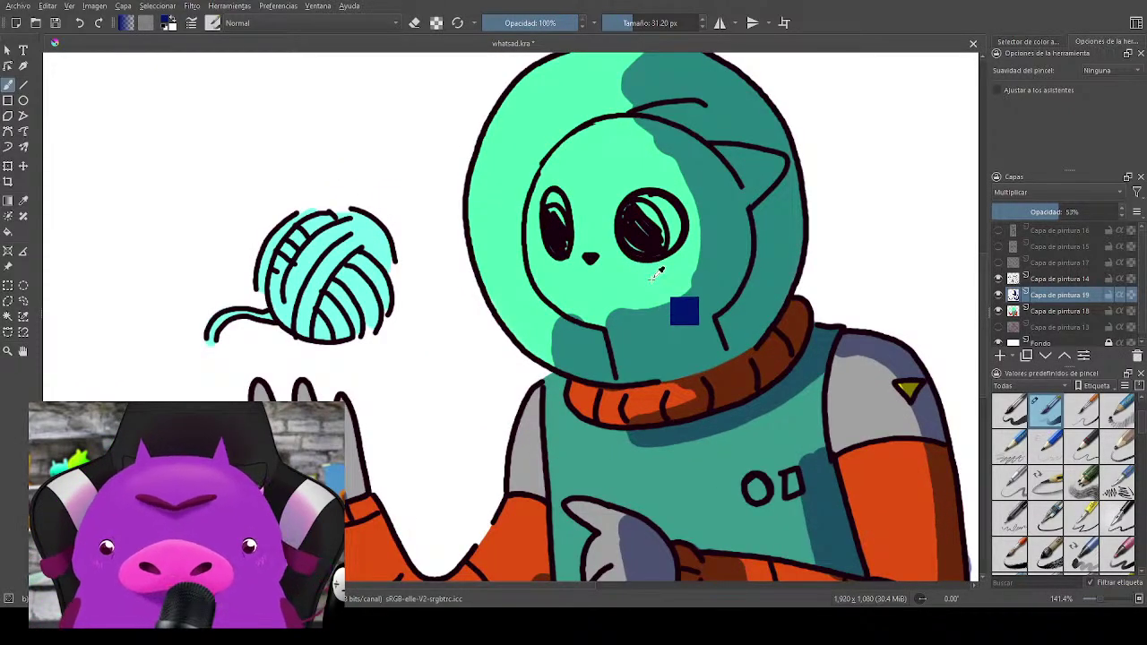
pyautogui.rightClick(661, 285)
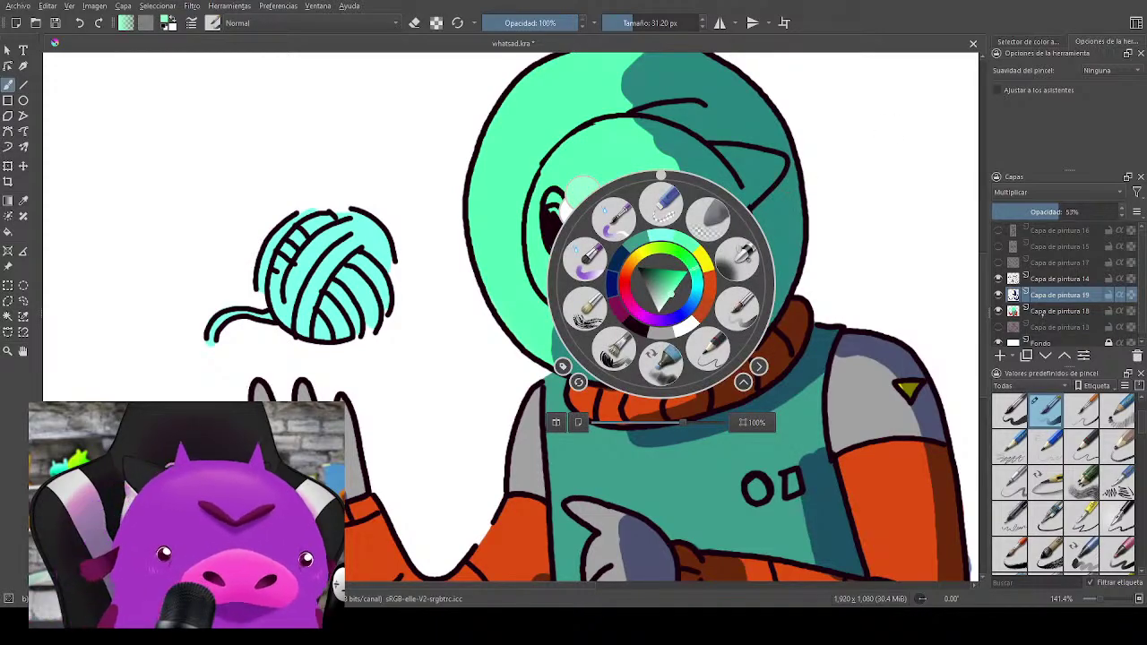
pyautogui.click(1044, 312)
pyautogui.click(885, 183)
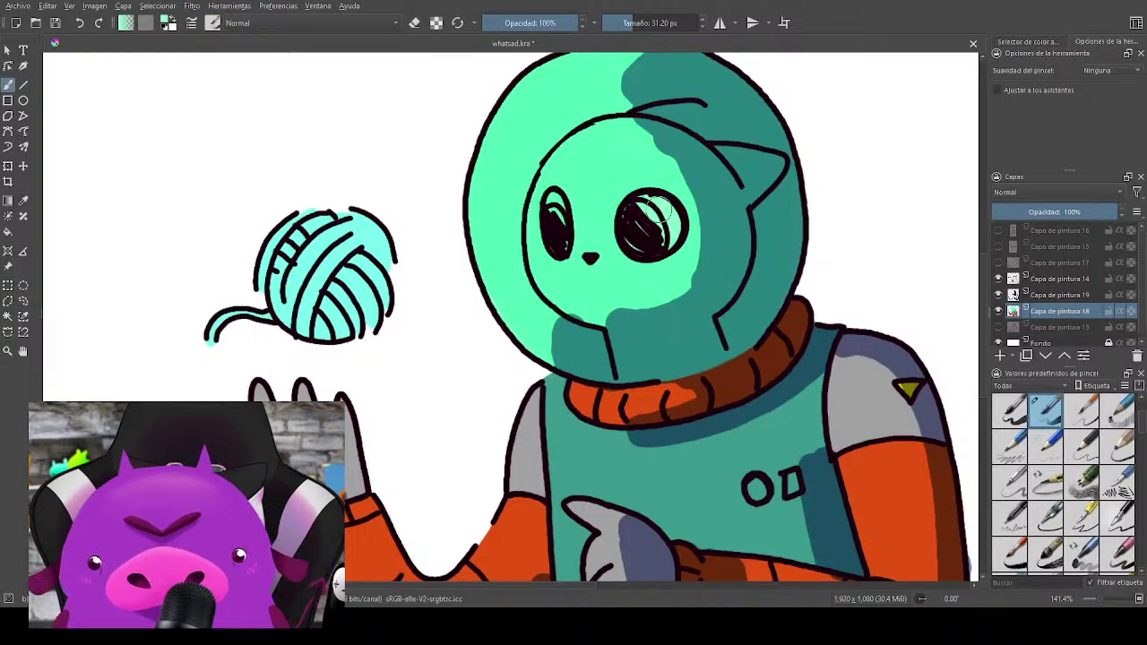
# Step: Paint a large rounded mint highlight over the front of the helmet and face, and erase the spill outside the helmet's outline
pyautogui.moveTo(568, 181); pyautogui.dragTo(587, 307)
pyautogui.moveTo(548, 220)
pyautogui.mouseDown()
pyautogui.moveTo(516, 370)
pyautogui.moveTo(505, 328)
pyautogui.moveTo(539, 258)
pyautogui.moveTo(582, 238)
pyautogui.moveTo(569, 367)
pyautogui.moveTo(510, 302)
pyautogui.moveTo(610, 274)
pyautogui.moveTo(511, 367)
pyautogui.moveTo(589, 240)
pyautogui.moveTo(542, 404)
pyautogui.moveTo(568, 227)
pyautogui.moveTo(564, 398)
pyautogui.moveTo(551, 234)
pyautogui.moveTo(589, 383)
pyautogui.moveTo(518, 249)
pyautogui.moveTo(606, 340)
pyautogui.mouseUp()
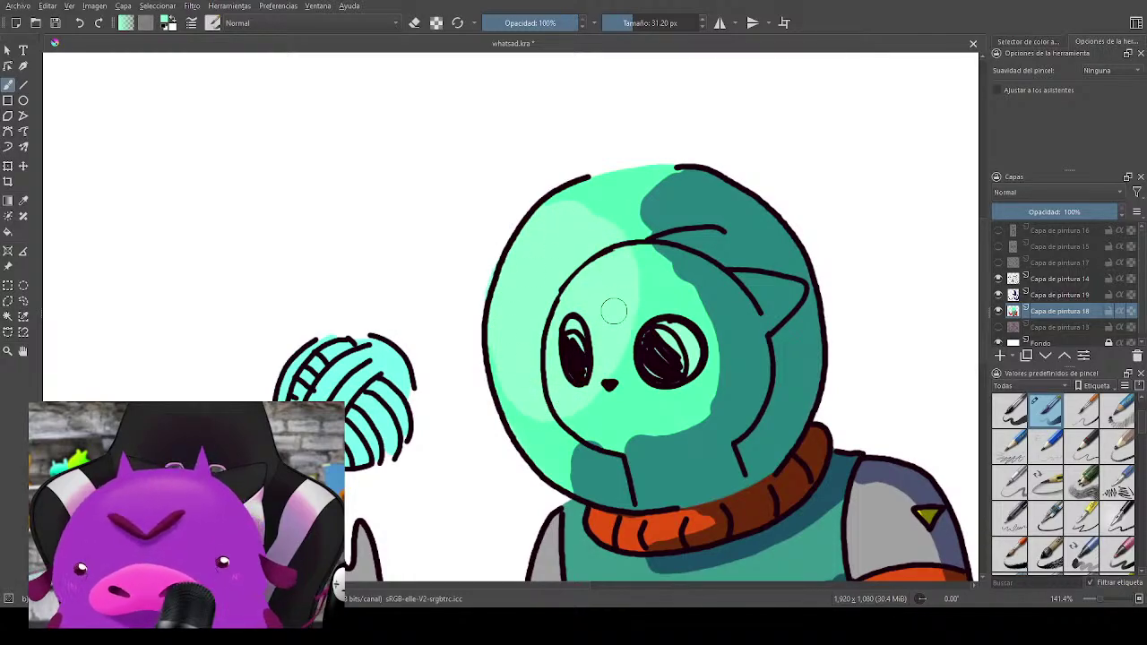
pyautogui.press('e')
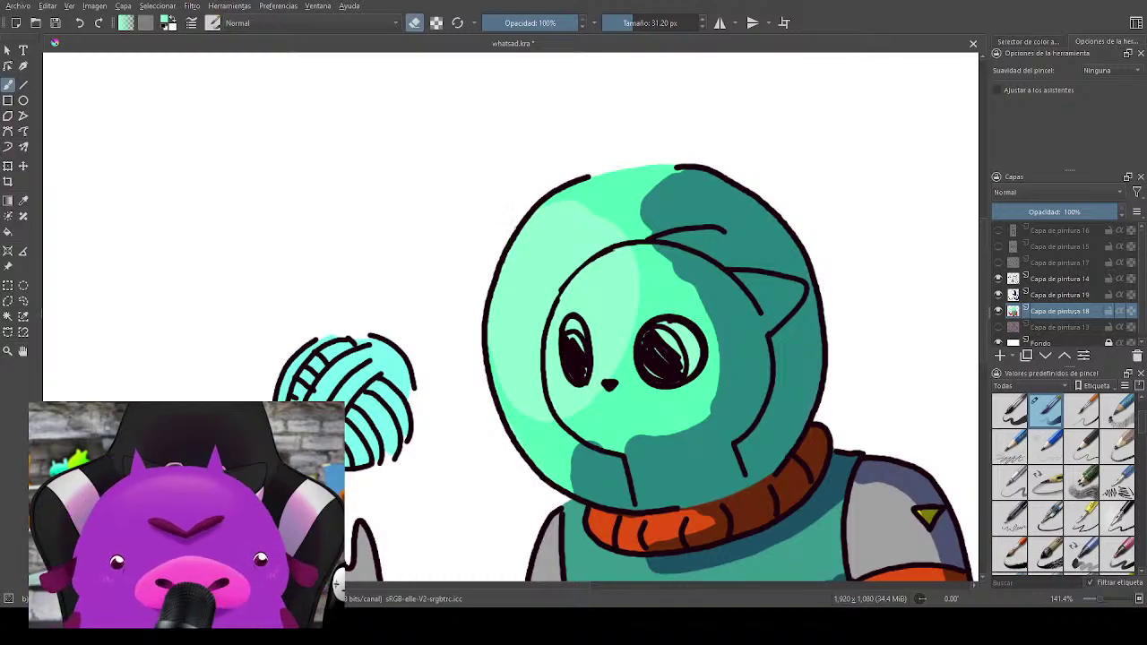
# Step: Select the shadow layer and set it to Normal blending at 100% opacity
pyautogui.click(1061, 279)
pyautogui.click(1053, 295)
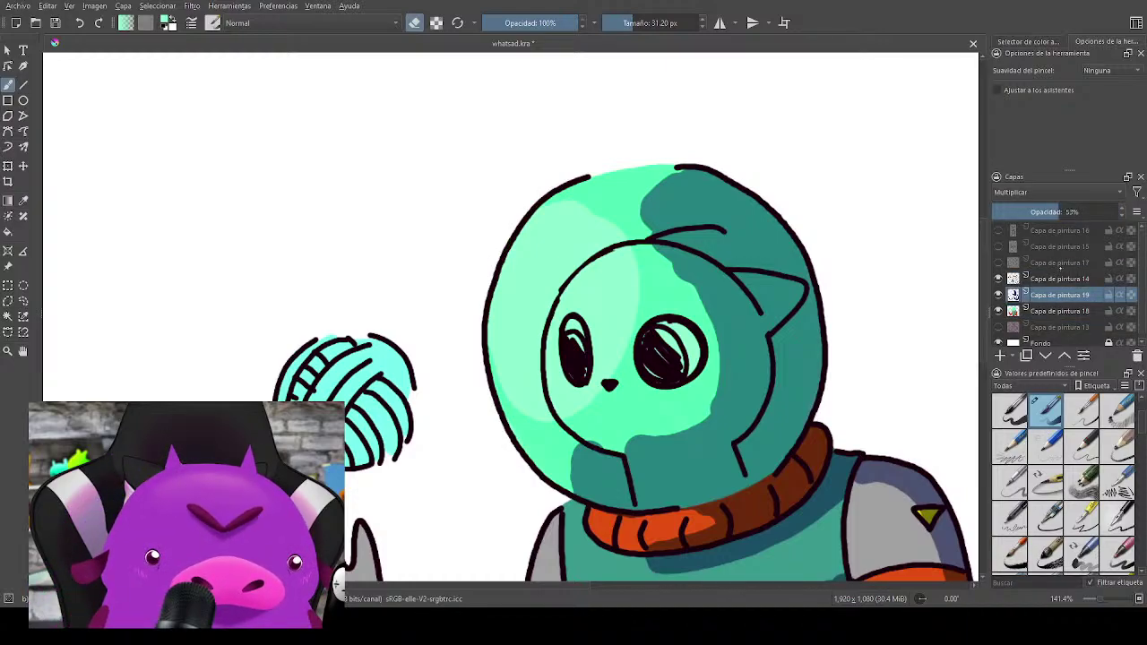
pyautogui.click(1058, 212)
pyautogui.write('100')
pyautogui.press('Return')
pyautogui.scroll(1, 1023, 193)
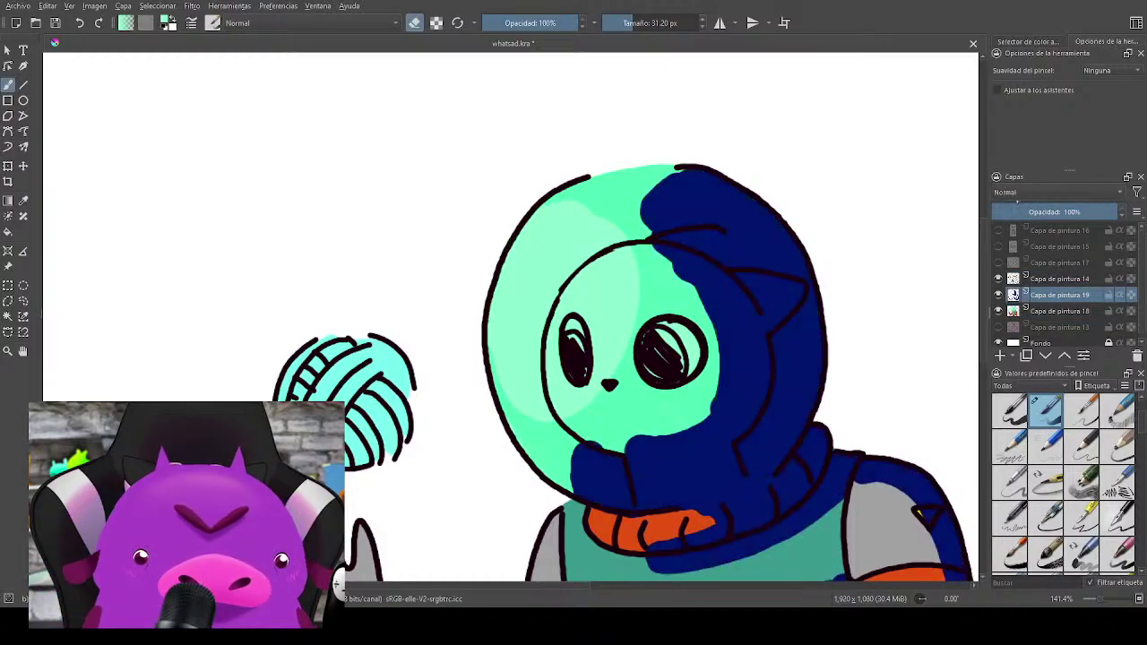
# Step: Sample the navy shadow colour, leave erasing mode, and set the shadow layer to Multiply blending at 30% opacity
pyautogui.keyDown('ctrl'); pyautogui.click(791, 257); pyautogui.keyUp('ctrl')
pyautogui.press('e')
pyautogui.moveTo(1101, 210); pyautogui.dragTo(1052, 212)
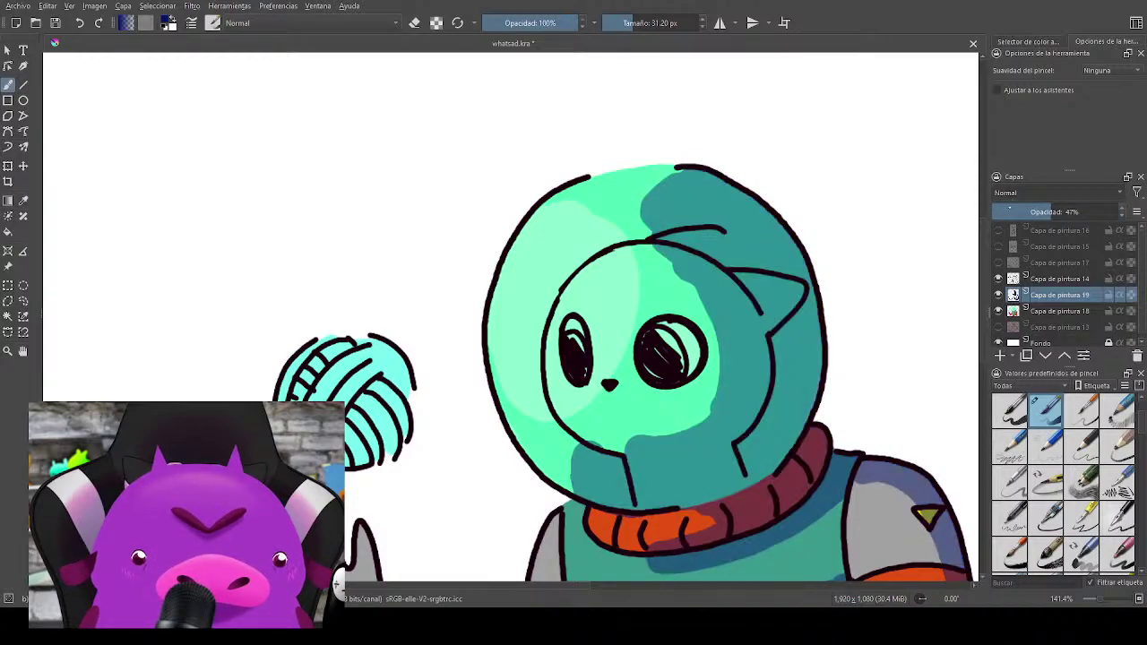
pyautogui.scroll(-1, 1012, 192)
pyautogui.moveTo(794, 405); pyautogui.dragTo(694, 355)
pyautogui.moveTo(1051, 213); pyautogui.dragTo(1028, 212)
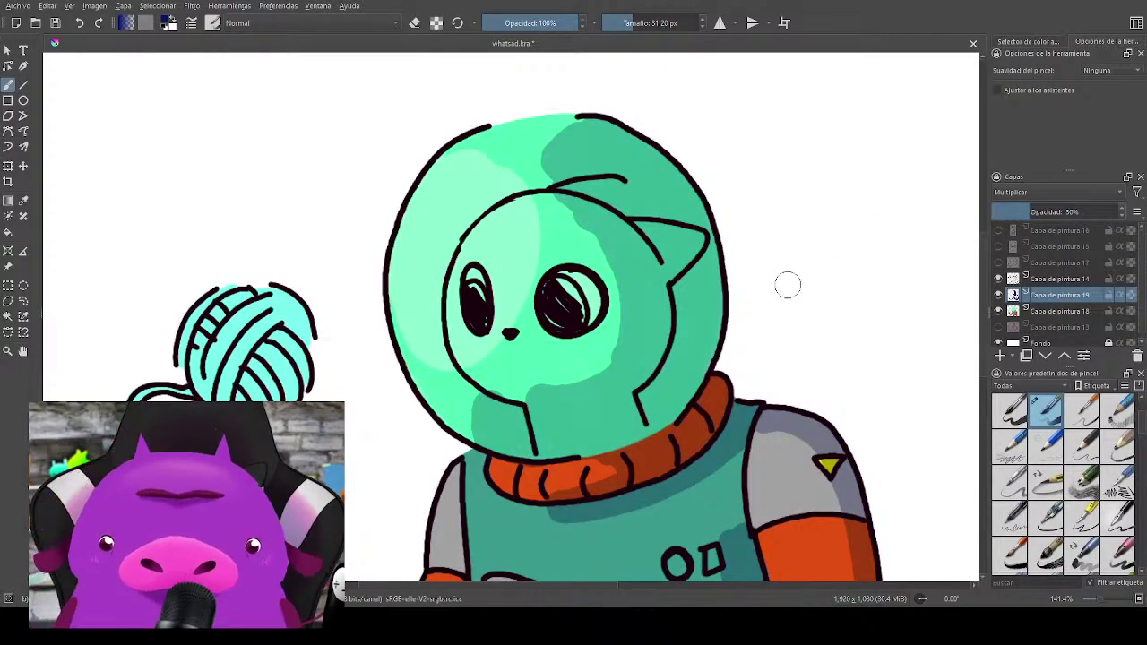
# Step: Set the brush size to 13.49 px and refine the shadow around the elbow crease of the bent arm's sleeve
pyautogui.scroll(-1, 786, 284)
pyautogui.moveTo(693, 346); pyautogui.dragTo(756, 122)
pyautogui.scroll(-1, 728, 182)
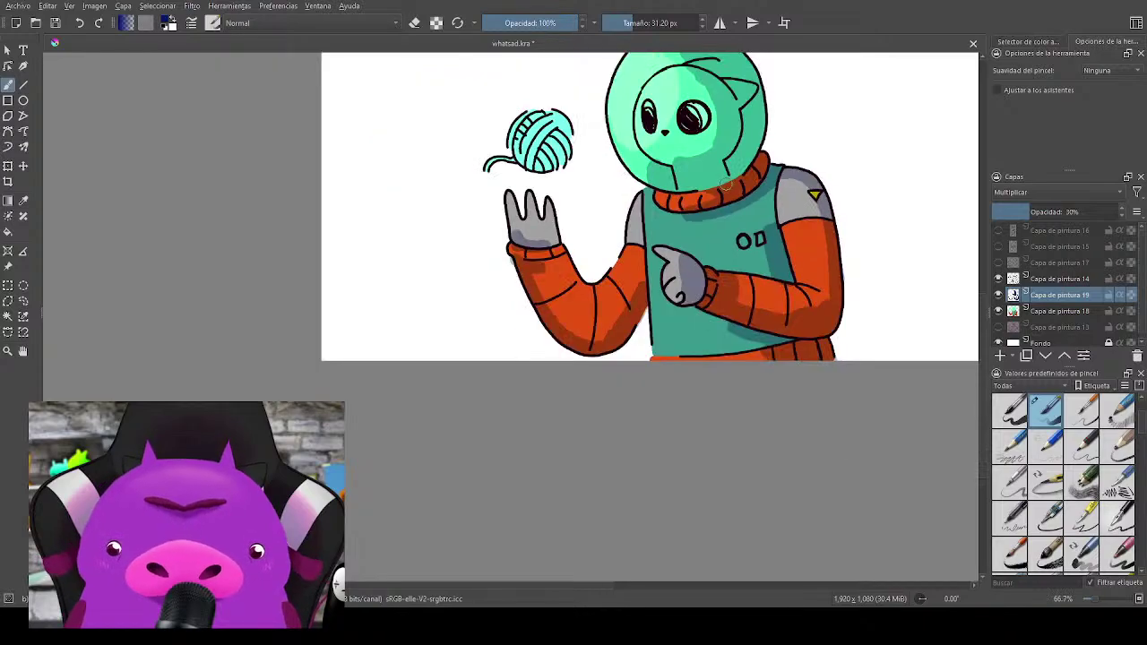
pyautogui.moveTo(746, 238); pyautogui.dragTo(647, 294)
pyautogui.scroll(1, 656, 290)
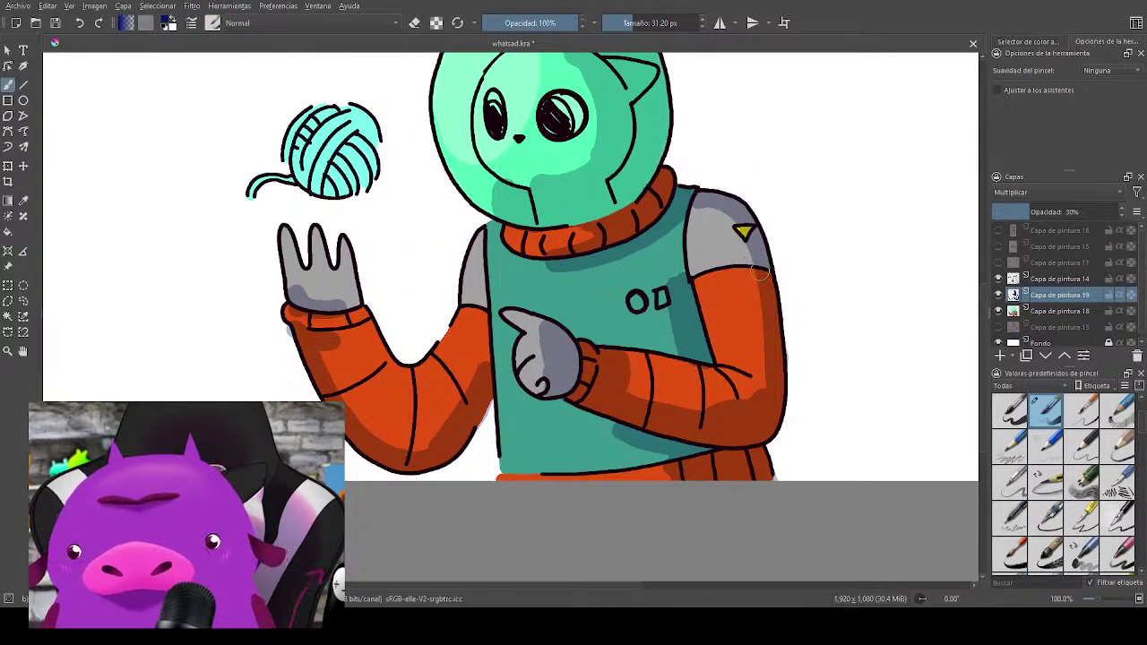
pyautogui.scroll(1, 758, 272)
pyautogui.moveTo(762, 272); pyautogui.dragTo(763, 193)
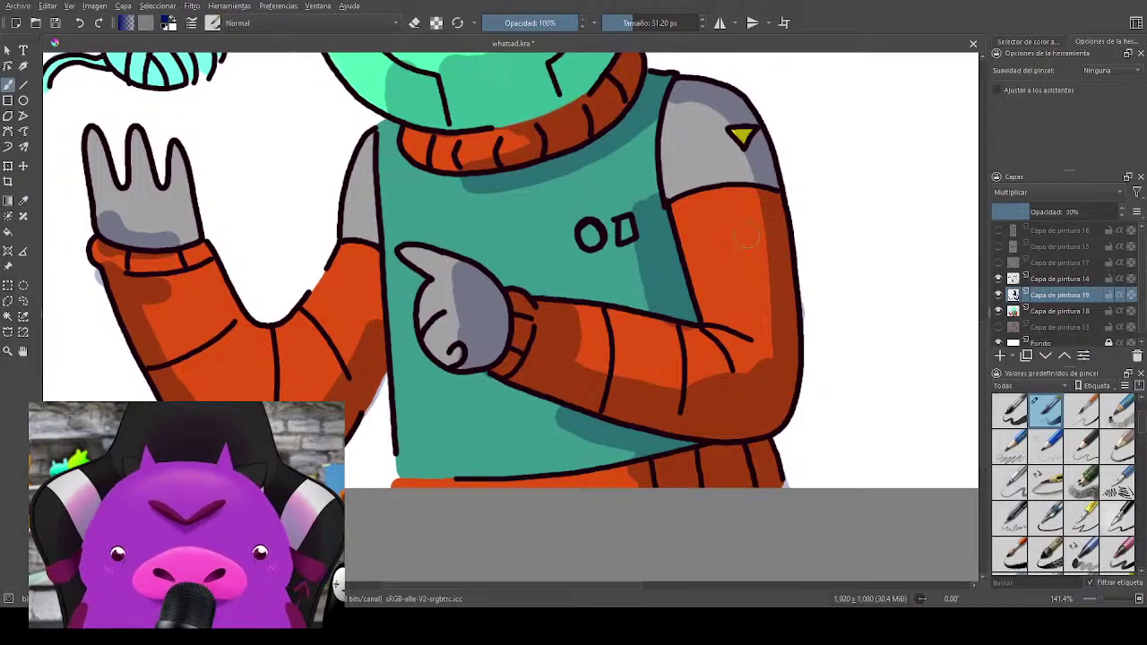
pyautogui.moveTo(740, 286)
pyautogui.keyDown('shift'); pyautogui.mouseDown()
pyautogui.moveTo(717, 293)
pyautogui.moveTo(739, 298)
pyautogui.mouseUp(); pyautogui.keyUp('shift')
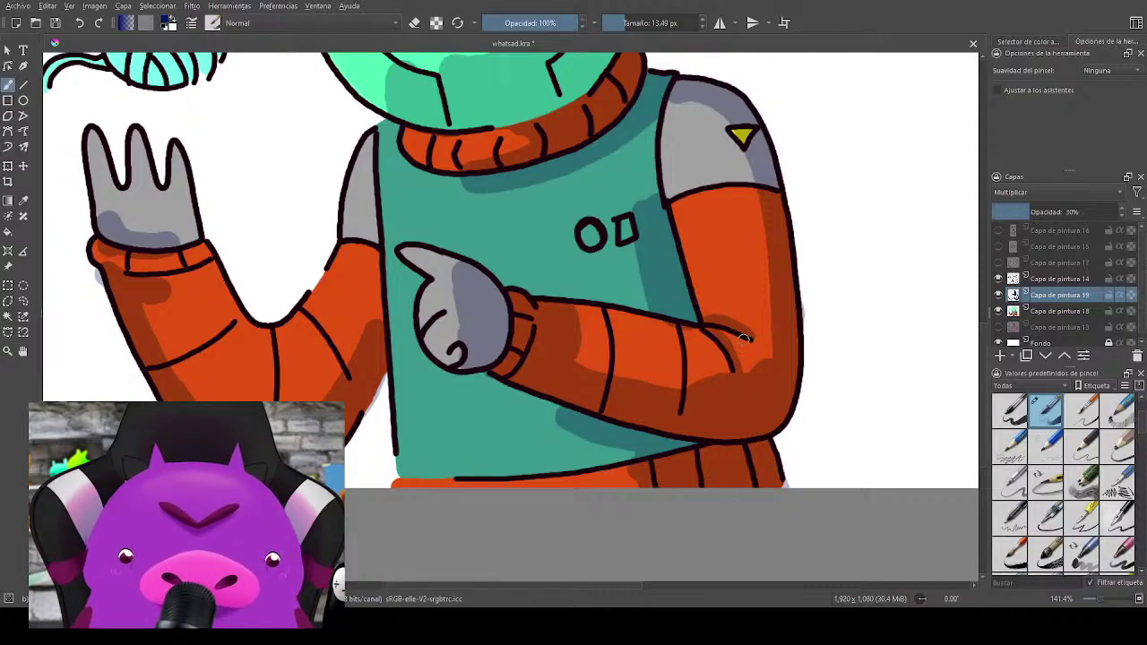
pyautogui.press('e')
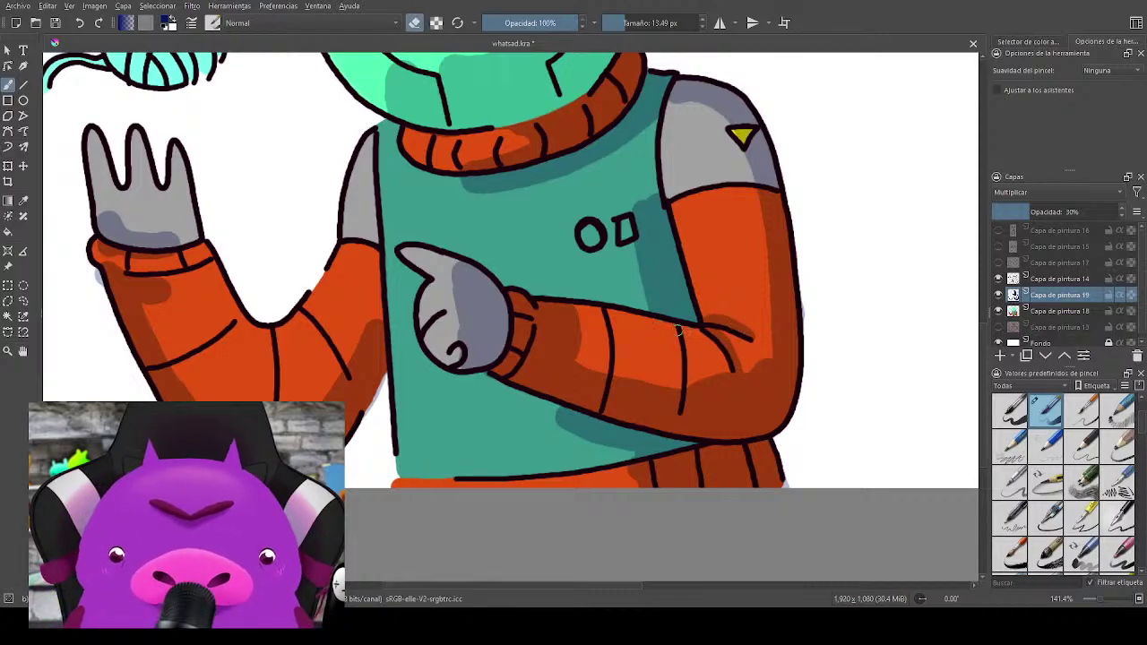
pyautogui.moveTo(529, 319)
pyautogui.mouseDown()
pyautogui.moveTo(514, 298)
pyautogui.moveTo(517, 334)
pyautogui.moveTo(632, 368)
pyautogui.moveTo(669, 348)
pyautogui.mouseUp()
pyautogui.press('e')
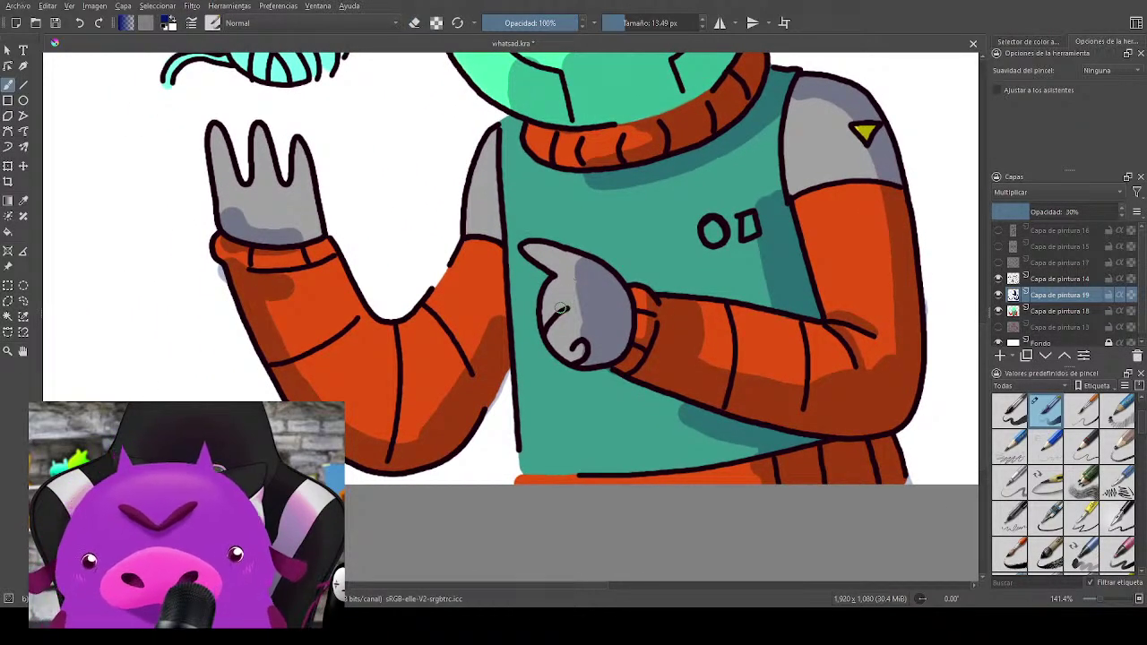
# Step: Paint small shadows under the thumb and along the curled finger of the pointing hand, and erase their excess
pyautogui.moveTo(542, 262); pyautogui.dragTo(553, 269)
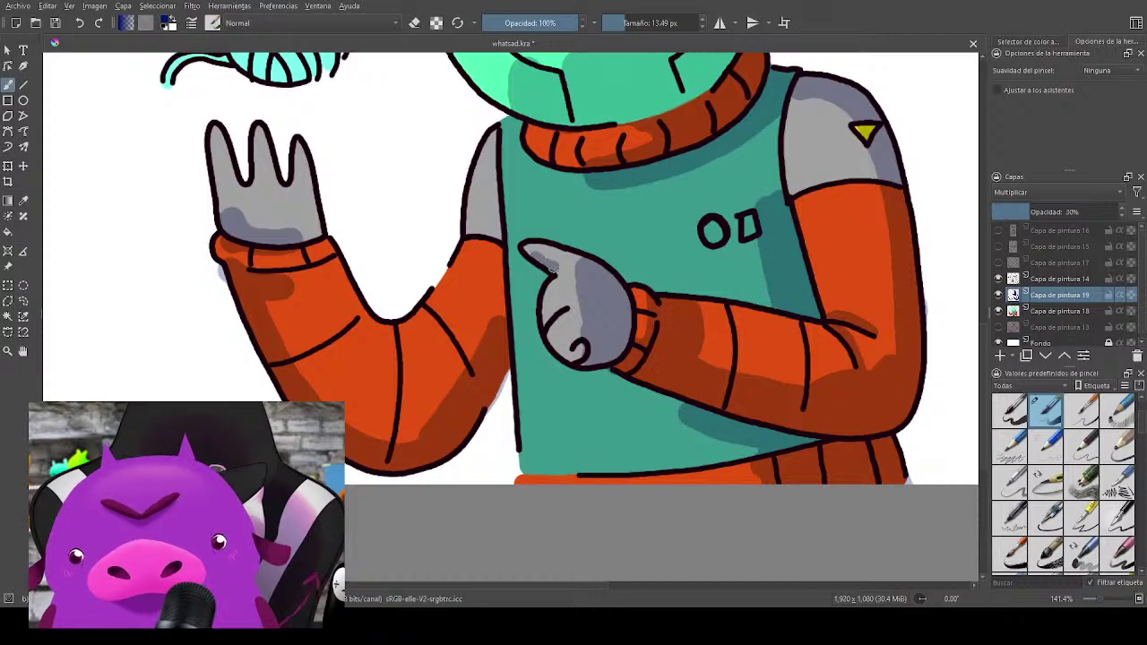
pyautogui.moveTo(541, 316); pyautogui.dragTo(561, 307)
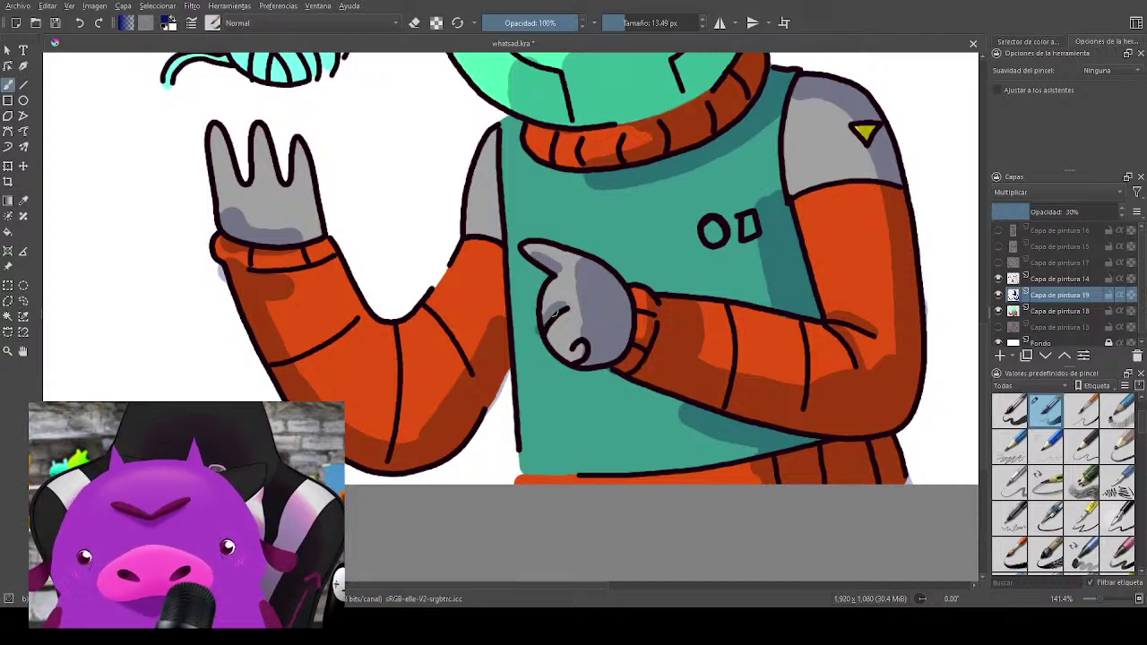
pyautogui.press('e')
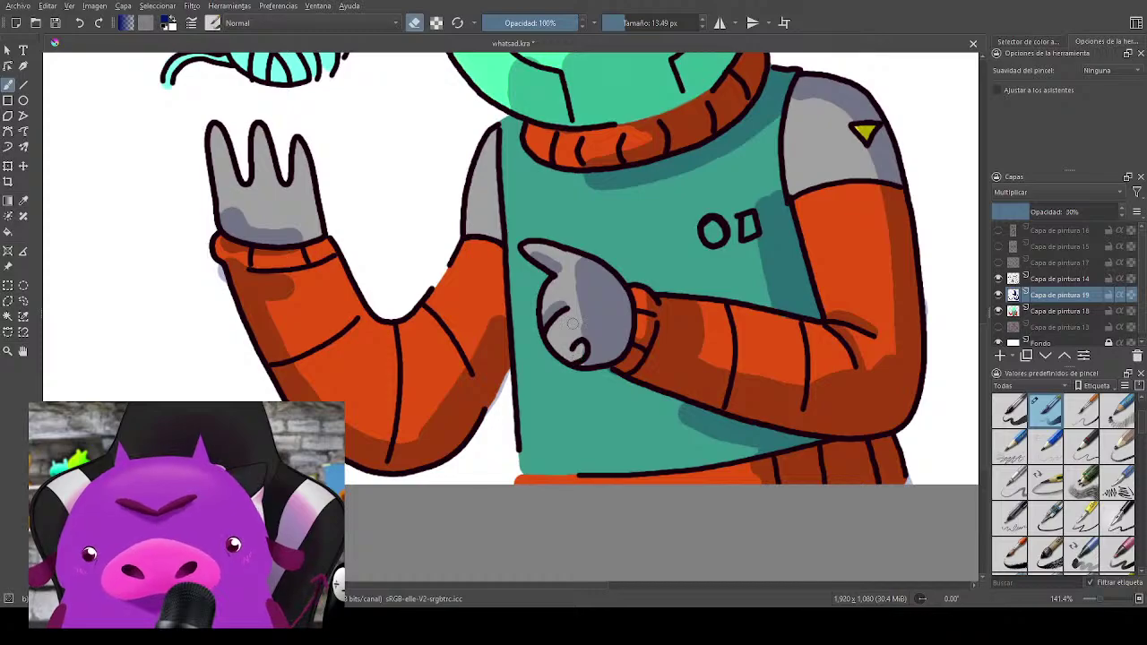
pyautogui.moveTo(562, 277); pyautogui.dragTo(531, 242)
pyautogui.moveTo(704, 323); pyautogui.dragTo(681, 293)
pyautogui.press('e')
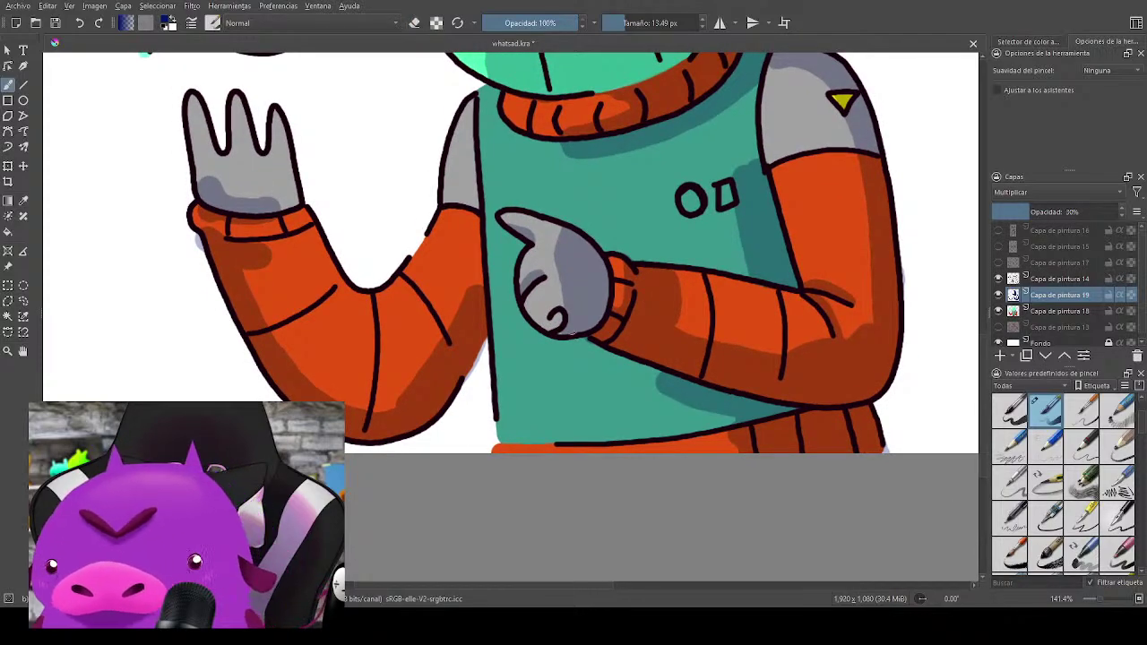
# Step: Smooth and trim the shadow edges on the bent arm's forearm and upper sleeve and on the sweater's hem
pyautogui.moveTo(711, 309)
pyautogui.mouseDown()
pyautogui.moveTo(700, 268)
pyautogui.moveTo(729, 310)
pyautogui.mouseUp()
pyautogui.press('e')
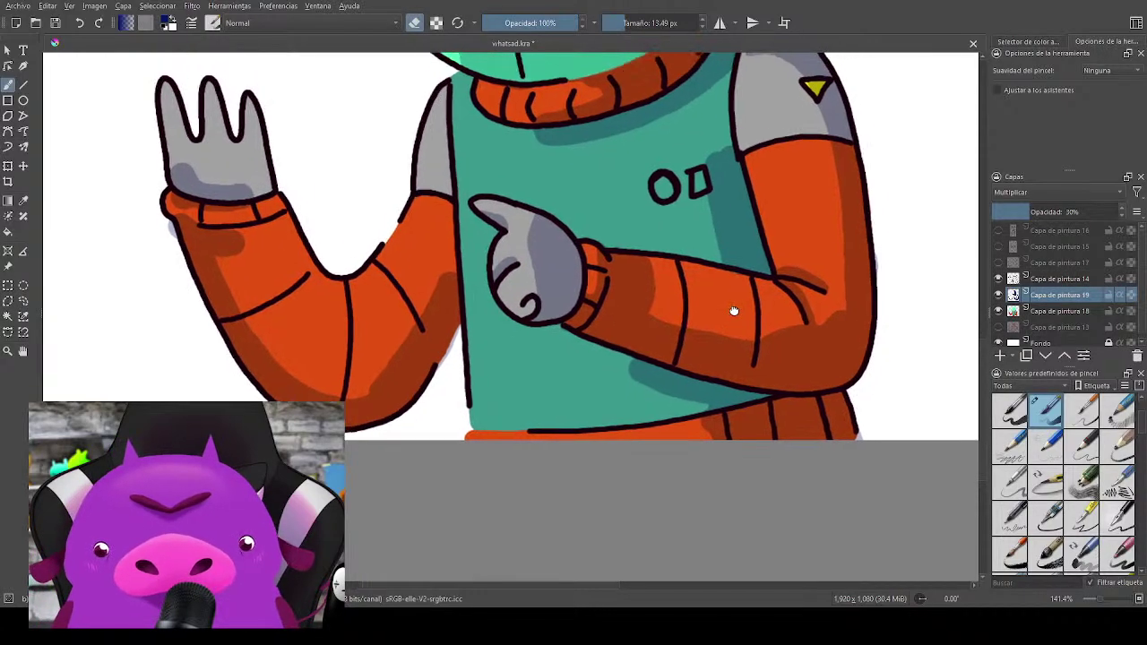
pyautogui.moveTo(647, 251); pyautogui.dragTo(657, 291)
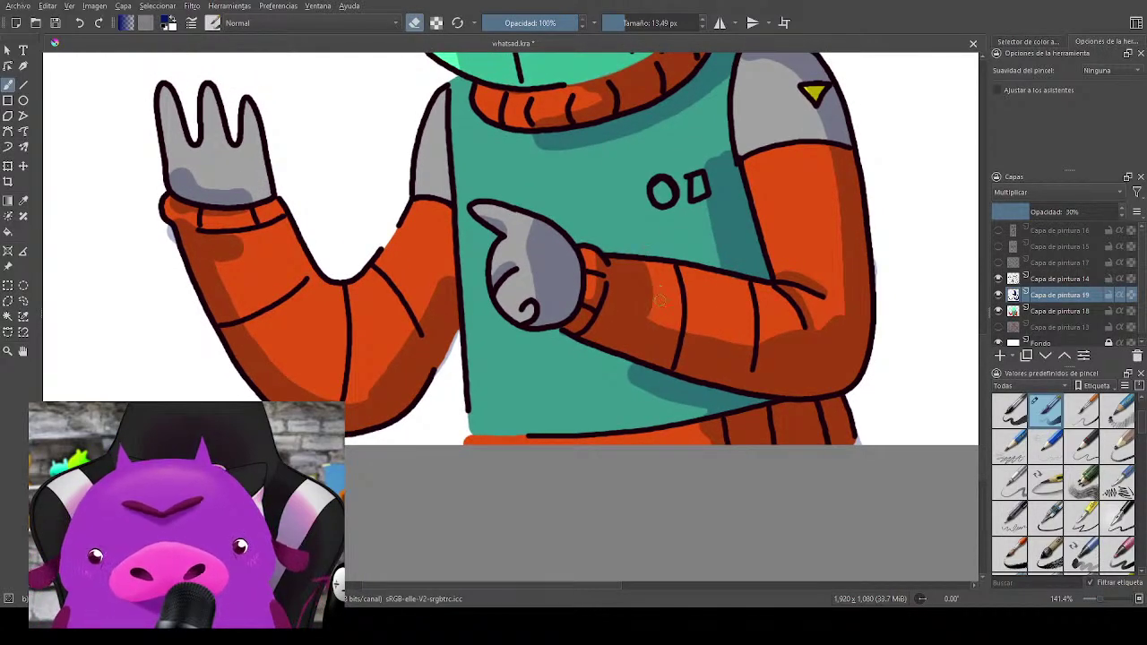
pyautogui.moveTo(770, 373); pyautogui.dragTo(676, 358)
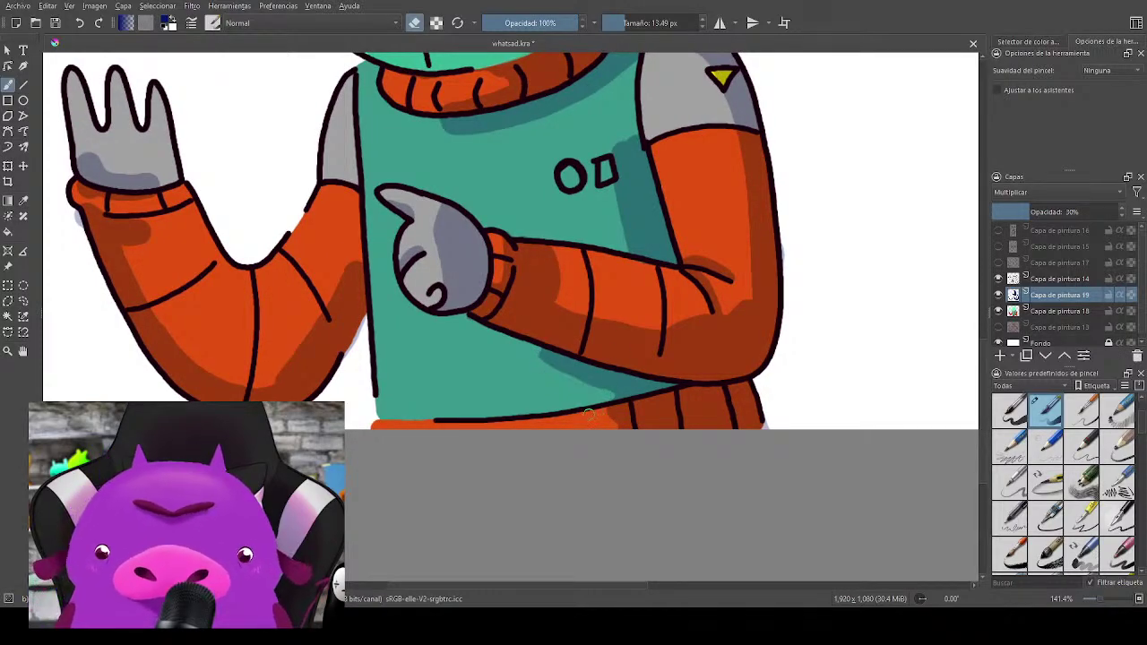
pyautogui.moveTo(589, 413); pyautogui.dragTo(638, 403)
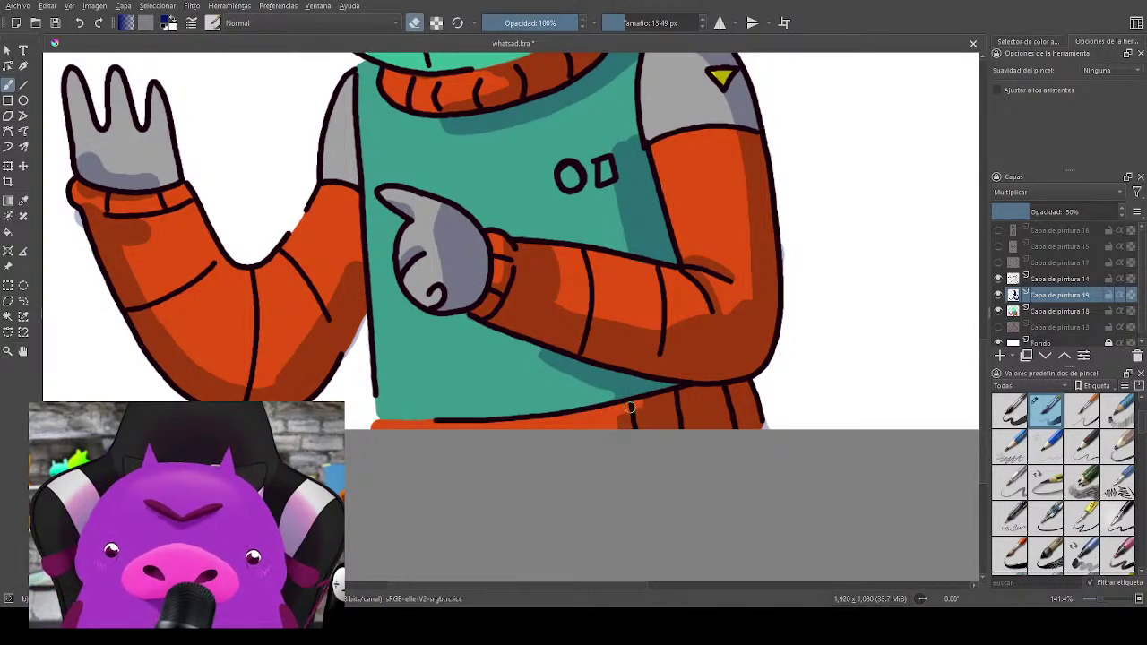
pyautogui.moveTo(745, 345); pyautogui.dragTo(668, 365)
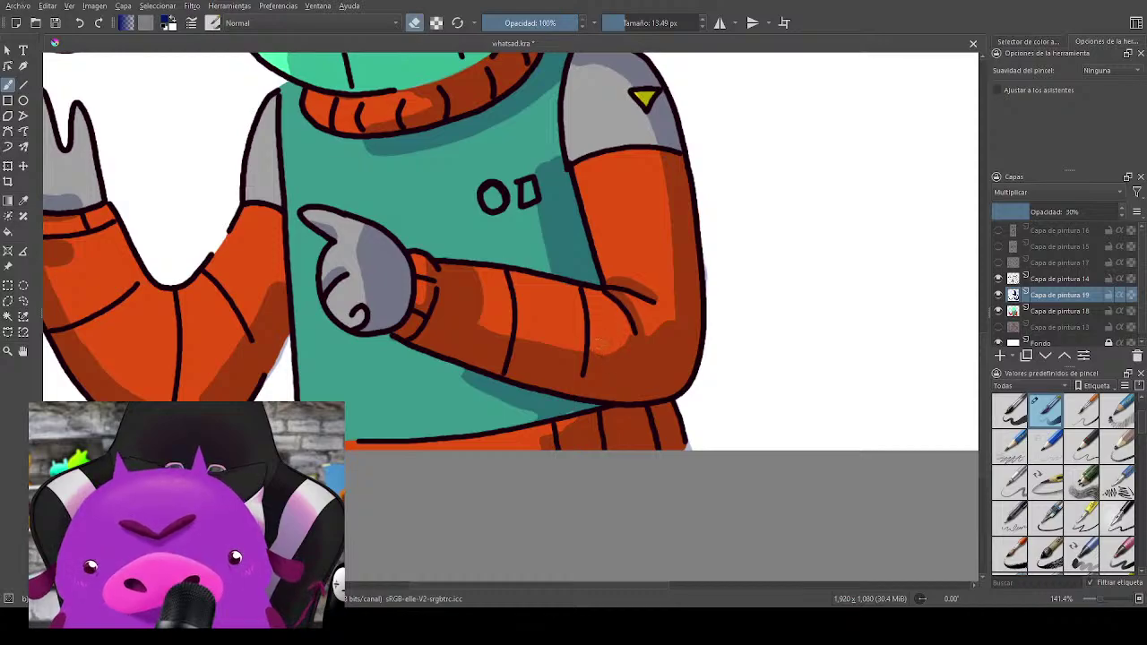
pyautogui.moveTo(516, 333)
pyautogui.mouseDown()
pyautogui.moveTo(574, 351)
pyautogui.moveTo(552, 348)
pyautogui.mouseUp()
pyautogui.moveTo(669, 320); pyautogui.dragTo(616, 383)
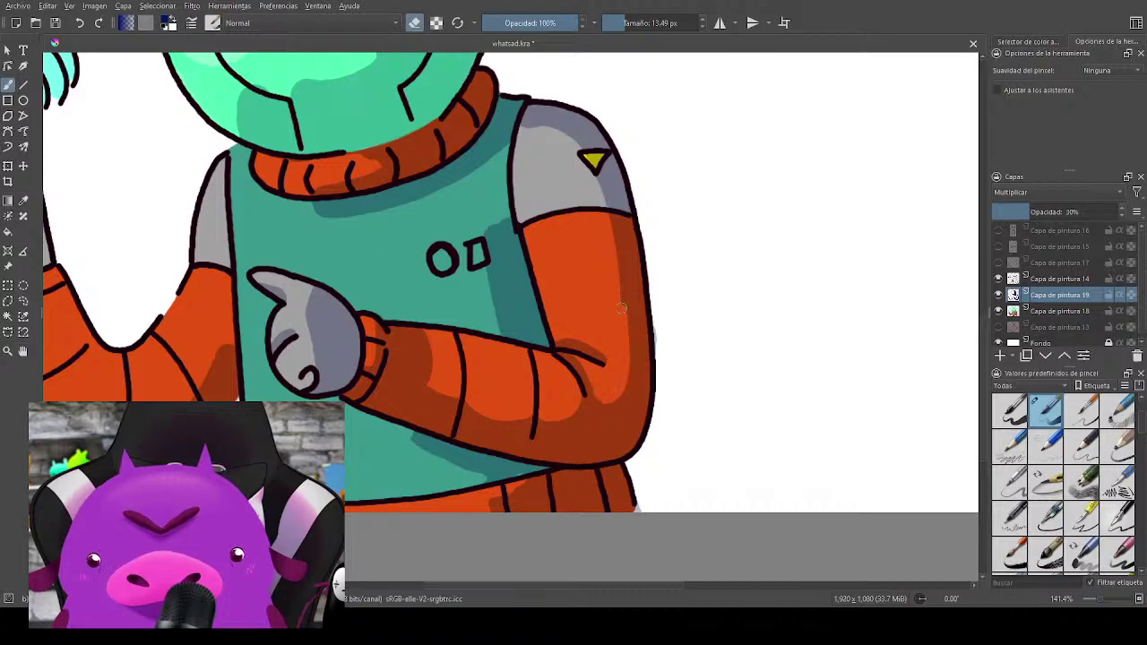
pyautogui.moveTo(591, 257); pyautogui.dragTo(750, 383)
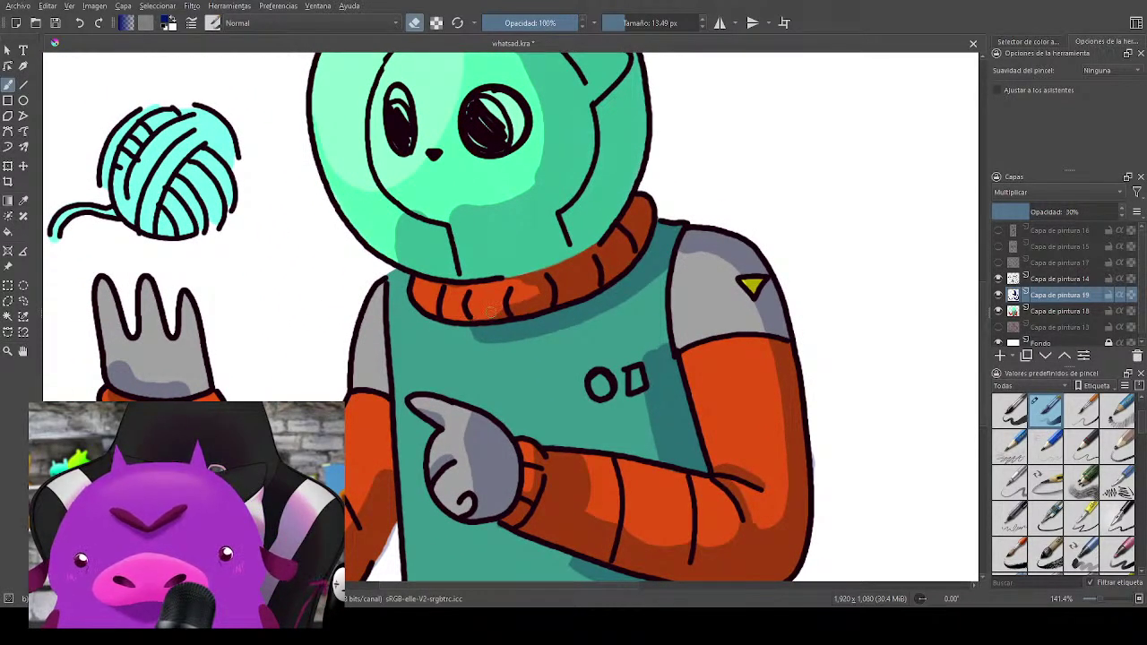
# Step: Paint shadow patches above the nose and inside the larger eye, and smooth the face shadow into a clean curve
pyautogui.moveTo(520, 291); pyautogui.dragTo(669, 357)
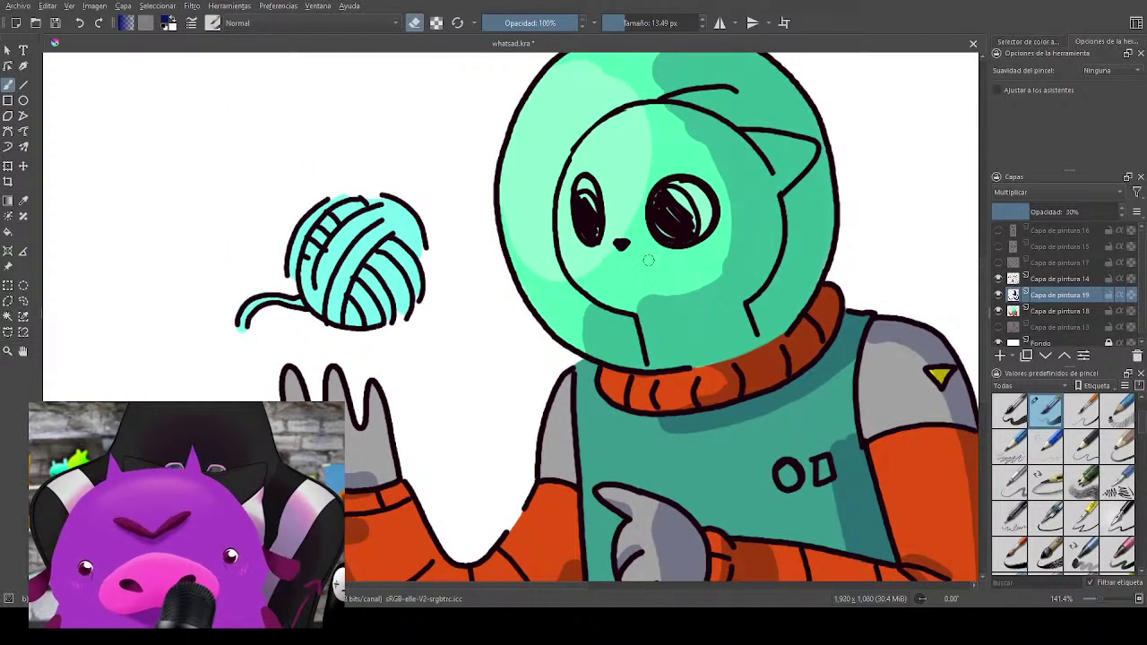
pyautogui.press('e')
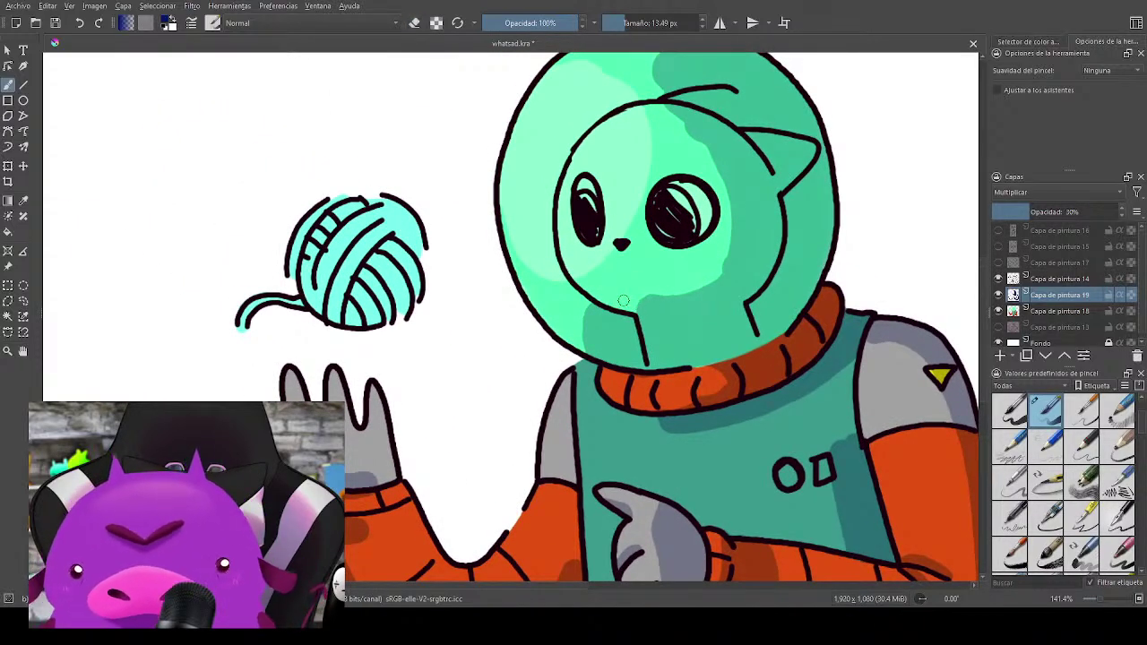
pyautogui.moveTo(642, 296)
pyautogui.mouseDown()
pyautogui.moveTo(604, 295)
pyautogui.moveTo(643, 302)
pyautogui.moveTo(729, 268)
pyautogui.moveTo(685, 292)
pyautogui.moveTo(634, 295)
pyautogui.mouseUp()
pyautogui.moveTo(708, 212)
pyautogui.mouseDown()
pyautogui.moveTo(676, 238)
pyautogui.moveTo(706, 213)
pyautogui.moveTo(616, 222)
pyautogui.mouseUp()
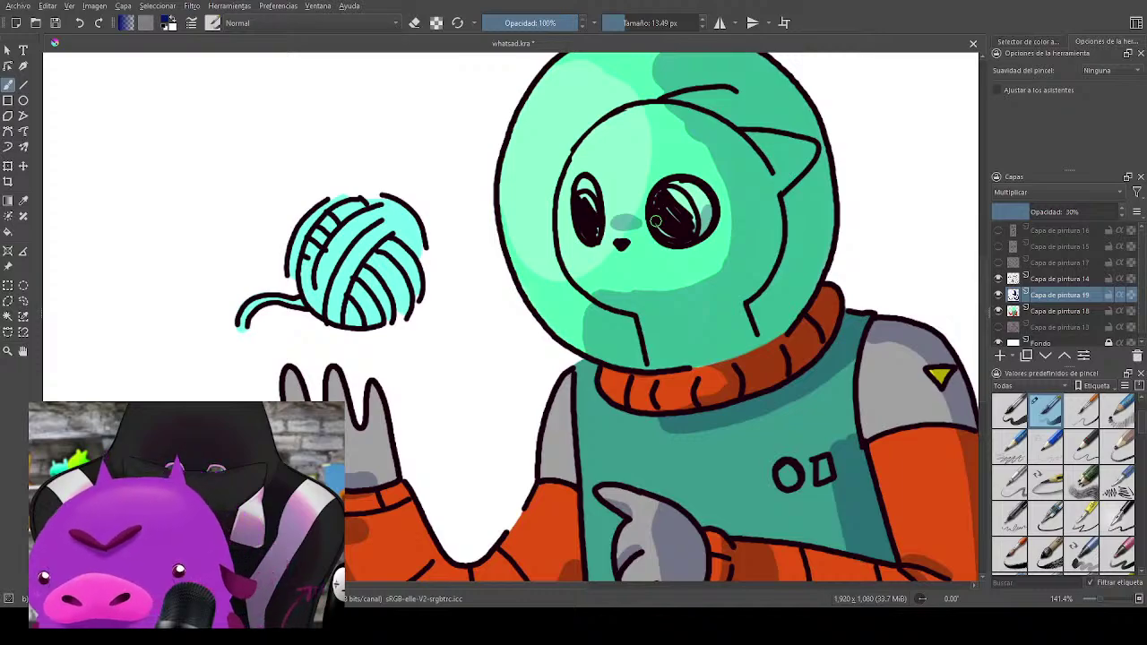
pyautogui.press('e')
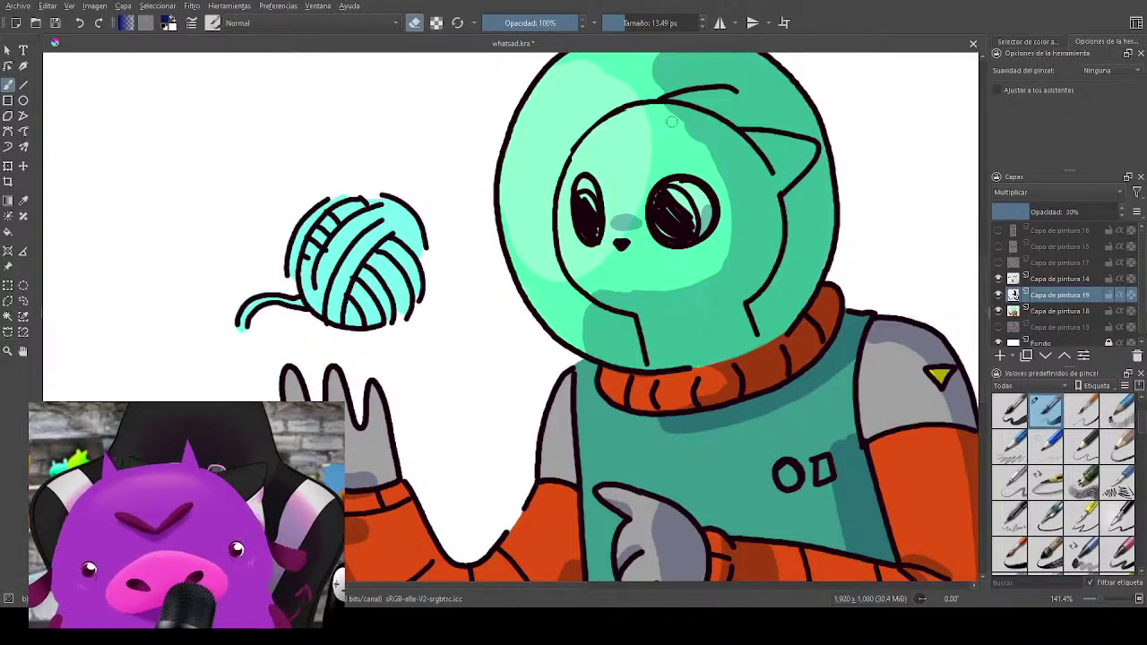
pyautogui.moveTo(672, 121)
pyautogui.mouseDown()
pyautogui.moveTo(715, 166)
pyautogui.moveTo(726, 235)
pyautogui.moveTo(708, 275)
pyautogui.moveTo(632, 294)
pyautogui.moveTo(592, 260)
pyautogui.mouseUp()
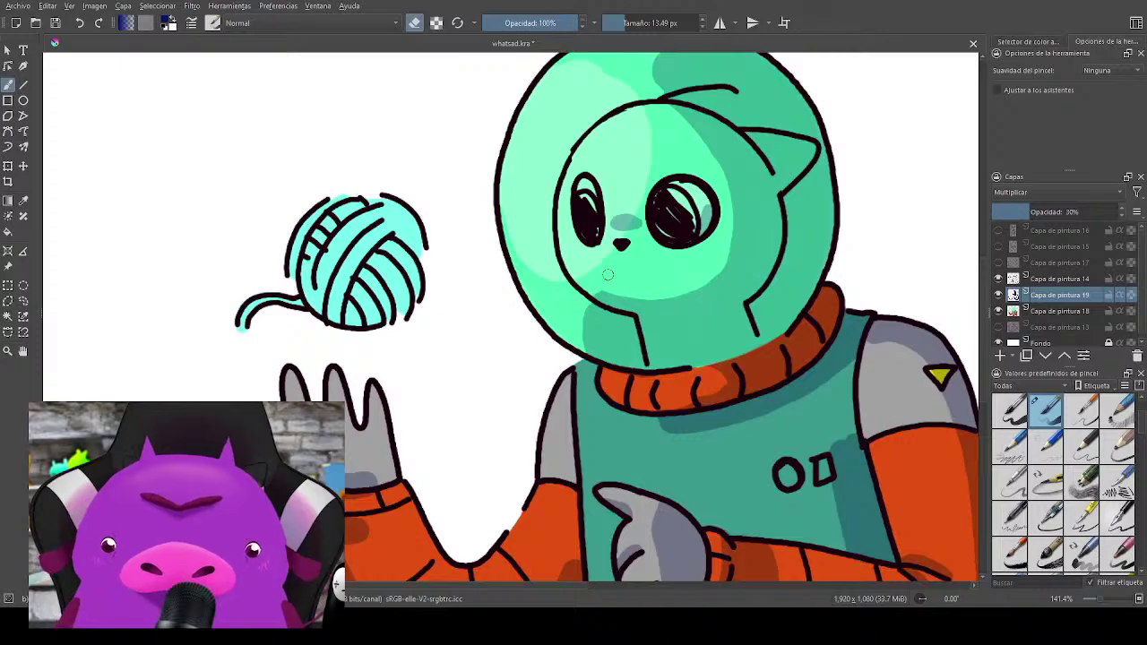
# Step: Erase five small round light spots of varied size from the helmet's shadow and tidy the shadow's upper edge
pyautogui.moveTo(583, 344)
pyautogui.mouseDown()
pyautogui.moveTo(592, 304)
pyautogui.moveTo(583, 352)
pyautogui.moveTo(597, 307)
pyautogui.moveTo(613, 343)
pyautogui.mouseUp()
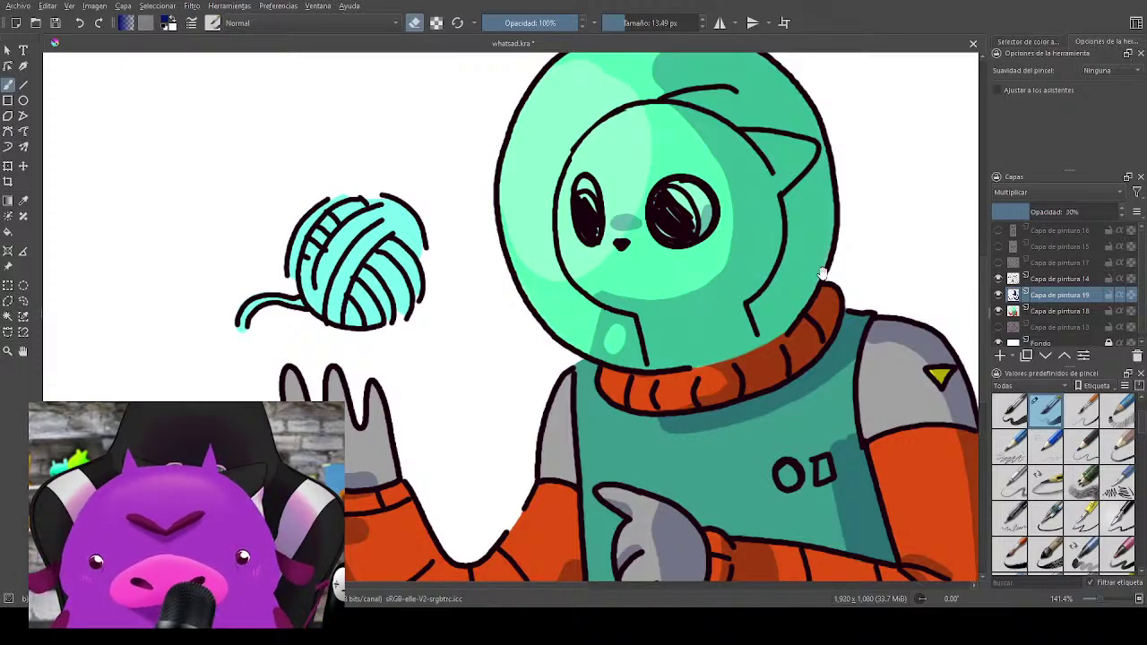
pyautogui.moveTo(821, 274); pyautogui.dragTo(784, 414)
pyautogui.moveTo(718, 235); pyautogui.dragTo(732, 233)
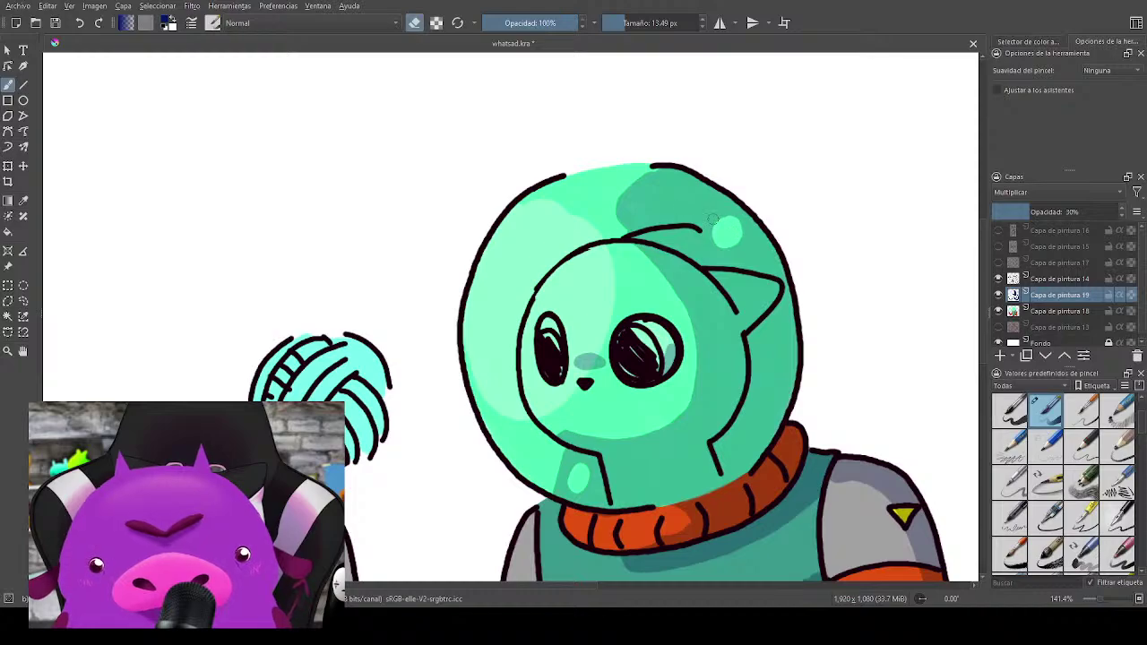
pyautogui.click(650, 207)
pyautogui.moveTo(609, 216)
pyautogui.mouseDown()
pyautogui.moveTo(655, 165)
pyautogui.moveTo(625, 206)
pyautogui.moveTo(646, 184)
pyautogui.mouseUp()
pyautogui.moveTo(823, 301); pyautogui.dragTo(804, 249)
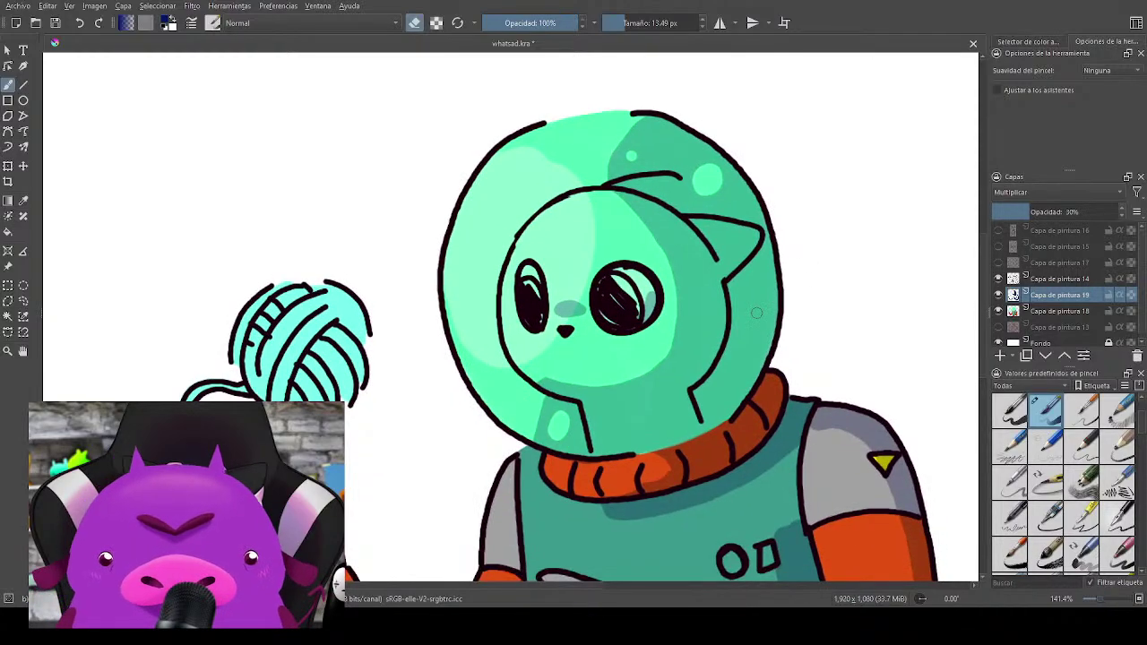
pyautogui.click(757, 312)
pyautogui.moveTo(727, 387); pyautogui.dragTo(734, 389)
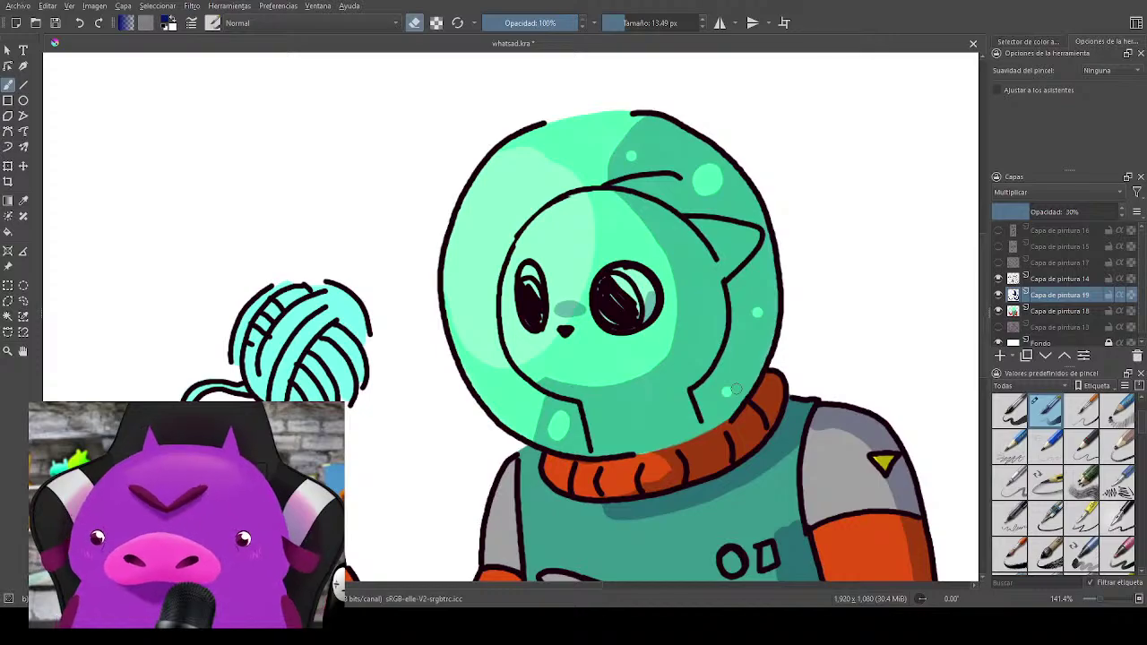
# Step: Trim the shadow patch above the nose into a smaller shape and undo the last stroke
pyautogui.moveTo(725, 395)
pyautogui.mouseDown()
pyautogui.moveTo(830, 402)
pyautogui.moveTo(870, 429)
pyautogui.mouseUp()
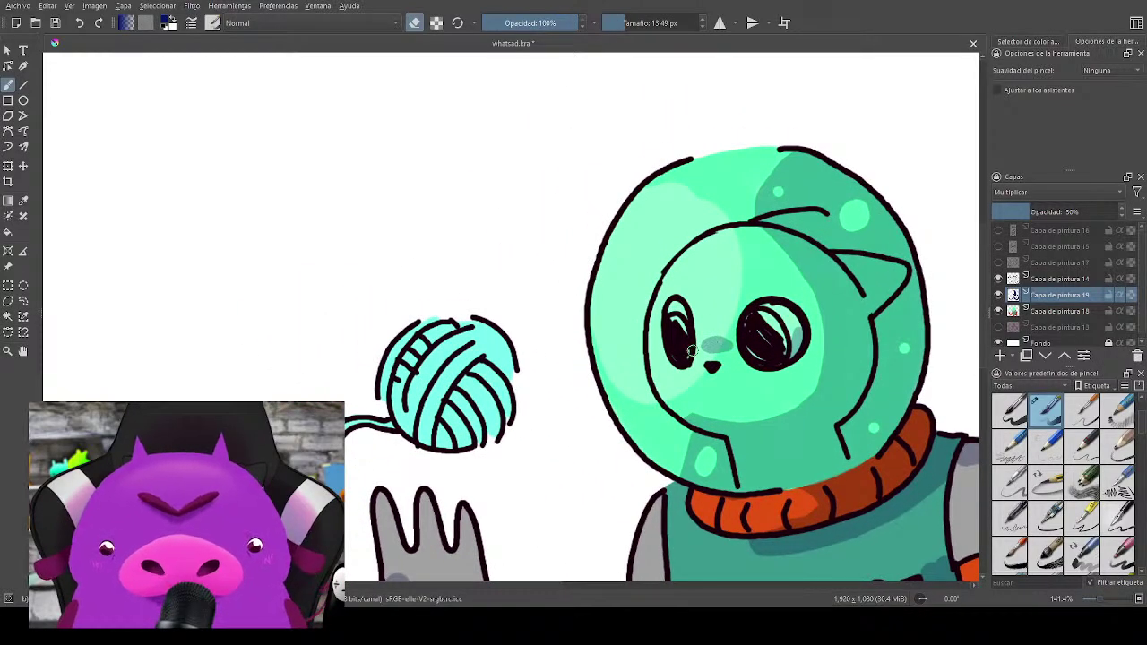
pyautogui.moveTo(695, 350)
pyautogui.mouseDown()
pyautogui.moveTo(743, 352)
pyautogui.moveTo(688, 354)
pyautogui.moveTo(722, 334)
pyautogui.moveTo(738, 348)
pyautogui.moveTo(724, 369)
pyautogui.moveTo(783, 353)
pyautogui.moveTo(828, 360)
pyautogui.moveTo(714, 320)
pyautogui.moveTo(663, 265)
pyautogui.moveTo(570, 250)
pyautogui.moveTo(701, 176)
pyautogui.mouseUp()
pyautogui.hotkey('ctrl', 'z')
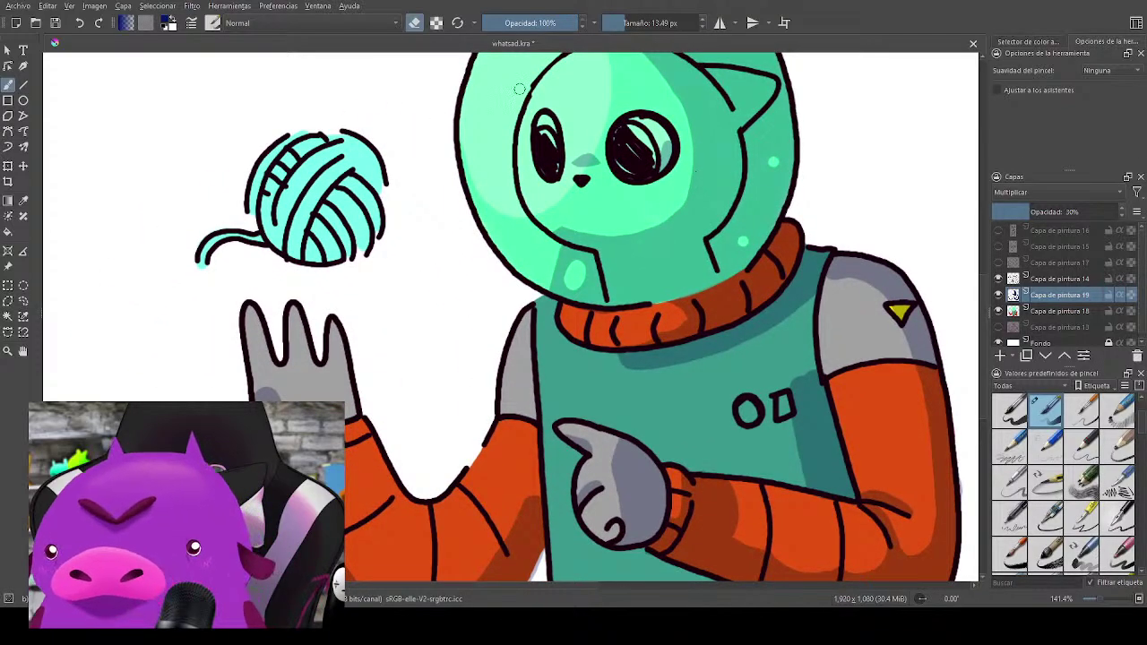
# Step: Smooth the shadow at the base of the raised hand and extend the sleeve shadow across beneath its cuff
pyautogui.moveTo(563, 455); pyautogui.dragTo(824, 404)
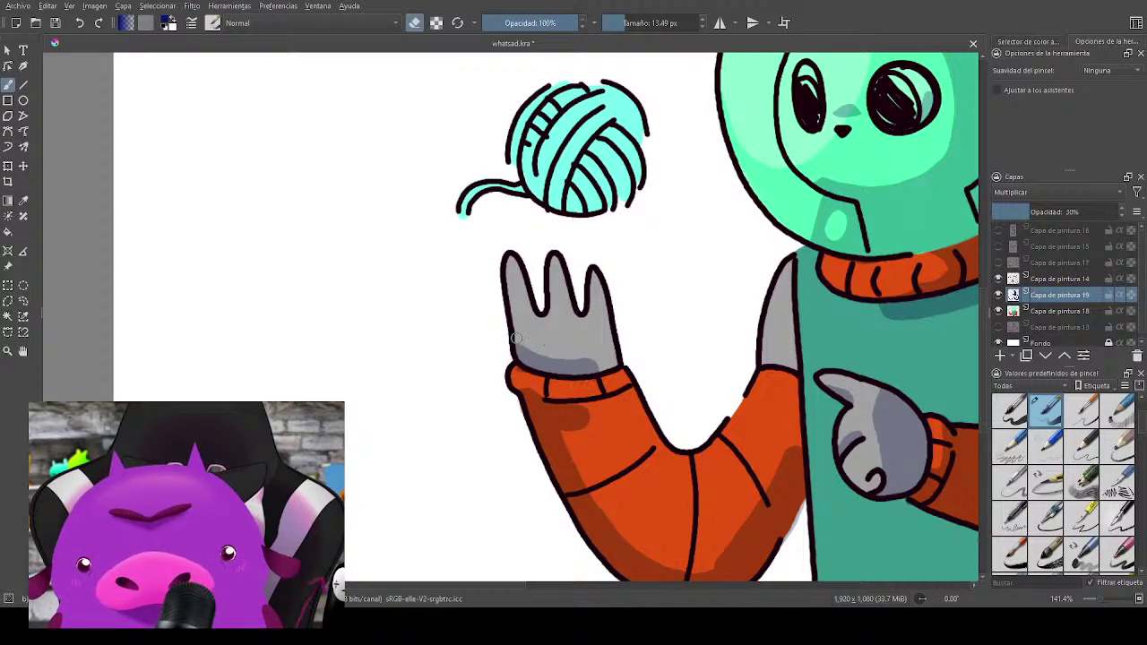
pyautogui.moveTo(517, 338); pyautogui.dragTo(612, 371)
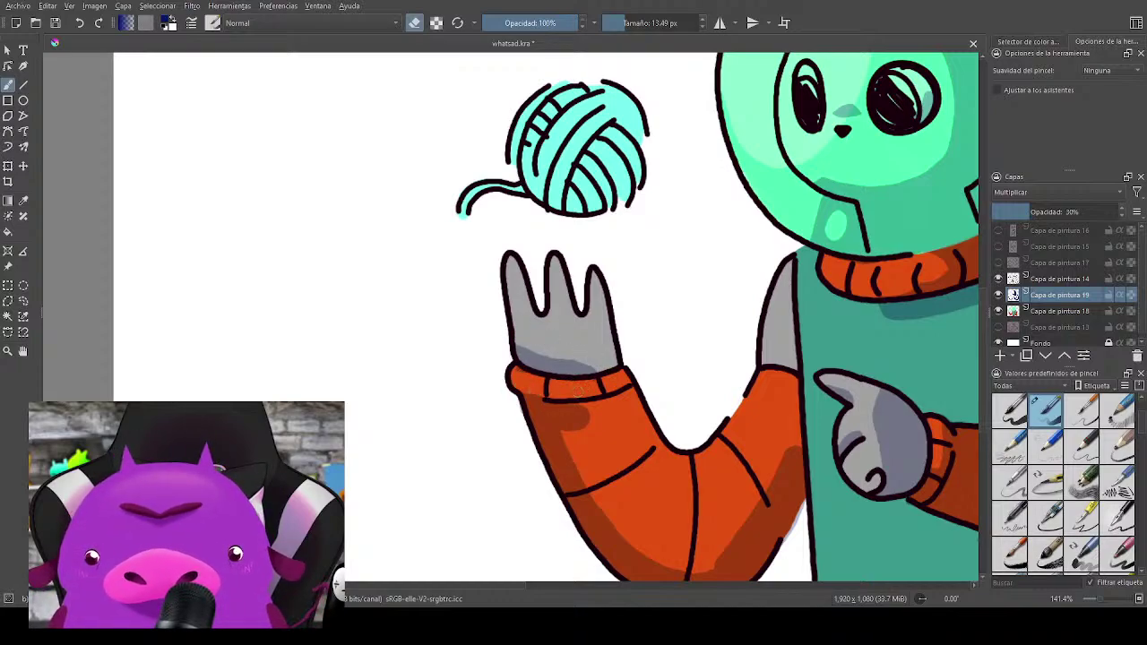
pyautogui.press('e')
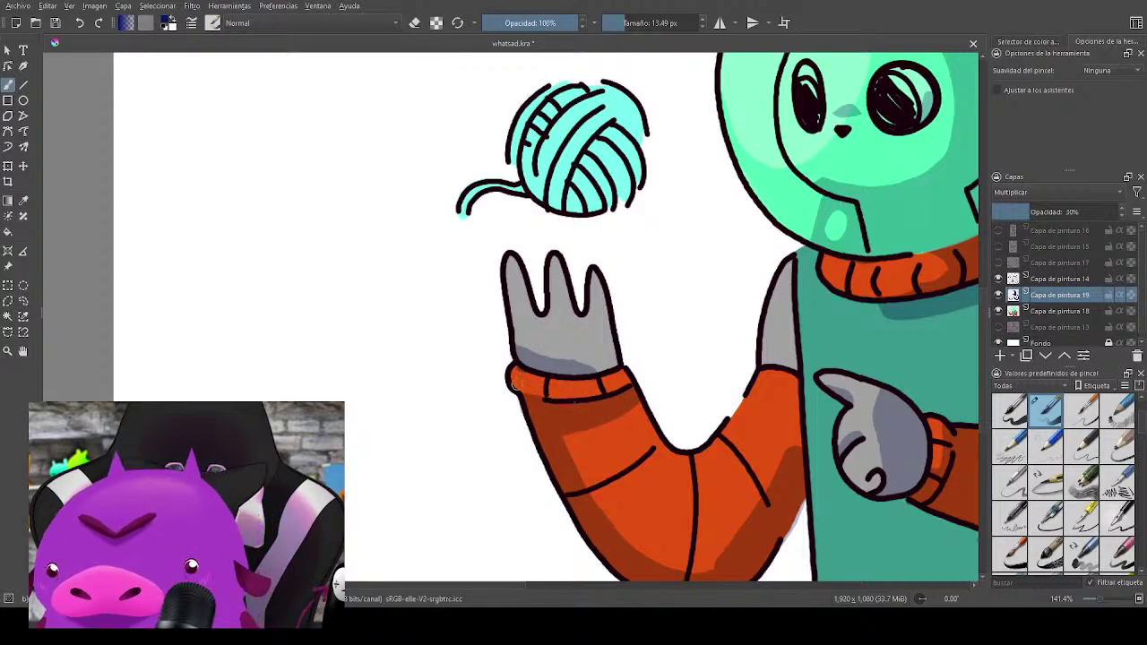
pyautogui.press('e')
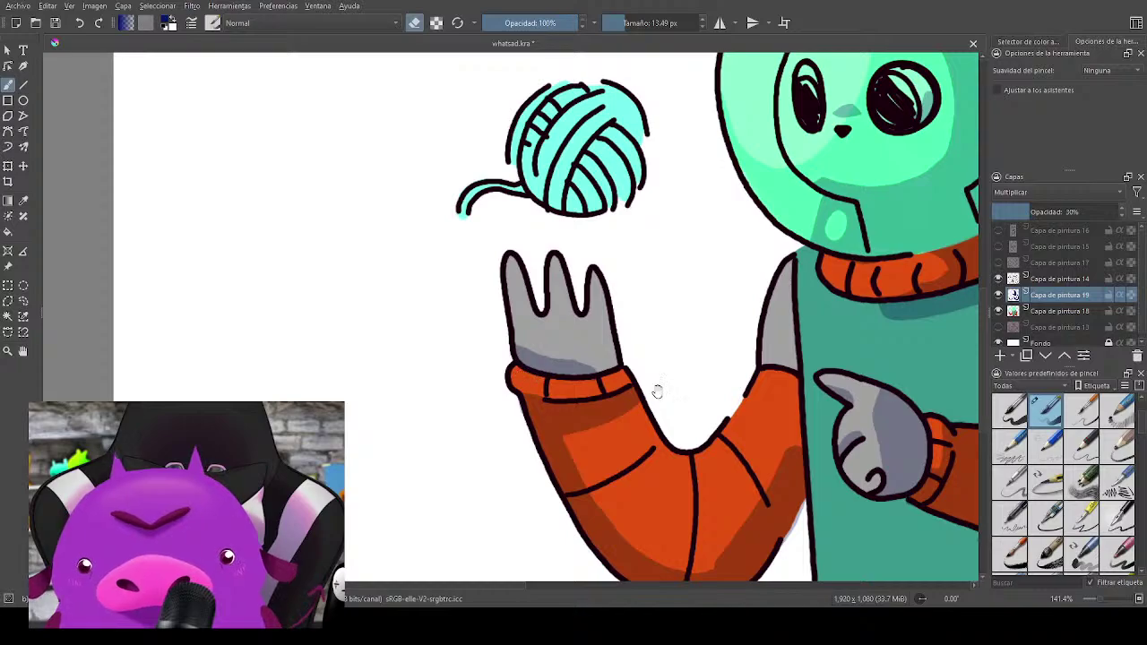
pyautogui.moveTo(734, 430)
pyautogui.mouseDown()
pyautogui.moveTo(622, 245)
pyautogui.moveTo(760, 325)
pyautogui.mouseUp()
# Step: Refine the shadow along the underside of the raised arm's sleeve, and select the flat-colour layer below the shadow layer
pyautogui.press('e')
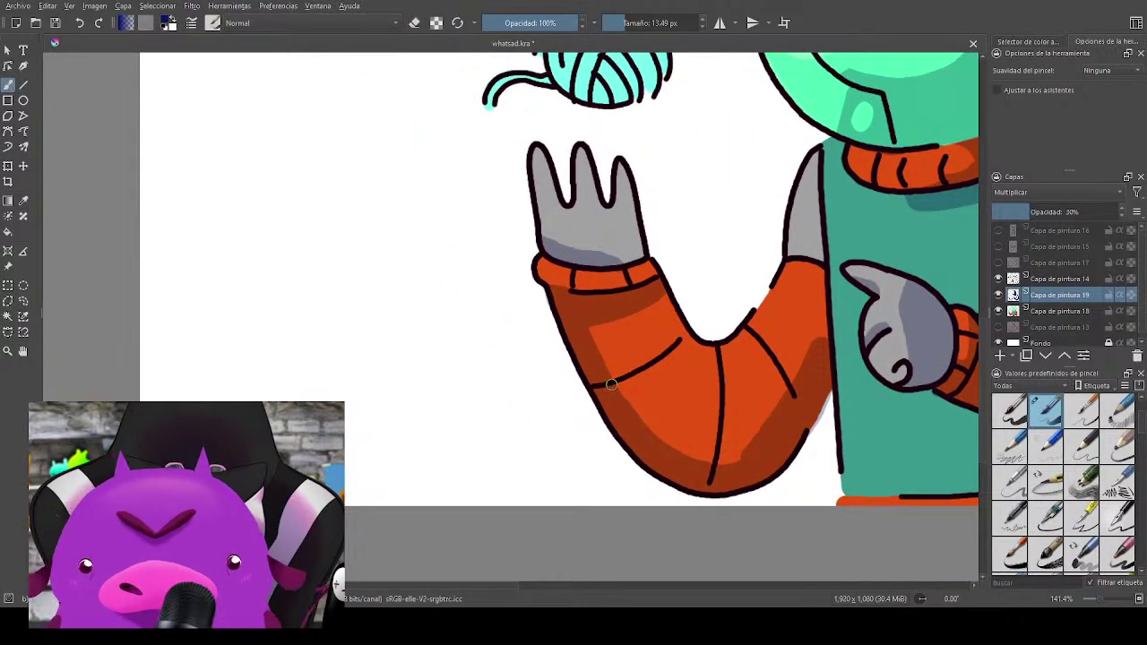
pyautogui.moveTo(609, 392)
pyautogui.mouseDown()
pyautogui.moveTo(671, 357)
pyautogui.moveTo(681, 332)
pyautogui.moveTo(724, 390)
pyautogui.moveTo(719, 346)
pyautogui.moveTo(724, 478)
pyautogui.moveTo(726, 404)
pyautogui.moveTo(722, 472)
pyautogui.moveTo(807, 365)
pyautogui.mouseUp()
pyautogui.moveTo(822, 296)
pyautogui.mouseDown()
pyautogui.moveTo(811, 363)
pyautogui.moveTo(820, 260)
pyautogui.moveTo(797, 254)
pyautogui.moveTo(823, 256)
pyautogui.moveTo(818, 159)
pyautogui.mouseUp()
pyautogui.moveTo(897, 299); pyautogui.dragTo(656, 410)
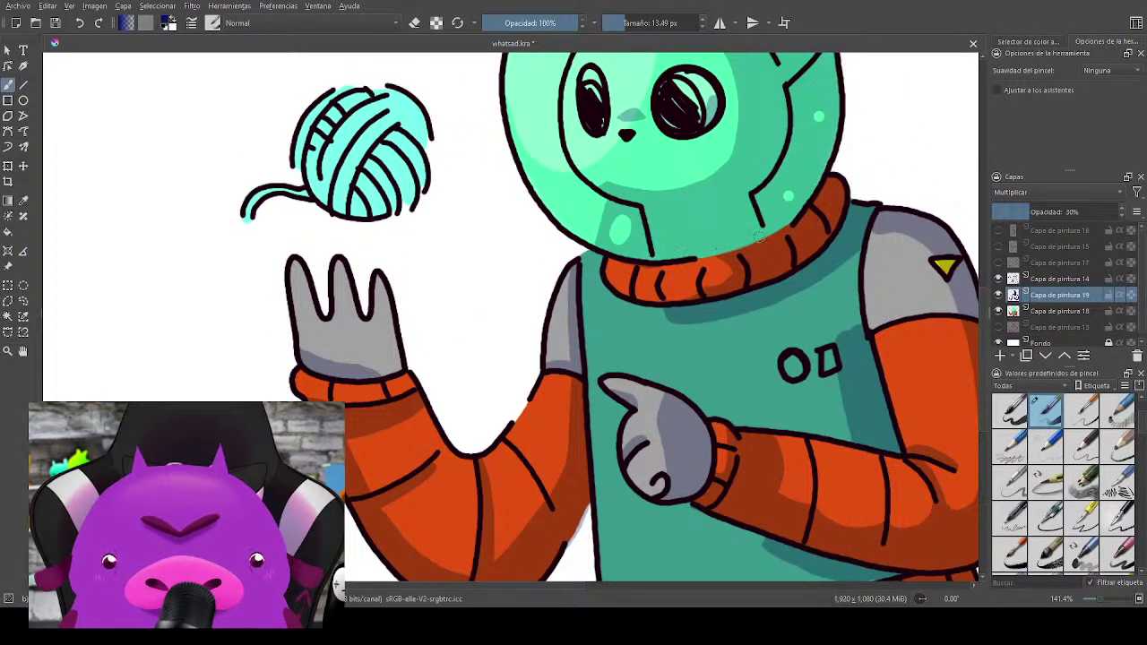
pyautogui.moveTo(824, 372)
pyautogui.mouseDown()
pyautogui.moveTo(751, 163)
pyautogui.moveTo(768, 436)
pyautogui.moveTo(697, 429)
pyautogui.mouseUp()
pyautogui.click(1045, 311)
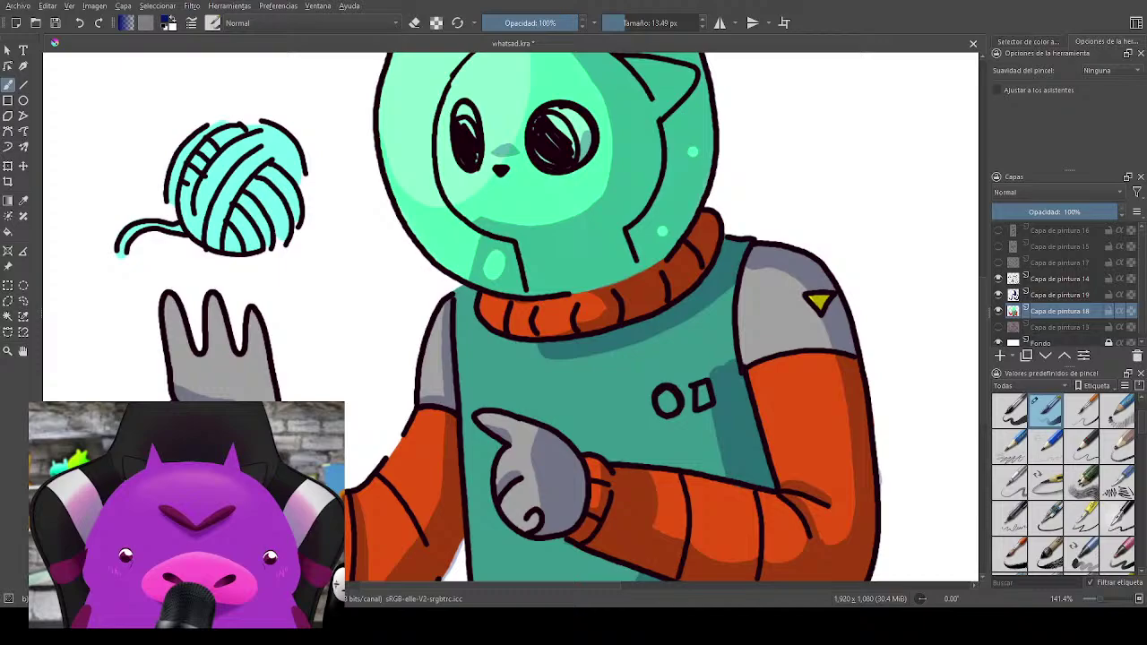
# Step: Paint the round and square chest buttons solid yellow on the flat-colour layer
pyautogui.keyDown('ctrl'); pyautogui.click(814, 410); pyautogui.keyUp('ctrl')
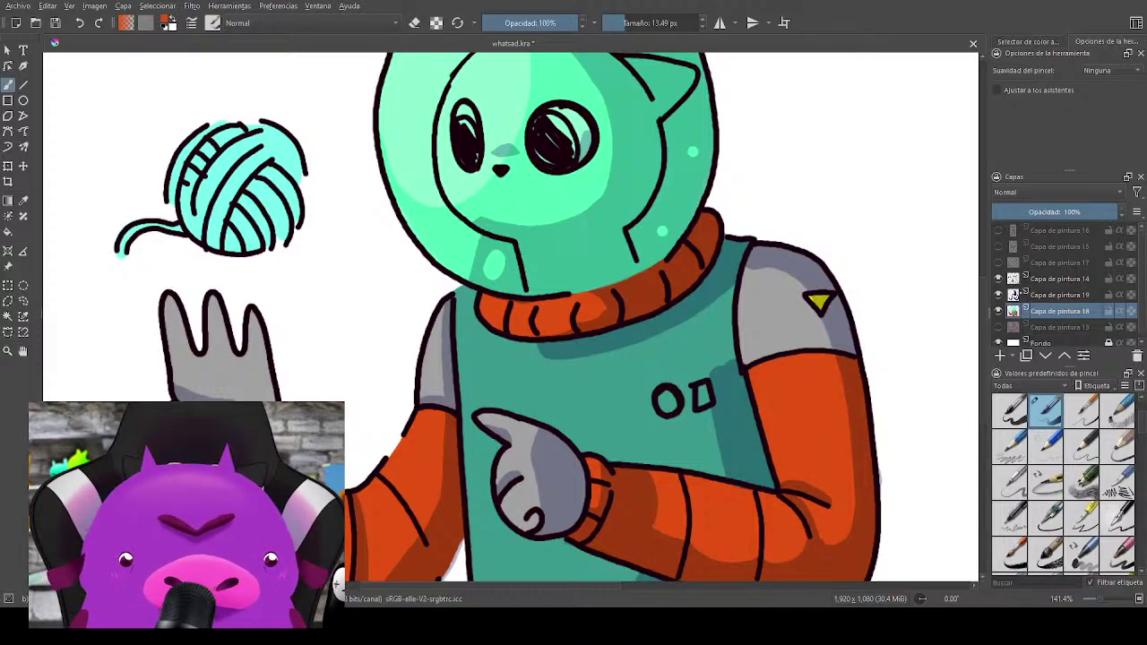
pyautogui.click(998, 295)
pyautogui.click(998, 295)
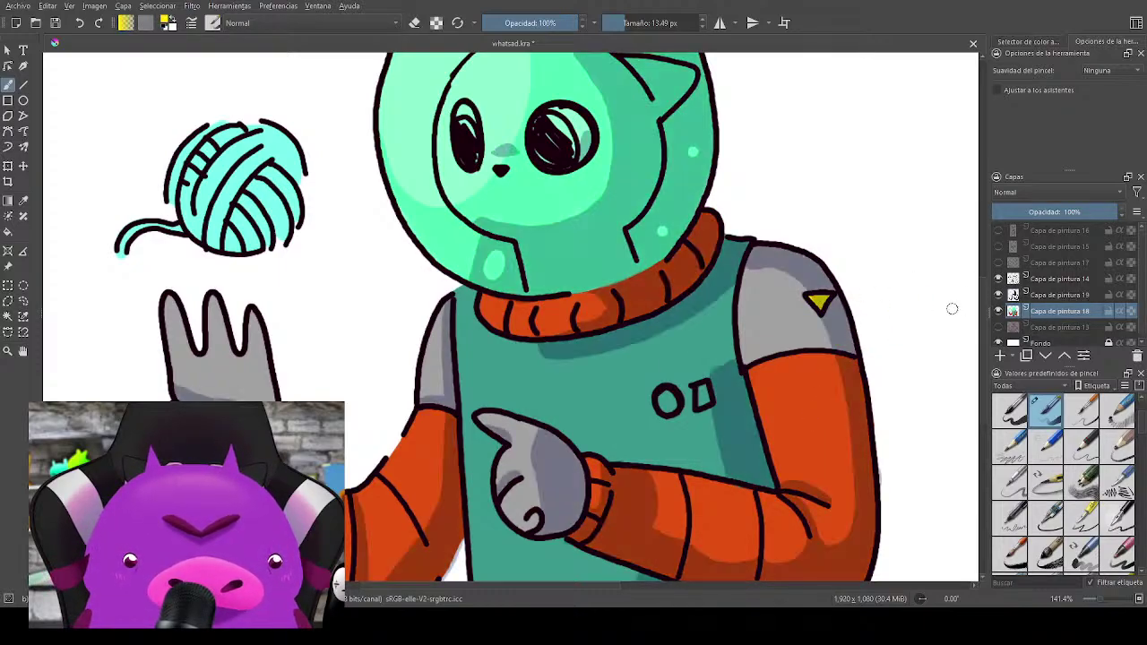
pyautogui.moveTo(663, 399); pyautogui.dragTo(669, 406)
pyautogui.moveTo(697, 390); pyautogui.dragTo(709, 388)
pyautogui.scroll(-1, 616, 347)
pyautogui.press('-')
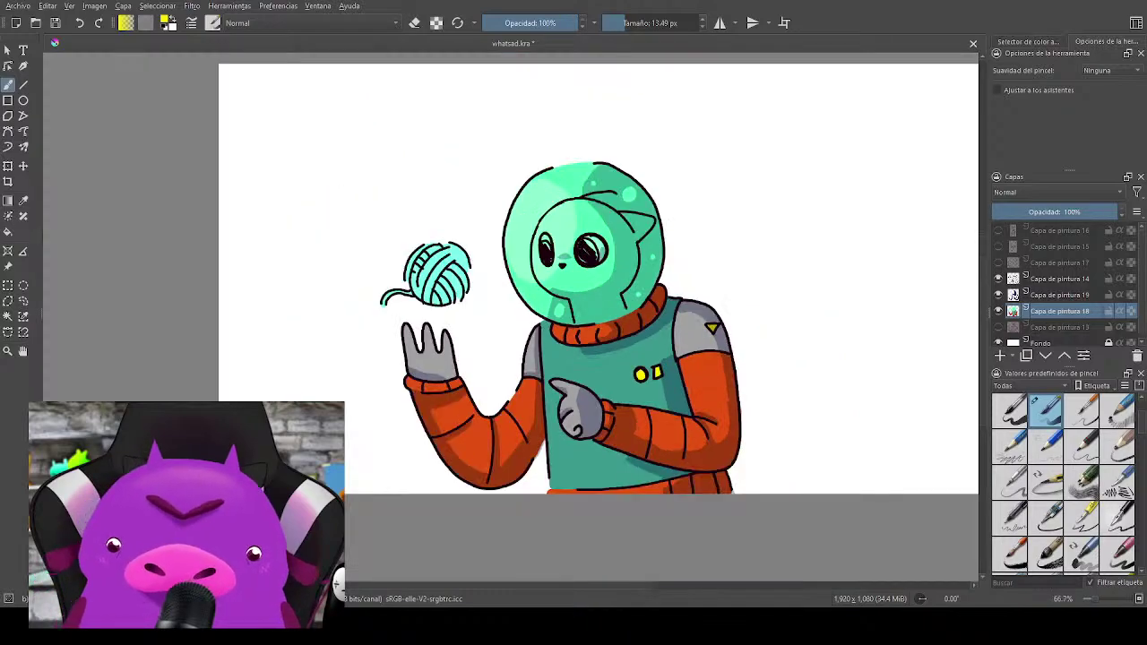
# Step: Paint pale cyan and white highlights over the strands of the yarn ball
pyautogui.moveTo(550, 302); pyautogui.dragTo(659, 359)
pyautogui.scroll(2, 659, 359)
pyautogui.moveTo(570, 342); pyautogui.dragTo(643, 332)
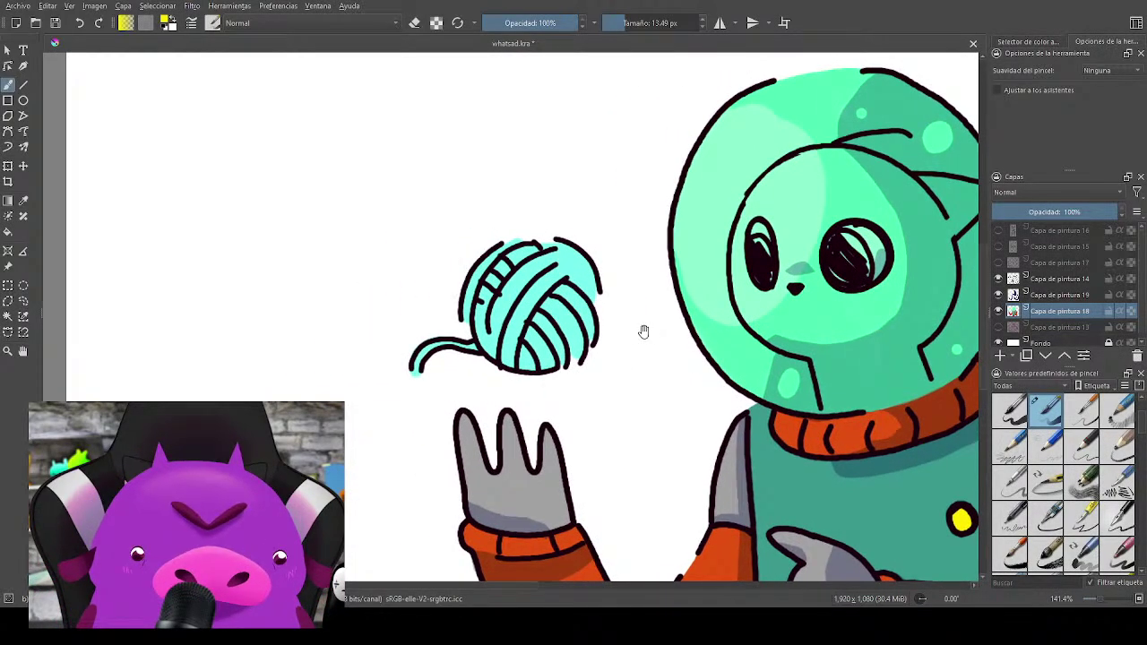
pyautogui.keyDown('ctrl'); pyautogui.click(578, 312); pyautogui.keyUp('ctrl')
pyautogui.rightClick(629, 407)
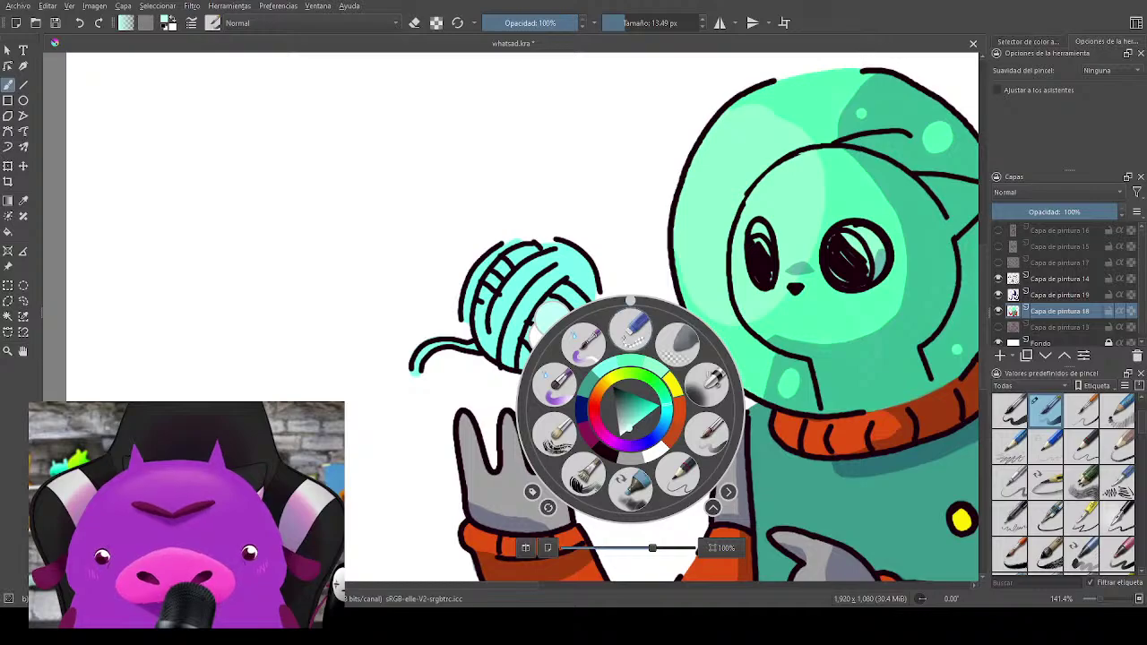
pyautogui.click(642, 260)
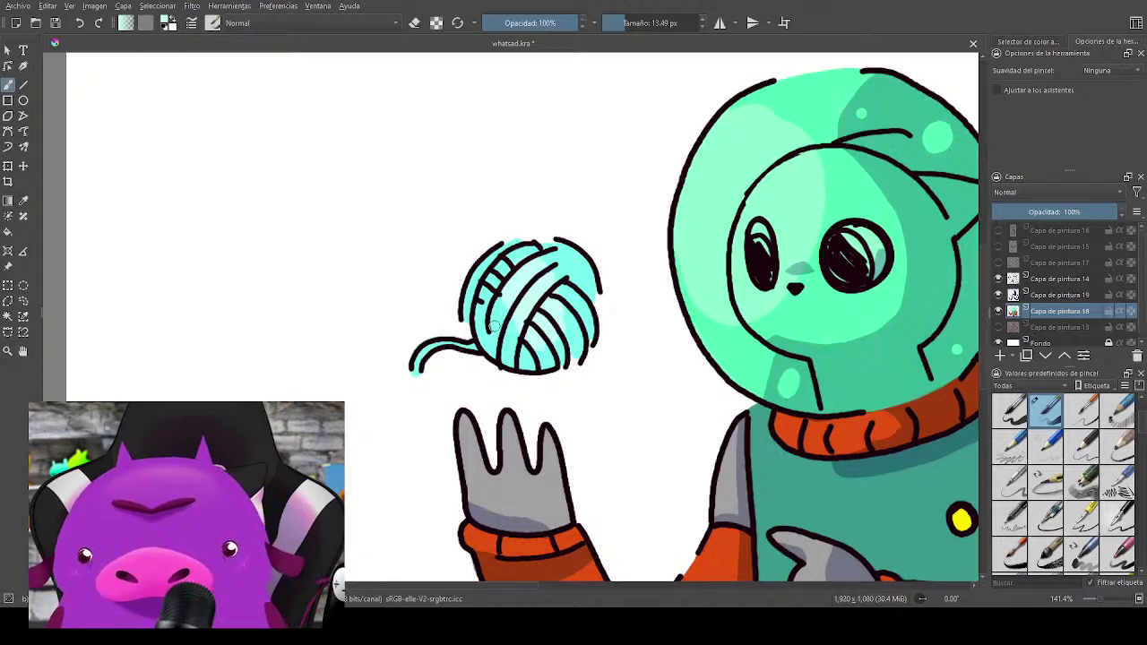
pyautogui.moveTo(742, 360)
pyautogui.mouseDown()
pyautogui.moveTo(714, 364)
pyautogui.moveTo(742, 365)
pyautogui.mouseUp()
pyautogui.press('ctrl')
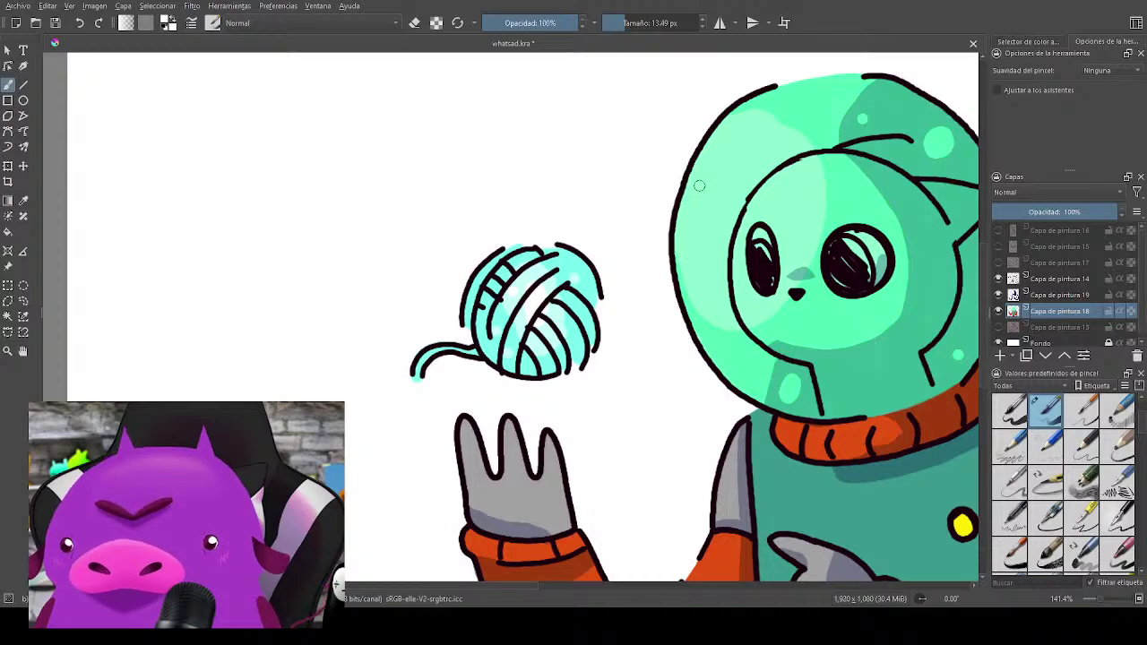
pyautogui.moveTo(667, 365); pyautogui.dragTo(577, 288)
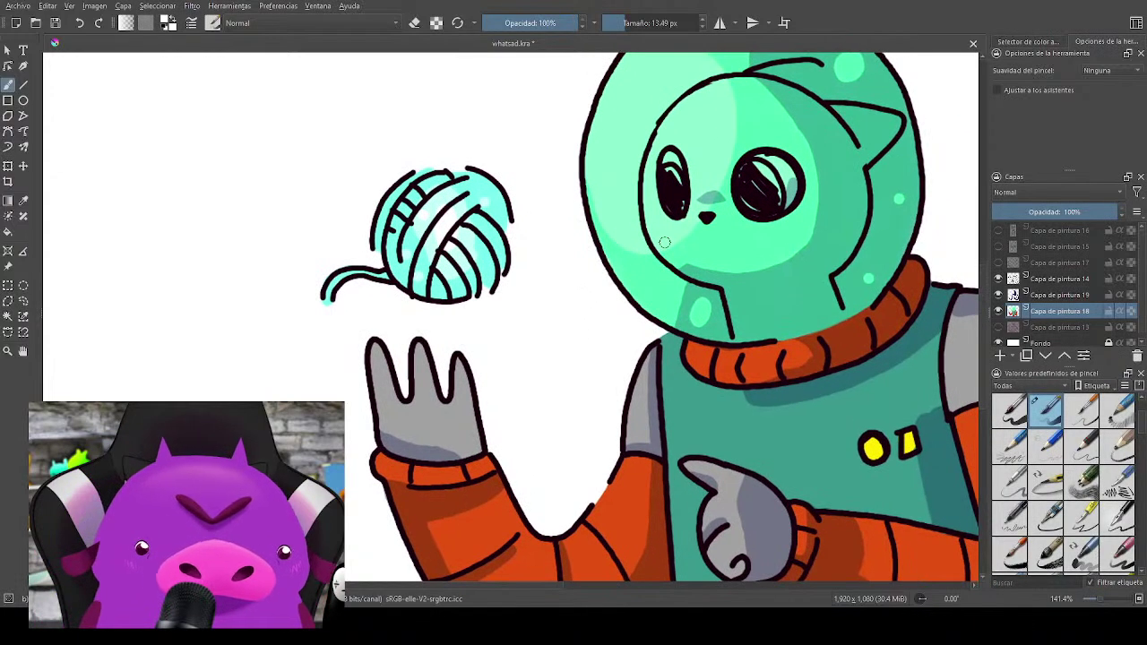
# Step: Add a new paint layer directly beneath the flat-colour layer for the background
pyautogui.click(1062, 329)
pyautogui.press('Insert')
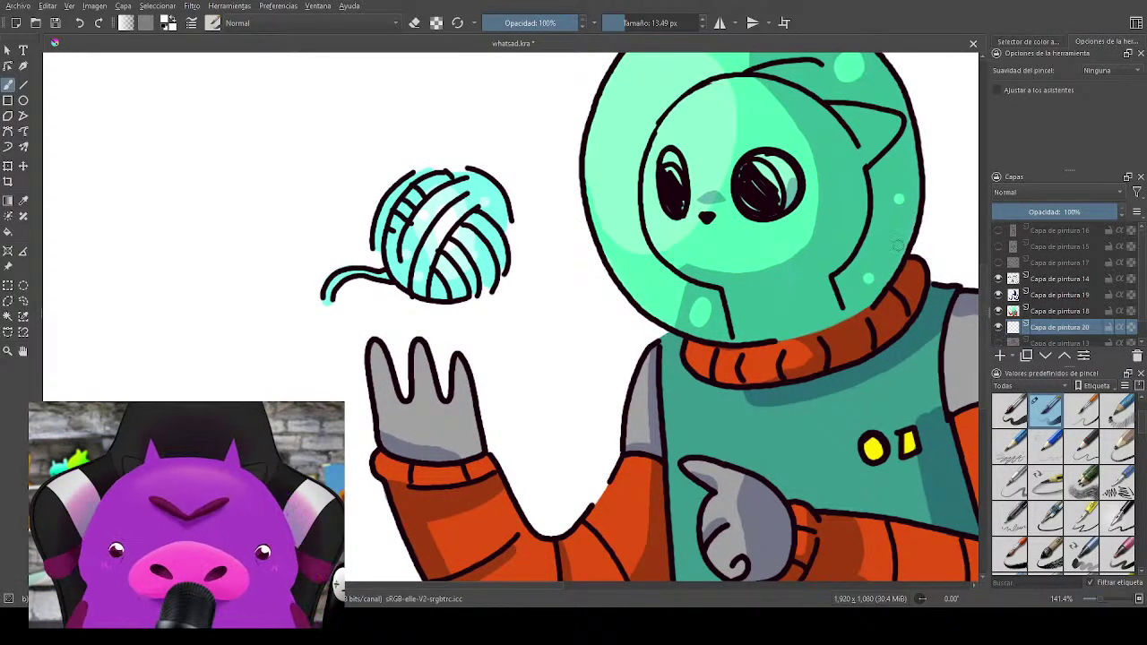
pyautogui.press('1')
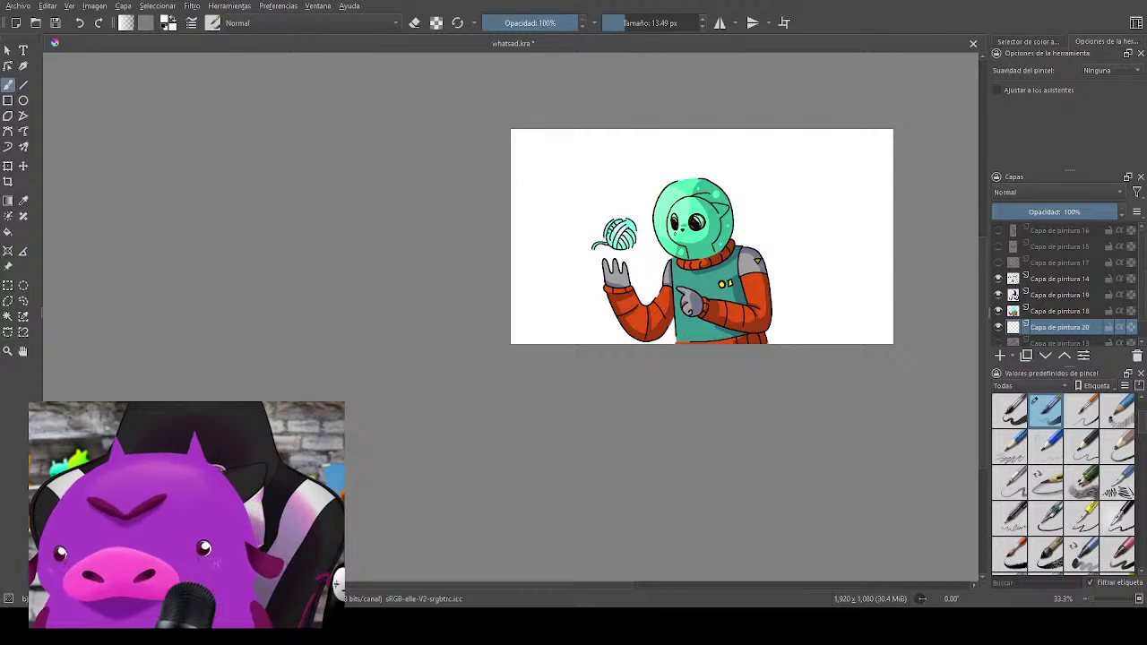
# Step: Fill the new background layer with navy sampled from the shadow layer, restoring the shadow layer to 34% opacity
pyautogui.press('f')
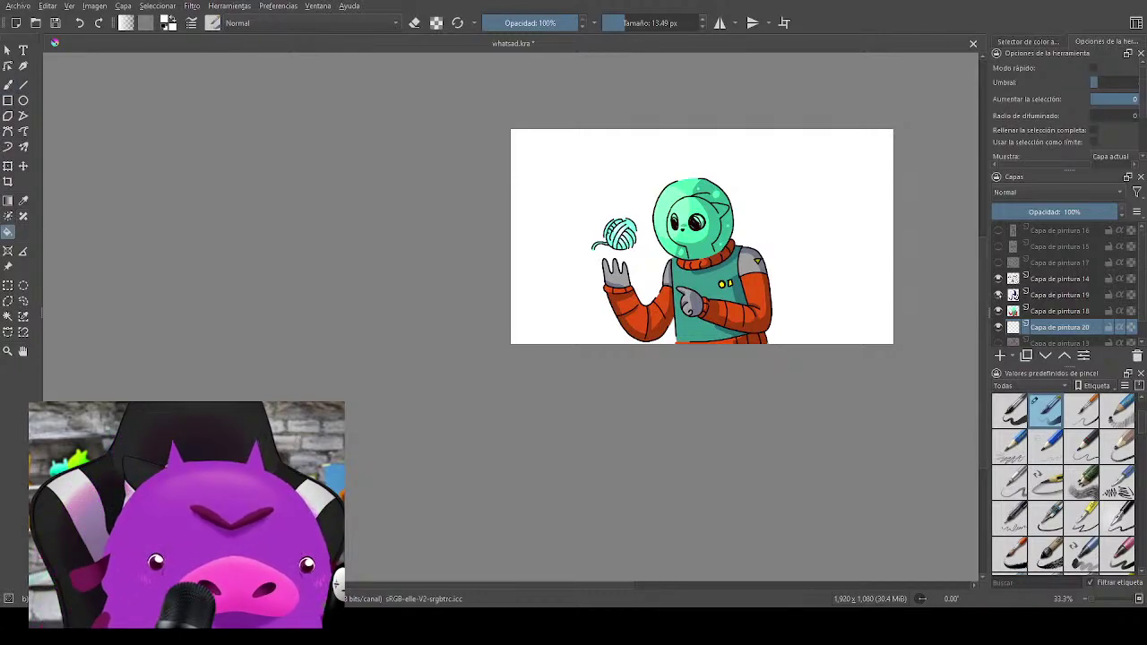
pyautogui.click(1057, 295)
pyautogui.click(716, 229)
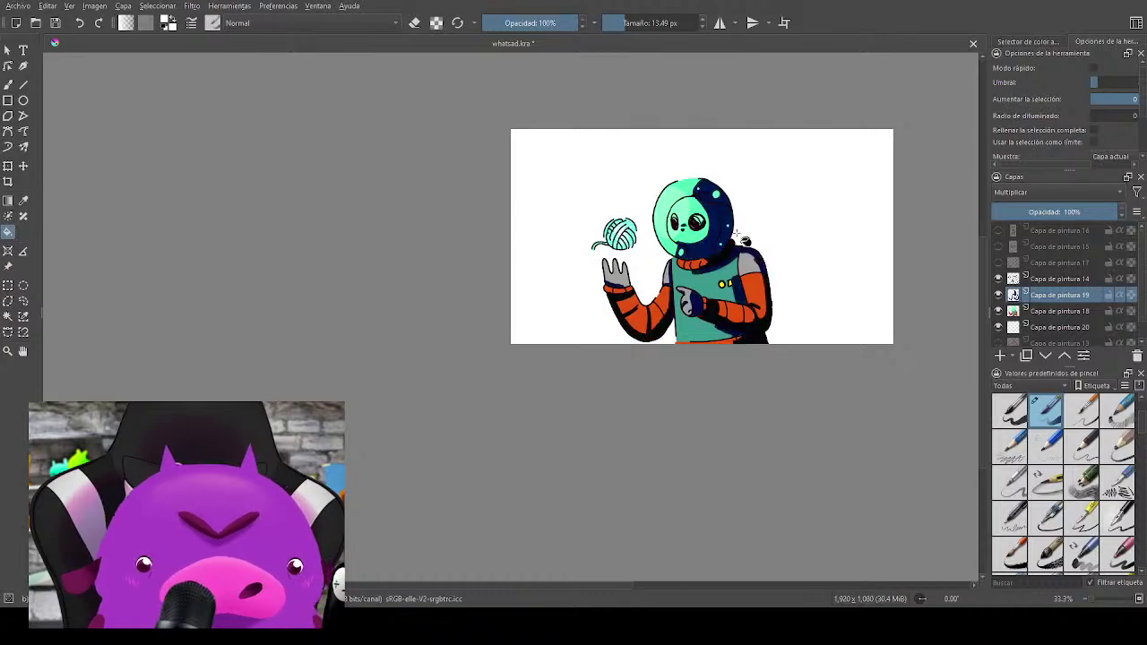
pyautogui.moveTo(1088, 213); pyautogui.dragTo(1035, 212)
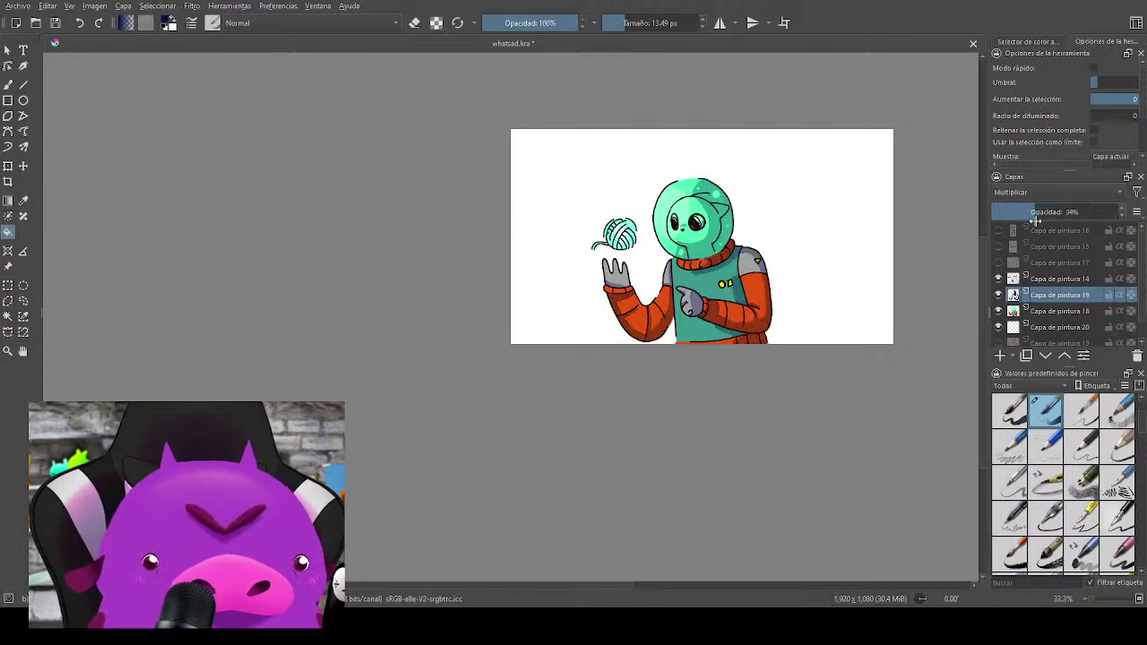
pyautogui.press('pagedown')
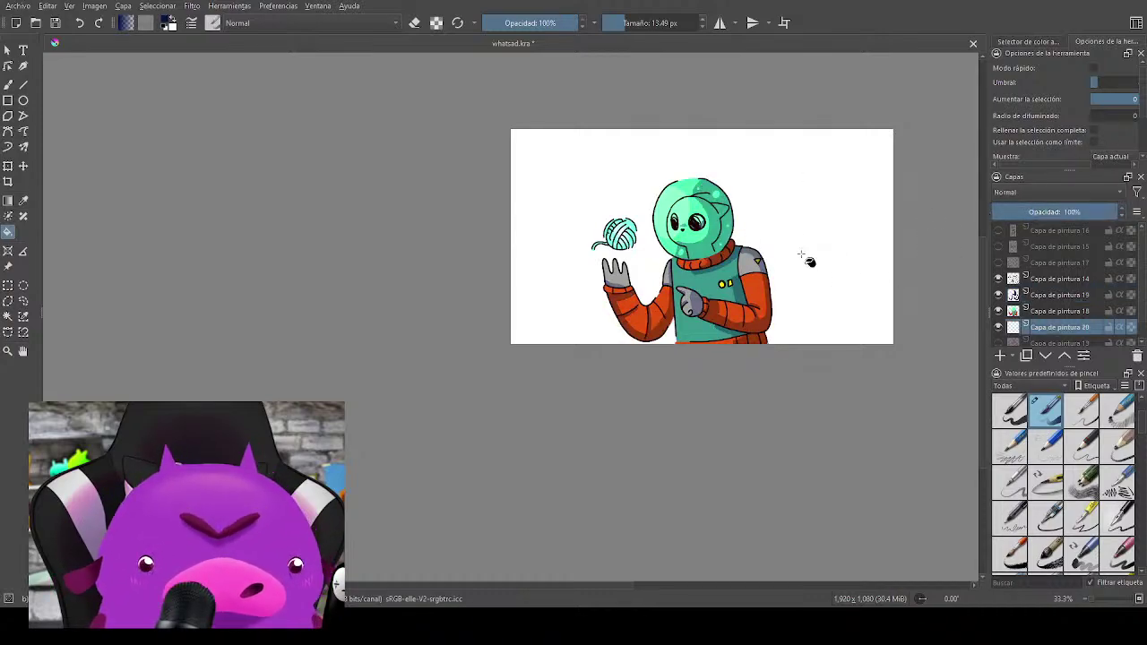
pyautogui.click(814, 267)
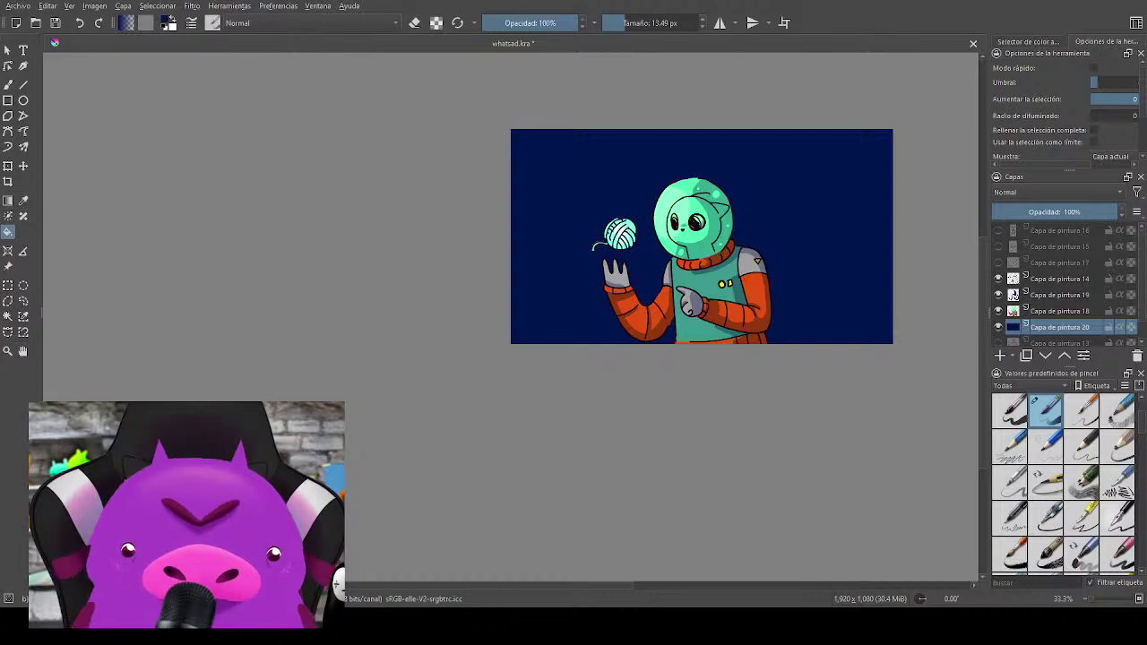
# Step: Dot a few faint grey-blue stars on both sides of the astronaut with an 8.80 px brush
pyautogui.scroll(4, 878, 180)
pyautogui.scroll(-3, 794, 235)
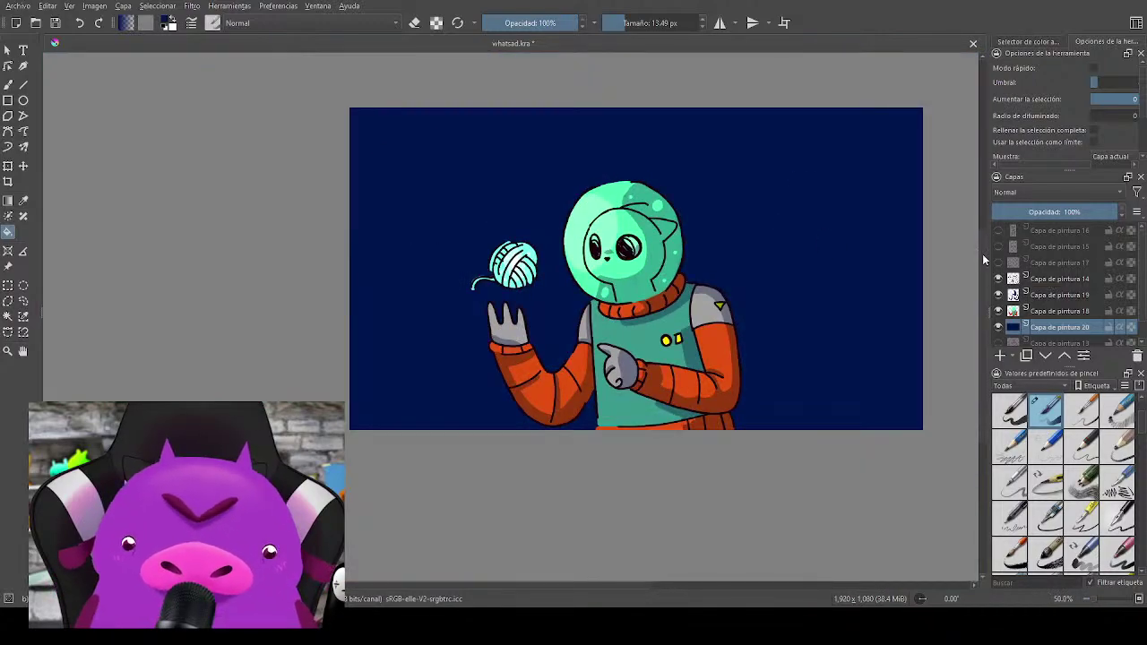
pyautogui.scroll(1, 654, 504)
pyautogui.moveTo(647, 498); pyautogui.dragTo(688, 498)
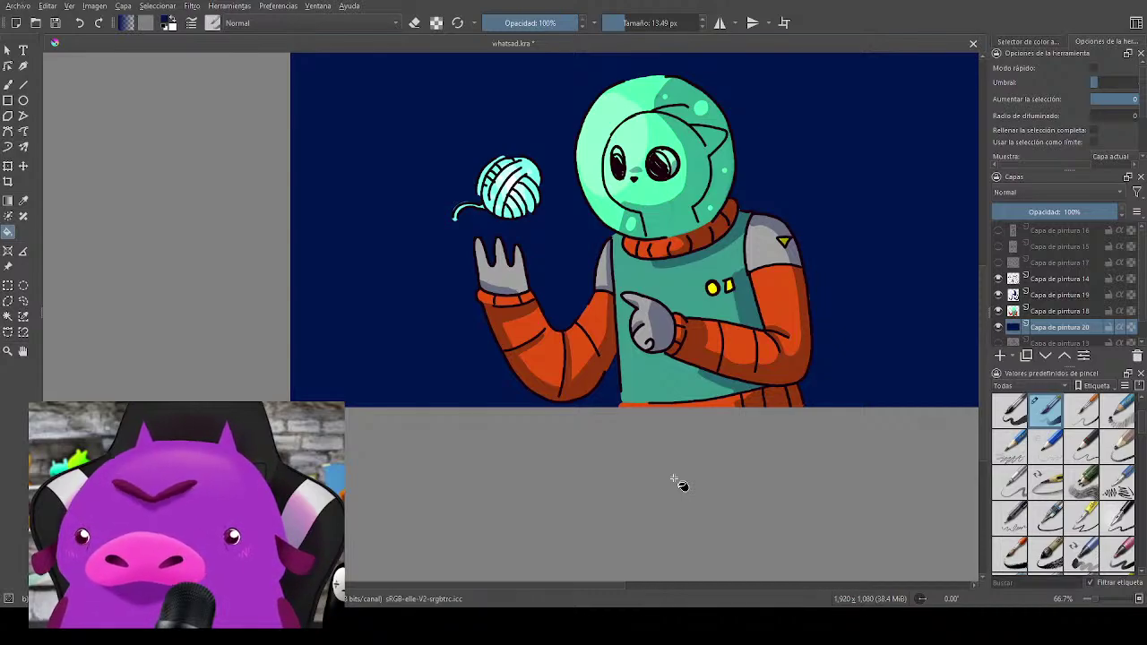
pyautogui.moveTo(673, 479); pyautogui.dragTo(656, 586)
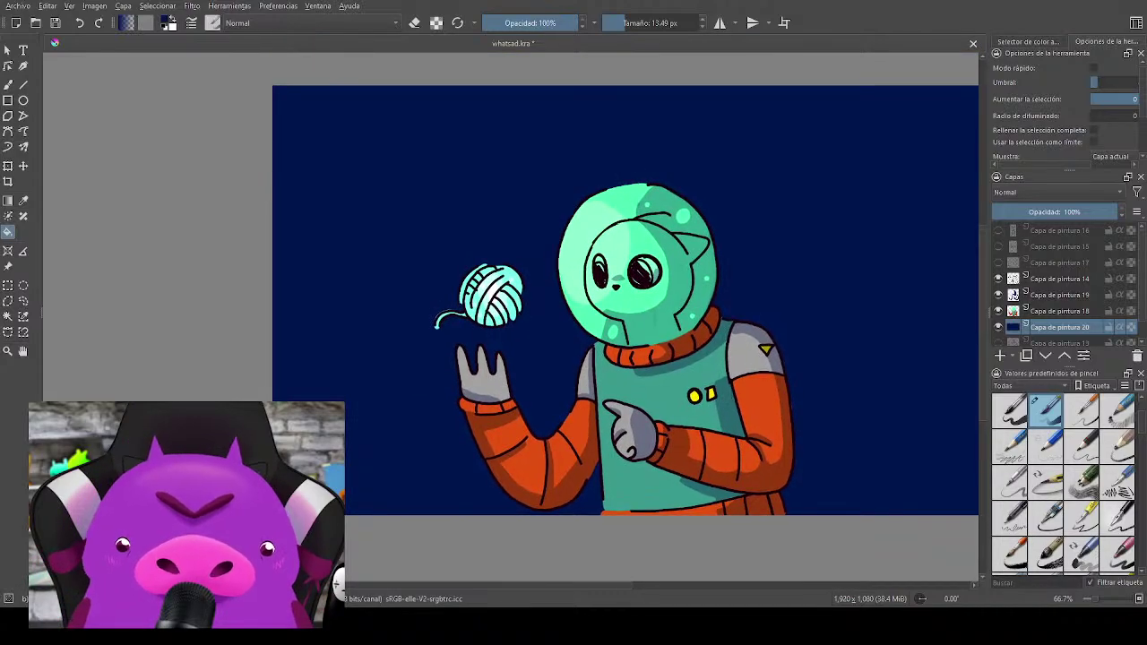
pyautogui.moveTo(853, 457); pyautogui.dragTo(727, 425)
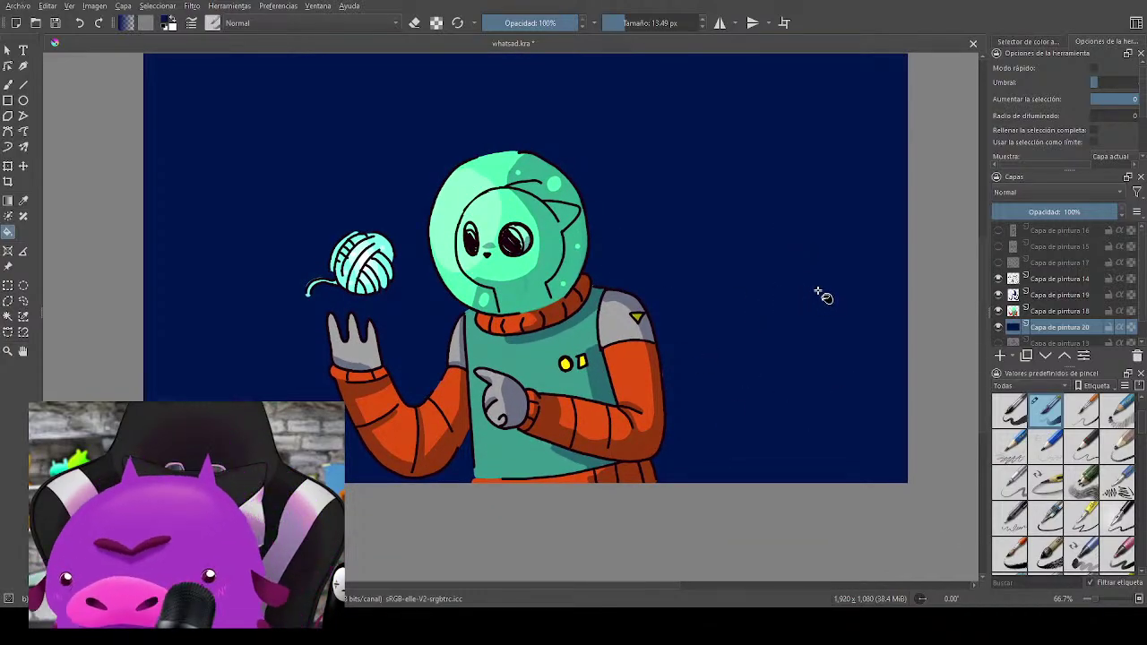
pyautogui.press('b')
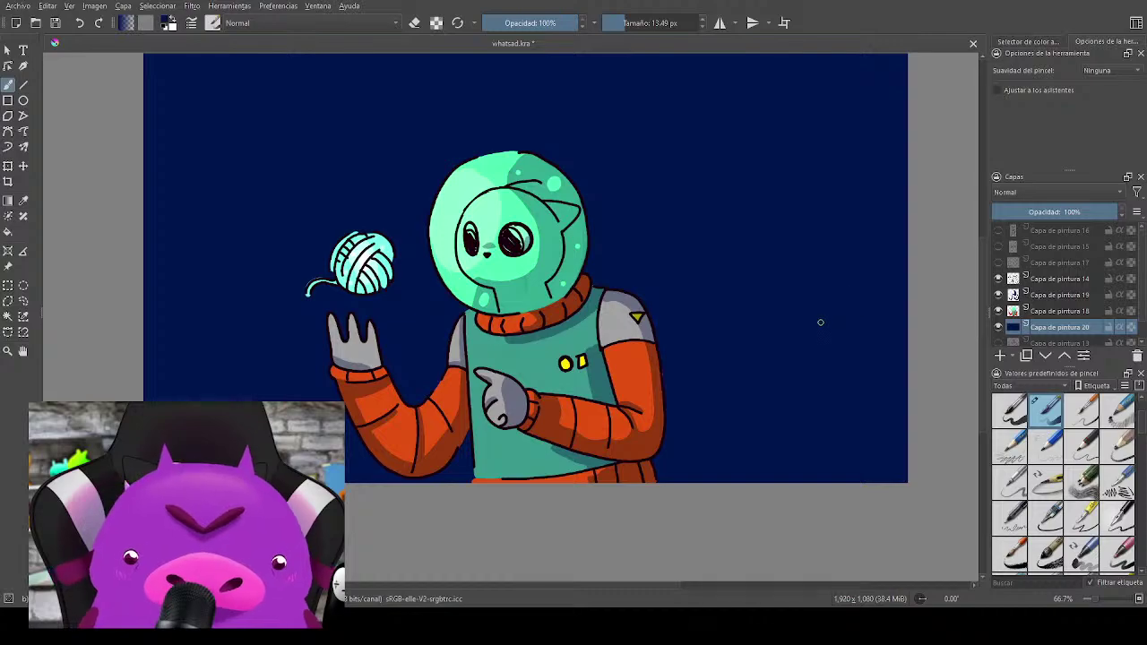
pyautogui.rightClick(819, 323)
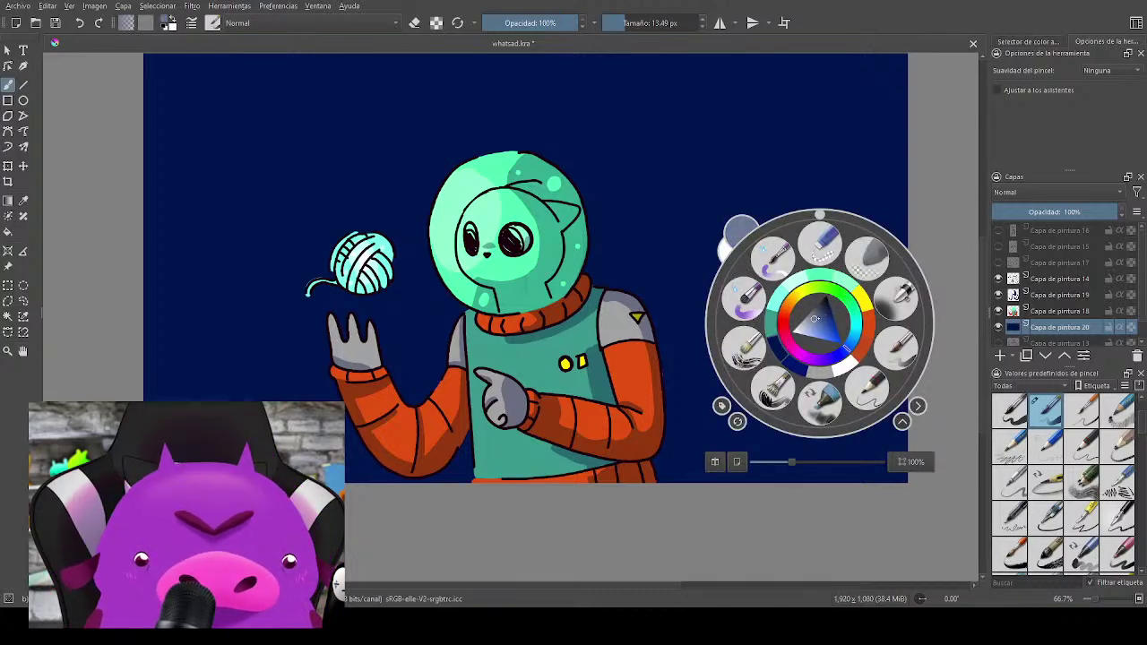
pyautogui.click(817, 317)
pyautogui.click(895, 195)
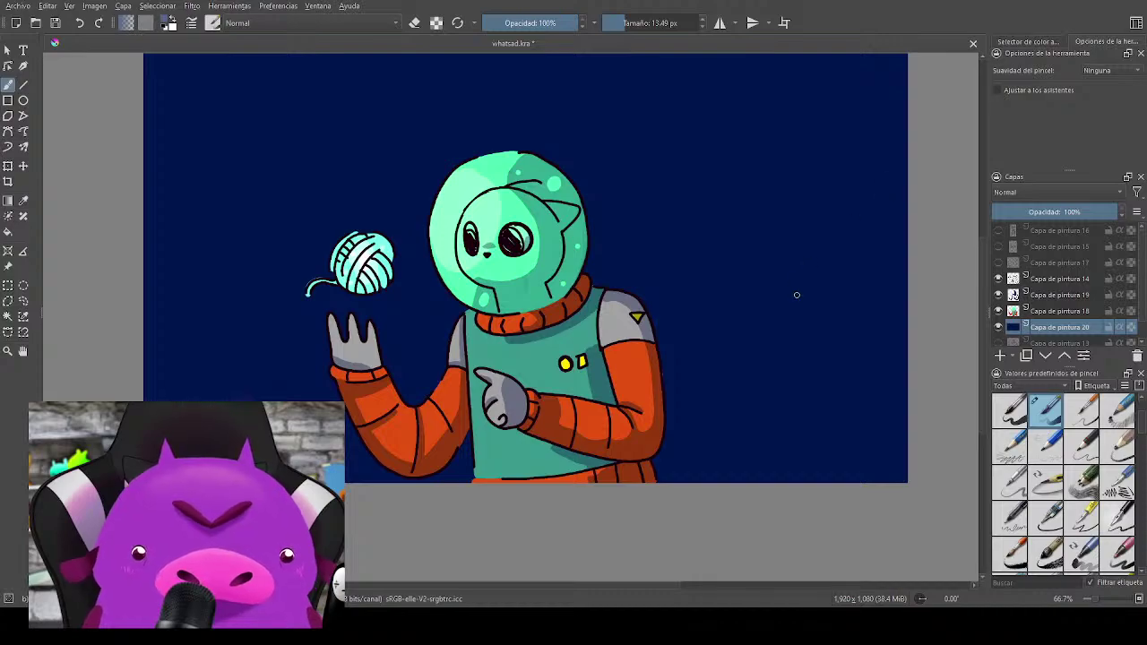
pyautogui.keyDown('shift'); pyautogui.moveTo(797, 295); pyautogui.dragTo(793, 295); pyautogui.keyUp('shift')
pyautogui.moveTo(781, 343); pyautogui.dragTo(842, 408)
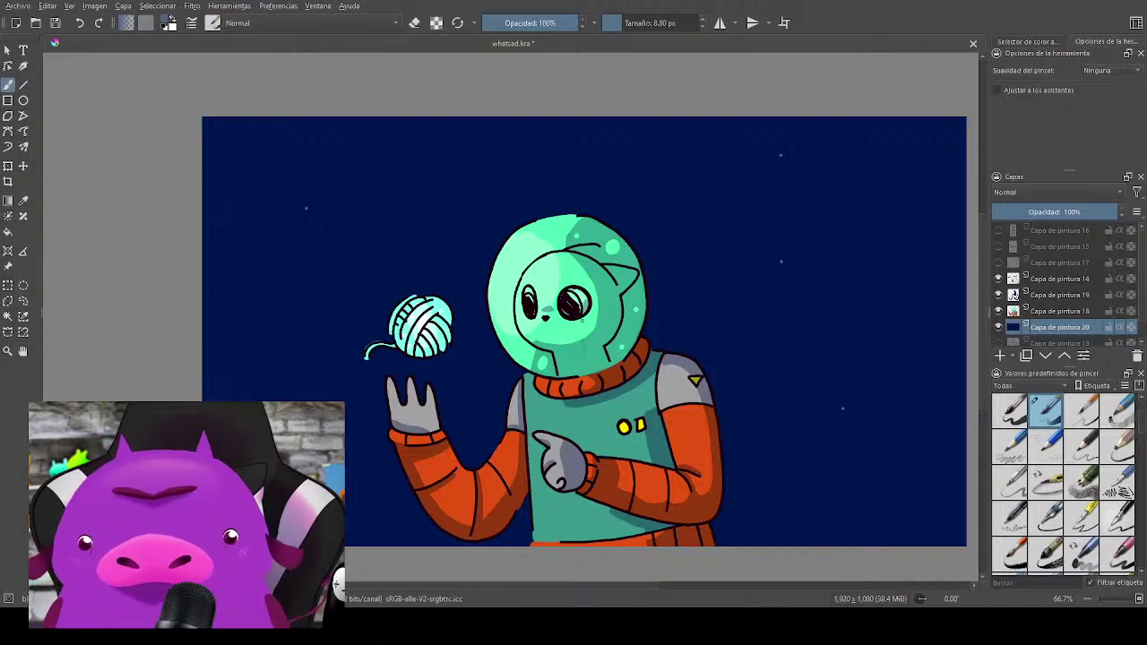
# Step: Scatter more faint grey-blue stars around the helmet, the raised arm and the outer edges of the navy sky
pyautogui.moveTo(848, 451); pyautogui.dragTo(751, 387)
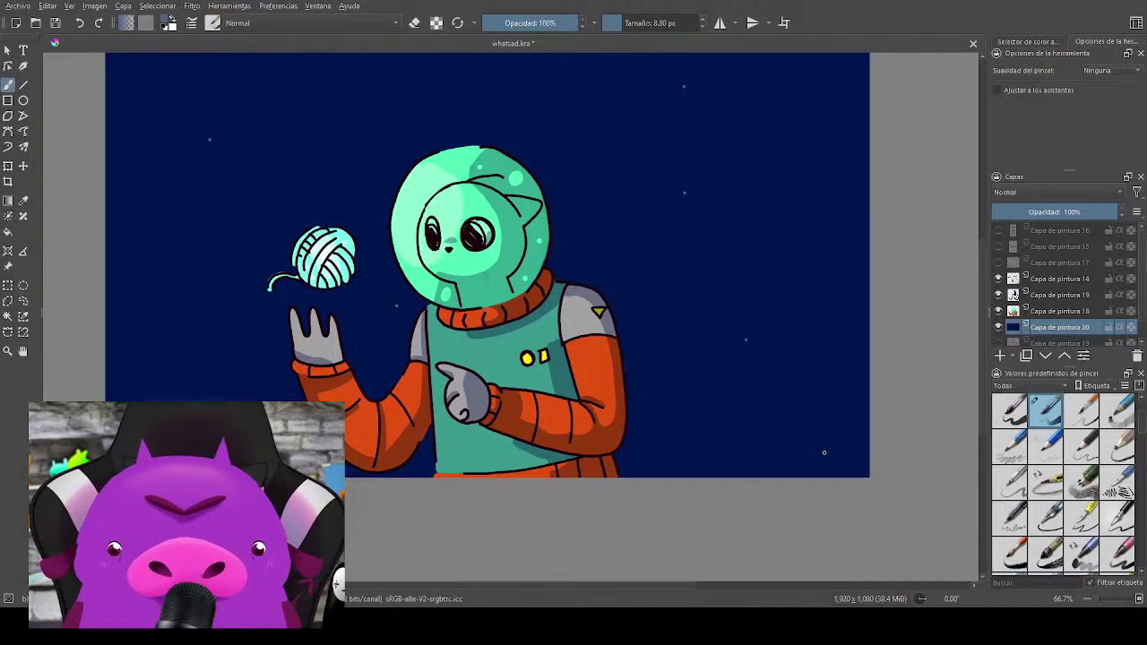
pyautogui.moveTo(663, 275); pyautogui.dragTo(705, 328)
pyautogui.moveTo(827, 377); pyautogui.dragTo(636, 335)
pyautogui.moveTo(487, 458); pyautogui.dragTo(857, 314)
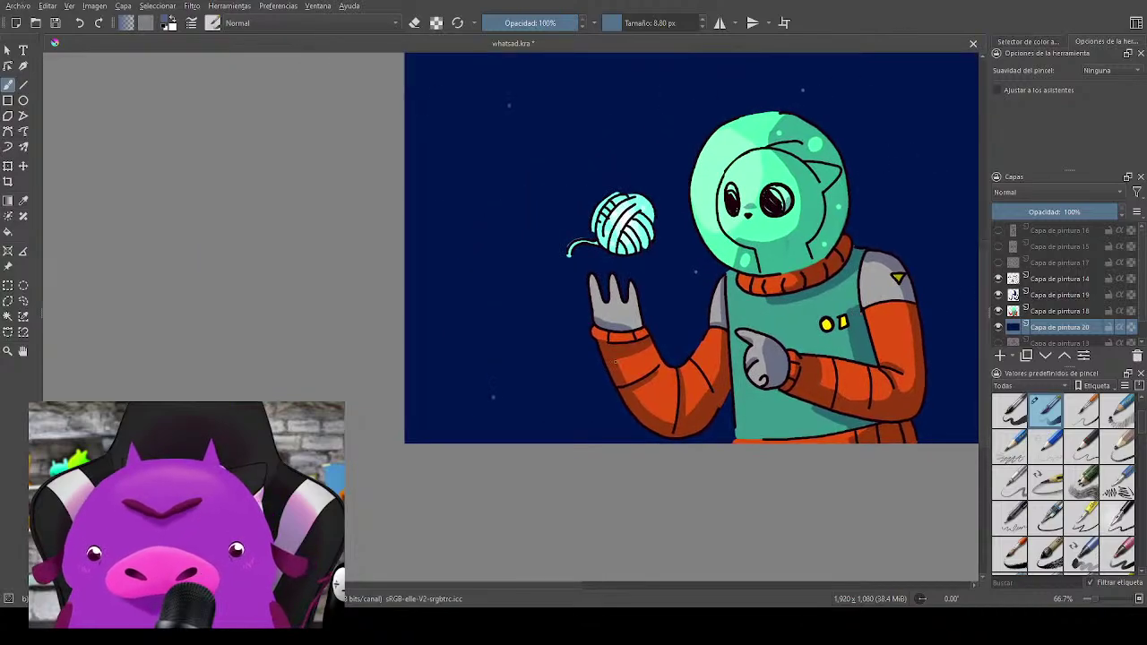
pyautogui.moveTo(766, 363)
pyautogui.mouseDown()
pyautogui.moveTo(750, 405)
pyautogui.moveTo(718, 437)
pyautogui.mouseUp()
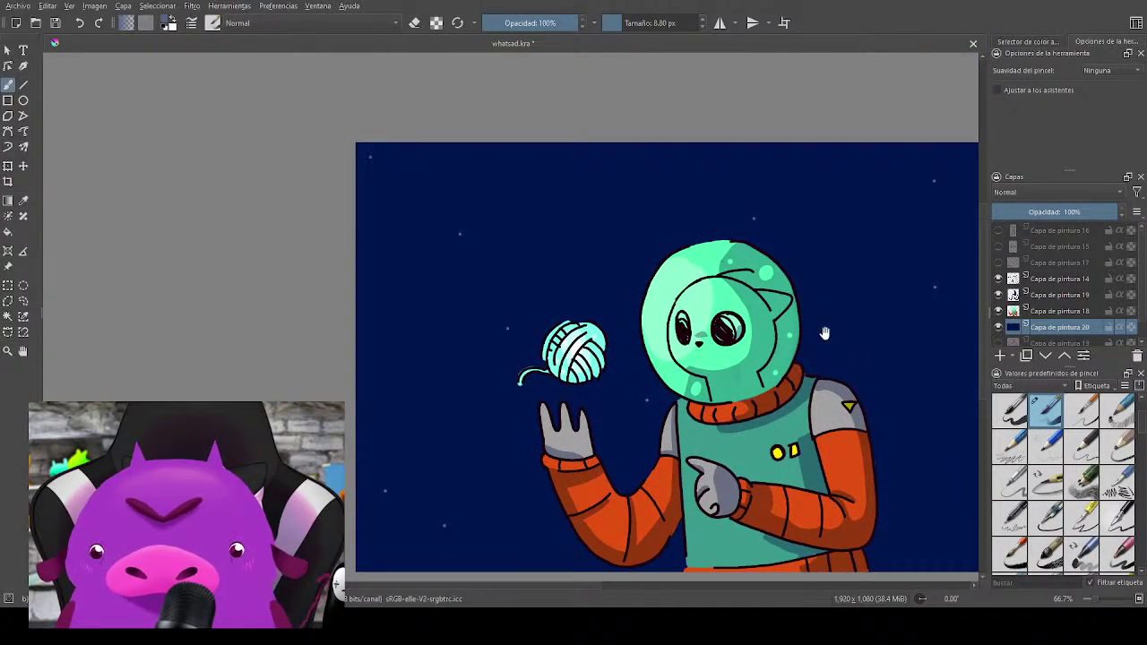
pyautogui.moveTo(873, 310)
pyautogui.mouseDown()
pyautogui.moveTo(621, 213)
pyautogui.moveTo(663, 292)
pyautogui.mouseUp()
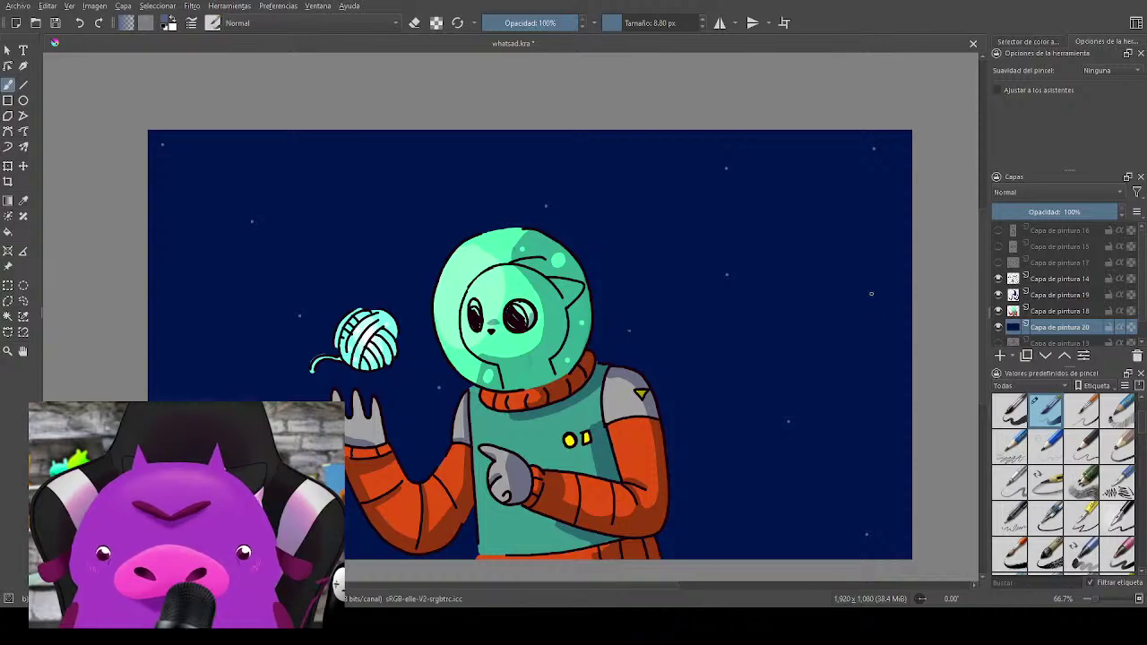
# Step: Add several bright white stars spread among the fainter ones across the sky
pyautogui.rightClick(885, 444)
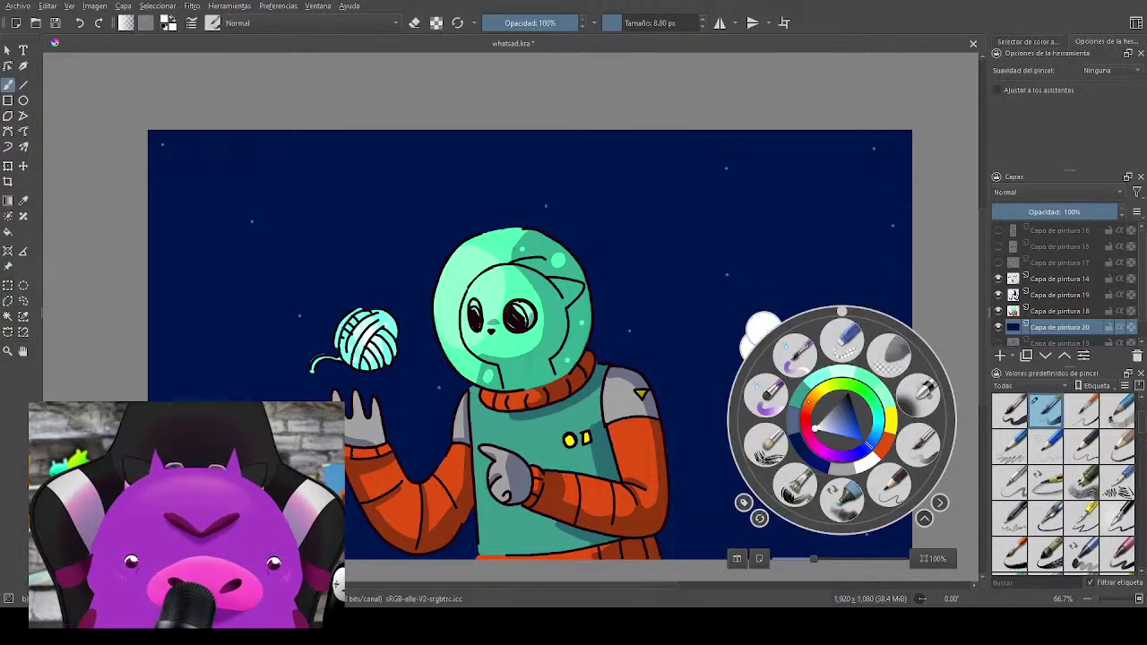
pyautogui.click(739, 227)
pyautogui.moveTo(689, 452); pyautogui.dragTo(737, 449)
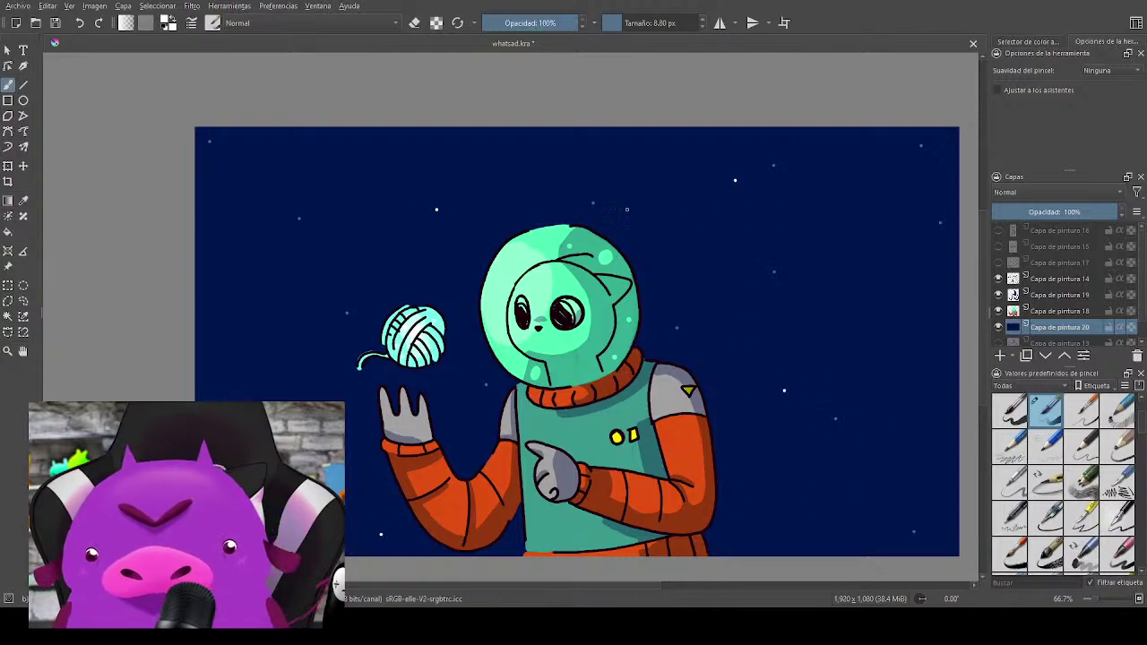
pyautogui.click(941, 344)
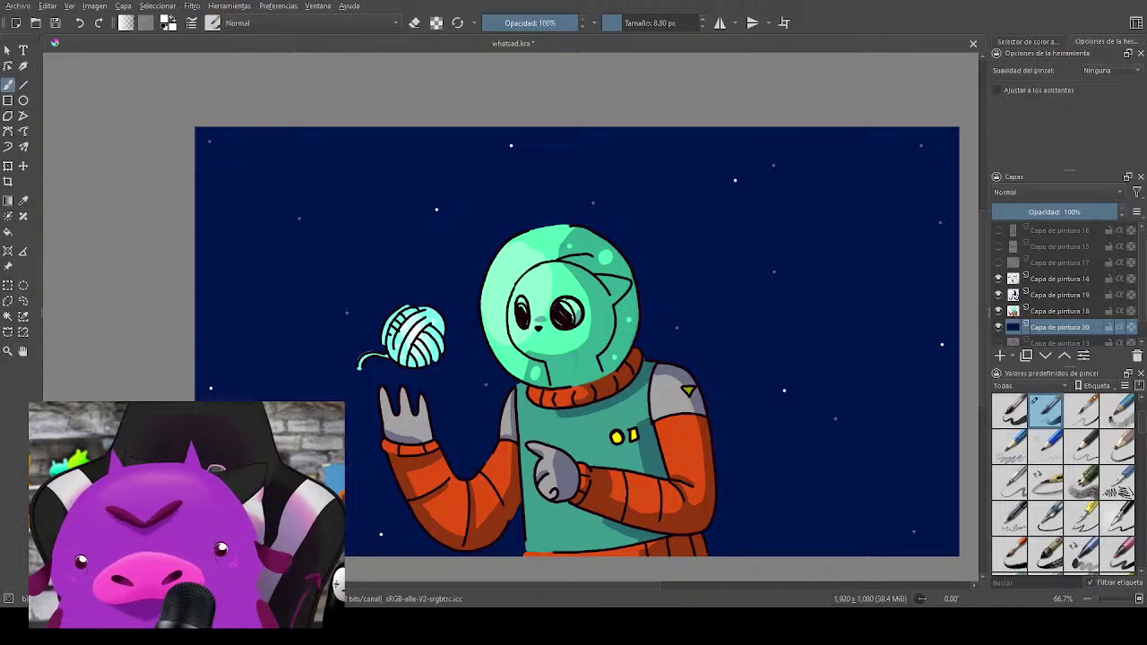
# Step: Add a new paint layer directly above the navy background layer and choose yellow as the paint colour
pyautogui.click(1001, 355)
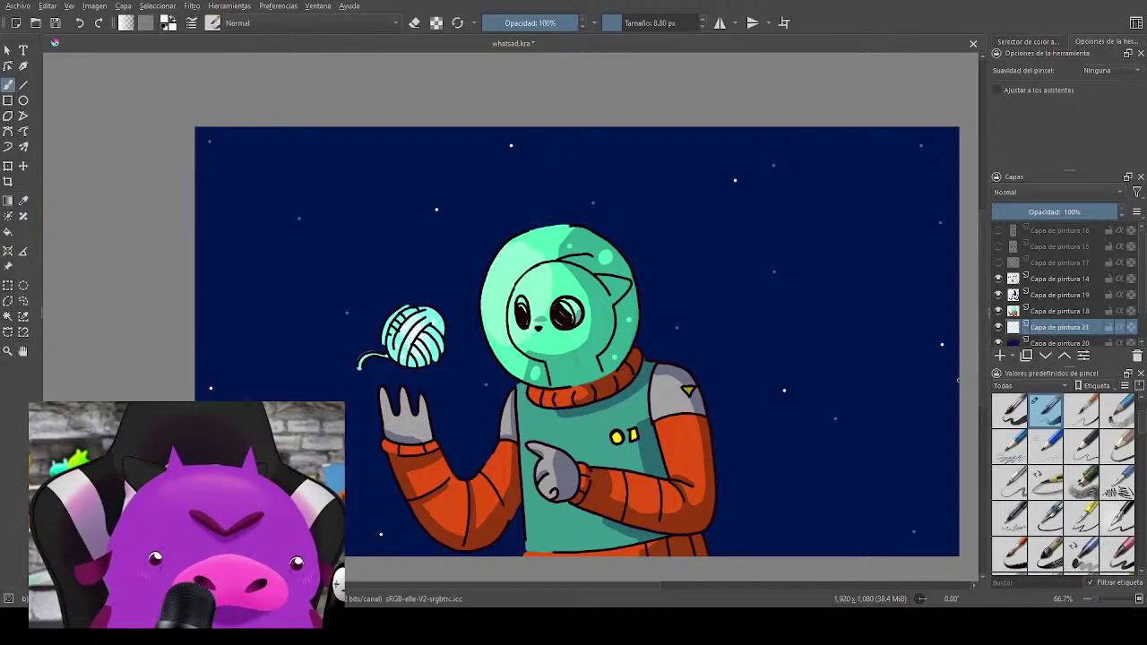
pyautogui.rightClick(884, 408)
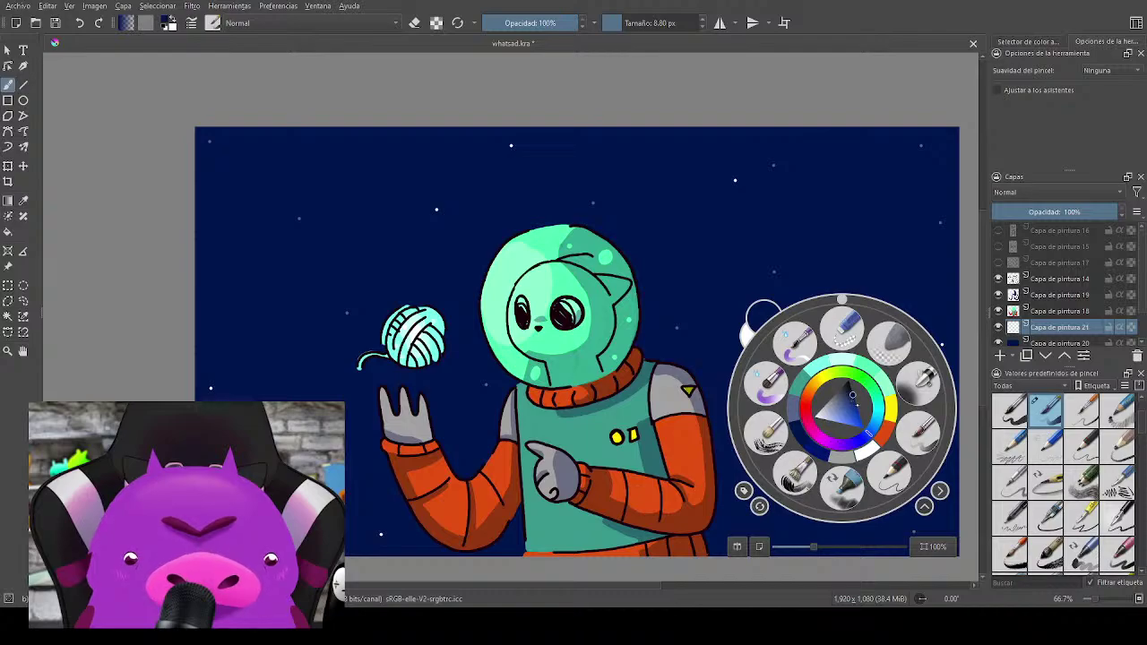
pyautogui.rightClick(852, 403)
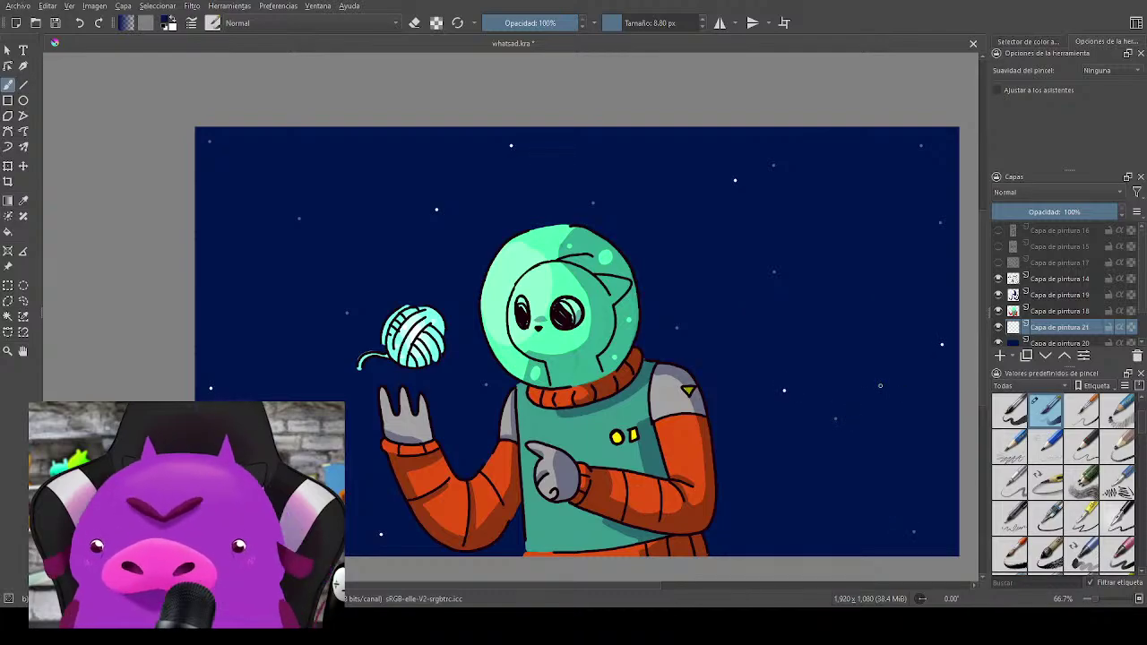
pyautogui.rightClick(880, 385)
pyautogui.click(883, 377)
pyautogui.rightClick(884, 292)
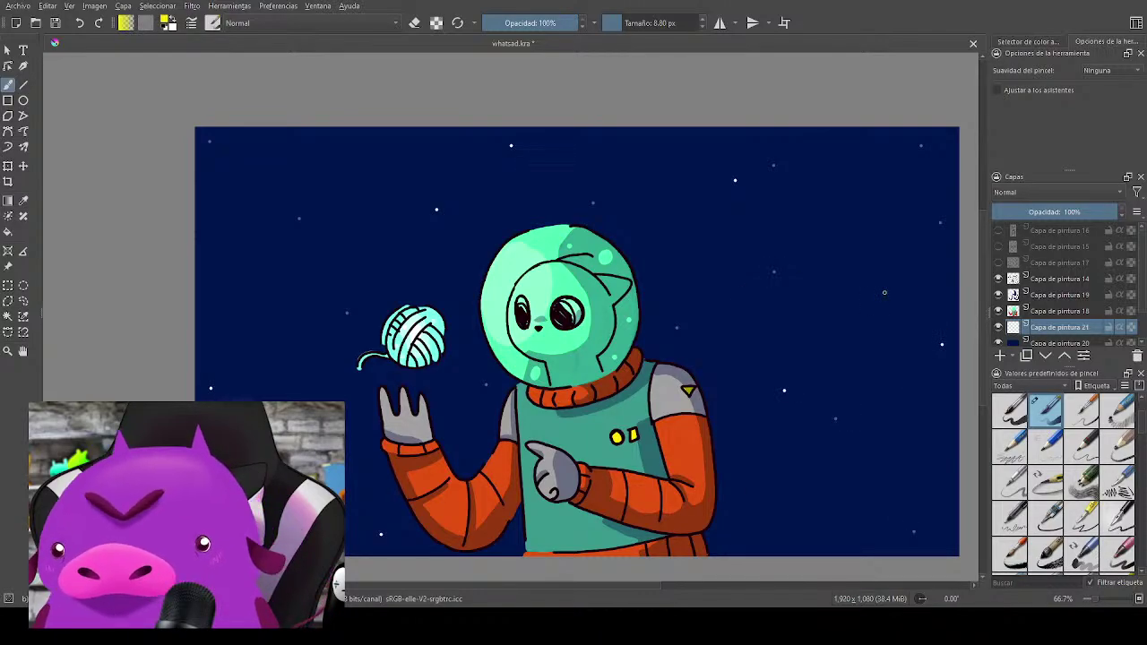
# Step: Enlarge the brush to 64.01 px and try a yellow stroke in the sky beside the helmet
pyautogui.moveTo(806, 310); pyautogui.dragTo(821, 284)
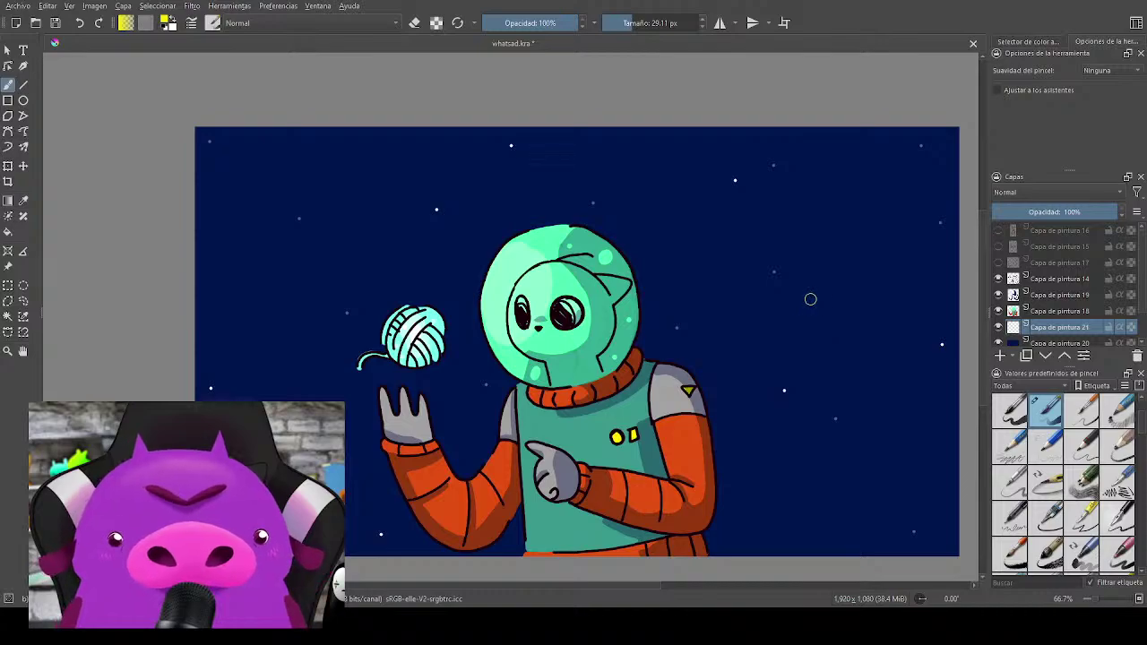
pyautogui.press(']')
pyautogui.press(']')
pyautogui.press(']')
pyautogui.press(']')
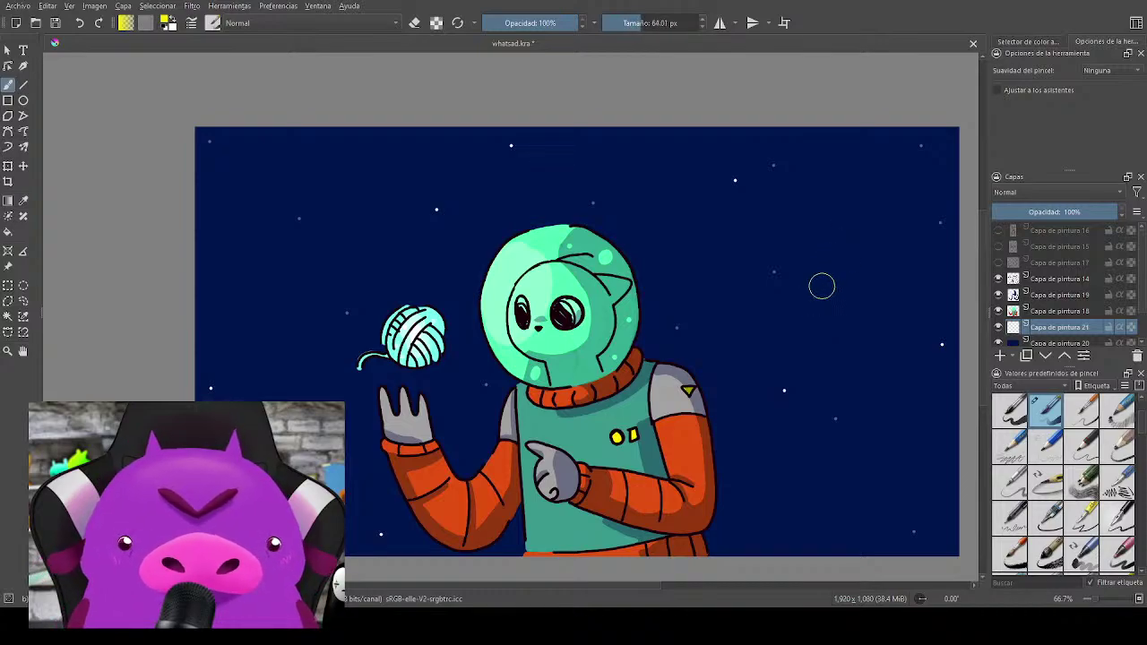
pyautogui.moveTo(826, 289); pyautogui.dragTo(841, 287)
pyautogui.hotkey('ctrl', 'z')
# Step: Paint a large filled circle behind the yarn ball in a brighter blue mixed from the sampled navy
pyautogui.keyDown('ctrl'); pyautogui.click(811, 308); pyautogui.keyUp('ctrl')
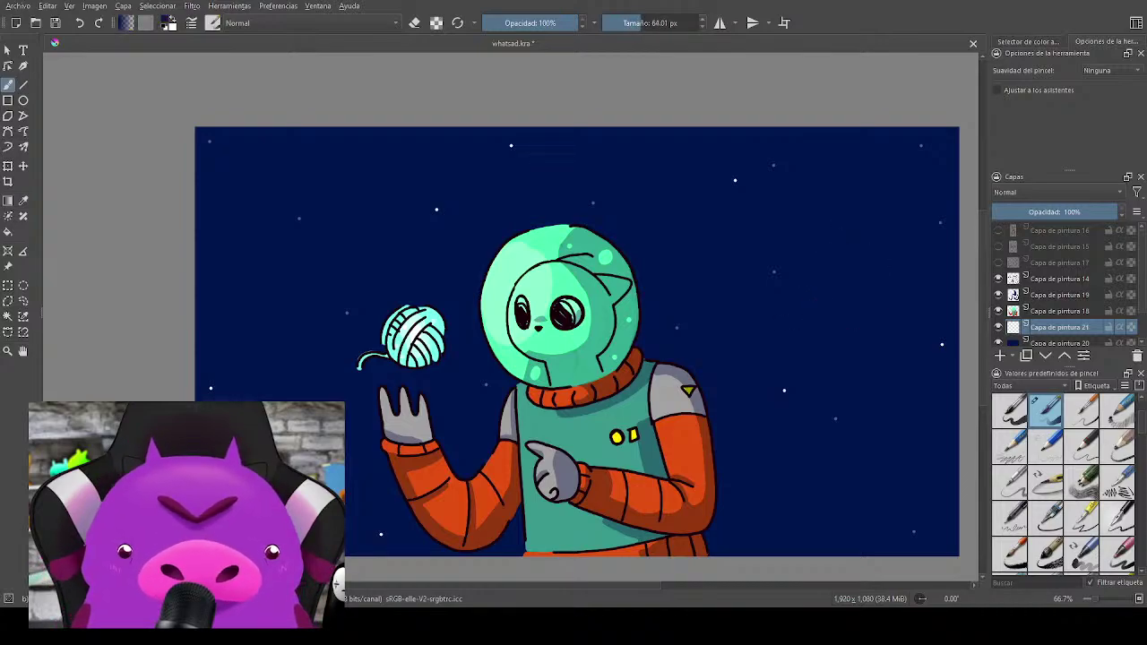
pyautogui.rightClick(830, 323)
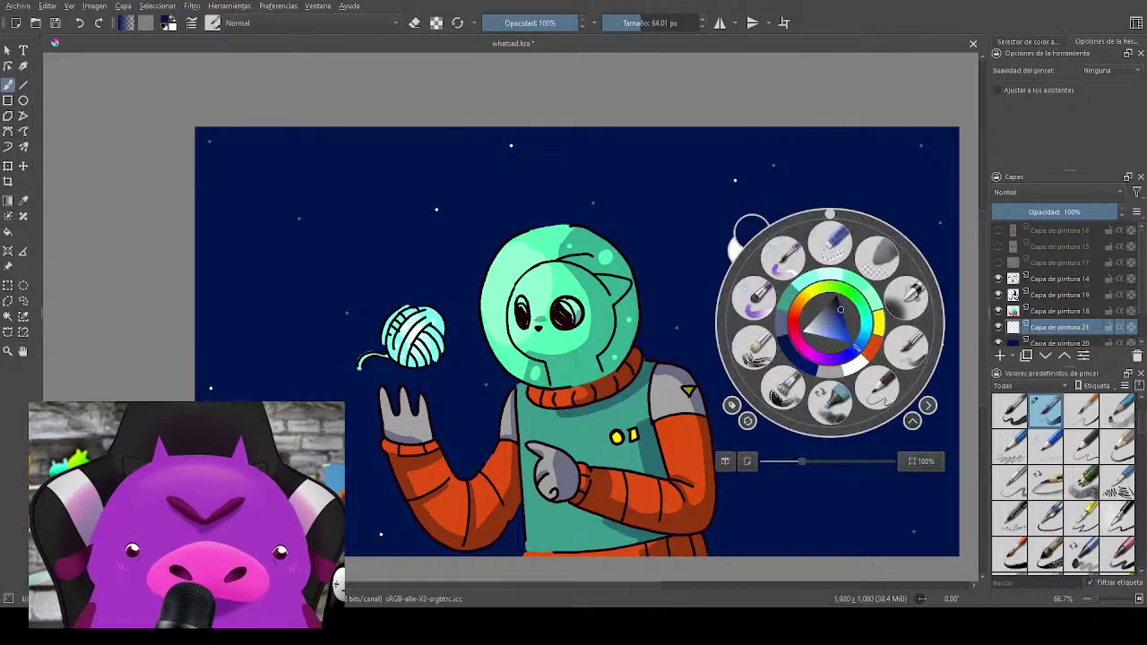
pyautogui.moveTo(840, 310); pyautogui.dragTo(864, 327)
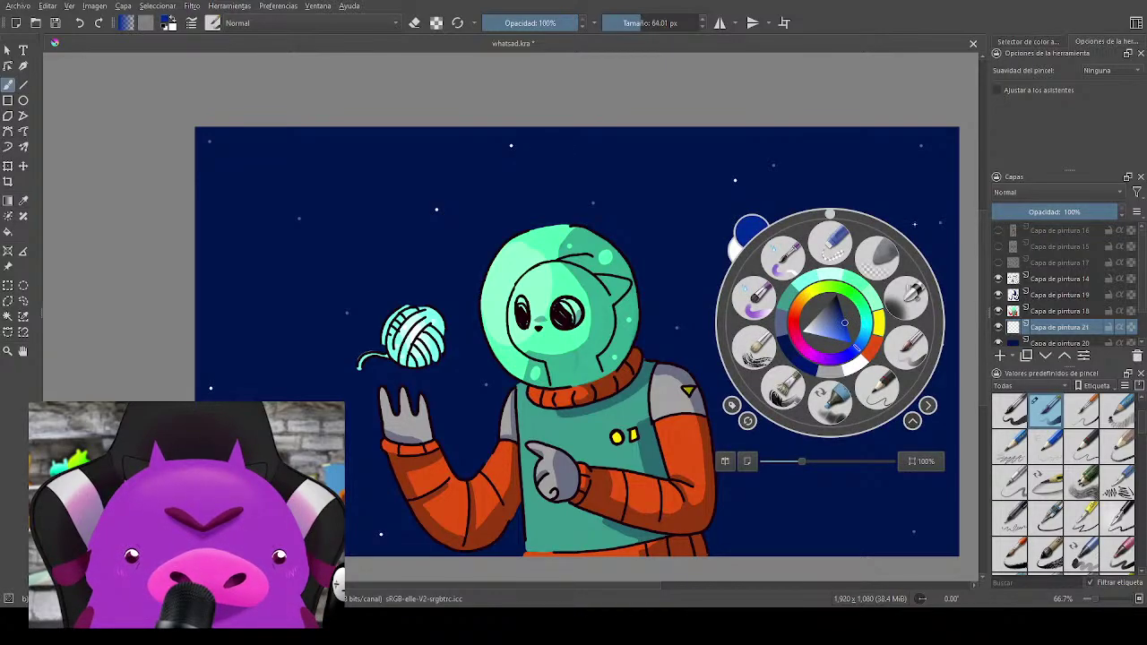
pyautogui.click(924, 166)
pyautogui.moveTo(417, 338)
pyautogui.mouseDown()
pyautogui.moveTo(416, 373)
pyautogui.moveTo(379, 317)
pyautogui.moveTo(448, 355)
pyautogui.moveTo(371, 301)
pyautogui.moveTo(454, 368)
pyautogui.moveTo(370, 301)
pyautogui.moveTo(448, 376)
pyautogui.moveTo(355, 302)
pyautogui.moveTo(454, 409)
pyautogui.moveTo(388, 280)
pyautogui.moveTo(438, 401)
pyautogui.moveTo(406, 397)
pyautogui.moveTo(448, 271)
pyautogui.moveTo(369, 408)
pyautogui.moveTo(459, 272)
pyautogui.moveTo(348, 398)
pyautogui.moveTo(499, 289)
pyautogui.moveTo(327, 341)
pyautogui.moveTo(483, 379)
pyautogui.moveTo(344, 282)
pyautogui.moveTo(439, 418)
pyautogui.moveTo(402, 243)
pyautogui.moveTo(344, 346)
pyautogui.mouseUp()
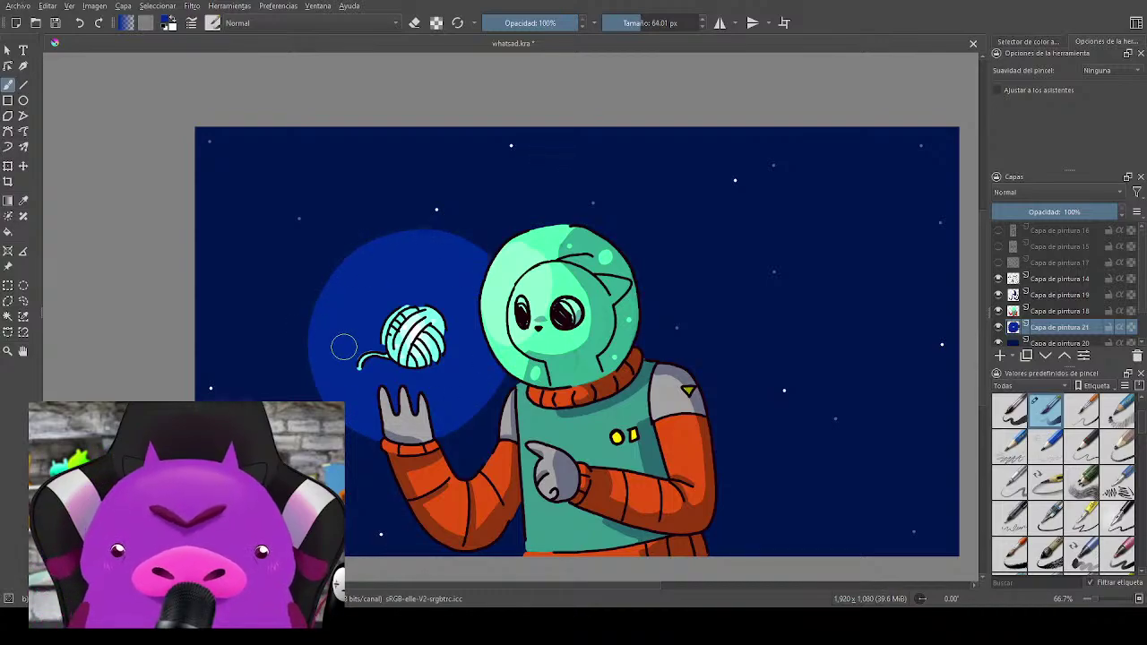
# Step: Paint a smaller halo closely around the yarn ball in a slightly lighter blue
pyautogui.scroll(-2, 272, 308)
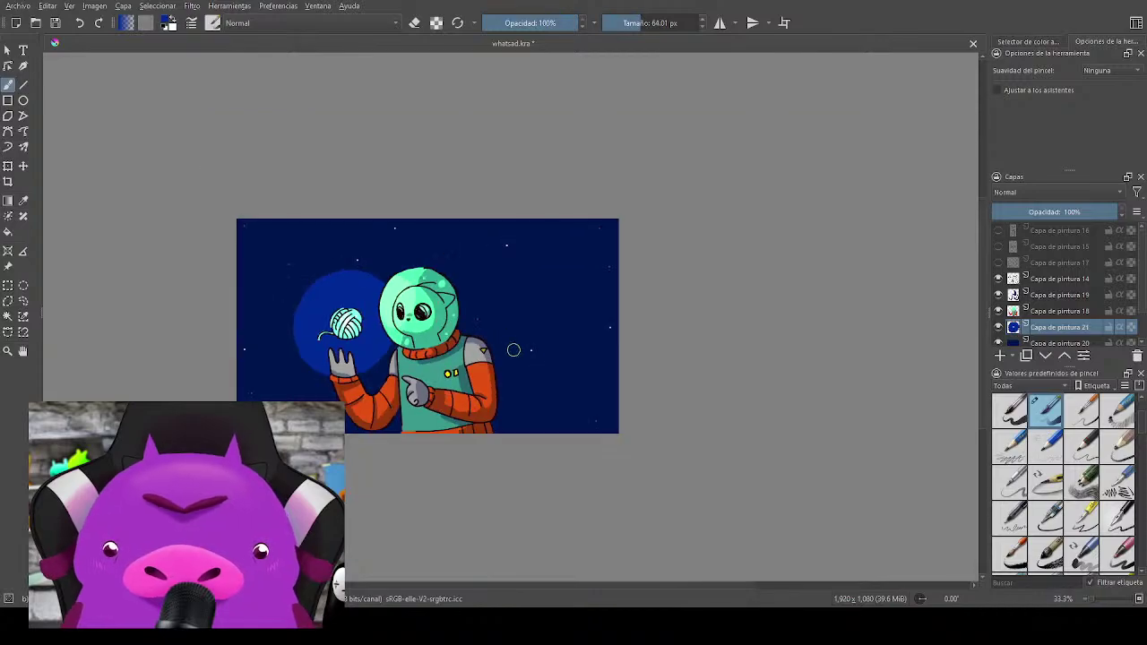
pyautogui.scroll(2, 529, 366)
pyautogui.moveTo(546, 376); pyautogui.dragTo(780, 369)
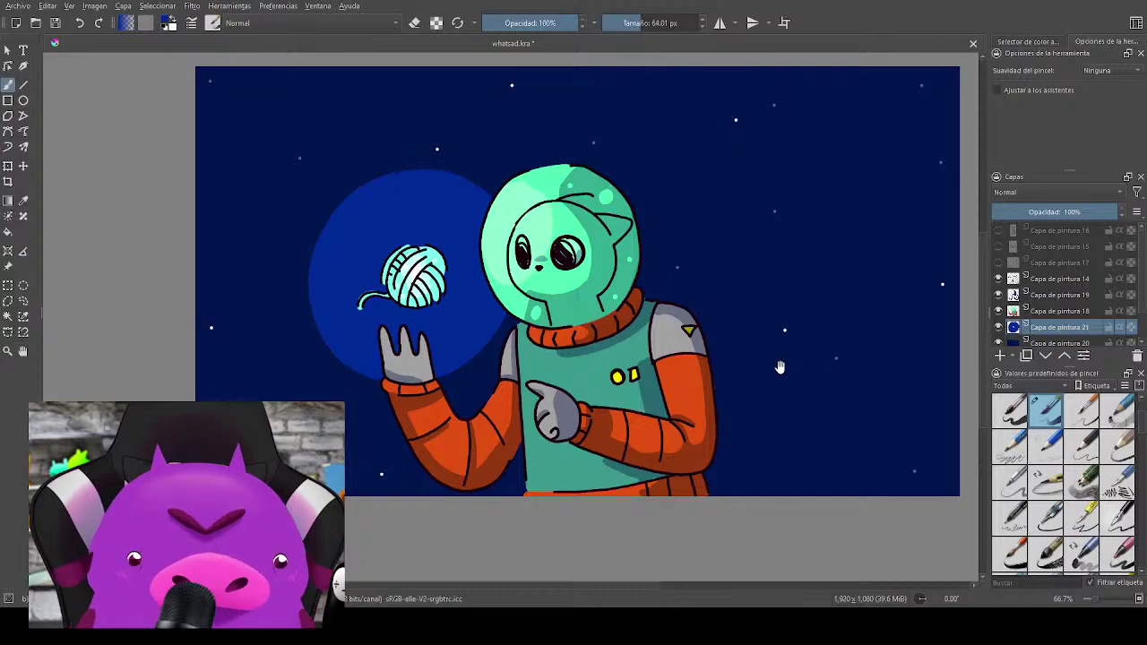
pyautogui.rightClick(775, 286)
pyautogui.moveTo(790, 296); pyautogui.dragTo(792, 295)
pyautogui.moveTo(408, 248)
pyautogui.mouseDown()
pyautogui.moveTo(432, 267)
pyautogui.moveTo(390, 267)
pyautogui.moveTo(425, 242)
pyautogui.moveTo(411, 296)
pyautogui.mouseUp()
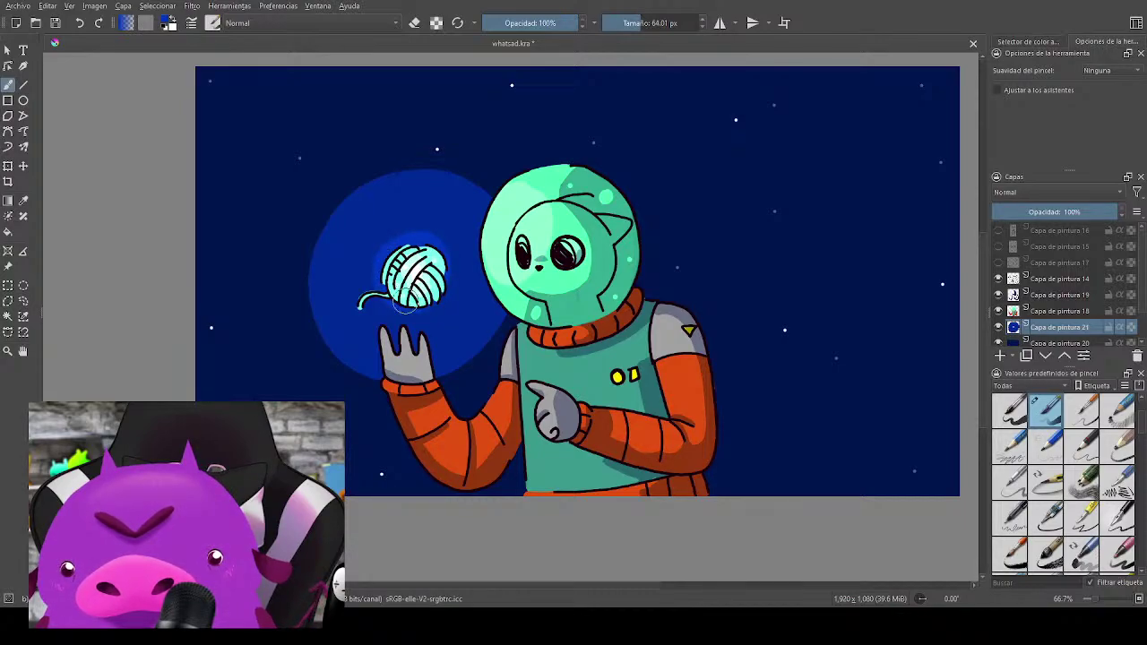
# Step: Dot four lighter blue spots around the halo inside the blue circle with a 21.82 px brush
pyautogui.keyDown('shift'); pyautogui.moveTo(473, 201); pyautogui.dragTo(432, 225); pyautogui.keyUp('shift')
pyautogui.click(439, 207)
pyautogui.click(471, 337)
pyautogui.click(339, 337)
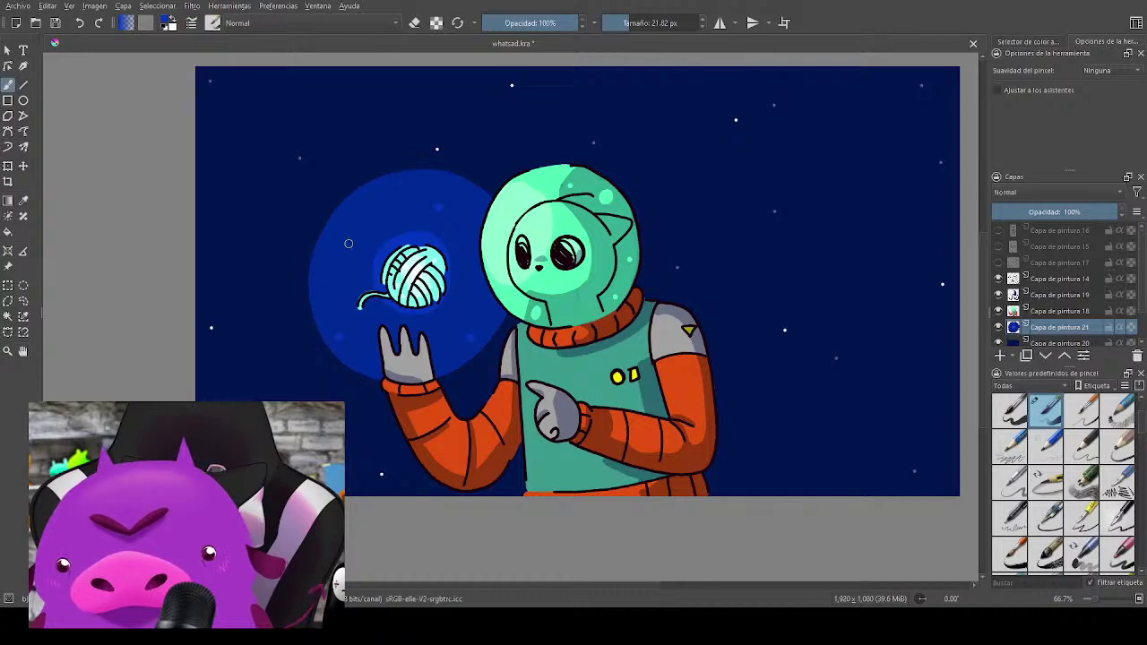
pyautogui.click(355, 207)
# Step: Reduce the brush to 13.49 px and add smaller blue specks inside and just outside the circle
pyautogui.keyDown('shift'); pyautogui.moveTo(466, 266); pyautogui.dragTo(465, 266); pyautogui.keyUp('shift')
pyautogui.press('[')
pyautogui.press('[')
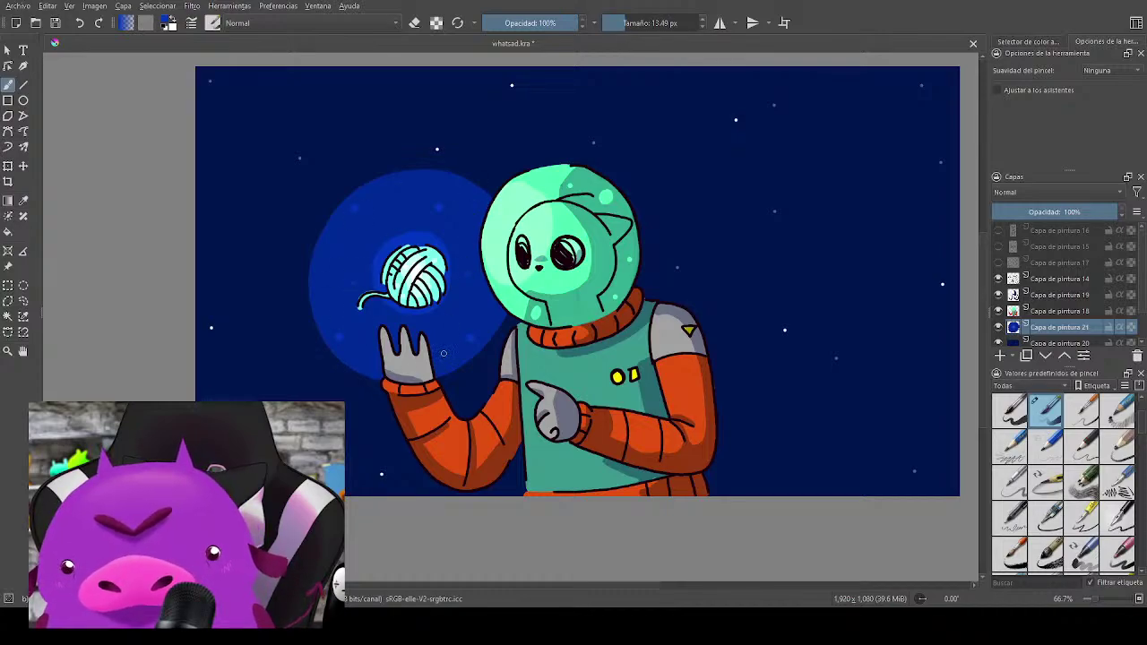
pyautogui.click(488, 163)
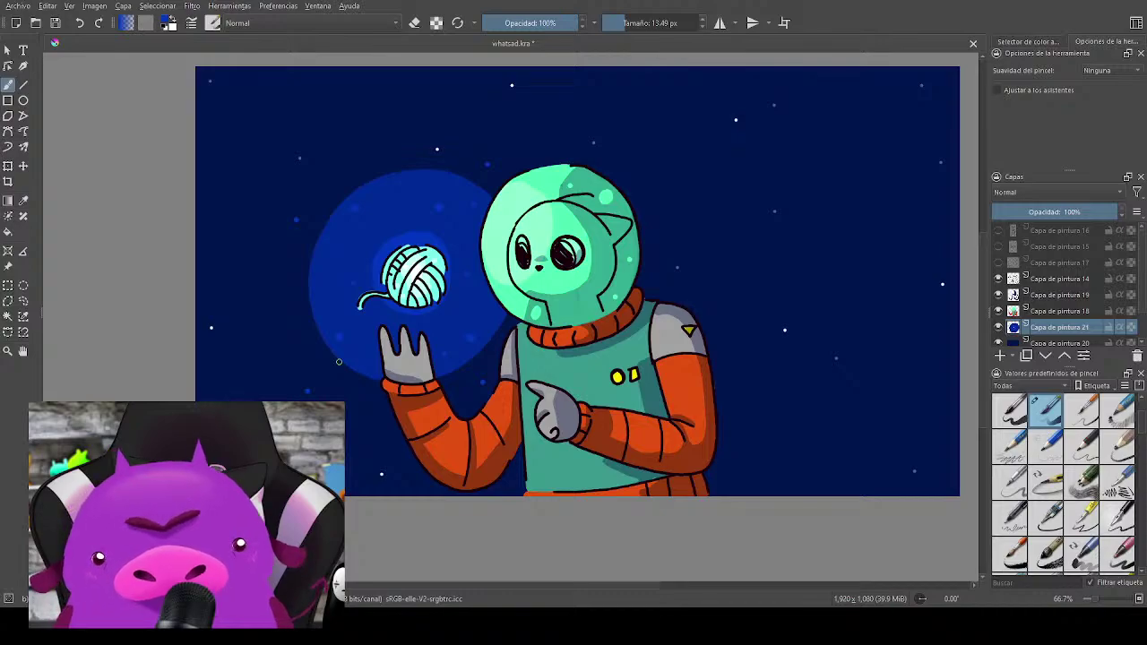
# Step: Group the line art, shadow, colour and blue glow layers (14, 19, 18 and 21) together
pyautogui.click(1055, 279)
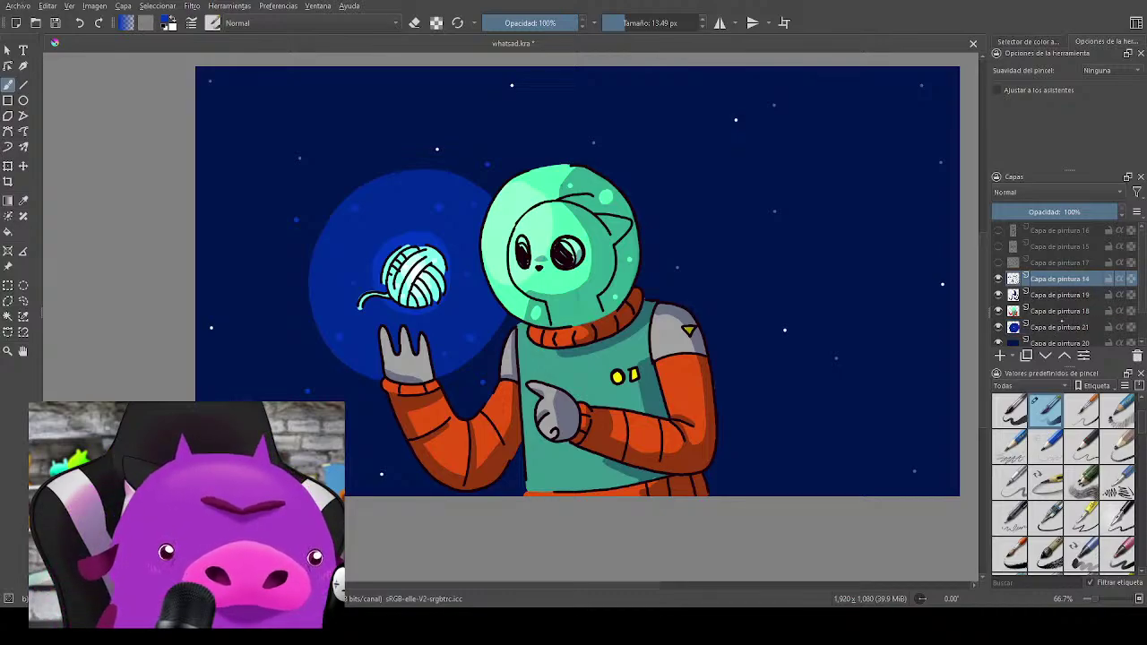
pyautogui.keyDown('shift'); pyautogui.click(1055, 328); pyautogui.keyUp('shift')
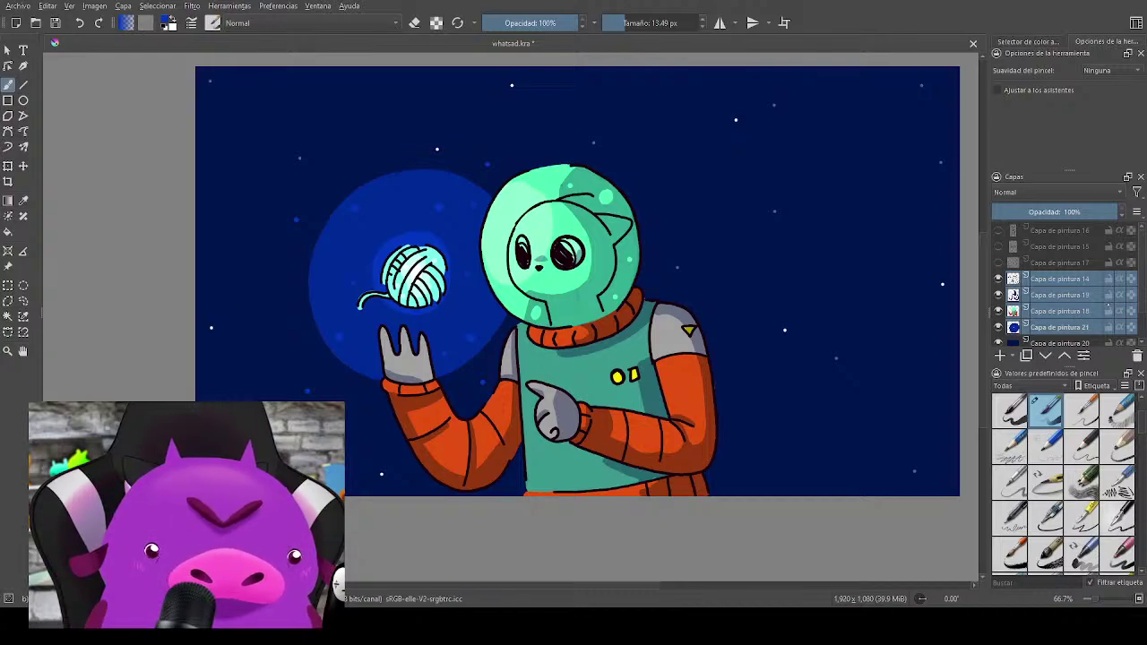
pyautogui.hotkey('ctrl', 'g')
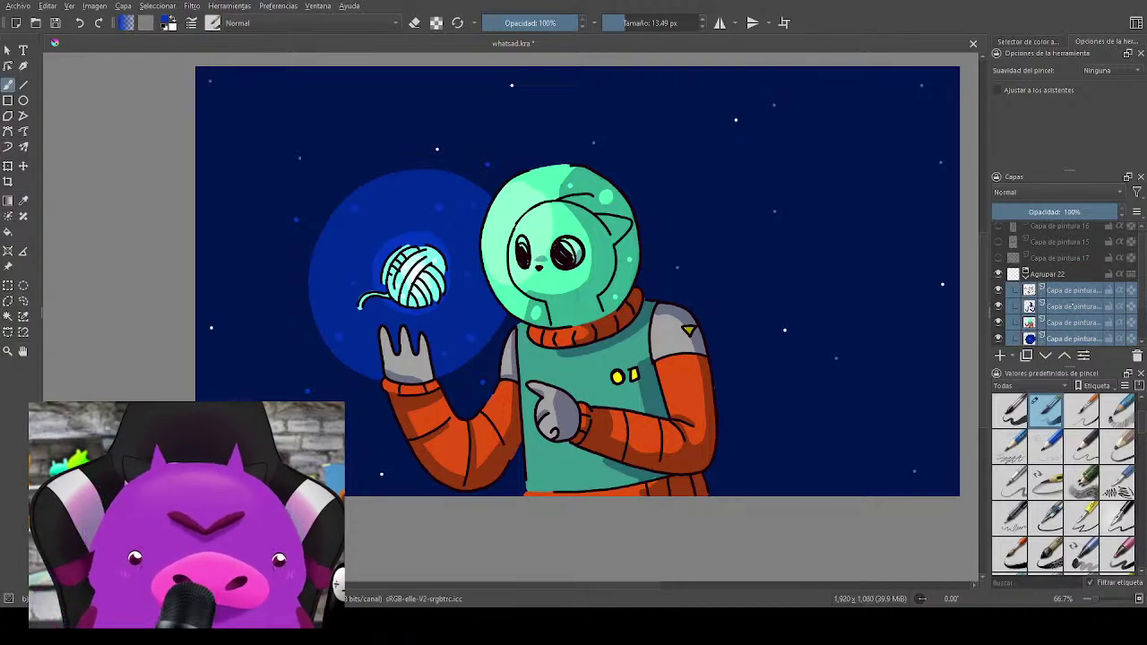
# Step: Transform the whole group, shifting the astronaut and glow to the right and enlarging them slightly
pyautogui.click(1052, 274)
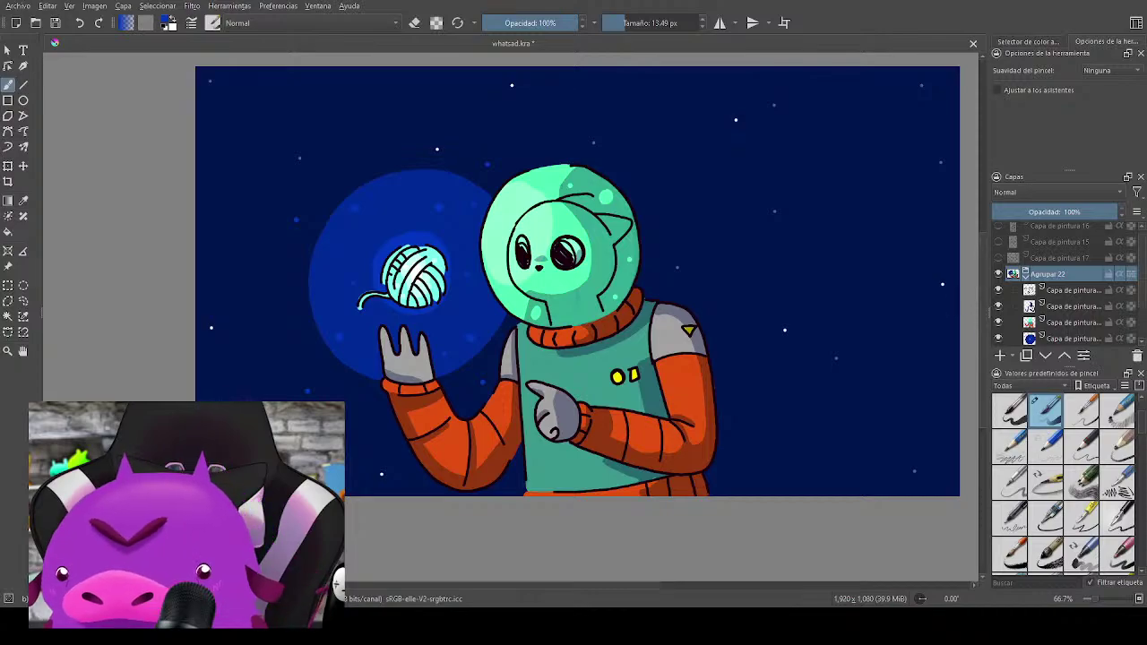
pyautogui.hotkey('ctrl', 't')
pyautogui.moveTo(510, 331); pyautogui.dragTo(547, 332)
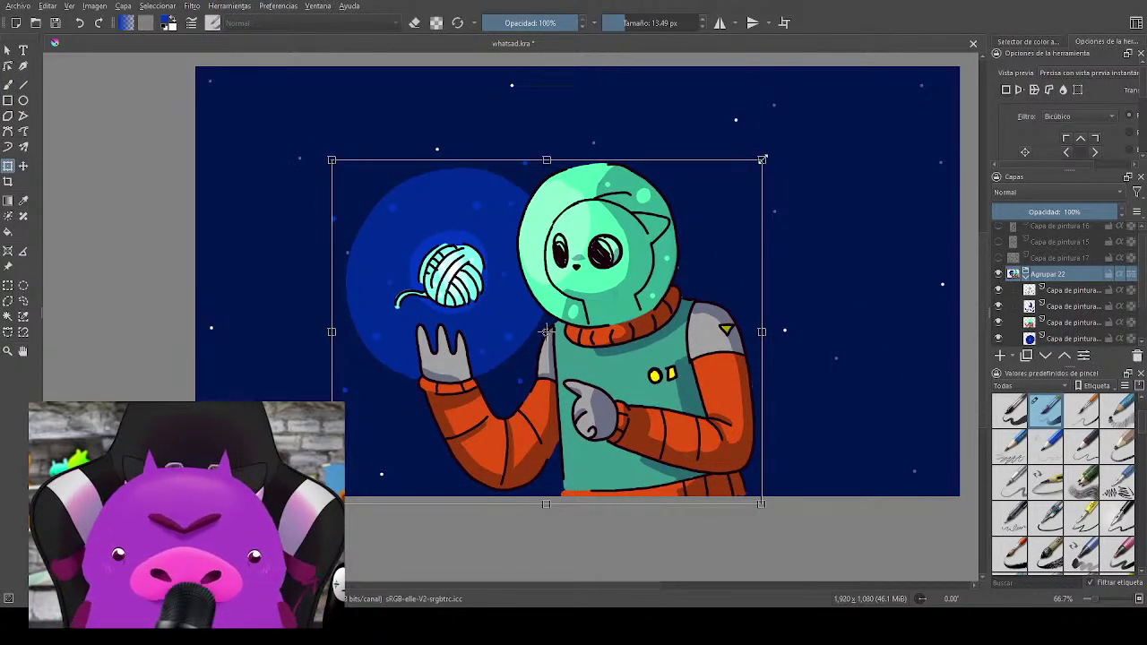
pyautogui.moveTo(761, 159); pyautogui.dragTo(793, 134)
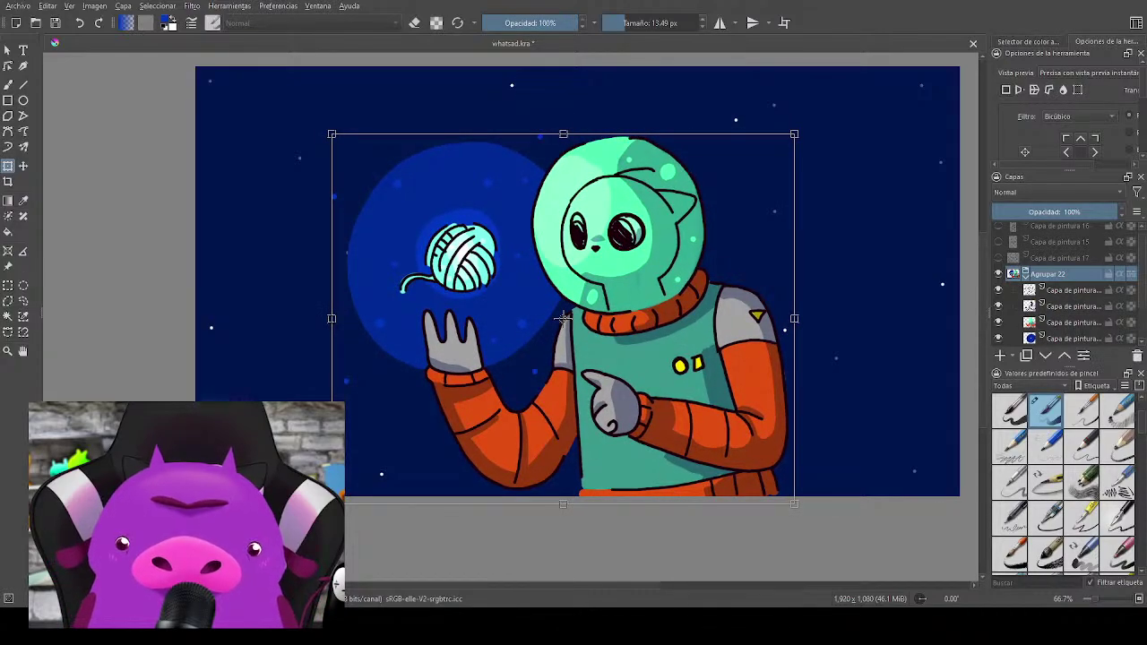
pyautogui.moveTo(562, 316); pyautogui.dragTo(568, 316)
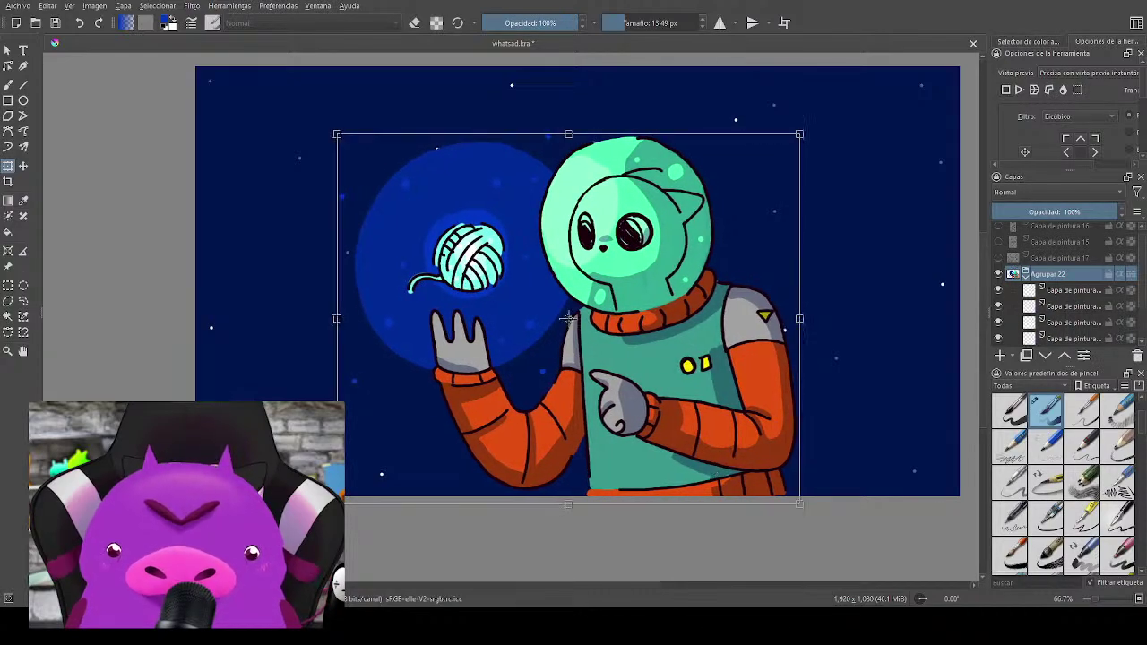
pyautogui.press('Return')
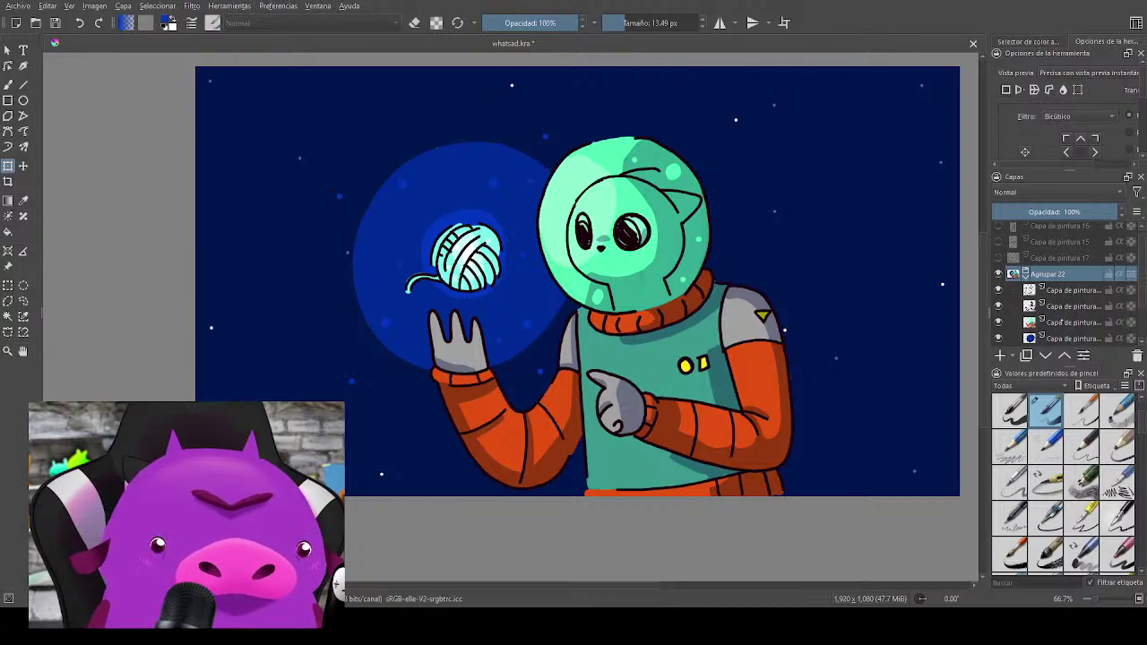
# Step: Erase along the edge of the raised hand's shadow on the multiply shading layer with a 13.49 px eraser
pyautogui.click(1071, 306)
pyautogui.scroll(3, 787, 412)
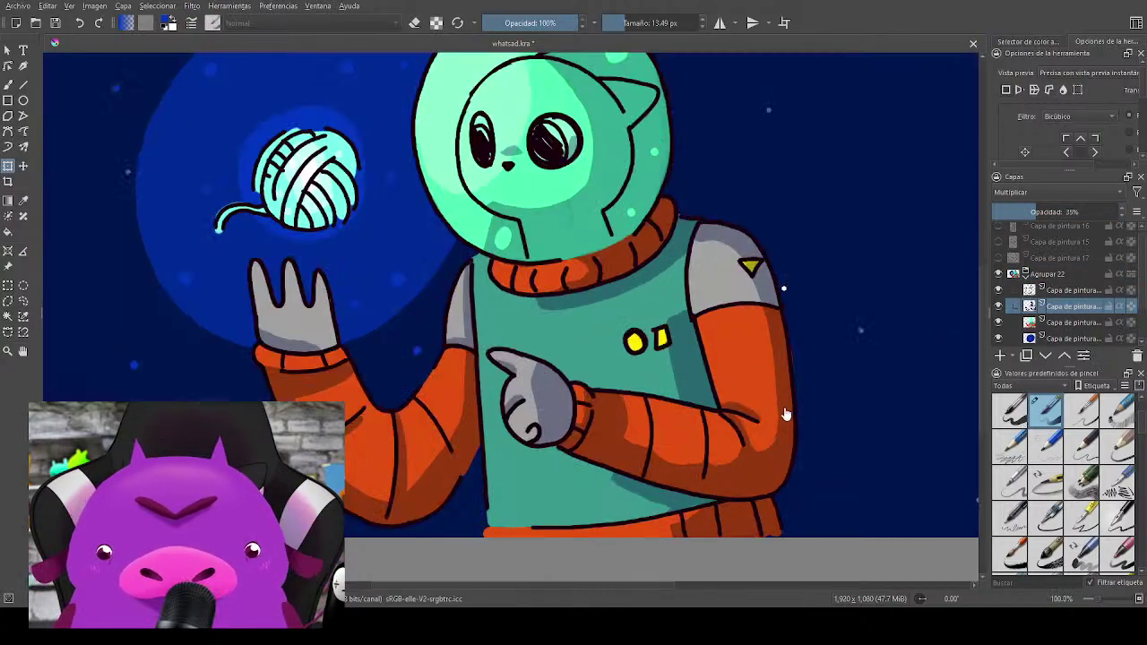
pyautogui.moveTo(670, 349); pyautogui.dragTo(928, 408)
pyautogui.press('e')
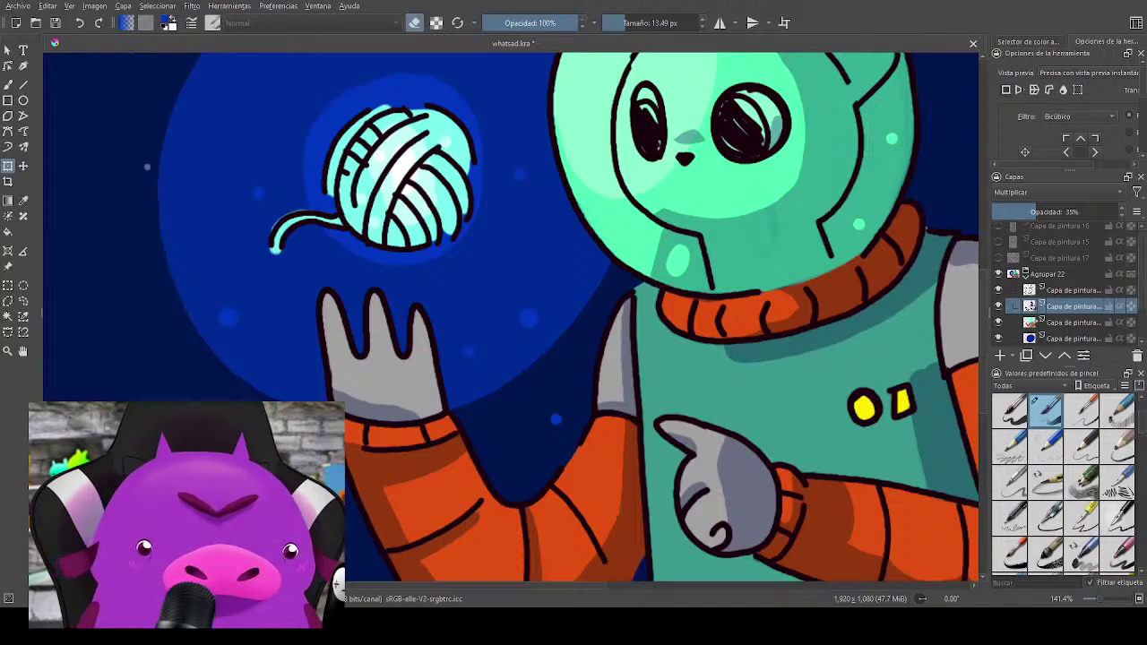
pyautogui.press('e')
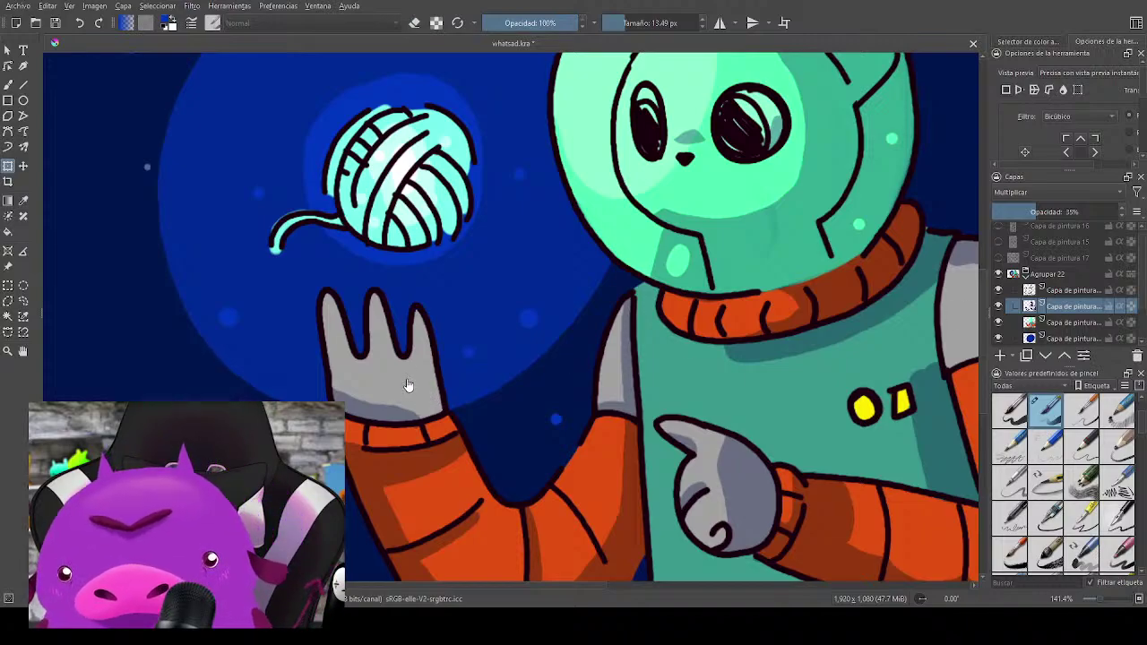
pyautogui.press('e')
pyautogui.press('b')
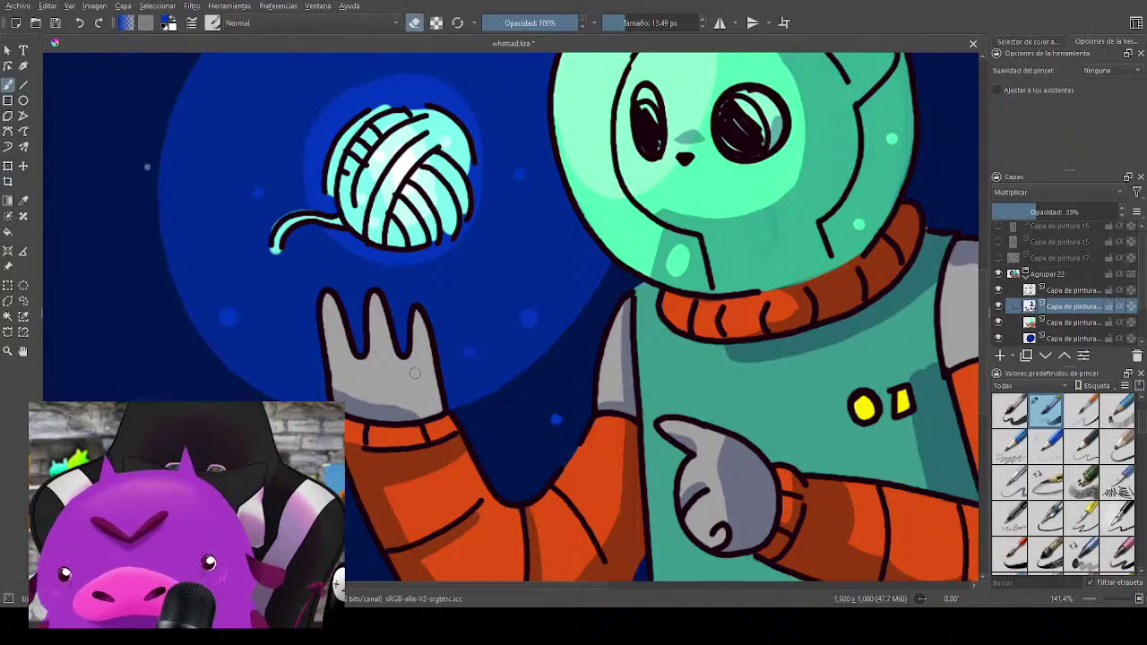
pyautogui.press('e')
pyautogui.moveTo(417, 409)
pyautogui.mouseDown()
pyautogui.moveTo(356, 387)
pyautogui.moveTo(417, 408)
pyautogui.mouseUp()
pyautogui.hotkey('ctrl', 'z')
pyautogui.press('e')
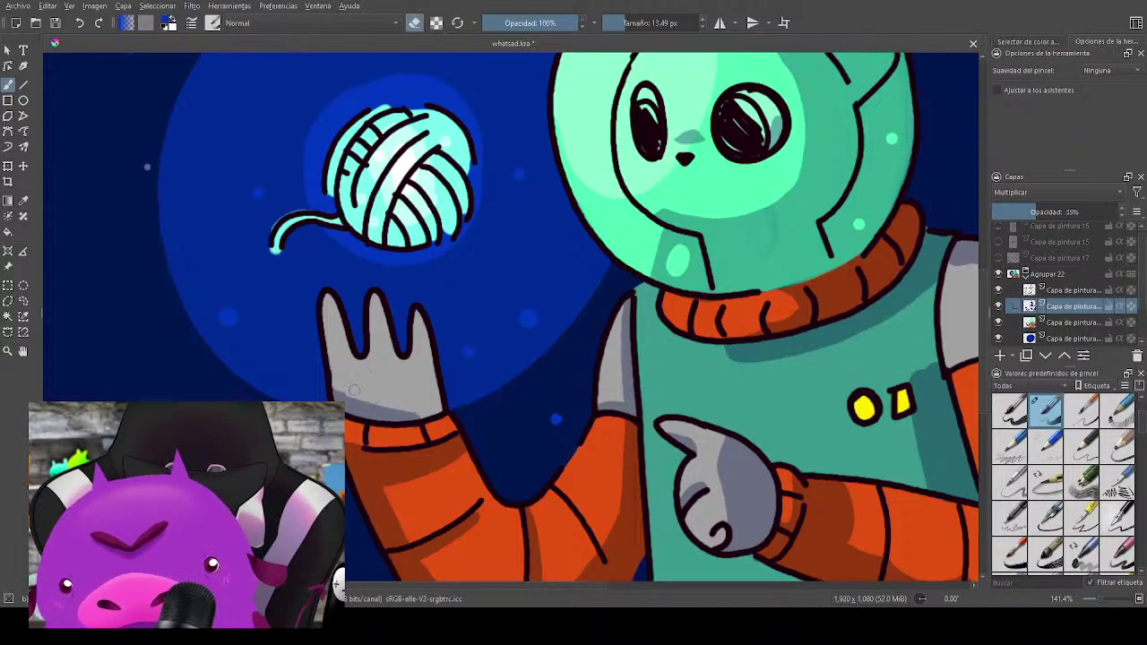
pyautogui.moveTo(354, 390); pyautogui.dragTo(434, 408)
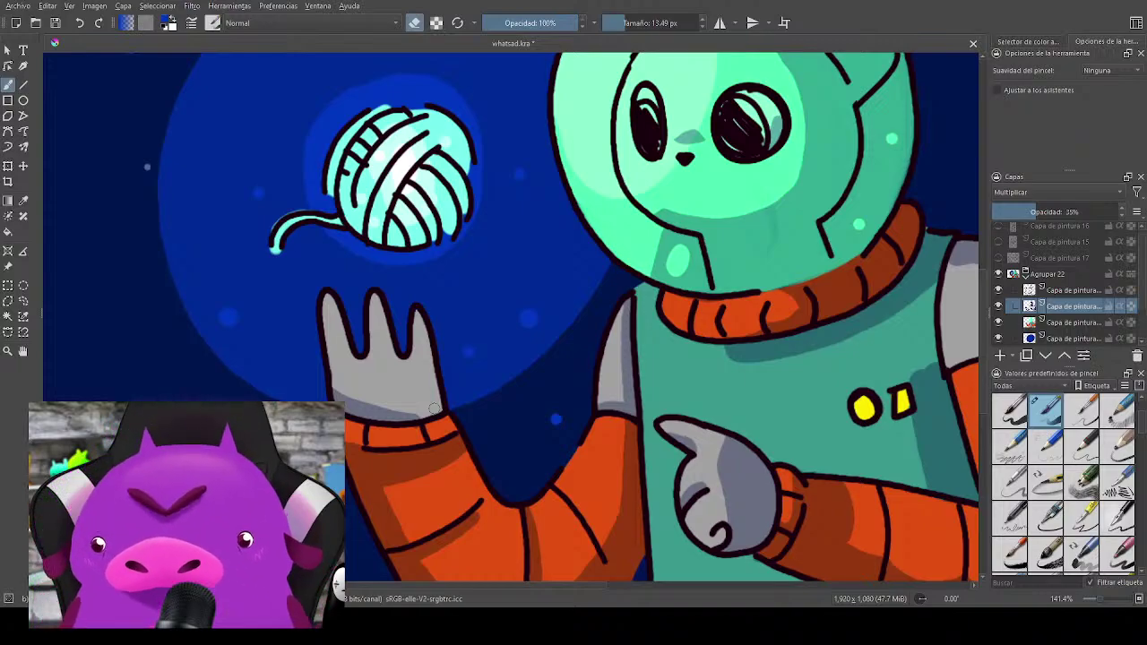
# Step: Check the shading on the helmet, hands and raised sleeve, finishing with the whole picture
pyautogui.moveTo(911, 446)
pyautogui.mouseDown()
pyautogui.moveTo(757, 497)
pyautogui.moveTo(731, 522)
pyautogui.moveTo(740, 530)
pyautogui.moveTo(750, 519)
pyautogui.mouseUp()
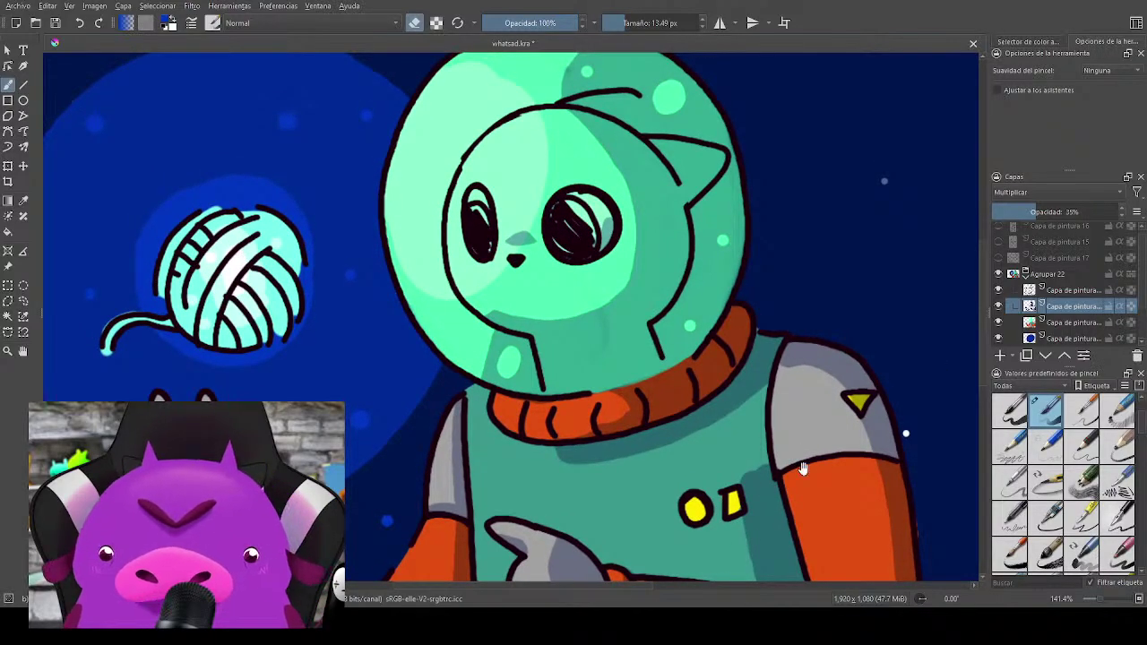
pyautogui.moveTo(803, 469)
pyautogui.mouseDown()
pyautogui.moveTo(901, 469)
pyautogui.moveTo(912, 411)
pyautogui.moveTo(831, 199)
pyautogui.moveTo(921, 302)
pyautogui.moveTo(875, 408)
pyautogui.mouseUp()
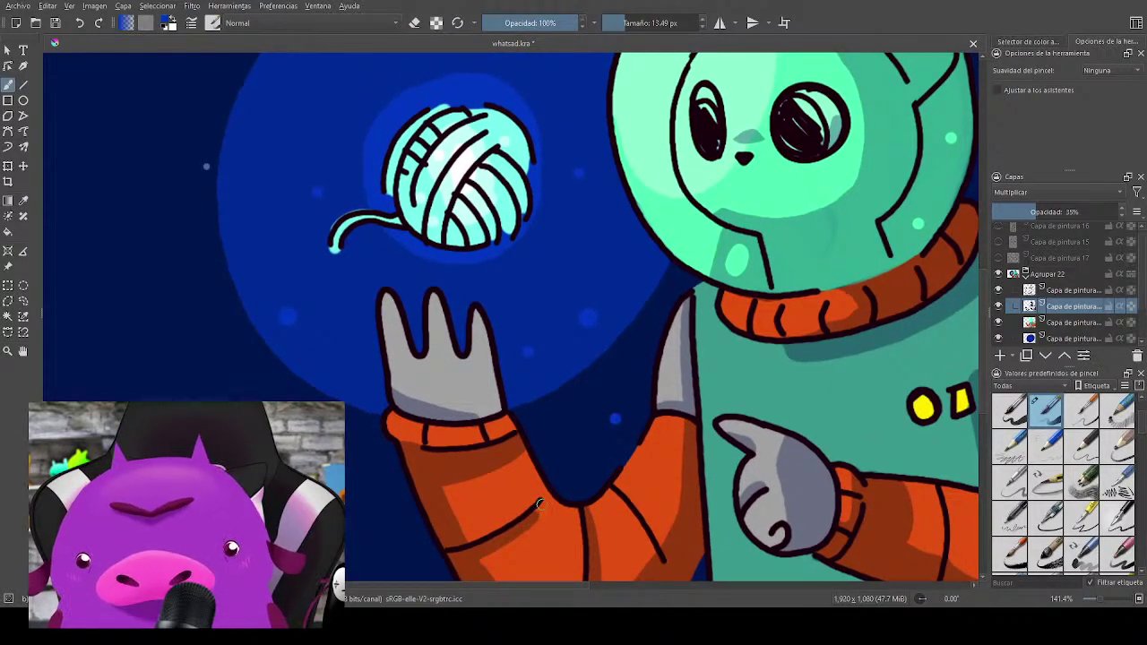
pyautogui.press('e')
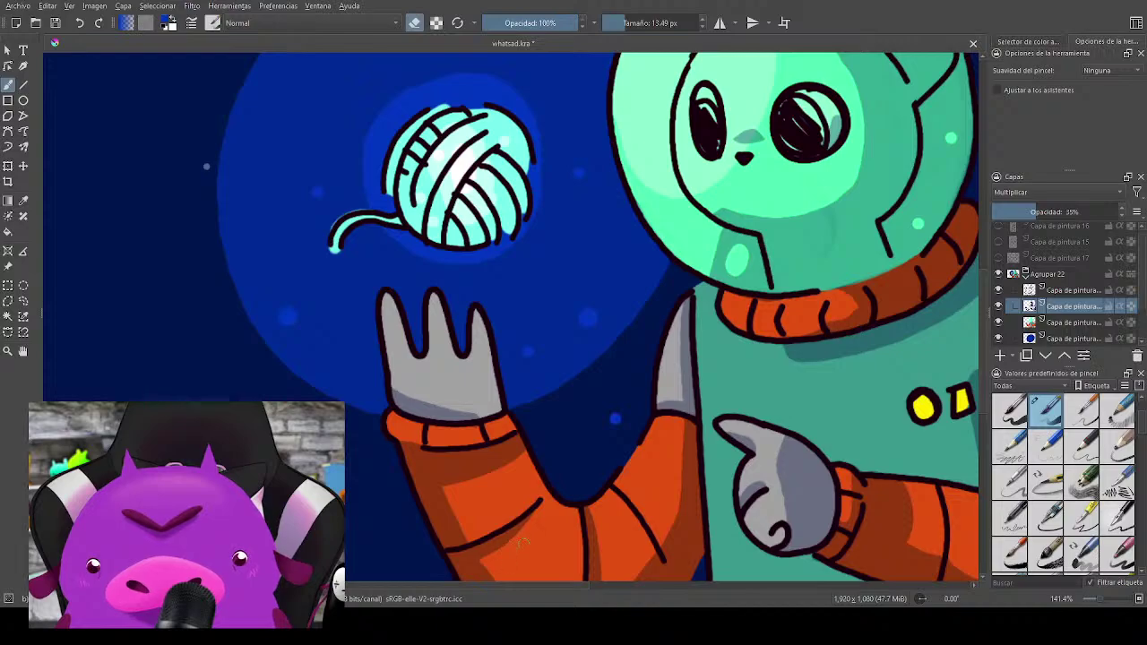
pyautogui.moveTo(562, 532); pyautogui.dragTo(639, 402)
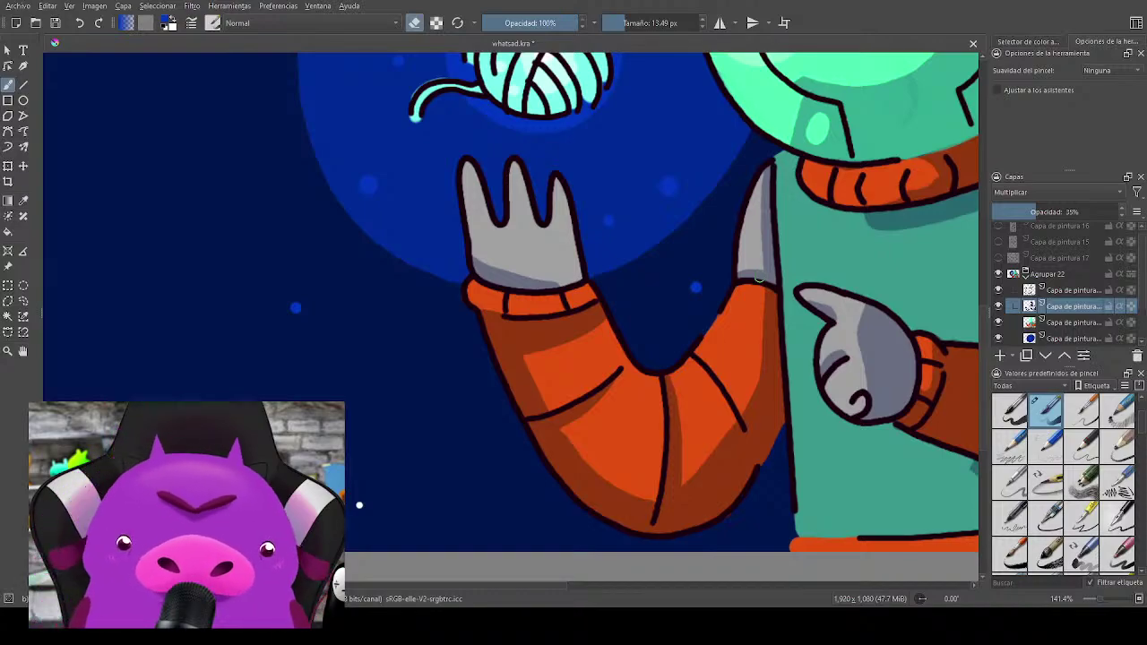
pyautogui.scroll(-2, 706, 221)
pyautogui.moveTo(708, 226); pyautogui.dragTo(596, 360)
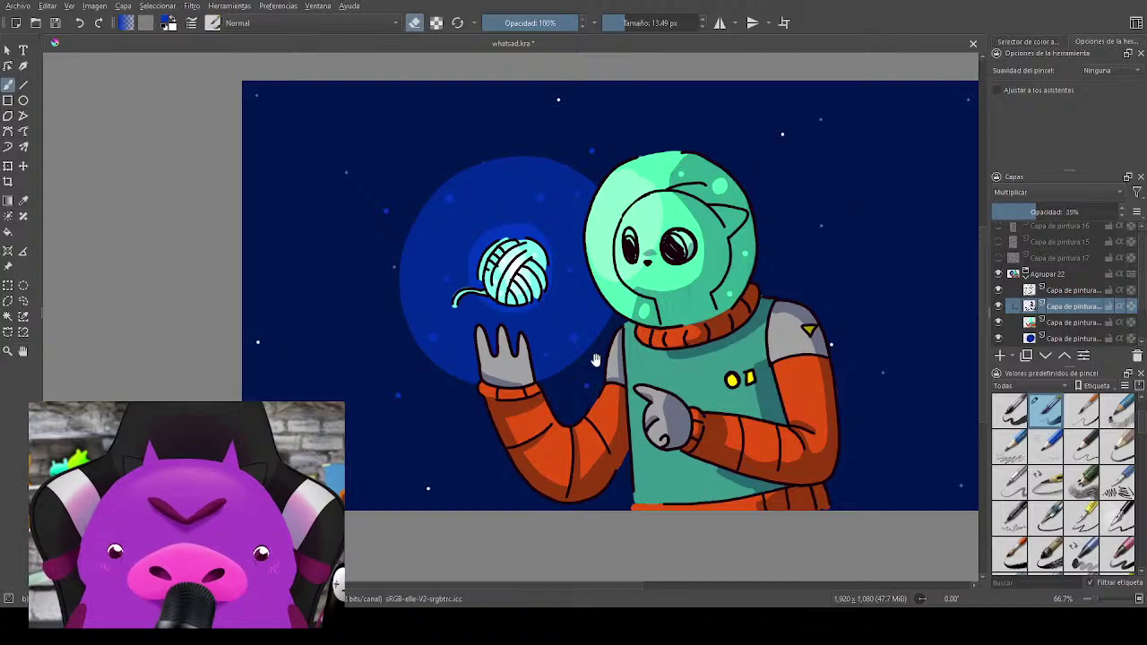
# Step: Paint a filled round bubble beside the helmet on the blue glow layer, using white sampled from the yarn ball
pyautogui.scroll(-1, 689, 339)
pyautogui.moveTo(694, 338)
pyautogui.mouseDown()
pyautogui.moveTo(627, 339)
pyautogui.moveTo(678, 338)
pyautogui.moveTo(681, 323)
pyautogui.mouseUp()
pyautogui.scroll(1, 681, 321)
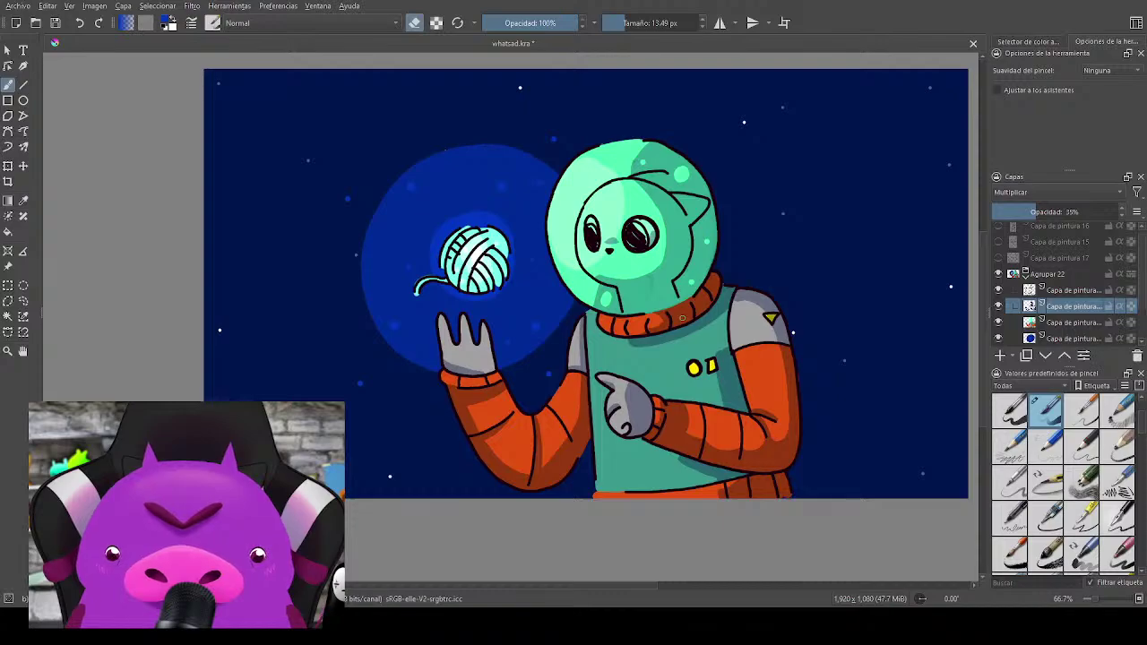
pyautogui.scroll(1, 682, 318)
pyautogui.scroll(1, 896, 295)
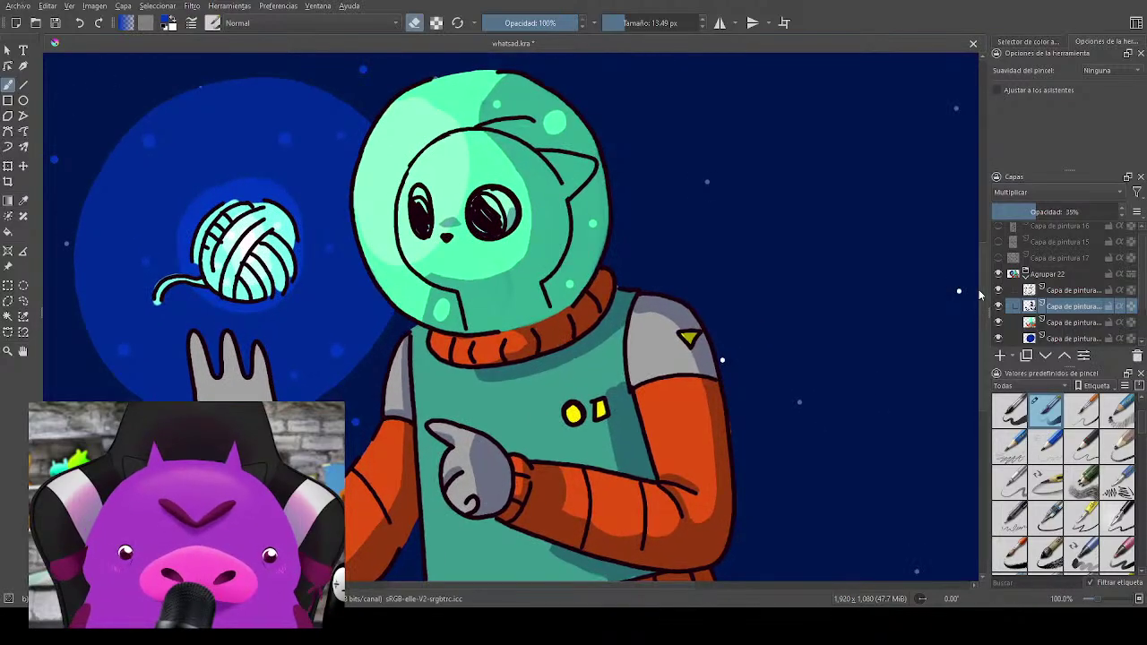
pyautogui.click(1093, 275)
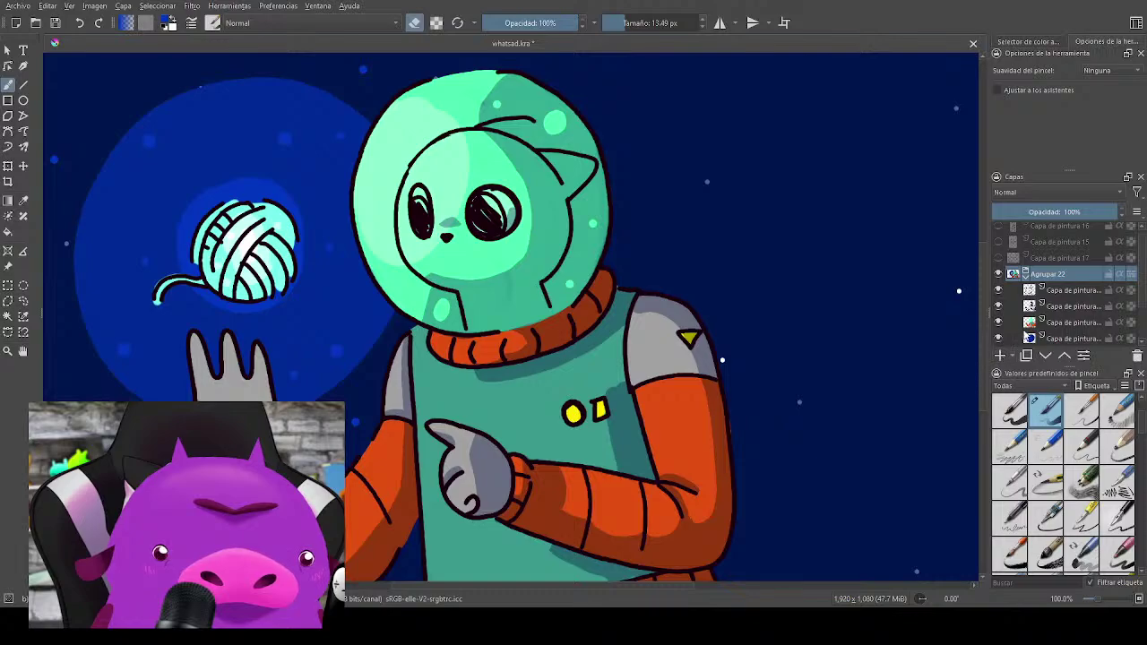
pyautogui.click(1064, 294)
pyautogui.click(1057, 337)
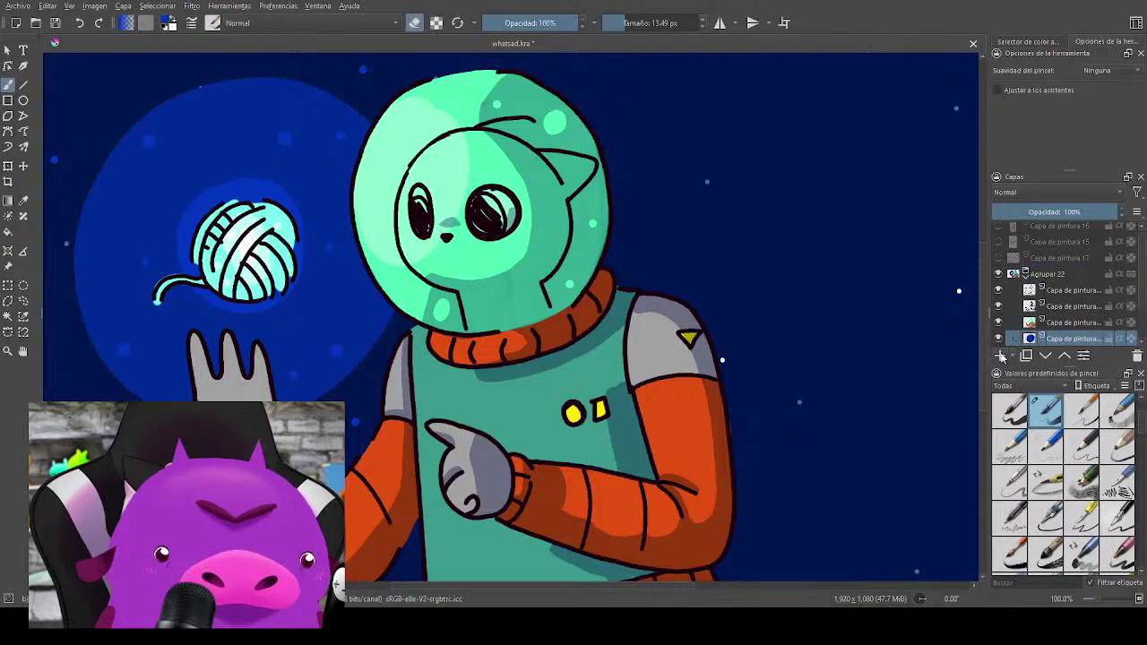
pyautogui.click(1001, 356)
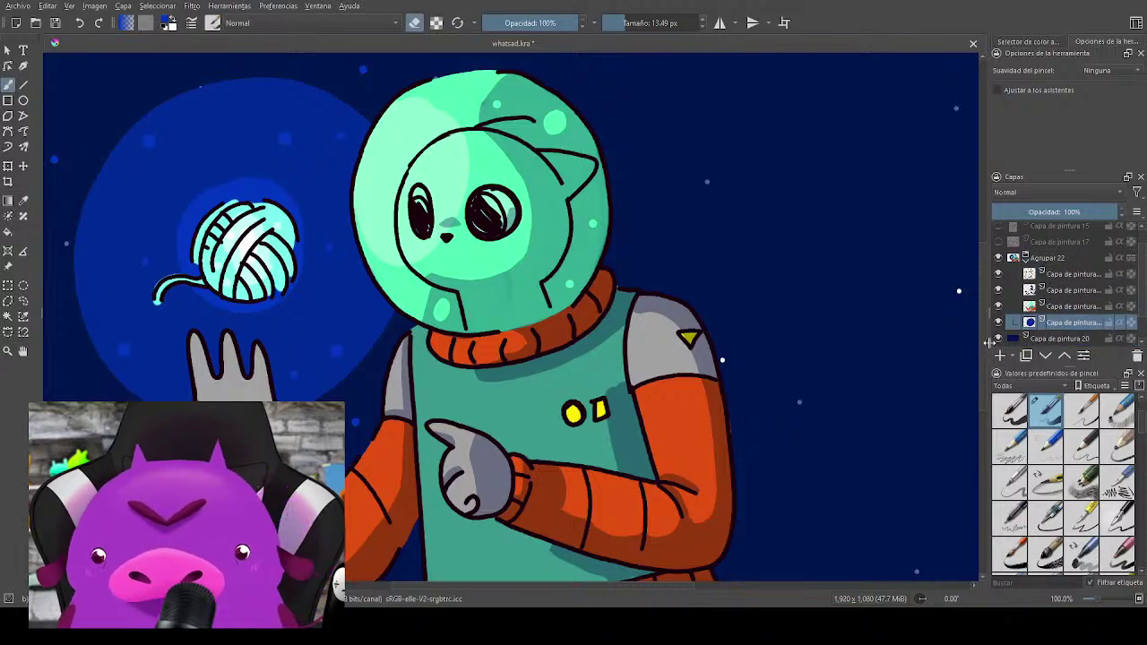
pyautogui.keyDown('ctrl'); pyautogui.click(249, 240); pyautogui.keyUp('ctrl')
pyautogui.moveTo(687, 195); pyautogui.dragTo(616, 357)
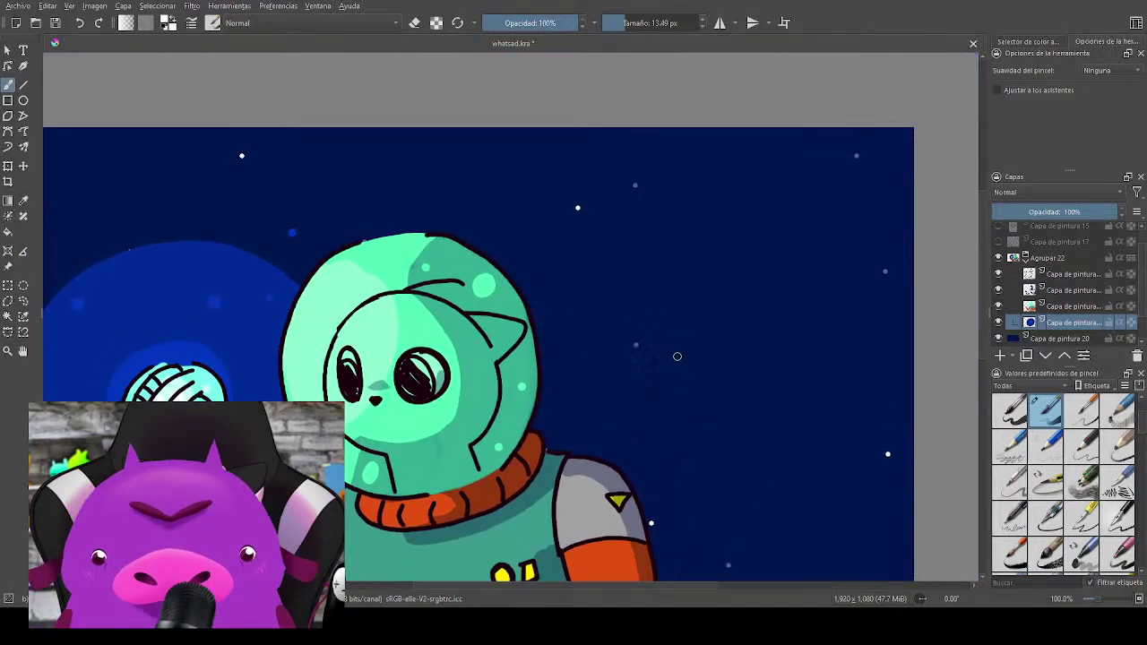
pyautogui.scroll(2, 637, 358)
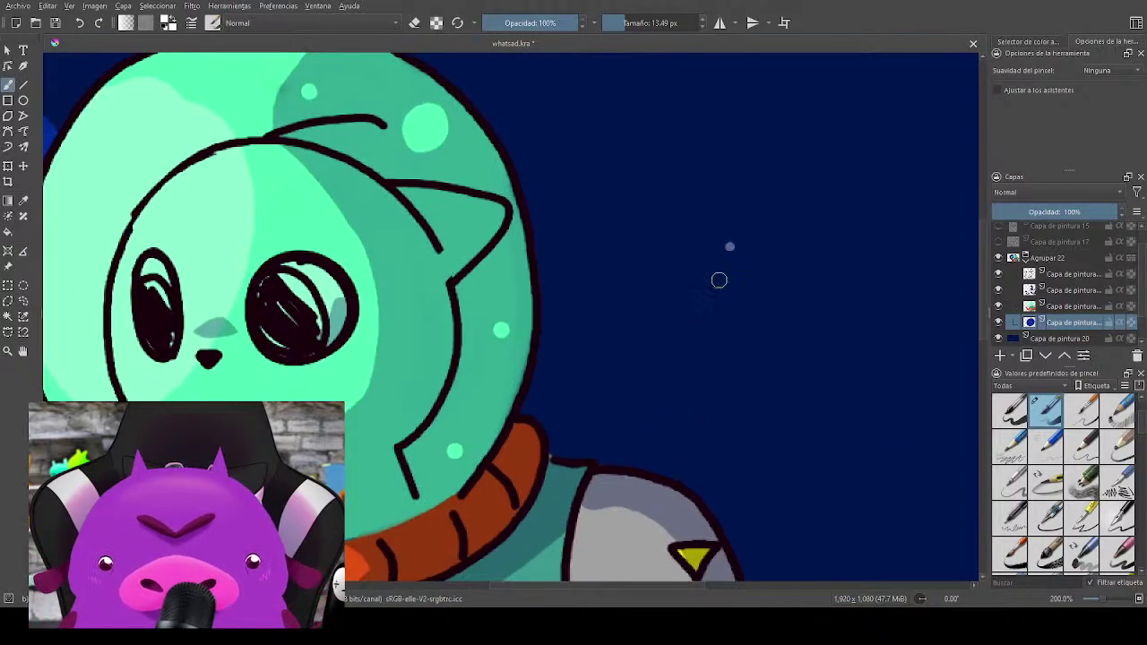
pyautogui.moveTo(771, 291)
pyautogui.mouseDown()
pyautogui.moveTo(805, 378)
pyautogui.moveTo(731, 328)
pyautogui.moveTo(809, 317)
pyautogui.moveTo(775, 380)
pyautogui.moveTo(745, 366)
pyautogui.moveTo(751, 348)
pyautogui.moveTo(797, 335)
pyautogui.mouseUp()
pyautogui.moveTo(788, 297)
pyautogui.mouseDown()
pyautogui.moveTo(732, 373)
pyautogui.moveTo(786, 393)
pyautogui.moveTo(826, 326)
pyautogui.moveTo(744, 282)
pyautogui.moveTo(721, 371)
pyautogui.moveTo(785, 399)
pyautogui.moveTo(833, 337)
pyautogui.moveTo(786, 275)
pyautogui.moveTo(725, 298)
pyautogui.moveTo(712, 352)
pyautogui.moveTo(749, 395)
pyautogui.moveTo(823, 311)
pyautogui.mouseUp()
# Step: Add a small pointed tail on the bubble's helmet-facing side with a 7.01 px brush
pyautogui.press('[')
pyautogui.press('[')
pyautogui.press('[')
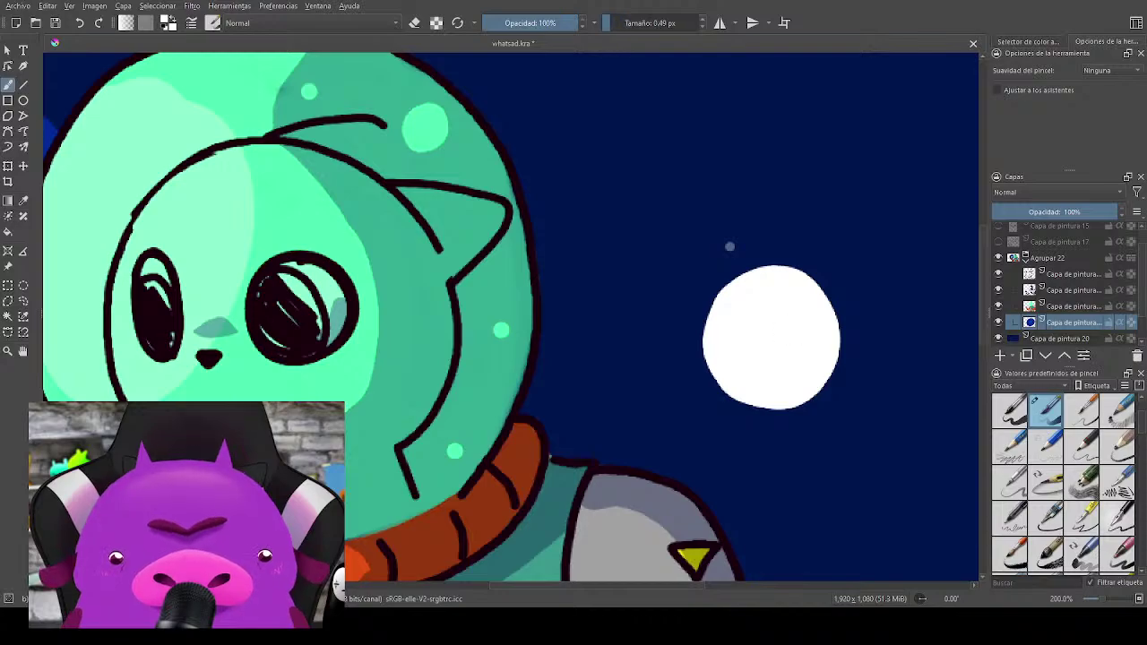
pyautogui.moveTo(713, 333)
pyautogui.mouseDown()
pyautogui.moveTo(683, 327)
pyautogui.moveTo(722, 319)
pyautogui.moveTo(698, 328)
pyautogui.moveTo(716, 346)
pyautogui.moveTo(681, 327)
pyautogui.moveTo(715, 311)
pyautogui.mouseUp()
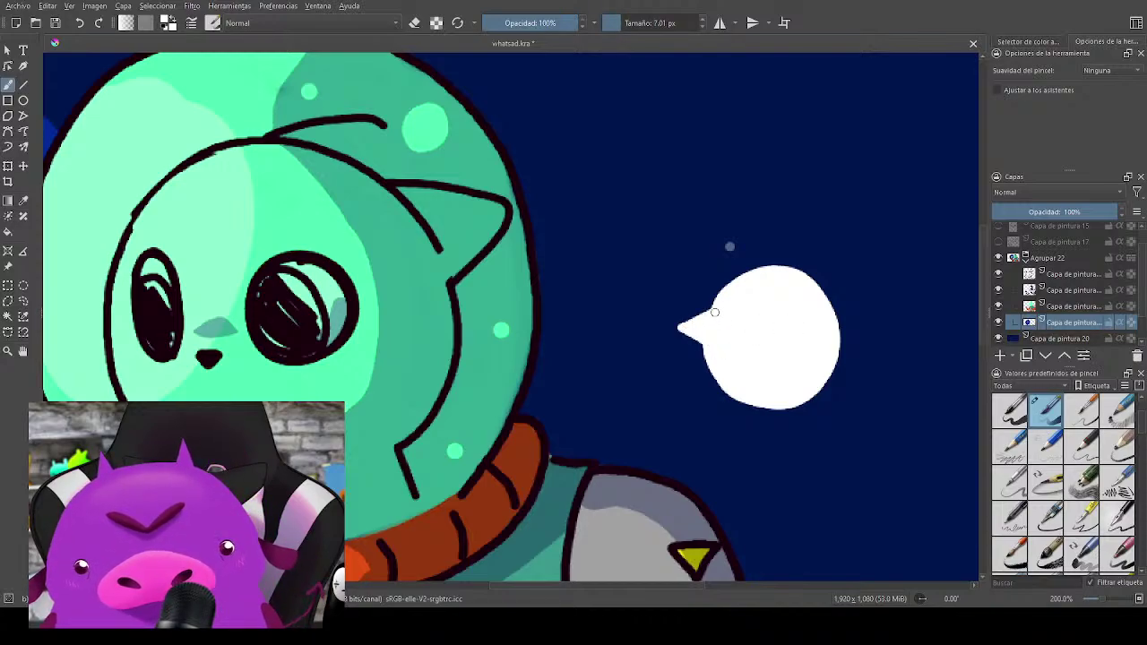
# Step: Paint a filled heart inside the white bubble with the orange sampled from the collar
pyautogui.moveTo(822, 347); pyautogui.dragTo(832, 227)
pyautogui.keyDown('ctrl'); pyautogui.click(357, 447); pyautogui.keyUp('ctrl')
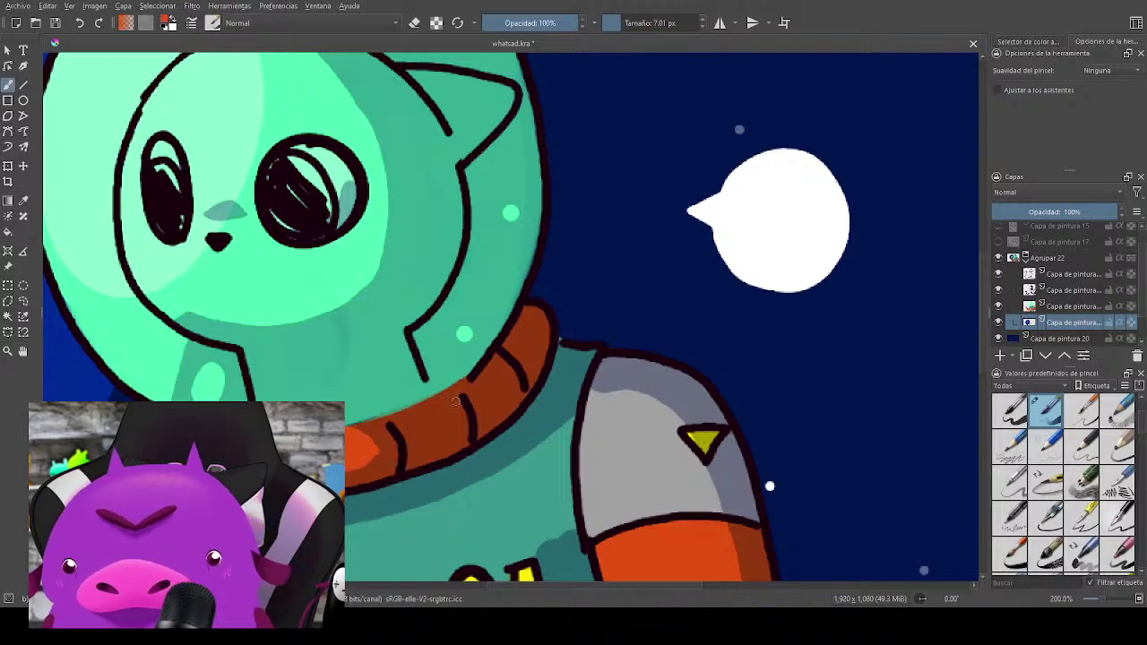
pyautogui.moveTo(788, 295); pyautogui.dragTo(755, 348)
pyautogui.moveTo(750, 264)
pyautogui.mouseDown()
pyautogui.moveTo(778, 260)
pyautogui.moveTo(739, 309)
pyautogui.moveTo(720, 245)
pyautogui.moveTo(739, 309)
pyautogui.mouseUp()
pyautogui.hotkey('ctrl', 'z')
pyautogui.moveTo(751, 261)
pyautogui.mouseDown()
pyautogui.moveTo(733, 305)
pyautogui.moveTo(765, 264)
pyautogui.moveTo(747, 292)
pyautogui.moveTo(756, 285)
pyautogui.moveTo(745, 273)
pyautogui.moveTo(733, 272)
pyautogui.moveTo(731, 288)
pyautogui.moveTo(715, 260)
pyautogui.mouseUp()
pyautogui.moveTo(818, 305)
pyautogui.mouseDown()
pyautogui.moveTo(803, 317)
pyautogui.moveTo(804, 300)
pyautogui.moveTo(791, 302)
pyautogui.mouseUp()
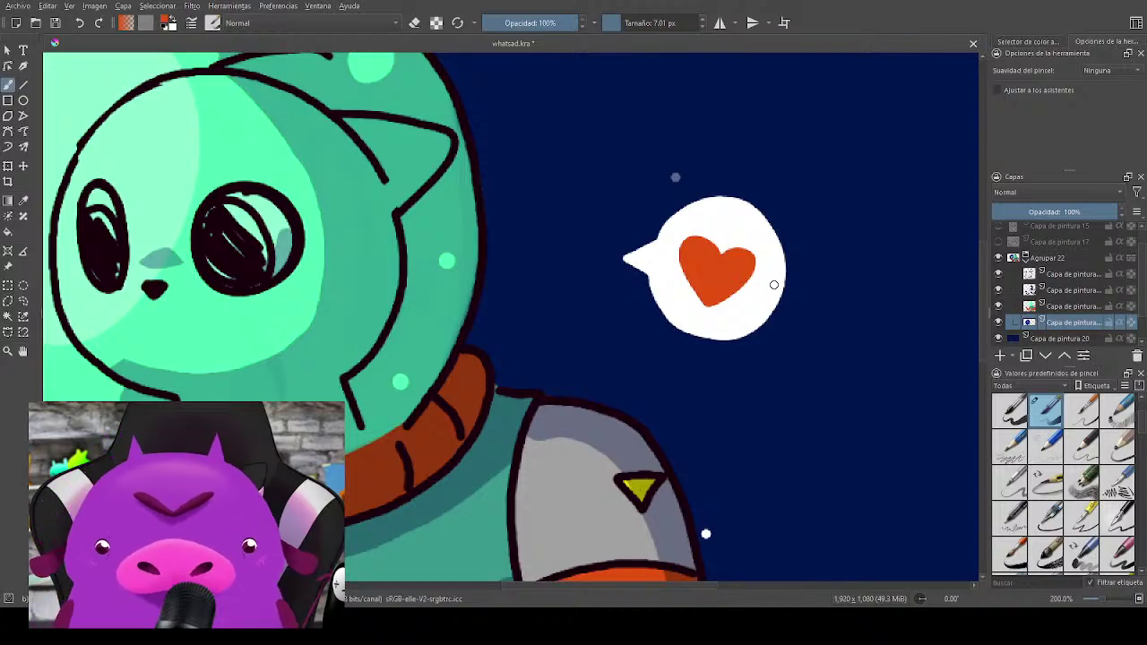
# Step: Check the whole picture with the heart bubble, then the helmet area with the colour layer briefly hidden
pyautogui.scroll(-1, 768, 284)
pyautogui.moveTo(755, 286); pyautogui.dragTo(866, 248)
pyautogui.scroll(-1, 656, 264)
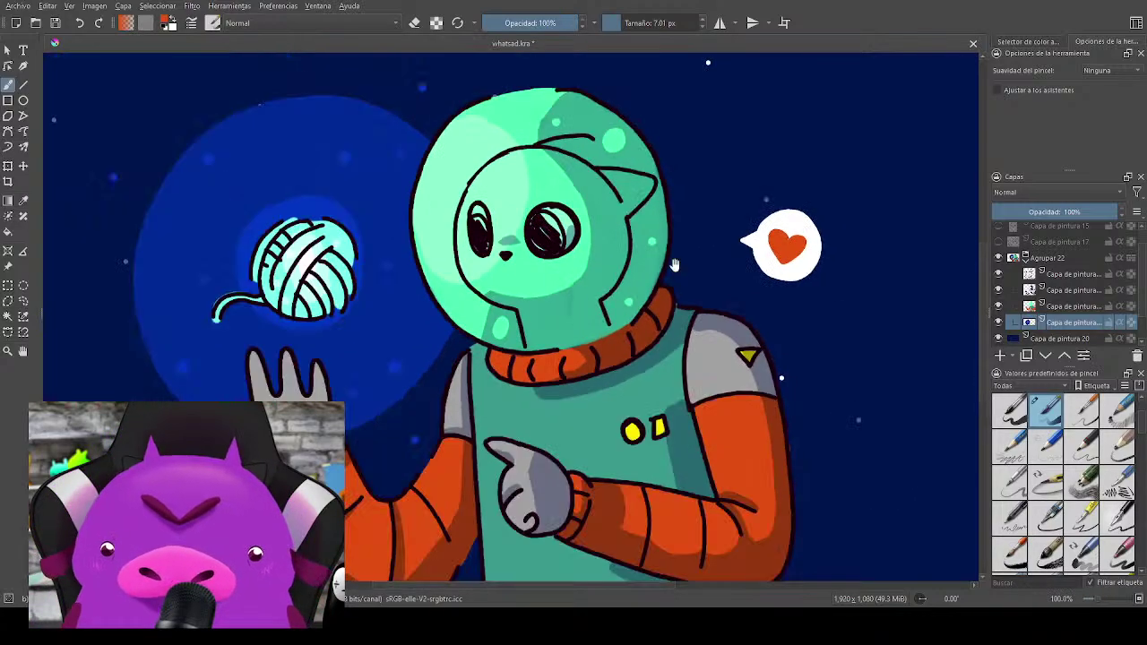
pyautogui.scroll(-4, 674, 264)
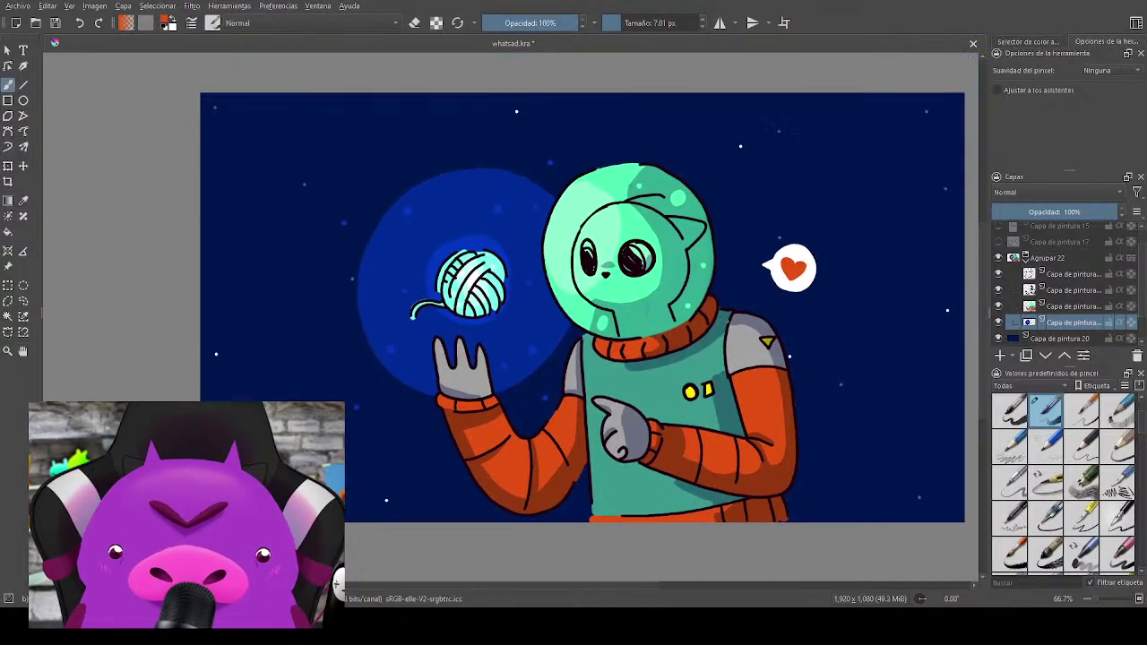
pyautogui.scroll(-1, 730, 325)
pyautogui.scroll(-1, 730, 307)
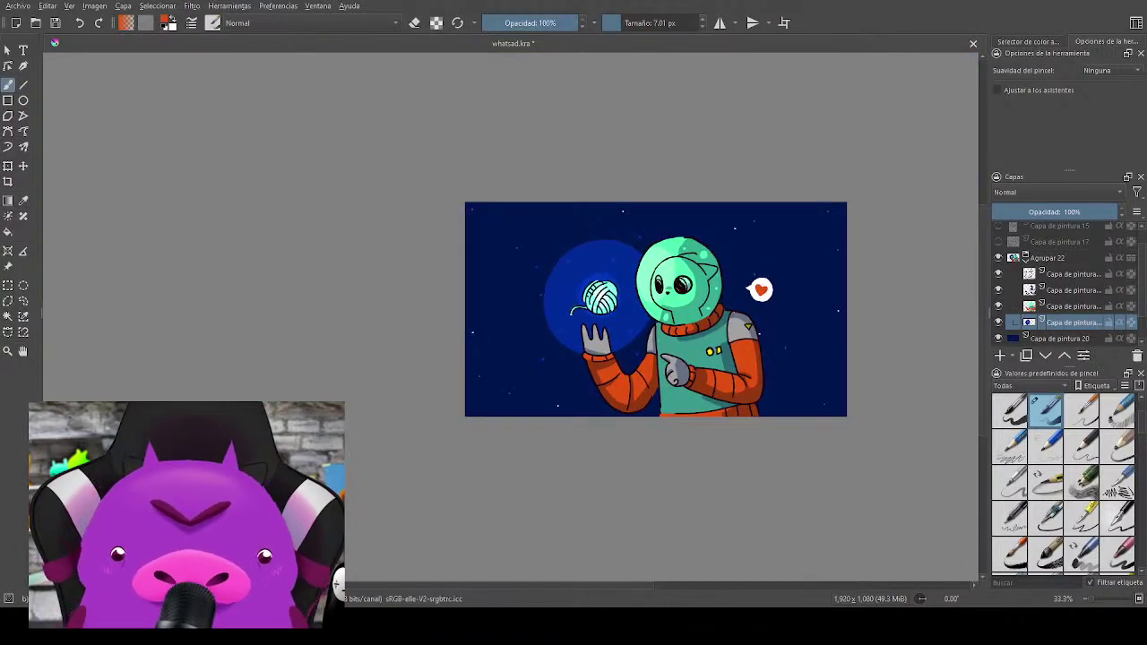
pyautogui.scroll(1, 757, 334)
pyautogui.scroll(4, 727, 325)
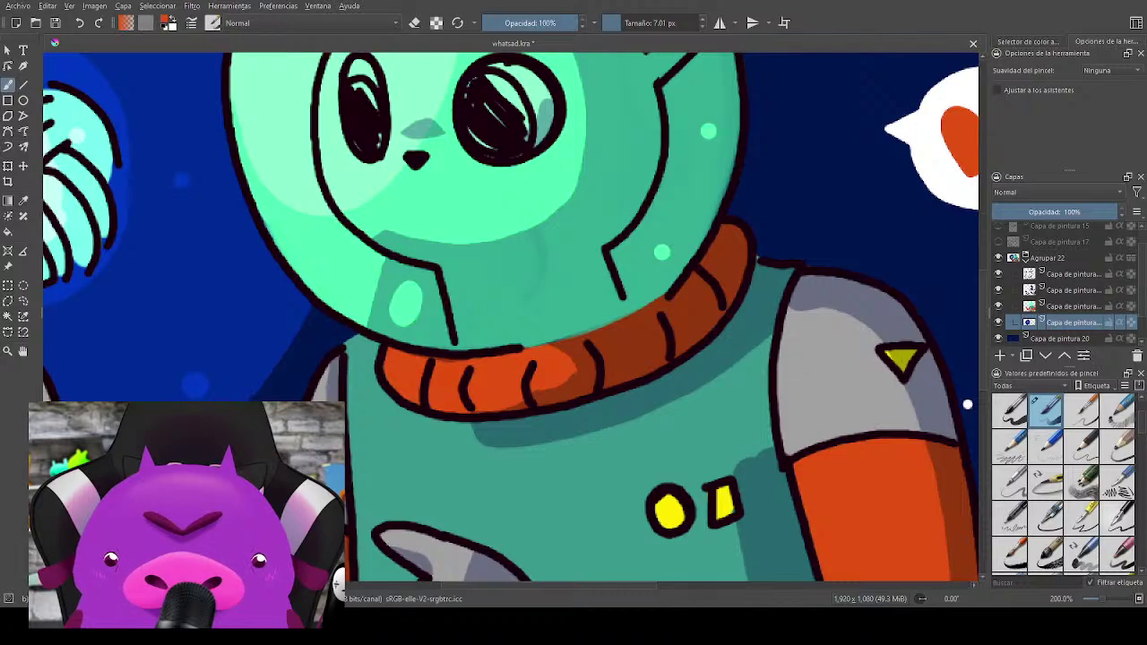
pyautogui.moveTo(554, 369); pyautogui.dragTo(758, 471)
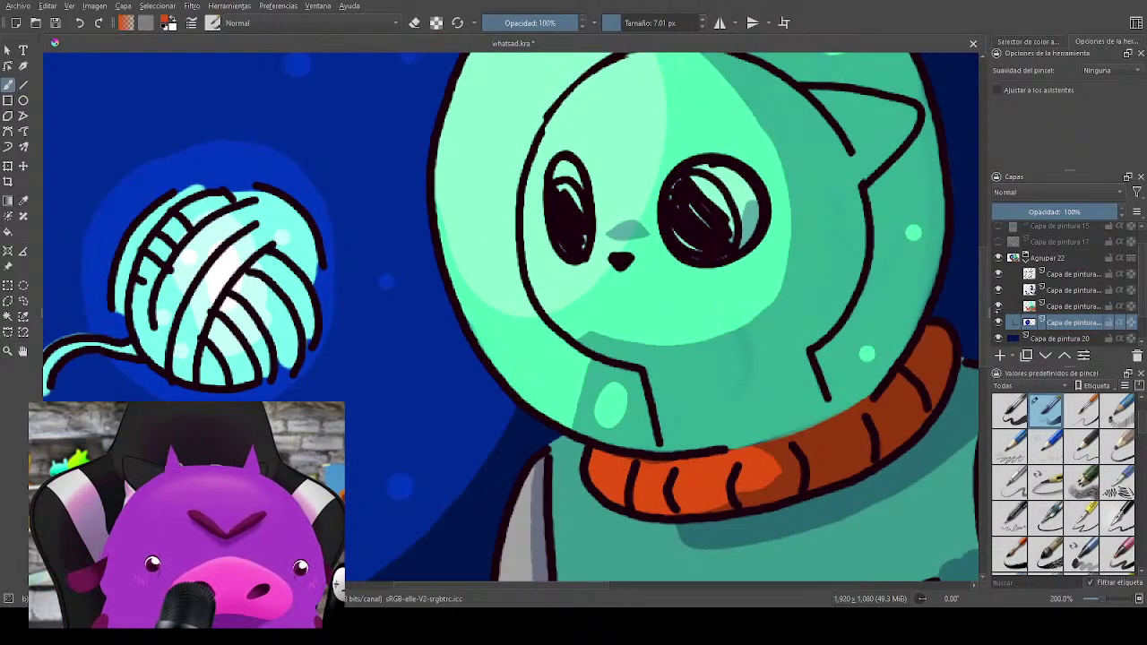
pyautogui.click(997, 306)
pyautogui.click(997, 307)
# Step: Write the artist's signature beside the bent elbow in light green sampled from the helmet, and save the file
pyautogui.keyDown('ctrl'); pyautogui.click(730, 310); pyautogui.keyUp('ctrl')
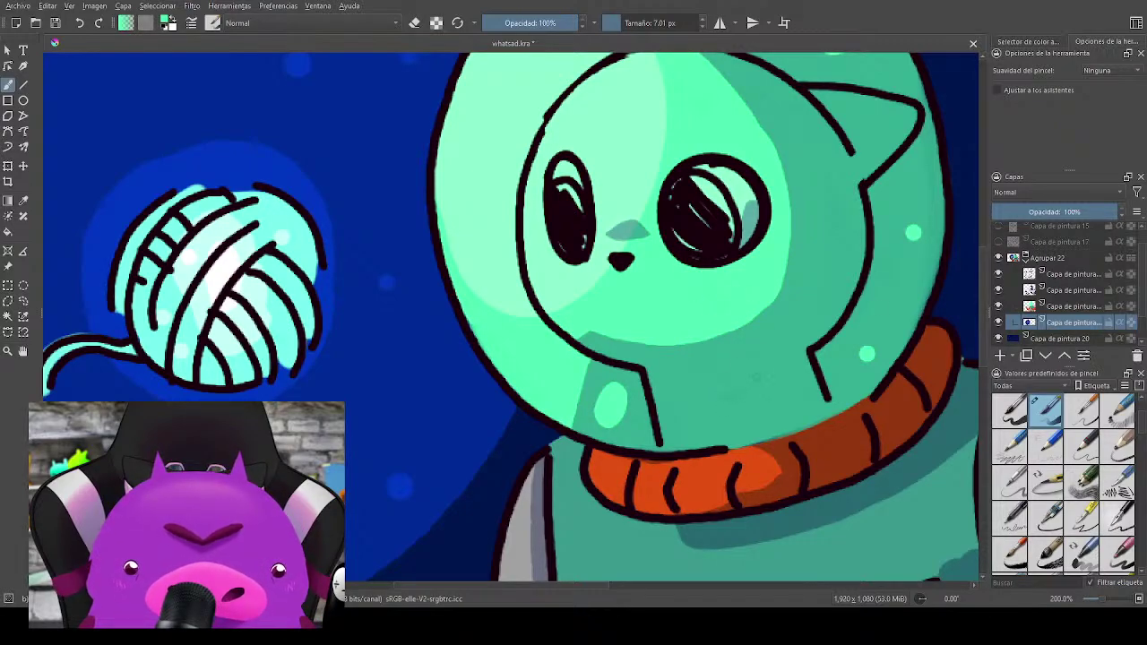
pyautogui.scroll(-2, 697, 275)
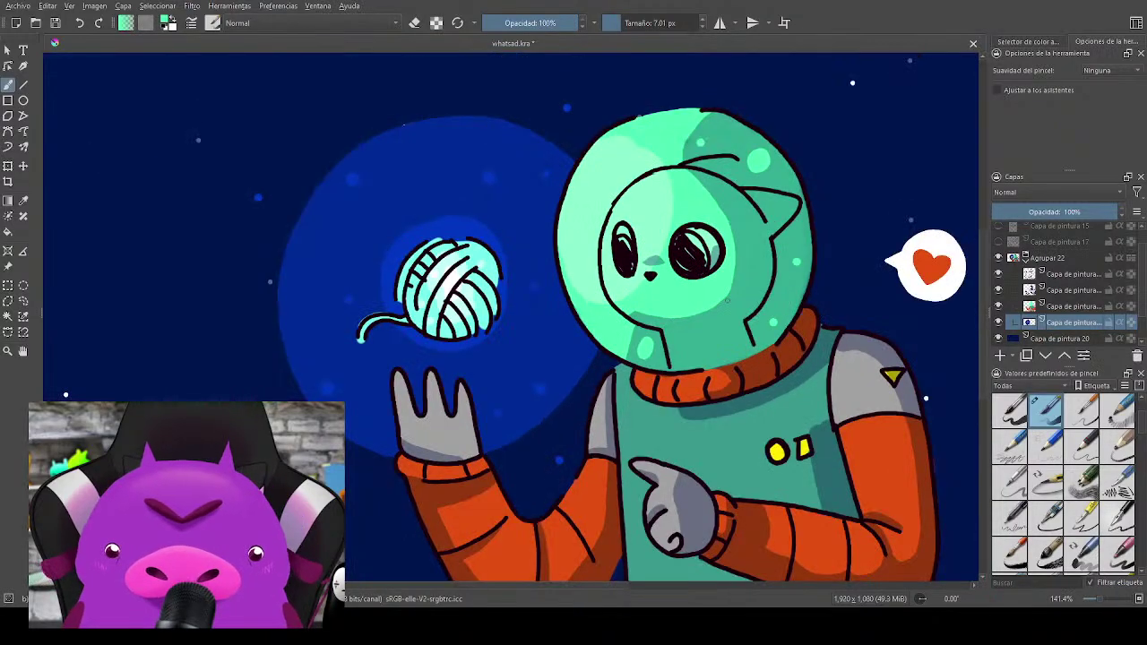
pyautogui.moveTo(722, 297); pyautogui.dragTo(667, 270)
pyautogui.scroll(-1, 666, 270)
pyautogui.scroll(1, 716, 309)
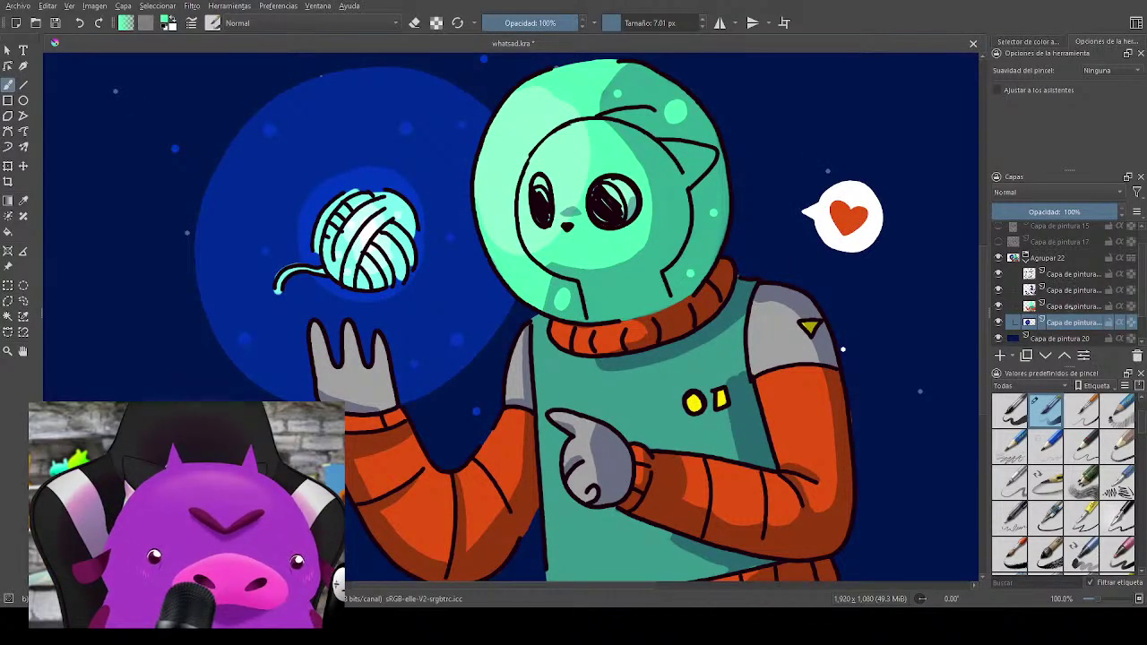
pyautogui.moveTo(890, 425); pyautogui.dragTo(789, 356)
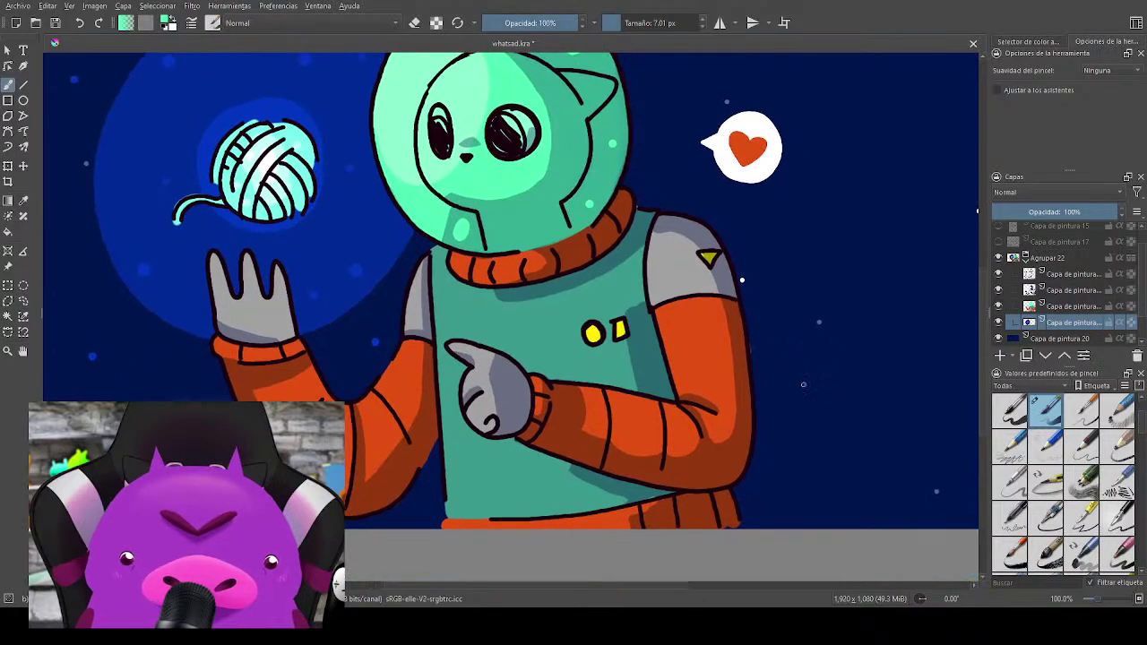
pyautogui.moveTo(807, 427)
pyautogui.mouseDown()
pyautogui.moveTo(832, 451)
pyautogui.moveTo(826, 425)
pyautogui.moveTo(840, 434)
pyautogui.moveTo(772, 454)
pyautogui.mouseUp()
pyautogui.scroll(-1, 849, 431)
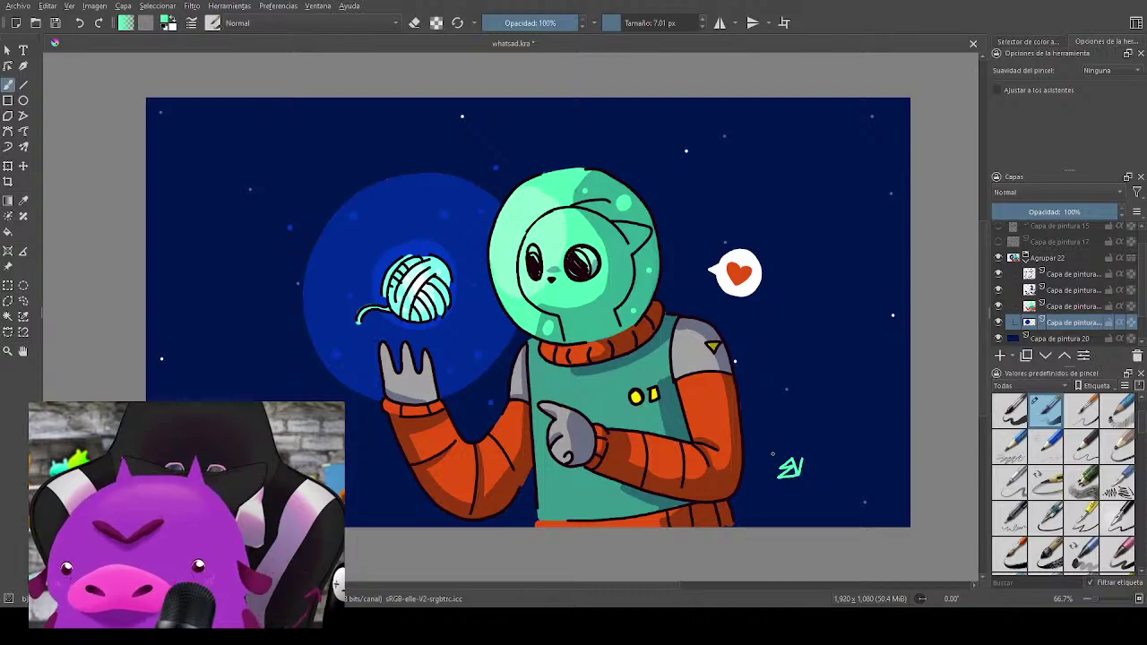
pyautogui.hotkey('ctrl', 's')
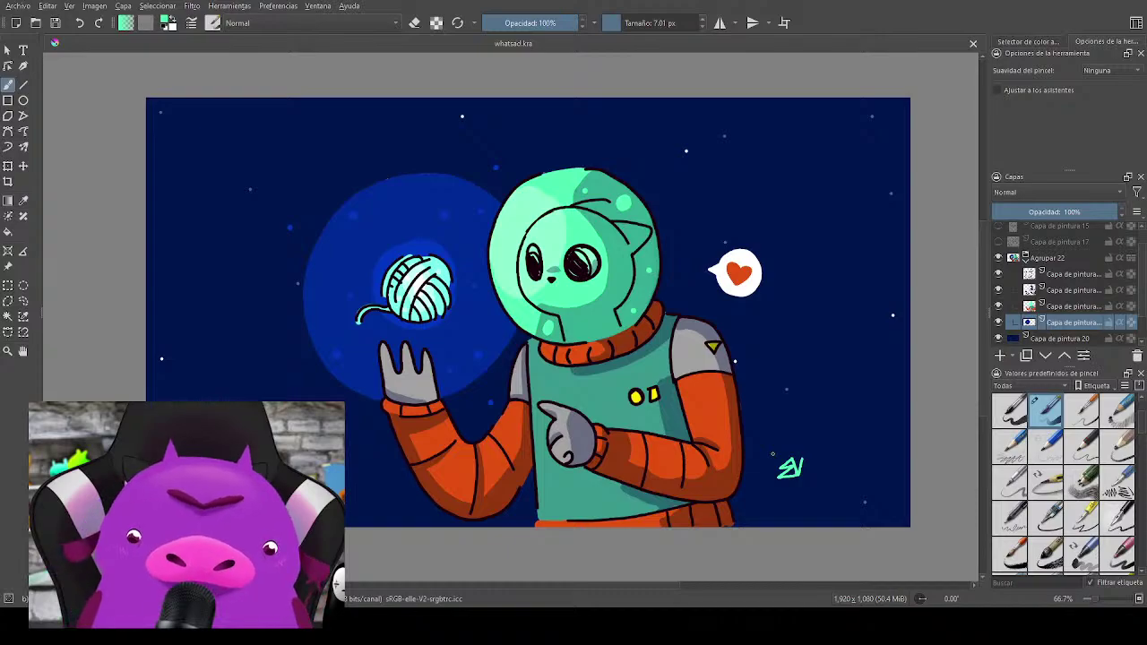
# Step: Add a layer above the multiply shading layer and paint a dark navy shadow on the torso beside the bent arm's upper sleeve
pyautogui.press('-')
pyautogui.press('-')
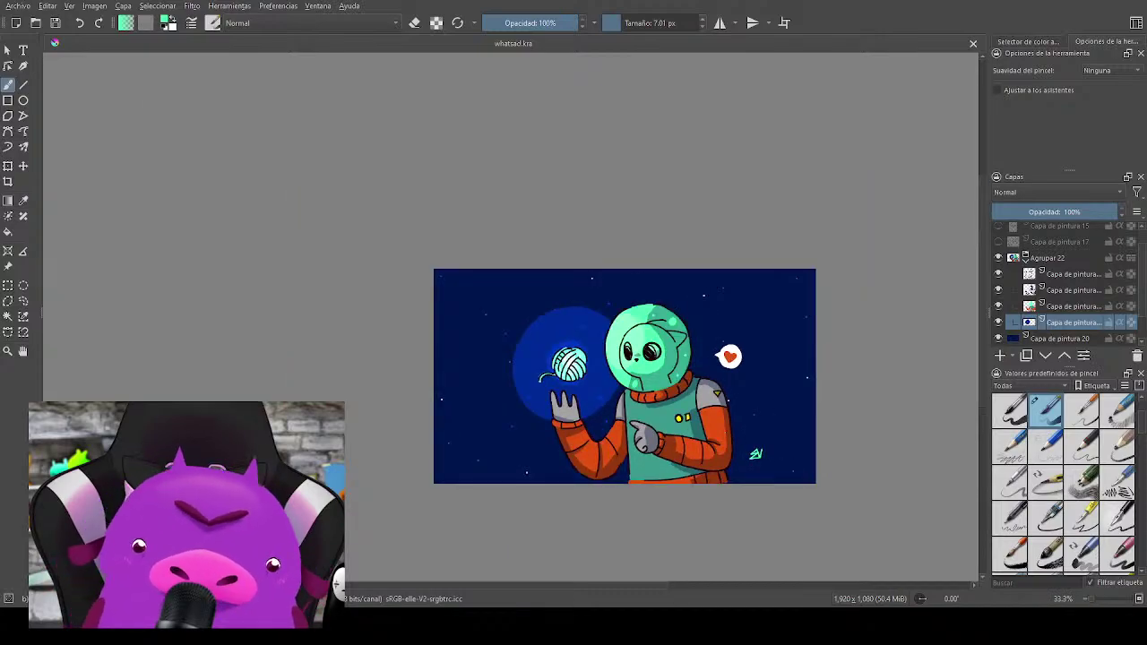
pyautogui.scroll(2, 725, 434)
pyautogui.moveTo(728, 426); pyautogui.dragTo(782, 398)
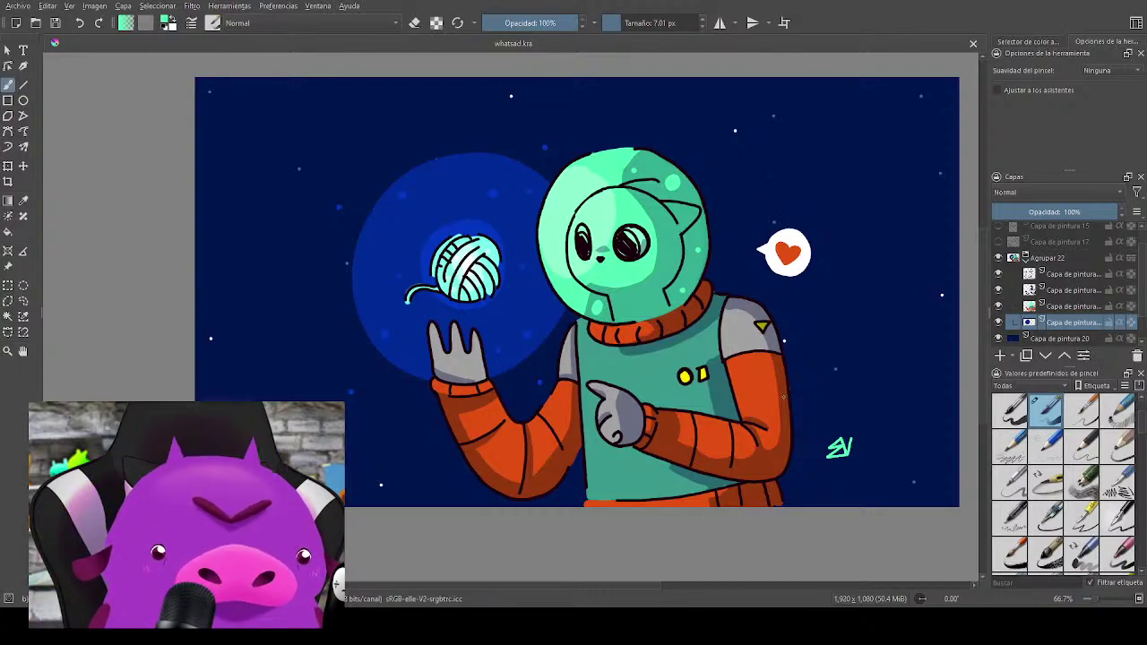
pyautogui.click(1057, 292)
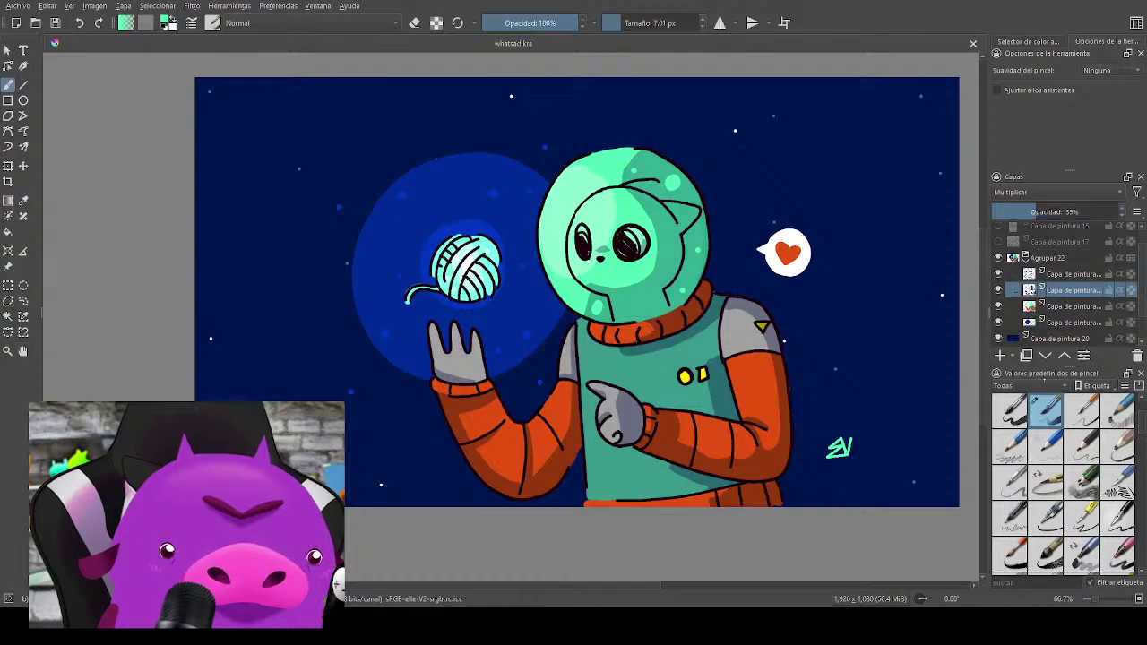
pyautogui.press('Insert')
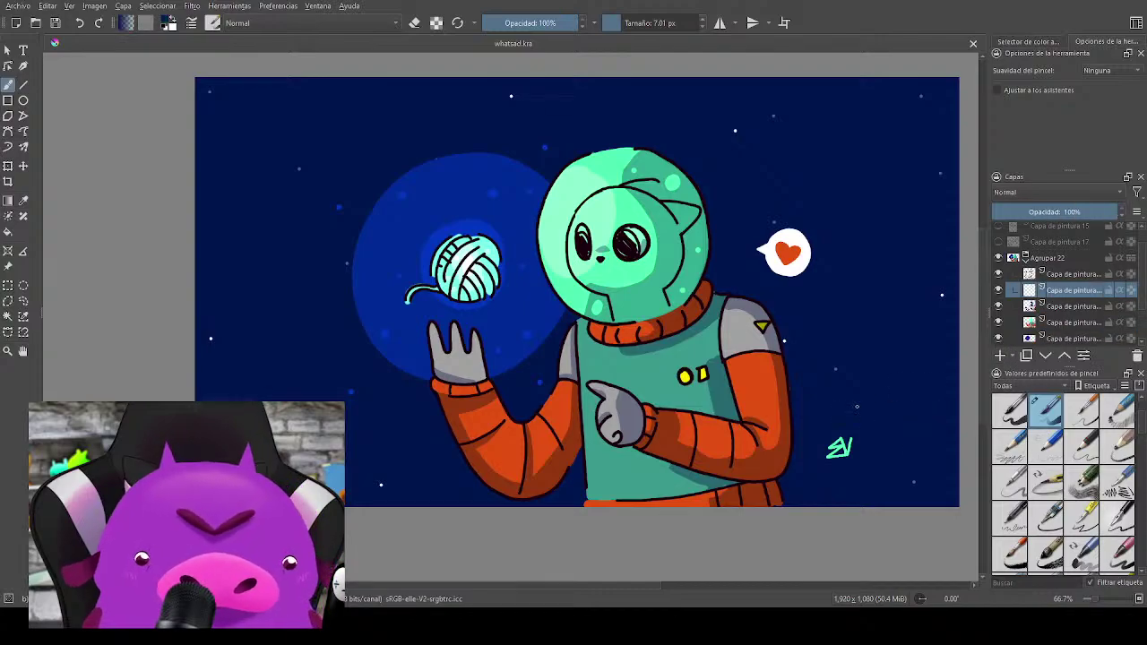
pyautogui.scroll(4, 816, 403)
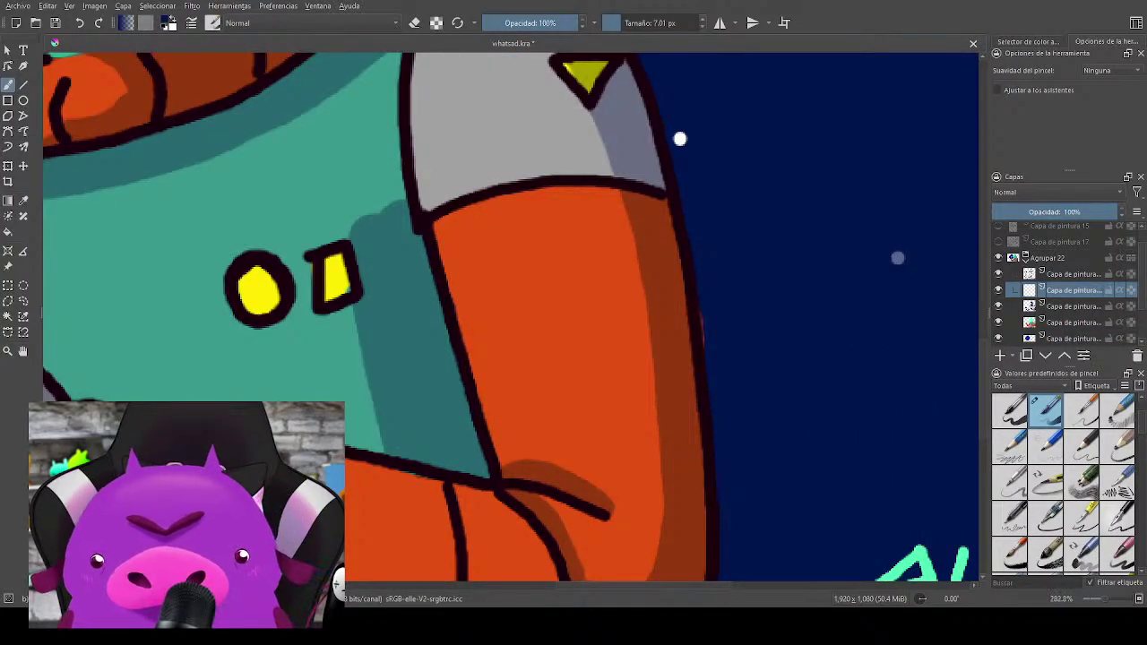
pyautogui.moveTo(562, 415); pyautogui.dragTo(715, 352)
pyautogui.moveTo(596, 261)
pyautogui.mouseDown()
pyautogui.moveTo(631, 408)
pyautogui.moveTo(606, 317)
pyautogui.moveTo(610, 400)
pyautogui.moveTo(617, 325)
pyautogui.moveTo(614, 410)
pyautogui.mouseUp()
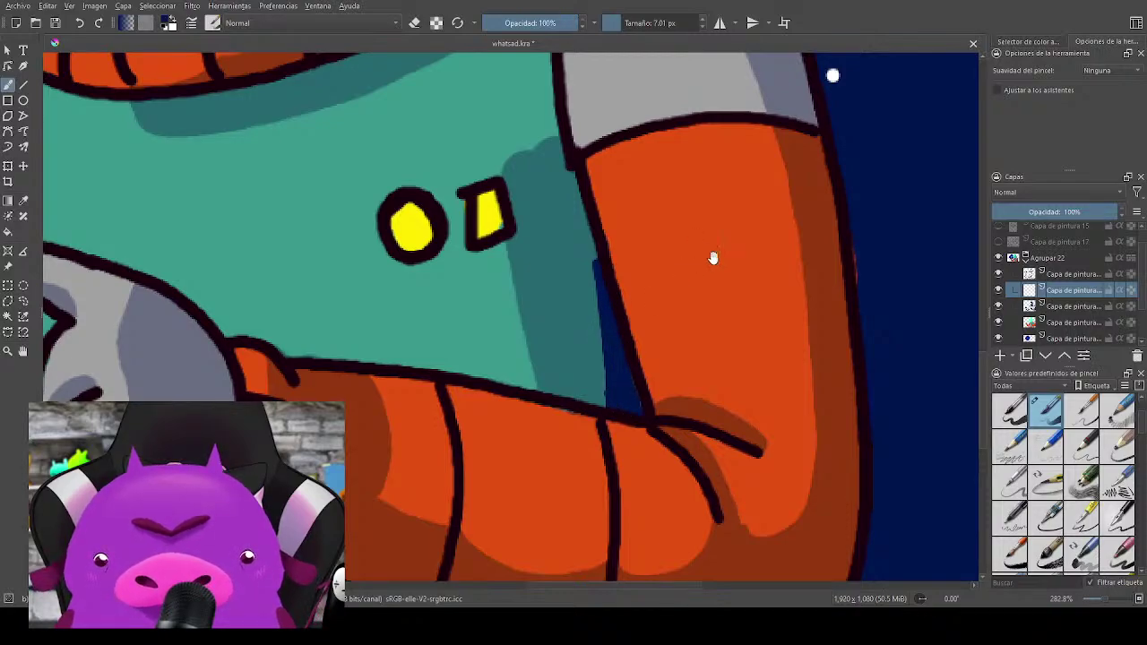
# Step: Paint dark navy shadows on the pointing hand beside its cuff and along the raised arm's sleeve where it meets the torso
pyautogui.moveTo(714, 259)
pyautogui.mouseDown()
pyautogui.moveTo(869, 153)
pyautogui.moveTo(1030, 195)
pyautogui.mouseUp()
pyautogui.moveTo(567, 403)
pyautogui.mouseDown()
pyautogui.moveTo(586, 305)
pyautogui.moveTo(564, 404)
pyautogui.moveTo(544, 421)
pyautogui.moveTo(574, 357)
pyautogui.moveTo(579, 278)
pyautogui.moveTo(583, 314)
pyautogui.mouseUp()
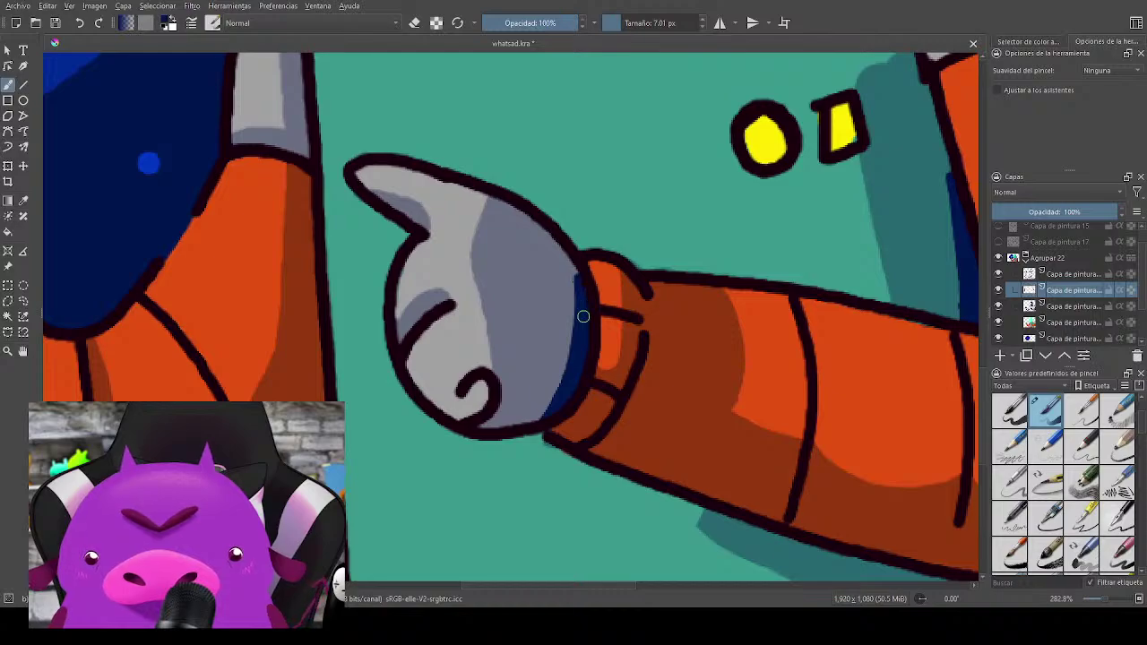
pyautogui.moveTo(547, 355)
pyautogui.mouseDown()
pyautogui.moveTo(813, 364)
pyautogui.moveTo(916, 383)
pyautogui.mouseUp()
pyautogui.moveTo(675, 289)
pyautogui.mouseDown()
pyautogui.moveTo(687, 458)
pyautogui.moveTo(685, 260)
pyautogui.moveTo(686, 468)
pyautogui.mouseUp()
pyautogui.hotkey('ctrl', 'z')
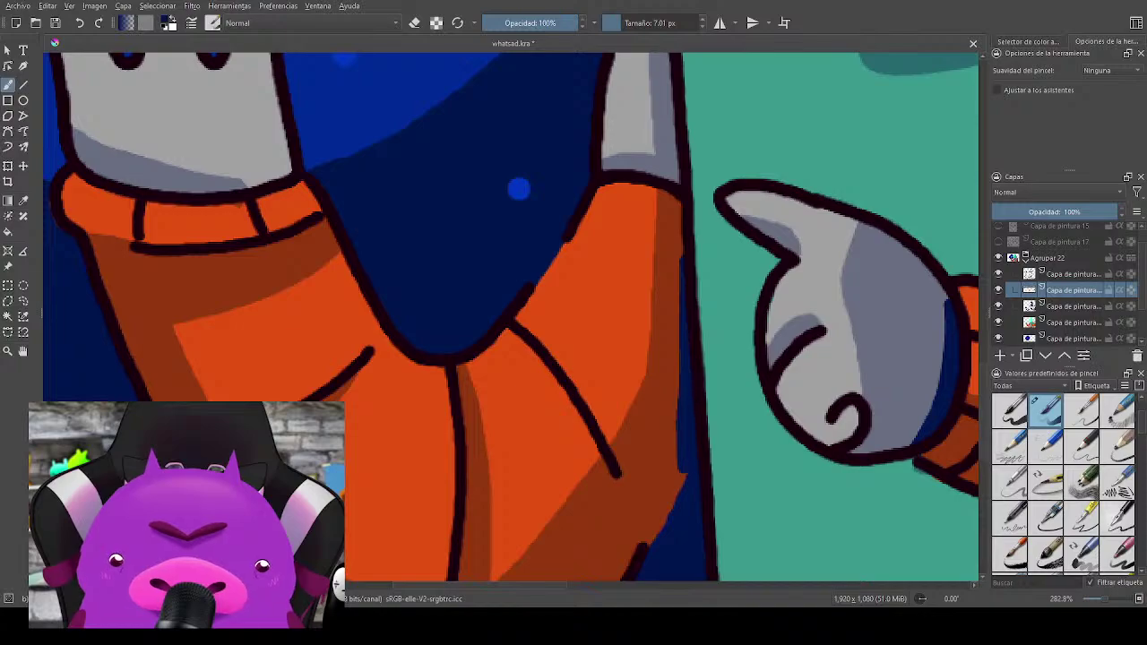
pyautogui.moveTo(416, 257)
pyautogui.mouseDown()
pyautogui.moveTo(719, 322)
pyautogui.moveTo(822, 325)
pyautogui.mouseUp()
pyautogui.moveTo(632, 280); pyautogui.dragTo(706, 307)
pyautogui.moveTo(854, 298)
pyautogui.mouseDown()
pyautogui.moveTo(828, 261)
pyautogui.moveTo(783, 318)
pyautogui.moveTo(764, 323)
pyautogui.moveTo(839, 295)
pyautogui.mouseUp()
# Step: Paint dark navy shadows on the cat's neck, along the outer edge of its head and beneath its ear
pyautogui.moveTo(906, 325); pyautogui.dragTo(573, 466)
pyautogui.moveTo(838, 229)
pyautogui.mouseDown()
pyautogui.moveTo(444, 548)
pyautogui.moveTo(451, 538)
pyautogui.mouseUp()
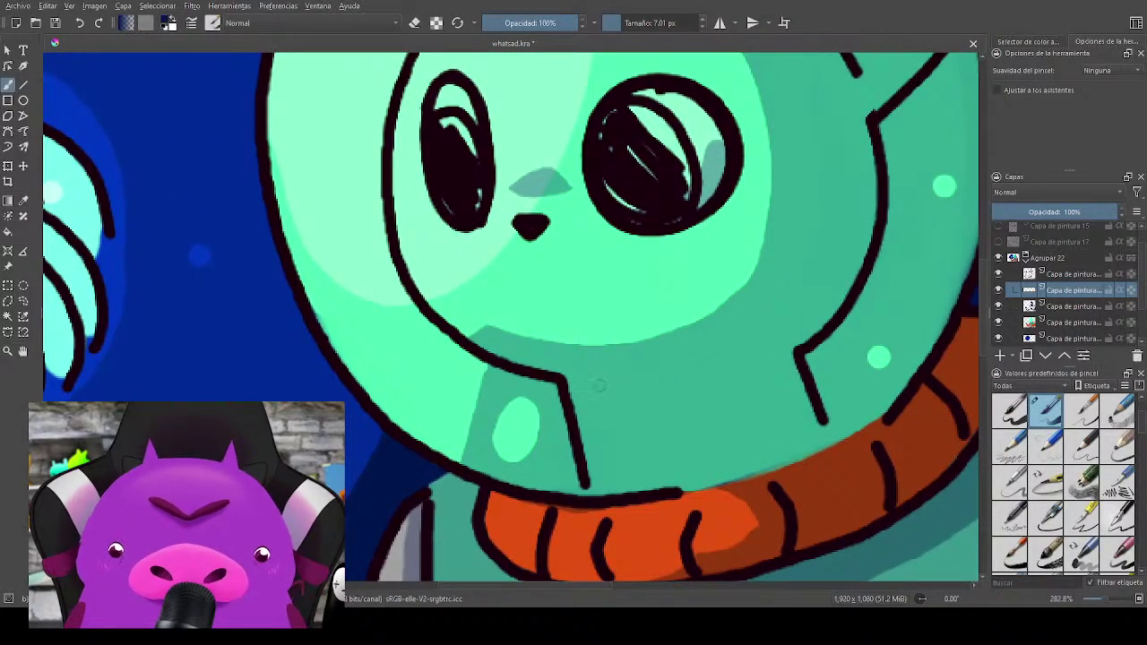
pyautogui.moveTo(591, 379); pyautogui.dragTo(647, 380)
pyautogui.moveTo(851, 390)
pyautogui.mouseDown()
pyautogui.moveTo(686, 392)
pyautogui.moveTo(668, 420)
pyautogui.moveTo(665, 351)
pyautogui.moveTo(695, 306)
pyautogui.moveTo(724, 189)
pyautogui.moveTo(720, 125)
pyautogui.moveTo(685, 327)
pyautogui.moveTo(695, 307)
pyautogui.moveTo(666, 350)
pyautogui.moveTo(736, 242)
pyautogui.moveTo(720, 119)
pyautogui.mouseUp()
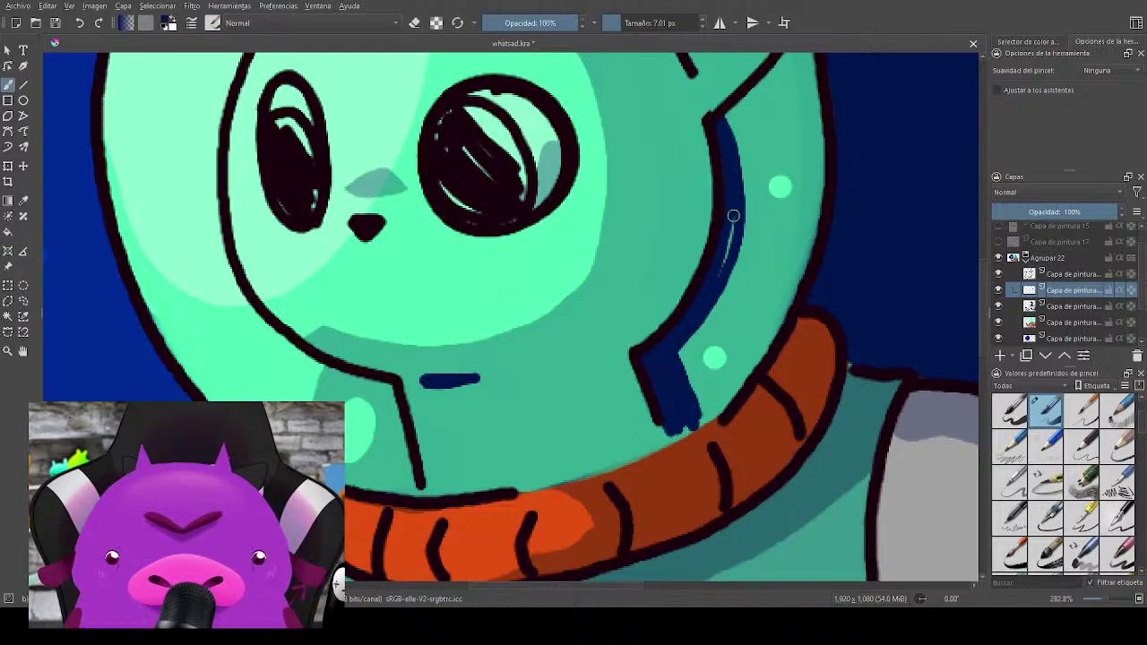
pyautogui.moveTo(733, 216); pyautogui.dragTo(716, 277)
pyautogui.moveTo(791, 172); pyautogui.dragTo(709, 397)
pyautogui.moveTo(646, 345)
pyautogui.mouseDown()
pyautogui.moveTo(711, 253)
pyautogui.moveTo(648, 361)
pyautogui.mouseUp()
pyautogui.moveTo(683, 244); pyautogui.dragTo(749, 319)
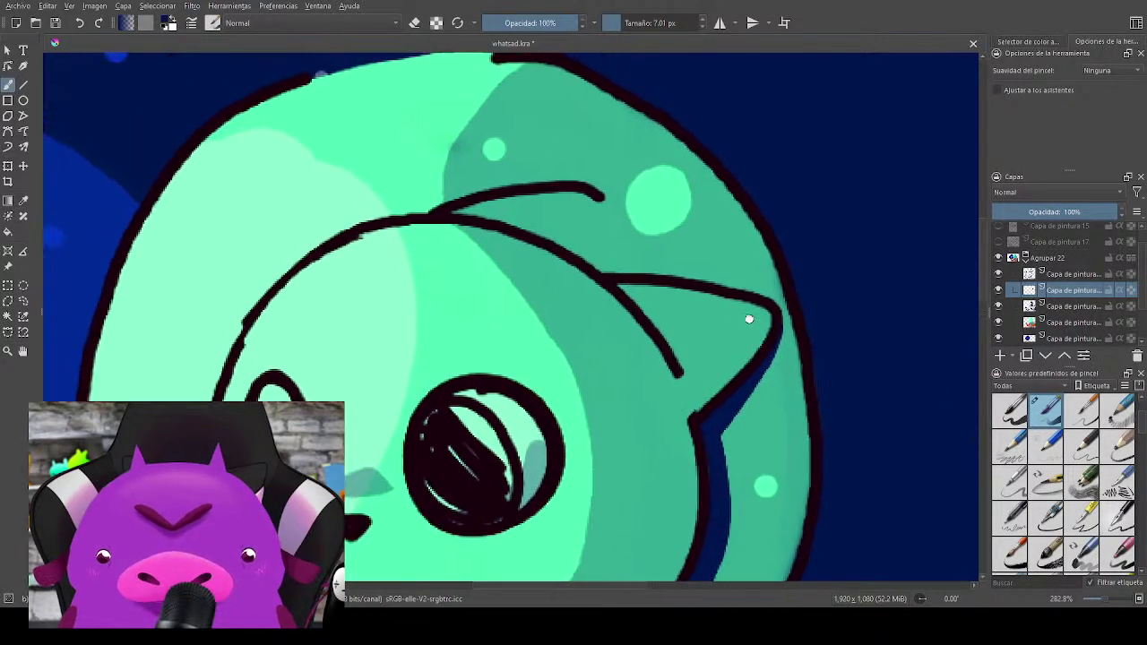
pyautogui.moveTo(457, 209)
pyautogui.mouseDown()
pyautogui.moveTo(568, 249)
pyautogui.moveTo(596, 197)
pyautogui.moveTo(581, 257)
pyautogui.moveTo(584, 198)
pyautogui.moveTo(573, 196)
pyautogui.moveTo(556, 234)
pyautogui.moveTo(554, 203)
pyautogui.moveTo(539, 197)
pyautogui.moveTo(524, 221)
pyautogui.moveTo(505, 196)
pyautogui.moveTo(483, 213)
pyautogui.moveTo(579, 223)
pyautogui.mouseUp()
# Step: Paint a dark navy shadow on the orange collar along the helmet's lower edge
pyautogui.moveTo(658, 460)
pyautogui.mouseDown()
pyautogui.moveTo(700, 406)
pyautogui.moveTo(735, 248)
pyautogui.moveTo(702, 177)
pyautogui.mouseUp()
pyautogui.moveTo(785, 518); pyautogui.dragTo(740, 384)
pyautogui.moveTo(793, 208)
pyautogui.mouseDown()
pyautogui.moveTo(753, 279)
pyautogui.moveTo(783, 220)
pyautogui.mouseUp()
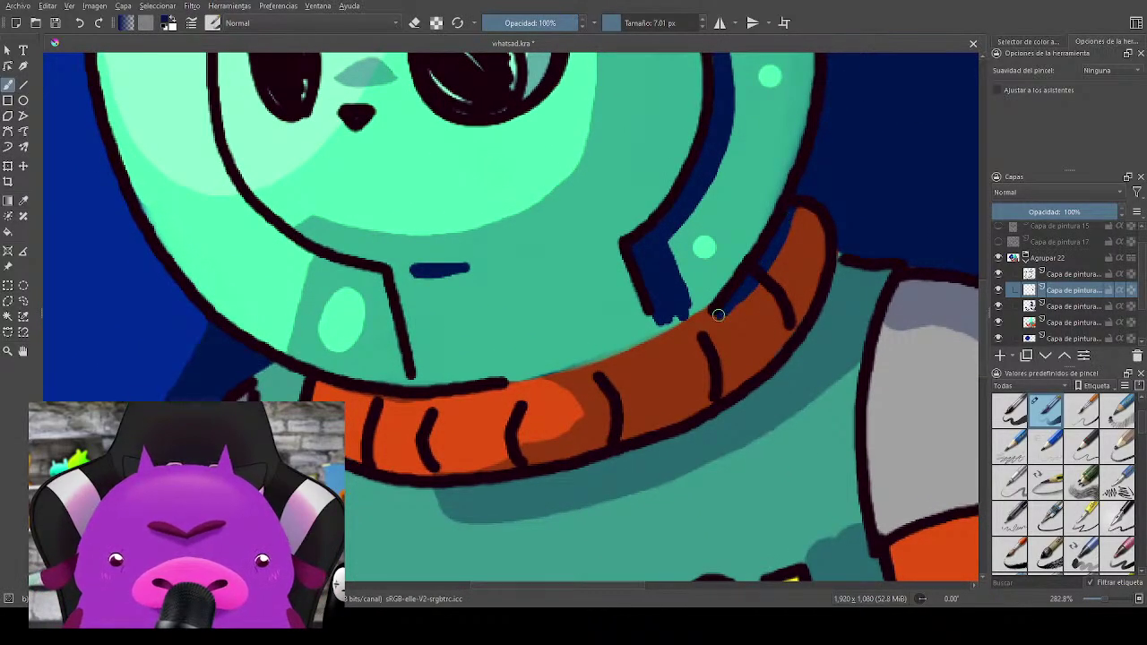
pyautogui.moveTo(719, 316)
pyautogui.mouseDown()
pyautogui.moveTo(790, 239)
pyautogui.moveTo(801, 203)
pyautogui.mouseUp()
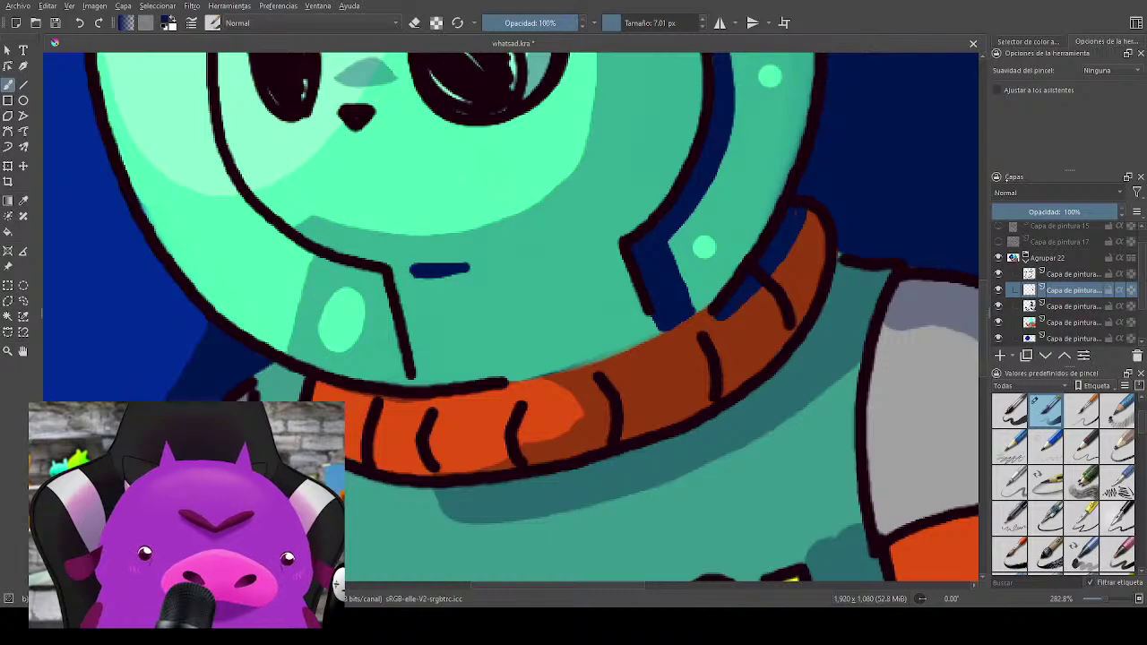
# Step: Set the dark navy shadow layer to Multiply blending at 44% opacity
pyautogui.click(1055, 192)
pyautogui.moveTo(1095, 212); pyautogui.dragTo(1048, 214)
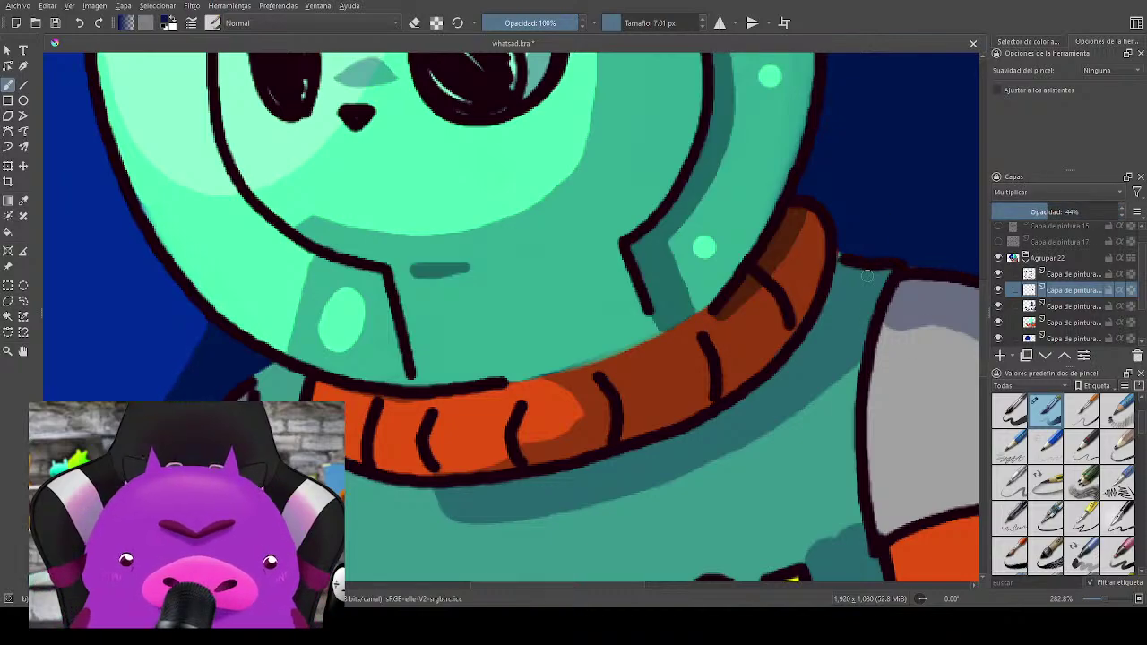
pyautogui.scroll(-4, 878, 328)
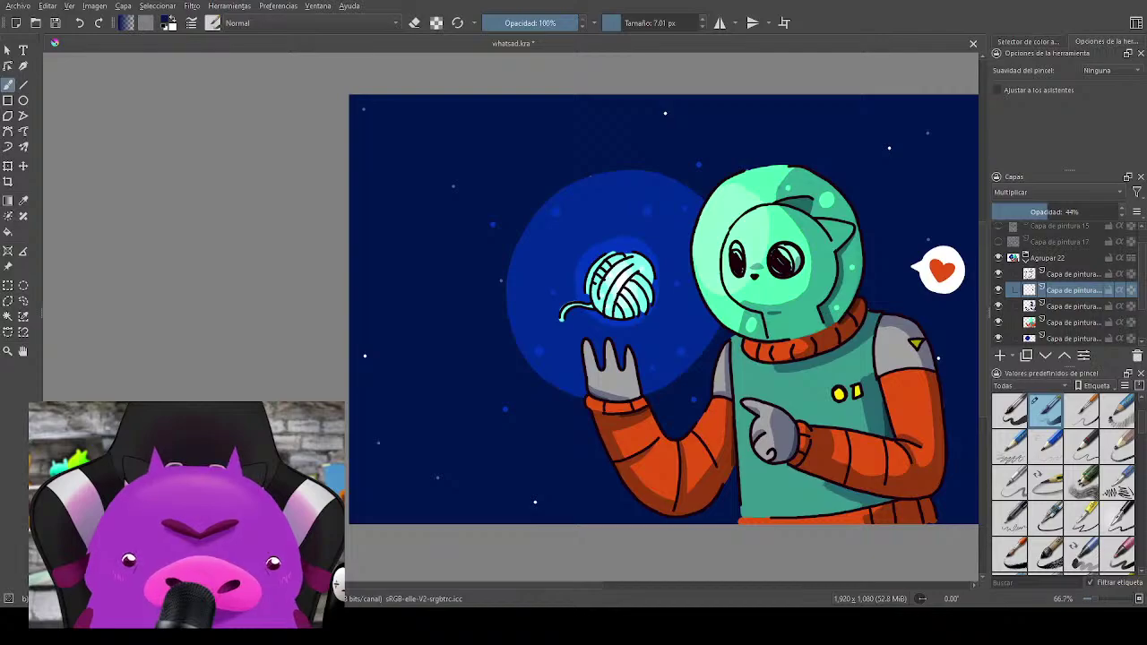
# Step: Paint a deeper shadow on the pointing arm where the sleeve meets its cuff
pyautogui.moveTo(891, 349); pyautogui.dragTo(774, 201)
pyautogui.scroll(-1, 792, 240)
pyautogui.moveTo(782, 263); pyautogui.dragTo(767, 310)
pyautogui.scroll(3, 720, 310)
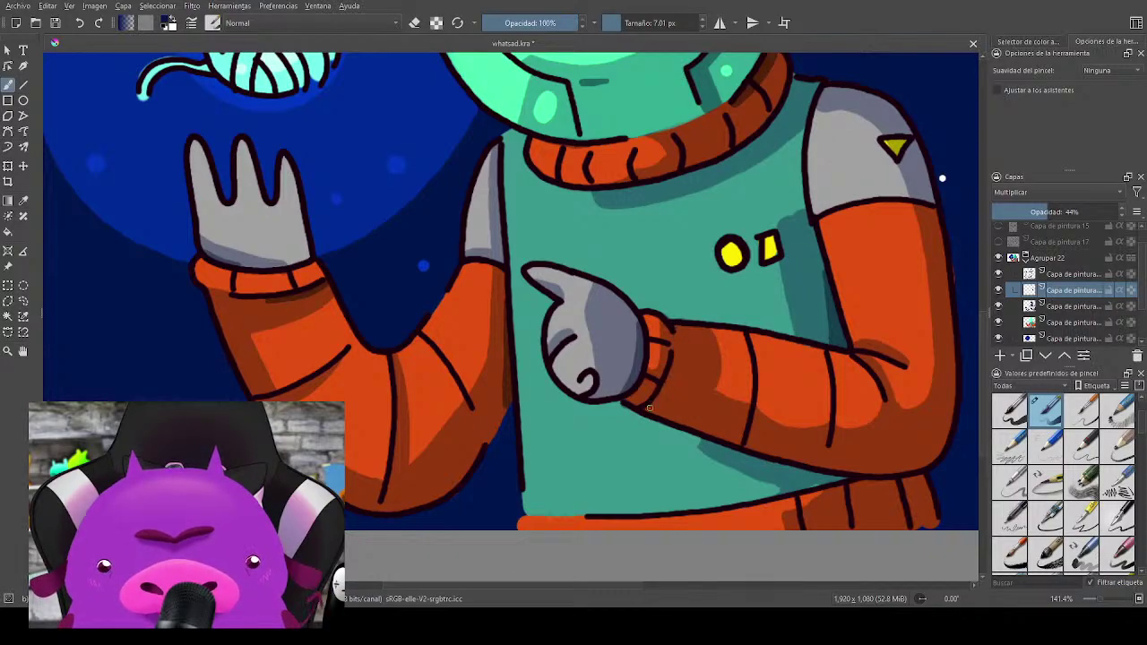
pyautogui.moveTo(669, 389); pyautogui.dragTo(652, 415)
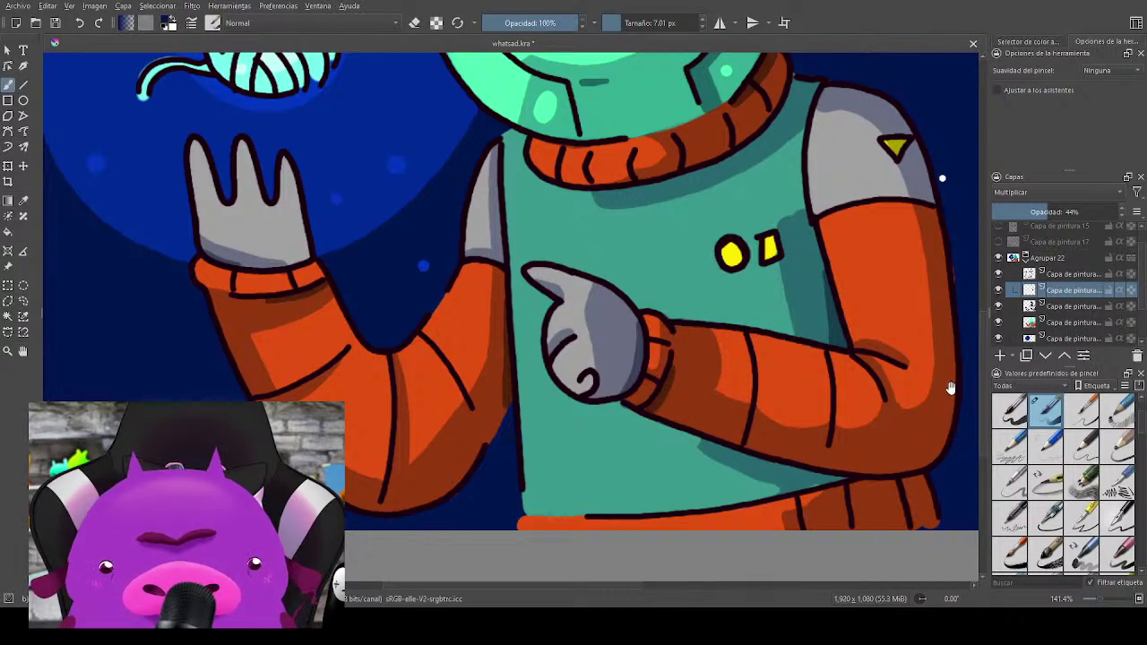
pyautogui.moveTo(950, 386)
pyautogui.mouseDown()
pyautogui.moveTo(829, 348)
pyautogui.moveTo(797, 315)
pyautogui.mouseUp()
pyautogui.moveTo(811, 260); pyautogui.dragTo(789, 147)
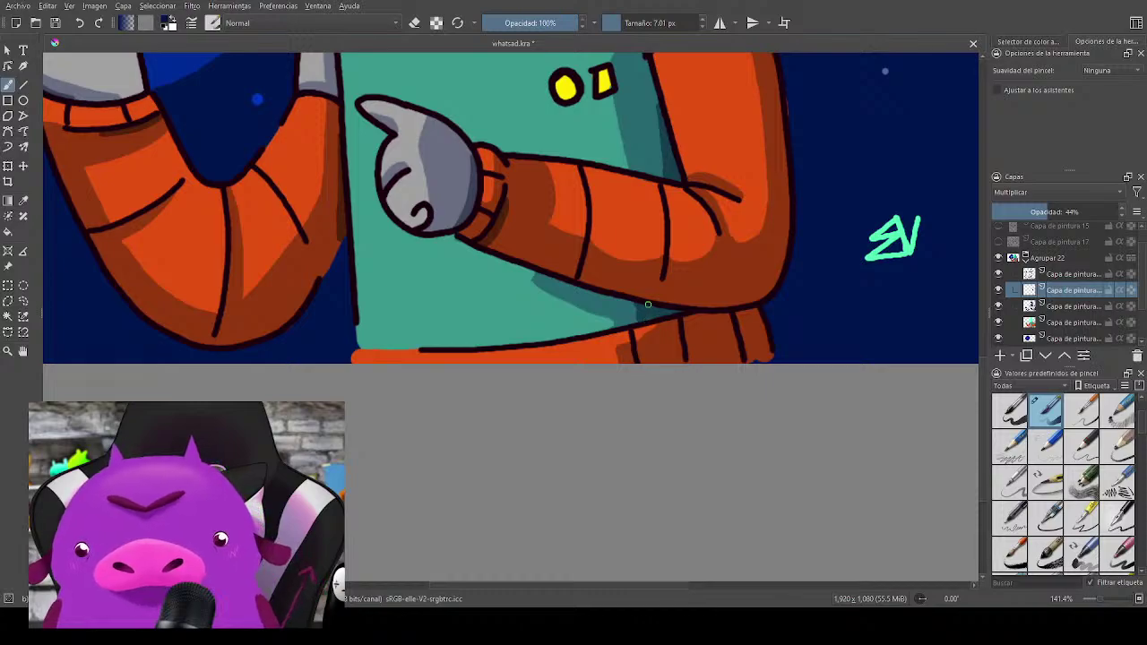
# Step: Paint deeper shadows along the folds of the orange waistband beneath the bent elbow
pyautogui.moveTo(793, 377); pyautogui.dragTo(767, 356)
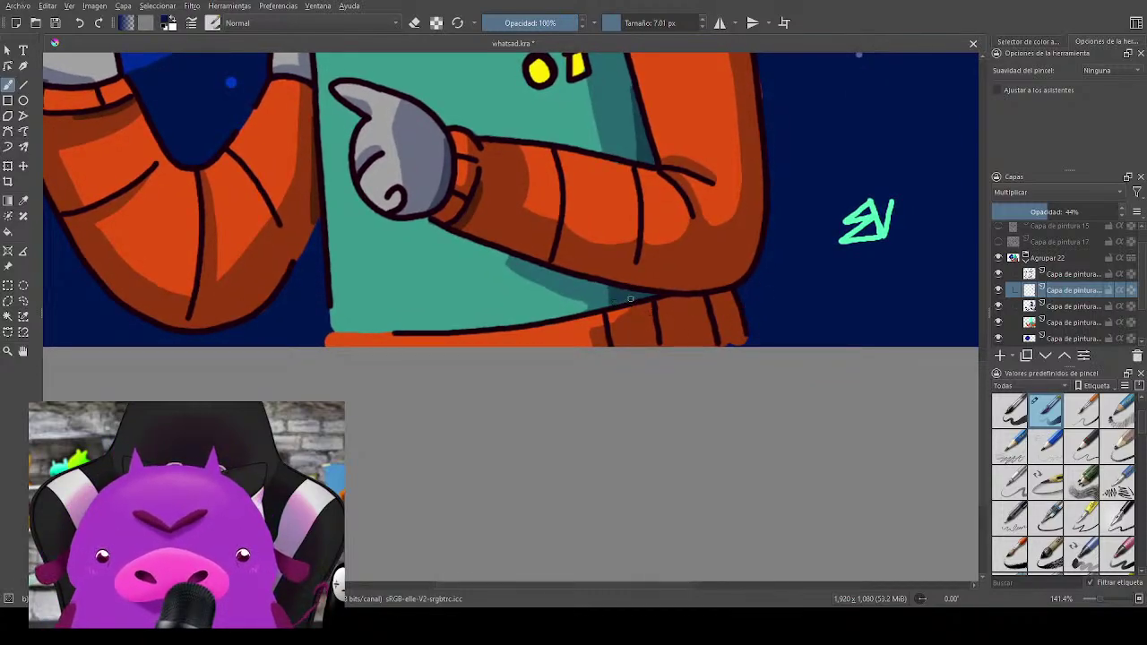
pyautogui.moveTo(709, 306)
pyautogui.mouseDown()
pyautogui.moveTo(722, 341)
pyautogui.moveTo(721, 329)
pyautogui.mouseUp()
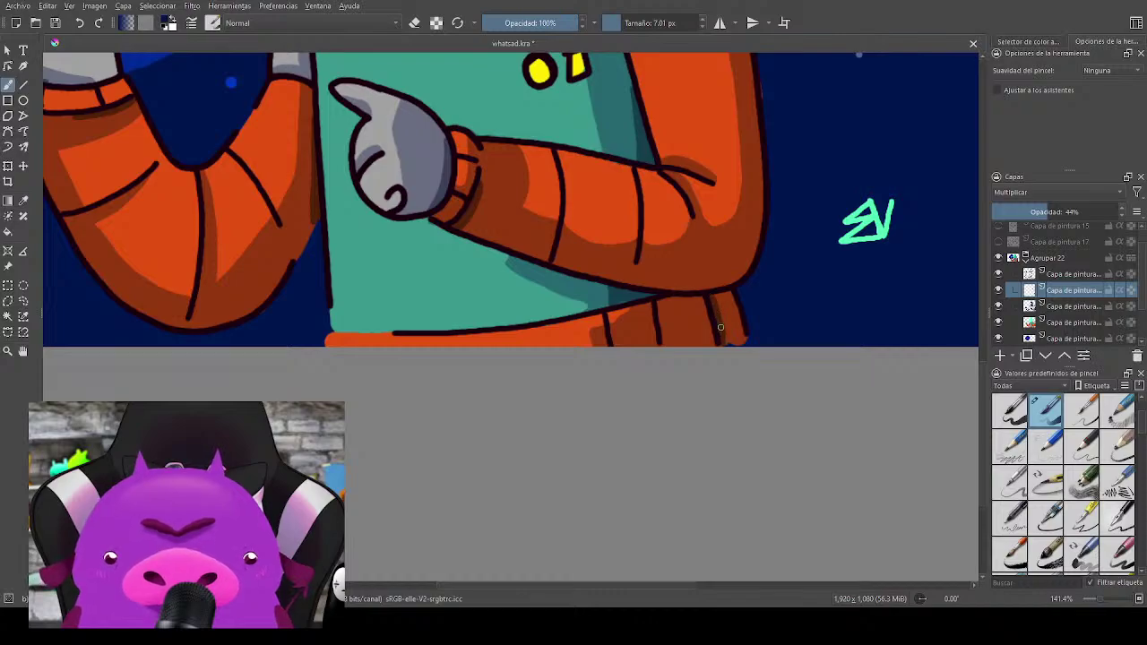
pyautogui.moveTo(657, 303); pyautogui.dragTo(667, 344)
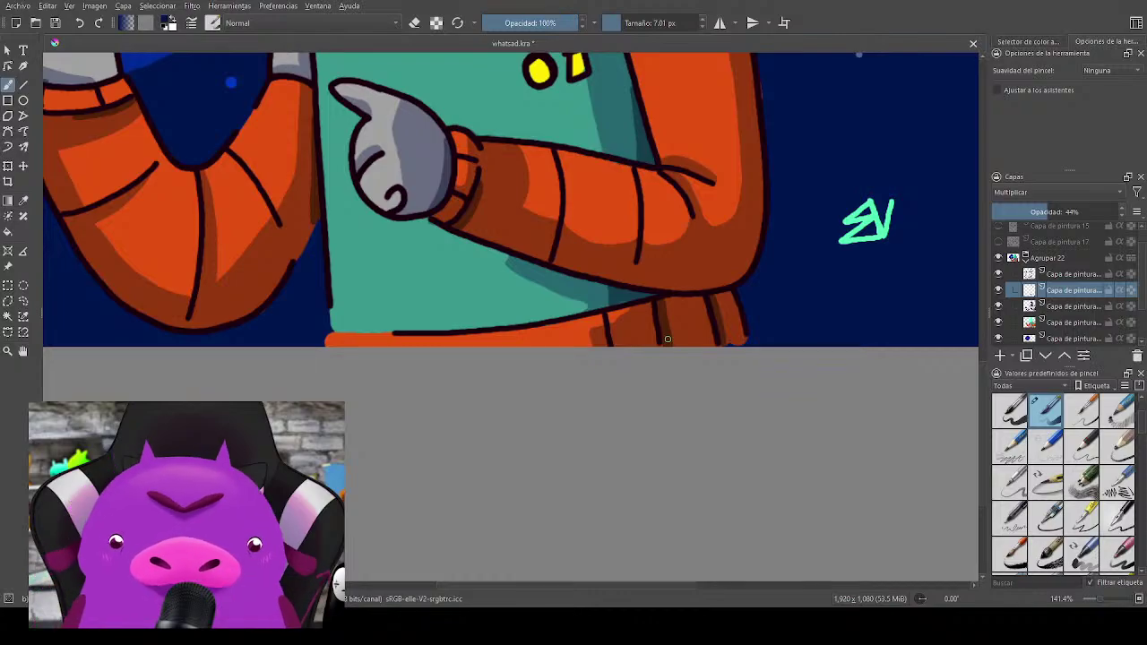
pyautogui.moveTo(744, 283); pyautogui.dragTo(853, 389)
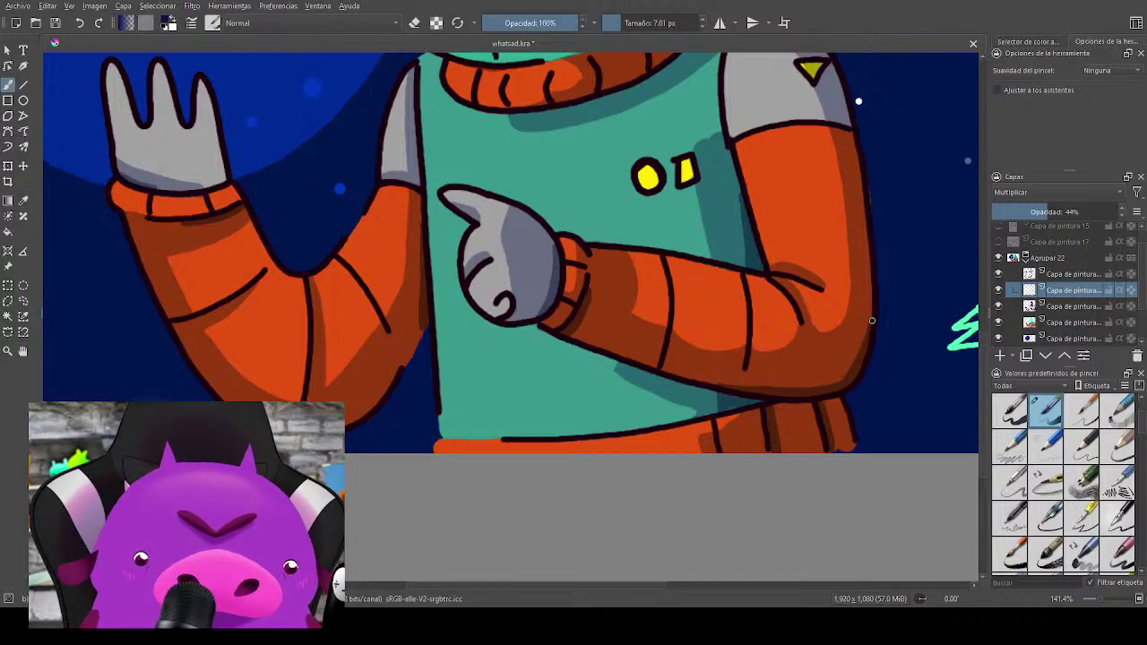
pyautogui.moveTo(881, 378); pyautogui.dragTo(758, 419)
# Step: Set the brush to erase mode and save the illustration with the finished shadows
pyautogui.press('e')
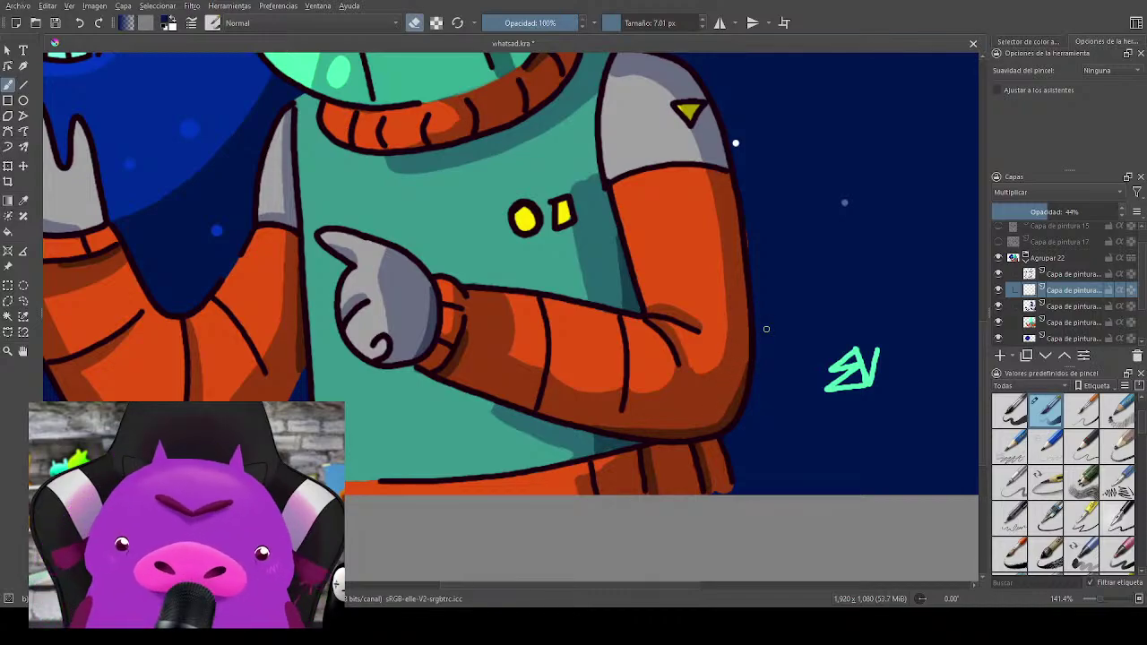
pyautogui.scroll(-3, 766, 329)
pyautogui.moveTo(766, 329); pyautogui.dragTo(784, 361)
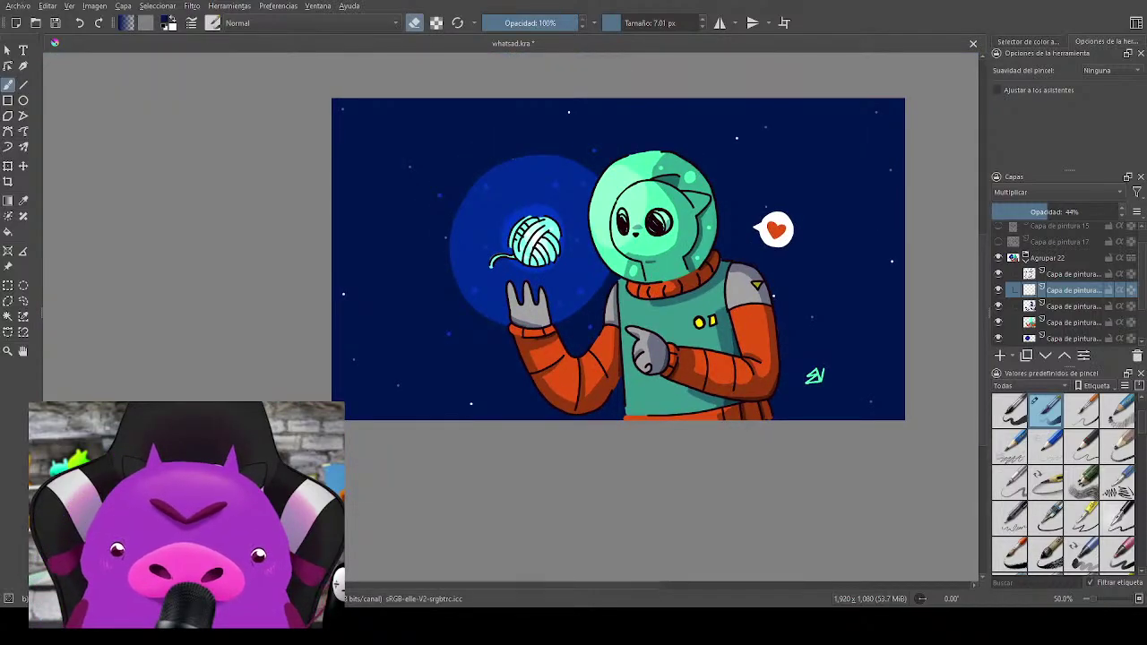
pyautogui.hotkey('ctrl', 'z')
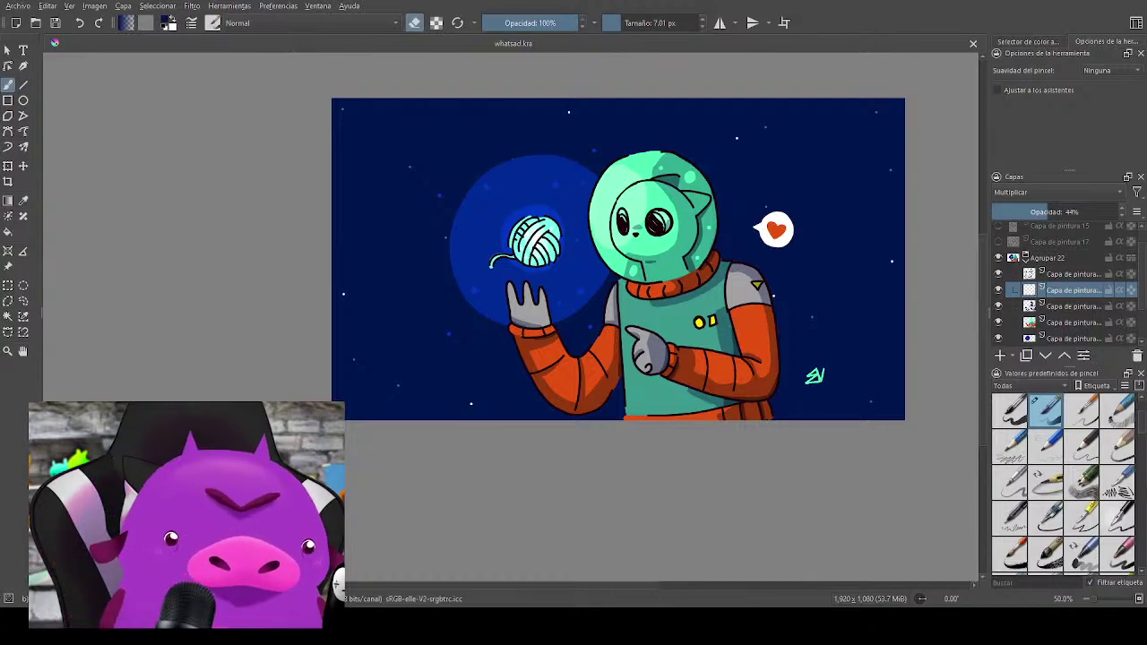
# Step: Narrow the character group Agrupar 22 slightly, shift it a little to the left and save the illustration
pyautogui.click(1052, 260)
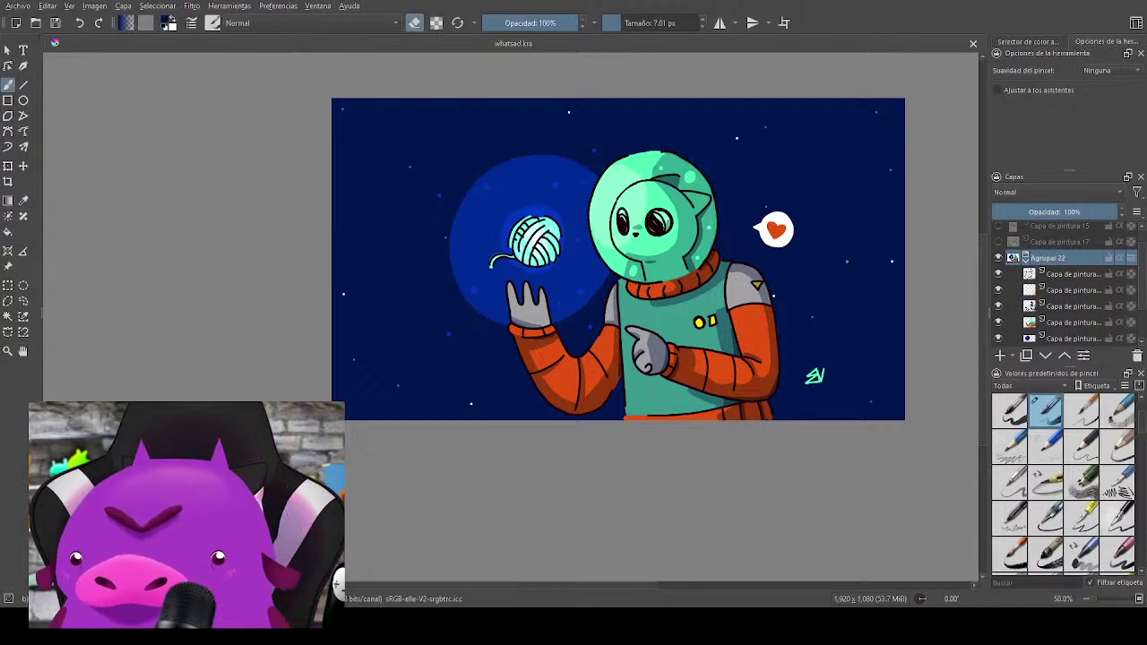
pyautogui.hotkey('ctrl', 't')
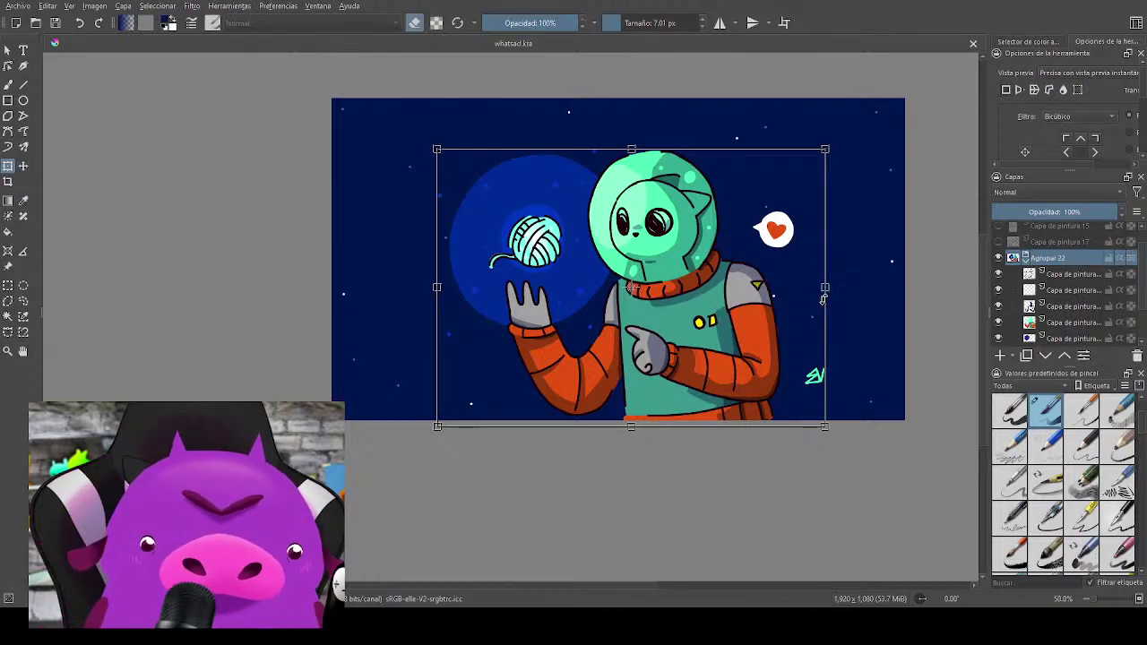
pyautogui.moveTo(827, 289); pyautogui.dragTo(822, 291)
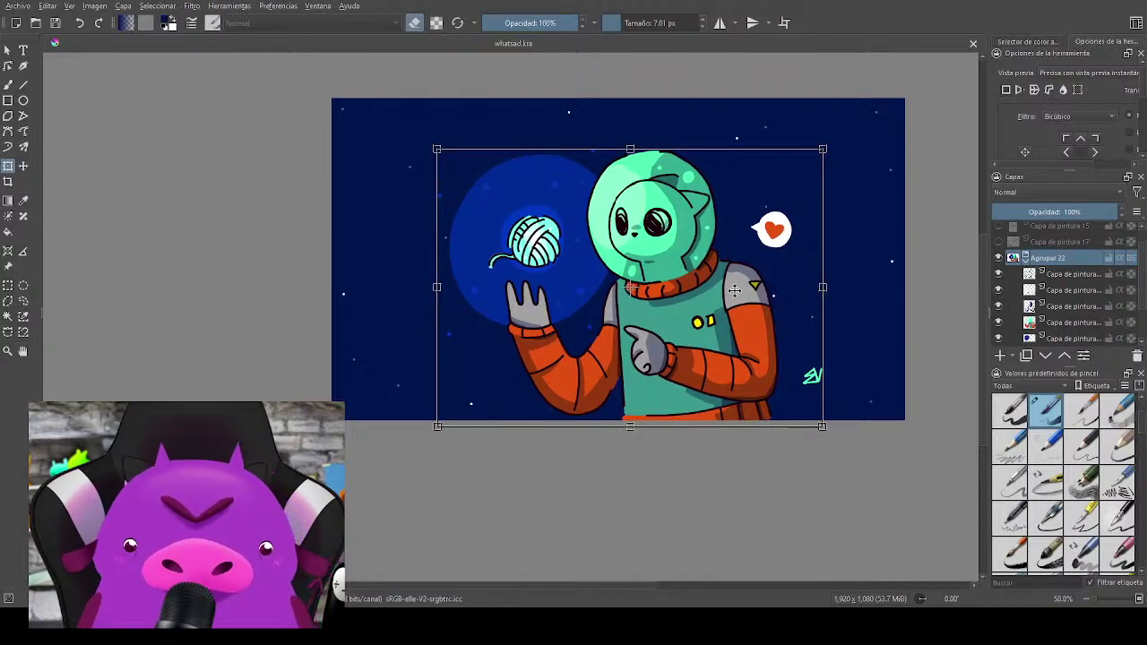
pyautogui.moveTo(730, 295); pyautogui.dragTo(728, 295)
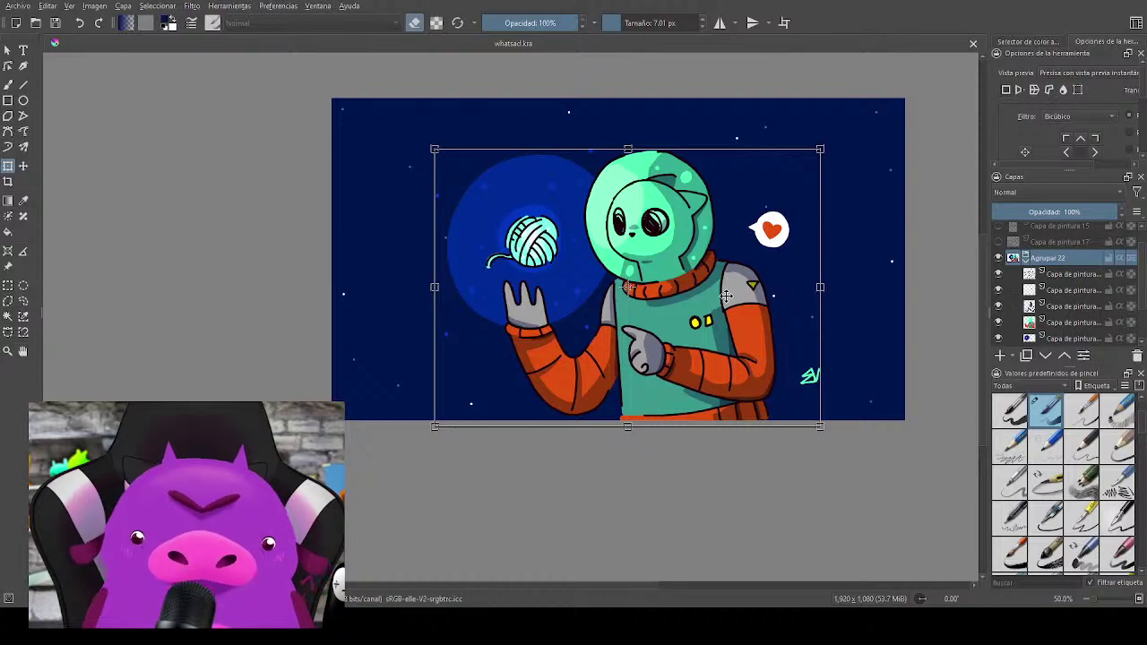
pyautogui.moveTo(726, 295); pyautogui.dragTo(721, 294)
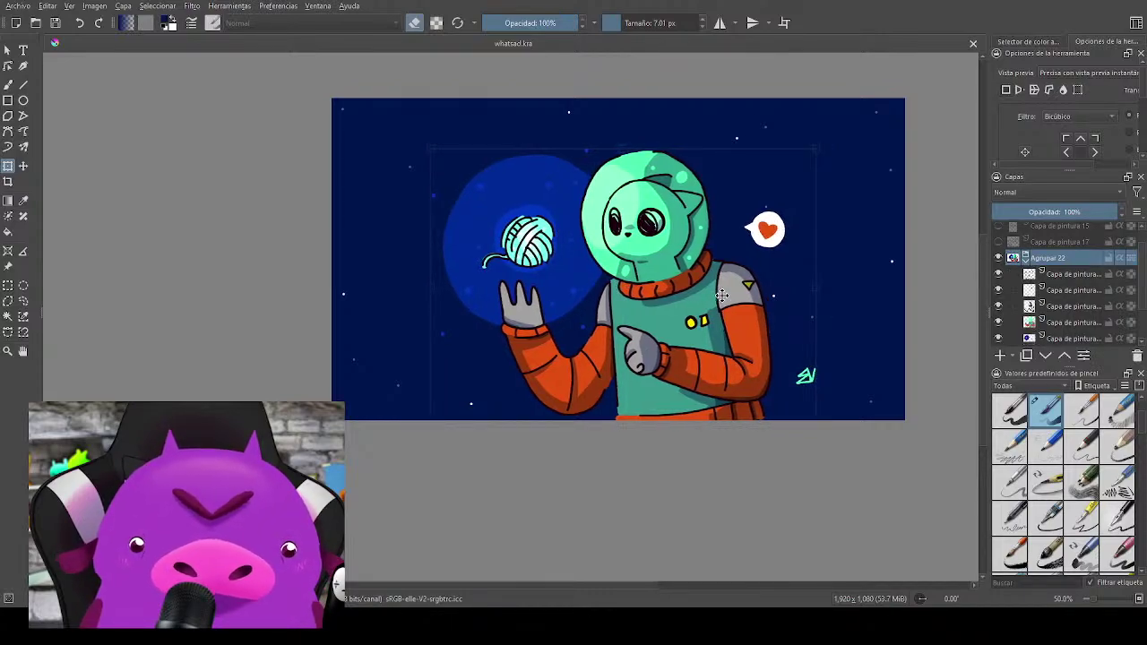
pyautogui.press('Return')
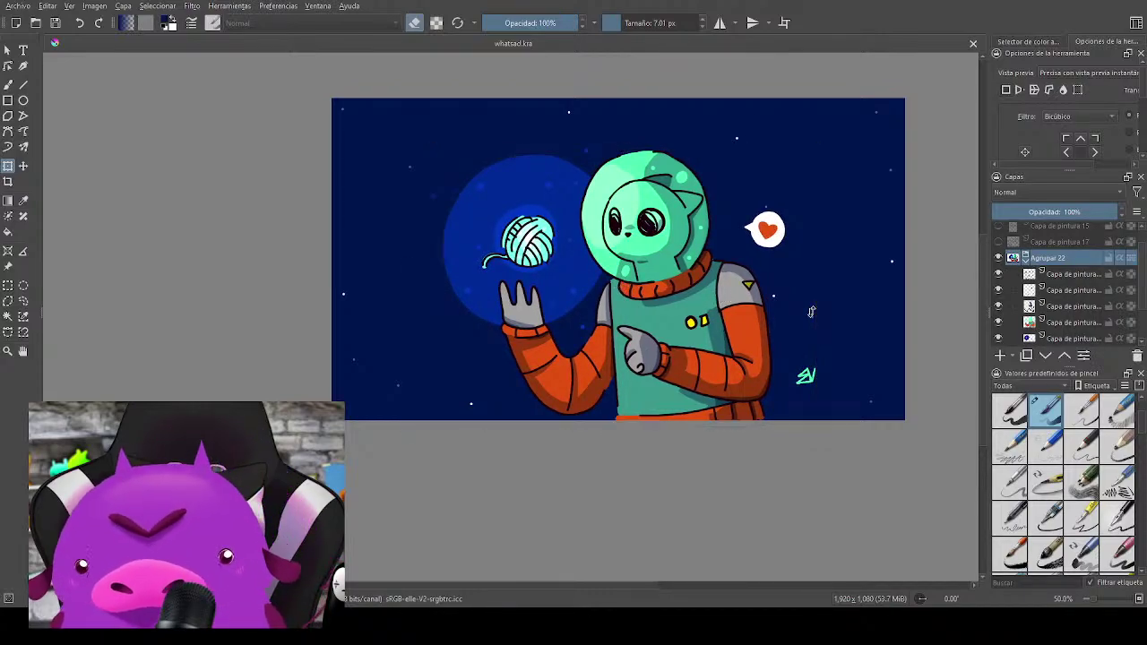
pyautogui.hotkey('ctrl', 's')
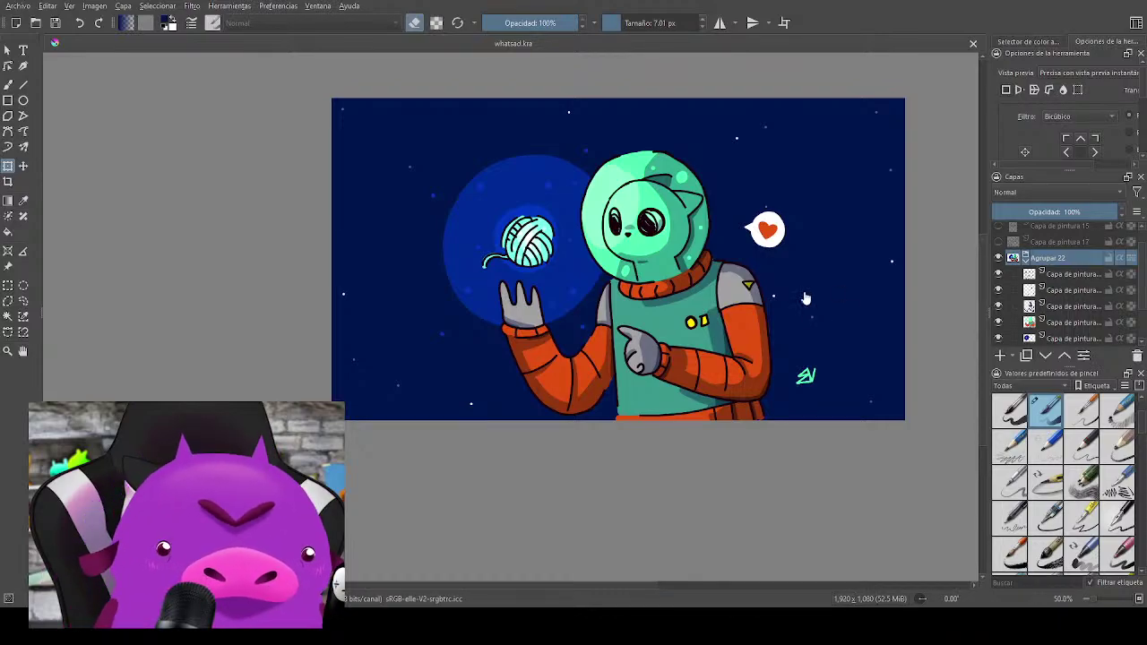
# Step: Add a new paint layer outside and above the character group and switch the brush back from erasing to painting
pyautogui.click(698, 320)
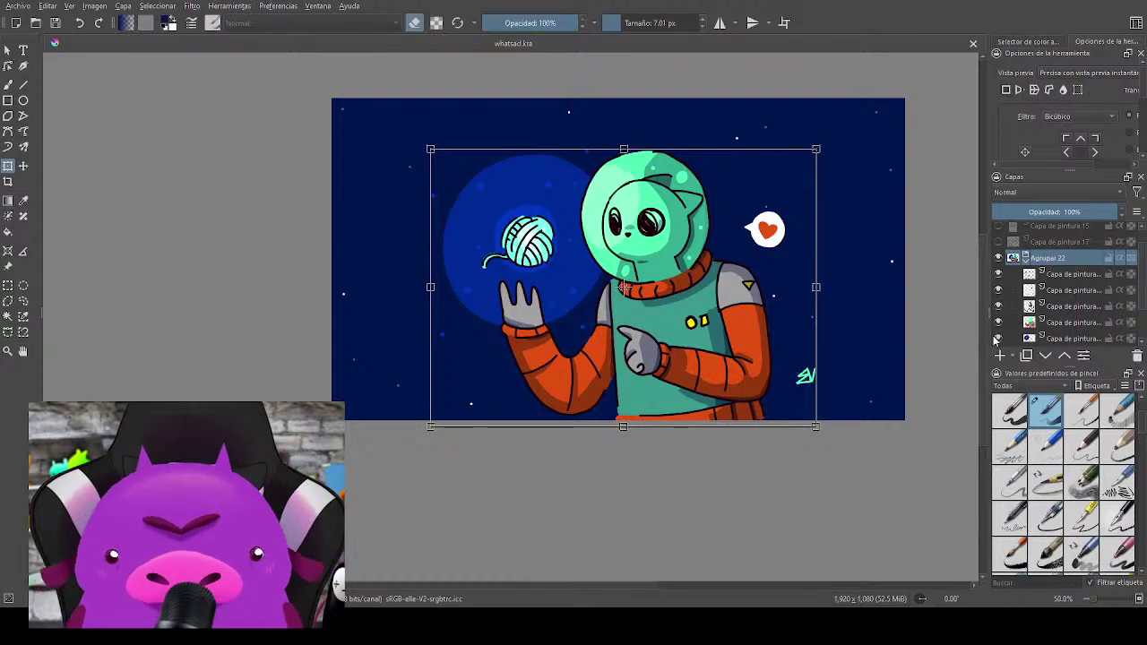
pyautogui.press('b')
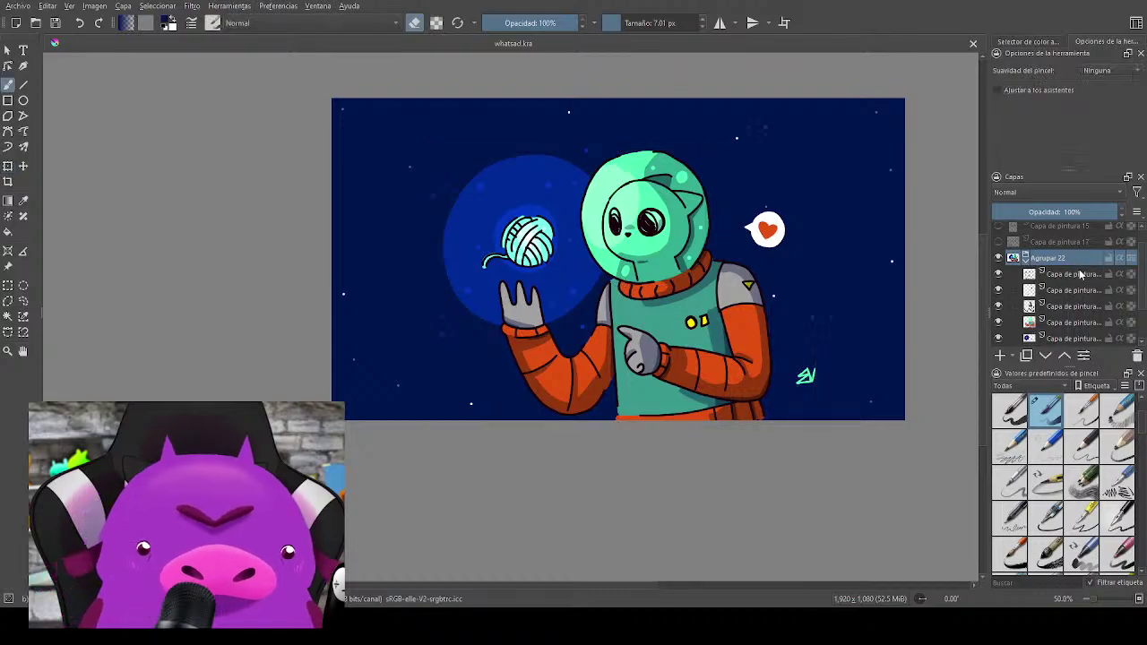
pyautogui.click(1000, 358)
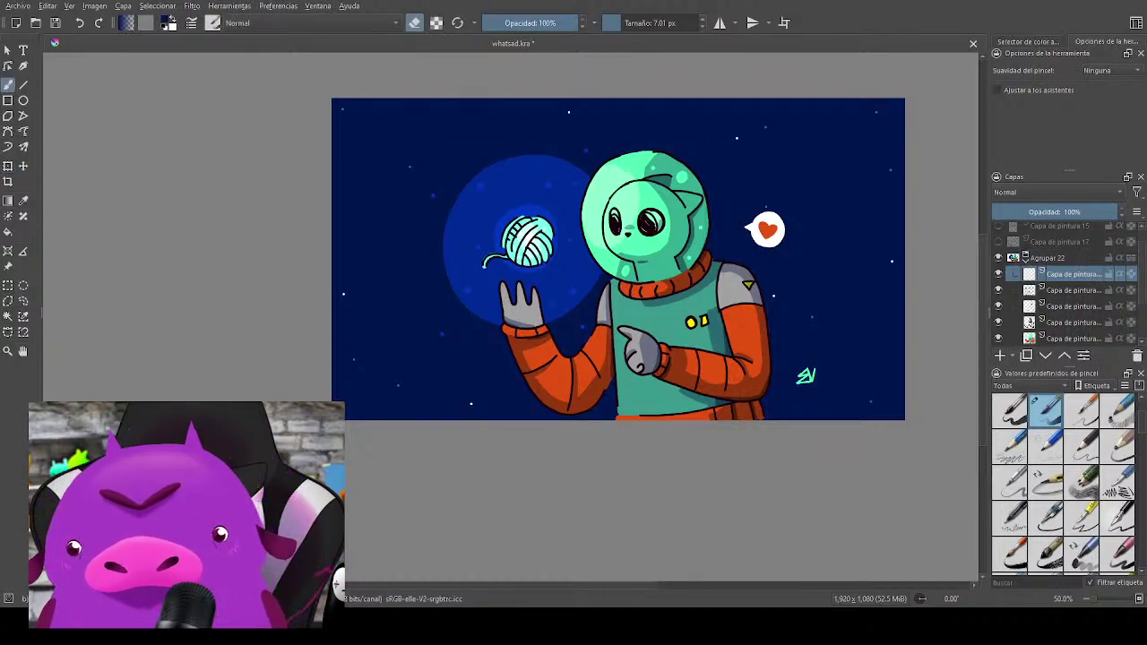
pyautogui.press('ctrl')
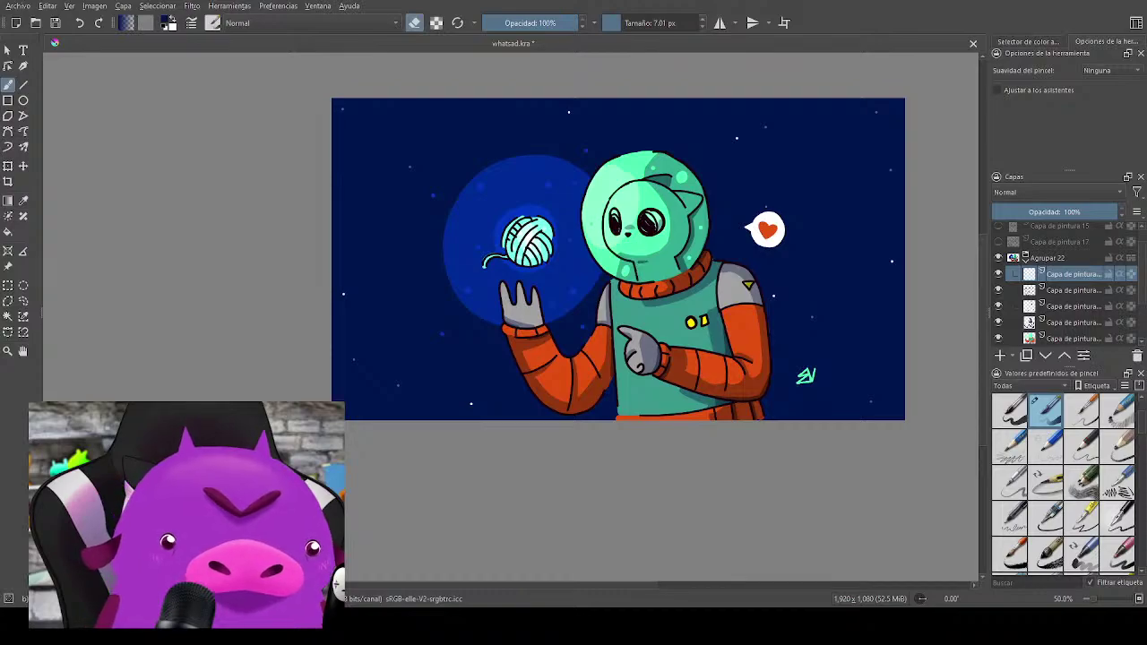
pyautogui.hotkey('ctrl', 'pageup')
pyautogui.hotkey('ctrl', 'pageup')
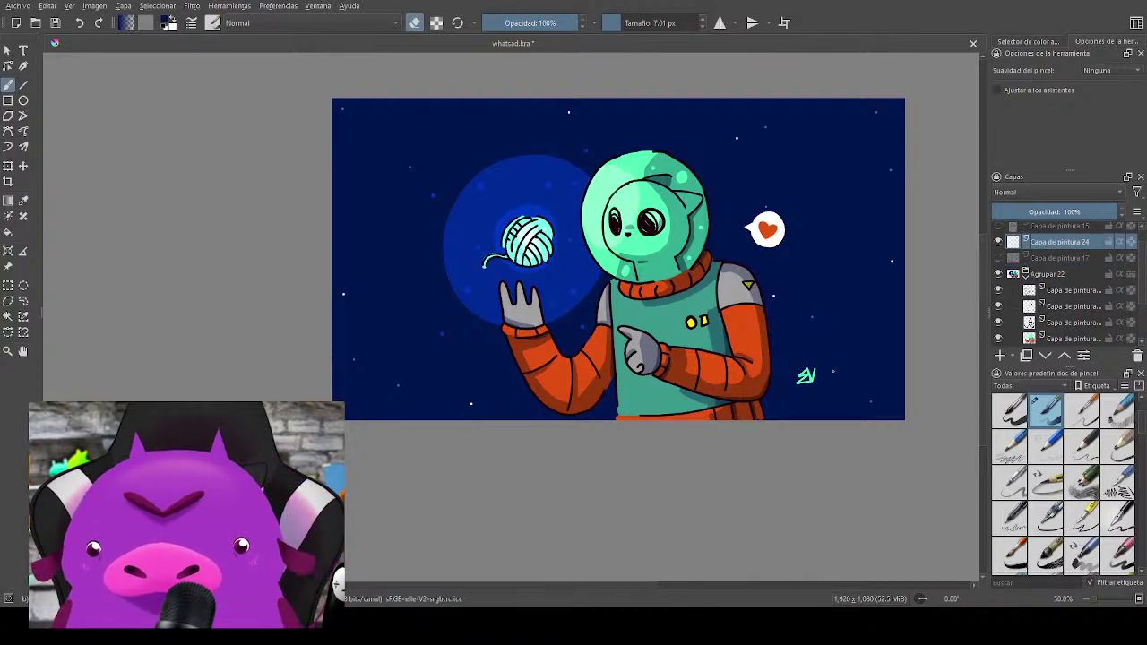
pyautogui.press('e')
# Step: Draw grey composition guides across the canvas: both diagonals, the horizontal and vertical centre lines, and verticals at the quarter and three-quarter widths
pyautogui.moveTo(332, 106); pyautogui.dragTo(892, 417)
pyautogui.moveTo(342, 417)
pyautogui.mouseDown()
pyautogui.moveTo(439, 351)
pyautogui.moveTo(905, 101)
pyautogui.mouseUp()
pyautogui.moveTo(615, 100); pyautogui.dragTo(608, 419)
pyautogui.moveTo(332, 283); pyautogui.dragTo(896, 263)
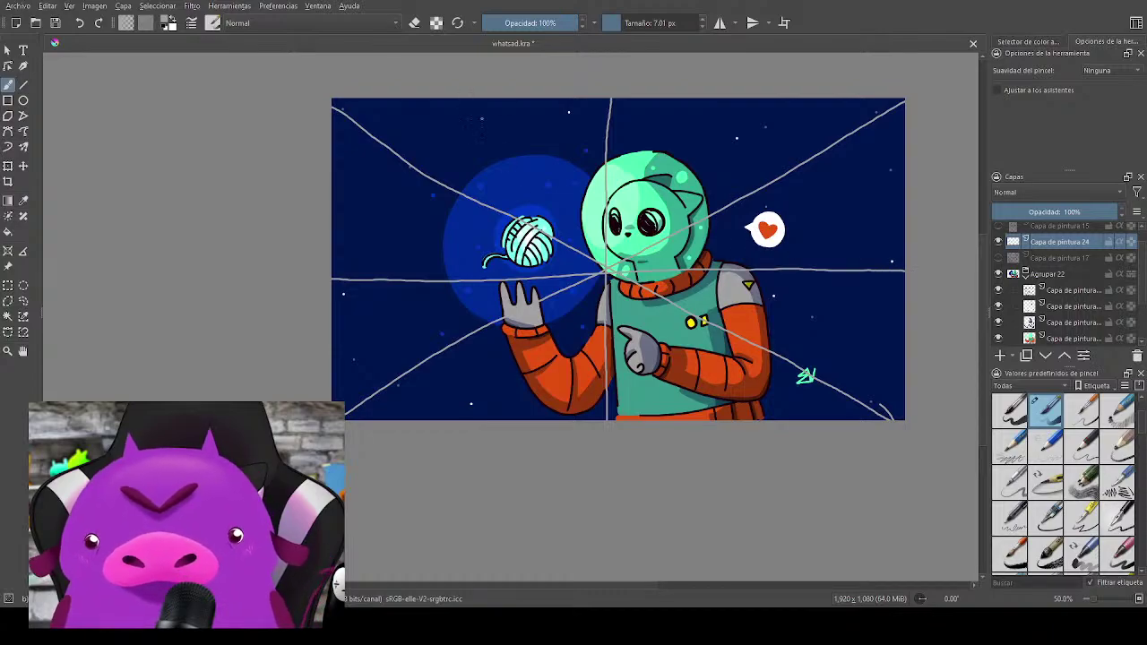
pyautogui.moveTo(466, 101); pyautogui.dragTo(464, 418)
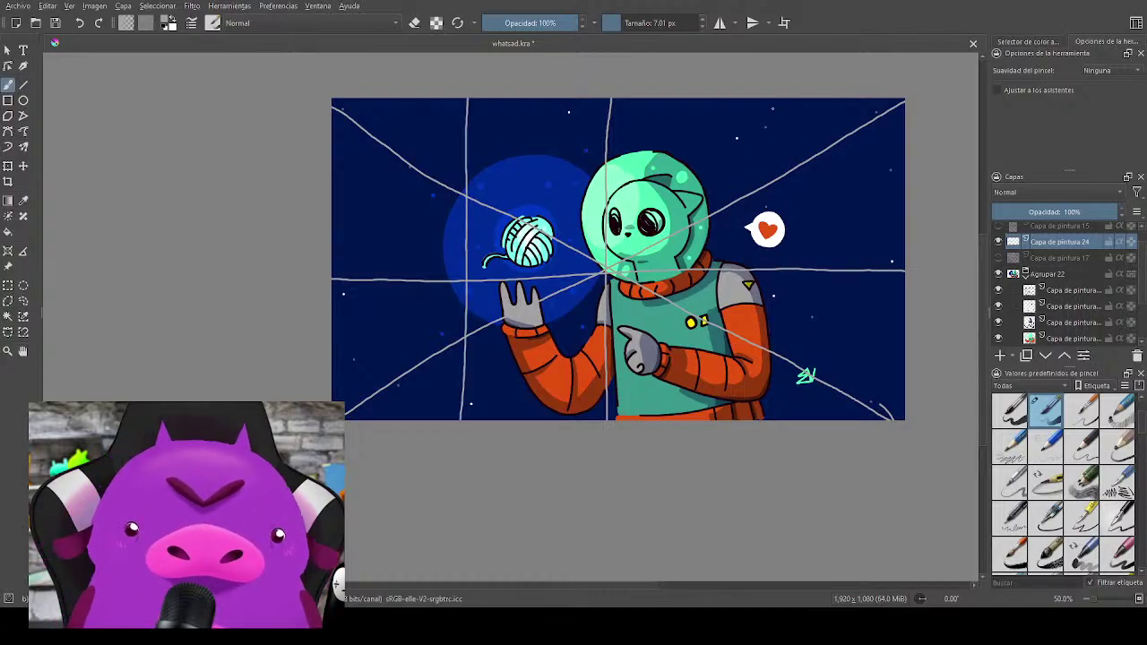
pyautogui.moveTo(765, 100); pyautogui.dragTo(748, 418)
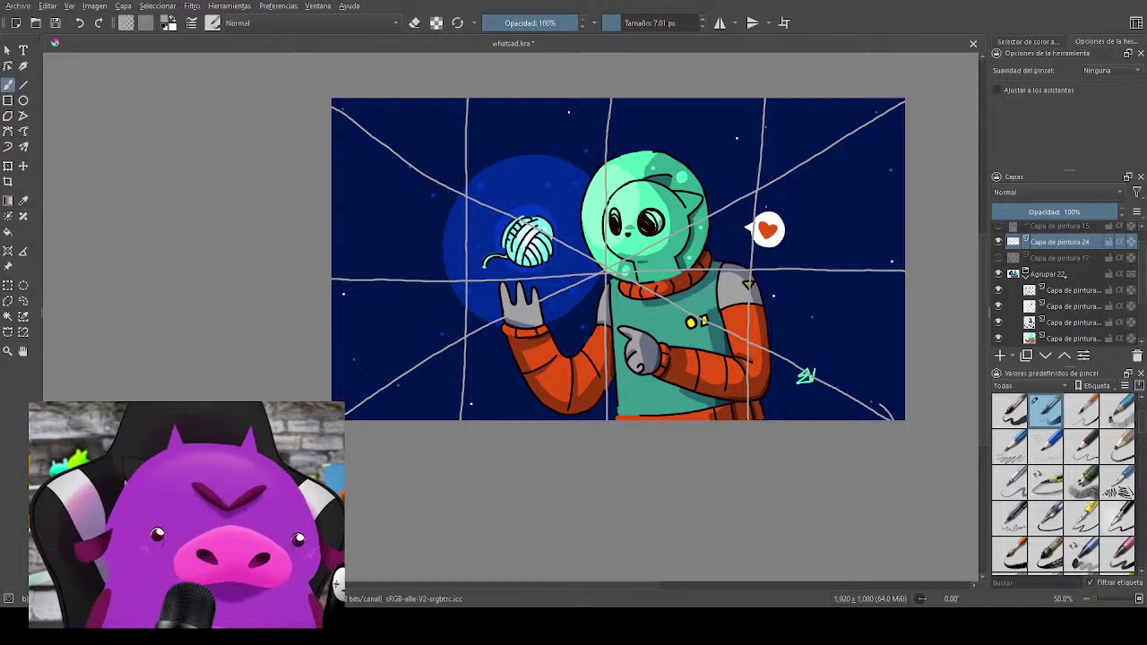
# Step: Move the character group Agrupar 22 farther left so it sits centred on the guide lines
pyautogui.click(1066, 273)
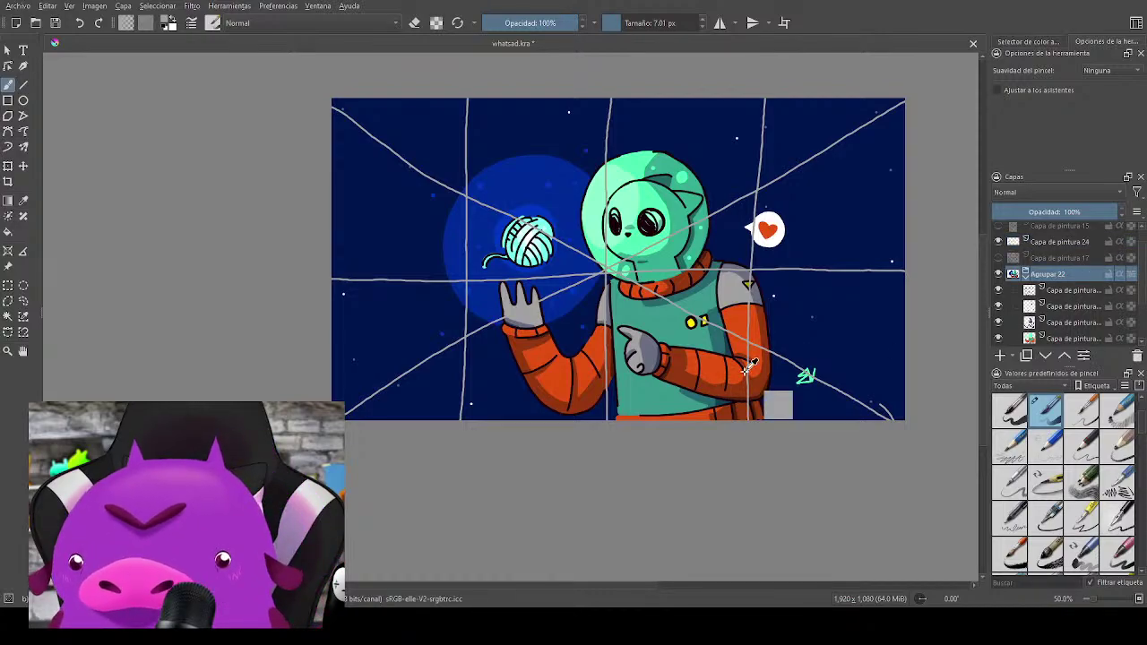
pyautogui.hotkey('ctrl', 't')
pyautogui.moveTo(724, 392); pyautogui.dragTo(700, 396)
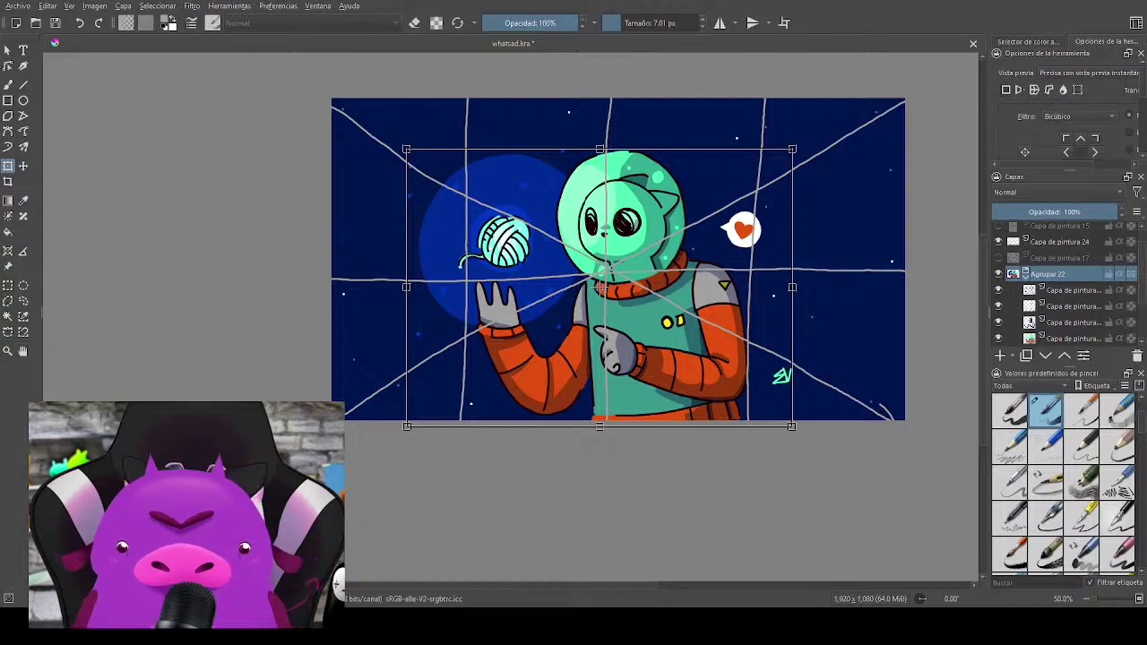
pyautogui.press('Return')
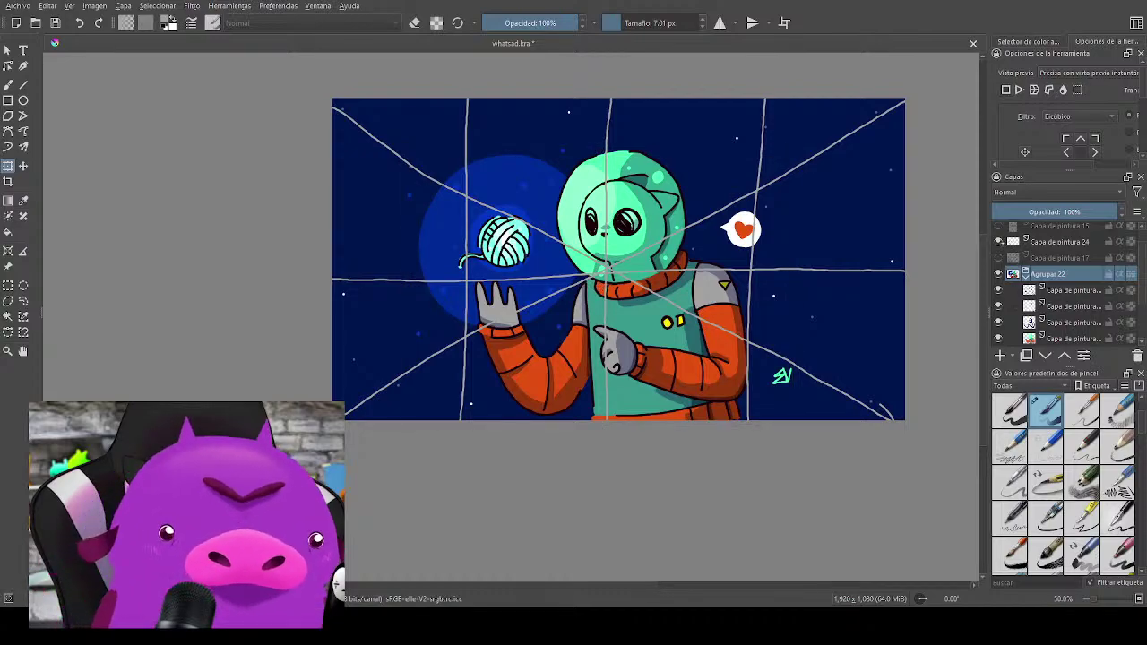
# Step: Hide the guide-line layer and save the illustration
pyautogui.click(998, 241)
pyautogui.hotkey('ctrl', 's')
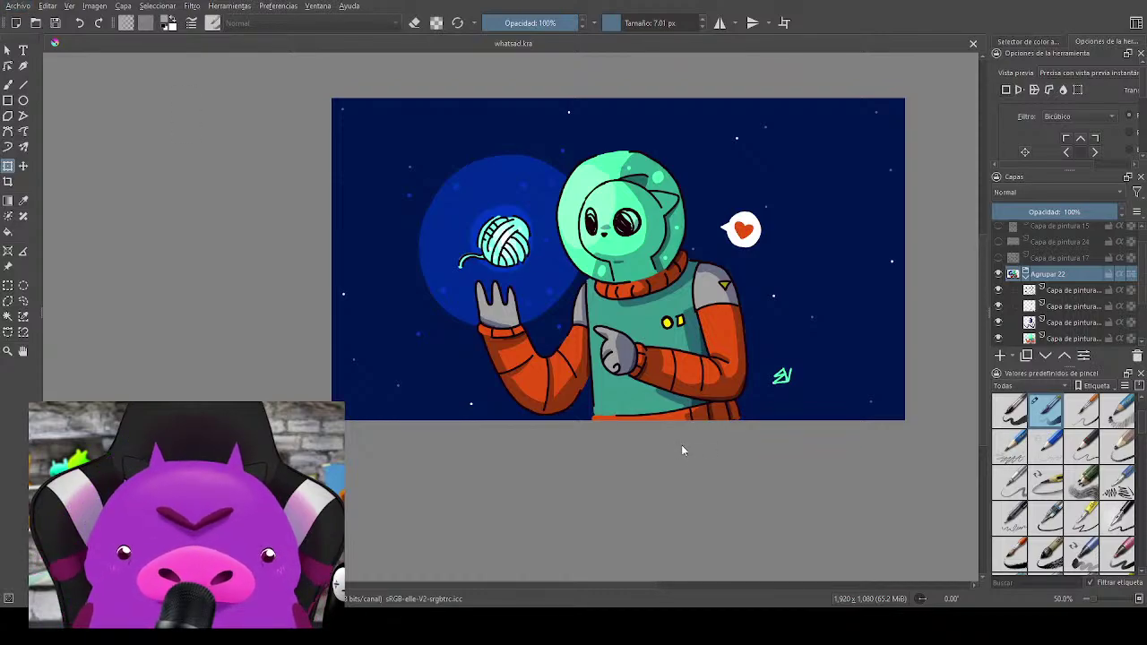
# Step: Create a blank 1920 × 1080 document, check the whatsad.kra illustration once more, and return to the blank document
pyautogui.click(670, 409)
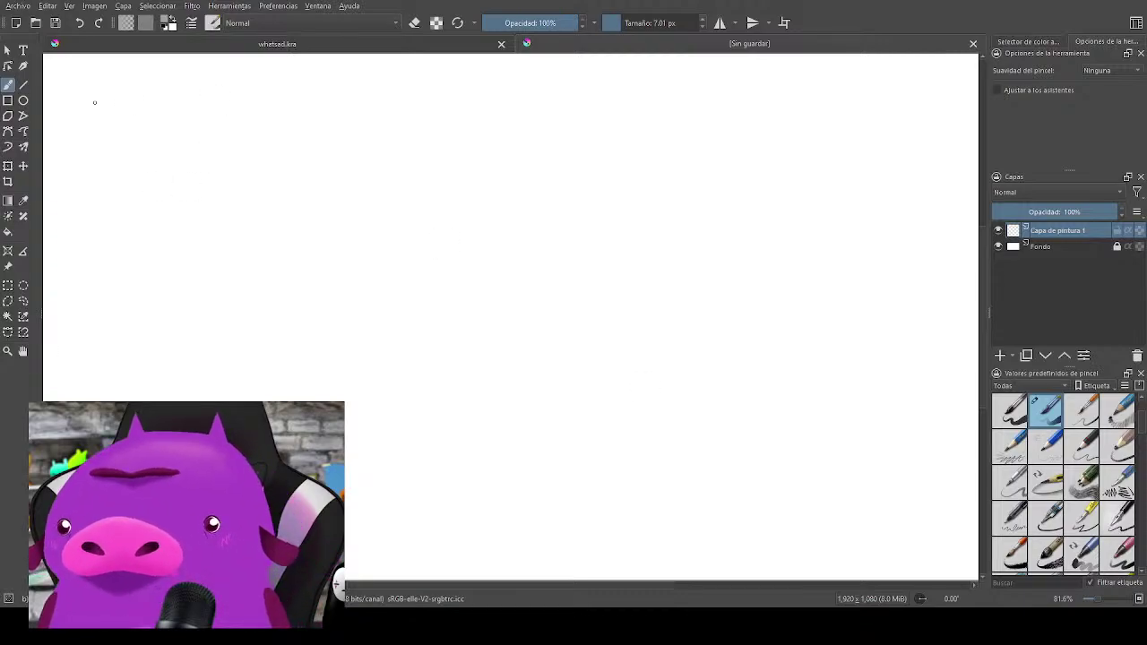
pyautogui.click(372, 48)
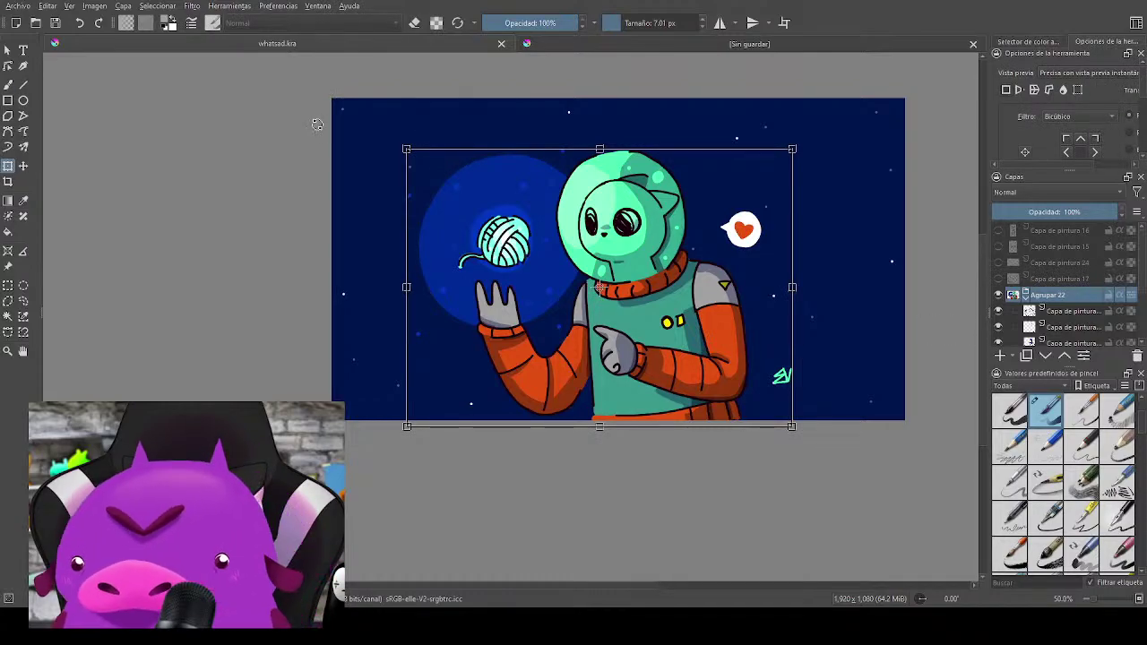
pyautogui.press('b')
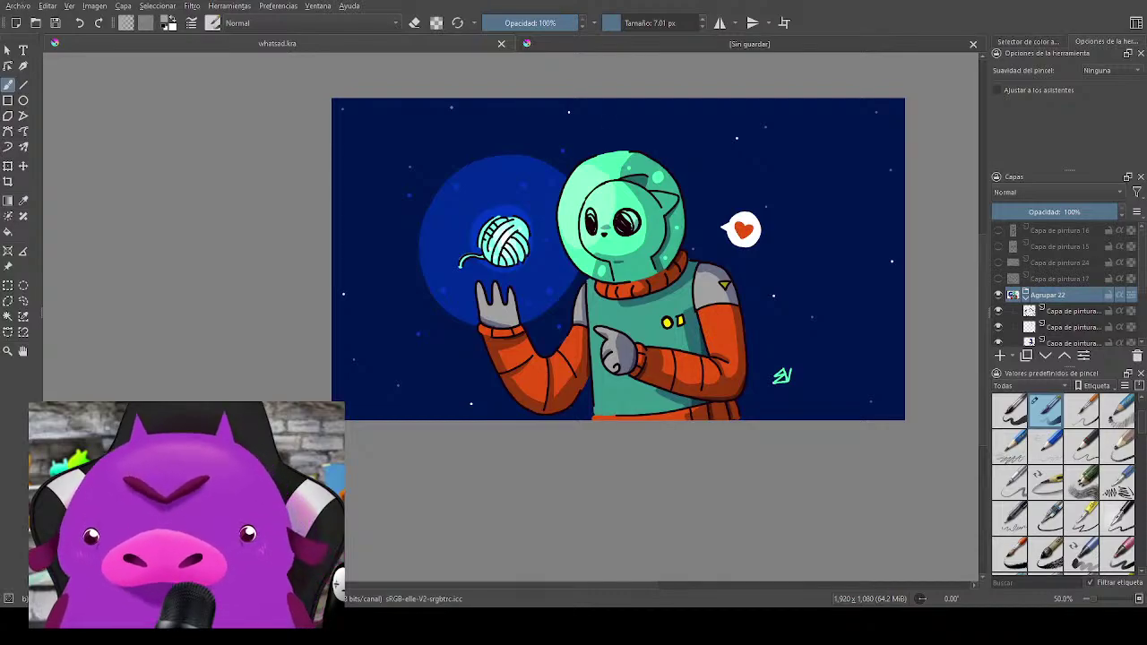
pyautogui.click(634, 45)
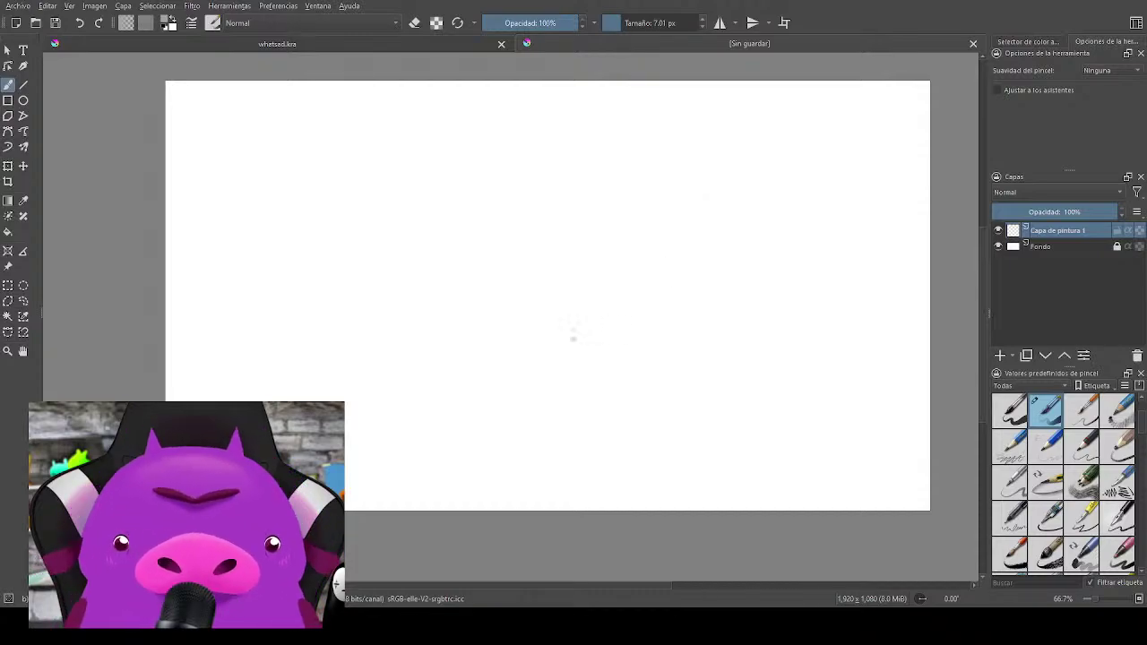
# Step: Enlarge the brush to about 46.59 px, level the canvas rotation, and try a thick grey freehand circle on Capa de pintura 1 before undoing it
pyautogui.keyDown('shift'); pyautogui.moveTo(657, 308); pyautogui.dragTo(681, 308); pyautogui.keyUp('shift')
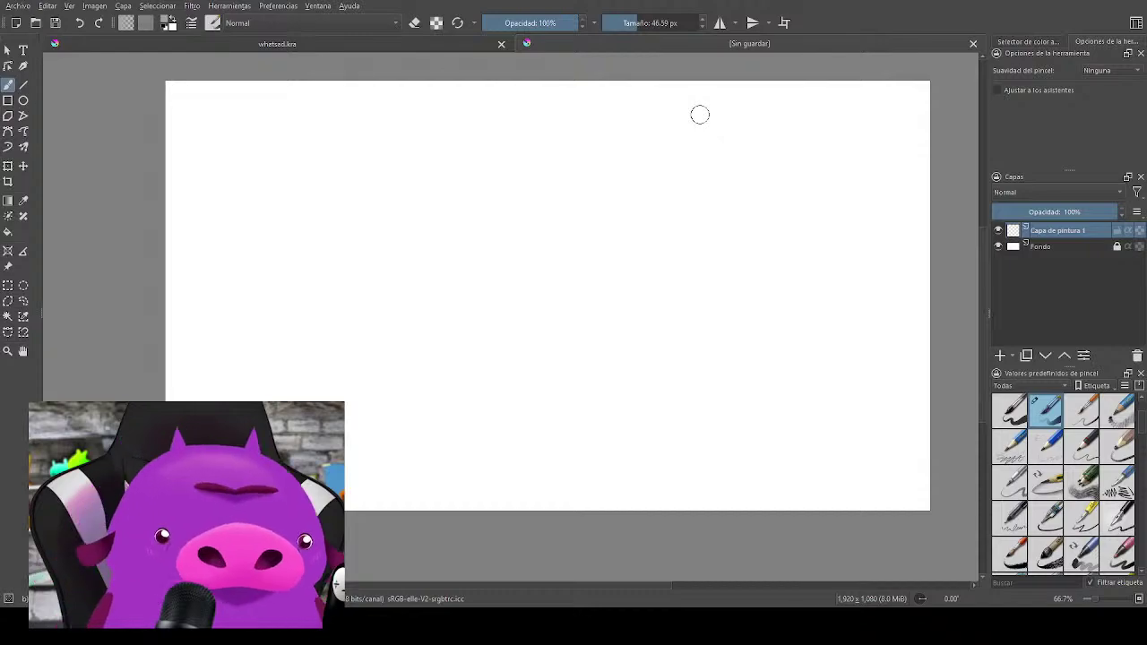
pyautogui.moveTo(700, 115); pyautogui.dragTo(568, 56)
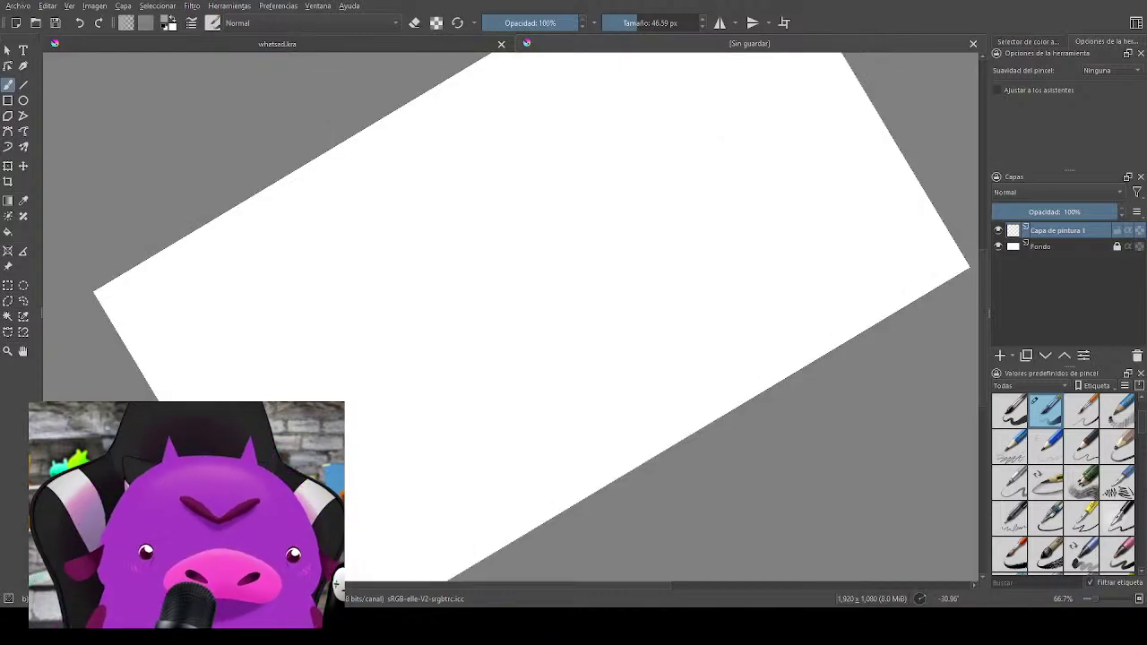
pyautogui.click(920, 599)
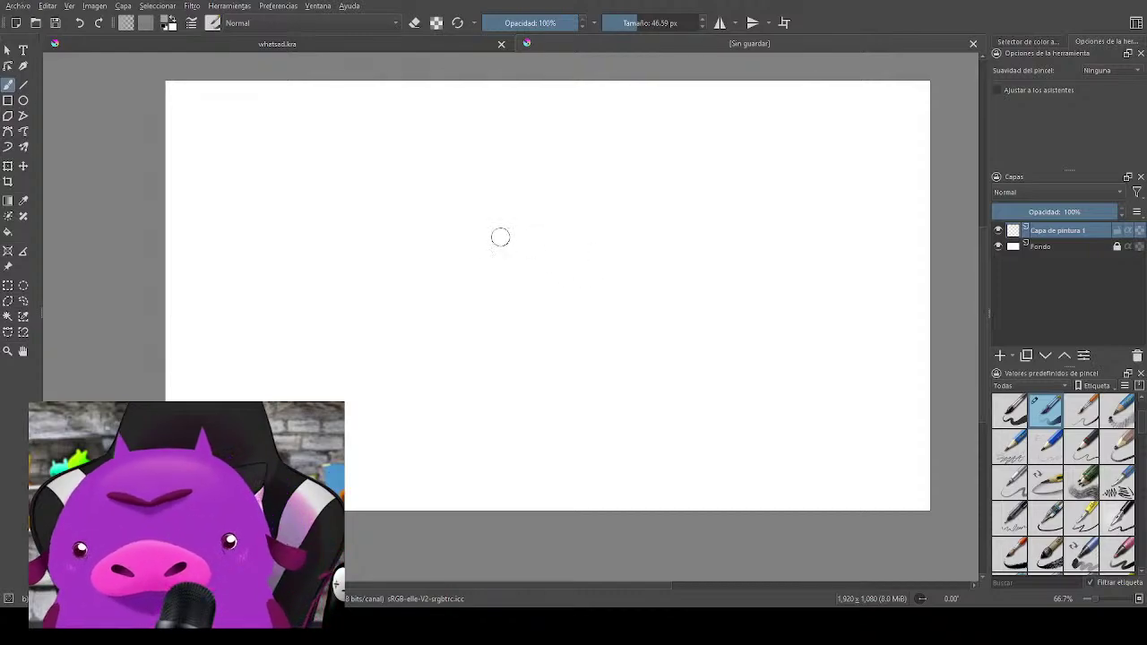
pyautogui.moveTo(456, 206)
pyautogui.mouseDown()
pyautogui.moveTo(545, 331)
pyautogui.moveTo(519, 328)
pyautogui.moveTo(558, 302)
pyautogui.moveTo(413, 290)
pyautogui.mouseUp()
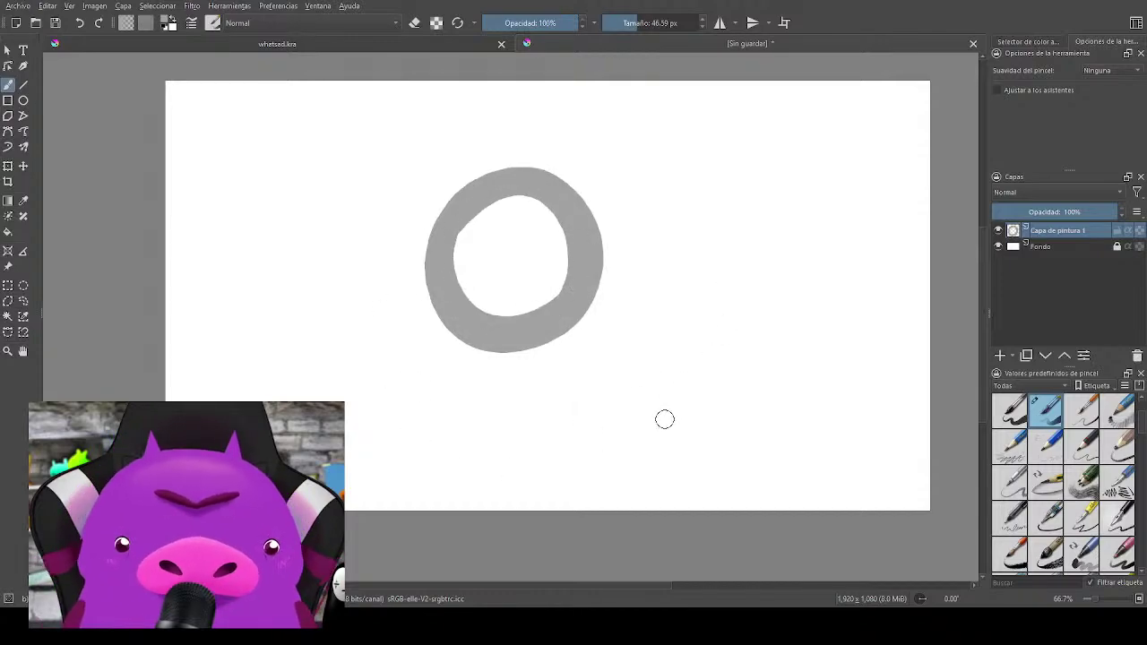
pyautogui.hotkey('ctrl', 'z')
# Step: Draw a thick grey freehand ring near the middle of the blank canvas on Capa de pintura 1
pyautogui.moveTo(687, 373)
pyautogui.mouseDown()
pyautogui.moveTo(732, 379)
pyautogui.moveTo(668, 315)
pyautogui.mouseUp()
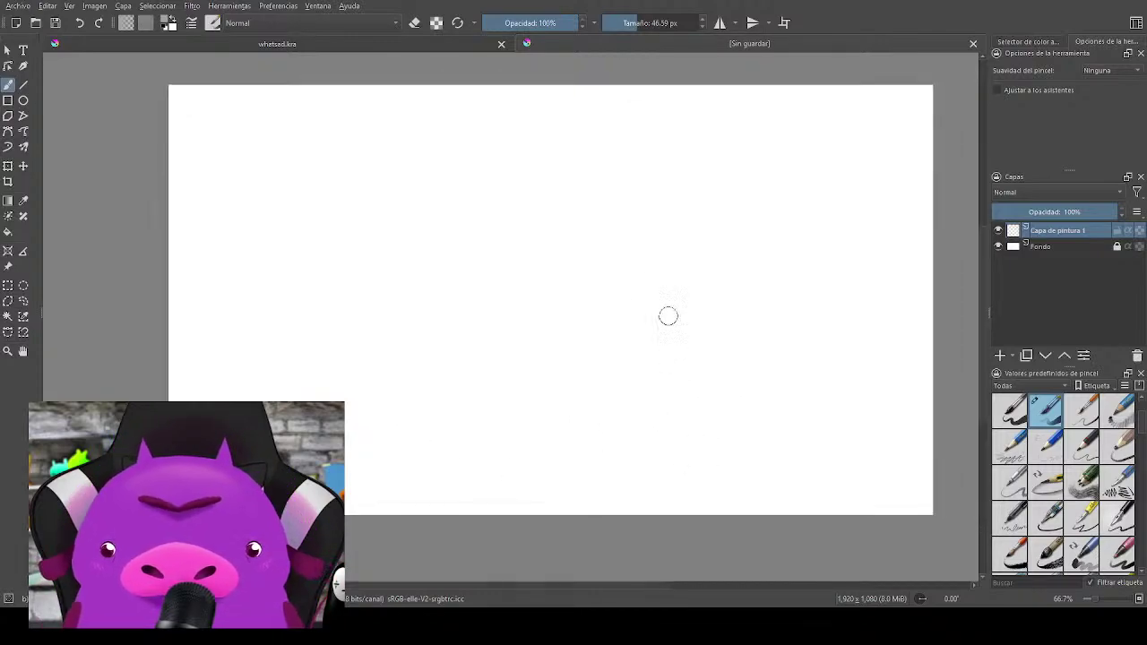
pyautogui.moveTo(509, 217)
pyautogui.mouseDown()
pyautogui.moveTo(595, 366)
pyautogui.moveTo(467, 356)
pyautogui.moveTo(478, 230)
pyautogui.moveTo(632, 275)
pyautogui.moveTo(479, 241)
pyautogui.mouseUp()
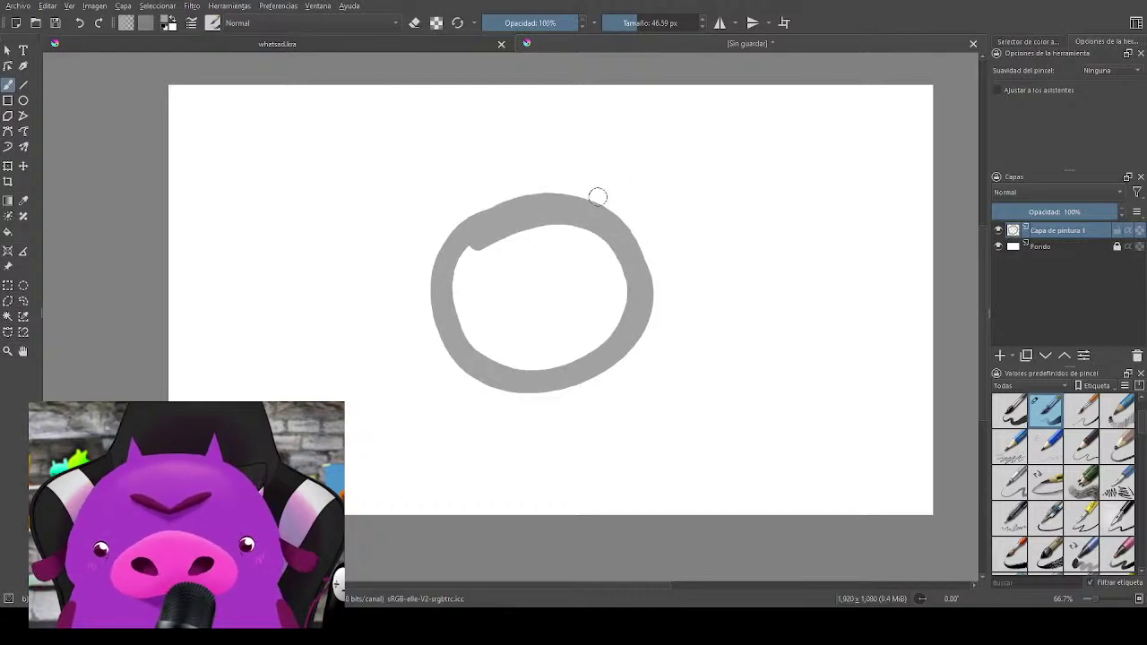
# Step: Try short correction strokes over the ring's upper-right arc, undoing each one
pyautogui.moveTo(591, 207); pyautogui.dragTo(628, 245)
pyautogui.hotkey('ctrl', 'z')
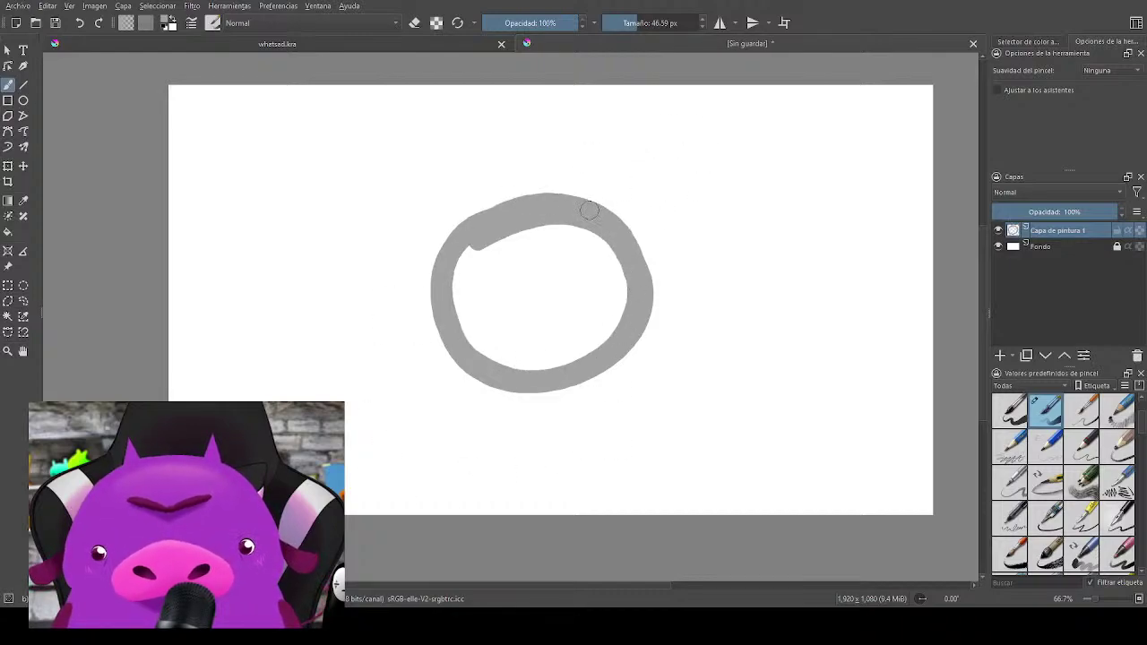
pyautogui.moveTo(591, 204)
pyautogui.mouseDown()
pyautogui.moveTo(640, 205)
pyautogui.moveTo(636, 240)
pyautogui.mouseUp()
pyautogui.hotkey('ctrl', 'z')
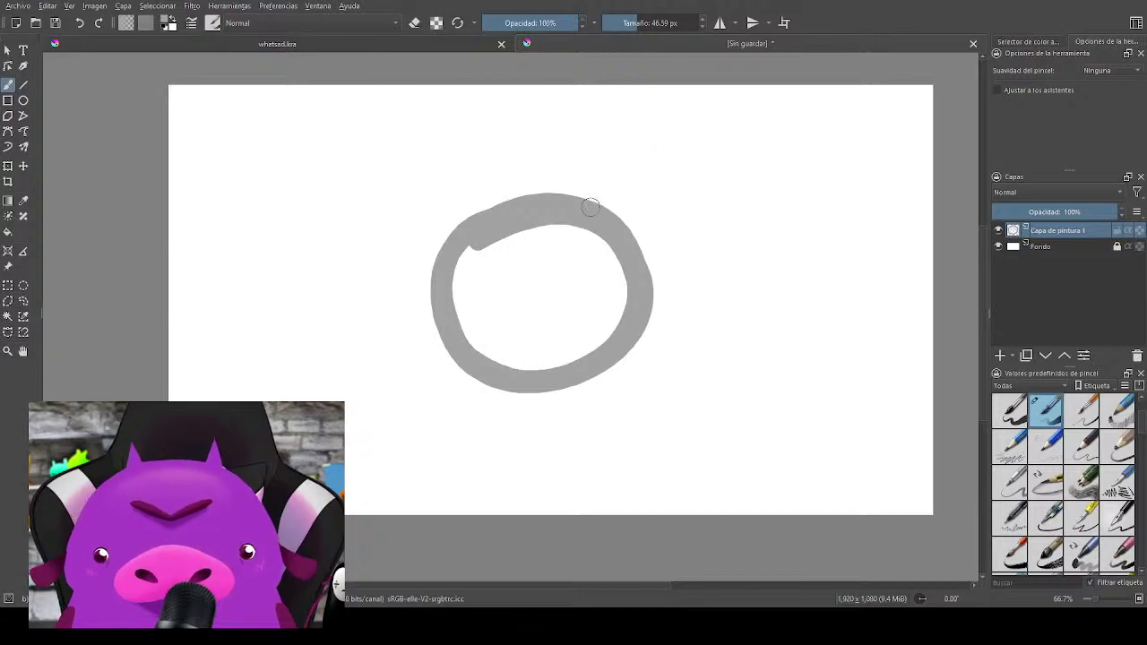
# Step: Draw two tall pointed ears in grey on the upper edge of the head circle, one on each side
pyautogui.moveTo(590, 202)
pyautogui.mouseDown()
pyautogui.moveTo(604, 110)
pyautogui.moveTo(641, 141)
pyautogui.moveTo(651, 204)
pyautogui.moveTo(629, 232)
pyautogui.mouseUp()
pyautogui.hotkey('ctrl', 'z')
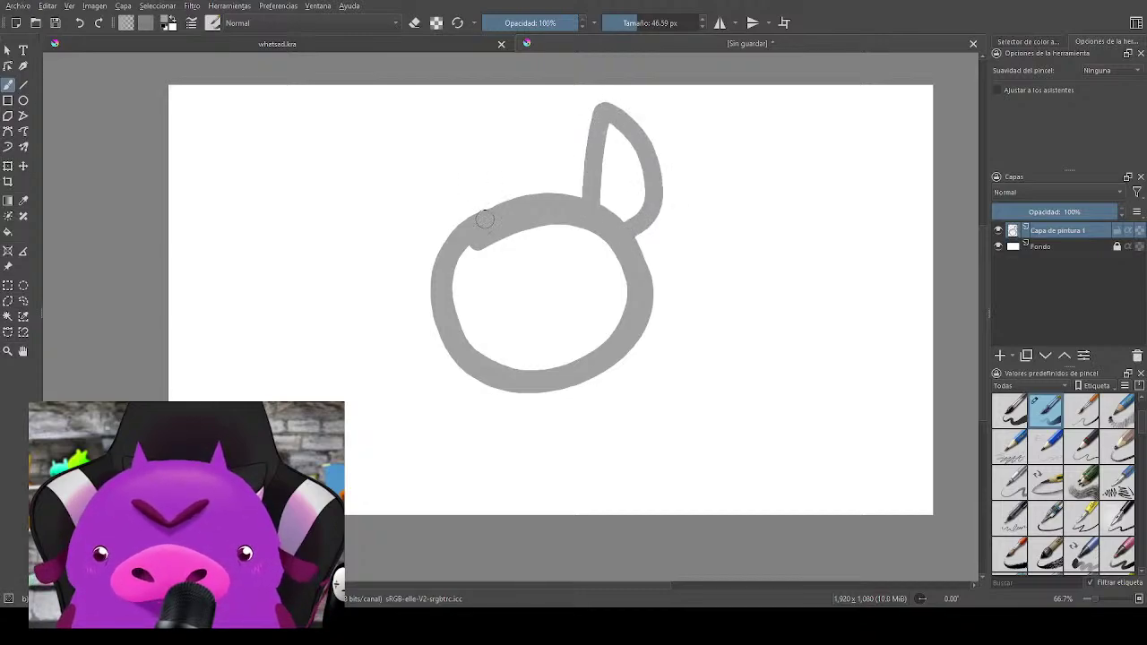
pyautogui.moveTo(486, 225)
pyautogui.mouseDown()
pyautogui.moveTo(471, 112)
pyautogui.moveTo(464, 226)
pyautogui.moveTo(428, 171)
pyautogui.moveTo(502, 221)
pyautogui.moveTo(455, 296)
pyautogui.moveTo(467, 335)
pyautogui.mouseUp()
pyautogui.hotkey('ctrl', 'z')
pyautogui.moveTo(689, 364)
pyautogui.mouseDown()
pyautogui.moveTo(781, 308)
pyautogui.moveTo(764, 345)
pyautogui.moveTo(774, 306)
pyautogui.mouseUp()
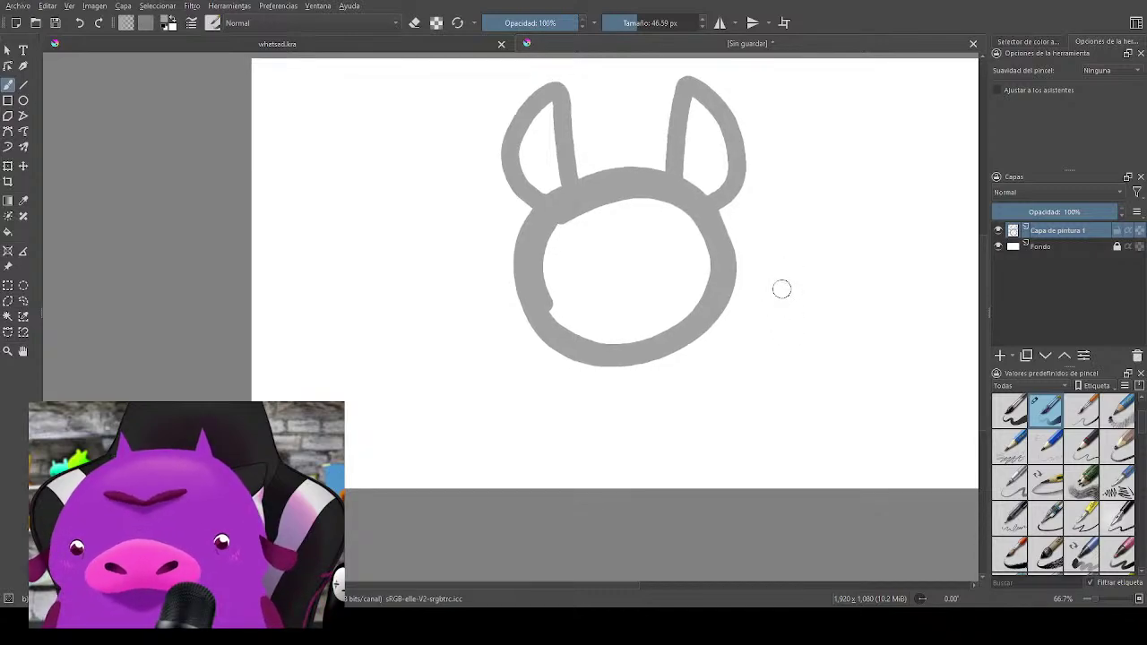
# Step: Draw a curved body outline beneath the head and erase the middle section of its lower edge
pyautogui.moveTo(542, 338)
pyautogui.mouseDown()
pyautogui.moveTo(582, 394)
pyautogui.moveTo(700, 366)
pyautogui.moveTo(707, 333)
pyautogui.mouseUp()
pyautogui.hotkey('ctrl', 'z')
pyautogui.moveTo(543, 333)
pyautogui.mouseDown()
pyautogui.moveTo(530, 363)
pyautogui.moveTo(711, 351)
pyautogui.moveTo(706, 327)
pyautogui.mouseUp()
pyautogui.moveTo(747, 379)
pyautogui.mouseDown()
pyautogui.moveTo(676, 425)
pyautogui.moveTo(765, 371)
pyautogui.mouseUp()
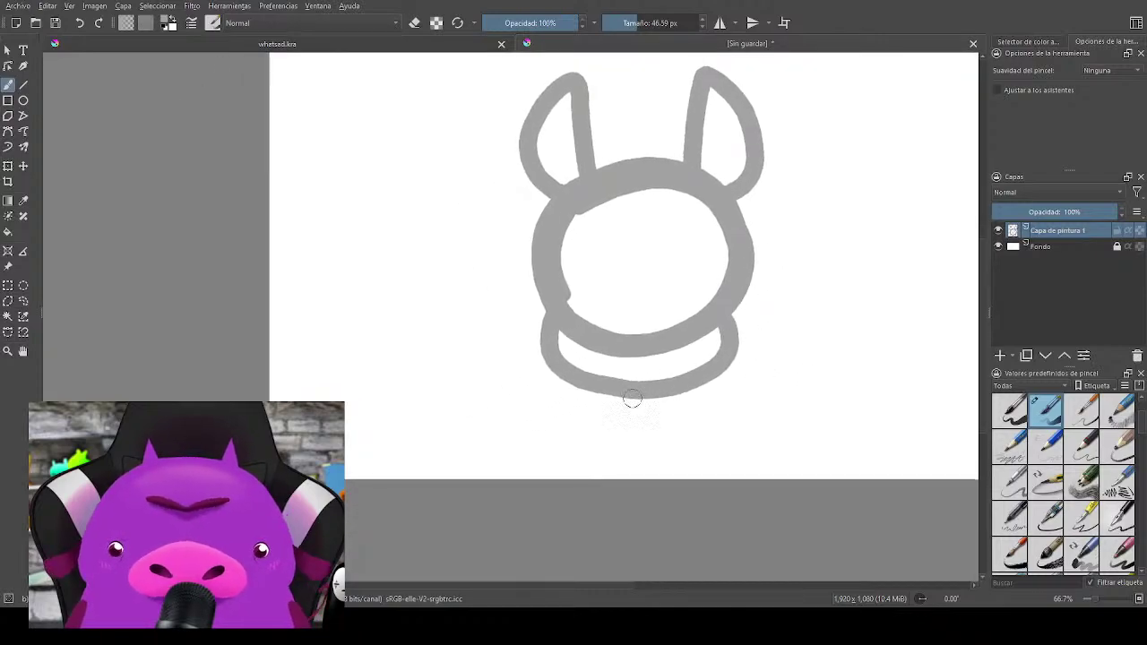
pyautogui.press('e')
pyautogui.moveTo(613, 387)
pyautogui.mouseDown()
pyautogui.moveTo(646, 413)
pyautogui.moveTo(667, 384)
pyautogui.moveTo(681, 390)
pyautogui.moveTo(615, 400)
pyautogui.mouseUp()
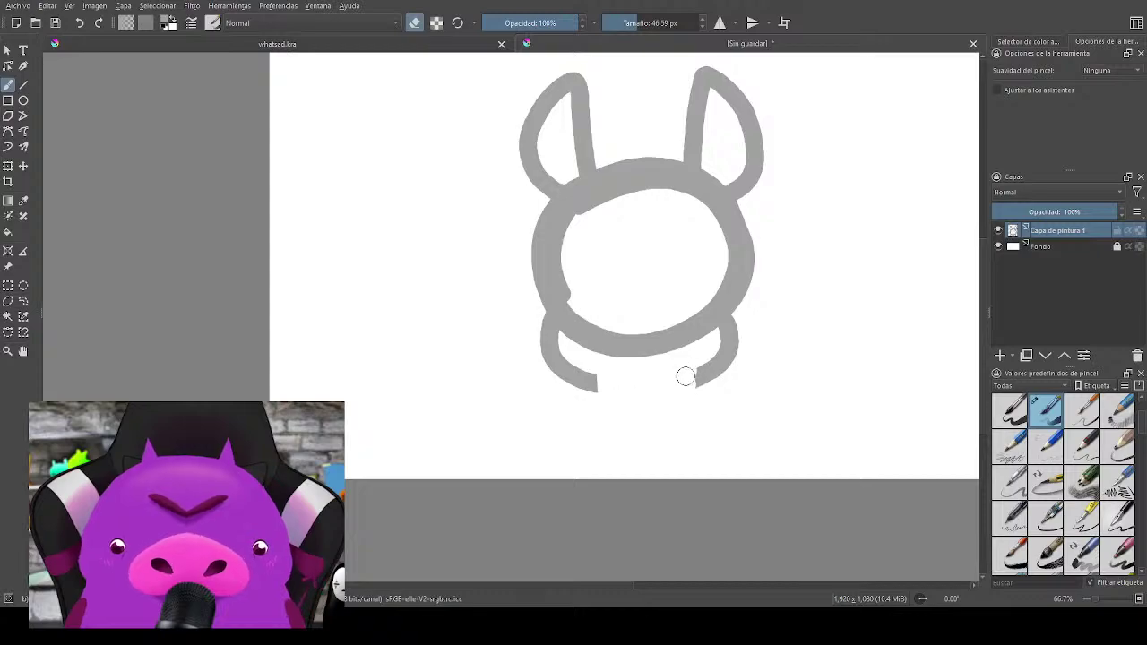
pyautogui.moveTo(777, 392)
pyautogui.mouseDown()
pyautogui.moveTo(751, 354)
pyautogui.moveTo(774, 349)
pyautogui.mouseUp()
pyautogui.press('e')
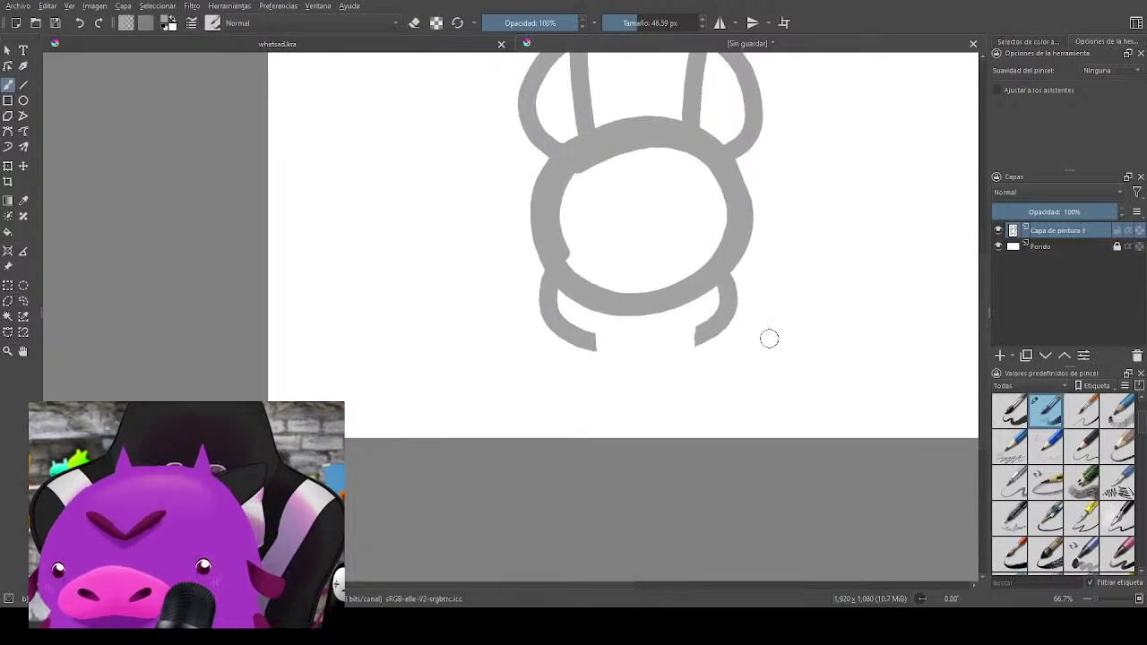
# Step: Reduce the brush size to 33.57 px and sketch a cup's oval rim and two sides in the body outline's gap
pyautogui.moveTo(609, 348)
pyautogui.mouseDown()
pyautogui.moveTo(604, 338)
pyautogui.moveTo(596, 388)
pyautogui.moveTo(686, 327)
pyautogui.moveTo(692, 341)
pyautogui.mouseUp()
pyautogui.press('[')
pyautogui.hotkey('ctrl', 'z')
pyautogui.hotkey('ctrl', 'z')
pyautogui.moveTo(591, 398)
pyautogui.mouseDown()
pyautogui.moveTo(615, 331)
pyautogui.moveTo(674, 327)
pyautogui.moveTo(690, 379)
pyautogui.mouseUp()
pyautogui.moveTo(687, 336)
pyautogui.mouseDown()
pyautogui.moveTo(631, 354)
pyautogui.moveTo(634, 331)
pyautogui.mouseUp()
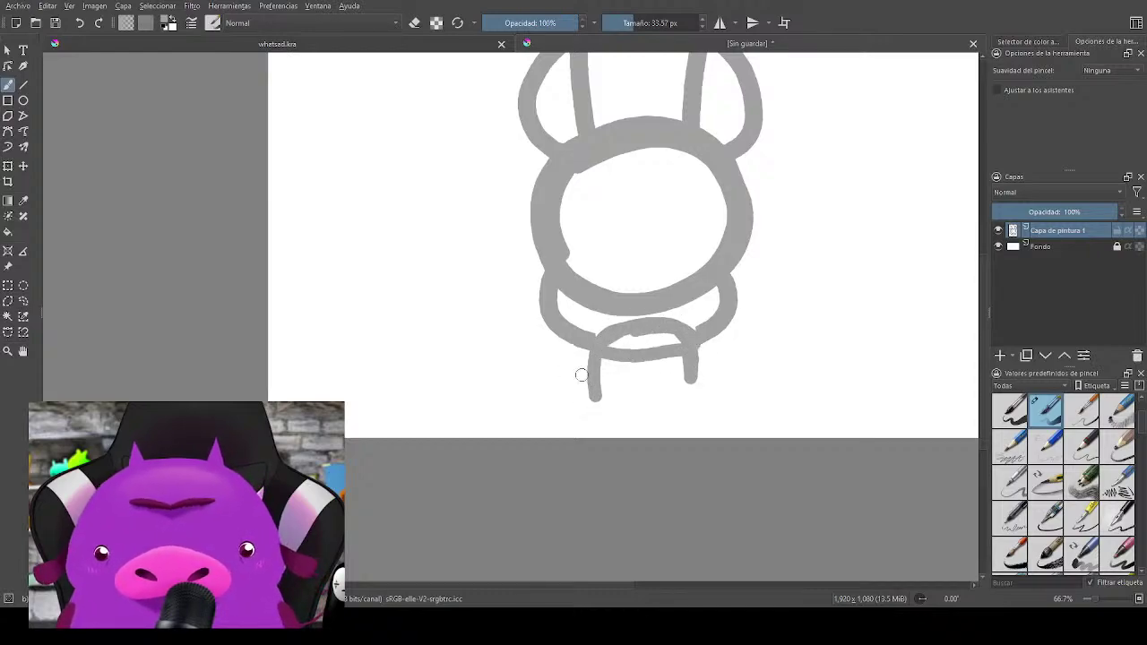
# Step: Sketch a small paw on each side of the cup, with a curved line and an arm line outside each paw
pyautogui.moveTo(582, 375)
pyautogui.mouseDown()
pyautogui.moveTo(574, 407)
pyautogui.moveTo(557, 369)
pyautogui.mouseUp()
pyautogui.moveTo(689, 362)
pyautogui.mouseDown()
pyautogui.moveTo(712, 412)
pyautogui.moveTo(723, 359)
pyautogui.mouseUp()
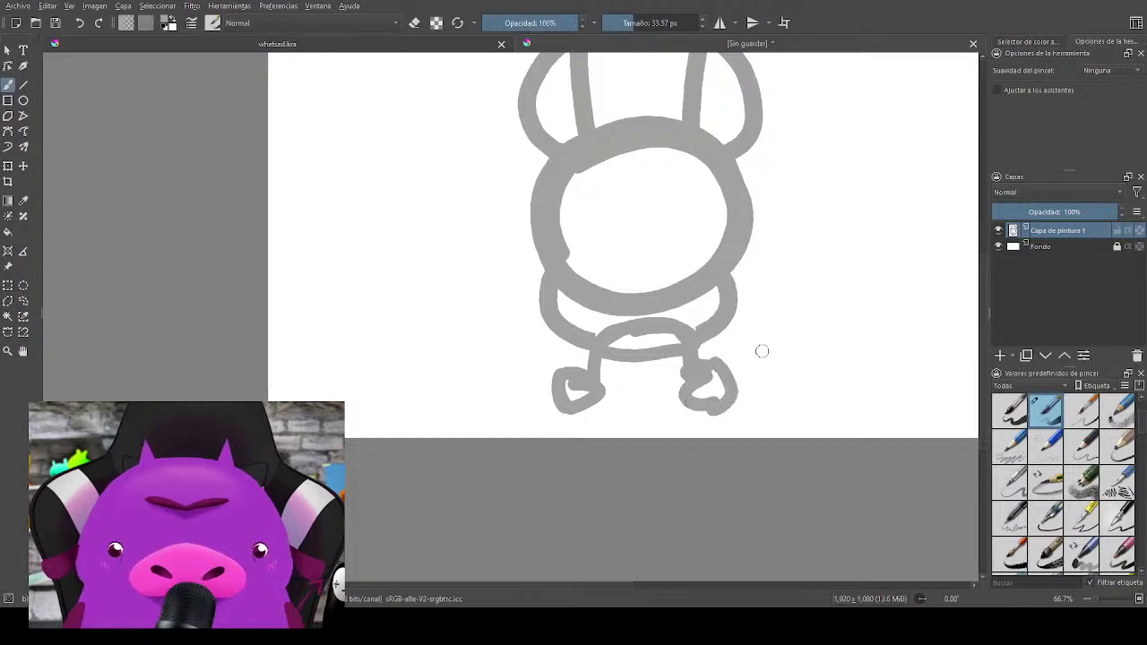
pyautogui.moveTo(539, 289)
pyautogui.mouseDown()
pyautogui.moveTo(521, 390)
pyautogui.moveTo(563, 420)
pyautogui.mouseUp()
pyautogui.hotkey('ctrl', 'z')
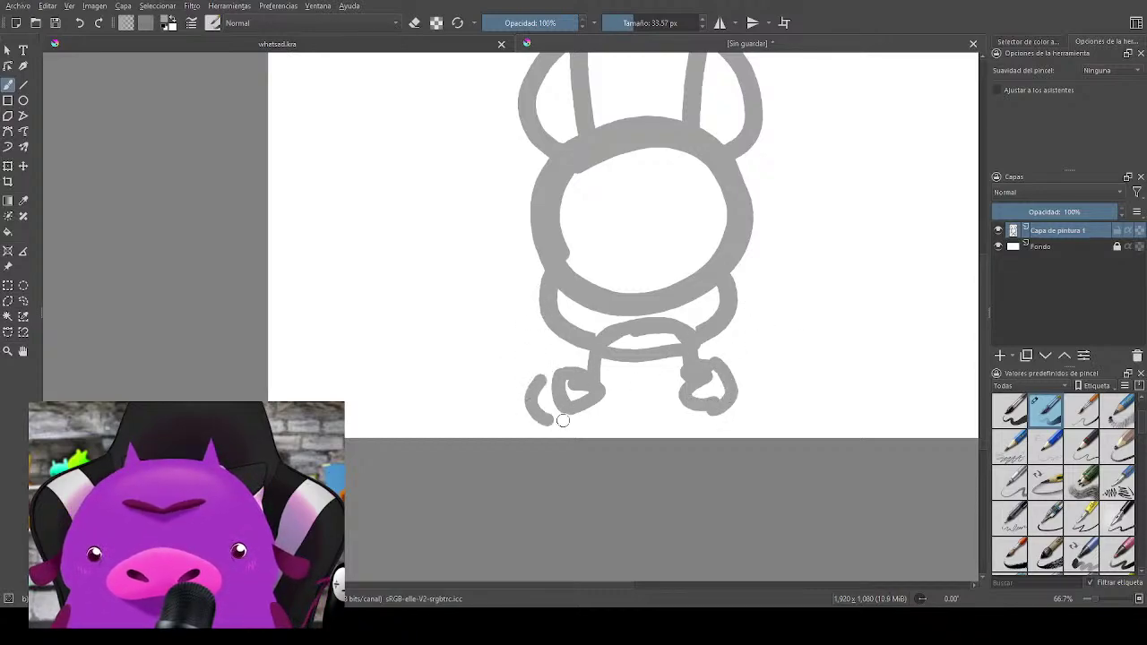
pyautogui.moveTo(742, 364); pyautogui.dragTo(730, 429)
pyautogui.moveTo(537, 310); pyautogui.dragTo(531, 374)
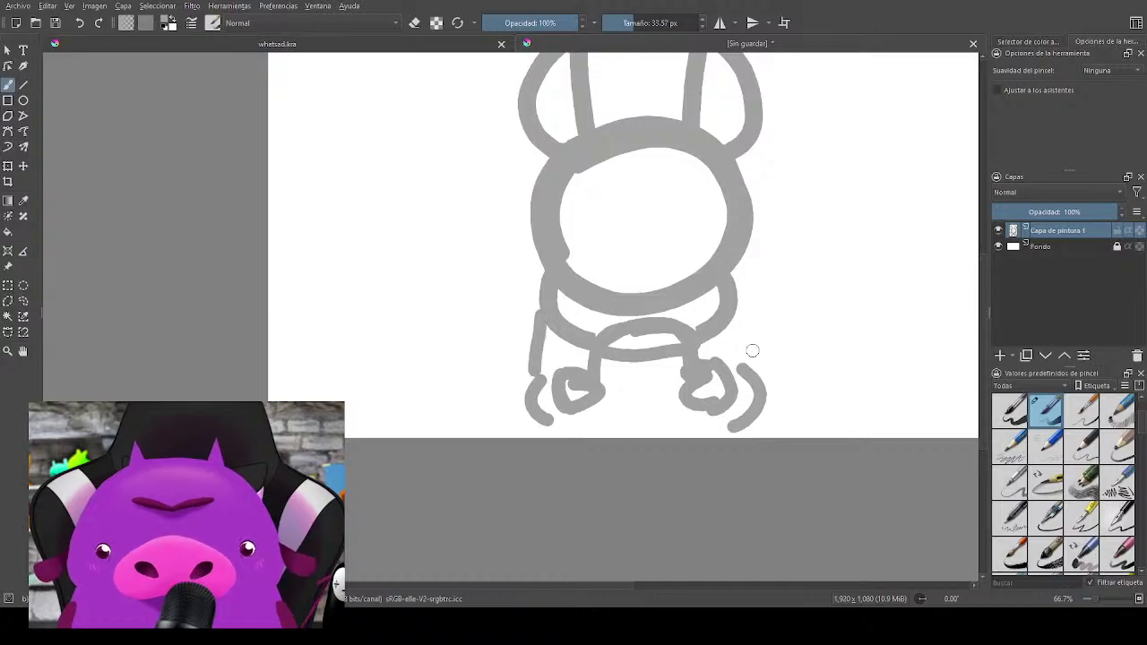
pyautogui.moveTo(737, 301); pyautogui.dragTo(748, 354)
# Step: Close the cup with a curved bottom edge between the two paws
pyautogui.moveTo(591, 401); pyautogui.dragTo(692, 409)
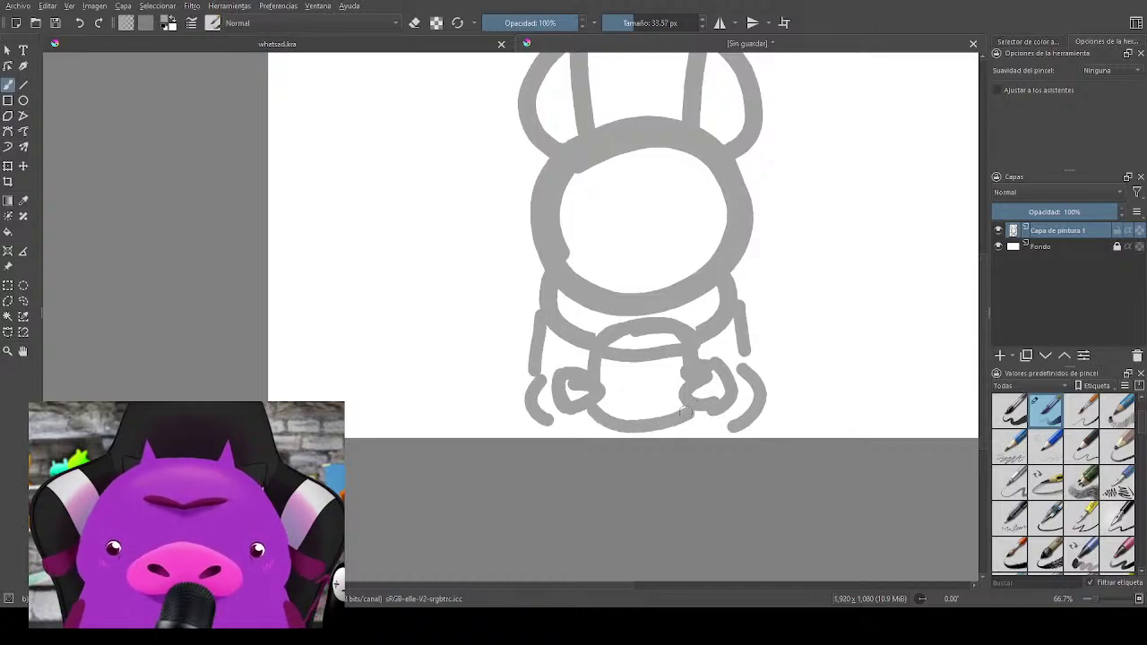
pyautogui.hotkey('ctrl', 'z')
pyautogui.moveTo(592, 400)
pyautogui.mouseDown()
pyautogui.moveTo(673, 421)
pyautogui.moveTo(689, 411)
pyautogui.mouseUp()
pyautogui.moveTo(827, 319); pyautogui.dragTo(809, 371)
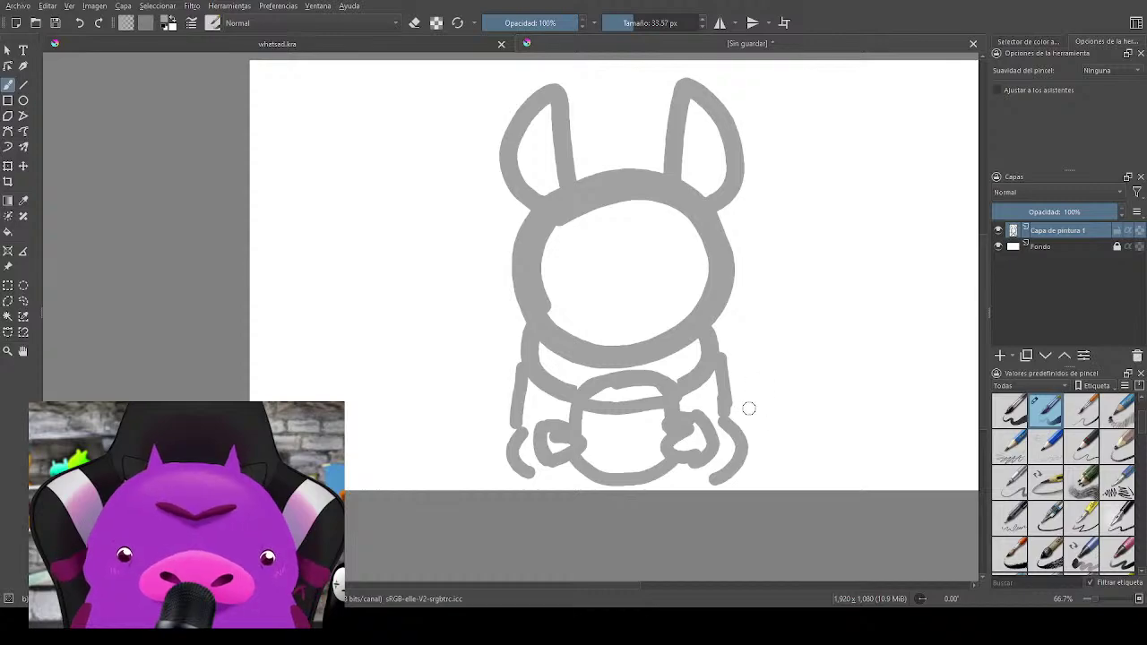
# Step: Sketch a large bushy tail with a zigzag tip marking beside the body, and a small V-shaped snout on the lower face
pyautogui.moveTo(740, 421)
pyautogui.mouseDown()
pyautogui.moveTo(786, 266)
pyautogui.moveTo(851, 240)
pyautogui.moveTo(763, 331)
pyautogui.moveTo(880, 275)
pyautogui.mouseUp()
pyautogui.hotkey('ctrl', 'z')
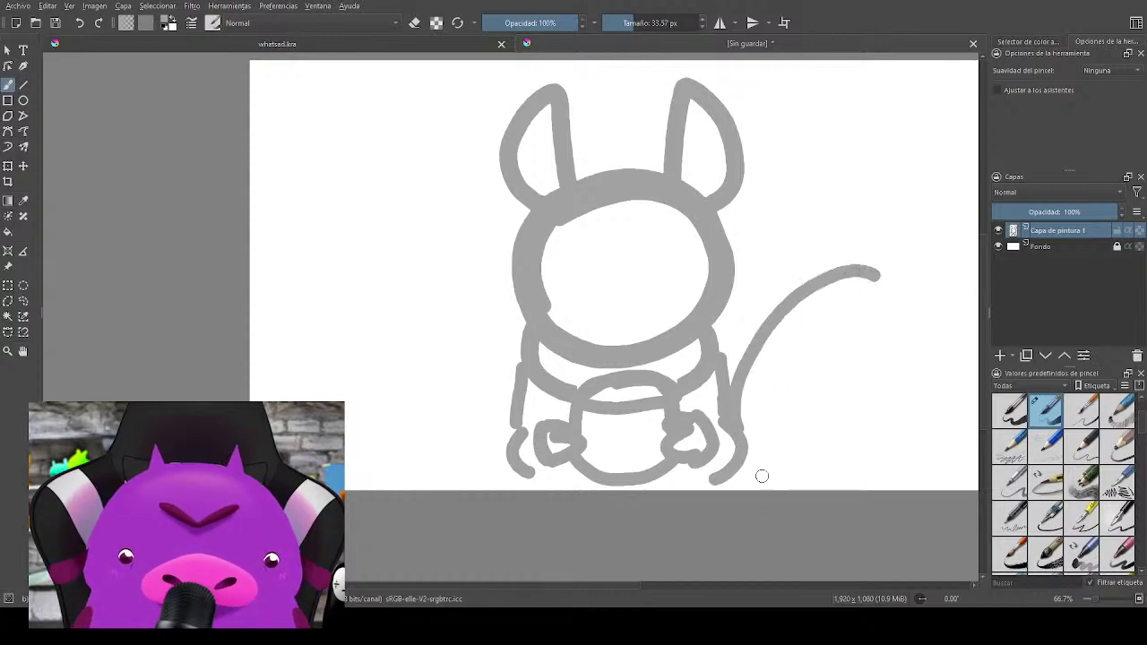
pyautogui.moveTo(753, 482)
pyautogui.mouseDown()
pyautogui.moveTo(848, 332)
pyautogui.moveTo(854, 274)
pyautogui.mouseUp()
pyautogui.moveTo(774, 328)
pyautogui.mouseDown()
pyautogui.moveTo(802, 357)
pyautogui.moveTo(844, 321)
pyautogui.mouseUp()
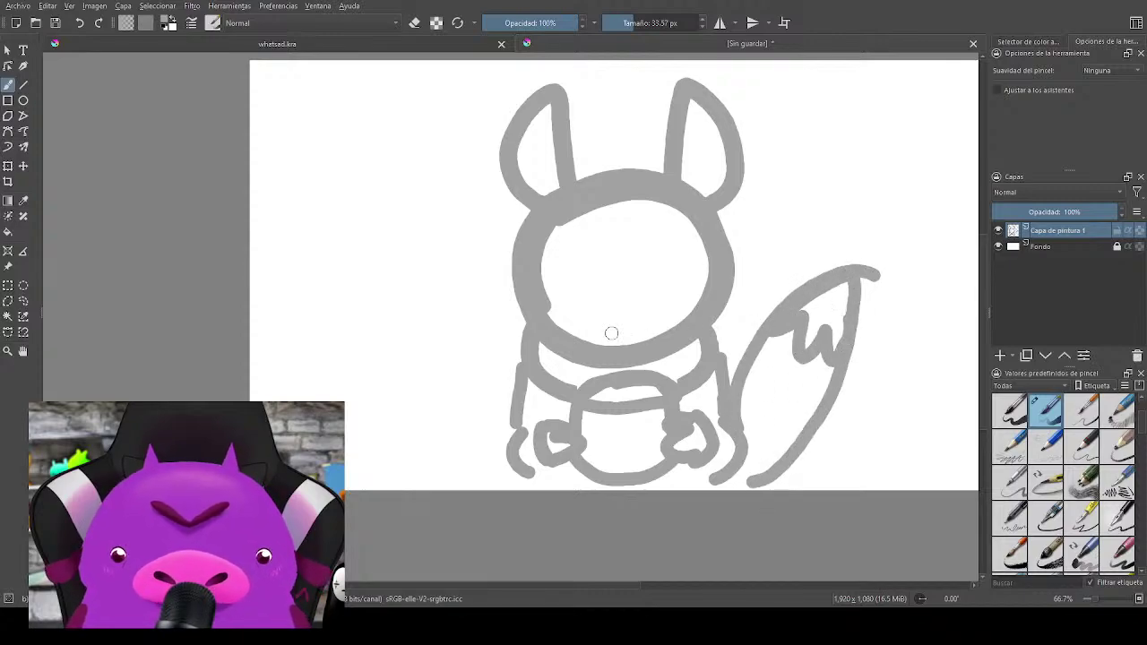
pyautogui.moveTo(594, 317); pyautogui.dragTo(629, 340)
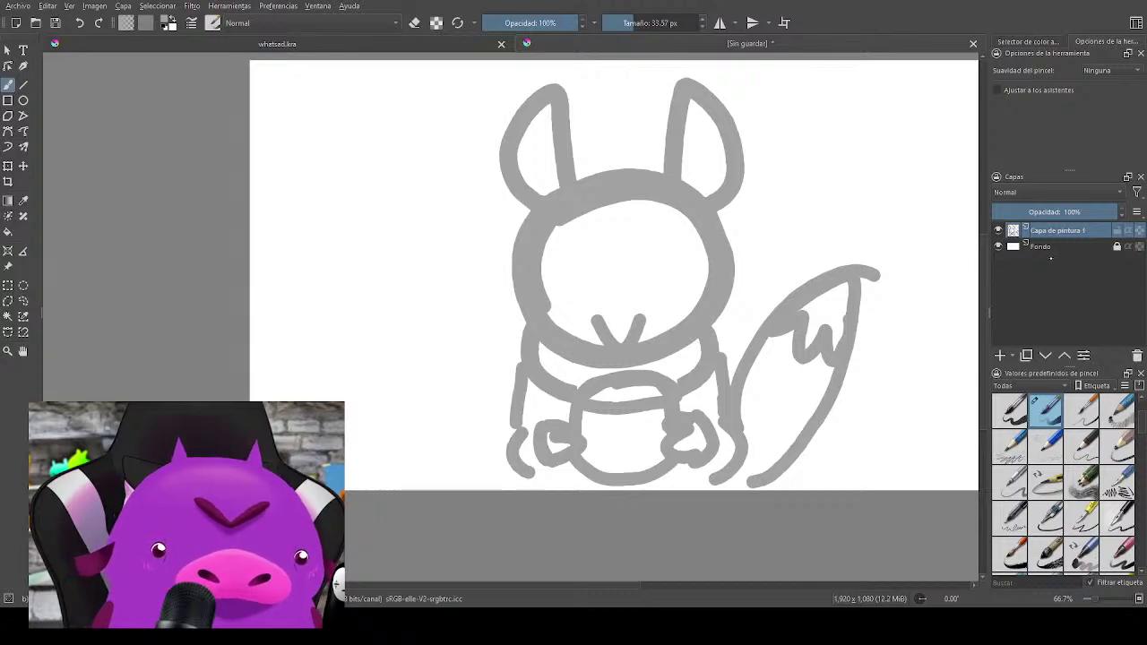
pyautogui.moveTo(833, 398); pyautogui.dragTo(804, 392)
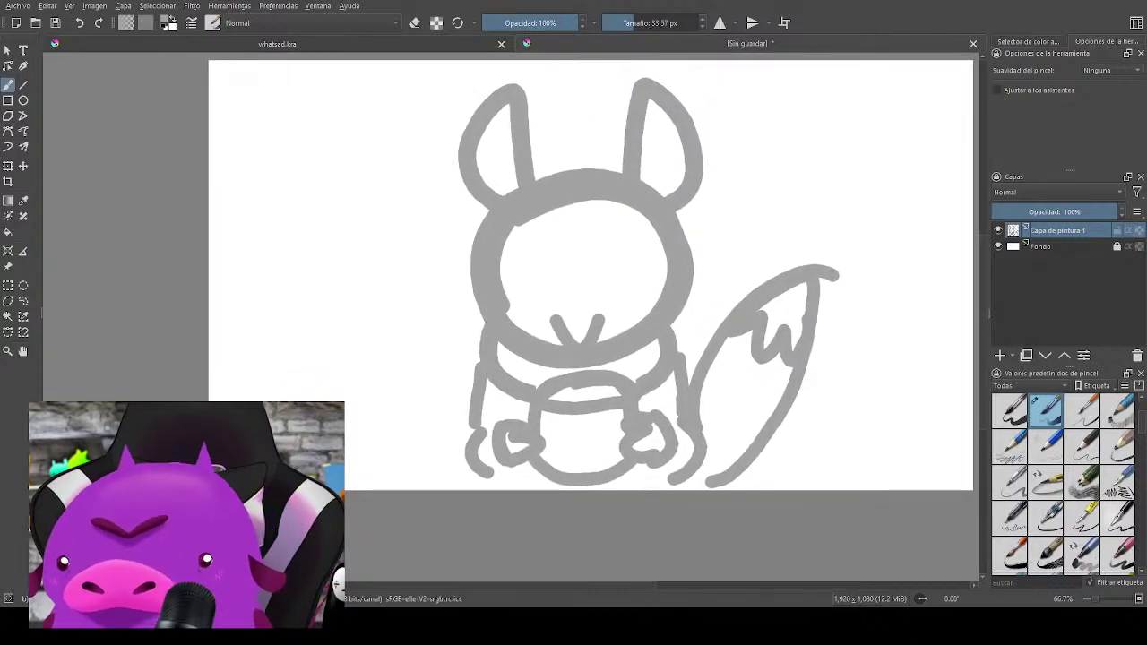
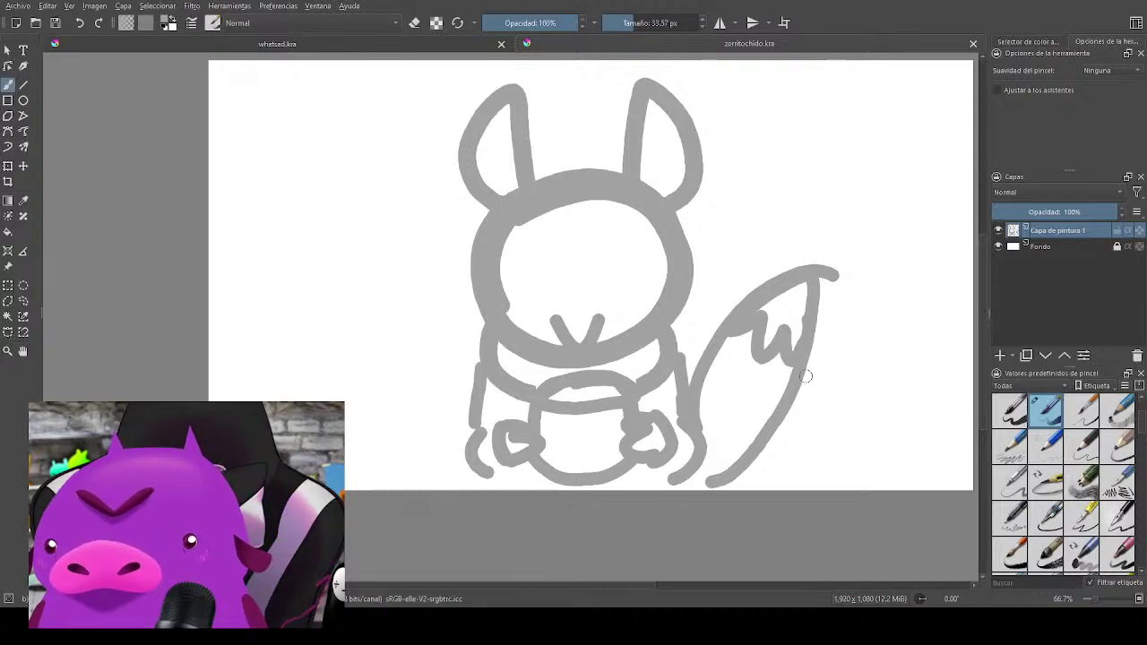
# Step: Lower the sketch layer's opacity to 22% and add a new paint layer above it
pyautogui.scroll(-2, 612, 357)
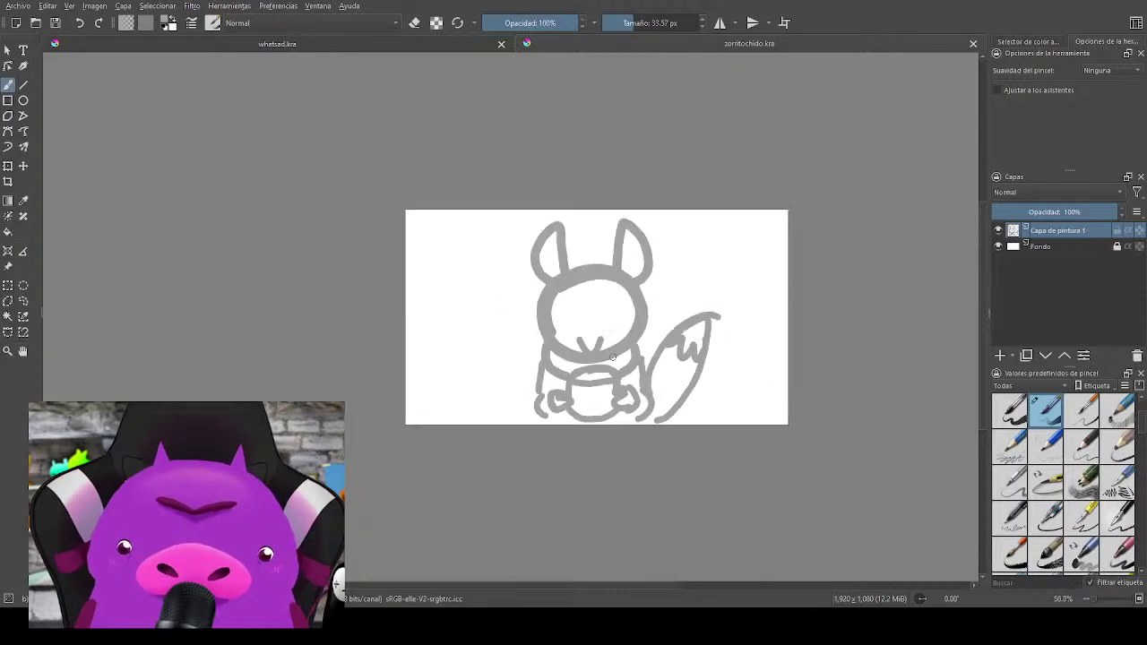
pyautogui.scroll(3, 629, 345)
pyautogui.scroll(-1, 616, 346)
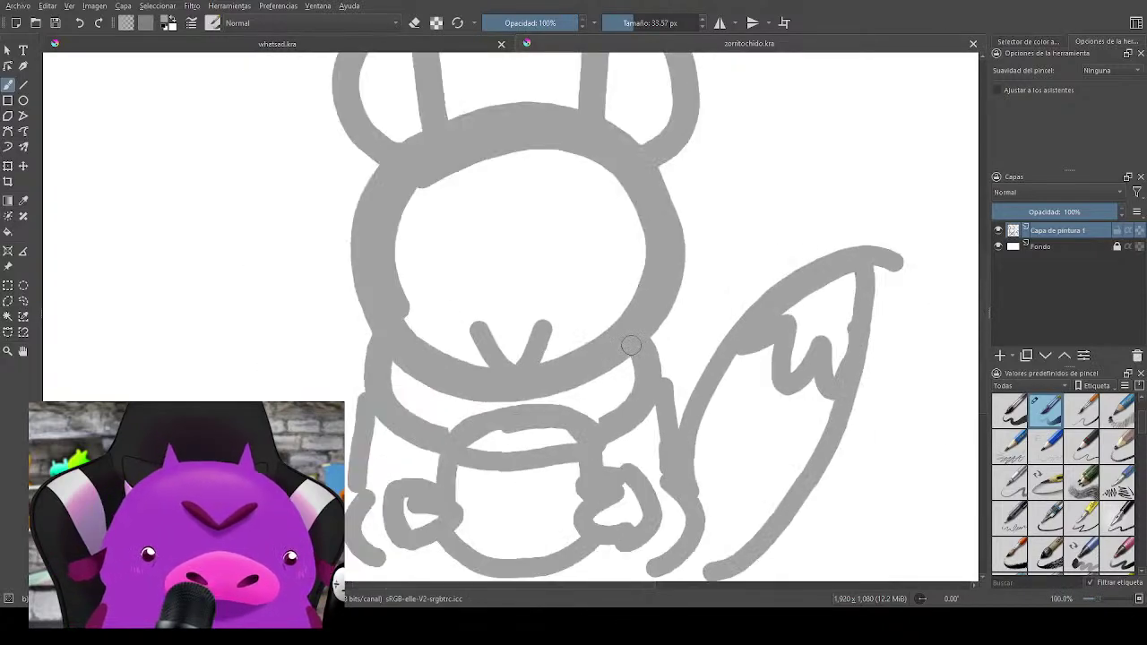
pyautogui.scroll(-1, 645, 347)
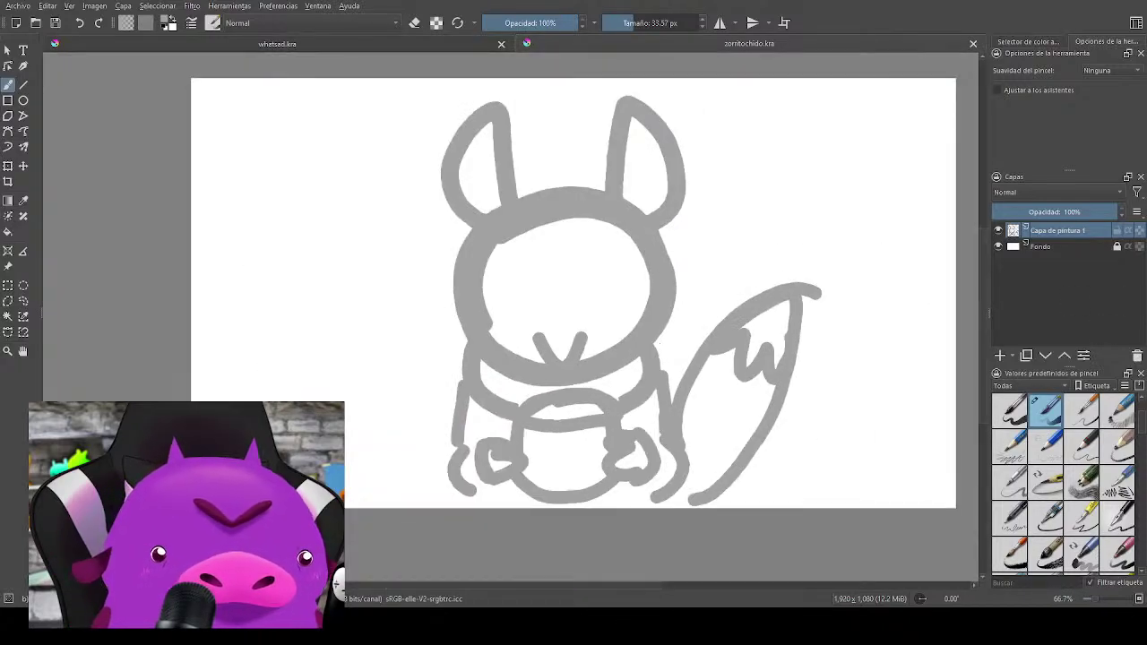
pyautogui.moveTo(1111, 211); pyautogui.dragTo(1020, 211)
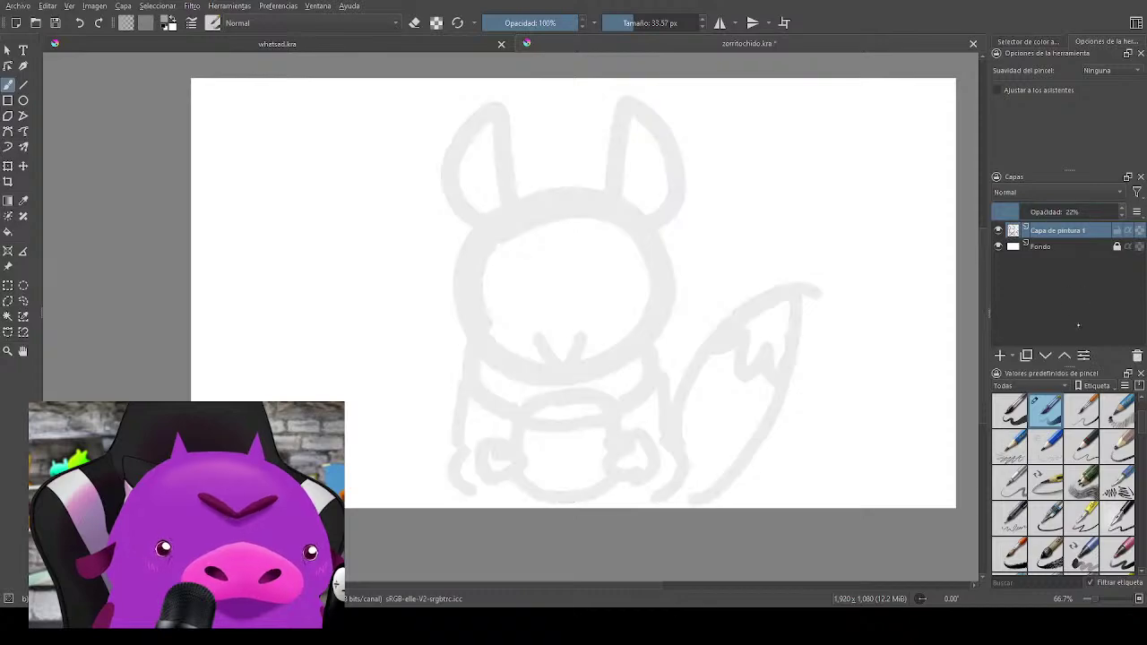
pyautogui.press('Insert')
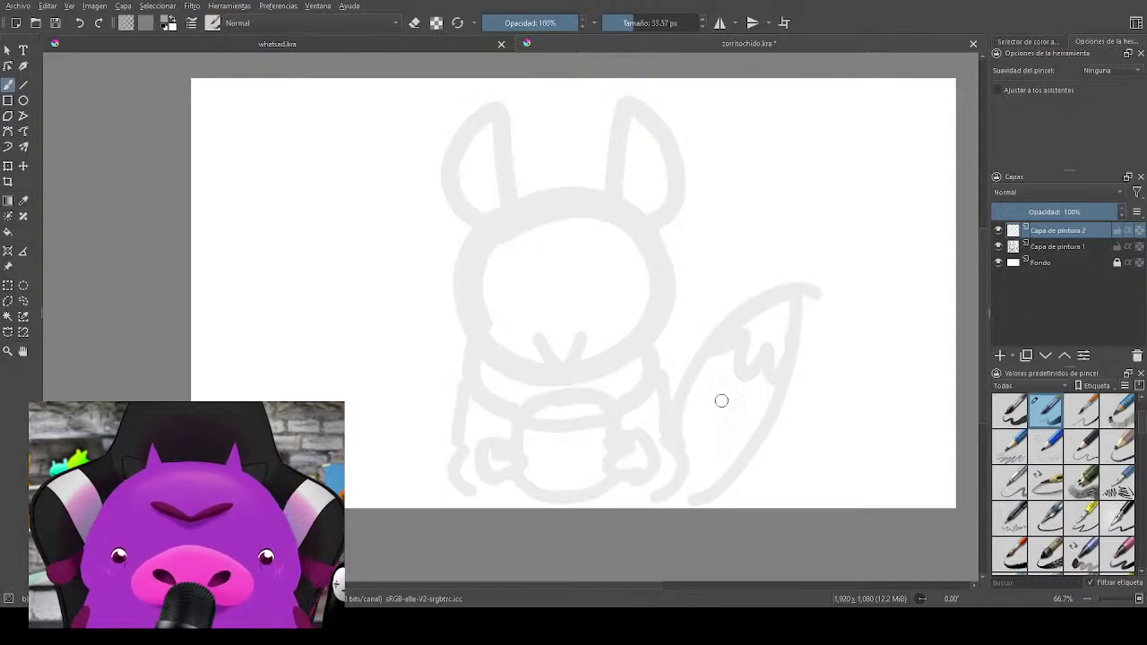
# Step: Set the brush colour to black and reduce the brush size to 7.53 px for inking
pyautogui.press('[')
pyautogui.press('[')
pyautogui.press('[')
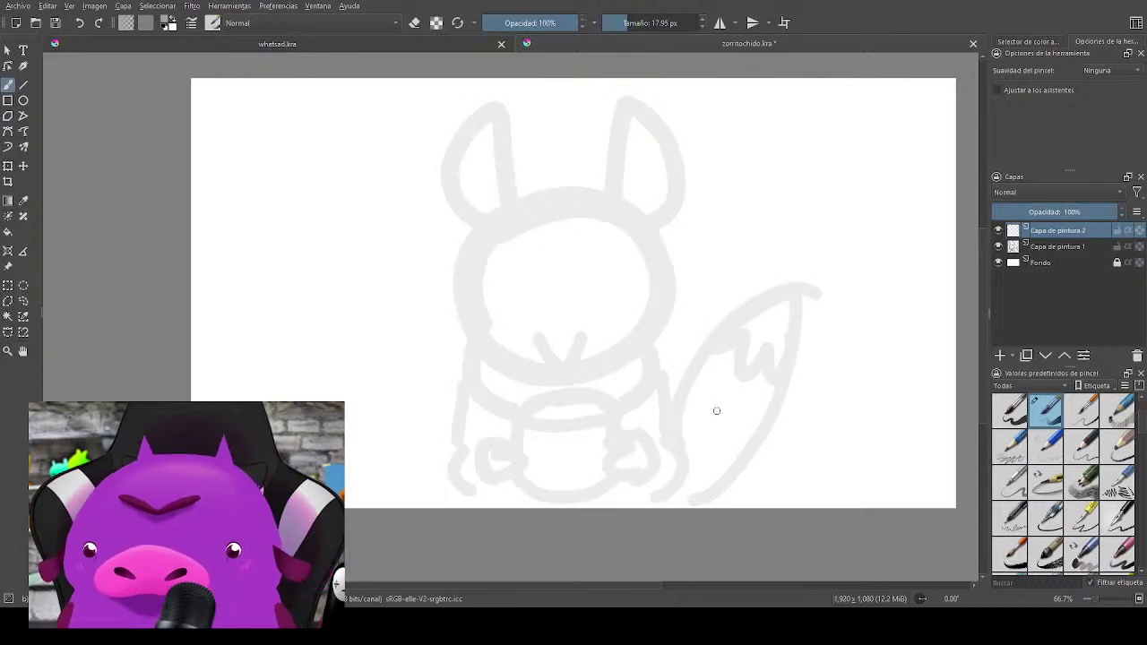
pyautogui.scroll(2, 500, 254)
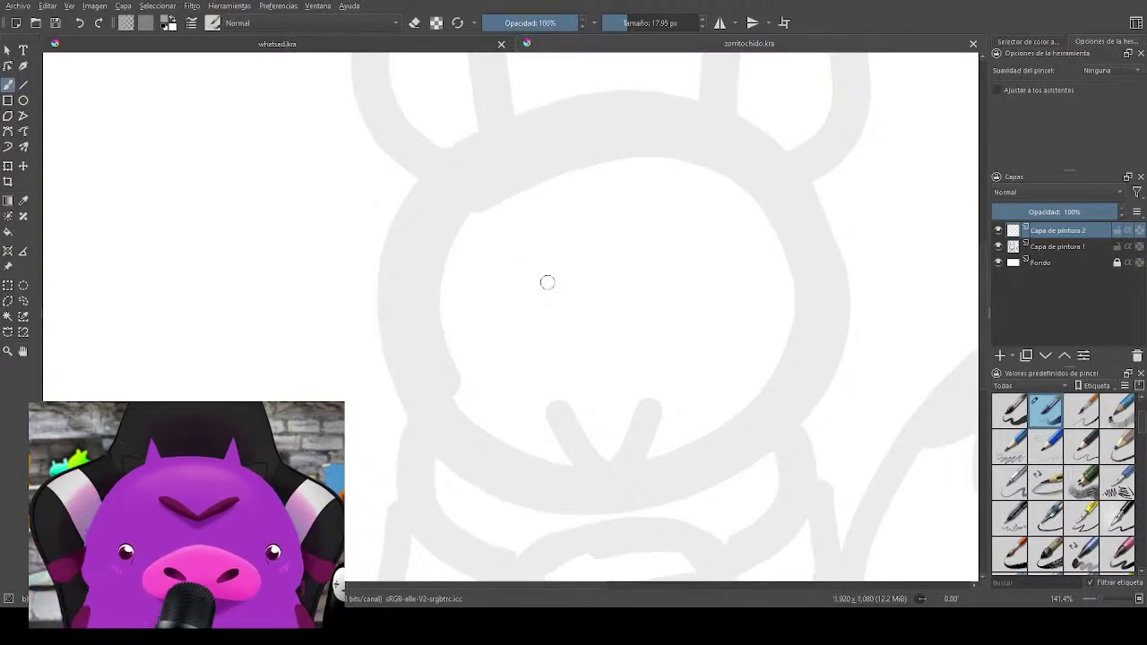
pyautogui.moveTo(770, 361); pyautogui.dragTo(745, 348)
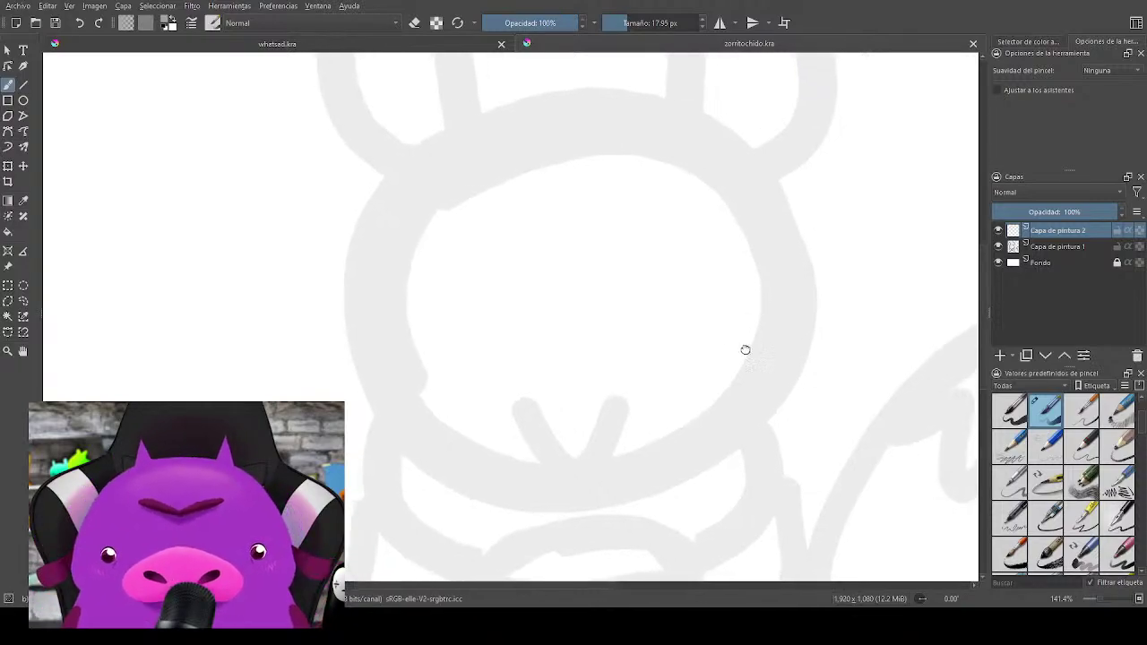
pyautogui.rightClick(869, 372)
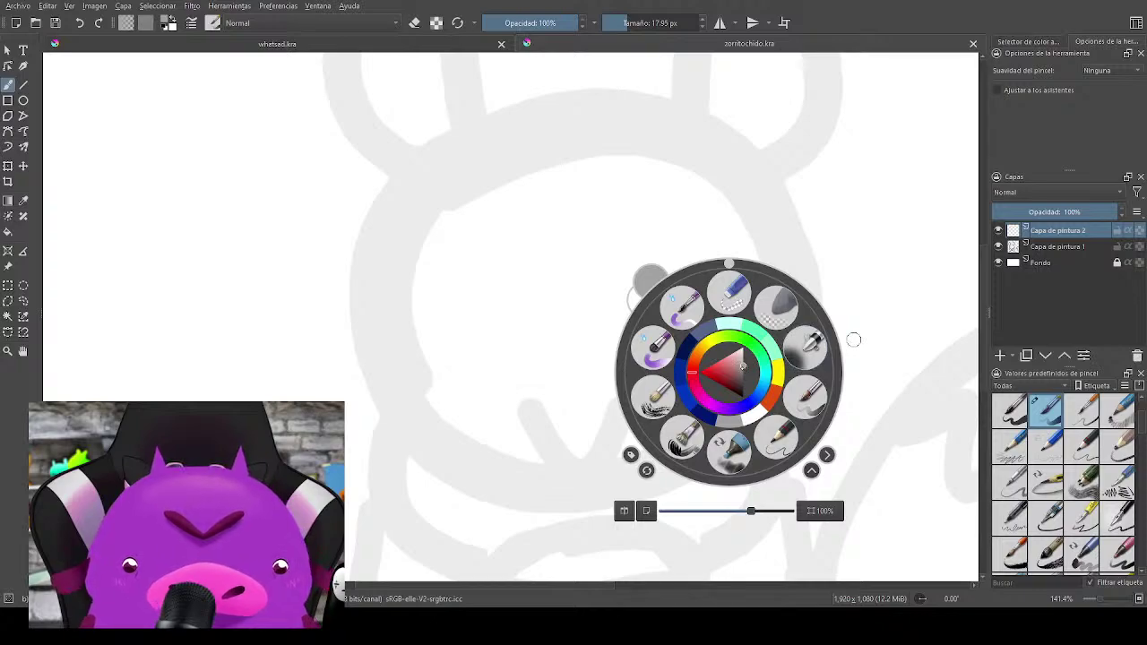
pyautogui.moveTo(743, 365); pyautogui.dragTo(741, 392)
pyautogui.click(892, 295)
pyautogui.moveTo(899, 330); pyautogui.dragTo(891, 329)
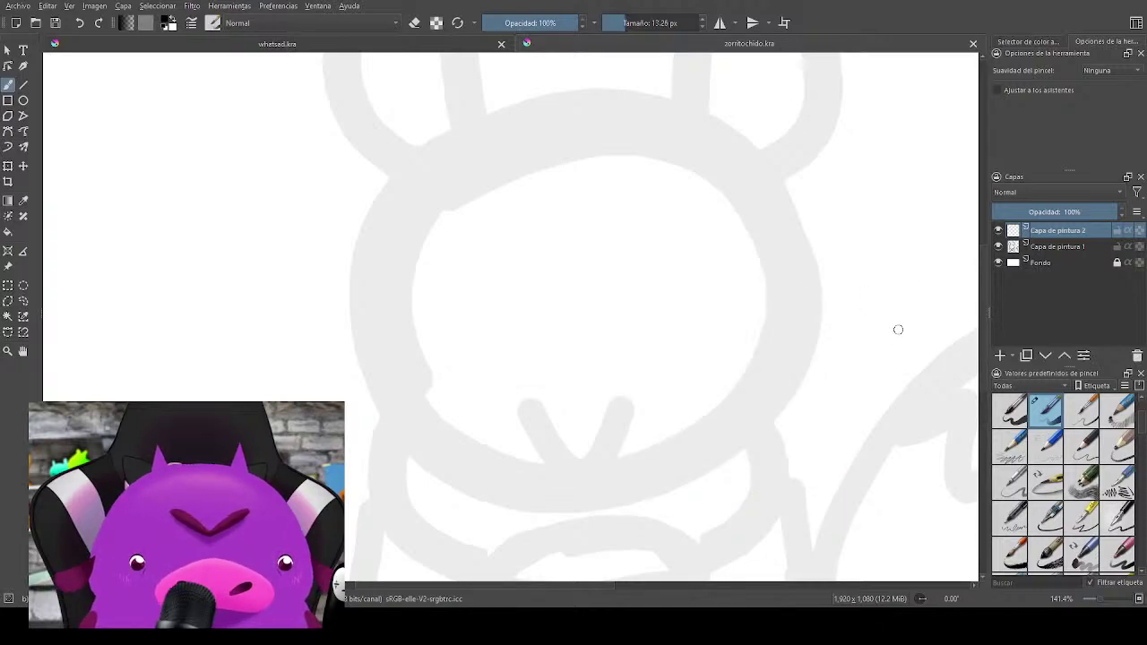
pyautogui.press('[')
pyautogui.press('[')
pyautogui.moveTo(725, 469); pyautogui.dragTo(801, 378)
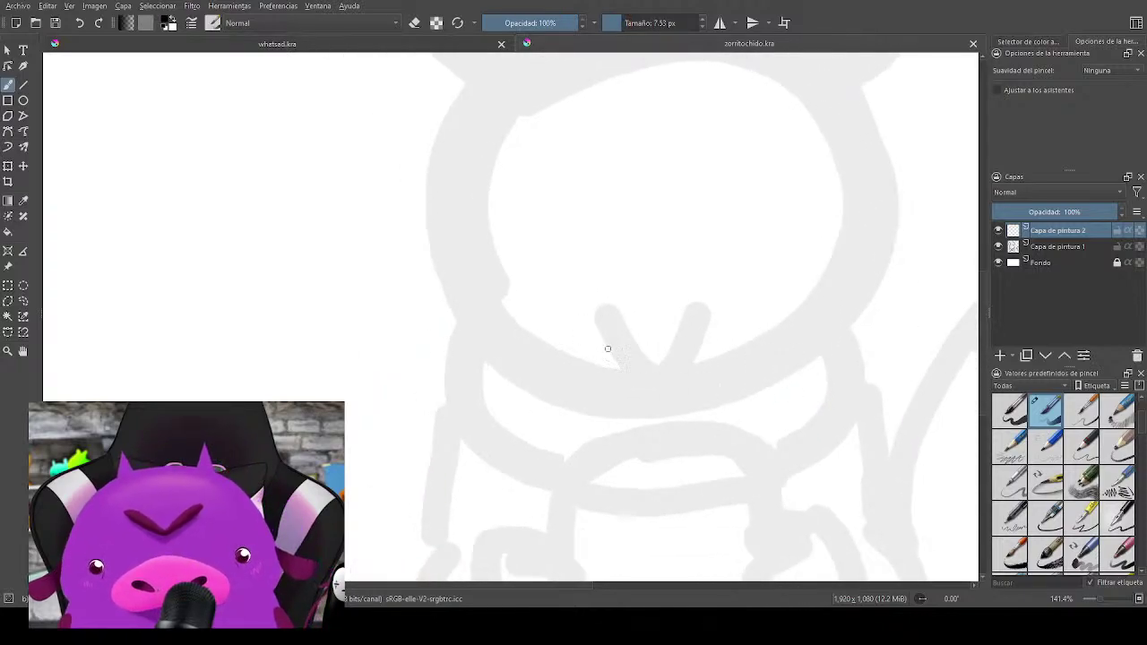
pyautogui.moveTo(602, 340)
pyautogui.mouseDown()
pyautogui.moveTo(643, 403)
pyautogui.moveTo(686, 397)
pyautogui.mouseUp()
pyautogui.hotkey('ctrl', 'z')
pyautogui.moveTo(595, 327); pyautogui.dragTo(659, 419)
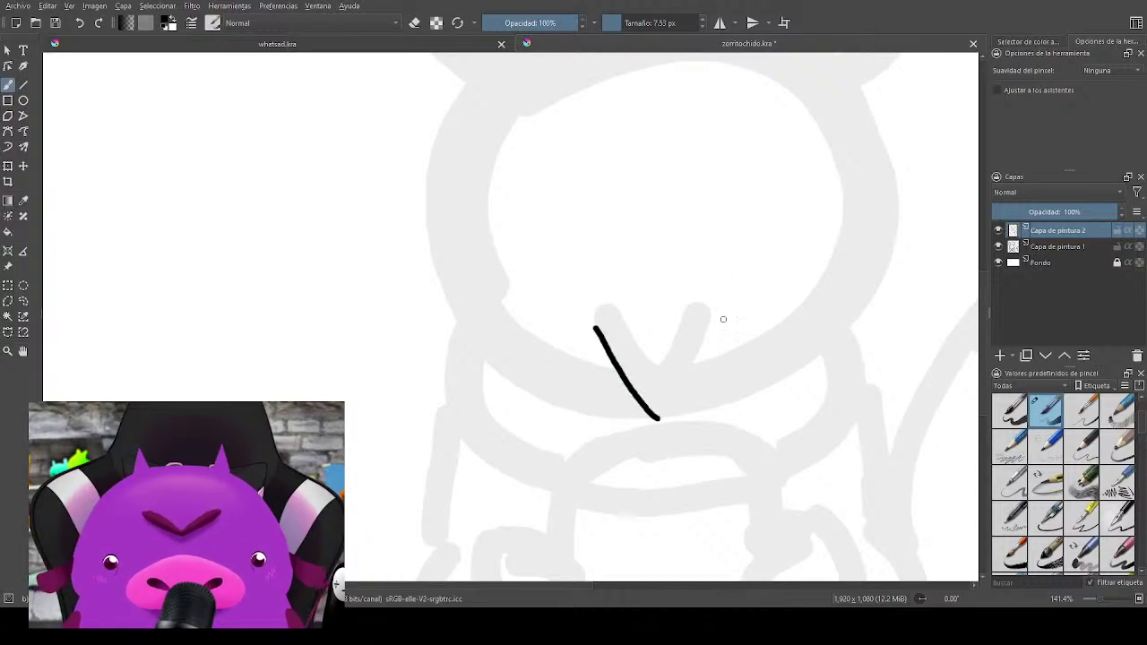
pyautogui.moveTo(721, 321); pyautogui.dragTo(695, 393)
pyautogui.moveTo(629, 382)
pyautogui.mouseDown()
pyautogui.moveTo(681, 381)
pyautogui.moveTo(664, 420)
pyautogui.mouseUp()
pyautogui.hotkey('ctrl', 'z')
pyautogui.hotkey('ctrl', 'z')
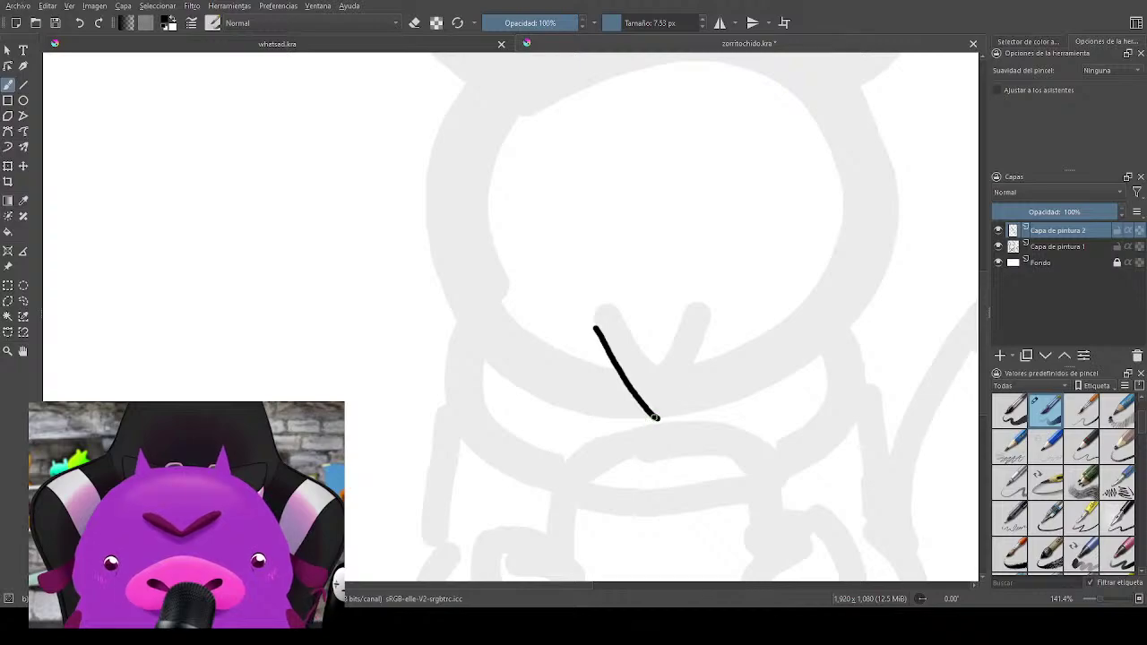
pyautogui.hotkey('ctrl', 'z')
pyautogui.moveTo(599, 332)
pyautogui.mouseDown()
pyautogui.moveTo(620, 381)
pyautogui.moveTo(656, 421)
pyautogui.moveTo(688, 396)
pyautogui.moveTo(717, 324)
pyautogui.mouseUp()
pyautogui.hotkey('ctrl', 'z')
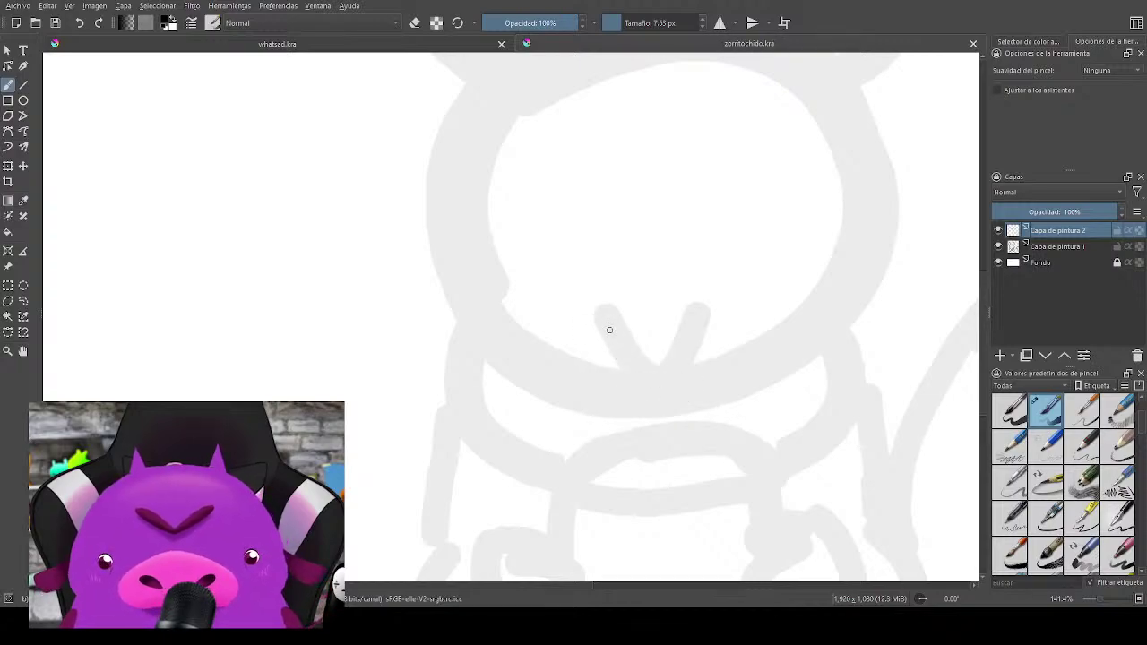
pyautogui.moveTo(593, 319)
pyautogui.mouseDown()
pyautogui.moveTo(662, 416)
pyautogui.moveTo(692, 383)
pyautogui.moveTo(717, 310)
pyautogui.mouseUp()
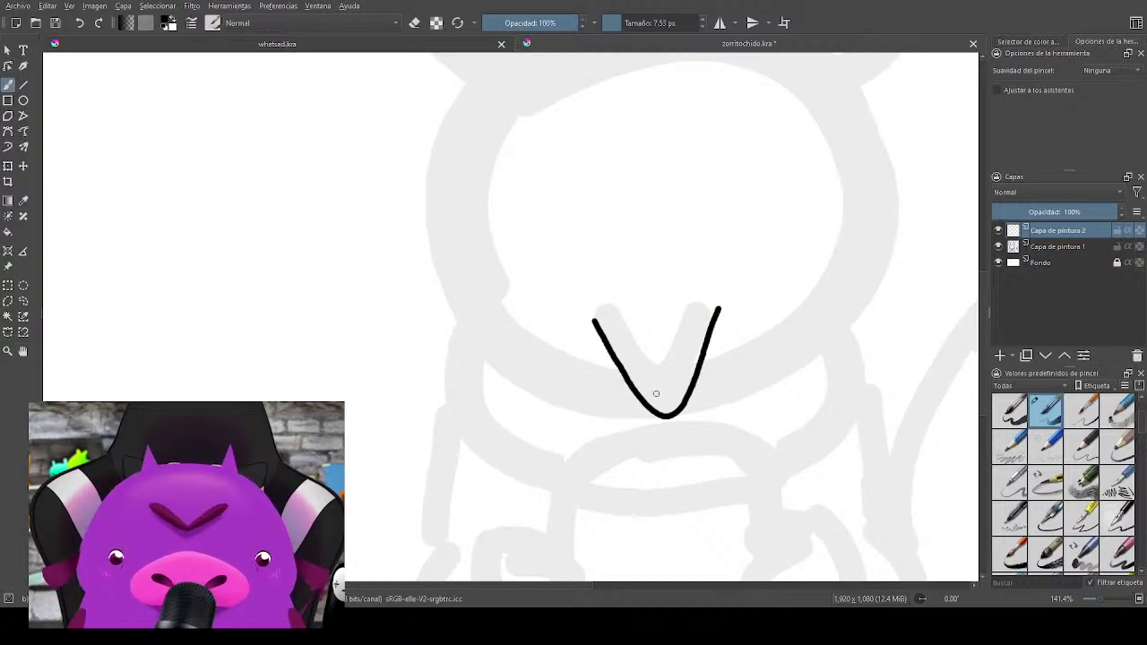
pyautogui.hotkey('ctrl', 'z')
pyautogui.moveTo(593, 312)
pyautogui.mouseDown()
pyautogui.moveTo(658, 413)
pyautogui.moveTo(681, 403)
pyautogui.moveTo(717, 308)
pyautogui.mouseUp()
pyautogui.hotkey('ctrl', 'z')
# Step: Ink the snout as one V-shaped stroke, add a curved top edge for the nose, and fill the nose with black
pyautogui.moveTo(596, 314)
pyautogui.mouseDown()
pyautogui.moveTo(660, 410)
pyautogui.moveTo(698, 372)
pyautogui.moveTo(715, 297)
pyautogui.mouseUp()
pyautogui.moveTo(633, 381)
pyautogui.mouseDown()
pyautogui.moveTo(662, 363)
pyautogui.moveTo(698, 364)
pyautogui.mouseUp()
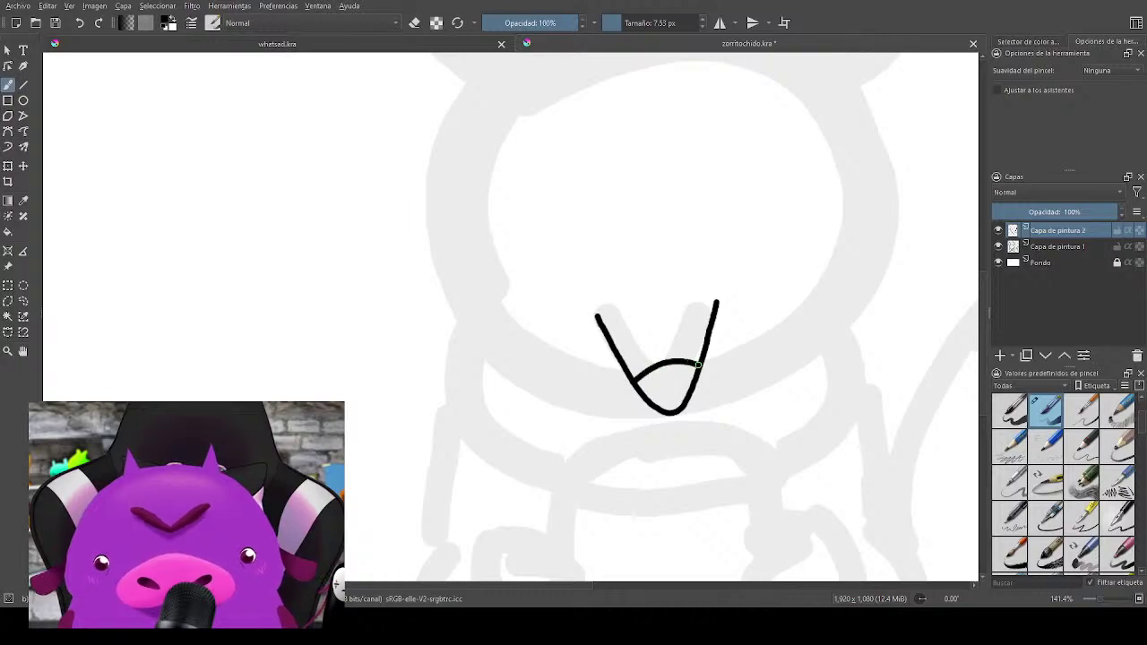
pyautogui.hotkey('ctrl', 'z')
pyautogui.moveTo(627, 373)
pyautogui.mouseDown()
pyautogui.moveTo(692, 356)
pyautogui.moveTo(667, 385)
pyautogui.moveTo(686, 394)
pyautogui.moveTo(683, 360)
pyautogui.moveTo(642, 376)
pyautogui.moveTo(663, 404)
pyautogui.moveTo(658, 363)
pyautogui.moveTo(684, 376)
pyautogui.mouseUp()
pyautogui.moveTo(834, 305)
pyautogui.mouseDown()
pyautogui.moveTo(767, 376)
pyautogui.moveTo(788, 383)
pyautogui.moveTo(845, 332)
pyautogui.mouseUp()
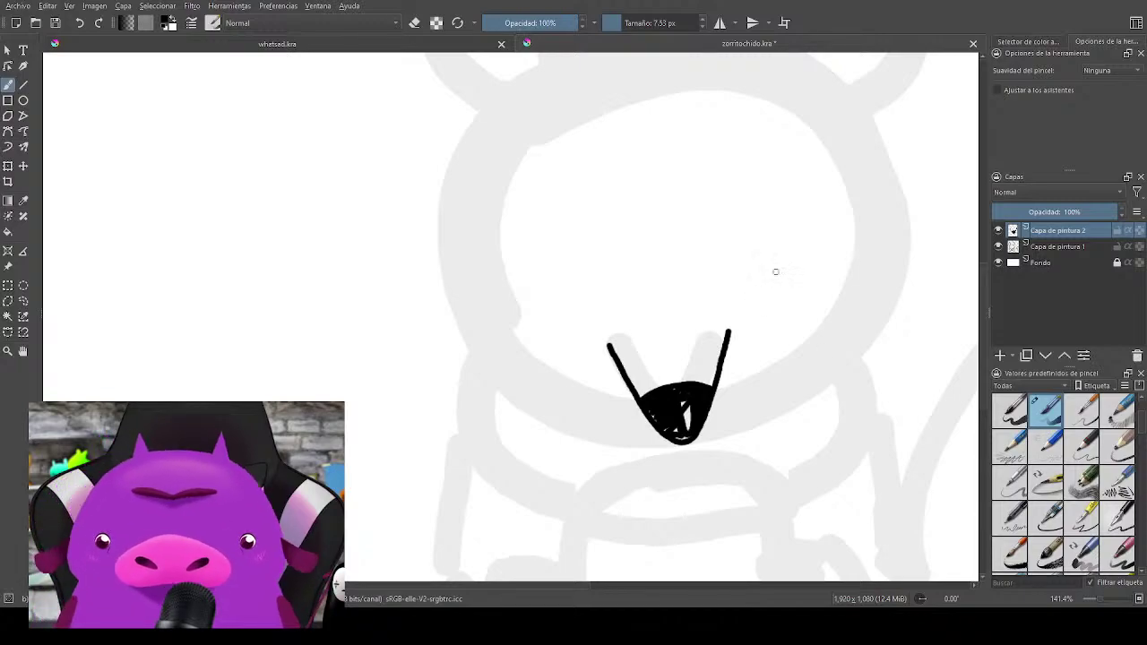
pyautogui.scroll(-2, 776, 272)
pyautogui.scroll(1, 681, 302)
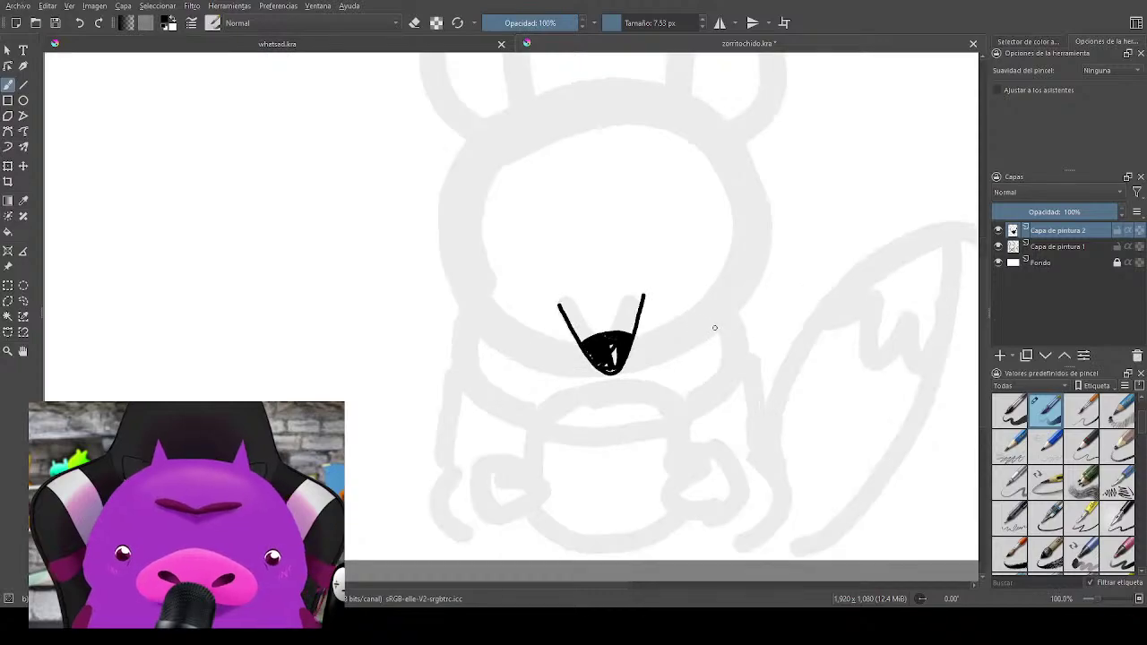
pyautogui.scroll(1, 715, 328)
pyautogui.moveTo(712, 338); pyautogui.dragTo(769, 394)
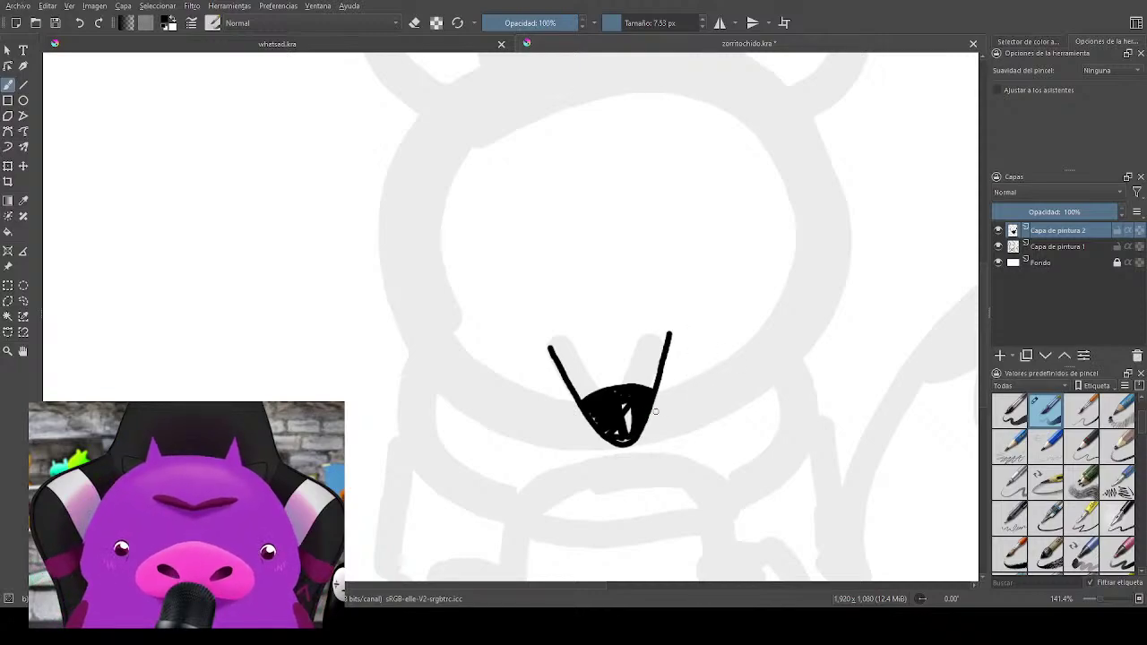
# Step: Ink the lower edge of the face as two long curves running outward from the nose to both cheeks
pyautogui.moveTo(648, 410)
pyautogui.mouseDown()
pyautogui.moveTo(689, 399)
pyautogui.moveTo(788, 344)
pyautogui.mouseUp()
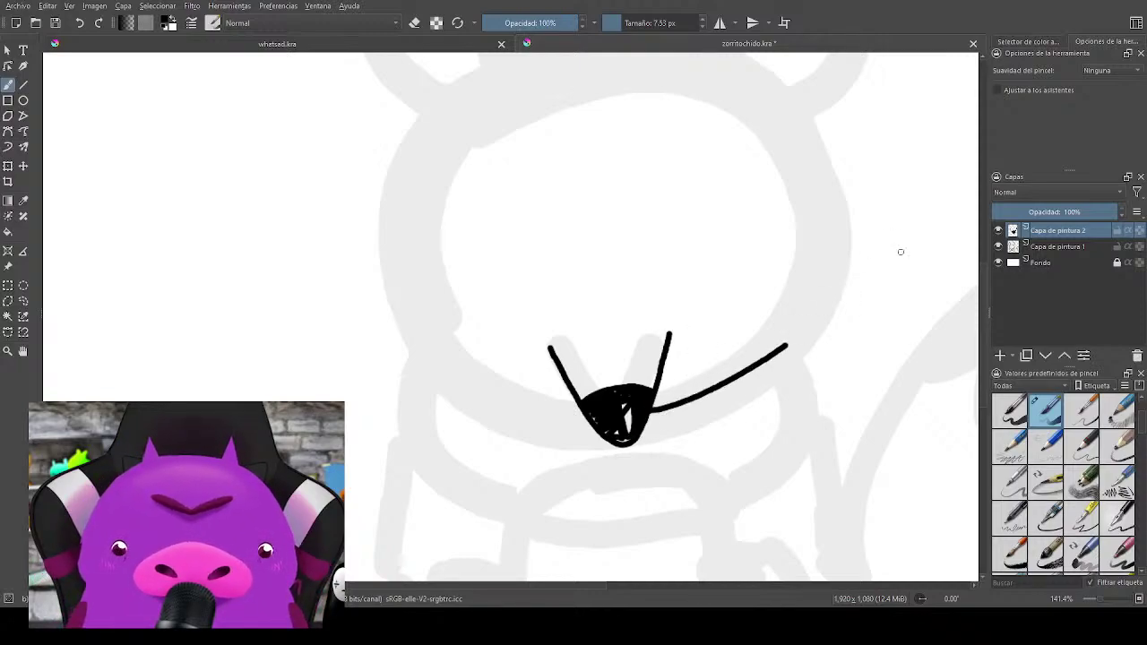
pyautogui.hotkey('ctrl', 'z')
pyautogui.moveTo(648, 411); pyautogui.dragTo(810, 334)
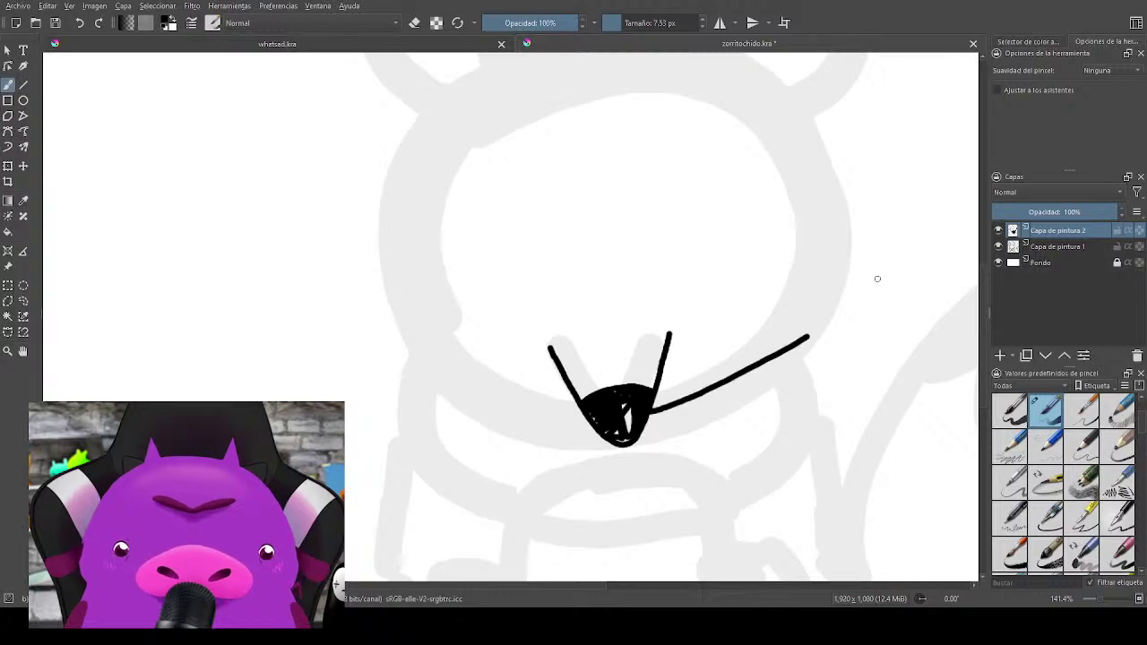
pyautogui.hotkey('ctrl', 'z')
pyautogui.moveTo(647, 412); pyautogui.dragTo(828, 319)
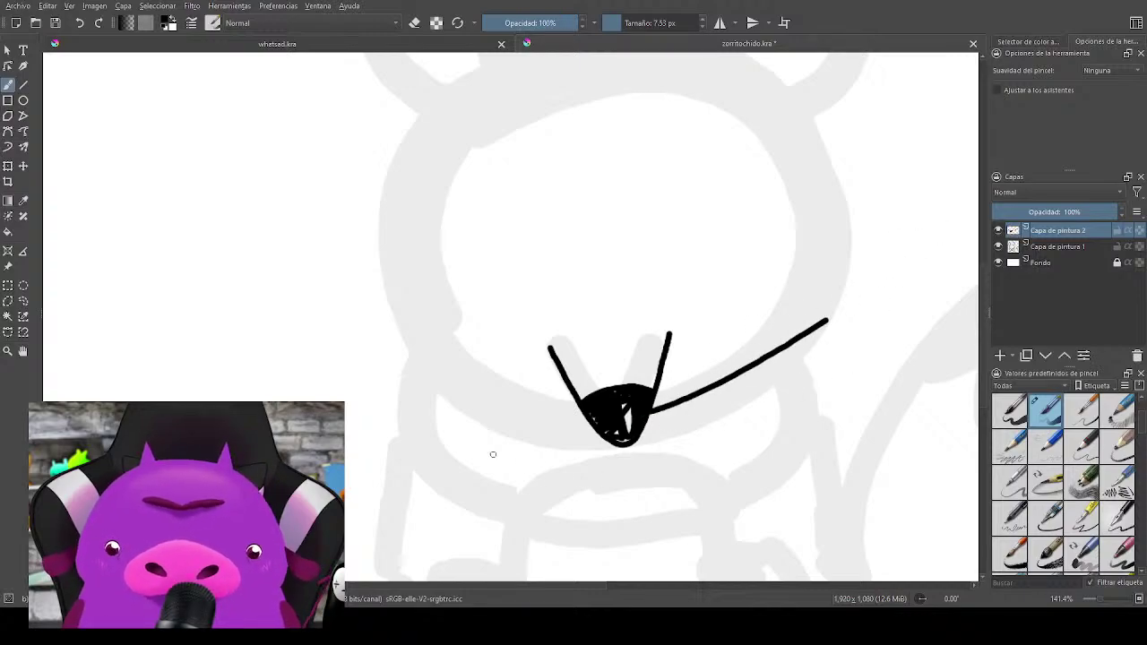
pyautogui.moveTo(401, 355); pyautogui.dragTo(597, 433)
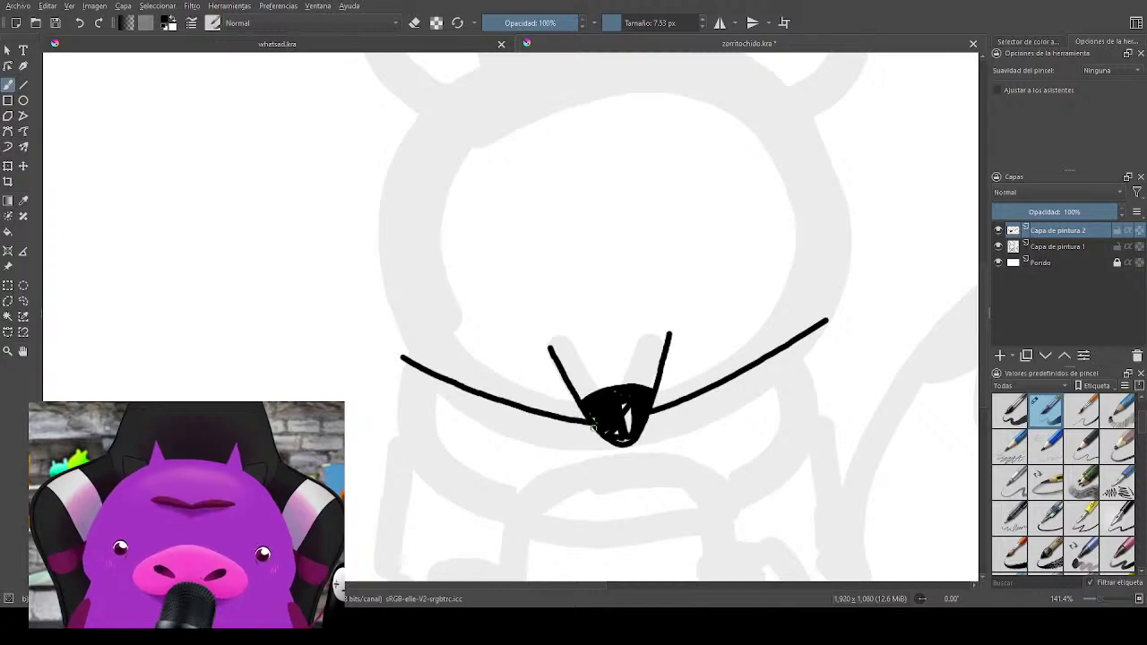
# Step: Ink short, pointed fur marks up both cheeks along the sides of the face
pyautogui.moveTo(853, 379); pyautogui.dragTo(801, 436)
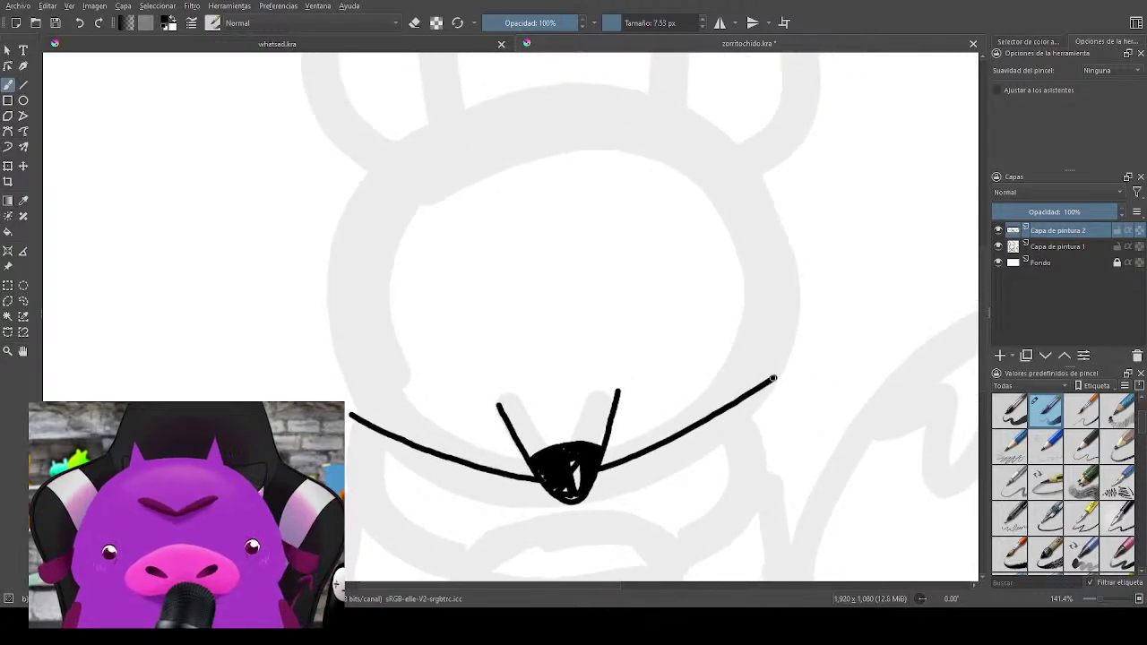
pyautogui.moveTo(773, 379); pyautogui.dragTo(769, 363)
pyautogui.moveTo(778, 324); pyautogui.dragTo(775, 345)
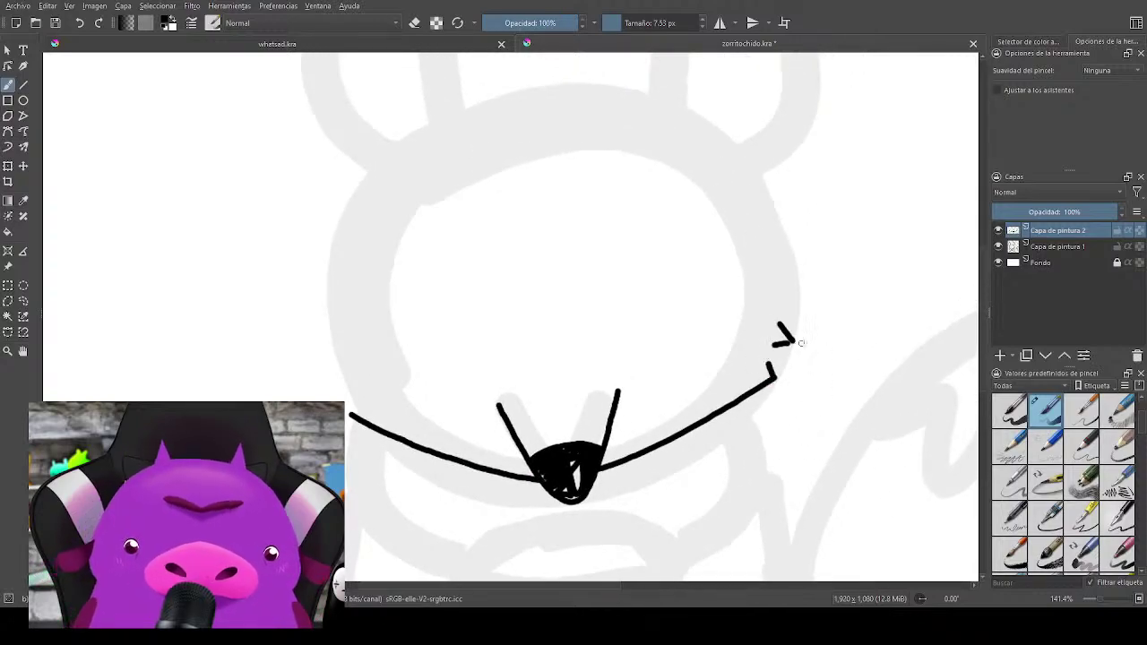
pyautogui.moveTo(348, 371)
pyautogui.mouseDown()
pyautogui.moveTo(339, 378)
pyautogui.moveTo(352, 387)
pyautogui.moveTo(351, 341)
pyautogui.mouseUp()
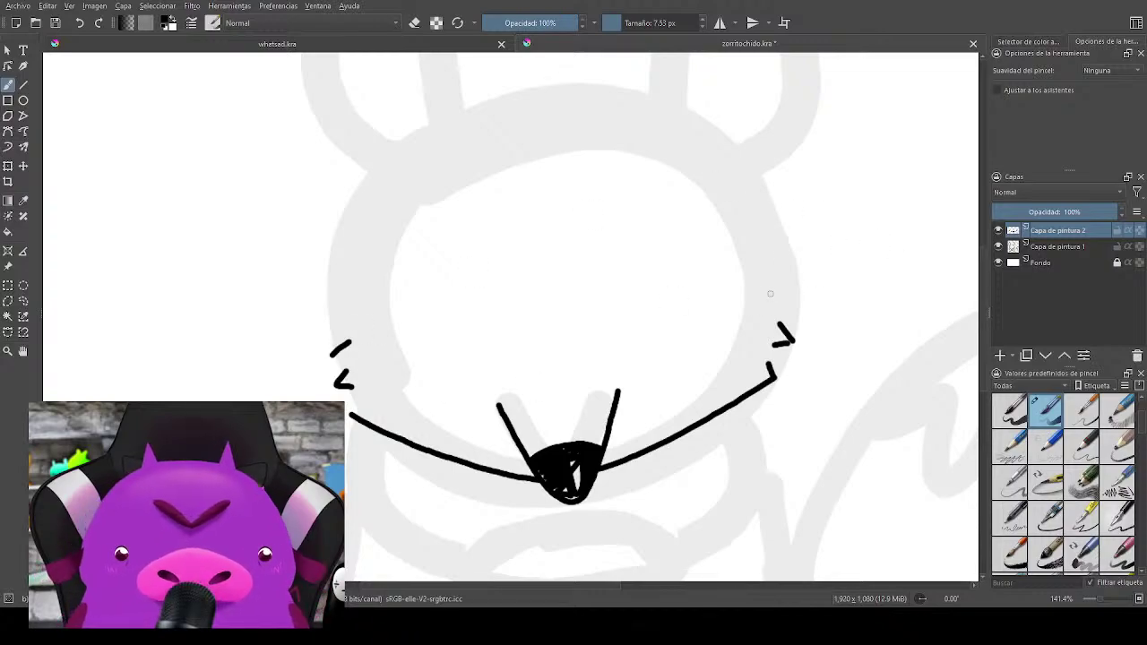
pyautogui.moveTo(769, 294); pyautogui.dragTo(792, 303)
pyautogui.moveTo(797, 434)
pyautogui.mouseDown()
pyautogui.moveTo(809, 358)
pyautogui.moveTo(840, 488)
pyautogui.mouseUp()
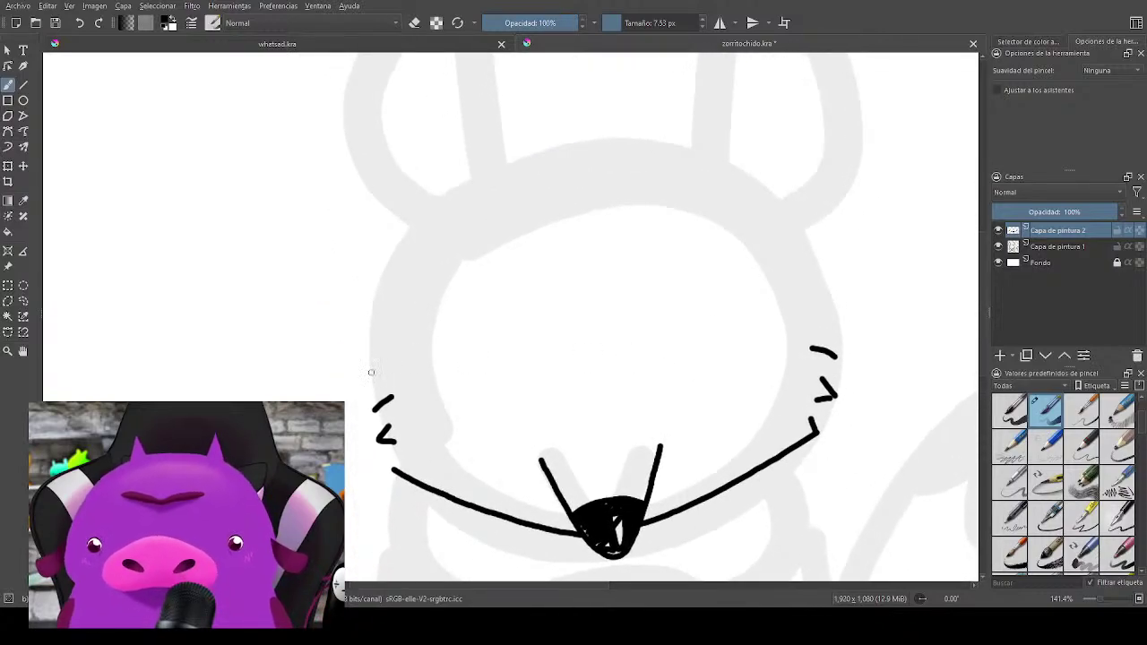
pyautogui.moveTo(371, 372); pyautogui.dragTo(390, 367)
pyautogui.moveTo(809, 321); pyautogui.dragTo(832, 320)
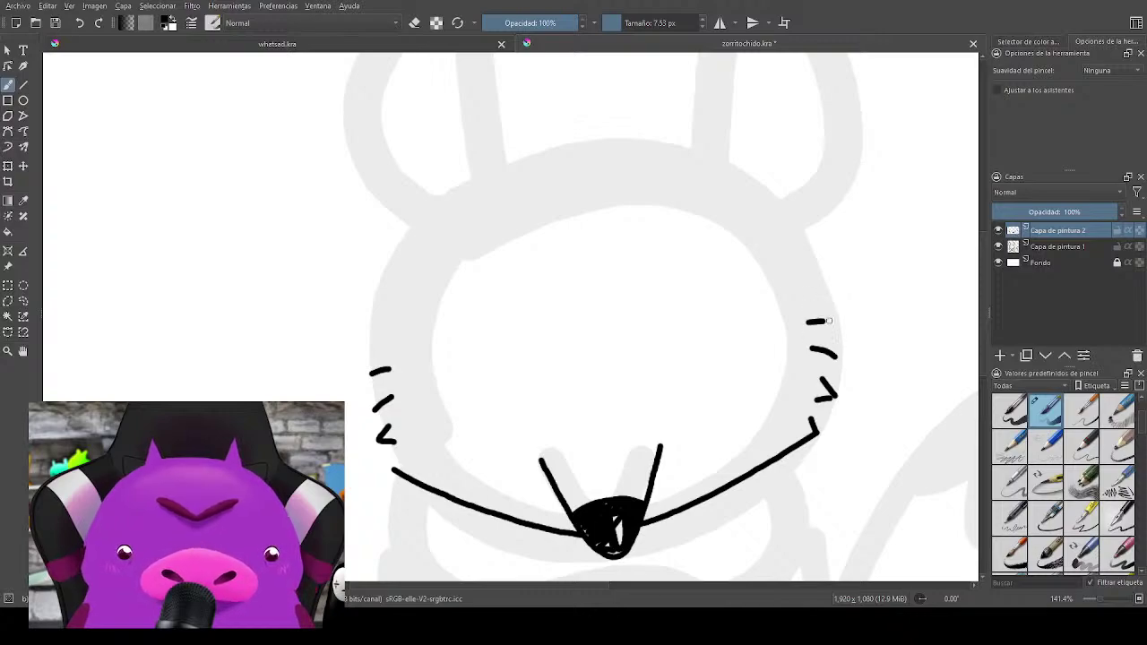
# Step: Ink the outer contours of both ears, with a small fur notch at each inner base
pyautogui.moveTo(817, 464)
pyautogui.mouseDown()
pyautogui.moveTo(841, 259)
pyautogui.moveTo(832, 425)
pyautogui.moveTo(857, 335)
pyautogui.moveTo(832, 480)
pyautogui.moveTo(758, 517)
pyautogui.mouseUp()
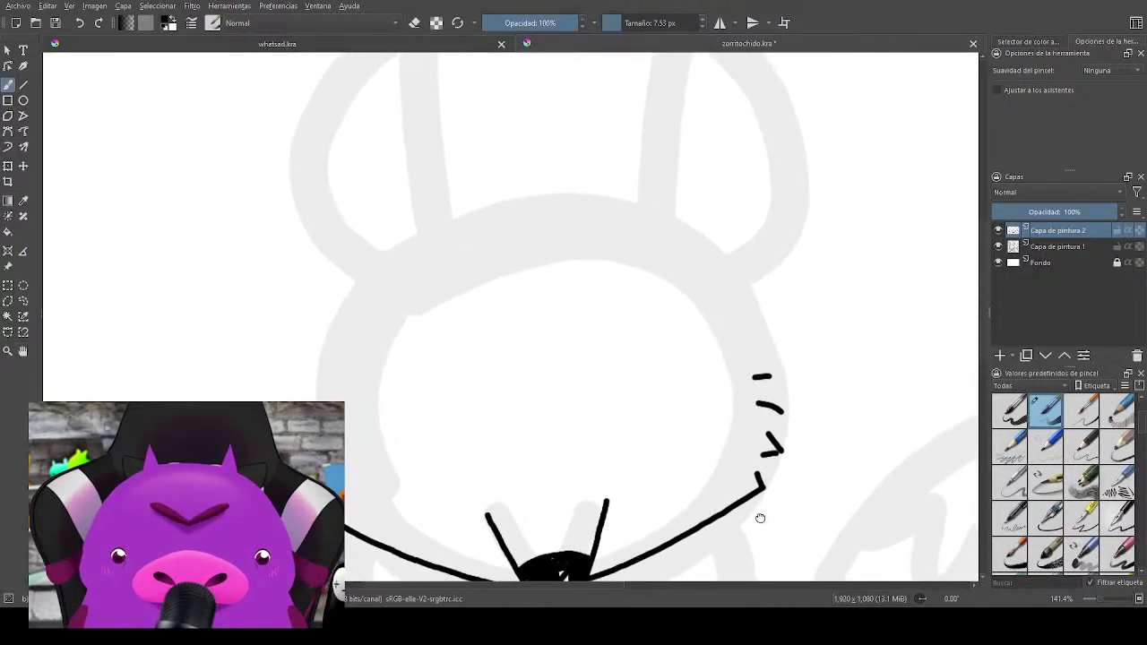
pyautogui.moveTo(727, 310); pyautogui.dragTo(730, 456)
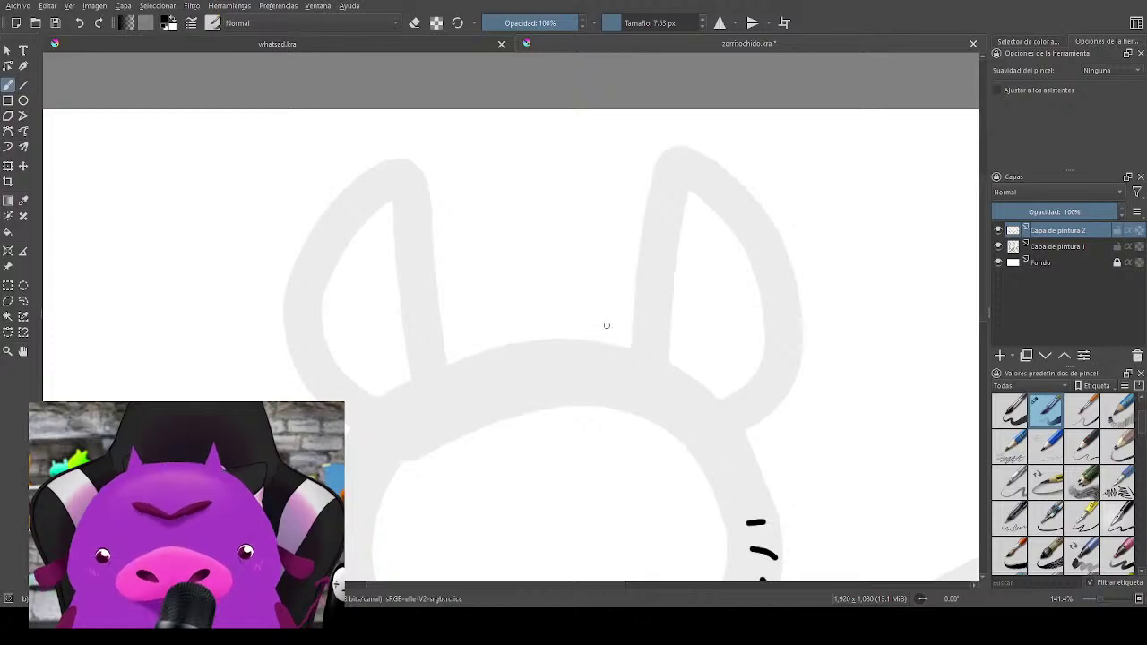
pyautogui.moveTo(627, 366)
pyautogui.mouseDown()
pyautogui.moveTo(666, 147)
pyautogui.moveTo(746, 193)
pyautogui.moveTo(780, 252)
pyautogui.moveTo(794, 308)
pyautogui.moveTo(789, 372)
pyautogui.moveTo(755, 431)
pyautogui.mouseUp()
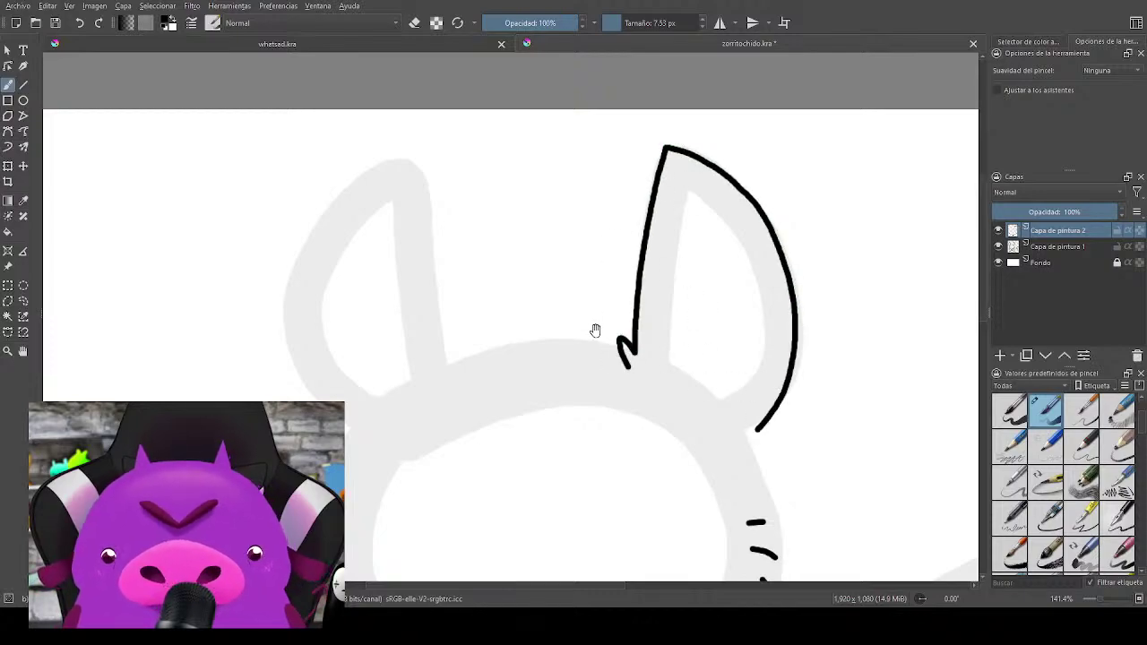
pyautogui.moveTo(451, 357)
pyautogui.mouseDown()
pyautogui.moveTo(571, 312)
pyautogui.moveTo(580, 297)
pyautogui.moveTo(548, 227)
pyautogui.moveTo(525, 118)
pyautogui.moveTo(412, 287)
pyautogui.moveTo(477, 392)
pyautogui.mouseUp()
pyautogui.hotkey('ctrl', 'z')
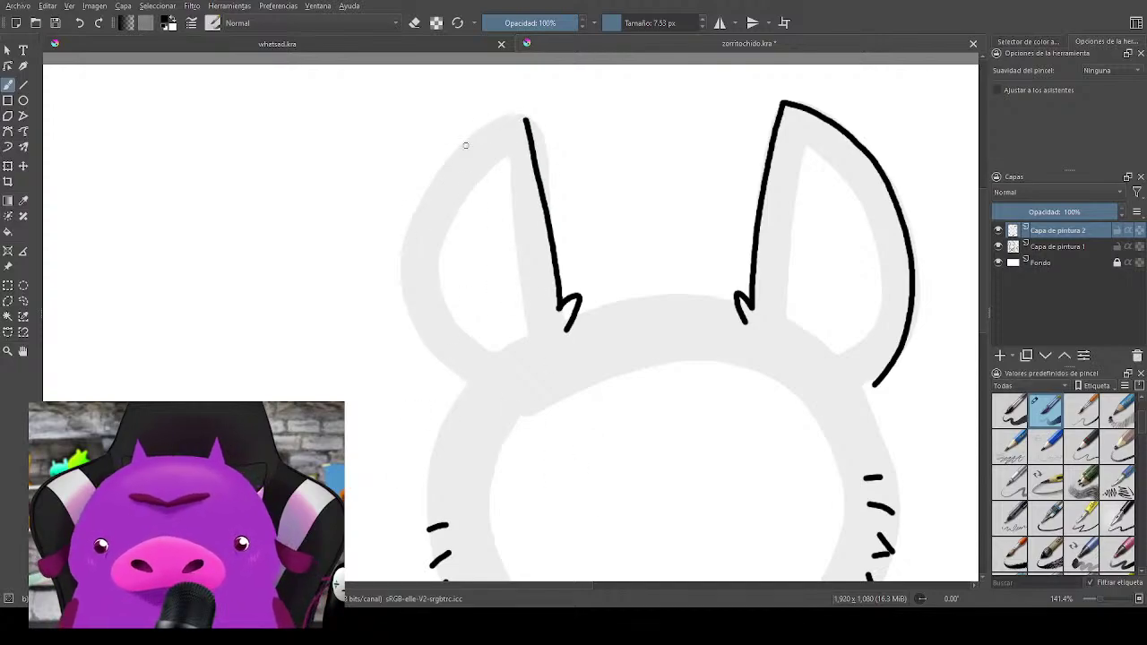
pyautogui.moveTo(465, 144)
pyautogui.mouseDown()
pyautogui.moveTo(440, 372)
pyautogui.moveTo(502, 418)
pyautogui.mouseUp()
# Step: Erase the overshooting lower end of the left ear's outline and return to painting
pyautogui.moveTo(699, 454); pyautogui.dragTo(763, 362)
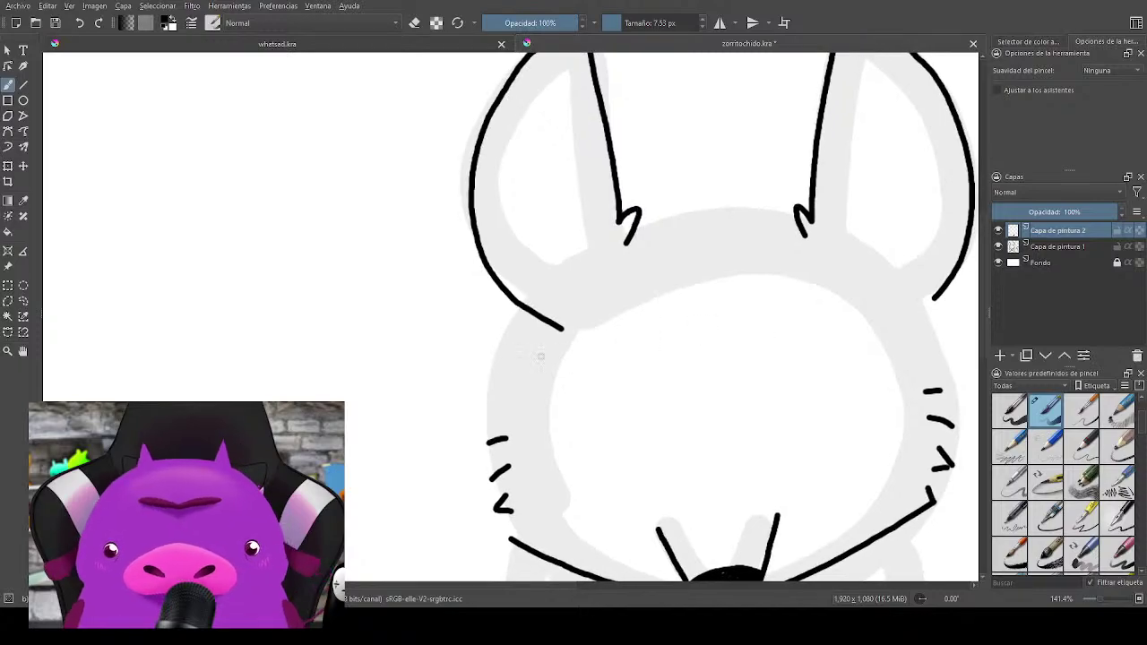
pyautogui.moveTo(725, 402); pyautogui.dragTo(625, 410)
pyautogui.press('e')
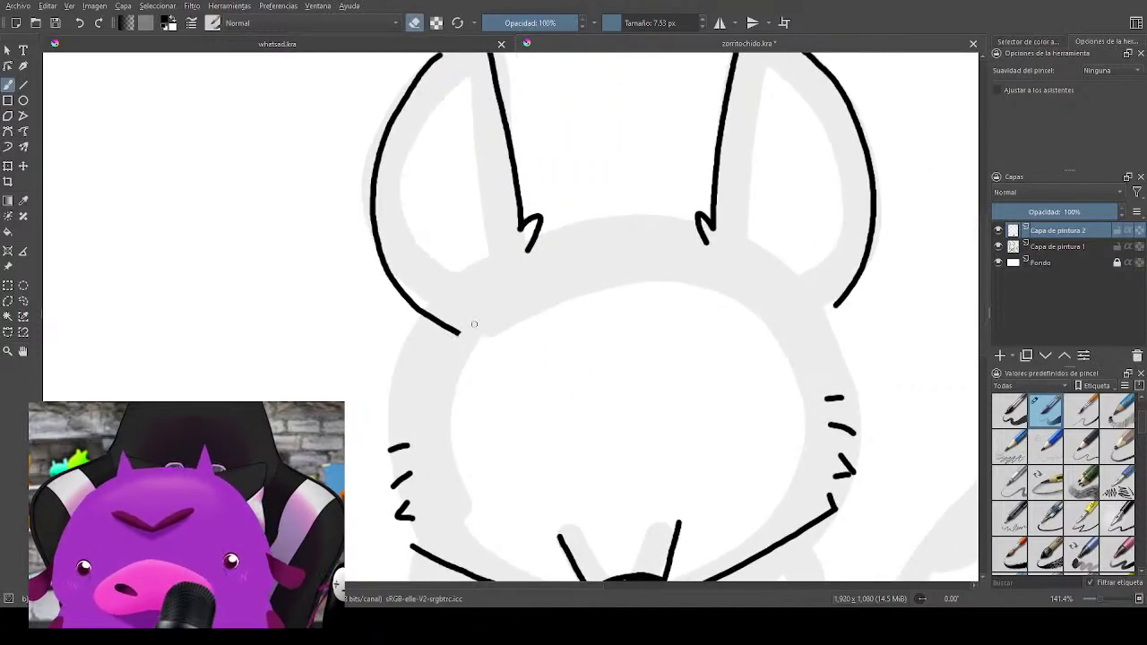
pyautogui.moveTo(474, 324); pyautogui.dragTo(450, 338)
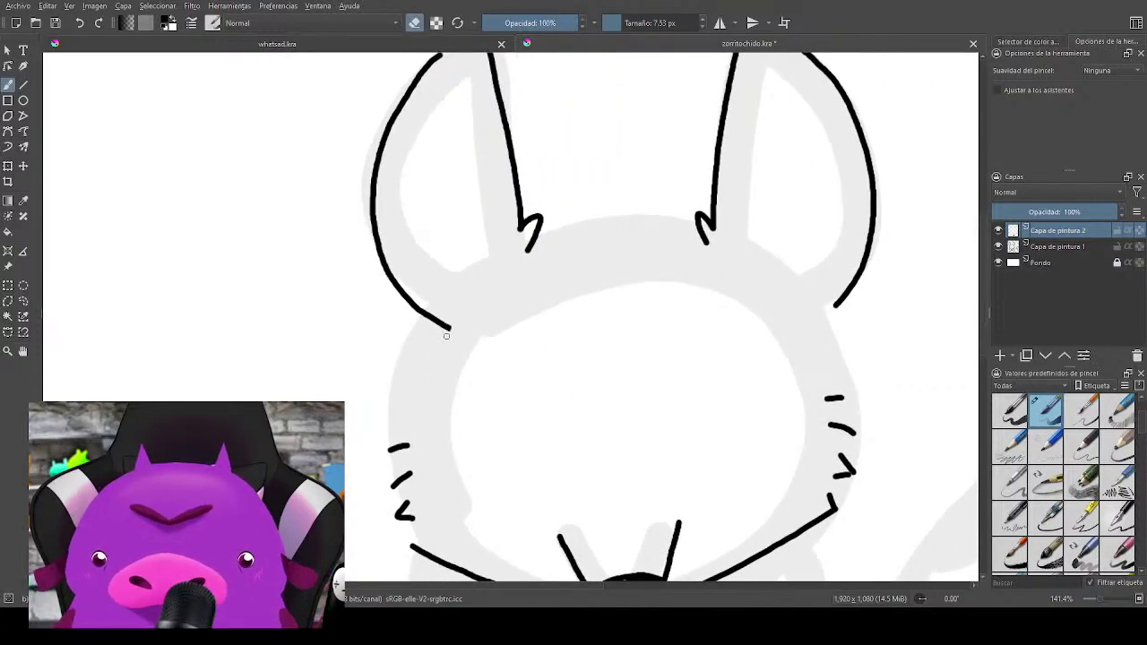
pyautogui.moveTo(745, 412)
pyautogui.mouseDown()
pyautogui.moveTo(684, 386)
pyautogui.moveTo(699, 434)
pyautogui.mouseUp()
pyautogui.press('e')
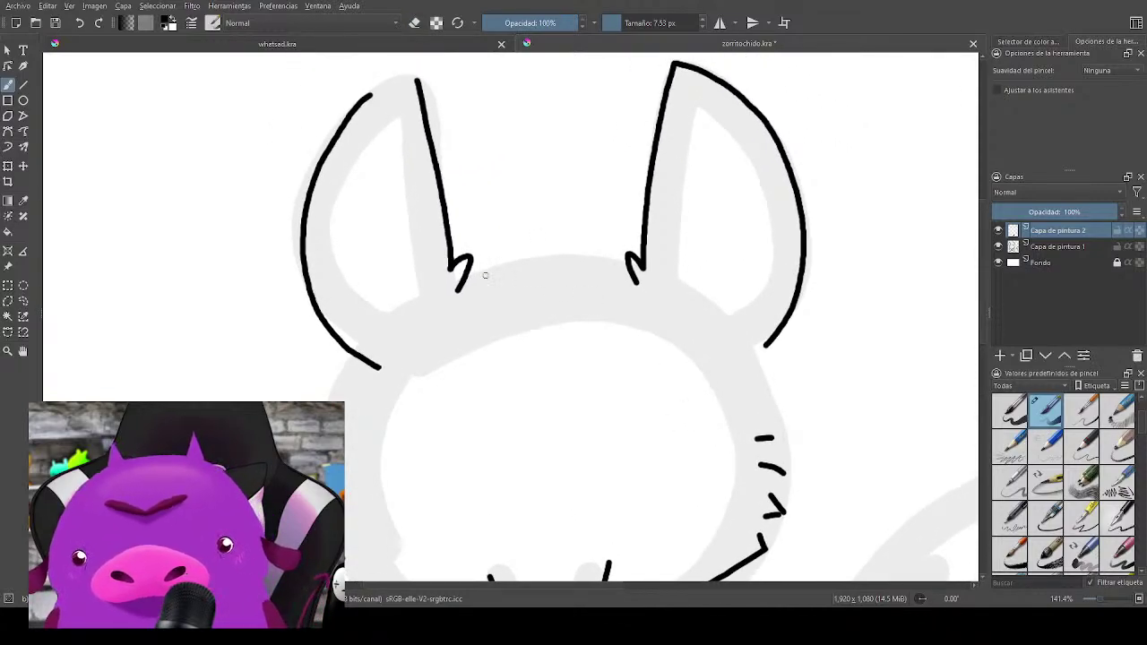
# Step: Ink a zigzag tuft of hair on top of the head between the ears
pyautogui.moveTo(485, 275)
pyautogui.mouseDown()
pyautogui.moveTo(522, 240)
pyautogui.moveTo(615, 240)
pyautogui.moveTo(602, 224)
pyautogui.moveTo(626, 235)
pyautogui.moveTo(618, 224)
pyautogui.mouseUp()
pyautogui.hotkey('ctrl', 'z')
pyautogui.hotkey('ctrl', 'z')
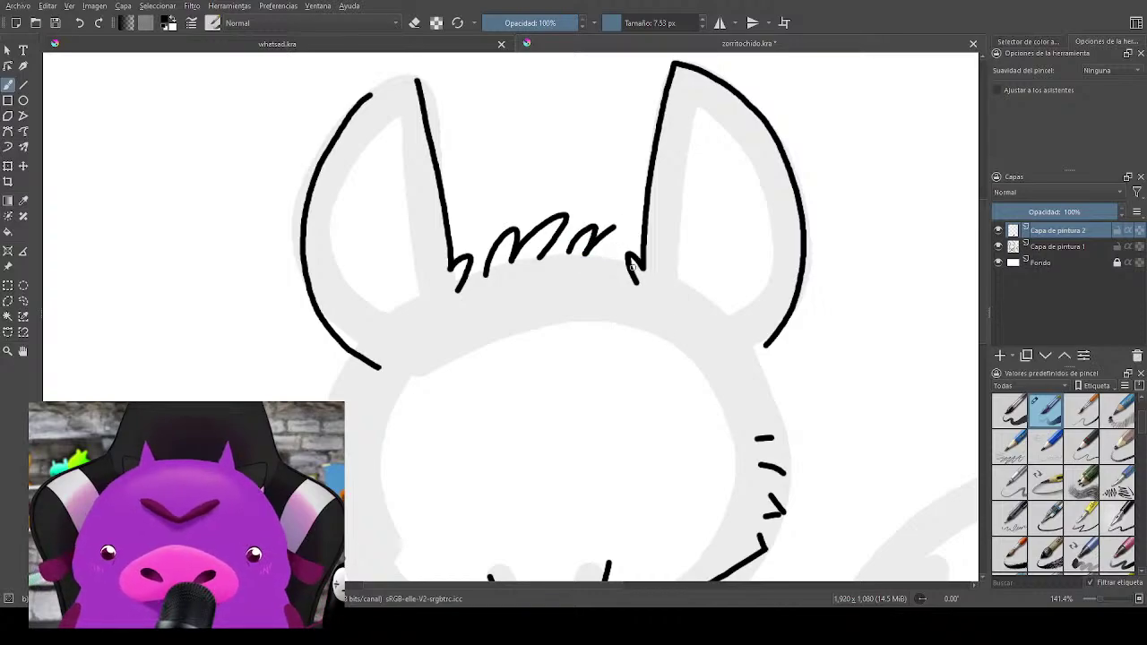
# Step: Ink a short head-side line running down from the outer base of each ear
pyautogui.moveTo(693, 393); pyautogui.dragTo(838, 291)
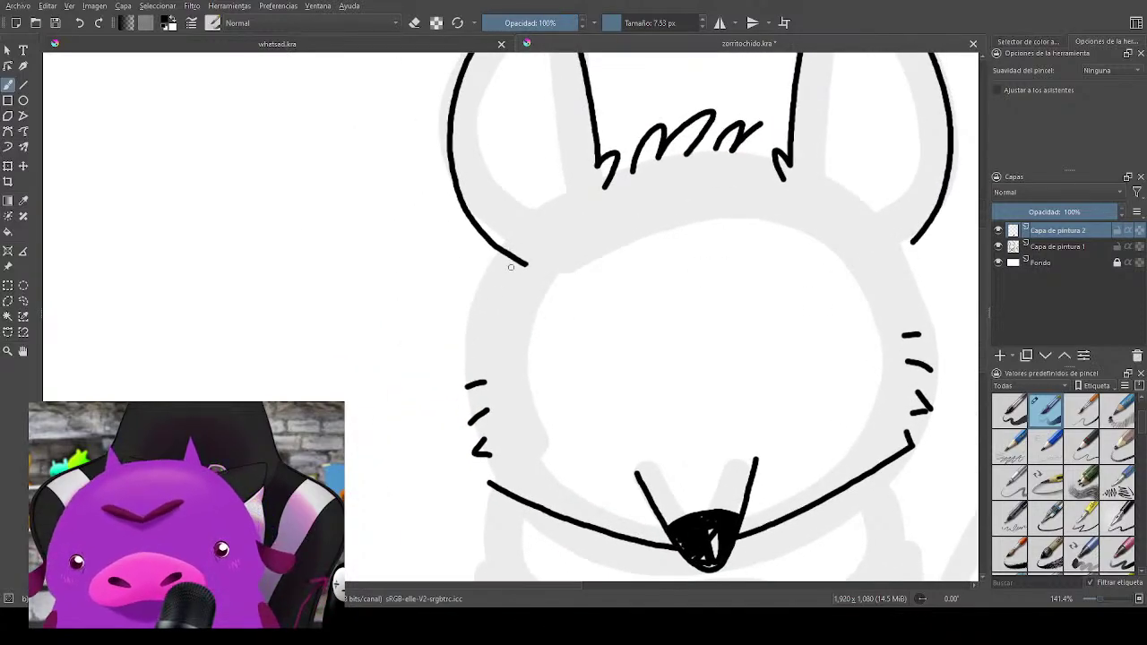
pyautogui.moveTo(506, 255); pyautogui.dragTo(478, 321)
pyautogui.moveTo(814, 352); pyautogui.dragTo(609, 326)
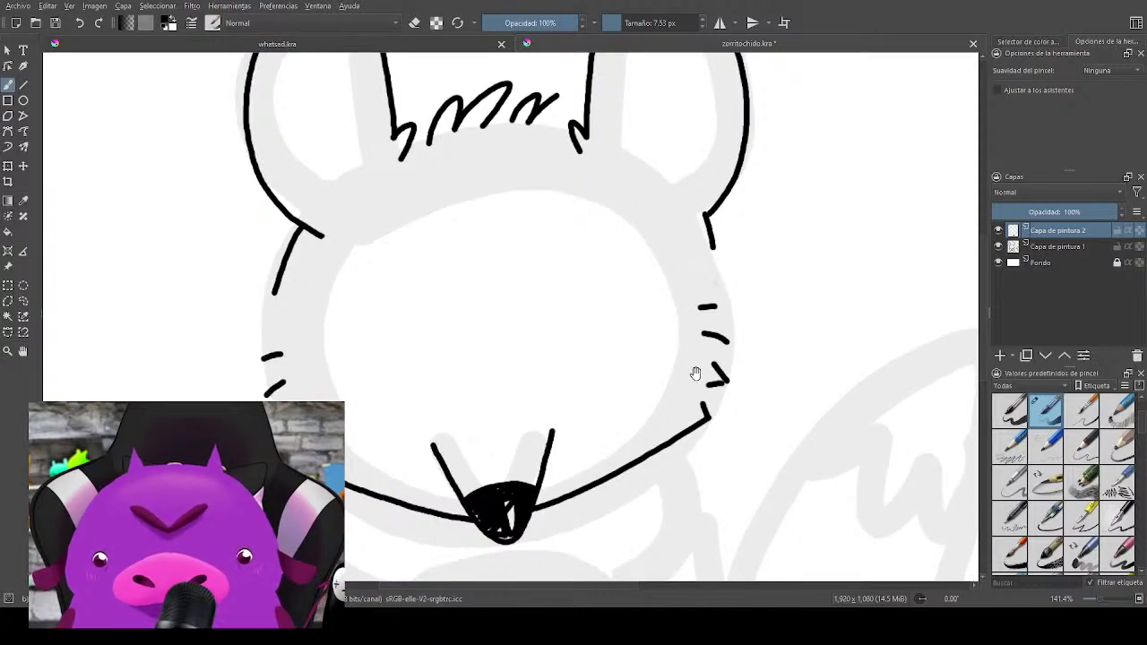
pyautogui.moveTo(693, 371)
pyautogui.mouseDown()
pyautogui.moveTo(801, 200)
pyautogui.moveTo(823, 192)
pyautogui.mouseUp()
pyautogui.moveTo(689, 348); pyautogui.dragTo(731, 312)
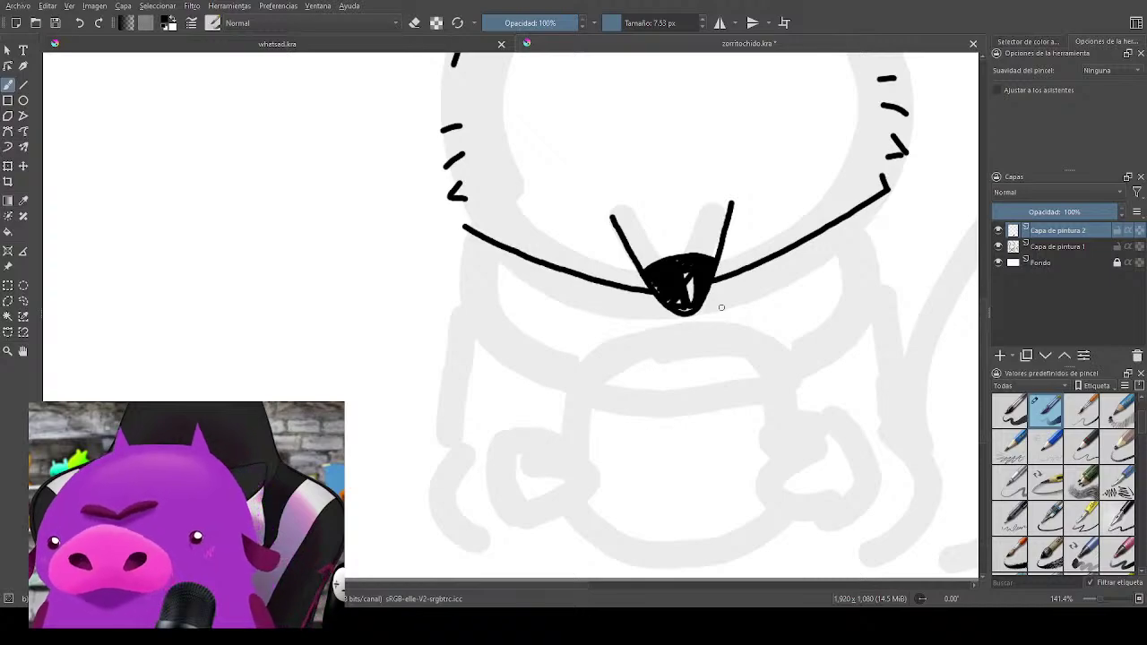
pyautogui.moveTo(699, 340); pyautogui.dragTo(763, 375)
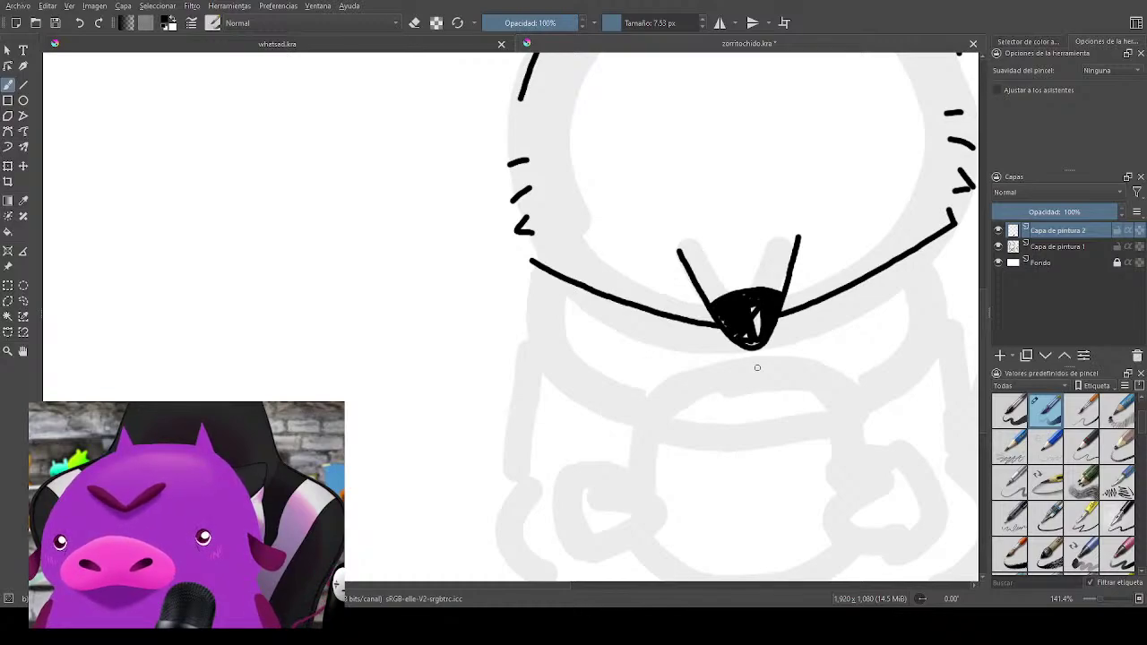
pyautogui.moveTo(822, 273)
pyautogui.mouseDown()
pyautogui.moveTo(724, 302)
pyautogui.moveTo(783, 273)
pyautogui.moveTo(770, 340)
pyautogui.moveTo(806, 248)
pyautogui.mouseUp()
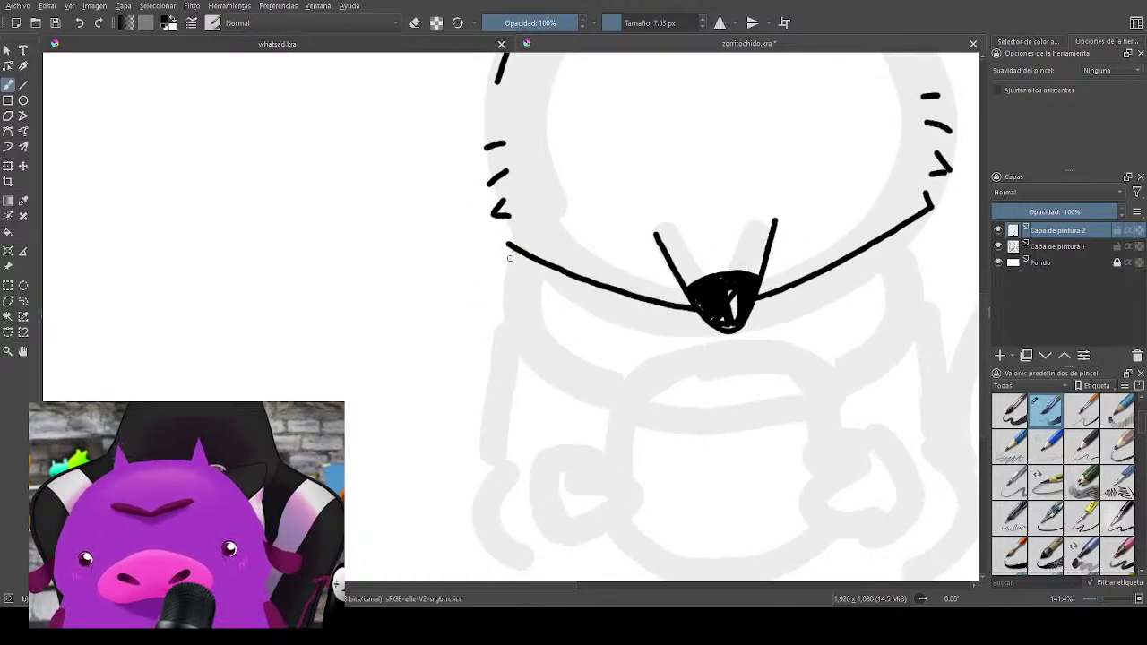
pyautogui.moveTo(511, 257)
pyautogui.mouseDown()
pyautogui.moveTo(502, 323)
pyautogui.moveTo(515, 351)
pyautogui.moveTo(610, 406)
pyautogui.mouseUp()
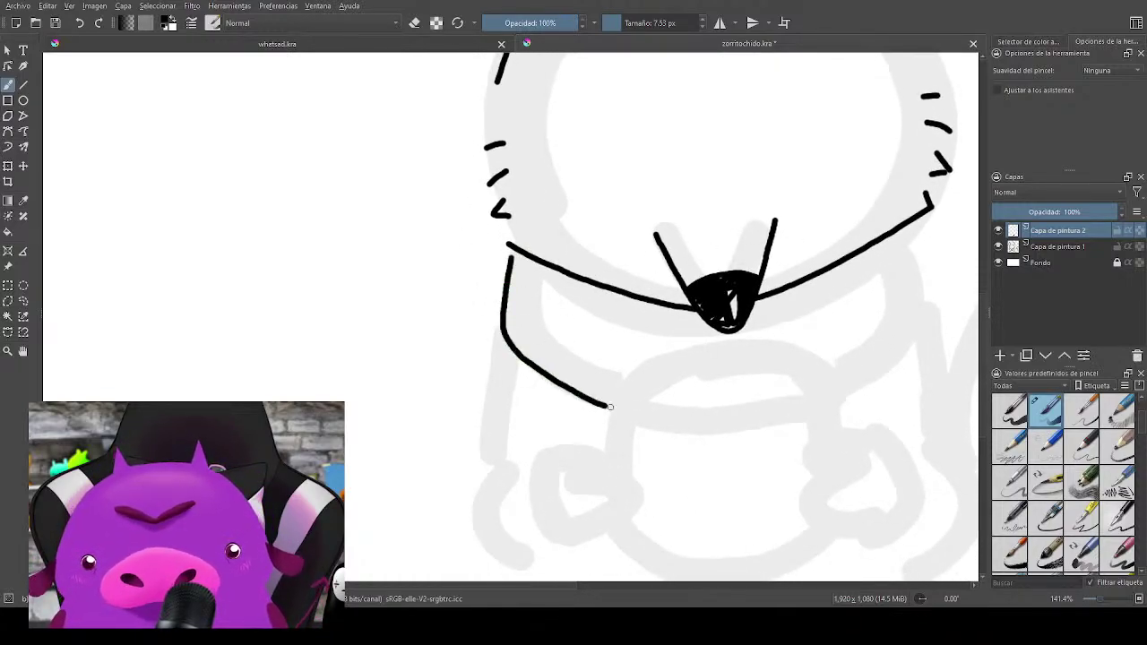
pyautogui.moveTo(867, 385); pyautogui.dragTo(706, 422)
pyautogui.hotkey('ctrl', 'z')
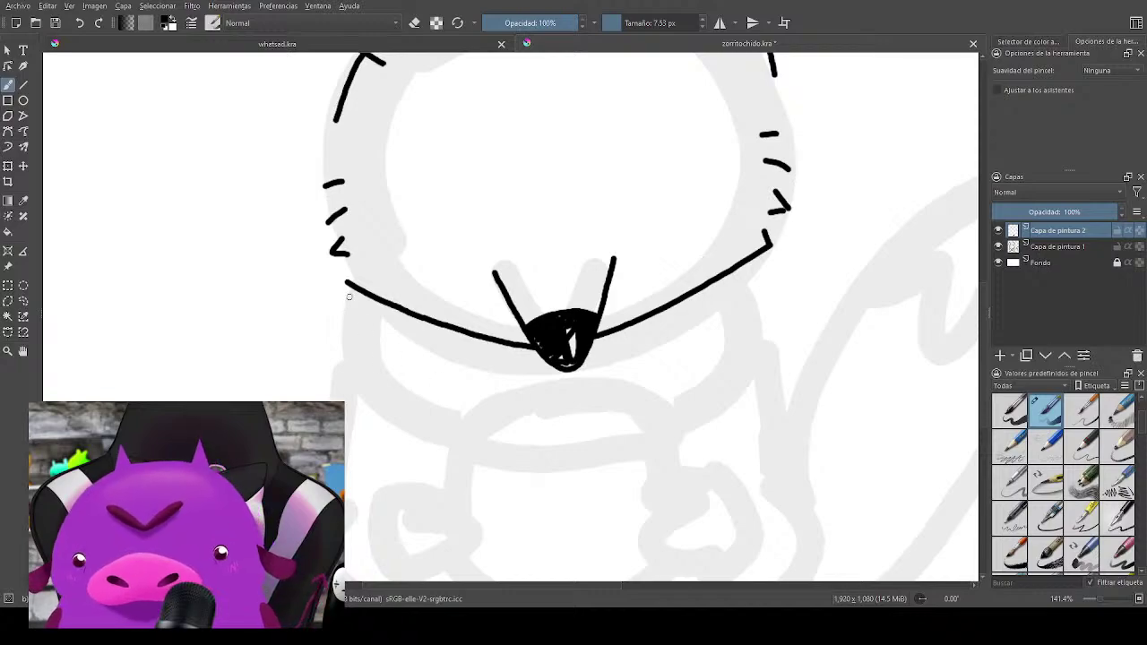
# Step: Ink the curved neck outline below the jaw on both sides of the cup, leaving a gap in the right side
pyautogui.moveTo(350, 297)
pyautogui.mouseDown()
pyautogui.moveTo(342, 349)
pyautogui.moveTo(414, 423)
pyautogui.moveTo(452, 436)
pyautogui.mouseUp()
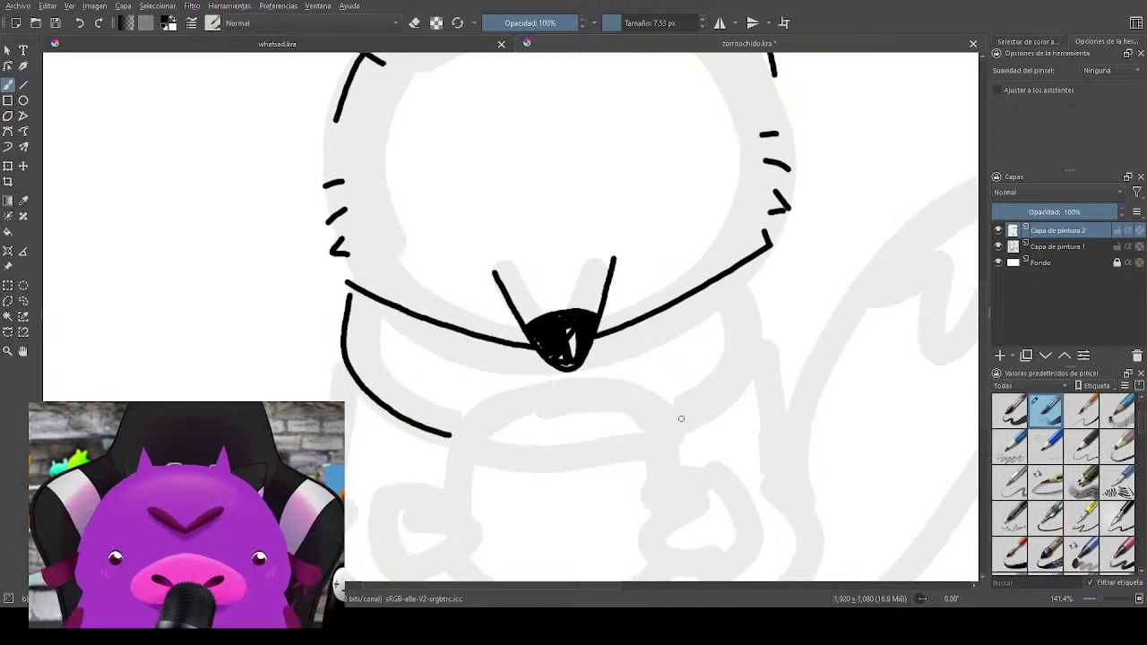
pyautogui.moveTo(657, 426); pyautogui.dragTo(756, 374)
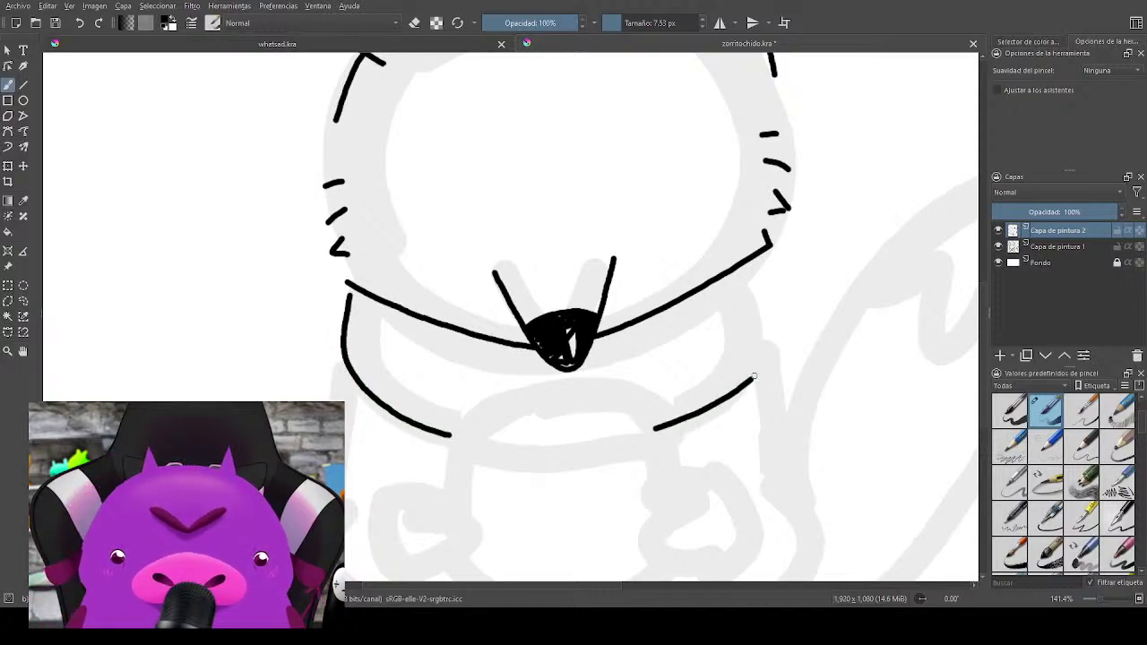
pyautogui.hotkey('ctrl', 'z')
pyautogui.moveTo(659, 424)
pyautogui.mouseDown()
pyautogui.moveTo(765, 353)
pyautogui.moveTo(768, 320)
pyautogui.moveTo(745, 268)
pyautogui.moveTo(766, 305)
pyautogui.mouseUp()
pyautogui.hotkey('ctrl', 'z')
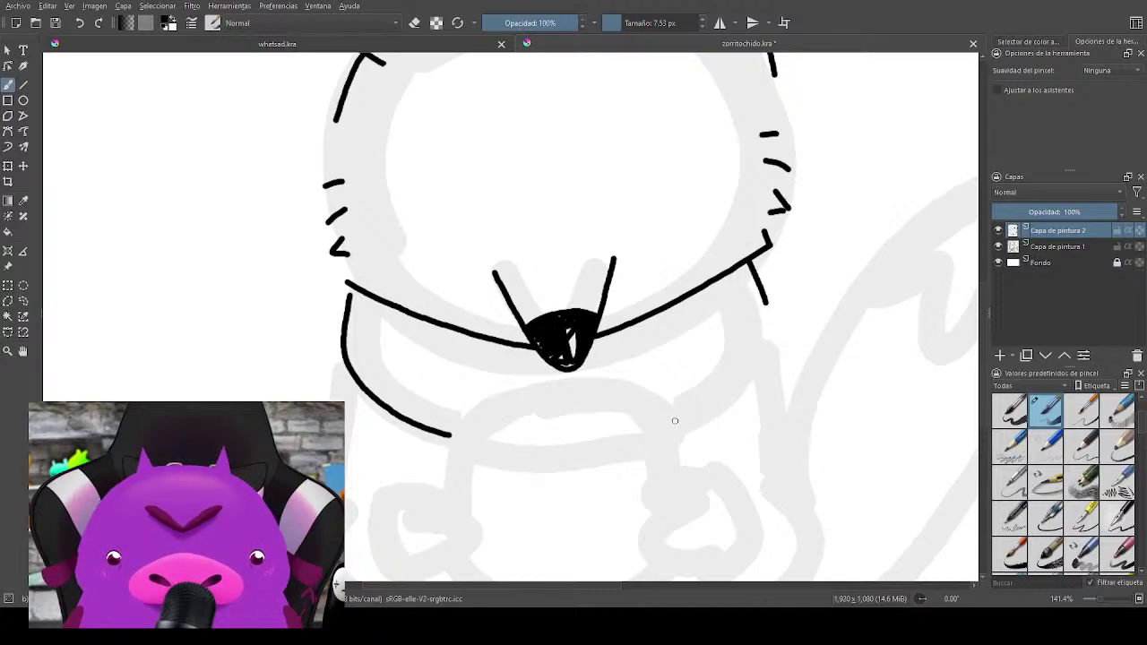
pyautogui.moveTo(667, 422); pyautogui.dragTo(766, 359)
pyautogui.moveTo(738, 412)
pyautogui.mouseDown()
pyautogui.moveTo(660, 525)
pyautogui.moveTo(877, 247)
pyautogui.moveTo(786, 256)
pyautogui.moveTo(767, 479)
pyautogui.moveTo(793, 520)
pyautogui.moveTo(860, 253)
pyautogui.moveTo(903, 263)
pyautogui.mouseUp()
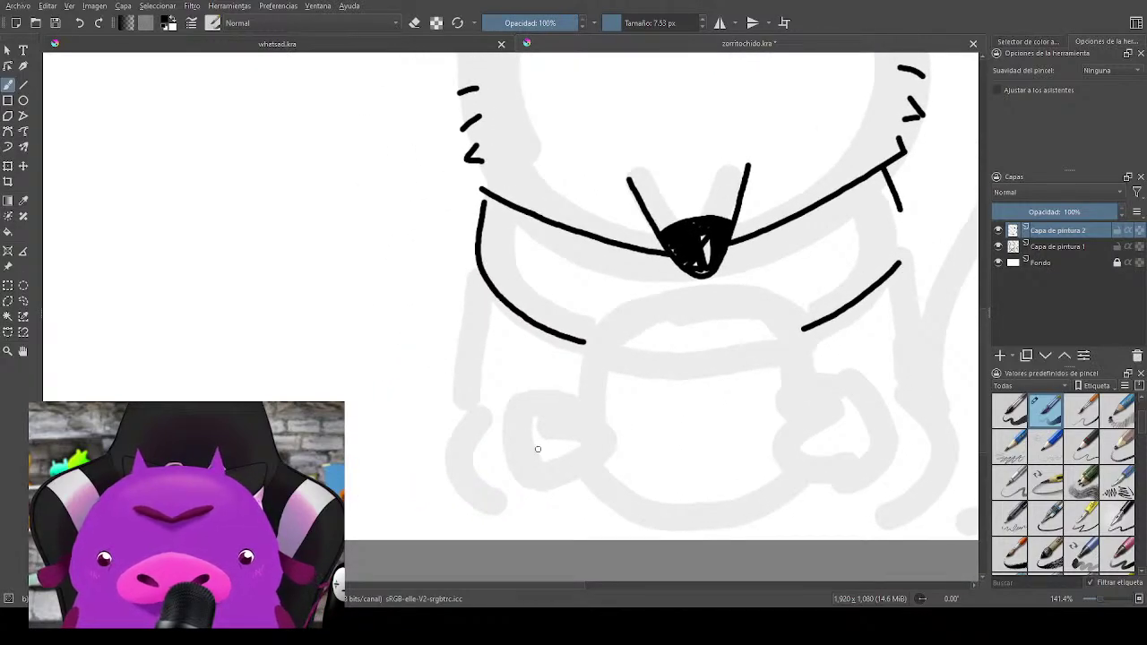
pyautogui.moveTo(517, 457)
pyautogui.mouseDown()
pyautogui.moveTo(539, 414)
pyautogui.moveTo(582, 391)
pyautogui.moveTo(599, 397)
pyautogui.moveTo(579, 417)
pyautogui.mouseUp()
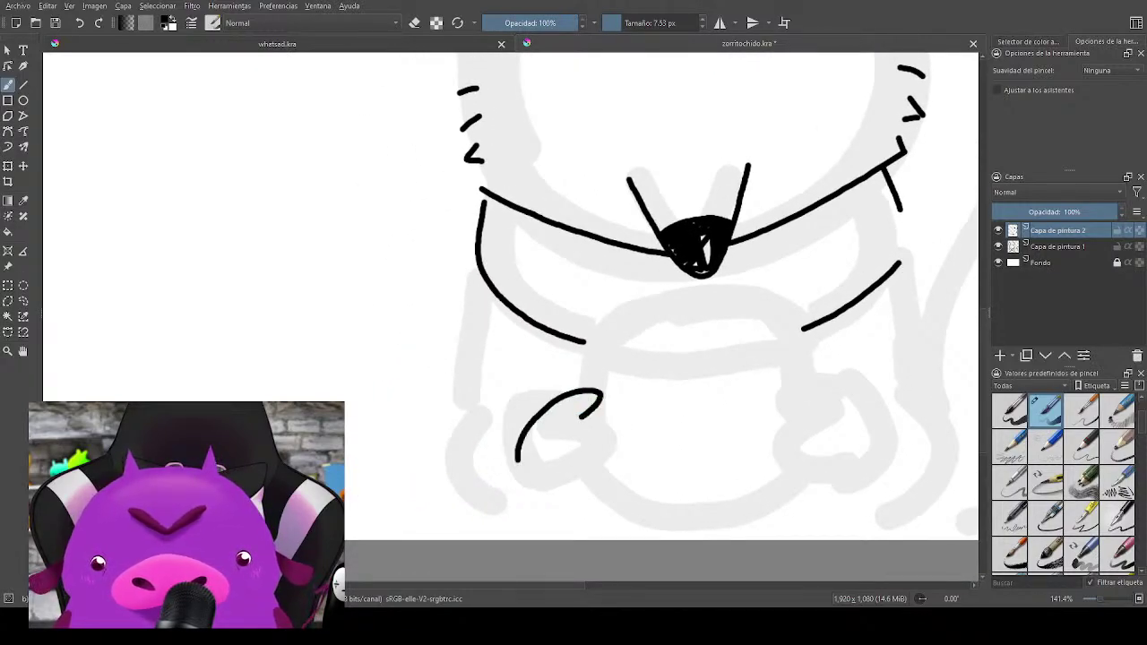
pyautogui.hotkey('ctrl', 'z')
pyautogui.moveTo(555, 486)
pyautogui.mouseDown()
pyautogui.moveTo(610, 453)
pyautogui.moveTo(607, 409)
pyautogui.moveTo(537, 403)
pyautogui.moveTo(515, 449)
pyautogui.moveTo(555, 486)
pyautogui.mouseUp()
pyautogui.moveTo(845, 440); pyautogui.dragTo(780, 409)
pyautogui.hotkey('ctrl', 'z')
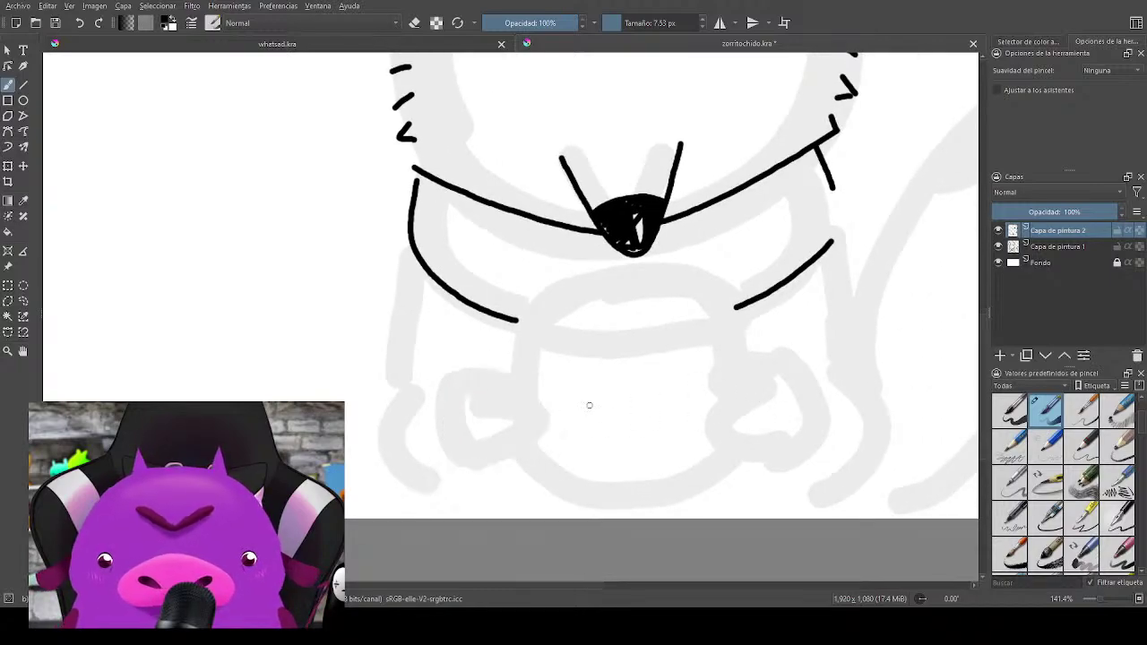
# Step: Ink a round paw on each side of the cup over the sketched hands
pyautogui.moveTo(502, 458)
pyautogui.mouseDown()
pyautogui.moveTo(545, 413)
pyautogui.moveTo(491, 366)
pyautogui.moveTo(445, 422)
pyautogui.moveTo(507, 463)
pyautogui.mouseUp()
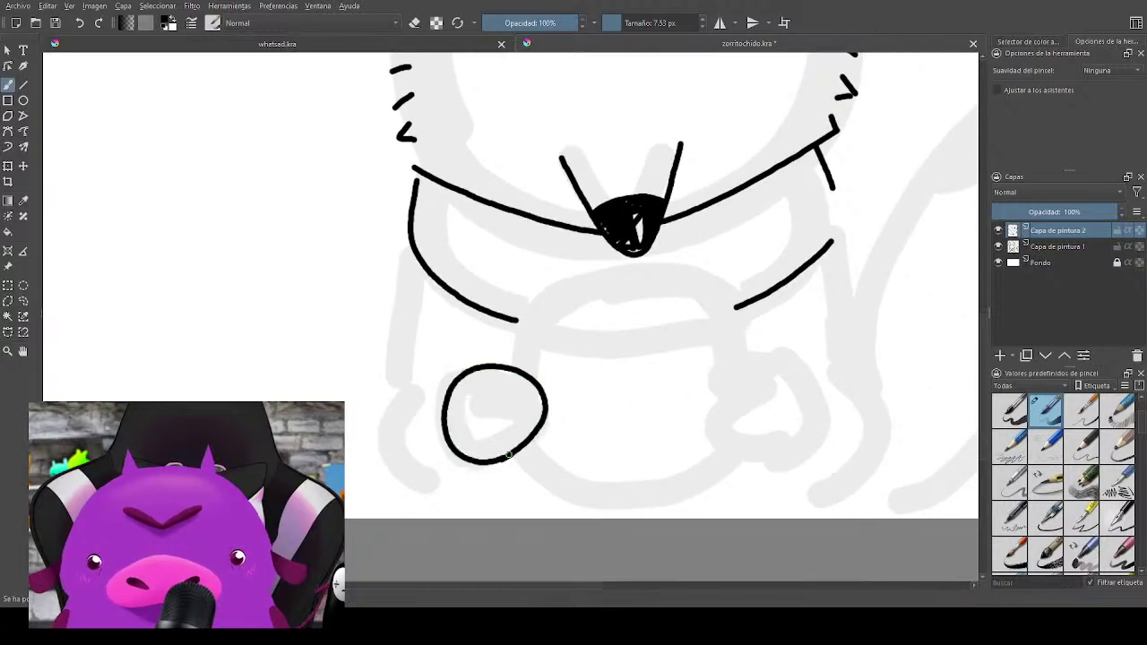
pyautogui.moveTo(767, 359)
pyautogui.mouseDown()
pyautogui.moveTo(742, 448)
pyautogui.moveTo(811, 384)
pyautogui.moveTo(763, 360)
pyautogui.moveTo(724, 444)
pyautogui.moveTo(811, 383)
pyautogui.moveTo(723, 426)
pyautogui.moveTo(806, 403)
pyautogui.moveTo(776, 358)
pyautogui.moveTo(724, 410)
pyautogui.moveTo(770, 359)
pyautogui.mouseUp()
pyautogui.hotkey('ctrl', 'z')
pyautogui.hotkey('ctrl', 'z')
pyautogui.hotkey('ctrl', 'z')
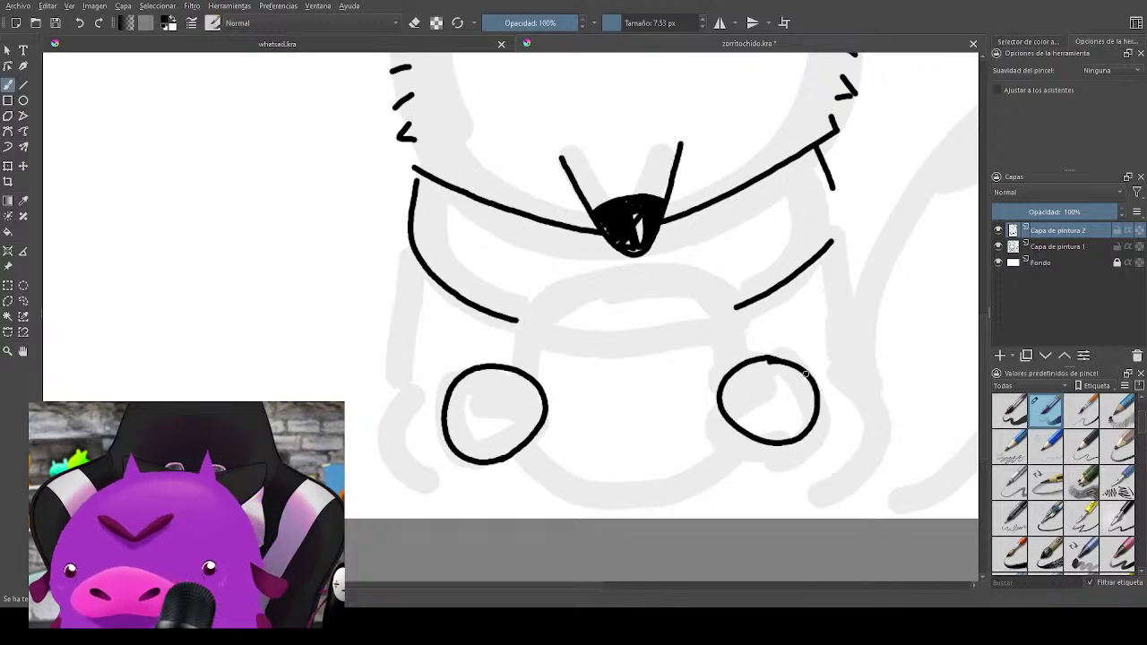
# Step: Erase the overlapping stroke at the top of the right paw's circle and return to painting
pyautogui.press('e')
pyautogui.moveTo(781, 361); pyautogui.dragTo(766, 363)
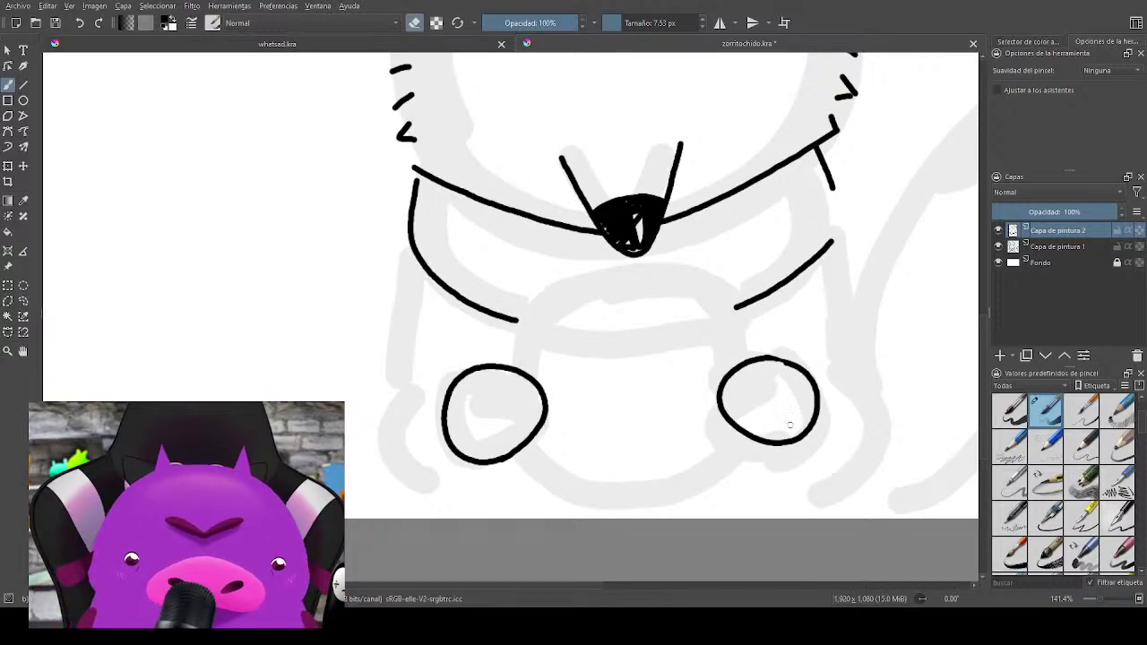
pyautogui.moveTo(775, 437)
pyautogui.mouseDown()
pyautogui.moveTo(832, 418)
pyautogui.moveTo(883, 379)
pyautogui.moveTo(898, 384)
pyautogui.mouseUp()
pyautogui.press('e')
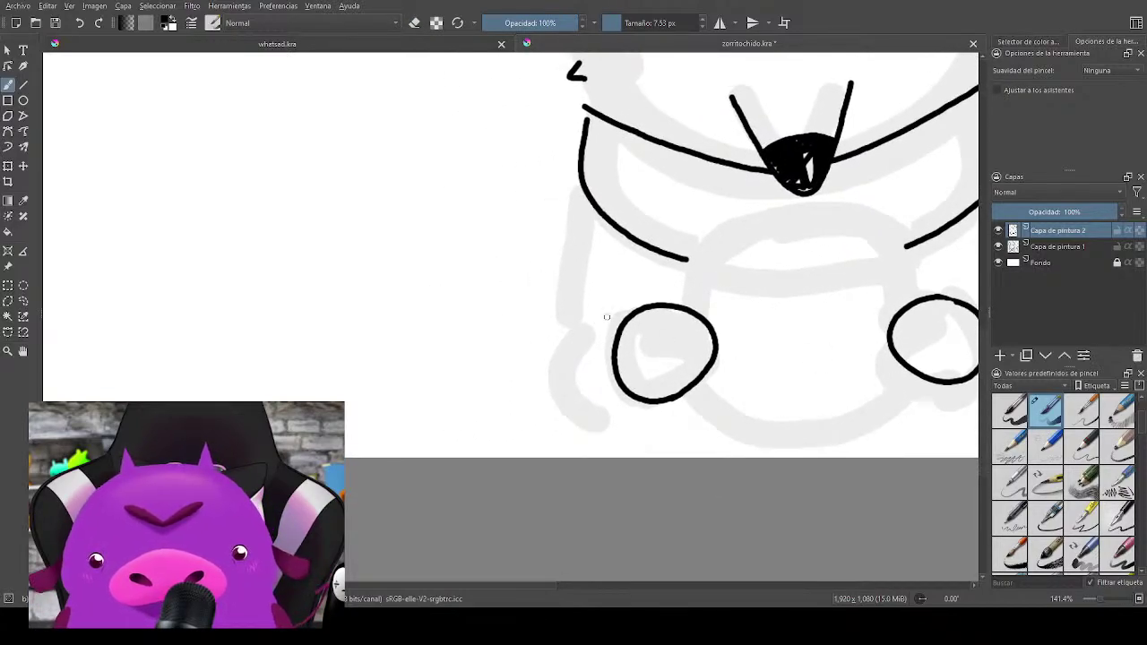
# Step: Ink a curved arc outside each paw, following the sketched body contour down toward the lower canvas edge
pyautogui.moveTo(607, 317); pyautogui.dragTo(600, 420)
pyautogui.moveTo(821, 400); pyautogui.dragTo(622, 394)
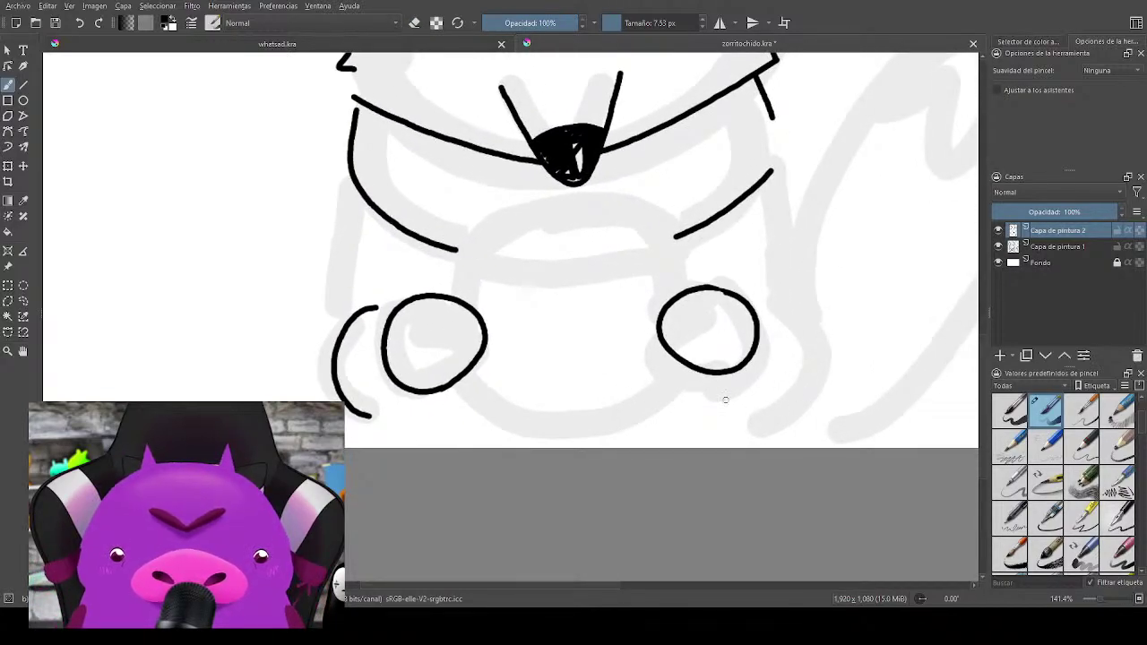
pyautogui.moveTo(736, 289)
pyautogui.mouseDown()
pyautogui.moveTo(796, 333)
pyautogui.moveTo(767, 410)
pyautogui.mouseUp()
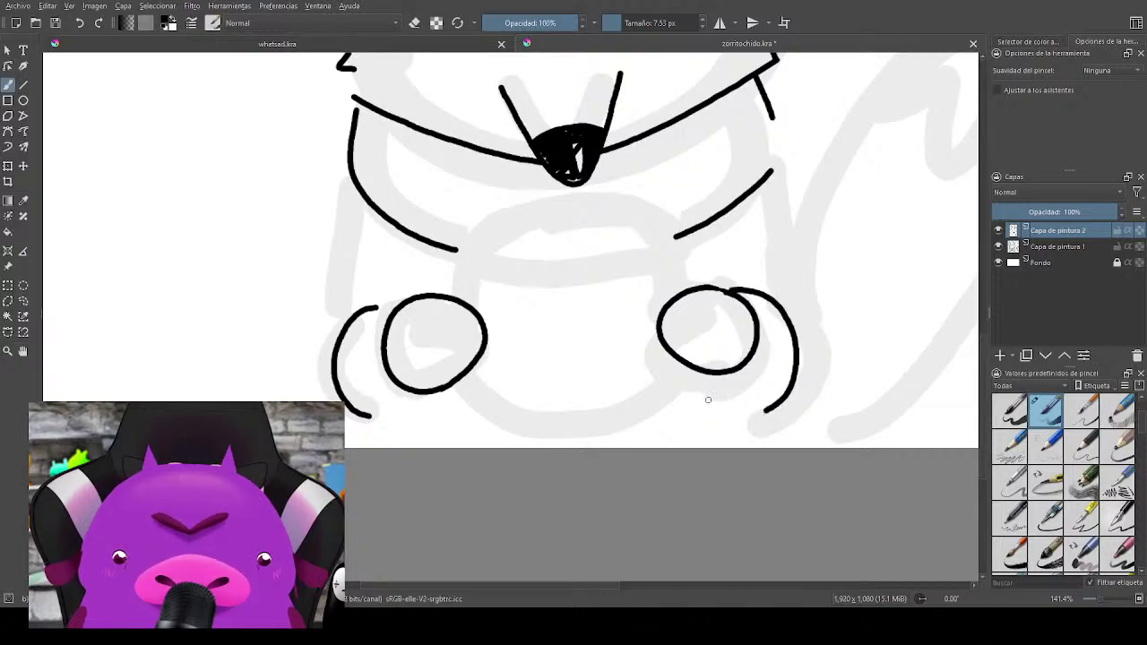
# Step: Ink the cup's short upper side lines between neck and paws and the two curves of its oval rim
pyautogui.moveTo(553, 375); pyautogui.dragTo(589, 419)
pyautogui.moveTo(500, 344); pyautogui.dragTo(499, 291)
pyautogui.moveTo(714, 284); pyautogui.dragTo(715, 341)
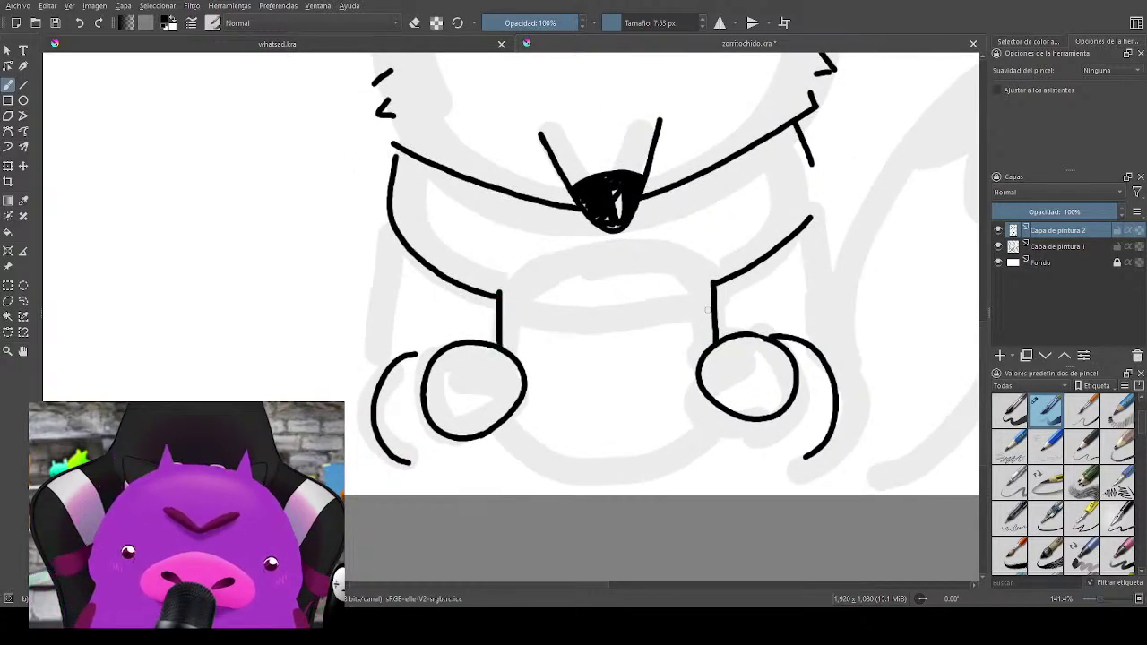
pyautogui.moveTo(512, 273)
pyautogui.mouseDown()
pyautogui.moveTo(627, 245)
pyautogui.moveTo(692, 264)
pyautogui.mouseUp()
pyautogui.moveTo(527, 295)
pyautogui.mouseDown()
pyautogui.moveTo(647, 299)
pyautogui.moveTo(678, 287)
pyautogui.mouseUp()
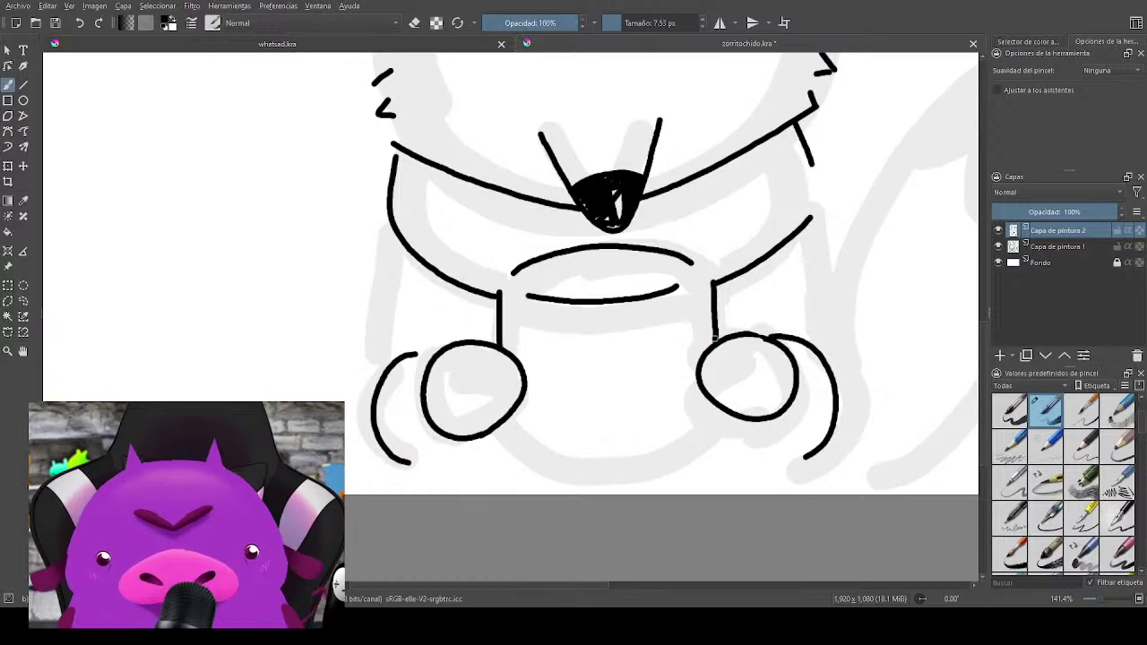
# Step: Ink the cup's rounded bottom and the short side lines continuing below both paws
pyautogui.moveTo(715, 339); pyautogui.dragTo(745, 270)
pyautogui.moveTo(535, 351)
pyautogui.mouseDown()
pyautogui.moveTo(546, 387)
pyautogui.moveTo(663, 408)
pyautogui.moveTo(714, 390)
pyautogui.mouseUp()
pyautogui.moveTo(746, 339); pyautogui.dragTo(749, 367)
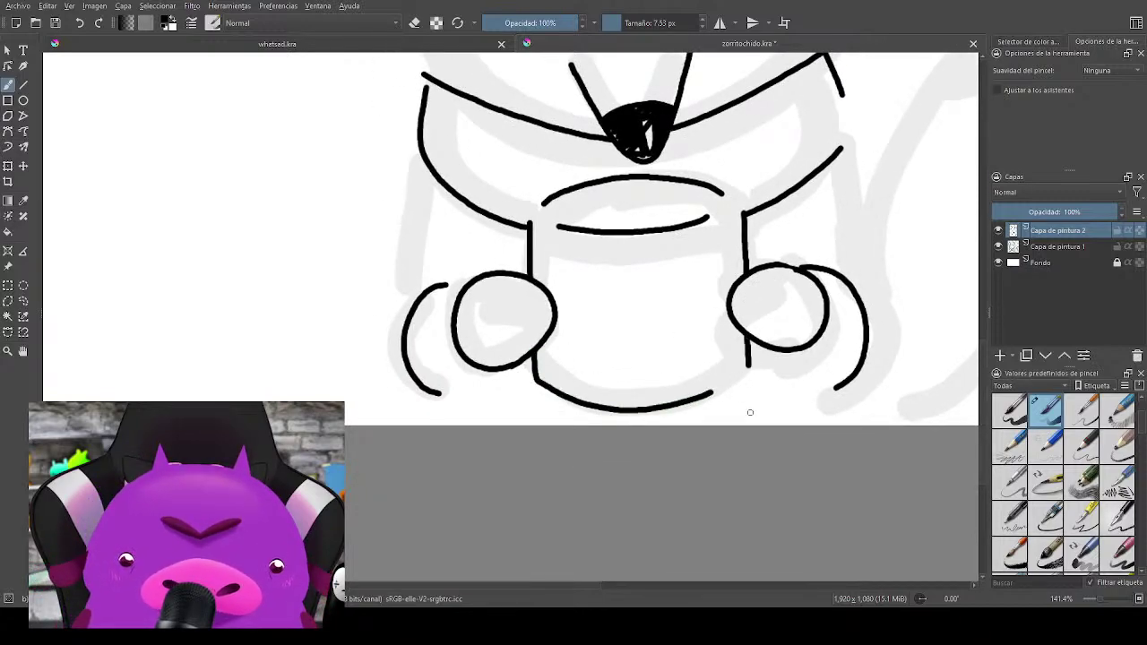
# Step: Ink the outer arm line on each side of the body, with a small shoulder bump at its upper end
pyautogui.moveTo(733, 291); pyautogui.dragTo(755, 376)
pyautogui.moveTo(442, 234); pyautogui.dragTo(421, 390)
pyautogui.moveTo(865, 245)
pyautogui.mouseDown()
pyautogui.moveTo(697, 263)
pyautogui.moveTo(714, 278)
pyautogui.moveTo(735, 441)
pyautogui.moveTo(804, 295)
pyautogui.moveTo(801, 469)
pyautogui.mouseUp()
# Step: Ink two short finger lines on each paw where it meets the cup, and save the drawing
pyautogui.moveTo(794, 390)
pyautogui.mouseDown()
pyautogui.moveTo(795, 373)
pyautogui.moveTo(875, 289)
pyautogui.moveTo(896, 289)
pyautogui.mouseUp()
pyautogui.moveTo(503, 321)
pyautogui.mouseDown()
pyautogui.moveTo(541, 328)
pyautogui.moveTo(508, 349)
pyautogui.mouseUp()
pyautogui.moveTo(727, 314)
pyautogui.mouseDown()
pyautogui.moveTo(751, 313)
pyautogui.moveTo(751, 338)
pyautogui.mouseUp()
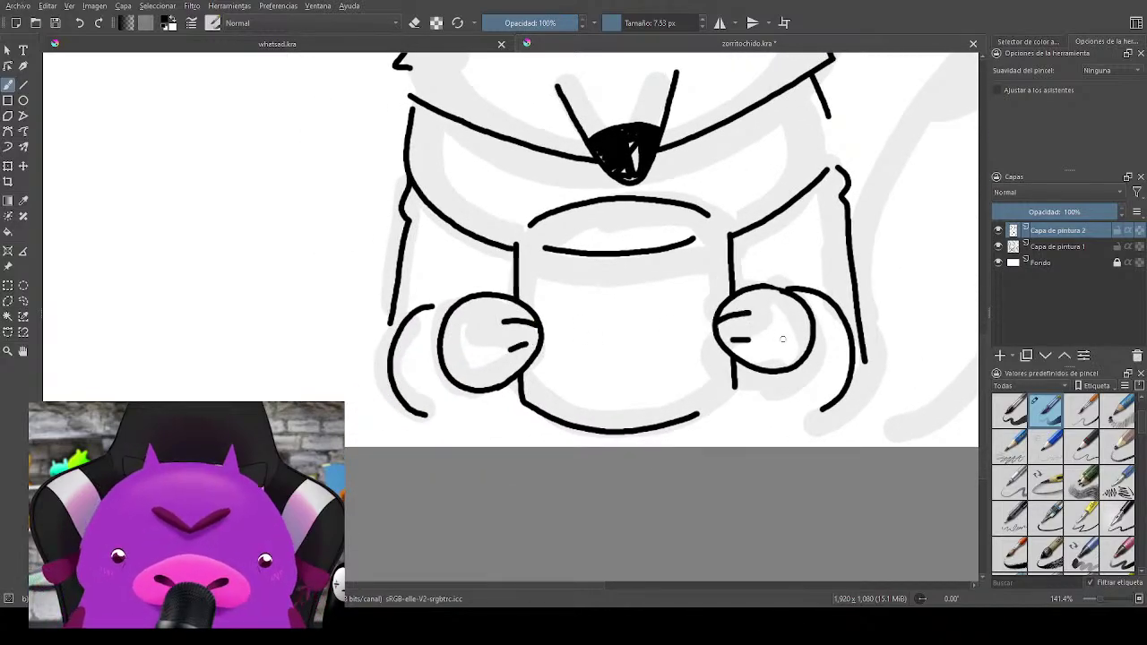
pyautogui.moveTo(882, 213)
pyautogui.mouseDown()
pyautogui.moveTo(827, 257)
pyautogui.moveTo(728, 444)
pyautogui.moveTo(735, 397)
pyautogui.mouseUp()
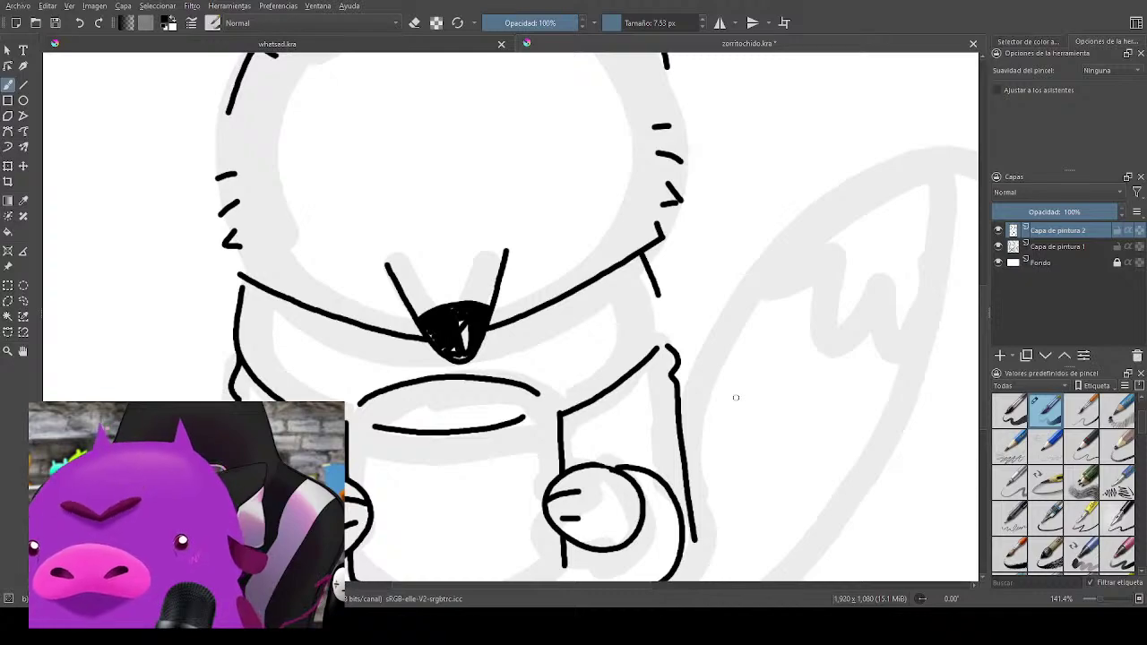
pyautogui.hotkey('ctrl', 's')
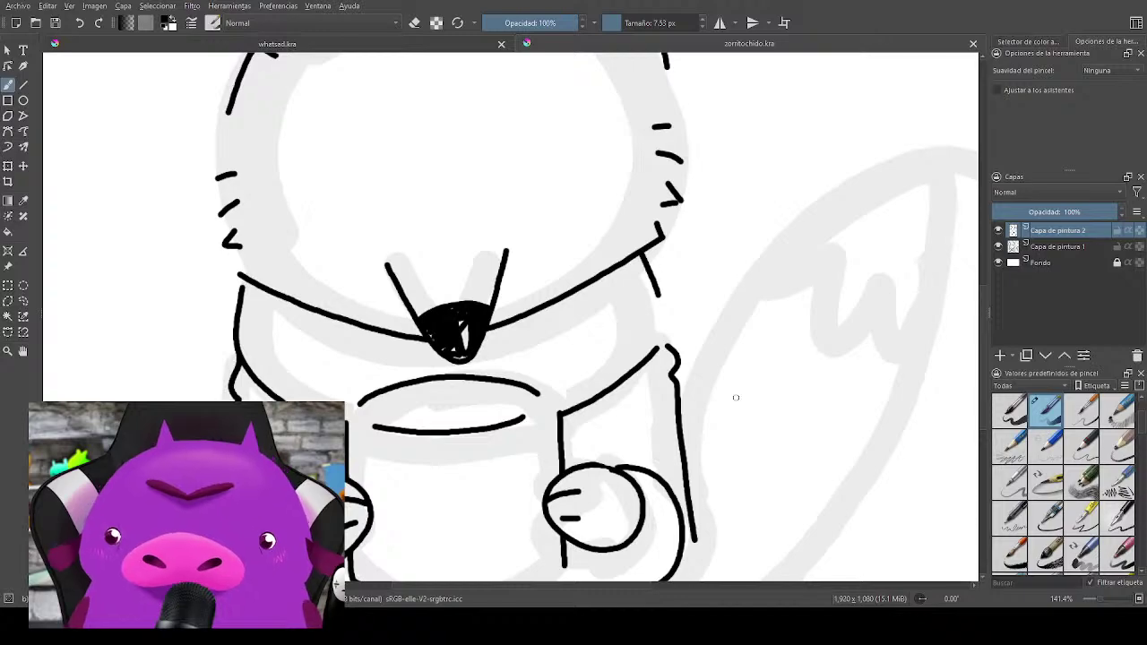
# Step: Ink a small round outline for each eye on the blank face and thicken the left eye's outline
pyautogui.press('2')
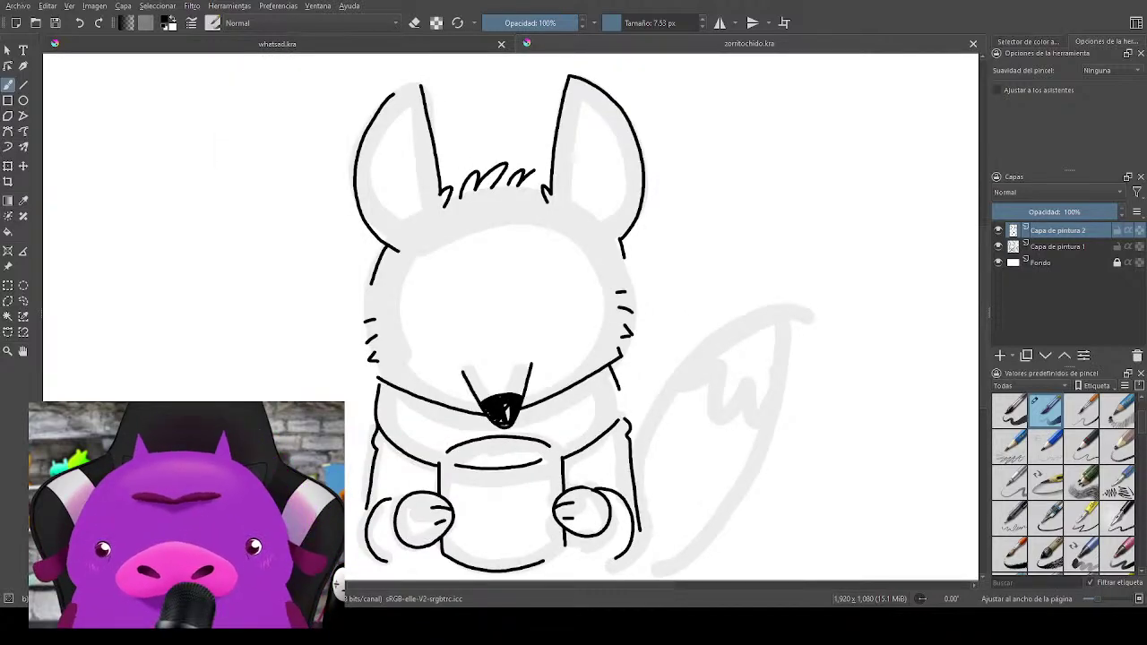
pyautogui.moveTo(639, 434); pyautogui.dragTo(819, 400)
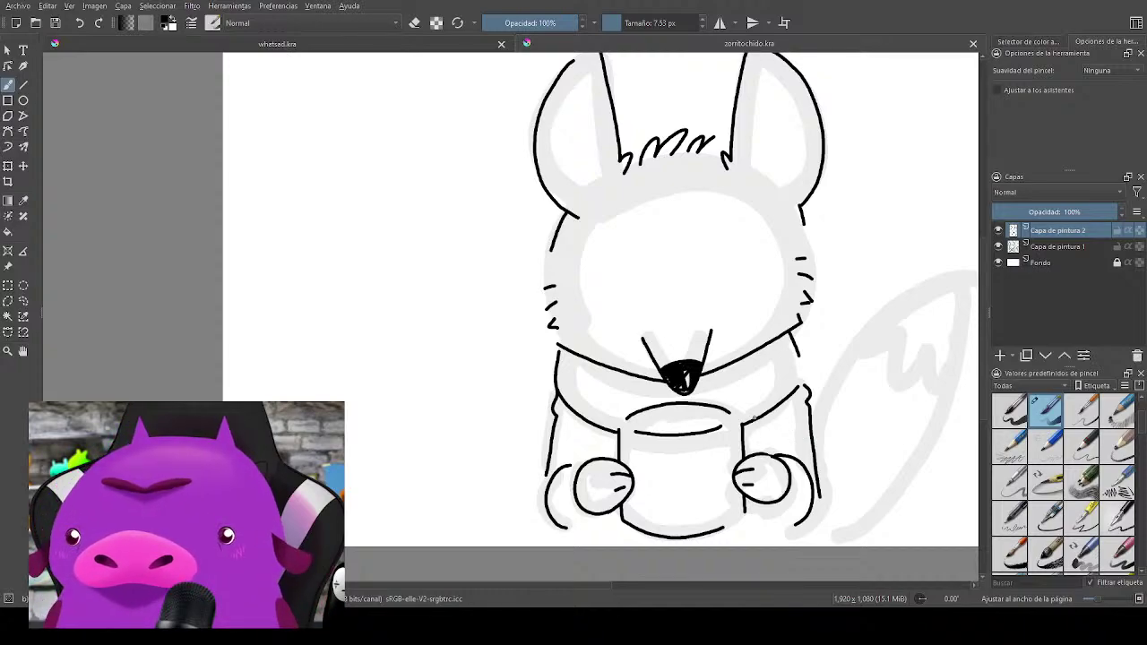
pyautogui.scroll(1, 753, 417)
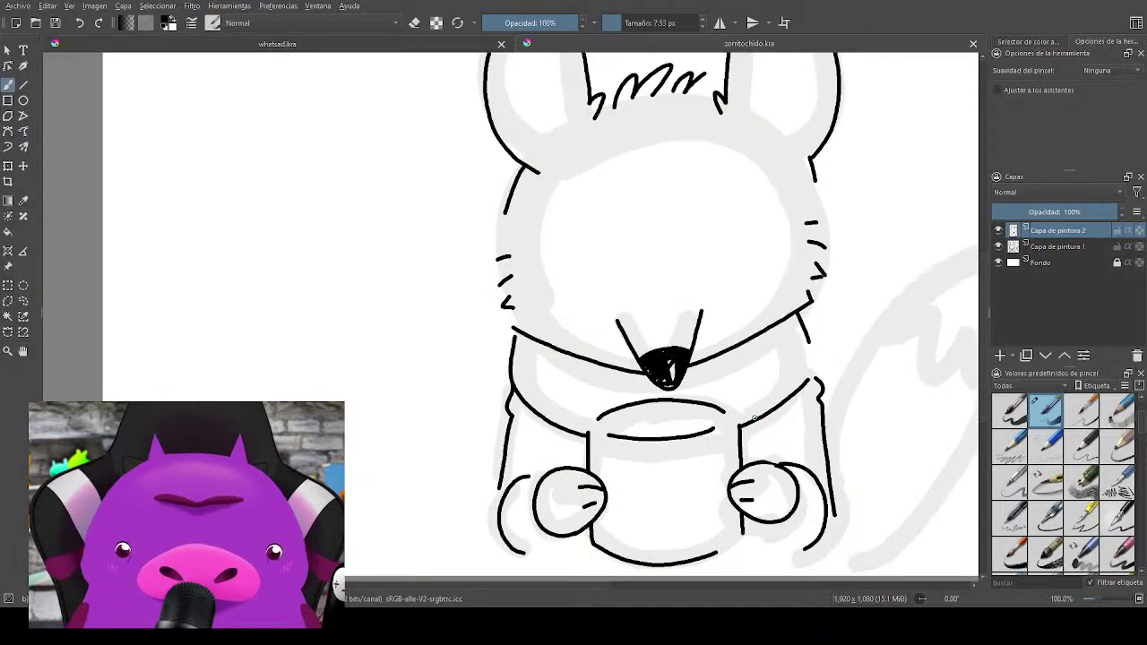
pyautogui.scroll(1, 719, 304)
pyautogui.moveTo(715, 305); pyautogui.dragTo(714, 406)
pyautogui.scroll(1, 724, 370)
pyautogui.moveTo(729, 361)
pyautogui.mouseDown()
pyautogui.moveTo(788, 328)
pyautogui.moveTo(671, 317)
pyautogui.moveTo(813, 364)
pyautogui.moveTo(717, 292)
pyautogui.mouseUp()
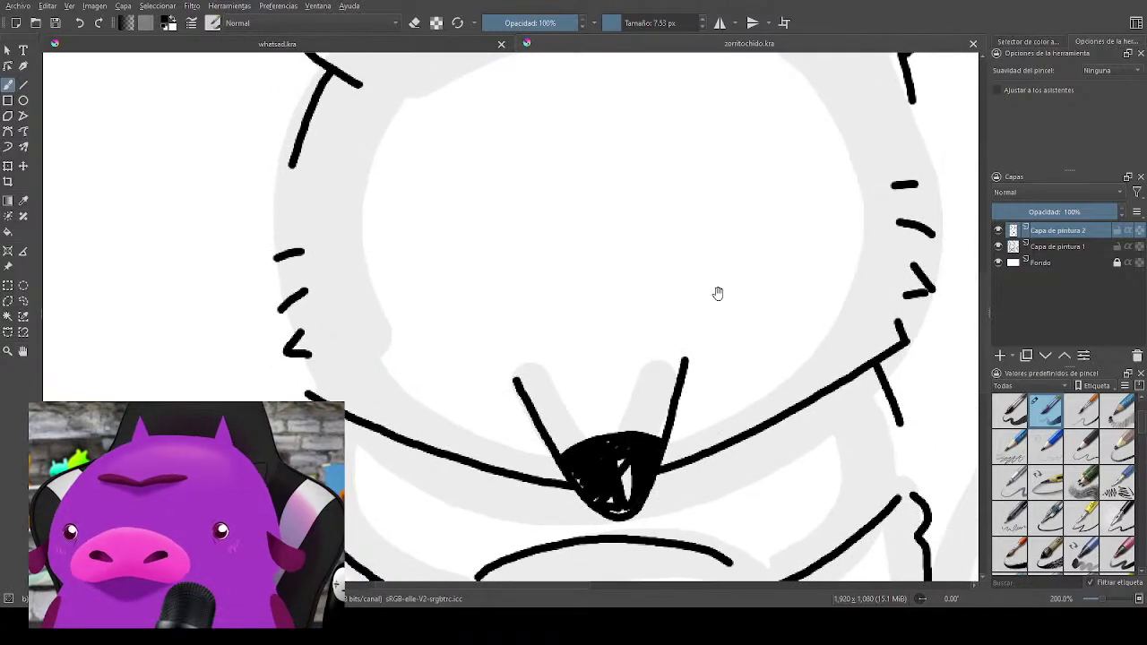
pyautogui.moveTo(764, 419); pyautogui.dragTo(712, 436)
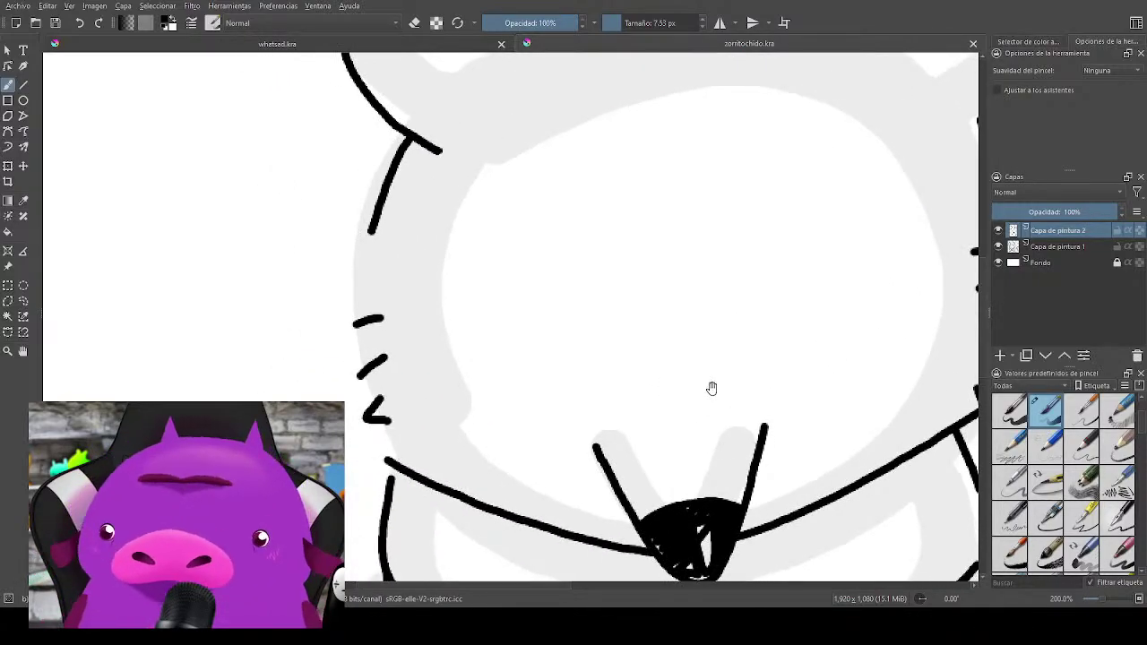
pyautogui.moveTo(745, 344); pyautogui.dragTo(802, 296)
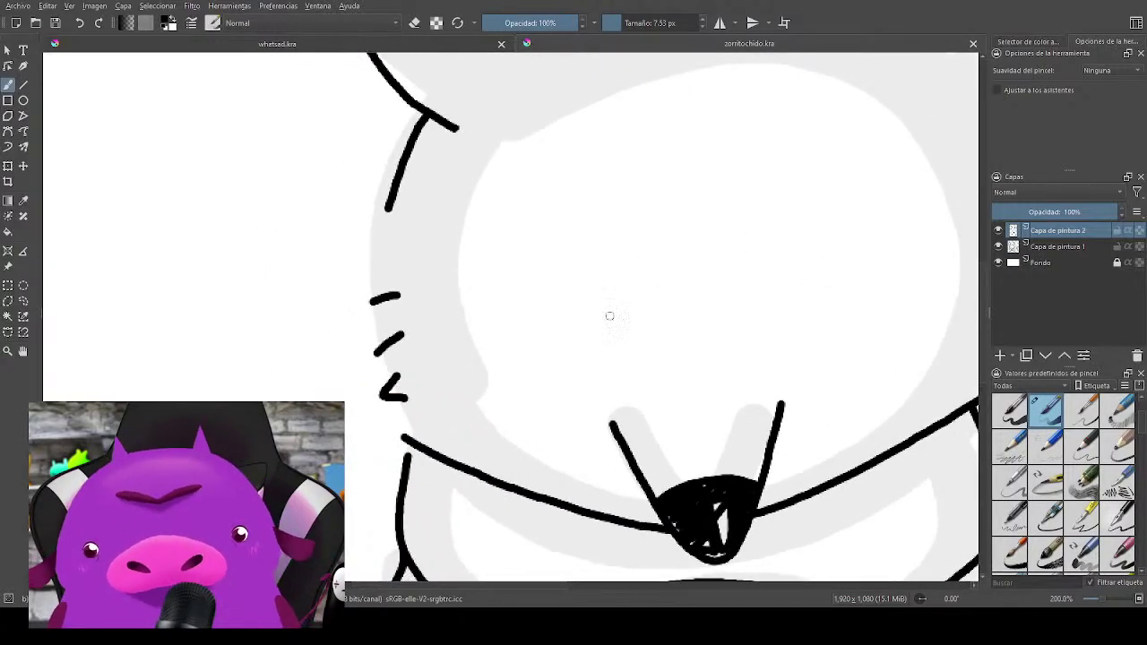
pyautogui.moveTo(753, 328); pyautogui.dragTo(725, 331)
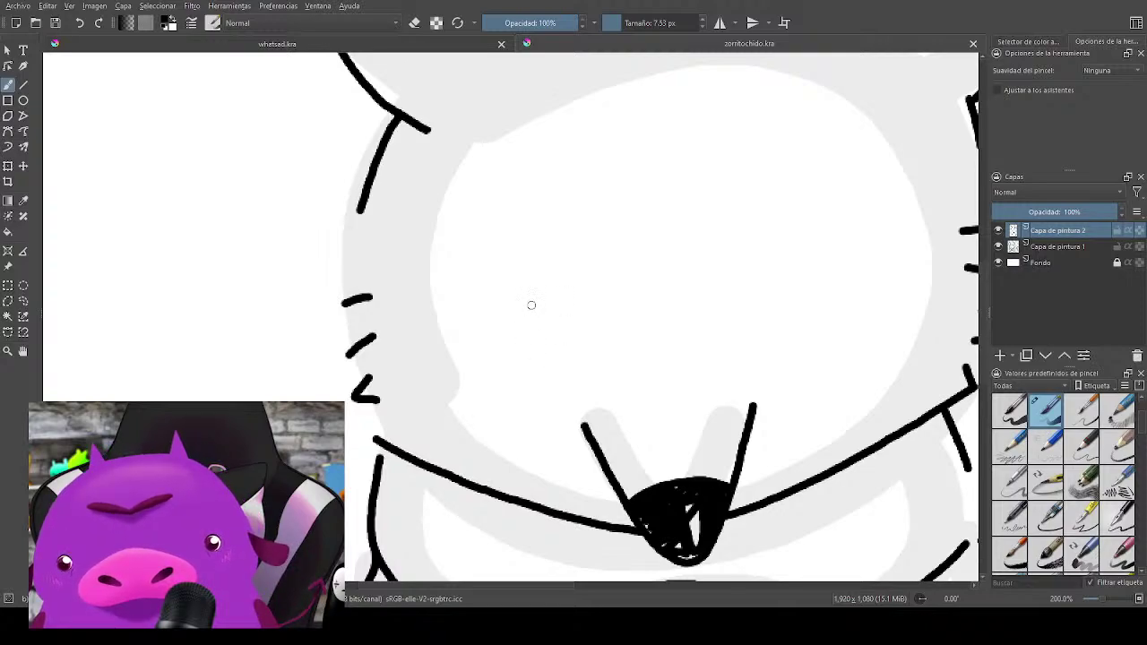
pyautogui.moveTo(529, 303)
pyautogui.mouseDown()
pyautogui.moveTo(522, 336)
pyautogui.moveTo(530, 299)
pyautogui.mouseUp()
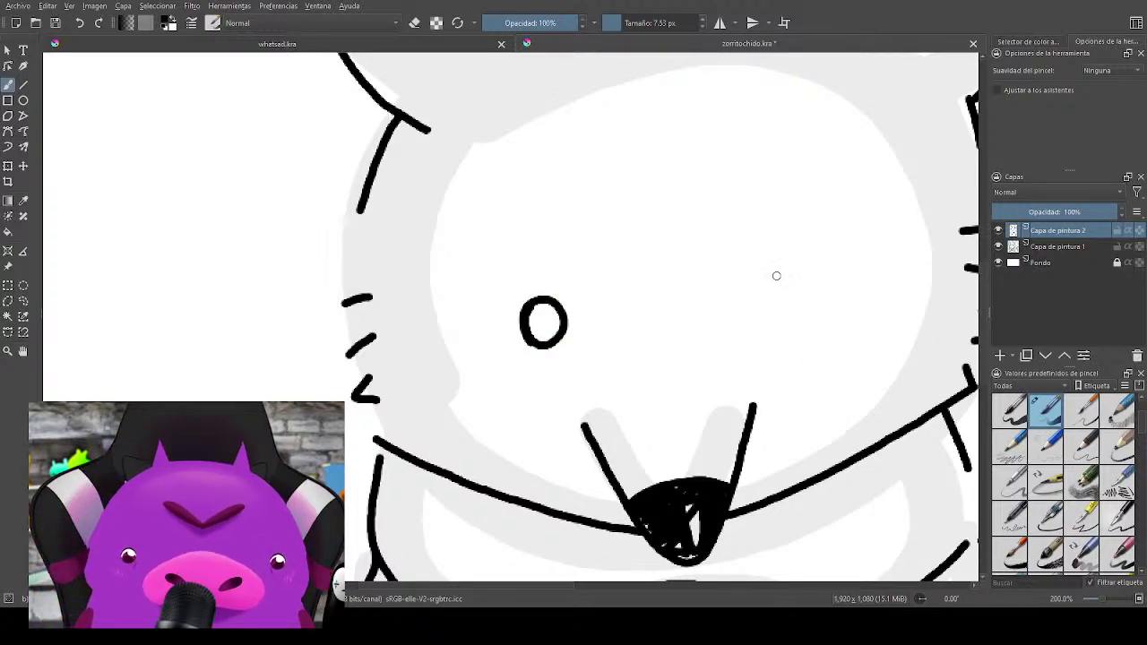
pyautogui.moveTo(776, 274)
pyautogui.mouseDown()
pyautogui.moveTo(763, 305)
pyautogui.moveTo(794, 275)
pyautogui.moveTo(790, 330)
pyautogui.mouseUp()
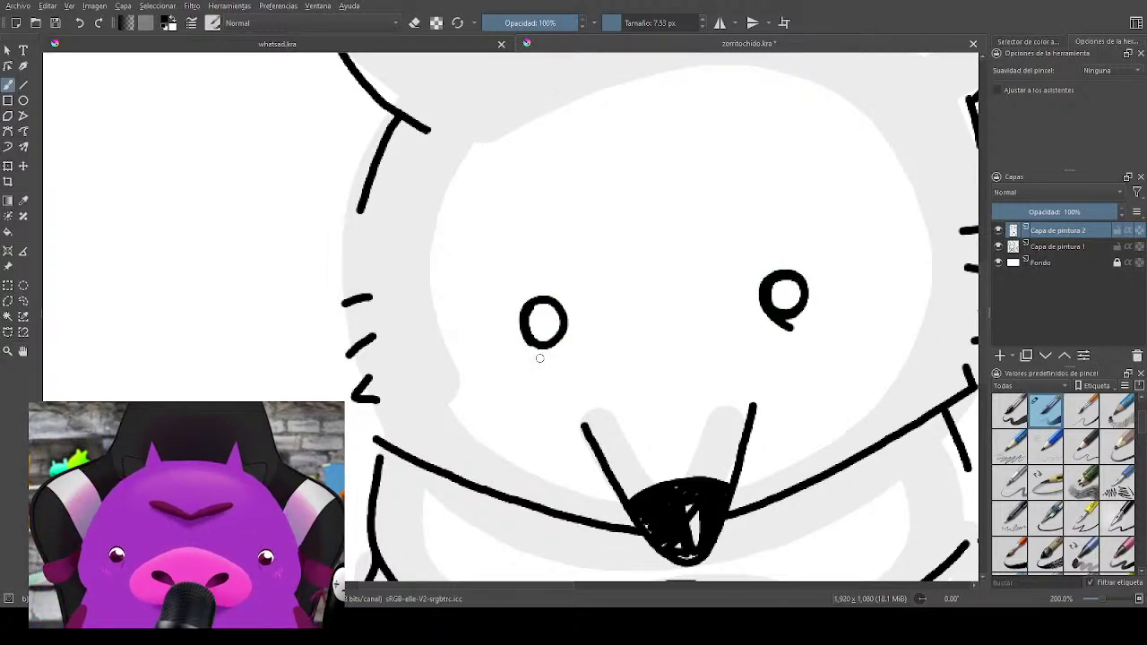
pyautogui.moveTo(525, 306); pyautogui.dragTo(554, 347)
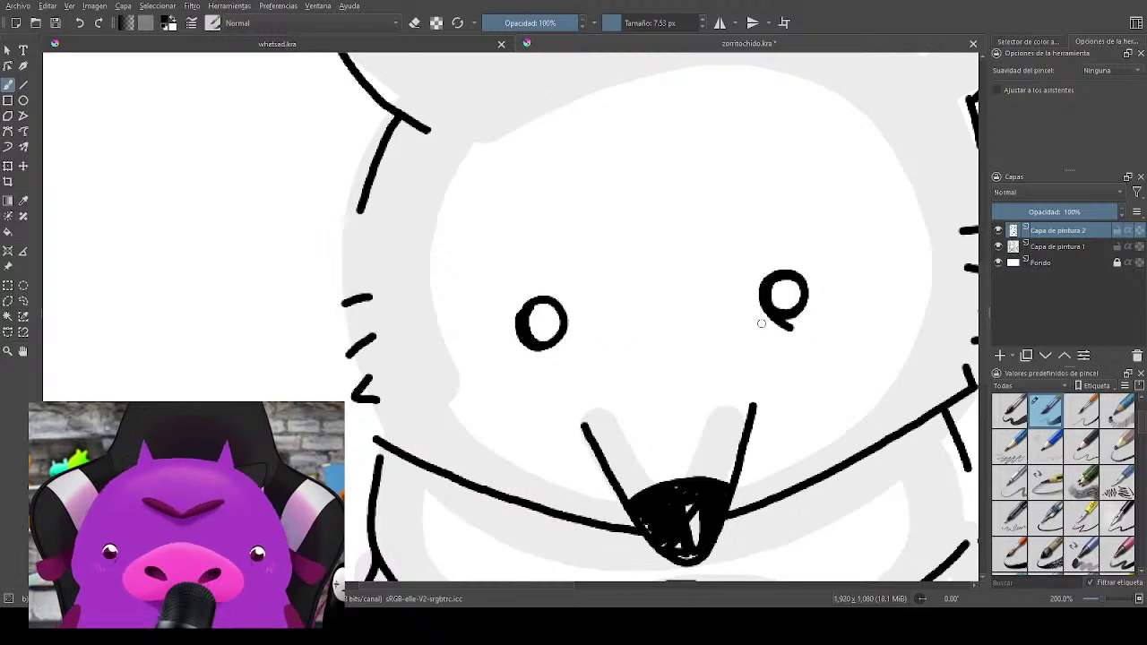
# Step: Clean up the inside of both eye outlines with the eraser
pyautogui.scroll(-3, 746, 329)
pyautogui.moveTo(740, 333); pyautogui.dragTo(666, 259)
pyautogui.scroll(1, 662, 276)
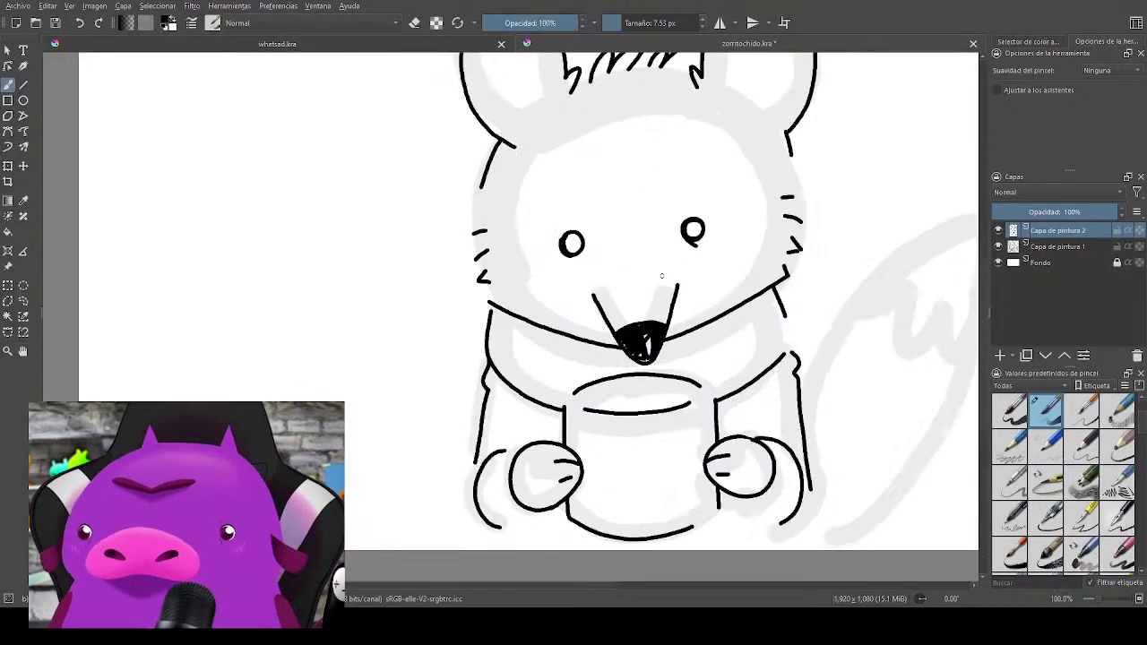
pyautogui.scroll(1, 661, 276)
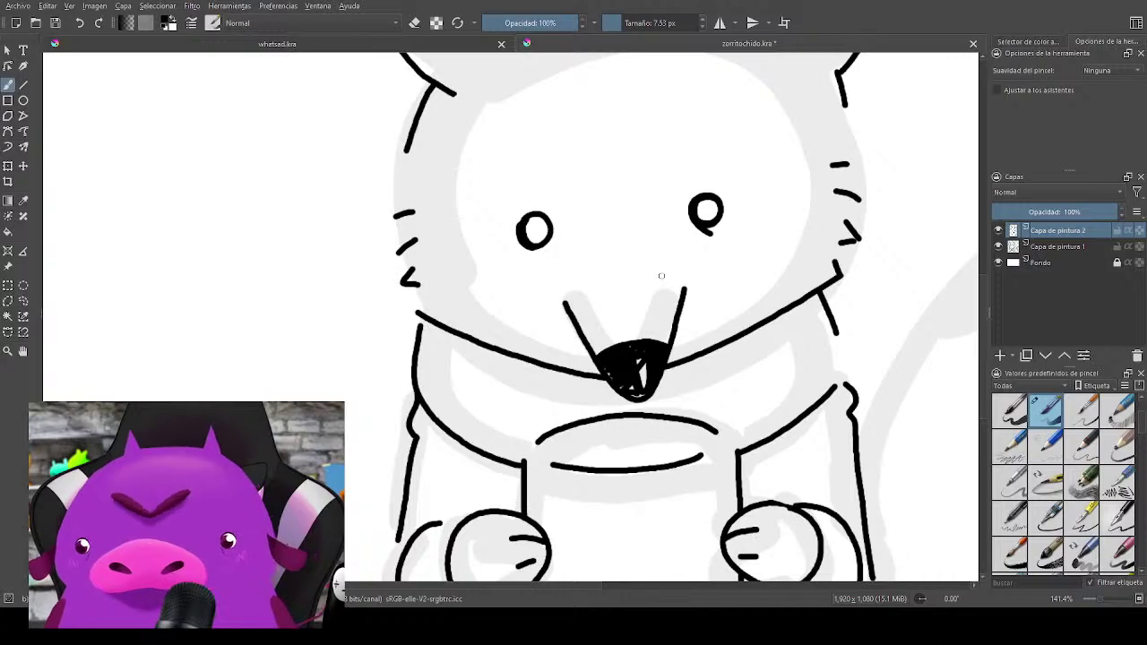
pyautogui.scroll(1, 661, 275)
pyautogui.press('e')
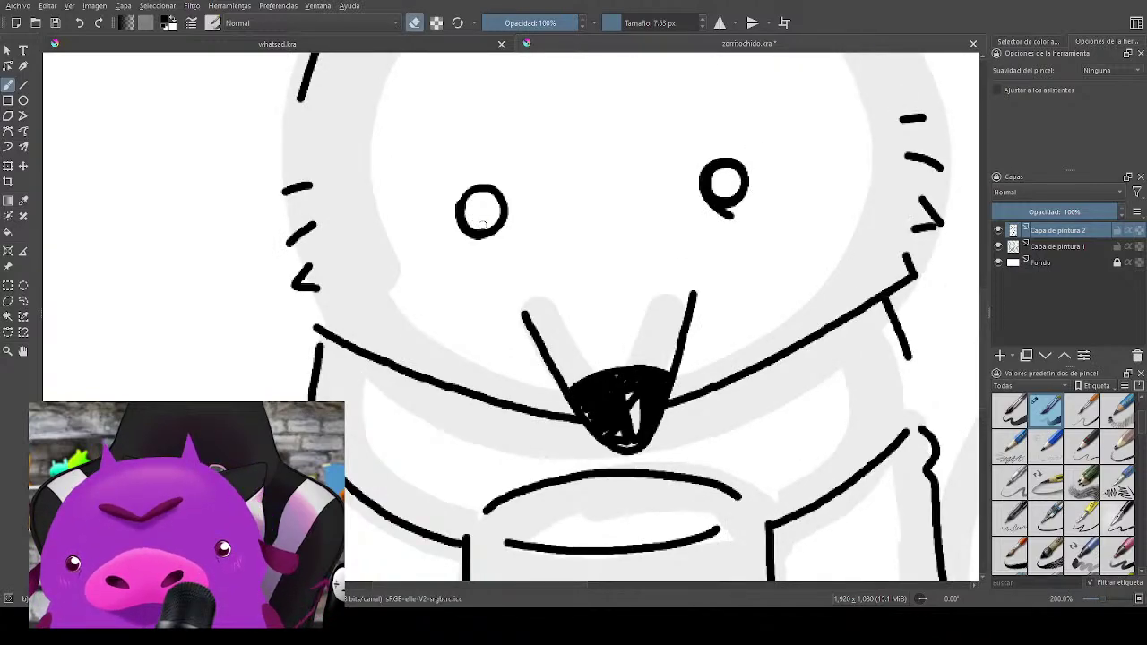
pyautogui.moveTo(717, 177)
pyautogui.mouseDown()
pyautogui.moveTo(730, 187)
pyautogui.moveTo(717, 186)
pyautogui.moveTo(732, 179)
pyautogui.mouseUp()
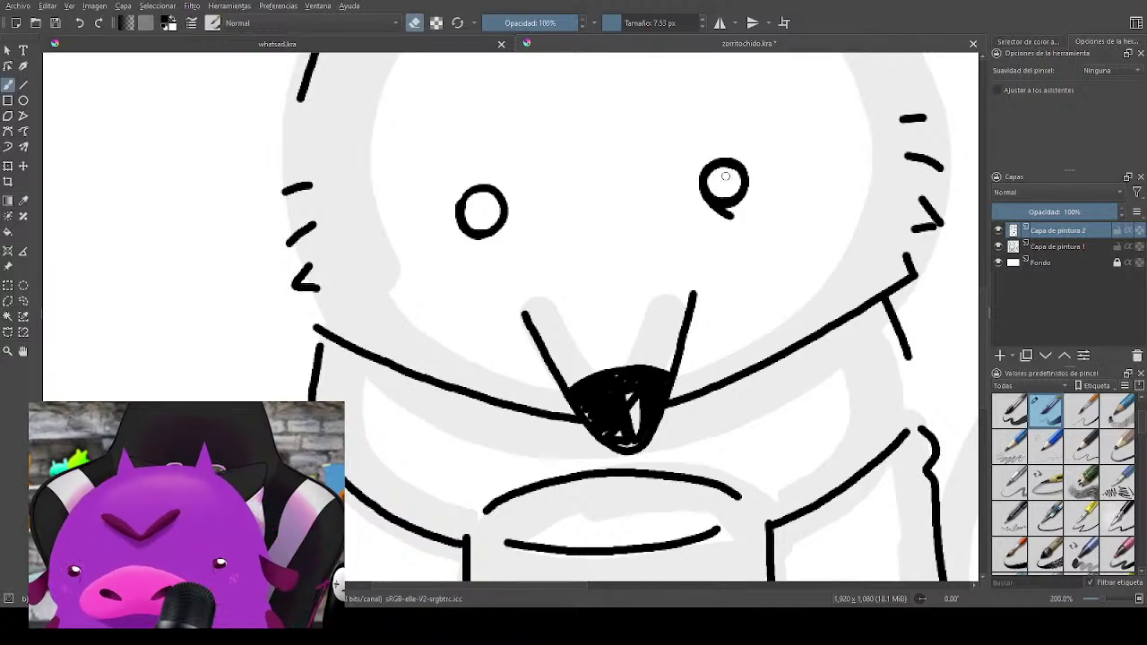
# Step: Return to painting and ink a dark pupil in the lower part of each eye
pyautogui.press('e')
pyautogui.moveTo(479, 226)
pyautogui.mouseDown()
pyautogui.moveTo(485, 209)
pyautogui.moveTo(498, 217)
pyautogui.moveTo(483, 224)
pyautogui.moveTo(491, 218)
pyautogui.mouseUp()
pyautogui.hotkey('ctrl', 'z')
pyautogui.moveTo(709, 190)
pyautogui.mouseDown()
pyautogui.moveTo(735, 193)
pyautogui.moveTo(724, 189)
pyautogui.mouseUp()
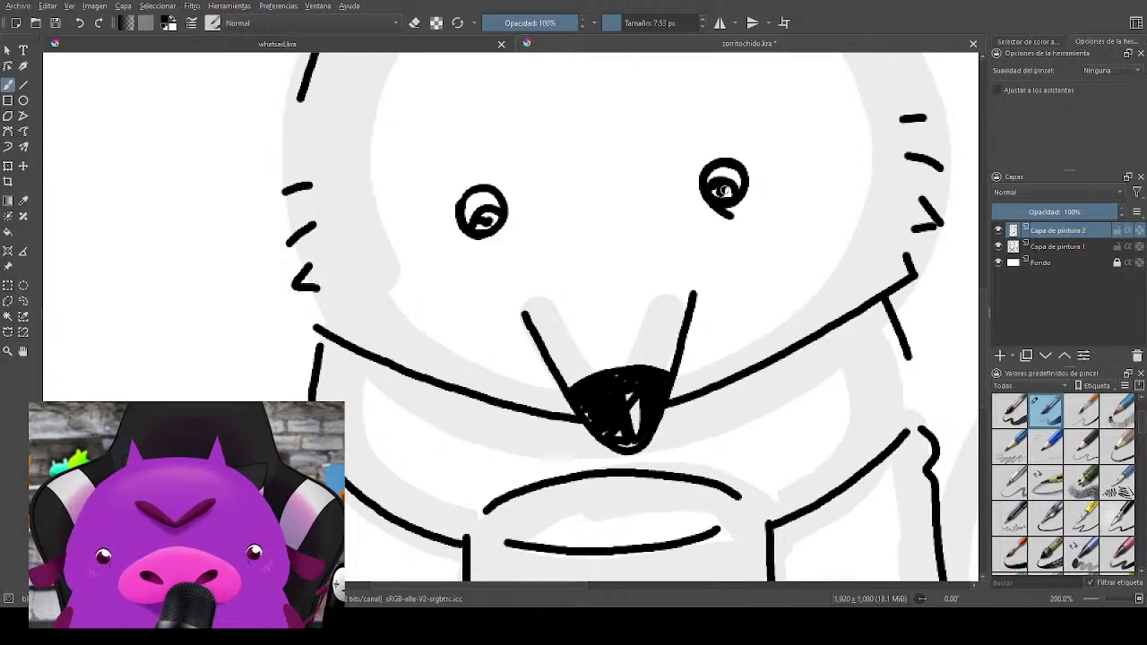
pyautogui.moveTo(472, 215); pyautogui.dragTo(493, 217)
# Step: Ink a small angled mark between the eyes and a short eyebrow above each eye
pyautogui.moveTo(768, 228); pyautogui.dragTo(758, 334)
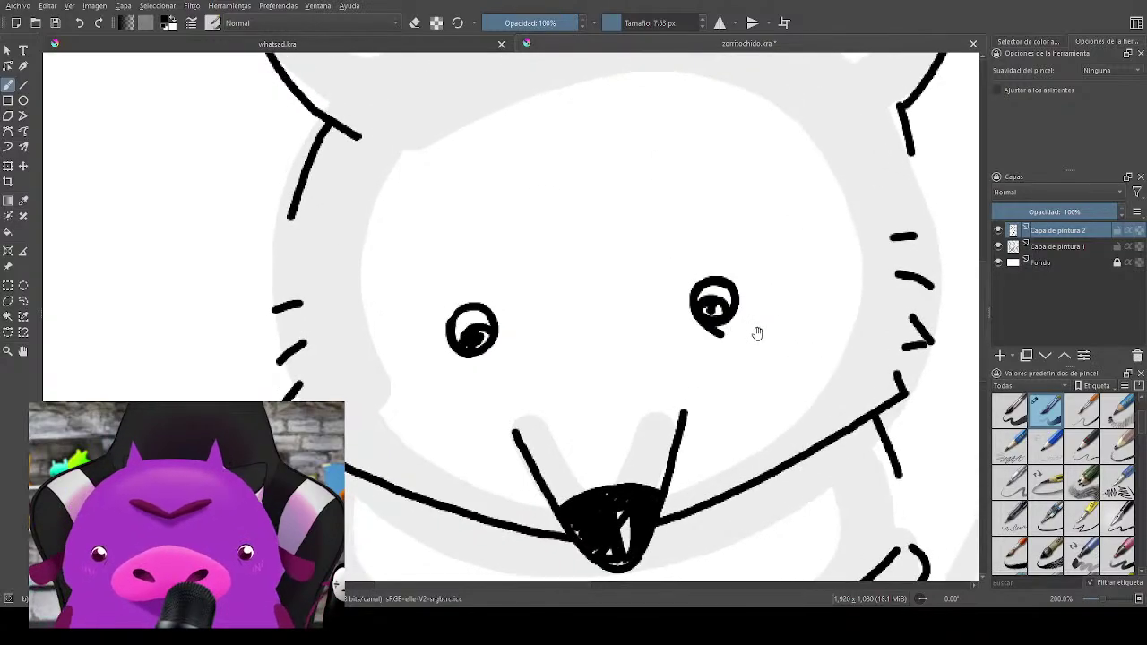
pyautogui.moveTo(602, 335); pyautogui.dragTo(618, 354)
pyautogui.moveTo(811, 279); pyautogui.dragTo(814, 334)
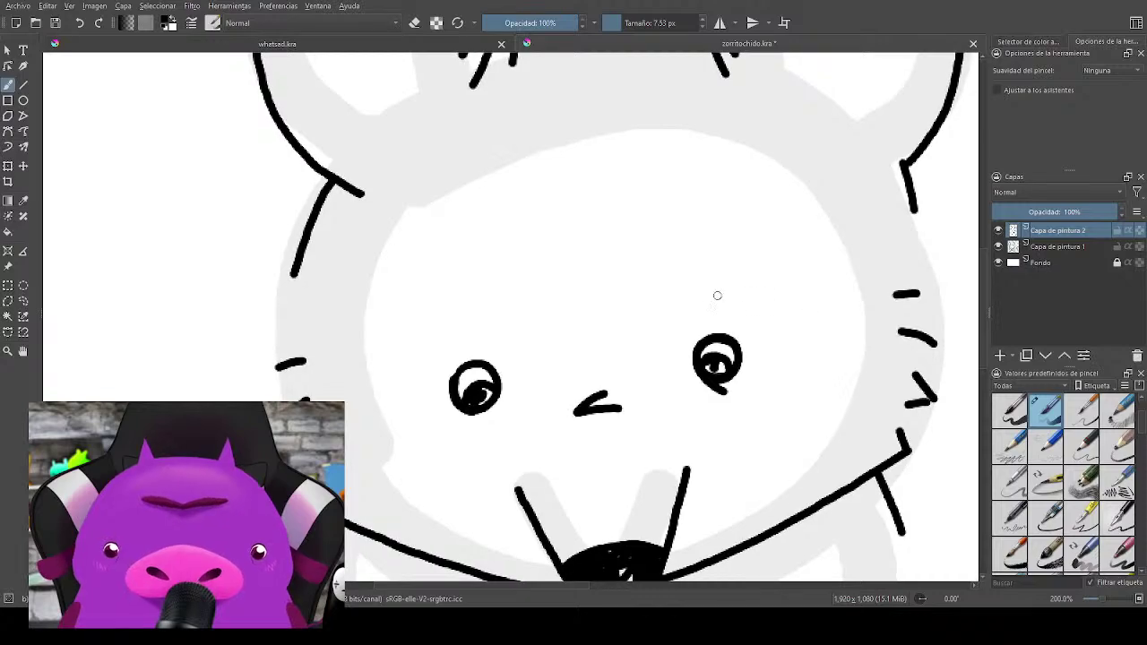
pyautogui.moveTo(672, 305); pyautogui.dragTo(699, 293)
pyautogui.moveTo(483, 296); pyautogui.dragTo(510, 300)
# Step: Reduce the brush size to 4.51 px and ink small zigzag blush marks beside both eyes
pyautogui.moveTo(771, 427)
pyautogui.mouseDown()
pyautogui.moveTo(810, 283)
pyautogui.moveTo(853, 262)
pyautogui.mouseUp()
pyautogui.moveTo(629, 290)
pyautogui.keyDown('shift'); pyautogui.mouseDown()
pyautogui.moveTo(593, 290)
pyautogui.moveTo(651, 289)
pyautogui.mouseUp(); pyautogui.keyUp('shift')
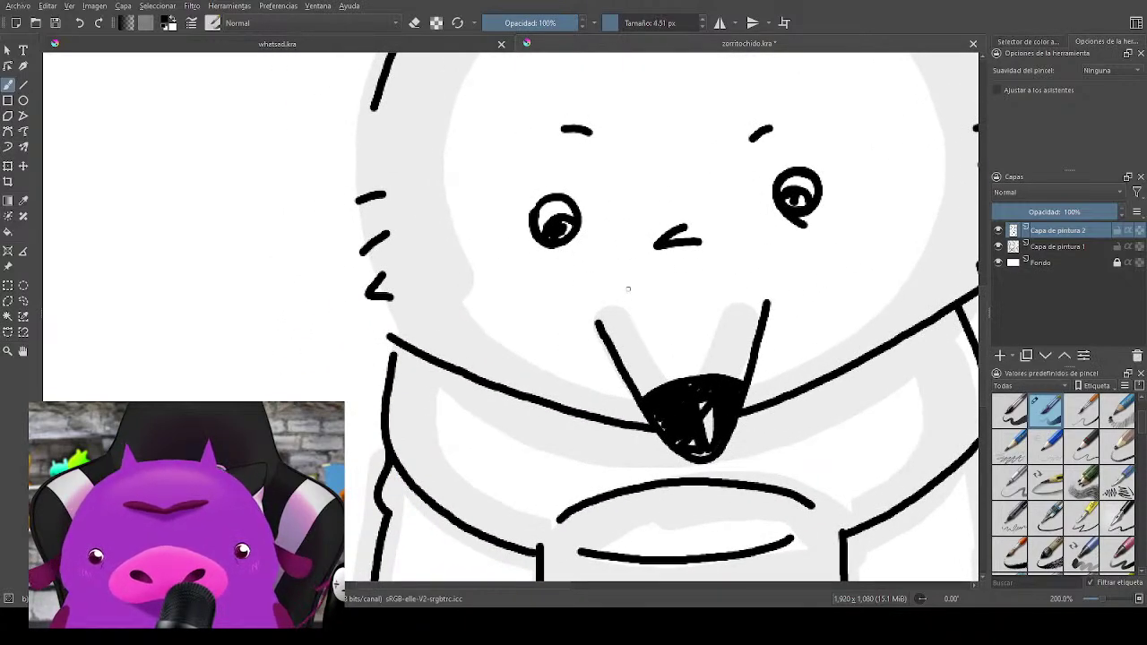
pyautogui.moveTo(512, 263); pyautogui.dragTo(525, 266)
pyautogui.moveTo(861, 275)
pyautogui.mouseDown()
pyautogui.moveTo(686, 261)
pyautogui.moveTo(678, 233)
pyautogui.moveTo(689, 235)
pyautogui.mouseUp()
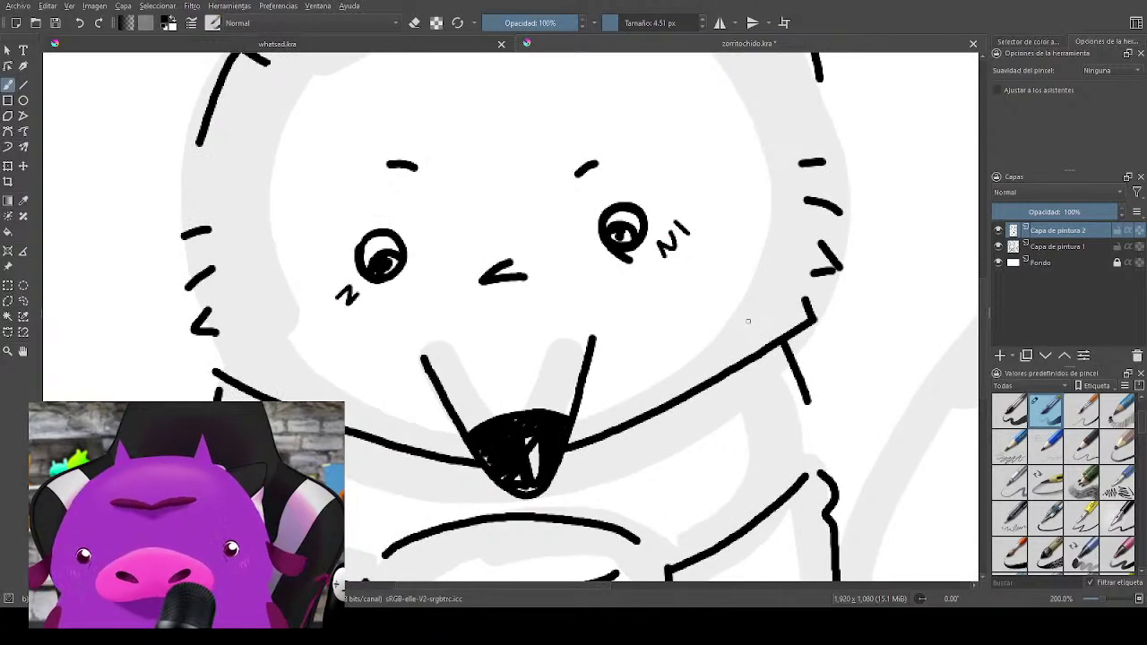
# Step: Set the brush size to 7 px and save the drawing
pyautogui.scroll(-5, 748, 321)
pyautogui.moveTo(797, 392); pyautogui.dragTo(680, 331)
pyautogui.scroll(4, 681, 330)
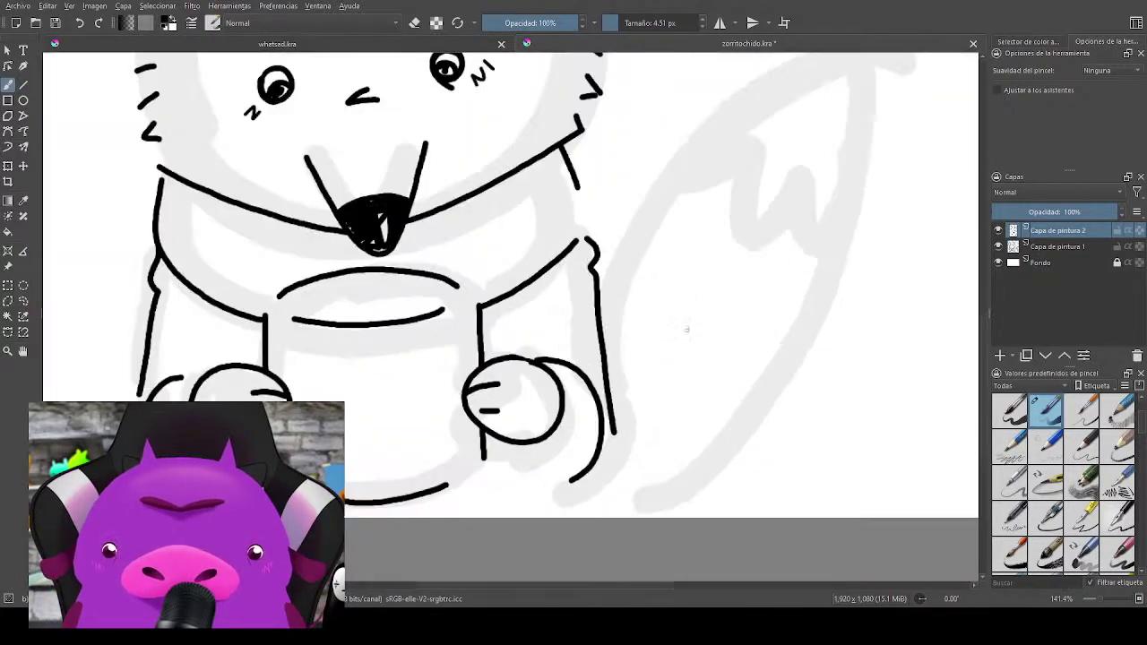
pyautogui.moveTo(597, 294); pyautogui.dragTo(695, 484)
pyautogui.moveTo(592, 354); pyautogui.dragTo(689, 481)
pyautogui.scroll(1, 695, 430)
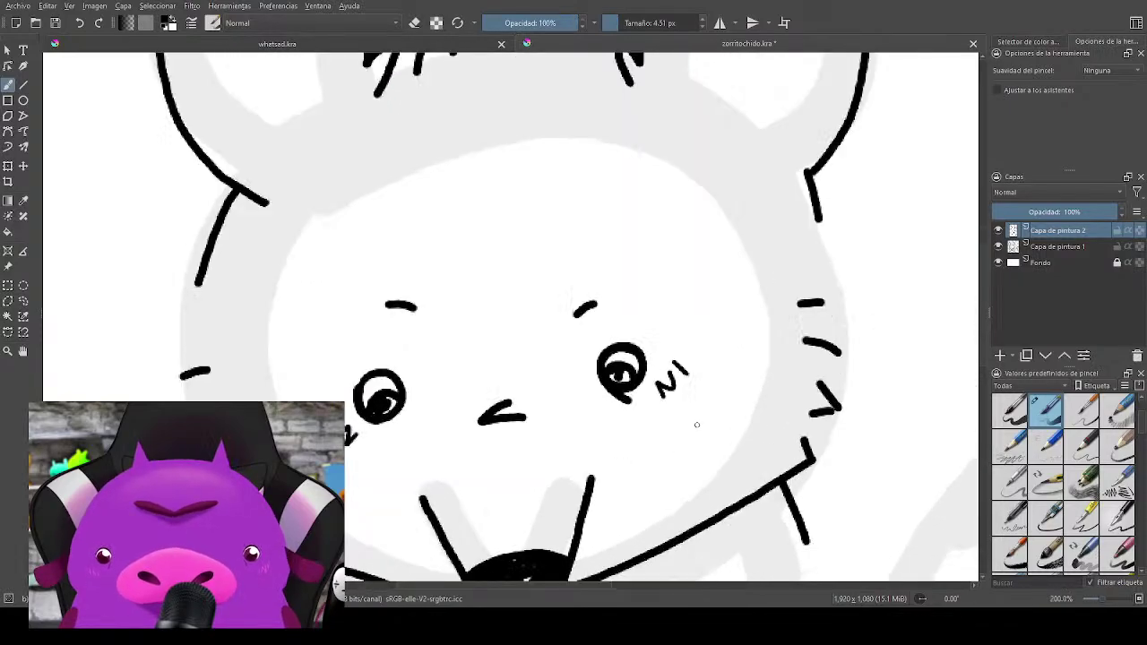
pyautogui.click(661, 22)
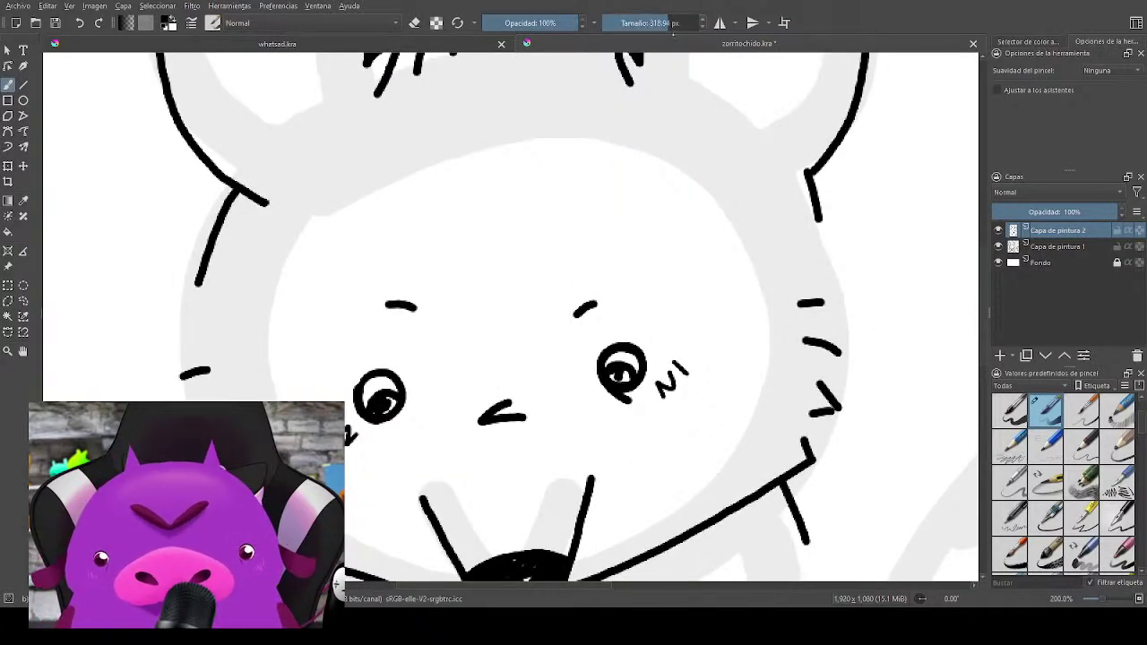
pyautogui.rightClick(661, 23)
pyautogui.write('7')
pyautogui.press('Return')
pyautogui.moveTo(860, 356); pyautogui.dragTo(775, 452)
pyautogui.hotkey('ctrl', 's')
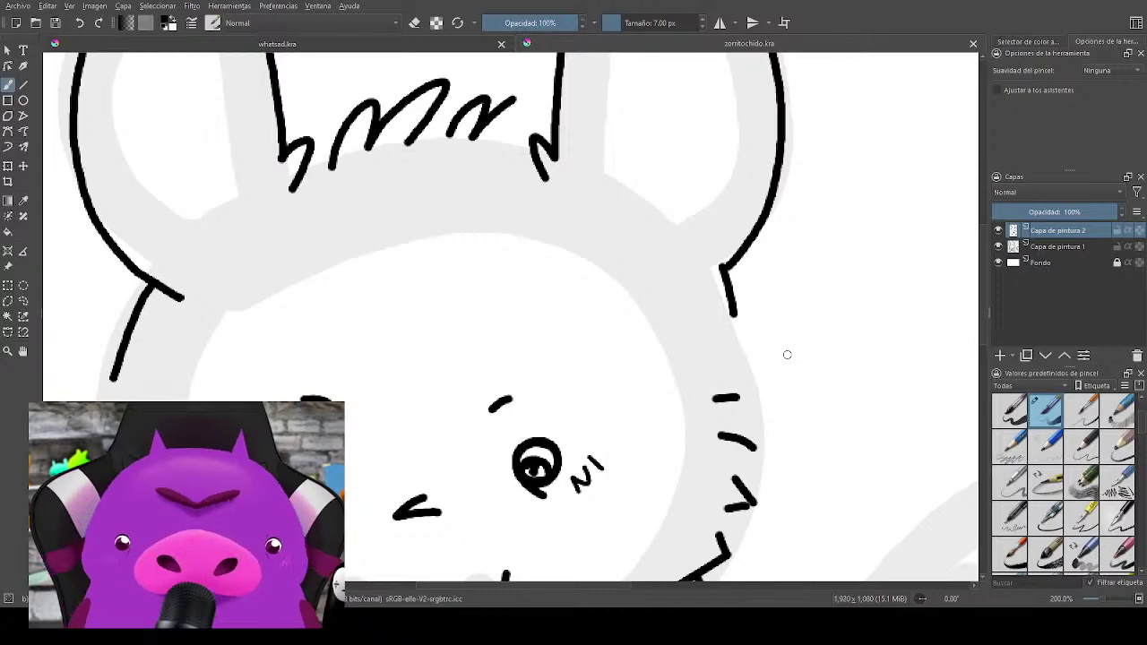
# Step: Ink the two long side curves of the tail over the sketch, leaving the tip open
pyautogui.scroll(-3, 786, 358)
pyautogui.moveTo(786, 366); pyautogui.dragTo(581, 159)
pyautogui.moveTo(650, 263); pyautogui.dragTo(726, 268)
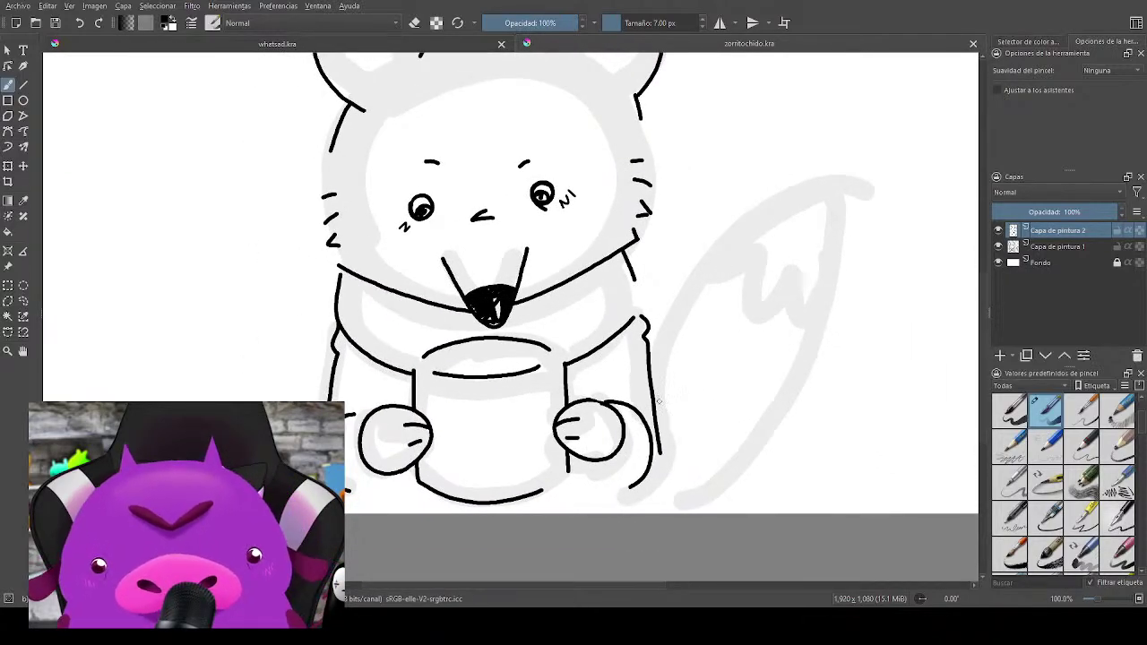
pyautogui.moveTo(659, 404)
pyautogui.mouseDown()
pyautogui.moveTo(663, 362)
pyautogui.moveTo(708, 269)
pyautogui.moveTo(825, 188)
pyautogui.mouseUp()
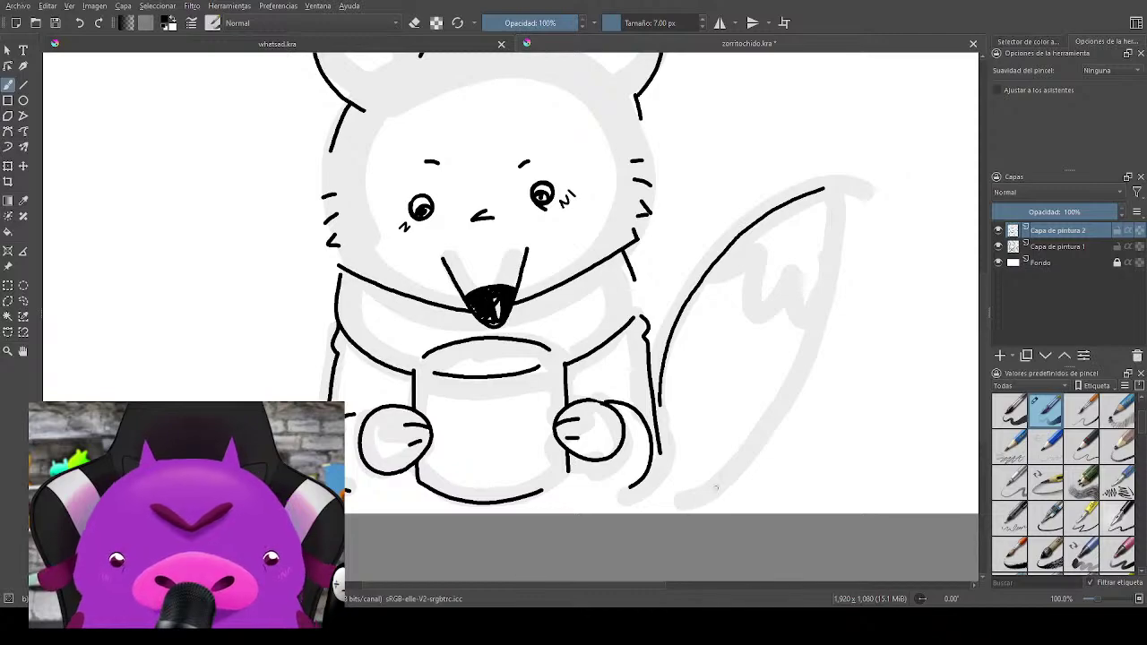
pyautogui.moveTo(686, 497)
pyautogui.mouseDown()
pyautogui.moveTo(713, 484)
pyautogui.moveTo(830, 289)
pyautogui.moveTo(833, 223)
pyautogui.mouseUp()
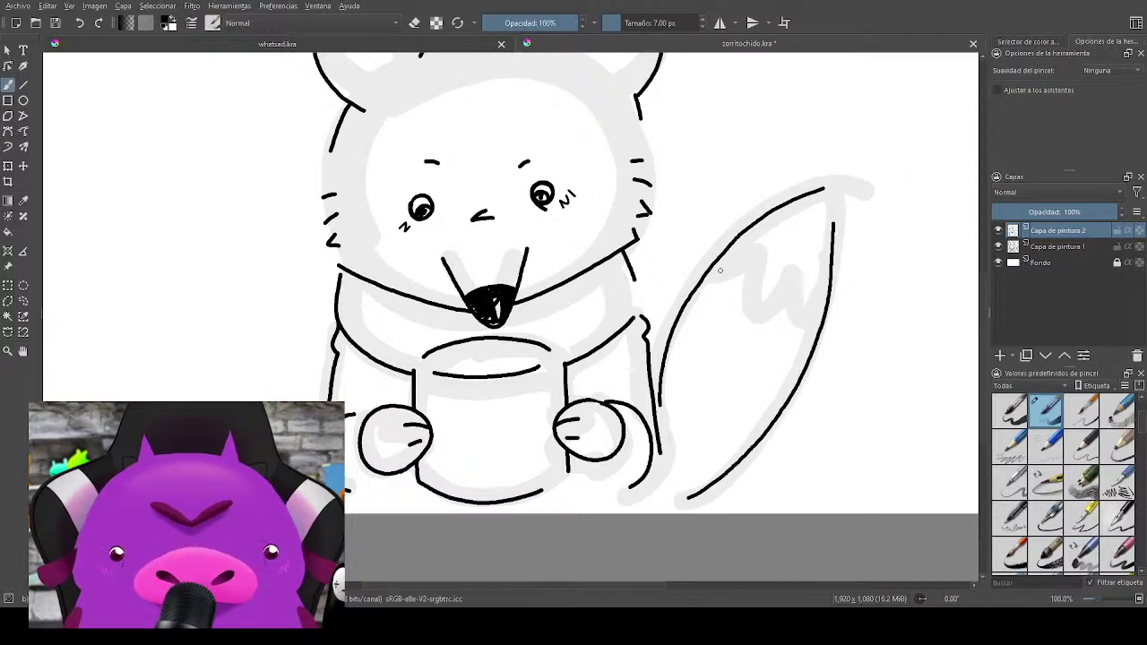
# Step: Ink a jagged fur line across the tail below its tip and save the drawing
pyautogui.moveTo(717, 270)
pyautogui.mouseDown()
pyautogui.moveTo(759, 251)
pyautogui.moveTo(807, 266)
pyautogui.moveTo(815, 314)
pyautogui.mouseUp()
pyautogui.moveTo(735, 413); pyautogui.dragTo(854, 417)
pyautogui.hotkey('ctrl', 's')
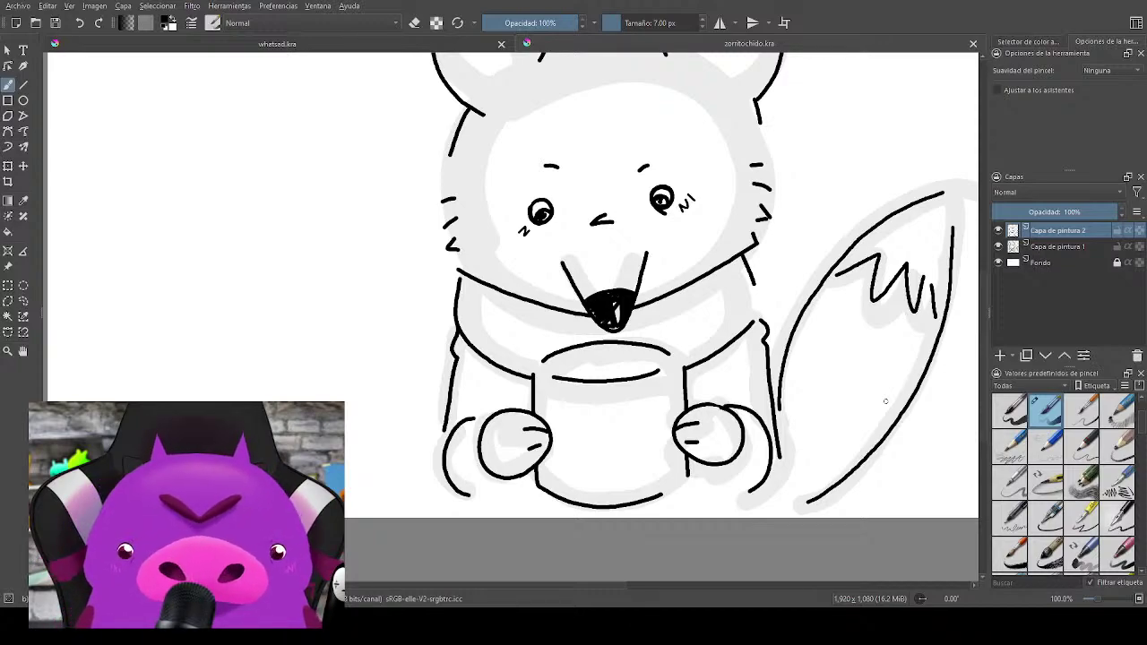
pyautogui.scroll(2, 703, 315)
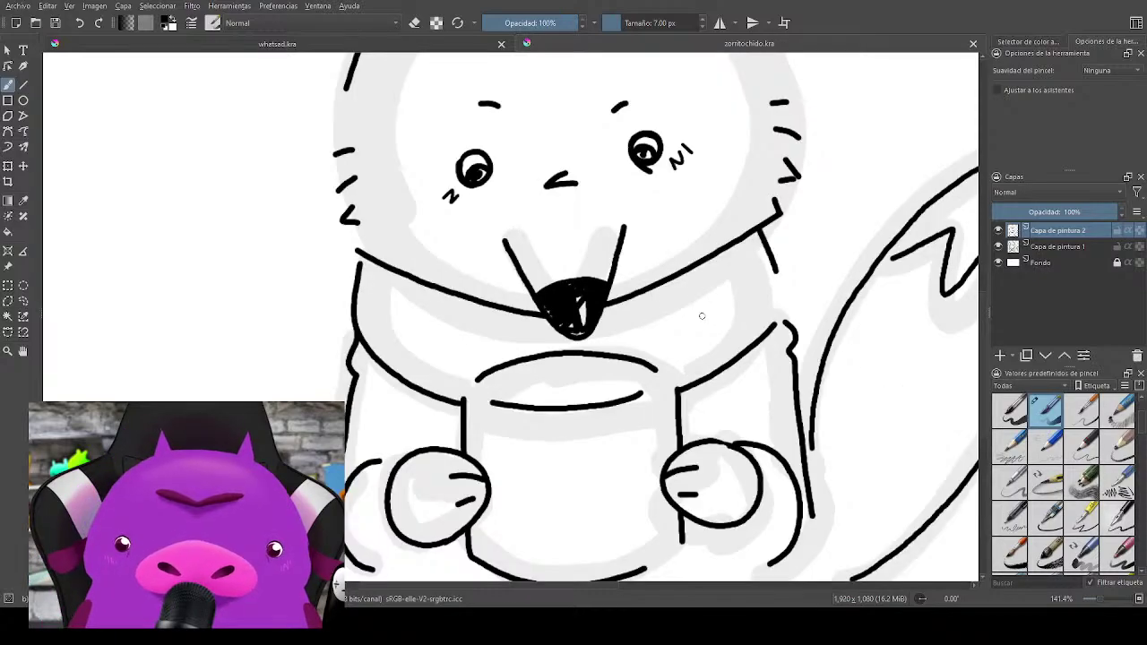
pyautogui.moveTo(705, 335); pyautogui.dragTo(632, 333)
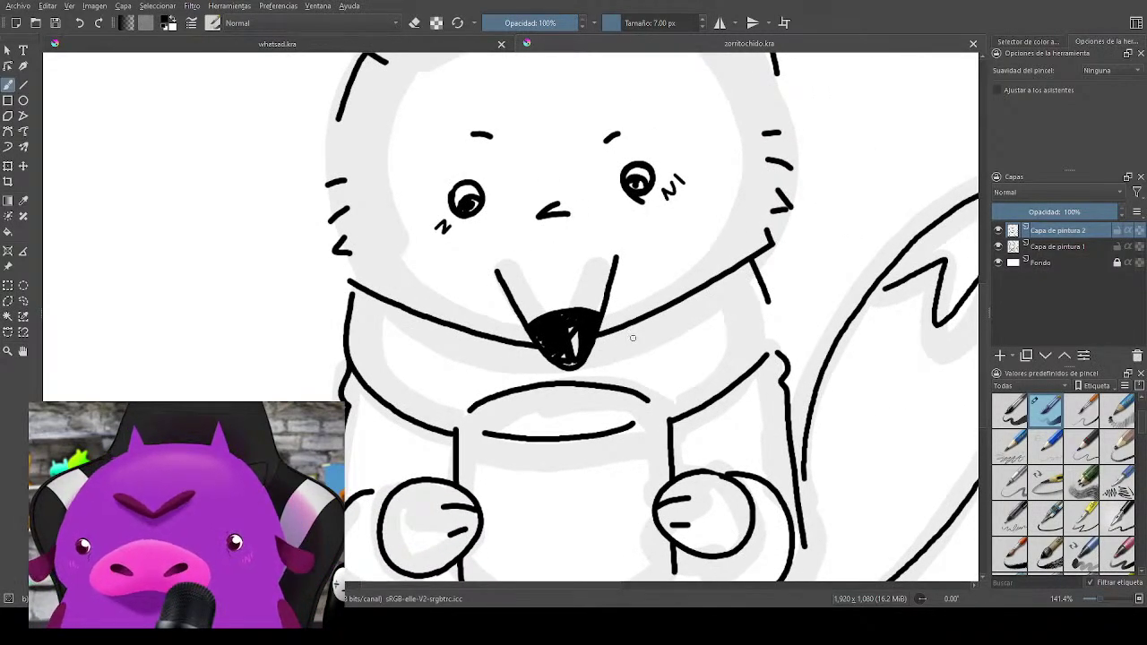
pyautogui.scroll(2, 633, 338)
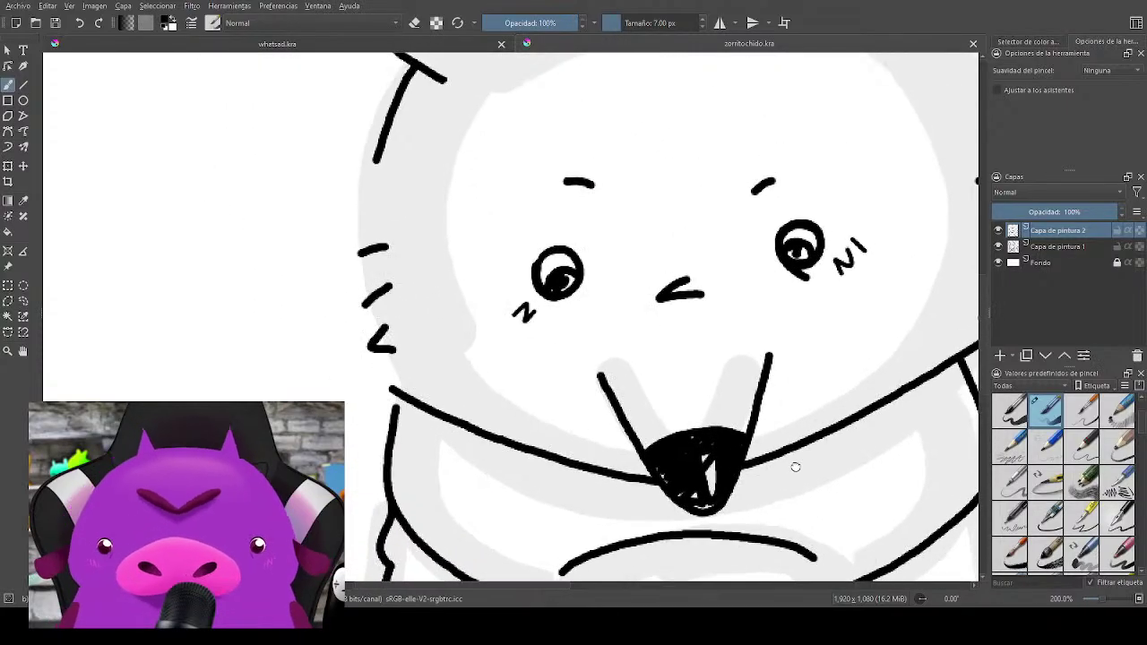
pyautogui.moveTo(794, 467); pyautogui.dragTo(757, 472)
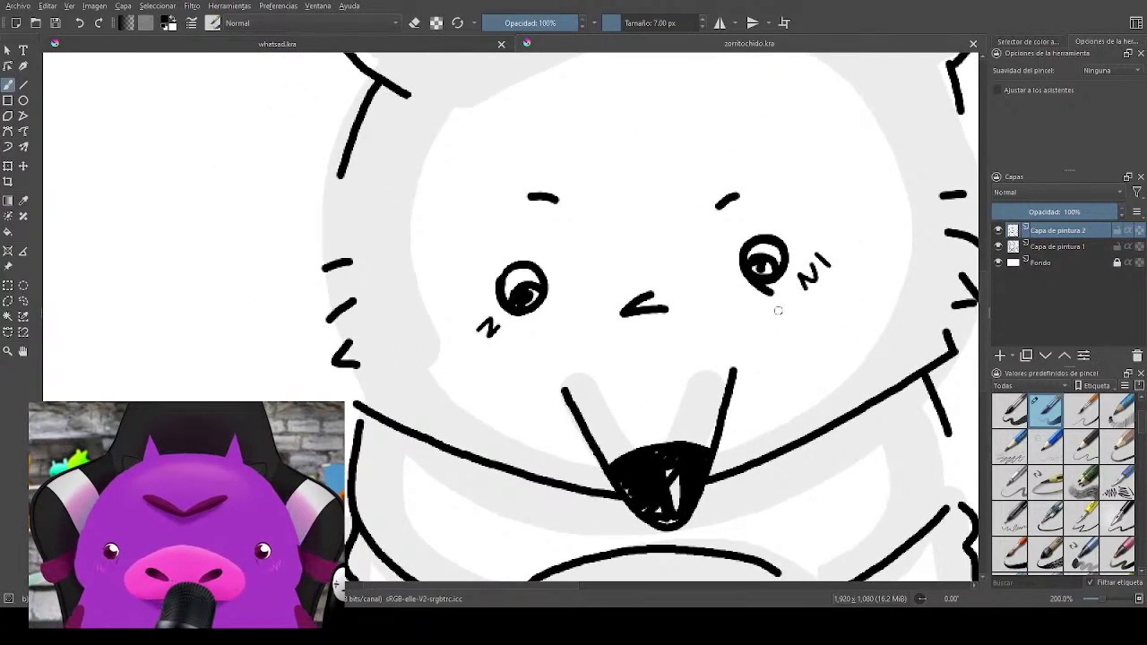
pyautogui.scroll(-1, 778, 310)
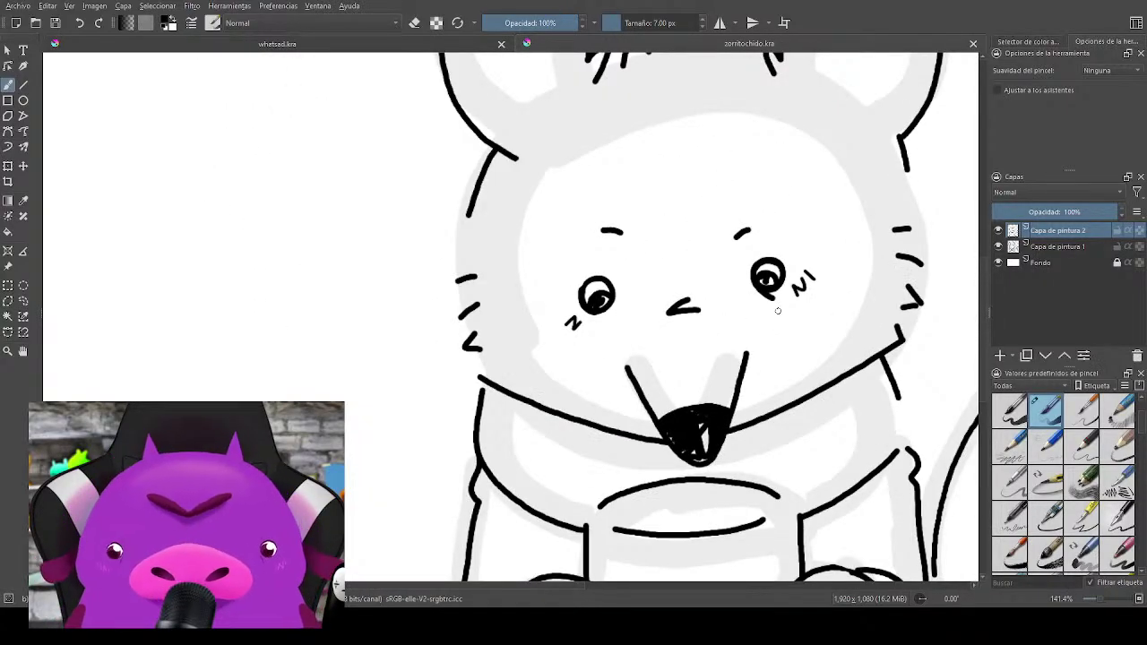
pyautogui.moveTo(454, 245); pyautogui.dragTo(471, 245)
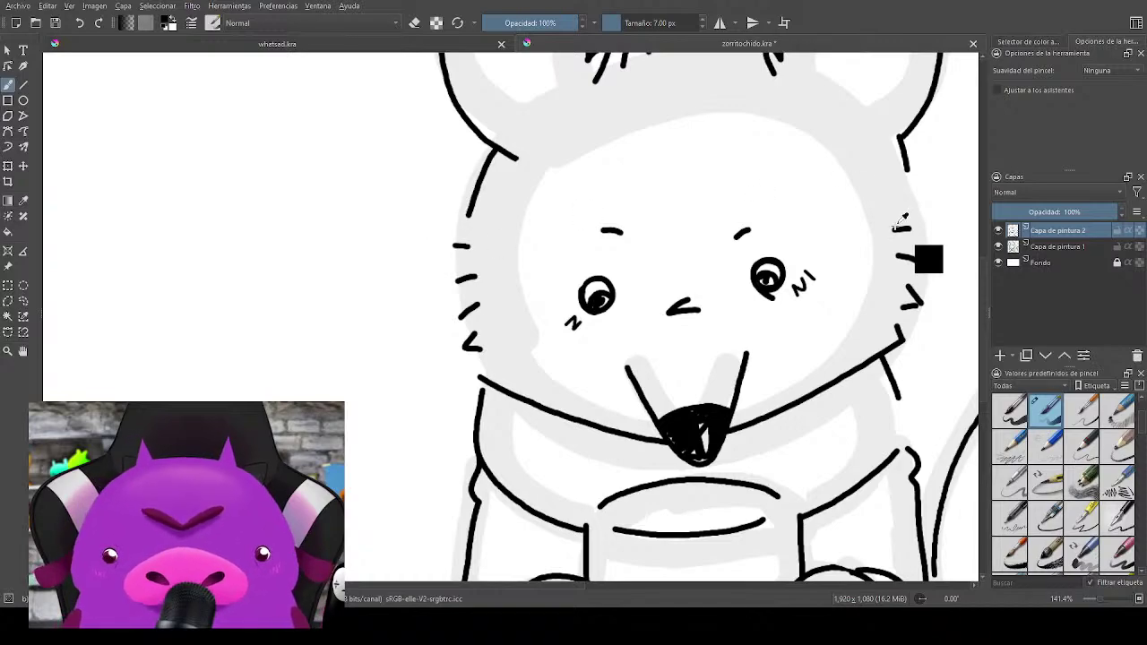
pyautogui.hotkey('ctrl', 'z')
# Step: Reduce the brush size to 4.70 px and ink thin vertical fold lines along both sides of the fox's scarf
pyautogui.press('[')
pyautogui.press('[')
pyautogui.press('[')
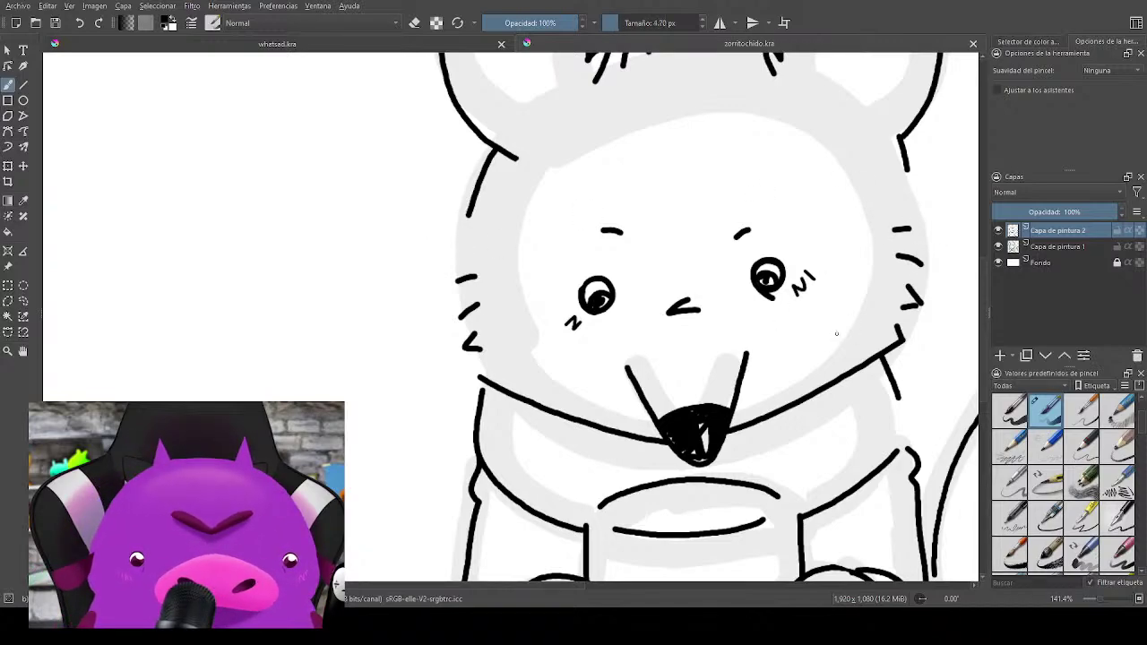
pyautogui.moveTo(656, 486); pyautogui.dragTo(700, 402)
pyautogui.moveTo(580, 428); pyautogui.dragTo(584, 371)
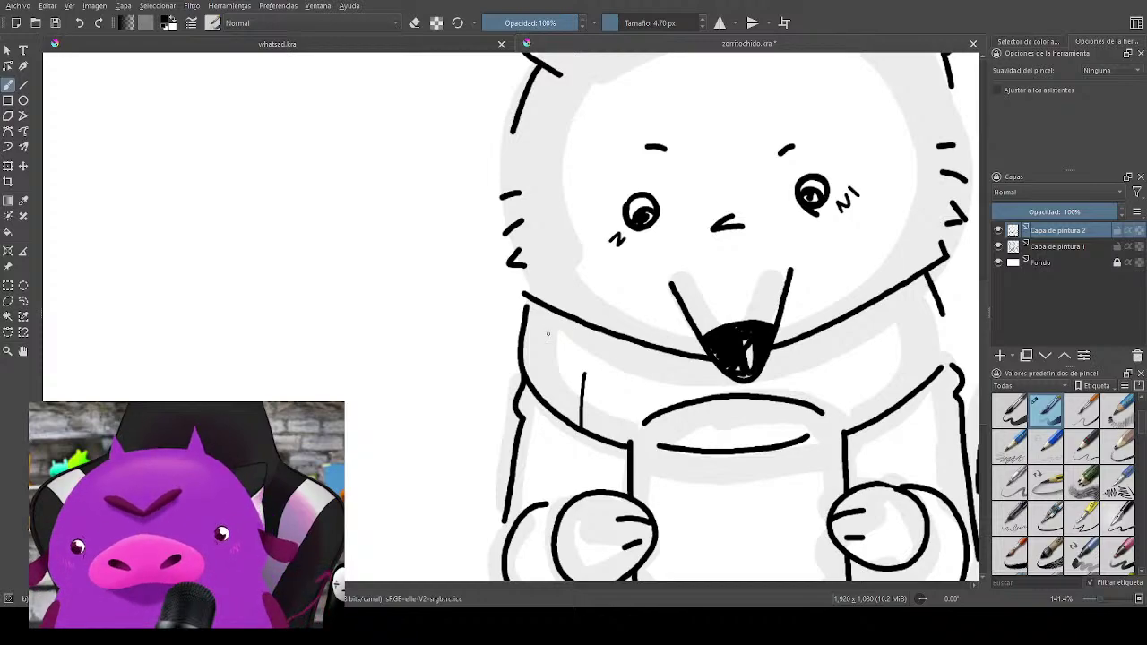
pyautogui.moveTo(550, 366); pyautogui.dragTo(553, 312)
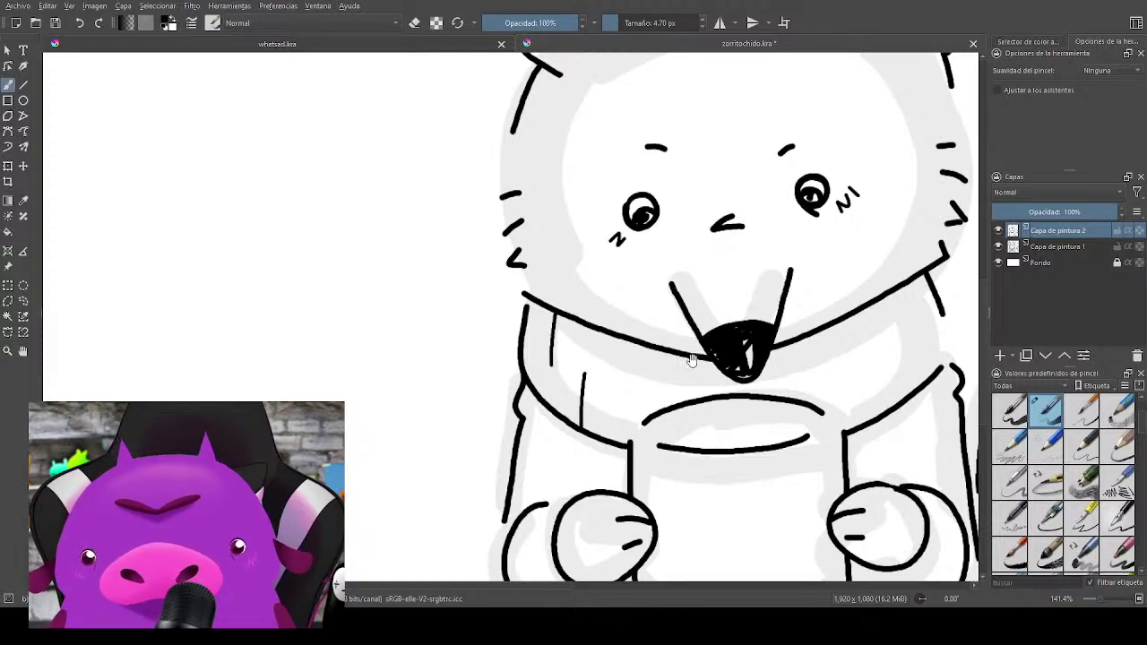
pyautogui.moveTo(750, 412); pyautogui.dragTo(665, 431)
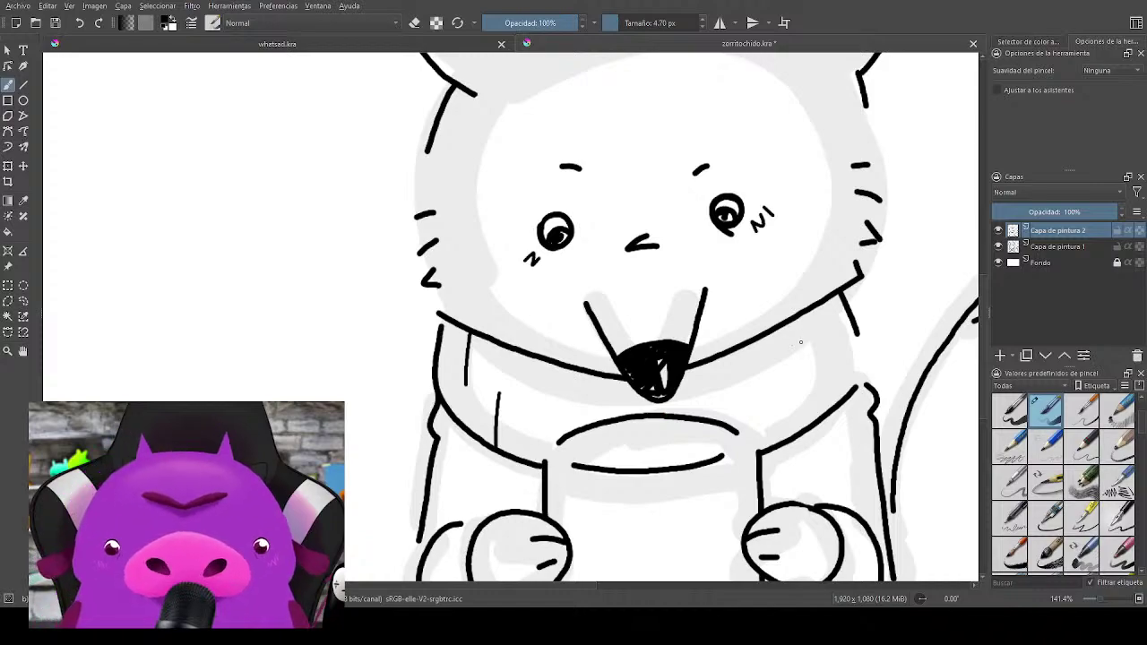
pyautogui.moveTo(803, 313); pyautogui.dragTo(816, 363)
pyautogui.moveTo(755, 341); pyautogui.dragTo(775, 433)
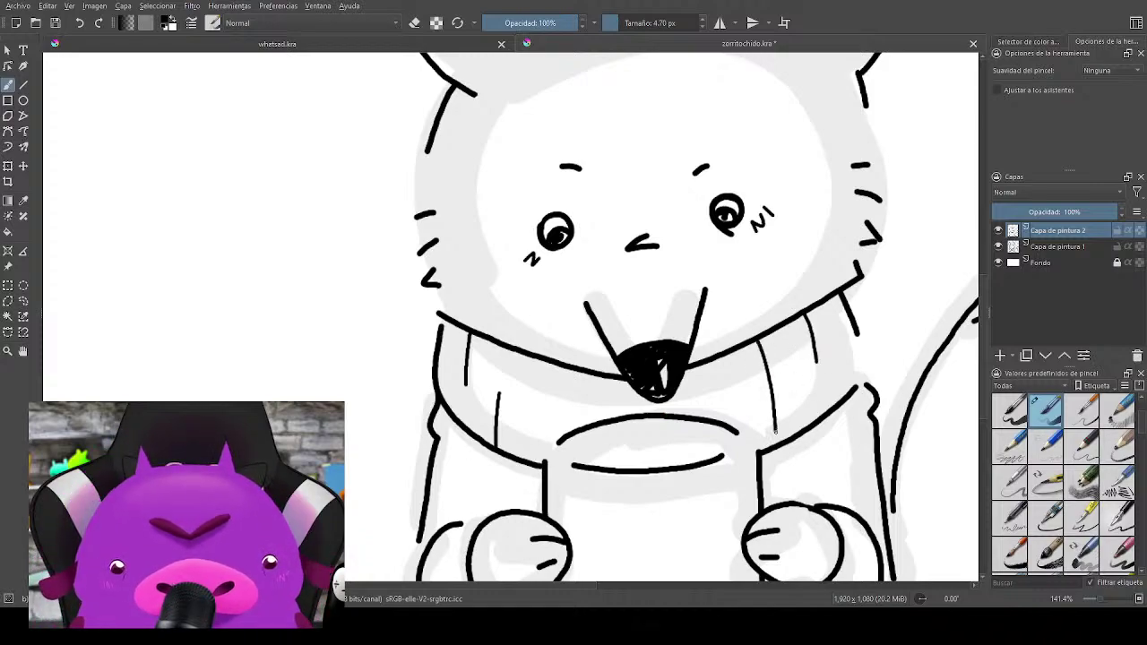
pyautogui.moveTo(717, 374); pyautogui.dragTo(721, 406)
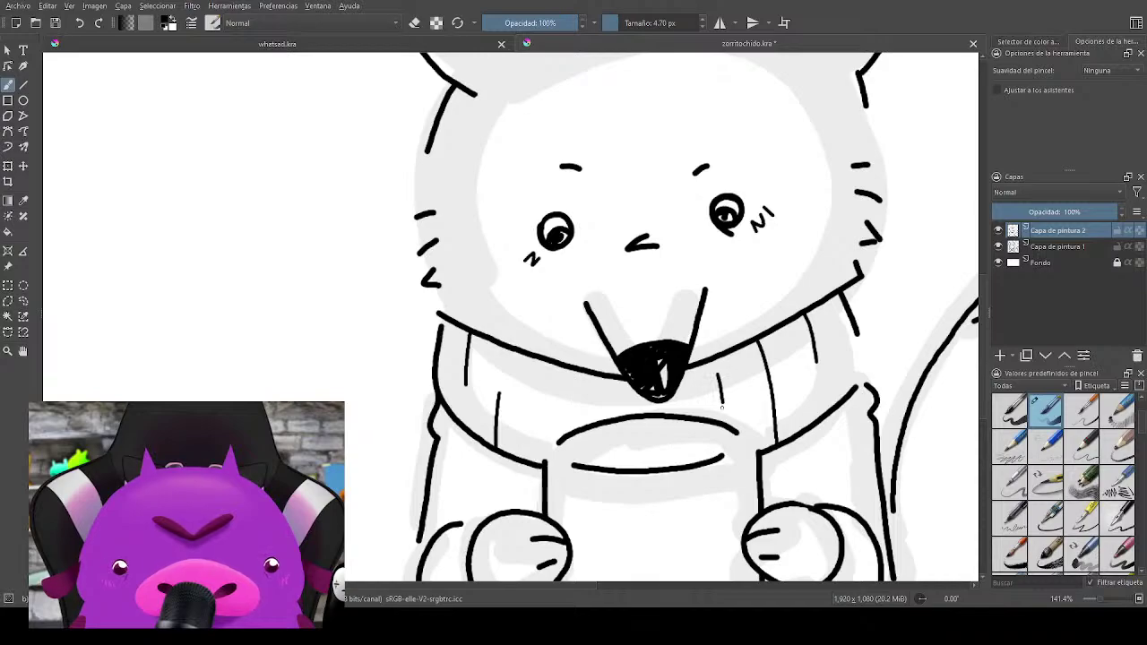
# Step: Ink short diagonal fur ticks on both lower cheeks, just above the scarf line
pyautogui.moveTo(769, 460)
pyautogui.mouseDown()
pyautogui.moveTo(867, 329)
pyautogui.moveTo(693, 460)
pyautogui.moveTo(716, 460)
pyautogui.moveTo(744, 486)
pyautogui.moveTo(734, 513)
pyautogui.mouseUp()
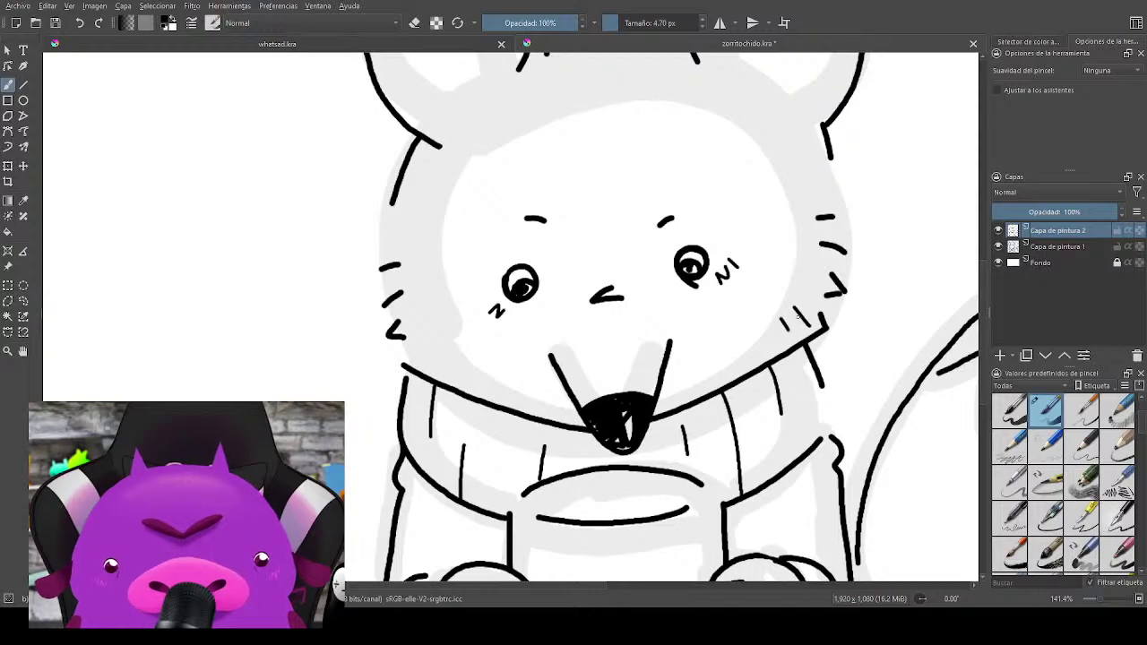
pyautogui.moveTo(794, 303); pyautogui.dragTo(802, 313)
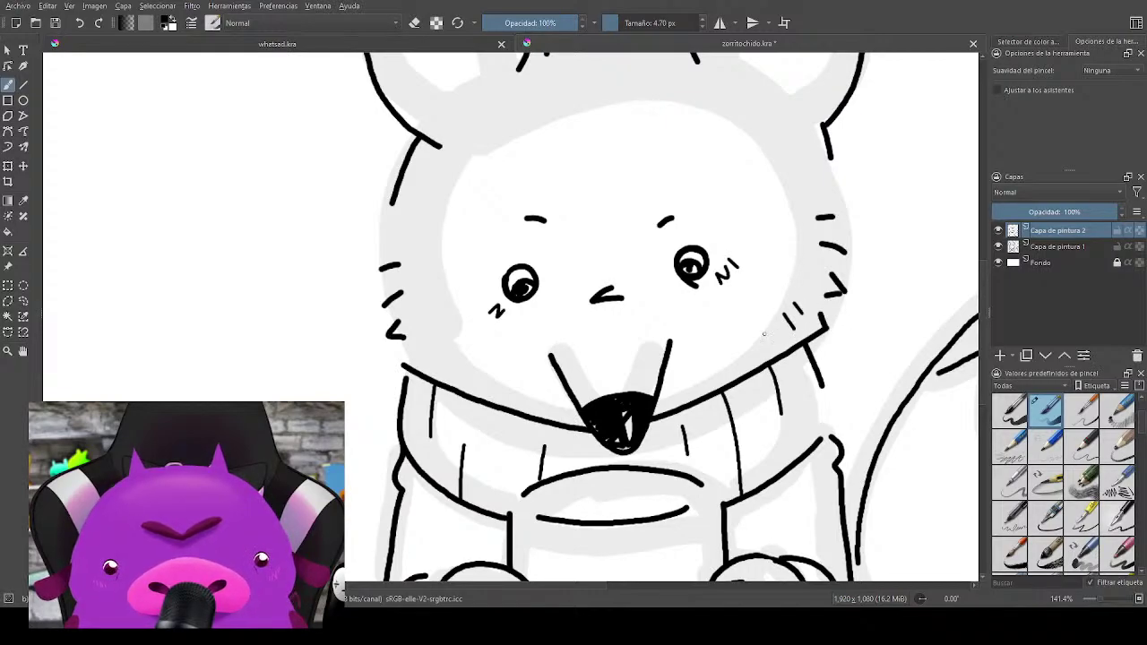
pyautogui.moveTo(435, 355); pyautogui.dragTo(456, 369)
# Step: Ink thin curved stripes across both sleeves beside the paws, including a short line below each paw
pyautogui.moveTo(683, 386); pyautogui.dragTo(796, 213)
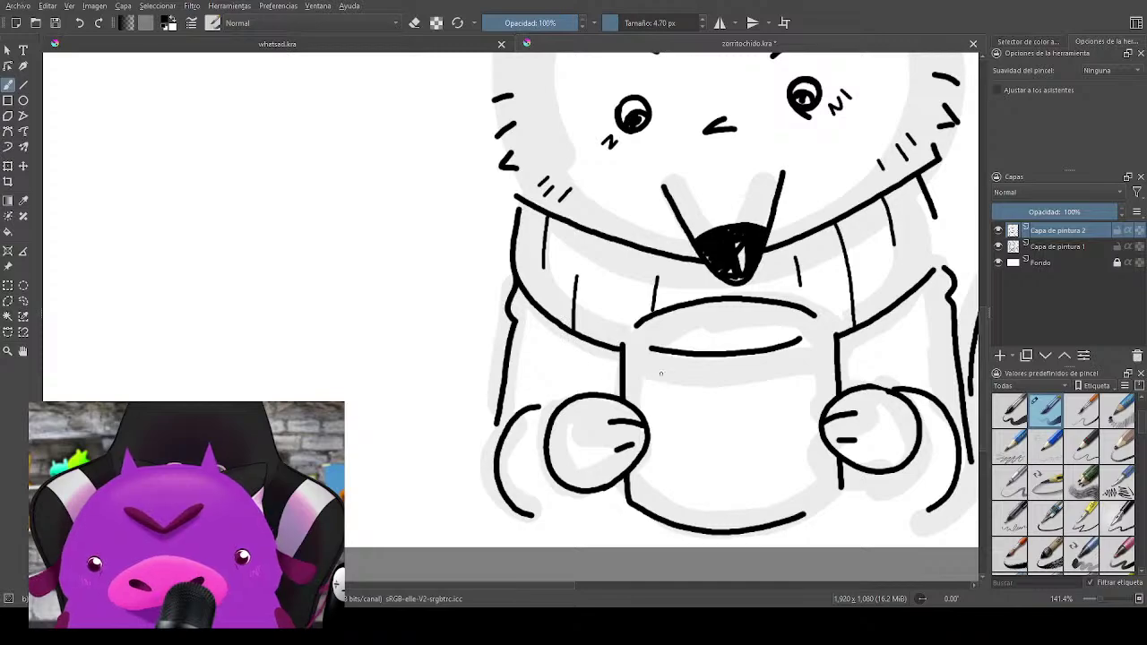
pyautogui.moveTo(661, 374)
pyautogui.mouseDown()
pyautogui.moveTo(757, 402)
pyautogui.moveTo(735, 325)
pyautogui.moveTo(528, 344)
pyautogui.moveTo(759, 209)
pyautogui.moveTo(794, 219)
pyautogui.mouseUp()
pyautogui.moveTo(521, 249); pyautogui.dragTo(566, 235)
pyautogui.moveTo(527, 294)
pyautogui.mouseDown()
pyautogui.moveTo(567, 261)
pyautogui.moveTo(573, 314)
pyautogui.mouseUp()
pyautogui.moveTo(858, 310); pyautogui.dragTo(693, 361)
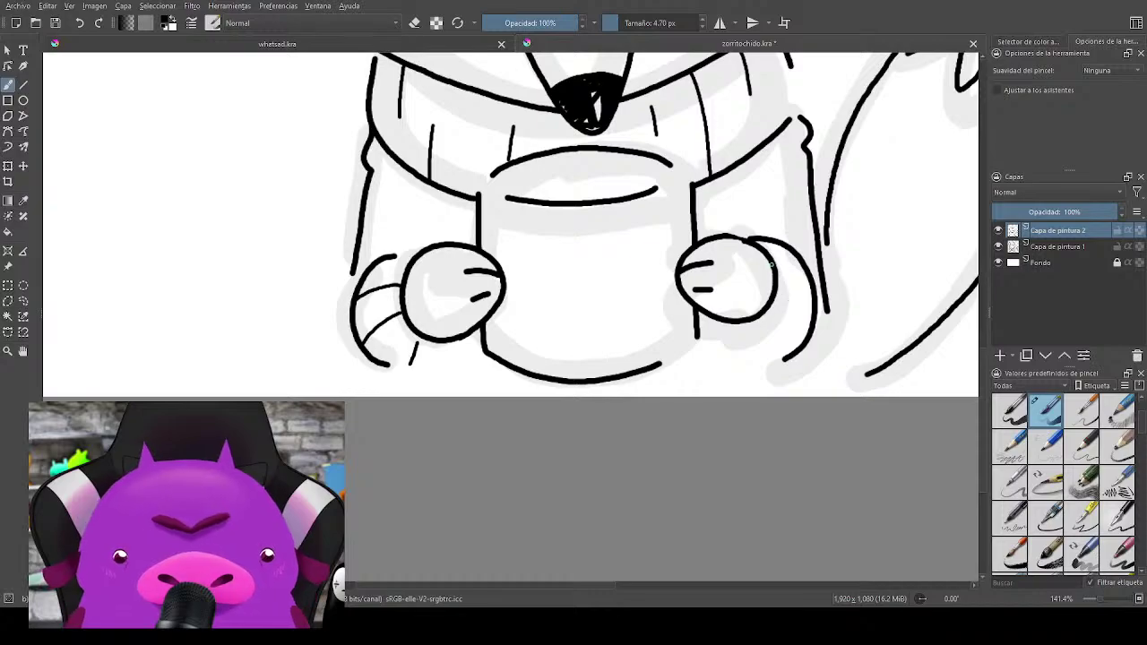
pyautogui.moveTo(769, 264)
pyautogui.mouseDown()
pyautogui.moveTo(802, 269)
pyautogui.moveTo(801, 318)
pyautogui.moveTo(760, 353)
pyautogui.mouseUp()
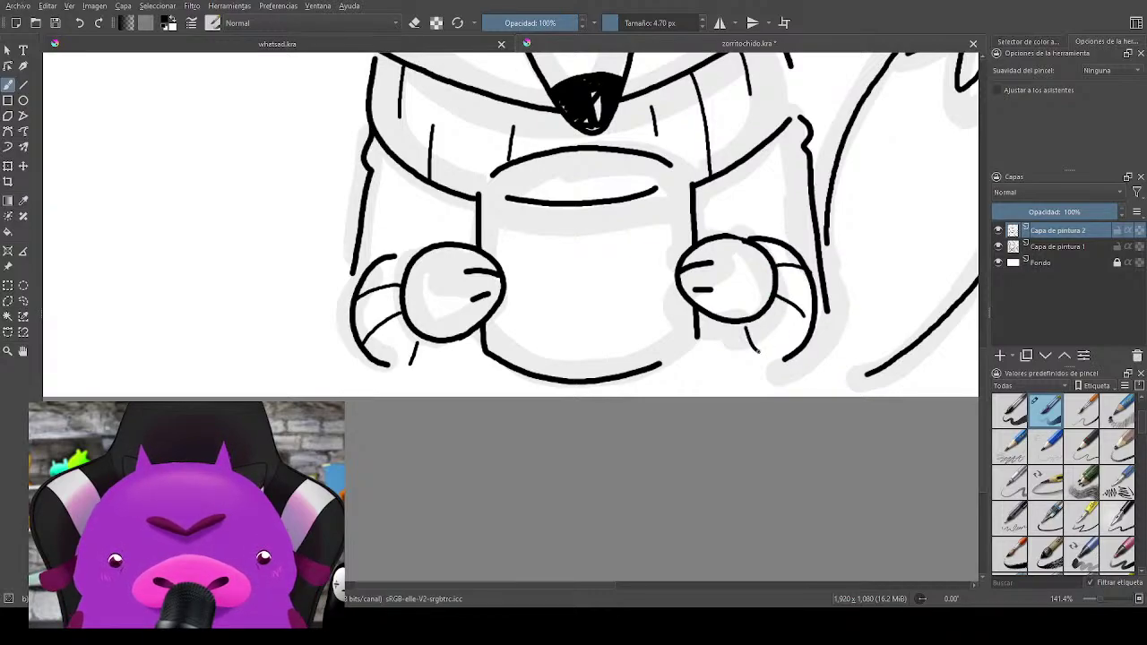
# Step: Ink short fur dashes inside the lower tail and thin inner lines with jagged fur bases in both ears
pyautogui.moveTo(838, 316); pyautogui.dragTo(718, 449)
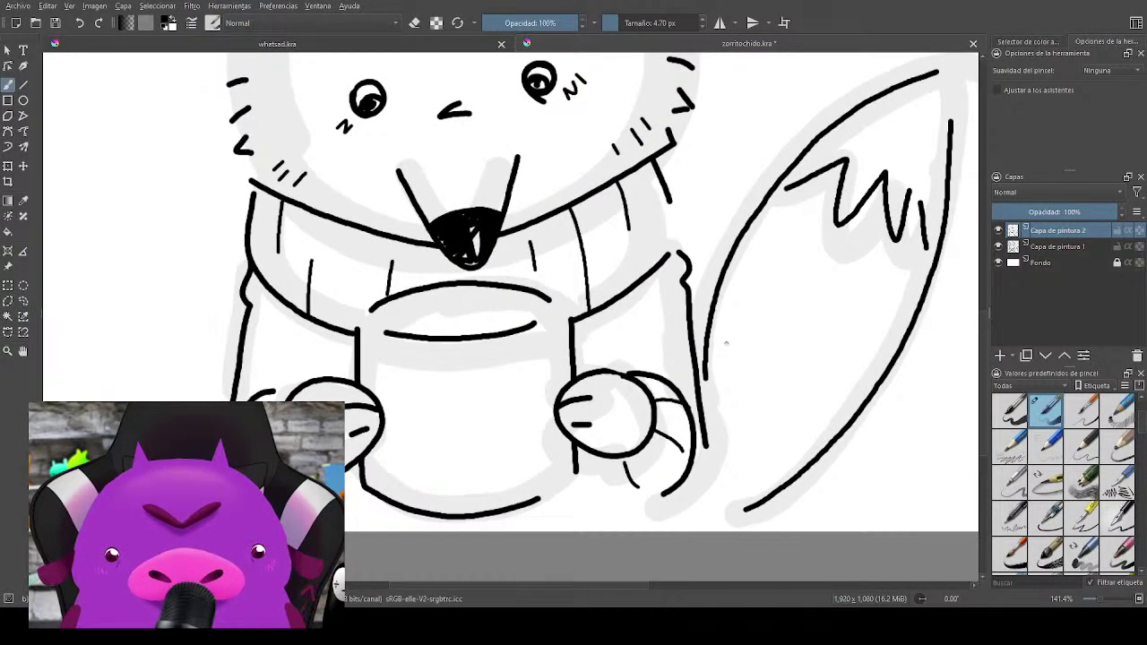
pyautogui.moveTo(740, 313)
pyautogui.mouseDown()
pyautogui.moveTo(730, 349)
pyautogui.moveTo(741, 393)
pyautogui.mouseUp()
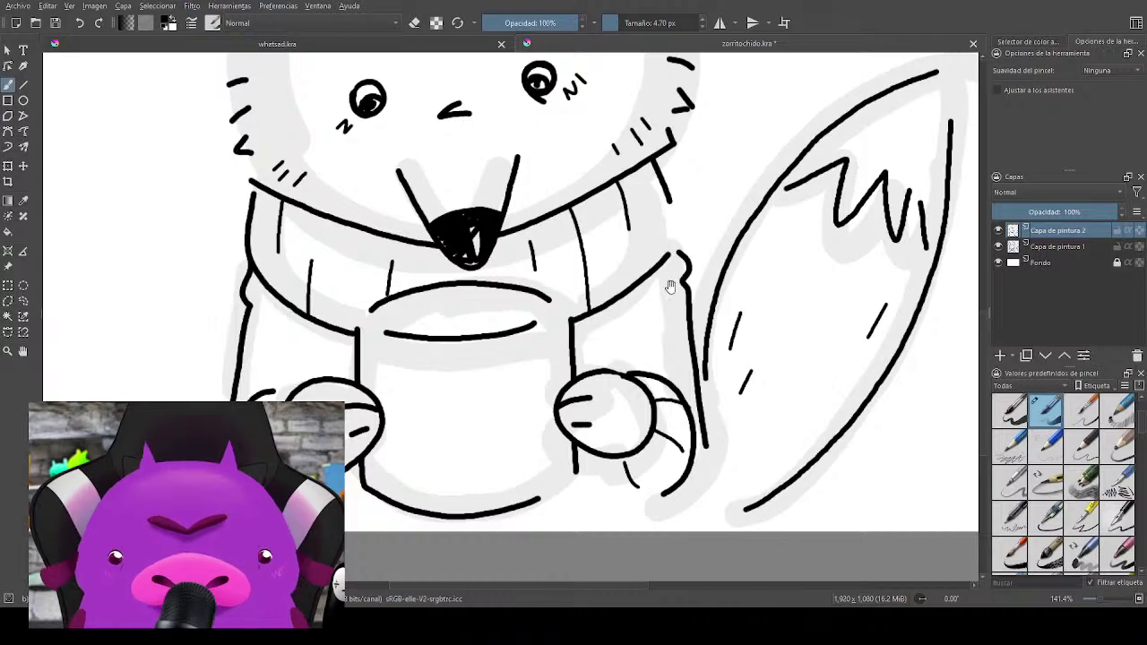
pyautogui.moveTo(647, 240); pyautogui.dragTo(780, 564)
pyautogui.moveTo(807, 301); pyautogui.dragTo(765, 399)
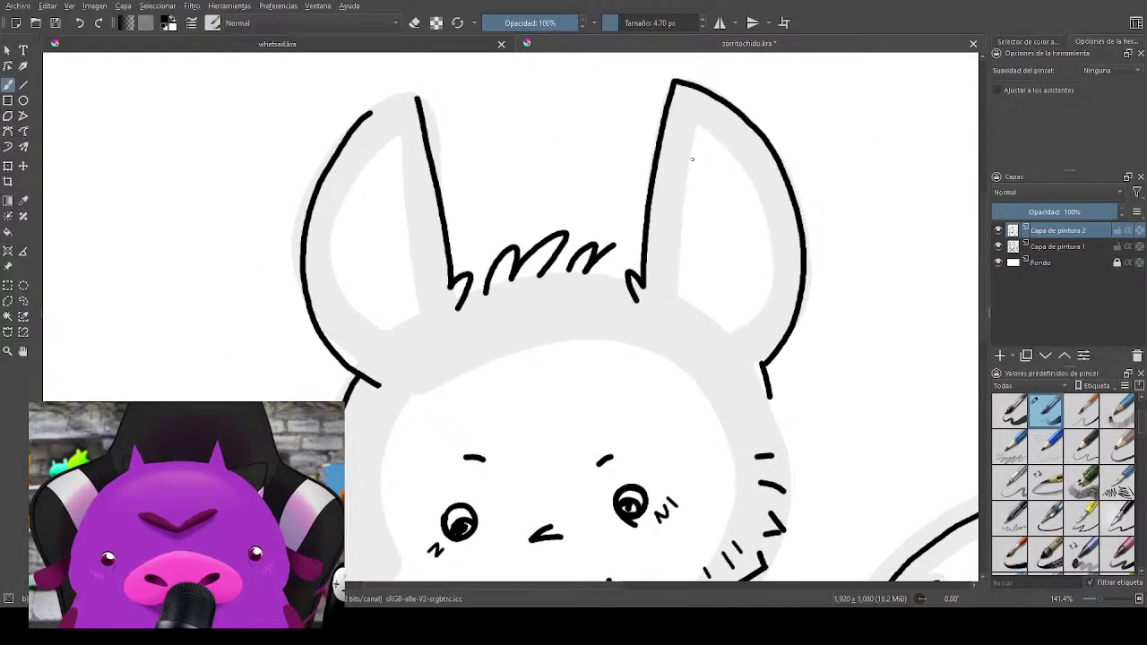
pyautogui.moveTo(689, 163); pyautogui.dragTo(720, 317)
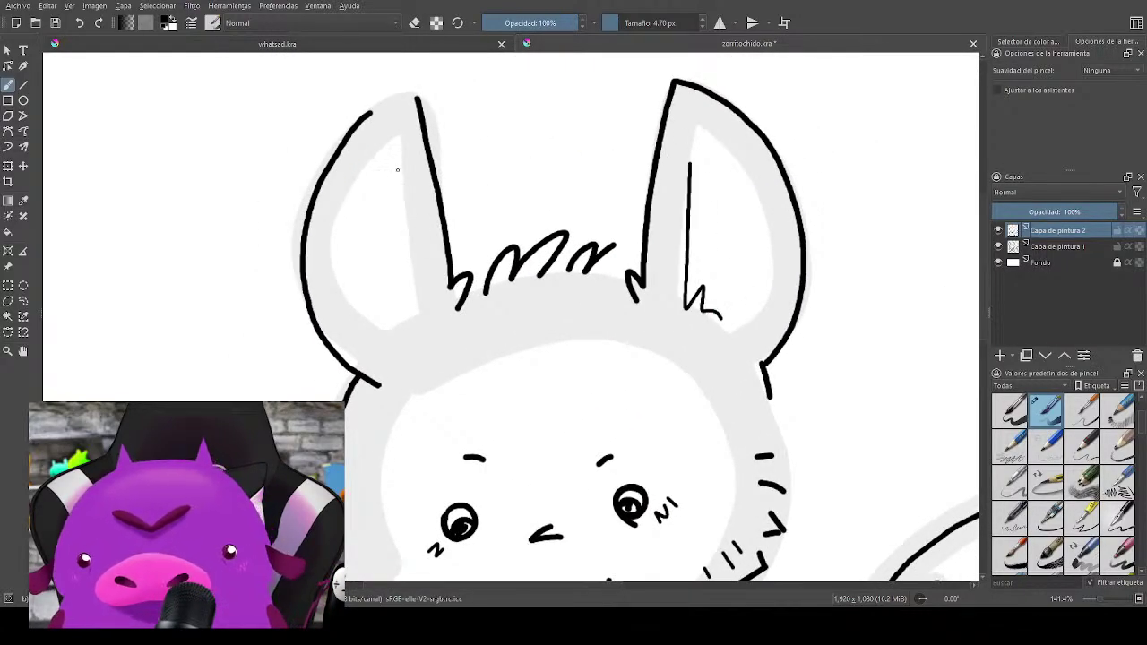
pyautogui.moveTo(397, 170)
pyautogui.mouseDown()
pyautogui.moveTo(408, 315)
pyautogui.moveTo(394, 353)
pyautogui.mouseUp()
# Step: Hide the grey sketch layer "Capa de pintura 1", inspect the line art on its own, and save the drawing
pyautogui.moveTo(595, 295); pyautogui.dragTo(625, 353)
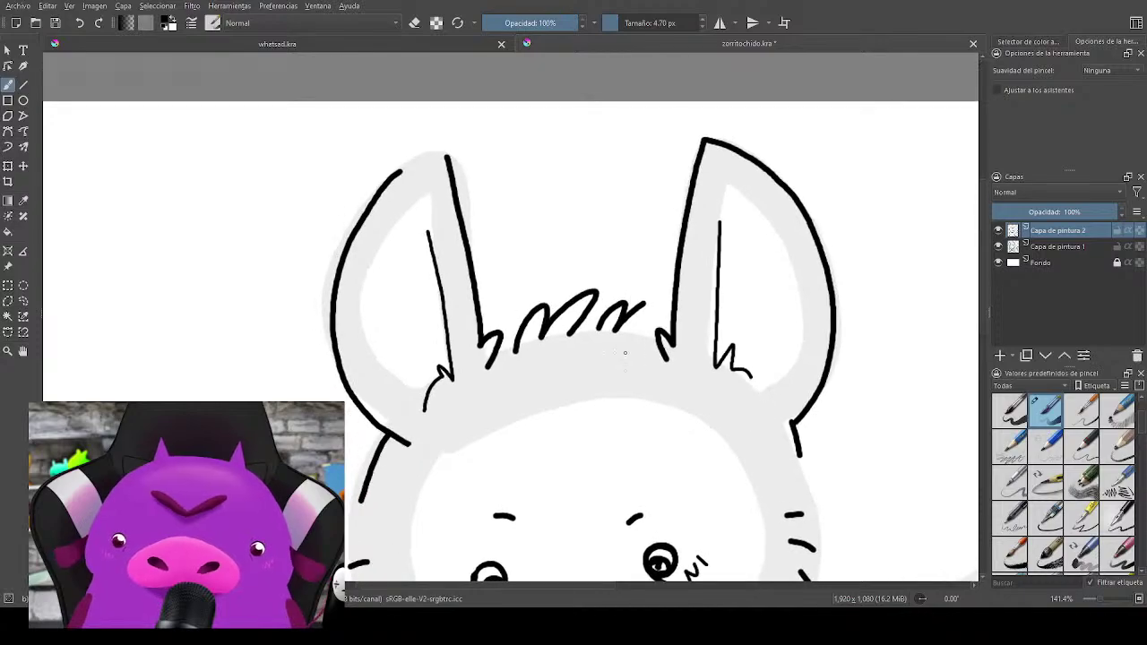
pyautogui.scroll(-4, 658, 194)
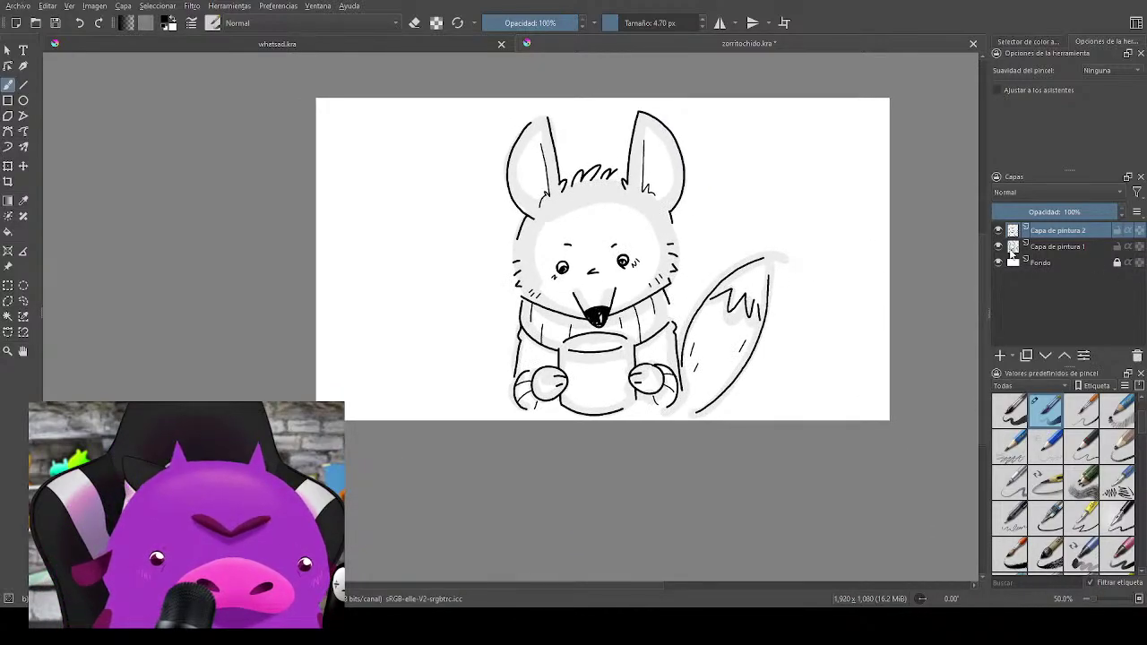
pyautogui.click(998, 247)
pyautogui.scroll(1, 753, 323)
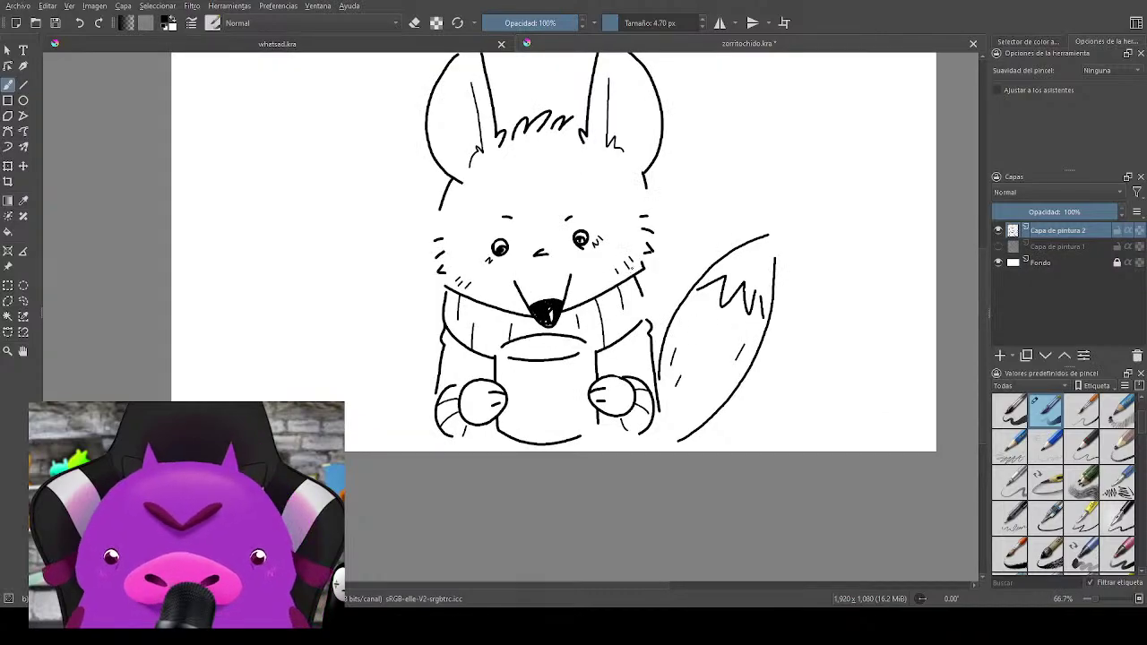
pyautogui.moveTo(614, 266)
pyautogui.mouseDown()
pyautogui.moveTo(703, 280)
pyautogui.moveTo(747, 210)
pyautogui.mouseUp()
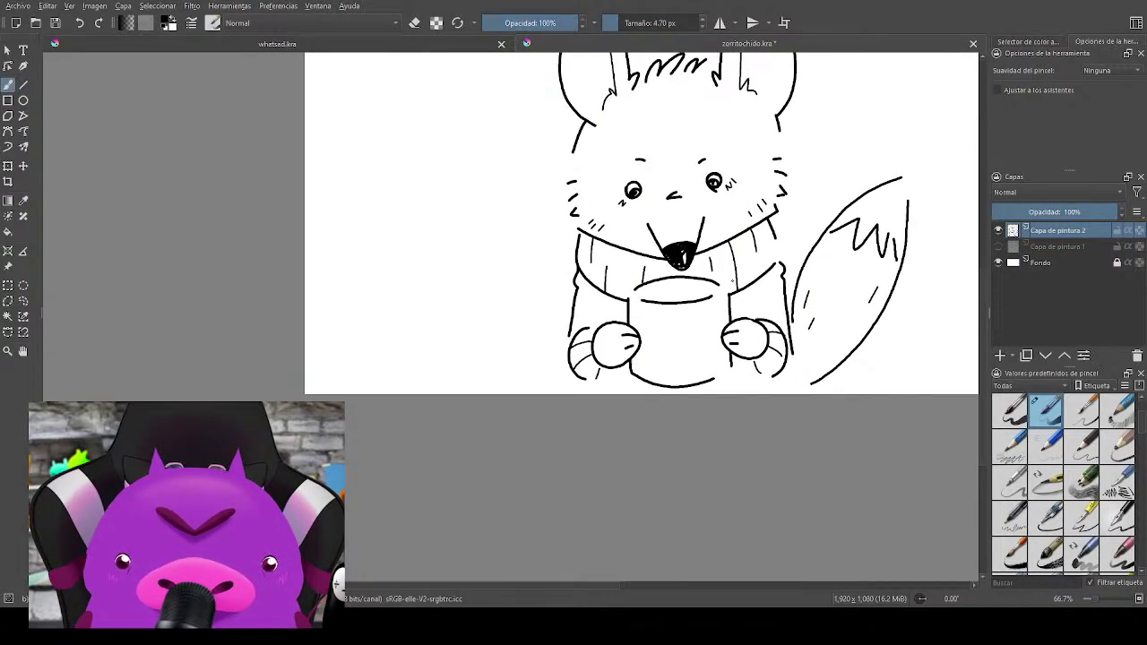
pyautogui.scroll(1, 732, 281)
pyautogui.moveTo(726, 291); pyautogui.dragTo(698, 263)
pyautogui.scroll(1, 713, 314)
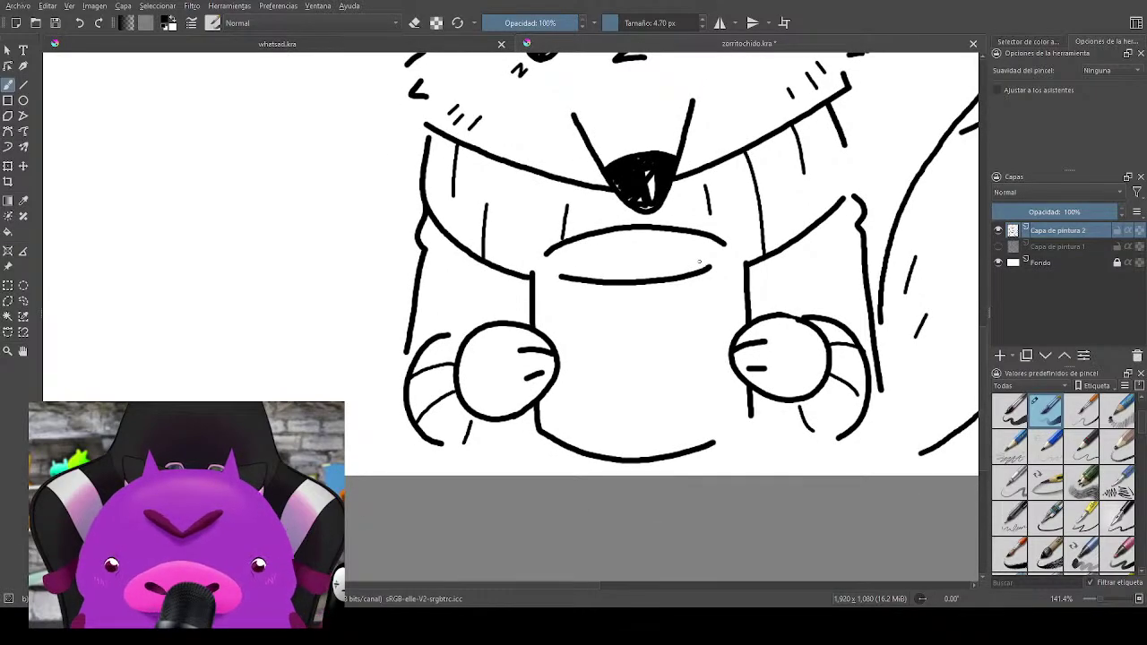
pyautogui.hotkey('ctrl', 's')
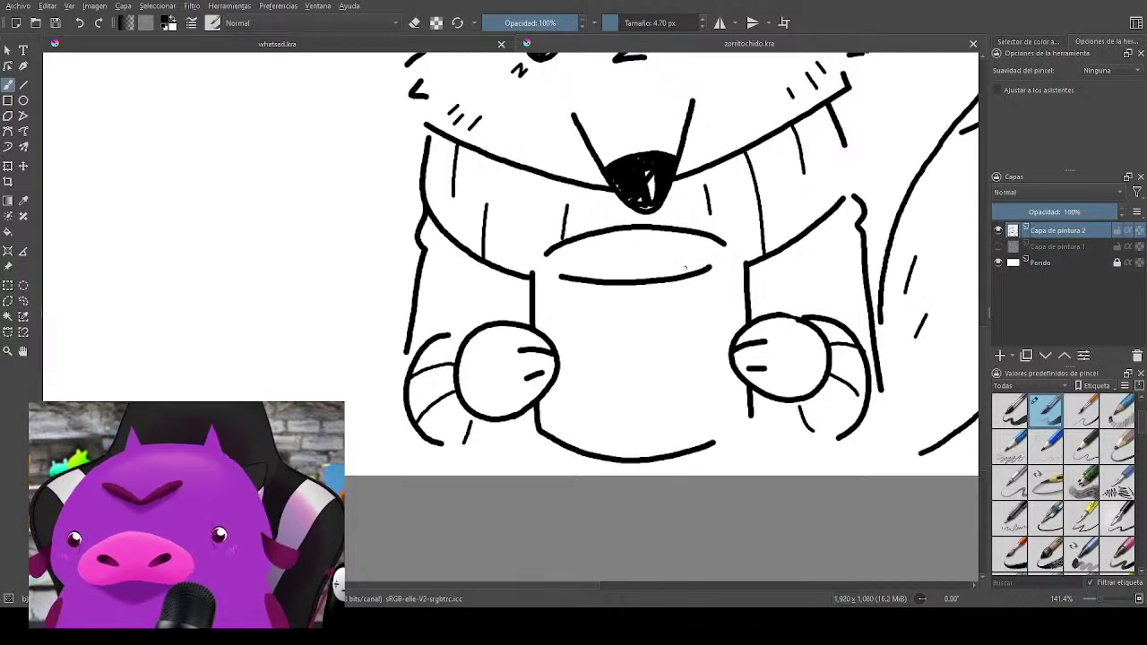
# Step: Ink a short thin vertical mark beside the outer edge of each eye
pyautogui.scroll(-1, 684, 268)
pyautogui.moveTo(765, 169)
pyautogui.mouseDown()
pyautogui.moveTo(640, 337)
pyautogui.moveTo(601, 451)
pyautogui.moveTo(692, 210)
pyautogui.moveTo(668, 276)
pyautogui.moveTo(906, 427)
pyautogui.moveTo(769, 362)
pyautogui.mouseUp()
pyautogui.scroll(2, 651, 280)
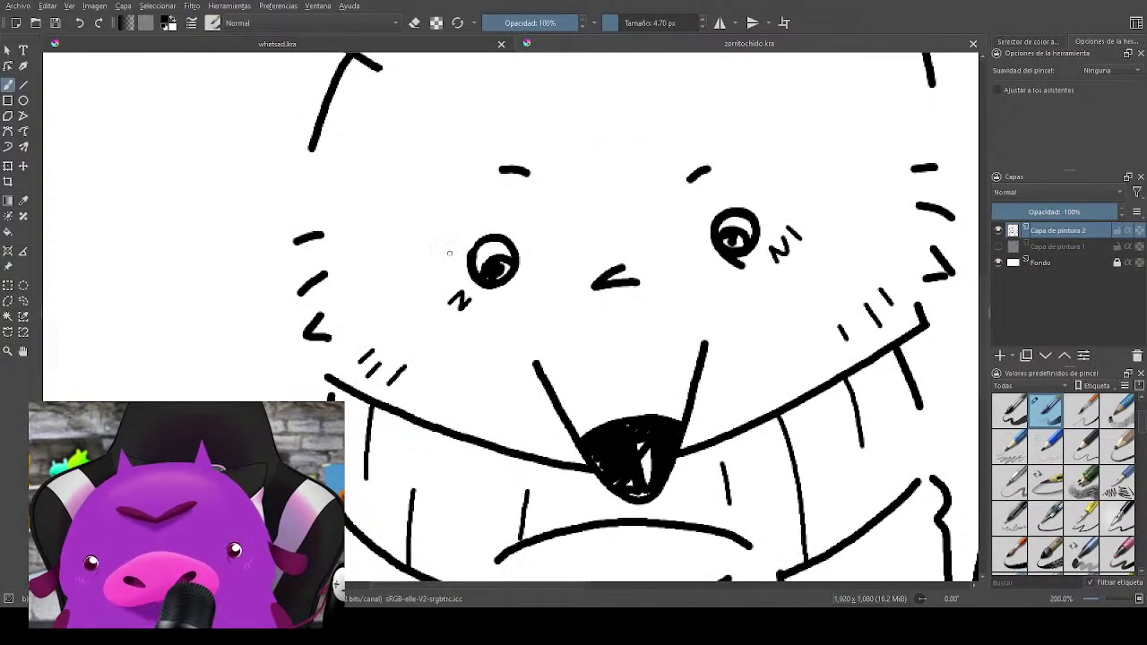
pyautogui.moveTo(457, 272); pyautogui.dragTo(456, 248)
pyautogui.moveTo(760, 209); pyautogui.dragTo(764, 233)
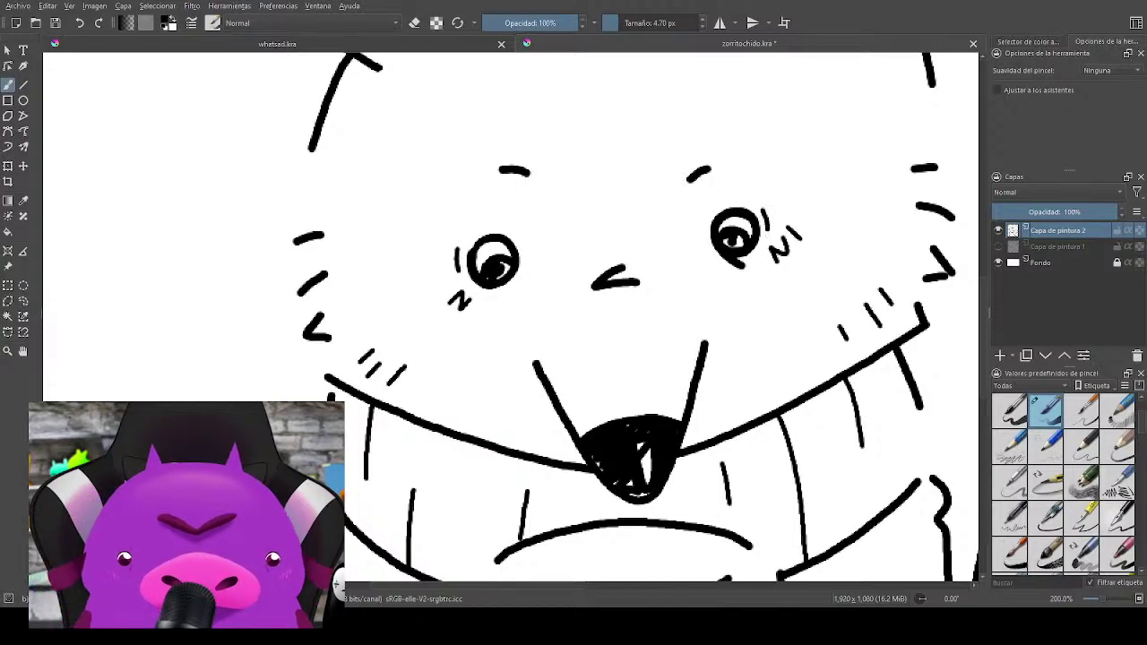
# Step: Set the brush size to 7 px
pyautogui.moveTo(760, 377)
pyautogui.mouseDown()
pyautogui.moveTo(808, 244)
pyautogui.moveTo(805, 227)
pyautogui.moveTo(797, 332)
pyautogui.moveTo(783, 334)
pyautogui.moveTo(779, 262)
pyautogui.moveTo(756, 354)
pyautogui.moveTo(767, 220)
pyautogui.mouseUp()
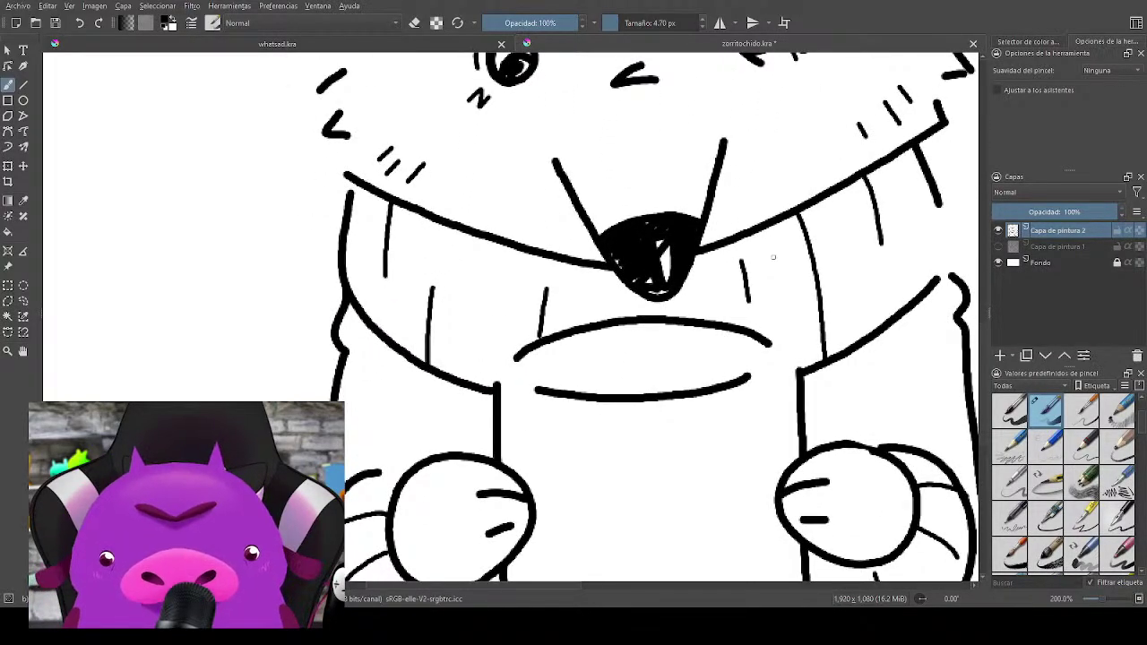
pyautogui.click(673, 27)
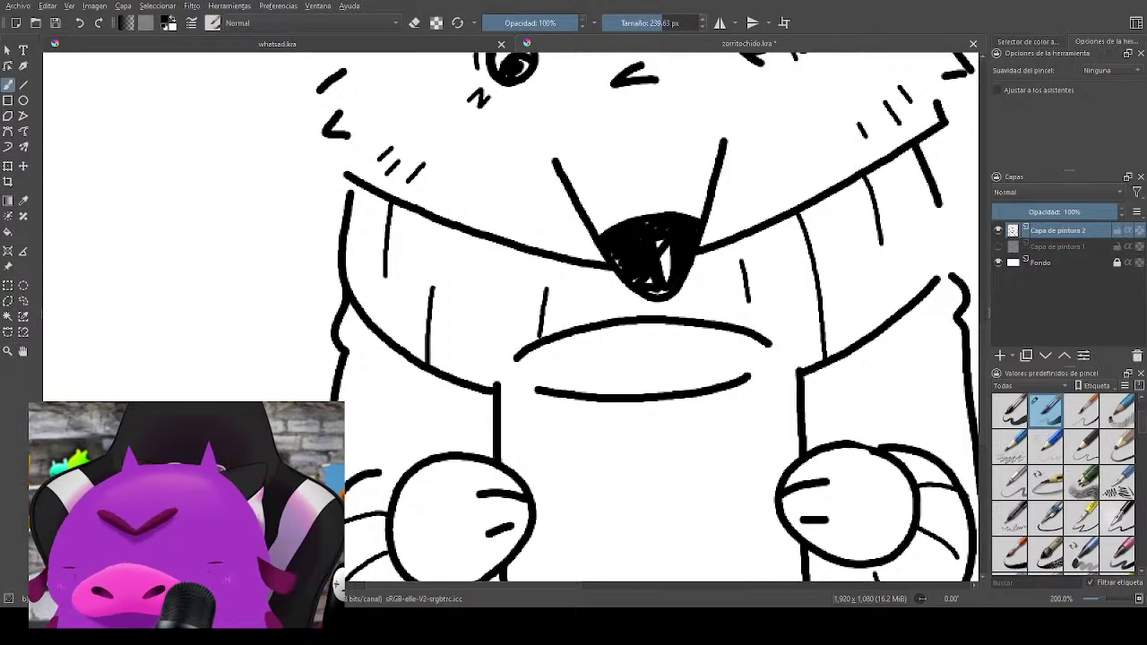
pyautogui.write('7')
pyautogui.press('Return')
pyautogui.moveTo(602, 389); pyautogui.dragTo(668, 371)
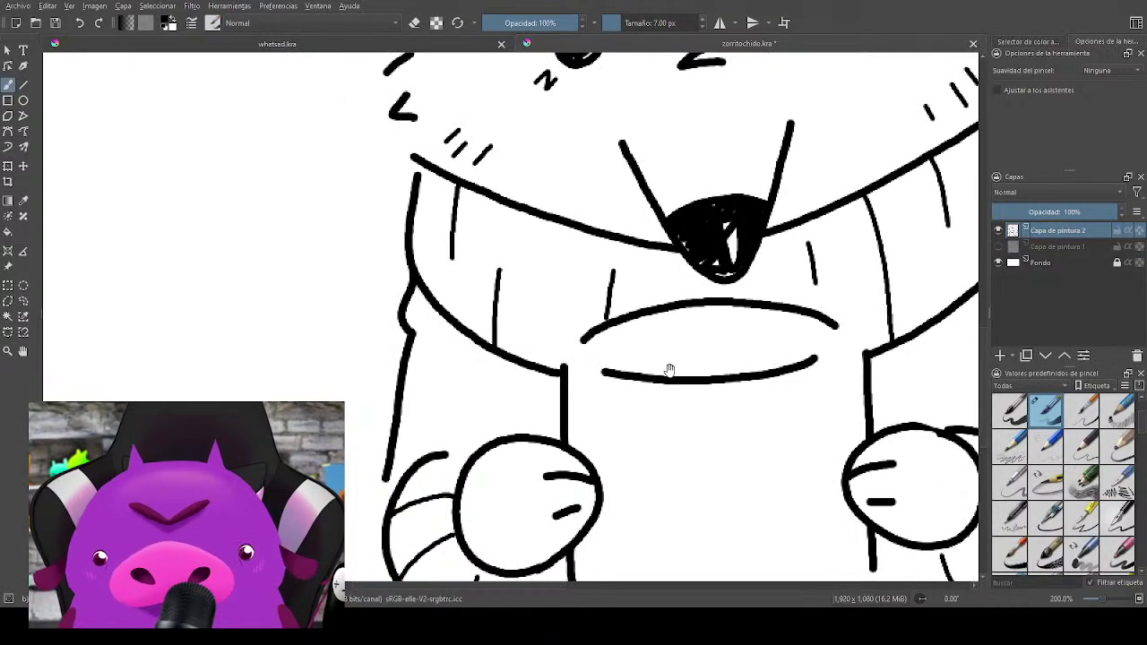
pyautogui.moveTo(606, 324); pyautogui.dragTo(564, 368)
pyautogui.hotkey('ctrl', 'z')
pyautogui.press('e')
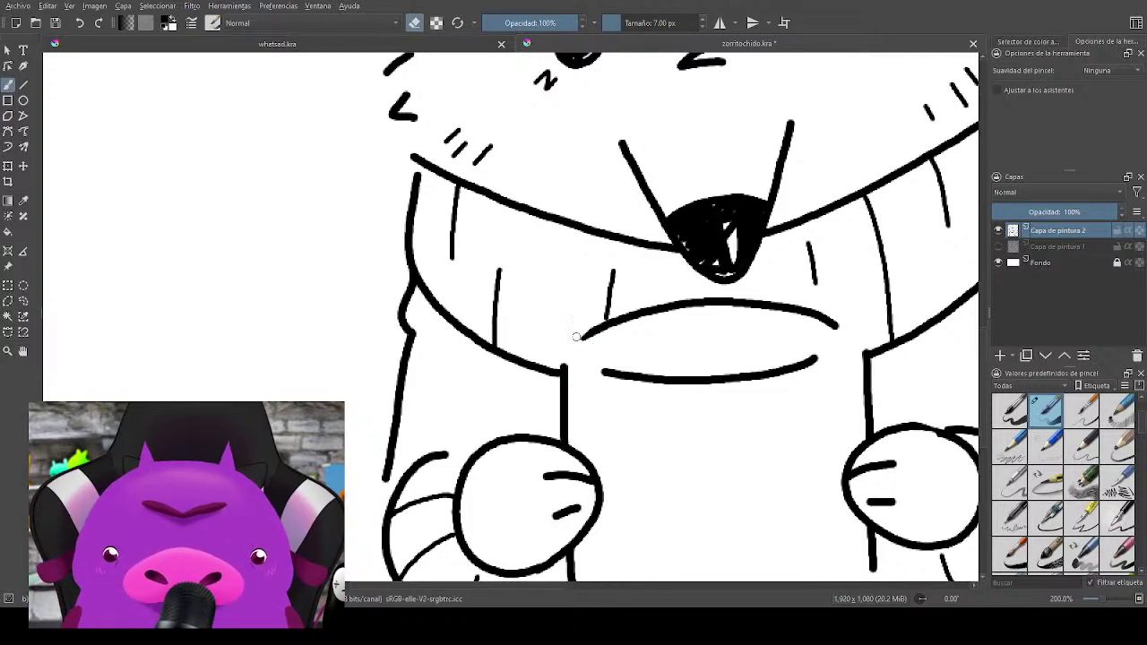
pyautogui.press('e')
# Step: Ink a curved handle on the front of the cup with a large outer arc and a smaller inner arc
pyautogui.scroll(-3, 882, 349)
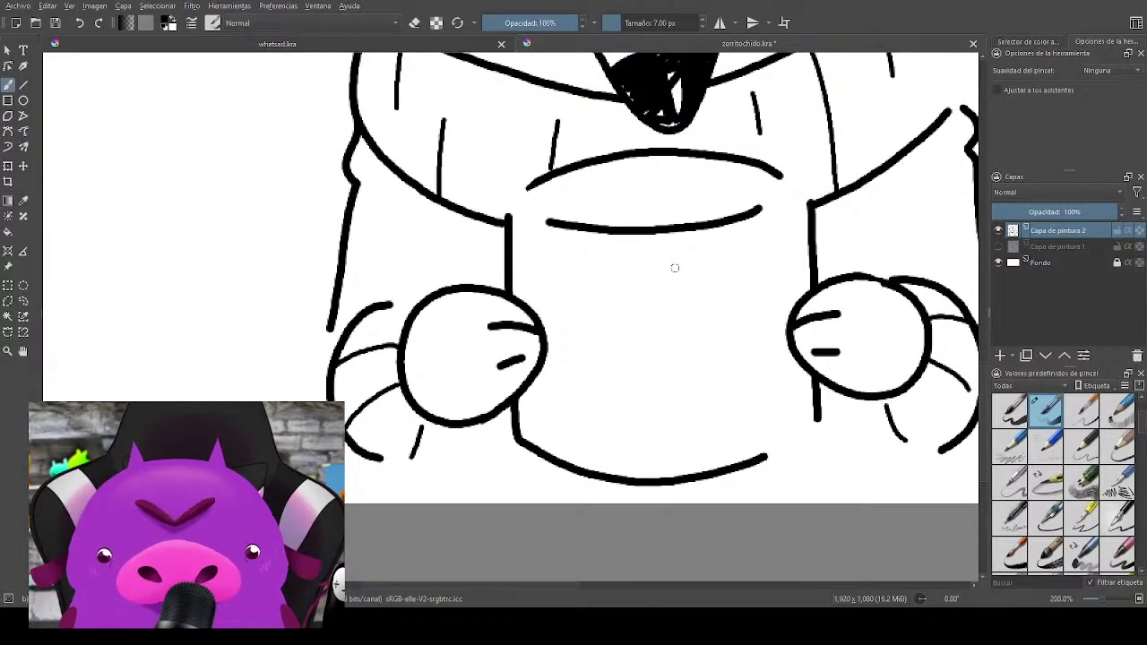
pyautogui.moveTo(658, 269)
pyautogui.mouseDown()
pyautogui.moveTo(683, 257)
pyautogui.moveTo(753, 354)
pyautogui.moveTo(676, 446)
pyautogui.mouseUp()
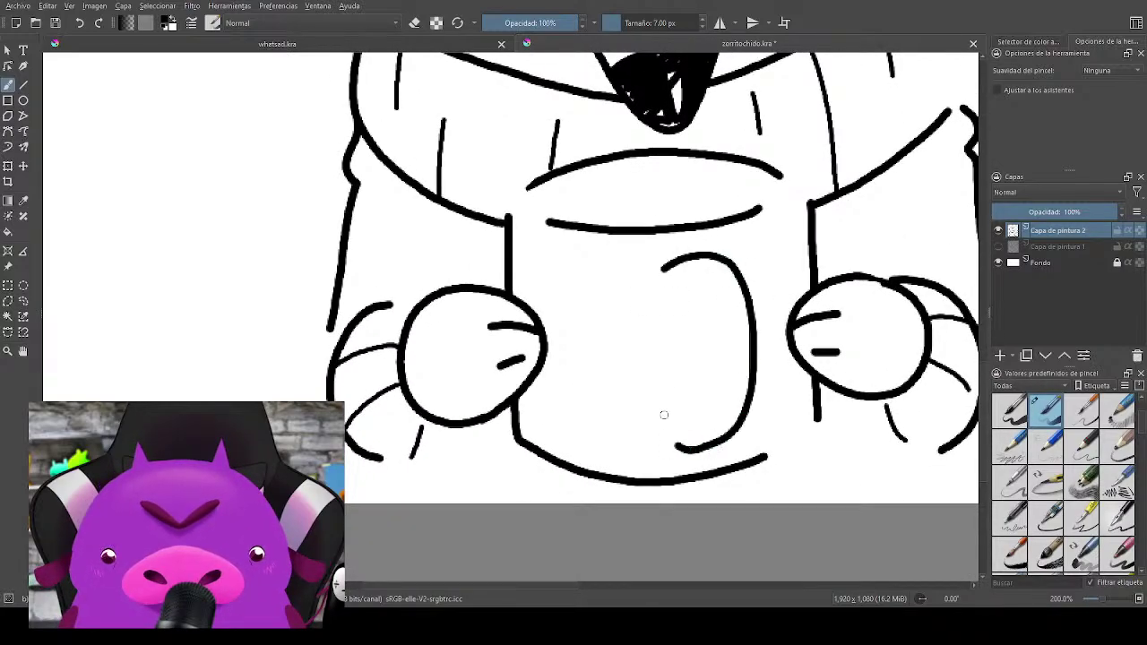
pyautogui.hotkey('ctrl', 'z')
pyautogui.moveTo(664, 261)
pyautogui.mouseDown()
pyautogui.moveTo(751, 354)
pyautogui.moveTo(670, 436)
pyautogui.mouseUp()
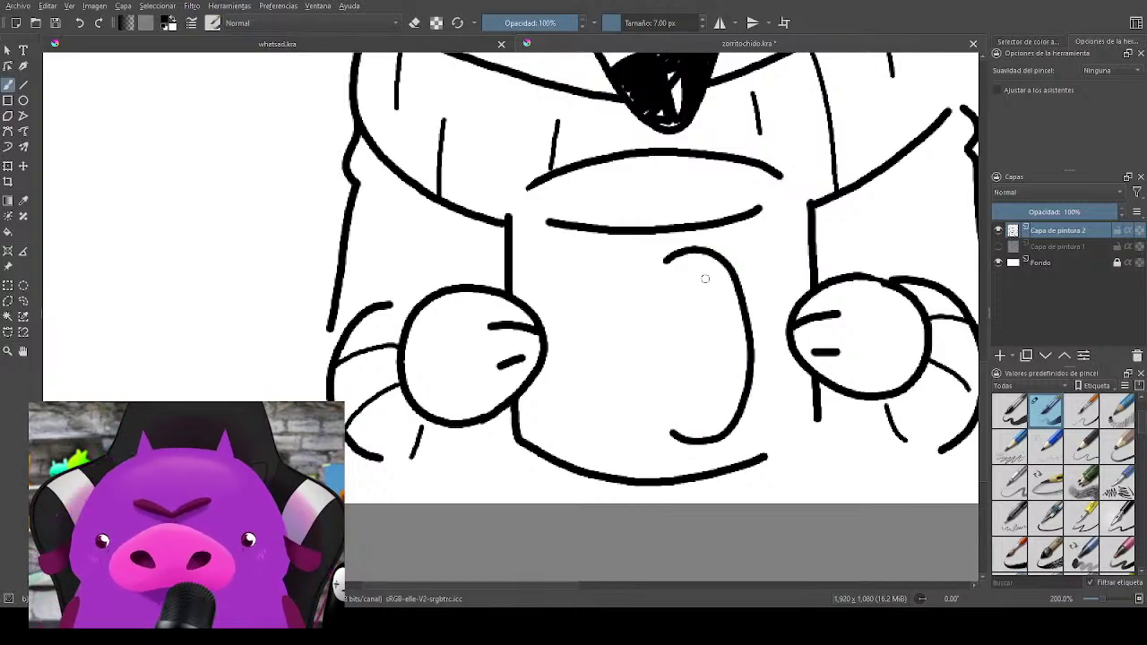
pyautogui.moveTo(667, 299)
pyautogui.mouseDown()
pyautogui.moveTo(694, 301)
pyautogui.moveTo(677, 407)
pyautogui.mouseUp()
pyautogui.hotkey('ctrl', 'z')
pyautogui.moveTo(667, 300)
pyautogui.mouseDown()
pyautogui.moveTo(679, 288)
pyautogui.moveTo(672, 405)
pyautogui.mouseUp()
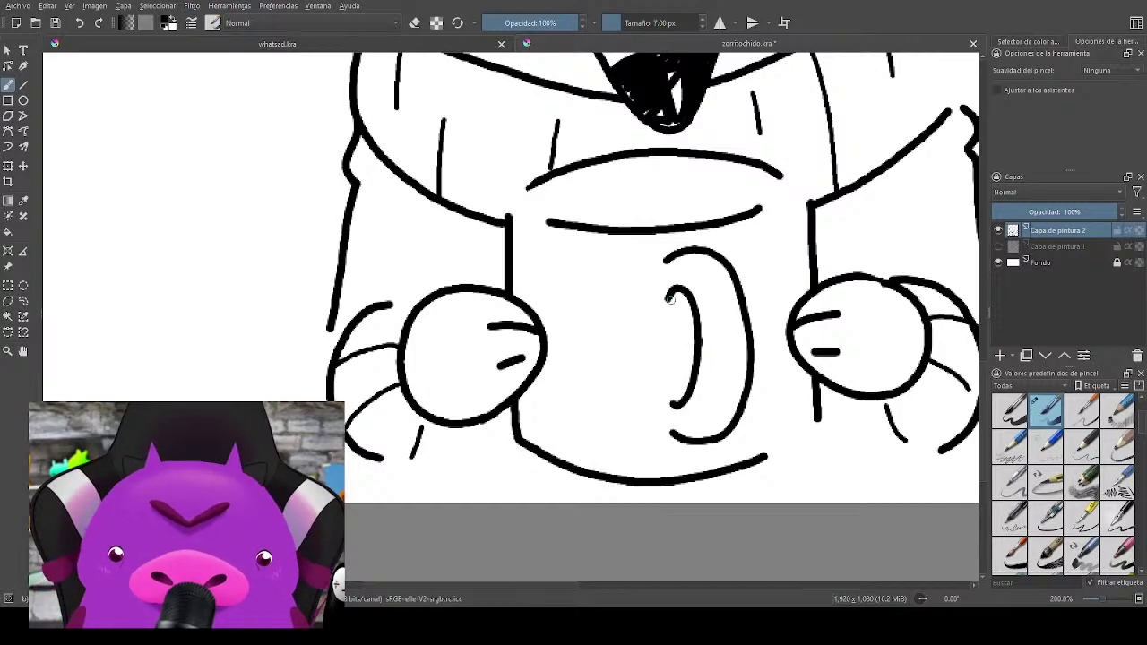
pyautogui.scroll(-5, 703, 357)
pyautogui.moveTo(659, 345)
pyautogui.mouseDown()
pyautogui.moveTo(674, 264)
pyautogui.moveTo(655, 372)
pyautogui.mouseUp()
pyautogui.scroll(4, 691, 307)
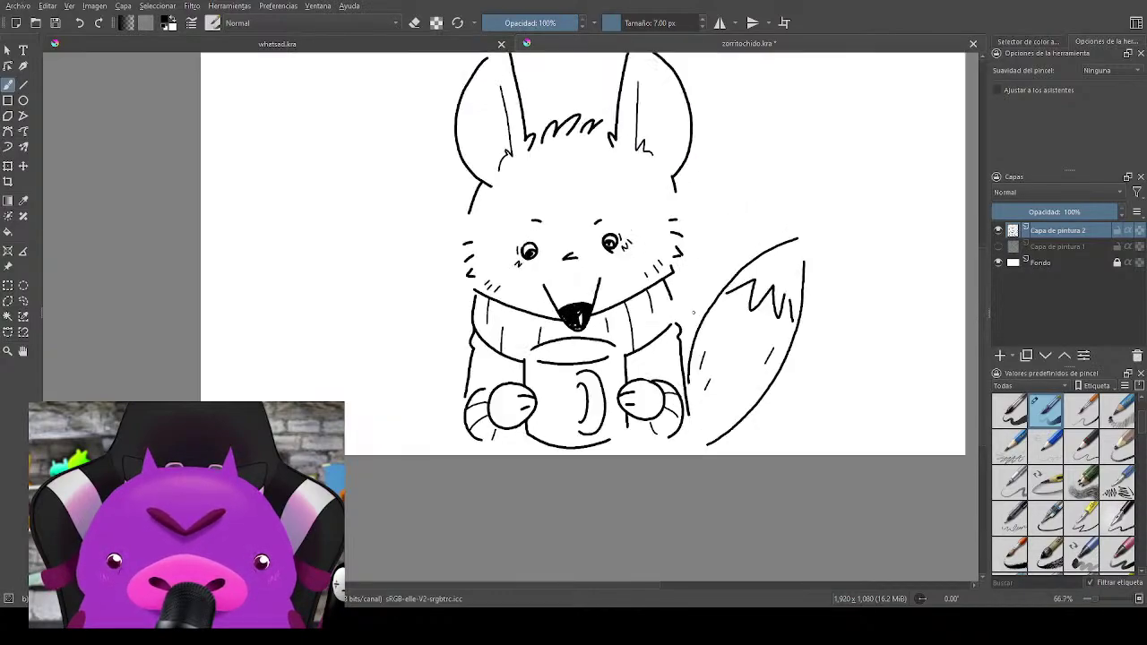
pyautogui.scroll(-3, 604, 301)
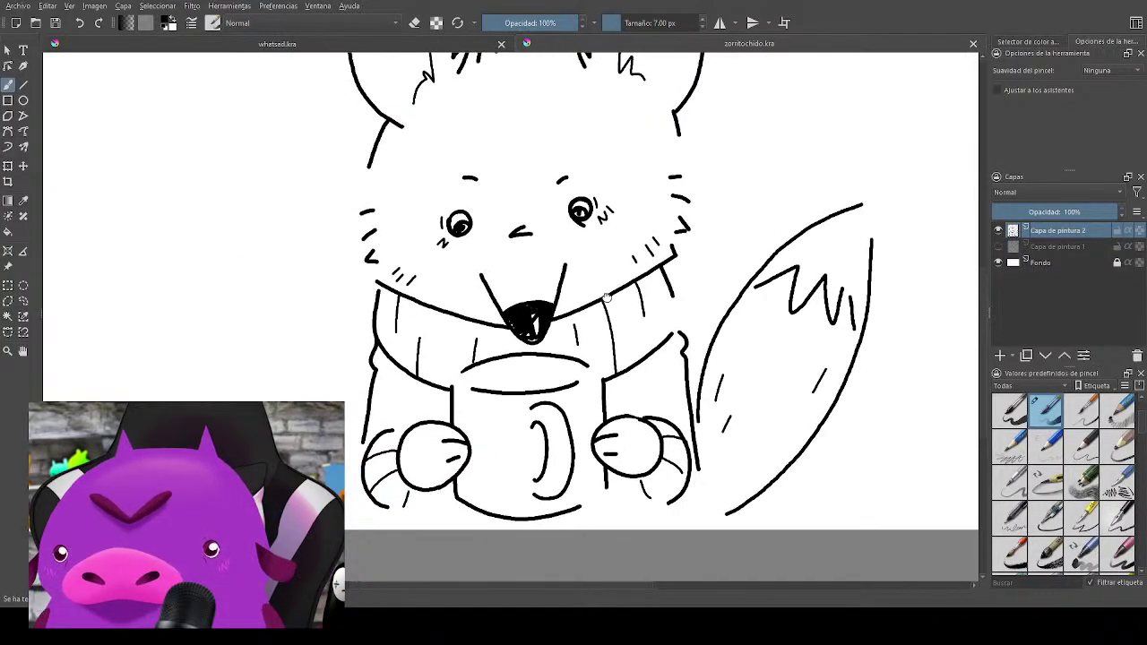
pyautogui.scroll(3, 619, 334)
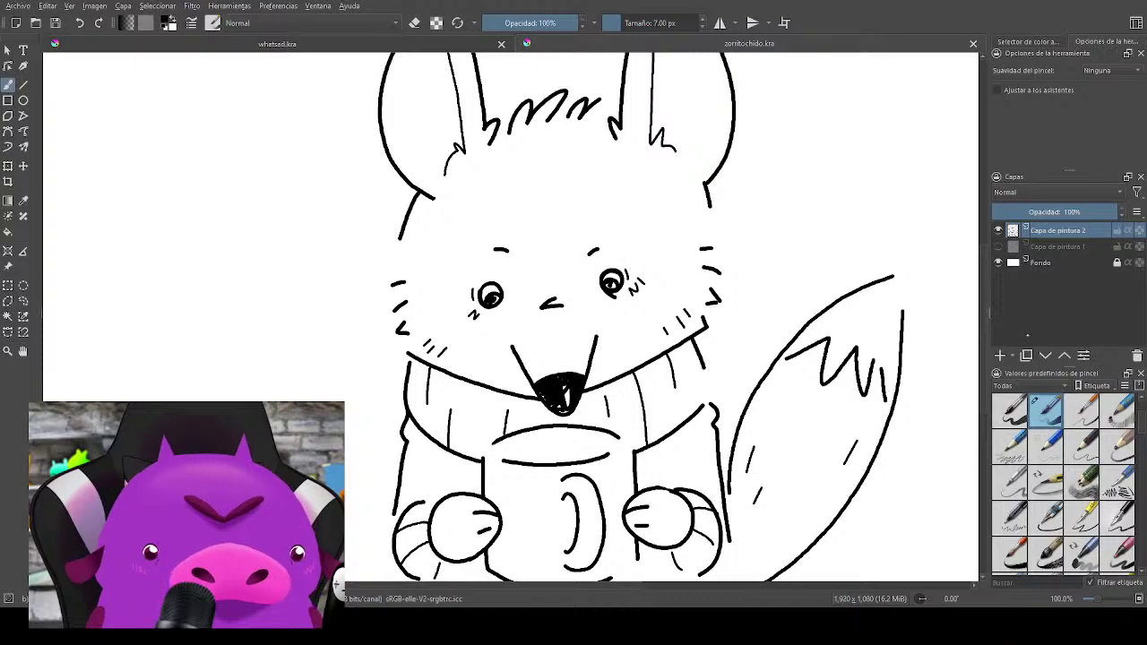
# Step: Add a new paint layer directly below the line art layer and choose orange-red as the brush colour
pyautogui.click(1001, 354)
pyautogui.moveTo(1058, 231); pyautogui.dragTo(1058, 256)
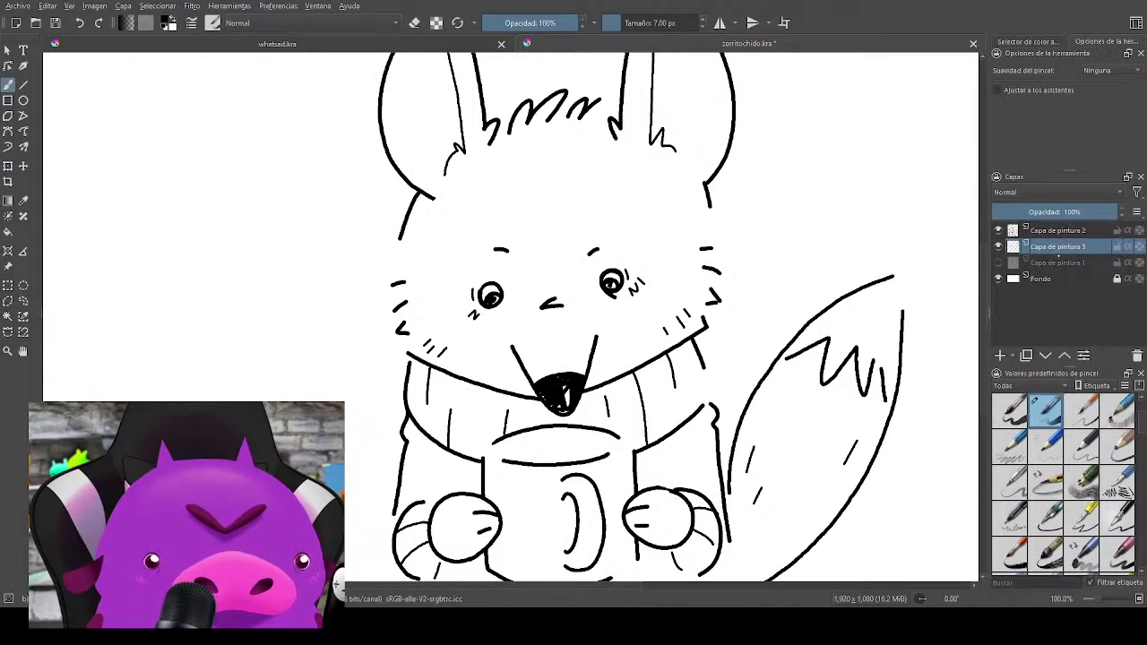
pyautogui.rightClick(772, 302)
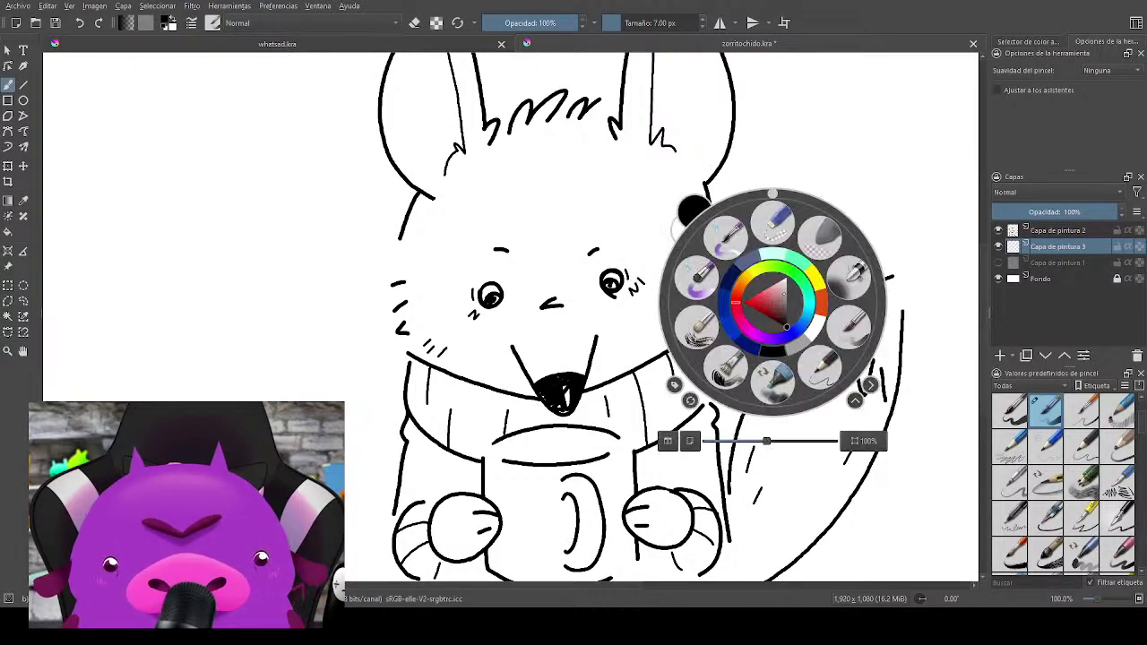
pyautogui.click(777, 304)
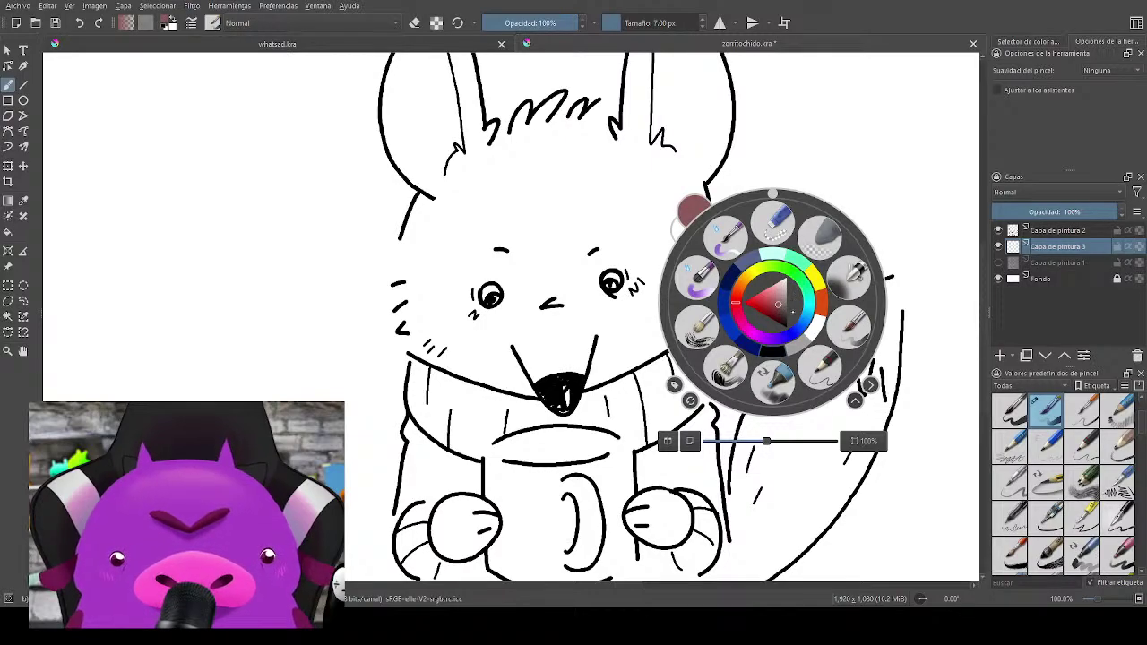
pyautogui.click(822, 303)
pyautogui.rightClick(822, 304)
pyautogui.moveTo(672, 247)
pyautogui.mouseDown()
pyautogui.moveTo(637, 285)
pyautogui.moveTo(644, 296)
pyautogui.mouseUp()
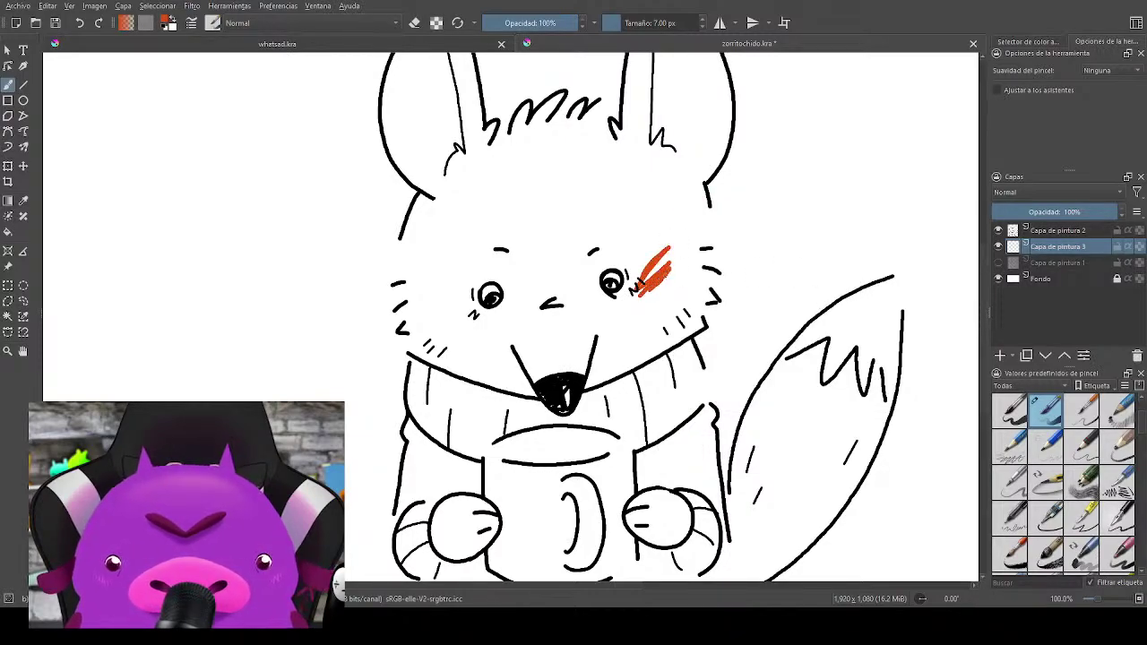
pyautogui.hotkey('ctrl', 'z')
# Step: Set the brush size to about 27.83 px, save the drawing, and fill the fox's left ear with orange-red
pyautogui.moveTo(752, 270)
pyautogui.mouseDown()
pyautogui.moveTo(776, 269)
pyautogui.moveTo(780, 252)
pyautogui.mouseUp()
pyautogui.hotkey('ctrl', 's')
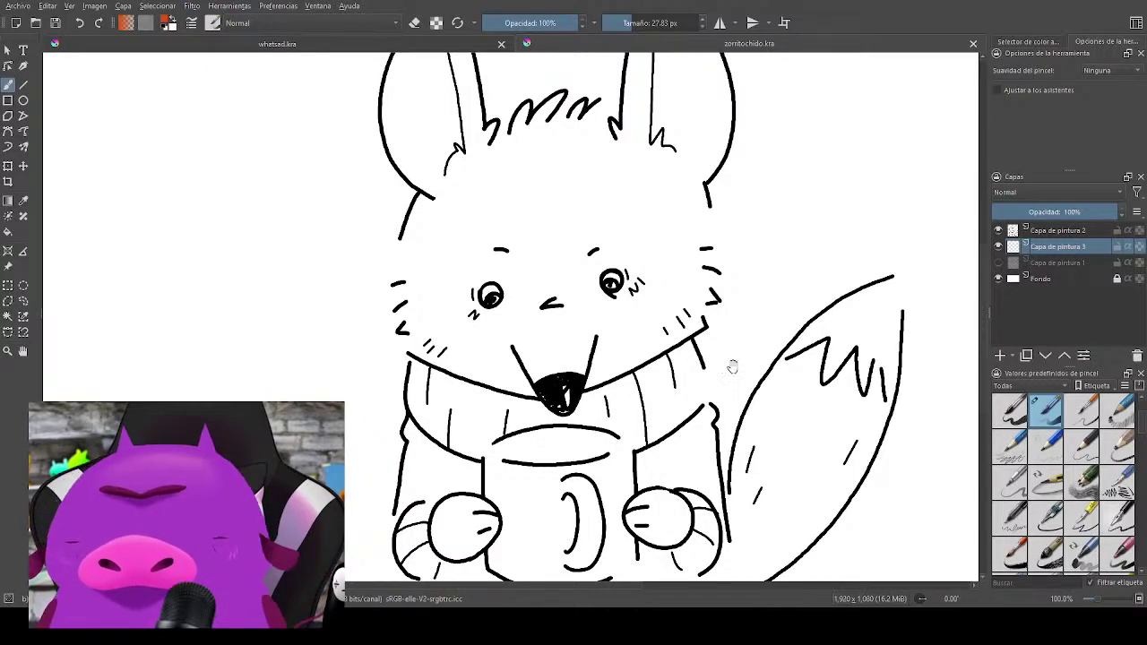
pyautogui.moveTo(732, 366); pyautogui.dragTo(809, 494)
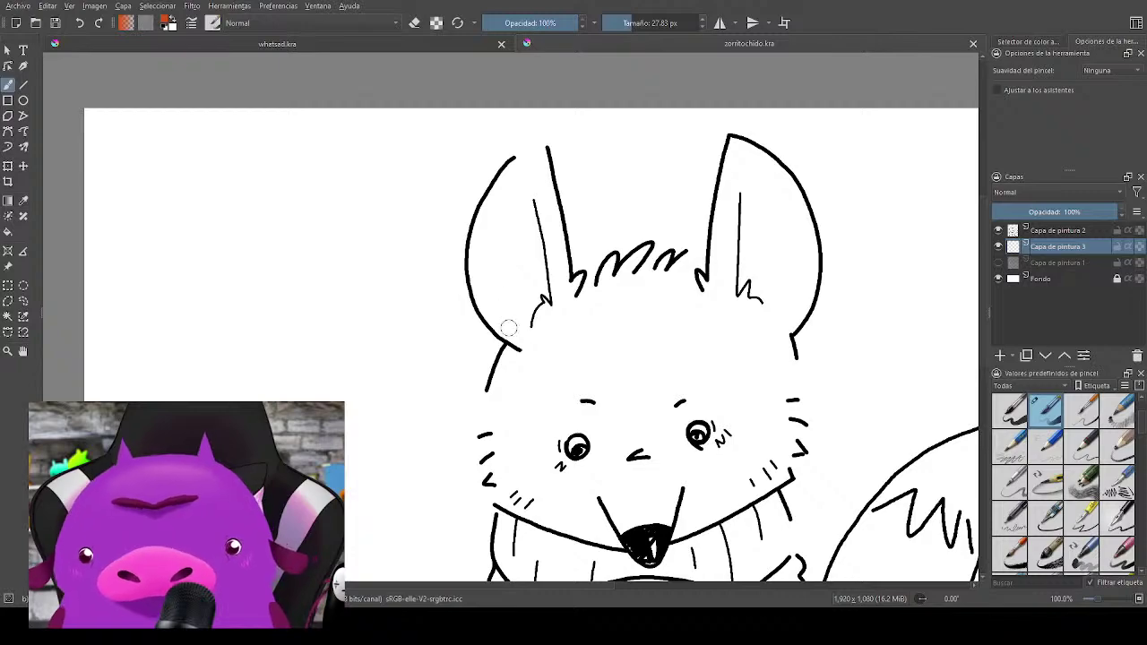
pyautogui.moveTo(528, 342)
pyautogui.mouseDown()
pyautogui.moveTo(473, 282)
pyautogui.moveTo(525, 341)
pyautogui.mouseUp()
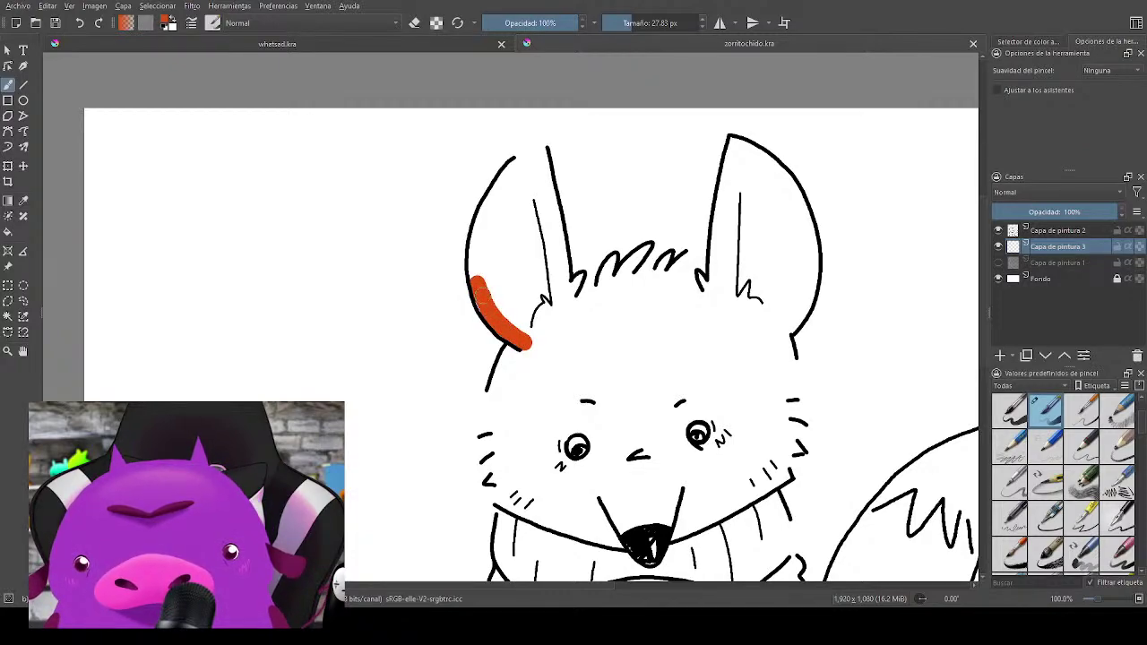
pyautogui.moveTo(475, 286)
pyautogui.mouseDown()
pyautogui.moveTo(469, 224)
pyautogui.moveTo(508, 164)
pyautogui.moveTo(538, 143)
pyautogui.moveTo(563, 315)
pyautogui.mouseUp()
pyautogui.moveTo(536, 171)
pyautogui.mouseDown()
pyautogui.moveTo(510, 190)
pyautogui.moveTo(535, 190)
pyautogui.moveTo(534, 318)
pyautogui.moveTo(508, 273)
pyautogui.moveTo(543, 314)
pyautogui.moveTo(551, 287)
pyautogui.moveTo(539, 341)
pyautogui.mouseUp()
pyautogui.moveTo(555, 252)
pyautogui.mouseDown()
pyautogui.moveTo(563, 328)
pyautogui.moveTo(582, 318)
pyautogui.mouseUp()
# Step: Paint the hair tuft and the top of the head between the ears orange-red with a brush of about 13.77 px
pyautogui.press('[')
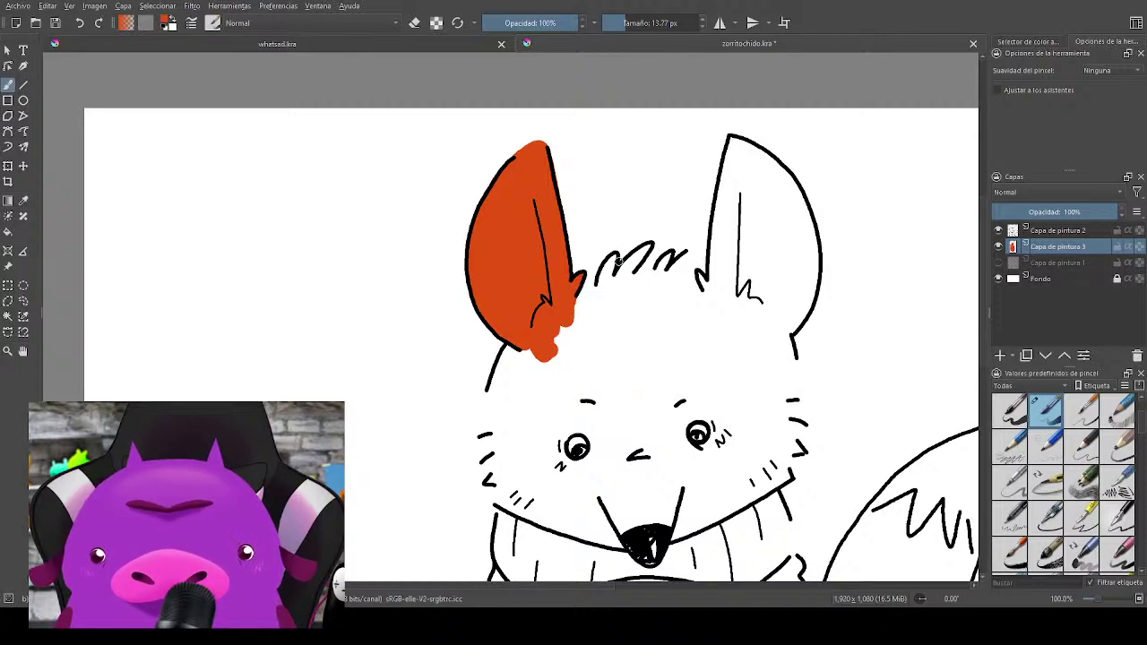
pyautogui.moveTo(615, 260)
pyautogui.mouseDown()
pyautogui.moveTo(601, 294)
pyautogui.moveTo(646, 248)
pyautogui.mouseUp()
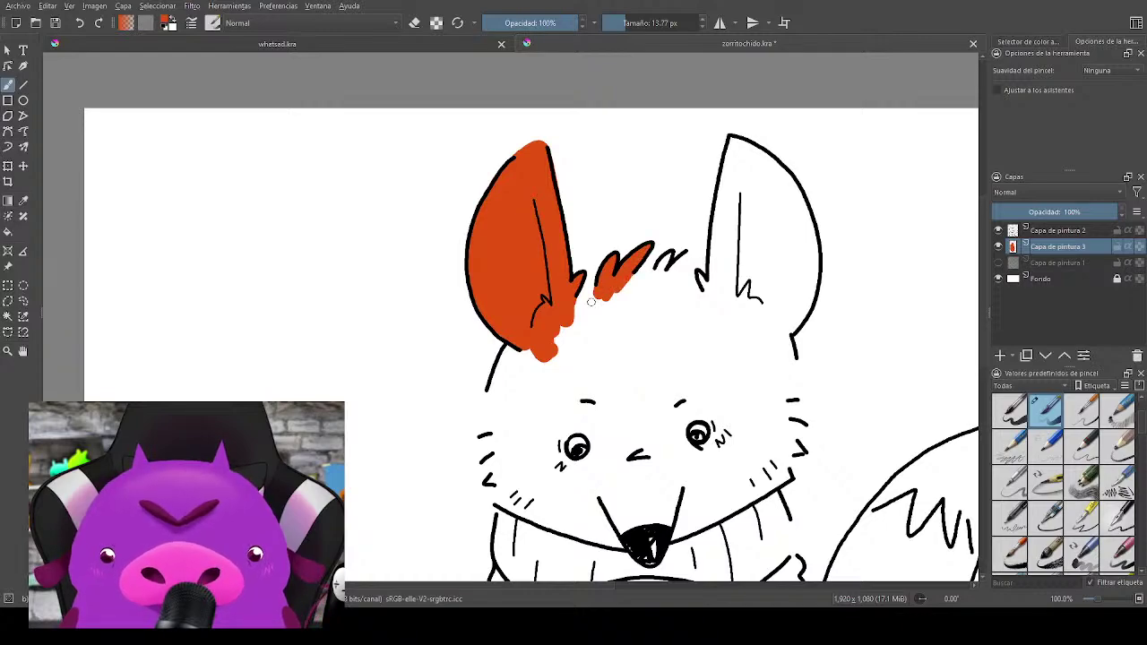
pyautogui.moveTo(578, 313); pyautogui.dragTo(595, 305)
pyautogui.moveTo(648, 262)
pyautogui.mouseDown()
pyautogui.moveTo(684, 257)
pyautogui.moveTo(659, 293)
pyautogui.moveTo(686, 287)
pyautogui.moveTo(684, 310)
pyautogui.moveTo(704, 298)
pyautogui.moveTo(702, 285)
pyautogui.moveTo(696, 294)
pyautogui.moveTo(701, 276)
pyautogui.moveTo(709, 289)
pyautogui.moveTo(717, 231)
pyautogui.mouseUp()
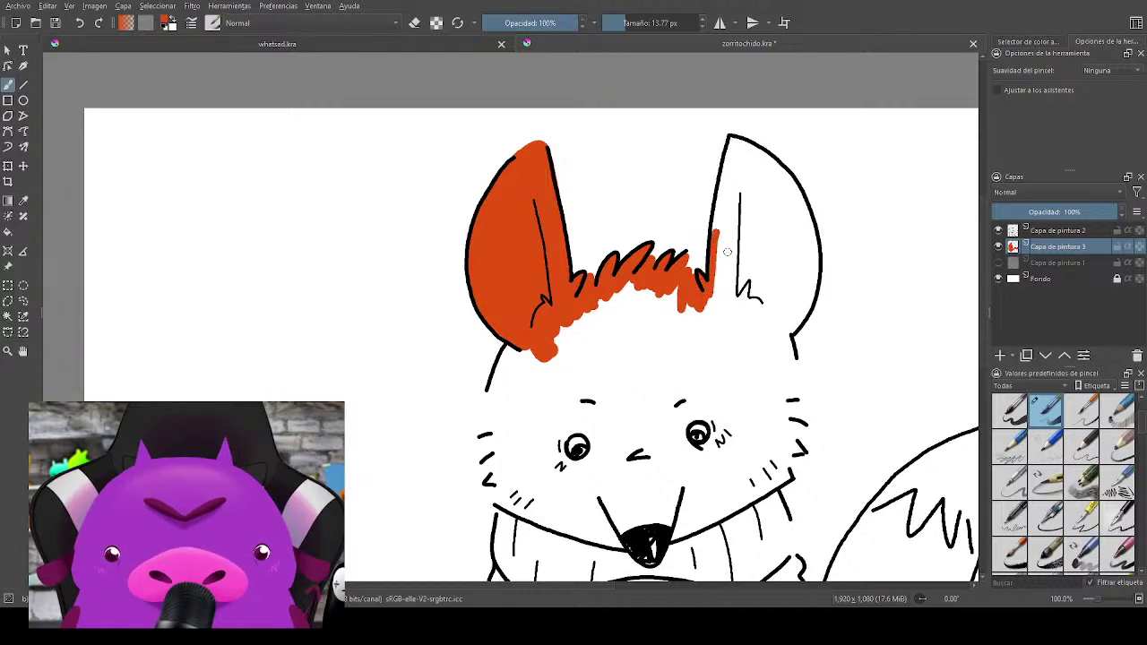
# Step: Fill the right ear with orange-red using a brush of about 28 px, erasing the overspill along its outer edge
pyautogui.keyDown('shift'); pyautogui.moveTo(746, 299); pyautogui.dragTo(760, 285); pyautogui.keyUp('shift')
pyautogui.moveTo(717, 316)
pyautogui.mouseDown()
pyautogui.moveTo(736, 139)
pyautogui.moveTo(788, 175)
pyautogui.moveTo(811, 244)
pyautogui.moveTo(807, 300)
pyautogui.moveTo(784, 339)
pyautogui.moveTo(787, 405)
pyautogui.mouseUp()
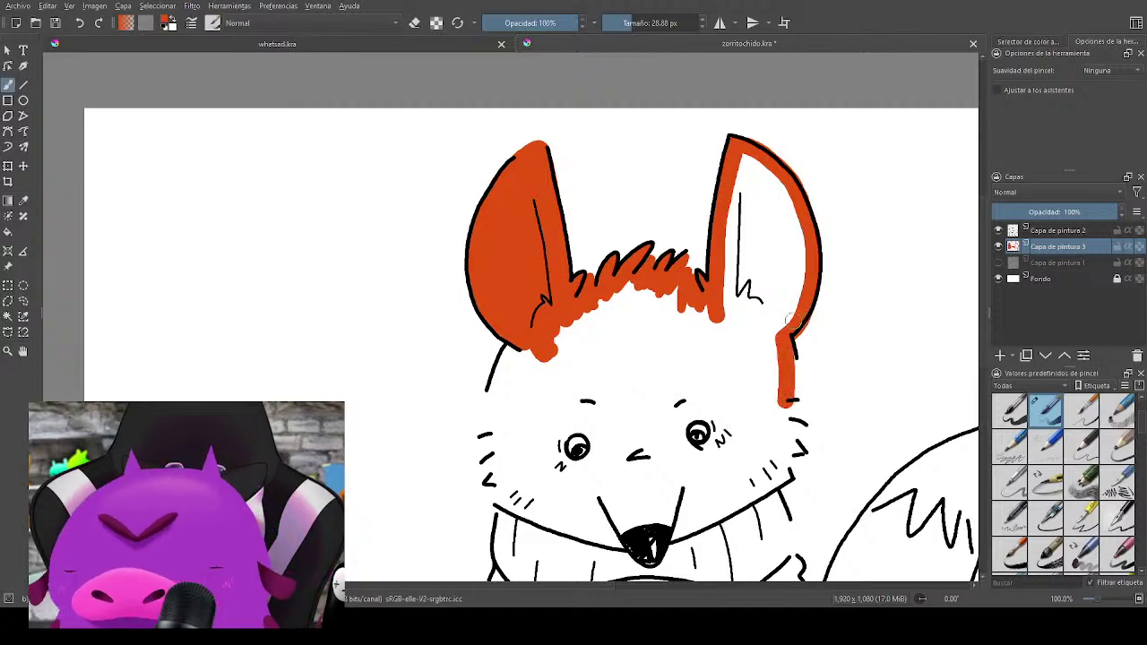
pyautogui.press('e')
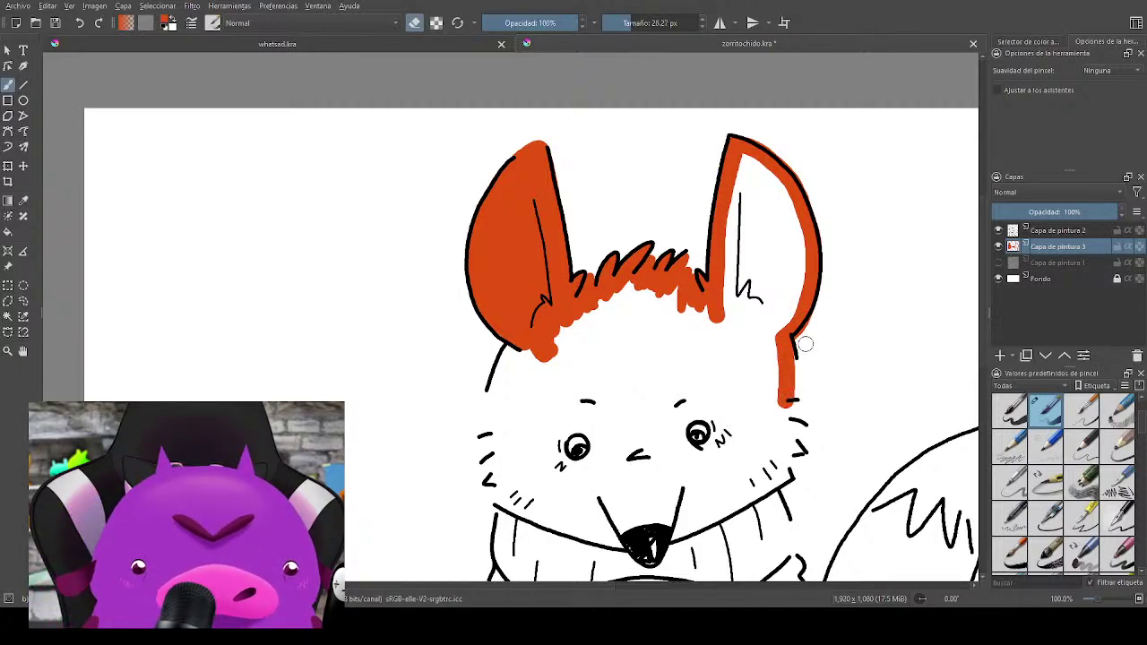
pyautogui.press('[')
pyautogui.moveTo(819, 311); pyautogui.dragTo(801, 340)
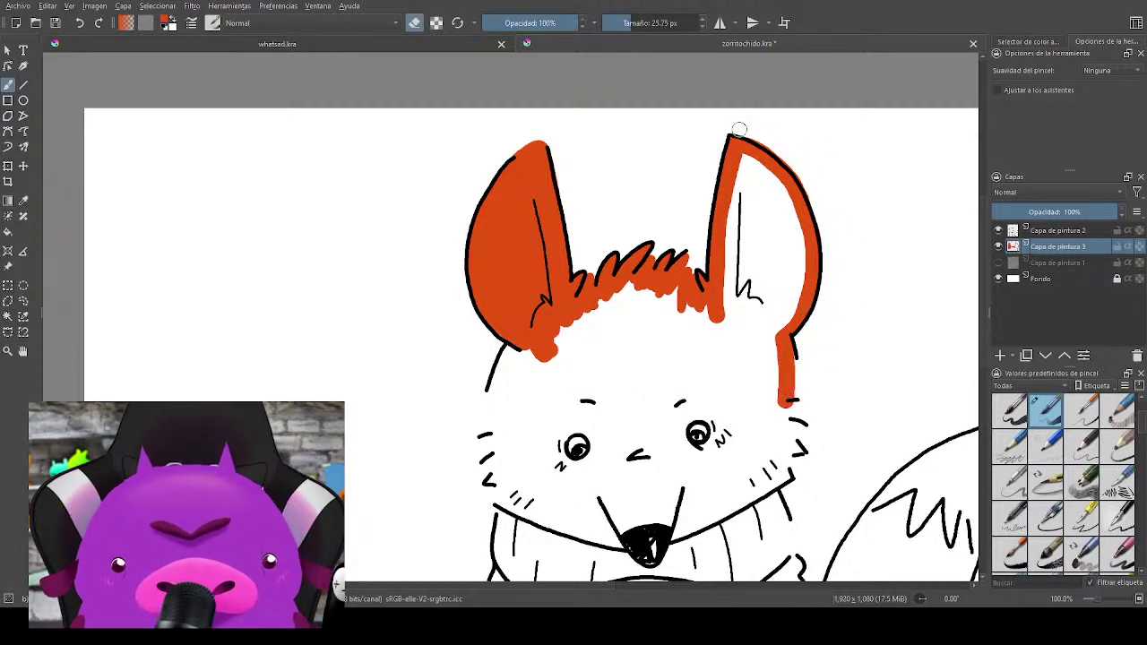
pyautogui.moveTo(739, 130)
pyautogui.mouseDown()
pyautogui.moveTo(791, 162)
pyautogui.moveTo(820, 211)
pyautogui.mouseUp()
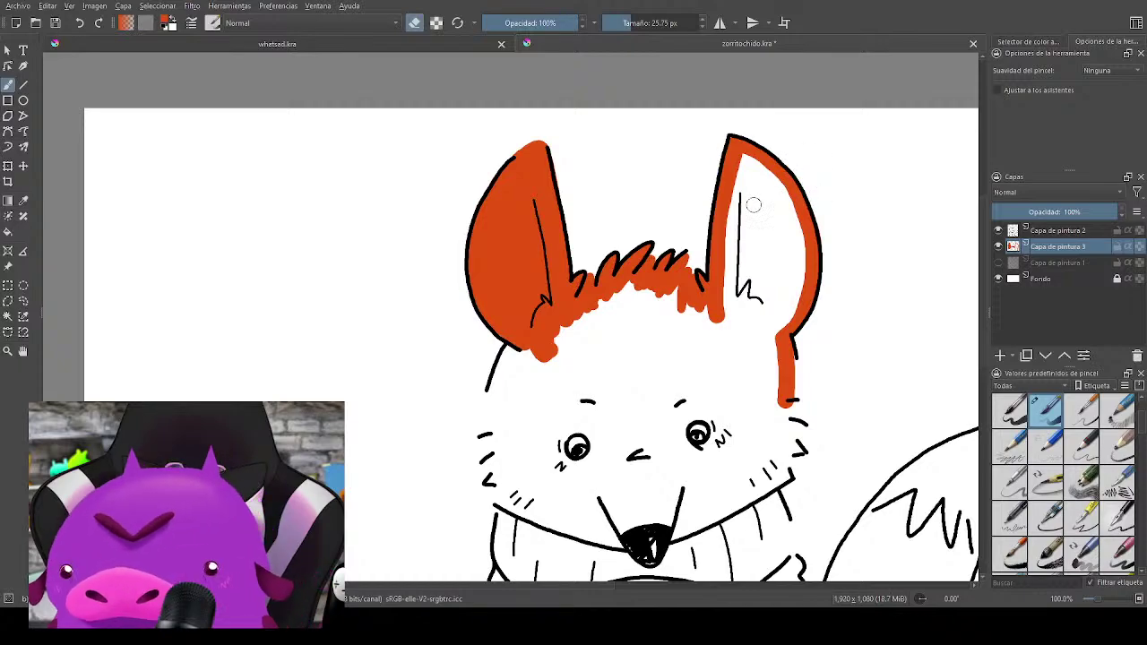
pyautogui.press('e')
pyautogui.moveTo(749, 158)
pyautogui.mouseDown()
pyautogui.moveTo(724, 279)
pyautogui.moveTo(741, 173)
pyautogui.moveTo(757, 169)
pyautogui.moveTo(772, 185)
pyautogui.moveTo(772, 317)
pyautogui.mouseUp()
# Step: Fill the forehead, middle and left side of the fox's face with orange-red using a 50.23 px brush
pyautogui.moveTo(762, 320)
pyautogui.keyDown('shift'); pyautogui.mouseDown()
pyautogui.moveTo(778, 319)
pyautogui.moveTo(759, 199)
pyautogui.moveTo(774, 296)
pyautogui.moveTo(763, 359)
pyautogui.moveTo(796, 260)
pyautogui.mouseUp(); pyautogui.keyUp('shift')
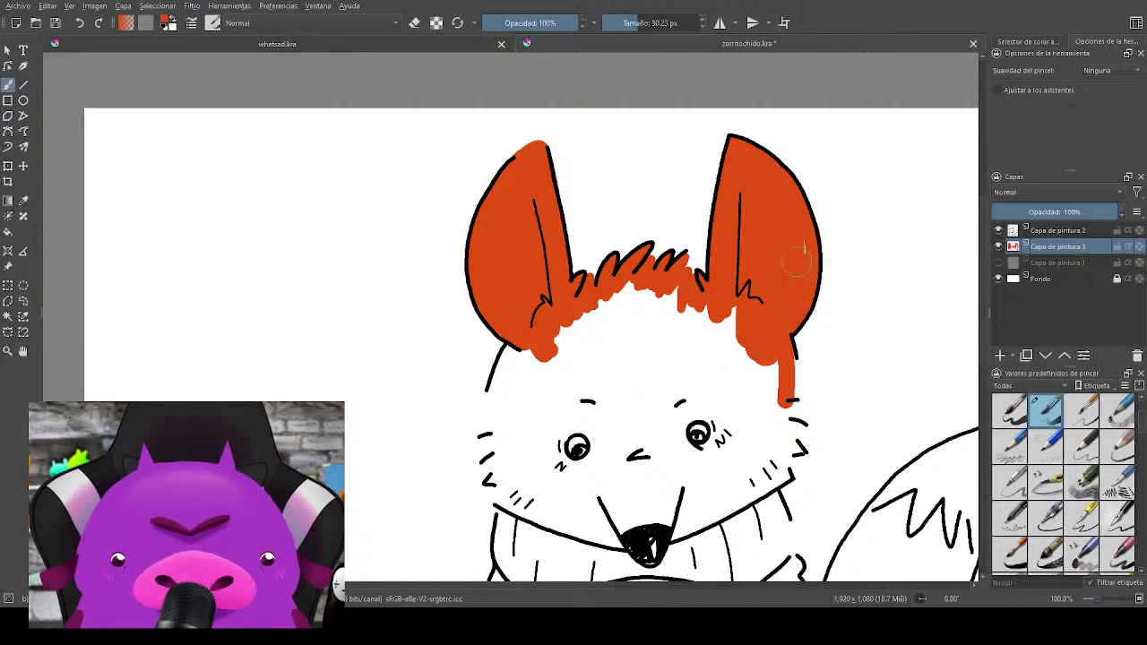
pyautogui.moveTo(619, 301)
pyautogui.mouseDown()
pyautogui.moveTo(533, 461)
pyautogui.moveTo(546, 484)
pyautogui.moveTo(645, 291)
pyautogui.moveTo(627, 502)
pyautogui.moveTo(636, 443)
pyautogui.moveTo(716, 332)
pyautogui.moveTo(676, 491)
pyautogui.moveTo(735, 448)
pyautogui.moveTo(752, 410)
pyautogui.moveTo(711, 484)
pyautogui.moveTo(772, 370)
pyautogui.mouseUp()
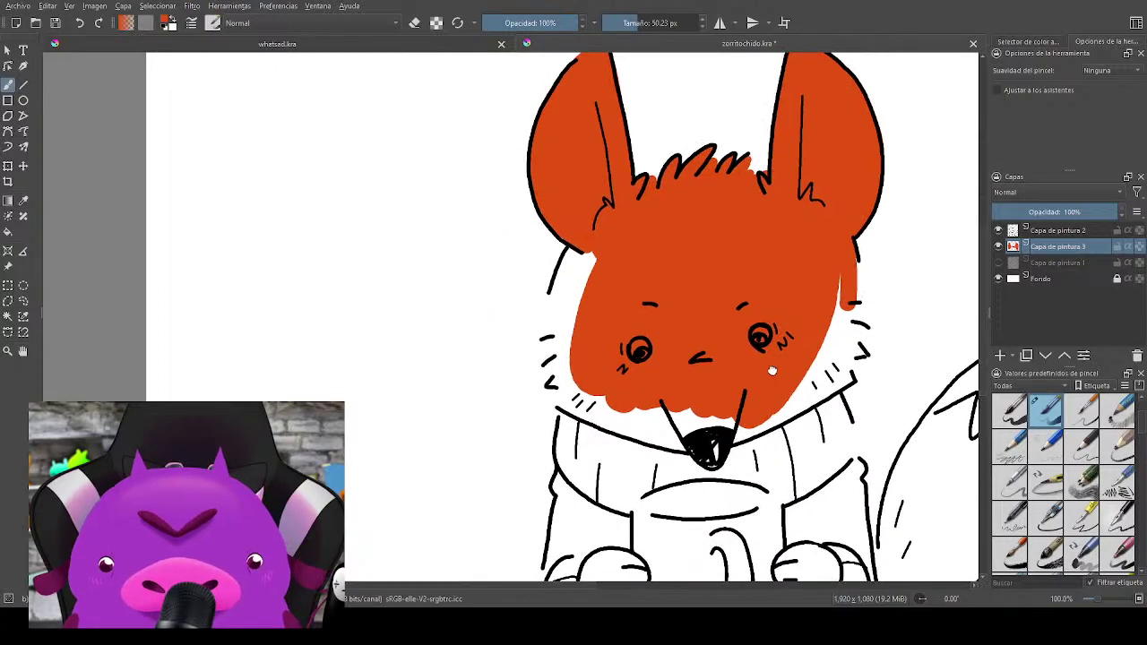
pyautogui.moveTo(586, 260)
pyautogui.mouseDown()
pyautogui.moveTo(574, 331)
pyautogui.moveTo(564, 269)
pyautogui.moveTo(560, 287)
pyautogui.moveTo(578, 224)
pyautogui.mouseUp()
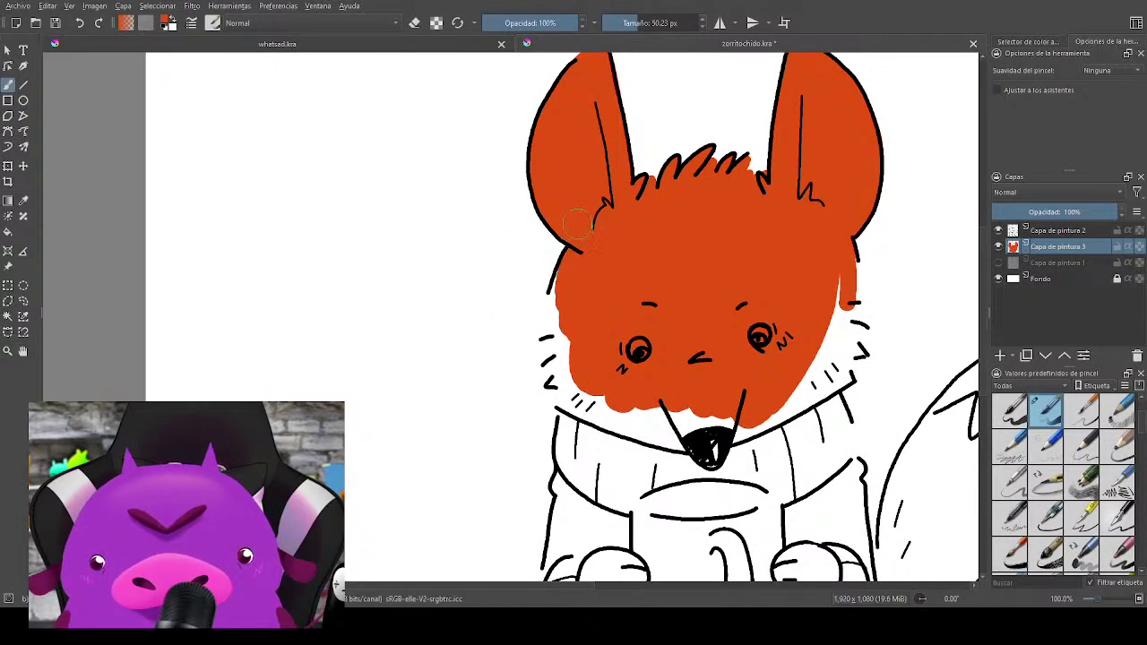
pyautogui.moveTo(607, 285)
pyautogui.mouseDown()
pyautogui.moveTo(570, 231)
pyautogui.moveTo(527, 256)
pyautogui.moveTo(553, 360)
pyautogui.moveTo(529, 338)
pyautogui.moveTo(560, 349)
pyautogui.moveTo(529, 342)
pyautogui.moveTo(632, 381)
pyautogui.moveTo(600, 369)
pyautogui.moveTo(627, 366)
pyautogui.moveTo(647, 380)
pyautogui.moveTo(643, 332)
pyautogui.moveTo(681, 366)
pyautogui.moveTo(697, 358)
pyautogui.moveTo(654, 360)
pyautogui.mouseUp()
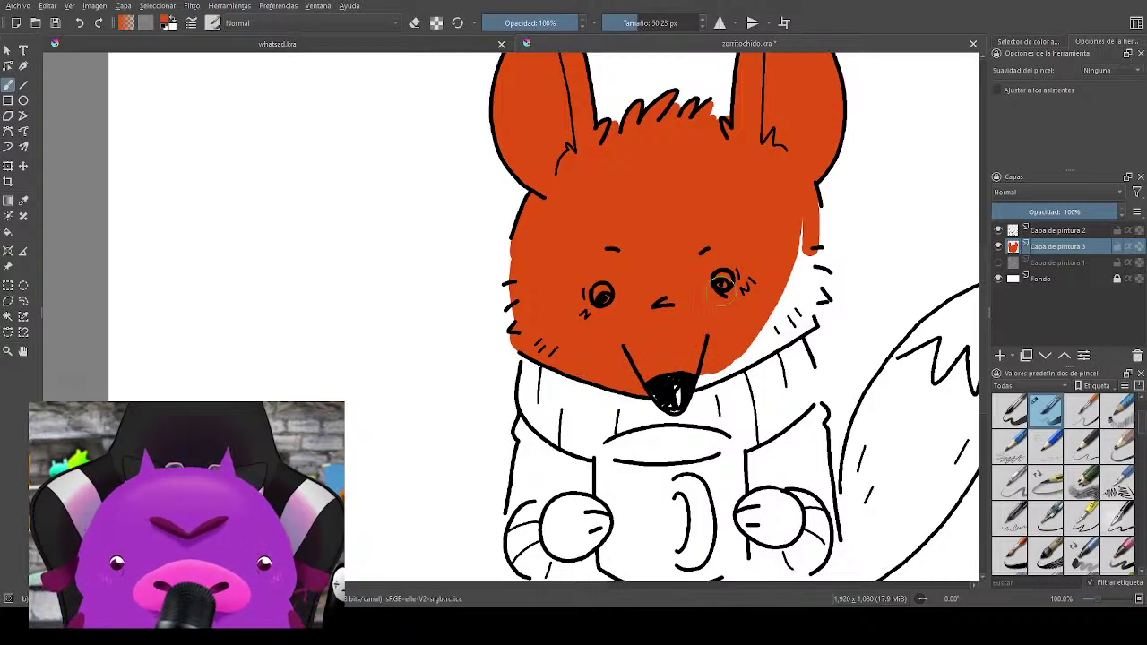
# Step: Paint the right side of the face and the rounded fur tufts on both cheeks orange-red with a 22.10 px brush
pyautogui.keyDown('shift'); pyautogui.moveTo(772, 300); pyautogui.dragTo(725, 294); pyautogui.keyUp('shift')
pyautogui.moveTo(708, 377)
pyautogui.mouseDown()
pyautogui.moveTo(697, 384)
pyautogui.moveTo(735, 354)
pyautogui.moveTo(810, 325)
pyautogui.moveTo(779, 309)
pyautogui.moveTo(802, 323)
pyautogui.moveTo(792, 283)
pyautogui.moveTo(792, 309)
pyautogui.moveTo(809, 204)
pyautogui.moveTo(816, 310)
pyautogui.mouseUp()
pyautogui.moveTo(823, 238)
pyautogui.mouseDown()
pyautogui.moveTo(833, 268)
pyautogui.moveTo(813, 256)
pyautogui.moveTo(829, 269)
pyautogui.moveTo(815, 298)
pyautogui.mouseUp()
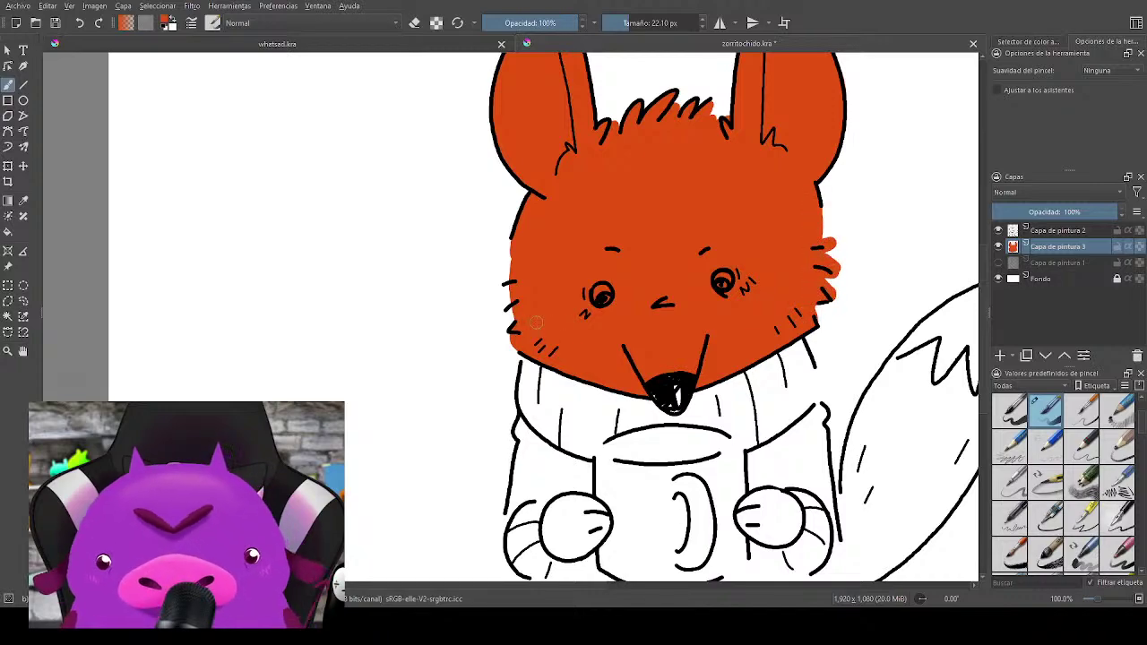
pyautogui.moveTo(518, 337)
pyautogui.mouseDown()
pyautogui.moveTo(498, 305)
pyautogui.moveTo(520, 279)
pyautogui.mouseUp()
# Step: Choose bright yellow and paint the irises of both eyes
pyautogui.moveTo(851, 338); pyautogui.dragTo(808, 272)
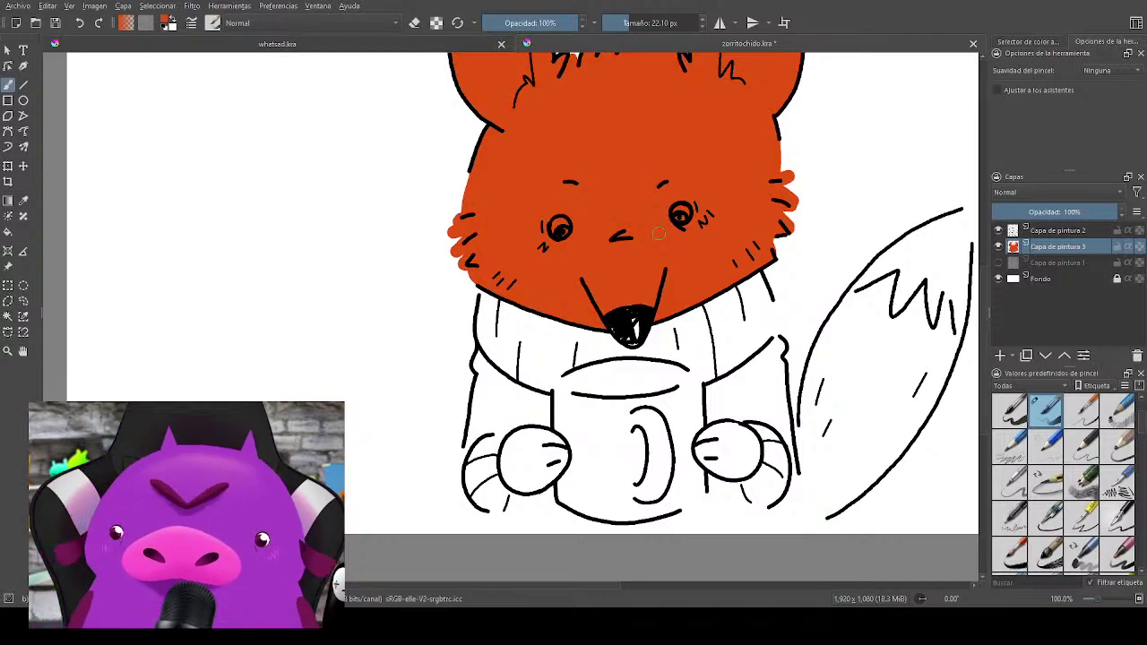
pyautogui.moveTo(856, 414)
pyautogui.mouseDown()
pyautogui.moveTo(762, 449)
pyautogui.moveTo(807, 467)
pyautogui.moveTo(796, 482)
pyautogui.mouseUp()
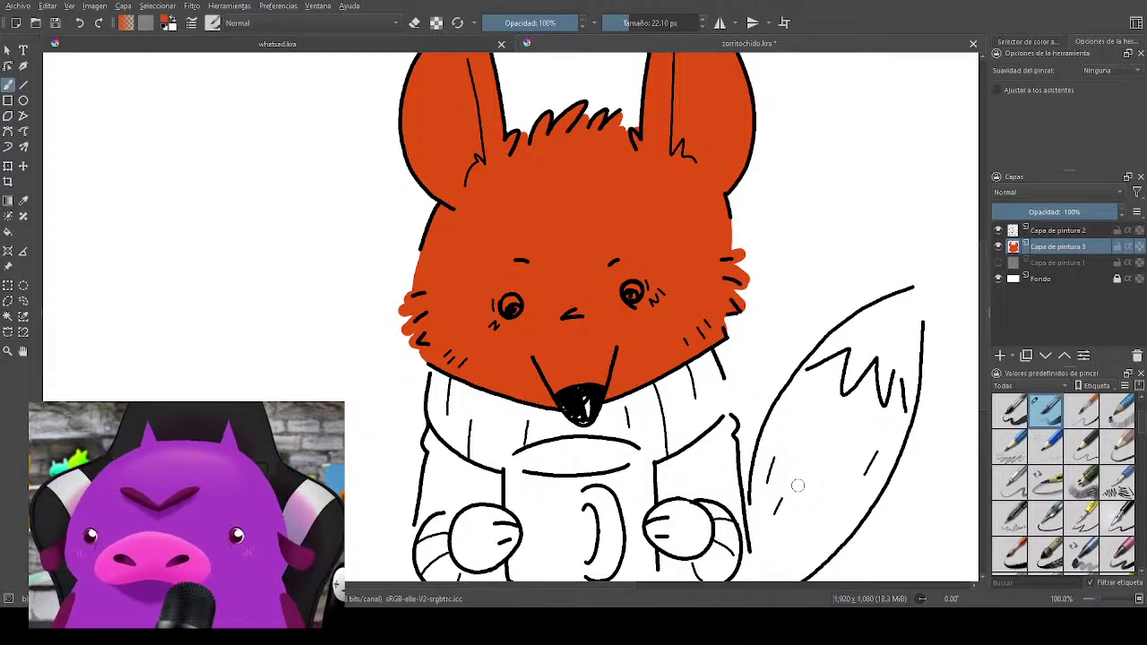
pyautogui.scroll(3, 718, 208)
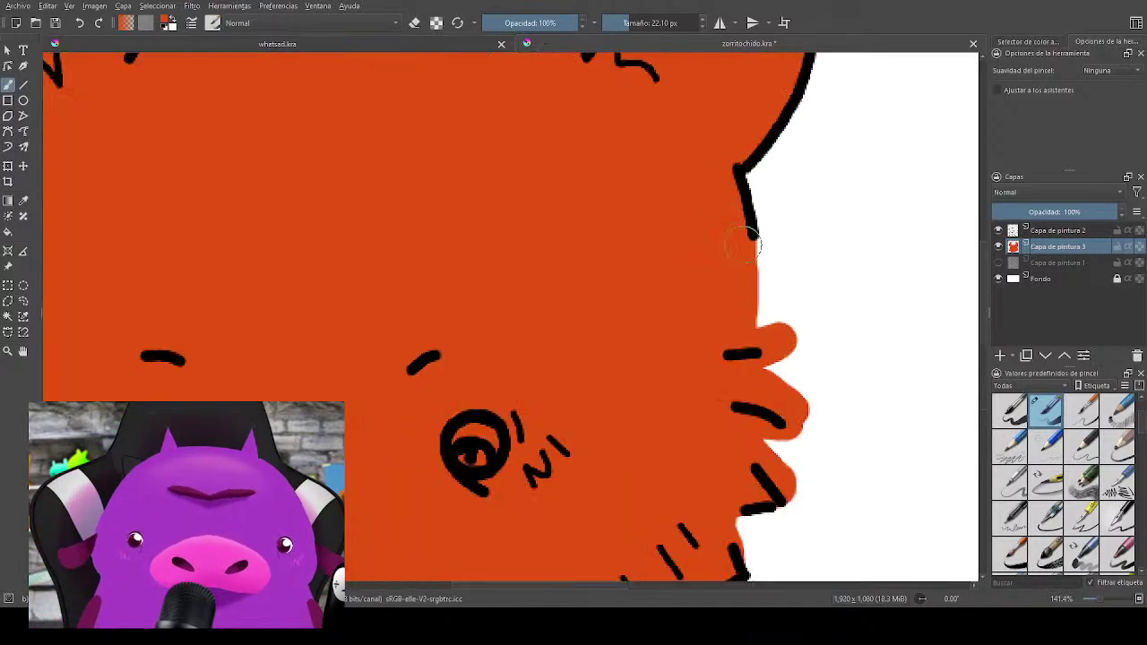
pyautogui.moveTo(746, 245); pyautogui.dragTo(968, 169)
pyautogui.scroll(-1, 647, 289)
pyautogui.scroll(-4, 648, 288)
pyautogui.scroll(2, 765, 182)
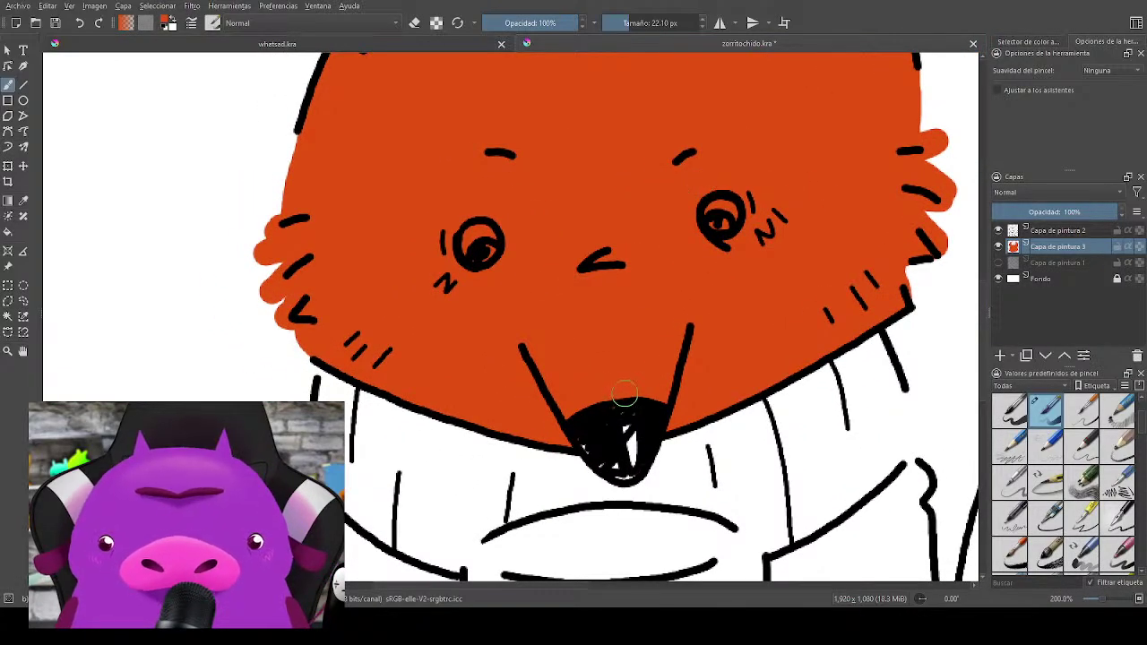
pyautogui.rightClick(793, 262)
pyautogui.click(838, 236)
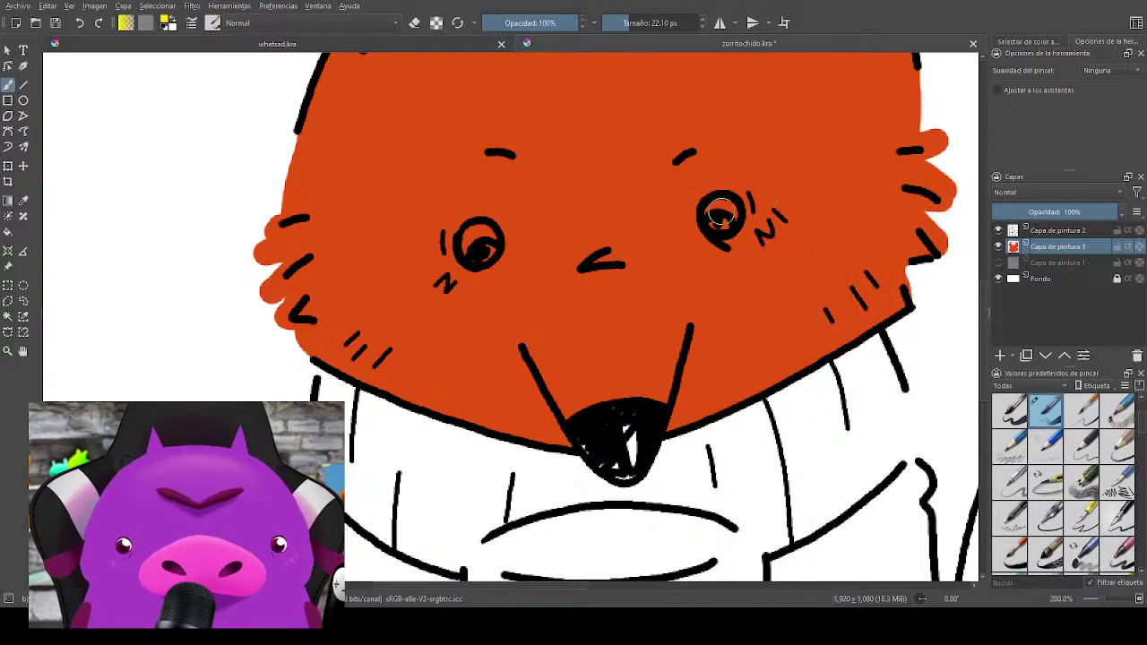
pyautogui.moveTo(721, 215); pyautogui.dragTo(721, 221)
pyautogui.moveTo(470, 238)
pyautogui.mouseDown()
pyautogui.moveTo(473, 253)
pyautogui.moveTo(486, 236)
pyautogui.mouseUp()
# Step: Choose bright blue and trace the inner edges of the fox's scarf, using a 9.60 px brush along the chin line
pyautogui.moveTo(730, 459)
pyautogui.mouseDown()
pyautogui.moveTo(749, 328)
pyautogui.moveTo(752, 345)
pyautogui.moveTo(708, 305)
pyautogui.mouseUp()
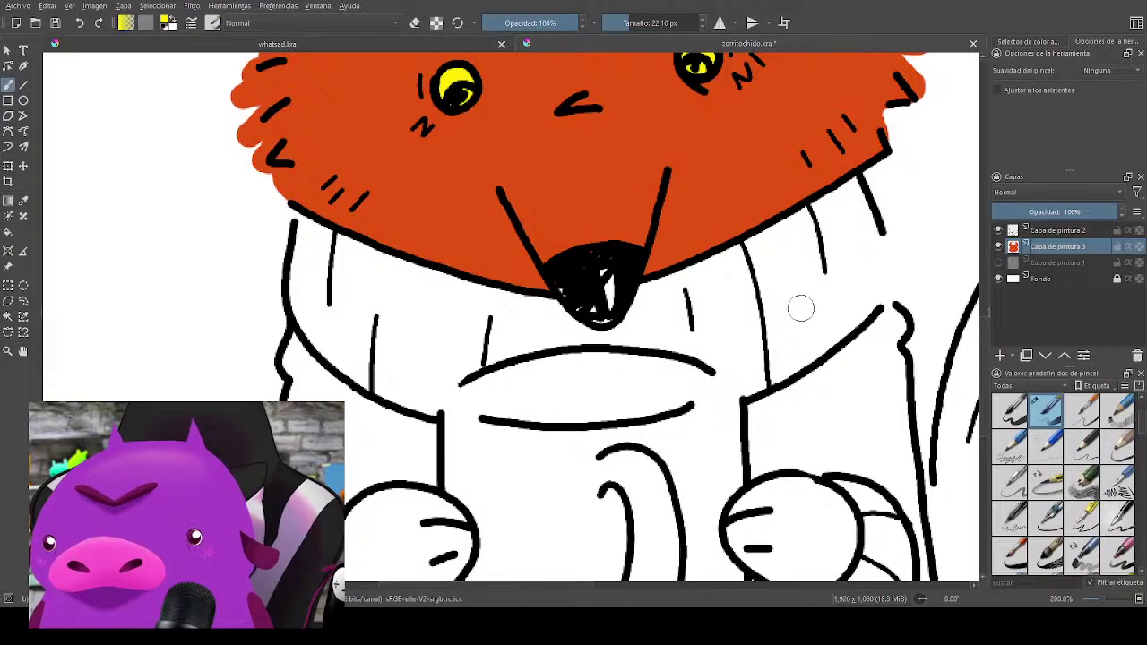
pyautogui.rightClick(844, 281)
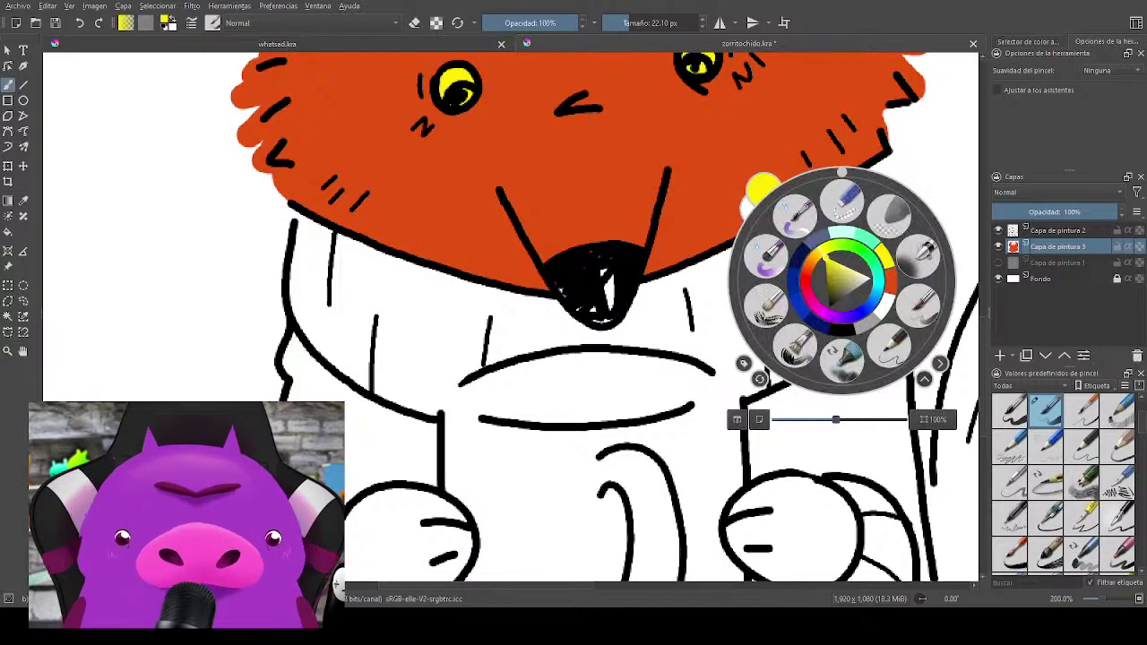
pyautogui.click(874, 305)
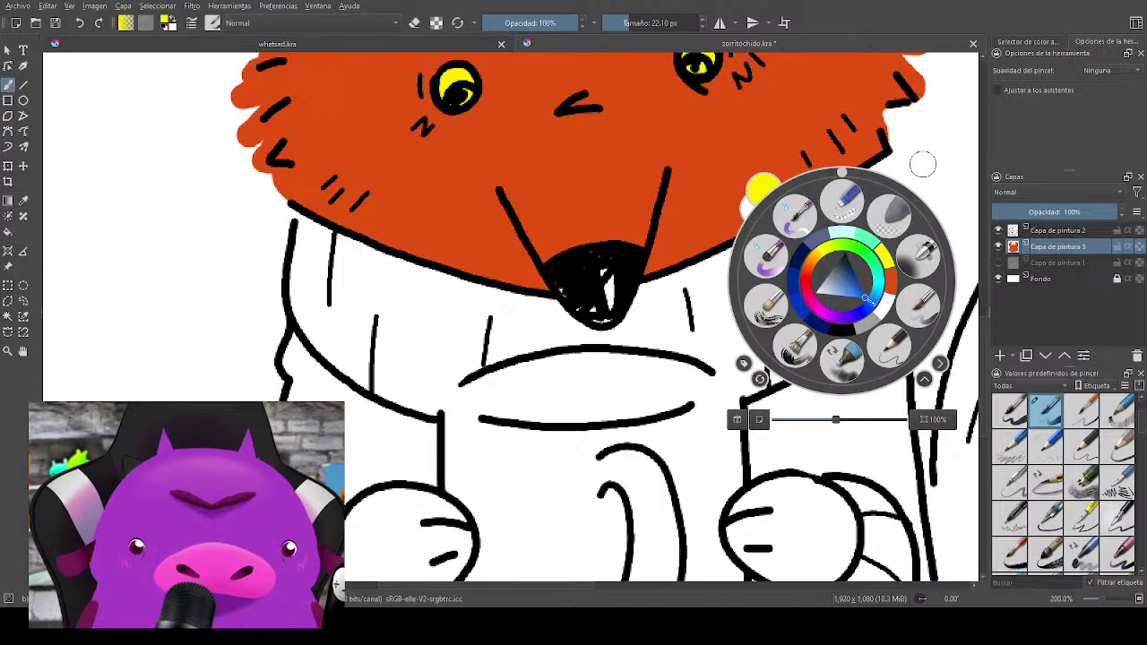
pyautogui.moveTo(872, 304); pyautogui.dragTo(878, 290)
pyautogui.click(868, 292)
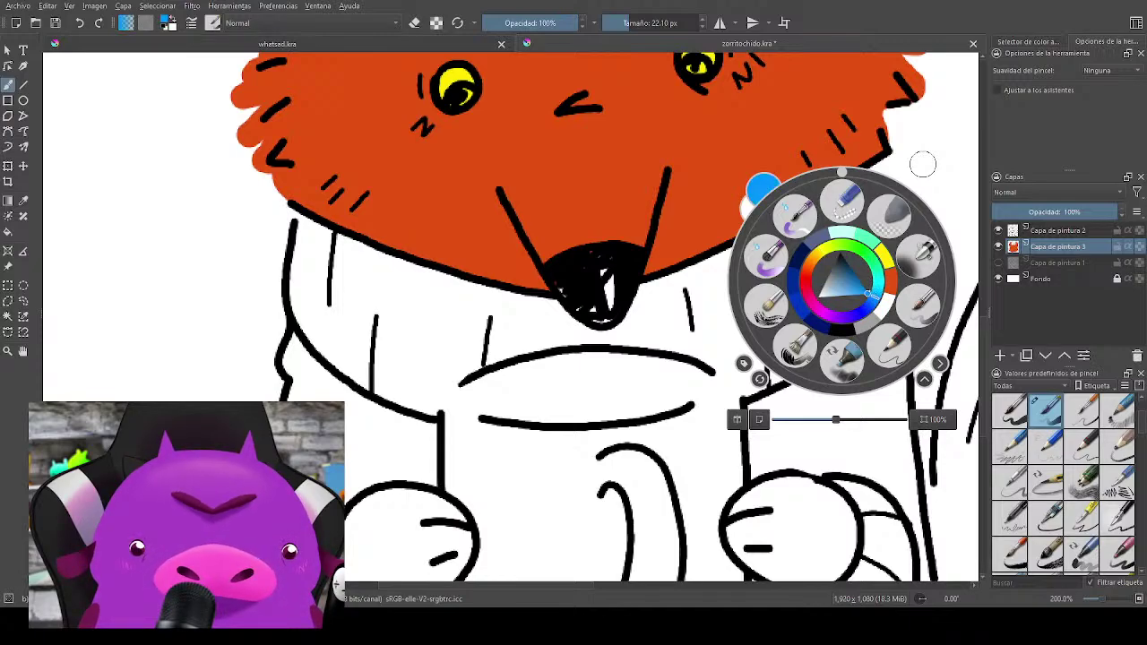
pyautogui.click(941, 163)
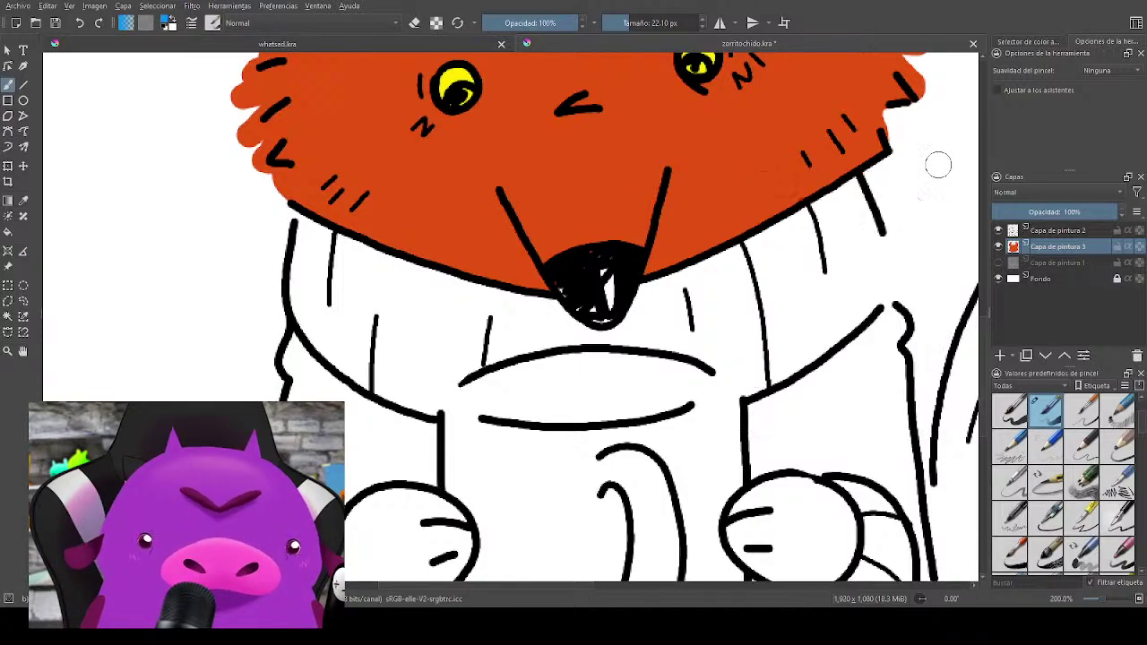
pyautogui.moveTo(299, 303)
pyautogui.mouseDown()
pyautogui.moveTo(310, 222)
pyautogui.moveTo(294, 264)
pyautogui.moveTo(312, 329)
pyautogui.moveTo(367, 386)
pyautogui.moveTo(423, 414)
pyautogui.moveTo(439, 355)
pyautogui.mouseUp()
pyautogui.moveTo(440, 394)
pyautogui.mouseDown()
pyautogui.moveTo(497, 346)
pyautogui.moveTo(627, 332)
pyautogui.moveTo(699, 345)
pyautogui.moveTo(751, 387)
pyautogui.moveTo(865, 309)
pyautogui.moveTo(887, 261)
pyautogui.moveTo(842, 179)
pyautogui.moveTo(806, 242)
pyautogui.moveTo(785, 241)
pyautogui.mouseUp()
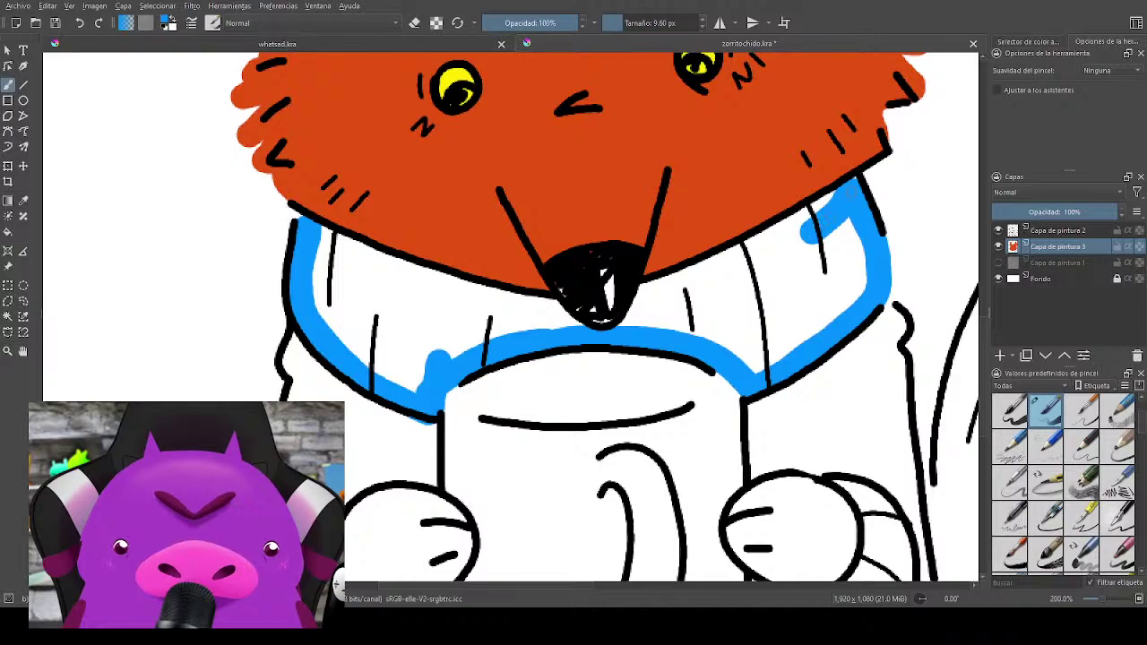
pyautogui.moveTo(850, 180); pyautogui.dragTo(794, 219)
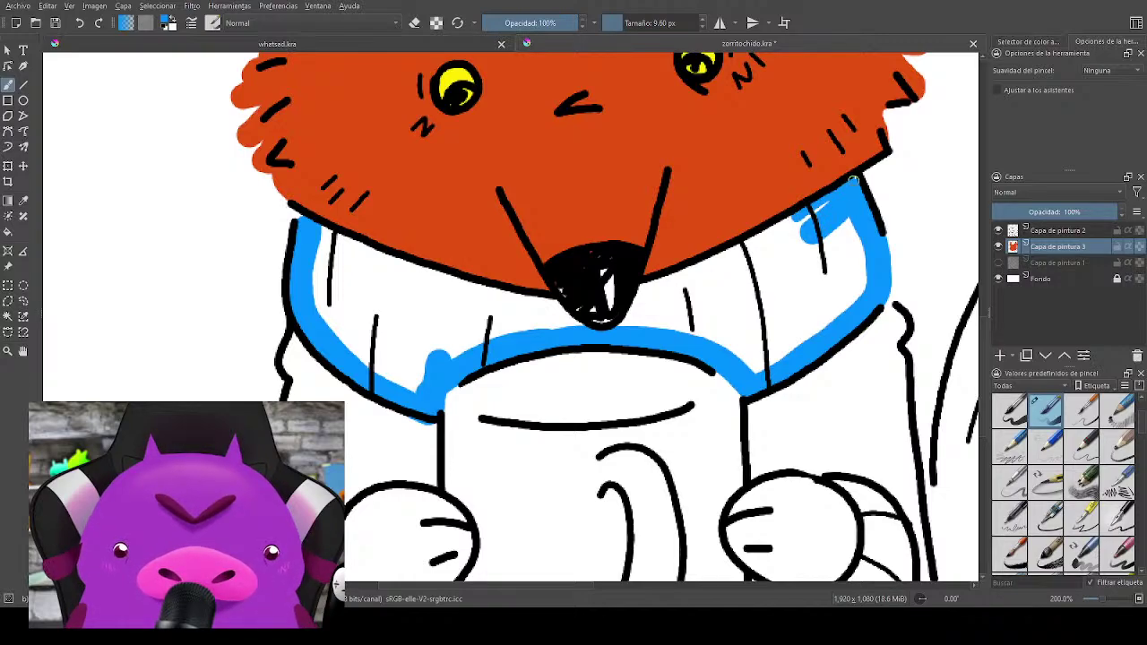
pyautogui.moveTo(847, 179)
pyautogui.mouseDown()
pyautogui.moveTo(643, 286)
pyautogui.moveTo(616, 324)
pyautogui.moveTo(640, 286)
pyautogui.moveTo(633, 320)
pyautogui.moveTo(601, 326)
pyautogui.moveTo(315, 221)
pyautogui.mouseUp()
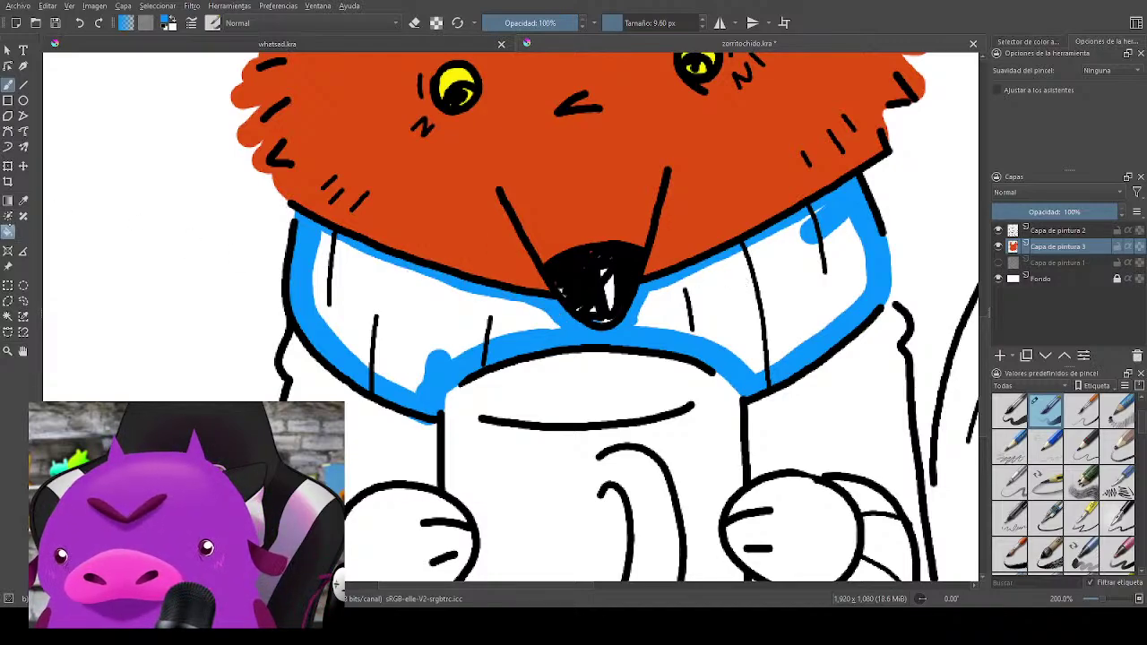
# Step: Flood-fill the two enclosed white areas of the scarf with the same bright blue
pyautogui.click(8, 231)
pyautogui.click(807, 284)
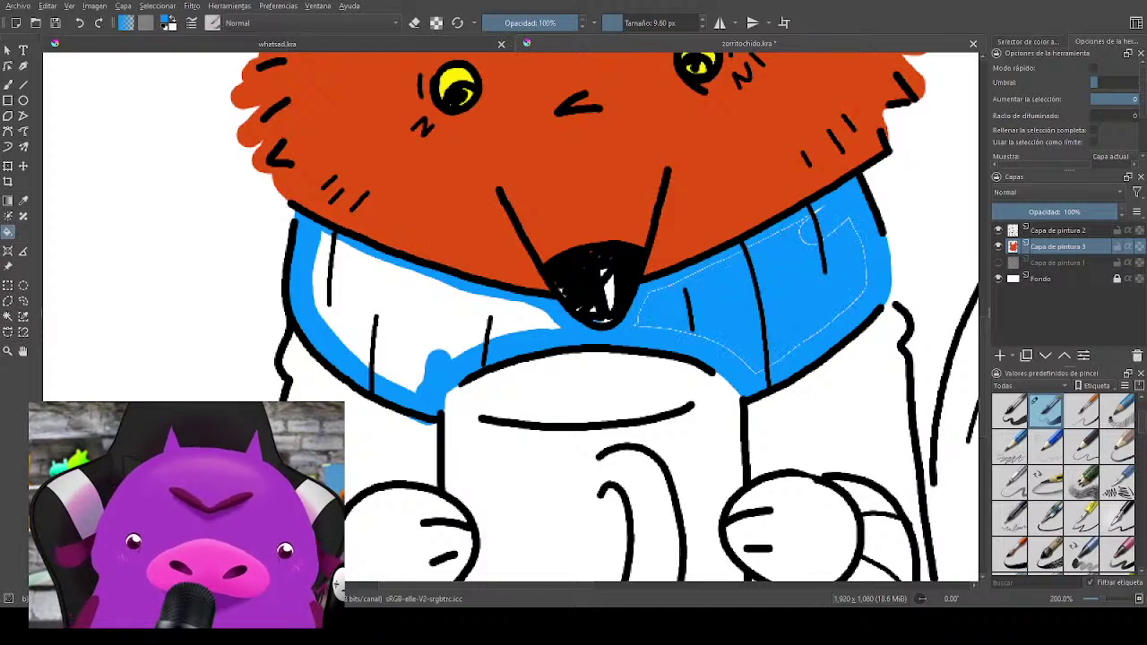
pyautogui.click(511, 323)
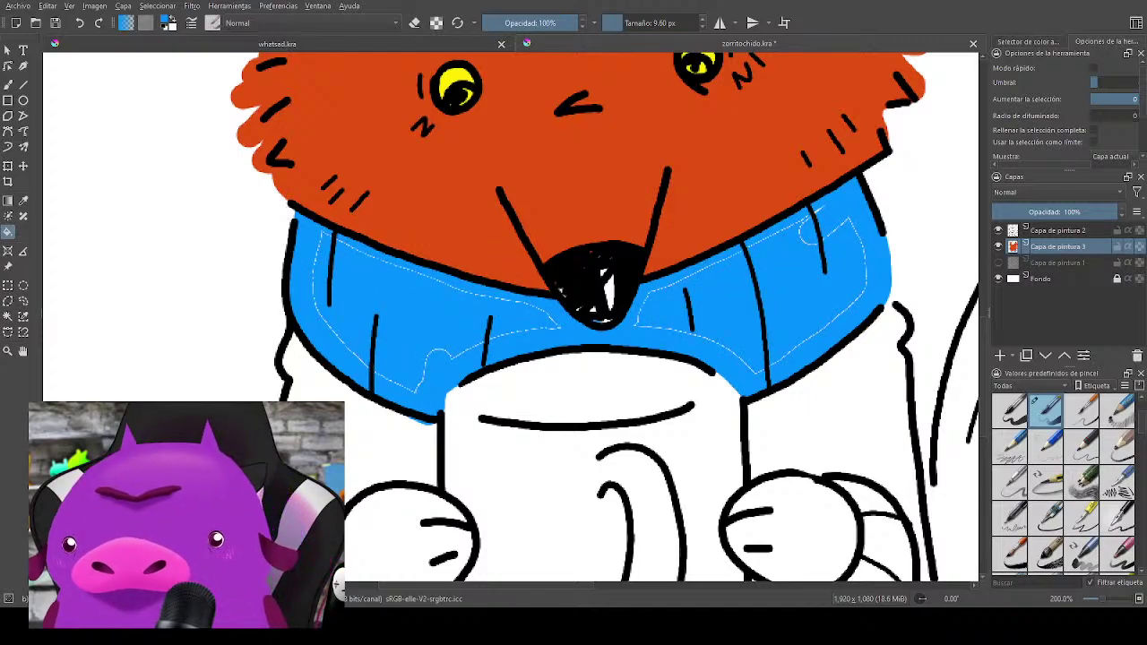
# Step: Sample white from the cup and paint the highlight gaps inside the fox's nose with the 9.60 px brush
pyautogui.press('b')
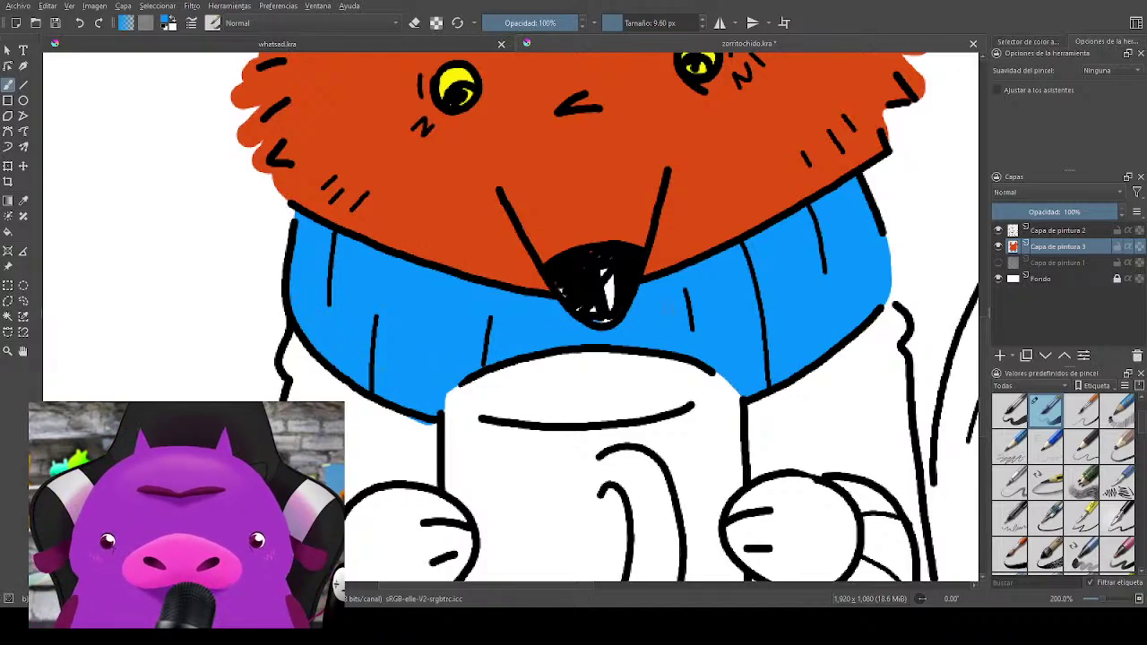
pyautogui.keyDown('ctrl'); pyautogui.click(611, 394); pyautogui.keyUp('ctrl')
pyautogui.moveTo(566, 281)
pyautogui.mouseDown()
pyautogui.moveTo(588, 310)
pyautogui.moveTo(561, 283)
pyautogui.moveTo(585, 265)
pyautogui.moveTo(567, 265)
pyautogui.moveTo(592, 318)
pyautogui.moveTo(609, 286)
pyautogui.mouseUp()
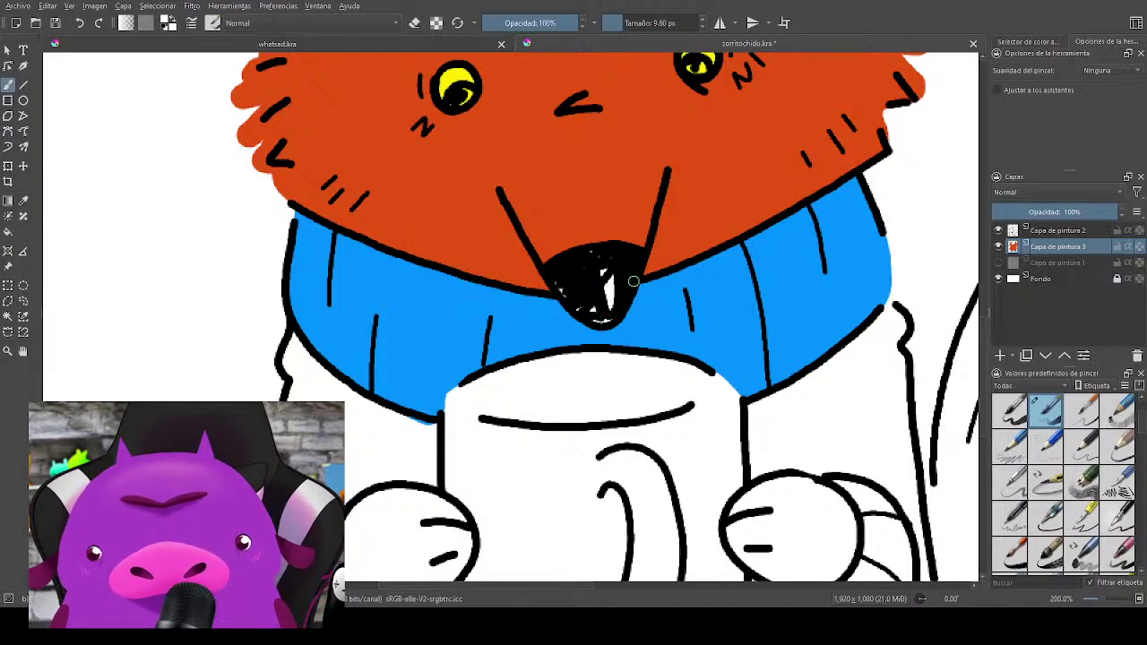
# Step: Choose a dark red and colour the gaps in the pupils of both eyes
pyautogui.moveTo(756, 334); pyautogui.dragTo(774, 448)
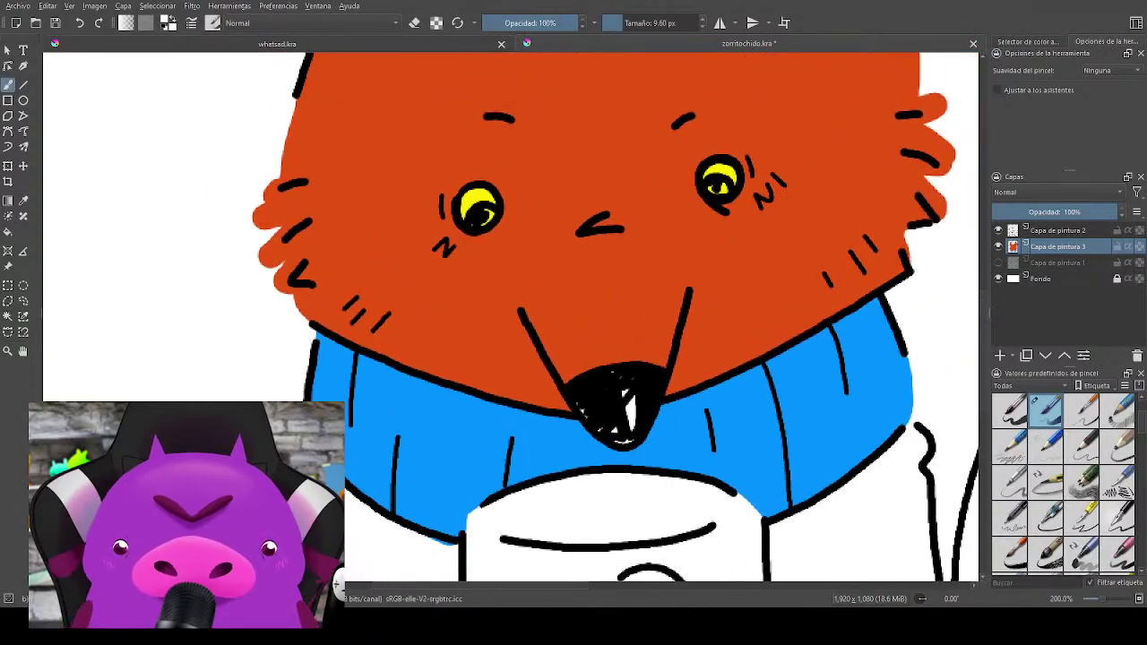
pyautogui.keyDown('ctrl'); pyautogui.click(843, 212); pyautogui.keyUp('ctrl')
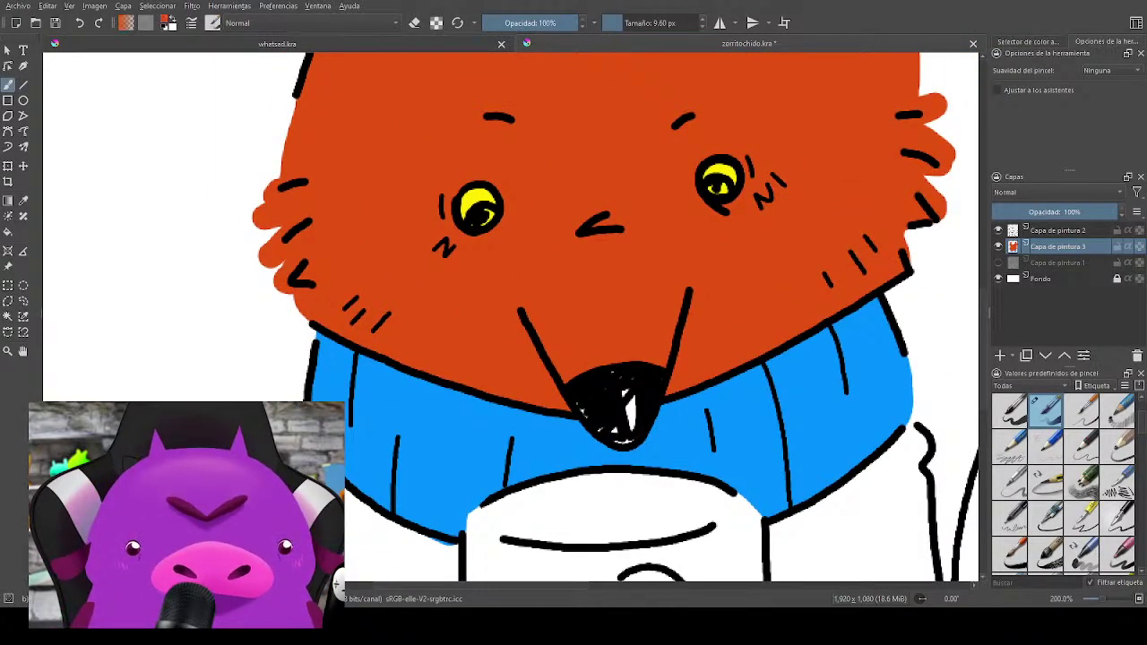
pyautogui.rightClick(858, 206)
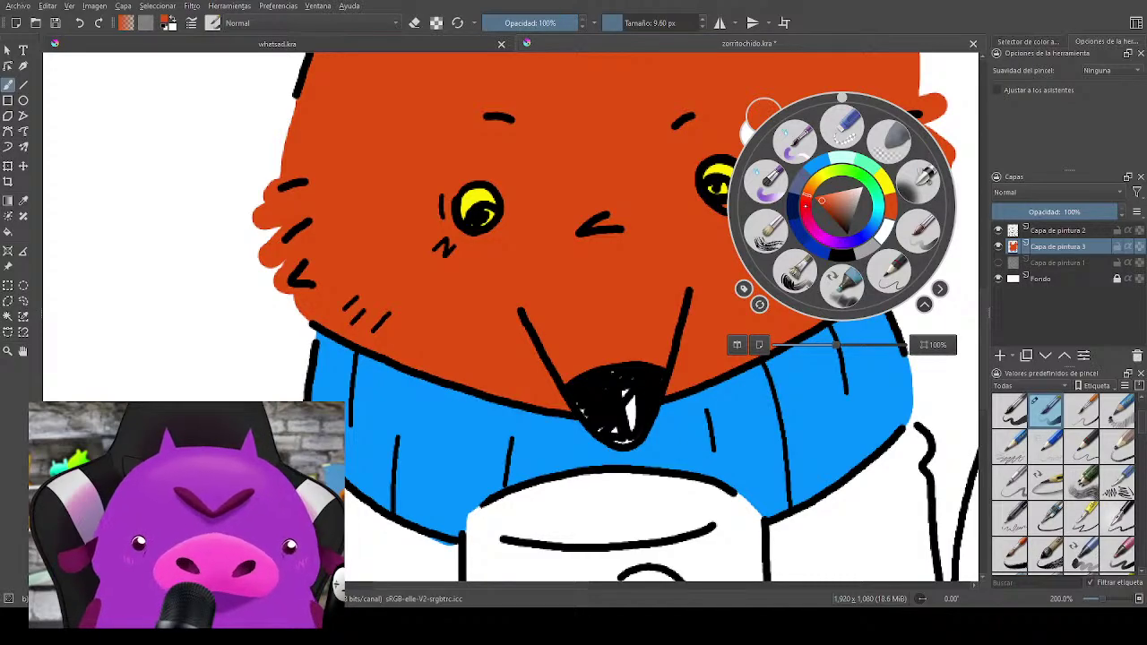
pyautogui.click(822, 209)
pyautogui.moveTo(834, 218); pyautogui.dragTo(837, 220)
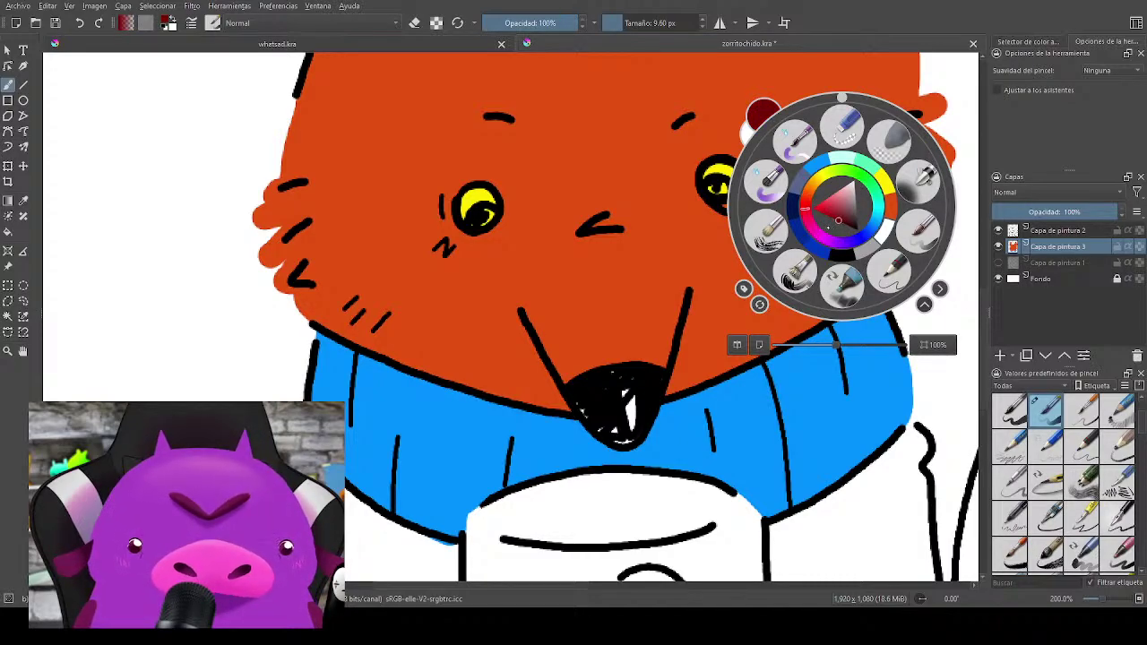
pyautogui.click(951, 79)
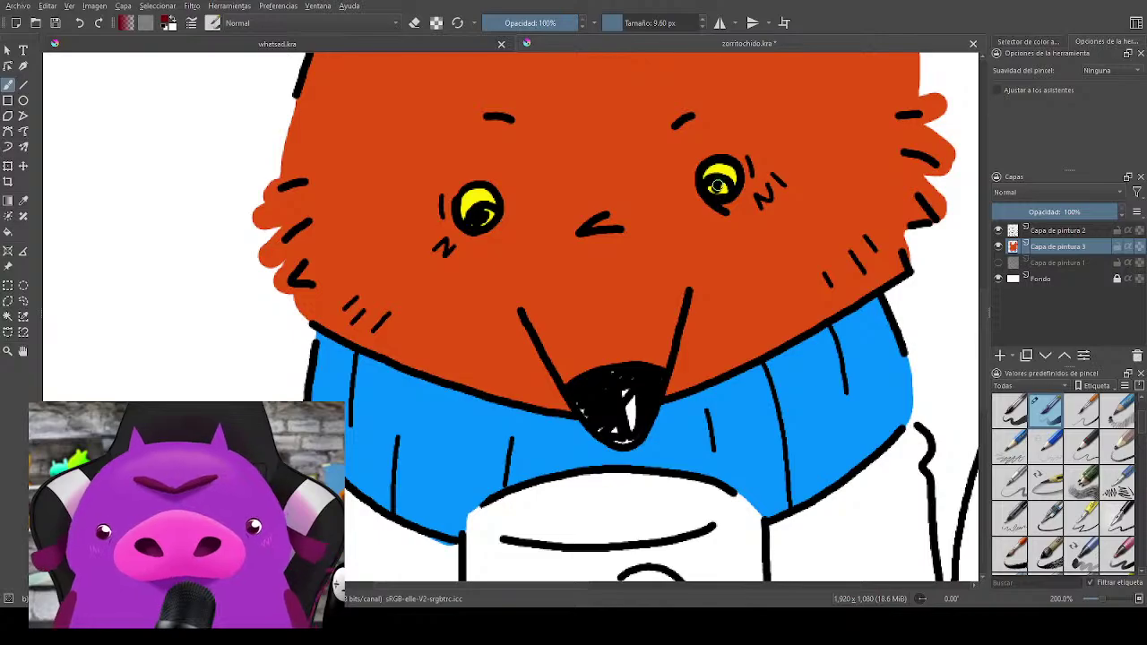
pyautogui.moveTo(475, 223); pyautogui.dragTo(488, 215)
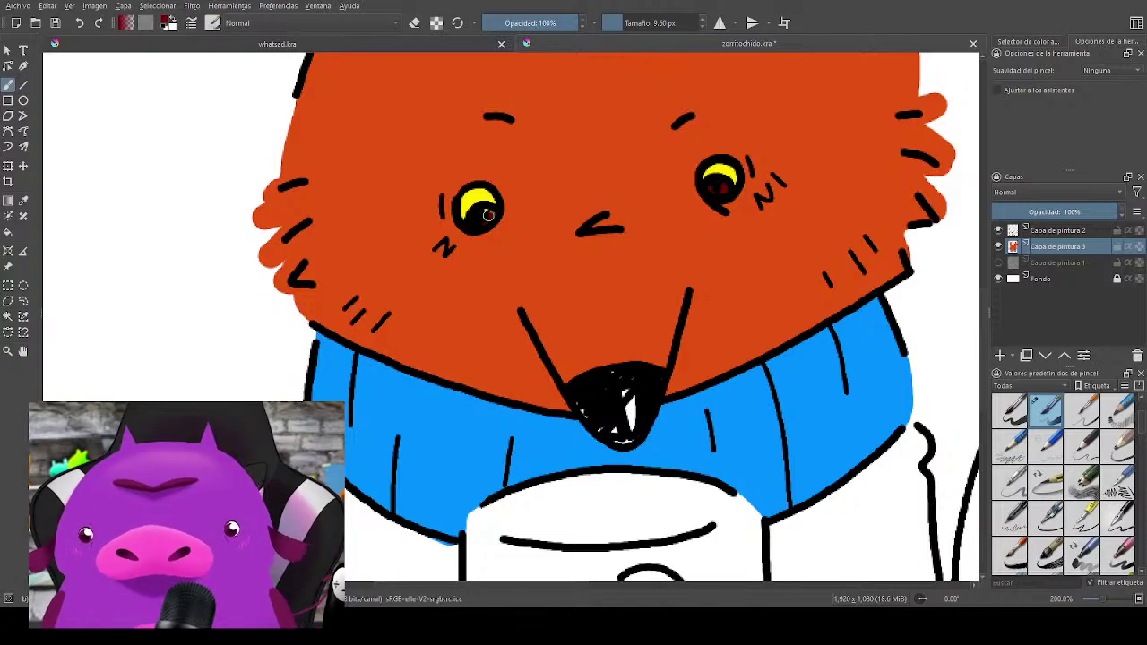
# Step: Choose pale mint green, outline the body area above the left paw at 9.60 px, and fill it with a 26.60 px brush
pyautogui.moveTo(794, 372); pyautogui.dragTo(822, 256)
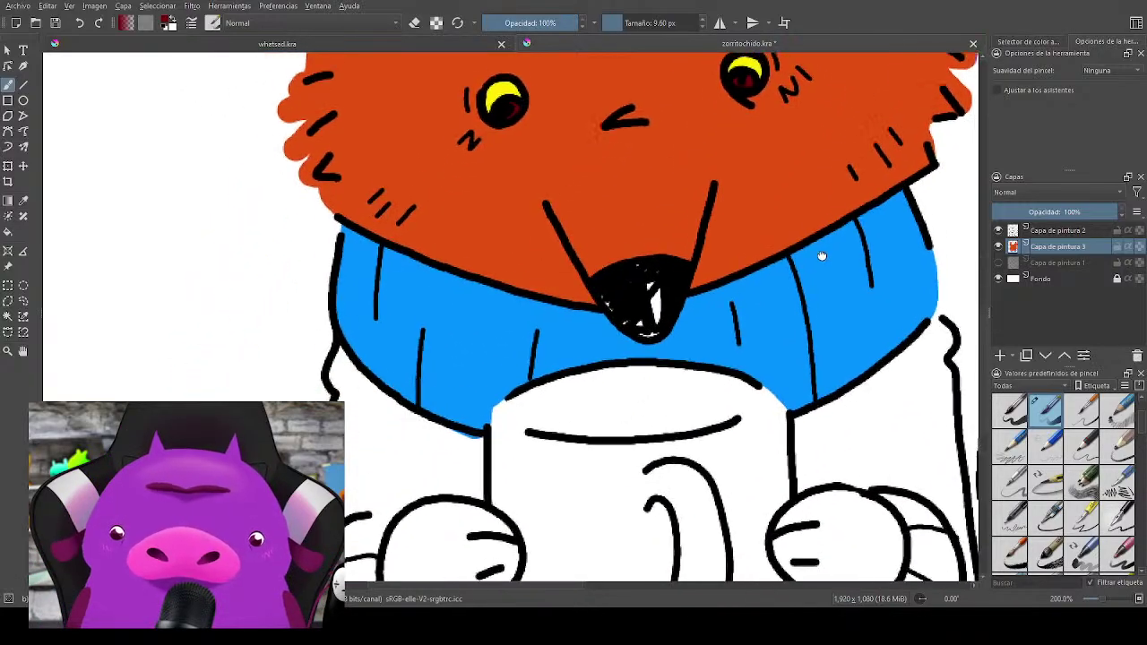
pyautogui.moveTo(717, 399)
pyautogui.mouseDown()
pyautogui.moveTo(821, 203)
pyautogui.moveTo(704, 440)
pyautogui.moveTo(862, 288)
pyautogui.mouseUp()
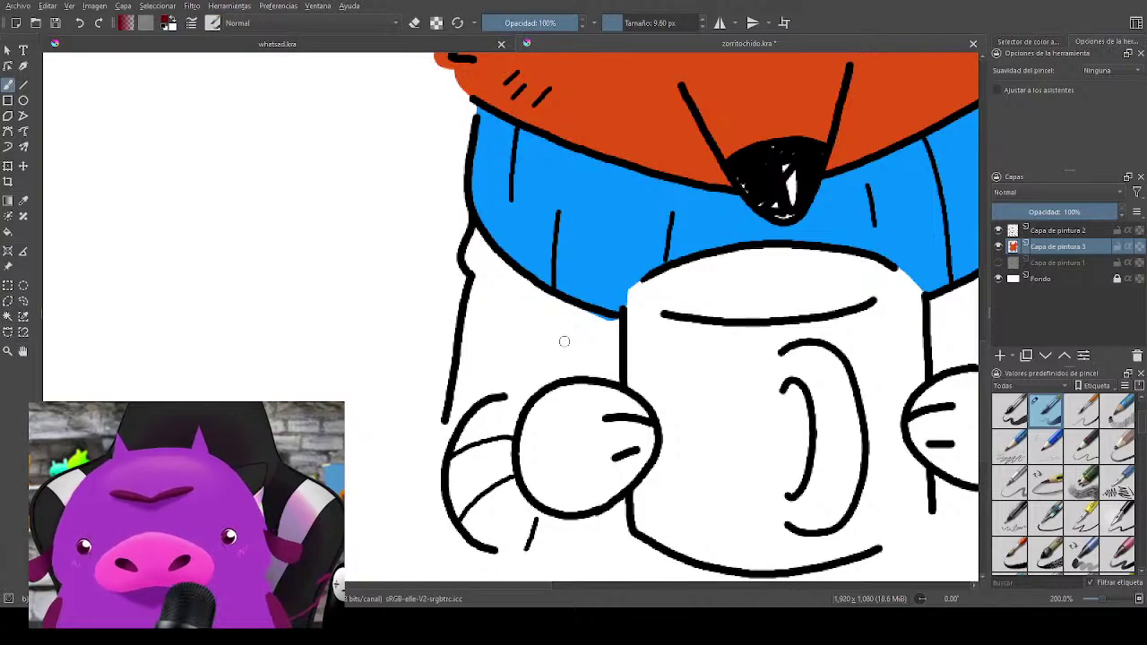
pyautogui.rightClick(564, 342)
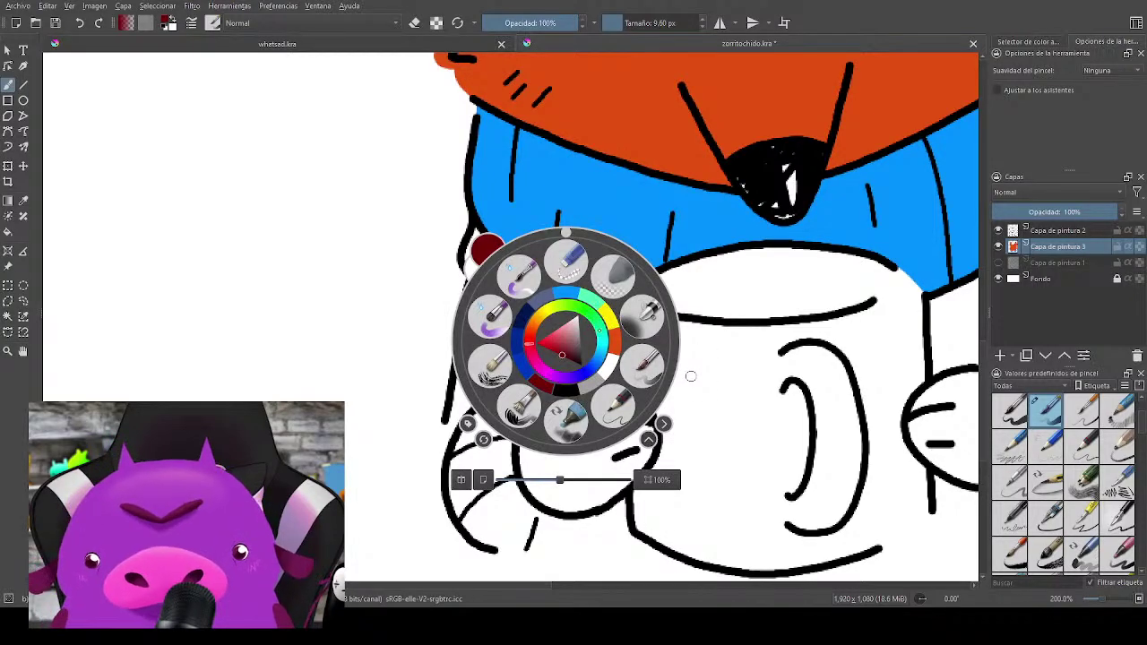
pyautogui.click(573, 357)
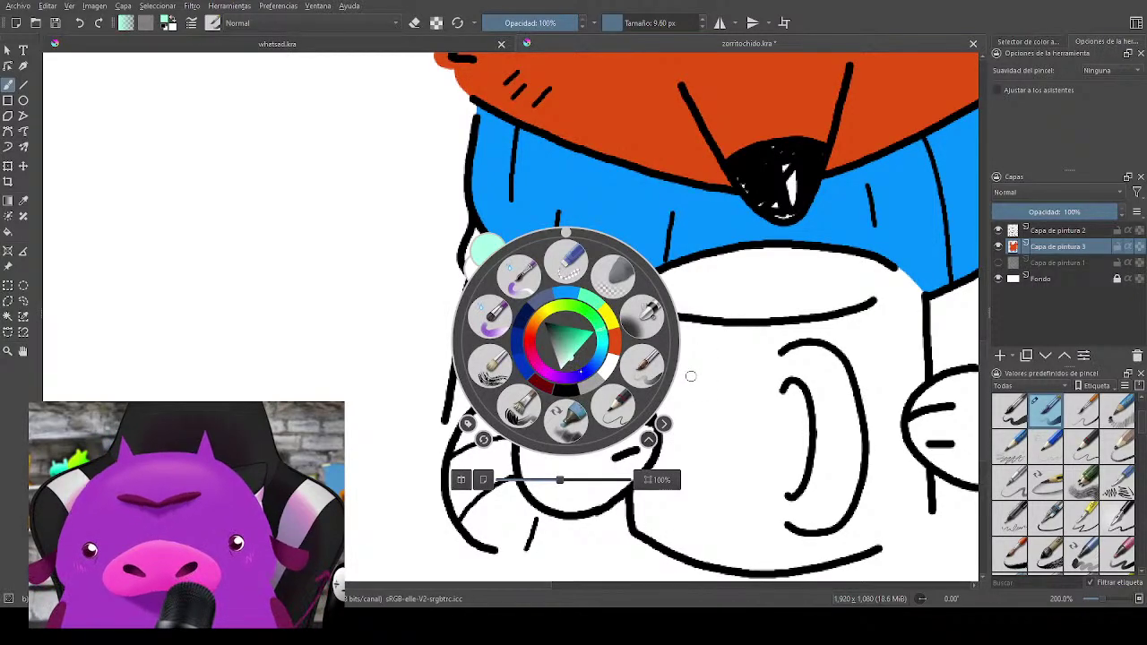
pyautogui.click(423, 327)
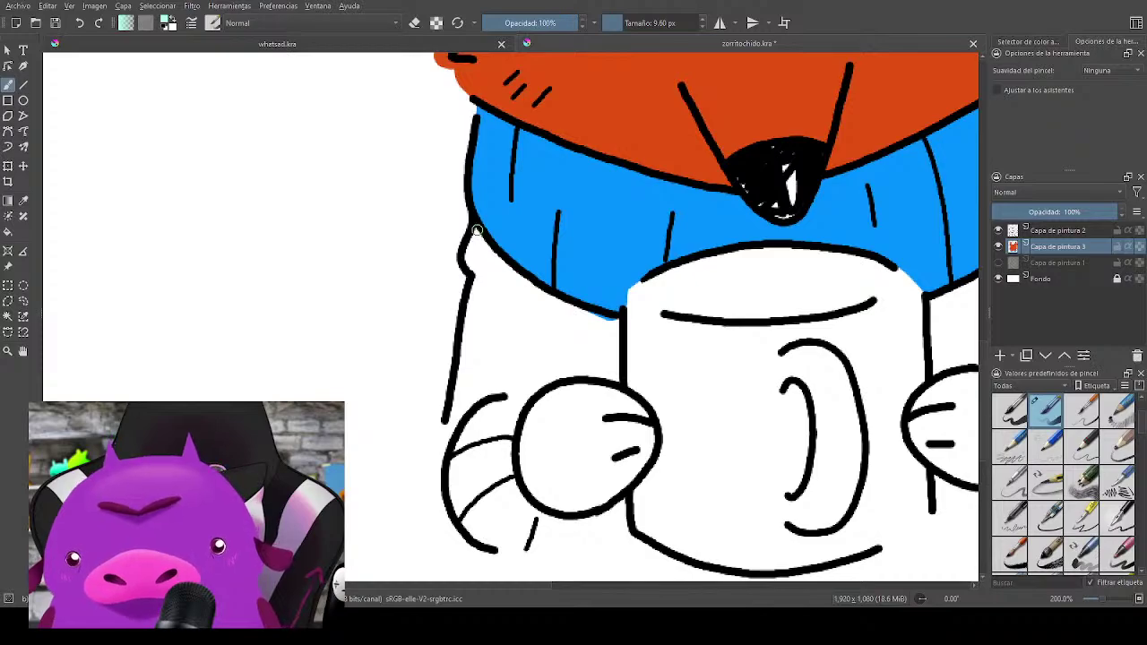
pyautogui.moveTo(475, 230)
pyautogui.mouseDown()
pyautogui.moveTo(548, 297)
pyautogui.moveTo(615, 325)
pyautogui.moveTo(615, 381)
pyautogui.moveTo(591, 366)
pyautogui.moveTo(524, 399)
pyautogui.moveTo(500, 394)
pyautogui.moveTo(606, 374)
pyautogui.mouseUp()
pyautogui.moveTo(459, 396)
pyautogui.mouseDown()
pyautogui.moveTo(447, 435)
pyautogui.moveTo(509, 383)
pyautogui.moveTo(452, 403)
pyautogui.moveTo(479, 277)
pyautogui.moveTo(475, 234)
pyautogui.moveTo(487, 270)
pyautogui.mouseUp()
pyautogui.keyDown('shift'); pyautogui.moveTo(507, 351); pyautogui.dragTo(526, 351); pyautogui.keyUp('shift')
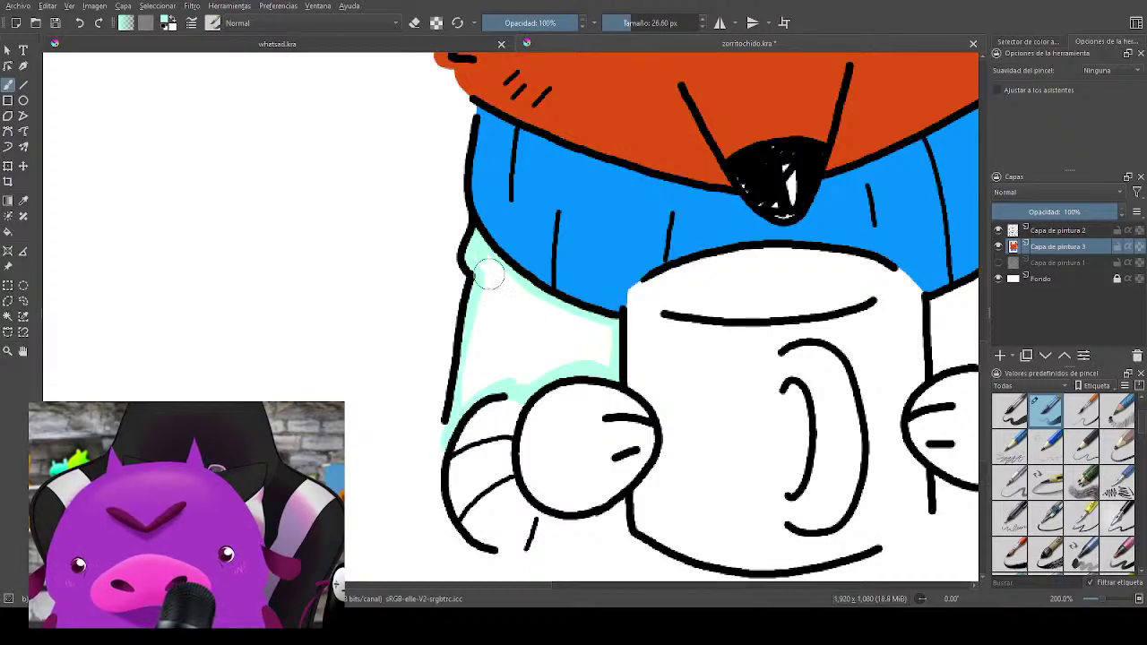
pyautogui.moveTo(490, 274)
pyautogui.mouseDown()
pyautogui.moveTo(464, 393)
pyautogui.moveTo(485, 291)
pyautogui.moveTo(531, 338)
pyautogui.moveTo(500, 354)
pyautogui.moveTo(532, 371)
pyautogui.moveTo(516, 353)
pyautogui.moveTo(514, 288)
pyautogui.moveTo(558, 336)
pyautogui.moveTo(567, 318)
pyautogui.moveTo(528, 370)
pyautogui.moveTo(544, 375)
pyautogui.moveTo(582, 321)
pyautogui.moveTo(604, 351)
pyautogui.mouseUp()
# Step: Paint the body below the left paw mint green with a 16.60 px brush and refine its outer edge at 6.10 px
pyautogui.press('[')
pyautogui.press('[')
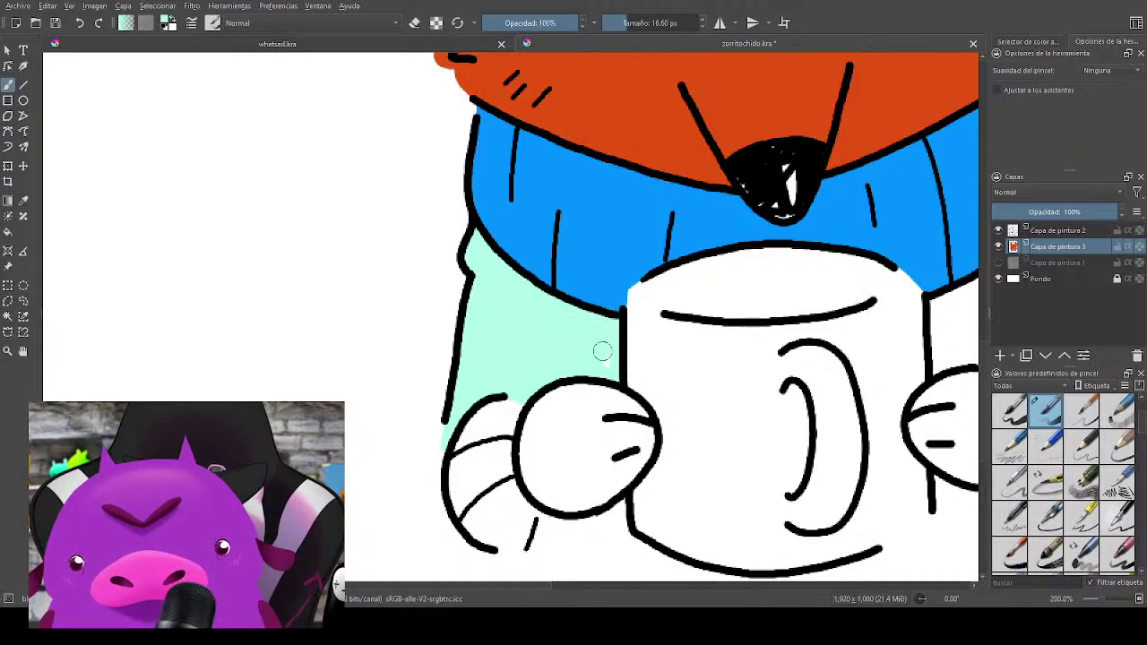
pyautogui.moveTo(566, 396); pyautogui.dragTo(591, 253)
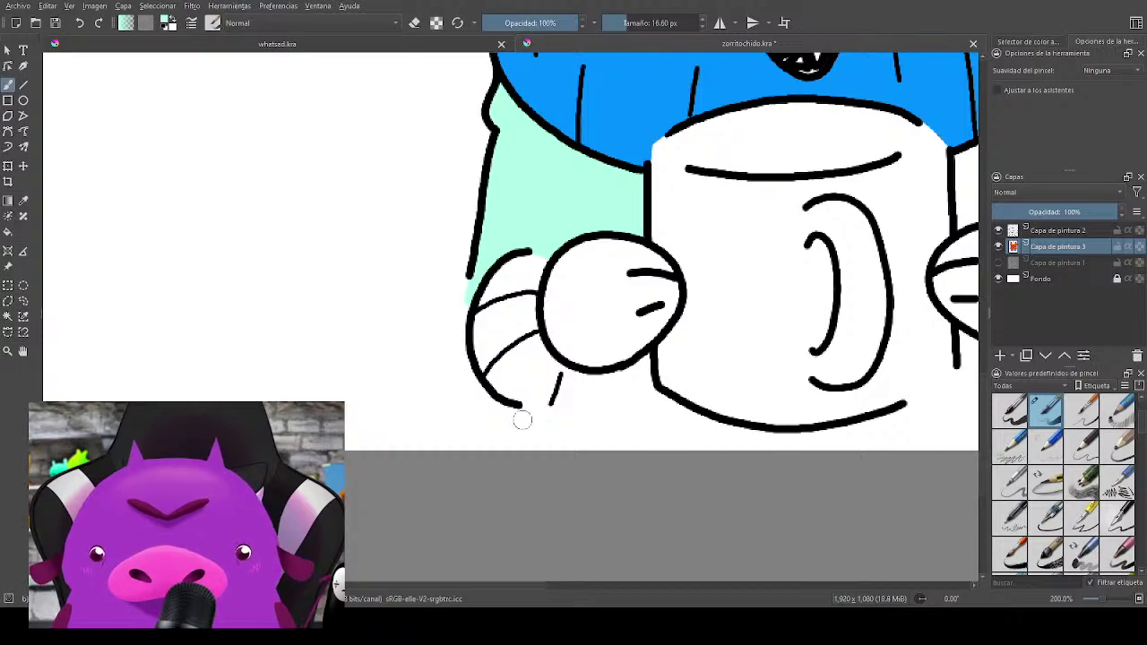
pyautogui.moveTo(469, 384)
pyautogui.mouseDown()
pyautogui.moveTo(458, 445)
pyautogui.moveTo(464, 428)
pyautogui.moveTo(484, 444)
pyautogui.moveTo(484, 402)
pyautogui.moveTo(519, 419)
pyautogui.moveTo(559, 417)
pyautogui.moveTo(648, 364)
pyautogui.moveTo(639, 448)
pyautogui.moveTo(627, 397)
pyautogui.moveTo(604, 418)
pyautogui.moveTo(576, 419)
pyautogui.moveTo(568, 451)
pyautogui.moveTo(517, 421)
pyautogui.moveTo(492, 444)
pyautogui.mouseUp()
pyautogui.press('[')
pyautogui.press('[')
pyautogui.press('[')
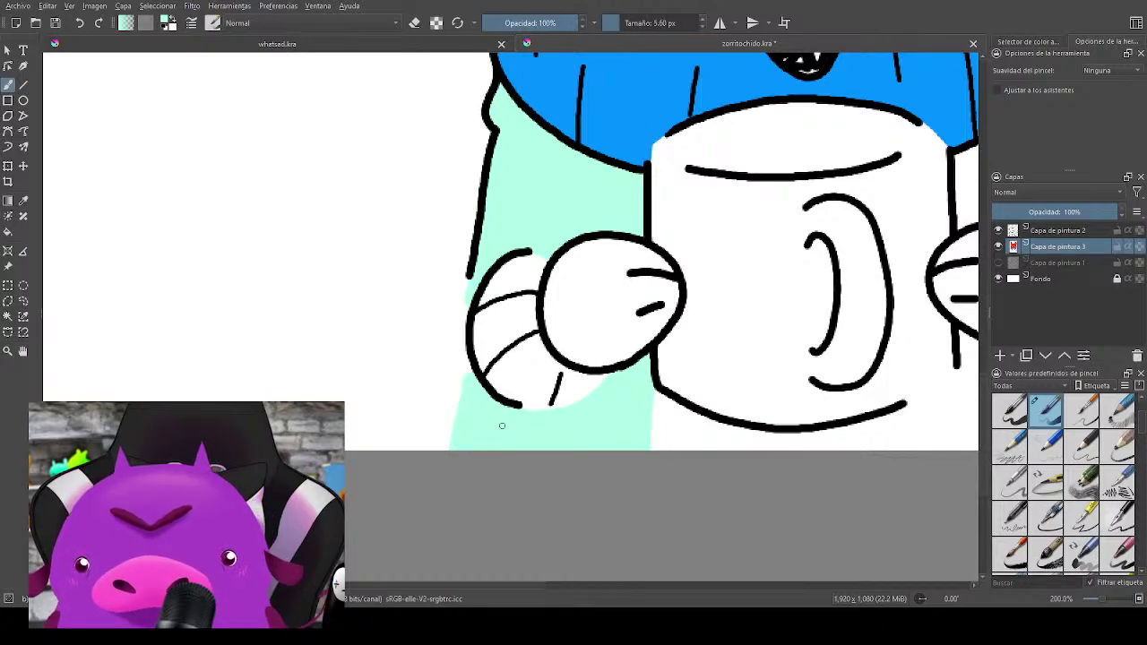
pyautogui.moveTo(465, 355); pyautogui.dragTo(457, 426)
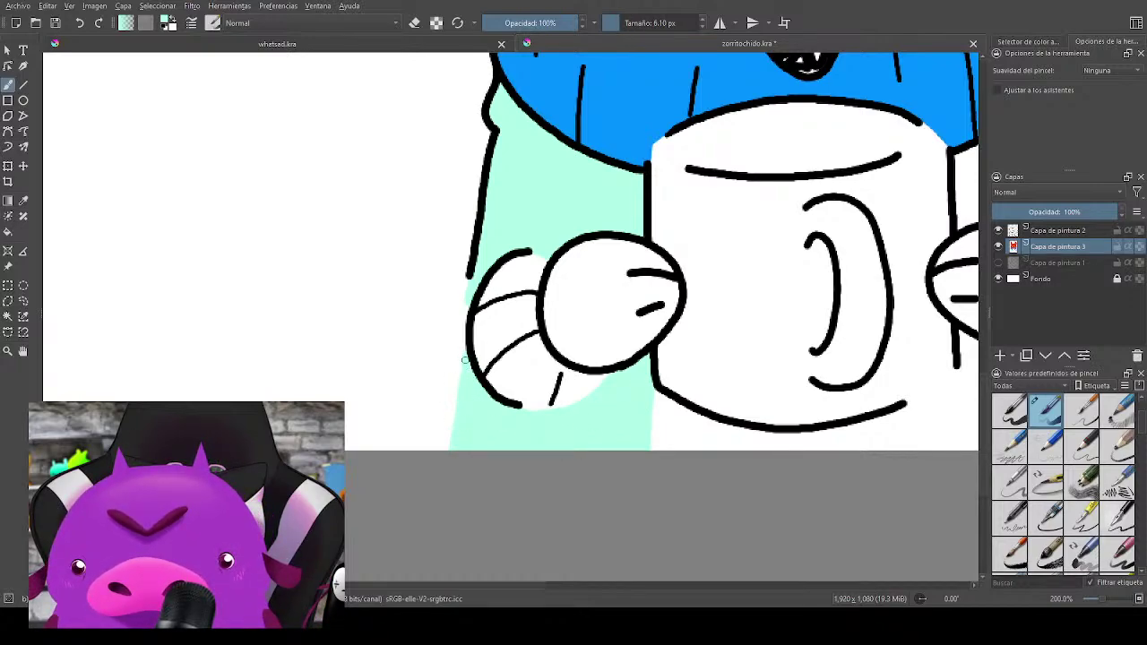
pyautogui.moveTo(465, 359)
pyautogui.mouseDown()
pyautogui.moveTo(470, 278)
pyautogui.moveTo(450, 441)
pyautogui.mouseUp()
# Step: Paint the narrow strip beside the right arm and the small shoulder tuft mint green with a 6.10 px brush
pyautogui.moveTo(816, 404); pyautogui.dragTo(496, 405)
pyautogui.moveTo(788, 347); pyautogui.dragTo(779, 284)
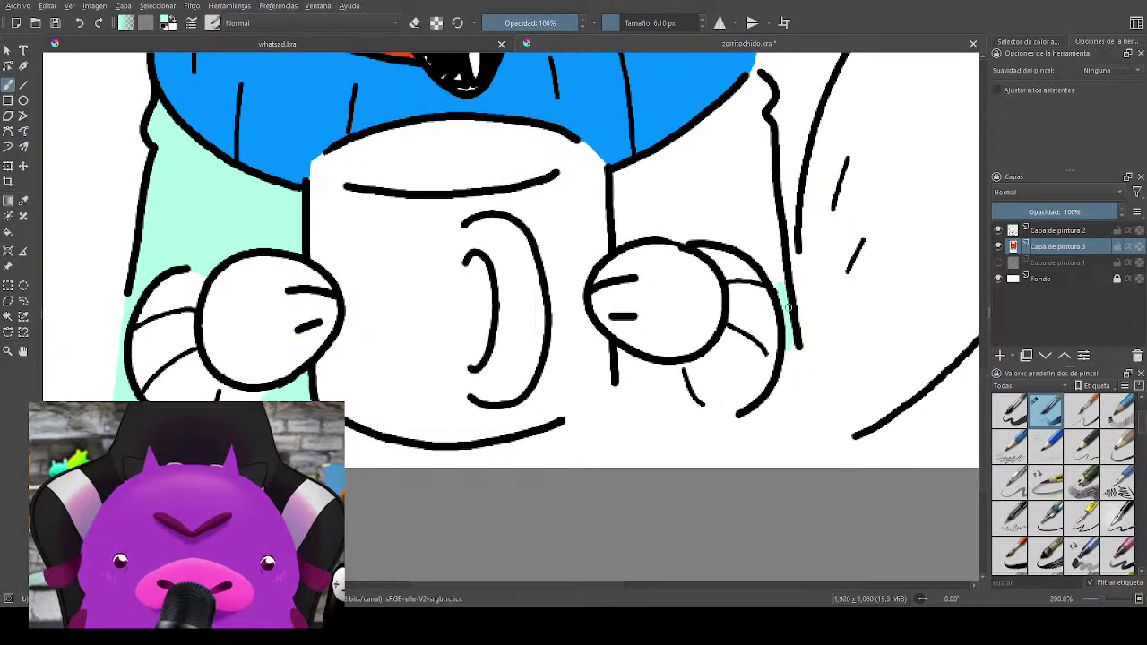
pyautogui.moveTo(766, 155); pyautogui.dragTo(753, 265)
pyautogui.moveTo(727, 206)
pyautogui.mouseDown()
pyautogui.moveTo(738, 186)
pyautogui.moveTo(750, 223)
pyautogui.moveTo(736, 206)
pyautogui.mouseUp()
# Step: Fill the body area between the scarf, cup and right paw with mint green using a 13.10 px brush
pyautogui.keyDown('shift'); pyautogui.moveTo(698, 278); pyautogui.dragTo(708, 278); pyautogui.keyUp('shift')
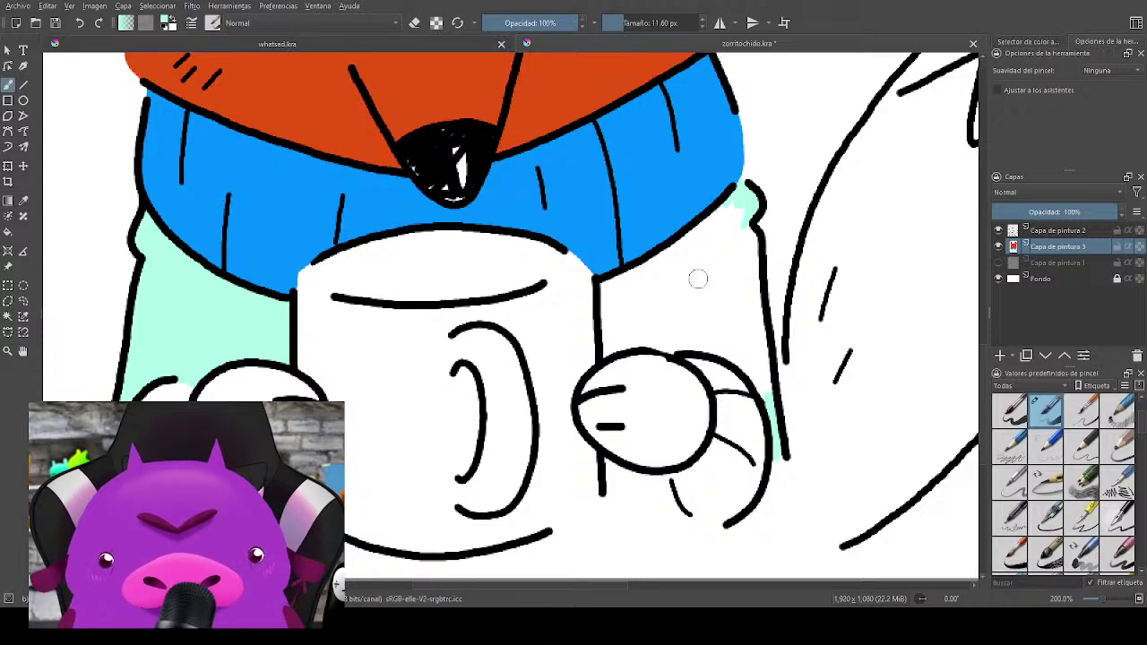
pyautogui.moveTo(738, 206)
pyautogui.mouseDown()
pyautogui.moveTo(737, 225)
pyautogui.moveTo(742, 199)
pyautogui.moveTo(607, 291)
pyautogui.moveTo(607, 341)
pyautogui.moveTo(612, 352)
pyautogui.moveTo(661, 335)
pyautogui.moveTo(640, 343)
pyautogui.moveTo(712, 340)
pyautogui.moveTo(770, 399)
pyautogui.moveTo(672, 323)
pyautogui.mouseUp()
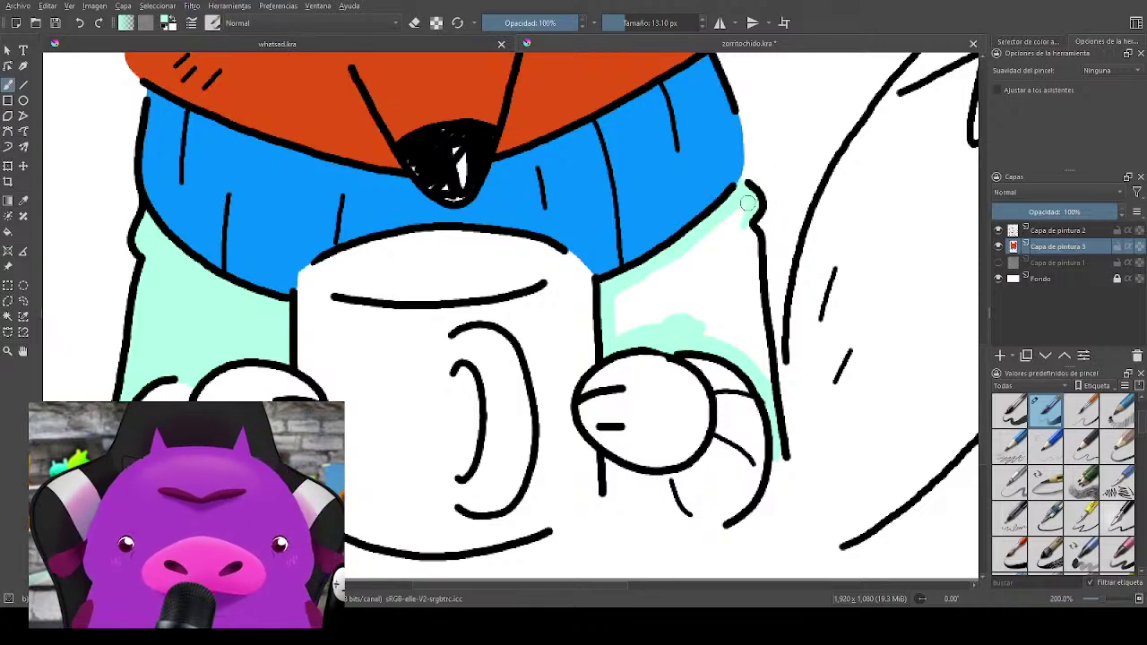
pyautogui.moveTo(749, 203)
pyautogui.mouseDown()
pyautogui.moveTo(707, 266)
pyautogui.moveTo(647, 302)
pyautogui.moveTo(631, 292)
pyautogui.moveTo(609, 316)
pyautogui.moveTo(709, 236)
pyautogui.moveTo(611, 338)
pyautogui.moveTo(692, 272)
pyautogui.moveTo(645, 318)
pyautogui.moveTo(676, 332)
pyautogui.moveTo(707, 254)
pyautogui.moveTo(685, 309)
pyautogui.moveTo(703, 232)
pyautogui.mouseUp()
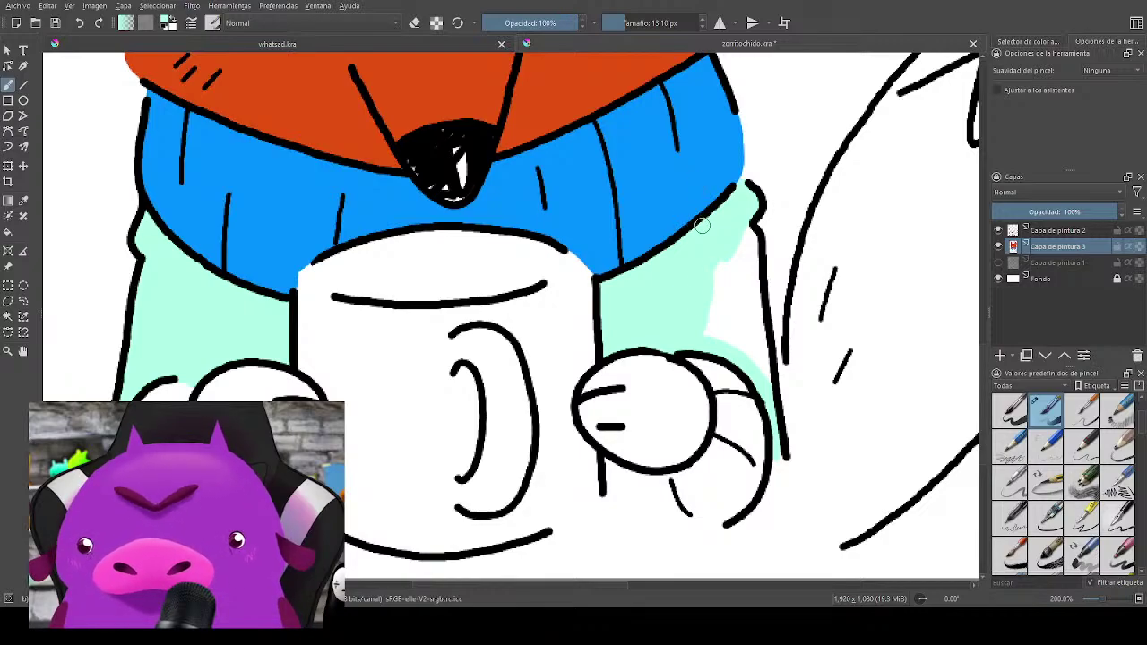
pyautogui.moveTo(737, 297)
pyautogui.mouseDown()
pyautogui.moveTo(710, 301)
pyautogui.moveTo(701, 328)
pyautogui.moveTo(707, 283)
pyautogui.mouseUp()
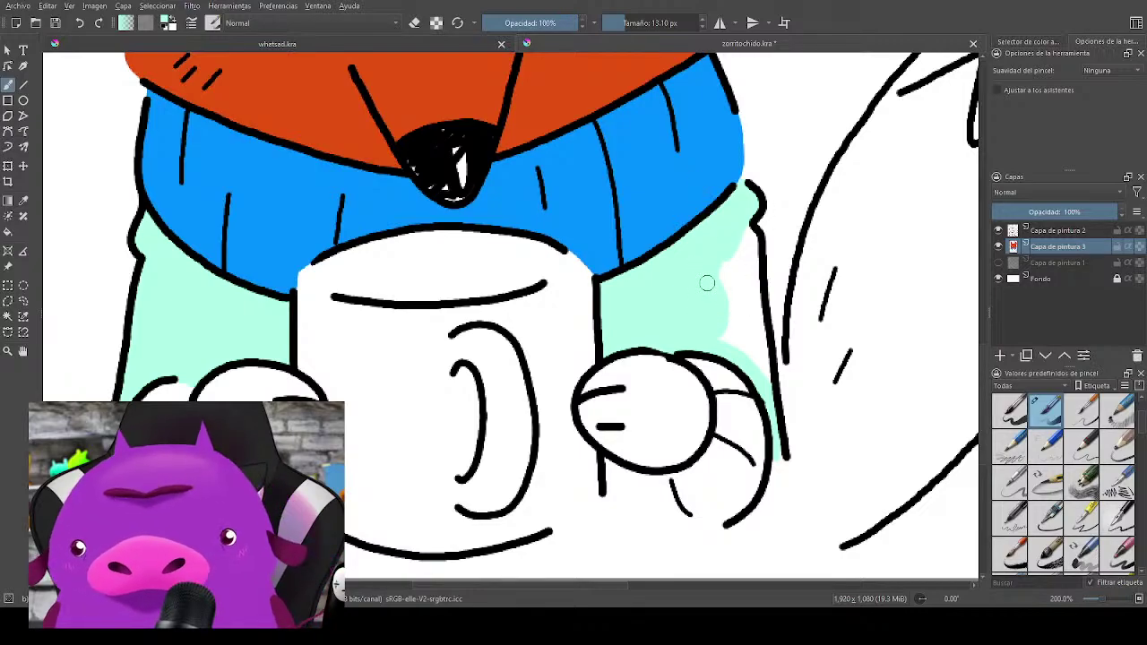
pyautogui.moveTo(707, 283)
pyautogui.mouseDown()
pyautogui.moveTo(735, 259)
pyautogui.moveTo(724, 341)
pyautogui.moveTo(728, 261)
pyautogui.moveTo(754, 362)
pyautogui.moveTo(739, 223)
pyautogui.moveTo(763, 380)
pyautogui.mouseUp()
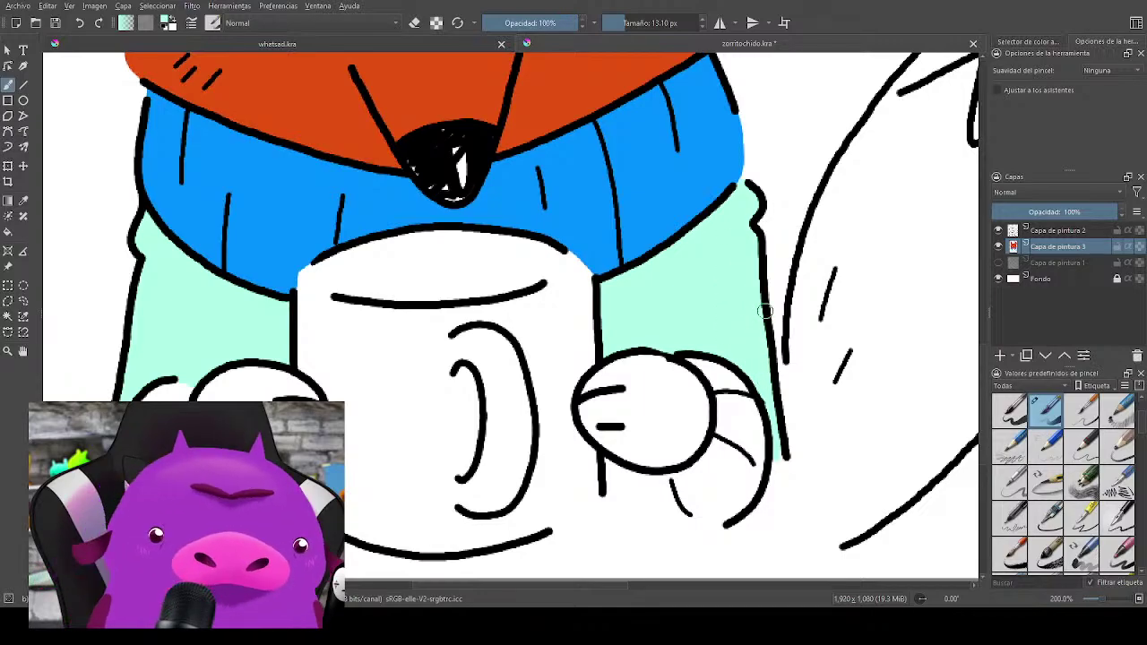
pyautogui.moveTo(832, 425); pyautogui.dragTo(838, 268)
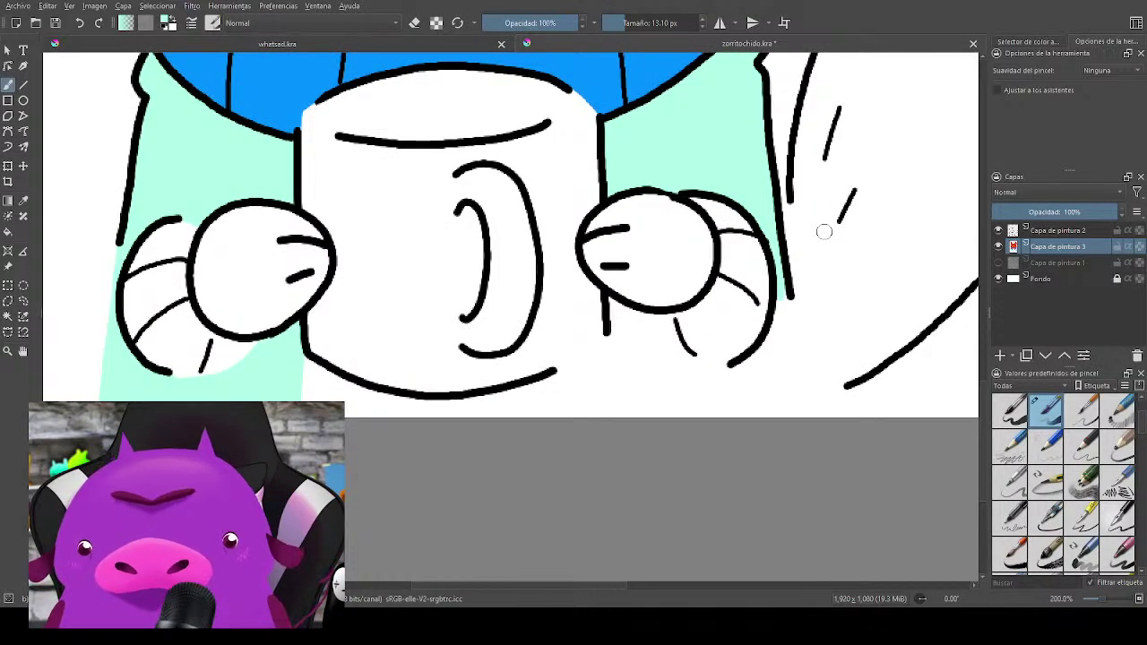
# Step: Outline and fill the body area below the right paw with mint green using a 13.10 px brush
pyautogui.moveTo(781, 297)
pyautogui.mouseDown()
pyautogui.moveTo(795, 415)
pyautogui.moveTo(780, 302)
pyautogui.moveTo(791, 412)
pyautogui.moveTo(775, 322)
pyautogui.moveTo(768, 347)
pyautogui.moveTo(701, 383)
pyautogui.mouseUp()
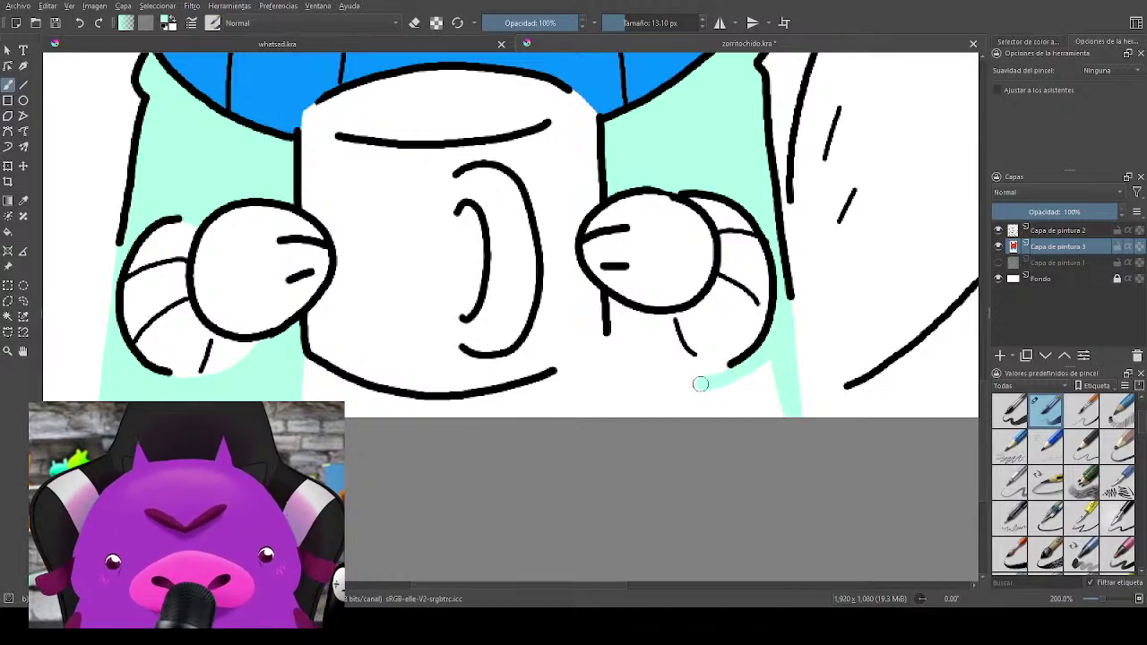
pyautogui.moveTo(627, 309)
pyautogui.mouseDown()
pyautogui.moveTo(686, 376)
pyautogui.moveTo(733, 373)
pyautogui.mouseUp()
pyautogui.hotkey('ctrl', 'z')
pyautogui.moveTo(626, 305)
pyautogui.mouseDown()
pyautogui.moveTo(653, 358)
pyautogui.moveTo(701, 384)
pyautogui.mouseUp()
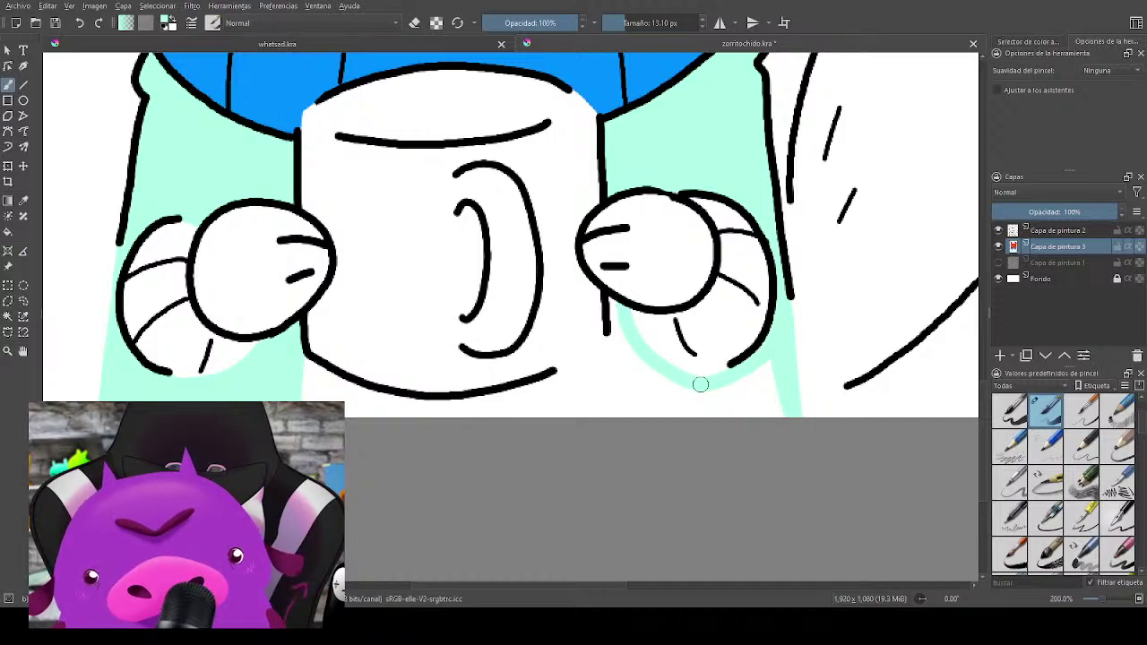
pyautogui.hotkey('ctrl', 'z')
pyautogui.moveTo(624, 304)
pyautogui.mouseDown()
pyautogui.moveTo(645, 355)
pyautogui.moveTo(699, 379)
pyautogui.moveTo(740, 376)
pyautogui.moveTo(684, 381)
pyautogui.moveTo(746, 369)
pyautogui.mouseUp()
pyautogui.moveTo(668, 374)
pyautogui.mouseDown()
pyautogui.moveTo(616, 296)
pyautogui.moveTo(622, 409)
pyautogui.moveTo(616, 366)
pyautogui.moveTo(628, 412)
pyautogui.moveTo(652, 374)
pyautogui.moveTo(674, 415)
pyautogui.mouseUp()
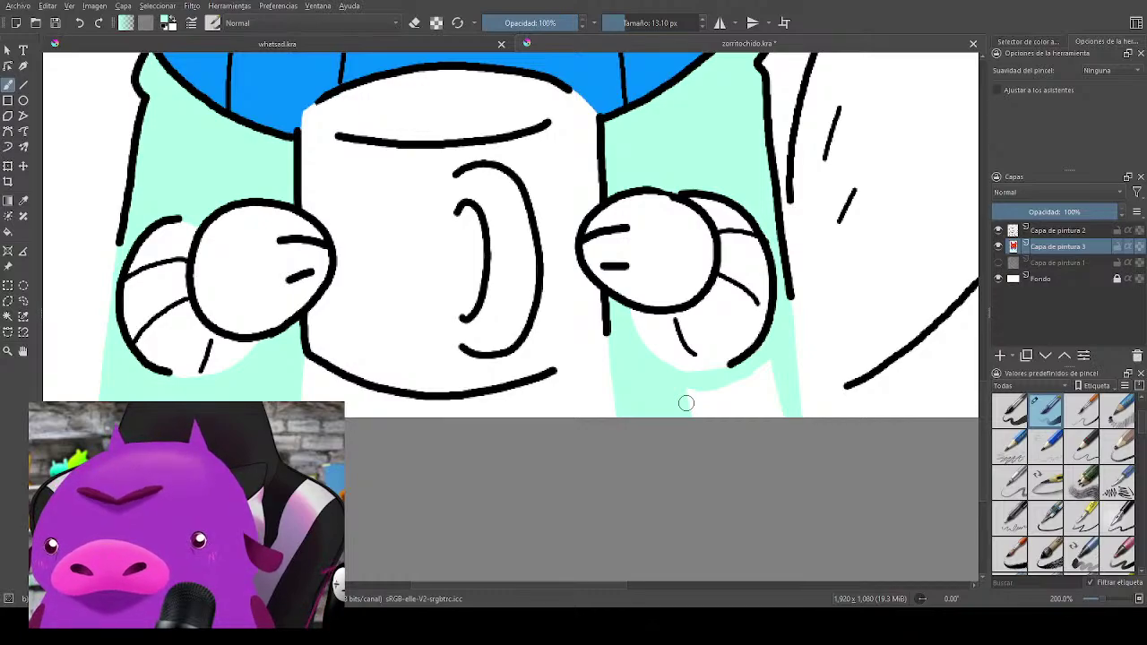
pyautogui.moveTo(685, 403)
pyautogui.mouseDown()
pyautogui.moveTo(720, 409)
pyautogui.moveTo(733, 388)
pyautogui.moveTo(760, 416)
pyautogui.moveTo(751, 388)
pyautogui.mouseUp()
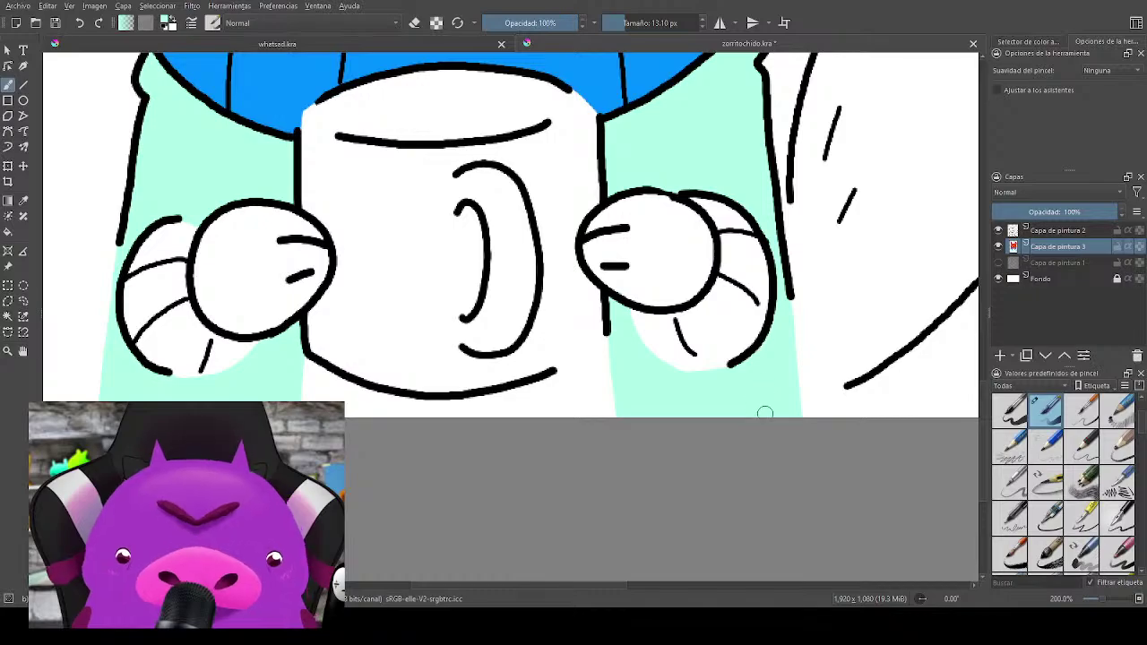
# Step: Paint the strip of body beneath the cup mint green with the 13.10 px brush
pyautogui.moveTo(594, 400); pyautogui.dragTo(695, 406)
pyautogui.moveTo(407, 367)
pyautogui.mouseDown()
pyautogui.moveTo(522, 406)
pyautogui.moveTo(571, 403)
pyautogui.moveTo(632, 393)
pyautogui.moveTo(713, 345)
pyautogui.moveTo(691, 373)
pyautogui.moveTo(717, 372)
pyautogui.moveTo(704, 379)
pyautogui.moveTo(709, 390)
pyautogui.moveTo(702, 365)
pyautogui.moveTo(671, 421)
pyautogui.moveTo(677, 389)
pyautogui.moveTo(597, 413)
pyautogui.moveTo(494, 412)
pyautogui.moveTo(403, 390)
pyautogui.moveTo(402, 412)
pyautogui.moveTo(488, 417)
pyautogui.mouseUp()
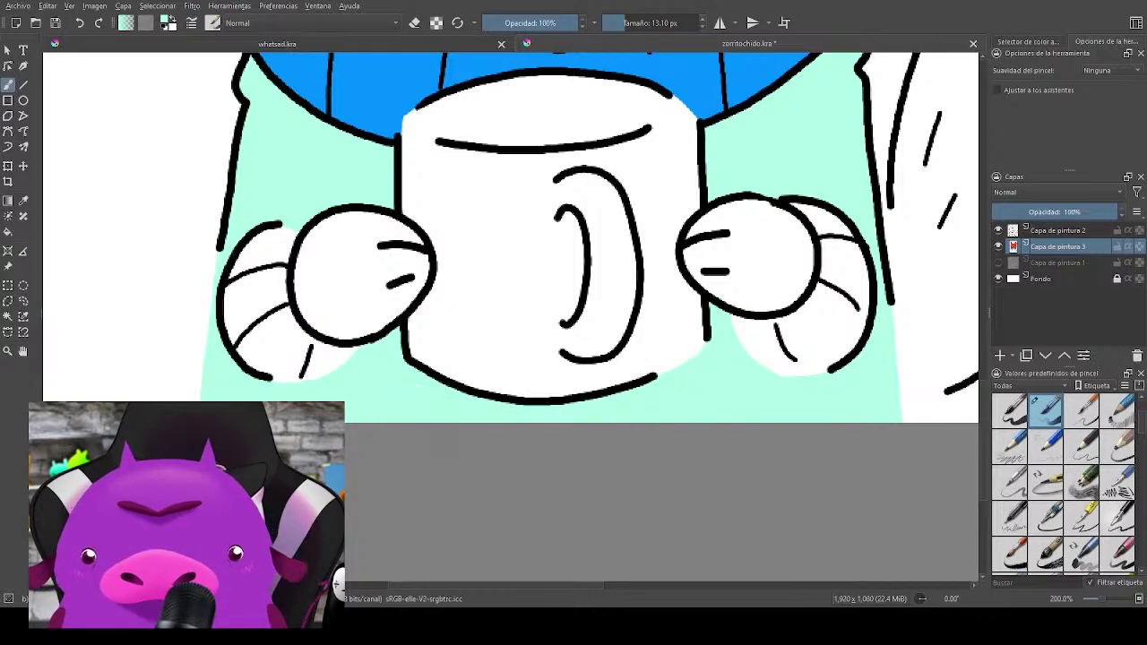
pyautogui.moveTo(671, 375); pyautogui.dragTo(708, 413)
# Step: Choose a more saturated mint green and fill the right sleeve cuff with it at 13.10 px
pyautogui.rightClick(702, 381)
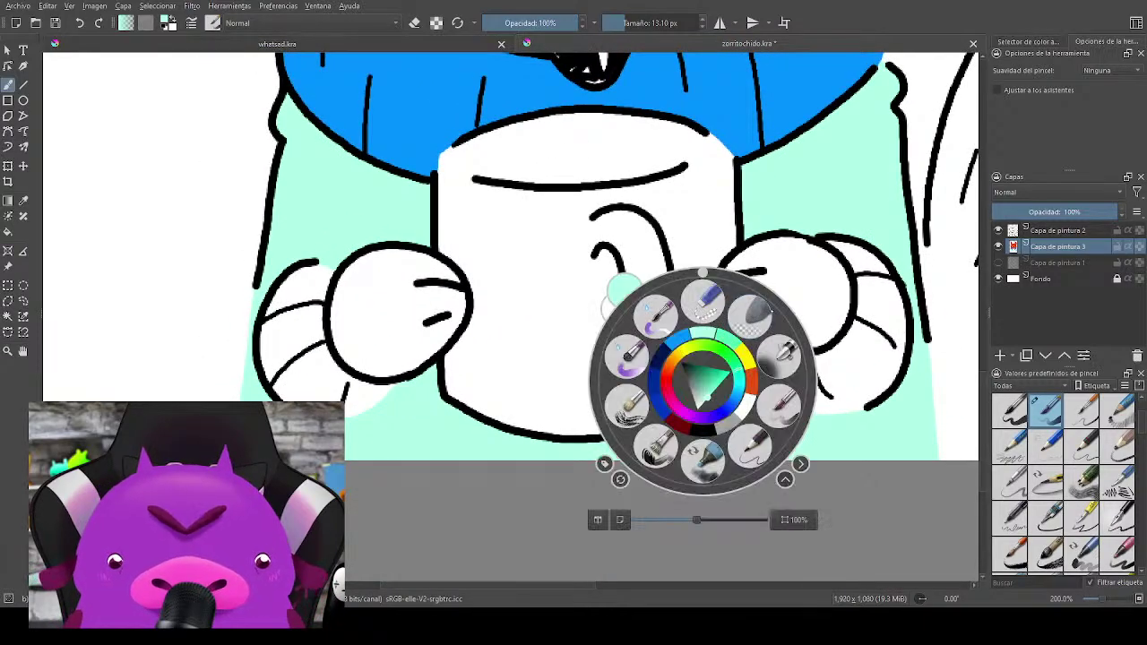
pyautogui.click(715, 386)
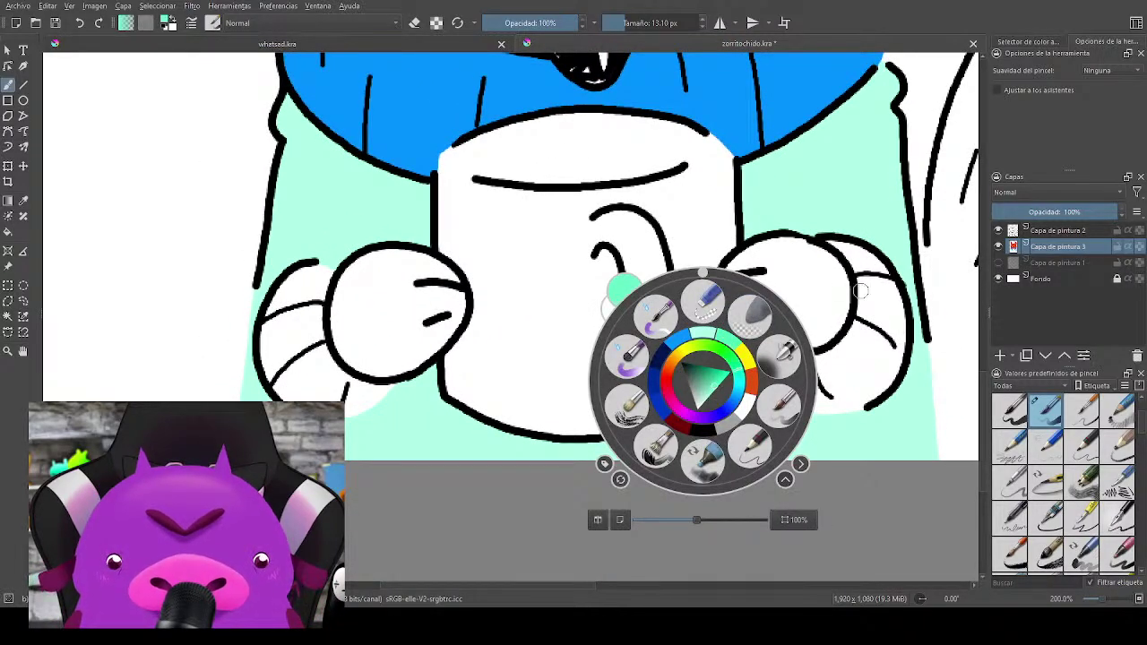
pyautogui.click(866, 335)
pyautogui.moveTo(862, 338)
pyautogui.mouseDown()
pyautogui.moveTo(839, 379)
pyautogui.moveTo(856, 377)
pyautogui.moveTo(858, 342)
pyautogui.moveTo(832, 364)
pyautogui.moveTo(862, 303)
pyautogui.moveTo(859, 265)
pyautogui.moveTo(831, 241)
pyautogui.moveTo(878, 267)
pyautogui.moveTo(895, 335)
pyautogui.moveTo(878, 288)
pyautogui.moveTo(865, 312)
pyautogui.moveTo(878, 291)
pyautogui.moveTo(876, 367)
pyautogui.moveTo(902, 325)
pyautogui.moveTo(890, 376)
pyautogui.moveTo(848, 347)
pyautogui.moveTo(858, 337)
pyautogui.moveTo(852, 369)
pyautogui.moveTo(869, 353)
pyautogui.moveTo(850, 342)
pyautogui.moveTo(821, 360)
pyautogui.moveTo(774, 355)
pyautogui.moveTo(786, 382)
pyautogui.moveTo(828, 406)
pyautogui.moveTo(876, 391)
pyautogui.moveTo(813, 386)
pyautogui.moveTo(828, 374)
pyautogui.moveTo(803, 366)
pyautogui.moveTo(842, 387)
pyautogui.moveTo(830, 390)
pyautogui.moveTo(772, 356)
pyautogui.moveTo(806, 406)
pyautogui.moveTo(869, 403)
pyautogui.mouseUp()
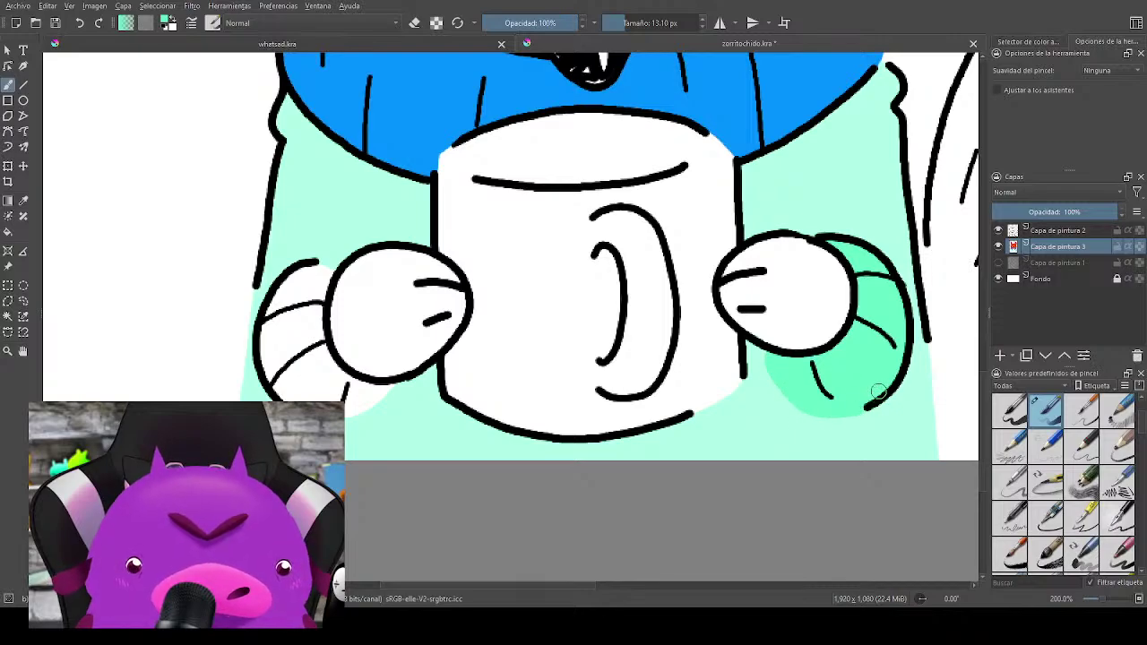
# Step: Fill the left sleeve cuff with the same saturated mint green and save the drawing
pyautogui.moveTo(487, 373); pyautogui.dragTo(738, 382)
pyautogui.moveTo(520, 368)
pyautogui.mouseDown()
pyautogui.moveTo(551, 290)
pyautogui.moveTo(576, 280)
pyautogui.moveTo(536, 294)
pyautogui.moveTo(578, 279)
pyautogui.moveTo(534, 351)
pyautogui.moveTo(559, 289)
pyautogui.moveTo(575, 295)
pyautogui.moveTo(557, 281)
pyautogui.moveTo(530, 386)
pyautogui.moveTo(569, 333)
pyautogui.moveTo(566, 320)
pyautogui.moveTo(530, 396)
pyautogui.moveTo(553, 415)
pyautogui.moveTo(598, 413)
pyautogui.moveTo(598, 388)
pyautogui.moveTo(565, 396)
pyautogui.moveTo(566, 375)
pyautogui.moveTo(549, 400)
pyautogui.moveTo(573, 364)
pyautogui.moveTo(604, 393)
pyautogui.moveTo(645, 394)
pyautogui.moveTo(559, 418)
pyautogui.moveTo(604, 395)
pyautogui.moveTo(589, 390)
pyautogui.moveTo(552, 421)
pyautogui.moveTo(595, 419)
pyautogui.moveTo(624, 406)
pyautogui.moveTo(583, 419)
pyautogui.moveTo(627, 399)
pyautogui.moveTo(603, 403)
pyautogui.moveTo(642, 434)
pyautogui.moveTo(570, 436)
pyautogui.moveTo(639, 415)
pyautogui.mouseUp()
pyautogui.keyDown('ctrl'); pyautogui.click(626, 433); pyautogui.keyUp('ctrl')
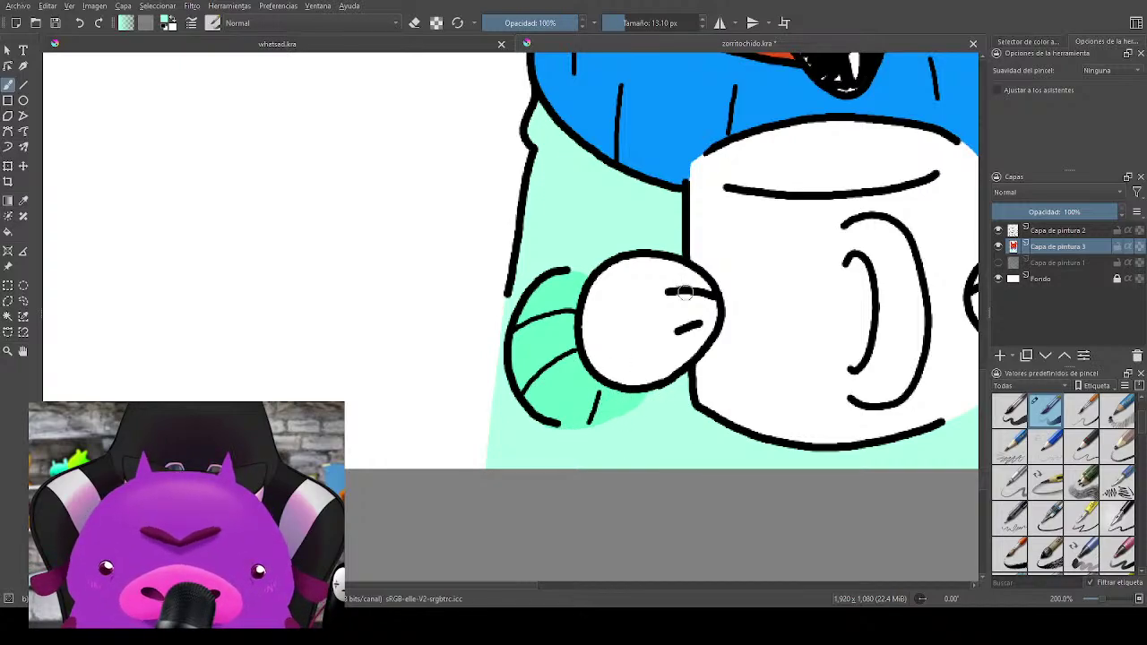
pyautogui.scroll(-1, 792, 411)
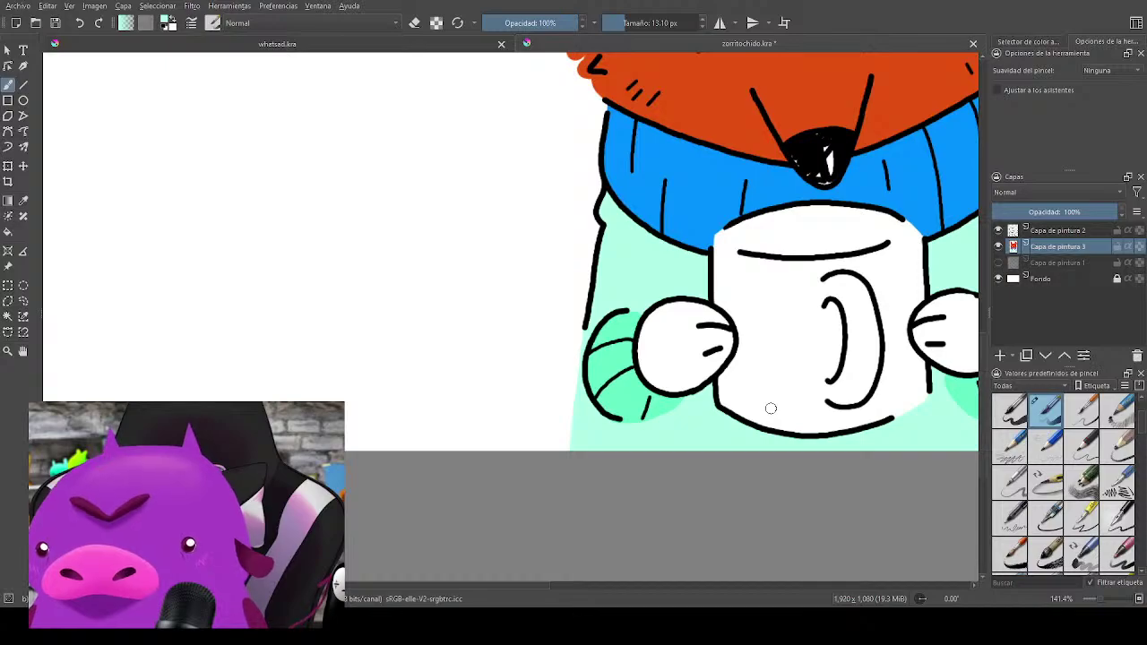
pyautogui.moveTo(836, 431); pyautogui.dragTo(693, 524)
pyautogui.keyDown('ctrl'); pyautogui.click(503, 419); pyautogui.keyUp('ctrl')
pyautogui.hotkey('ctrl', 's')
# Step: Sample the scarf's blue and fill both paws holding the cup with a 13.10 px brush
pyautogui.keyDown('ctrl'); pyautogui.click(777, 197); pyautogui.keyUp('ctrl')
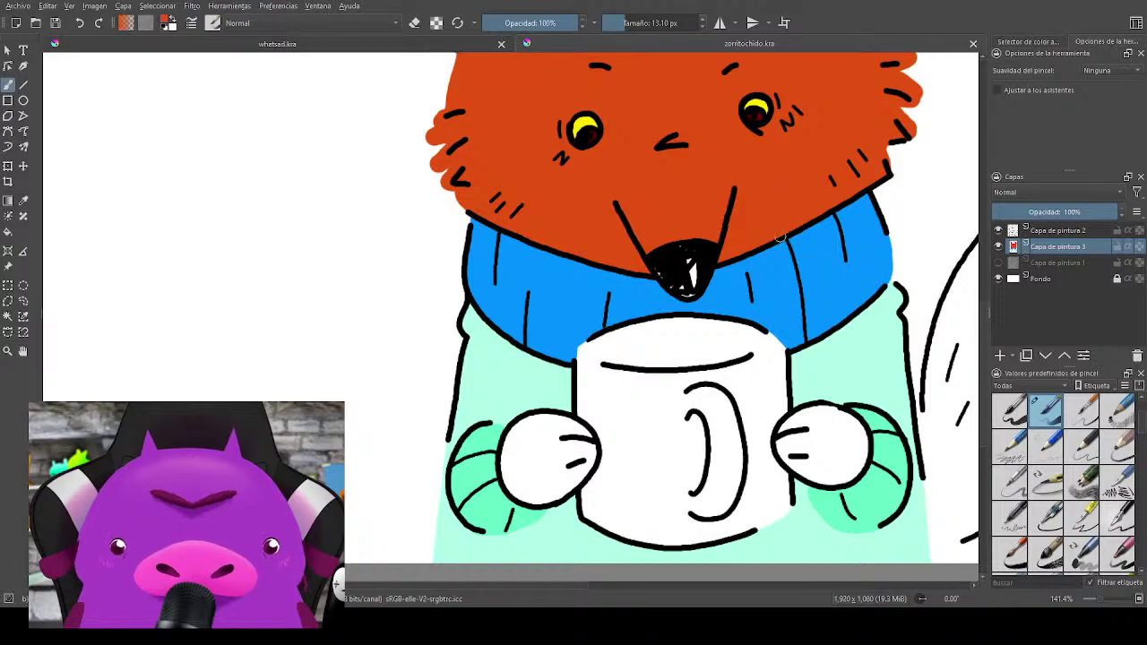
pyautogui.moveTo(646, 482); pyautogui.dragTo(653, 446)
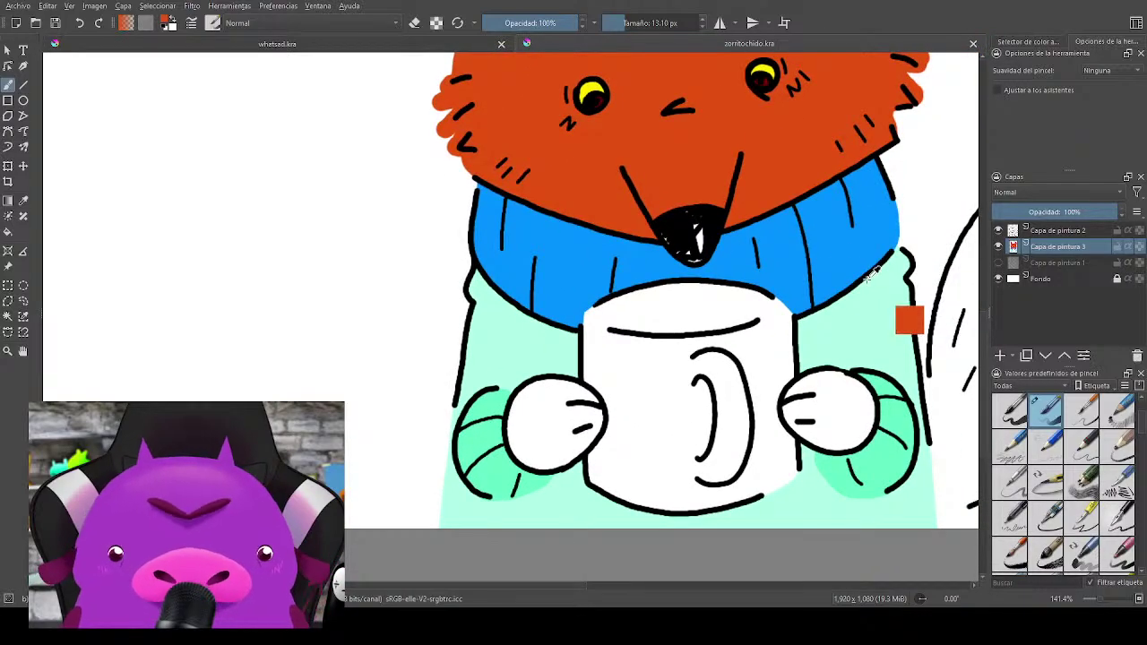
pyautogui.keyDown('ctrl'); pyautogui.click(831, 254); pyautogui.keyUp('ctrl')
pyautogui.moveTo(565, 440)
pyautogui.mouseDown()
pyautogui.moveTo(590, 403)
pyautogui.moveTo(523, 397)
pyautogui.moveTo(574, 405)
pyautogui.moveTo(524, 429)
pyautogui.moveTo(552, 449)
pyautogui.moveTo(534, 448)
pyautogui.moveTo(537, 429)
pyautogui.moveTo(530, 448)
pyautogui.moveTo(565, 445)
pyautogui.moveTo(525, 462)
pyautogui.moveTo(567, 458)
pyautogui.mouseUp()
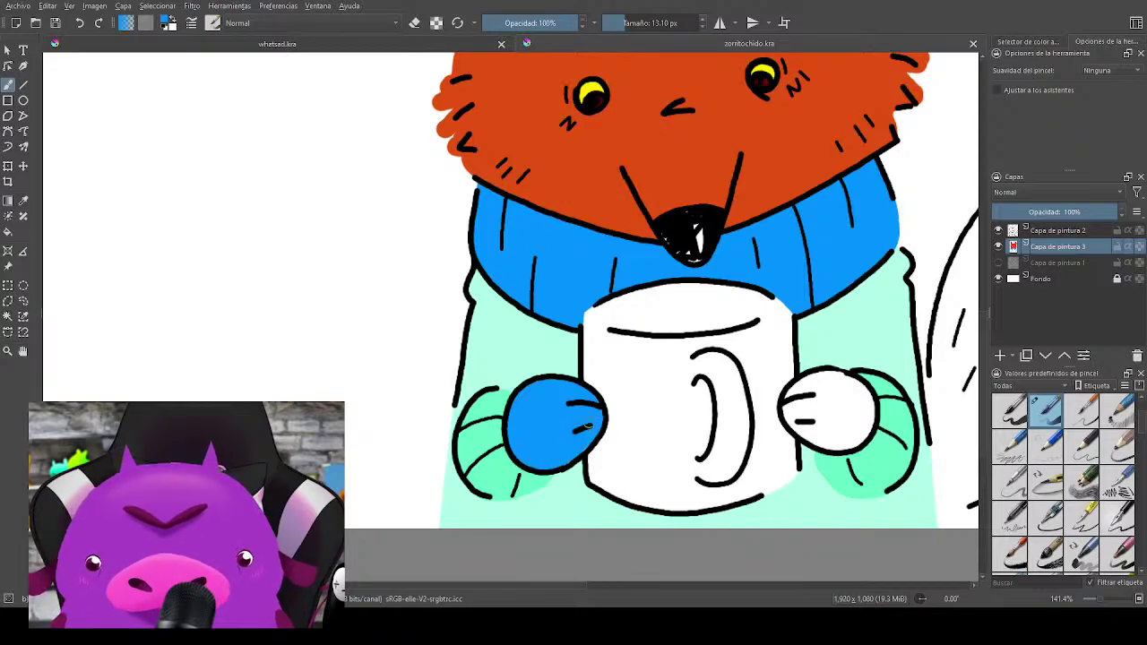
pyautogui.moveTo(679, 467); pyautogui.dragTo(559, 479)
pyautogui.moveTo(722, 427)
pyautogui.mouseDown()
pyautogui.moveTo(719, 400)
pyautogui.moveTo(713, 430)
pyautogui.moveTo(731, 438)
pyautogui.moveTo(730, 399)
pyautogui.moveTo(696, 390)
pyautogui.moveTo(653, 423)
pyautogui.mouseUp()
pyautogui.moveTo(708, 399); pyautogui.dragTo(663, 440)
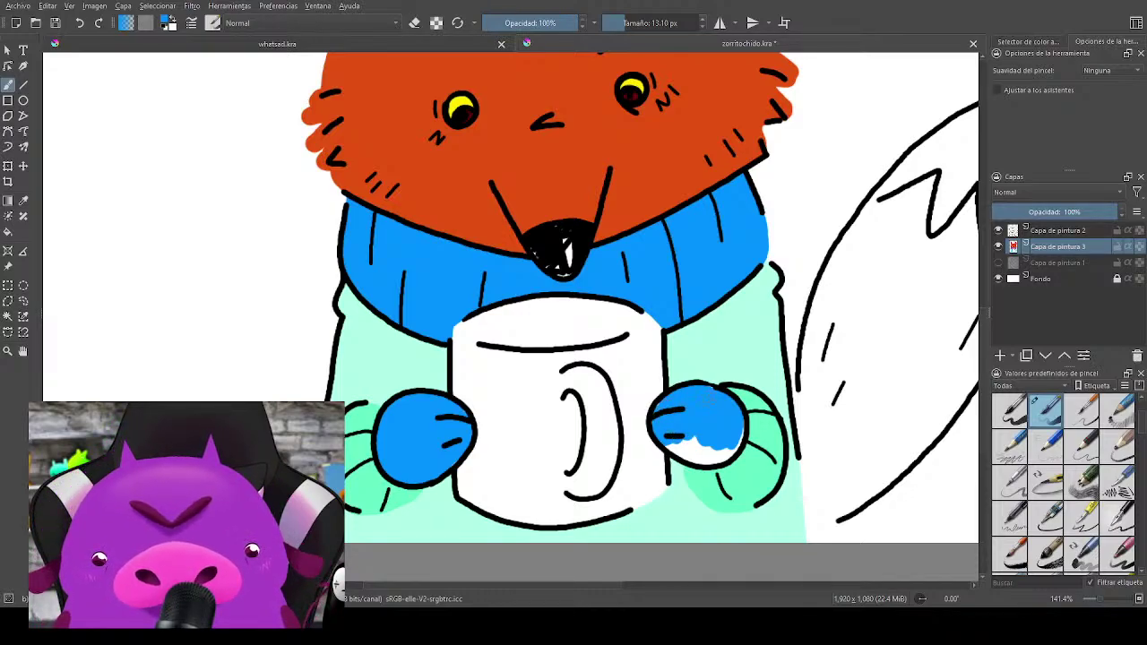
pyautogui.moveTo(672, 441)
pyautogui.mouseDown()
pyautogui.moveTo(670, 453)
pyautogui.moveTo(705, 449)
pyautogui.mouseUp()
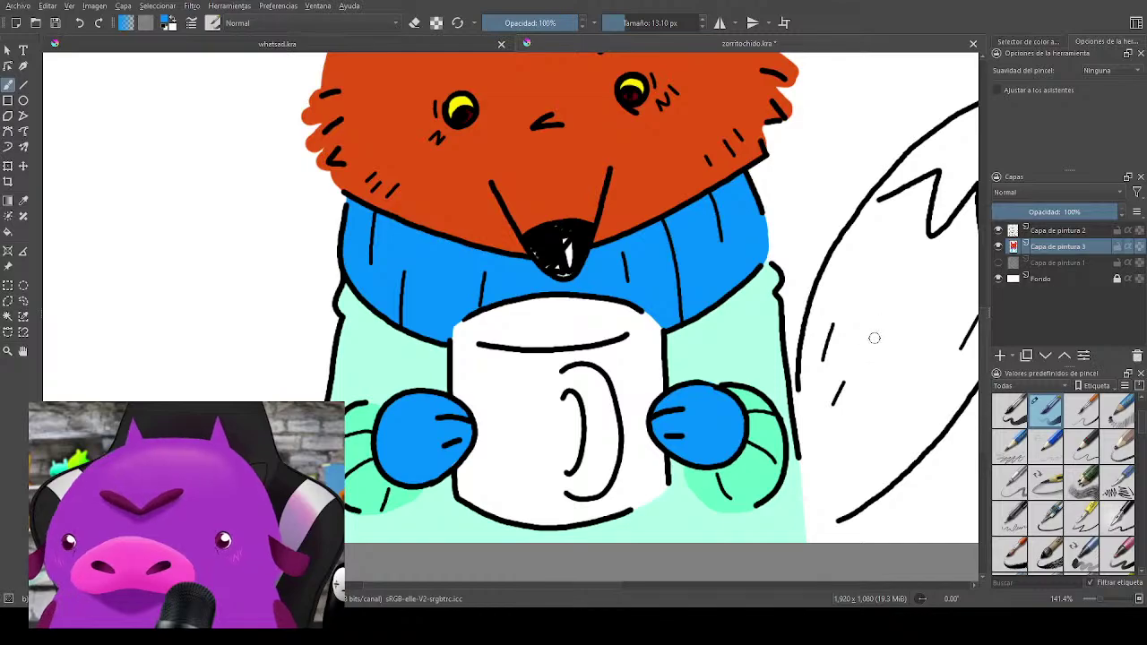
# Step: Sample the head's orange and outline the tail below its zigzag fur line with a 13.10 px brush
pyautogui.keyDown('ctrl'); pyautogui.click(681, 168); pyautogui.keyUp('ctrl')
pyautogui.moveTo(873, 289)
pyautogui.mouseDown()
pyautogui.moveTo(753, 275)
pyautogui.moveTo(691, 313)
pyautogui.moveTo(732, 231)
pyautogui.moveTo(691, 211)
pyautogui.mouseUp()
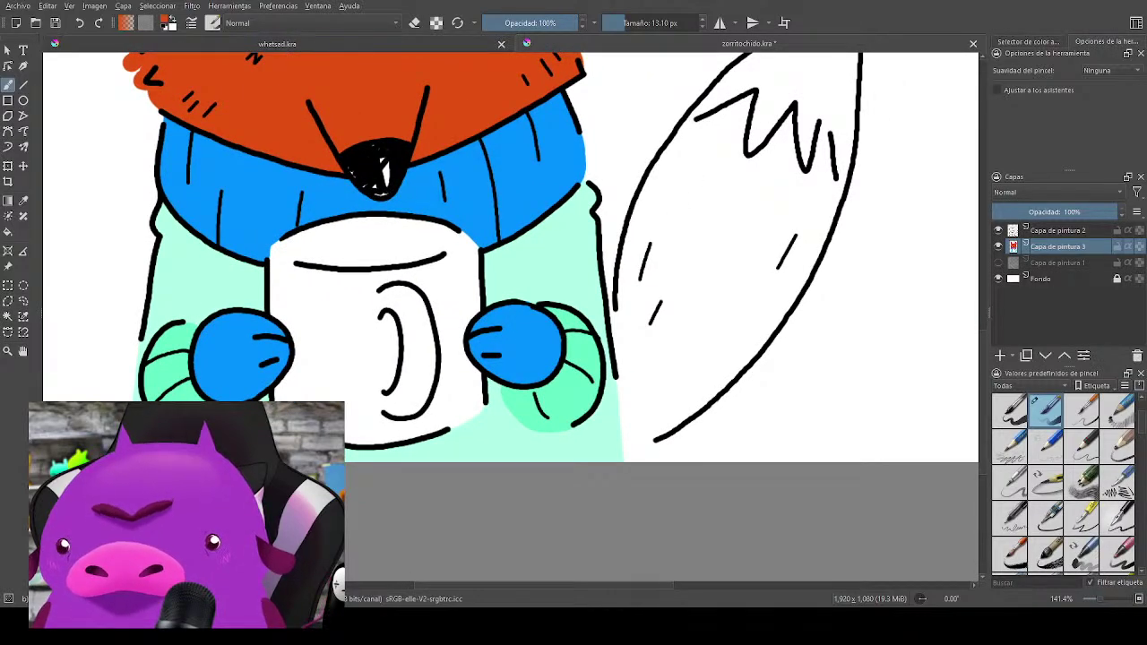
pyautogui.moveTo(819, 299)
pyautogui.mouseDown()
pyautogui.moveTo(705, 263)
pyautogui.moveTo(704, 346)
pyautogui.moveTo(635, 201)
pyautogui.mouseUp()
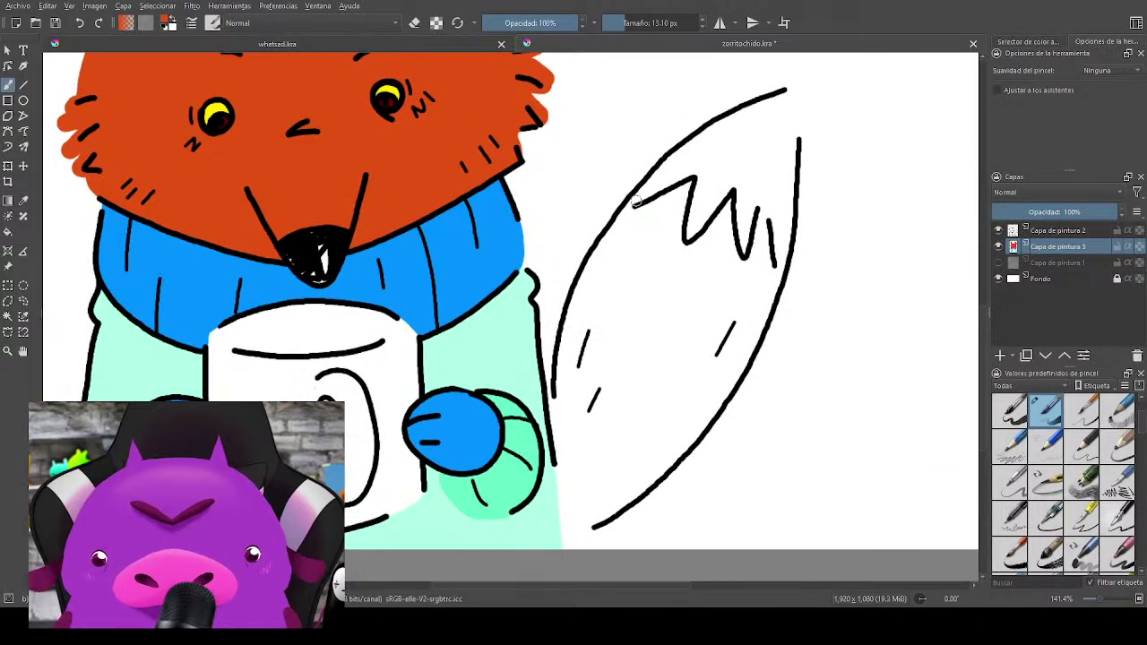
pyautogui.moveTo(604, 244)
pyautogui.mouseDown()
pyautogui.moveTo(689, 184)
pyautogui.moveTo(677, 253)
pyautogui.moveTo(728, 197)
pyautogui.moveTo(739, 264)
pyautogui.moveTo(761, 213)
pyautogui.moveTo(776, 275)
pyautogui.mouseUp()
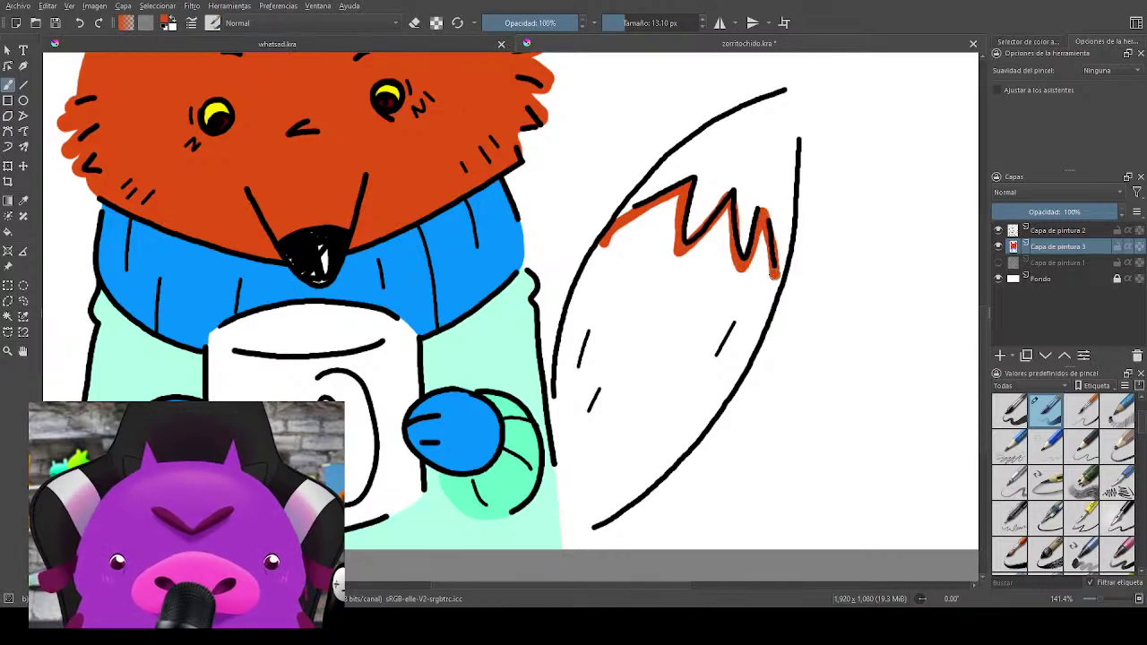
pyautogui.moveTo(641, 331)
pyautogui.mouseDown()
pyautogui.moveTo(696, 295)
pyautogui.moveTo(671, 363)
pyautogui.mouseUp()
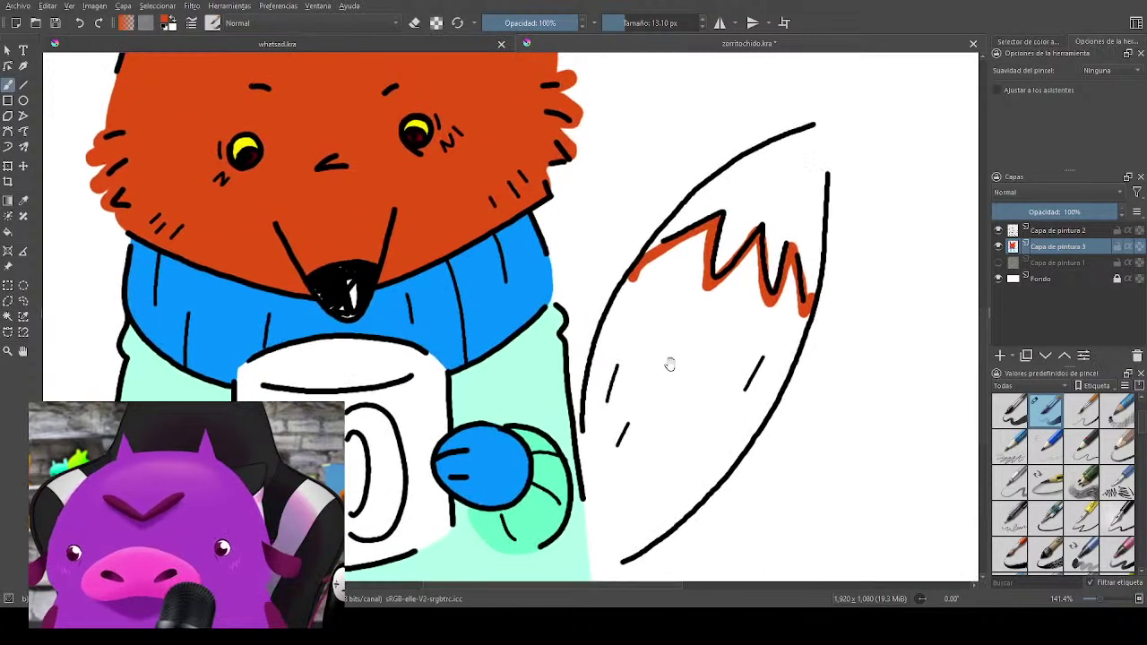
pyautogui.moveTo(638, 259)
pyautogui.mouseDown()
pyautogui.moveTo(607, 315)
pyautogui.moveTo(586, 392)
pyautogui.moveTo(593, 502)
pyautogui.moveTo(593, 448)
pyautogui.moveTo(650, 265)
pyautogui.moveTo(596, 368)
pyautogui.moveTo(614, 387)
pyautogui.moveTo(620, 440)
pyautogui.moveTo(619, 380)
pyautogui.moveTo(622, 405)
pyautogui.moveTo(690, 385)
pyautogui.moveTo(760, 315)
pyautogui.moveTo(830, 180)
pyautogui.mouseUp()
pyautogui.scroll(-3, 609, 366)
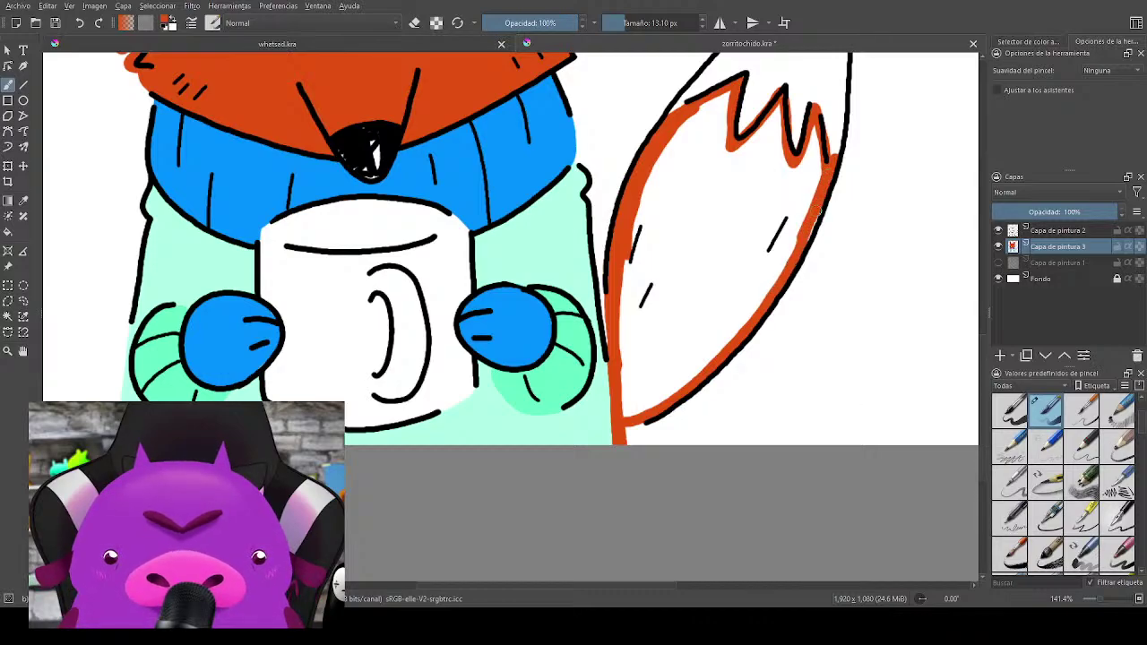
pyautogui.moveTo(854, 230); pyautogui.dragTo(773, 354)
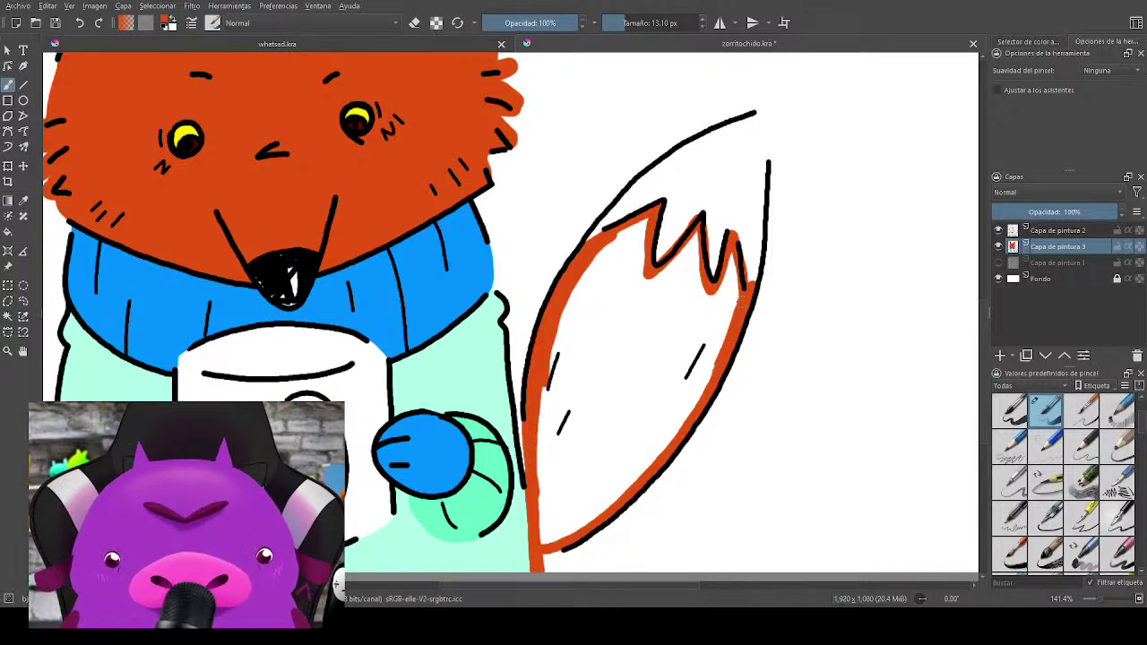
# Step: Erase the orange that spills past the zigzag fur line near the tail's right edge
pyautogui.press('e')
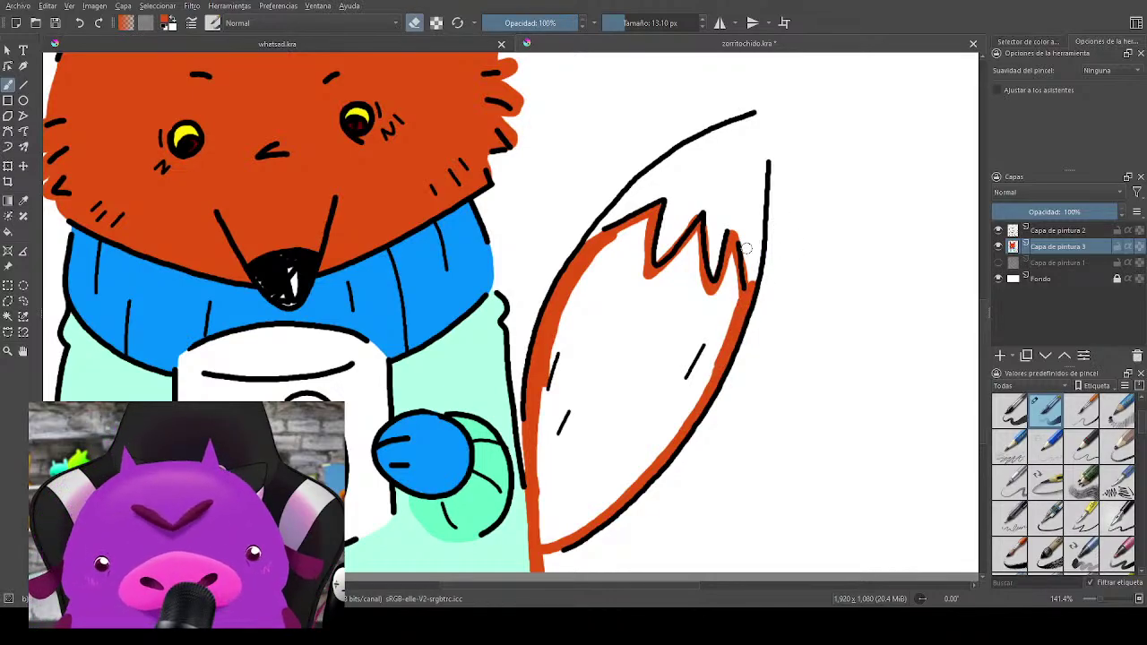
pyautogui.moveTo(746, 249); pyautogui.dragTo(758, 288)
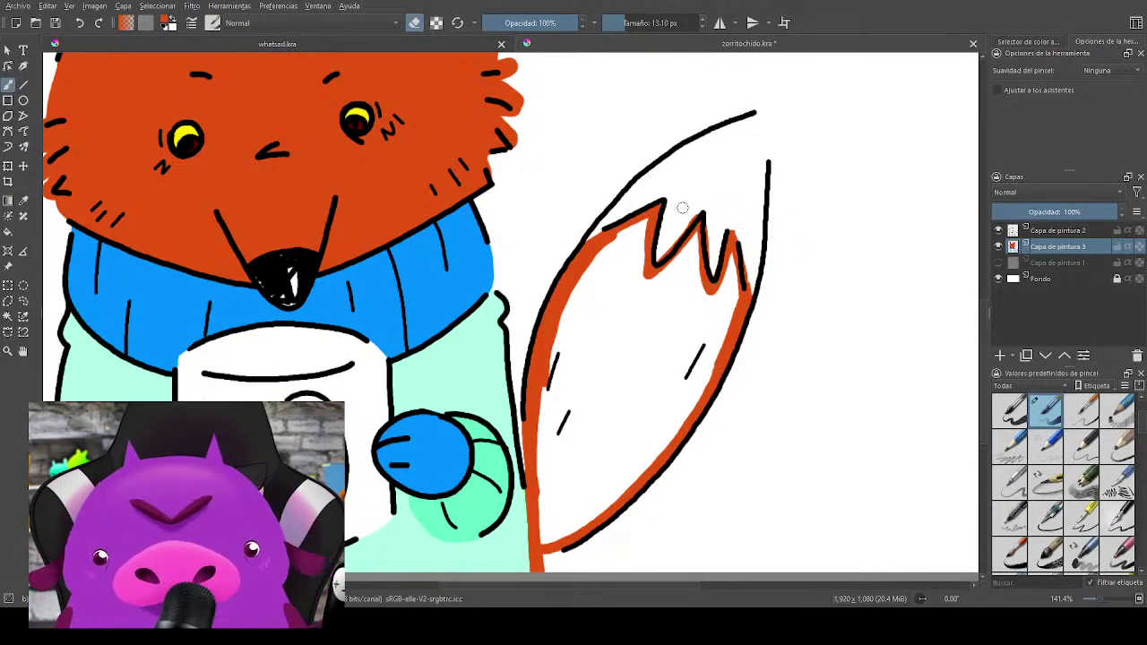
pyautogui.moveTo(639, 312)
pyautogui.mouseDown()
pyautogui.moveTo(735, 259)
pyautogui.moveTo(716, 277)
pyautogui.mouseUp()
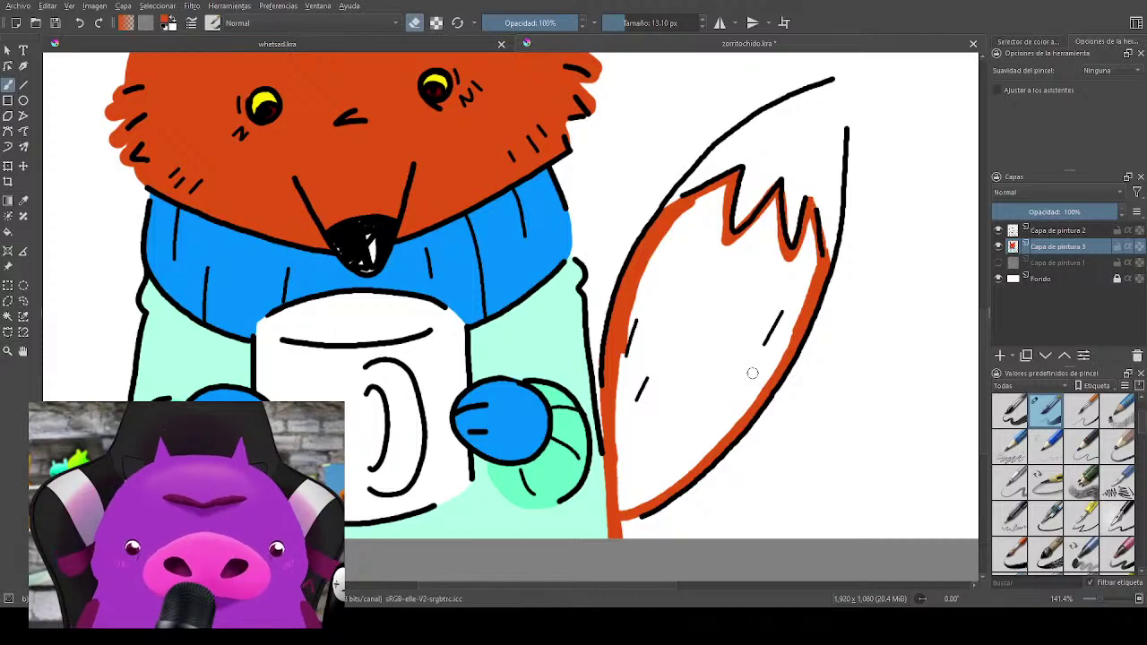
pyautogui.moveTo(711, 328); pyautogui.dragTo(823, 350)
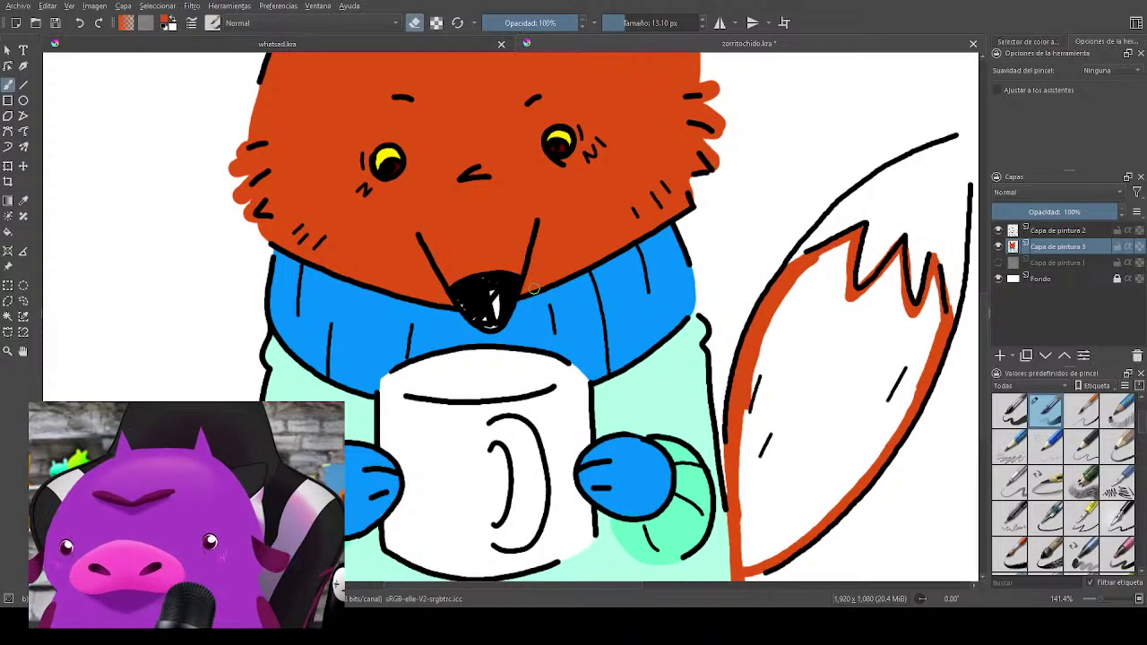
pyautogui.press('f')
pyautogui.moveTo(853, 303); pyautogui.dragTo(685, 274)
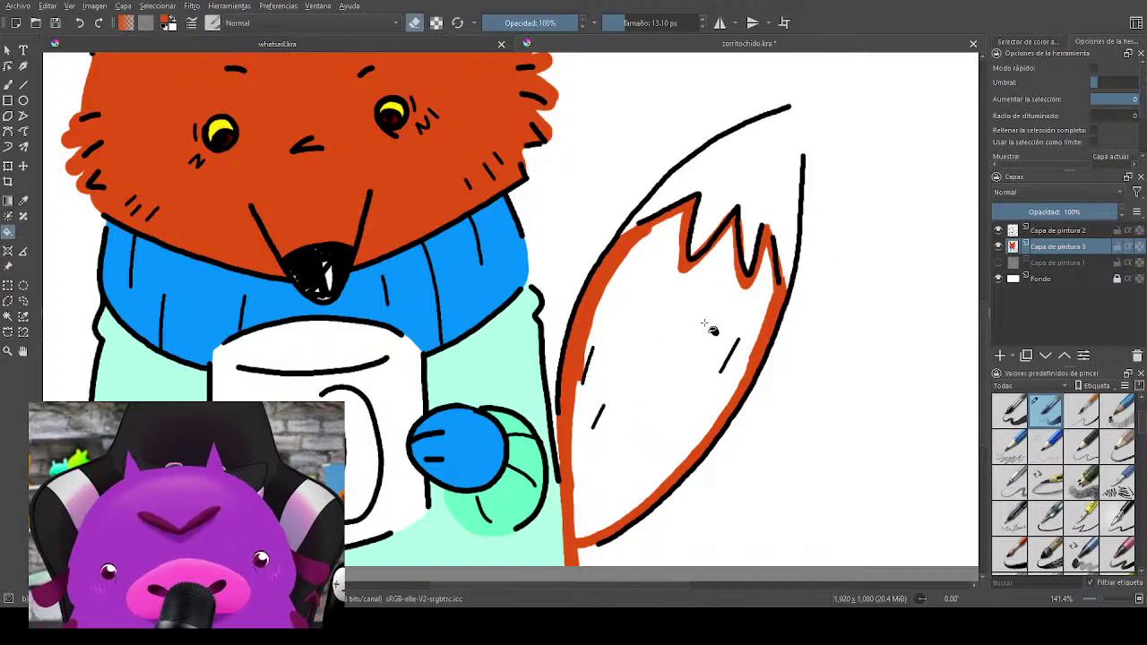
pyautogui.press('b')
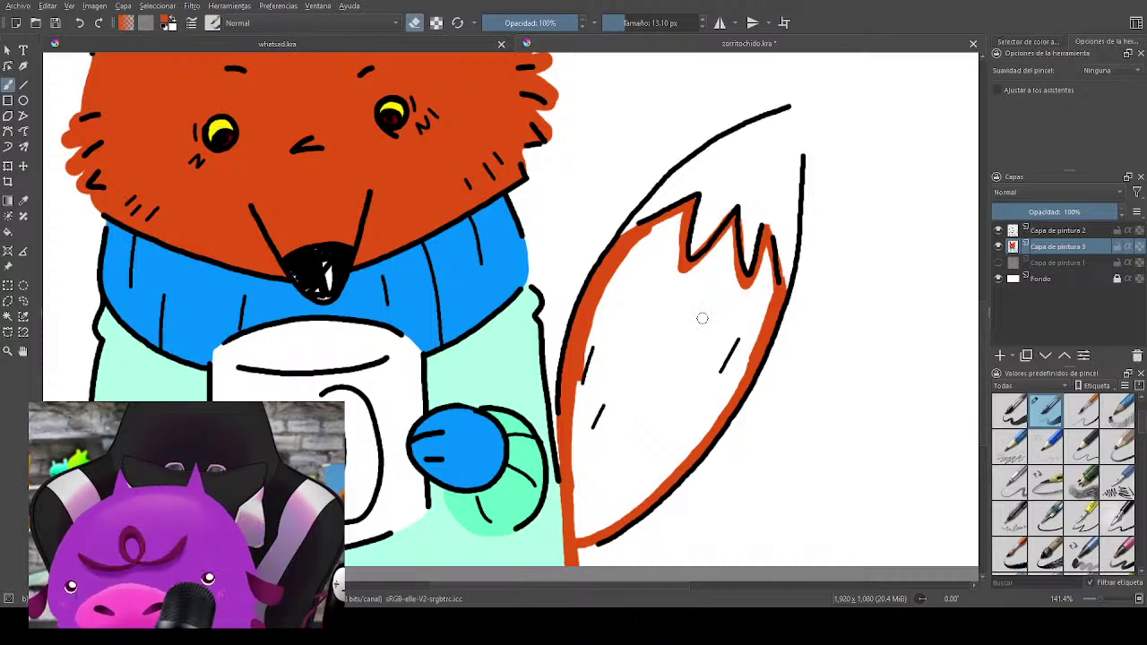
pyautogui.press('g')
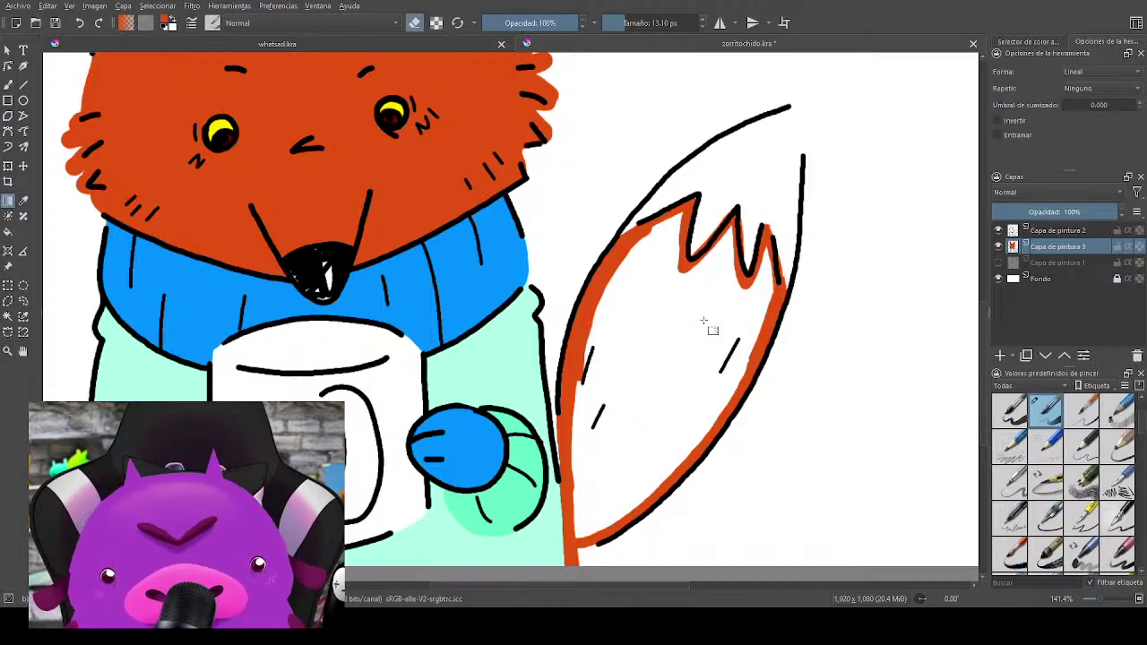
pyautogui.press('b')
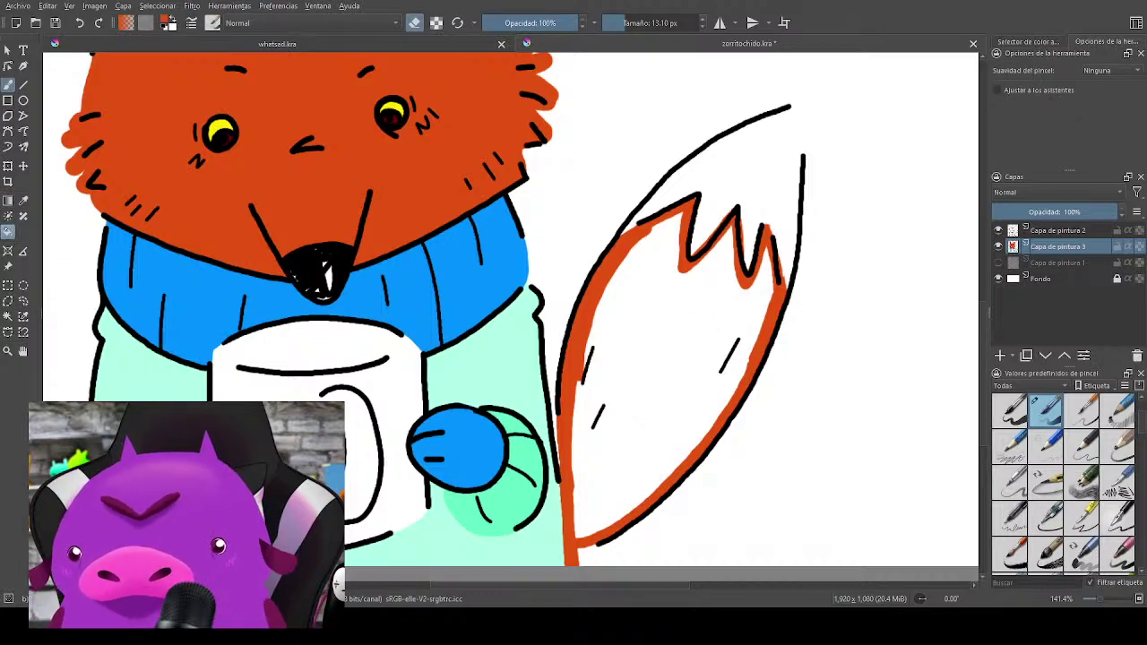
pyautogui.click(8, 232)
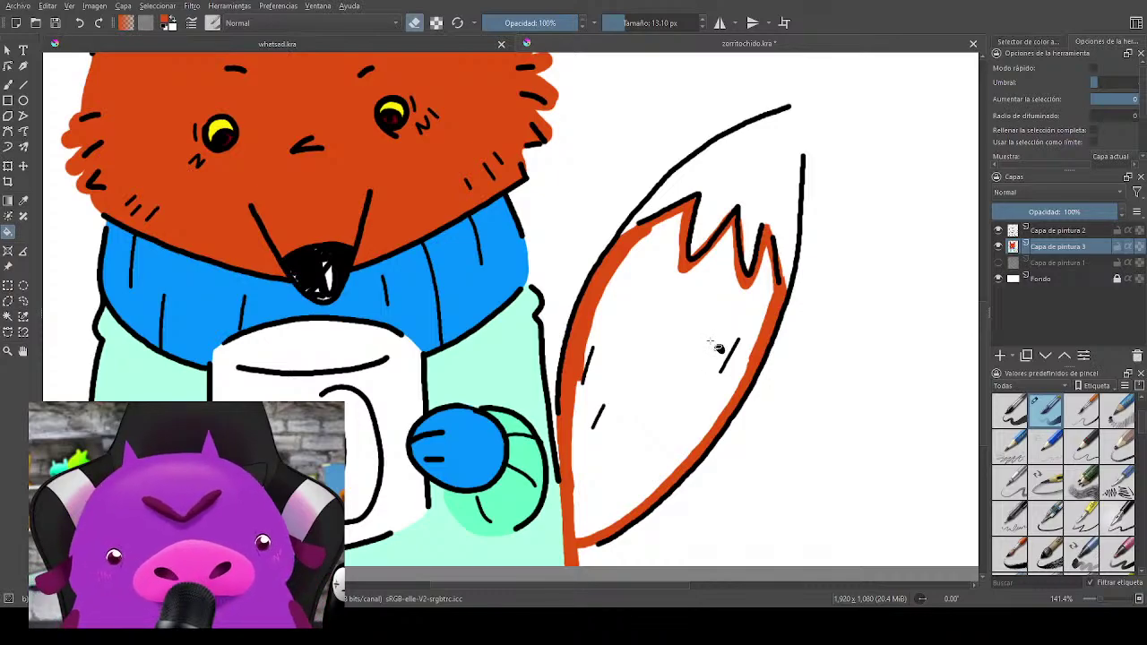
pyautogui.press('b')
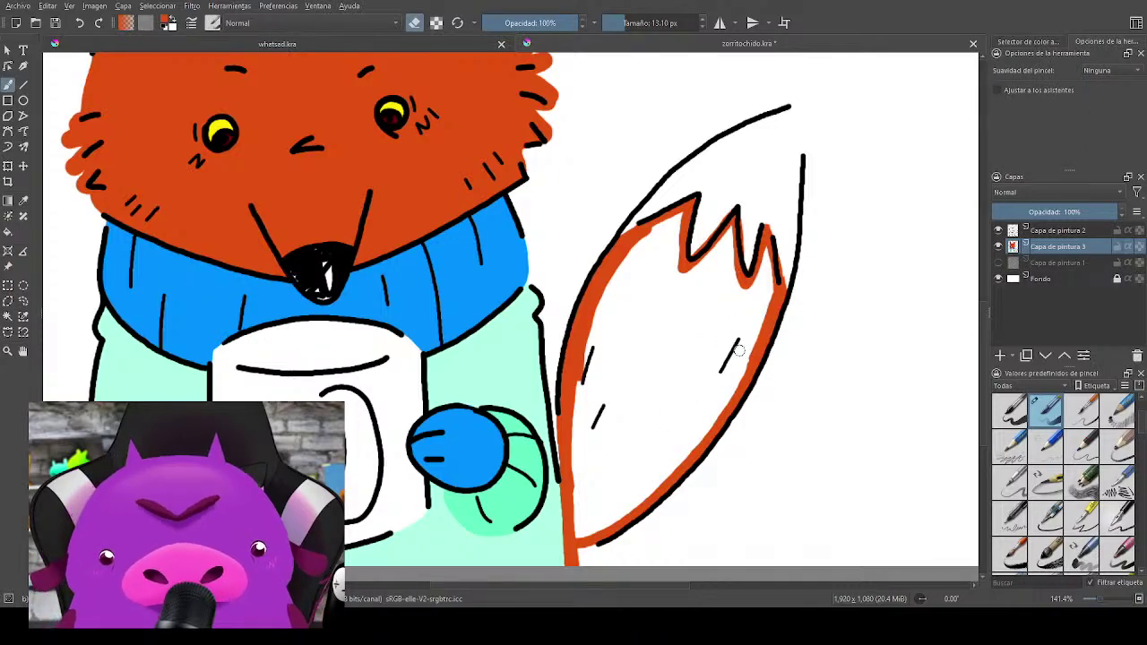
# Step: Enlarge the brush to 17.27 px, turn erasing off, and fill the inside of the tail's outlined area with orange
pyautogui.keyDown('shift'); pyautogui.moveTo(665, 379); pyautogui.dragTo(692, 378); pyautogui.keyUp('shift')
pyautogui.press('e')
pyautogui.moveTo(702, 331)
pyautogui.mouseDown()
pyautogui.moveTo(661, 422)
pyautogui.moveTo(736, 359)
pyautogui.moveTo(587, 528)
pyautogui.moveTo(619, 448)
pyautogui.moveTo(580, 484)
pyautogui.moveTo(618, 269)
pyautogui.moveTo(681, 220)
pyautogui.moveTo(599, 405)
pyautogui.mouseUp()
pyautogui.moveTo(643, 309)
pyautogui.mouseDown()
pyautogui.moveTo(679, 279)
pyautogui.moveTo(678, 358)
pyautogui.mouseUp()
pyautogui.moveTo(731, 328); pyautogui.dragTo(649, 372)
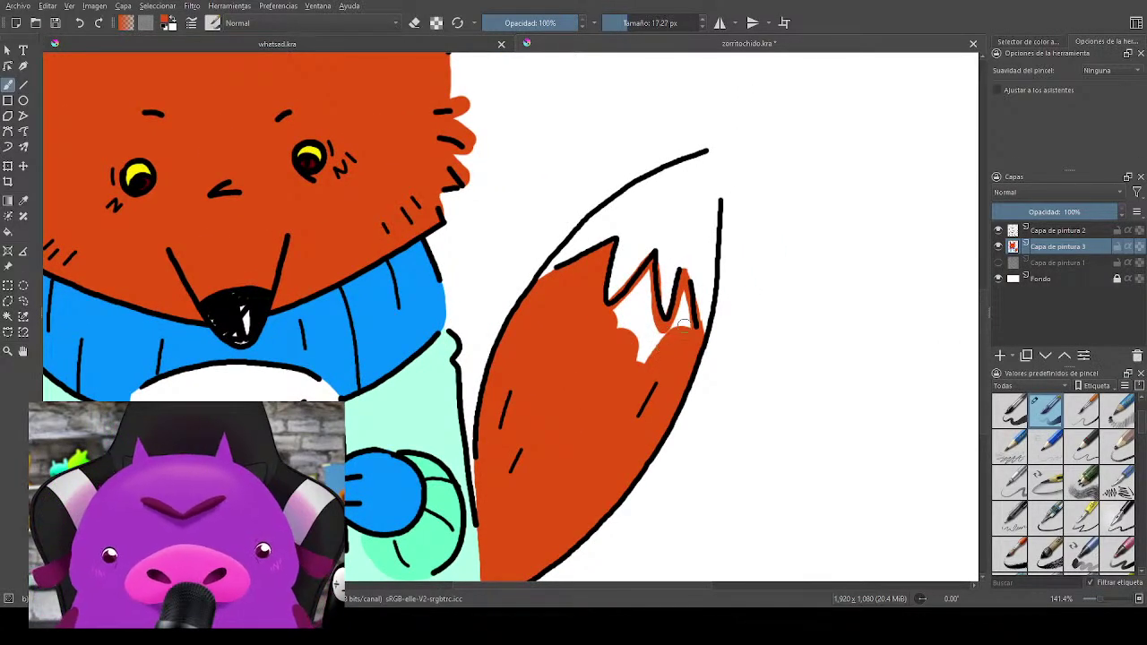
pyautogui.moveTo(682, 324)
pyautogui.mouseDown()
pyautogui.moveTo(677, 339)
pyautogui.moveTo(684, 301)
pyautogui.mouseUp()
pyautogui.moveTo(654, 363)
pyautogui.mouseDown()
pyautogui.moveTo(649, 326)
pyautogui.moveTo(611, 353)
pyautogui.moveTo(615, 322)
pyautogui.moveTo(603, 334)
pyautogui.moveTo(643, 281)
pyautogui.moveTo(626, 329)
pyautogui.mouseUp()
pyautogui.moveTo(647, 276); pyautogui.dragTo(649, 309)
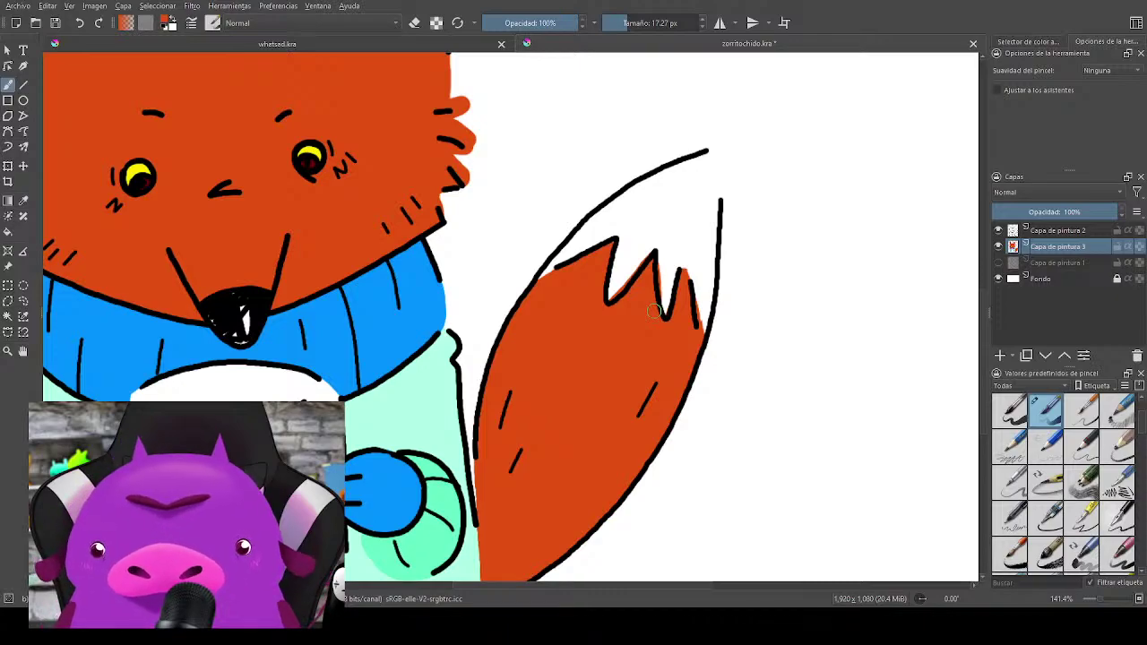
pyautogui.moveTo(602, 427)
pyautogui.mouseDown()
pyautogui.moveTo(853, 351)
pyautogui.moveTo(768, 392)
pyautogui.moveTo(833, 383)
pyautogui.moveTo(832, 397)
pyautogui.mouseUp()
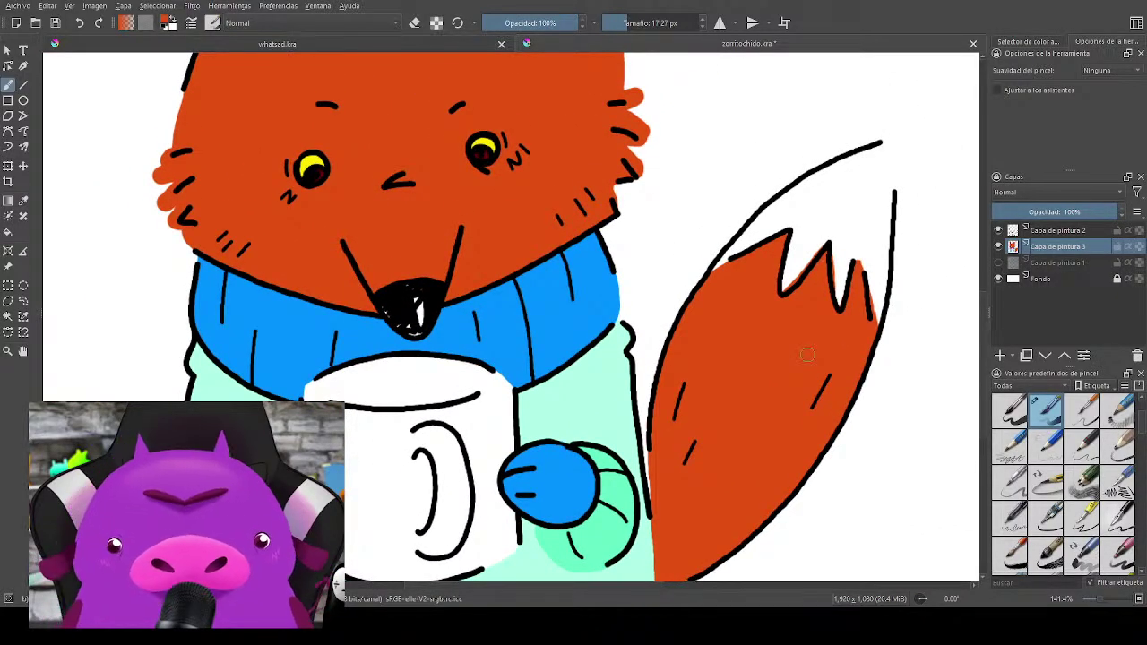
pyautogui.moveTo(808, 355); pyautogui.dragTo(771, 380)
pyautogui.moveTo(814, 281); pyautogui.dragTo(861, 325)
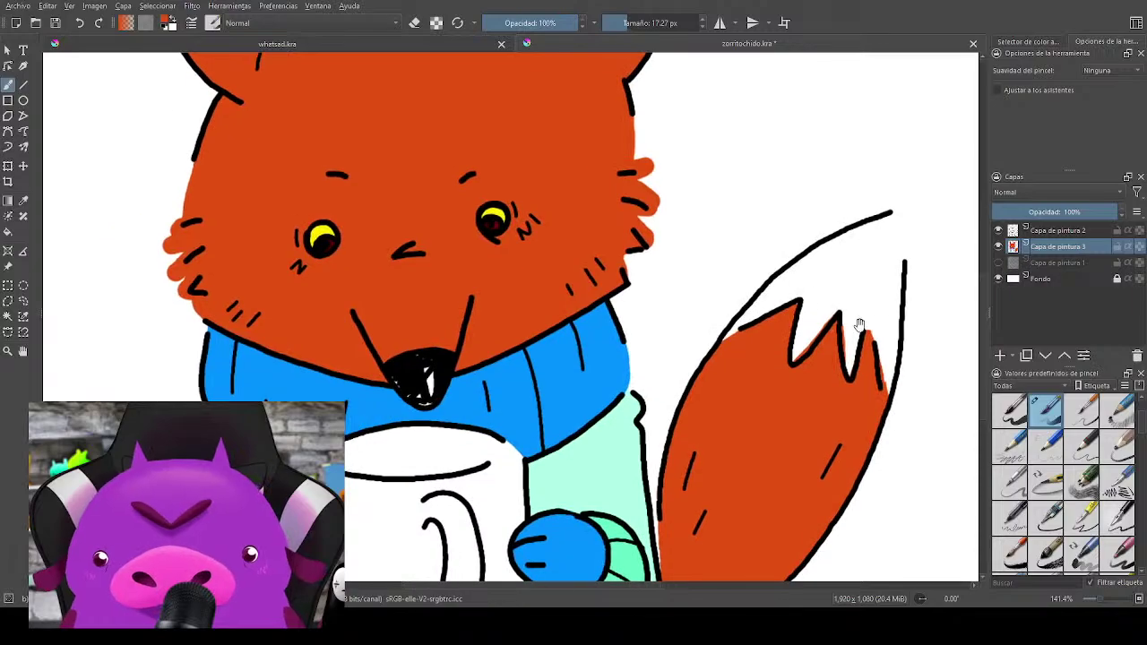
# Step: Sample the eye's yellow and fill the whole cup, including its handle, with a 17.27 px brush
pyautogui.keyDown('ctrl'); pyautogui.click(501, 213); pyautogui.keyUp('ctrl')
pyautogui.moveTo(544, 486)
pyautogui.mouseDown()
pyautogui.moveTo(778, 263)
pyautogui.moveTo(727, 355)
pyautogui.mouseUp()
pyautogui.moveTo(602, 369)
pyautogui.mouseDown()
pyautogui.moveTo(612, 459)
pyautogui.moveTo(627, 455)
pyautogui.moveTo(644, 433)
pyautogui.moveTo(626, 436)
pyautogui.moveTo(597, 384)
pyautogui.moveTo(529, 413)
pyautogui.moveTo(512, 391)
pyautogui.moveTo(533, 422)
pyautogui.moveTo(504, 384)
pyautogui.moveTo(507, 322)
pyautogui.moveTo(609, 298)
pyautogui.moveTo(696, 319)
pyautogui.moveTo(705, 374)
pyautogui.moveTo(687, 421)
pyautogui.moveTo(704, 465)
pyautogui.moveTo(765, 353)
pyautogui.mouseUp()
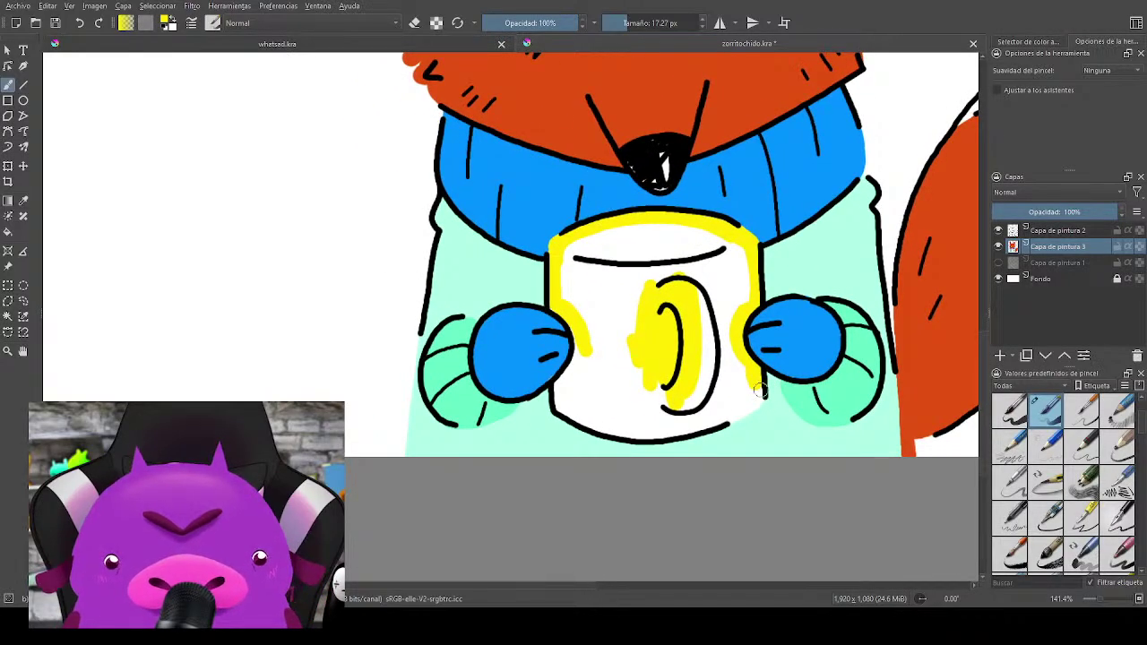
pyautogui.moveTo(581, 340)
pyautogui.mouseDown()
pyautogui.moveTo(560, 404)
pyautogui.moveTo(638, 430)
pyautogui.moveTo(597, 426)
pyautogui.moveTo(630, 434)
pyautogui.moveTo(666, 437)
pyautogui.moveTo(757, 401)
pyautogui.moveTo(733, 404)
pyautogui.moveTo(707, 378)
pyautogui.moveTo(707, 402)
pyautogui.moveTo(706, 334)
pyautogui.moveTo(723, 389)
pyautogui.moveTo(740, 362)
pyautogui.moveTo(720, 348)
pyautogui.moveTo(699, 251)
pyautogui.moveTo(740, 302)
pyautogui.moveTo(746, 269)
pyautogui.moveTo(716, 227)
pyautogui.moveTo(692, 264)
pyautogui.moveTo(692, 293)
pyautogui.moveTo(725, 236)
pyautogui.moveTo(704, 242)
pyautogui.moveTo(677, 302)
pyautogui.moveTo(672, 270)
pyautogui.moveTo(637, 225)
pyautogui.moveTo(605, 241)
pyautogui.moveTo(566, 299)
pyautogui.moveTo(577, 240)
pyautogui.moveTo(563, 261)
pyautogui.moveTo(563, 287)
pyautogui.moveTo(609, 277)
pyautogui.moveTo(578, 310)
pyautogui.moveTo(605, 326)
pyautogui.moveTo(666, 296)
pyautogui.moveTo(677, 243)
pyautogui.moveTo(637, 281)
pyautogui.moveTo(653, 285)
pyautogui.moveTo(583, 325)
pyautogui.moveTo(582, 345)
pyautogui.moveTo(584, 330)
pyautogui.moveTo(611, 327)
pyautogui.moveTo(579, 367)
pyautogui.moveTo(581, 401)
pyautogui.moveTo(598, 395)
pyautogui.moveTo(593, 409)
pyautogui.moveTo(576, 387)
pyautogui.moveTo(668, 403)
pyautogui.moveTo(627, 417)
pyautogui.moveTo(629, 376)
pyautogui.moveTo(667, 421)
pyautogui.moveTo(712, 410)
pyautogui.mouseUp()
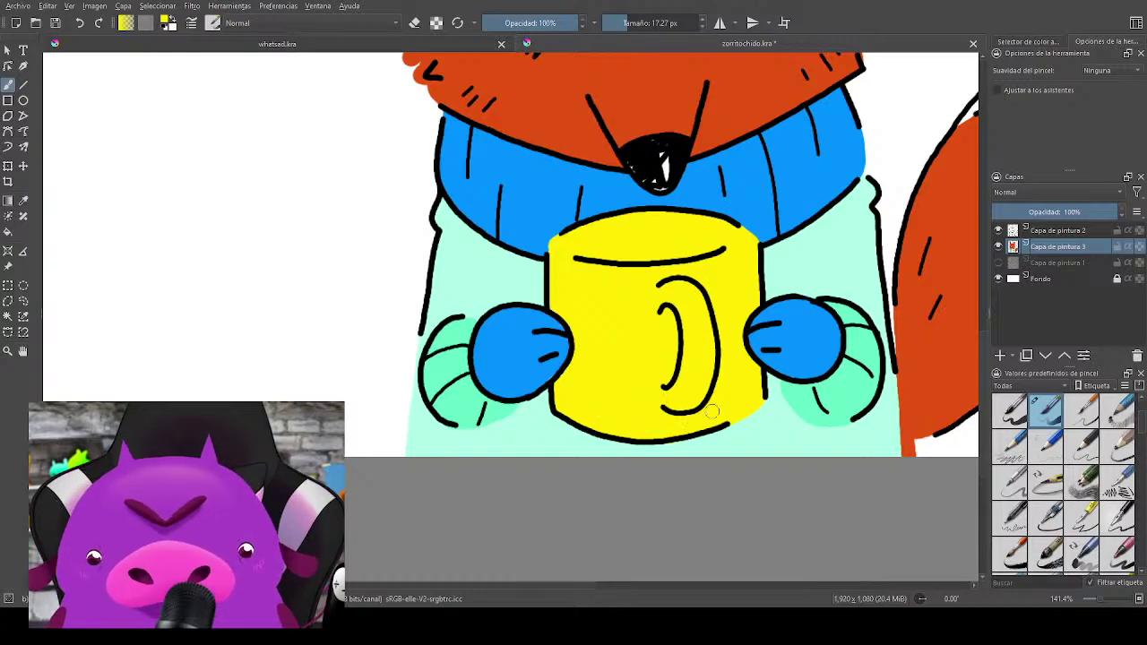
pyautogui.moveTo(701, 359)
pyautogui.mouseDown()
pyautogui.moveTo(660, 457)
pyautogui.moveTo(665, 407)
pyautogui.mouseUp()
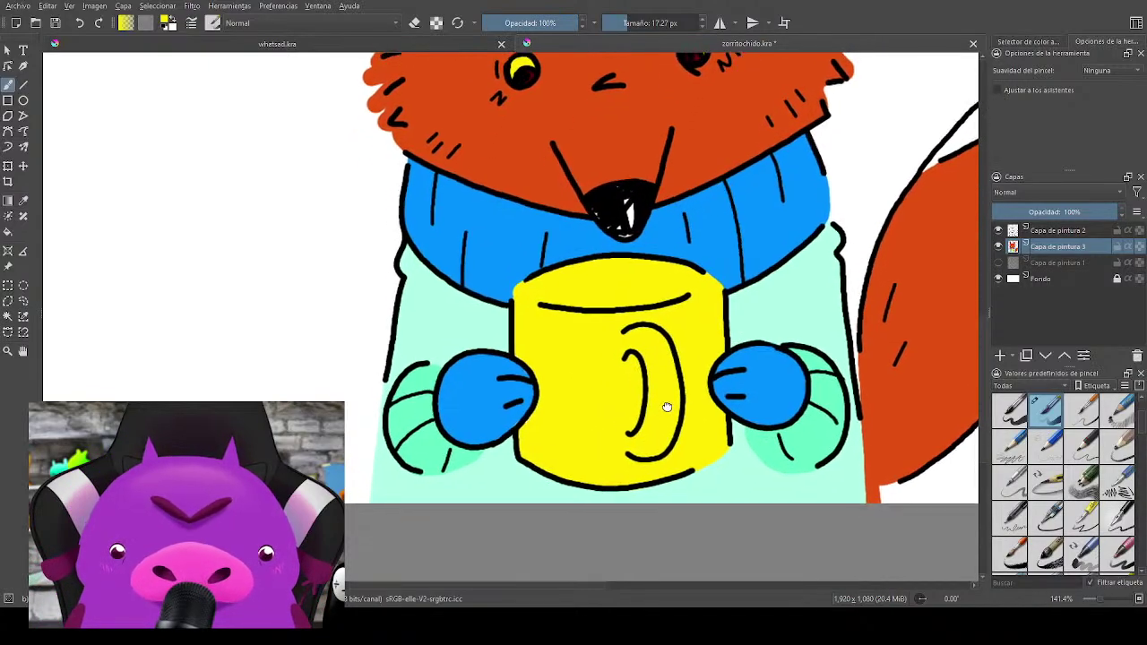
# Step: Sample the head's orange, lighten it to a pale salmon, and fill the tail tip above the zigzag fur line
pyautogui.moveTo(674, 317)
pyautogui.mouseDown()
pyautogui.moveTo(618, 537)
pyautogui.moveTo(686, 472)
pyautogui.moveTo(675, 531)
pyautogui.mouseUp()
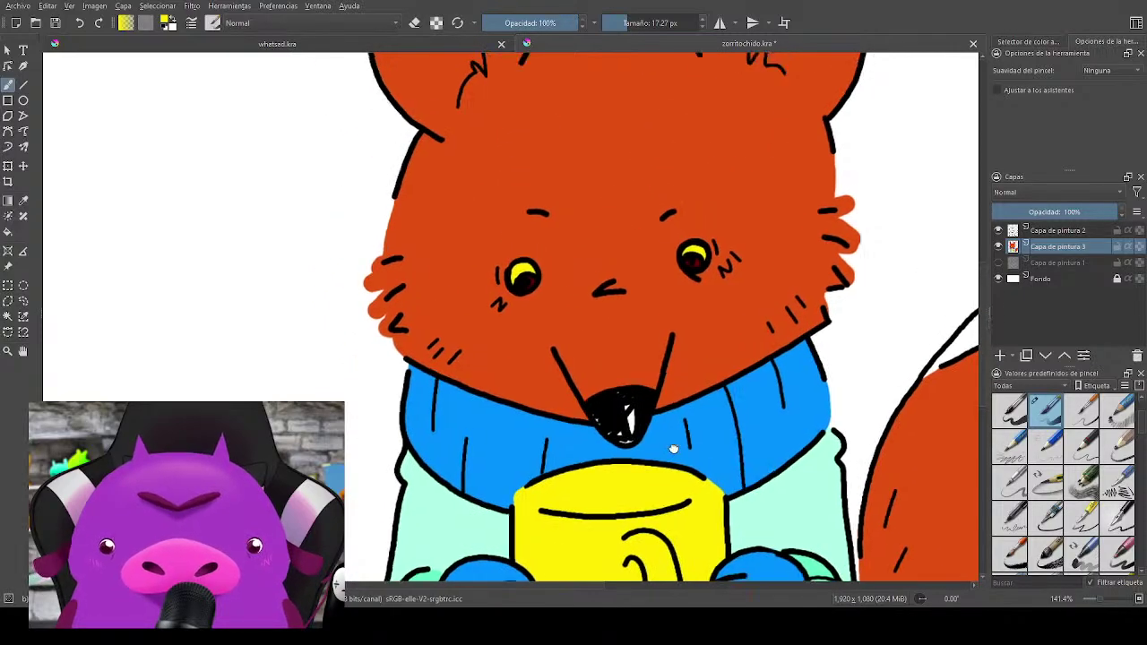
pyautogui.moveTo(673, 448); pyautogui.dragTo(591, 248)
pyautogui.scroll(5, 904, 333)
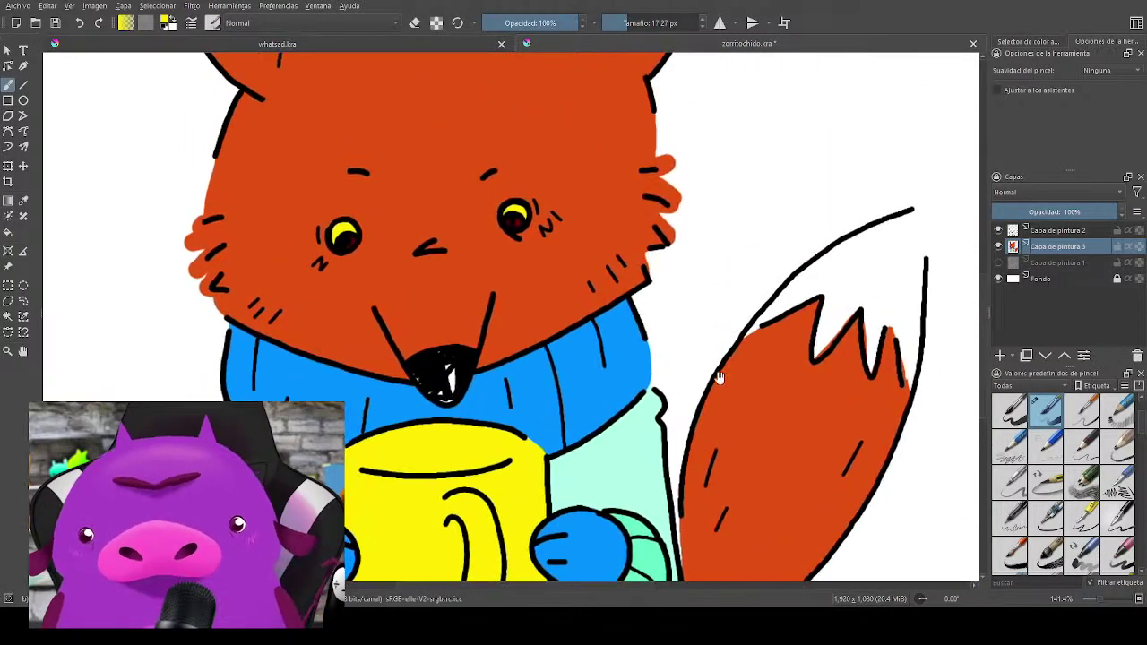
pyautogui.keyDown('ctrl'); pyautogui.click(603, 206); pyautogui.keyUp('ctrl')
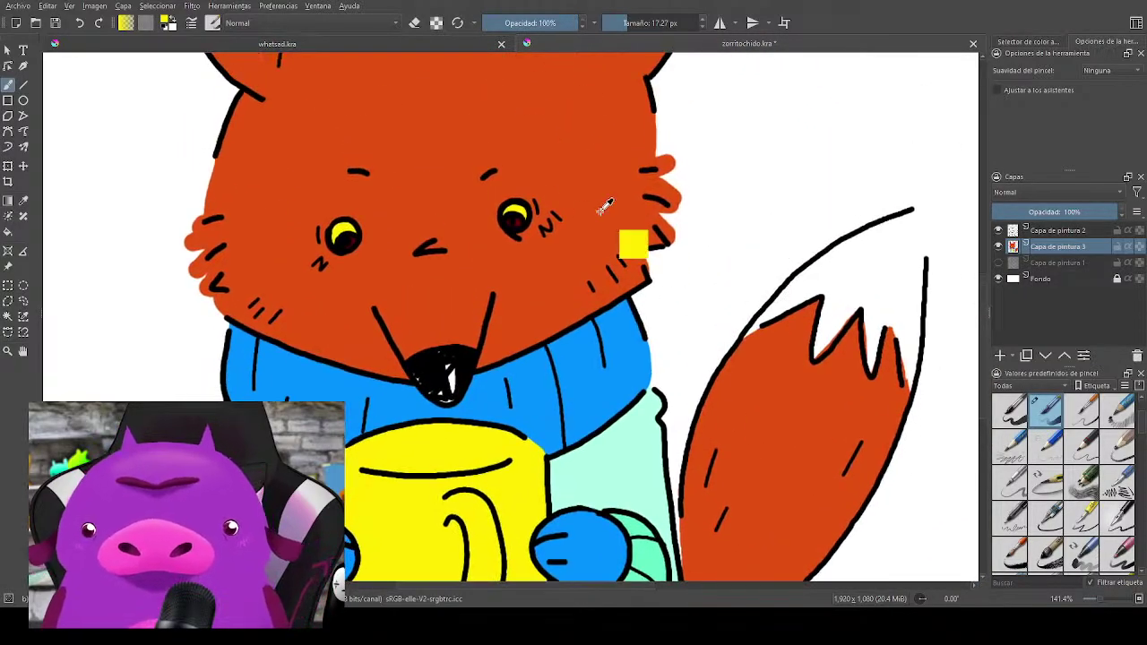
pyautogui.rightClick(752, 249)
pyautogui.click(747, 235)
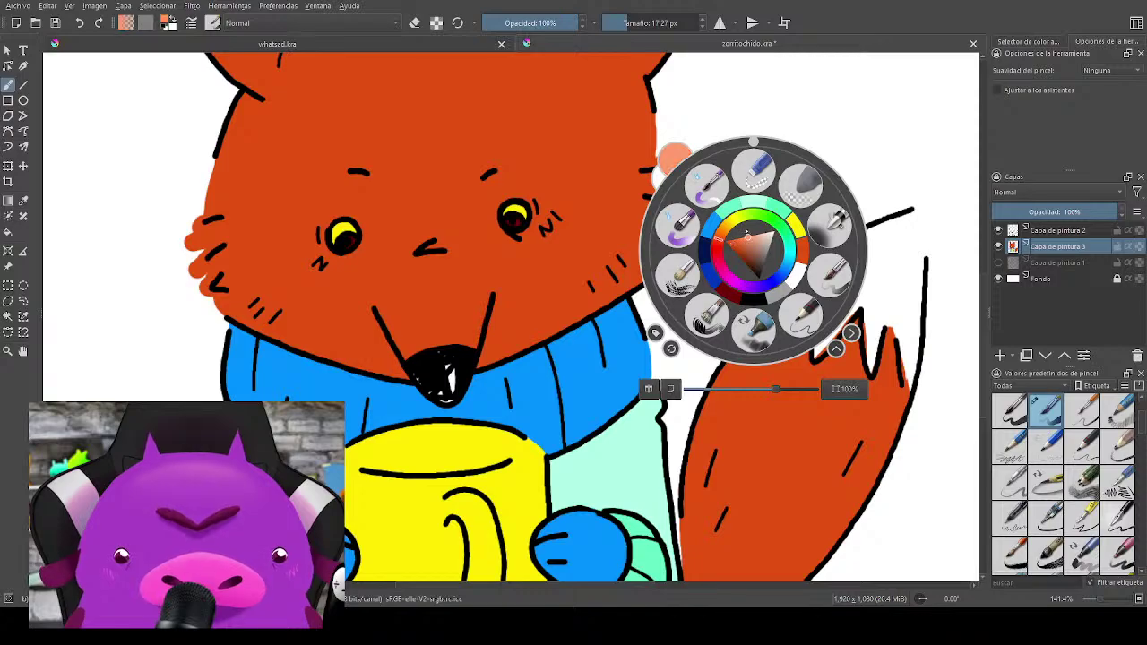
pyautogui.click(903, 187)
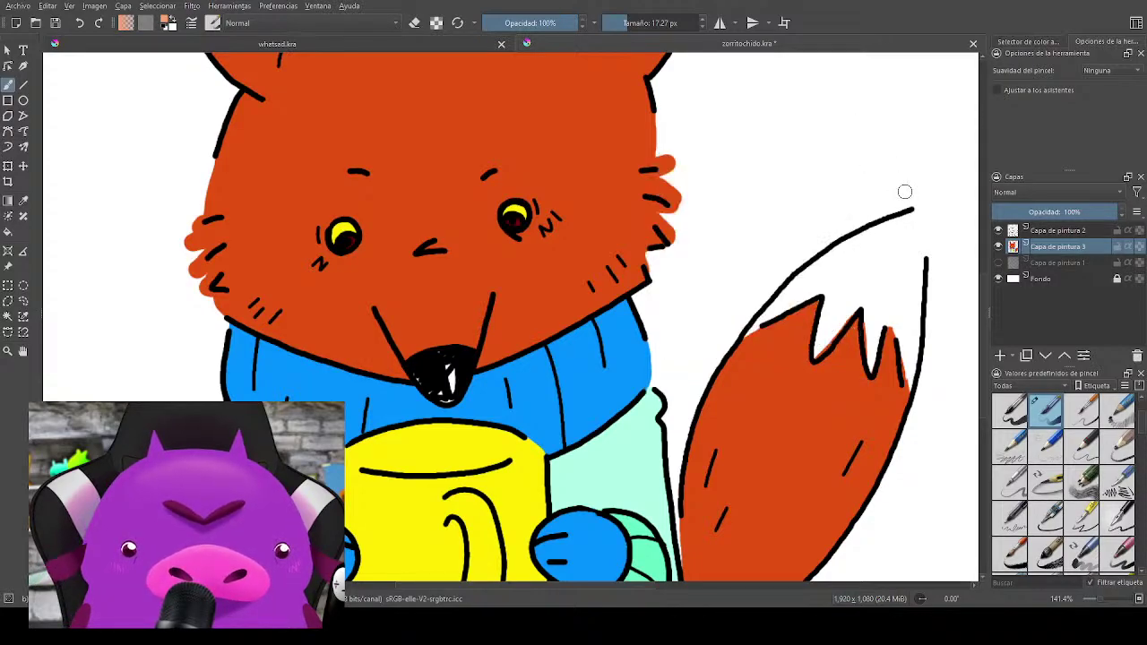
pyautogui.moveTo(737, 340)
pyautogui.mouseDown()
pyautogui.moveTo(795, 286)
pyautogui.moveTo(892, 226)
pyautogui.moveTo(836, 254)
pyautogui.moveTo(913, 215)
pyautogui.moveTo(904, 383)
pyautogui.moveTo(908, 235)
pyautogui.moveTo(917, 305)
pyautogui.moveTo(908, 368)
pyautogui.moveTo(905, 227)
pyautogui.moveTo(871, 367)
pyautogui.moveTo(876, 312)
pyautogui.moveTo(897, 315)
pyautogui.moveTo(901, 242)
pyautogui.moveTo(878, 244)
pyautogui.moveTo(832, 290)
pyautogui.moveTo(815, 356)
pyautogui.moveTo(870, 264)
pyautogui.moveTo(844, 296)
pyautogui.moveTo(851, 270)
pyautogui.moveTo(770, 316)
pyautogui.moveTo(839, 279)
pyautogui.mouseUp()
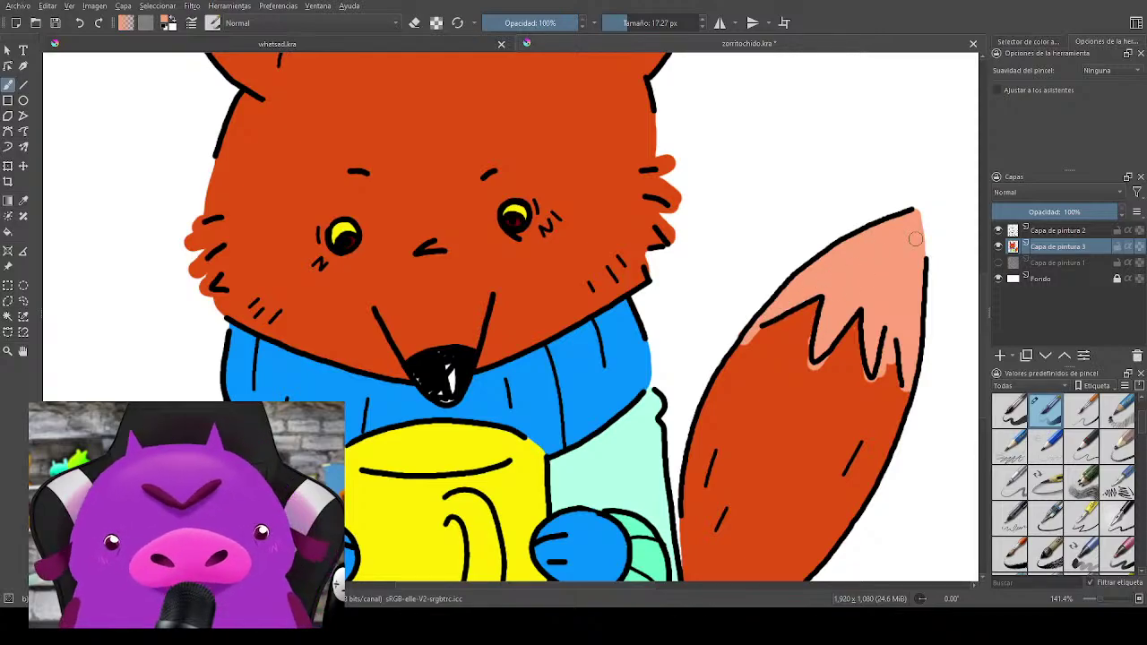
pyautogui.moveTo(905, 350); pyautogui.dragTo(890, 297)
# Step: Sample the tail's orange and cover the salmon that spills below the zigzag fur line with a 7.37 px brush
pyautogui.keyDown('ctrl'); pyautogui.click(751, 344); pyautogui.keyUp('ctrl')
pyautogui.moveTo(714, 305); pyautogui.dragTo(768, 273)
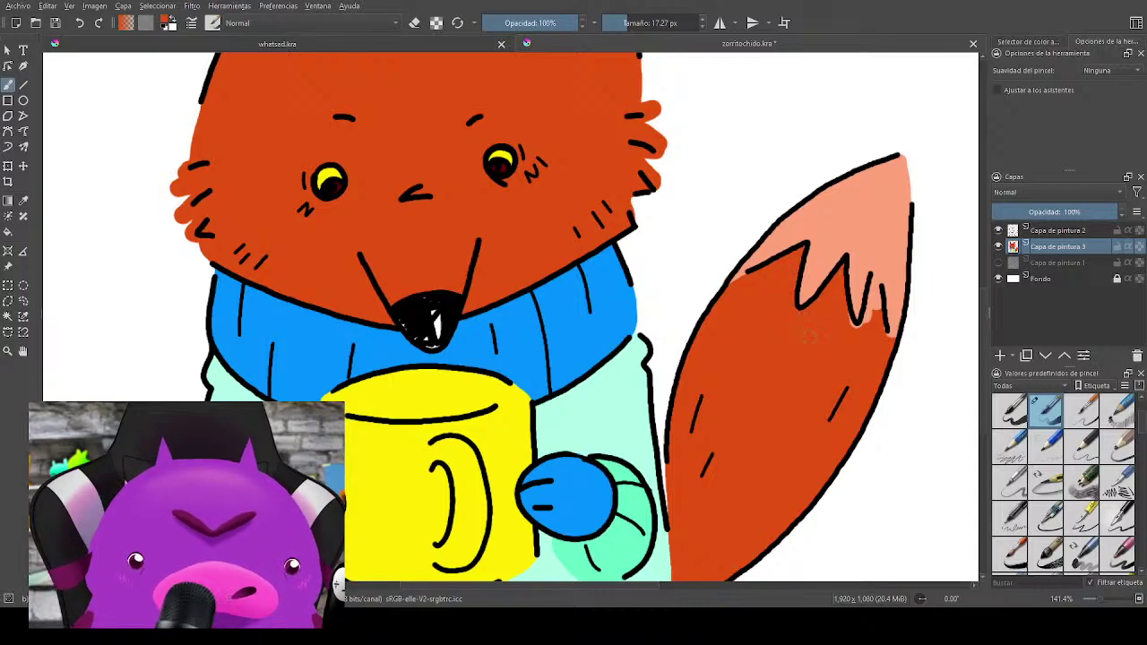
pyautogui.moveTo(816, 344)
pyautogui.keyDown('shift'); pyautogui.mouseDown()
pyautogui.moveTo(805, 344)
pyautogui.moveTo(874, 287)
pyautogui.mouseUp(); pyautogui.keyUp('shift')
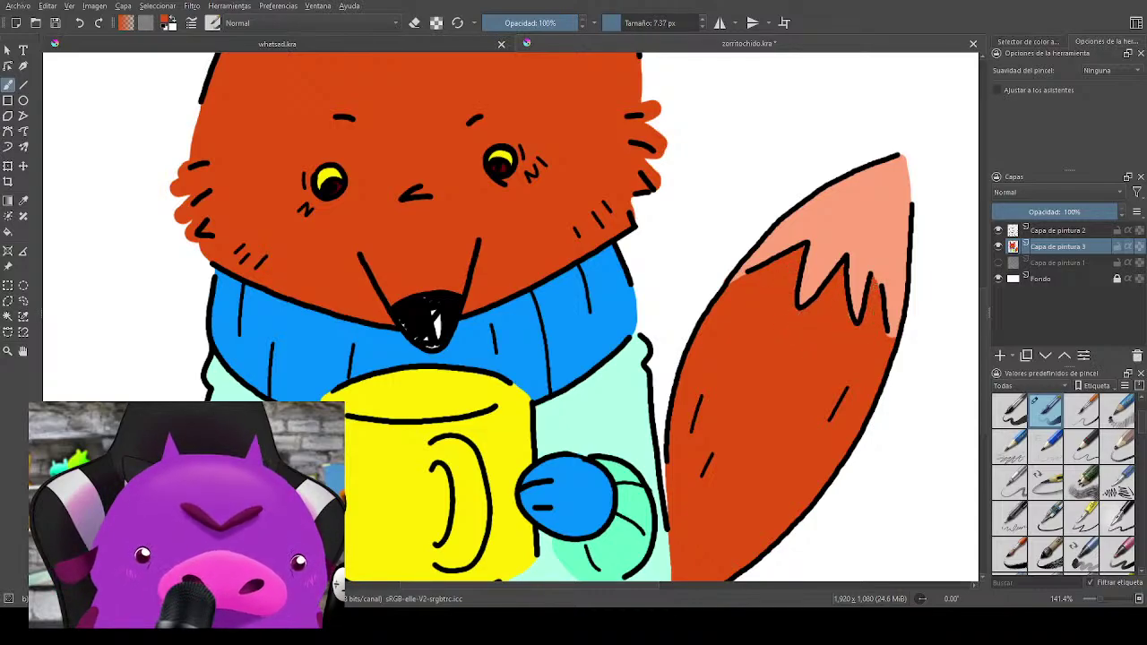
# Step: Sample the tail tip's salmon and paint a ring around each of the fox's eyes with the 7.37 px brush
pyautogui.moveTo(598, 303)
pyautogui.mouseDown()
pyautogui.moveTo(765, 386)
pyautogui.moveTo(737, 437)
pyautogui.moveTo(689, 387)
pyautogui.mouseUp()
pyautogui.keyDown('ctrl'); pyautogui.click(882, 322); pyautogui.keyUp('ctrl')
pyautogui.moveTo(656, 334); pyautogui.dragTo(791, 363)
pyautogui.moveTo(714, 285)
pyautogui.mouseDown()
pyautogui.moveTo(729, 262)
pyautogui.moveTo(747, 267)
pyautogui.moveTo(745, 297)
pyautogui.moveTo(745, 270)
pyautogui.mouseUp()
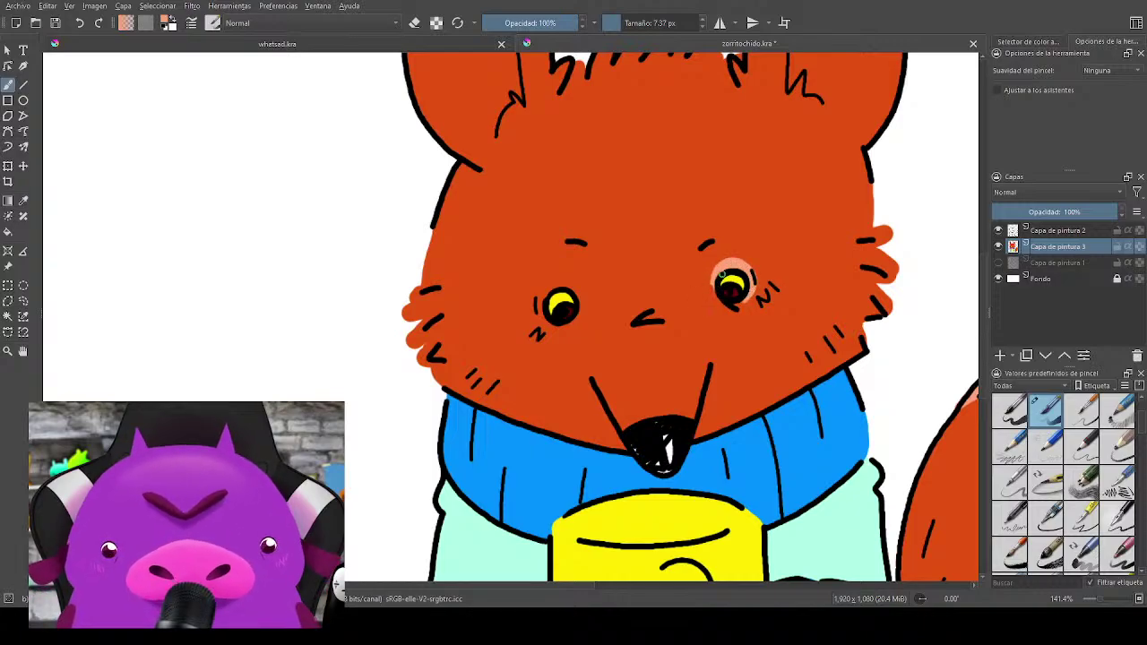
pyautogui.moveTo(580, 311)
pyautogui.mouseDown()
pyautogui.moveTo(554, 281)
pyautogui.moveTo(538, 304)
pyautogui.moveTo(557, 284)
pyautogui.mouseUp()
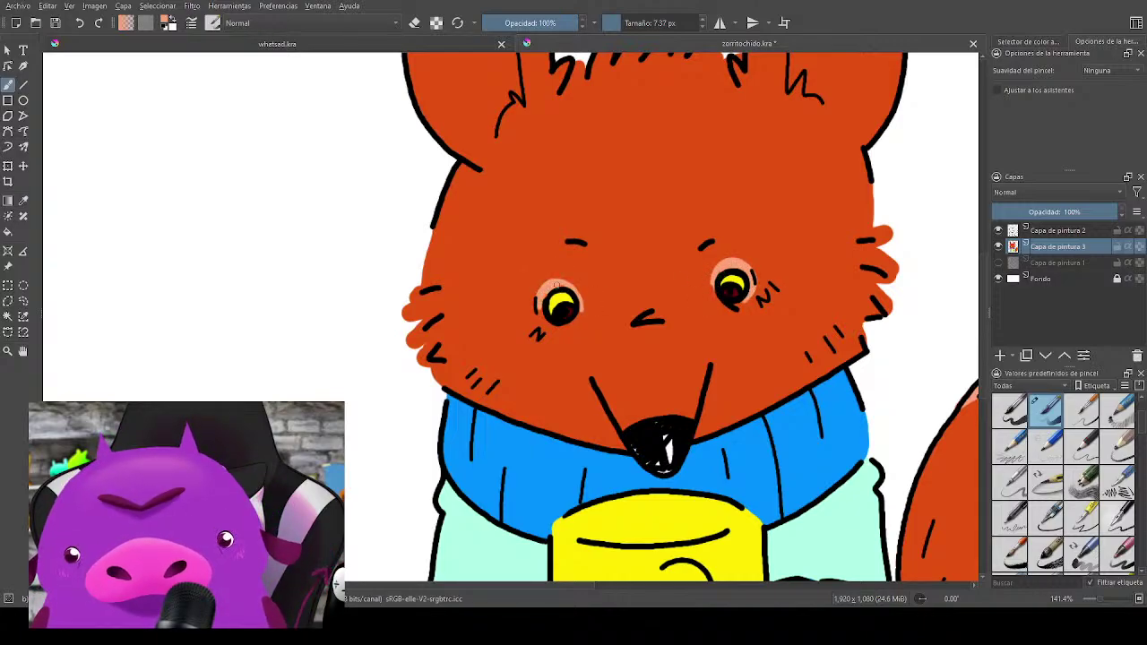
# Step: Paint salmon patches over the blush marks on both cheeks and around the small mark between the eyes
pyautogui.moveTo(542, 336); pyautogui.dragTo(520, 323)
pyautogui.moveTo(761, 298); pyautogui.dragTo(783, 285)
pyautogui.moveTo(753, 192)
pyautogui.mouseDown()
pyautogui.moveTo(774, 324)
pyautogui.moveTo(723, 192)
pyautogui.mouseUp()
pyautogui.moveTo(615, 331); pyautogui.dragTo(660, 321)
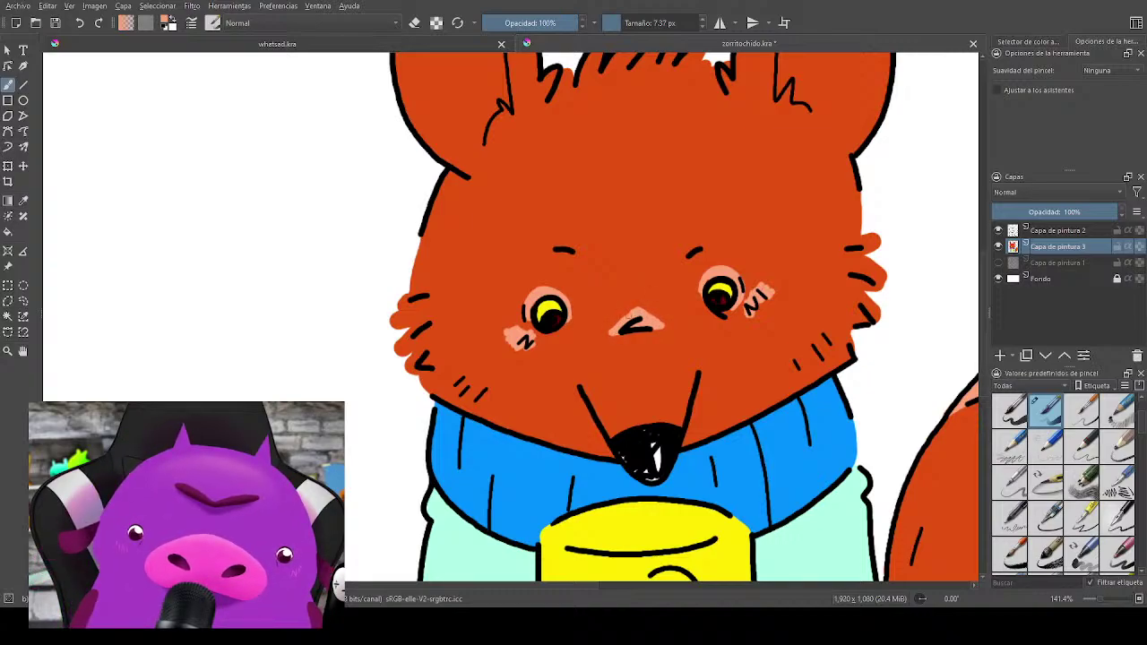
# Step: Trace salmon along the inner fur lines of both ears with the 7.37 px brush
pyautogui.moveTo(682, 251); pyautogui.dragTo(764, 430)
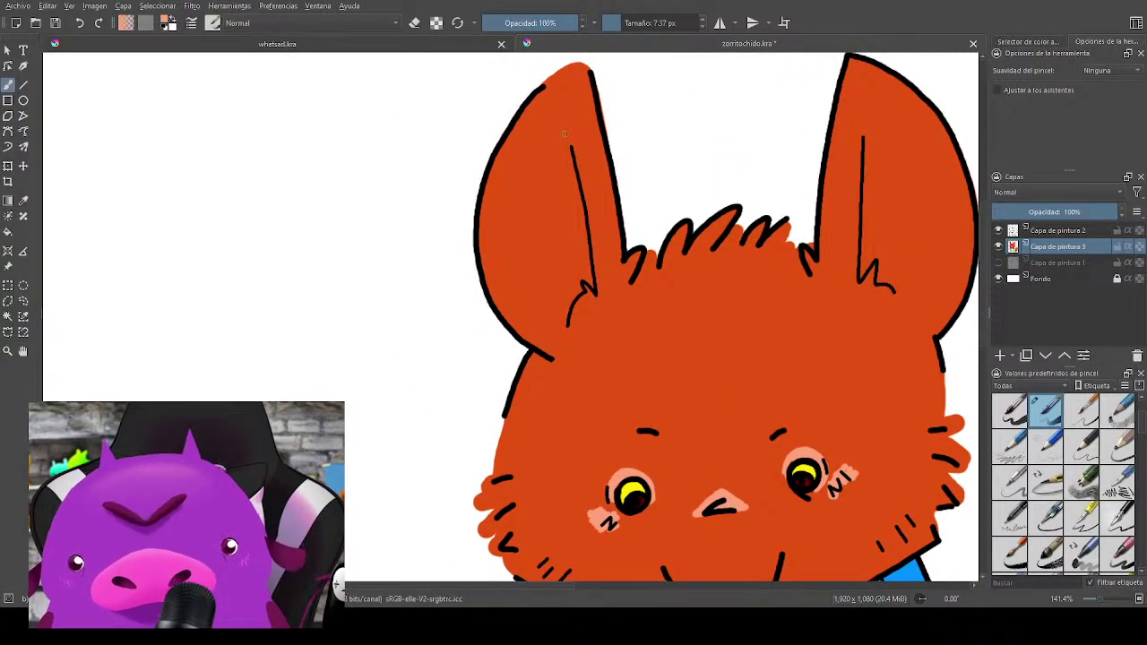
pyautogui.moveTo(562, 127)
pyautogui.mouseDown()
pyautogui.moveTo(593, 287)
pyautogui.moveTo(578, 273)
pyautogui.moveTo(566, 314)
pyautogui.mouseUp()
pyautogui.moveTo(812, 301); pyautogui.dragTo(707, 328)
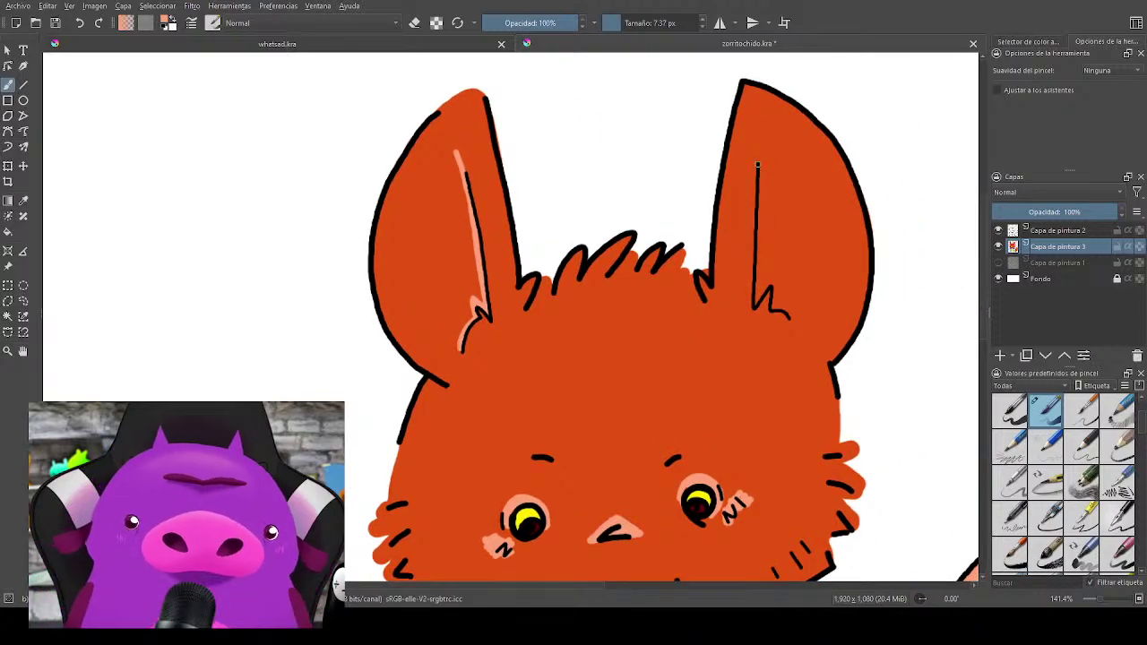
pyautogui.moveTo(759, 141); pyautogui.dragTo(758, 298)
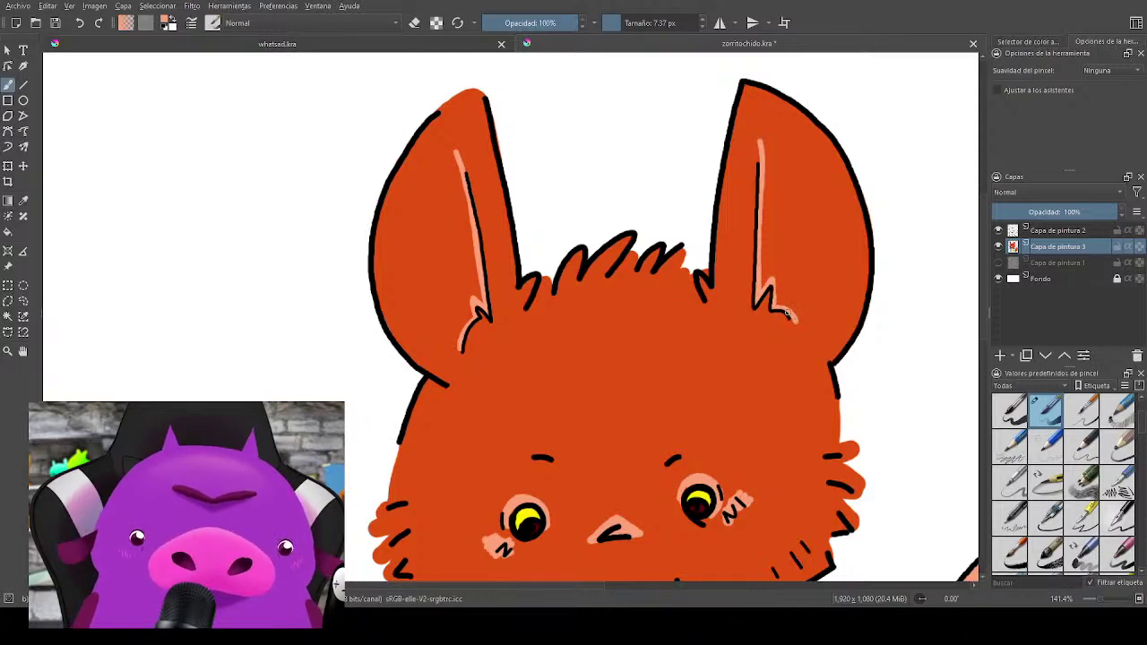
# Step: Draw the outer curves of both inner-ear areas in salmon, undoing and redrawing the stroke in the right ear
pyautogui.moveTo(581, 360); pyautogui.dragTo(699, 397)
pyautogui.moveTo(574, 190)
pyautogui.mouseDown()
pyautogui.moveTo(534, 300)
pyautogui.moveTo(549, 360)
pyautogui.moveTo(575, 384)
pyautogui.mouseUp()
pyautogui.moveTo(875, 291); pyautogui.dragTo(647, 327)
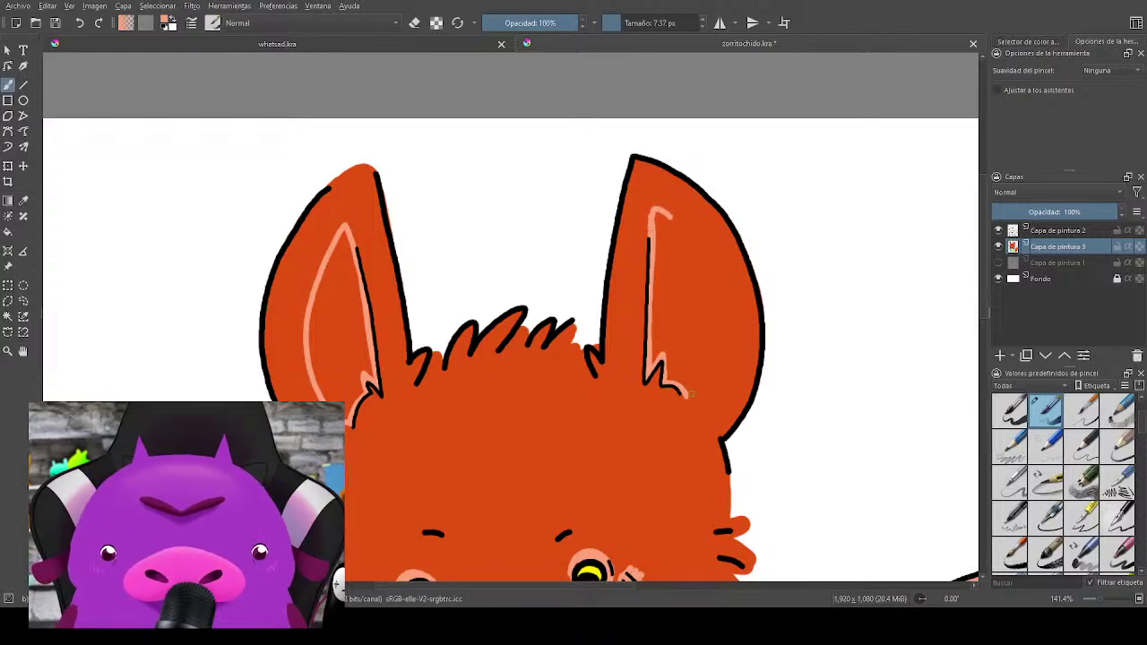
pyautogui.moveTo(689, 394)
pyautogui.mouseDown()
pyautogui.moveTo(711, 385)
pyautogui.moveTo(721, 322)
pyautogui.moveTo(705, 284)
pyautogui.mouseUp()
pyautogui.hotkey('ctrl', 'z')
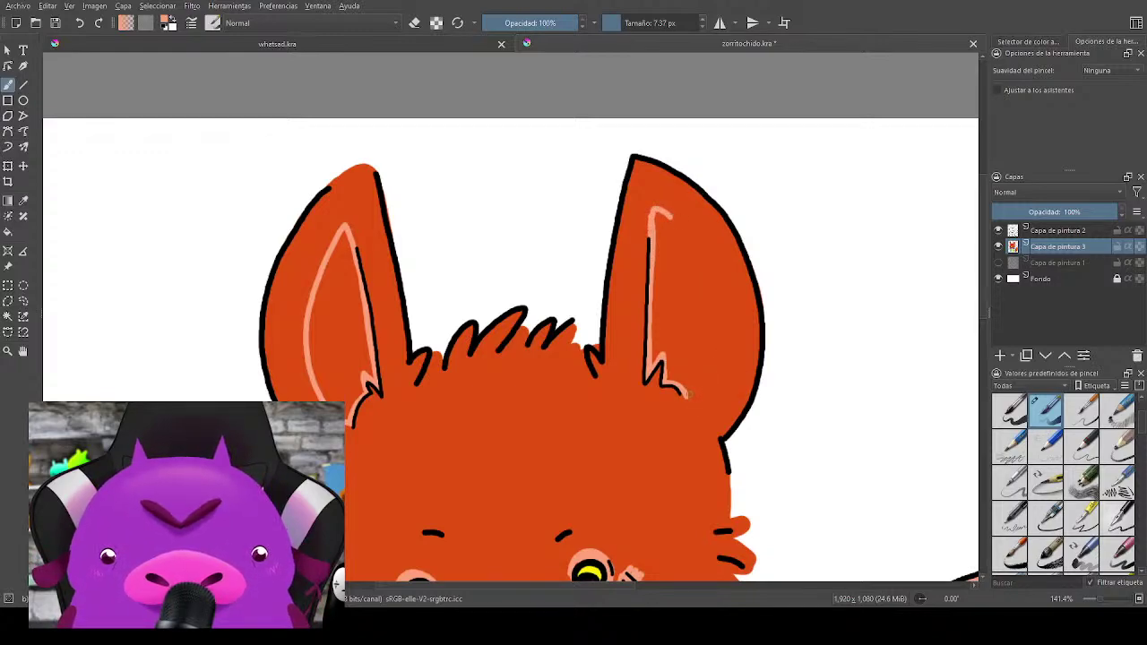
pyautogui.moveTo(690, 394)
pyautogui.mouseDown()
pyautogui.moveTo(719, 331)
pyautogui.moveTo(706, 274)
pyautogui.moveTo(659, 211)
pyautogui.moveTo(655, 236)
pyautogui.moveTo(655, 207)
pyautogui.moveTo(674, 320)
pyautogui.moveTo(682, 268)
pyautogui.mouseUp()
# Step: Fill the outlined inner areas of both ears with salmon, using a 15.71 px brush for the left ear
pyautogui.moveTo(671, 238)
pyautogui.mouseDown()
pyautogui.moveTo(667, 335)
pyautogui.moveTo(661, 228)
pyautogui.moveTo(707, 311)
pyautogui.moveTo(654, 355)
pyautogui.moveTo(665, 376)
pyautogui.moveTo(685, 278)
pyautogui.moveTo(685, 359)
pyautogui.moveTo(695, 305)
pyautogui.moveTo(704, 329)
pyautogui.moveTo(693, 263)
pyautogui.moveTo(708, 349)
pyautogui.mouseUp()
pyautogui.moveTo(434, 336)
pyautogui.mouseDown()
pyautogui.moveTo(507, 305)
pyautogui.moveTo(579, 300)
pyautogui.mouseUp()
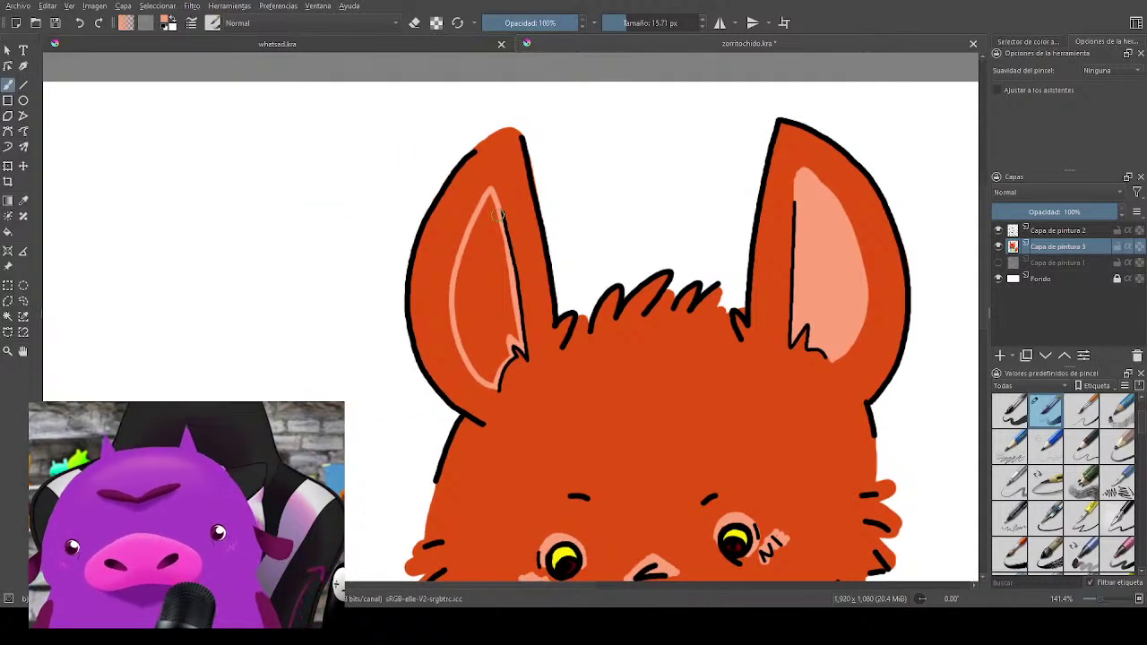
pyautogui.moveTo(493, 201)
pyautogui.mouseDown()
pyautogui.moveTo(471, 249)
pyautogui.moveTo(482, 364)
pyautogui.moveTo(465, 260)
pyautogui.moveTo(484, 372)
pyautogui.moveTo(502, 345)
pyautogui.moveTo(477, 310)
pyautogui.moveTo(498, 351)
pyautogui.moveTo(484, 235)
pyautogui.moveTo(474, 269)
pyautogui.moveTo(512, 336)
pyautogui.mouseUp()
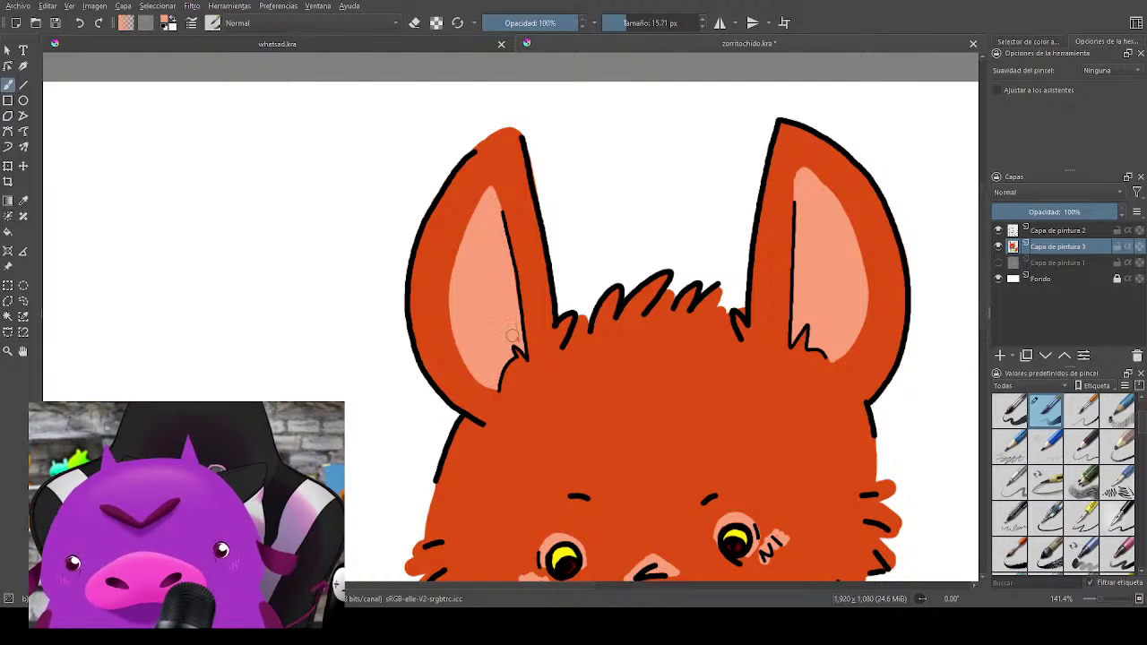
pyautogui.moveTo(800, 279); pyautogui.dragTo(727, 308)
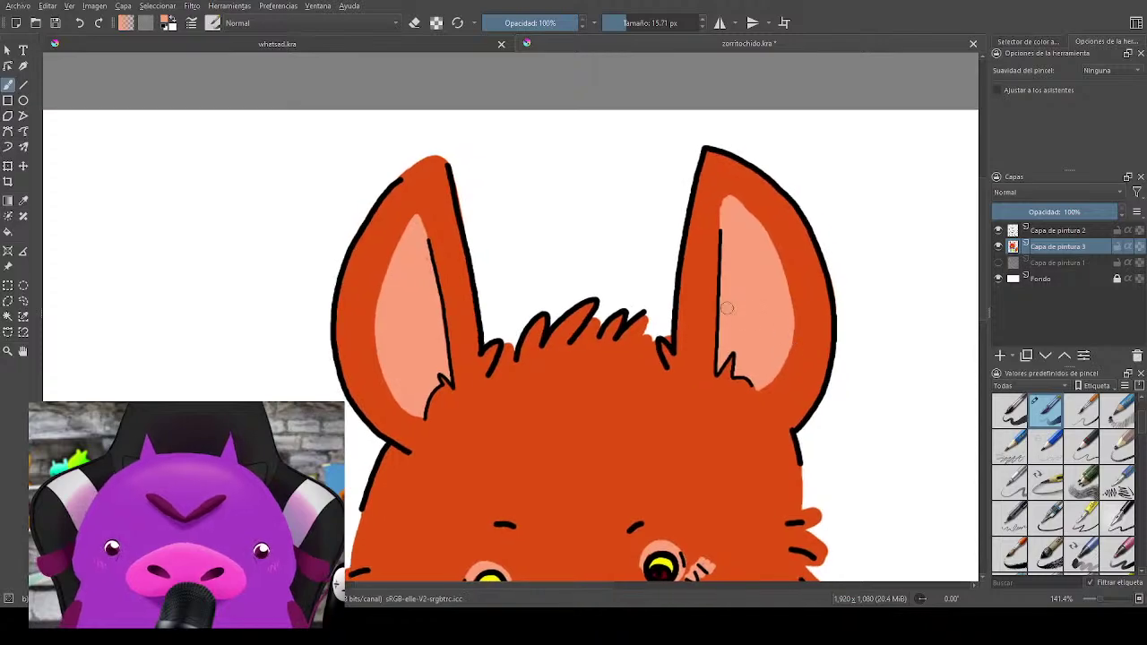
# Step: Sample the ear's orange, trim the top of the right ear's salmon area, and set up a 4.77 px eraser
pyautogui.keyDown('ctrl'); pyautogui.click(697, 324); pyautogui.keyUp('ctrl')
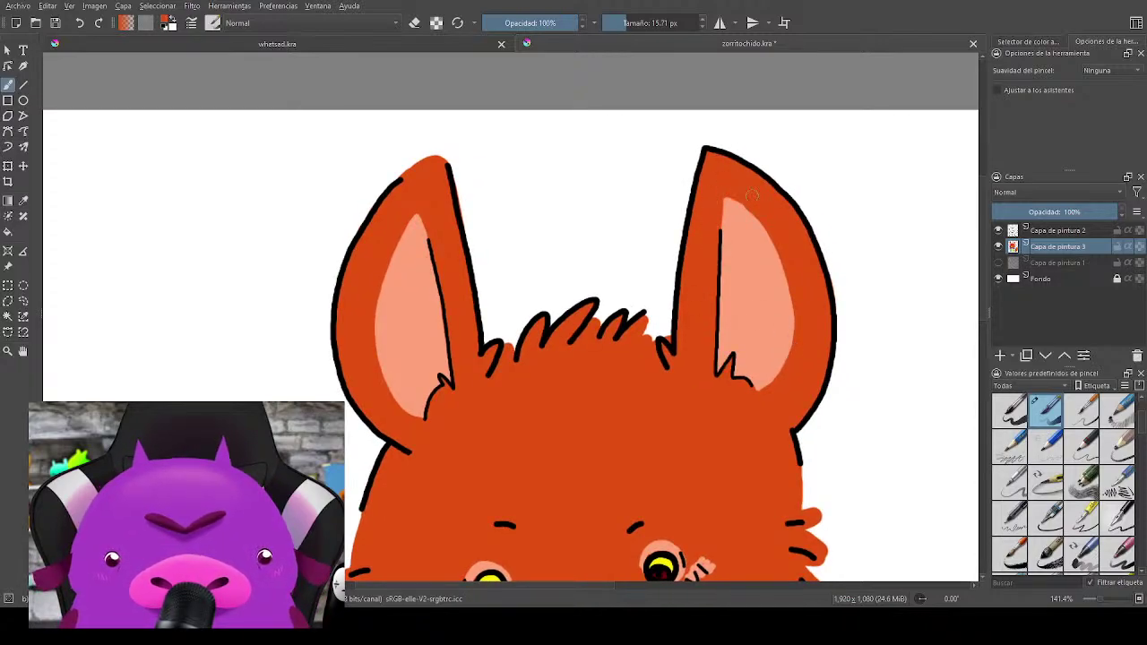
pyautogui.press('e')
pyautogui.keyDown('shift'); pyautogui.moveTo(663, 207); pyautogui.dragTo(649, 207); pyautogui.keyUp('shift')
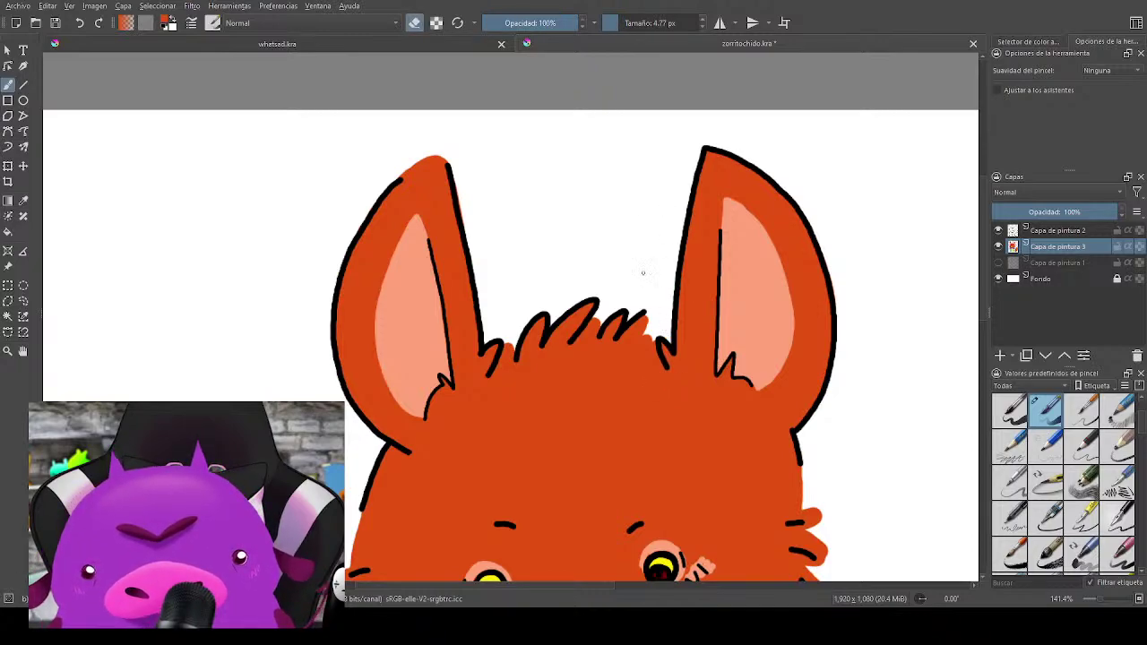
# Step: Check the whole coloured fox and save the drawing
pyautogui.scroll(-4, 712, 386)
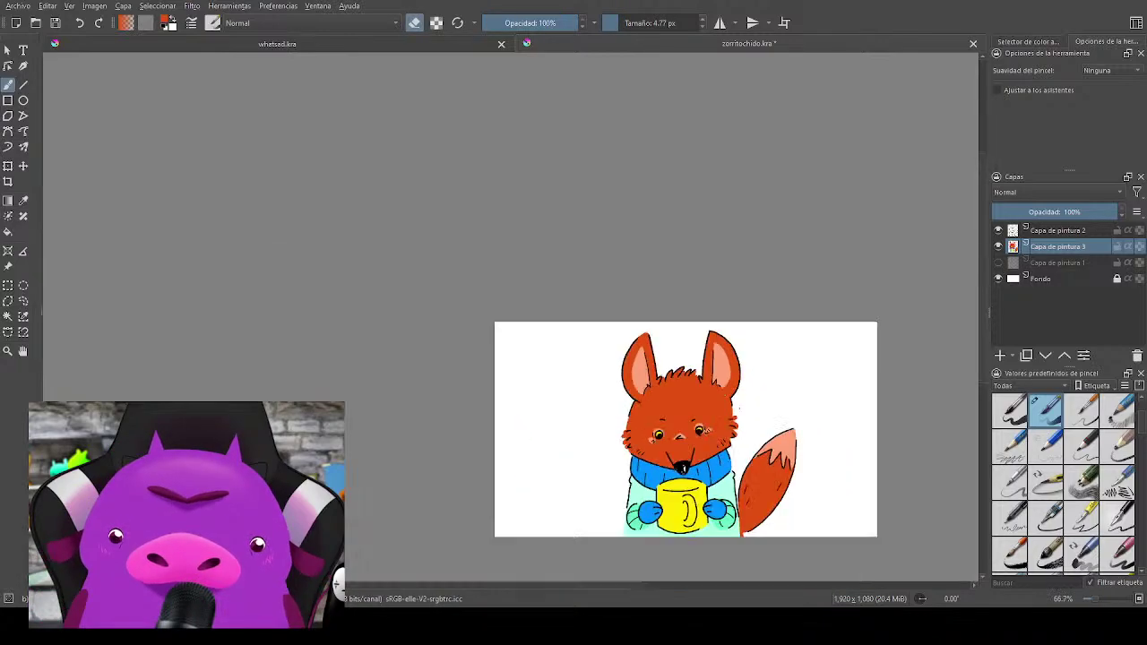
pyautogui.moveTo(770, 441); pyautogui.dragTo(664, 319)
pyautogui.scroll(2, 675, 342)
pyautogui.hotkey('ctrl', 's')
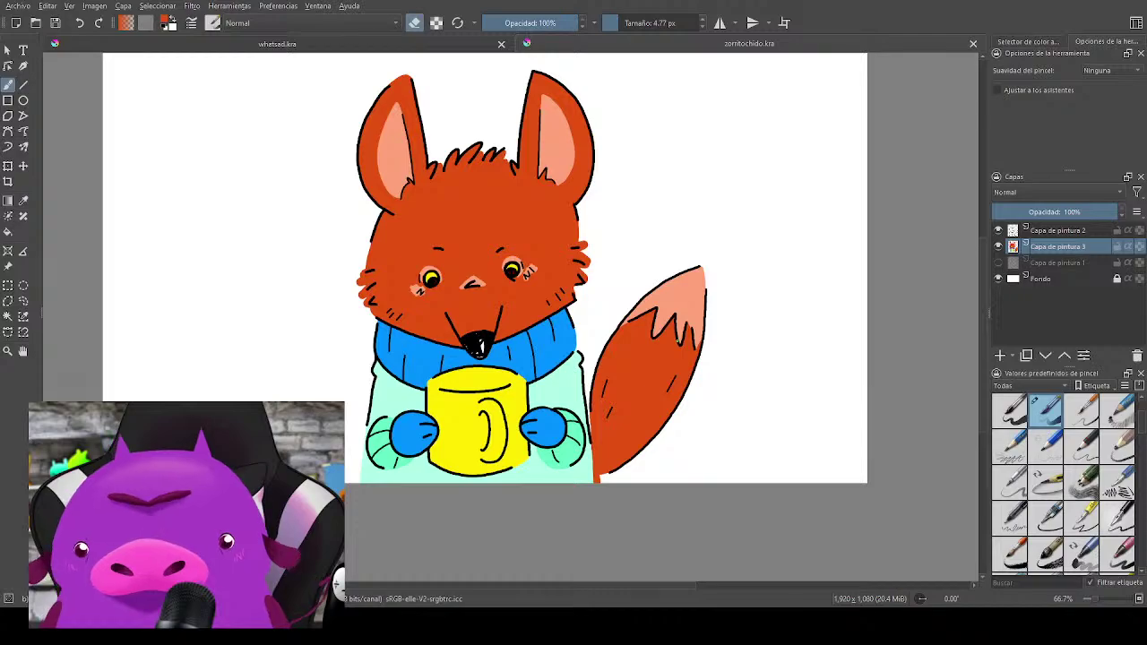
pyautogui.moveTo(601, 244); pyautogui.dragTo(673, 281)
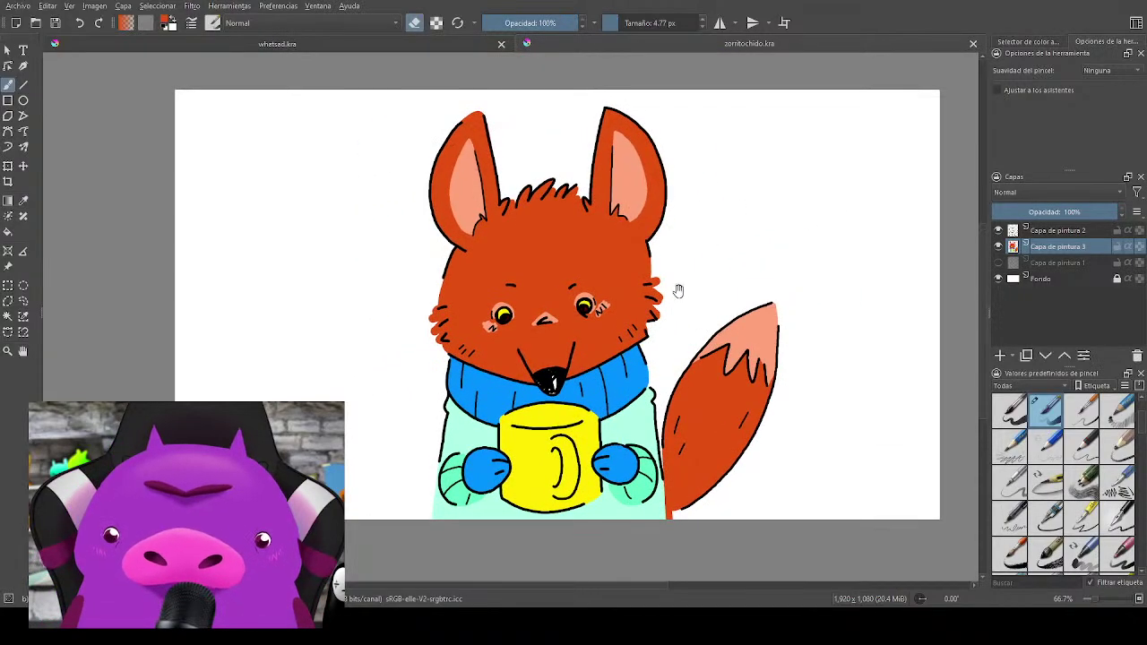
pyautogui.scroll(1, 690, 273)
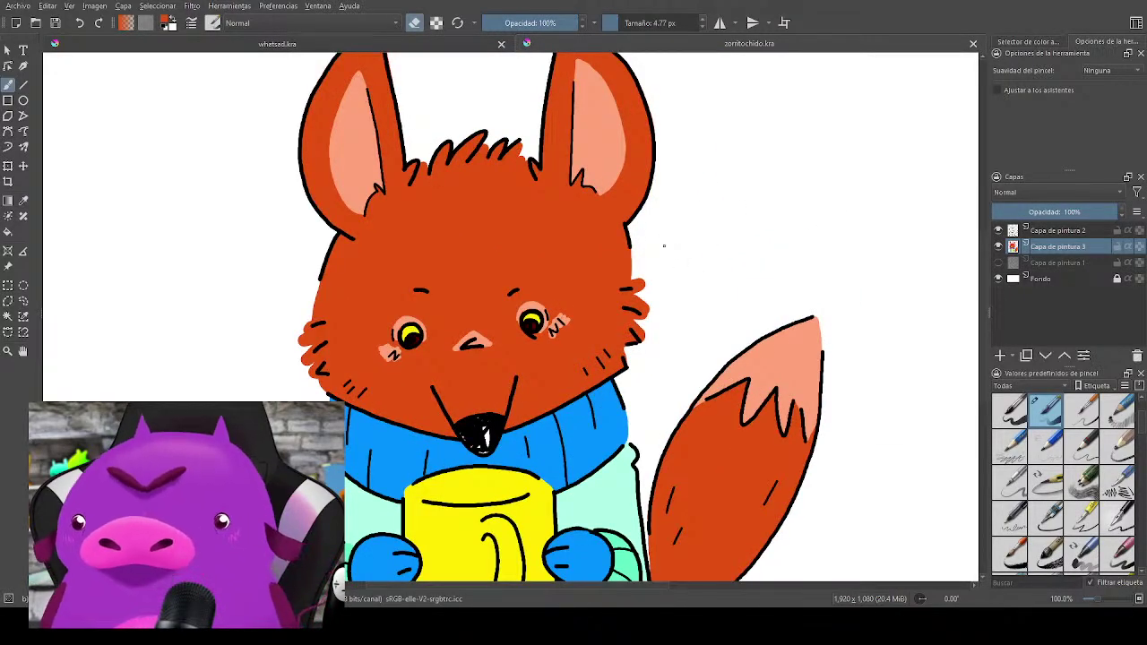
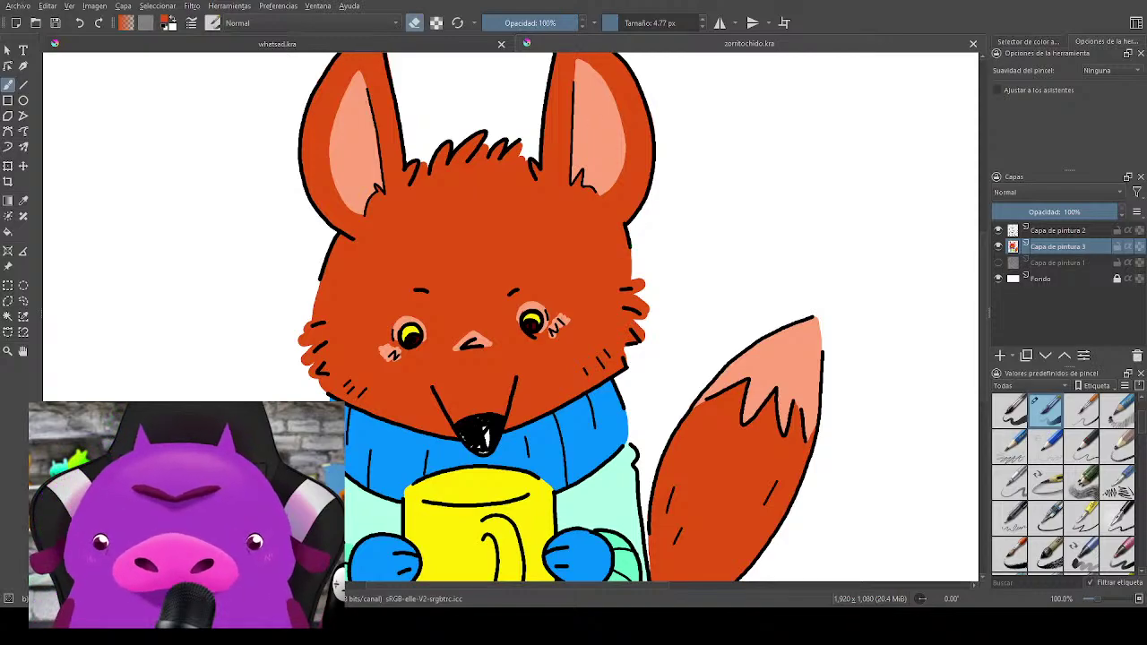
# Step: Add a new paint layer between the line art and the flat-colour layer
pyautogui.scroll(-1, 723, 286)
pyautogui.moveTo(715, 301); pyautogui.dragTo(717, 182)
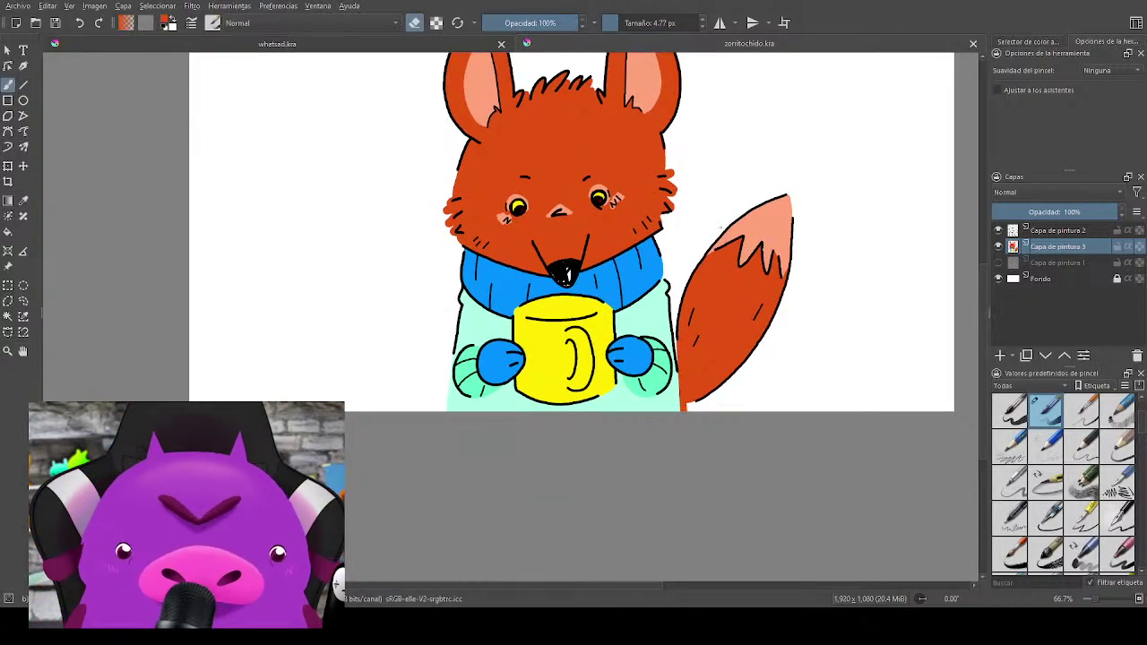
pyautogui.press('Insert')
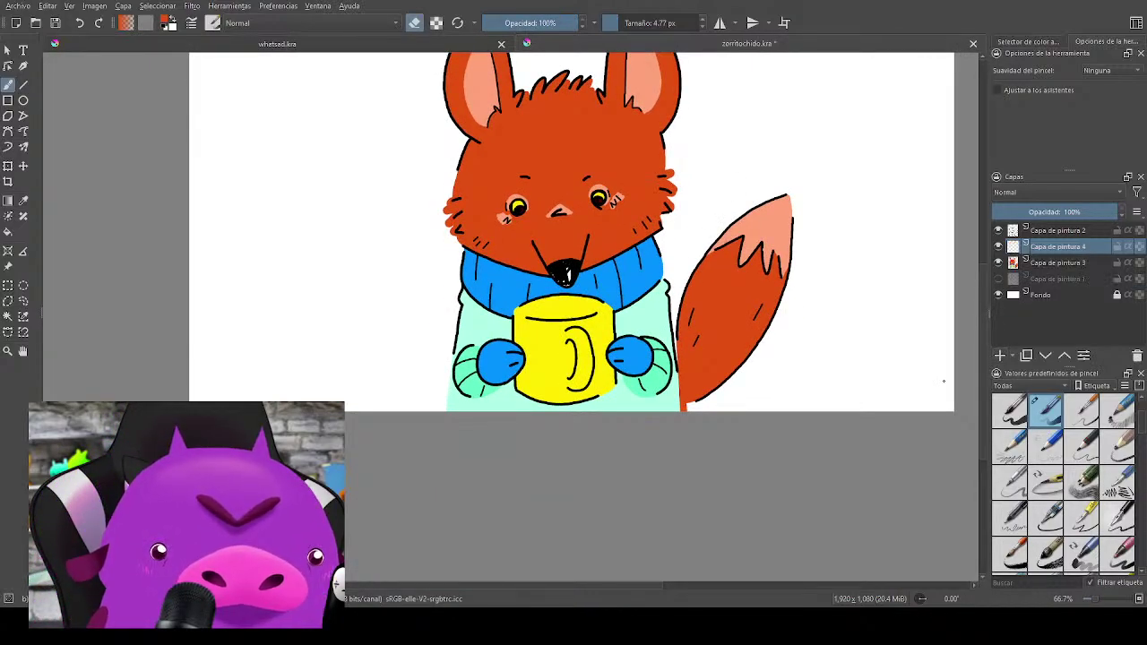
# Step: Sample the cup's yellow, turn erasing off, and change the brush colour to a paler yellow
pyautogui.scroll(2, 717, 302)
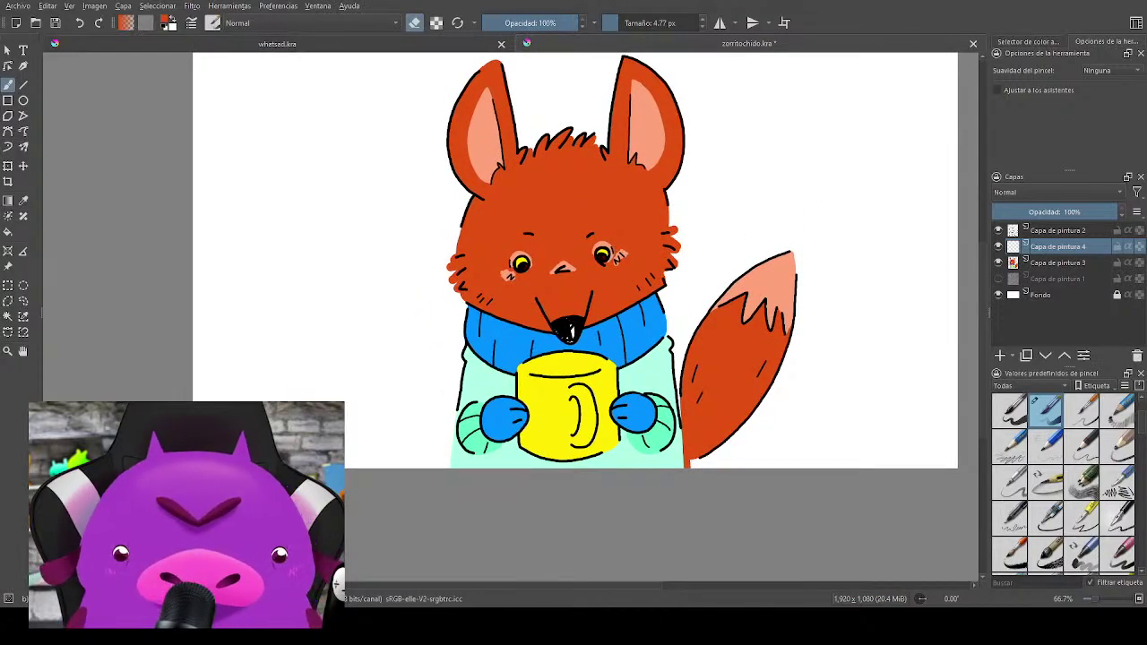
pyautogui.keyDown('ctrl'); pyautogui.click(587, 446); pyautogui.keyUp('ctrl')
pyautogui.press('e')
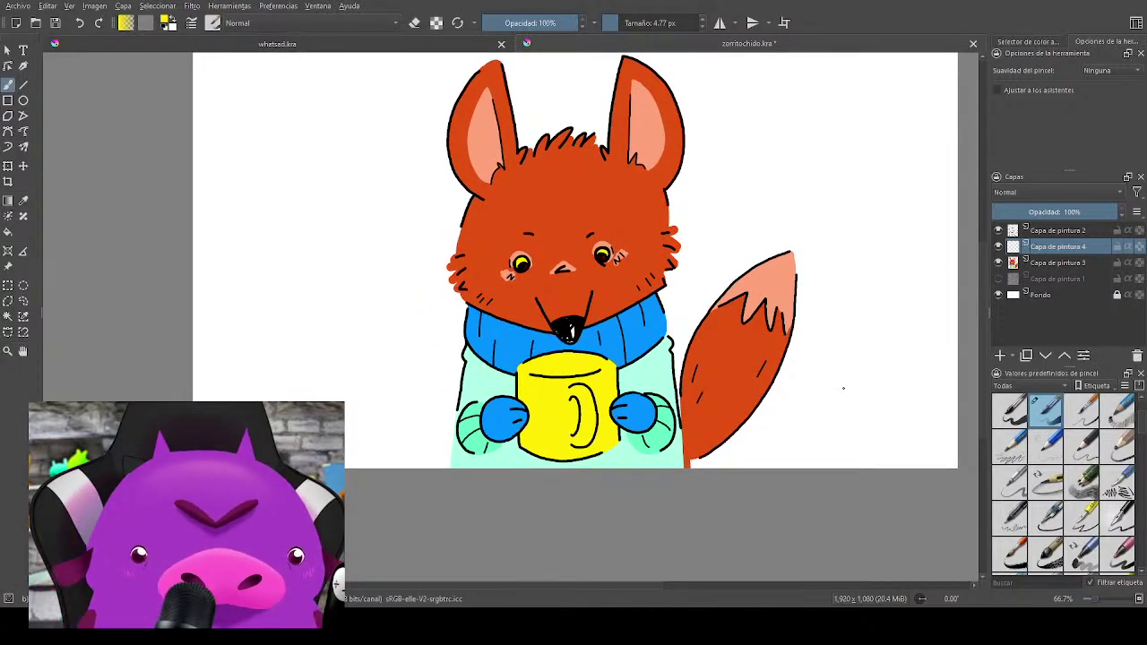
pyautogui.rightClick(843, 388)
pyautogui.moveTo(844, 379); pyautogui.dragTo(852, 377)
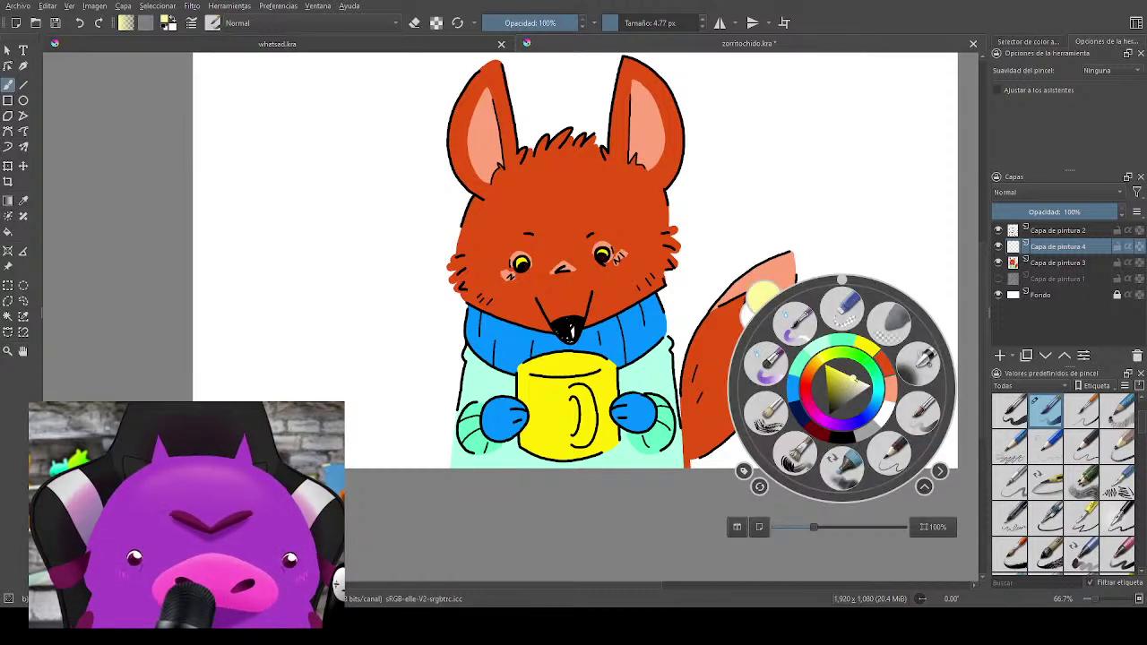
pyautogui.click(918, 276)
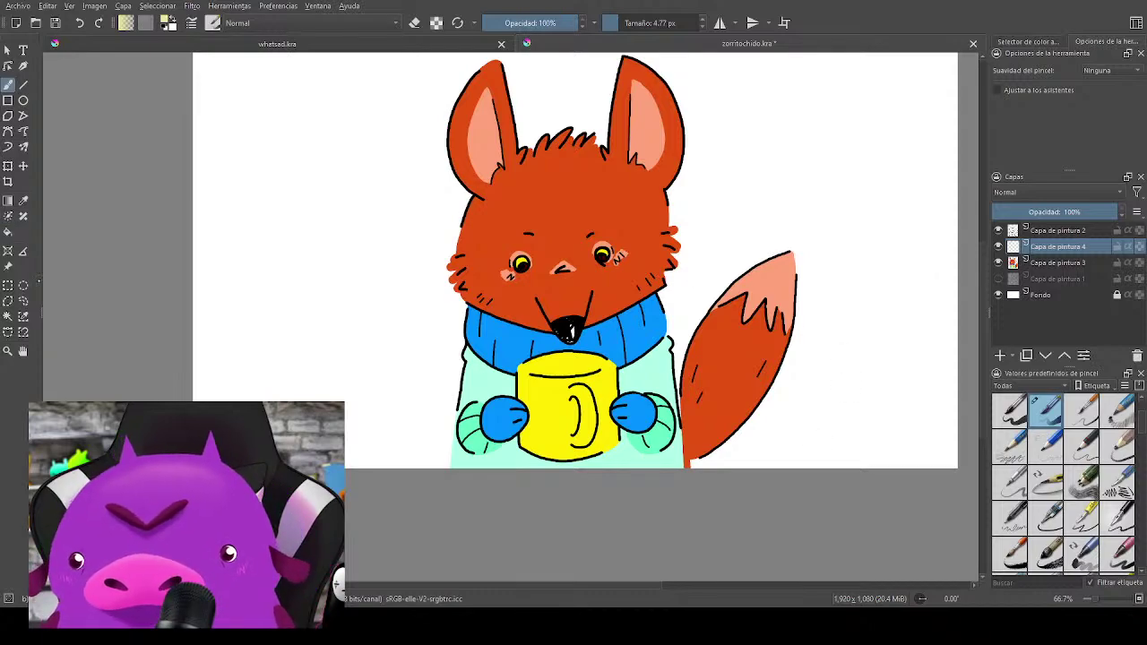
# Step: Fill the new layer with the pale yellow and move it beneath the flat-colour layer as a background
pyautogui.click(7, 231)
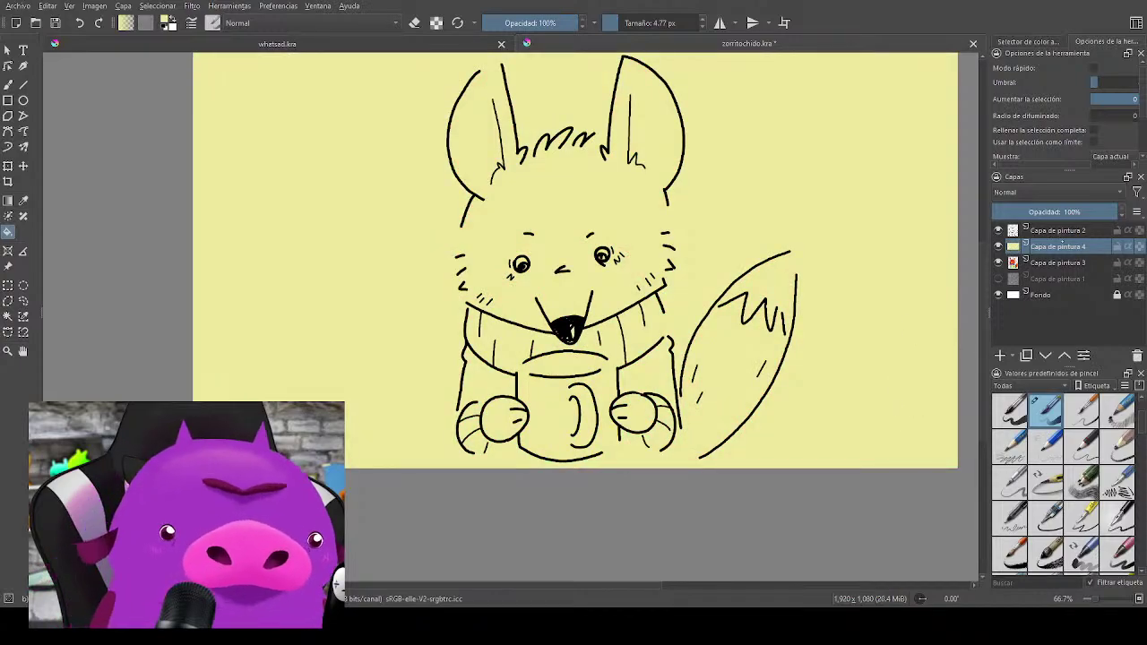
pyautogui.moveTo(1056, 279); pyautogui.dragTo(1060, 273)
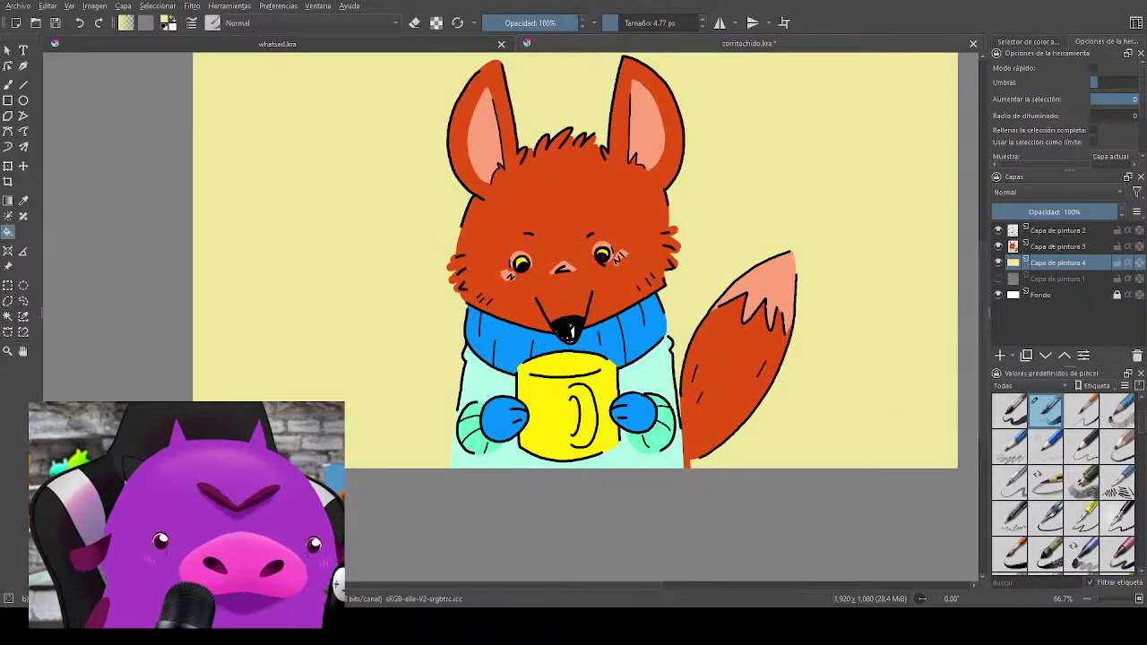
# Step: Add a new paint layer directly above the fox's flat-colour layer
pyautogui.click(1056, 246)
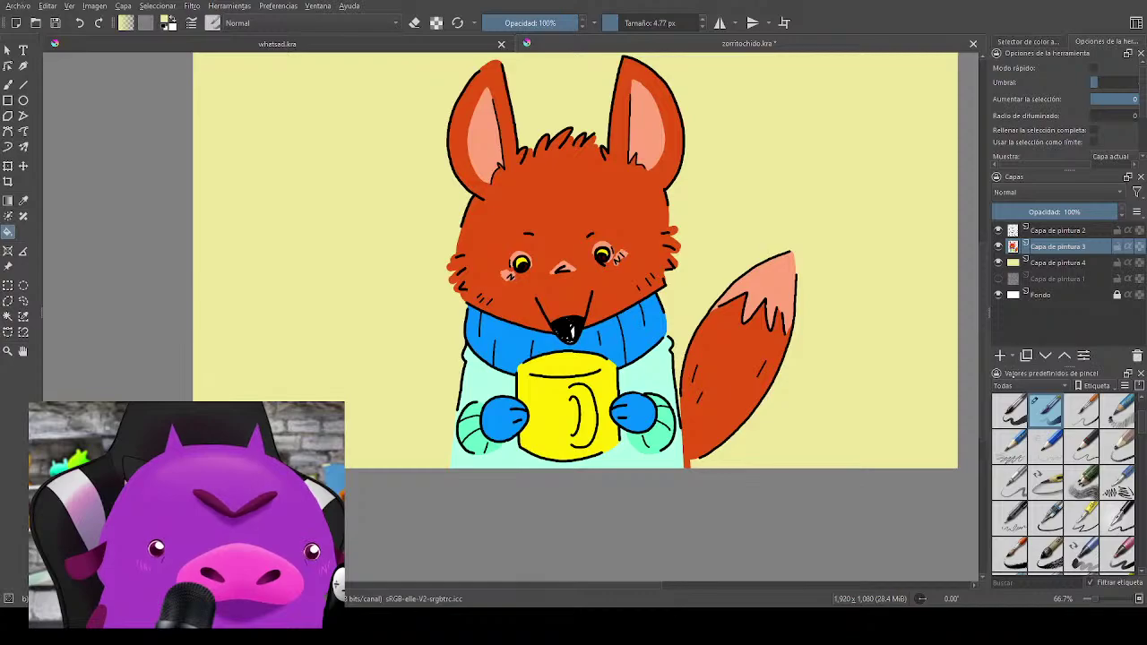
pyautogui.press('Insert')
pyautogui.scroll(2, 827, 350)
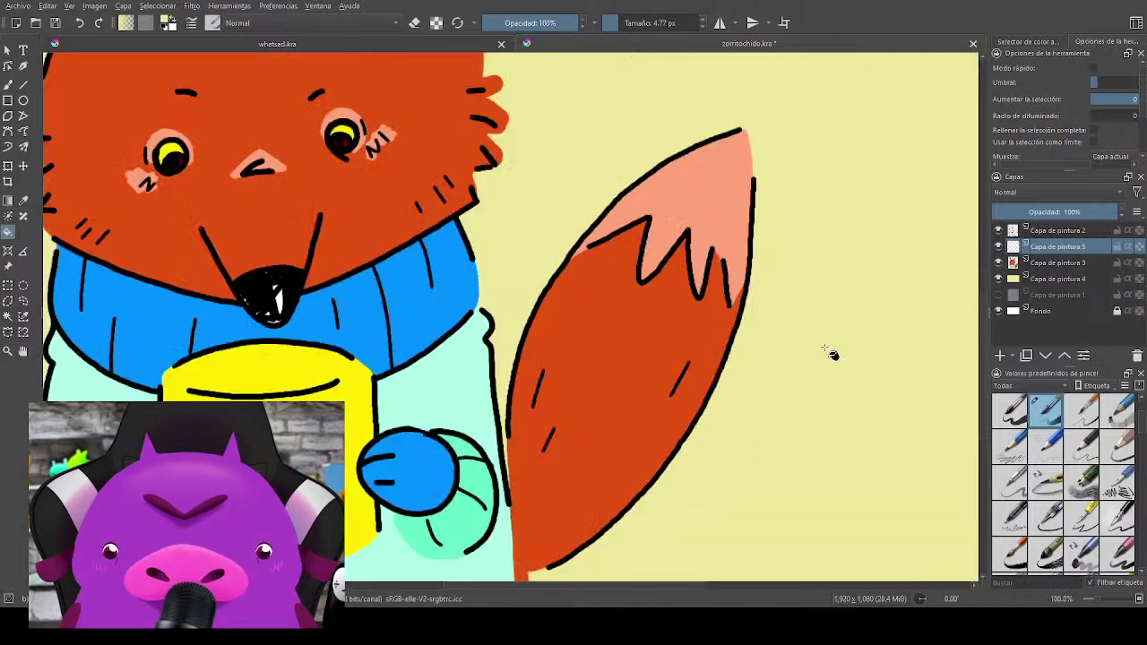
pyautogui.moveTo(639, 305); pyautogui.dragTo(876, 296)
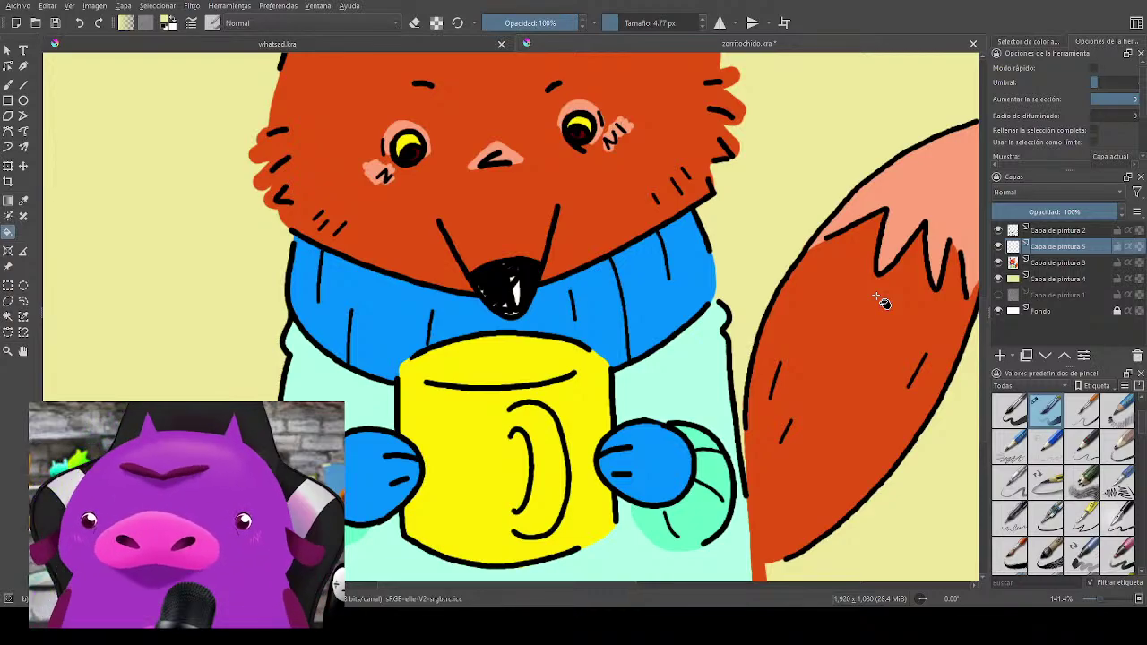
pyautogui.moveTo(883, 303)
pyautogui.mouseDown()
pyautogui.moveTo(956, 439)
pyautogui.moveTo(947, 419)
pyautogui.mouseUp()
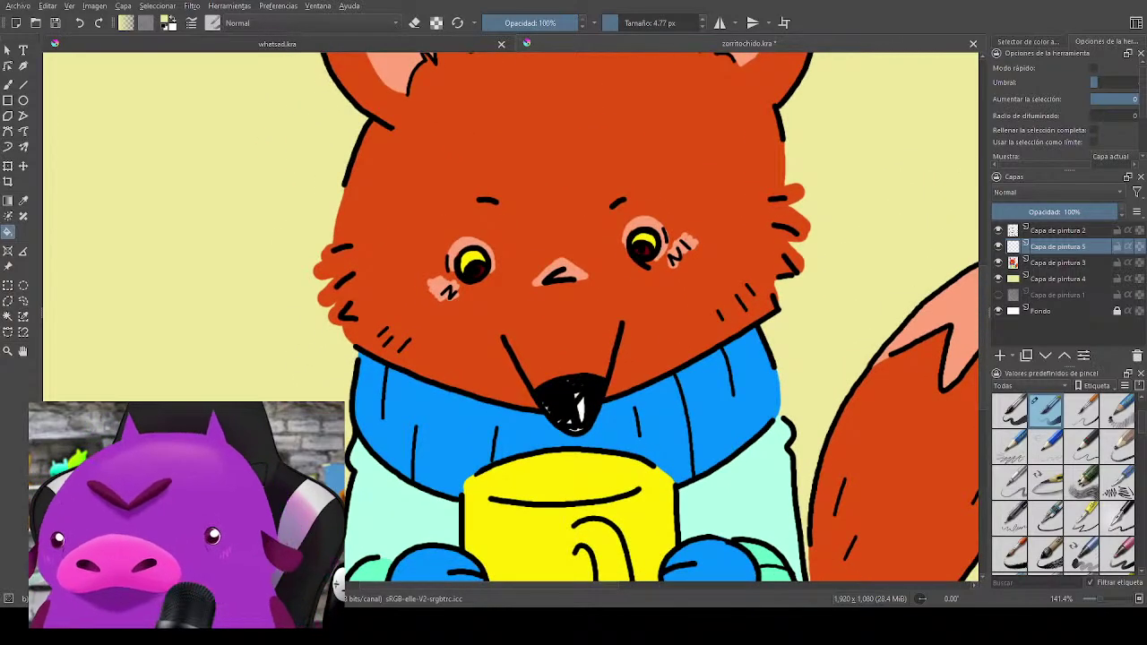
pyautogui.scroll(-5, 664, 300)
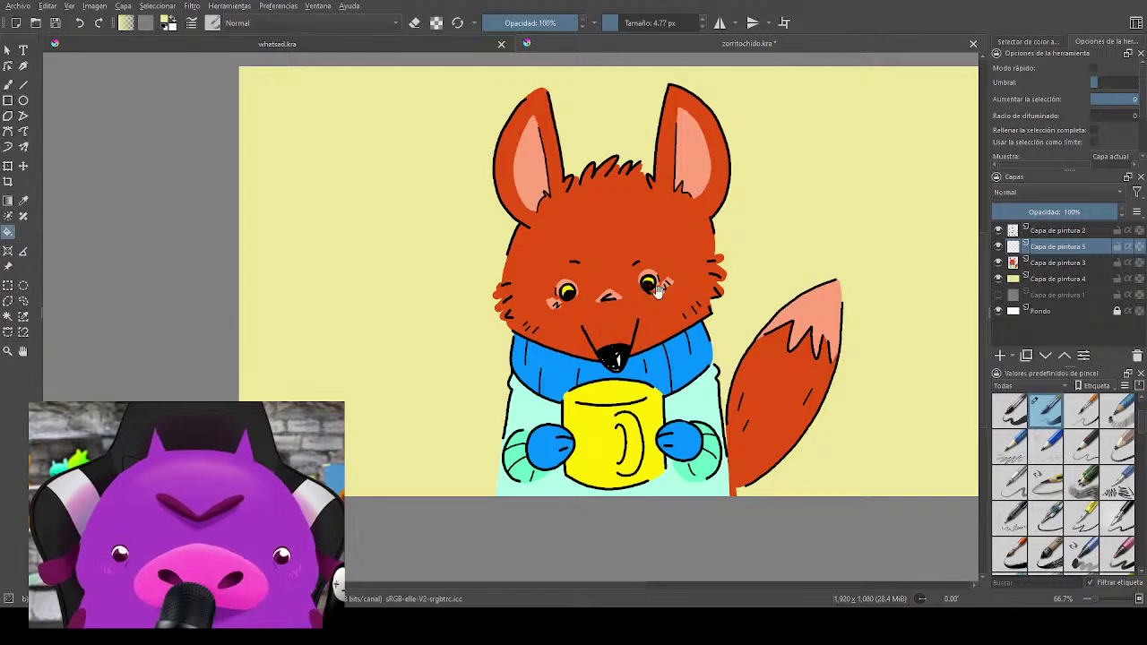
pyautogui.scroll(2, 723, 229)
pyautogui.scroll(1, 725, 256)
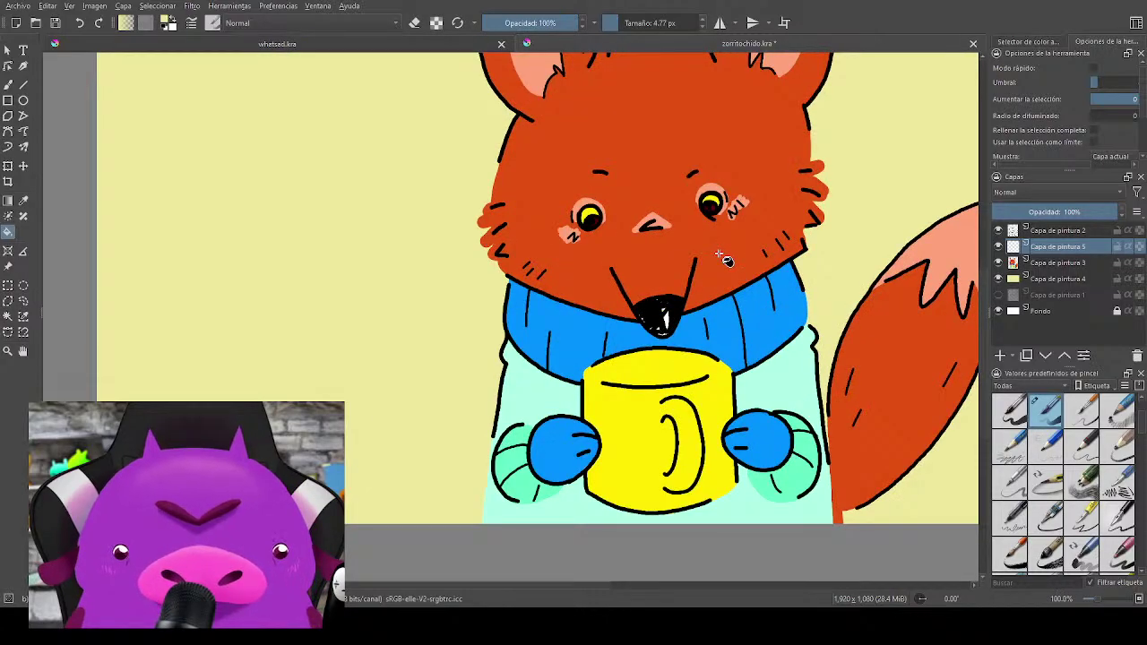
# Step: Set up a 16.23 px brush in a darker shade of the scarf's blue
pyautogui.press('b')
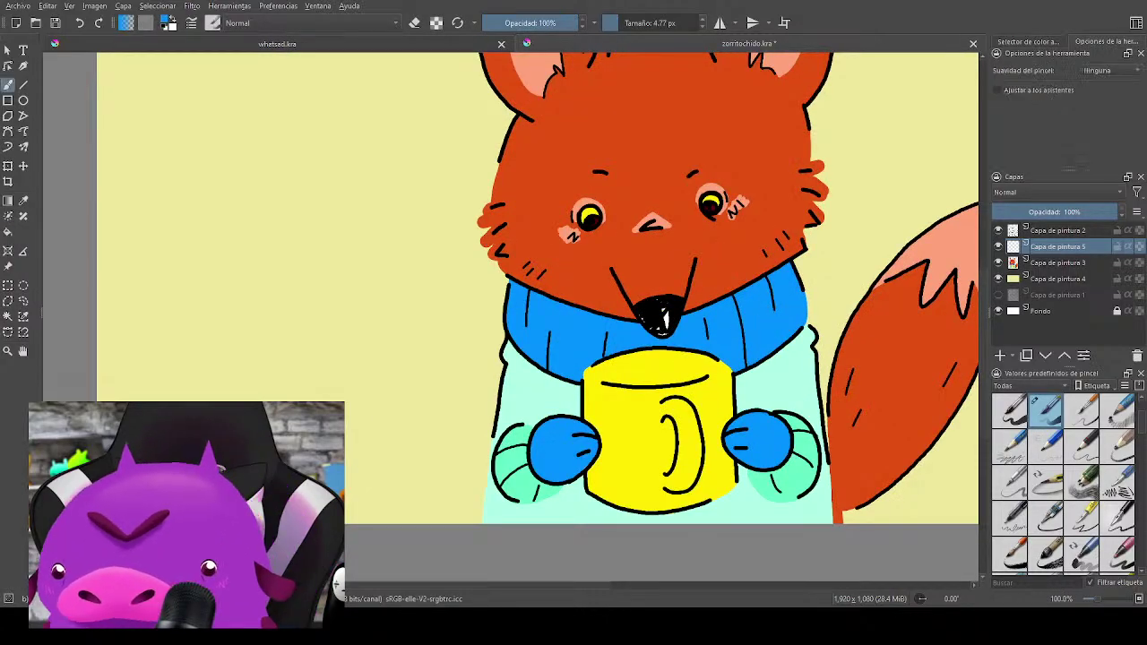
pyautogui.keyDown('shift'); pyautogui.moveTo(711, 301); pyautogui.dragTo(731, 301); pyautogui.keyUp('shift')
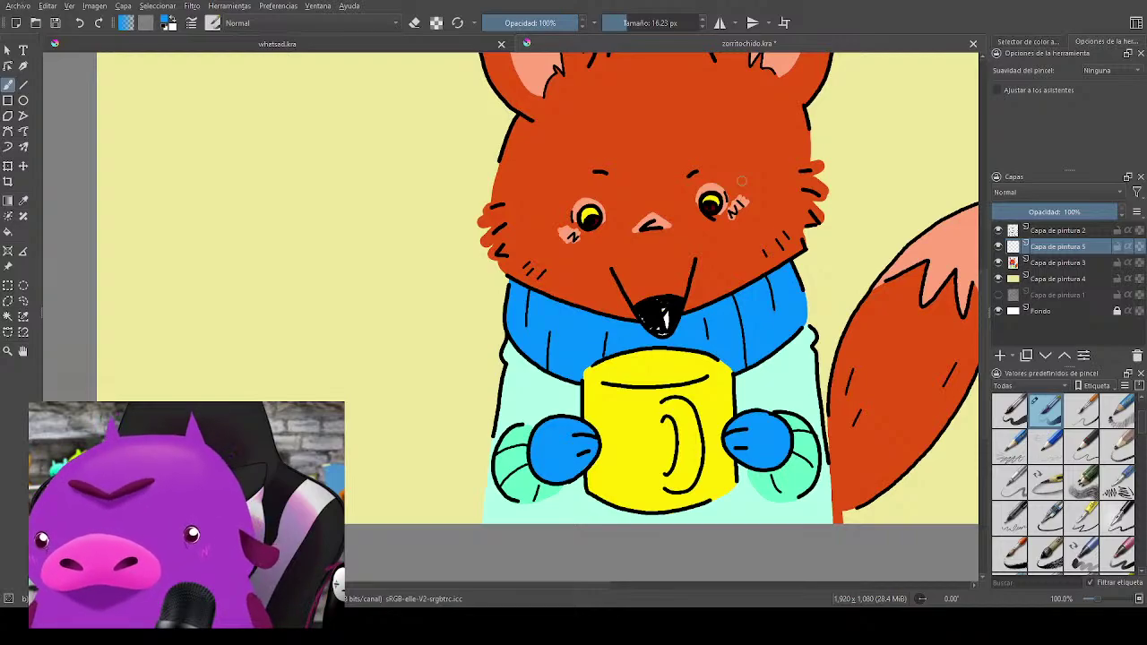
pyautogui.moveTo(801, 292); pyautogui.dragTo(739, 444)
pyautogui.moveTo(746, 381); pyautogui.dragTo(756, 396)
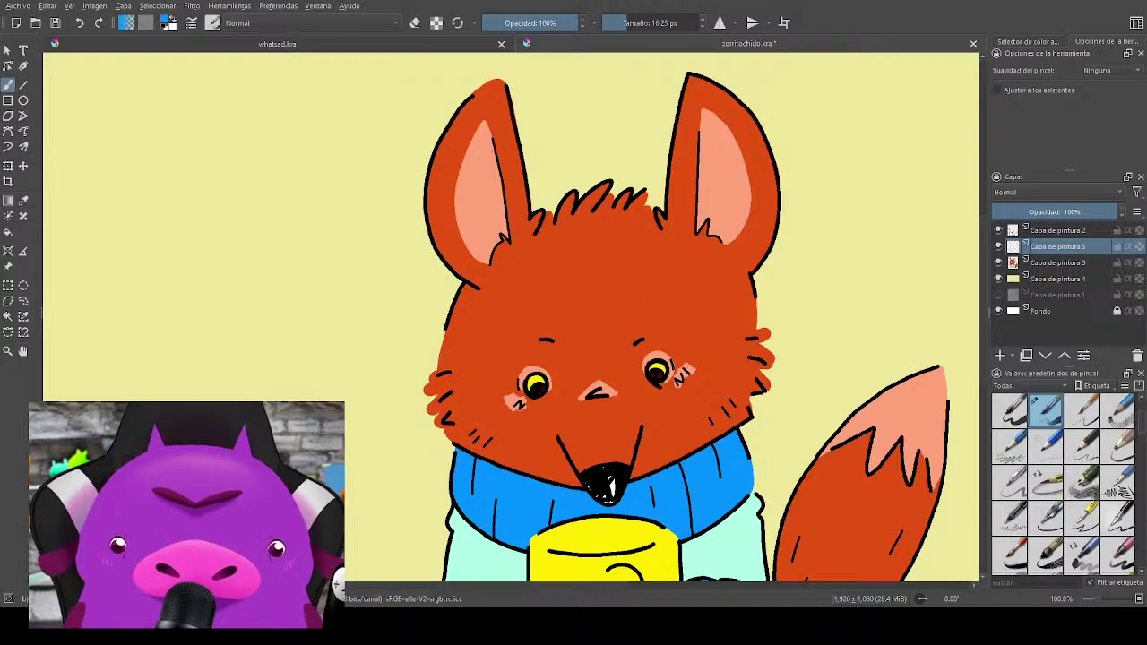
pyautogui.scroll(2, 703, 253)
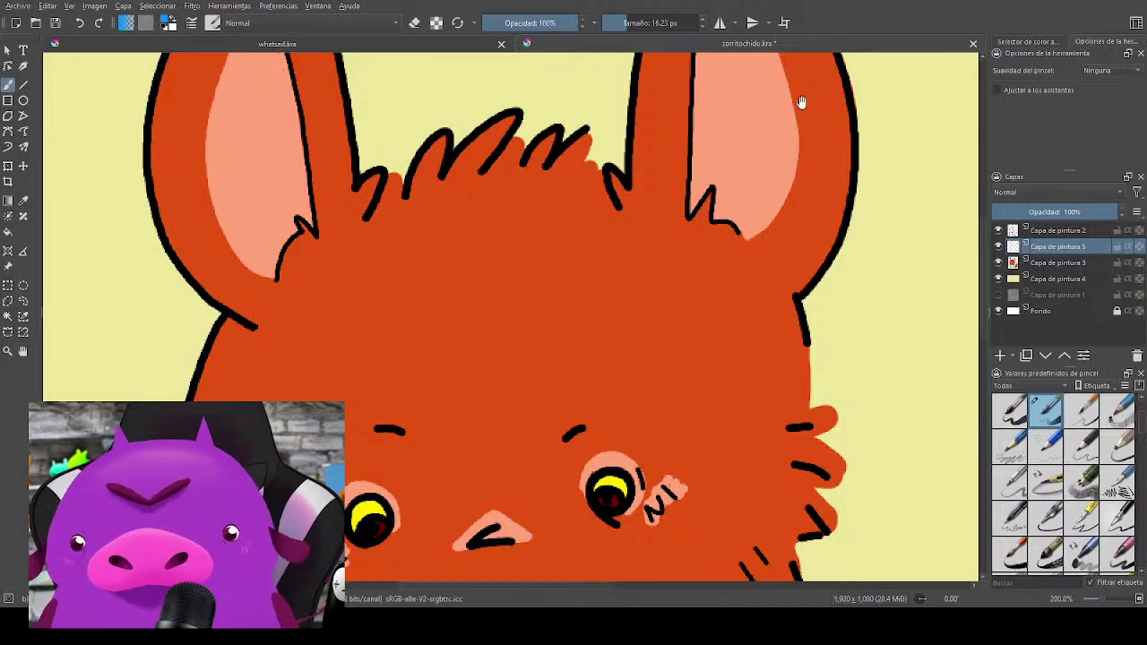
pyautogui.moveTo(496, 161); pyautogui.dragTo(555, 260)
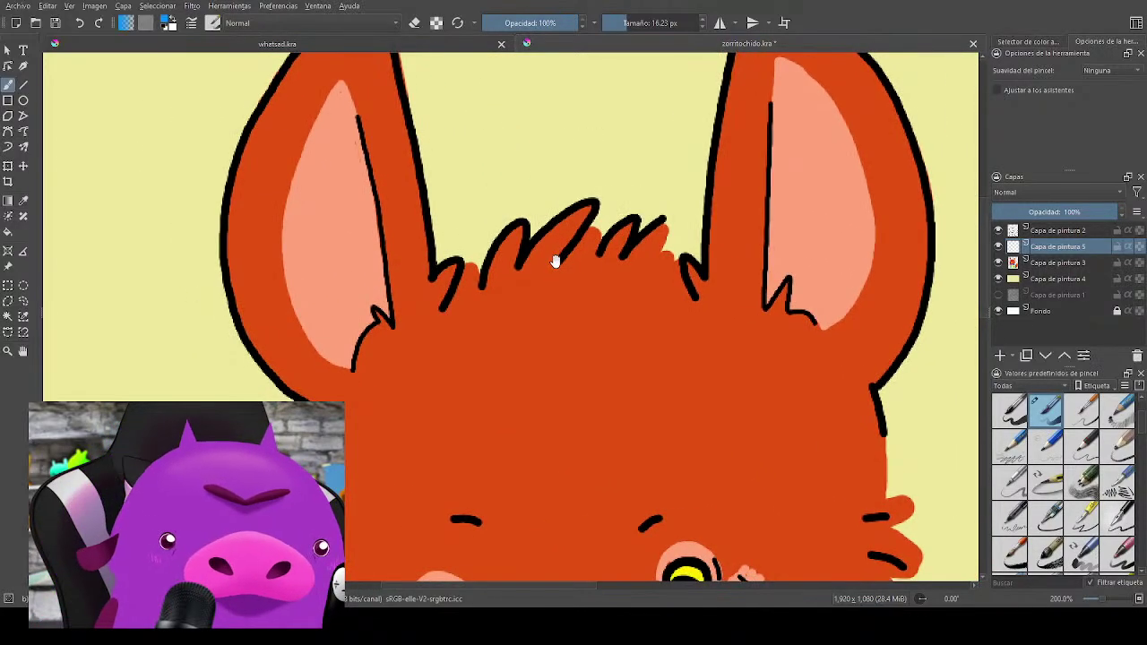
pyautogui.moveTo(557, 406); pyautogui.dragTo(706, 228)
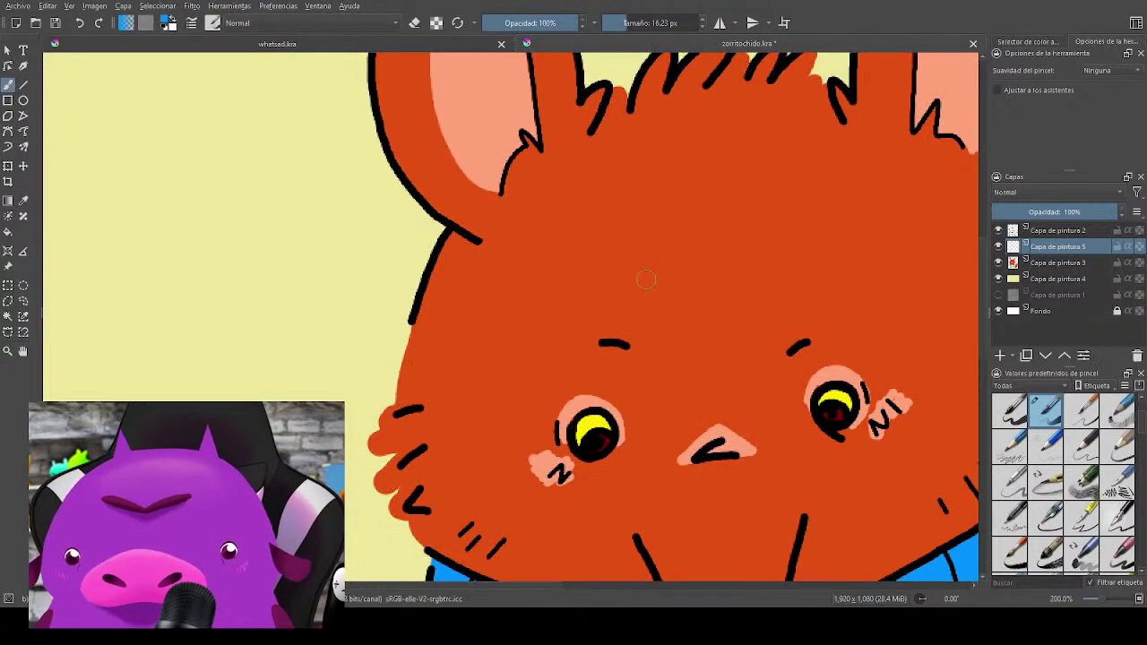
pyautogui.moveTo(646, 280); pyautogui.dragTo(690, 249)
pyautogui.hotkey('ctrl', 'z')
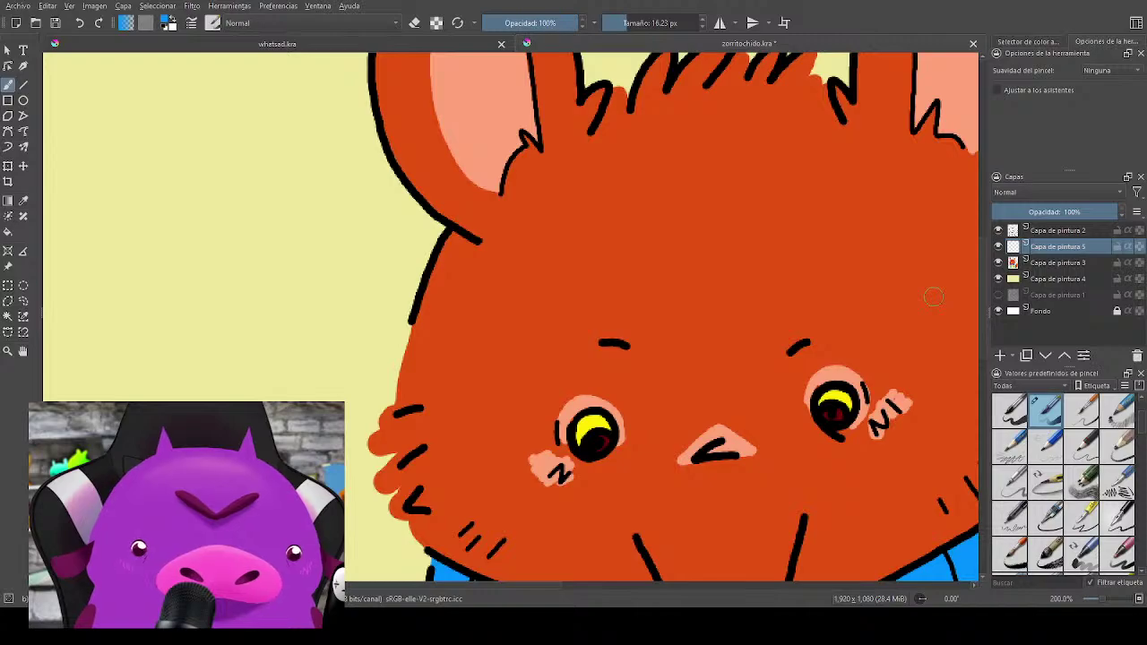
pyautogui.rightClick(932, 296)
pyautogui.click(856, 291)
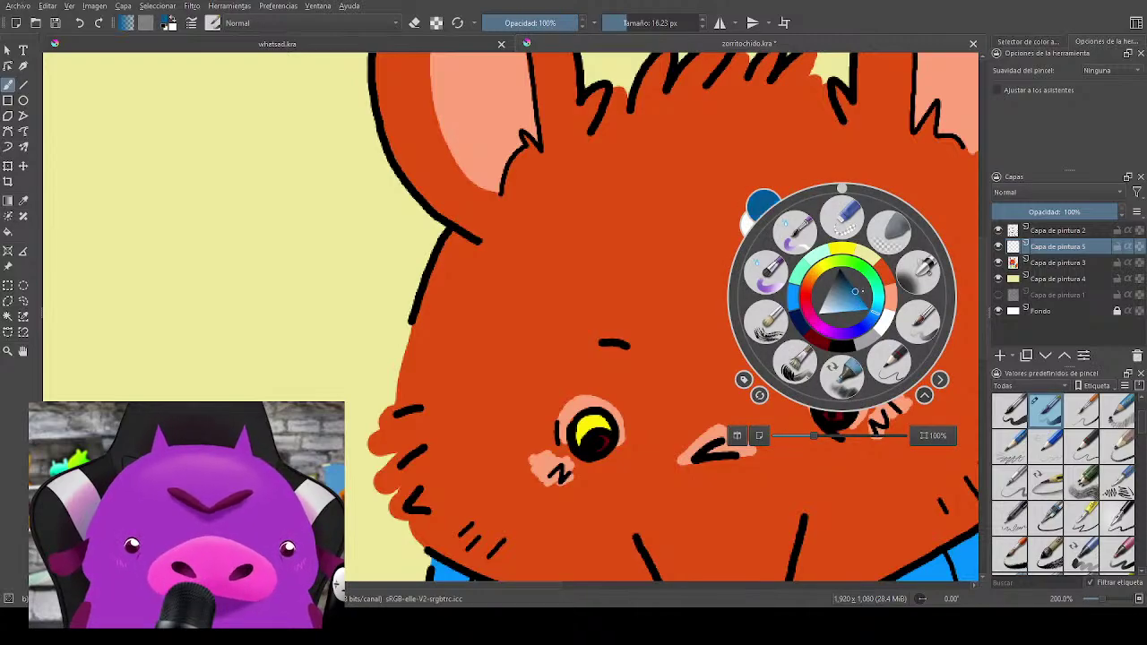
pyautogui.click(666, 353)
# Step: Paint dark-blue shading along the fox's lower jaw on both sides of the snout
pyautogui.moveTo(812, 449)
pyautogui.mouseDown()
pyautogui.moveTo(762, 421)
pyautogui.moveTo(714, 237)
pyautogui.mouseUp()
pyautogui.moveTo(708, 316)
pyautogui.mouseDown()
pyautogui.moveTo(689, 413)
pyautogui.moveTo(713, 324)
pyautogui.moveTo(700, 387)
pyautogui.moveTo(729, 355)
pyautogui.moveTo(726, 384)
pyautogui.moveTo(708, 401)
pyautogui.moveTo(908, 292)
pyautogui.moveTo(745, 360)
pyautogui.moveTo(728, 360)
pyautogui.moveTo(722, 331)
pyautogui.moveTo(738, 351)
pyautogui.moveTo(732, 375)
pyautogui.moveTo(760, 378)
pyautogui.moveTo(782, 363)
pyautogui.moveTo(752, 362)
pyautogui.moveTo(721, 386)
pyautogui.moveTo(740, 356)
pyautogui.mouseUp()
pyautogui.moveTo(591, 318)
pyautogui.mouseDown()
pyautogui.moveTo(645, 403)
pyautogui.moveTo(603, 383)
pyautogui.moveTo(634, 402)
pyautogui.moveTo(595, 320)
pyautogui.moveTo(620, 365)
pyautogui.moveTo(609, 362)
pyautogui.moveTo(597, 392)
pyautogui.moveTo(460, 344)
pyautogui.moveTo(577, 361)
pyautogui.moveTo(548, 360)
pyautogui.mouseUp()
pyautogui.moveTo(854, 339)
pyautogui.mouseDown()
pyautogui.moveTo(826, 371)
pyautogui.moveTo(846, 368)
pyautogui.mouseUp()
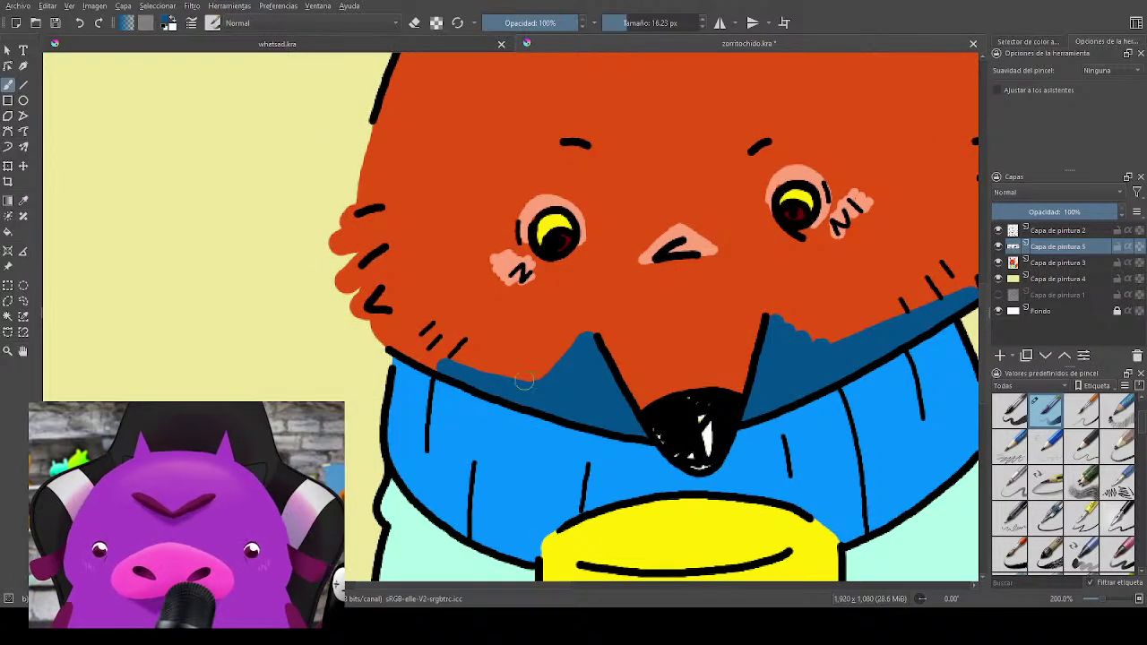
pyautogui.moveTo(525, 381)
pyautogui.mouseDown()
pyautogui.moveTo(545, 384)
pyautogui.moveTo(401, 347)
pyautogui.mouseUp()
pyautogui.moveTo(849, 373)
pyautogui.mouseDown()
pyautogui.moveTo(776, 361)
pyautogui.moveTo(750, 323)
pyautogui.moveTo(760, 326)
pyautogui.mouseUp()
# Step: Paint a dark-blue shadow on the scarf beneath the jaw and nose, and trim its lower edge with the eraser
pyautogui.moveTo(648, 398)
pyautogui.mouseDown()
pyautogui.moveTo(854, 284)
pyautogui.moveTo(632, 418)
pyautogui.moveTo(784, 403)
pyautogui.moveTo(708, 425)
pyautogui.moveTo(729, 420)
pyautogui.moveTo(689, 421)
pyautogui.moveTo(665, 401)
pyautogui.moveTo(524, 363)
pyautogui.moveTo(417, 312)
pyautogui.moveTo(510, 364)
pyautogui.moveTo(713, 422)
pyautogui.moveTo(711, 394)
pyautogui.moveTo(684, 381)
pyautogui.mouseUp()
pyautogui.hotkey('ctrl', 'z')
pyautogui.moveTo(609, 381); pyautogui.dragTo(679, 382)
pyautogui.press('e')
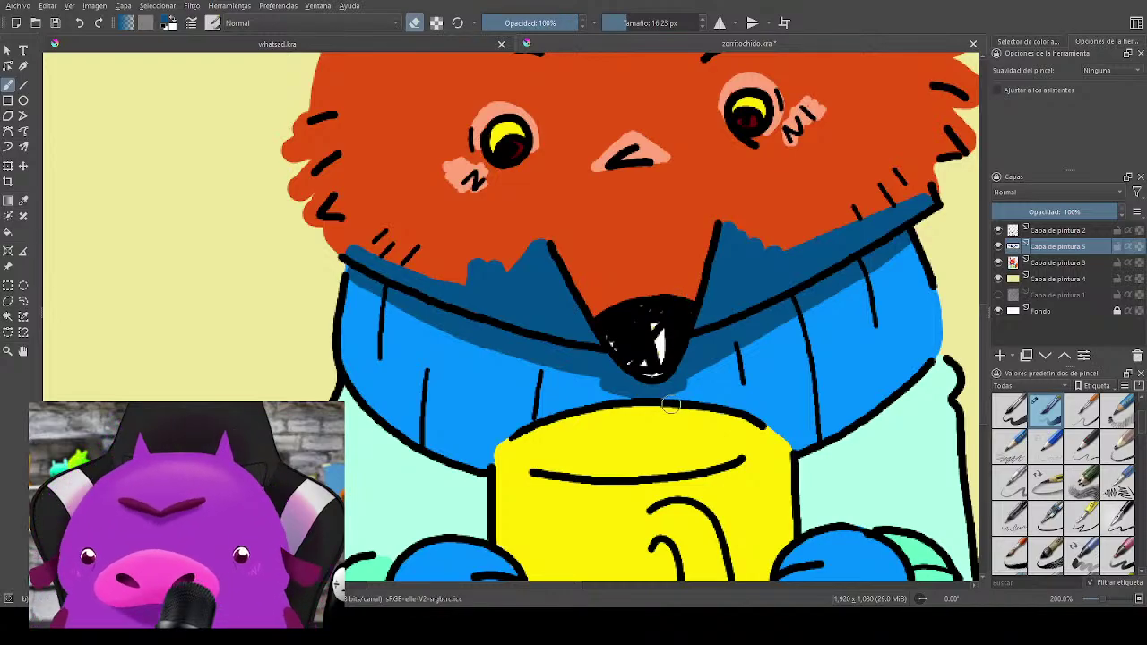
pyautogui.press('e')
pyautogui.moveTo(591, 387)
pyautogui.mouseDown()
pyautogui.moveTo(656, 391)
pyautogui.moveTo(627, 388)
pyautogui.moveTo(605, 408)
pyautogui.moveTo(591, 386)
pyautogui.moveTo(683, 385)
pyautogui.mouseUp()
pyautogui.hotkey('ctrl', 'z')
pyautogui.press('e')
pyautogui.moveTo(846, 350)
pyautogui.mouseDown()
pyautogui.moveTo(755, 393)
pyautogui.moveTo(830, 377)
pyautogui.mouseUp()
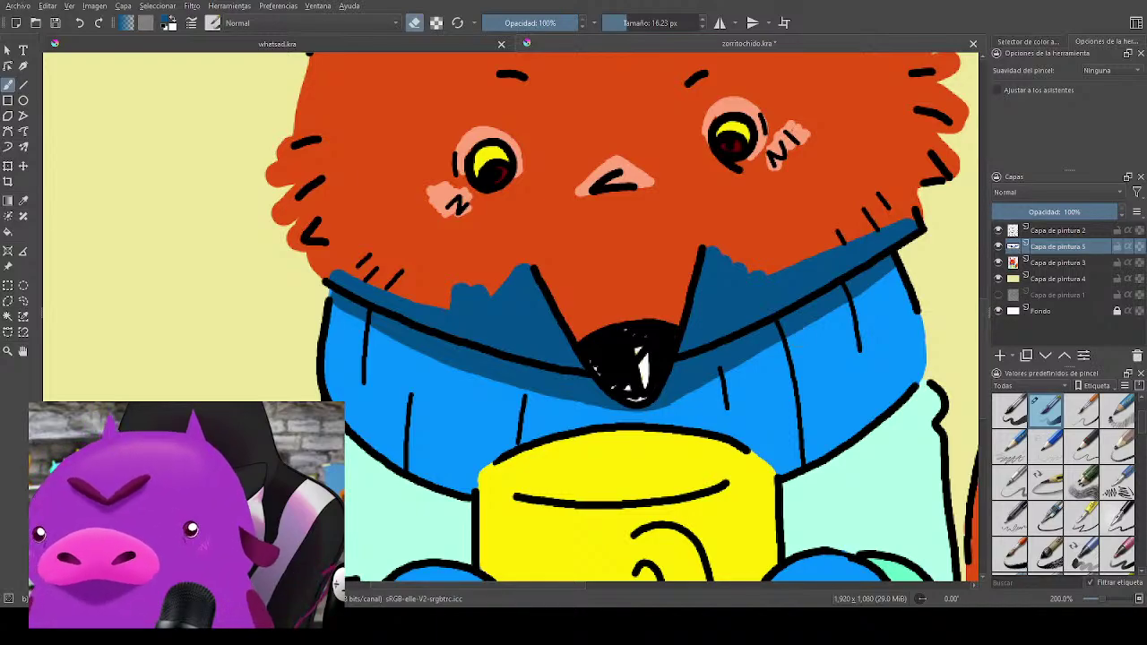
# Step: Reduce the brush to 11.23 px, turn erasing off, and paint thick dark-blue eyebrows over both brow lines
pyautogui.moveTo(821, 248); pyautogui.dragTo(776, 368)
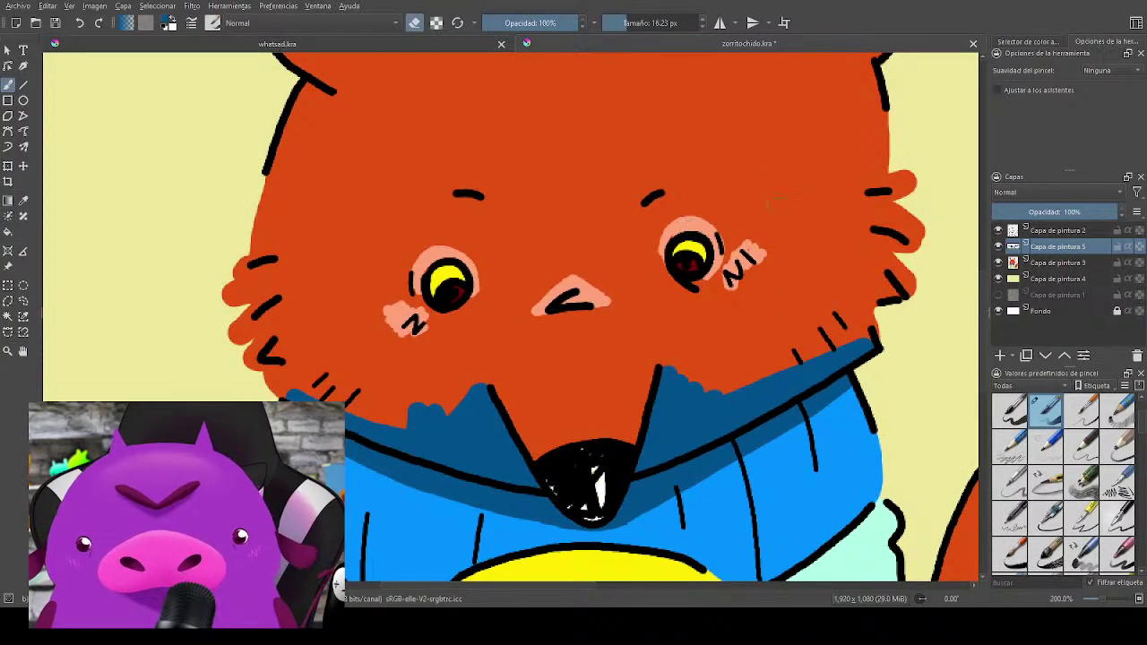
pyautogui.press('[')
pyautogui.press('[')
pyautogui.press('[')
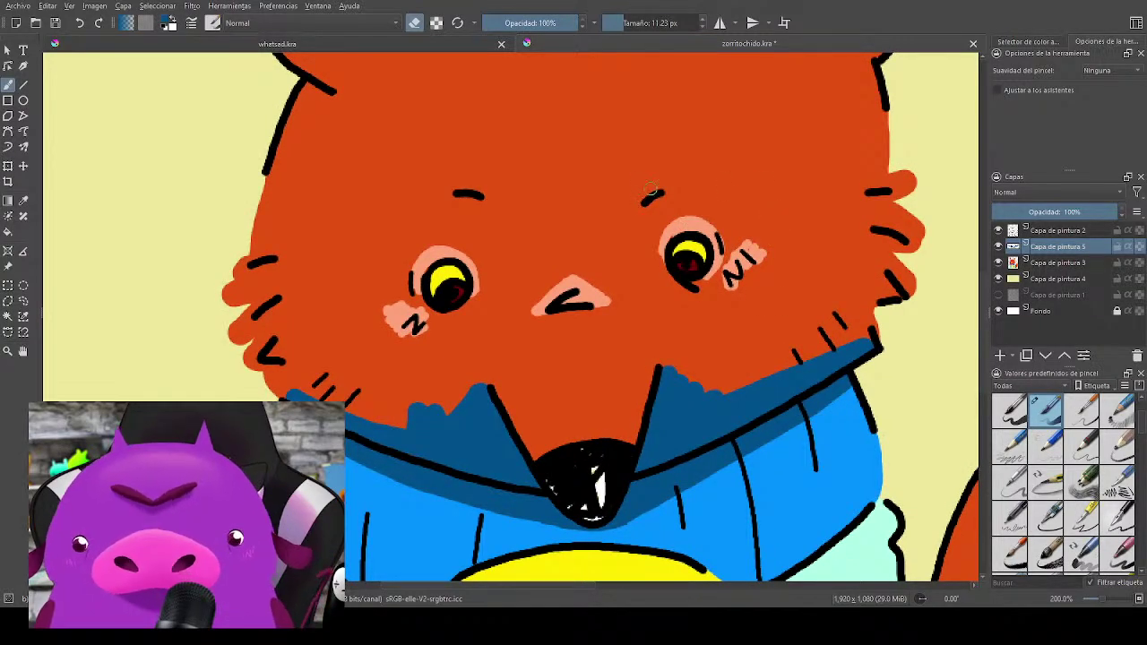
pyautogui.press('e')
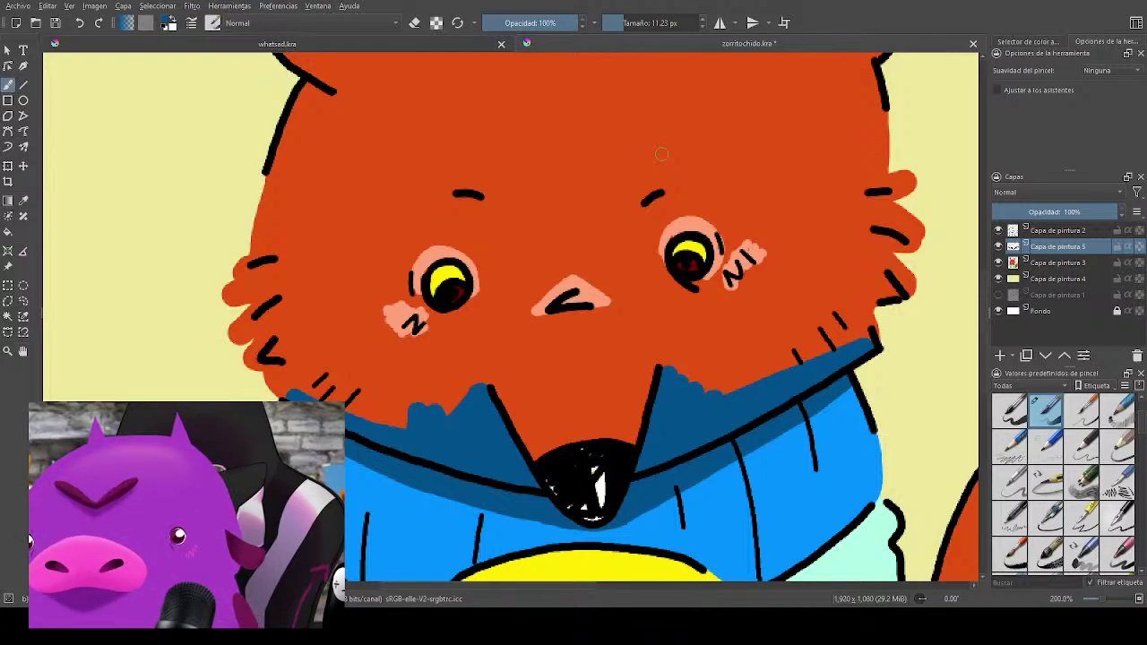
pyautogui.scroll(2, 702, 189)
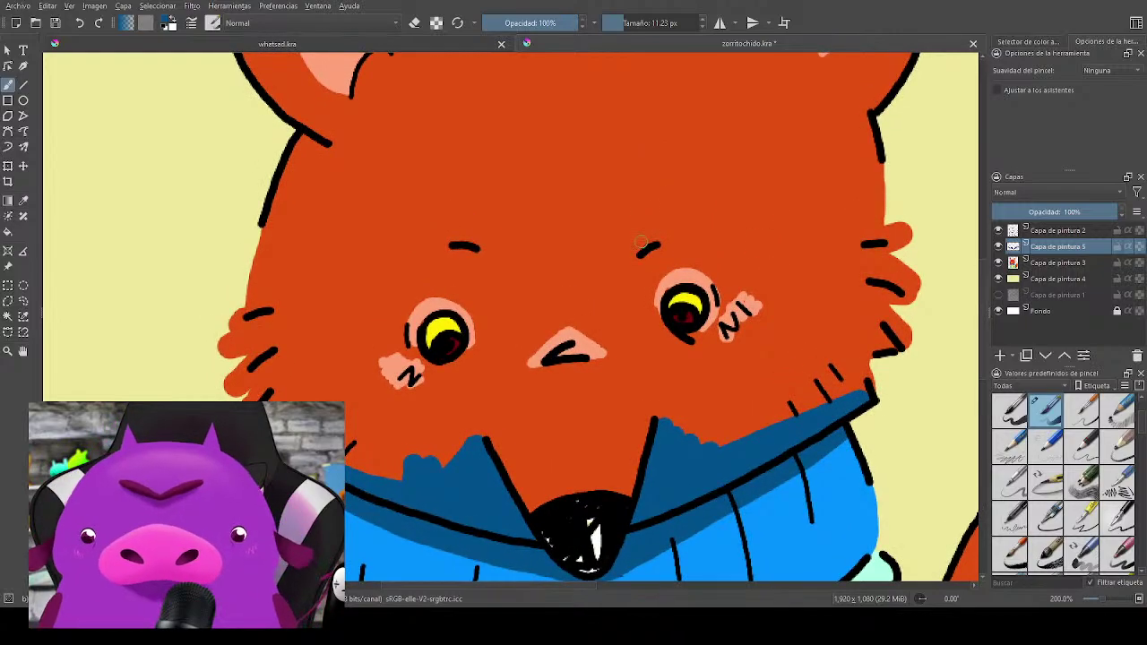
pyautogui.moveTo(636, 251)
pyautogui.mouseDown()
pyautogui.moveTo(666, 230)
pyautogui.moveTo(629, 255)
pyautogui.mouseUp()
pyautogui.moveTo(443, 235)
pyautogui.mouseDown()
pyautogui.moveTo(484, 244)
pyautogui.moveTo(445, 240)
pyautogui.moveTo(486, 243)
pyautogui.moveTo(453, 231)
pyautogui.mouseUp()
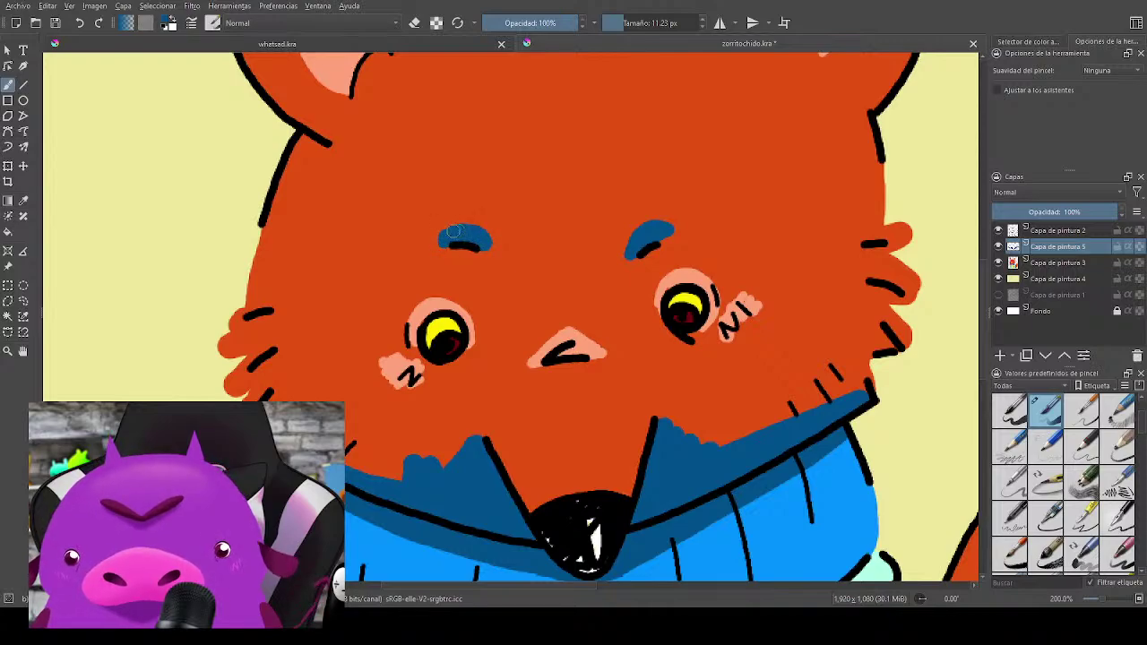
# Step: Paint dark-blue shading around the upper edges of both eyes and inside the pupils
pyautogui.moveTo(667, 306)
pyautogui.mouseDown()
pyautogui.moveTo(720, 257)
pyautogui.moveTo(750, 251)
pyautogui.mouseUp()
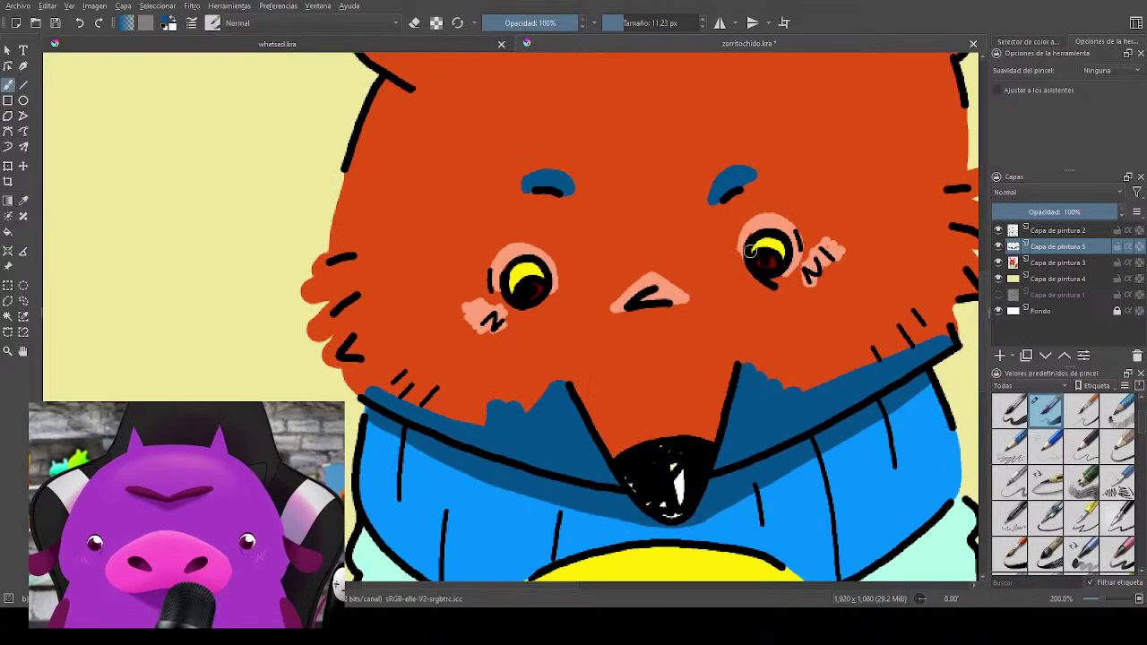
pyautogui.moveTo(502, 273); pyautogui.dragTo(532, 239)
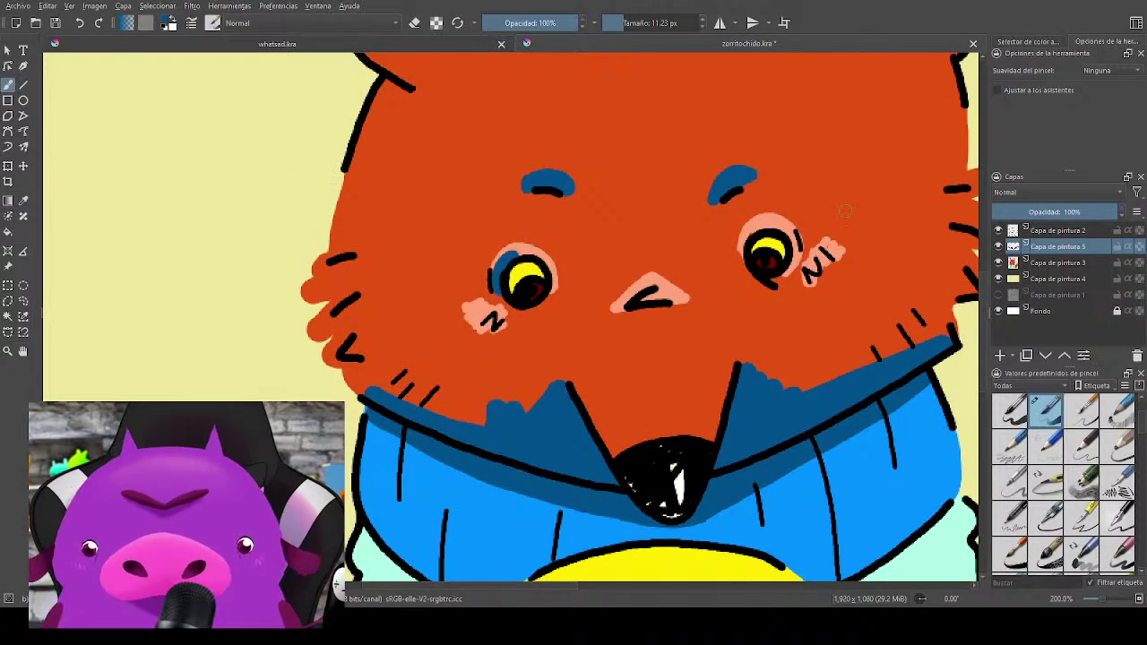
pyautogui.moveTo(751, 233)
pyautogui.mouseDown()
pyautogui.moveTo(773, 229)
pyautogui.moveTo(790, 251)
pyautogui.mouseUp()
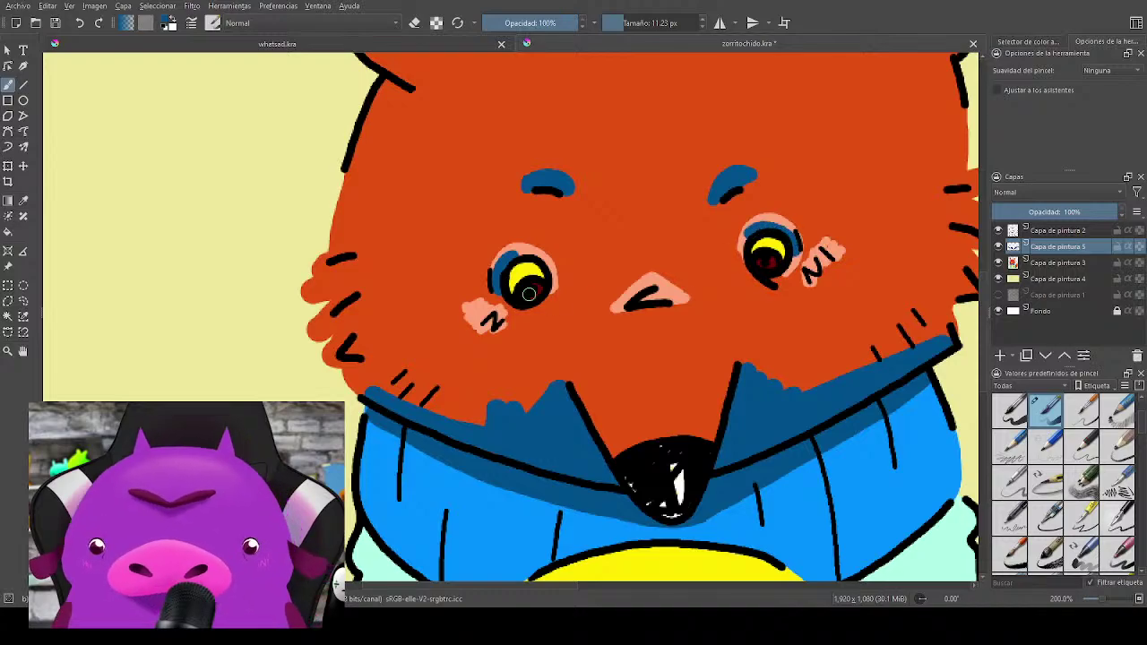
pyautogui.moveTo(511, 283); pyautogui.dragTo(516, 283)
pyautogui.moveTo(776, 254); pyautogui.dragTo(773, 266)
pyautogui.moveTo(515, 289)
pyautogui.mouseDown()
pyautogui.moveTo(511, 280)
pyautogui.moveTo(525, 284)
pyautogui.mouseUp()
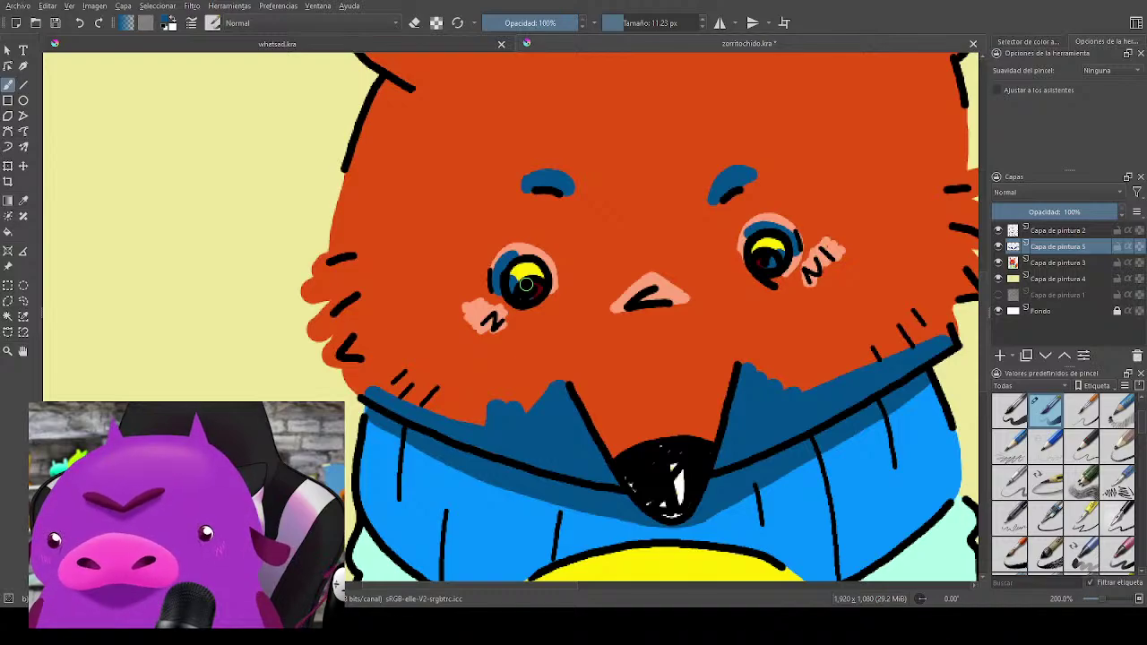
# Step: Erase the blue inside the left eye and trim the ends of both eyebrows to points
pyautogui.press('e')
pyautogui.moveTo(531, 276); pyautogui.dragTo(516, 282)
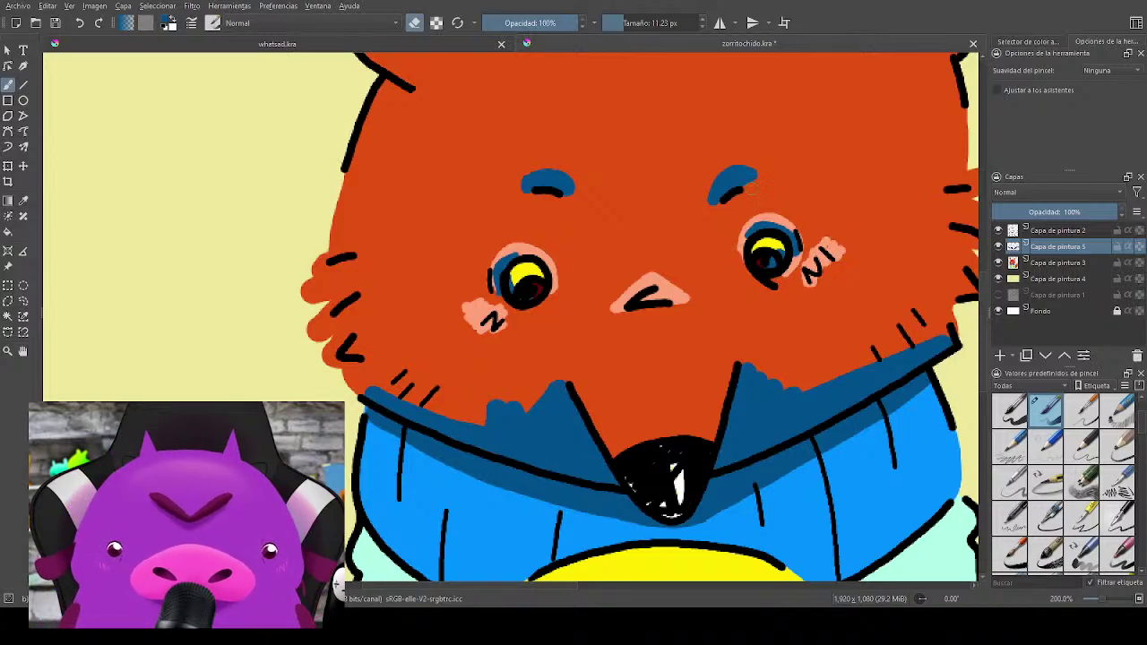
pyautogui.moveTo(699, 197)
pyautogui.mouseDown()
pyautogui.moveTo(734, 161)
pyautogui.moveTo(764, 169)
pyautogui.mouseUp()
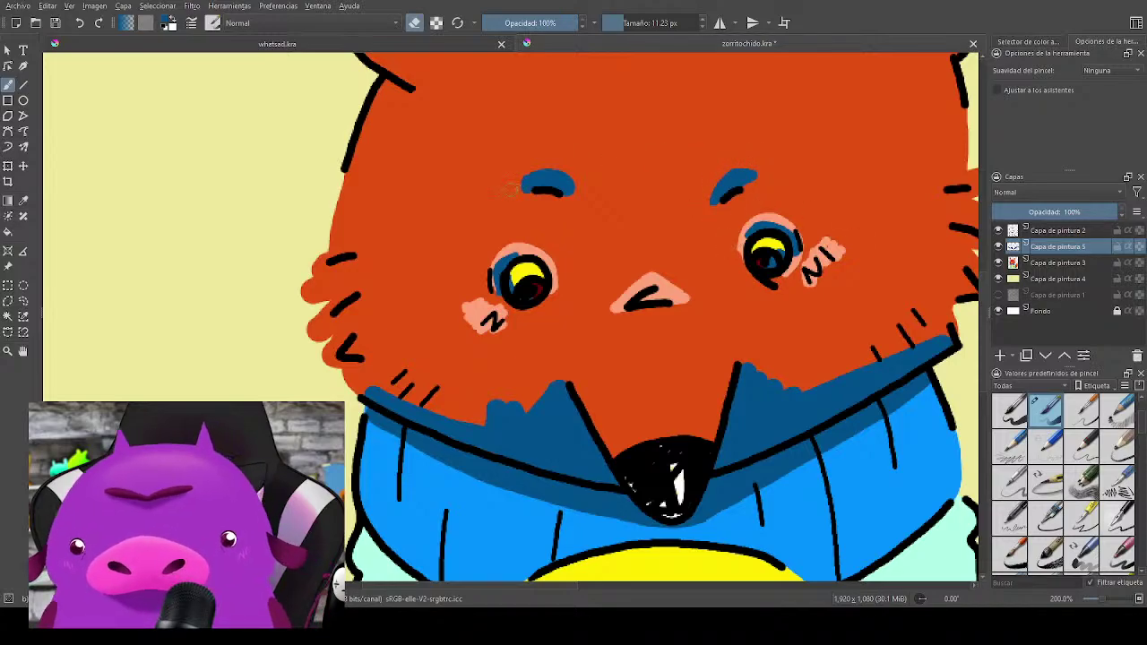
pyautogui.moveTo(516, 184)
pyautogui.mouseDown()
pyautogui.moveTo(572, 204)
pyautogui.moveTo(510, 184)
pyautogui.moveTo(551, 165)
pyautogui.moveTo(576, 190)
pyautogui.mouseUp()
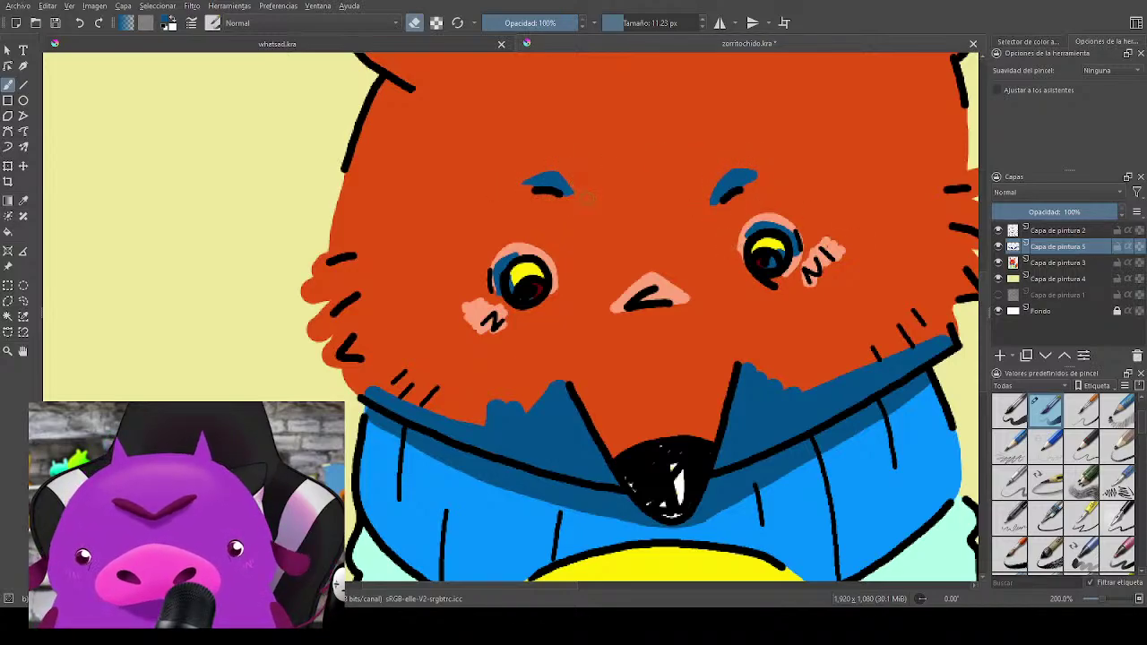
# Step: Paint dark-blue shading inside the small angled mark between the eyes and clean up its edge with the eraser
pyautogui.scroll(-1, 591, 229)
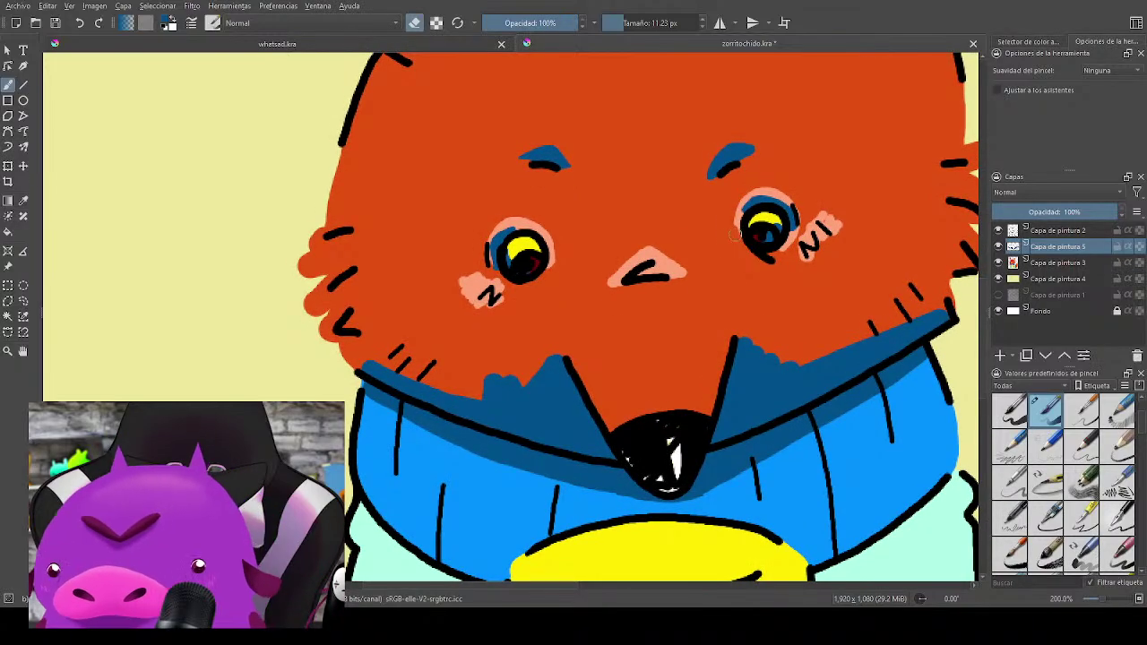
pyautogui.press('e')
pyautogui.moveTo(642, 272); pyautogui.dragTo(663, 273)
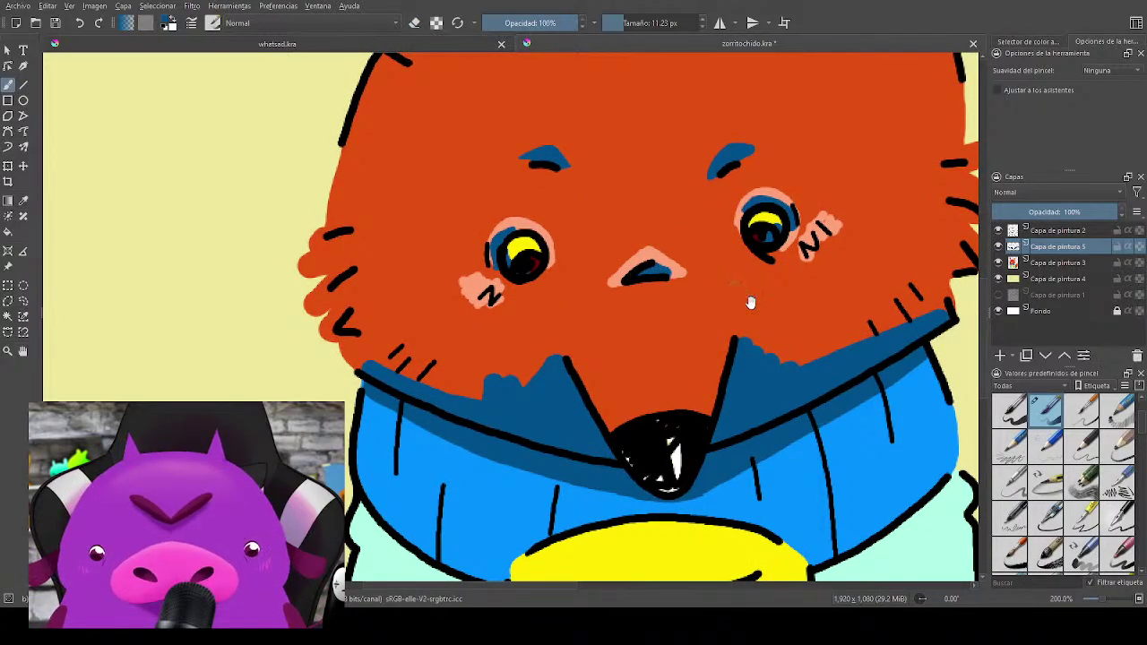
pyautogui.moveTo(750, 302); pyautogui.dragTo(704, 236)
pyautogui.press('e')
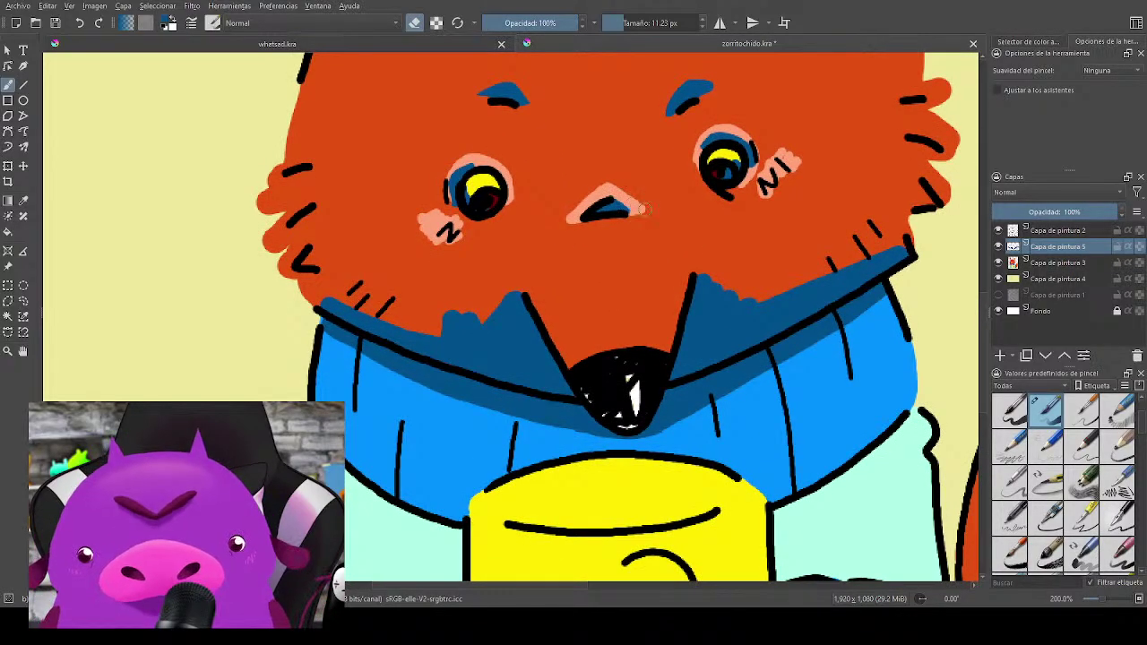
# Step: Turn erasing off and paint dark-blue shading along the inner edge and fur tuft inside the fox's left ear
pyautogui.moveTo(766, 264); pyautogui.dragTo(734, 421)
pyautogui.moveTo(610, 293); pyautogui.dragTo(738, 491)
pyautogui.moveTo(604, 234); pyautogui.dragTo(626, 360)
pyautogui.press('e')
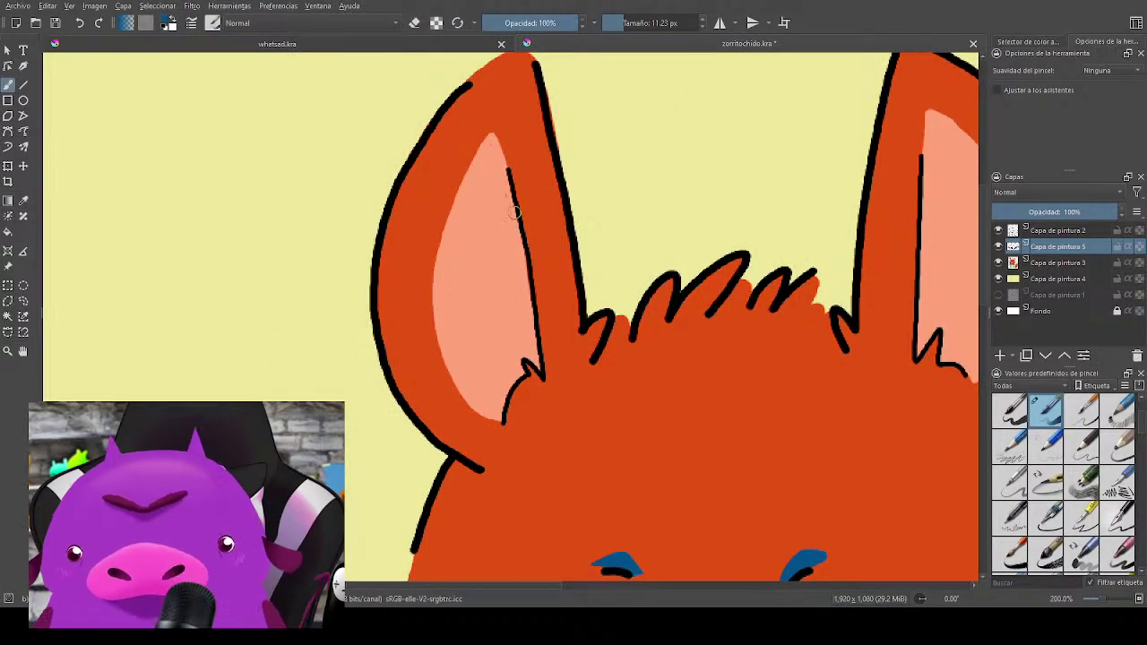
pyautogui.moveTo(512, 226)
pyautogui.mouseDown()
pyautogui.moveTo(539, 368)
pyautogui.moveTo(519, 349)
pyautogui.moveTo(498, 409)
pyautogui.mouseUp()
pyautogui.moveTo(509, 200); pyautogui.dragTo(525, 339)
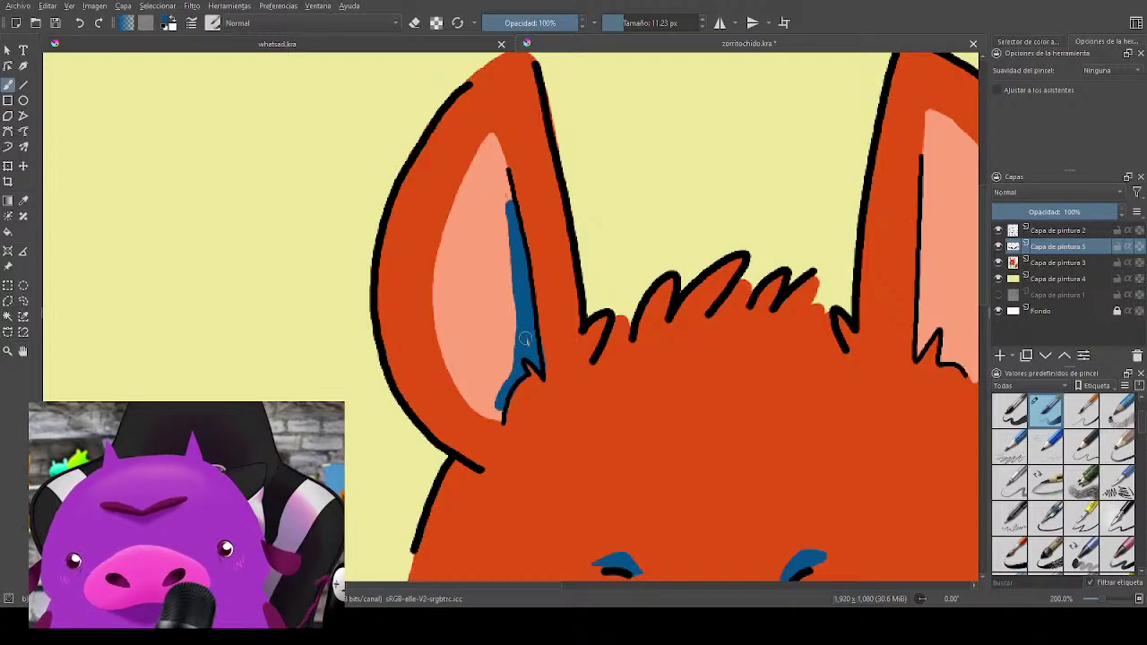
pyautogui.moveTo(500, 414)
pyautogui.mouseDown()
pyautogui.moveTo(506, 198)
pyautogui.moveTo(509, 374)
pyautogui.moveTo(513, 340)
pyautogui.mouseUp()
# Step: Paint dark-blue shading along the inner line and tuft of the right ear, and trim its edge to a tapered point with the eraser
pyautogui.moveTo(812, 370)
pyautogui.mouseDown()
pyautogui.moveTo(556, 335)
pyautogui.moveTo(529, 314)
pyautogui.mouseUp()
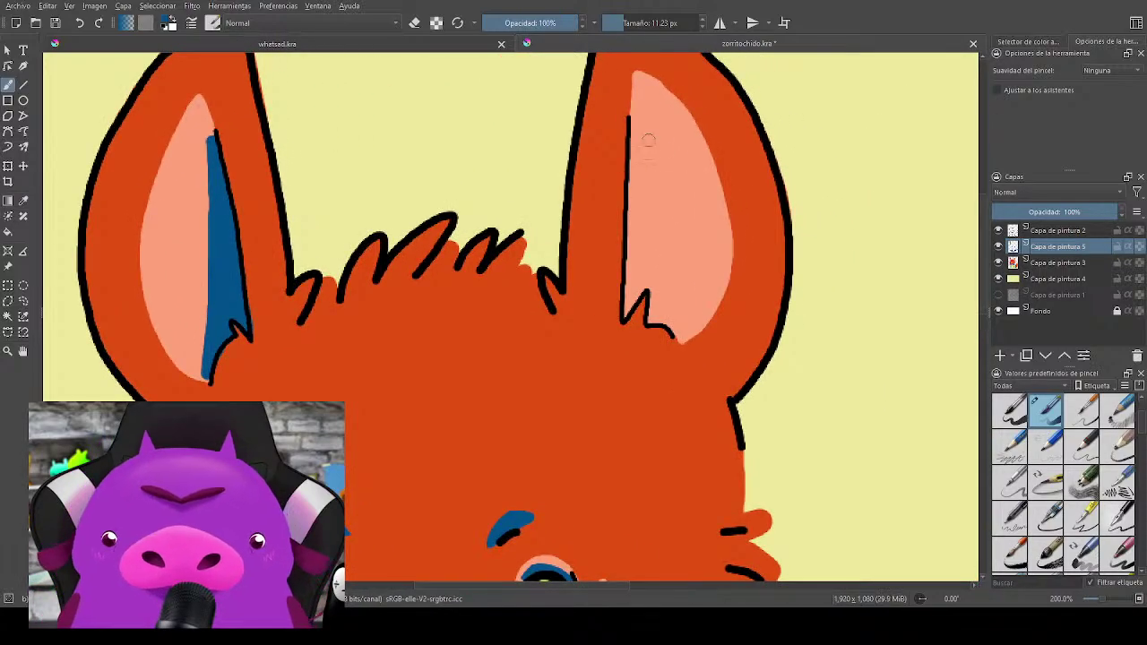
pyautogui.moveTo(635, 111)
pyautogui.mouseDown()
pyautogui.moveTo(624, 320)
pyautogui.moveTo(641, 274)
pyautogui.moveTo(651, 317)
pyautogui.moveTo(653, 284)
pyautogui.moveTo(653, 321)
pyautogui.moveTo(678, 332)
pyautogui.moveTo(641, 265)
pyautogui.mouseUp()
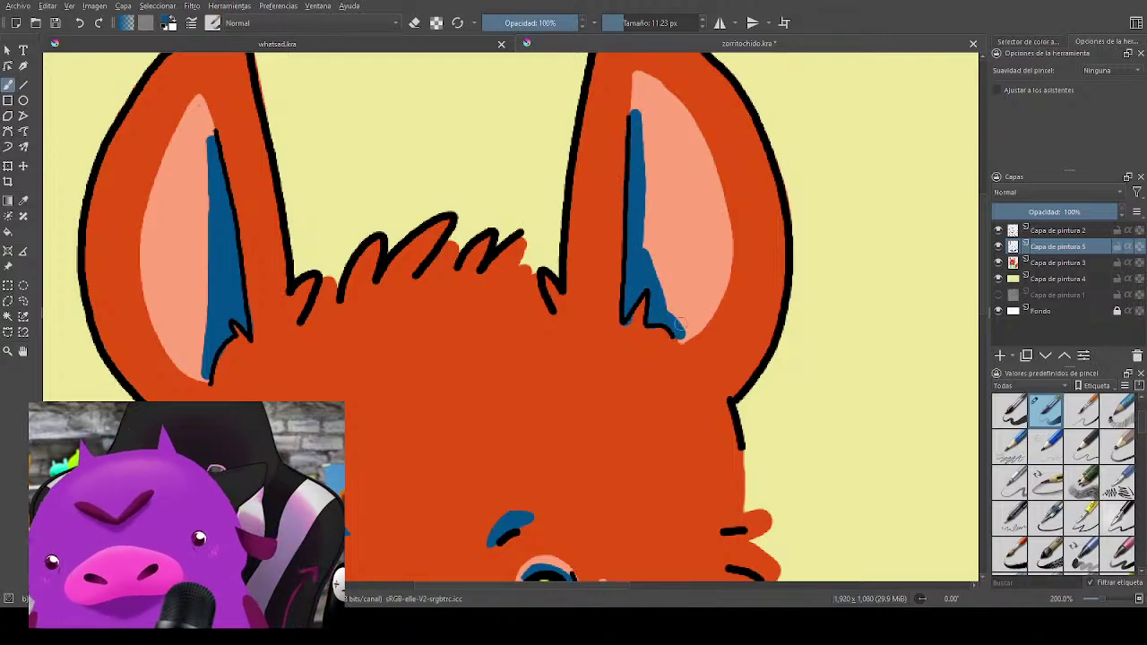
pyautogui.moveTo(649, 160)
pyautogui.mouseDown()
pyautogui.moveTo(639, 128)
pyautogui.moveTo(668, 295)
pyautogui.moveTo(640, 228)
pyautogui.moveTo(680, 332)
pyautogui.moveTo(638, 123)
pyautogui.mouseUp()
pyautogui.press('e')
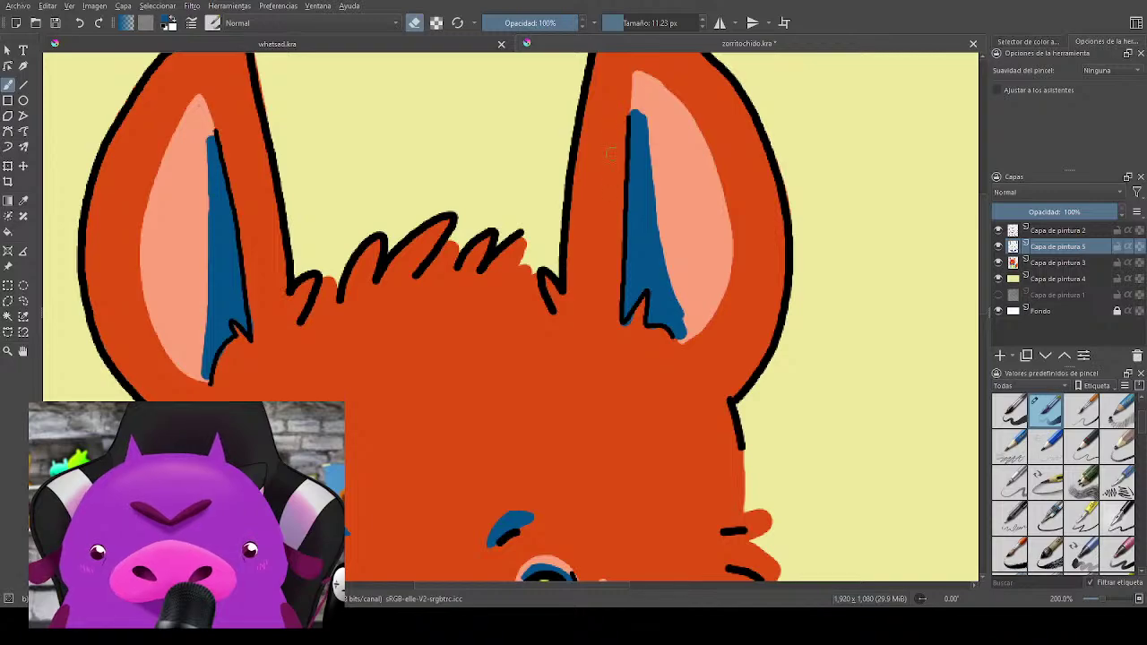
pyautogui.moveTo(639, 105)
pyautogui.mouseDown()
pyautogui.moveTo(647, 135)
pyautogui.moveTo(638, 90)
pyautogui.moveTo(663, 246)
pyautogui.mouseUp()
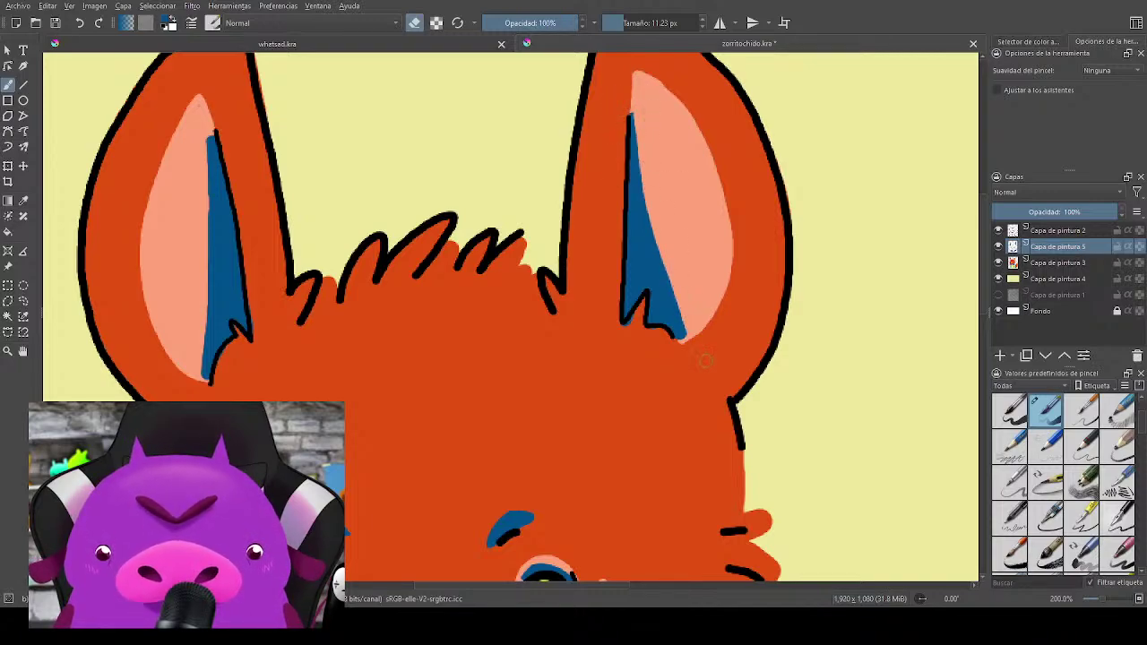
# Step: Set the eraser size to 7.23 px and trim the left ear's blue shading into a narrow tapered shape
pyautogui.press('[')
pyautogui.press('[')
pyautogui.press('[')
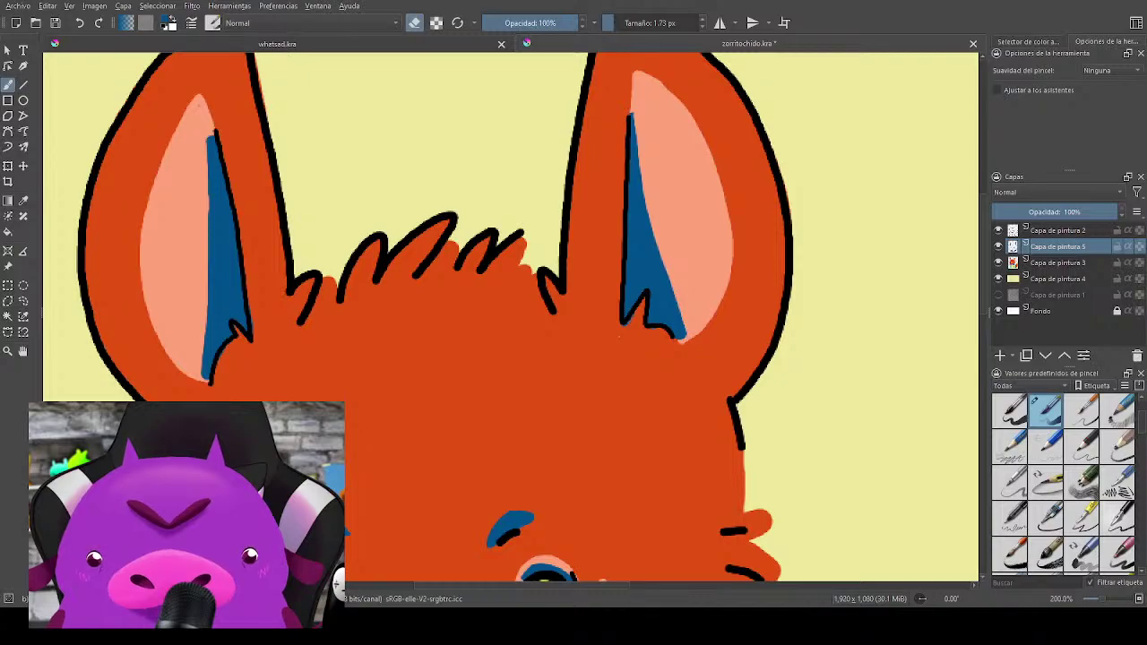
pyautogui.press(']')
pyautogui.press(']')
pyautogui.press(']')
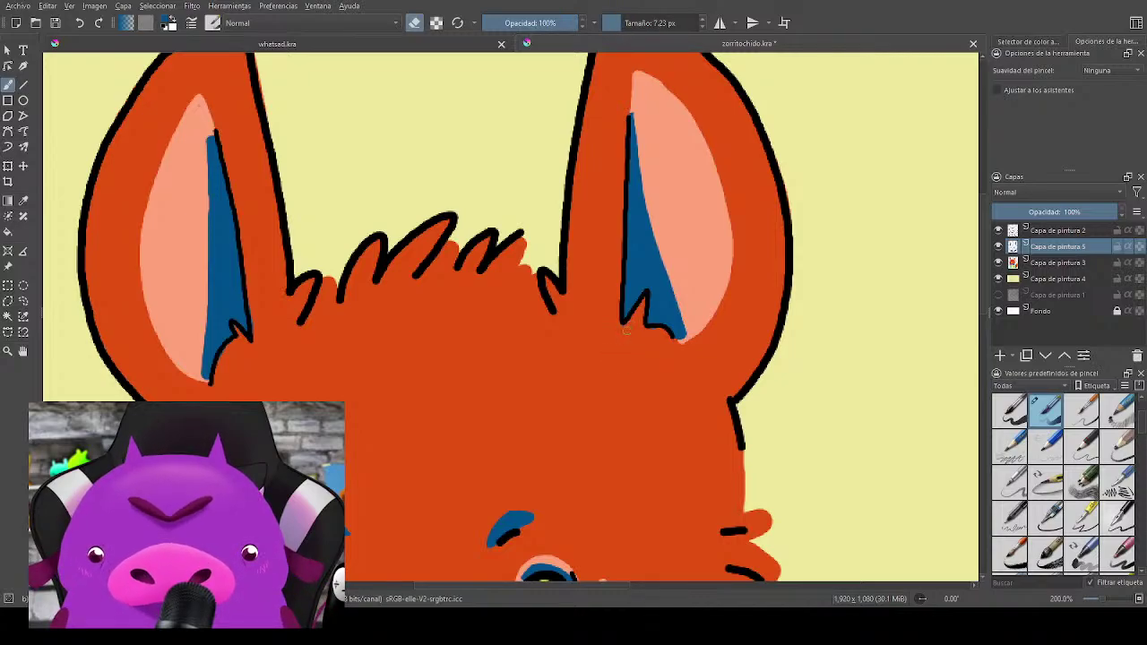
pyautogui.moveTo(439, 394)
pyautogui.mouseDown()
pyautogui.moveTo(604, 340)
pyautogui.moveTo(732, 342)
pyautogui.mouseUp()
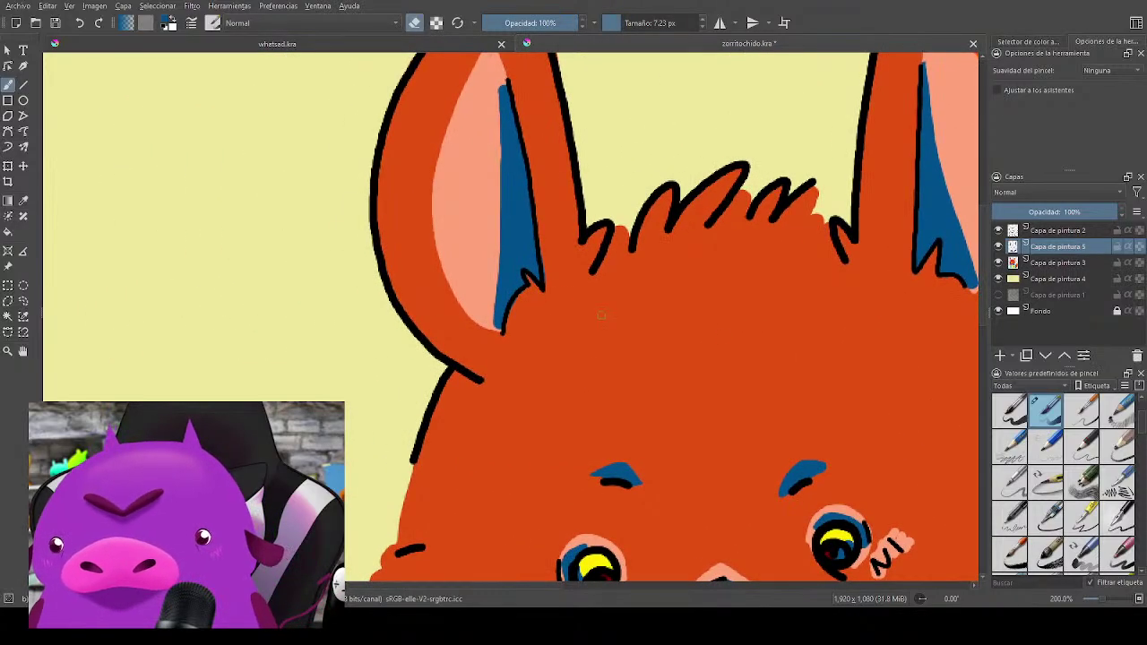
pyautogui.scroll(2, 546, 306)
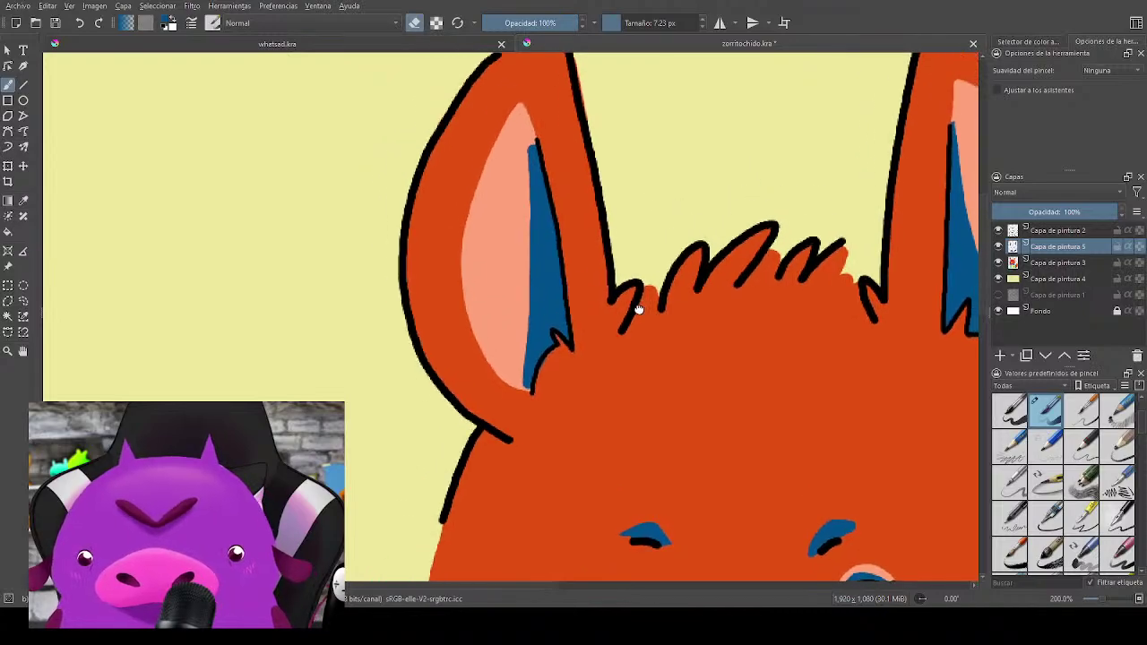
pyautogui.moveTo(536, 136); pyautogui.dragTo(530, 397)
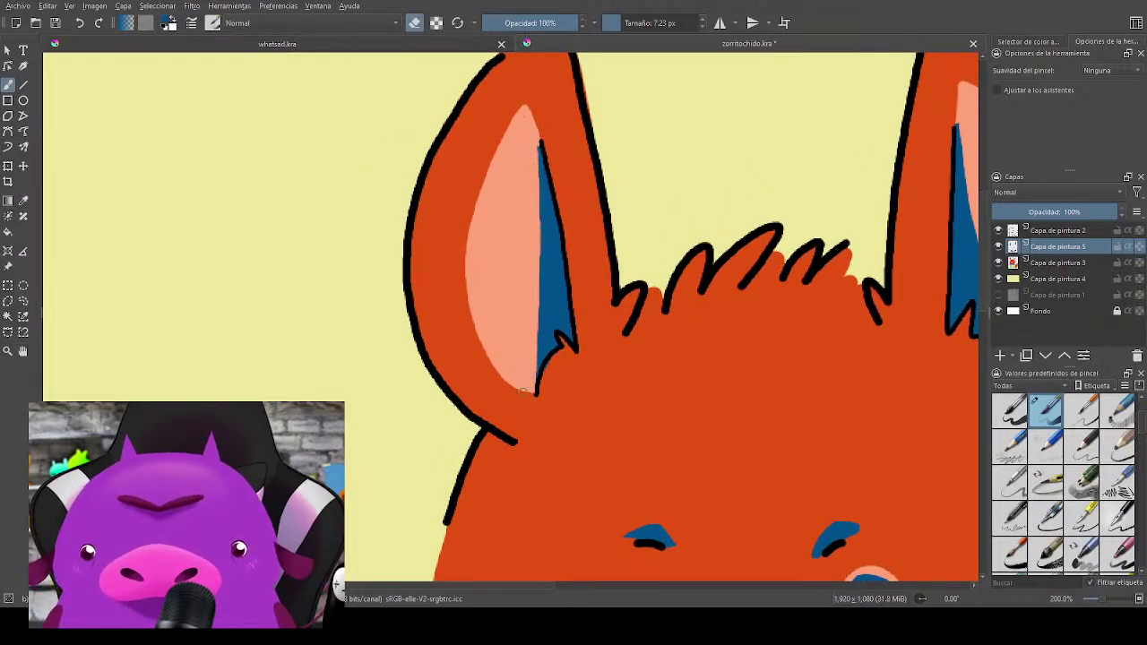
# Step: Set the brush to 15.23 px, turn erasing off, and paint dark-blue shading along the scarf's lower edge on both sides of the cup
pyautogui.moveTo(848, 410); pyautogui.dragTo(603, 269)
pyautogui.scroll(-3, 608, 242)
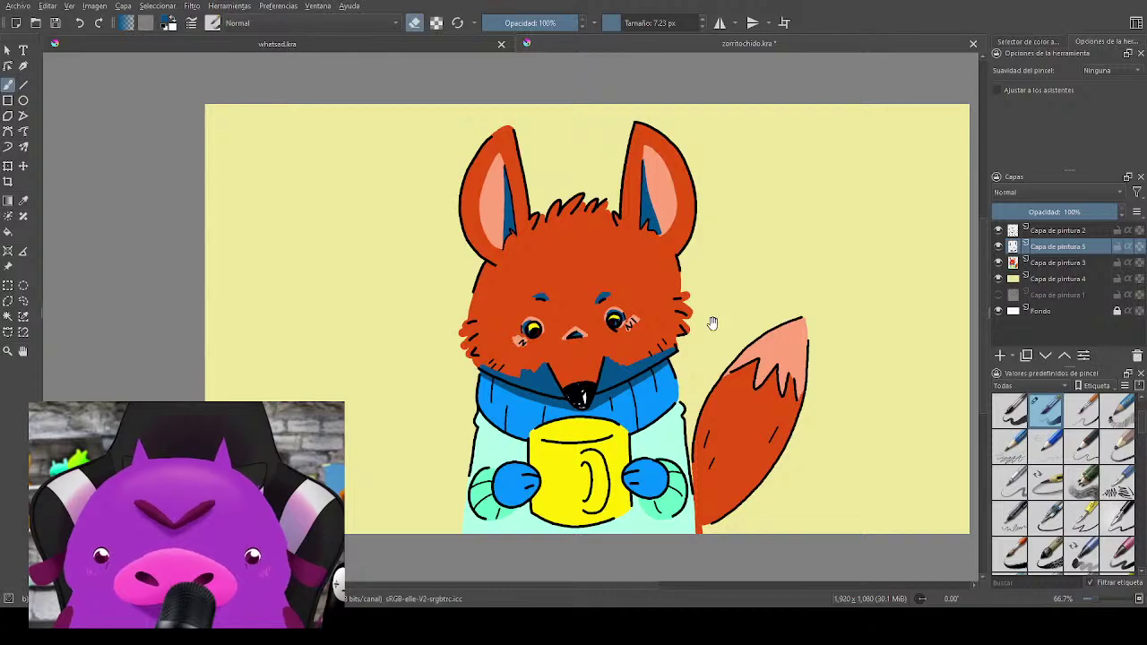
pyautogui.scroll(3, 750, 197)
pyautogui.scroll(-1, 672, 264)
pyautogui.scroll(4, 690, 273)
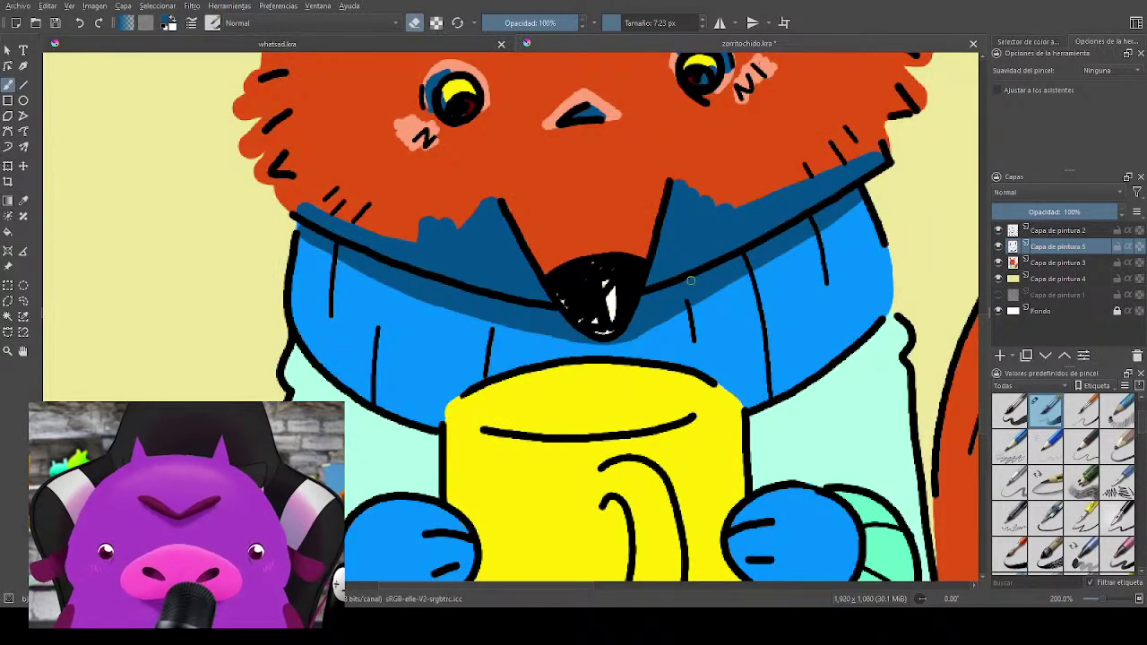
pyautogui.keyDown('shift'); pyautogui.moveTo(796, 312); pyautogui.dragTo(822, 312); pyautogui.keyUp('shift')
pyautogui.press('[')
pyautogui.press('[')
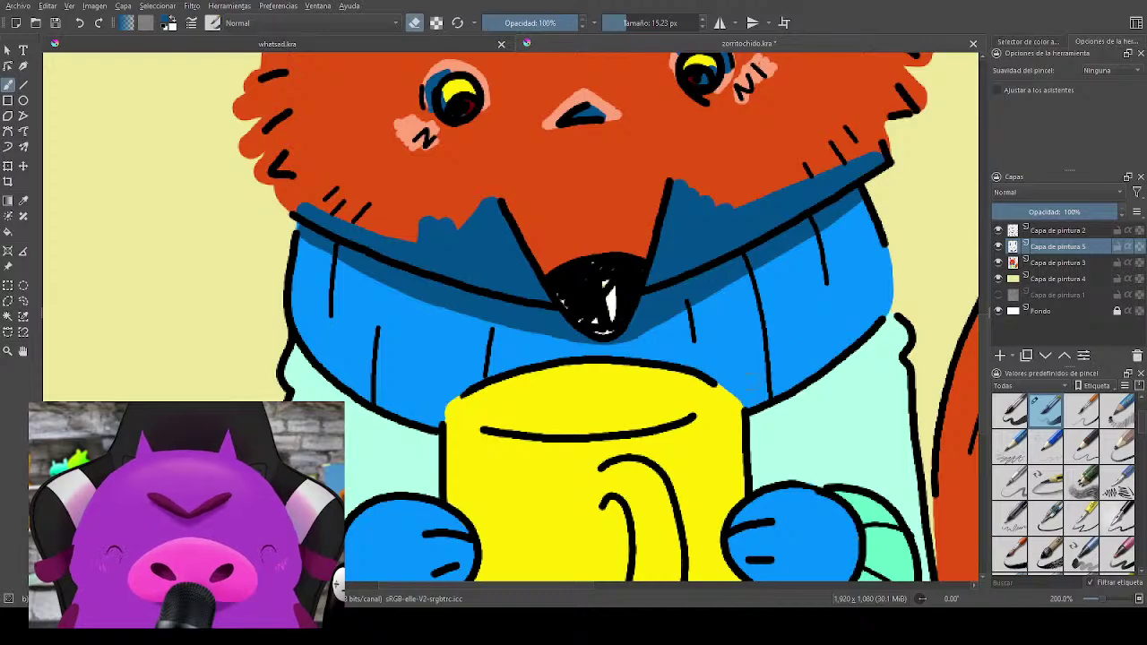
pyautogui.press('e')
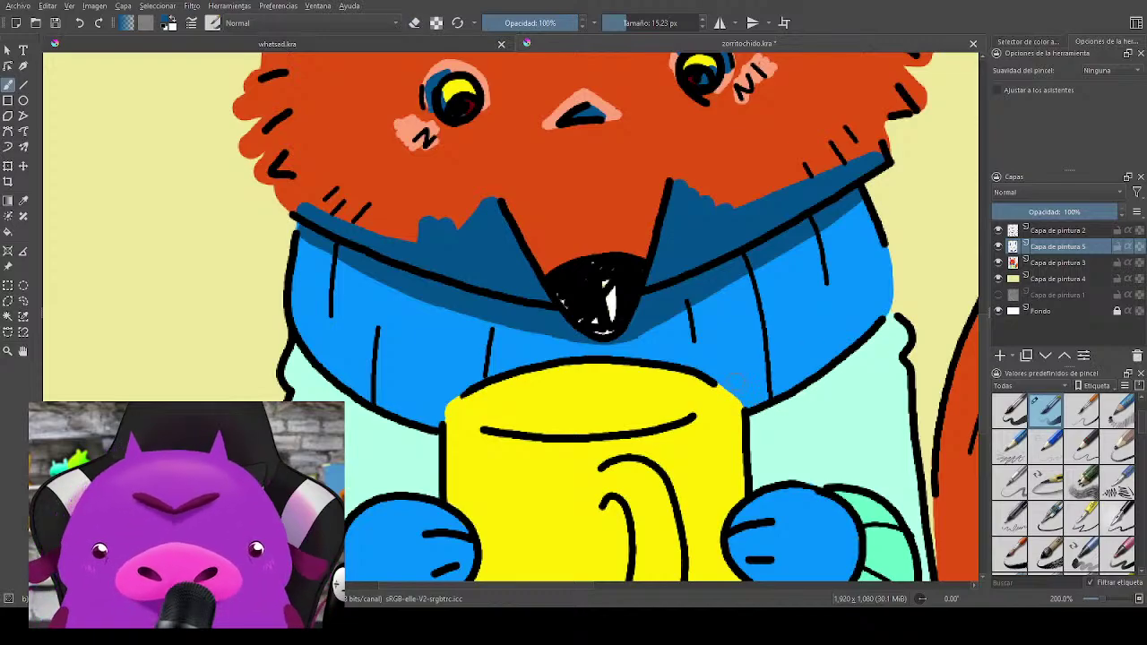
pyautogui.moveTo(733, 382)
pyautogui.mouseDown()
pyautogui.moveTo(752, 403)
pyautogui.moveTo(826, 361)
pyautogui.moveTo(865, 322)
pyautogui.moveTo(763, 392)
pyautogui.moveTo(730, 382)
pyautogui.moveTo(878, 300)
pyautogui.moveTo(872, 318)
pyautogui.moveTo(811, 344)
pyautogui.moveTo(904, 336)
pyautogui.mouseUp()
pyautogui.moveTo(616, 387)
pyautogui.mouseDown()
pyautogui.moveTo(623, 360)
pyautogui.moveTo(627, 376)
pyautogui.moveTo(595, 372)
pyautogui.mouseUp()
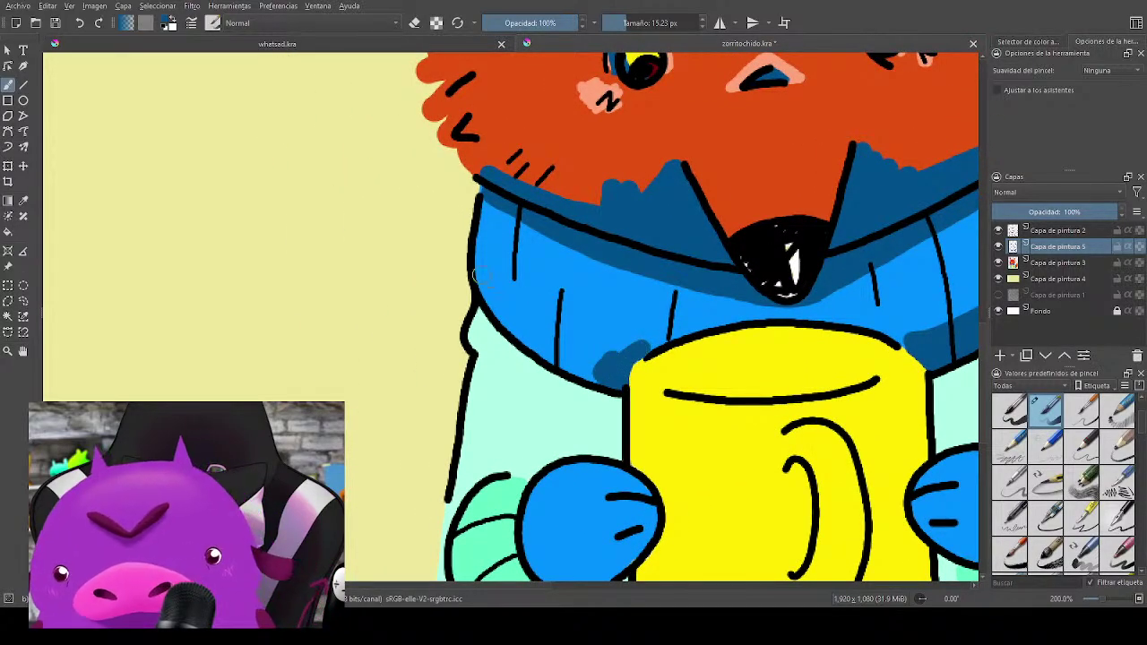
pyautogui.moveTo(475, 276)
pyautogui.mouseDown()
pyautogui.moveTo(518, 325)
pyautogui.moveTo(593, 371)
pyautogui.moveTo(512, 322)
pyautogui.moveTo(538, 344)
pyautogui.moveTo(604, 380)
pyautogui.moveTo(484, 284)
pyautogui.moveTo(612, 358)
pyautogui.moveTo(567, 343)
pyautogui.moveTo(546, 354)
pyautogui.moveTo(596, 338)
pyautogui.moveTo(593, 347)
pyautogui.moveTo(498, 283)
pyautogui.moveTo(624, 357)
pyautogui.mouseUp()
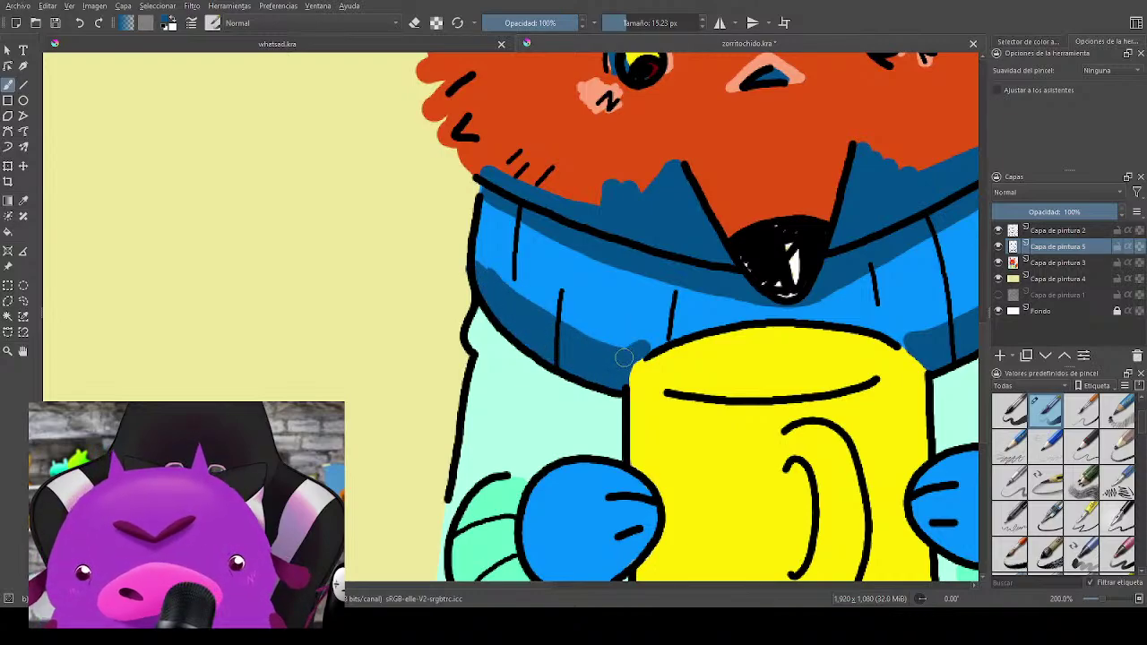
# Step: Reduce the brush to 7.73 px and paint narrow dark-blue shading strips beside the scarf's fold lines and along its left edge
pyautogui.press('[')
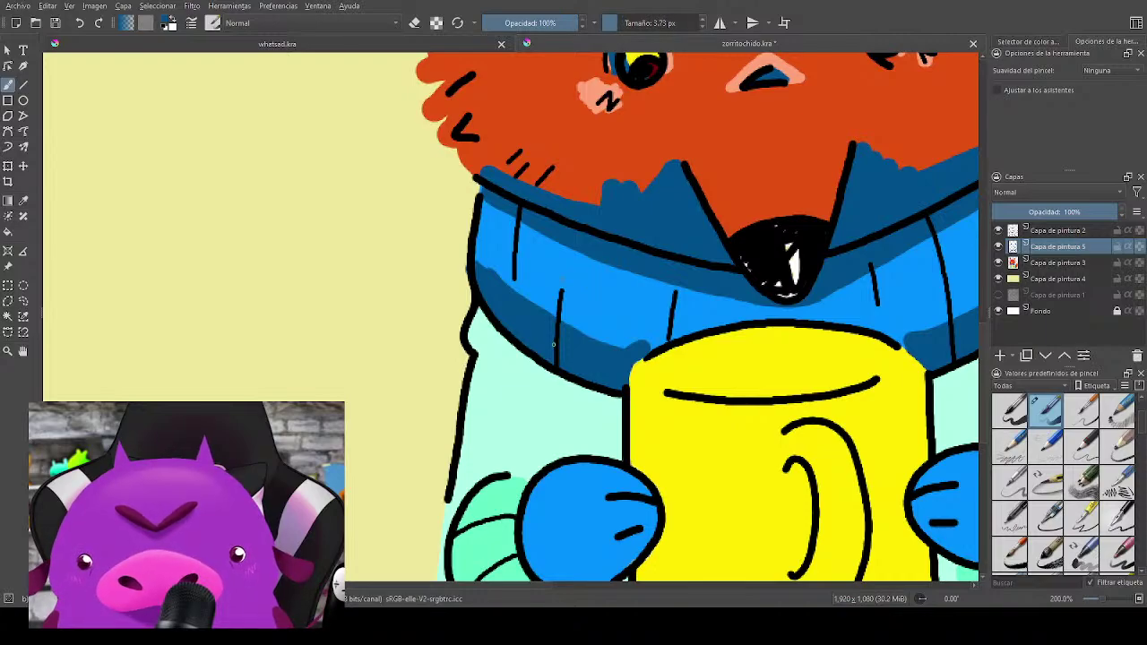
pyautogui.press(']')
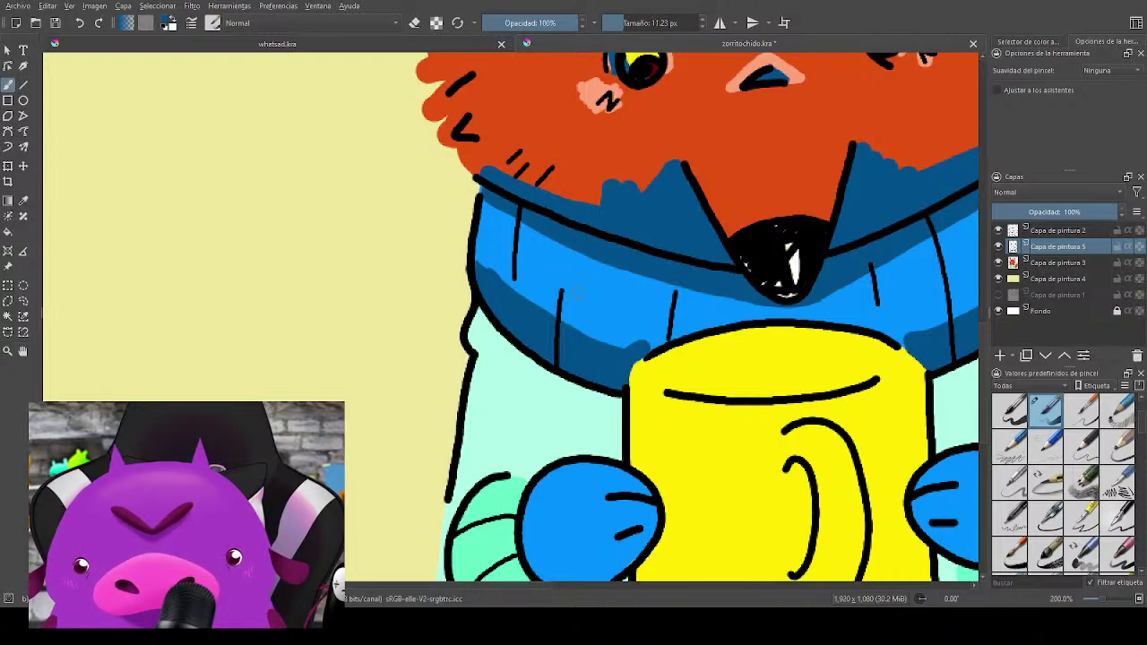
pyautogui.press('[')
pyautogui.moveTo(553, 307); pyautogui.dragTo(555, 317)
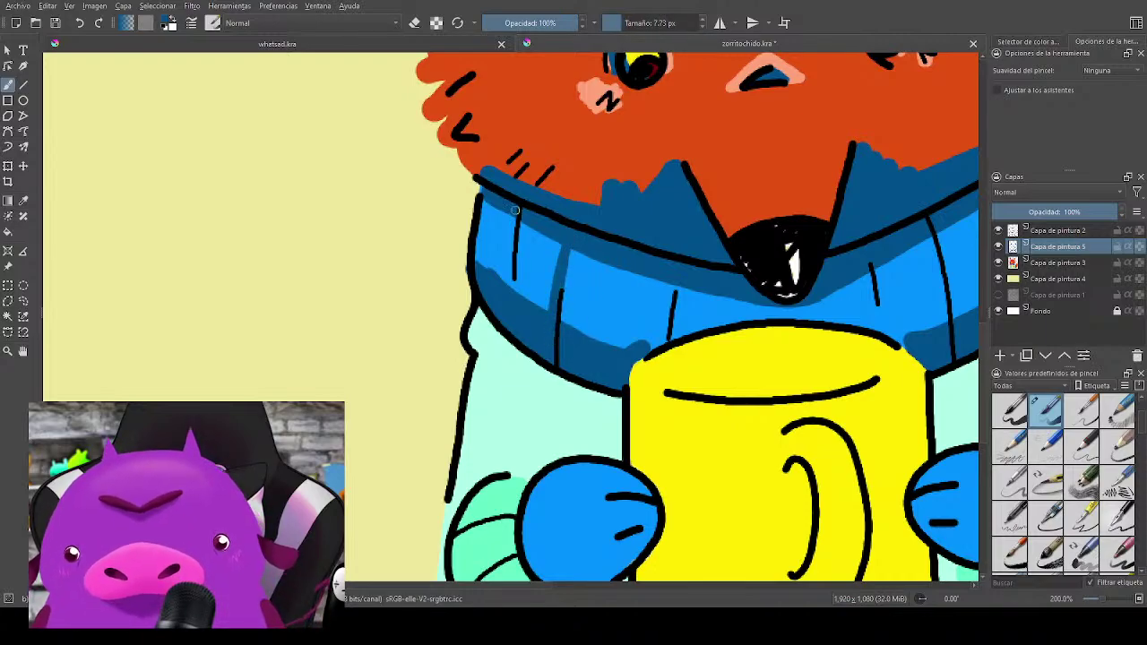
pyautogui.moveTo(515, 209)
pyautogui.mouseDown()
pyautogui.moveTo(511, 298)
pyautogui.moveTo(518, 209)
pyautogui.moveTo(480, 277)
pyautogui.moveTo(487, 190)
pyautogui.moveTo(481, 266)
pyautogui.mouseUp()
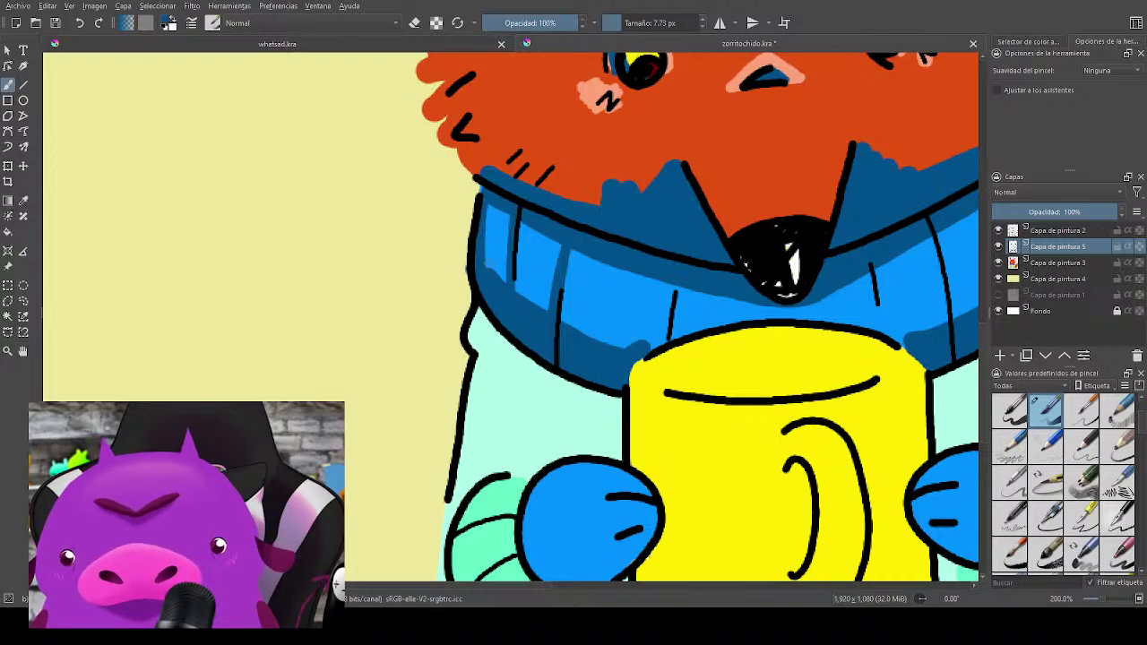
pyautogui.moveTo(849, 363); pyautogui.dragTo(651, 351)
pyautogui.moveTo(673, 244); pyautogui.dragTo(681, 290)
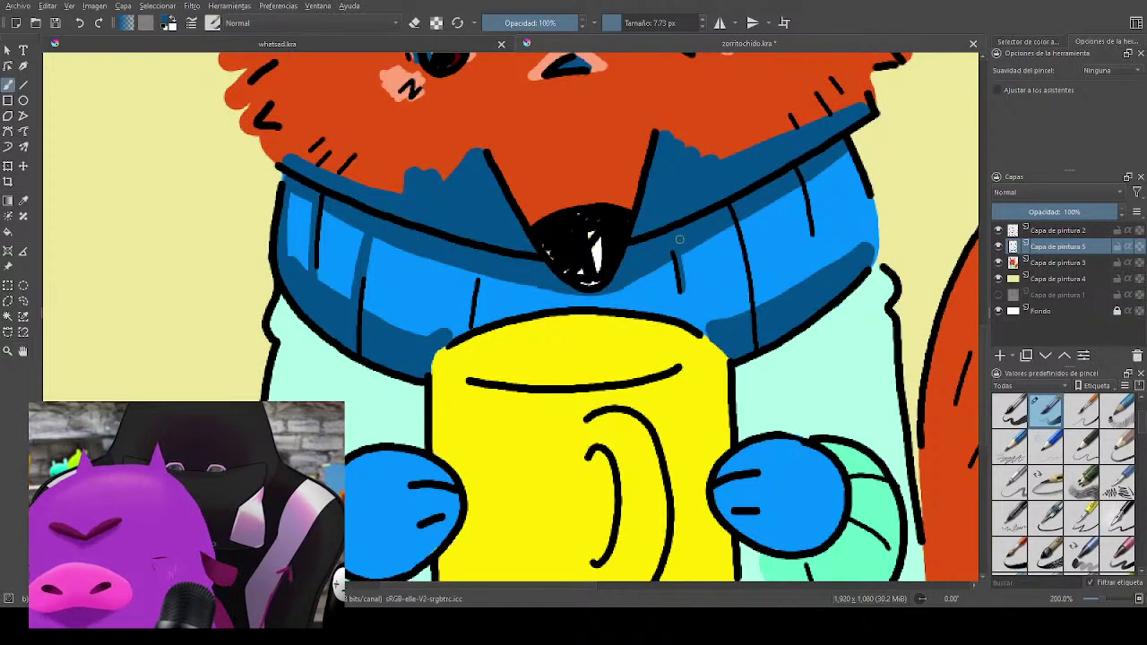
pyautogui.moveTo(800, 162); pyautogui.dragTo(815, 231)
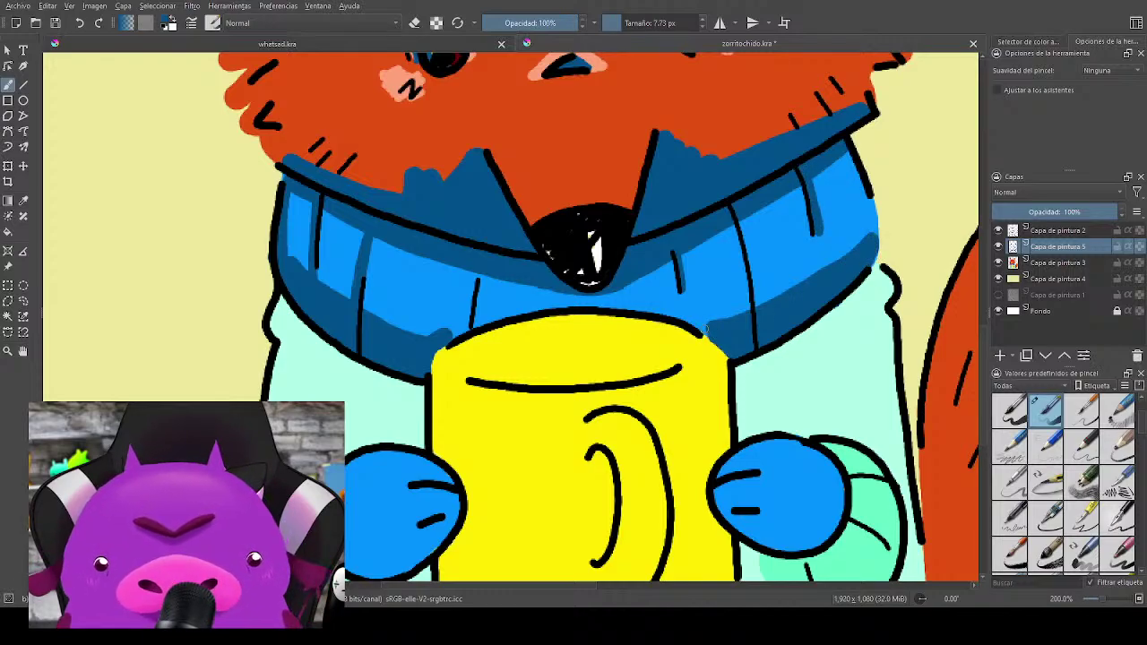
# Step: Tidy the scarf shading beside the cup's upper right edge with brush and eraser, and fill the scarf area beneath the nose with dark blue
pyautogui.moveTo(716, 324); pyautogui.dragTo(701, 327)
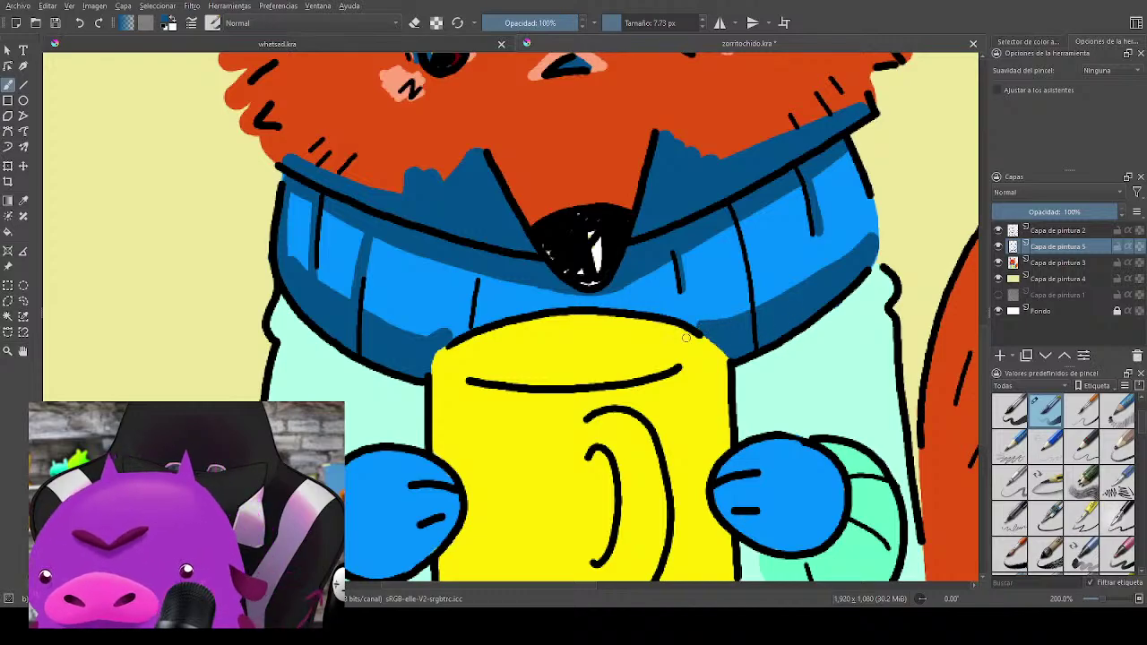
pyautogui.press('e')
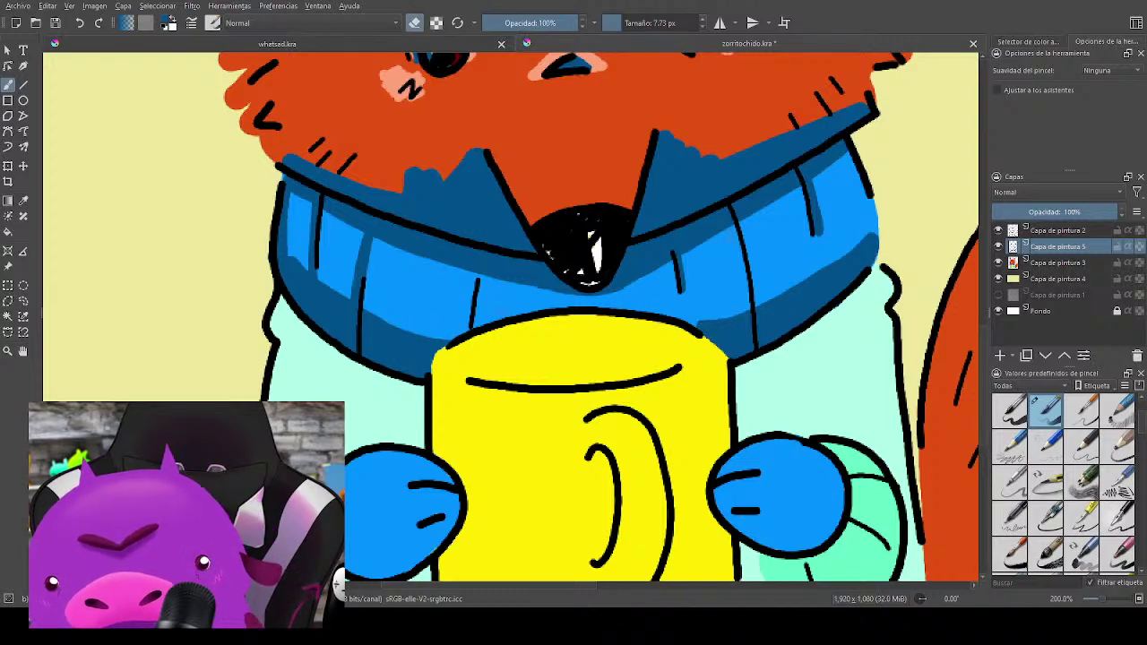
pyautogui.moveTo(697, 323); pyautogui.dragTo(727, 323)
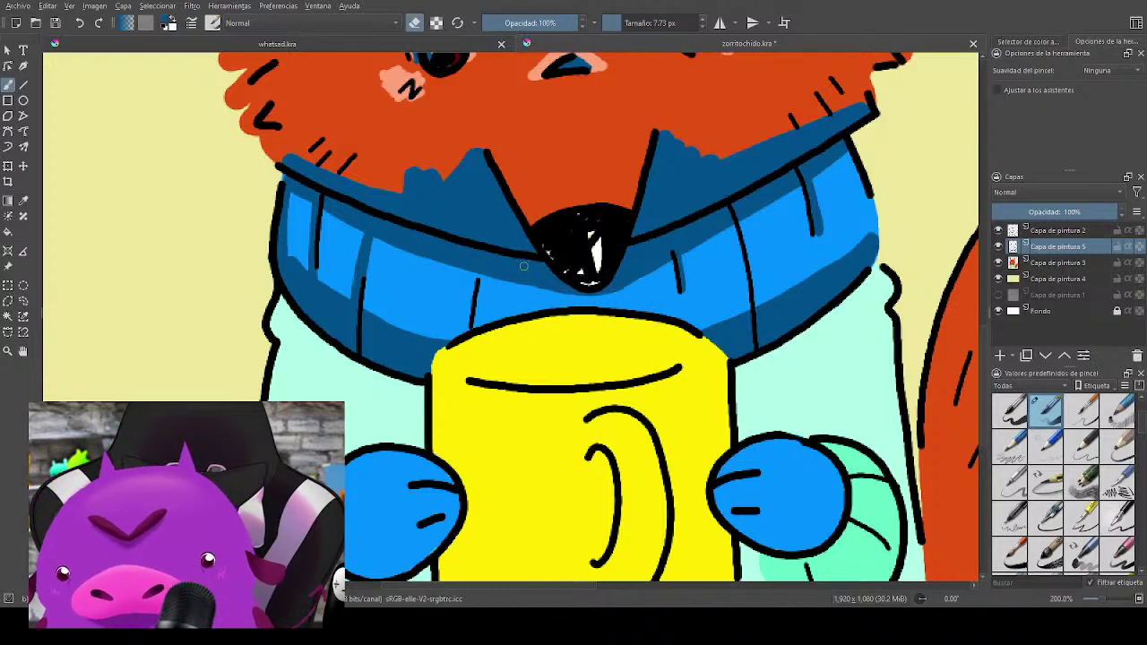
pyautogui.press('e')
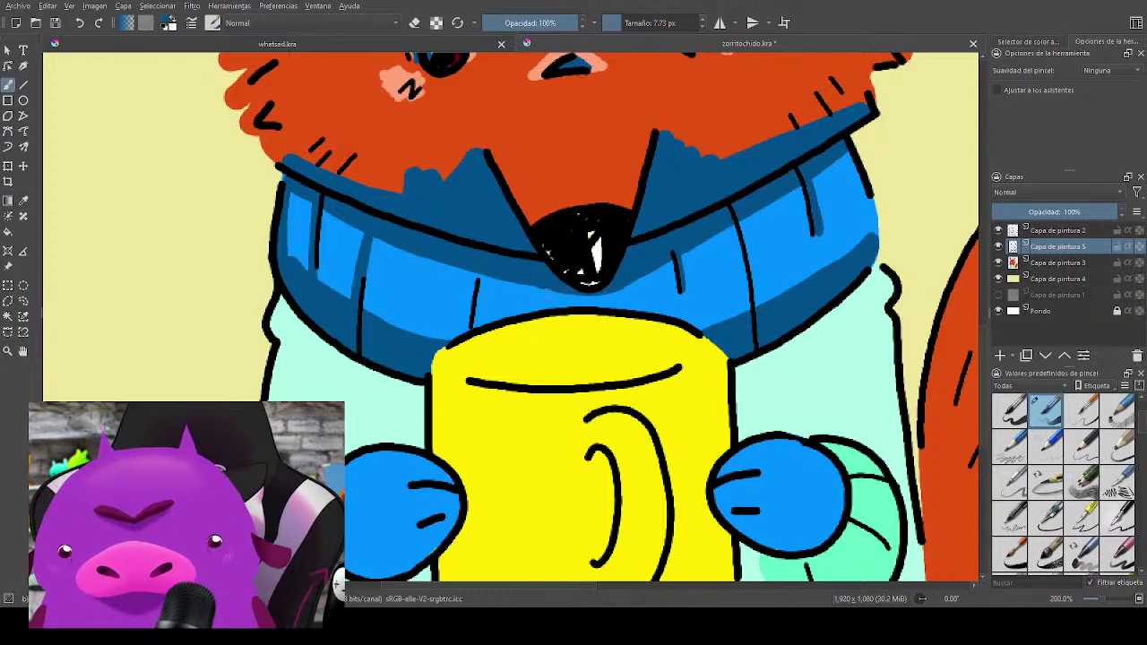
pyautogui.moveTo(541, 298)
pyautogui.mouseDown()
pyautogui.moveTo(610, 299)
pyautogui.moveTo(630, 278)
pyautogui.moveTo(618, 305)
pyautogui.moveTo(628, 273)
pyautogui.moveTo(641, 295)
pyautogui.moveTo(650, 273)
pyautogui.mouseUp()
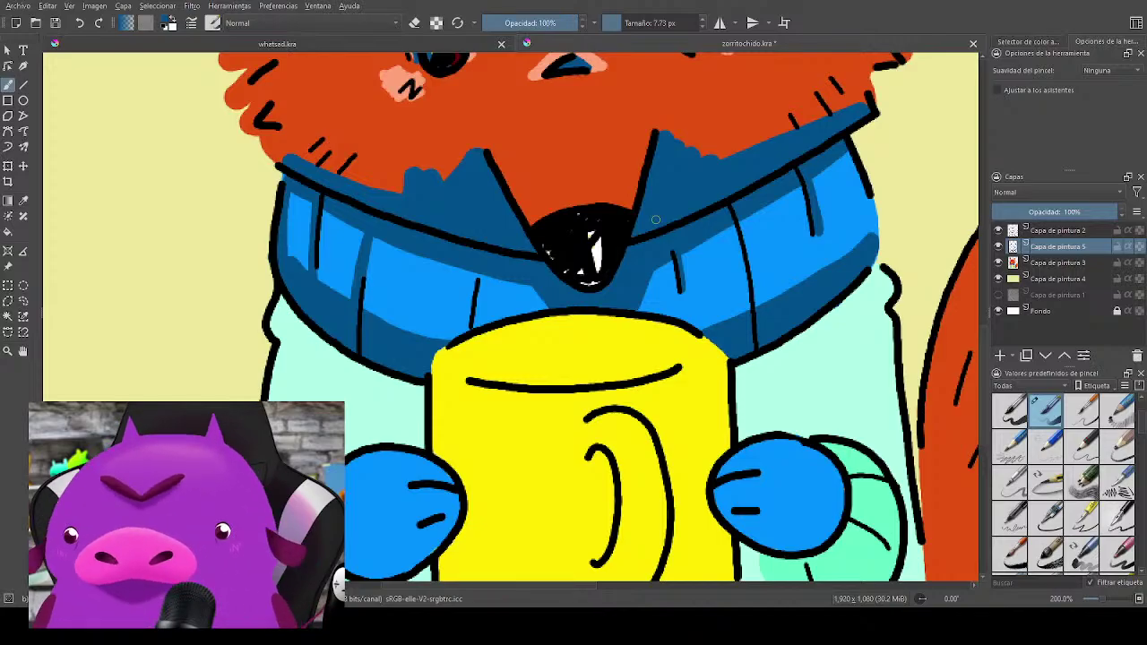
# Step: Paint tapered dark-blue shadows on the mint sweater beneath the scarf, reaching down to the hands on both sides of the cup
pyautogui.moveTo(665, 460); pyautogui.dragTo(724, 359)
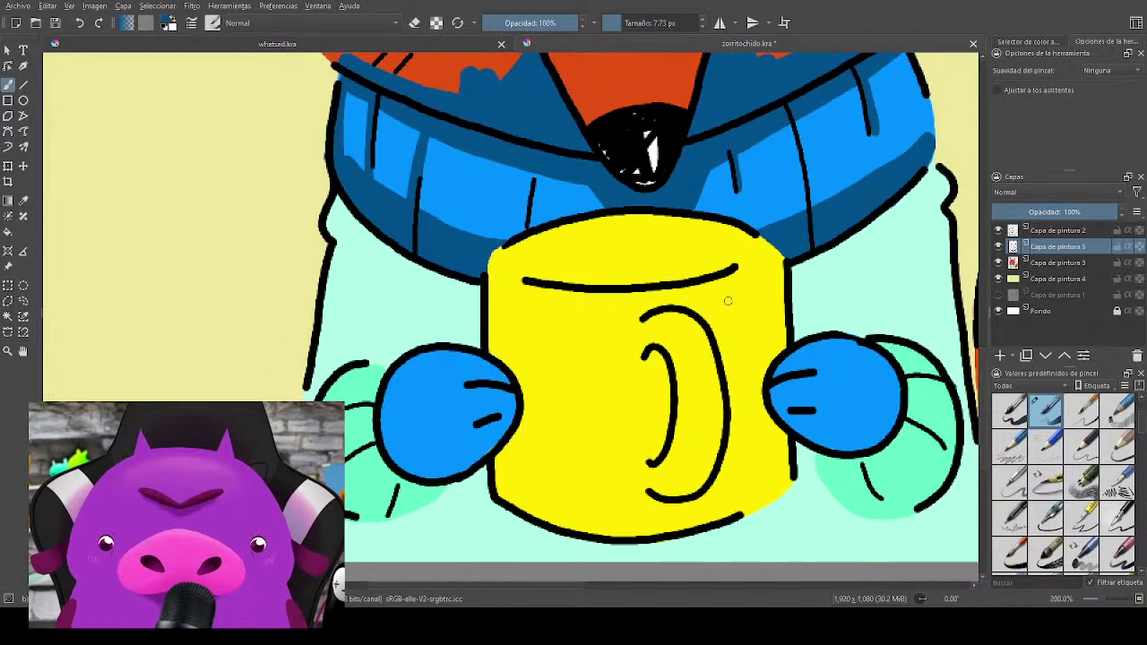
pyautogui.moveTo(599, 439)
pyautogui.mouseDown()
pyautogui.moveTo(693, 384)
pyautogui.moveTo(740, 468)
pyautogui.moveTo(704, 504)
pyautogui.moveTo(763, 370)
pyautogui.mouseUp()
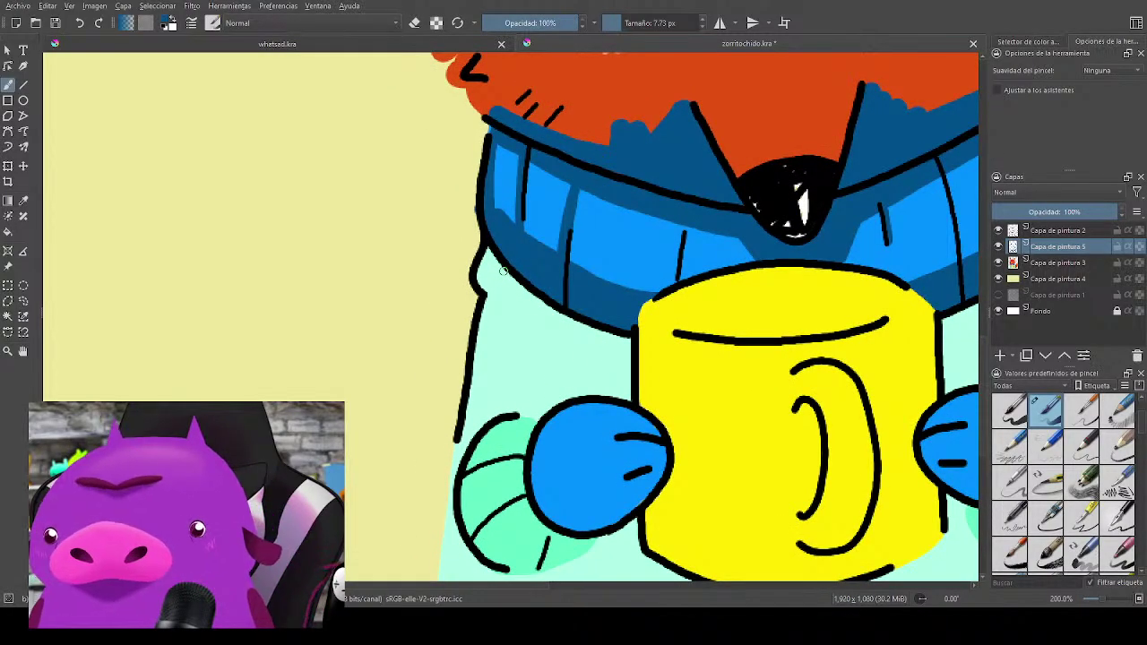
pyautogui.moveTo(502, 265); pyautogui.dragTo(584, 352)
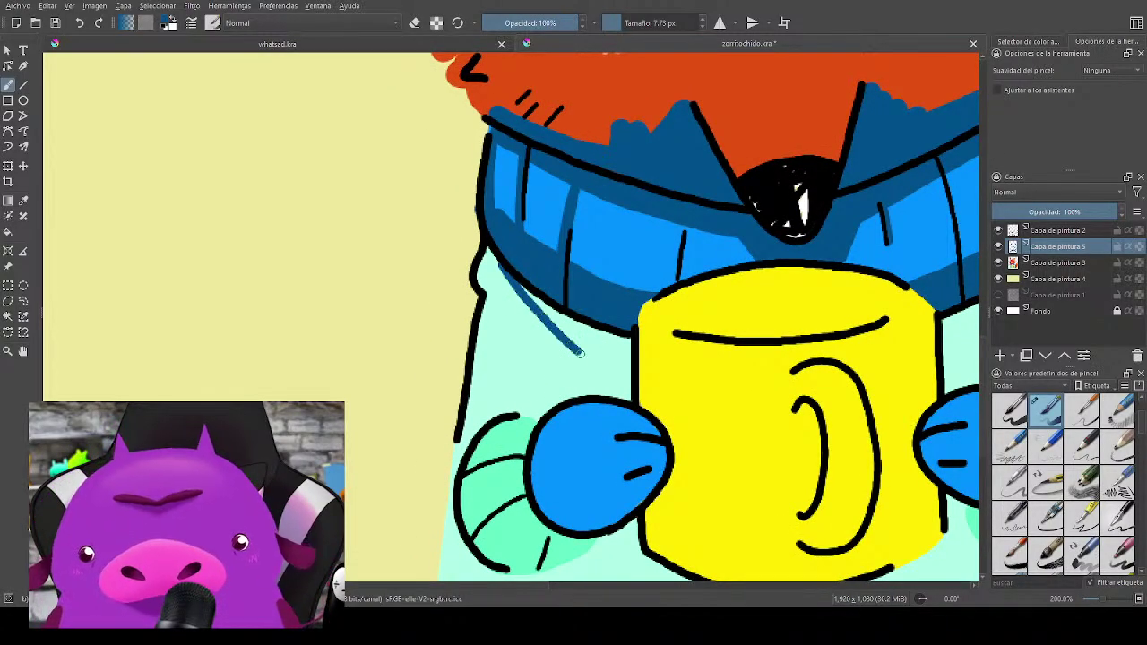
pyautogui.moveTo(557, 313); pyautogui.dragTo(587, 355)
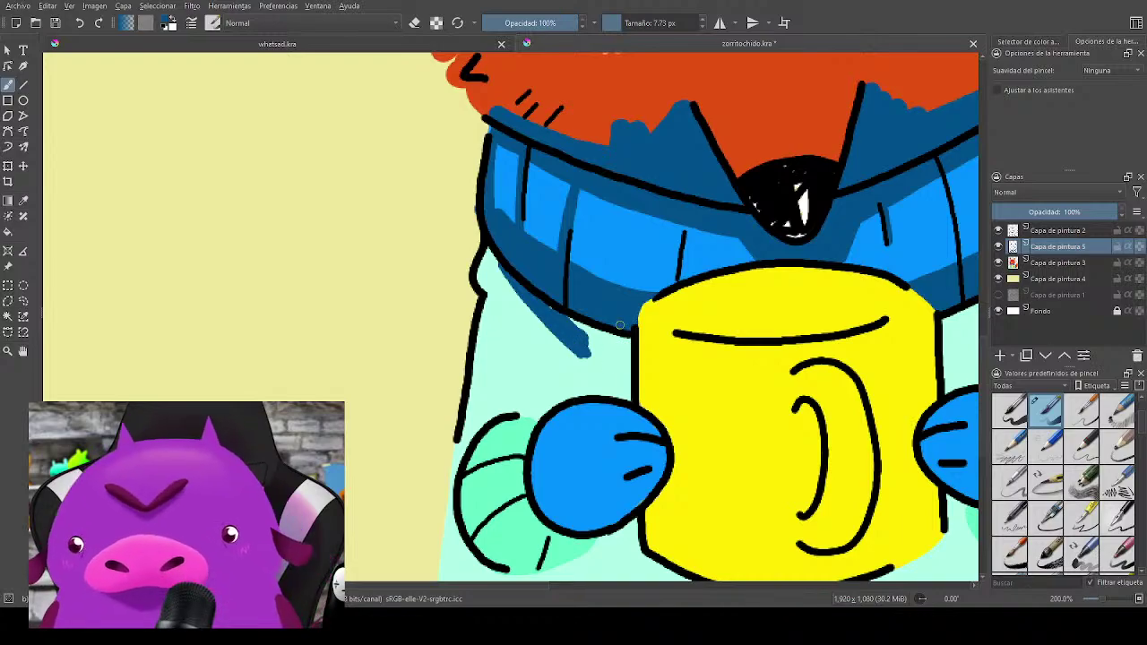
pyautogui.moveTo(560, 315)
pyautogui.mouseDown()
pyautogui.moveTo(622, 339)
pyautogui.moveTo(629, 390)
pyautogui.moveTo(628, 341)
pyautogui.moveTo(586, 340)
pyautogui.moveTo(613, 378)
pyautogui.moveTo(594, 349)
pyautogui.moveTo(625, 367)
pyautogui.moveTo(616, 343)
pyautogui.moveTo(627, 384)
pyautogui.mouseUp()
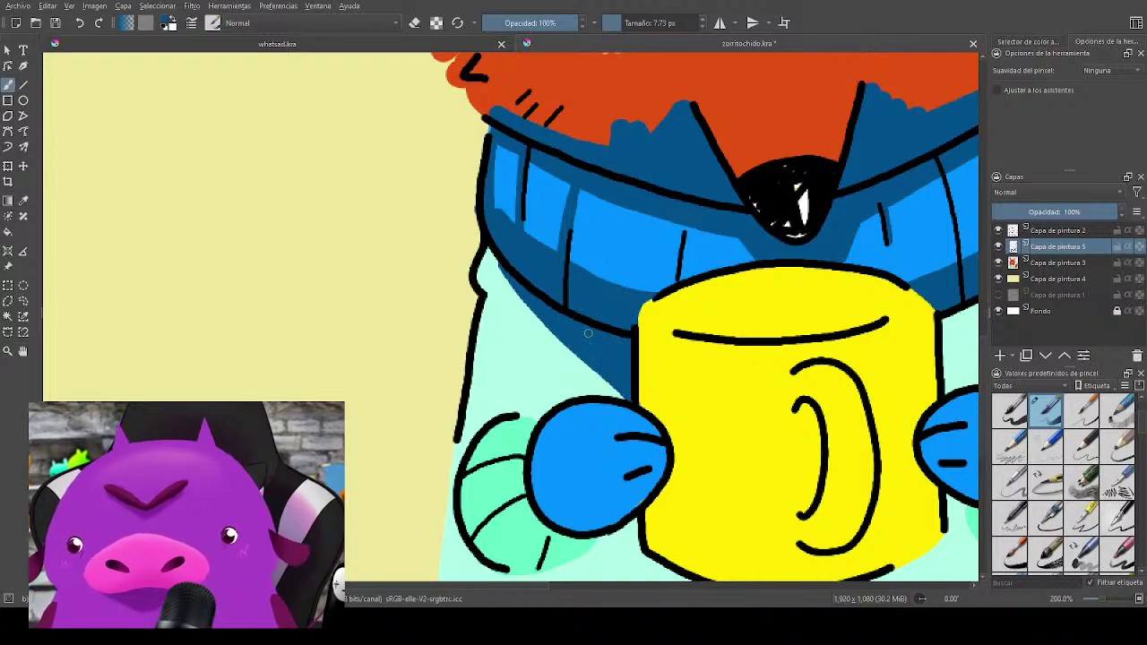
pyautogui.moveTo(487, 246)
pyautogui.mouseDown()
pyautogui.moveTo(611, 395)
pyautogui.moveTo(591, 373)
pyautogui.mouseUp()
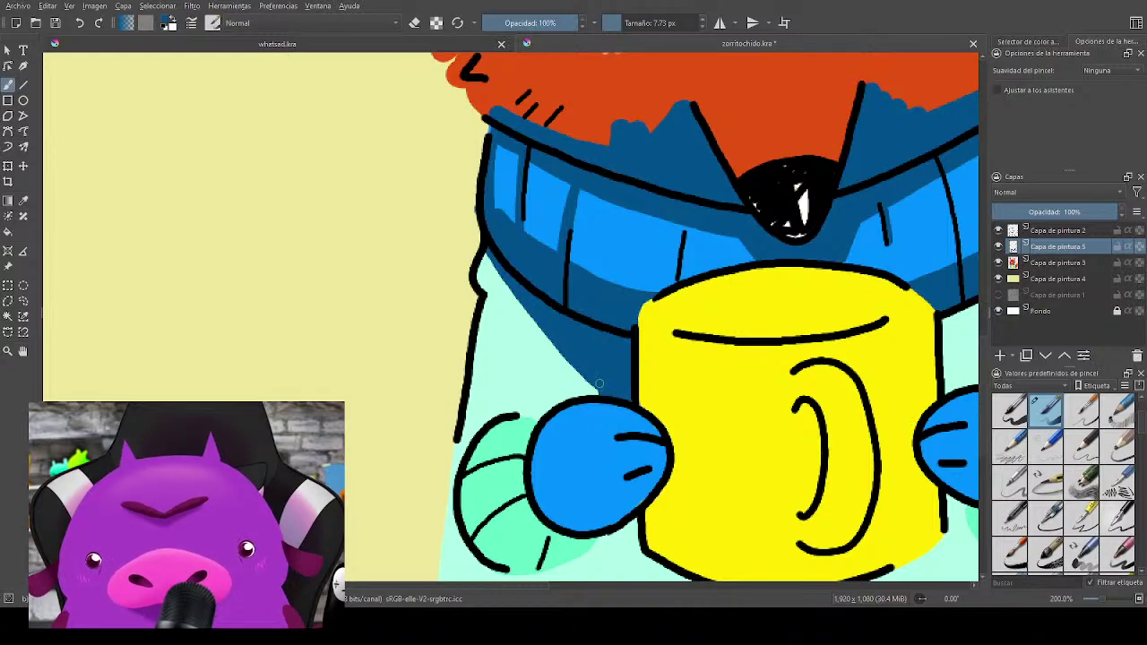
pyautogui.moveTo(925, 369)
pyautogui.mouseDown()
pyautogui.moveTo(715, 371)
pyautogui.moveTo(713, 345)
pyautogui.moveTo(714, 382)
pyautogui.moveTo(708, 315)
pyautogui.moveTo(713, 384)
pyautogui.moveTo(712, 316)
pyautogui.moveTo(837, 224)
pyautogui.moveTo(713, 372)
pyautogui.moveTo(710, 310)
pyautogui.moveTo(773, 280)
pyautogui.moveTo(716, 343)
pyautogui.moveTo(718, 326)
pyautogui.moveTo(756, 290)
pyautogui.moveTo(717, 373)
pyautogui.moveTo(796, 266)
pyautogui.mouseUp()
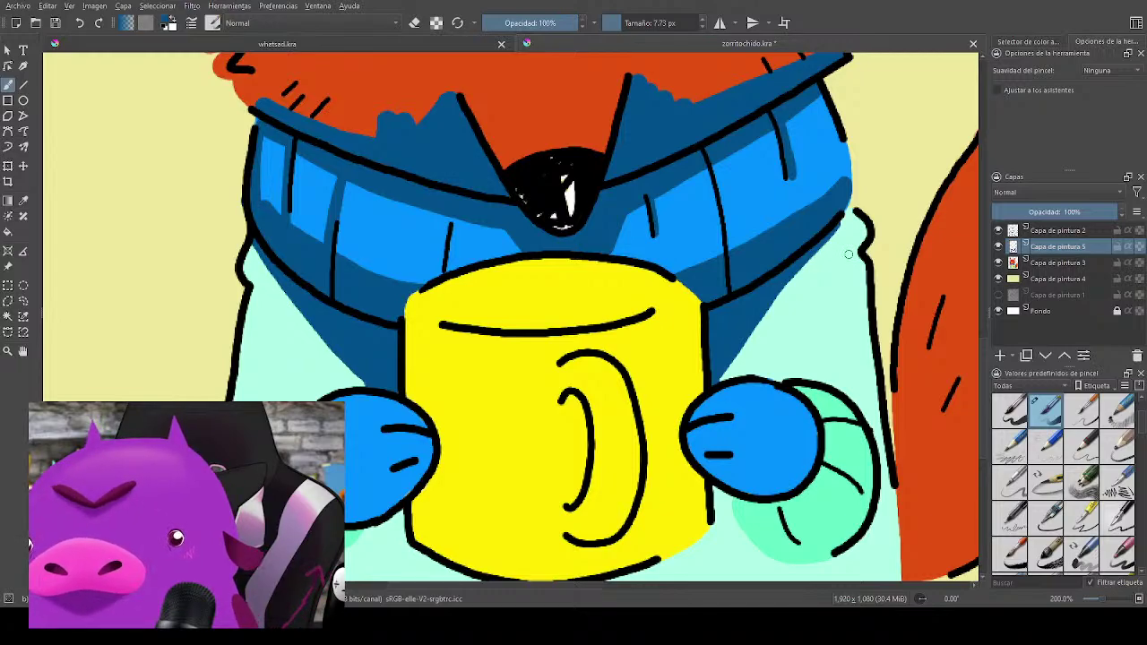
# Step: Set the brush to 11.23 px and paint a curved dark-blue shading band along the cup's bottom edge
pyautogui.moveTo(848, 255)
pyautogui.mouseDown()
pyautogui.moveTo(834, 288)
pyautogui.moveTo(739, 343)
pyautogui.moveTo(694, 400)
pyautogui.moveTo(804, 253)
pyautogui.mouseUp()
pyautogui.hotkey('ctrl', 'z')
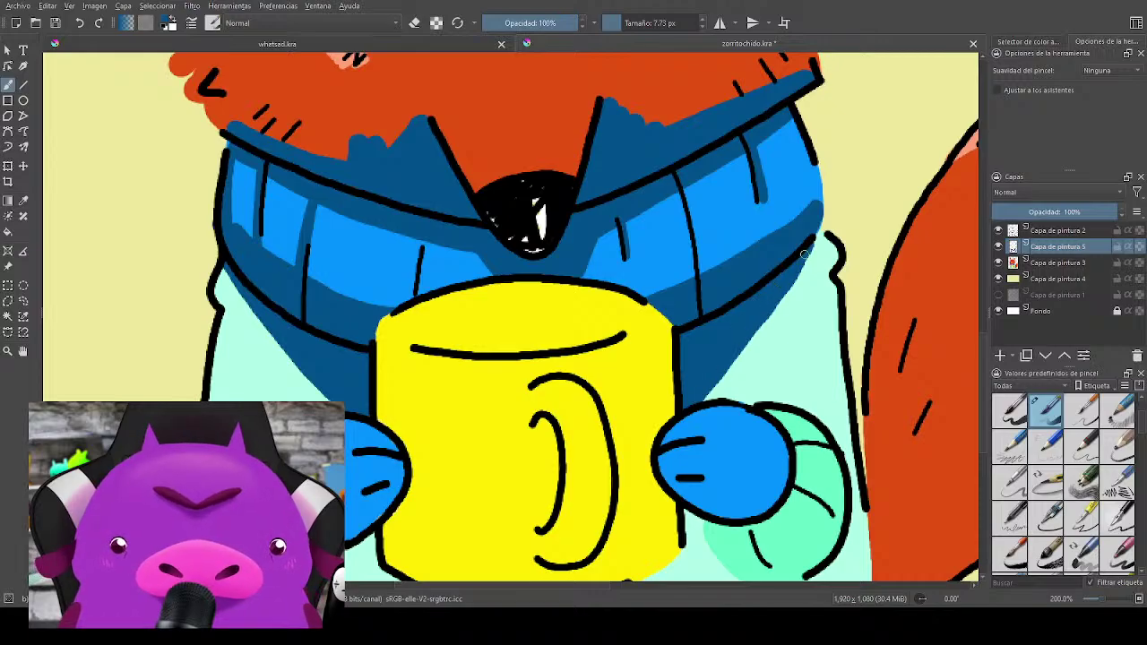
pyautogui.moveTo(735, 358)
pyautogui.mouseDown()
pyautogui.moveTo(833, 254)
pyautogui.moveTo(825, 279)
pyautogui.moveTo(830, 229)
pyautogui.moveTo(857, 177)
pyautogui.mouseUp()
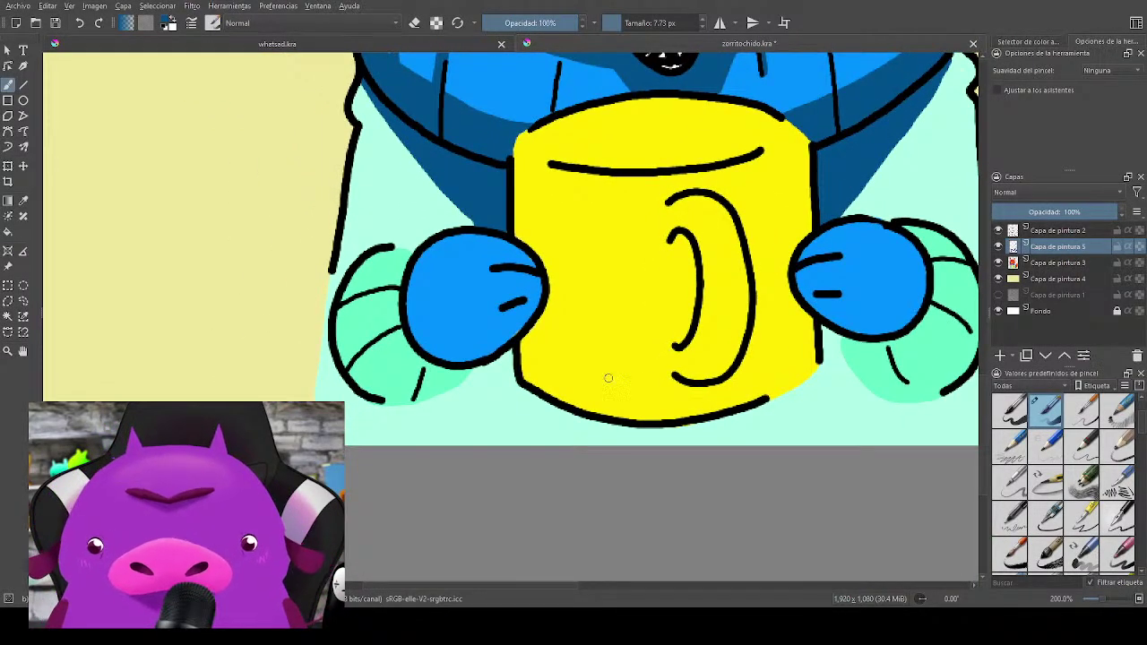
pyautogui.press(']')
pyautogui.press(']')
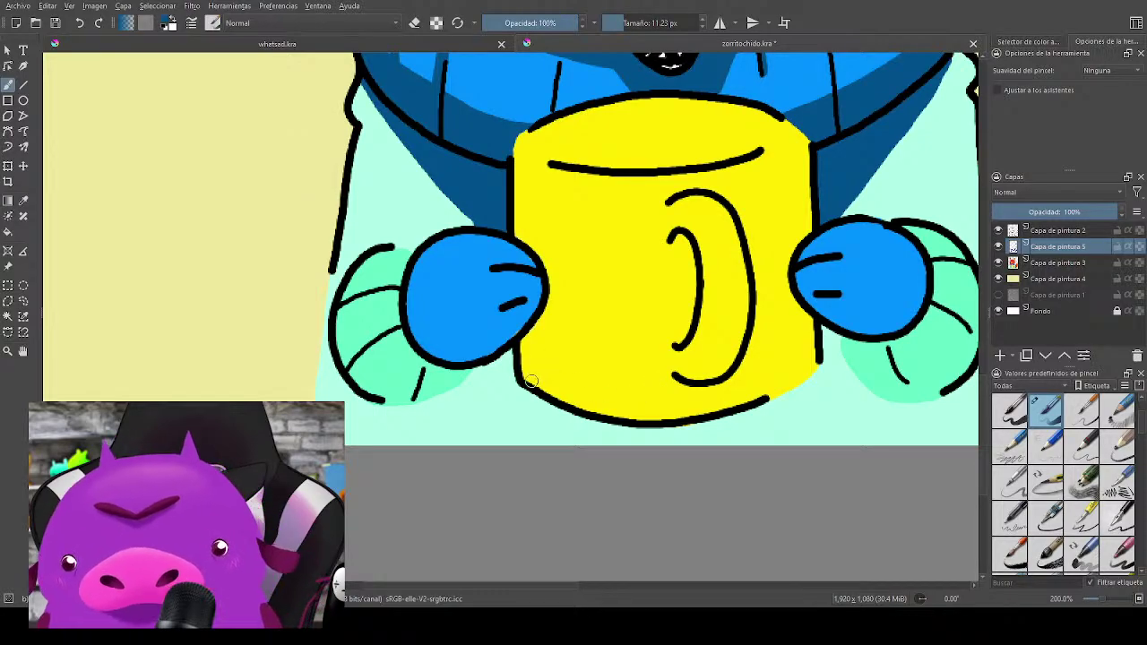
pyautogui.moveTo(523, 371)
pyautogui.mouseDown()
pyautogui.moveTo(614, 411)
pyautogui.moveTo(693, 412)
pyautogui.moveTo(753, 398)
pyautogui.moveTo(812, 363)
pyautogui.moveTo(749, 400)
pyautogui.moveTo(648, 413)
pyautogui.moveTo(753, 391)
pyautogui.moveTo(812, 359)
pyautogui.moveTo(628, 391)
pyautogui.moveTo(521, 372)
pyautogui.moveTo(586, 398)
pyautogui.moveTo(685, 405)
pyautogui.moveTo(811, 357)
pyautogui.mouseUp()
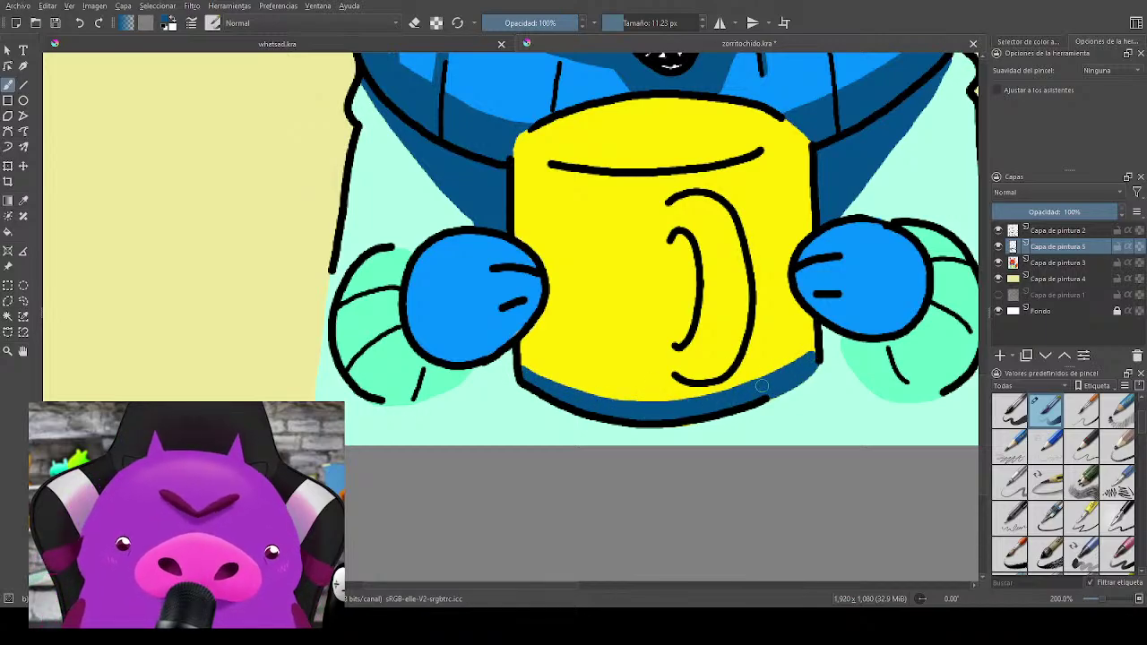
# Step: Paint dark-blue shading inside the cup handle's opening and on the handle's lower curve, trimming its inner edge with the eraser
pyautogui.moveTo(672, 240)
pyautogui.mouseDown()
pyautogui.moveTo(695, 285)
pyautogui.moveTo(690, 268)
pyautogui.mouseUp()
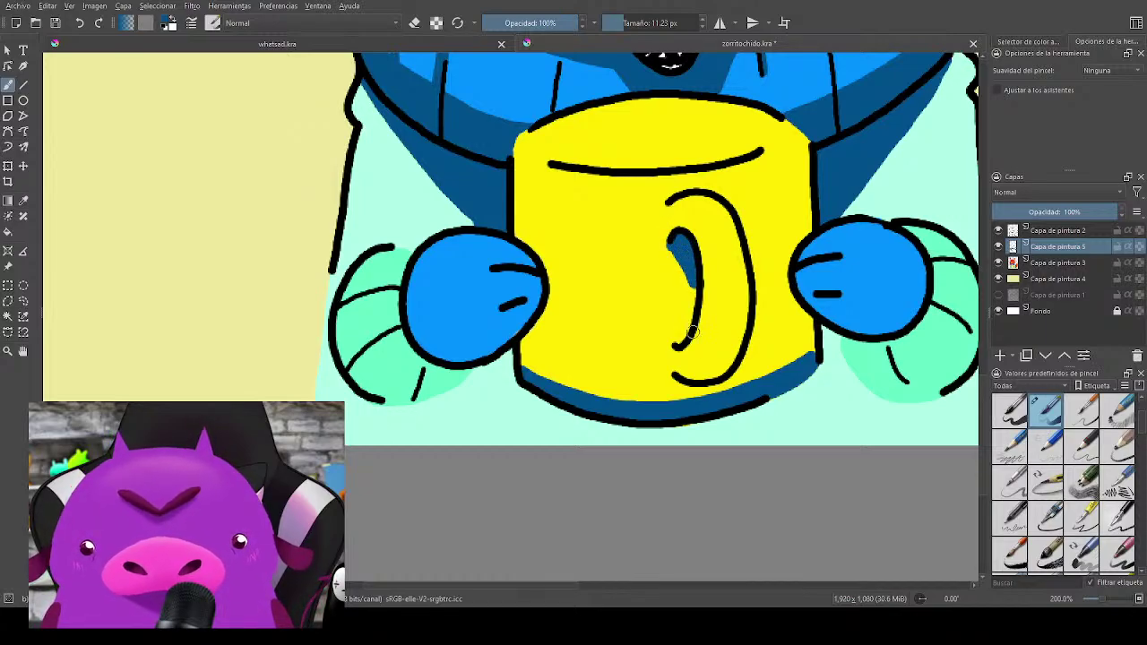
pyautogui.moveTo(681, 367)
pyautogui.mouseDown()
pyautogui.moveTo(715, 375)
pyautogui.moveTo(746, 327)
pyautogui.moveTo(695, 376)
pyautogui.moveTo(709, 321)
pyautogui.moveTo(696, 373)
pyautogui.moveTo(680, 369)
pyautogui.moveTo(706, 359)
pyautogui.moveTo(736, 319)
pyautogui.moveTo(705, 354)
pyautogui.mouseUp()
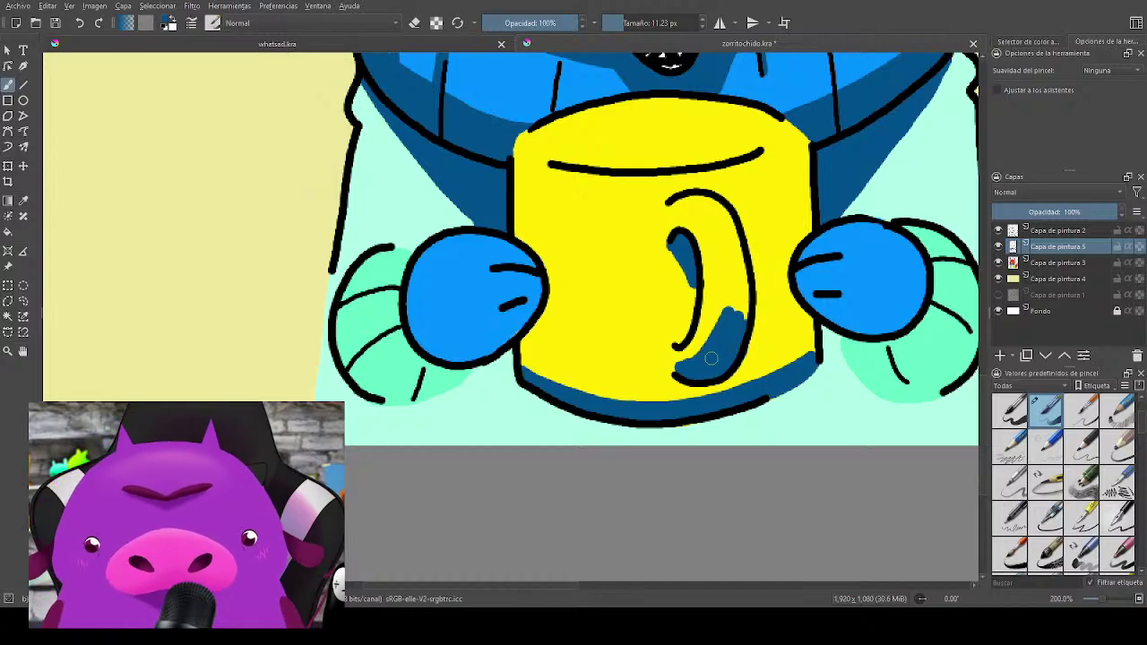
pyautogui.moveTo(736, 328)
pyautogui.mouseDown()
pyautogui.moveTo(742, 312)
pyautogui.moveTo(727, 309)
pyautogui.mouseUp()
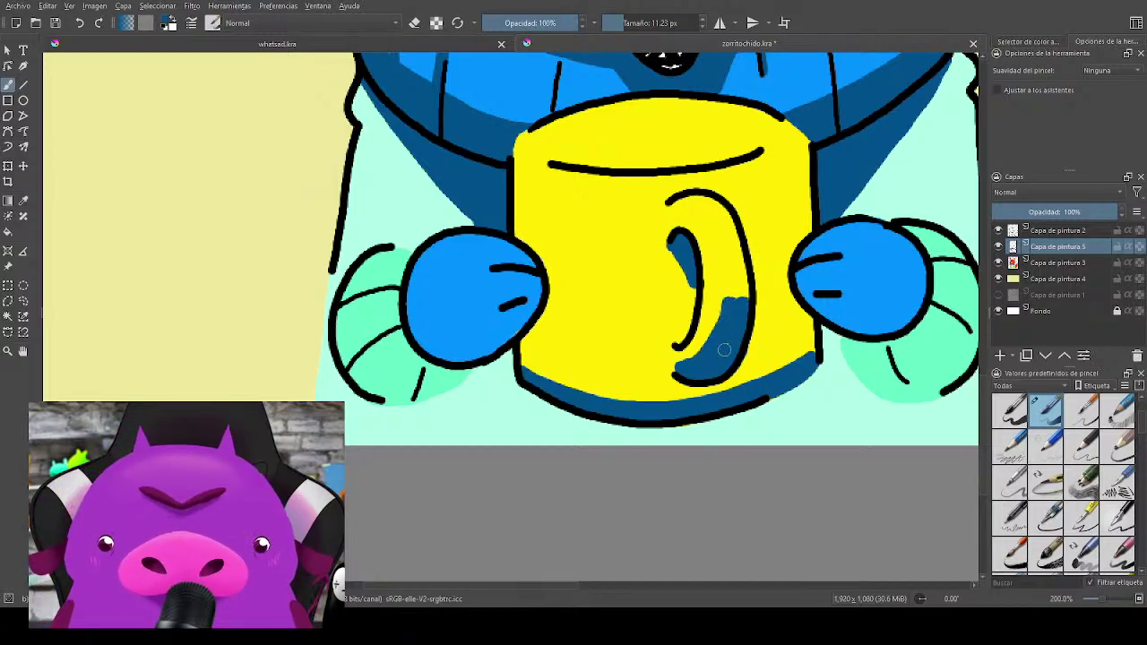
pyautogui.moveTo(695, 370)
pyautogui.mouseDown()
pyautogui.moveTo(731, 277)
pyautogui.moveTo(724, 303)
pyautogui.moveTo(743, 305)
pyautogui.moveTo(729, 271)
pyautogui.moveTo(745, 287)
pyautogui.moveTo(730, 275)
pyautogui.moveTo(727, 310)
pyautogui.moveTo(746, 277)
pyautogui.mouseUp()
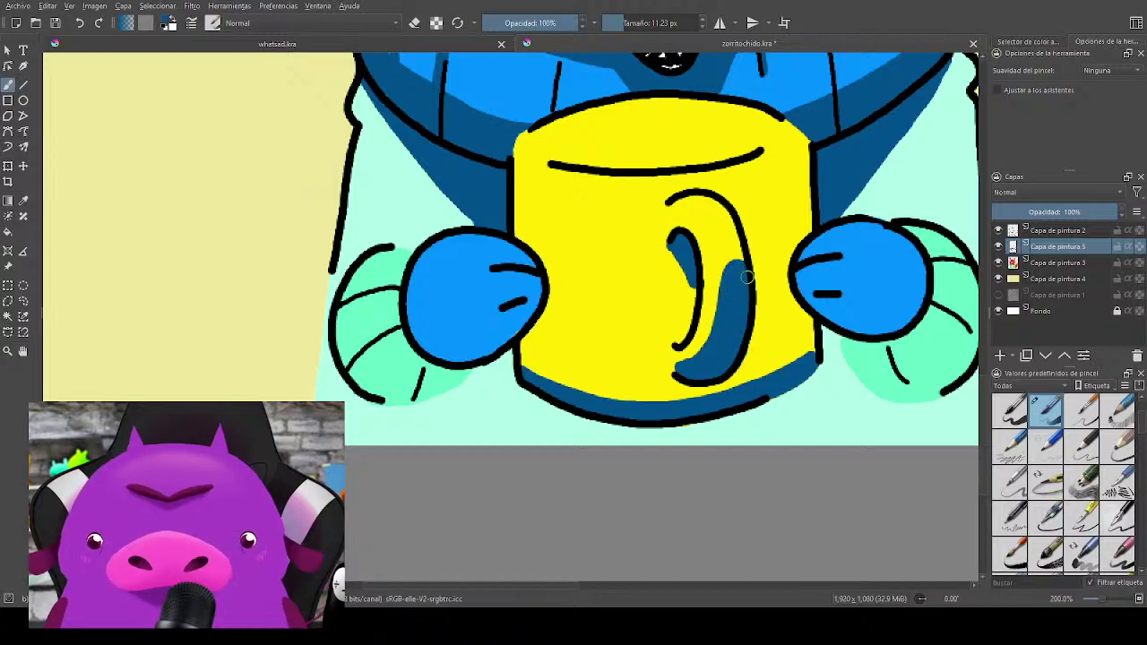
pyautogui.press('e')
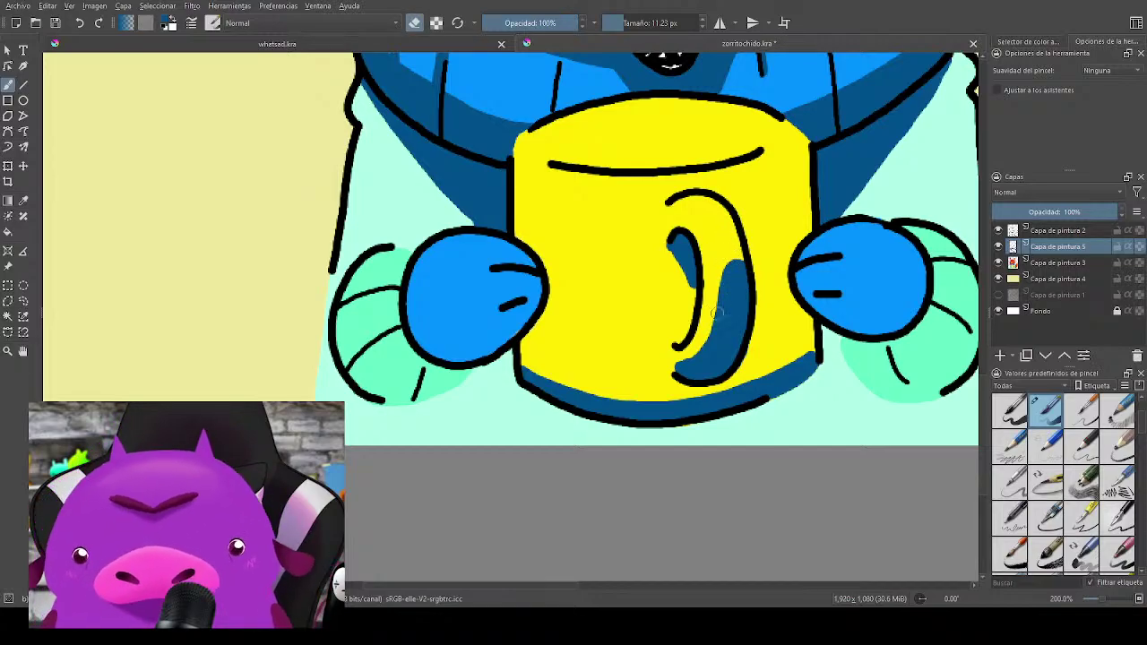
pyautogui.moveTo(670, 364)
pyautogui.mouseDown()
pyautogui.moveTo(694, 345)
pyautogui.moveTo(710, 285)
pyautogui.mouseUp()
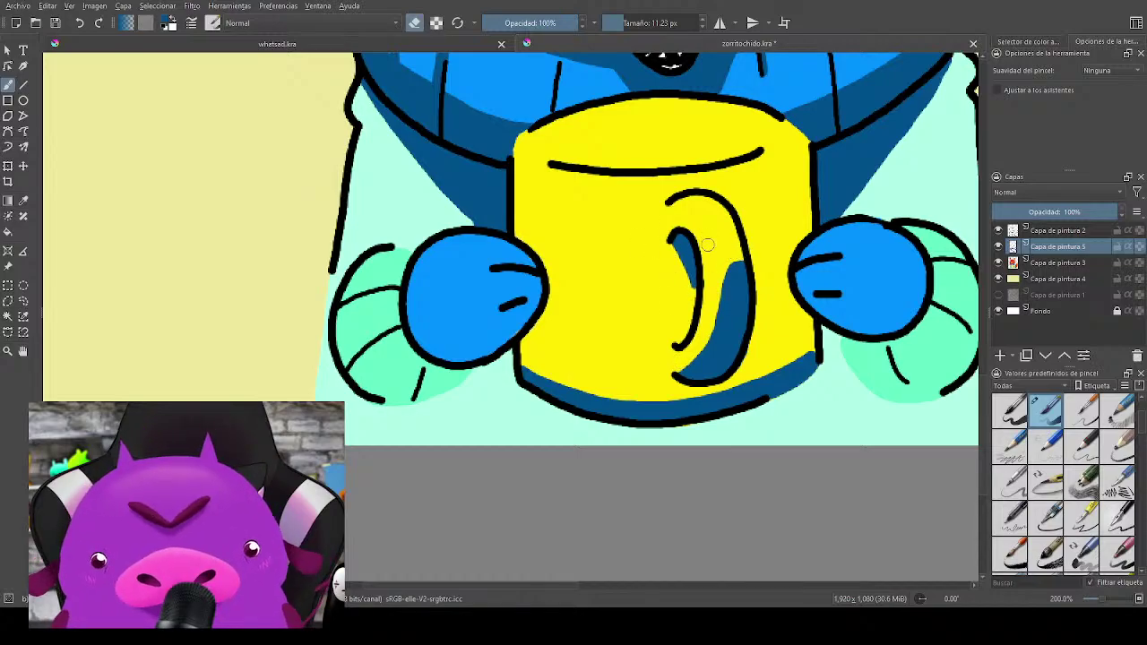
pyautogui.moveTo(745, 209); pyautogui.dragTo(784, 275)
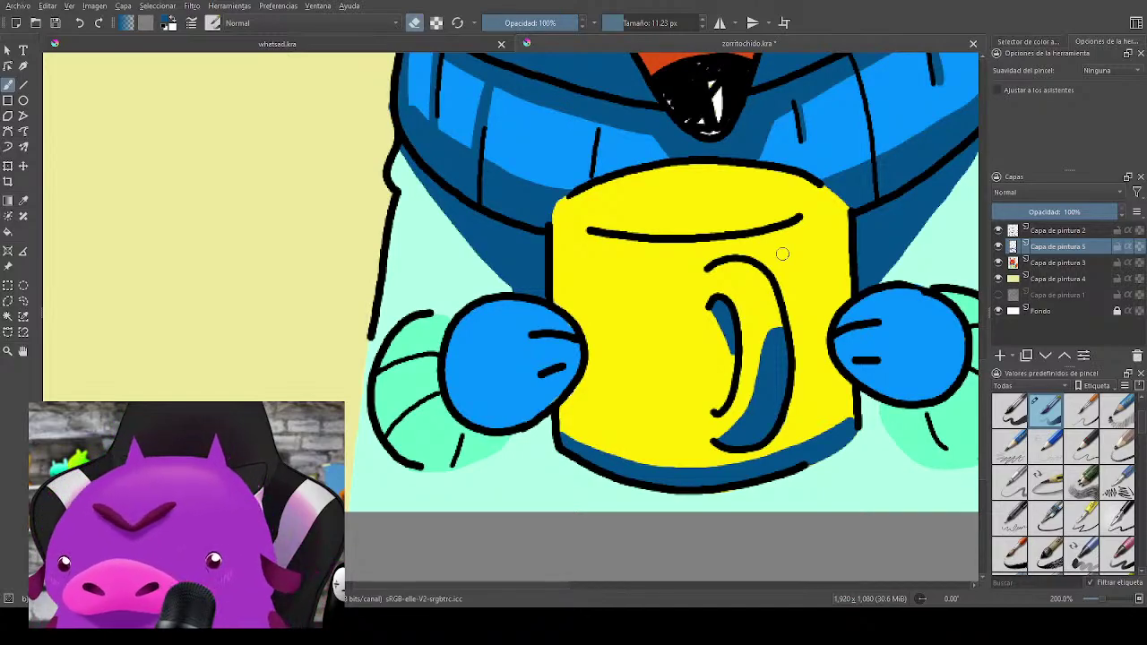
# Step: Turn erasing off and paint a filled dark-blue ellipse for the cup's opening above the curved rim line
pyautogui.press('e')
pyautogui.scroll(2, 716, 260)
pyautogui.hscroll(-2, 717, 260)
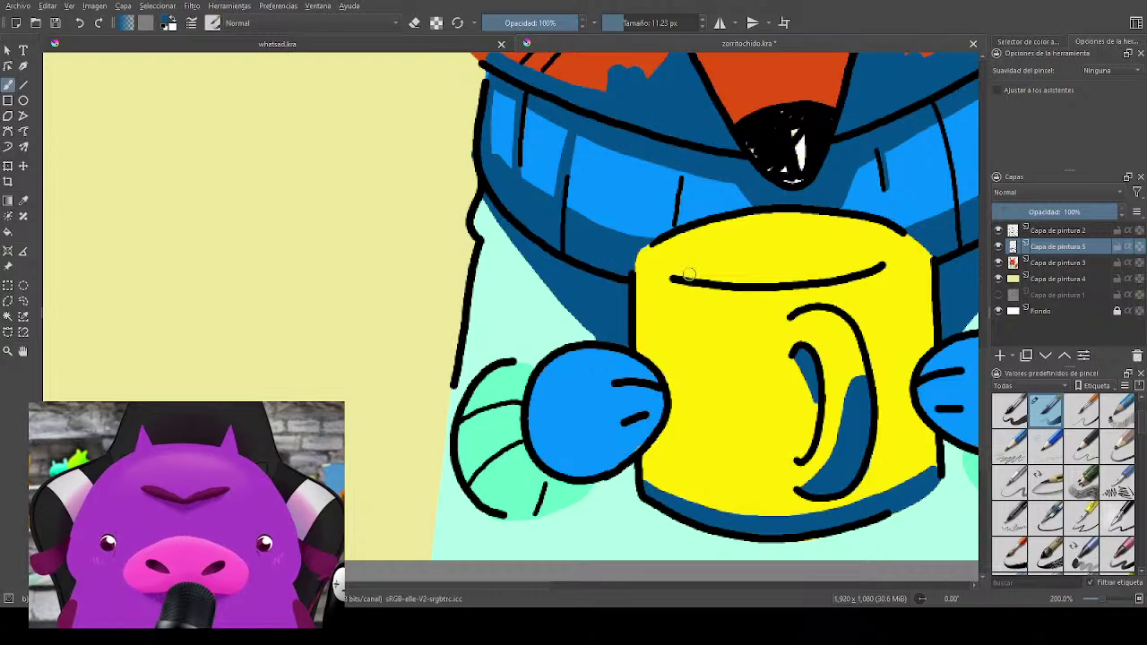
pyautogui.moveTo(688, 274)
pyautogui.mouseDown()
pyautogui.moveTo(662, 271)
pyautogui.moveTo(781, 236)
pyautogui.moveTo(876, 247)
pyautogui.mouseUp()
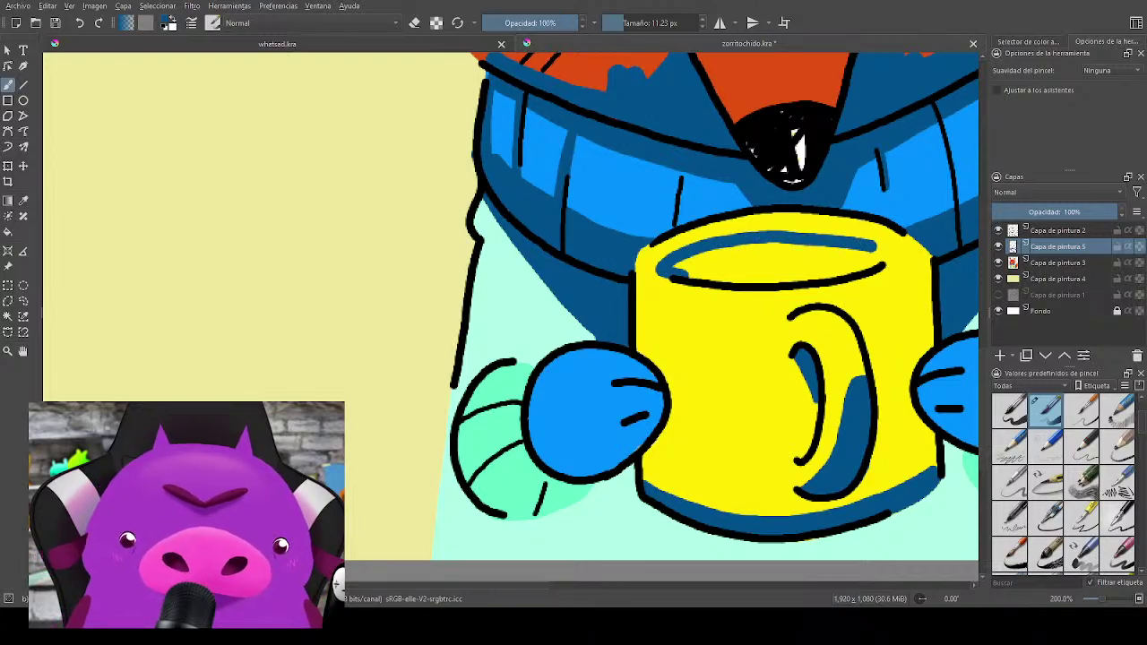
pyautogui.hotkey('ctrl', 'z')
pyautogui.hotkey('ctrl', 'z')
pyautogui.moveTo(685, 276)
pyautogui.mouseDown()
pyautogui.moveTo(733, 240)
pyautogui.moveTo(816, 234)
pyautogui.moveTo(888, 247)
pyautogui.moveTo(857, 271)
pyautogui.moveTo(853, 258)
pyautogui.moveTo(841, 263)
pyautogui.moveTo(878, 257)
pyautogui.moveTo(856, 252)
pyautogui.moveTo(825, 268)
pyautogui.moveTo(842, 248)
pyautogui.moveTo(821, 244)
pyautogui.moveTo(786, 278)
pyautogui.moveTo(807, 266)
pyautogui.moveTo(800, 278)
pyautogui.moveTo(767, 273)
pyautogui.moveTo(780, 258)
pyautogui.moveTo(727, 279)
pyautogui.moveTo(734, 258)
pyautogui.moveTo(722, 252)
pyautogui.moveTo(699, 276)
pyautogui.mouseUp()
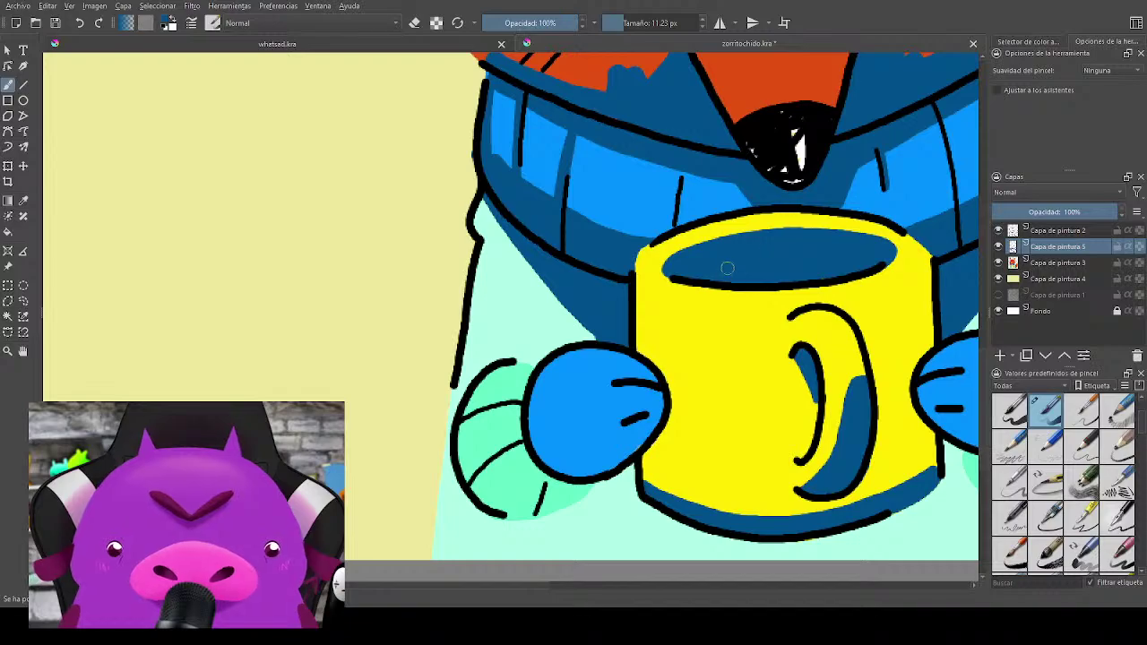
# Step: Paint dark-blue shadows on the cup's sides next to both hands, joining the bottom shading band
pyautogui.moveTo(891, 337); pyautogui.dragTo(731, 273)
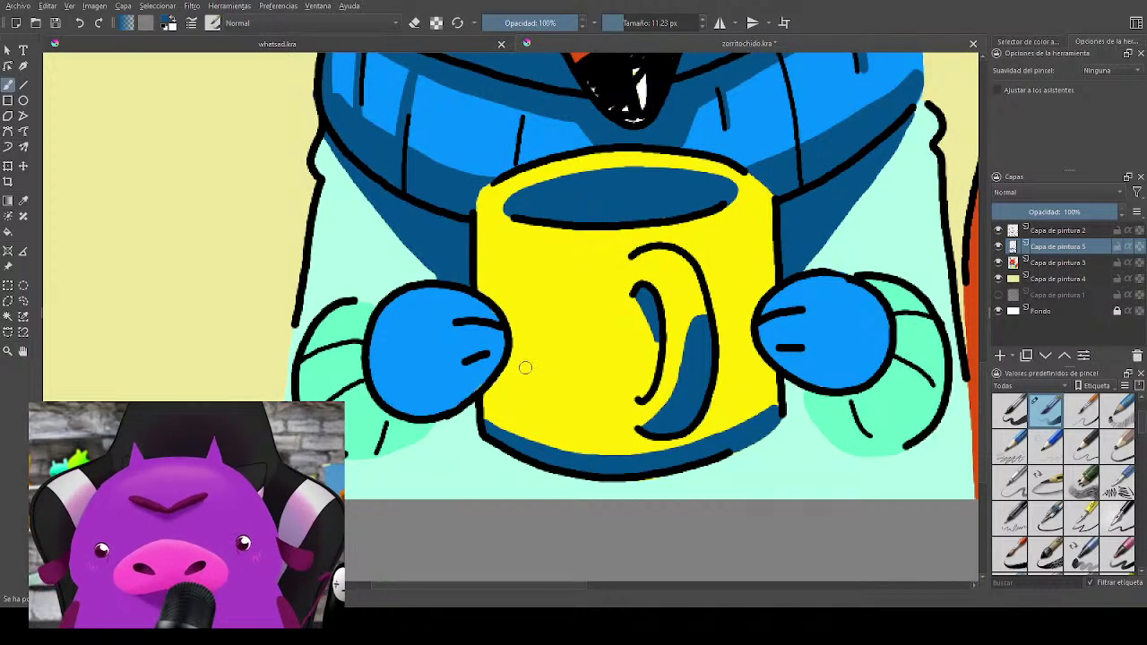
pyautogui.moveTo(489, 410)
pyautogui.mouseDown()
pyautogui.moveTo(516, 353)
pyautogui.moveTo(488, 421)
pyautogui.moveTo(513, 344)
pyautogui.mouseUp()
pyautogui.moveTo(751, 338)
pyautogui.mouseDown()
pyautogui.moveTo(771, 375)
pyautogui.moveTo(753, 349)
pyautogui.moveTo(775, 382)
pyautogui.moveTo(775, 414)
pyautogui.mouseUp()
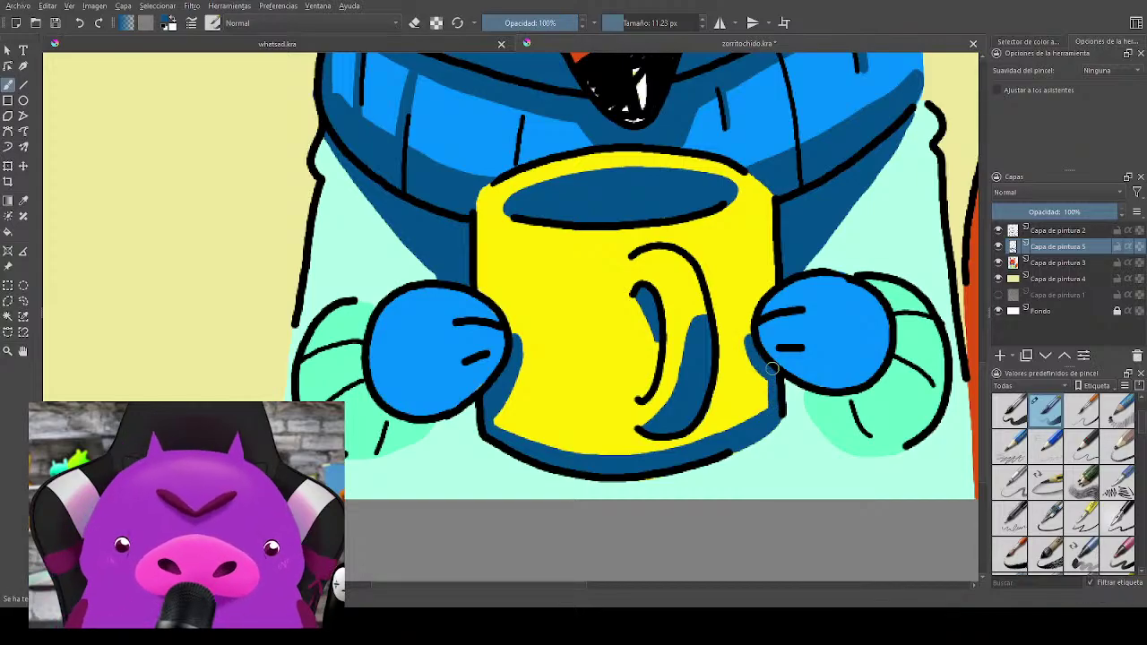
# Step: Paint curved dark-blue shading along the undersides of both blue hands
pyautogui.moveTo(748, 271)
pyautogui.mouseDown()
pyautogui.moveTo(761, 312)
pyautogui.moveTo(772, 212)
pyautogui.moveTo(767, 335)
pyautogui.moveTo(776, 226)
pyautogui.moveTo(807, 158)
pyautogui.moveTo(832, 193)
pyautogui.moveTo(868, 183)
pyautogui.mouseUp()
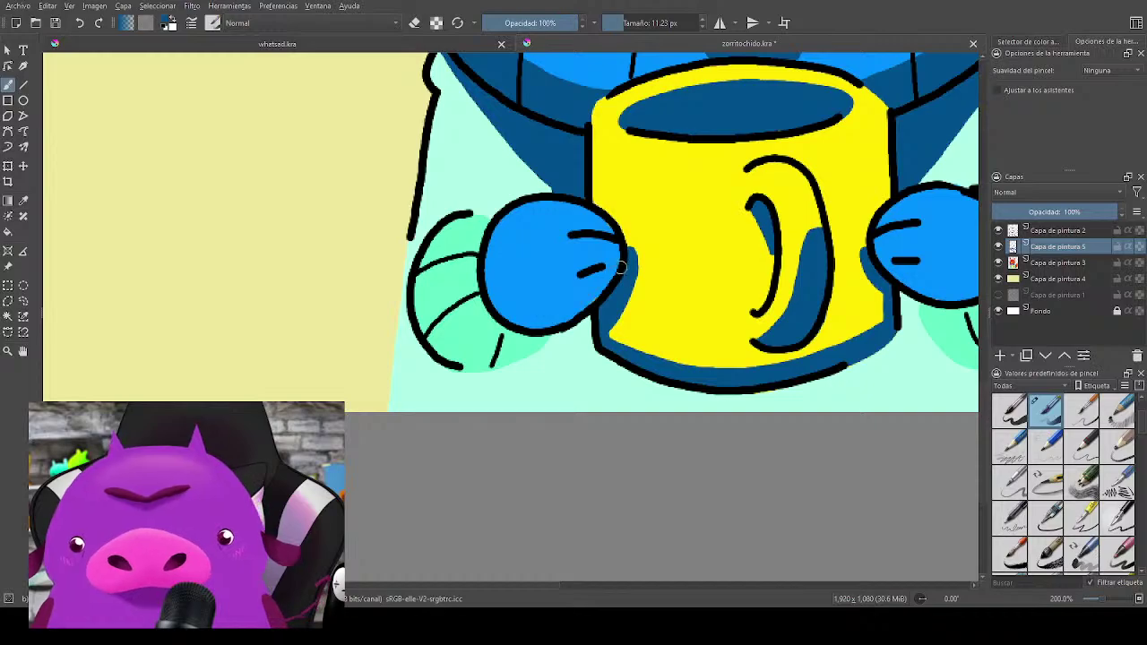
pyautogui.moveTo(620, 258)
pyautogui.mouseDown()
pyautogui.moveTo(553, 321)
pyautogui.moveTo(518, 321)
pyautogui.moveTo(593, 296)
pyautogui.moveTo(619, 263)
pyautogui.moveTo(548, 308)
pyautogui.mouseUp()
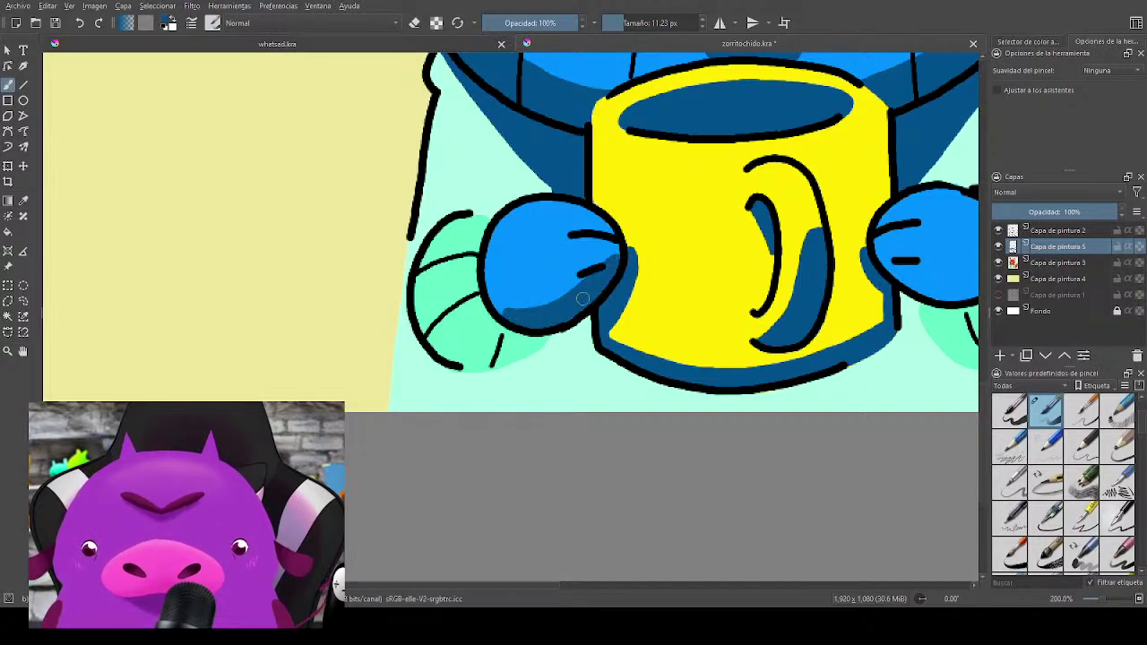
pyautogui.moveTo(836, 371); pyautogui.dragTo(513, 351)
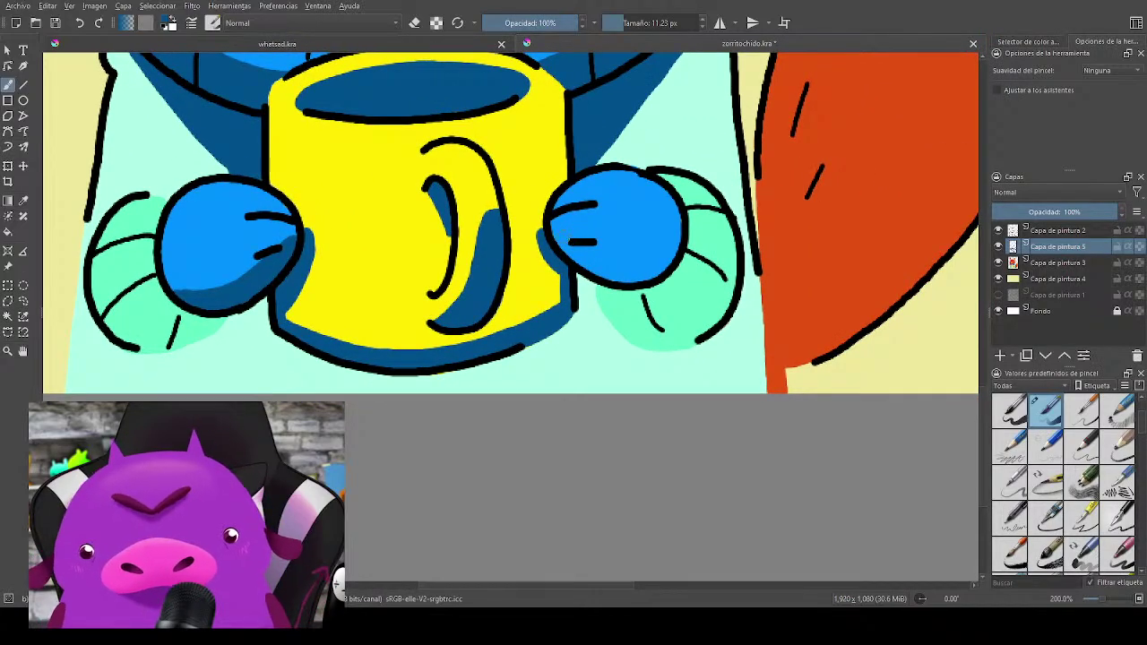
pyautogui.moveTo(548, 231)
pyautogui.mouseDown()
pyautogui.moveTo(633, 279)
pyautogui.moveTo(656, 272)
pyautogui.moveTo(606, 269)
pyautogui.moveTo(557, 242)
pyautogui.moveTo(613, 265)
pyautogui.moveTo(668, 260)
pyautogui.moveTo(616, 275)
pyautogui.moveTo(583, 264)
pyautogui.moveTo(767, 279)
pyautogui.mouseUp()
# Step: Paint dark-blue shading over the lower parts of both mint sleeve cuffs beneath the hands
pyautogui.moveTo(837, 338); pyautogui.dragTo(735, 364)
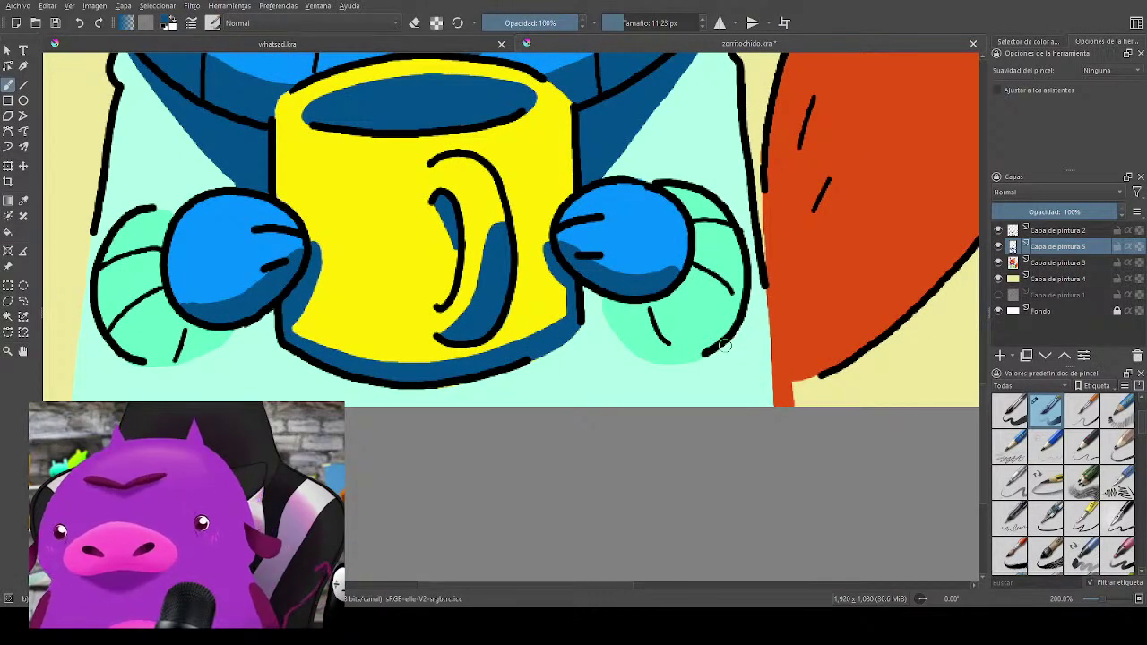
pyautogui.moveTo(610, 304)
pyautogui.mouseDown()
pyautogui.moveTo(685, 276)
pyautogui.moveTo(640, 305)
pyautogui.moveTo(613, 302)
pyautogui.moveTo(619, 337)
pyautogui.moveTo(659, 364)
pyautogui.moveTo(702, 358)
pyautogui.moveTo(728, 330)
pyautogui.moveTo(675, 297)
pyautogui.moveTo(626, 321)
pyautogui.moveTo(627, 310)
pyautogui.moveTo(631, 330)
pyautogui.moveTo(661, 331)
pyautogui.moveTo(687, 301)
pyautogui.moveTo(624, 338)
pyautogui.moveTo(610, 308)
pyautogui.moveTo(658, 308)
pyautogui.moveTo(652, 344)
pyautogui.moveTo(715, 331)
pyautogui.moveTo(664, 352)
pyautogui.mouseUp()
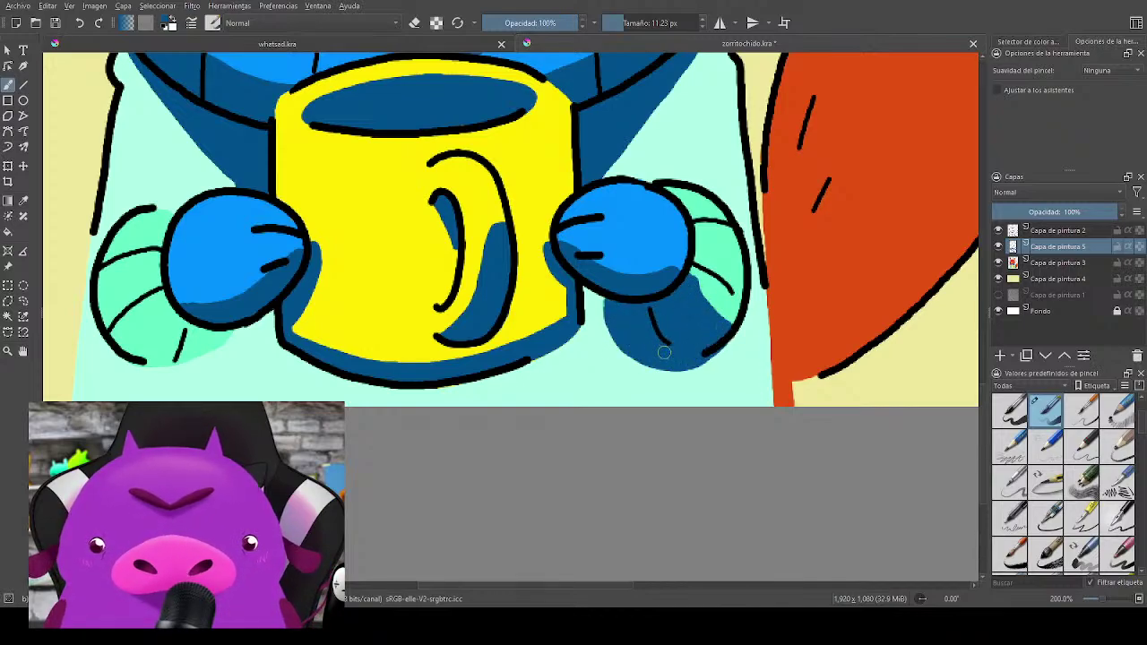
pyautogui.moveTo(608, 379)
pyautogui.mouseDown()
pyautogui.moveTo(798, 329)
pyautogui.moveTo(871, 359)
pyautogui.mouseUp()
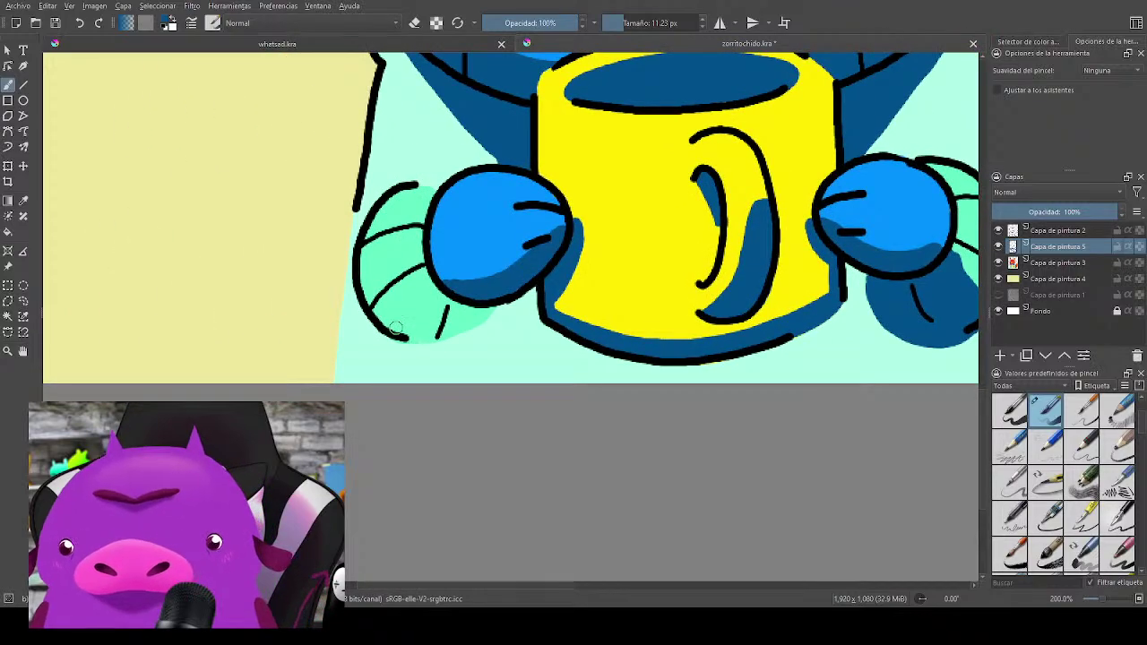
pyautogui.moveTo(389, 324)
pyautogui.mouseDown()
pyautogui.moveTo(437, 289)
pyautogui.moveTo(387, 326)
pyautogui.moveTo(437, 298)
pyautogui.moveTo(404, 333)
pyautogui.moveTo(441, 307)
pyautogui.moveTo(448, 320)
pyautogui.moveTo(432, 334)
pyautogui.moveTo(479, 314)
pyautogui.moveTo(467, 309)
pyautogui.moveTo(470, 322)
pyautogui.moveTo(484, 314)
pyautogui.moveTo(459, 333)
pyautogui.moveTo(491, 308)
pyautogui.moveTo(413, 336)
pyautogui.moveTo(426, 341)
pyautogui.moveTo(535, 286)
pyautogui.mouseUp()
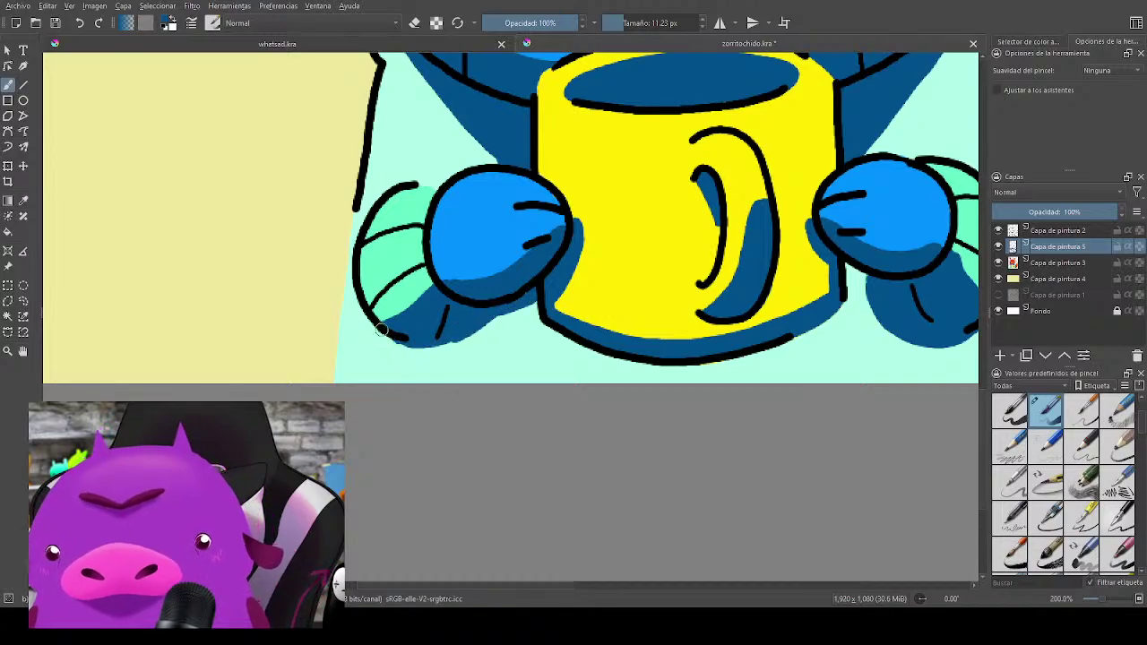
# Step: Fill the sweater area beneath the cup and sleeves with dark blue down to the canvas edge
pyautogui.moveTo(376, 345)
pyautogui.mouseDown()
pyautogui.moveTo(416, 366)
pyautogui.moveTo(442, 329)
pyautogui.moveTo(460, 366)
pyautogui.moveTo(494, 309)
pyautogui.moveTo(512, 379)
pyautogui.moveTo(529, 351)
pyautogui.moveTo(505, 329)
pyautogui.moveTo(494, 353)
pyautogui.moveTo(523, 370)
pyautogui.moveTo(553, 326)
pyautogui.moveTo(568, 333)
pyautogui.moveTo(545, 369)
pyautogui.moveTo(583, 348)
pyautogui.moveTo(591, 376)
pyautogui.moveTo(659, 344)
pyautogui.moveTo(650, 370)
pyautogui.moveTo(621, 379)
pyautogui.moveTo(732, 347)
pyautogui.moveTo(723, 380)
pyautogui.moveTo(759, 372)
pyautogui.mouseUp()
pyautogui.moveTo(880, 372)
pyautogui.mouseDown()
pyautogui.moveTo(648, 410)
pyautogui.moveTo(580, 404)
pyautogui.mouseUp()
pyautogui.moveTo(693, 352)
pyautogui.mouseDown()
pyautogui.moveTo(690, 386)
pyautogui.moveTo(682, 349)
pyautogui.moveTo(699, 415)
pyautogui.moveTo(665, 358)
pyautogui.moveTo(664, 405)
pyautogui.moveTo(637, 371)
pyautogui.moveTo(627, 404)
pyautogui.moveTo(544, 304)
pyautogui.moveTo(550, 339)
pyautogui.moveTo(559, 308)
pyautogui.moveTo(564, 369)
pyautogui.moveTo(579, 354)
pyautogui.moveTo(569, 381)
pyautogui.moveTo(596, 413)
pyautogui.moveTo(699, 368)
pyautogui.mouseUp()
pyautogui.moveTo(656, 299)
pyautogui.mouseDown()
pyautogui.moveTo(629, 304)
pyautogui.moveTo(574, 344)
pyautogui.moveTo(577, 364)
pyautogui.moveTo(663, 366)
pyautogui.mouseUp()
pyautogui.moveTo(617, 248)
pyautogui.mouseDown()
pyautogui.moveTo(694, 427)
pyautogui.moveTo(666, 463)
pyautogui.mouseUp()
pyautogui.scroll(-5, 628, 466)
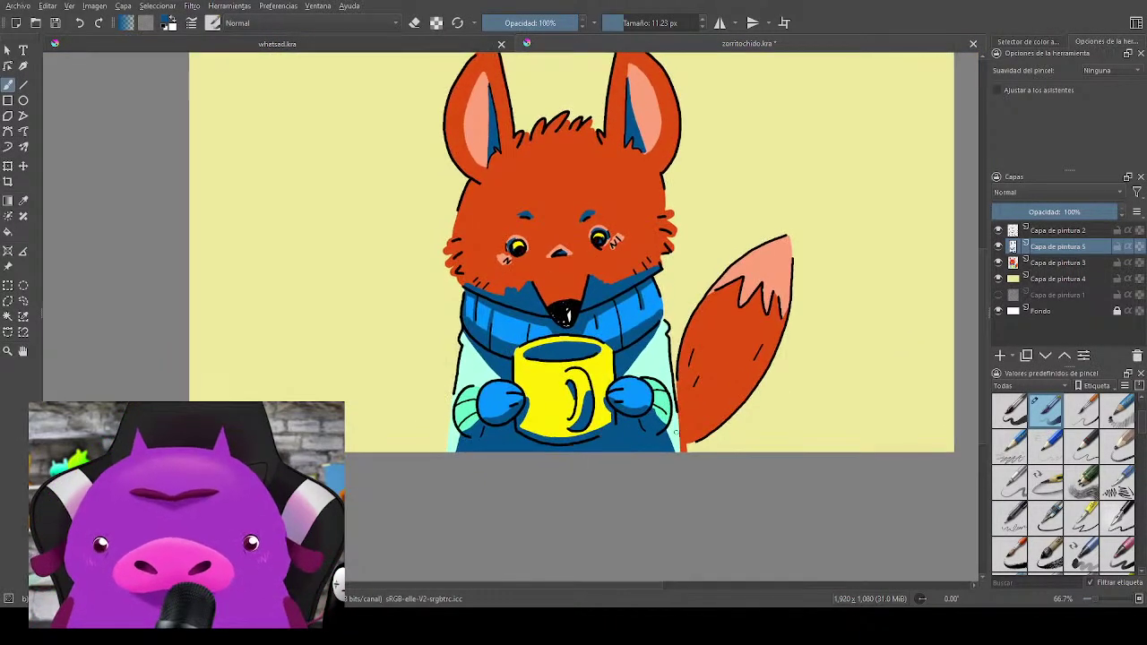
pyautogui.scroll(2, 574, 484)
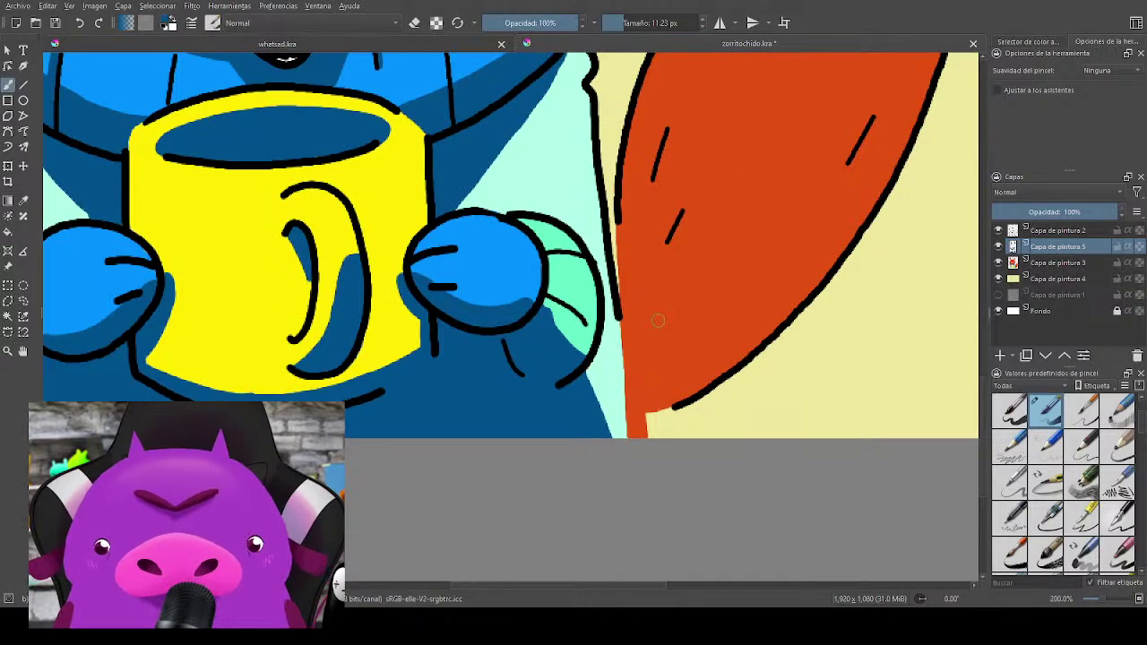
pyautogui.moveTo(627, 154); pyautogui.dragTo(627, 272)
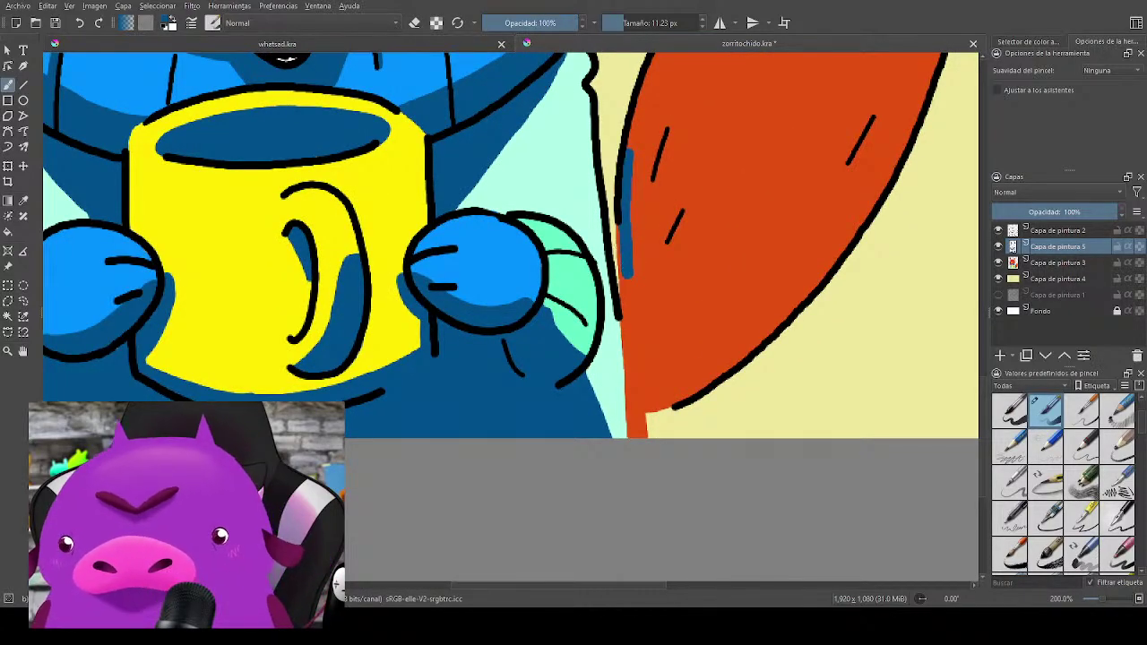
pyautogui.moveTo(827, 224); pyautogui.dragTo(780, 288)
pyautogui.hotkey('ctrl', 'z')
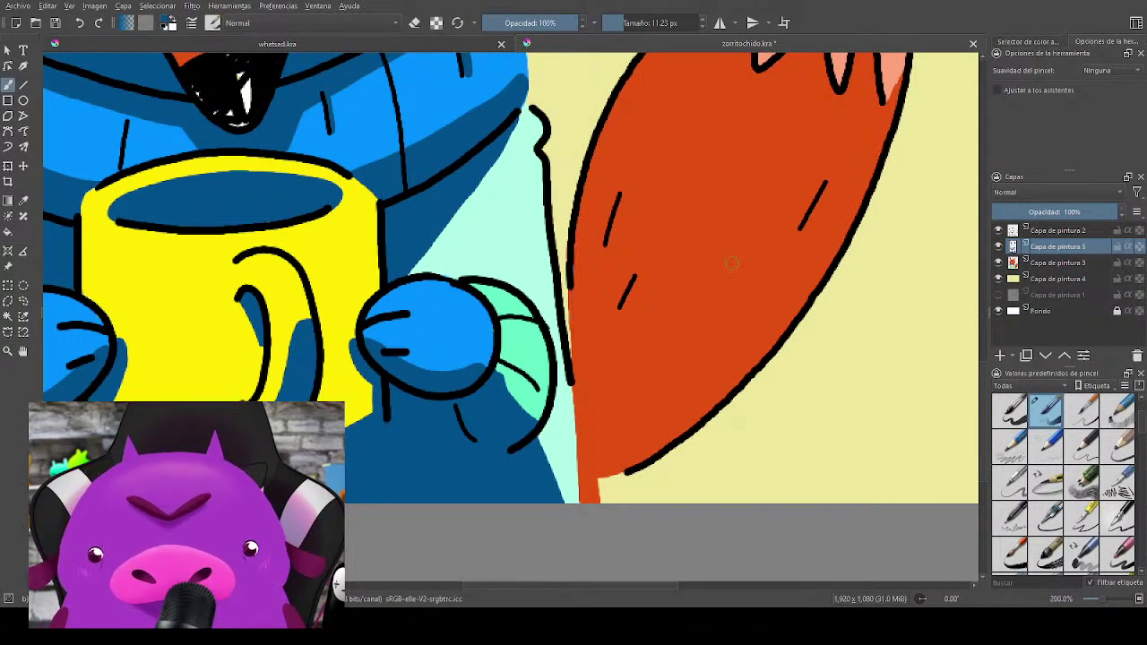
# Step: Outline the tail's dark-blue shadow with a zigzag inner edge running from the base into the pink tip and along the outer edge
pyautogui.moveTo(619, 361); pyautogui.dragTo(577, 387)
pyautogui.moveTo(536, 462)
pyautogui.mouseDown()
pyautogui.moveTo(548, 412)
pyautogui.moveTo(665, 206)
pyautogui.moveTo(707, 224)
pyautogui.moveTo(630, 418)
pyautogui.mouseUp()
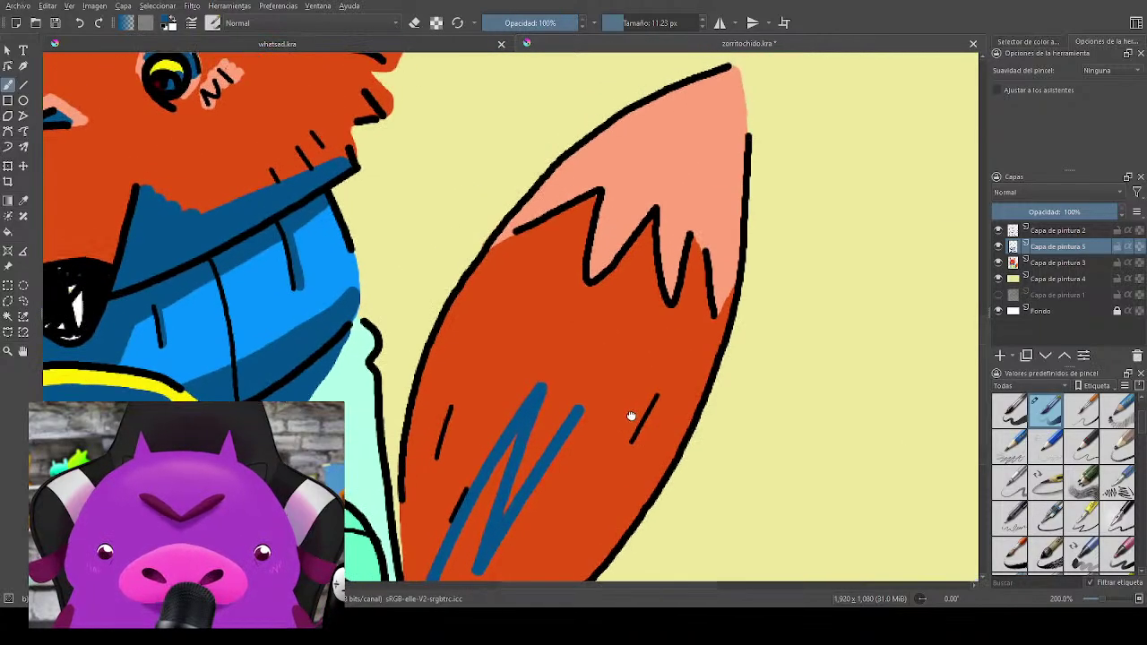
pyautogui.moveTo(534, 489)
pyautogui.mouseDown()
pyautogui.moveTo(737, 126)
pyautogui.moveTo(728, 285)
pyautogui.moveTo(692, 402)
pyautogui.moveTo(735, 260)
pyautogui.mouseUp()
pyautogui.moveTo(693, 387); pyautogui.dragTo(768, 199)
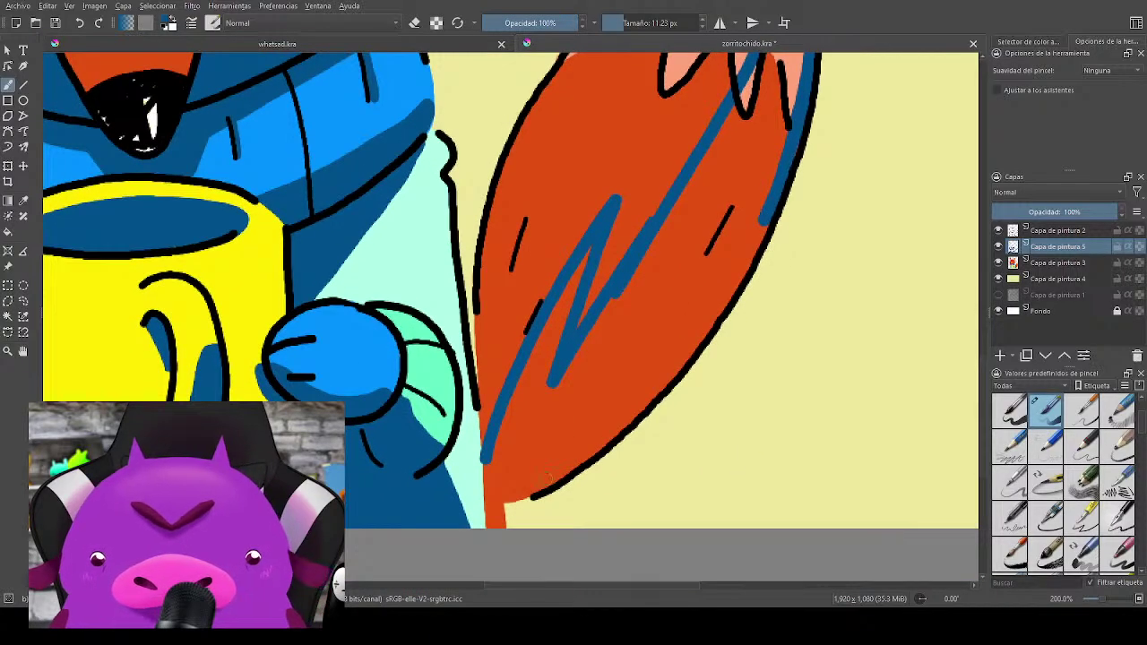
pyautogui.moveTo(503, 500)
pyautogui.mouseDown()
pyautogui.moveTo(567, 469)
pyautogui.moveTo(502, 495)
pyautogui.moveTo(499, 526)
pyautogui.moveTo(485, 458)
pyautogui.moveTo(495, 479)
pyautogui.moveTo(552, 476)
pyautogui.moveTo(542, 484)
pyautogui.moveTo(597, 445)
pyautogui.moveTo(716, 314)
pyautogui.moveTo(768, 209)
pyautogui.mouseUp()
# Step: Enlarge the brush to 27.23 px and fill the lower and middle parts of the tail shadow with dark blue
pyautogui.moveTo(555, 352)
pyautogui.mouseDown()
pyautogui.moveTo(529, 367)
pyautogui.moveTo(582, 263)
pyautogui.moveTo(509, 480)
pyautogui.moveTo(555, 423)
pyautogui.moveTo(516, 490)
pyautogui.moveTo(589, 337)
pyautogui.moveTo(639, 271)
pyautogui.moveTo(605, 312)
pyautogui.moveTo(527, 472)
pyautogui.moveTo(645, 355)
pyautogui.moveTo(560, 394)
pyautogui.mouseUp()
pyautogui.keyDown('shift'); pyautogui.moveTo(643, 324); pyautogui.dragTo(665, 315); pyautogui.keyUp('shift')
pyautogui.moveTo(578, 426)
pyautogui.mouseDown()
pyautogui.moveTo(549, 466)
pyautogui.moveTo(595, 436)
pyautogui.moveTo(663, 355)
pyautogui.moveTo(647, 277)
pyautogui.moveTo(701, 181)
pyautogui.mouseUp()
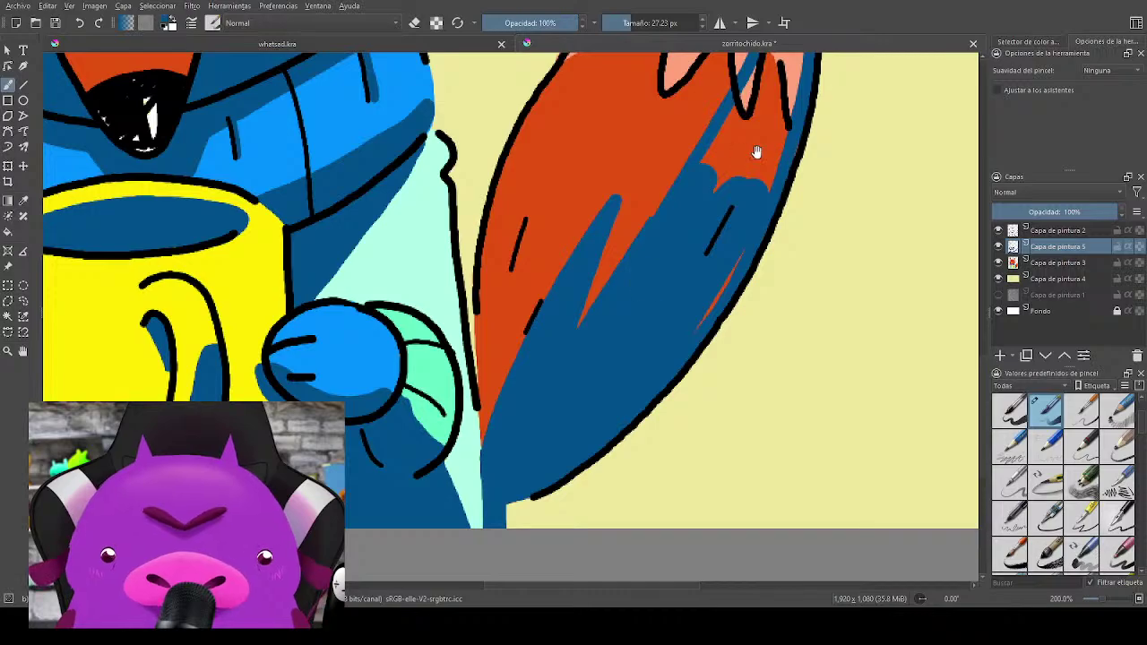
# Step: Return the brush to 11.23 px and fill the shadow on the tail's tip and the small gaps below it with dark blue
pyautogui.moveTo(755, 153); pyautogui.dragTo(621, 376)
pyautogui.moveTo(540, 425)
pyautogui.mouseDown()
pyautogui.moveTo(648, 226)
pyautogui.moveTo(609, 256)
pyautogui.mouseUp()
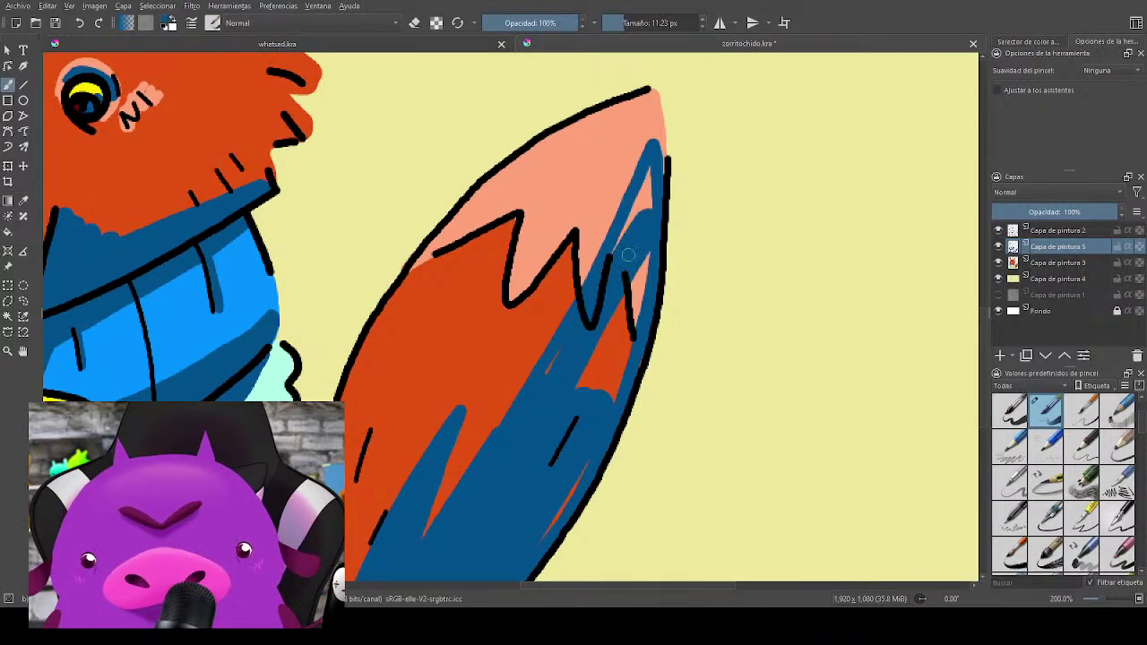
pyautogui.moveTo(655, 166)
pyautogui.mouseDown()
pyautogui.moveTo(642, 189)
pyautogui.moveTo(647, 223)
pyautogui.moveTo(595, 302)
pyautogui.mouseUp()
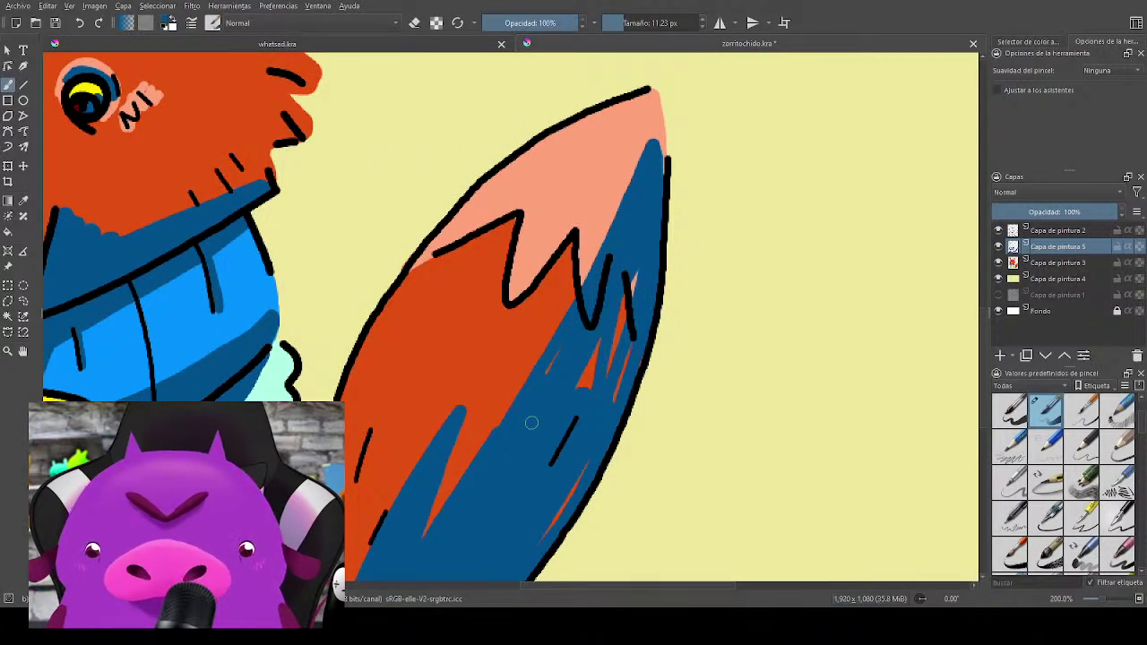
pyautogui.moveTo(535, 412); pyautogui.dragTo(598, 392)
pyautogui.moveTo(627, 348); pyautogui.dragTo(612, 400)
pyautogui.moveTo(570, 465); pyautogui.dragTo(630, 272)
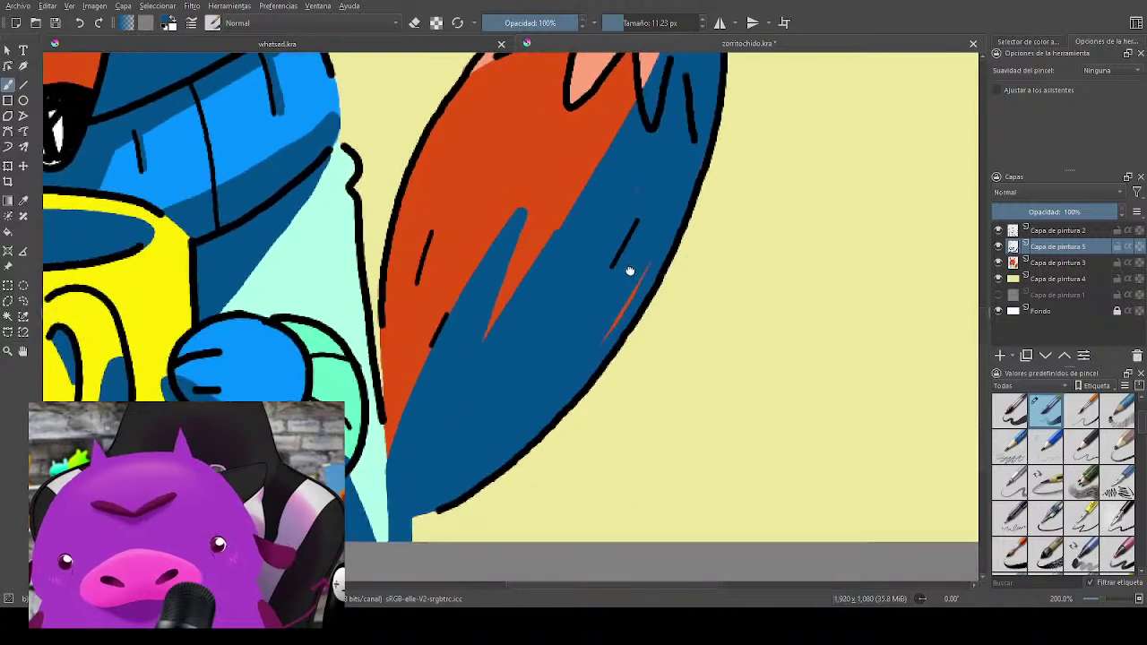
# Step: Fill the leftover orange gap in the tail's blue shadow and save the drawing
pyautogui.moveTo(588, 368)
pyautogui.mouseDown()
pyautogui.moveTo(630, 292)
pyautogui.moveTo(640, 295)
pyautogui.moveTo(612, 297)
pyautogui.moveTo(655, 313)
pyautogui.mouseUp()
pyautogui.press('e')
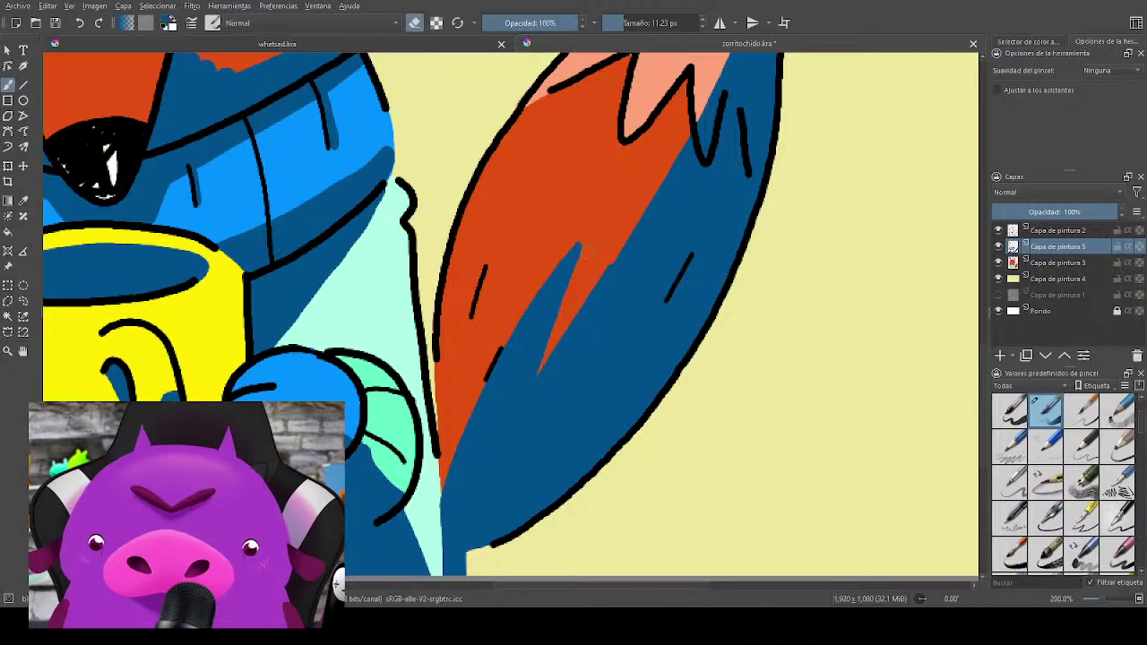
pyautogui.moveTo(738, 212); pyautogui.dragTo(678, 401)
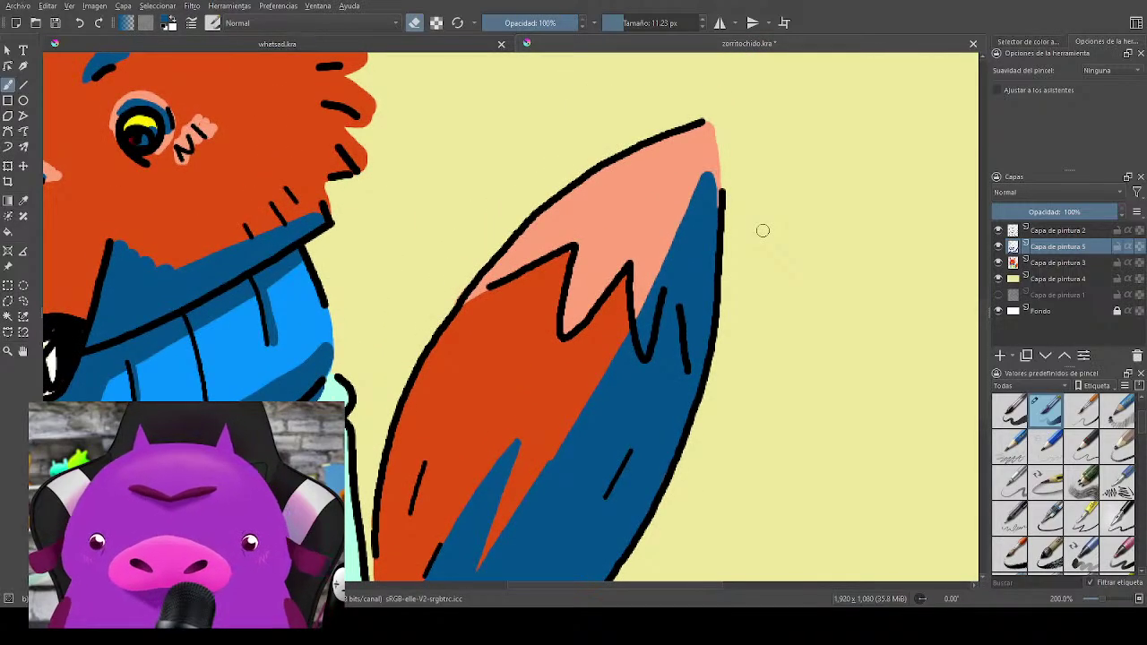
pyautogui.scroll(-3, 543, 326)
pyautogui.moveTo(462, 334); pyautogui.dragTo(651, 231)
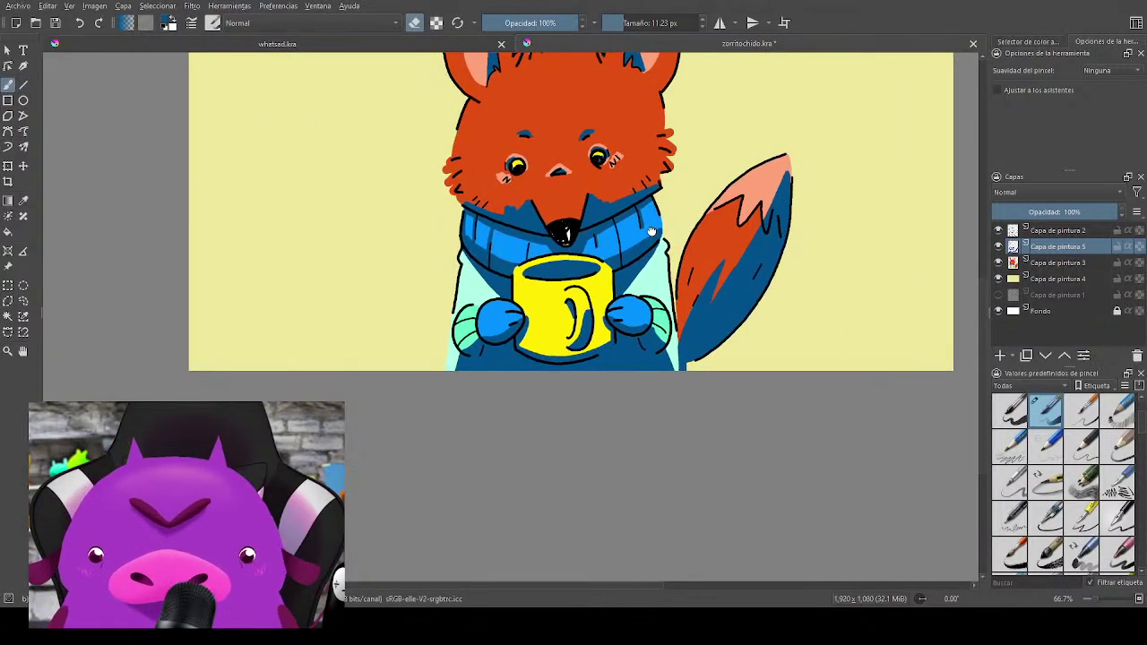
pyautogui.hotkey('ctrl', 's')
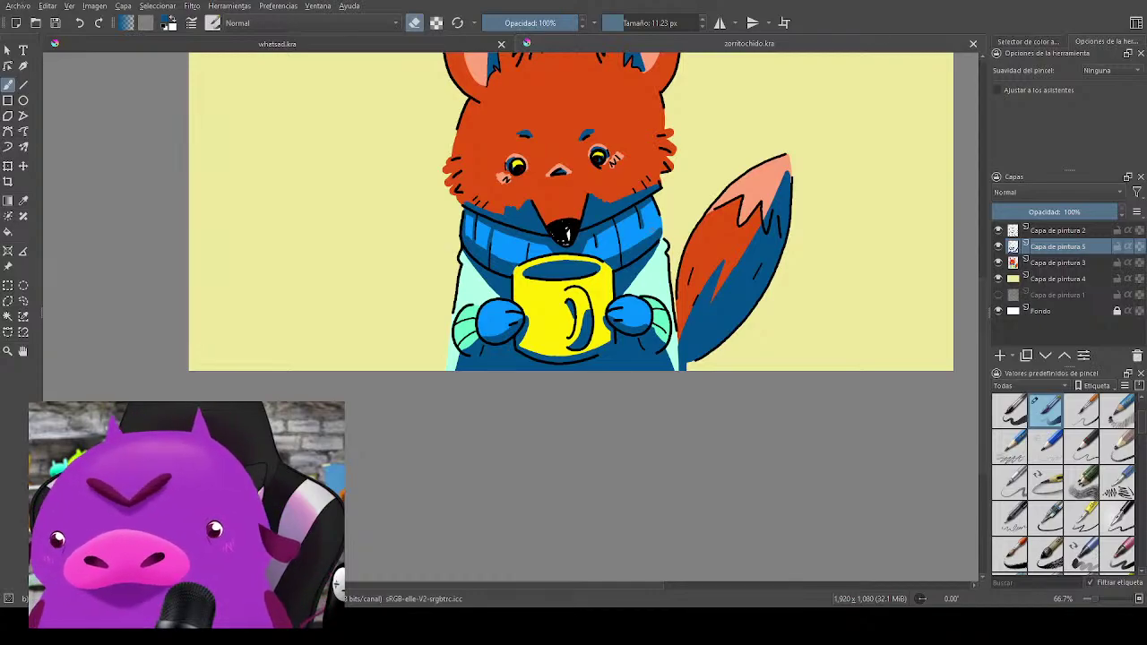
# Step: Paint a blue shadow strip along the inner side of the left muzzle line, down to the fox's nose
pyautogui.scroll(2, 676, 206)
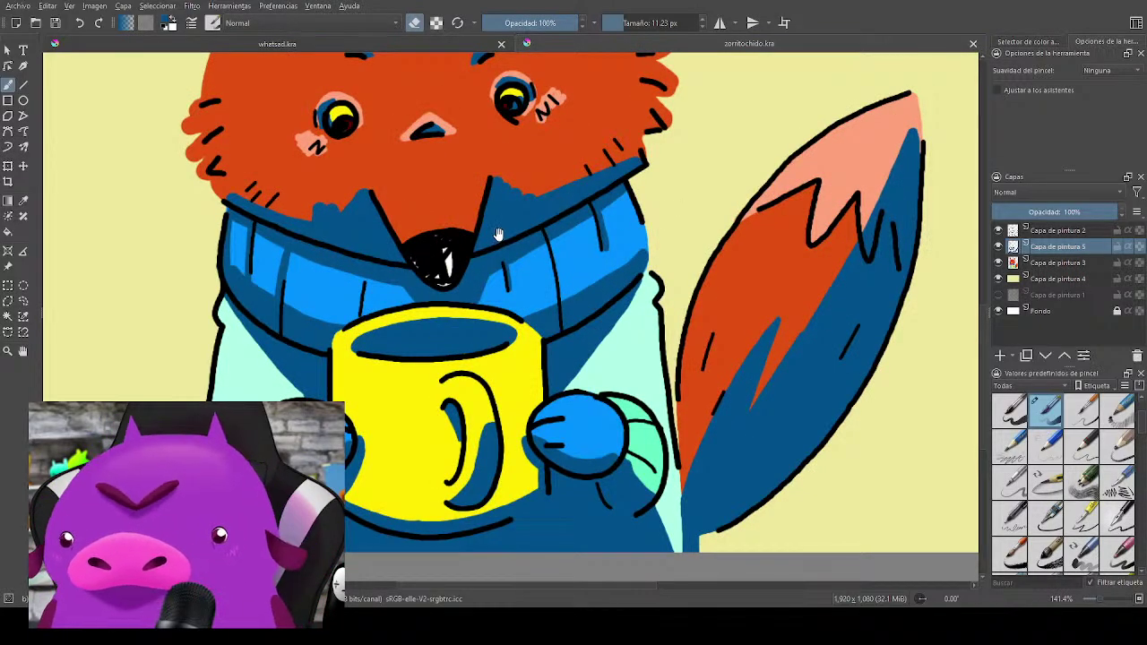
pyautogui.moveTo(498, 234); pyautogui.dragTo(622, 320)
pyautogui.scroll(1, 627, 321)
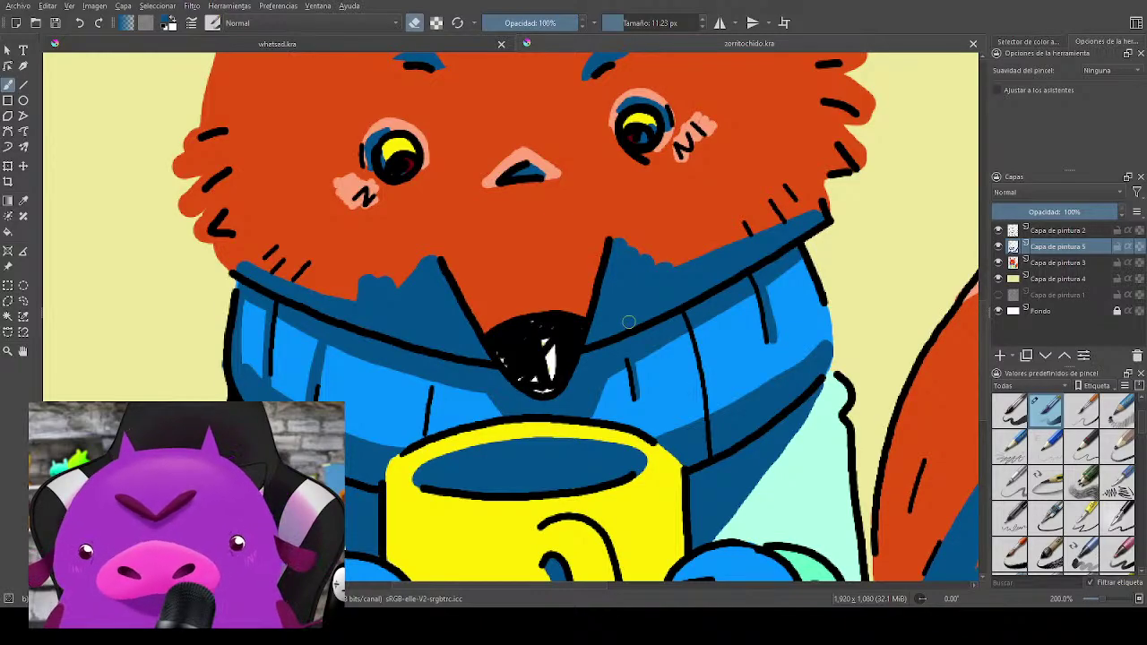
pyautogui.click(466, 293)
pyautogui.press('e')
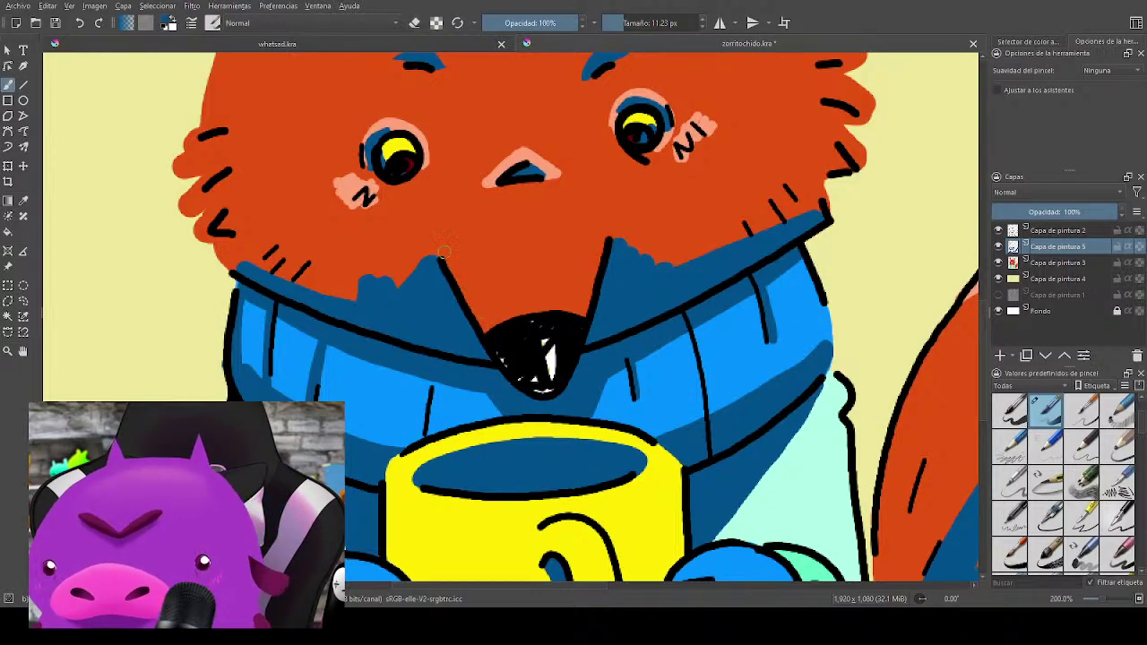
pyautogui.moveTo(445, 258); pyautogui.dragTo(486, 320)
# Step: Paint blue shadow along the inner side of the right muzzle line and widen the strip beside the left one
pyautogui.rightClick(448, 263)
pyautogui.click(377, 235)
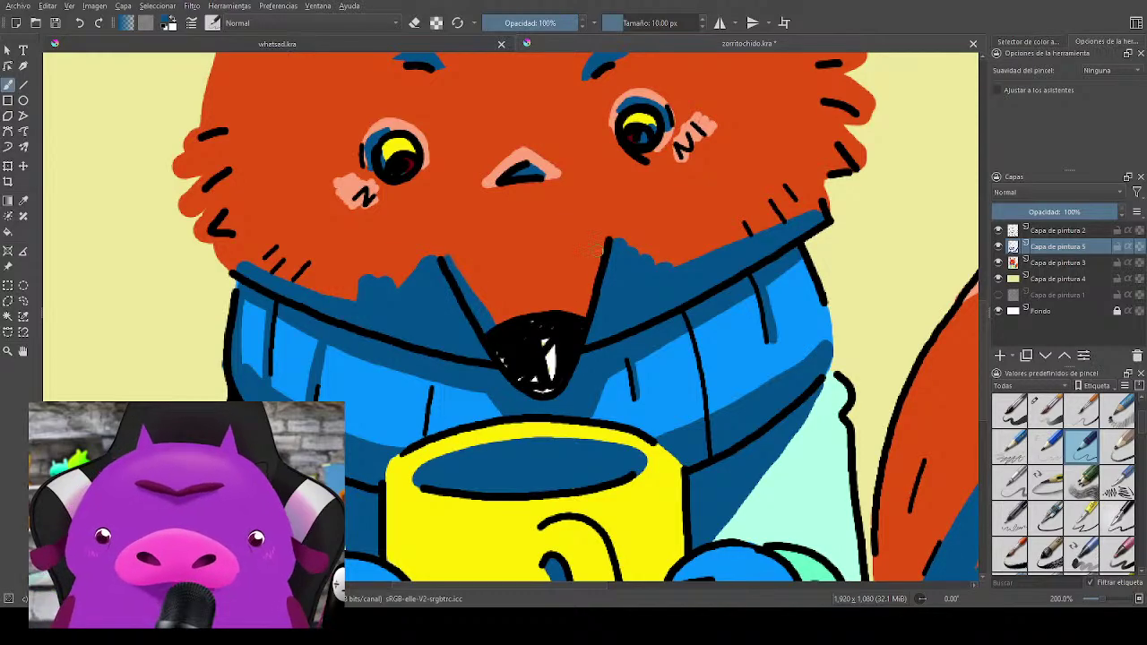
pyautogui.moveTo(604, 243); pyautogui.dragTo(576, 316)
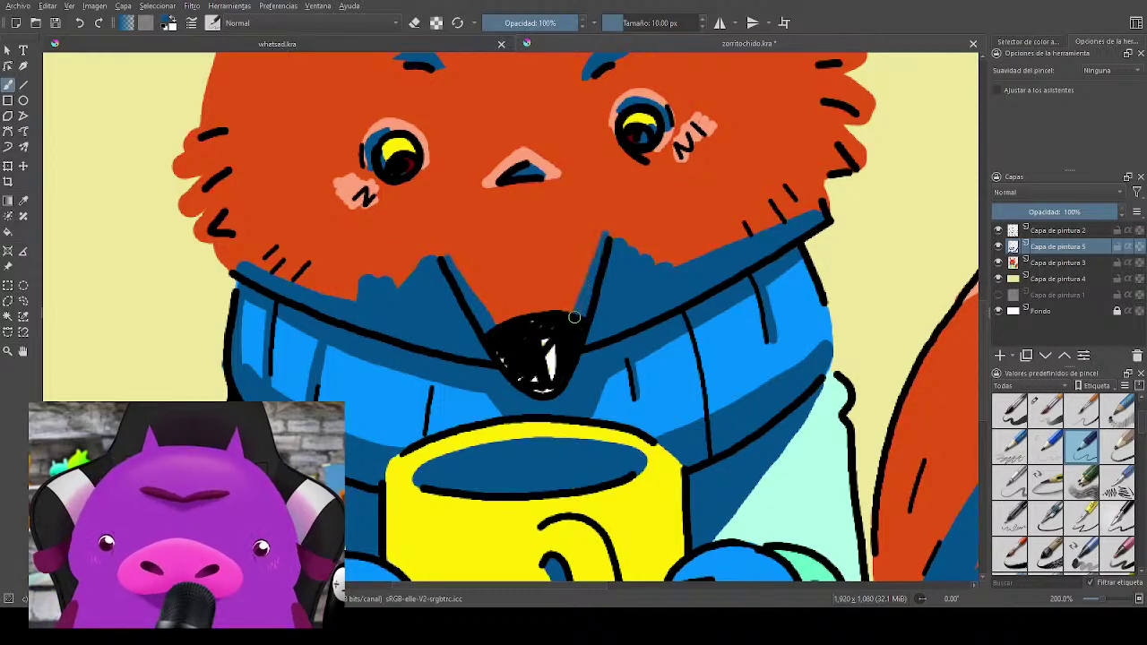
pyautogui.rightClick(648, 275)
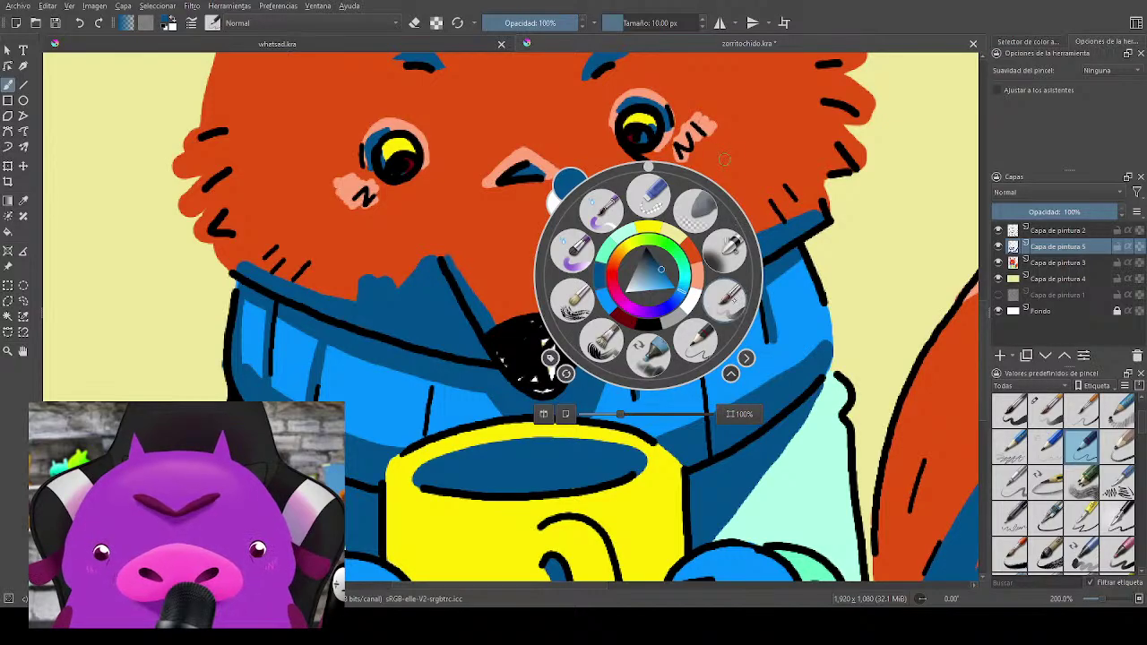
pyautogui.click(724, 300)
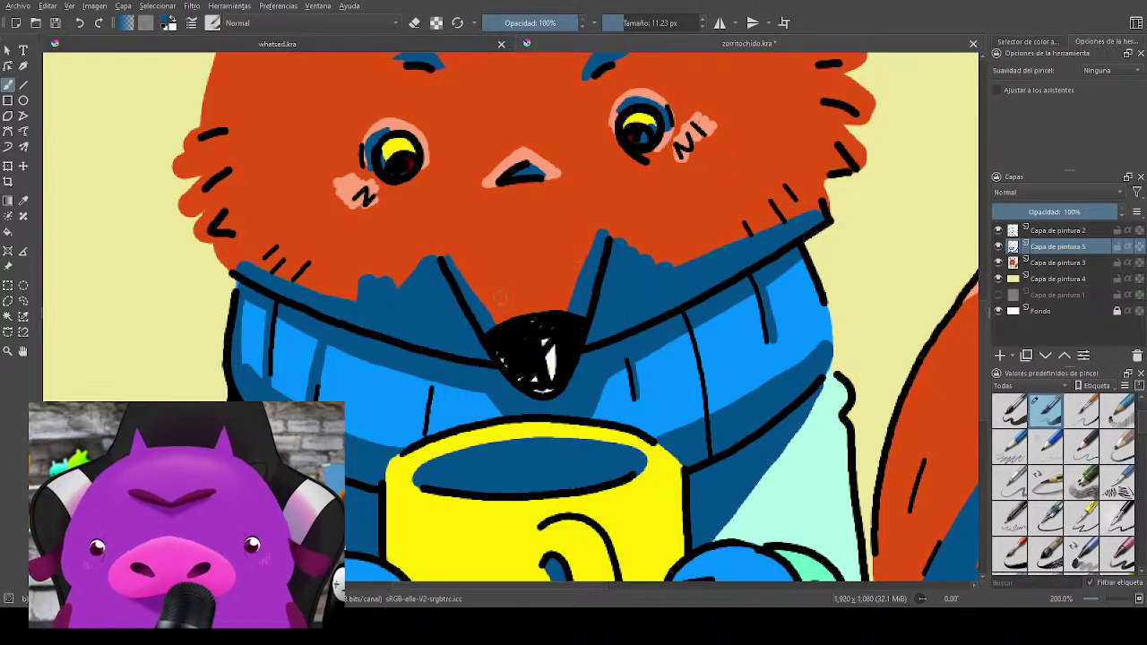
pyautogui.moveTo(445, 258); pyautogui.dragTo(497, 321)
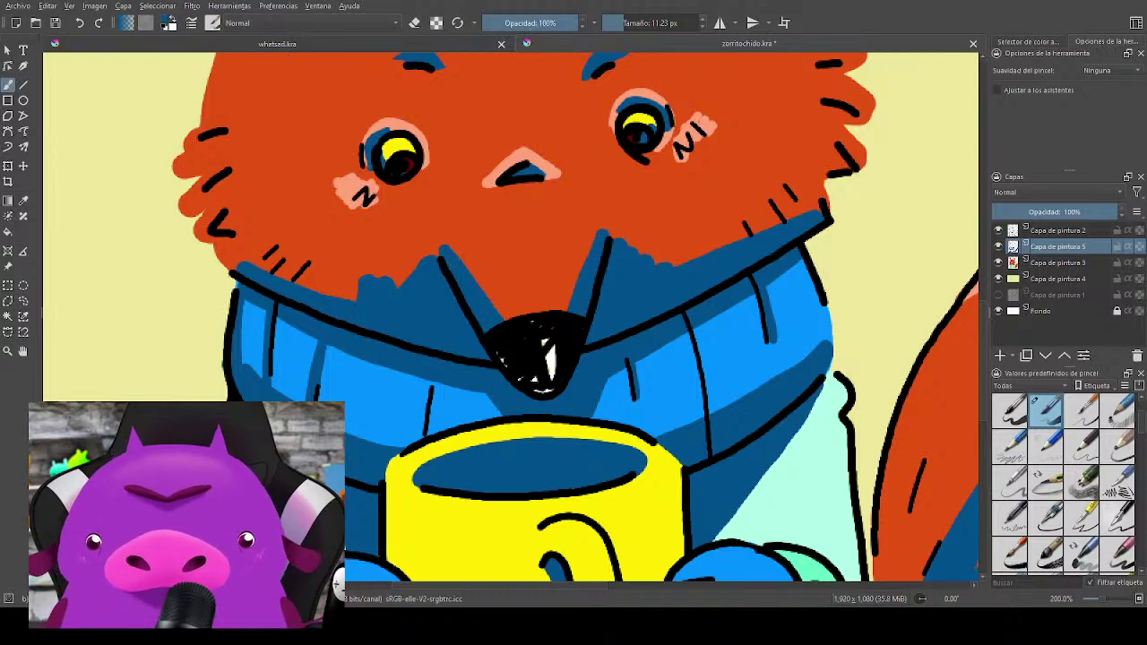
# Step: Erase the ragged bumps on the upper edge of the blue shadow to the right of the muzzle
pyautogui.moveTo(677, 318)
pyautogui.mouseDown()
pyautogui.moveTo(786, 346)
pyautogui.moveTo(793, 331)
pyautogui.mouseUp()
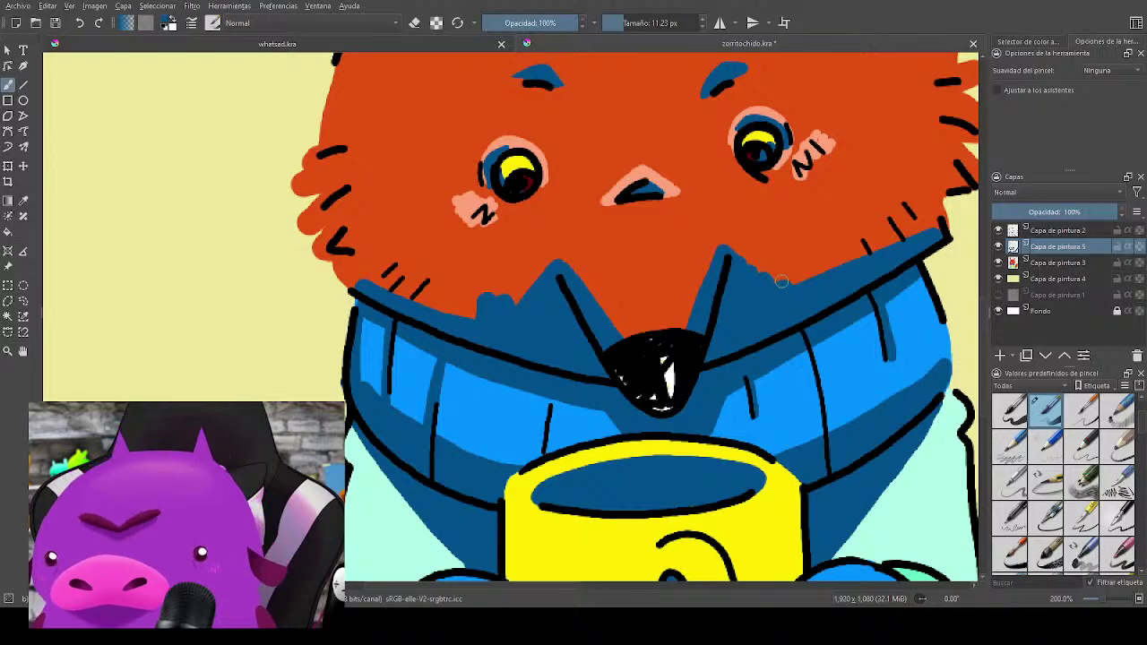
pyautogui.press('e')
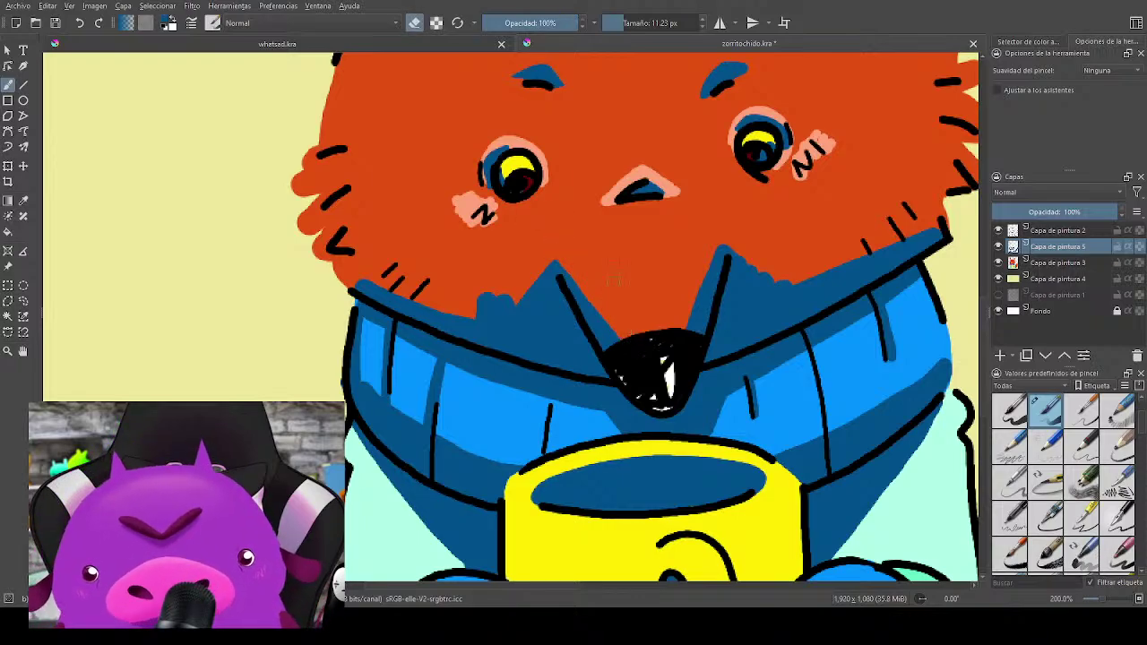
pyautogui.moveTo(726, 244); pyautogui.dragTo(790, 284)
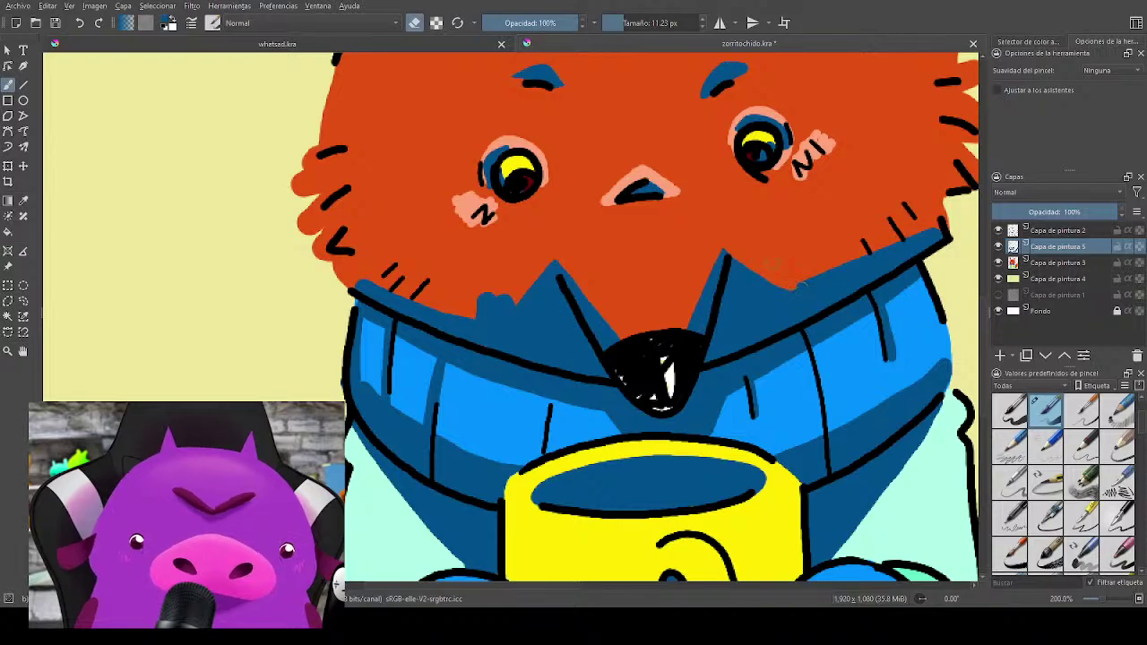
pyautogui.moveTo(874, 247); pyautogui.dragTo(894, 244)
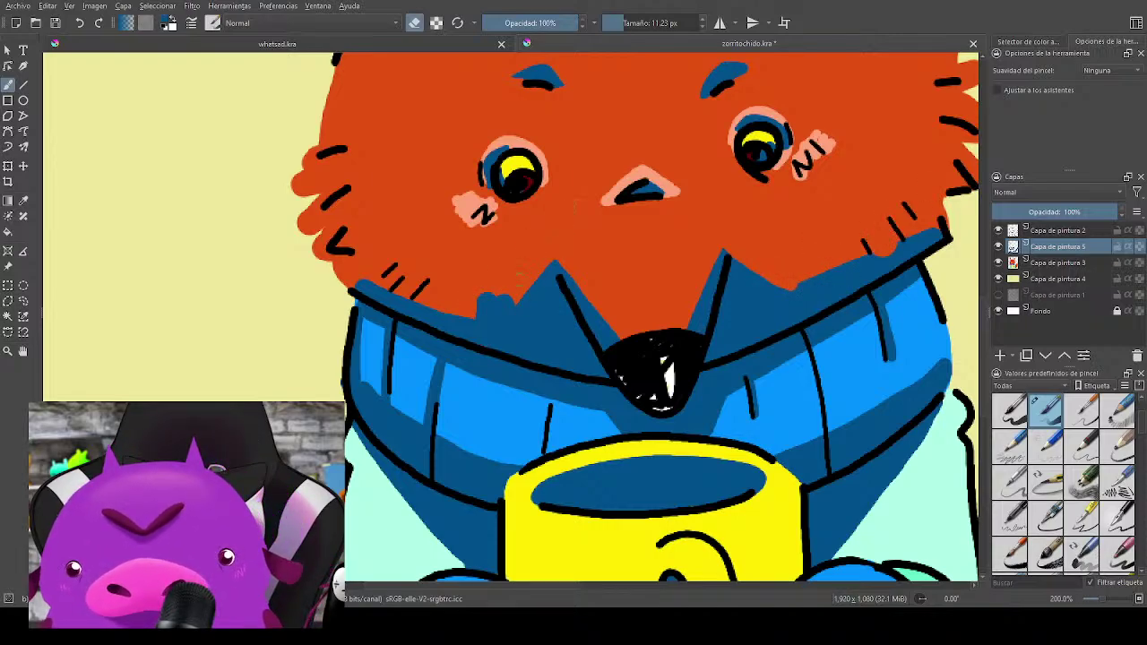
pyautogui.moveTo(507, 309)
pyautogui.mouseDown()
pyautogui.moveTo(523, 260)
pyautogui.moveTo(522, 300)
pyautogui.moveTo(486, 296)
pyautogui.mouseUp()
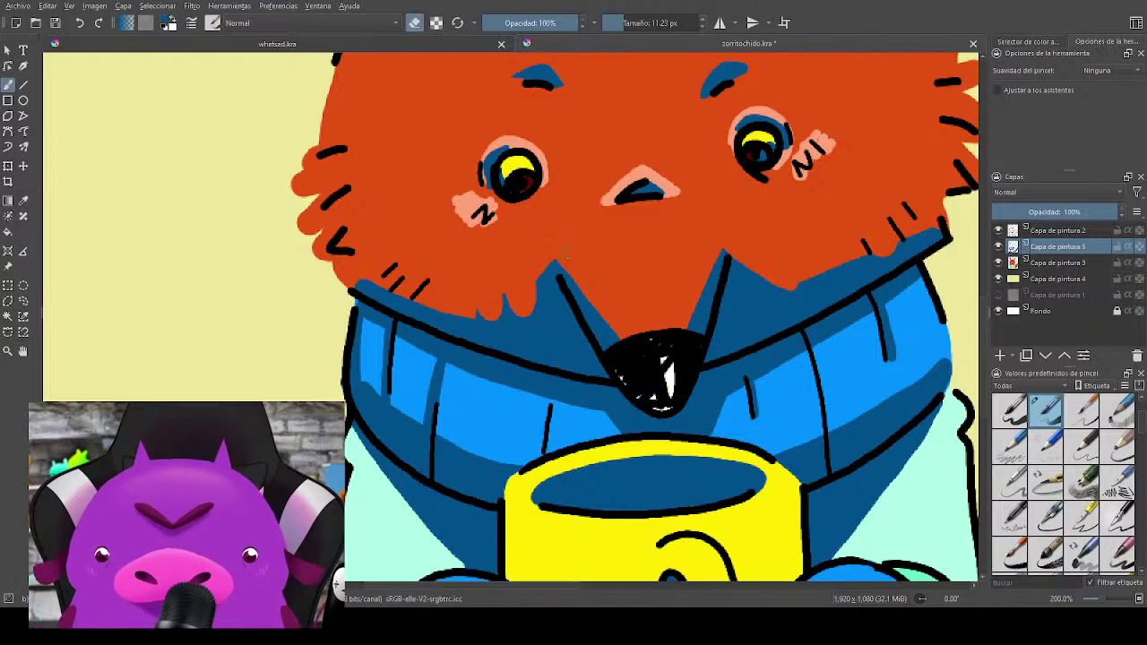
pyautogui.hotkey('ctrl', 'z')
pyautogui.hotkey('ctrl', 'z')
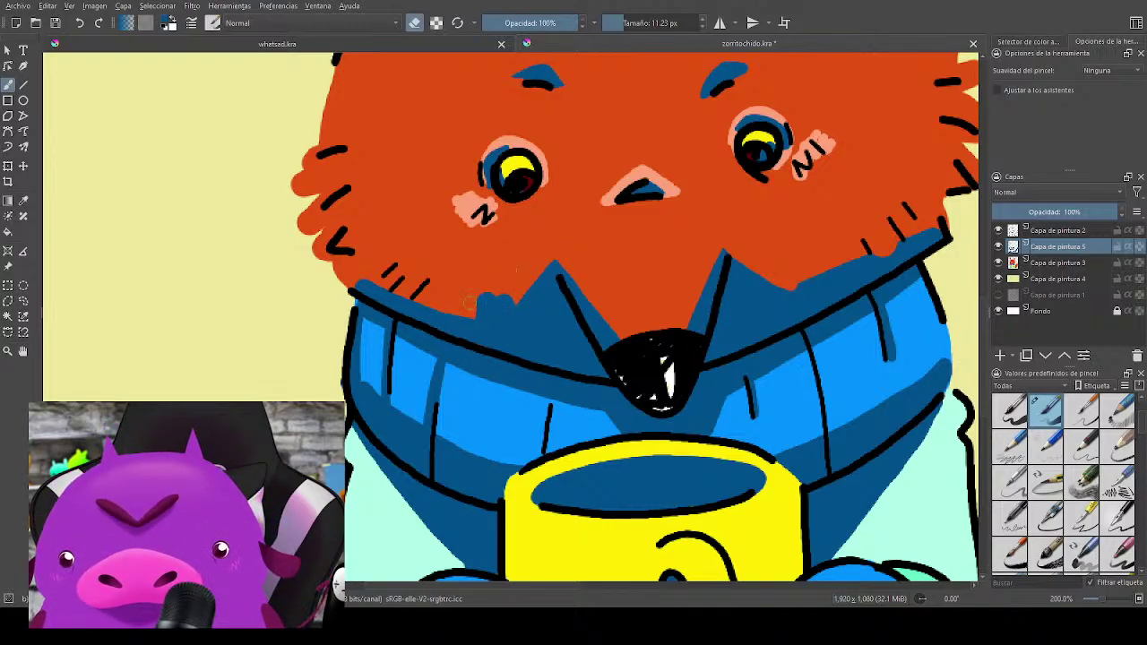
# Step: Erase the square bump on the upper edge of the blue shadow to the left of the muzzle
pyautogui.moveTo(486, 294)
pyautogui.mouseDown()
pyautogui.moveTo(530, 255)
pyautogui.moveTo(502, 301)
pyautogui.moveTo(539, 259)
pyautogui.moveTo(491, 304)
pyautogui.moveTo(461, 304)
pyautogui.moveTo(504, 300)
pyautogui.mouseUp()
pyautogui.hotkey('ctrl', 'z')
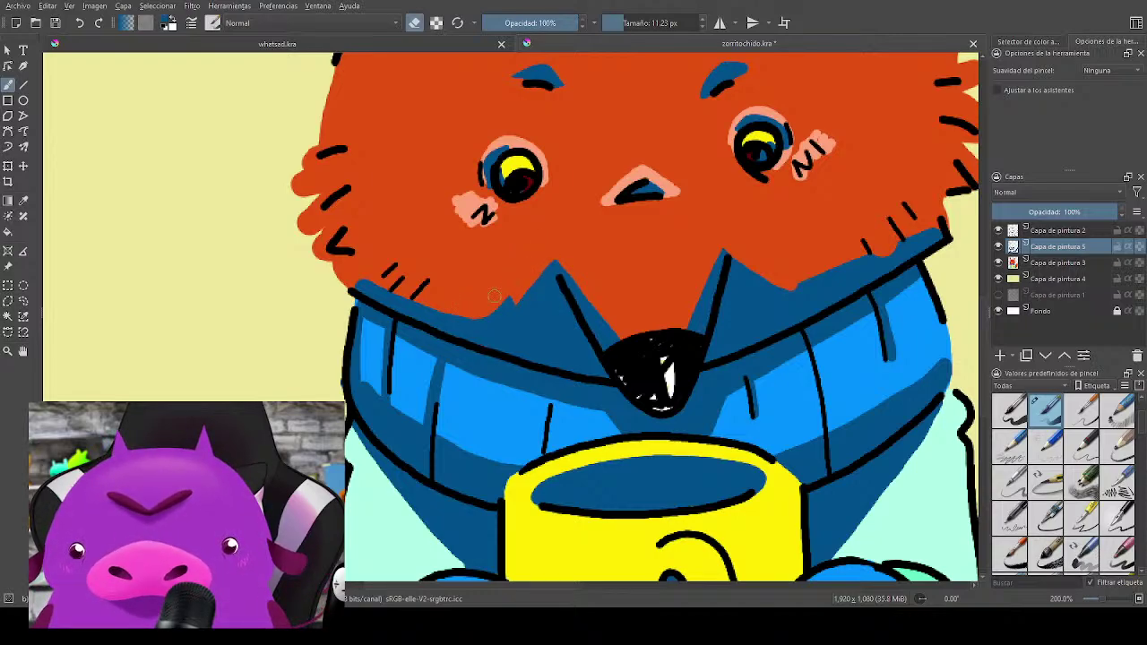
# Step: Paint small blue shadows on the head just below the outer base of both ears
pyautogui.moveTo(747, 287); pyautogui.dragTo(668, 454)
pyautogui.moveTo(768, 261)
pyautogui.mouseDown()
pyautogui.moveTo(827, 395)
pyautogui.moveTo(850, 394)
pyautogui.mouseUp()
pyautogui.press('e')
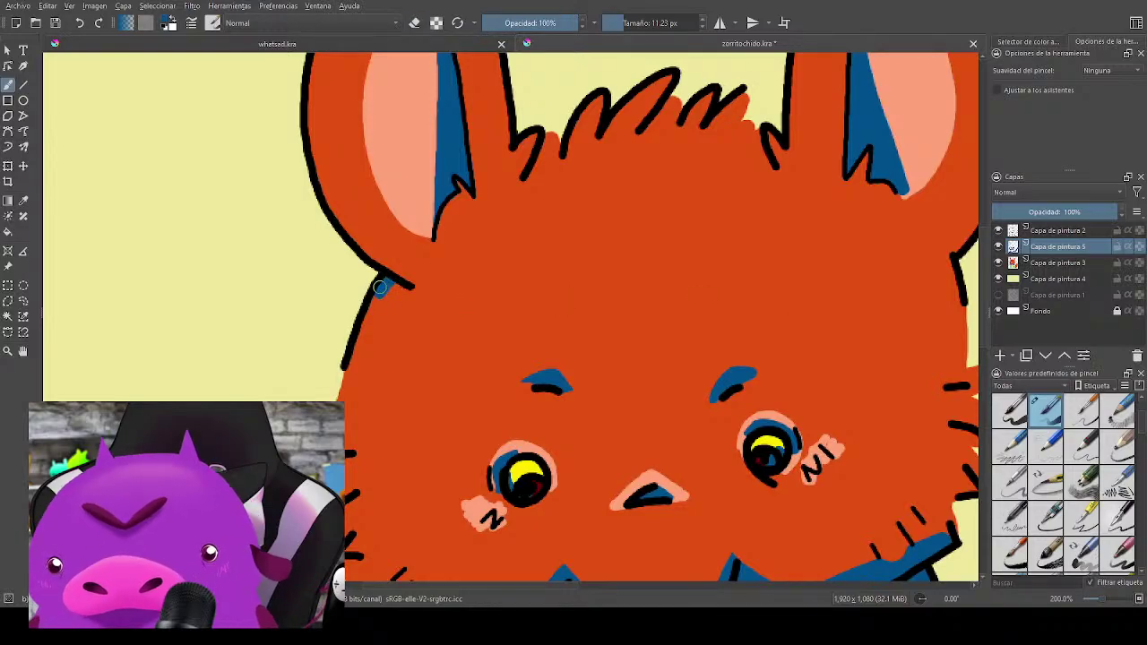
pyautogui.moveTo(396, 287); pyautogui.dragTo(385, 291)
pyautogui.moveTo(916, 267)
pyautogui.mouseDown()
pyautogui.moveTo(709, 299)
pyautogui.moveTo(728, 305)
pyautogui.mouseUp()
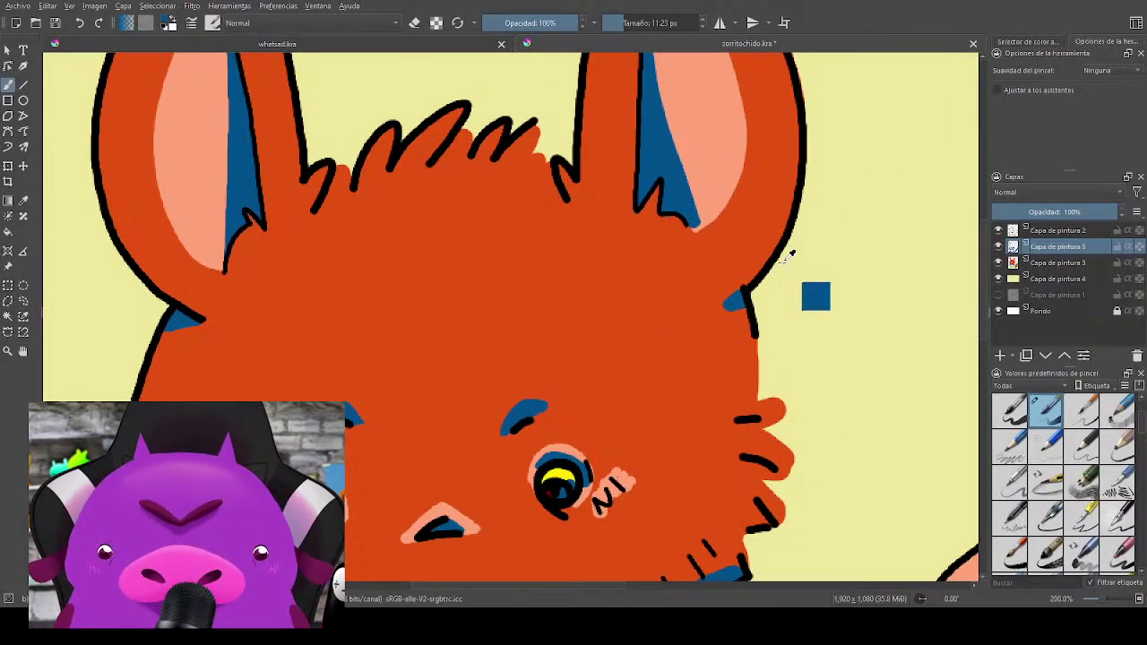
# Step: Set the shadow layer Capa de pintura 5 to Multiplicar blending with 29% opacity
pyautogui.scroll(-3, 640, 403)
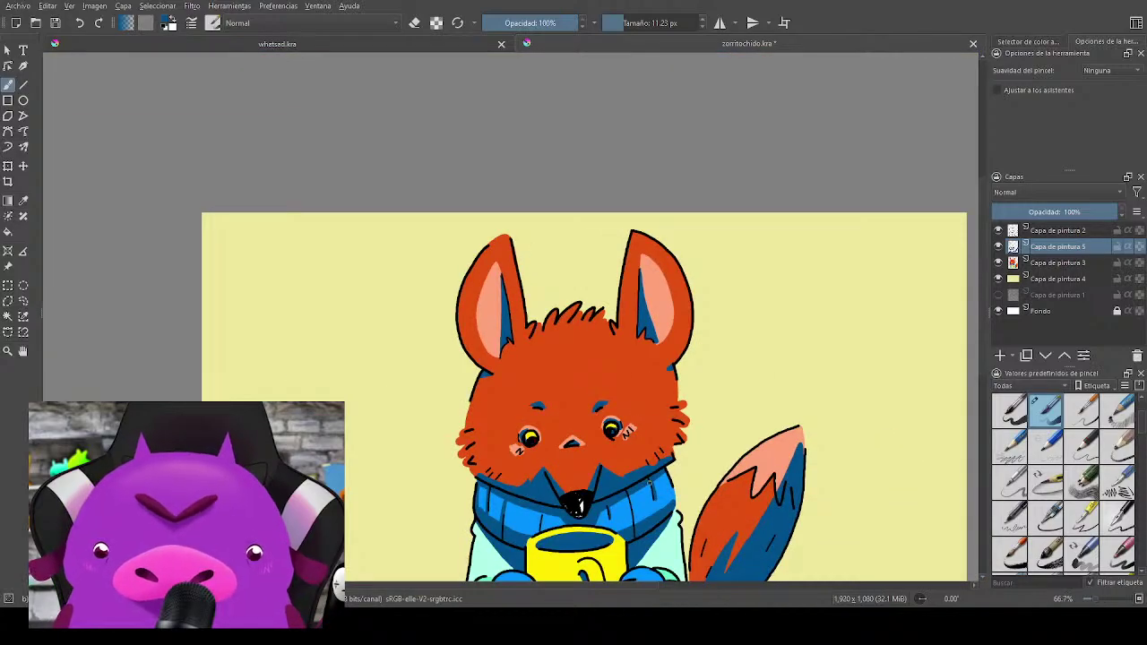
pyautogui.moveTo(657, 497); pyautogui.dragTo(578, 326)
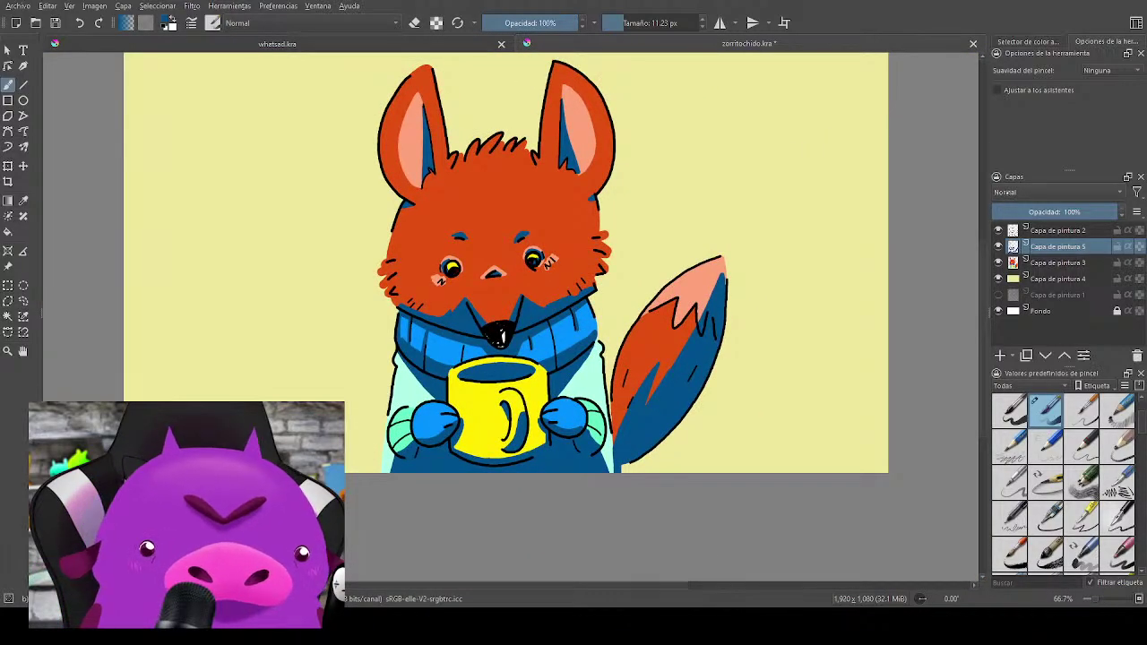
pyautogui.scroll(1, 1013, 193)
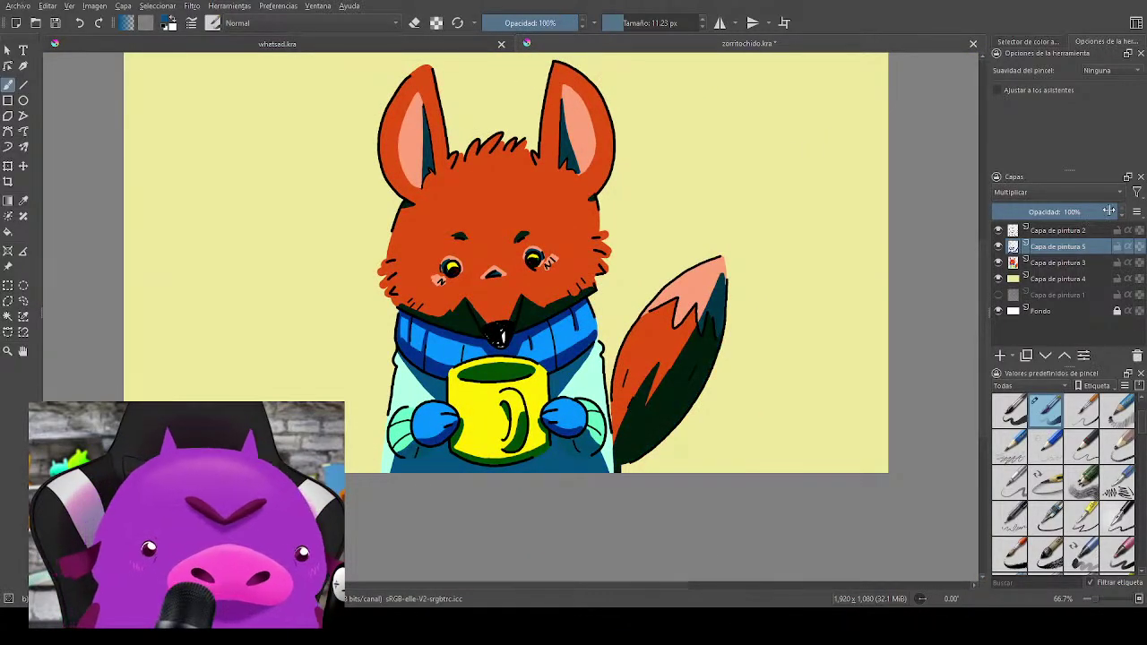
pyautogui.moveTo(1107, 212); pyautogui.dragTo(1027, 217)
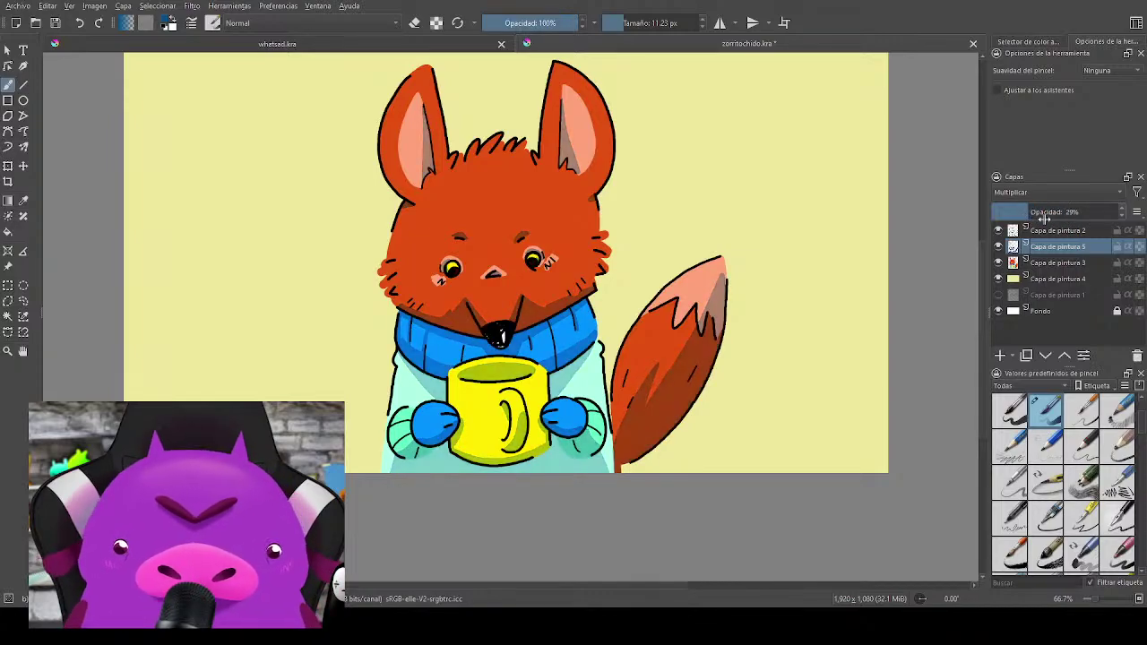
# Step: Paint dark brown drips and a separate drop below the yellow mug's rim on Capa de pintura 3
pyautogui.click(1039, 278)
pyautogui.scroll(3, 566, 339)
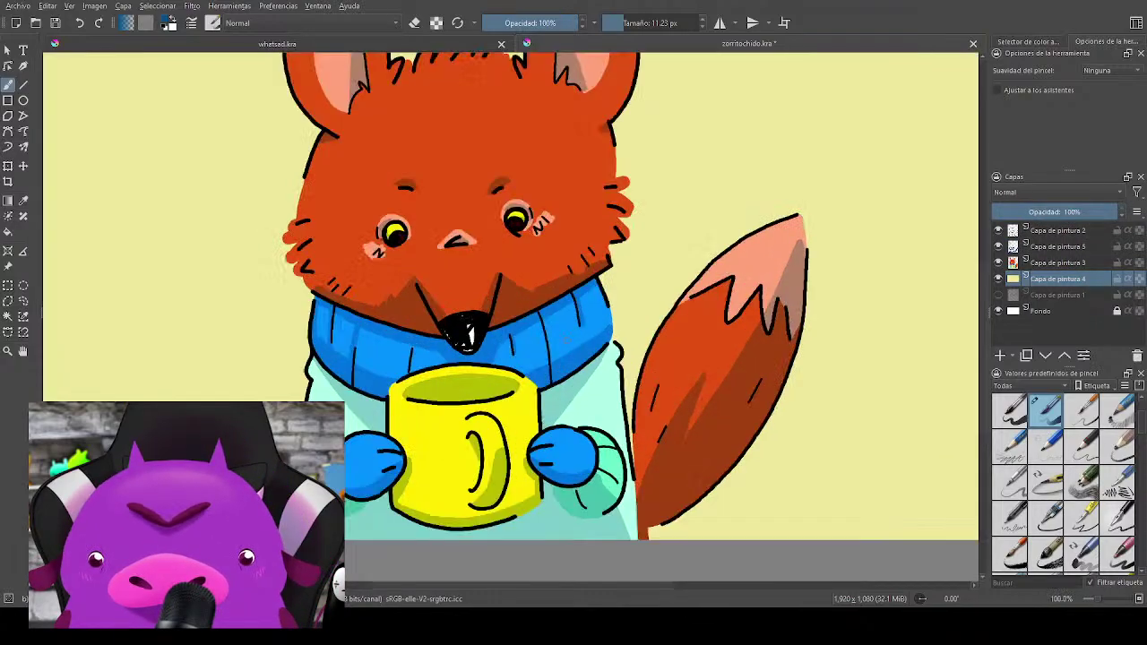
pyautogui.moveTo(540, 337); pyautogui.dragTo(735, 155)
pyautogui.keyDown('ctrl'); pyautogui.click(551, 349); pyautogui.keyUp('ctrl')
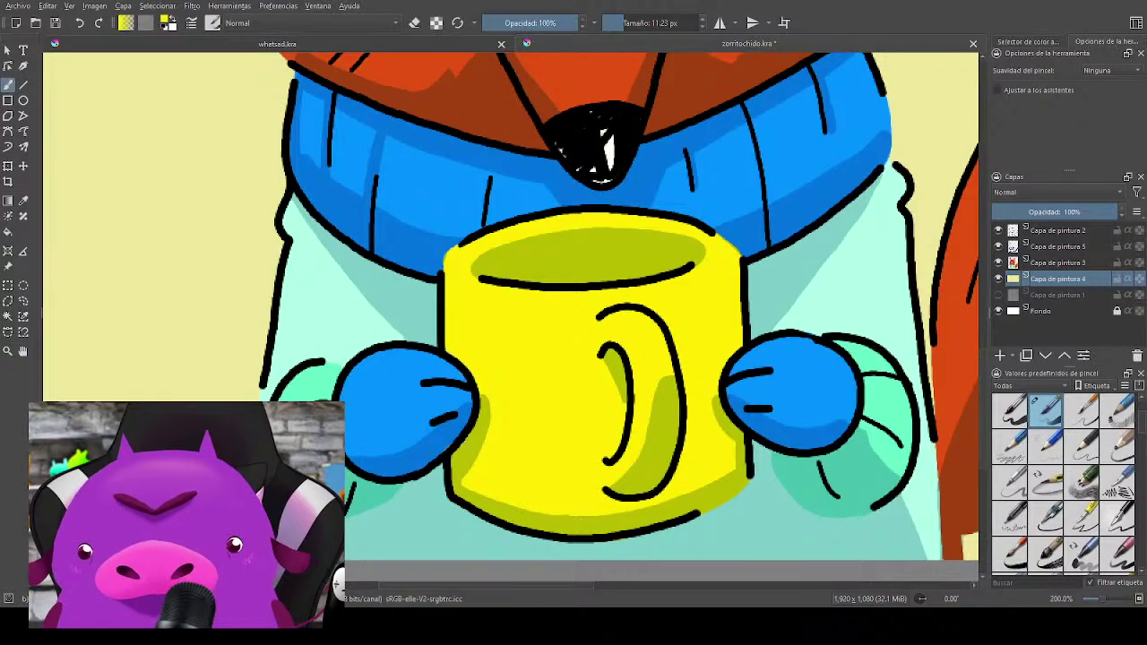
pyautogui.rightClick(562, 386)
pyautogui.click(609, 365)
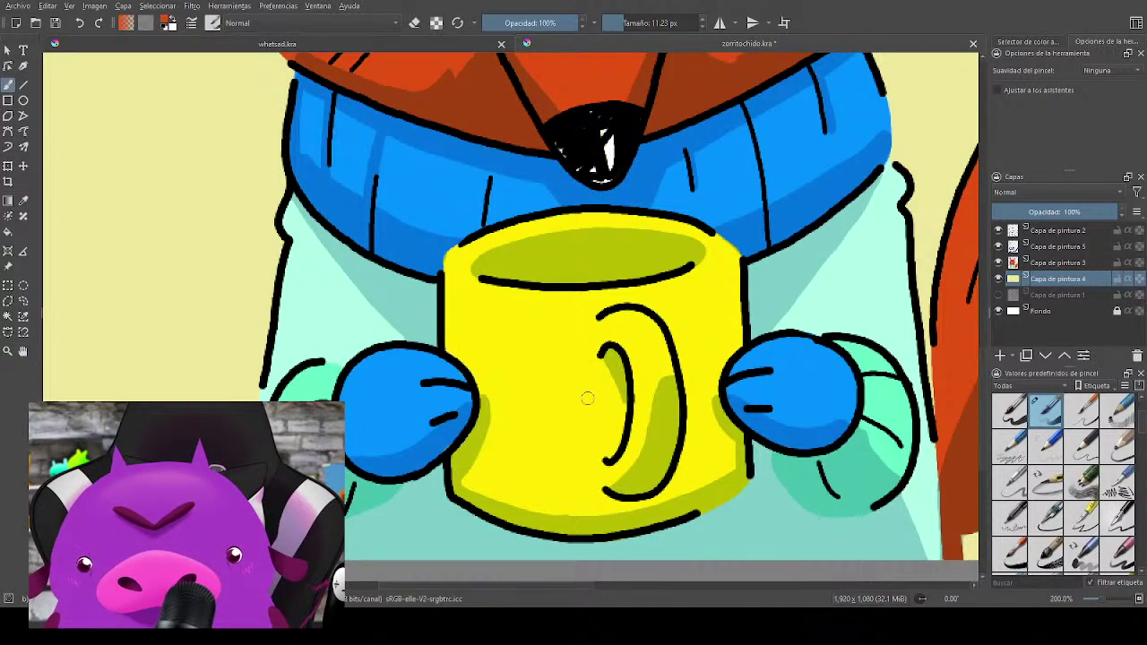
pyautogui.rightClick(580, 396)
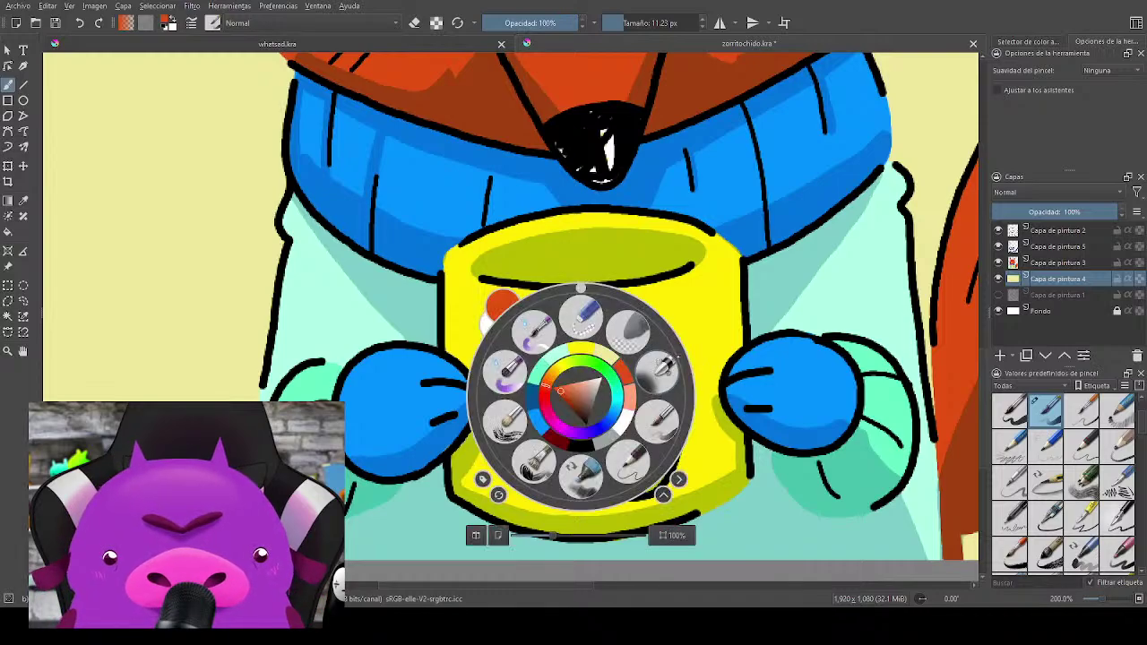
pyautogui.press('pageup')
pyautogui.click(573, 410)
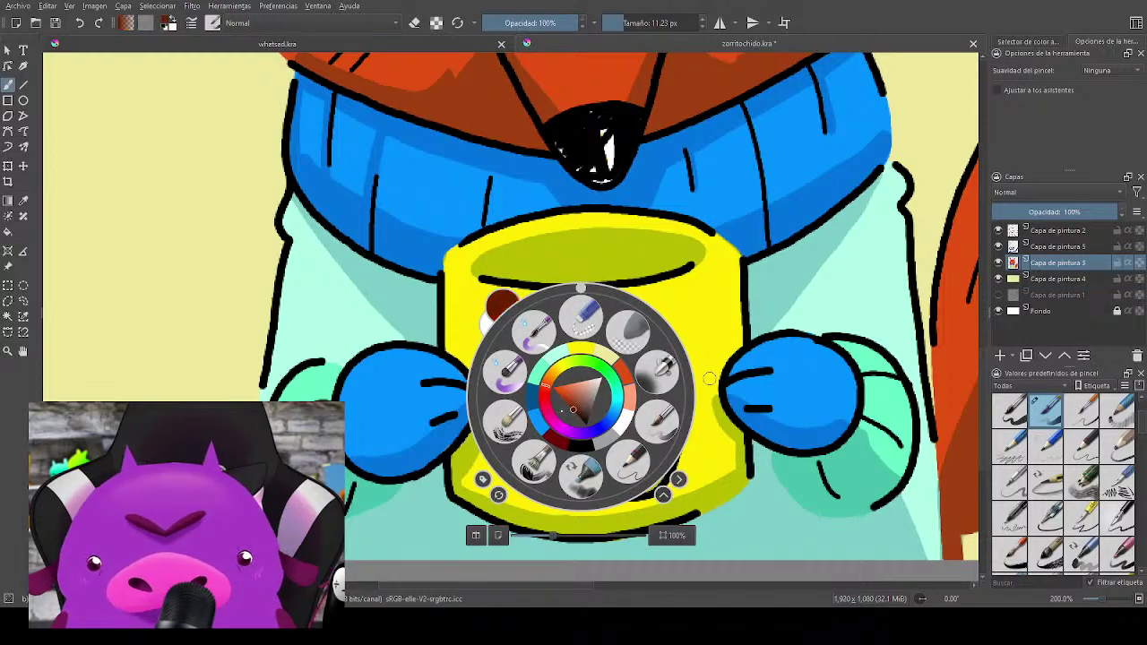
pyautogui.click(710, 334)
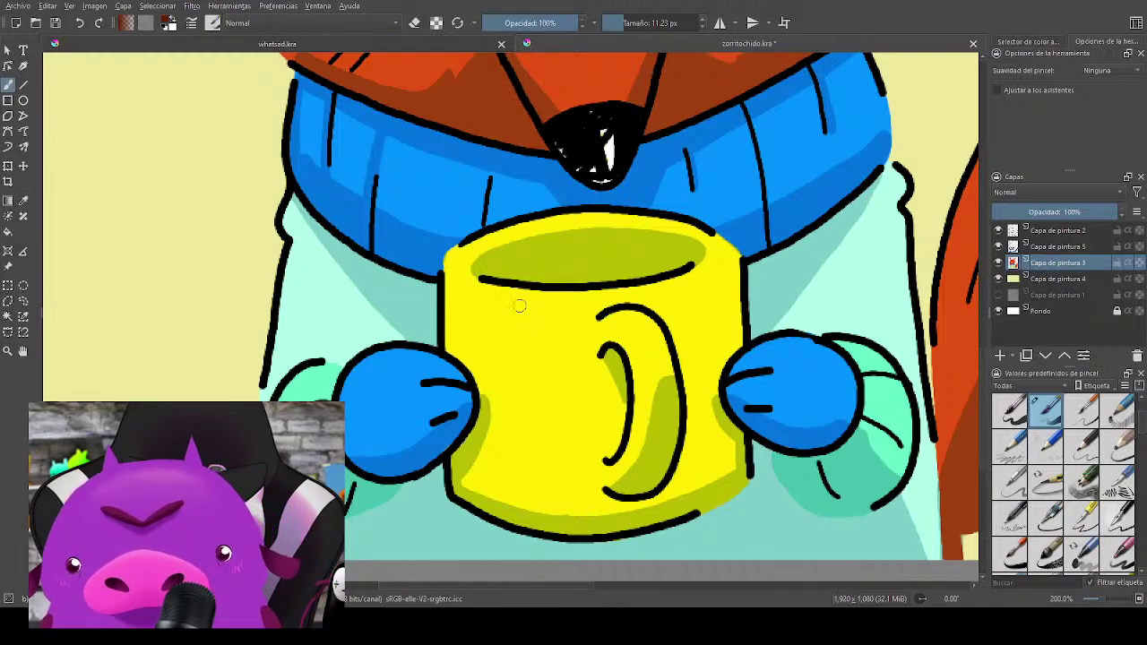
pyautogui.moveTo(509, 287)
pyautogui.mouseDown()
pyautogui.moveTo(513, 347)
pyautogui.moveTo(526, 291)
pyautogui.moveTo(518, 351)
pyautogui.moveTo(522, 293)
pyautogui.moveTo(543, 366)
pyautogui.moveTo(540, 293)
pyautogui.moveTo(540, 342)
pyautogui.mouseUp()
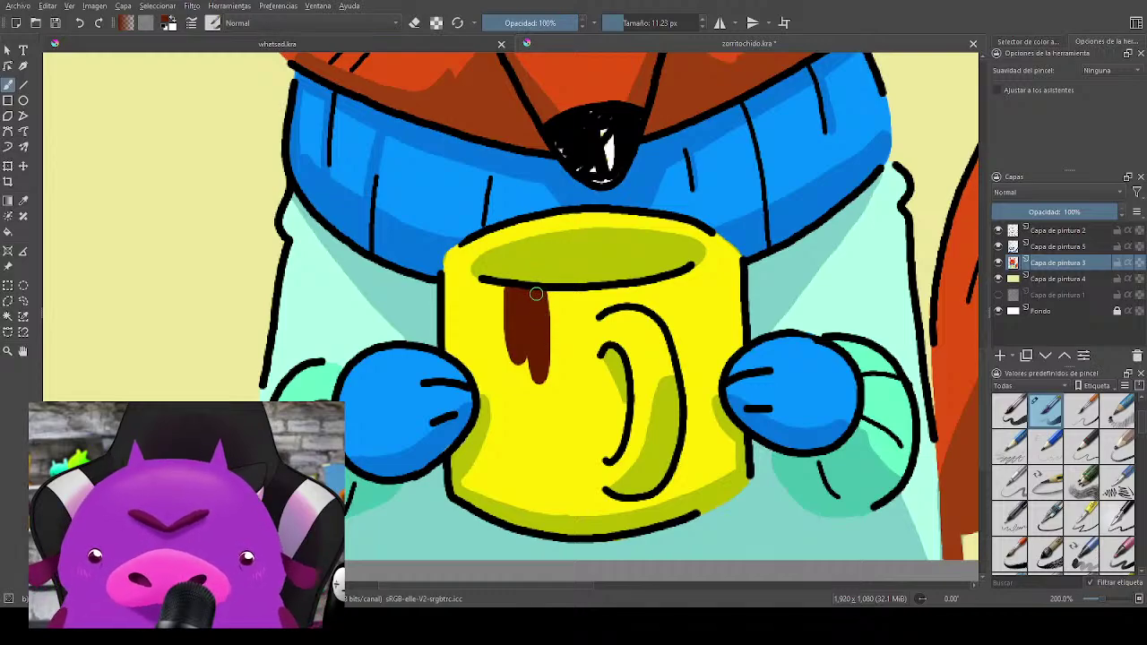
pyautogui.click(539, 419)
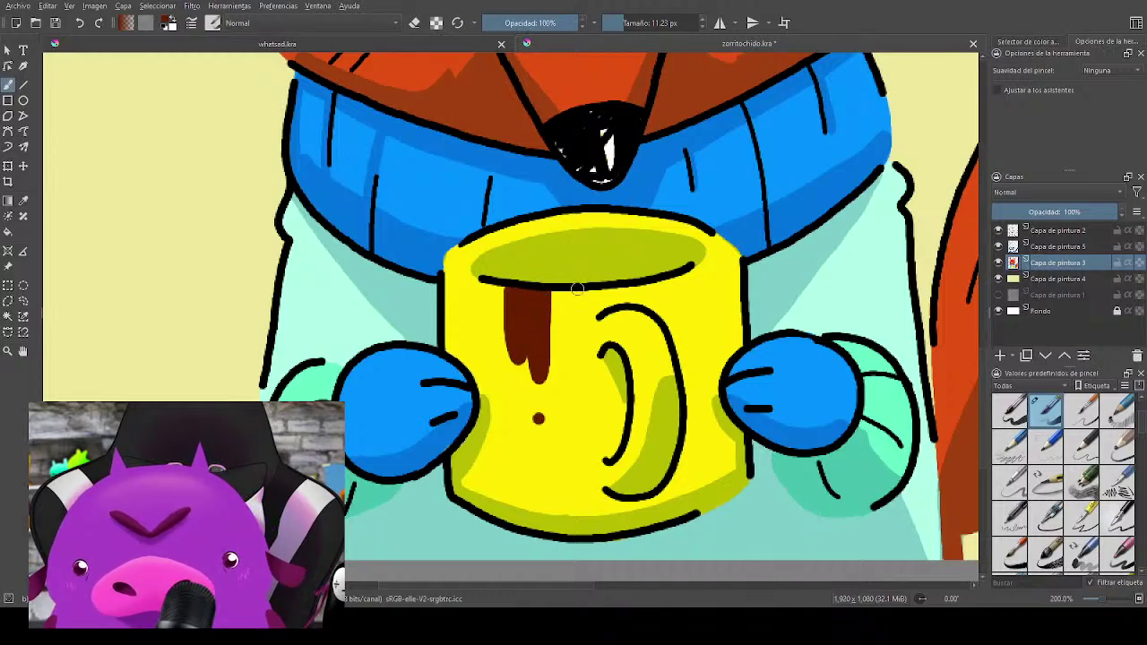
# Step: Sample white from the nose highlight and paint thin 7.23 px highlights along the back and front edges of the mug's rim
pyautogui.keyDown('ctrl'); pyautogui.click(614, 145); pyautogui.keyUp('ctrl')
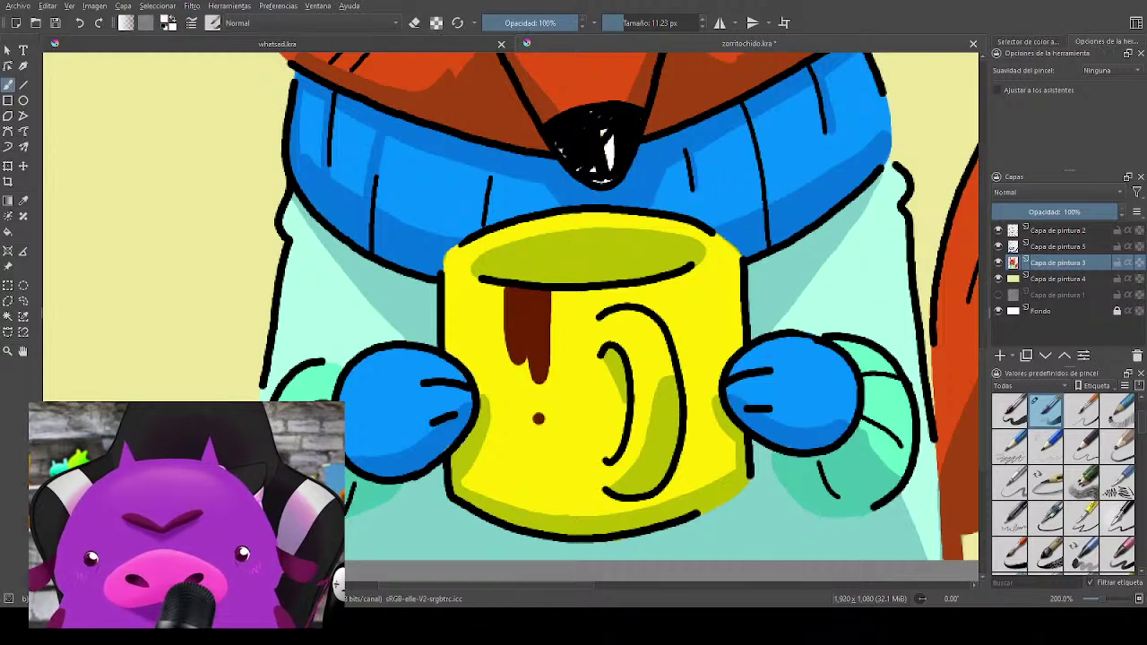
pyautogui.press('[')
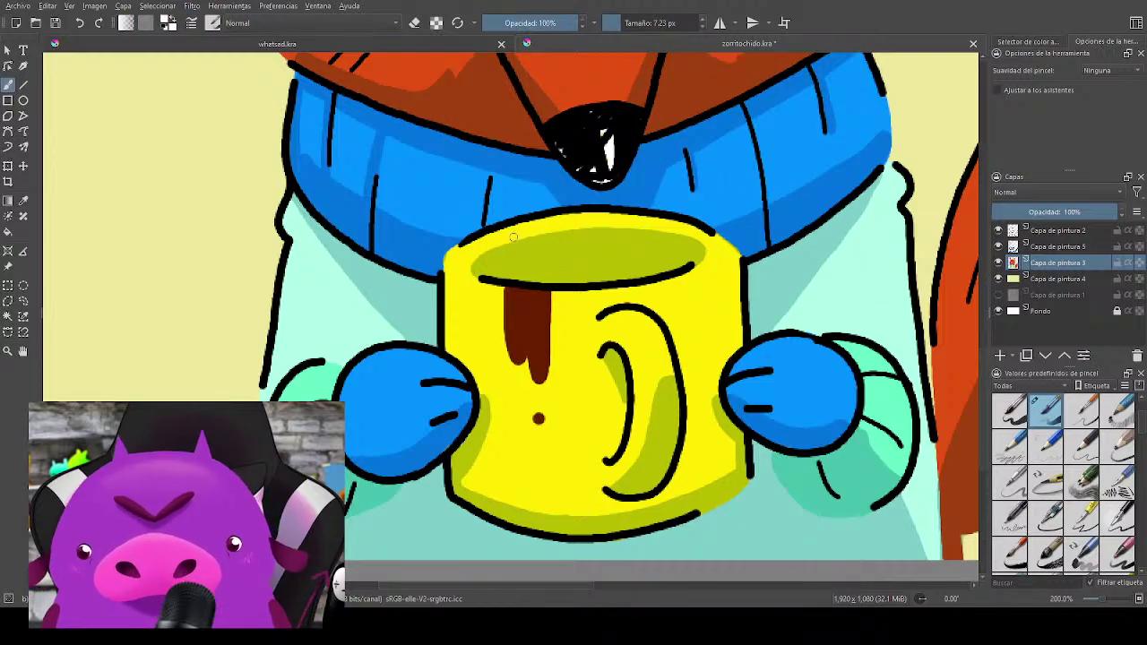
pyautogui.moveTo(468, 242); pyautogui.dragTo(537, 218)
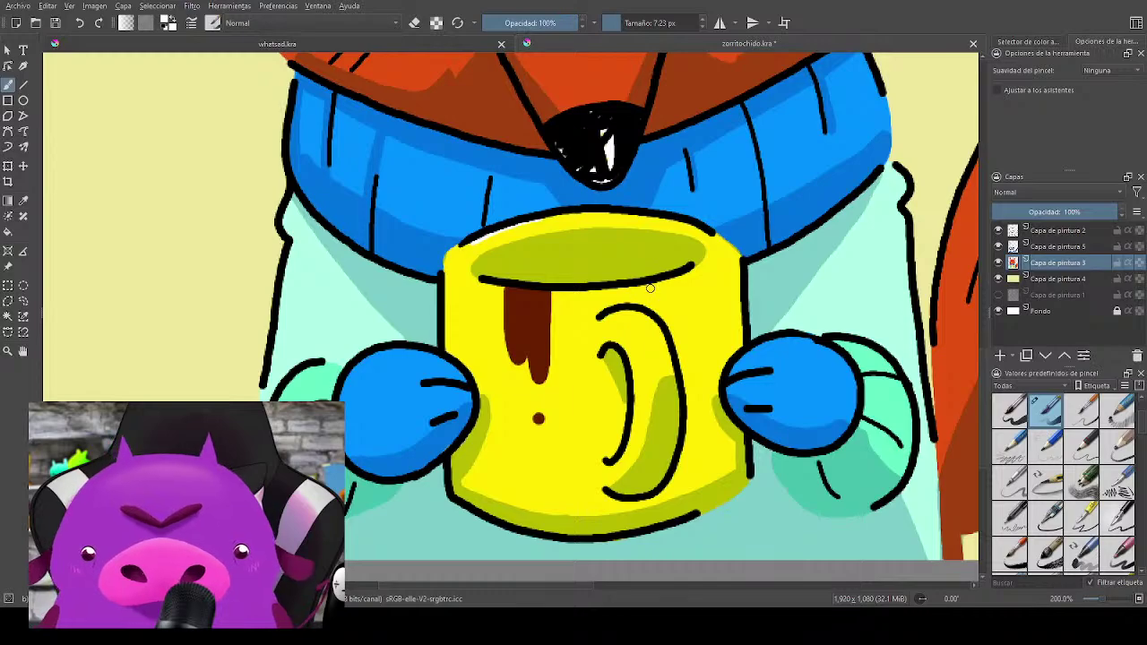
pyautogui.moveTo(638, 290); pyautogui.dragTo(708, 260)
pyautogui.moveTo(631, 292); pyautogui.dragTo(687, 275)
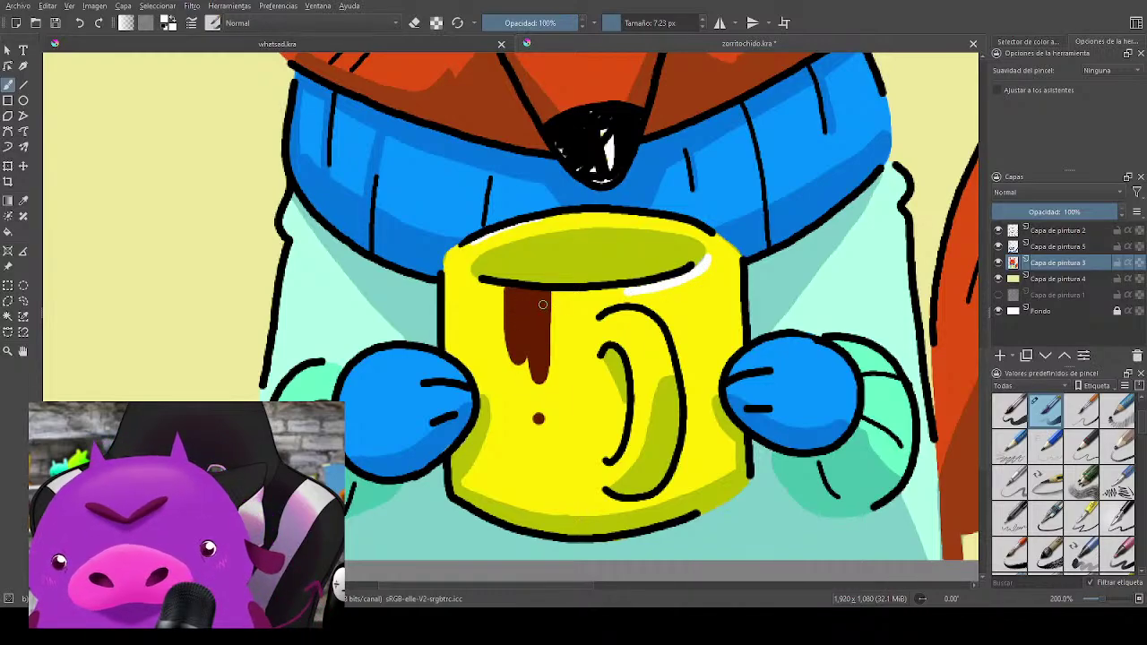
# Step: Add small white highlights to the brown drip and the separate drop on the mug, and save the file
pyautogui.moveTo(512, 292); pyautogui.dragTo(513, 324)
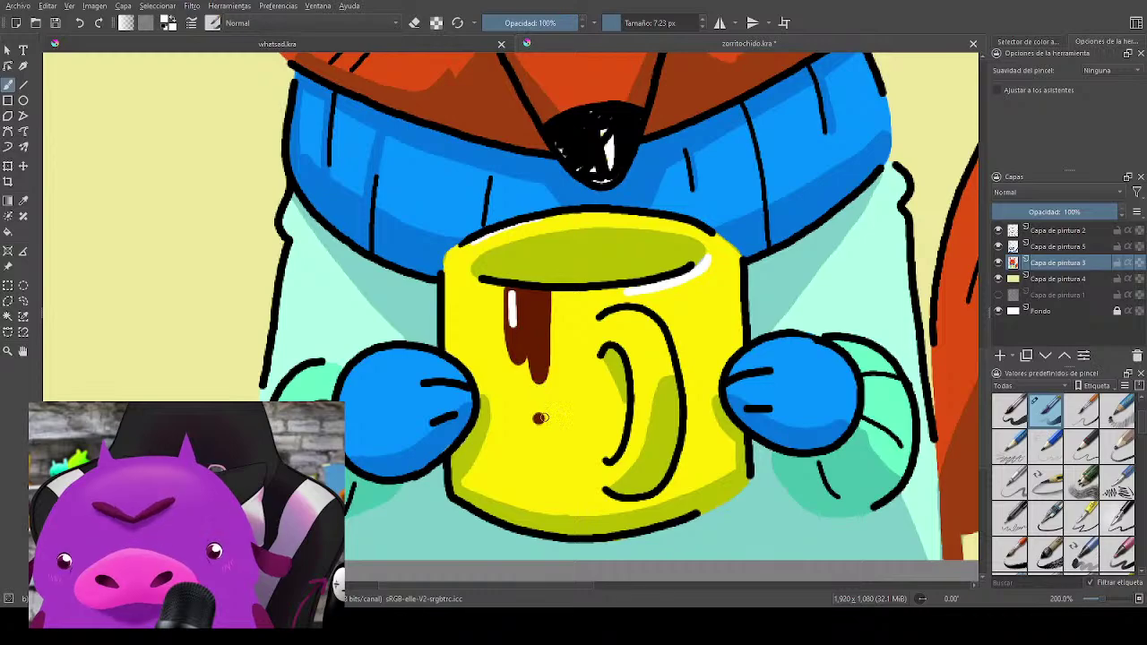
pyautogui.click(541, 416)
pyautogui.scroll(-3, 566, 405)
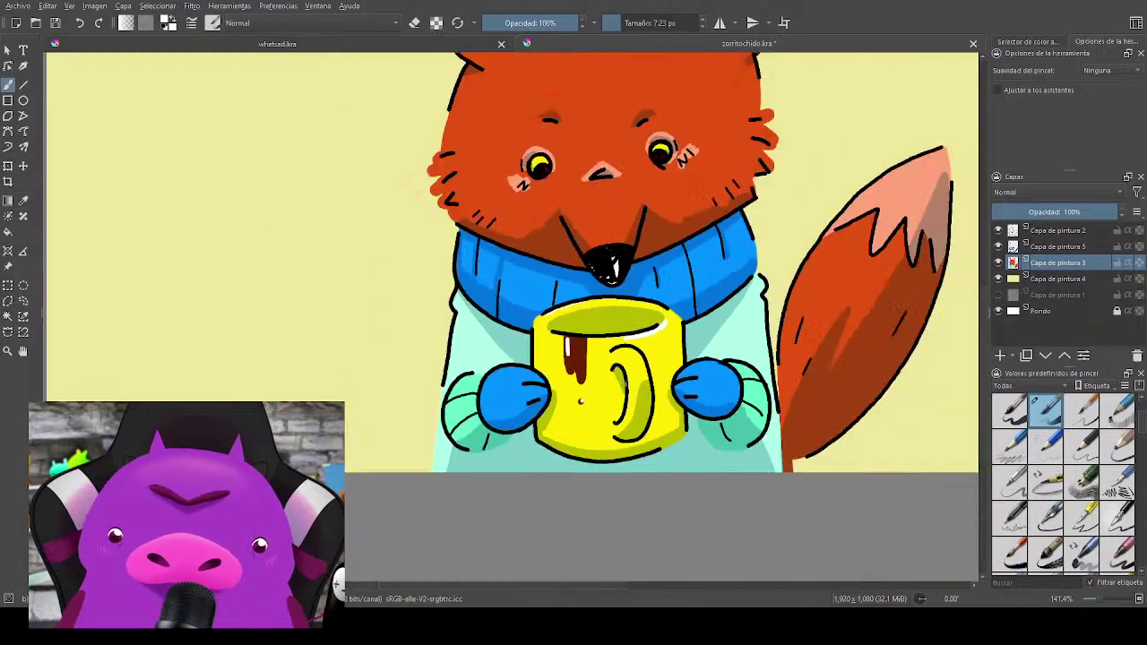
pyautogui.hotkey('ctrl', 's')
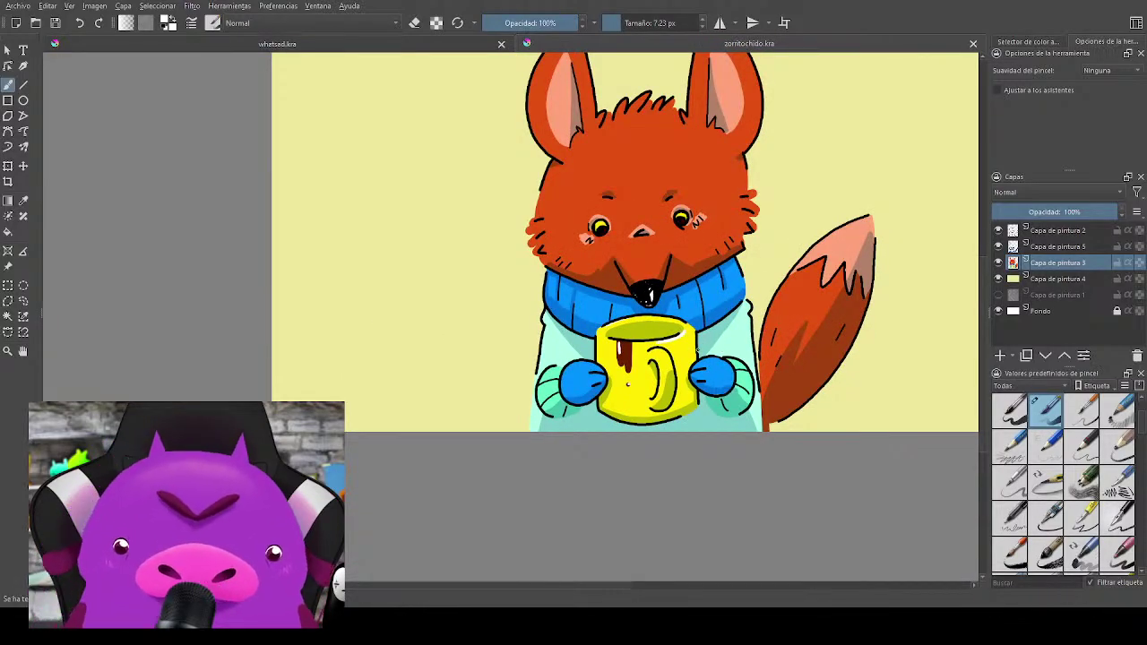
# Step: Paint a small white handwritten signature on the background to the left of the fox's sleeve
pyautogui.scroll(1, 699, 348)
pyautogui.moveTo(749, 333); pyautogui.dragTo(655, 402)
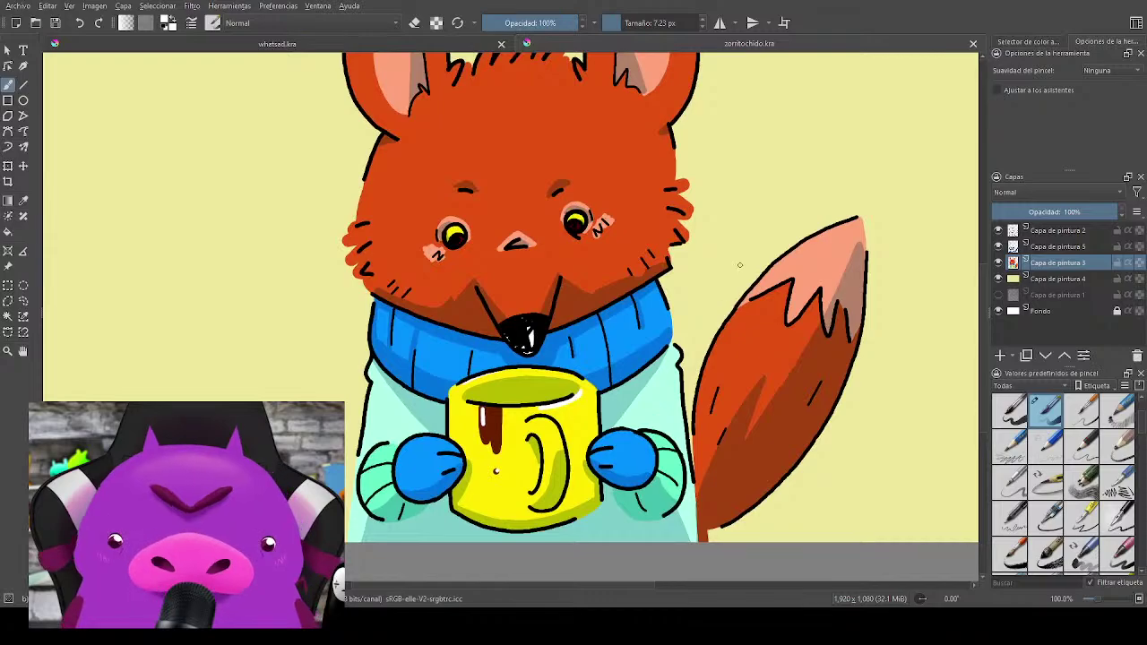
pyautogui.scroll(-1, 783, 168)
pyautogui.hscroll(-3, 783, 167)
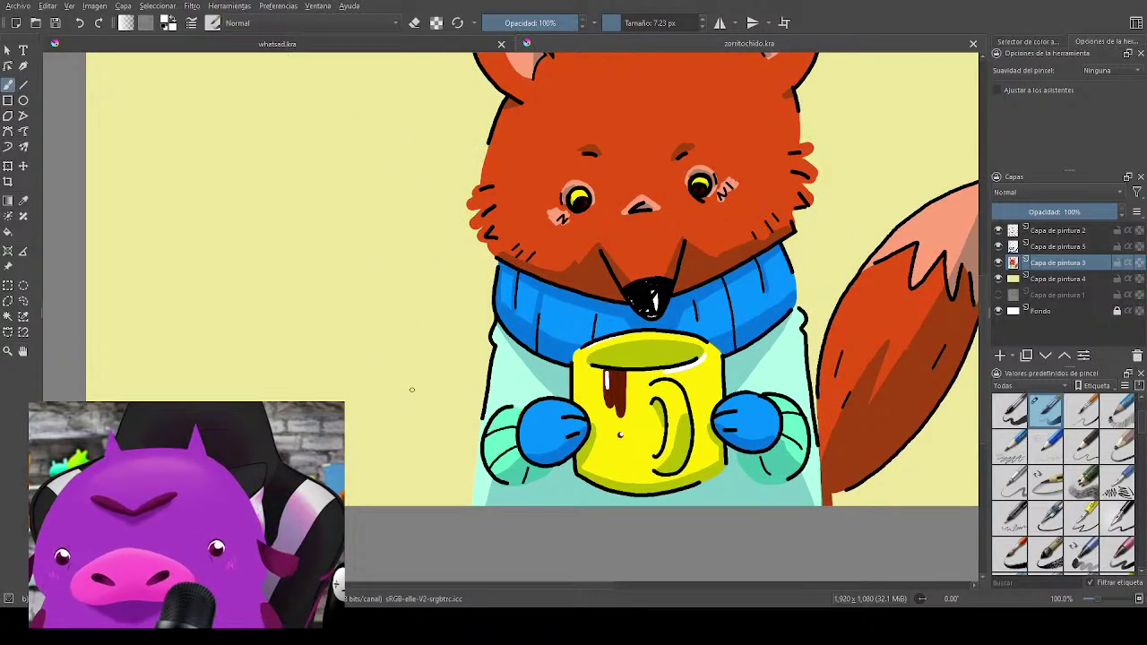
pyautogui.moveTo(417, 404); pyautogui.dragTo(432, 377)
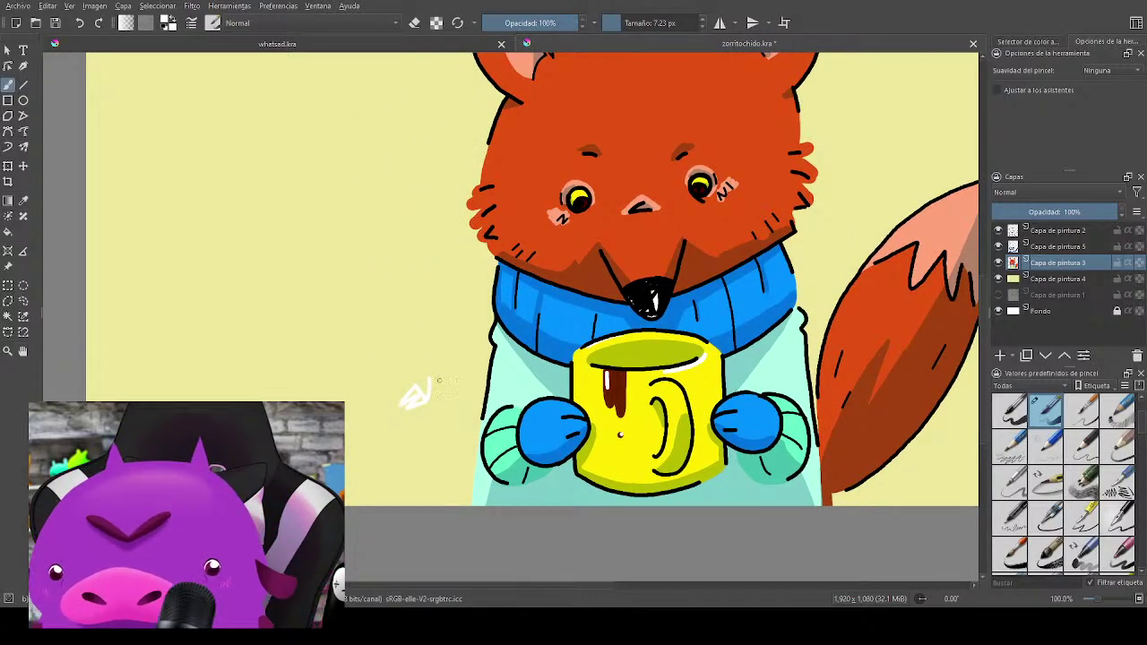
pyautogui.scroll(-2, 442, 380)
pyautogui.moveTo(598, 369)
pyautogui.mouseDown()
pyautogui.moveTo(631, 358)
pyautogui.moveTo(631, 428)
pyautogui.mouseUp()
pyautogui.scroll(1, 633, 369)
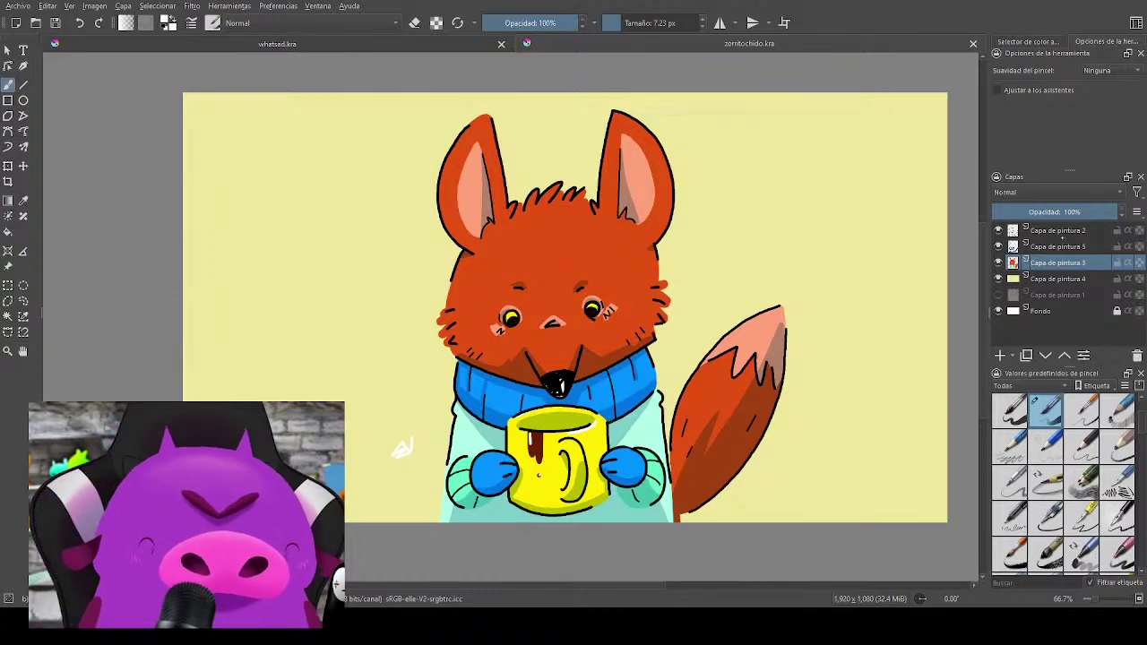
# Step: Make Capa de pintura 2 the active layer and create a new blank 900 x 900 px document
pyautogui.click(1059, 231)
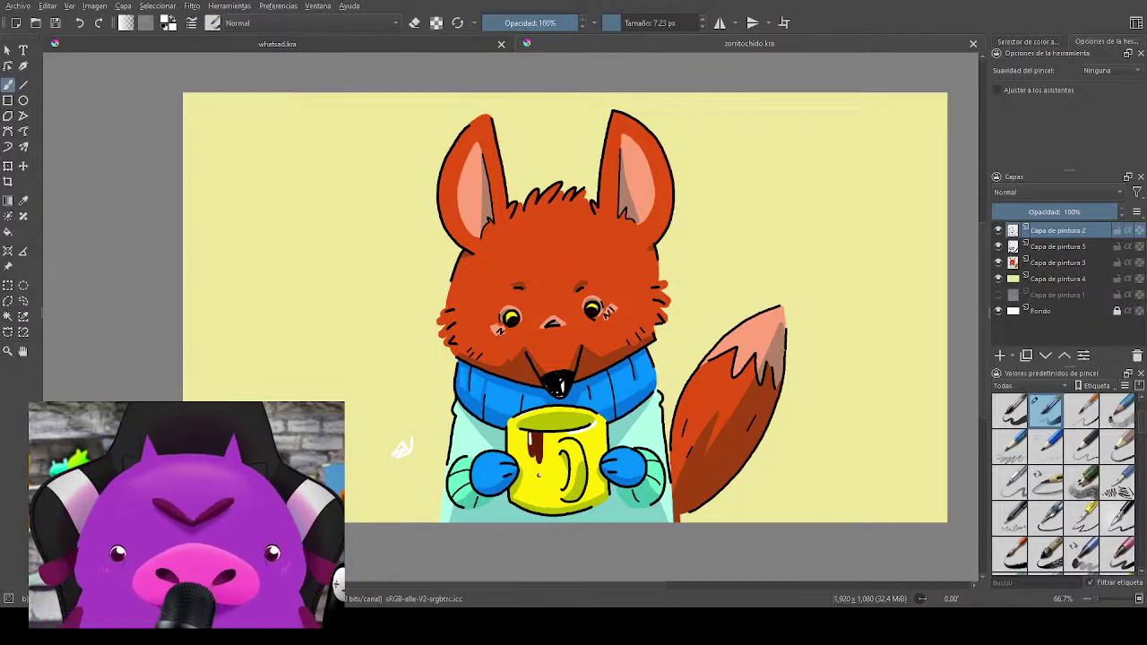
pyautogui.scroll(-1, 587, 173)
pyautogui.scroll(1, 692, 206)
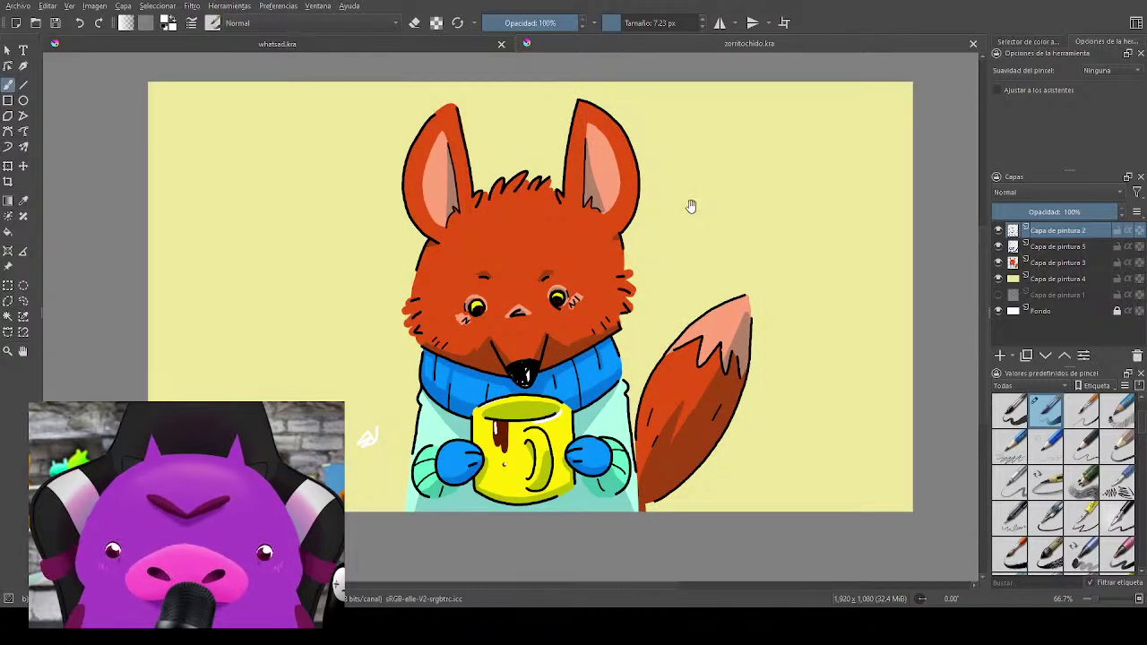
pyautogui.moveTo(691, 205); pyautogui.dragTo(691, 247)
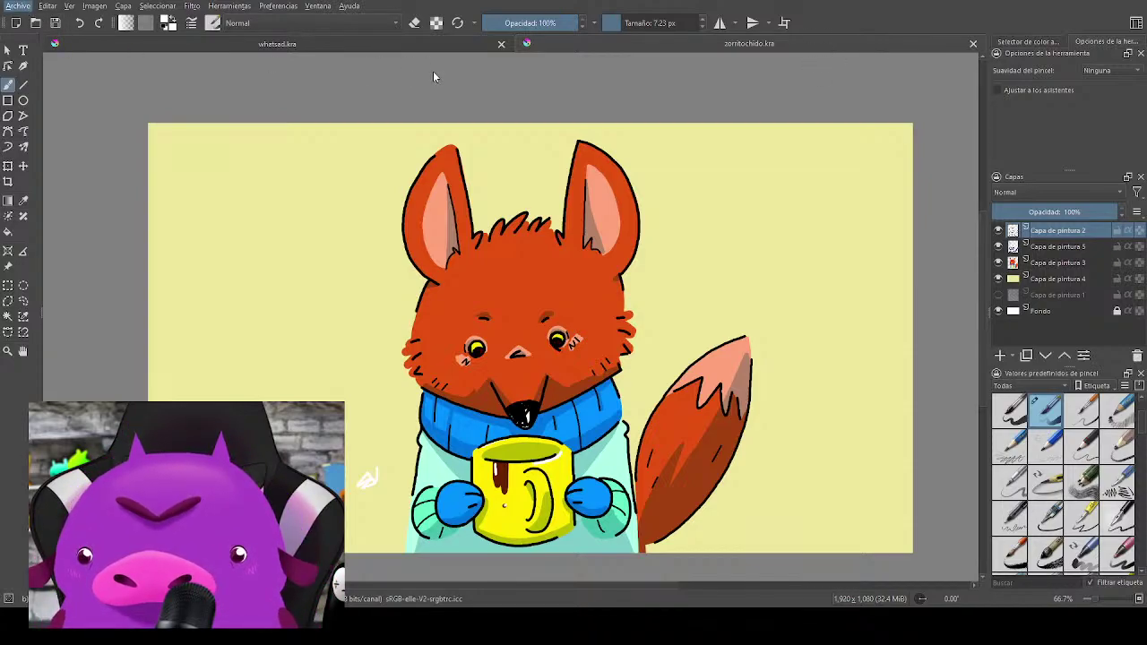
pyautogui.click(767, 97)
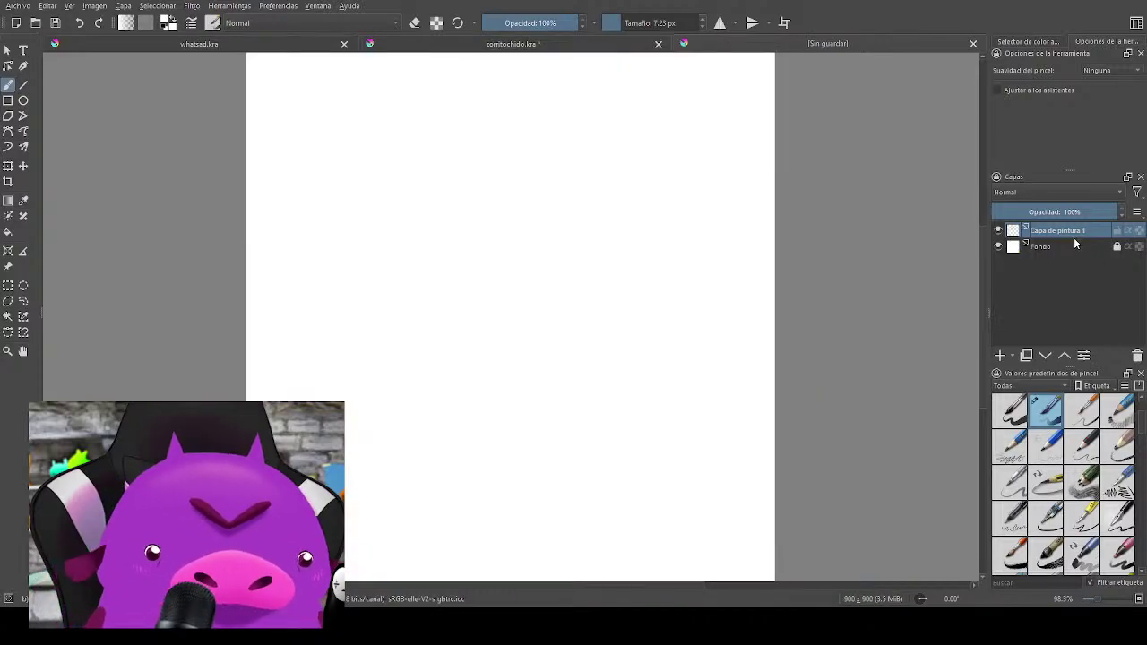
# Step: Save zorritochido.kra and return to the blank unsaved document
pyautogui.click(491, 46)
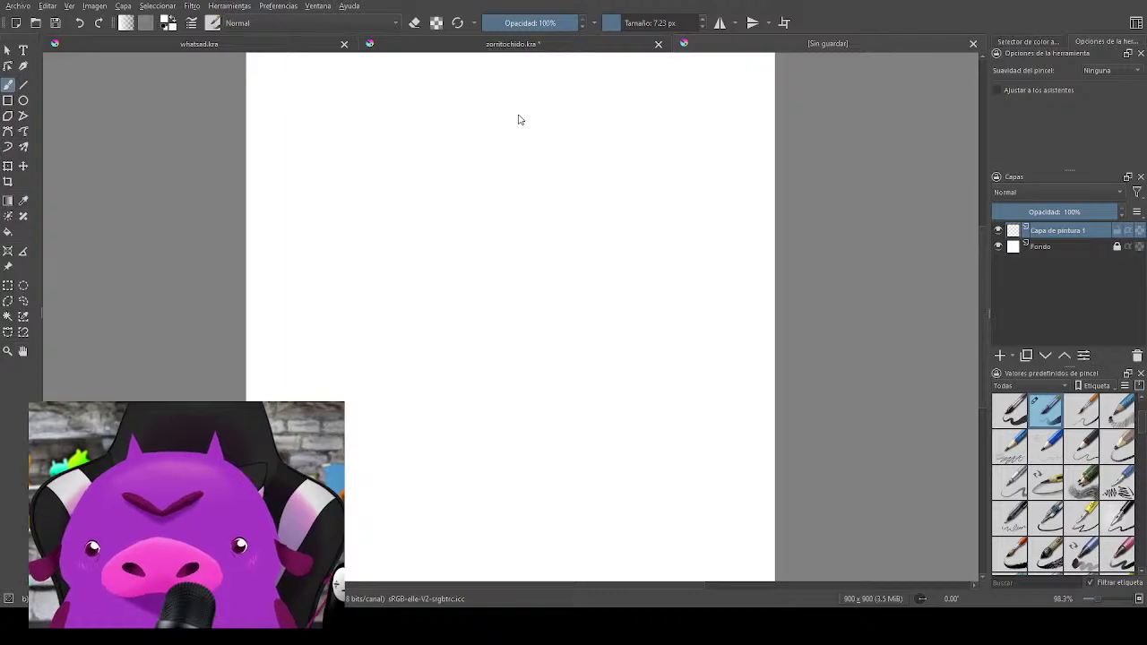
pyautogui.hotkey('ctrl', 's')
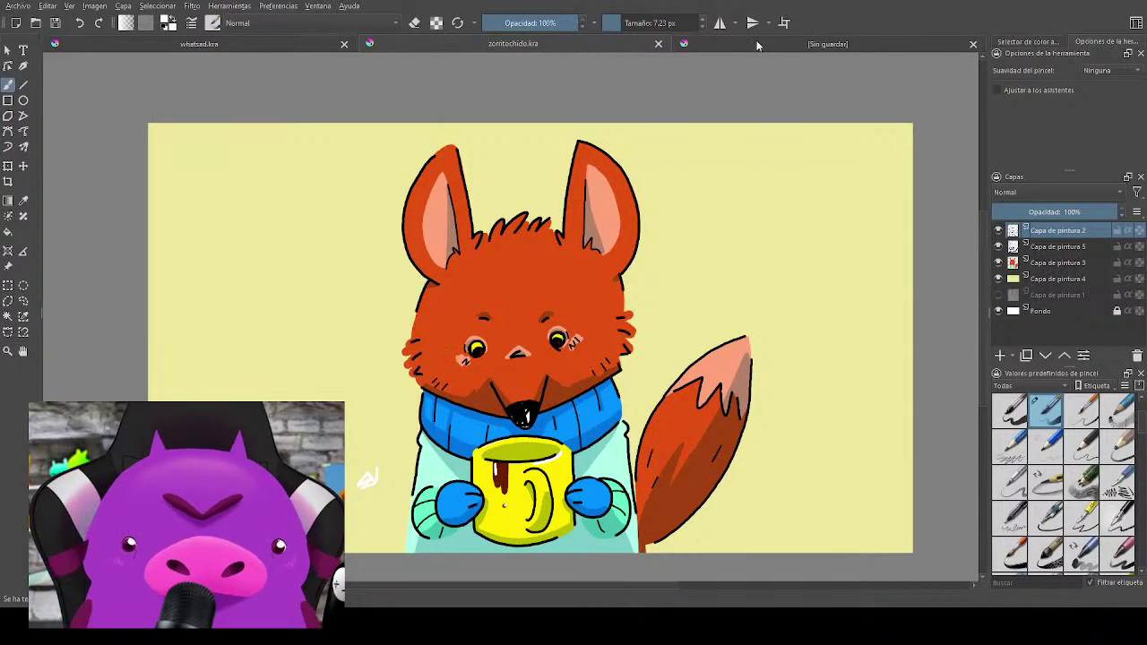
pyautogui.click(757, 49)
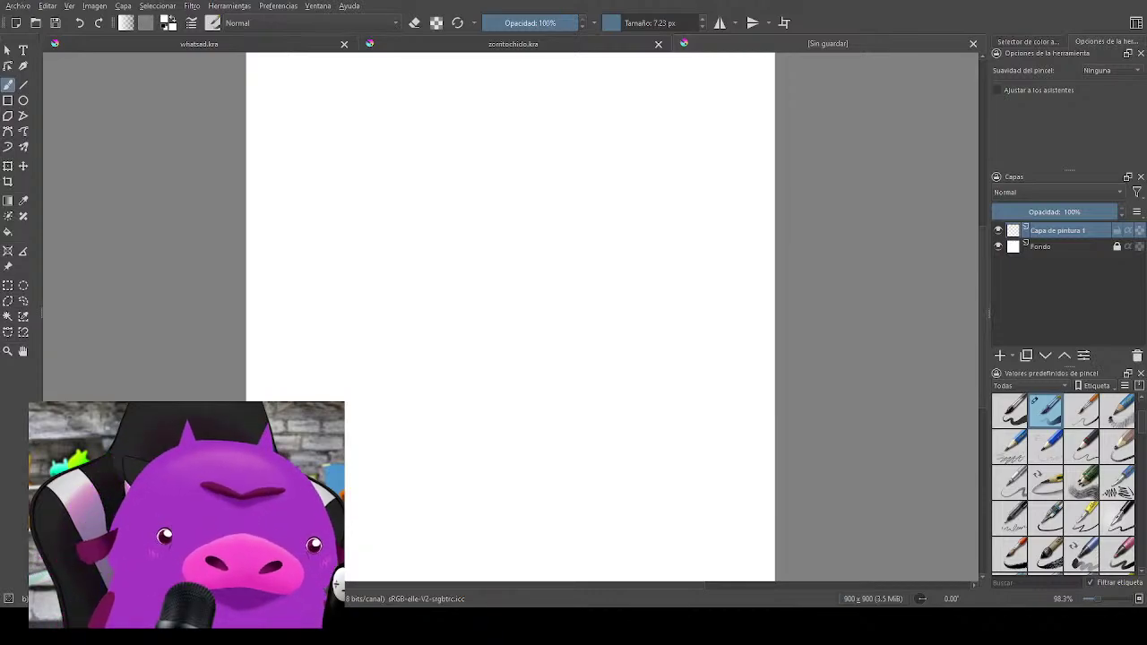
# Step: Paint a solid round head with two long ears on Capa de pintura 1, using a 24.94 px brush in a muted red
pyautogui.moveTo(654, 367); pyautogui.dragTo(672, 348)
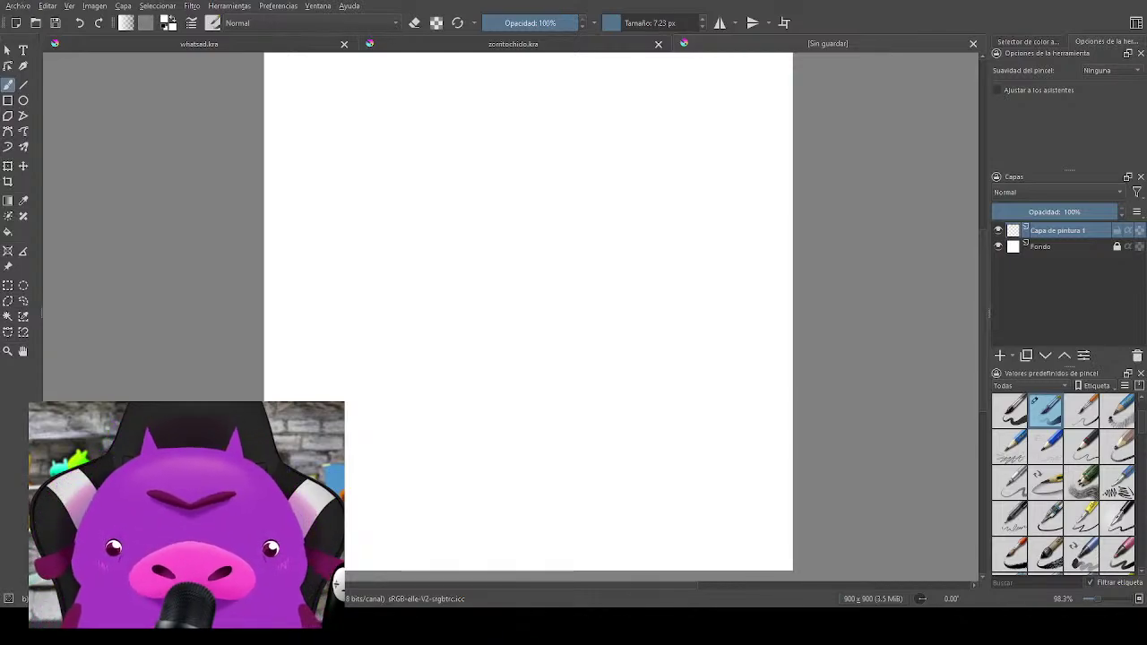
pyautogui.keyDown('shift'); pyautogui.moveTo(602, 338); pyautogui.dragTo(615, 338); pyautogui.keyUp('shift')
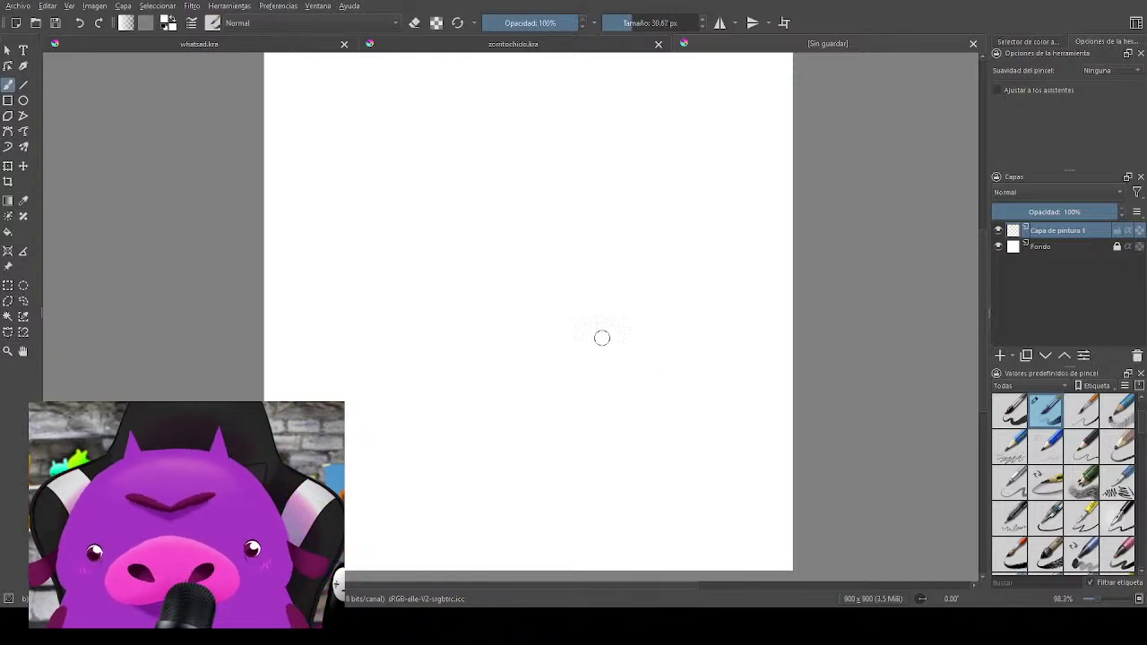
pyautogui.press('[')
pyautogui.rightClick(645, 238)
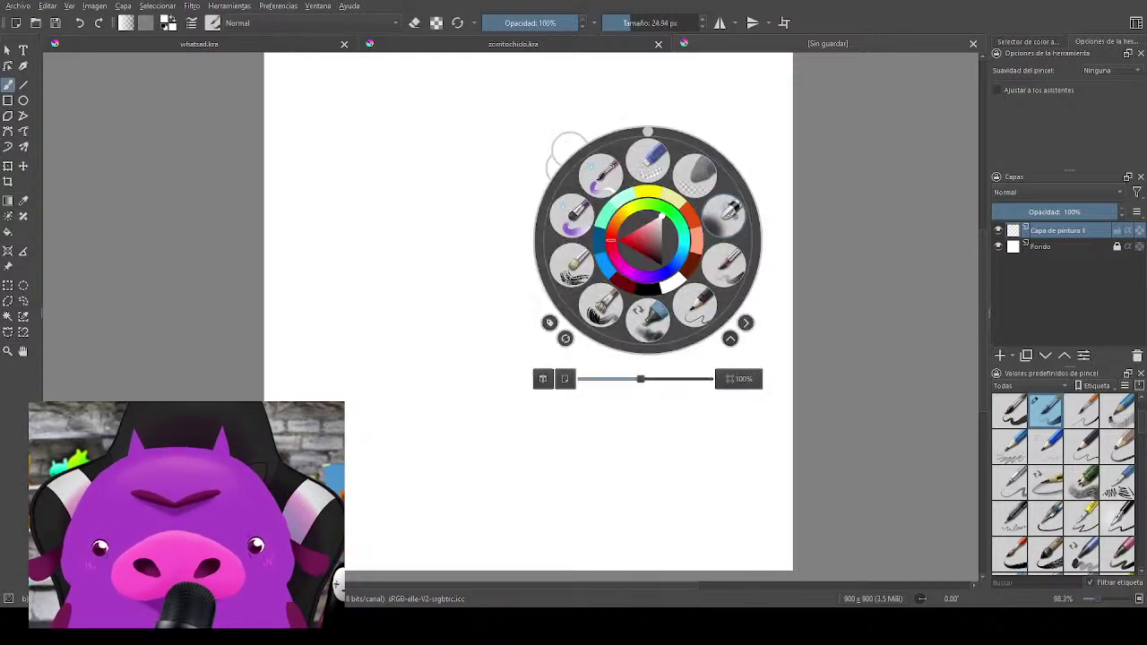
pyautogui.click(647, 237)
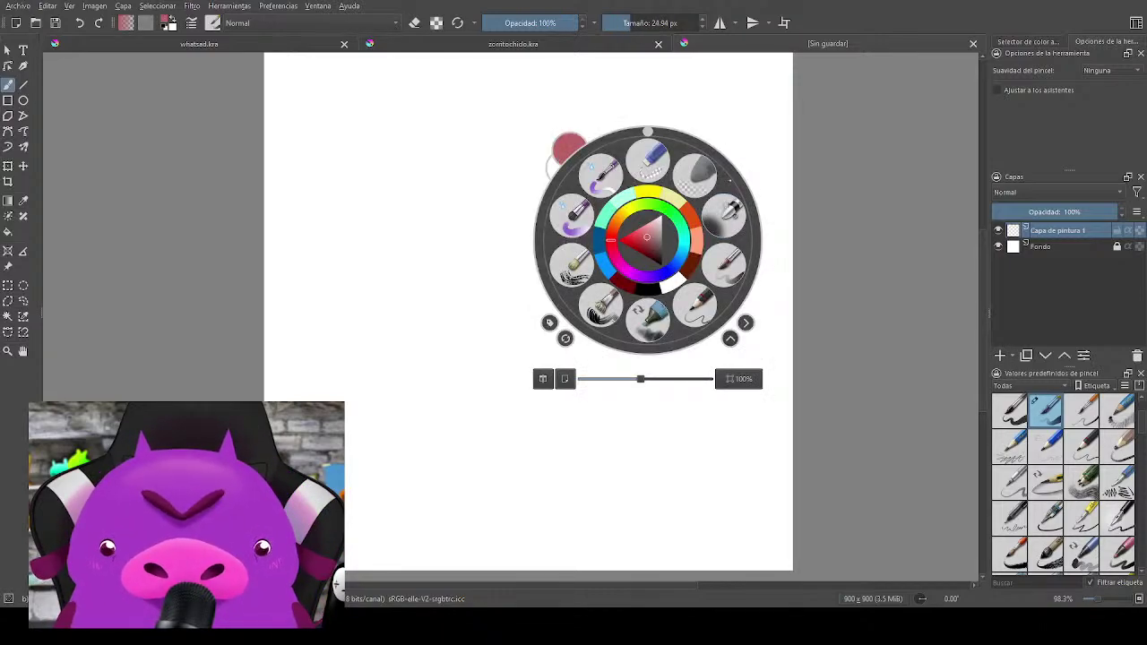
pyautogui.click(748, 116)
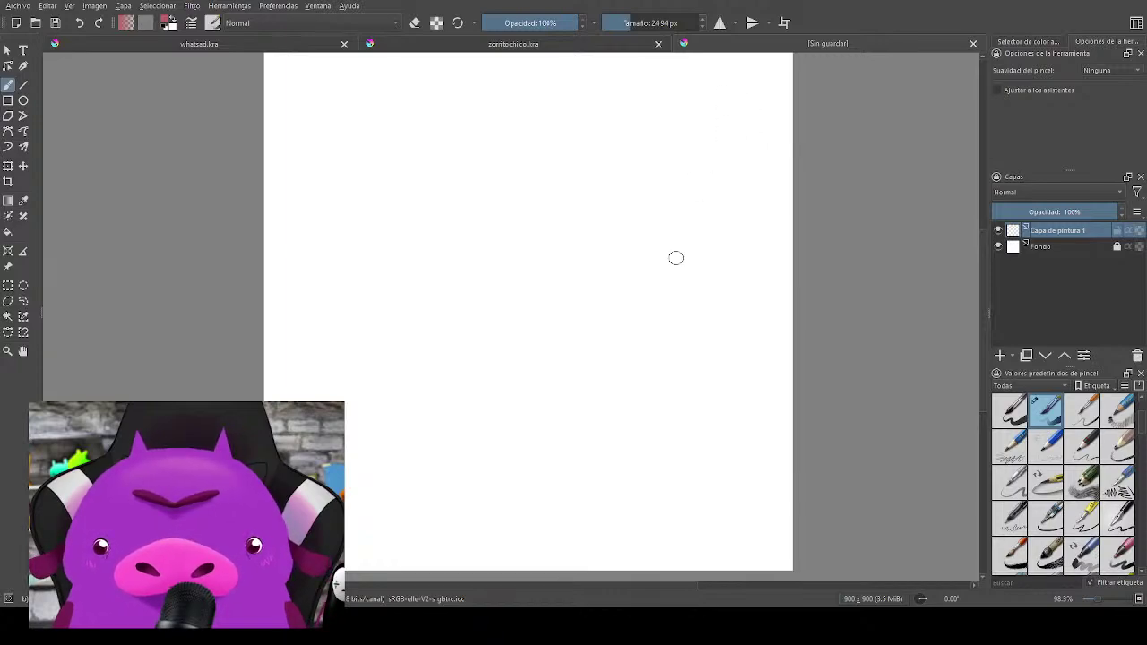
pyautogui.moveTo(657, 317)
pyautogui.mouseDown()
pyautogui.moveTo(711, 341)
pyautogui.moveTo(670, 310)
pyautogui.mouseUp()
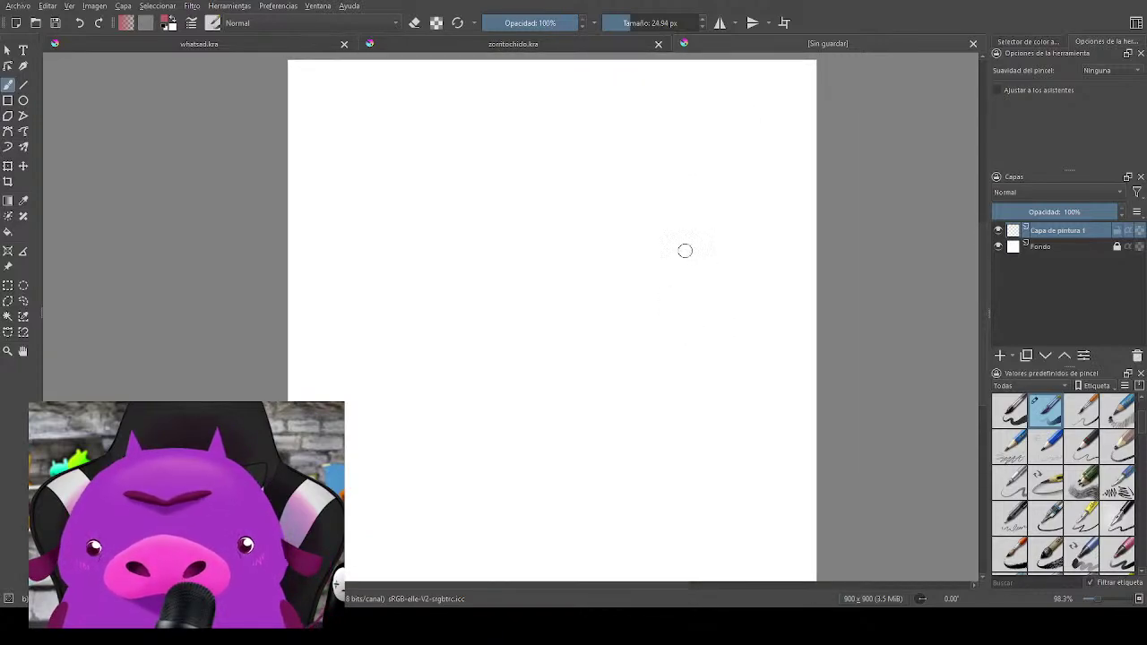
pyautogui.moveTo(504, 191)
pyautogui.mouseDown()
pyautogui.moveTo(594, 200)
pyautogui.moveTo(528, 220)
pyautogui.moveTo(564, 215)
pyautogui.moveTo(543, 231)
pyautogui.mouseUp()
pyautogui.moveTo(514, 163)
pyautogui.mouseDown()
pyautogui.moveTo(504, 115)
pyautogui.moveTo(523, 178)
pyautogui.moveTo(549, 112)
pyautogui.moveTo(563, 139)
pyautogui.mouseUp()
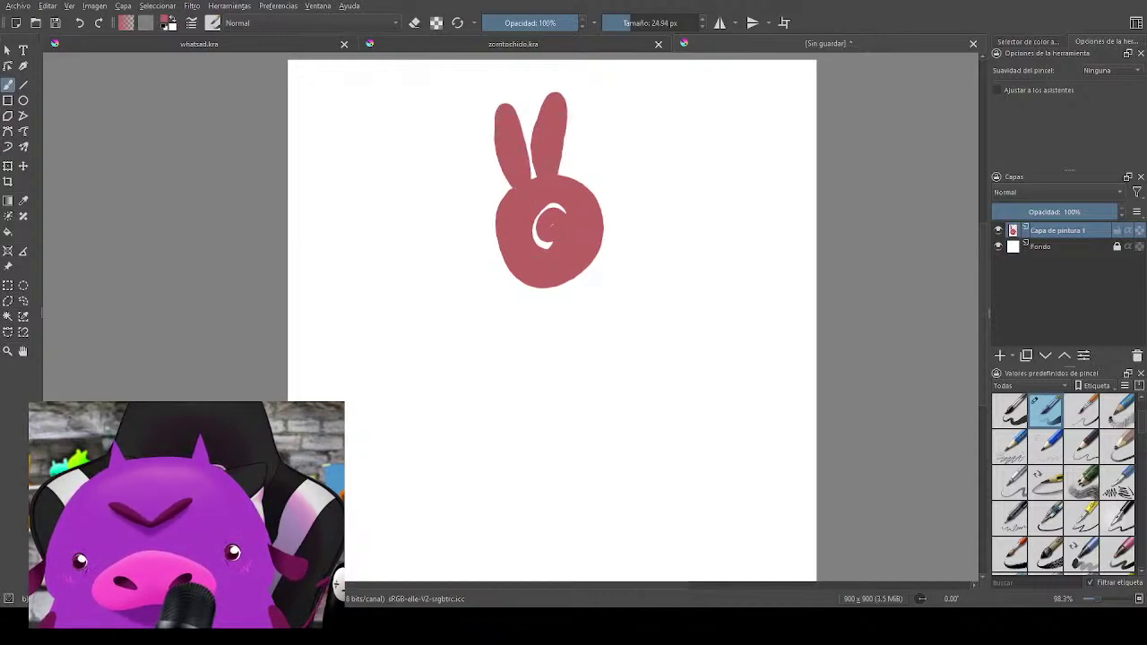
pyautogui.moveTo(547, 208); pyautogui.dragTo(545, 240)
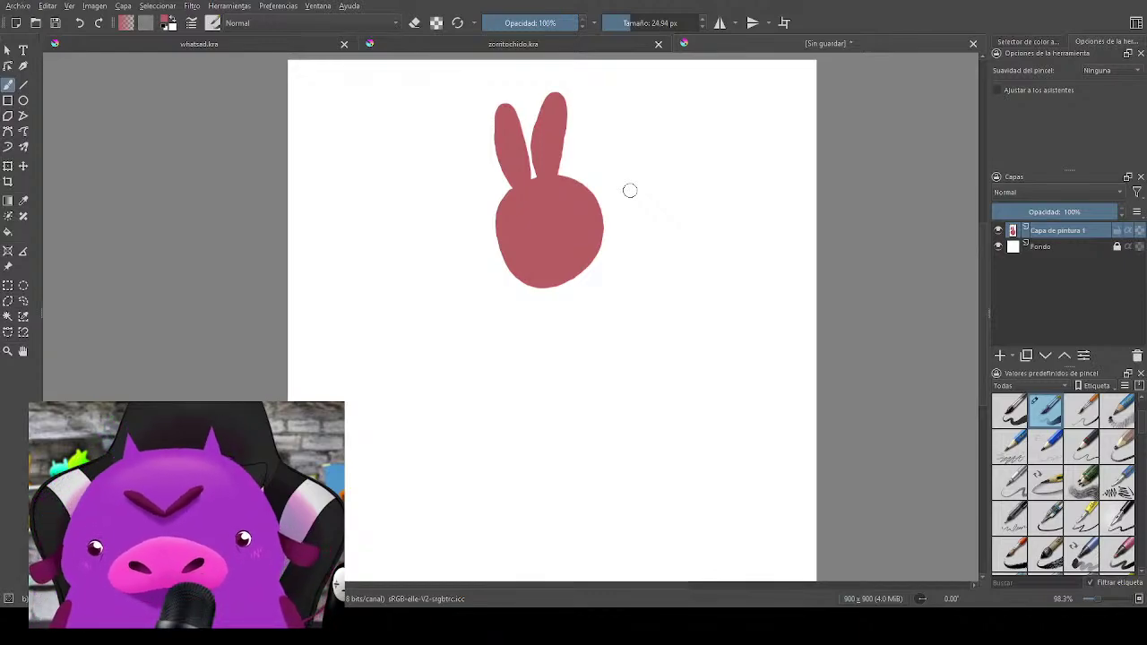
# Step: Widen the lower cheeks on both sides of the red head silhouette
pyautogui.moveTo(502, 231); pyautogui.dragTo(509, 262)
pyautogui.moveTo(596, 228); pyautogui.dragTo(594, 253)
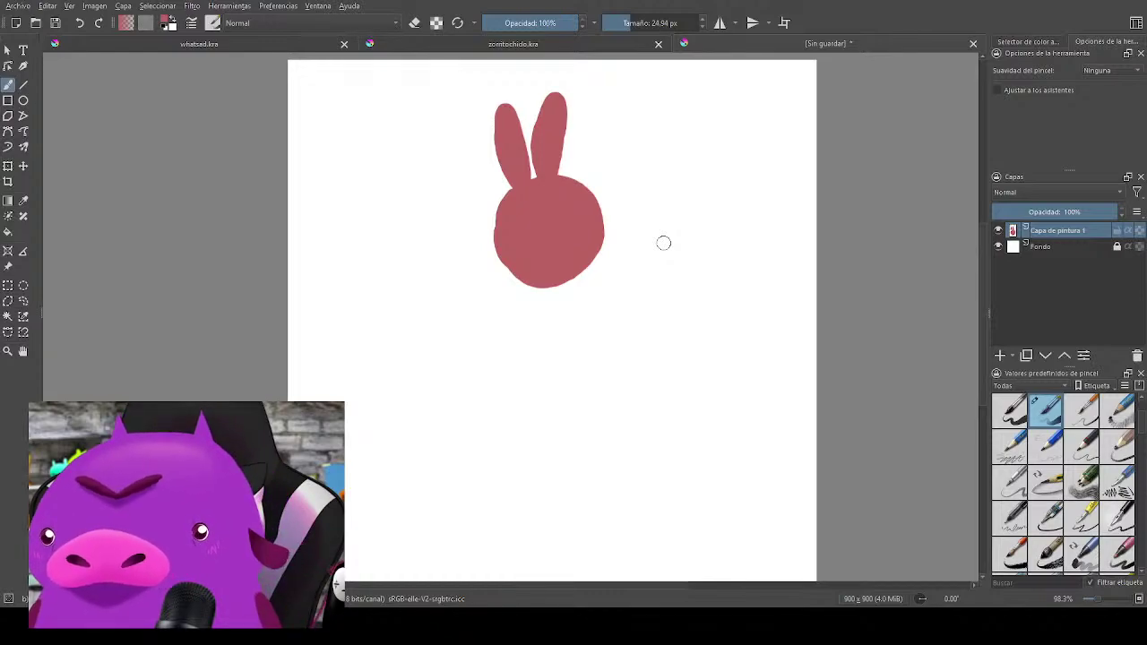
pyautogui.moveTo(685, 302); pyautogui.dragTo(656, 311)
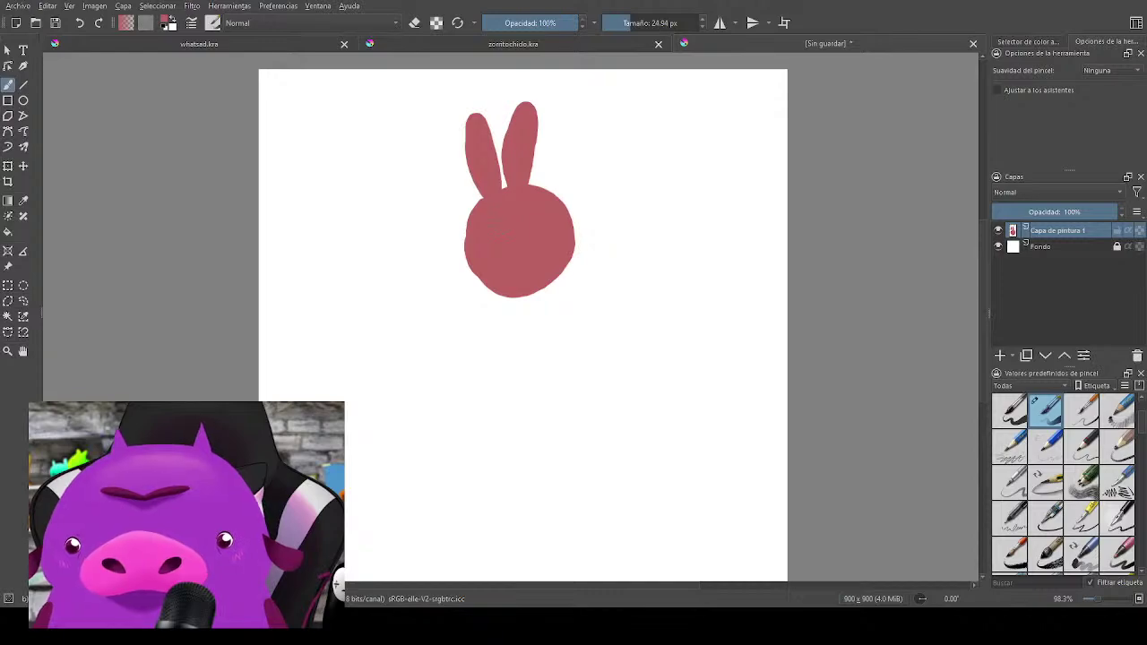
pyautogui.moveTo(632, 305); pyautogui.dragTo(633, 310)
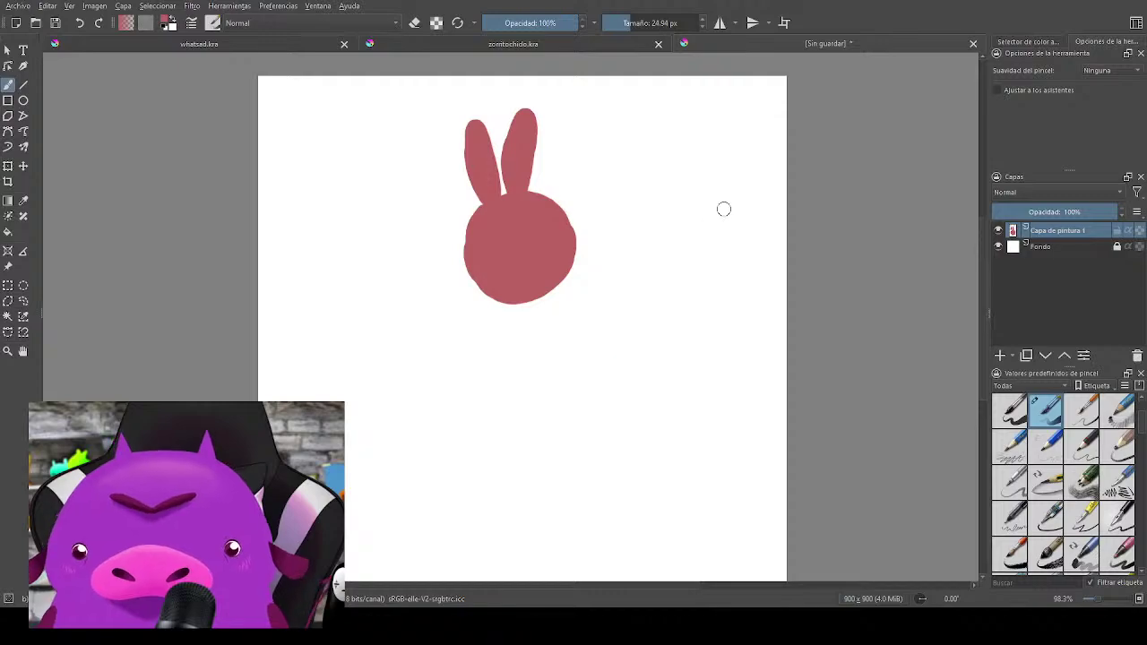
# Step: Hide Capa de pintura 1 and add a new paint layer above it
pyautogui.click(997, 230)
pyautogui.press('Insert')
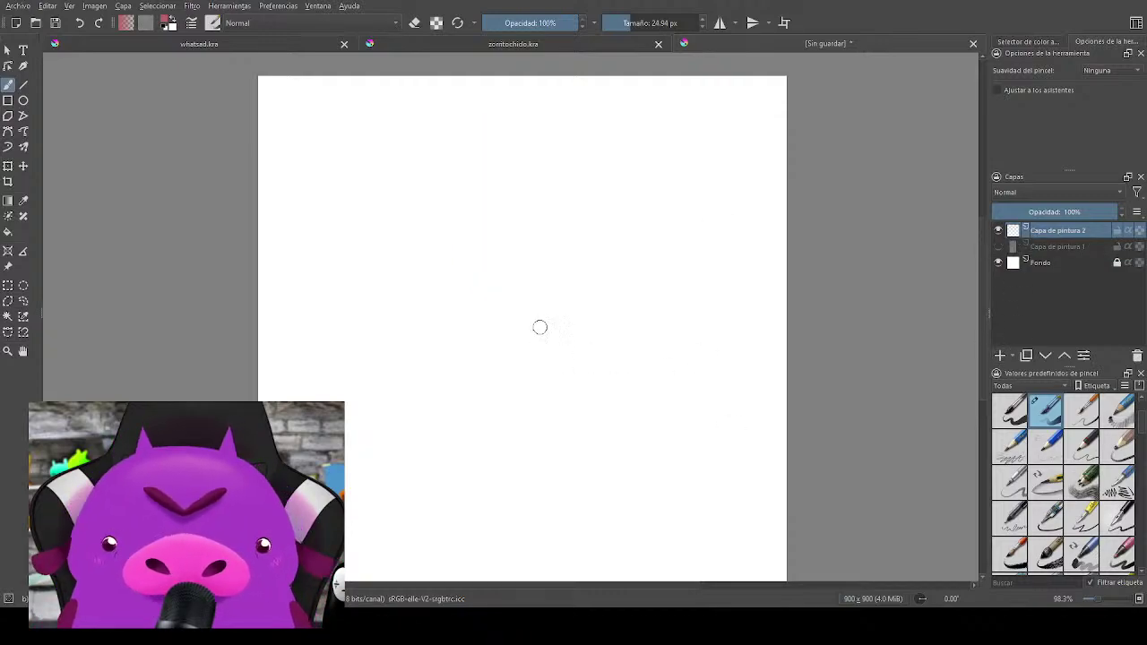
pyautogui.moveTo(499, 249)
pyautogui.mouseDown()
pyautogui.moveTo(563, 269)
pyautogui.moveTo(555, 251)
pyautogui.moveTo(533, 291)
pyautogui.moveTo(483, 267)
pyautogui.moveTo(525, 279)
pyautogui.moveTo(565, 323)
pyautogui.moveTo(583, 269)
pyautogui.mouseUp()
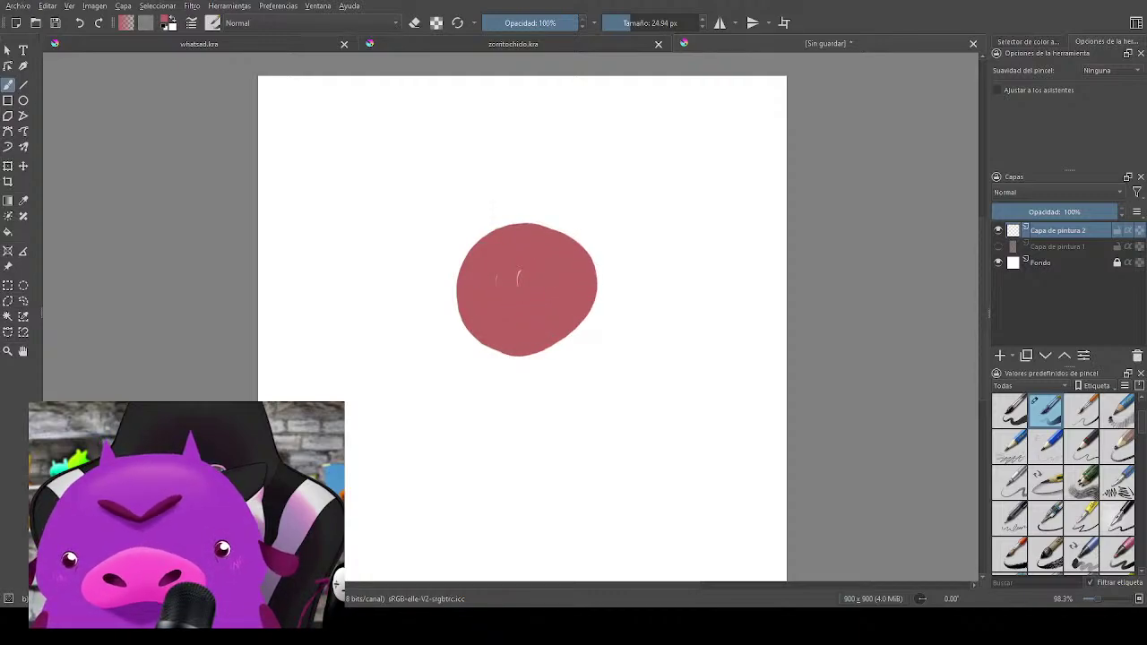
pyautogui.hotkey('ctrl', 'z')
pyautogui.moveTo(520, 220)
pyautogui.mouseDown()
pyautogui.moveTo(486, 315)
pyautogui.moveTo(536, 192)
pyautogui.moveTo(556, 269)
pyautogui.moveTo(537, 296)
pyautogui.moveTo(501, 269)
pyautogui.moveTo(537, 273)
pyautogui.moveTo(531, 267)
pyautogui.moveTo(509, 293)
pyautogui.moveTo(574, 316)
pyautogui.moveTo(584, 273)
pyautogui.moveTo(475, 318)
pyautogui.mouseUp()
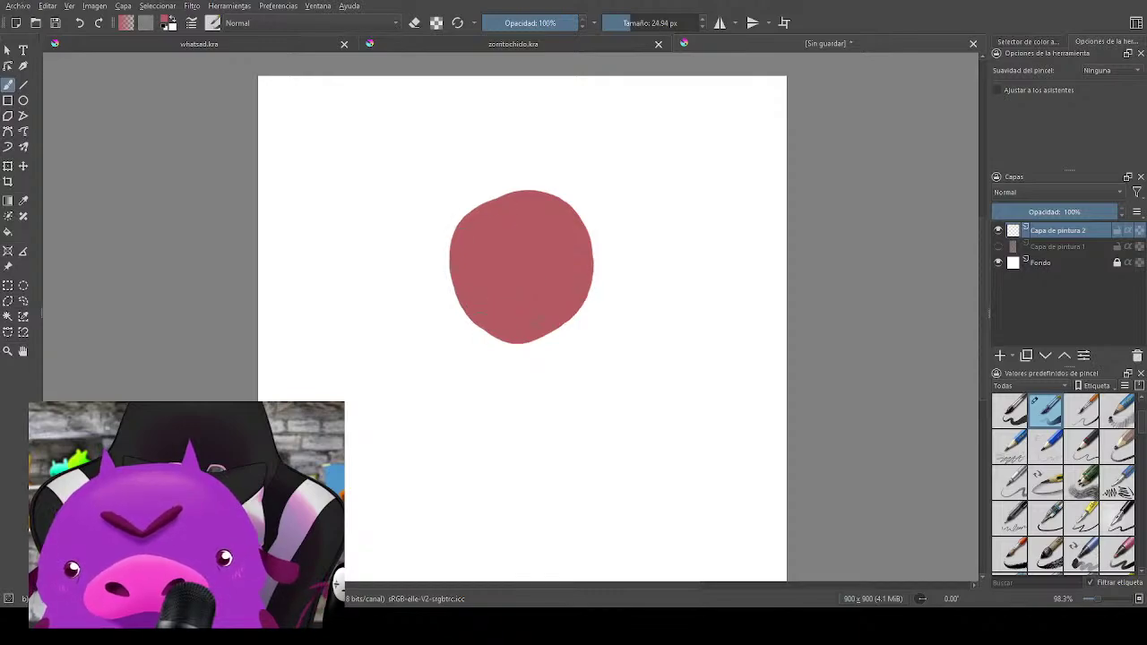
pyautogui.press('Delete')
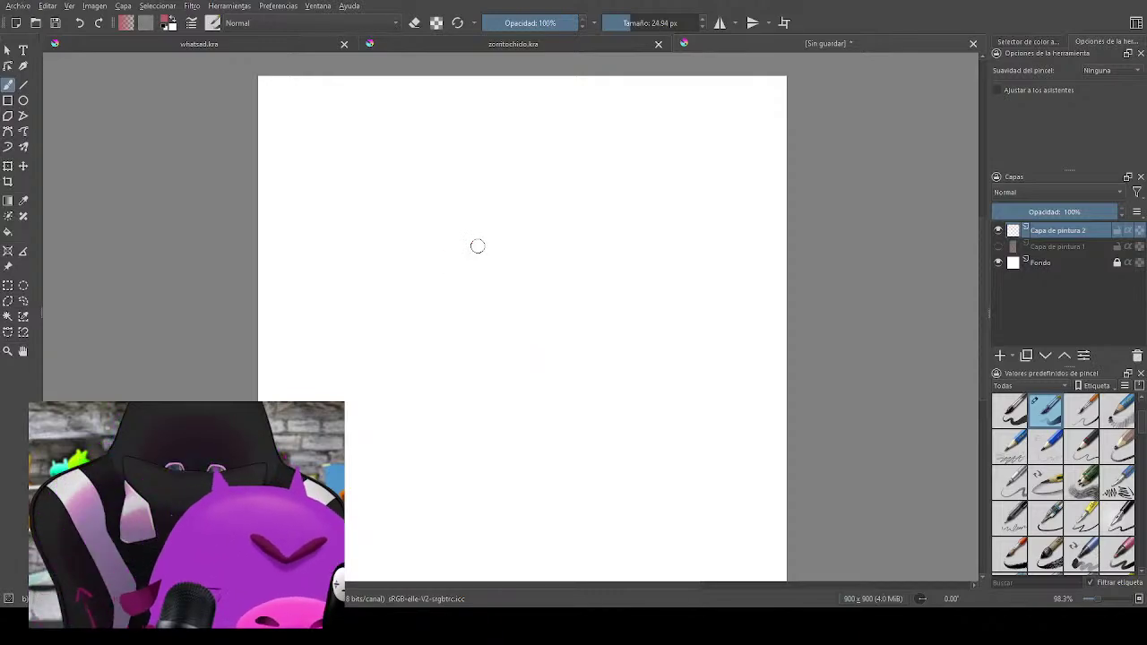
# Step: Paint a thick muted-red ring as the base of a round head on Capa de pintura 2 with the 24.94 px brush
pyautogui.moveTo(478, 245); pyautogui.dragTo(430, 149)
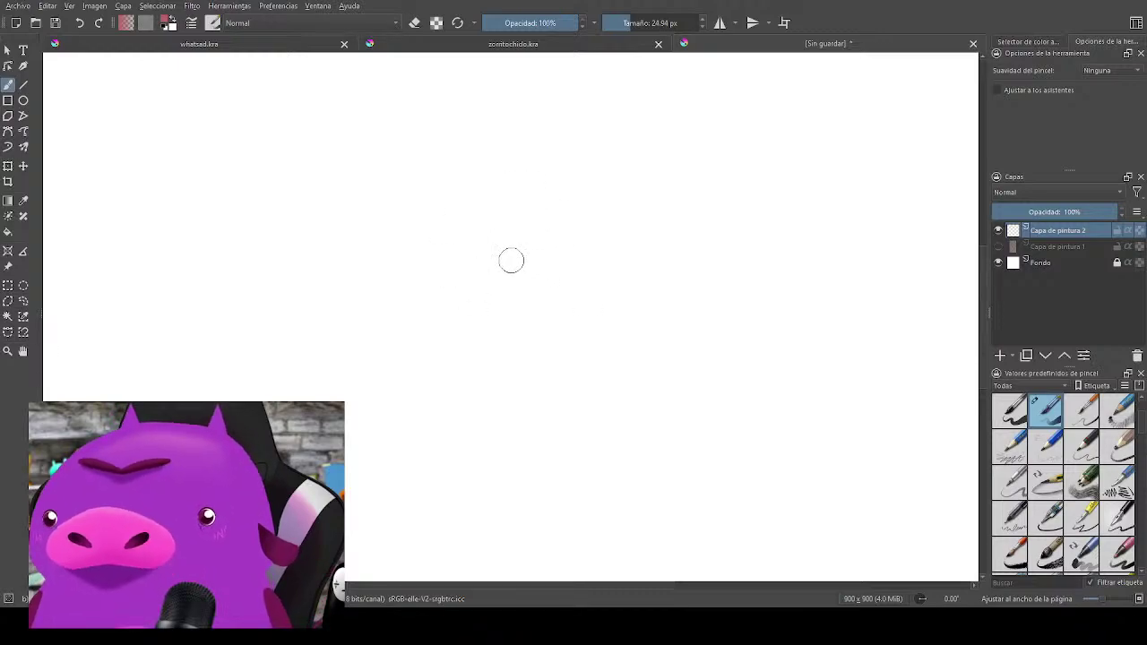
pyautogui.moveTo(511, 174)
pyautogui.mouseDown()
pyautogui.moveTo(499, 320)
pyautogui.moveTo(504, 174)
pyautogui.moveTo(484, 197)
pyautogui.moveTo(573, 220)
pyautogui.moveTo(492, 260)
pyautogui.moveTo(565, 268)
pyautogui.moveTo(515, 289)
pyautogui.moveTo(542, 279)
pyautogui.moveTo(525, 264)
pyautogui.mouseUp()
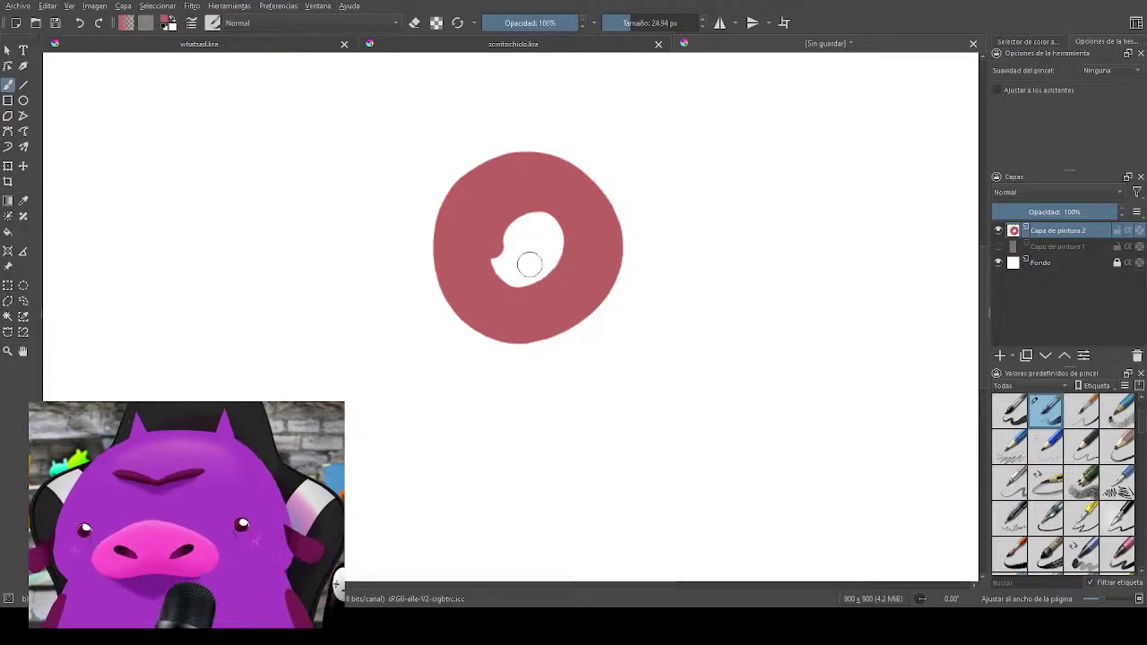
pyautogui.moveTo(724, 263); pyautogui.dragTo(749, 304)
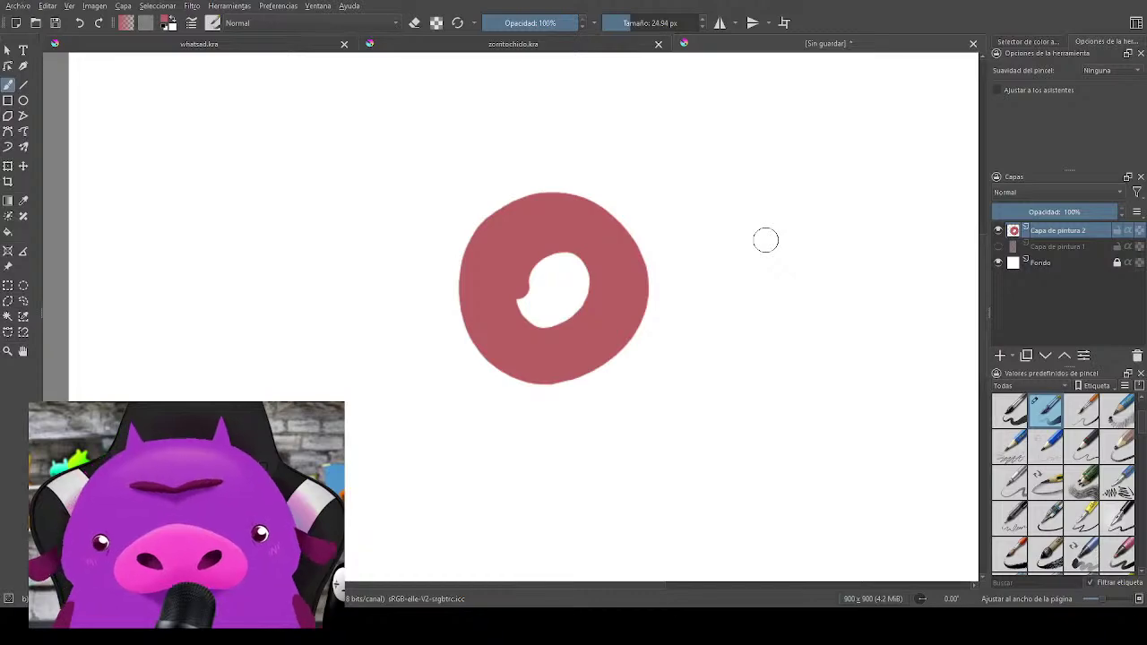
# Step: Set the brush size to 17.65 px and paint a long slanted ear on the upper right of the head
pyautogui.keyDown('shift'); pyautogui.moveTo(741, 243); pyautogui.dragTo(733, 257); pyautogui.keyUp('shift')
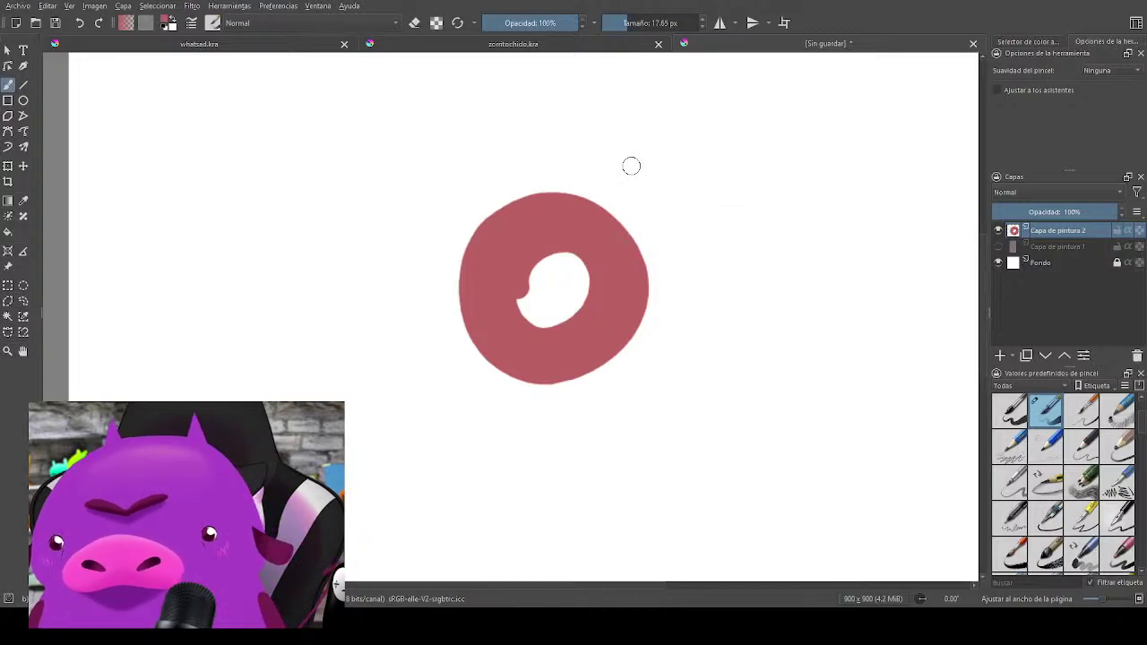
pyautogui.moveTo(638, 241)
pyautogui.mouseDown()
pyautogui.moveTo(681, 145)
pyautogui.moveTo(632, 224)
pyautogui.moveTo(665, 140)
pyautogui.moveTo(640, 253)
pyautogui.mouseUp()
pyautogui.moveTo(677, 175); pyautogui.dragTo(649, 248)
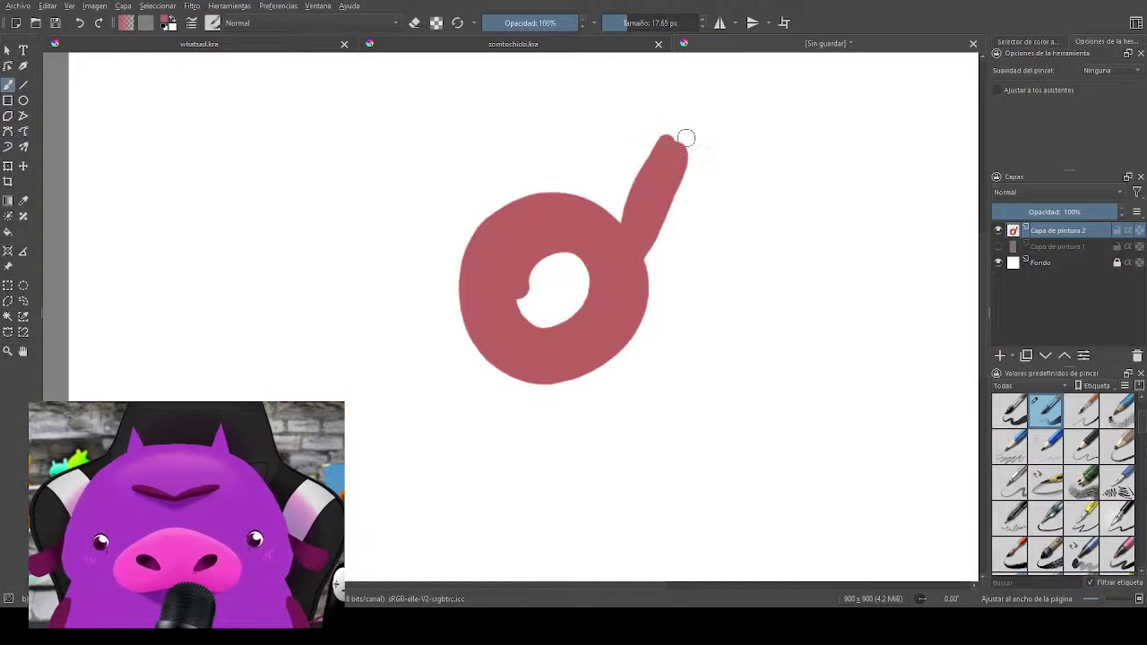
pyautogui.moveTo(658, 141)
pyautogui.mouseDown()
pyautogui.moveTo(689, 170)
pyautogui.moveTo(743, 141)
pyautogui.mouseUp()
pyautogui.moveTo(687, 178)
pyautogui.mouseDown()
pyautogui.moveTo(745, 147)
pyautogui.moveTo(694, 163)
pyautogui.moveTo(717, 120)
pyautogui.mouseUp()
pyautogui.hotkey('ctrl', 'z')
pyautogui.hotkey('ctrl', 'z')
pyautogui.hotkey('ctrl', 'z')
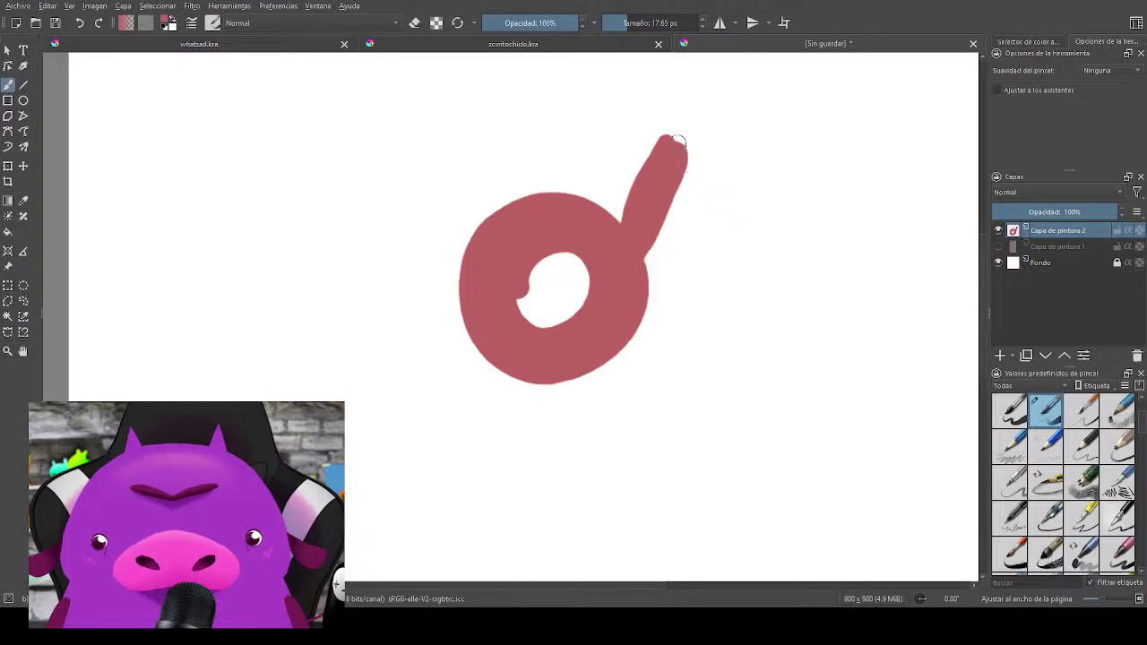
# Step: Paint the head's second long ear on the left and add a folded tip to the right ear
pyautogui.moveTo(606, 211)
pyautogui.mouseDown()
pyautogui.moveTo(578, 126)
pyautogui.moveTo(542, 68)
pyautogui.mouseUp()
pyautogui.moveTo(688, 149)
pyautogui.mouseDown()
pyautogui.moveTo(707, 164)
pyautogui.moveTo(685, 143)
pyautogui.mouseUp()
# Step: Paint a solid rounded torso below the head, filling it in and bulging out its right side
pyautogui.moveTo(693, 337); pyautogui.dragTo(750, 191)
pyautogui.moveTo(678, 217); pyautogui.dragTo(675, 285)
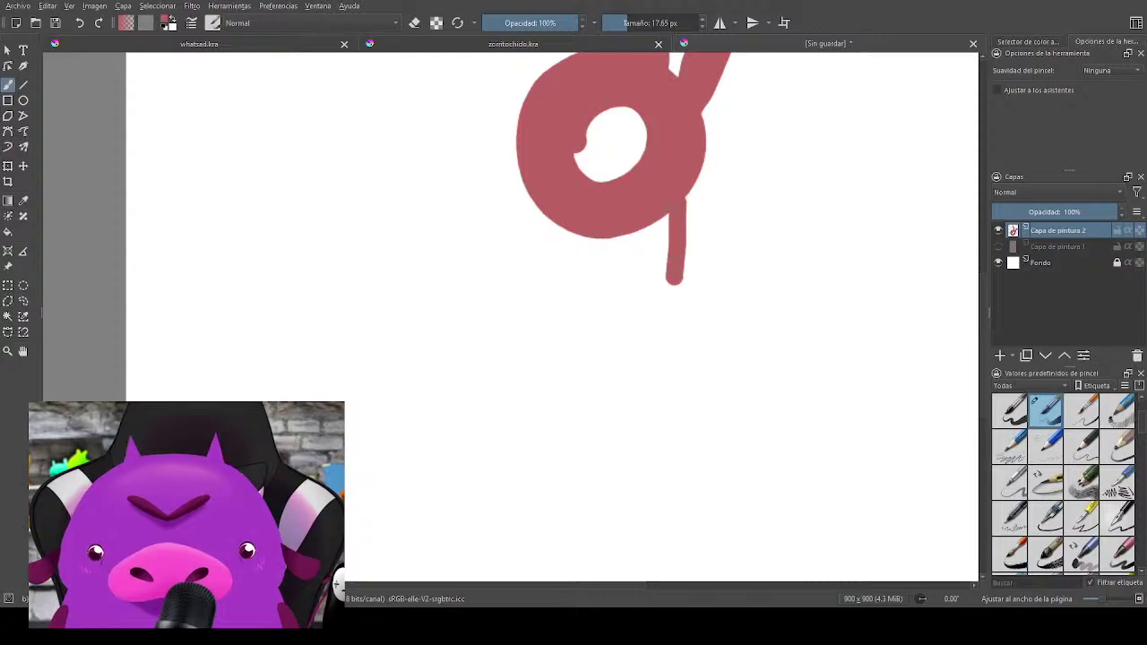
pyautogui.moveTo(688, 186); pyautogui.dragTo(672, 309)
pyautogui.moveTo(665, 215); pyautogui.dragTo(663, 265)
pyautogui.moveTo(617, 235)
pyautogui.mouseDown()
pyautogui.moveTo(603, 309)
pyautogui.moveTo(618, 348)
pyautogui.mouseUp()
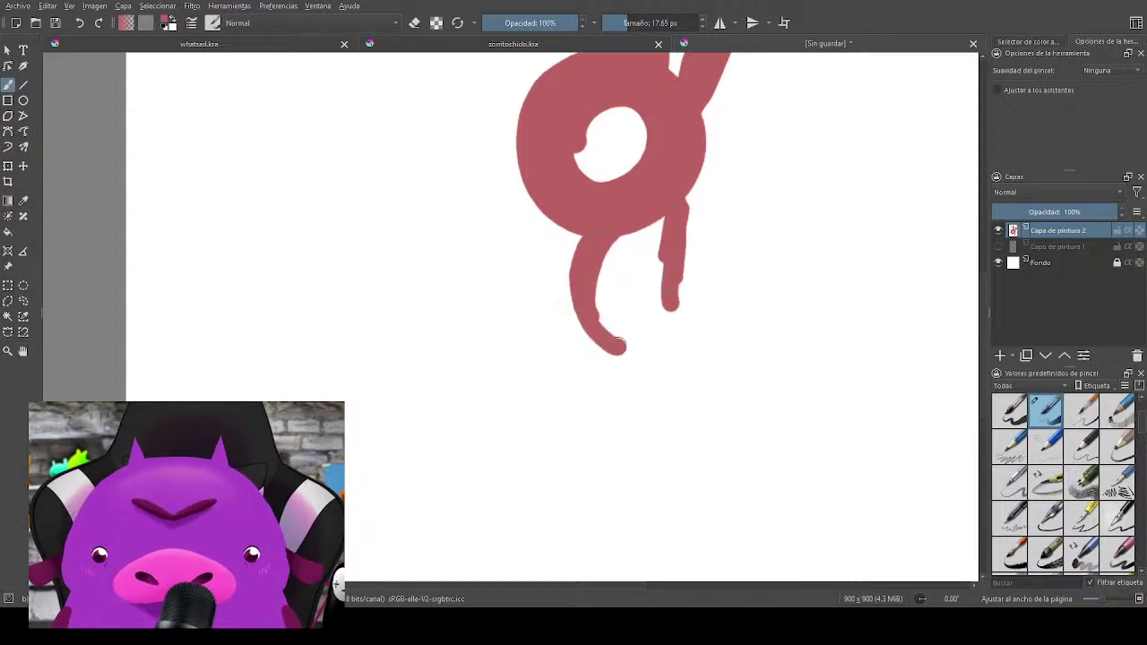
pyautogui.moveTo(654, 224)
pyautogui.mouseDown()
pyautogui.moveTo(600, 319)
pyautogui.moveTo(609, 327)
pyautogui.mouseUp()
pyautogui.moveTo(576, 246)
pyautogui.mouseDown()
pyautogui.moveTo(590, 344)
pyautogui.moveTo(554, 318)
pyautogui.moveTo(617, 241)
pyautogui.moveTo(662, 220)
pyautogui.moveTo(638, 335)
pyautogui.mouseUp()
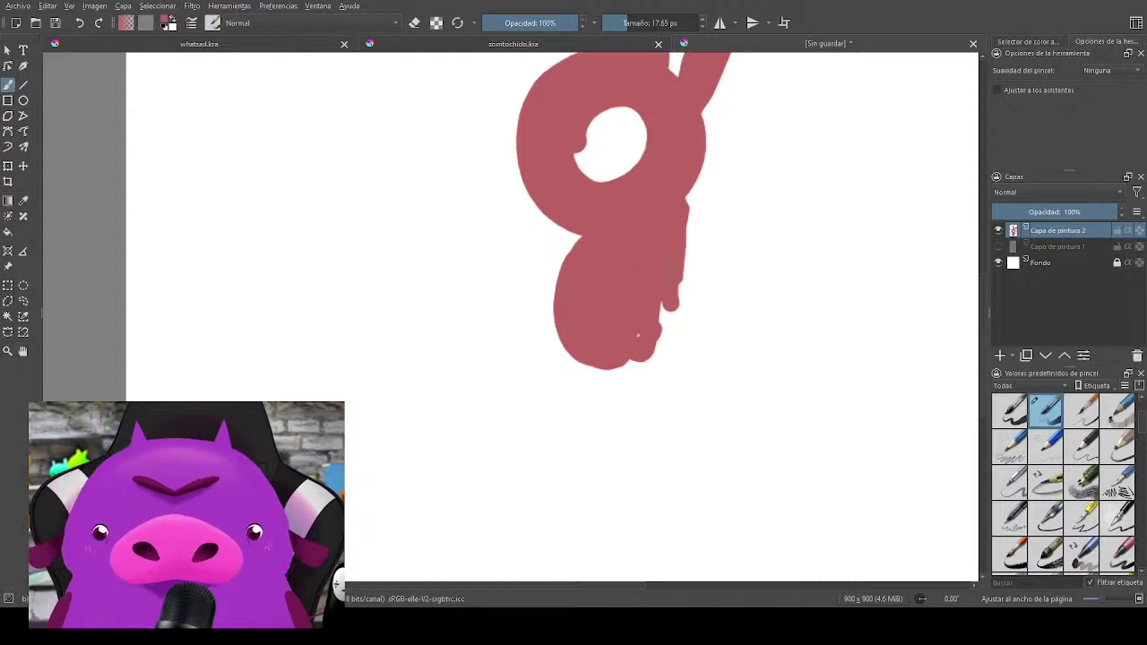
pyautogui.moveTo(669, 303)
pyautogui.mouseDown()
pyautogui.moveTo(663, 353)
pyautogui.moveTo(632, 363)
pyautogui.mouseUp()
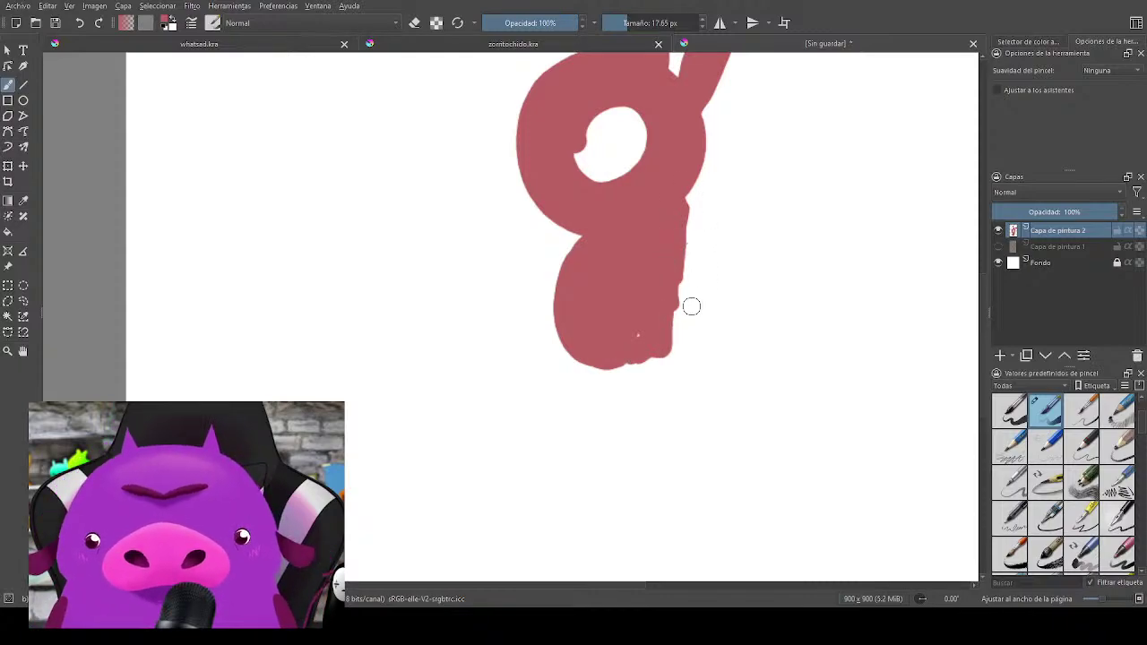
pyautogui.moveTo(683, 229)
pyautogui.mouseDown()
pyautogui.moveTo(681, 312)
pyautogui.moveTo(699, 282)
pyautogui.moveTo(675, 306)
pyautogui.mouseUp()
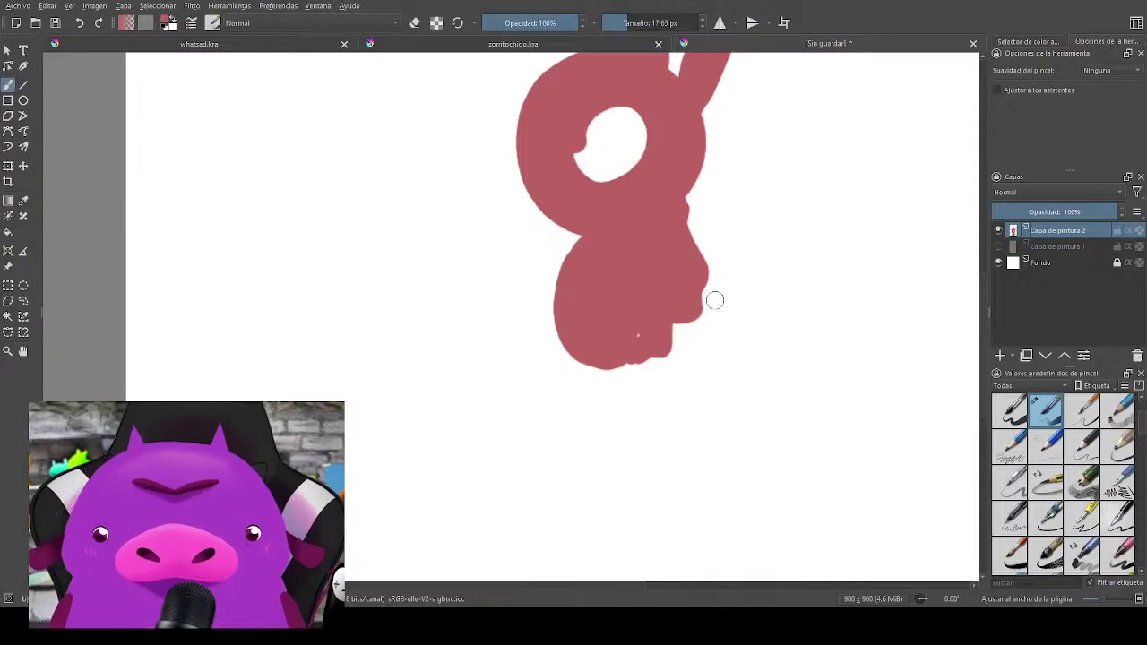
pyautogui.moveTo(706, 285); pyautogui.dragTo(682, 328)
# Step: Paint two legs with small feet beneath the torso and fill in most of the hole in the head
pyautogui.moveTo(587, 363)
pyautogui.mouseDown()
pyautogui.moveTo(658, 358)
pyautogui.moveTo(658, 432)
pyautogui.mouseUp()
pyautogui.moveTo(645, 368)
pyautogui.mouseDown()
pyautogui.moveTo(647, 455)
pyautogui.moveTo(660, 457)
pyautogui.mouseUp()
pyautogui.moveTo(667, 349)
pyautogui.mouseDown()
pyautogui.moveTo(667, 450)
pyautogui.moveTo(656, 454)
pyautogui.mouseUp()
pyautogui.click(639, 334)
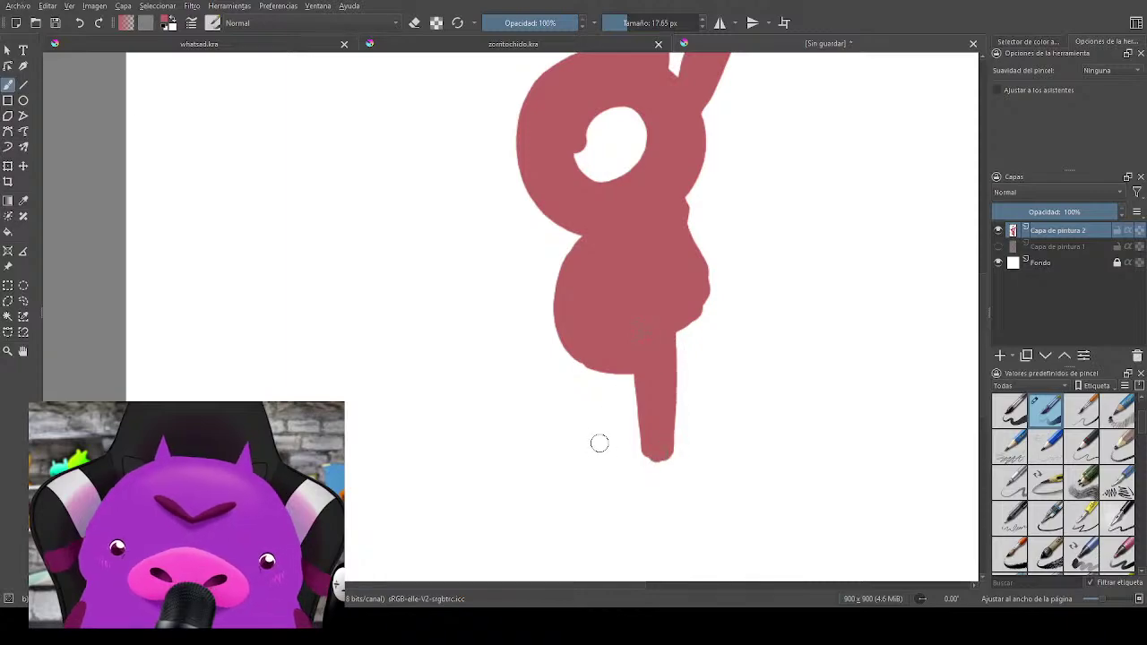
pyautogui.moveTo(597, 375); pyautogui.dragTo(605, 464)
pyautogui.moveTo(614, 374)
pyautogui.mouseDown()
pyautogui.moveTo(616, 444)
pyautogui.moveTo(620, 358)
pyautogui.moveTo(618, 459)
pyautogui.moveTo(616, 432)
pyautogui.moveTo(611, 464)
pyautogui.moveTo(576, 452)
pyautogui.moveTo(609, 452)
pyautogui.moveTo(599, 473)
pyautogui.moveTo(665, 468)
pyautogui.mouseUp()
pyautogui.moveTo(718, 316); pyautogui.dragTo(728, 403)
pyautogui.moveTo(587, 246)
pyautogui.mouseDown()
pyautogui.moveTo(615, 204)
pyautogui.moveTo(629, 221)
pyautogui.mouseUp()
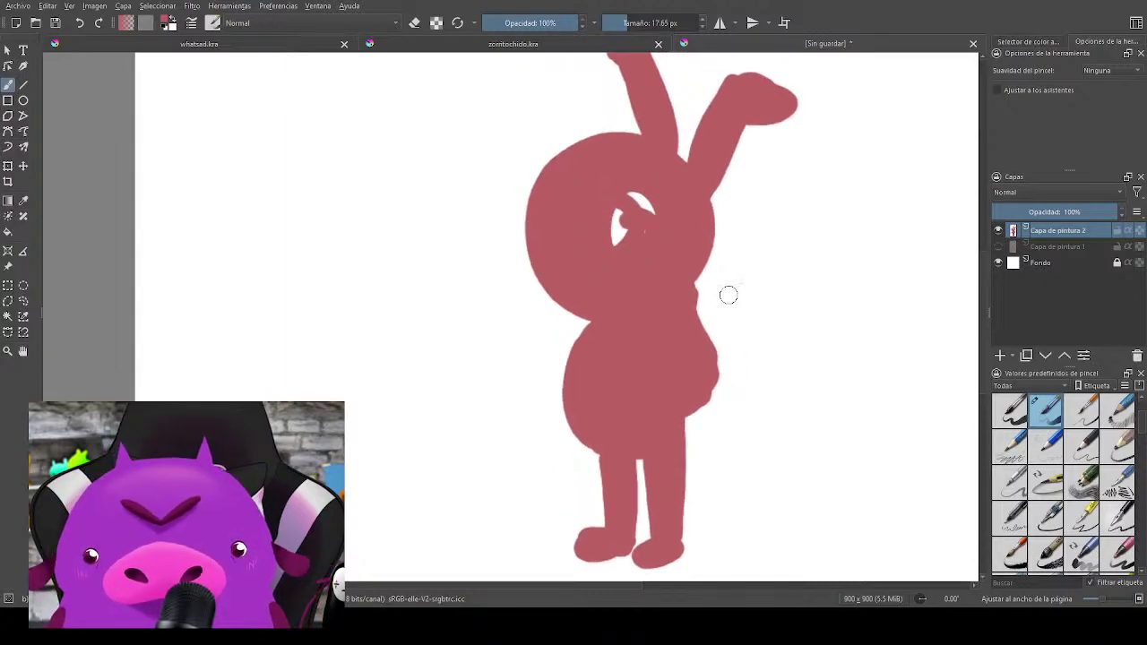
# Step: Reduce the brush to 10.35 px and paint a long pointed shape rising from the figure's back plus a small tail below it
pyautogui.moveTo(733, 360); pyautogui.dragTo(717, 335)
pyautogui.moveTo(751, 262); pyautogui.dragTo(737, 262)
pyautogui.press('[')
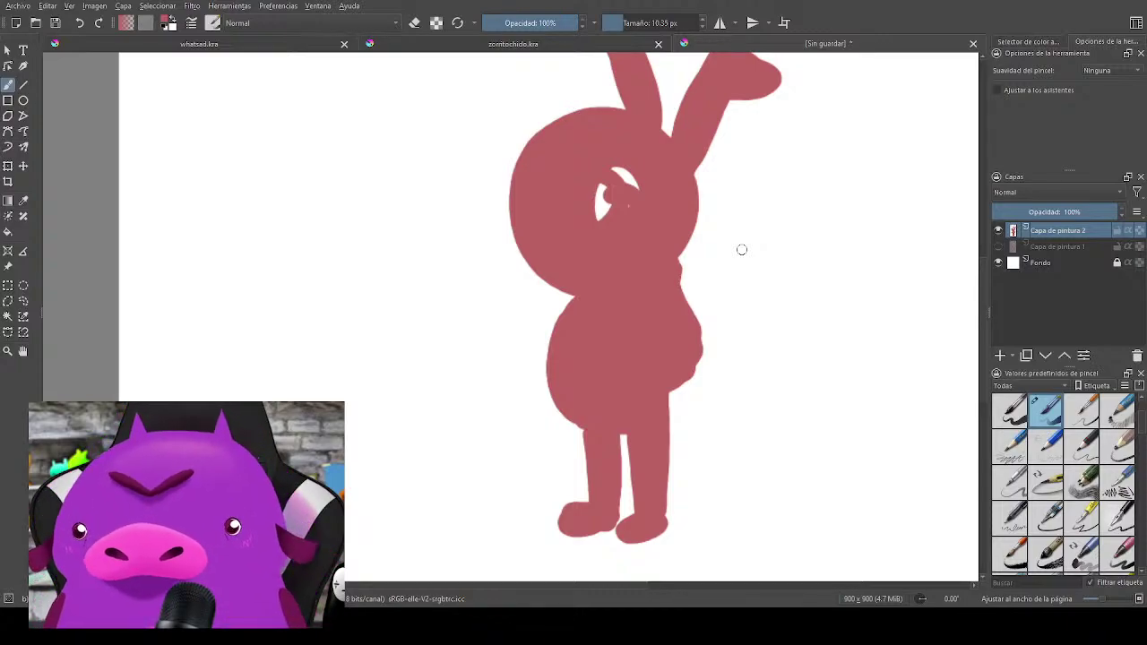
pyautogui.moveTo(685, 288); pyautogui.dragTo(751, 151)
pyautogui.moveTo(702, 309)
pyautogui.mouseDown()
pyautogui.moveTo(758, 236)
pyautogui.moveTo(749, 141)
pyautogui.mouseUp()
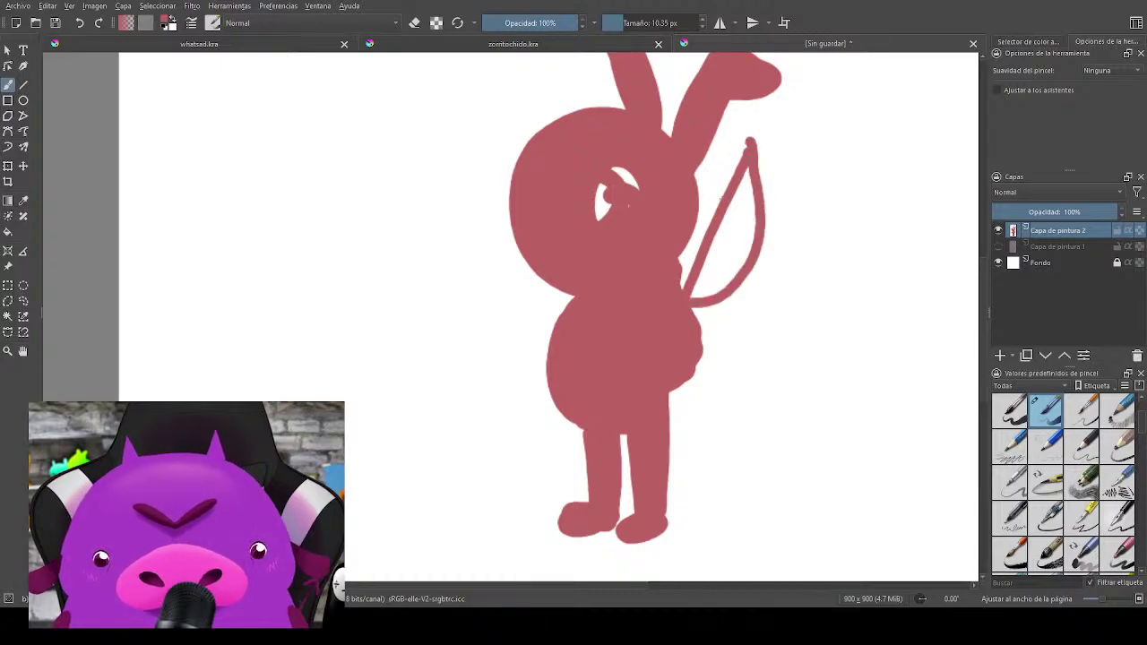
pyautogui.hotkey('ctrl', 'z')
pyautogui.moveTo(694, 309)
pyautogui.mouseDown()
pyautogui.moveTo(766, 126)
pyautogui.moveTo(693, 305)
pyautogui.moveTo(736, 186)
pyautogui.mouseUp()
pyautogui.moveTo(686, 383)
pyautogui.mouseDown()
pyautogui.moveTo(696, 395)
pyautogui.moveTo(679, 391)
pyautogui.mouseUp()
pyautogui.moveTo(747, 362)
pyautogui.mouseDown()
pyautogui.moveTo(745, 341)
pyautogui.moveTo(764, 341)
pyautogui.mouseUp()
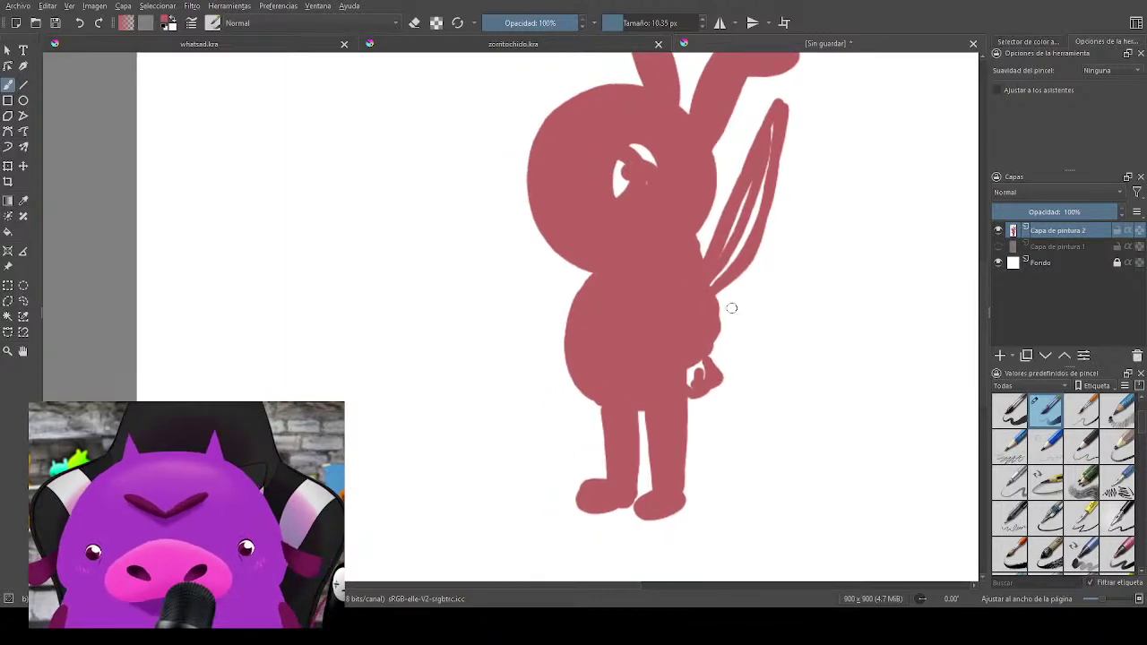
# Step: Lower the opacity of Capa de pintura 2 to 48% and add a new paint layer above it
pyautogui.moveTo(1113, 211); pyautogui.dragTo(1055, 216)
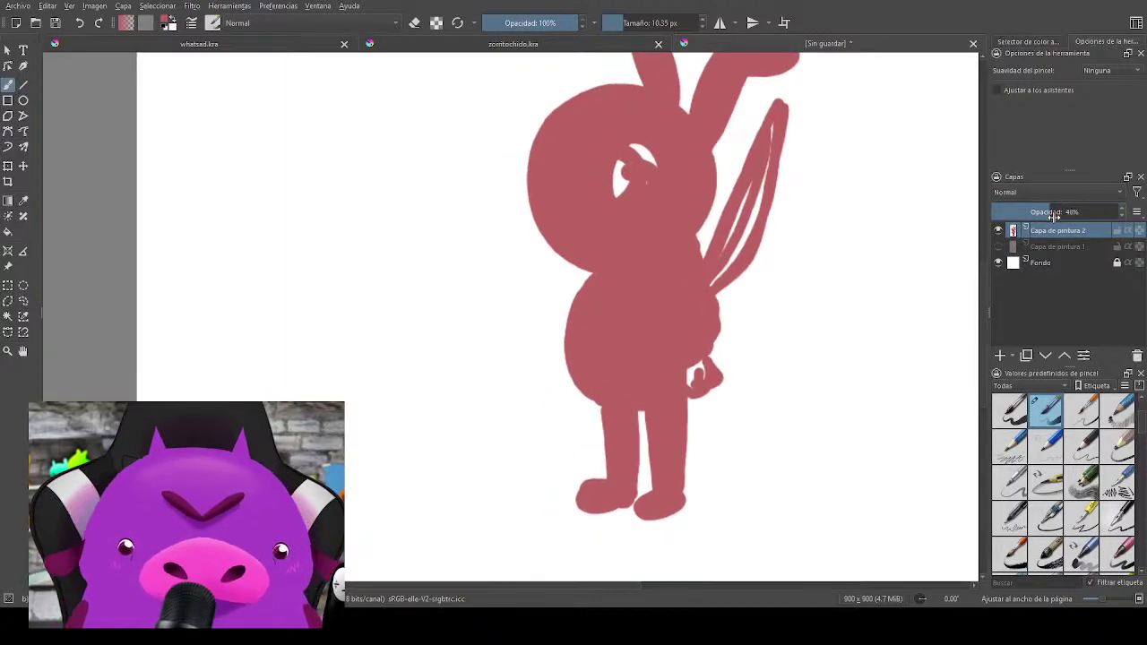
pyautogui.click(1000, 356)
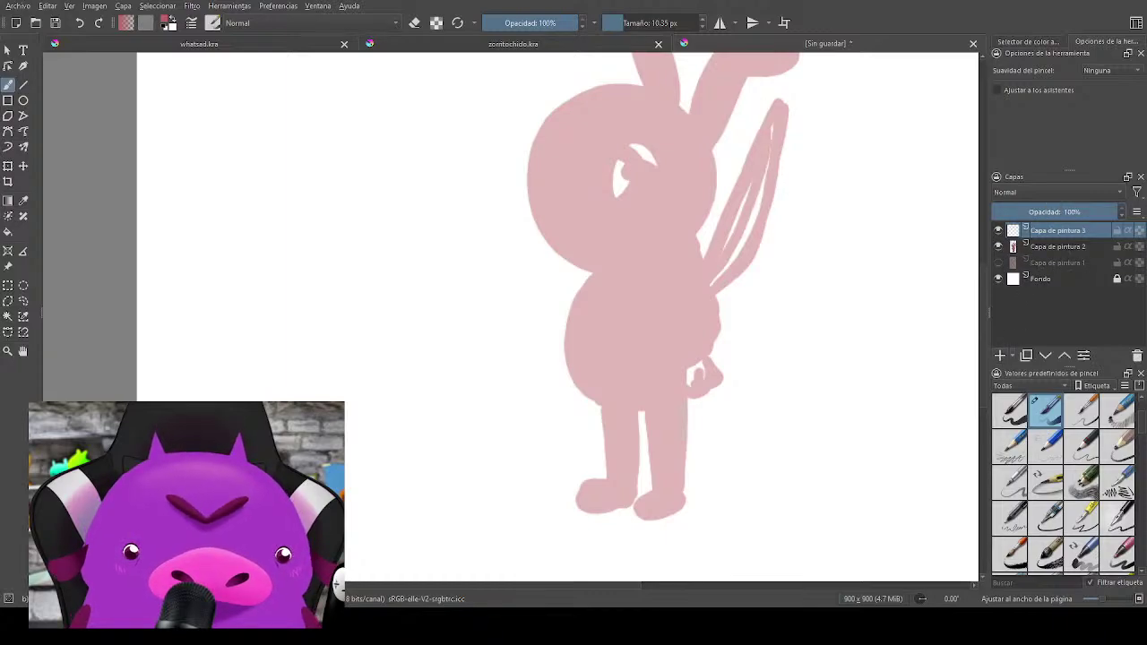
# Step: Outline the left curve of the head on Capa de pintura 3 in near-black with a 5.15 px brush
pyautogui.moveTo(711, 231); pyautogui.dragTo(716, 271)
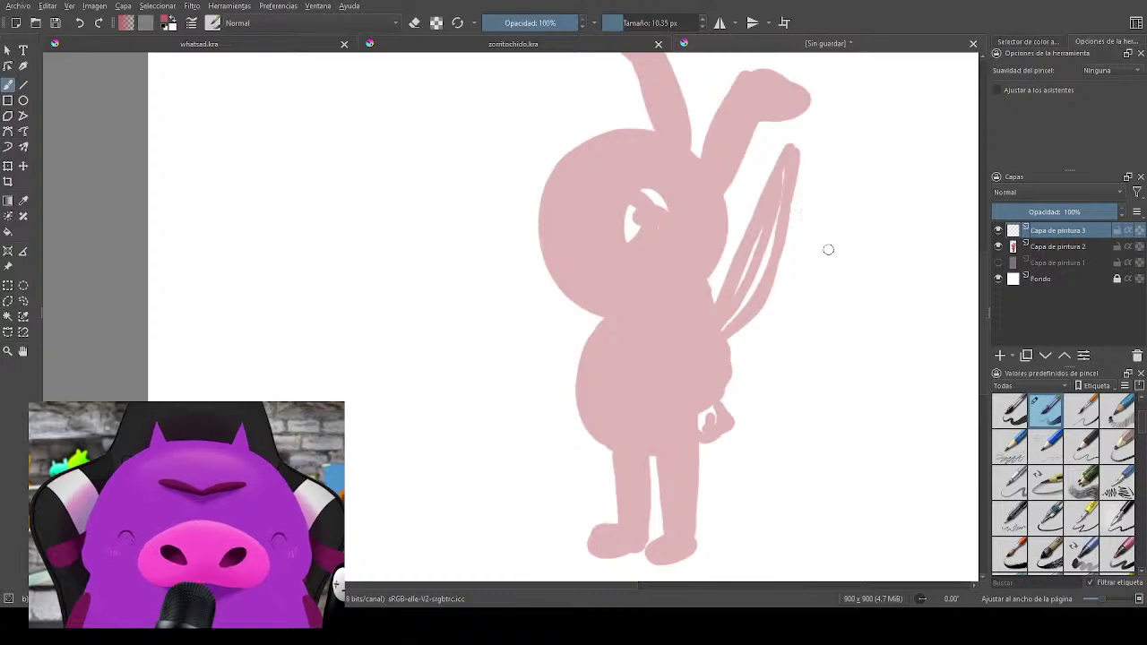
pyautogui.press('[')
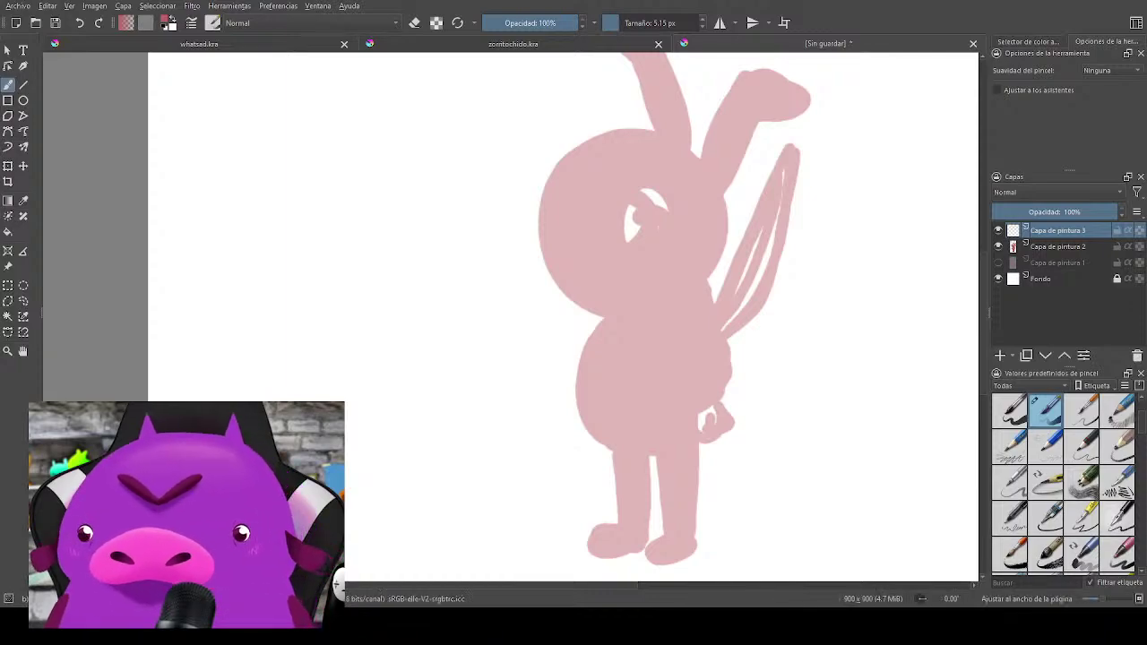
pyautogui.moveTo(879, 402); pyautogui.dragTo(815, 422)
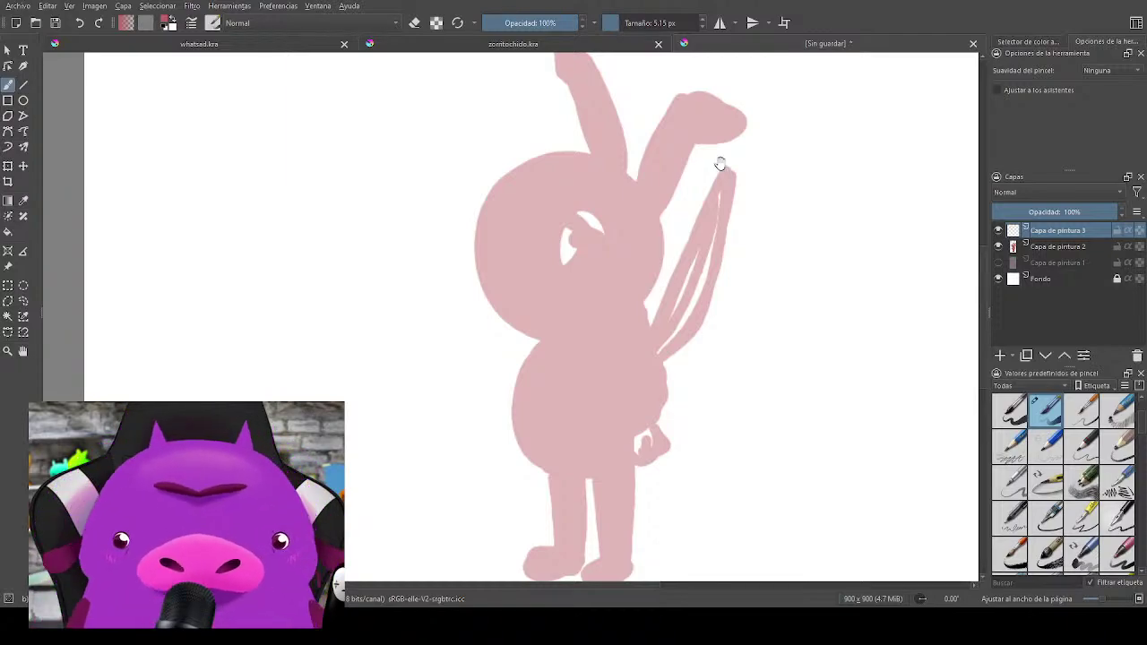
pyautogui.moveTo(693, 279); pyautogui.dragTo(735, 297)
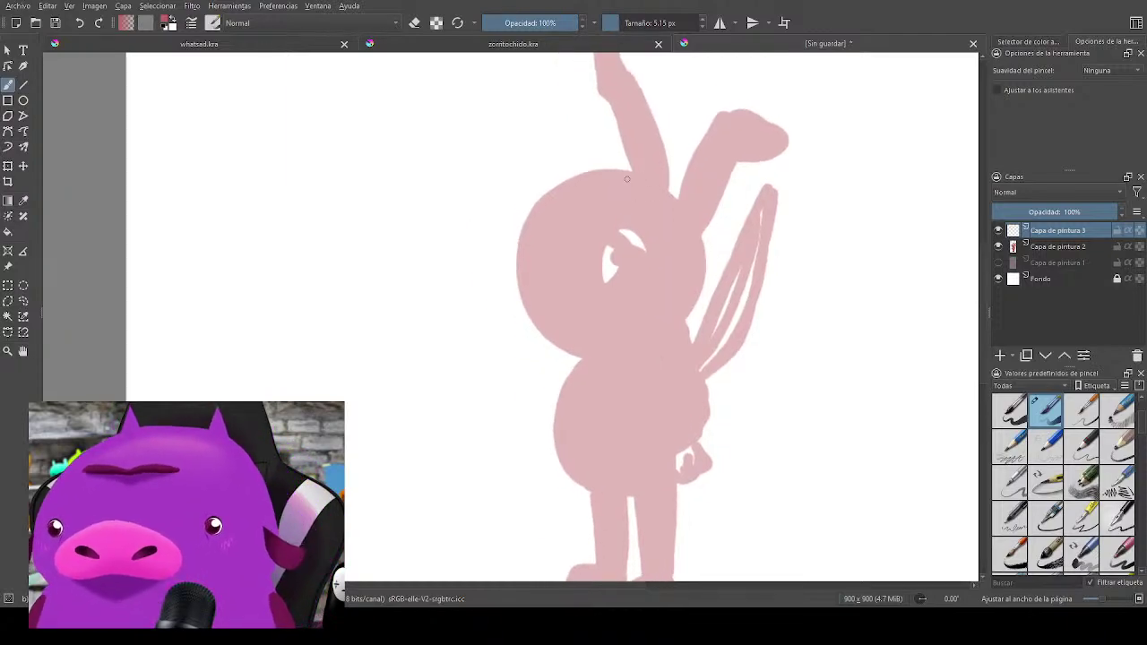
pyautogui.moveTo(615, 182); pyautogui.dragTo(560, 203)
pyautogui.hotkey('ctrl', 'z')
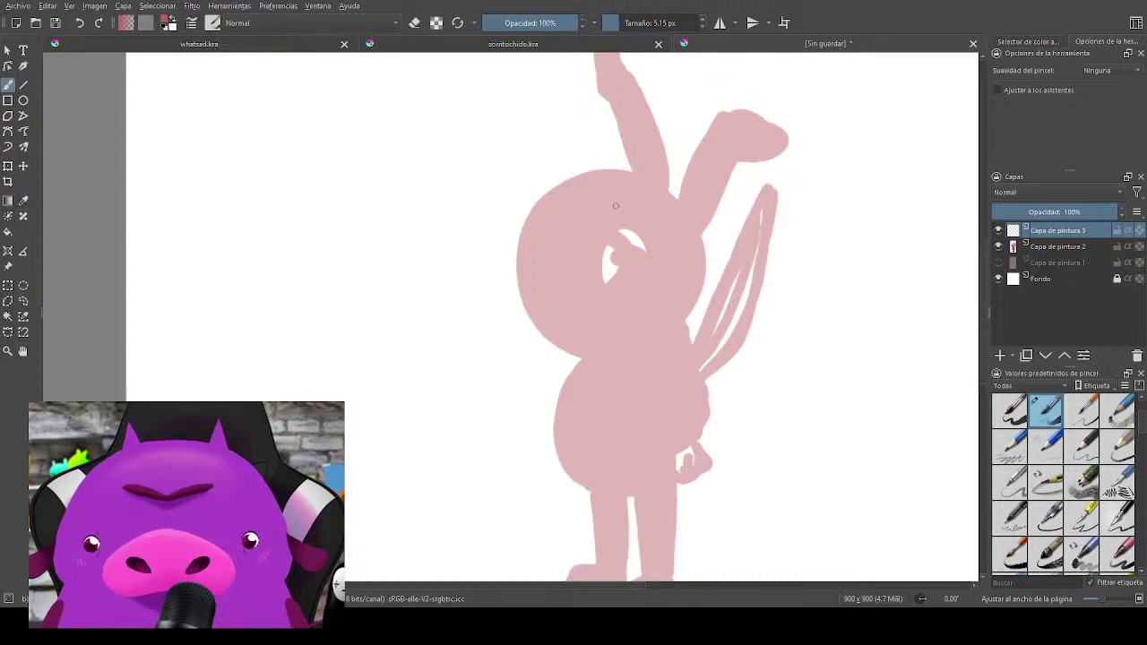
pyautogui.rightClick(615, 206)
pyautogui.moveTo(615, 204); pyautogui.dragTo(631, 216)
pyautogui.click(760, 198)
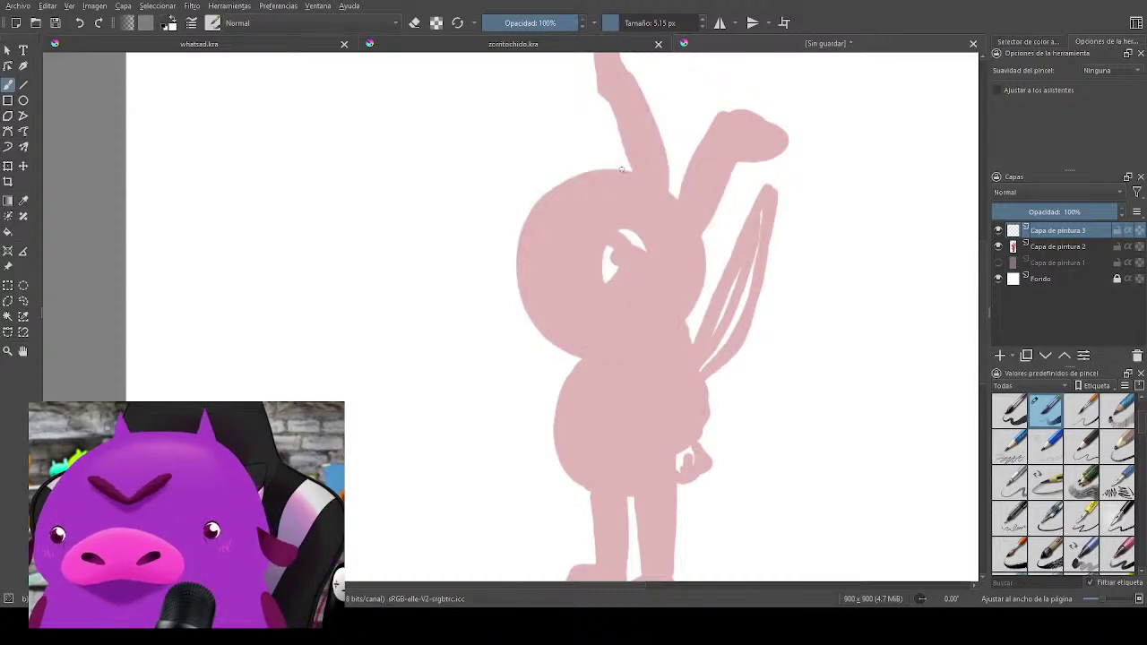
pyautogui.moveTo(618, 185)
pyautogui.mouseDown()
pyautogui.moveTo(546, 212)
pyautogui.moveTo(526, 260)
pyautogui.moveTo(536, 312)
pyautogui.moveTo(574, 355)
pyautogui.mouseUp()
pyautogui.moveTo(764, 278); pyautogui.dragTo(709, 384)
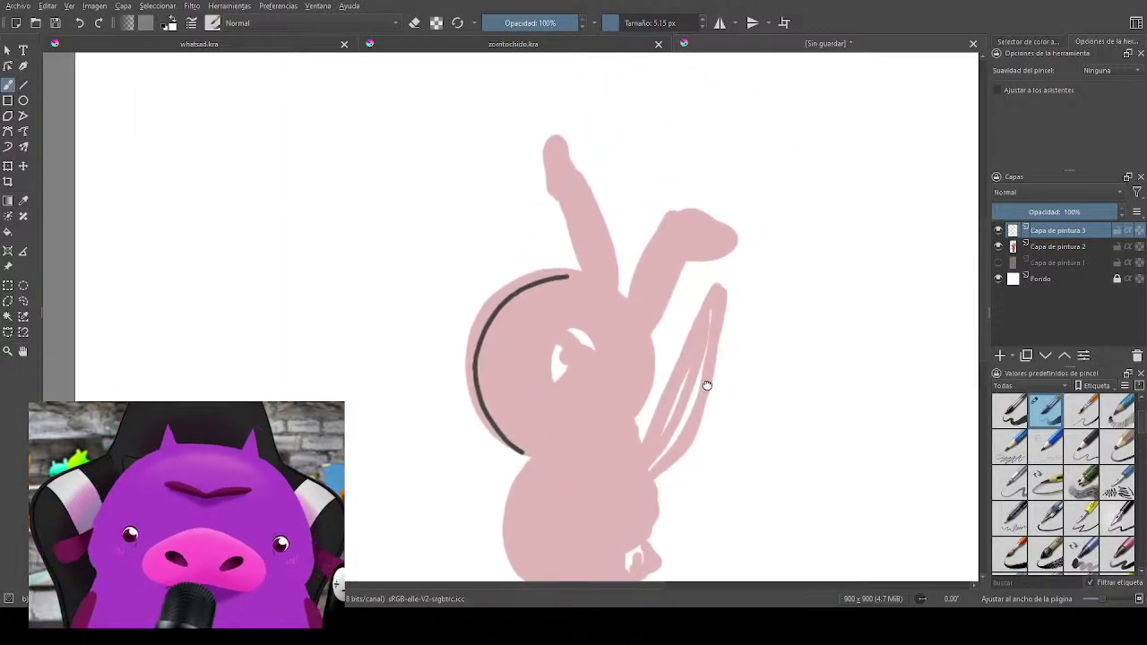
pyautogui.moveTo(613, 288)
pyautogui.mouseDown()
pyautogui.moveTo(617, 262)
pyautogui.moveTo(595, 210)
pyautogui.moveTo(548, 146)
pyautogui.mouseUp()
pyautogui.moveTo(687, 251); pyautogui.dragTo(734, 319)
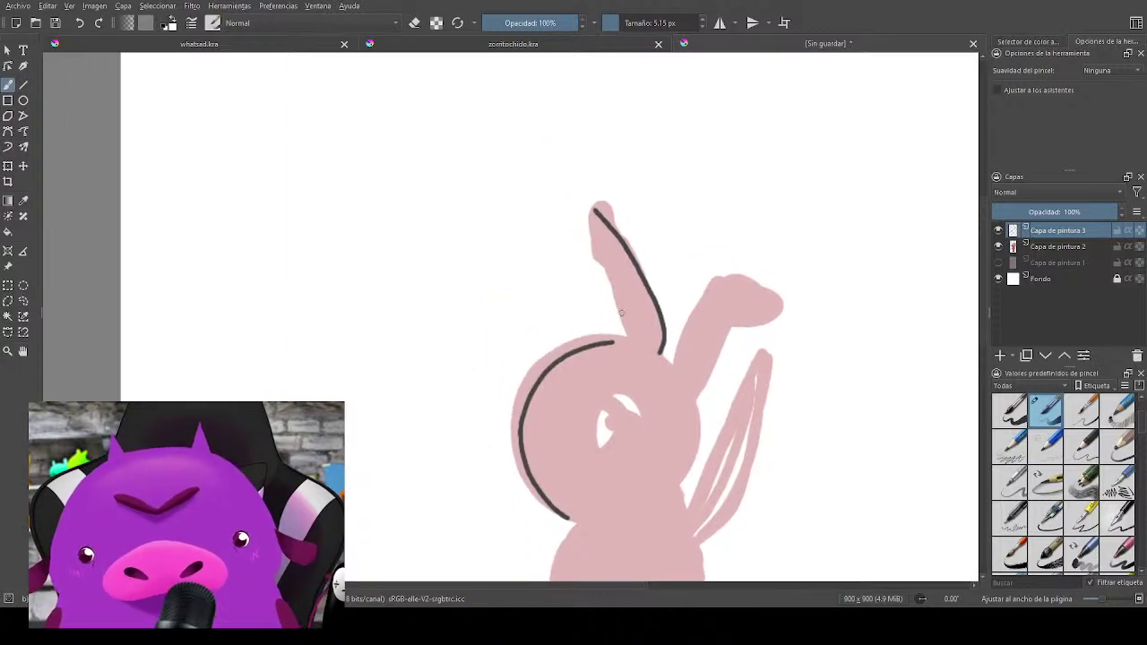
pyautogui.moveTo(628, 333); pyautogui.dragTo(562, 223)
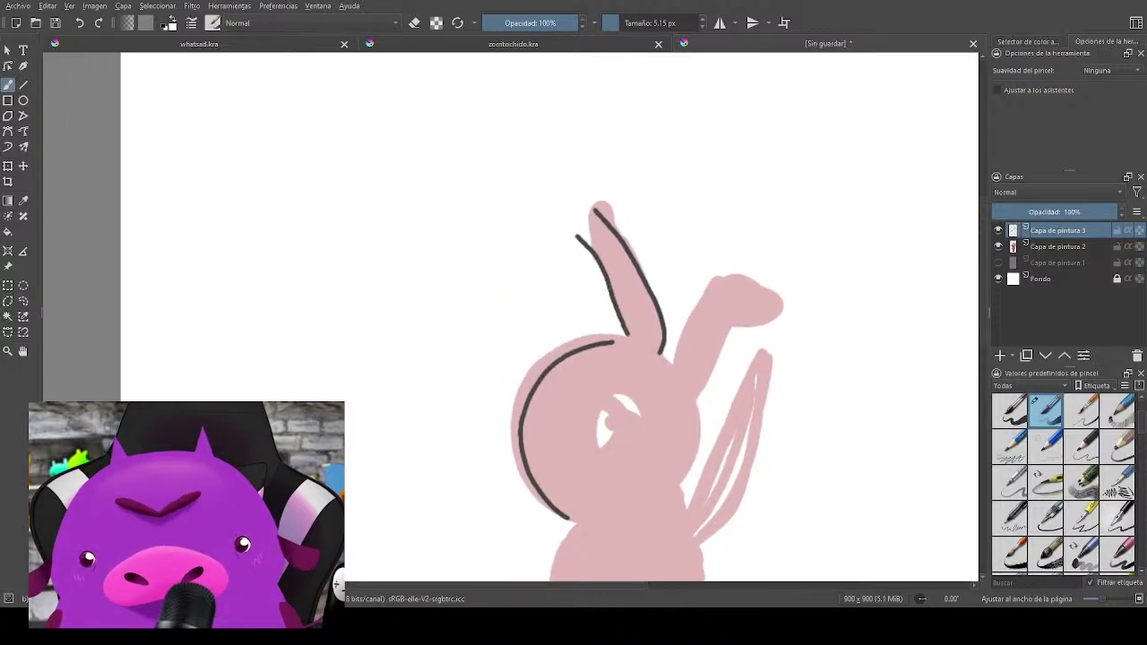
pyautogui.hotkey('ctrl', 'z')
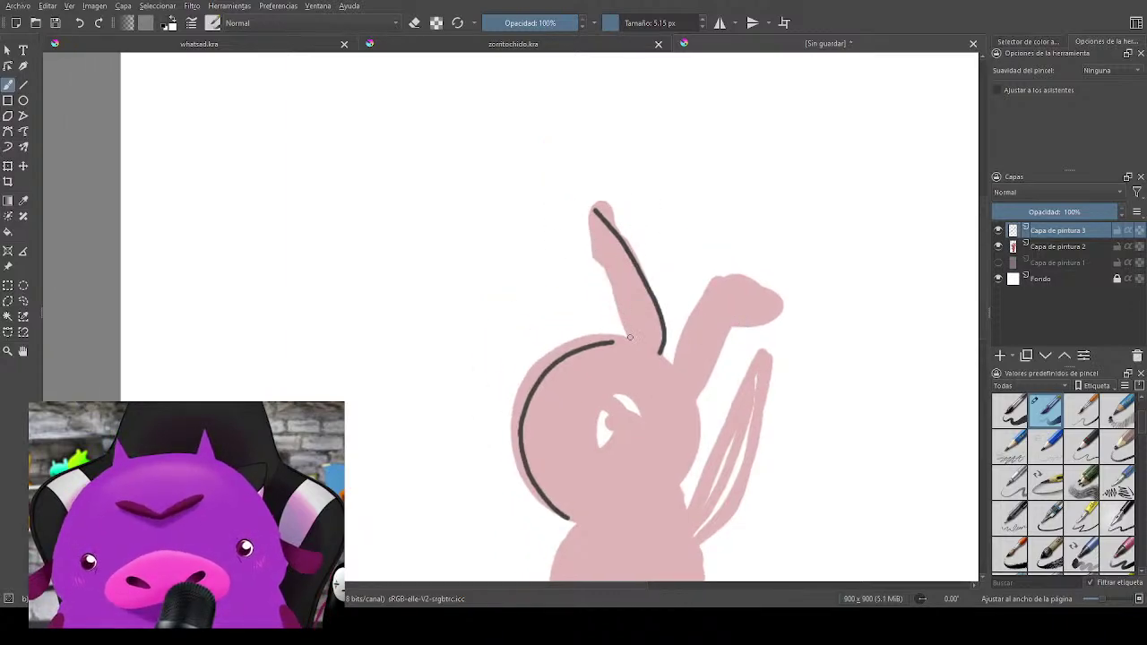
pyautogui.moveTo(629, 337); pyautogui.dragTo(576, 200)
pyautogui.hotkey('ctrl', 'z')
pyautogui.hotkey('ctrl', 'z')
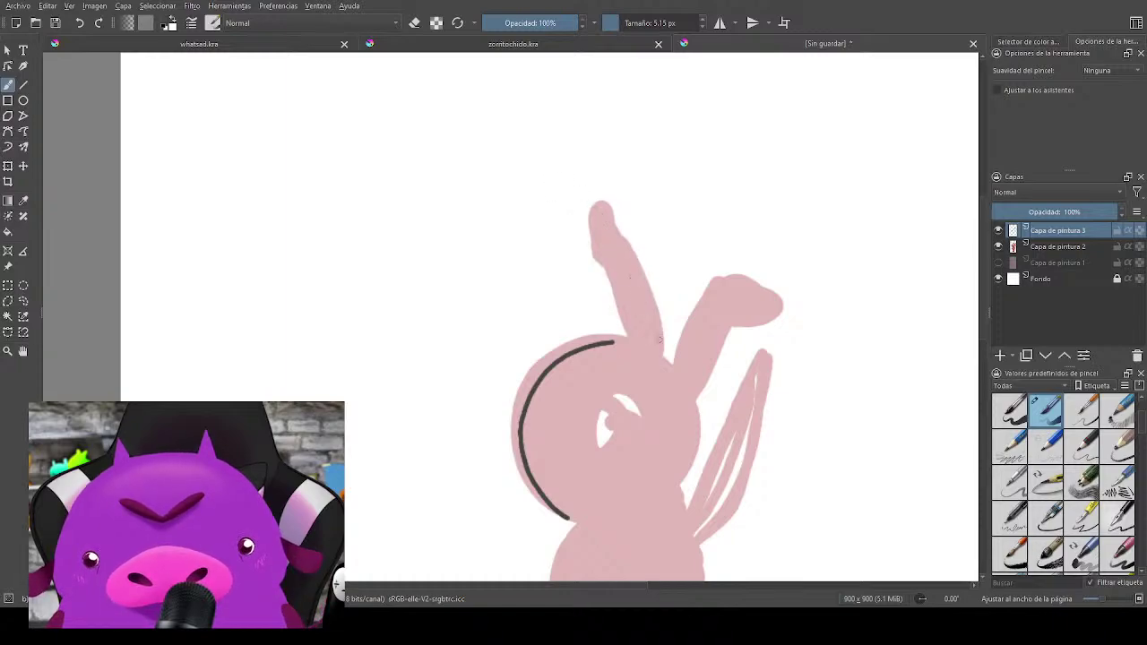
pyautogui.moveTo(661, 348)
pyautogui.mouseDown()
pyautogui.moveTo(651, 291)
pyautogui.moveTo(570, 188)
pyautogui.mouseUp()
pyautogui.hotkey('ctrl', 'z')
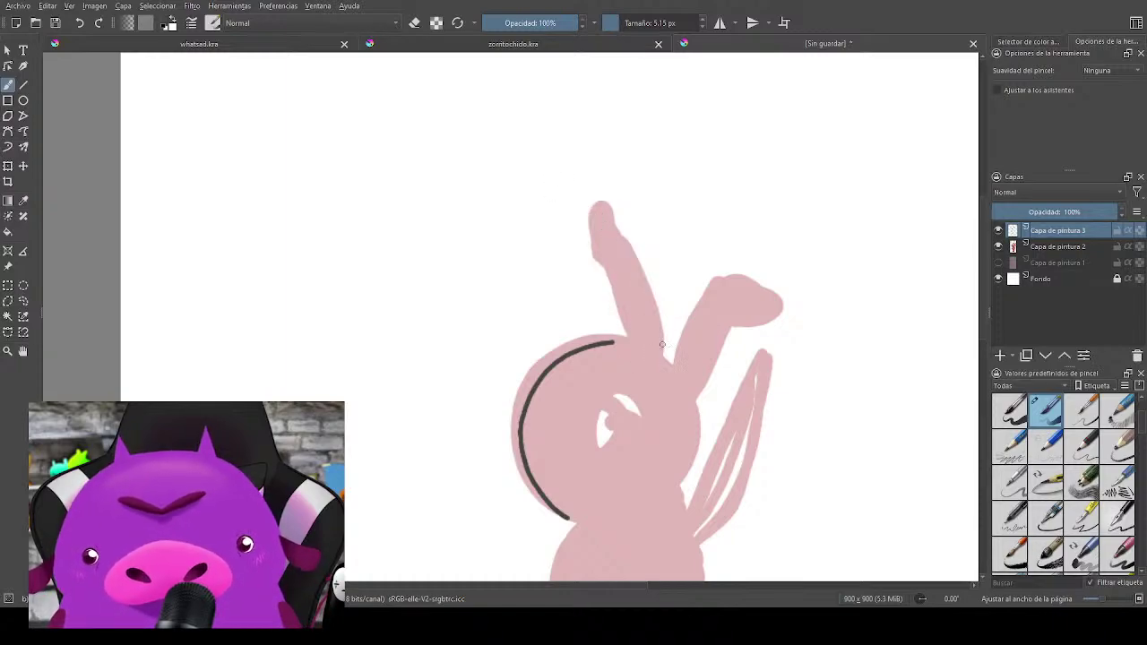
pyautogui.moveTo(661, 344)
pyautogui.mouseDown()
pyautogui.moveTo(648, 281)
pyautogui.moveTo(568, 218)
pyautogui.mouseUp()
pyautogui.moveTo(626, 326)
pyautogui.mouseDown()
pyautogui.moveTo(615, 283)
pyautogui.moveTo(574, 229)
pyautogui.moveTo(622, 239)
pyautogui.mouseUp()
pyautogui.hotkey('ctrl', 'z')
pyautogui.hotkey('ctrl', 'z')
pyautogui.hotkey('ctrl', 'z')
pyautogui.moveTo(555, 215)
pyautogui.mouseDown()
pyautogui.moveTo(624, 237)
pyautogui.moveTo(661, 345)
pyautogui.mouseUp()
pyautogui.hotkey('ctrl', 'z')
pyautogui.moveTo(562, 210)
pyautogui.mouseDown()
pyautogui.moveTo(635, 251)
pyautogui.moveTo(655, 333)
pyautogui.moveTo(605, 278)
pyautogui.mouseUp()
pyautogui.hotkey('ctrl', 'z')
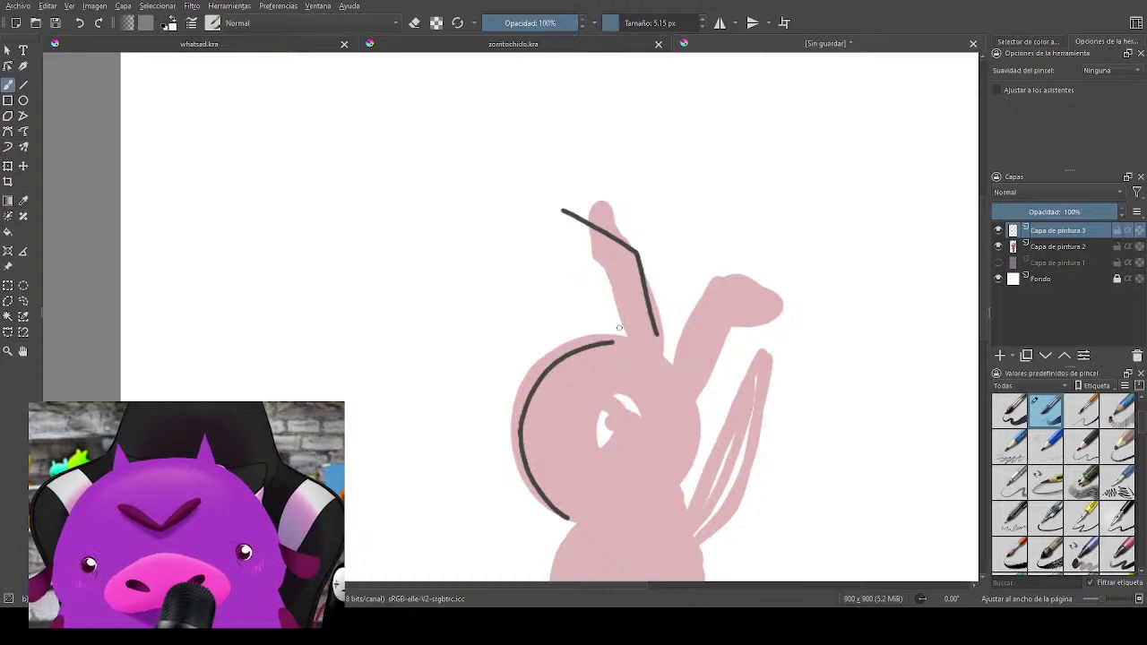
pyautogui.moveTo(617, 333); pyautogui.dragTo(605, 277)
pyautogui.hotkey('ctrl', 'z')
pyautogui.moveTo(617, 335)
pyautogui.mouseDown()
pyautogui.moveTo(607, 275)
pyautogui.moveTo(565, 204)
pyautogui.mouseUp()
pyautogui.moveTo(773, 317); pyautogui.dragTo(758, 262)
pyautogui.hotkey('ctrl', 'z')
pyautogui.hotkey('ctrl', 'z')
pyautogui.hotkey('ctrl', 'z')
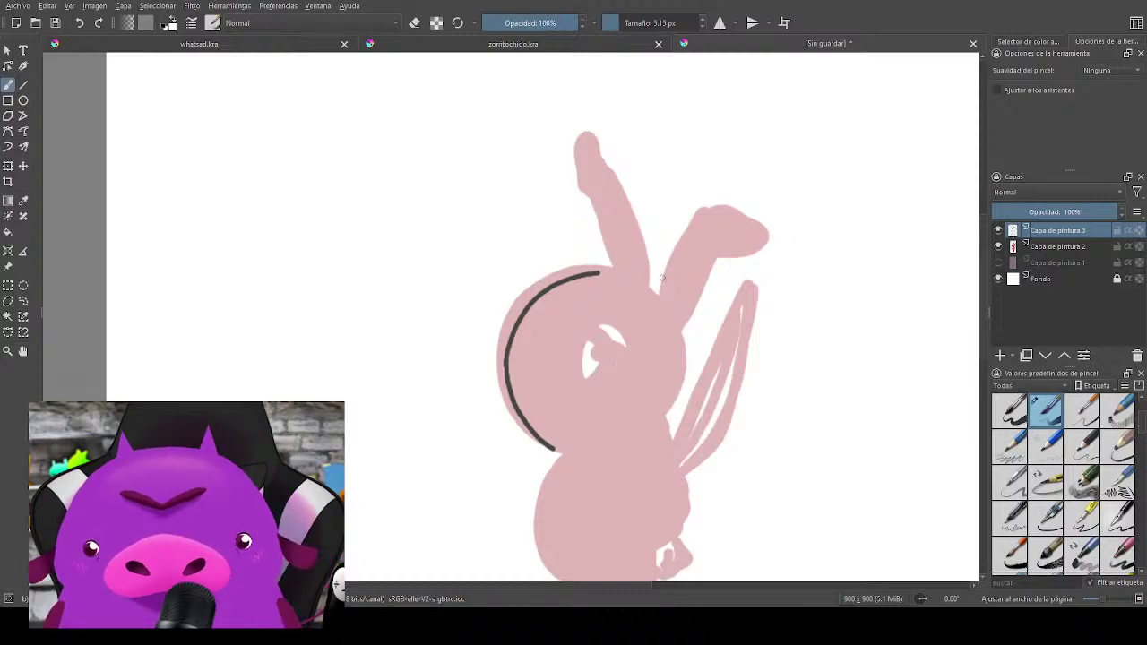
# Step: Outline the right ear as a long pointed leaf shape extending up and to the right from the head
pyautogui.moveTo(657, 292)
pyautogui.mouseDown()
pyautogui.moveTo(681, 244)
pyautogui.moveTo(757, 177)
pyautogui.mouseUp()
pyautogui.hotkey('ctrl', 'z')
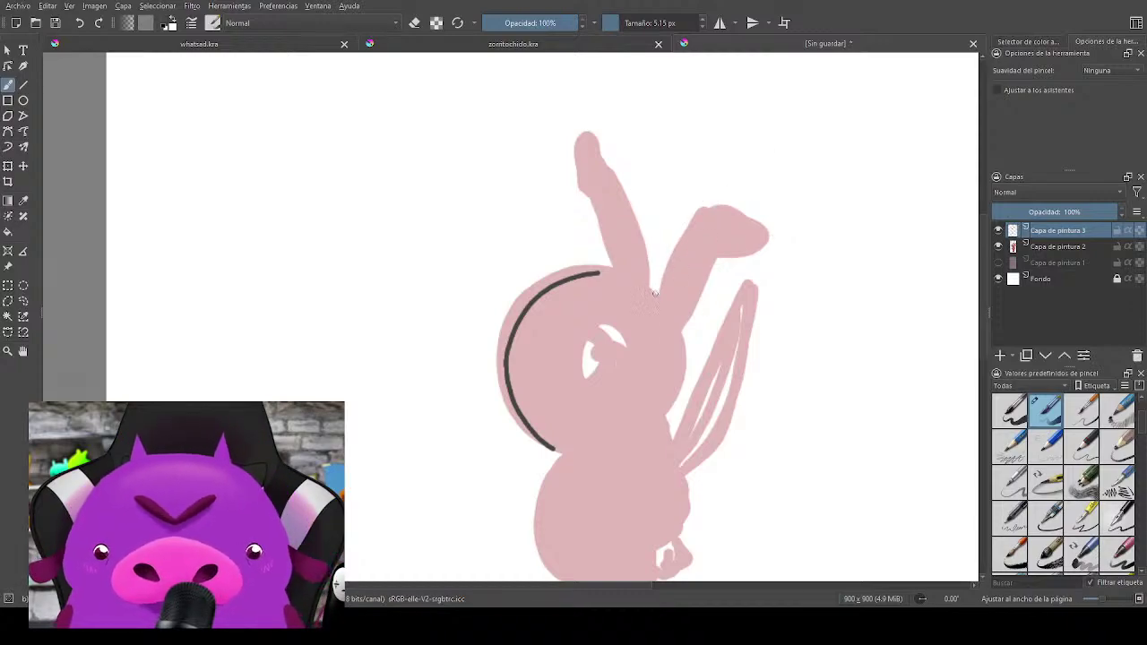
pyautogui.moveTo(654, 293)
pyautogui.mouseDown()
pyautogui.moveTo(690, 216)
pyautogui.moveTo(718, 190)
pyautogui.mouseUp()
pyautogui.hotkey('ctrl', 'z')
pyautogui.moveTo(656, 296)
pyautogui.mouseDown()
pyautogui.moveTo(688, 229)
pyautogui.moveTo(769, 167)
pyautogui.mouseUp()
pyautogui.moveTo(670, 306); pyautogui.dragTo(766, 170)
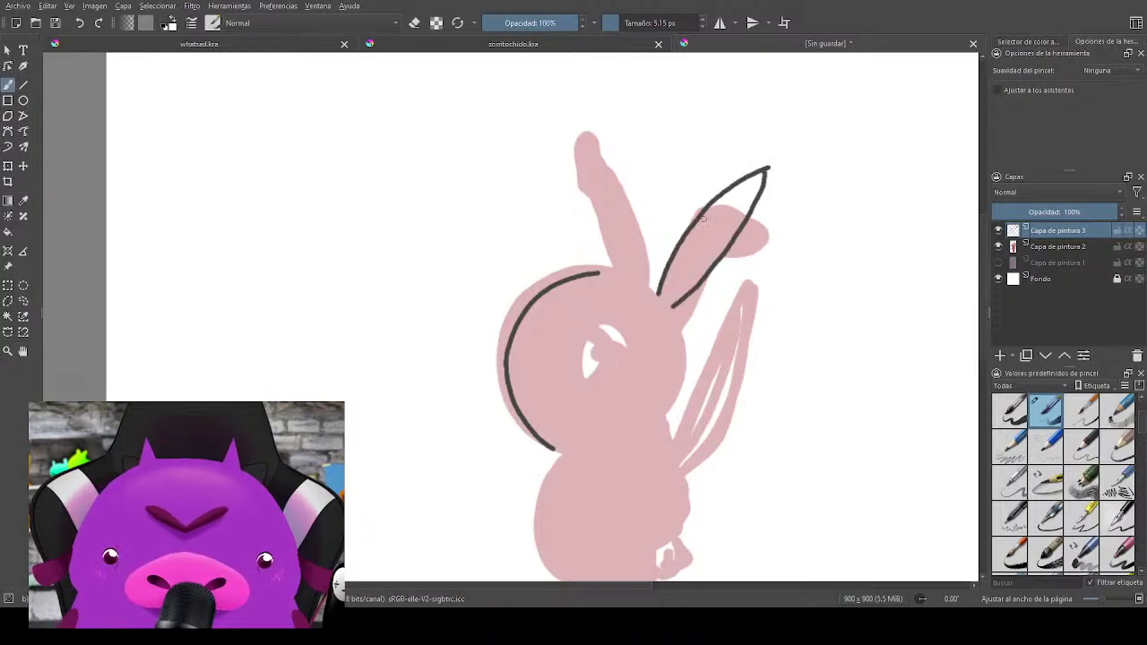
# Step: Outline the left ear with a jagged broken tip and add a short line inside it
pyautogui.moveTo(646, 289); pyautogui.dragTo(628, 191)
pyautogui.moveTo(618, 276)
pyautogui.mouseDown()
pyautogui.moveTo(594, 215)
pyautogui.moveTo(607, 205)
pyautogui.moveTo(619, 216)
pyautogui.moveTo(619, 197)
pyautogui.mouseUp()
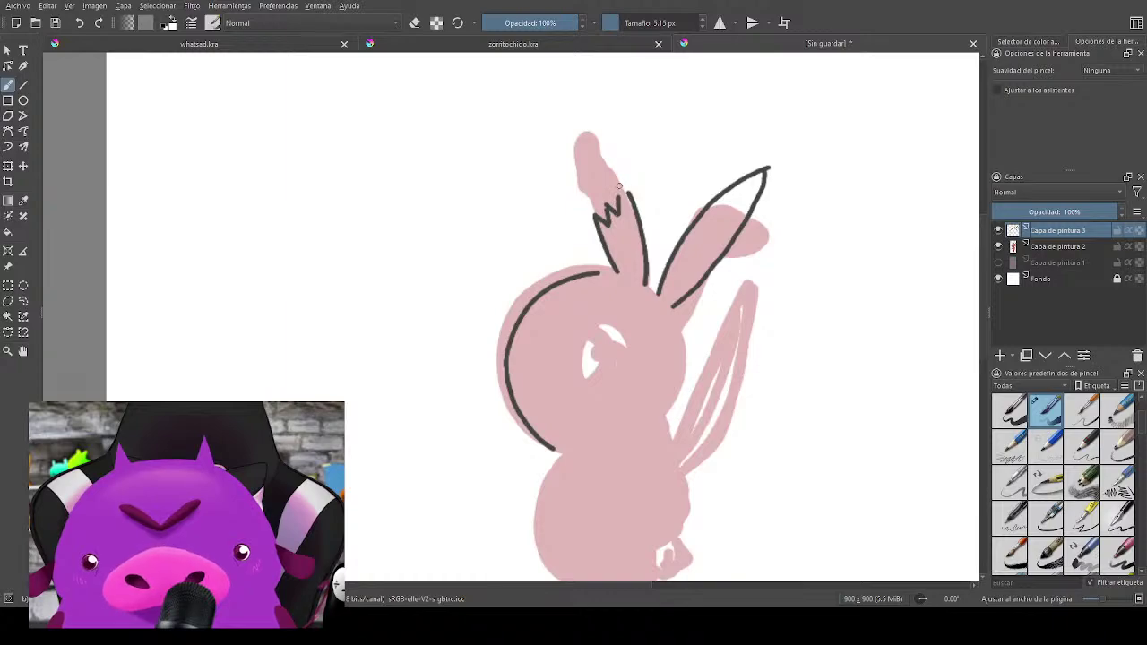
pyautogui.moveTo(675, 257); pyautogui.dragTo(675, 232)
pyautogui.scroll(-1, 676, 232)
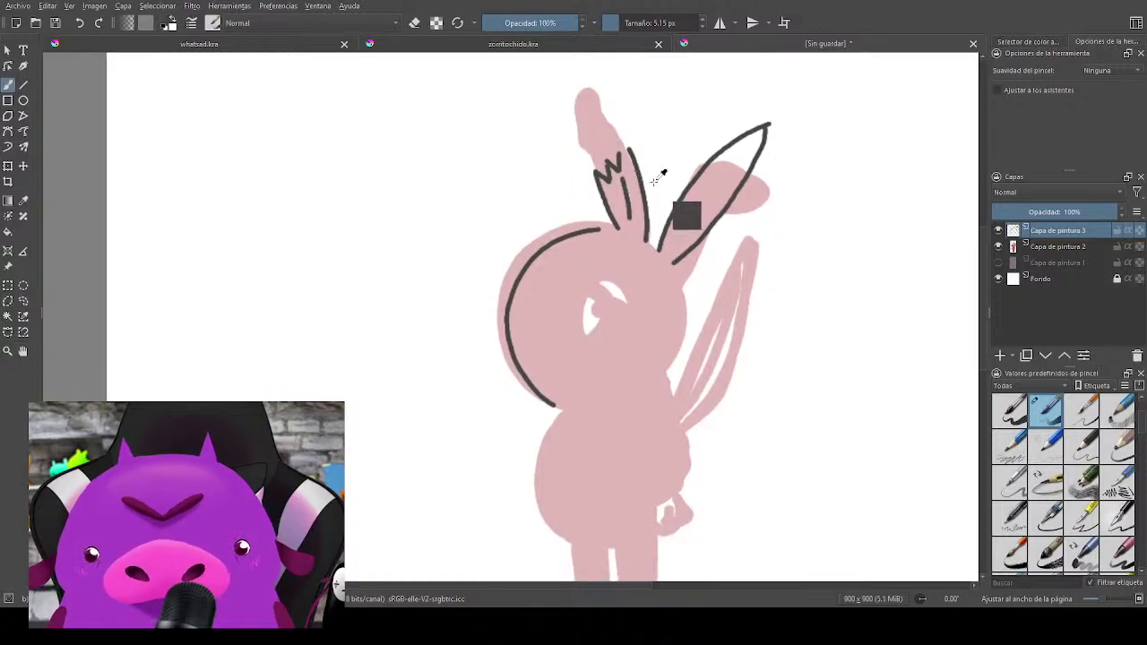
# Step: Outline the right side of the head below the ear and the left curve of the belly
pyautogui.moveTo(763, 289); pyautogui.dragTo(803, 270)
pyautogui.moveTo(717, 207)
pyautogui.mouseDown()
pyautogui.moveTo(732, 249)
pyautogui.moveTo(711, 325)
pyautogui.mouseUp()
pyautogui.hotkey('ctrl', 'z')
pyautogui.moveTo(623, 354)
pyautogui.mouseDown()
pyautogui.moveTo(652, 309)
pyautogui.moveTo(627, 329)
pyautogui.moveTo(610, 381)
pyautogui.moveTo(652, 448)
pyautogui.moveTo(621, 420)
pyautogui.mouseUp()
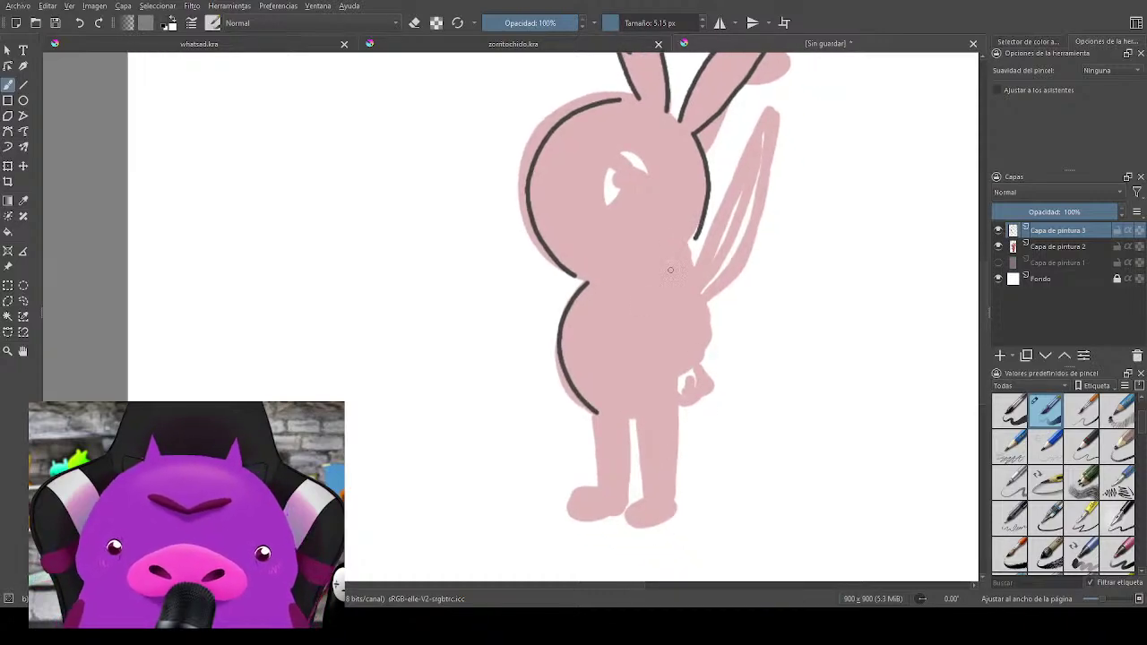
# Step: Draw the bent arm on the right side of the torso and a vertical line for the body's right edge
pyautogui.moveTo(645, 269); pyautogui.dragTo(685, 239)
pyautogui.moveTo(729, 319); pyautogui.dragTo(747, 335)
pyautogui.hotkey('ctrl', 'z')
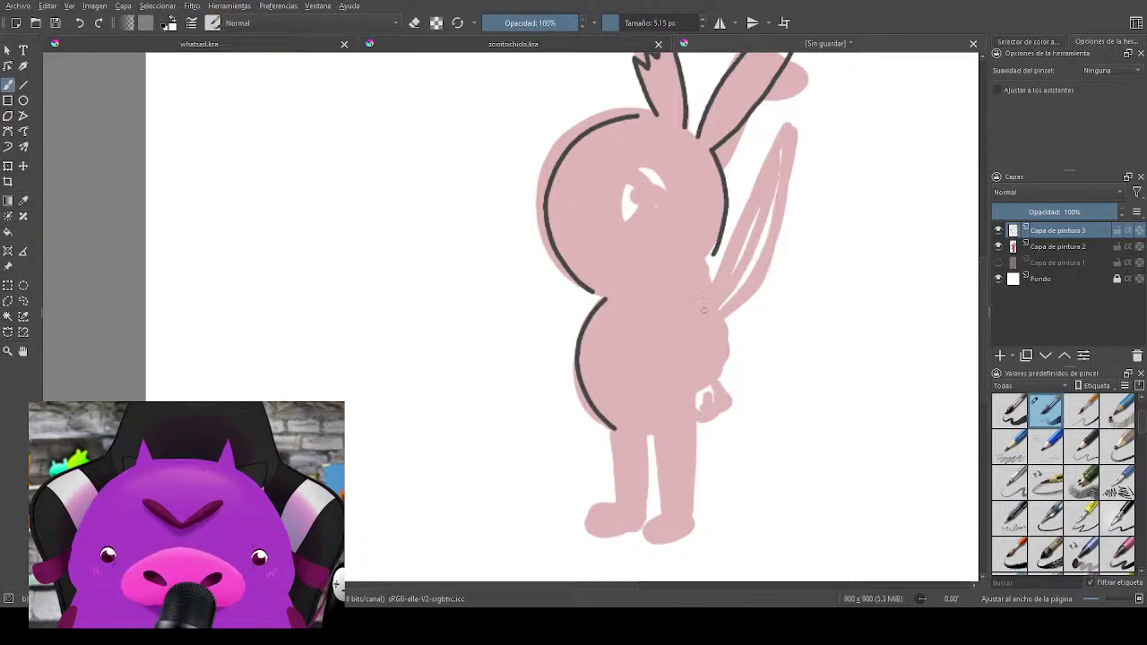
pyautogui.moveTo(694, 285)
pyautogui.mouseDown()
pyautogui.moveTo(725, 342)
pyautogui.moveTo(693, 392)
pyautogui.moveTo(738, 375)
pyautogui.mouseUp()
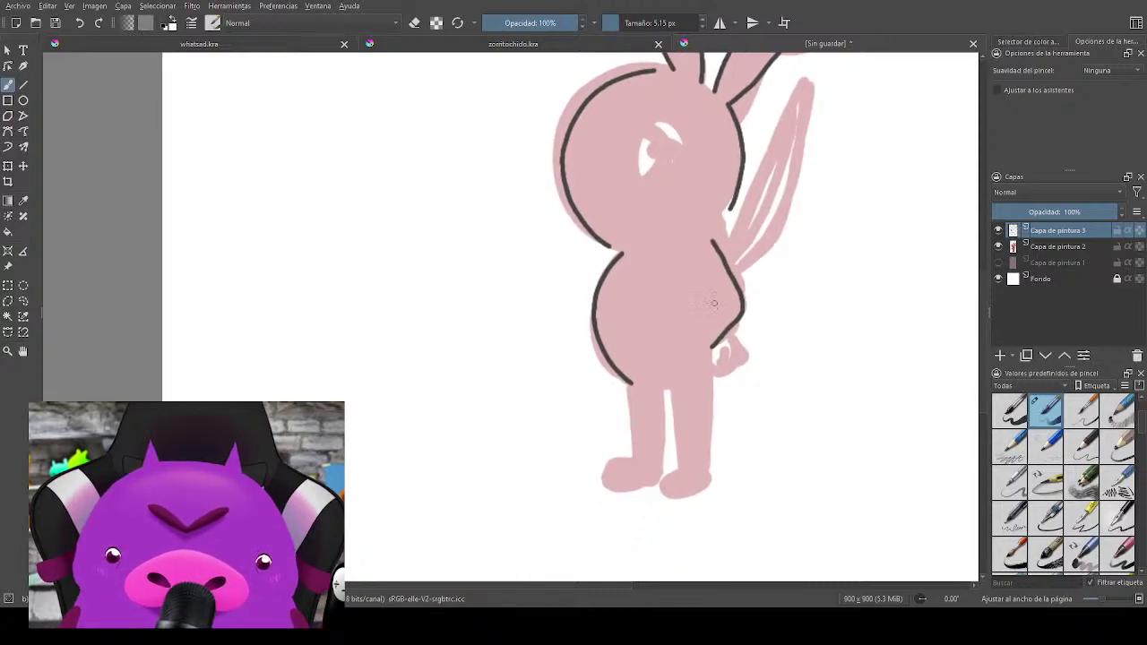
pyautogui.moveTo(716, 301); pyautogui.dragTo(709, 443)
pyautogui.hotkey('ctrl', 'z')
pyautogui.hotkey('ctrl', 'z')
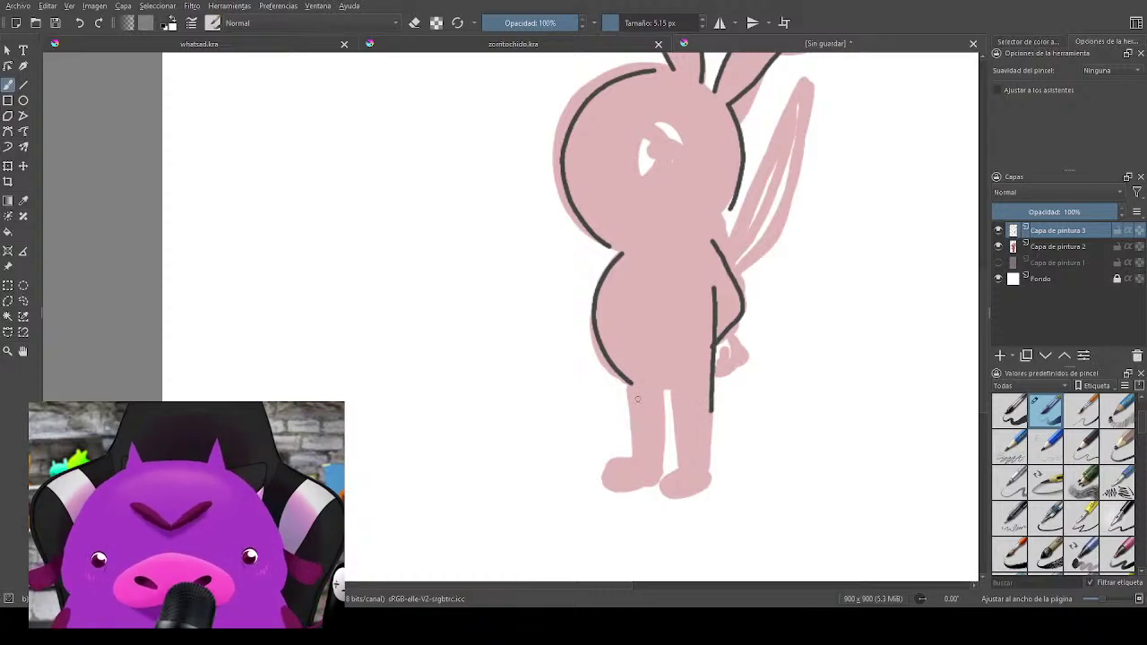
# Step: Outline both legs down to small feet with a short line joining them, and add a short stroke inside the bent arm
pyautogui.moveTo(632, 387)
pyautogui.mouseDown()
pyautogui.moveTo(644, 454)
pyautogui.moveTo(629, 462)
pyautogui.moveTo(662, 464)
pyautogui.moveTo(661, 399)
pyautogui.moveTo(683, 414)
pyautogui.moveTo(682, 472)
pyautogui.moveTo(712, 473)
pyautogui.mouseUp()
pyautogui.moveTo(712, 418); pyautogui.dragTo(712, 475)
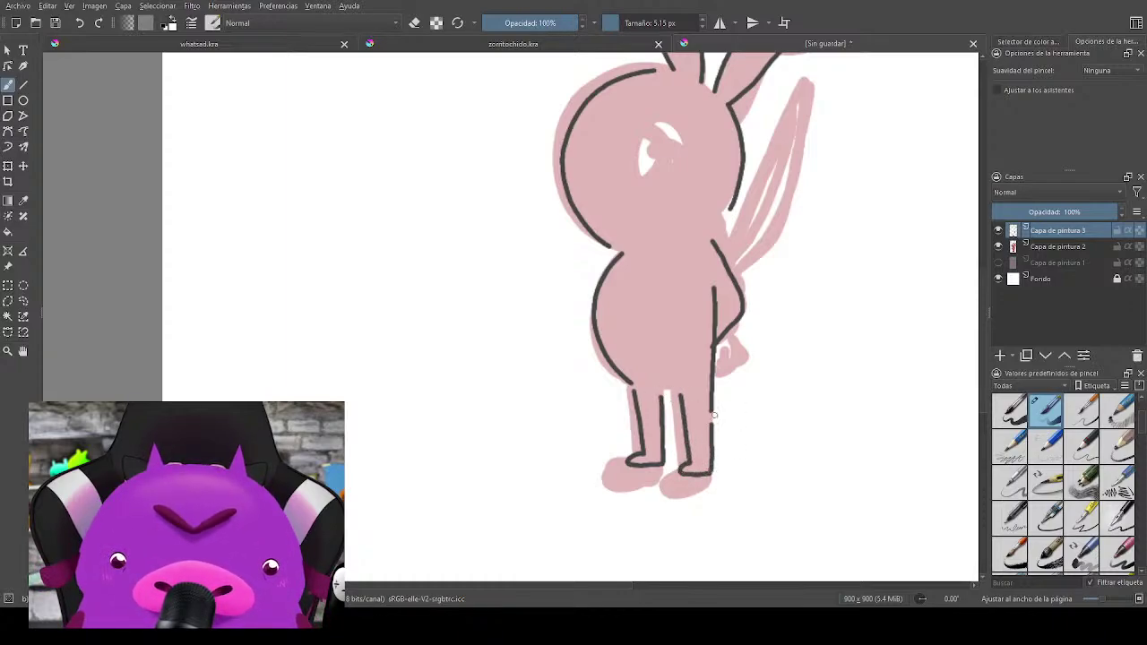
pyautogui.moveTo(751, 392); pyautogui.dragTo(730, 367)
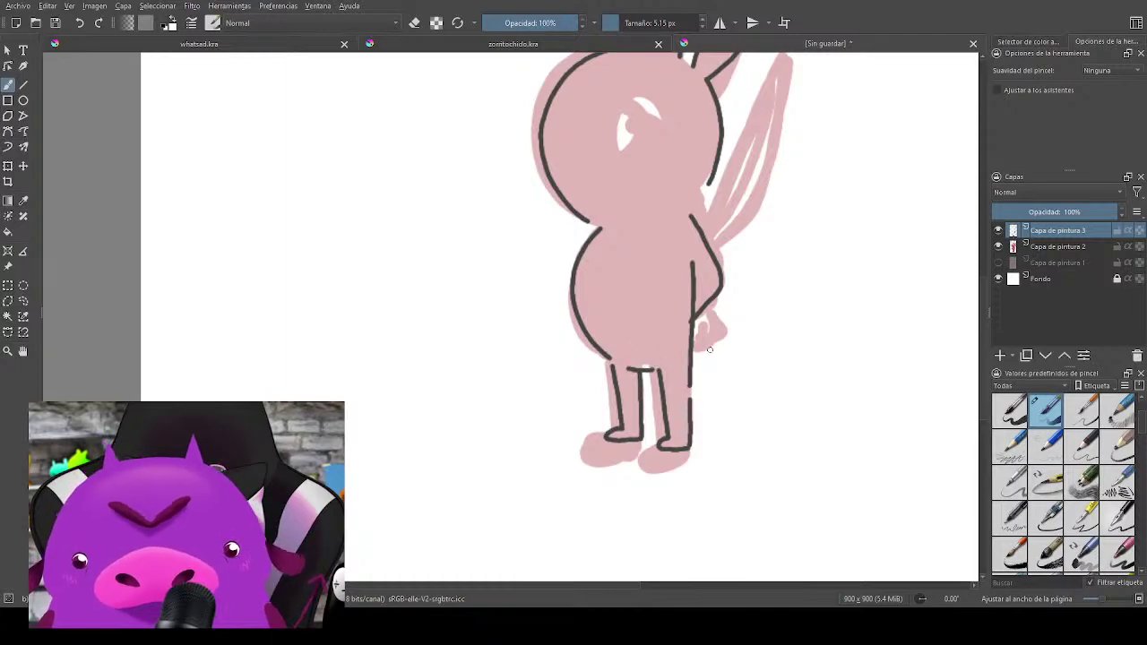
pyautogui.moveTo(785, 333); pyautogui.dragTo(755, 375)
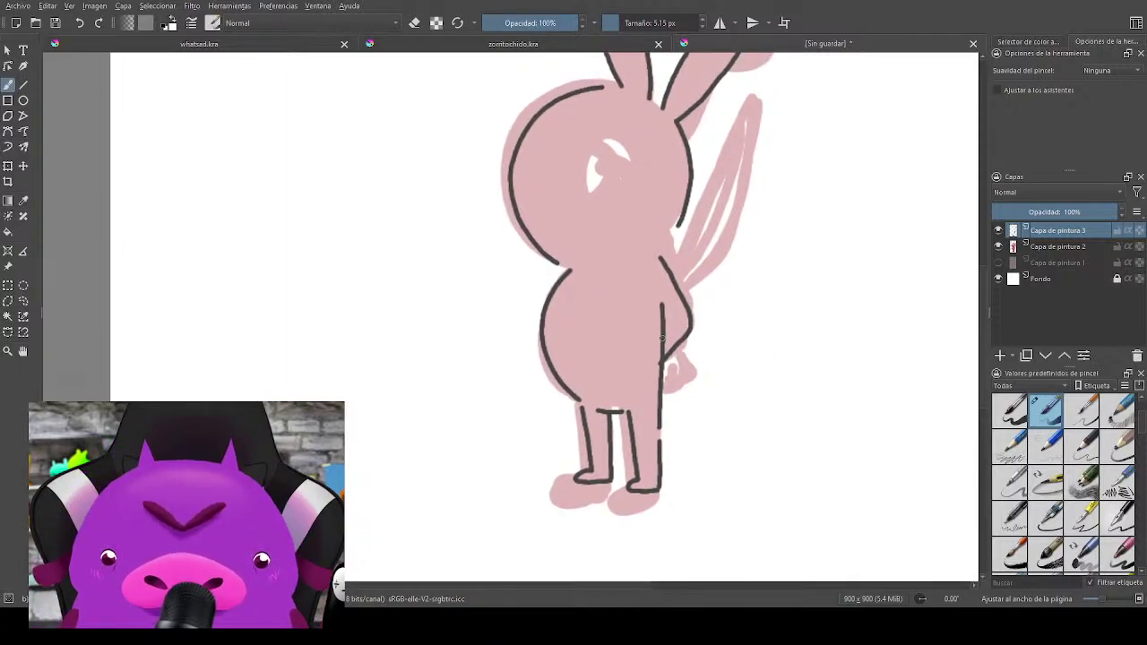
pyautogui.moveTo(662, 339); pyautogui.dragTo(669, 328)
# Step: Draw a large oval right eye and a narrower oval left eye against the head's left edge
pyautogui.moveTo(743, 295)
pyautogui.mouseDown()
pyautogui.moveTo(732, 310)
pyautogui.moveTo(760, 340)
pyautogui.moveTo(758, 376)
pyautogui.mouseUp()
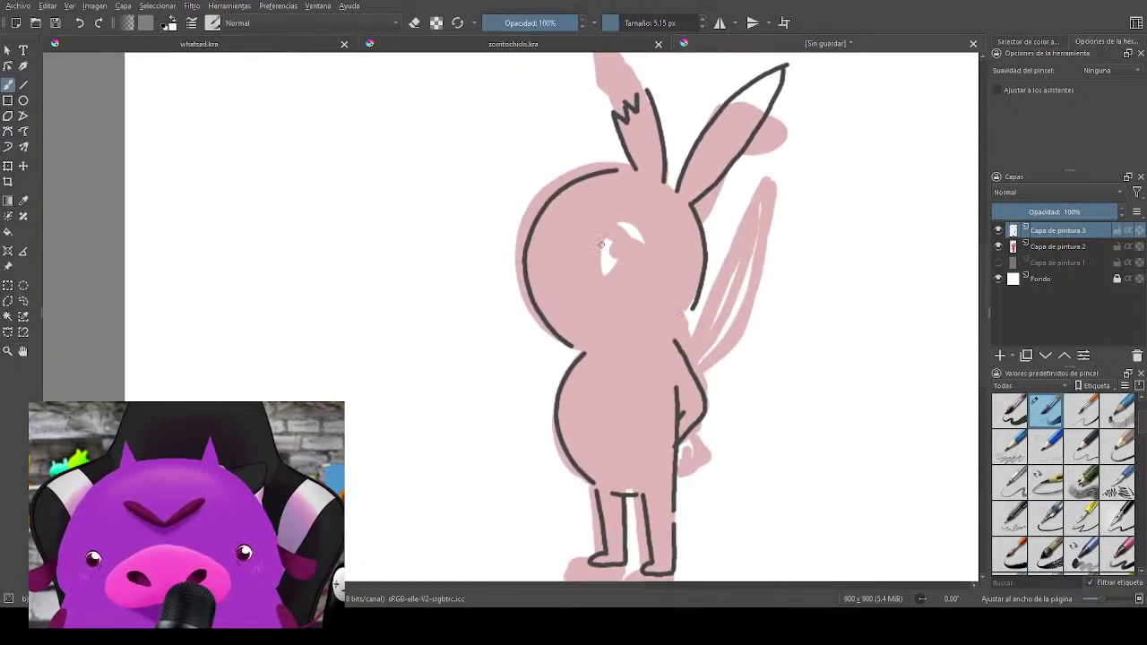
pyautogui.moveTo(602, 276)
pyautogui.mouseDown()
pyautogui.moveTo(604, 235)
pyautogui.moveTo(629, 218)
pyautogui.moveTo(648, 224)
pyautogui.moveTo(664, 280)
pyautogui.mouseUp()
pyautogui.hotkey('ctrl', 'z')
pyautogui.moveTo(598, 293)
pyautogui.mouseDown()
pyautogui.moveTo(615, 227)
pyautogui.moveTo(639, 229)
pyautogui.moveTo(657, 274)
pyautogui.moveTo(596, 273)
pyautogui.moveTo(597, 298)
pyautogui.moveTo(625, 305)
pyautogui.moveTo(659, 269)
pyautogui.mouseUp()
pyautogui.moveTo(565, 308)
pyautogui.mouseDown()
pyautogui.moveTo(547, 230)
pyautogui.moveTo(530, 242)
pyautogui.moveTo(533, 283)
pyautogui.moveTo(553, 307)
pyautogui.moveTo(569, 298)
pyautogui.moveTo(551, 241)
pyautogui.moveTo(534, 229)
pyautogui.moveTo(528, 260)
pyautogui.moveTo(543, 297)
pyautogui.moveTo(561, 273)
pyautogui.moveTo(548, 243)
pyautogui.moveTo(533, 251)
pyautogui.moveTo(535, 287)
pyautogui.moveTo(562, 299)
pyautogui.mouseUp()
pyautogui.hotkey('ctrl', 'z')
pyautogui.hotkey('ctrl', 'z')
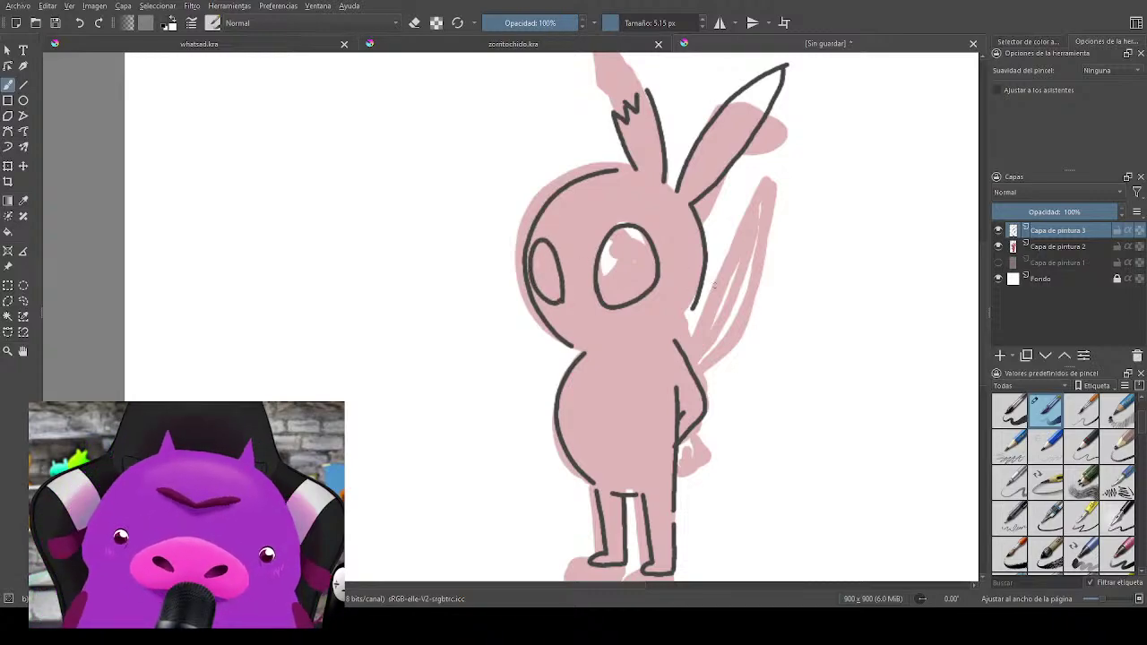
# Step: Erase the lower edge of the right eye and redraw it as a straighter slanted line
pyautogui.press('e')
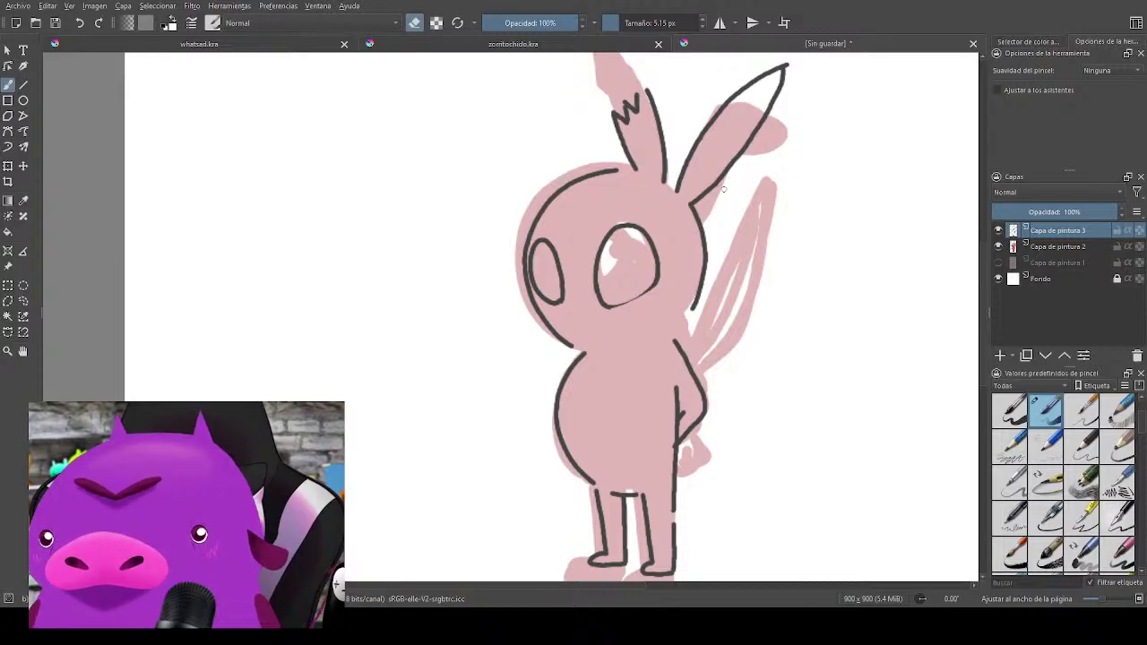
pyautogui.press('e')
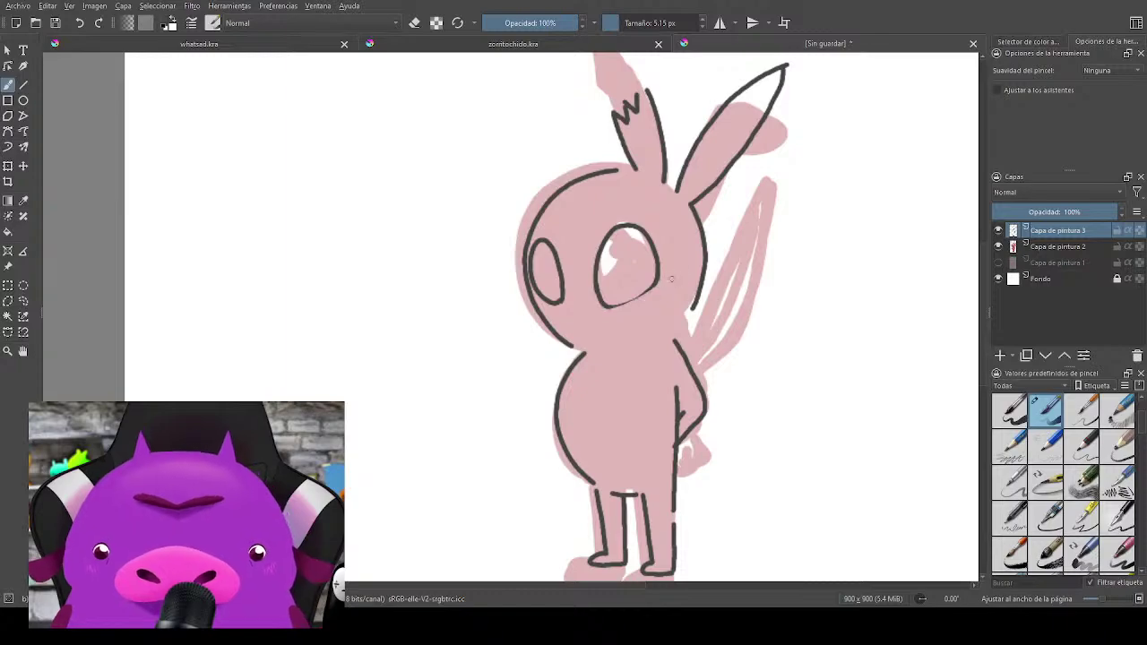
pyautogui.press('e')
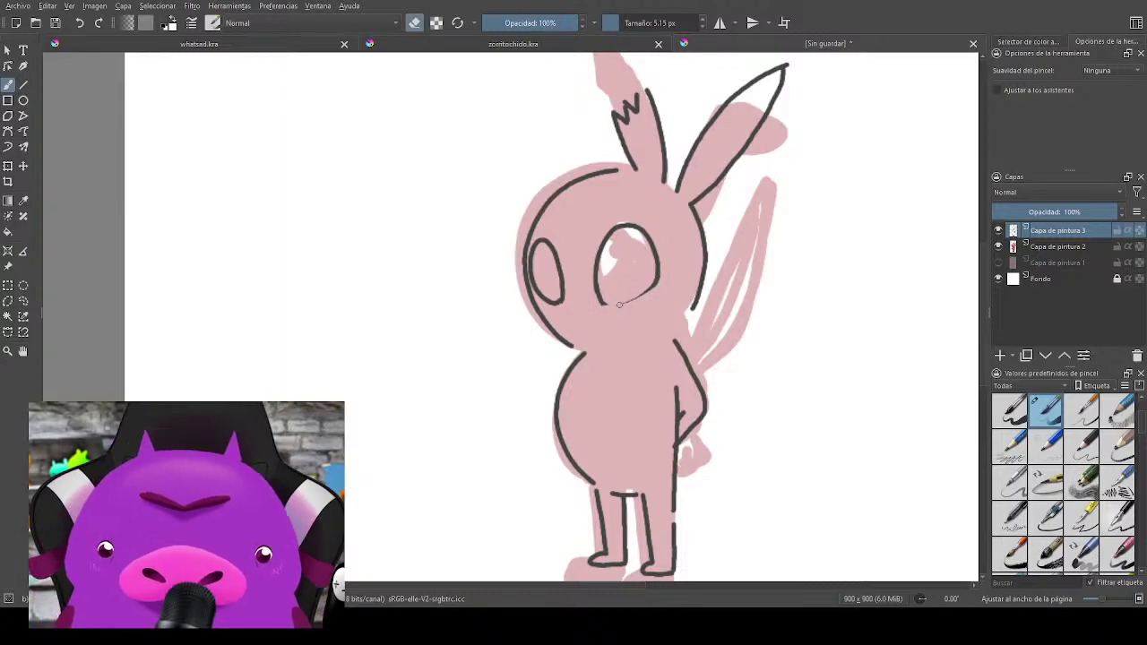
pyautogui.moveTo(618, 304); pyautogui.dragTo(634, 302)
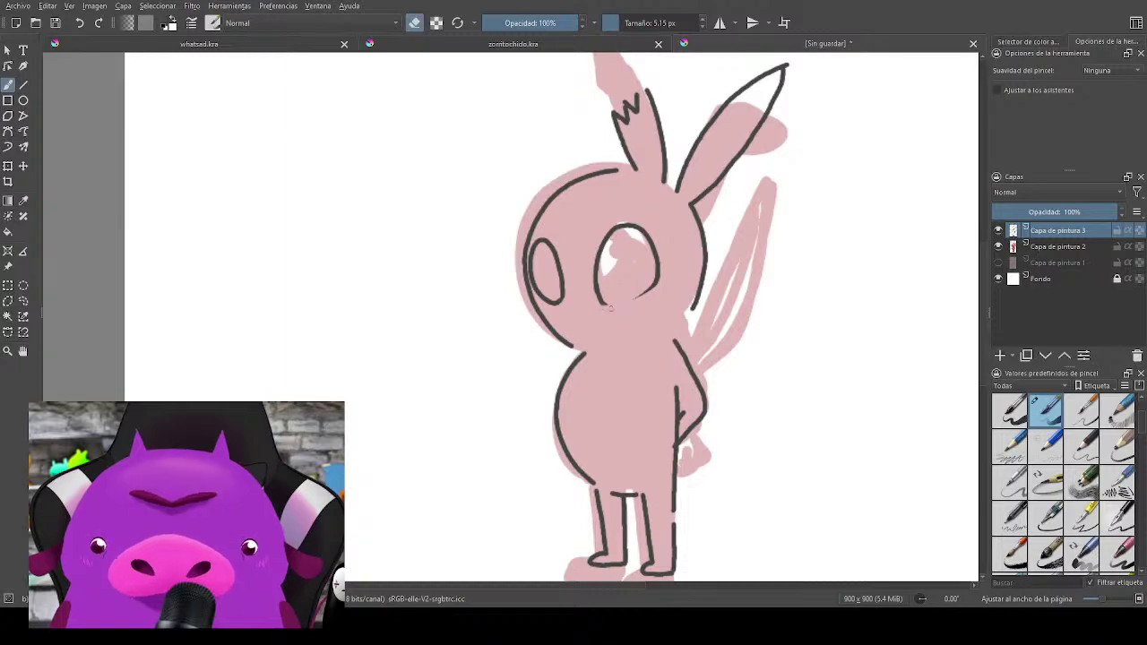
pyautogui.press('e')
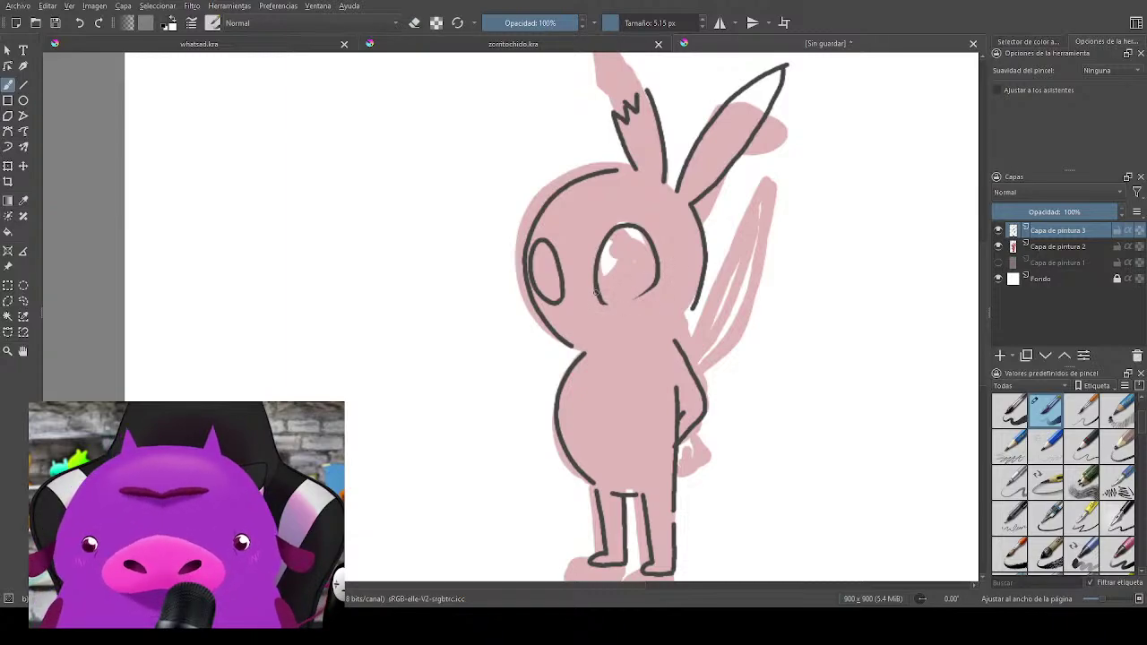
pyautogui.moveTo(598, 300)
pyautogui.mouseDown()
pyautogui.moveTo(645, 297)
pyautogui.moveTo(722, 263)
pyautogui.mouseUp()
pyautogui.hotkey('ctrl', 'z')
# Step: Draw a curved pupil edge inside the right eye, from its lower left corner up to its top
pyautogui.press('e')
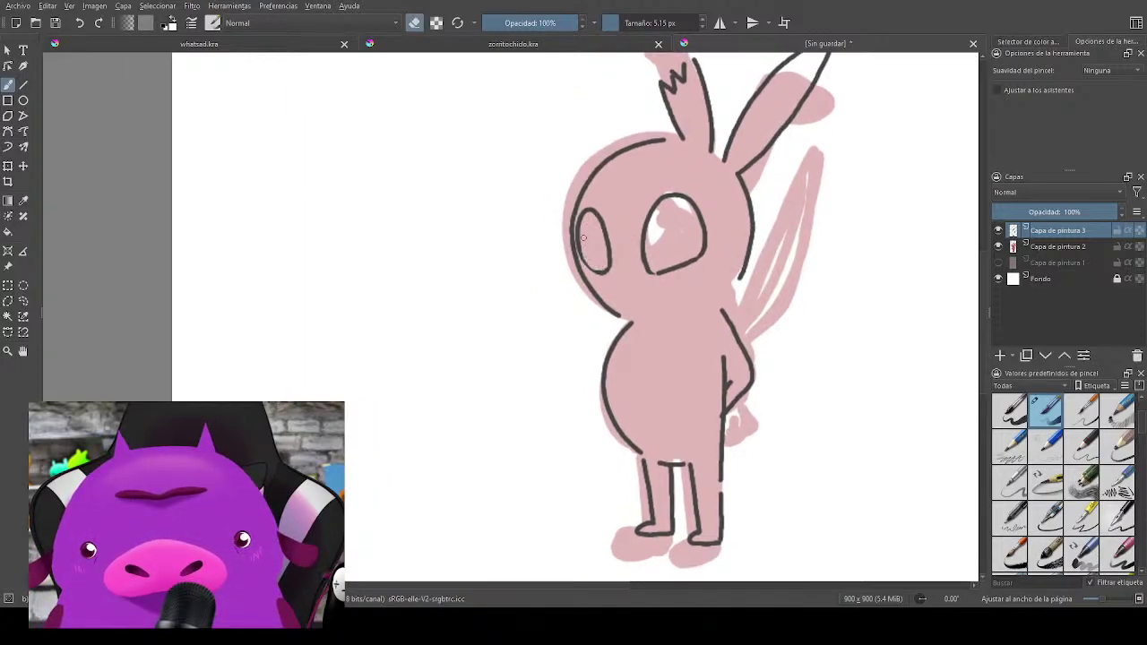
pyautogui.moveTo(802, 291)
pyautogui.mouseDown()
pyautogui.moveTo(773, 349)
pyautogui.moveTo(801, 299)
pyautogui.moveTo(884, 313)
pyautogui.moveTo(844, 267)
pyautogui.mouseUp()
pyautogui.scroll(4, 661, 139)
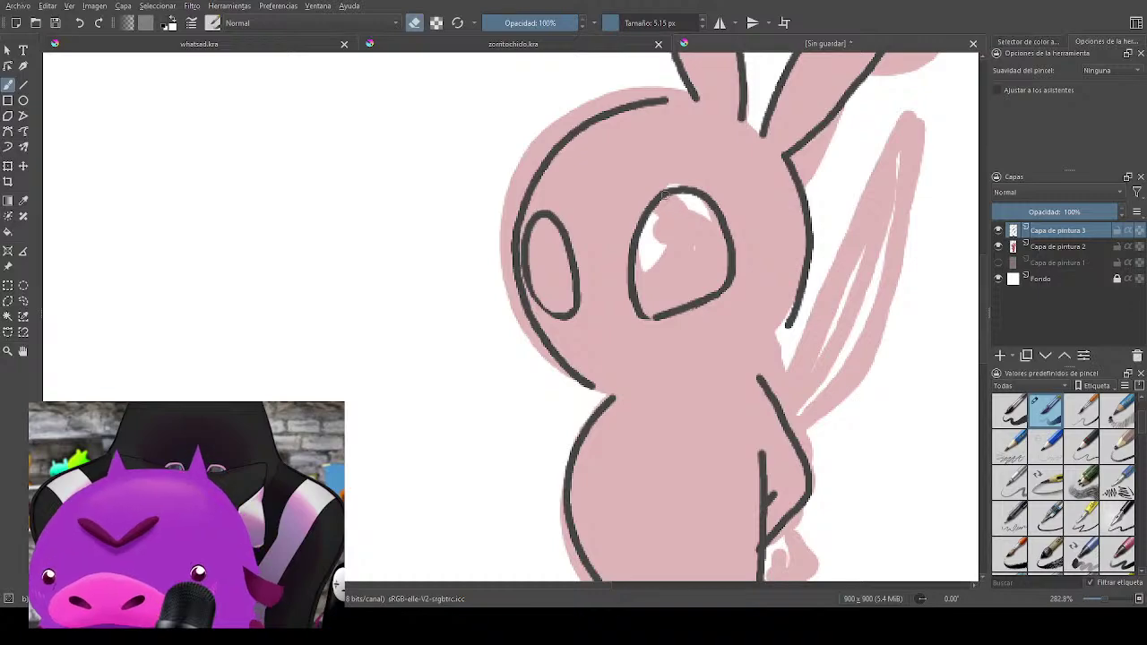
pyautogui.press('e')
pyautogui.moveTo(637, 298)
pyautogui.mouseDown()
pyautogui.moveTo(680, 265)
pyautogui.moveTo(678, 200)
pyautogui.mouseUp()
pyautogui.hotkey('ctrl', 'z')
pyautogui.moveTo(637, 292)
pyautogui.mouseDown()
pyautogui.moveTo(664, 282)
pyautogui.moveTo(671, 198)
pyautogui.mouseUp()
pyautogui.hotkey('ctrl', 'z')
pyautogui.moveTo(635, 297)
pyautogui.mouseDown()
pyautogui.moveTo(674, 281)
pyautogui.moveTo(683, 202)
pyautogui.mouseUp()
pyautogui.hotkey('ctrl', 'z')
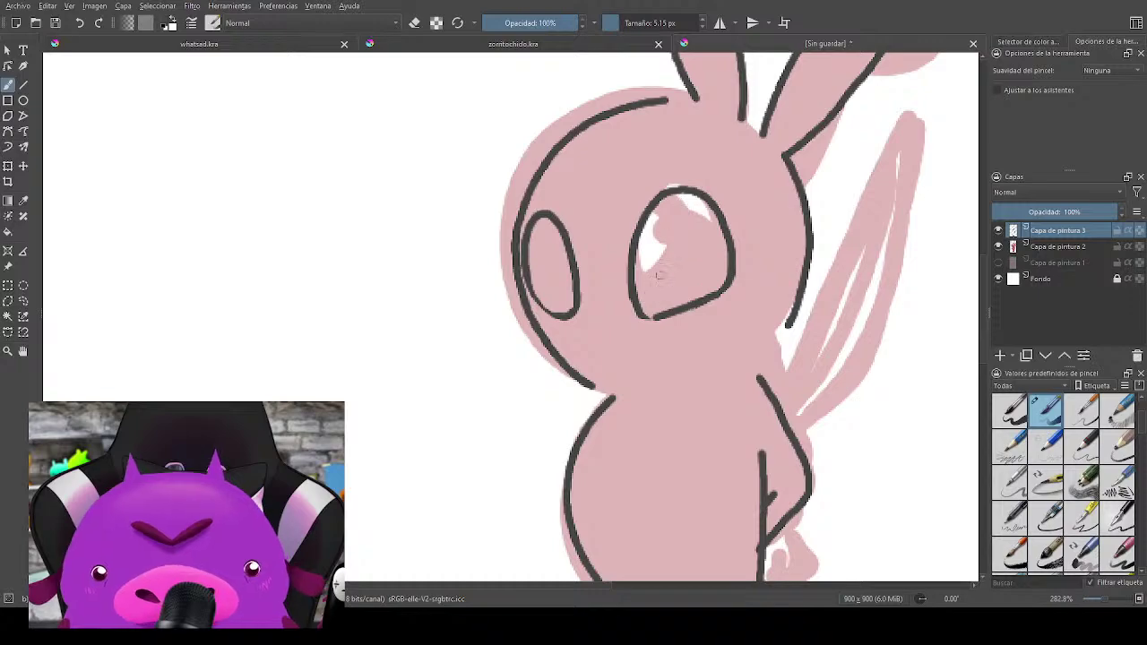
pyautogui.moveTo(638, 300)
pyautogui.mouseDown()
pyautogui.moveTo(673, 284)
pyautogui.moveTo(685, 195)
pyautogui.mouseUp()
pyautogui.hotkey('ctrl', 'z')
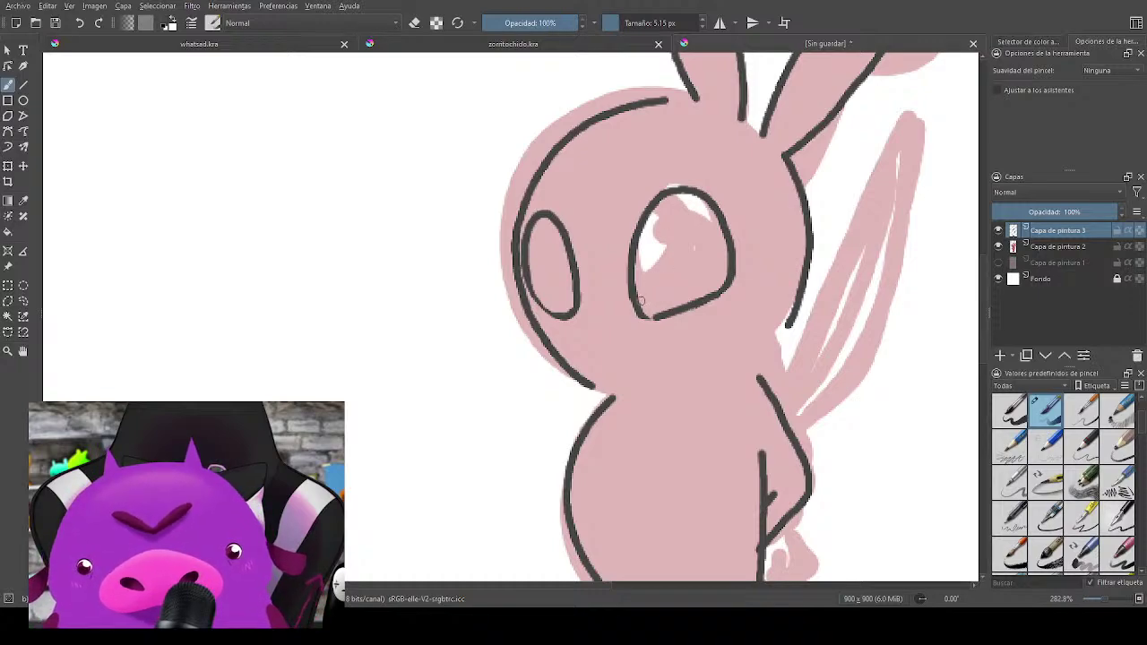
pyautogui.moveTo(640, 302)
pyautogui.mouseDown()
pyautogui.moveTo(667, 294)
pyautogui.moveTo(688, 245)
pyautogui.moveTo(667, 199)
pyautogui.mouseUp()
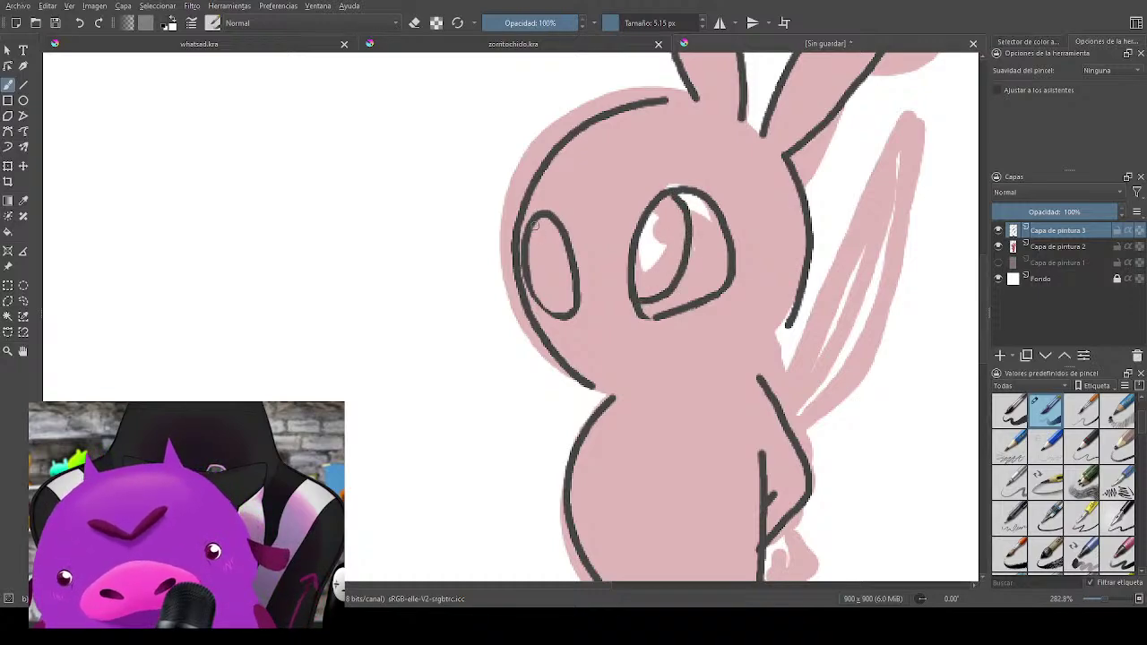
# Step: Draw a thick curved pupil edge inside the left eye, from its upper left down to its lower right
pyautogui.moveTo(534, 224)
pyautogui.mouseDown()
pyautogui.moveTo(543, 279)
pyautogui.moveTo(570, 287)
pyautogui.mouseUp()
pyautogui.hotkey('ctrl', 'z')
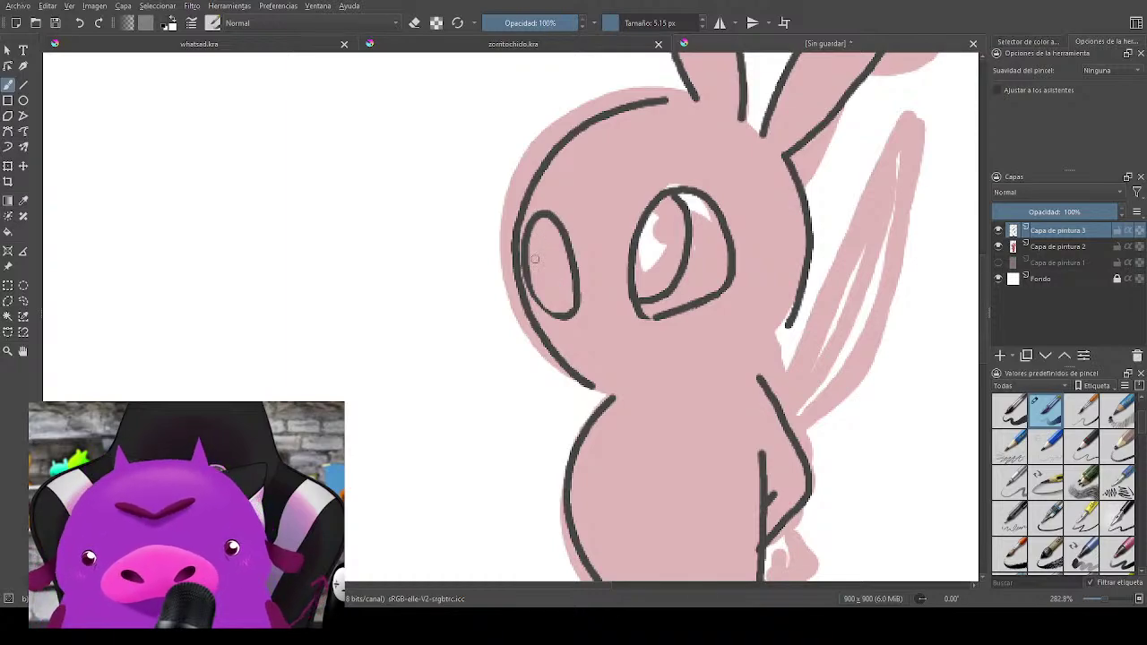
pyautogui.moveTo(530, 227)
pyautogui.mouseDown()
pyautogui.moveTo(545, 276)
pyautogui.moveTo(567, 292)
pyautogui.mouseUp()
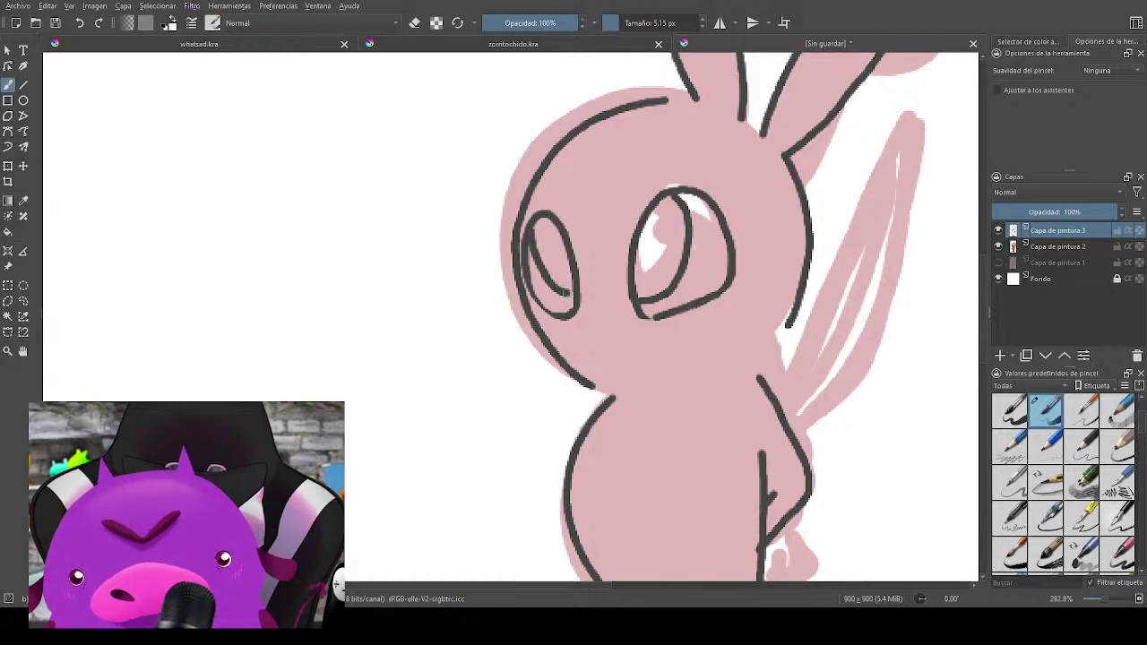
pyautogui.hotkey('ctrl', 'z')
pyautogui.moveTo(533, 223)
pyautogui.mouseDown()
pyautogui.moveTo(555, 292)
pyautogui.moveTo(536, 221)
pyautogui.mouseUp()
# Step: Thicken the right pupil's edge and fill both pupils with the dark line color
pyautogui.moveTo(637, 303)
pyautogui.mouseDown()
pyautogui.moveTo(678, 274)
pyautogui.moveTo(686, 213)
pyautogui.moveTo(670, 199)
pyautogui.mouseUp()
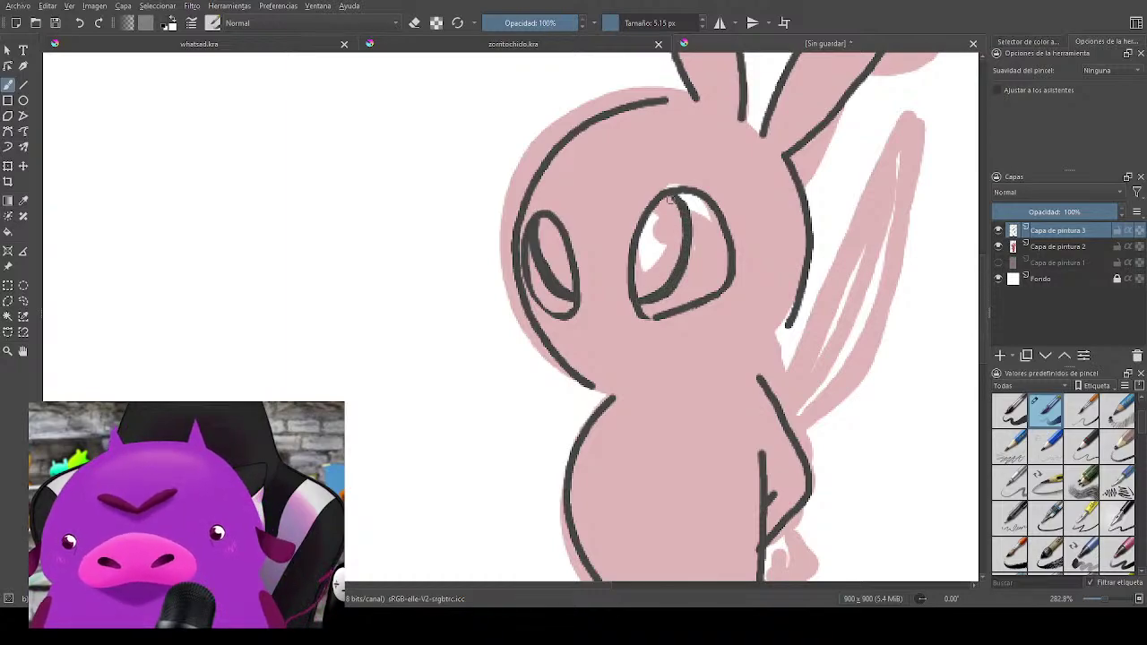
pyautogui.moveTo(635, 277)
pyautogui.mouseDown()
pyautogui.moveTo(655, 209)
pyautogui.moveTo(648, 236)
pyautogui.moveTo(653, 287)
pyautogui.moveTo(672, 244)
pyautogui.moveTo(658, 217)
pyautogui.moveTo(674, 225)
pyautogui.moveTo(672, 212)
pyautogui.moveTo(659, 217)
pyautogui.moveTo(656, 282)
pyautogui.moveTo(675, 261)
pyautogui.moveTo(655, 232)
pyautogui.mouseUp()
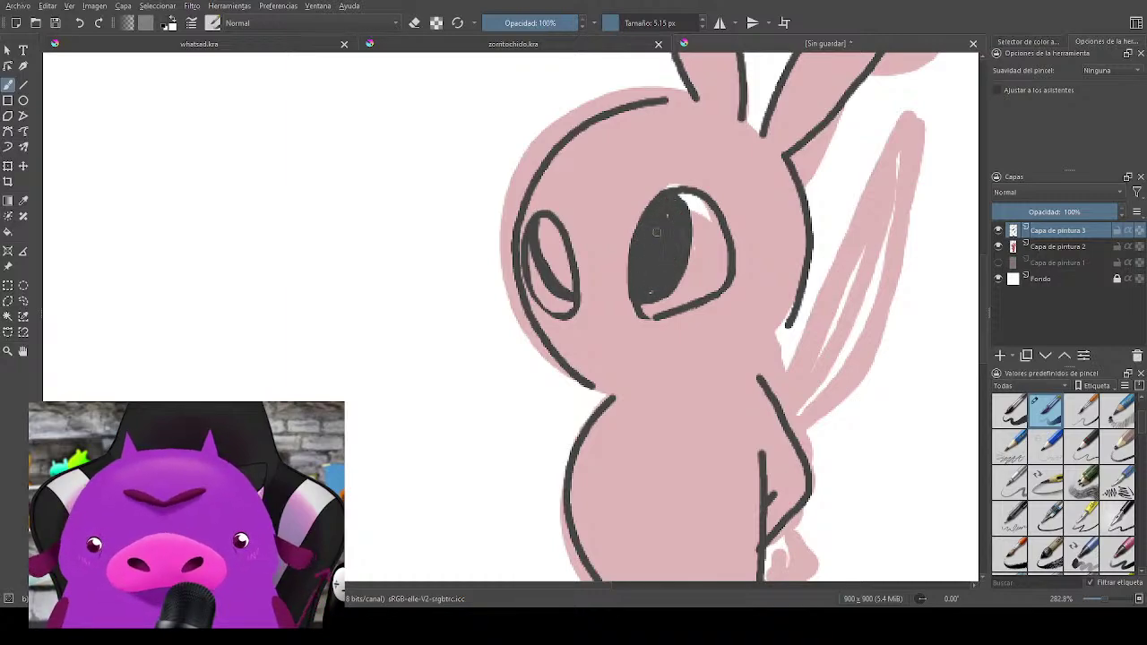
pyautogui.moveTo(542, 231); pyautogui.dragTo(568, 274)
# Step: Draw a small zigzag fur tuft at the neck, linking the right side of the head to the shoulder
pyautogui.moveTo(766, 344)
pyautogui.mouseDown()
pyautogui.moveTo(760, 274)
pyautogui.moveTo(807, 333)
pyautogui.mouseUp()
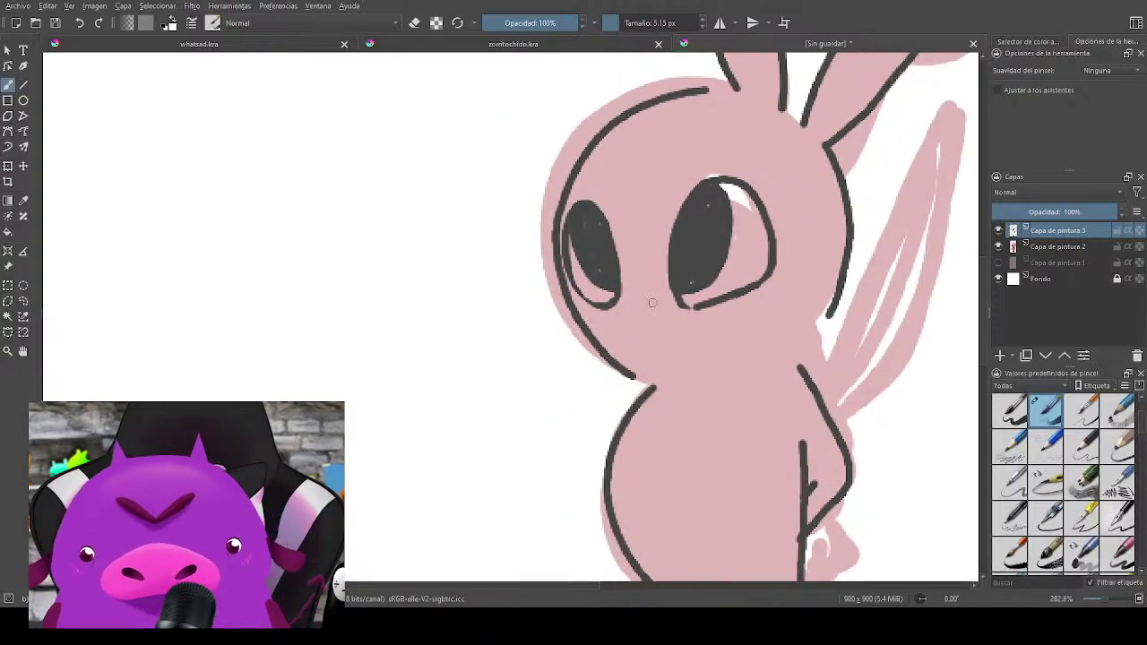
pyautogui.moveTo(839, 391); pyautogui.dragTo(737, 295)
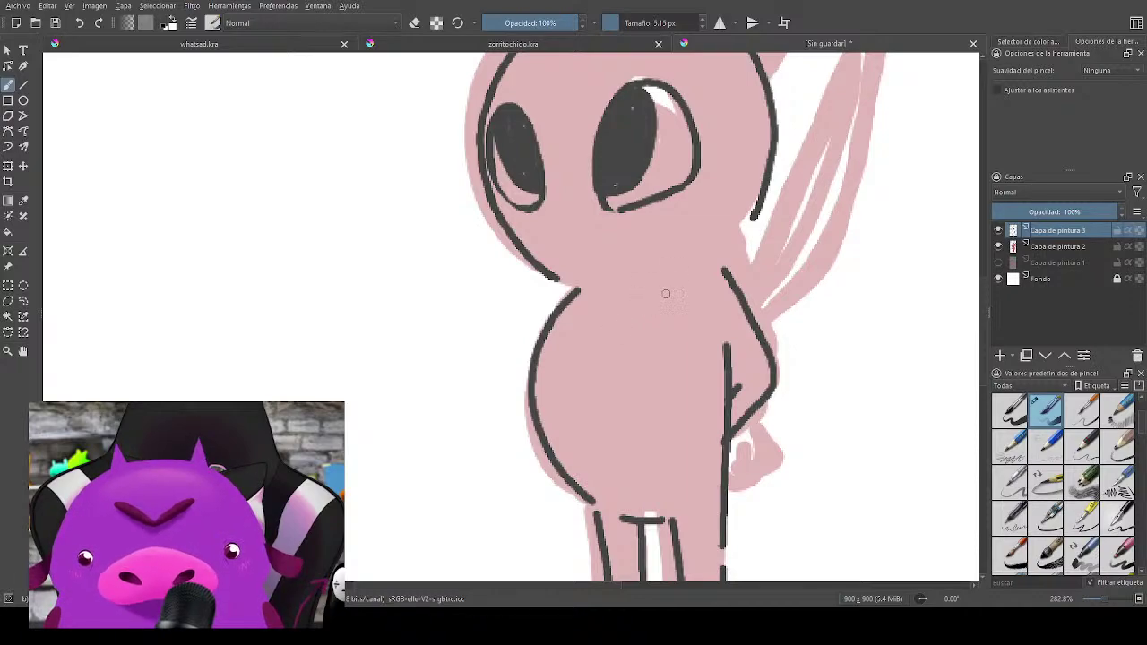
pyautogui.moveTo(851, 249); pyautogui.dragTo(698, 370)
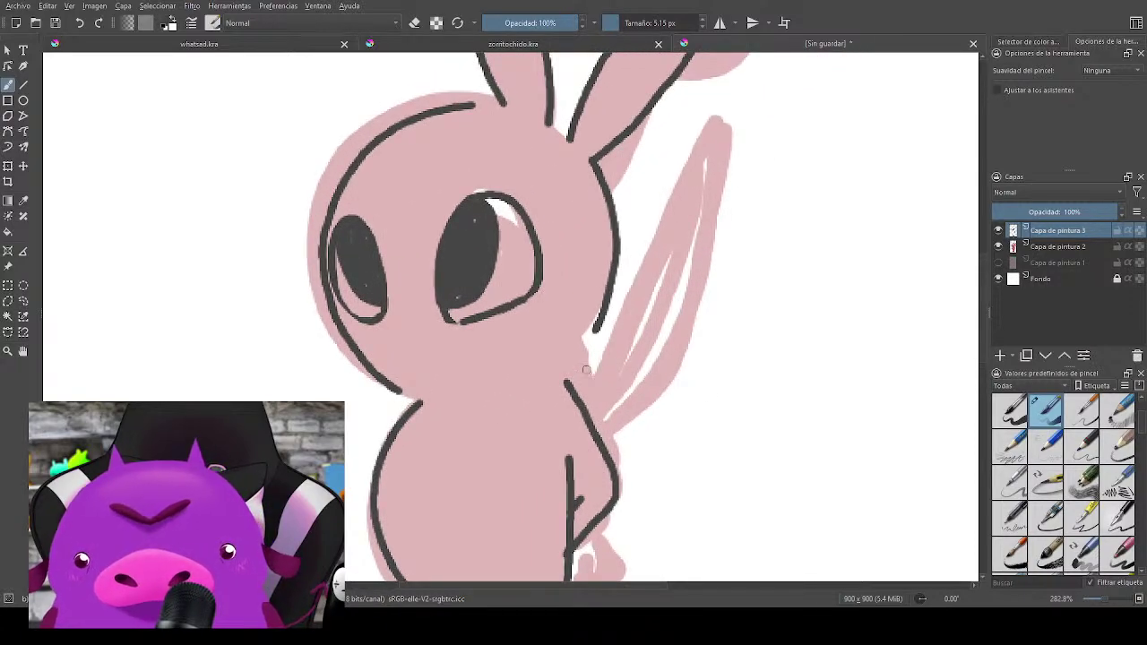
pyautogui.moveTo(566, 381)
pyautogui.mouseDown()
pyautogui.moveTo(589, 342)
pyautogui.moveTo(624, 356)
pyautogui.mouseUp()
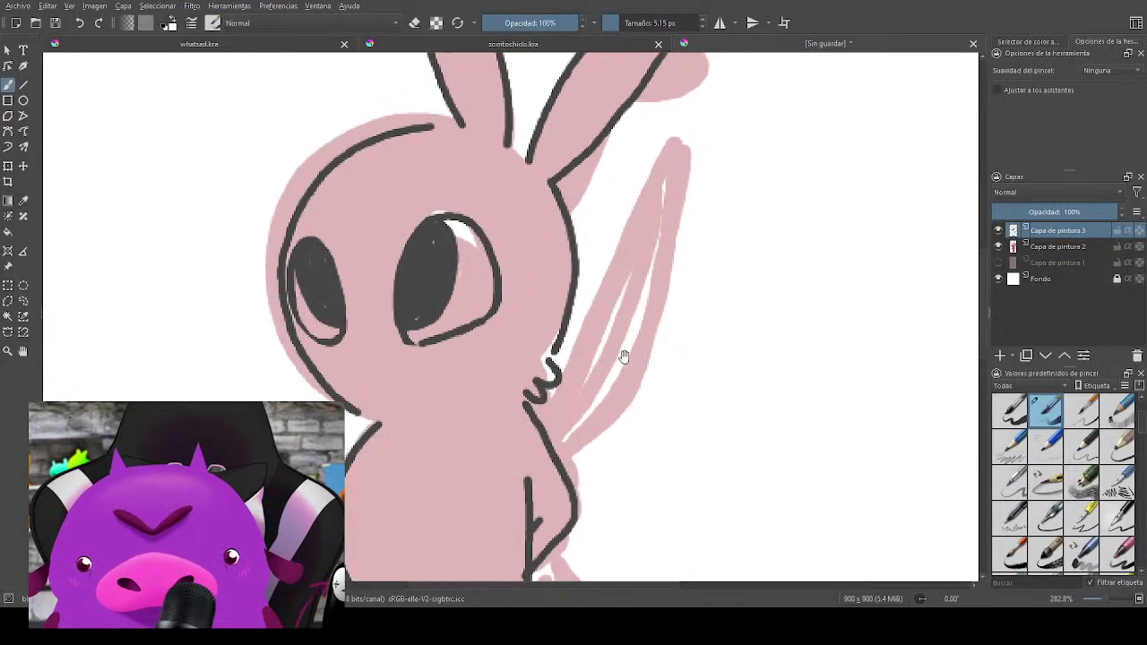
# Step: Outline both long edges of the pointed shape rising from the back and add a curved inner line near its base
pyautogui.moveTo(554, 362); pyautogui.dragTo(678, 148)
pyautogui.hotkey('ctrl', 'z')
pyautogui.moveTo(553, 371); pyautogui.dragTo(678, 150)
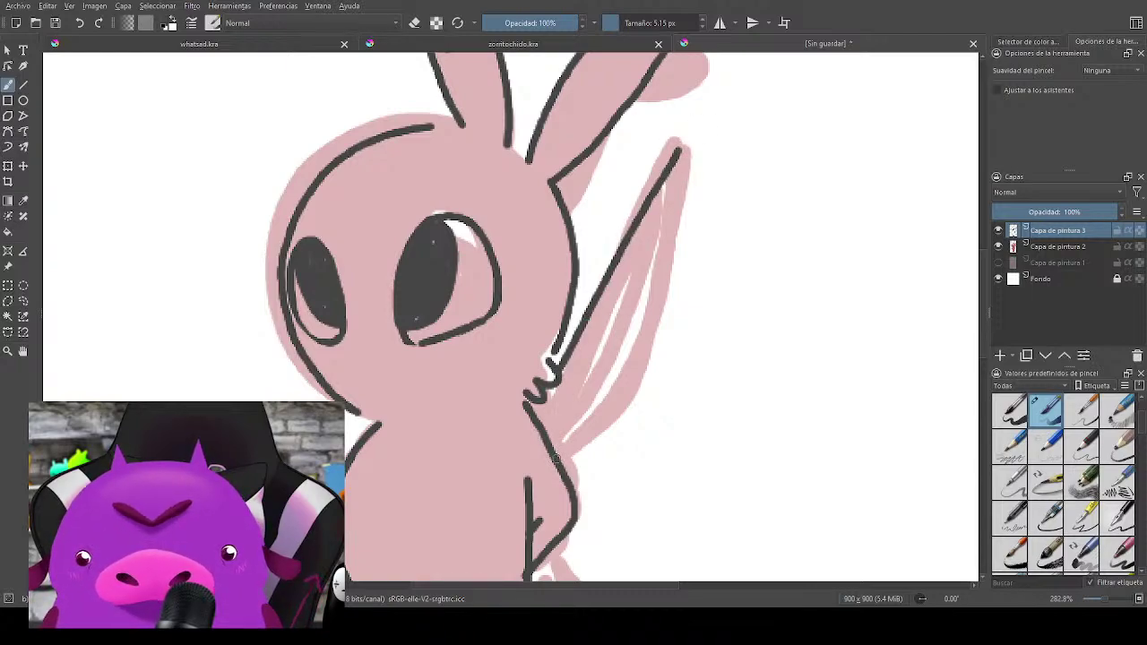
pyautogui.moveTo(556, 459)
pyautogui.mouseDown()
pyautogui.moveTo(622, 418)
pyautogui.moveTo(665, 336)
pyautogui.moveTo(682, 179)
pyautogui.mouseUp()
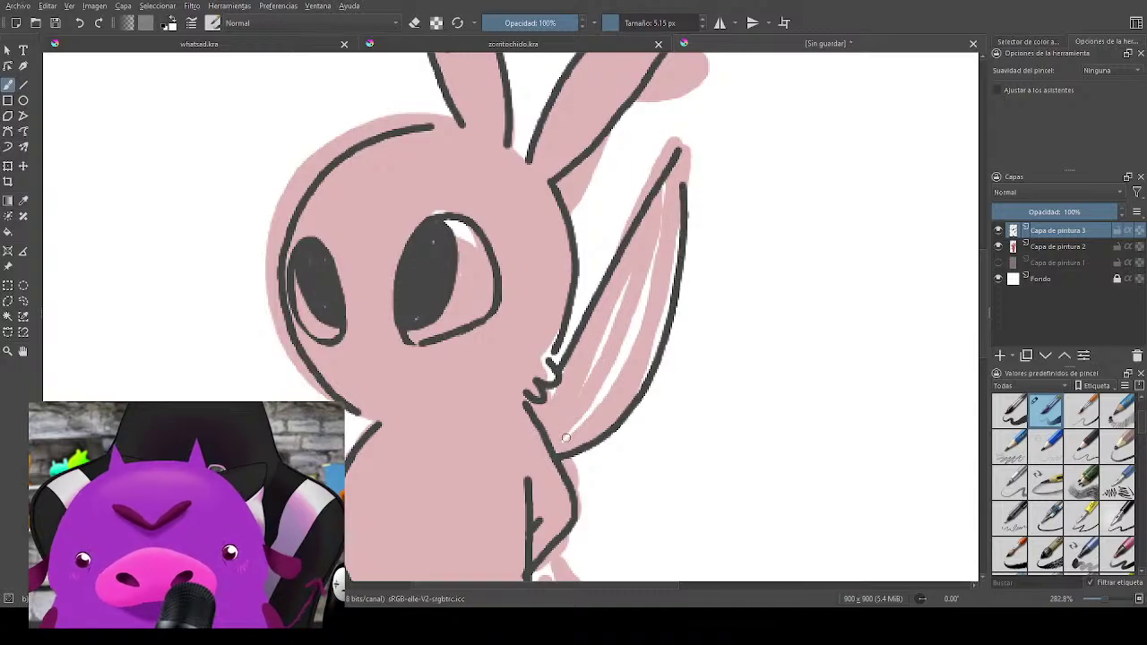
pyautogui.moveTo(550, 439)
pyautogui.mouseDown()
pyautogui.moveTo(598, 401)
pyautogui.moveTo(637, 344)
pyautogui.moveTo(740, 274)
pyautogui.moveTo(845, 115)
pyautogui.moveTo(783, 350)
pyautogui.moveTo(812, 251)
pyautogui.mouseUp()
pyautogui.hotkey('ctrl', 'z')
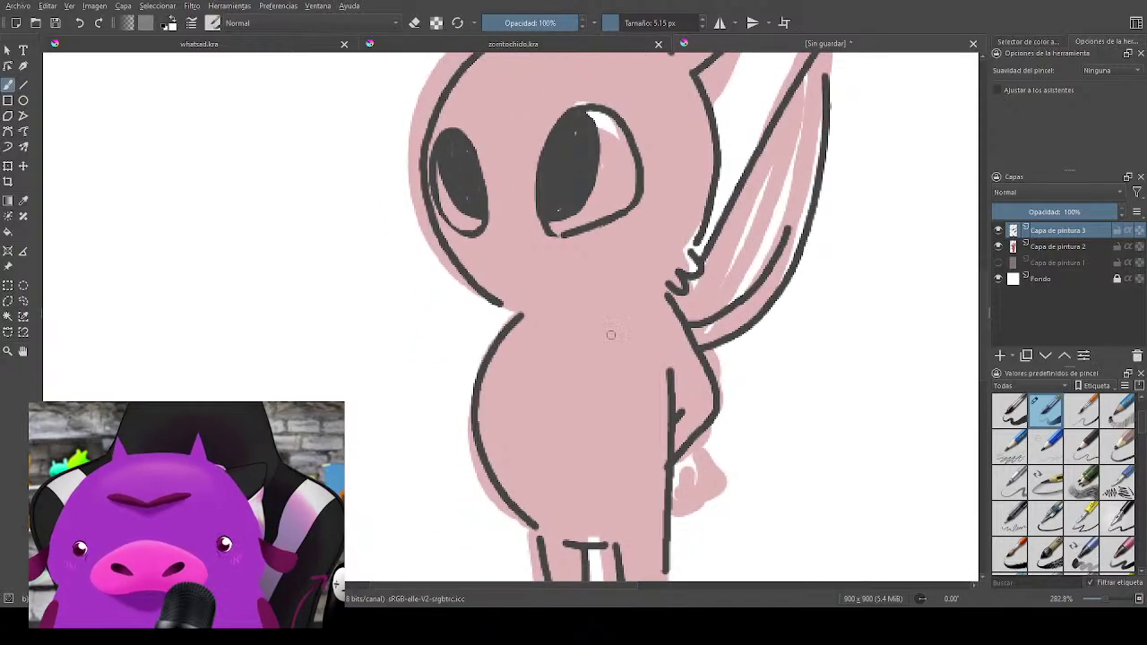
pyautogui.moveTo(635, 380); pyautogui.dragTo(669, 354)
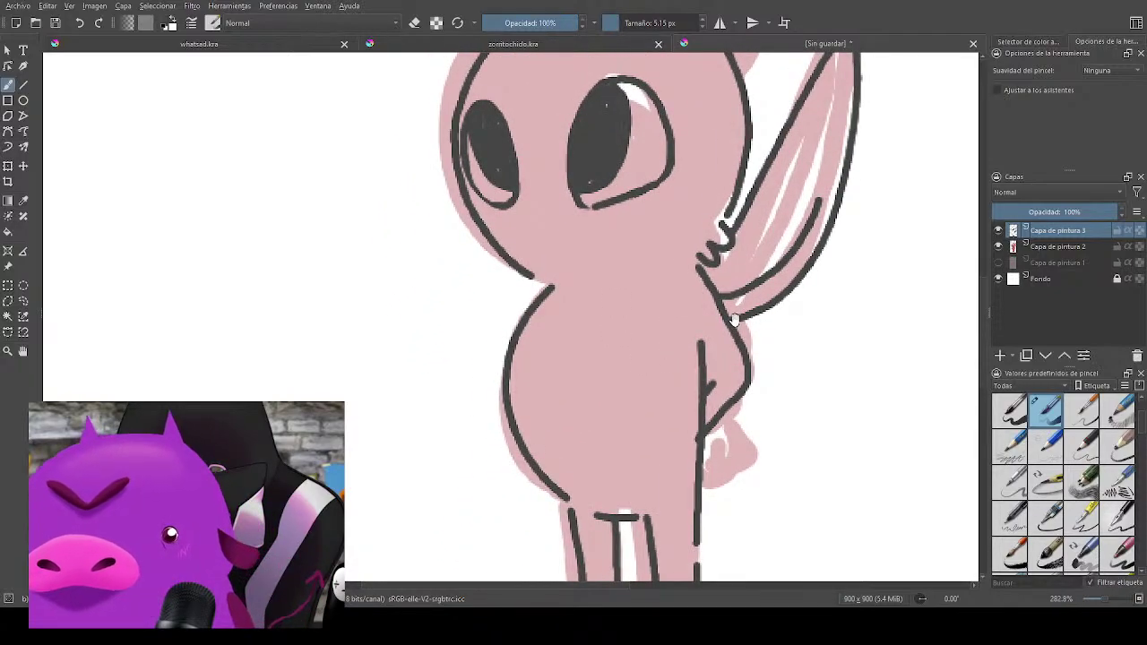
pyautogui.moveTo(734, 320); pyautogui.dragTo(698, 342)
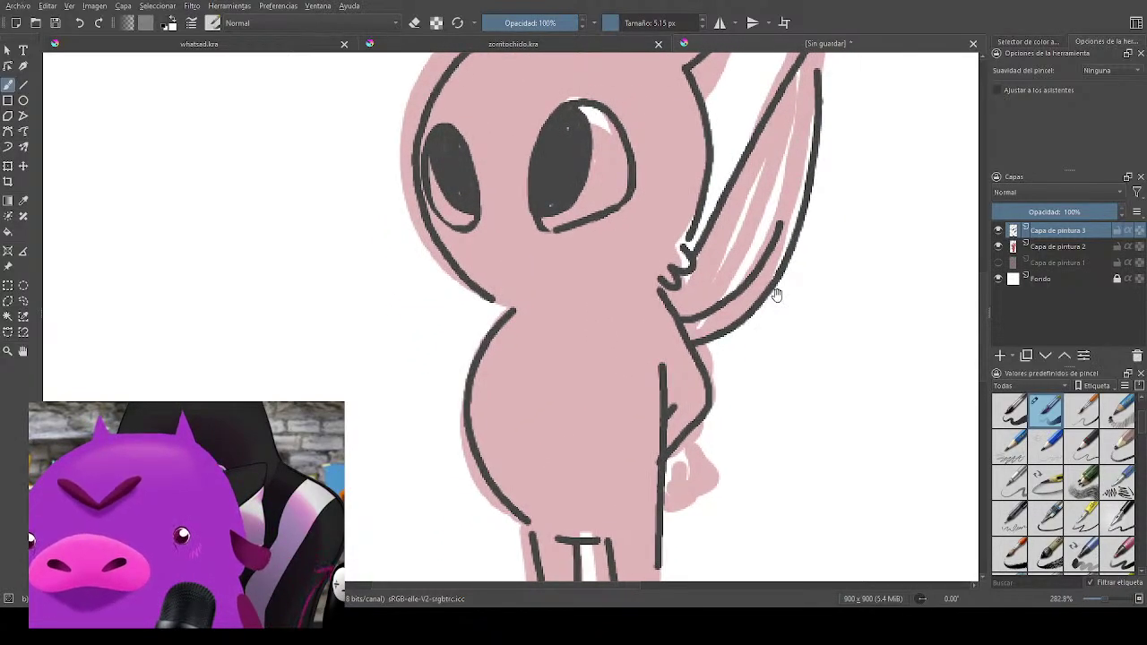
pyautogui.moveTo(773, 302)
pyautogui.mouseDown()
pyautogui.moveTo(752, 309)
pyautogui.moveTo(756, 346)
pyautogui.moveTo(675, 359)
pyautogui.moveTo(722, 337)
pyautogui.mouseUp()
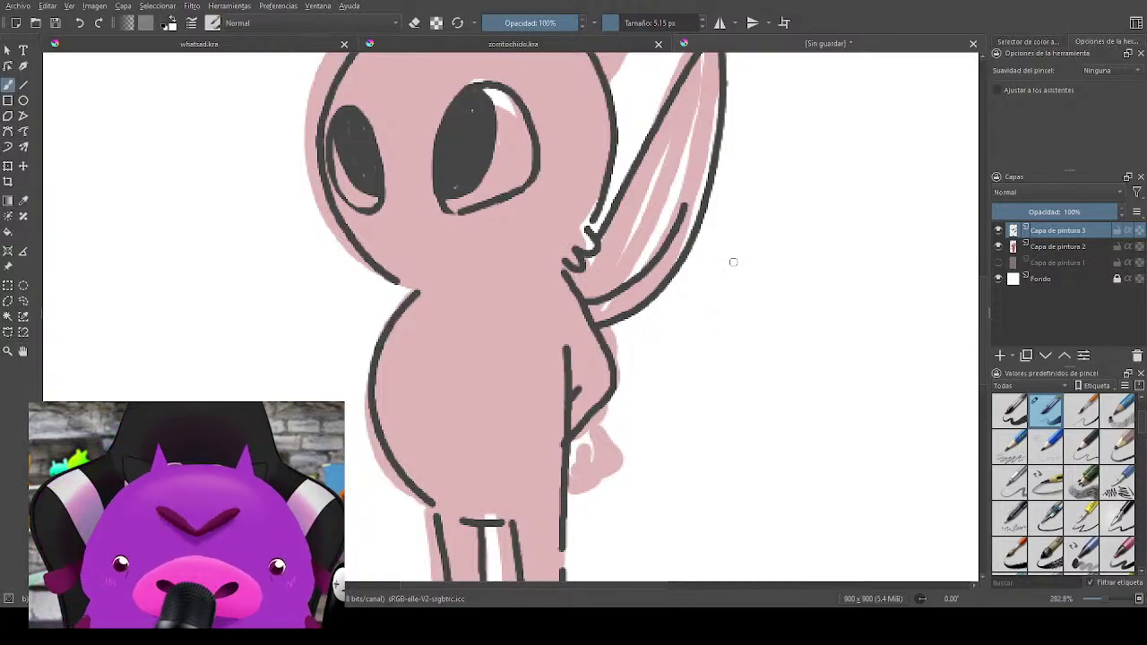
# Step: Reduce the brush size to 3.38 px and draw a small filled triangular nose with a short line above it between the eyes
pyautogui.moveTo(732, 259)
pyautogui.mouseDown()
pyautogui.moveTo(708, 377)
pyautogui.moveTo(766, 441)
pyautogui.moveTo(807, 519)
pyautogui.mouseUp()
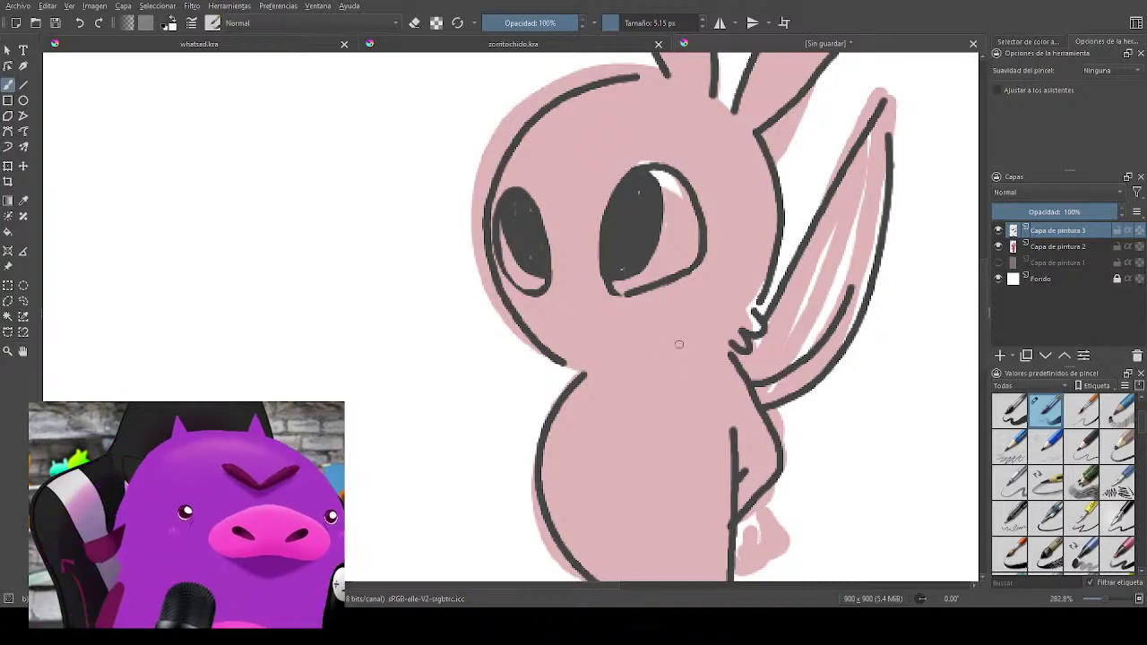
pyautogui.moveTo(687, 344); pyautogui.dragTo(711, 312)
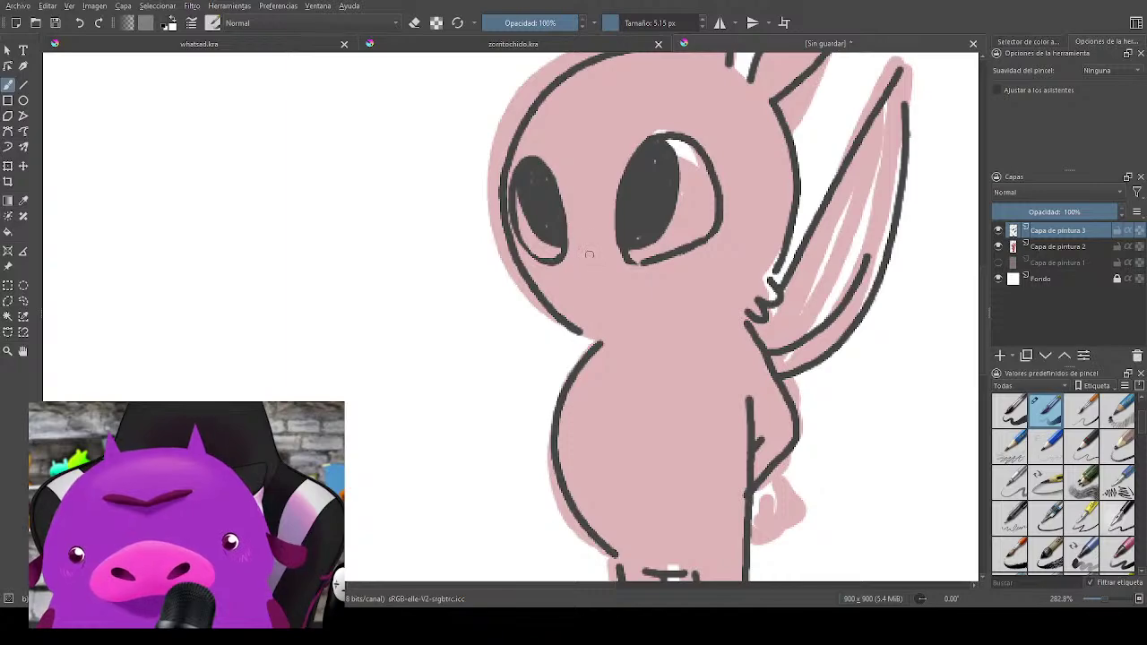
pyautogui.moveTo(580, 247); pyautogui.dragTo(589, 256)
pyautogui.hotkey('ctrl', 'z')
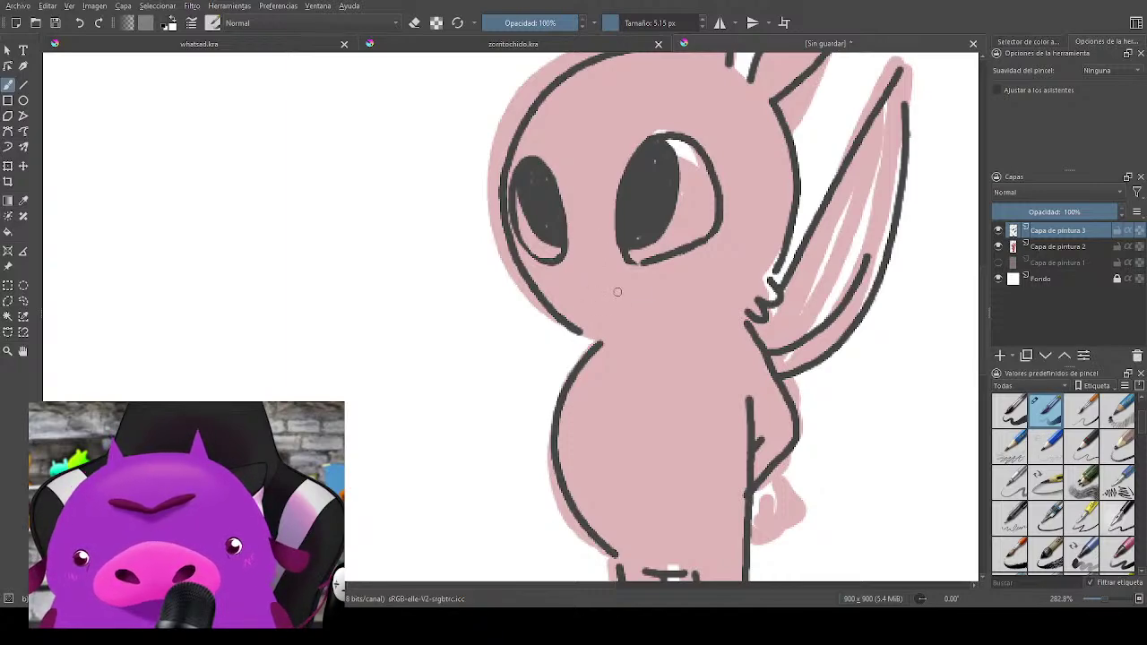
pyautogui.press('[')
pyautogui.press('[')
pyautogui.moveTo(587, 235); pyautogui.dragTo(646, 227)
pyautogui.hotkey('ctrl', 'z')
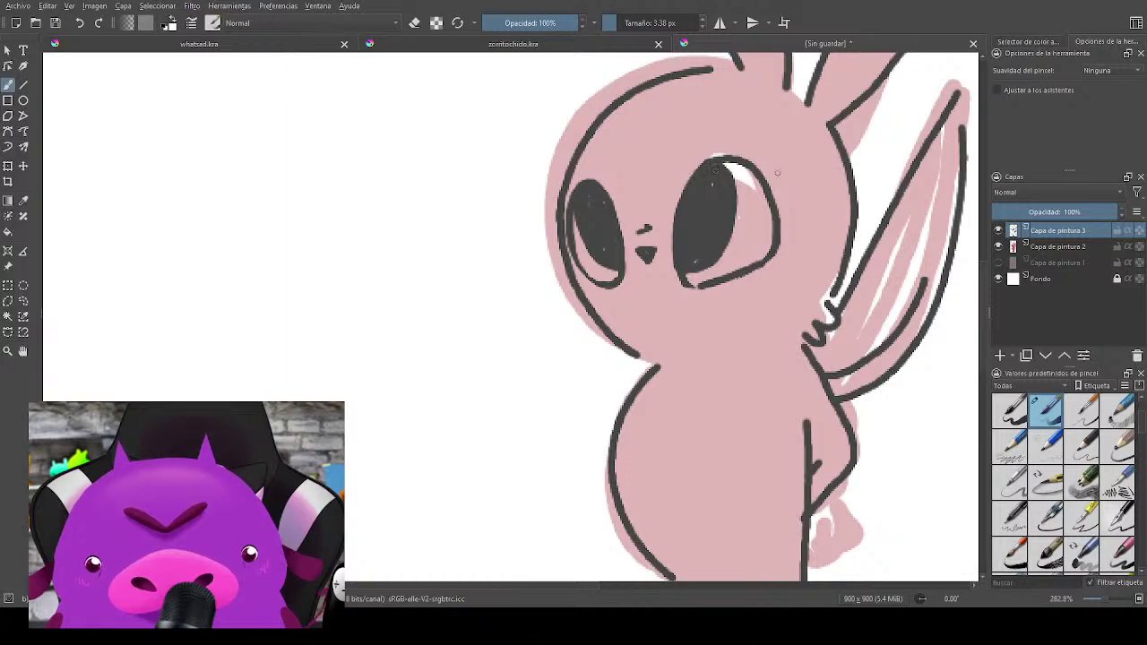
# Step: Draw short curved eyelashes on the outer side of both eyes and a small slanted eyebrow above each eye
pyautogui.moveTo(747, 167)
pyautogui.mouseDown()
pyautogui.moveTo(786, 157)
pyautogui.moveTo(795, 215)
pyautogui.mouseUp()
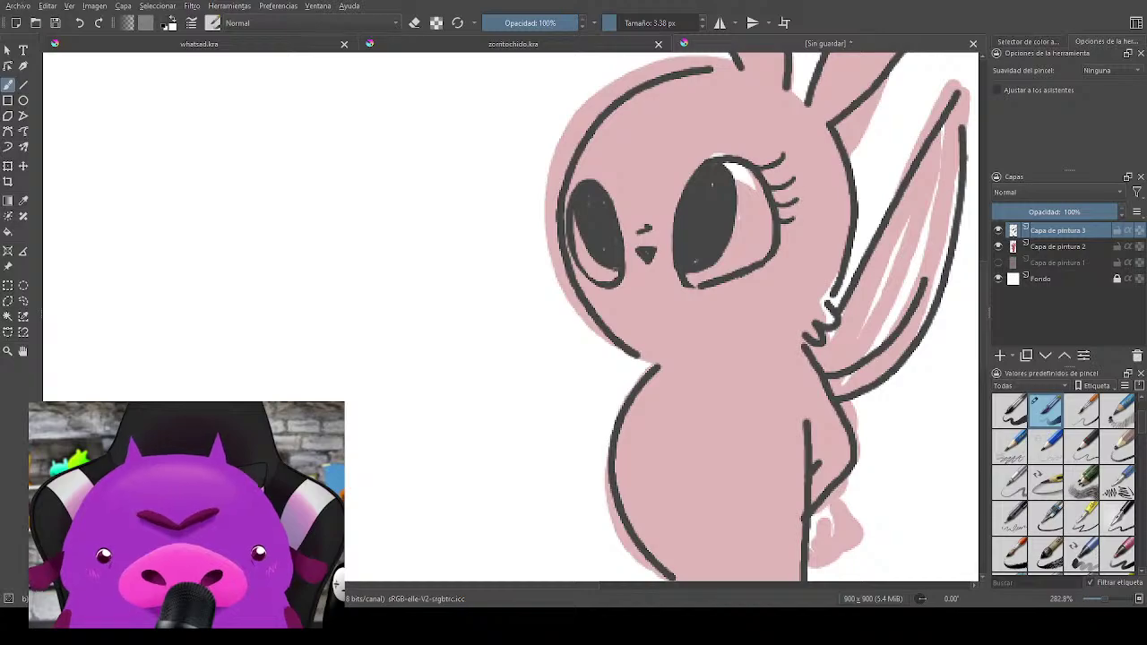
pyautogui.moveTo(573, 188)
pyautogui.mouseDown()
pyautogui.moveTo(547, 193)
pyautogui.moveTo(550, 251)
pyautogui.mouseUp()
pyautogui.moveTo(812, 270)
pyautogui.mouseDown()
pyautogui.moveTo(750, 310)
pyautogui.moveTo(791, 302)
pyautogui.mouseUp()
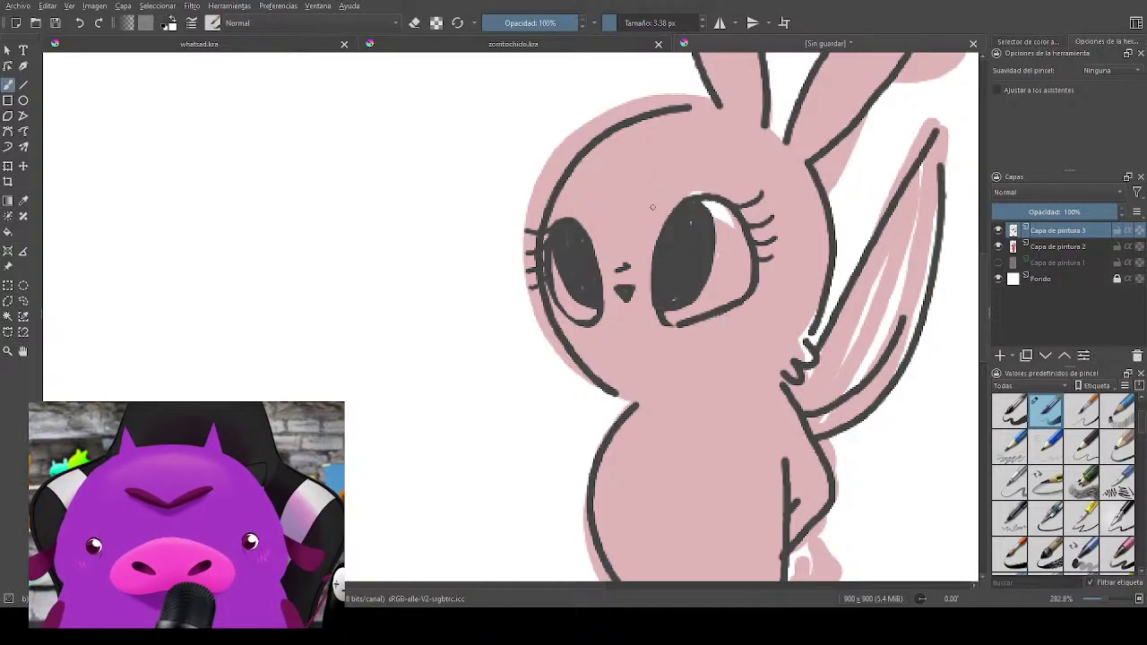
pyautogui.moveTo(653, 207); pyautogui.dragTo(673, 188)
pyautogui.moveTo(582, 204); pyautogui.dragTo(593, 217)
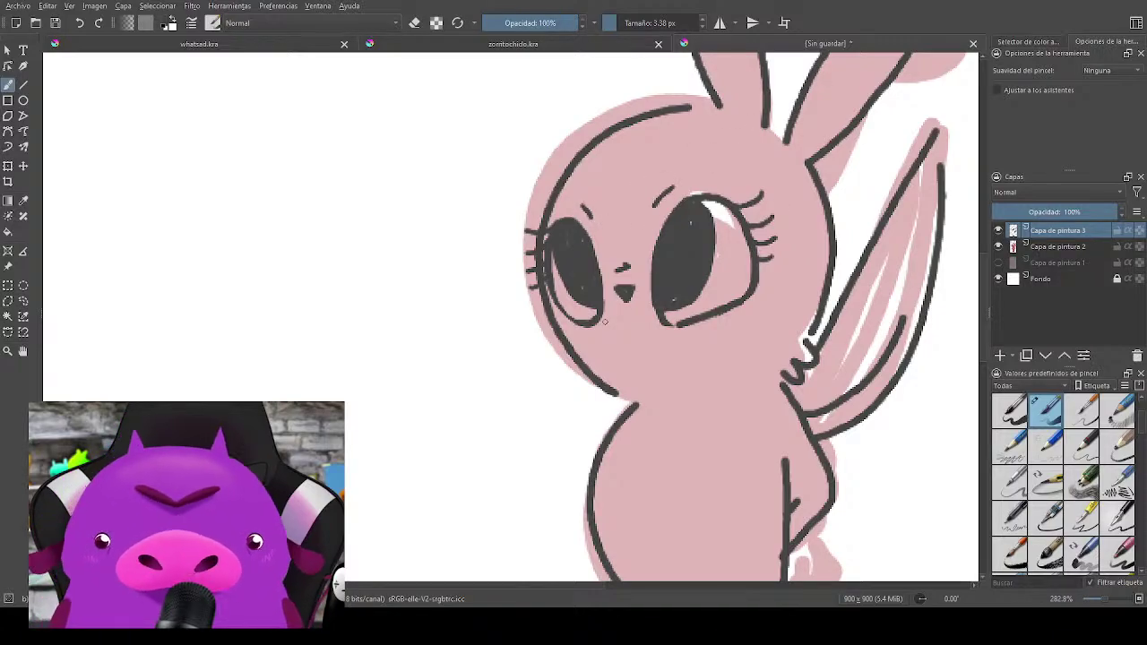
# Step: Draw an inner contour line and a small zigzag fur tuft at the base of both ears
pyautogui.moveTo(835, 220)
pyautogui.mouseDown()
pyautogui.moveTo(649, 443)
pyautogui.moveTo(702, 372)
pyautogui.moveTo(675, 420)
pyautogui.mouseUp()
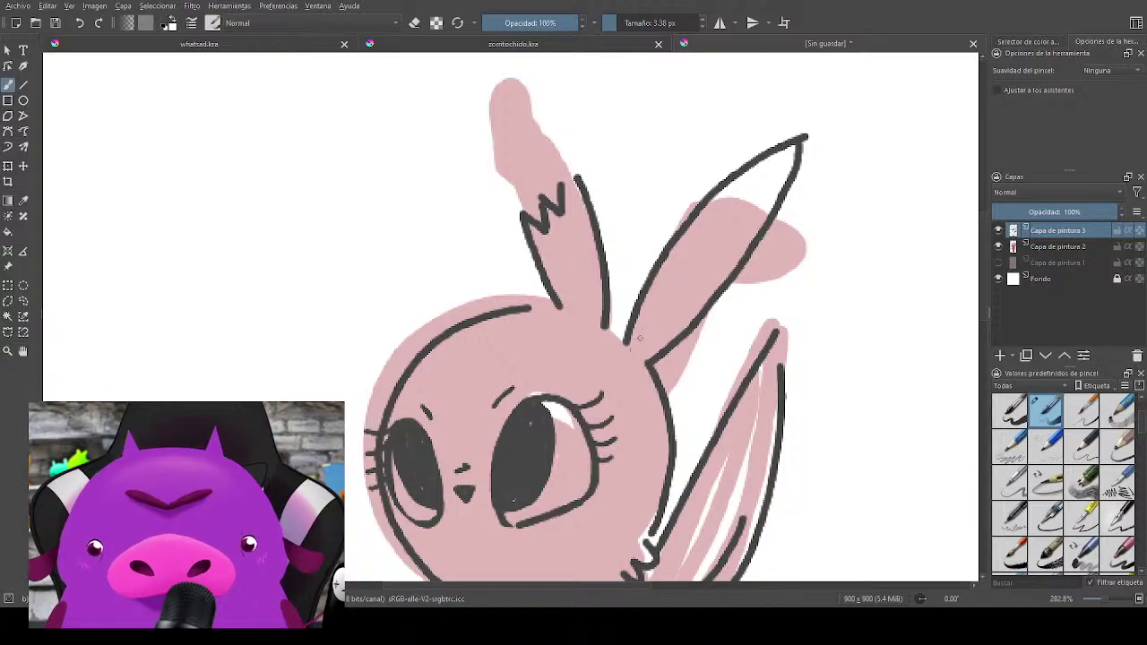
pyautogui.moveTo(639, 337); pyautogui.dragTo(740, 196)
pyautogui.moveTo(641, 339); pyautogui.dragTo(660, 342)
pyautogui.moveTo(572, 308)
pyautogui.mouseDown()
pyautogui.moveTo(578, 294)
pyautogui.moveTo(588, 308)
pyautogui.moveTo(578, 238)
pyautogui.mouseUp()
# Step: Draw a small forked mouth below the nose and short lash marks under the outer corners of the eyes
pyautogui.moveTo(764, 431); pyautogui.dragTo(854, 176)
pyautogui.moveTo(553, 240)
pyautogui.mouseDown()
pyautogui.moveTo(562, 292)
pyautogui.moveTo(576, 307)
pyautogui.moveTo(584, 292)
pyautogui.moveTo(556, 296)
pyautogui.moveTo(595, 301)
pyautogui.moveTo(561, 294)
pyautogui.moveTo(596, 296)
pyautogui.moveTo(557, 266)
pyautogui.mouseUp()
pyautogui.hotkey('ctrl', 'z')
pyautogui.hotkey('ctrl', 'z')
pyautogui.hotkey('ctrl', 'z')
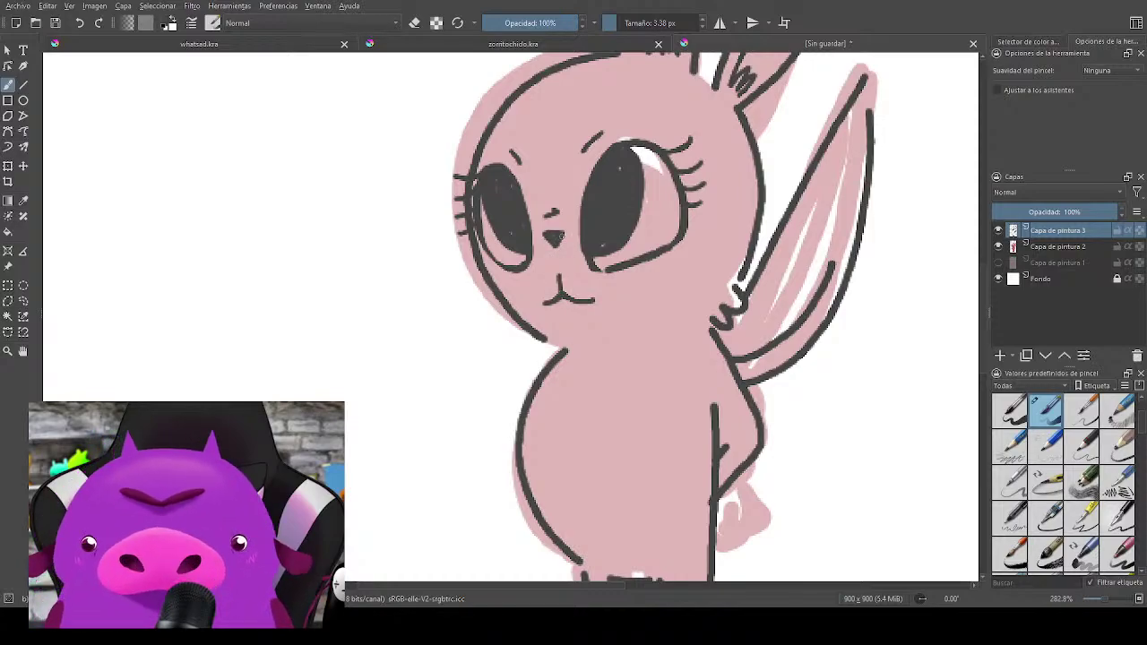
pyautogui.moveTo(675, 258); pyautogui.dragTo(680, 268)
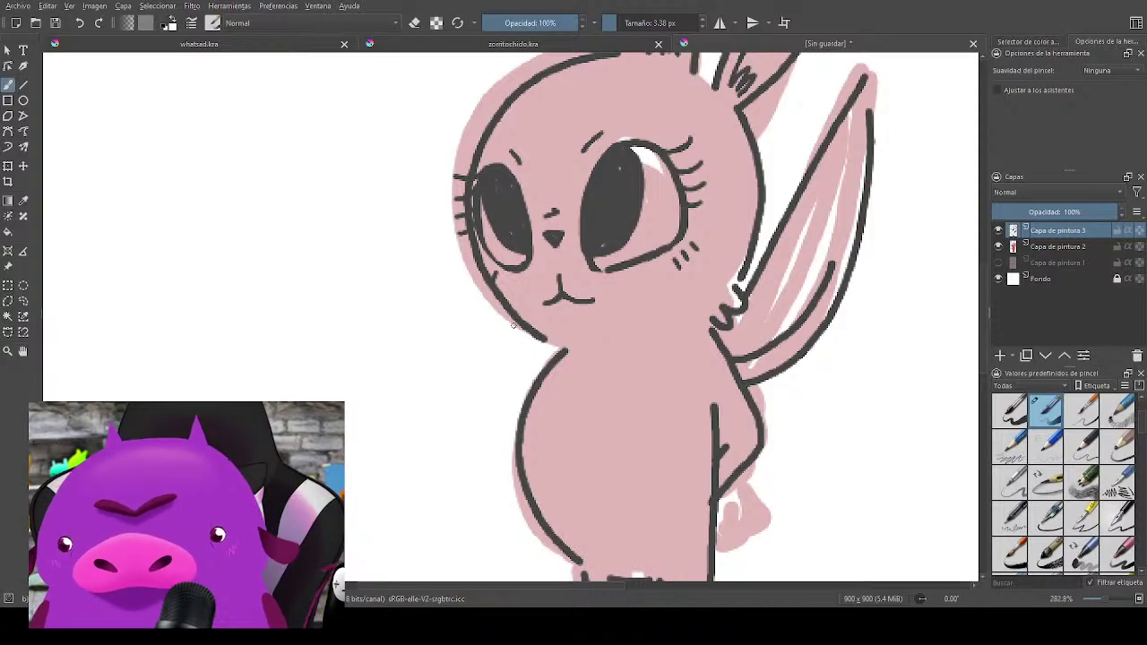
# Step: Erase an upper and a lower oval highlight inside each filled pupil
pyautogui.moveTo(747, 372); pyautogui.dragTo(790, 377)
pyautogui.moveTo(802, 323)
pyautogui.mouseDown()
pyautogui.moveTo(804, 384)
pyautogui.moveTo(812, 362)
pyautogui.mouseUp()
pyautogui.press('e')
pyautogui.moveTo(567, 234)
pyautogui.mouseDown()
pyautogui.moveTo(566, 247)
pyautogui.moveTo(564, 230)
pyautogui.mouseUp()
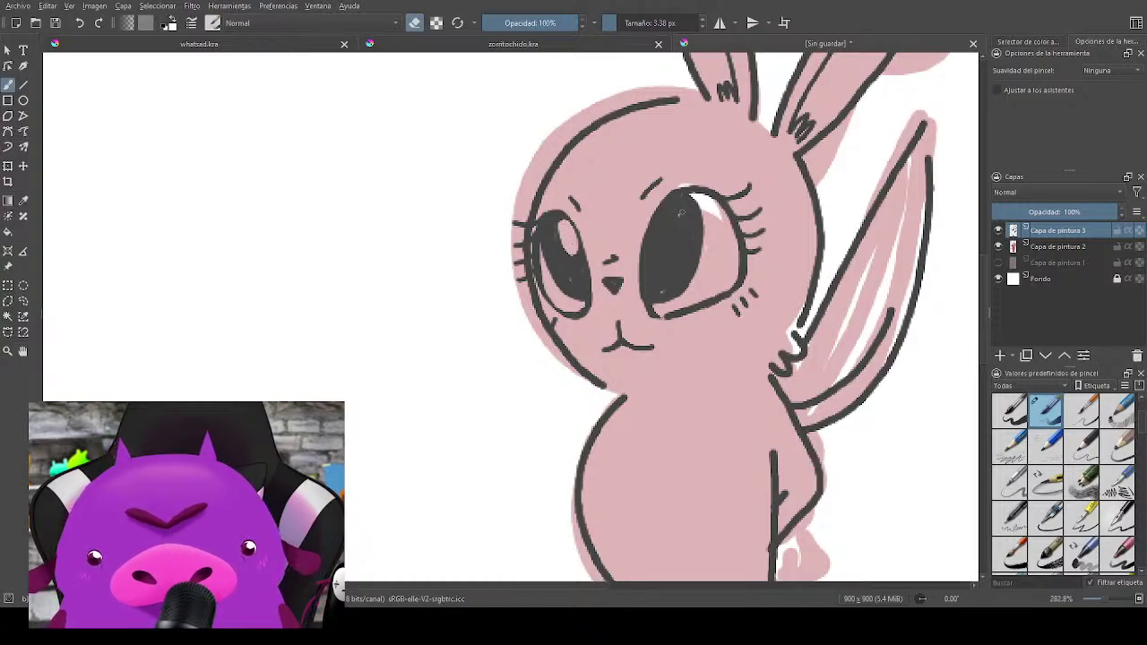
pyautogui.moveTo(681, 212); pyautogui.dragTo(681, 224)
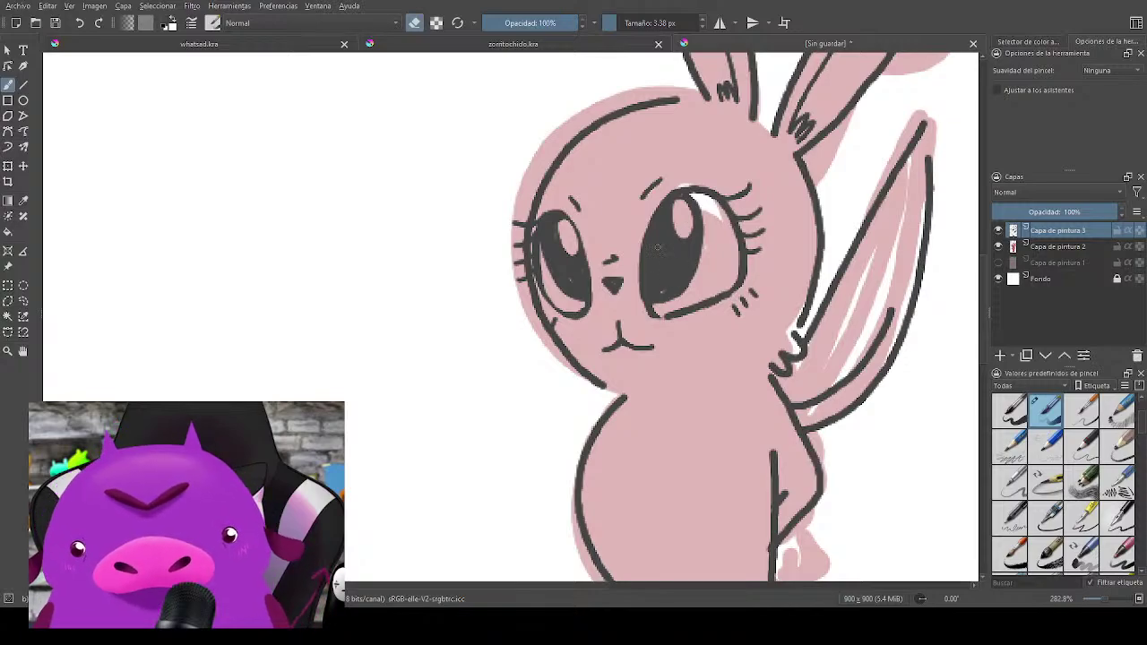
pyautogui.moveTo(657, 247)
pyautogui.mouseDown()
pyautogui.moveTo(659, 279)
pyautogui.moveTo(659, 261)
pyautogui.mouseUp()
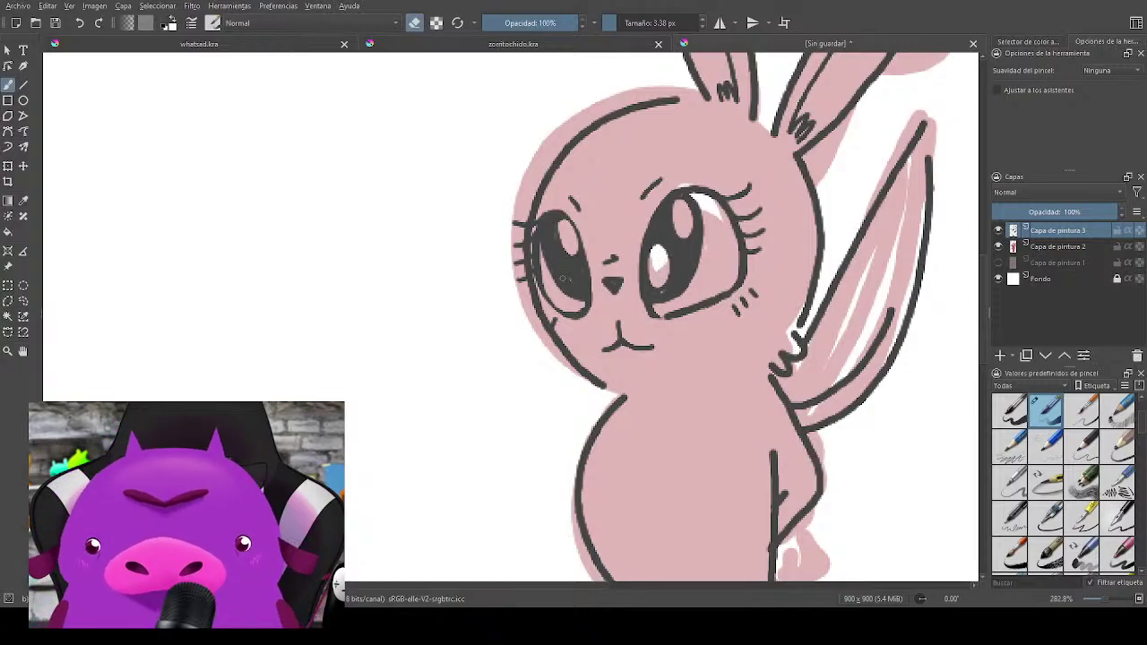
pyautogui.moveTo(564, 280); pyautogui.dragTo(563, 266)
# Step: Draw a small zigzag fur tuft on the lower left edge of the head, beside the neck
pyautogui.moveTo(757, 428); pyautogui.dragTo(717, 385)
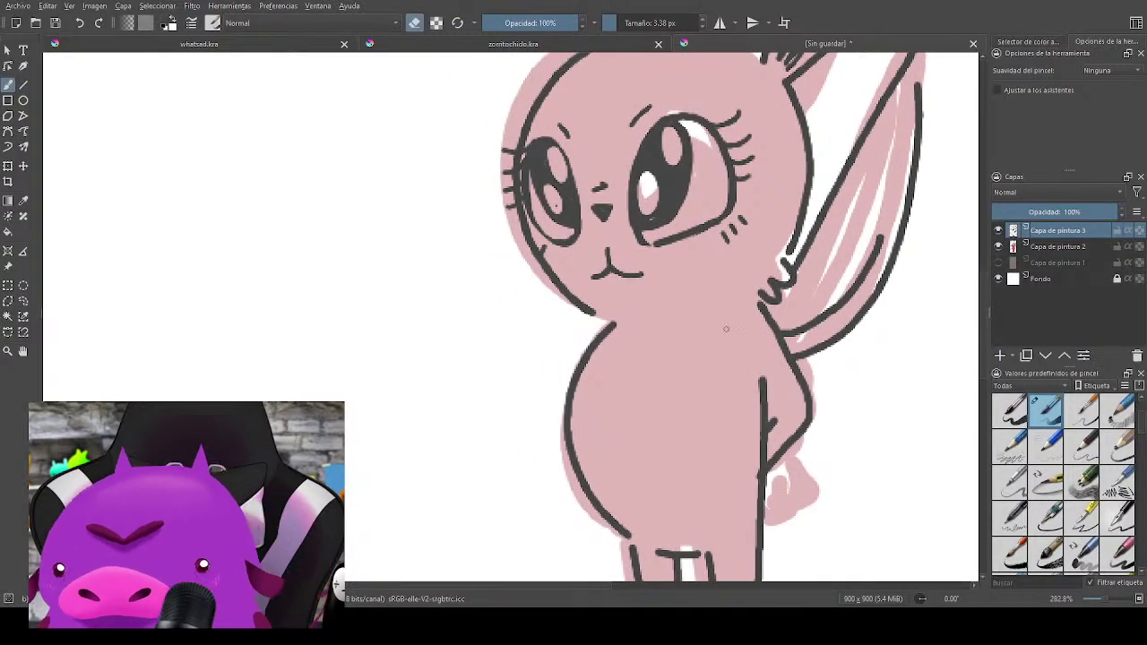
pyautogui.press('e')
pyautogui.moveTo(568, 301); pyautogui.dragTo(591, 328)
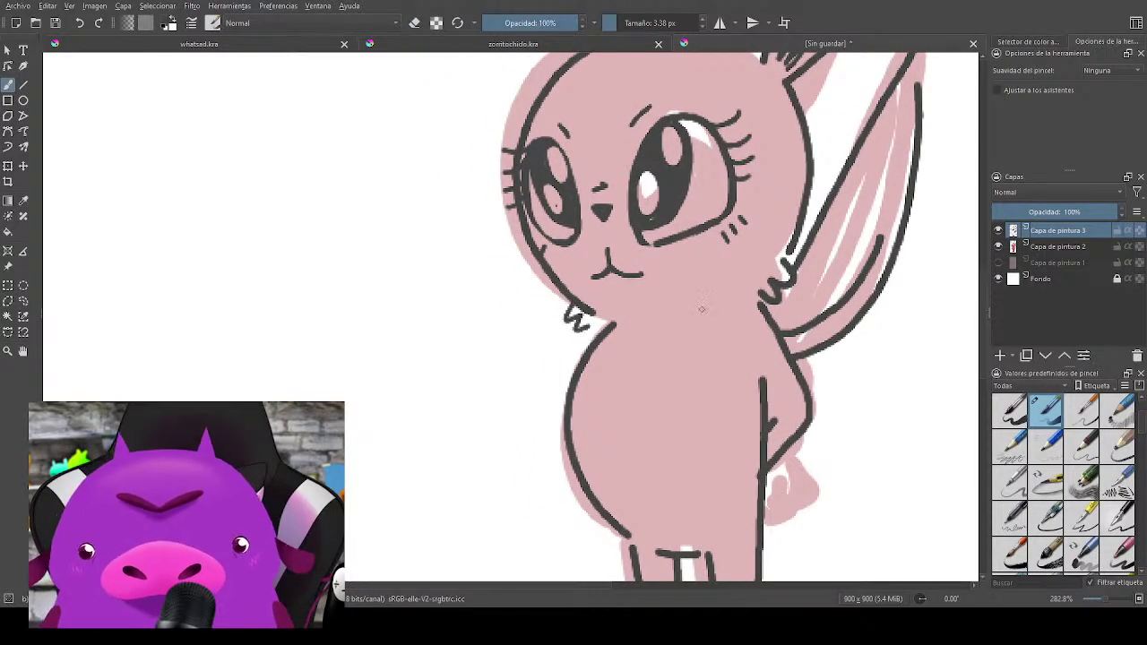
# Step: Erase the arm's angular lower edge and elbow mark, and redraw them as a rounded outline with a single curved crease
pyautogui.moveTo(737, 385)
pyautogui.mouseDown()
pyautogui.moveTo(709, 317)
pyautogui.moveTo(643, 321)
pyautogui.moveTo(599, 478)
pyautogui.moveTo(729, 402)
pyautogui.moveTo(622, 235)
pyautogui.moveTo(618, 206)
pyautogui.mouseUp()
pyautogui.moveTo(733, 319); pyautogui.dragTo(744, 384)
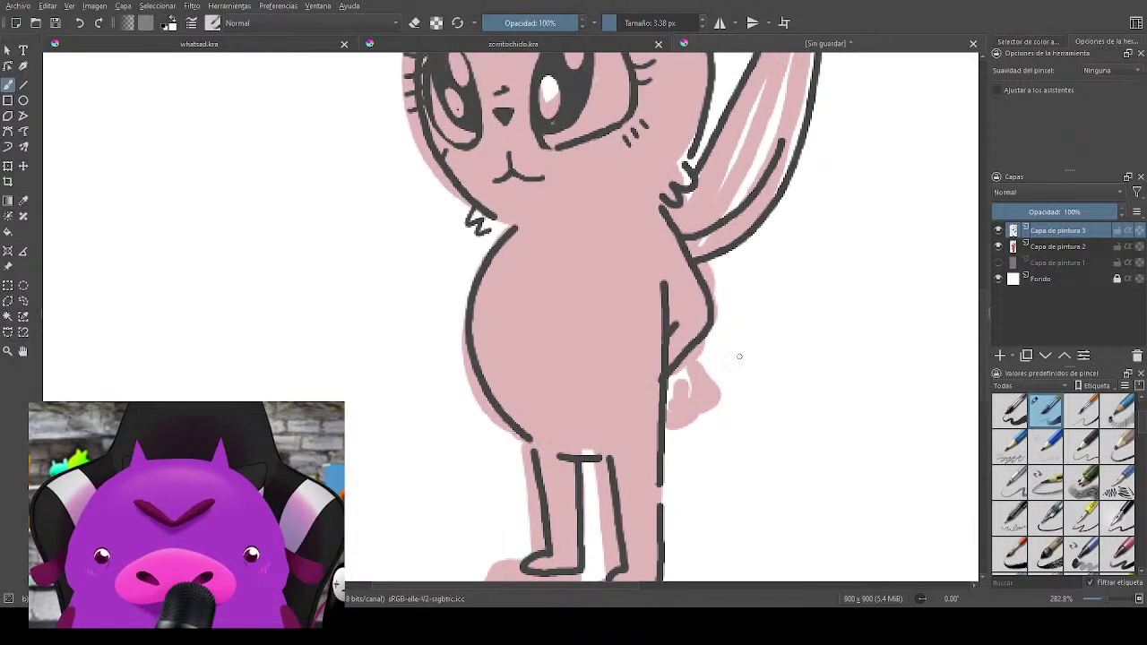
pyautogui.press('e')
pyautogui.moveTo(671, 287)
pyautogui.mouseDown()
pyautogui.moveTo(673, 367)
pyautogui.moveTo(700, 352)
pyautogui.moveTo(708, 321)
pyautogui.mouseUp()
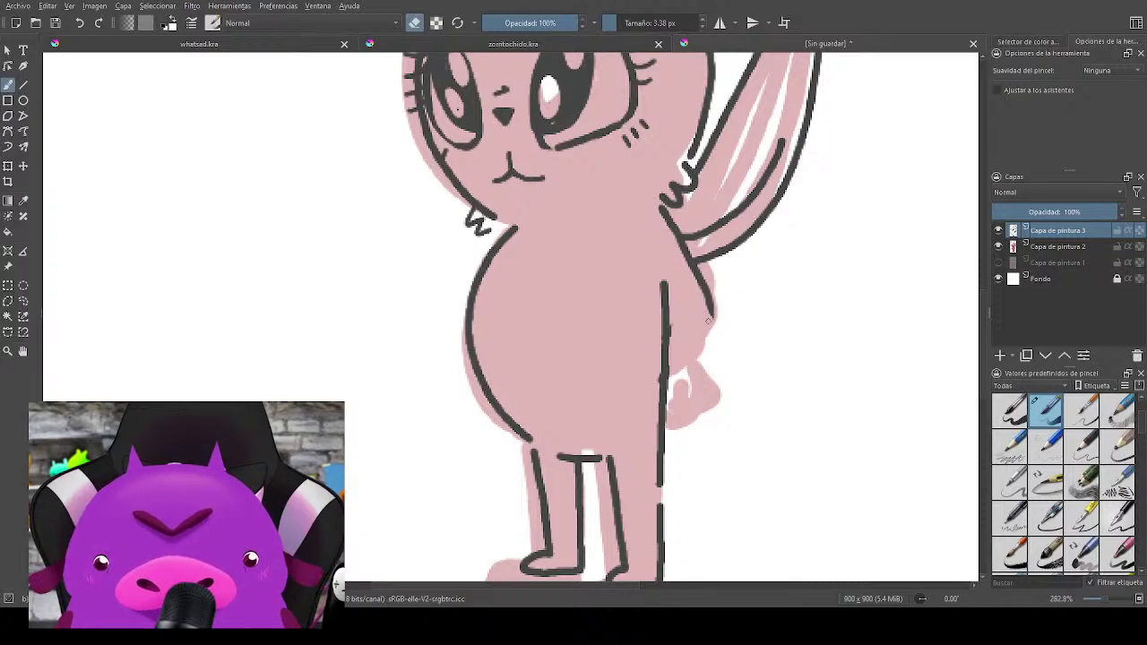
pyautogui.press('e')
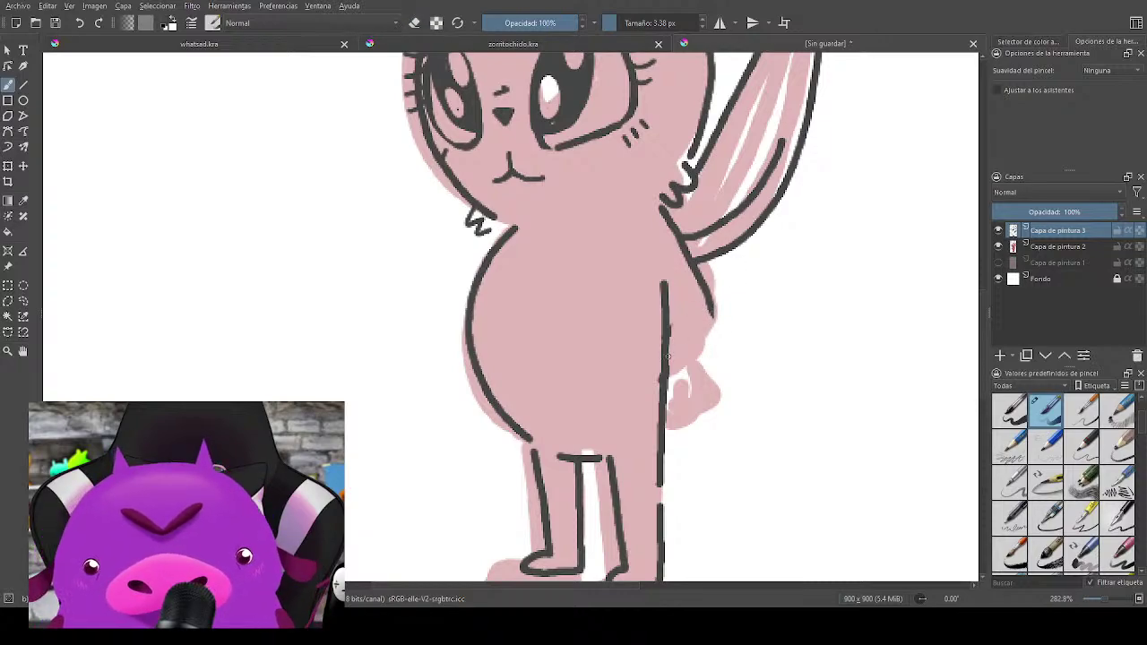
pyautogui.moveTo(665, 393)
pyautogui.mouseDown()
pyautogui.moveTo(716, 311)
pyautogui.moveTo(667, 332)
pyautogui.moveTo(686, 294)
pyautogui.moveTo(669, 322)
pyautogui.moveTo(677, 291)
pyautogui.mouseUp()
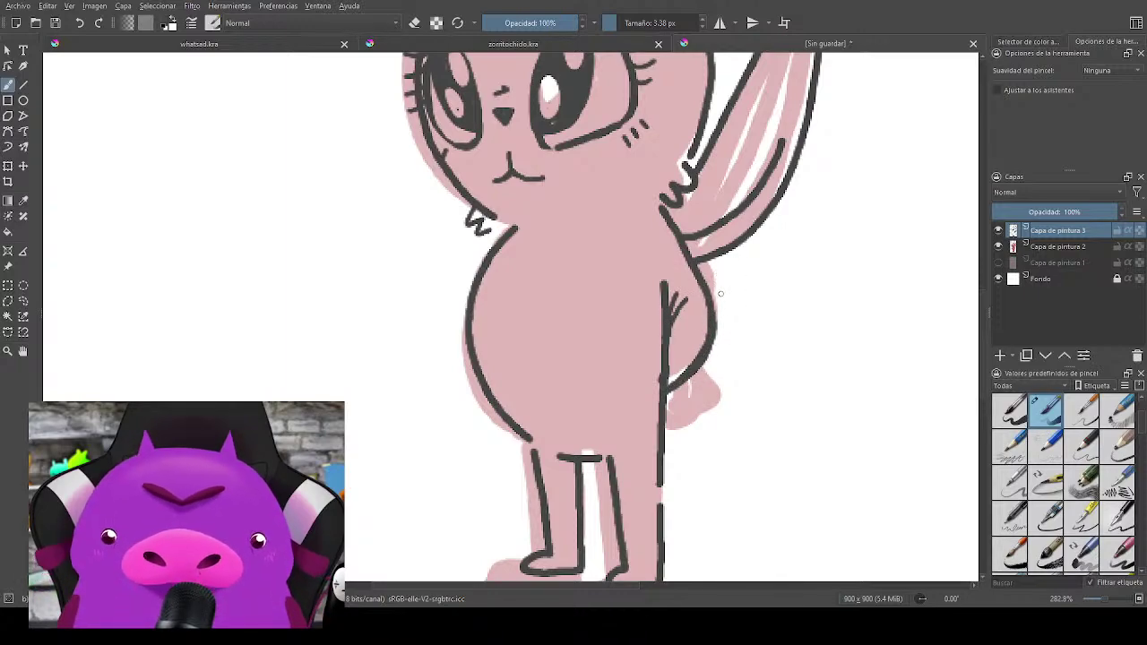
pyautogui.hotkey('ctrl', 'z')
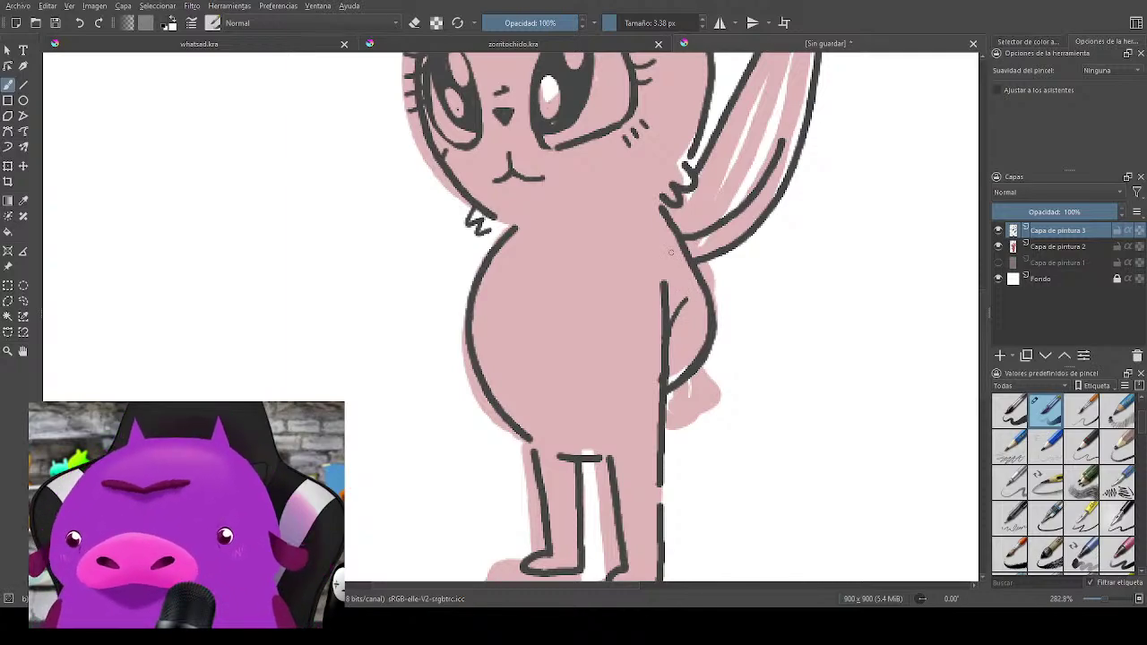
# Step: Erase the rough upper part of the vertical line between body and arm and redraw it as a clean stroke
pyautogui.press('e')
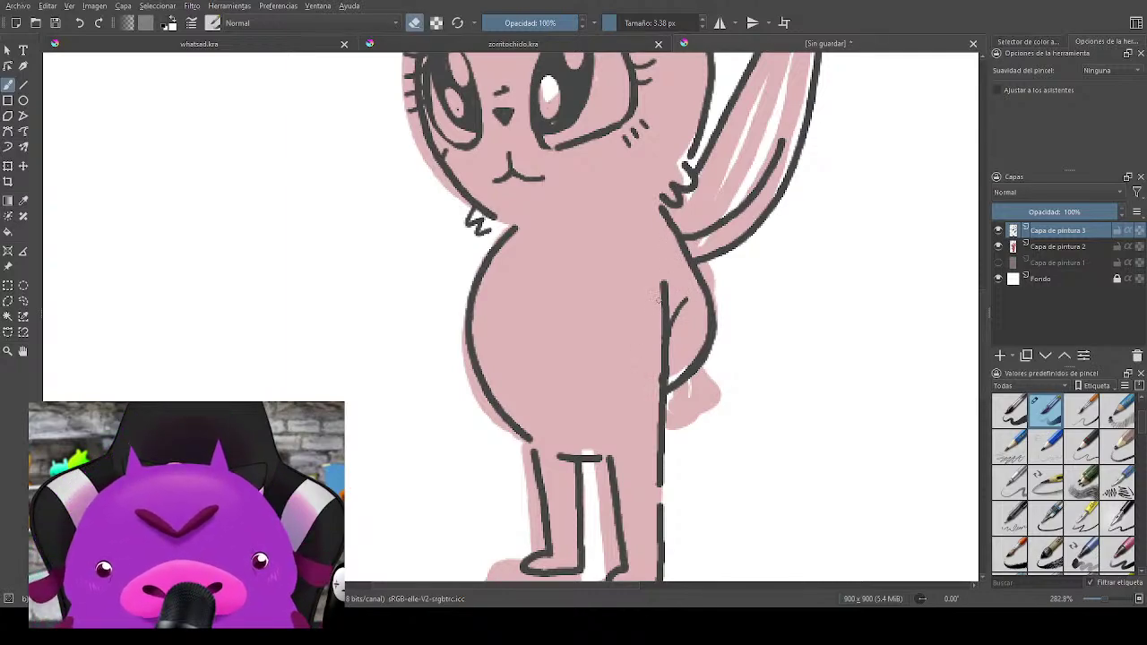
pyautogui.moveTo(664, 279); pyautogui.dragTo(661, 344)
pyautogui.press('e')
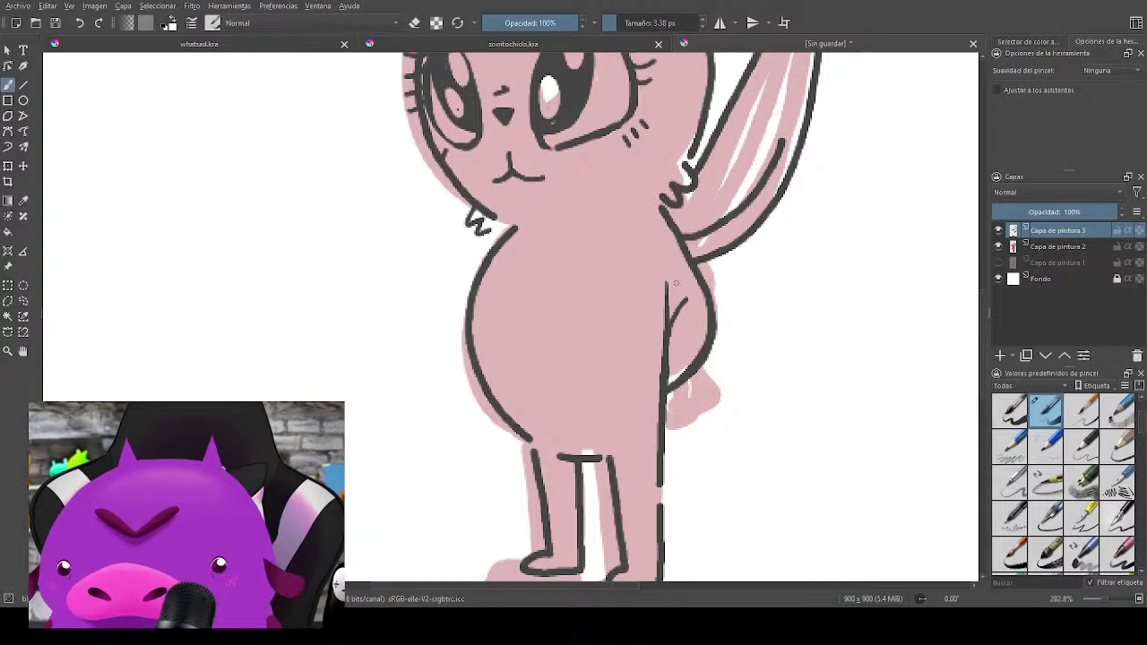
pyautogui.moveTo(665, 279); pyautogui.dragTo(662, 385)
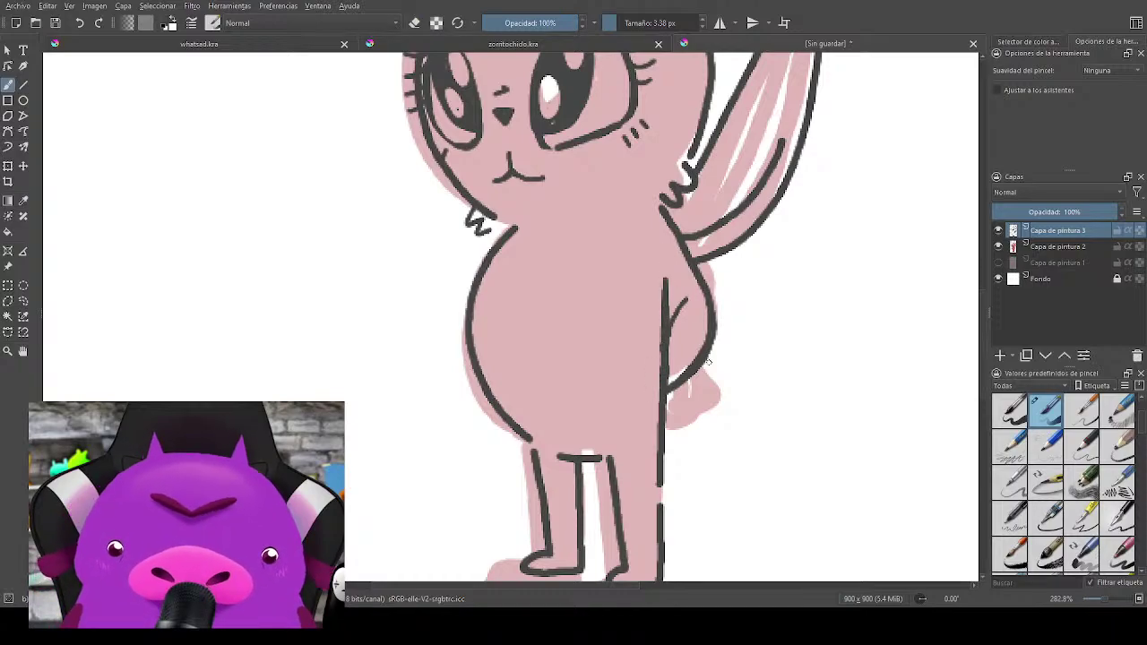
# Step: Draw a tilted bow tie with a round knot and two creased loops on the chest, and erase its overlapping lines
pyautogui.moveTo(726, 360)
pyautogui.mouseDown()
pyautogui.moveTo(773, 424)
pyautogui.moveTo(829, 424)
pyautogui.mouseUp()
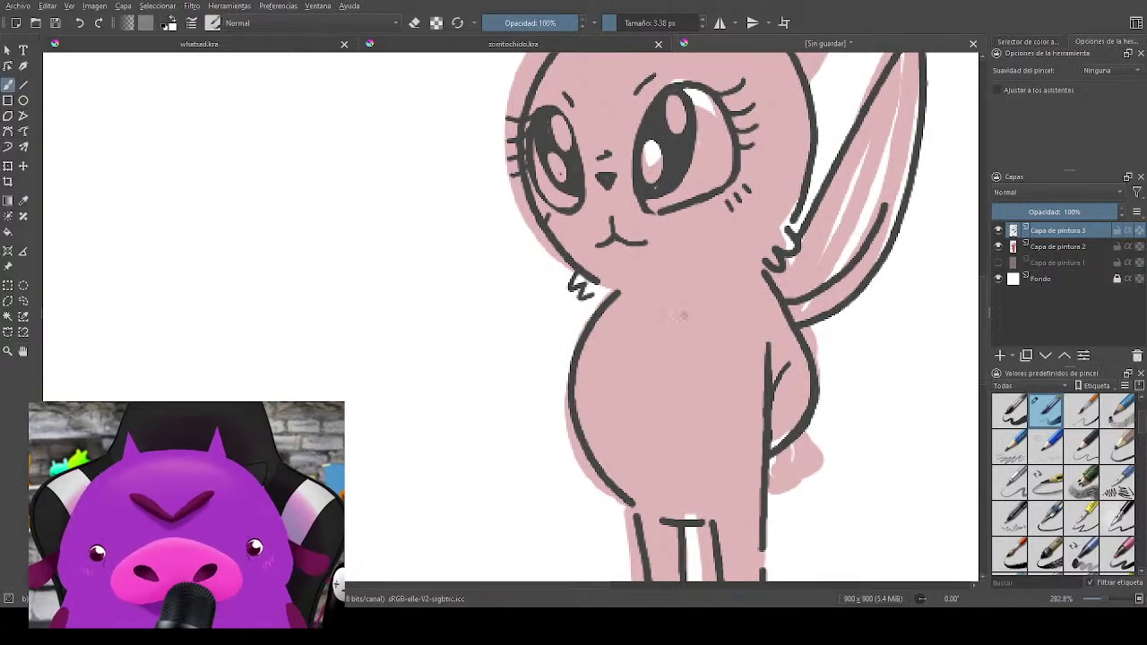
pyautogui.moveTo(697, 302)
pyautogui.mouseDown()
pyautogui.moveTo(675, 310)
pyautogui.moveTo(674, 330)
pyautogui.moveTo(686, 294)
pyautogui.moveTo(672, 333)
pyautogui.moveTo(627, 350)
pyautogui.moveTo(672, 396)
pyautogui.moveTo(699, 357)
pyautogui.moveTo(722, 348)
pyautogui.moveTo(710, 258)
pyautogui.moveTo(749, 266)
pyautogui.moveTo(762, 315)
pyautogui.moveTo(730, 328)
pyautogui.moveTo(696, 315)
pyautogui.moveTo(717, 348)
pyautogui.moveTo(702, 356)
pyautogui.moveTo(673, 328)
pyautogui.moveTo(699, 353)
pyautogui.moveTo(693, 328)
pyautogui.moveTo(728, 284)
pyautogui.mouseUp()
pyautogui.moveTo(772, 318); pyautogui.dragTo(779, 336)
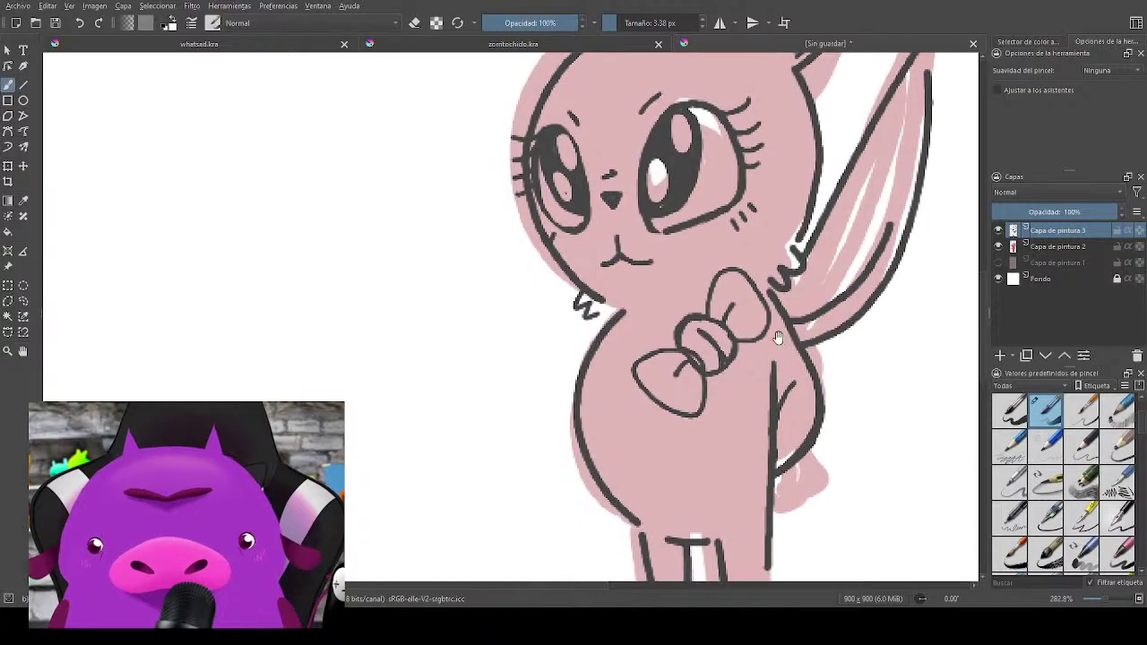
pyautogui.press('e')
pyautogui.moveTo(687, 326)
pyautogui.mouseDown()
pyautogui.moveTo(704, 321)
pyautogui.moveTo(696, 385)
pyautogui.moveTo(700, 353)
pyautogui.moveTo(638, 357)
pyautogui.moveTo(649, 399)
pyautogui.moveTo(683, 415)
pyautogui.moveTo(768, 329)
pyautogui.moveTo(766, 305)
pyautogui.moveTo(736, 269)
pyautogui.moveTo(695, 319)
pyautogui.mouseUp()
pyautogui.press('e')
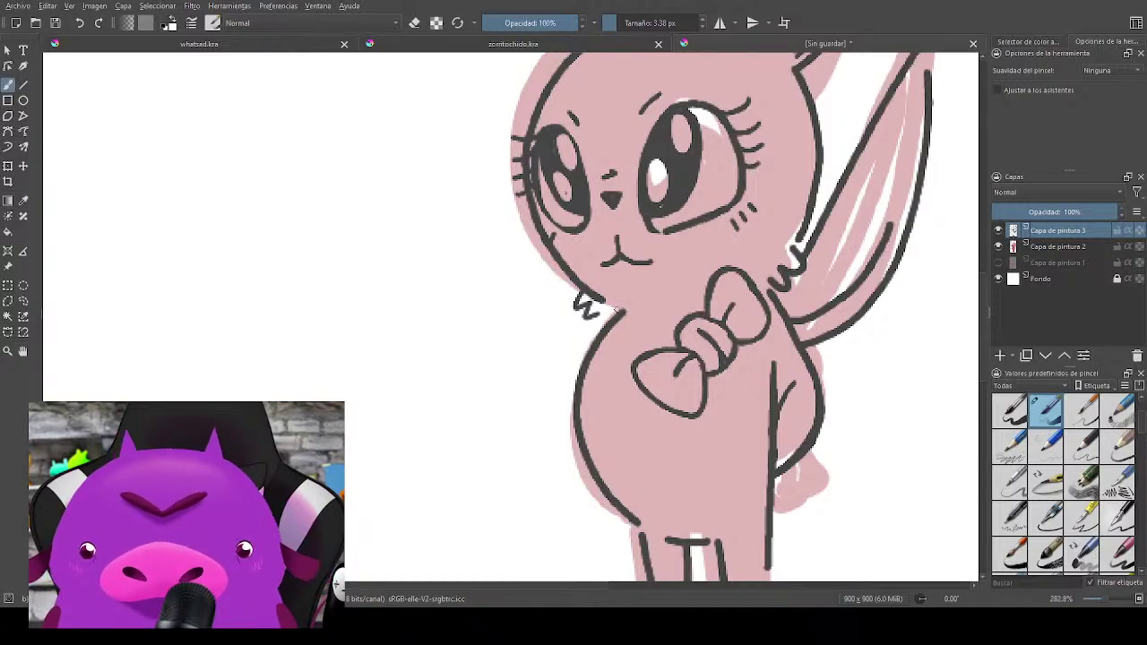
# Step: Draw a short chin line where the head meets the body and try a curved dividing line down the face
pyautogui.moveTo(616, 310); pyautogui.dragTo(648, 312)
pyautogui.moveTo(875, 286)
pyautogui.mouseDown()
pyautogui.moveTo(773, 396)
pyautogui.moveTo(847, 391)
pyautogui.moveTo(937, 279)
pyautogui.moveTo(838, 204)
pyautogui.moveTo(872, 360)
pyautogui.mouseUp()
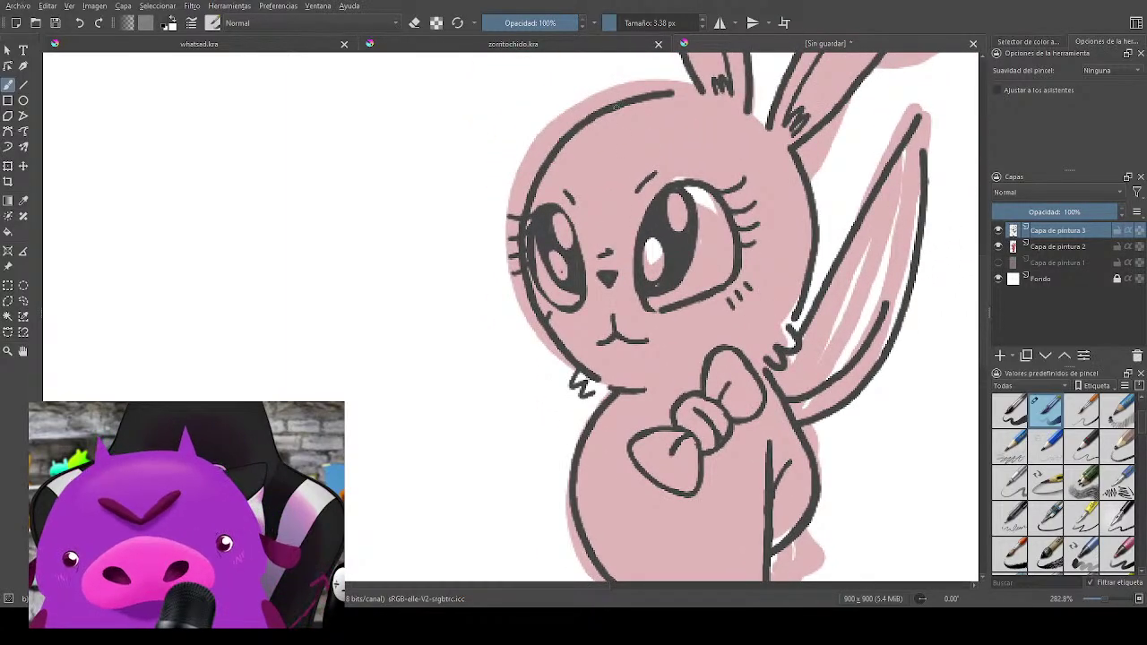
pyautogui.moveTo(616, 105)
pyautogui.mouseDown()
pyautogui.moveTo(597, 170)
pyautogui.moveTo(596, 235)
pyautogui.moveTo(606, 278)
pyautogui.moveTo(665, 339)
pyautogui.mouseUp()
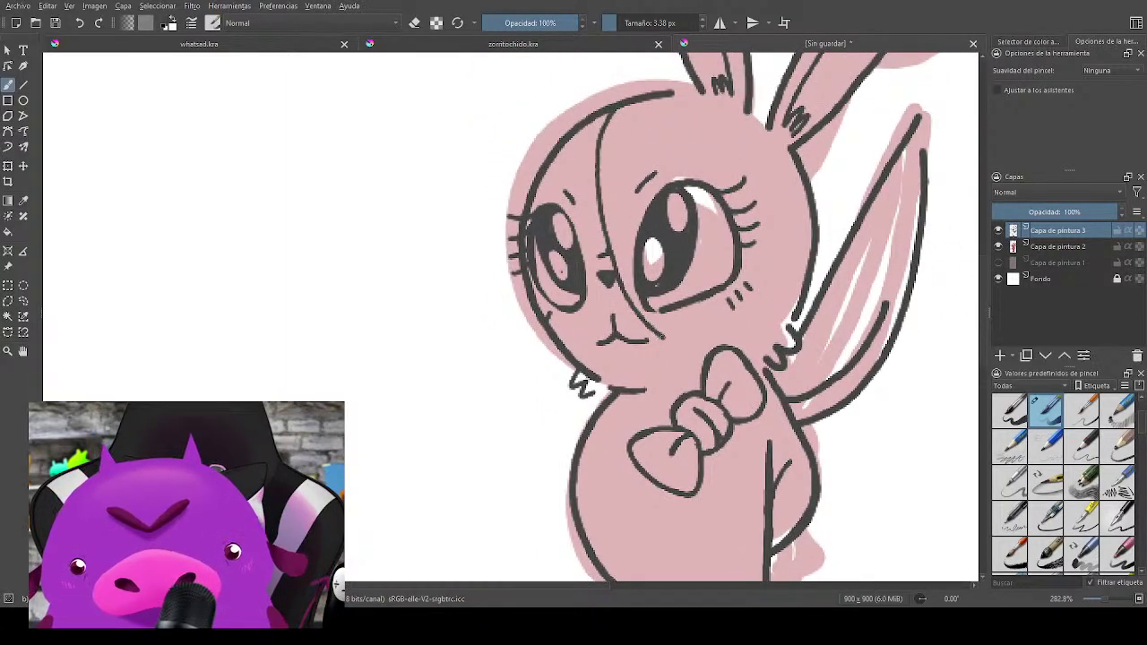
pyautogui.hotkey('ctrl', 'z')
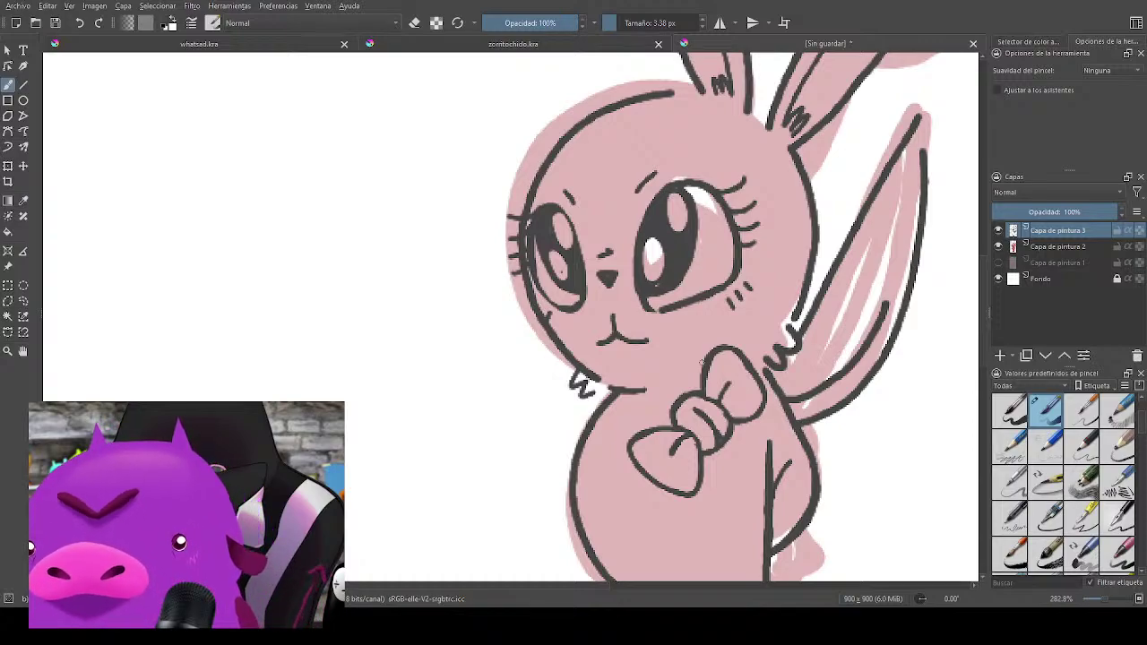
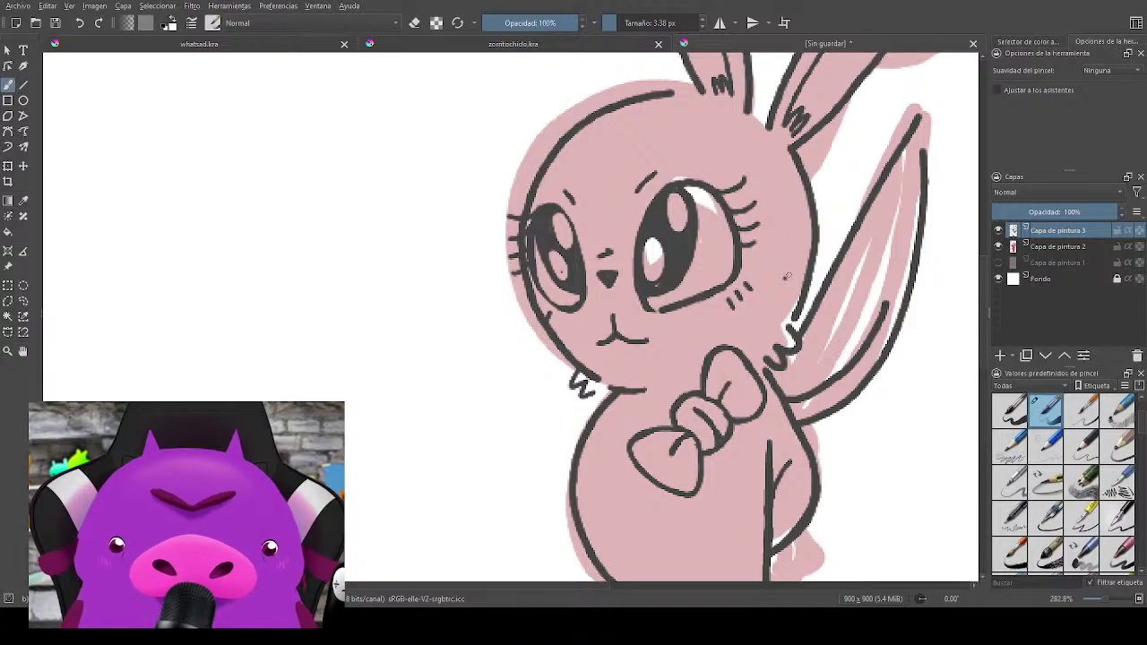
# Step: Thicken the outline of the bow tie's lower left loop
pyautogui.moveTo(736, 420)
pyautogui.mouseDown()
pyautogui.moveTo(649, 341)
pyautogui.moveTo(679, 331)
pyautogui.moveTo(797, 353)
pyautogui.moveTo(792, 378)
pyautogui.moveTo(731, 418)
pyautogui.moveTo(779, 266)
pyautogui.moveTo(760, 240)
pyautogui.mouseUp()
pyautogui.moveTo(823, 284); pyautogui.dragTo(759, 319)
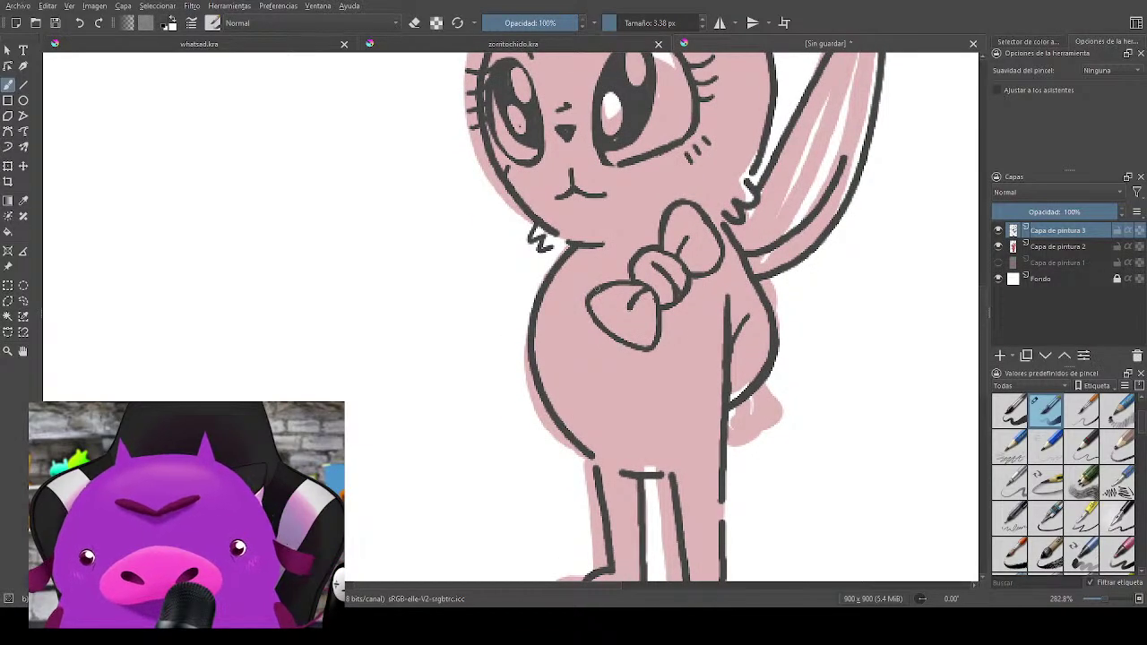
pyautogui.moveTo(594, 289)
pyautogui.mouseDown()
pyautogui.moveTo(597, 326)
pyautogui.moveTo(641, 351)
pyautogui.moveTo(663, 306)
pyautogui.mouseUp()
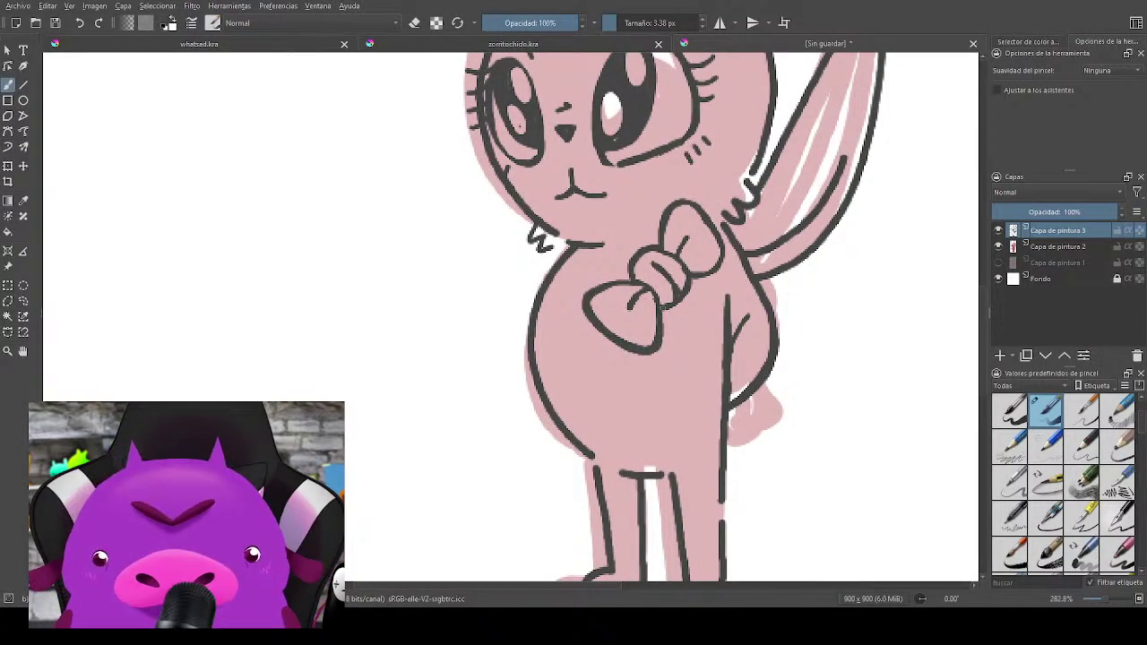
# Step: Add a short stroke inside the left foot, extending the leg's front line
pyautogui.scroll(-3, 650, 337)
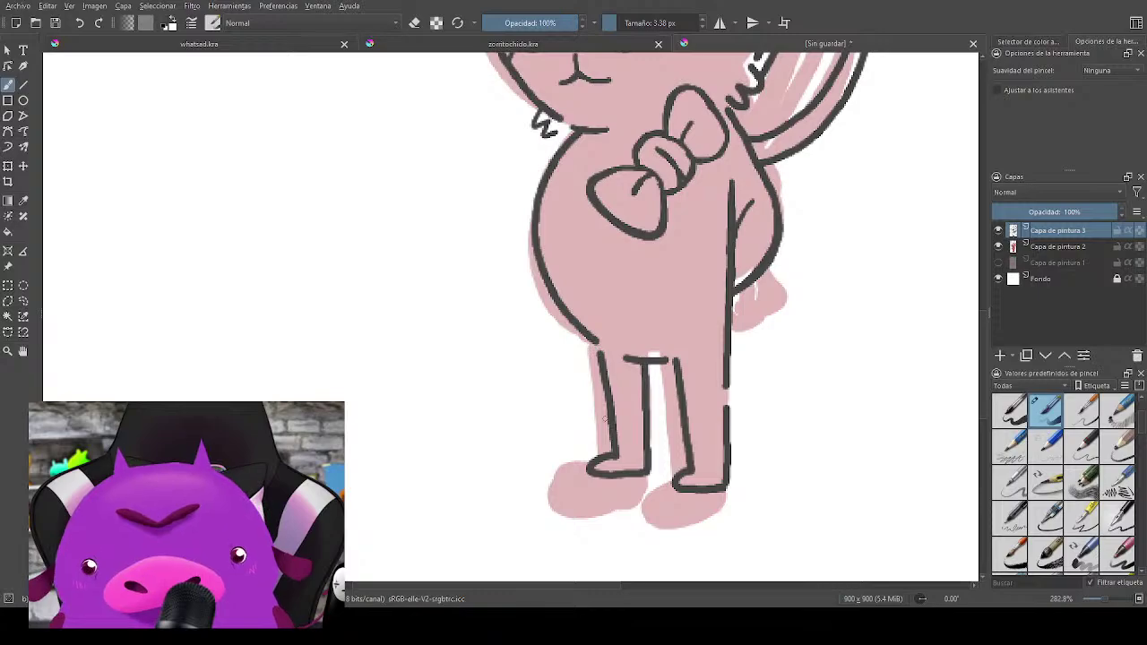
pyautogui.moveTo(613, 461); pyautogui.dragTo(609, 471)
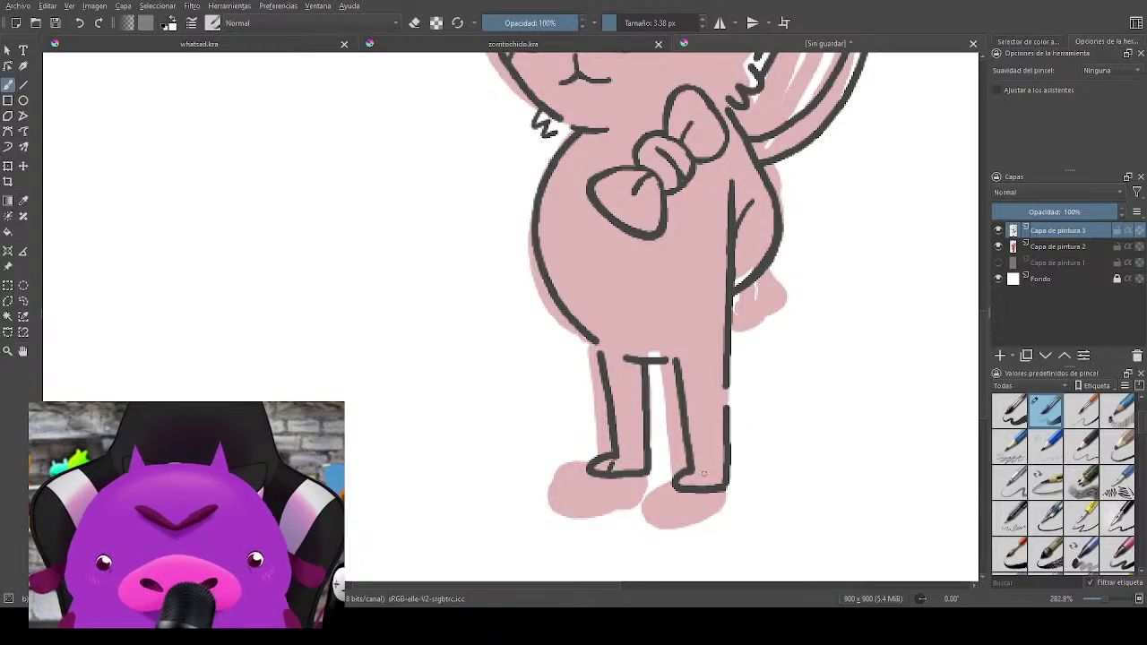
pyautogui.scroll(8, 773, 389)
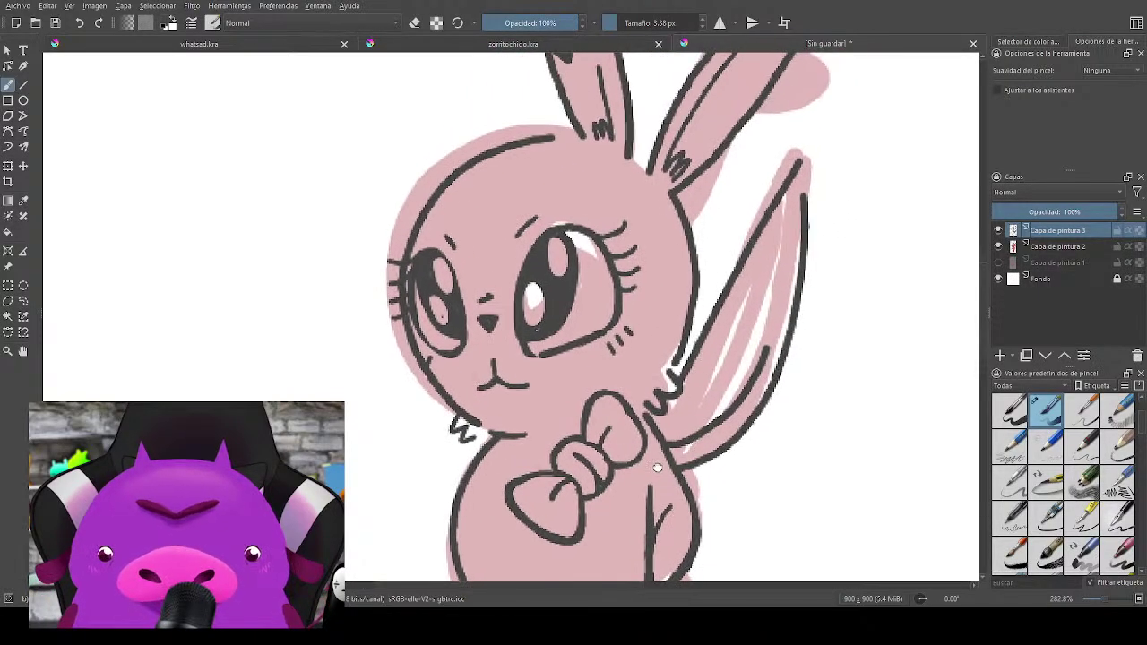
# Step: Draw small front teeth beneath the mouth line and hide the faded silhouette layer
pyautogui.moveTo(658, 468)
pyautogui.mouseDown()
pyautogui.moveTo(743, 460)
pyautogui.moveTo(730, 419)
pyautogui.moveTo(755, 422)
pyautogui.mouseUp()
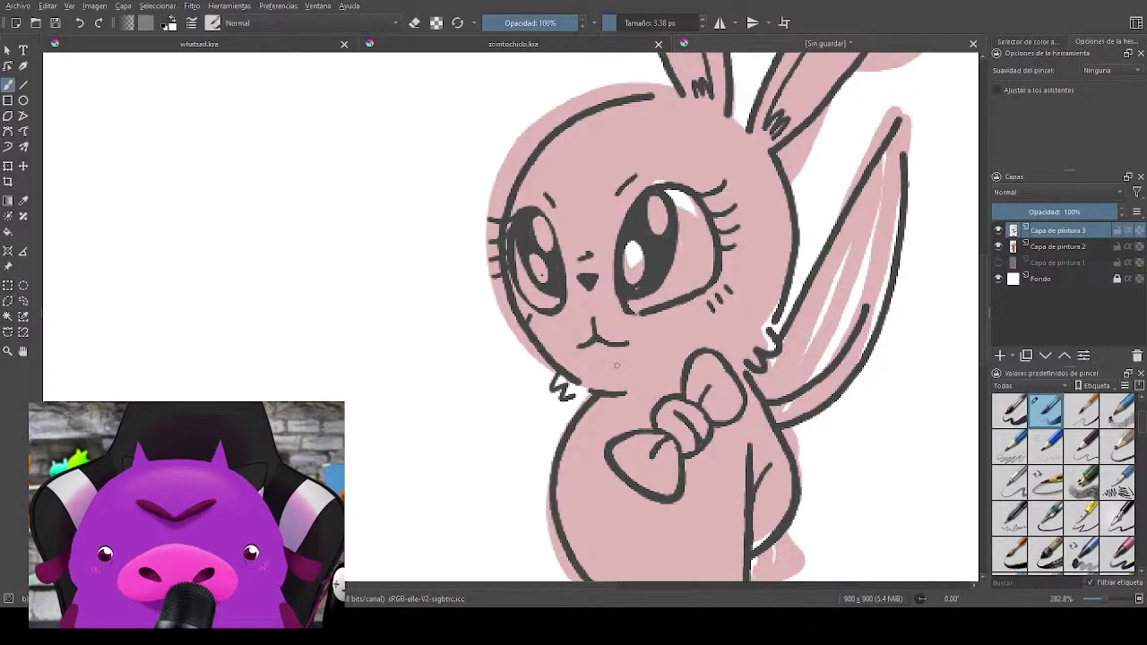
pyautogui.moveTo(589, 351); pyautogui.dragTo(611, 347)
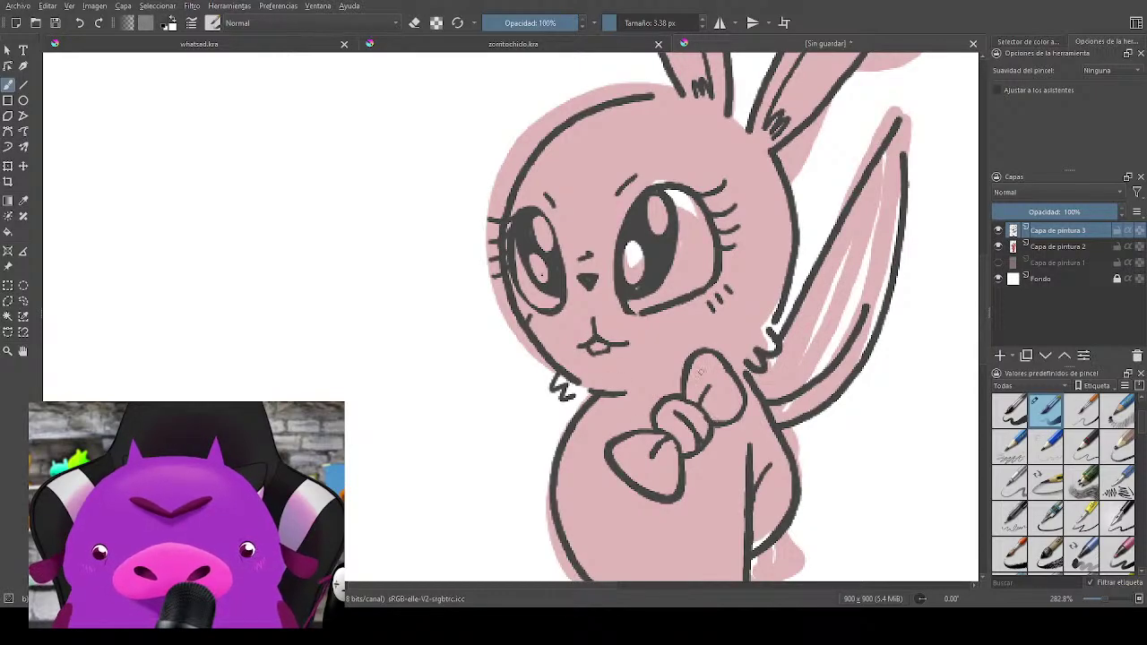
pyautogui.click(998, 246)
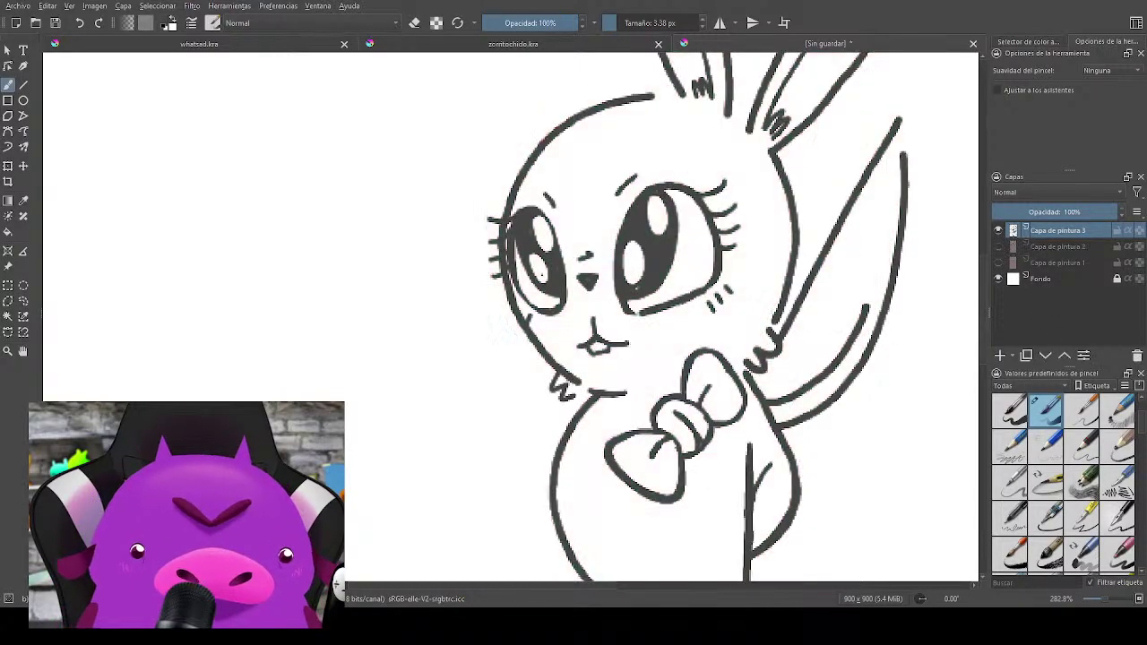
pyautogui.scroll(-4, 829, 316)
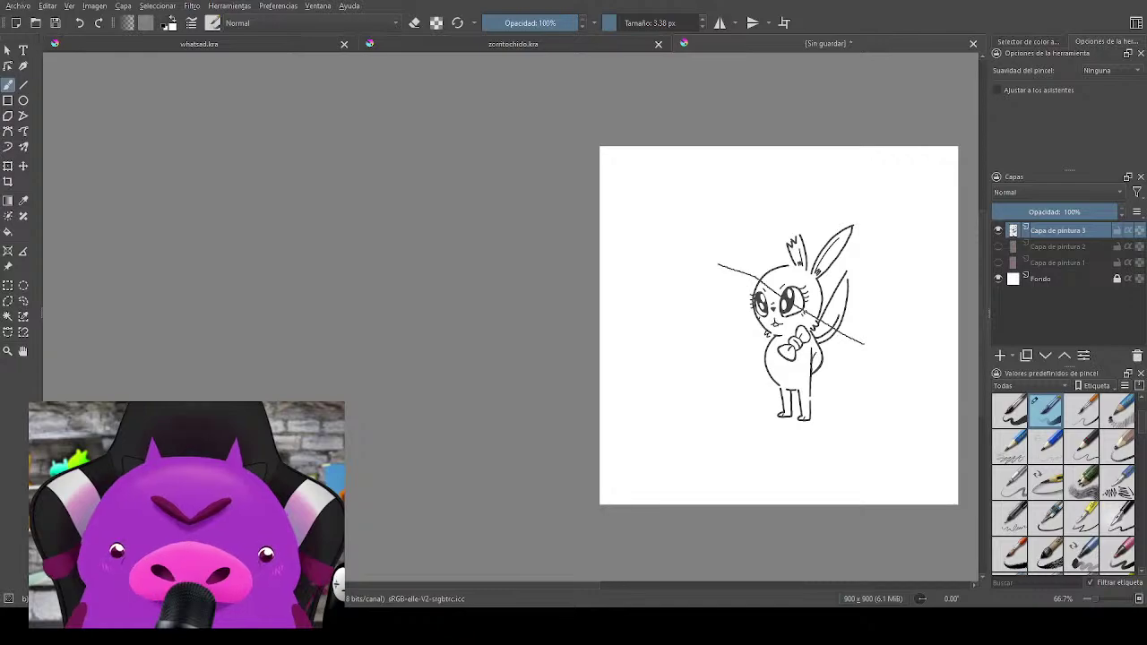
# Step: Transform the line art layer by rotating it slightly, reducing its height a little and skewing it subtly, and apply the transformation
pyautogui.press('+')
pyautogui.hotkey('ctrl', 't')
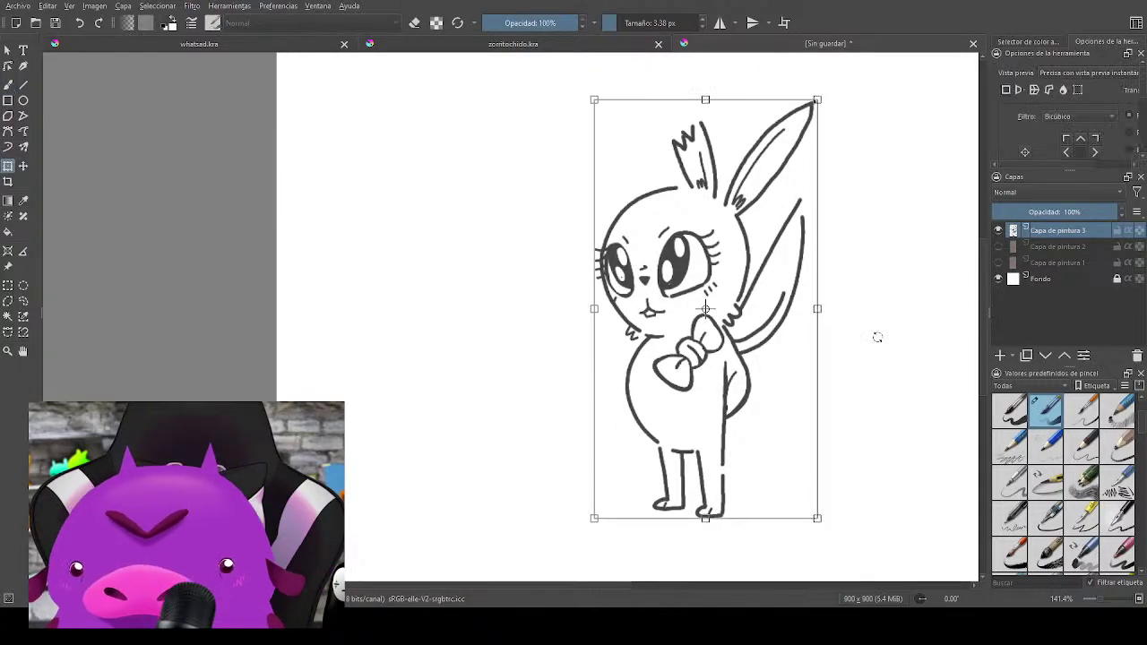
pyautogui.moveTo(813, 515); pyautogui.dragTo(817, 509)
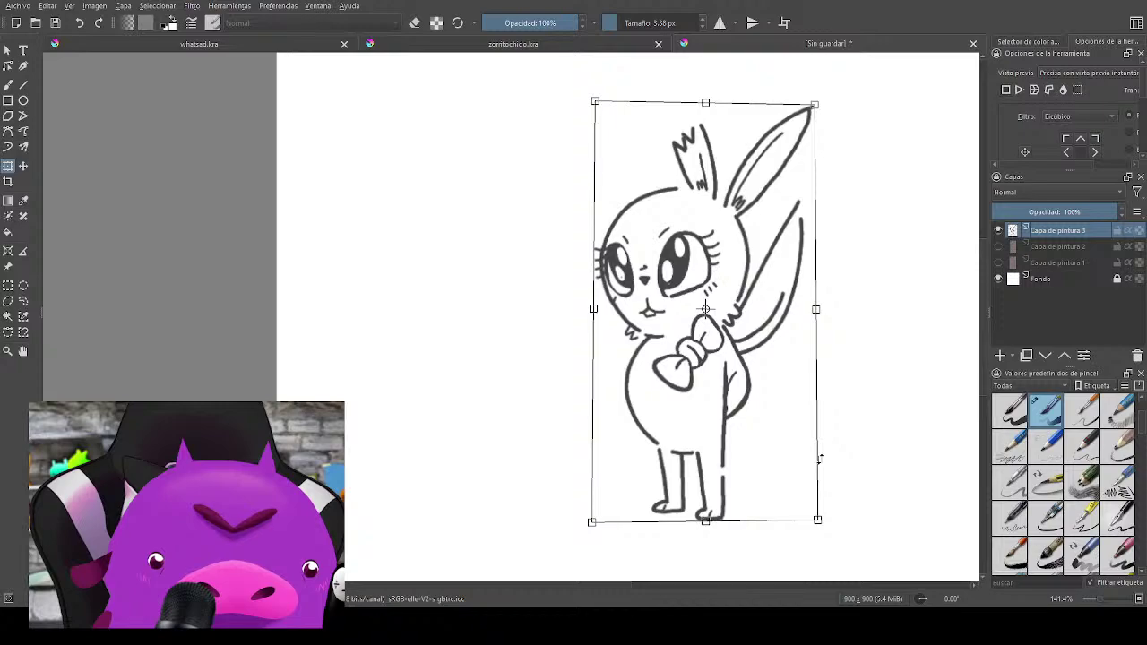
pyautogui.moveTo(820, 459); pyautogui.dragTo(819, 460)
pyautogui.moveTo(705, 521); pyautogui.dragTo(706, 501)
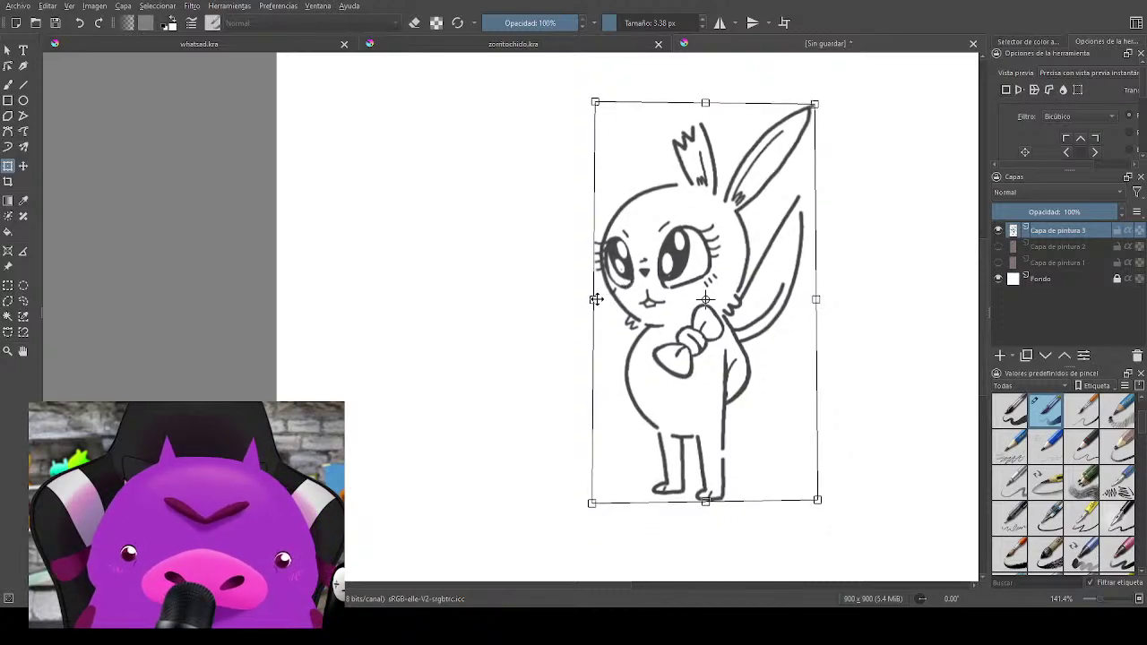
pyautogui.moveTo(596, 300); pyautogui.dragTo(592, 299)
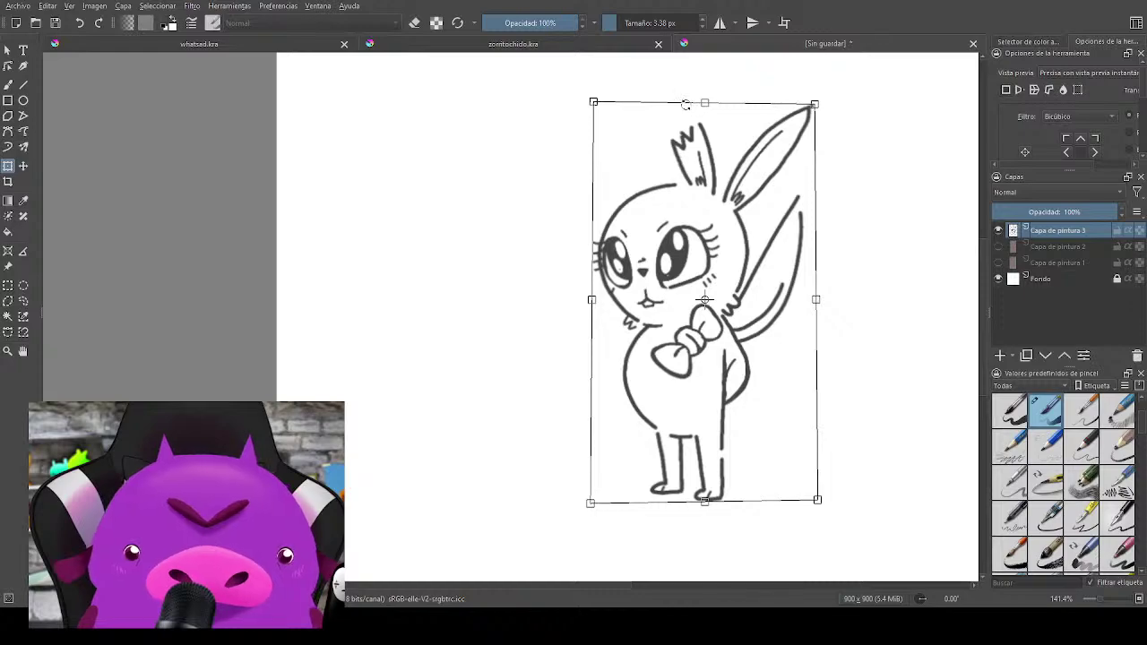
pyautogui.moveTo(666, 108); pyautogui.dragTo(672, 109)
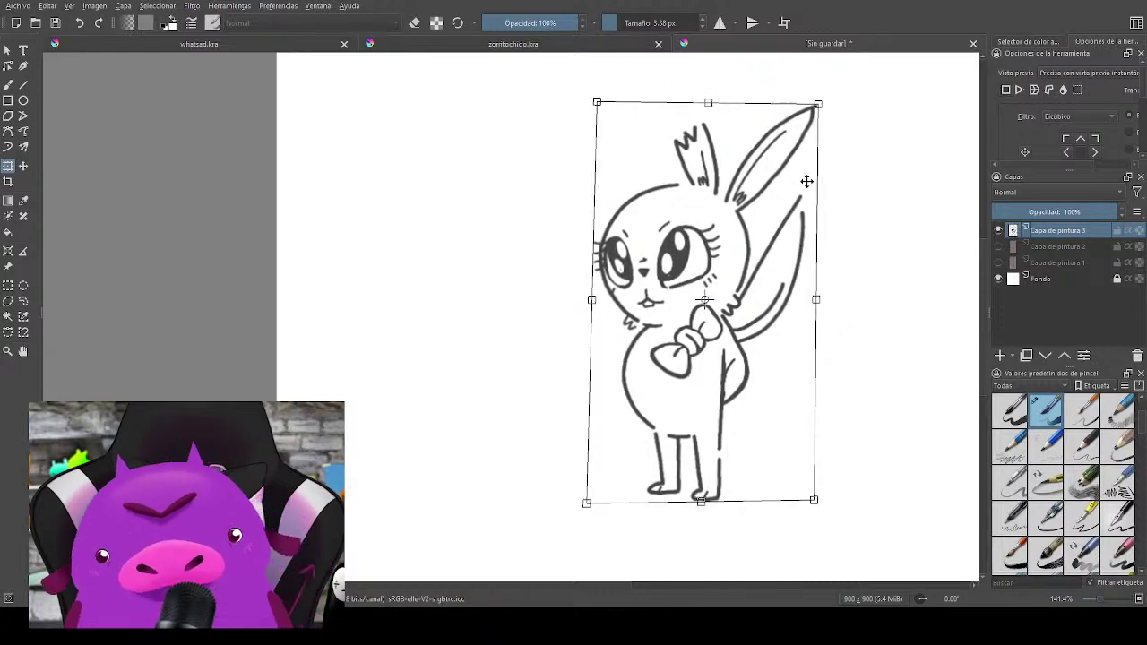
pyautogui.press('Return')
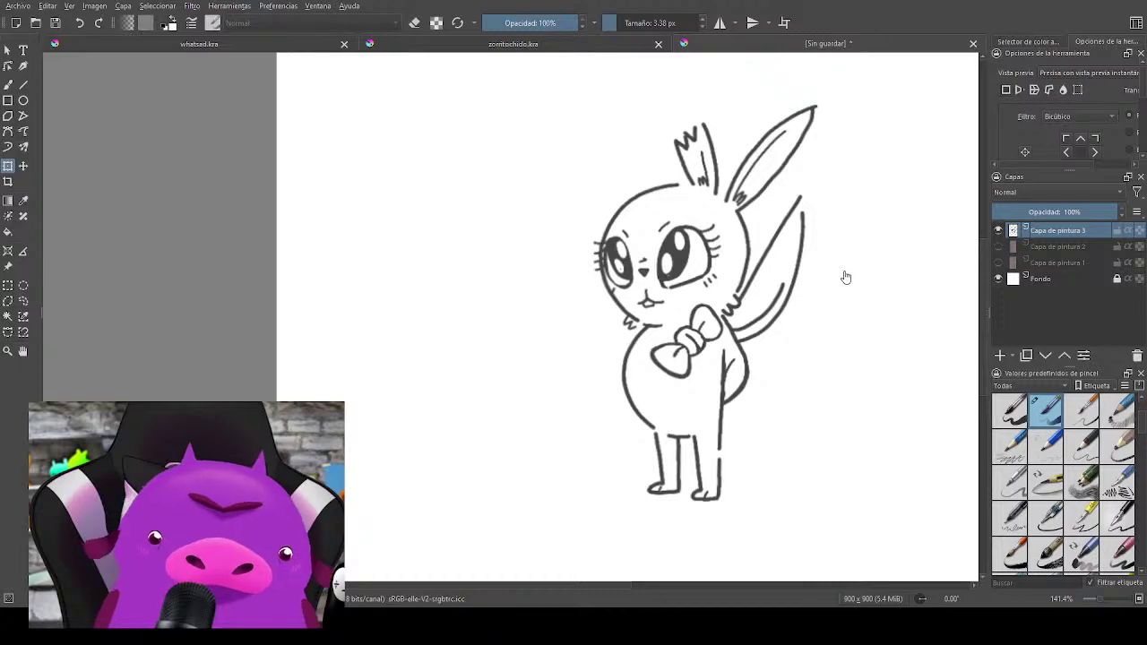
# Step: Add a new paint layer directly above the hidden silhouette layer, beneath the line art
pyautogui.scroll(-2, 846, 277)
pyautogui.scroll(2, 851, 294)
pyautogui.moveTo(779, 294); pyautogui.dragTo(845, 358)
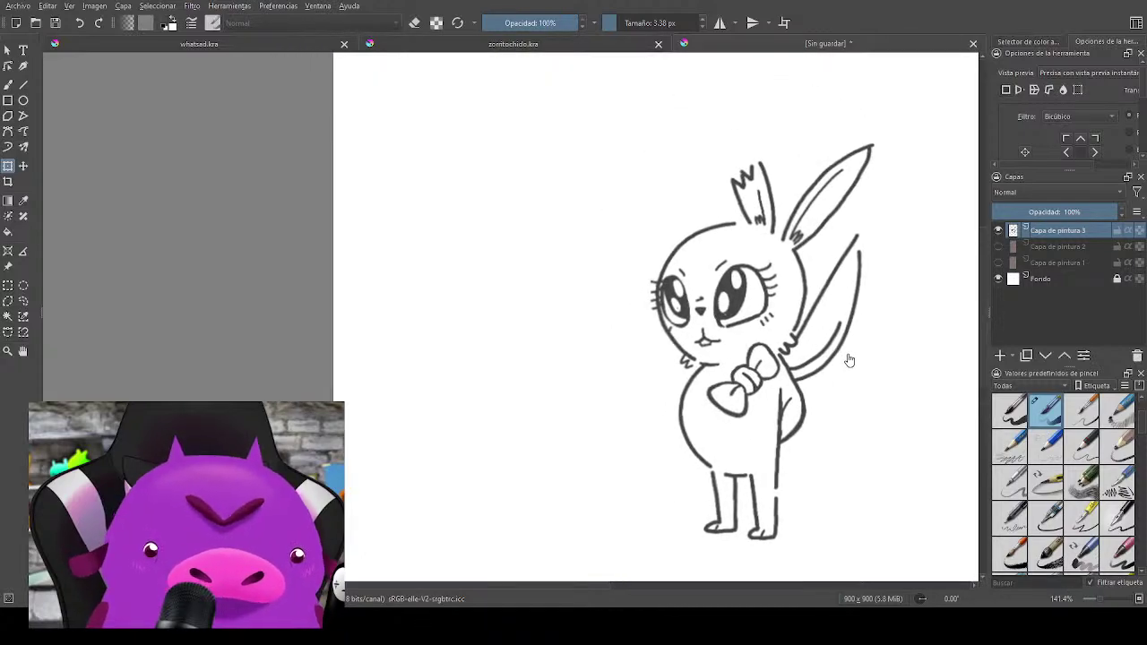
pyautogui.scroll(1, 849, 361)
pyautogui.click(1058, 246)
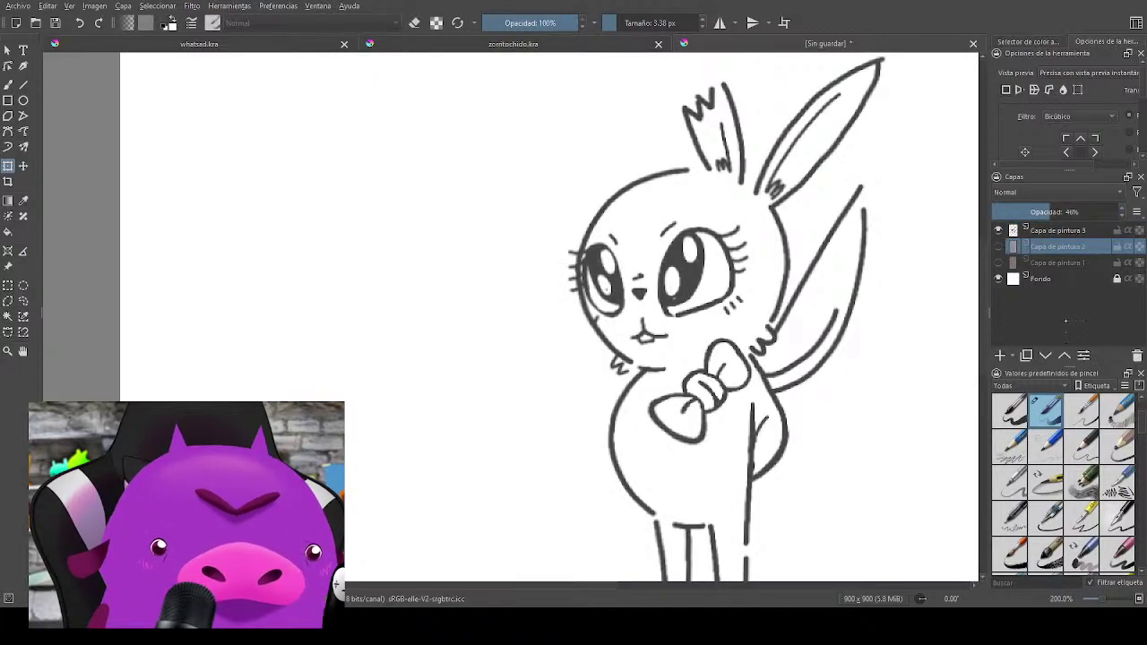
pyautogui.press('Insert')
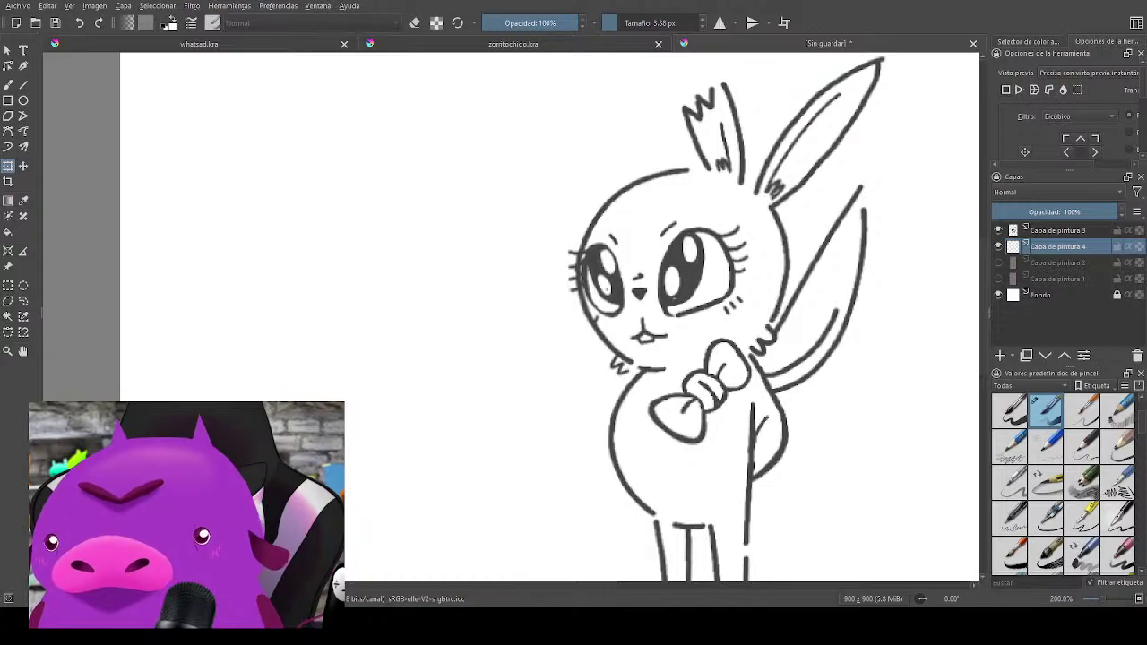
pyautogui.scroll(-2, 681, 322)
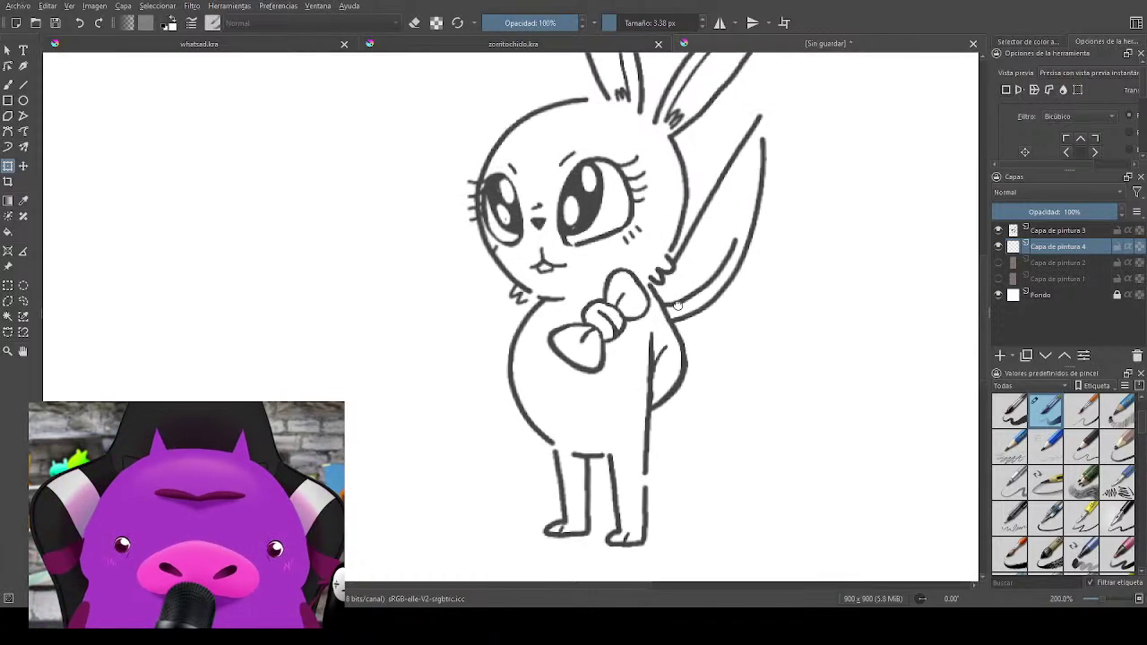
pyautogui.scroll(3, 684, 336)
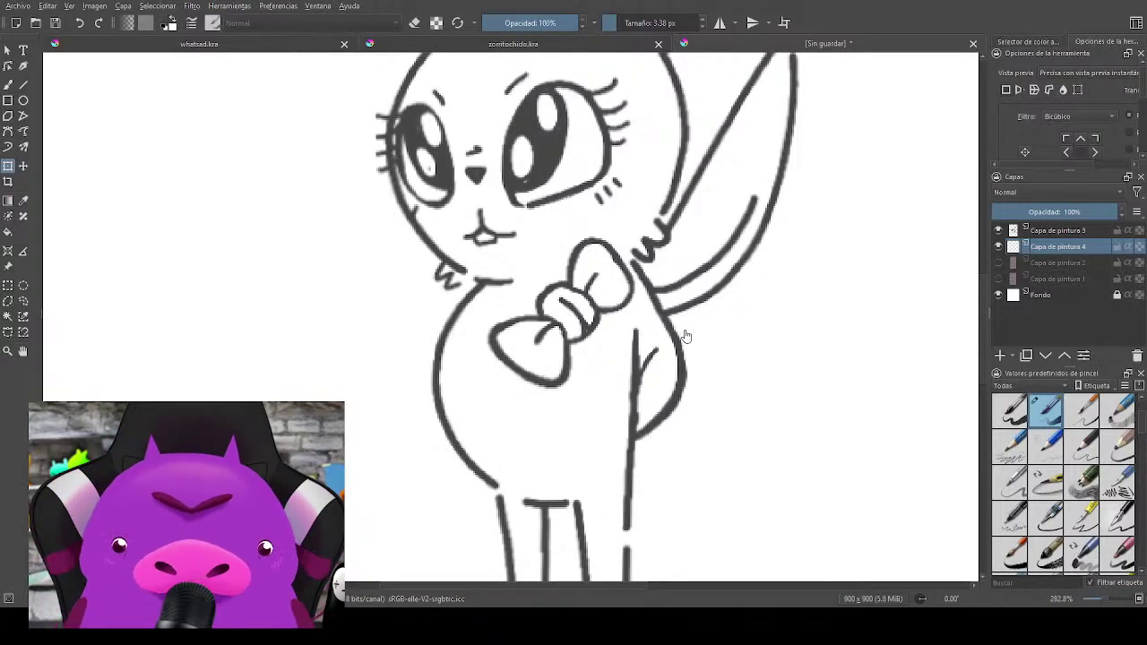
pyautogui.moveTo(685, 336); pyautogui.dragTo(831, 448)
pyautogui.scroll(-1, 832, 448)
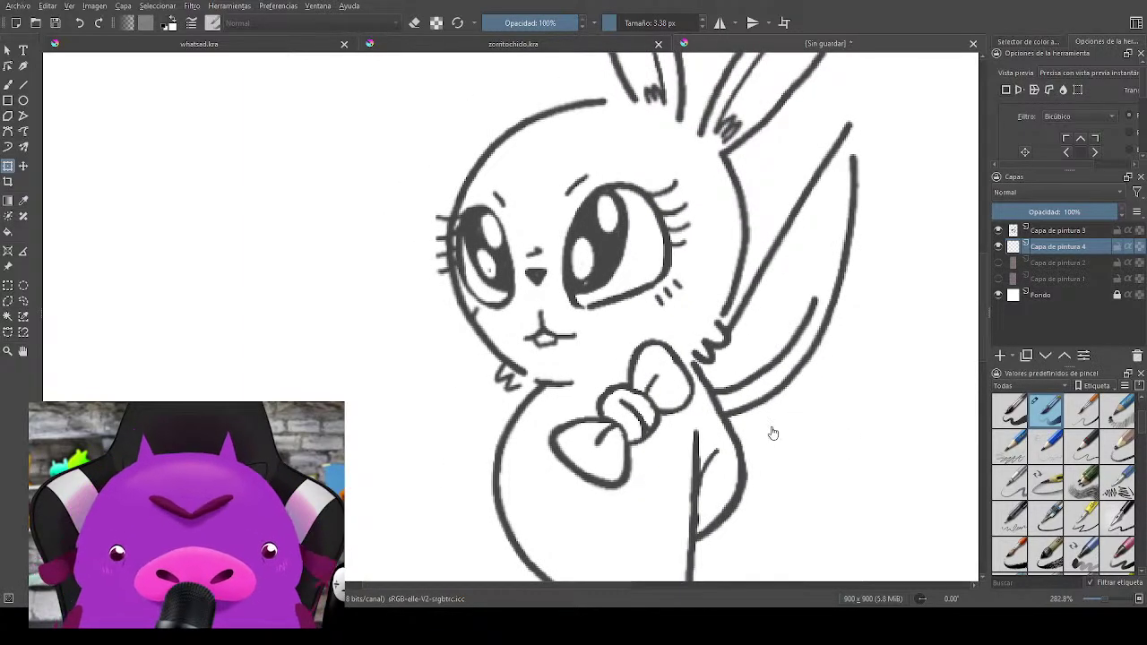
pyautogui.scroll(1, 771, 436)
pyautogui.scroll(-2, 791, 452)
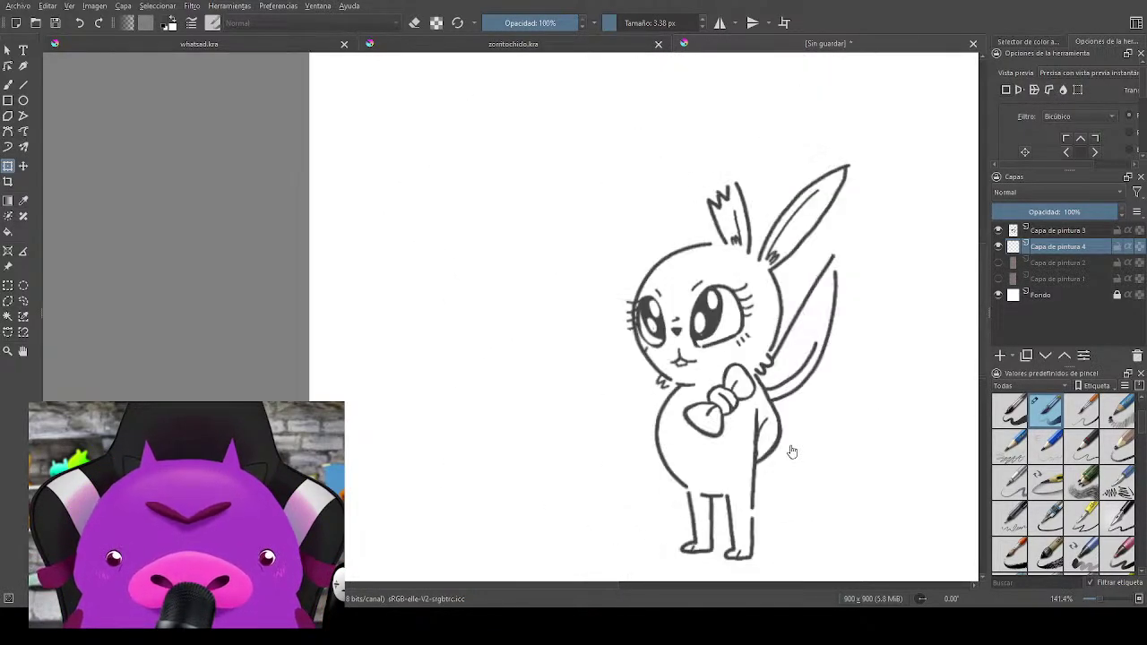
pyautogui.scroll(1, 792, 451)
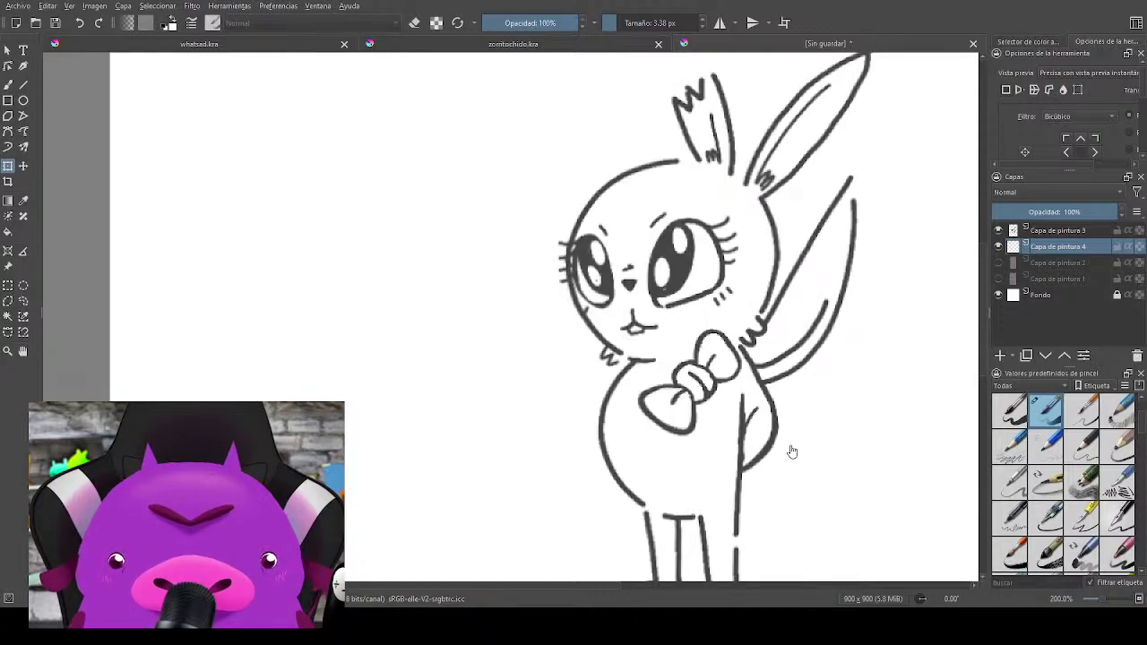
pyautogui.scroll(-2, 791, 451)
pyautogui.scroll(2, 792, 451)
pyautogui.moveTo(786, 447); pyautogui.dragTo(678, 408)
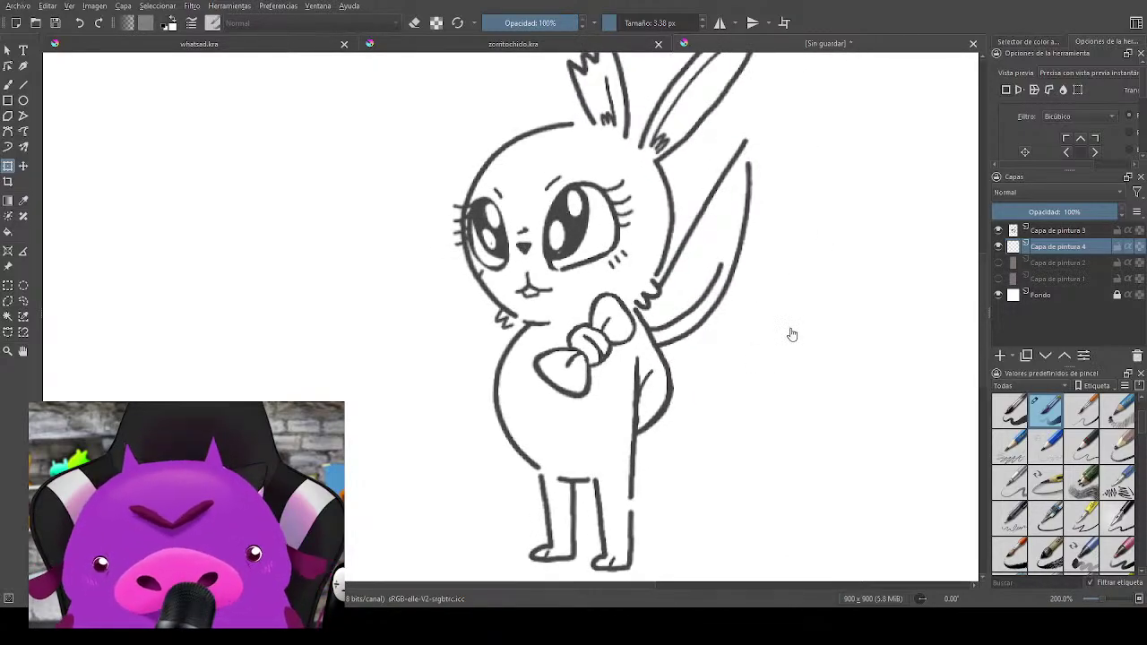
# Step: Choose pure bright red and paint a curved band beside the larger eye's pupil with a 13.13 px brush
pyautogui.press('b')
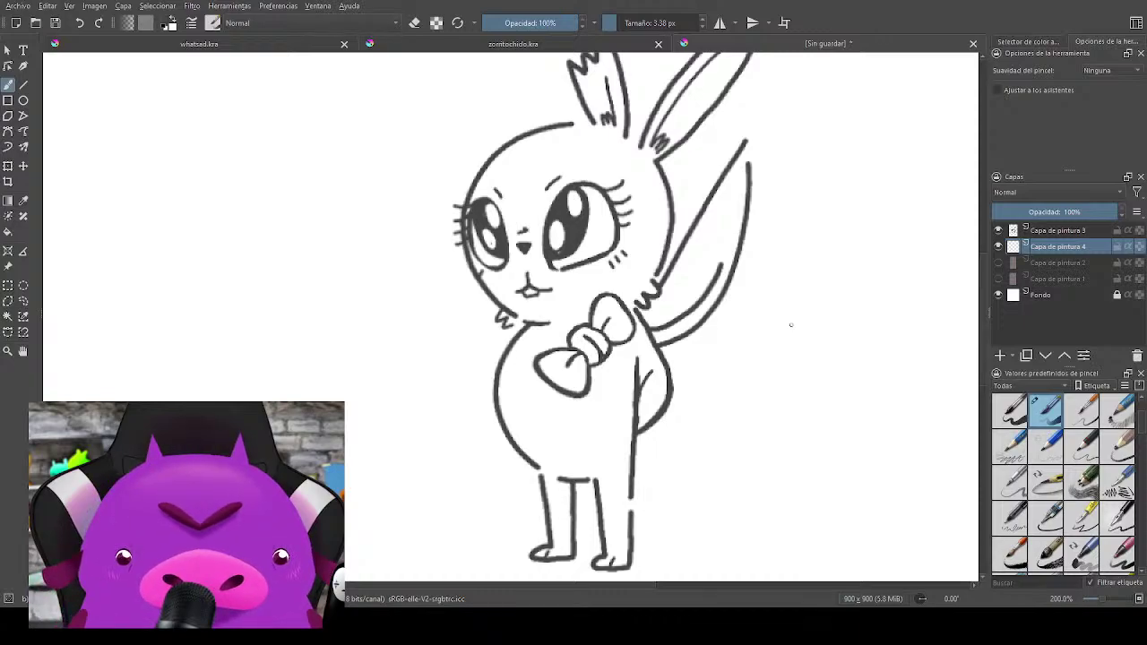
pyautogui.rightClick(790, 324)
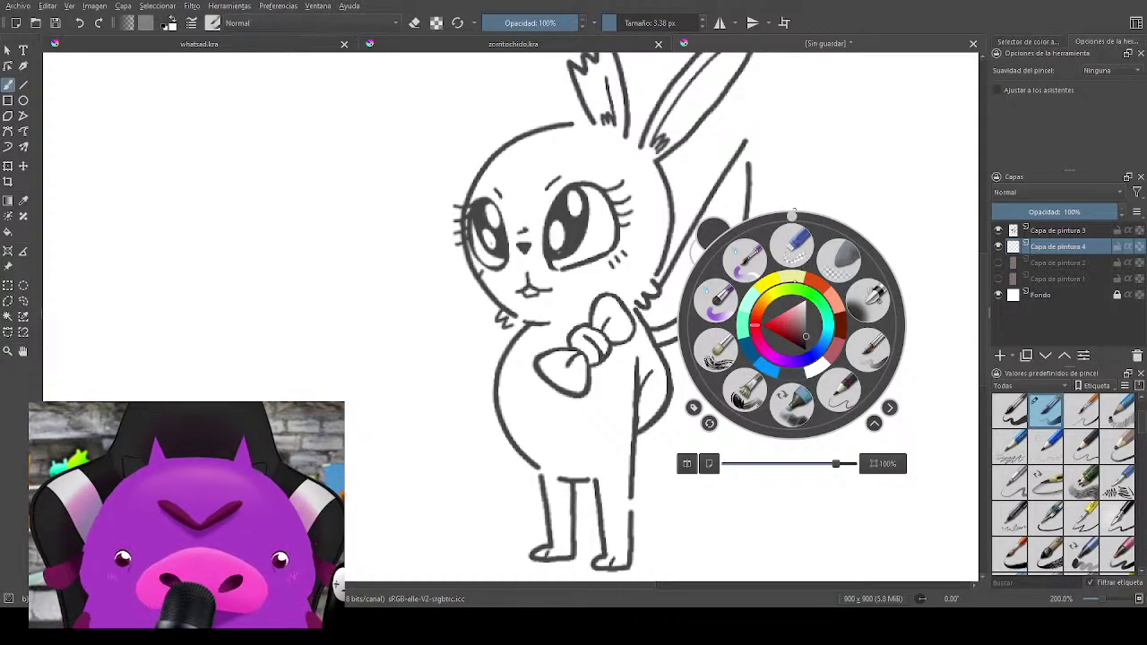
pyautogui.click(772, 320)
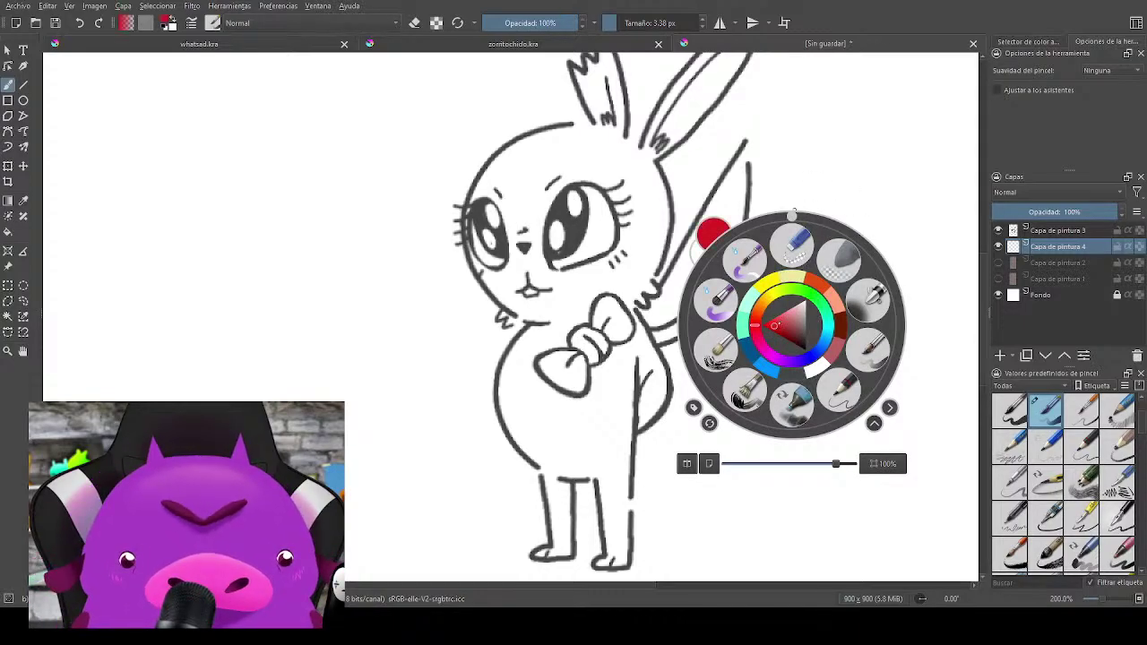
pyautogui.click(761, 324)
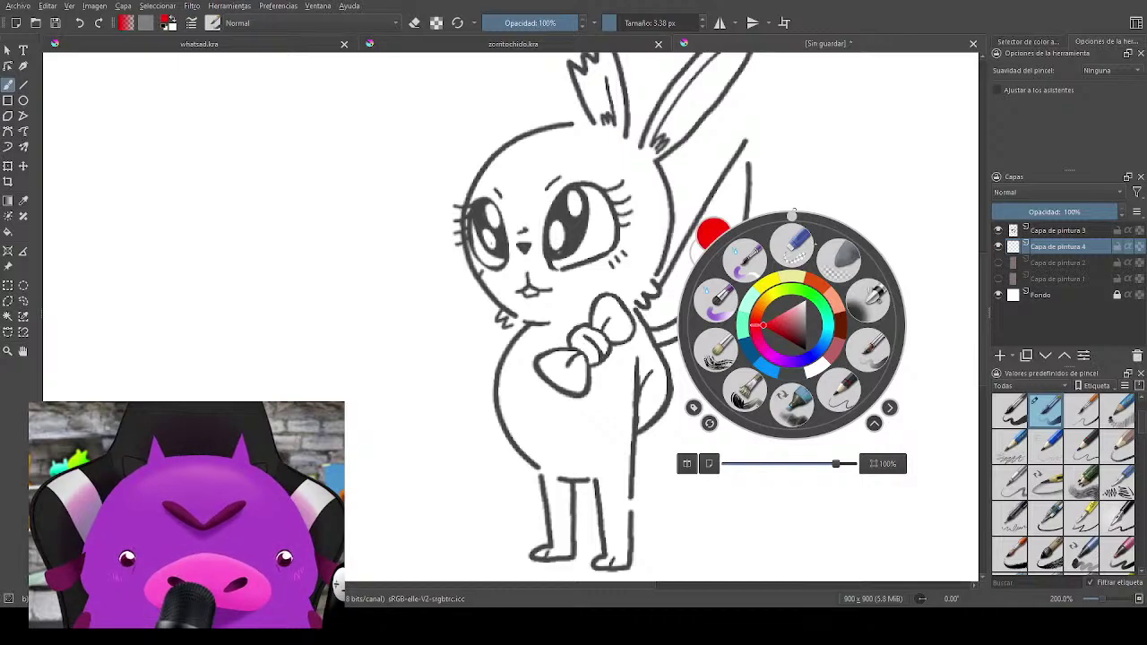
pyautogui.click(862, 205)
pyautogui.moveTo(751, 276); pyautogui.dragTo(888, 315)
pyautogui.moveTo(753, 295); pyautogui.dragTo(770, 294)
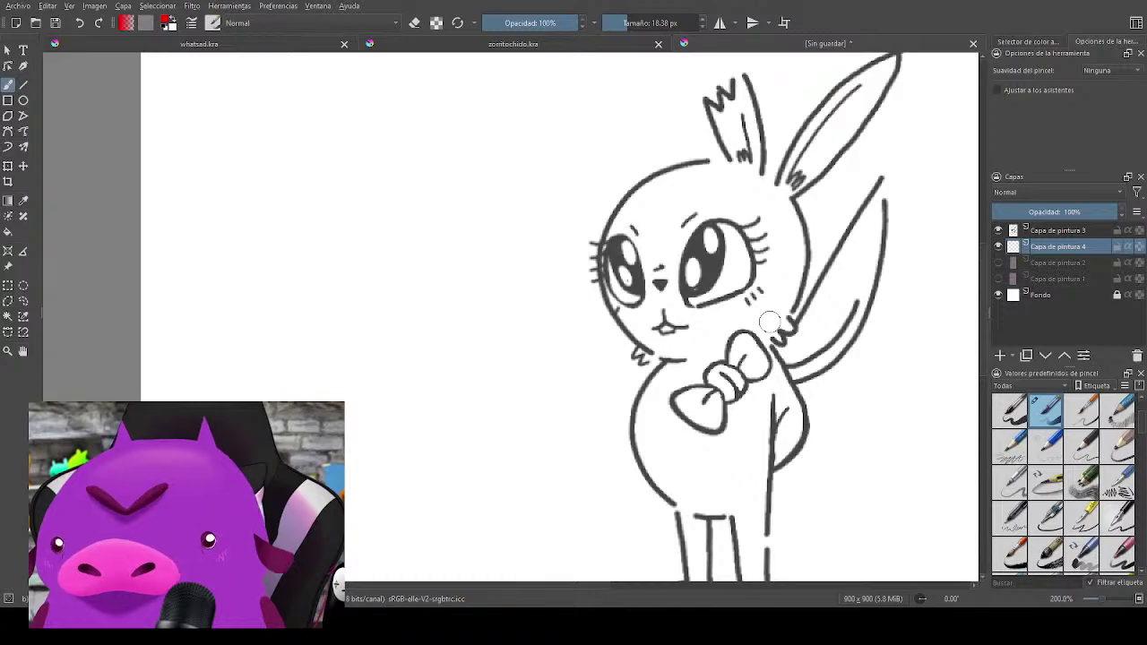
pyautogui.scroll(2, 769, 322)
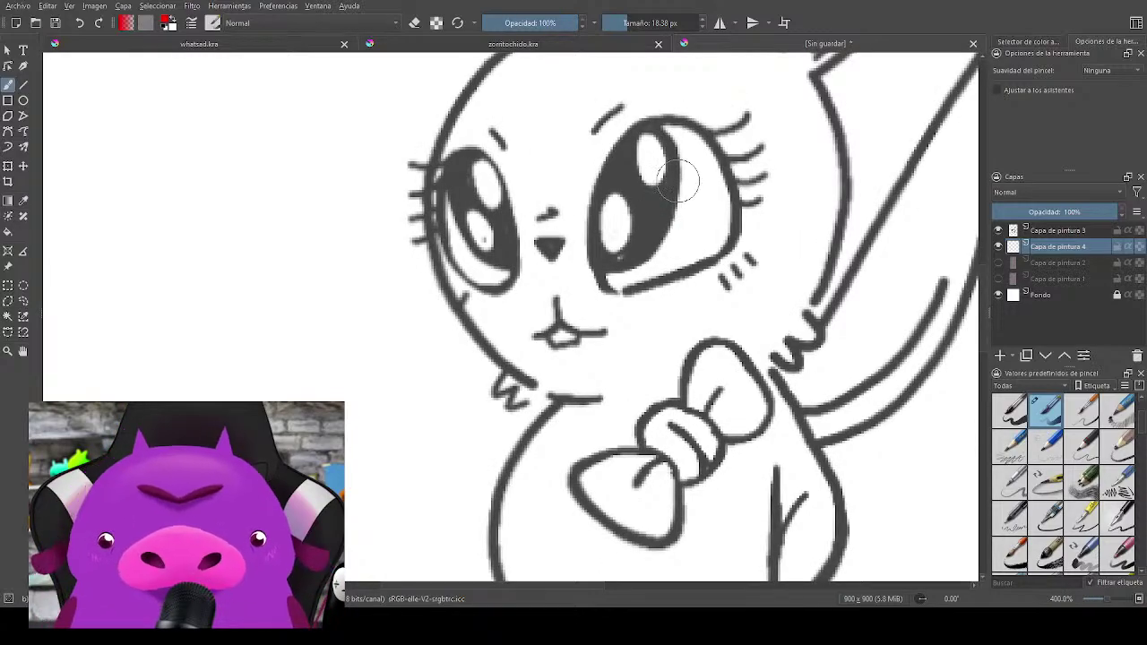
pyautogui.press('[')
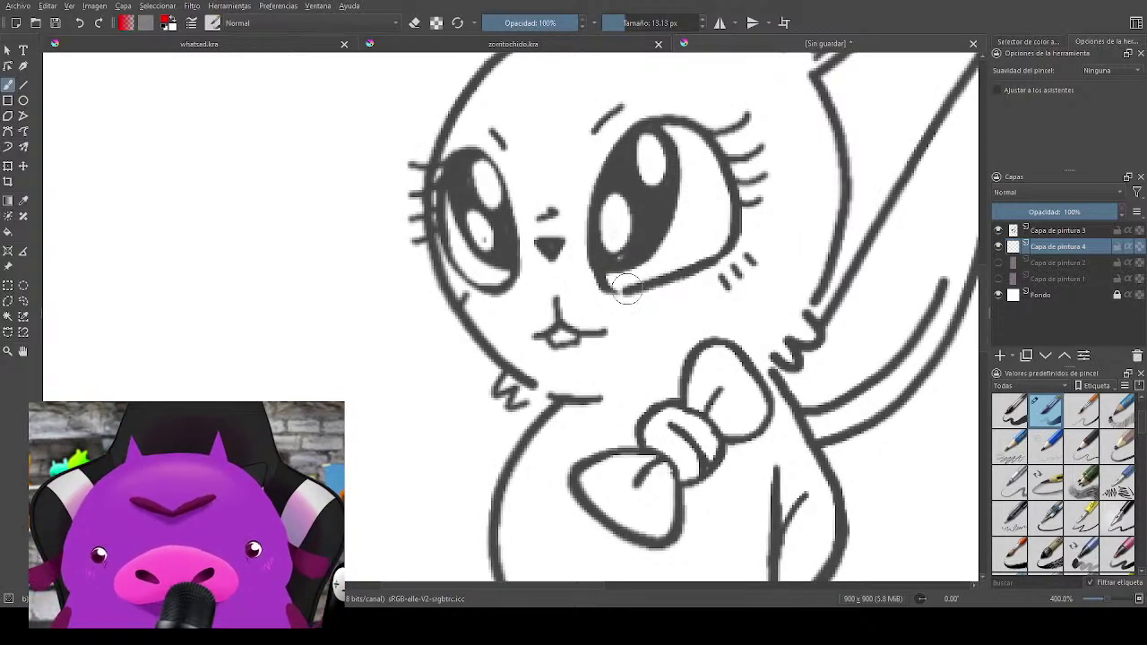
pyautogui.moveTo(609, 285)
pyautogui.mouseDown()
pyautogui.moveTo(651, 264)
pyautogui.moveTo(684, 217)
pyautogui.moveTo(692, 152)
pyautogui.moveTo(672, 130)
pyautogui.mouseUp()
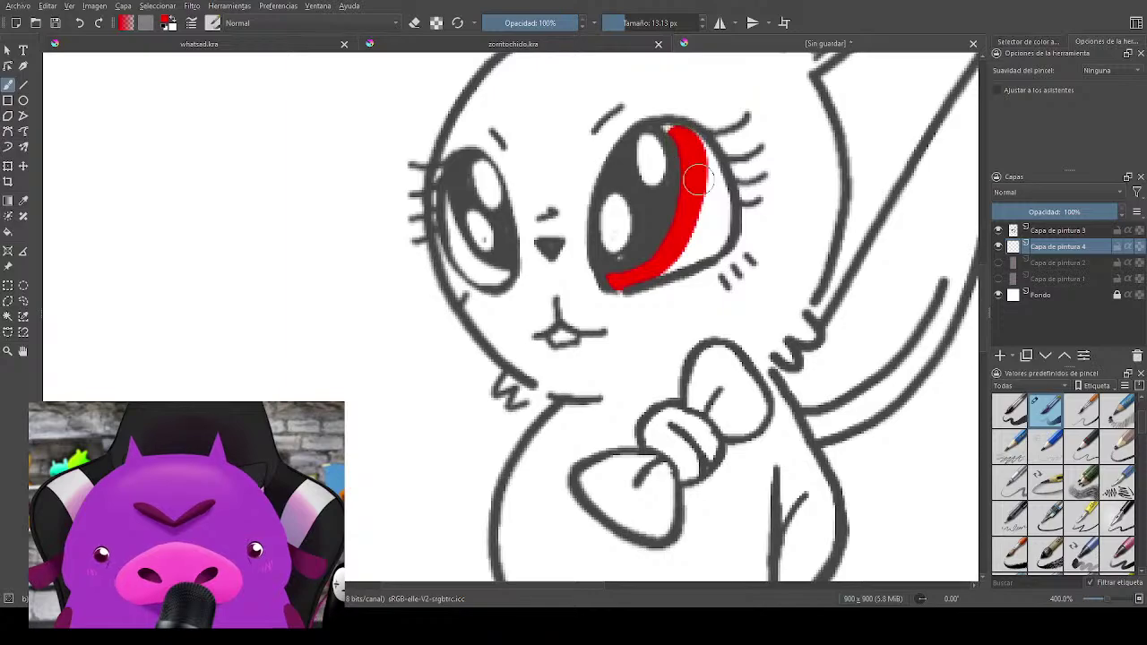
# Step: Fill the rest of the larger eye's iris and the smaller eye's iris with red using an 8.63 px brush
pyautogui.press('[')
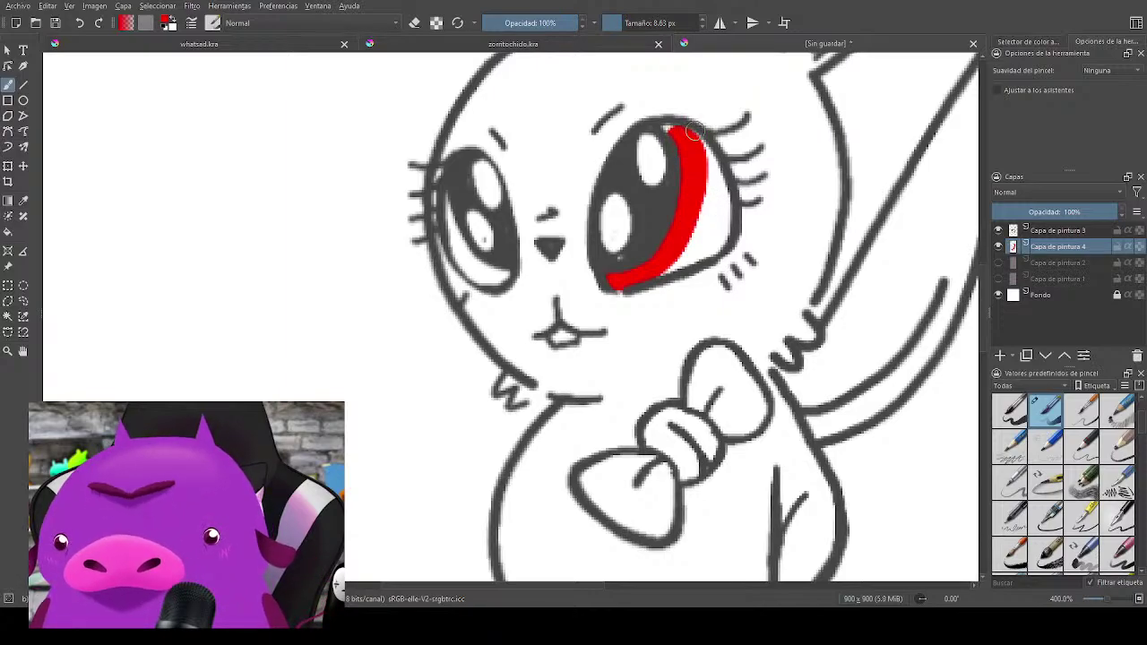
pyautogui.moveTo(668, 132)
pyautogui.mouseDown()
pyautogui.moveTo(721, 204)
pyautogui.moveTo(718, 194)
pyautogui.moveTo(672, 264)
pyautogui.moveTo(717, 226)
pyautogui.moveTo(719, 236)
pyautogui.mouseUp()
pyautogui.moveTo(452, 202)
pyautogui.mouseDown()
pyautogui.moveTo(453, 238)
pyautogui.moveTo(449, 194)
pyautogui.moveTo(478, 268)
pyautogui.moveTo(452, 239)
pyautogui.moveTo(476, 270)
pyautogui.moveTo(498, 277)
pyautogui.moveTo(471, 265)
pyautogui.mouseUp()
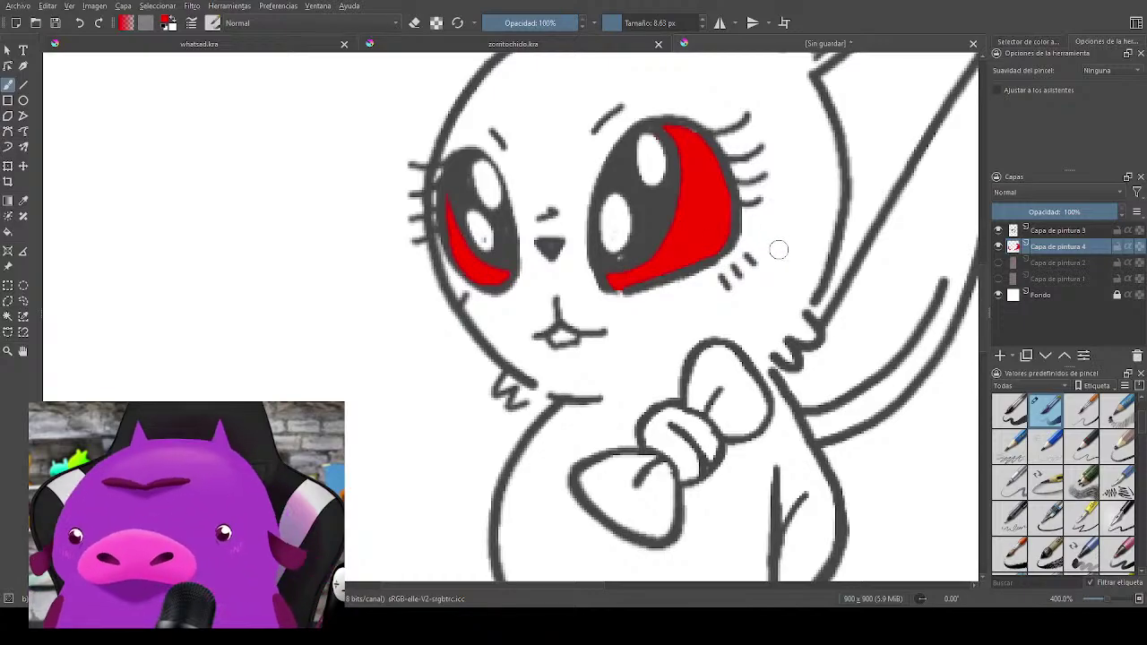
# Step: Paint the upper part of both irises in a lighter pinkish red and erase the spill over the smaller eye's highlight
pyautogui.rightClick(779, 250)
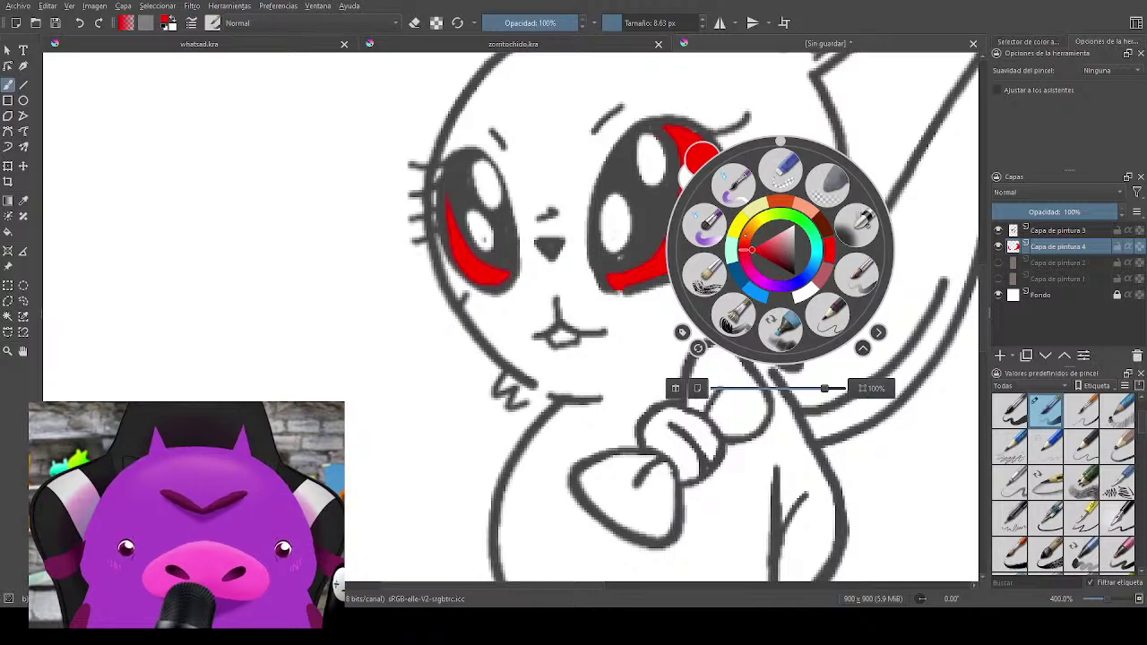
pyautogui.click(767, 241)
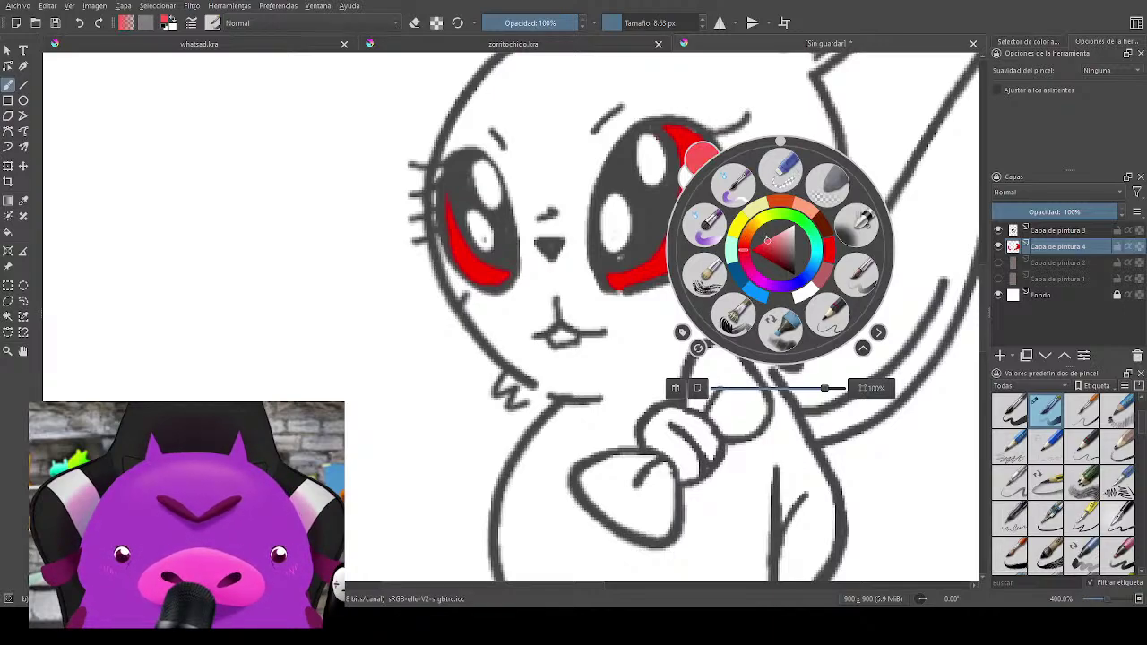
pyautogui.click(793, 106)
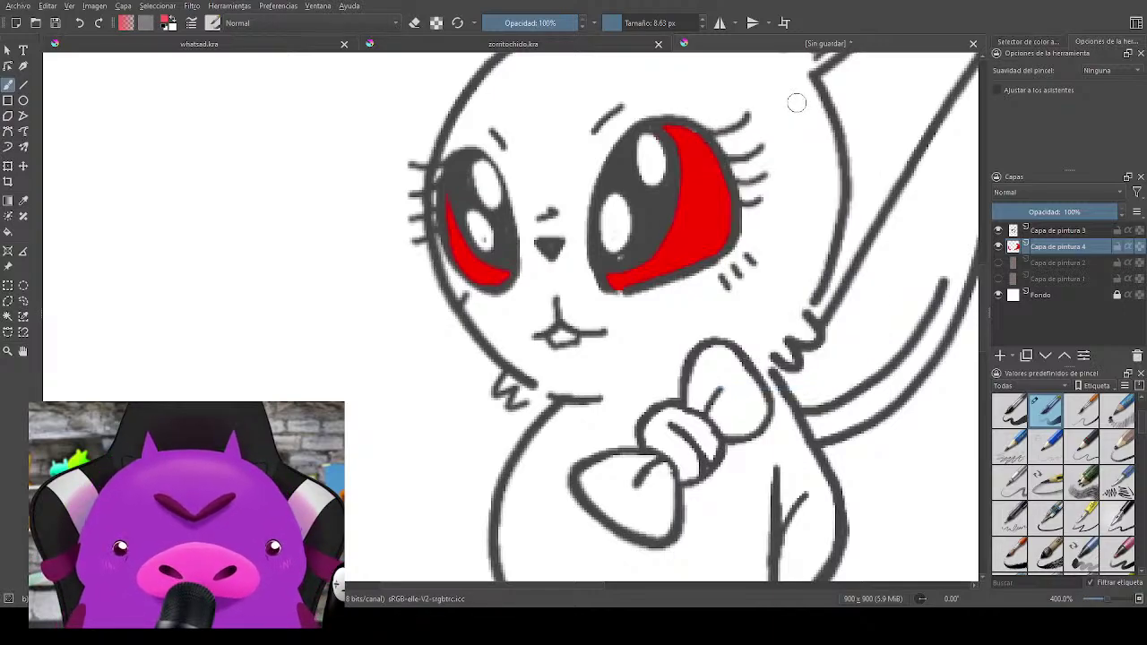
pyautogui.moveTo(667, 129)
pyautogui.mouseDown()
pyautogui.moveTo(683, 172)
pyautogui.moveTo(670, 136)
pyautogui.moveTo(718, 172)
pyautogui.moveTo(686, 204)
pyautogui.moveTo(673, 189)
pyautogui.moveTo(684, 199)
pyautogui.moveTo(724, 163)
pyautogui.mouseUp()
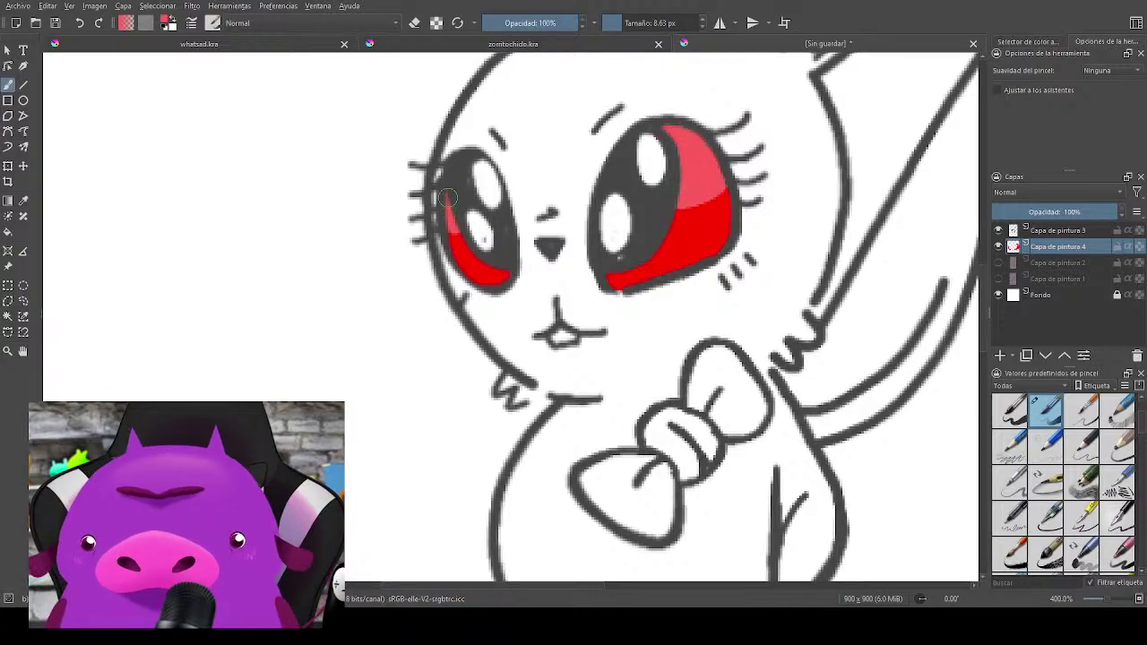
pyautogui.moveTo(457, 205); pyautogui.dragTo(480, 237)
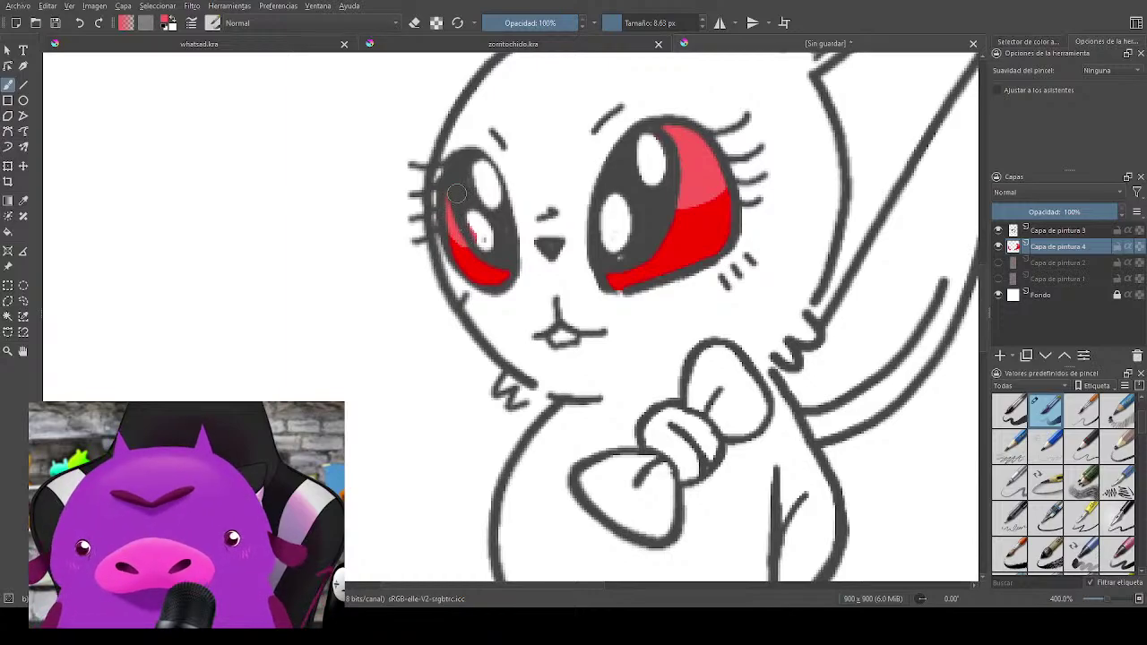
pyautogui.press('e')
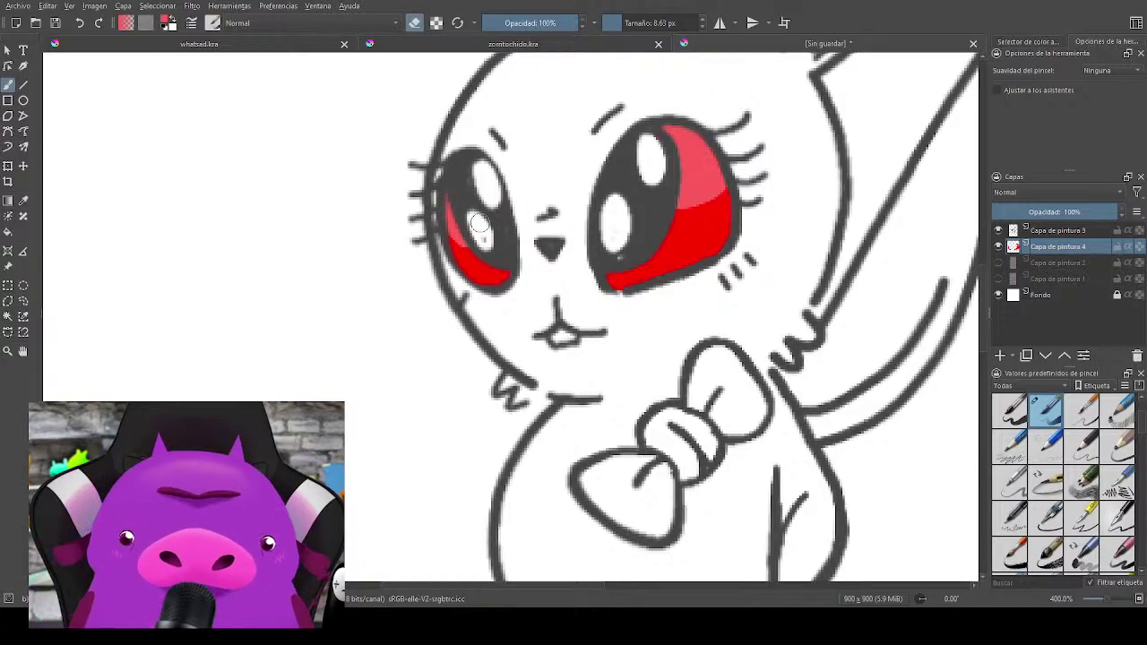
pyautogui.moveTo(763, 328); pyautogui.dragTo(760, 357)
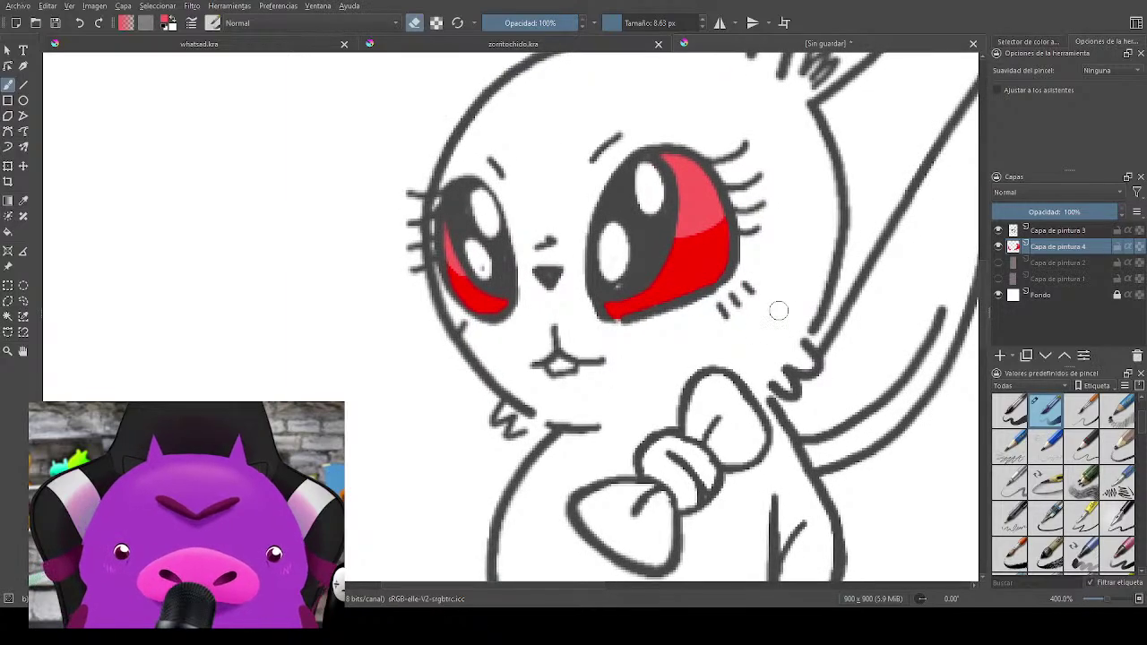
pyautogui.rightClick(778, 310)
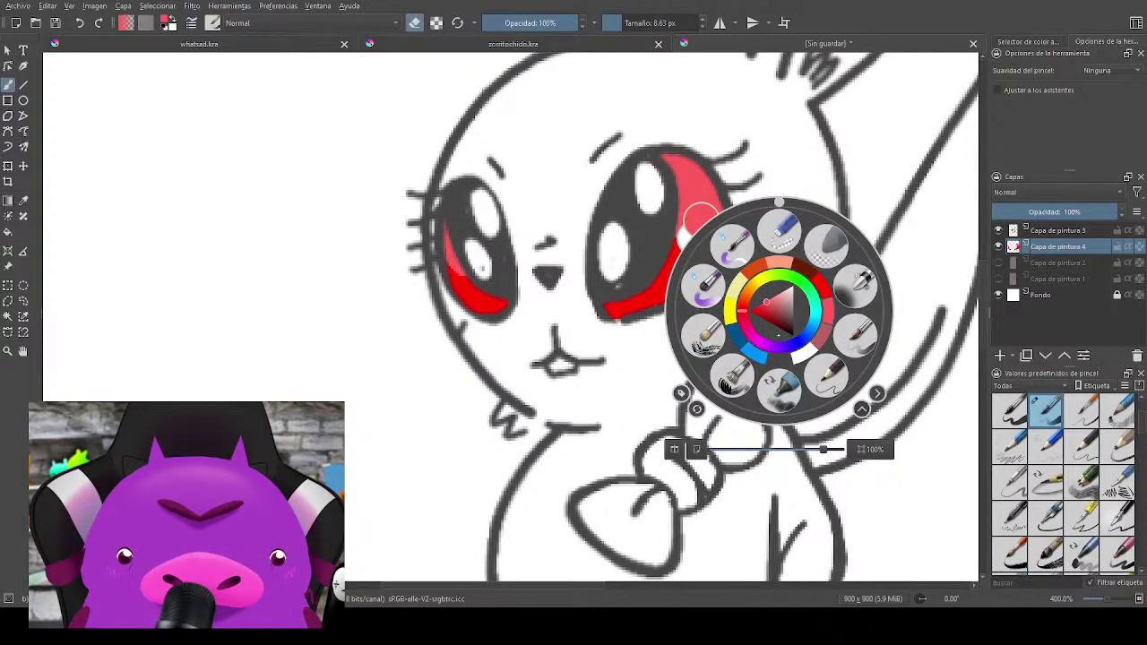
pyautogui.click(756, 339)
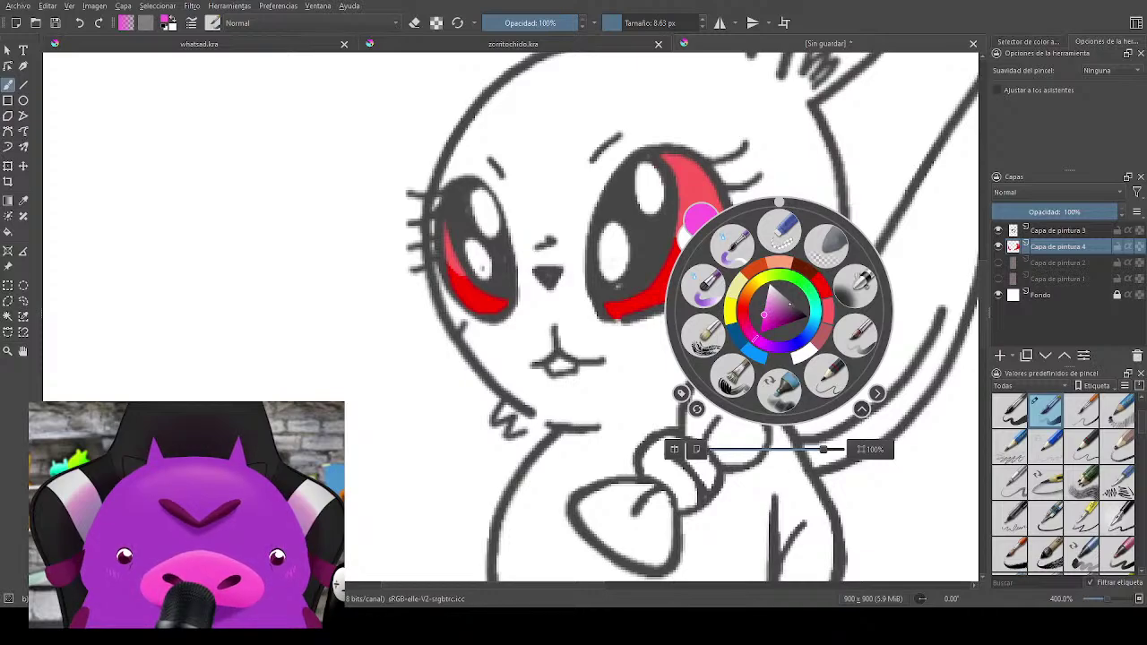
pyautogui.click(768, 284)
pyautogui.click(783, 294)
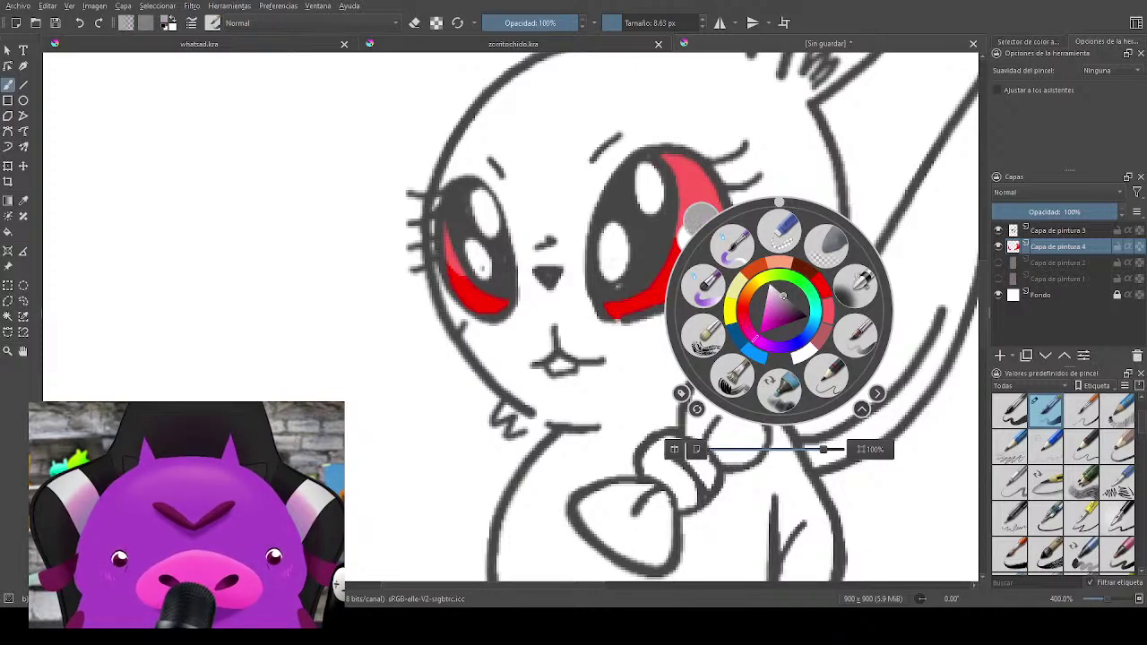
pyautogui.click(791, 177)
pyautogui.moveTo(788, 215); pyautogui.dragTo(798, 295)
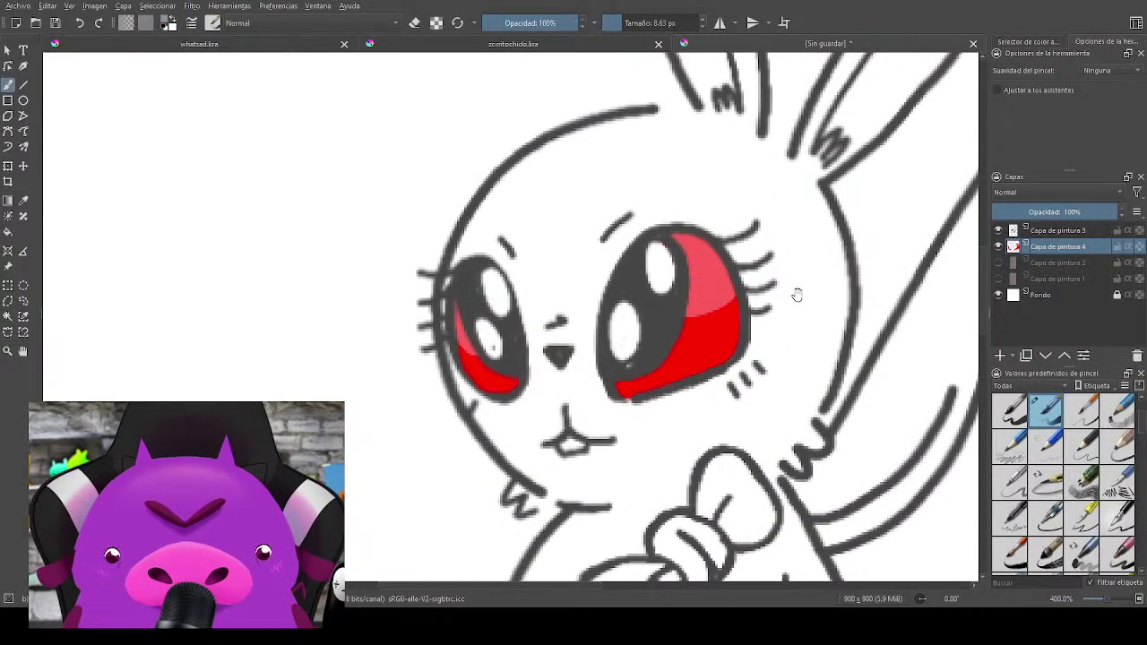
pyautogui.moveTo(580, 140)
pyautogui.mouseDown()
pyautogui.moveTo(559, 218)
pyautogui.moveTo(578, 351)
pyautogui.mouseUp()
pyautogui.hotkey('ctrl', 'z')
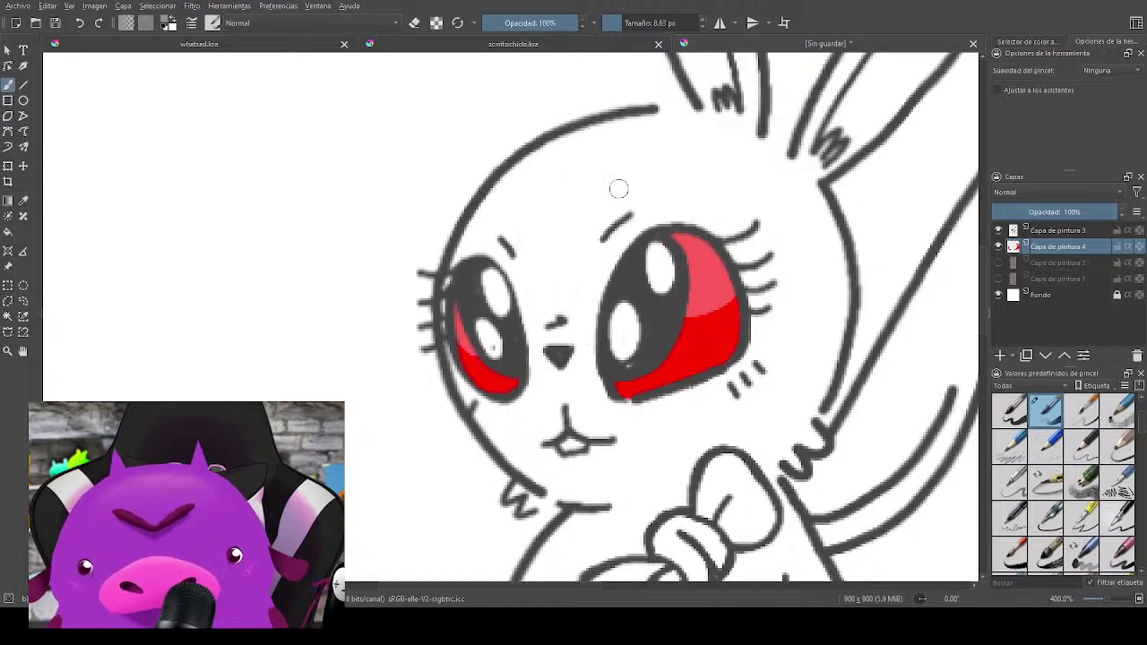
# Step: Choose a light grey and paint a large patch around the larger eye, from the forehead down to the cheek, with an 8.63 px brush
pyautogui.rightClick(618, 188)
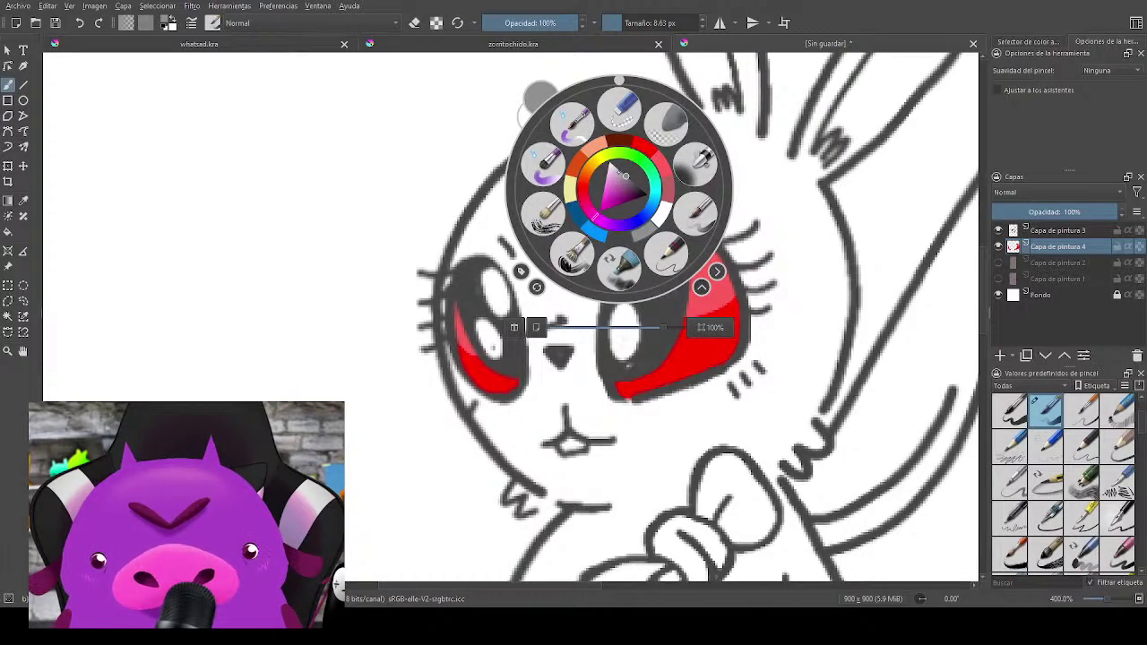
pyautogui.click(624, 166)
pyautogui.moveTo(621, 172); pyautogui.dragTo(618, 170)
pyautogui.click(769, 189)
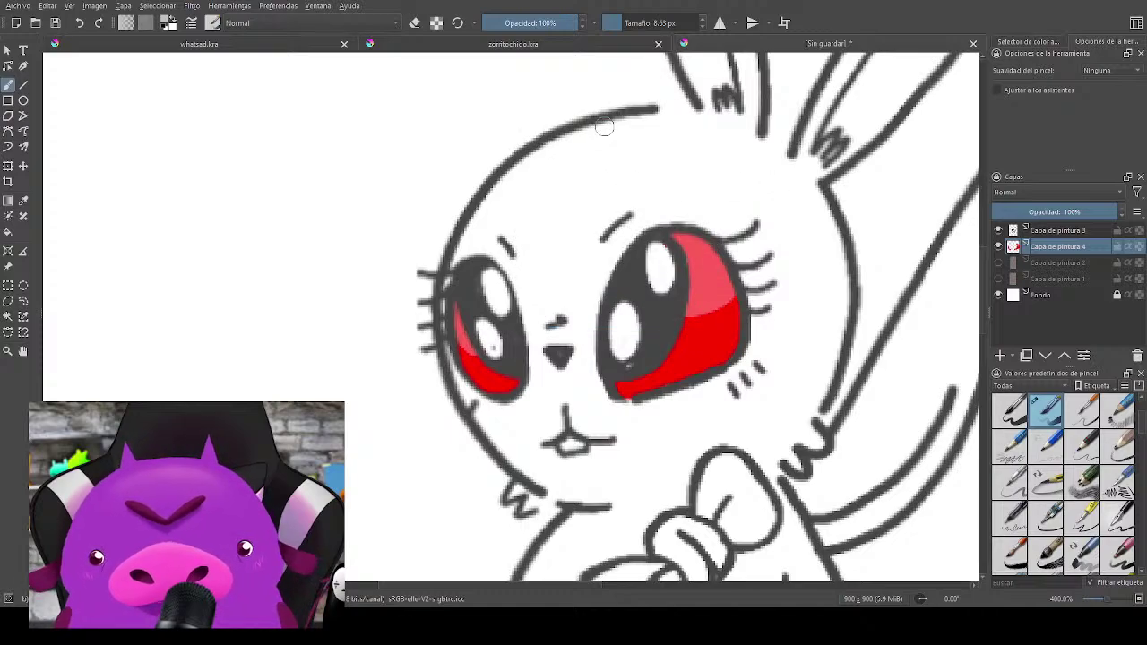
pyautogui.moveTo(602, 121)
pyautogui.mouseDown()
pyautogui.moveTo(587, 161)
pyautogui.moveTo(577, 258)
pyautogui.moveTo(592, 343)
pyautogui.mouseUp()
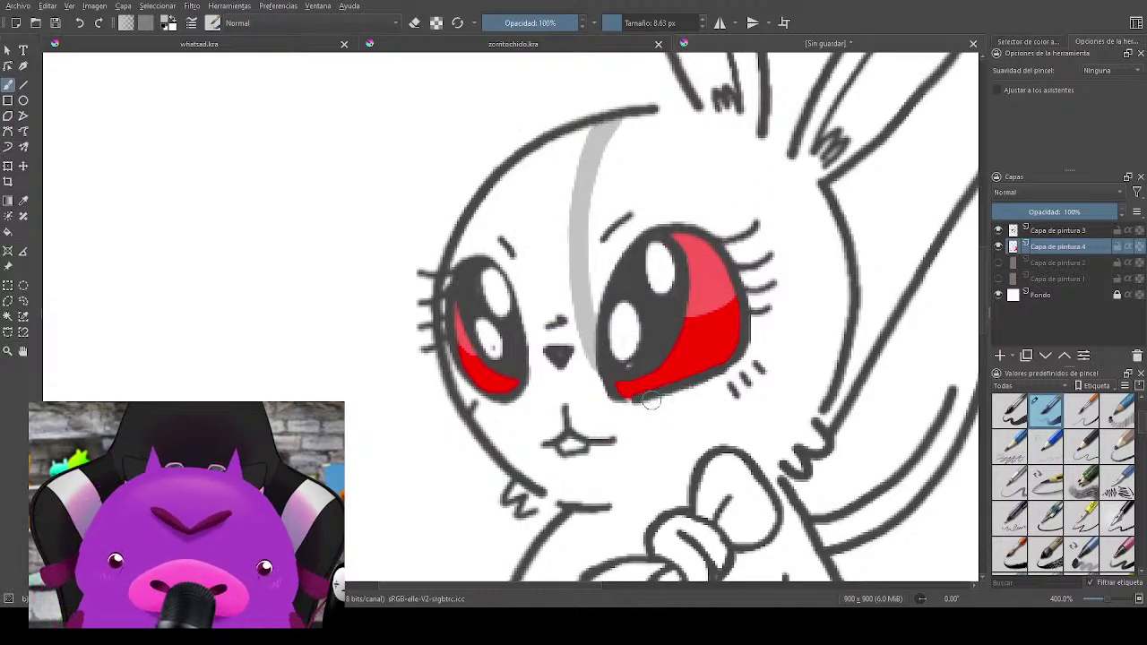
pyautogui.moveTo(638, 400)
pyautogui.mouseDown()
pyautogui.moveTo(695, 417)
pyautogui.moveTo(831, 383)
pyautogui.mouseUp()
pyautogui.hotkey('ctrl', 'z')
pyautogui.moveTo(643, 400)
pyautogui.mouseDown()
pyautogui.moveTo(761, 423)
pyautogui.moveTo(805, 412)
pyautogui.moveTo(825, 383)
pyautogui.moveTo(759, 411)
pyautogui.moveTo(671, 406)
pyautogui.moveTo(743, 376)
pyautogui.moveTo(744, 394)
pyautogui.moveTo(760, 389)
pyautogui.moveTo(816, 339)
pyautogui.moveTo(815, 382)
pyautogui.moveTo(825, 372)
pyautogui.moveTo(841, 273)
pyautogui.moveTo(828, 220)
pyautogui.moveTo(791, 172)
pyautogui.moveTo(732, 139)
pyautogui.moveTo(644, 124)
pyautogui.moveTo(595, 227)
pyautogui.moveTo(592, 293)
pyautogui.moveTo(621, 138)
pyautogui.moveTo(598, 202)
pyautogui.moveTo(595, 300)
pyautogui.moveTo(609, 197)
pyautogui.moveTo(601, 290)
pyautogui.moveTo(633, 154)
pyautogui.moveTo(628, 232)
pyautogui.moveTo(660, 132)
pyautogui.moveTo(638, 219)
pyautogui.moveTo(717, 231)
pyautogui.moveTo(752, 278)
pyautogui.moveTo(756, 348)
pyautogui.moveTo(752, 281)
pyautogui.moveTo(756, 308)
pyautogui.moveTo(789, 341)
pyautogui.moveTo(817, 326)
pyautogui.moveTo(827, 293)
pyautogui.moveTo(816, 204)
pyautogui.moveTo(781, 273)
pyautogui.moveTo(801, 203)
pyautogui.moveTo(791, 212)
pyautogui.moveTo(781, 168)
pyautogui.moveTo(744, 163)
pyautogui.moveTo(691, 214)
pyautogui.moveTo(680, 145)
pyautogui.moveTo(668, 205)
pyautogui.moveTo(694, 197)
pyautogui.mouseUp()
# Step: Add short dark grey stitch marks across the lower and forehead edges of the face patch with a 3.88 px brush
pyautogui.keyDown('shift'); pyautogui.moveTo(805, 381); pyautogui.dragTo(793, 382); pyautogui.keyUp('shift')
pyautogui.keyDown('ctrl'); pyautogui.click(835, 387); pyautogui.keyUp('ctrl')
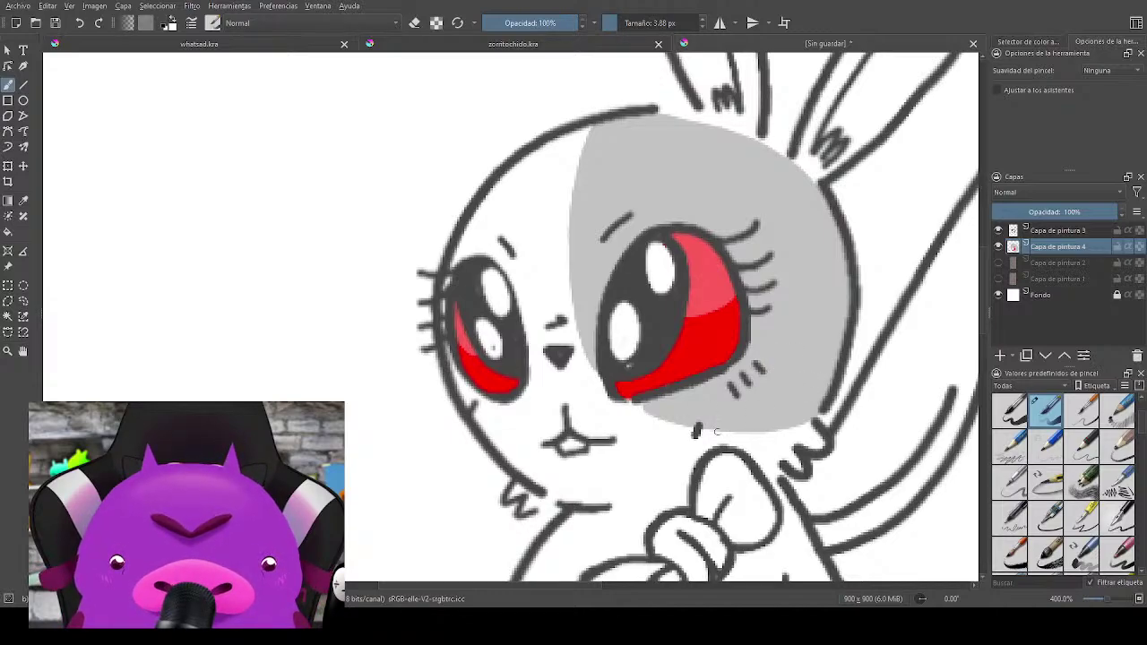
pyautogui.rightClick(738, 413)
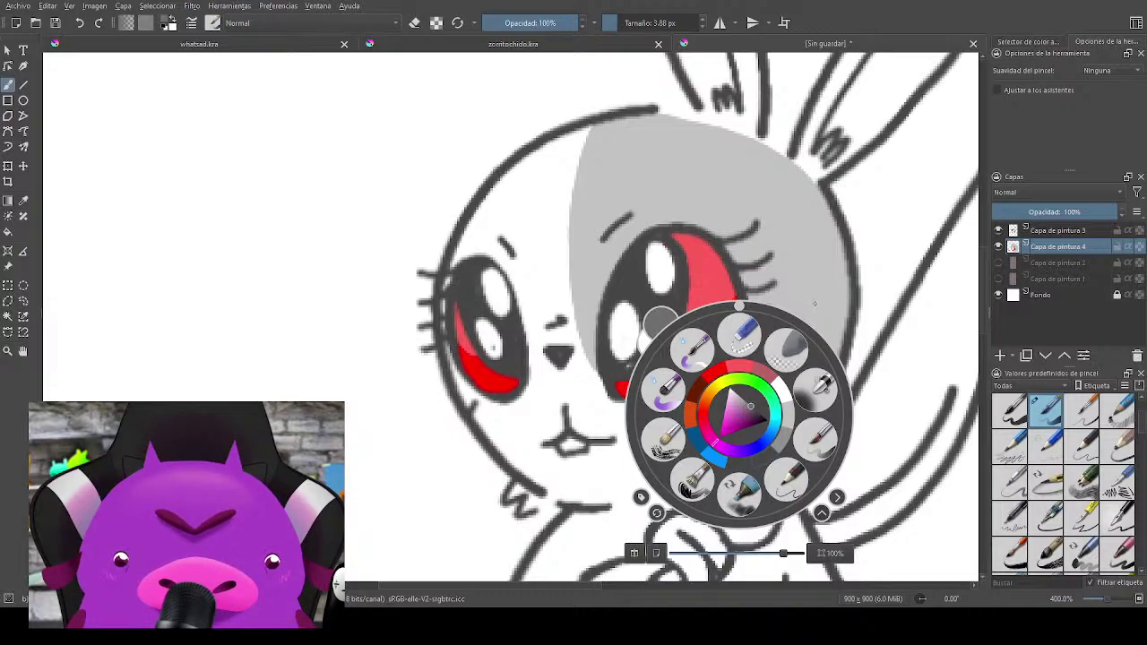
pyautogui.click(825, 248)
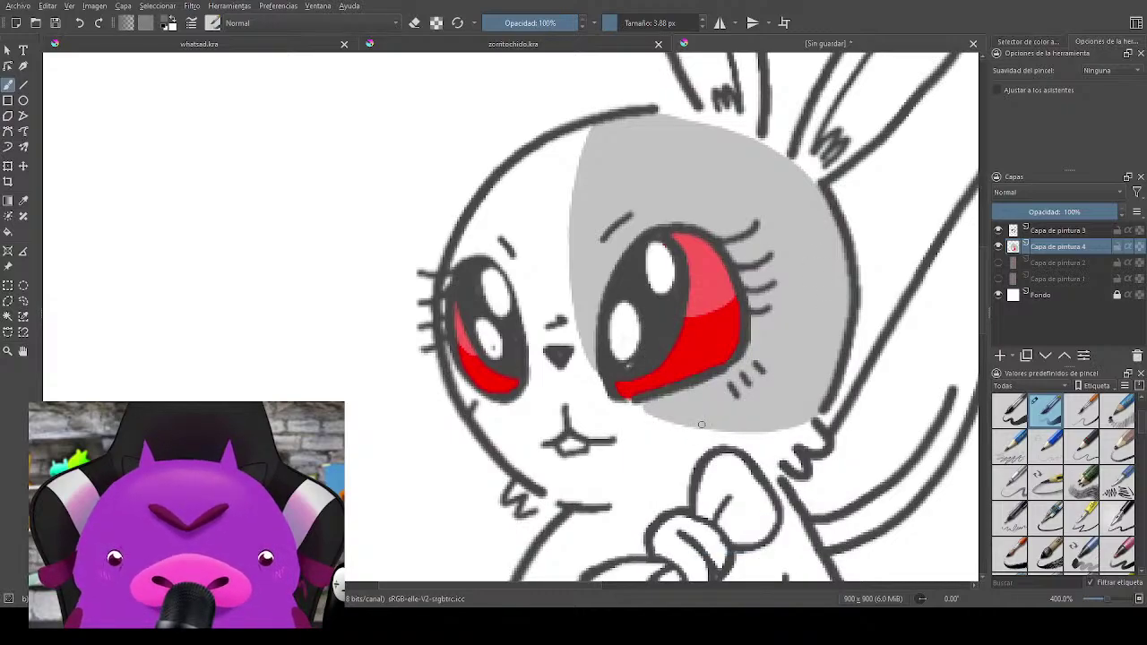
pyautogui.moveTo(767, 423); pyautogui.dragTo(768, 437)
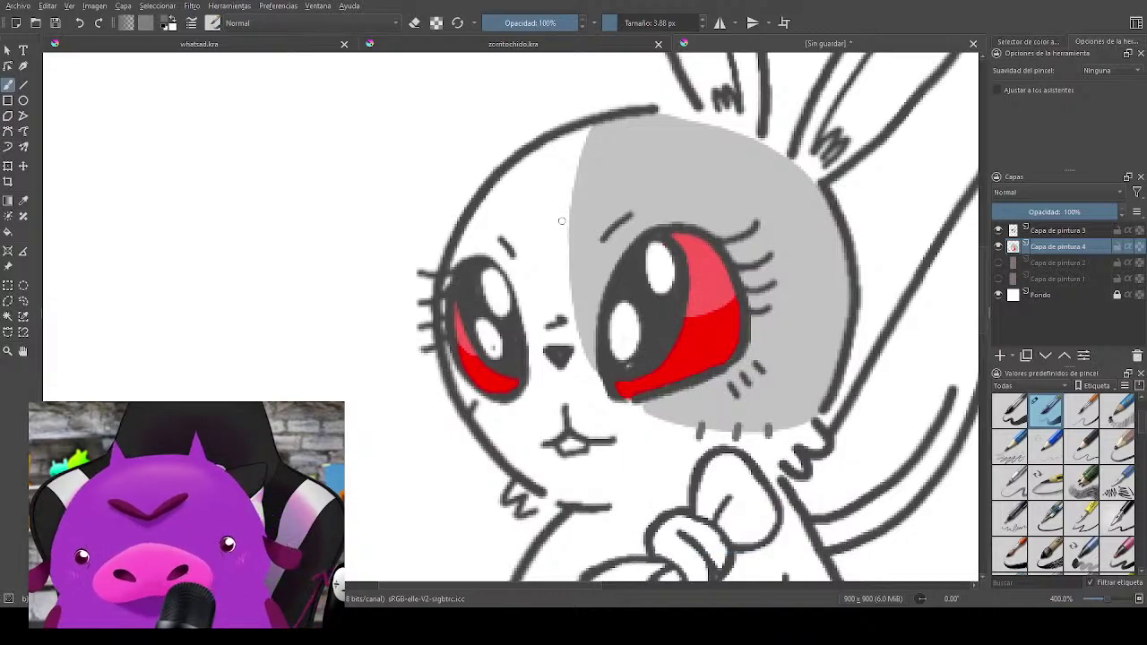
pyautogui.moveTo(561, 220); pyautogui.dragTo(575, 223)
pyautogui.moveTo(567, 176); pyautogui.dragTo(583, 182)
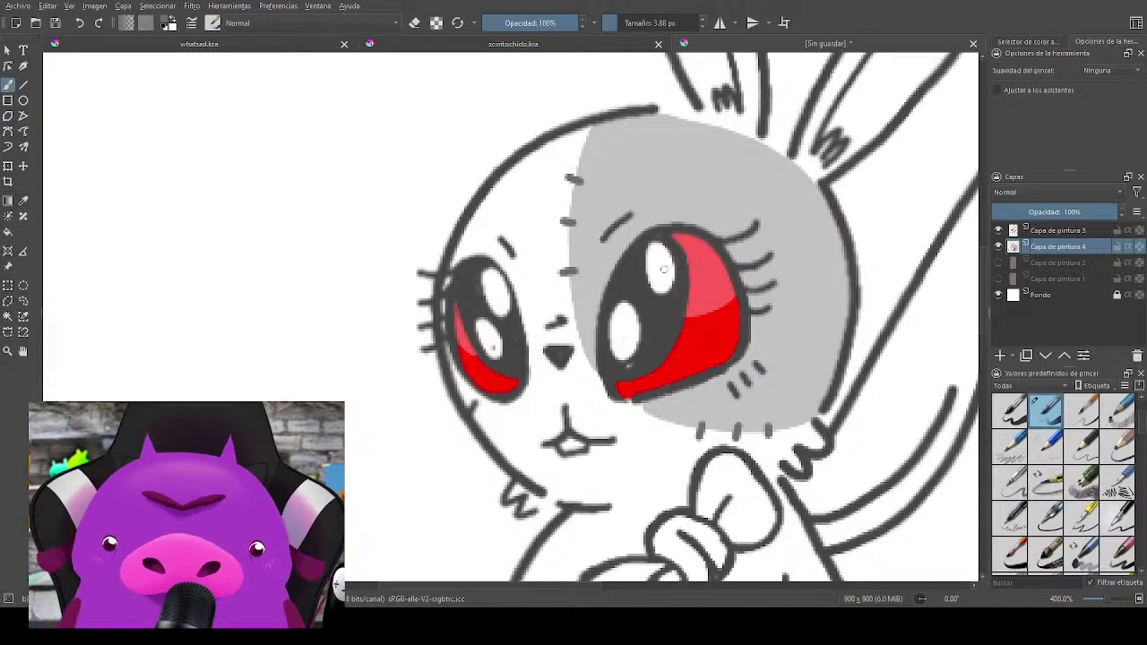
# Step: Choose a medium blue and fill both loops and the knot of the bow tie, enlarging the brush to 9.89 px
pyautogui.scroll(-1, 742, 400)
pyautogui.scroll(-1, 783, 412)
pyautogui.moveTo(787, 411); pyautogui.dragTo(704, 331)
pyautogui.scroll(3, 689, 318)
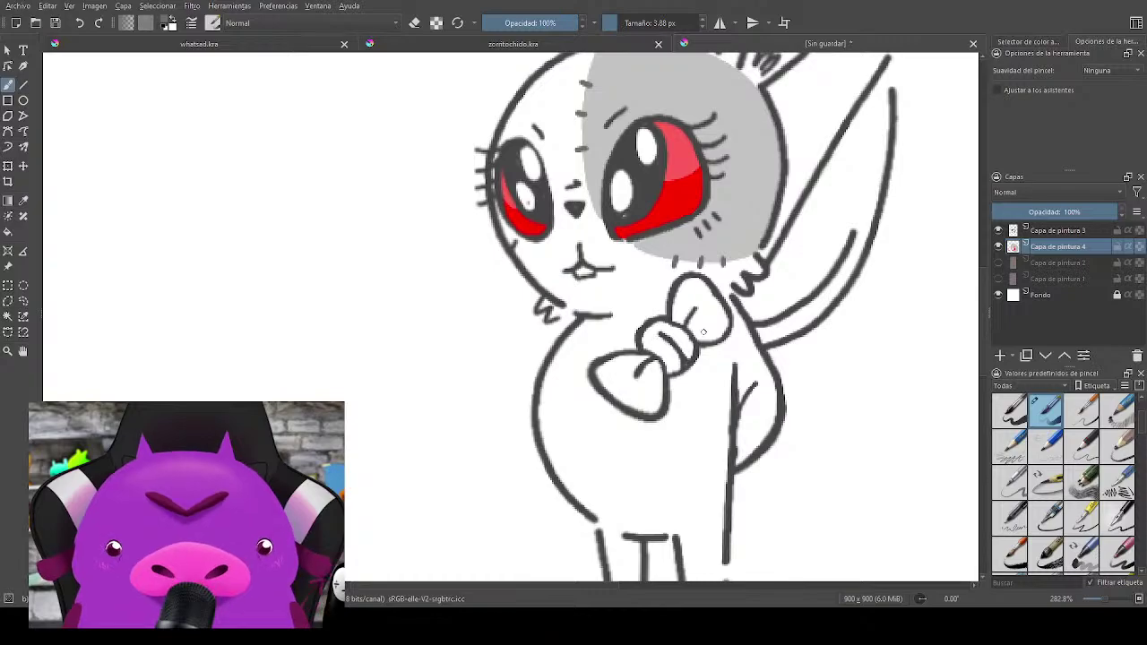
pyautogui.rightClick(829, 356)
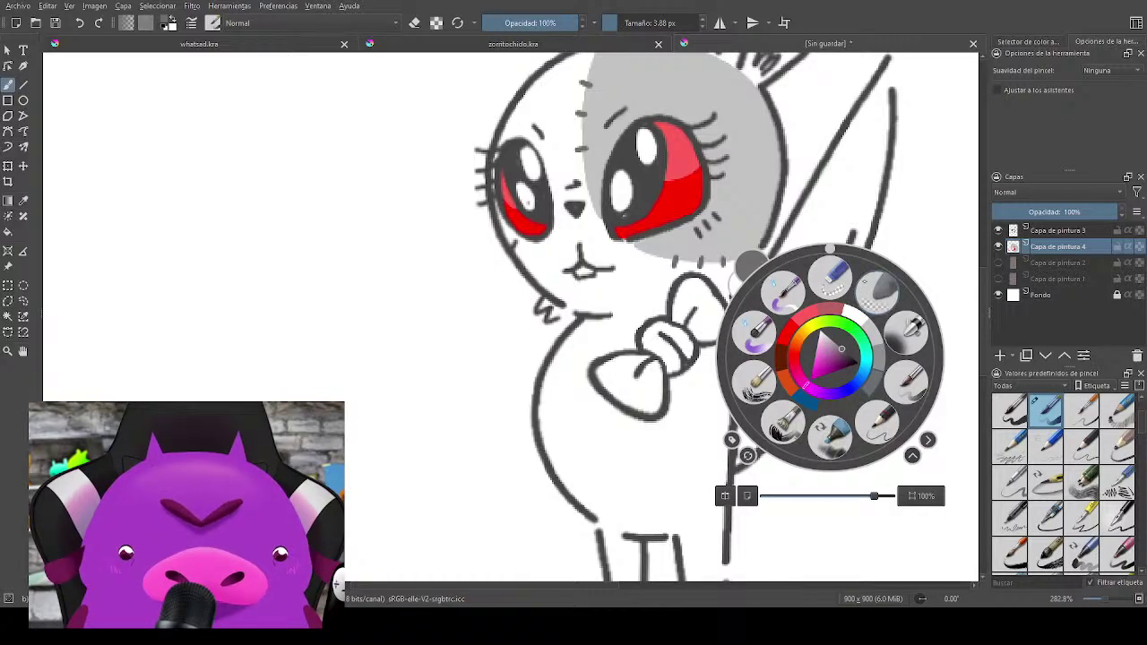
pyautogui.moveTo(844, 358); pyautogui.dragTo(849, 366)
pyautogui.click(863, 375)
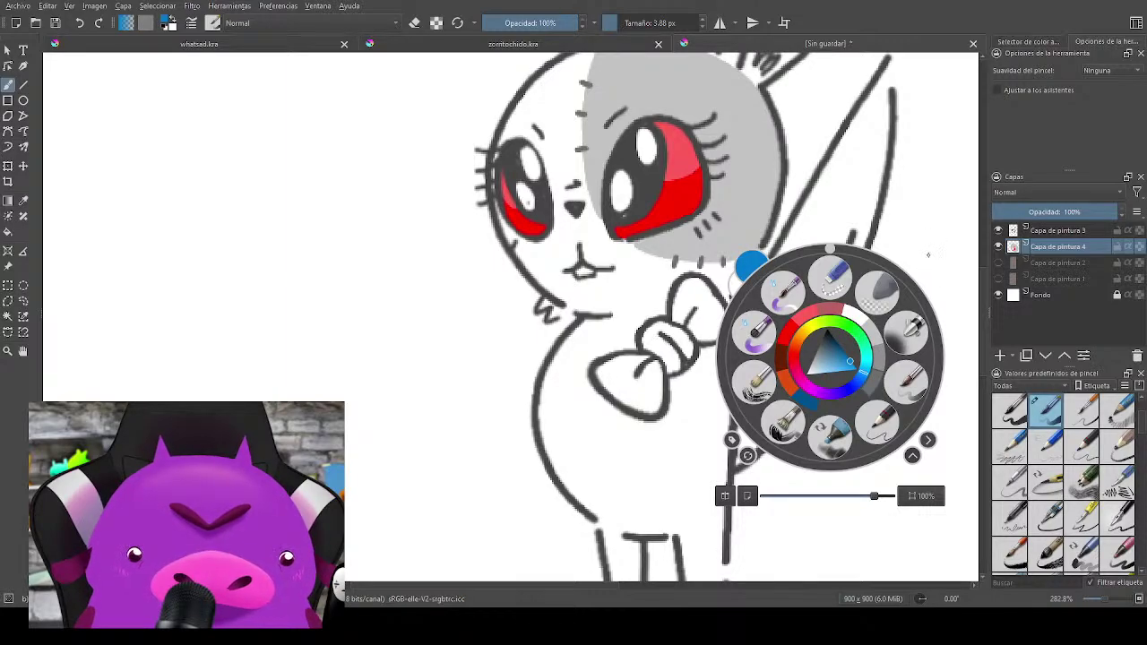
pyautogui.click(926, 188)
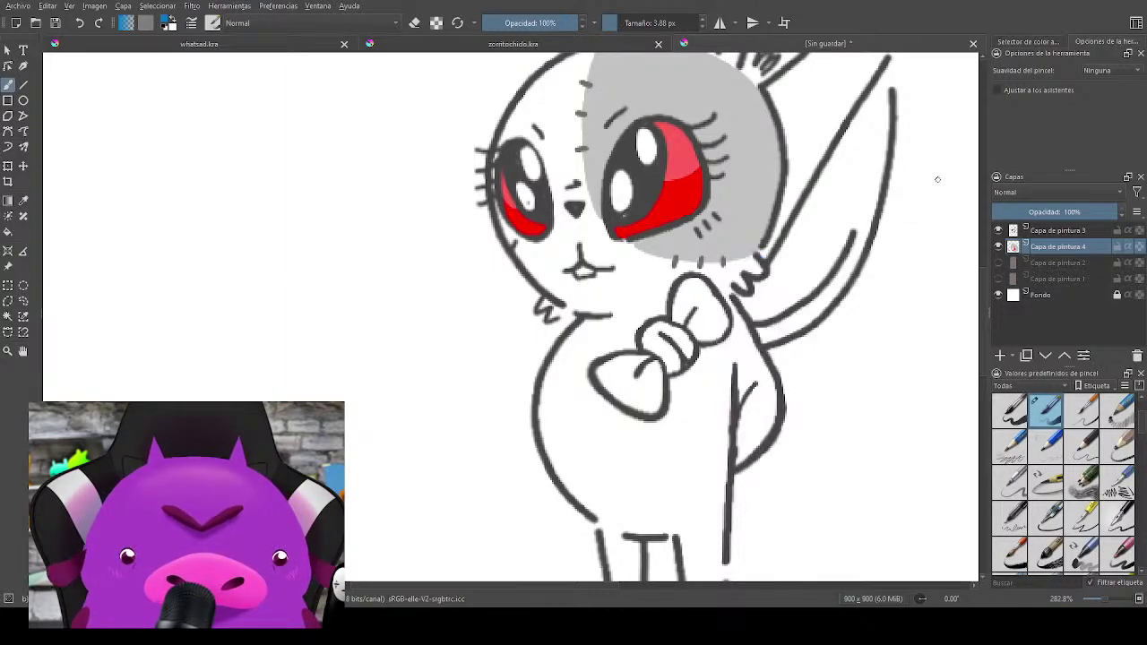
pyautogui.moveTo(673, 323); pyautogui.dragTo(697, 284)
pyautogui.moveTo(675, 342)
pyautogui.keyDown('shift'); pyautogui.mouseDown()
pyautogui.moveTo(690, 342)
pyautogui.moveTo(650, 366)
pyautogui.moveTo(701, 296)
pyautogui.moveTo(694, 288)
pyautogui.moveTo(699, 338)
pyautogui.moveTo(720, 301)
pyautogui.moveTo(724, 333)
pyautogui.moveTo(688, 342)
pyautogui.moveTo(660, 372)
pyautogui.moveTo(687, 353)
pyautogui.moveTo(599, 369)
pyautogui.moveTo(643, 397)
pyautogui.moveTo(624, 403)
pyautogui.moveTo(647, 387)
pyautogui.moveTo(654, 405)
pyautogui.mouseUp(); pyautogui.keyUp('shift')
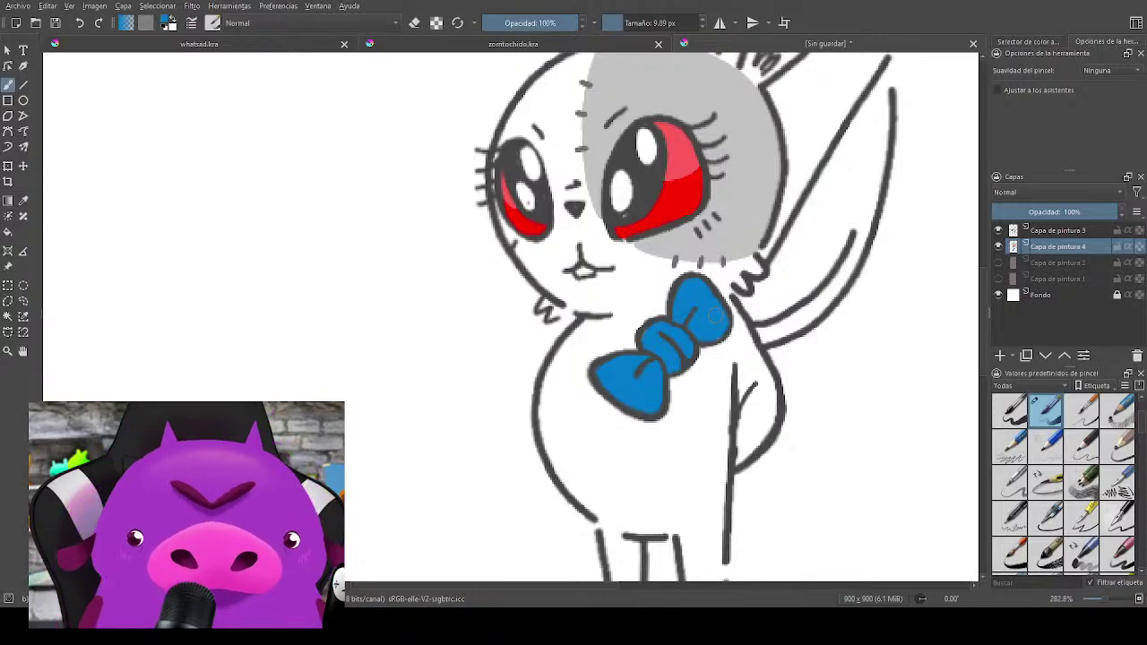
# Step: Sample the face patch's light grey and fill the long blade shape behind the character with it
pyautogui.press('1')
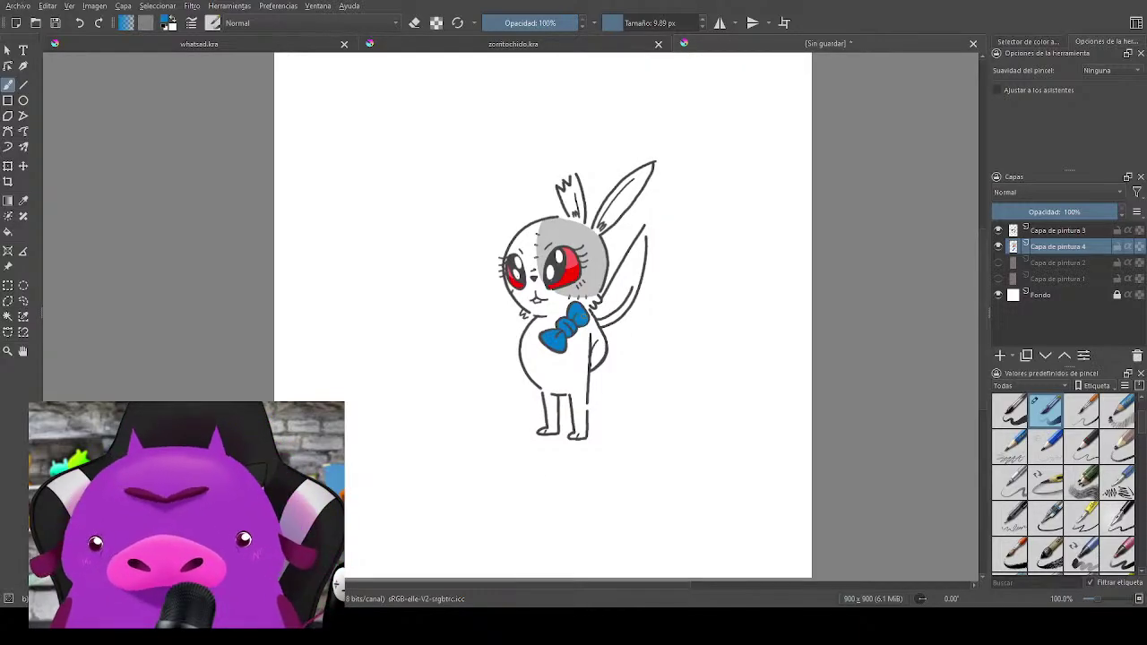
pyautogui.scroll(4, 624, 305)
pyautogui.scroll(-2, 663, 323)
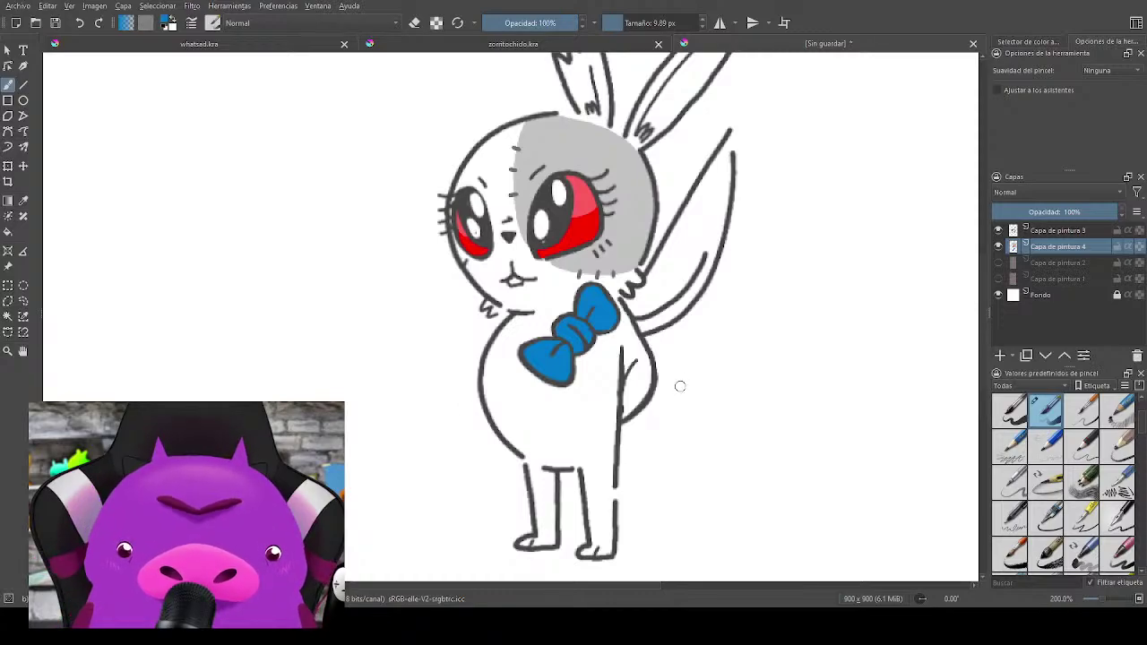
pyautogui.scroll(1, 680, 386)
pyautogui.keyDown('ctrl'); pyautogui.click(631, 163); pyautogui.keyUp('ctrl')
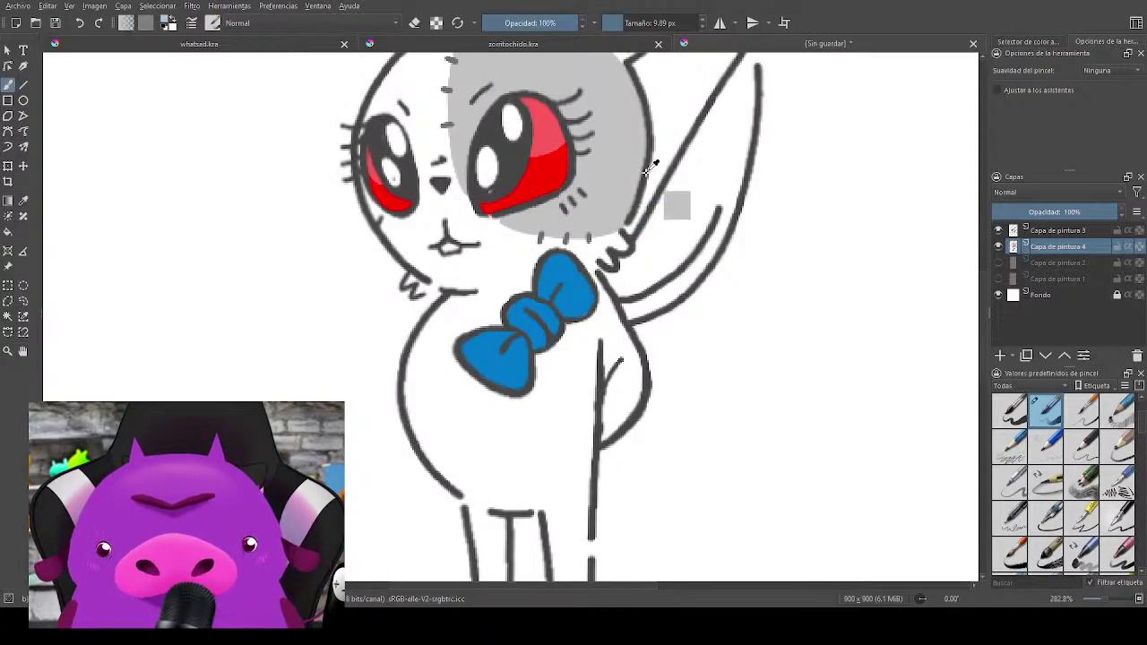
pyautogui.moveTo(739, 277); pyautogui.dragTo(734, 384)
pyautogui.moveTo(619, 393)
pyautogui.mouseDown()
pyautogui.moveTo(747, 160)
pyautogui.moveTo(714, 319)
pyautogui.moveTo(695, 331)
pyautogui.moveTo(740, 181)
pyautogui.moveTo(681, 317)
pyautogui.moveTo(615, 391)
pyautogui.moveTo(627, 411)
pyautogui.moveTo(640, 397)
pyautogui.moveTo(629, 394)
pyautogui.moveTo(630, 415)
pyautogui.moveTo(718, 254)
pyautogui.moveTo(640, 414)
pyautogui.mouseUp()
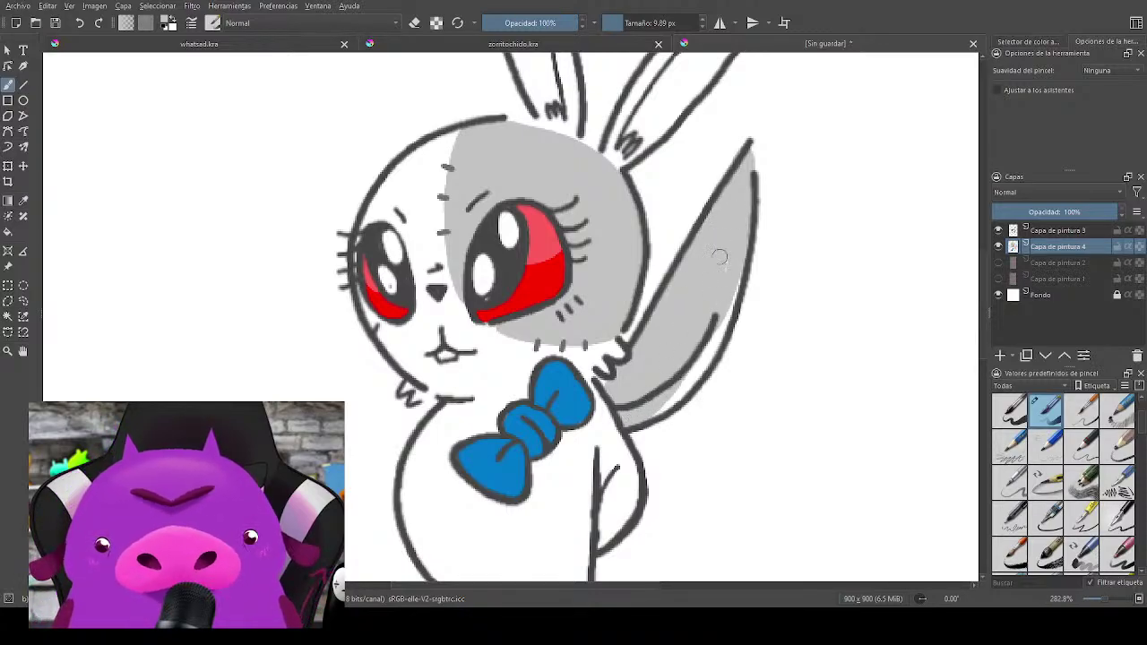
pyautogui.moveTo(655, 407)
pyautogui.mouseDown()
pyautogui.moveTo(693, 368)
pyautogui.moveTo(734, 260)
pyautogui.mouseUp()
pyautogui.moveTo(684, 387); pyautogui.dragTo(744, 206)
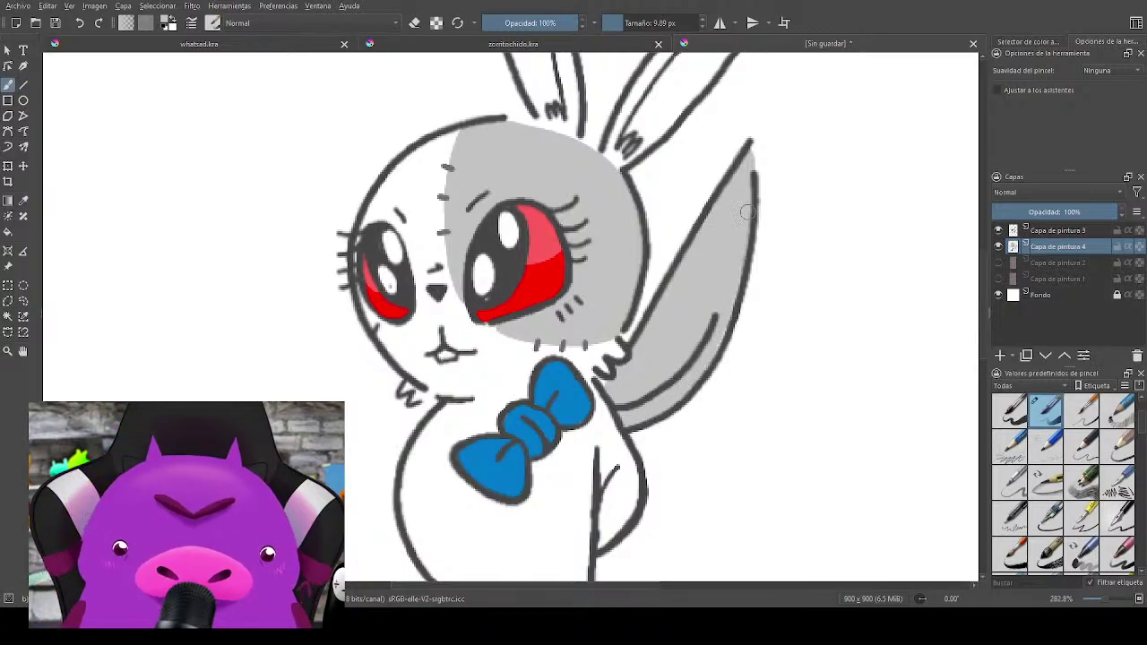
pyautogui.press('ctrl')
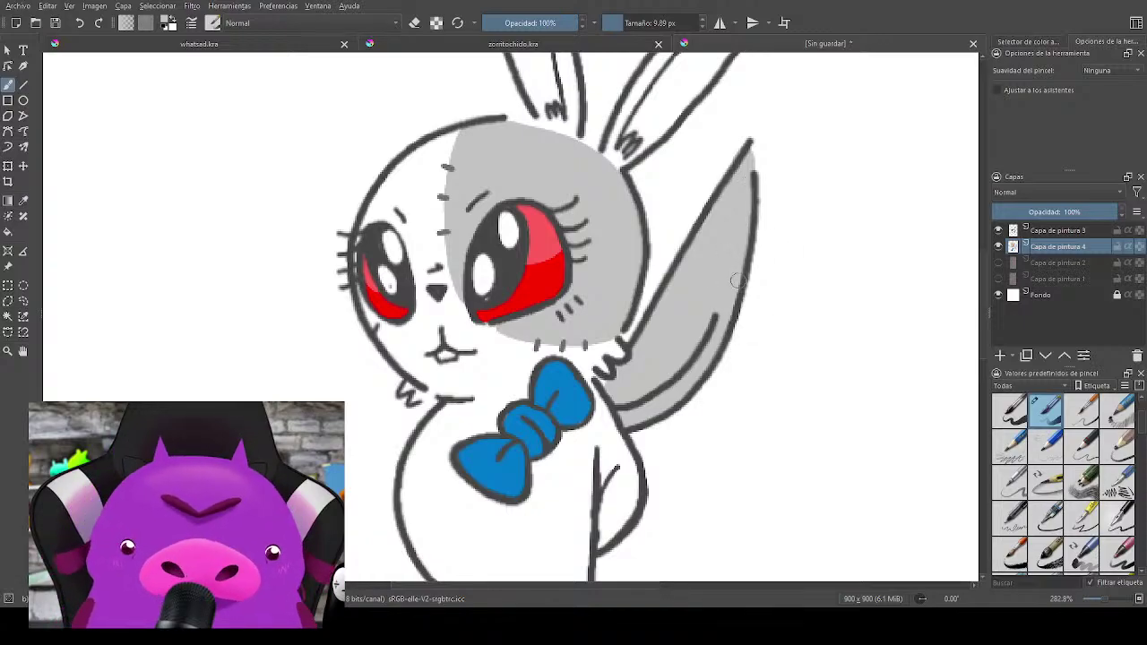
# Step: Choose a lighter grey and paint a band along the blade's outer curved edge, from its base to the tip
pyautogui.rightClick(728, 301)
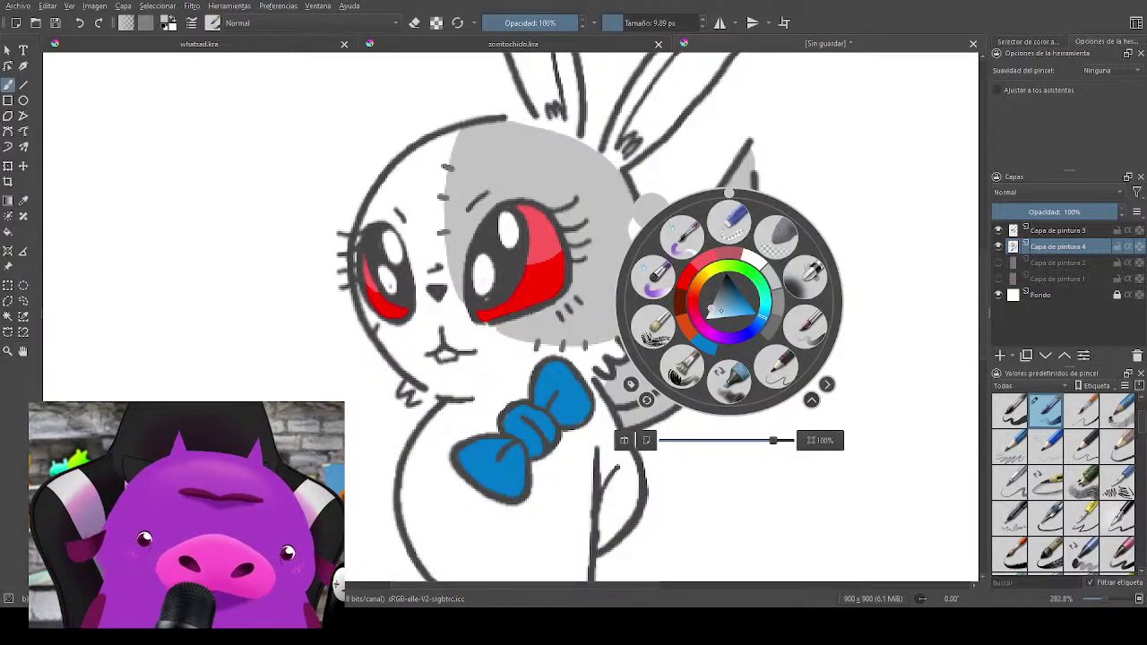
pyautogui.rightClick(708, 311)
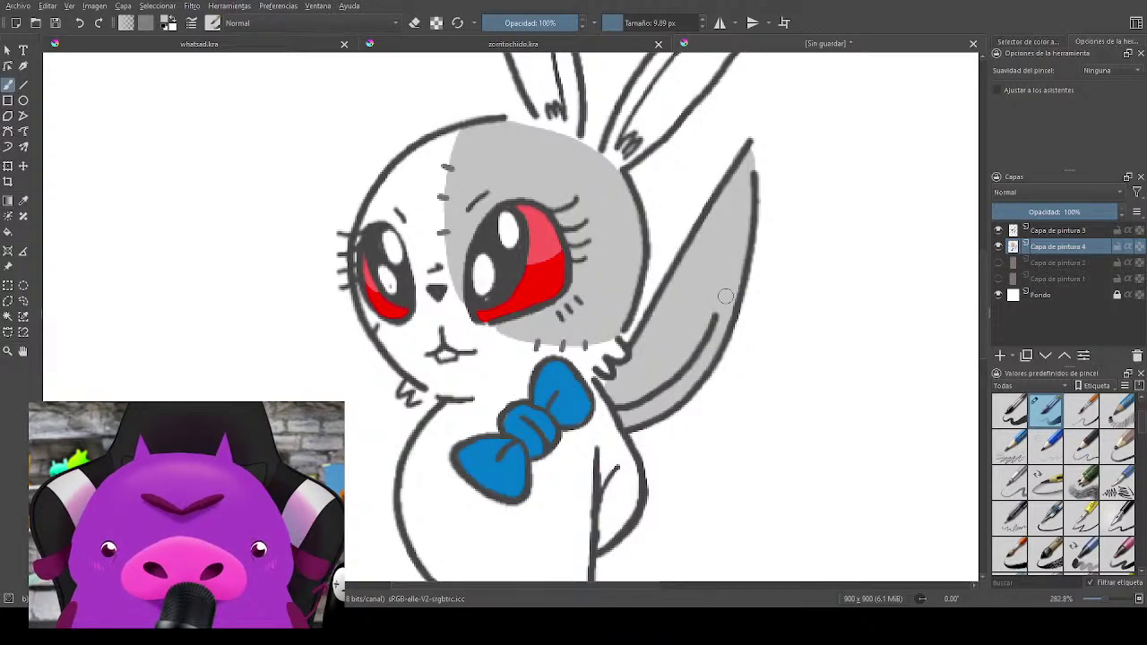
pyautogui.rightClick(775, 299)
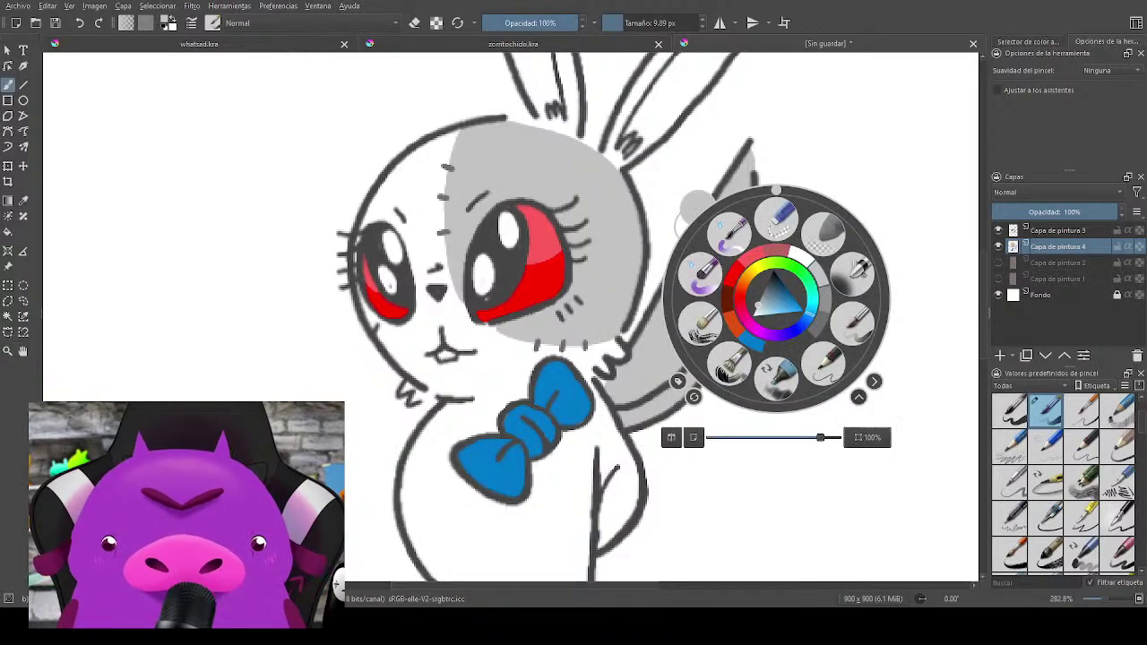
pyautogui.rightClick(842, 183)
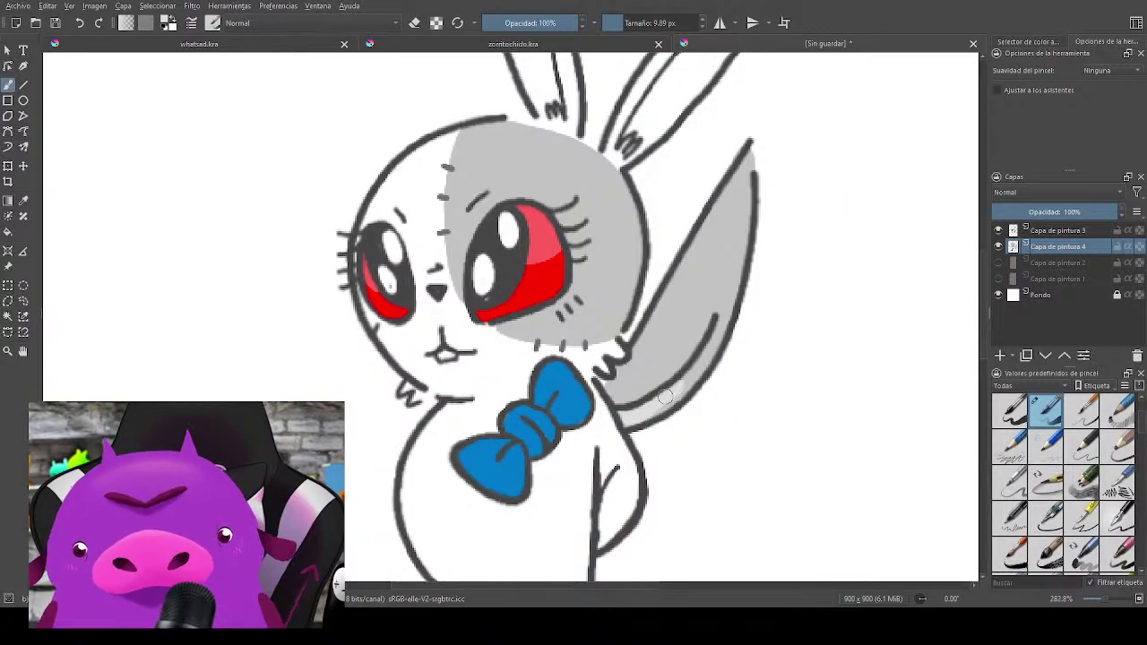
pyautogui.moveTo(665, 397); pyautogui.dragTo(698, 371)
pyautogui.moveTo(720, 333); pyautogui.dragTo(748, 152)
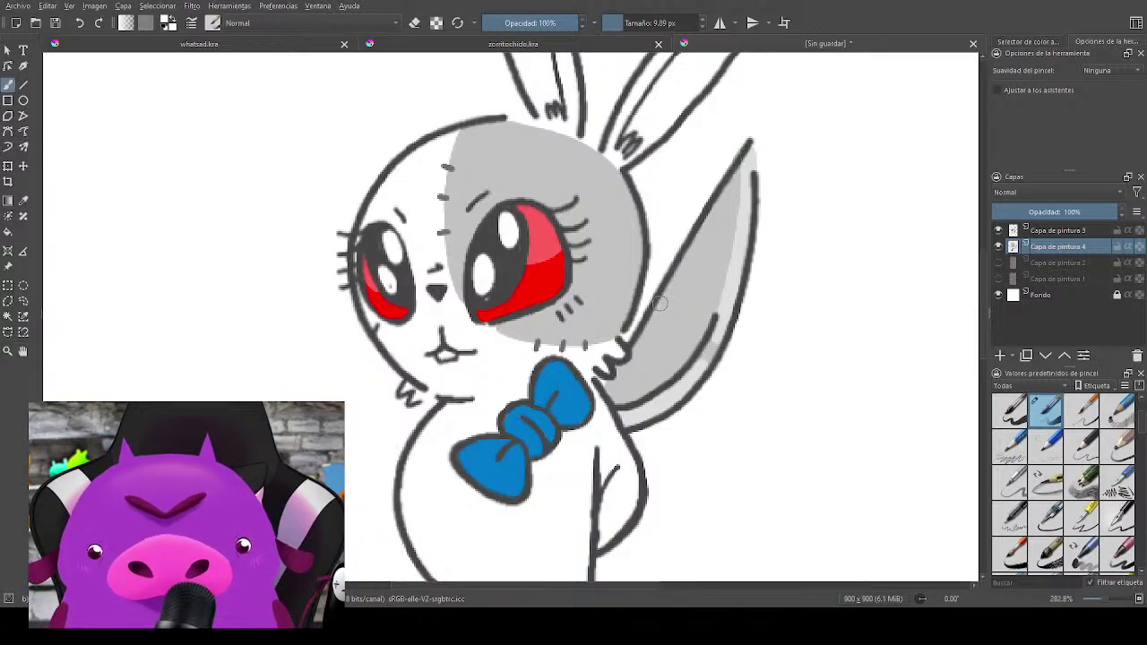
# Step: Paint two white reflection streaks across the grey part of the blade with the 9.89 px brush
pyautogui.moveTo(657, 301); pyautogui.dragTo(669, 382)
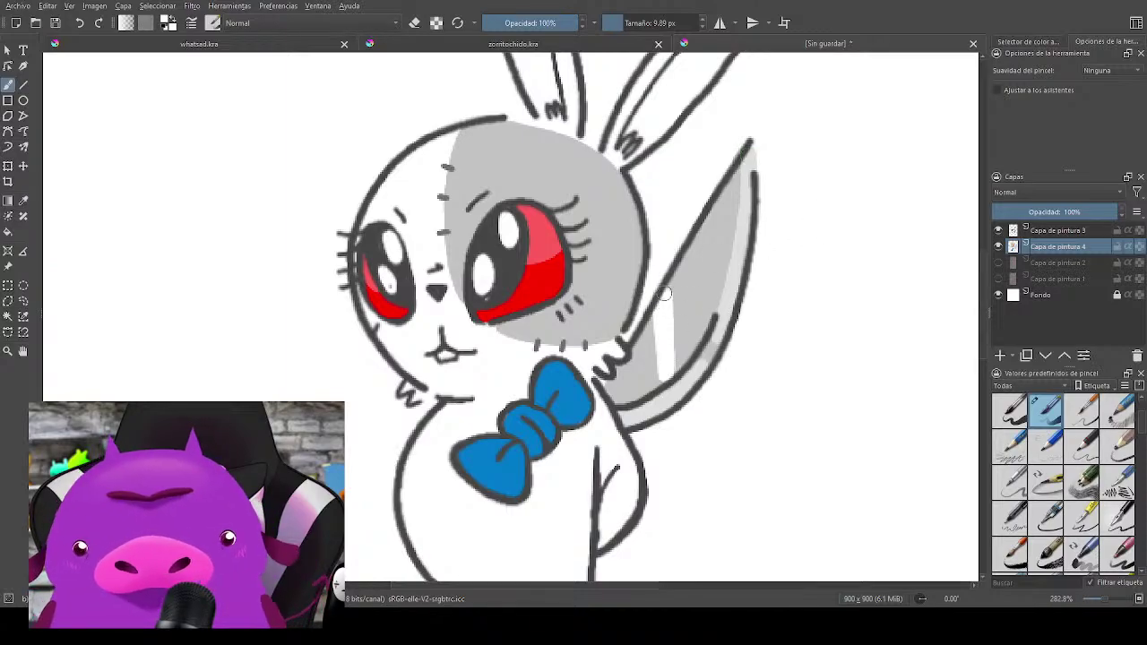
pyautogui.moveTo(697, 231); pyautogui.dragTo(700, 289)
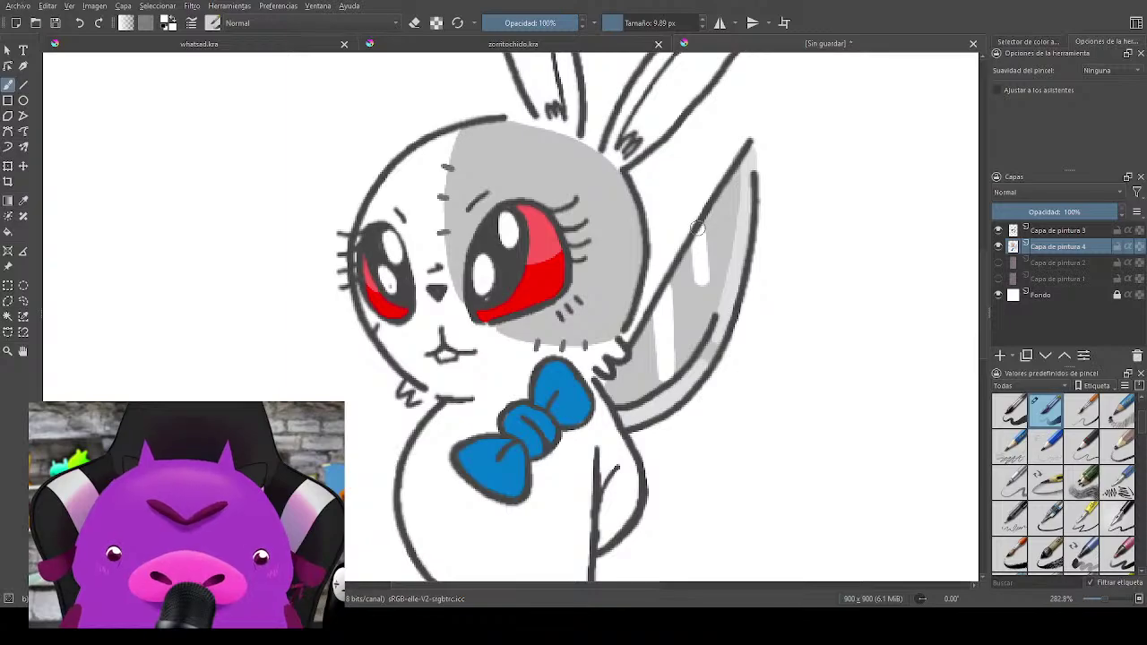
pyautogui.moveTo(698, 228); pyautogui.dragTo(708, 326)
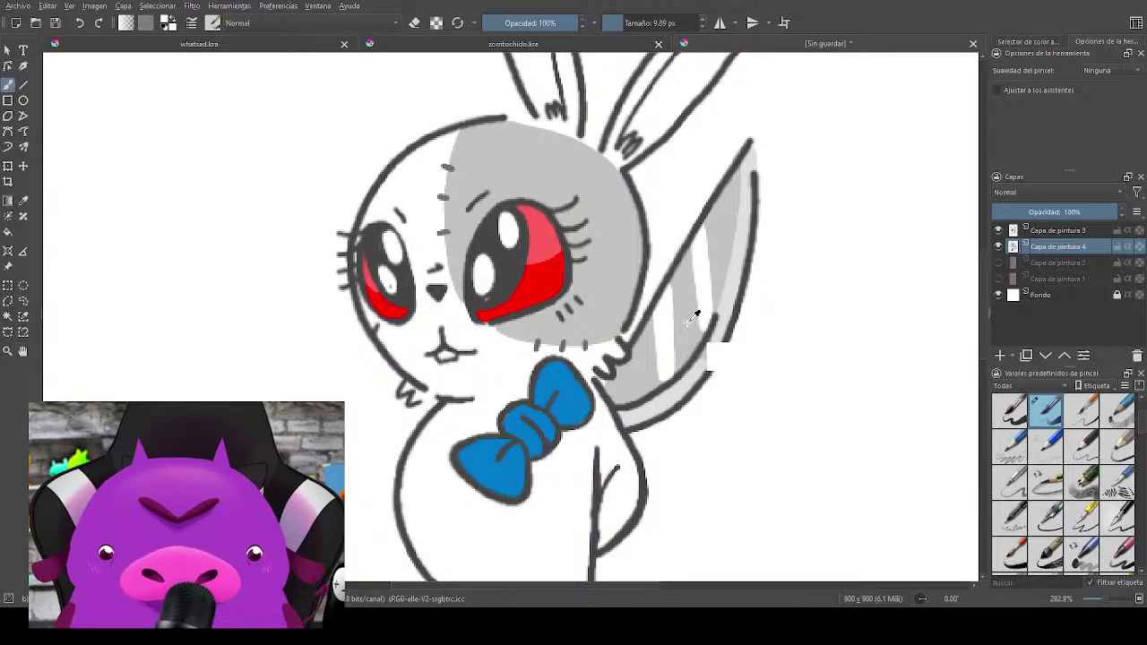
# Step: Sample the blade's grey and trim the edges of the white reflection streaks, reducing the brush size to 6.00 px
pyautogui.keyDown('ctrl'); pyautogui.click(689, 319); pyautogui.keyUp('ctrl')
pyautogui.moveTo(674, 284); pyautogui.dragTo(677, 367)
pyautogui.press('[')
pyautogui.press('[')
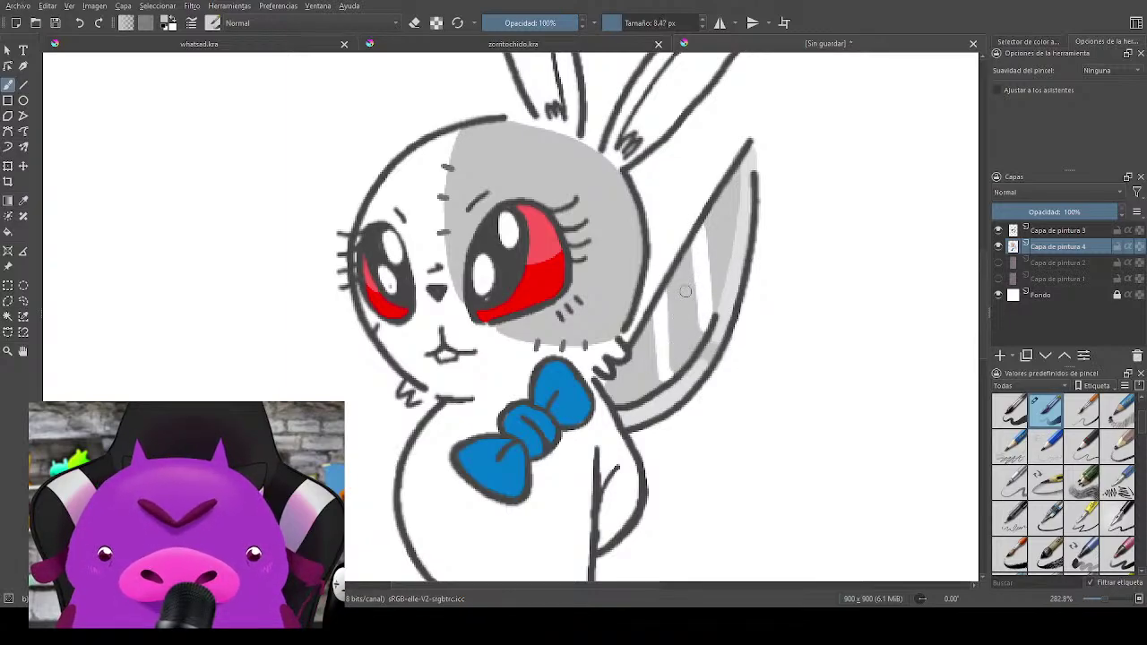
pyautogui.moveTo(693, 245)
pyautogui.mouseDown()
pyautogui.moveTo(700, 331)
pyautogui.moveTo(692, 239)
pyautogui.mouseUp()
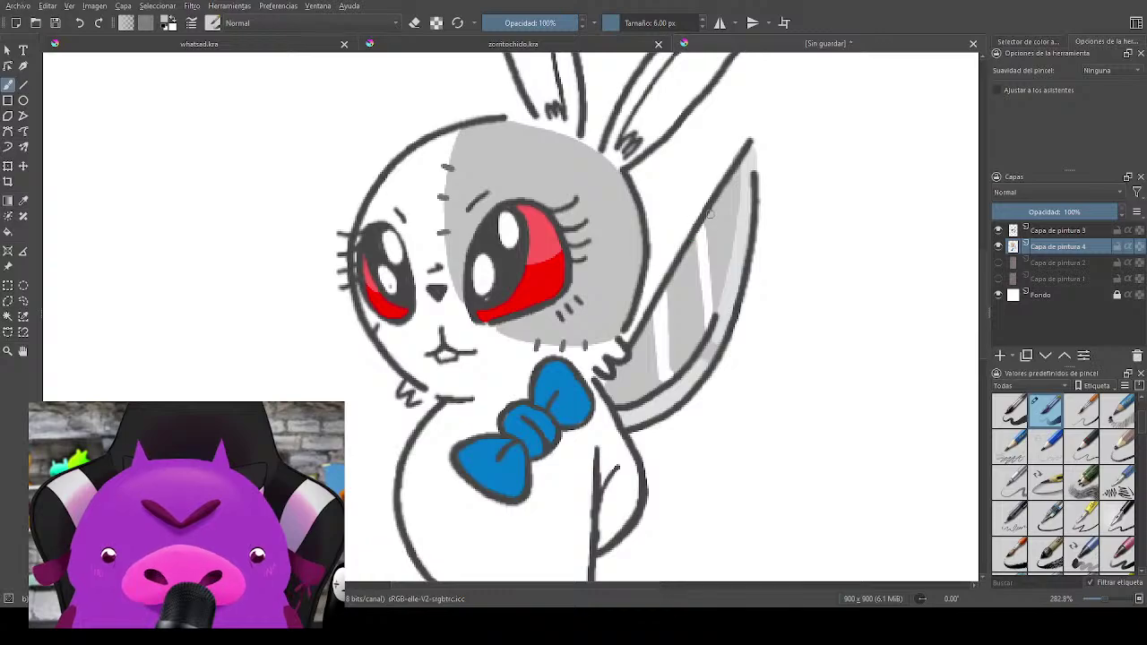
# Step: Choose a light pink and paint the inner areas of both ears with the 6.00 px brush
pyautogui.moveTo(756, 366)
pyautogui.mouseDown()
pyautogui.moveTo(768, 333)
pyautogui.moveTo(801, 325)
pyautogui.moveTo(817, 205)
pyautogui.moveTo(754, 485)
pyautogui.mouseUp()
pyautogui.moveTo(759, 337); pyautogui.dragTo(750, 447)
pyautogui.rightClick(761, 235)
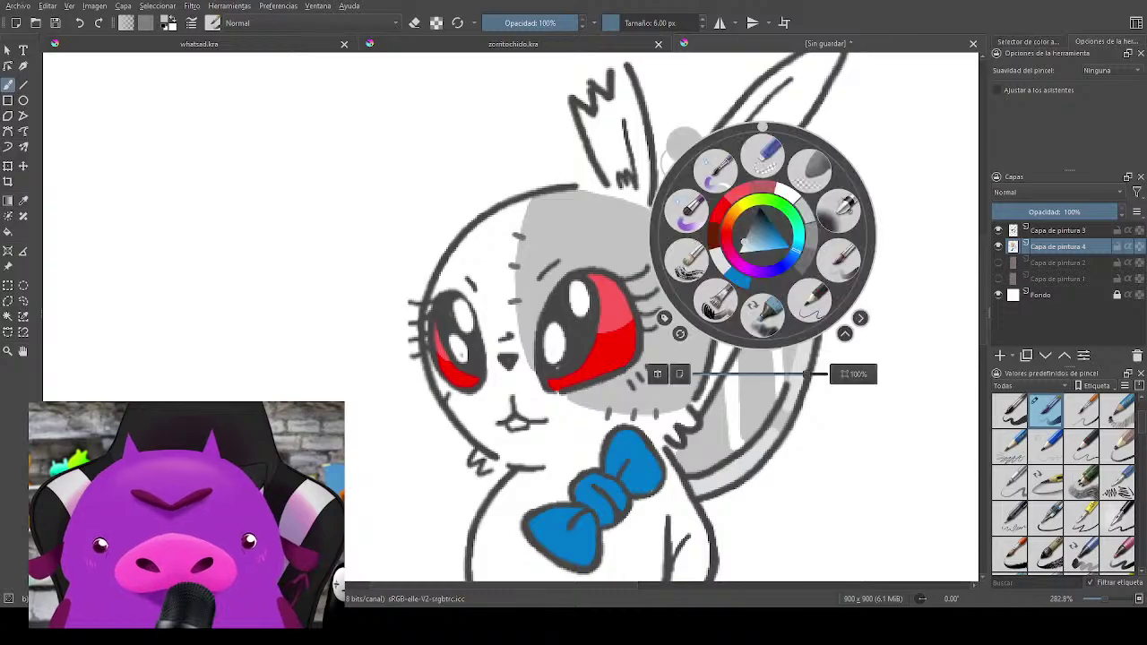
pyautogui.click(728, 251)
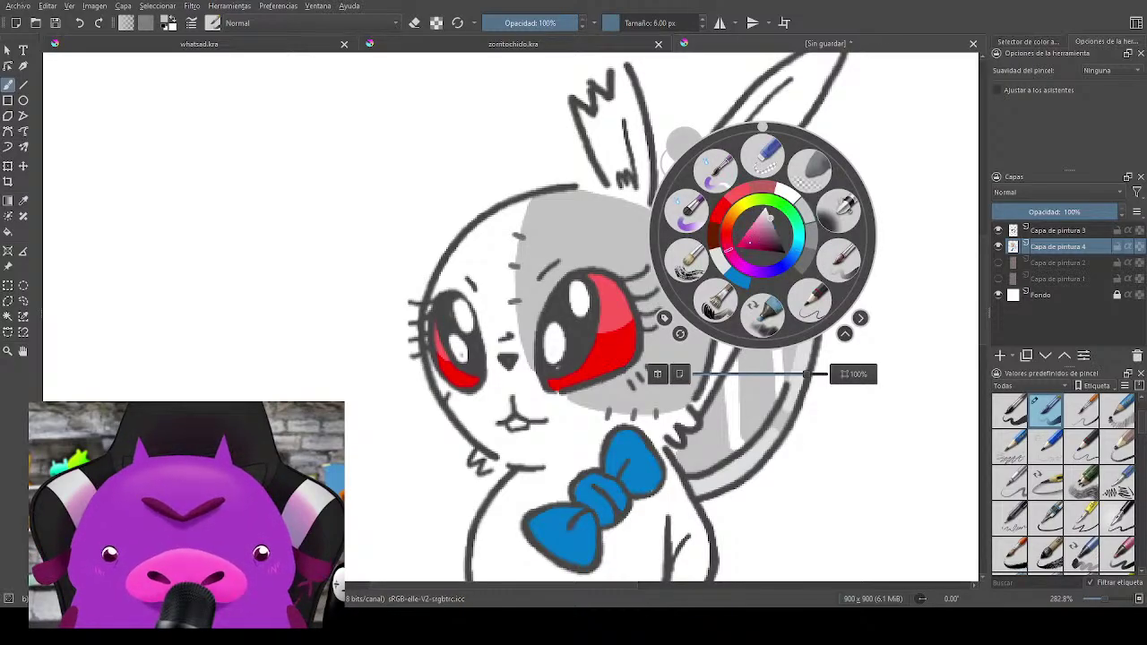
pyautogui.click(755, 217)
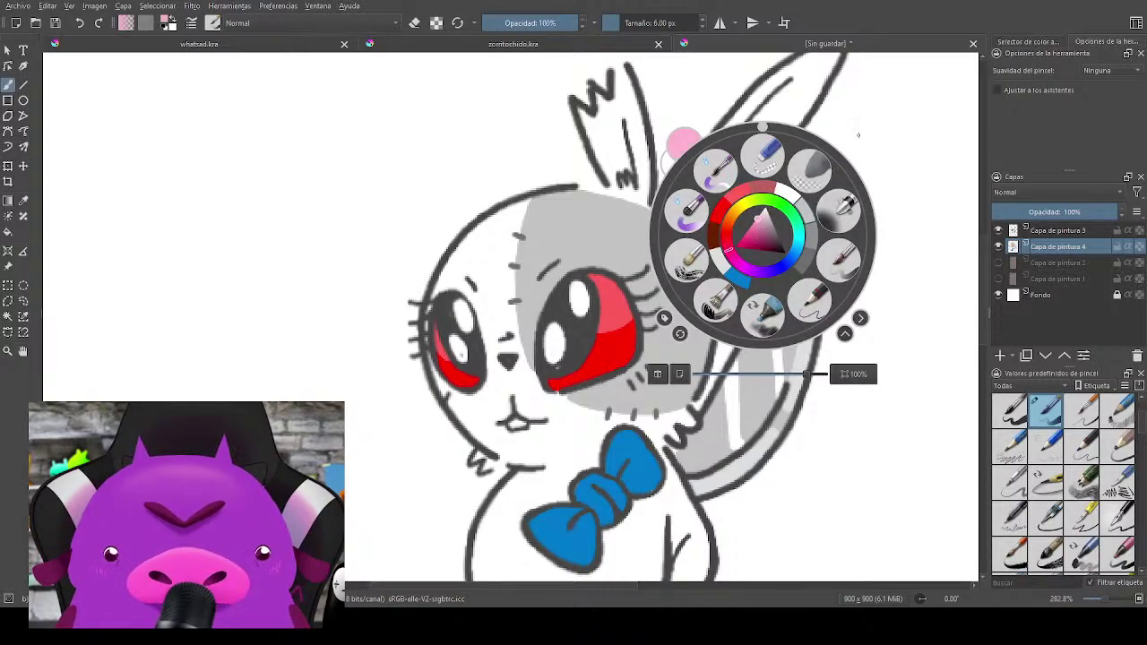
pyautogui.click(921, 195)
pyautogui.moveTo(823, 192); pyautogui.dragTo(800, 281)
pyautogui.moveTo(777, 167)
pyautogui.mouseDown()
pyautogui.moveTo(680, 280)
pyautogui.moveTo(771, 171)
pyautogui.moveTo(697, 267)
pyautogui.moveTo(709, 254)
pyautogui.moveTo(695, 288)
pyautogui.moveTo(700, 262)
pyautogui.moveTo(695, 287)
pyautogui.moveTo(779, 168)
pyautogui.moveTo(696, 292)
pyautogui.moveTo(762, 174)
pyautogui.mouseUp()
pyautogui.moveTo(587, 242)
pyautogui.mouseDown()
pyautogui.moveTo(588, 191)
pyautogui.moveTo(582, 219)
pyautogui.moveTo(573, 182)
pyautogui.moveTo(593, 244)
pyautogui.moveTo(589, 183)
pyautogui.moveTo(602, 265)
pyautogui.mouseUp()
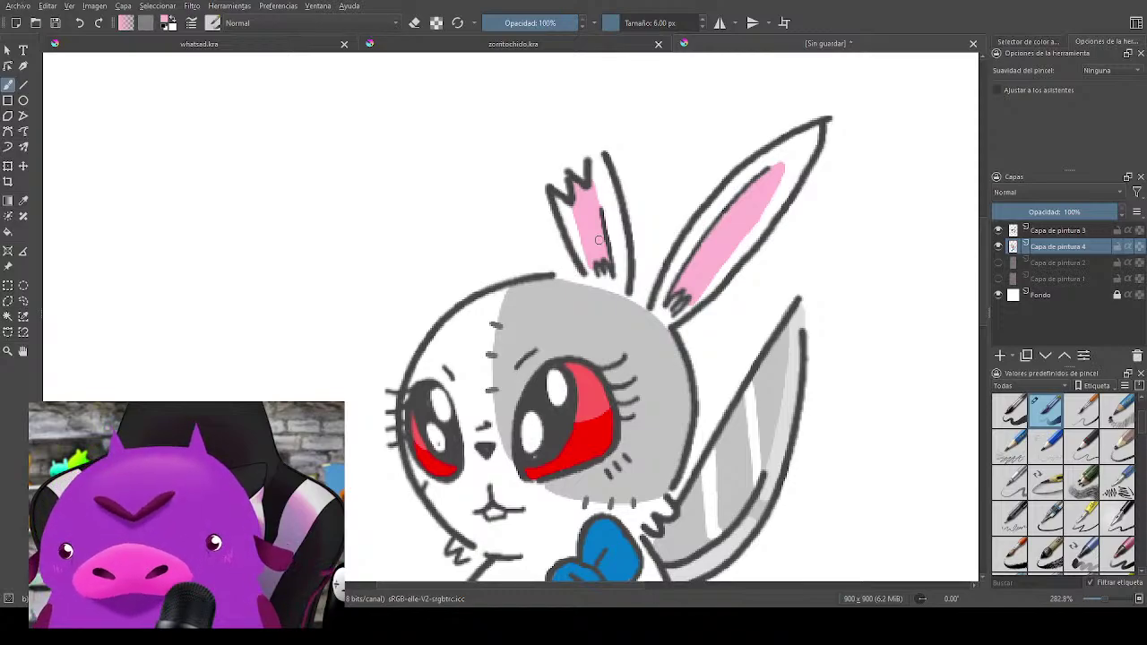
# Step: Erase the pink that spills along the outer edges of both inner ears with the 6.00 px brush
pyautogui.press('e')
pyautogui.moveTo(569, 218); pyautogui.dragTo(590, 272)
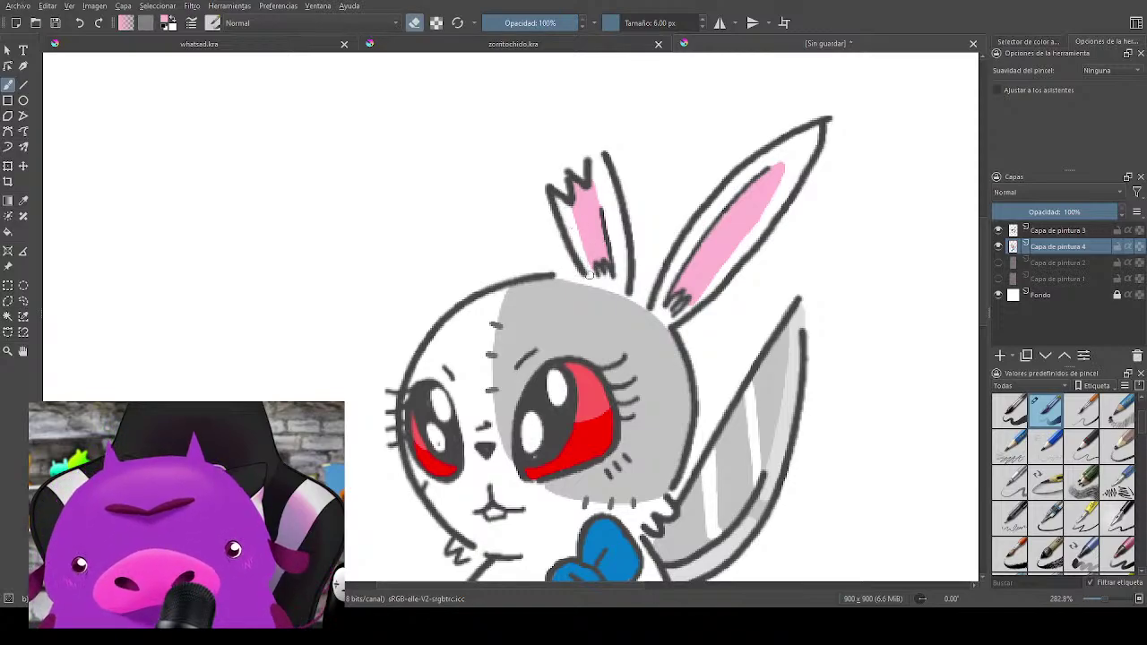
pyautogui.moveTo(566, 212); pyautogui.dragTo(589, 269)
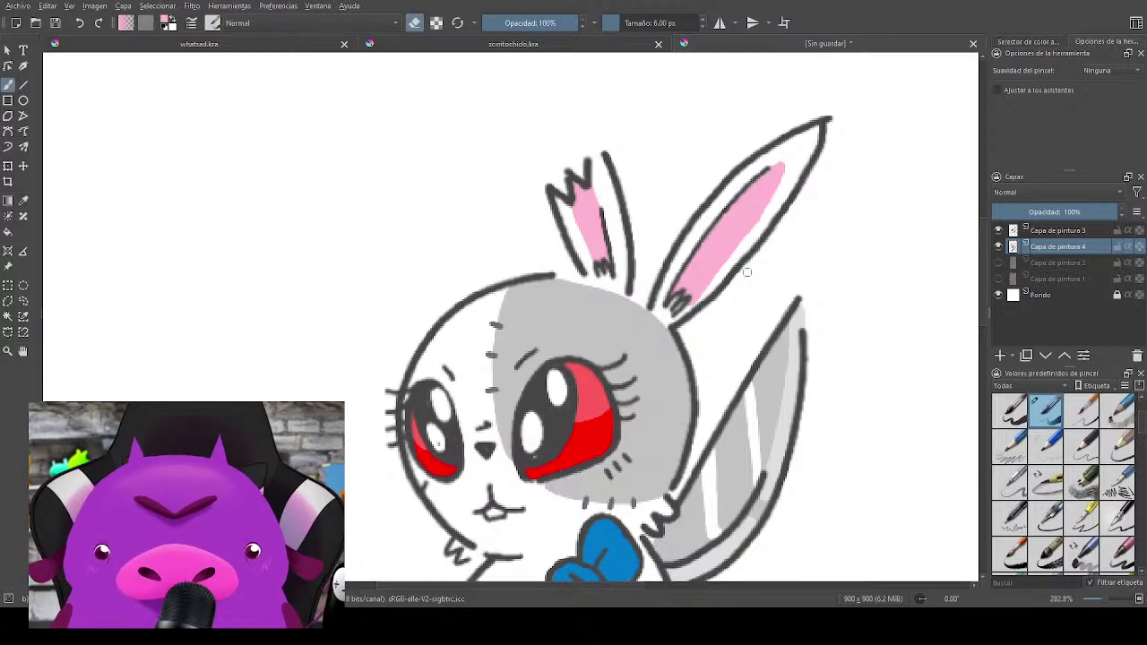
pyautogui.moveTo(686, 308); pyautogui.dragTo(728, 266)
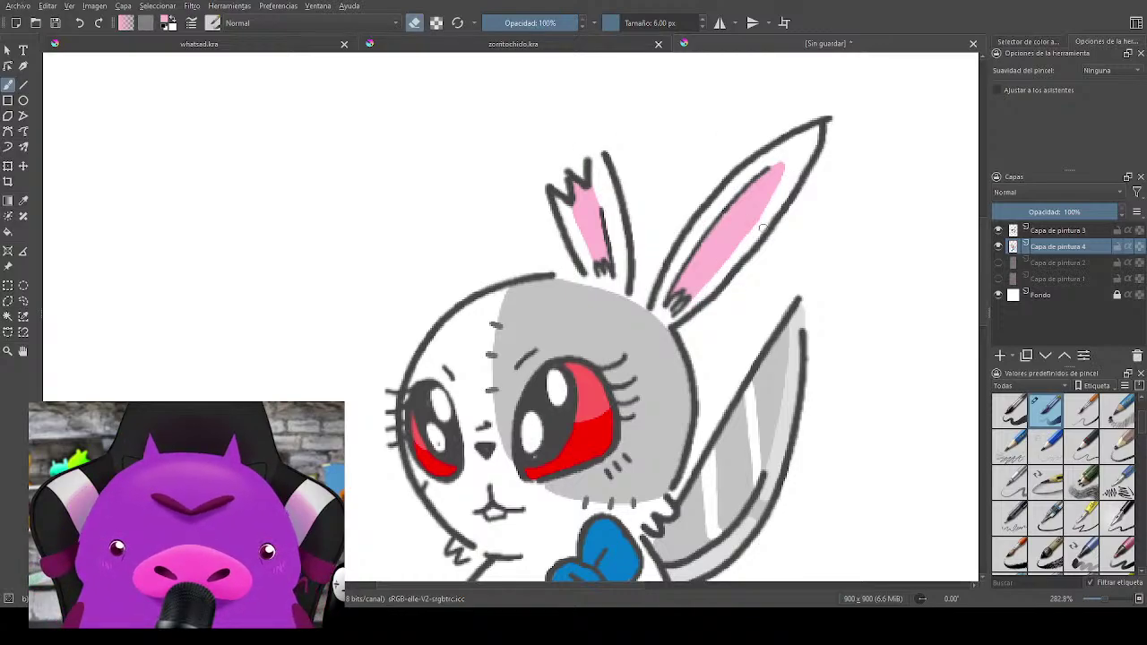
# Step: Add a new paint layer above the colour layer and sample the bow tie's blue for painting
pyautogui.moveTo(850, 211)
pyautogui.mouseDown()
pyautogui.moveTo(815, 146)
pyautogui.moveTo(865, 112)
pyautogui.moveTo(857, 93)
pyautogui.moveTo(840, 332)
pyautogui.moveTo(893, 266)
pyautogui.moveTo(824, 346)
pyautogui.moveTo(830, 362)
pyautogui.mouseUp()
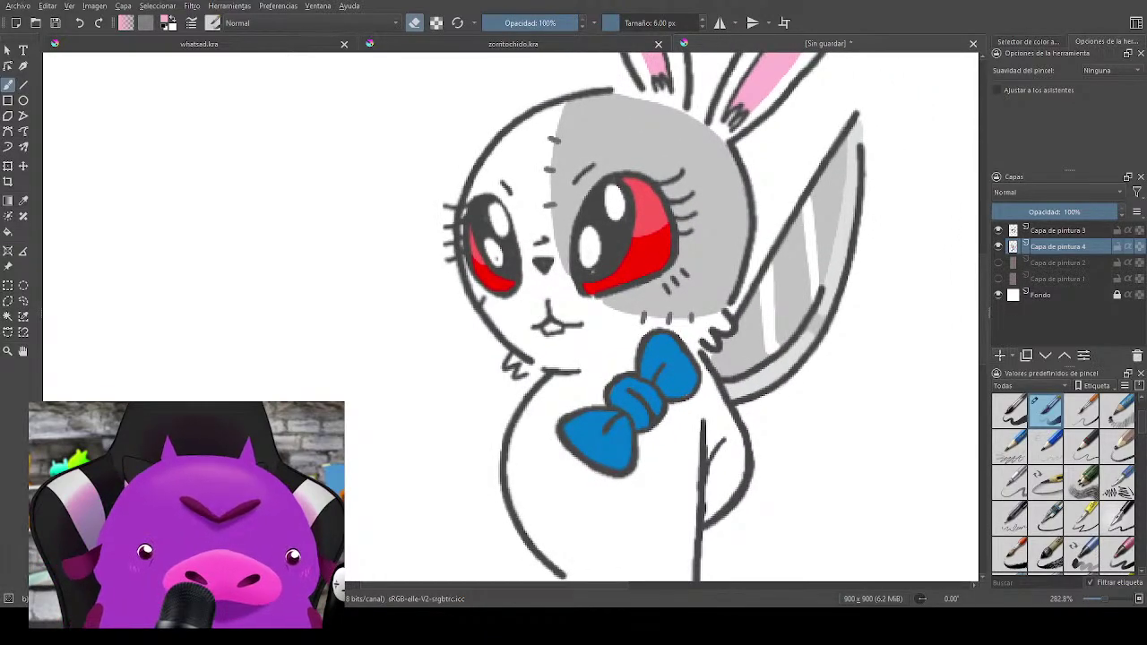
pyautogui.press('Insert')
pyautogui.scroll(-5, 777, 329)
pyautogui.scroll(3, 816, 361)
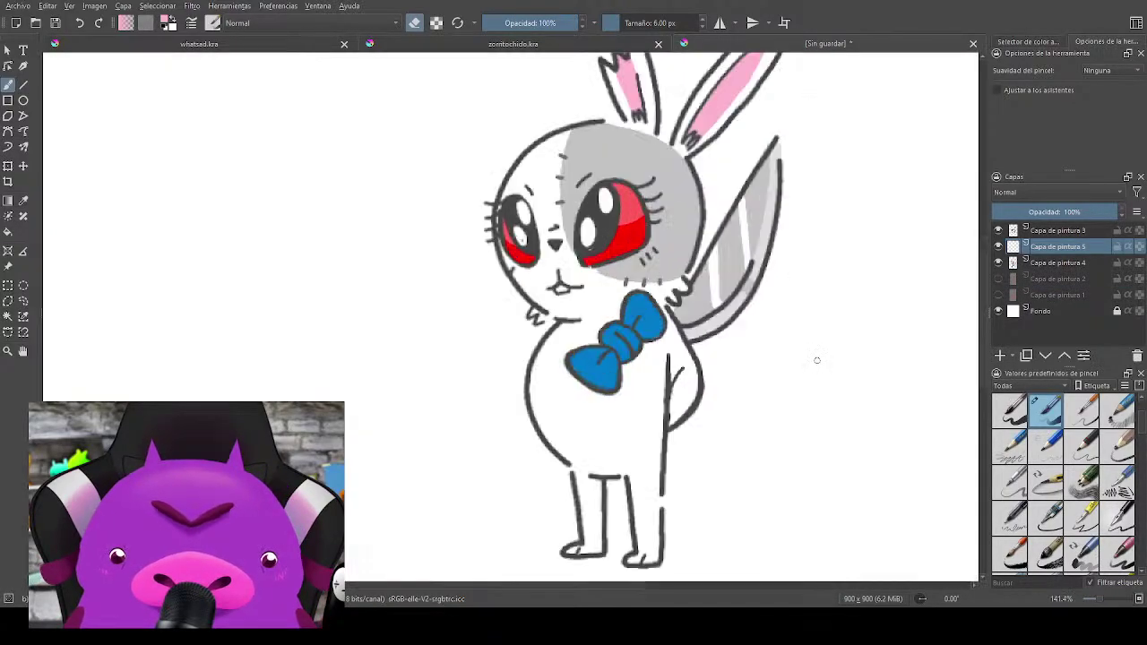
pyautogui.press('ctrl')
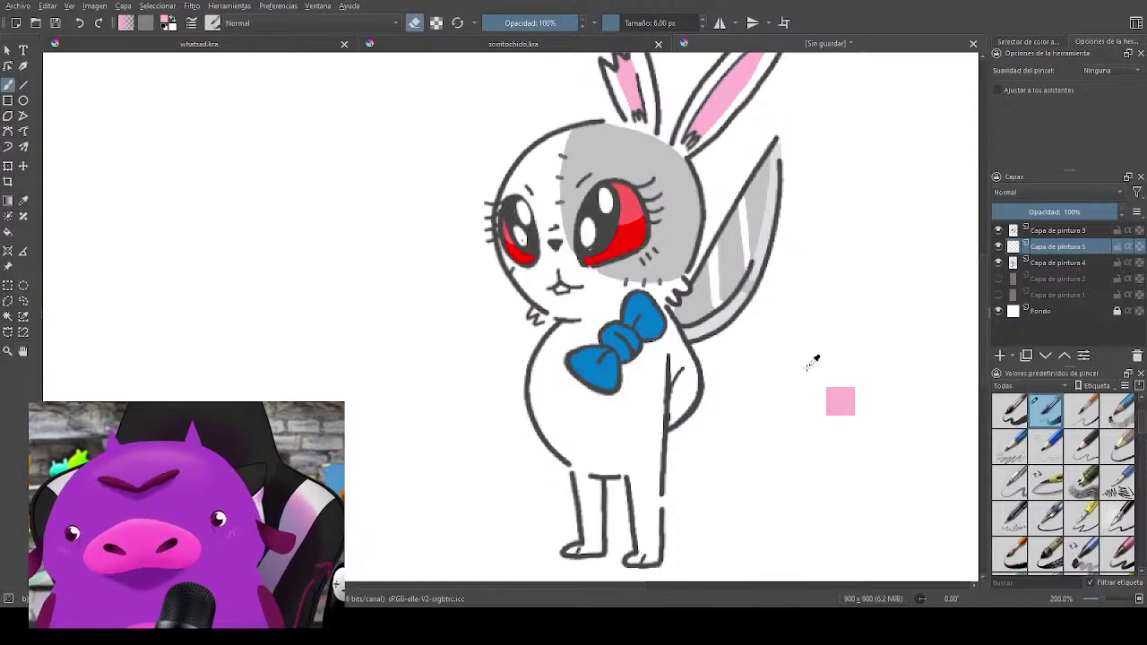
pyautogui.scroll(-3, 811, 361)
pyautogui.keyDown('ctrl'); pyautogui.click(607, 362); pyautogui.keyUp('ctrl')
pyautogui.press('e')
pyautogui.scroll(3, 607, 362)
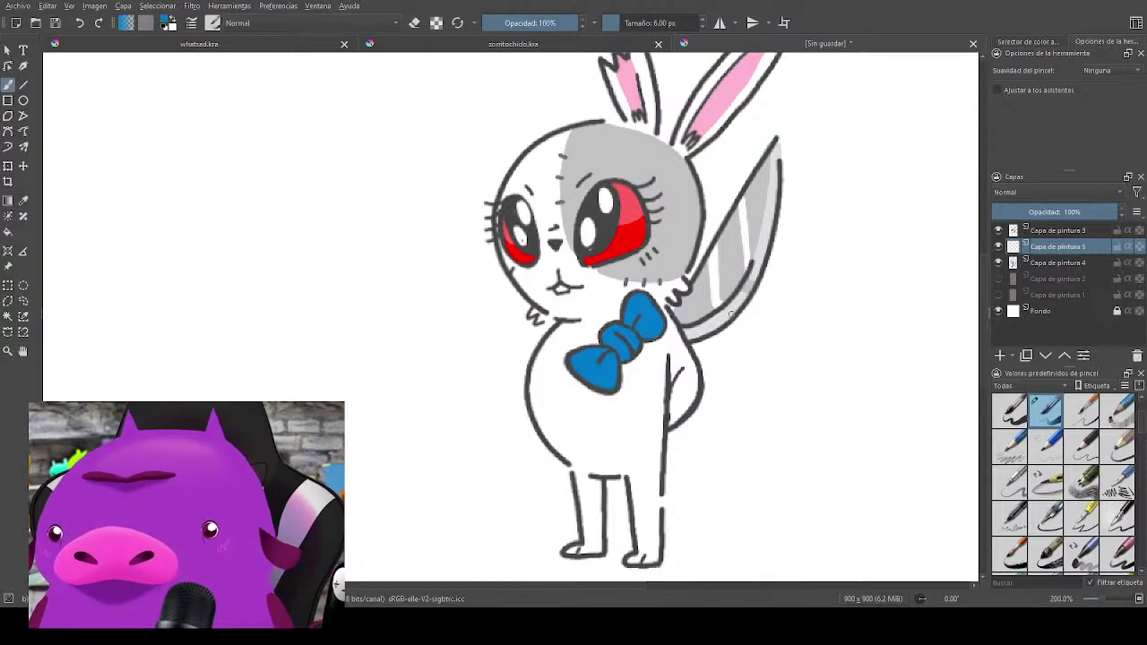
# Step: Paint a blue shadow band under the chin with a 17.00 px brush and set the layer's blending mode to Multiplicar
pyautogui.keyDown('shift'); pyautogui.moveTo(731, 314); pyautogui.dragTo(745, 314); pyautogui.keyUp('shift')
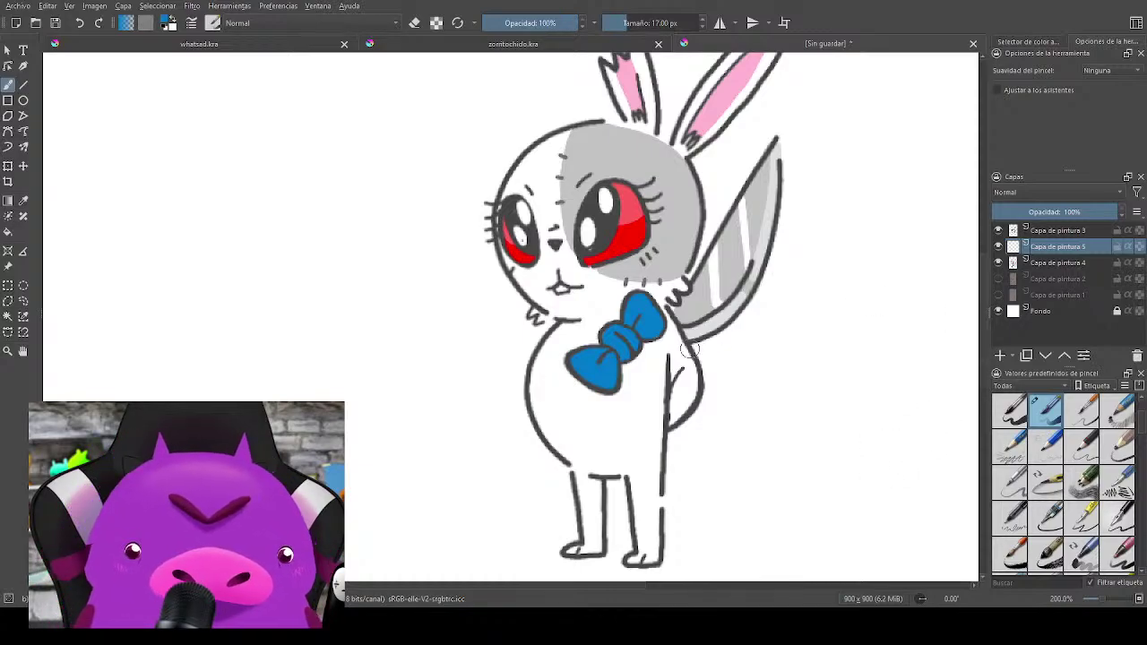
pyautogui.moveTo(542, 297)
pyautogui.mouseDown()
pyautogui.moveTo(592, 296)
pyautogui.moveTo(569, 291)
pyautogui.moveTo(627, 313)
pyautogui.moveTo(587, 292)
pyautogui.moveTo(634, 295)
pyautogui.moveTo(655, 273)
pyautogui.mouseUp()
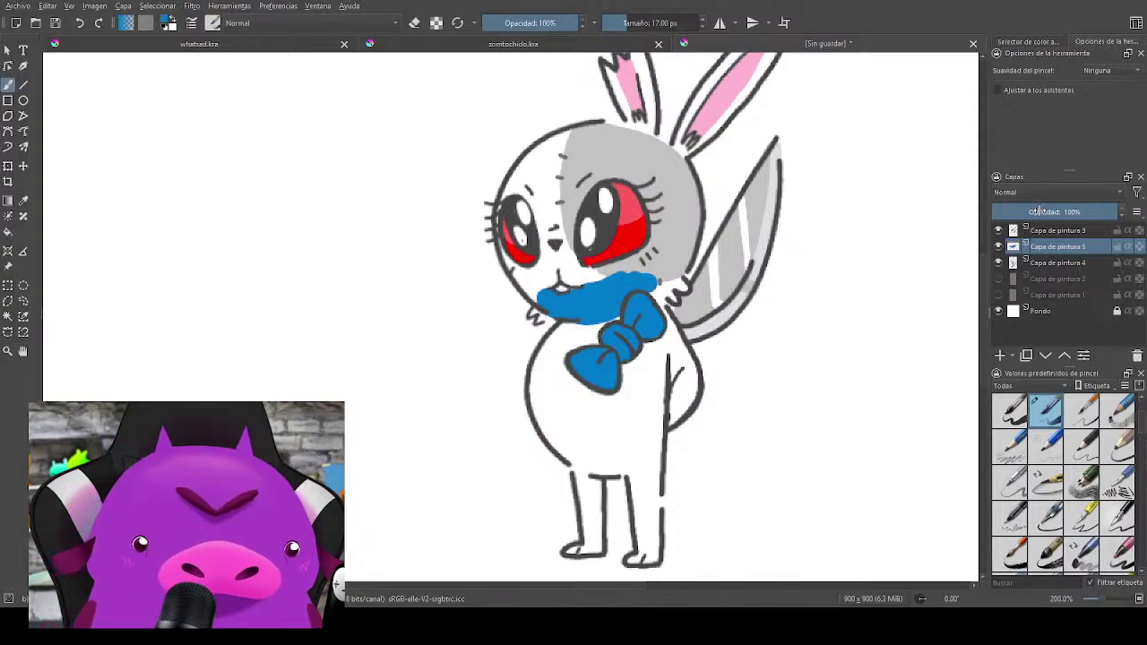
pyautogui.hotkey('alt', 'shift', 'm')
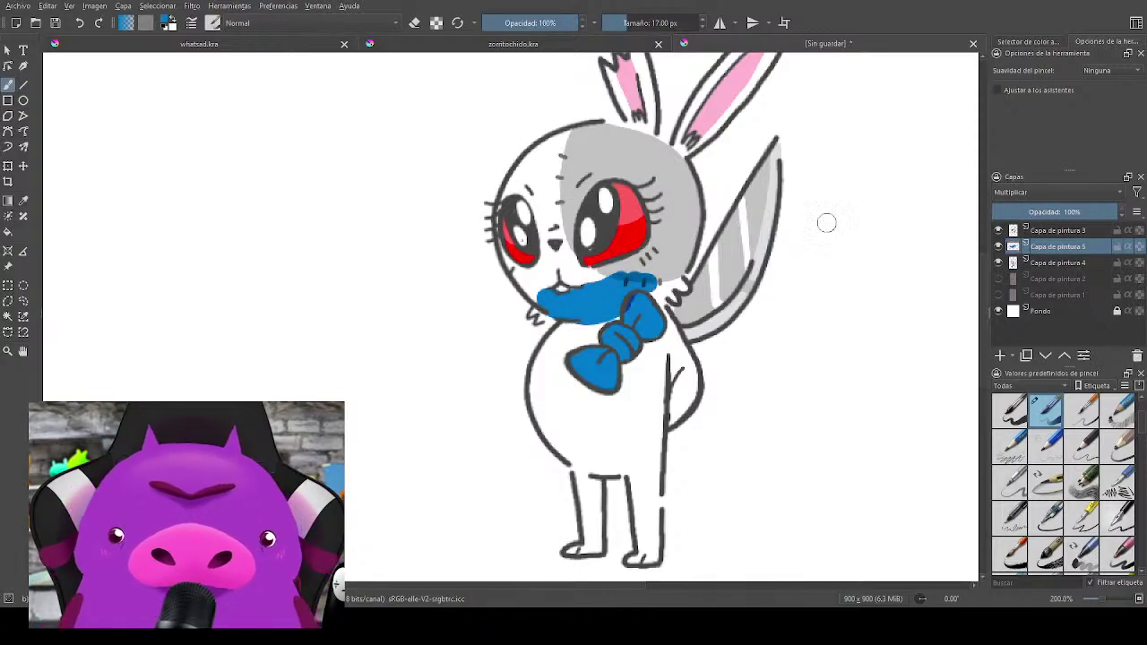
# Step: Paint blue shadows along the cheek beside the blade, over the lower parts of both eyes and on the nose
pyautogui.moveTo(659, 291)
pyautogui.mouseDown()
pyautogui.moveTo(650, 276)
pyautogui.moveTo(672, 286)
pyautogui.moveTo(681, 273)
pyautogui.moveTo(641, 269)
pyautogui.moveTo(677, 265)
pyautogui.moveTo(625, 276)
pyautogui.moveTo(697, 199)
pyautogui.mouseUp()
pyautogui.moveTo(620, 235)
pyautogui.mouseDown()
pyautogui.moveTo(595, 260)
pyautogui.moveTo(641, 220)
pyautogui.mouseUp()
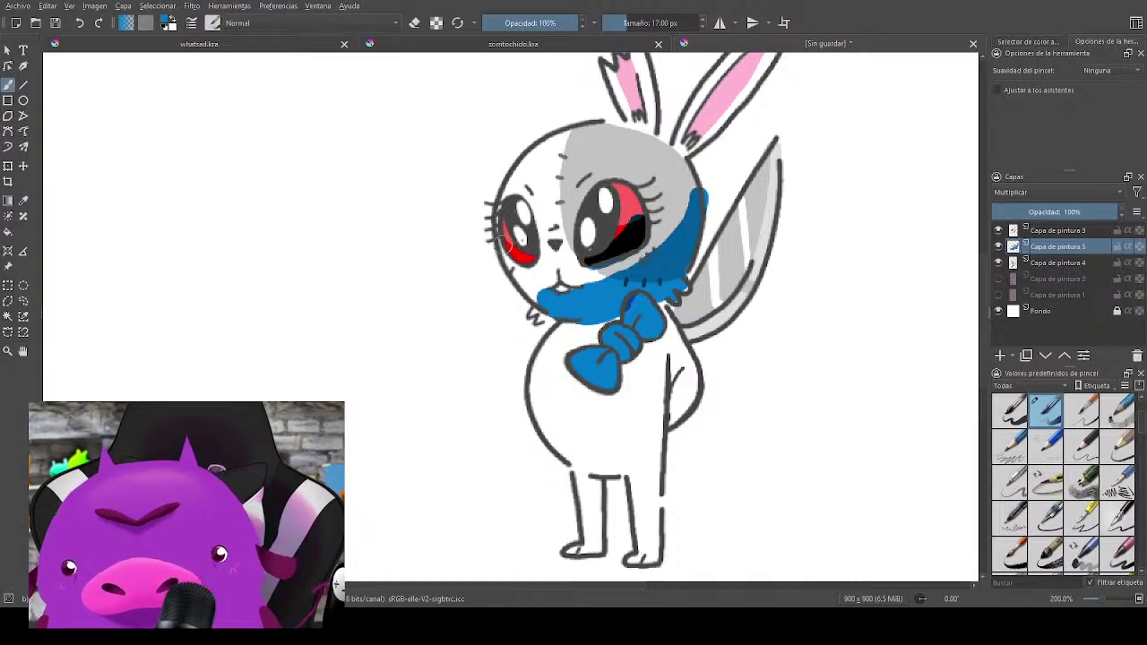
pyautogui.moveTo(503, 242)
pyautogui.mouseDown()
pyautogui.moveTo(523, 260)
pyautogui.moveTo(566, 266)
pyautogui.moveTo(561, 234)
pyautogui.mouseUp()
# Step: Shade the bases and inner sides of both ears in blue with the brush at 8.50 px
pyautogui.moveTo(733, 182); pyautogui.dragTo(677, 265)
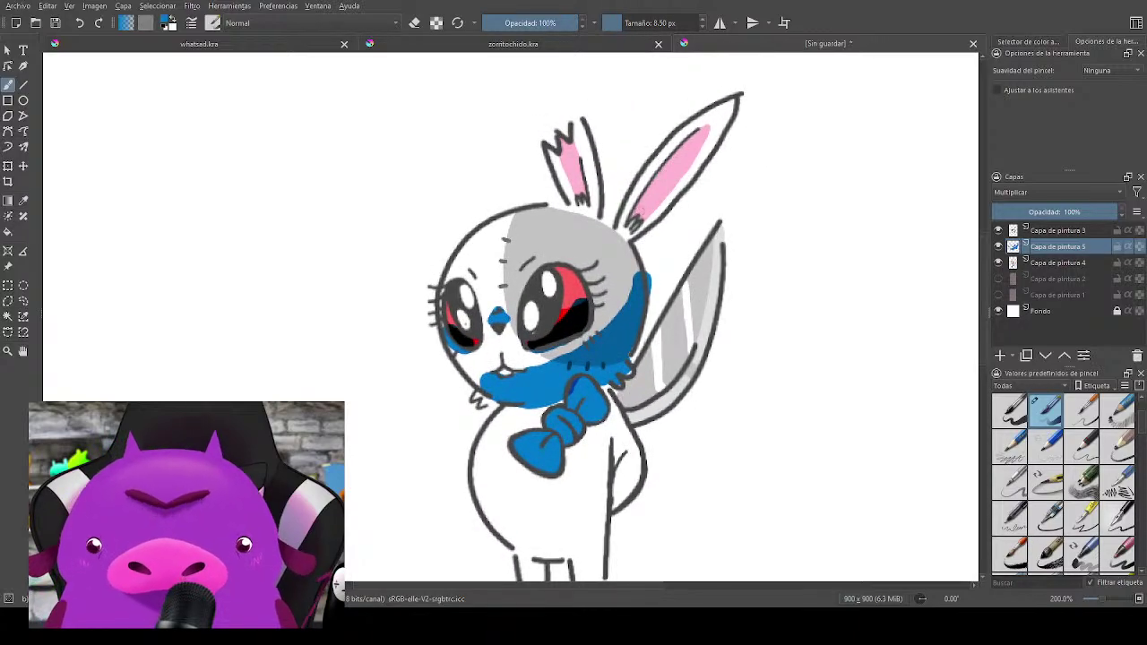
pyautogui.moveTo(634, 217)
pyautogui.mouseDown()
pyautogui.moveTo(646, 196)
pyautogui.moveTo(581, 186)
pyautogui.moveTo(599, 198)
pyautogui.moveTo(591, 162)
pyautogui.mouseUp()
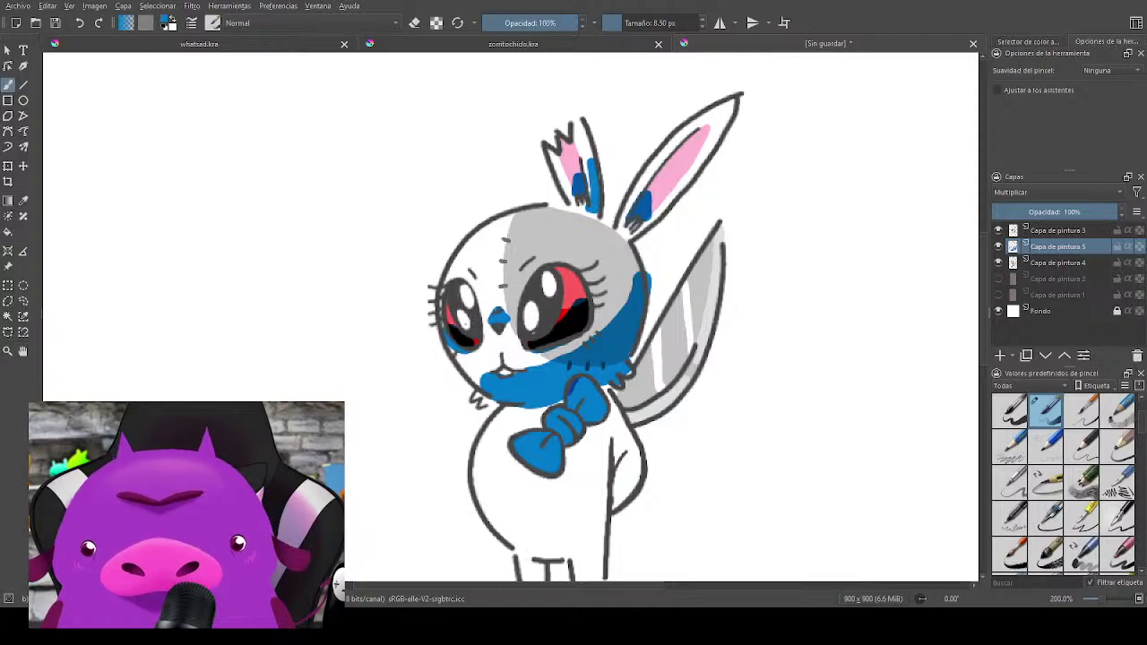
pyautogui.moveTo(586, 202); pyautogui.dragTo(591, 153)
pyautogui.moveTo(638, 230)
pyautogui.mouseDown()
pyautogui.moveTo(696, 171)
pyautogui.moveTo(659, 206)
pyautogui.moveTo(703, 151)
pyautogui.moveTo(708, 124)
pyautogui.moveTo(696, 153)
pyautogui.moveTo(727, 115)
pyautogui.mouseUp()
# Step: Paint blue shadows over the base of the blade and the arm behind the body
pyautogui.moveTo(734, 314); pyautogui.dragTo(764, 202)
pyautogui.moveTo(648, 283)
pyautogui.mouseDown()
pyautogui.moveTo(664, 307)
pyautogui.moveTo(667, 246)
pyautogui.mouseUp()
pyautogui.moveTo(672, 300)
pyautogui.mouseDown()
pyautogui.moveTo(677, 237)
pyautogui.moveTo(674, 302)
pyautogui.moveTo(684, 269)
pyautogui.mouseUp()
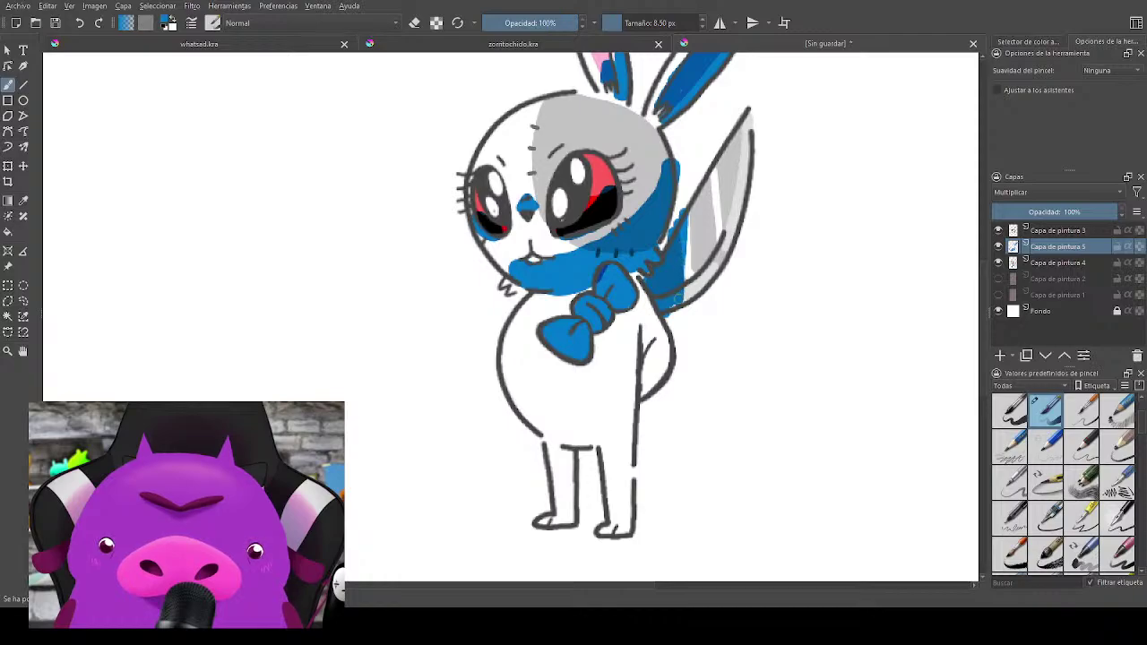
pyautogui.moveTo(690, 199)
pyautogui.mouseDown()
pyautogui.moveTo(688, 299)
pyautogui.moveTo(672, 306)
pyautogui.mouseUp()
pyautogui.moveTo(729, 331); pyautogui.dragTo(743, 284)
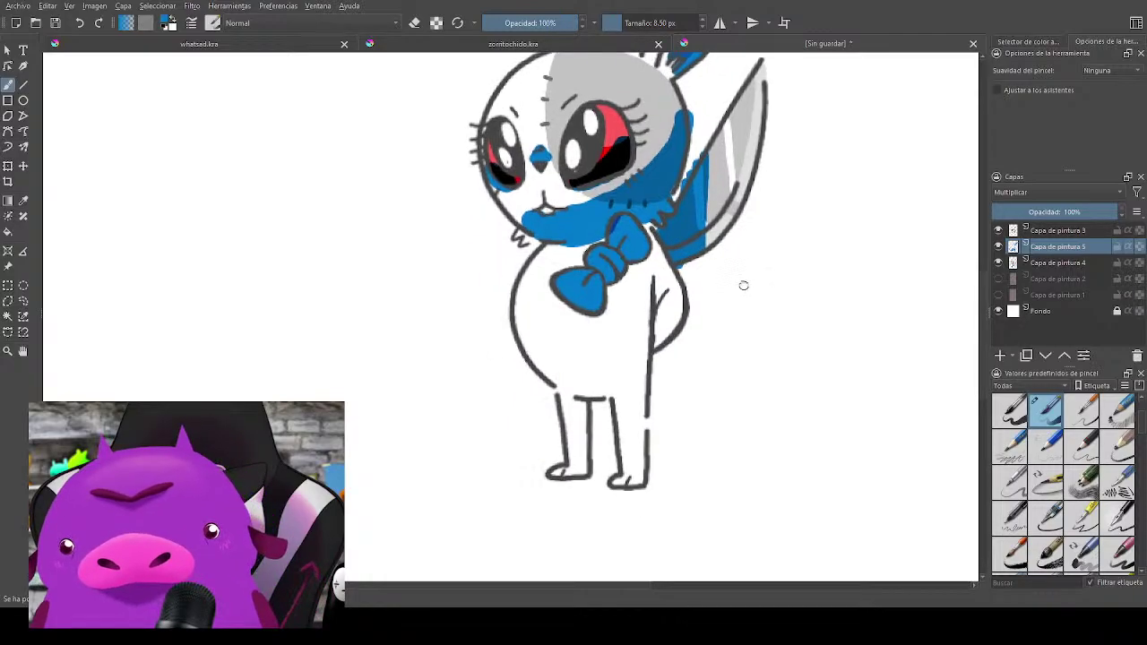
pyautogui.moveTo(658, 276)
pyautogui.mouseDown()
pyautogui.moveTo(657, 351)
pyautogui.moveTo(672, 299)
pyautogui.moveTo(652, 278)
pyautogui.moveTo(667, 276)
pyautogui.moveTo(653, 273)
pyautogui.moveTo(684, 310)
pyautogui.mouseUp()
# Step: Shade the bow tie's lower edges and the chest beneath it, and extend the cheek shadow below the larger eye
pyautogui.moveTo(634, 265)
pyautogui.mouseDown()
pyautogui.moveTo(606, 278)
pyautogui.moveTo(627, 241)
pyautogui.moveTo(640, 254)
pyautogui.moveTo(603, 282)
pyautogui.moveTo(595, 308)
pyautogui.moveTo(599, 295)
pyautogui.moveTo(584, 308)
pyautogui.moveTo(599, 284)
pyautogui.moveTo(577, 313)
pyautogui.moveTo(562, 308)
pyautogui.moveTo(597, 323)
pyautogui.moveTo(584, 314)
pyautogui.moveTo(637, 262)
pyautogui.moveTo(654, 225)
pyautogui.mouseUp()
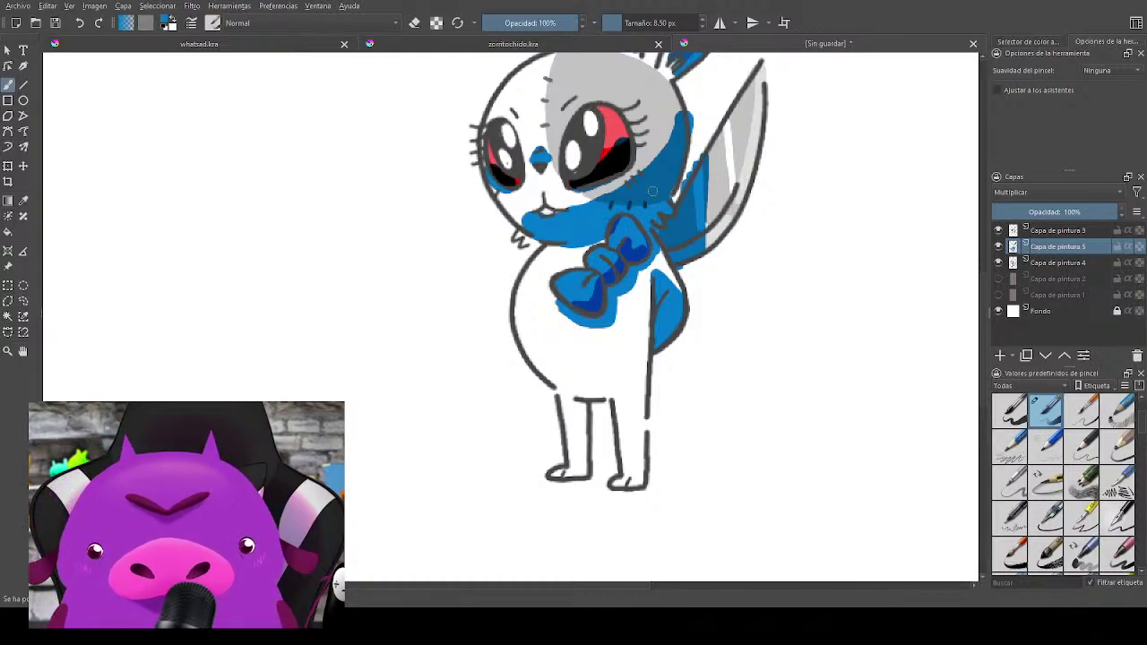
pyautogui.moveTo(548, 243); pyautogui.dragTo(602, 238)
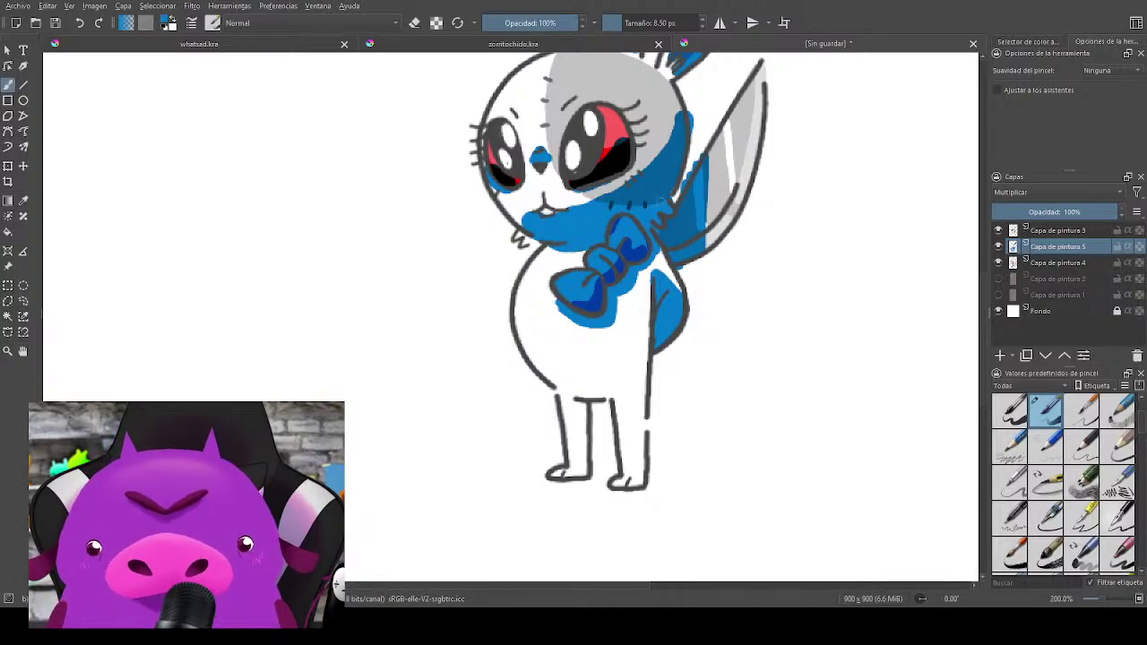
pyautogui.moveTo(675, 209); pyautogui.dragTo(700, 281)
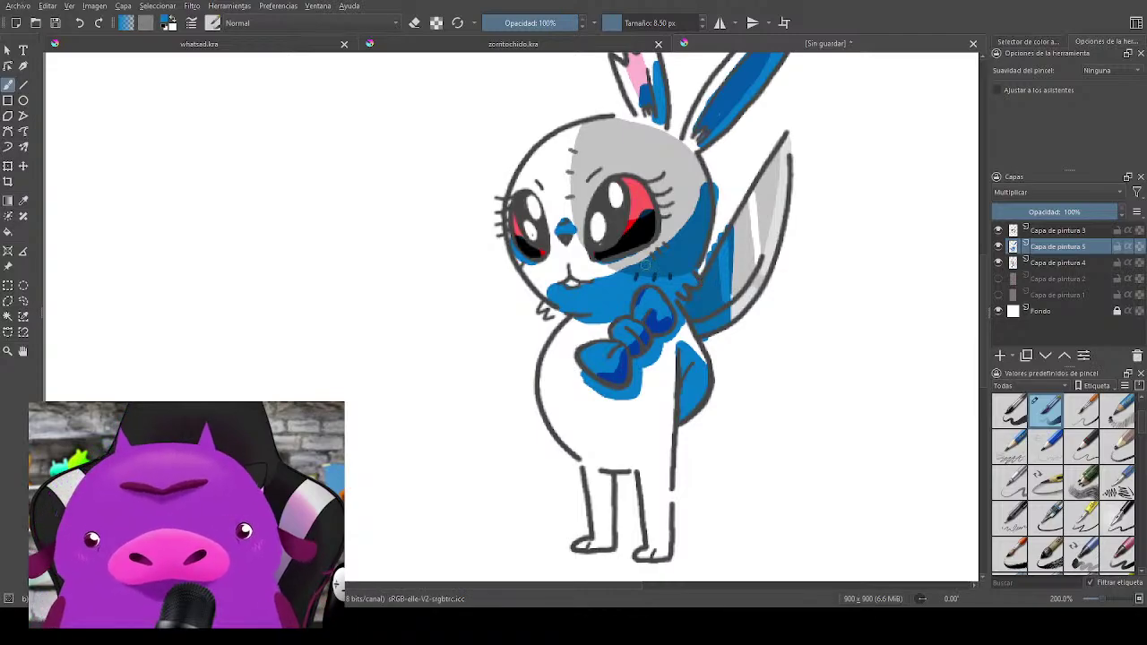
pyautogui.moveTo(665, 246)
pyautogui.mouseDown()
pyautogui.moveTo(617, 263)
pyautogui.moveTo(686, 219)
pyautogui.moveTo(705, 187)
pyautogui.moveTo(653, 240)
pyautogui.moveTo(700, 184)
pyautogui.mouseUp()
# Step: Paint blue shadows across the lower belly, the upper legs, the outer leg and both feet with a 23.00 px brush
pyautogui.moveTo(721, 332); pyautogui.dragTo(750, 258)
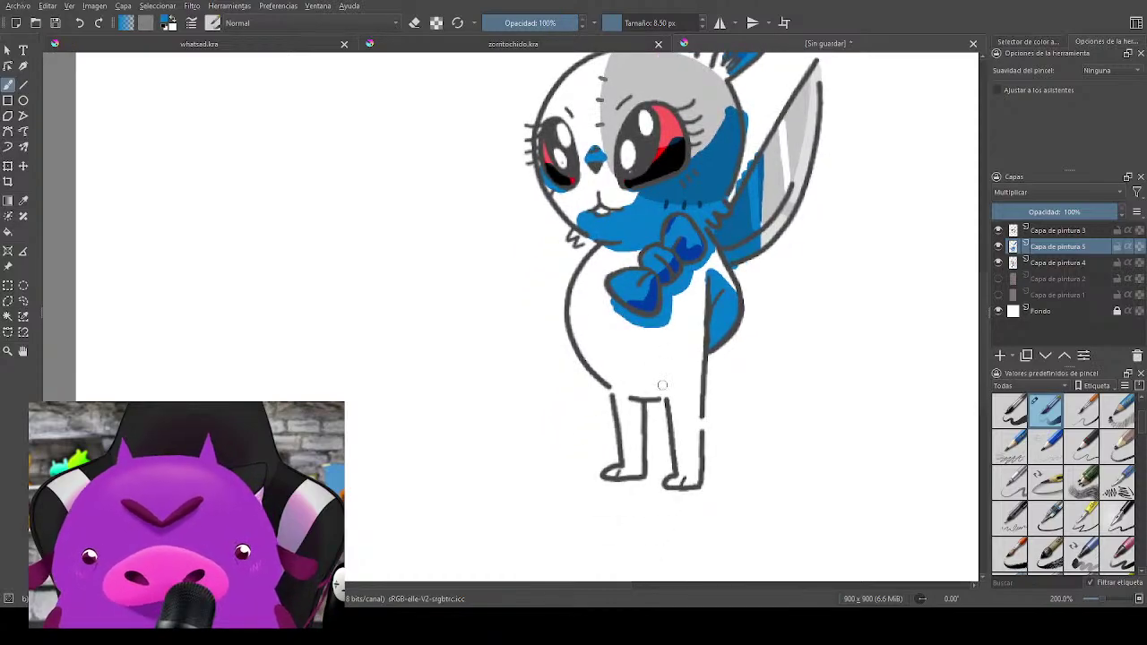
pyautogui.keyDown('shift'); pyautogui.moveTo(662, 385); pyautogui.dragTo(680, 386); pyautogui.keyUp('shift')
pyautogui.moveTo(601, 372)
pyautogui.mouseDown()
pyautogui.moveTo(642, 383)
pyautogui.moveTo(693, 365)
pyautogui.moveTo(618, 377)
pyautogui.moveTo(627, 414)
pyautogui.moveTo(649, 405)
pyautogui.moveTo(701, 490)
pyautogui.moveTo(708, 378)
pyautogui.mouseUp()
pyautogui.moveTo(681, 486); pyautogui.dragTo(699, 489)
pyautogui.moveTo(618, 473)
pyautogui.mouseDown()
pyautogui.moveTo(610, 486)
pyautogui.moveTo(705, 493)
pyautogui.mouseUp()
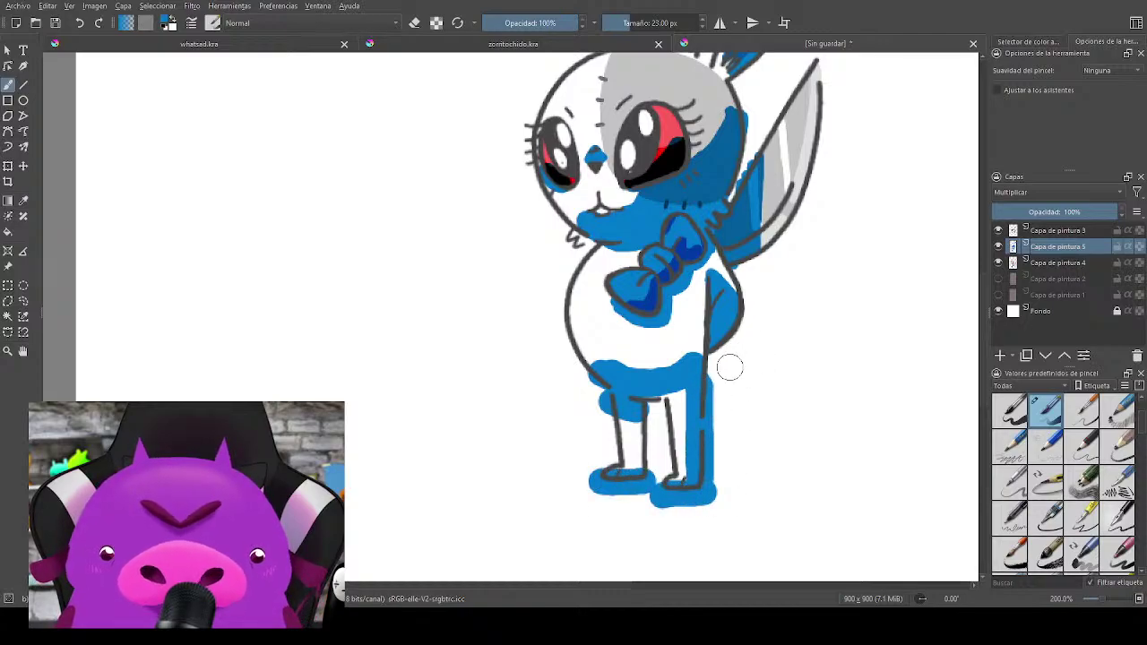
pyautogui.moveTo(762, 349); pyautogui.dragTo(753, 391)
pyautogui.moveTo(615, 405)
pyautogui.mouseDown()
pyautogui.moveTo(684, 385)
pyautogui.moveTo(699, 350)
pyautogui.mouseUp()
# Step: Erase the shadow spill between head and blade and trim the shadow edges on the cheek and both eyes with a 7.00 px eraser
pyautogui.moveTo(844, 340); pyautogui.dragTo(804, 373)
pyautogui.press('[')
pyautogui.press('[')
pyautogui.press('[')
pyautogui.press('[')
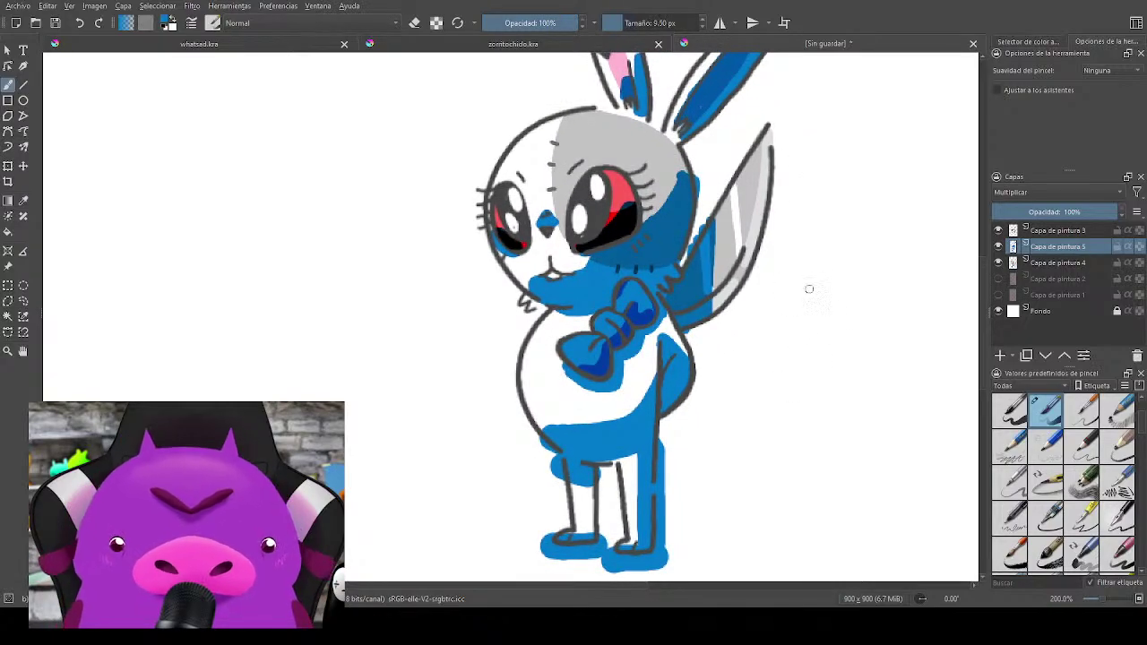
pyautogui.moveTo(699, 167)
pyautogui.mouseDown()
pyautogui.moveTo(698, 201)
pyautogui.moveTo(697, 166)
pyautogui.mouseUp()
pyautogui.hotkey('ctrl', 'z')
pyautogui.press('e')
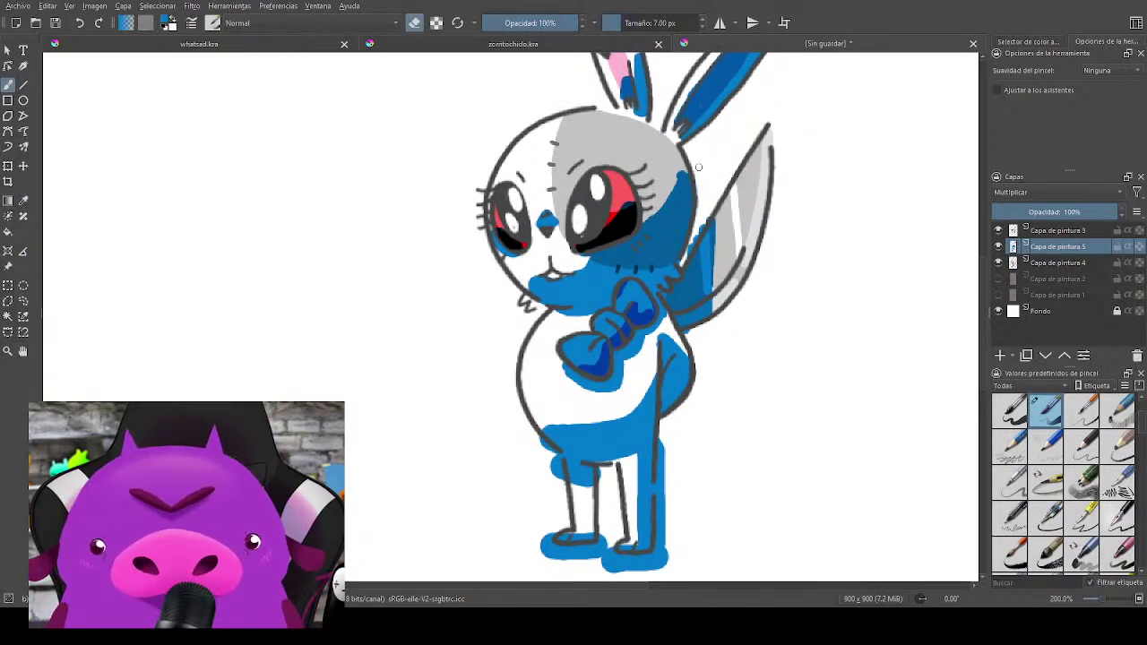
pyautogui.moveTo(709, 215); pyautogui.dragTo(684, 258)
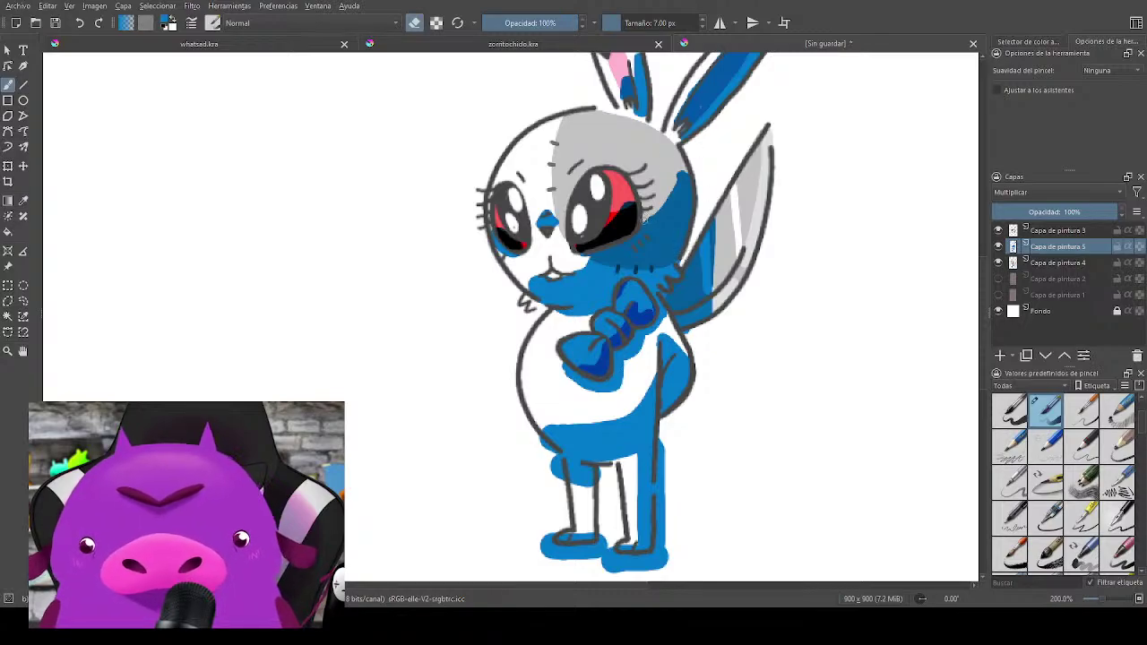
pyautogui.moveTo(644, 216); pyautogui.dragTo(681, 168)
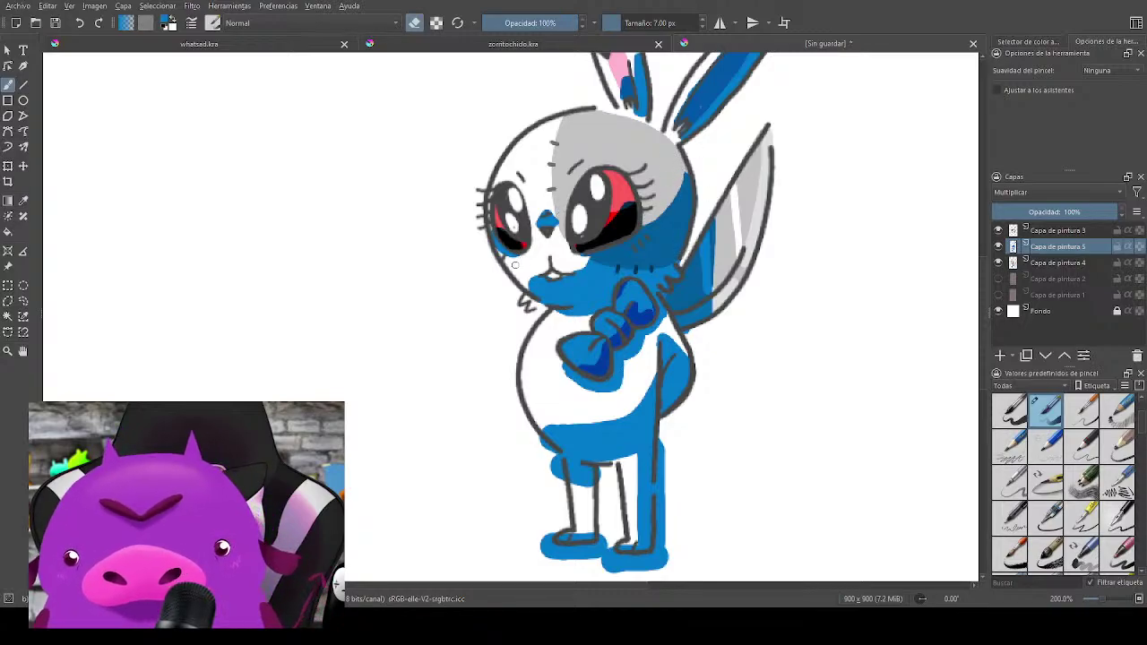
pyautogui.moveTo(516, 233); pyautogui.dragTo(503, 255)
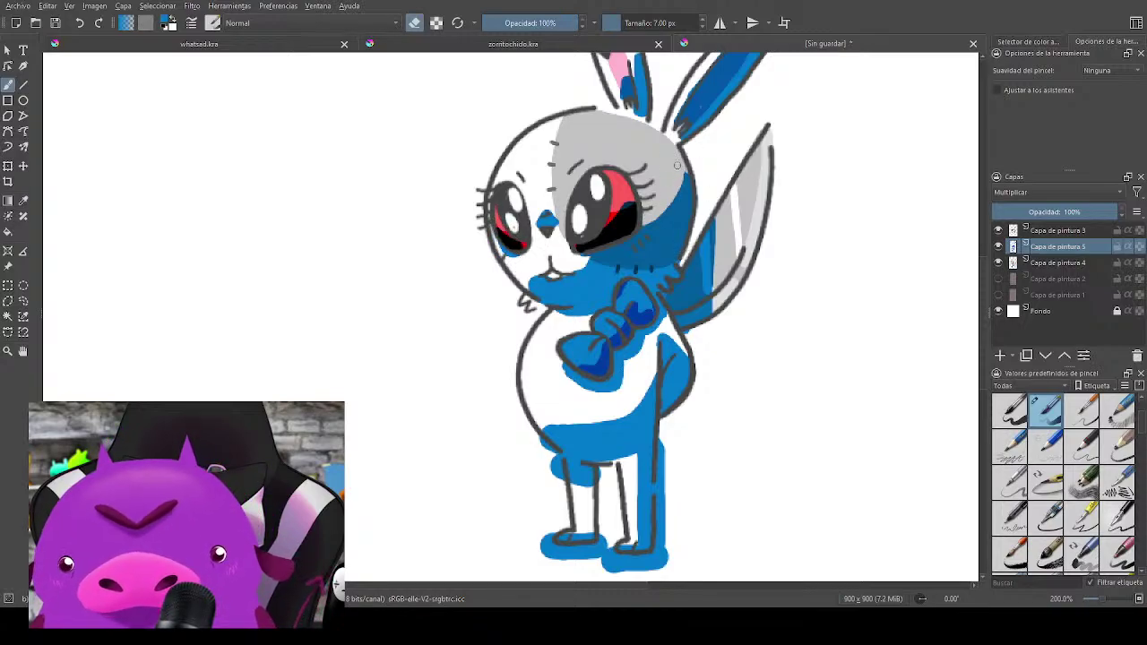
pyautogui.moveTo(573, 251); pyautogui.dragTo(632, 205)
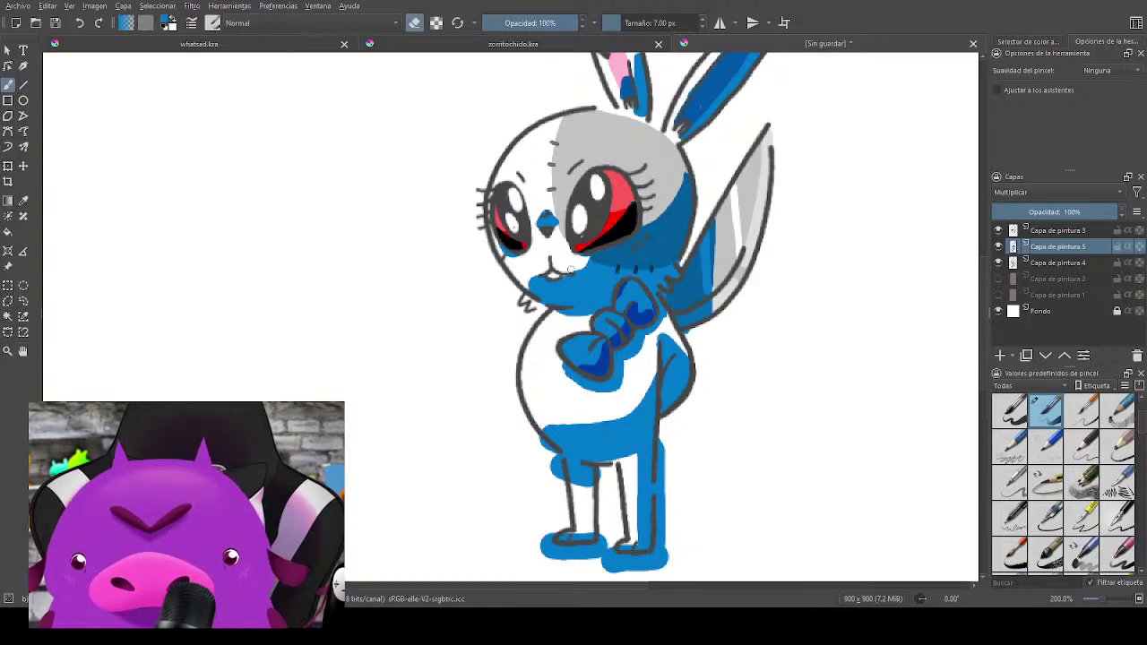
# Step: Erase along the chin shadow's upper edge and trim the bow tie's shadows, undoing the last erasing stroke below the bow tie
pyautogui.moveTo(568, 269)
pyautogui.mouseDown()
pyautogui.moveTo(588, 257)
pyautogui.moveTo(530, 294)
pyautogui.moveTo(590, 320)
pyautogui.mouseUp()
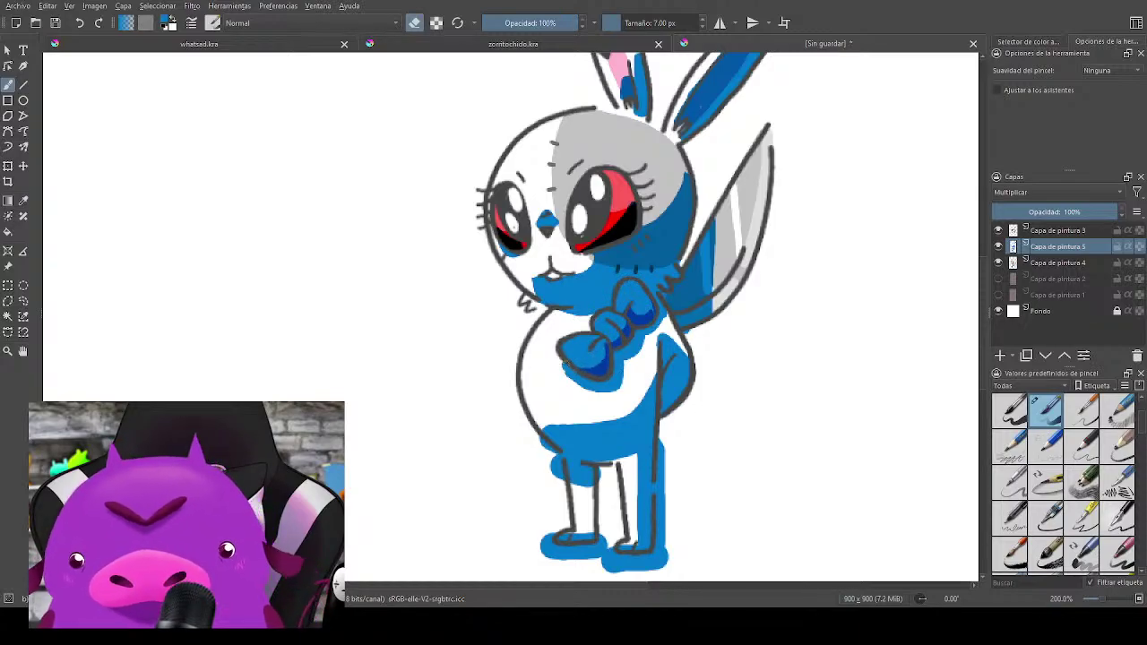
pyautogui.moveTo(564, 361)
pyautogui.mouseDown()
pyautogui.moveTo(566, 376)
pyautogui.moveTo(603, 391)
pyautogui.mouseUp()
pyautogui.hotkey('ctrl', 'z')
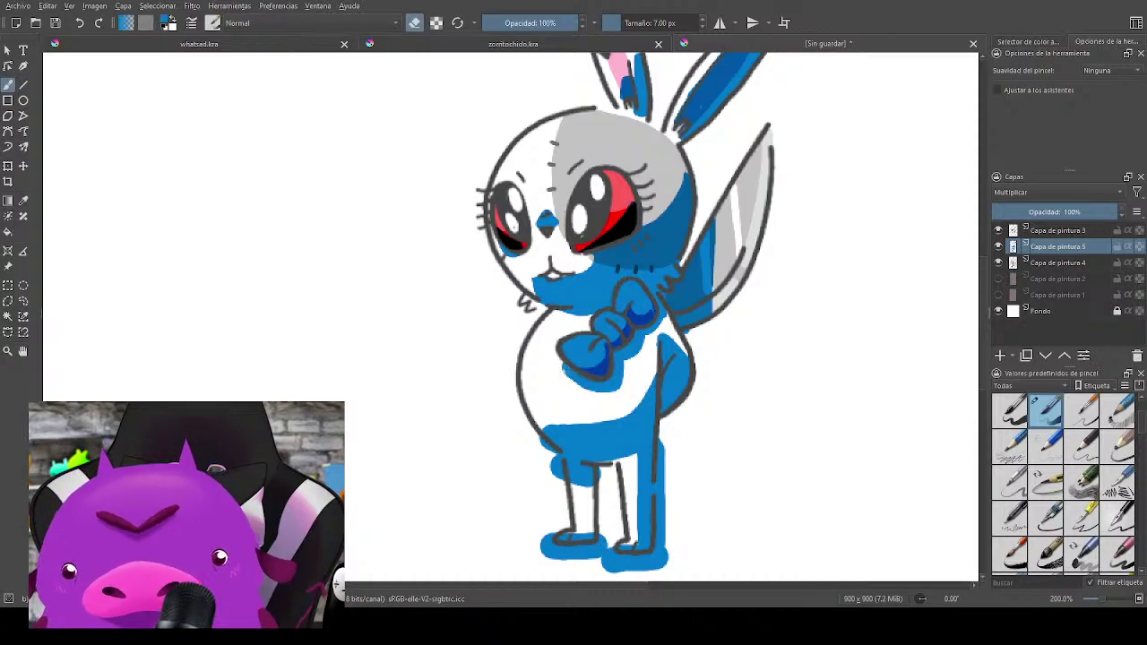
# Step: Erase the shadow spill outside the lower belly, between the legs and around the outer leg and both feet with the 7.00 px eraser
pyautogui.moveTo(552, 445)
pyautogui.mouseDown()
pyautogui.moveTo(561, 482)
pyautogui.moveTo(546, 447)
pyautogui.mouseUp()
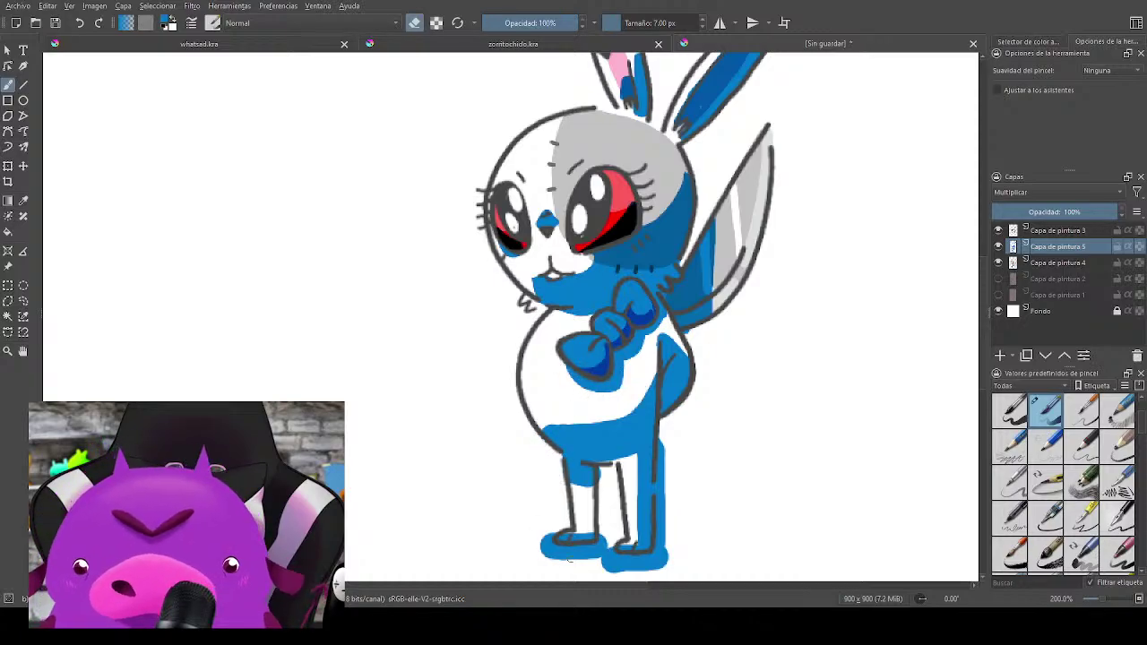
pyautogui.moveTo(601, 477); pyautogui.dragTo(599, 489)
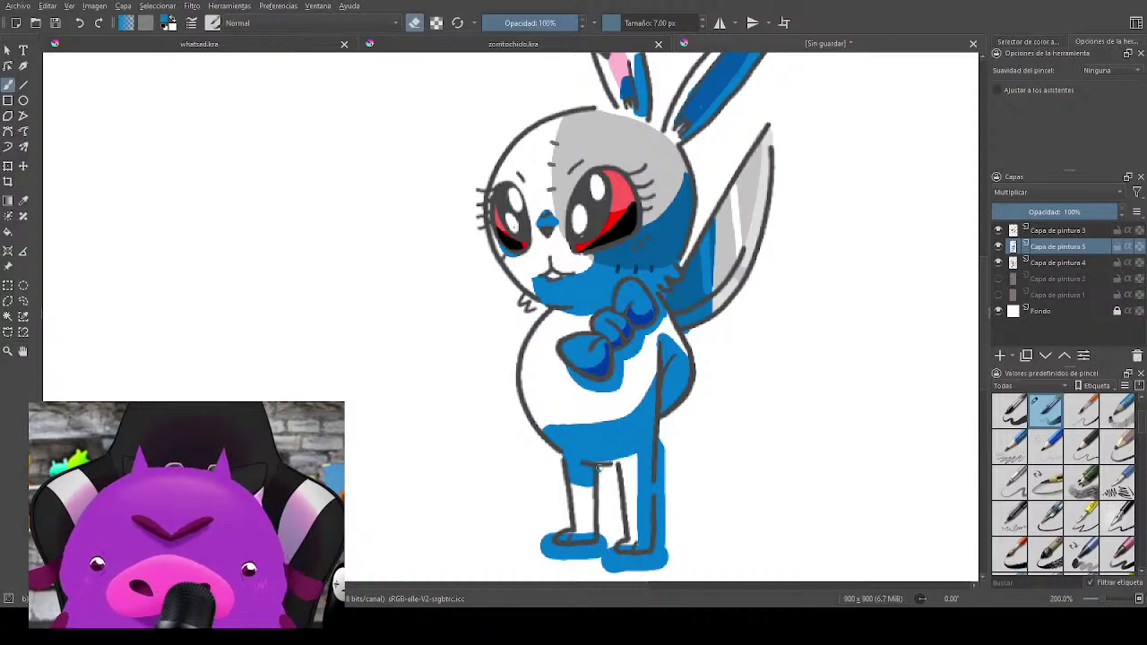
pyautogui.moveTo(662, 429)
pyautogui.mouseDown()
pyautogui.moveTo(656, 537)
pyautogui.moveTo(659, 462)
pyautogui.moveTo(662, 519)
pyautogui.moveTo(664, 466)
pyautogui.moveTo(658, 497)
pyautogui.moveTo(747, 393)
pyautogui.mouseUp()
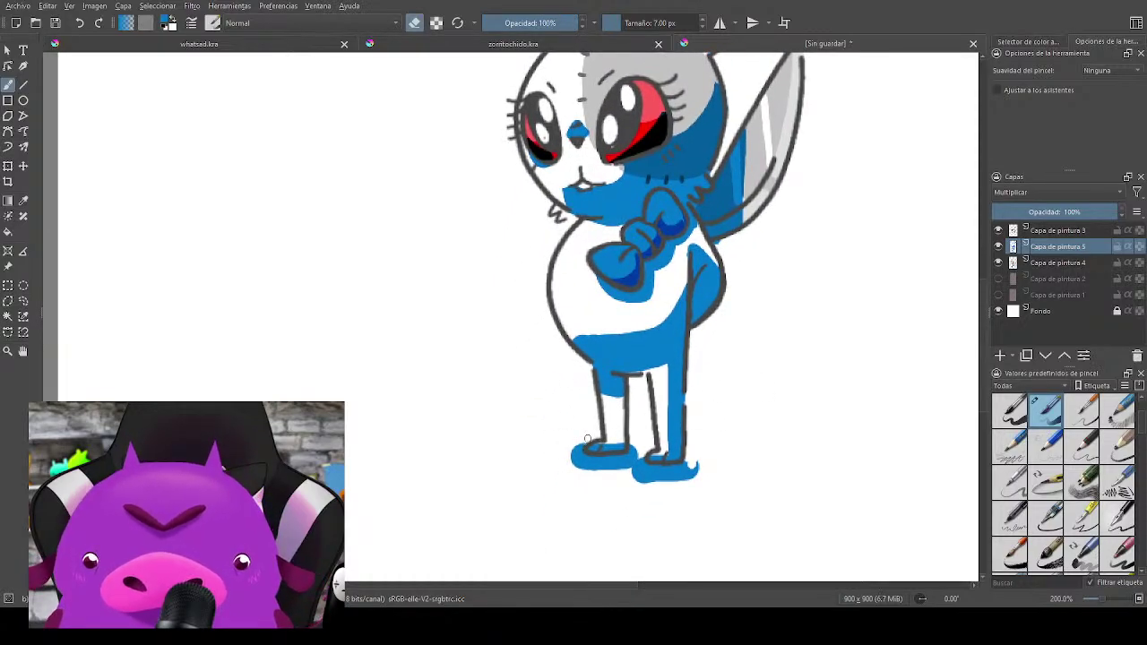
pyautogui.moveTo(584, 441)
pyautogui.mouseDown()
pyautogui.moveTo(623, 457)
pyautogui.moveTo(631, 446)
pyautogui.moveTo(635, 455)
pyautogui.moveTo(583, 464)
pyautogui.moveTo(618, 474)
pyautogui.moveTo(643, 460)
pyautogui.moveTo(715, 463)
pyautogui.moveTo(694, 484)
pyautogui.mouseUp()
# Step: Erase the shadow spill along the outer edge of the tall ear, redoing the first erasing stroke
pyautogui.moveTo(820, 344)
pyautogui.mouseDown()
pyautogui.moveTo(724, 469)
pyautogui.moveTo(711, 525)
pyautogui.mouseUp()
pyautogui.moveTo(582, 229)
pyautogui.mouseDown()
pyautogui.moveTo(621, 167)
pyautogui.moveTo(696, 108)
pyautogui.mouseUp()
pyautogui.hotkey('ctrl', 'z')
pyautogui.moveTo(641, 141); pyautogui.dragTo(700, 110)
pyautogui.moveTo(597, 241); pyautogui.dragTo(623, 219)
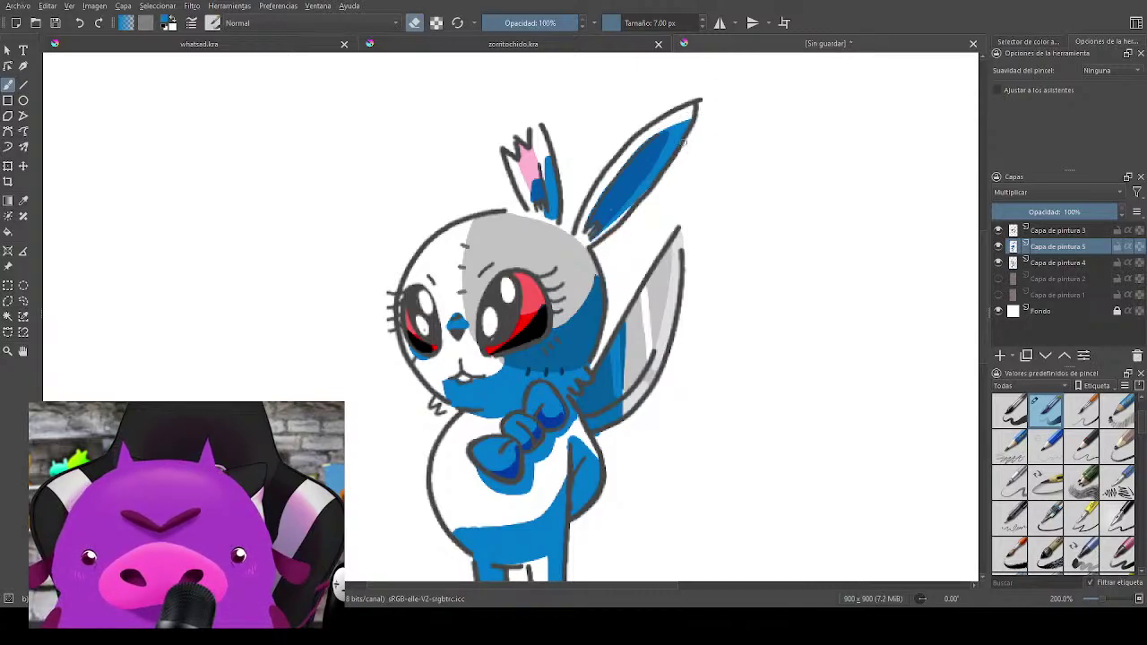
pyautogui.moveTo(707, 209); pyautogui.dragTo(780, 146)
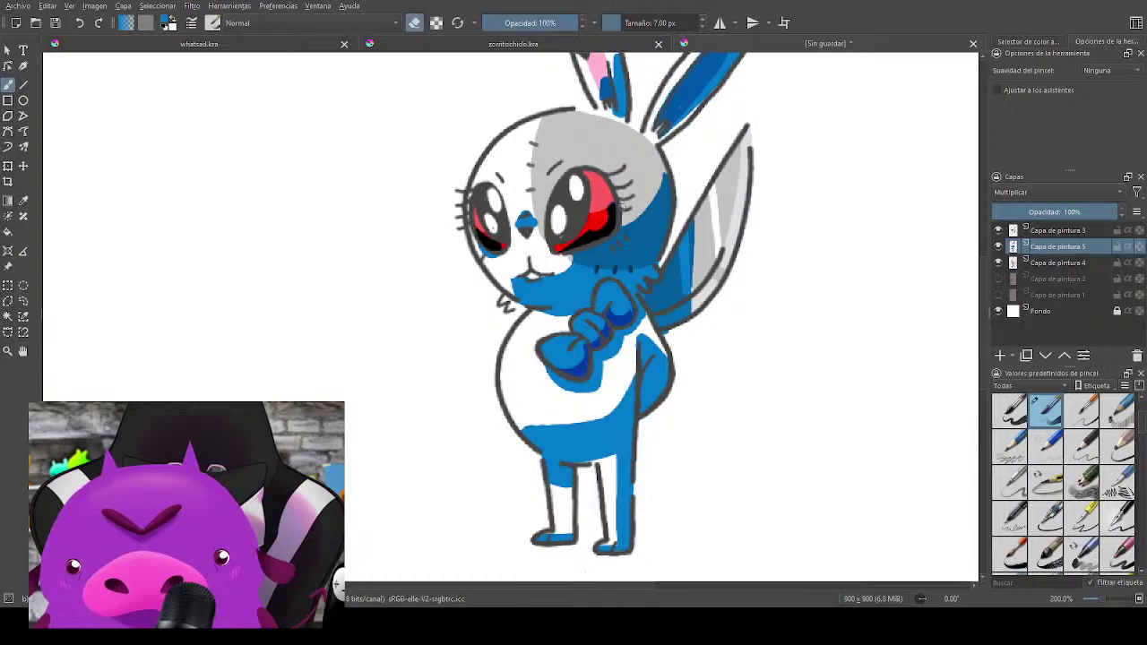
# Step: Lower the Multiply shadow layer's opacity to 38% and save the drawing as STEFF.kra
pyautogui.moveTo(1092, 216); pyautogui.dragTo(1045, 213)
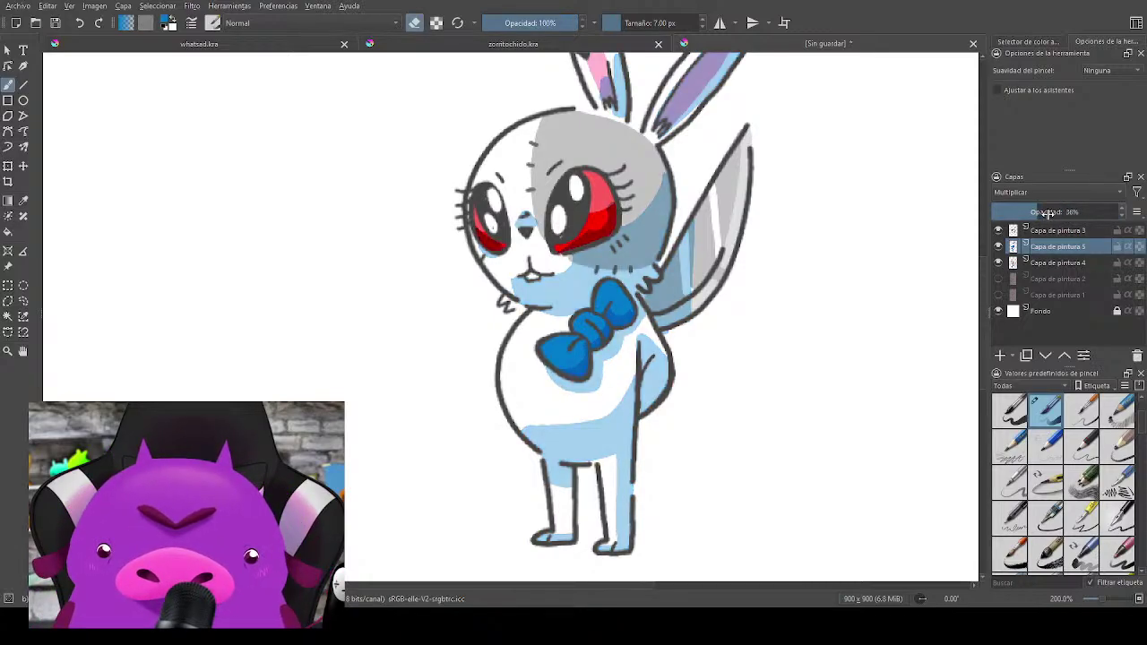
pyautogui.rightClick(1070, 211)
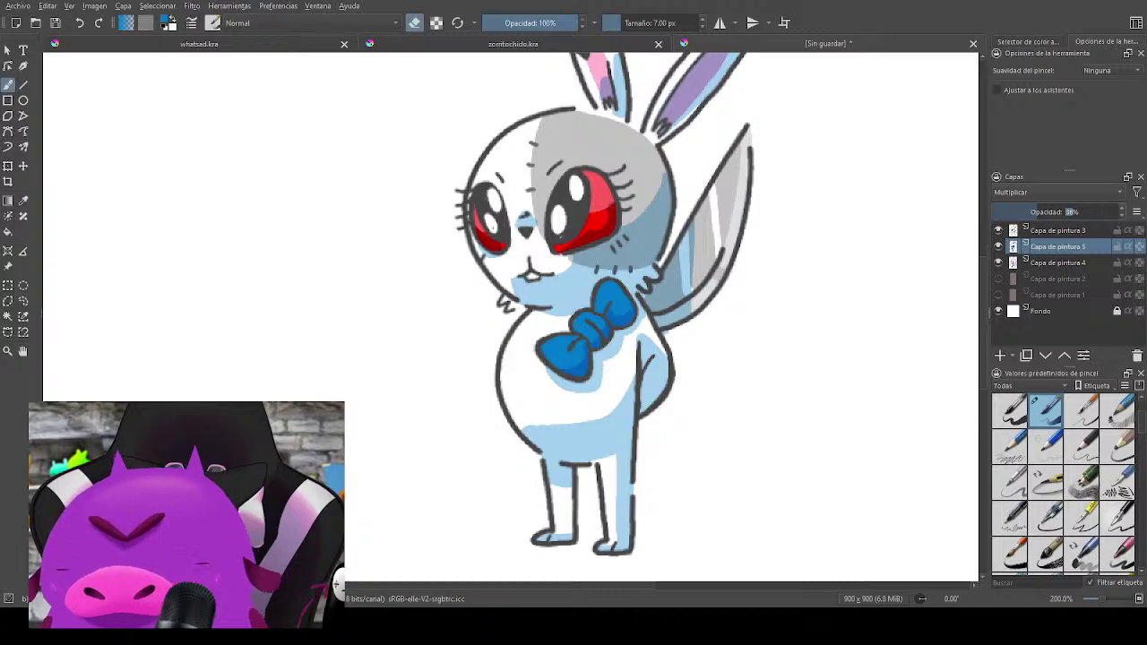
pyautogui.press('Return')
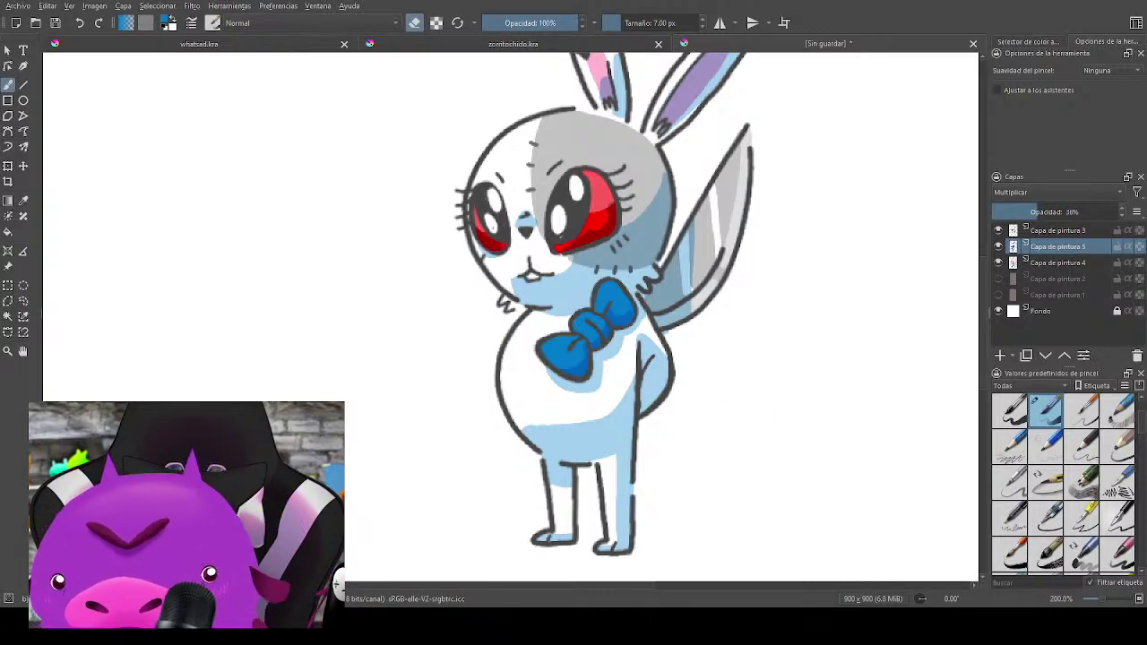
pyautogui.hotkey('ctrl', 's')
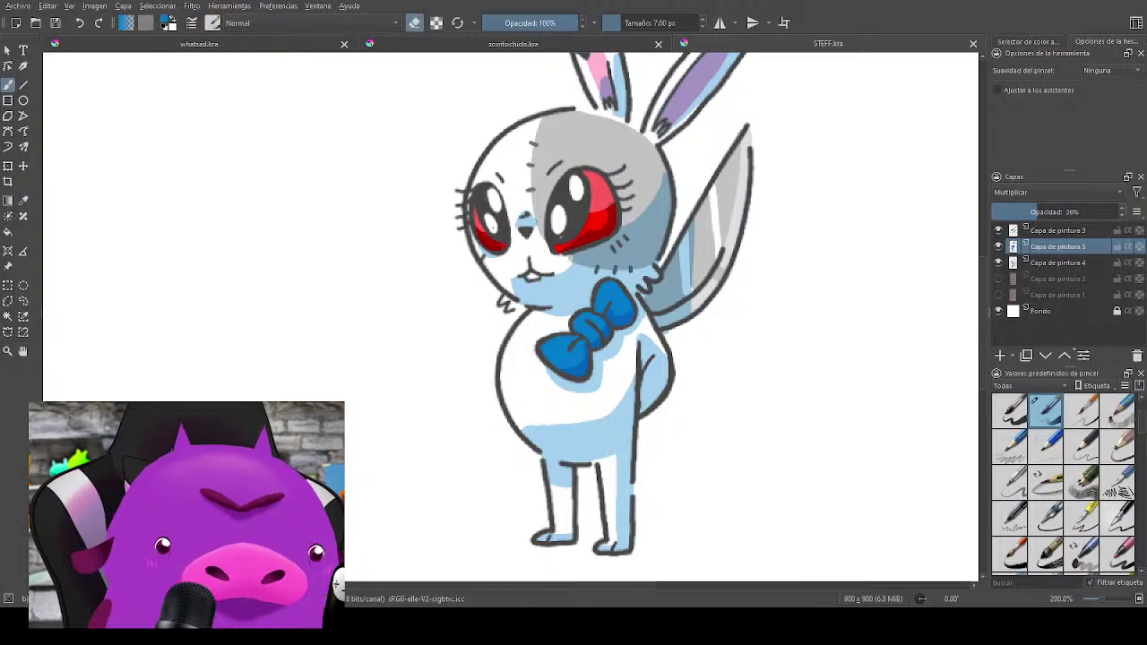
# Step: Paint pink blush on both cheeks below the eyes on the layer Capa de pintura 4 with a 7.00 px brush
pyautogui.click(1049, 263)
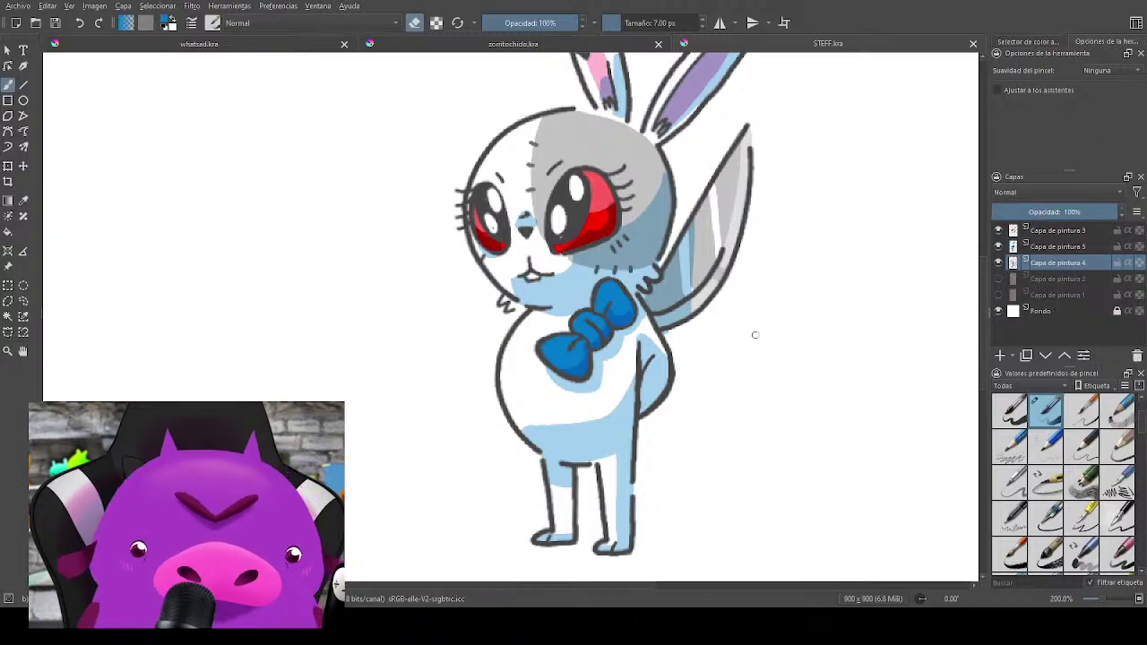
pyautogui.press('e')
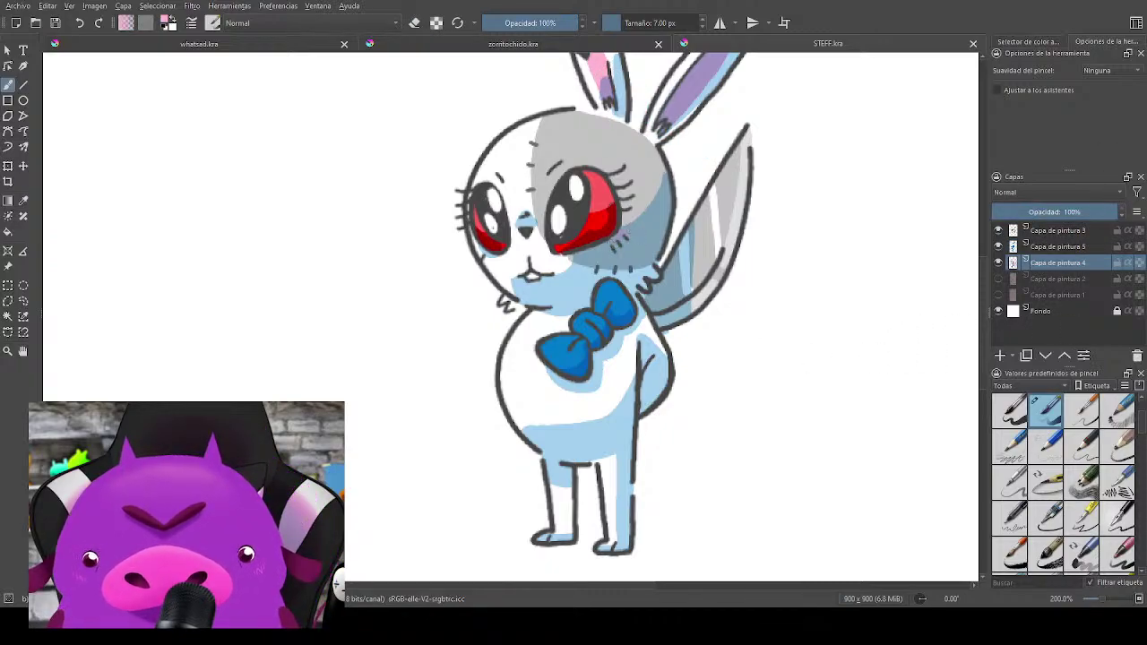
pyautogui.moveTo(632, 236); pyautogui.dragTo(620, 235)
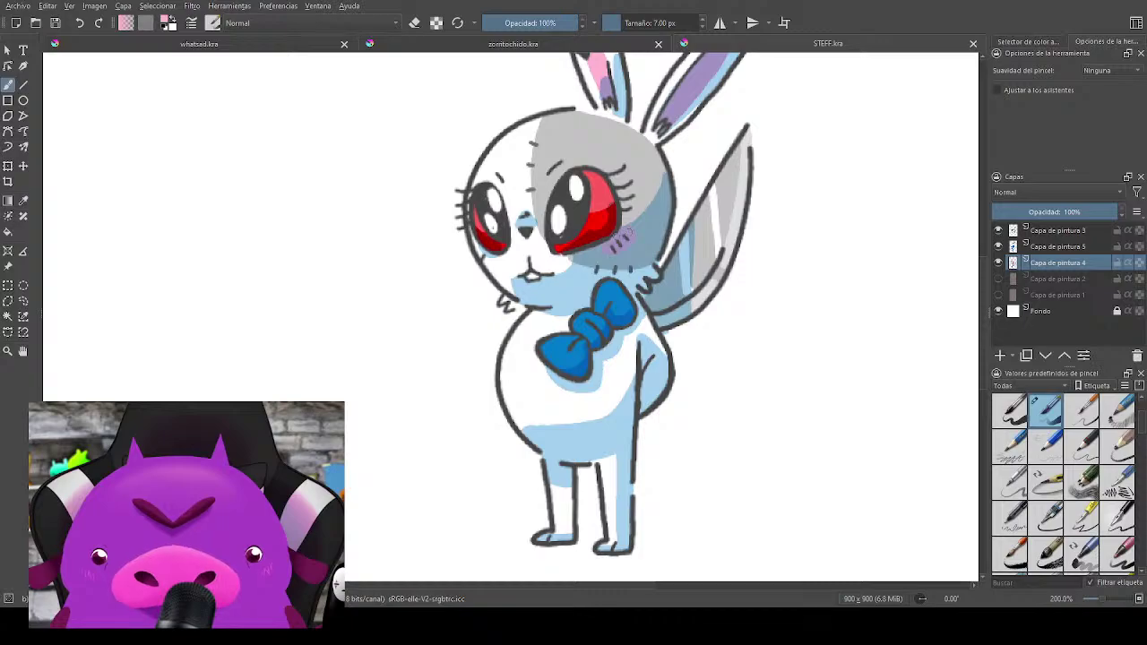
pyautogui.moveTo(479, 248)
pyautogui.mouseDown()
pyautogui.moveTo(507, 254)
pyautogui.moveTo(478, 246)
pyautogui.mouseUp()
pyautogui.hotkey('ctrl', 'z')
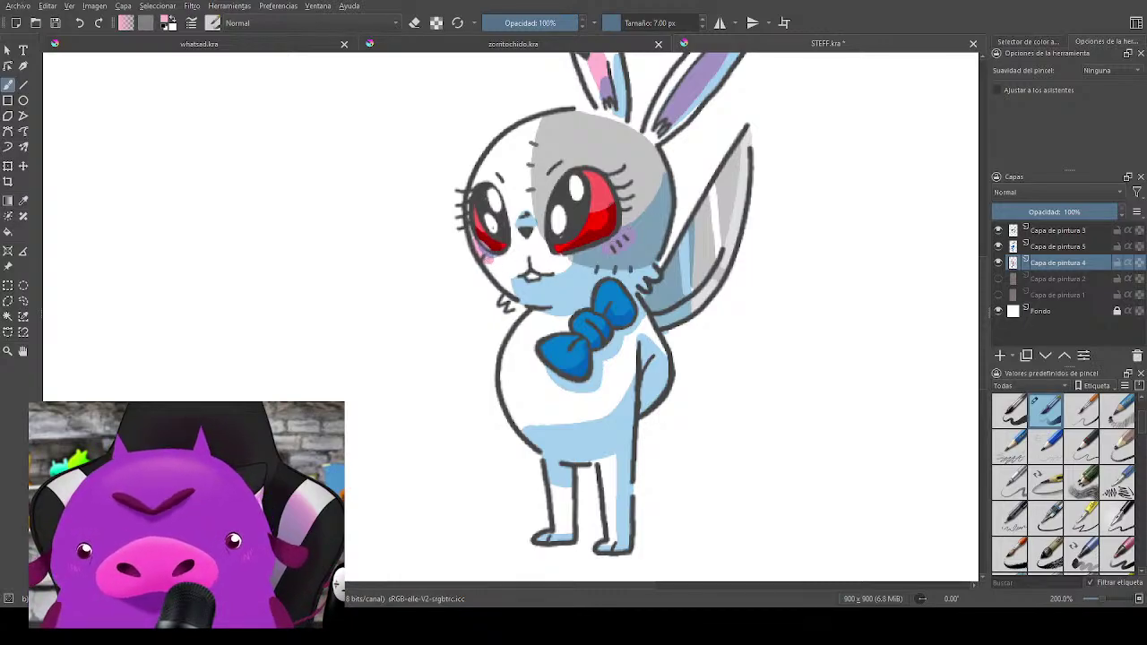
# Step: Pick the dark outline colour from the head and activate the line-art layer Capa de pintura 3
pyautogui.keyDown('ctrl'); pyautogui.click(665, 167); pyautogui.keyUp('ctrl')
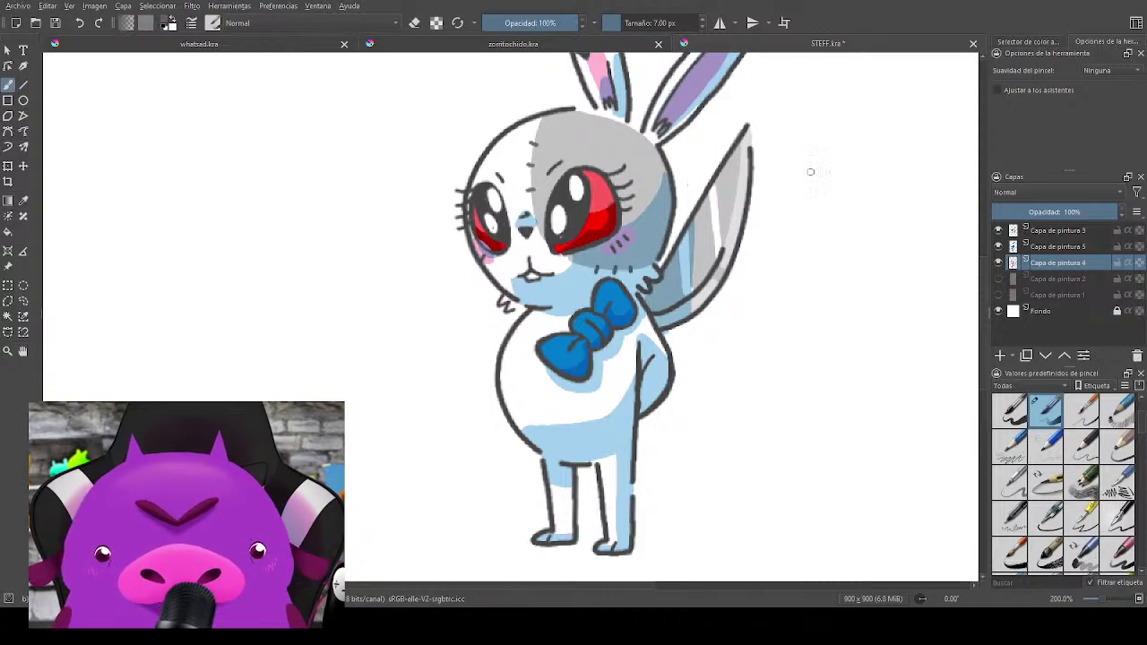
pyautogui.click(1058, 231)
pyautogui.moveTo(799, 366); pyautogui.dragTo(796, 373)
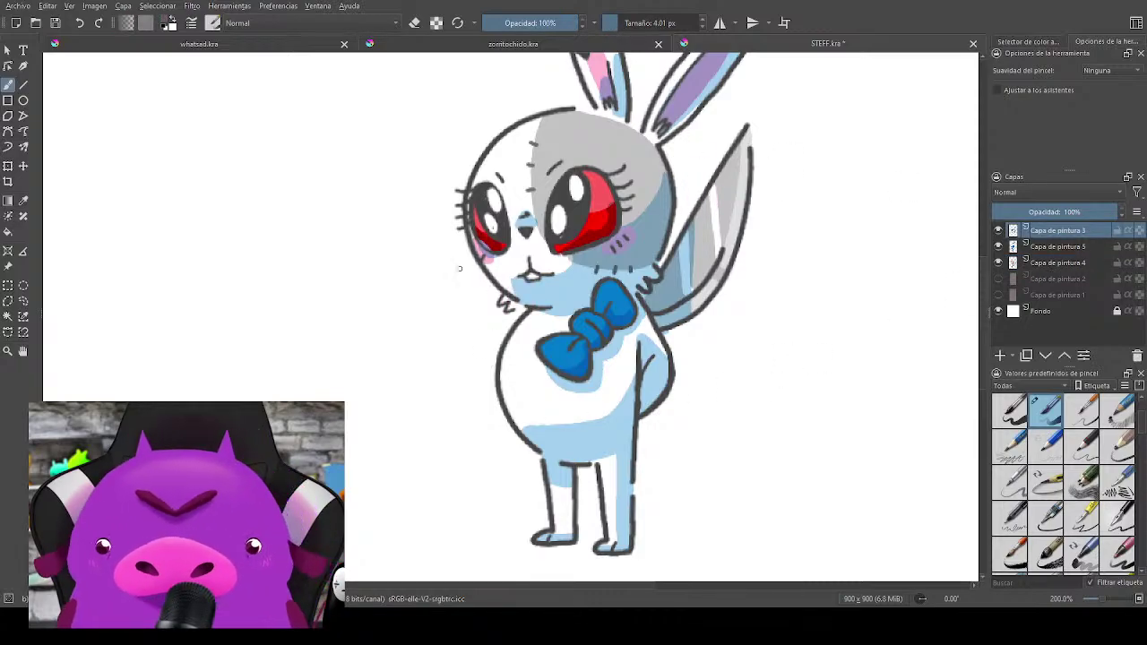
pyautogui.moveTo(474, 268)
pyautogui.mouseDown()
pyautogui.moveTo(427, 281)
pyautogui.moveTo(466, 282)
pyautogui.moveTo(478, 297)
pyautogui.mouseUp()
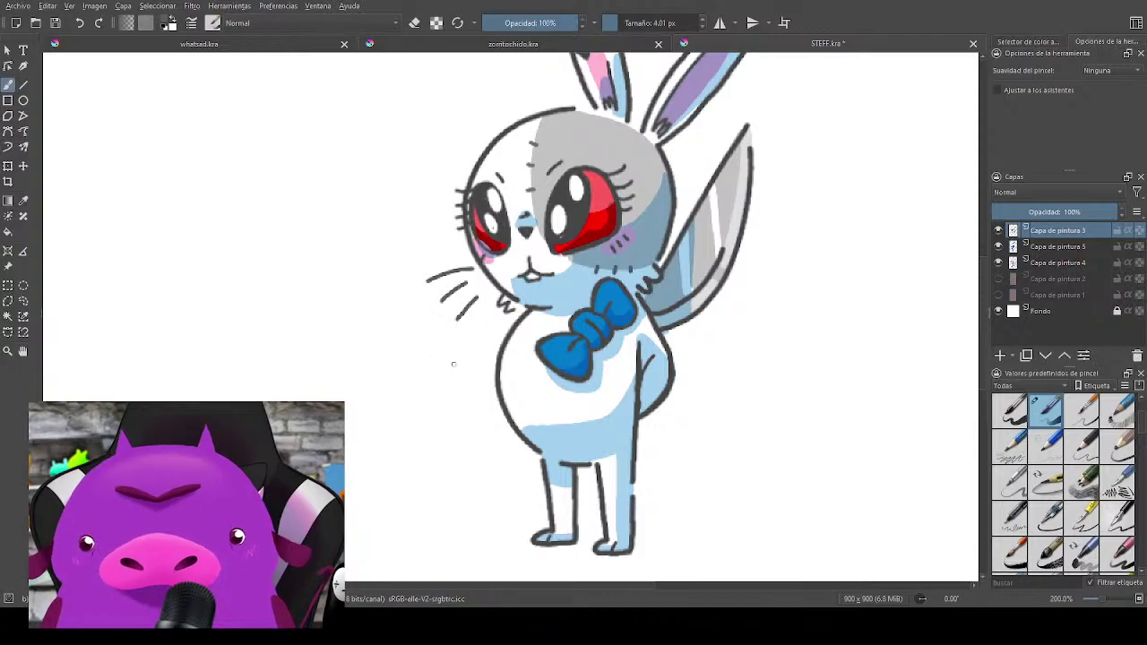
pyautogui.hotkey('ctrl', 'z')
pyautogui.hotkey('ctrl', 'z')
pyautogui.hotkey('ctrl', 'z')
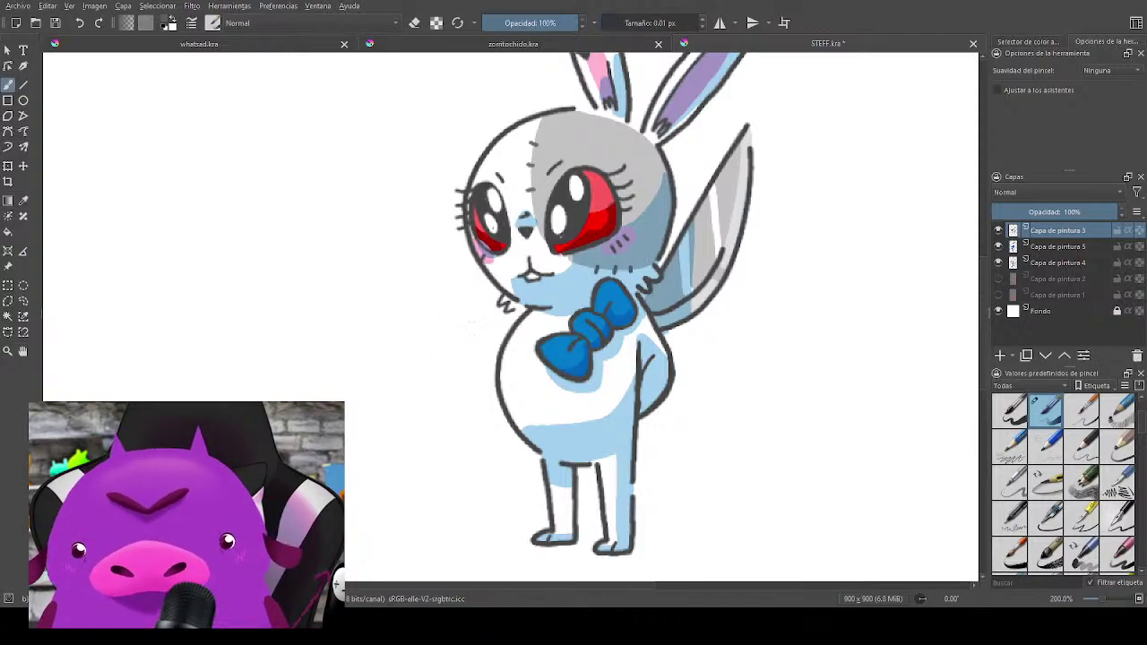
# Step: Draw three short dark whiskers outside the cheek below the smaller eye with a 3.01 px brush
pyautogui.keyDown('shift'); pyautogui.moveTo(474, 322); pyautogui.dragTo(476, 321); pyautogui.keyUp('shift')
pyautogui.moveTo(470, 282)
pyautogui.keyDown('shift'); pyautogui.mouseDown()
pyautogui.moveTo(445, 288)
pyautogui.moveTo(467, 296)
pyautogui.moveTo(454, 311)
pyautogui.moveTo(436, 271)
pyautogui.mouseUp(); pyautogui.keyUp('shift')
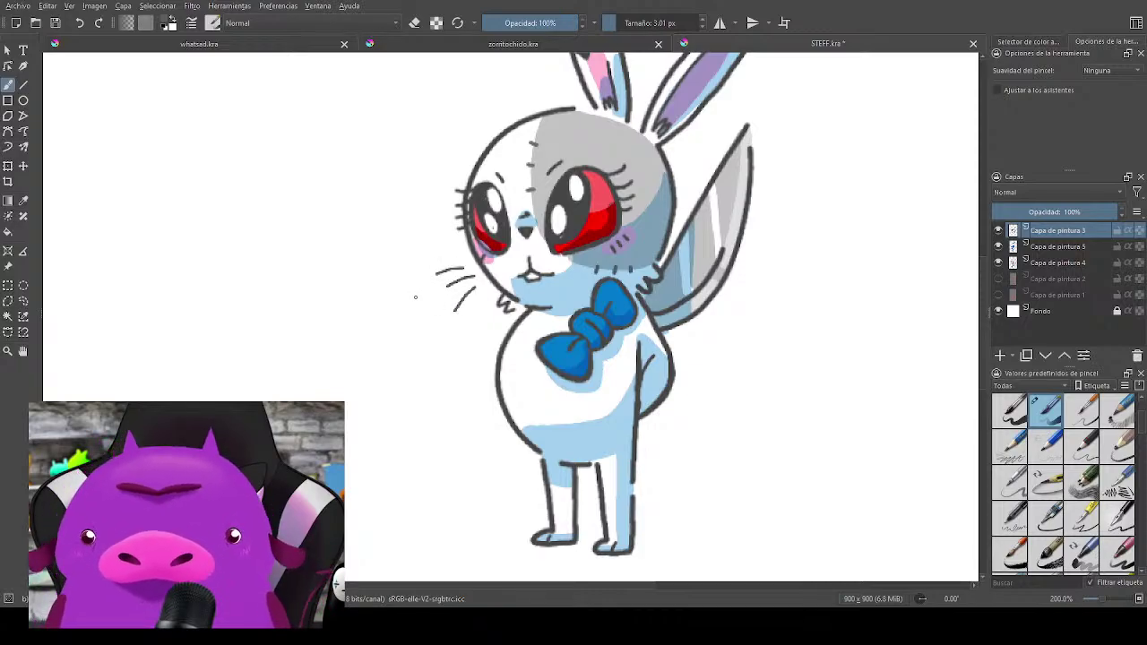
pyautogui.scroll(-2, 416, 297)
pyautogui.scroll(1, 436, 345)
pyautogui.moveTo(455, 360); pyautogui.dragTo(617, 351)
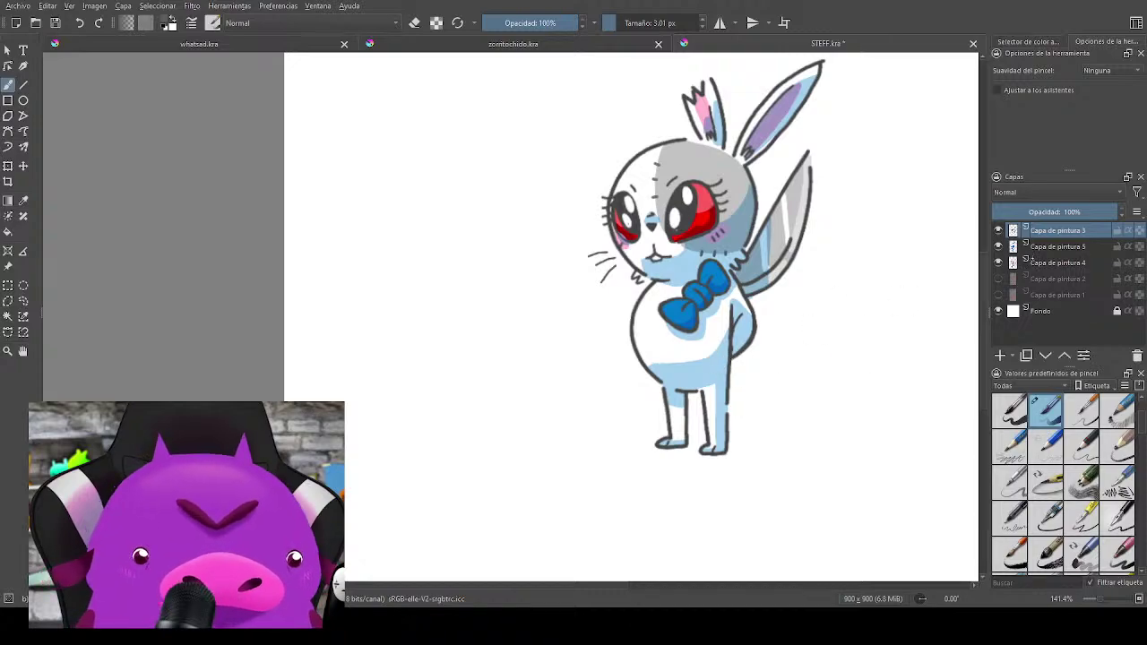
# Step: Paint a flat oval ground shadow under both feet on the Multiply layer Capa de pintura 5 with an 11.88 px brush
pyautogui.click(1043, 247)
pyautogui.press(']')
pyautogui.press(']')
pyautogui.press(']')
pyautogui.press(']')
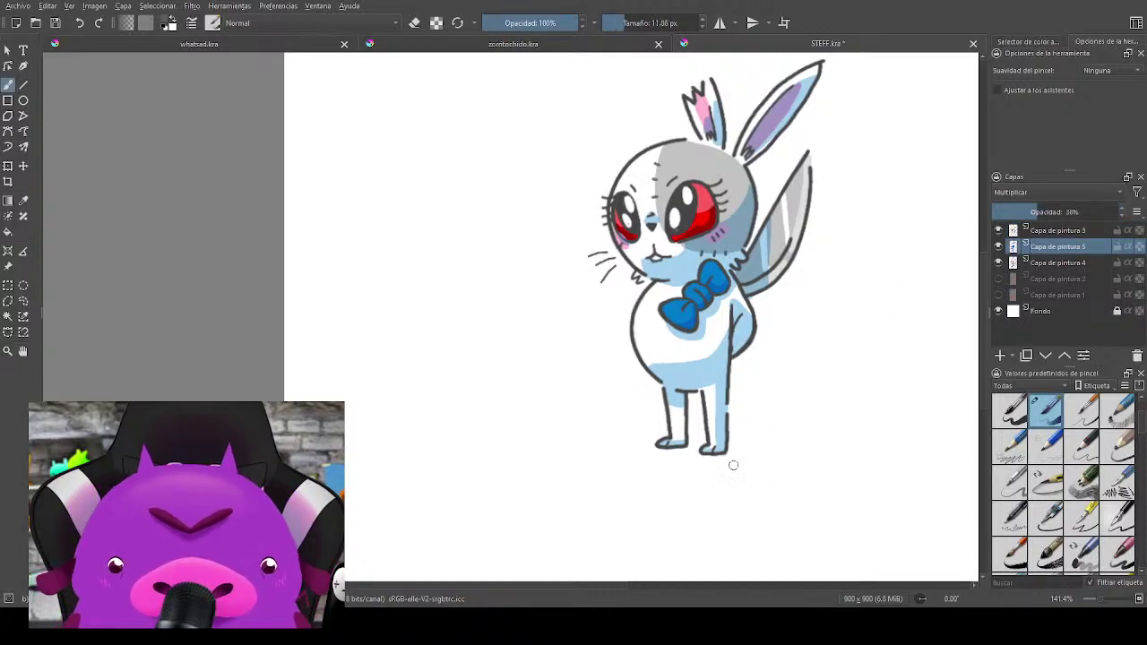
pyautogui.moveTo(669, 463)
pyautogui.mouseDown()
pyautogui.moveTo(715, 457)
pyautogui.moveTo(684, 457)
pyautogui.moveTo(707, 463)
pyautogui.moveTo(719, 456)
pyautogui.moveTo(660, 450)
pyautogui.moveTo(734, 457)
pyautogui.moveTo(685, 457)
pyautogui.moveTo(738, 446)
pyautogui.moveTo(686, 455)
pyautogui.mouseUp()
pyautogui.moveTo(822, 388); pyautogui.dragTo(811, 429)
# Step: Sign the drawing with the artist's initials below the blade, using a 3.76 px brush on the Multiply layer
pyautogui.keyDown('shift'); pyautogui.moveTo(821, 403); pyautogui.dragTo(812, 416); pyautogui.keyUp('shift')
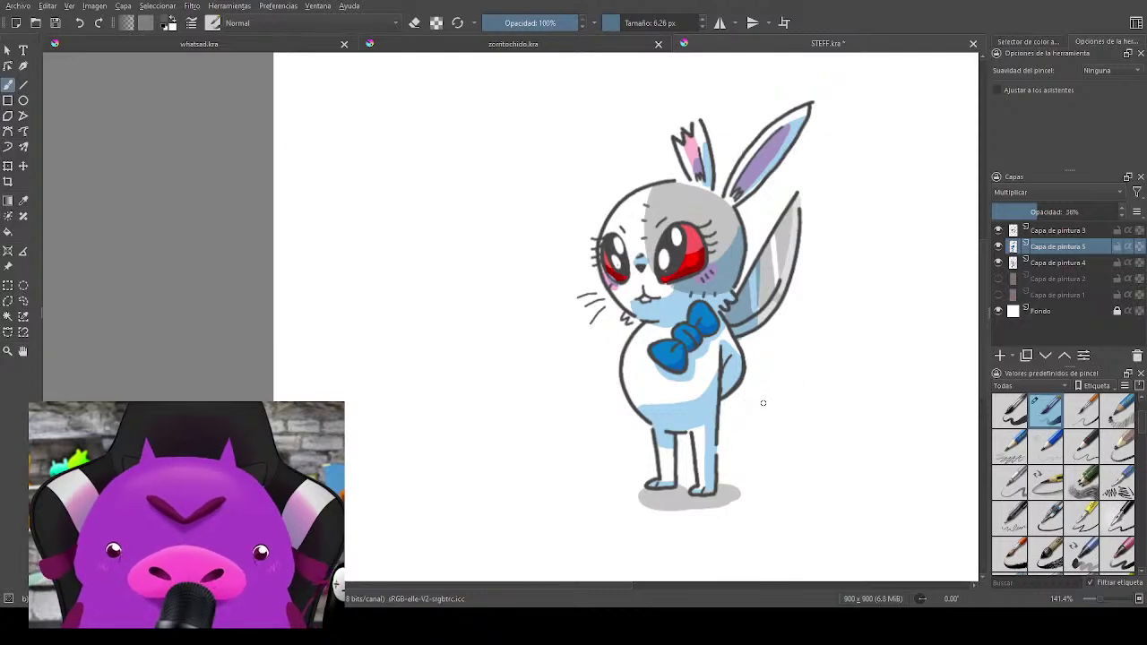
pyautogui.scroll(1, 763, 403)
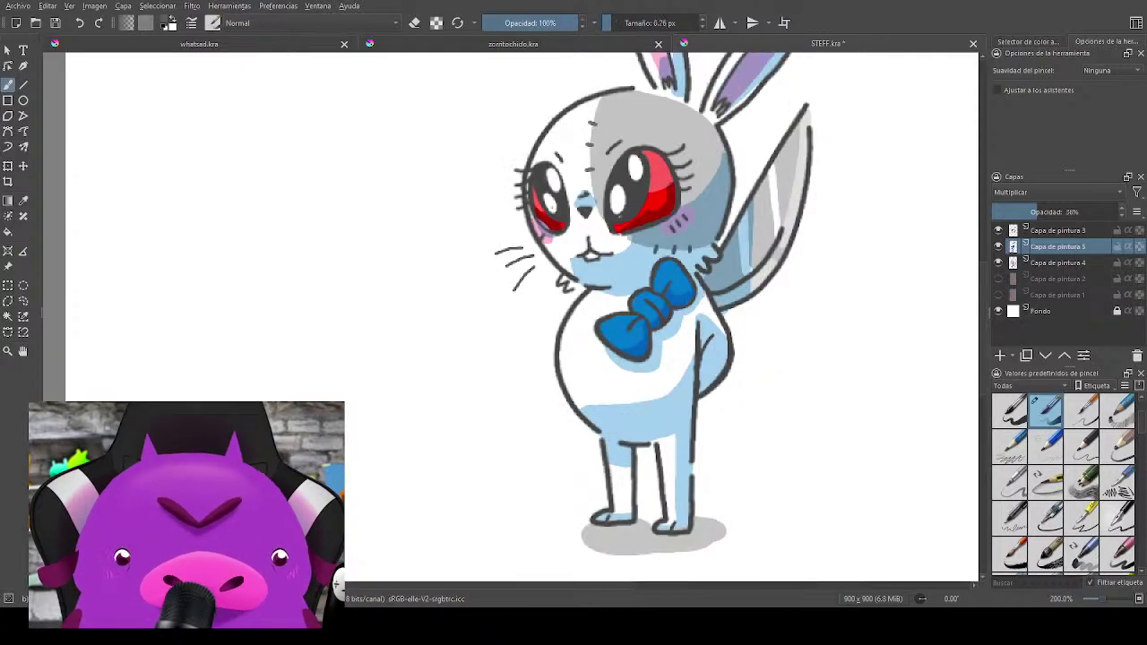
pyautogui.press('[')
pyautogui.press('[')
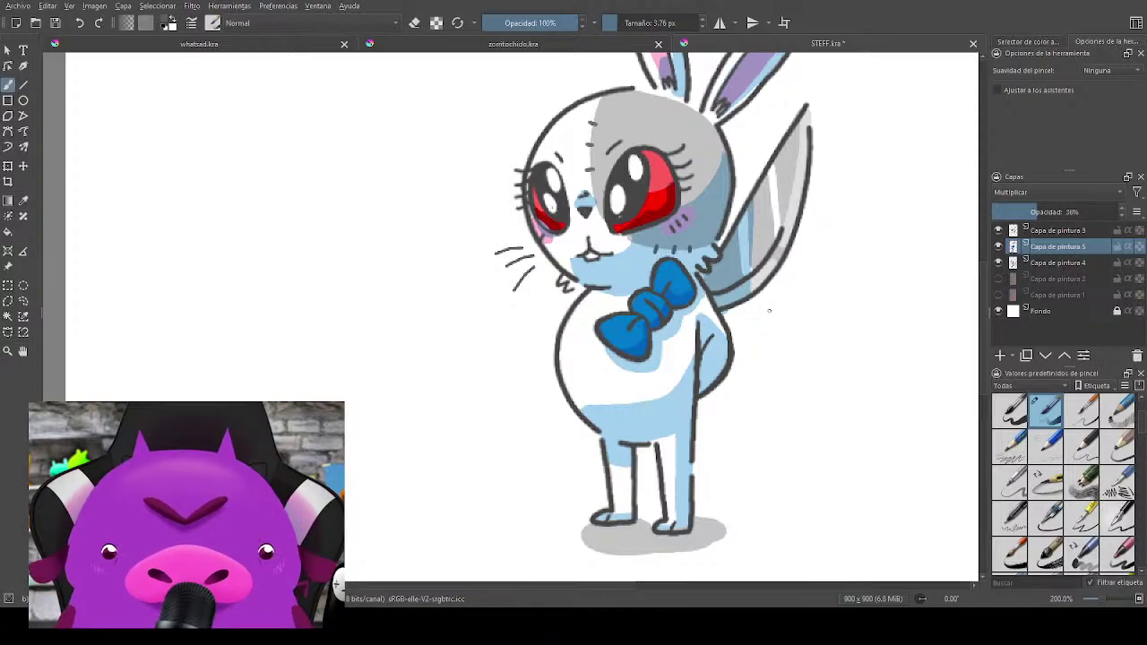
pyautogui.moveTo(769, 311)
pyautogui.mouseDown()
pyautogui.moveTo(762, 331)
pyautogui.moveTo(792, 303)
pyautogui.mouseUp()
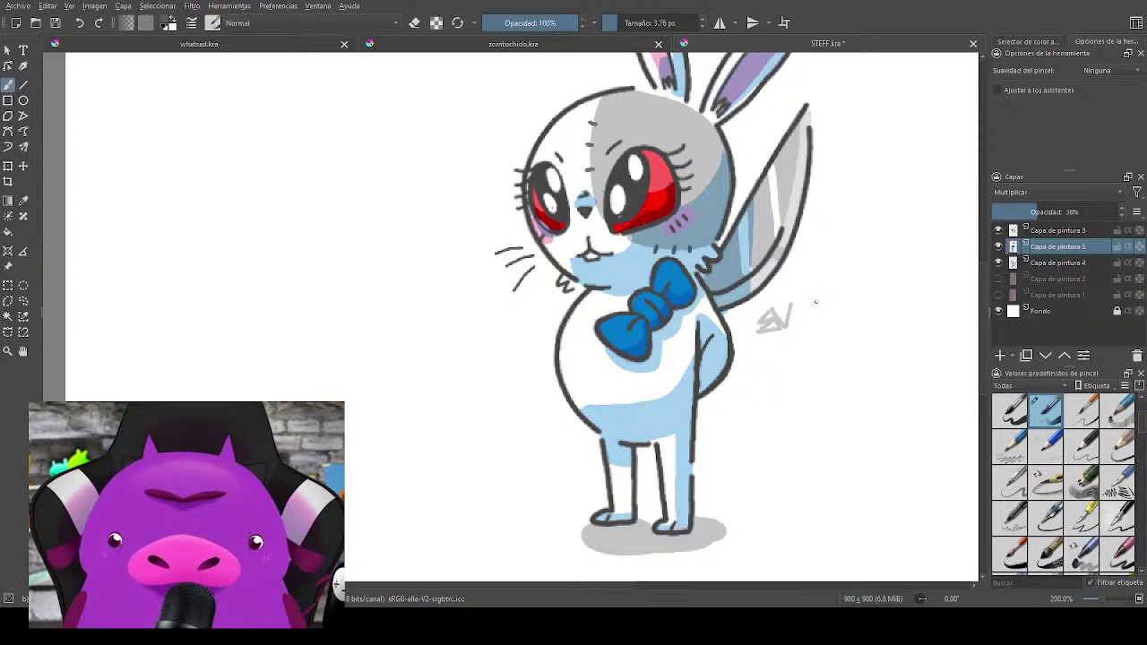
pyautogui.scroll(-1, 790, 301)
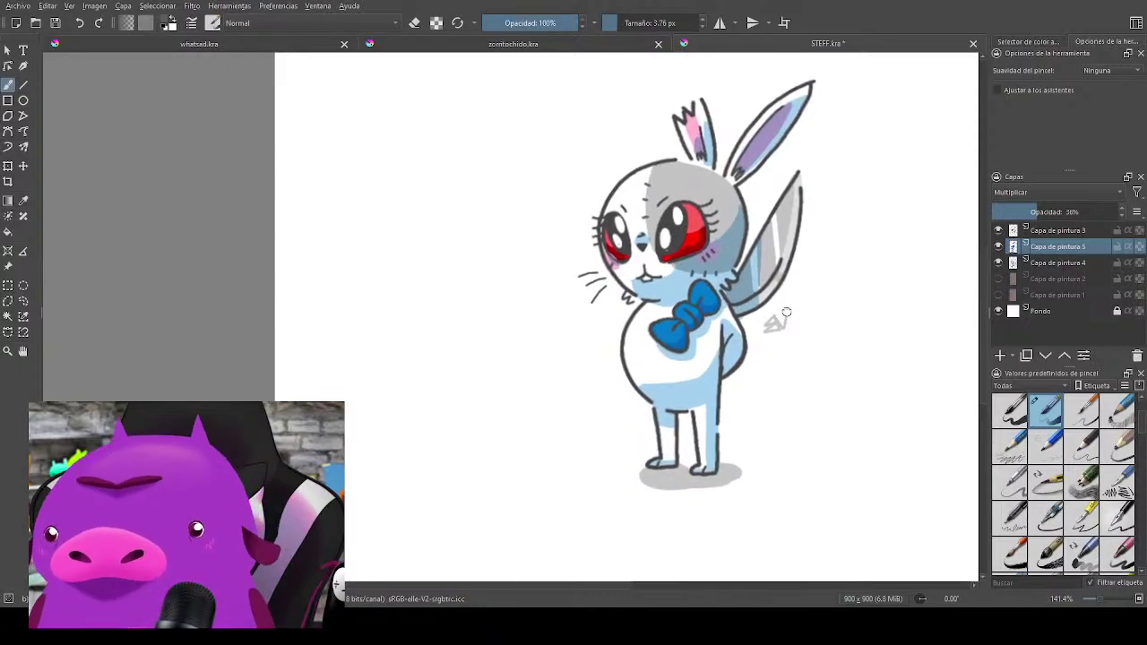
pyautogui.moveTo(787, 312); pyautogui.dragTo(751, 353)
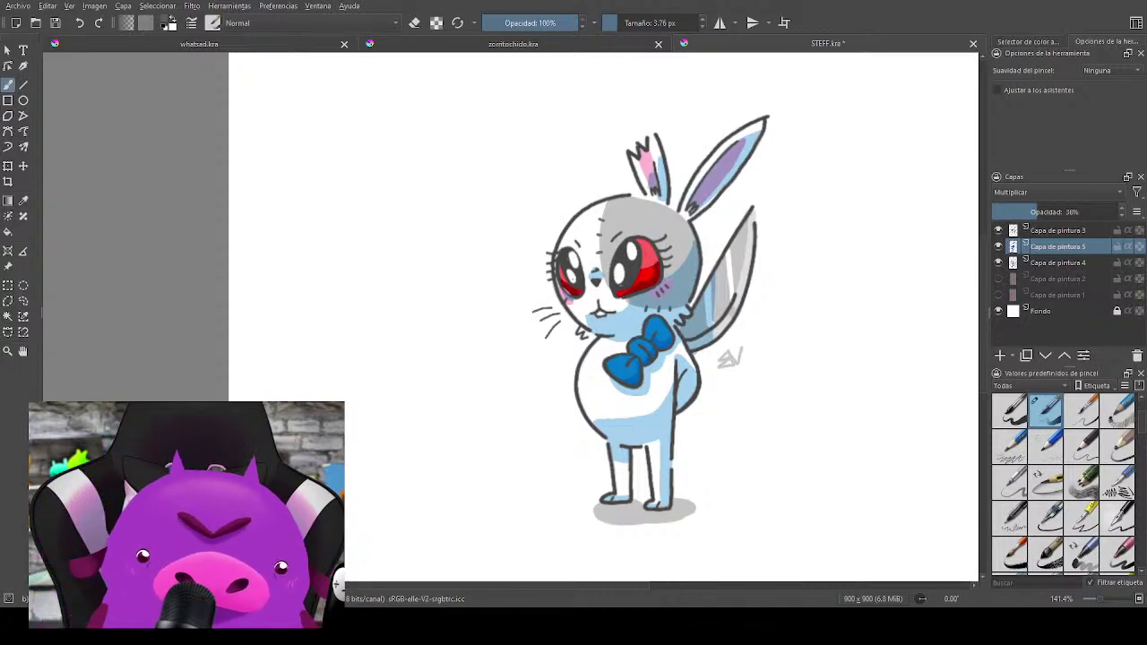
# Step: View the rabbit at 100%, compare it with the open fox and cat-astronaut drawings, and return to the rabbit's layer Capa de pintura 3
pyautogui.press('1')
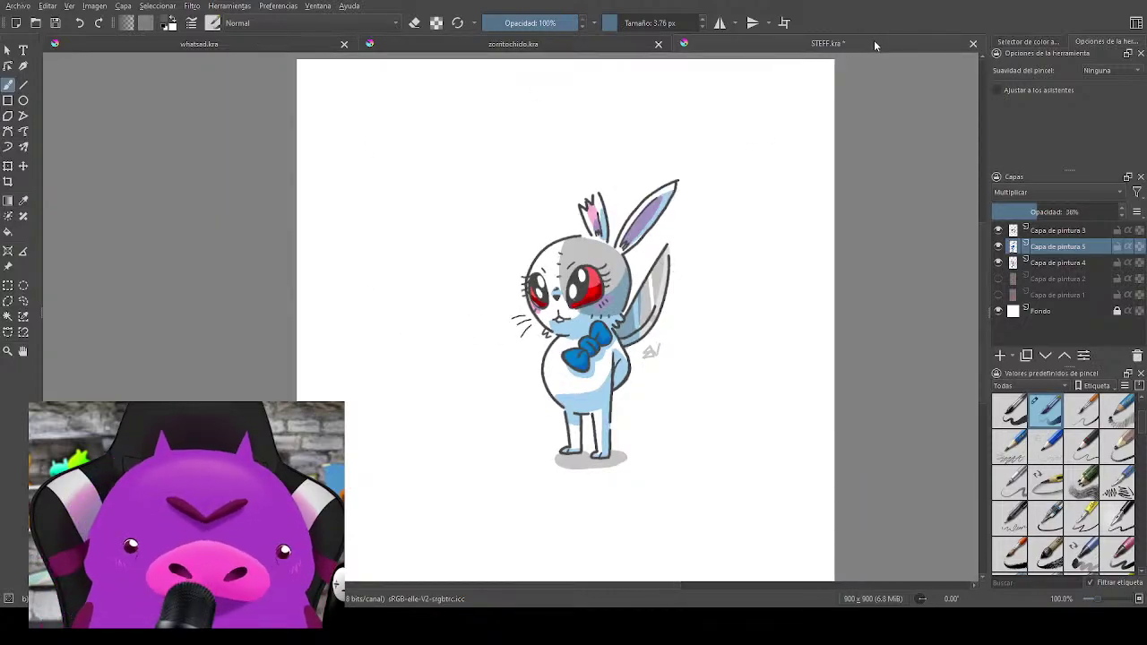
pyautogui.click(583, 41)
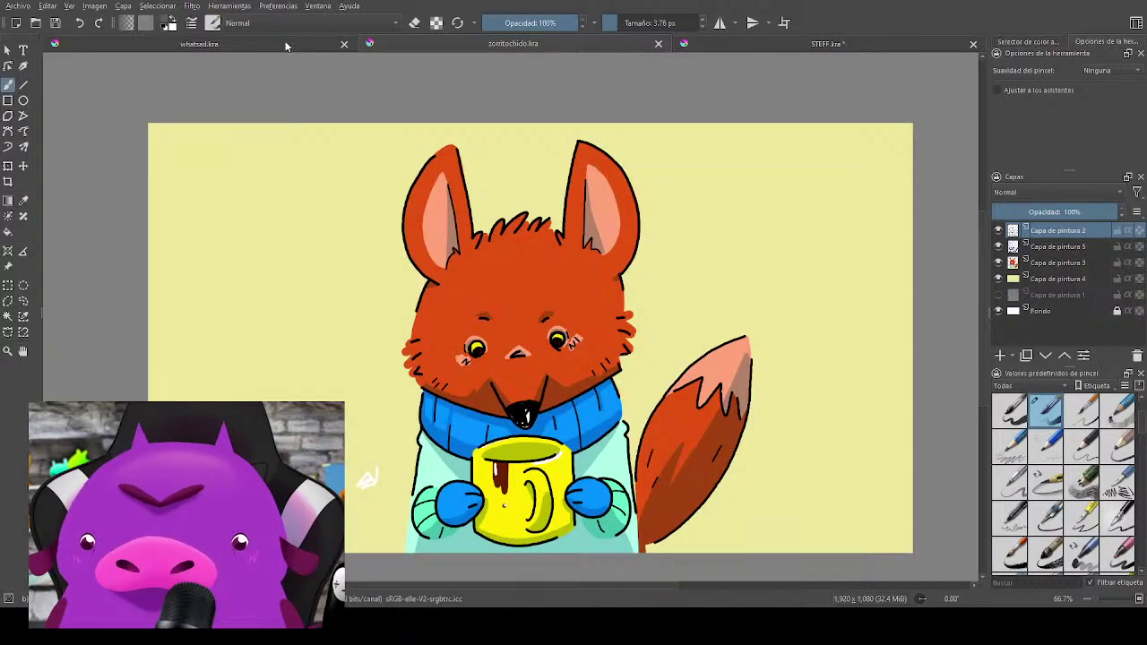
pyautogui.click(819, 49)
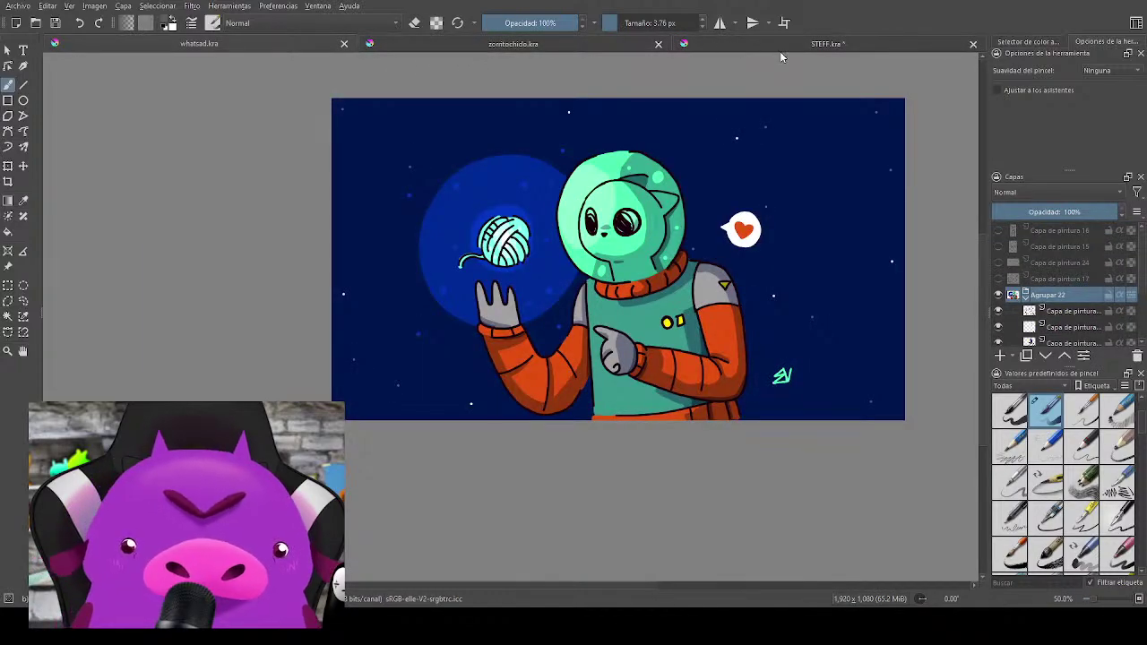
pyautogui.hotkey('ctrl', 'Tab')
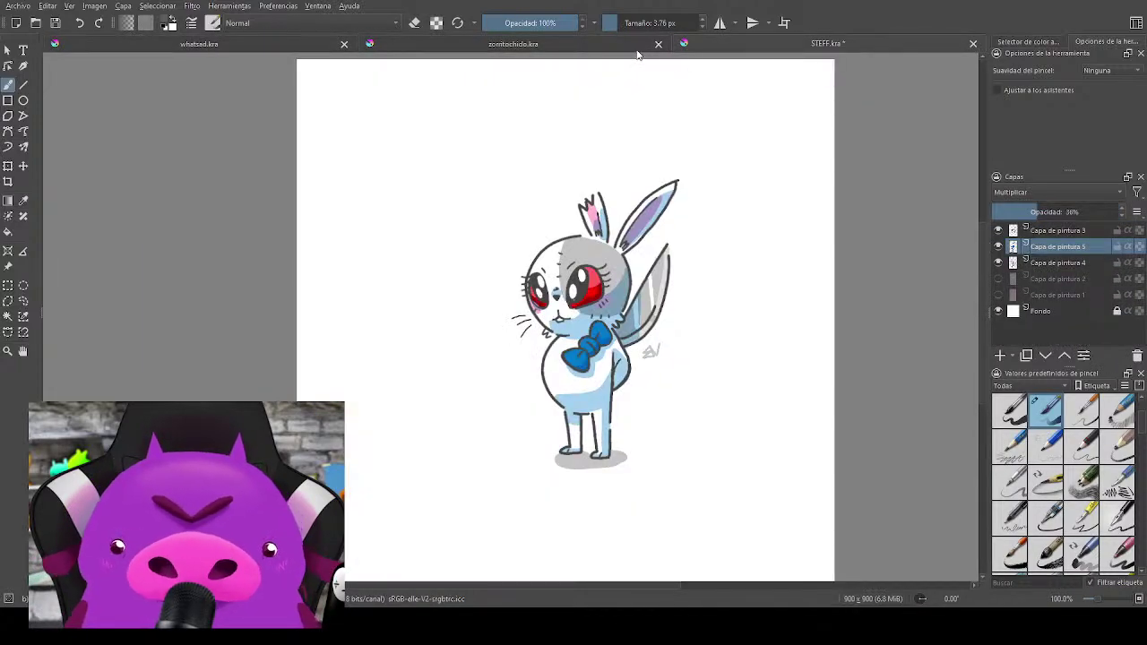
pyautogui.click(580, 39)
pyautogui.click(278, 44)
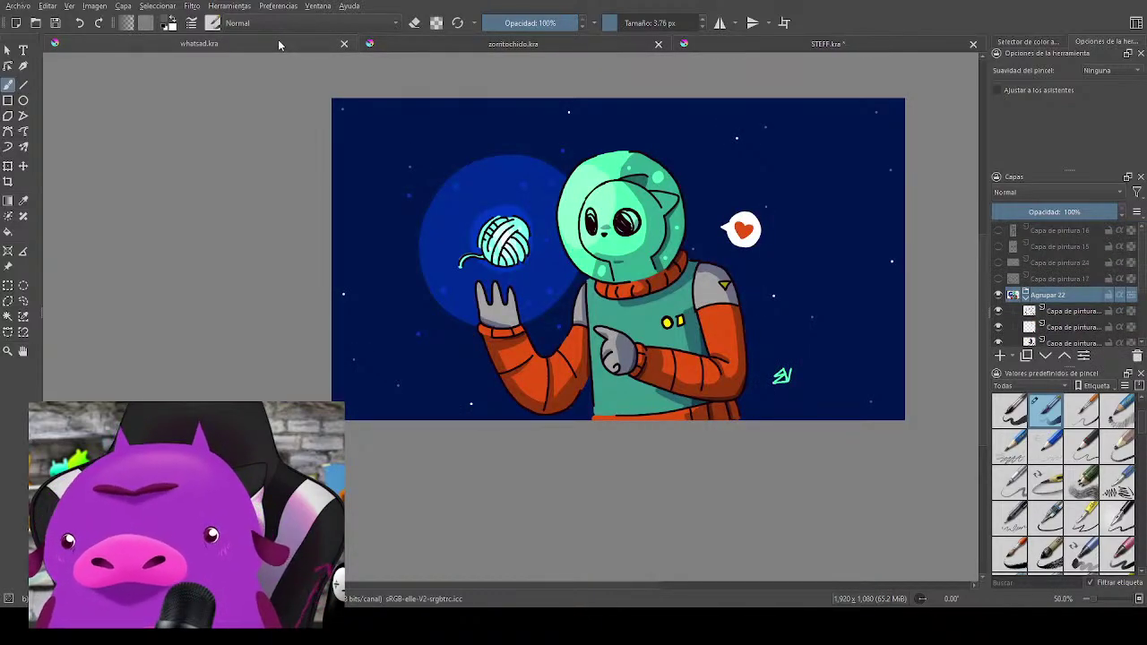
pyautogui.click(559, 49)
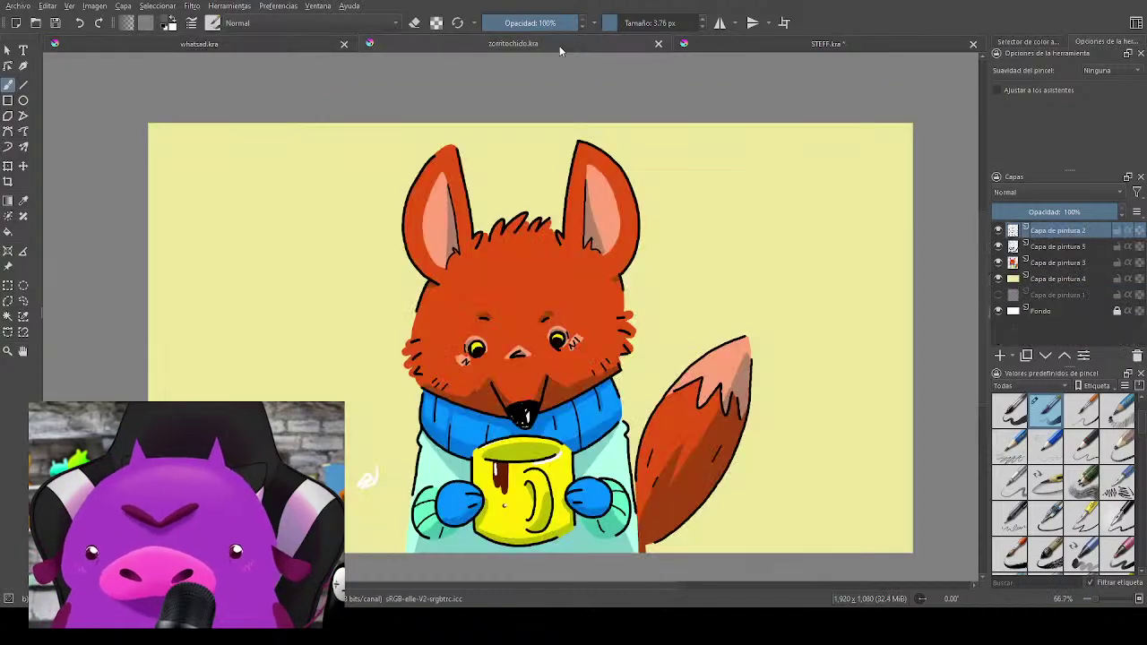
pyautogui.click(281, 46)
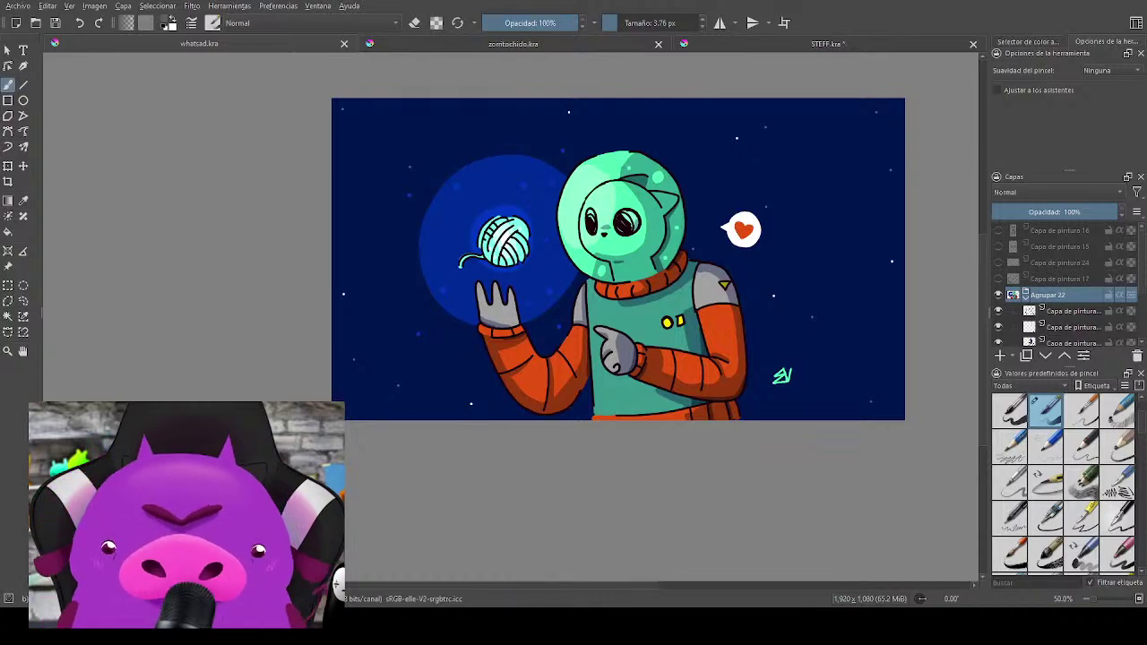
pyautogui.hotkey('ctrl', 'Tab')
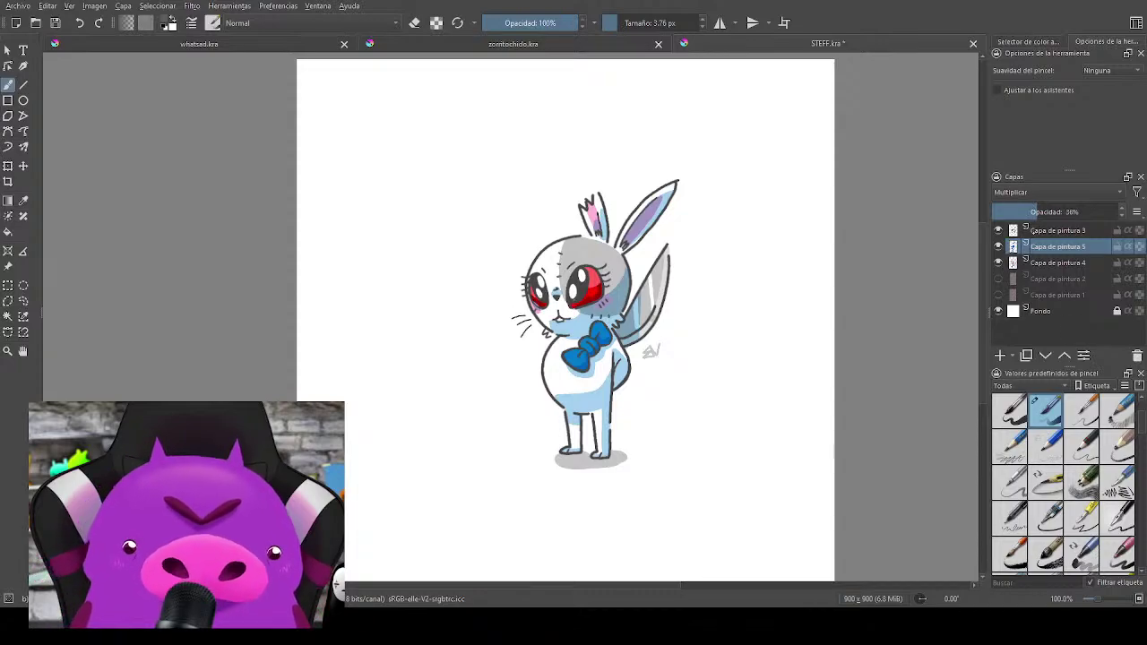
pyautogui.click(1055, 231)
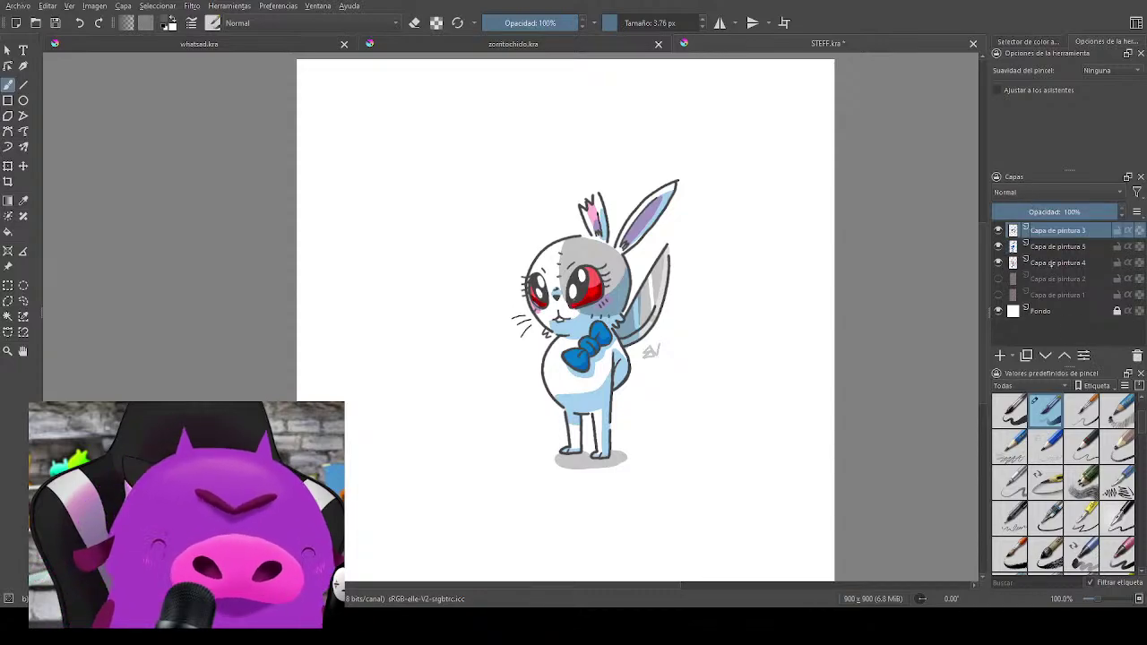
# Step: Group the rabbit's three paint layers, Capa de pintura 3, 5 and 4, and hide the group
pyautogui.keyDown('shift'); pyautogui.click(1057, 262); pyautogui.keyUp('shift')
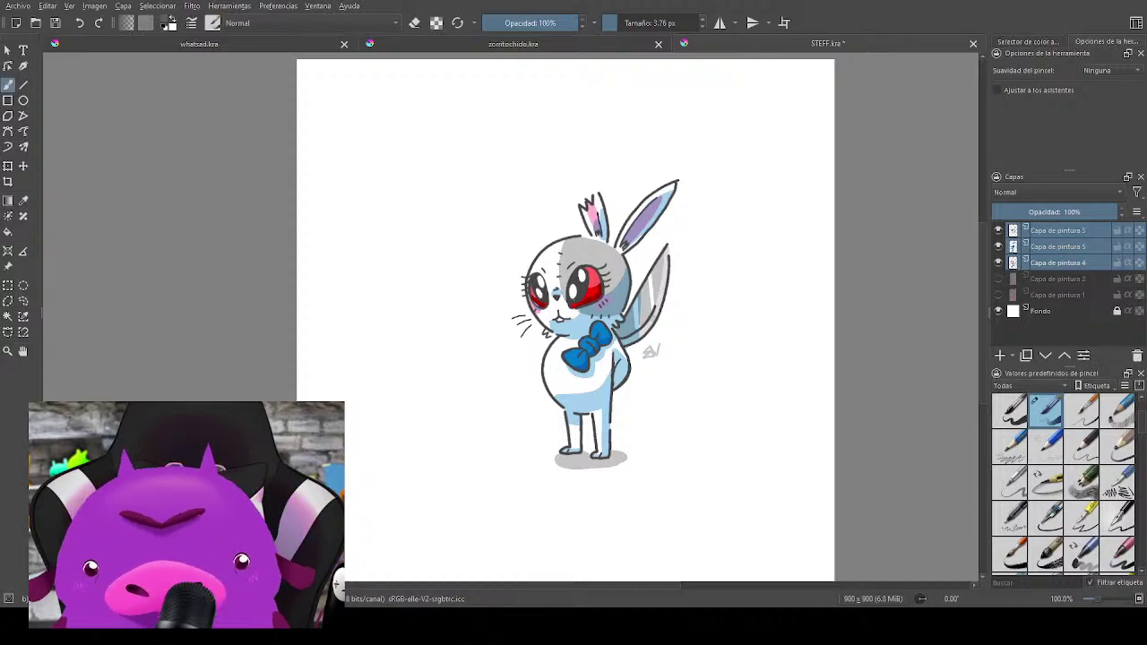
pyautogui.hotkey('ctrl', 'g')
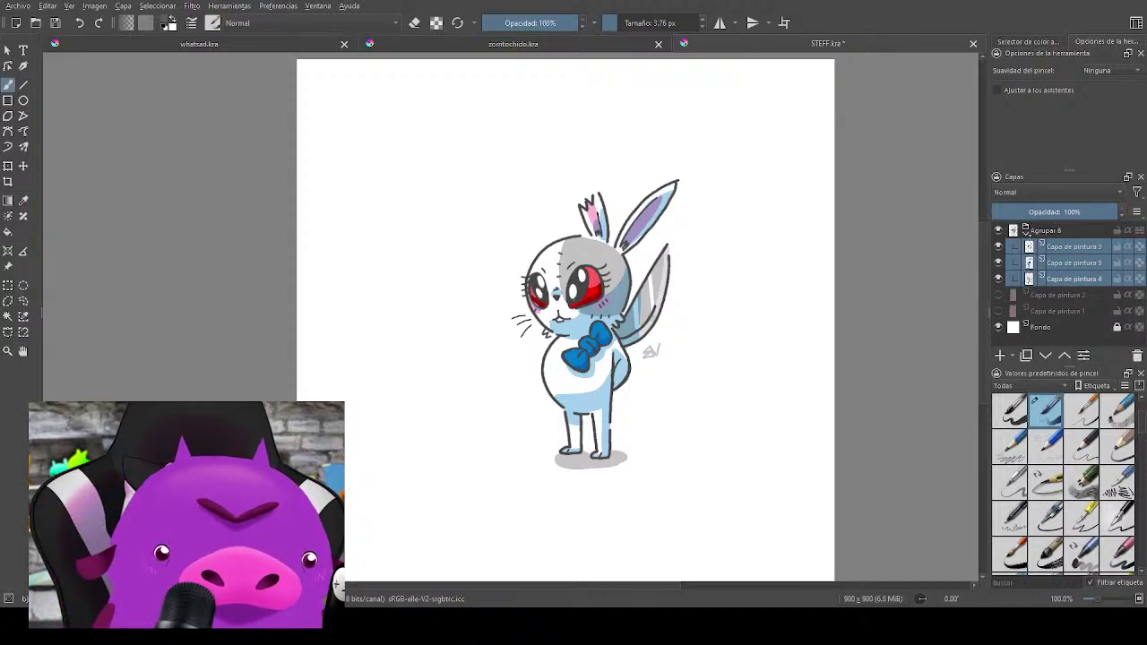
pyautogui.click(998, 230)
pyautogui.click(1075, 230)
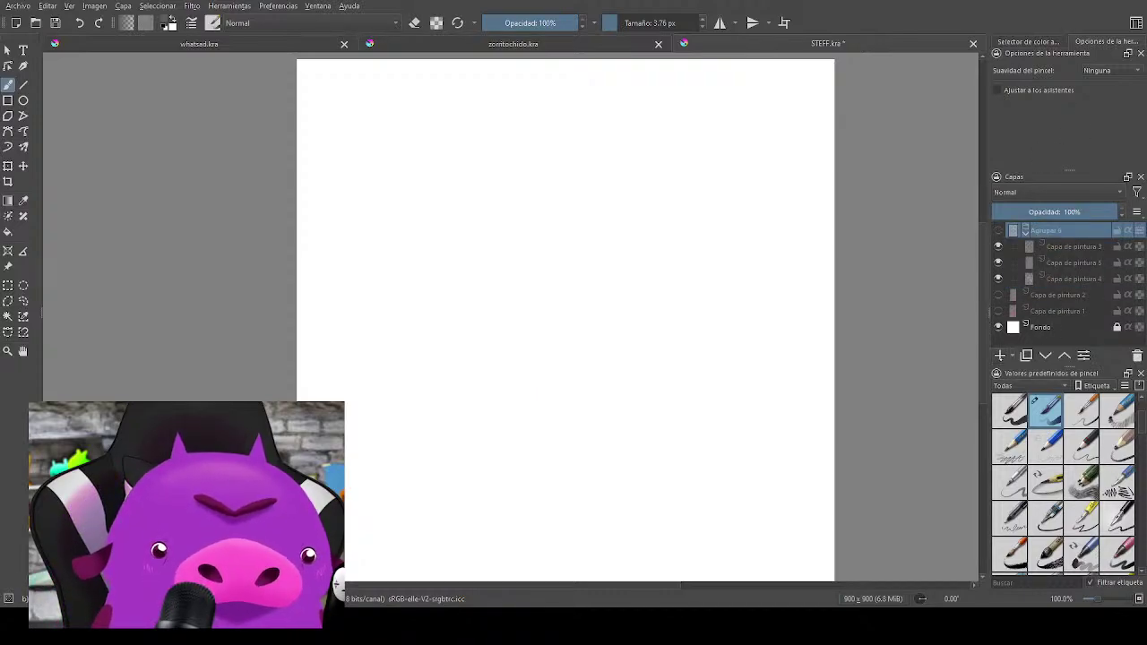
# Step: Add a new paint layer above the hidden rabbit group and choose a dark grey brush colour
pyautogui.click(1000, 355)
pyautogui.moveTo(1072, 247); pyautogui.dragTo(1061, 223)
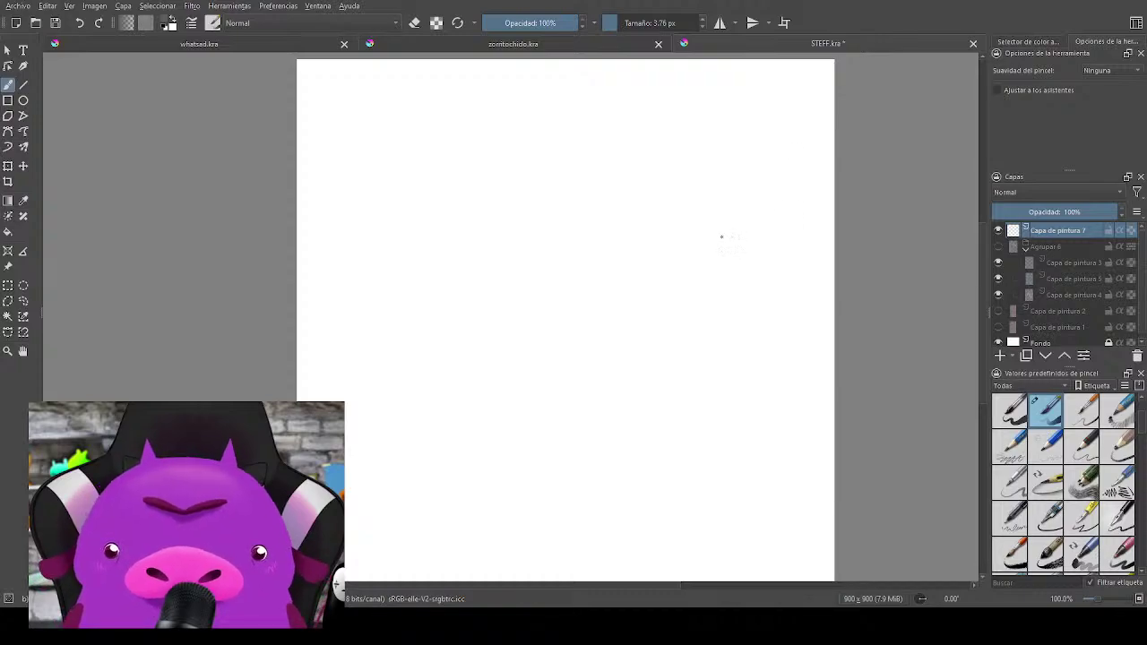
pyautogui.scroll(1, 722, 236)
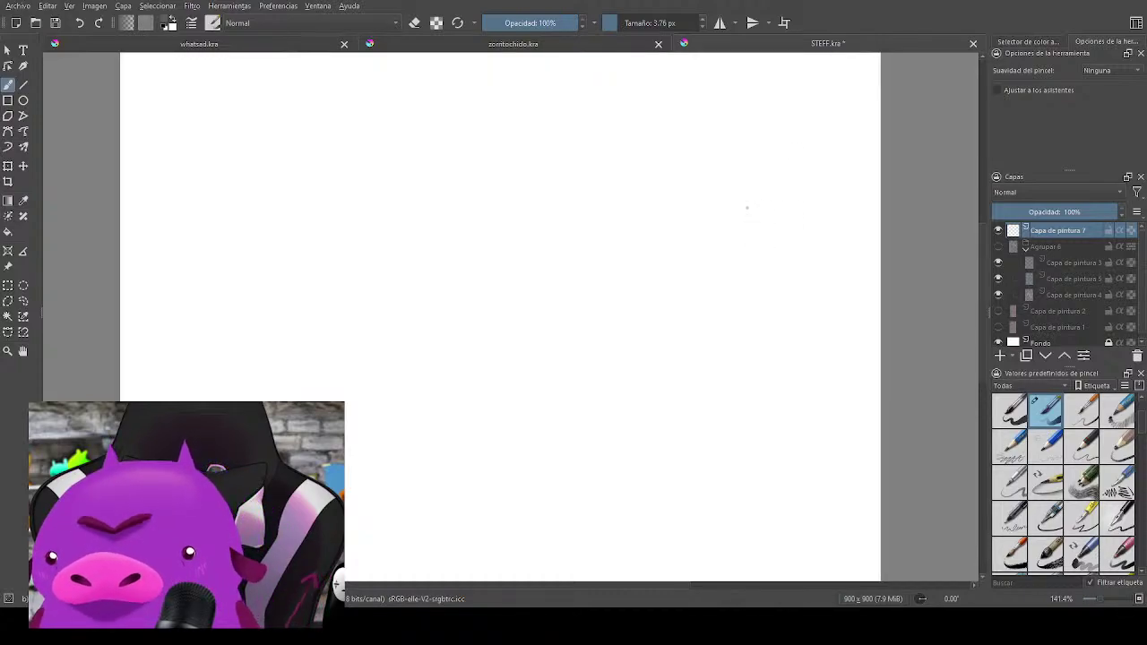
pyautogui.moveTo(630, 338); pyautogui.dragTo(704, 341)
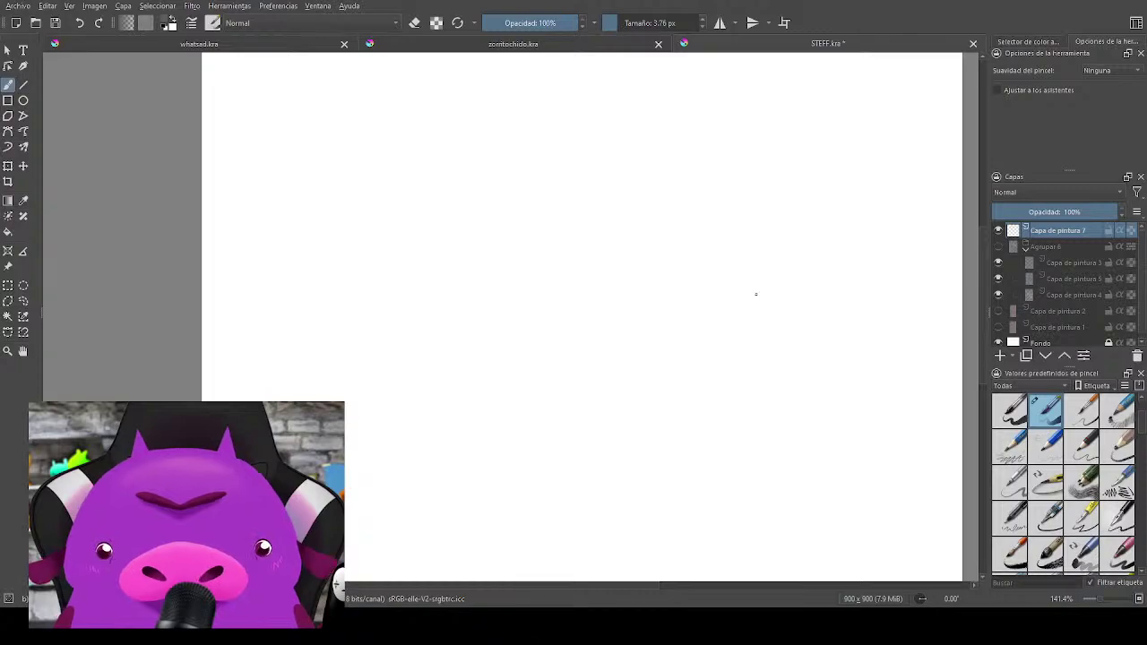
pyautogui.rightClick(712, 330)
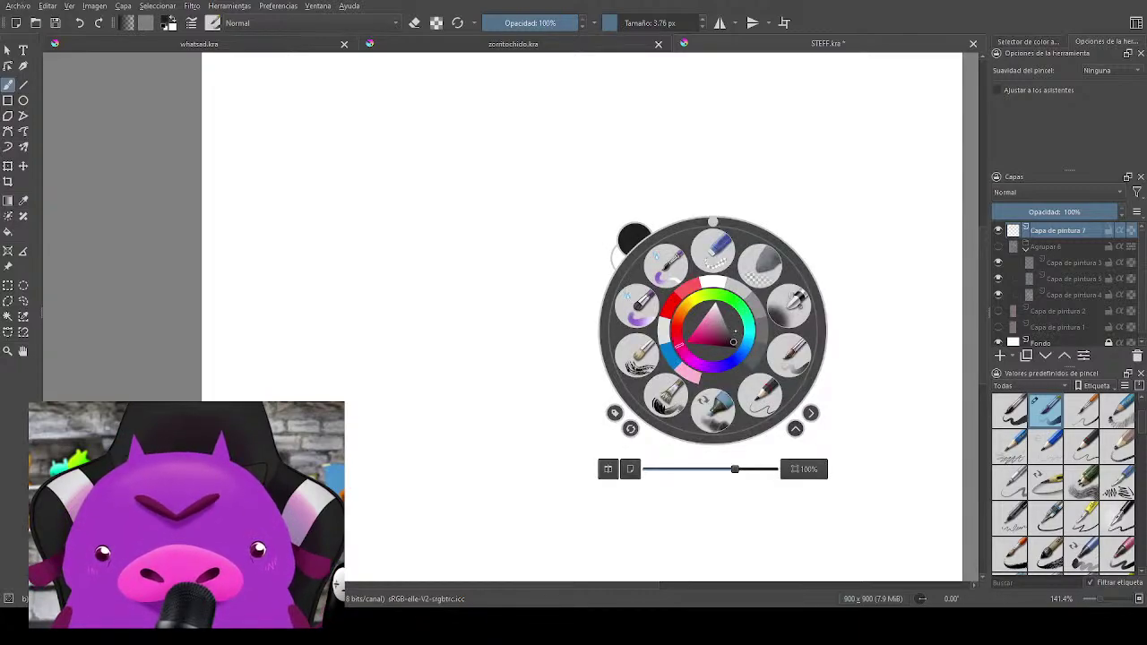
pyautogui.moveTo(735, 331); pyautogui.dragTo(728, 333)
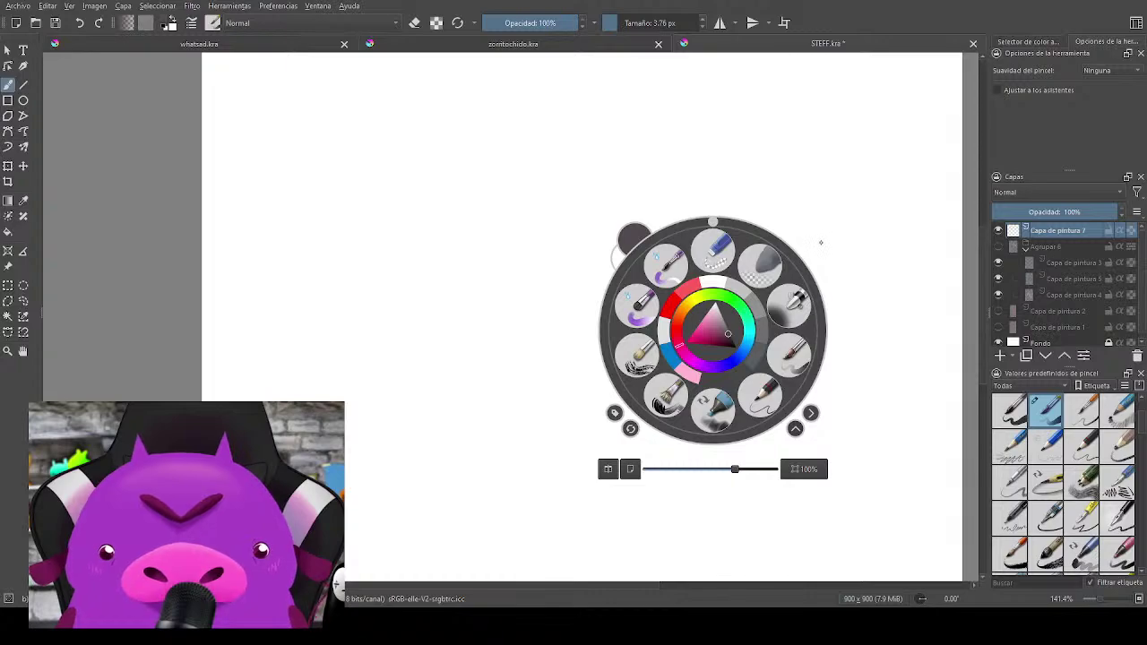
pyautogui.click(865, 234)
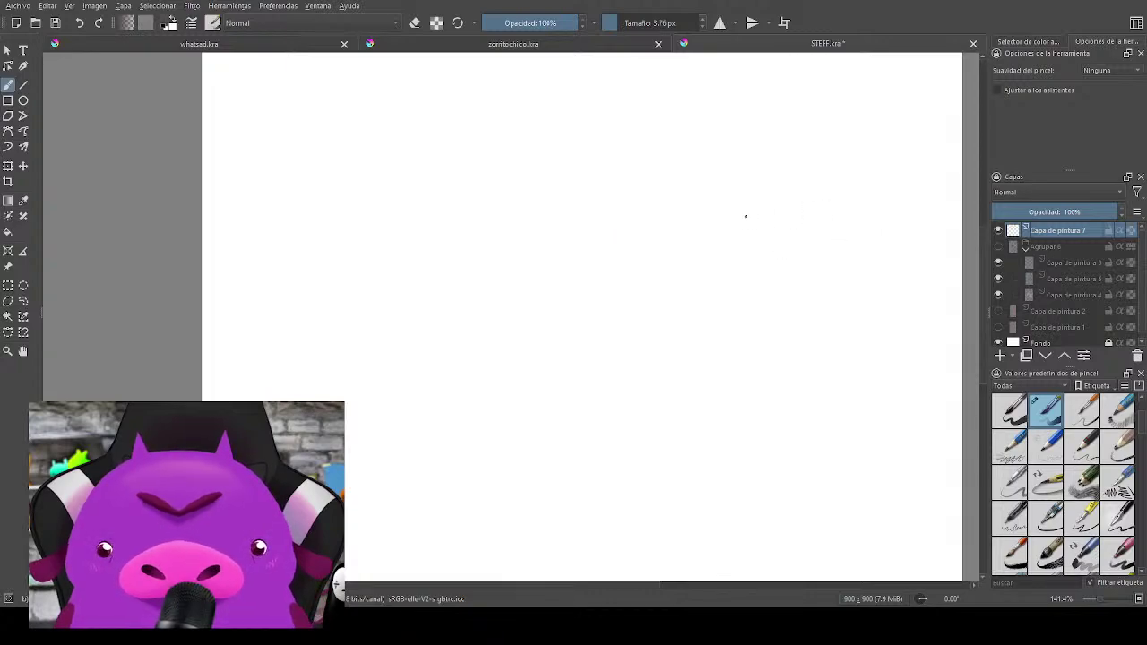
# Step: Draw a muscular figure's open oval head and raised flexed arm with rounded fist and bulging biceps, using the 3.76 px brush
pyautogui.moveTo(741, 293); pyautogui.dragTo(745, 317)
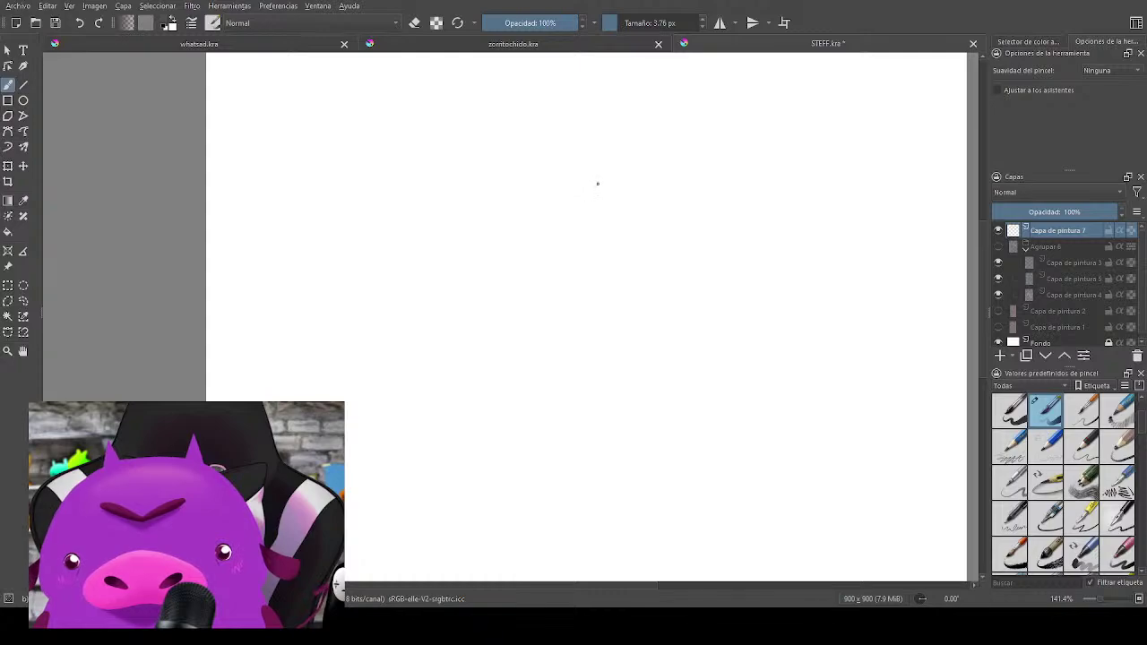
pyautogui.moveTo(631, 175)
pyautogui.mouseDown()
pyautogui.moveTo(588, 179)
pyautogui.moveTo(569, 216)
pyautogui.moveTo(567, 251)
pyautogui.moveTo(589, 303)
pyautogui.moveTo(618, 322)
pyautogui.moveTo(650, 311)
pyautogui.moveTo(669, 262)
pyautogui.mouseUp()
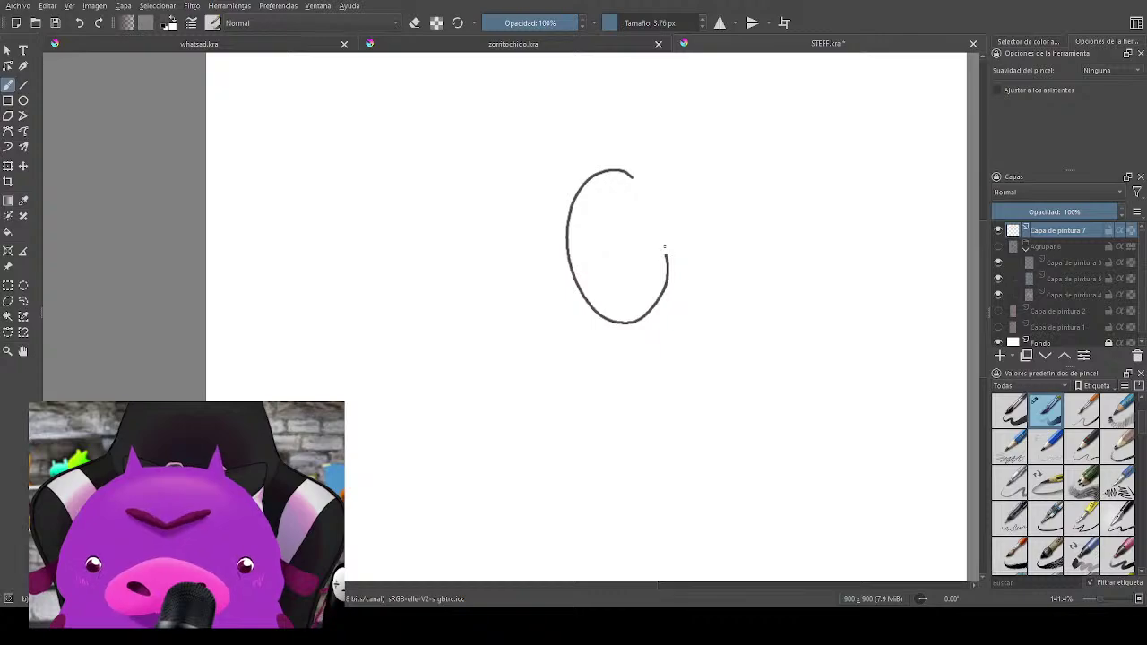
pyautogui.moveTo(570, 259)
pyautogui.mouseDown()
pyautogui.moveTo(537, 268)
pyautogui.moveTo(525, 287)
pyautogui.moveTo(512, 263)
pyautogui.moveTo(458, 276)
pyautogui.moveTo(447, 300)
pyautogui.mouseUp()
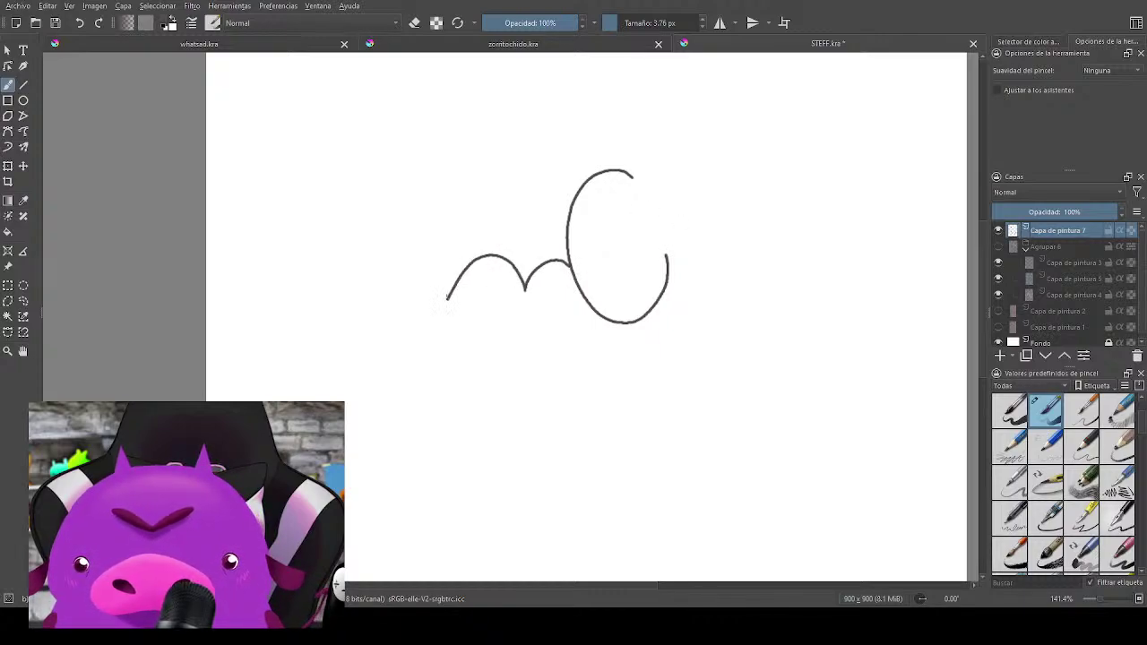
pyautogui.moveTo(405, 338)
pyautogui.mouseDown()
pyautogui.moveTo(394, 312)
pyautogui.moveTo(418, 262)
pyautogui.moveTo(455, 212)
pyautogui.moveTo(485, 204)
pyautogui.moveTo(495, 217)
pyautogui.moveTo(466, 229)
pyautogui.moveTo(448, 299)
pyautogui.mouseUp()
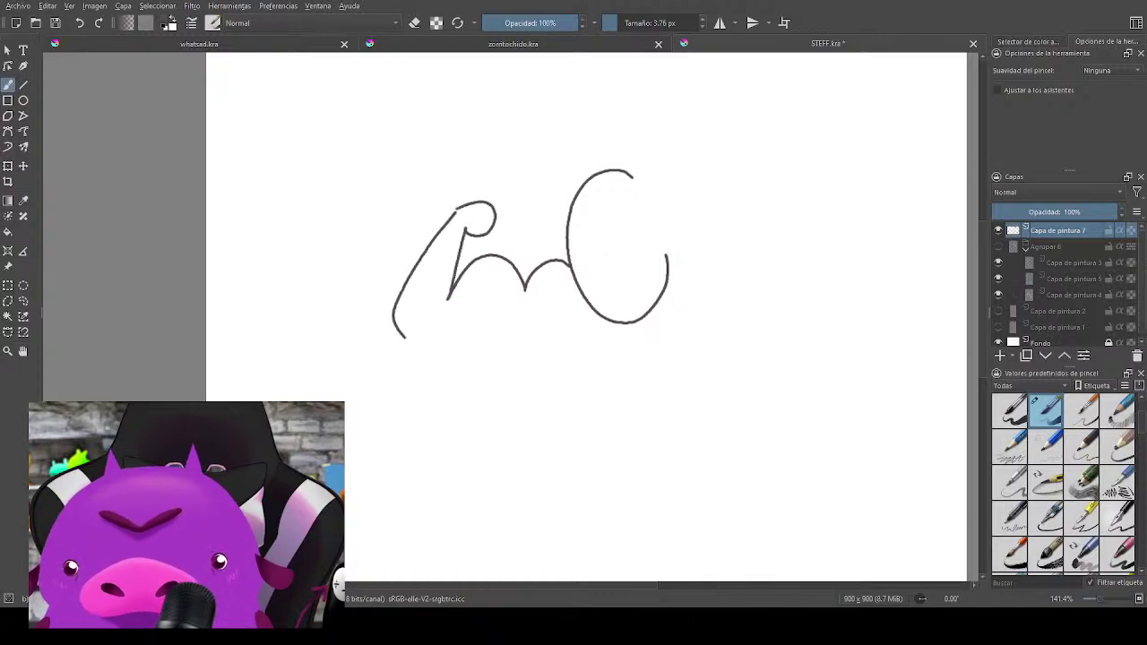
pyautogui.moveTo(427, 347); pyautogui.dragTo(558, 375)
pyautogui.hotkey('ctrl', 'z')
pyautogui.moveTo(429, 352); pyautogui.dragTo(549, 370)
# Step: Draw the other shoulder, the curved inner arm muscle and the bent forearm with its fist crossing the body
pyautogui.moveTo(781, 340); pyautogui.dragTo(708, 342)
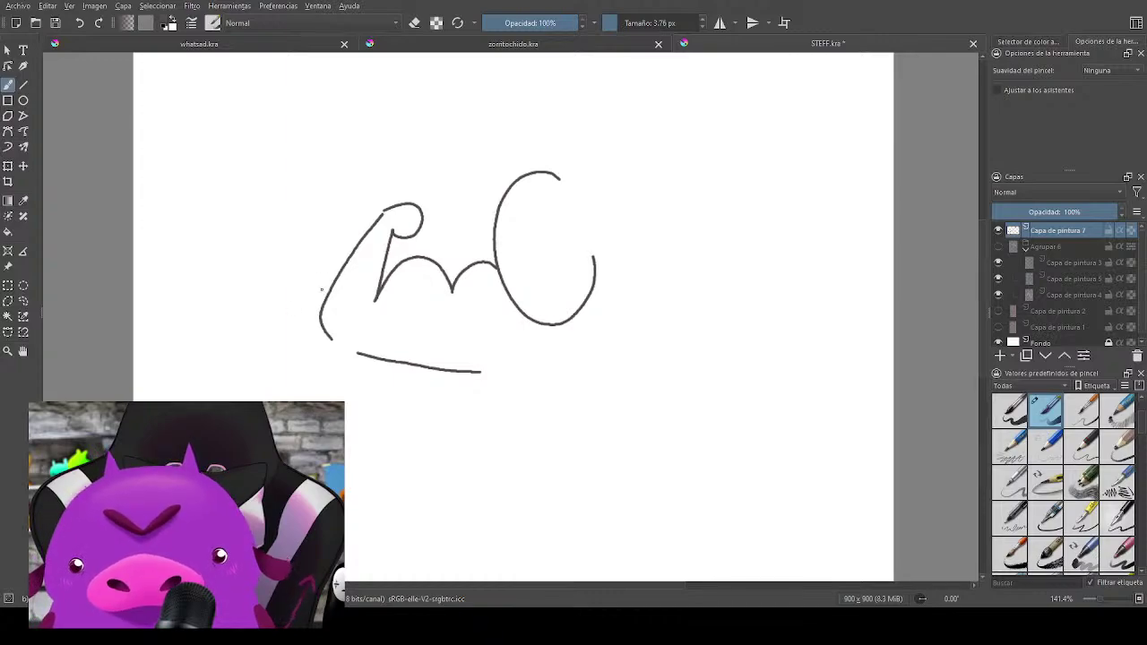
pyautogui.scroll(1, 596, 252)
pyautogui.moveTo(687, 366)
pyautogui.mouseDown()
pyautogui.moveTo(650, 343)
pyautogui.moveTo(745, 272)
pyautogui.mouseUp()
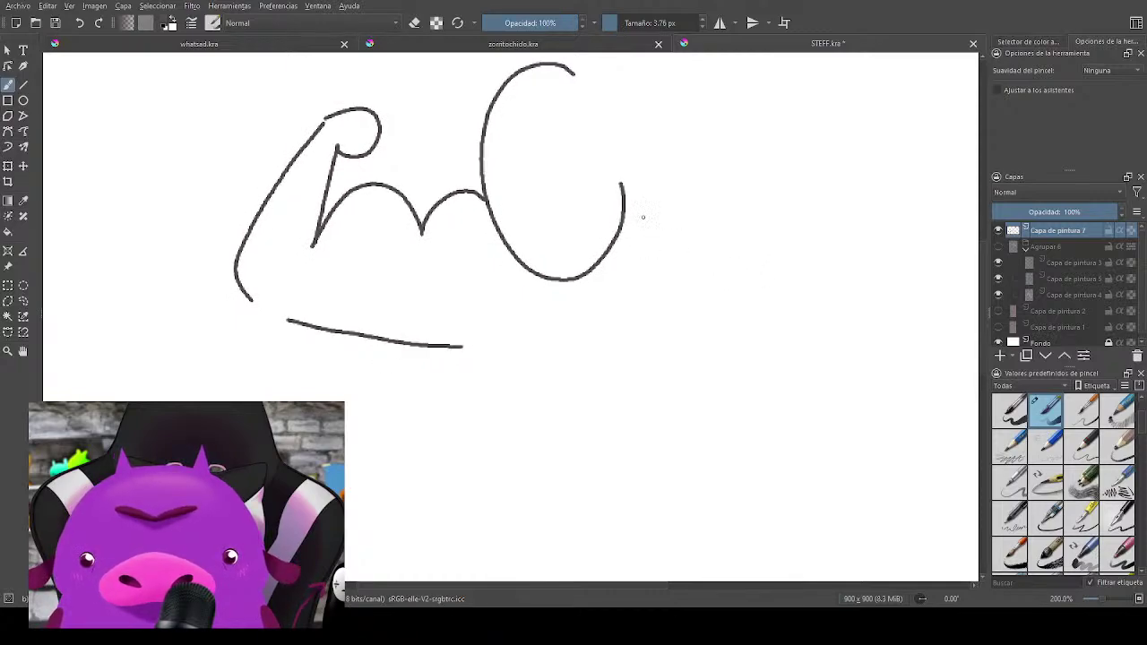
pyautogui.moveTo(642, 217)
pyautogui.mouseDown()
pyautogui.moveTo(619, 230)
pyautogui.moveTo(605, 272)
pyautogui.moveTo(621, 310)
pyautogui.moveTo(731, 312)
pyautogui.mouseUp()
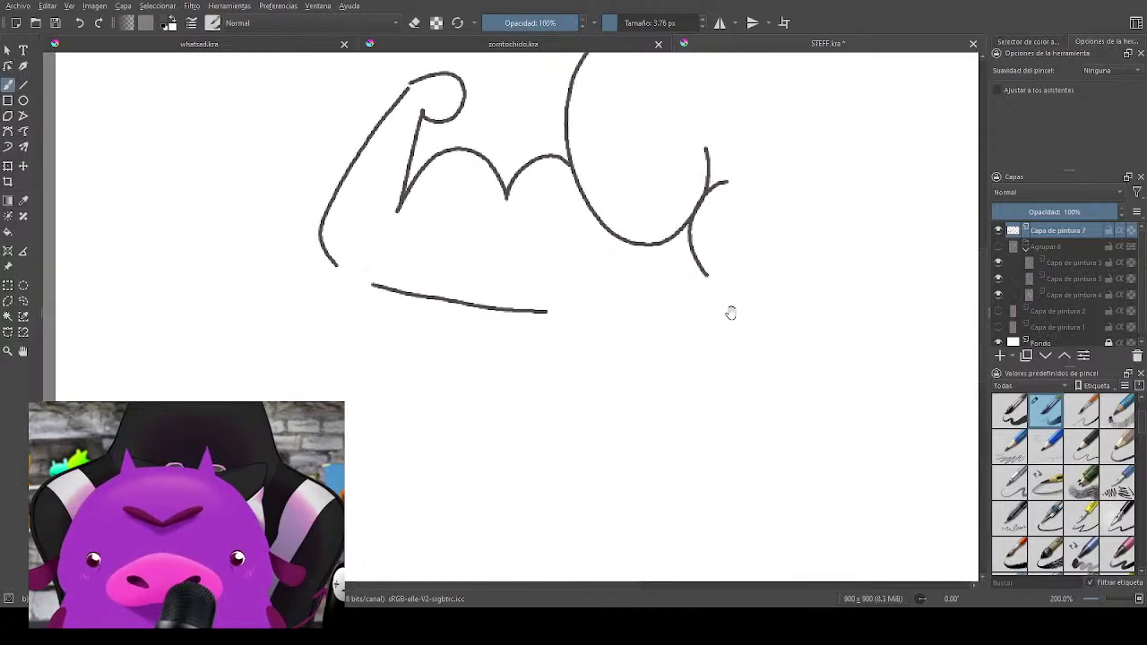
pyautogui.moveTo(707, 276)
pyautogui.mouseDown()
pyautogui.moveTo(641, 293)
pyautogui.moveTo(620, 342)
pyautogui.moveTo(641, 386)
pyautogui.mouseUp()
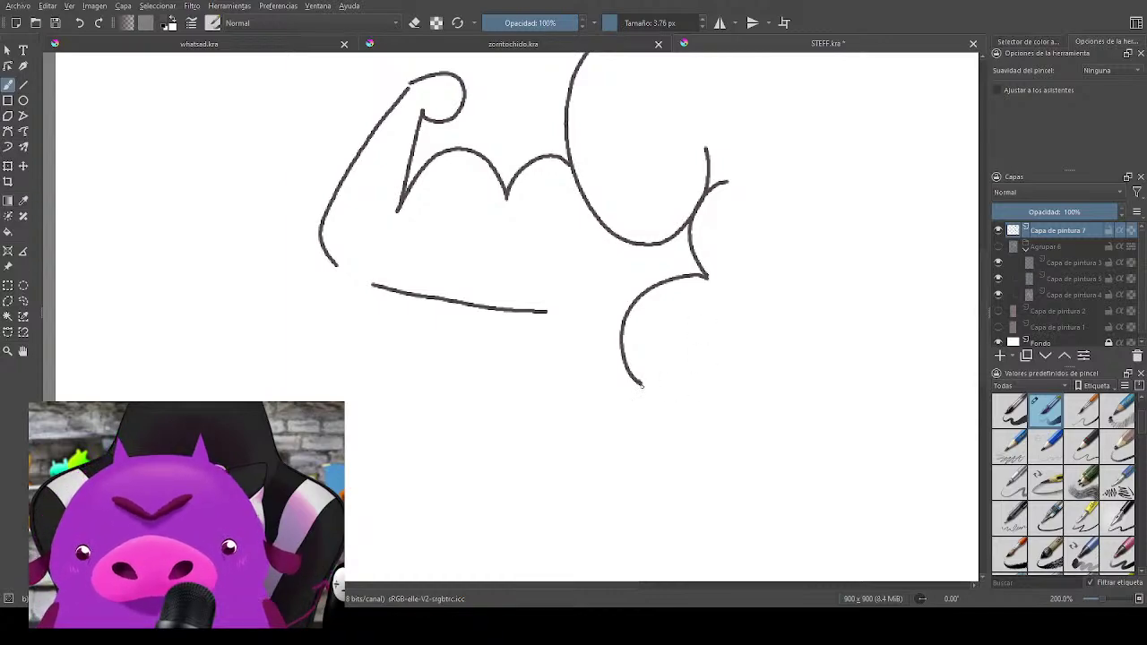
pyautogui.moveTo(642, 386)
pyautogui.mouseDown()
pyautogui.moveTo(524, 358)
pyautogui.moveTo(497, 331)
pyautogui.moveTo(459, 381)
pyautogui.moveTo(491, 407)
pyautogui.moveTo(505, 388)
pyautogui.moveTo(682, 461)
pyautogui.moveTo(827, 257)
pyautogui.moveTo(870, 281)
pyautogui.moveTo(800, 374)
pyautogui.mouseUp()
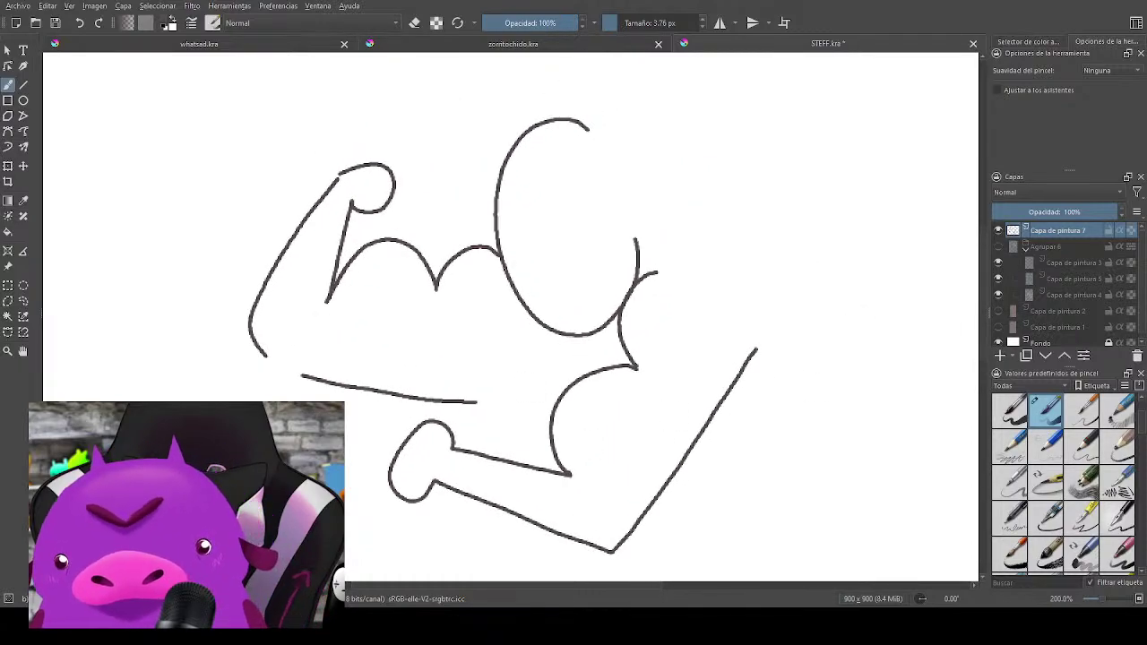
# Step: Draw the curved side of the chest from the jaw down to the crossing forearm, and add a small neckline arc under the chin
pyautogui.moveTo(503, 260)
pyautogui.mouseDown()
pyautogui.moveTo(482, 372)
pyautogui.moveTo(496, 455)
pyautogui.mouseUp()
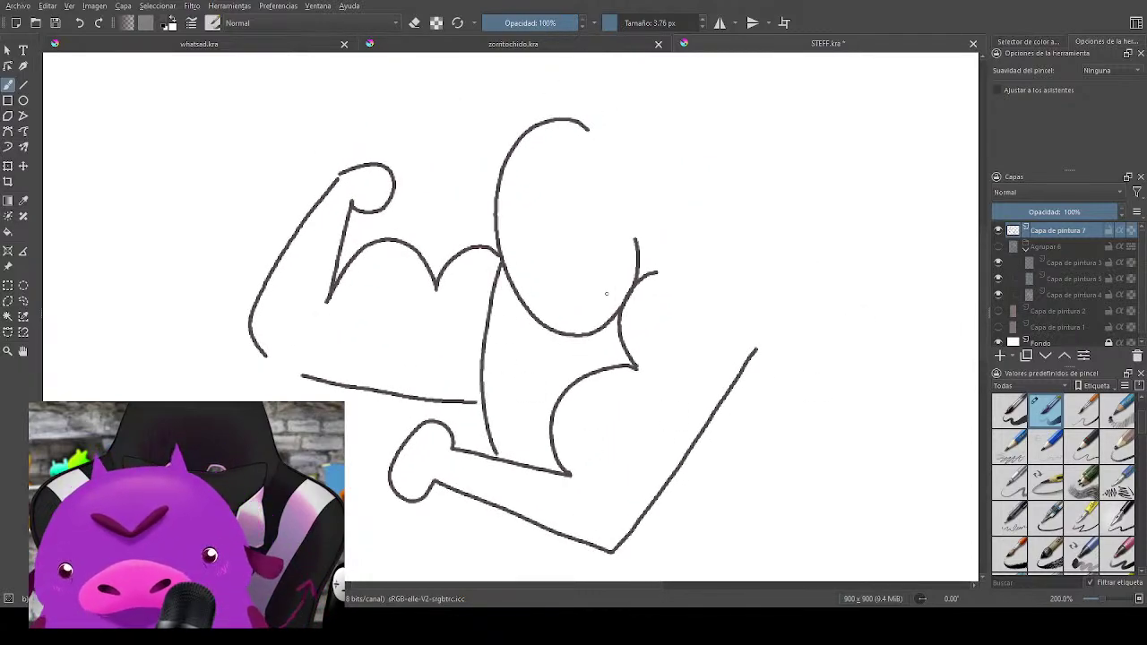
pyautogui.hotkey('ctrl', 'z')
pyautogui.moveTo(503, 270)
pyautogui.mouseDown()
pyautogui.moveTo(468, 364)
pyautogui.moveTo(500, 453)
pyautogui.mouseUp()
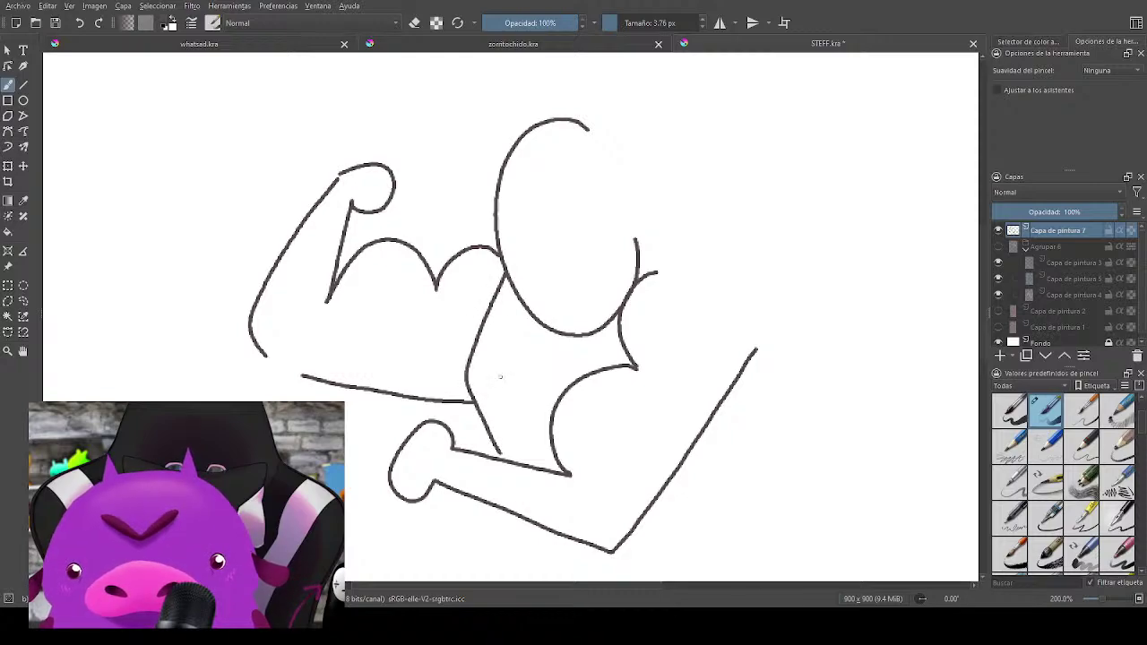
pyautogui.hotkey('ctrl', 'z')
pyautogui.moveTo(511, 286)
pyautogui.mouseDown()
pyautogui.moveTo(480, 403)
pyautogui.moveTo(497, 452)
pyautogui.mouseUp()
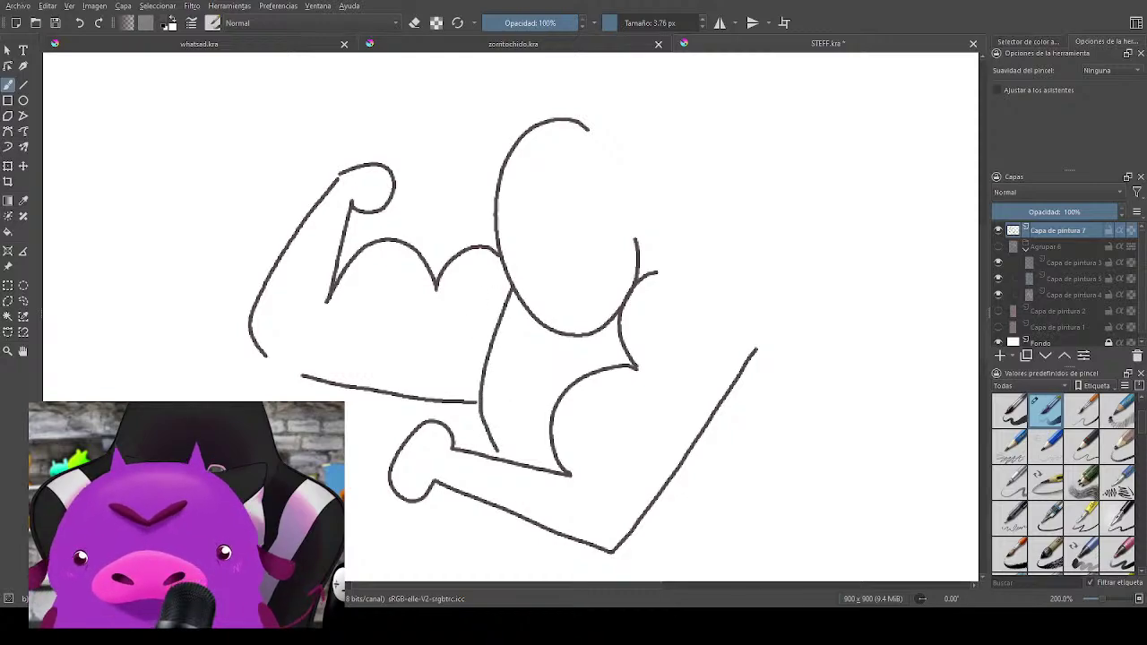
pyautogui.moveTo(783, 350)
pyautogui.mouseDown()
pyautogui.moveTo(774, 304)
pyautogui.moveTo(745, 295)
pyautogui.mouseUp()
pyautogui.moveTo(517, 289)
pyautogui.mouseDown()
pyautogui.moveTo(560, 323)
pyautogui.moveTo(589, 292)
pyautogui.mouseUp()
# Step: Draw the back line sloping from behind the jaw over the far shoulder and down the side of the torso
pyautogui.moveTo(755, 262); pyautogui.dragTo(723, 242)
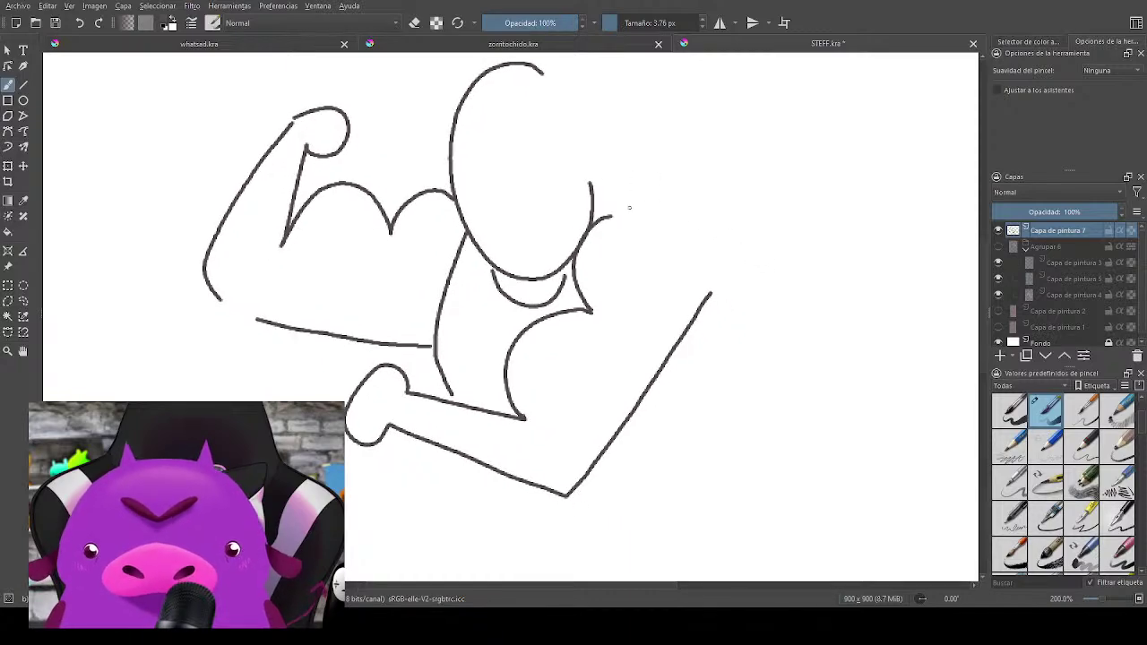
pyautogui.moveTo(606, 194); pyautogui.dragTo(704, 224)
pyautogui.hotkey('ctrl', 'z')
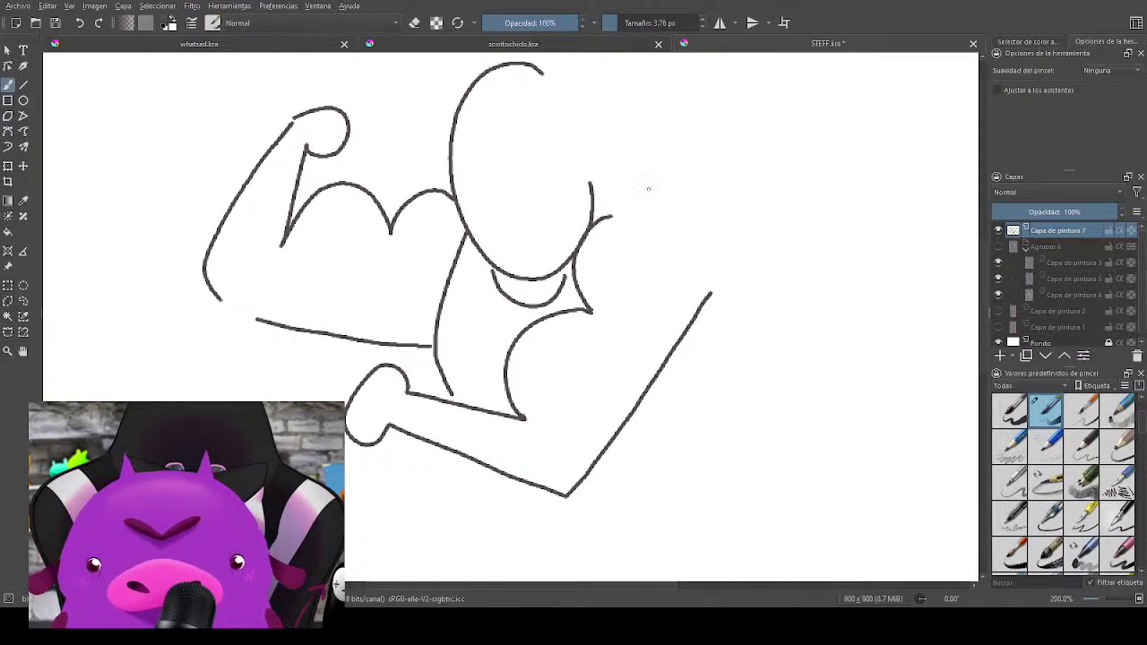
pyautogui.moveTo(608, 177); pyautogui.dragTo(714, 260)
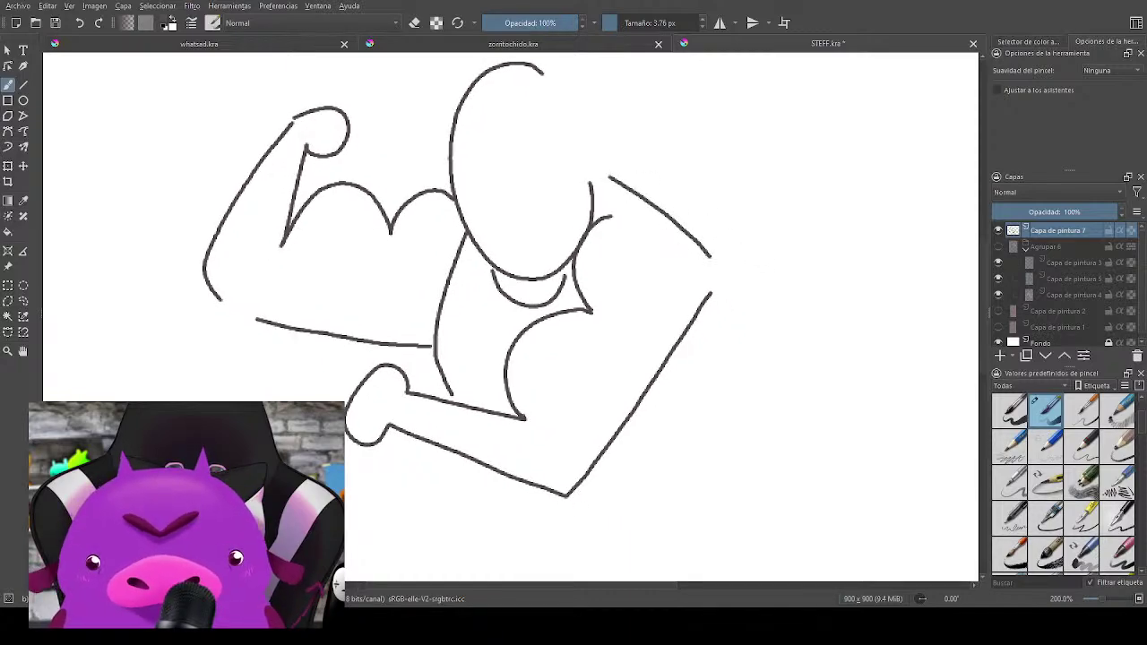
pyautogui.hotkey('ctrl', 'z')
pyautogui.moveTo(604, 181)
pyautogui.mouseDown()
pyautogui.moveTo(720, 267)
pyautogui.moveTo(743, 407)
pyautogui.mouseUp()
# Step: Draw the curved belly and waistline under the crossing forearm and extend the back line towards the hip
pyautogui.moveTo(740, 448); pyautogui.dragTo(782, 315)
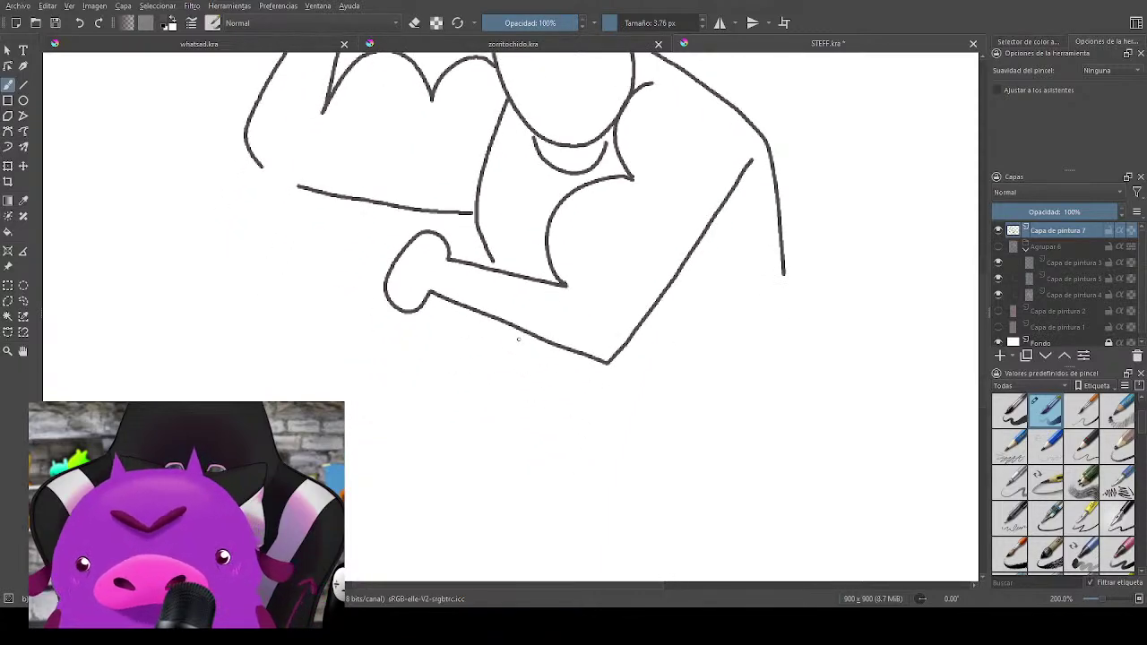
pyautogui.moveTo(522, 334)
pyautogui.mouseDown()
pyautogui.moveTo(546, 381)
pyautogui.moveTo(608, 400)
pyautogui.moveTo(698, 393)
pyautogui.moveTo(755, 352)
pyautogui.mouseUp()
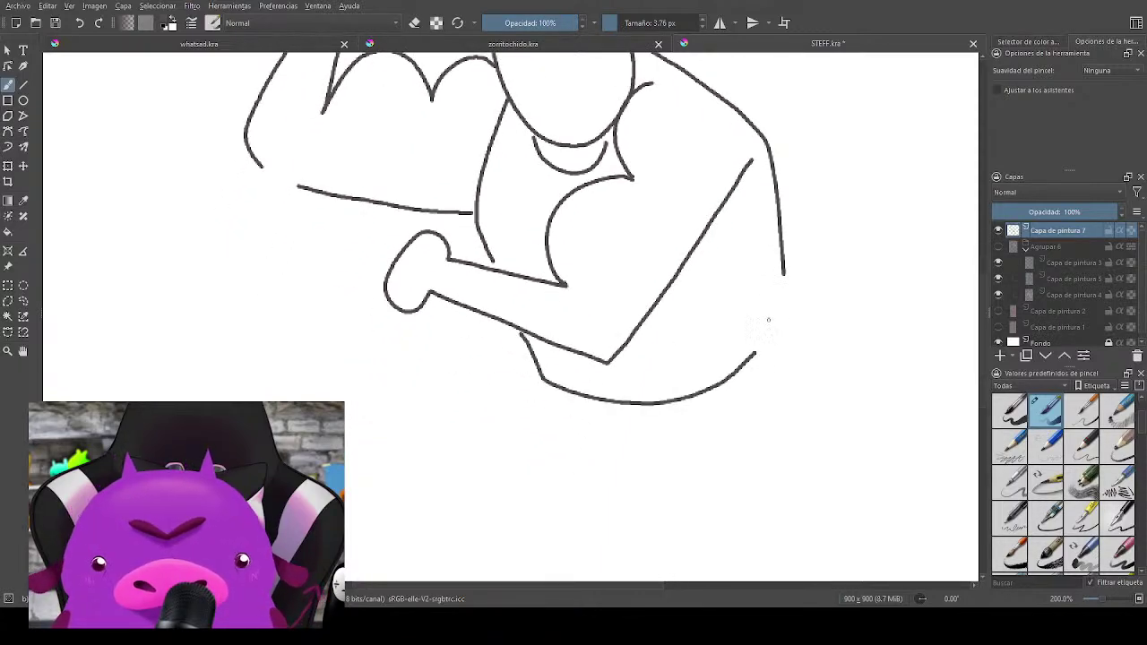
pyautogui.moveTo(783, 271)
pyautogui.mouseDown()
pyautogui.moveTo(785, 315)
pyautogui.moveTo(768, 341)
pyautogui.moveTo(847, 289)
pyautogui.moveTo(834, 317)
pyautogui.mouseUp()
# Step: Draw short, widely spread legs below the waist, with bumpy knees and thin lower legs
pyautogui.moveTo(588, 338)
pyautogui.mouseDown()
pyautogui.moveTo(522, 370)
pyautogui.moveTo(505, 398)
pyautogui.moveTo(532, 456)
pyautogui.moveTo(534, 426)
pyautogui.moveTo(560, 403)
pyautogui.moveTo(805, 393)
pyautogui.mouseUp()
pyautogui.moveTo(811, 428)
pyautogui.mouseDown()
pyautogui.moveTo(838, 403)
pyautogui.moveTo(856, 400)
pyautogui.moveTo(823, 365)
pyautogui.moveTo(837, 337)
pyautogui.moveTo(818, 291)
pyautogui.mouseUp()
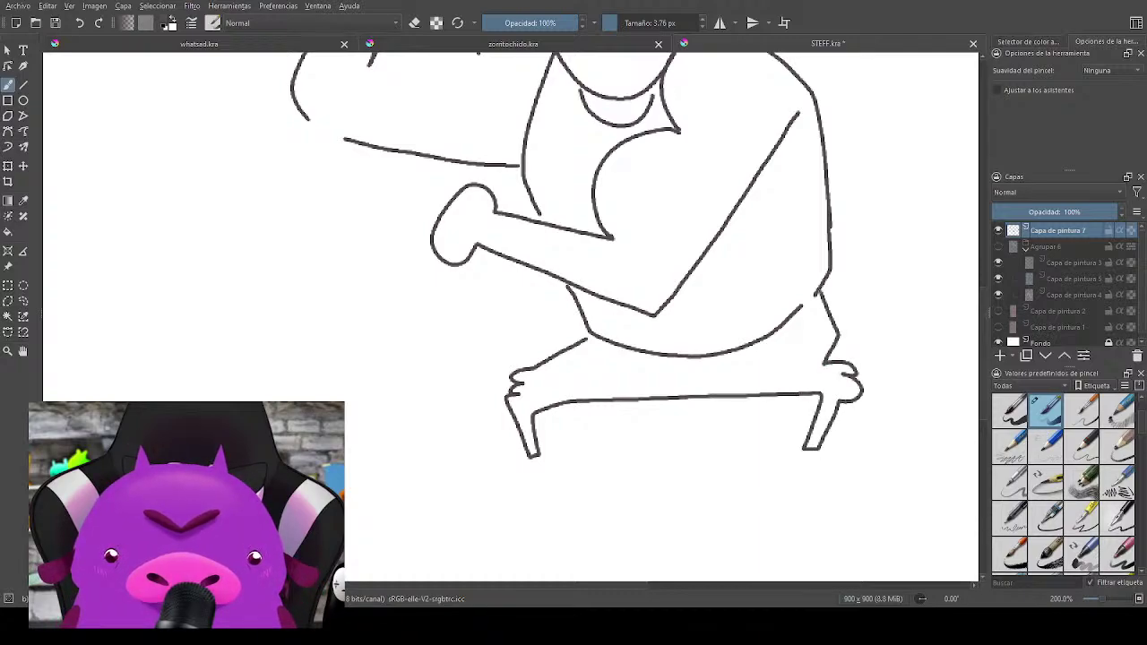
pyautogui.moveTo(893, 394); pyautogui.dragTo(874, 332)
pyautogui.moveTo(508, 394)
pyautogui.mouseDown()
pyautogui.moveTo(480, 409)
pyautogui.moveTo(521, 408)
pyautogui.moveTo(514, 393)
pyautogui.mouseUp()
pyautogui.moveTo(879, 425); pyautogui.dragTo(774, 423)
pyautogui.moveTo(699, 397)
pyautogui.mouseDown()
pyautogui.moveTo(670, 405)
pyautogui.moveTo(691, 391)
pyautogui.moveTo(736, 401)
pyautogui.mouseUp()
# Step: Add a small ear above the back line and continue the crown outline of the head towards it
pyautogui.moveTo(795, 240); pyautogui.dragTo(897, 429)
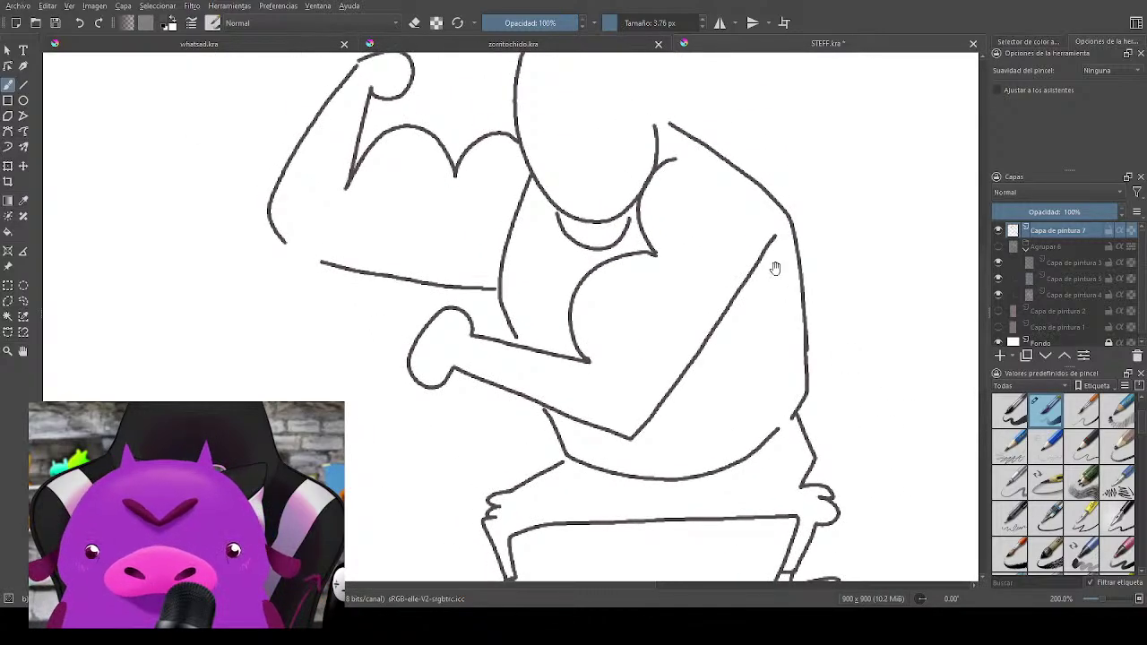
pyautogui.moveTo(776, 269); pyautogui.dragTo(812, 399)
pyautogui.moveTo(694, 243); pyautogui.dragTo(706, 255)
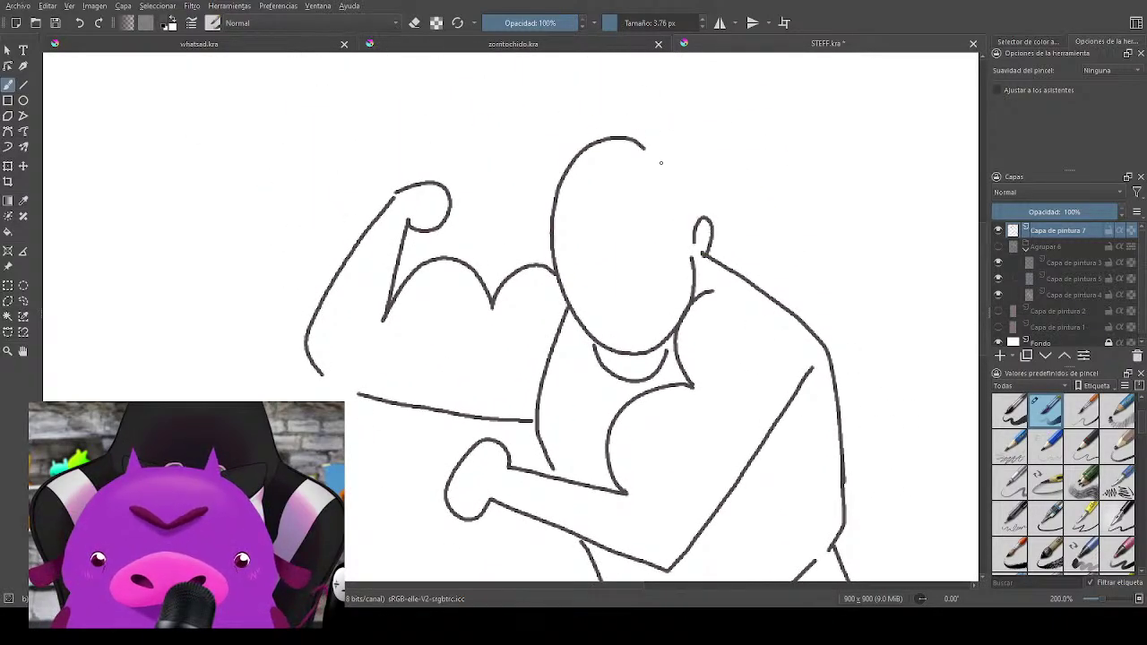
pyautogui.moveTo(634, 141); pyautogui.dragTo(686, 204)
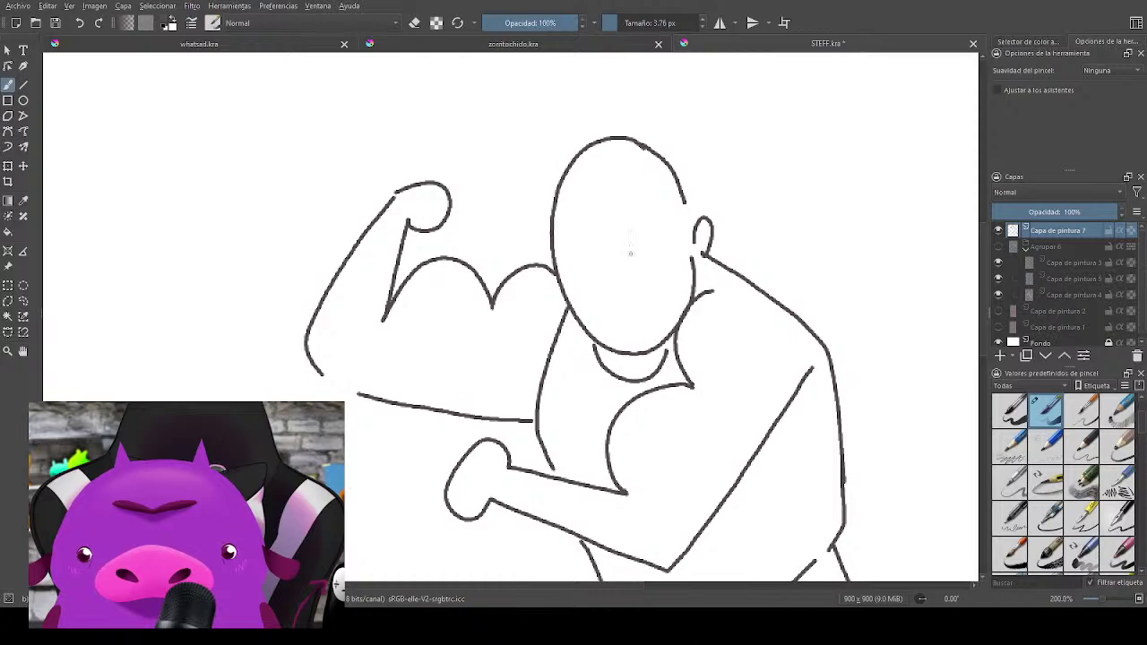
# Step: Draw the face with two slanted eyebrows, two small eyes made of short strokes, and a W-shaped mouth
pyautogui.moveTo(562, 269); pyautogui.dragTo(649, 224)
pyautogui.hotkey('ctrl', 'z')
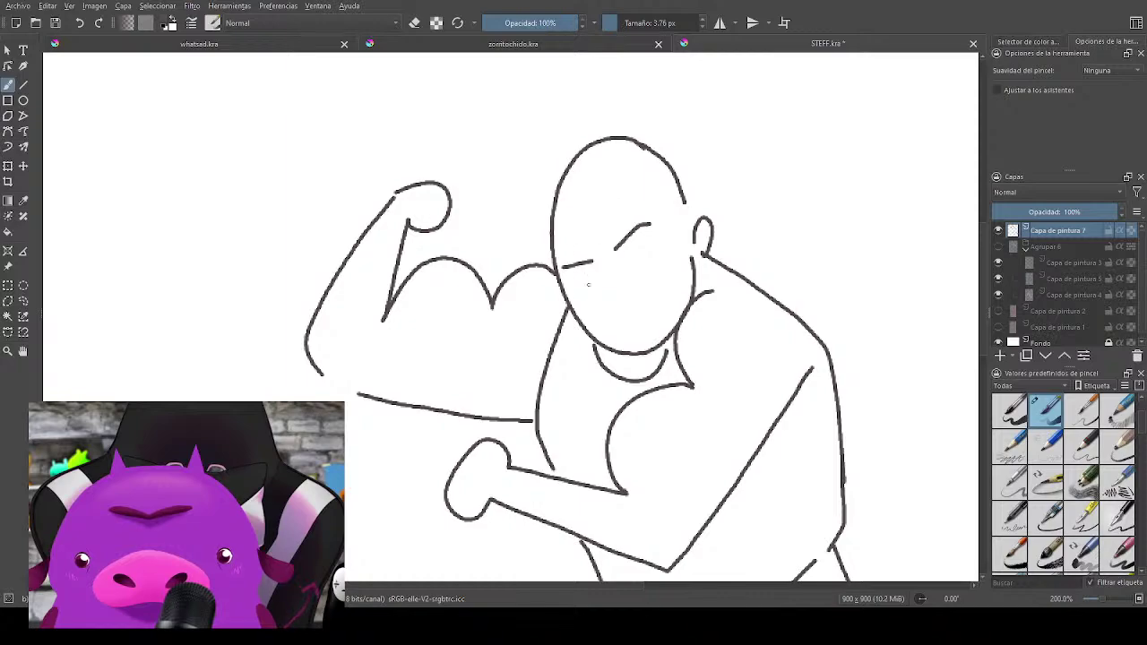
pyautogui.moveTo(577, 276); pyautogui.dragTo(593, 285)
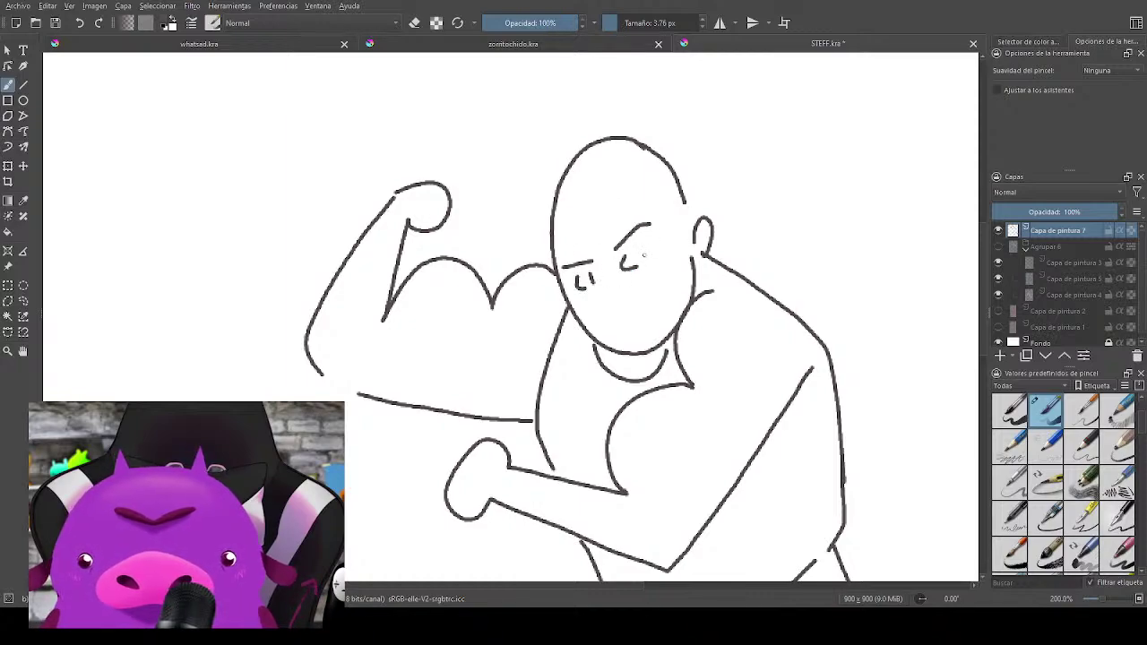
pyautogui.moveTo(627, 255)
pyautogui.mouseDown()
pyautogui.moveTo(624, 269)
pyautogui.moveTo(642, 265)
pyautogui.mouseUp()
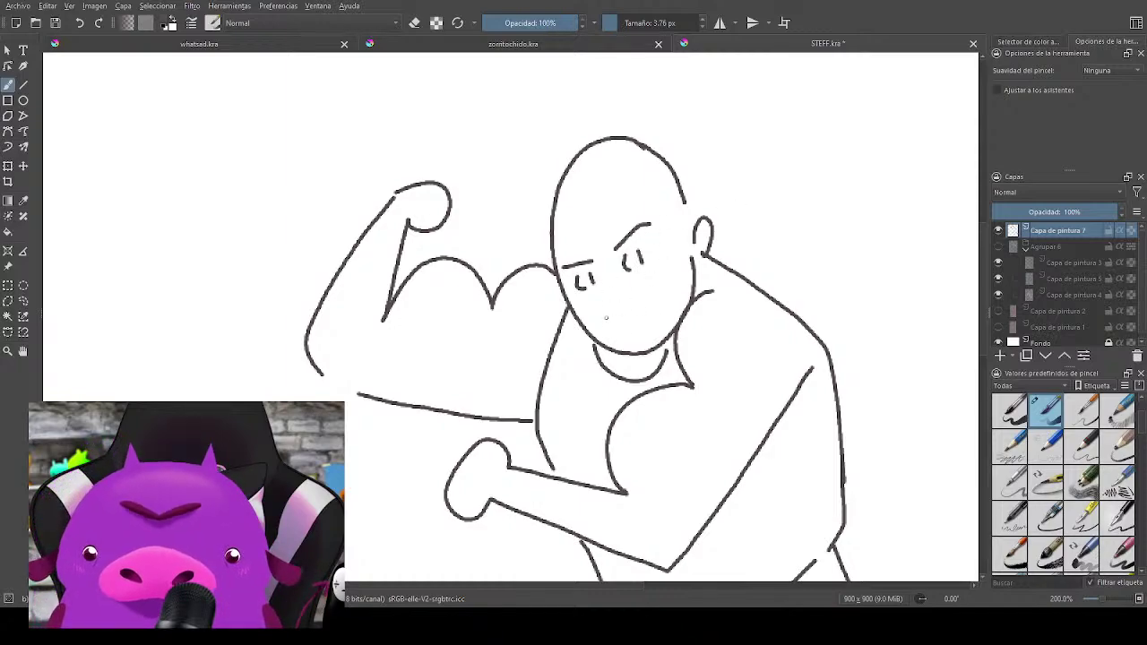
pyautogui.moveTo(618, 311); pyautogui.dragTo(642, 315)
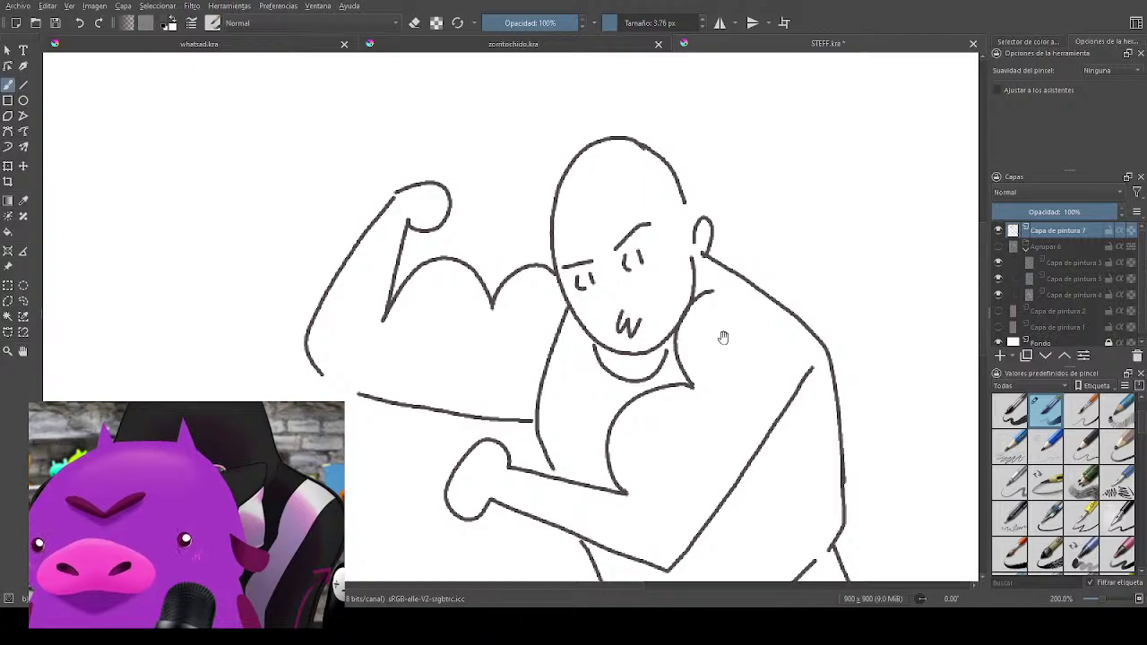
pyautogui.moveTo(724, 337)
pyautogui.mouseDown()
pyautogui.moveTo(729, 310)
pyautogui.moveTo(714, 310)
pyautogui.mouseUp()
pyautogui.moveTo(792, 310); pyautogui.dragTo(768, 277)
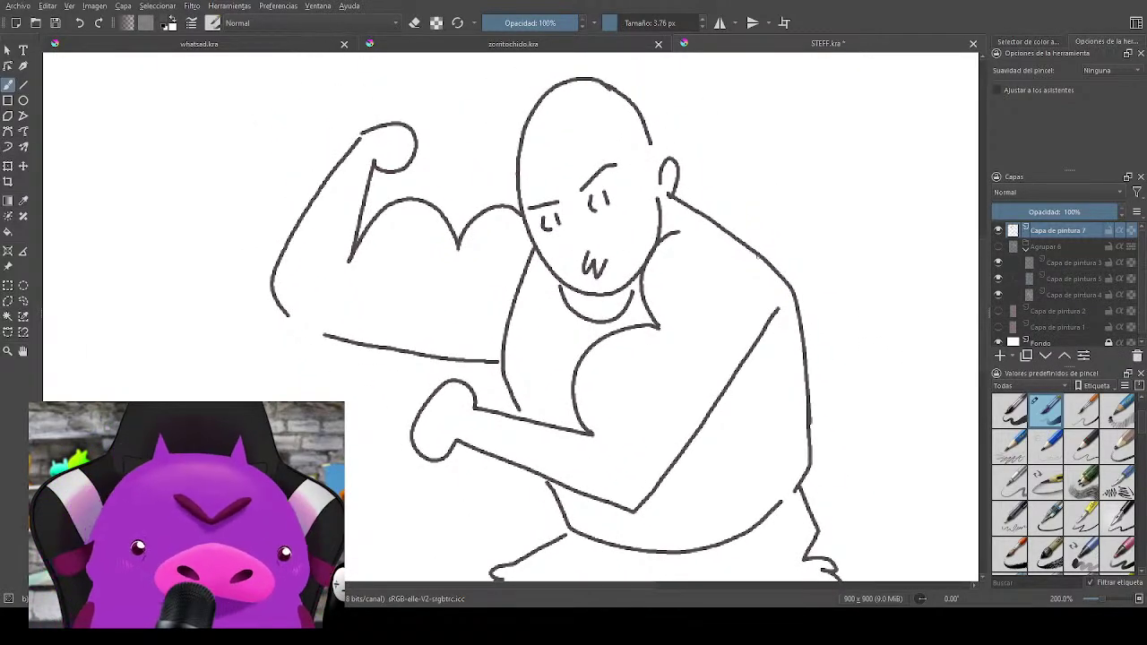
# Step: Add a new paint layer below the line art and set up a plum brush about 20 px wide
pyautogui.click(1000, 355)
pyautogui.moveTo(1063, 230); pyautogui.dragTo(1060, 246)
pyautogui.moveTo(796, 217)
pyautogui.keyDown('shift'); pyautogui.mouseDown()
pyautogui.moveTo(847, 217)
pyautogui.moveTo(816, 217)
pyautogui.mouseUp(); pyautogui.keyUp('shift')
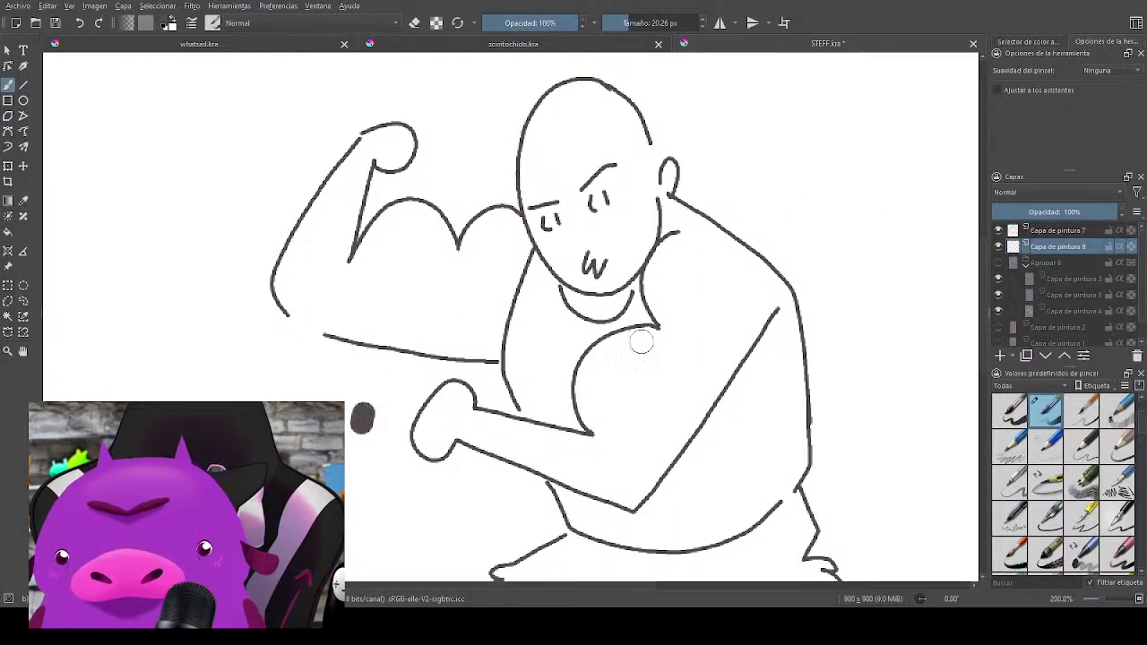
pyautogui.rightClick(838, 233)
pyautogui.click(833, 232)
pyautogui.click(825, 228)
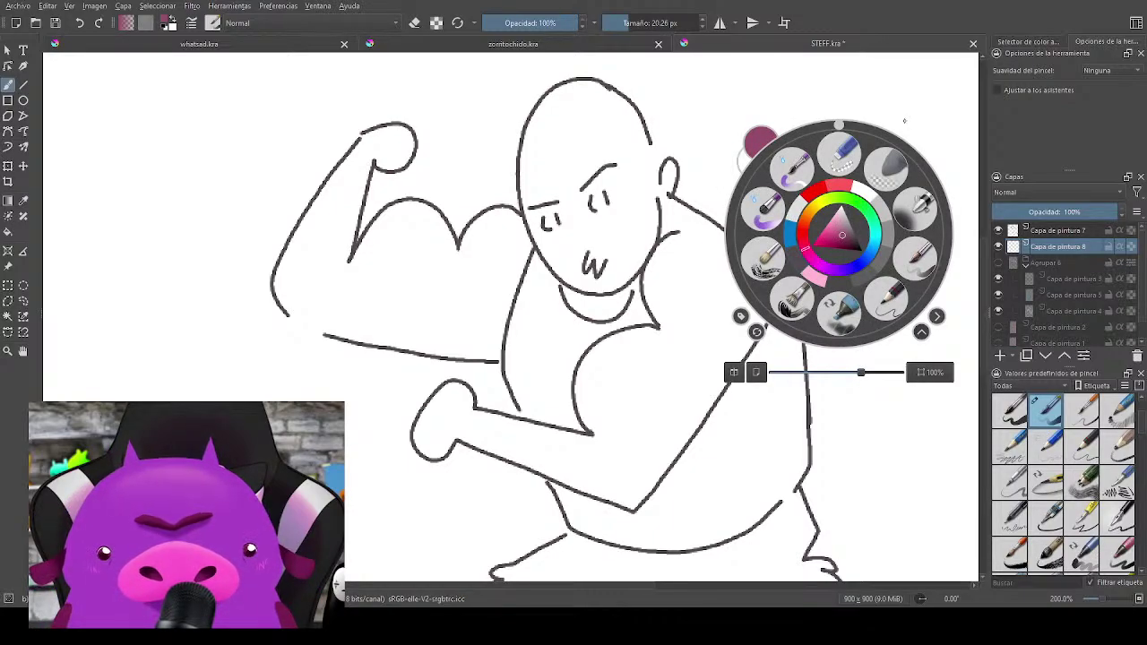
pyautogui.click(914, 116)
# Step: Paint plum shading along the face's edge, neck, upper chest, underside of the raised arm, and lower edge of the crossing arm
pyautogui.moveTo(621, 117)
pyautogui.mouseDown()
pyautogui.moveTo(632, 260)
pyautogui.moveTo(638, 204)
pyautogui.mouseUp()
pyautogui.hotkey('ctrl', 'z')
pyautogui.moveTo(531, 136)
pyautogui.mouseDown()
pyautogui.moveTo(551, 243)
pyautogui.moveTo(580, 277)
pyautogui.moveTo(531, 173)
pyautogui.moveTo(564, 267)
pyautogui.moveTo(577, 252)
pyautogui.moveTo(579, 282)
pyautogui.moveTo(593, 287)
pyautogui.moveTo(608, 273)
pyautogui.moveTo(611, 287)
pyautogui.moveTo(539, 266)
pyautogui.moveTo(561, 296)
pyautogui.moveTo(627, 301)
pyautogui.moveTo(551, 287)
pyautogui.moveTo(538, 267)
pyautogui.moveTo(522, 323)
pyautogui.moveTo(585, 318)
pyautogui.moveTo(633, 287)
pyautogui.moveTo(574, 303)
pyautogui.moveTo(506, 300)
pyautogui.moveTo(515, 280)
pyautogui.moveTo(492, 349)
pyautogui.moveTo(476, 349)
pyautogui.moveTo(348, 325)
pyautogui.moveTo(302, 305)
pyautogui.moveTo(286, 270)
pyautogui.moveTo(324, 320)
pyautogui.moveTo(477, 345)
pyautogui.moveTo(495, 325)
pyautogui.moveTo(443, 351)
pyautogui.mouseUp()
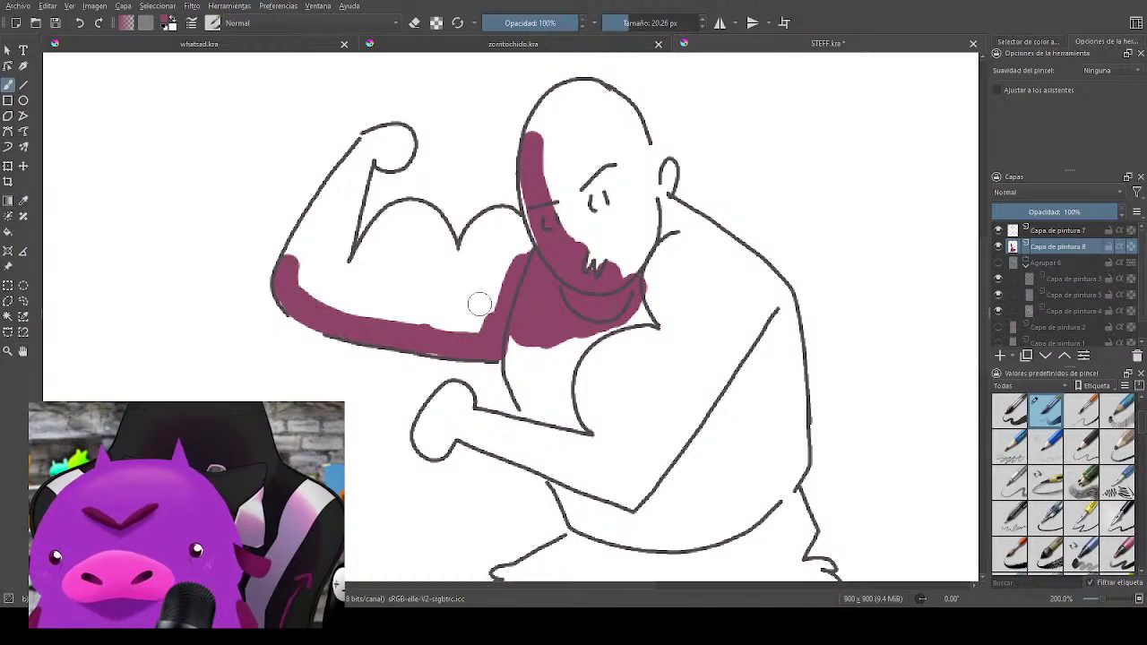
pyautogui.moveTo(298, 263)
pyautogui.mouseDown()
pyautogui.moveTo(391, 318)
pyautogui.moveTo(461, 288)
pyautogui.moveTo(457, 304)
pyautogui.moveTo(470, 290)
pyautogui.moveTo(494, 312)
pyautogui.moveTo(459, 321)
pyautogui.moveTo(510, 284)
pyautogui.moveTo(425, 342)
pyautogui.moveTo(450, 347)
pyautogui.moveTo(293, 259)
pyautogui.moveTo(295, 317)
pyautogui.mouseUp()
pyautogui.moveTo(437, 438)
pyautogui.mouseDown()
pyautogui.moveTo(487, 340)
pyautogui.moveTo(482, 354)
pyautogui.moveTo(504, 344)
pyautogui.moveTo(677, 403)
pyautogui.moveTo(797, 246)
pyautogui.mouseUp()
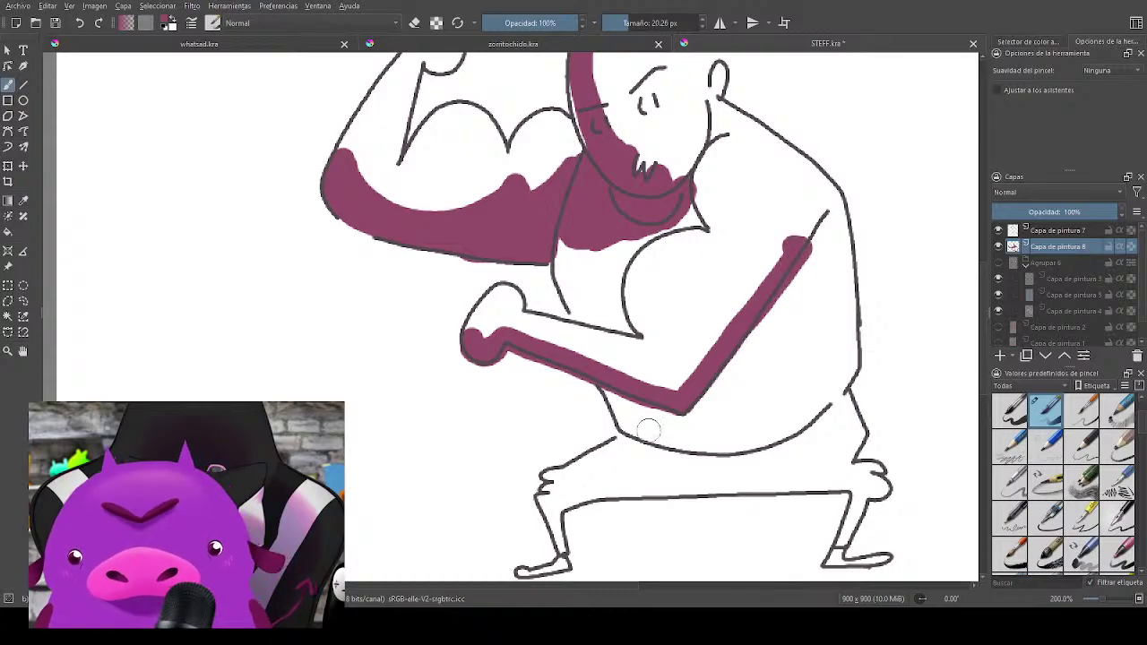
# Step: Shade the belly beneath the crossing arm, the thigh and both lower legs, using a 10.26 px brush for the narrow parts
pyautogui.moveTo(621, 416)
pyautogui.mouseDown()
pyautogui.moveTo(649, 439)
pyautogui.moveTo(690, 443)
pyautogui.moveTo(703, 425)
pyautogui.moveTo(685, 444)
pyautogui.mouseUp()
pyautogui.moveTo(735, 368)
pyautogui.mouseDown()
pyautogui.moveTo(704, 434)
pyautogui.moveTo(757, 398)
pyautogui.mouseUp()
pyautogui.moveTo(670, 408)
pyautogui.mouseDown()
pyautogui.moveTo(759, 413)
pyautogui.moveTo(752, 437)
pyautogui.moveTo(749, 418)
pyautogui.moveTo(710, 436)
pyautogui.moveTo(687, 429)
pyautogui.moveTo(675, 395)
pyautogui.moveTo(630, 415)
pyautogui.moveTo(647, 431)
pyautogui.moveTo(634, 438)
pyautogui.moveTo(745, 433)
pyautogui.moveTo(688, 441)
pyautogui.moveTo(775, 415)
pyautogui.moveTo(609, 449)
pyautogui.moveTo(619, 425)
pyautogui.moveTo(649, 452)
pyautogui.mouseUp()
pyautogui.moveTo(543, 432); pyautogui.dragTo(757, 395)
pyautogui.moveTo(504, 429)
pyautogui.mouseDown()
pyautogui.moveTo(548, 421)
pyautogui.moveTo(535, 363)
pyautogui.mouseUp()
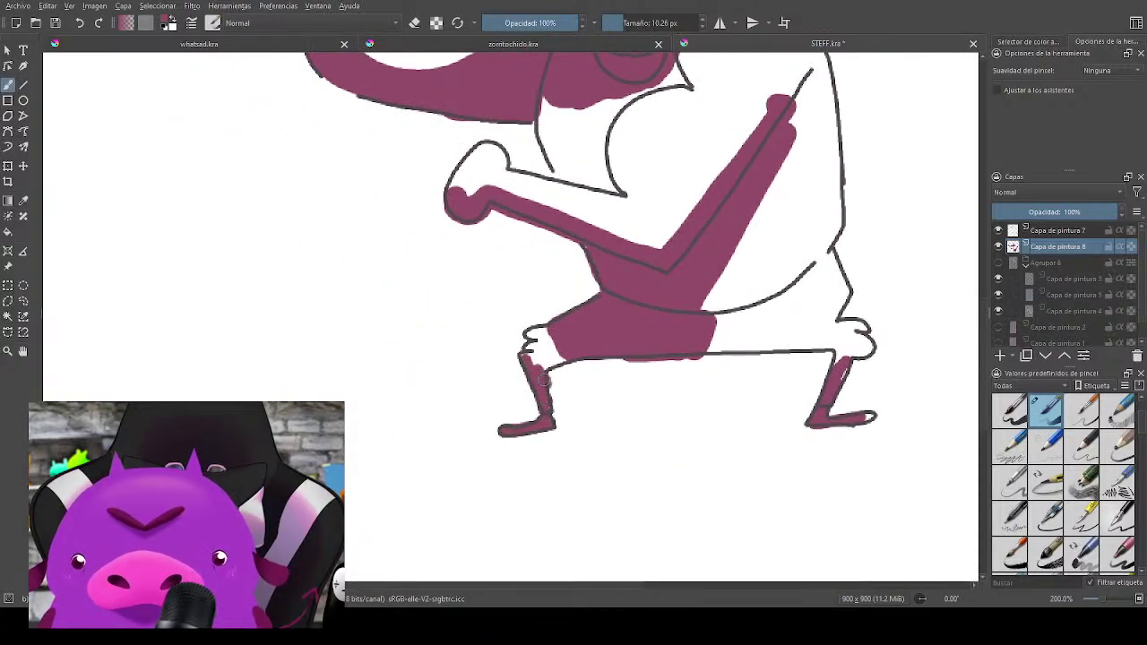
pyautogui.moveTo(800, 213); pyautogui.dragTo(754, 442)
pyautogui.moveTo(756, 313)
pyautogui.mouseDown()
pyautogui.moveTo(723, 397)
pyautogui.moveTo(755, 306)
pyautogui.moveTo(712, 351)
pyautogui.mouseUp()
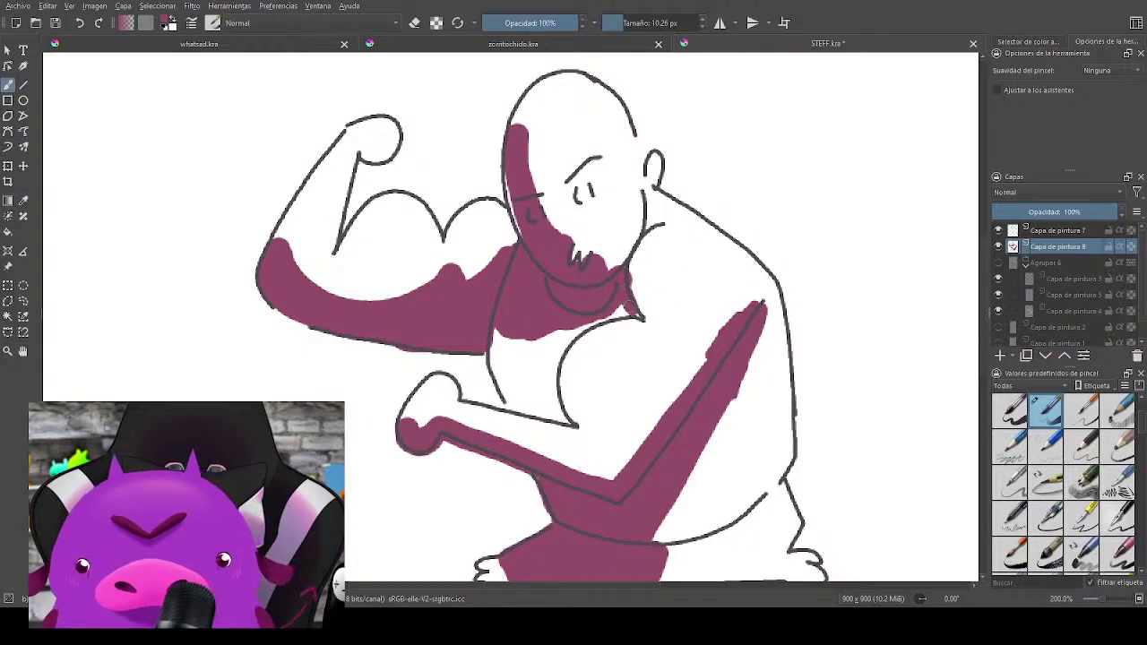
# Step: Fill in the shading around the neck and chest edge, extend it up the face, and shade beneath the slanted eyebrow
pyautogui.click(623, 267)
pyautogui.moveTo(495, 331); pyautogui.dragTo(576, 325)
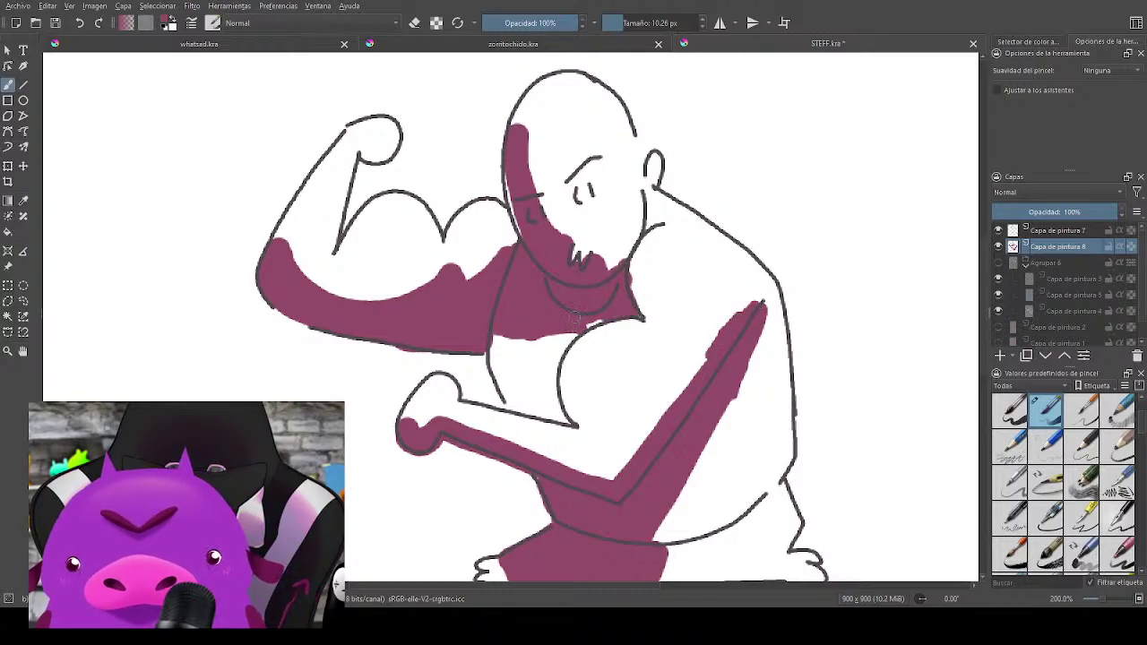
pyautogui.moveTo(518, 213)
pyautogui.mouseDown()
pyautogui.moveTo(510, 171)
pyautogui.moveTo(511, 190)
pyautogui.moveTo(519, 122)
pyautogui.mouseUp()
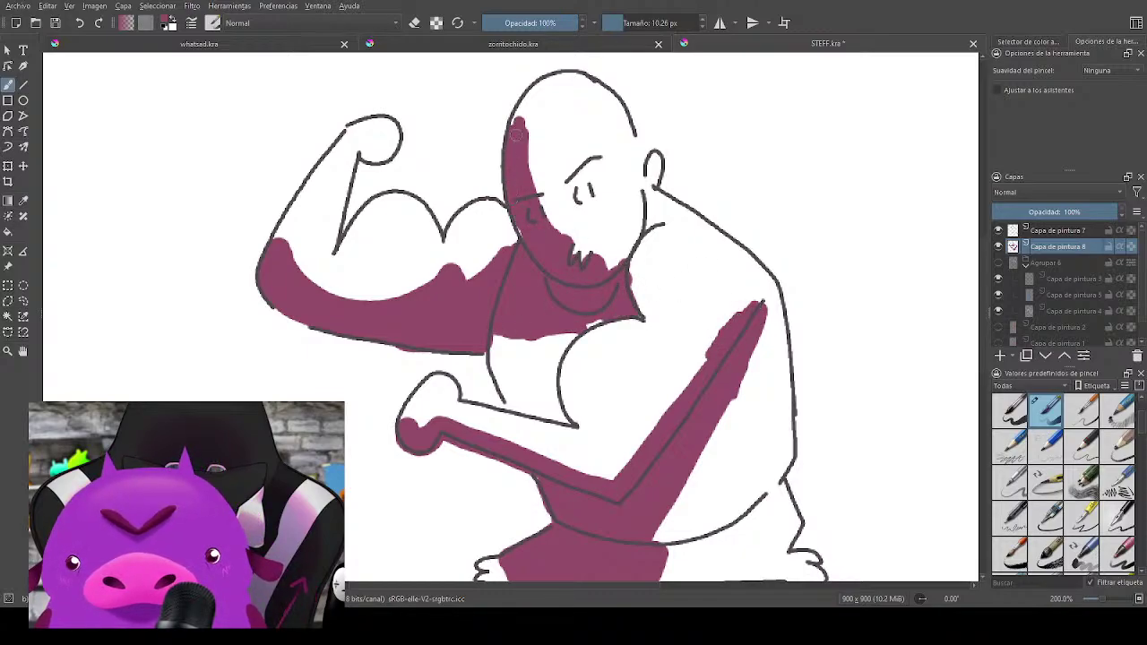
pyautogui.moveTo(534, 221); pyautogui.dragTo(558, 288)
pyautogui.moveTo(593, 252); pyautogui.dragTo(612, 234)
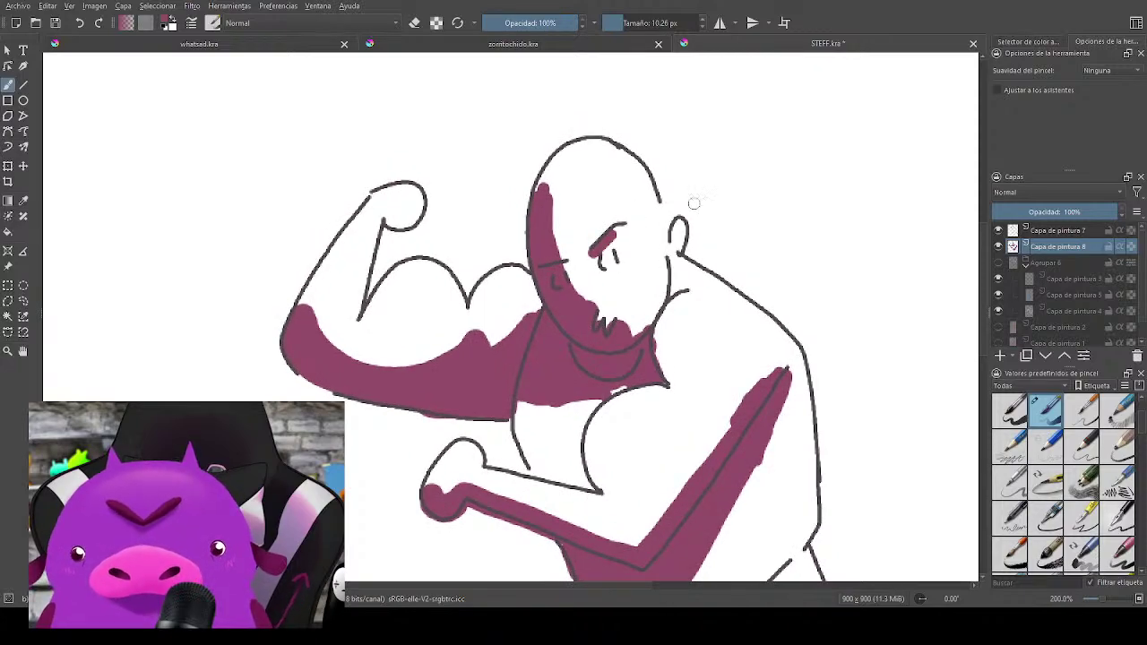
# Step: Trim the shadow edges on the face, eyebrow, crossing arm and raised arm with a 28.76 px eraser
pyautogui.press('e')
pyautogui.keyDown('shift'); pyautogui.moveTo(658, 157); pyautogui.dragTo(676, 152); pyautogui.keyUp('shift')
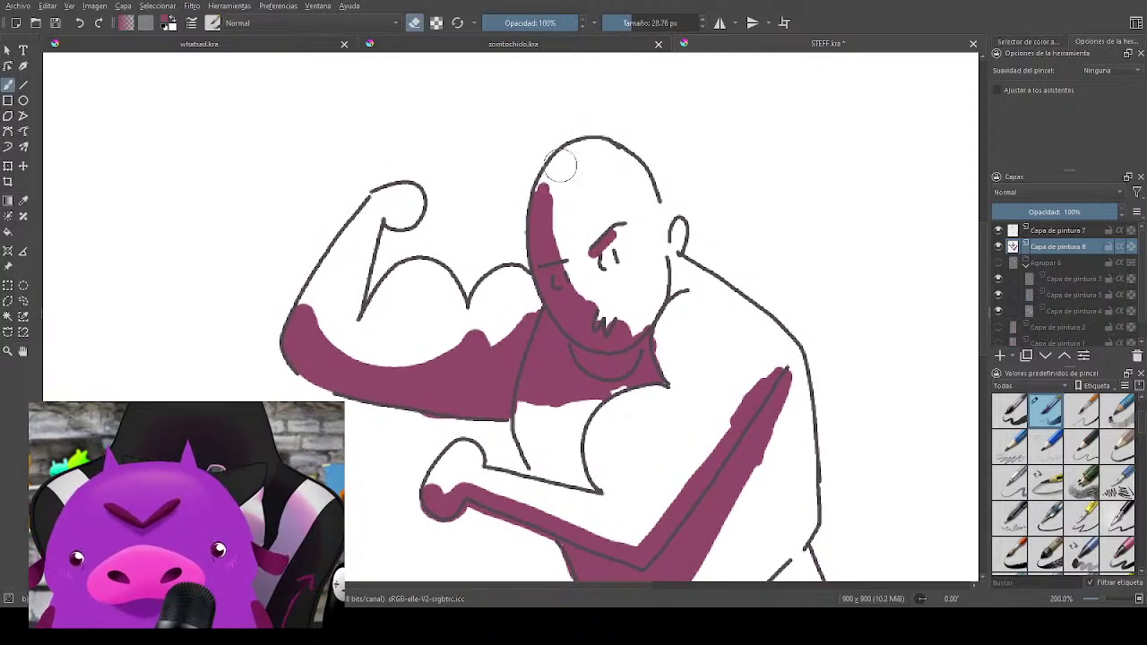
pyautogui.moveTo(560, 184); pyautogui.dragTo(567, 228)
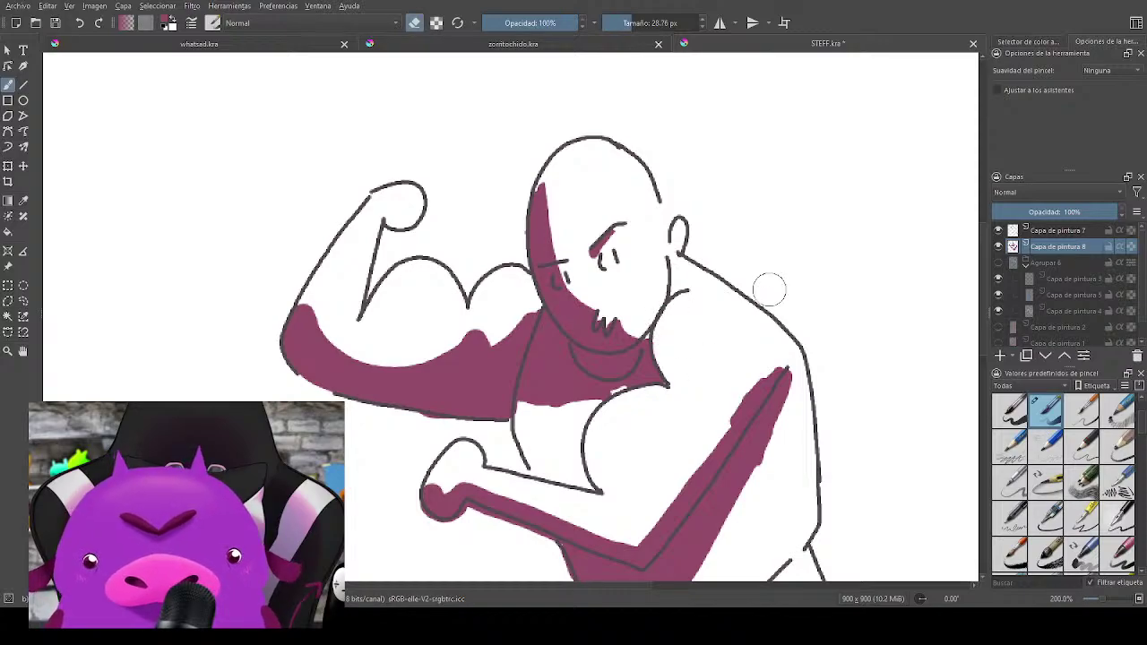
pyautogui.moveTo(810, 353); pyautogui.dragTo(762, 489)
pyautogui.moveTo(682, 343)
pyautogui.mouseDown()
pyautogui.moveTo(696, 332)
pyautogui.moveTo(783, 336)
pyautogui.mouseUp()
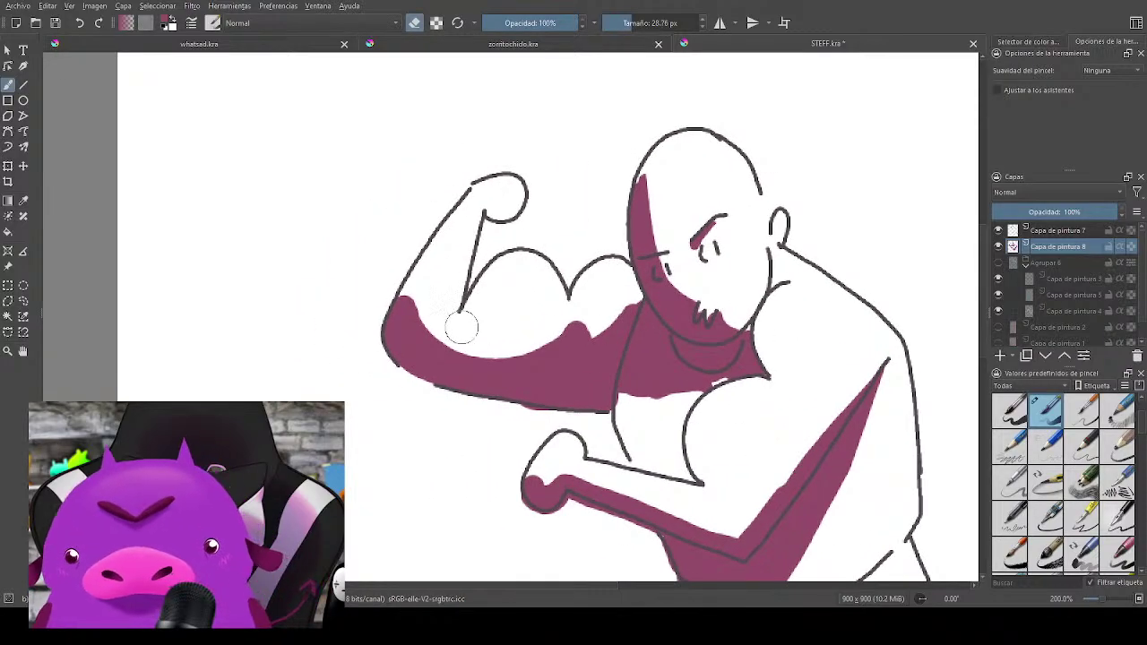
pyautogui.moveTo(412, 263)
pyautogui.mouseDown()
pyautogui.moveTo(431, 316)
pyautogui.moveTo(491, 346)
pyautogui.moveTo(568, 315)
pyautogui.moveTo(584, 294)
pyautogui.moveTo(610, 311)
pyautogui.moveTo(640, 255)
pyautogui.mouseUp()
# Step: Fill the small unpainted gap above the chest muscle using a 3.66 px brush
pyautogui.scroll(-1, 638, 252)
pyautogui.scroll(2, 638, 253)
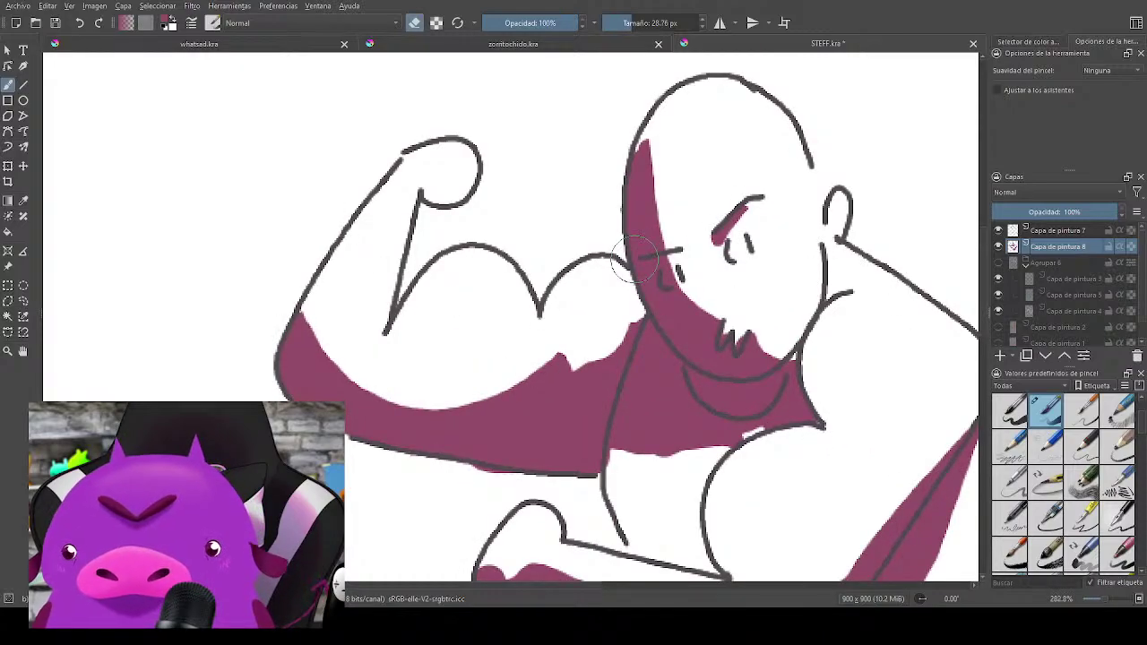
pyautogui.keyDown('shift'); pyautogui.moveTo(795, 362); pyautogui.dragTo(753, 362); pyautogui.keyUp('shift')
pyautogui.press('[')
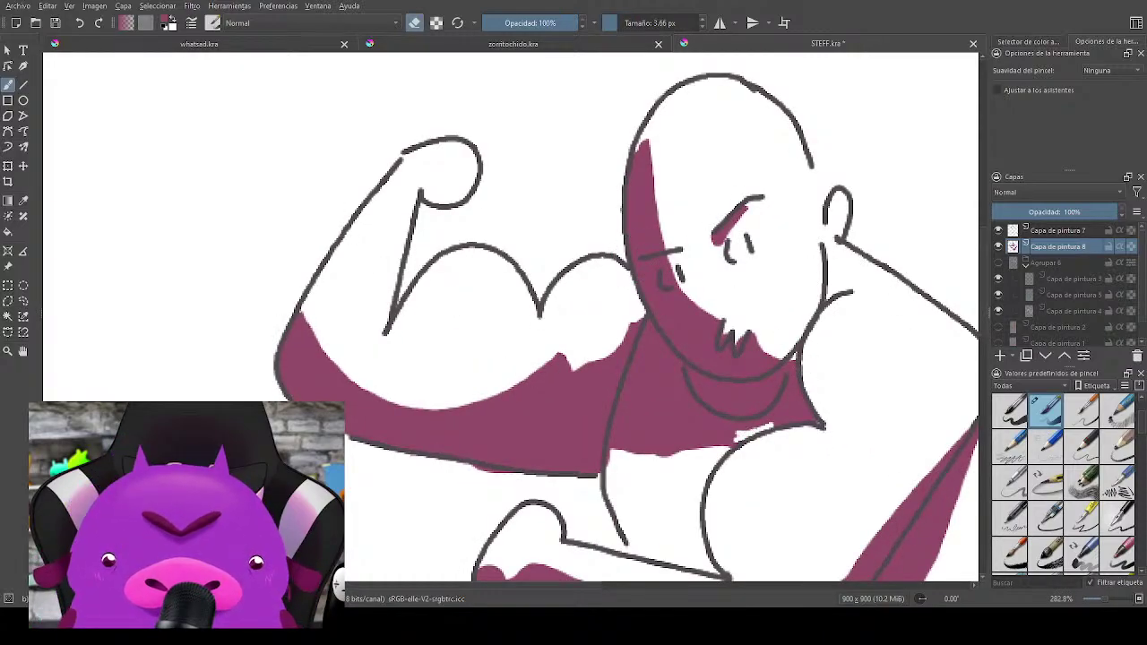
pyautogui.press('e')
pyautogui.moveTo(757, 431); pyautogui.dragTo(743, 436)
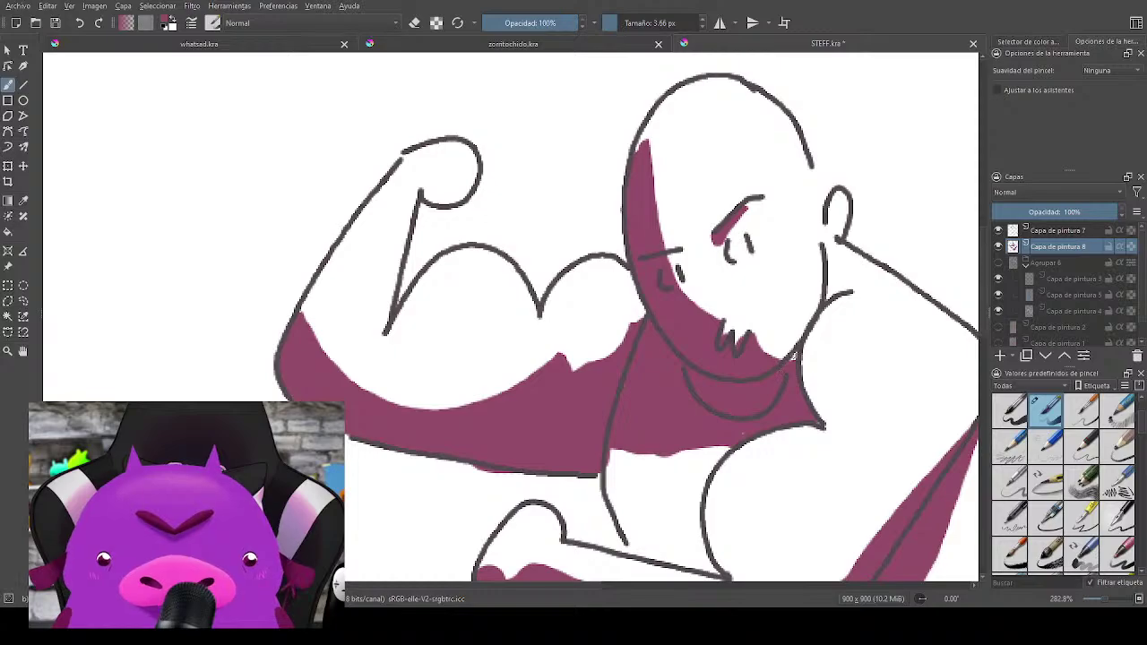
# Step: Lower the shading layer's opacity to 41%
pyautogui.scroll(-6, 787, 426)
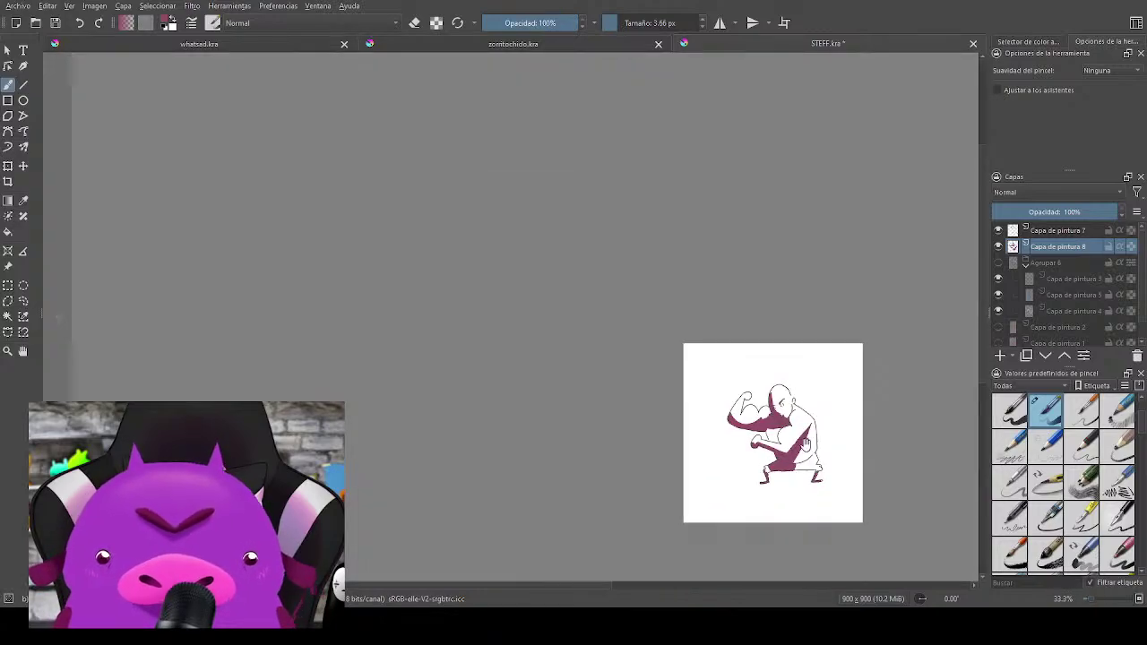
pyautogui.moveTo(807, 448); pyautogui.dragTo(664, 366)
pyautogui.scroll(3, 668, 371)
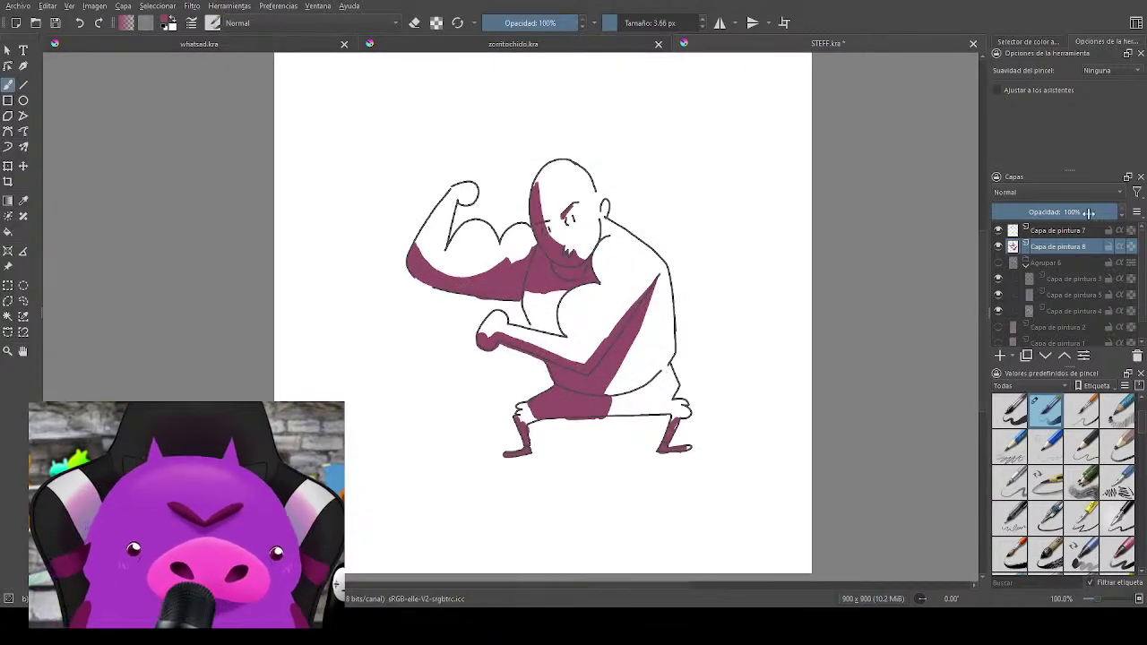
pyautogui.click(1049, 216)
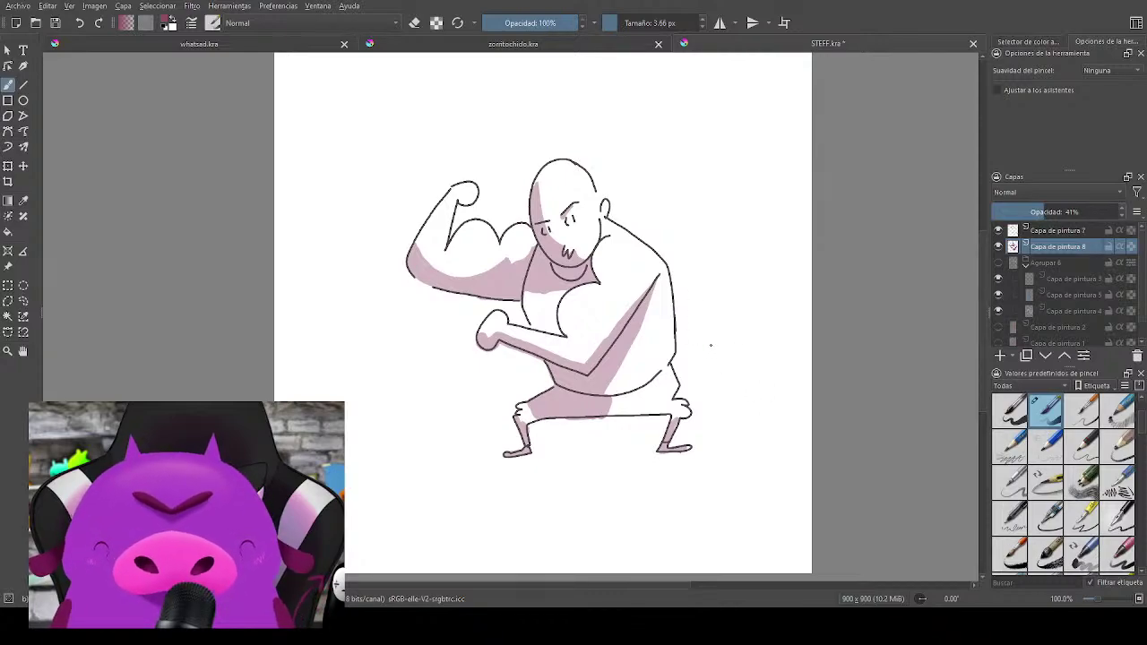
# Step: Sign the drawing with a small handwritten signature beside the character's hip
pyautogui.moveTo(708, 339)
pyautogui.mouseDown()
pyautogui.moveTo(687, 354)
pyautogui.moveTo(716, 326)
pyautogui.mouseUp()
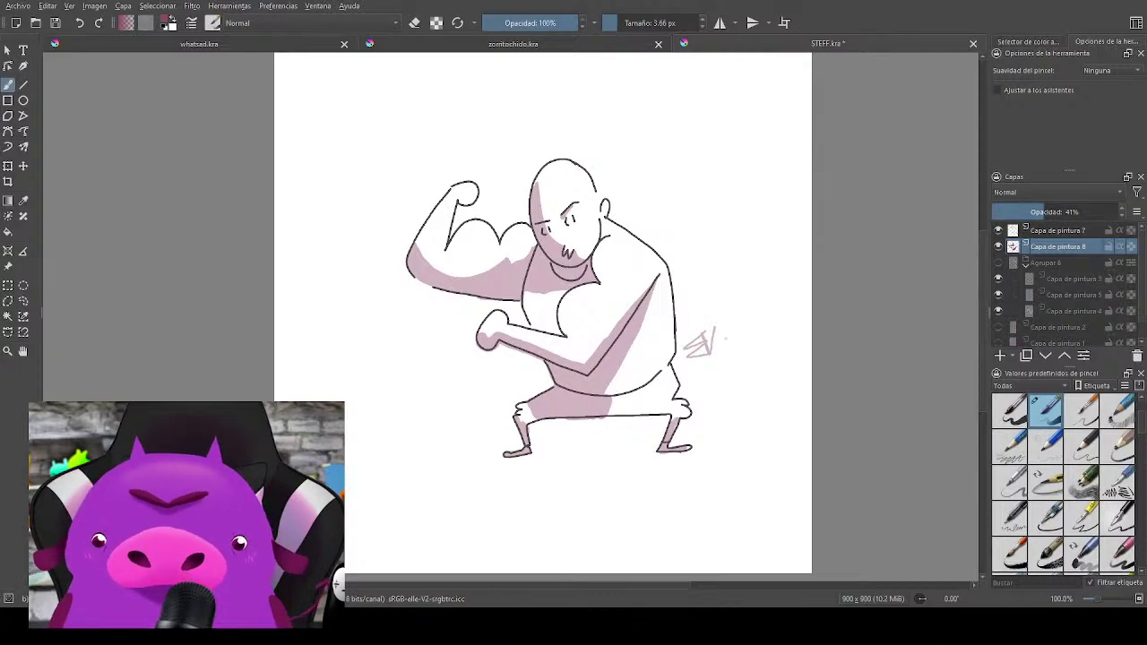
pyautogui.scroll(1, 616, 334)
pyautogui.moveTo(616, 335)
pyautogui.mouseDown()
pyautogui.moveTo(752, 371)
pyautogui.moveTo(752, 355)
pyautogui.mouseUp()
pyautogui.scroll(-1, 747, 371)
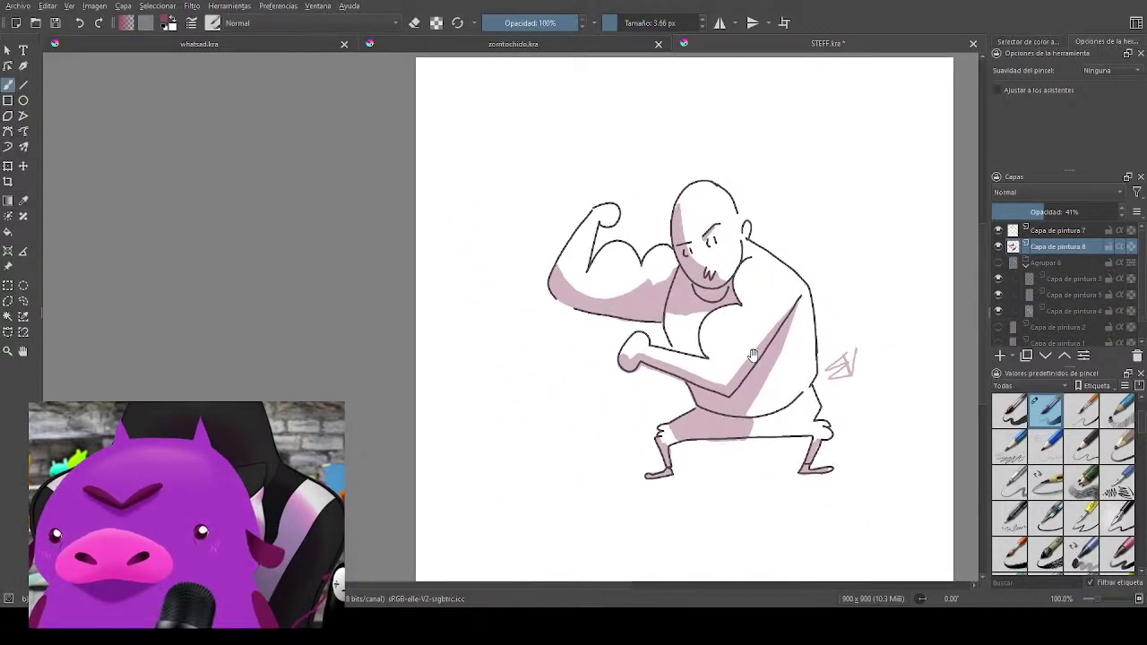
# Step: Group the line art and shading layers together
pyautogui.click(1070, 231)
pyautogui.keyDown('ctrl'); pyautogui.click(1072, 247); pyautogui.keyUp('ctrl')
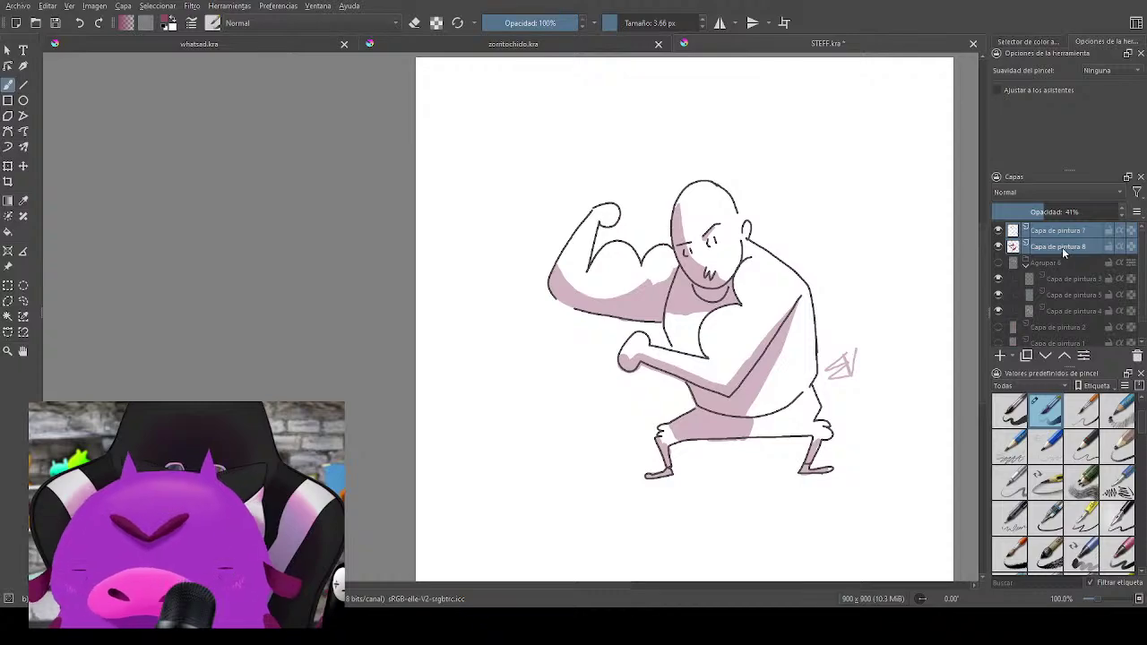
pyautogui.hotkey('ctrl', 'g')
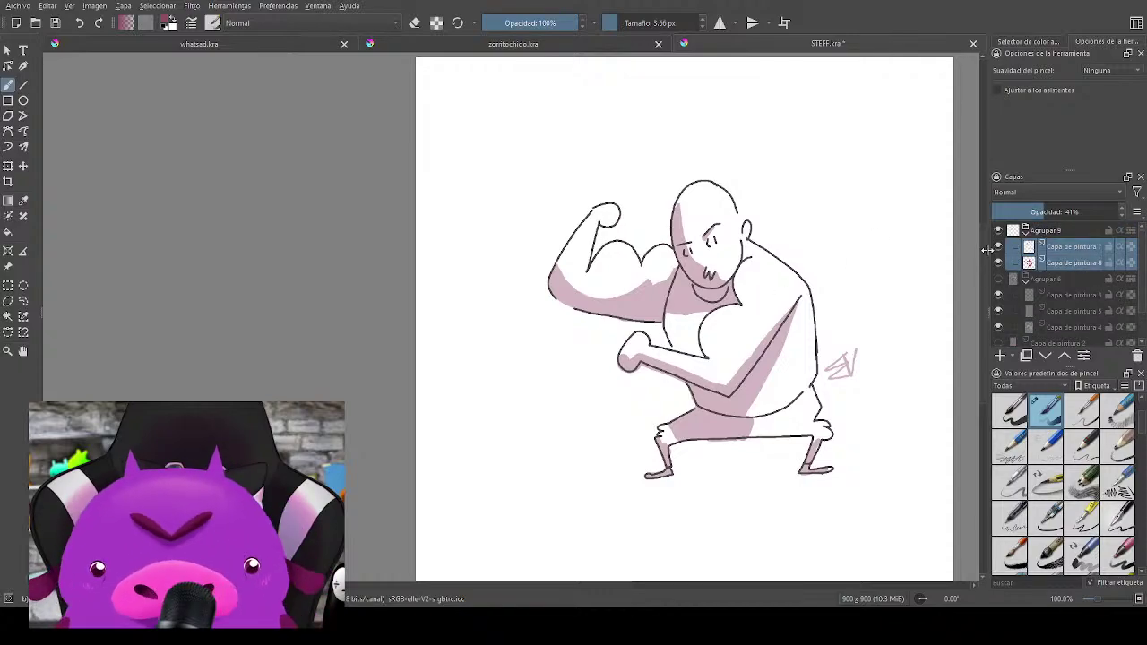
# Step: Transform the character group, scaling it down slightly and nudging it on the canvas, and apply the change
pyautogui.click(1069, 229)
pyautogui.hotkey('ctrl', 't')
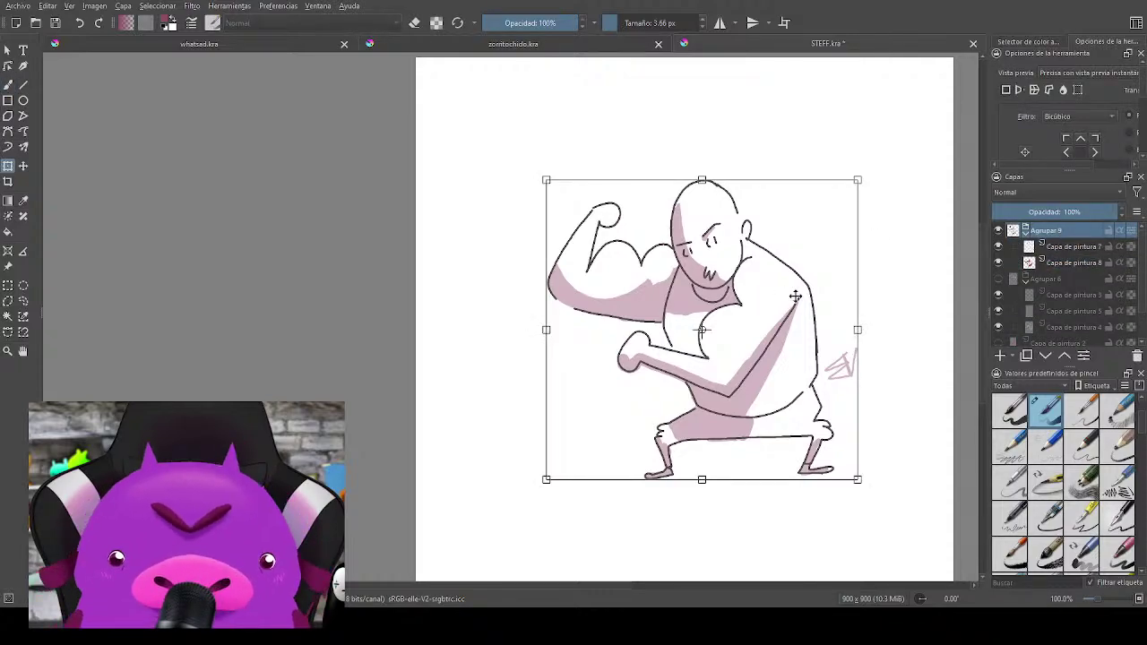
pyautogui.moveTo(795, 297); pyautogui.dragTo(791, 299)
pyautogui.moveTo(853, 182); pyautogui.dragTo(847, 189)
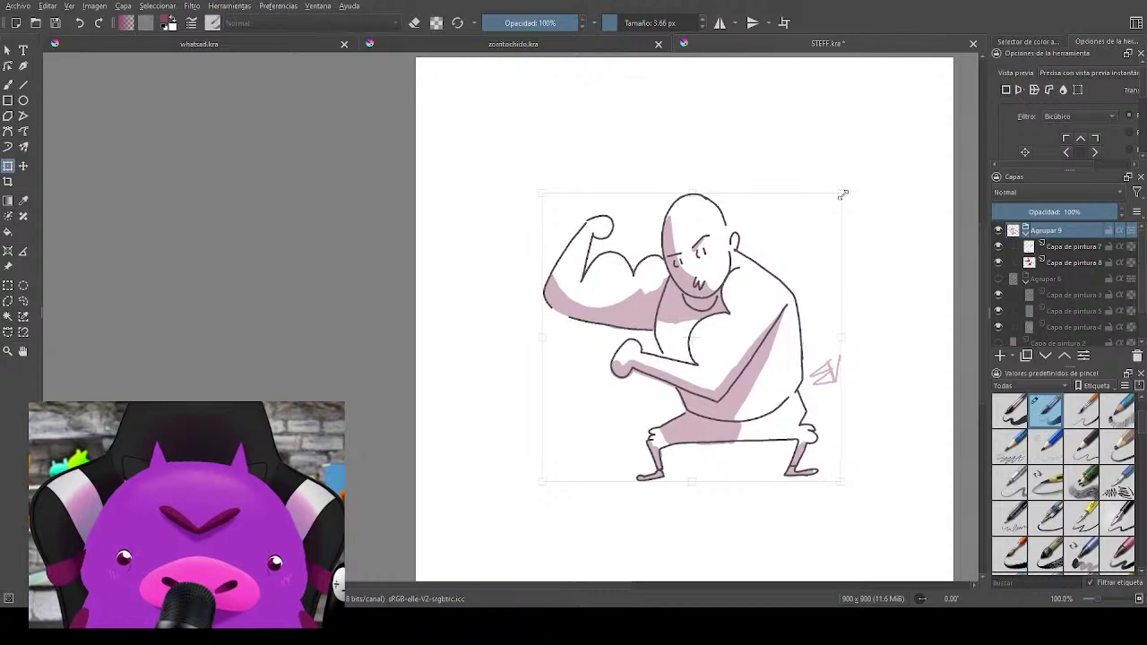
pyautogui.press('Return')
pyautogui.scroll(1, 824, 312)
pyautogui.moveTo(823, 312); pyautogui.dragTo(835, 301)
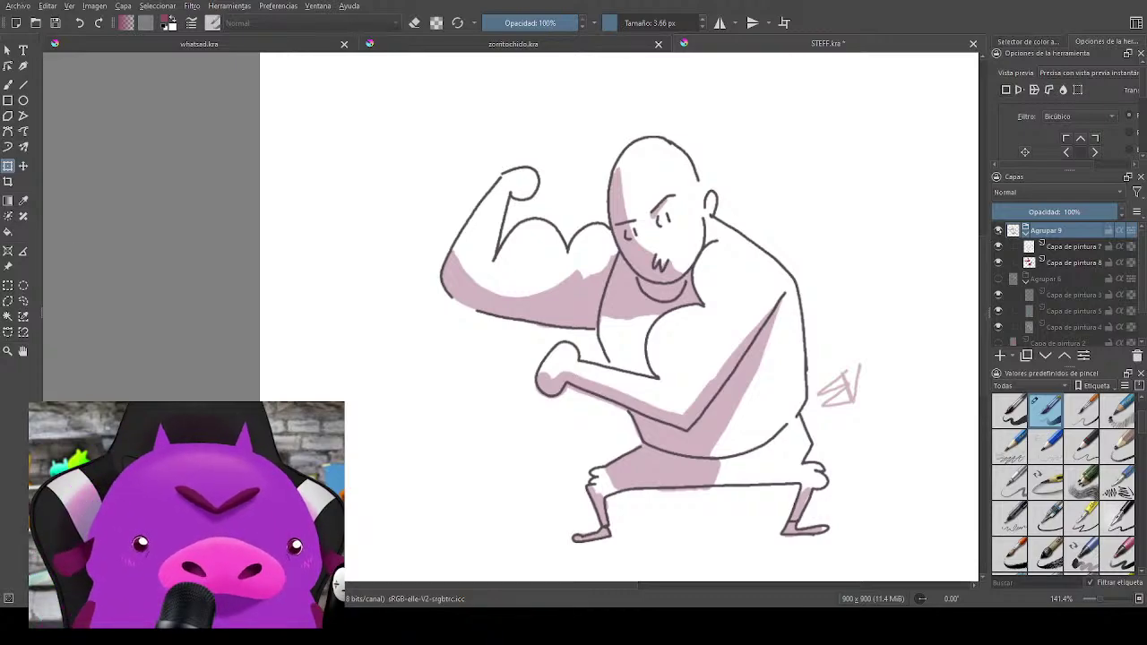
# Step: Toggle the character group's visibility off and back on, and save the document
pyautogui.click(999, 230)
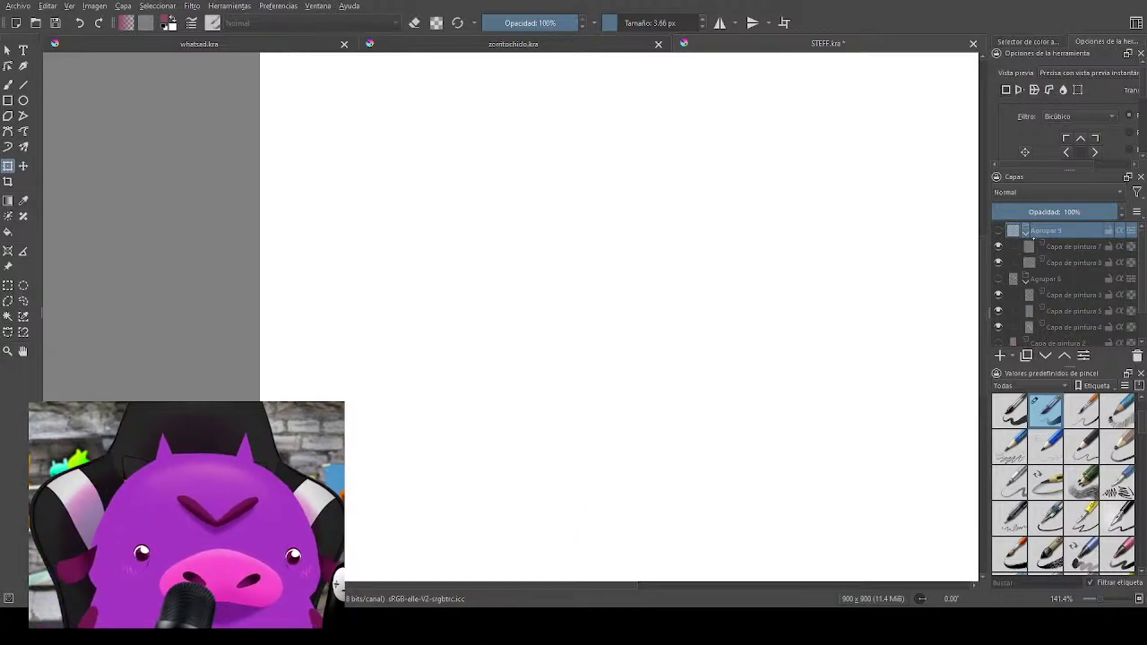
pyautogui.click(998, 230)
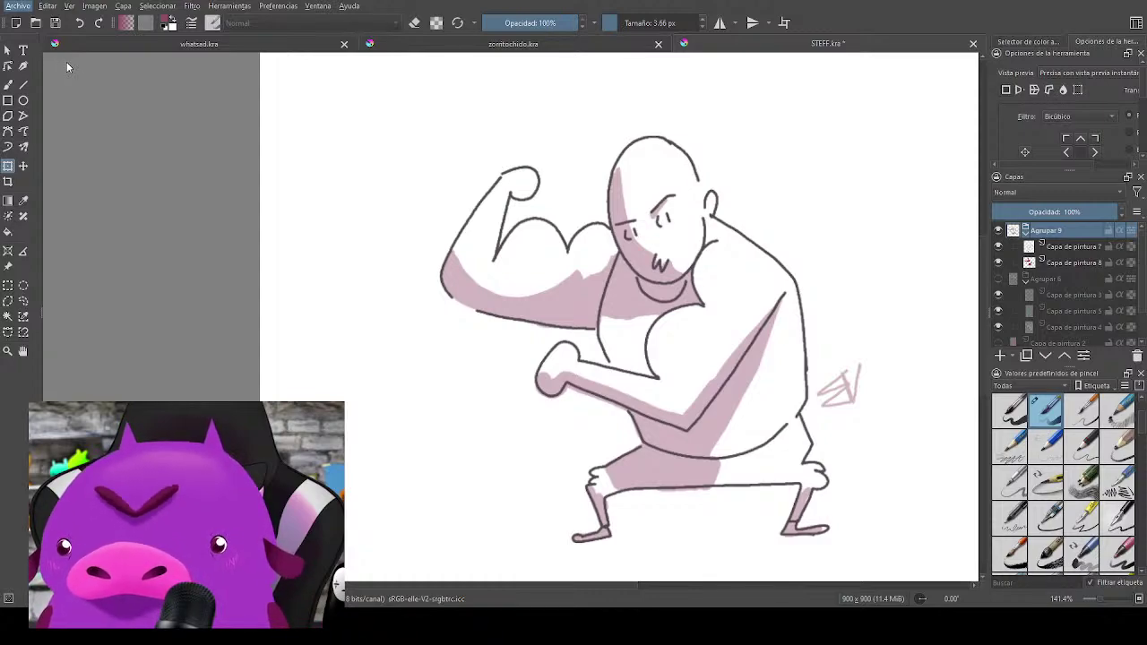
pyautogui.hotkey('ctrl', 's')
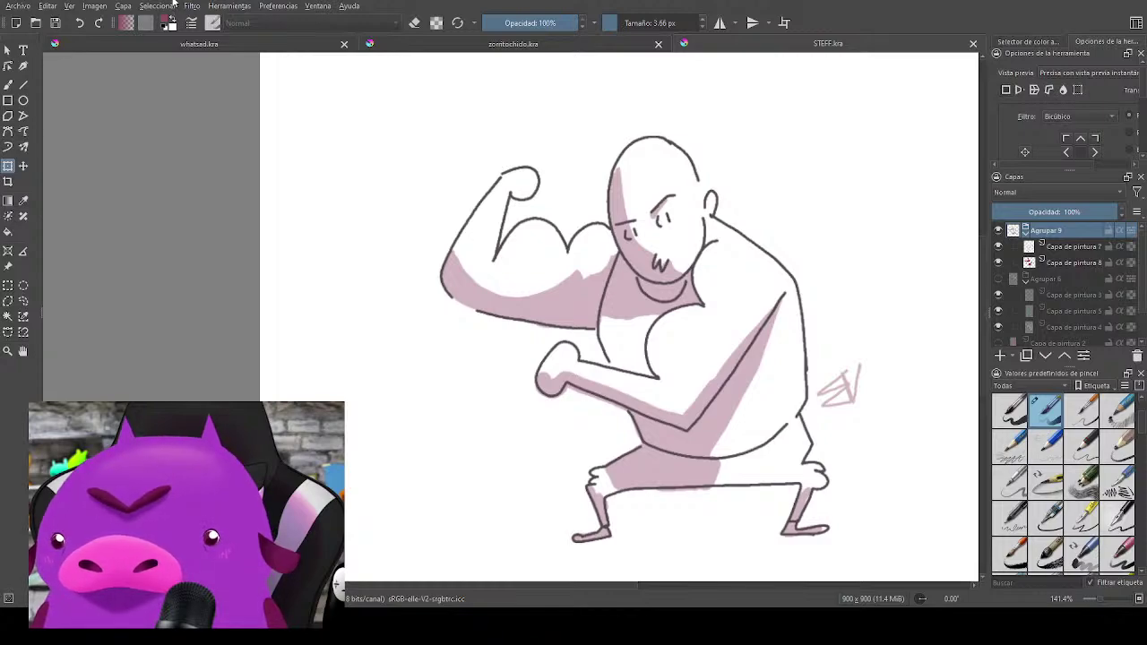
pyautogui.click(17, 6)
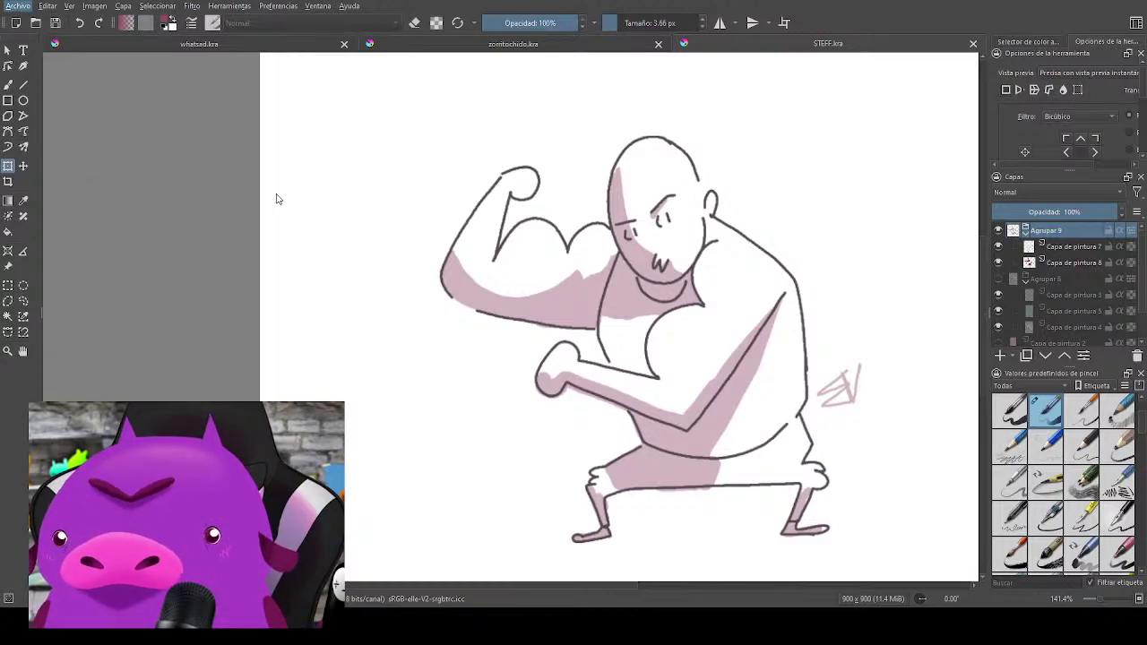
pyautogui.hotkey('ctrl', 't')
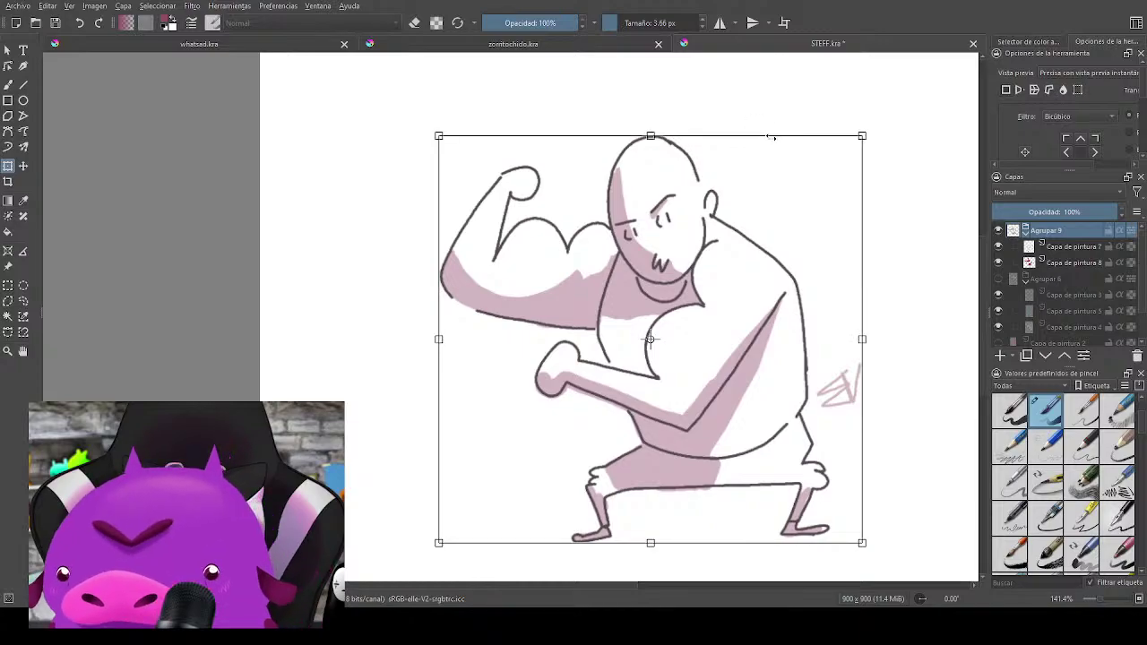
pyautogui.press('c')
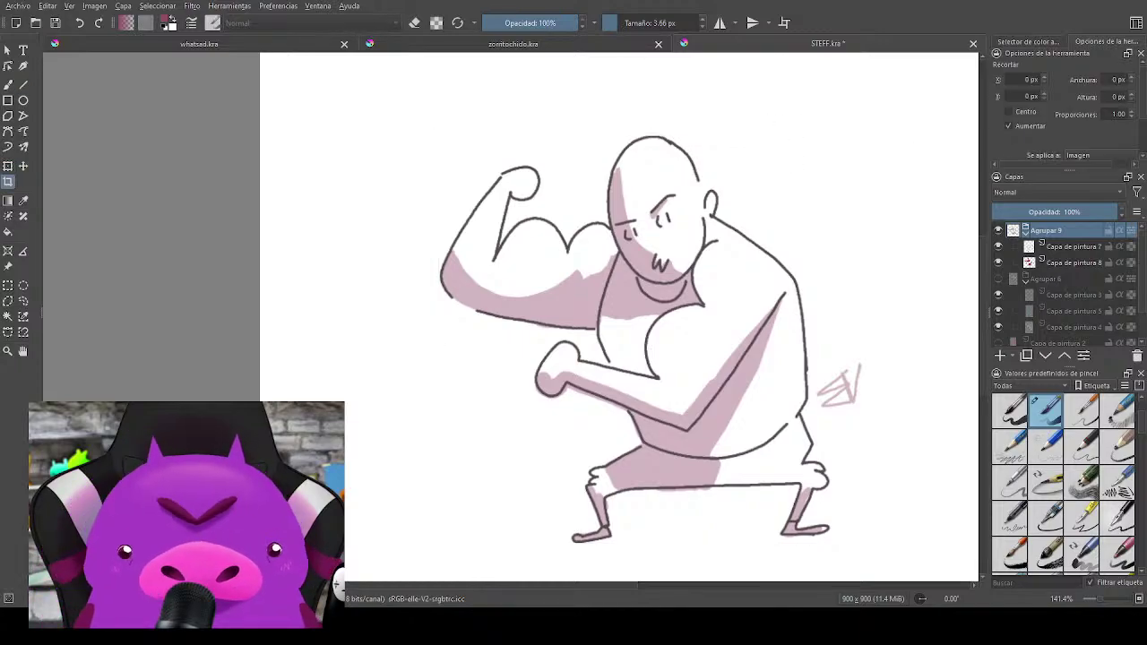
# Step: Save the document again and fit the view to the canvas width
pyautogui.hotkey('ctrl', 's')
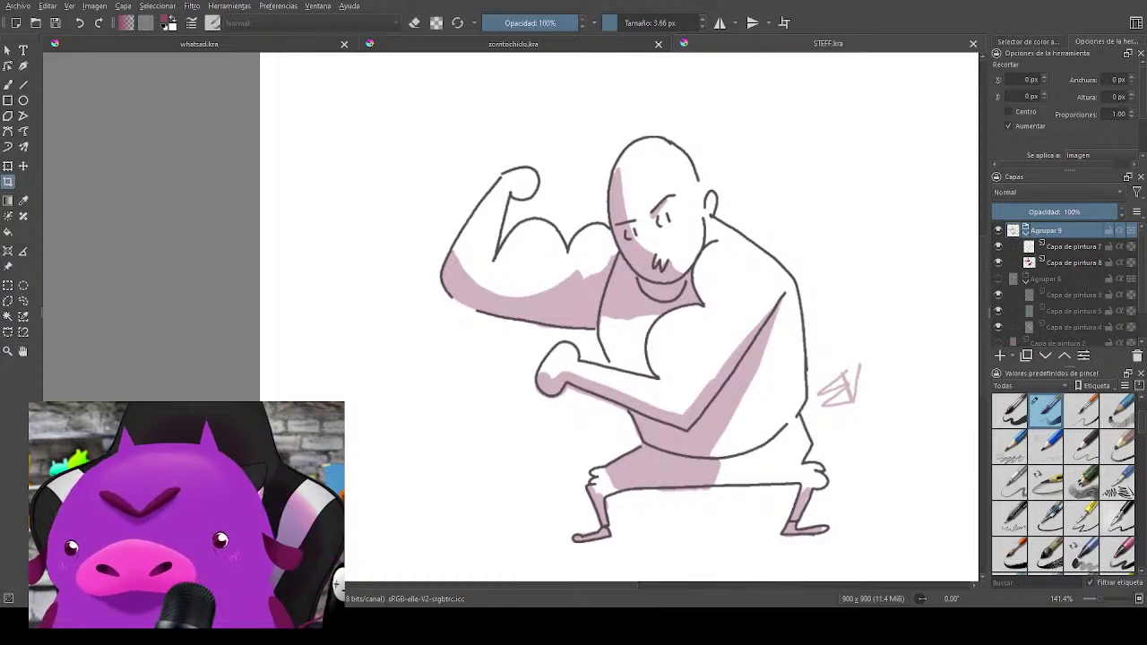
pyautogui.press('3')
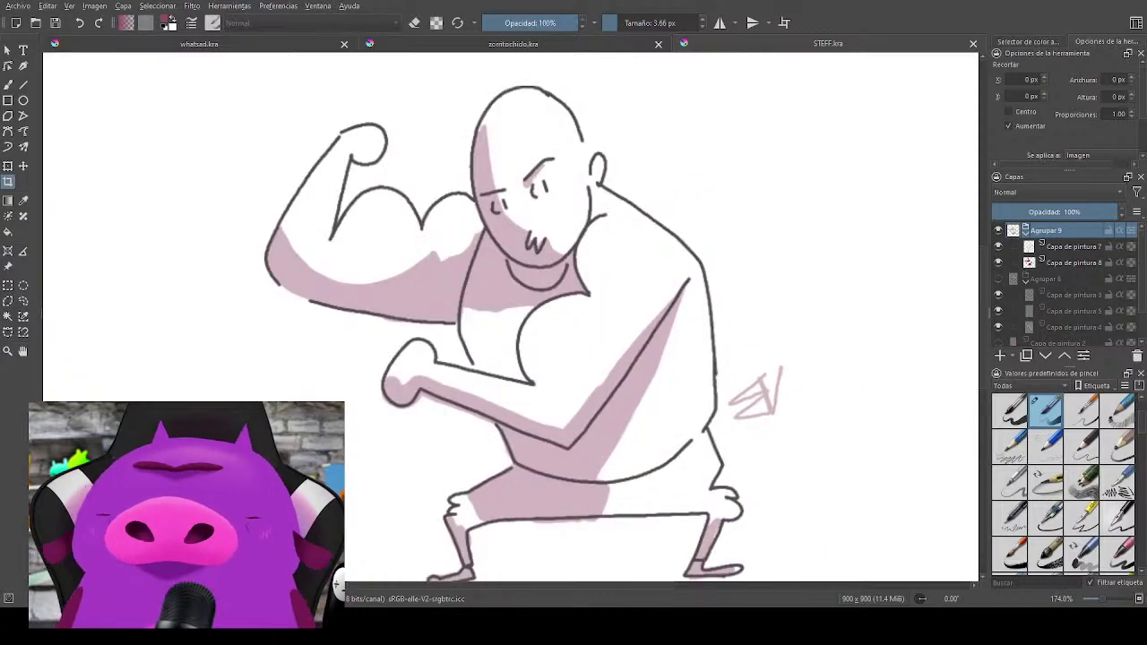